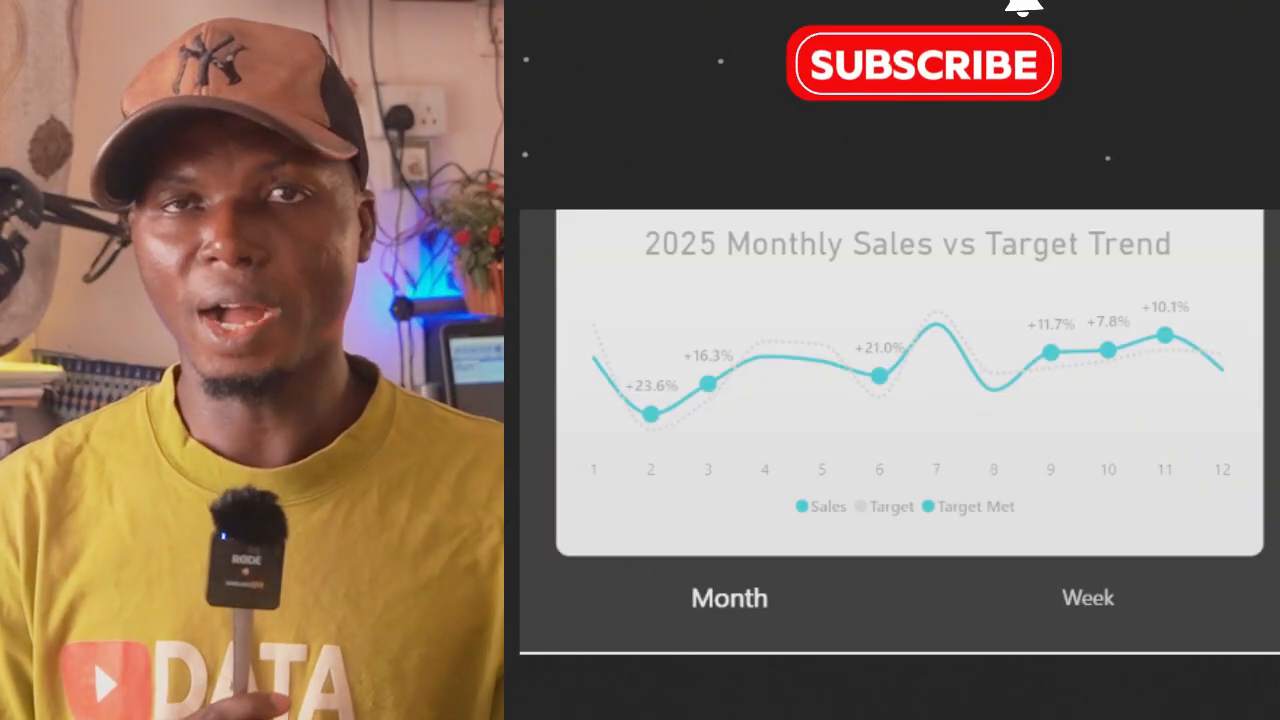
# - Show the dashboard's weekly view and browse the daily sales by weekday for April, May, June and July
pyautogui.click(1087, 597)
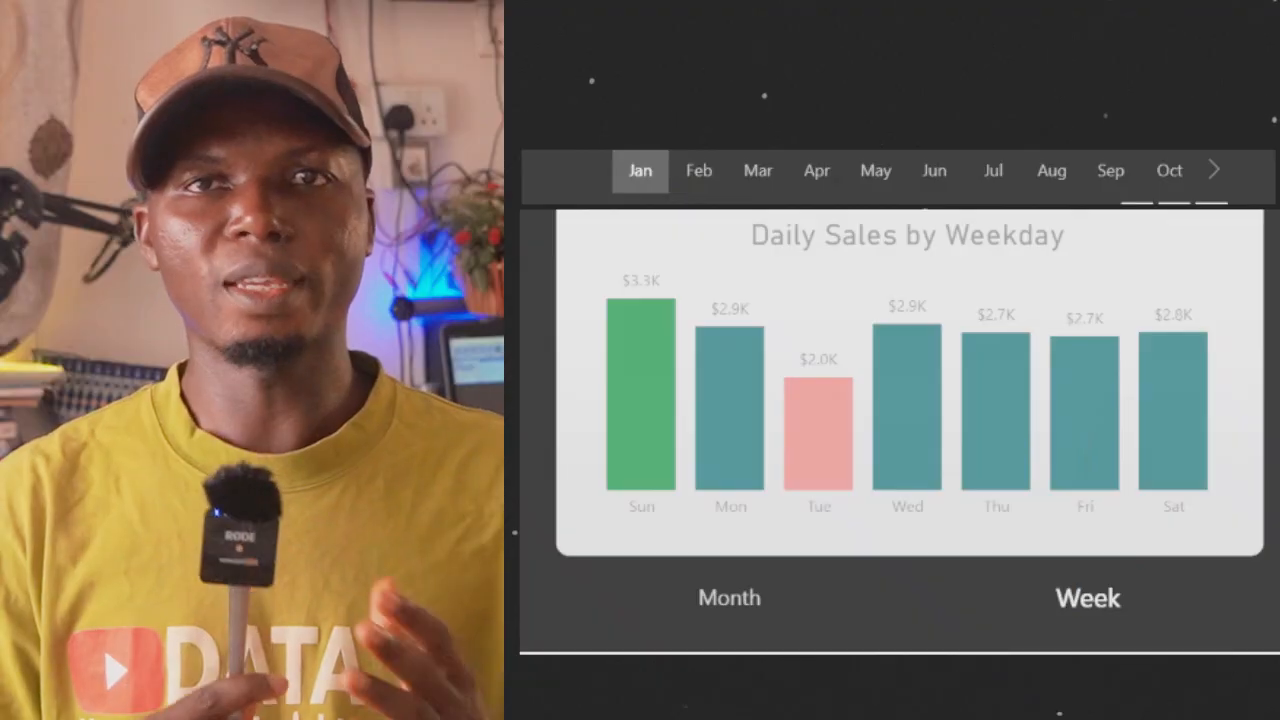
pyautogui.click(814, 178)
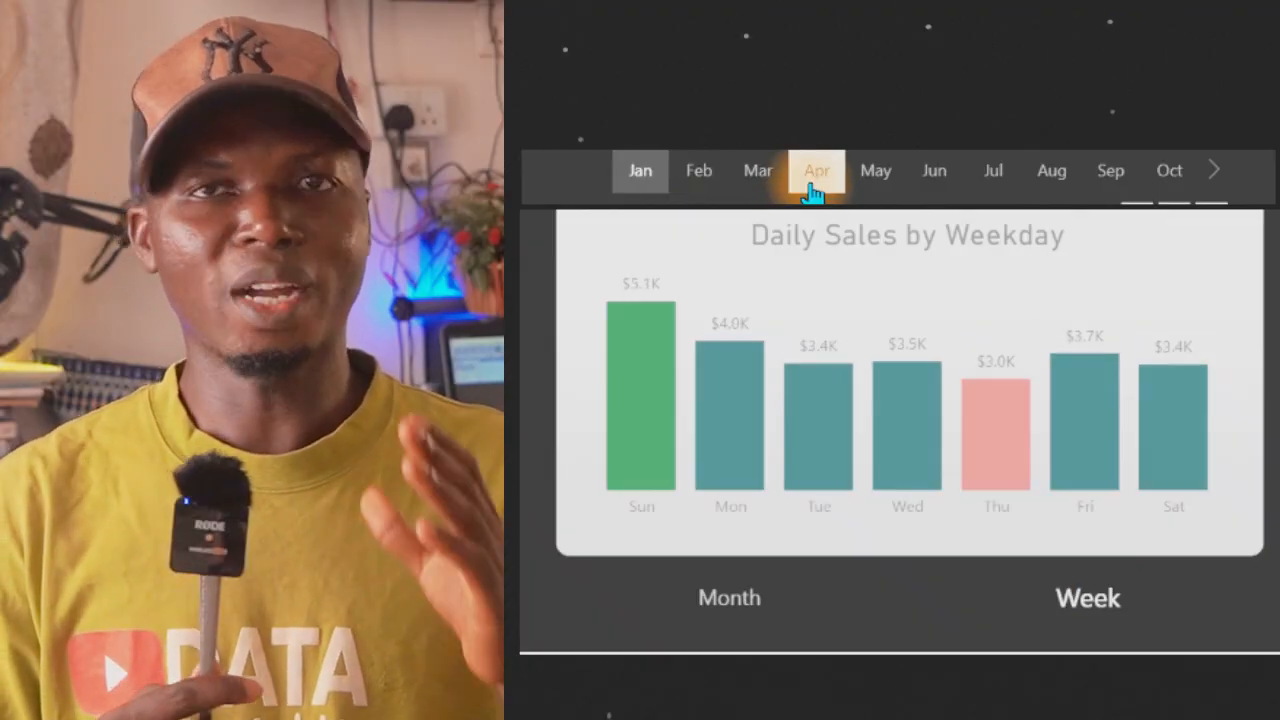
pyautogui.click(873, 180)
pyautogui.click(948, 180)
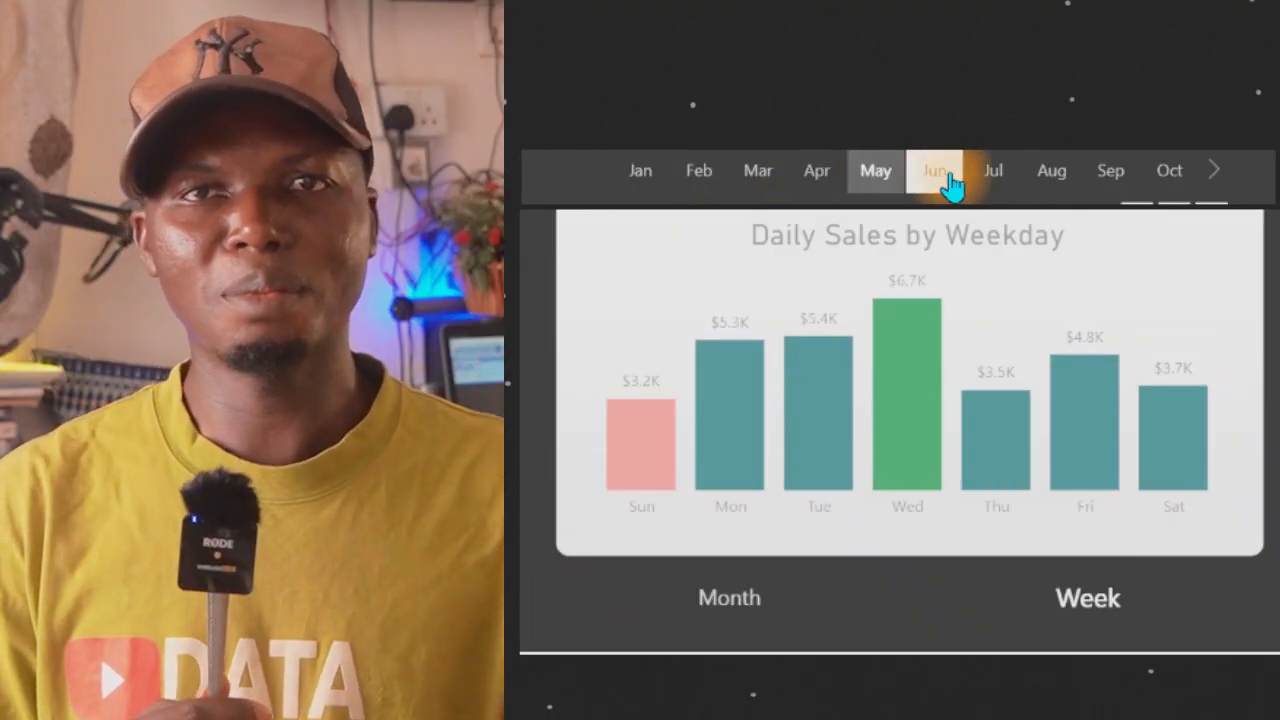
pyautogui.click(1008, 185)
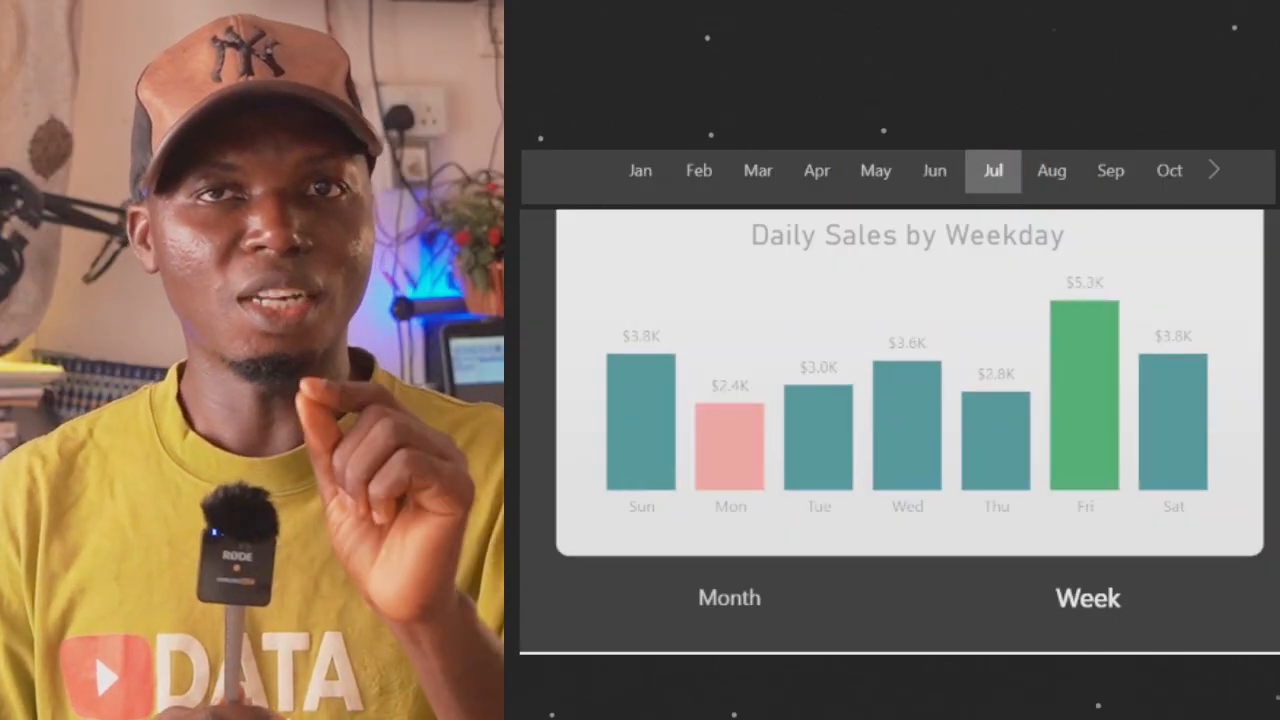
# - Return to the dashboard's monthly view and browse the performance summary for April, May, June and July
pyautogui.click(740, 596)
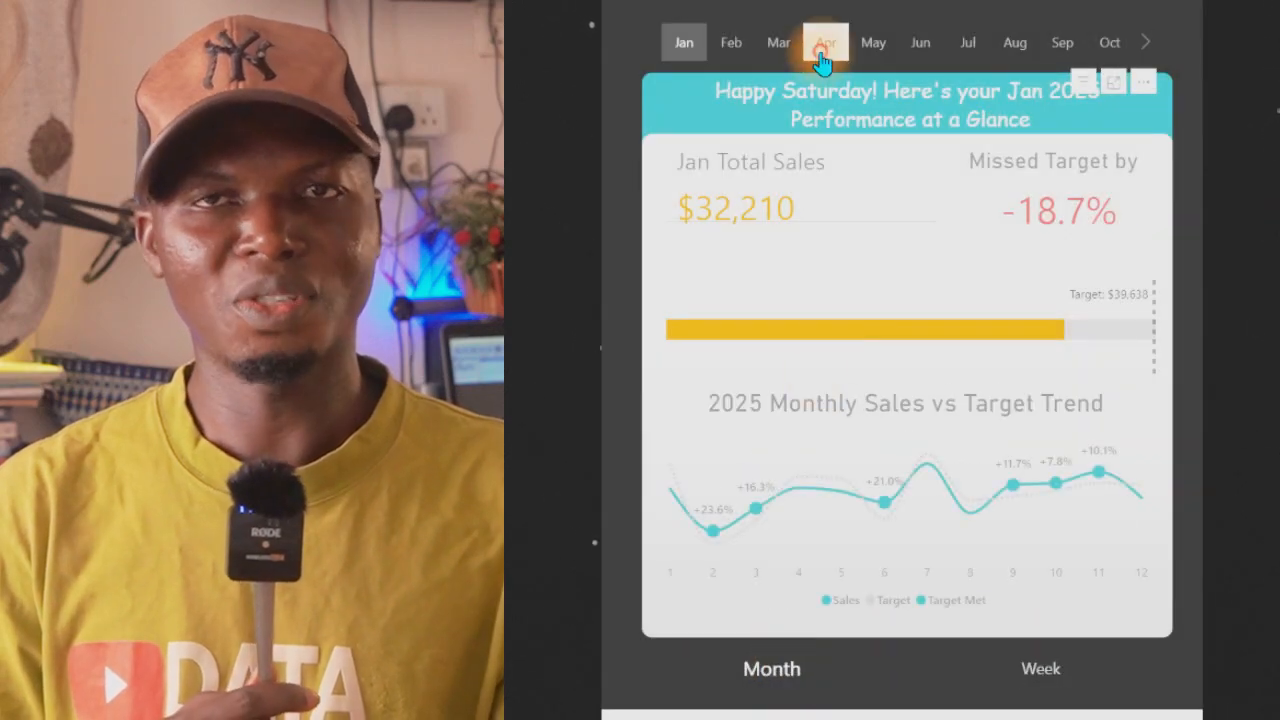
pyautogui.click(822, 55)
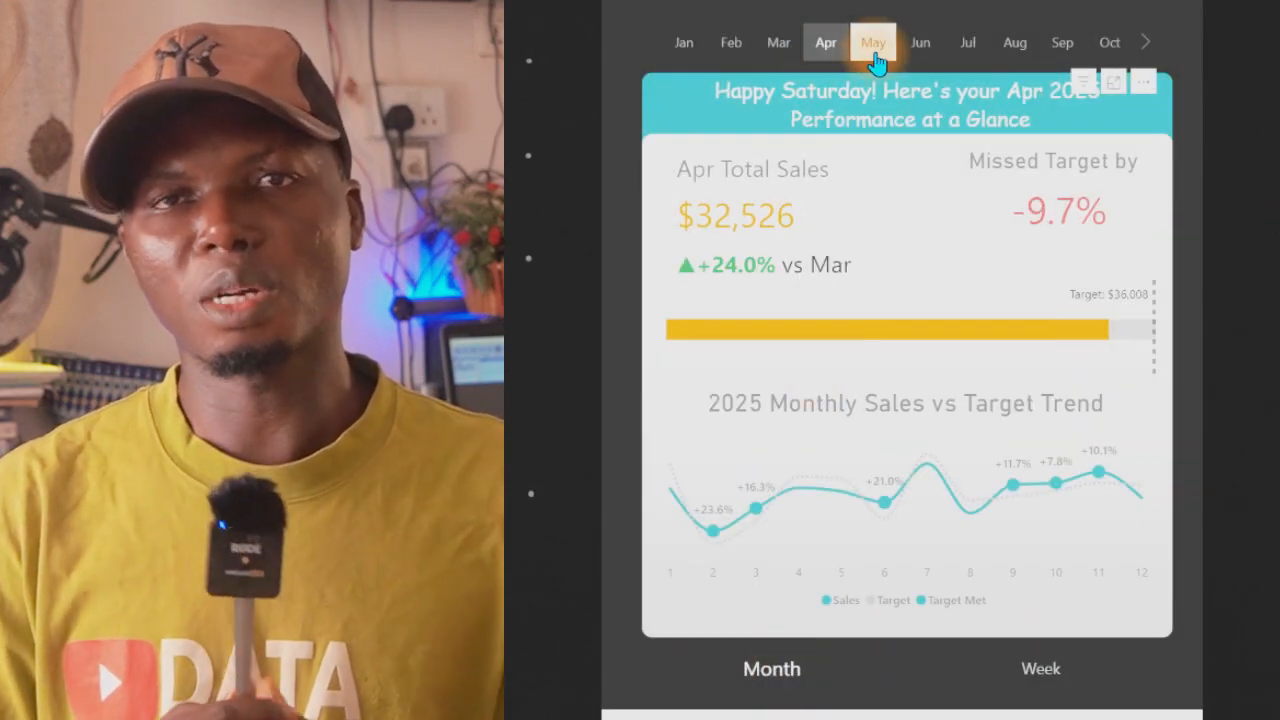
pyautogui.click(871, 38)
pyautogui.click(922, 45)
pyautogui.click(978, 48)
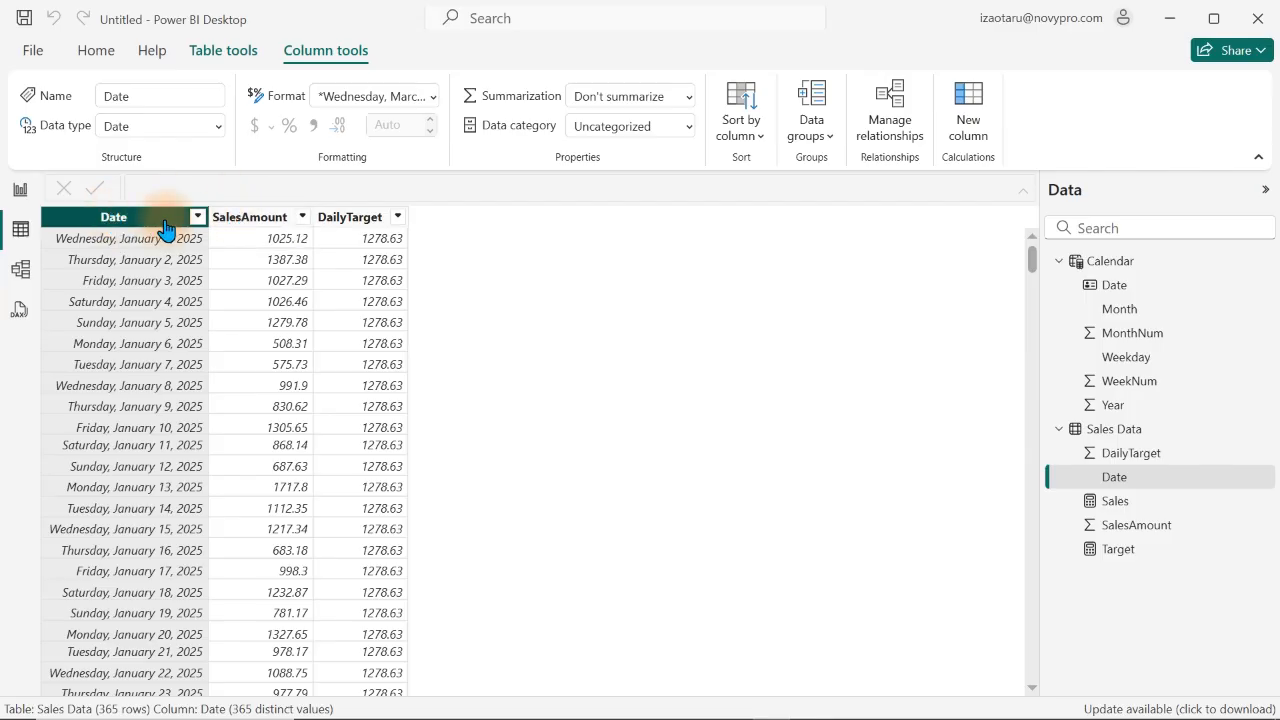
# - Review the SalesAmount and DailyTarget columns of the Sales Data table and the DAX formula of the Calendar table
pyautogui.click(242, 220)
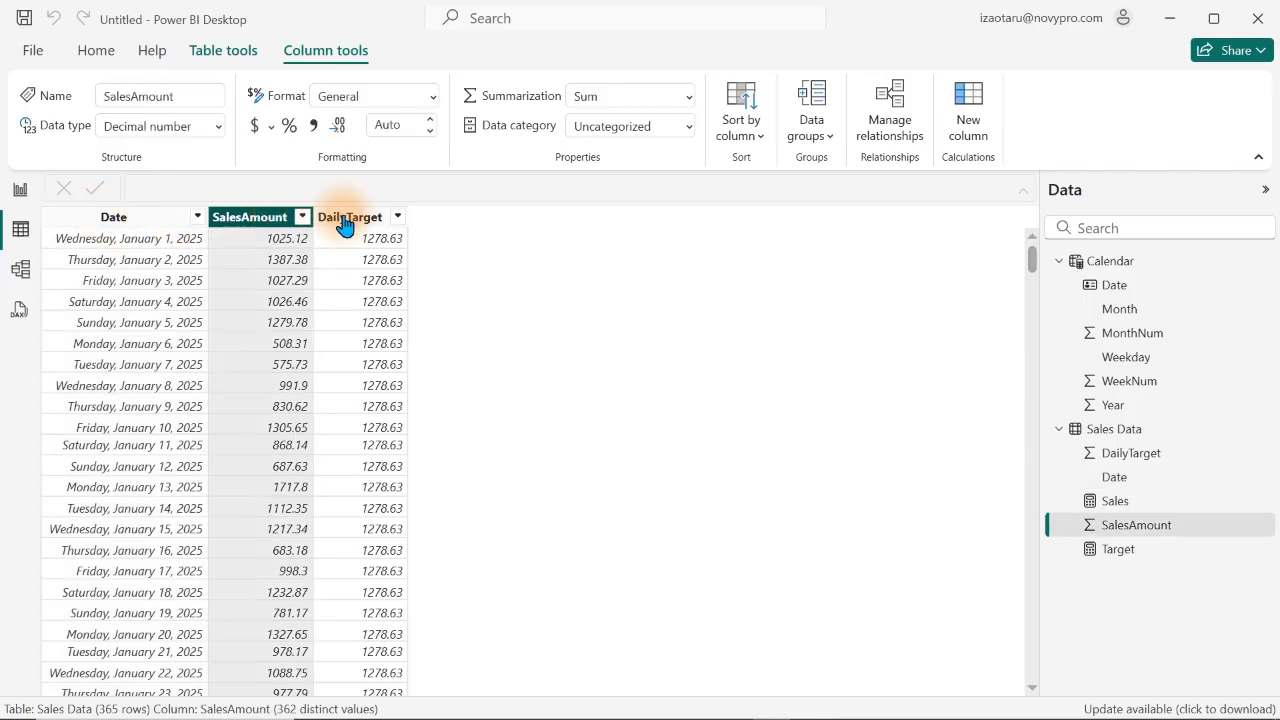
pyautogui.click(345, 222)
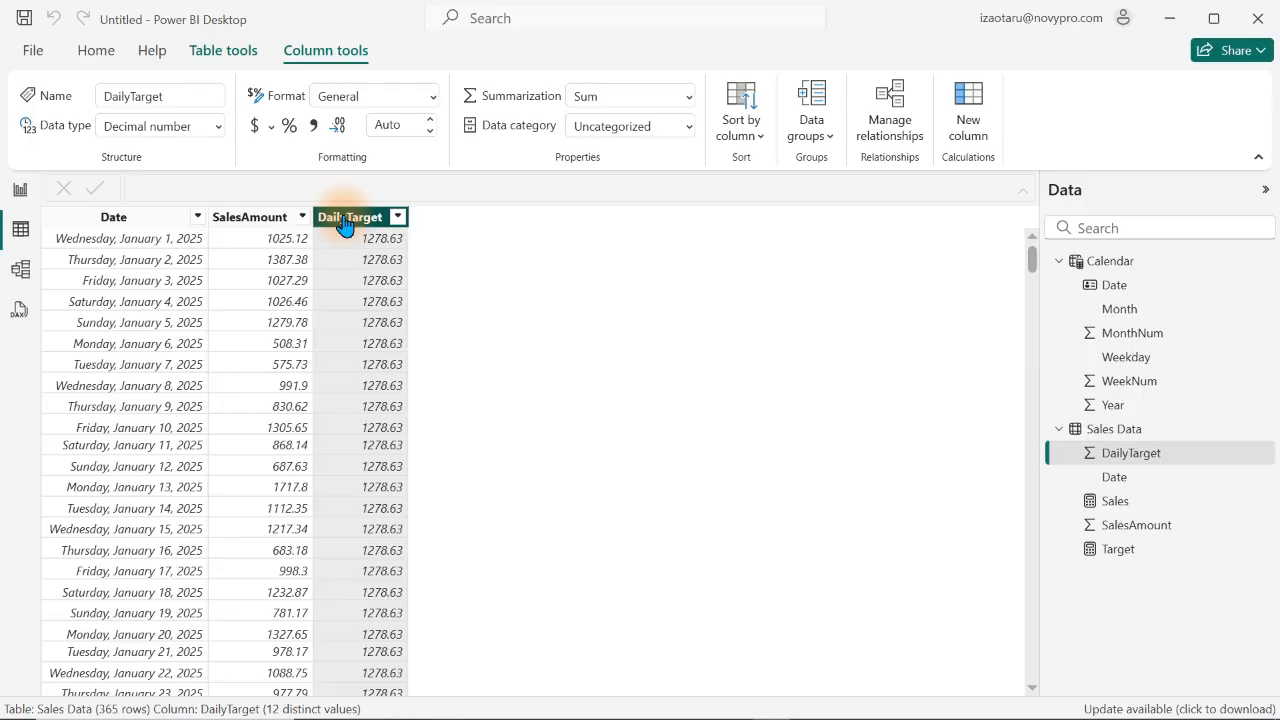
pyautogui.click(1098, 318)
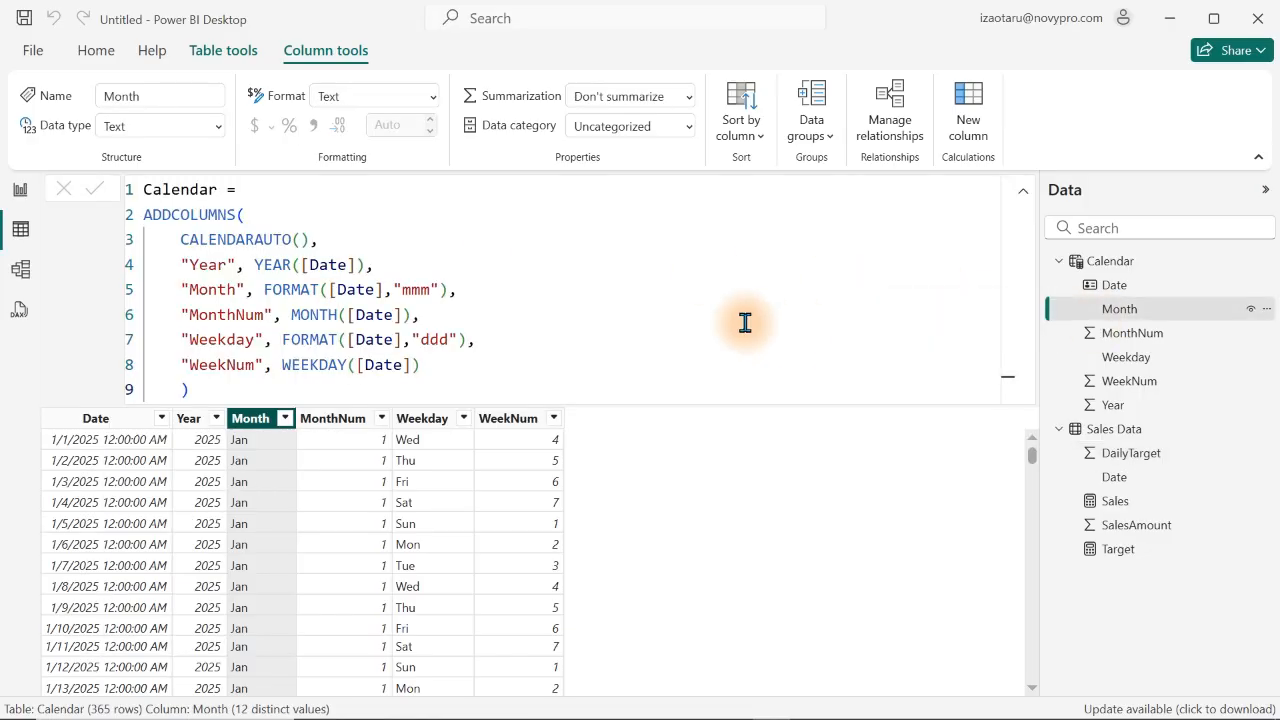
pyautogui.click(745, 322)
pyautogui.scroll(4, 745, 322)
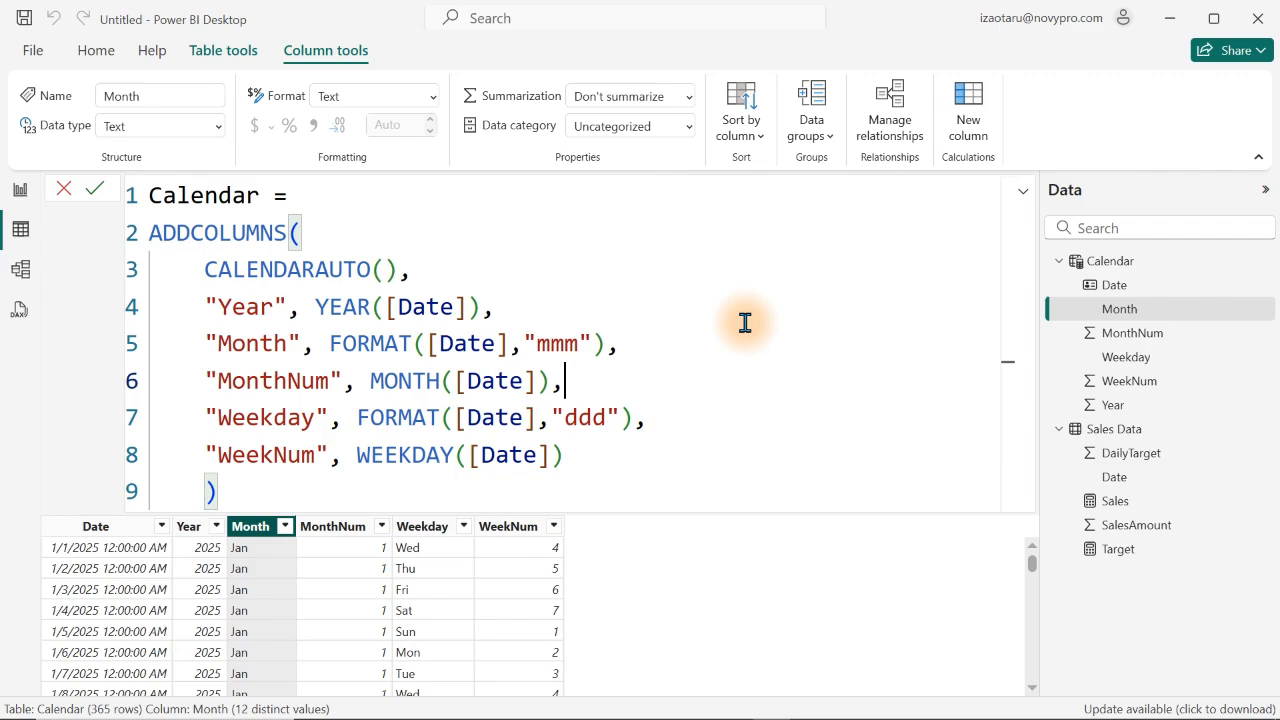
pyautogui.scroll(-5, 745, 322)
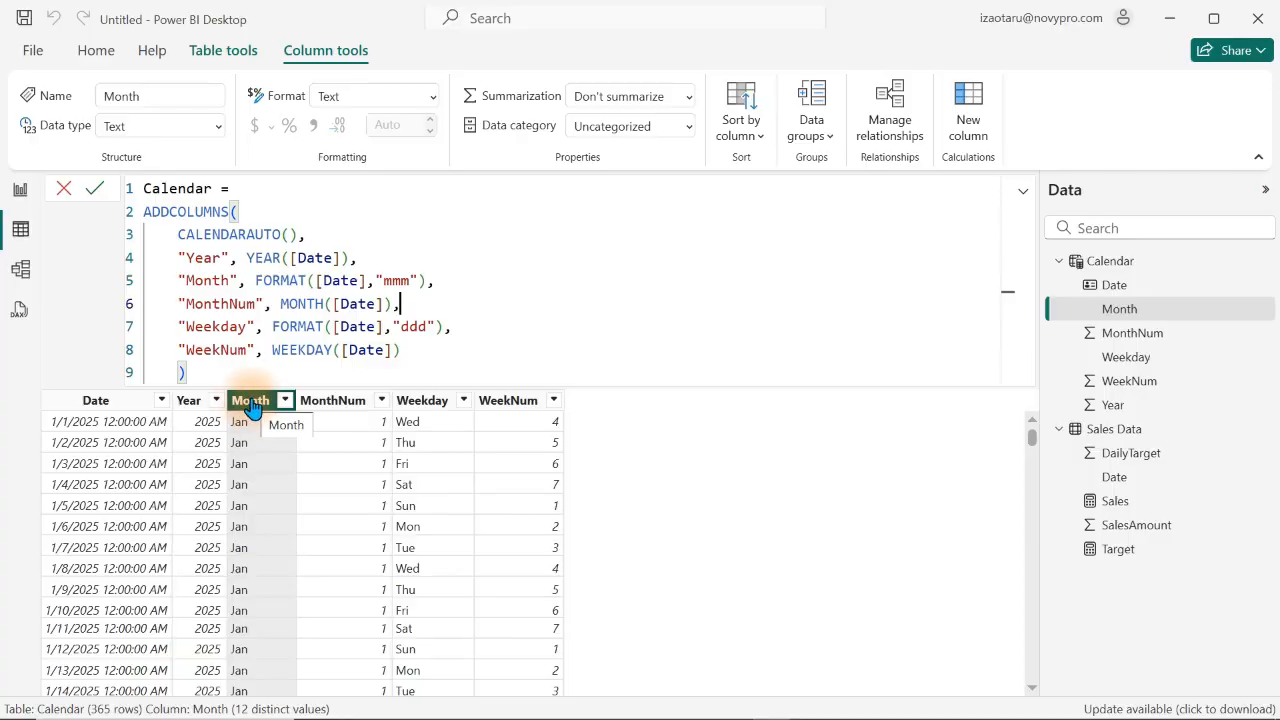
# - Sort the Calendar table's Month column by MonthNum and its Weekday column by WeekNum
pyautogui.click(741, 128)
pyautogui.click(748, 240)
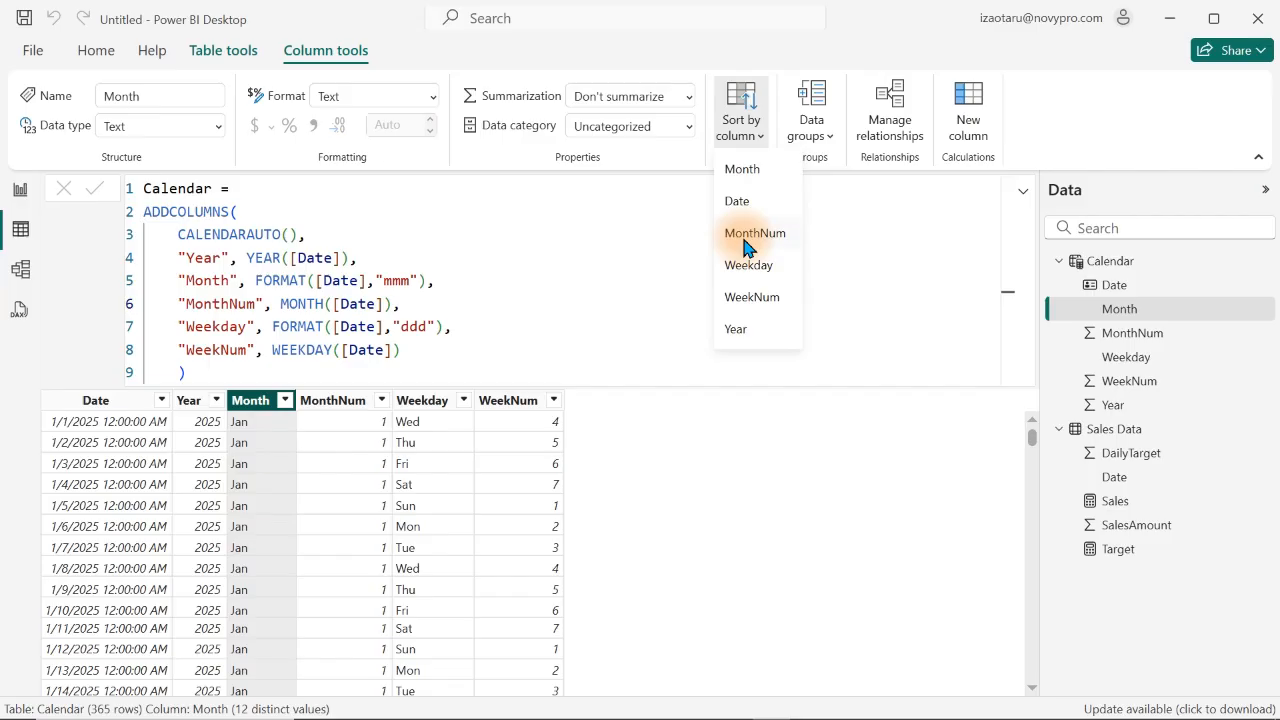
pyautogui.click(425, 402)
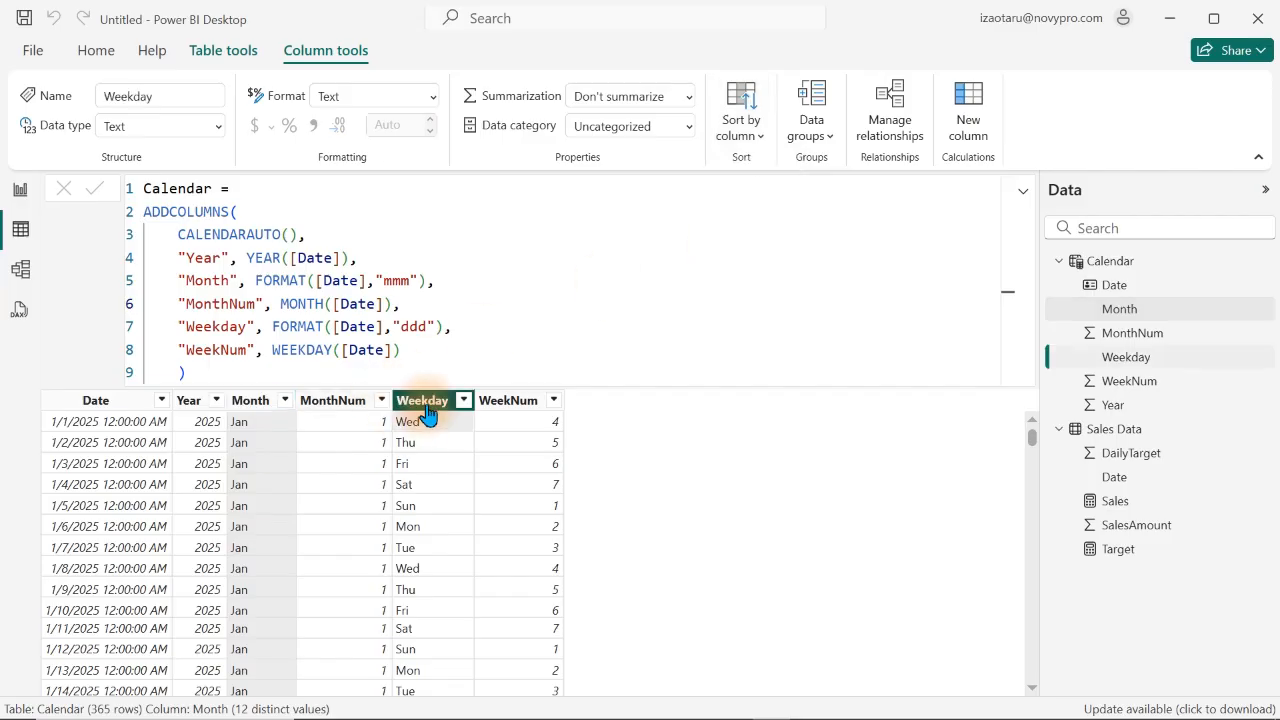
pyautogui.click(745, 133)
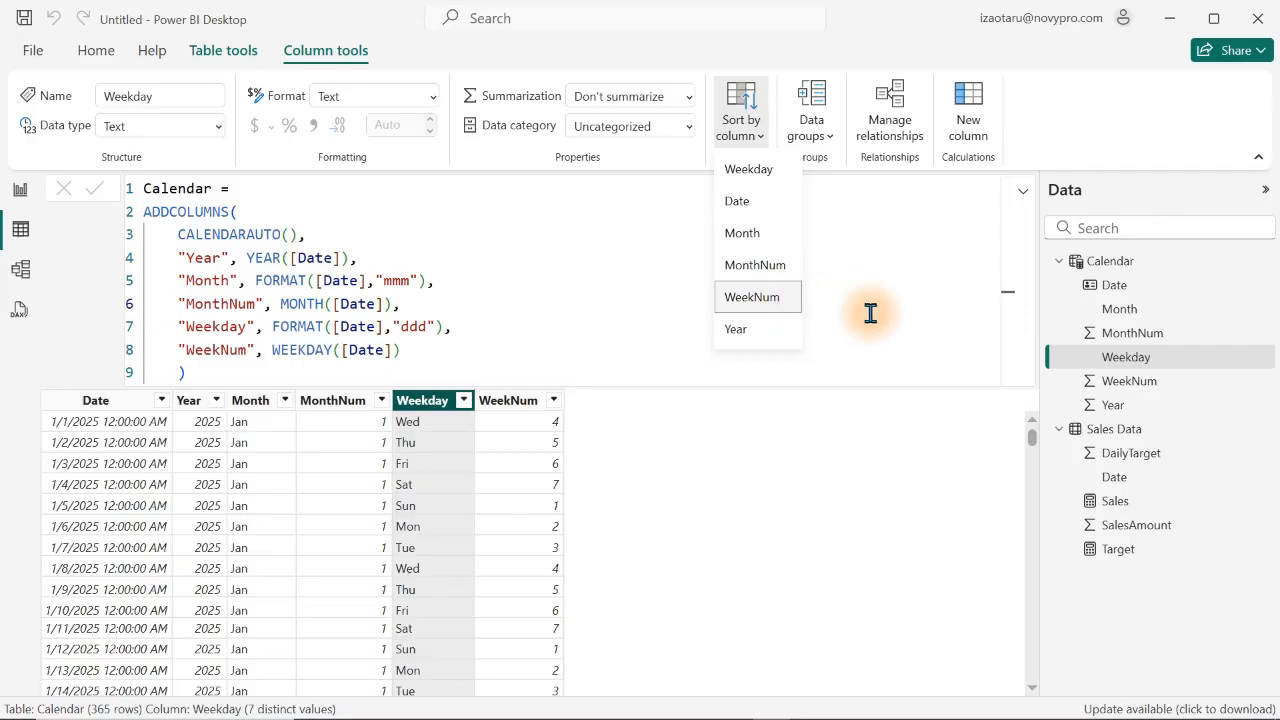
# - Add an empty line chart to the report page, enlarge it and move it toward the middle of the canvas
pyautogui.click(19, 195)
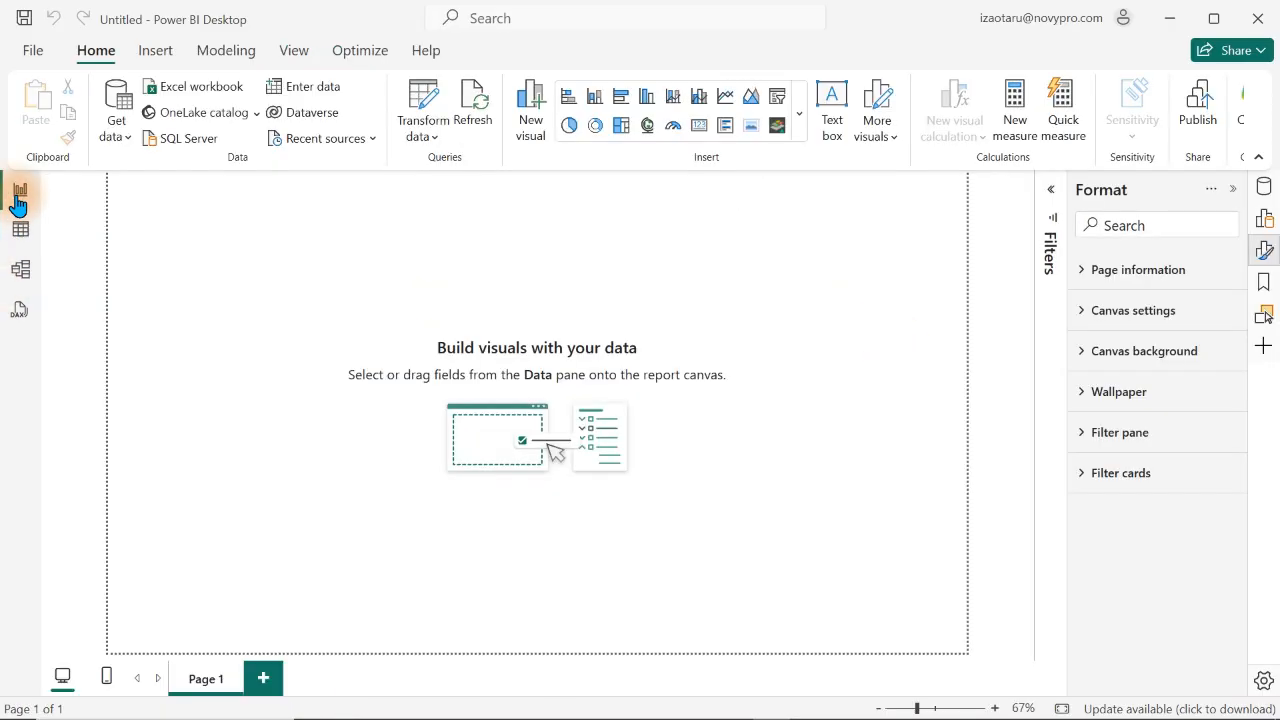
pyautogui.click(724, 97)
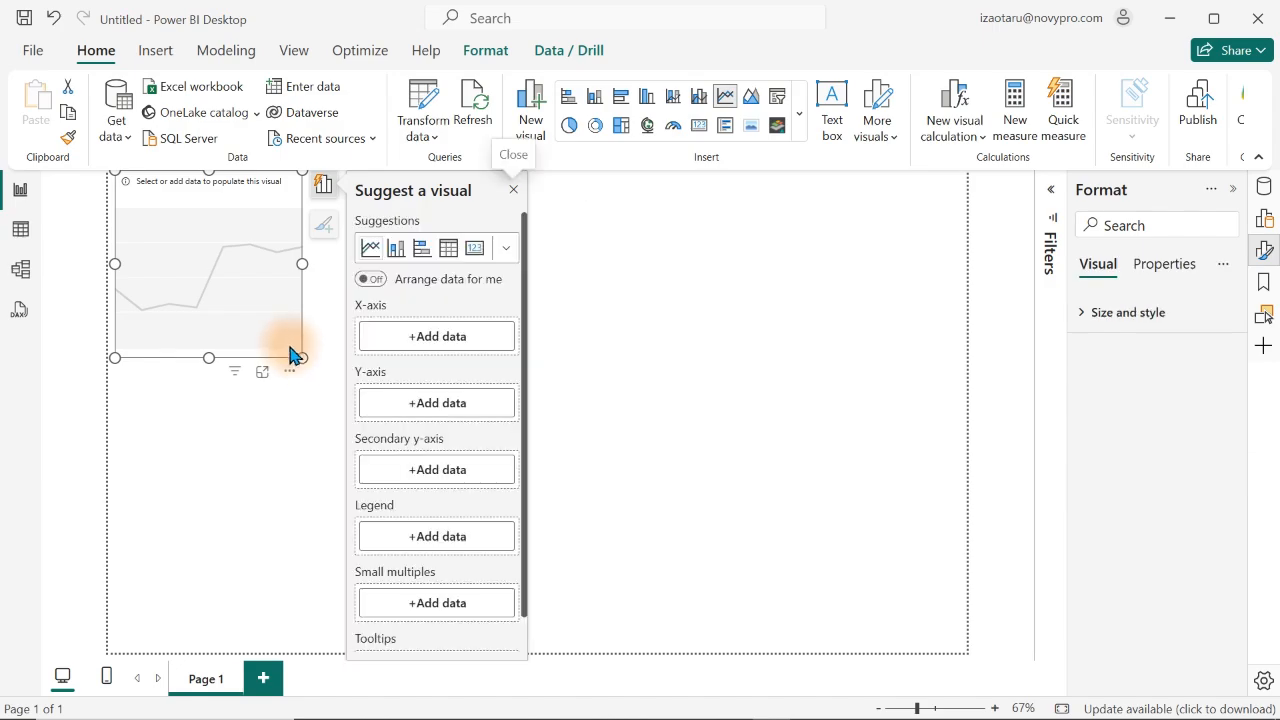
pyautogui.moveTo(301, 357); pyautogui.dragTo(680, 461)
pyautogui.moveTo(363, 334); pyautogui.dragTo(487, 425)
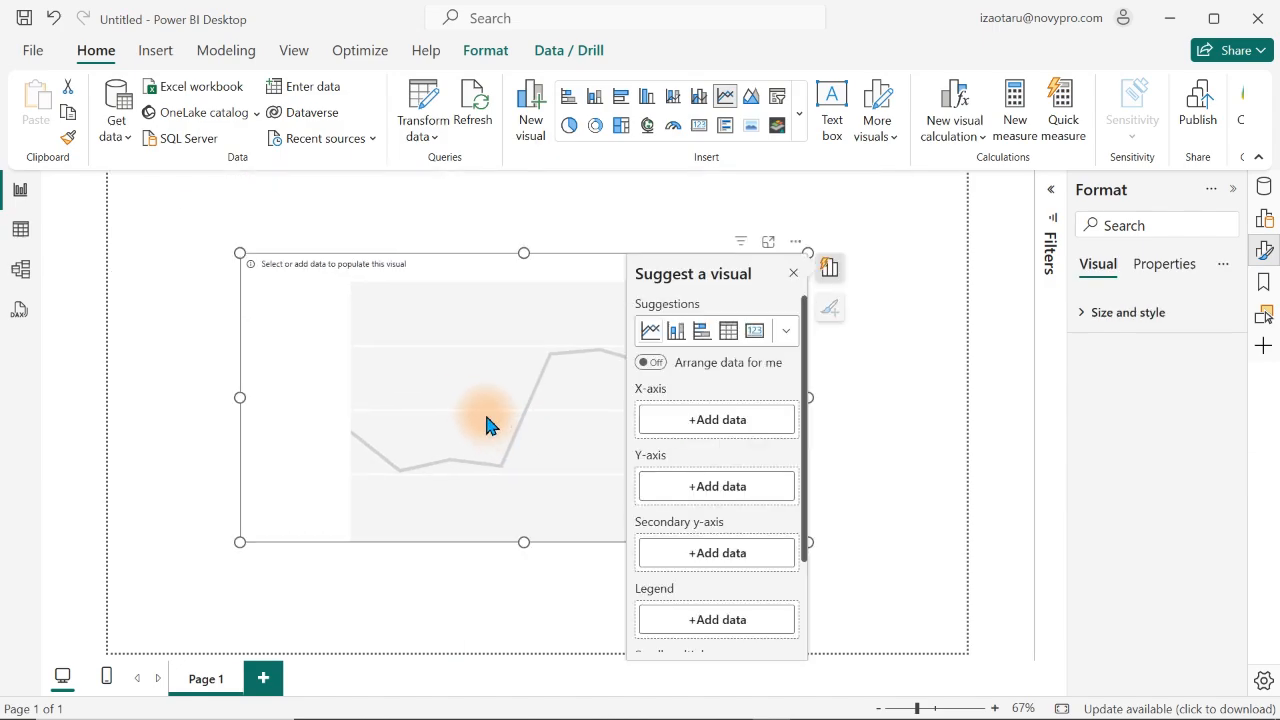
pyautogui.click(794, 274)
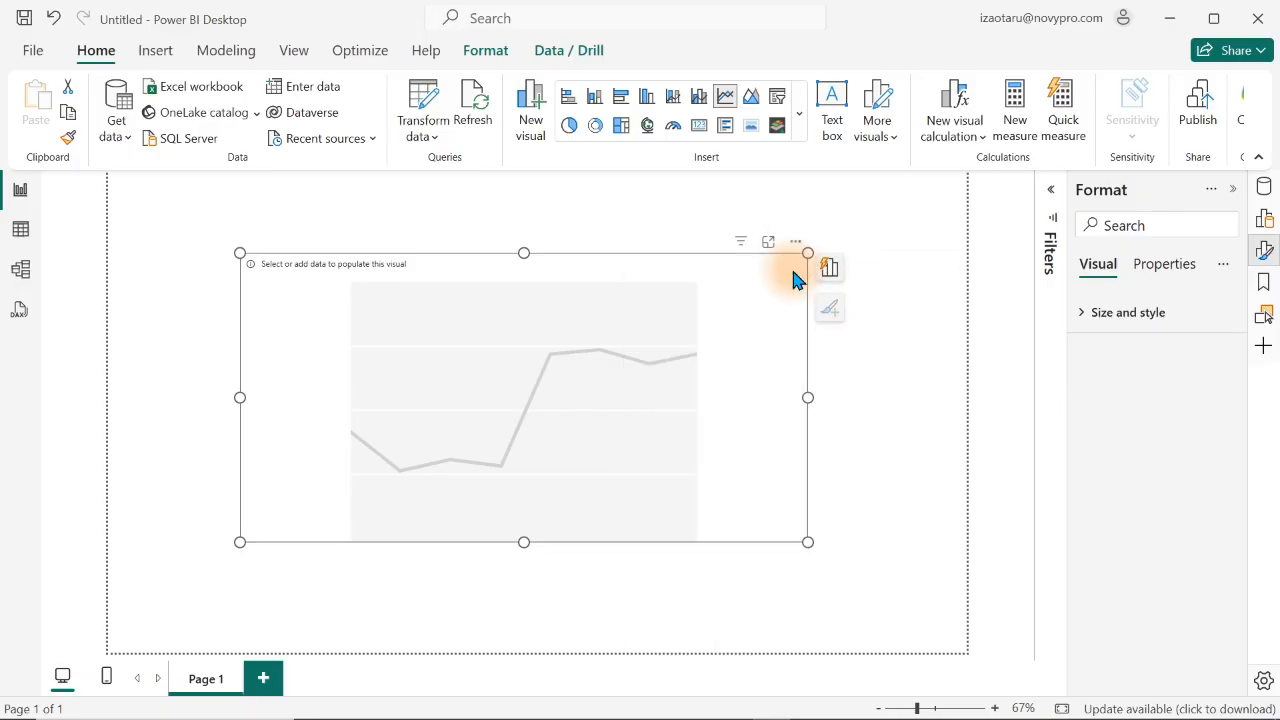
# - Show the data fields and review the DAX formulas of the Sales and Target measures
pyautogui.click(1262, 192)
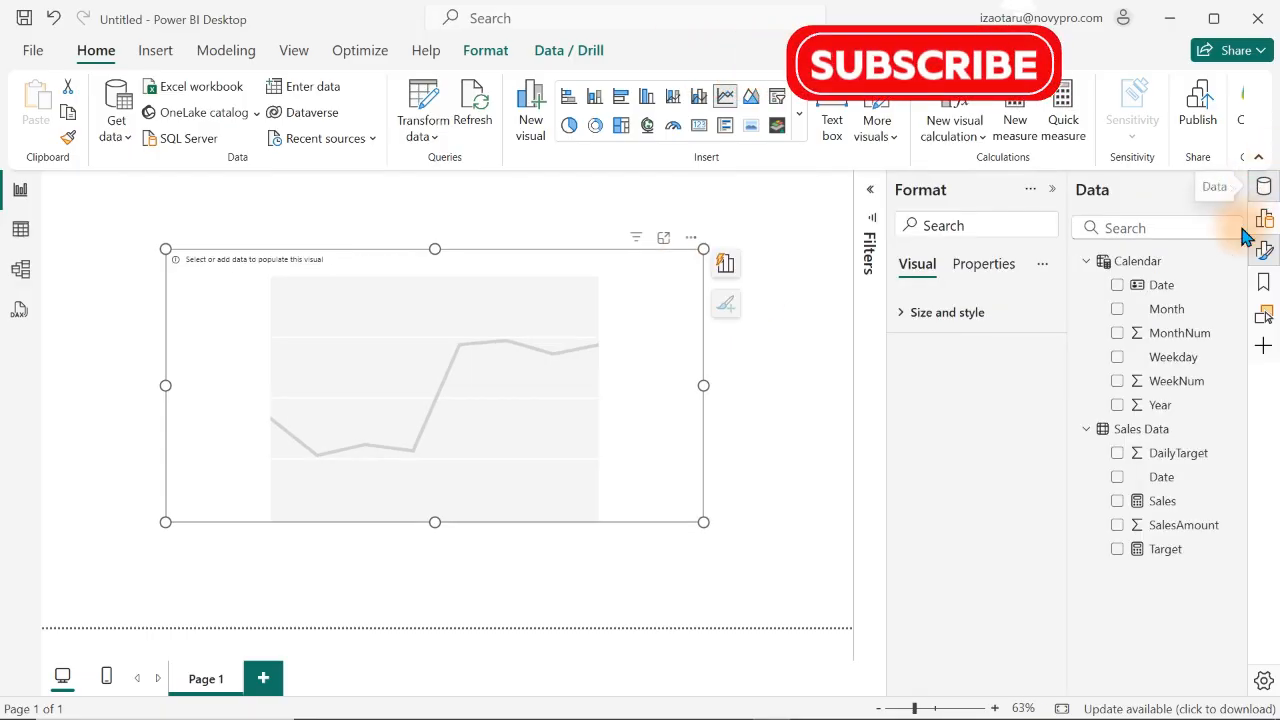
pyautogui.click(1166, 502)
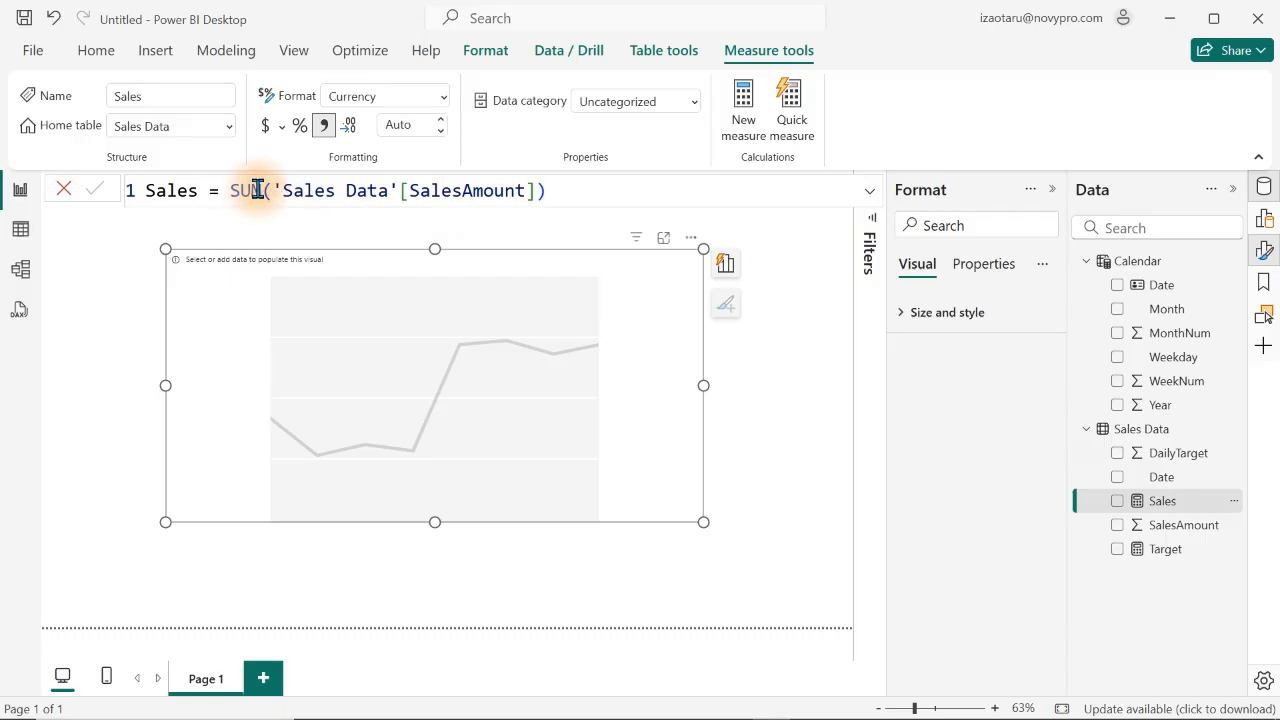
pyautogui.moveTo(260, 190); pyautogui.dragTo(237, 190)
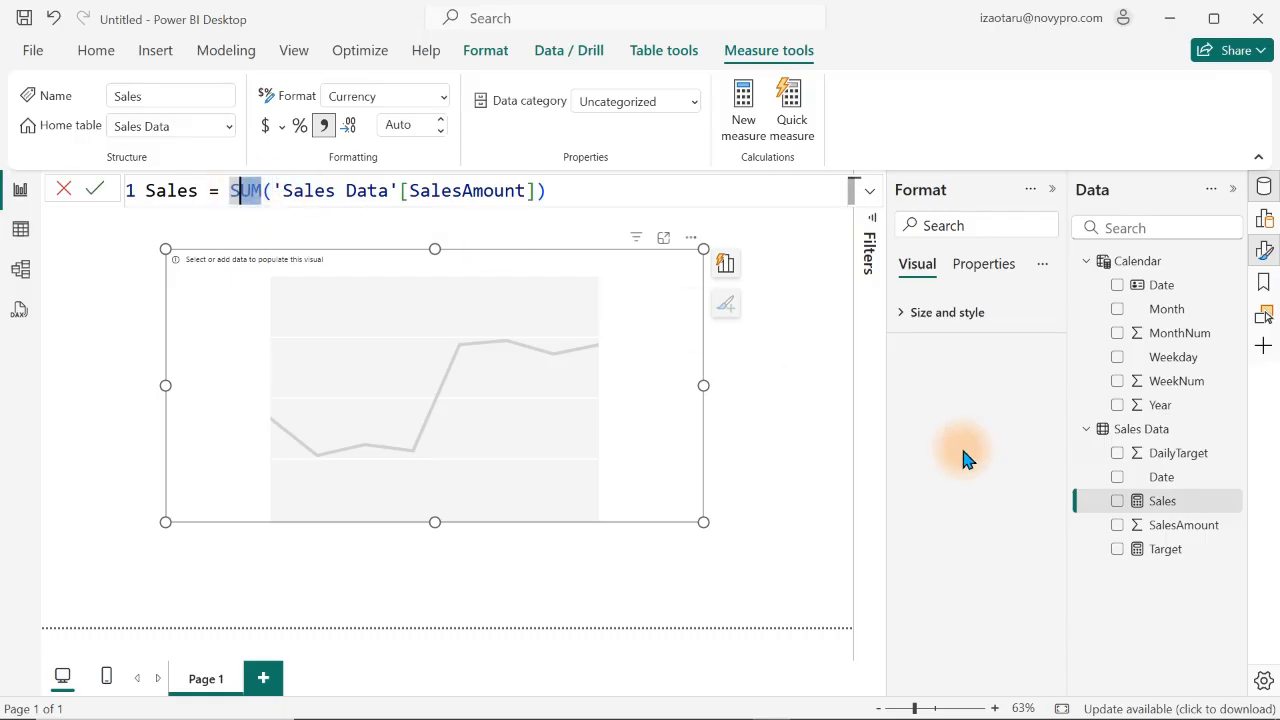
pyautogui.click(1175, 559)
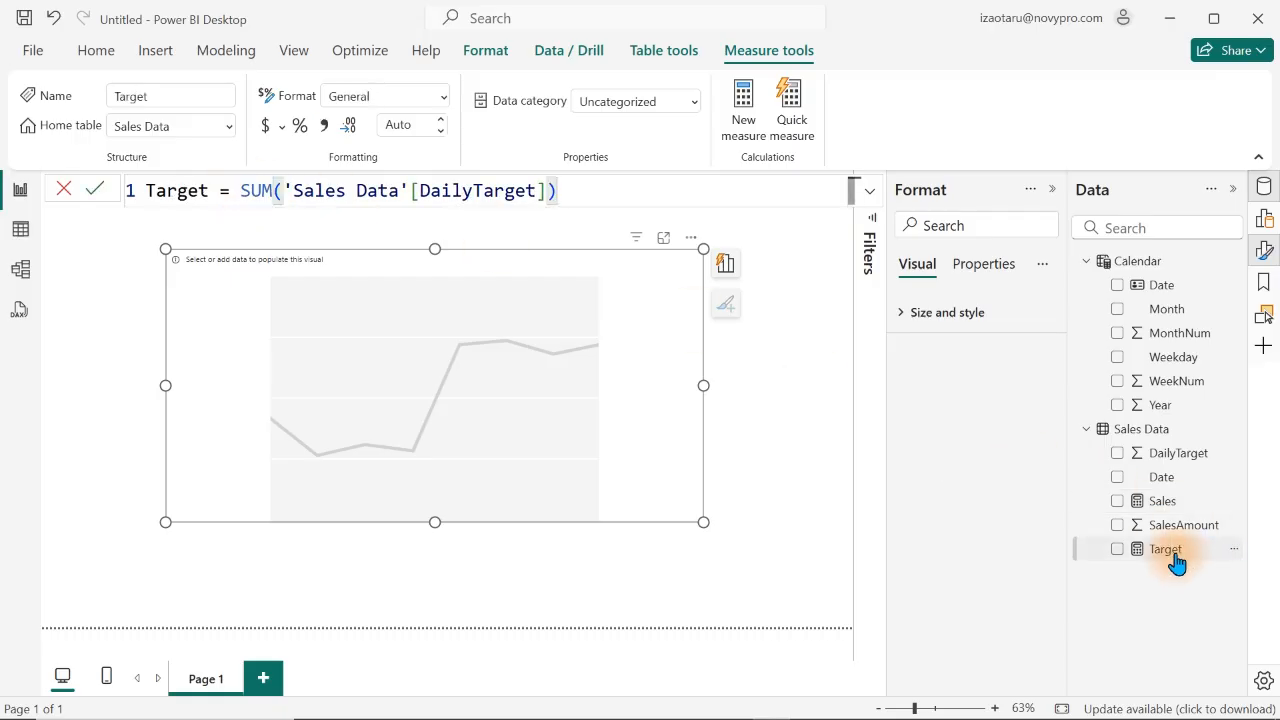
pyautogui.click(603, 179)
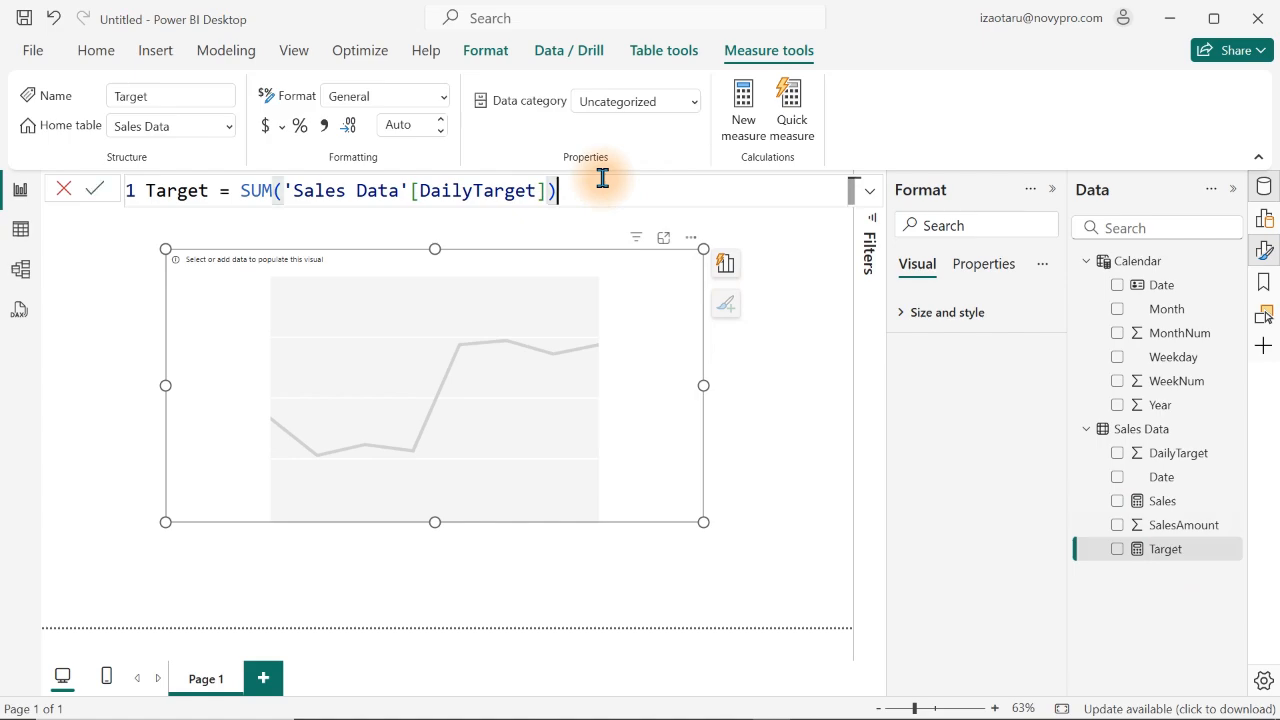
pyautogui.scroll(4, 603, 179)
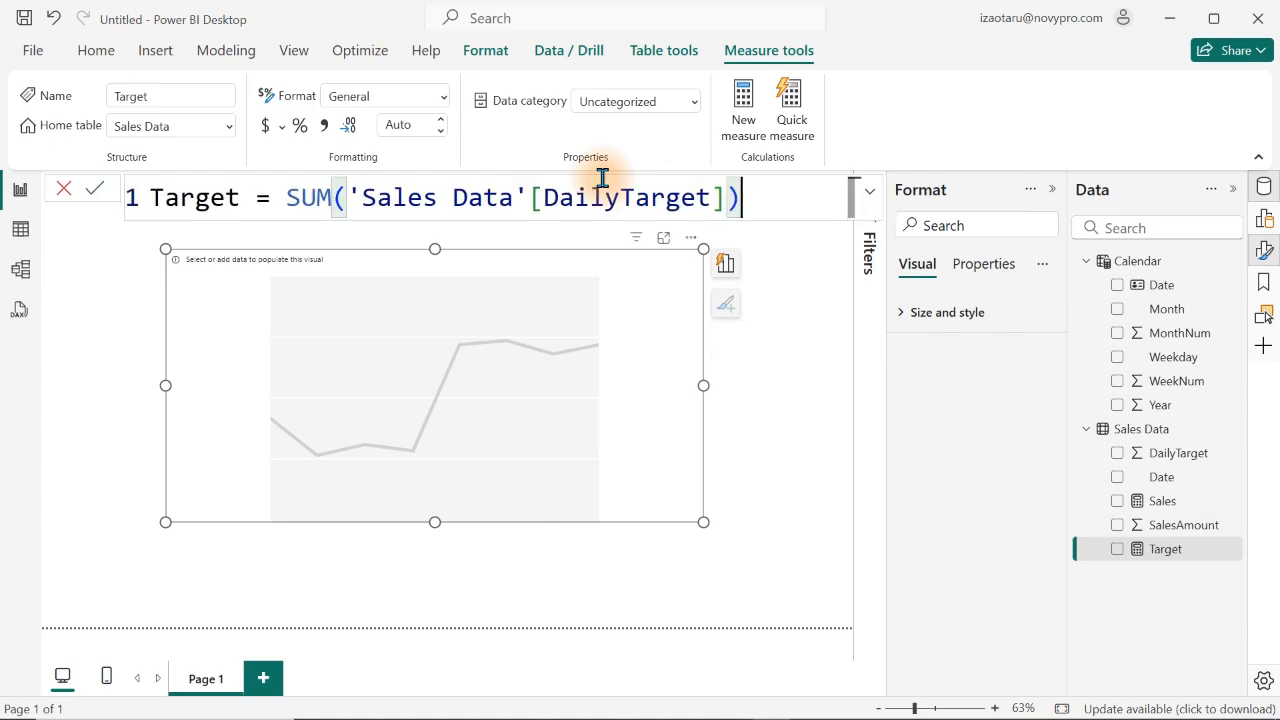
pyautogui.scroll(-1, 603, 179)
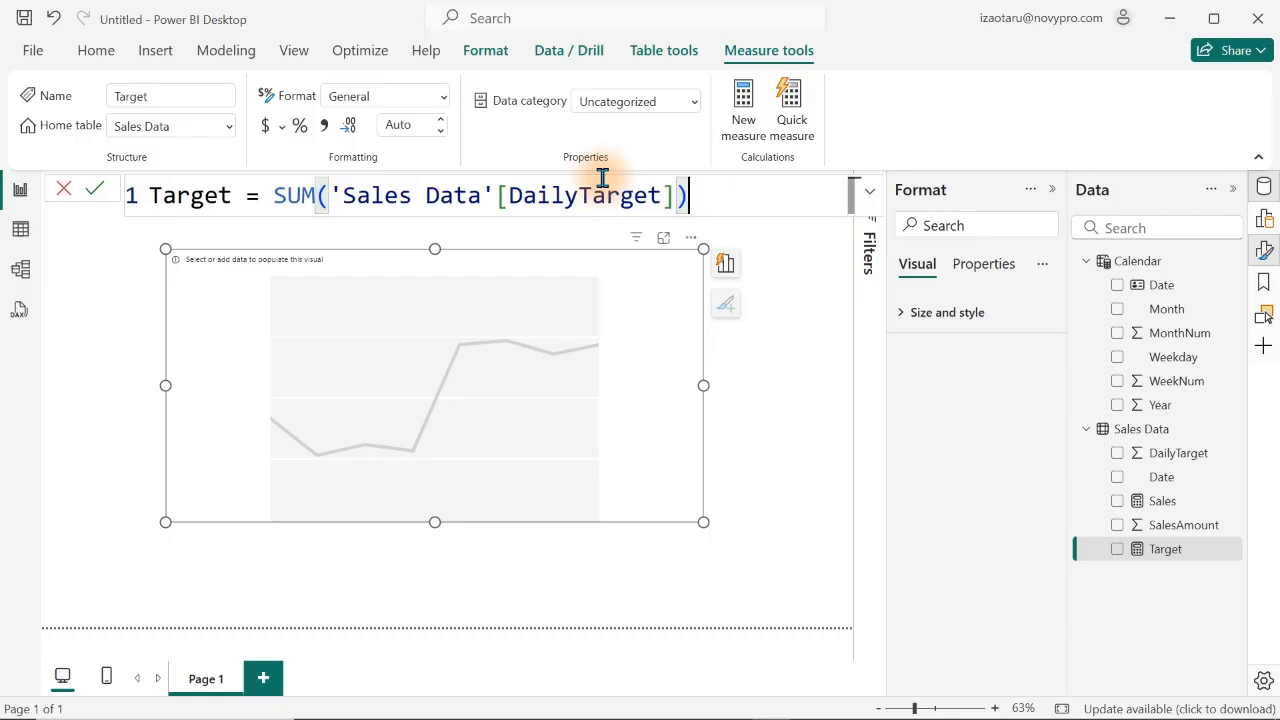
# - Add the Target and Sales measures to the line chart's Y-axis and dismiss the visual suggestions
pyautogui.click(1117, 550)
pyautogui.click(1117, 502)
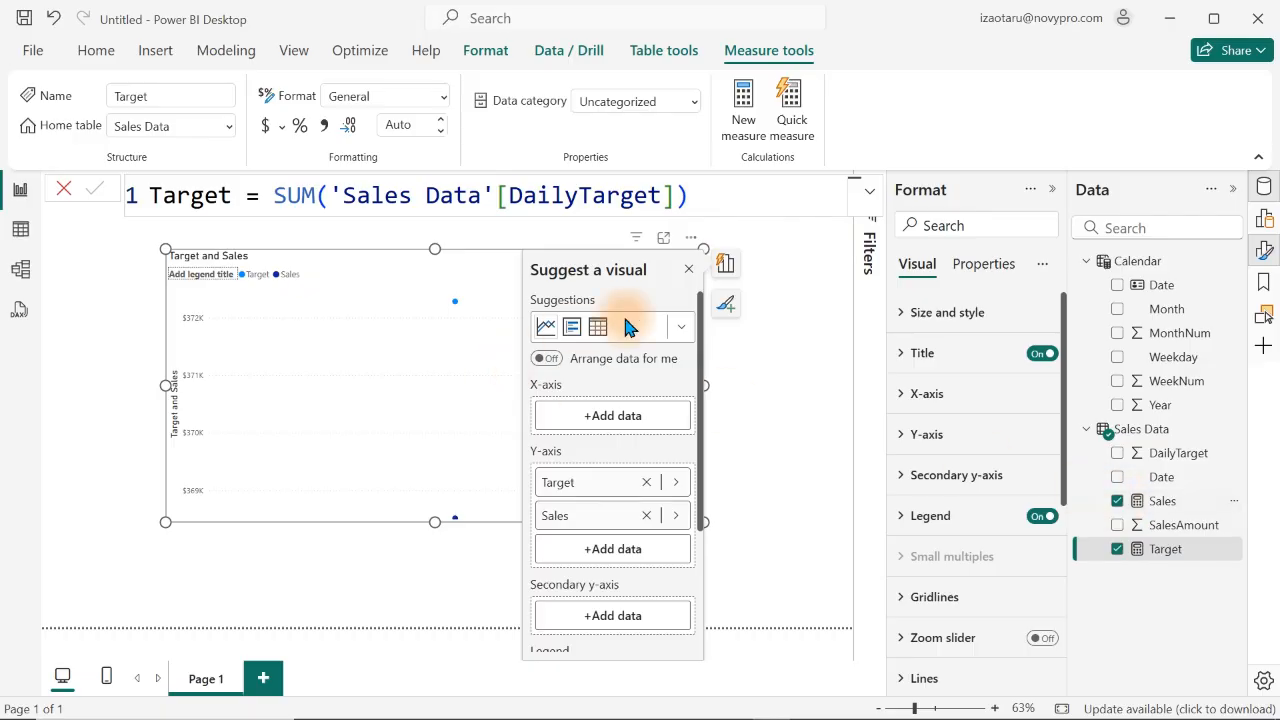
pyautogui.click(688, 270)
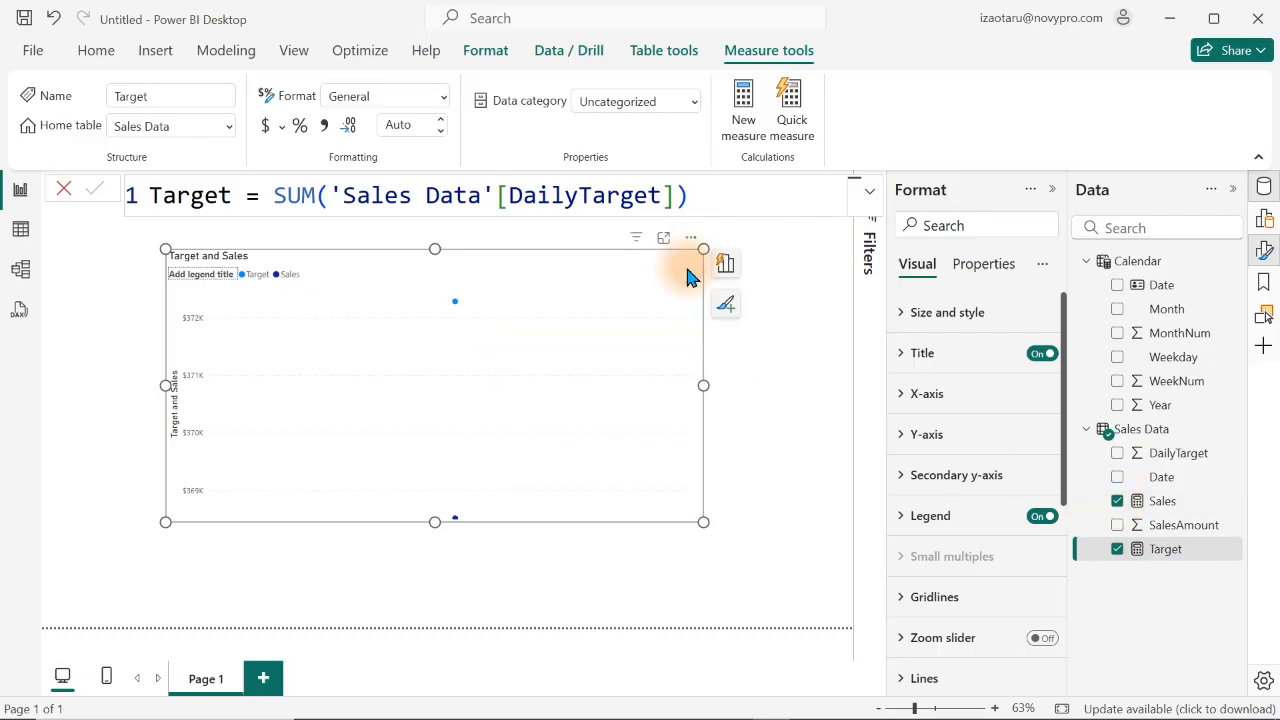
# - Add the Calendar Month field to the line chart's X-axis and display the chart in focus mode
pyautogui.moveTo(455, 370)
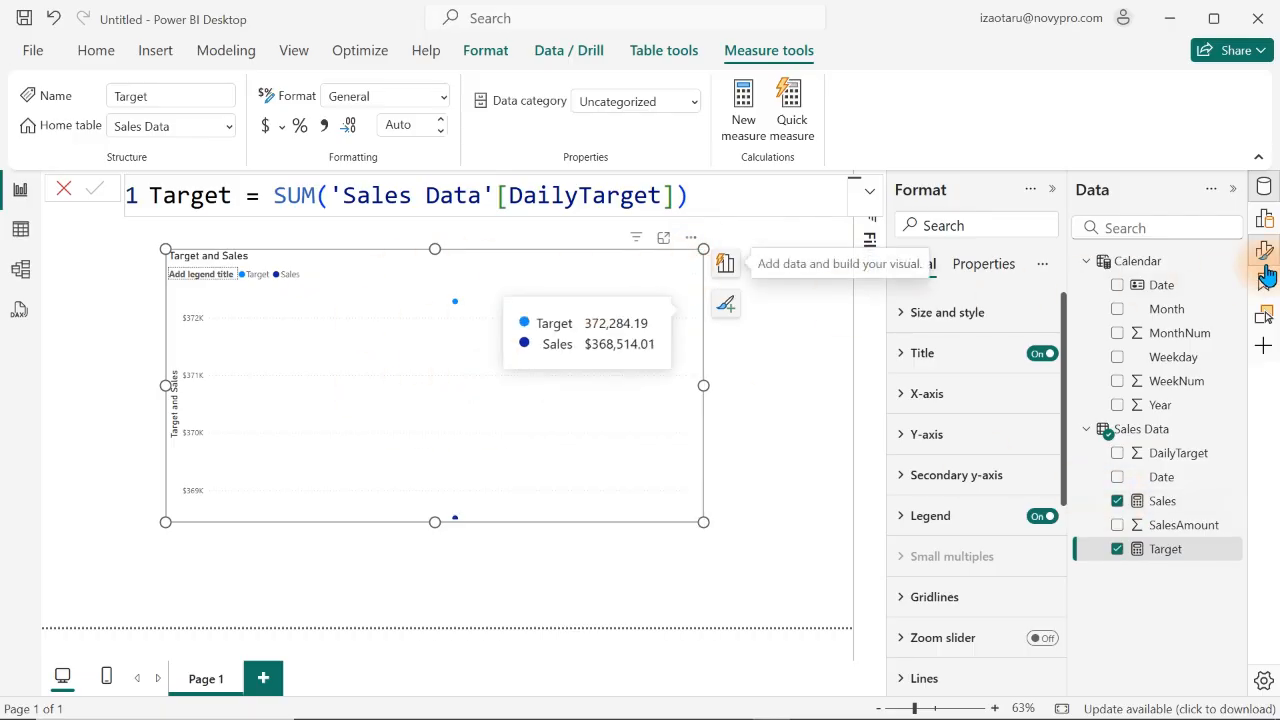
pyautogui.click(1117, 311)
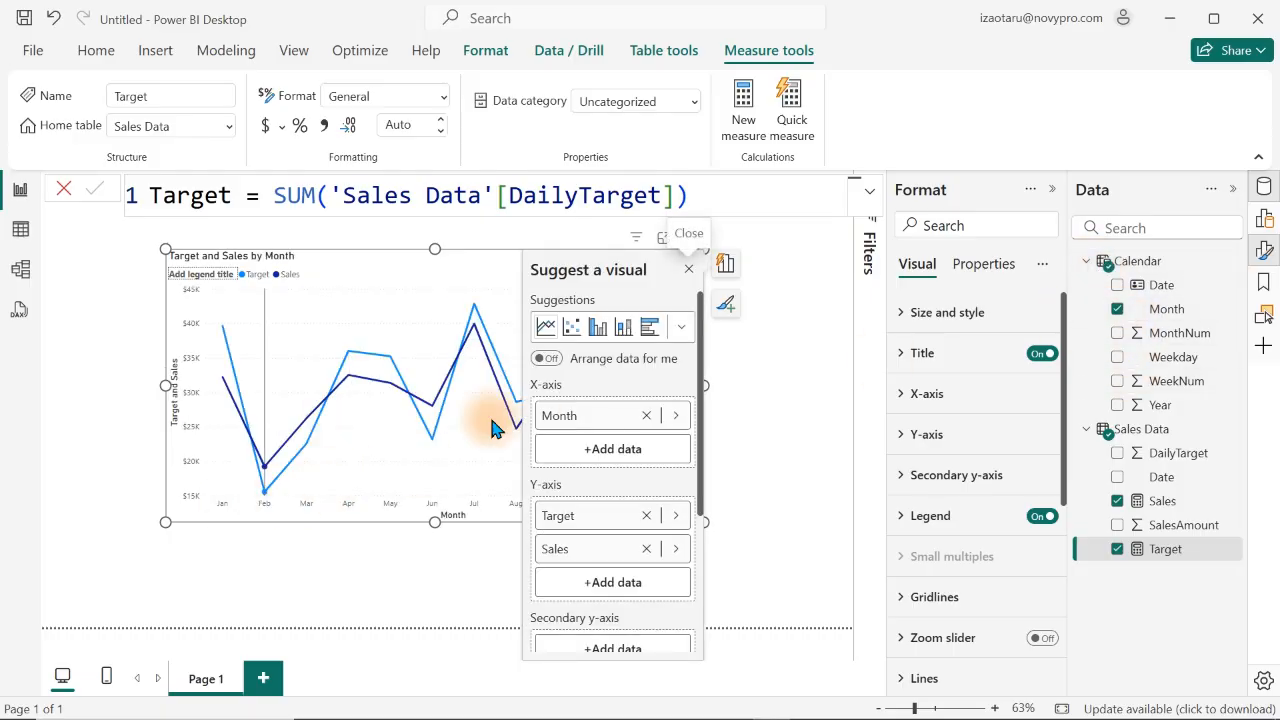
pyautogui.click(689, 272)
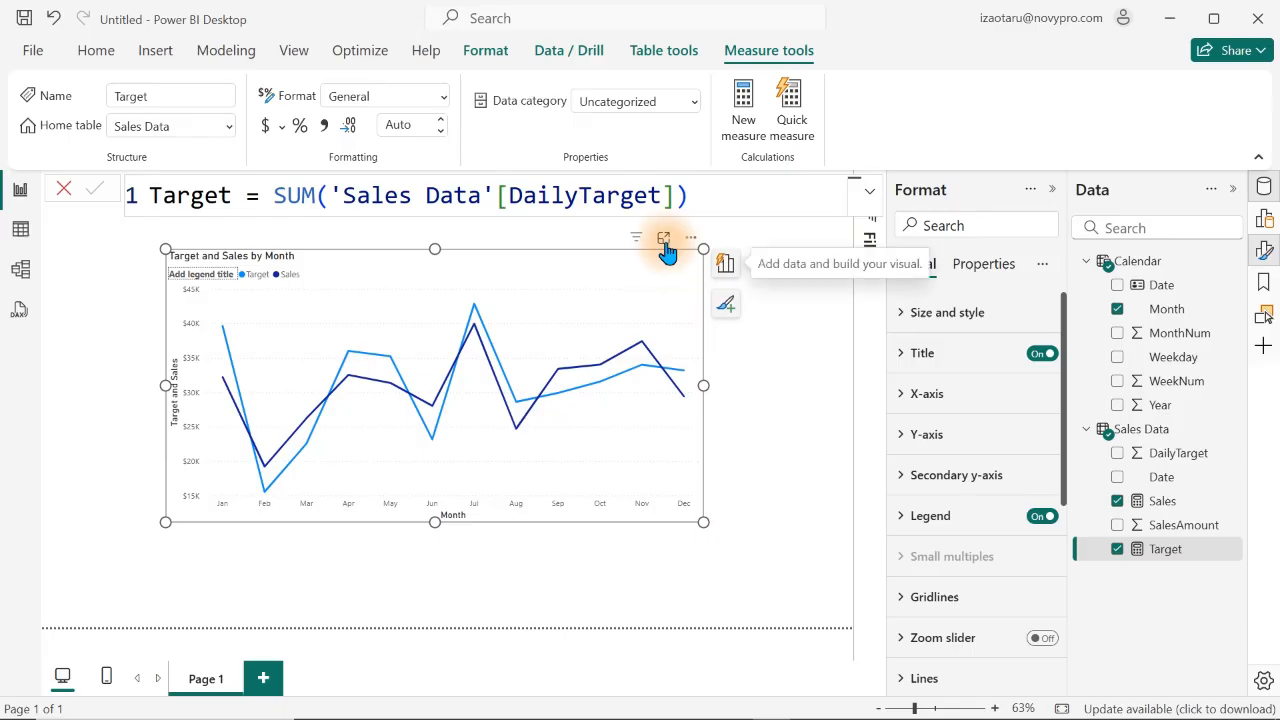
pyautogui.click(662, 237)
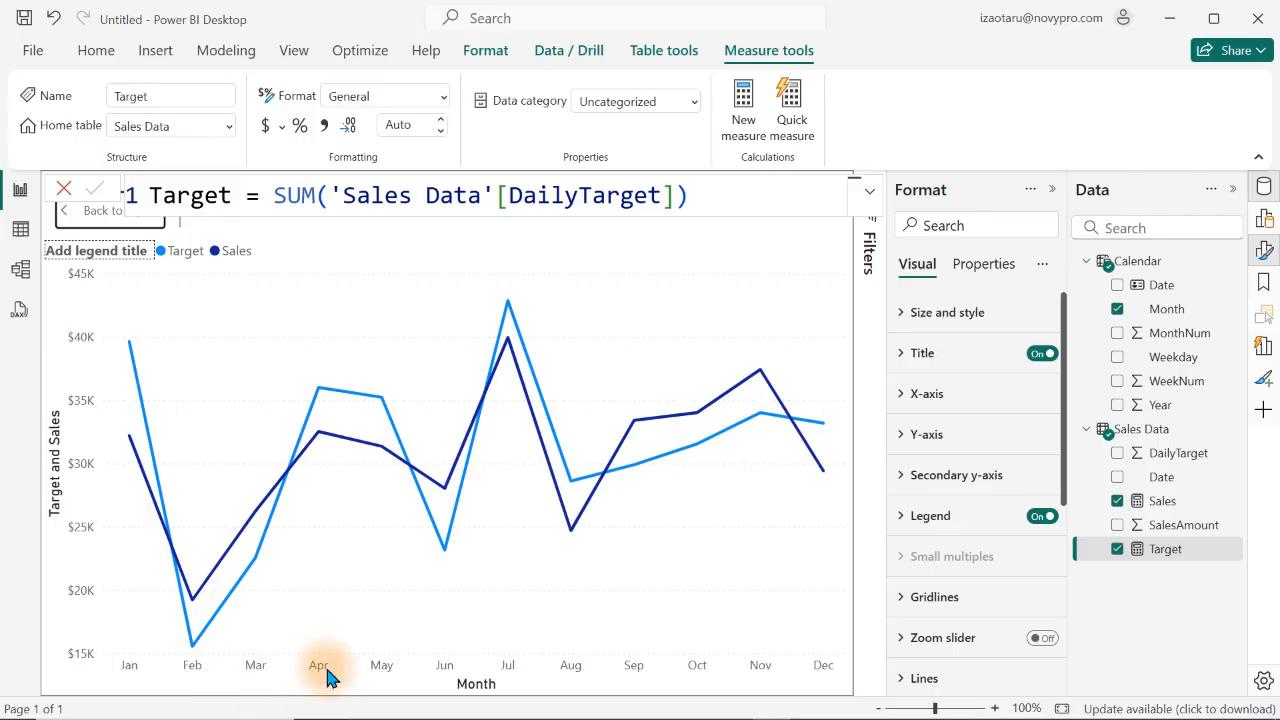
# - Replace Month with the Calendar MonthNum field on the line chart's X-axis, moving it out of the Y-axis, and inspect the January data point
pyautogui.click(1117, 310)
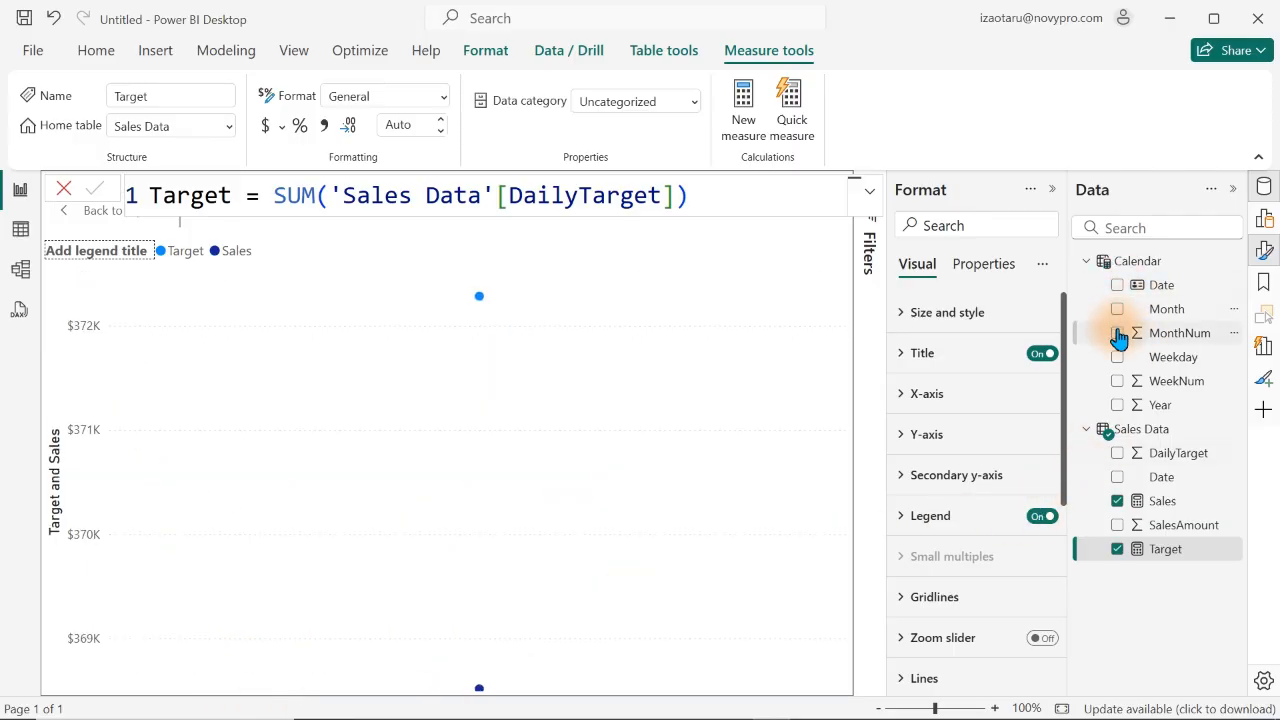
pyautogui.click(1117, 334)
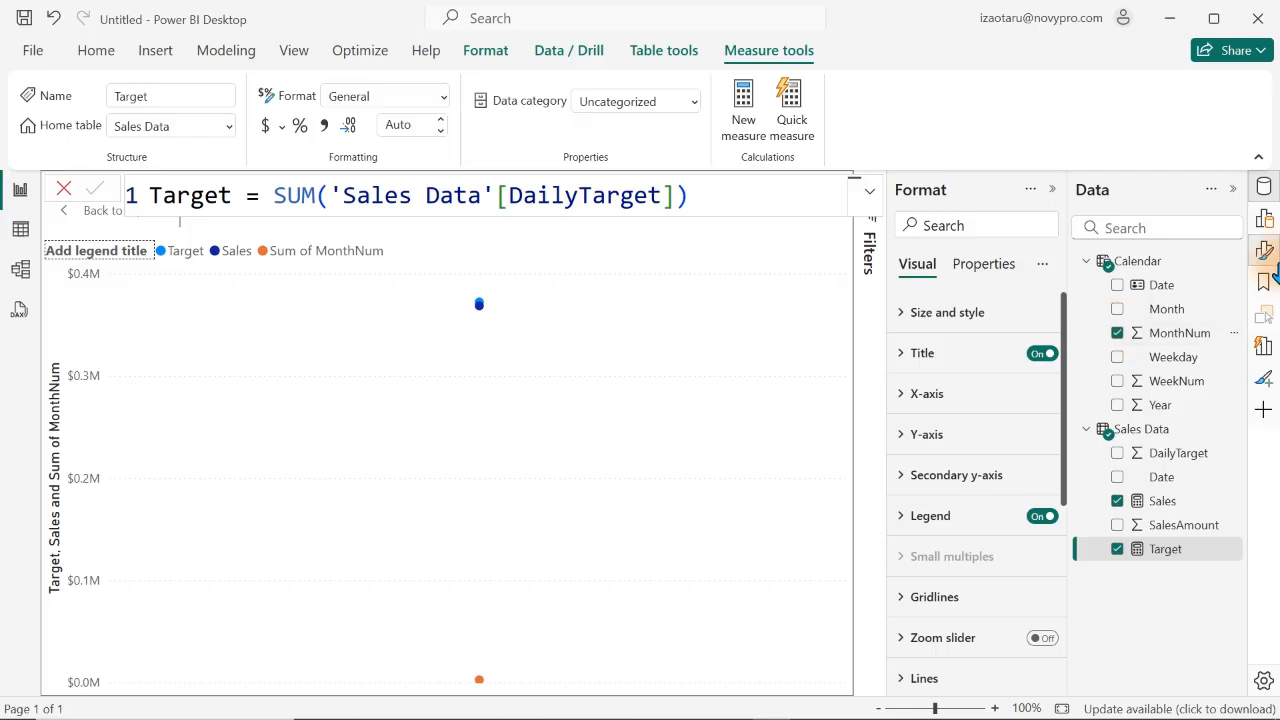
pyautogui.click(1262, 195)
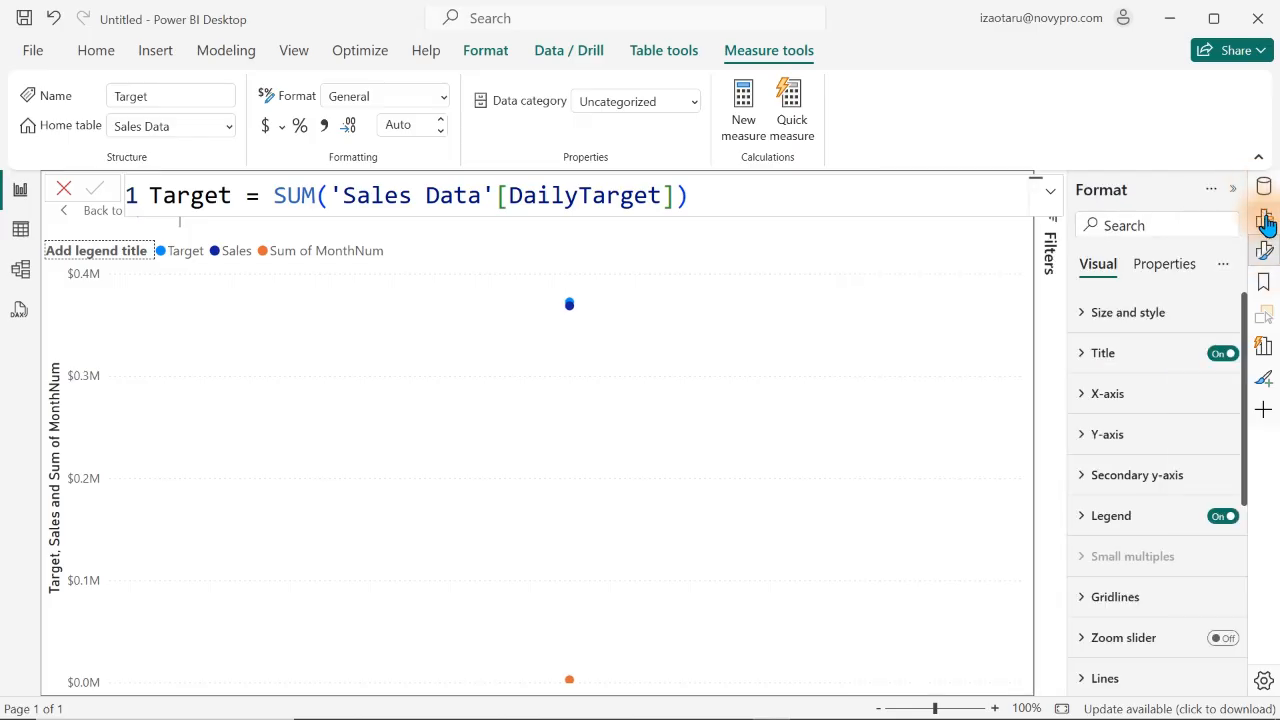
pyautogui.click(1263, 220)
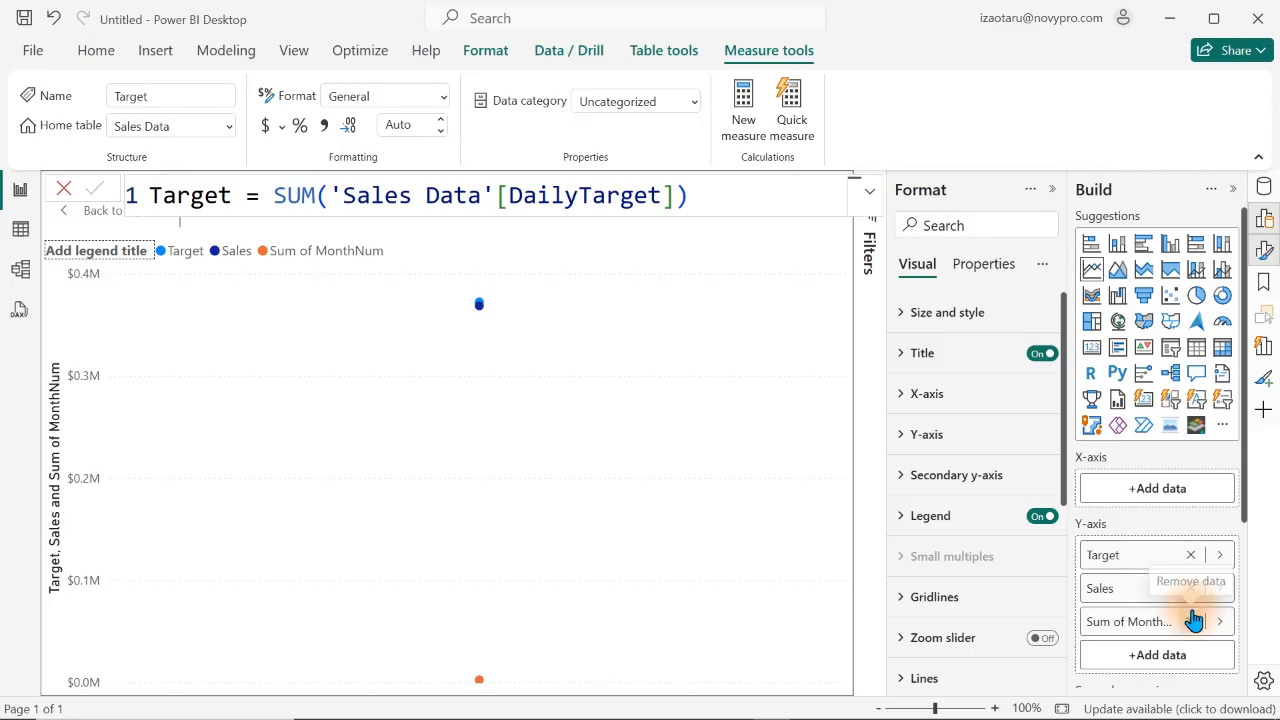
pyautogui.moveTo(1247, 458); pyautogui.dragTo(1261, 525)
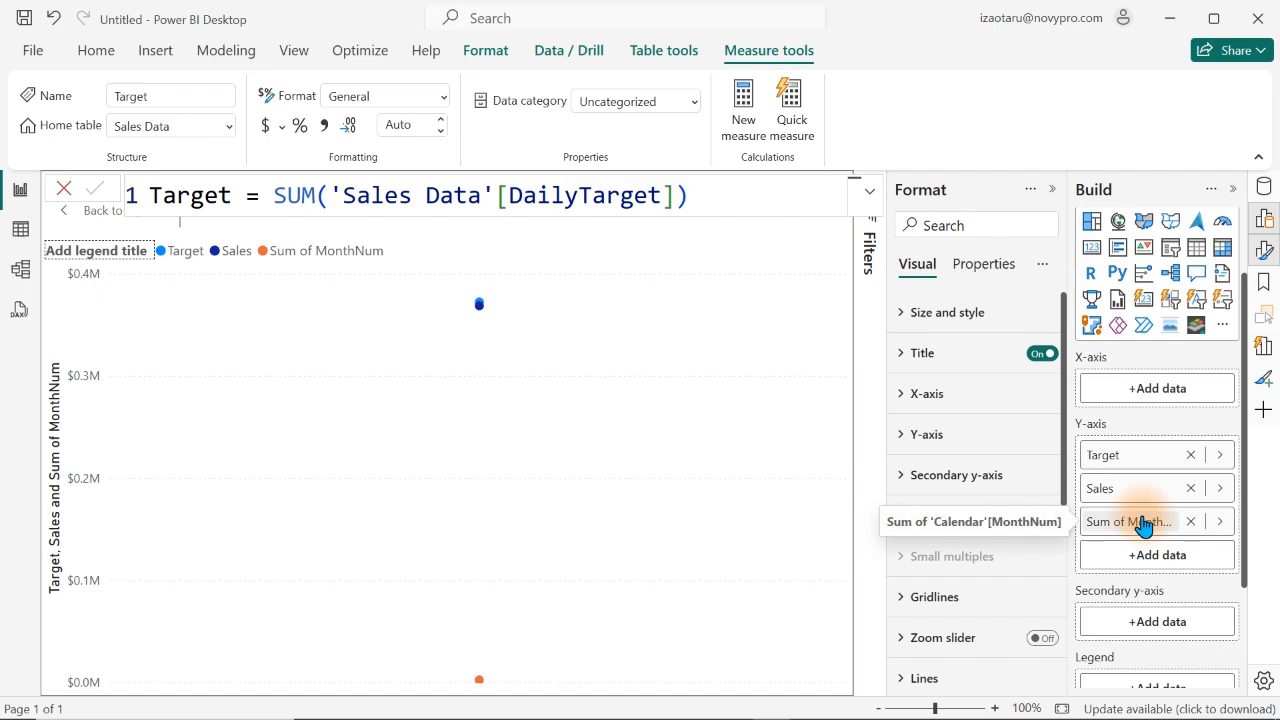
pyautogui.moveTo(1143, 526); pyautogui.dragTo(1166, 387)
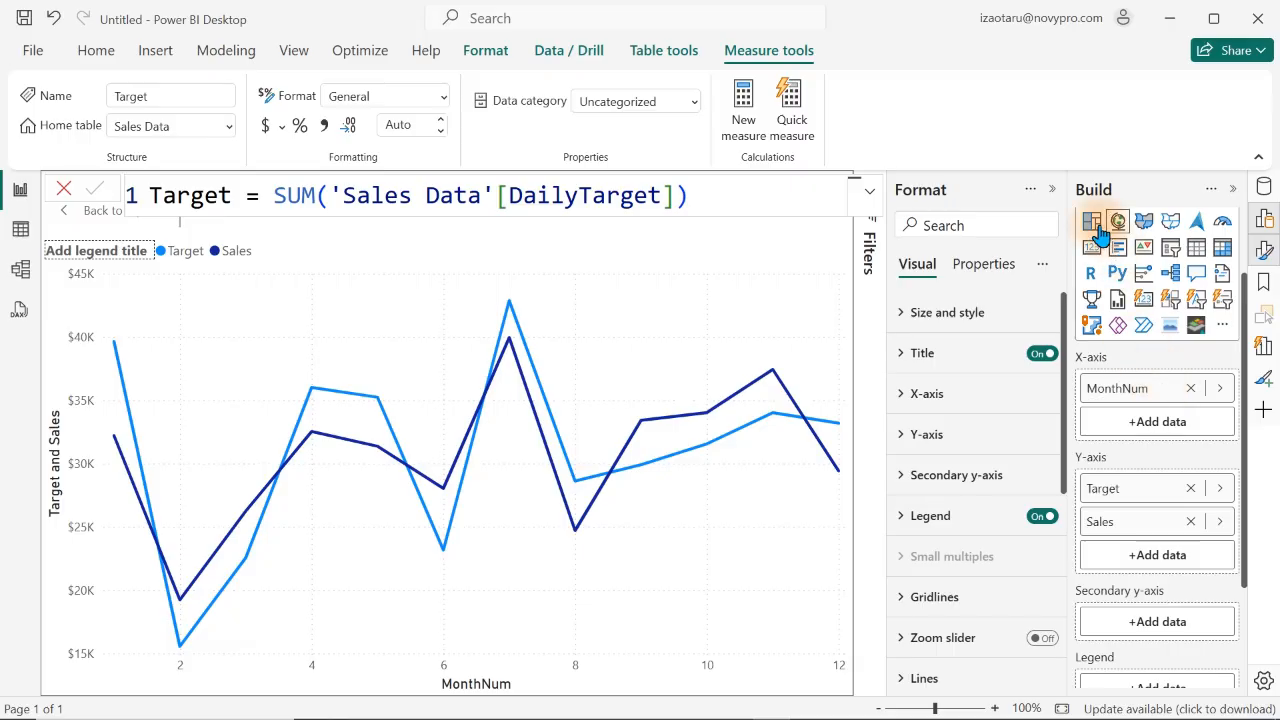
pyautogui.click(1051, 189)
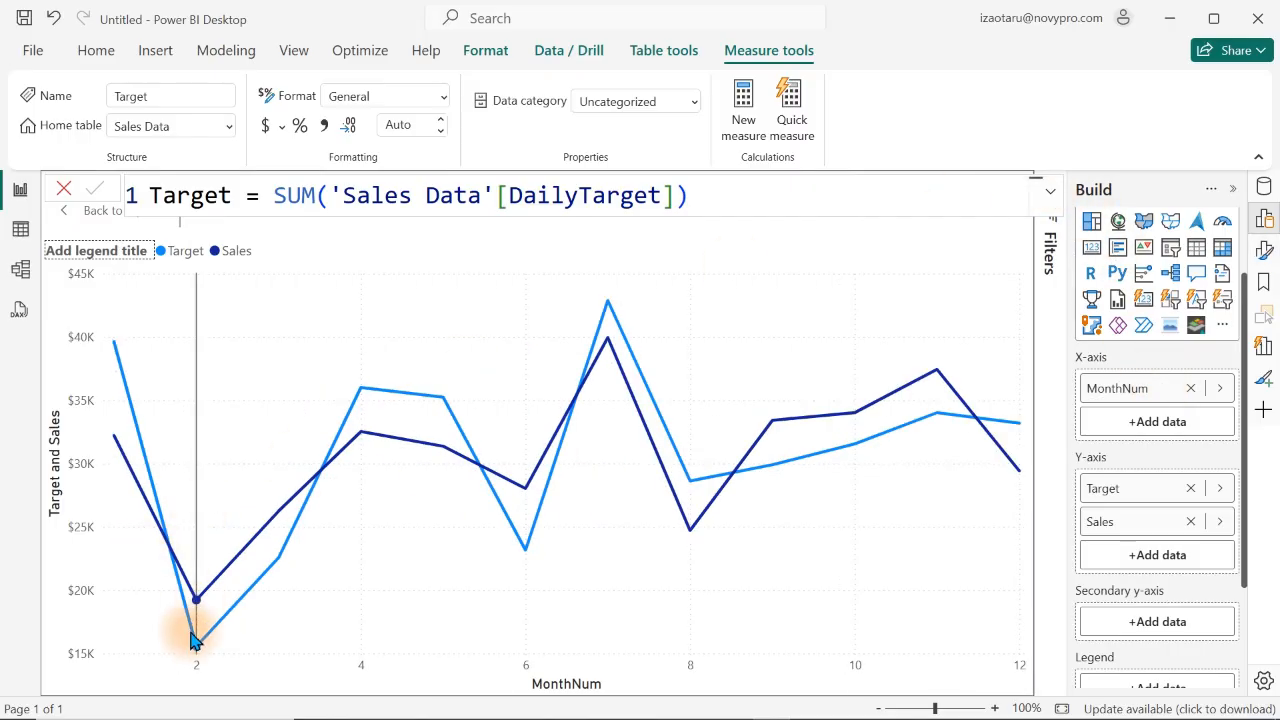
pyautogui.moveTo(111, 517)
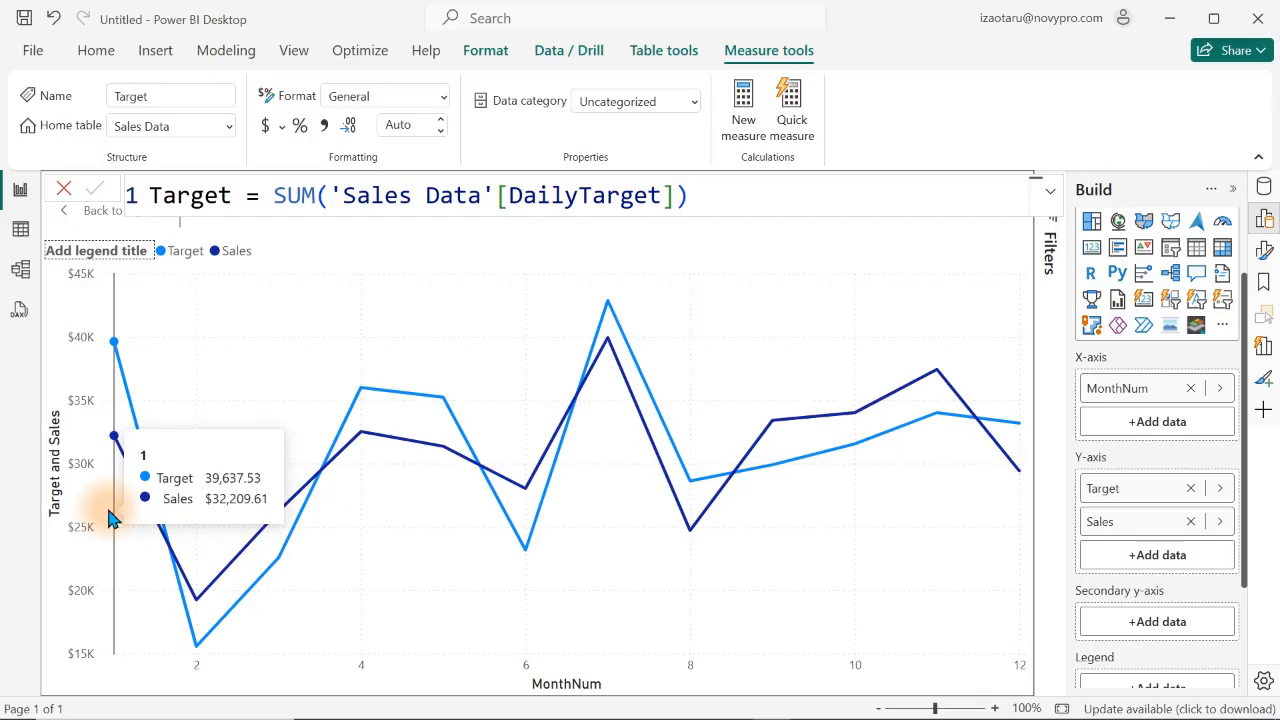
# - Extend the Calendar table's ADDCOLUMNS formula after WeekNum with a new line for a column named "Month 2"
pyautogui.click(19, 233)
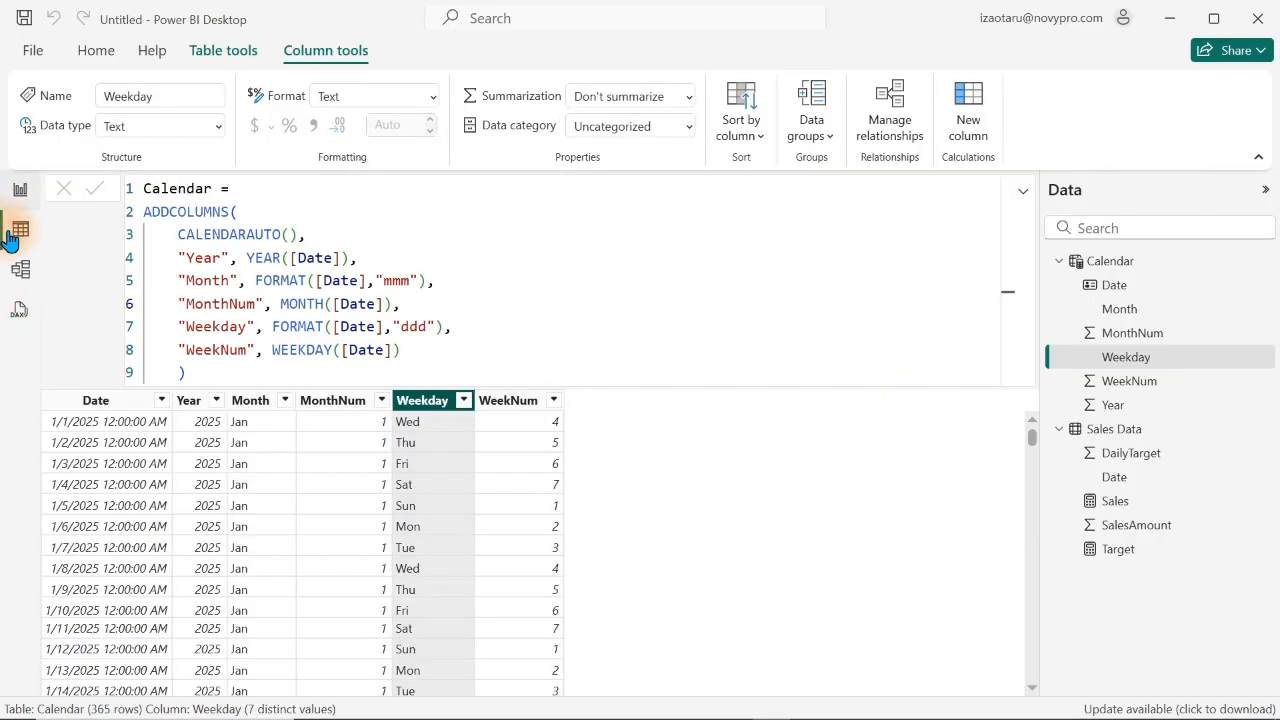
pyautogui.click(418, 349)
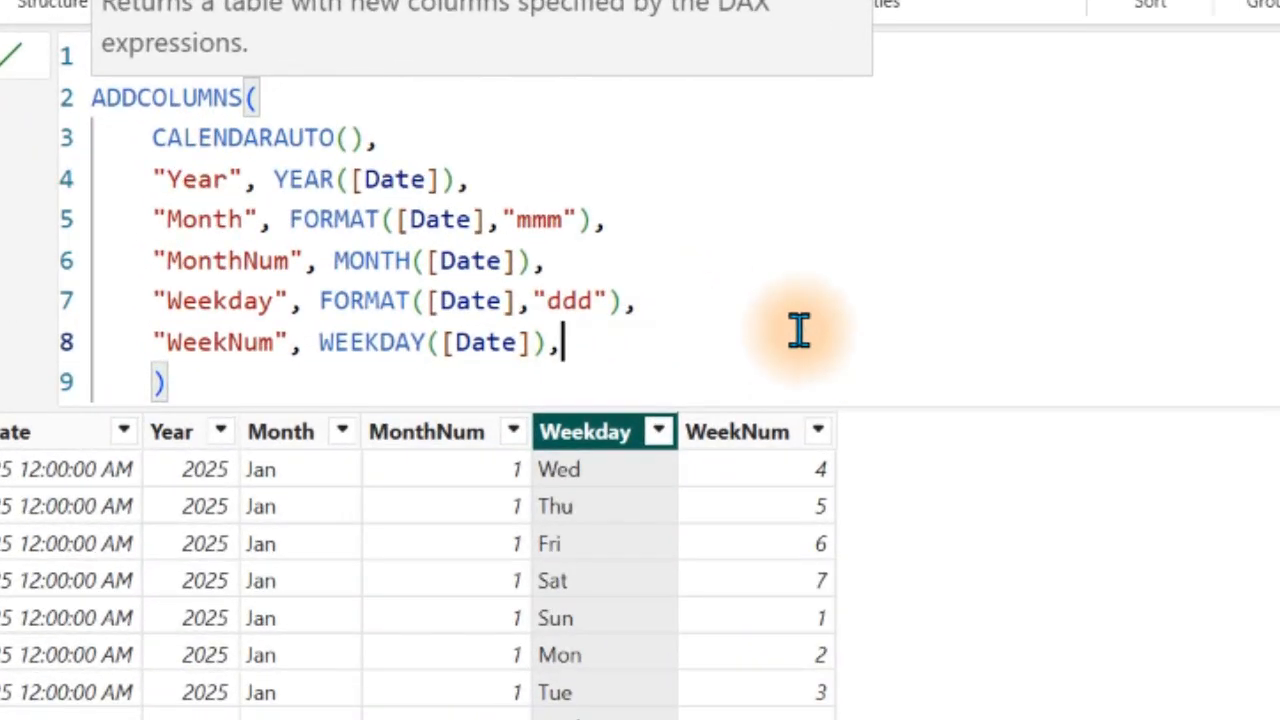
pyautogui.press('Return')
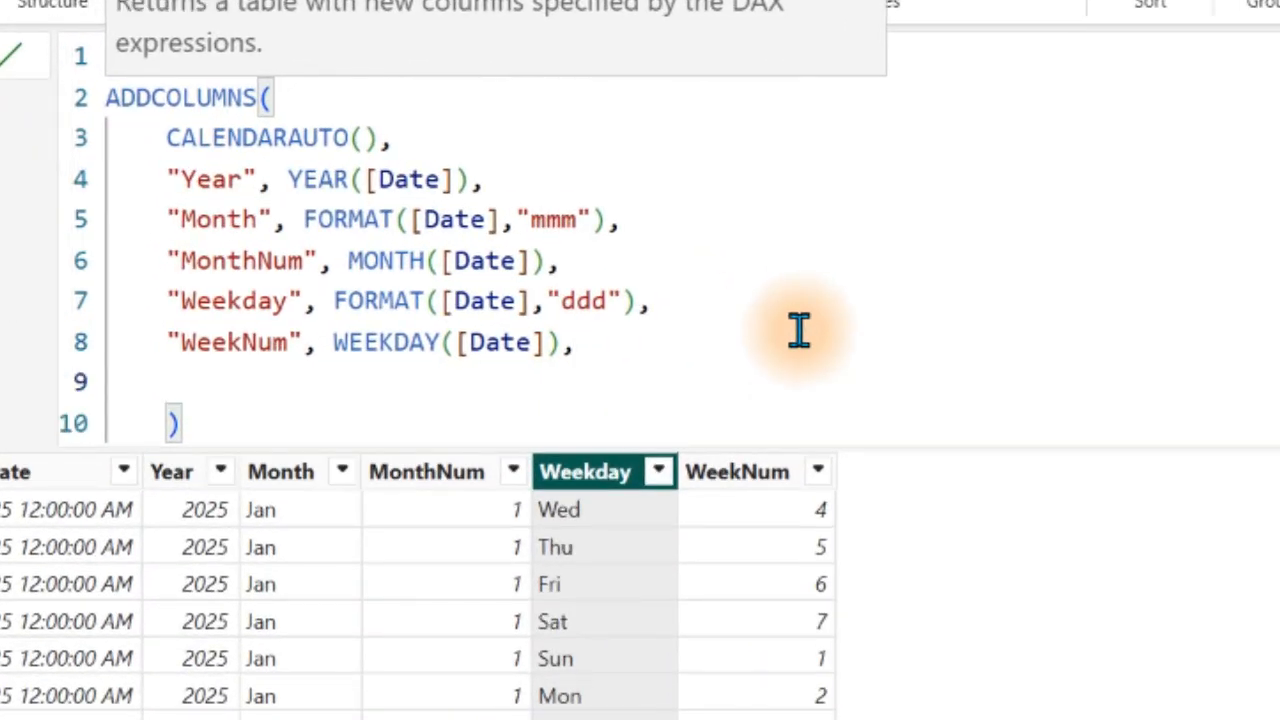
pyautogui.write('"Month')
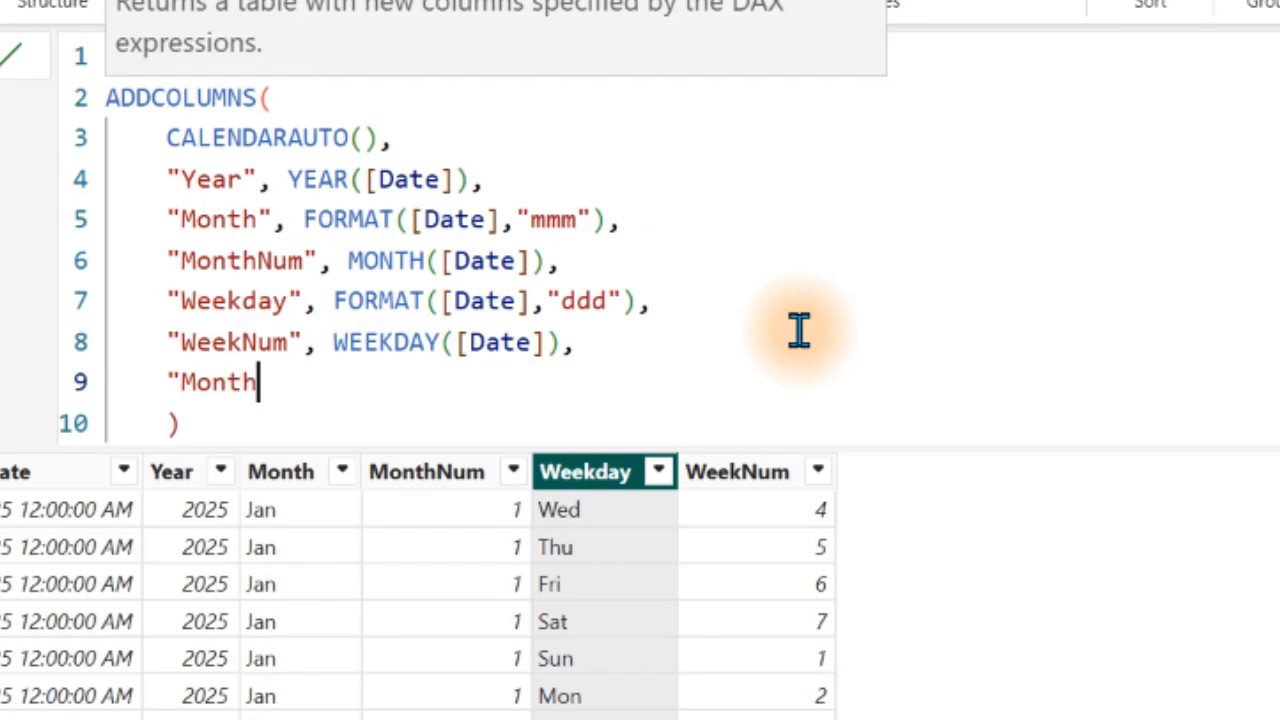
pyautogui.write(' 2')
pyautogui.moveTo(618, 220); pyautogui.dragTo(165, 218)
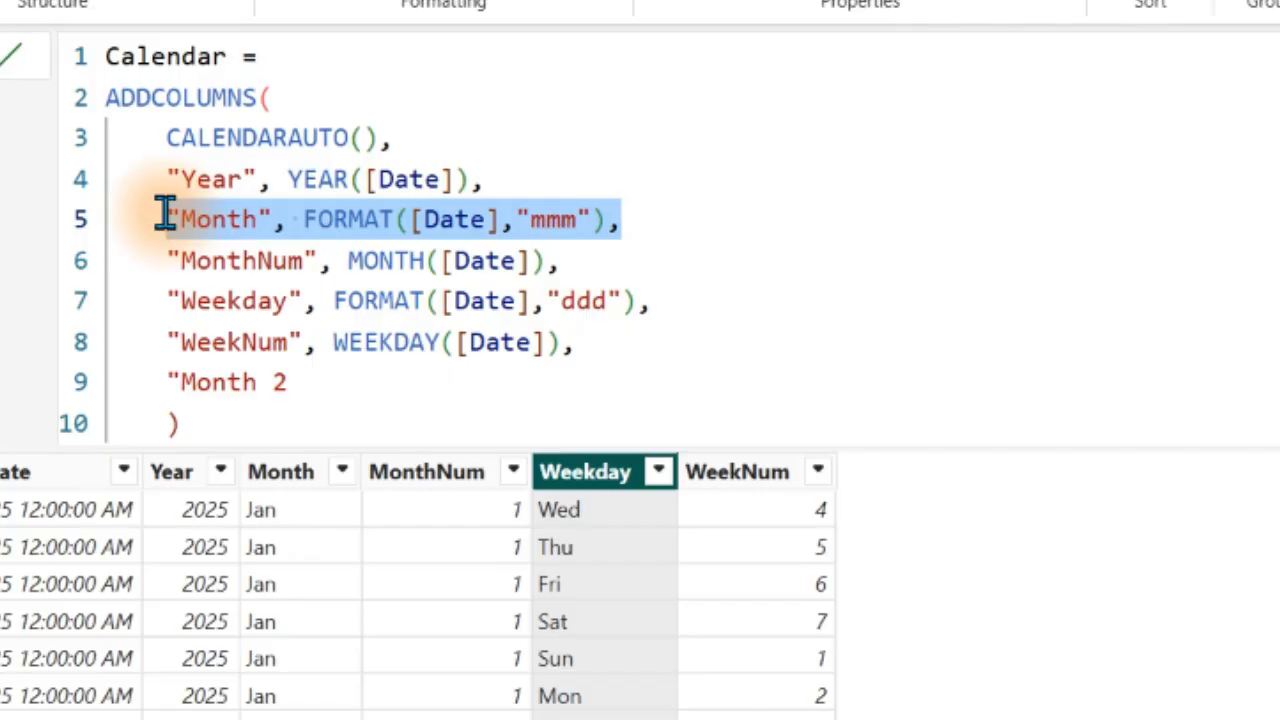
pyautogui.click(321, 369)
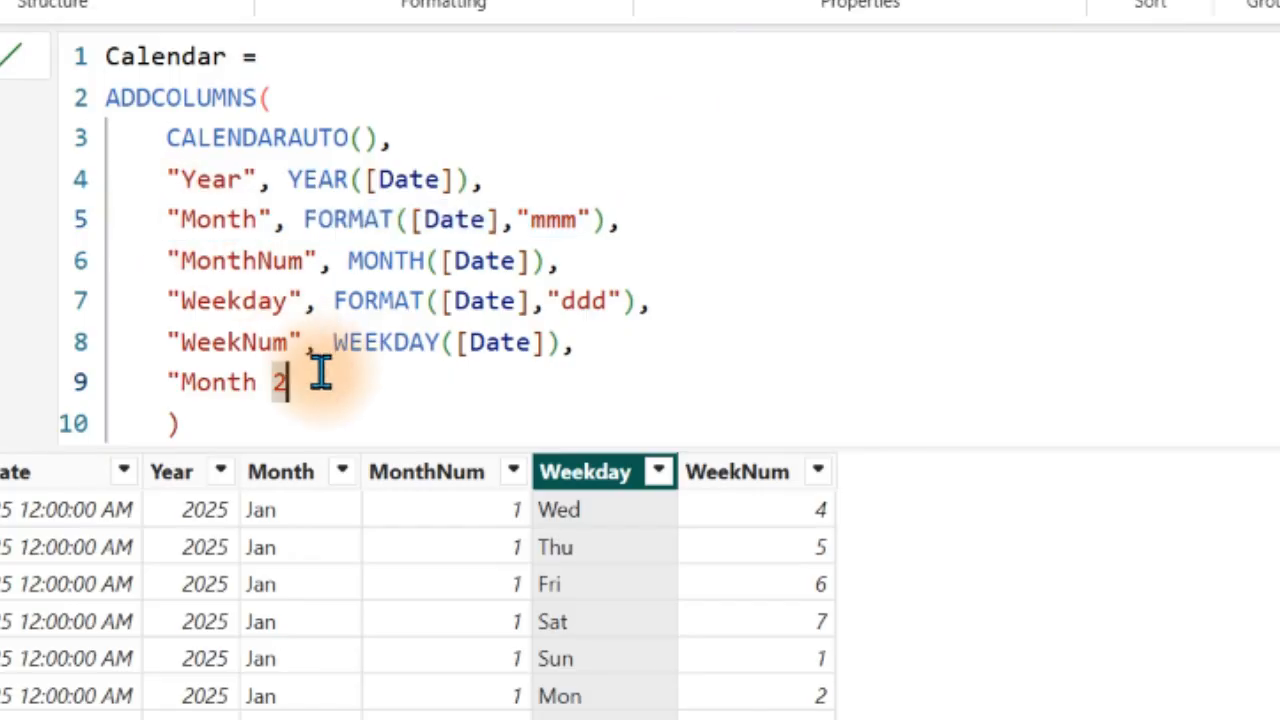
# - Define the Month 2 column as FORMAT([Date],"m") and commit the Calendar table formula
pyautogui.write('", form')
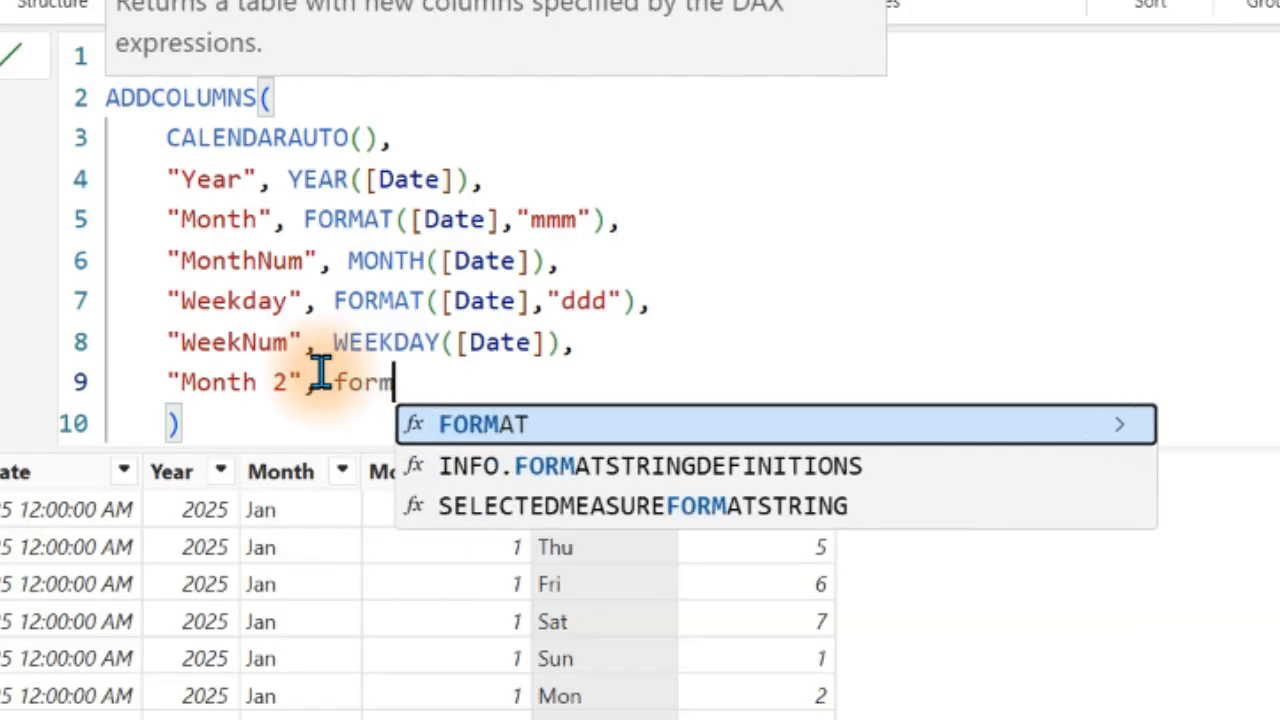
pyautogui.press('Tab')
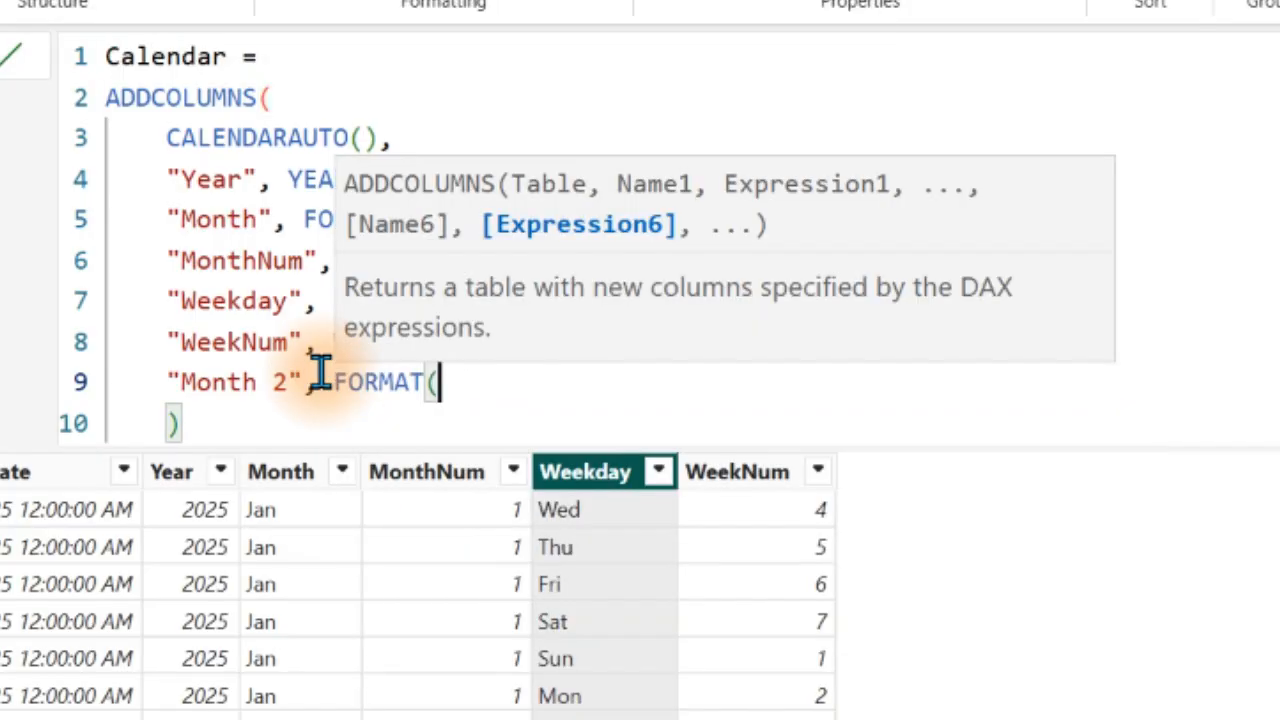
pyautogui.write('[')
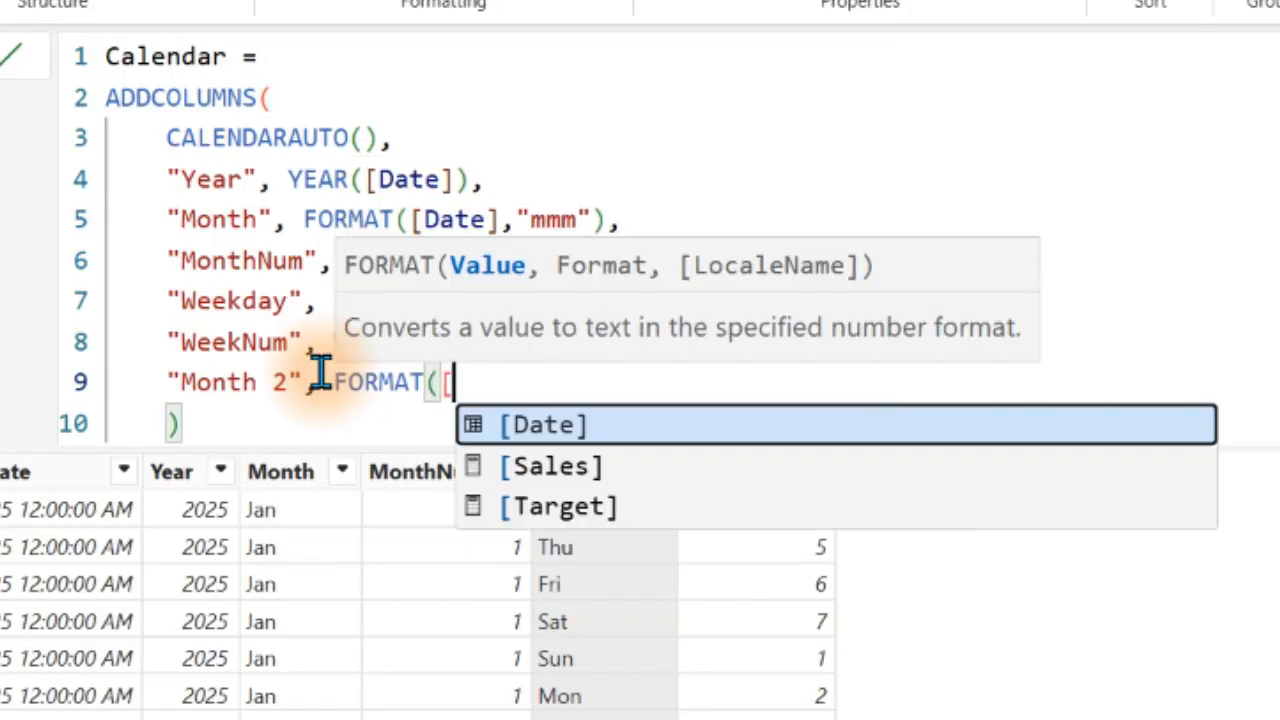
pyautogui.press('Tab')
pyautogui.write(',"')
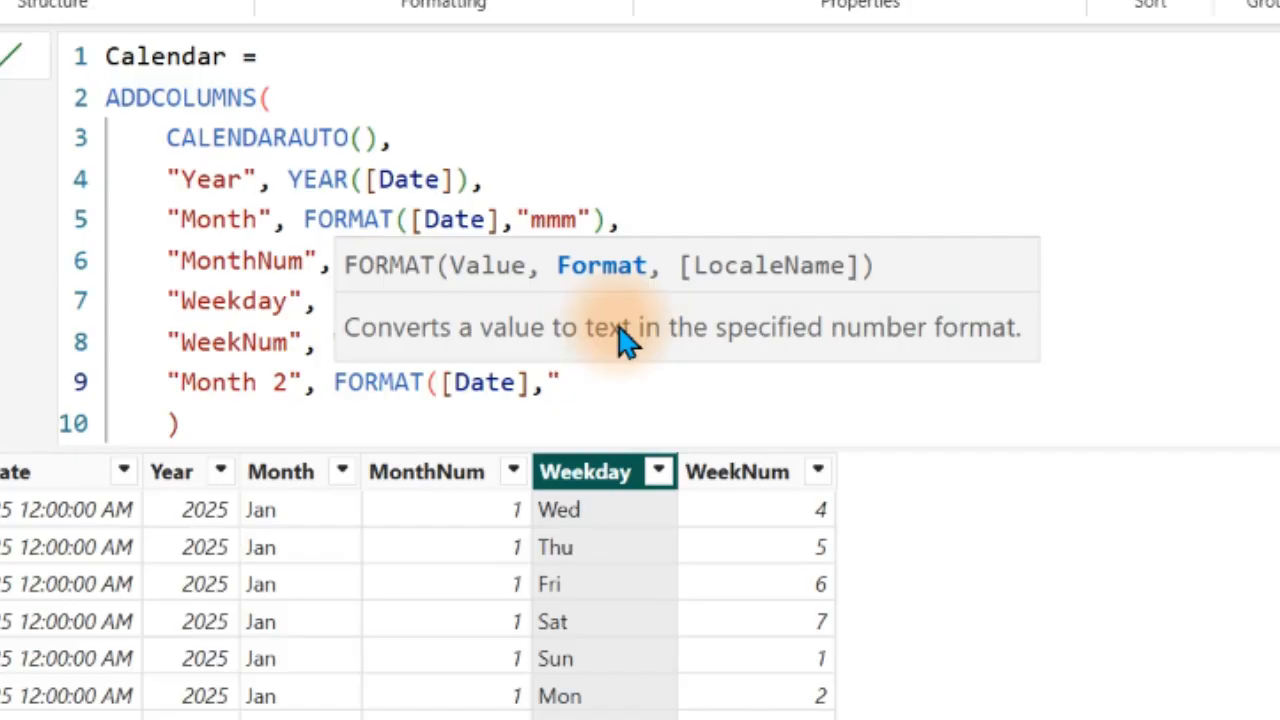
pyautogui.write('m"')
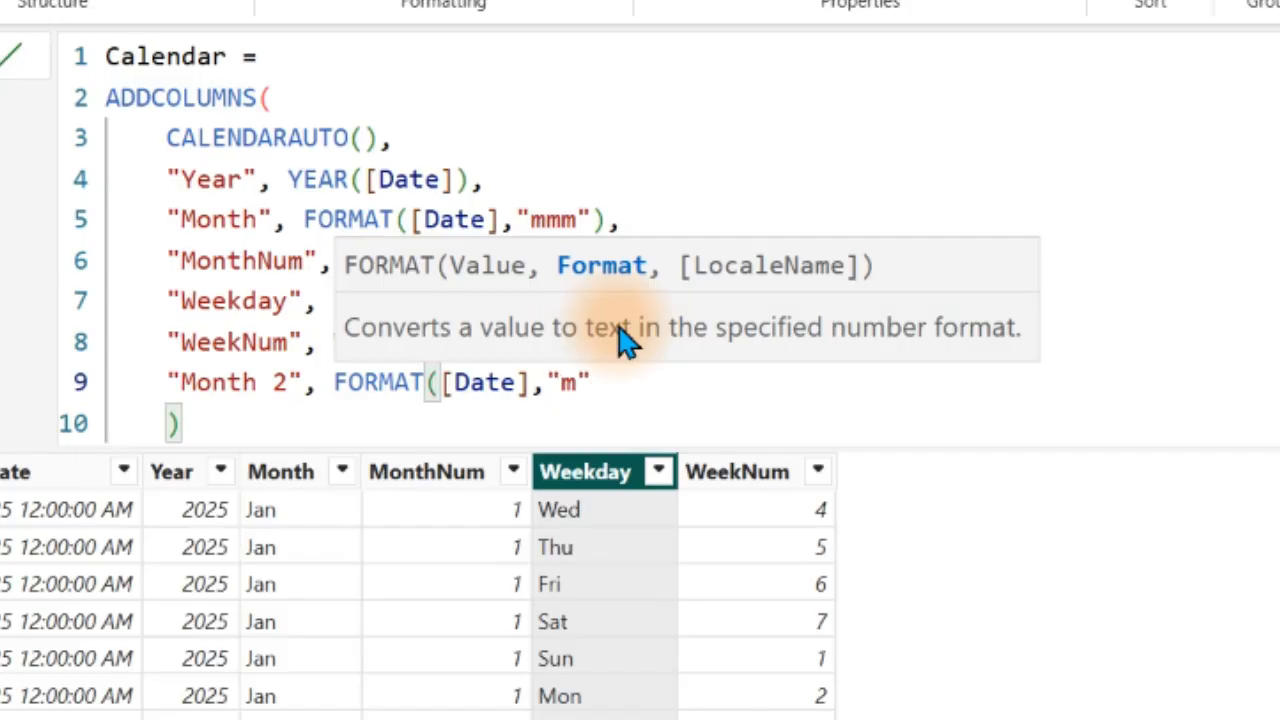
pyautogui.write(')')
pyautogui.press('Return')
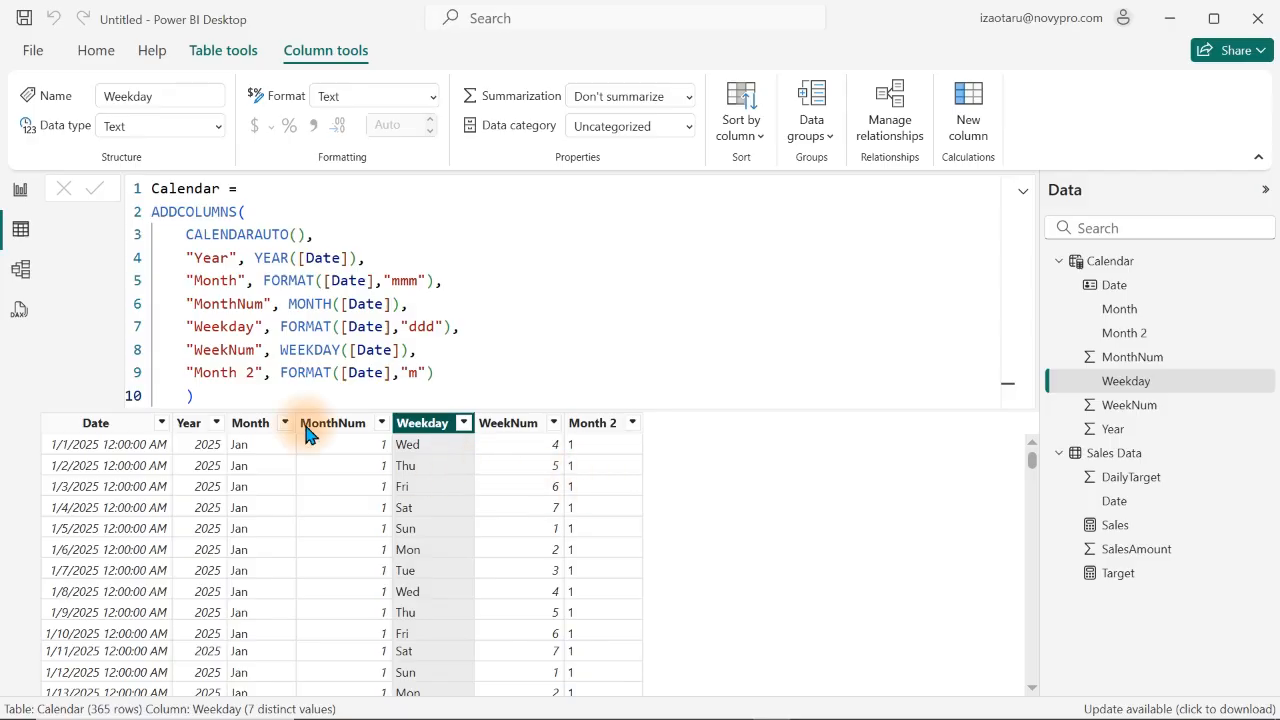
# - Return to the report and switch the line chart's X-axis field from MonthNum to Month 2
pyautogui.click(20, 191)
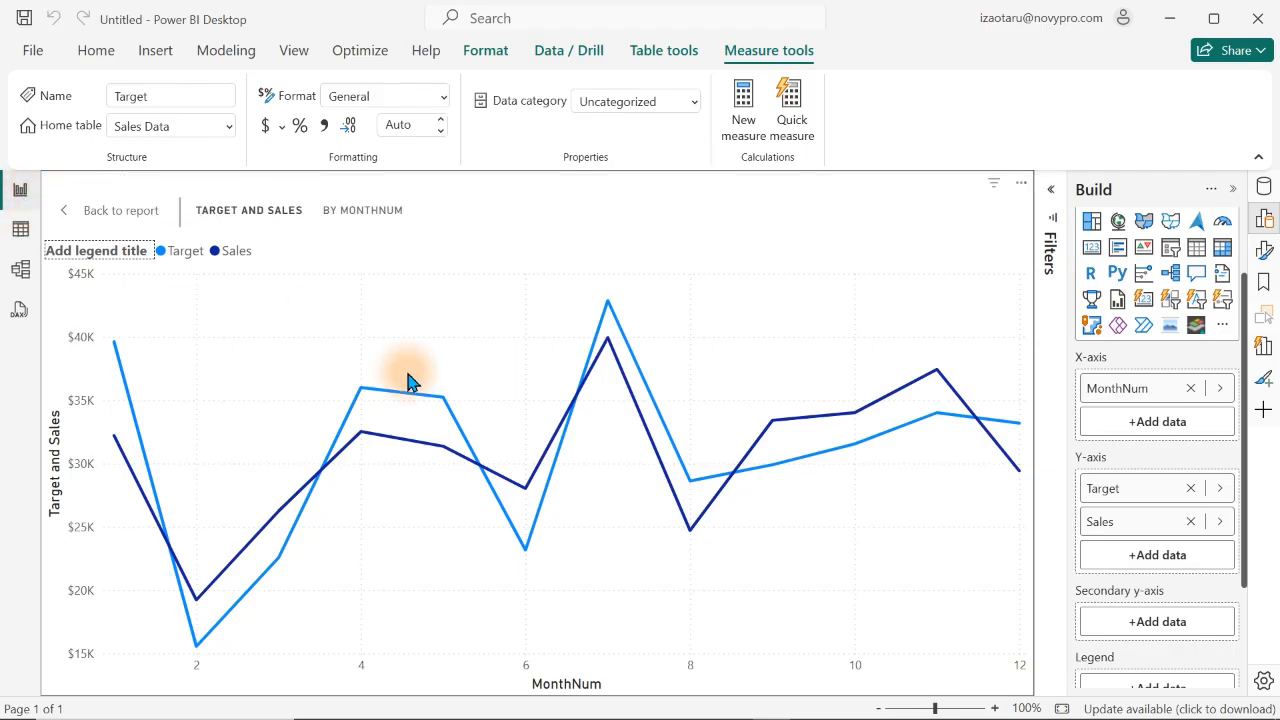
pyautogui.click(1220, 390)
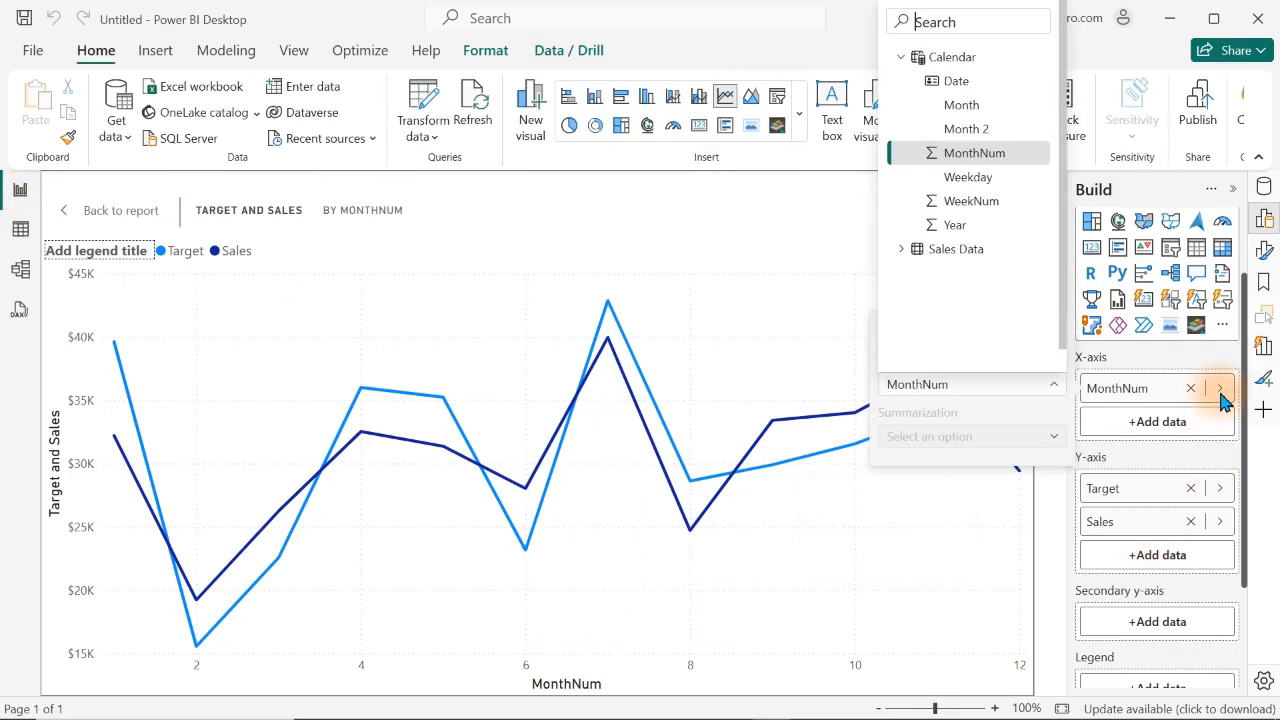
pyautogui.click(966, 130)
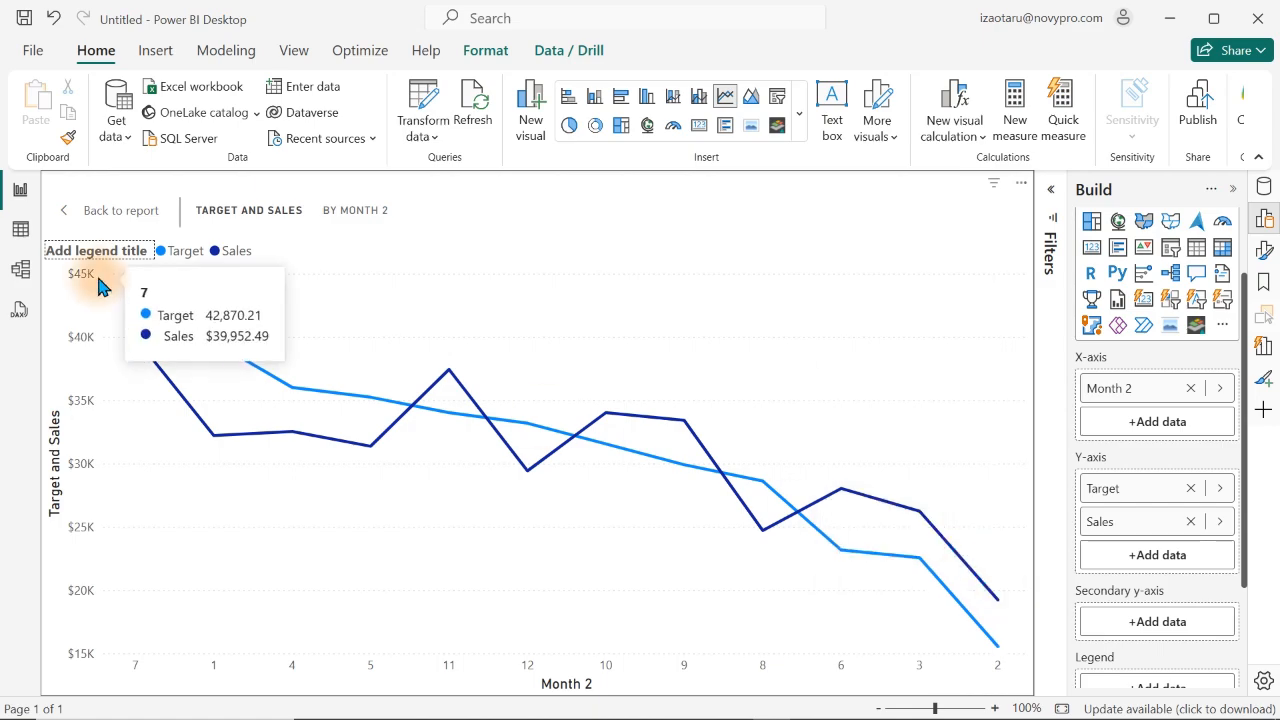
# - Sort the Calendar table's Month 2 column by MonthNum
pyautogui.click(16, 236)
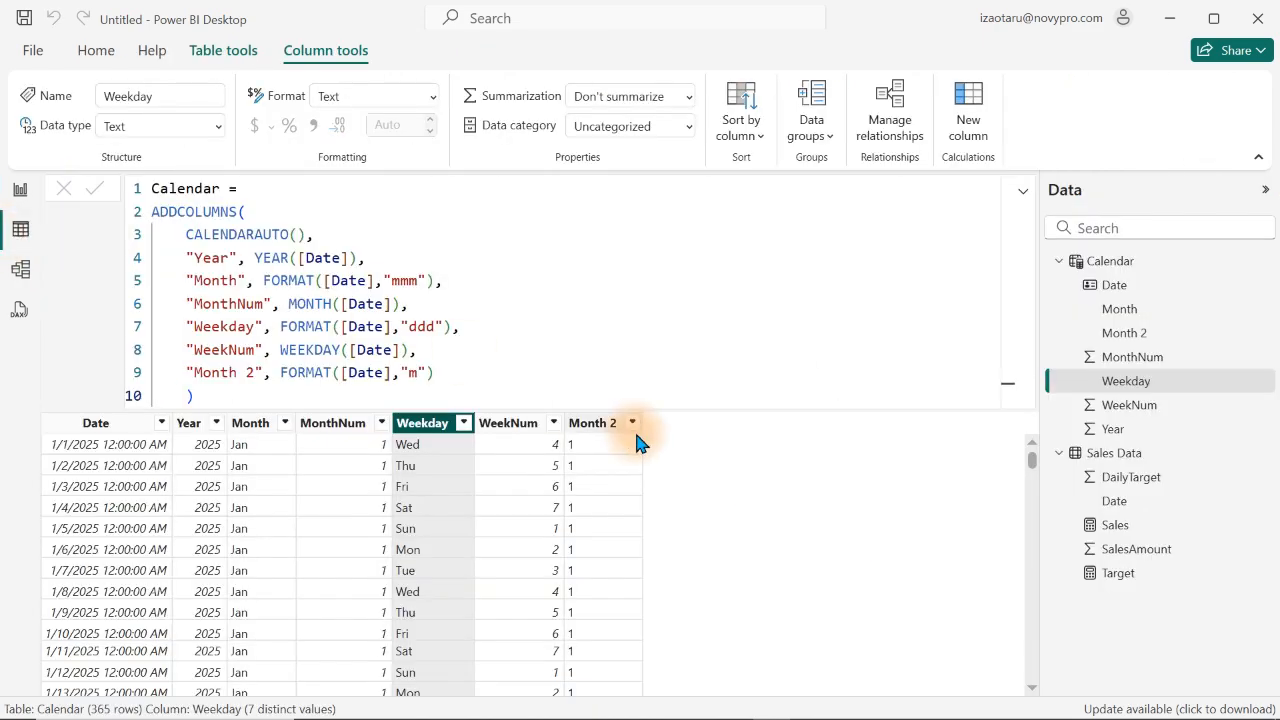
pyautogui.click(596, 425)
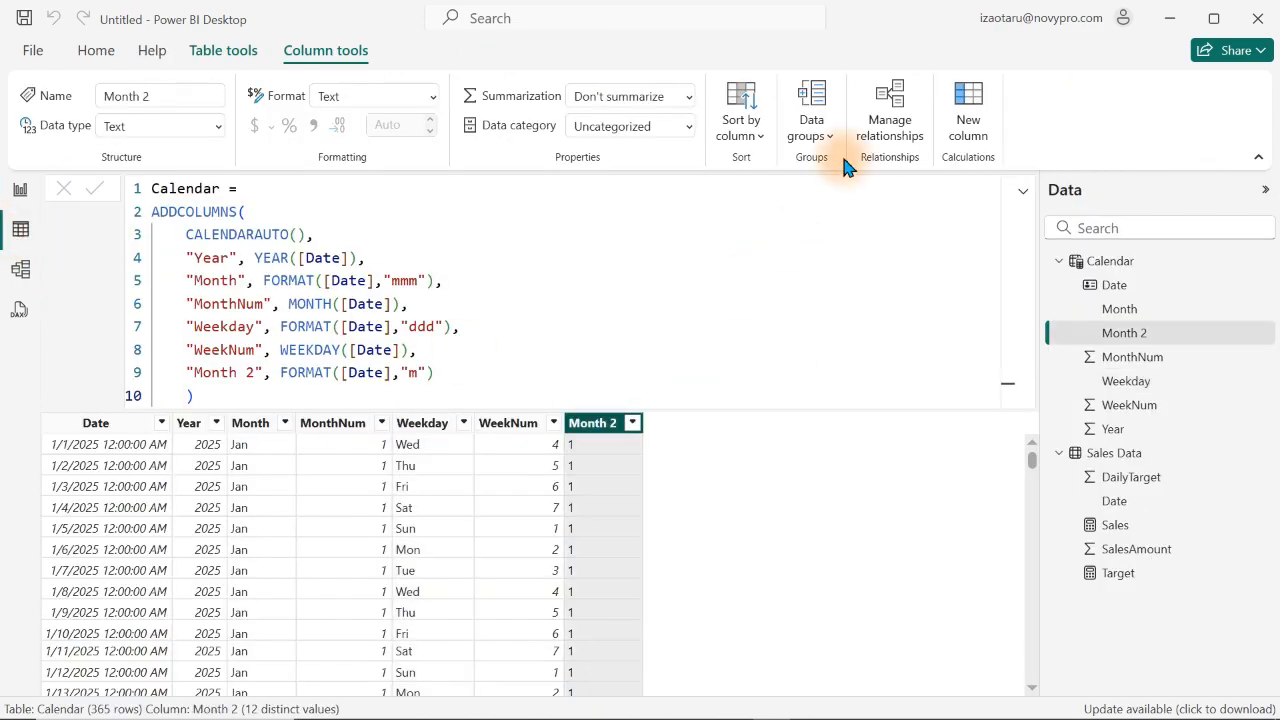
pyautogui.click(755, 137)
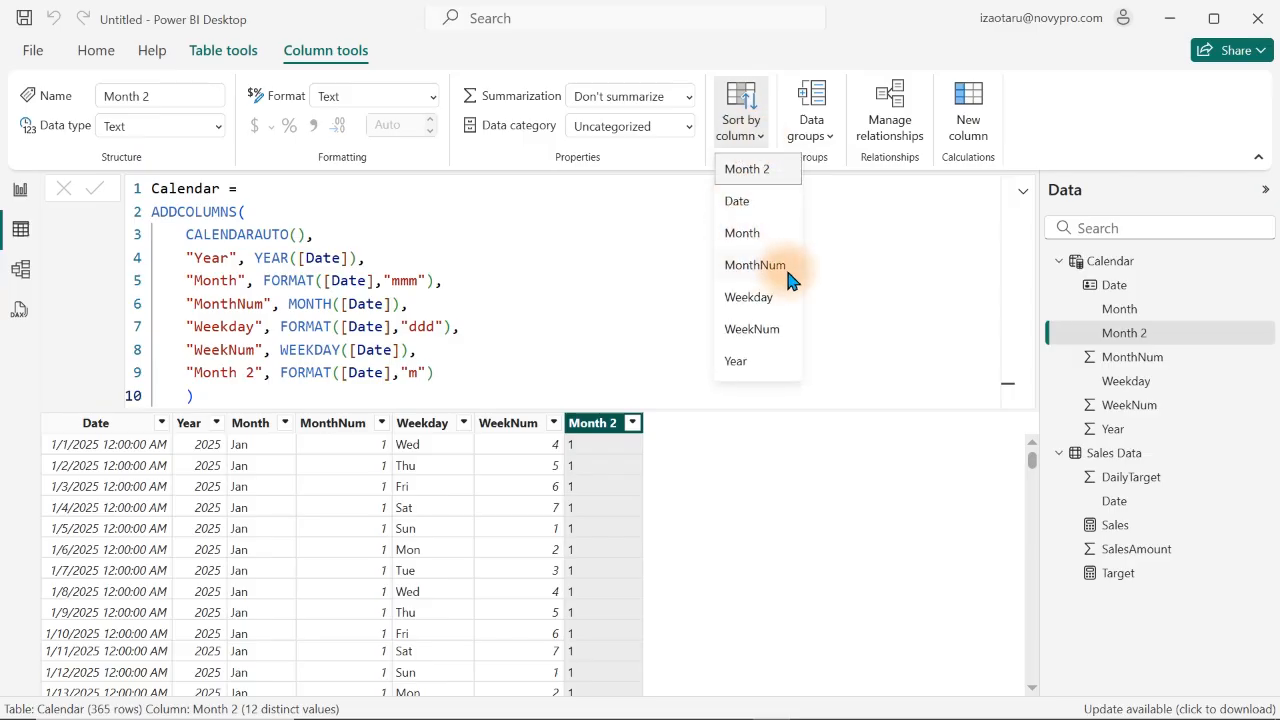
pyautogui.click(755, 266)
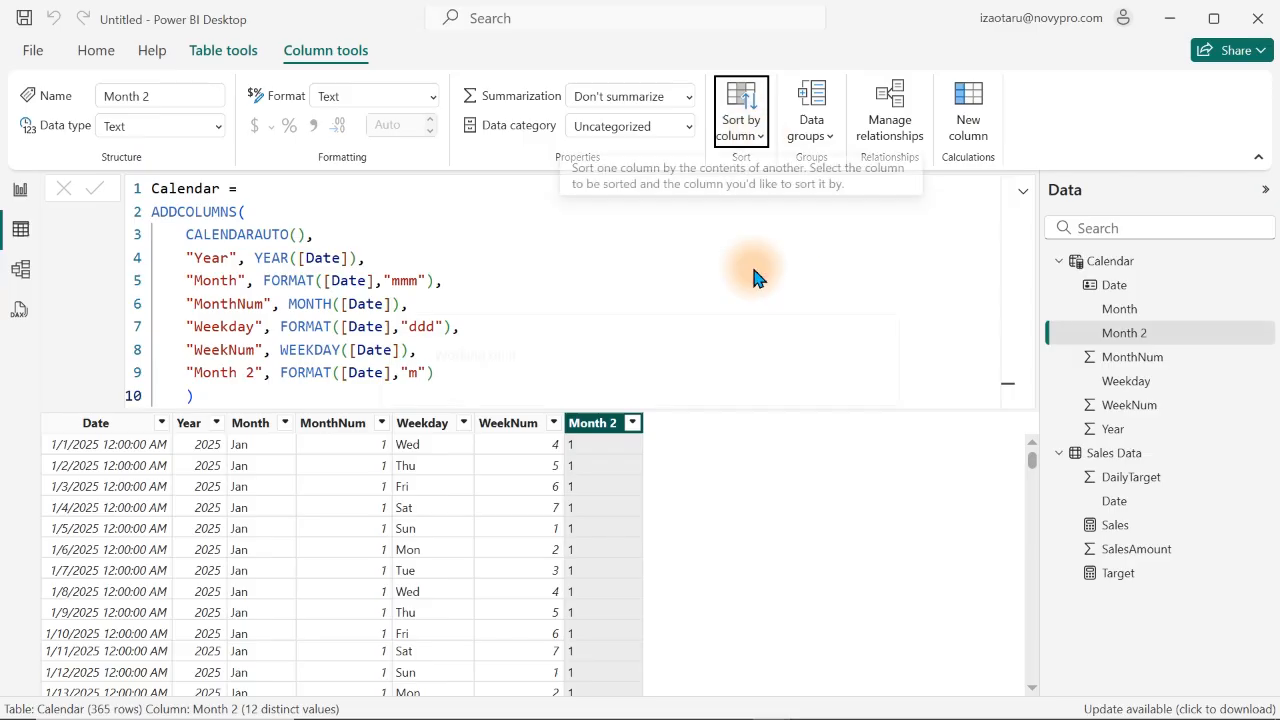
# - Back in the report, remove Month 2 from the line chart's X-axis and add it again from the Calendar table
pyautogui.click(20, 189)
pyautogui.moveTo(203, 569)
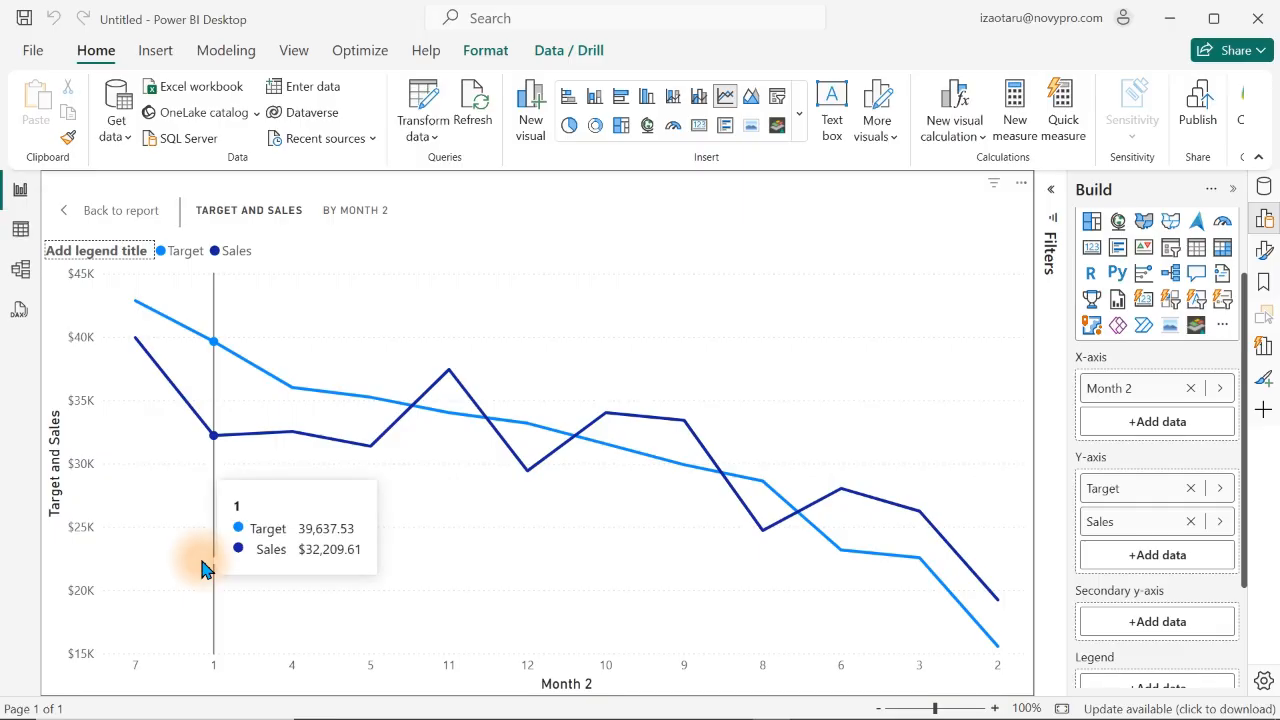
pyautogui.click(1190, 389)
pyautogui.click(1198, 394)
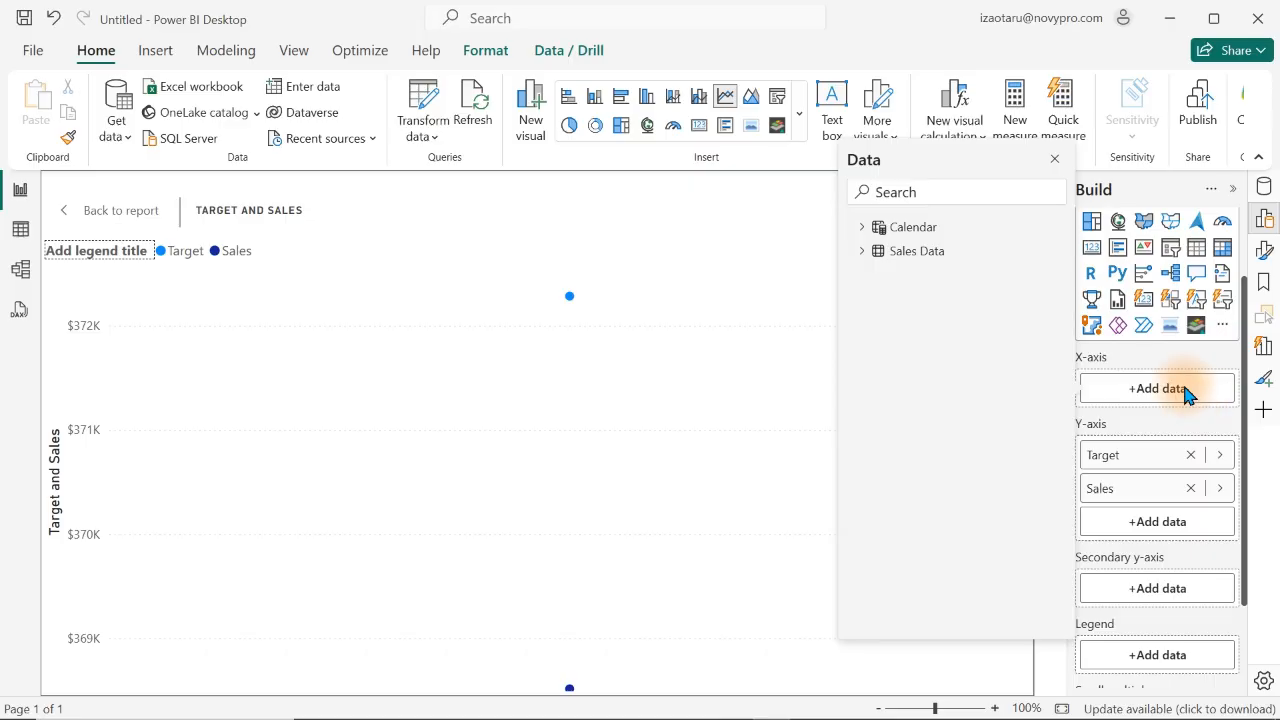
pyautogui.click(860, 230)
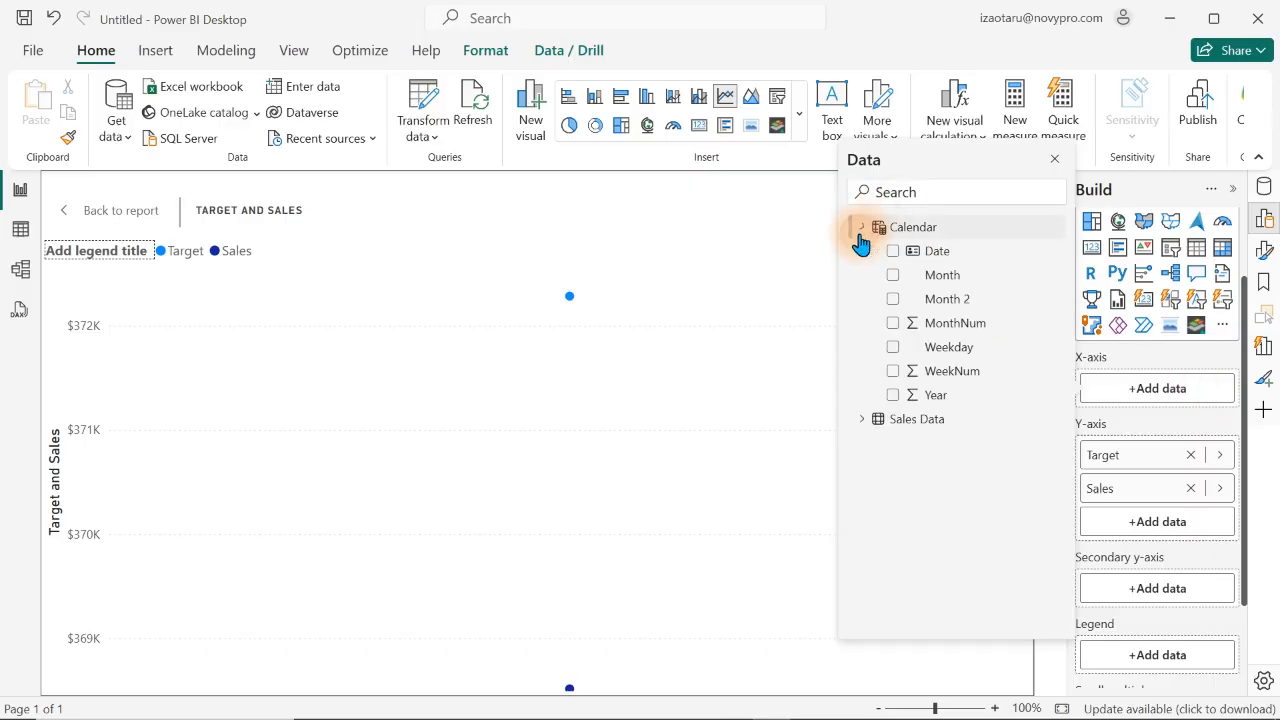
pyautogui.click(945, 305)
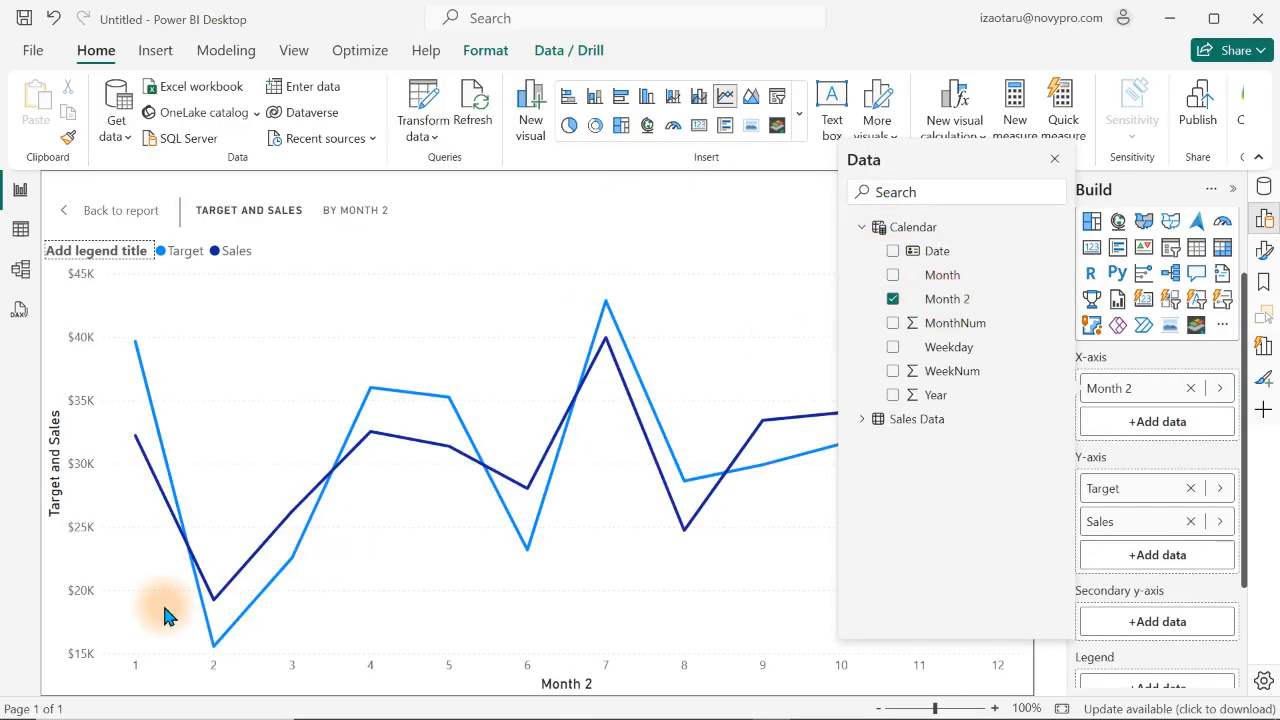
pyautogui.click(1054, 158)
# - Leave focus mode and turn off the line chart's title in its visual elements
pyautogui.click(141, 213)
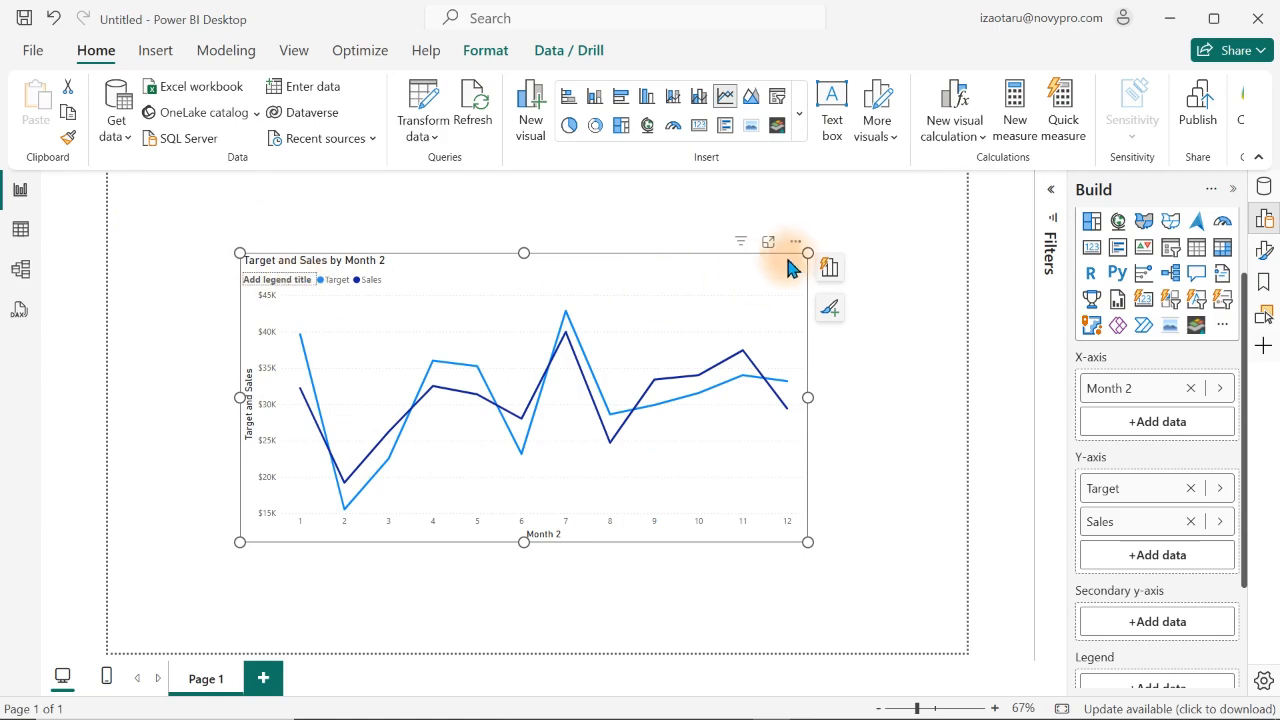
pyautogui.click(828, 270)
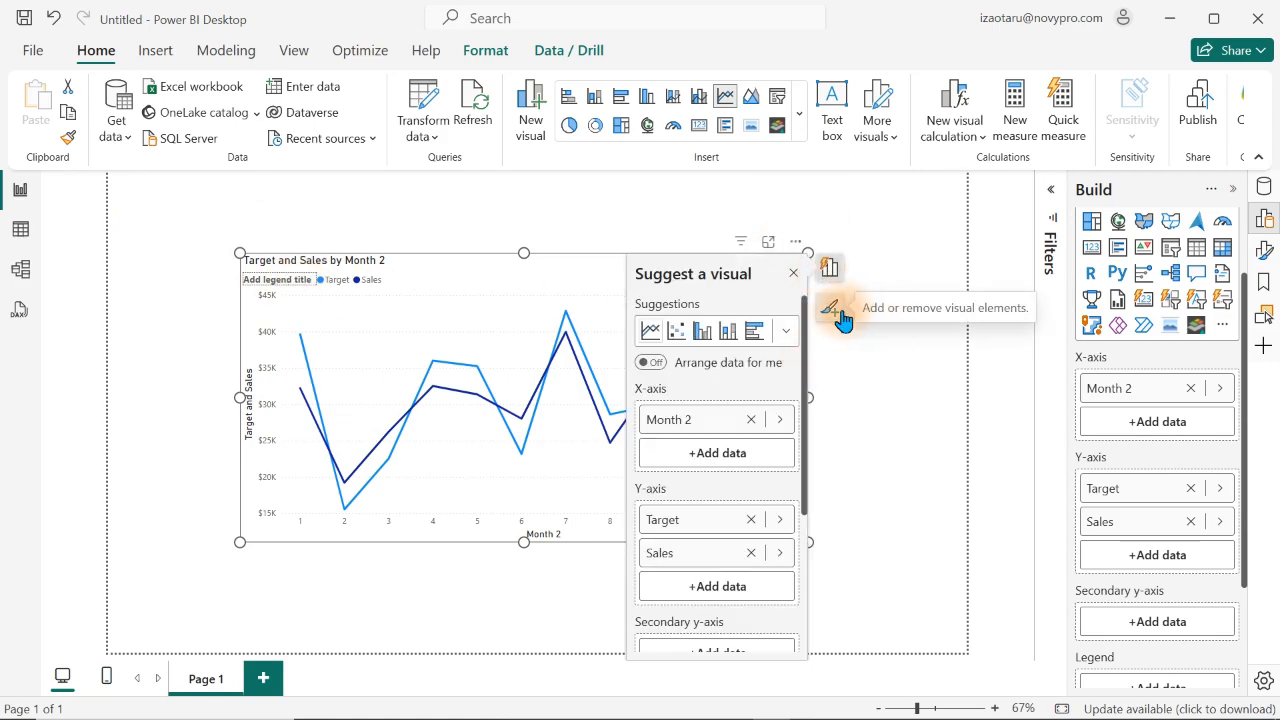
pyautogui.click(836, 312)
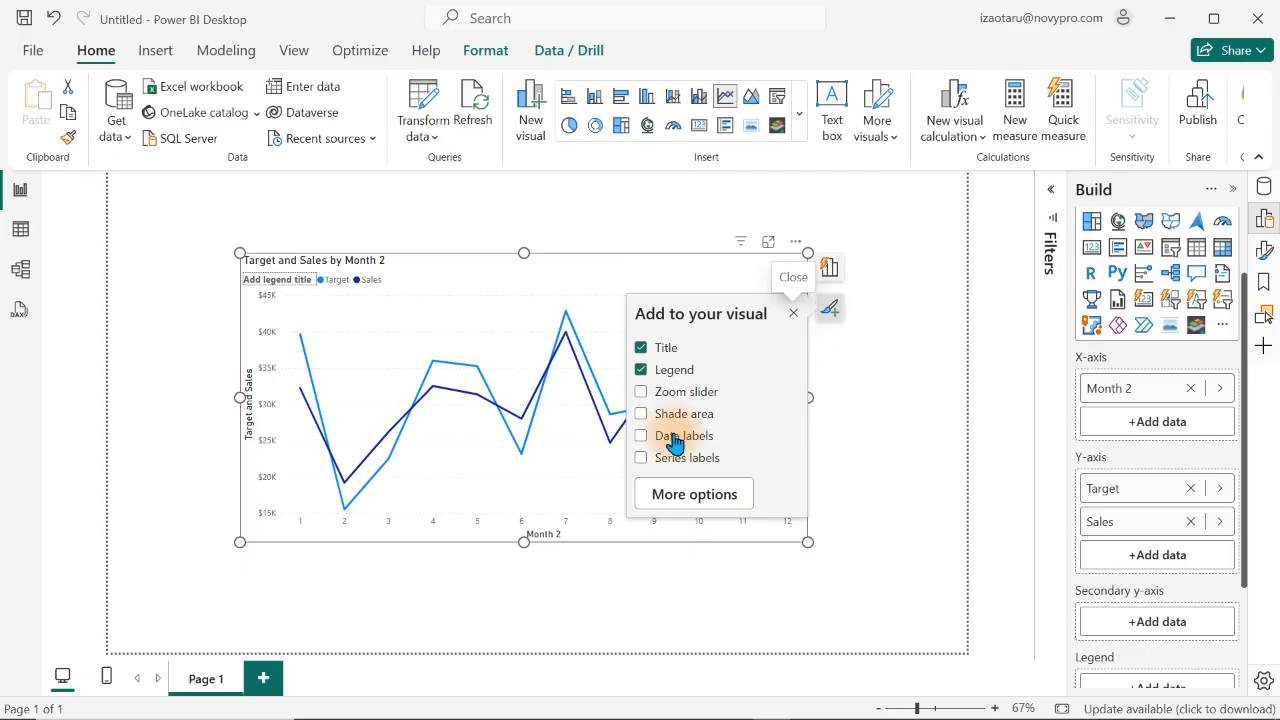
pyautogui.click(641, 352)
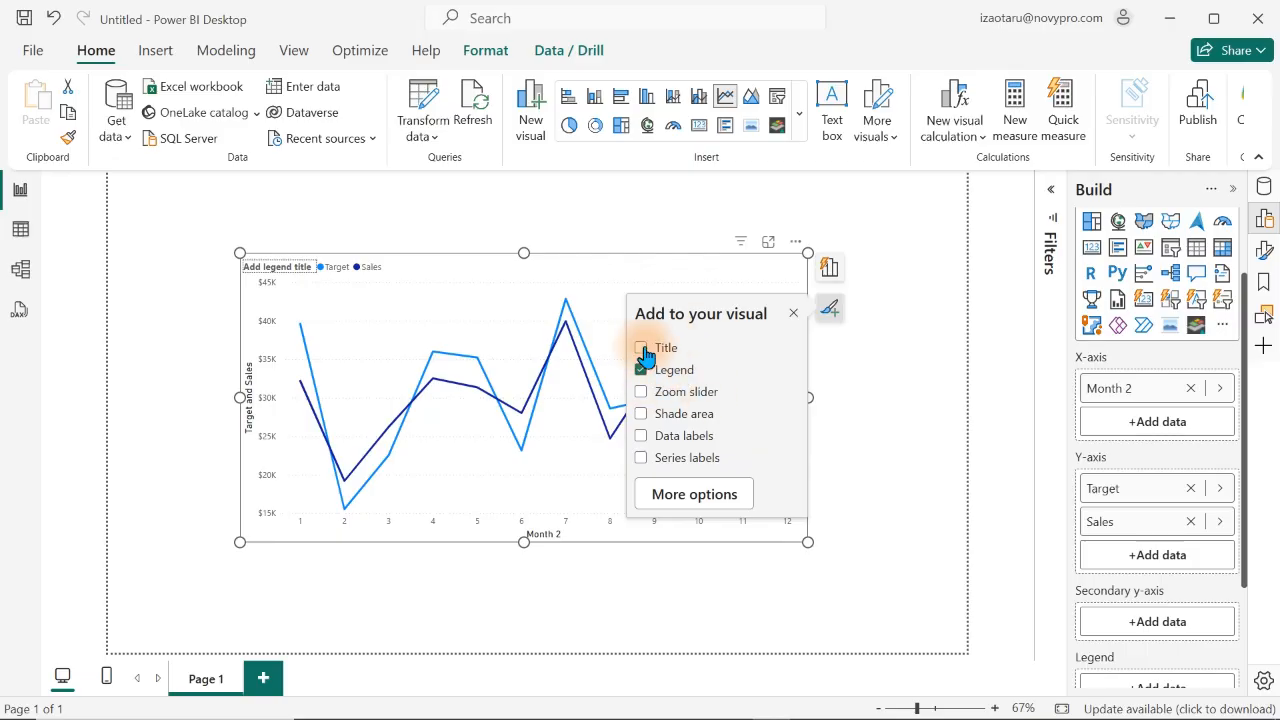
# - Open the line chart's full formatting options and turn off the legend's title
pyautogui.click(705, 494)
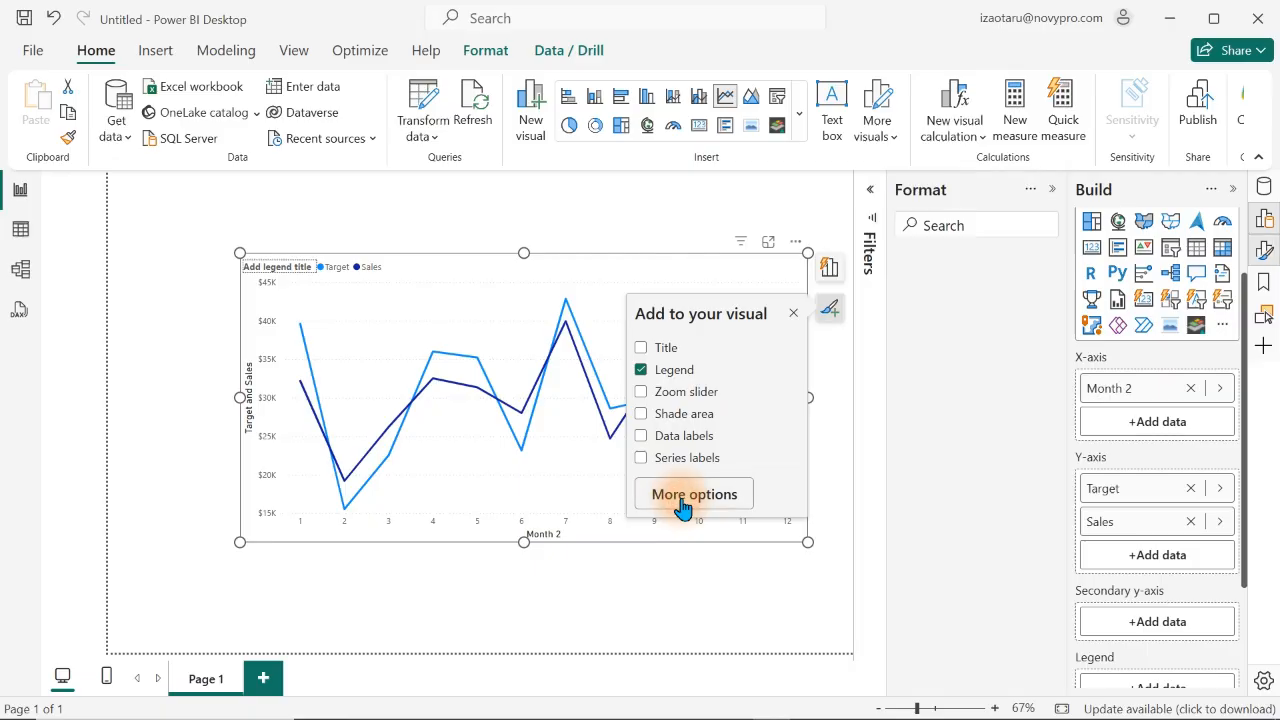
pyautogui.click(935, 516)
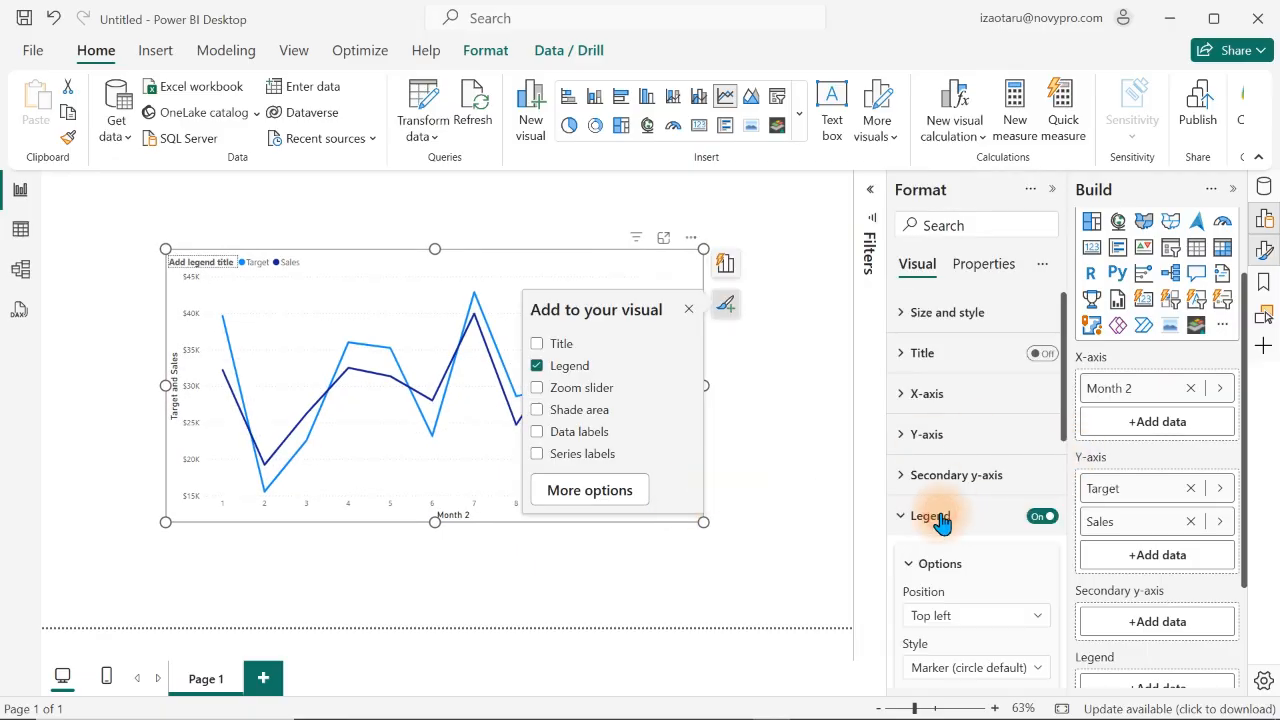
pyautogui.moveTo(1066, 412); pyautogui.dragTo(1065, 522)
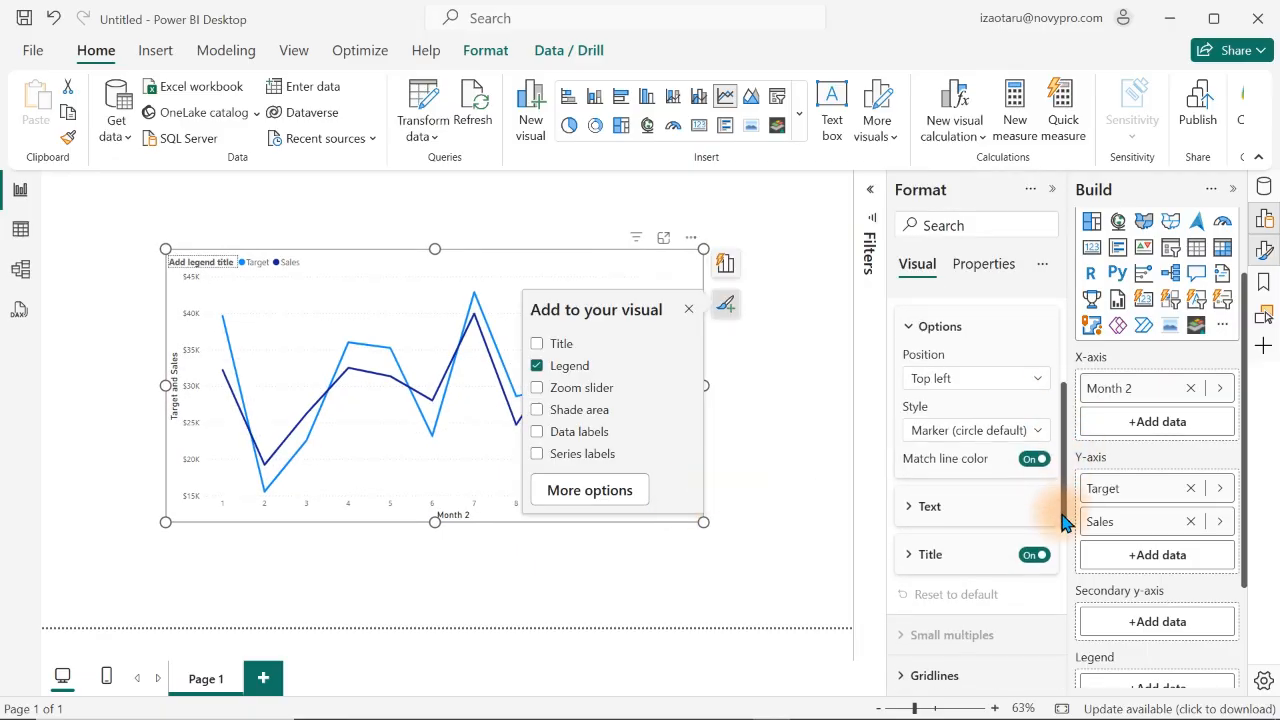
pyautogui.click(1033, 555)
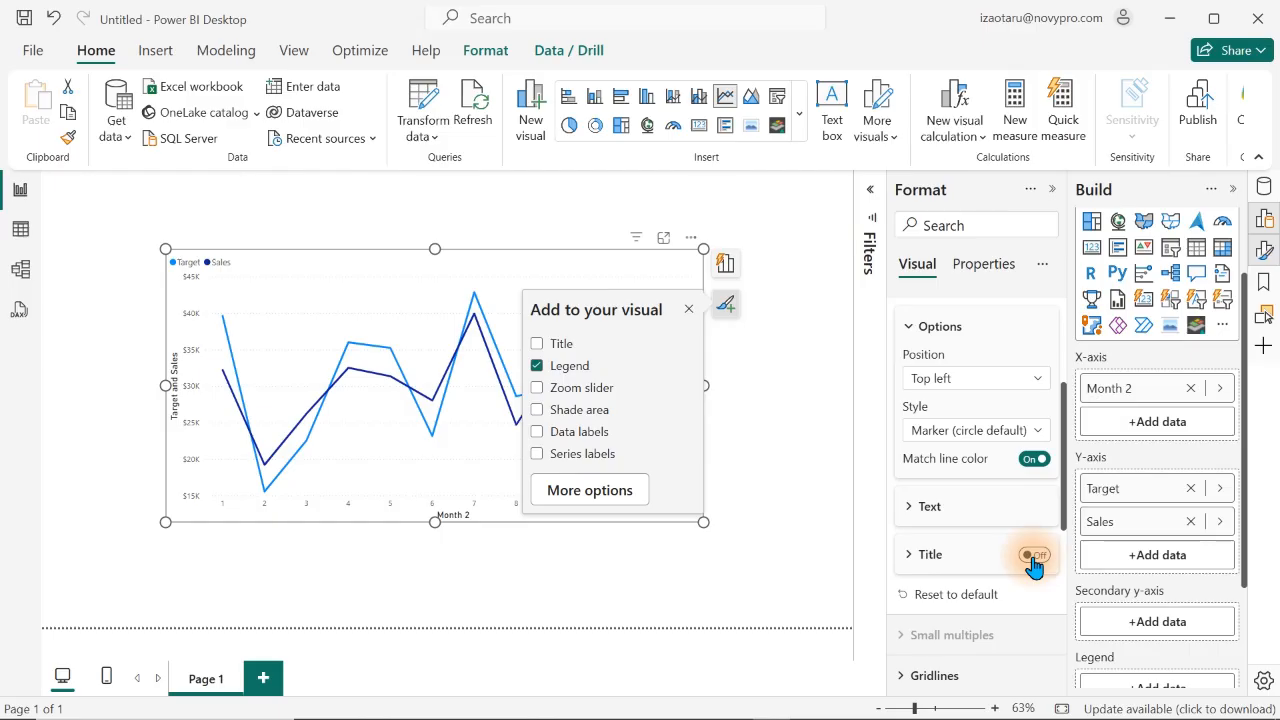
# - Turn off both the title and the values of the line chart's Y-axis
pyautogui.moveTo(1064, 478); pyautogui.dragTo(1066, 266)
pyautogui.click(934, 428)
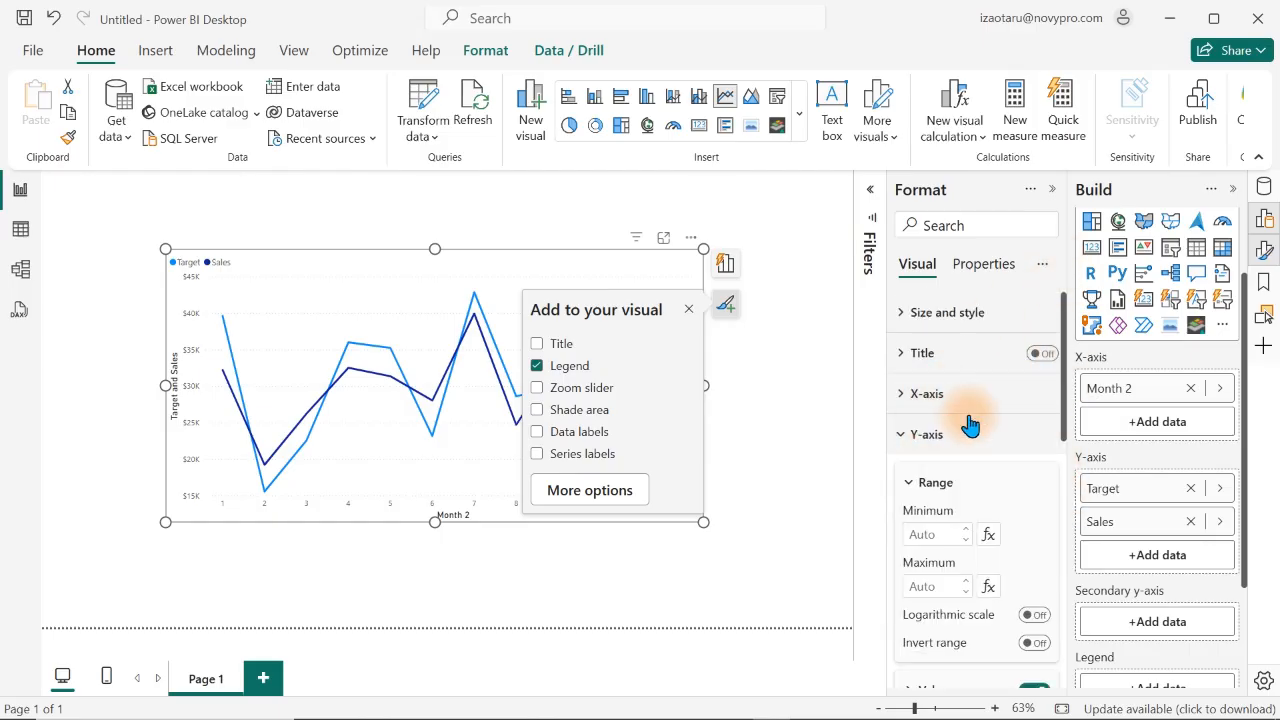
pyautogui.moveTo(1066, 362); pyautogui.dragTo(1070, 455)
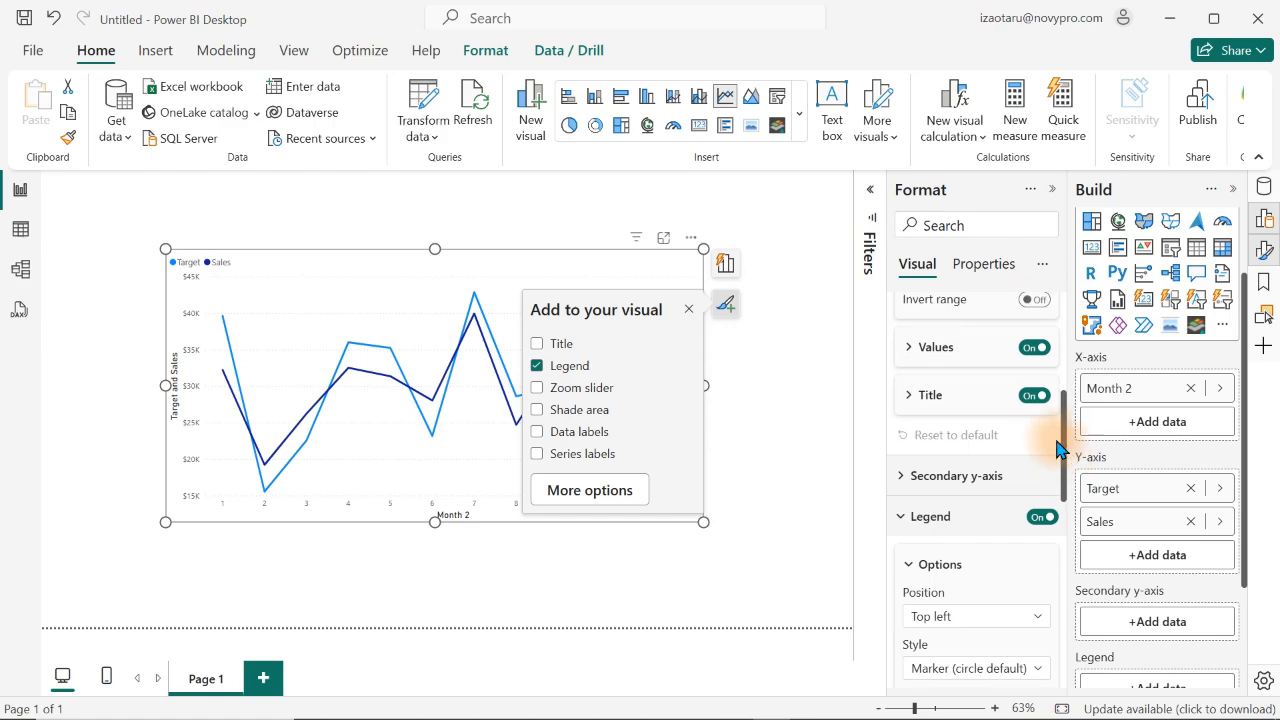
pyautogui.click(1036, 397)
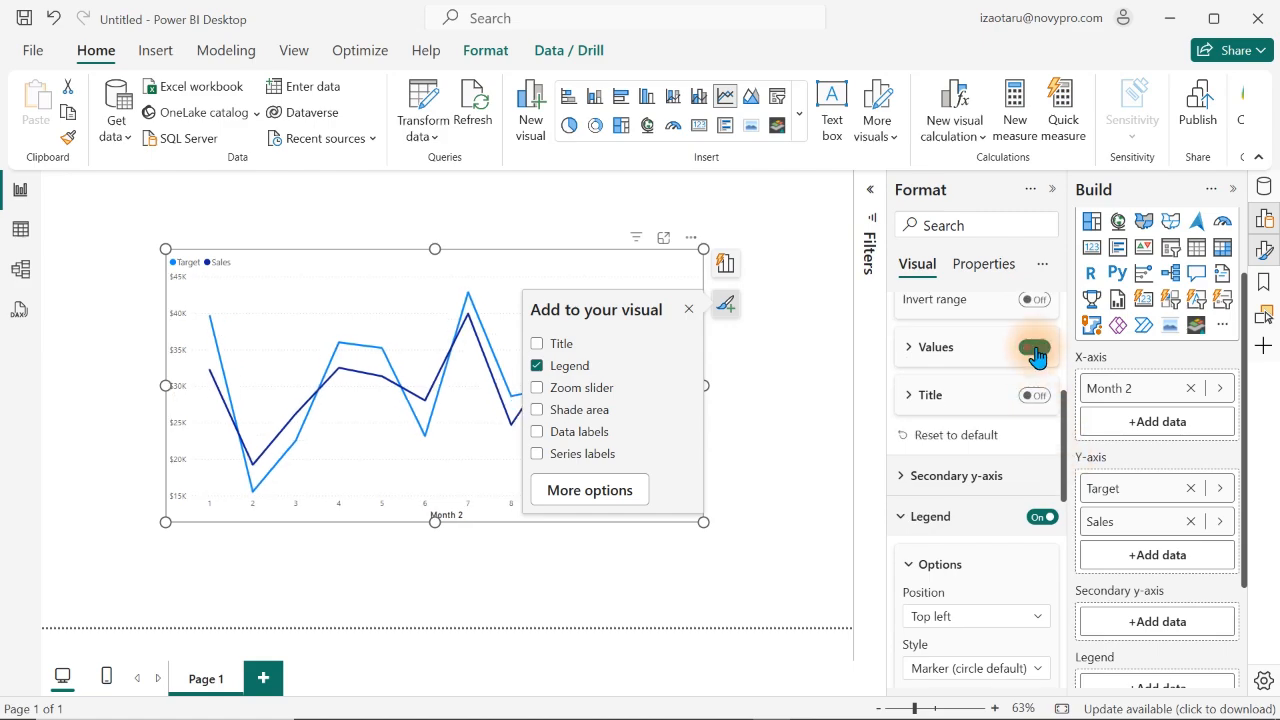
pyautogui.click(1036, 350)
# - Turn off the title of the line chart's X-axis
pyautogui.moveTo(1071, 457); pyautogui.dragTo(1077, 220)
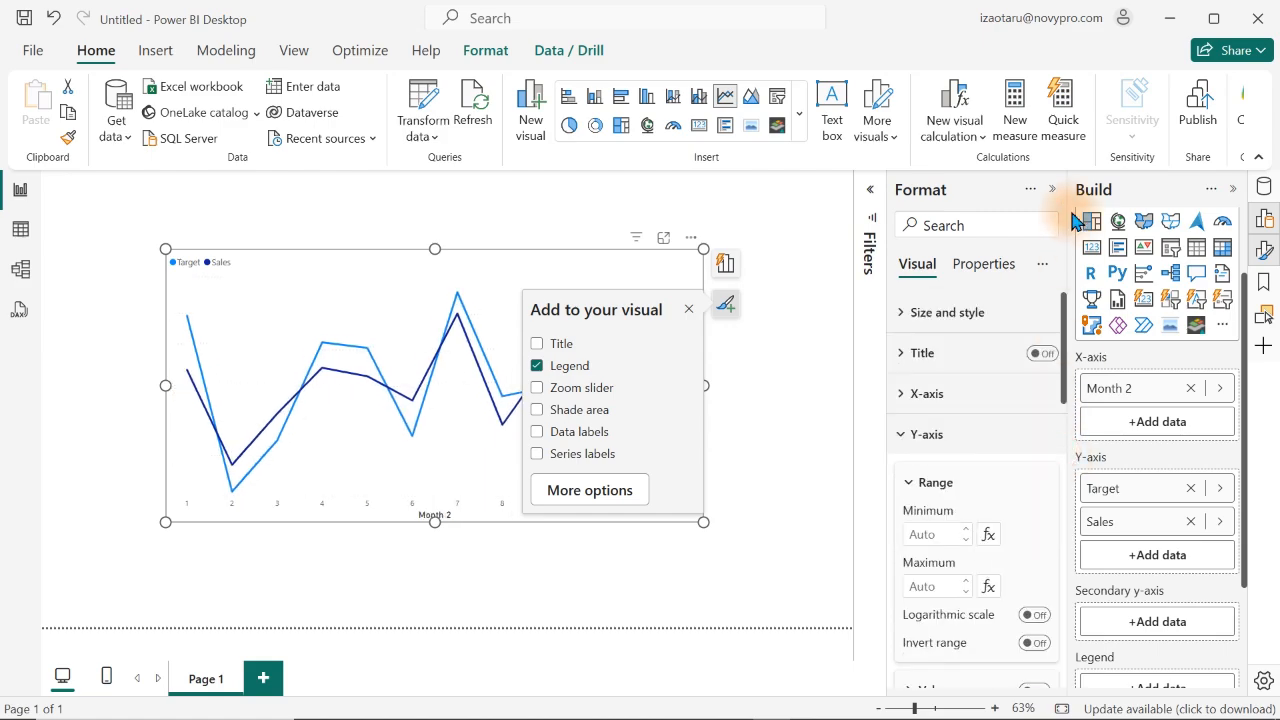
pyautogui.click(927, 395)
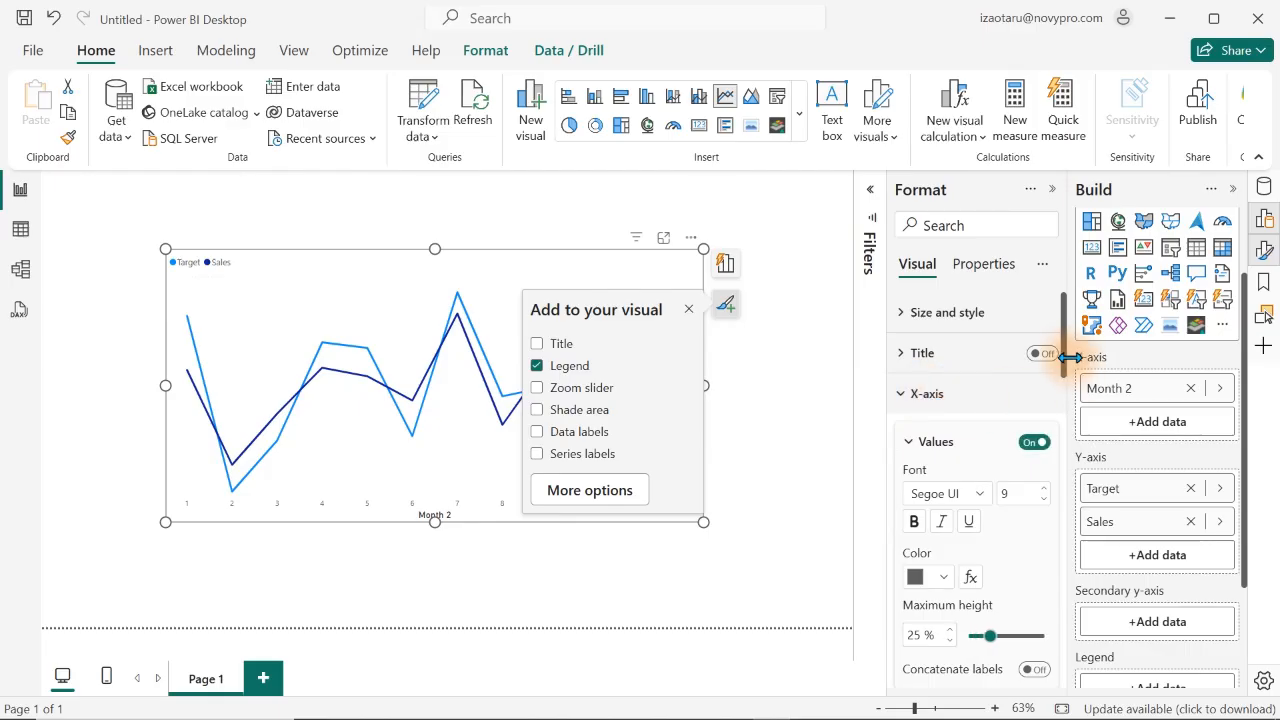
pyautogui.moveTo(1065, 357); pyautogui.dragTo(1050, 428)
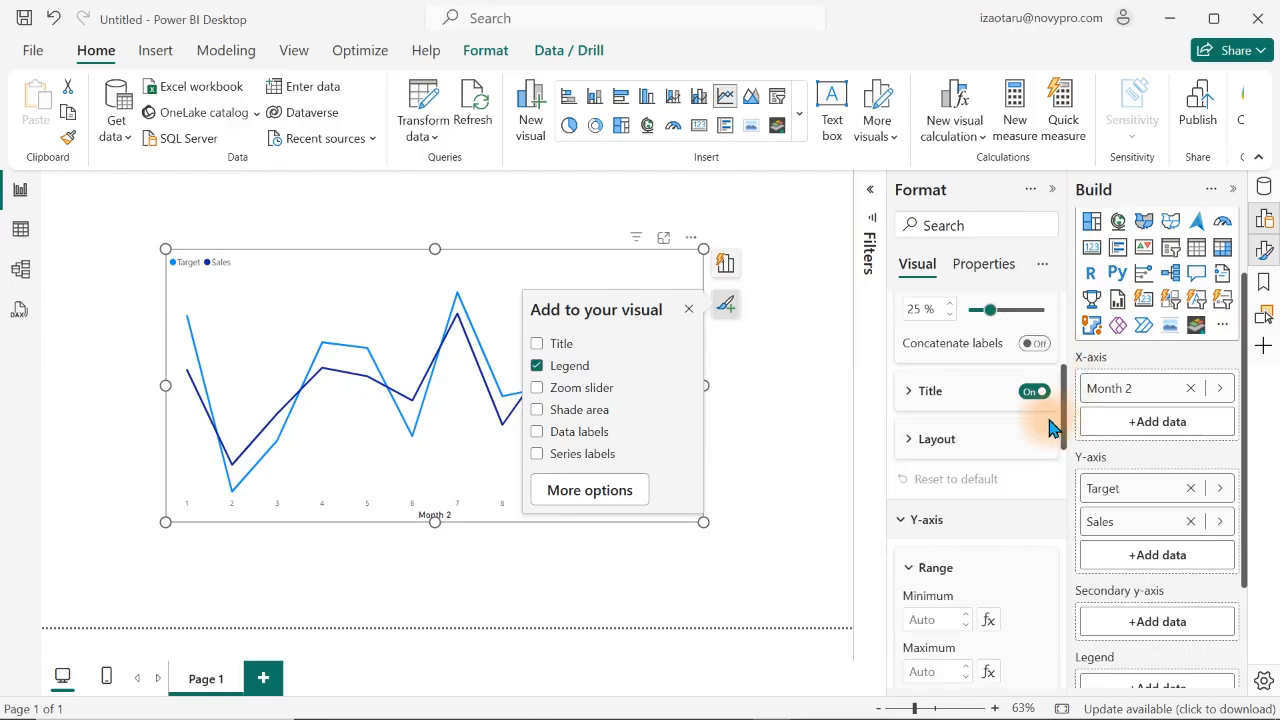
pyautogui.click(1031, 392)
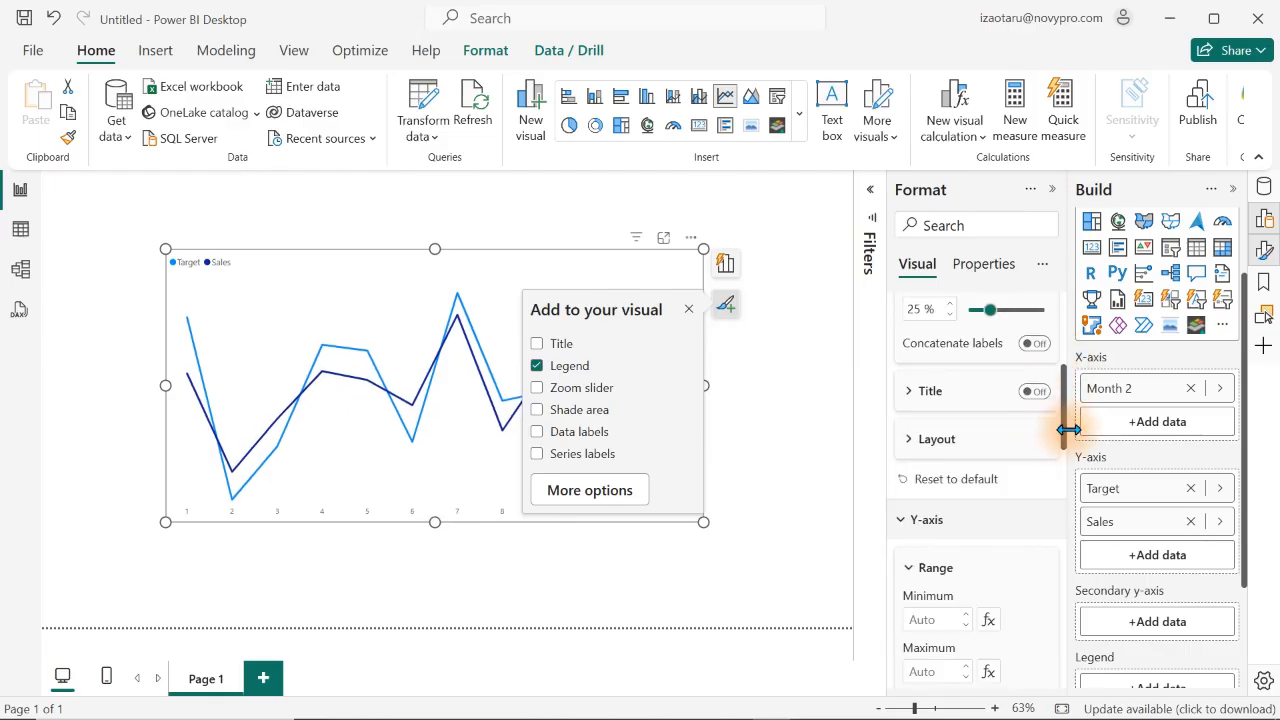
# - Set the font size of the X-axis values to 13, close the visual elements popup and deselect the chart
pyautogui.moveTo(1067, 440); pyautogui.dragTo(1063, 380)
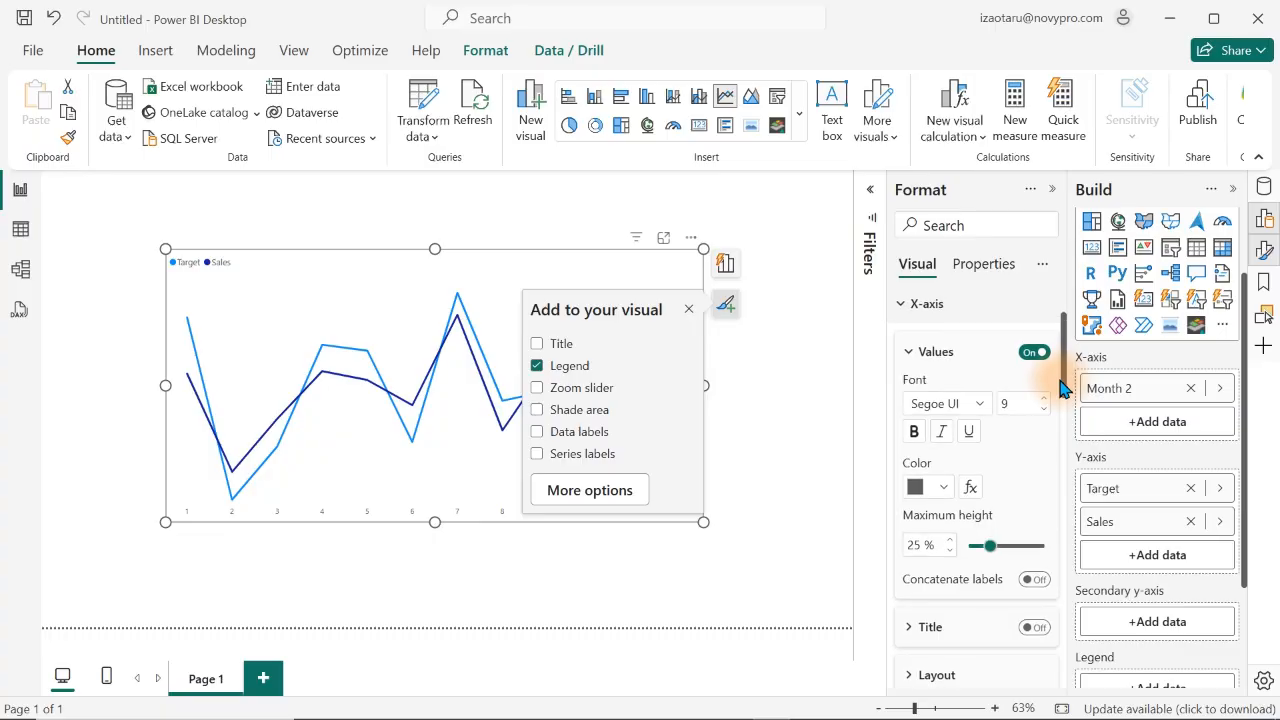
pyautogui.click(1040, 398)
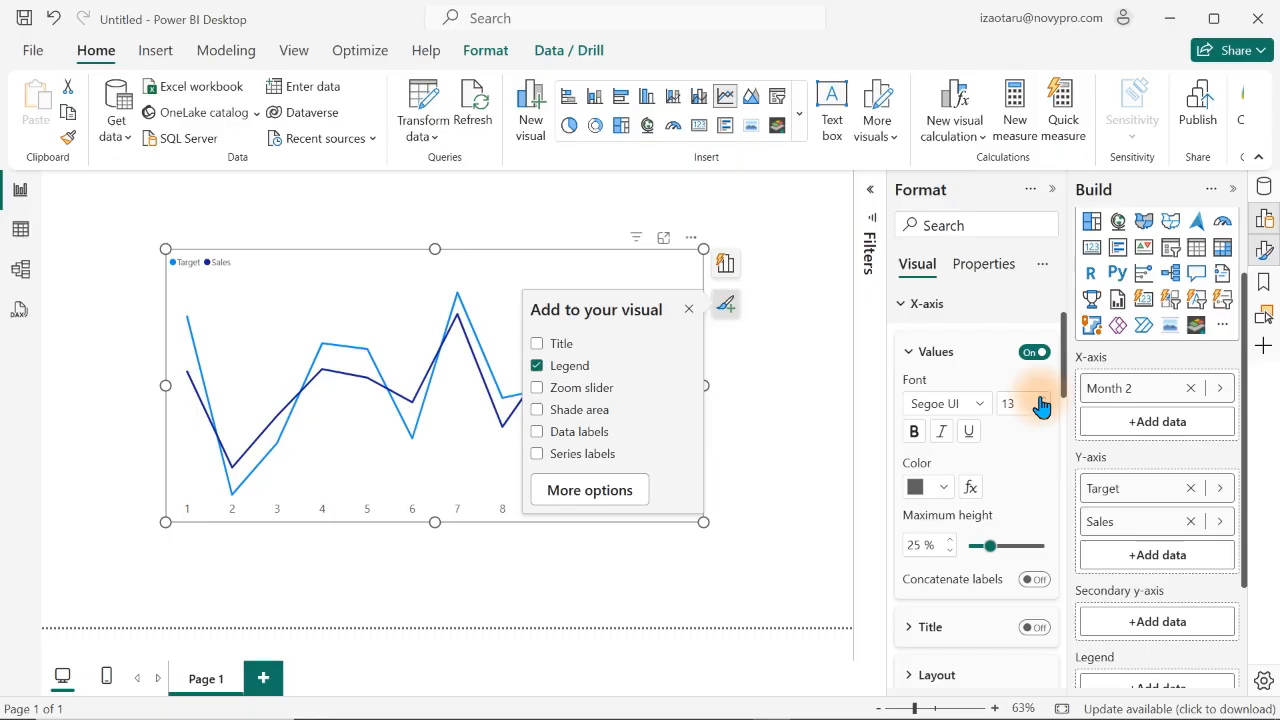
pyautogui.click(688, 310)
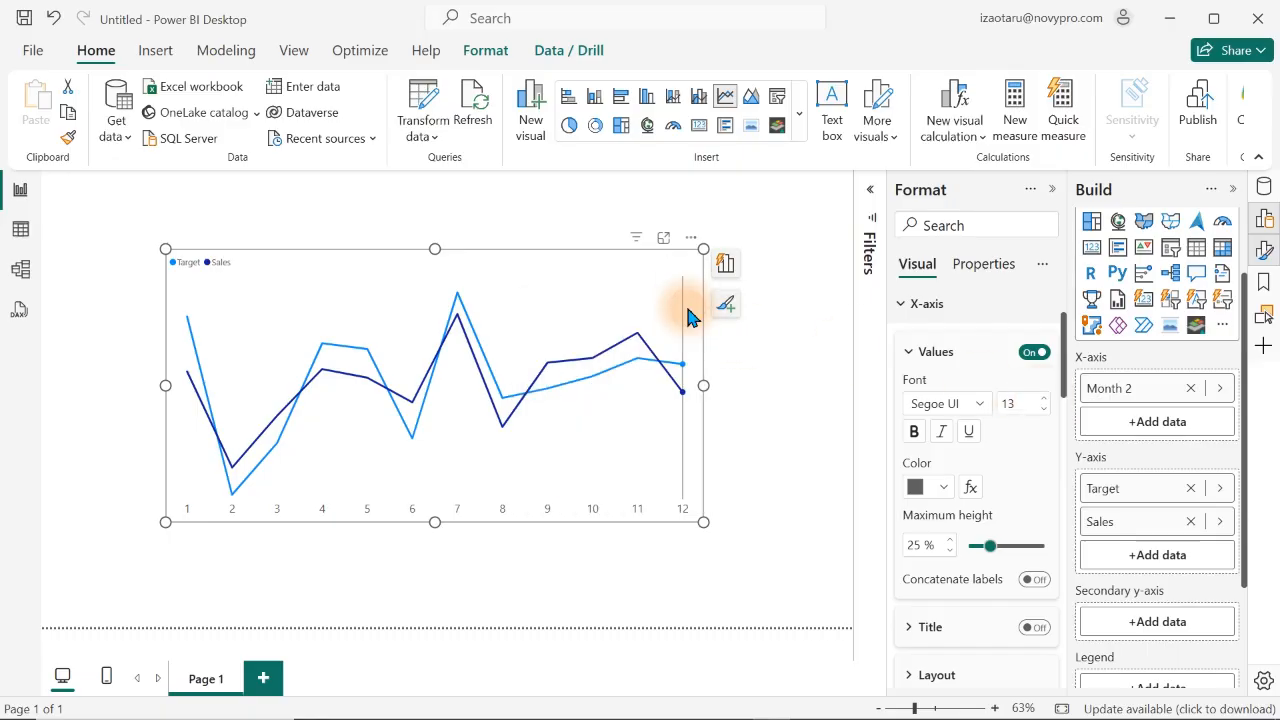
pyautogui.click(762, 443)
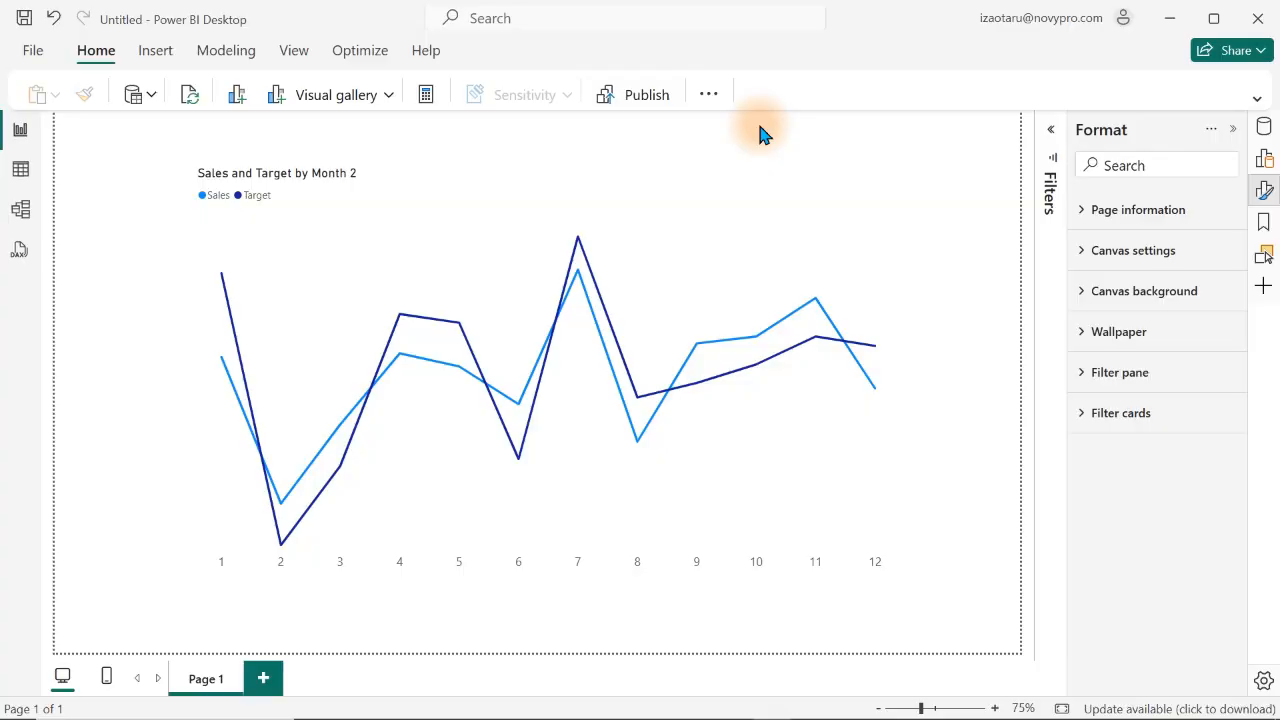
# - Select the line chart and add a new visual calculation to its Y-axis data
pyautogui.click(705, 218)
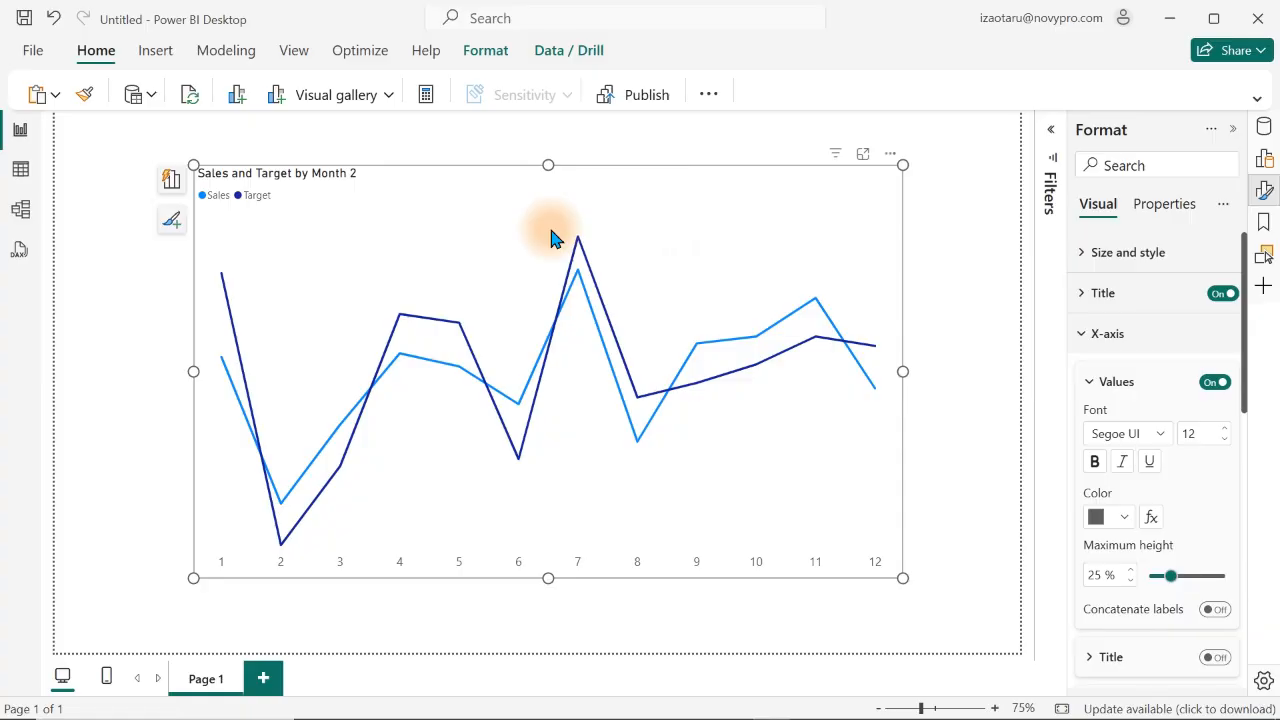
pyautogui.click(1264, 160)
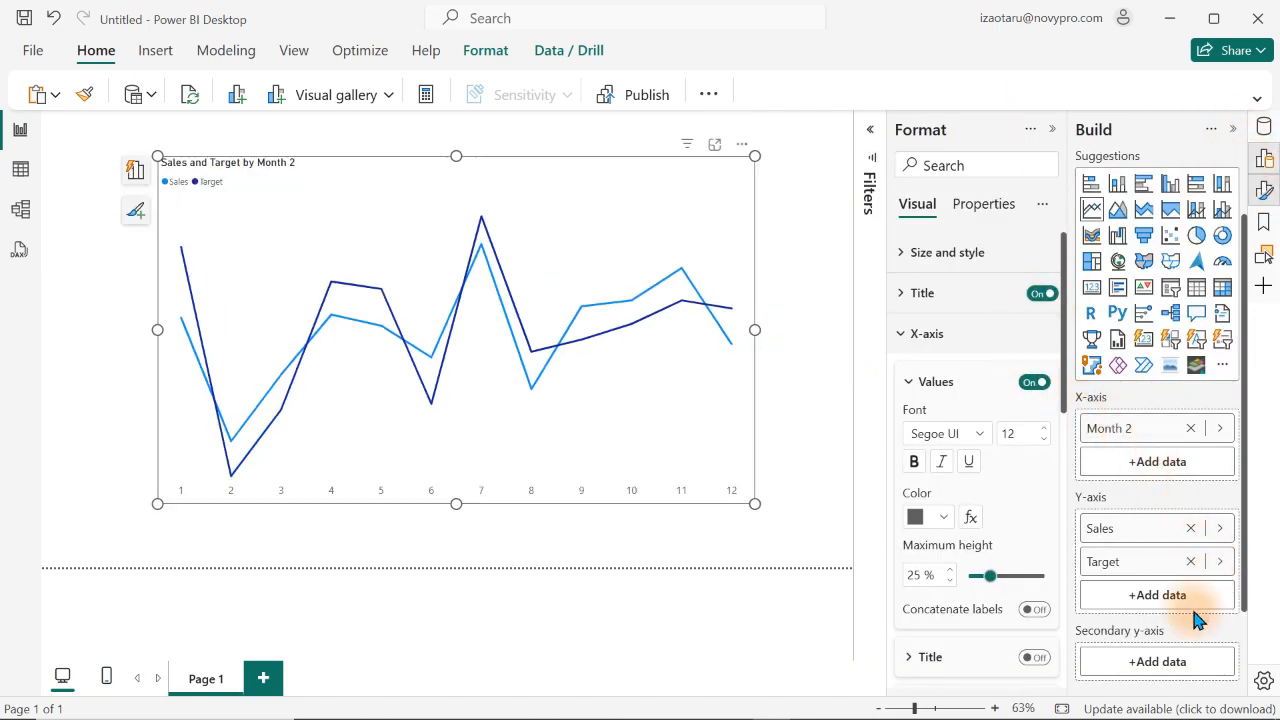
pyautogui.moveTo(1247, 545); pyautogui.dragTo(1240, 580)
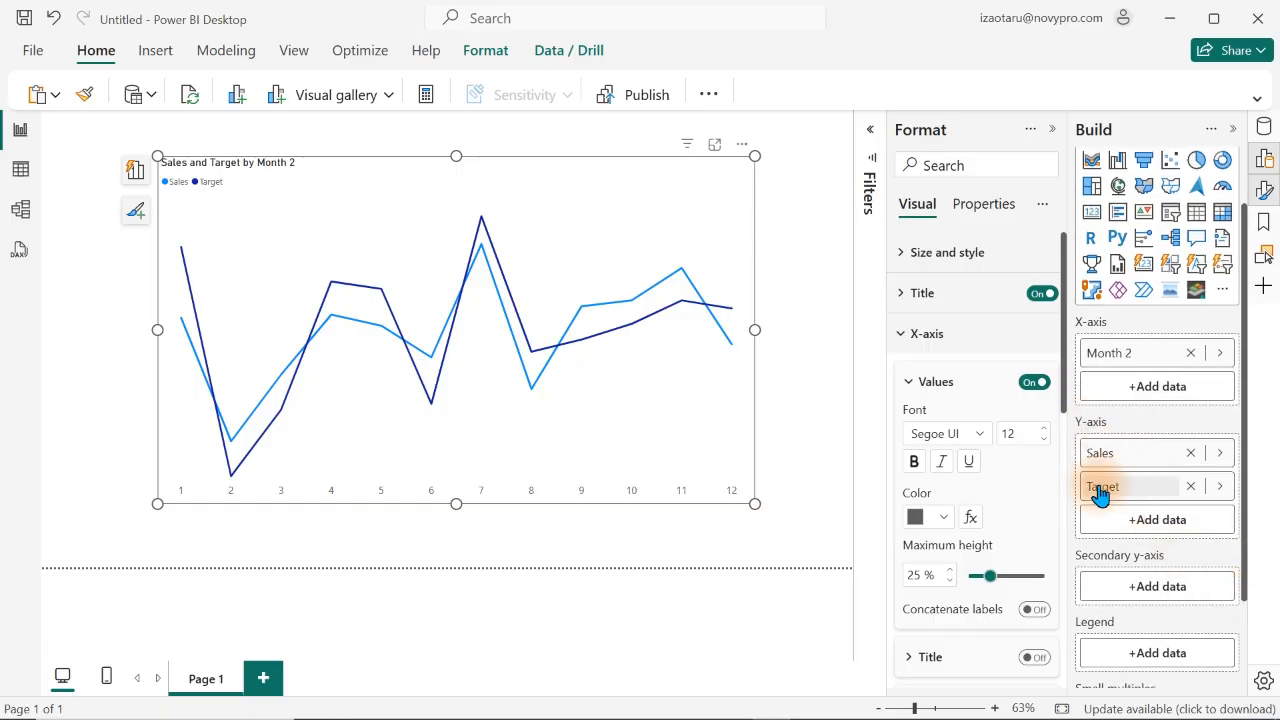
pyautogui.click(1162, 522)
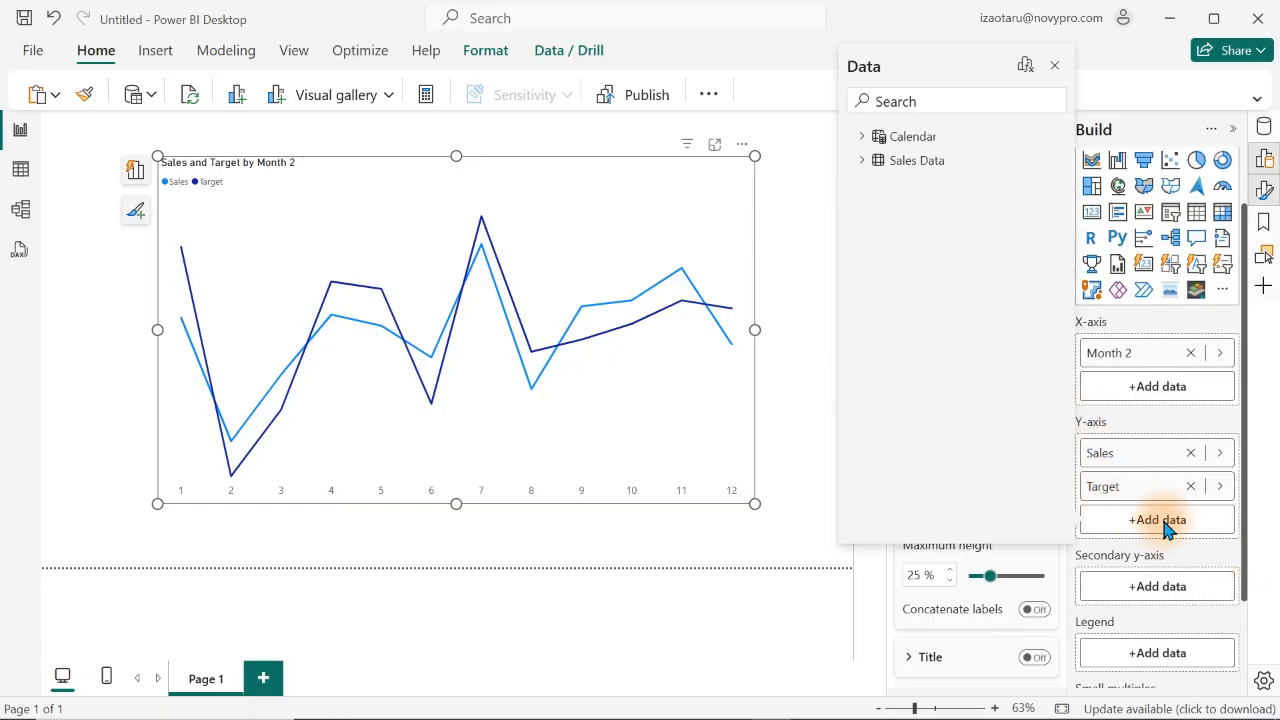
pyautogui.click(1024, 67)
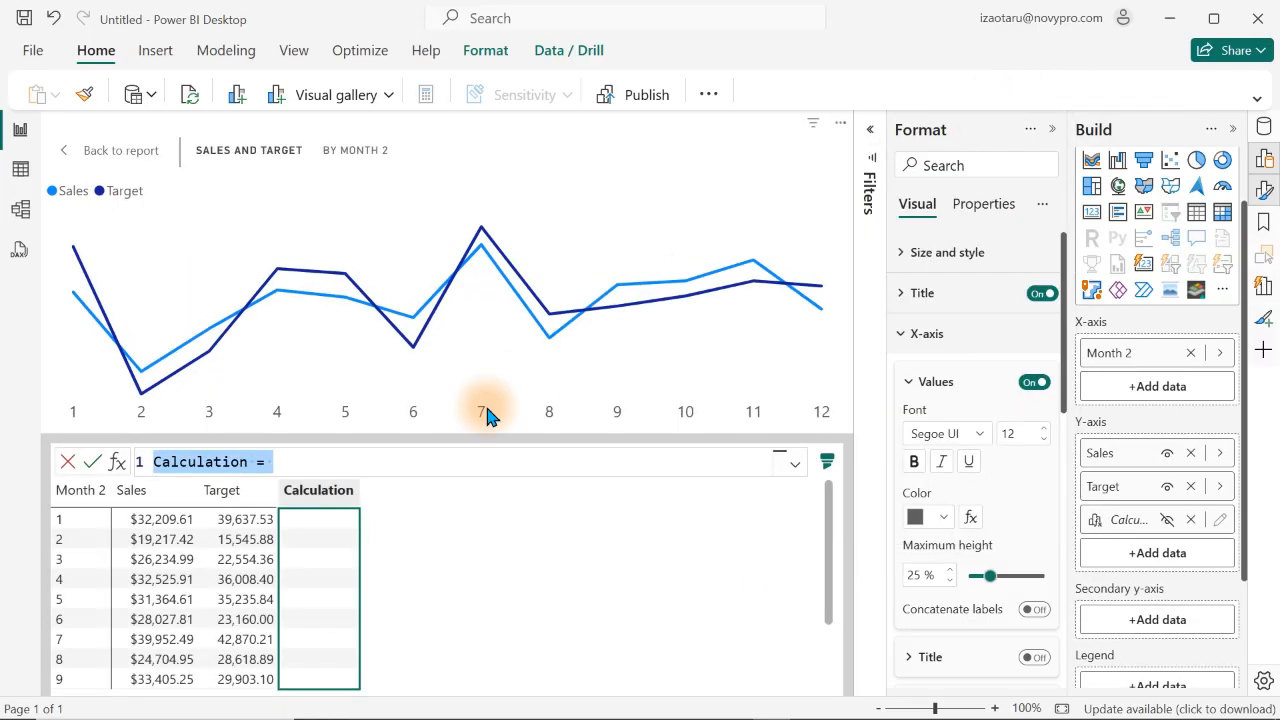
# - Look through the expression templates offered for the visual calculation, dismiss them and collapse the Format pane
pyautogui.click(120, 463)
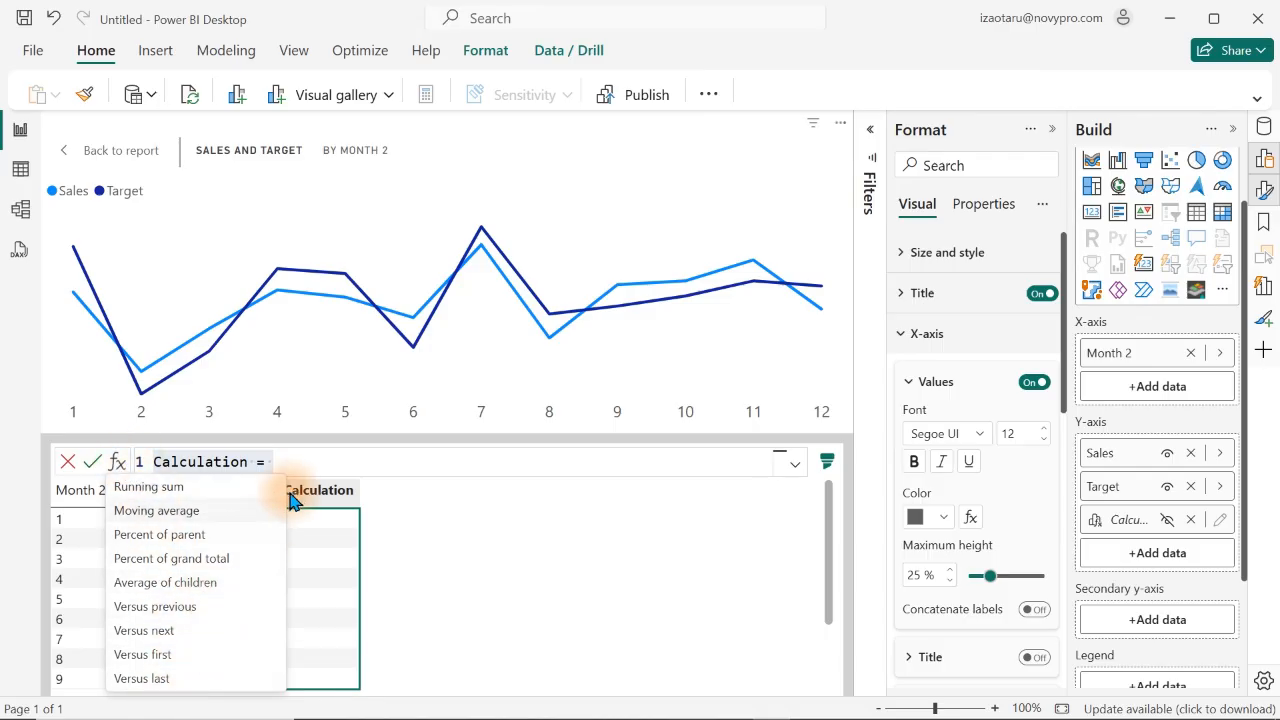
pyautogui.click(306, 459)
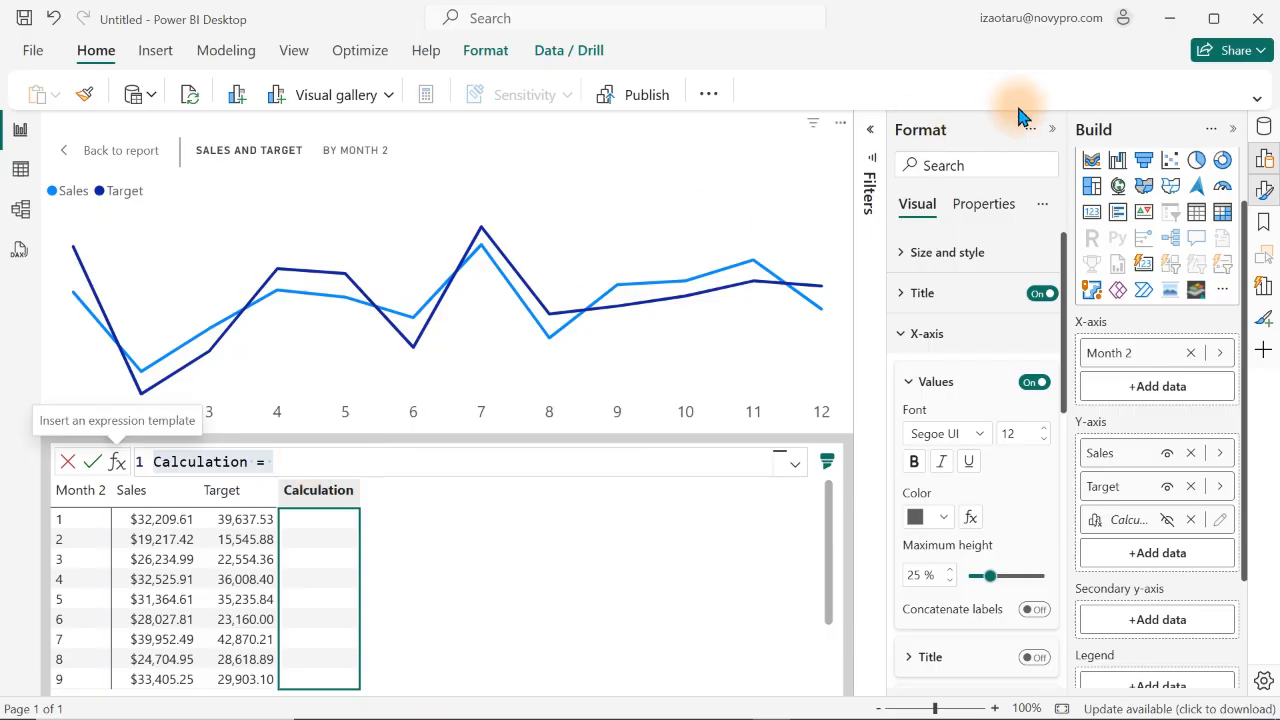
pyautogui.click(1051, 129)
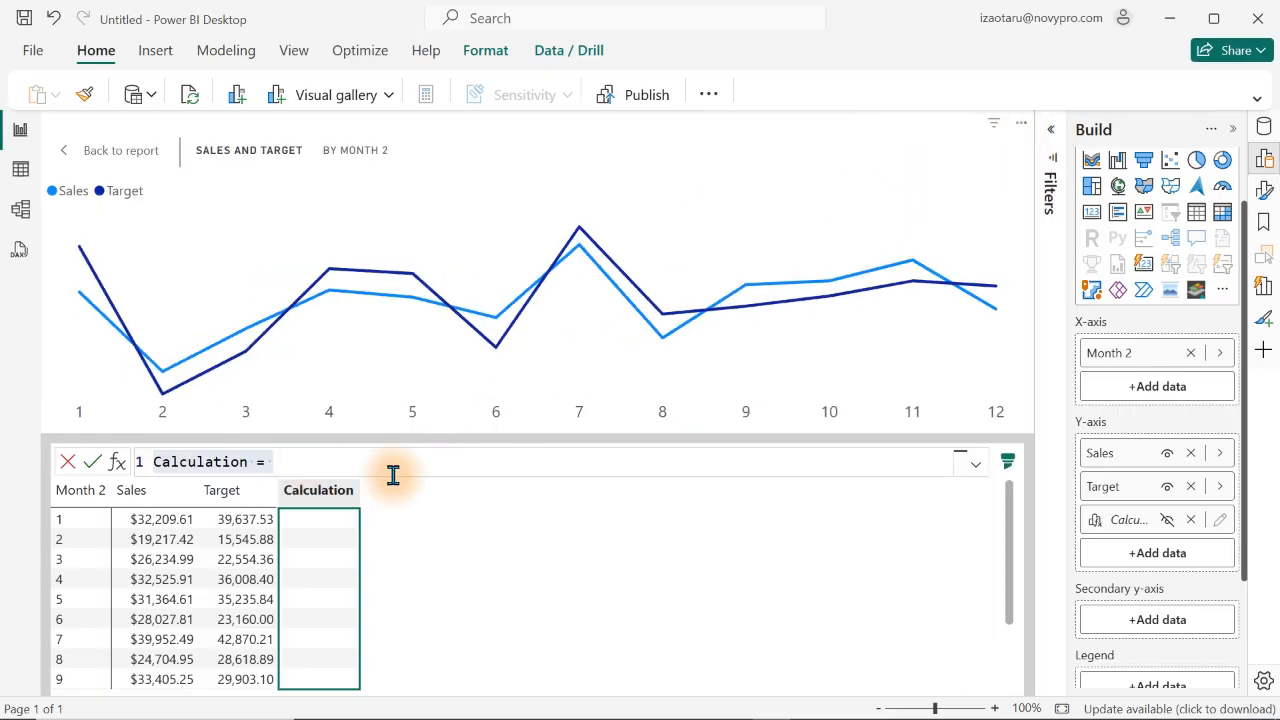
# - Define the visual calculation as Target Met = IF([Sales]>[Target],"Yes") and commit it
pyautogui.click(304, 460)
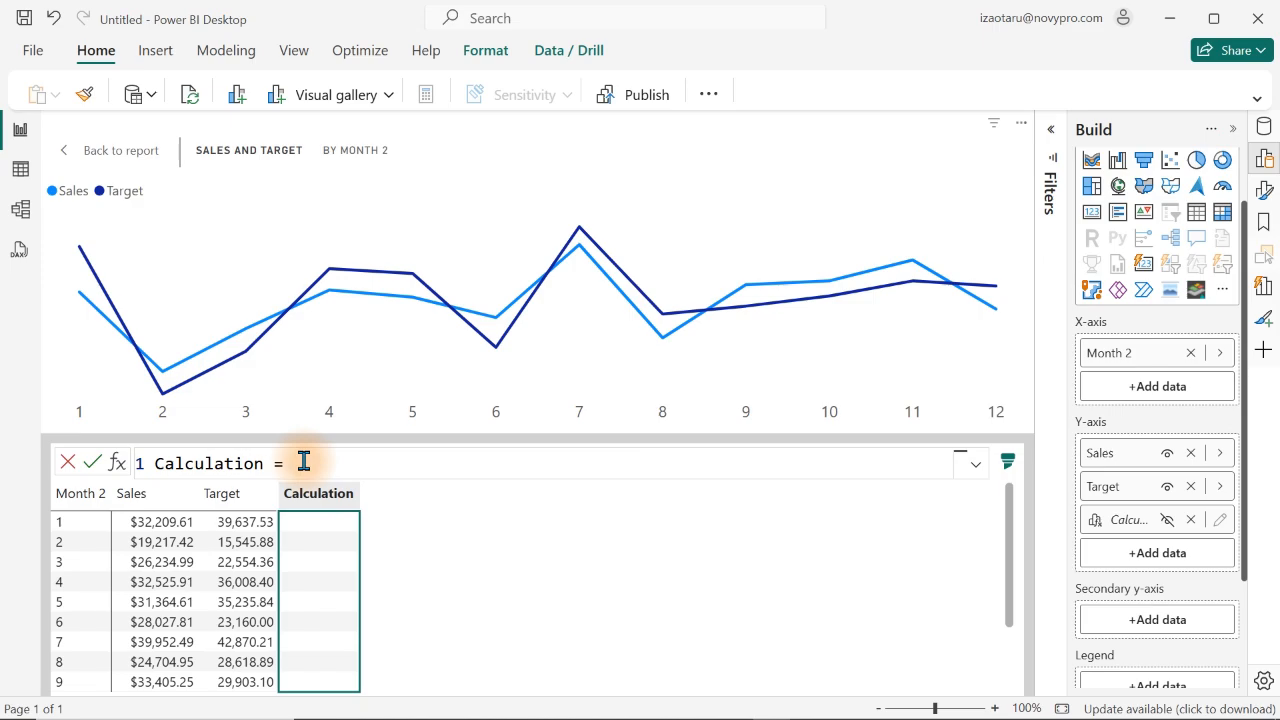
pyautogui.hotkey('ctrl', 'a')
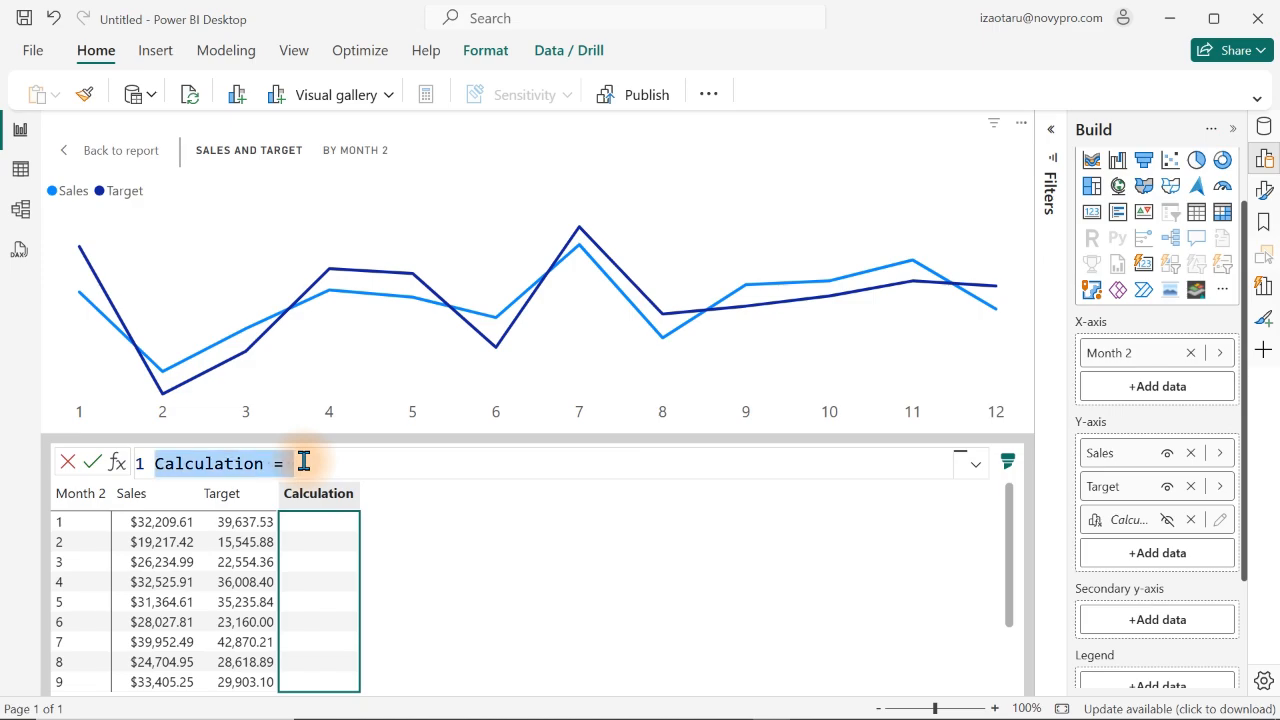
pyautogui.write('Target Met =')
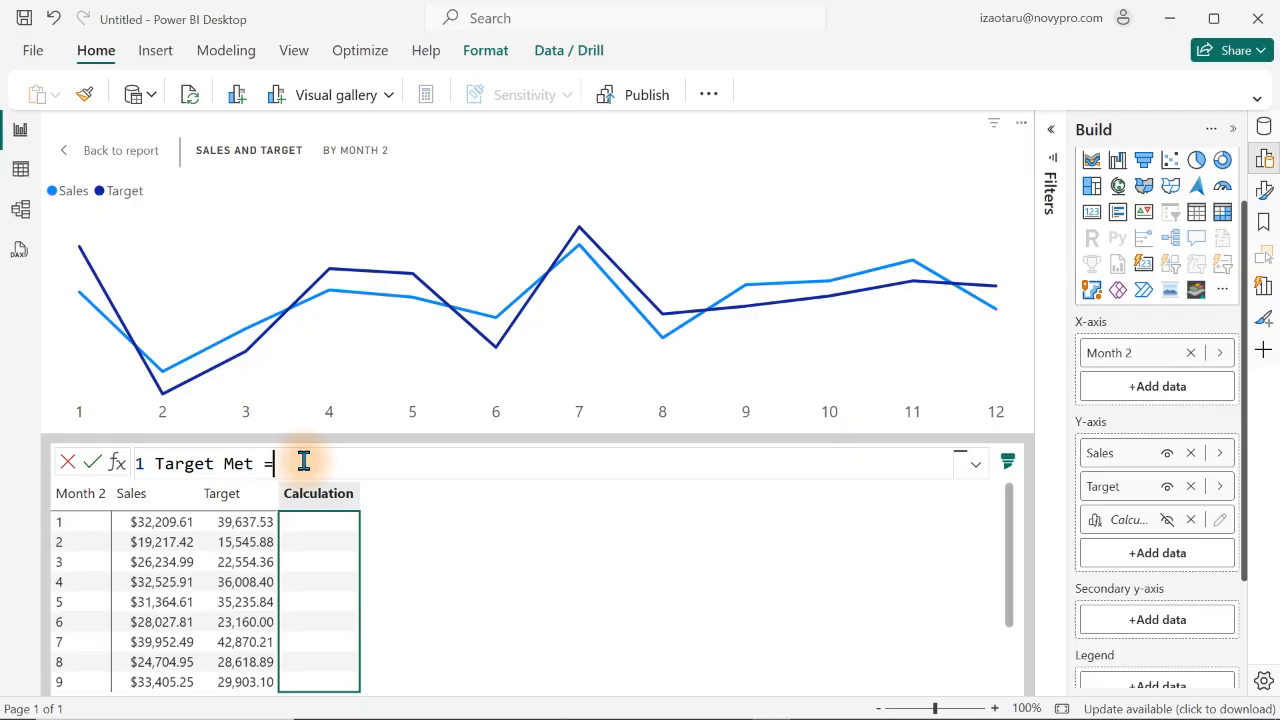
pyautogui.write('IF([s')
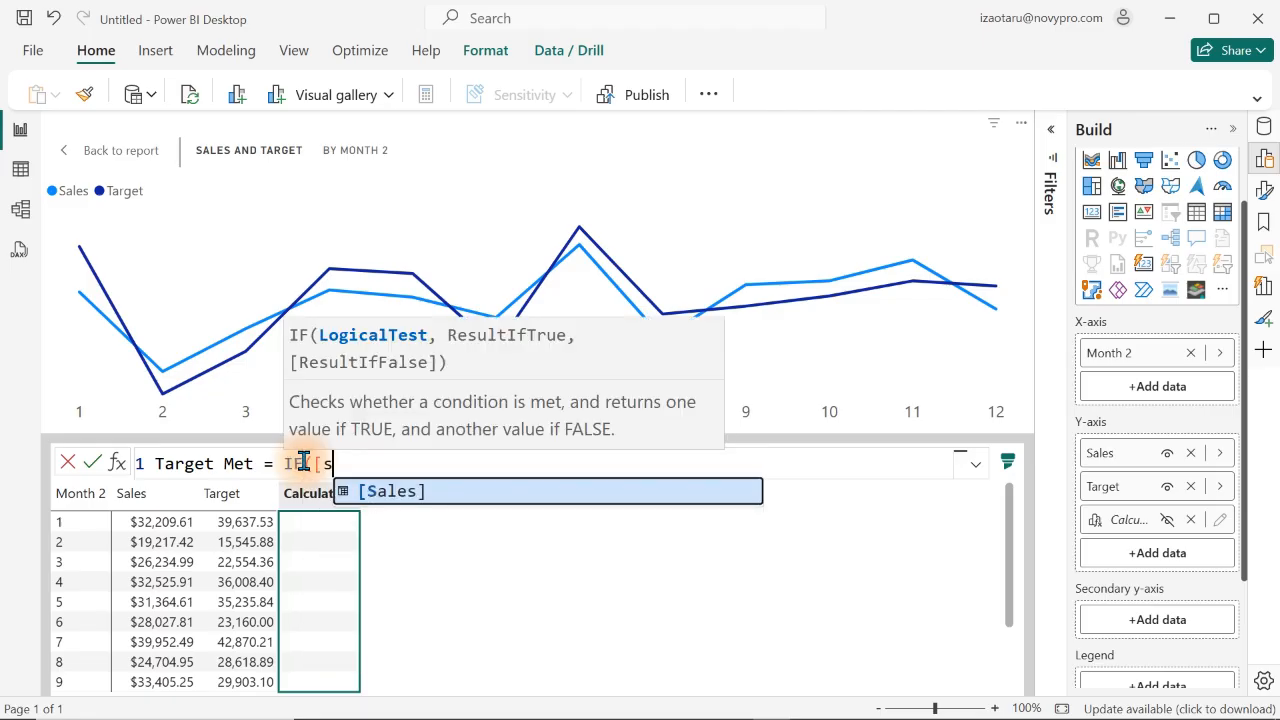
pyautogui.press('Tab')
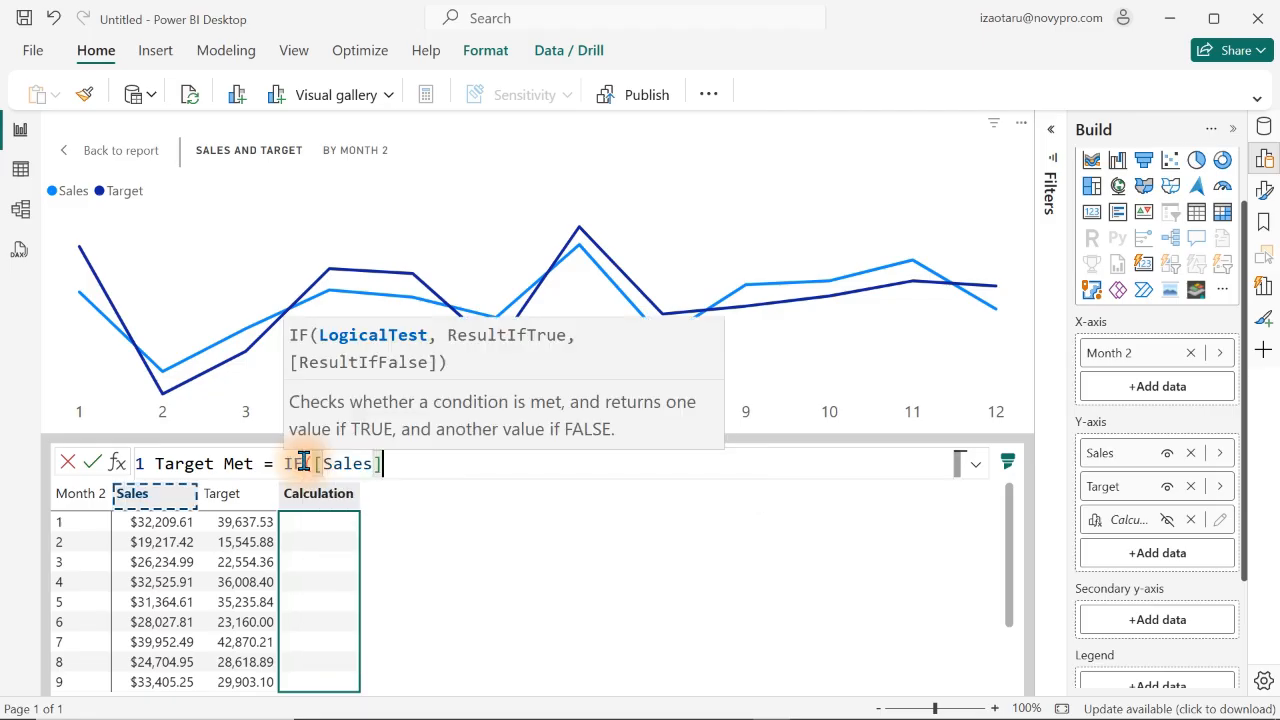
pyautogui.write('>[t')
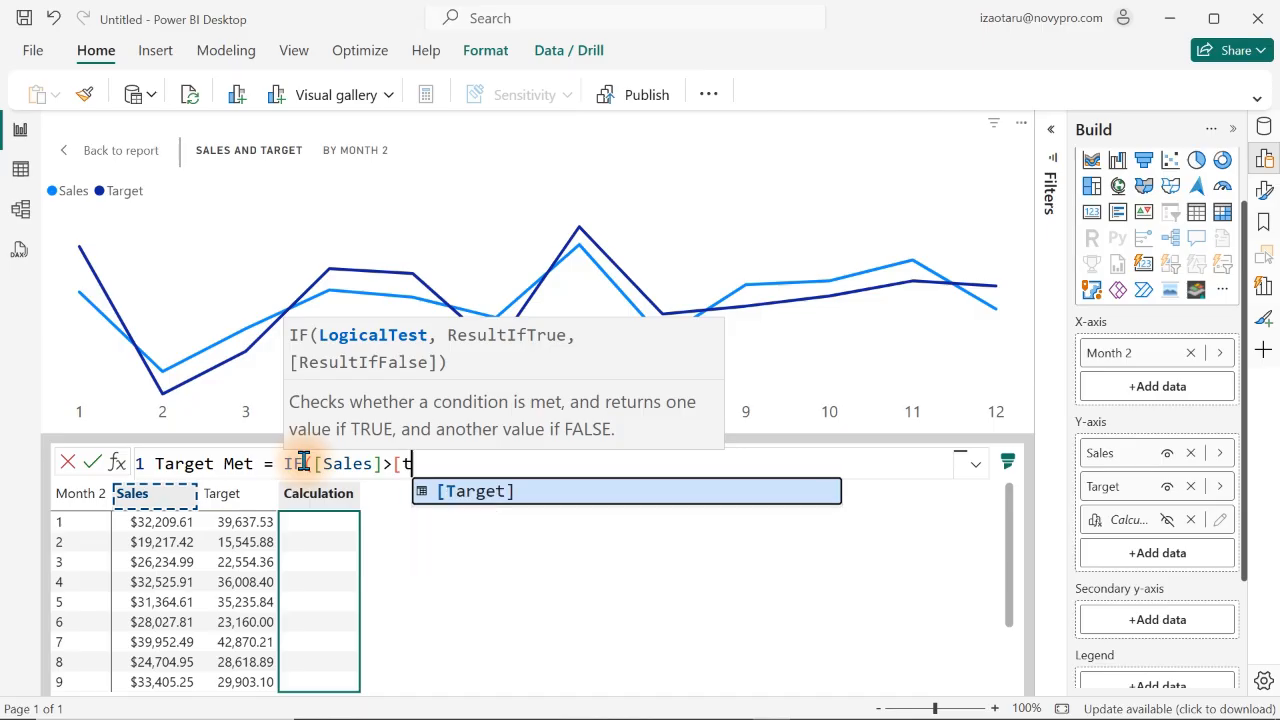
pyautogui.press('Tab')
pyautogui.write(',"')
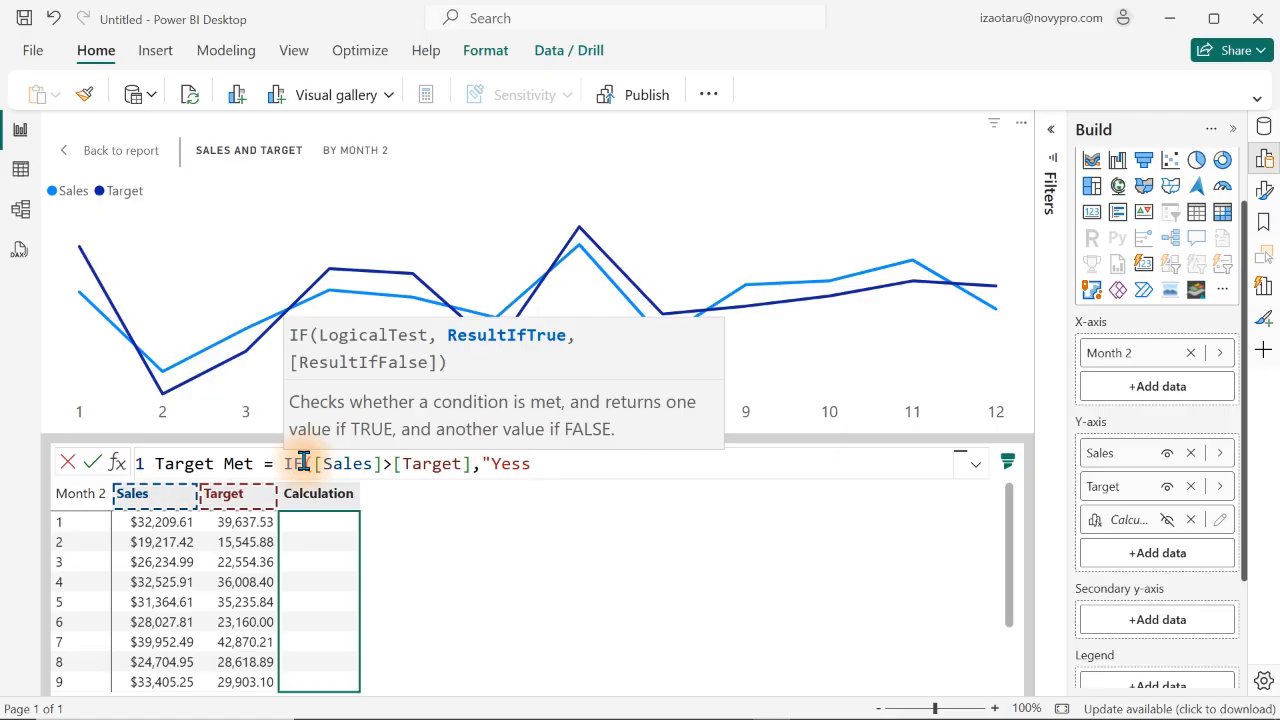
pyautogui.write('Yes")')
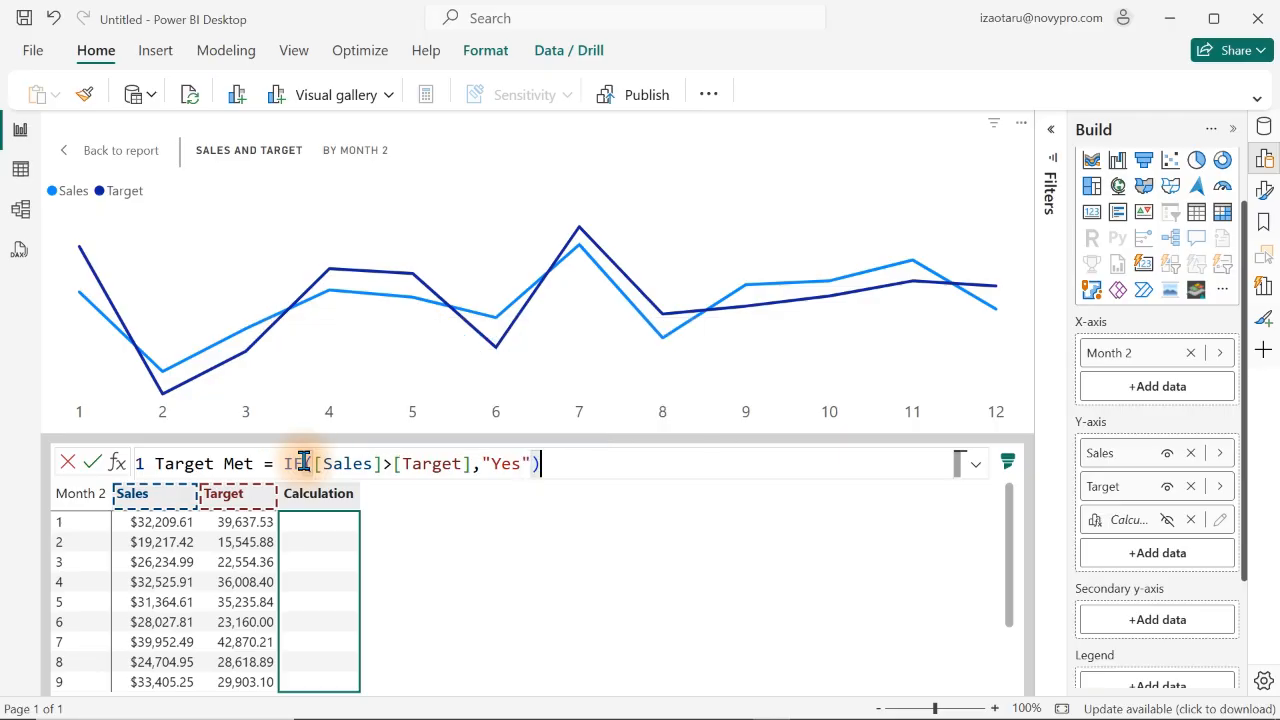
pyautogui.press('Return')
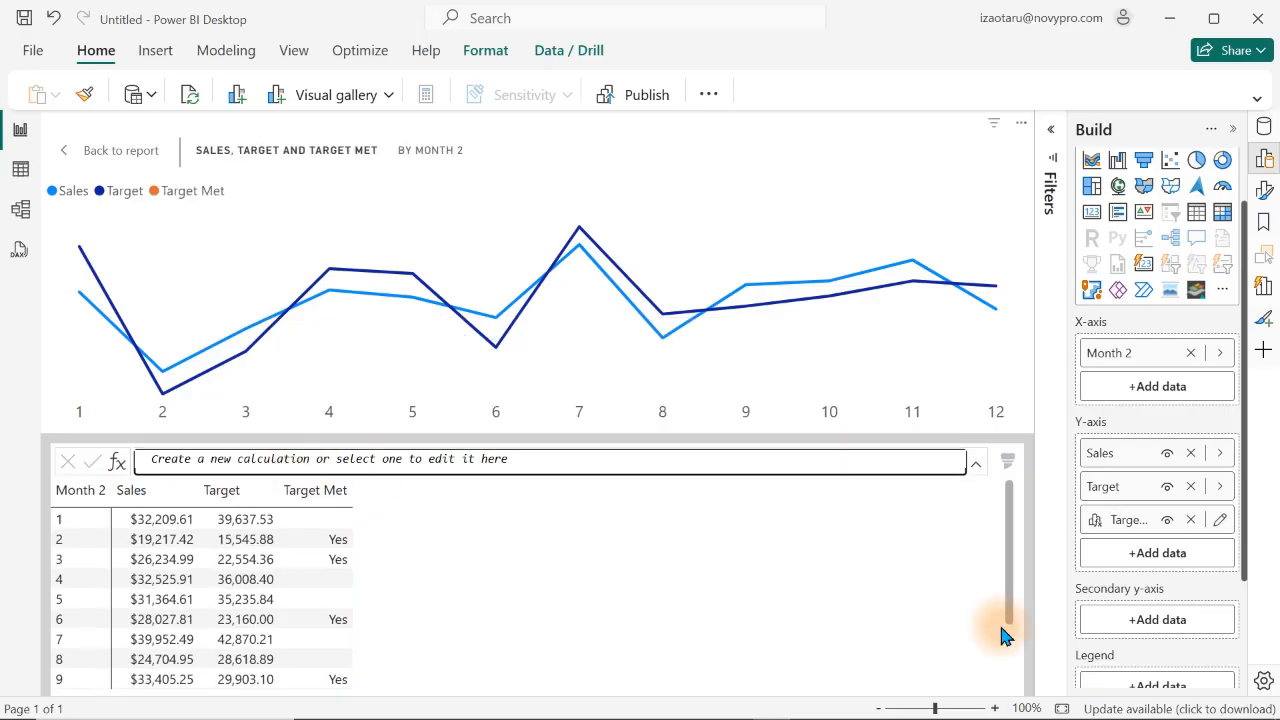
# - Edit the Target Met visual calculation so it reads IF([Sales]>[Target],[Sales]) and commit it
pyautogui.moveTo(1009, 543); pyautogui.dragTo(1016, 502)
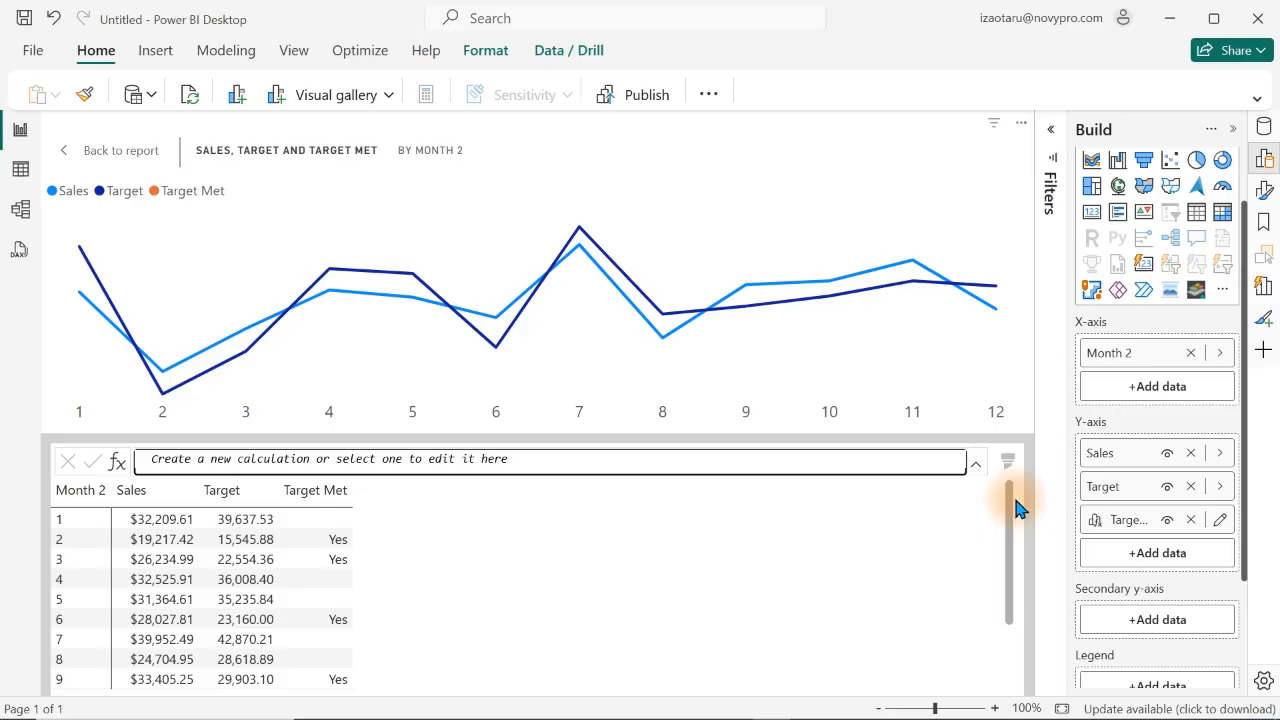
pyautogui.click(1221, 523)
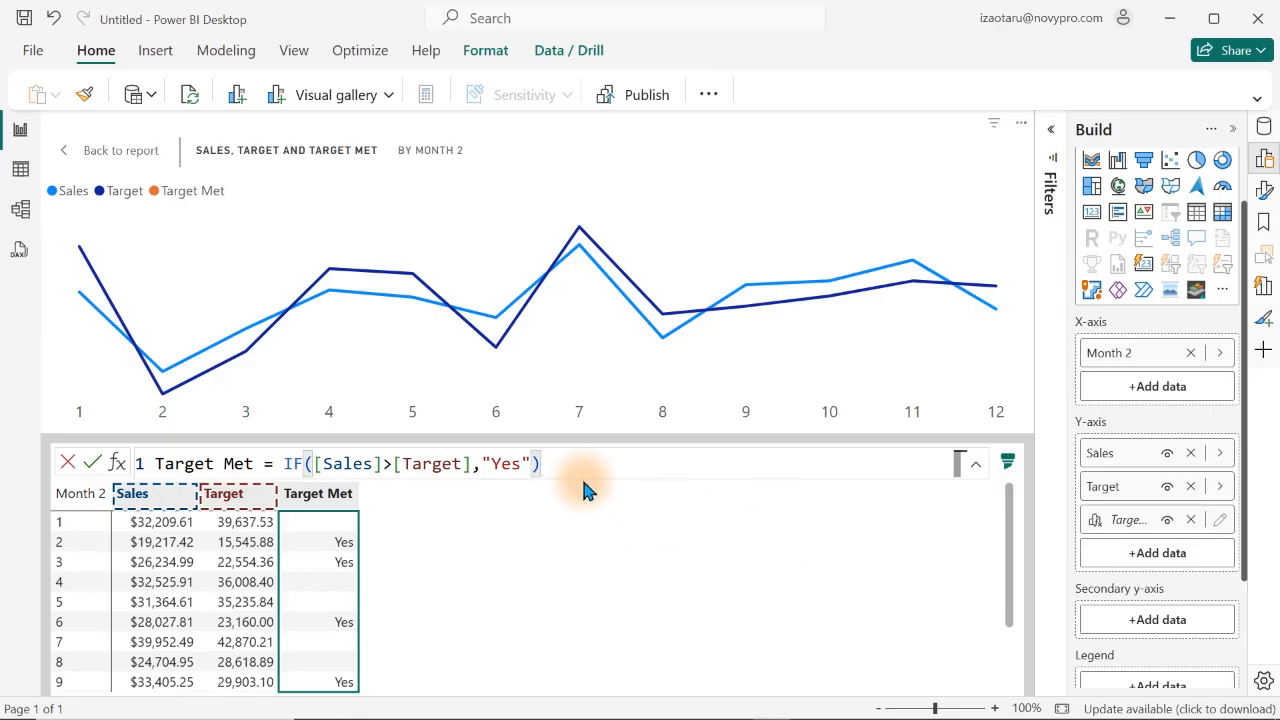
pyautogui.press('BackSpace')
pyautogui.press('BackSpace')
pyautogui.press('BackSpace')
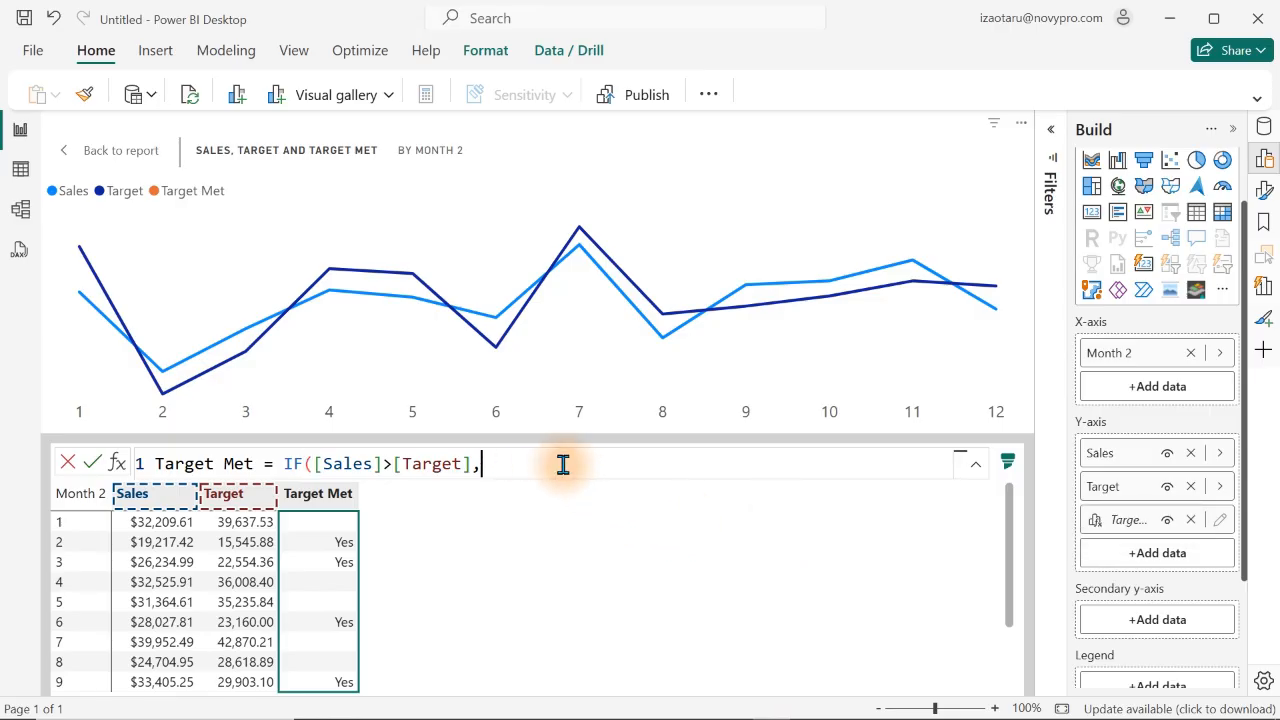
pyautogui.write('[')
pyautogui.press('Down')
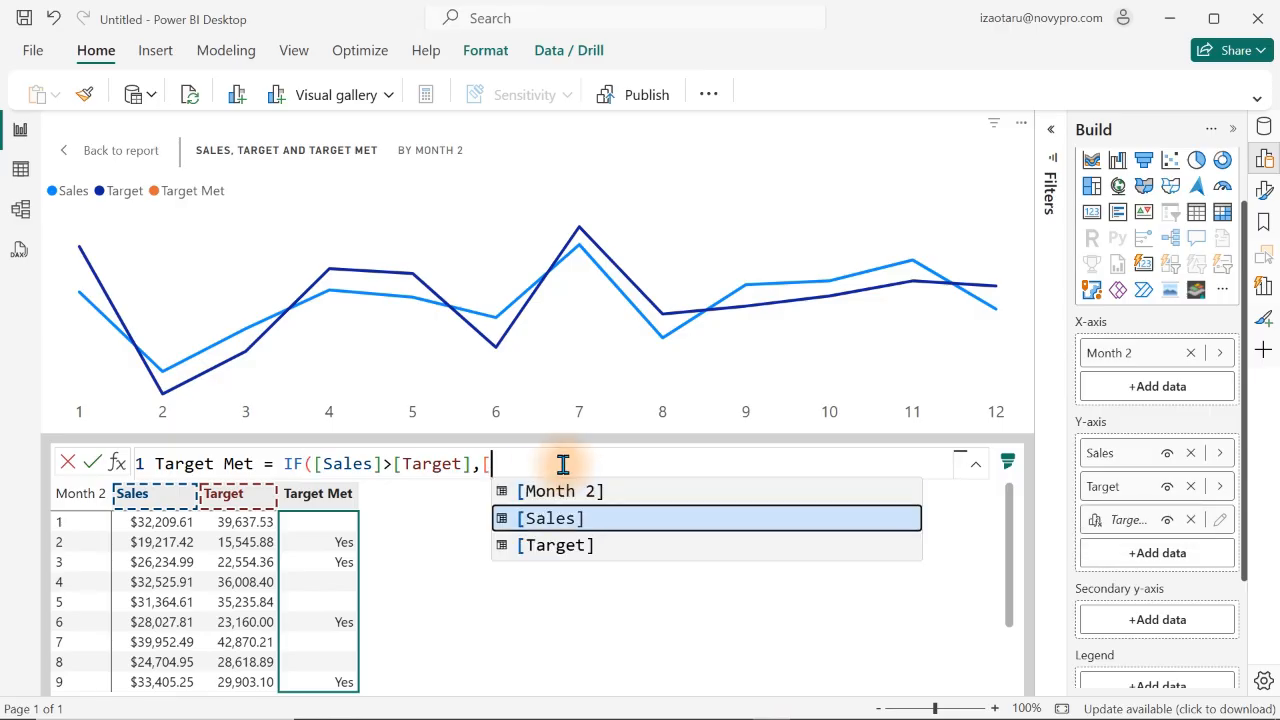
pyautogui.press('Tab')
pyautogui.write(')')
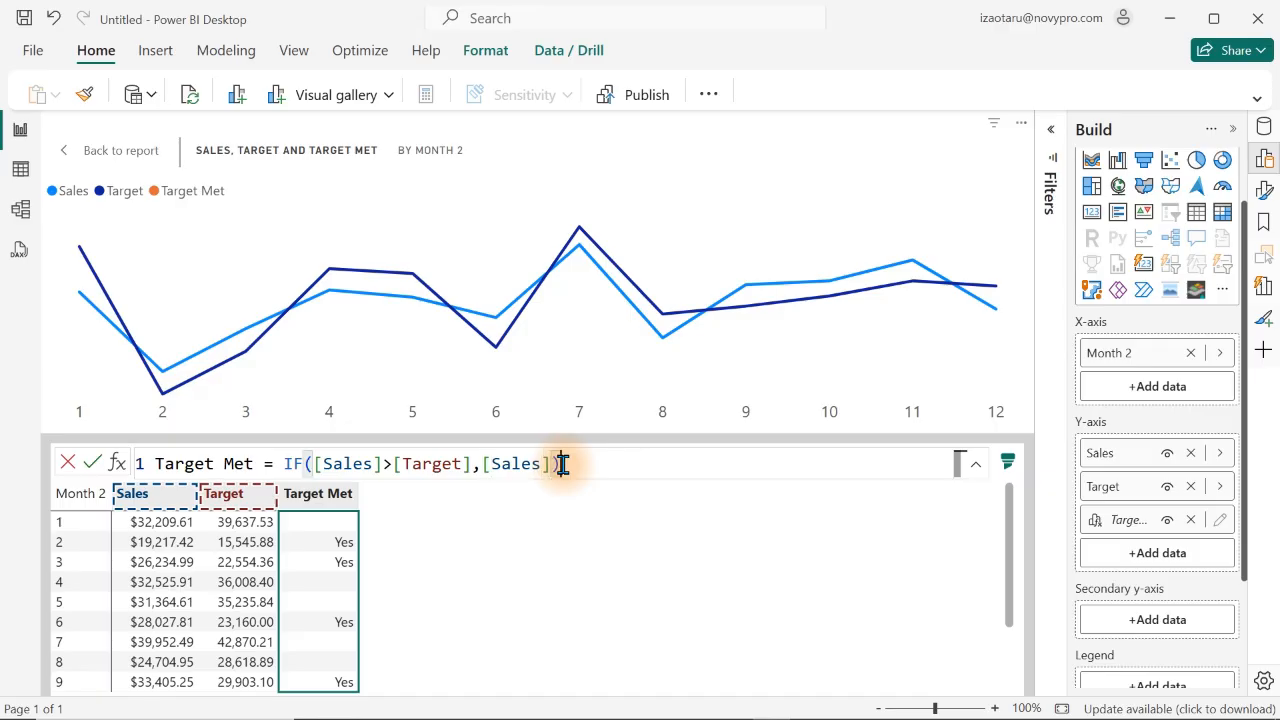
pyautogui.press('Return')
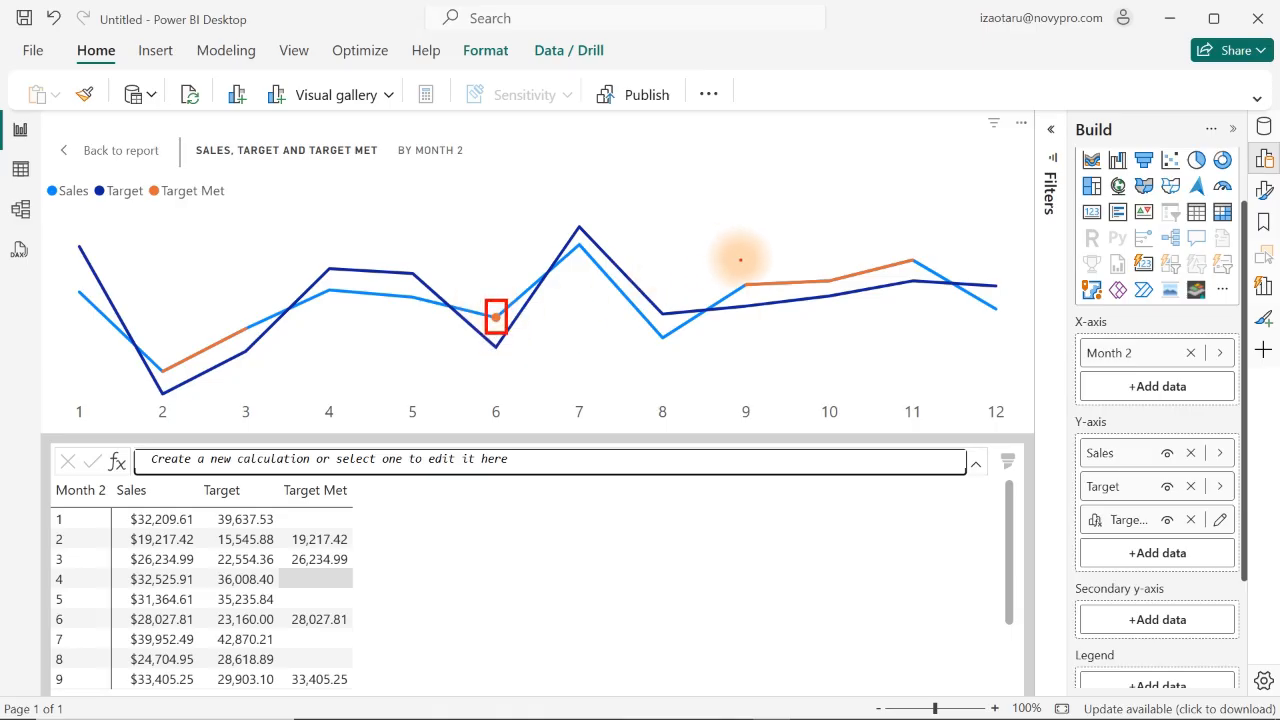
pyautogui.moveTo(740, 260); pyautogui.dragTo(946, 278)
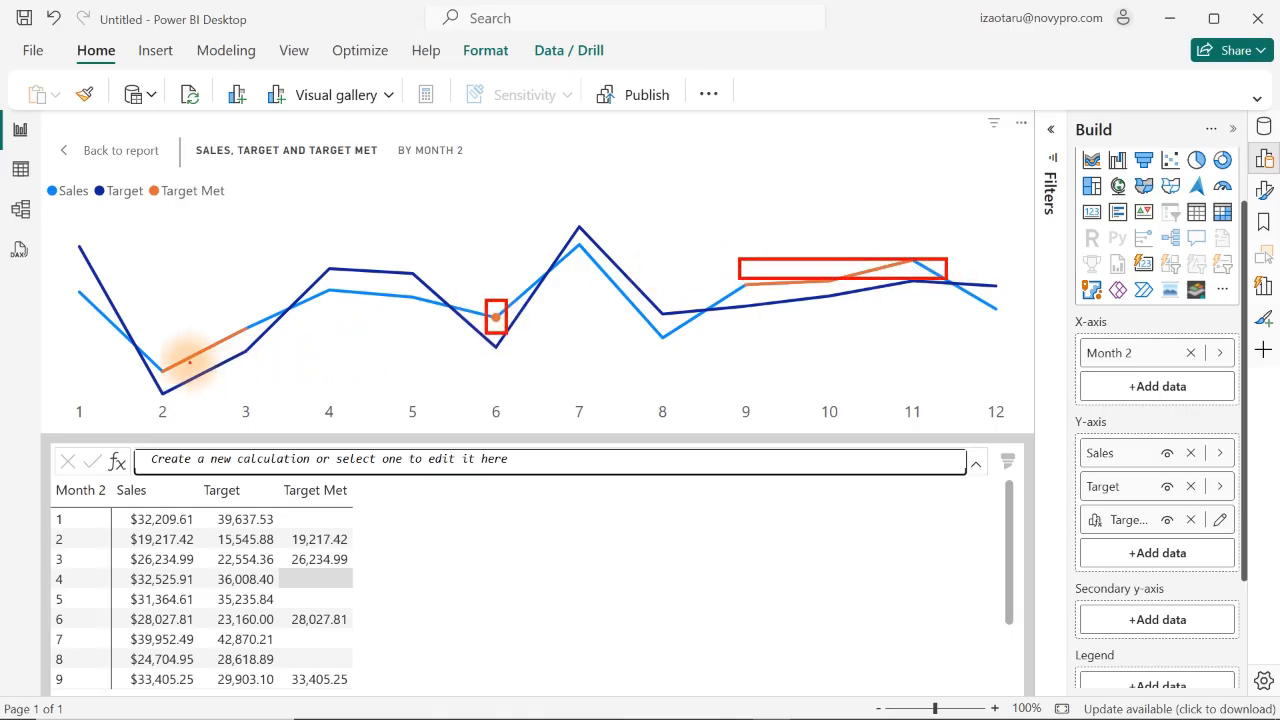
pyautogui.moveTo(143, 357)
pyautogui.mouseDown()
pyautogui.moveTo(236, 312)
pyautogui.moveTo(242, 354)
pyautogui.moveTo(143, 367)
pyautogui.mouseUp()
pyautogui.press('Escape')
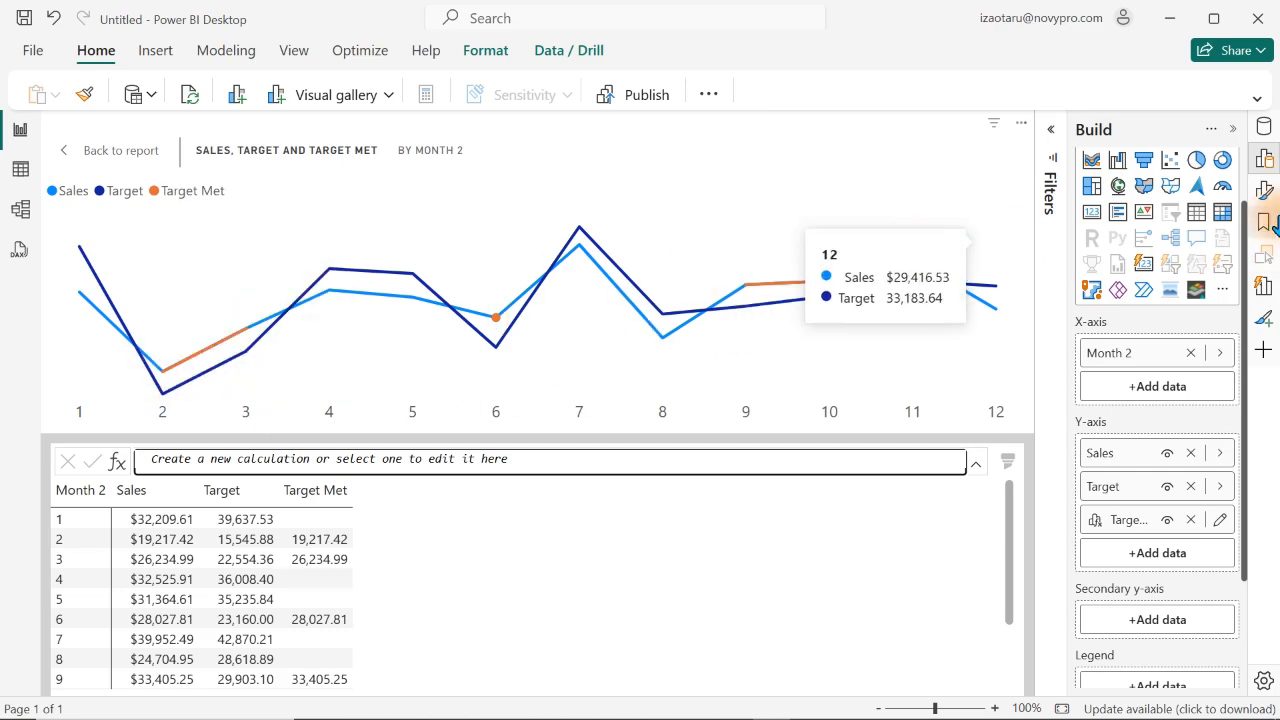
# - In the chart's line formatting, choose the Target Met series and stop showing its line
pyautogui.click(1262, 158)
pyautogui.click(1263, 197)
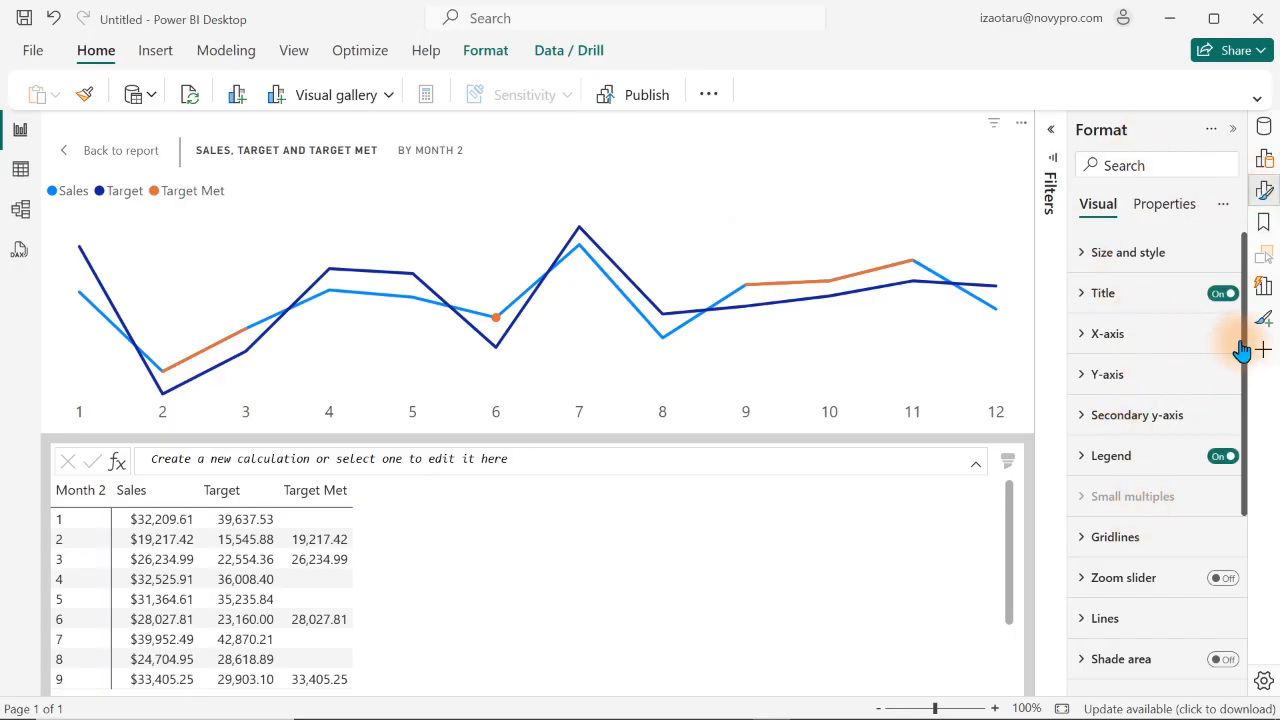
pyautogui.moveTo(1247, 348); pyautogui.dragTo(1249, 480)
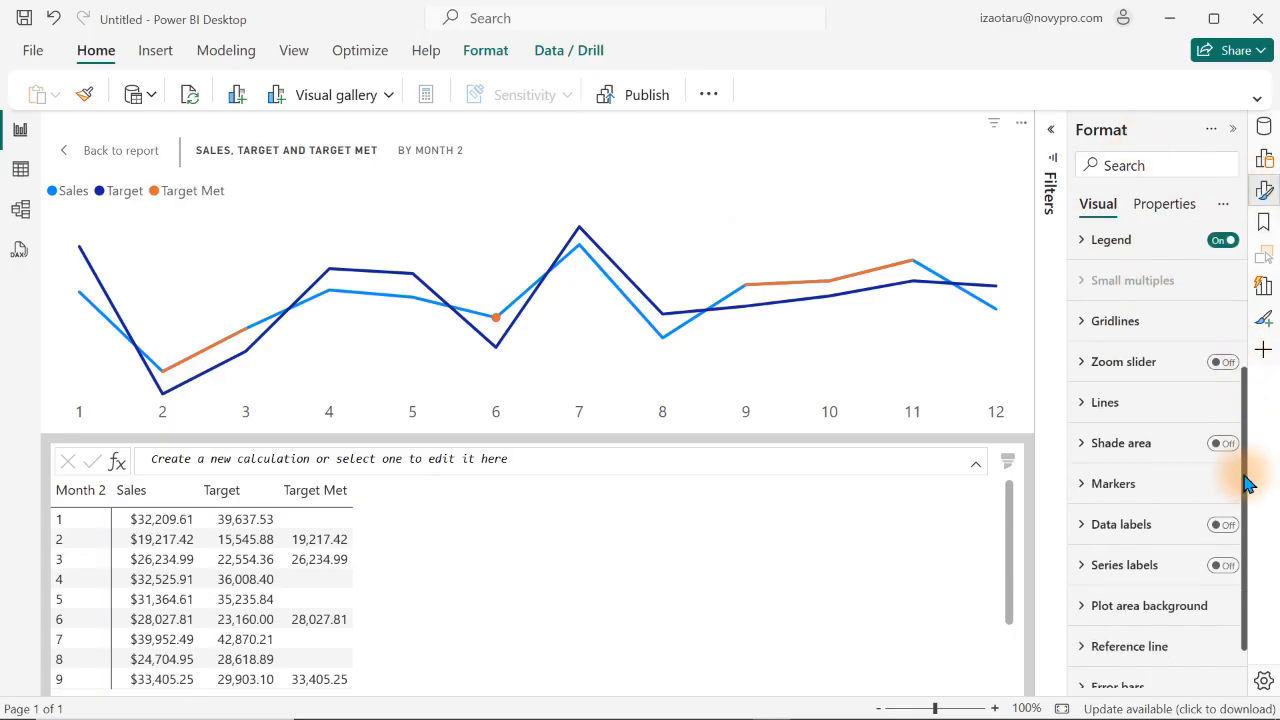
pyautogui.click(1111, 404)
pyautogui.moveTo(1245, 400); pyautogui.dragTo(1248, 466)
pyautogui.click(1168, 286)
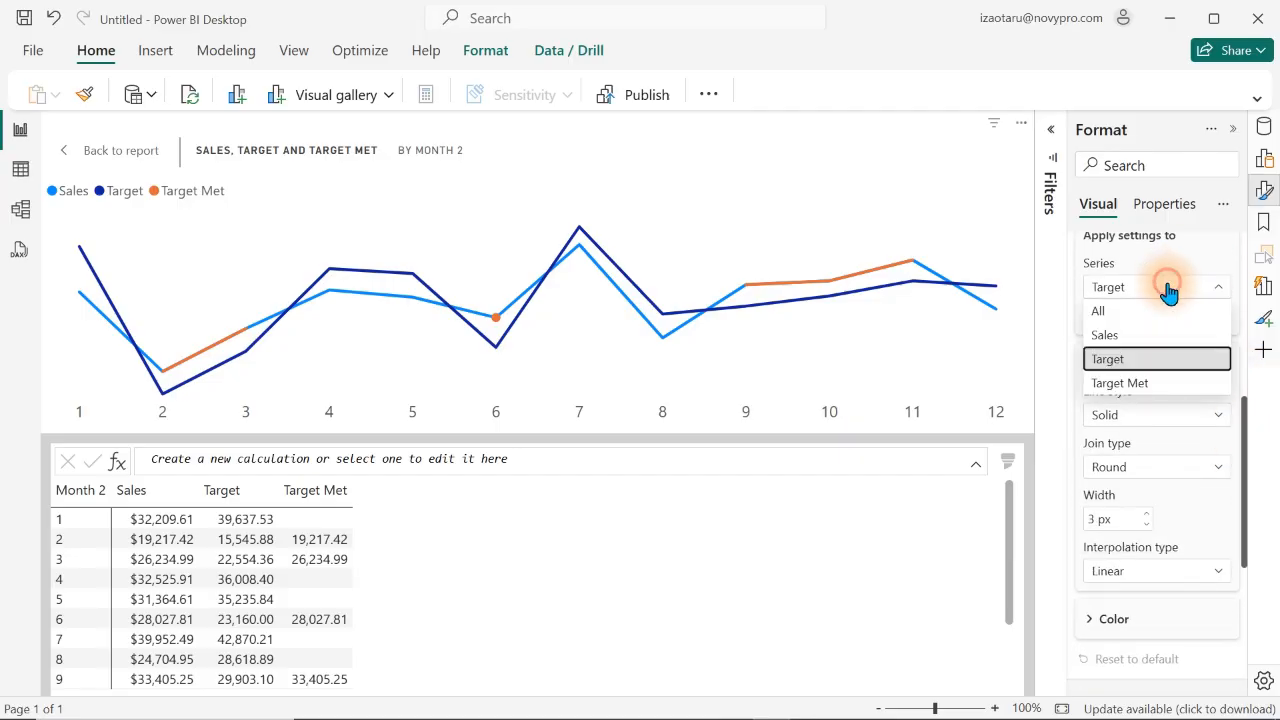
pyautogui.click(1121, 384)
pyautogui.click(1216, 318)
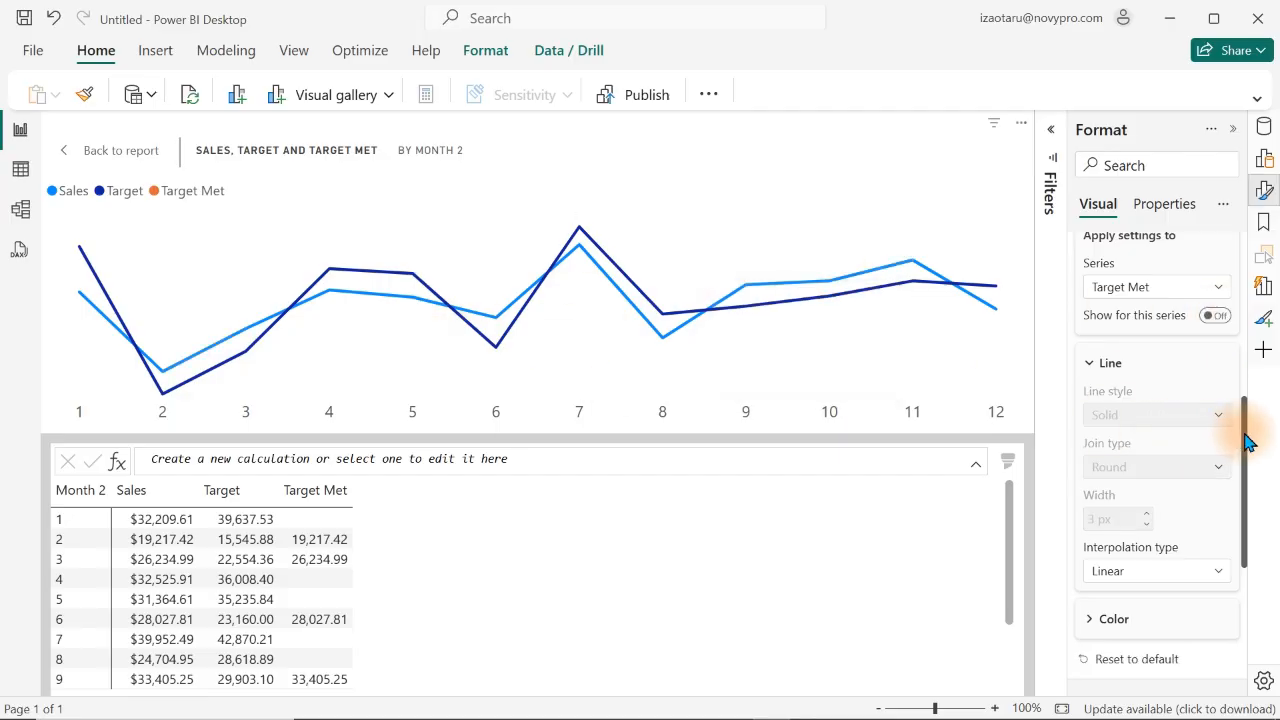
# - Show markers for the Target Met series and set their size to 8 px
pyautogui.moveTo(1248, 441); pyautogui.dragTo(1236, 558)
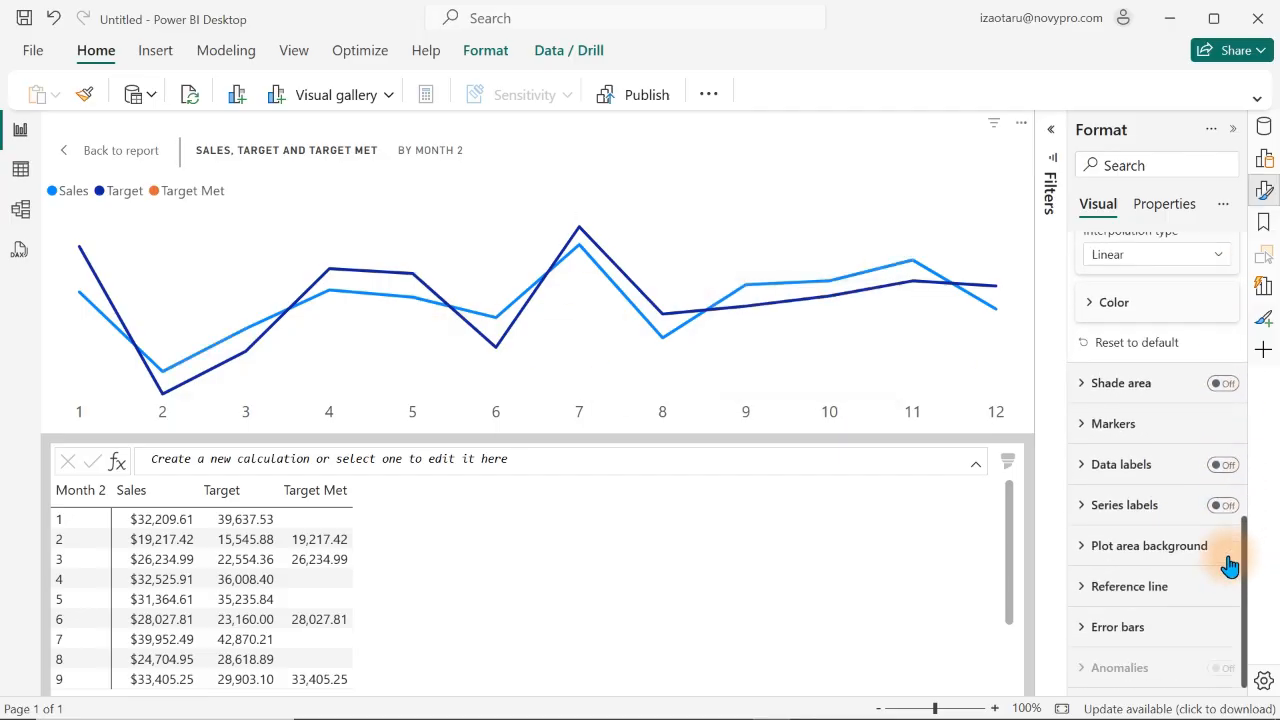
pyautogui.click(1110, 426)
pyautogui.moveTo(1245, 507); pyautogui.dragTo(1245, 546)
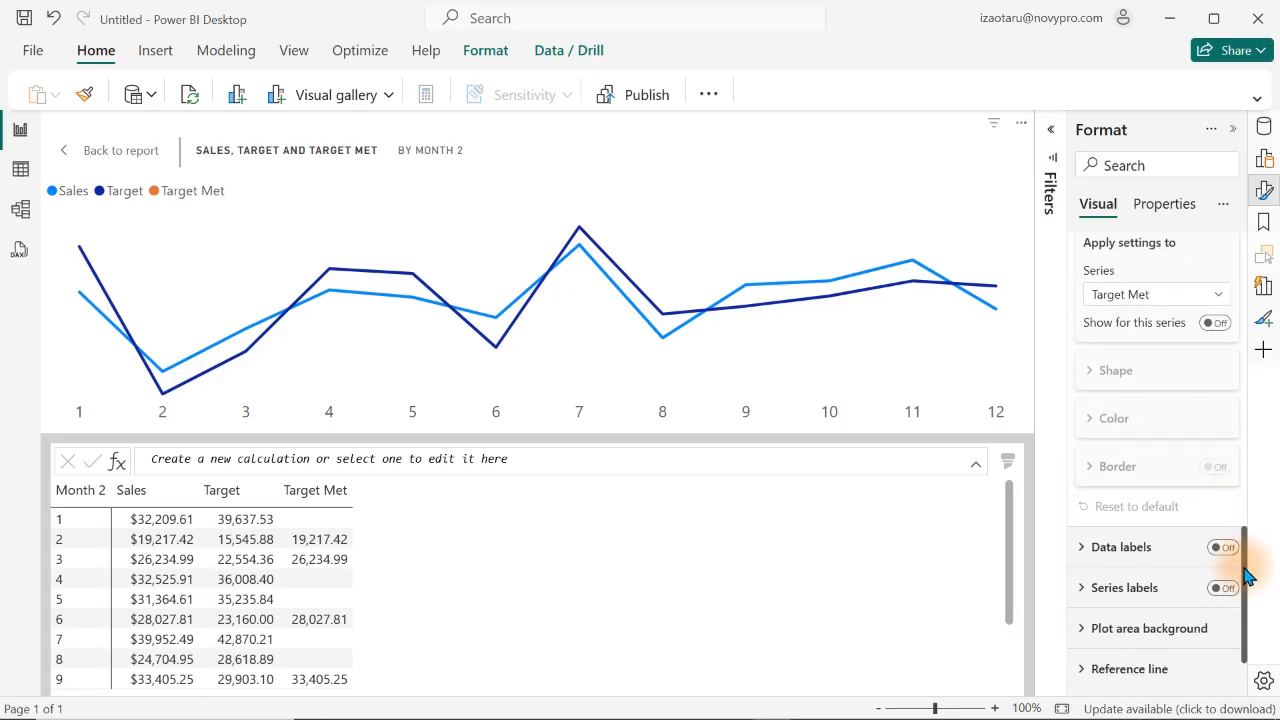
pyautogui.click(1168, 300)
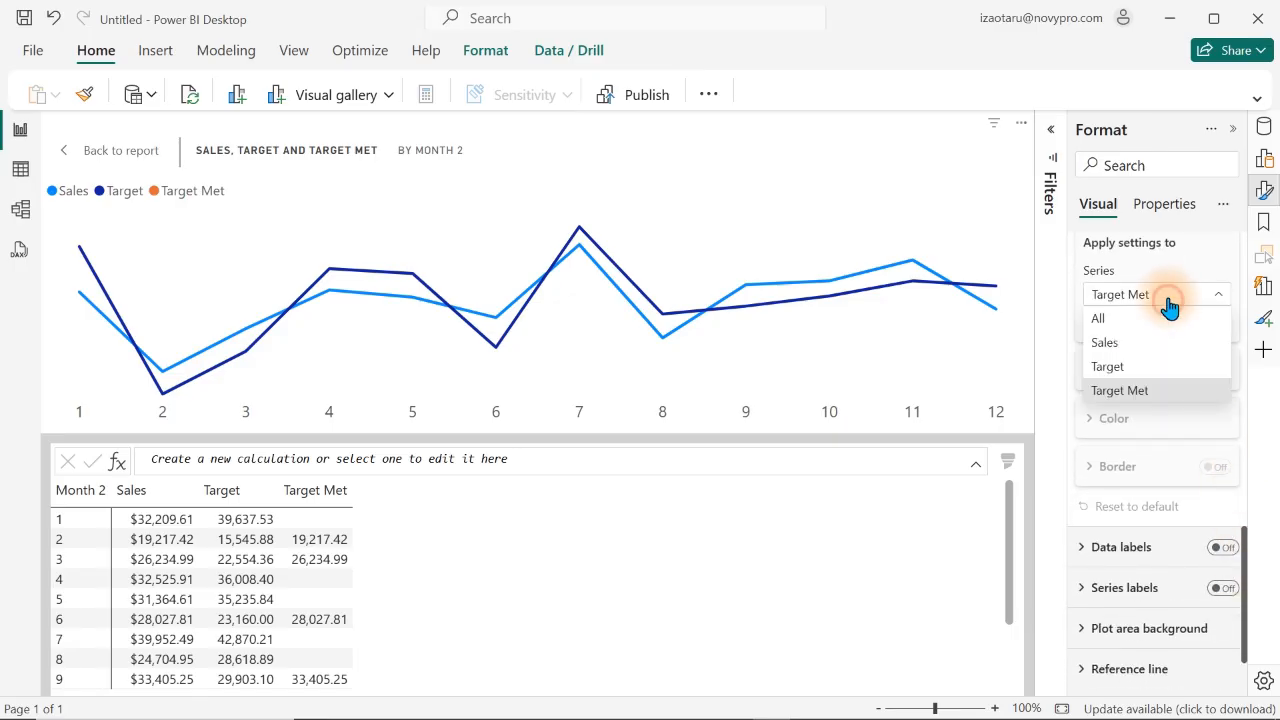
pyautogui.click(1116, 391)
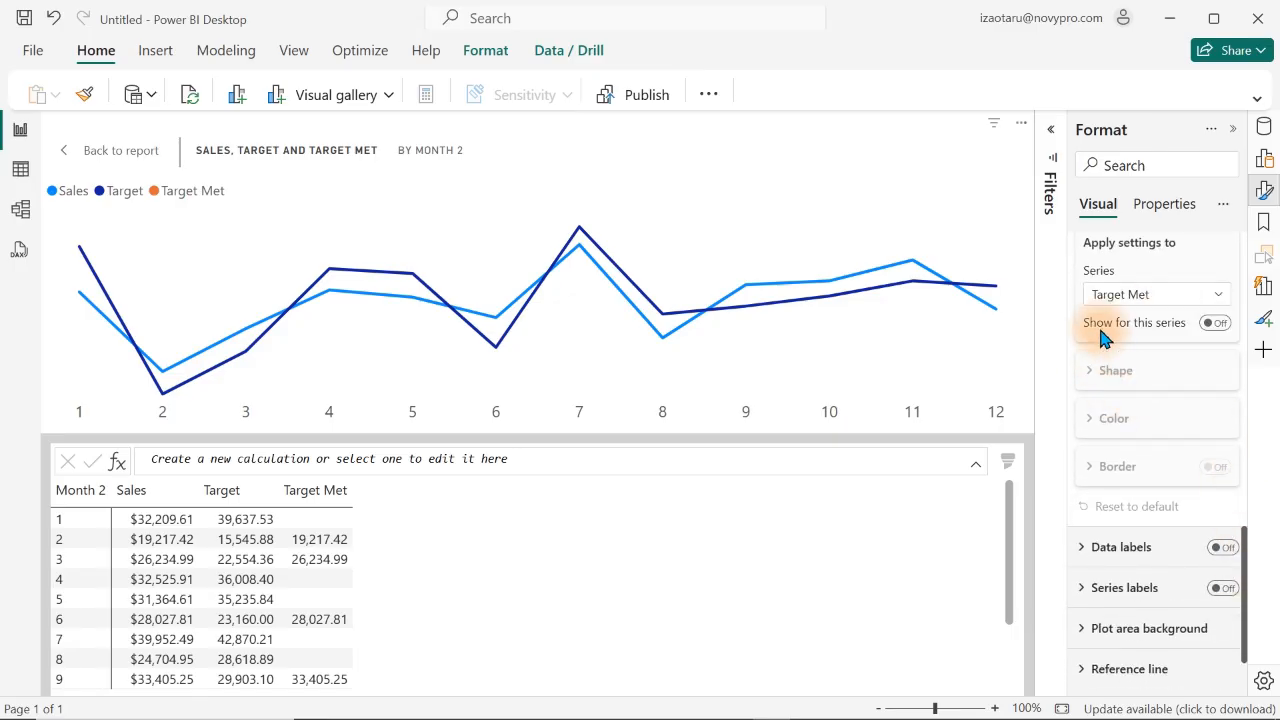
pyautogui.click(1214, 324)
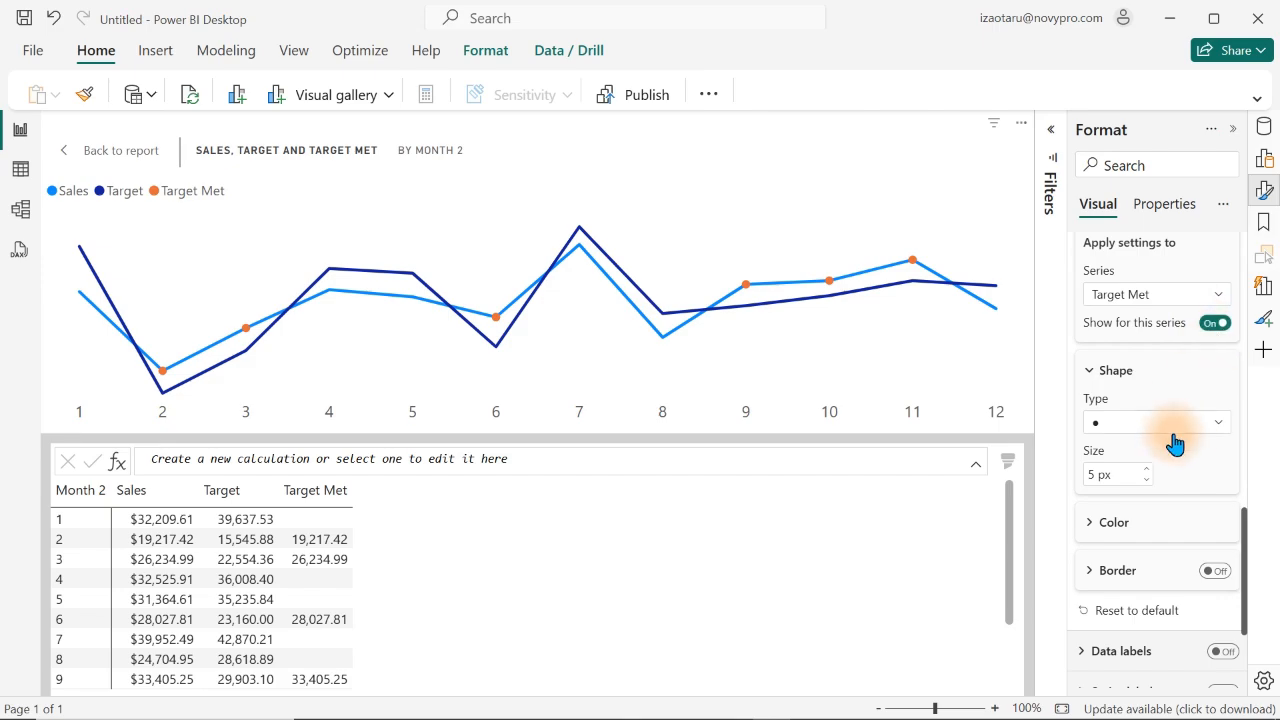
pyautogui.click(1148, 476)
pyautogui.click(1148, 476)
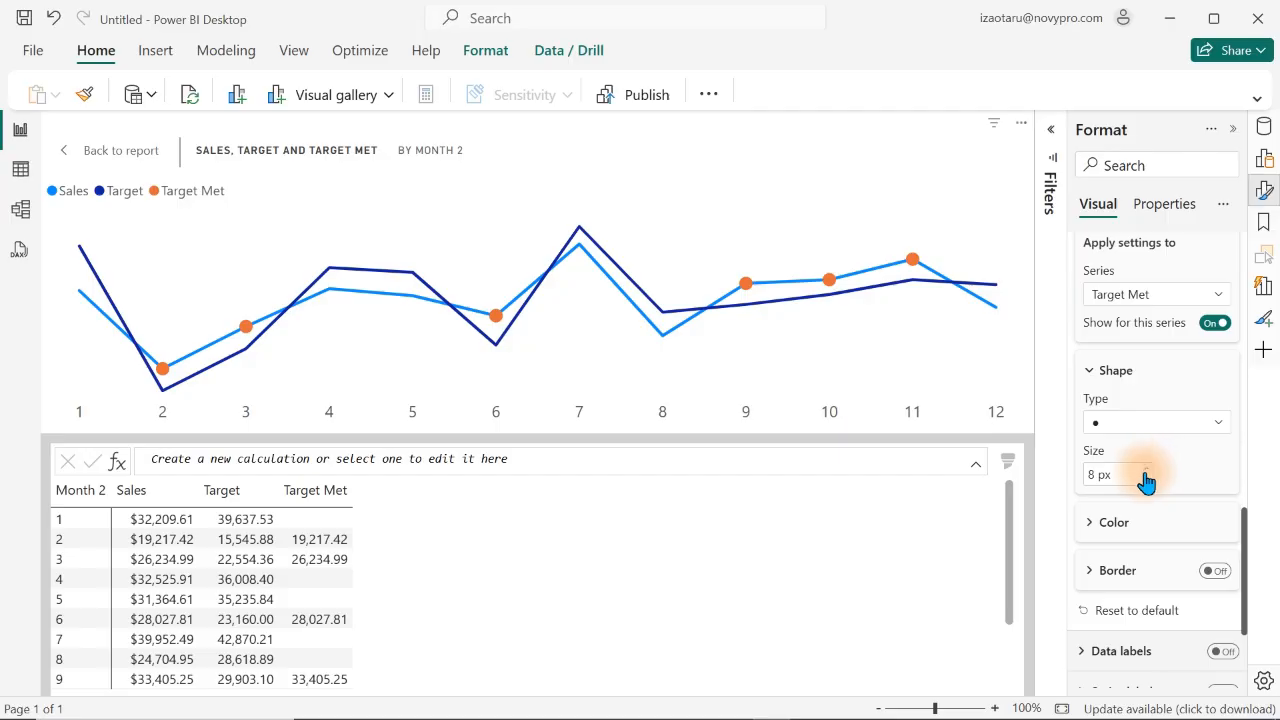
# - Change the Target Met marker color to the custom teal #349796 and close the color picker
pyautogui.click(1122, 530)
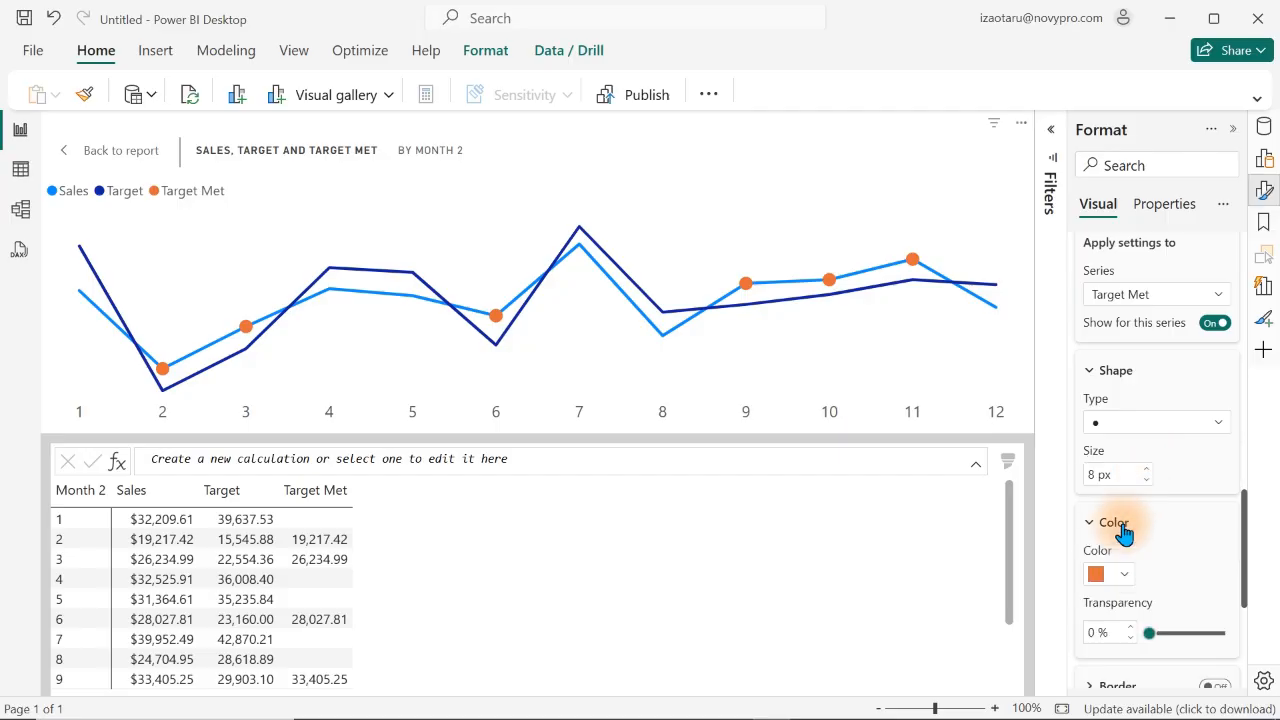
pyautogui.scroll(-2, 1186, 543)
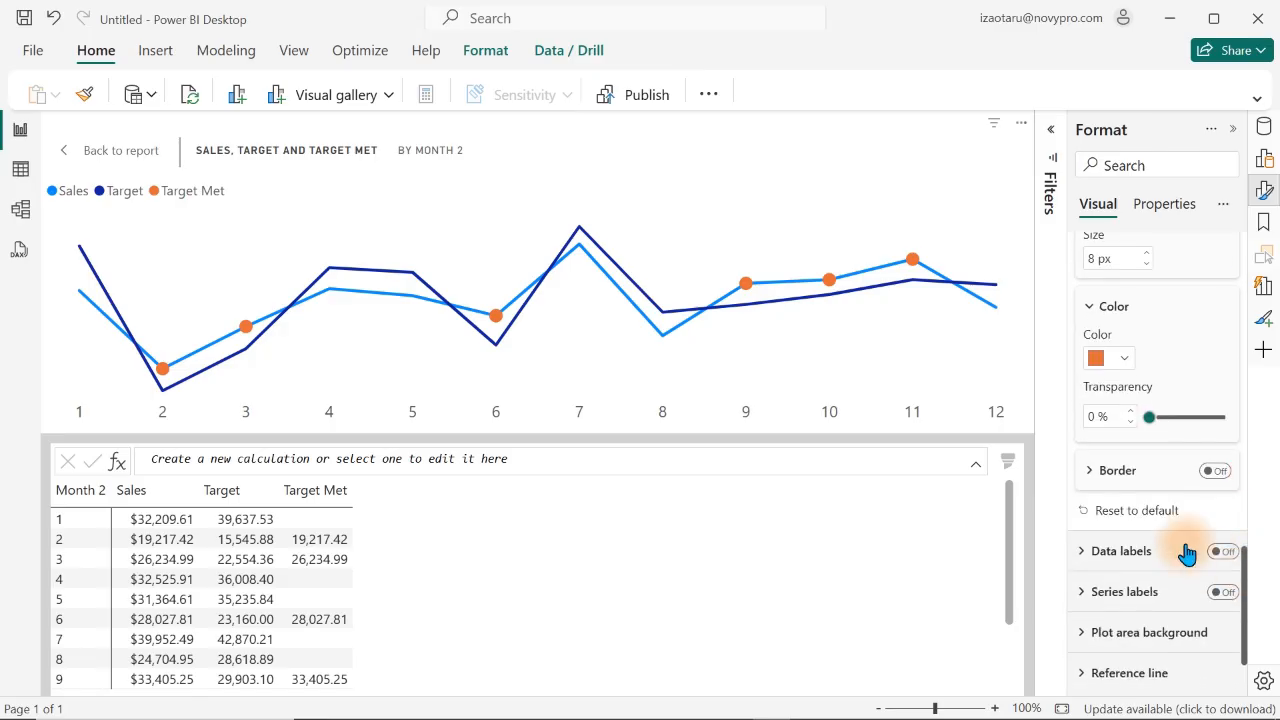
pyautogui.click(1110, 370)
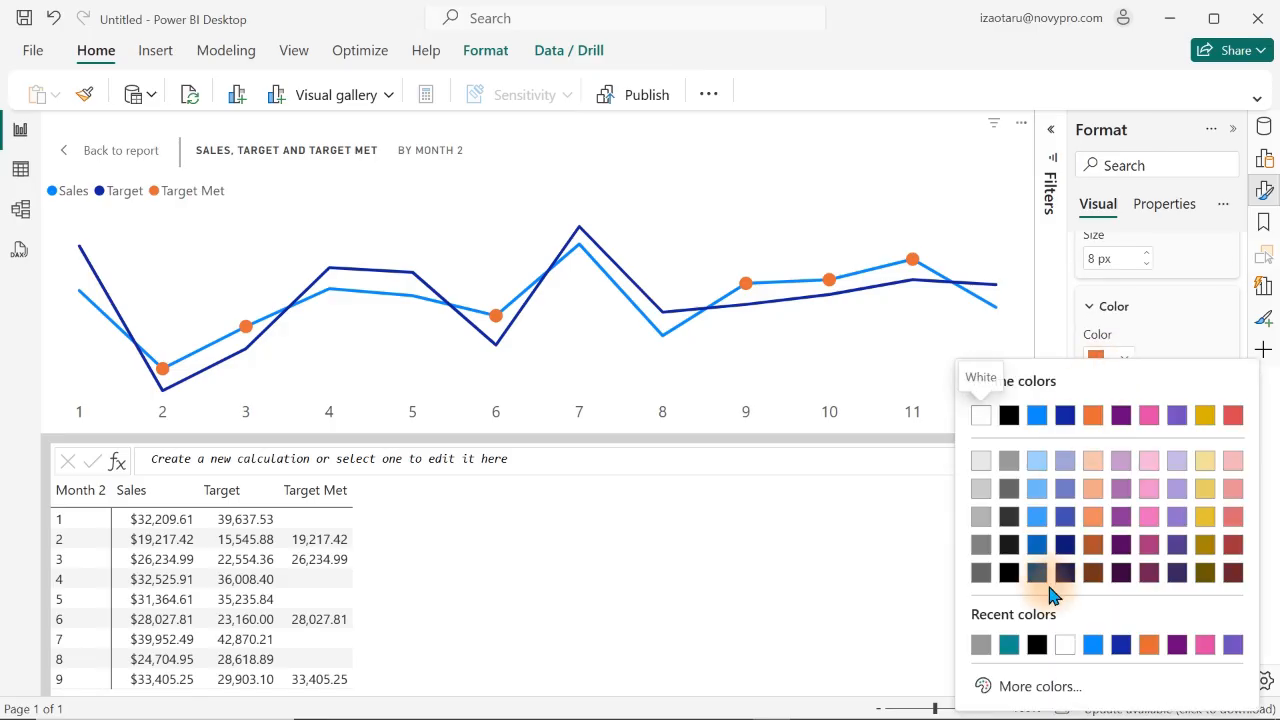
pyautogui.click(1042, 688)
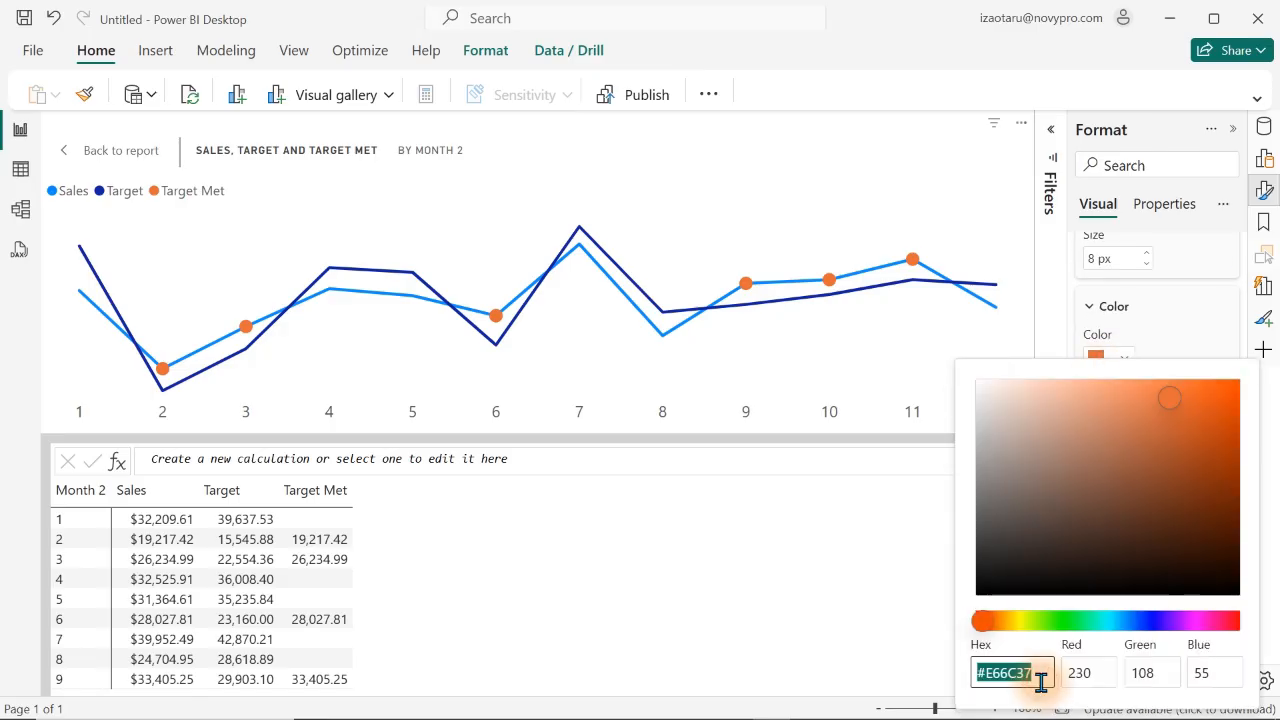
pyautogui.click(1103, 621)
pyautogui.moveTo(1103, 621); pyautogui.dragTo(1108, 625)
pyautogui.moveTo(1188, 429); pyautogui.dragTo(1148, 477)
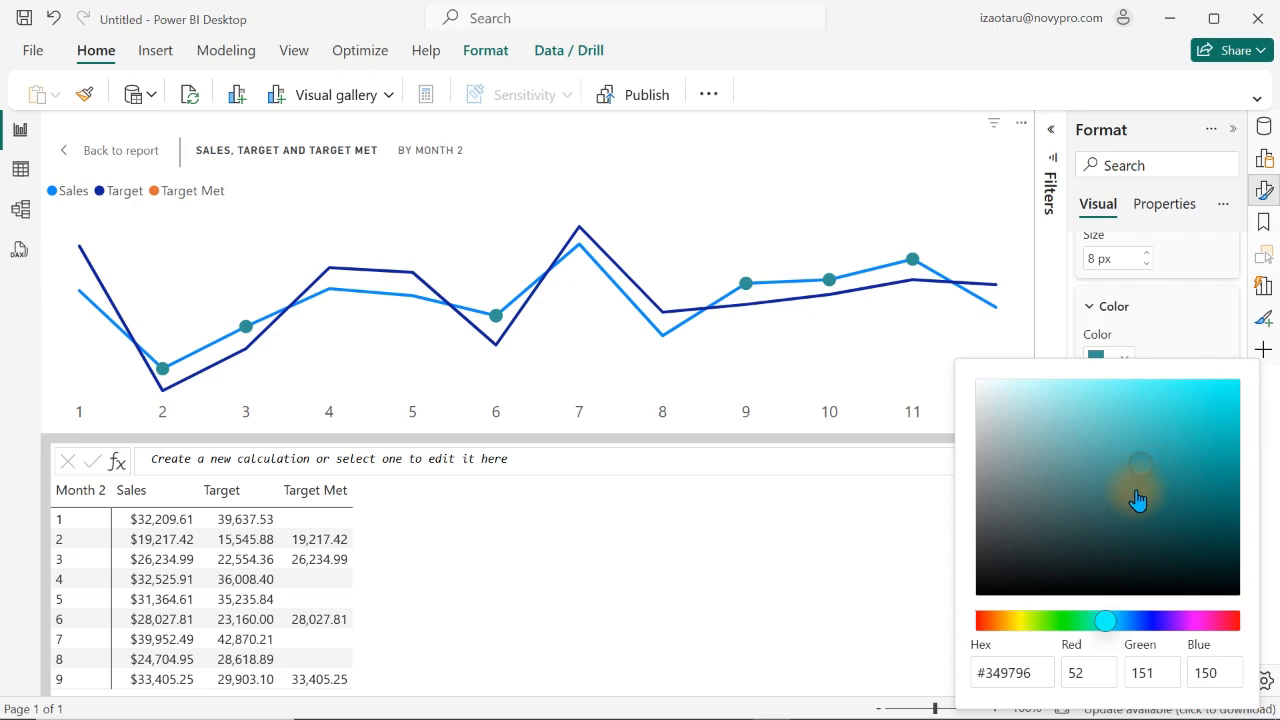
pyautogui.click(1045, 672)
pyautogui.moveTo(1045, 672); pyautogui.dragTo(945, 693)
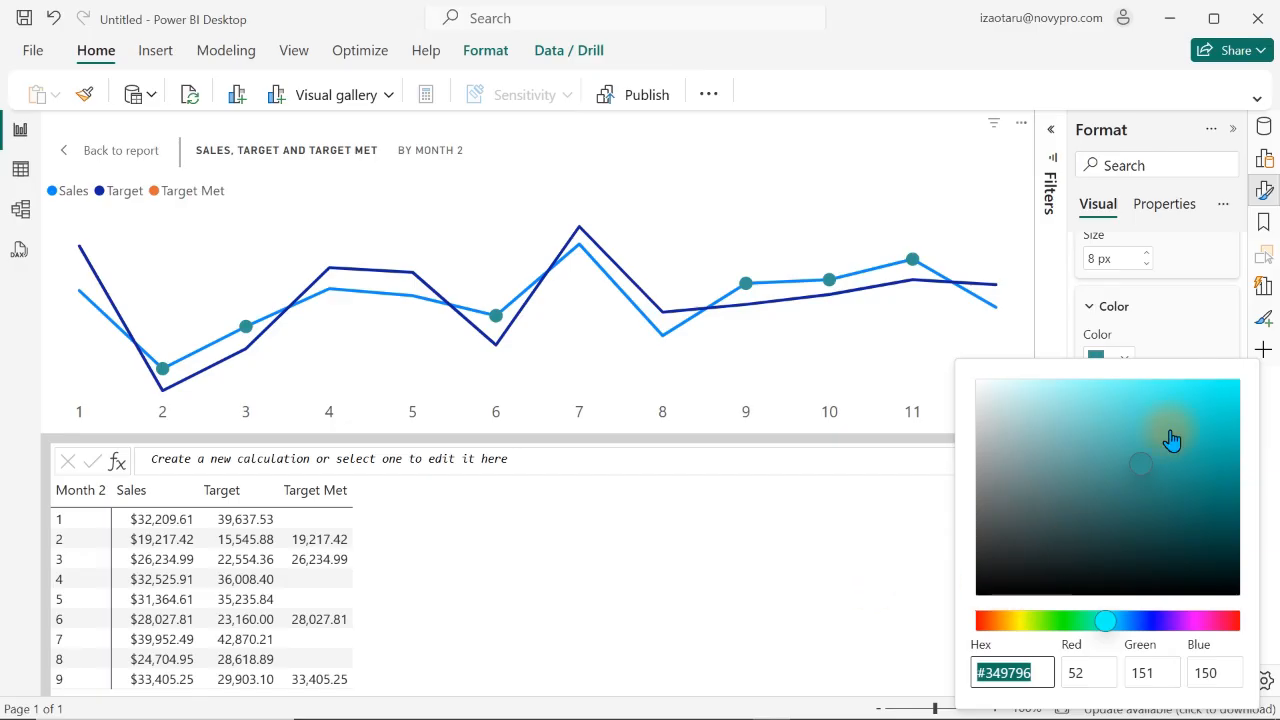
pyautogui.click(1200, 329)
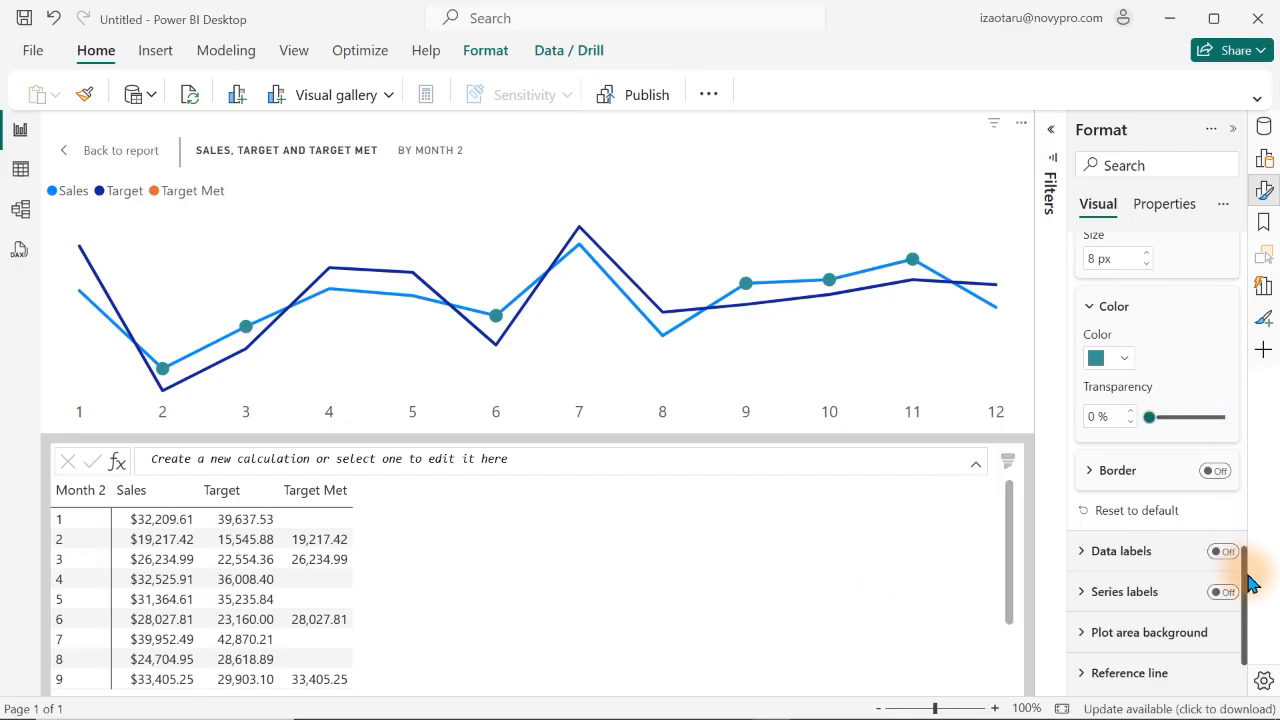
# - Change the Sales series line color to the same teal as the Target Met markers
pyautogui.moveTo(1243, 557); pyautogui.dragTo(1237, 318)
pyautogui.click(1115, 355)
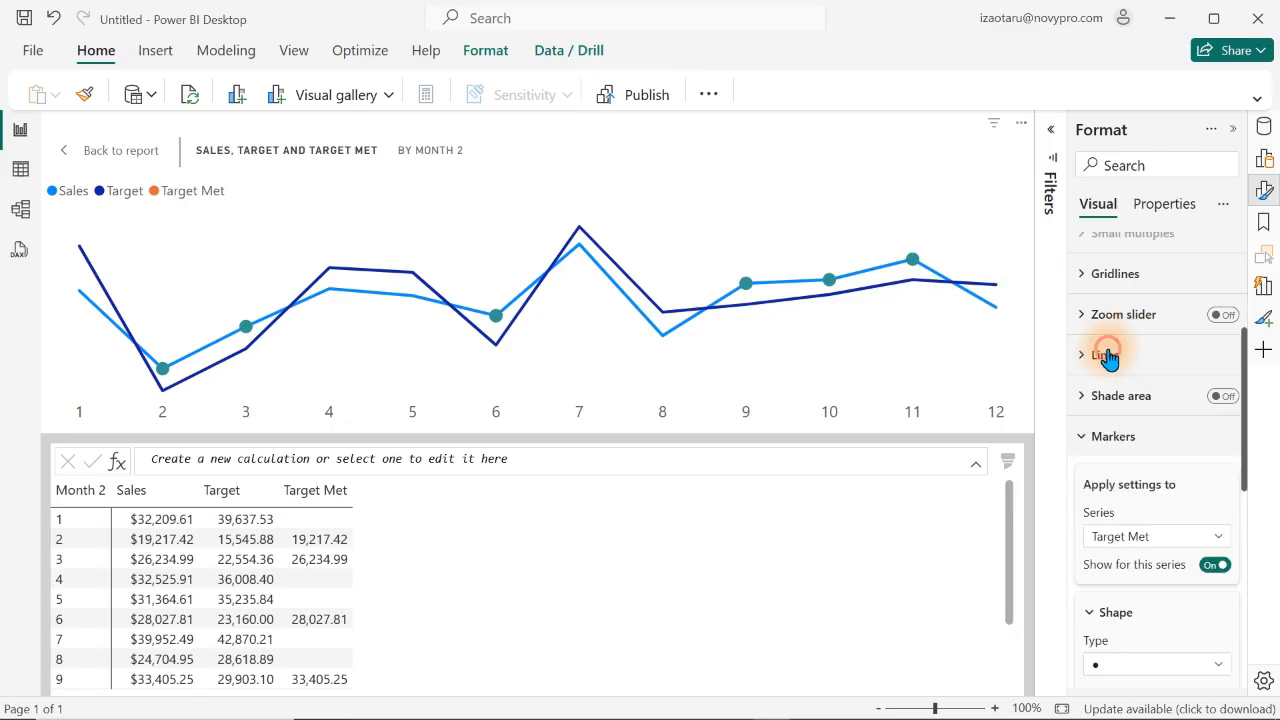
pyautogui.click(1108, 357)
pyautogui.click(1108, 357)
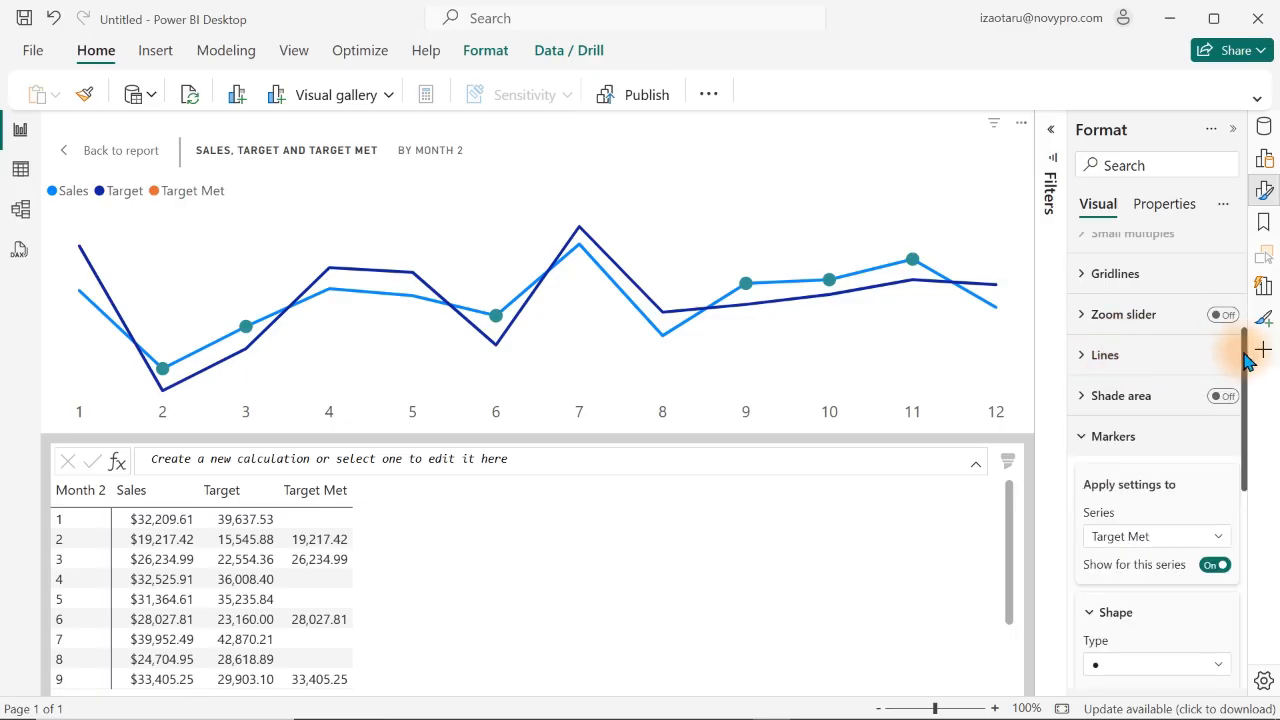
pyautogui.click(1094, 355)
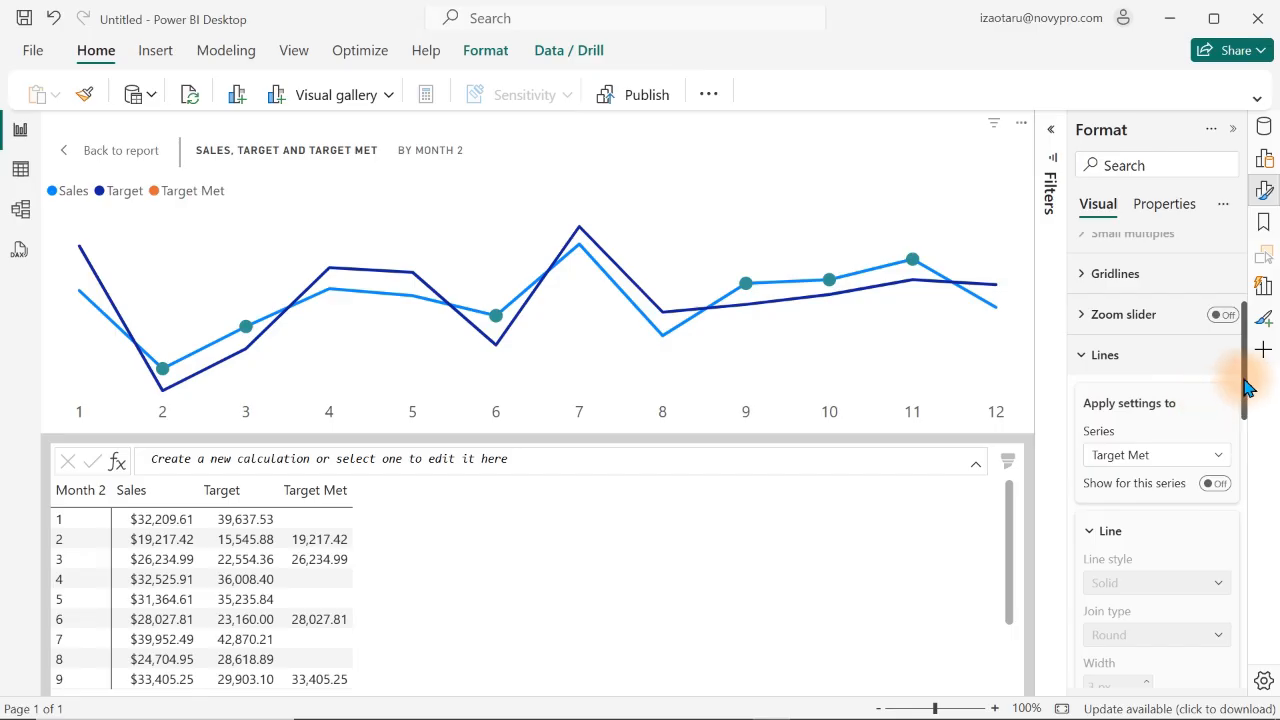
pyautogui.moveTo(1246, 386)
pyautogui.mouseDown()
pyautogui.moveTo(1255, 458)
pyautogui.moveTo(1251, 400)
pyautogui.mouseUp()
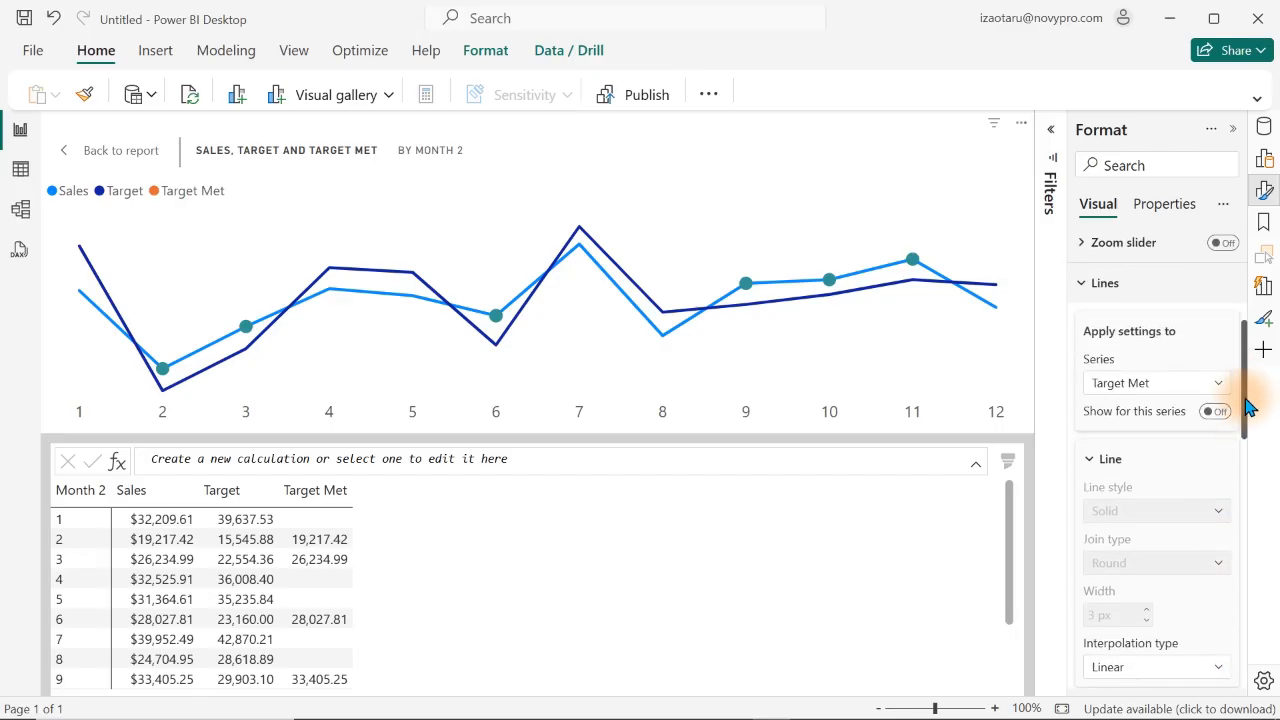
pyautogui.click(1204, 383)
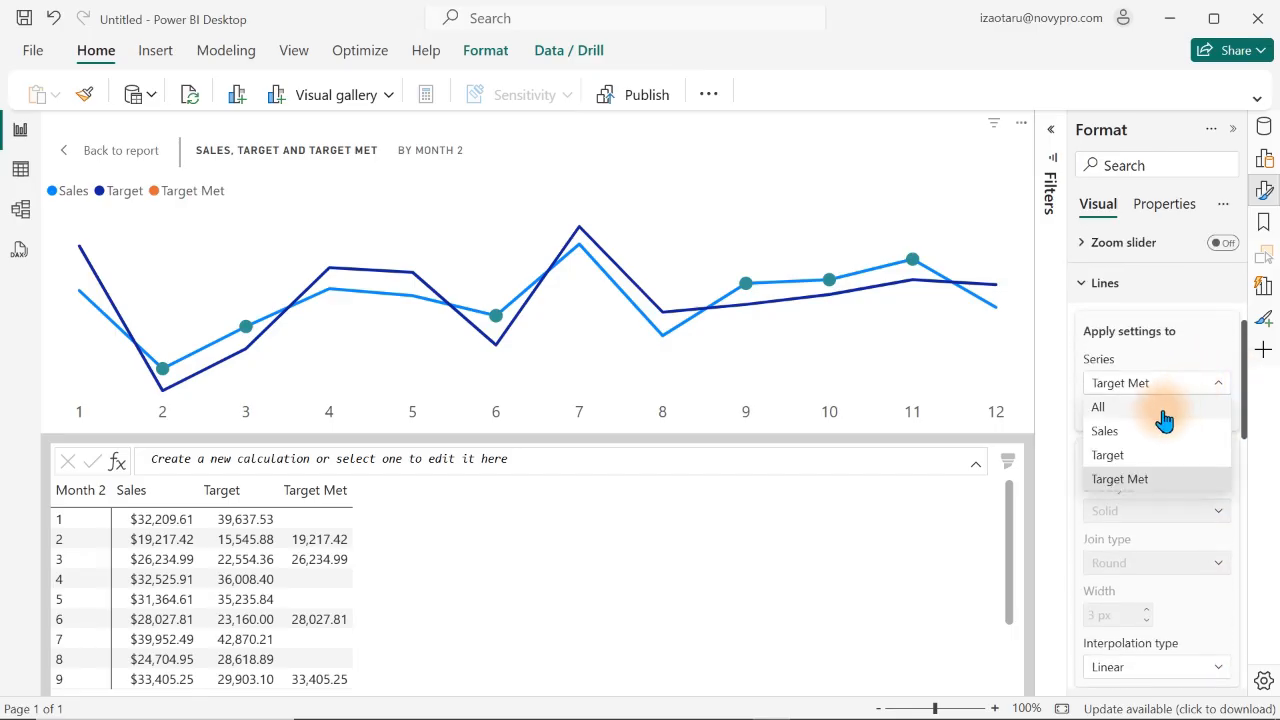
pyautogui.click(1127, 438)
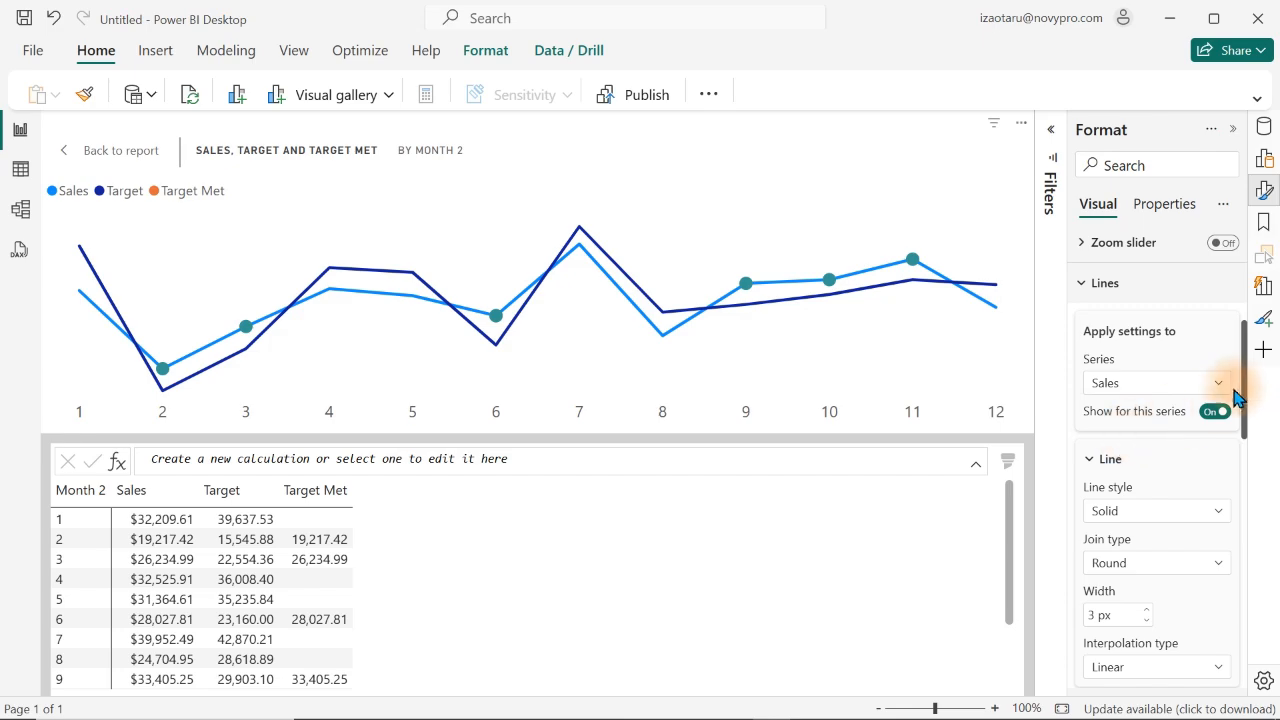
pyautogui.moveTo(1248, 372); pyautogui.dragTo(1247, 470)
pyautogui.click(1118, 389)
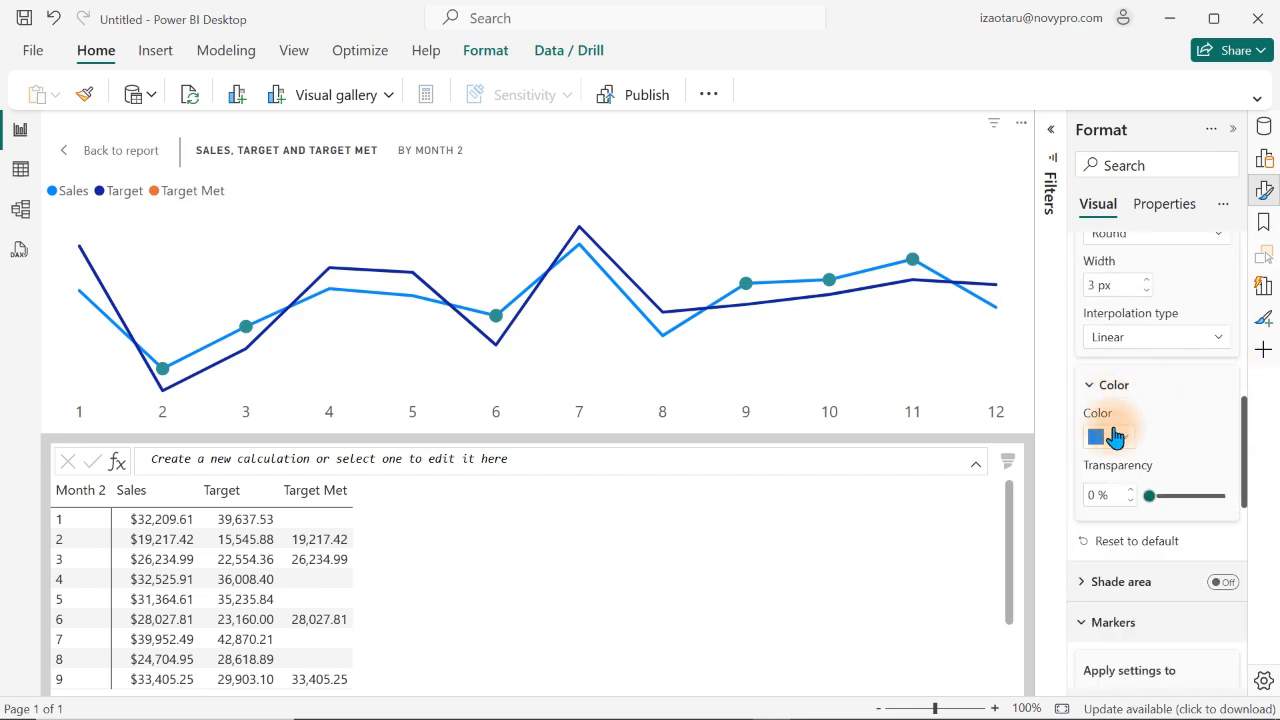
pyautogui.click(1114, 442)
pyautogui.click(982, 351)
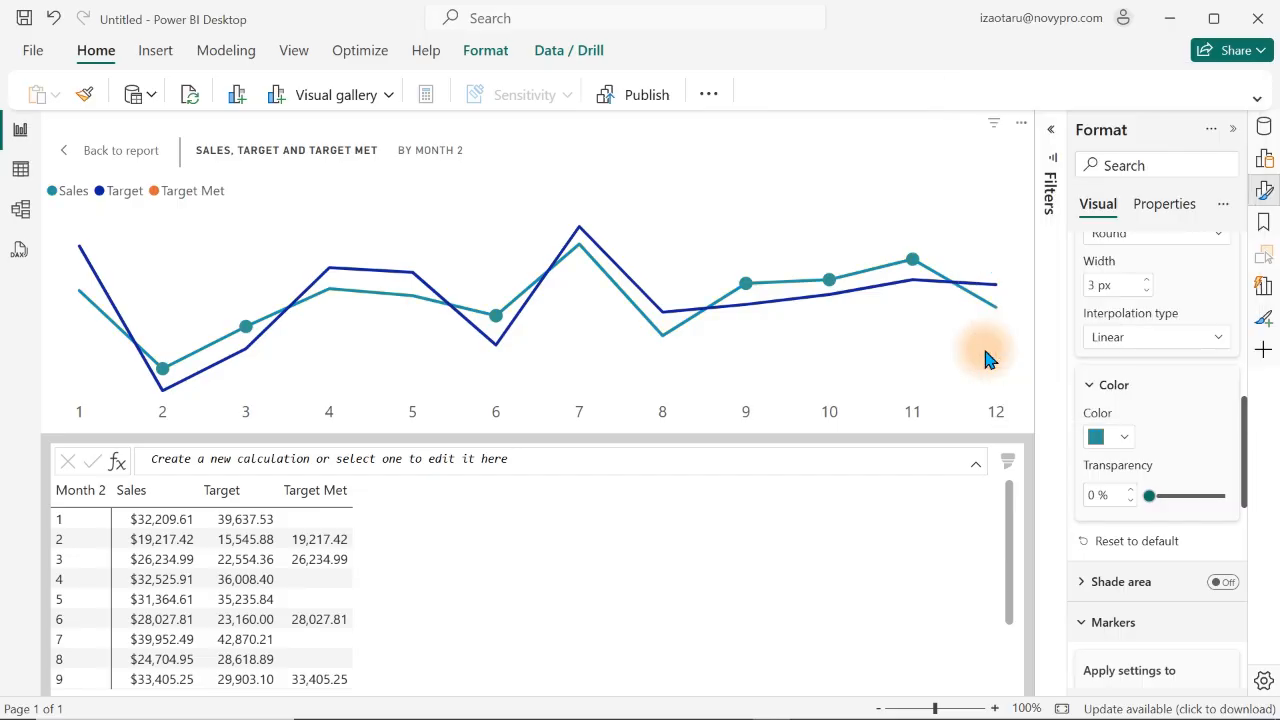
# - Set the interpolation type of the Sales line to Smooth
pyautogui.click(1132, 343)
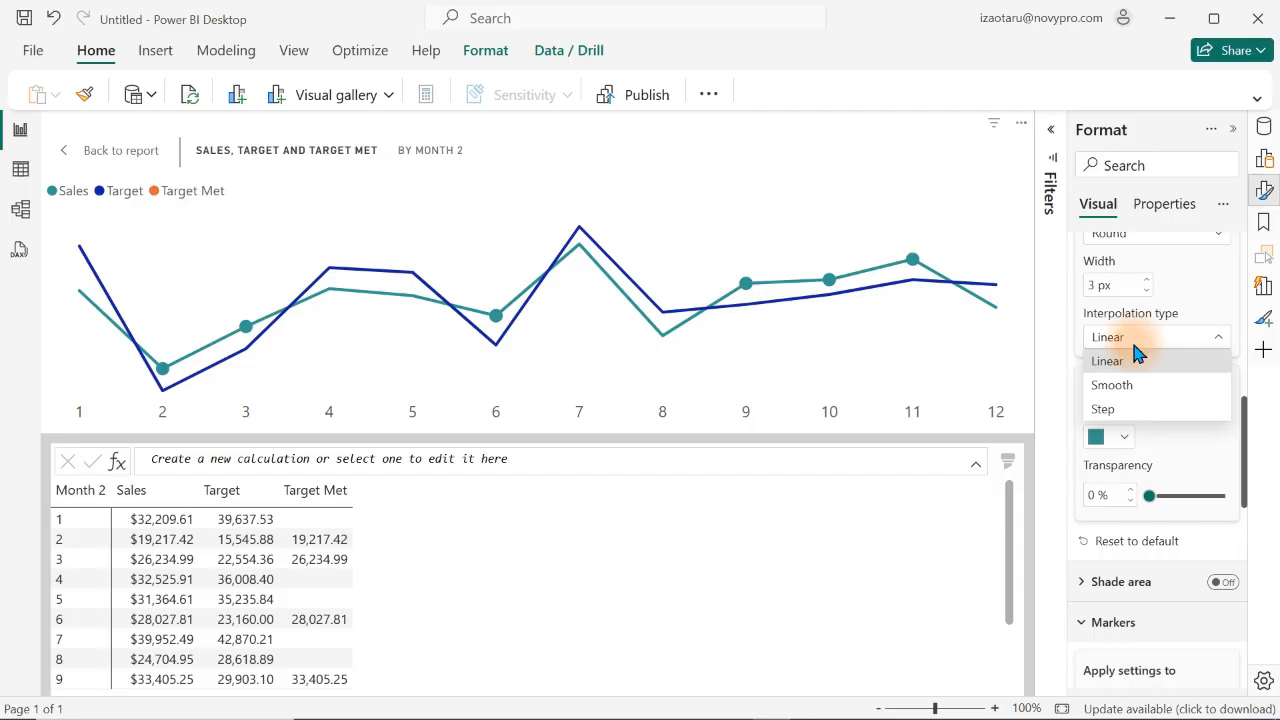
pyautogui.click(1122, 393)
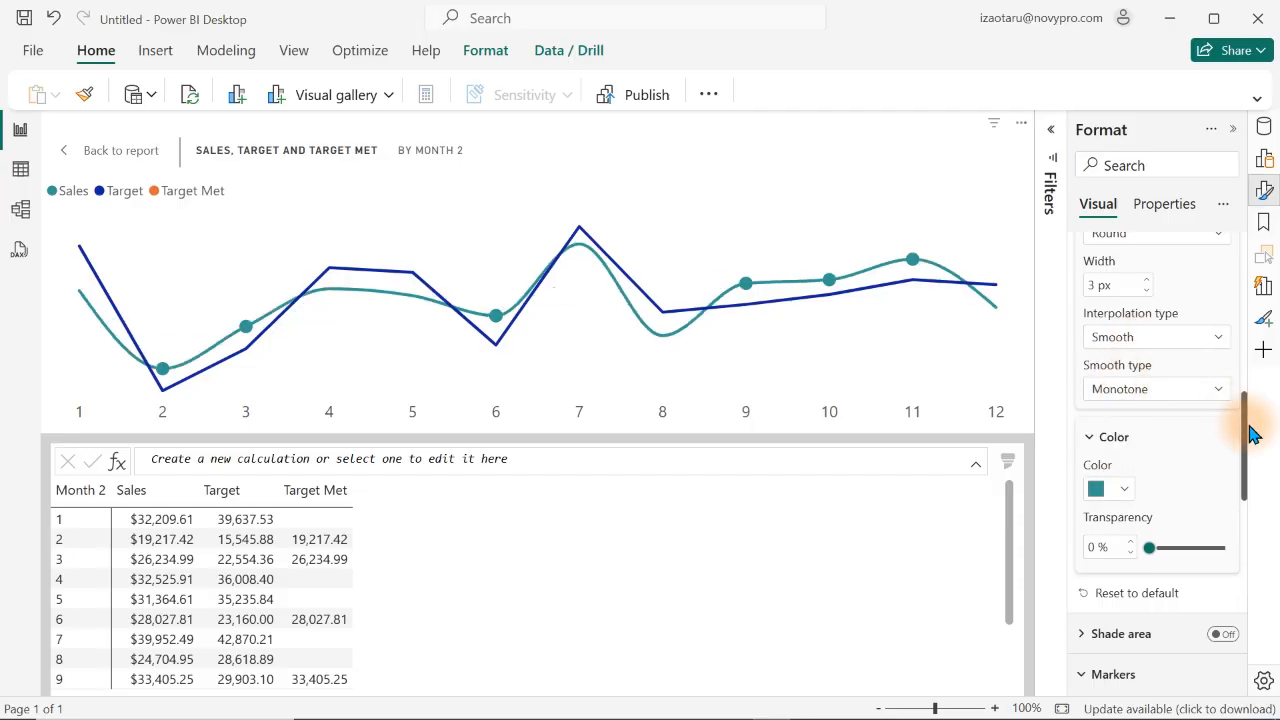
# - Set the interpolation type of the Target line to Smooth
pyautogui.moveTo(1248, 440); pyautogui.dragTo(1248, 395)
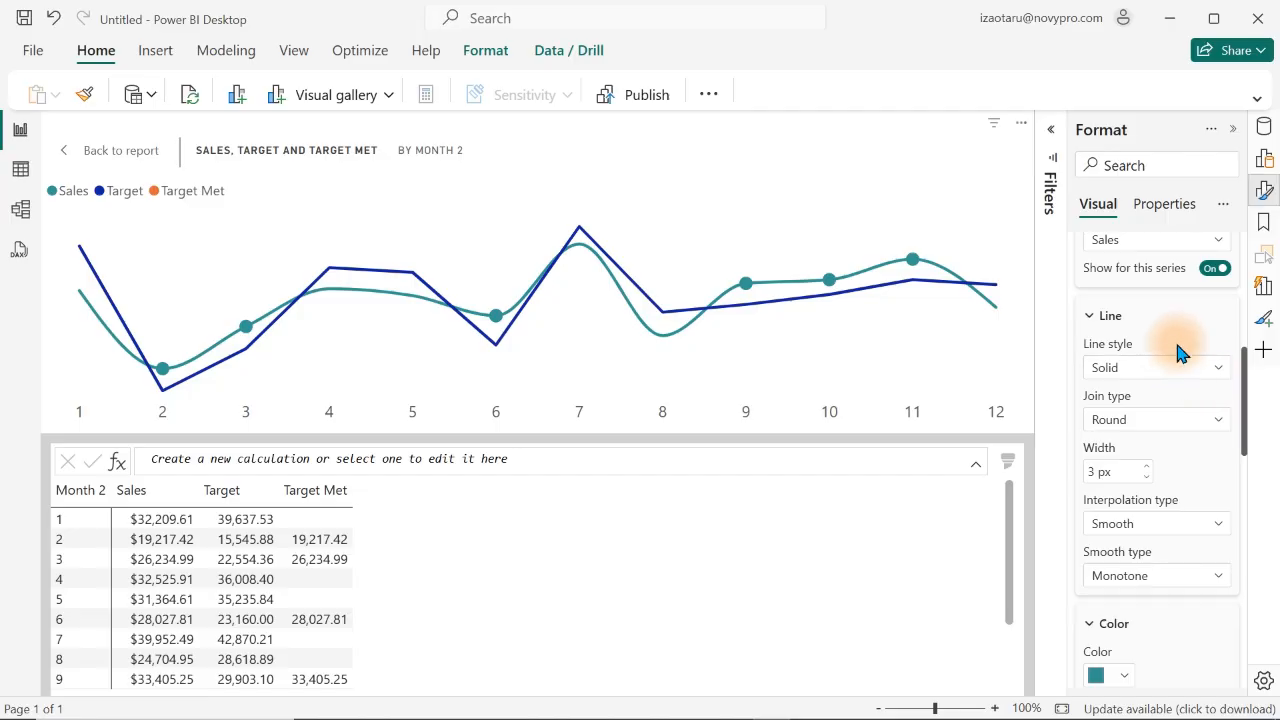
pyautogui.click(1160, 244)
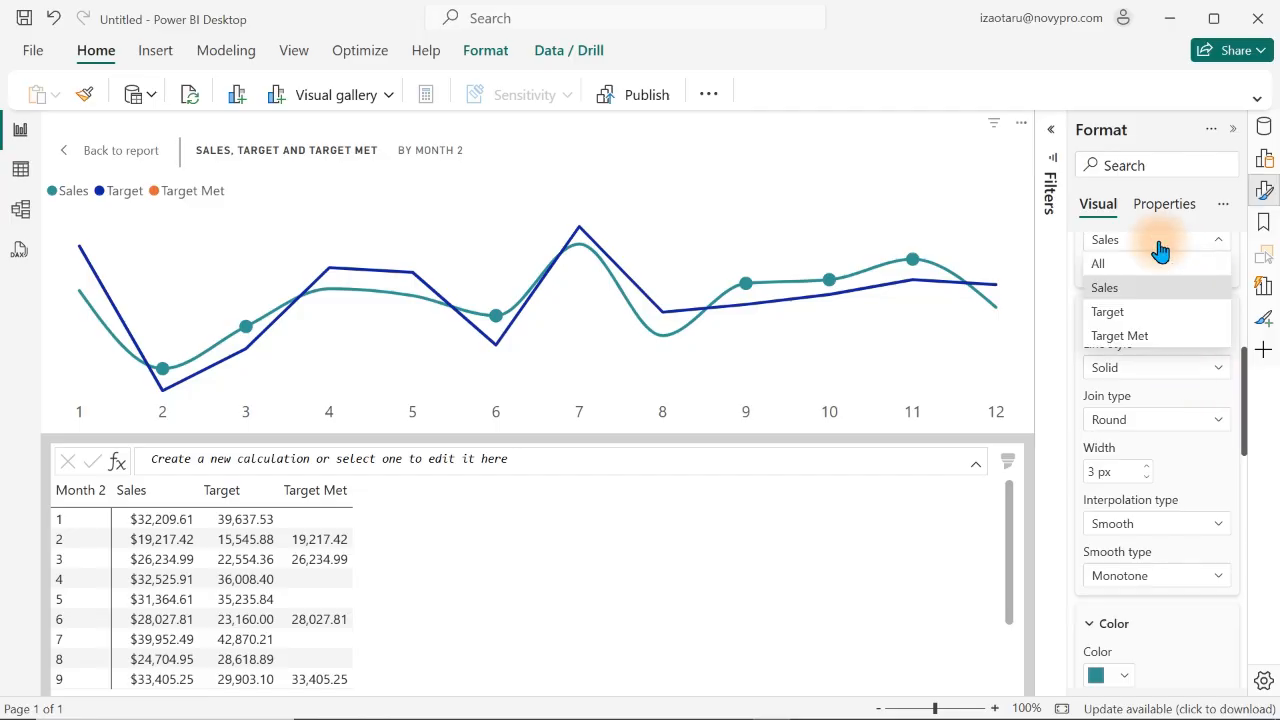
pyautogui.click(1128, 313)
pyautogui.click(1160, 530)
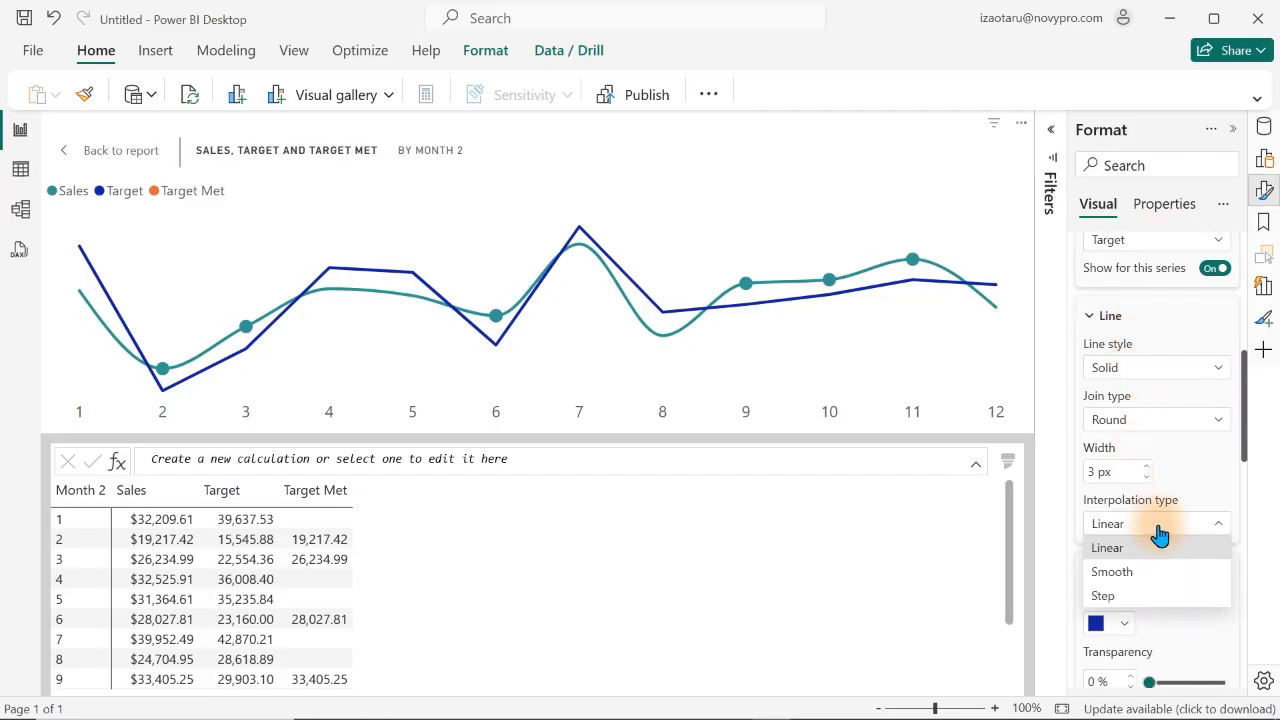
pyautogui.click(1120, 572)
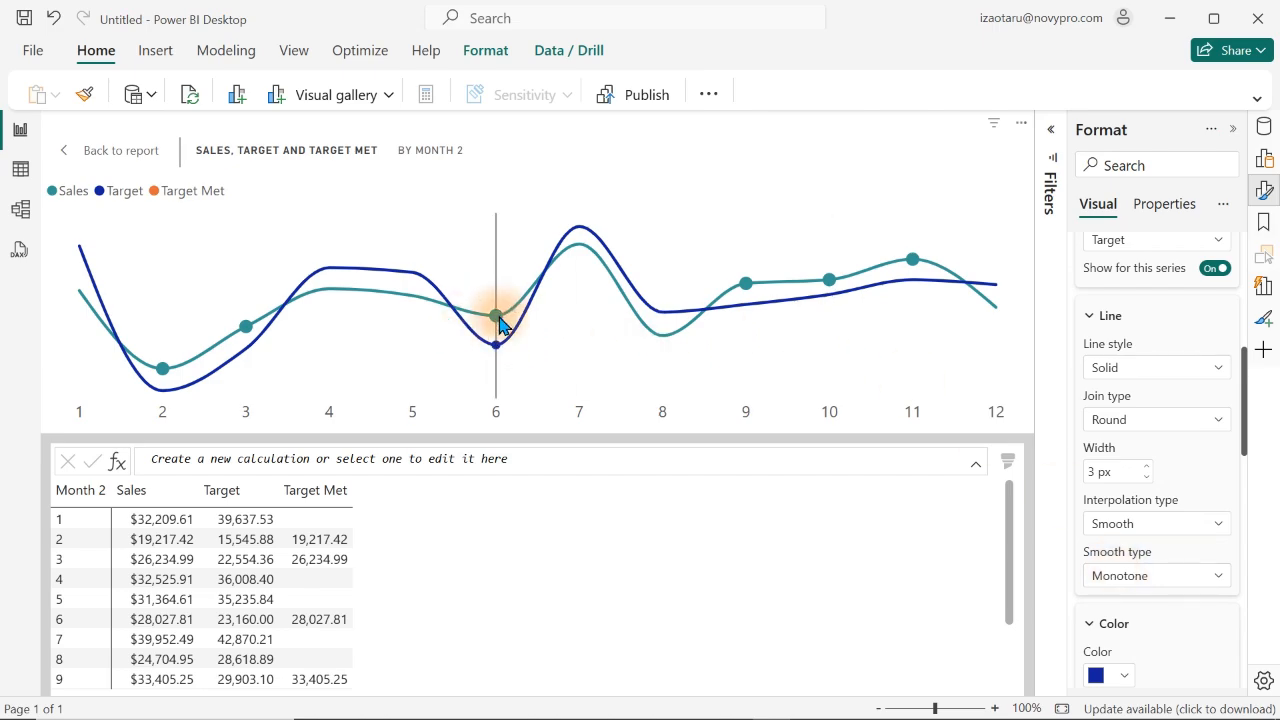
pyautogui.moveTo(501, 322)
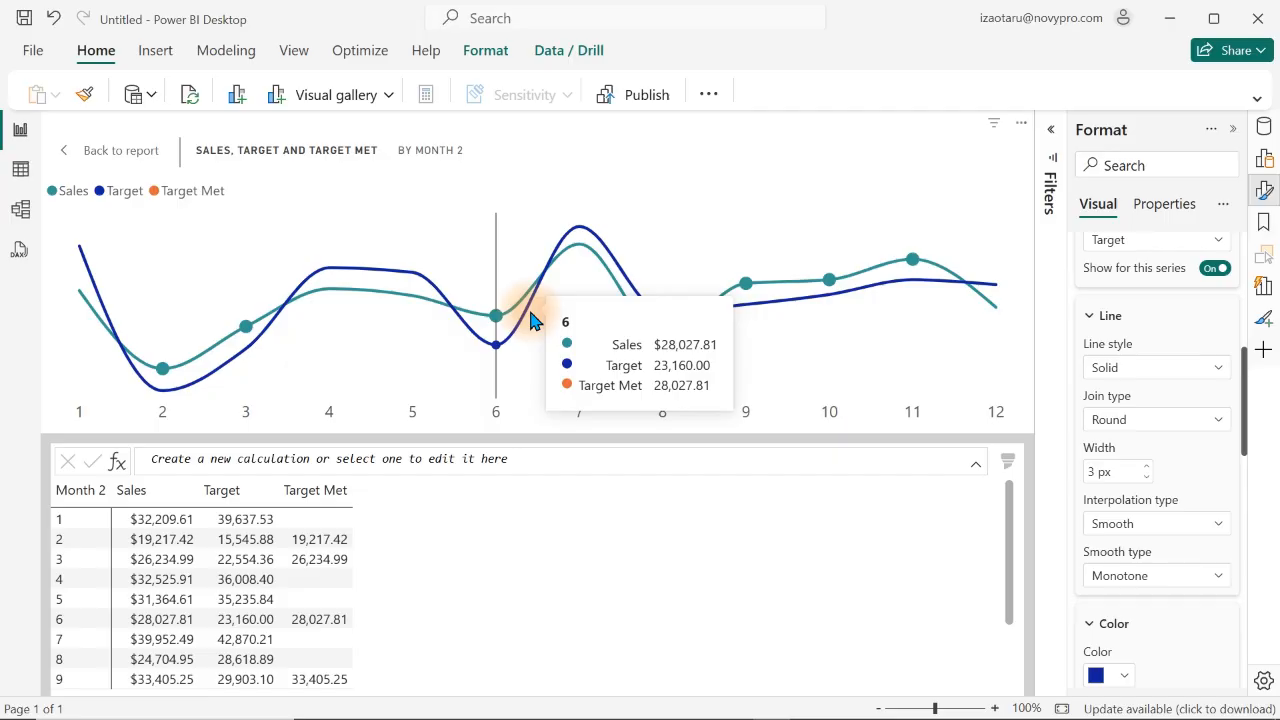
# - Add a new visual calculation to the line chart's Y-axis and name it Pct Above Target
pyautogui.click(1263, 189)
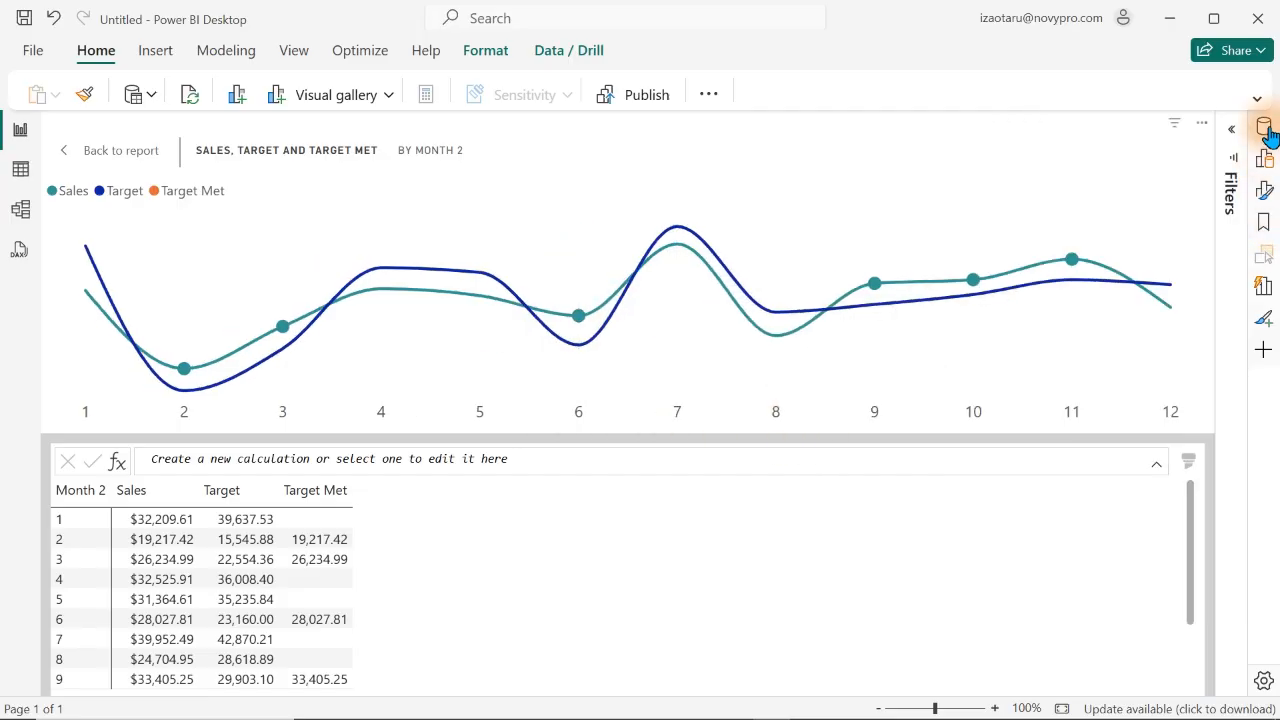
pyautogui.click(1264, 158)
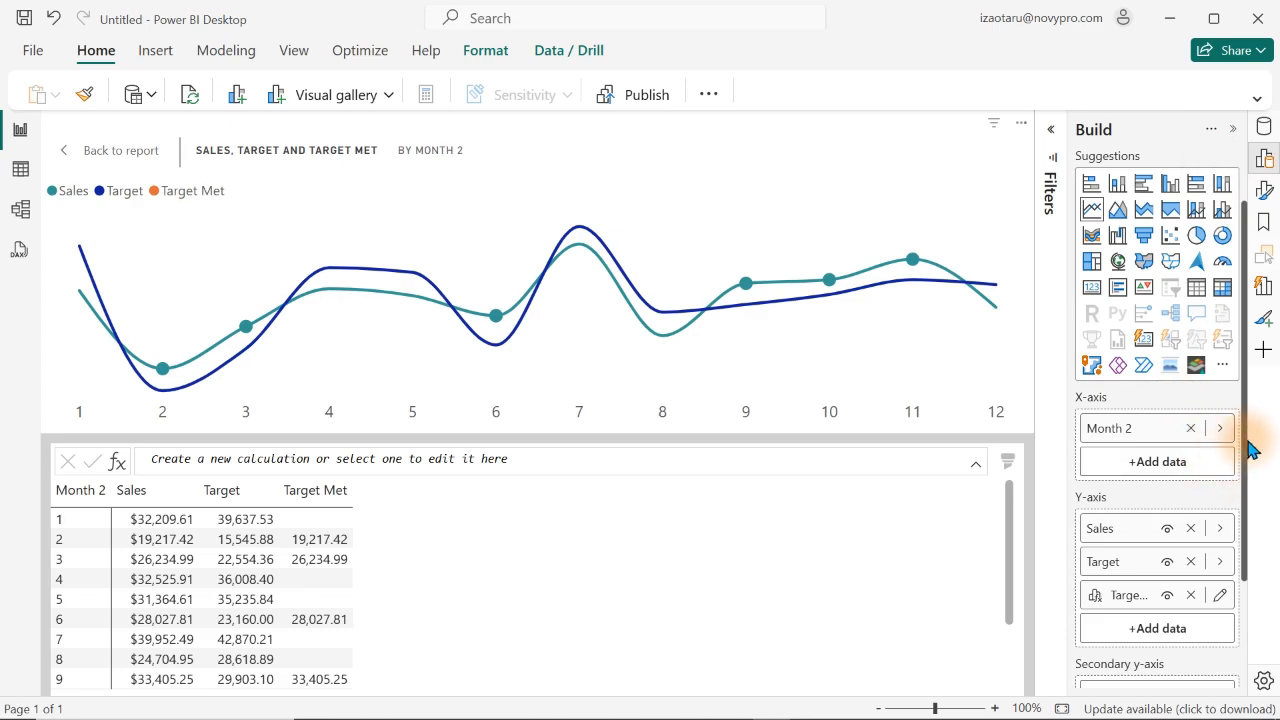
pyautogui.moveTo(1247, 440); pyautogui.dragTo(1246, 560)
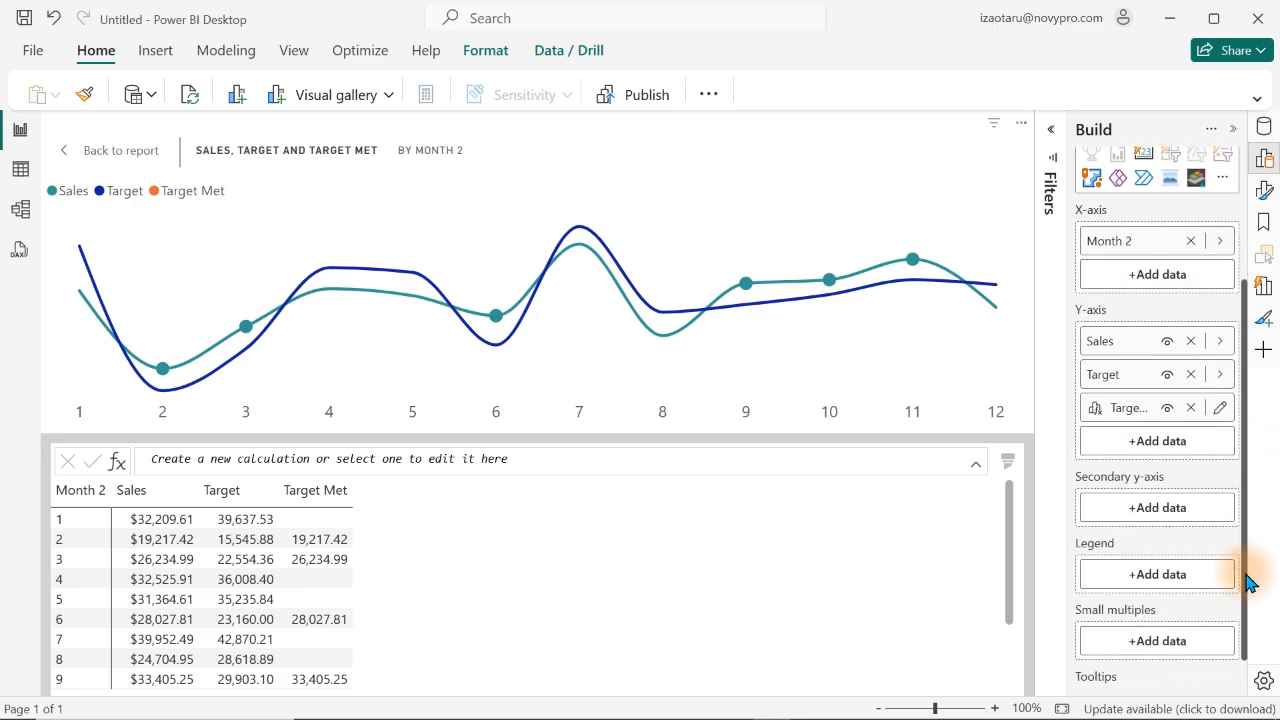
pyautogui.click(1128, 440)
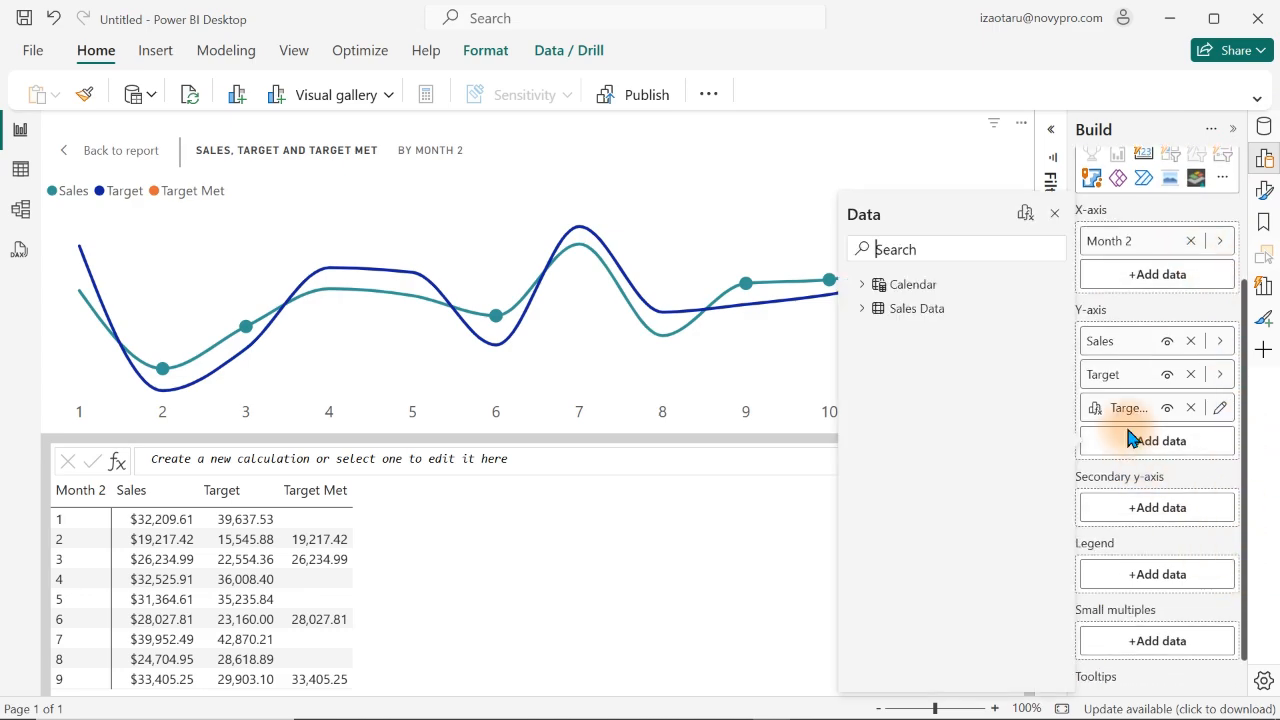
pyautogui.click(1026, 213)
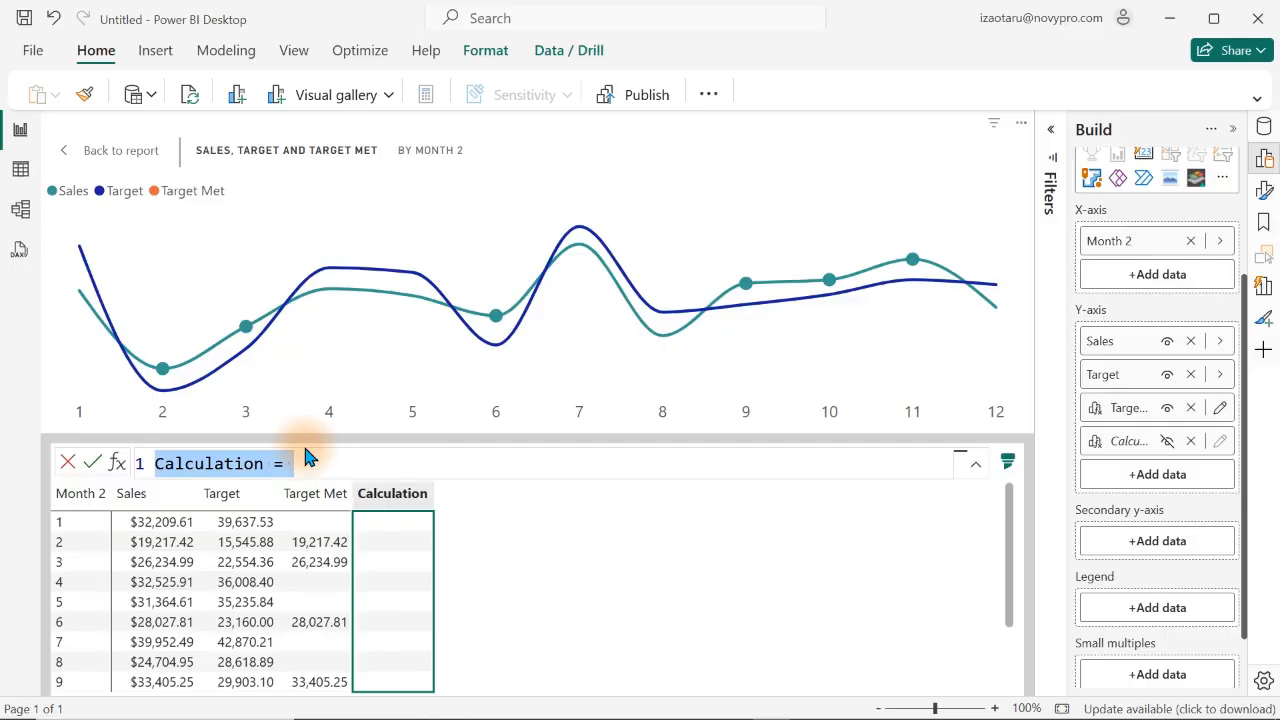
pyautogui.write('Pct Abov')
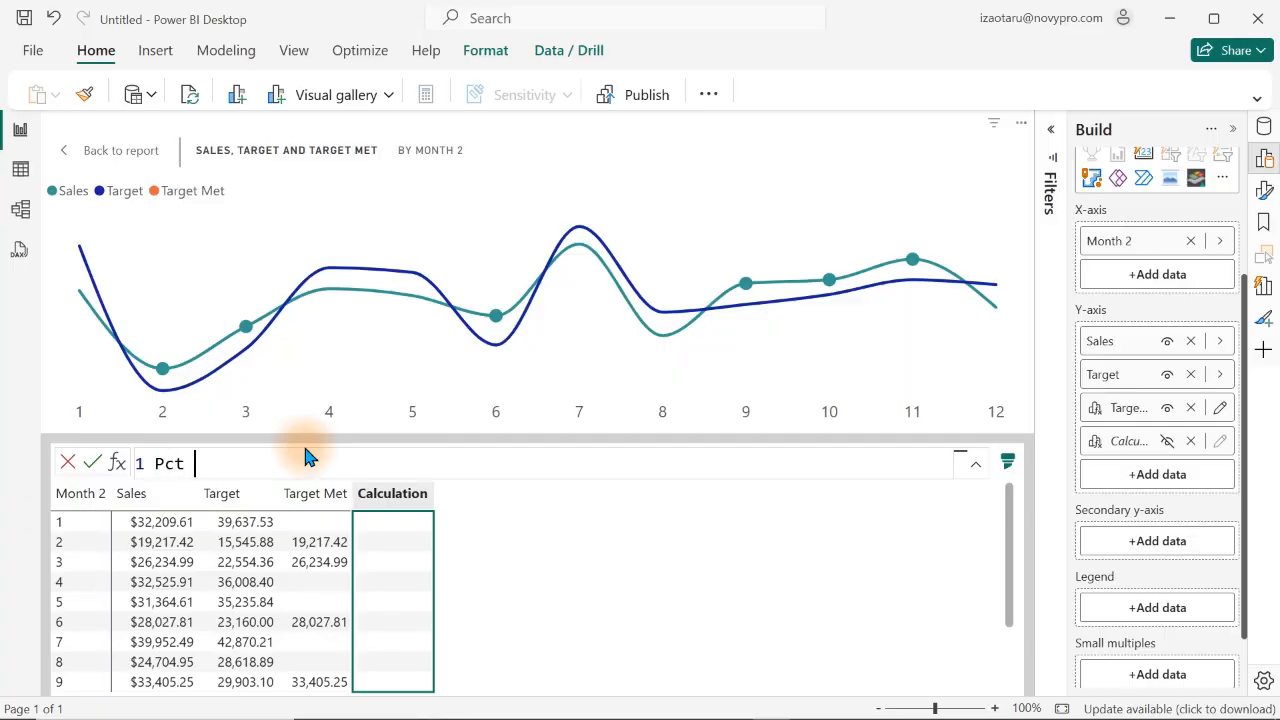
pyautogui.write('e Target =')
pyautogui.hotkey('shift', 'Return')
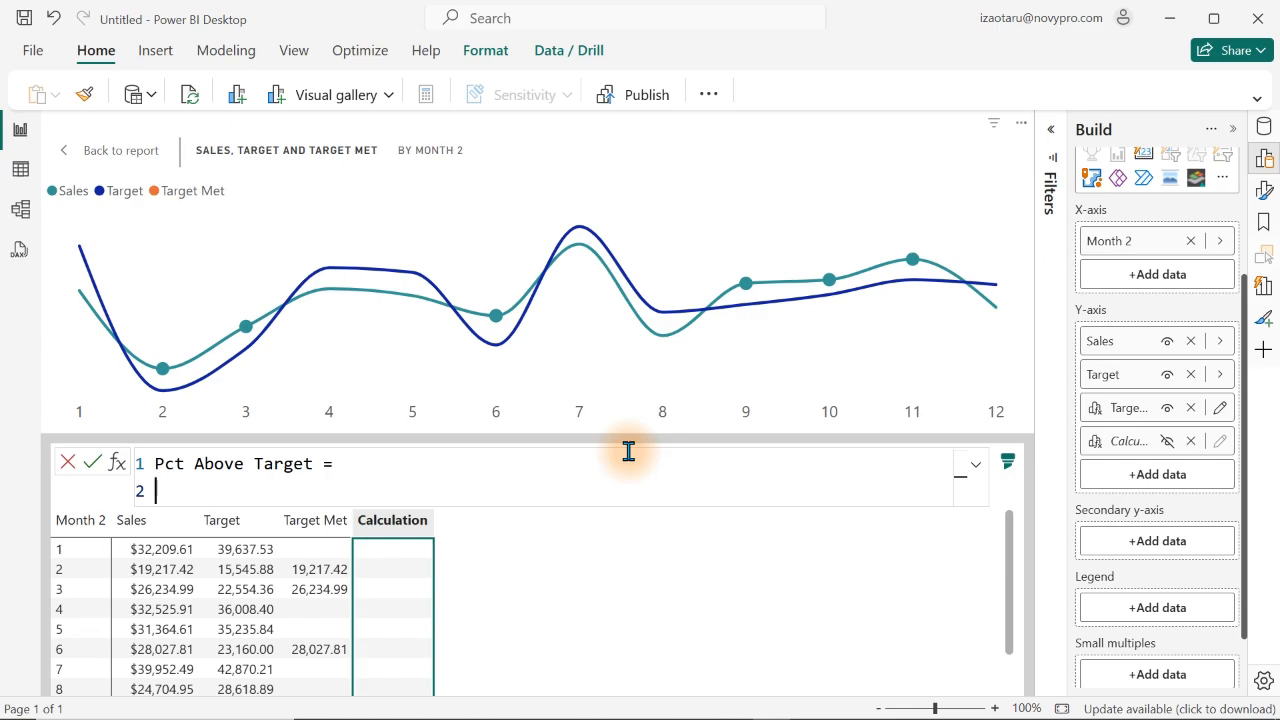
# - Begin the Pct Above Target formula with a DIVIDE function whose numerator is [Sales] - [Target]
pyautogui.write('divi')
pyautogui.press('Tab')
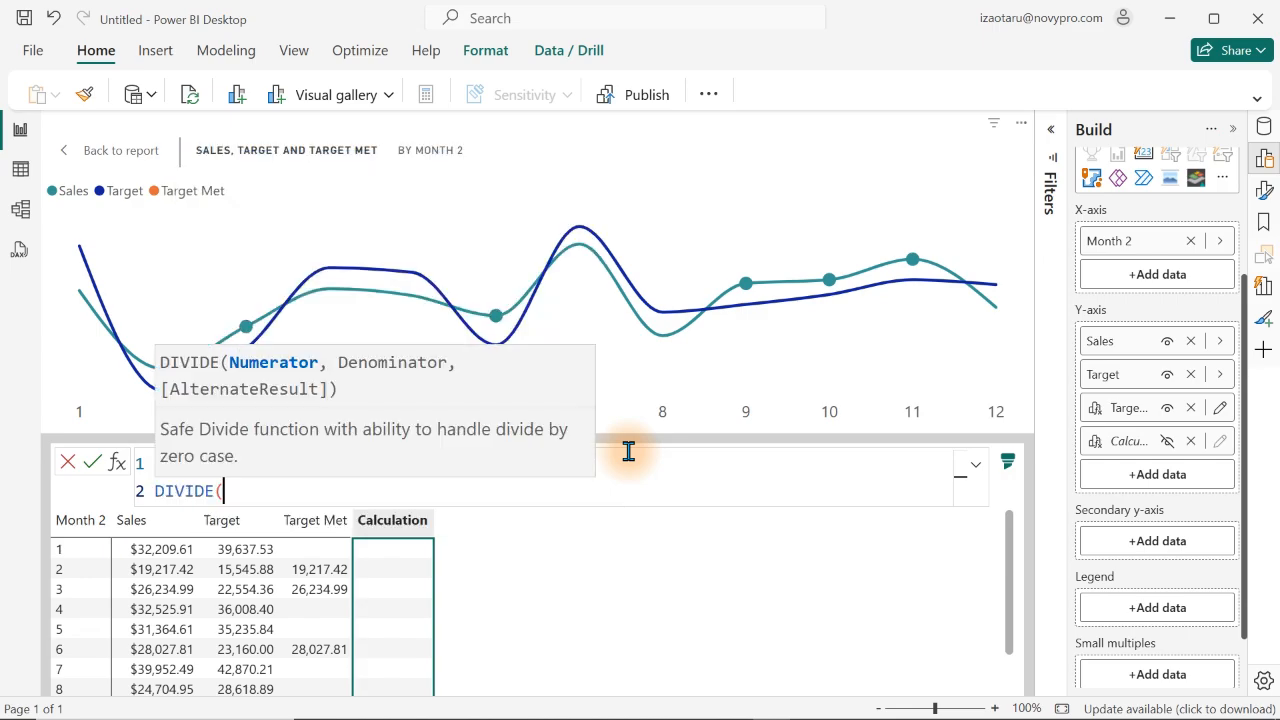
pyautogui.hotkey('shift', 'Return')
pyautogui.write('[')
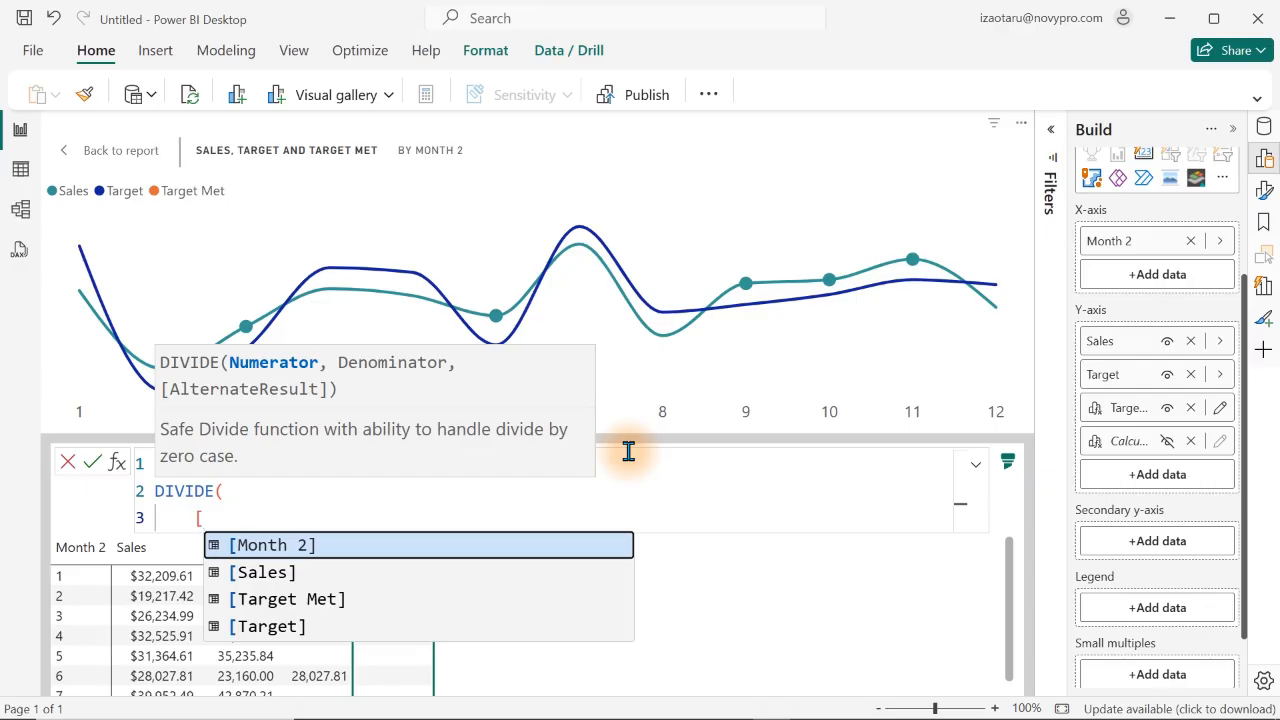
pyautogui.press('Down')
pyautogui.press('Tab')
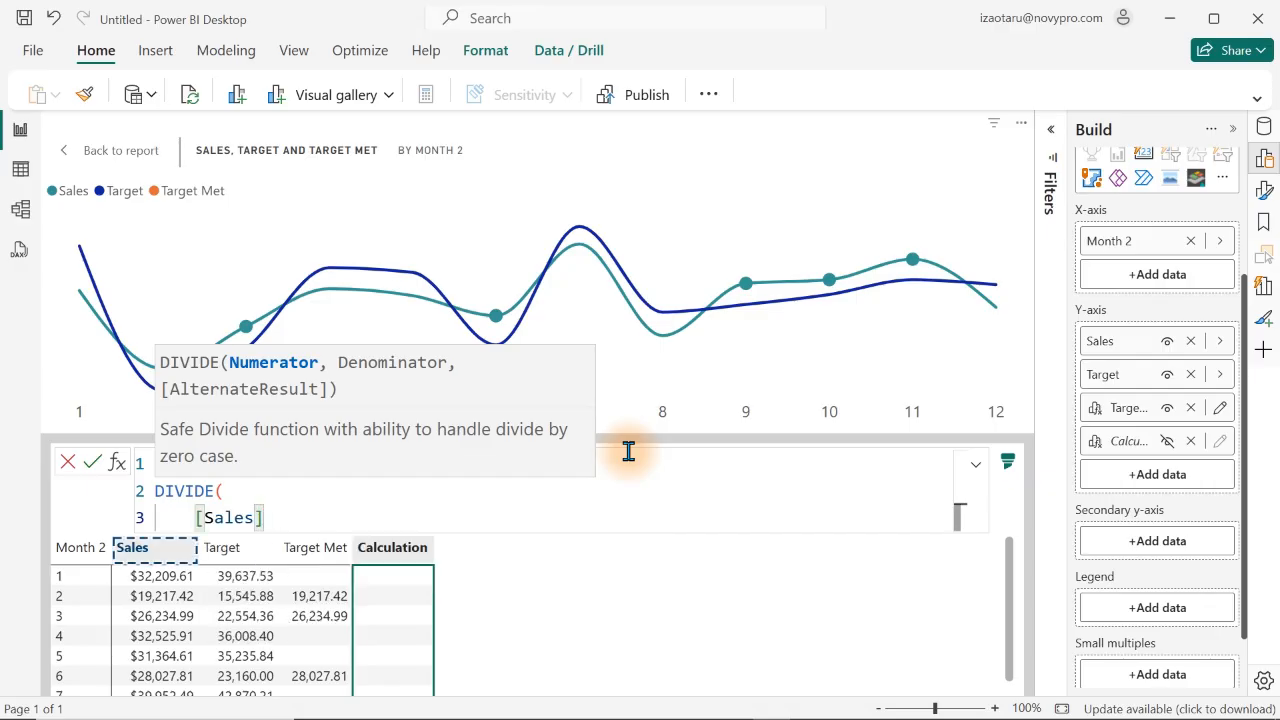
pyautogui.write('- [t')
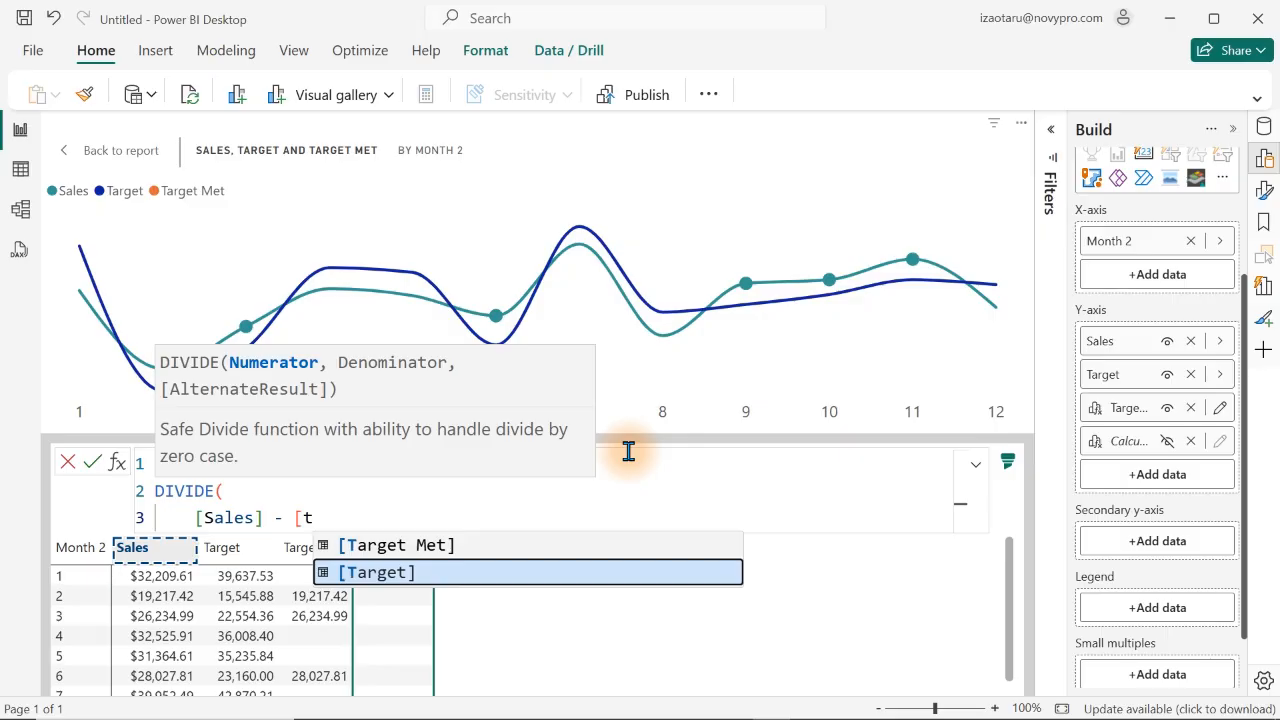
pyautogui.press('Tab')
pyautogui.write(',')
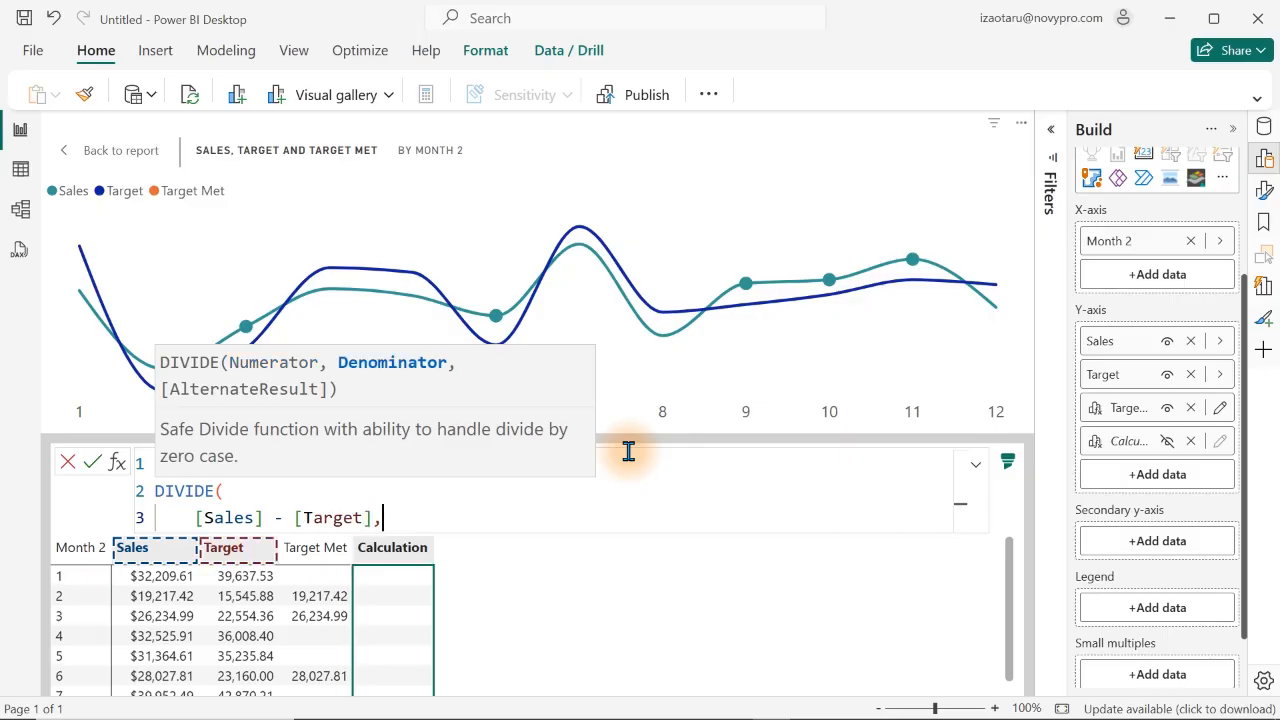
# - Add [Target] as the DIVIDE denominator, close the function and commit the Pct Above Target calculation
pyautogui.hotkey('shift', 'Return')
pyautogui.write('[t')
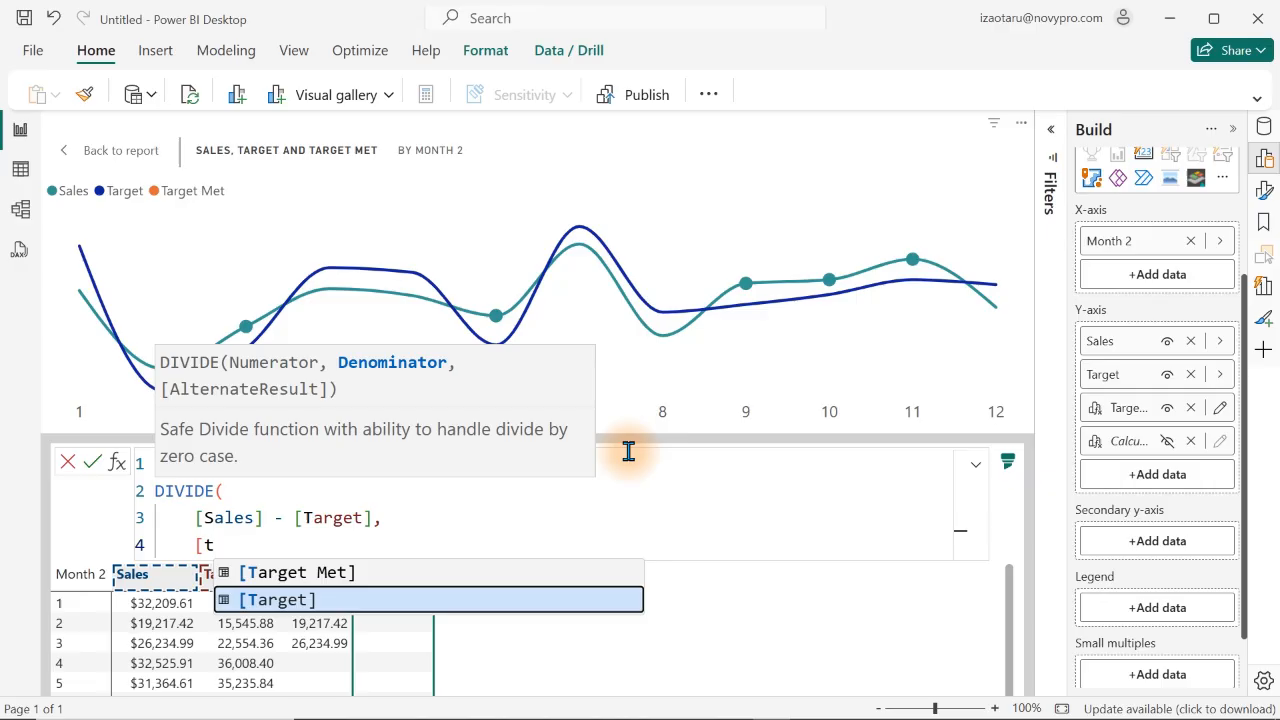
pyautogui.press('Tab')
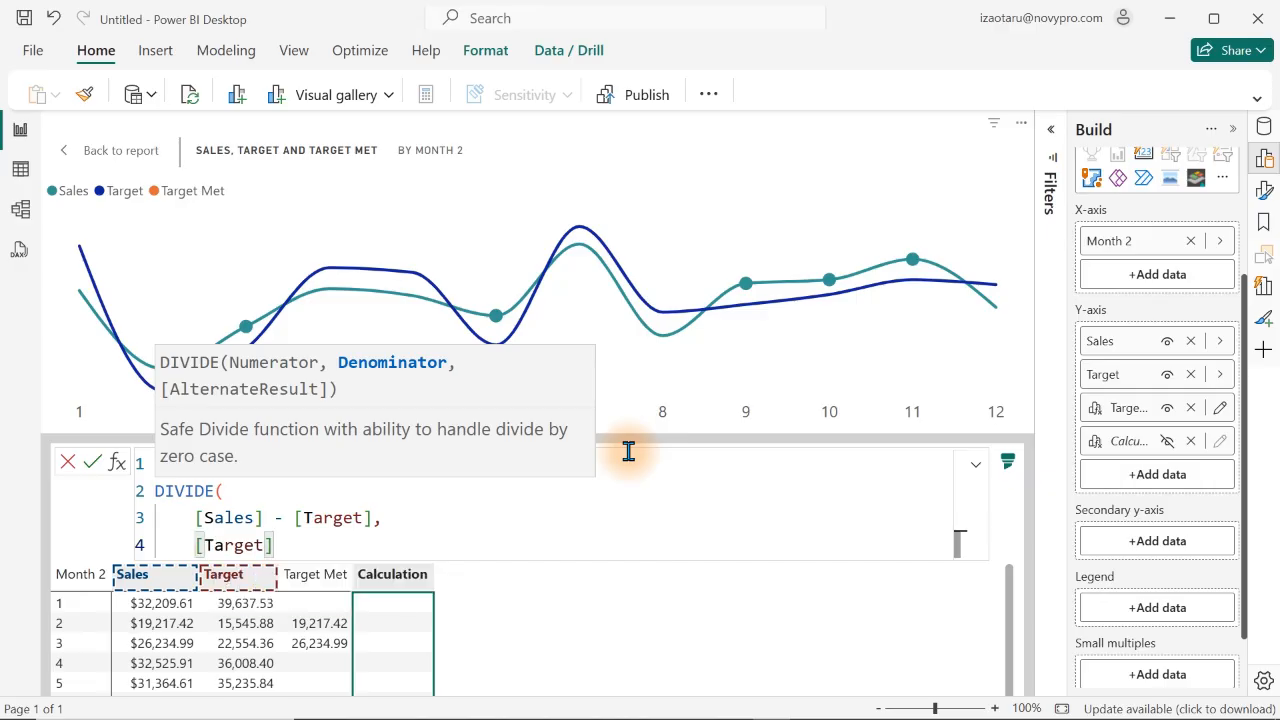
pyautogui.hotkey('shift', 'Return')
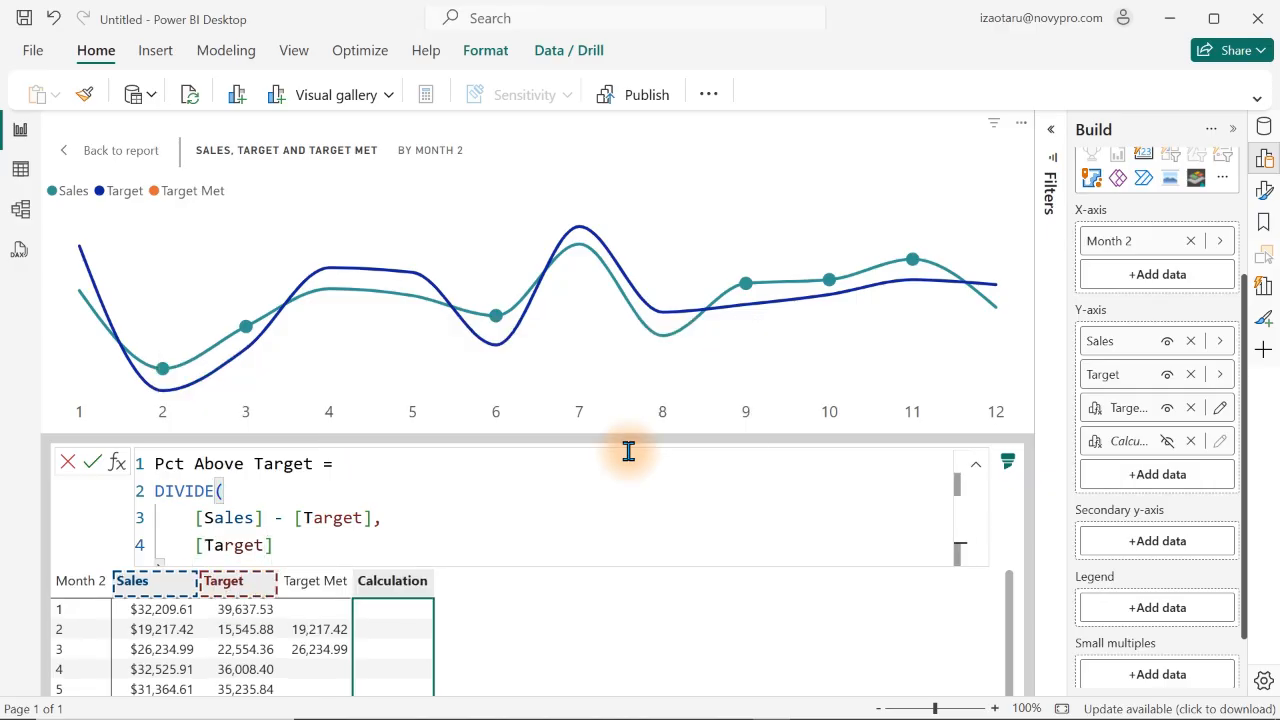
pyautogui.press('Return')
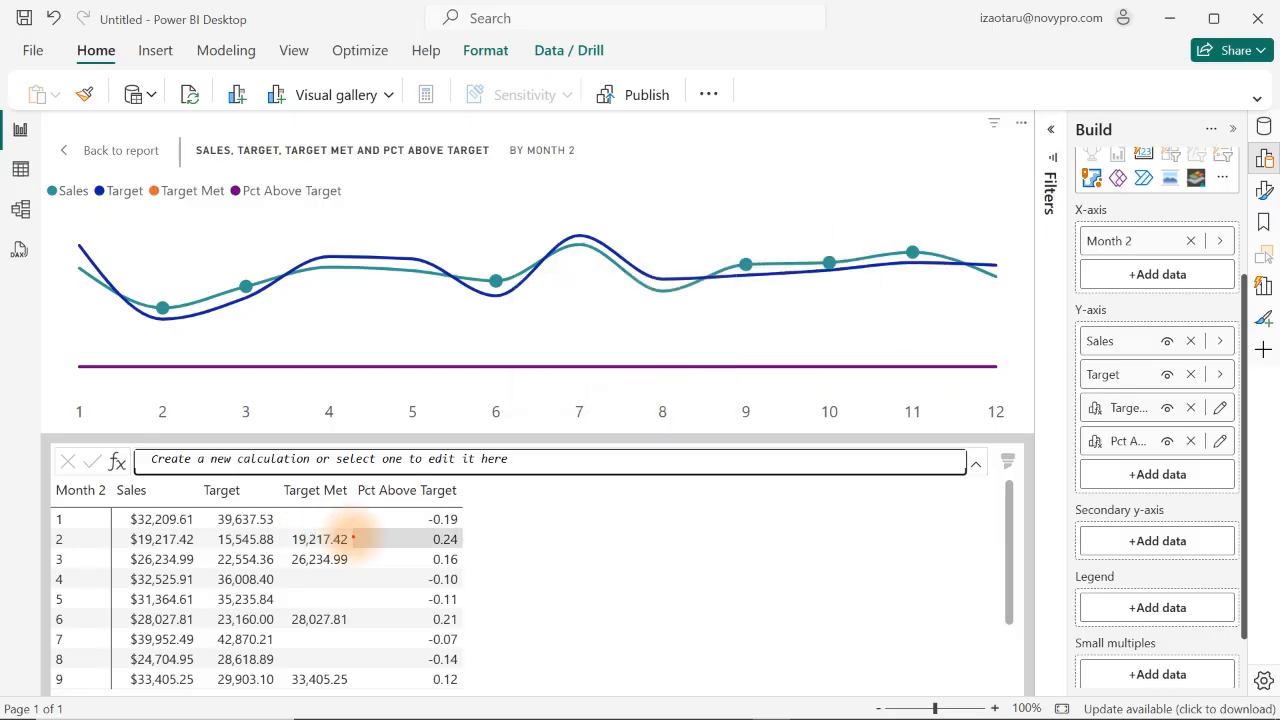
pyautogui.moveTo(350, 540); pyautogui.dragTo(386, 550)
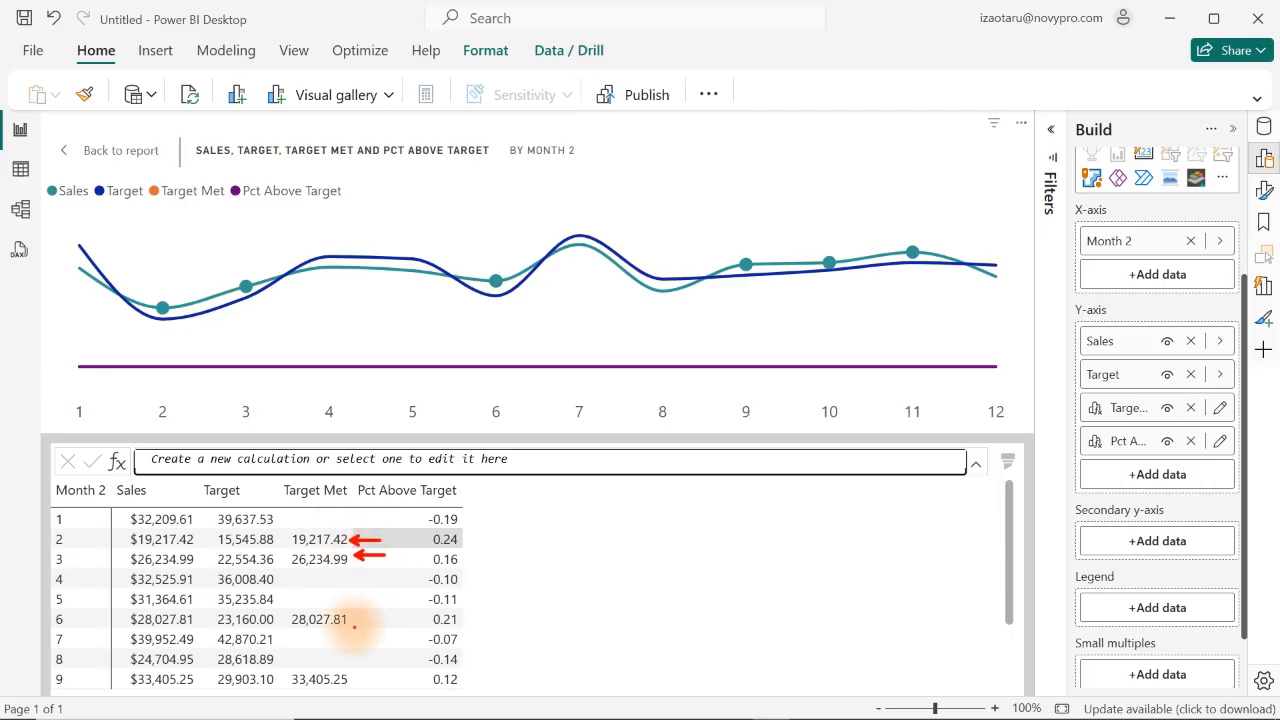
pyautogui.moveTo(354, 620); pyautogui.dragTo(382, 619)
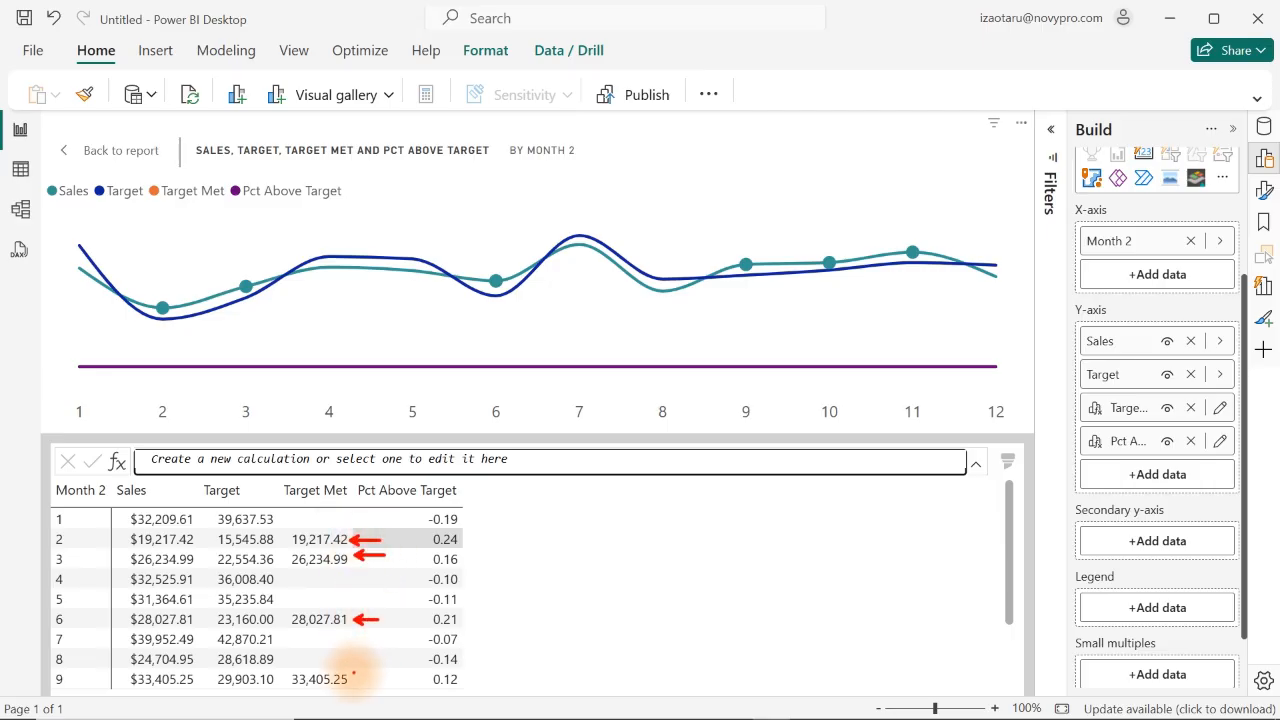
pyautogui.moveTo(353, 678); pyautogui.dragTo(380, 676)
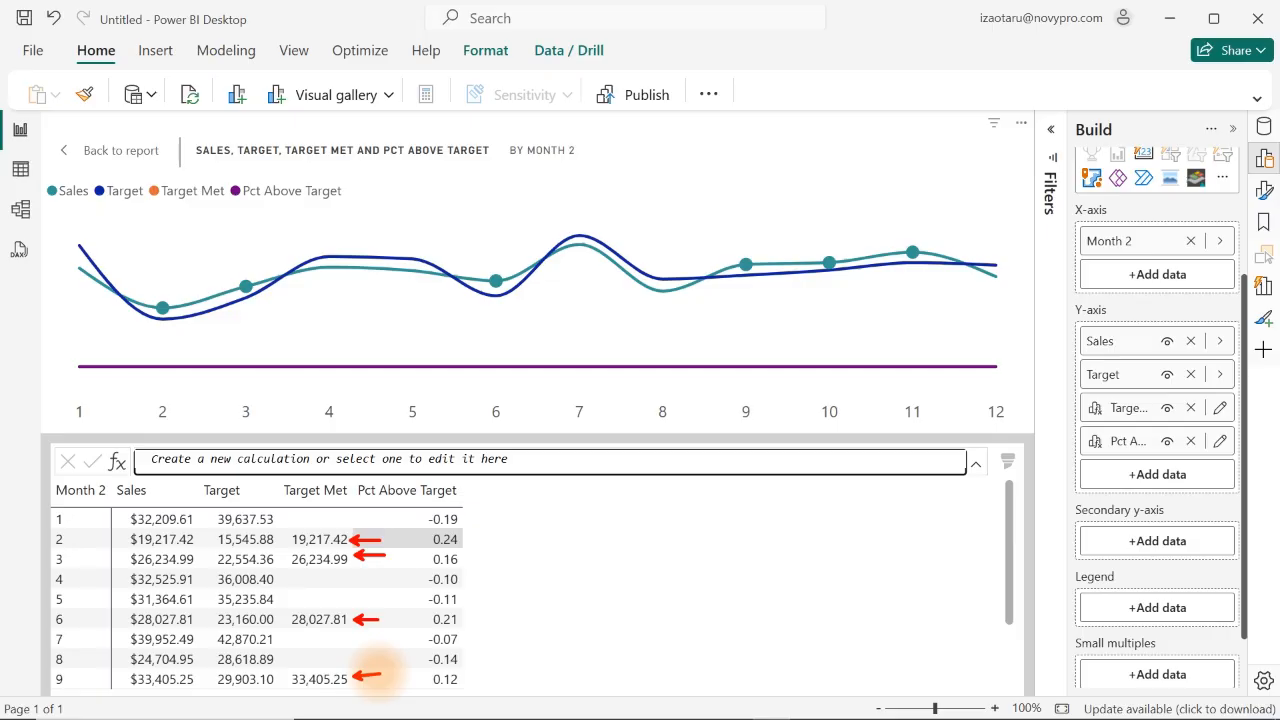
pyautogui.press('Escape')
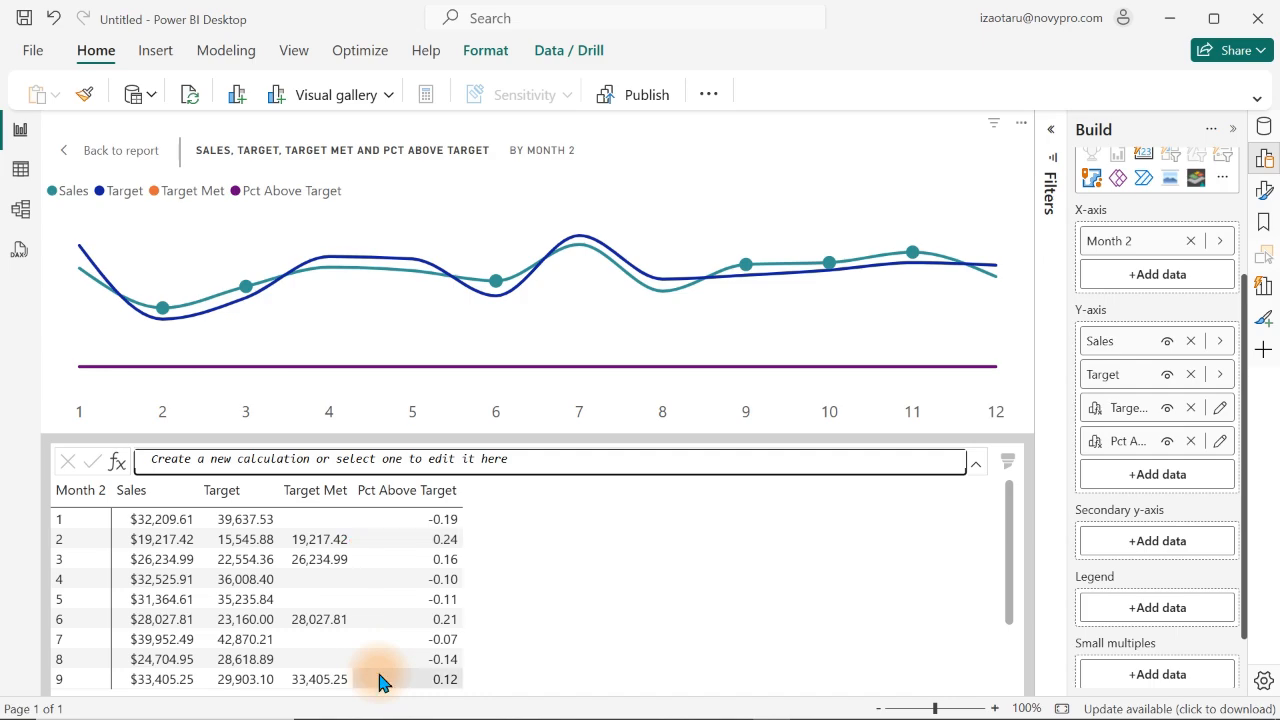
# - Edit the Pct Above Target calculation and start an IF function on a new line before the DIVIDE expression
pyautogui.click(1221, 441)
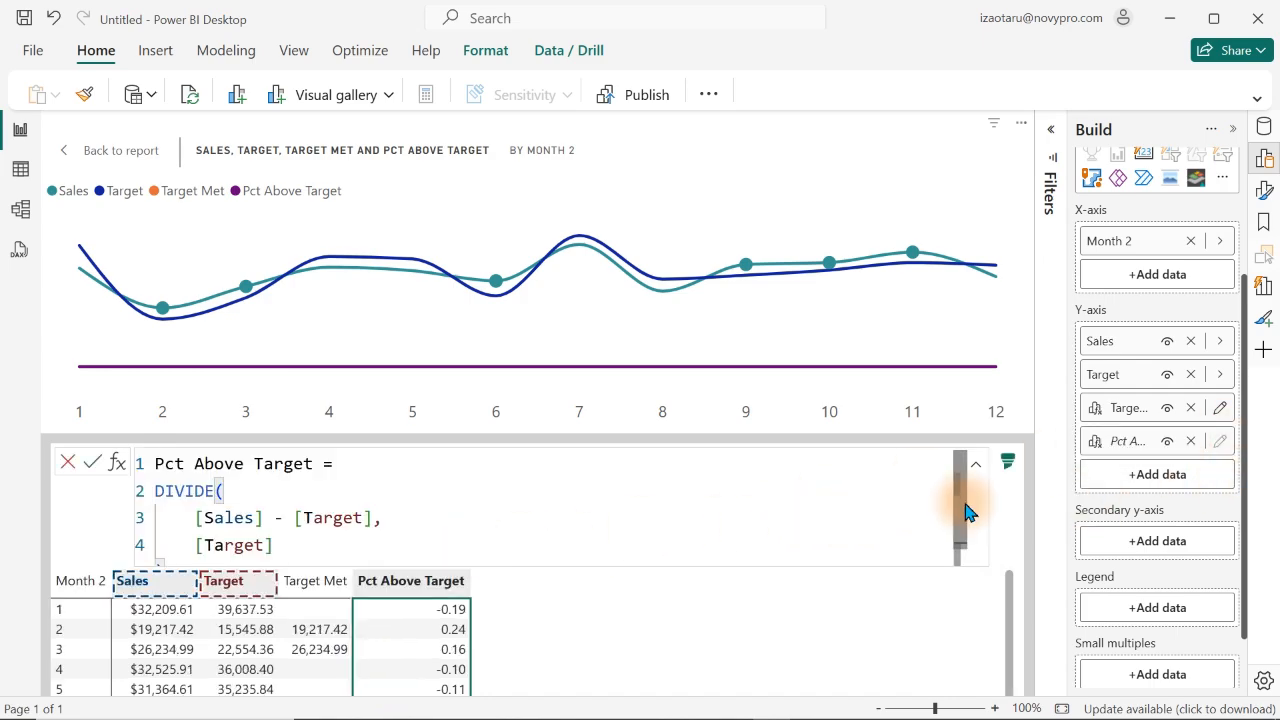
pyautogui.click(358, 466)
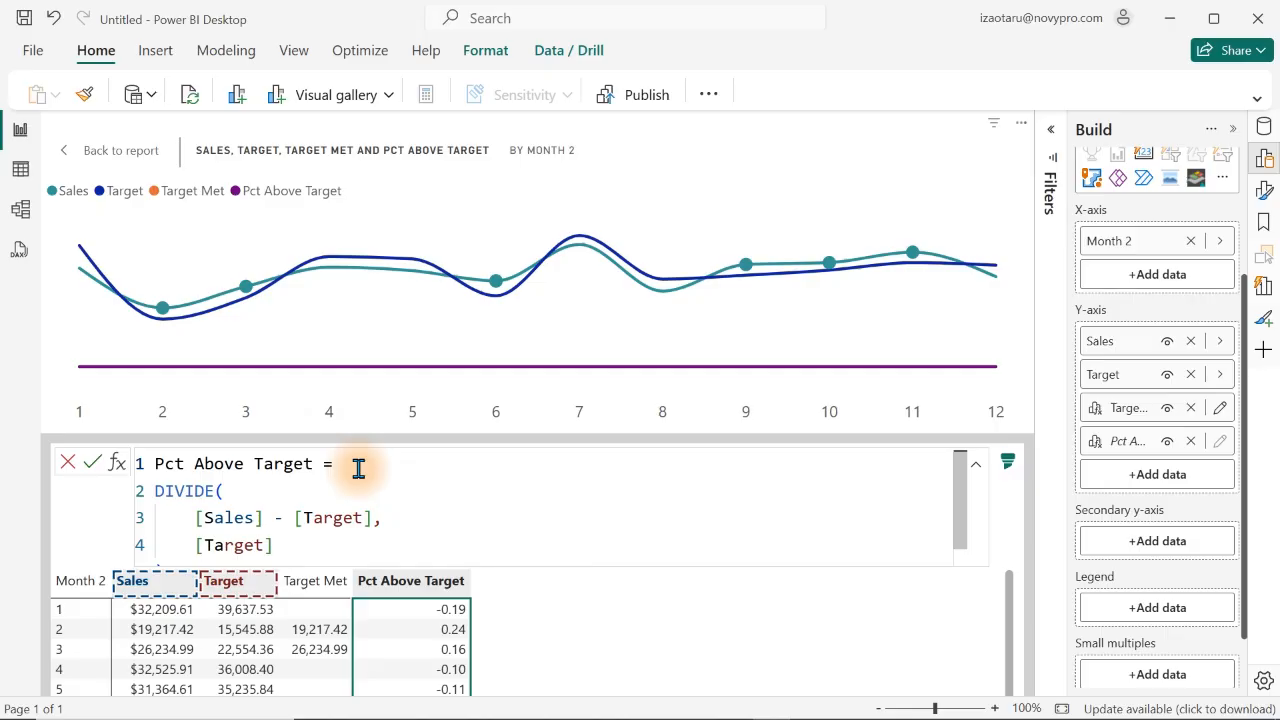
pyautogui.press('Return')
pyautogui.write('if')
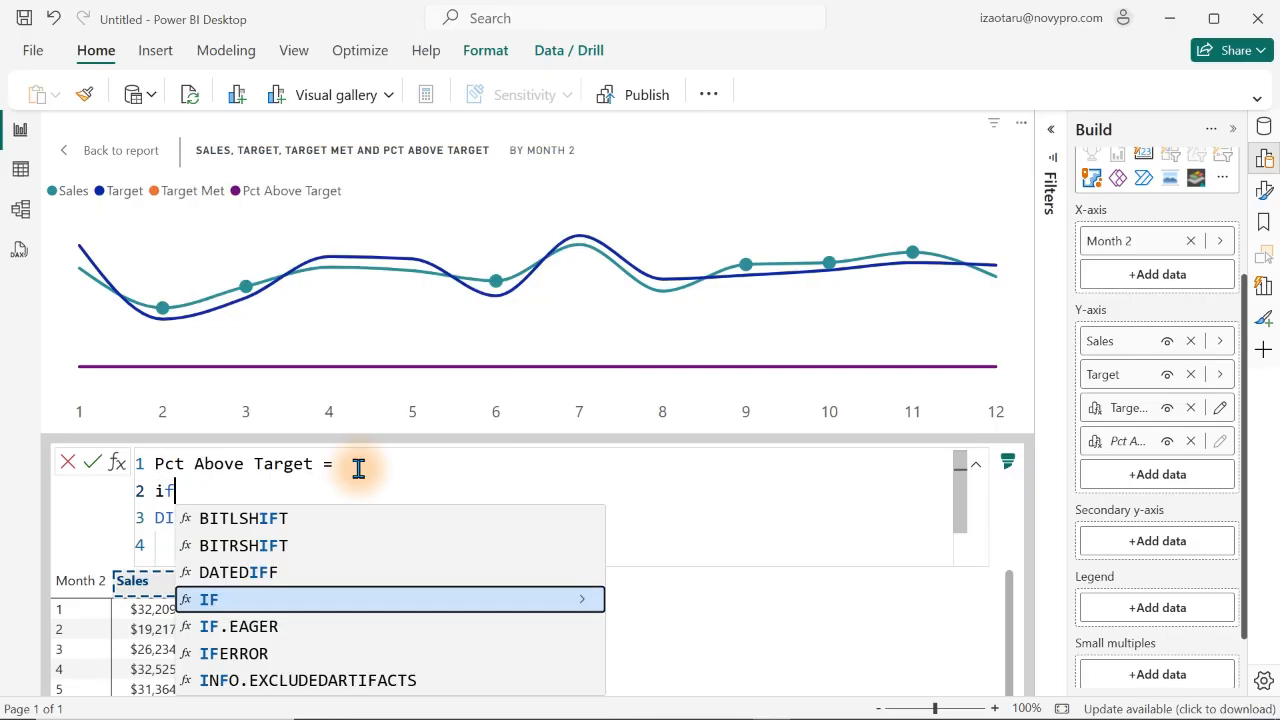
pyautogui.press('Tab')
pyautogui.press('Return')
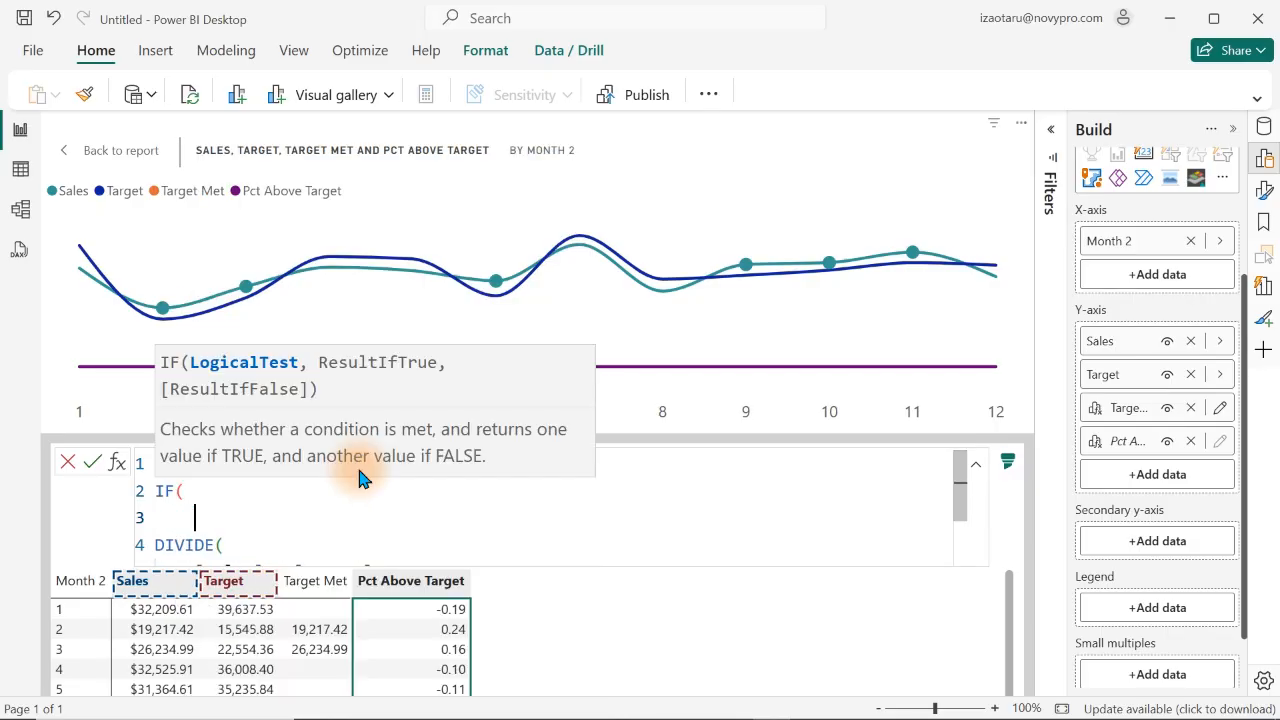
# - Enter NOT(ISBLANK([Target Met])) as the logical test of the IF function, followed by a comma
pyautogui.write('not')
pyautogui.press('Tab')
pyautogui.write('(is')
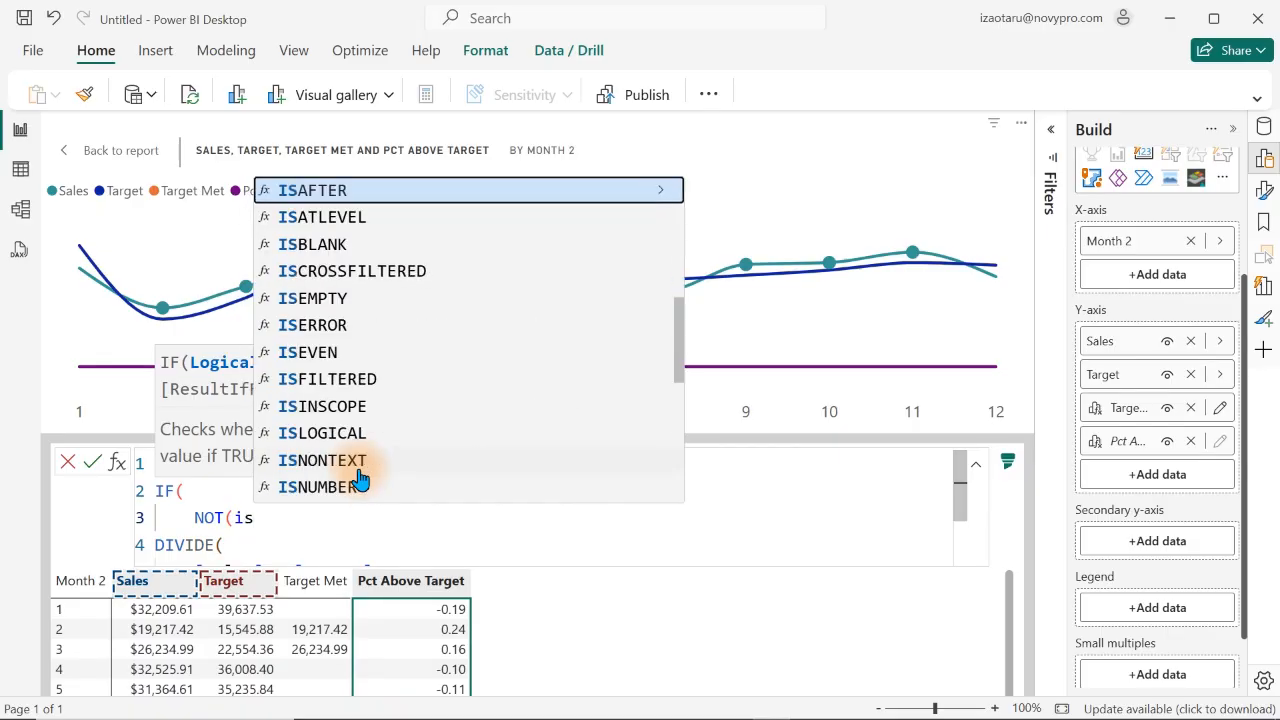
pyautogui.write('b')
pyautogui.press('Tab')
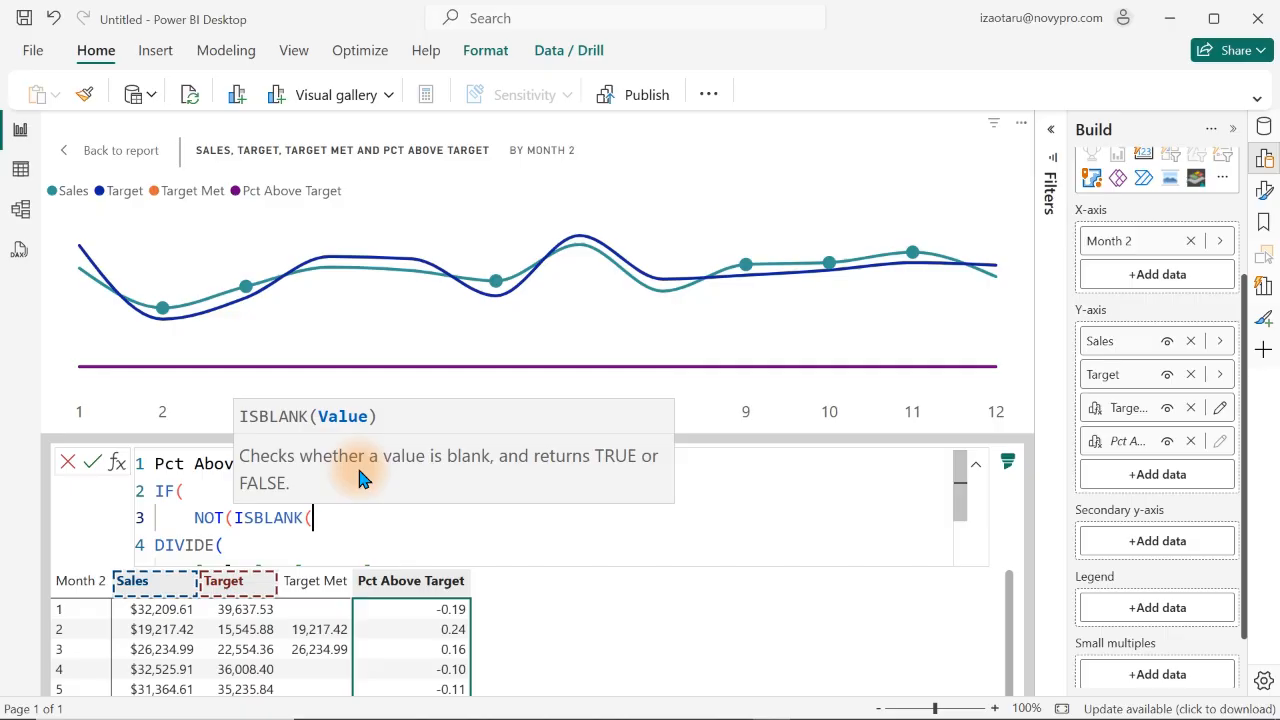
pyautogui.write('[')
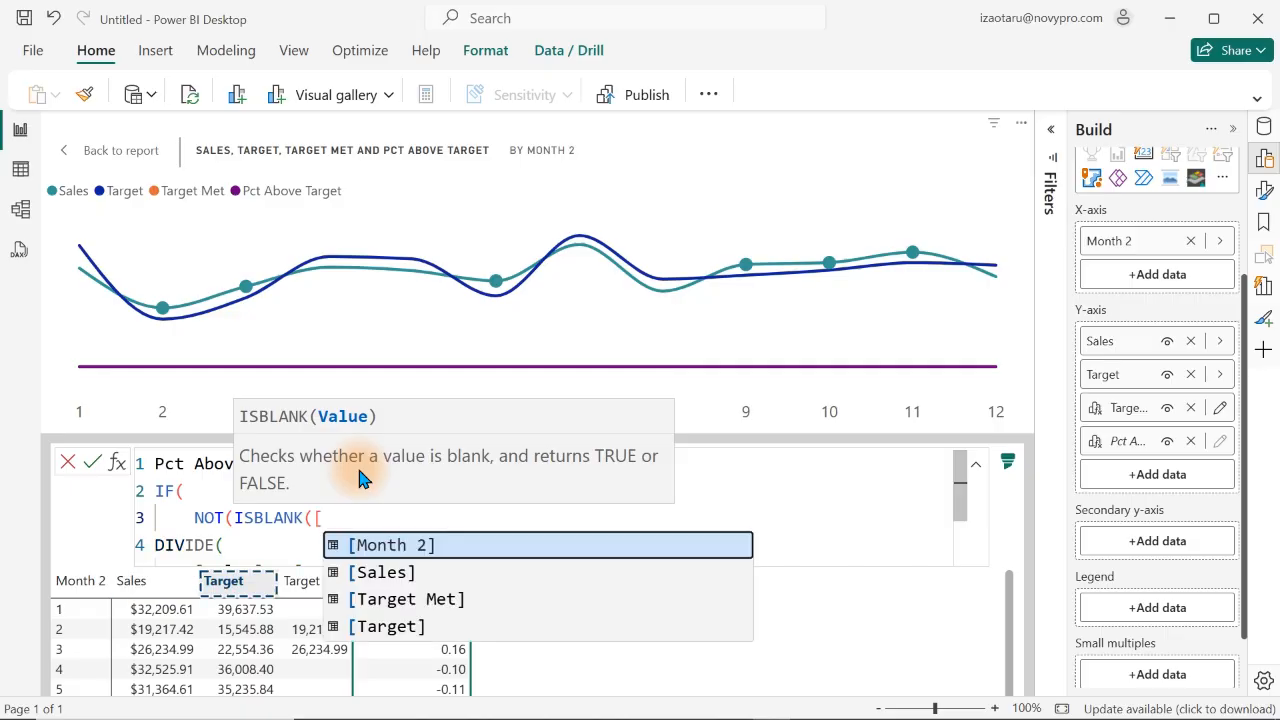
pyautogui.press('Down')
pyautogui.press('Down')
pyautogui.press('Tab')
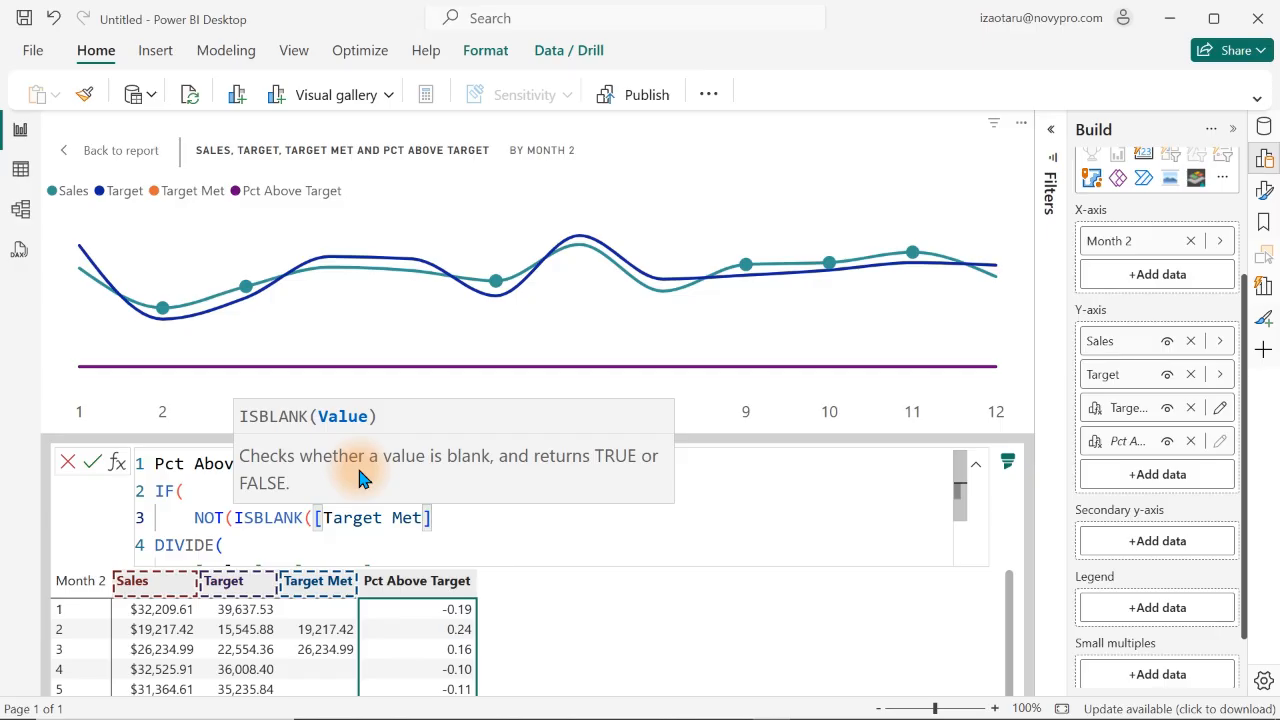
pyautogui.write(')),')
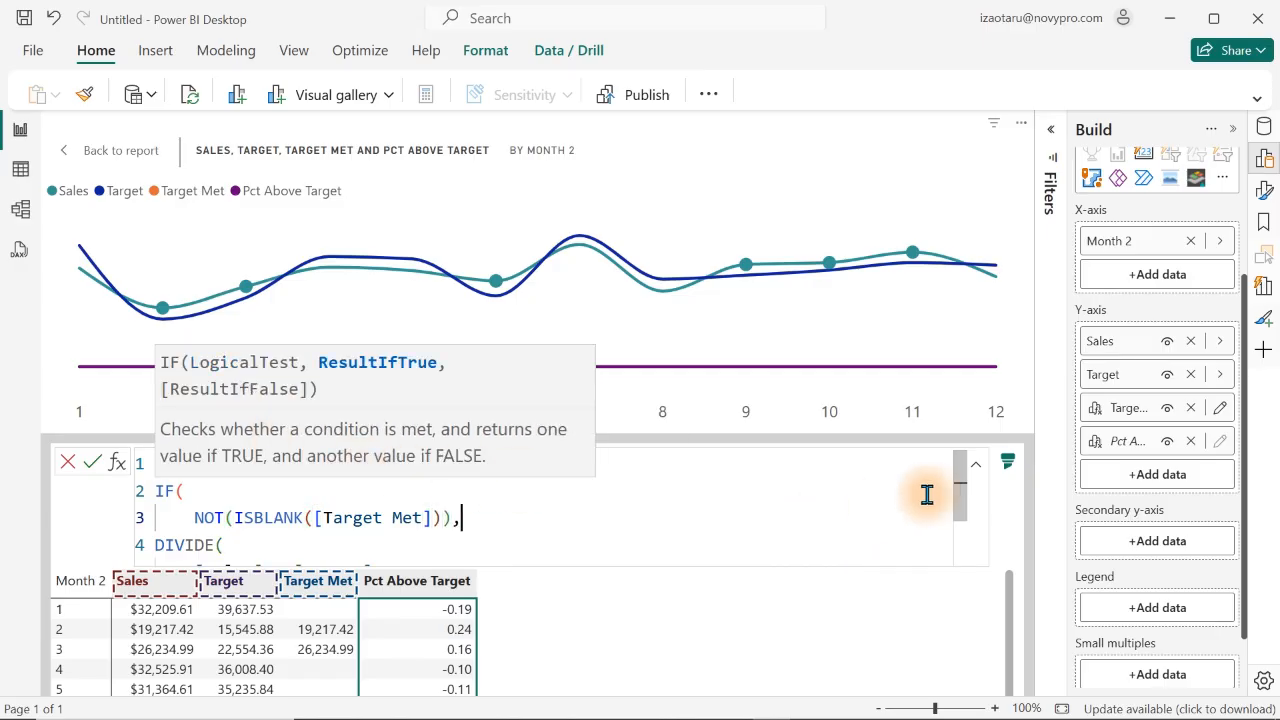
# - Indent the whole DIVIDE expression one level so that it sits inside the IF function
pyautogui.click(960, 508)
pyautogui.moveTo(960, 508); pyautogui.dragTo(952, 557)
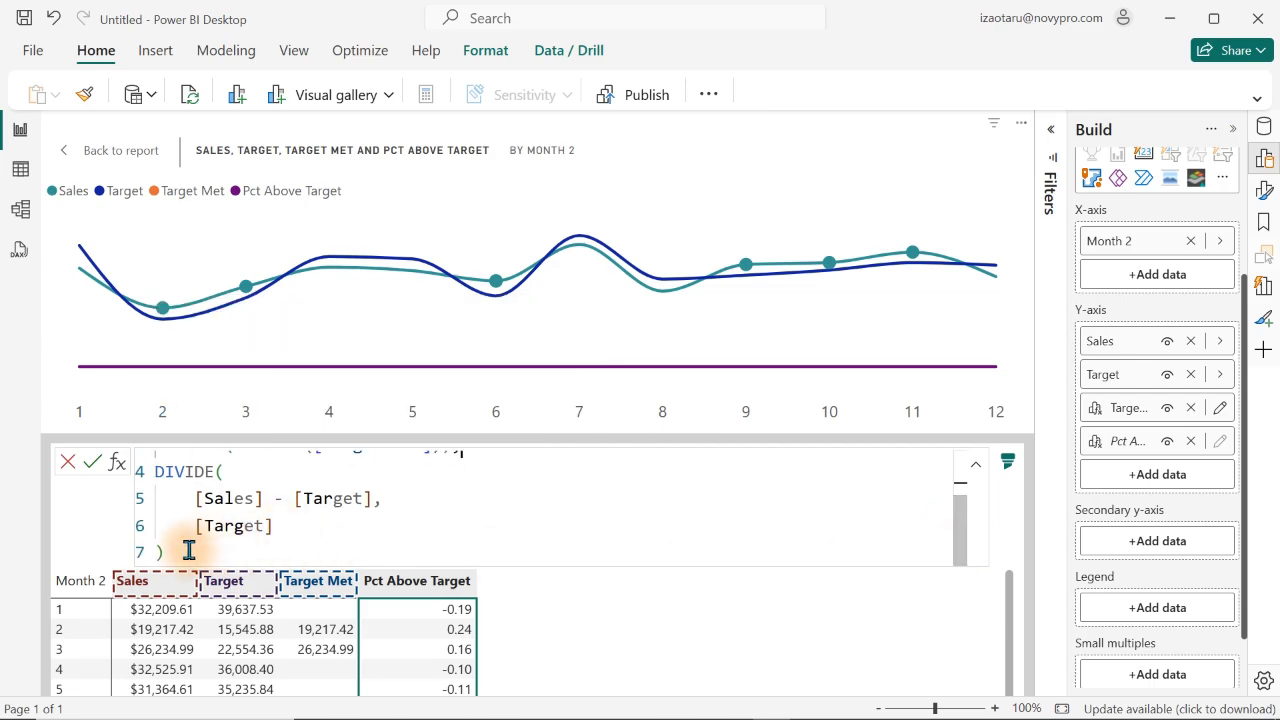
pyautogui.moveTo(186, 549); pyautogui.dragTo(143, 457)
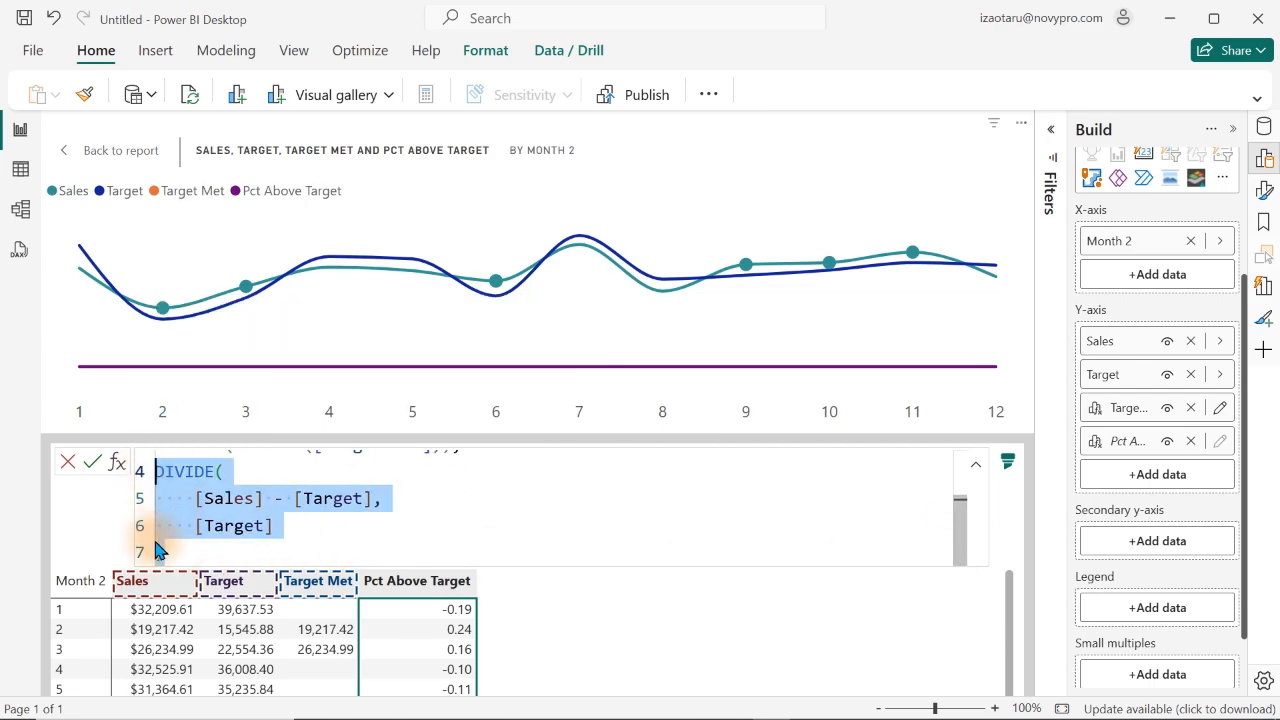
pyautogui.click(155, 474)
pyautogui.moveTo(157, 478); pyautogui.dragTo(180, 552)
pyautogui.press('Tab')
pyautogui.scroll(1, 177, 551)
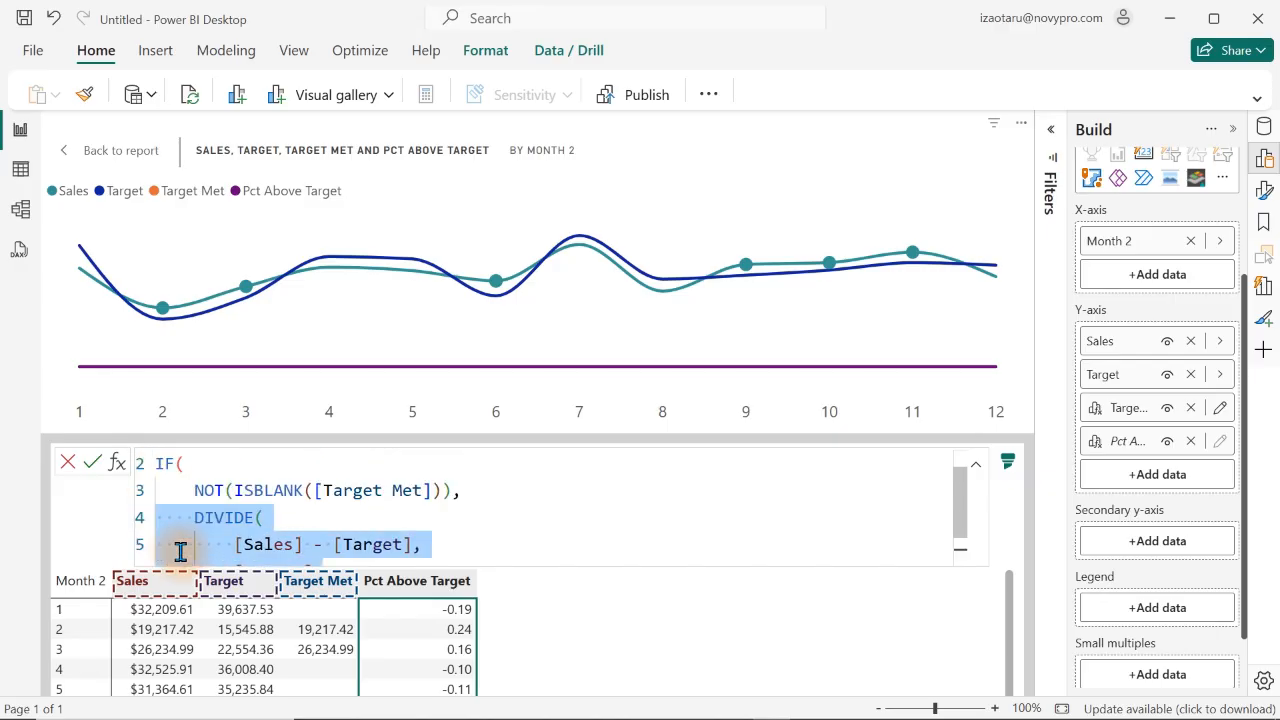
# - Close the IF function after the DIVIDE expression and commit the Pct Above Target calculation
pyautogui.moveTo(960, 500); pyautogui.dragTo(960, 551)
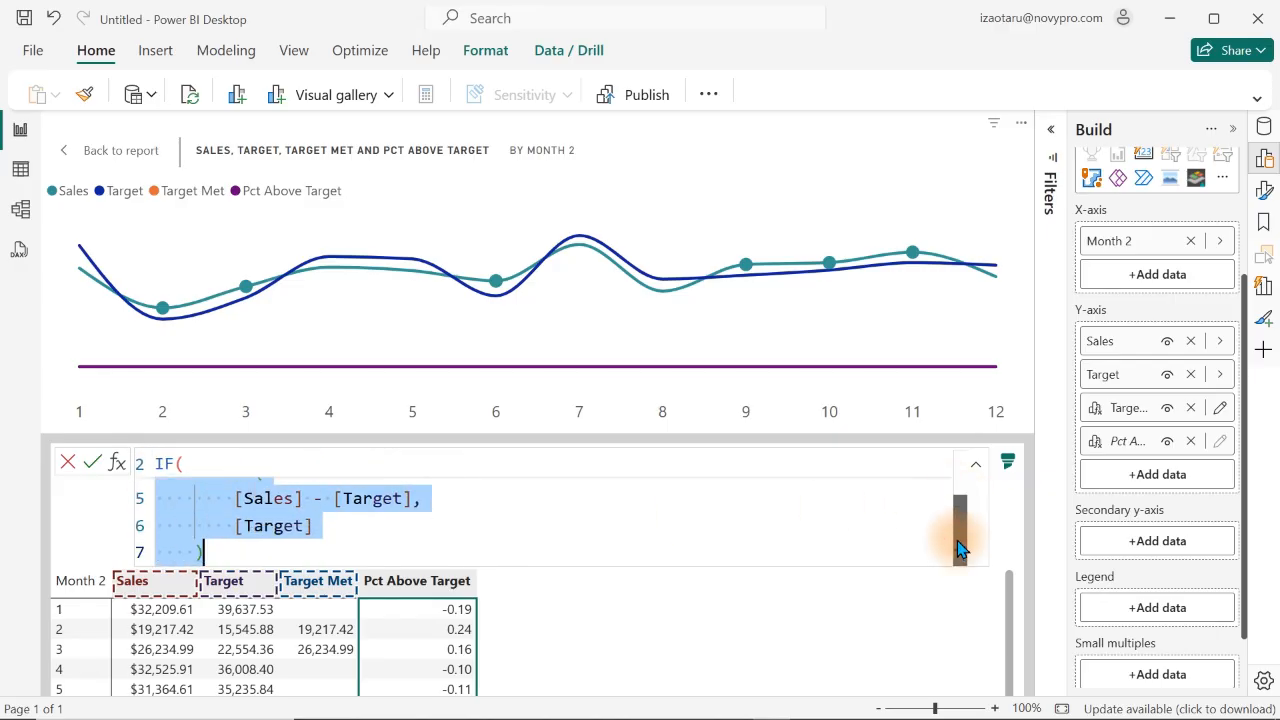
pyautogui.click(207, 551)
pyautogui.scroll(1, 219, 557)
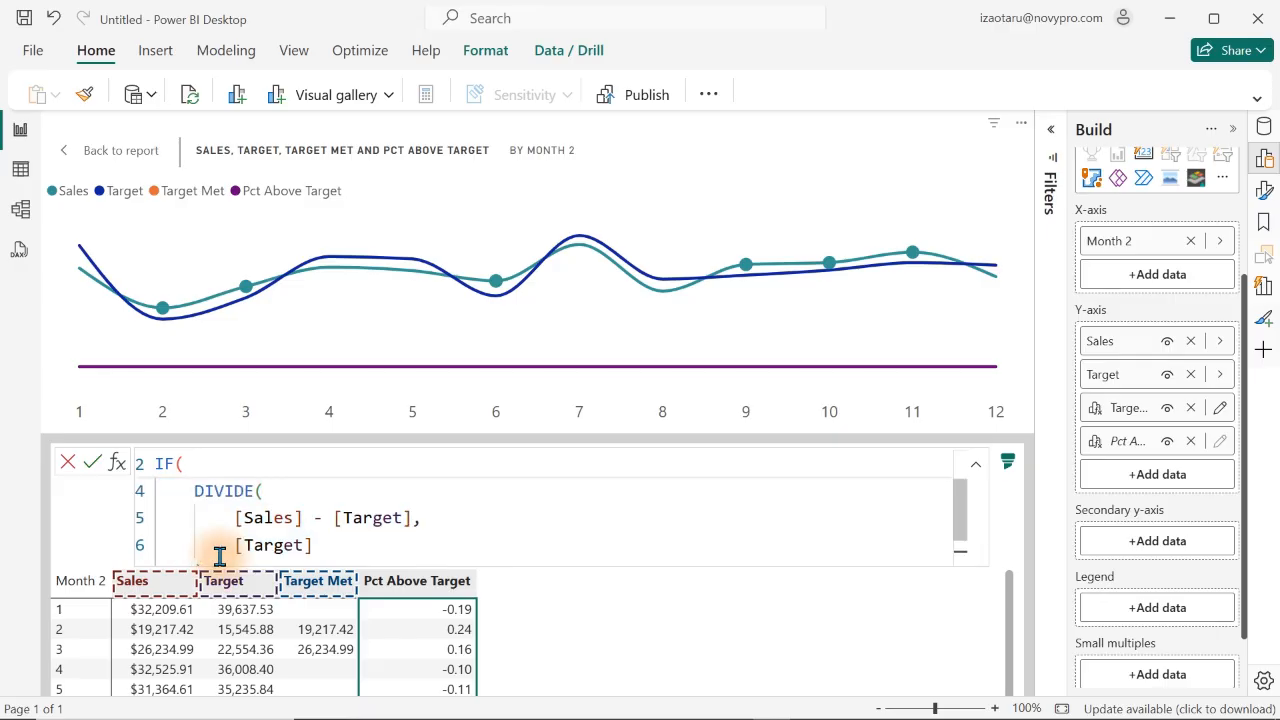
pyautogui.press('Return')
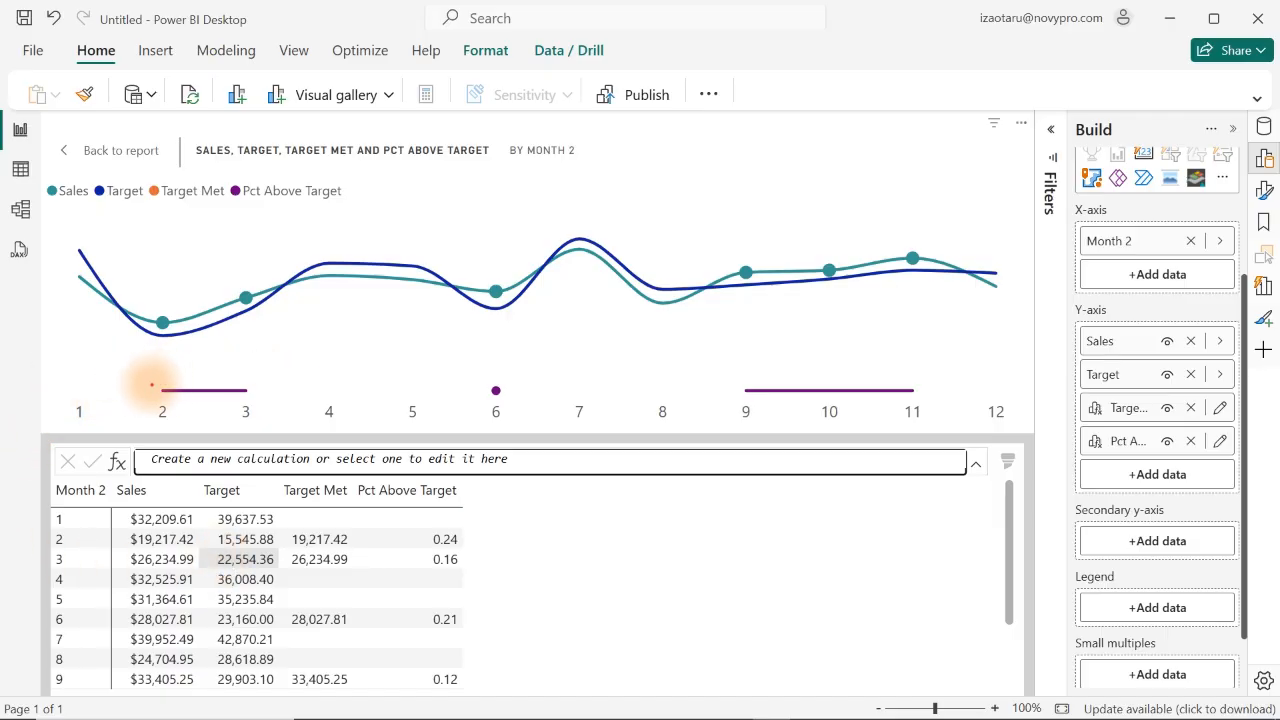
pyautogui.moveTo(152, 383); pyautogui.dragTo(254, 400)
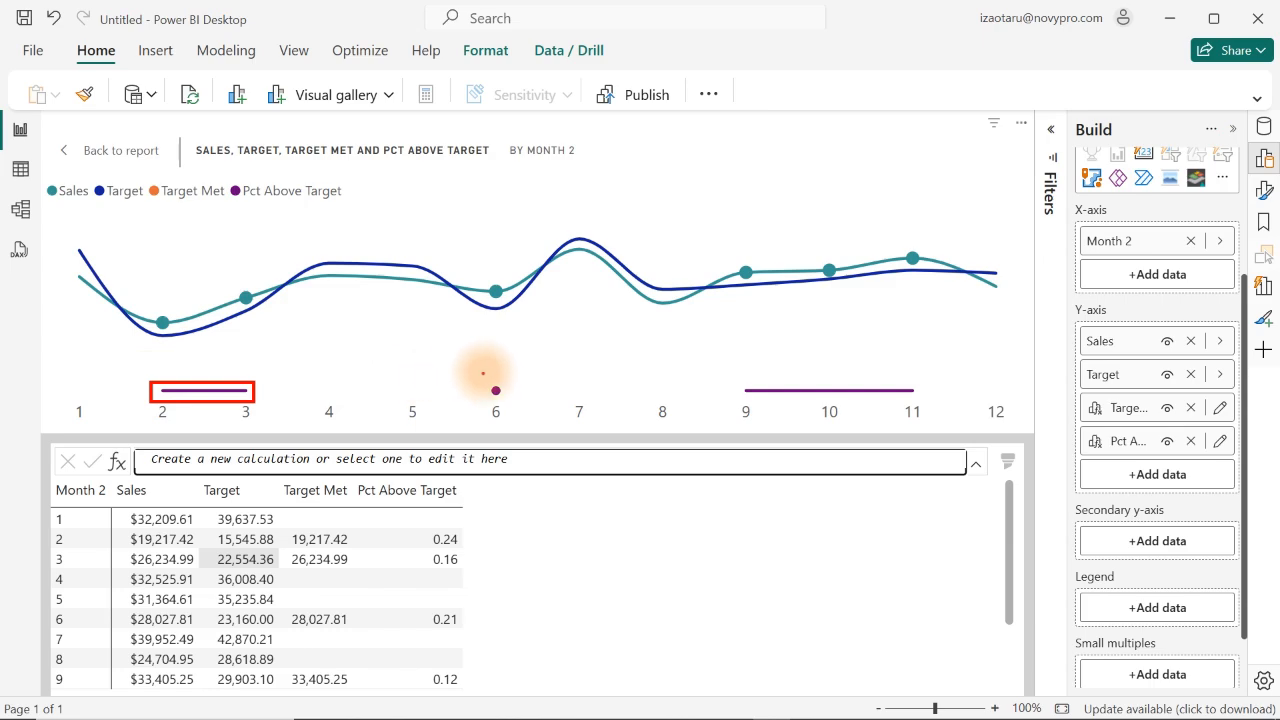
pyautogui.moveTo(492, 375); pyautogui.dragTo(528, 417)
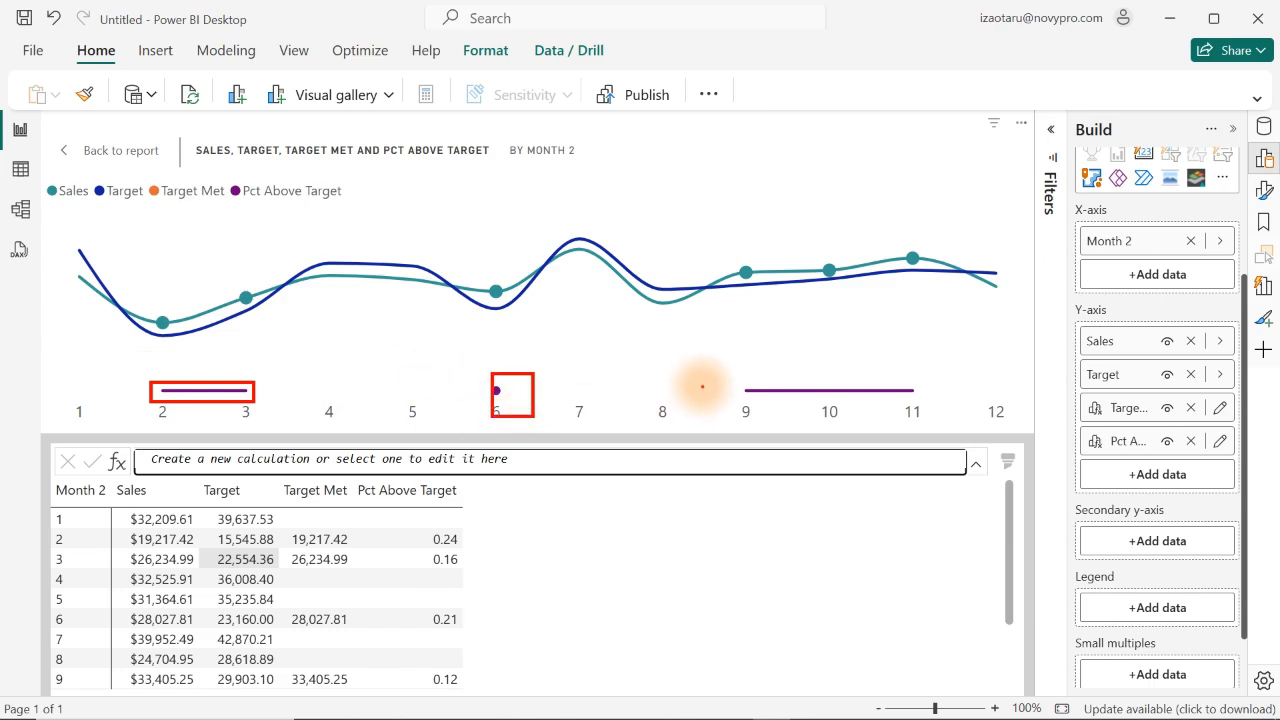
pyautogui.moveTo(738, 377)
pyautogui.mouseDown()
pyautogui.moveTo(860, 410)
pyautogui.moveTo(958, 401)
pyautogui.mouseUp()
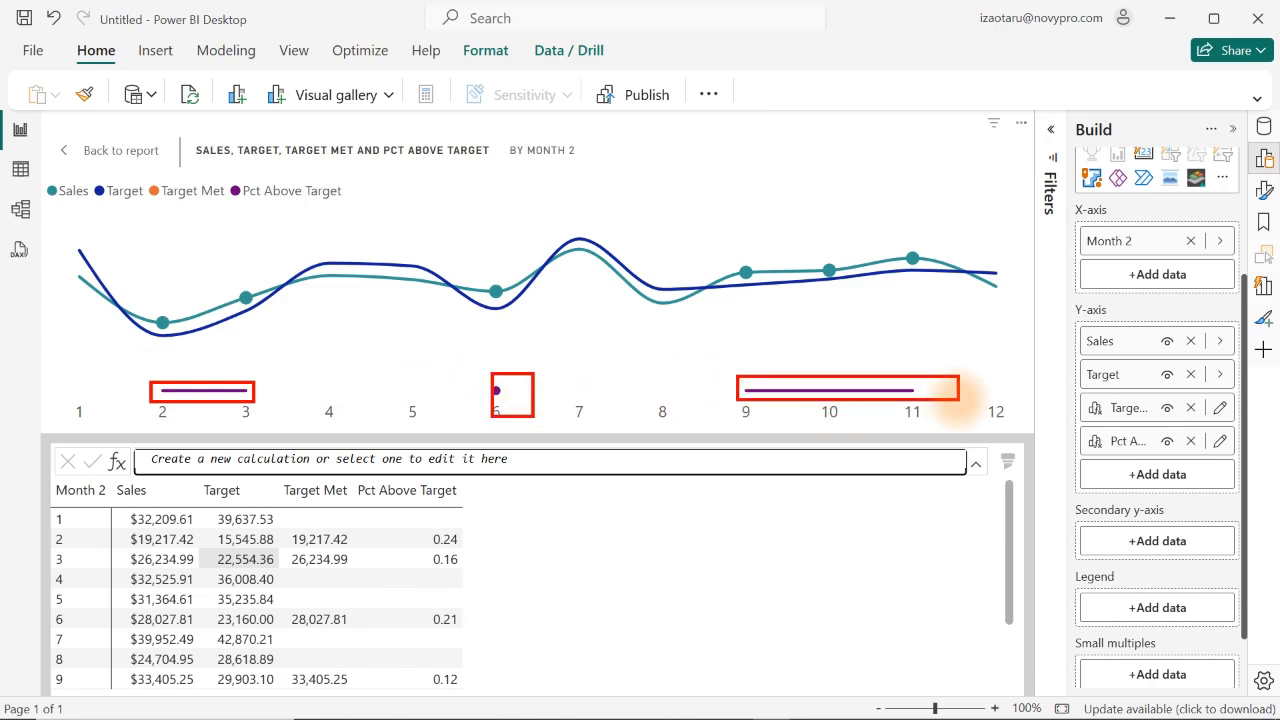
pyautogui.press('Escape')
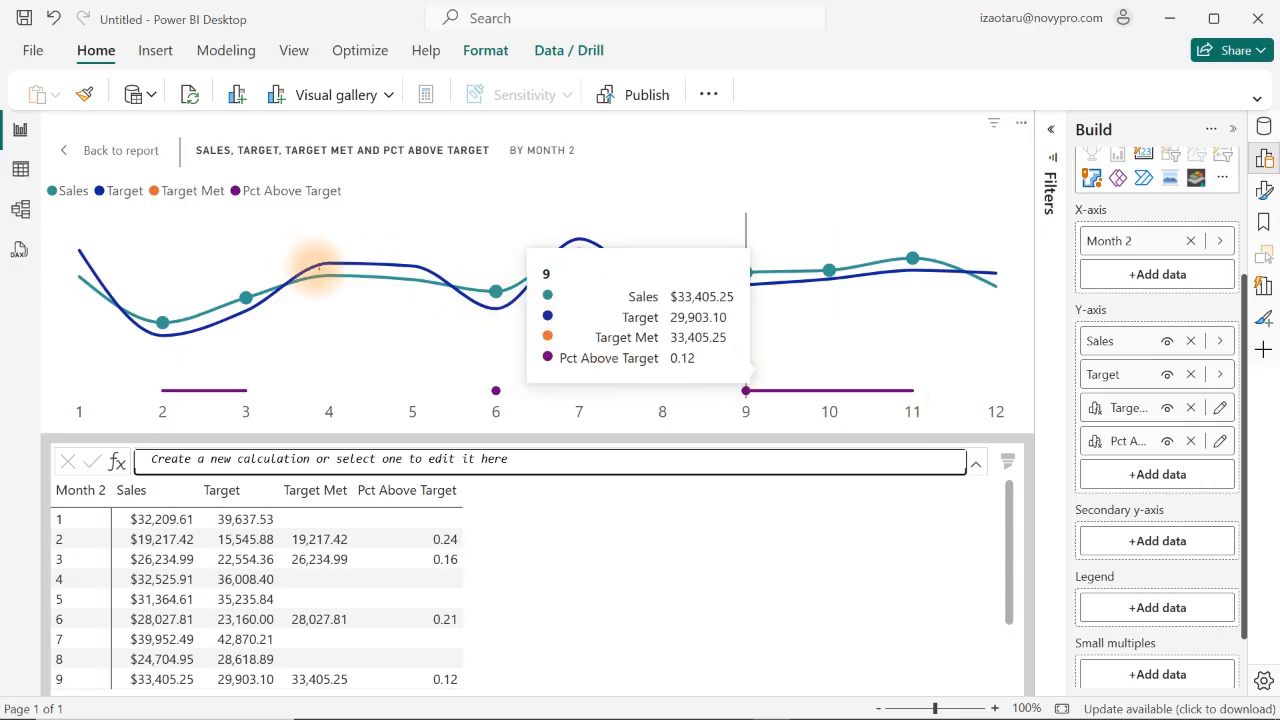
pyautogui.moveTo(242, 284); pyautogui.dragTo(242, 258)
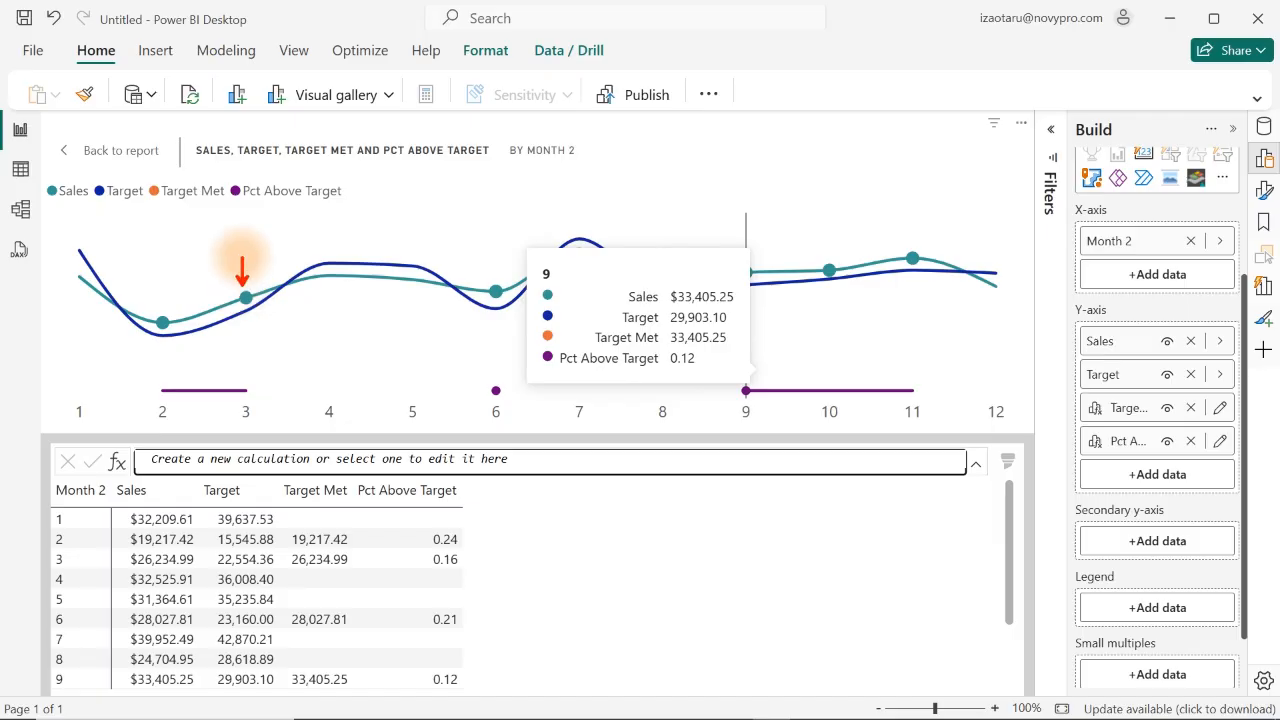
pyautogui.moveTo(162, 312); pyautogui.dragTo(164, 284)
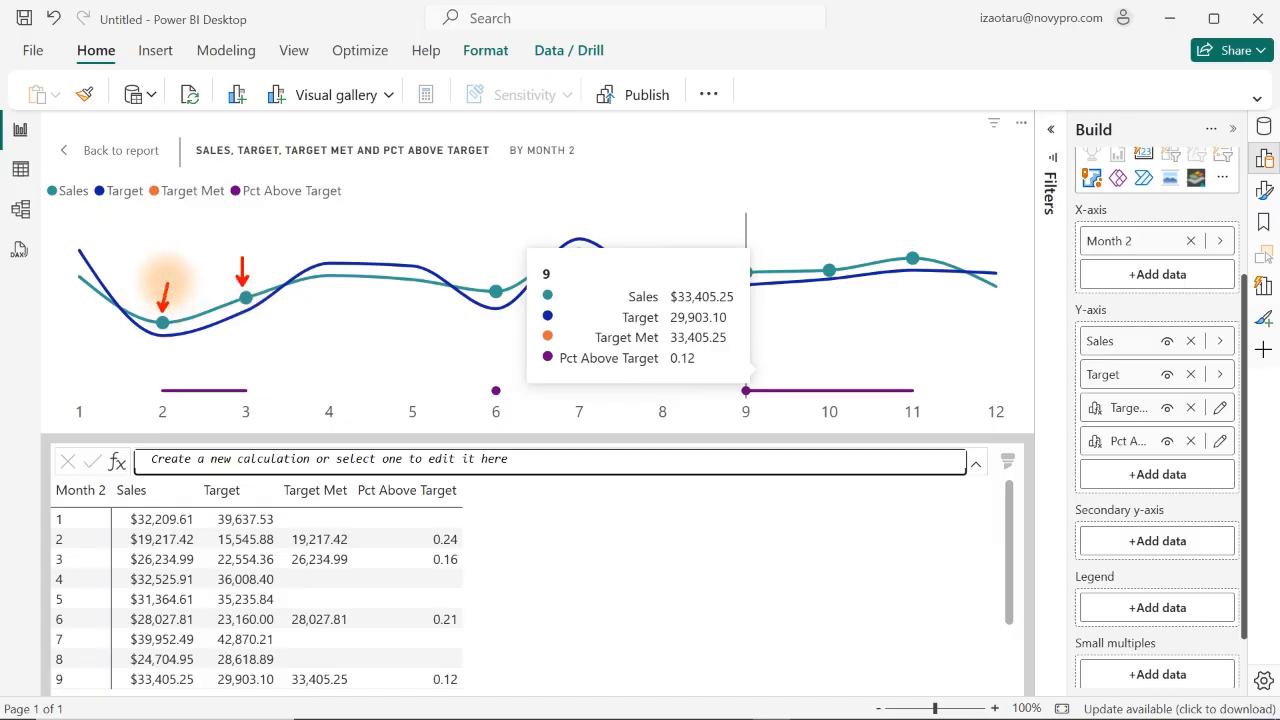
pyautogui.moveTo(829, 268); pyautogui.dragTo(831, 220)
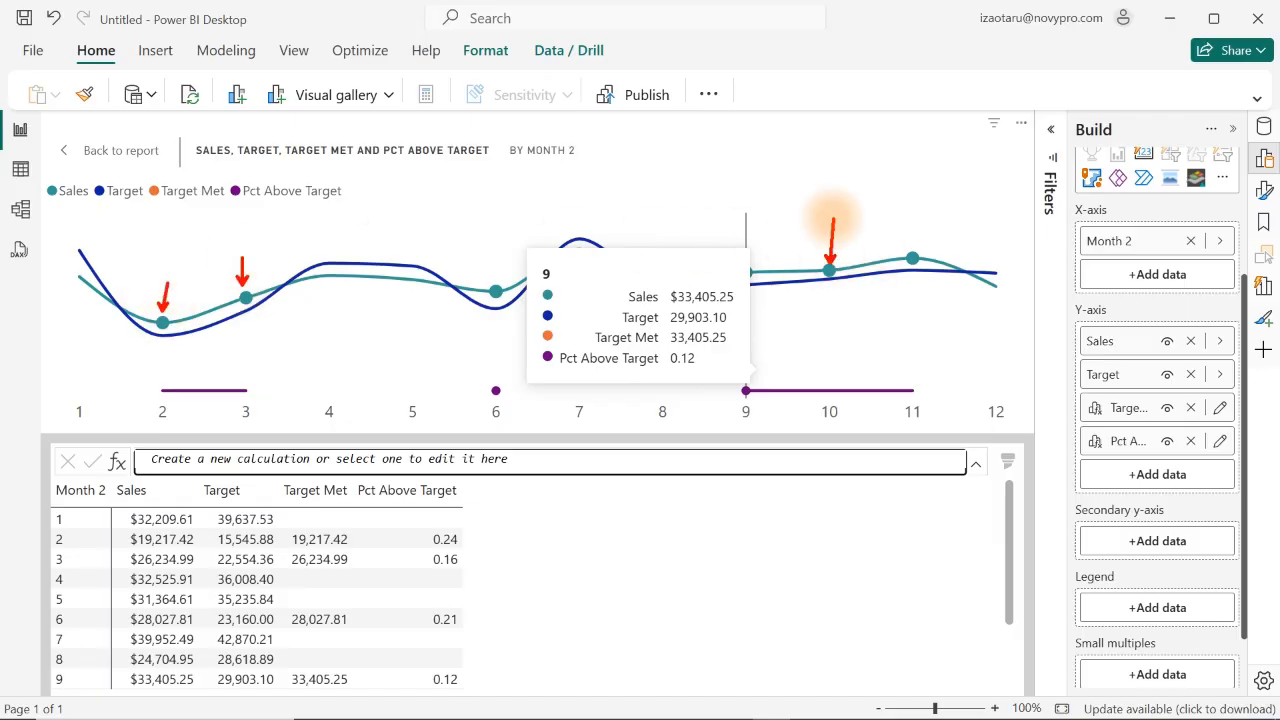
pyautogui.moveTo(911, 241); pyautogui.dragTo(909, 214)
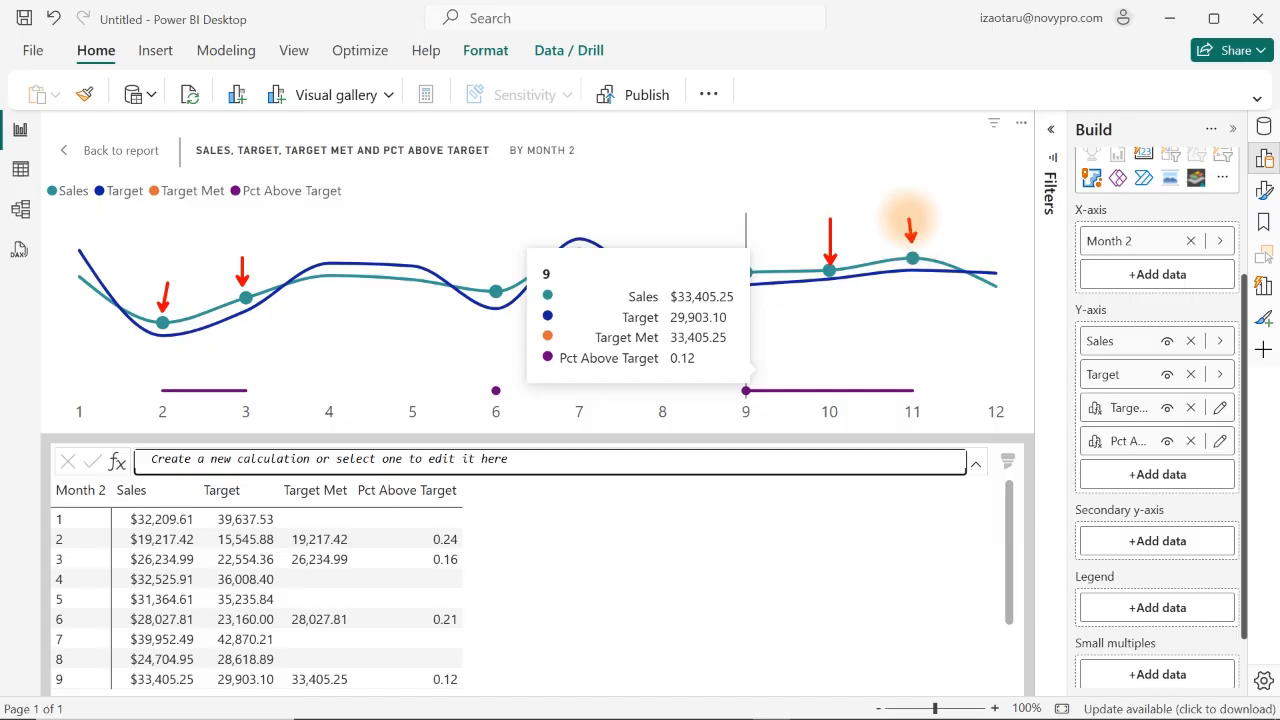
pyautogui.press('Escape')
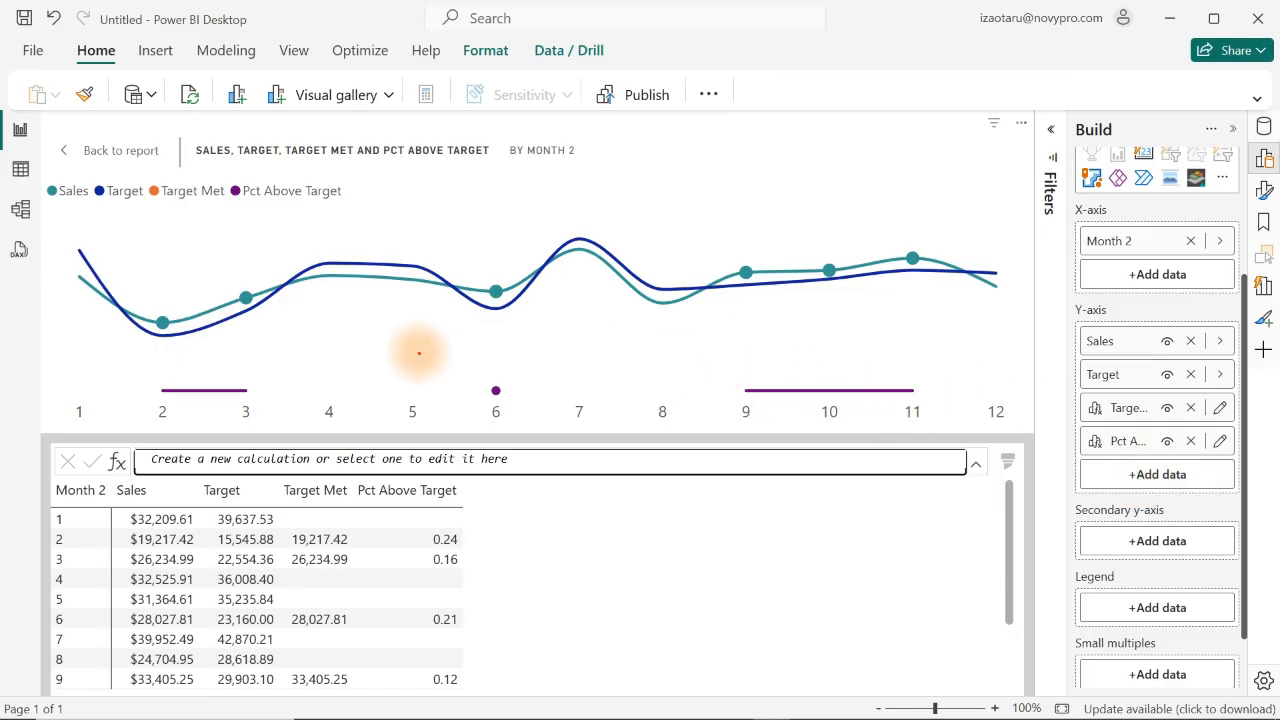
pyautogui.moveTo(128, 377)
pyautogui.mouseDown()
pyautogui.moveTo(443, 400)
pyautogui.moveTo(909, 371)
pyautogui.moveTo(937, 399)
pyautogui.mouseUp()
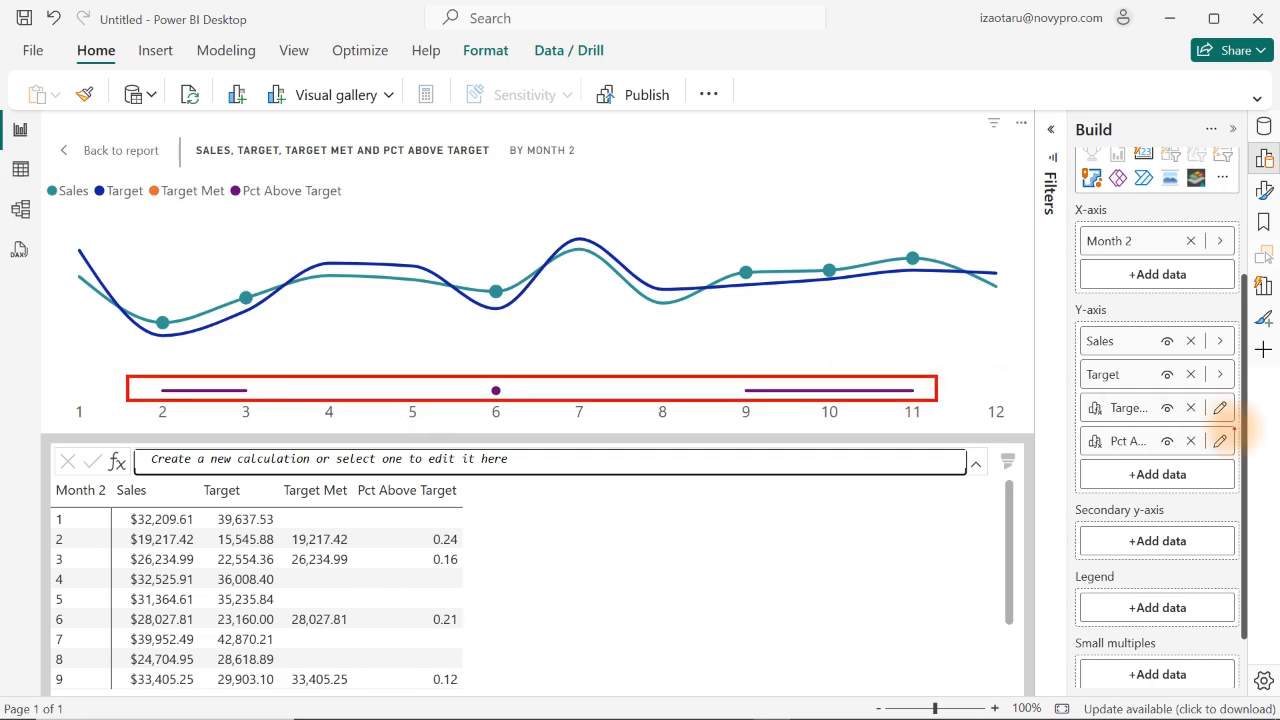
pyautogui.moveTo(1153, 428); pyautogui.dragTo(1183, 458)
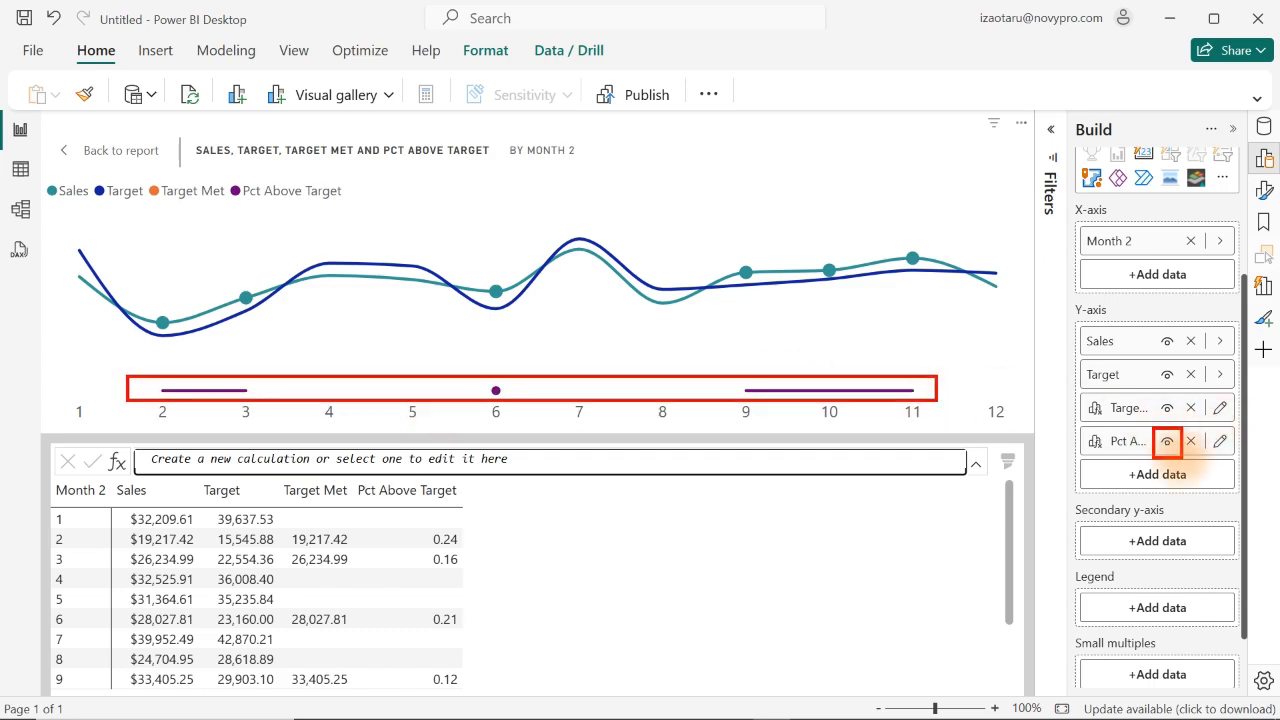
# - Hide the Pct Above Target series in the line chart and turn on the chart's data labels
pyautogui.click(1166, 444)
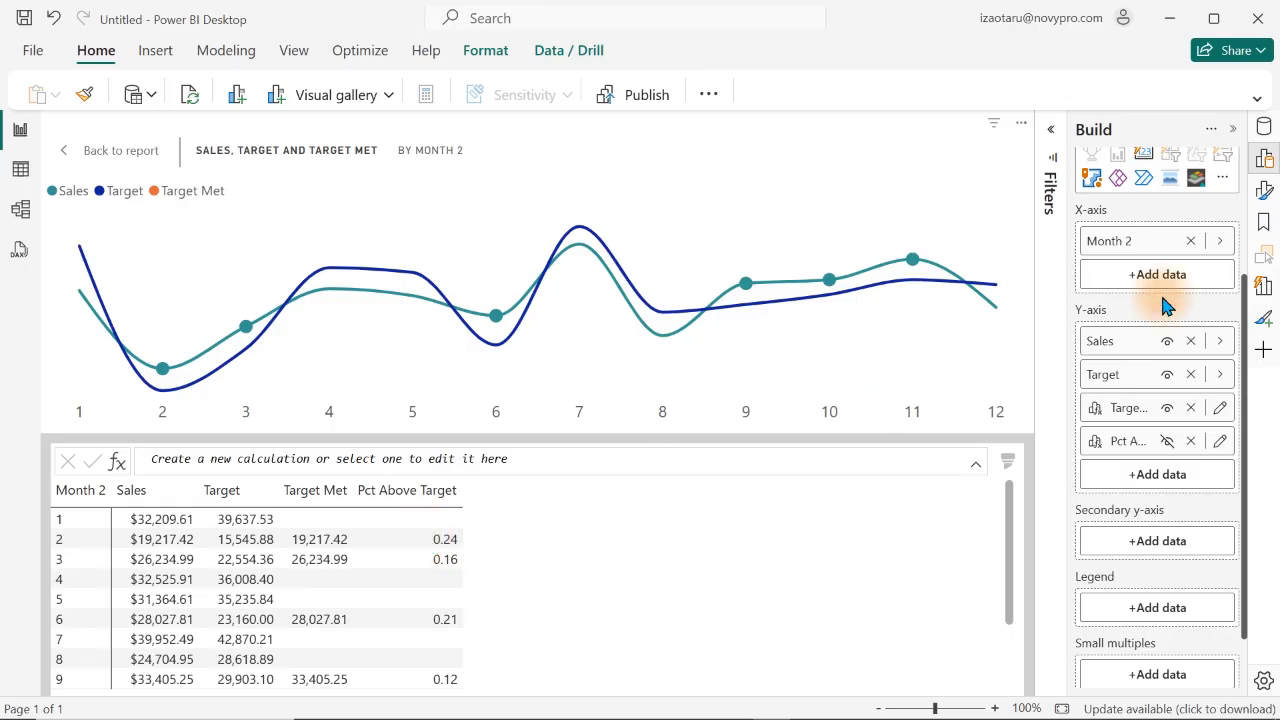
pyautogui.click(1264, 160)
pyautogui.click(1265, 193)
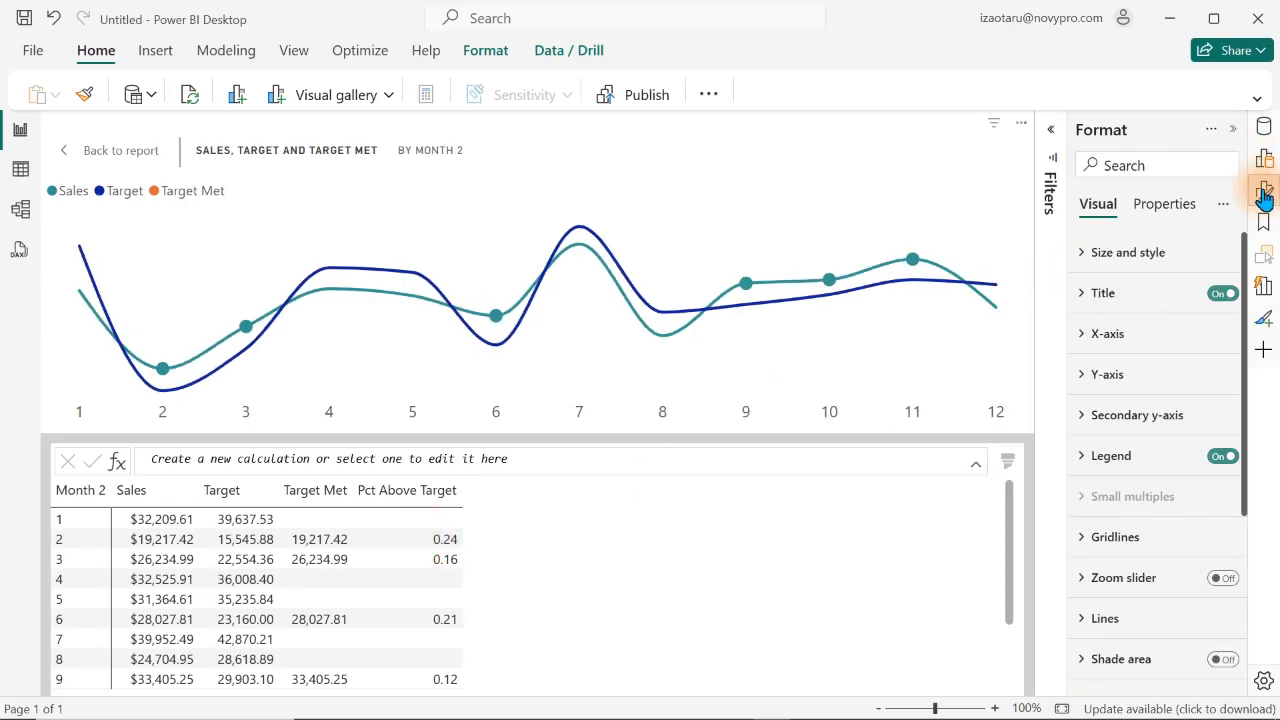
pyautogui.moveTo(1248, 402); pyautogui.dragTo(1249, 574)
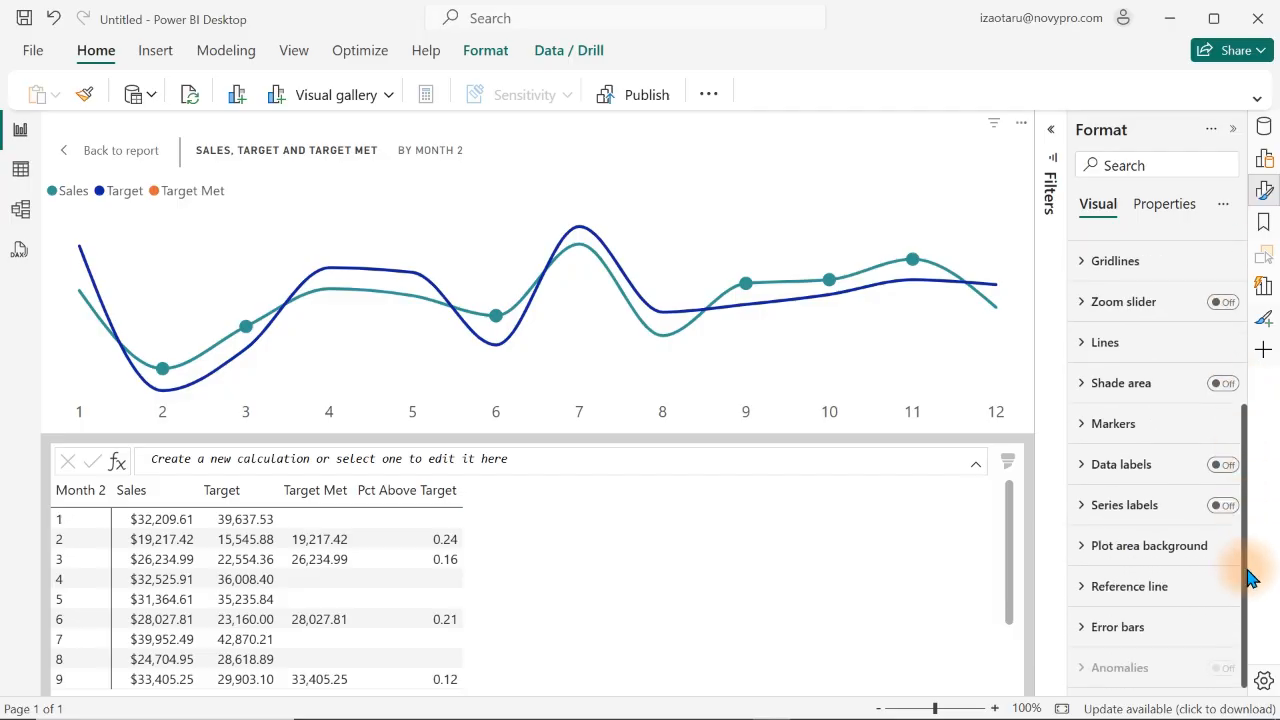
pyautogui.click(1223, 466)
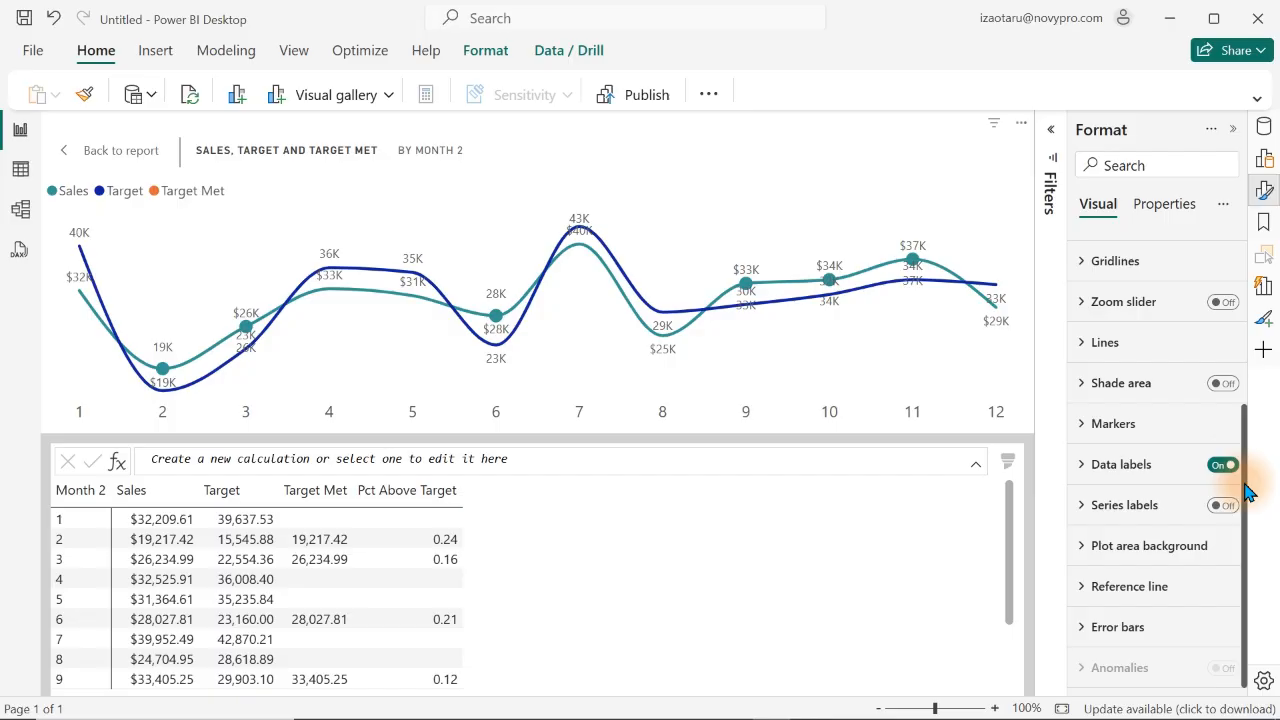
# - Turn off the data labels for the Target series in the data label settings
pyautogui.moveTo(1243, 530); pyautogui.dragTo(1242, 530)
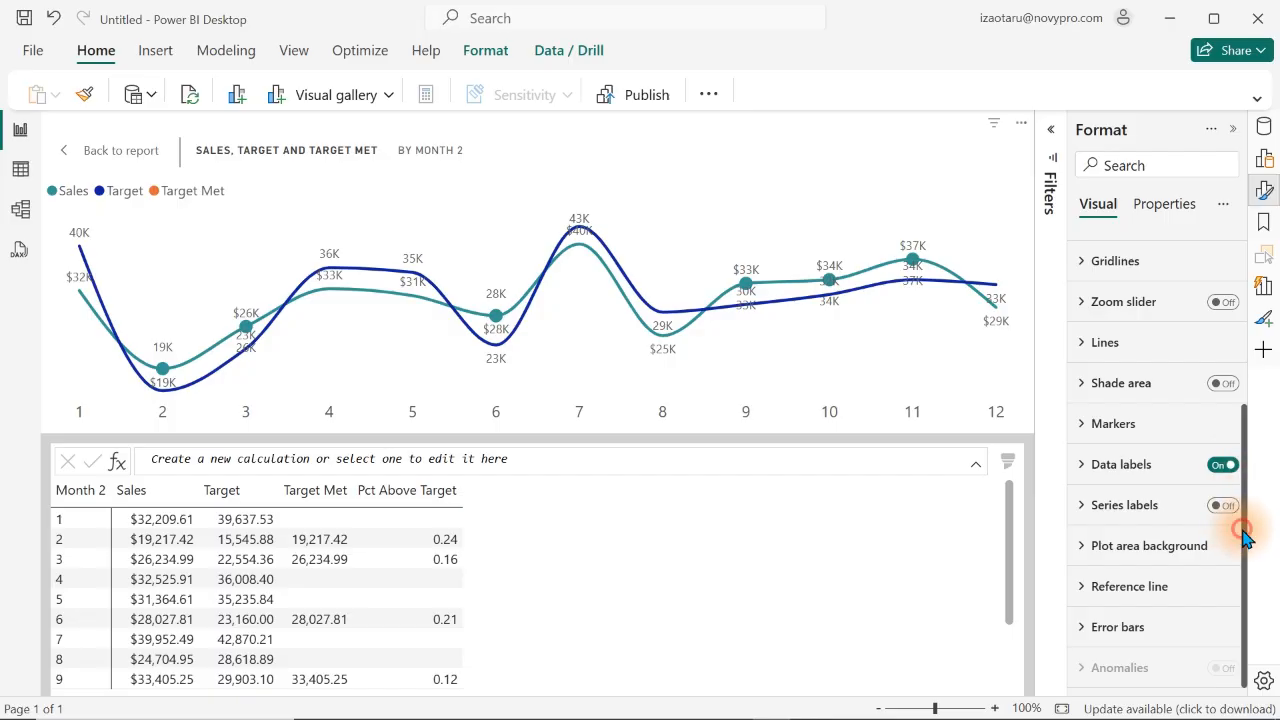
pyautogui.click(1105, 468)
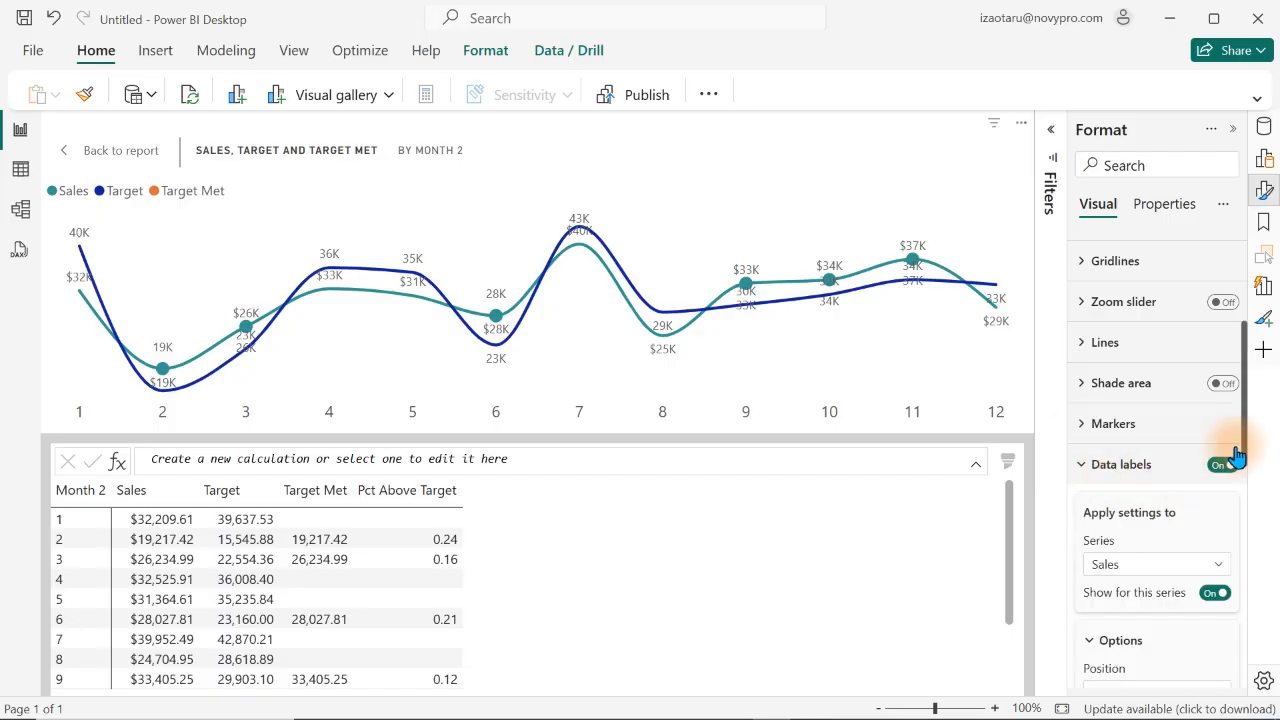
pyautogui.moveTo(1245, 456); pyautogui.dragTo(1249, 531)
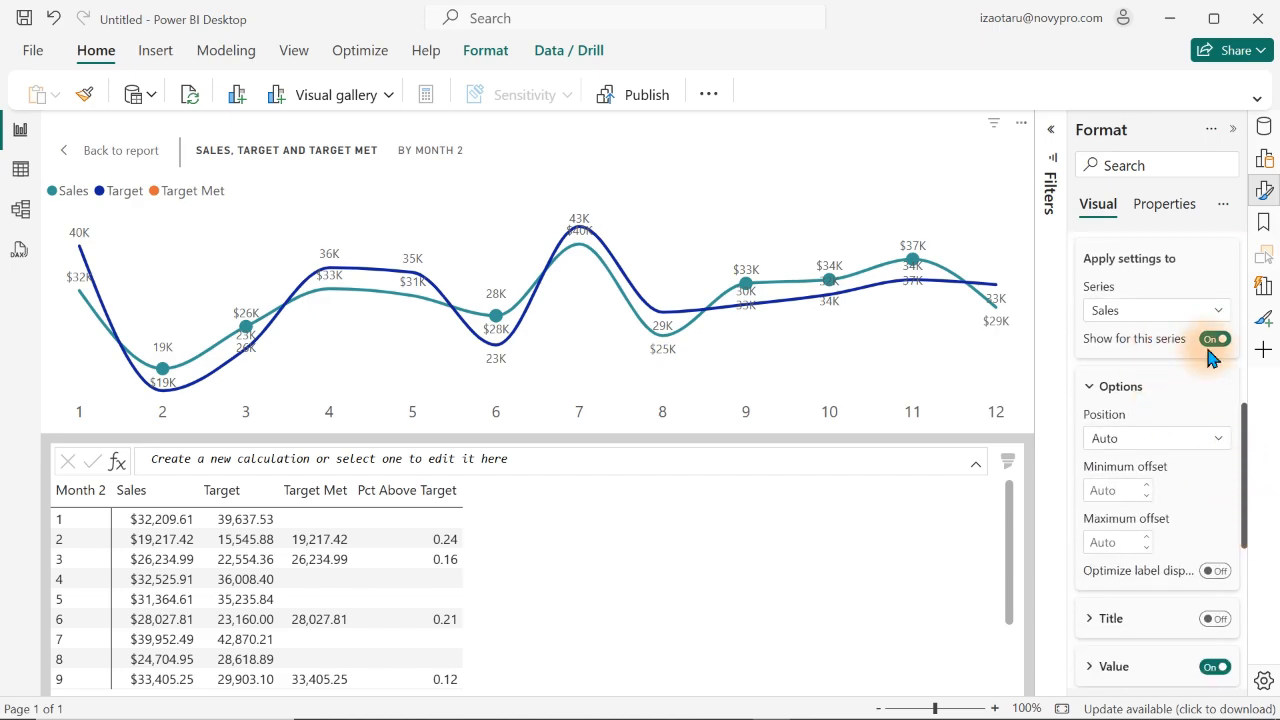
pyautogui.click(1192, 309)
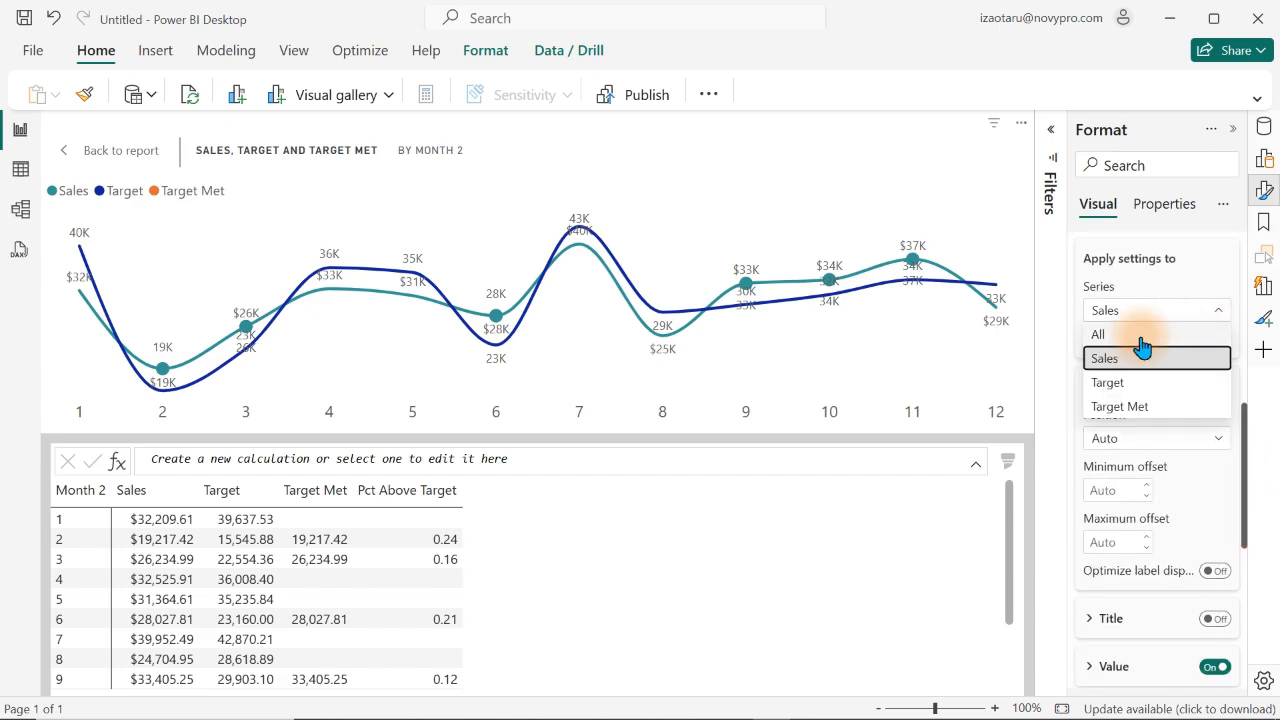
pyautogui.click(1112, 382)
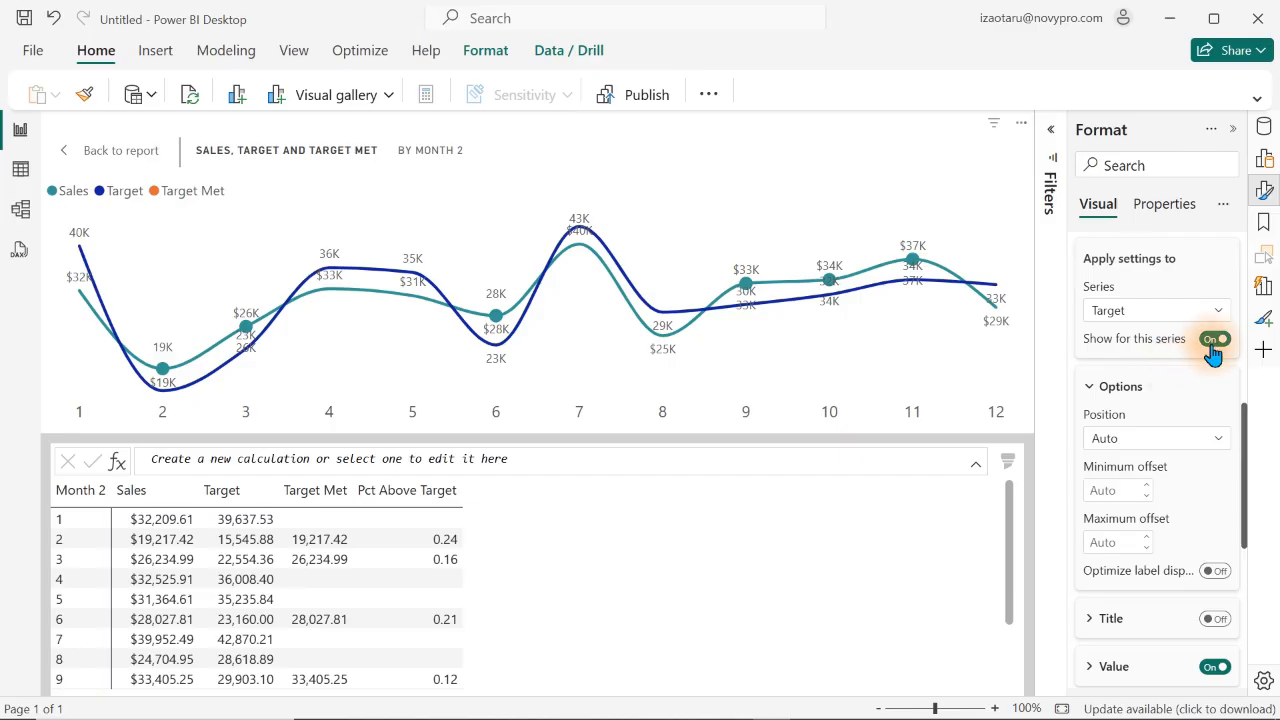
pyautogui.click(1214, 340)
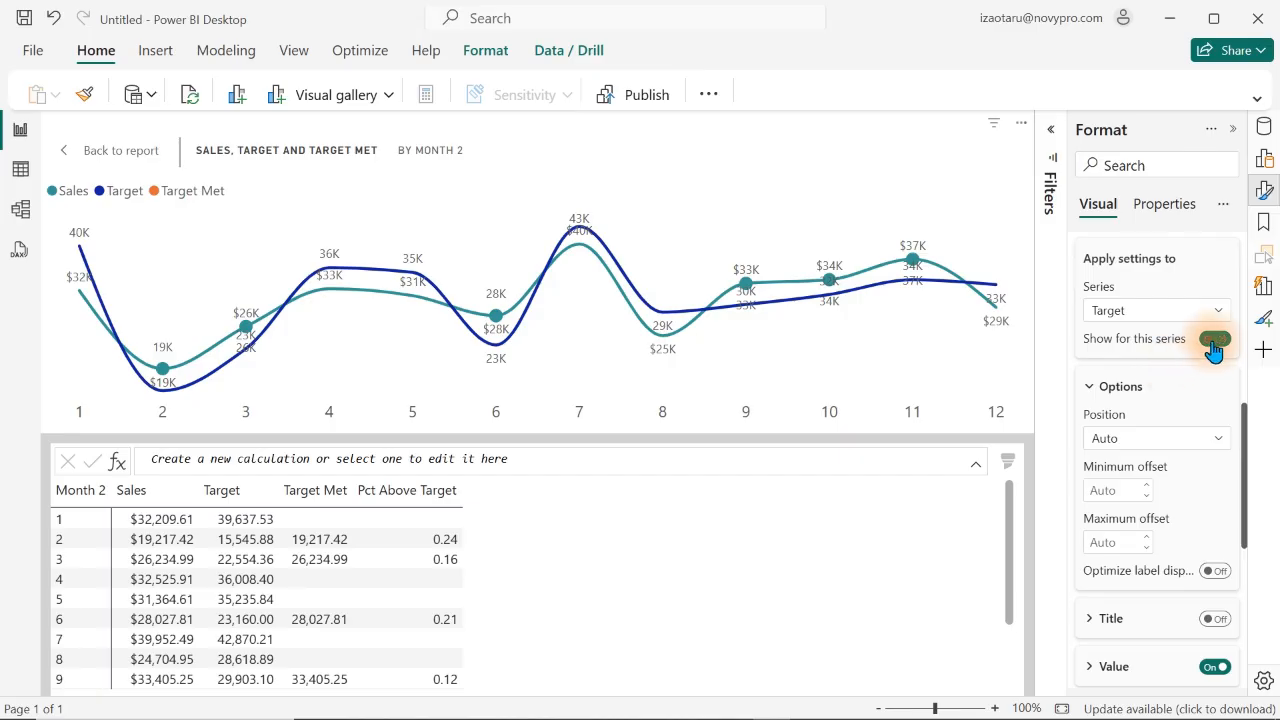
# - Turn off the data labels for the Sales series
pyautogui.click(1145, 311)
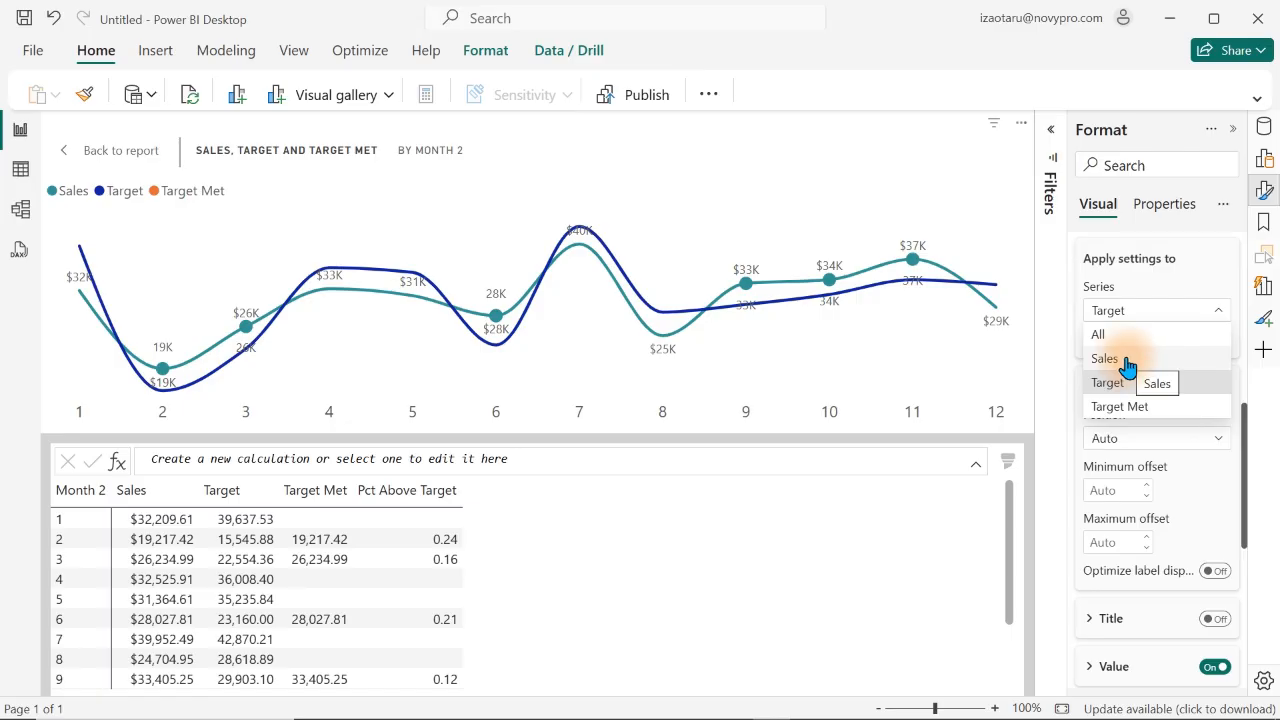
pyautogui.click(1122, 359)
pyautogui.click(1210, 342)
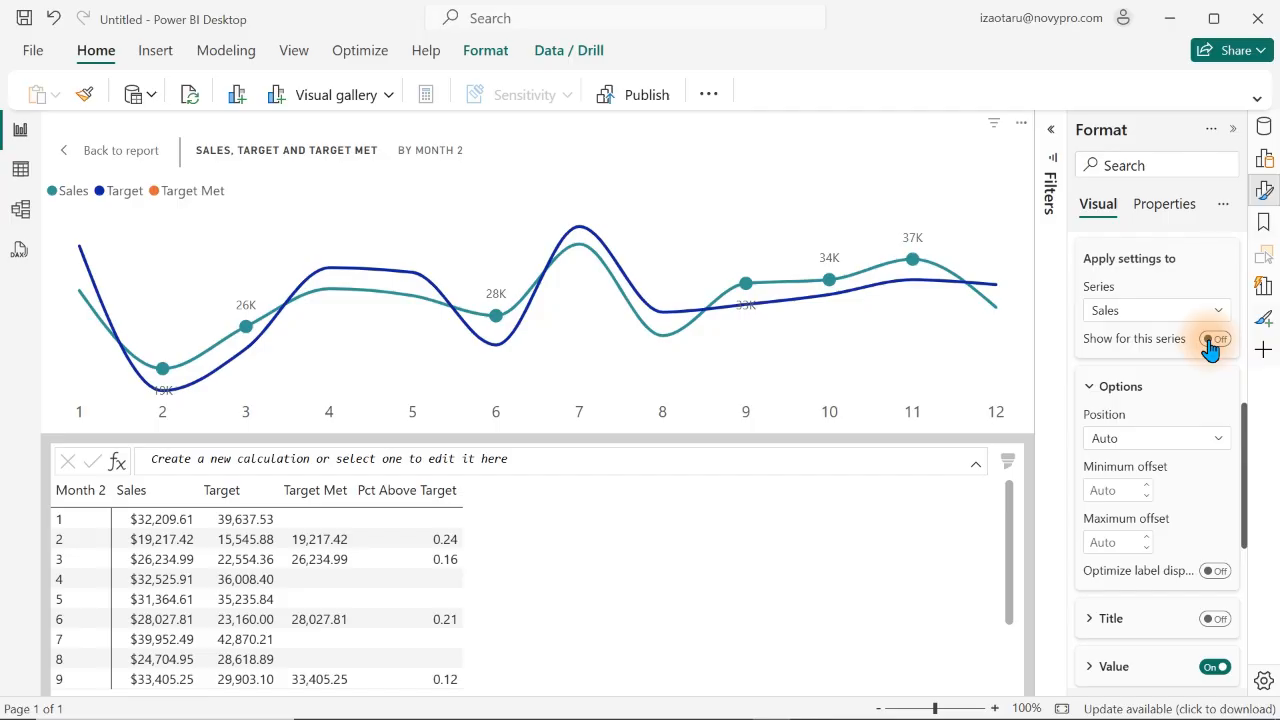
# - Show the hidden Pct Above Target calculation in the line chart again
pyautogui.click(1205, 318)
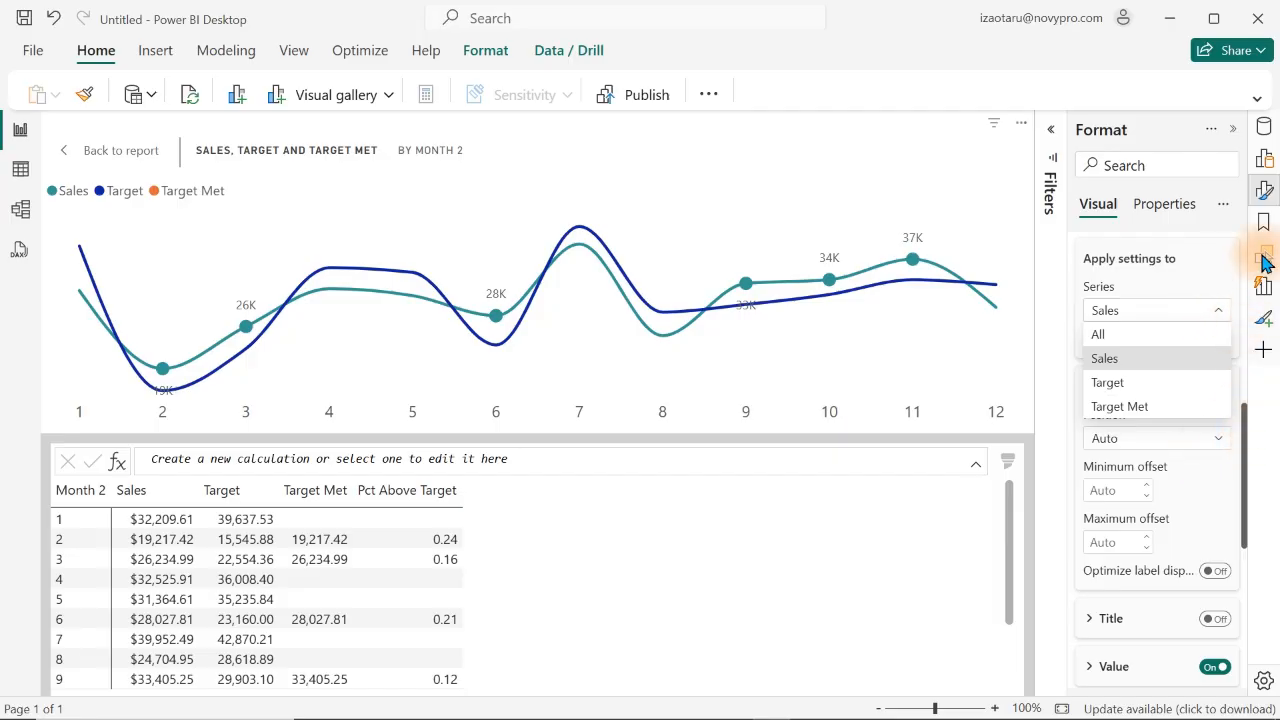
pyautogui.click(1265, 158)
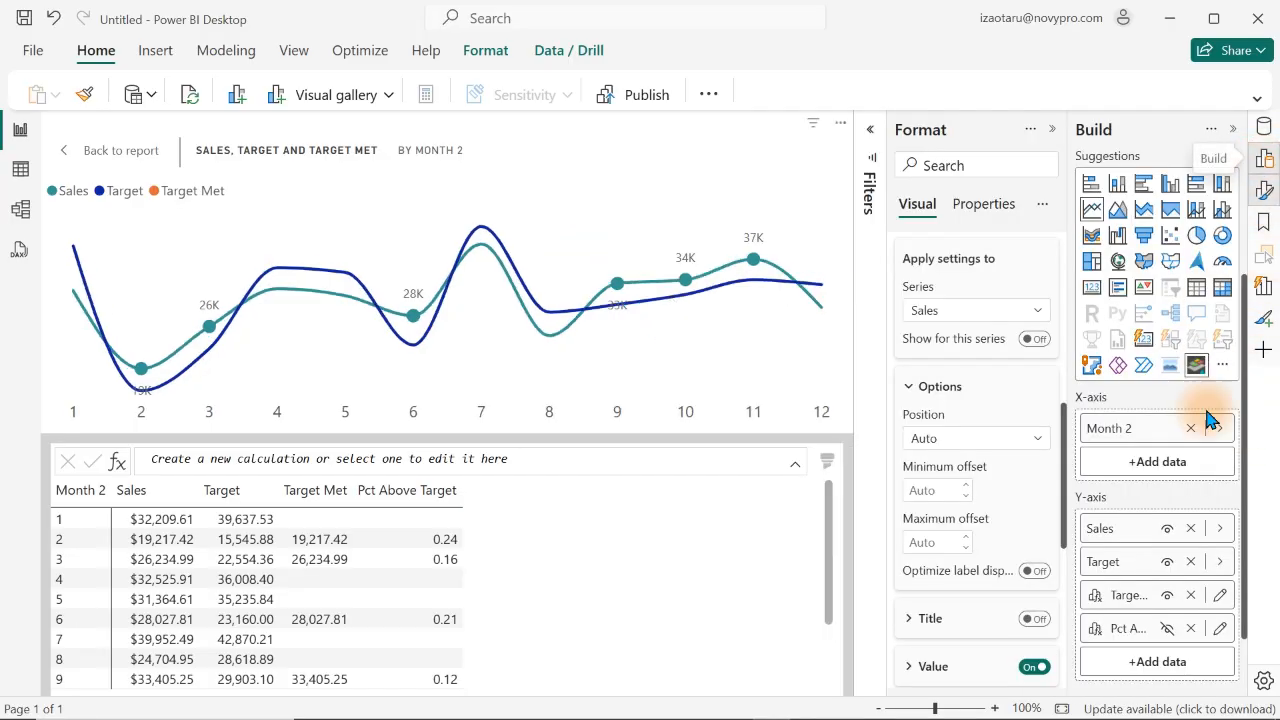
pyautogui.click(1167, 628)
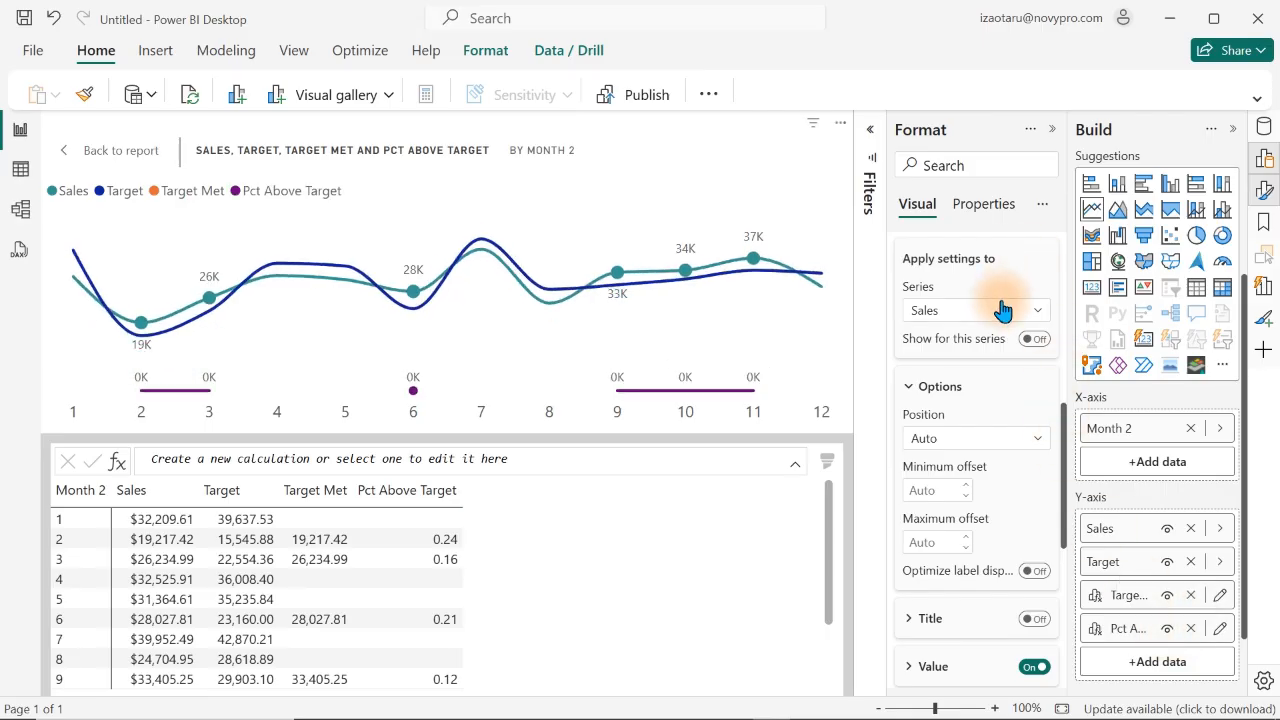
pyautogui.click(1265, 158)
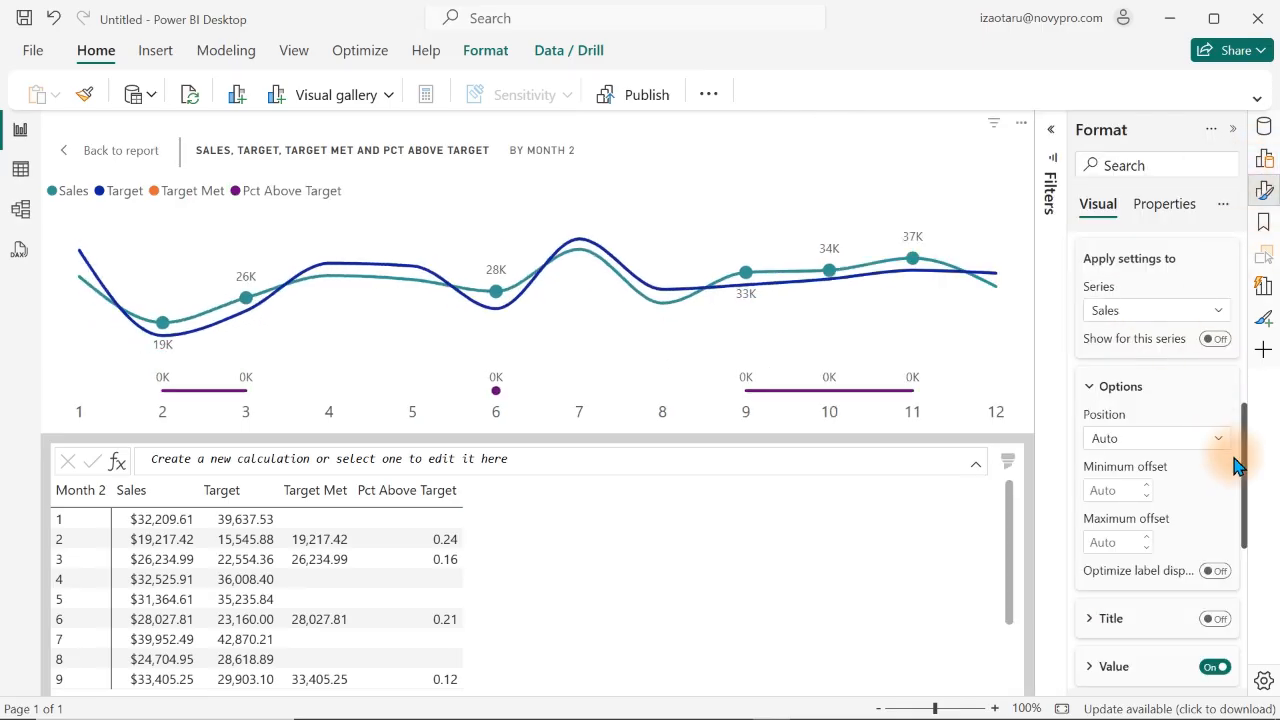
# - Select the Pct Above Target series in the data label settings and toggle its labels off and back on
pyautogui.scroll(-1, 1238, 466)
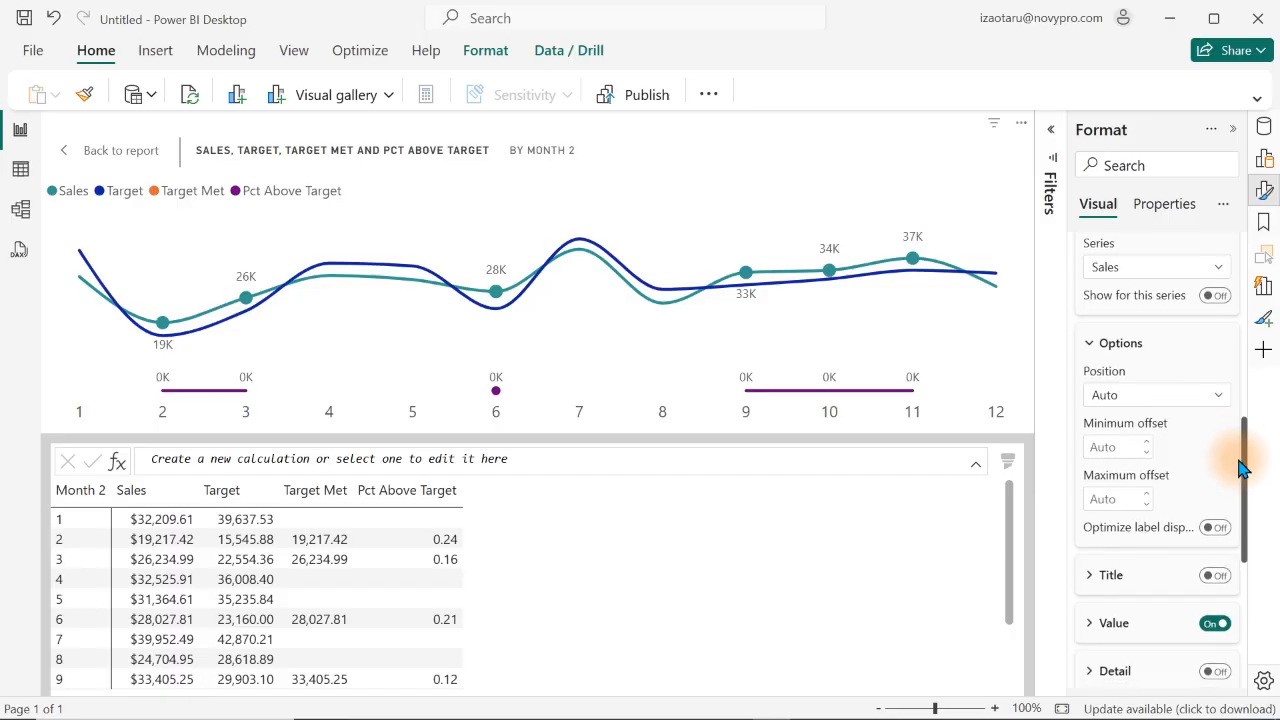
pyautogui.moveTo(1240, 466); pyautogui.dragTo(1245, 425)
pyautogui.click(1197, 406)
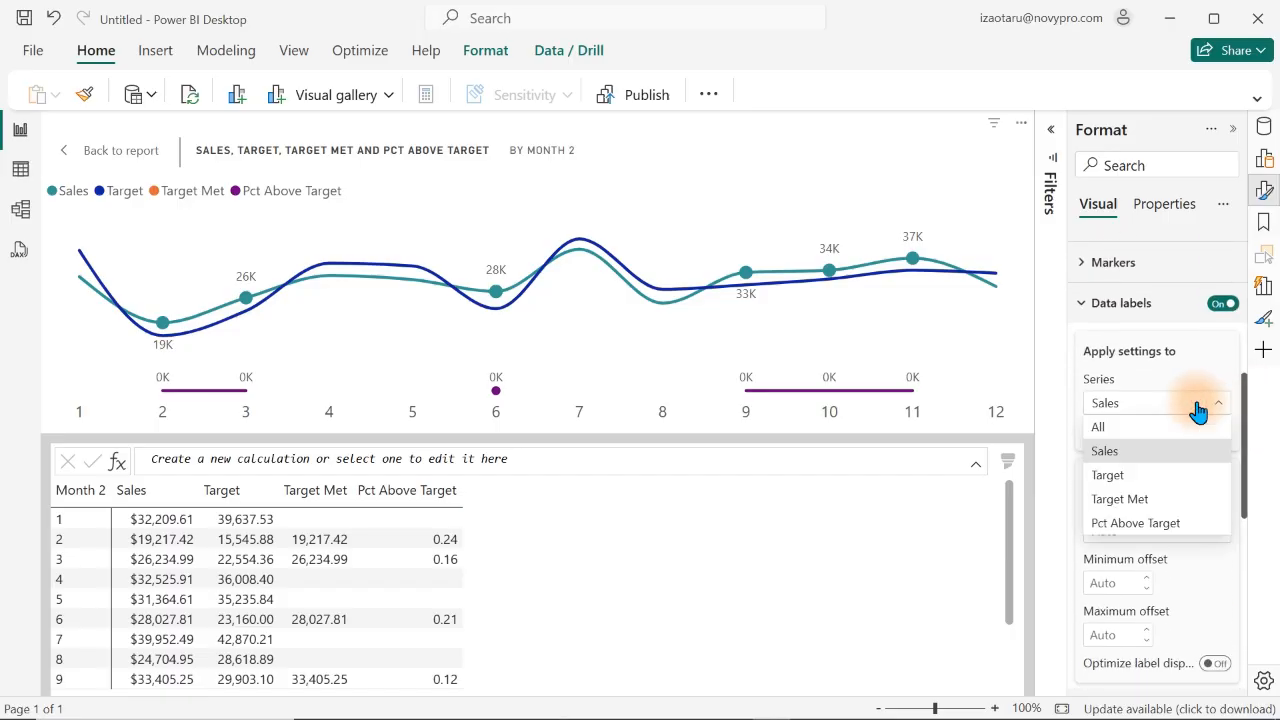
pyautogui.click(1130, 524)
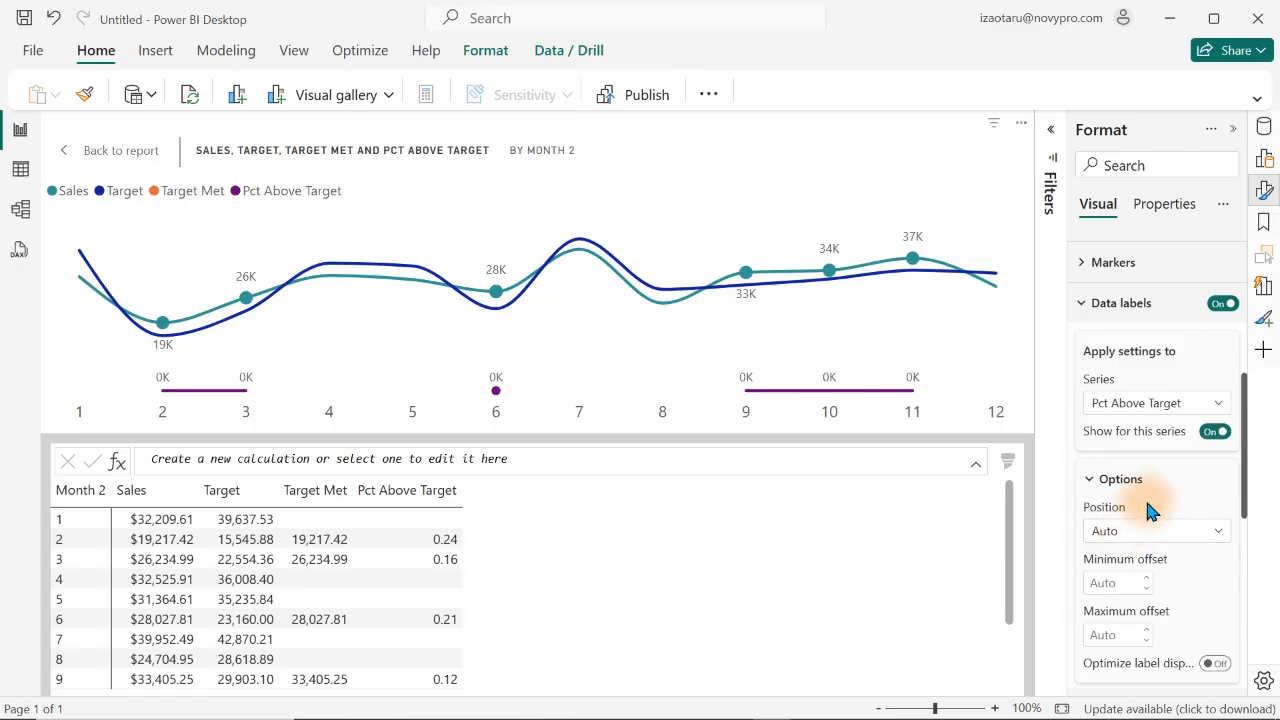
pyautogui.click(1216, 433)
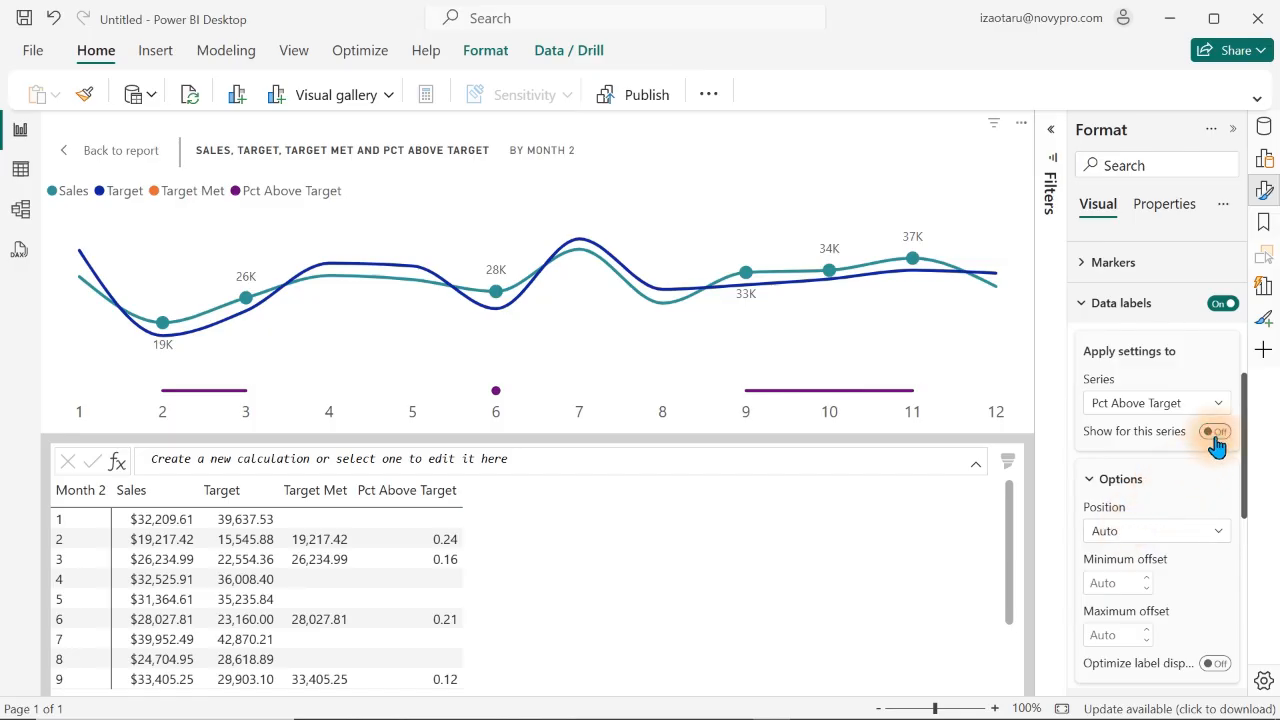
pyautogui.click(1216, 440)
pyautogui.click(1216, 438)
pyautogui.click(1216, 438)
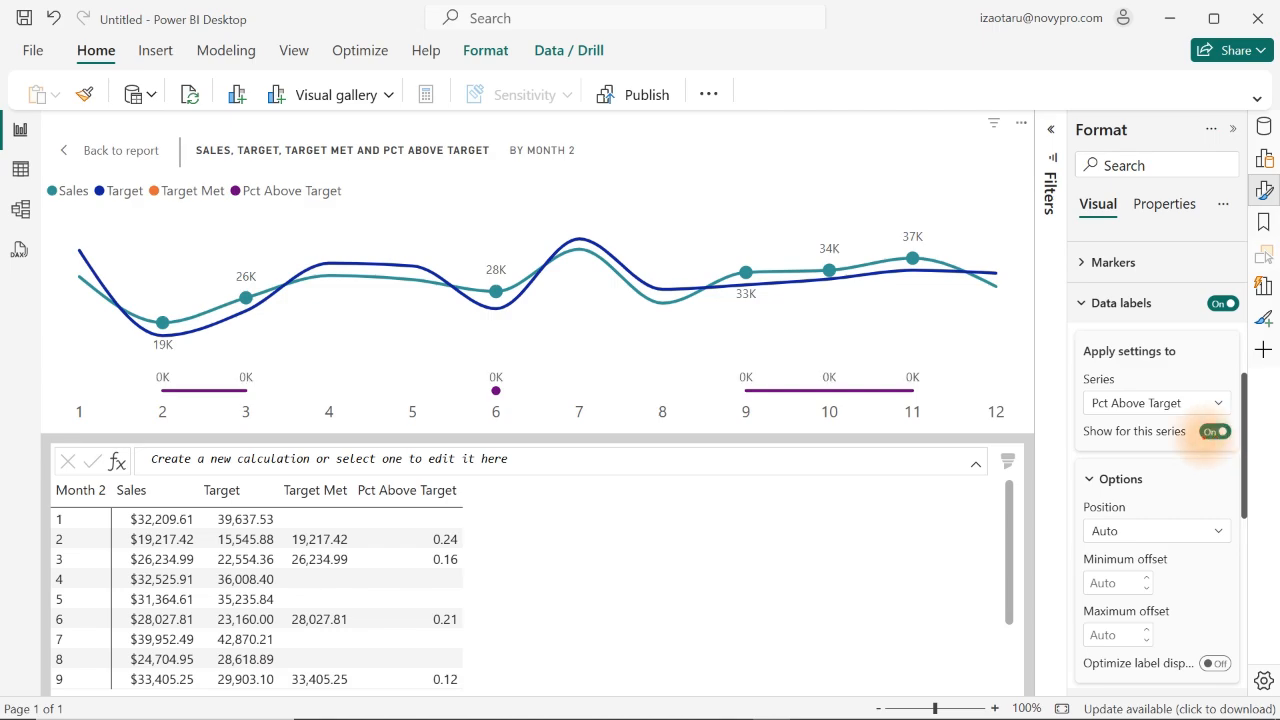
pyautogui.moveTo(720, 359); pyautogui.dragTo(948, 408)
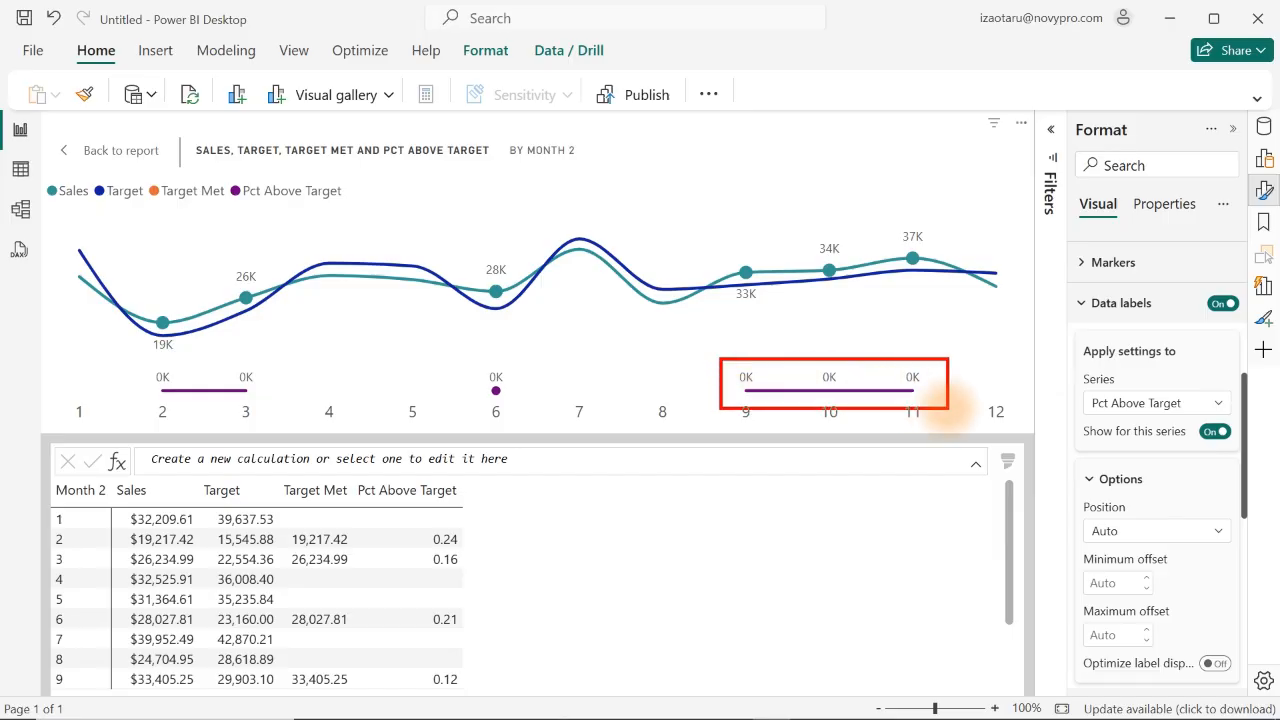
pyautogui.moveTo(466, 364); pyautogui.dragTo(532, 406)
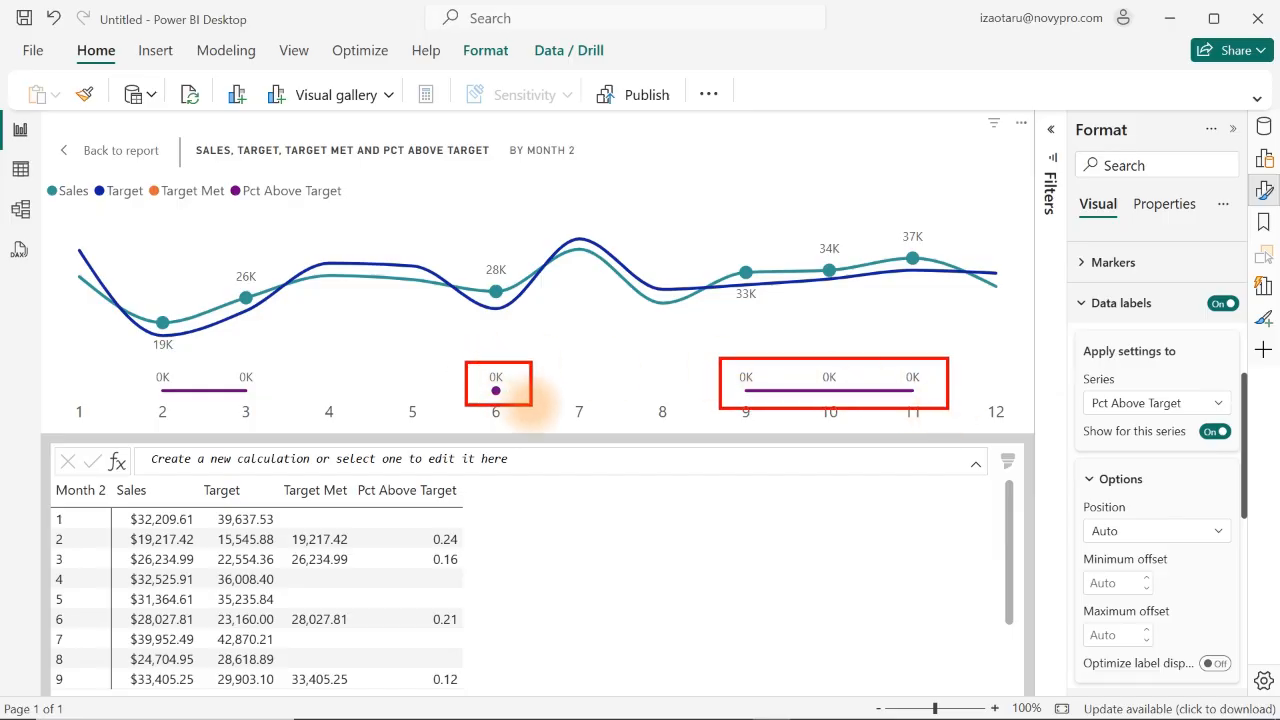
pyautogui.moveTo(139, 364); pyautogui.dragTo(273, 392)
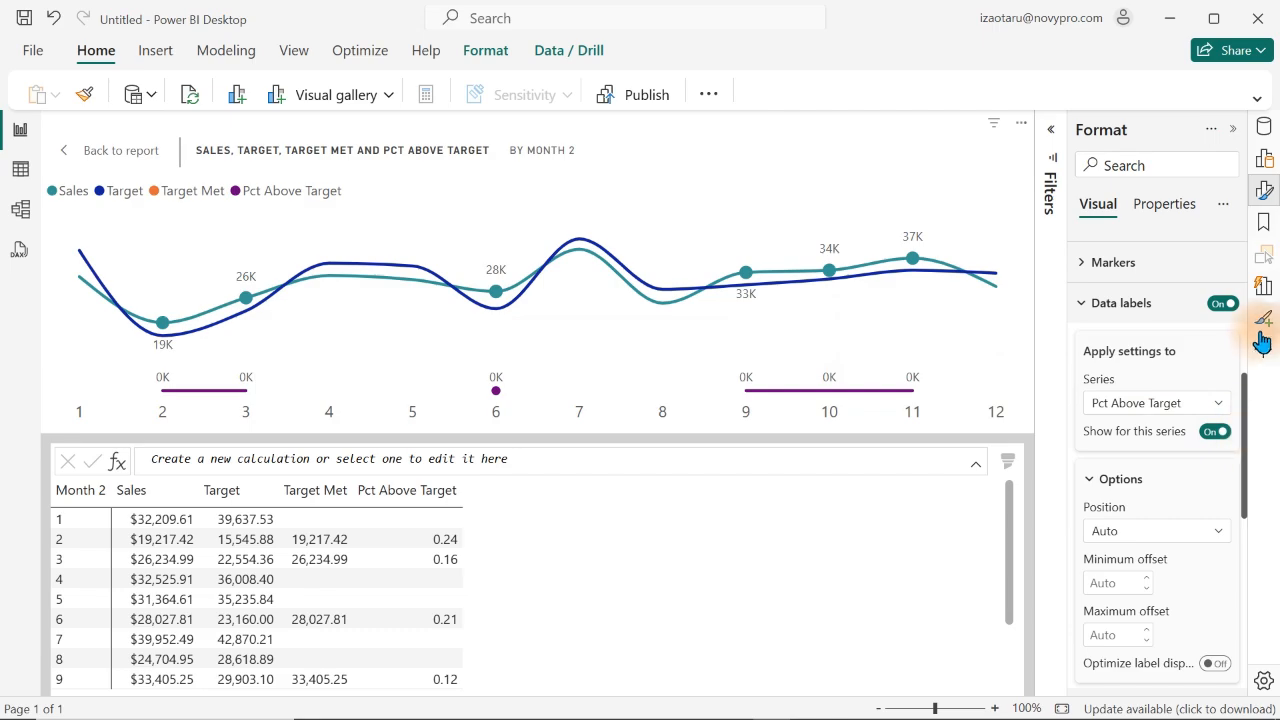
# - Turn off the data labels for the Pct Above Target series and hide that calculation in the line chart
pyautogui.click(1225, 433)
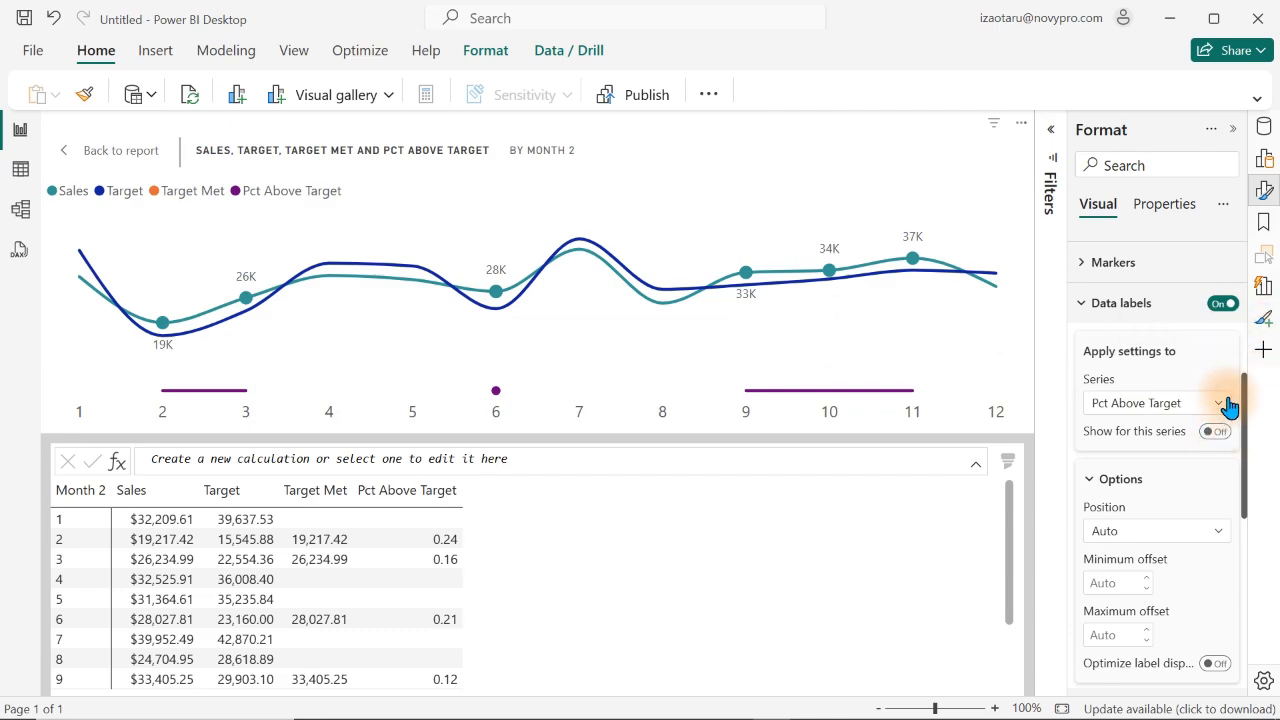
pyautogui.click(1265, 190)
pyautogui.click(1265, 159)
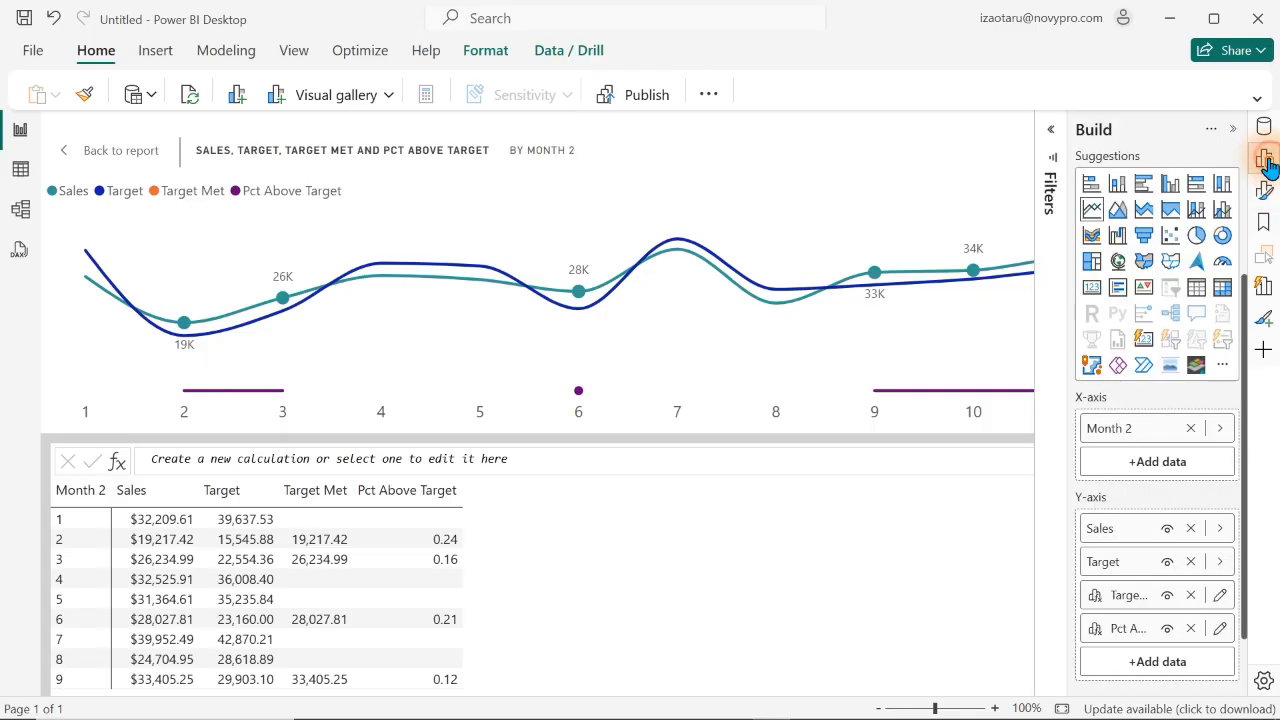
pyautogui.click(1166, 630)
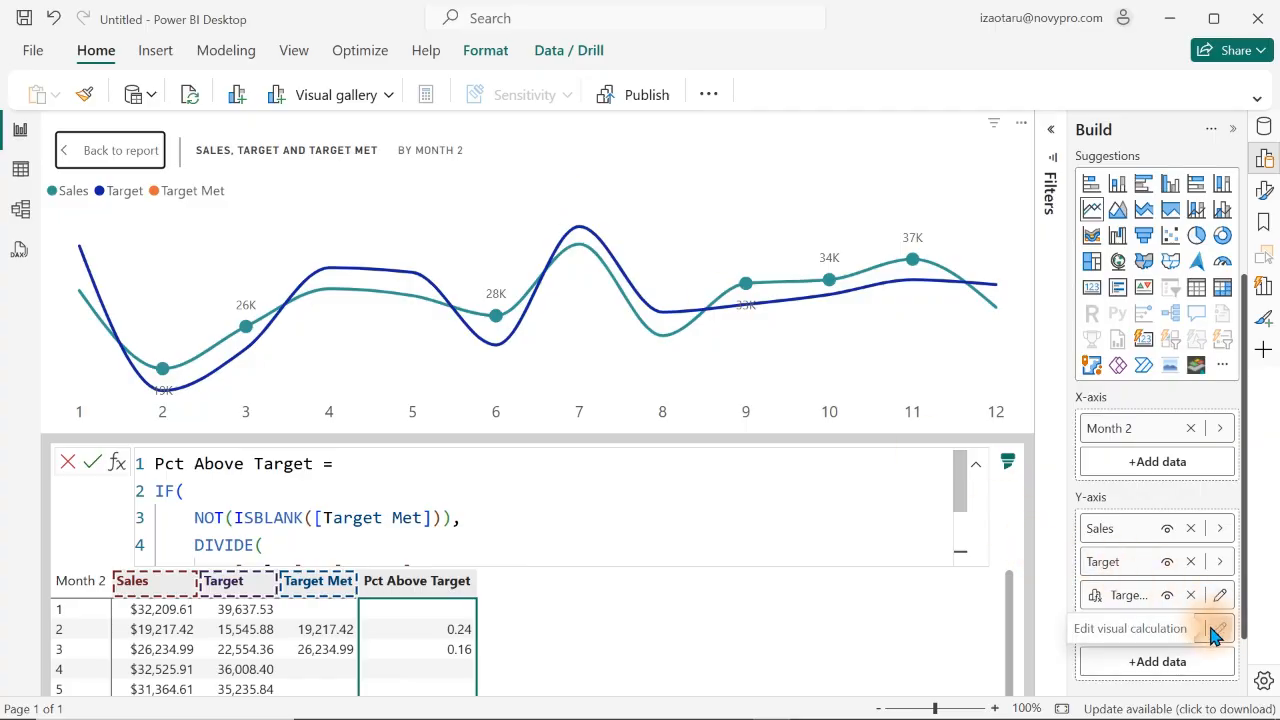
# - Copy the full formula of the Pct Above Target visual calculation, close it without changes and return to the report
pyautogui.click(90, 467)
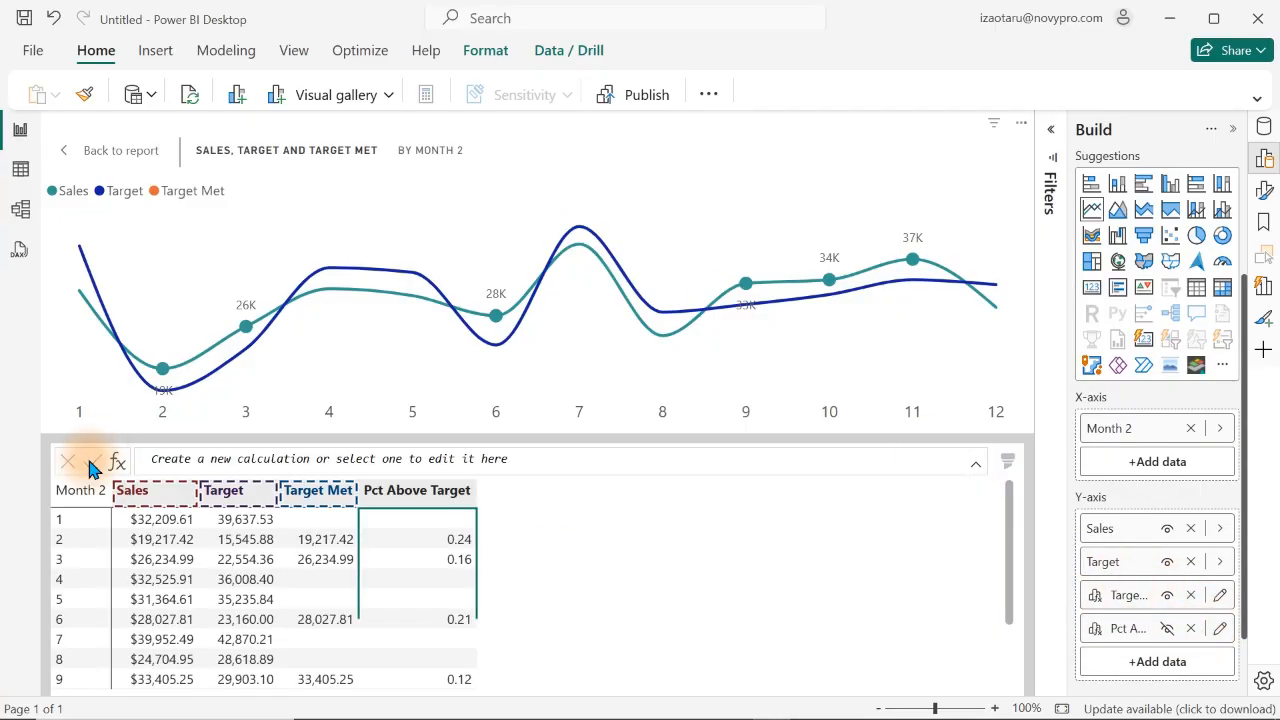
pyautogui.click(1220, 630)
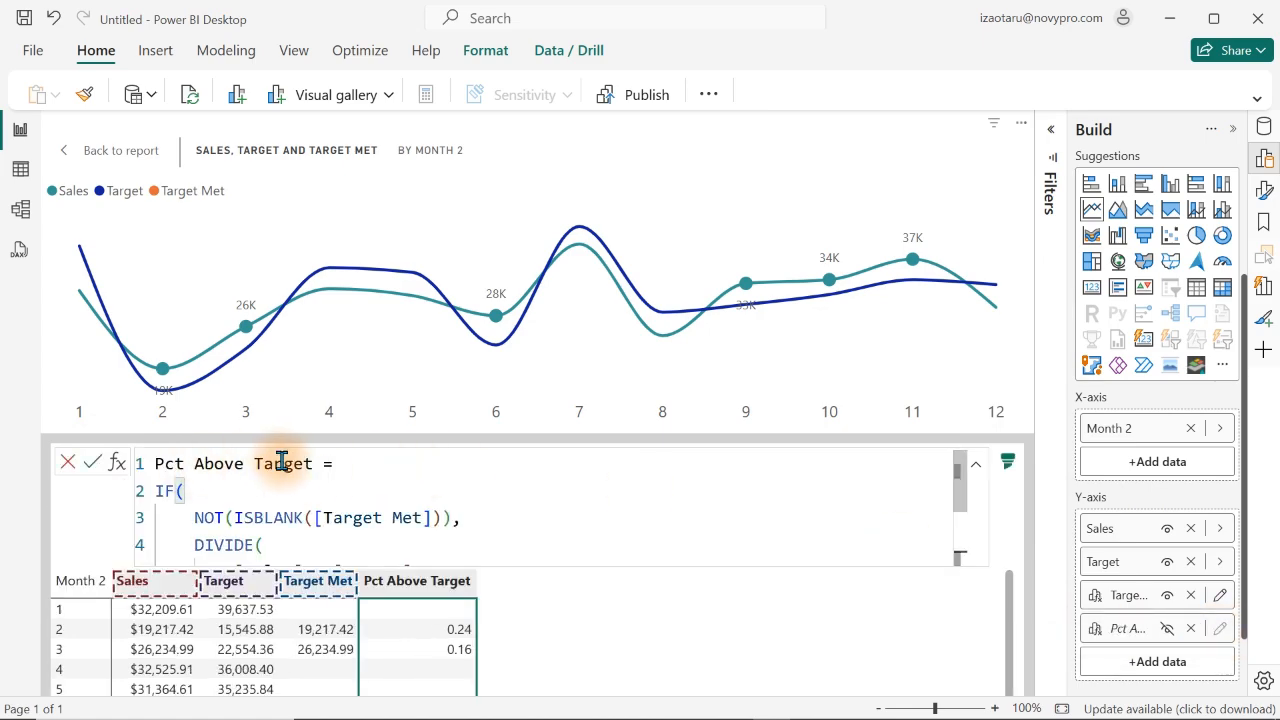
pyautogui.click(415, 527)
pyautogui.hotkey('ctrl', 'a')
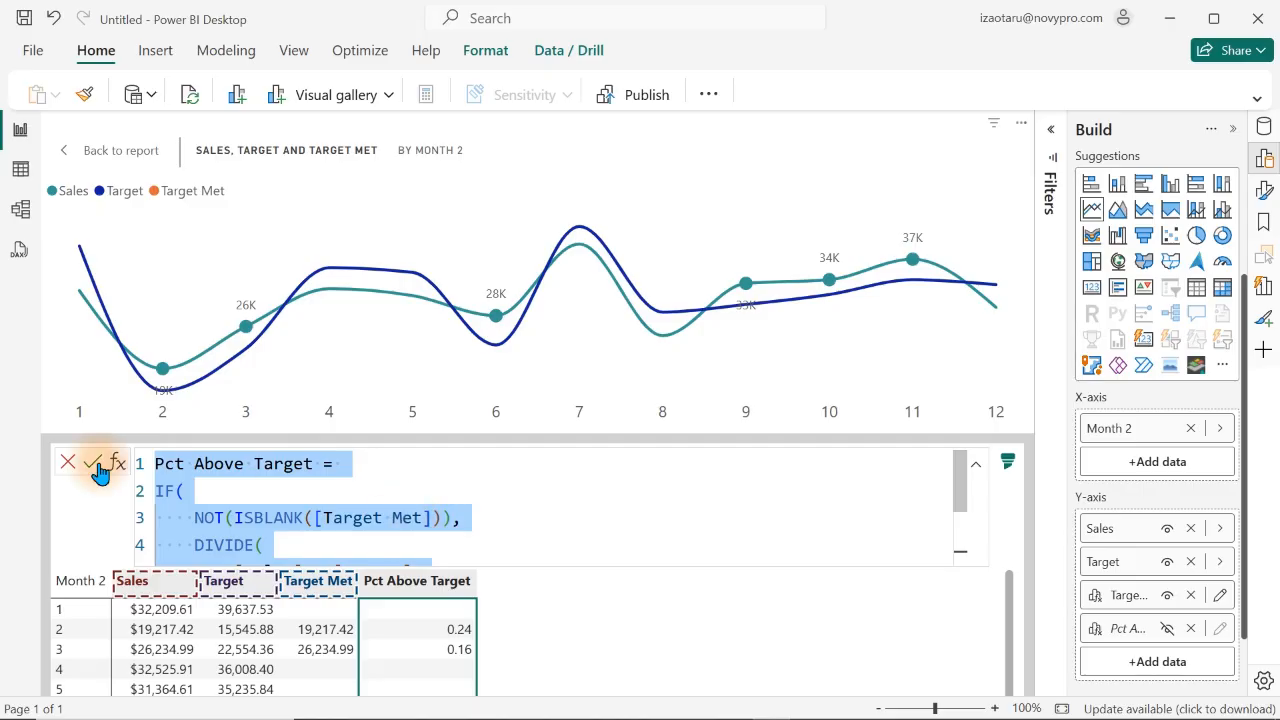
pyautogui.click(64, 464)
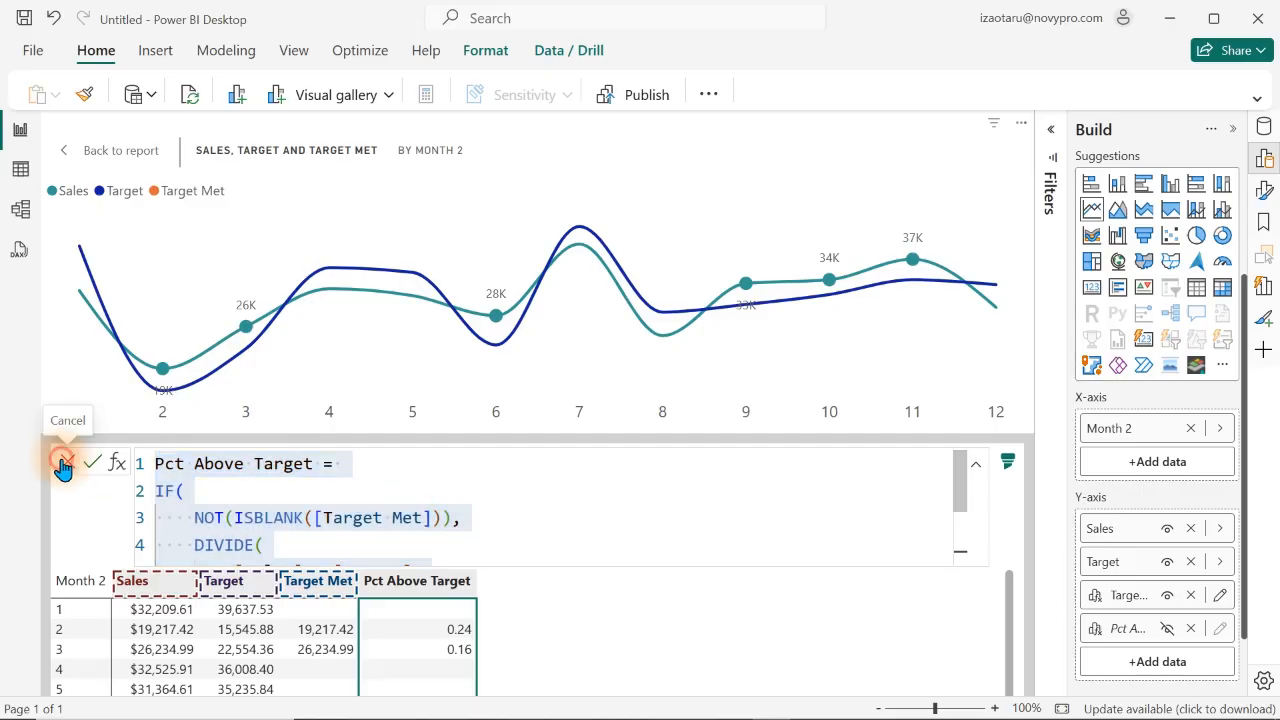
pyautogui.click(138, 152)
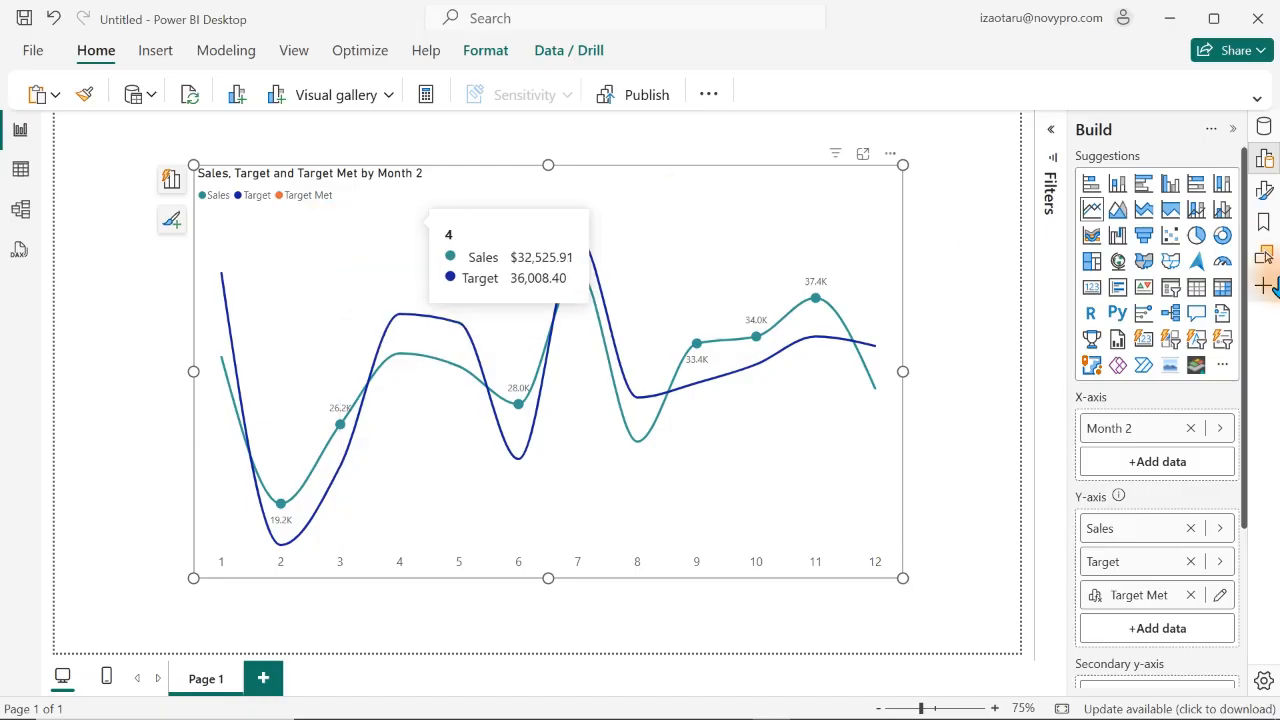
# - Create a new measure in the Sales Data table and paste the copied Pct Above Target formula into it
pyautogui.click(1265, 157)
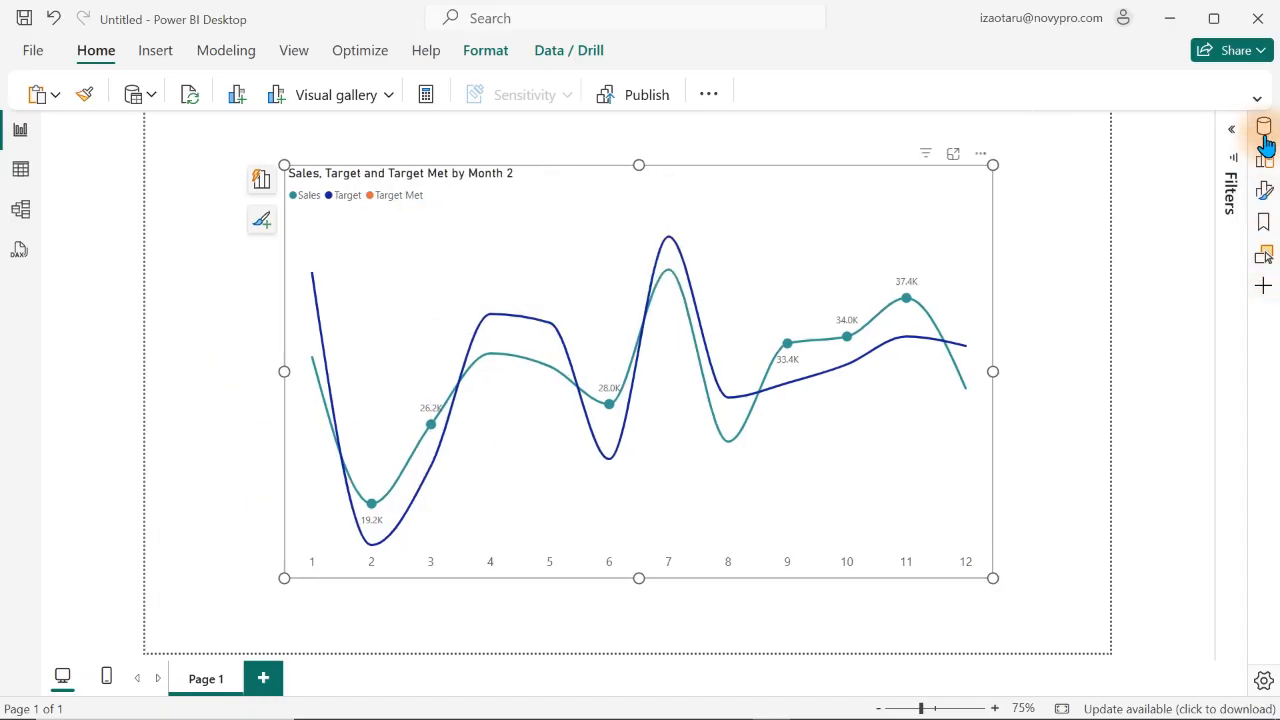
pyautogui.click(1263, 128)
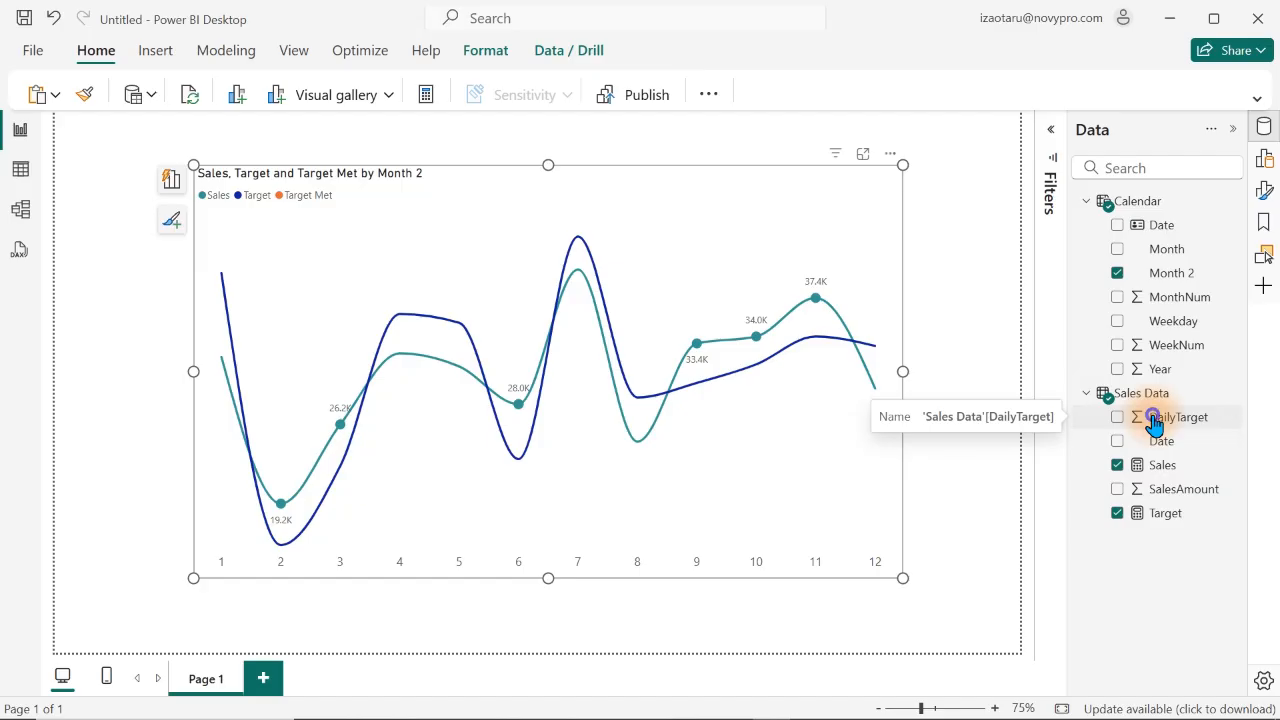
pyautogui.rightClick(1154, 424)
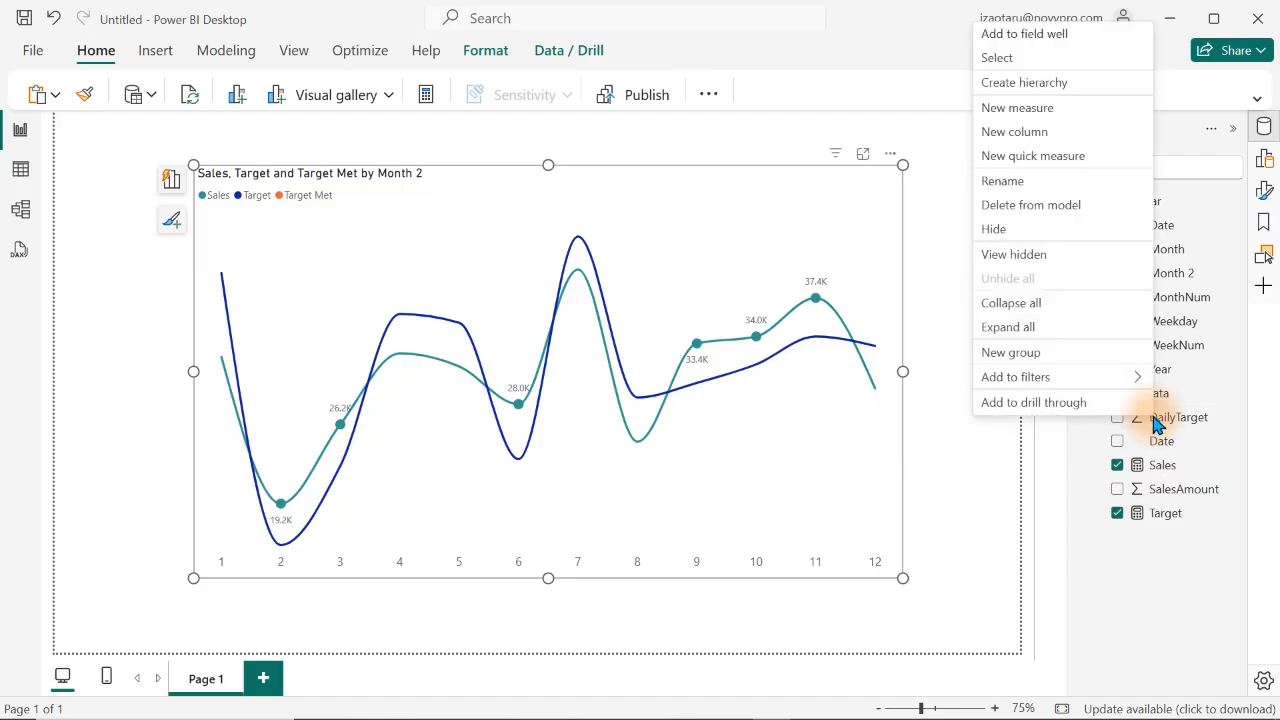
pyautogui.click(1019, 110)
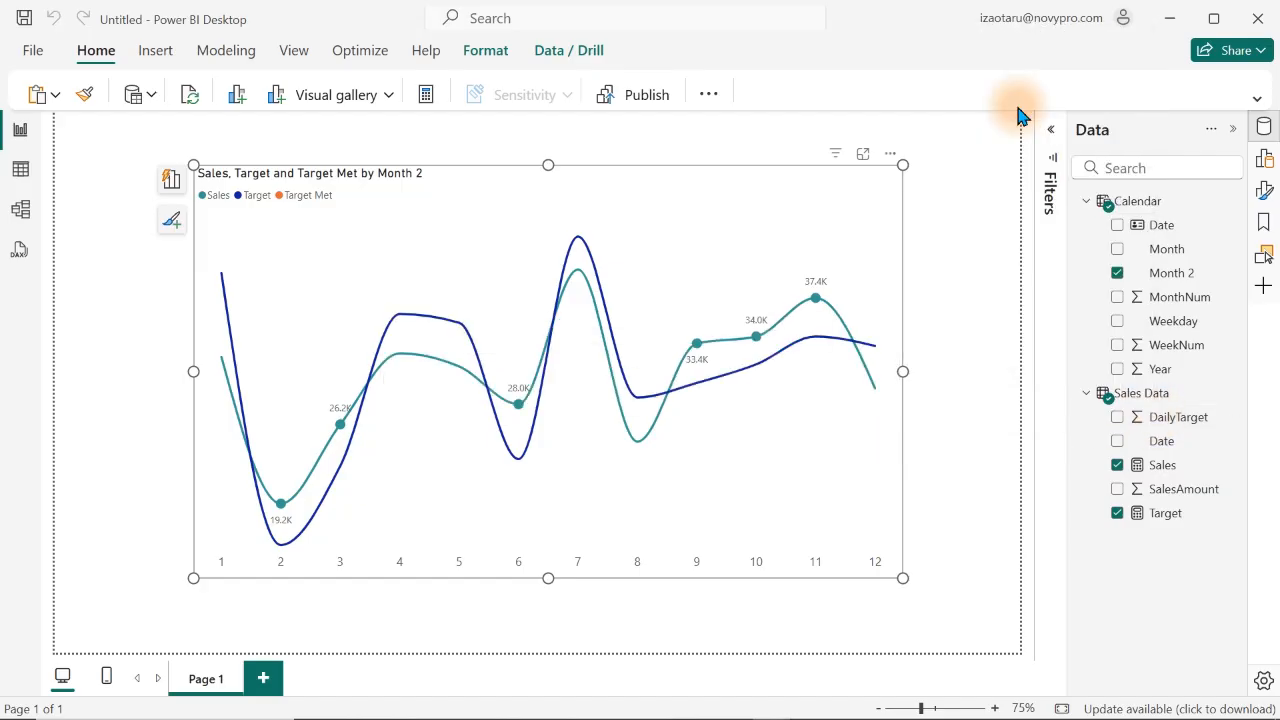
pyautogui.write('Pct Above Target = IF(     NOT(ISBLANK([Target Met])),     DIVIDE(         [Sales] - [Target],         [Target]     ) )')
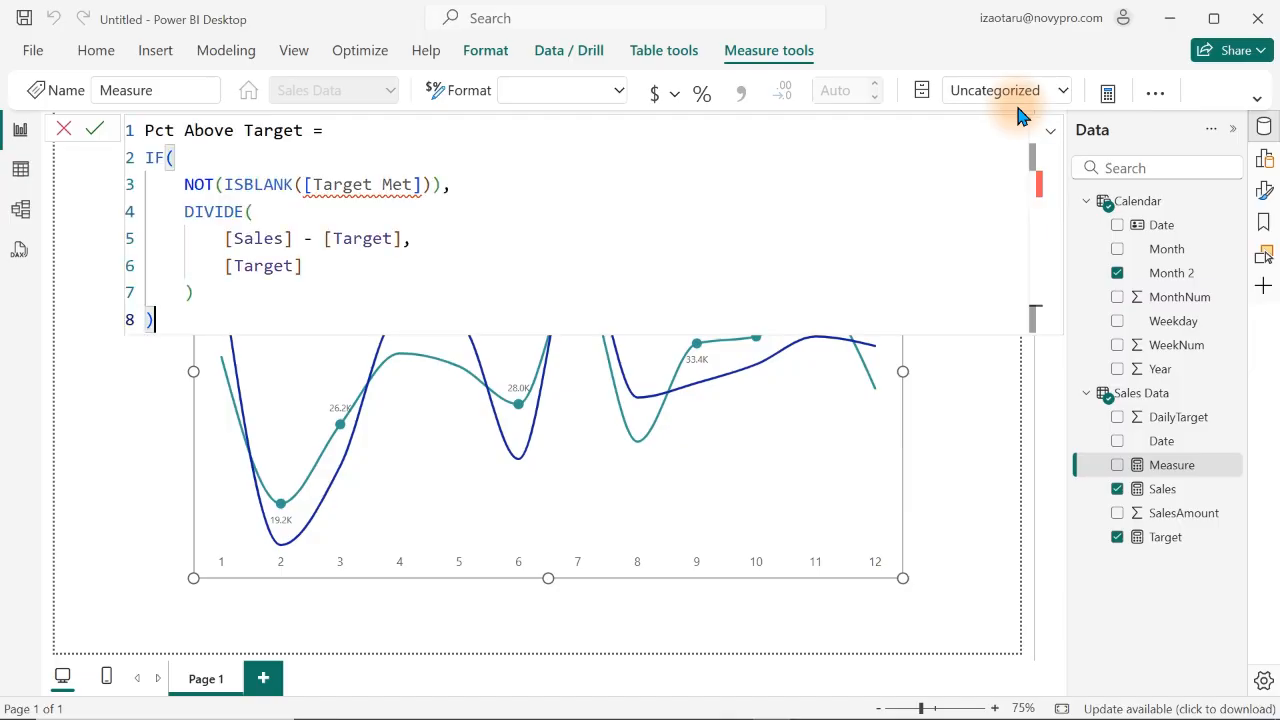
# - Add the variable _Sales = [Sales] above the IF expression in the Pct Above Target measure
pyautogui.moveTo(392, 188)
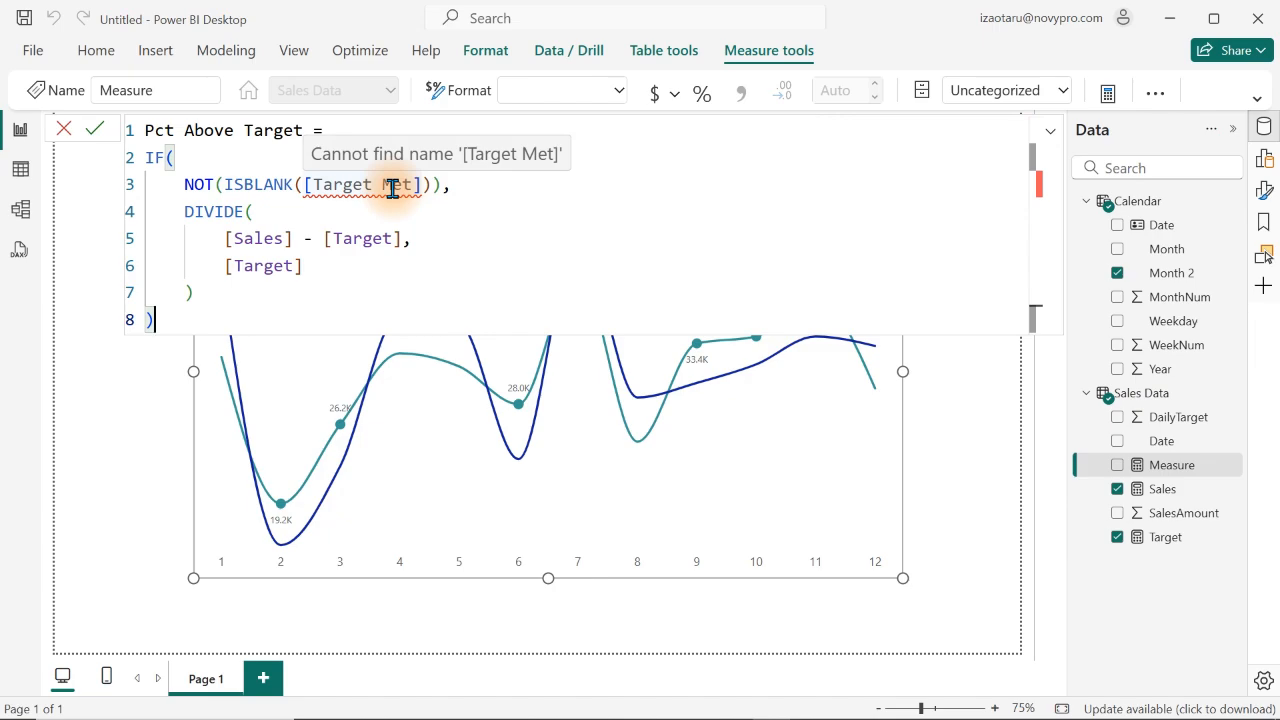
pyautogui.click(338, 122)
pyautogui.press('Return')
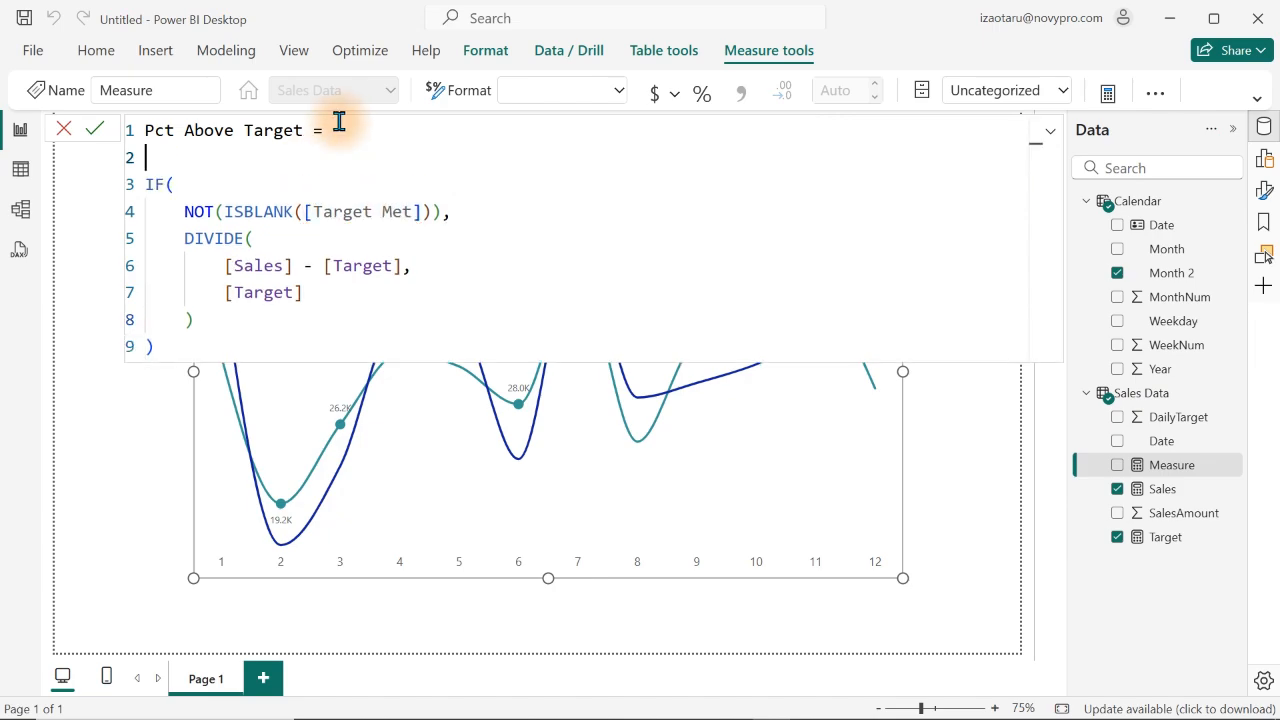
pyautogui.write('var')
pyautogui.press('Tab')
pyautogui.write('_')
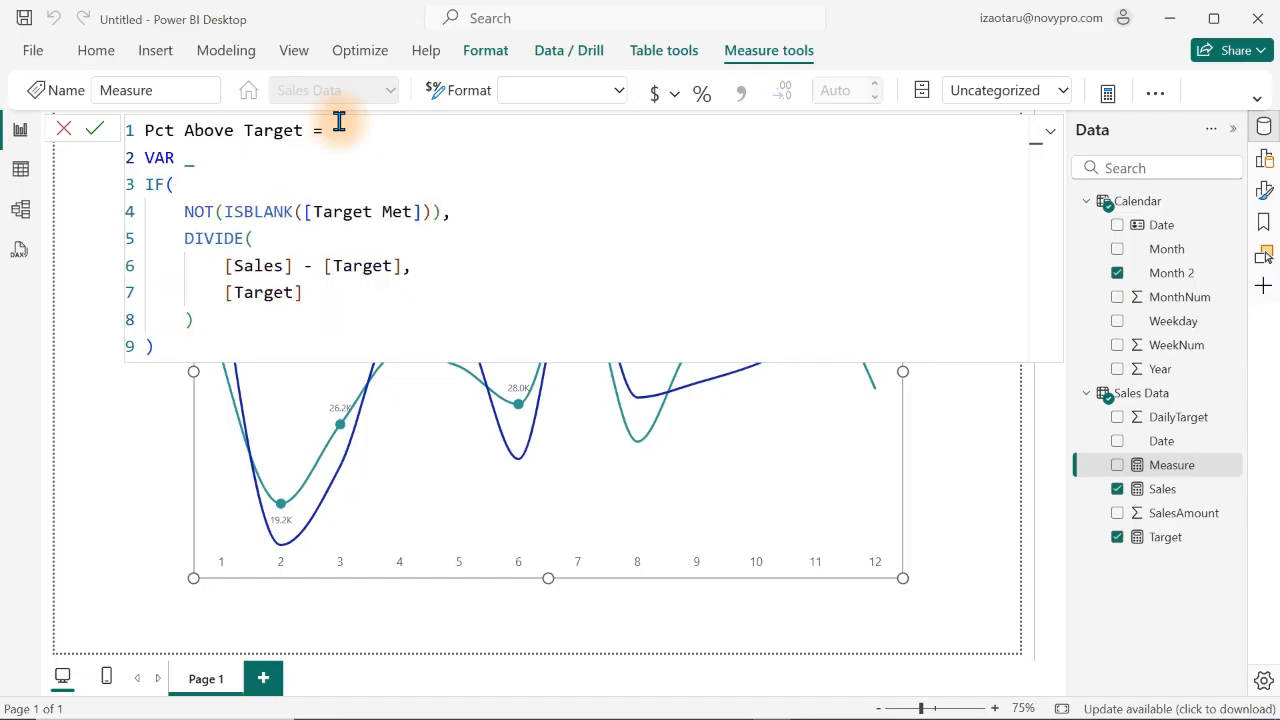
pyautogui.write(' Sales = [')
pyautogui.press('Tab')
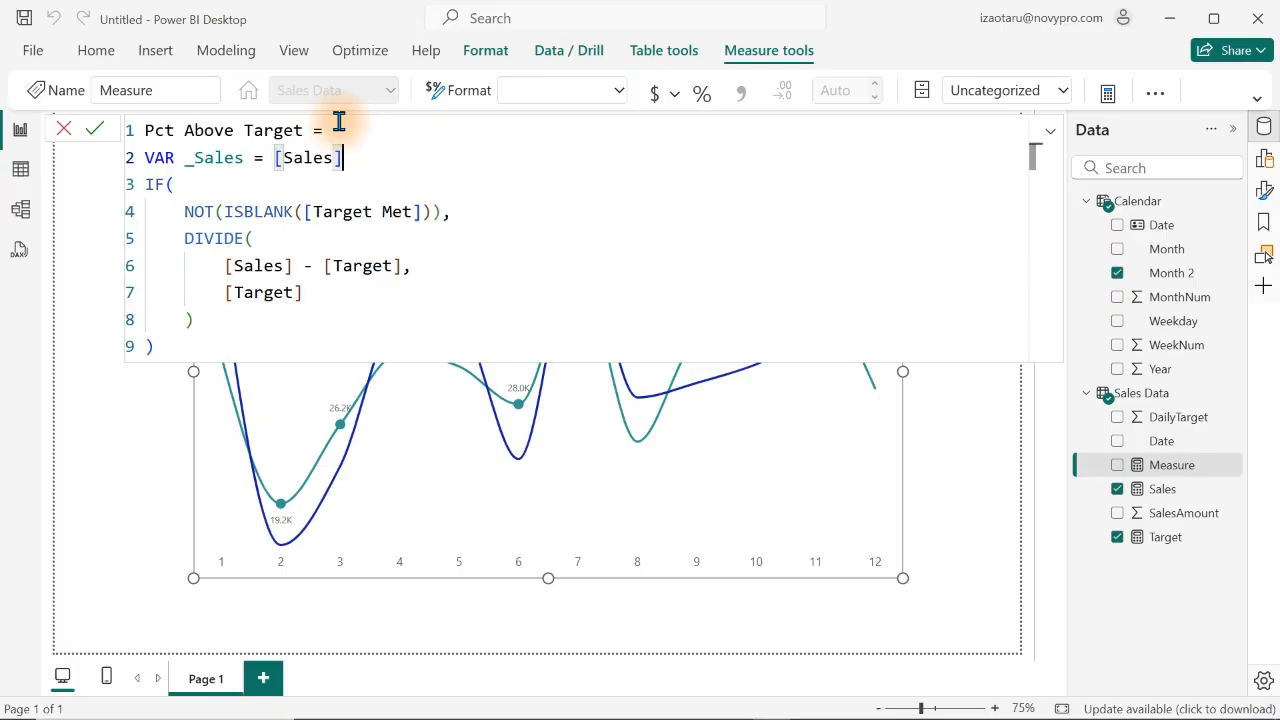
# - Add the variable _Target = [Target] below the _Sales variable in the measure
pyautogui.hotkey('shift', 'Return')
pyautogui.write('Var')
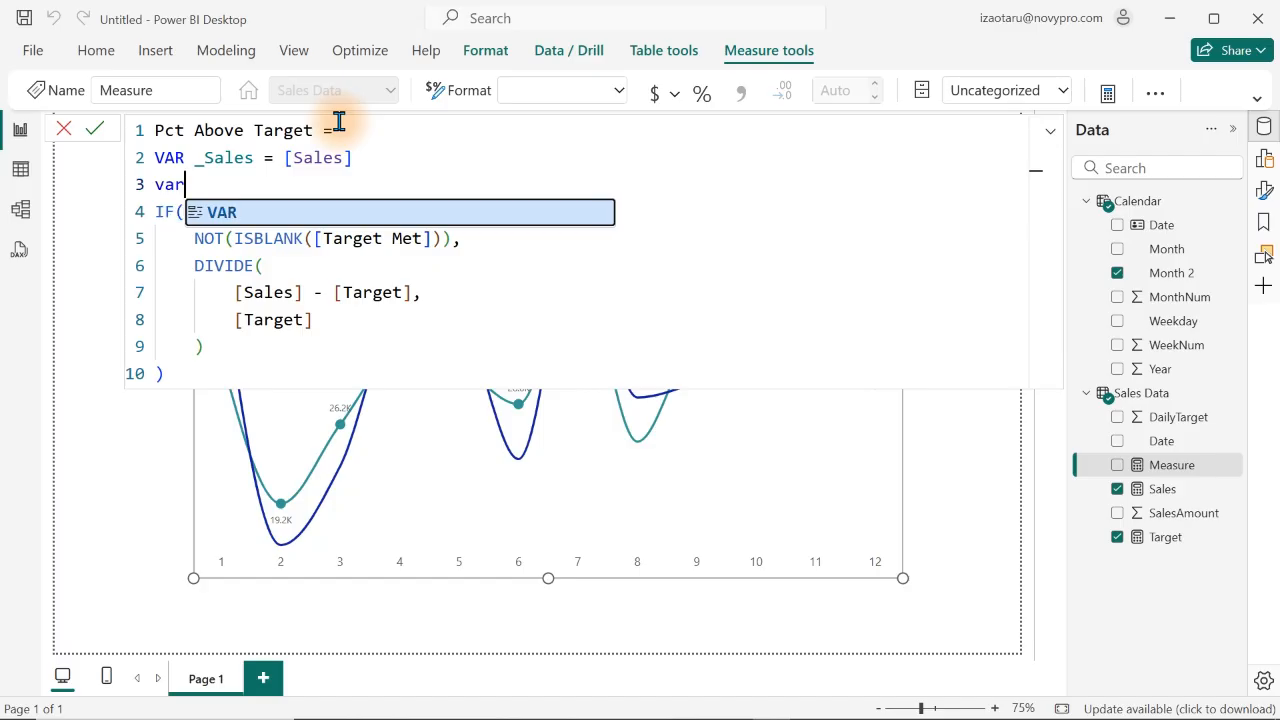
pyautogui.press('Tab')
pyautogui.write('_')
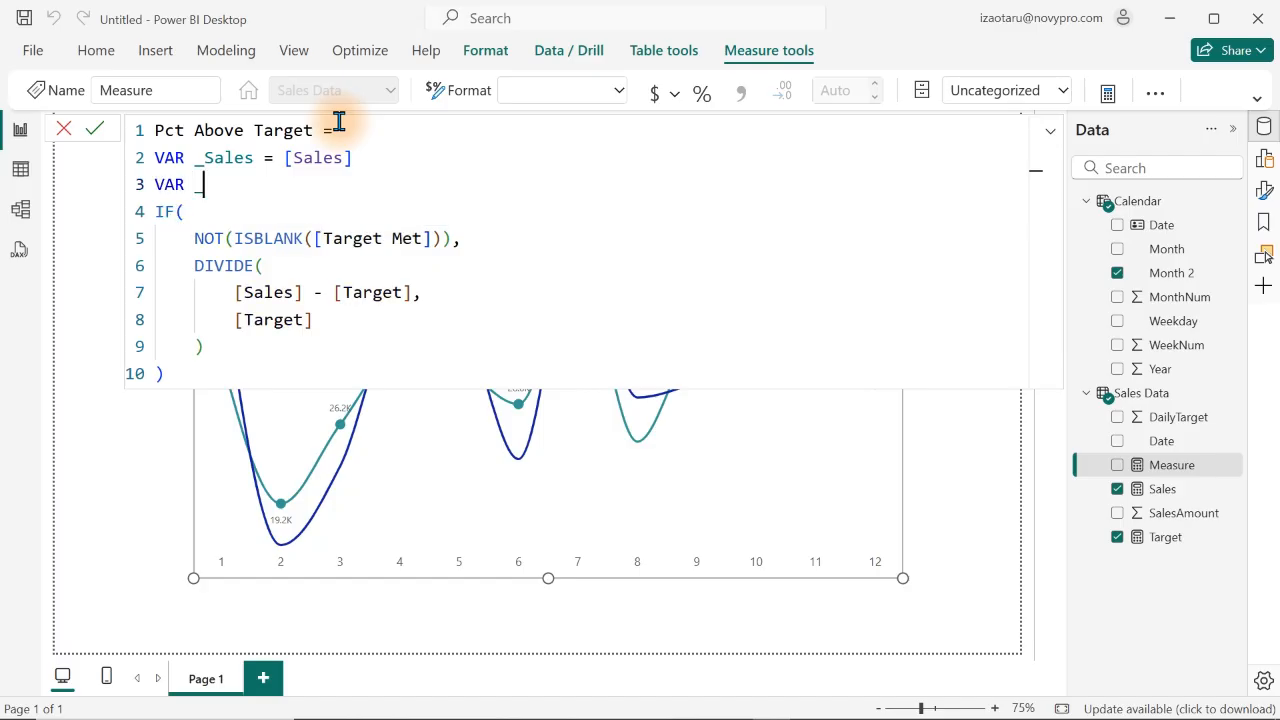
pyautogui.write('Target = [')
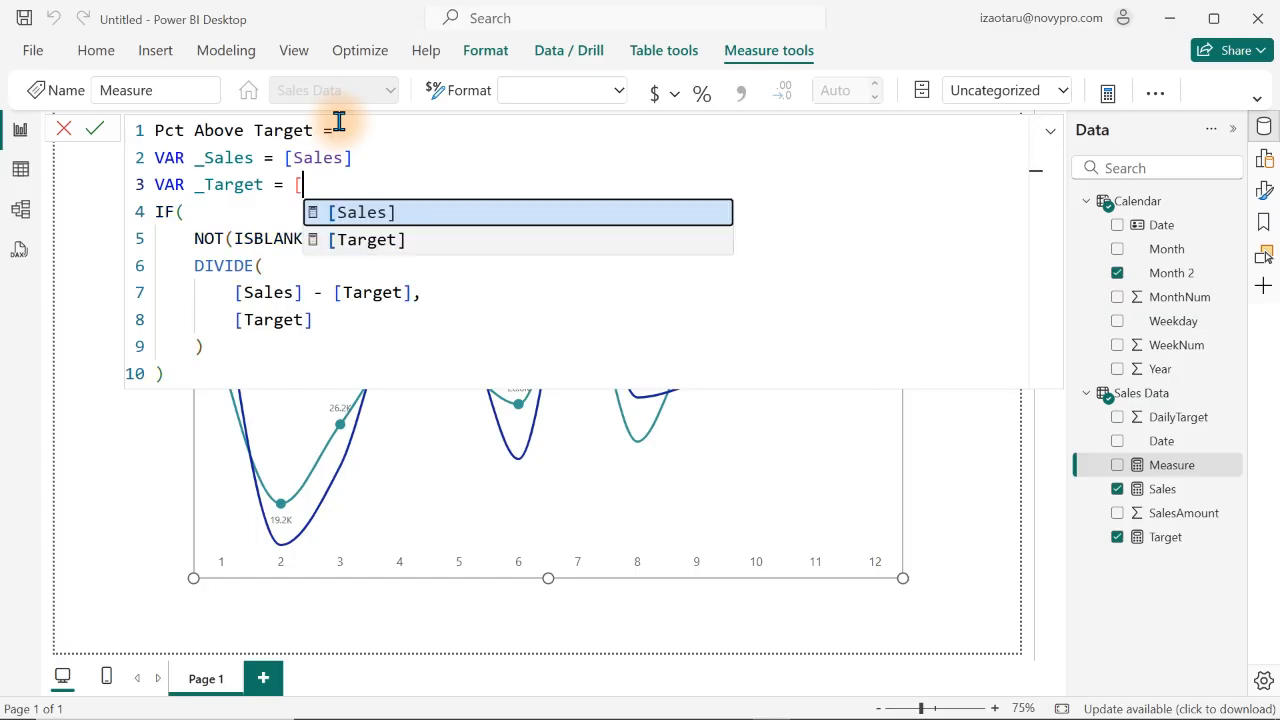
pyautogui.press('Down')
pyautogui.press('Tab')
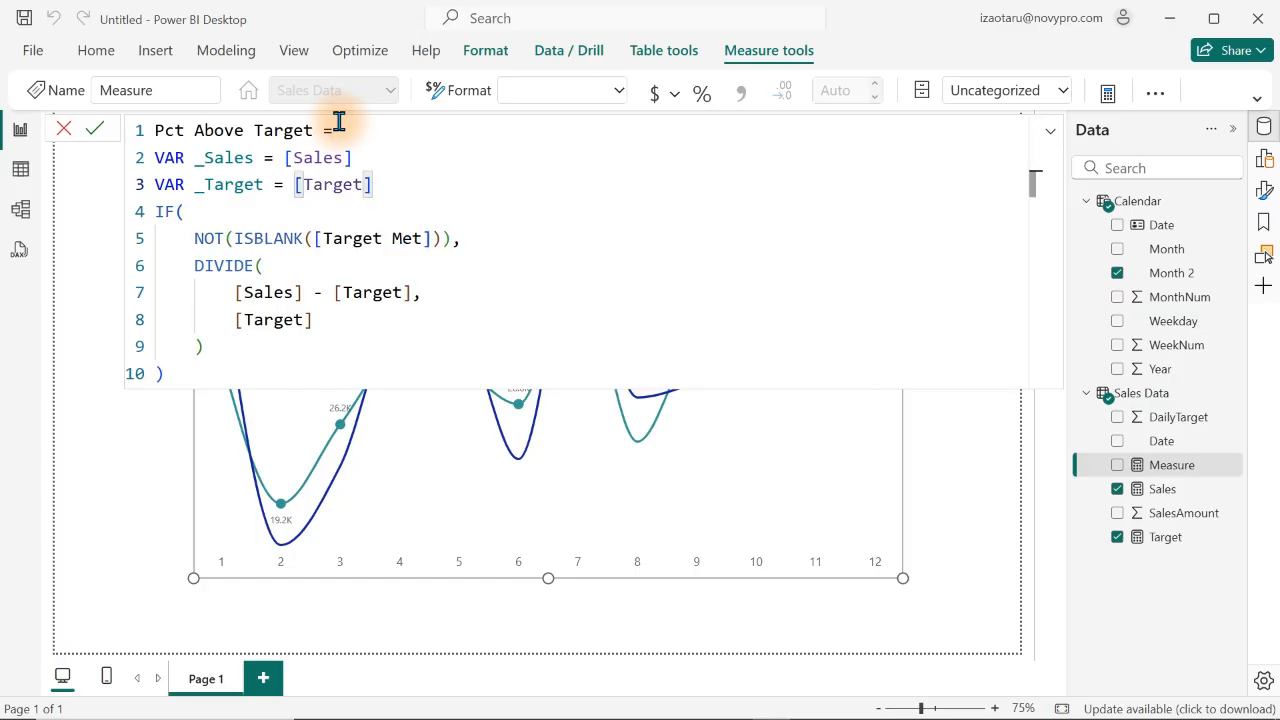
# - Declare a third variable named _TargetMet below the _Target variable in the Pct Above Target measure
pyautogui.press('Return')
pyautogui.write('var')
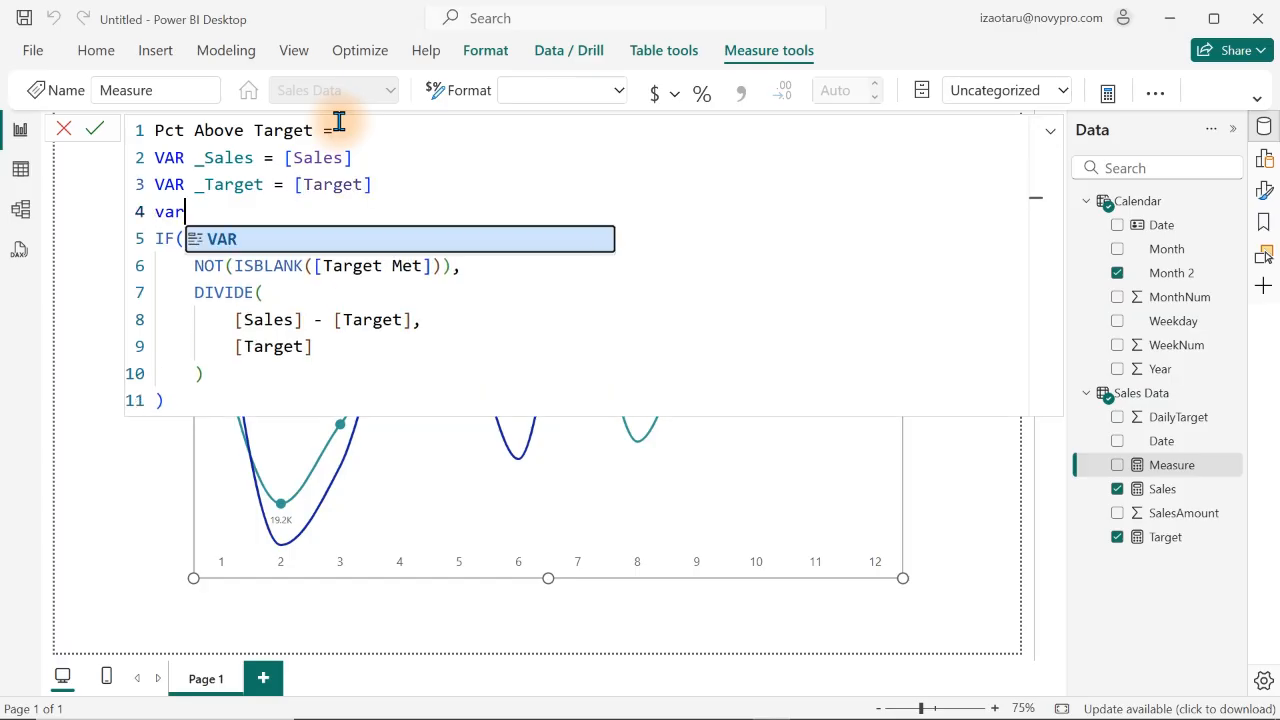
pyautogui.press('Tab')
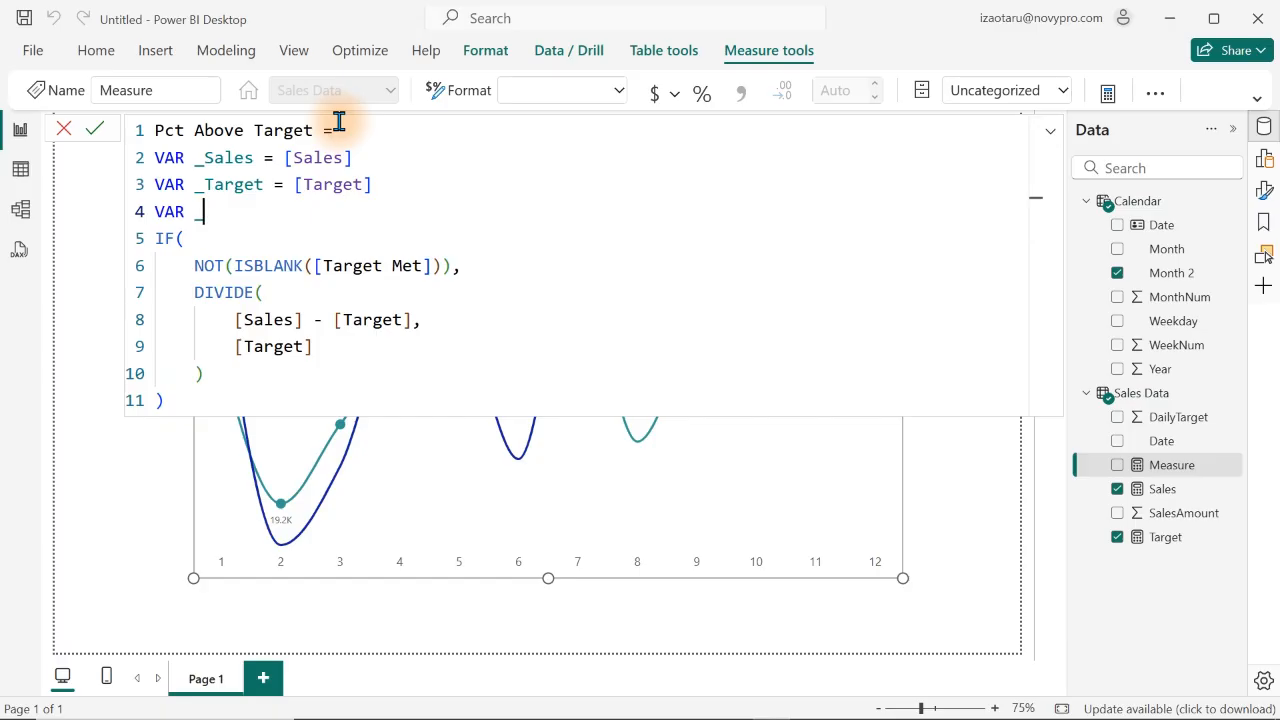
pyautogui.write('_TargetMet')
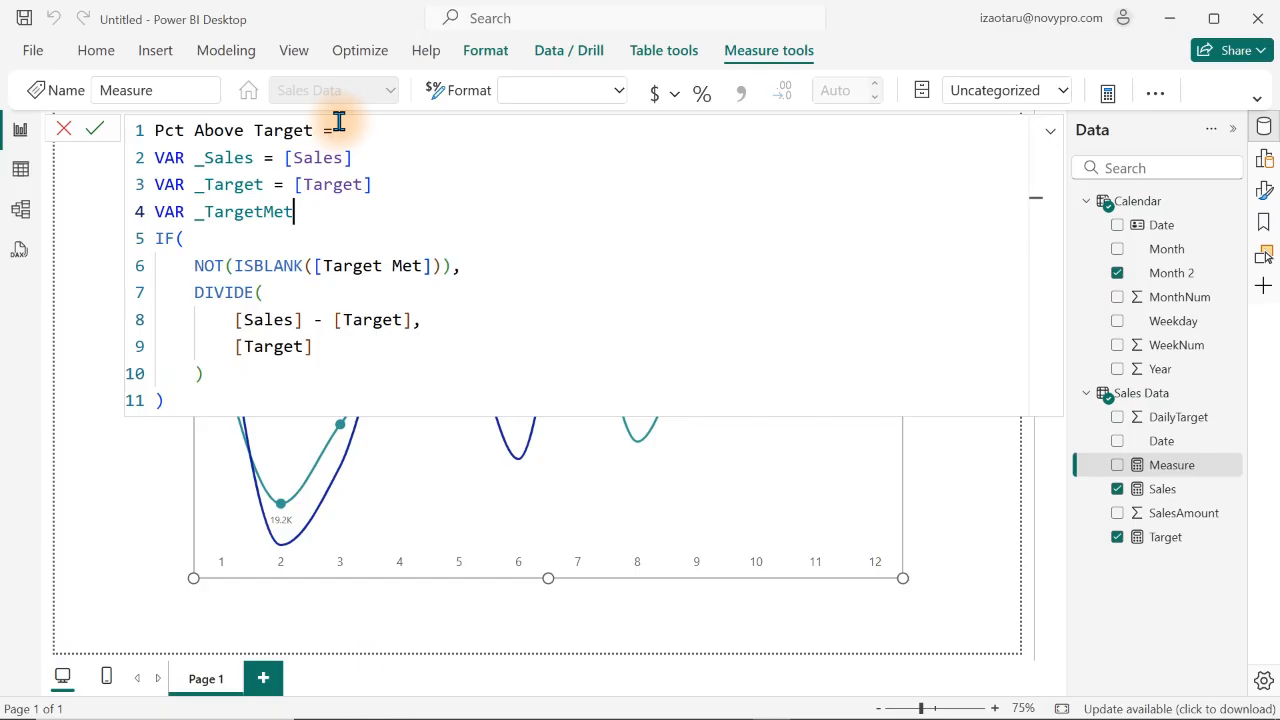
pyautogui.write(' =')
pyautogui.press('Return')
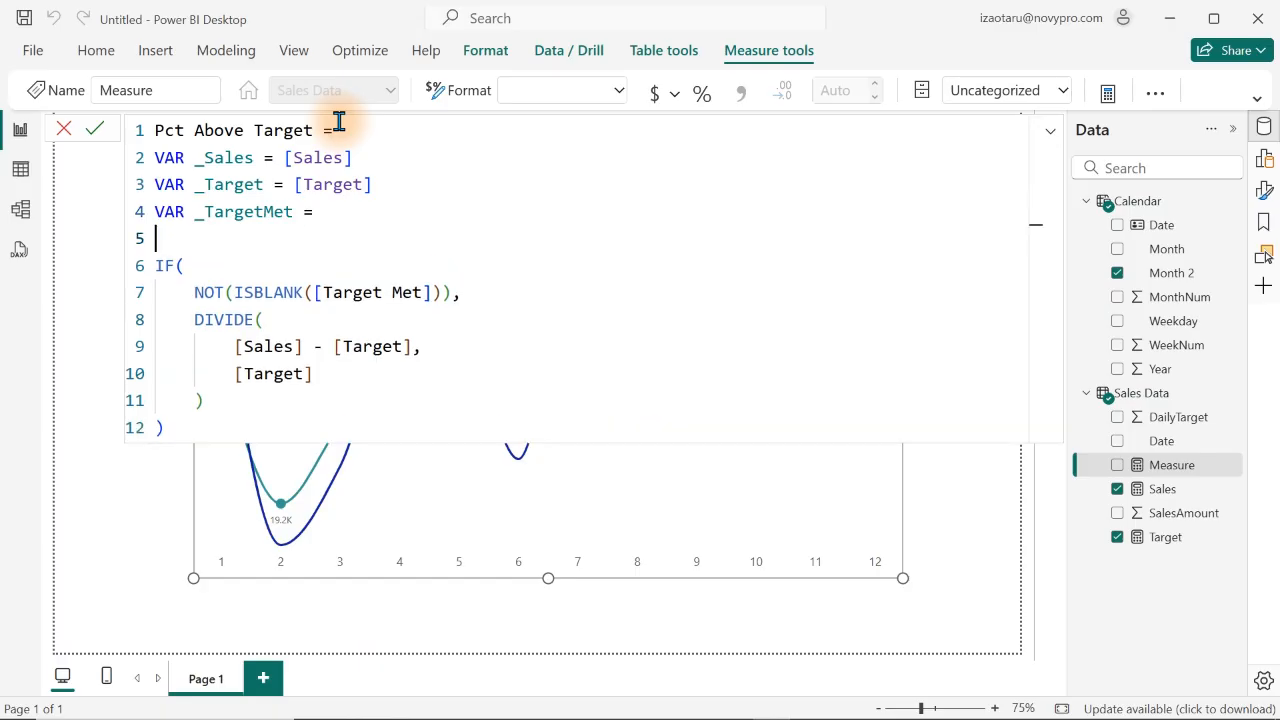
# - Define _TargetMet as IF( [Sales]>[Target],[Sales]) on an indented line below its declaration
pyautogui.press('Tab')
pyautogui.write('IF(')
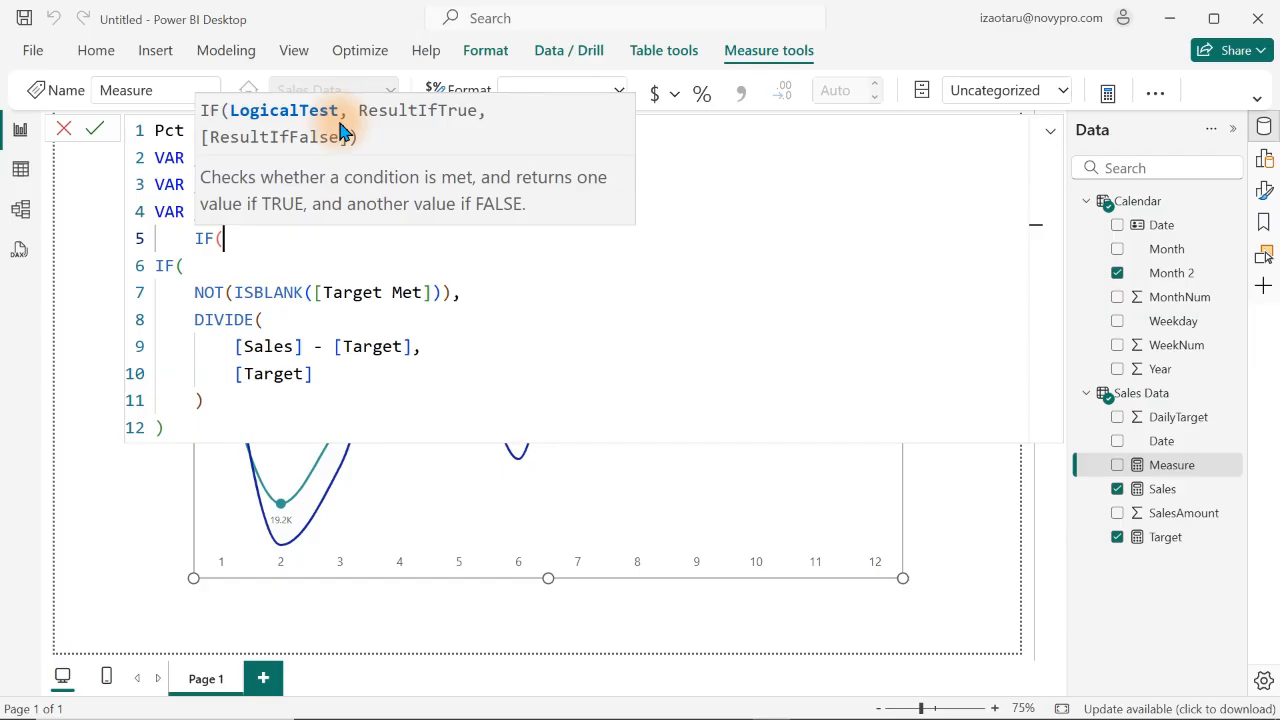
pyautogui.write('[Sa')
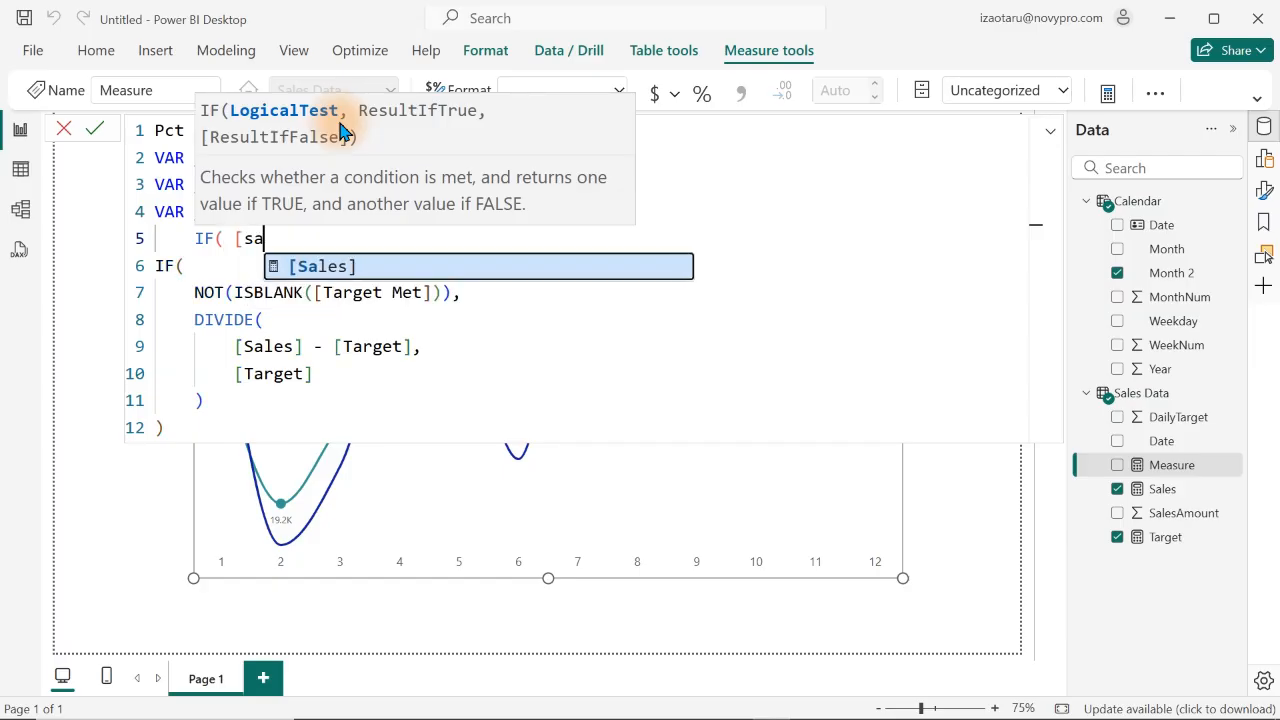
pyautogui.press('Tab')
pyautogui.write('>')
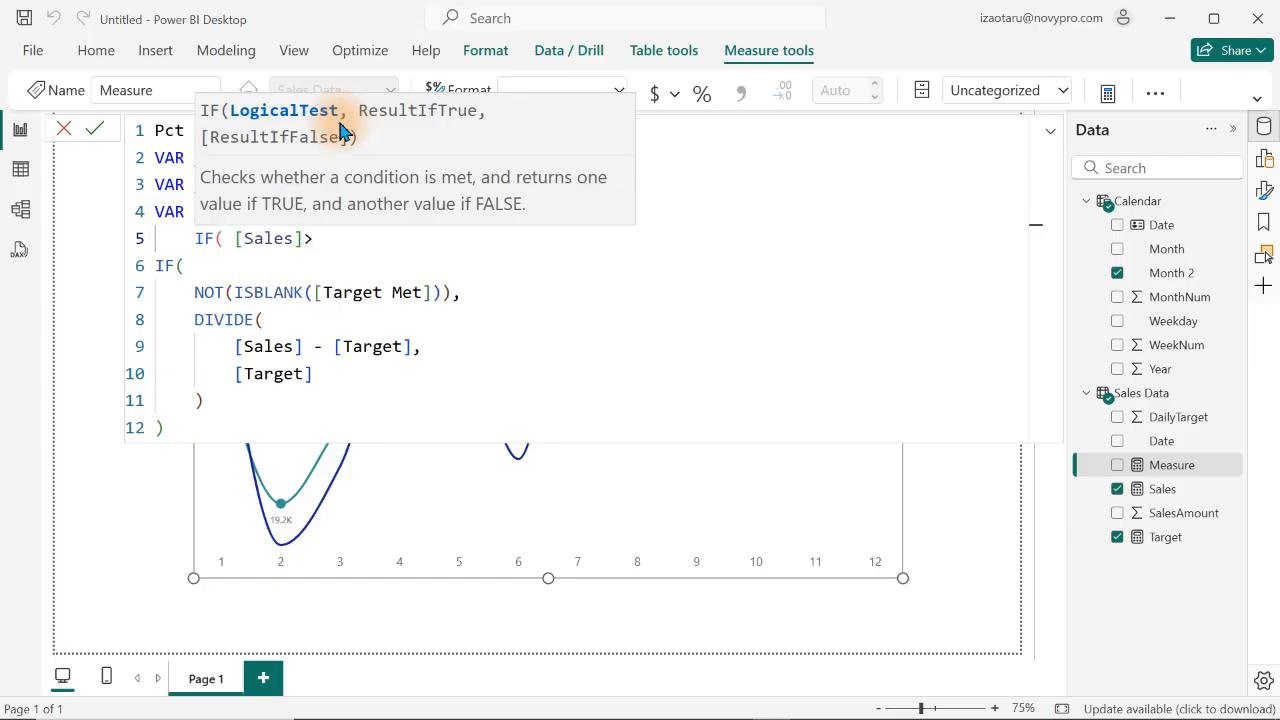
pyautogui.write('[')
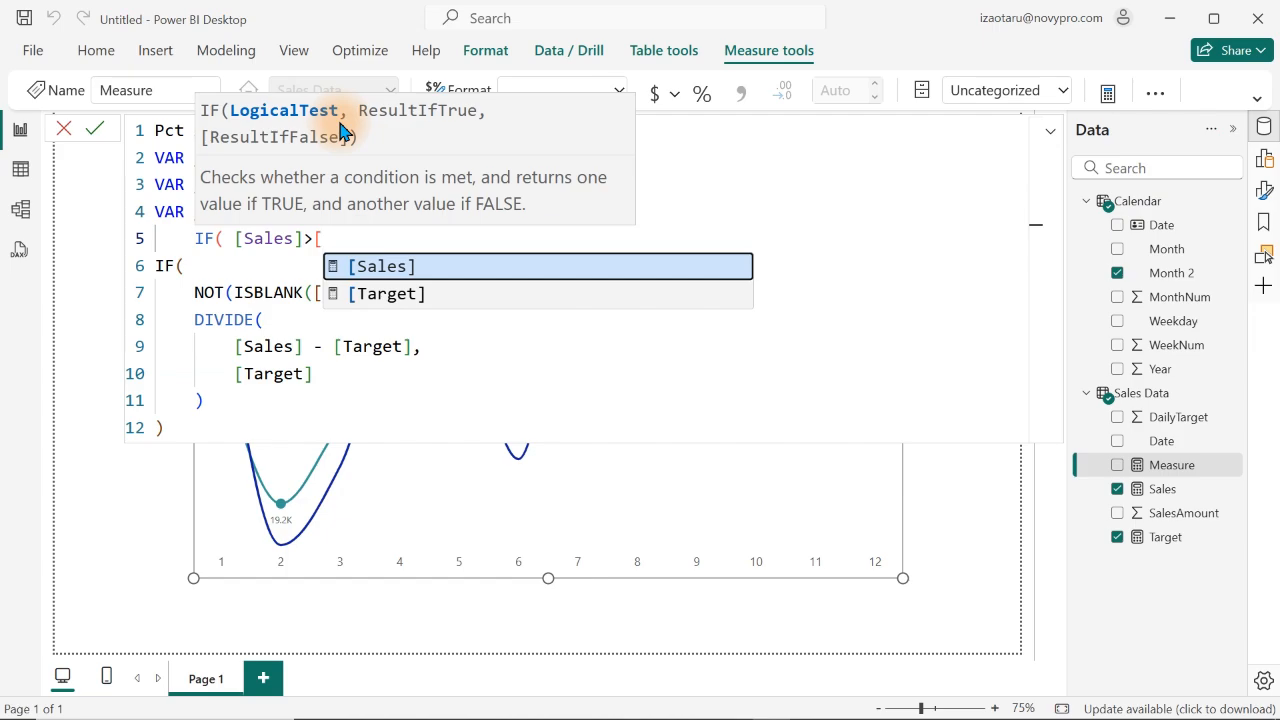
pyautogui.press('Down')
pyautogui.press('Tab')
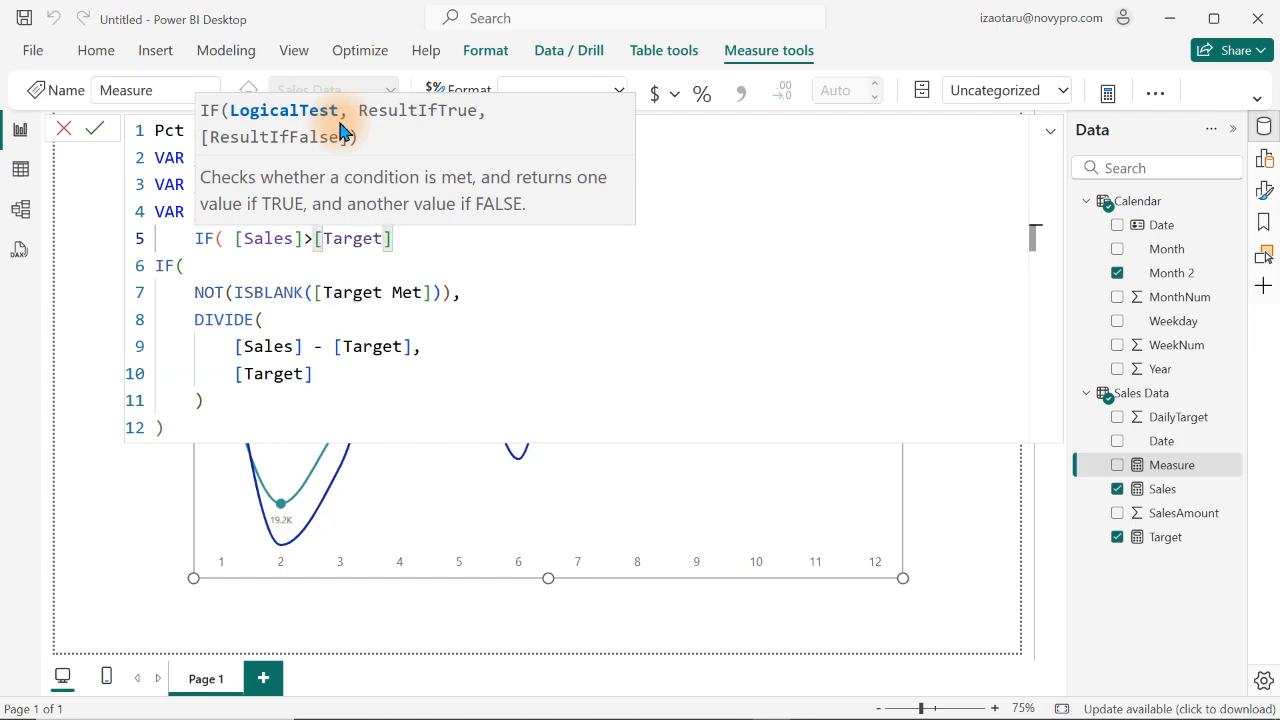
pyautogui.write(',[')
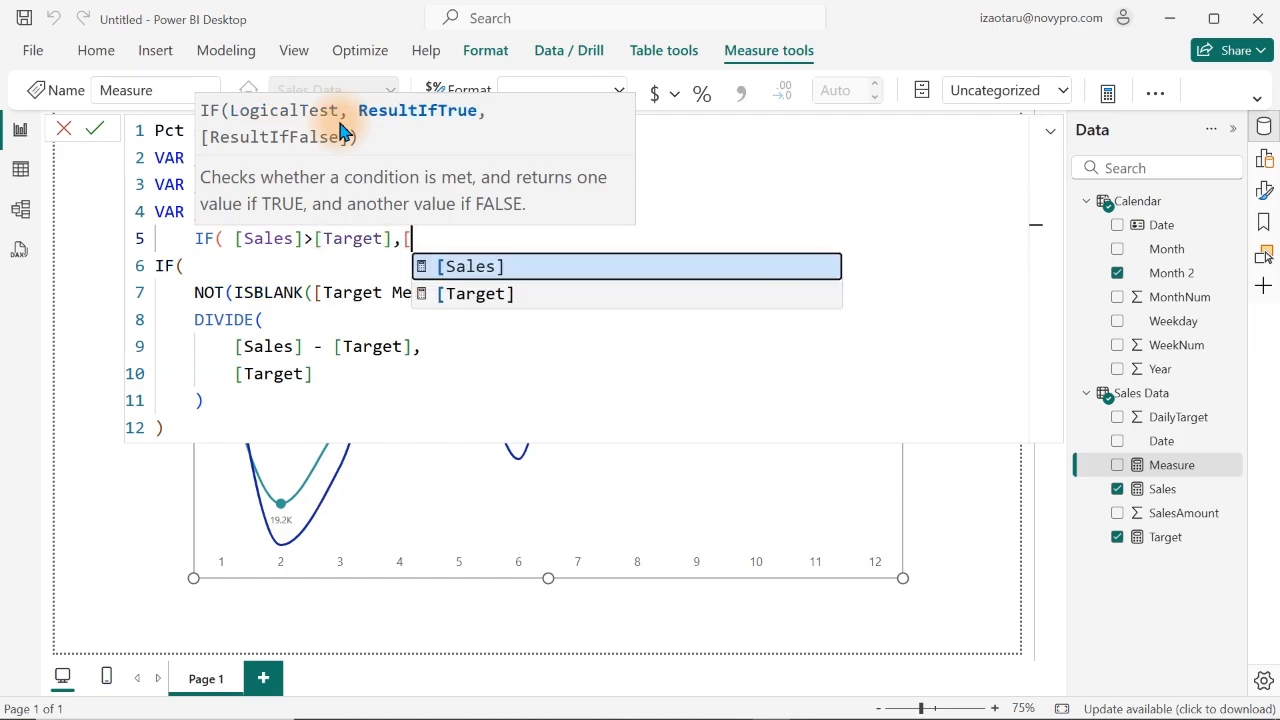
pyautogui.write('s')
pyautogui.press('BackSpace')
pyautogui.press('Tab')
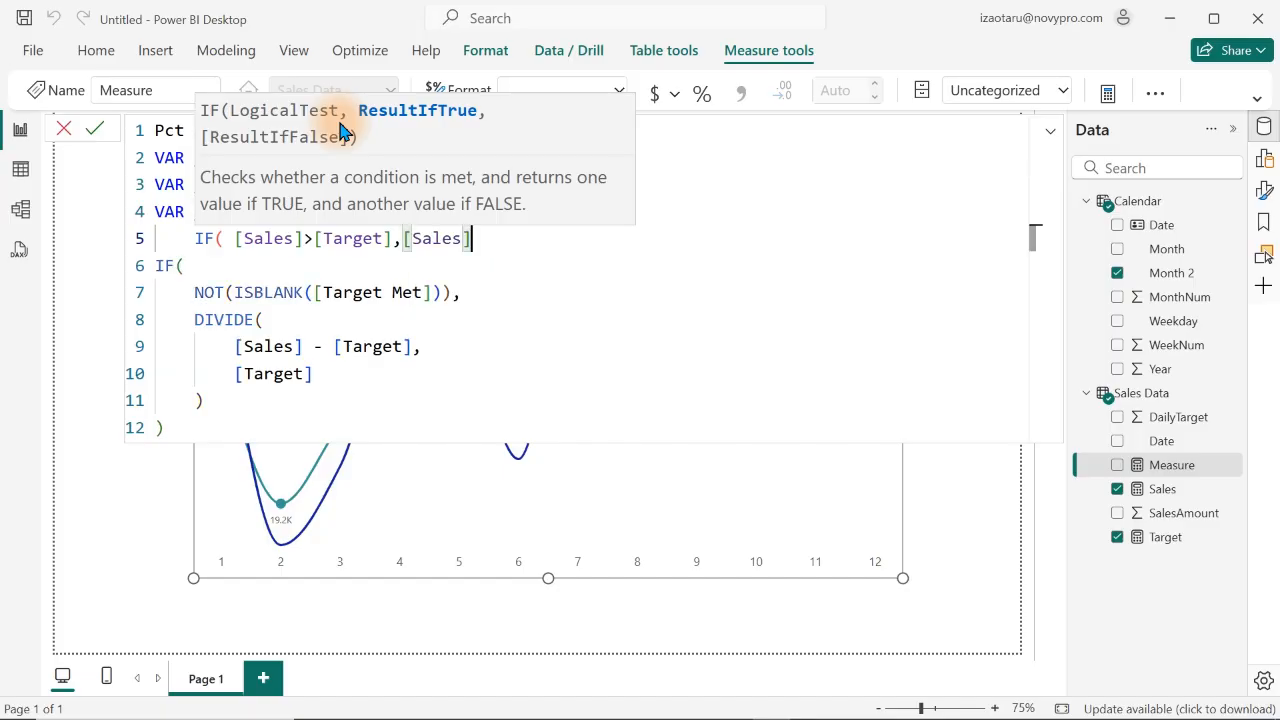
pyautogui.write(')')
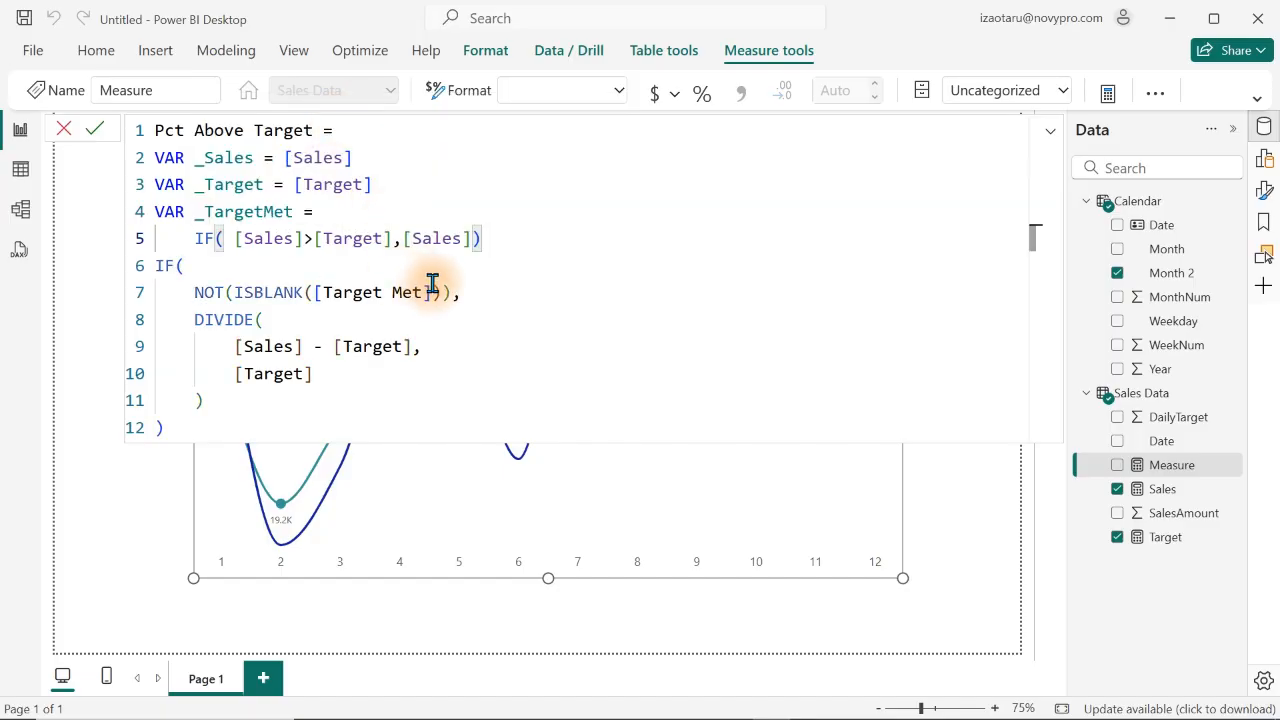
pyautogui.moveTo(432, 288); pyautogui.dragTo(313, 292)
pyautogui.hotkey('ctrl', 'c')
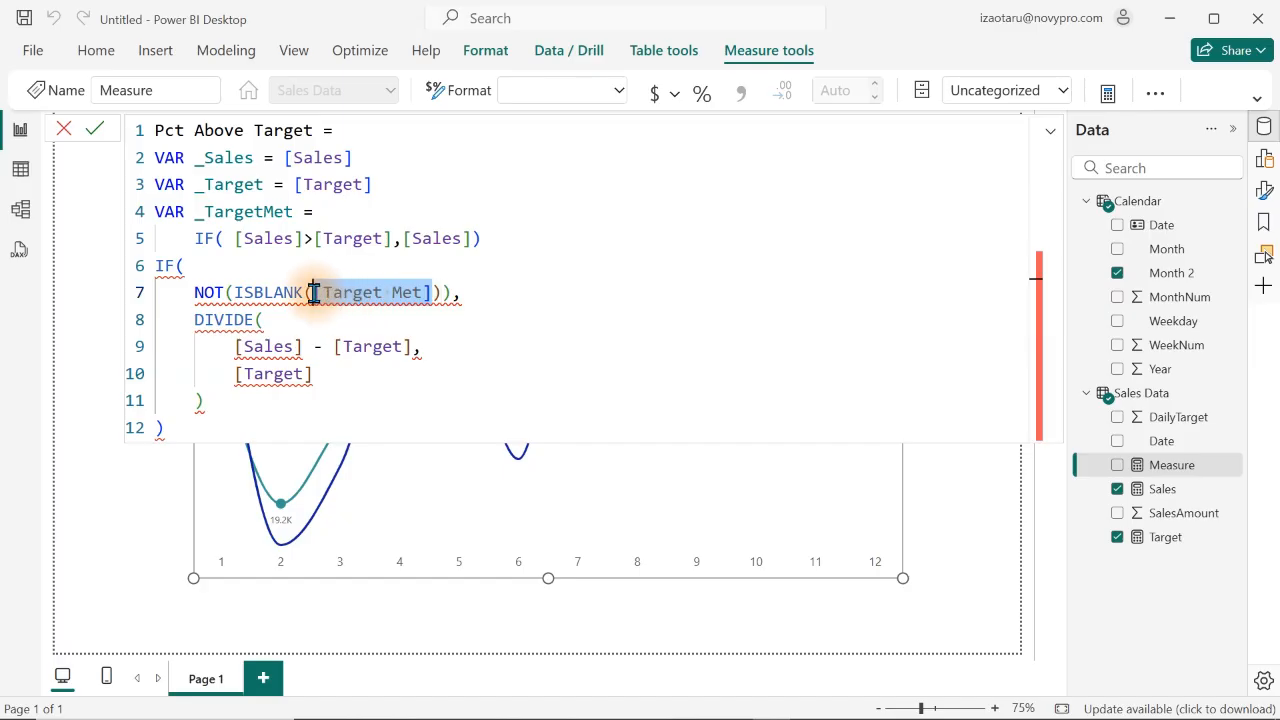
pyautogui.press('BackSpace')
pyautogui.write('_')
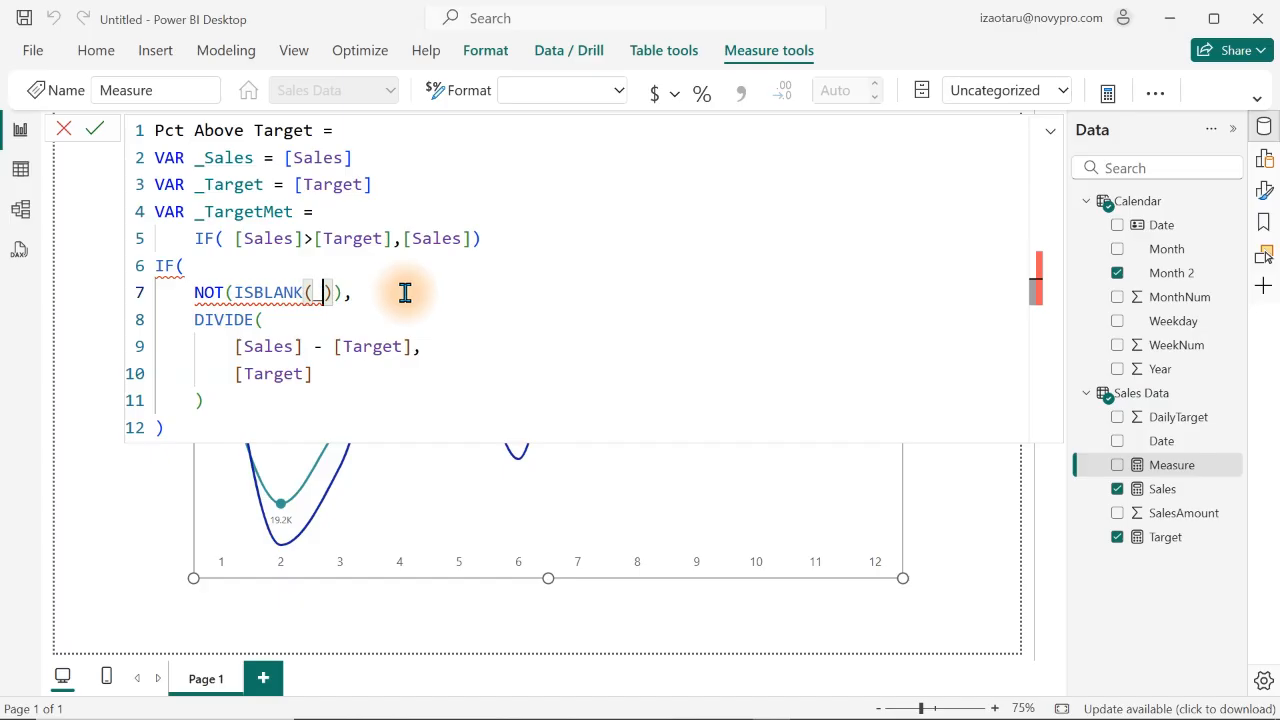
pyautogui.press('BackSpace')
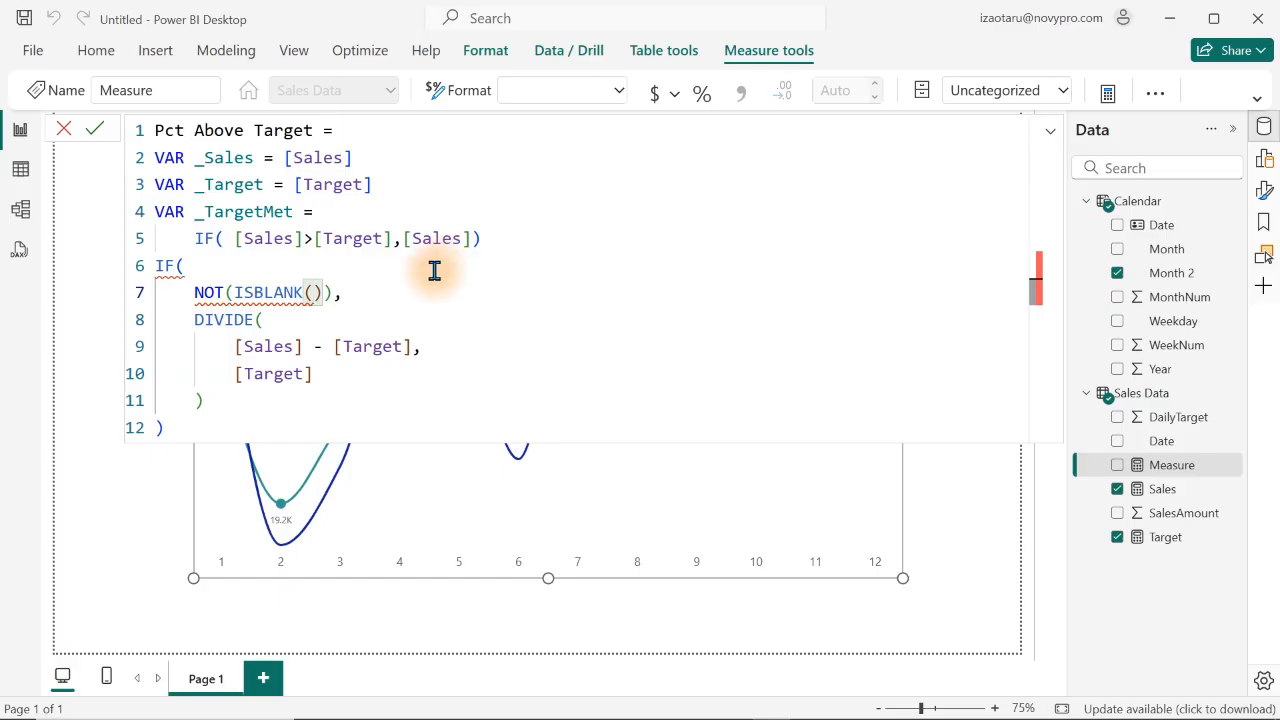
pyautogui.hotkey('ctrl', 'v')
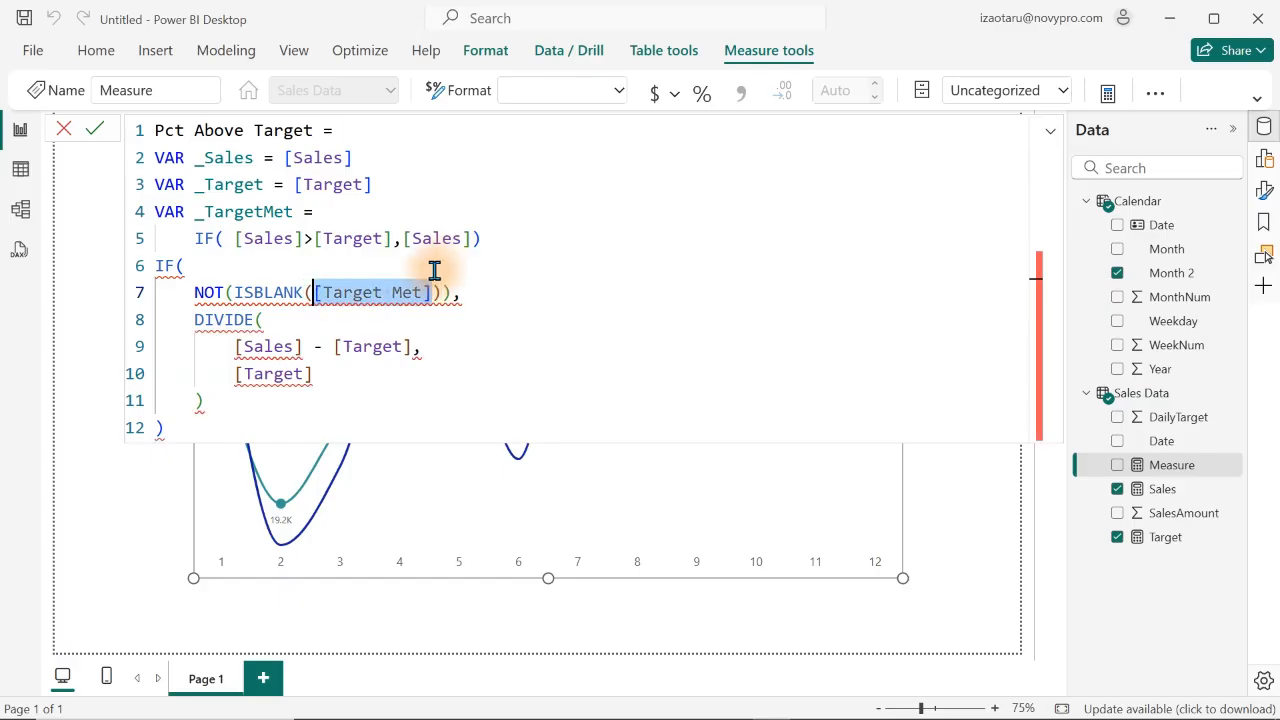
pyautogui.click(498, 283)
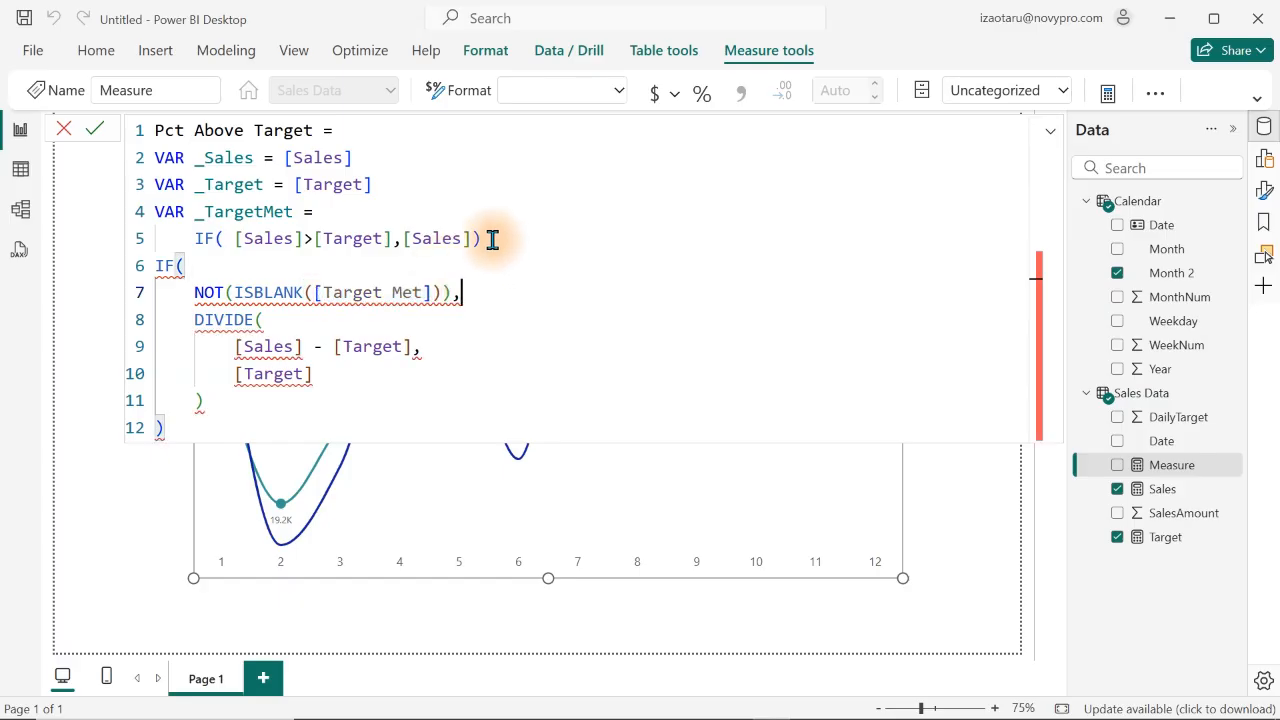
# - Add a blank line and a RETURN keyword between the _TargetMet variable and the final IF expression
pyautogui.click(491, 240)
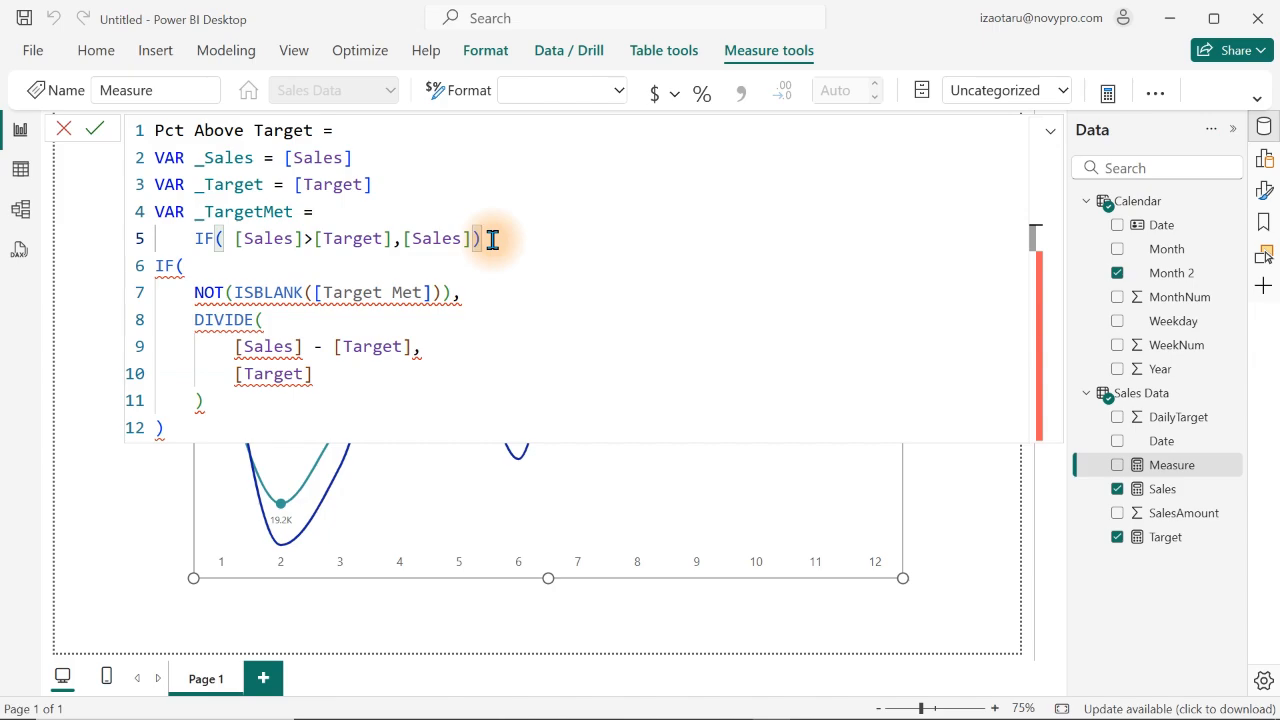
pyautogui.press('Return')
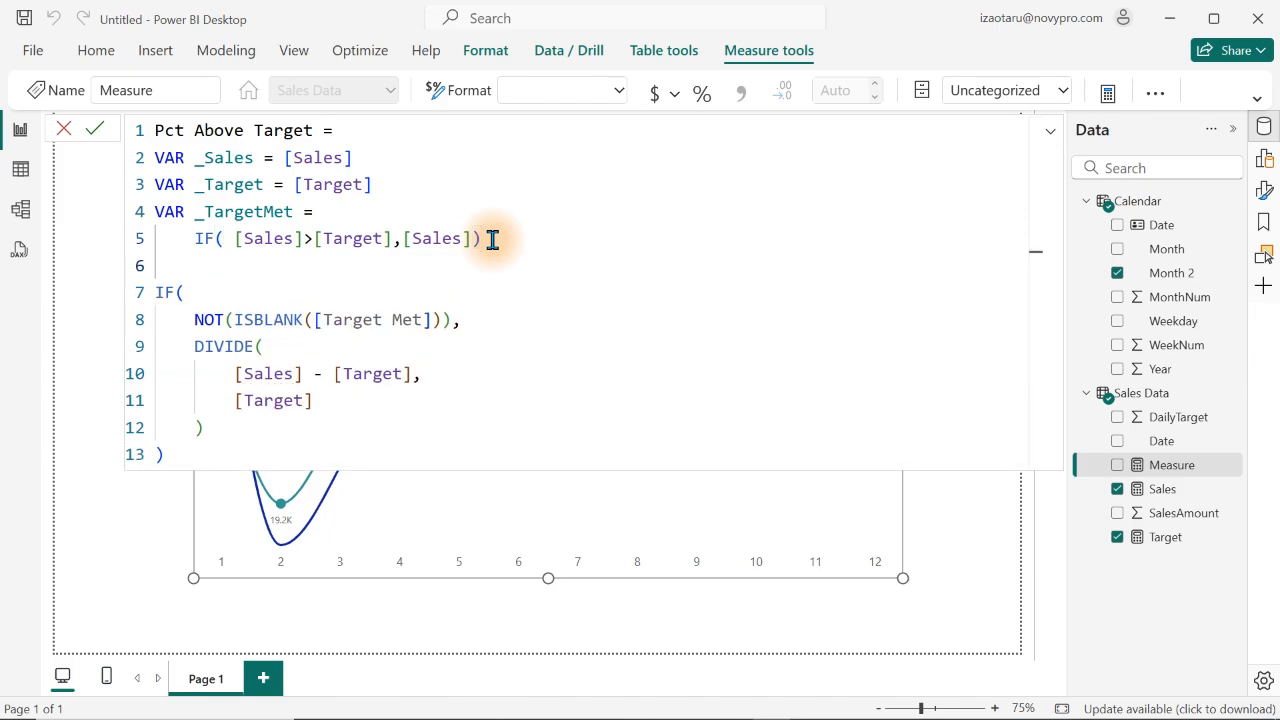
pyautogui.press('Return')
pyautogui.write('RETURN')
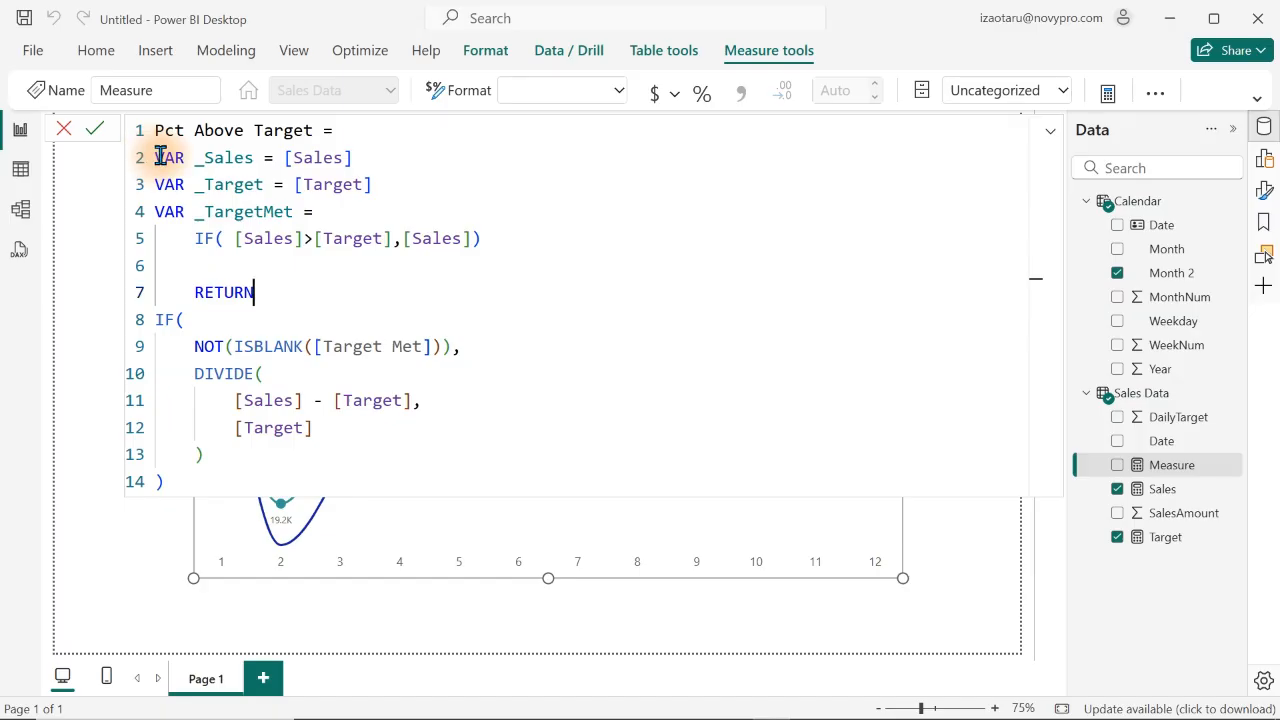
# - Indent the whole measure body below the name by one level and align RETURN with the VAR lines
pyautogui.moveTo(157, 157); pyautogui.dragTo(369, 477)
pyautogui.press('Tab')
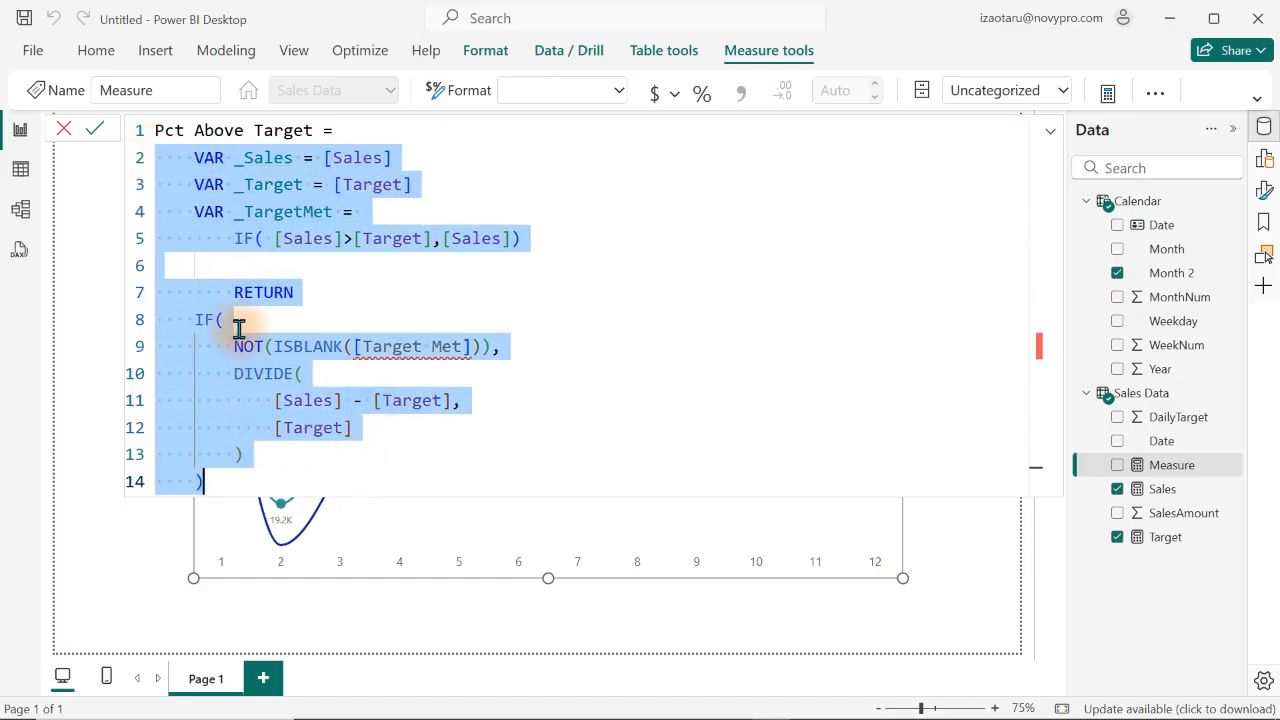
pyautogui.click(232, 290)
pyautogui.hotkey('shift', 'Tab')
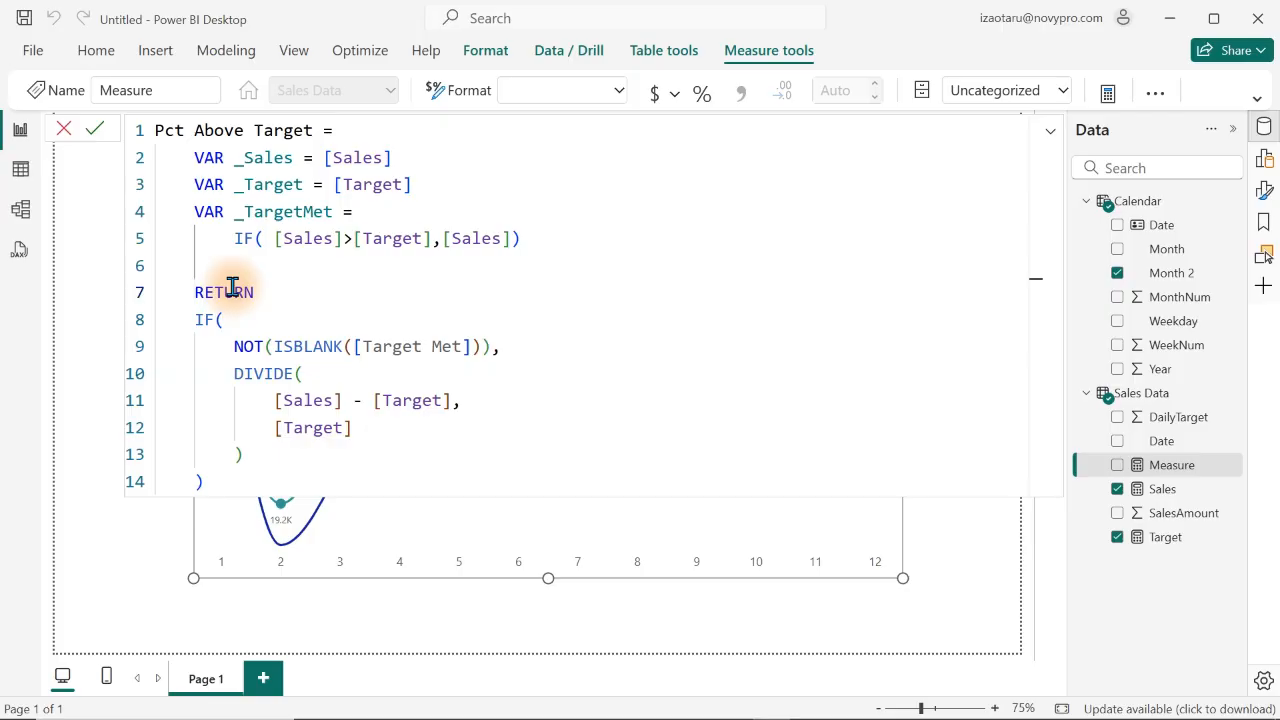
# - Replace the [Target Met] reference inside ISBLANK with the _TargetMet variable
pyautogui.doubleClick(466, 349)
pyautogui.click(467, 350)
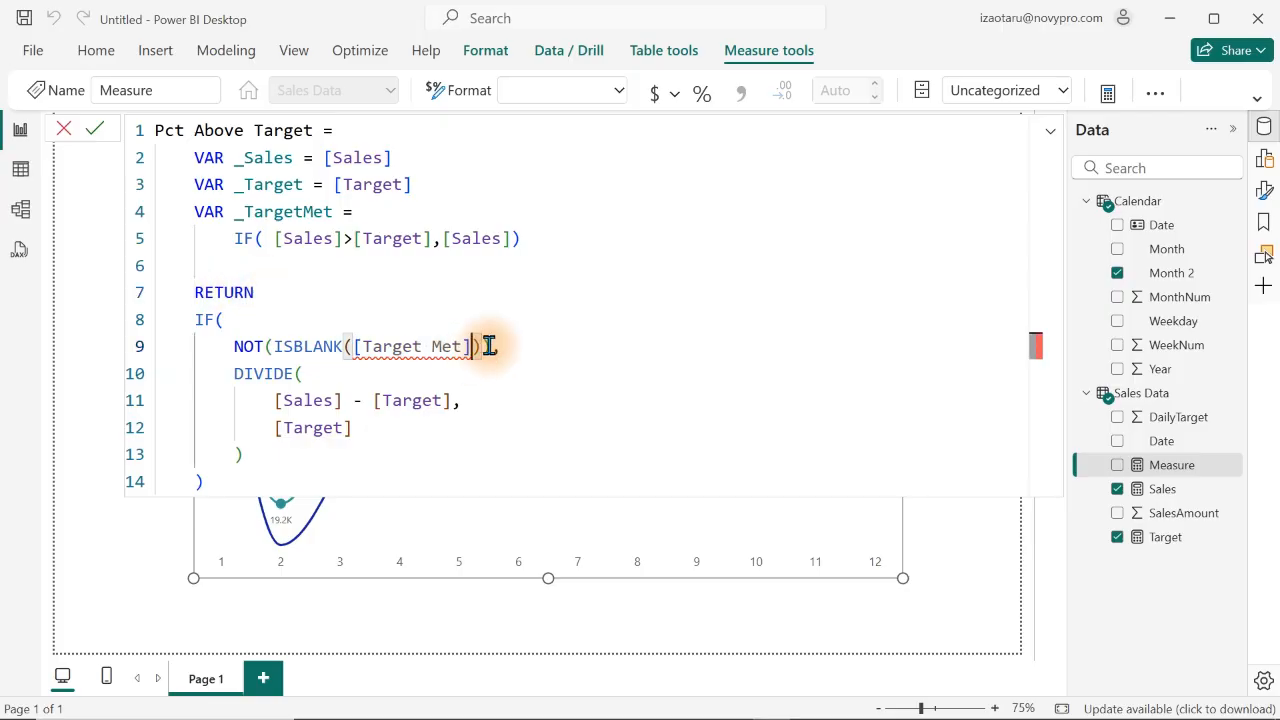
pyautogui.moveTo(470, 346); pyautogui.dragTo(354, 346)
pyautogui.press('Delete')
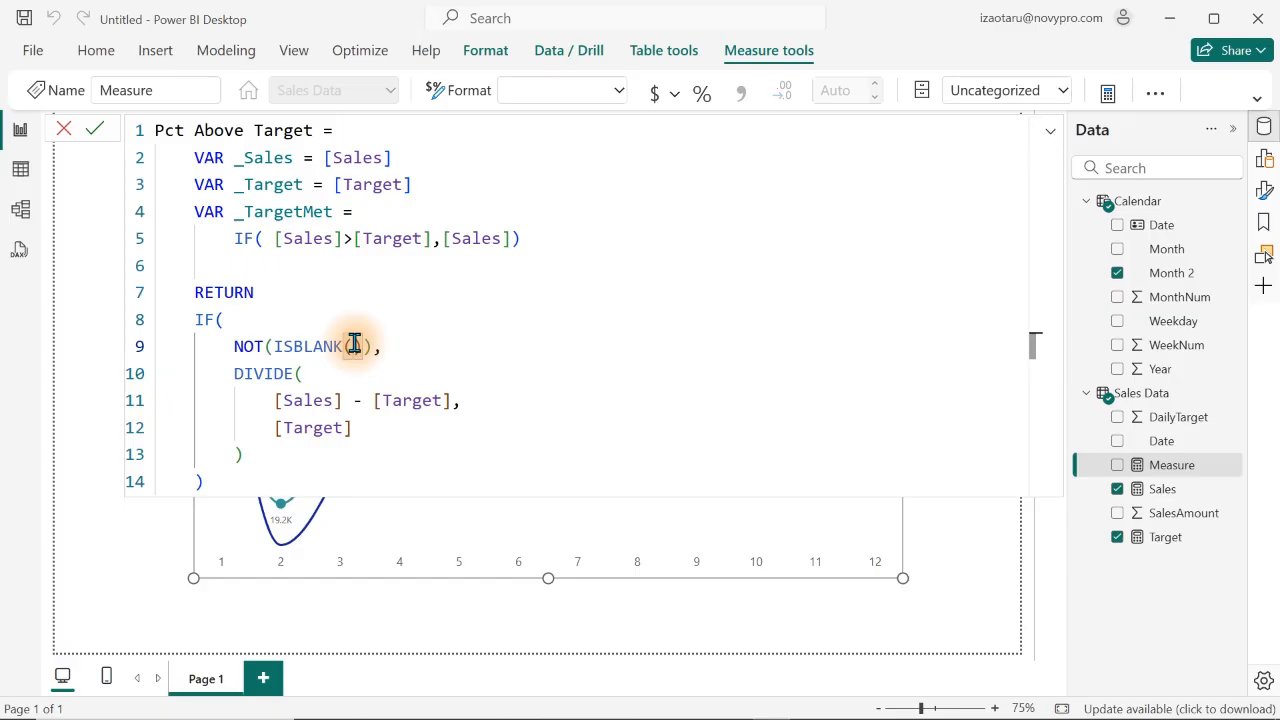
pyautogui.write('_')
pyautogui.press('Down')
pyautogui.press('Down')
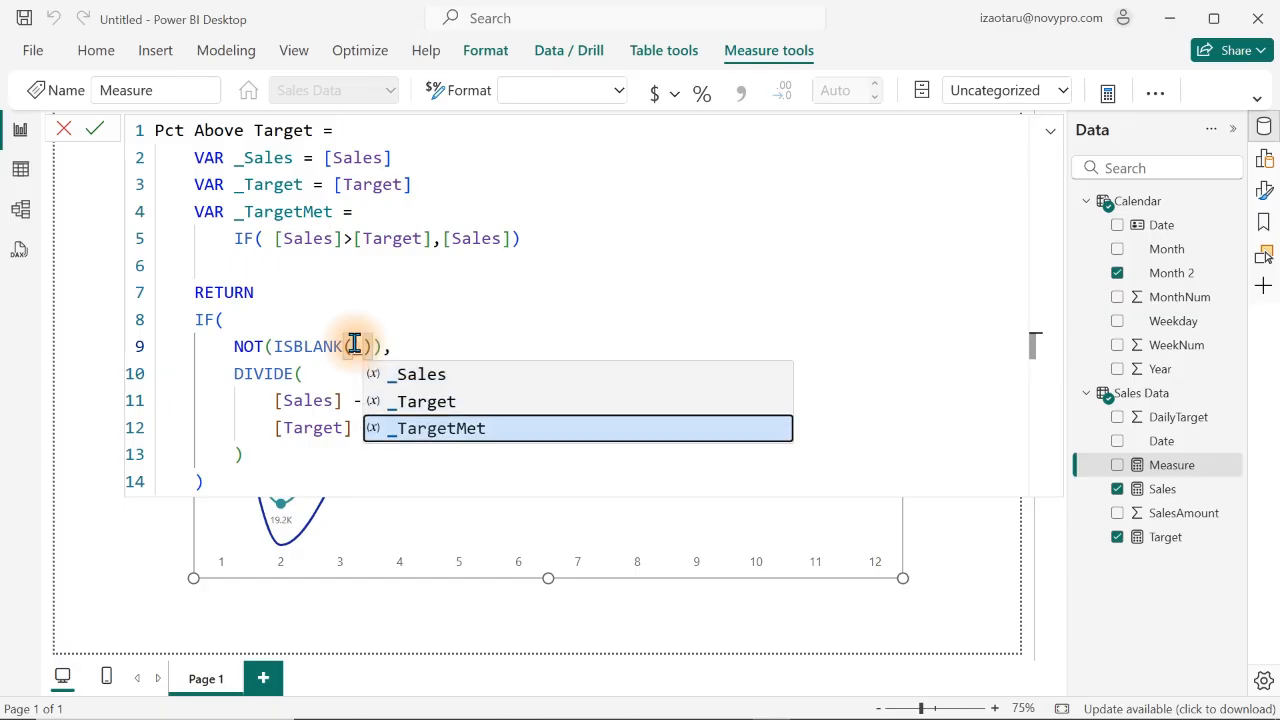
pyautogui.press('Tab')
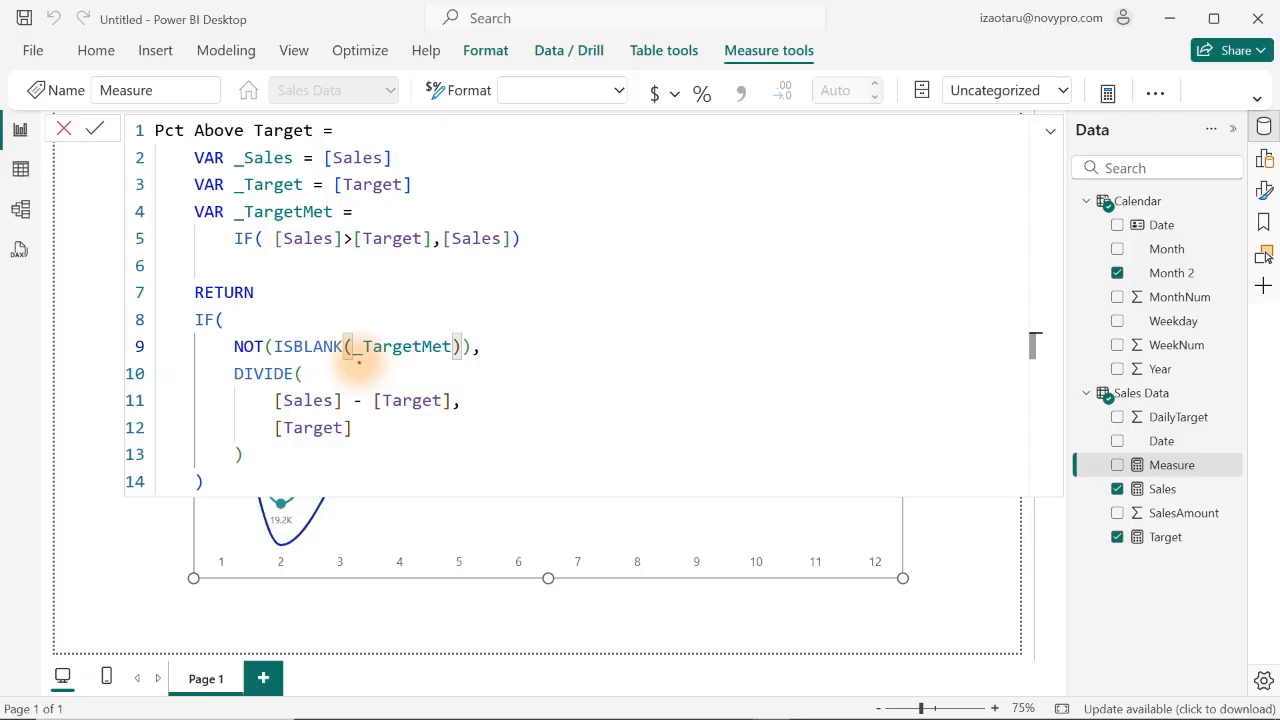
pyautogui.moveTo(356, 361); pyautogui.dragTo(456, 360)
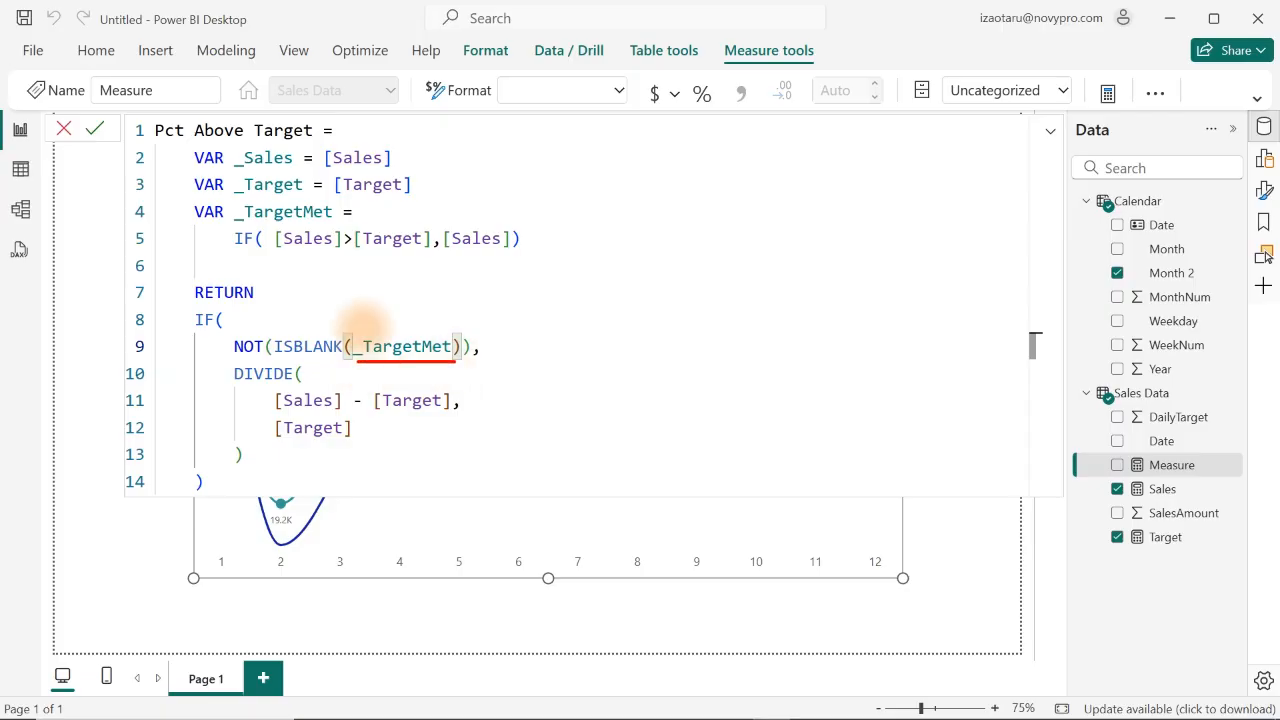
pyautogui.moveTo(234, 222); pyautogui.dragTo(332, 222)
pyautogui.press('Escape')
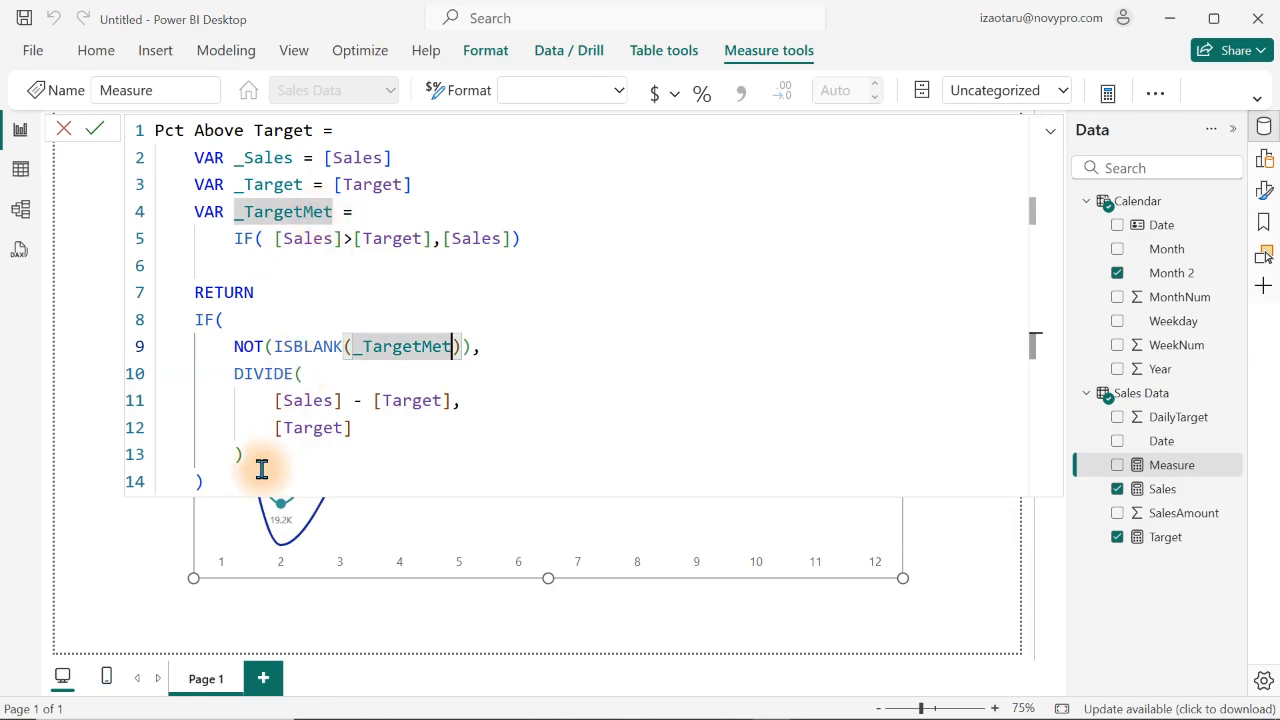
# - Commit the Pct Above Target measure and select the Sales Data table to close the formula editor
pyautogui.press('Return')
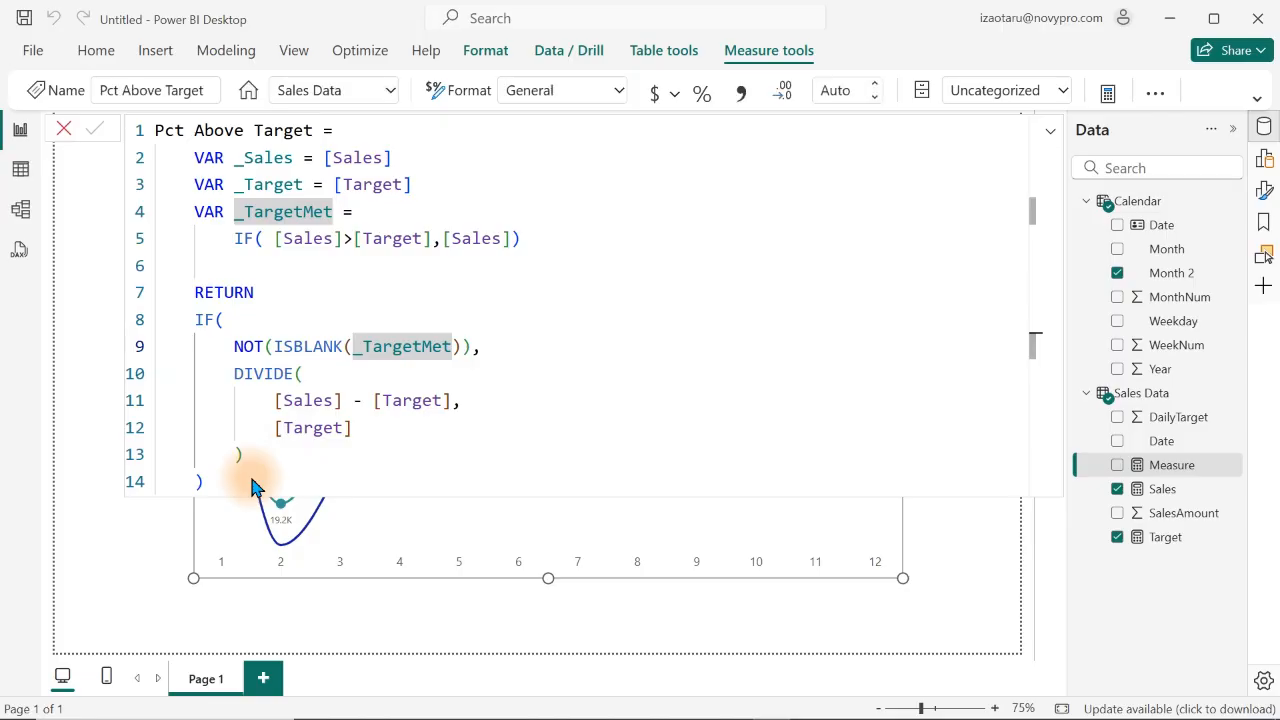
pyautogui.click(251, 477)
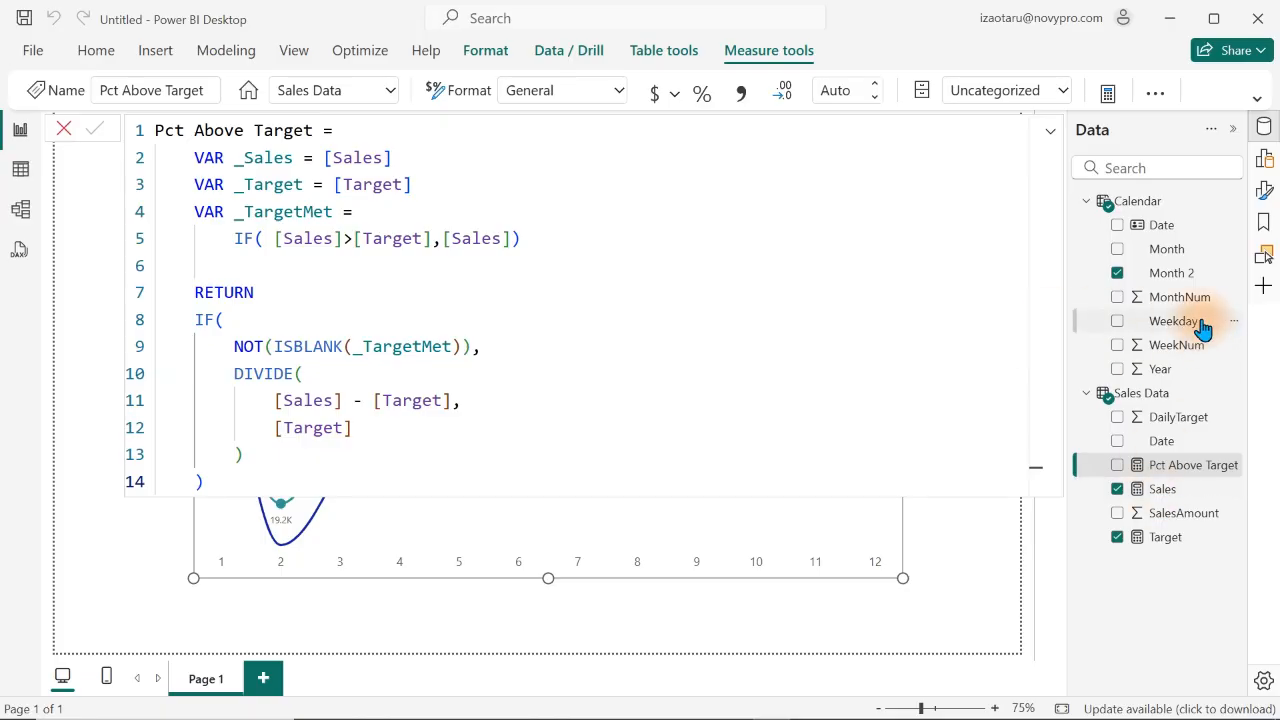
pyautogui.click(1150, 393)
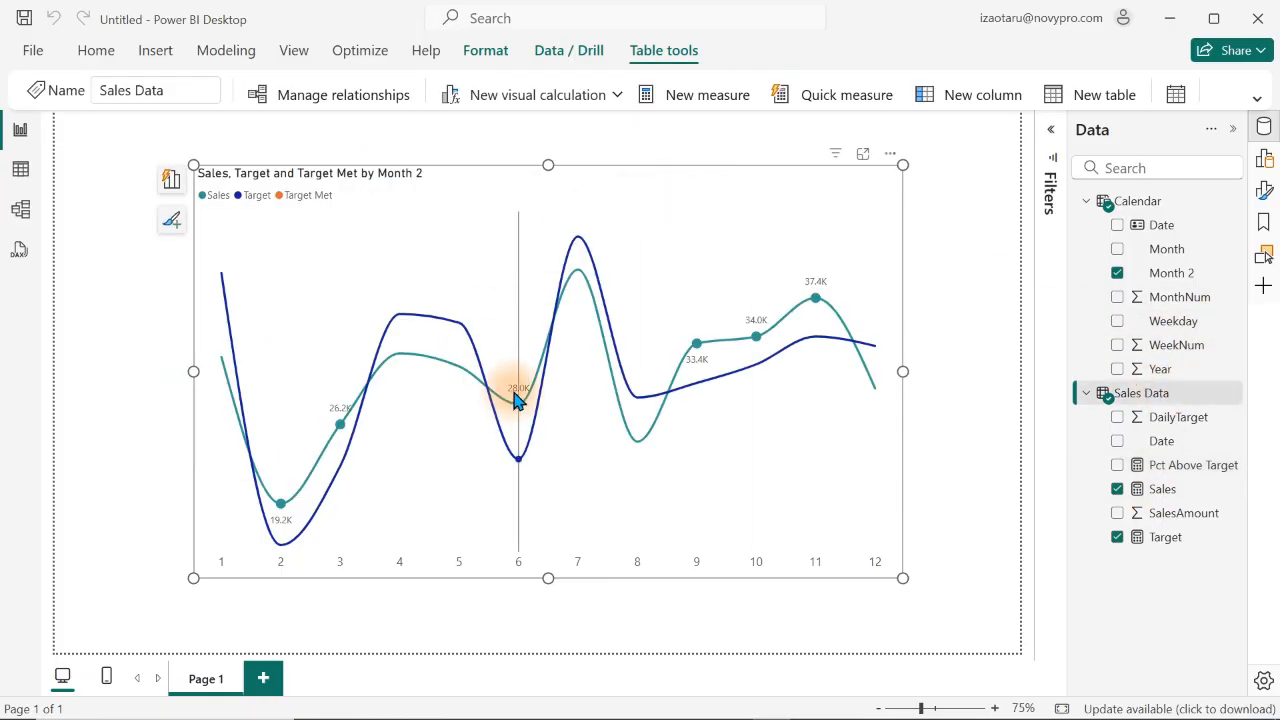
# - Expand the line chart's data label settings and check whether labels are shown for the Sales and Target series
pyautogui.moveTo(516, 400)
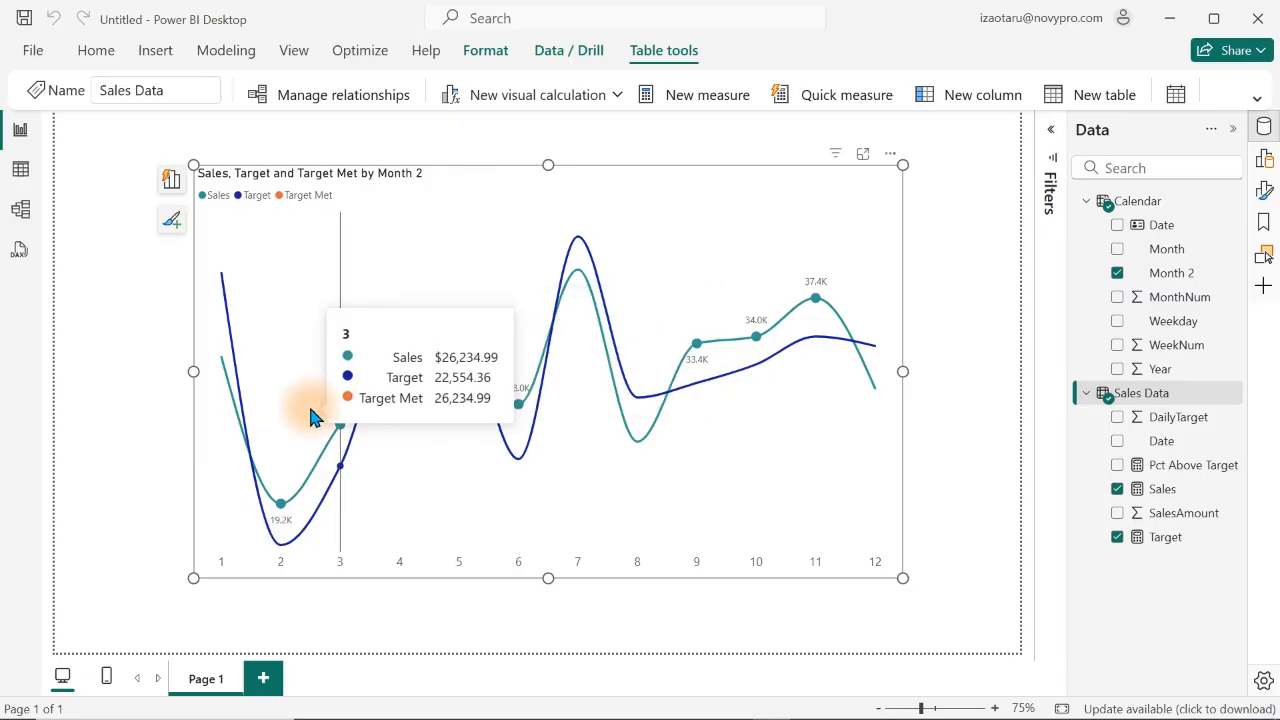
pyautogui.moveTo(763, 328)
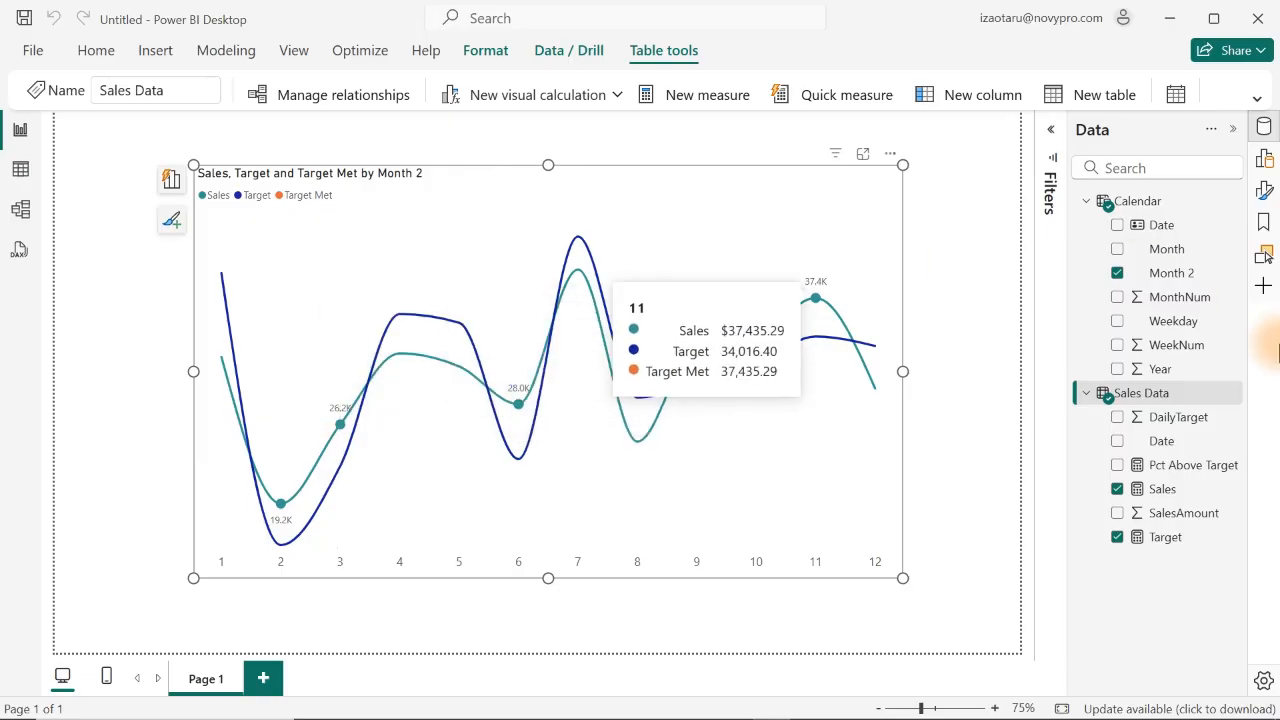
pyautogui.click(1263, 190)
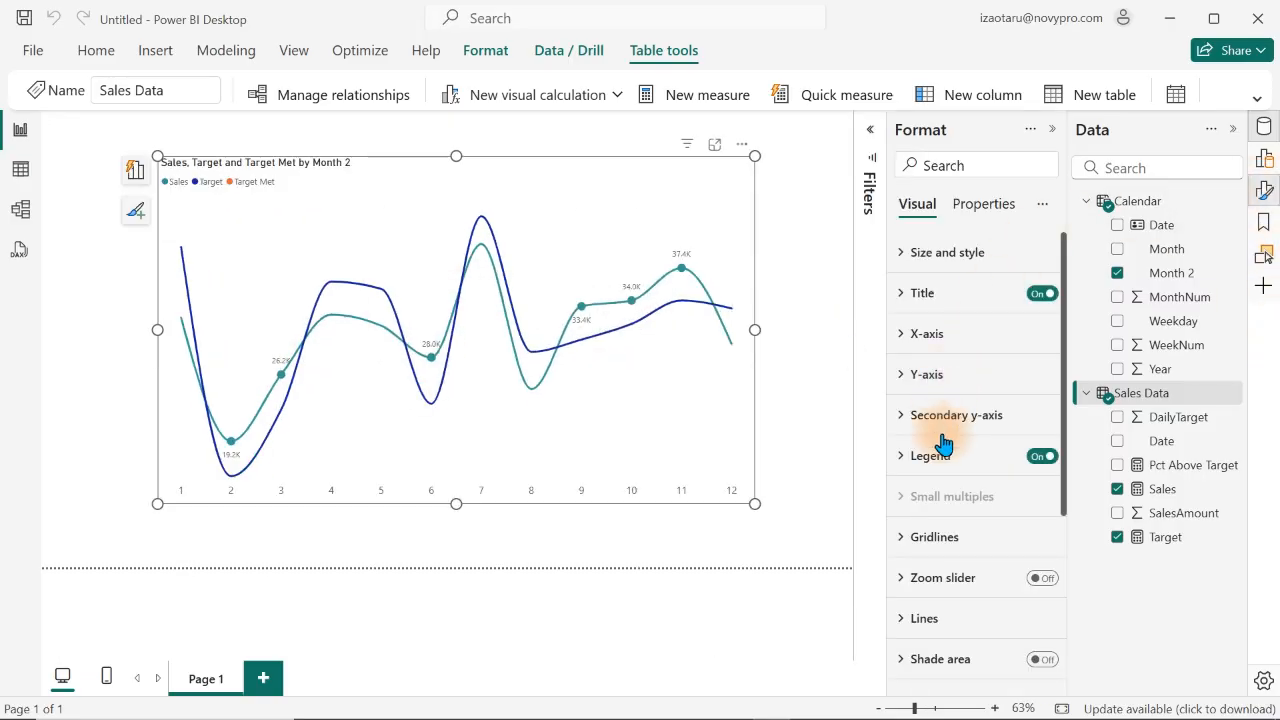
pyautogui.moveTo(1066, 370); pyautogui.dragTo(1063, 528)
pyautogui.click(929, 488)
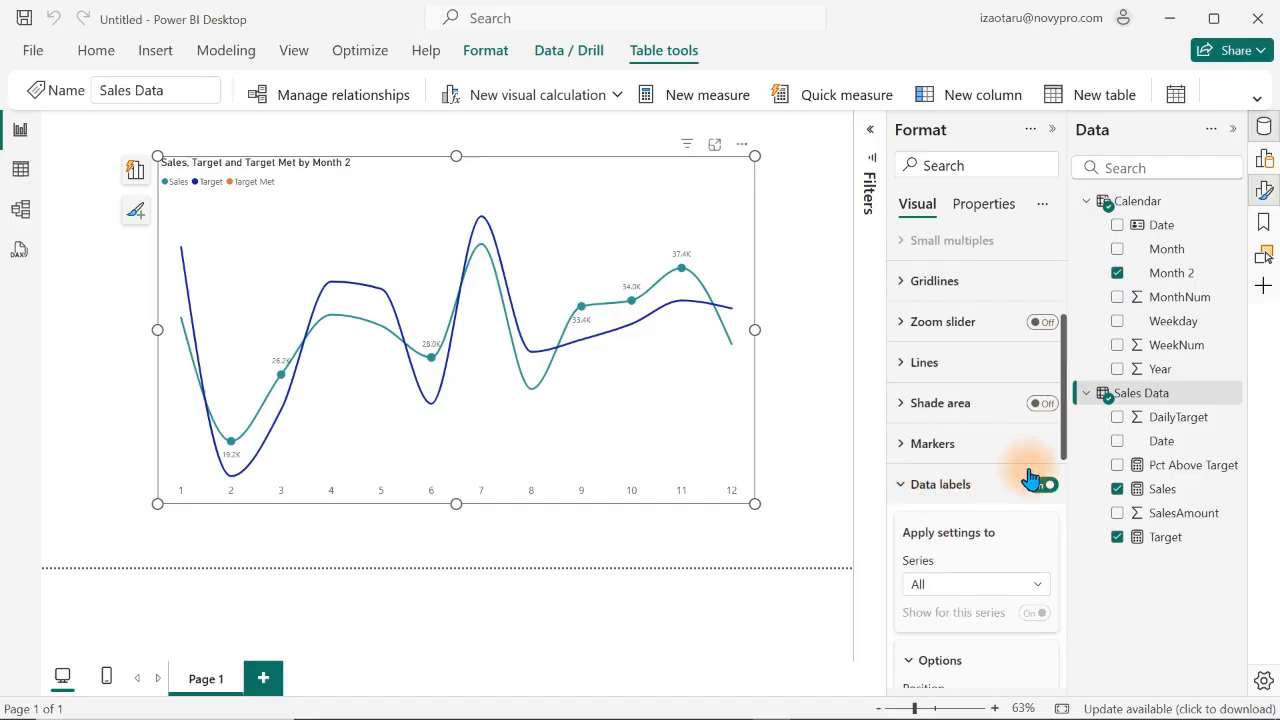
pyautogui.moveTo(1063, 395); pyautogui.dragTo(1066, 449)
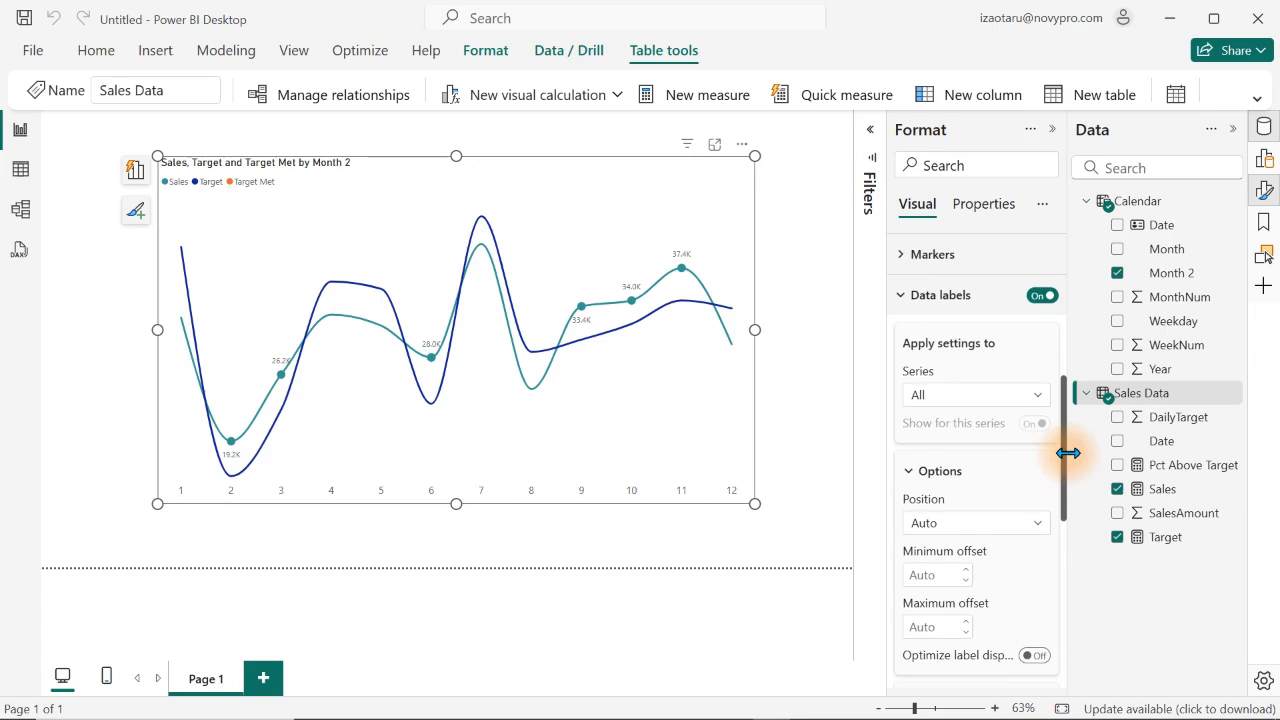
pyautogui.click(986, 395)
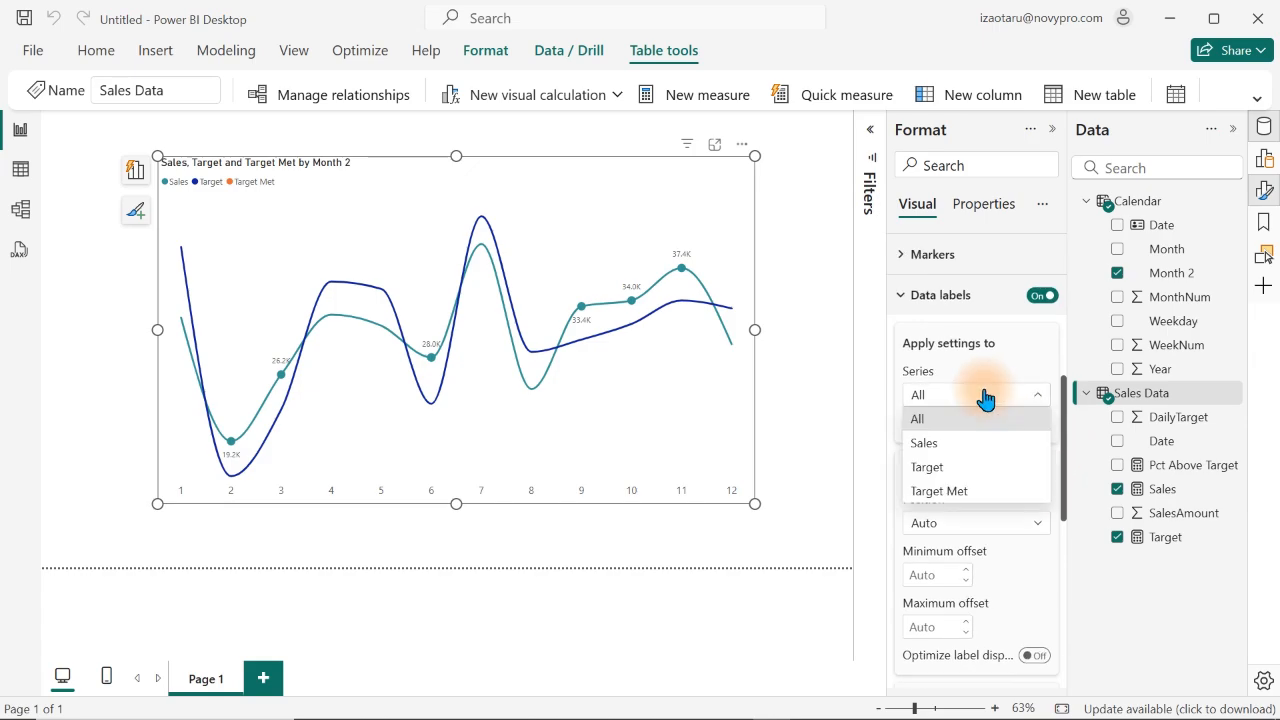
pyautogui.click(925, 443)
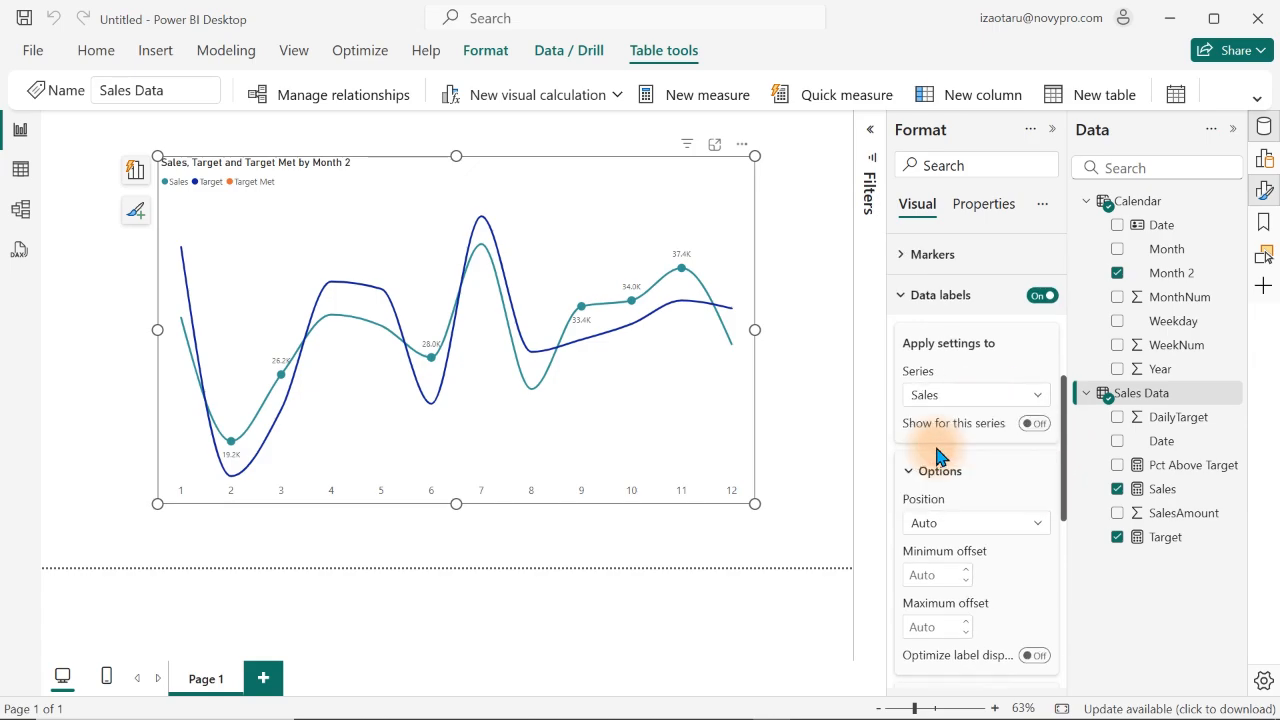
pyautogui.click(987, 399)
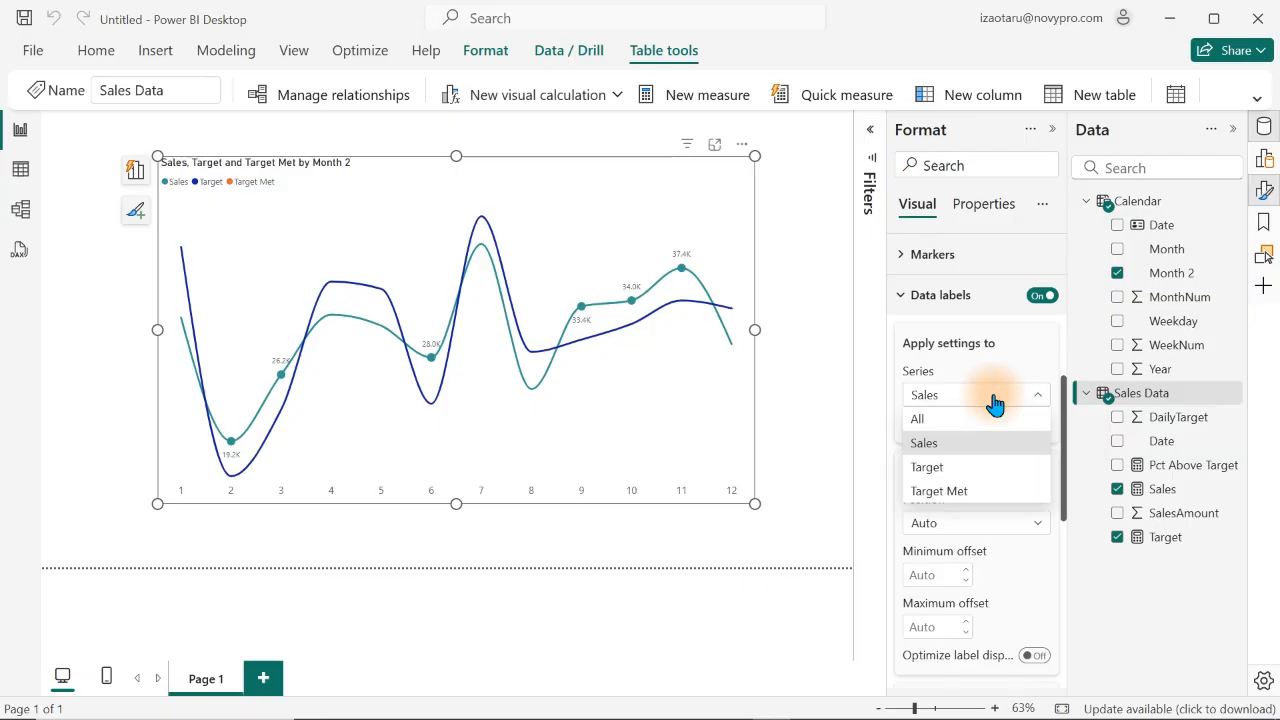
pyautogui.click(942, 469)
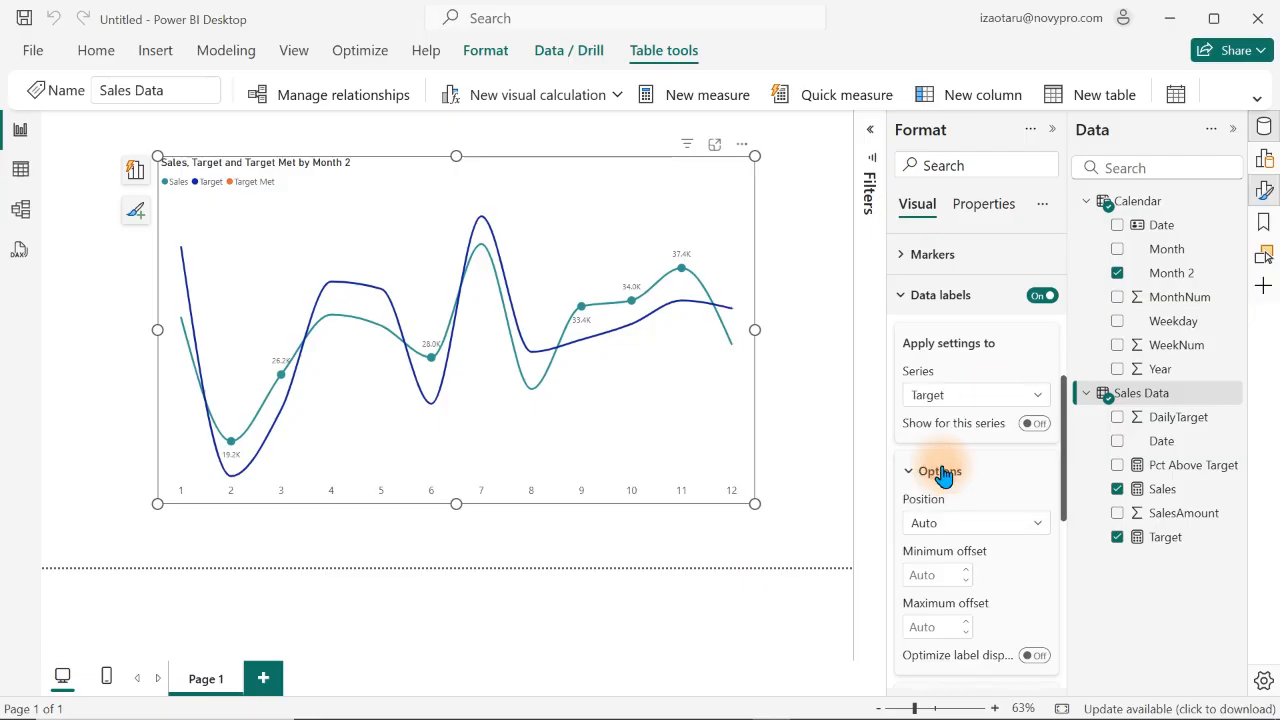
pyautogui.click(1033, 425)
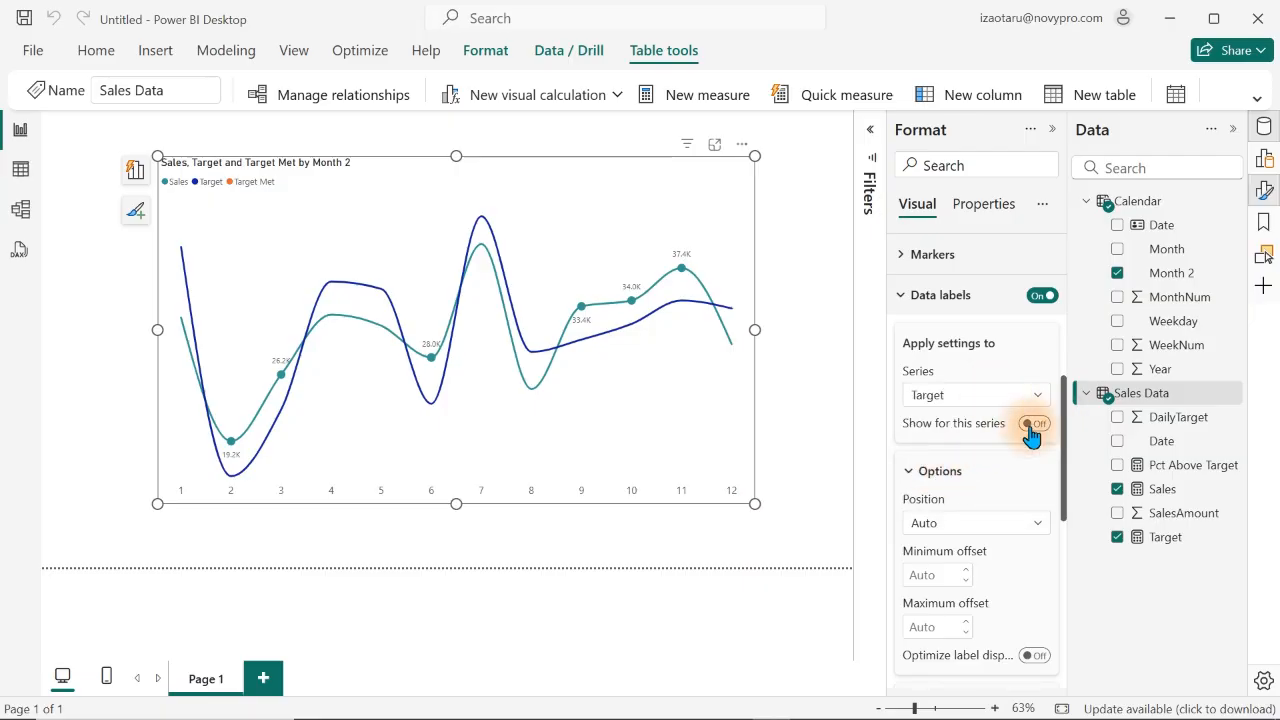
# - Keep data labels shown for the Target Met series and set their value field to the Pct Above Target measure
pyautogui.click(980, 400)
pyautogui.click(937, 493)
pyautogui.click(1031, 425)
pyautogui.click(1031, 425)
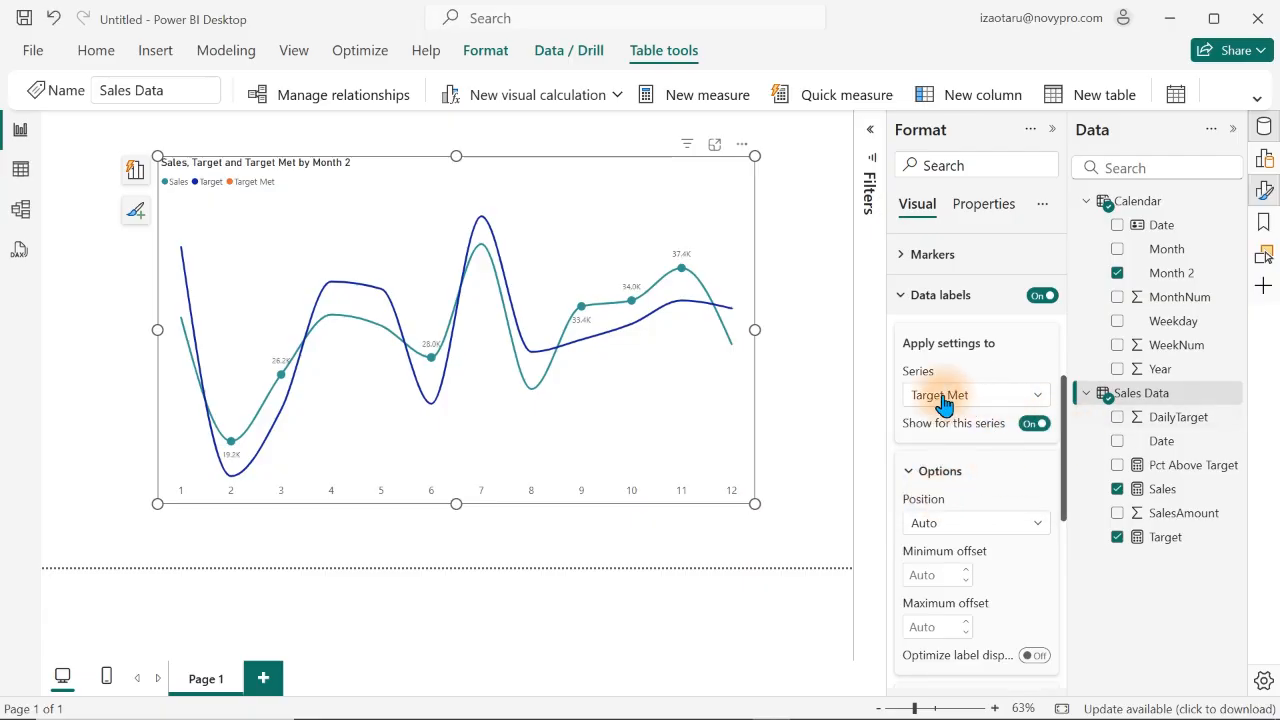
pyautogui.moveTo(1065, 455); pyautogui.dragTo(1063, 551)
pyautogui.click(936, 470)
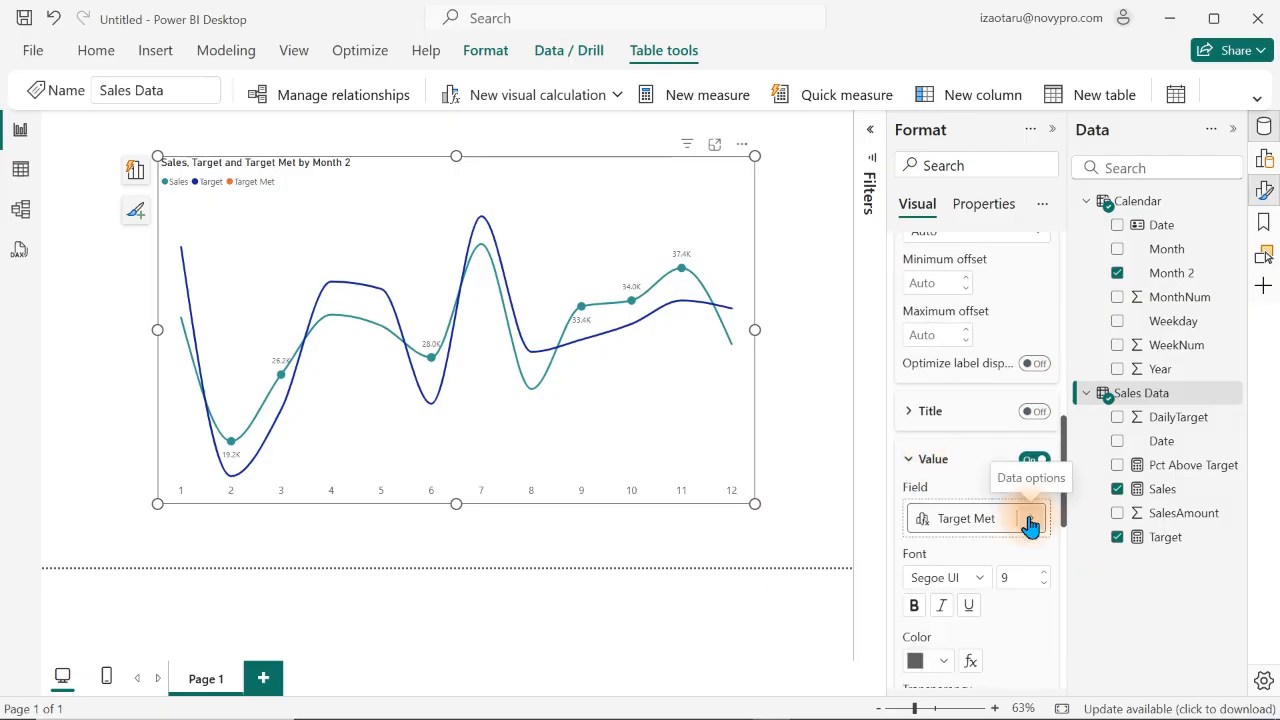
pyautogui.moveTo(1135, 465); pyautogui.dragTo(995, 530)
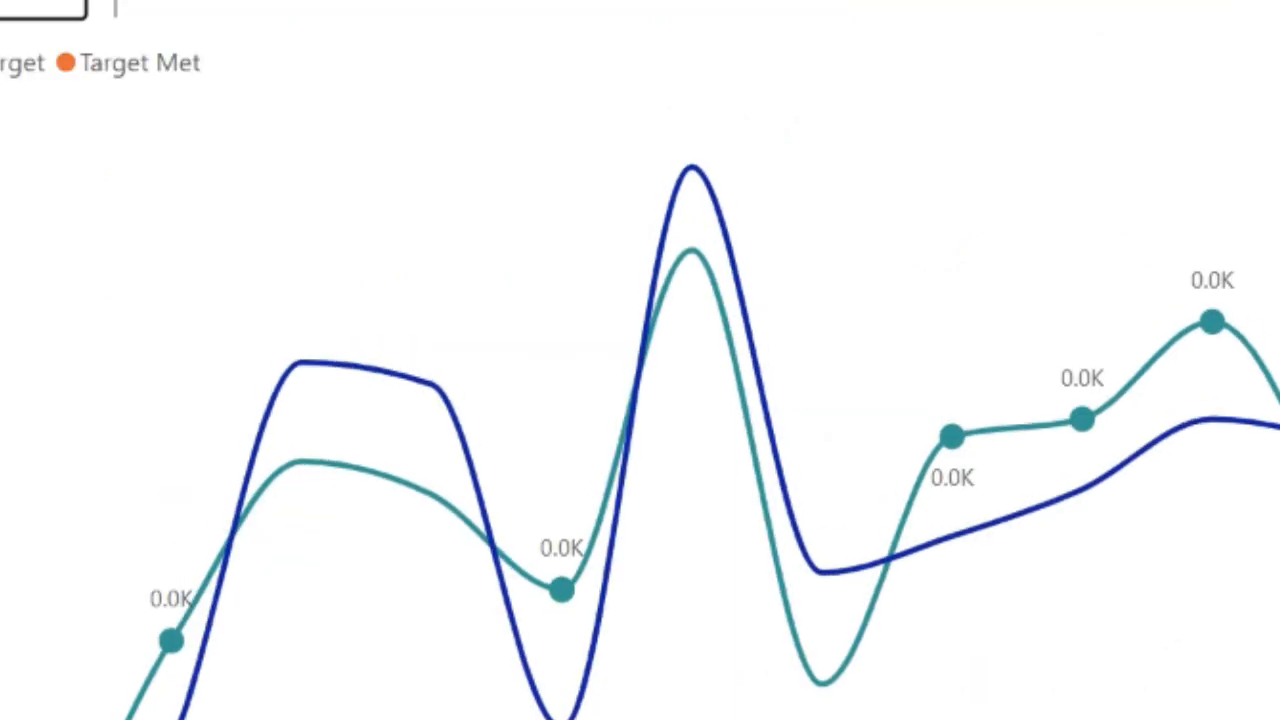
# - Format the Pct Above Target measure as a percentage and close its formula by selecting the Sales Data table
pyautogui.click(1122, 465)
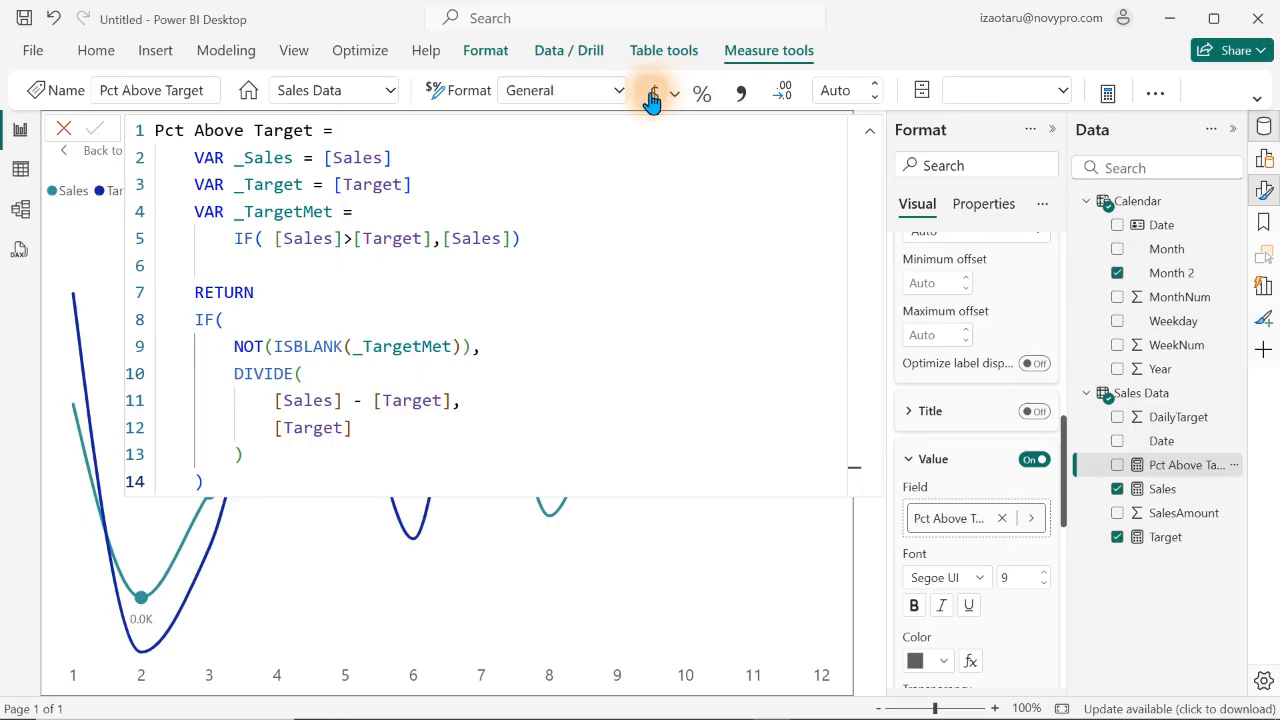
pyautogui.click(702, 94)
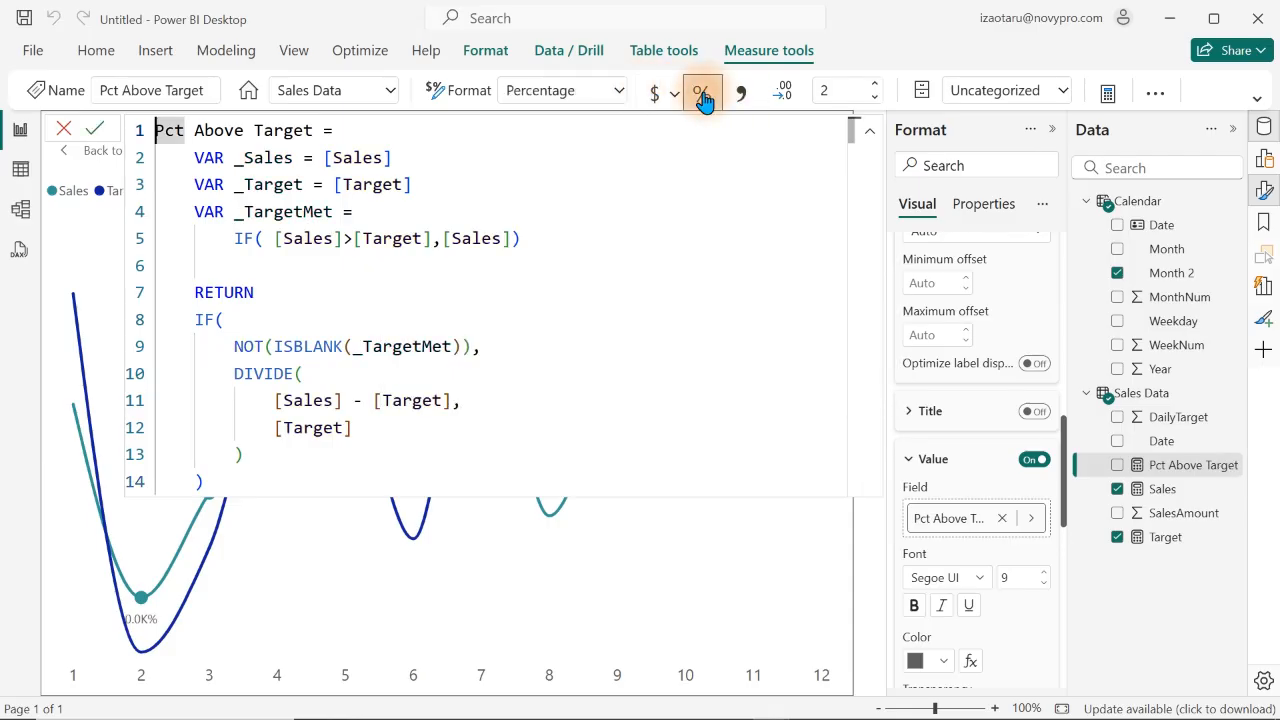
pyautogui.click(703, 102)
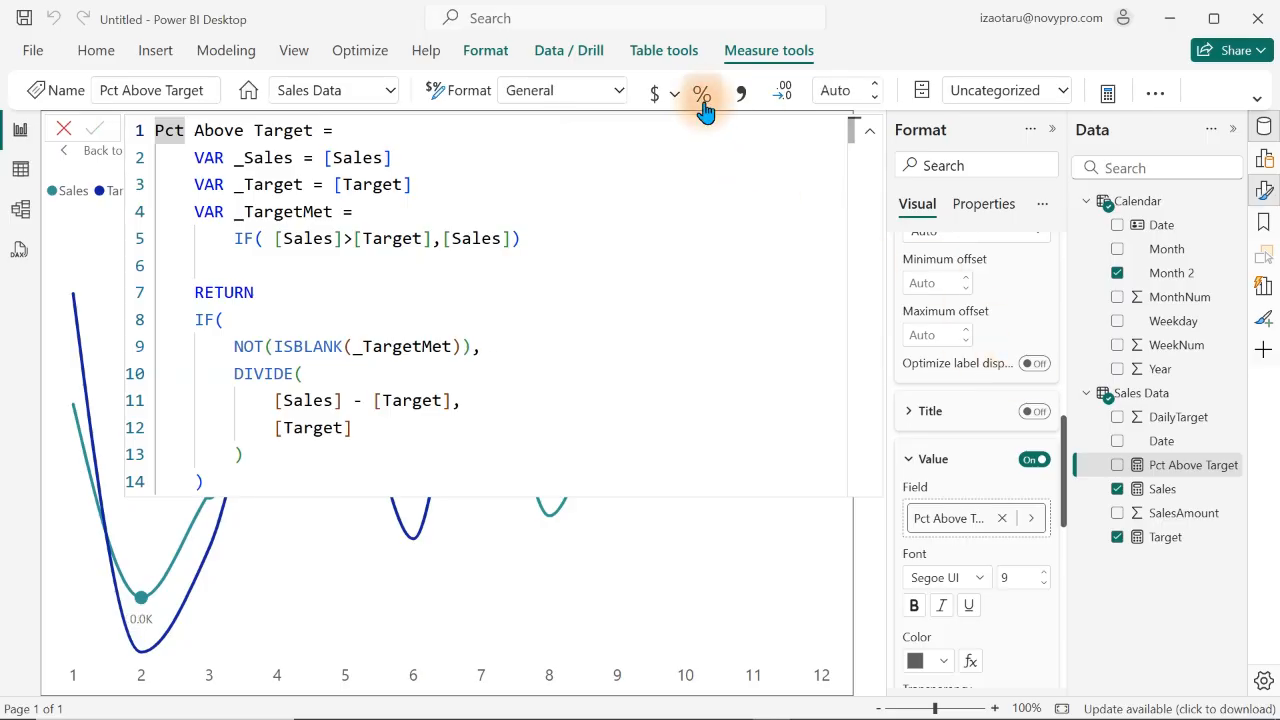
pyautogui.click(703, 100)
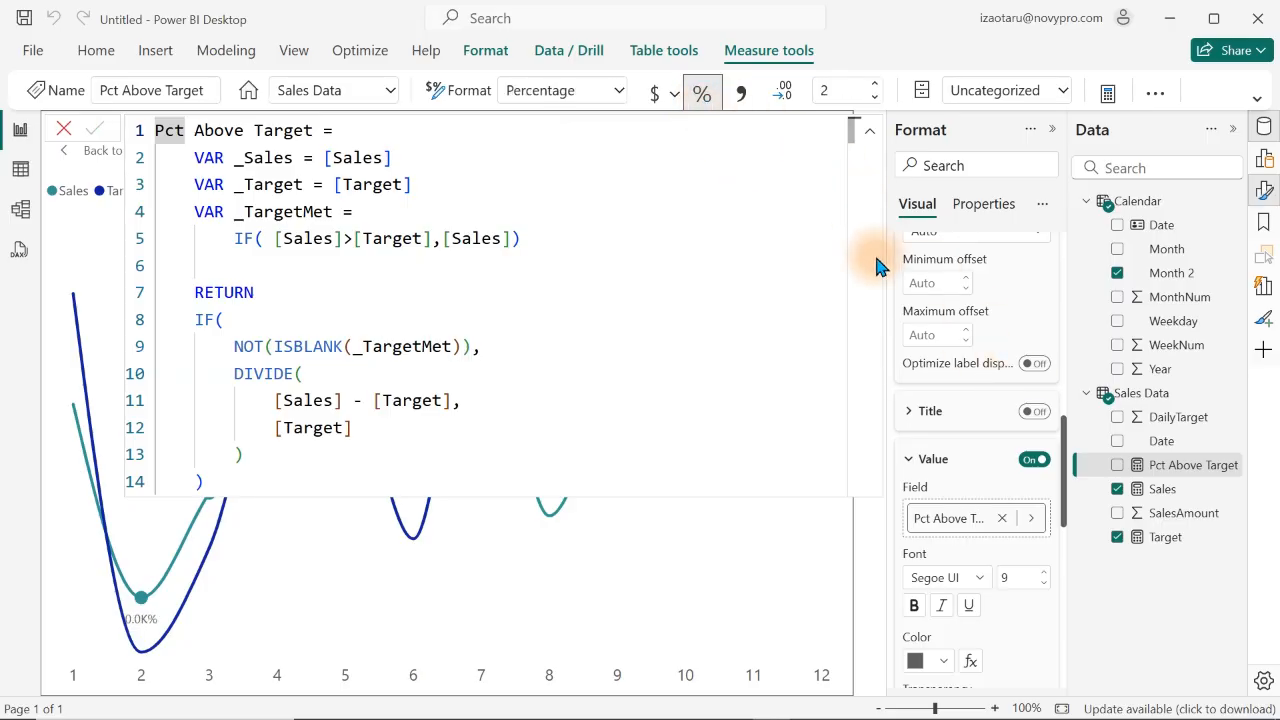
pyautogui.click(1140, 400)
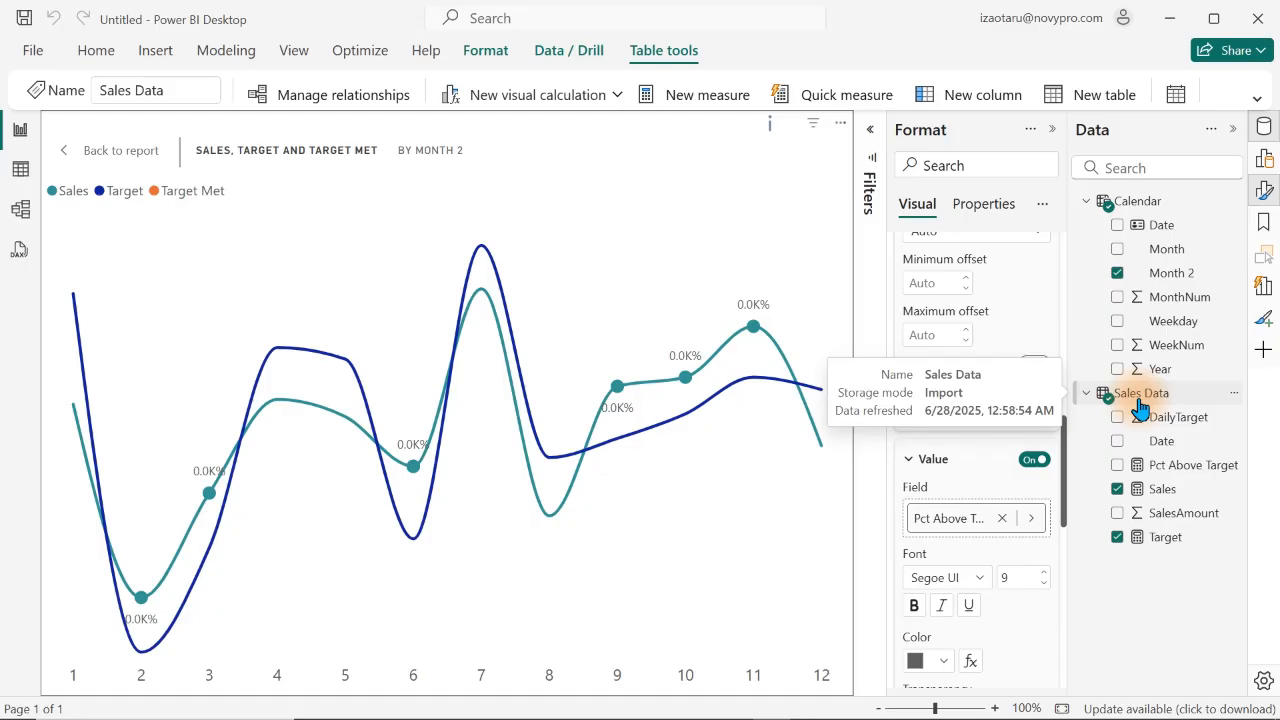
# - Reopen the Pct Above Target formula, copy the DIVIDE expression from the final IF and remove it there
pyautogui.click(1160, 466)
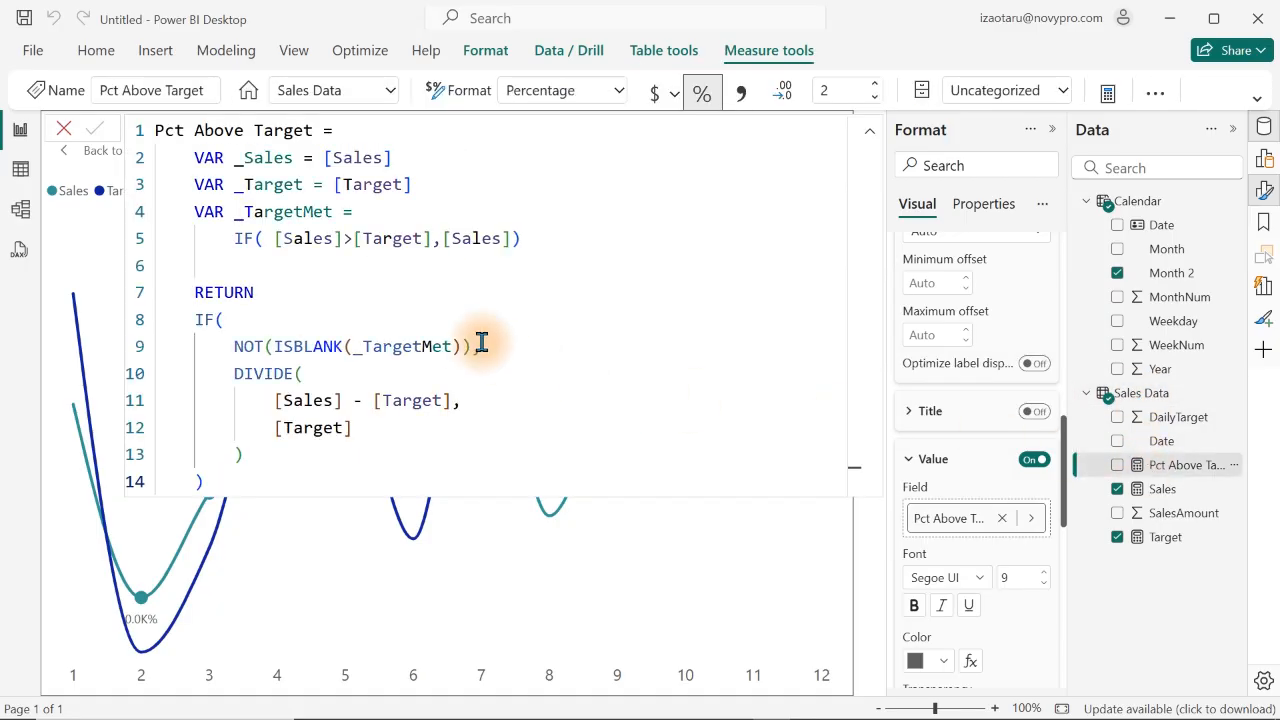
pyautogui.click(543, 329)
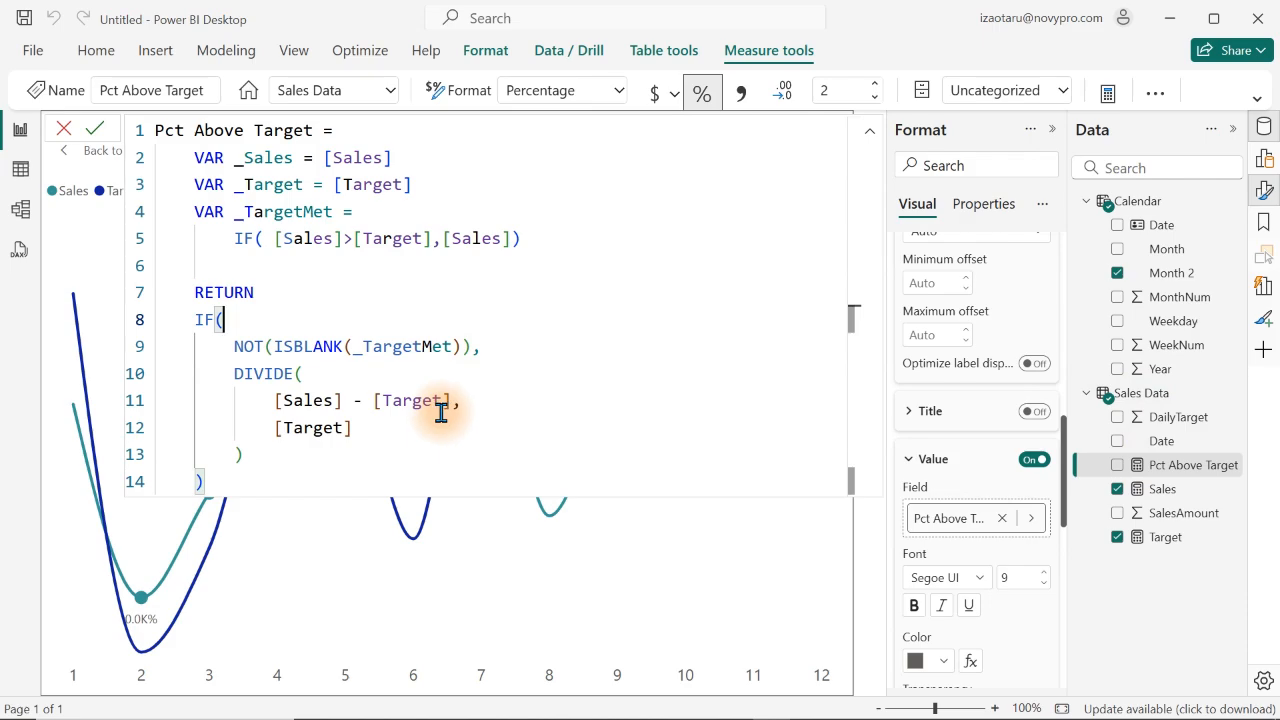
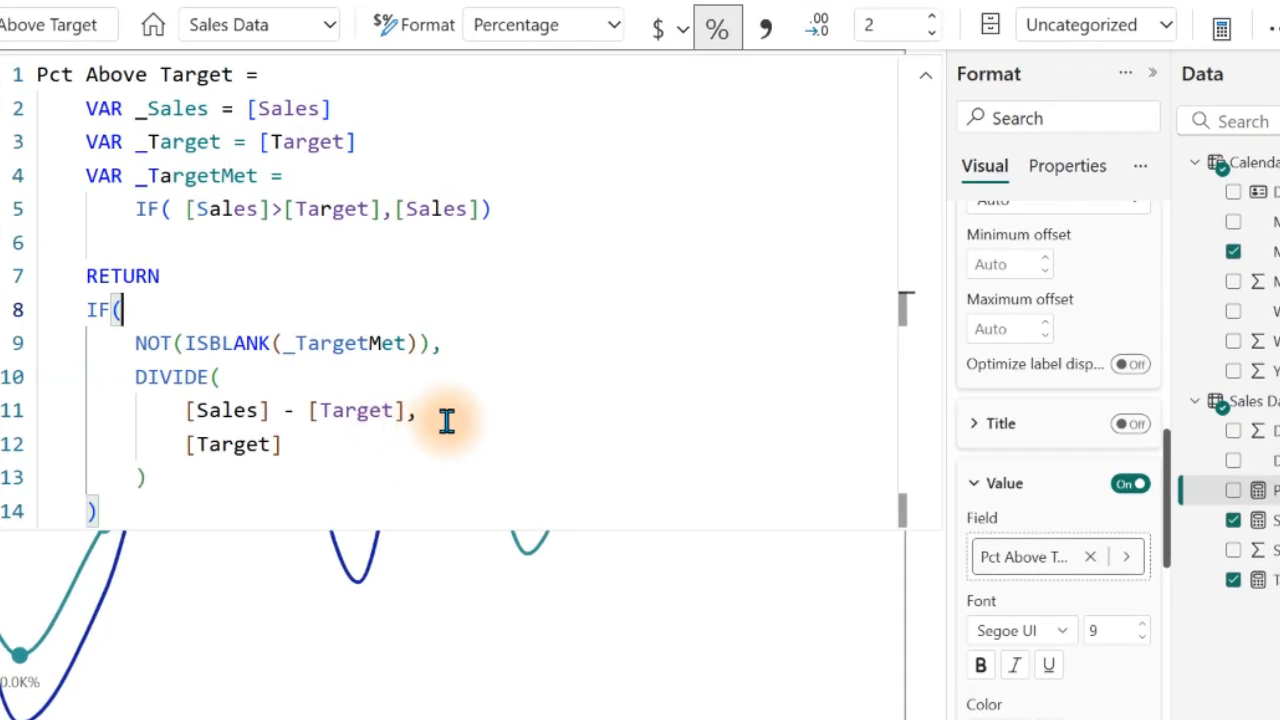
pyautogui.click(122, 376)
pyautogui.moveTo(122, 376); pyautogui.dragTo(237, 472)
pyautogui.hotkey('ctrl', 'c')
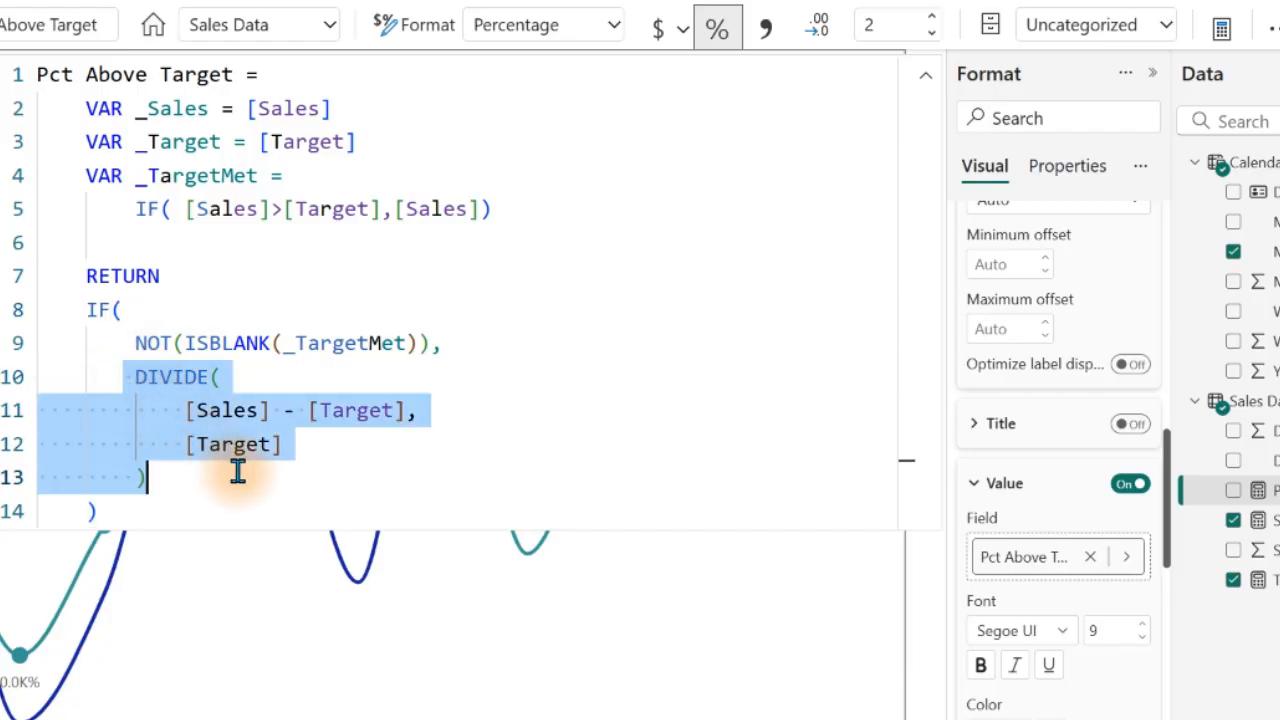
pyautogui.press('Delete')
pyautogui.click(238, 473)
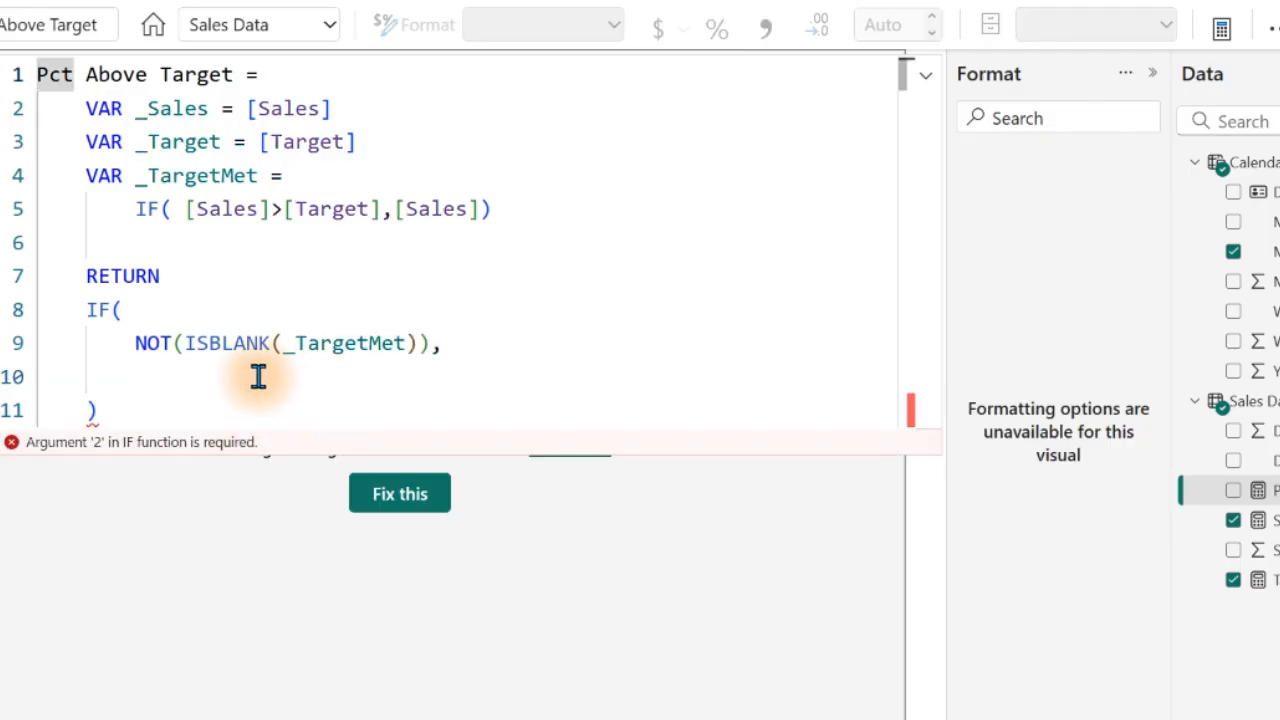
# - Declare a _pct variable before RETURN that holds the copied DIVIDE expression, followed by a blank line
pyautogui.click(228, 376)
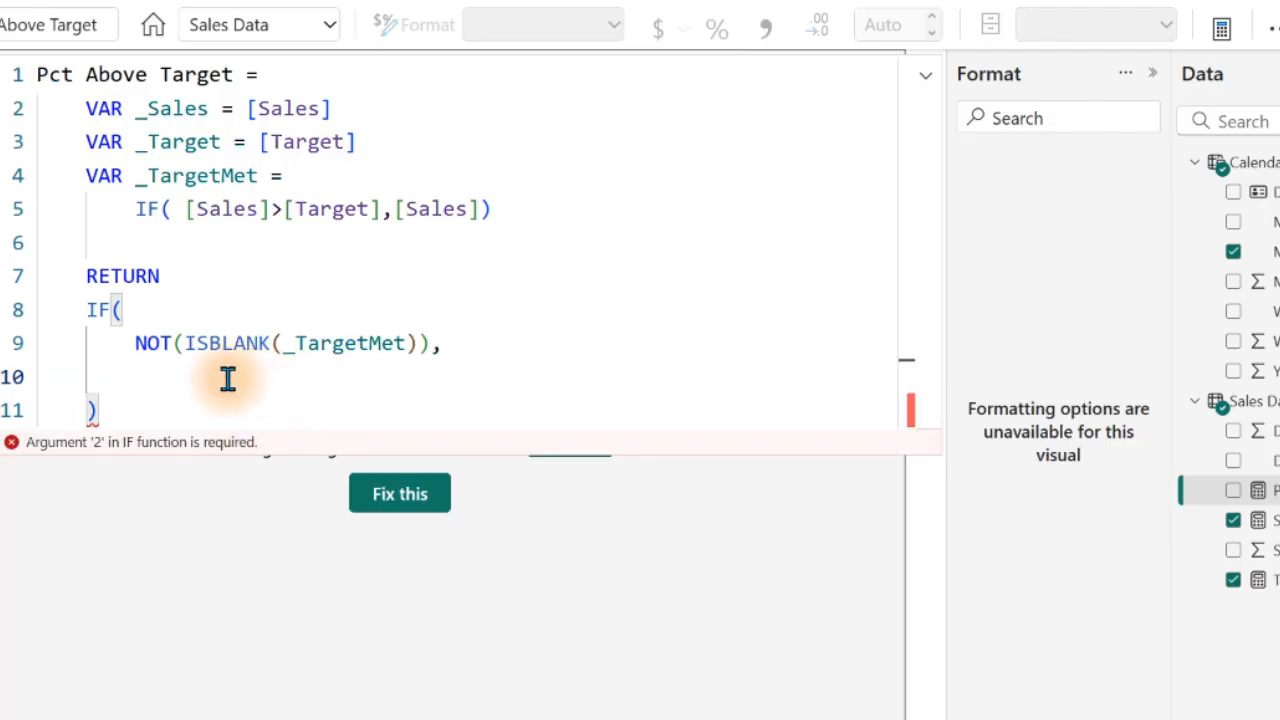
pyautogui.click(165, 233)
pyautogui.press('Tab')
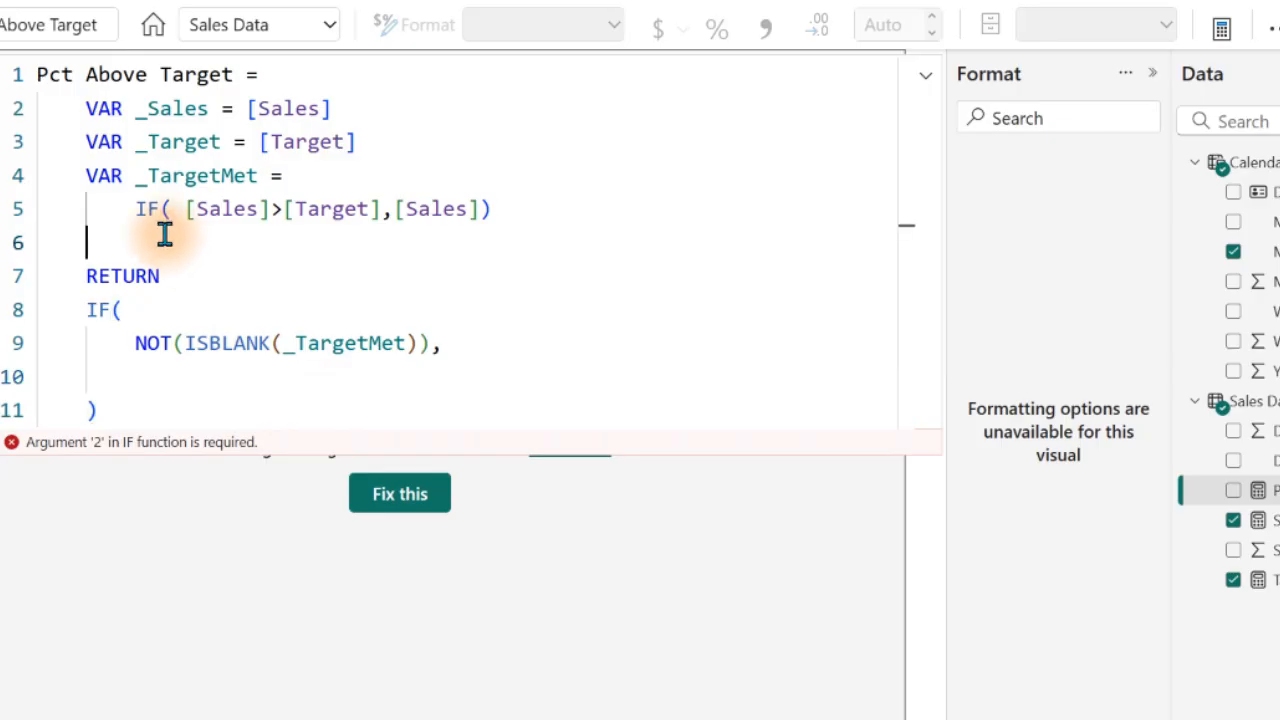
pyautogui.write('var')
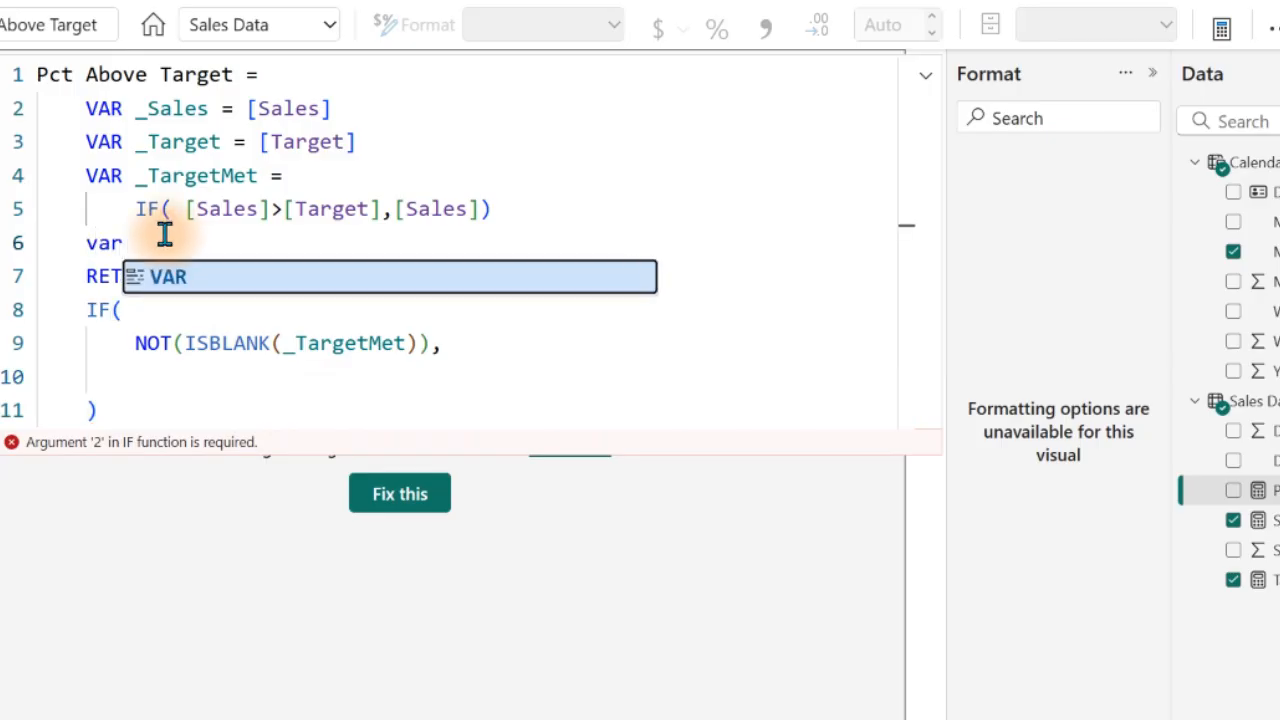
pyautogui.press('Tab')
pyautogui.write('_pct')
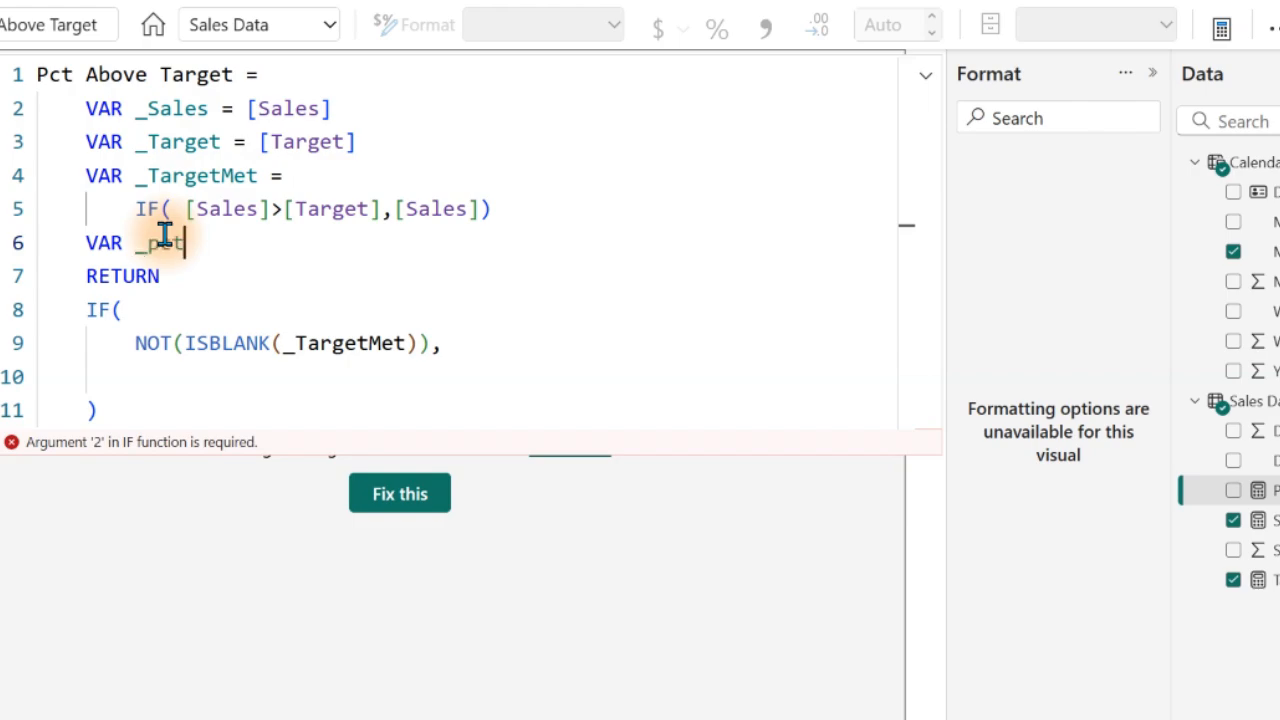
pyautogui.write(' =')
pyautogui.press('Return')
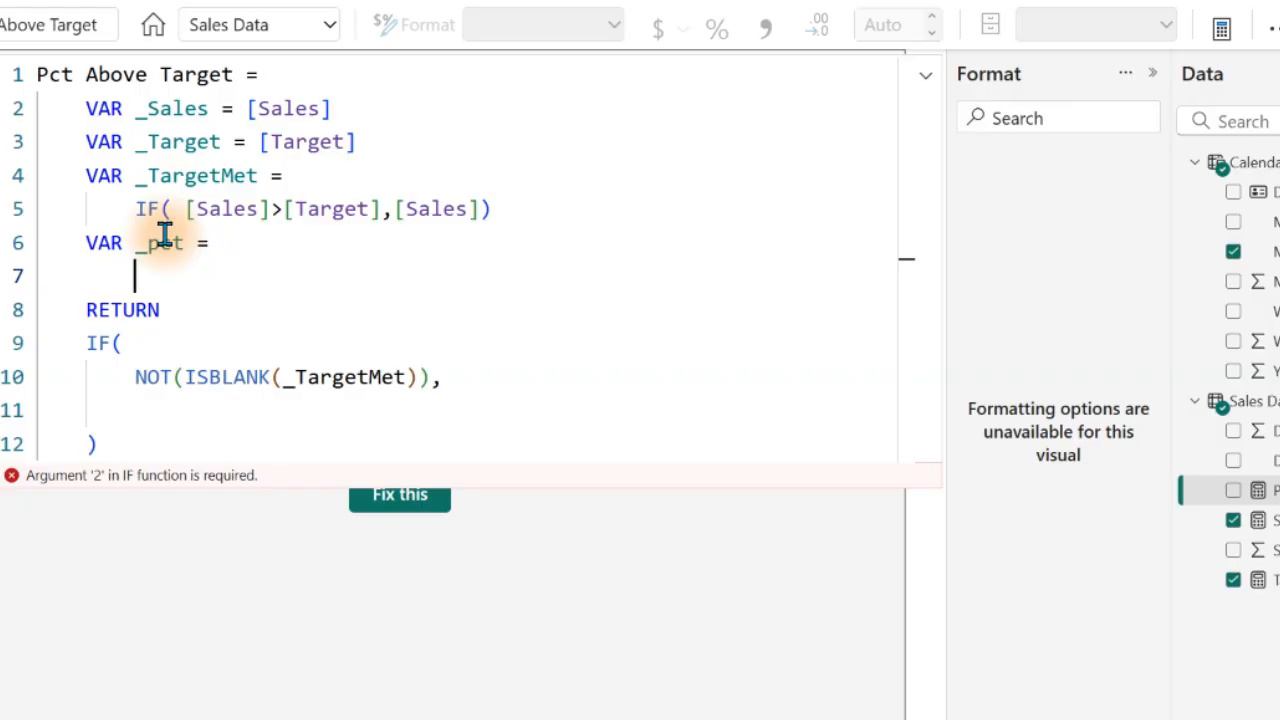
pyautogui.hotkey('ctrl', 'v')
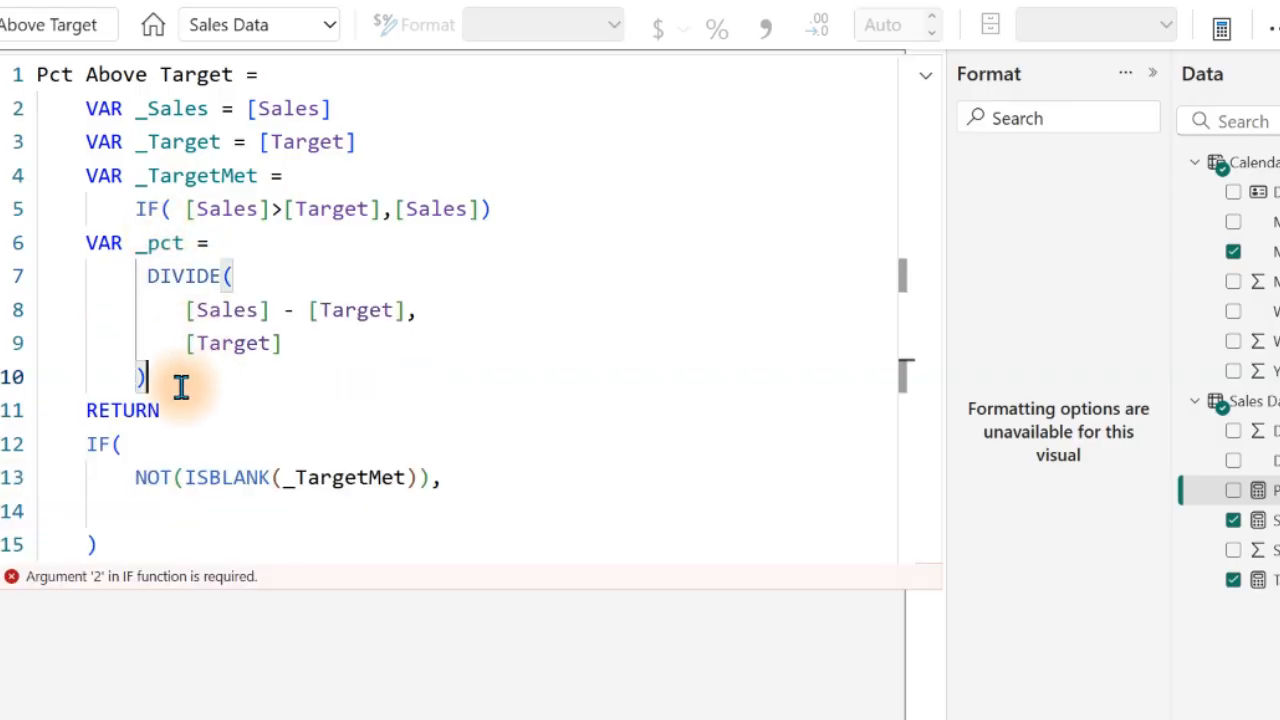
pyautogui.press('Return')
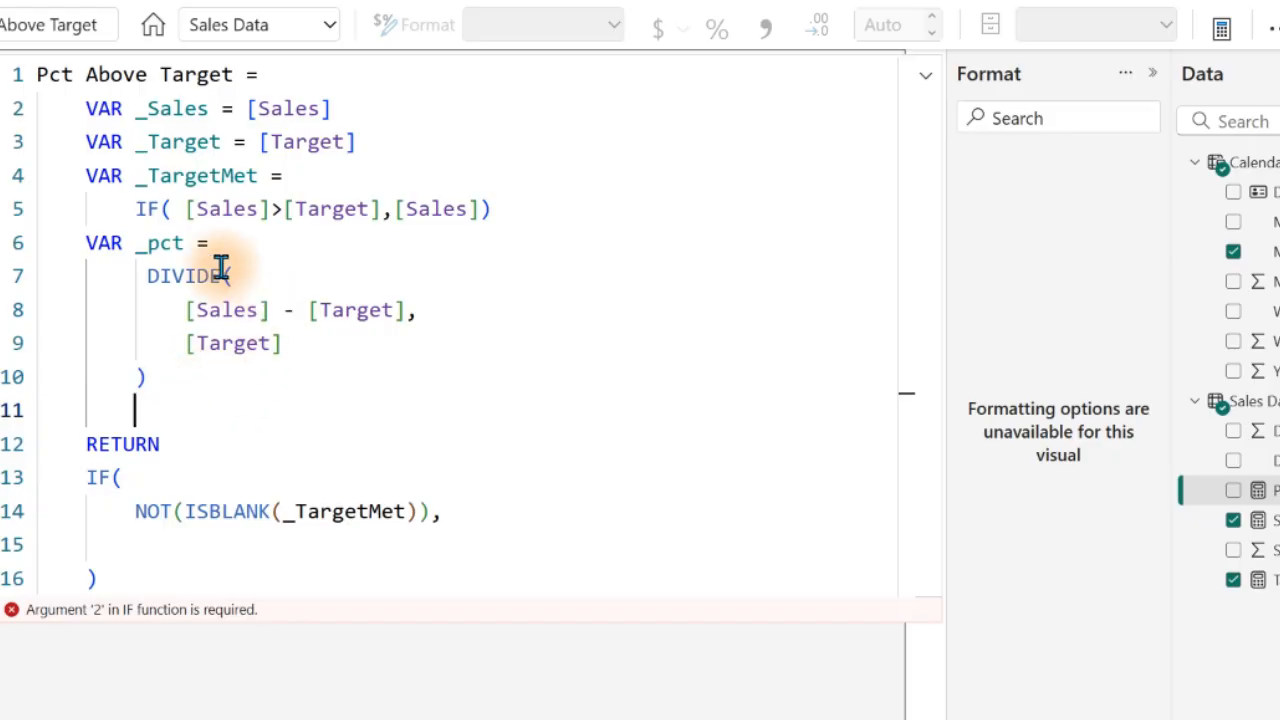
pyautogui.moveTo(86, 242); pyautogui.dragTo(306, 366)
# - Insert a FORMAT call as the final IF's result, with _pct as its value and "+0.0%" as its format string
pyautogui.click(145, 535)
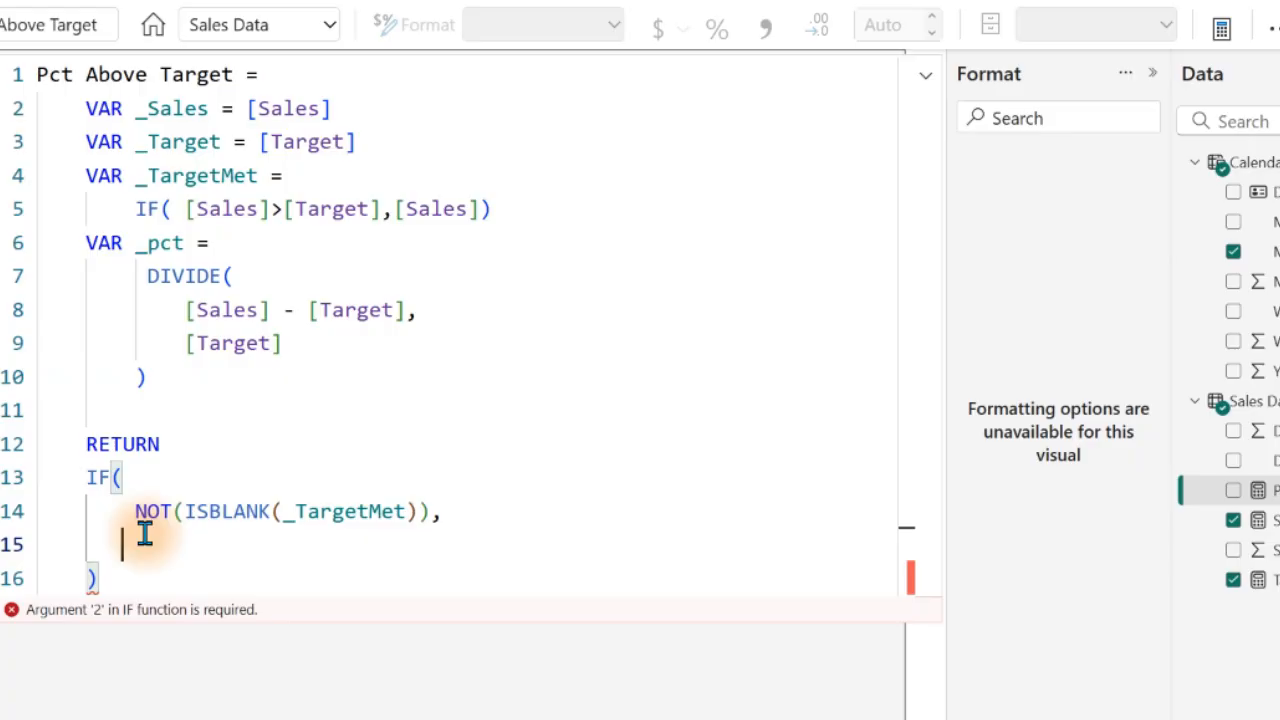
pyautogui.write('form')
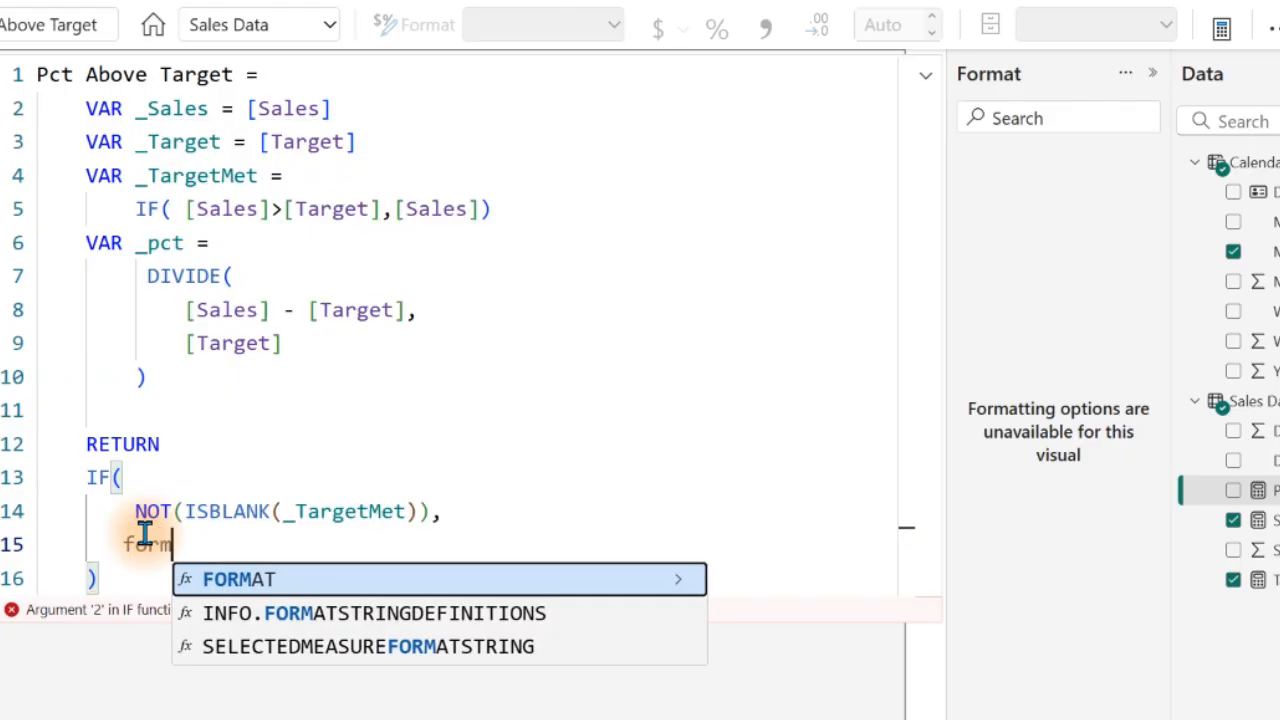
pyautogui.press('Tab')
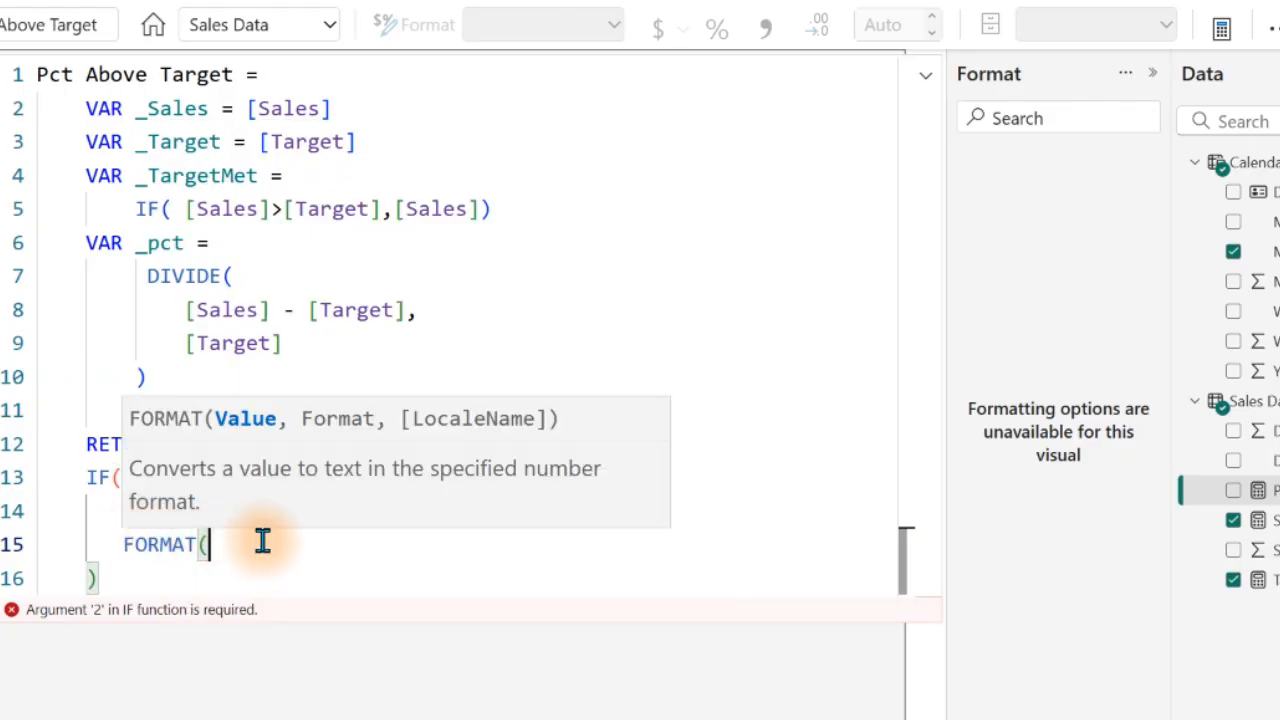
pyautogui.click(203, 574)
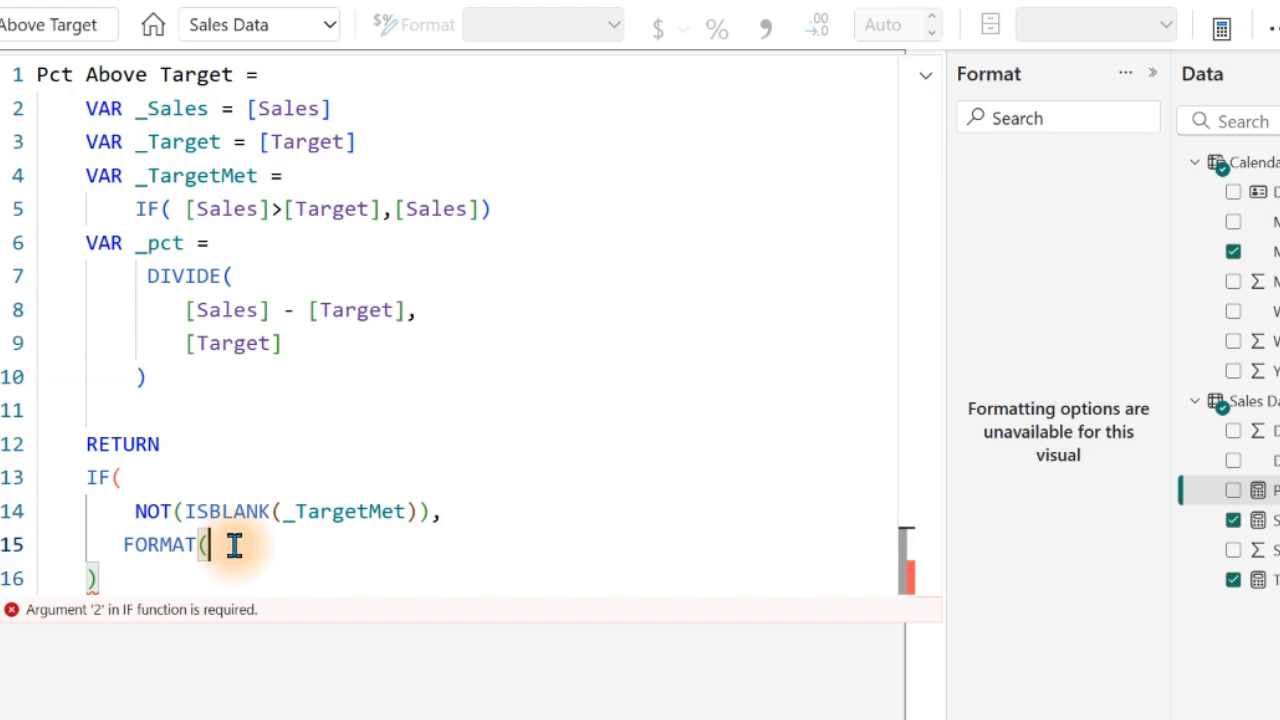
pyautogui.write('_')
pyautogui.press('Tab')
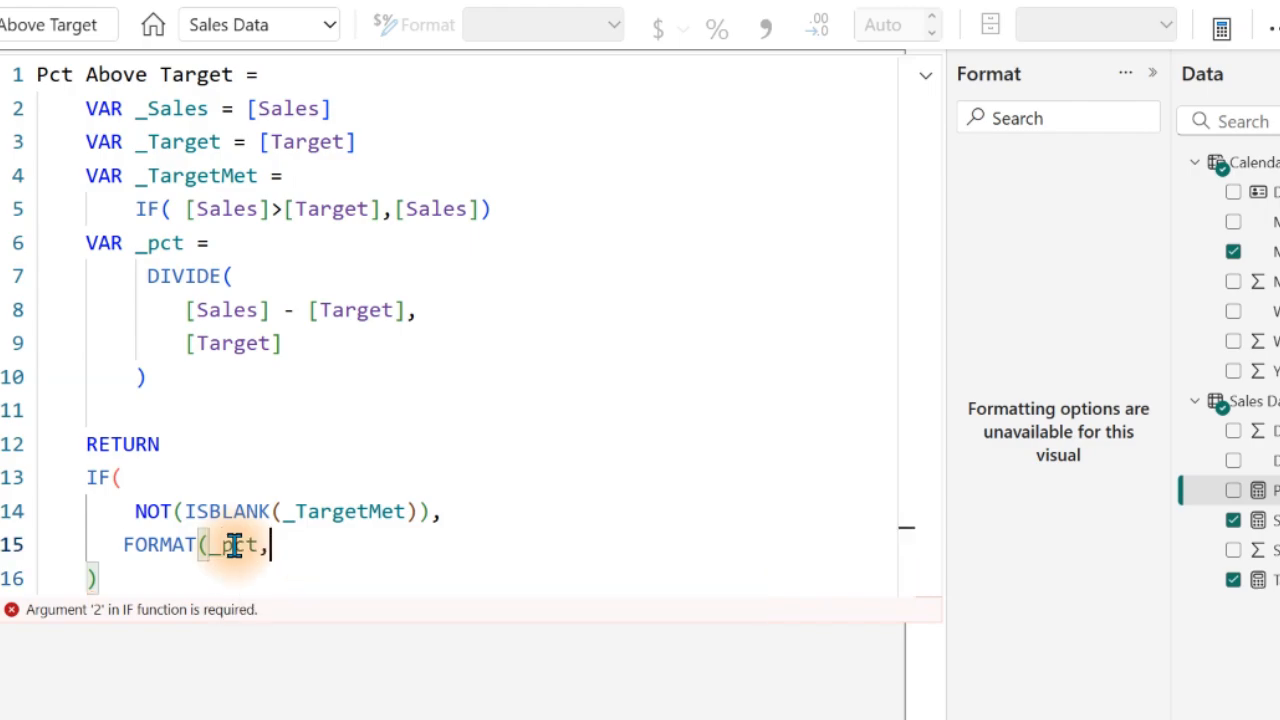
pyautogui.write(', "')
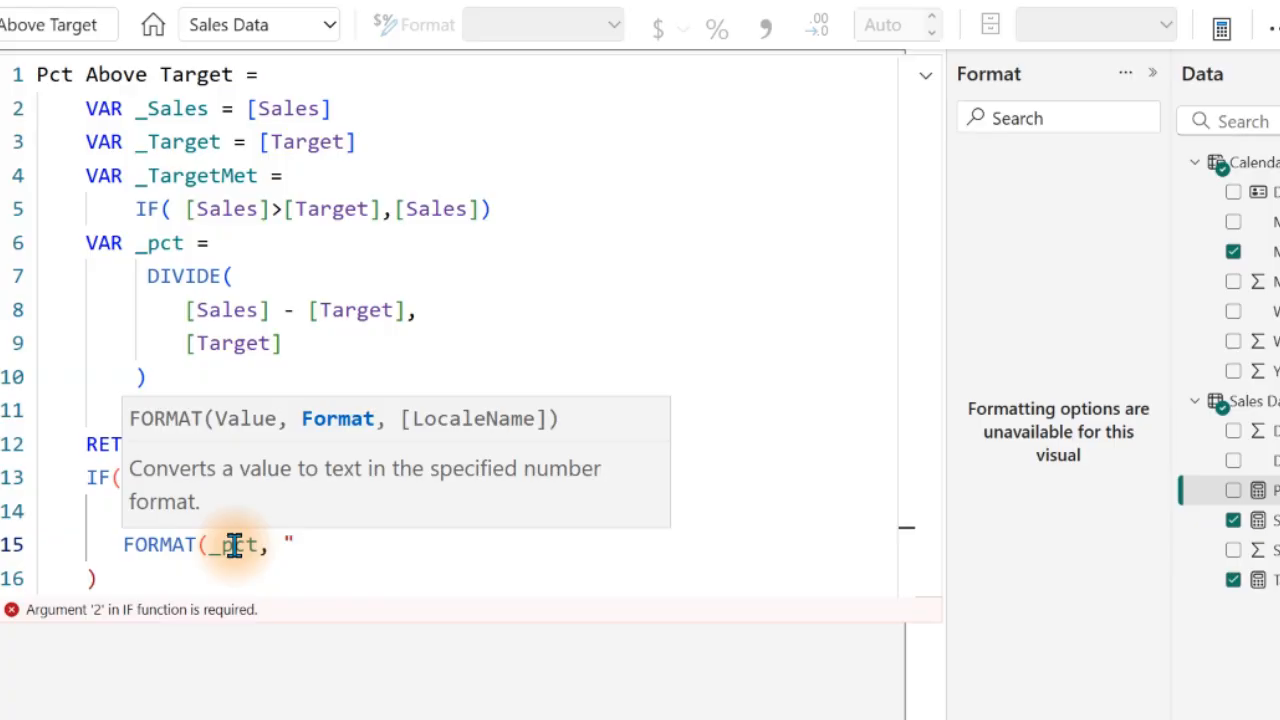
pyautogui.write('+')
pyautogui.write('0.0%"')
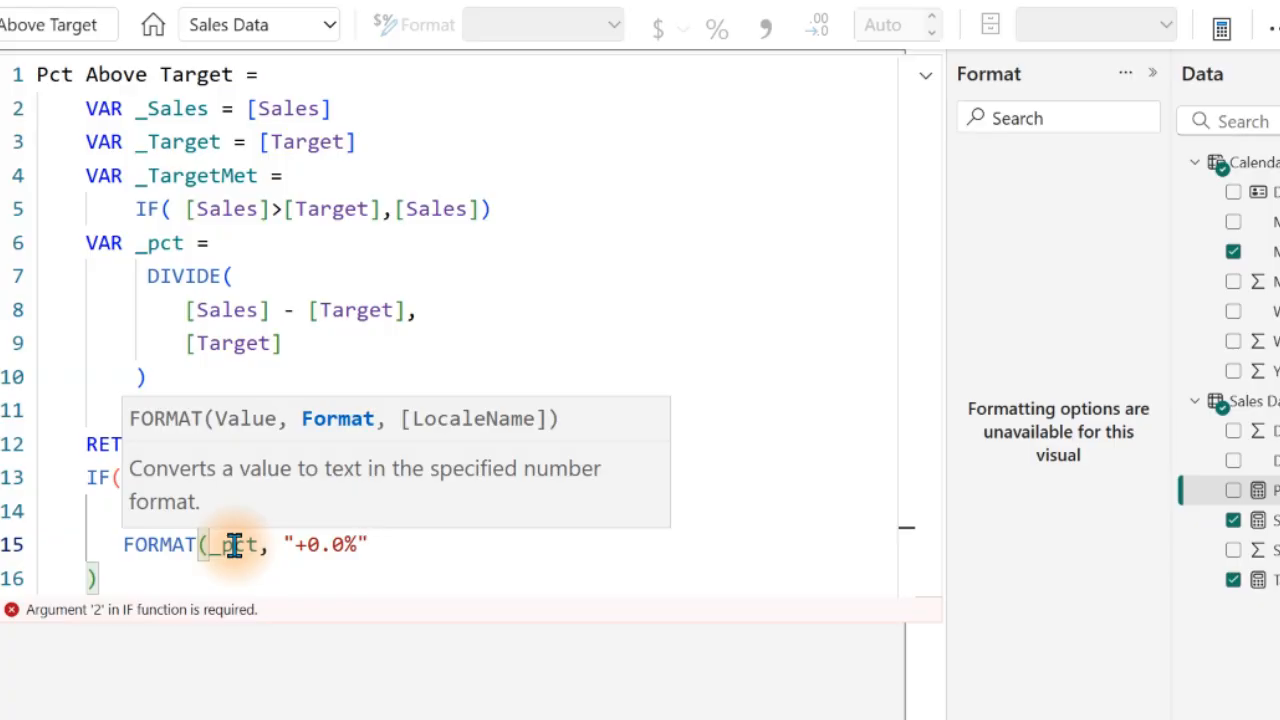
# - Extend the format string to "+0.0%; -0.0%; 0.0%", commit the Pct Above Target measure and close its formula by selecting the Sales Data table
pyautogui.press('BackSpace')
pyautogui.write(';')
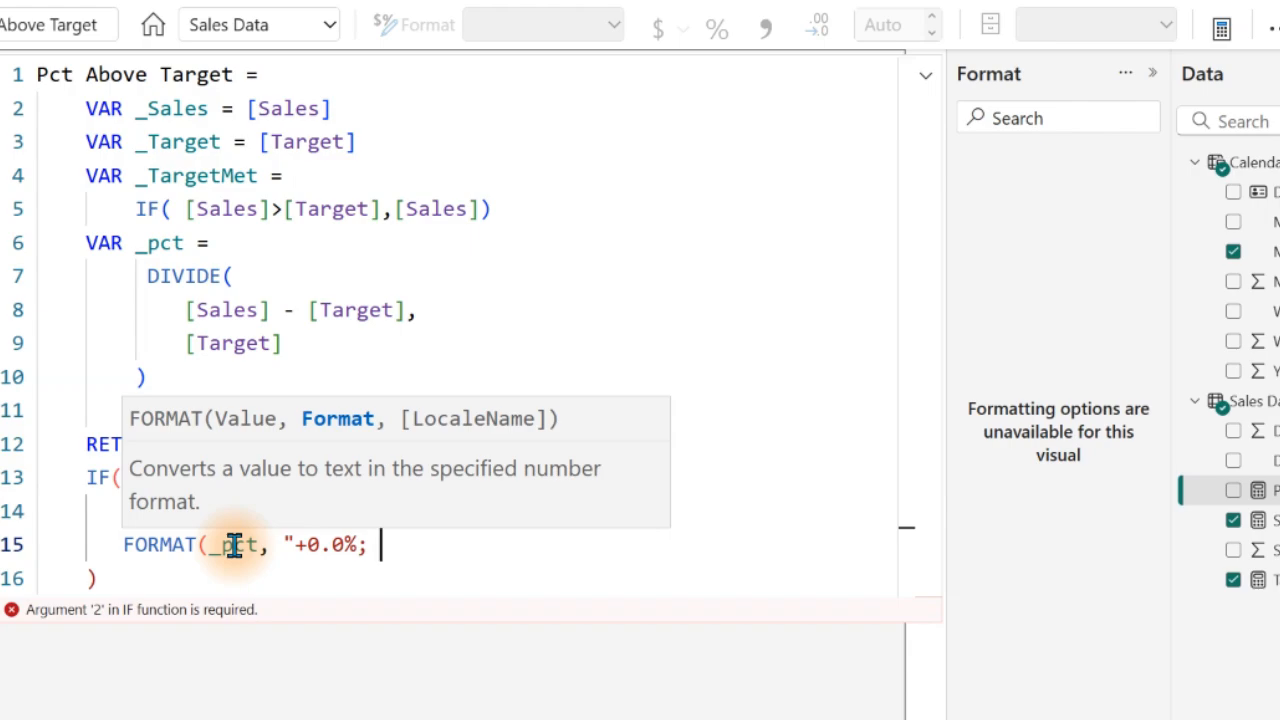
pyautogui.write(' 0.')
pyautogui.press('BackSpace')
pyautogui.press('BackSpace')
pyautogui.write('-0.0%;')
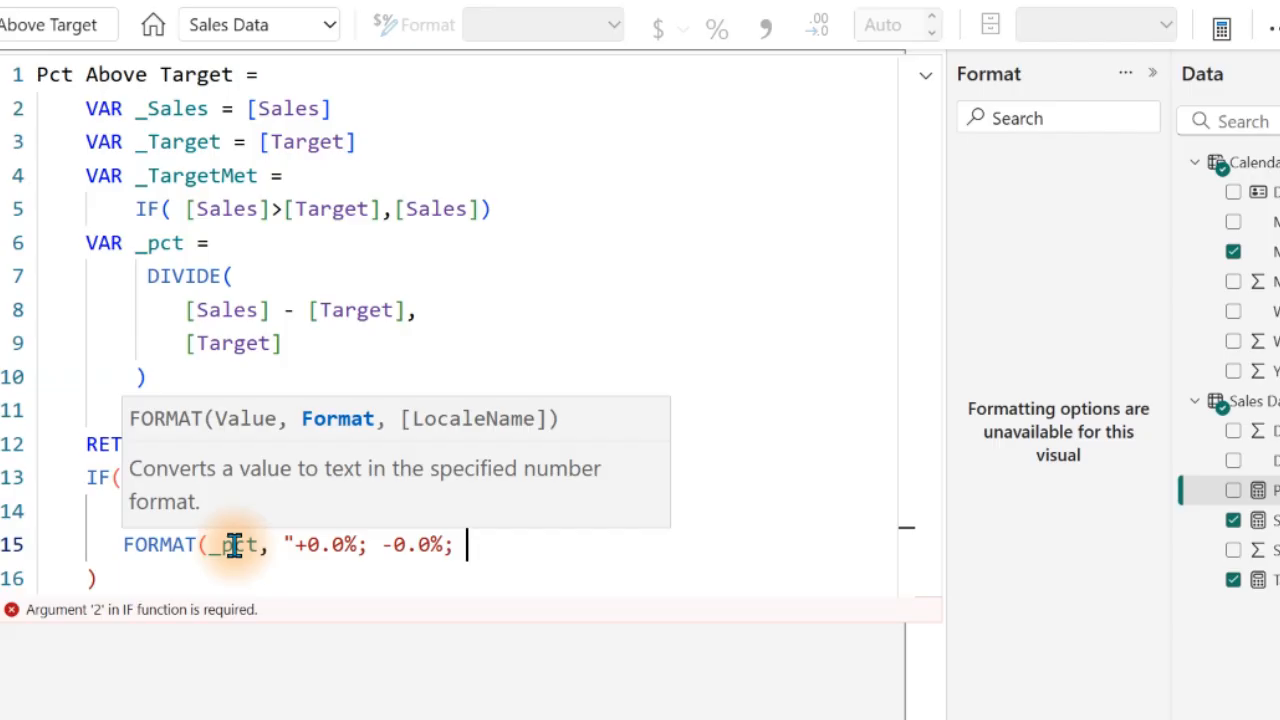
pyautogui.write(' 0.0%"')
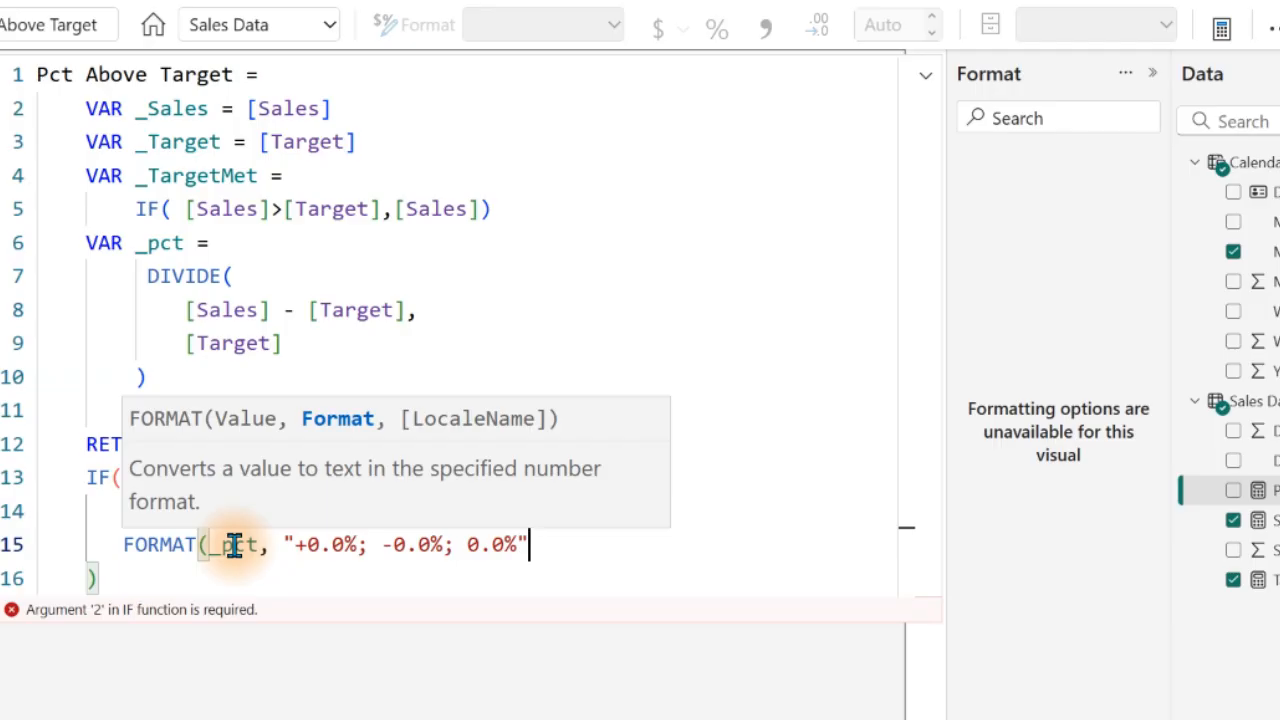
pyautogui.write(')')
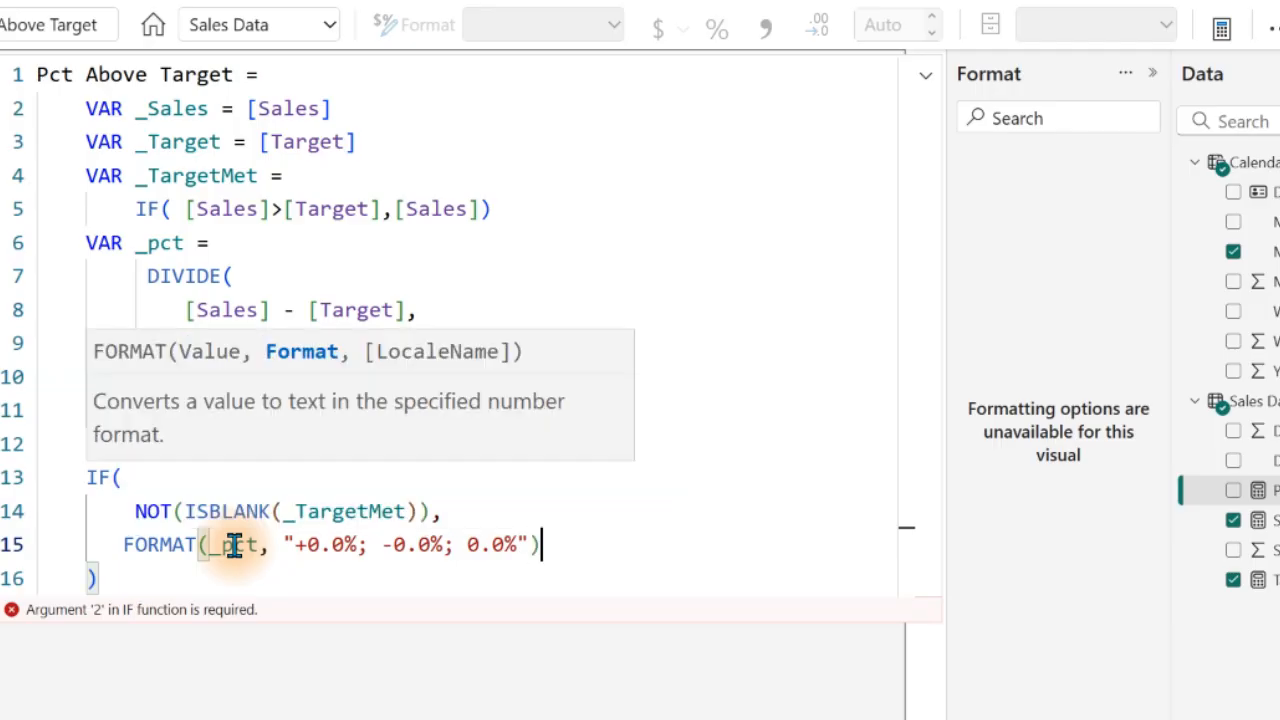
pyautogui.press('Return')
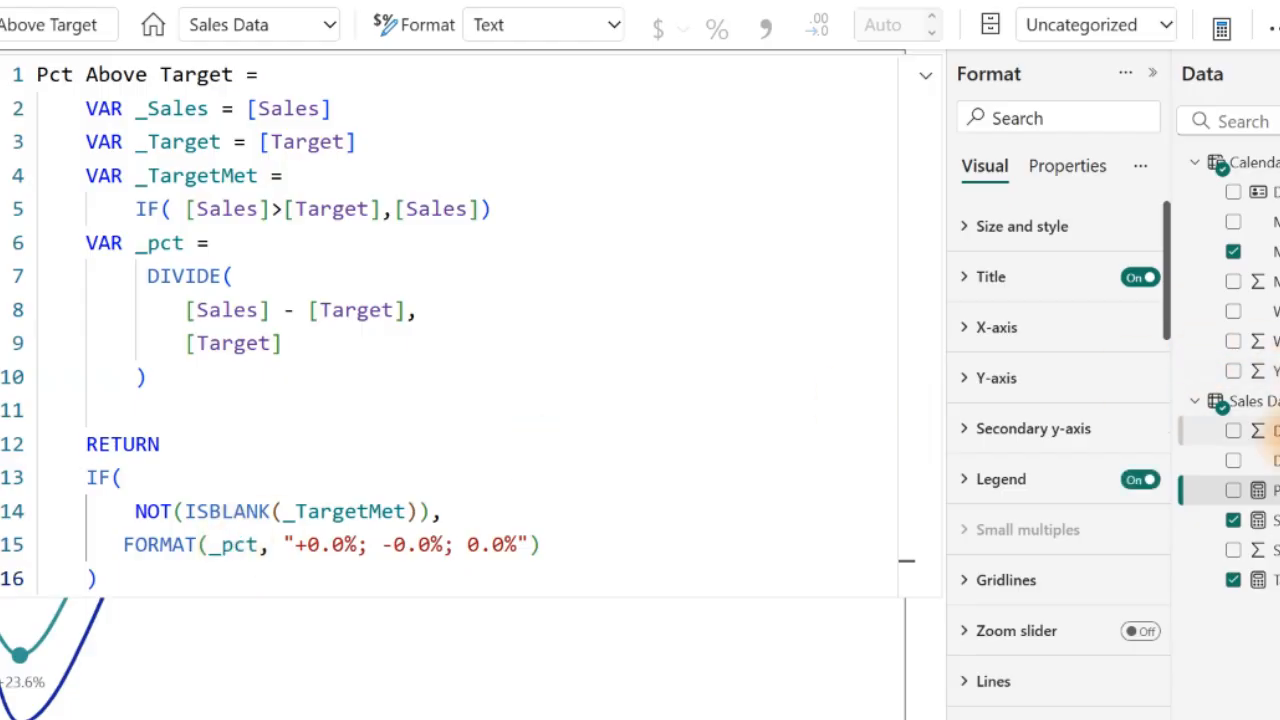
pyautogui.click(1270, 401)
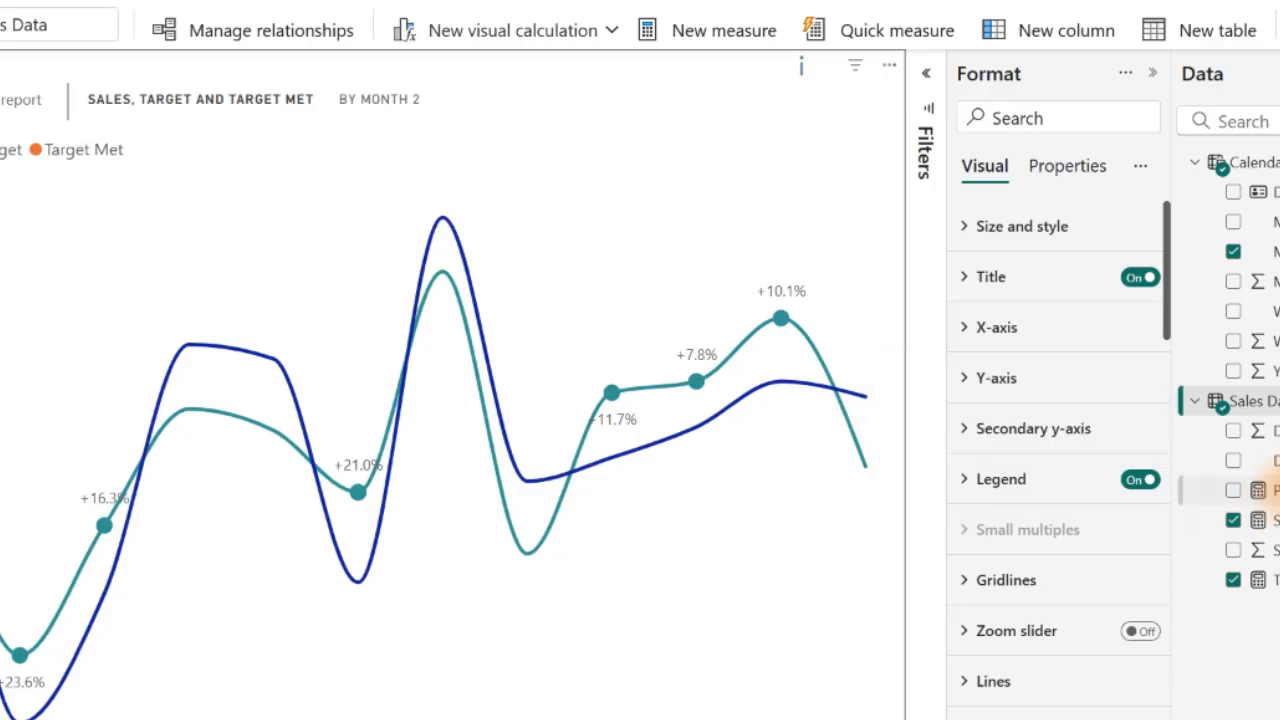
# - Reopen the Pct Above Target formula and review its variables, the _TargetMet check and the FORMAT expression
pyautogui.click(1273, 489)
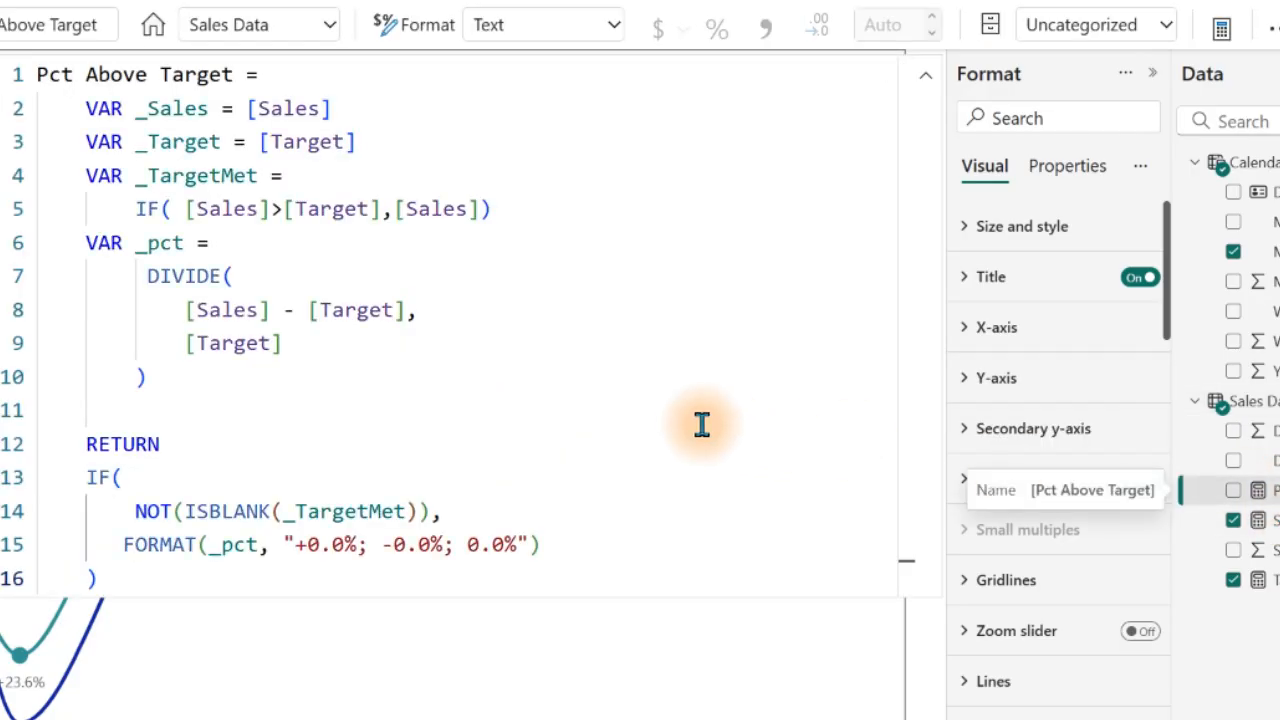
pyautogui.moveTo(669, 230); pyautogui.dragTo(651, 114)
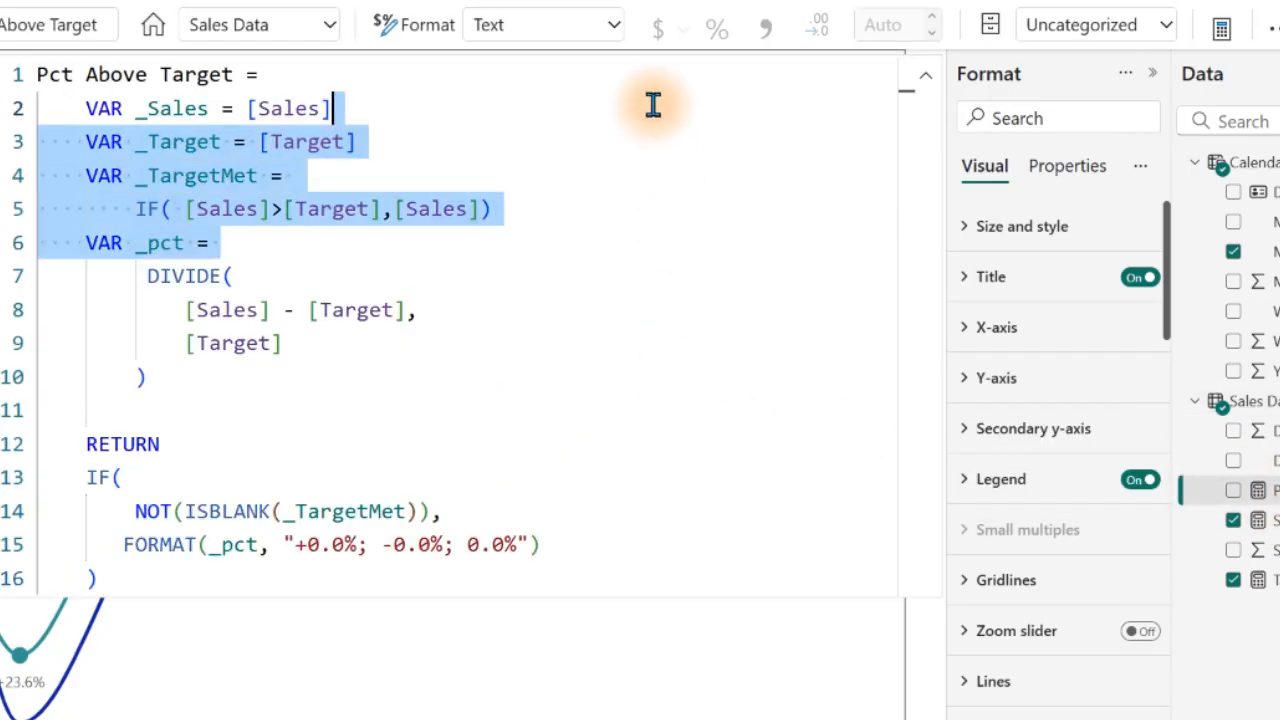
pyautogui.click(652, 104)
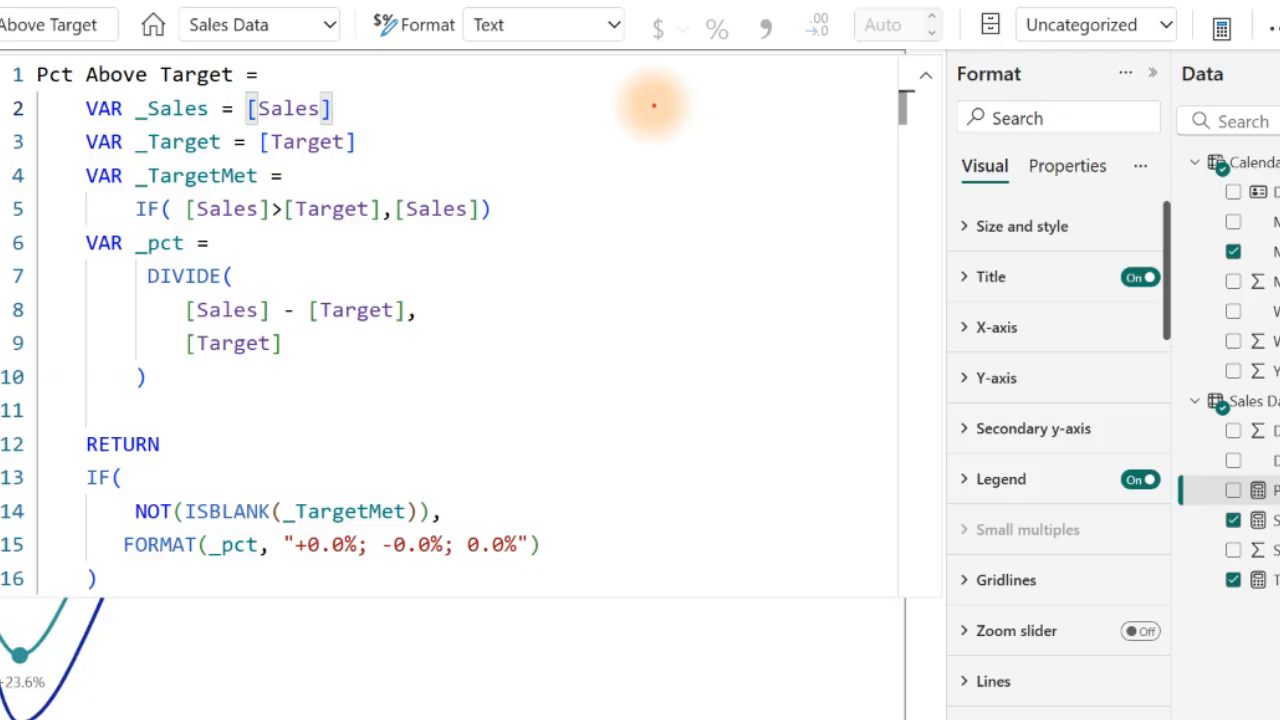
pyautogui.moveTo(366, 105); pyautogui.dragTo(560, 104)
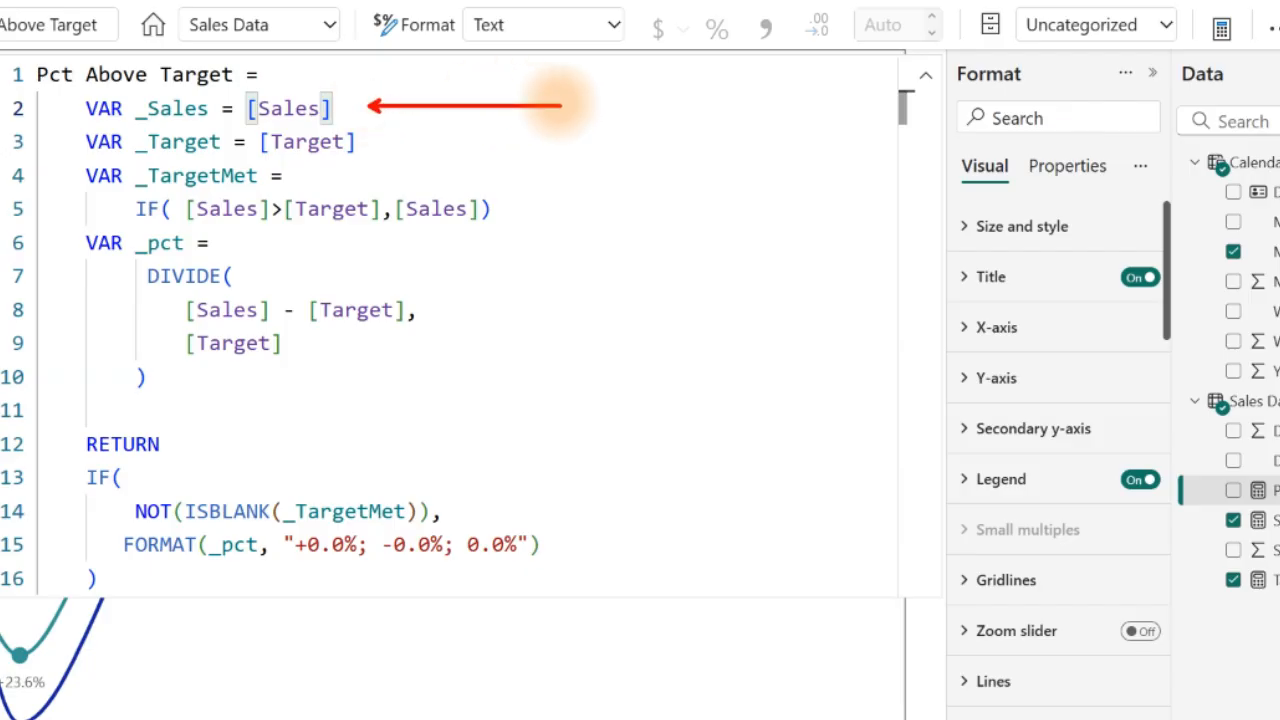
pyautogui.moveTo(376, 147); pyautogui.dragTo(541, 148)
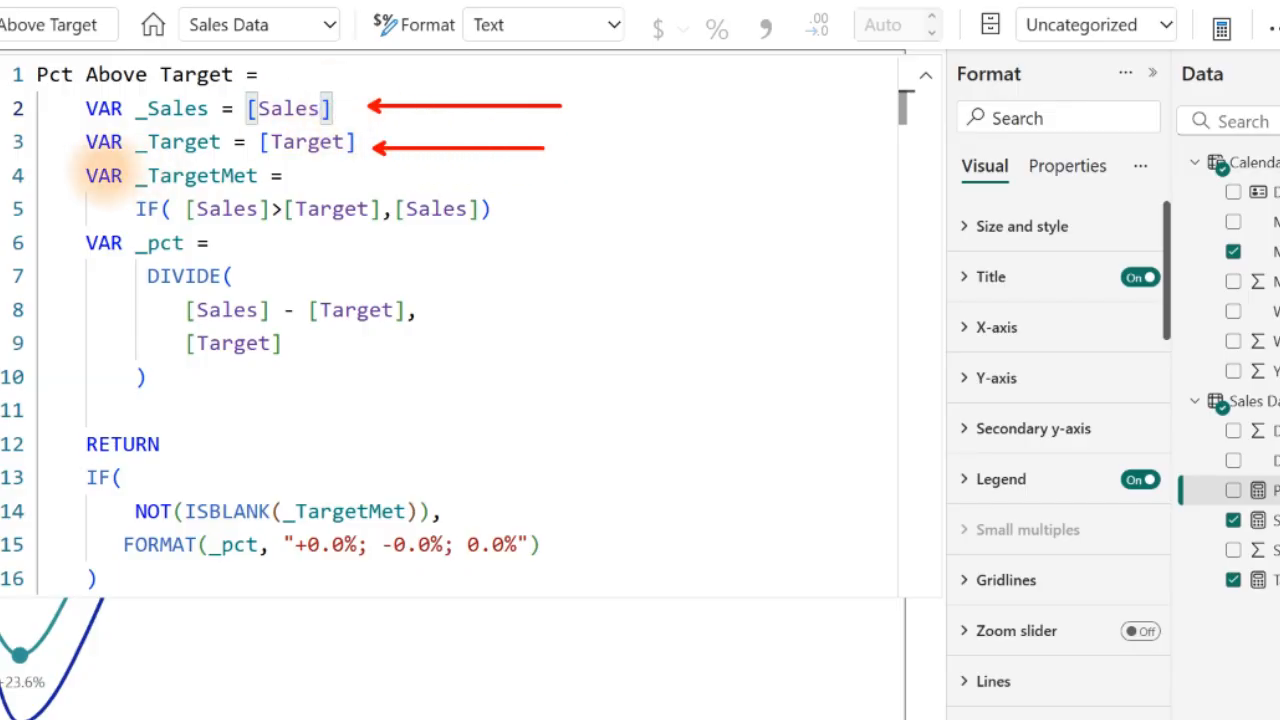
pyautogui.moveTo(72, 160)
pyautogui.mouseDown()
pyautogui.moveTo(189, 214)
pyautogui.moveTo(304, 191)
pyautogui.mouseUp()
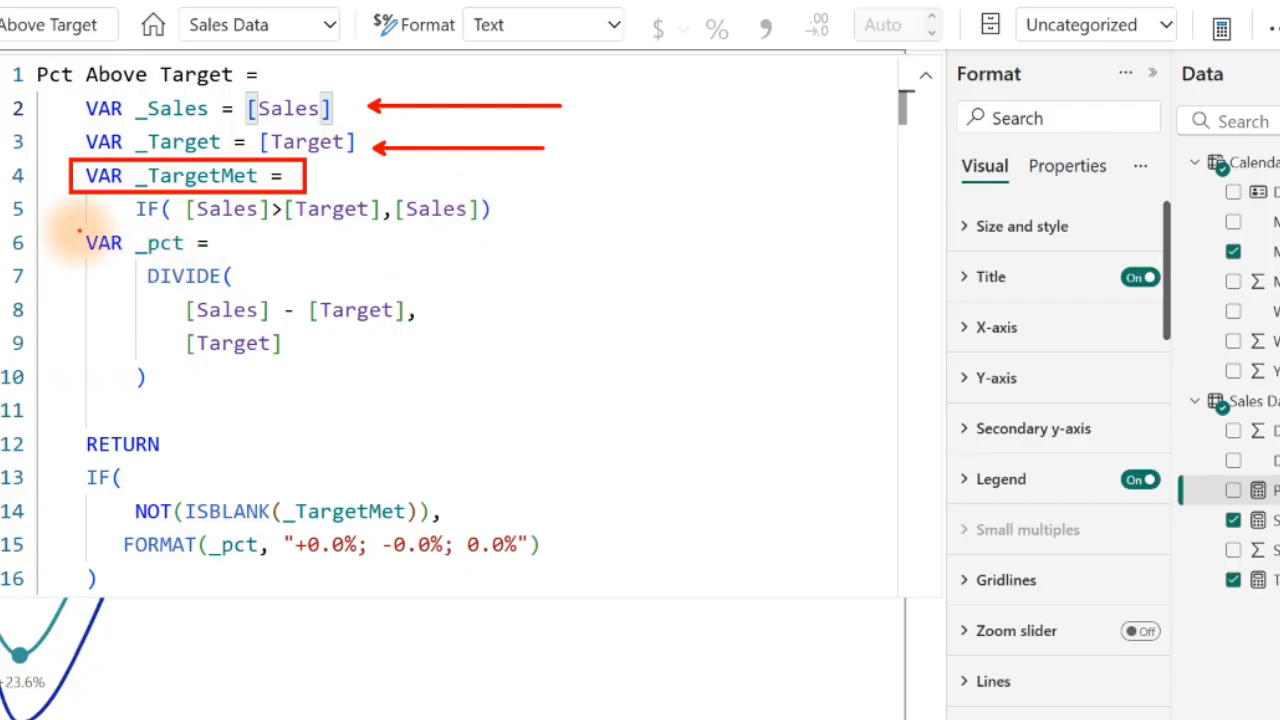
pyautogui.moveTo(68, 229)
pyautogui.mouseDown()
pyautogui.moveTo(320, 371)
pyautogui.moveTo(402, 378)
pyautogui.moveTo(446, 405)
pyautogui.mouseUp()
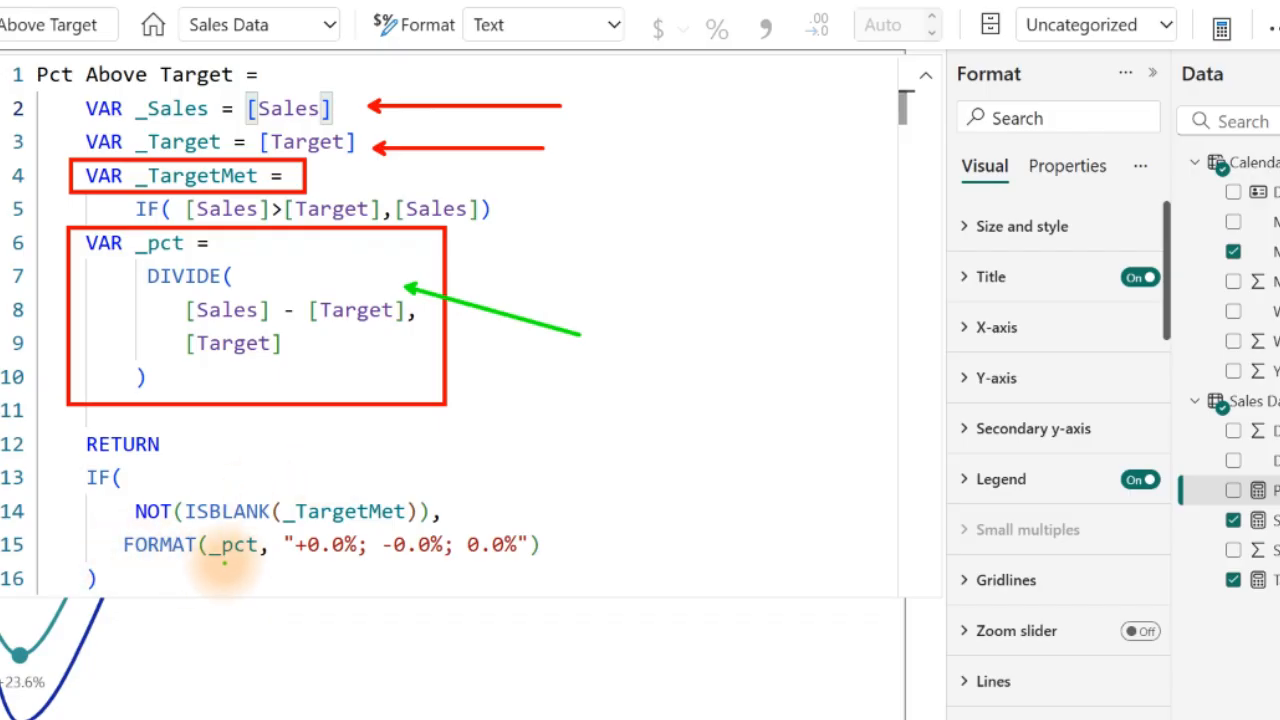
pyautogui.moveTo(222, 562); pyautogui.dragTo(268, 562)
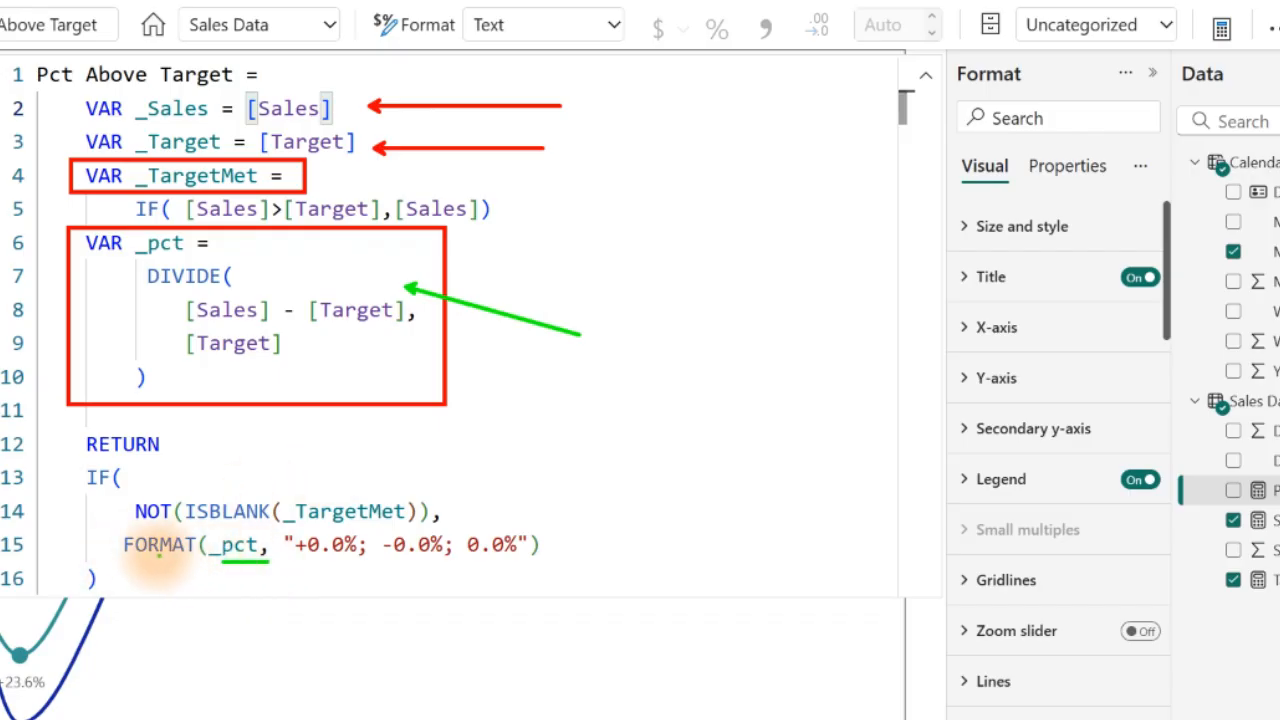
pyautogui.moveTo(128, 562); pyautogui.dragTo(180, 567)
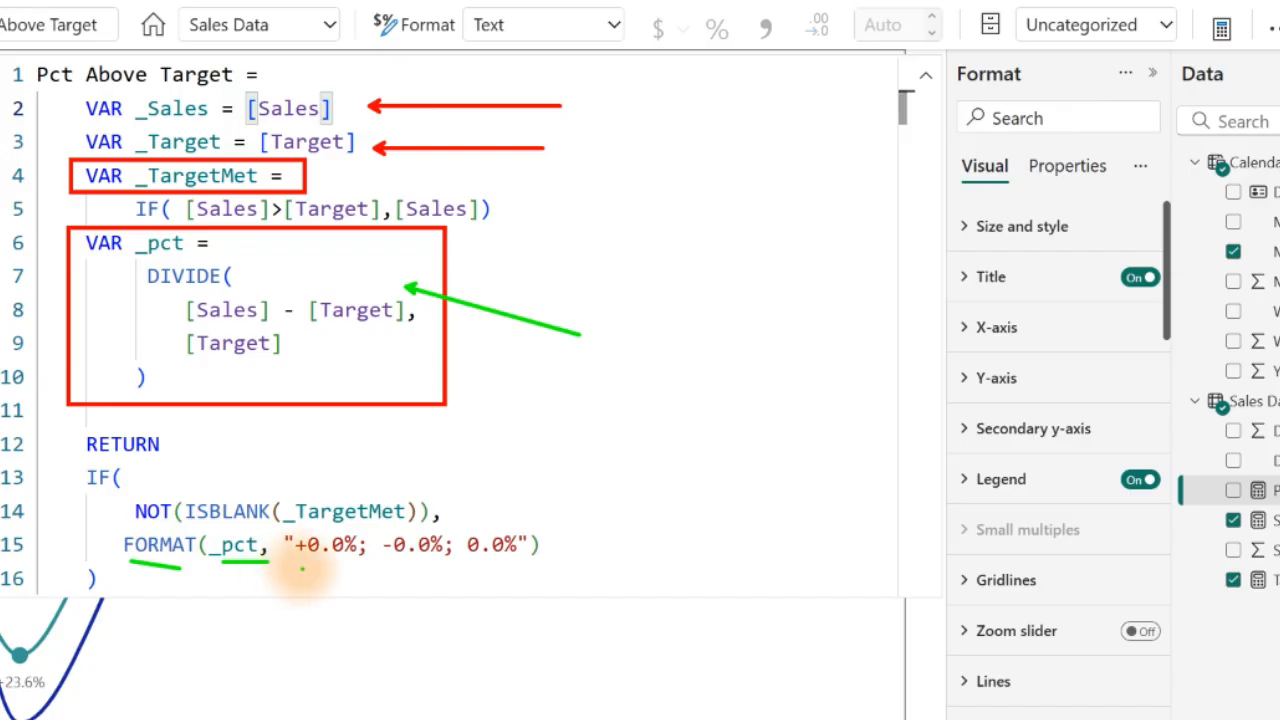
pyautogui.moveTo(303, 565); pyautogui.dragTo(520, 561)
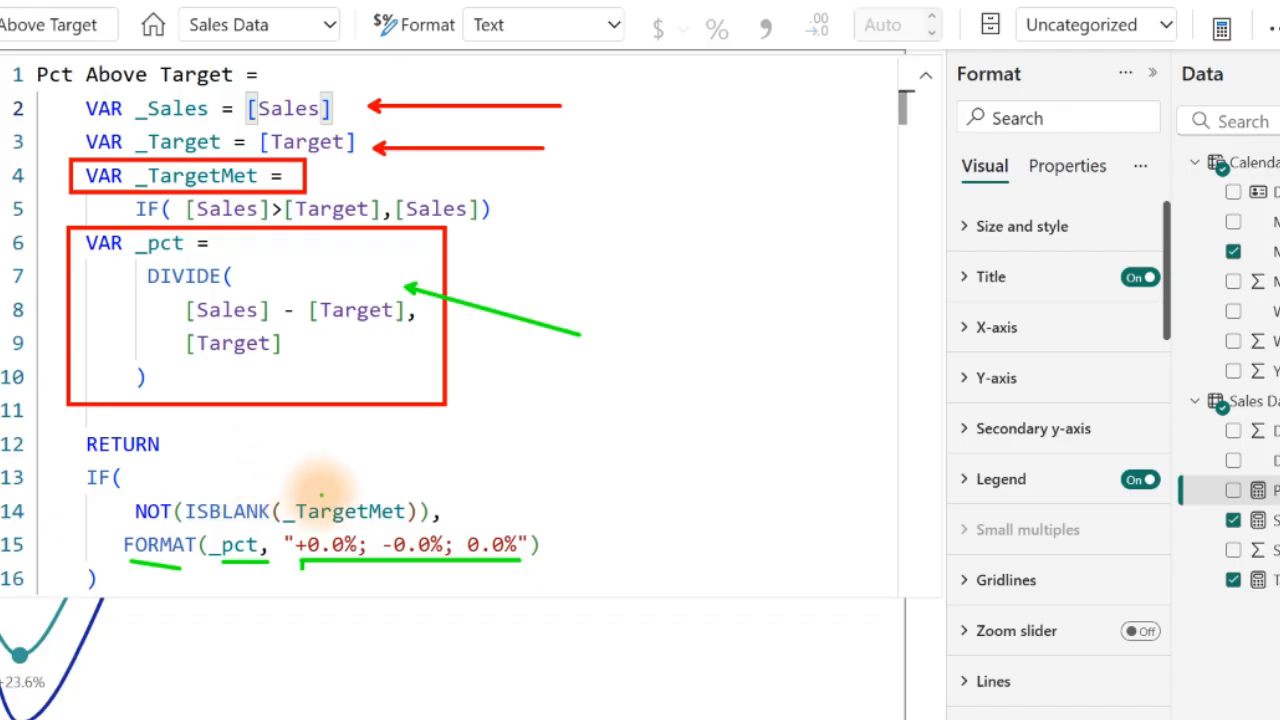
pyautogui.moveTo(325, 500); pyautogui.dragTo(360, 435)
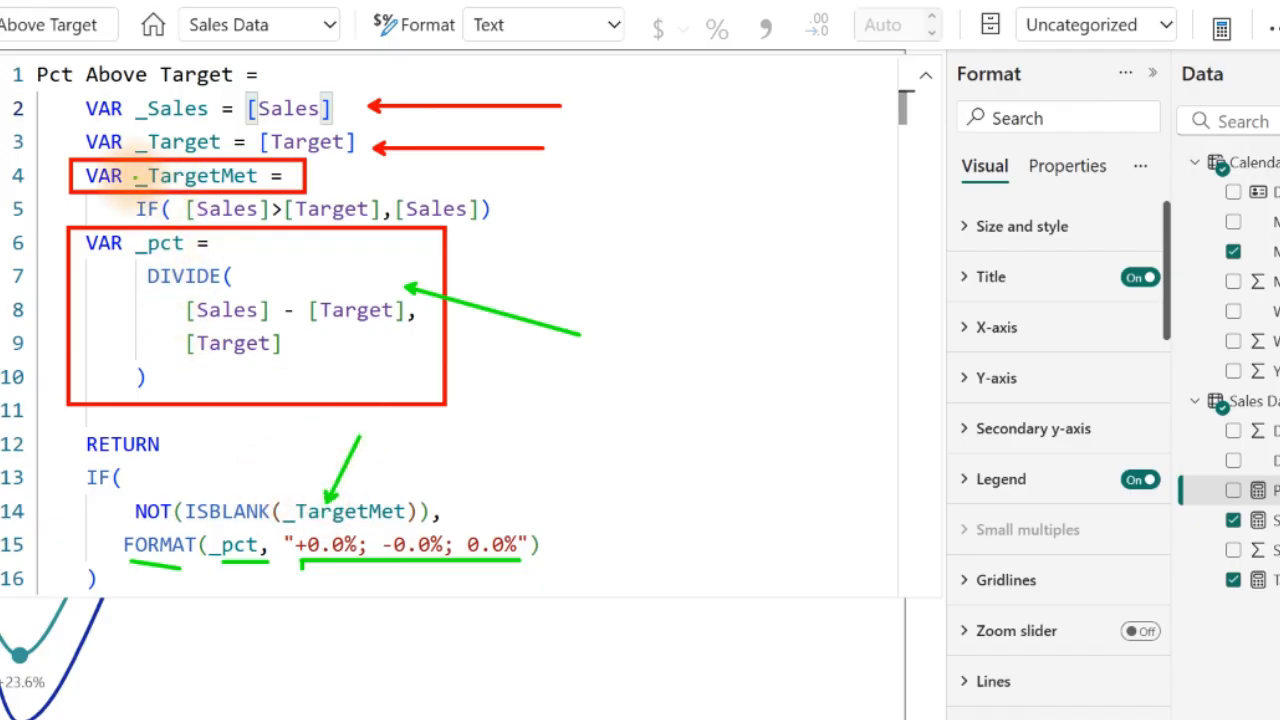
pyautogui.moveTo(128, 177); pyautogui.dragTo(40, 207)
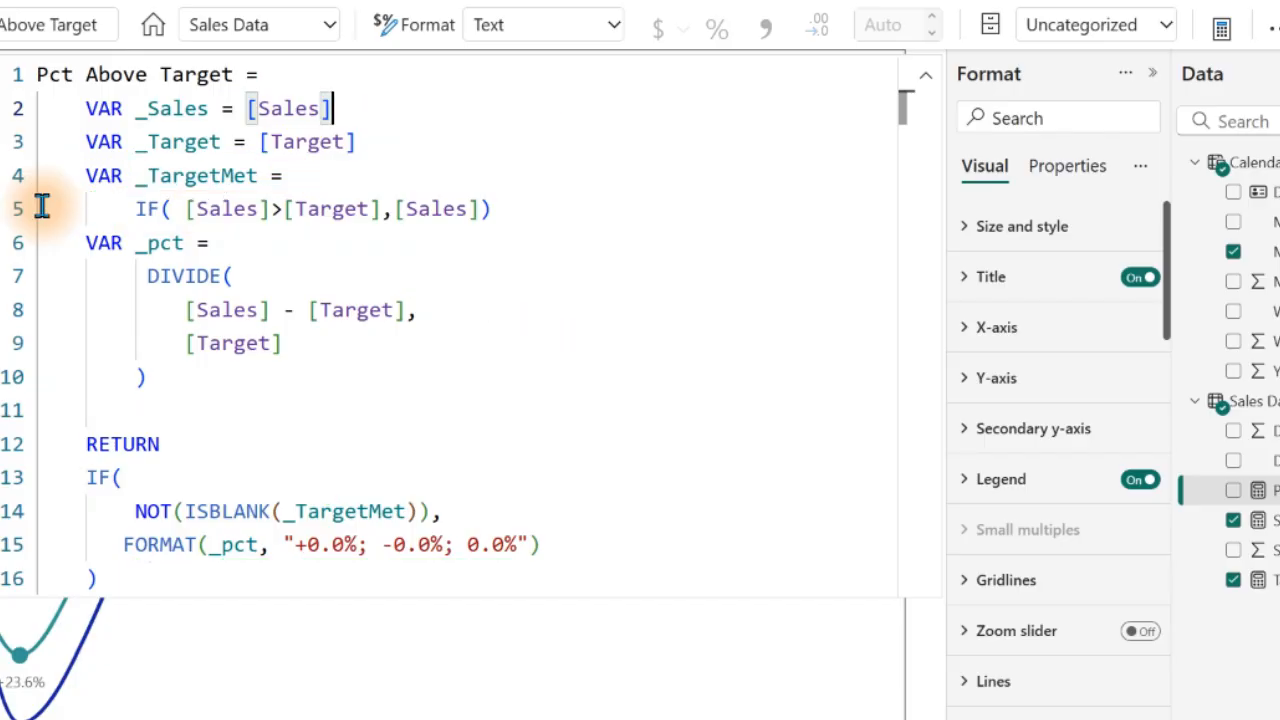
# - Close the measure formula, view the line chart on the report page and return the chart to focus mode
pyautogui.click(1243, 408)
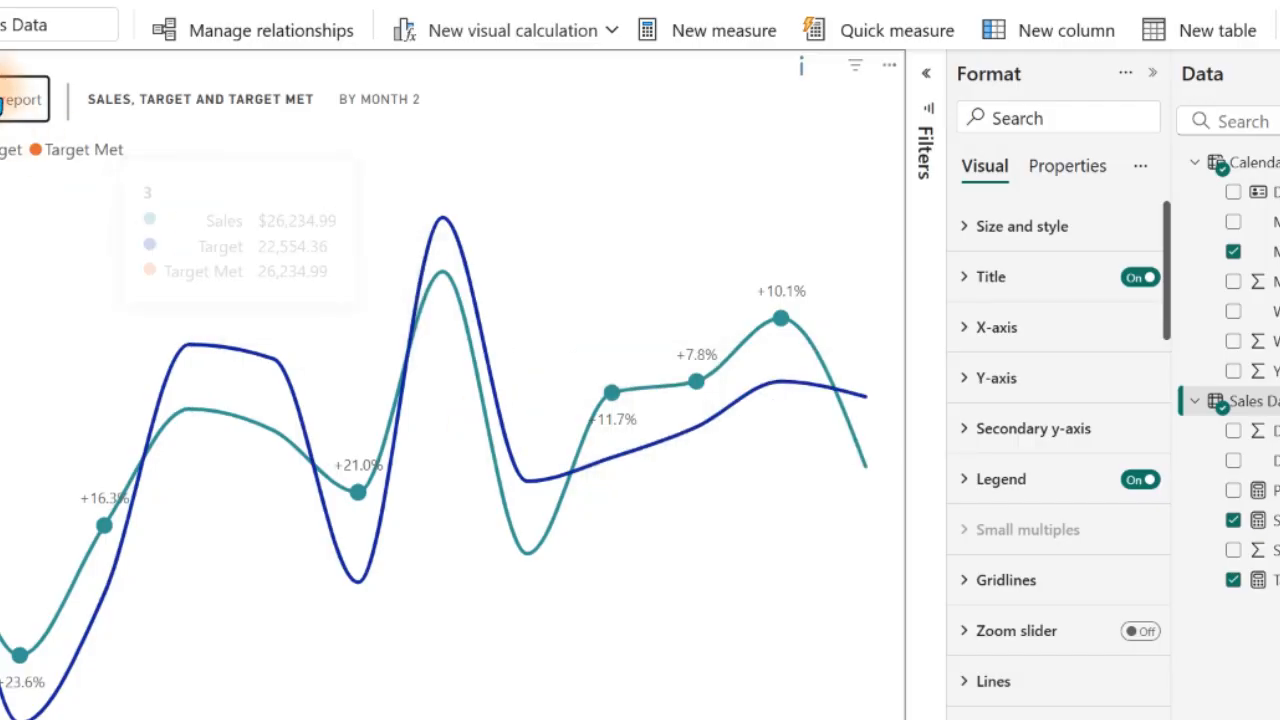
pyautogui.click(12, 99)
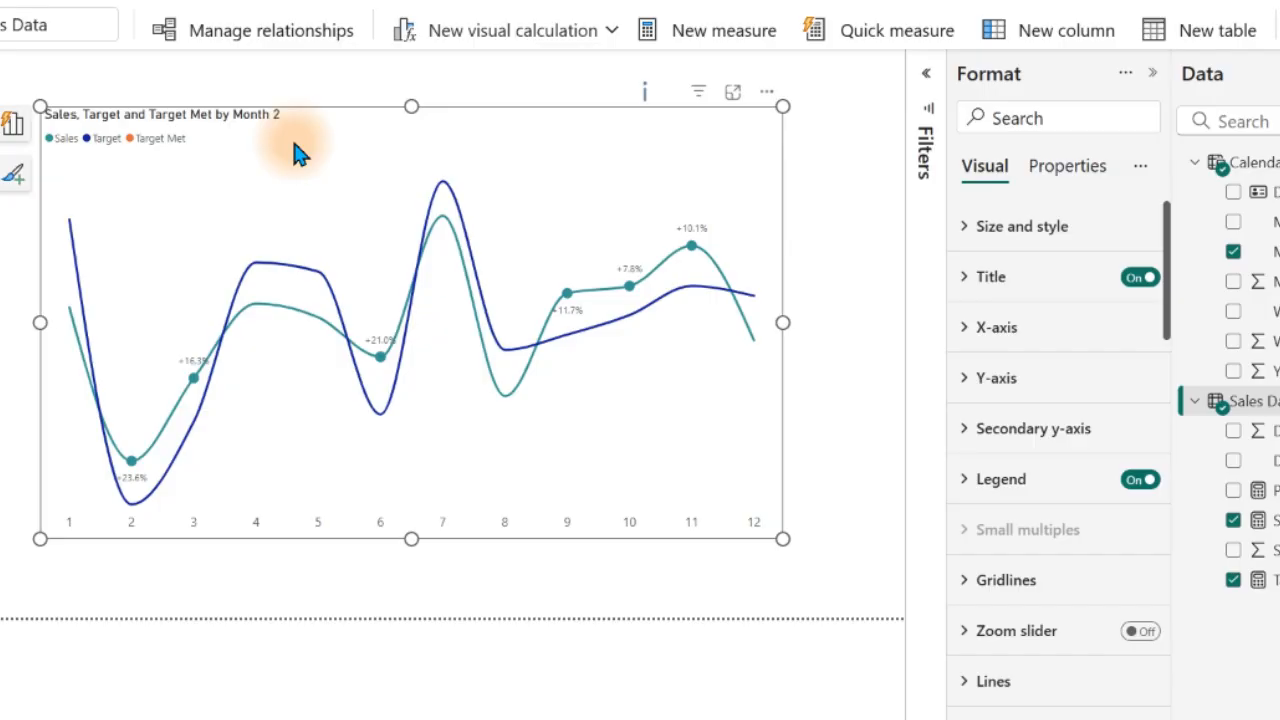
pyautogui.click(733, 92)
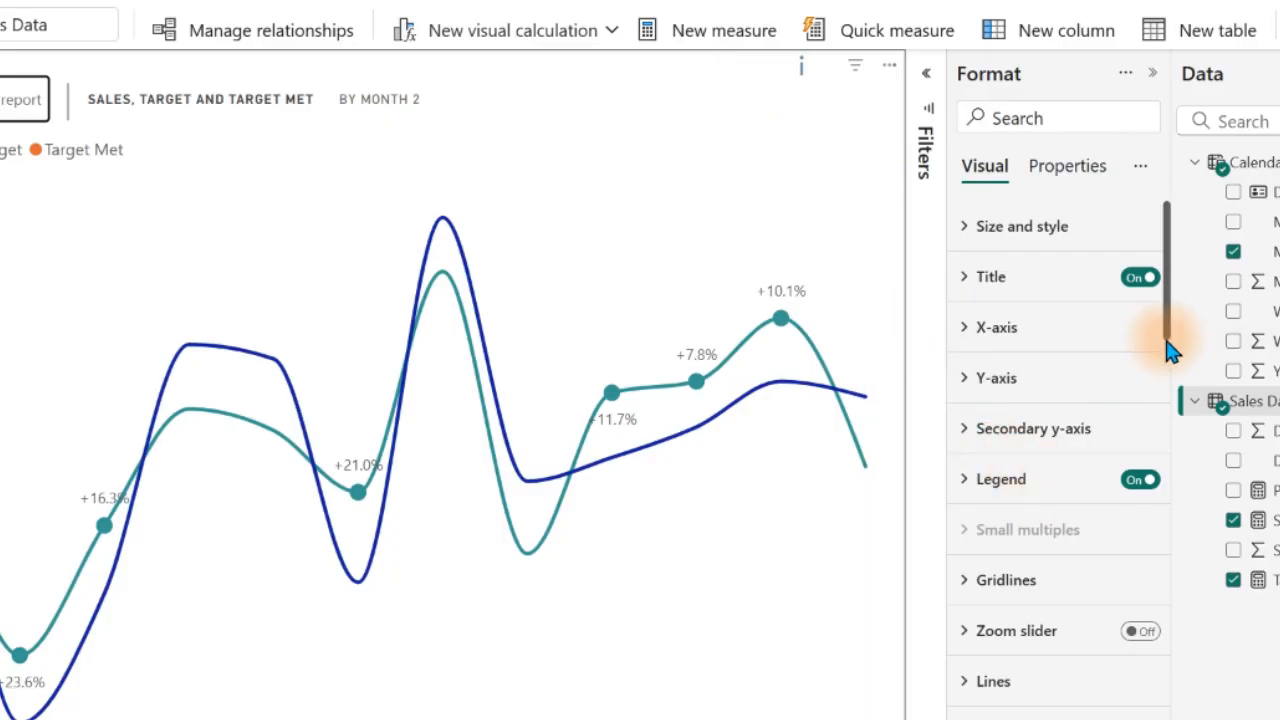
# - In the chart's line settings, choose the Target series and change its line color to a light gray
pyautogui.moveTo(1168, 343); pyautogui.dragTo(1163, 414)
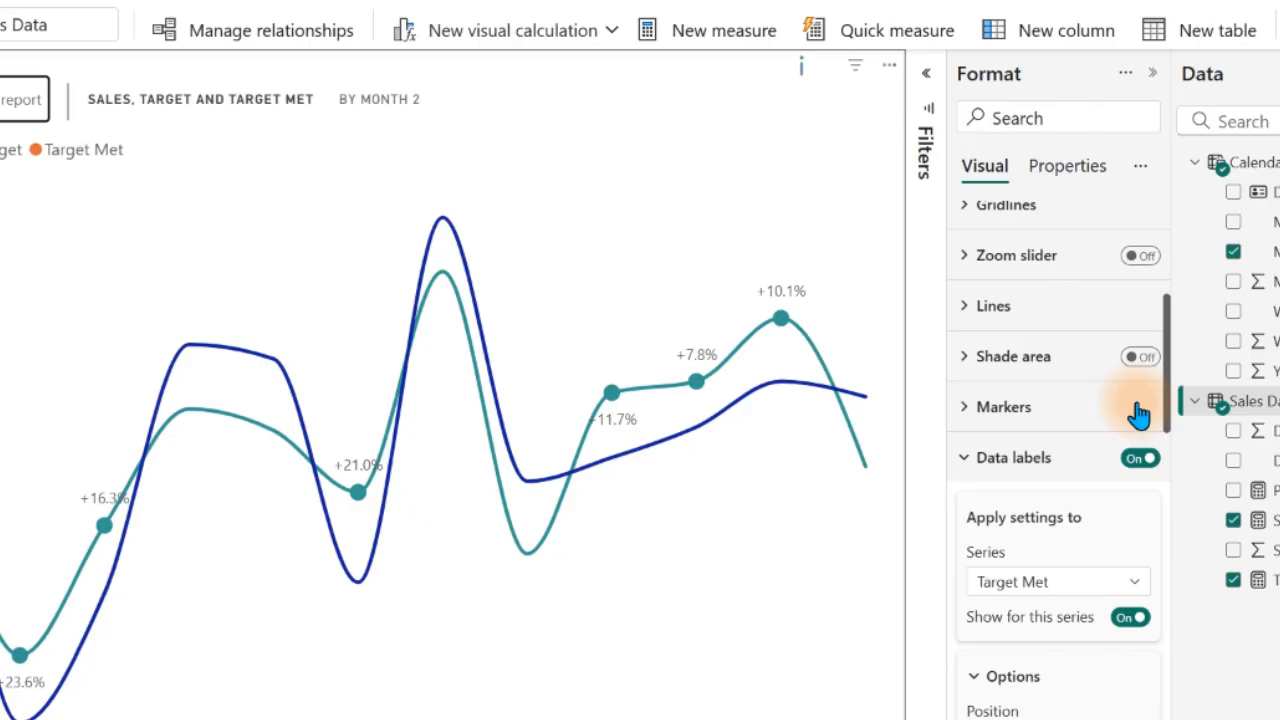
pyautogui.click(1012, 320)
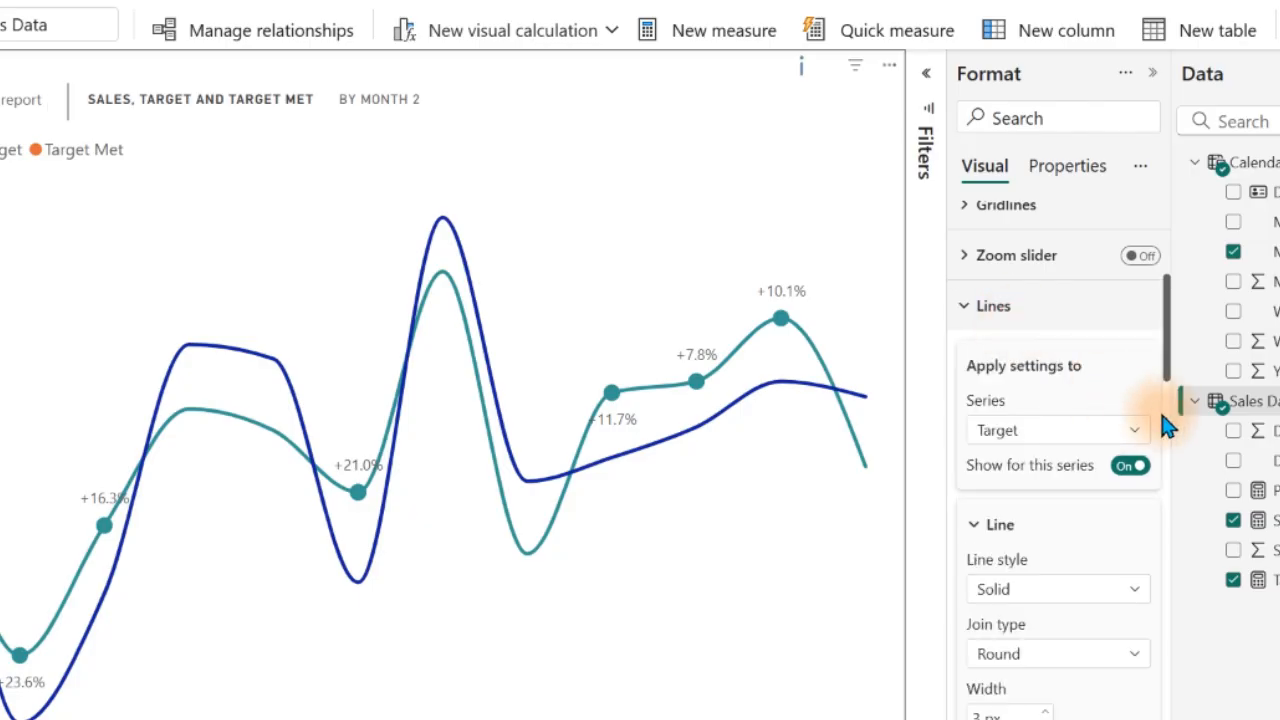
pyautogui.click(1136, 432)
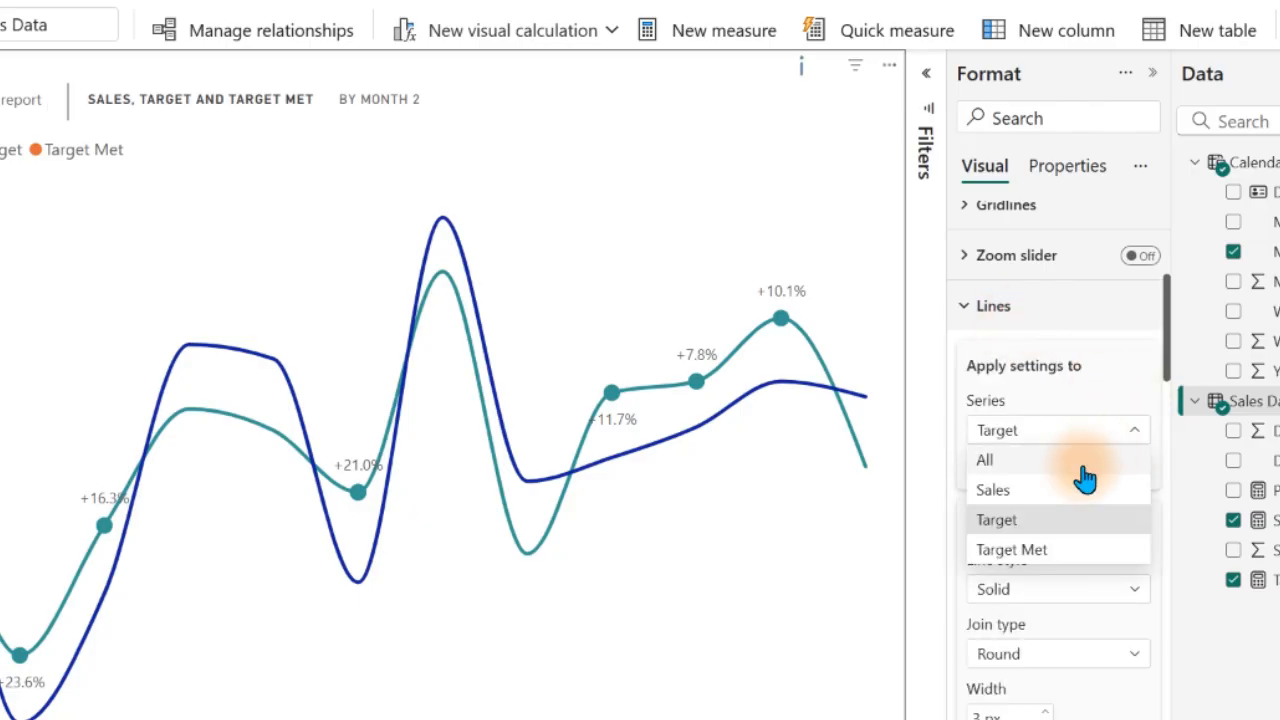
pyautogui.click(1035, 521)
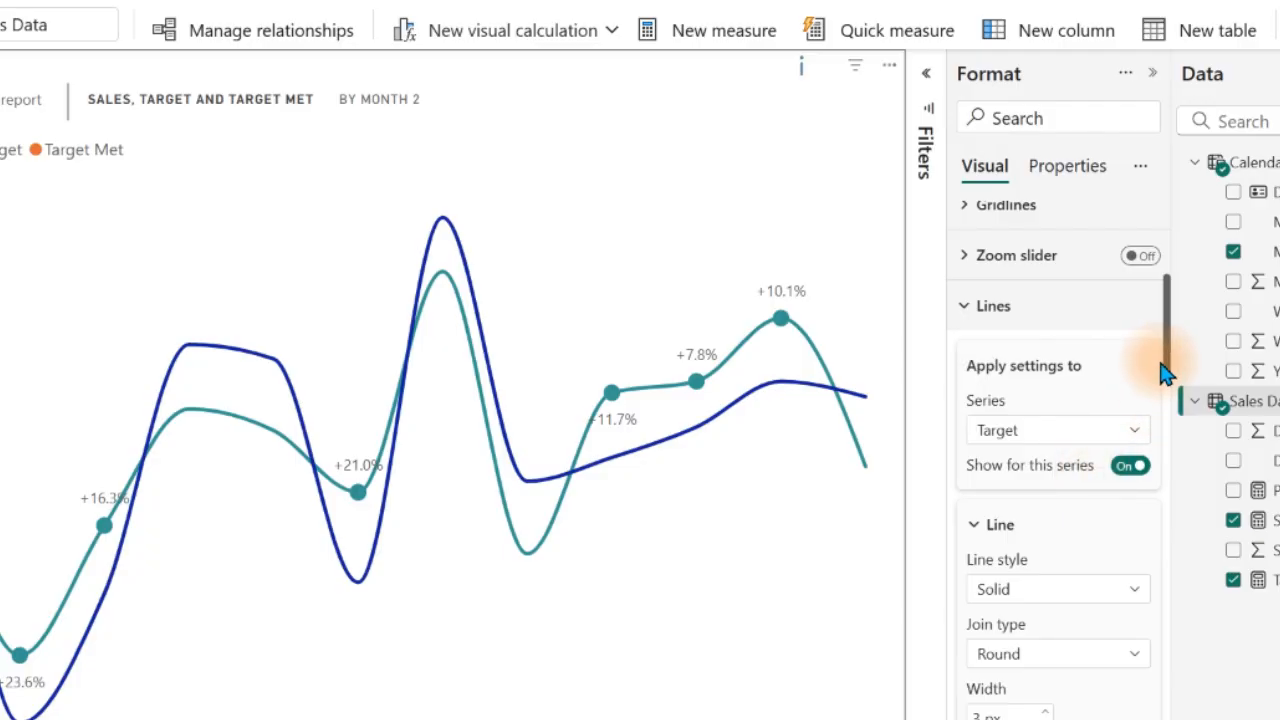
pyautogui.moveTo(1169, 366); pyautogui.dragTo(1166, 457)
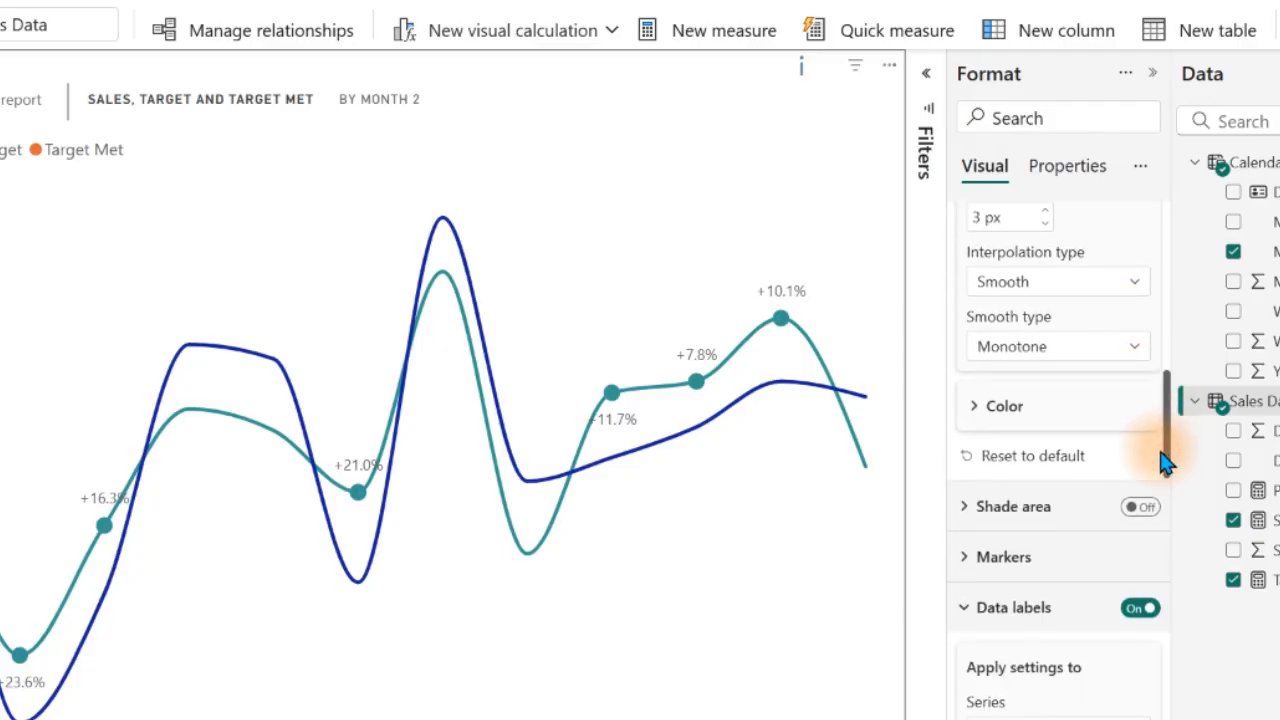
pyautogui.click(998, 408)
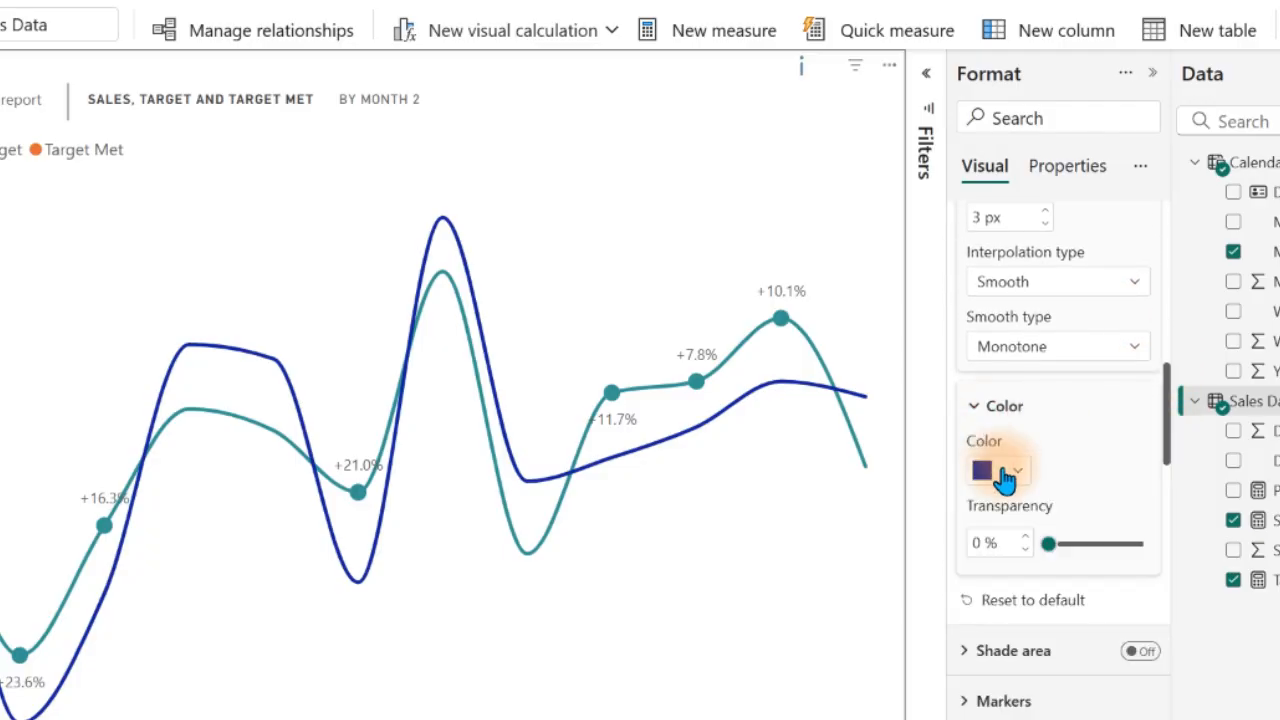
pyautogui.click(998, 471)
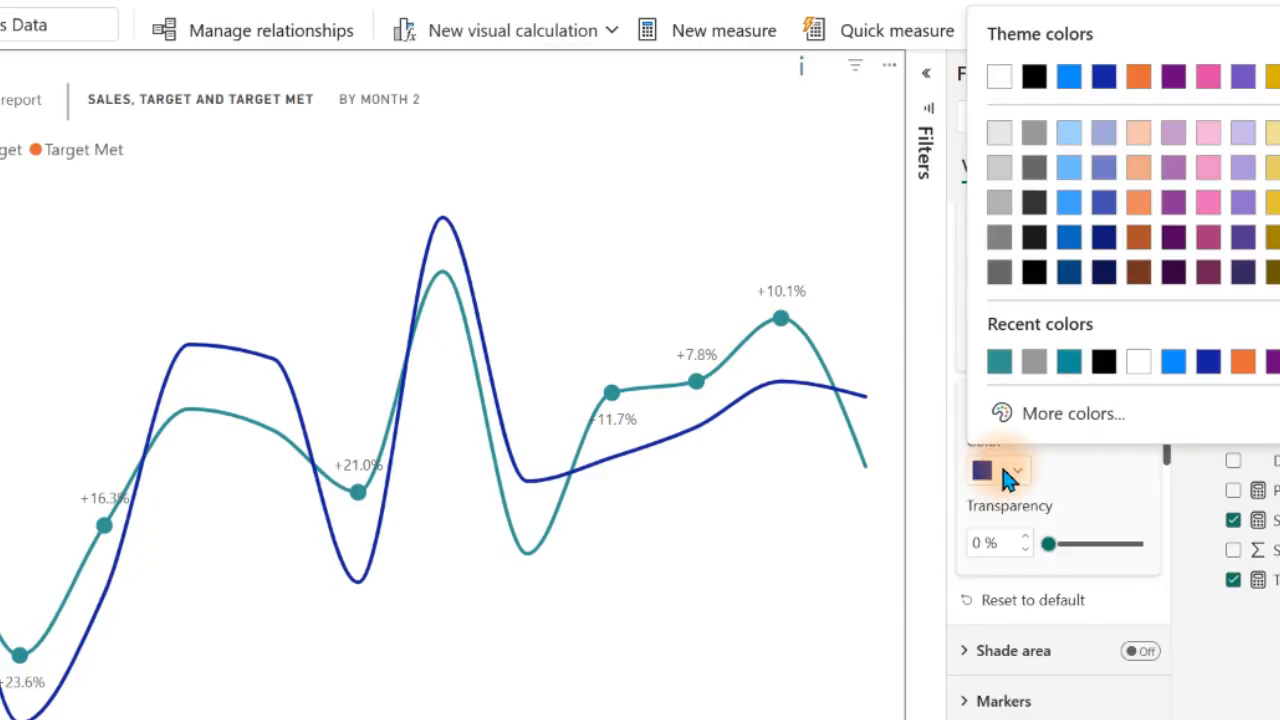
pyautogui.click(1003, 178)
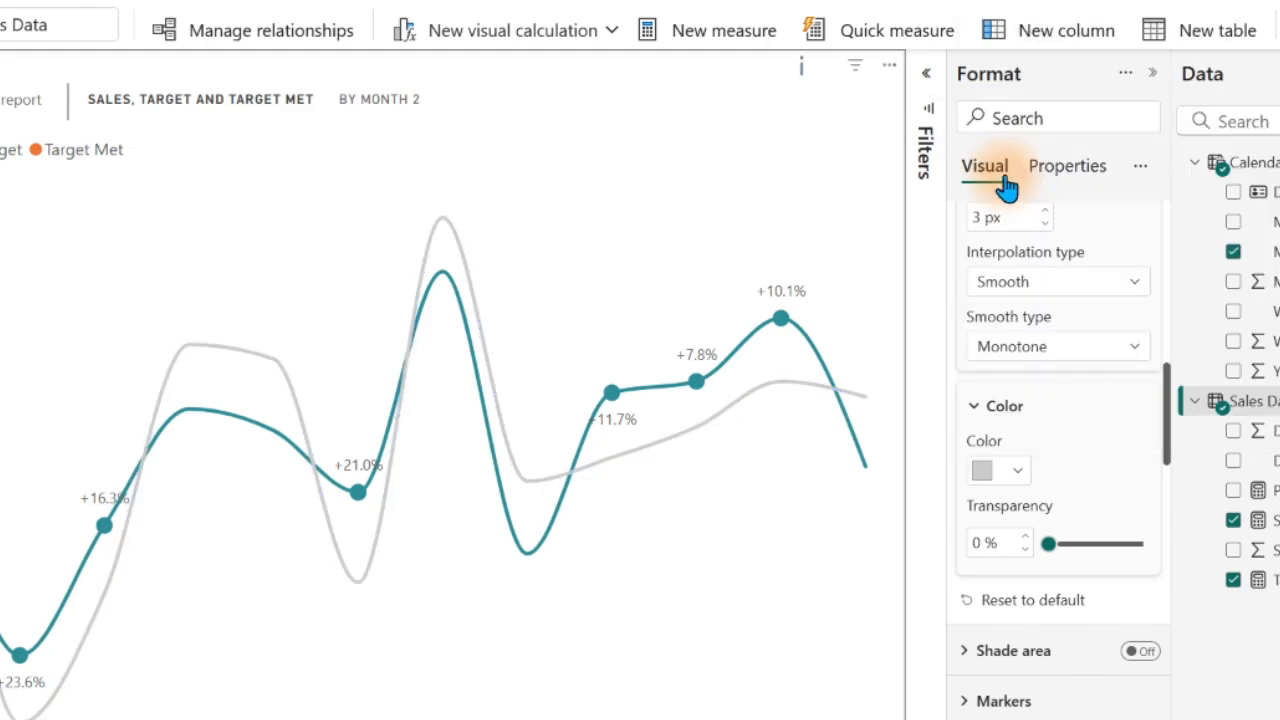
# - Try a darker gray on the Target line and return it to the lighter gray
pyautogui.click(1015, 474)
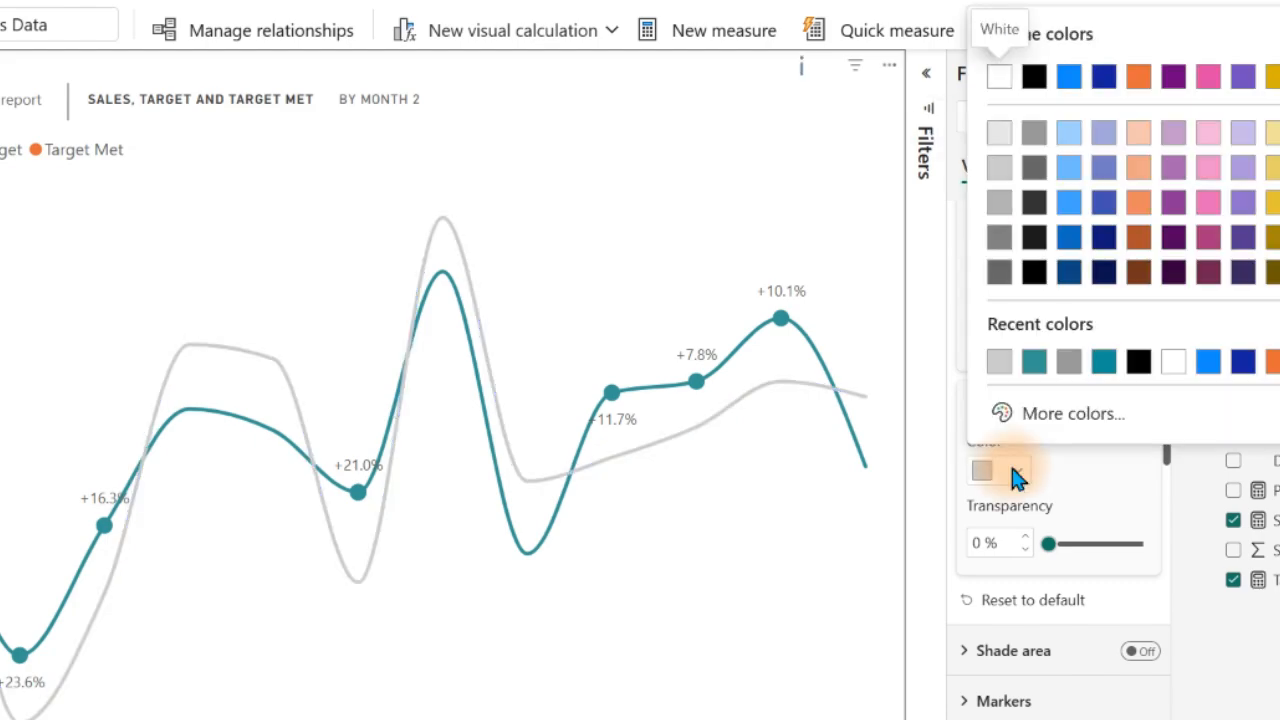
pyautogui.click(1007, 208)
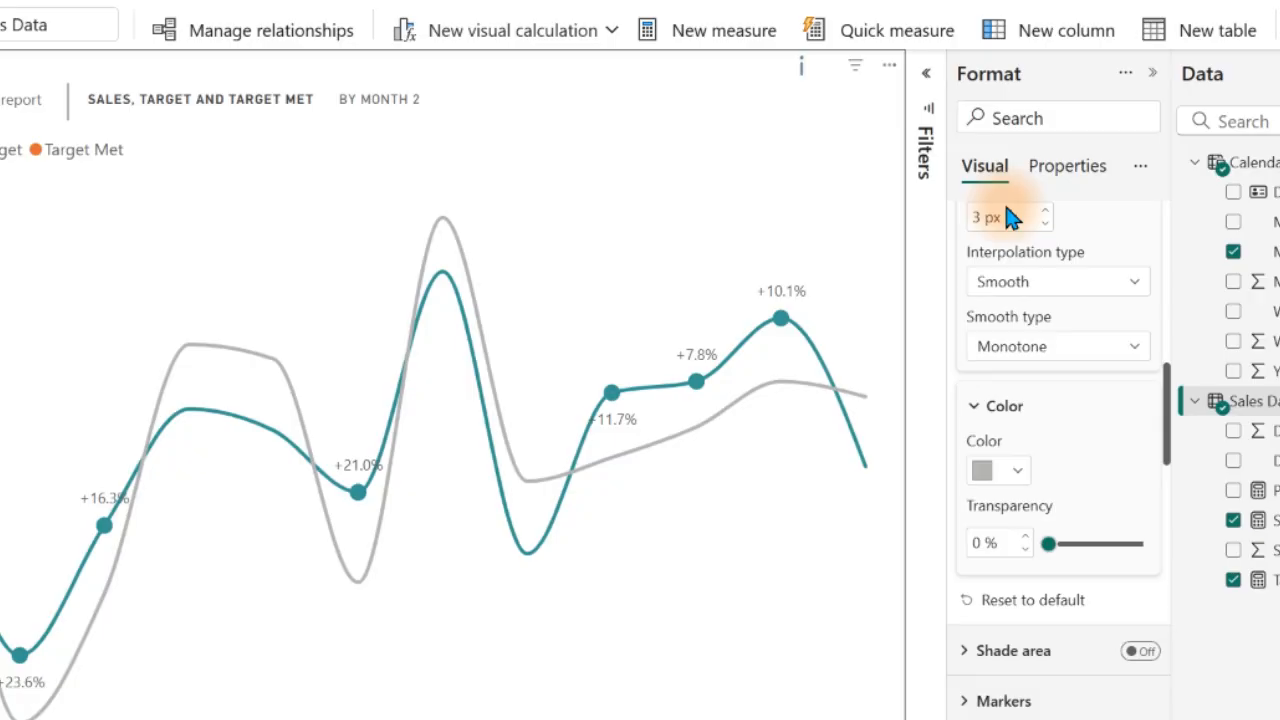
pyautogui.click(1000, 472)
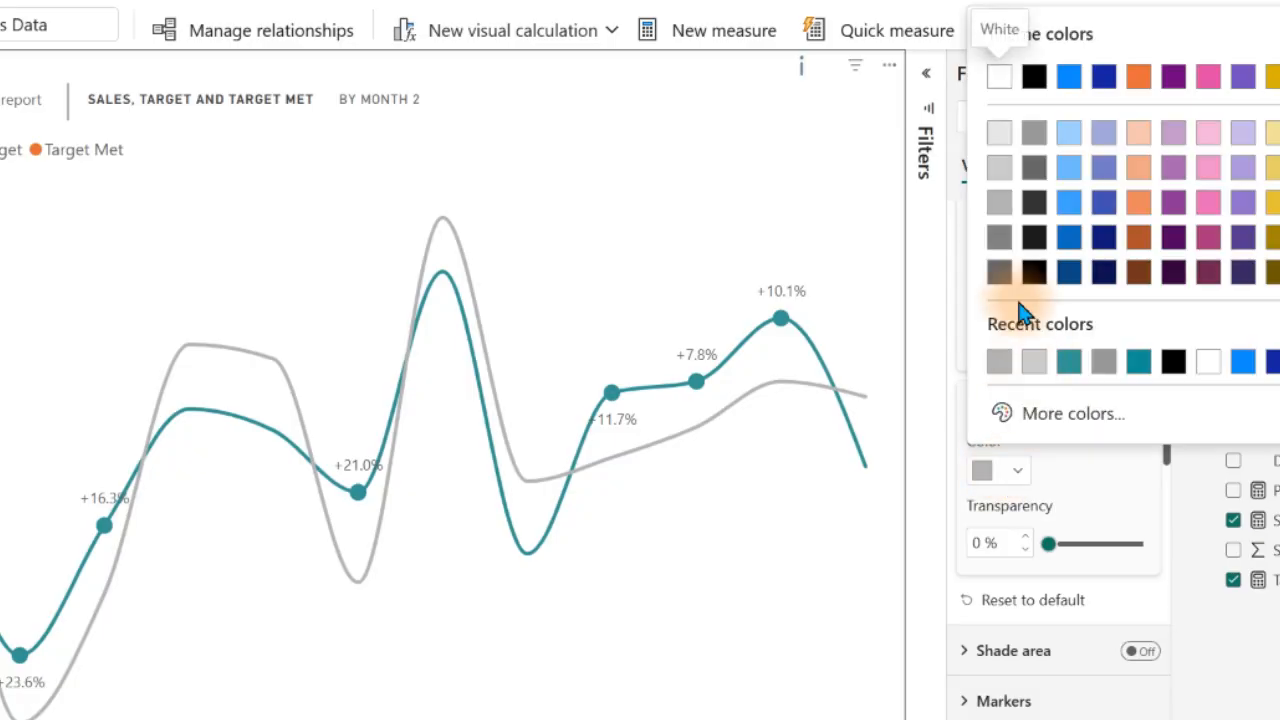
pyautogui.click(1000, 177)
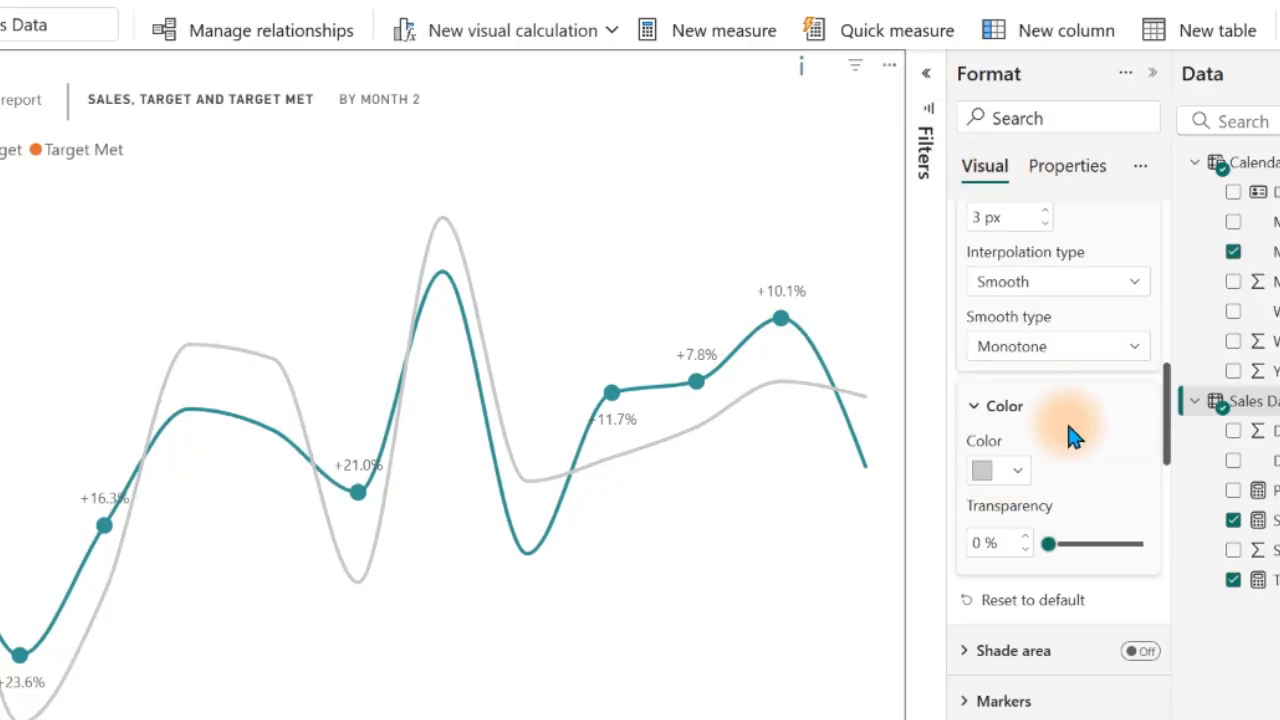
# - Set the Target line's width to 2 px and its style to Dotted, and return from focus mode to the report page
pyautogui.moveTo(1167, 426); pyautogui.dragTo(1170, 411)
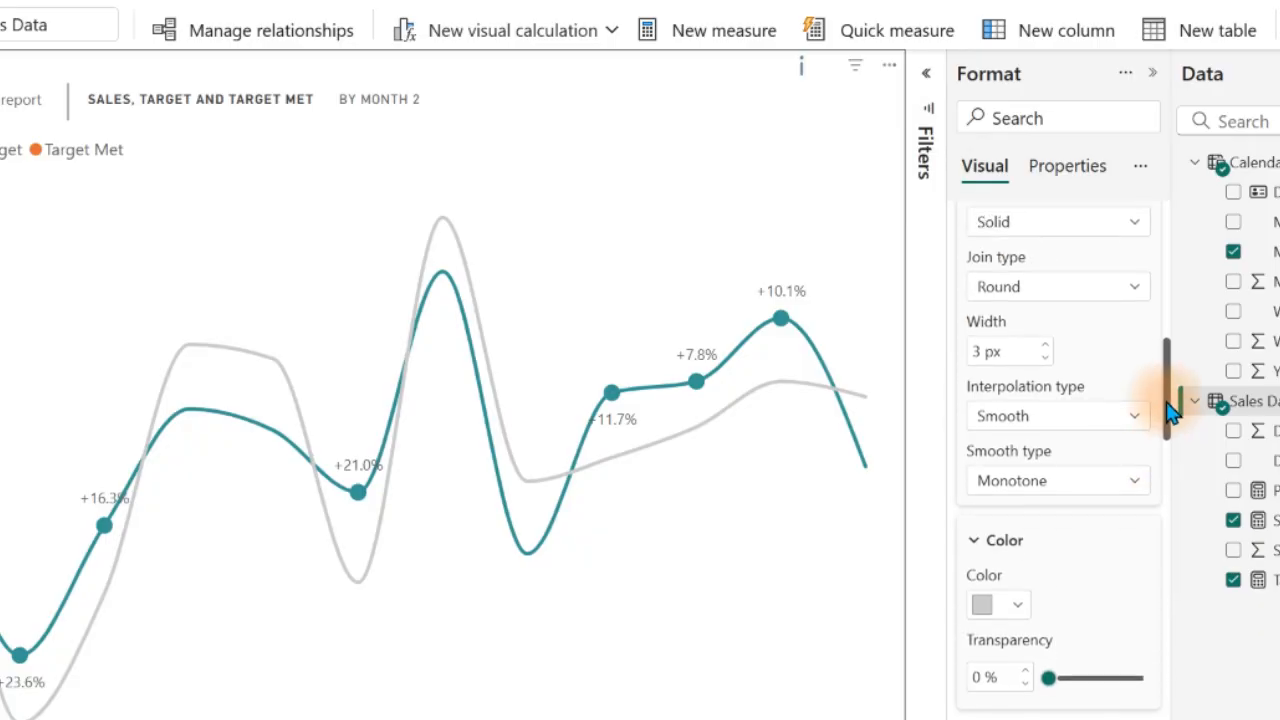
pyautogui.click(1045, 357)
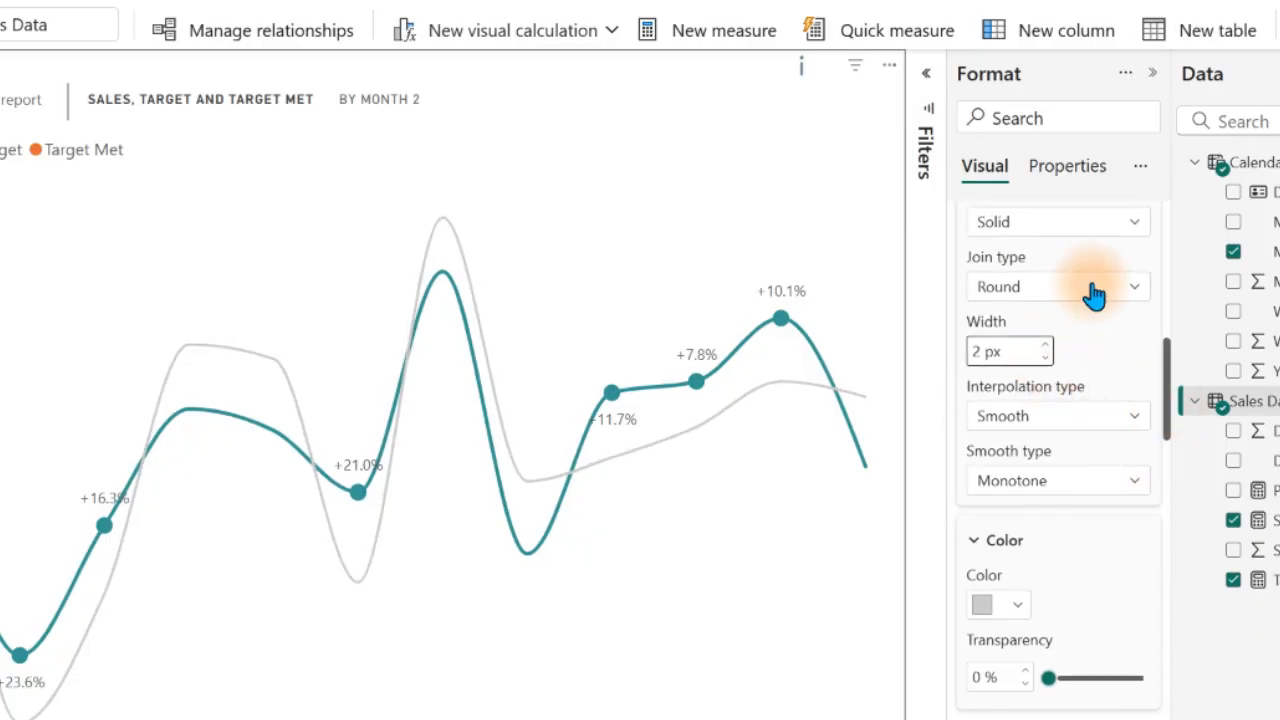
pyautogui.click(1087, 222)
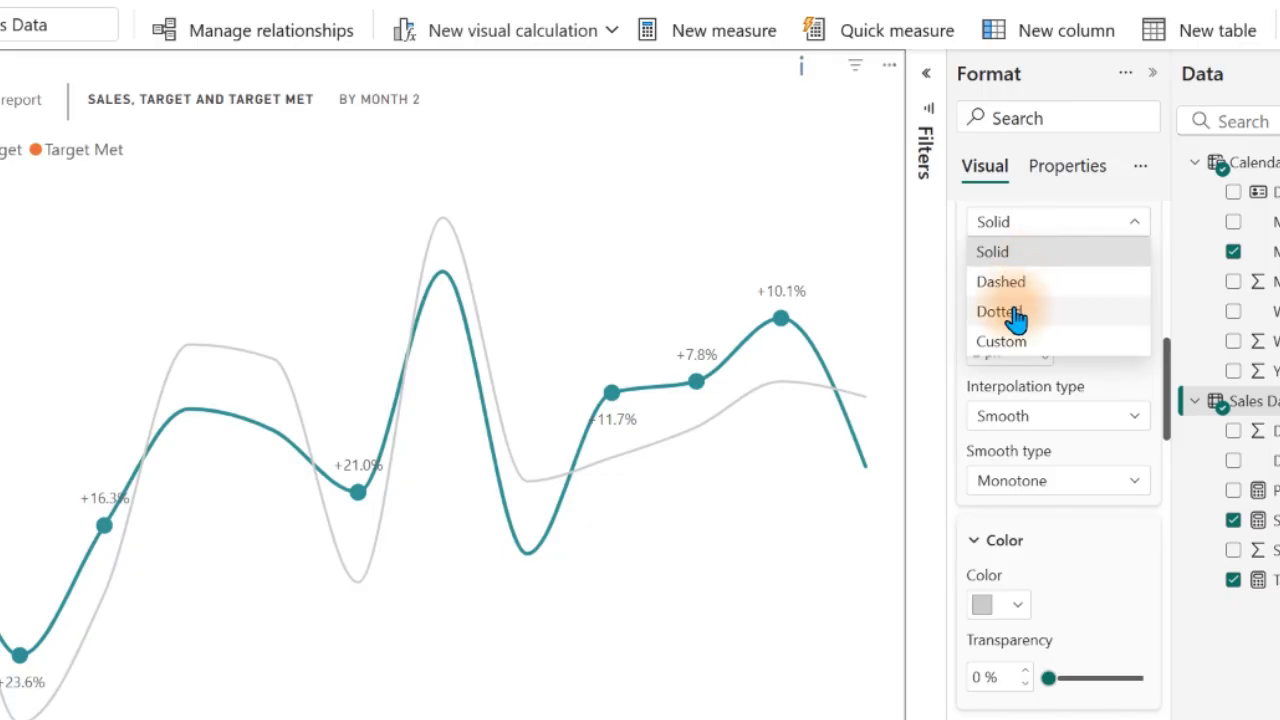
pyautogui.press('Escape')
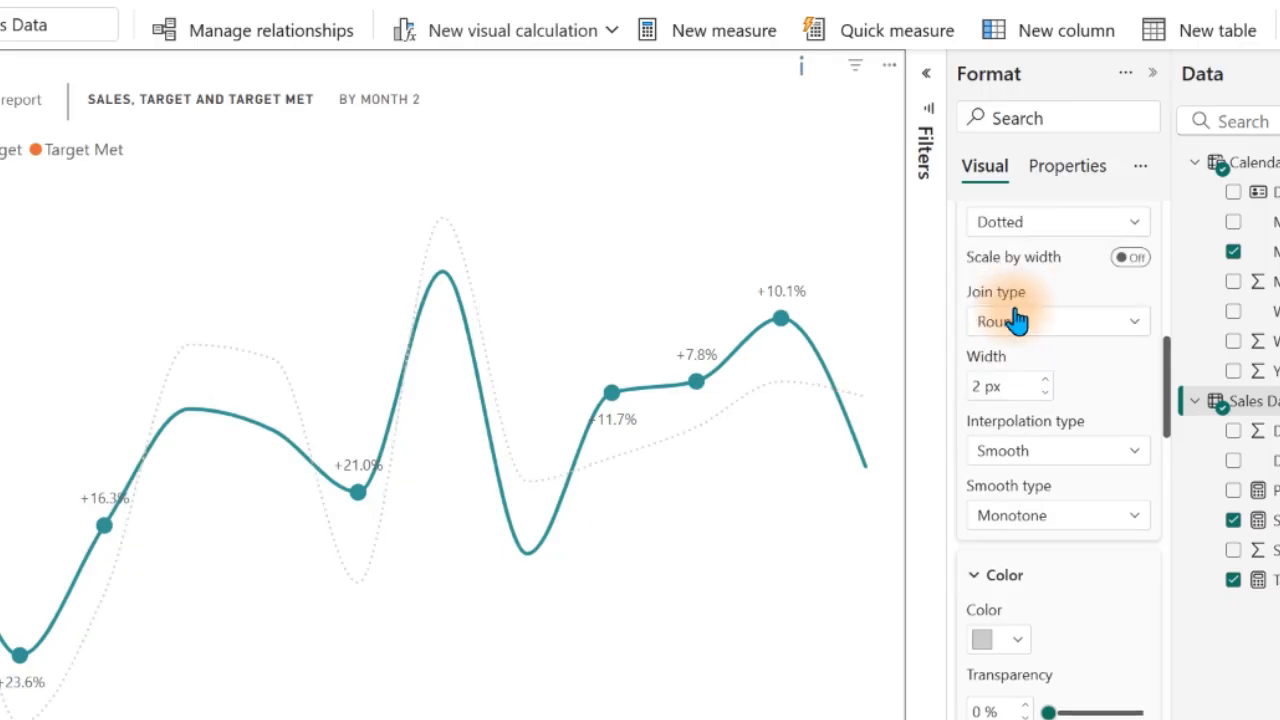
pyautogui.click(25, 99)
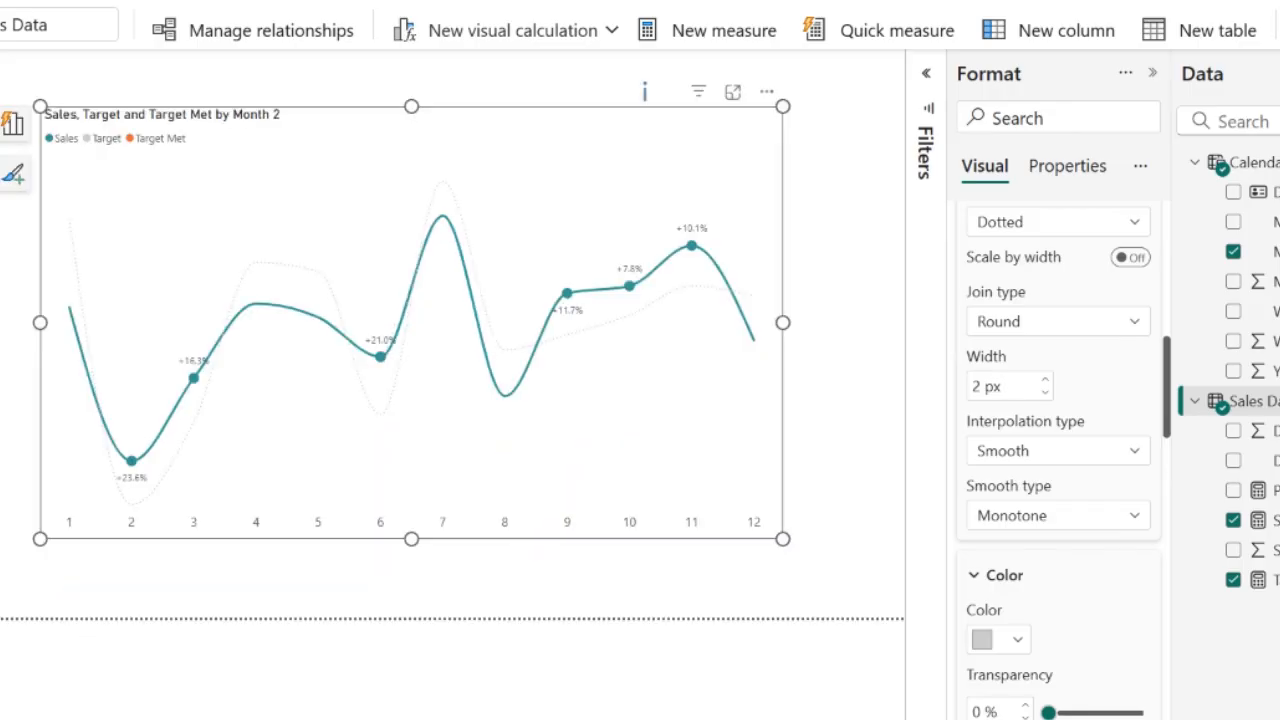
# - Darken the dotted Target line's gray color by one shade and set its width to 3 px
pyautogui.click(1008, 643)
pyautogui.click(1004, 374)
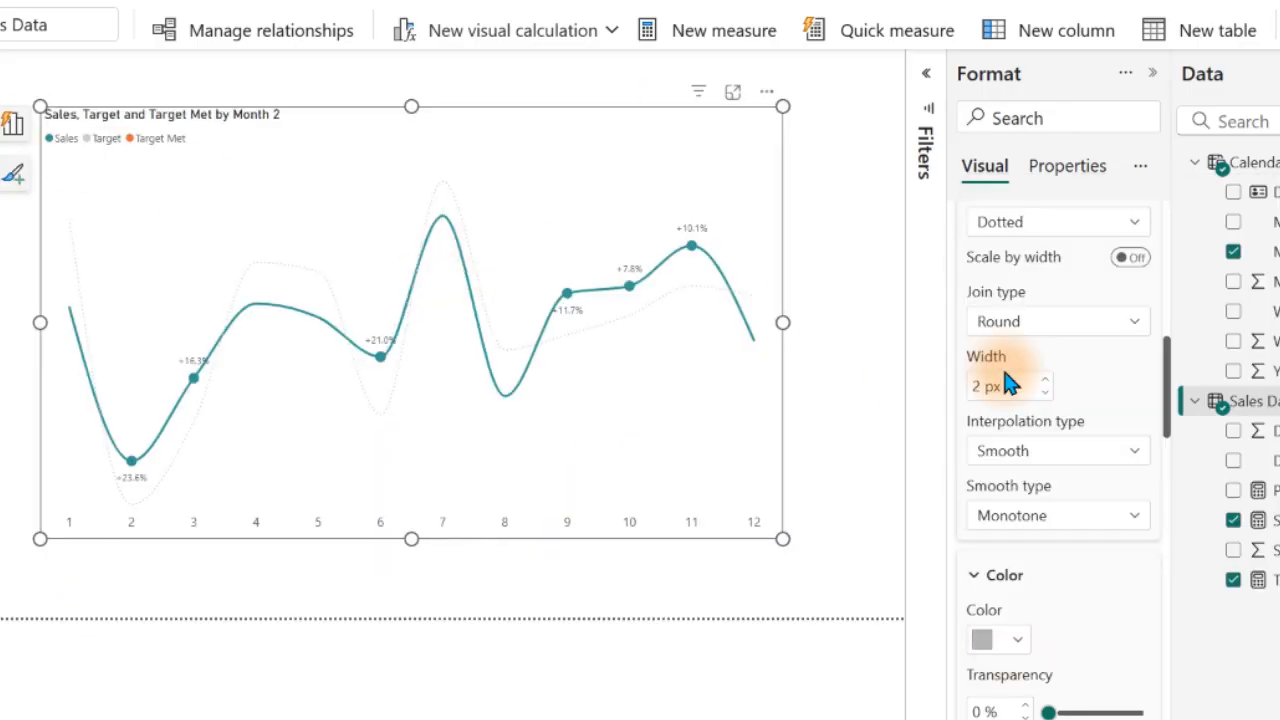
pyautogui.click(1014, 648)
pyautogui.click(1014, 648)
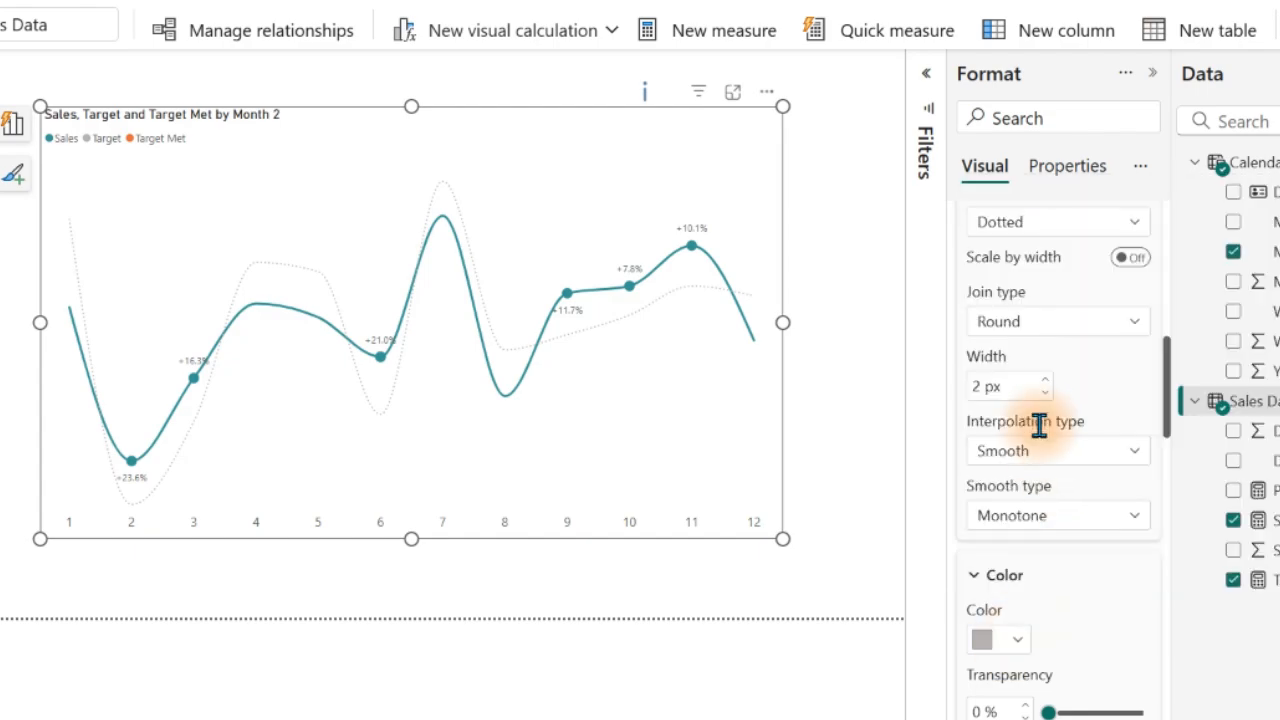
pyautogui.click(1045, 382)
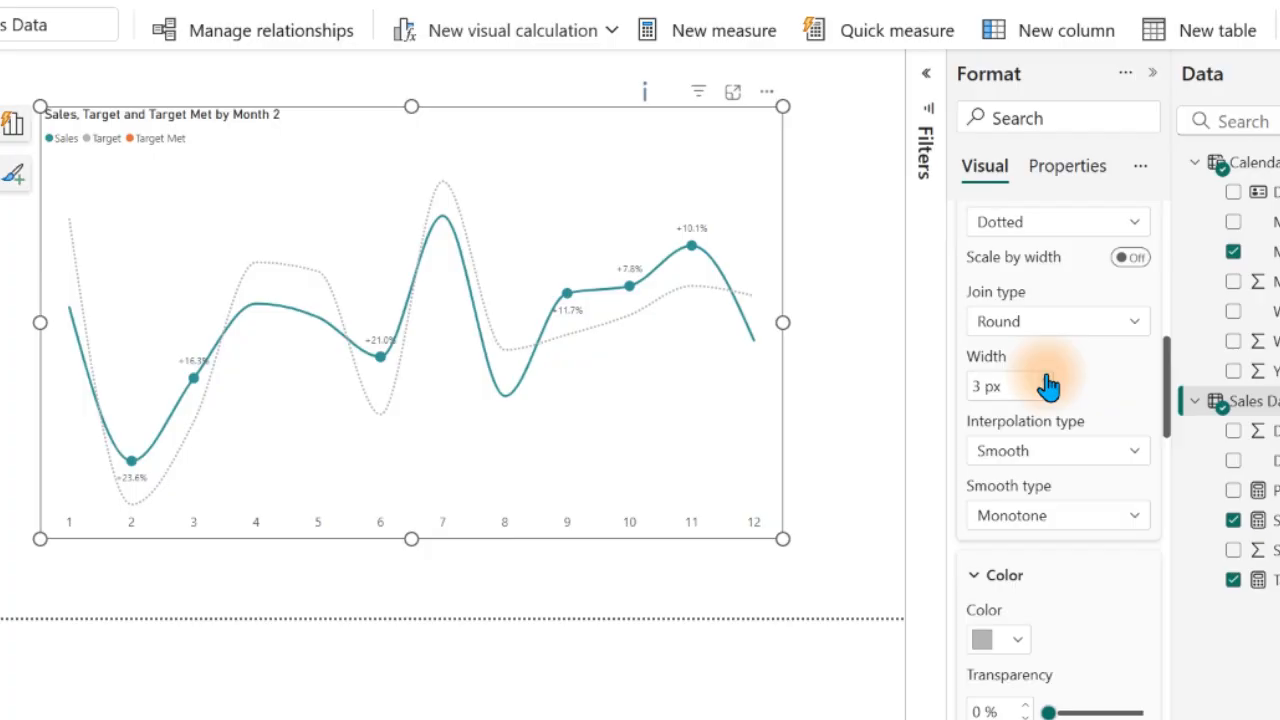
pyautogui.click(1047, 386)
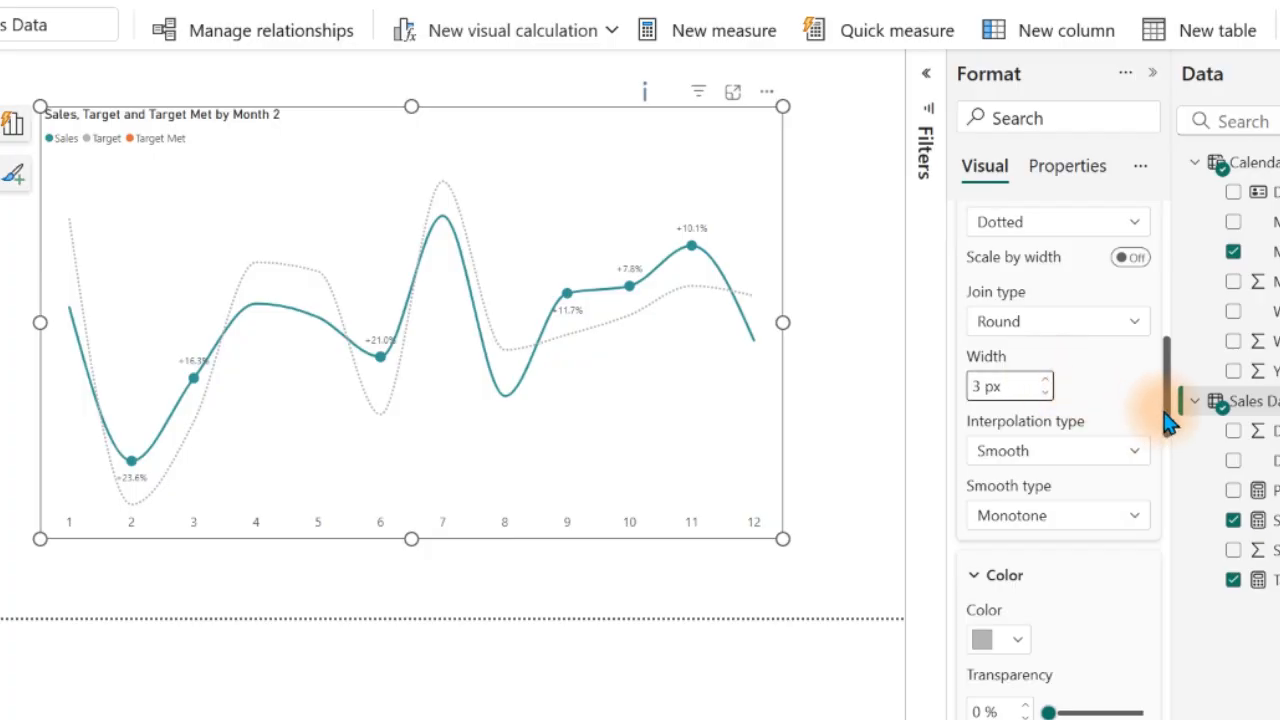
# - Set the font size of the Target Met series' data label values to 12
pyautogui.moveTo(1167, 408); pyautogui.dragTo(1167, 366)
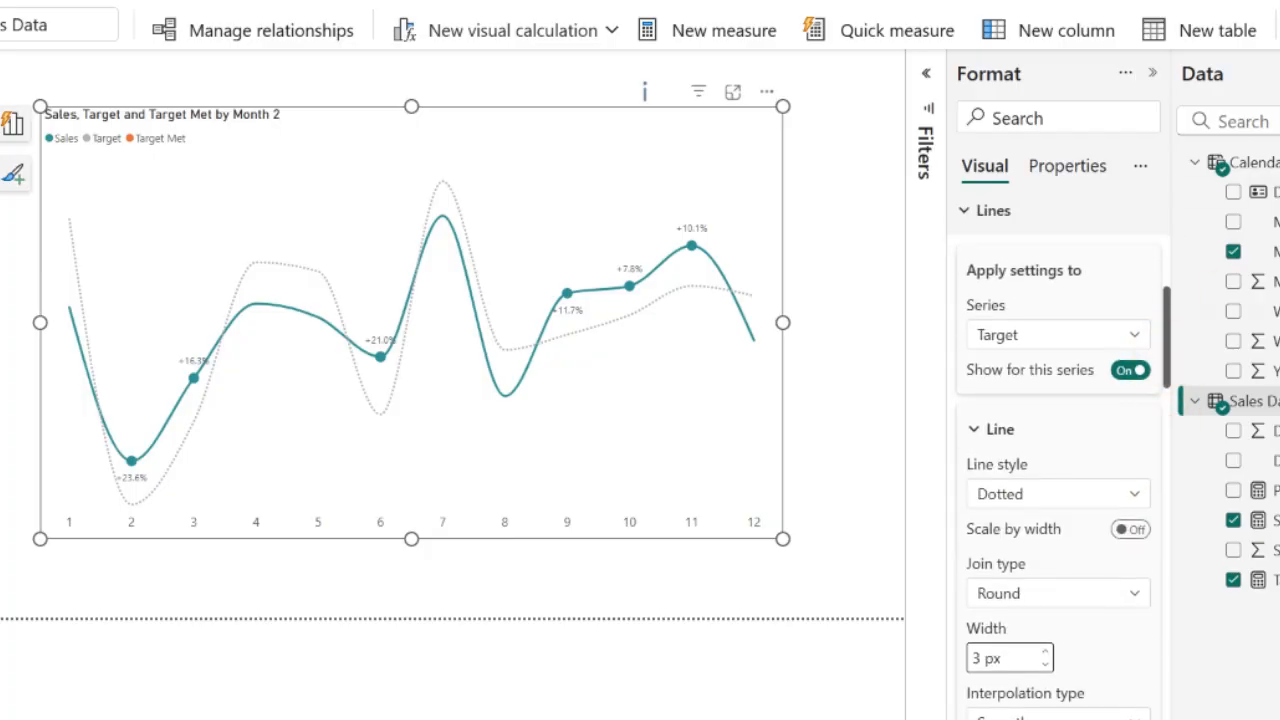
pyautogui.click(1266, 193)
pyautogui.click(1266, 193)
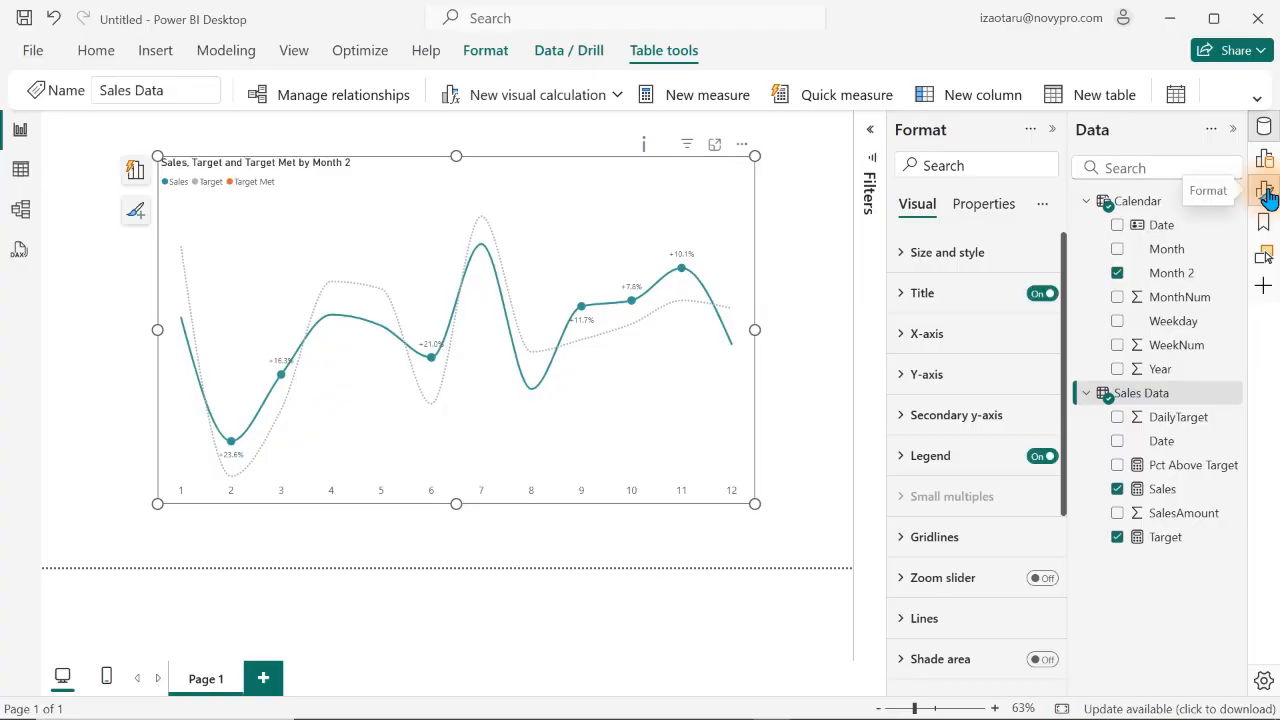
pyautogui.moveTo(1065, 415); pyautogui.dragTo(1066, 551)
pyautogui.click(950, 525)
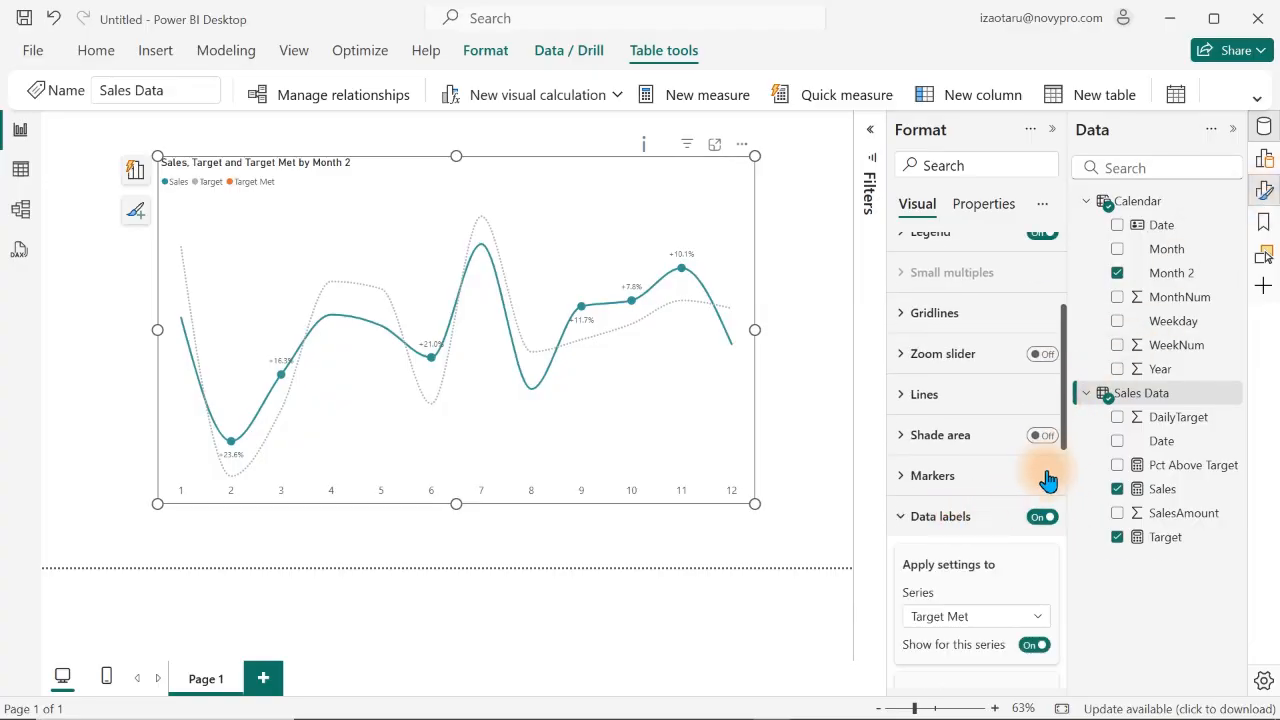
pyautogui.moveTo(1066, 437); pyautogui.dragTo(985, 558)
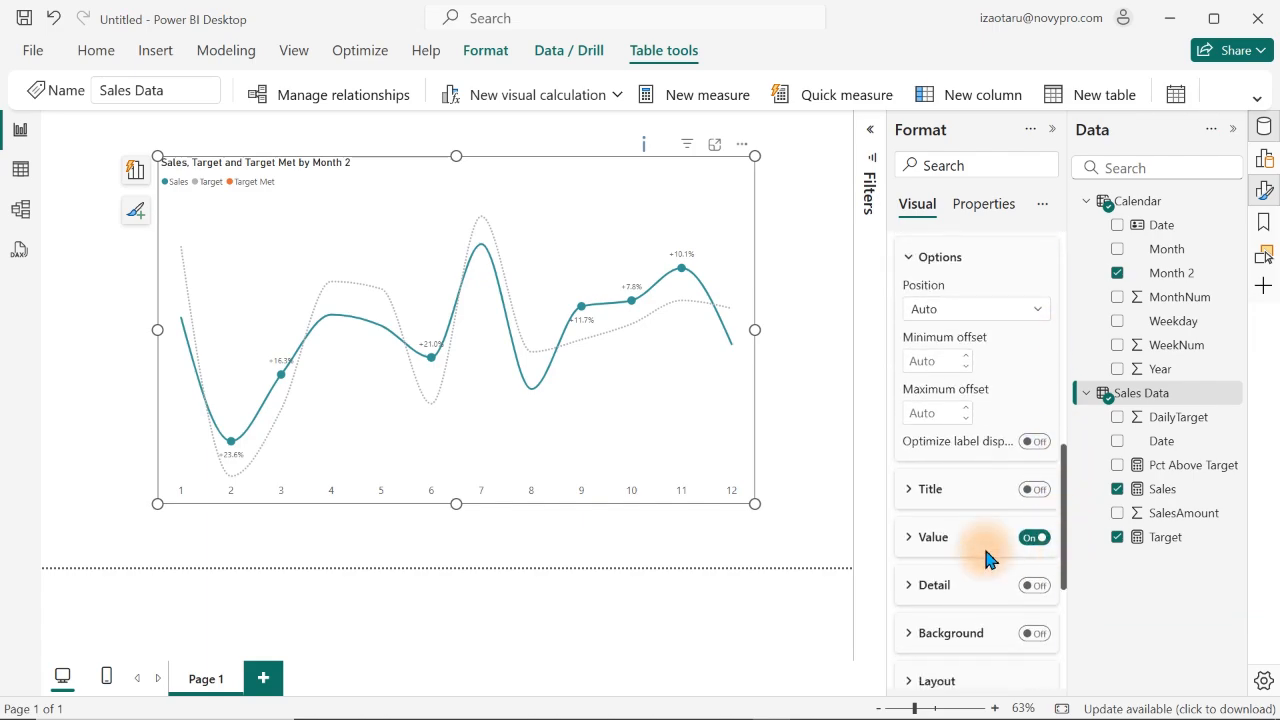
pyautogui.click(920, 535)
pyautogui.moveTo(1063, 505); pyautogui.dragTo(1063, 560)
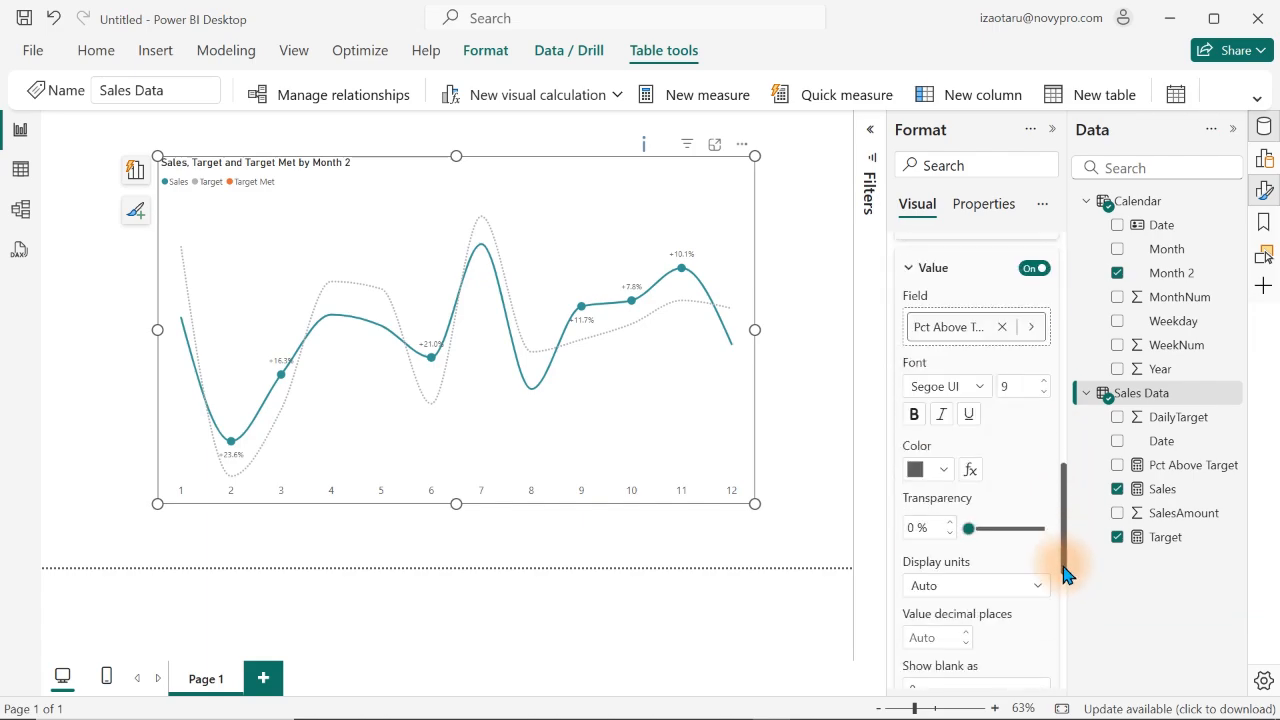
pyautogui.click(1044, 383)
pyautogui.click(1044, 383)
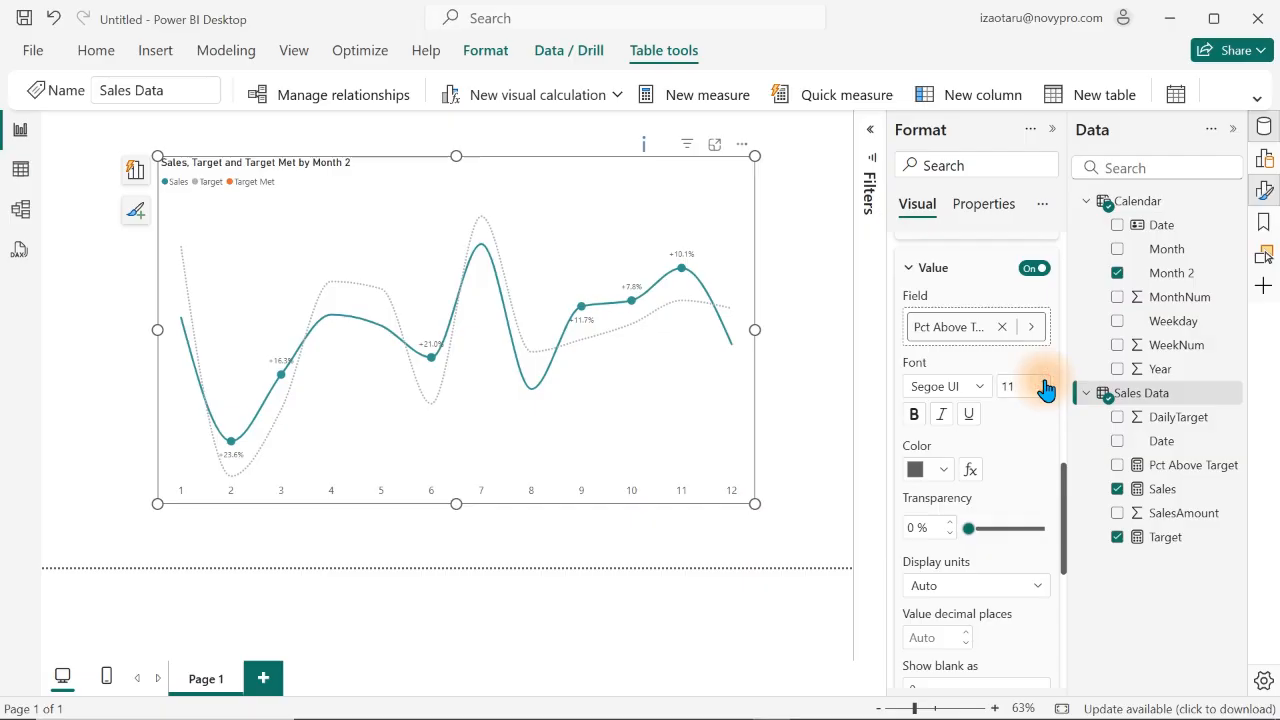
pyautogui.click(1044, 383)
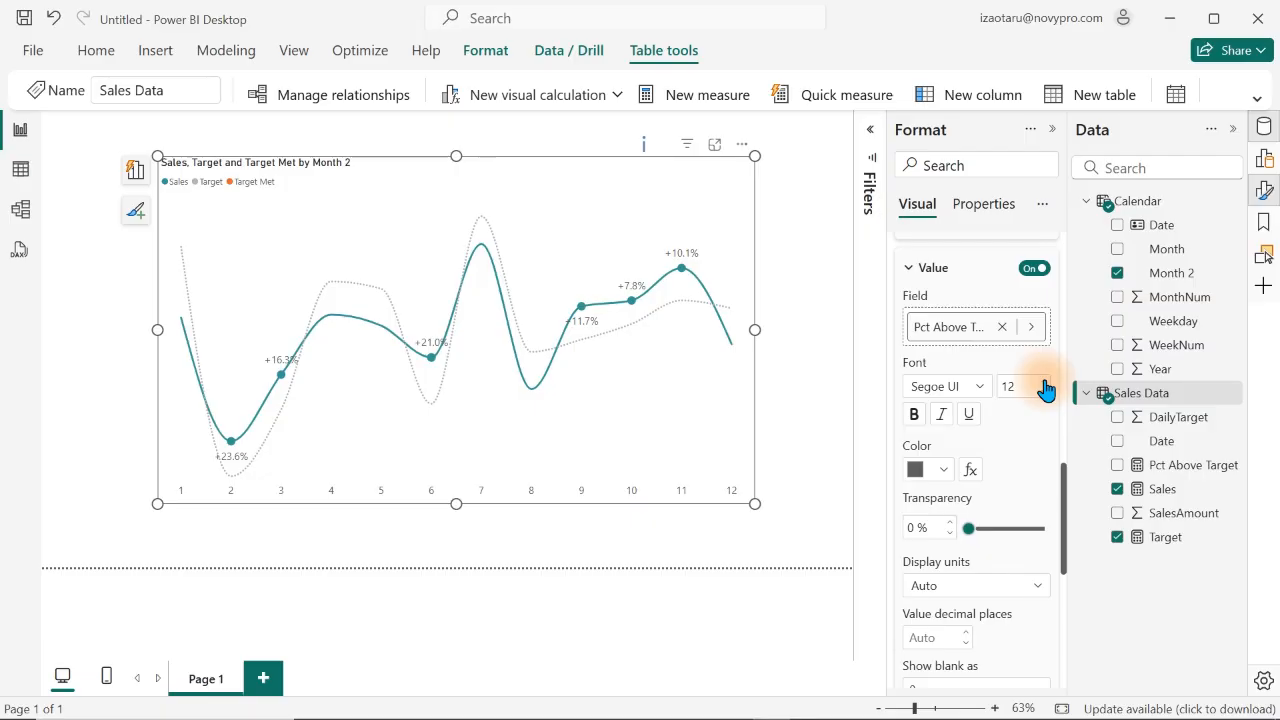
# - Examine the dates in the Sales Data table and the Calendar table's Year filter values, and return to the report page
pyautogui.click(33, 178)
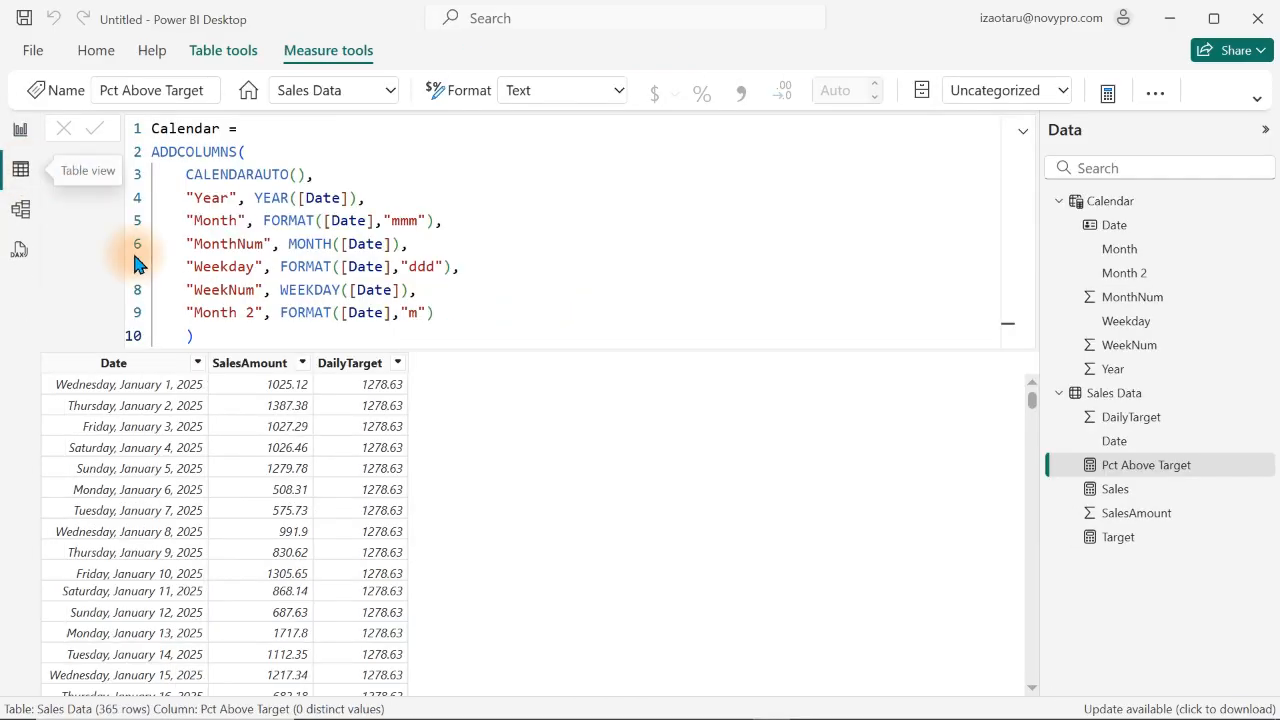
pyautogui.click(203, 365)
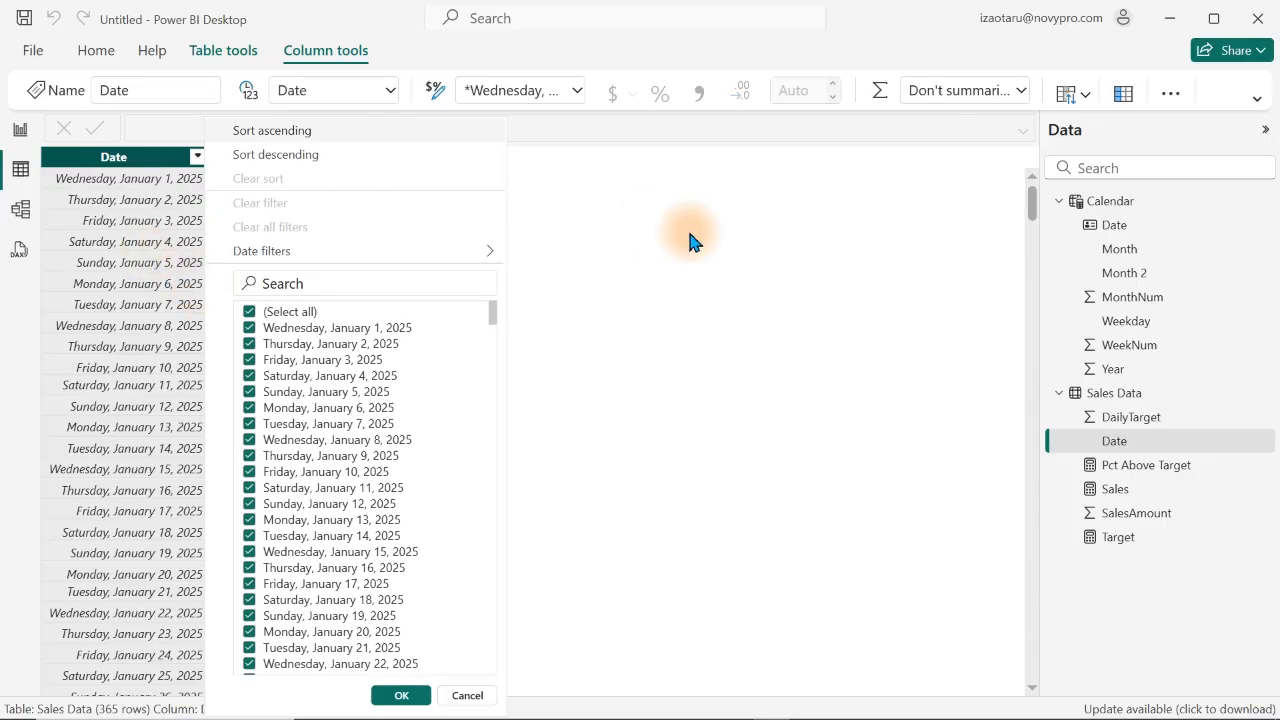
pyautogui.click(1150, 232)
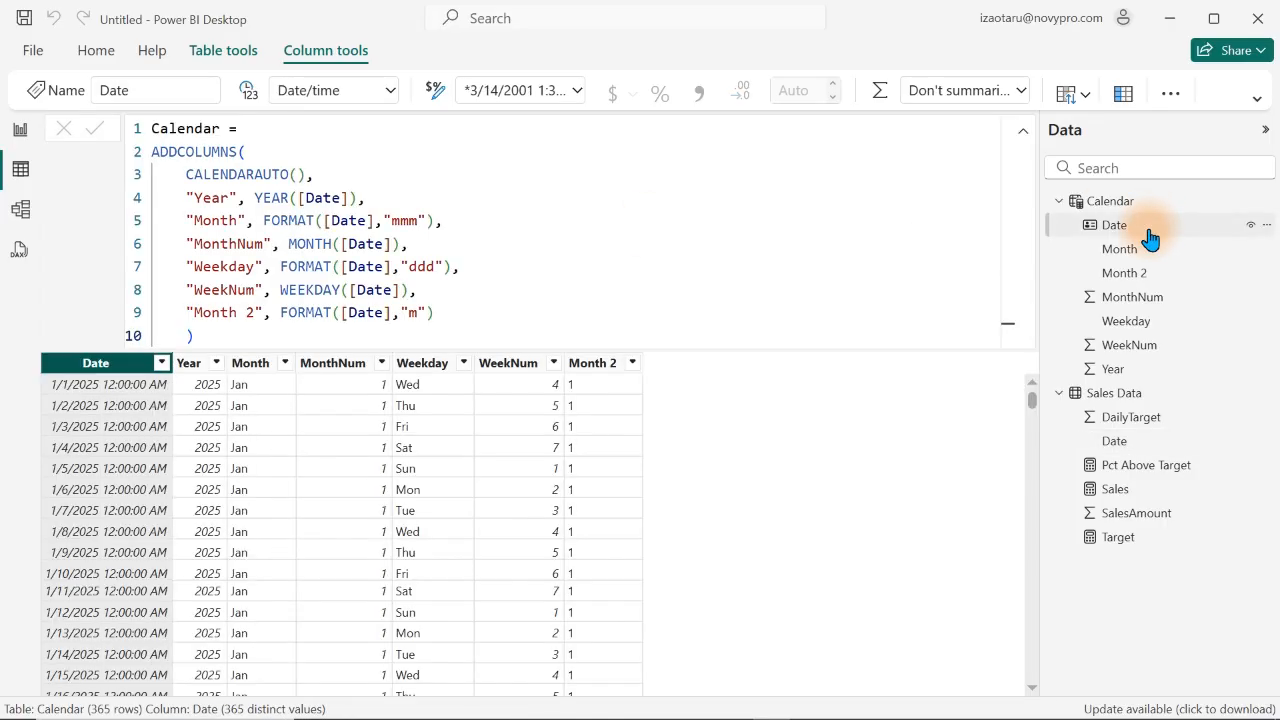
pyautogui.click(216, 363)
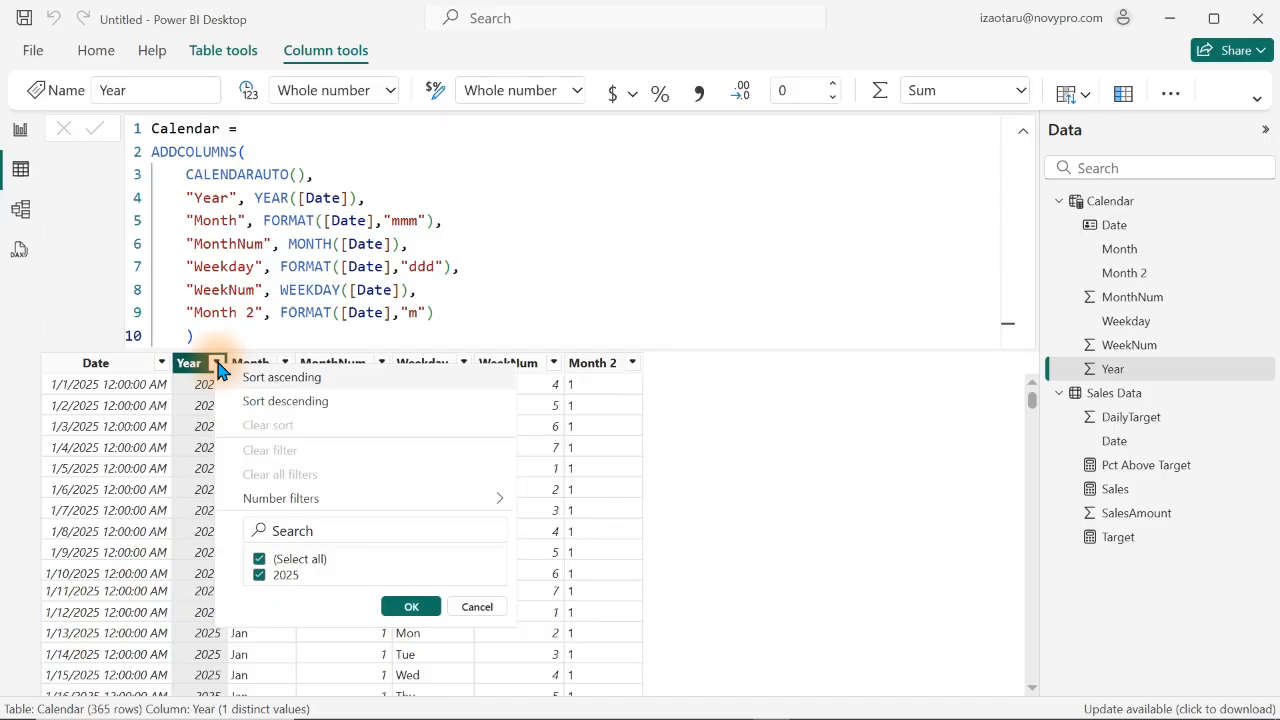
pyautogui.click(20, 129)
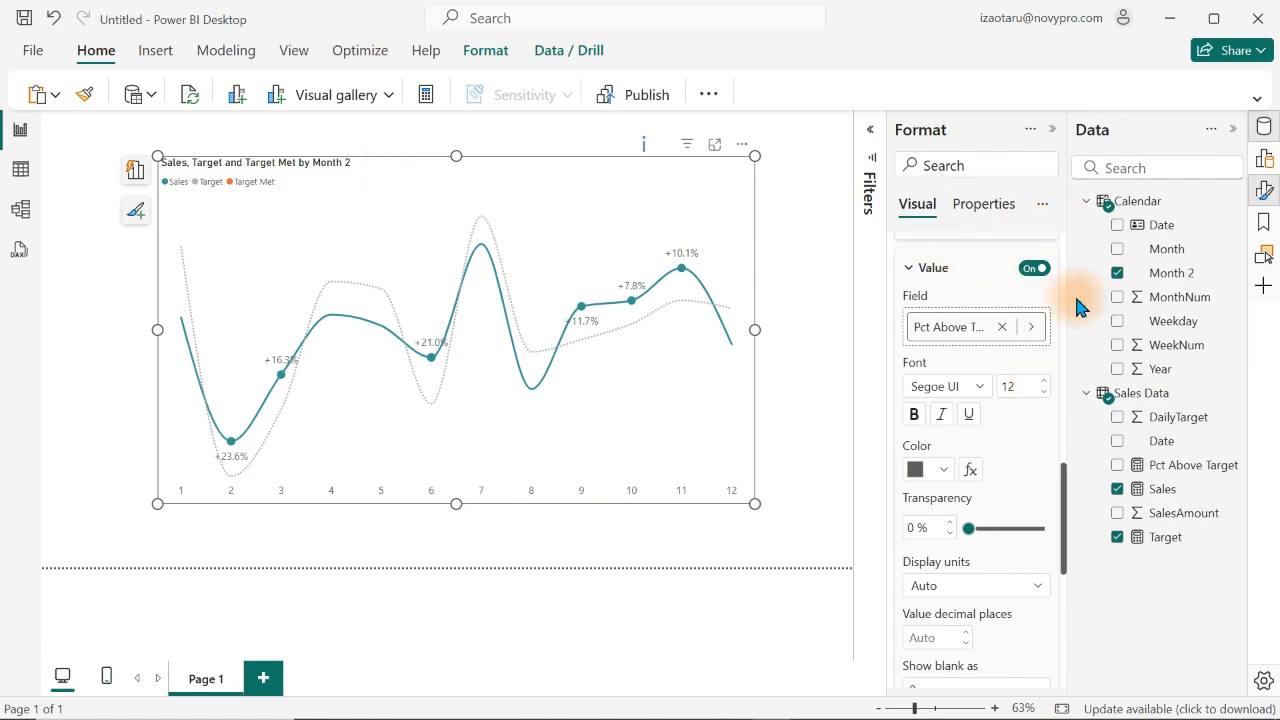
# - Replace the line chart's title text with "2025 Monthly Sales vs Target Trend"
pyautogui.click(1260, 198)
pyautogui.click(1260, 192)
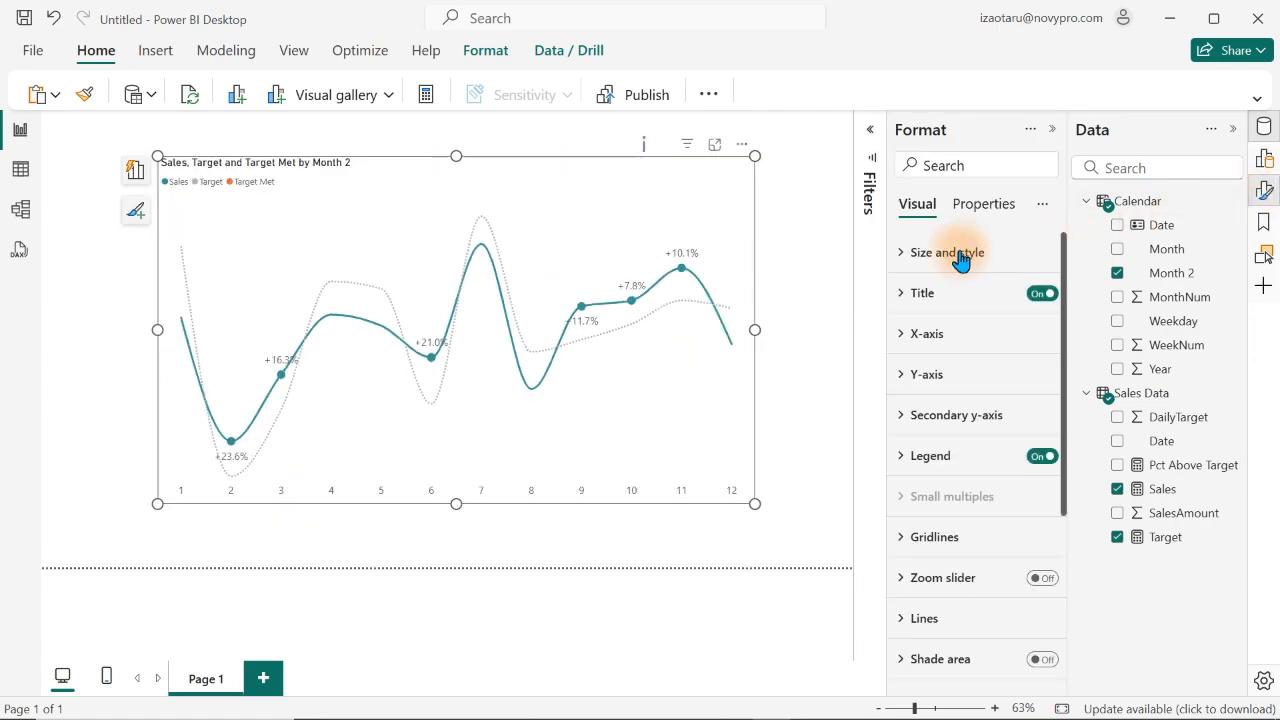
pyautogui.click(922, 293)
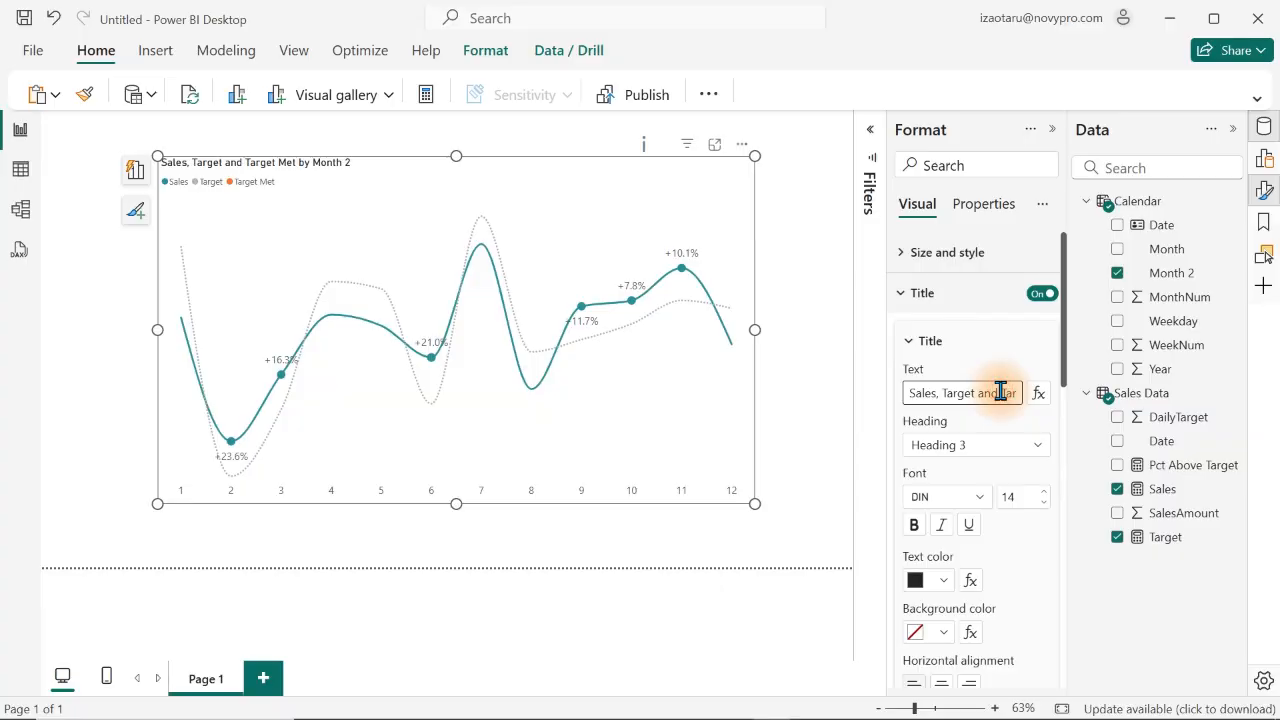
pyautogui.click(1000, 392)
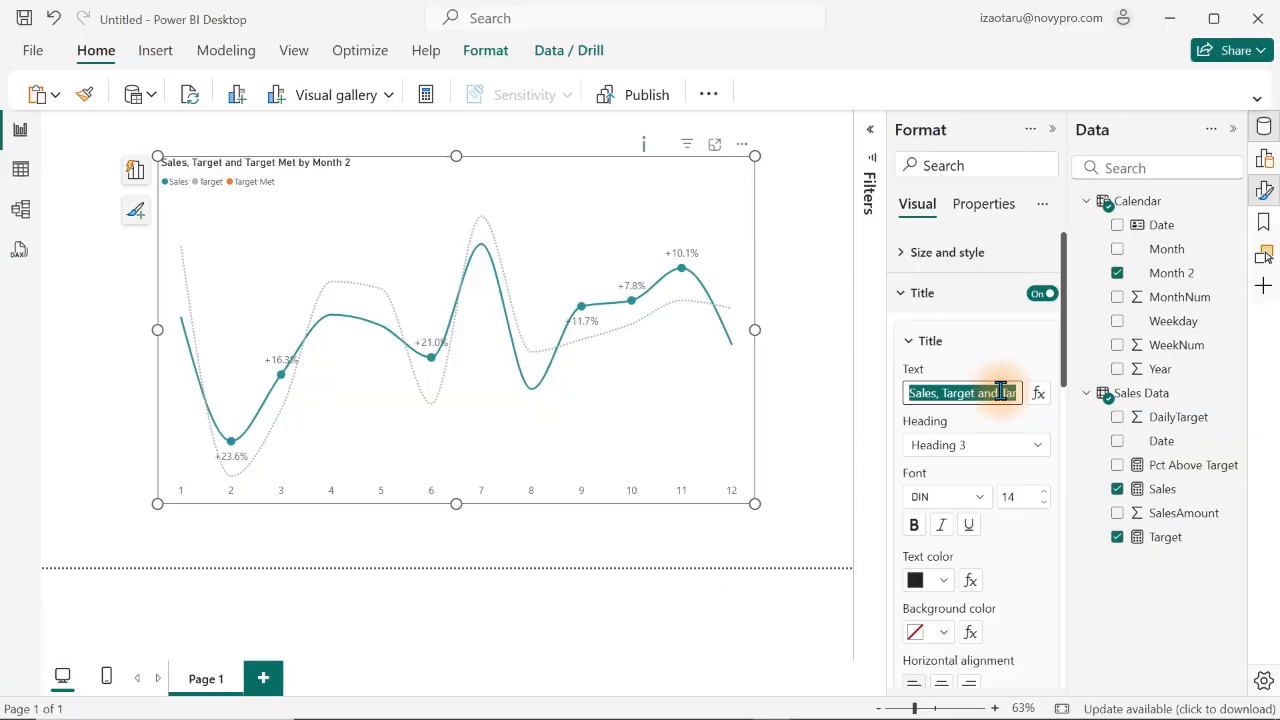
pyautogui.write('202')
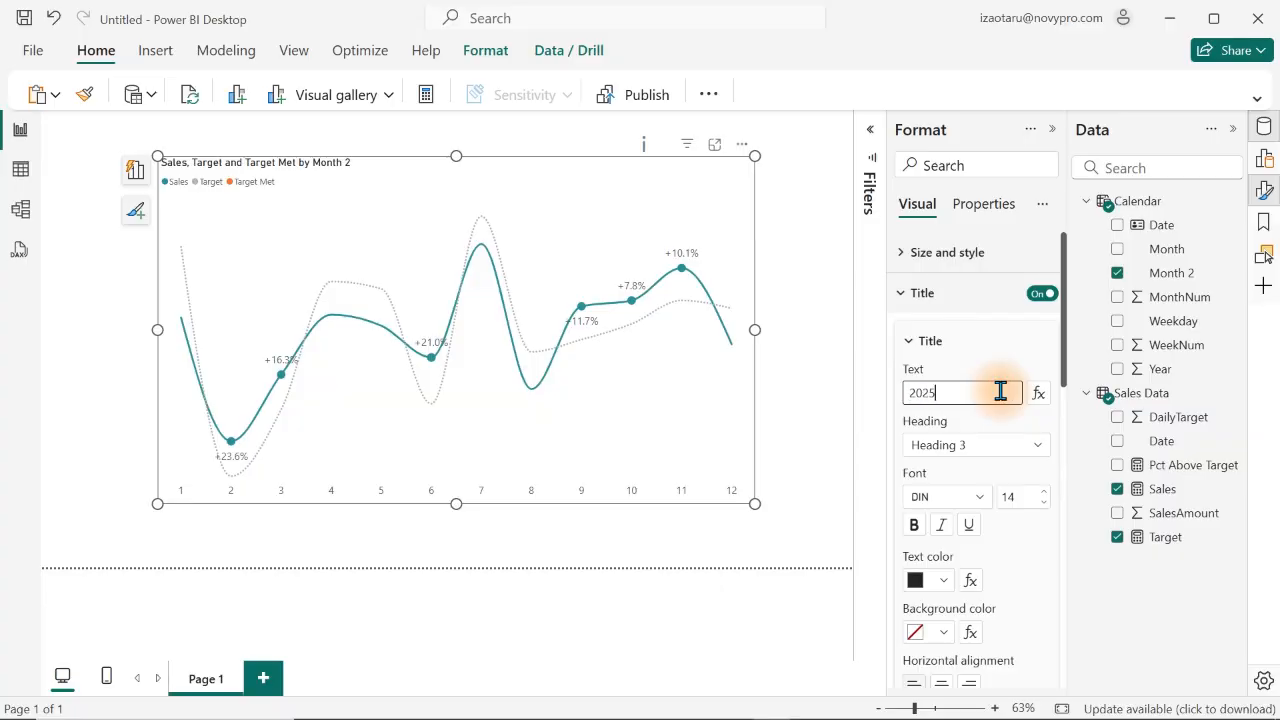
pyautogui.write('5 Monthly')
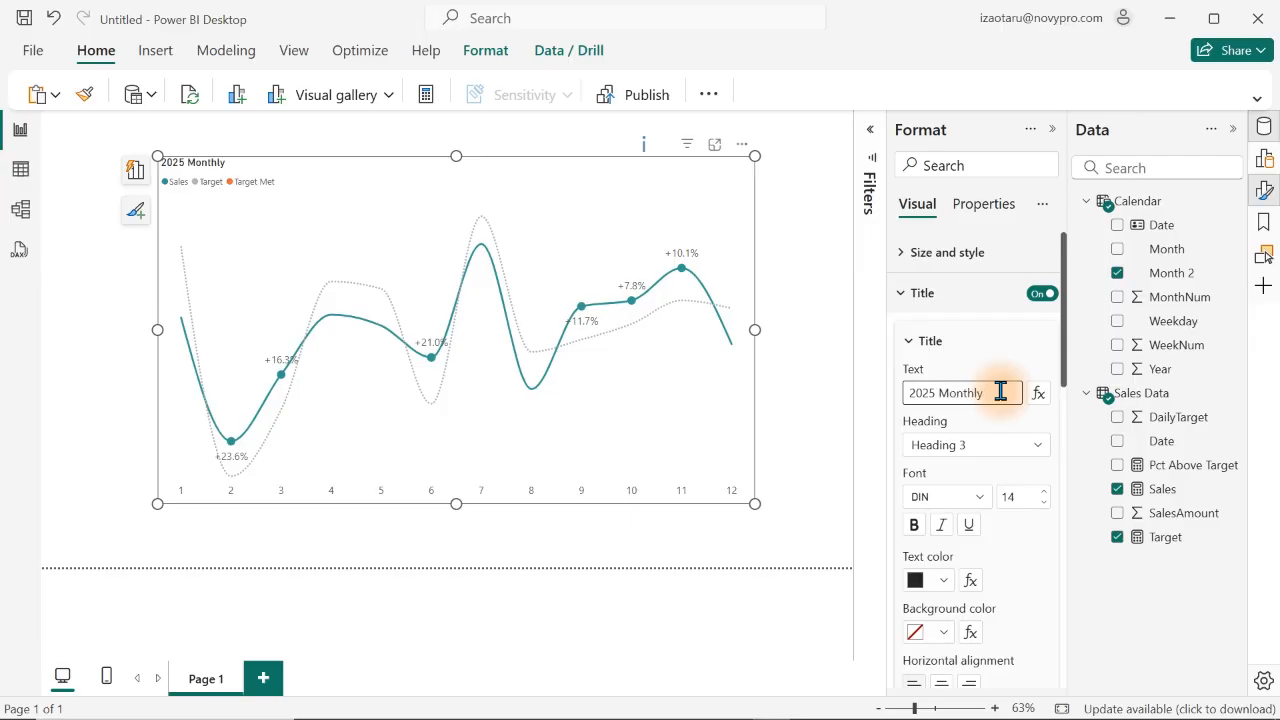
pyautogui.write(' Sales vs Target Trend')
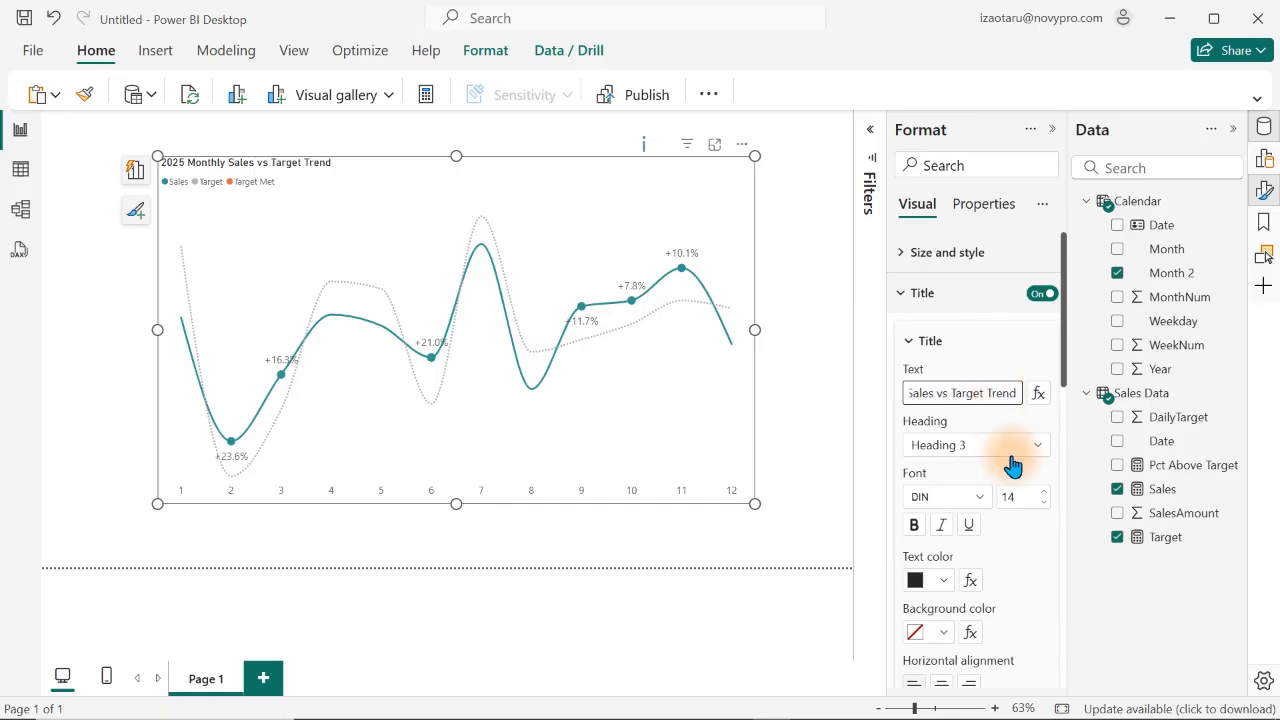
# - Center the chart title, set its font size to 21 and recolor its text to a dark gray theme shade
pyautogui.click(941, 683)
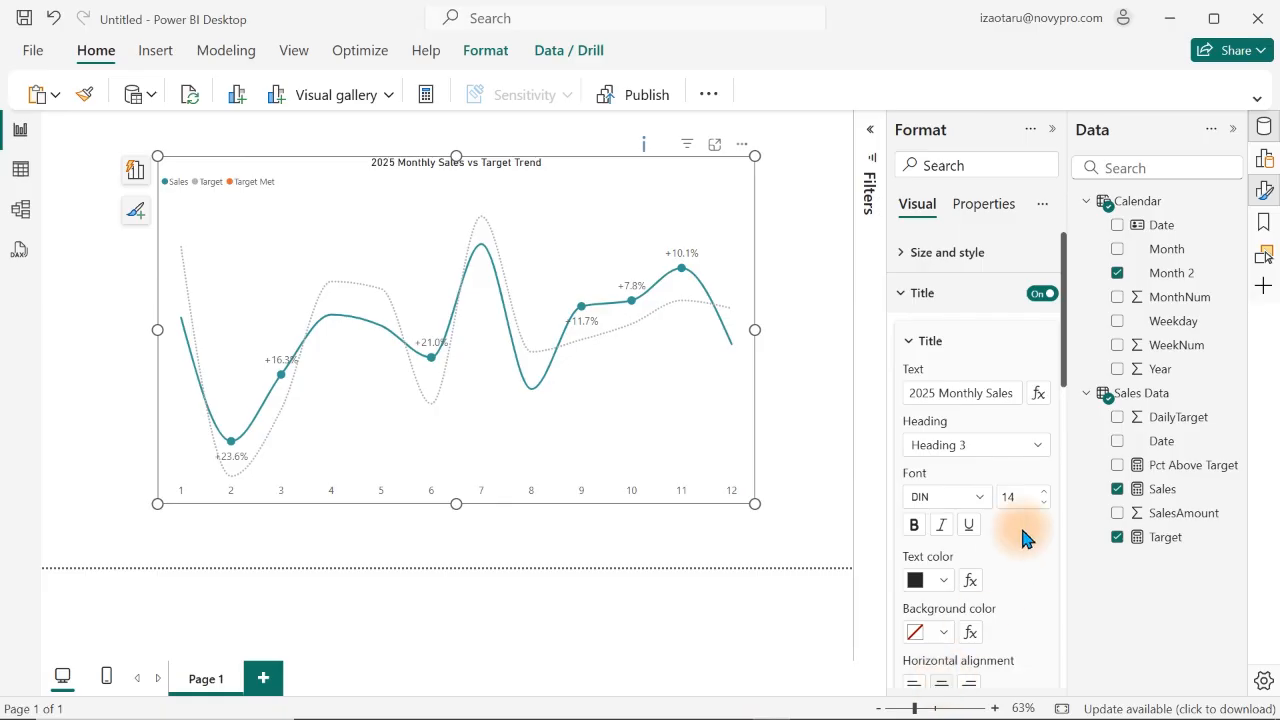
pyautogui.click(1043, 491)
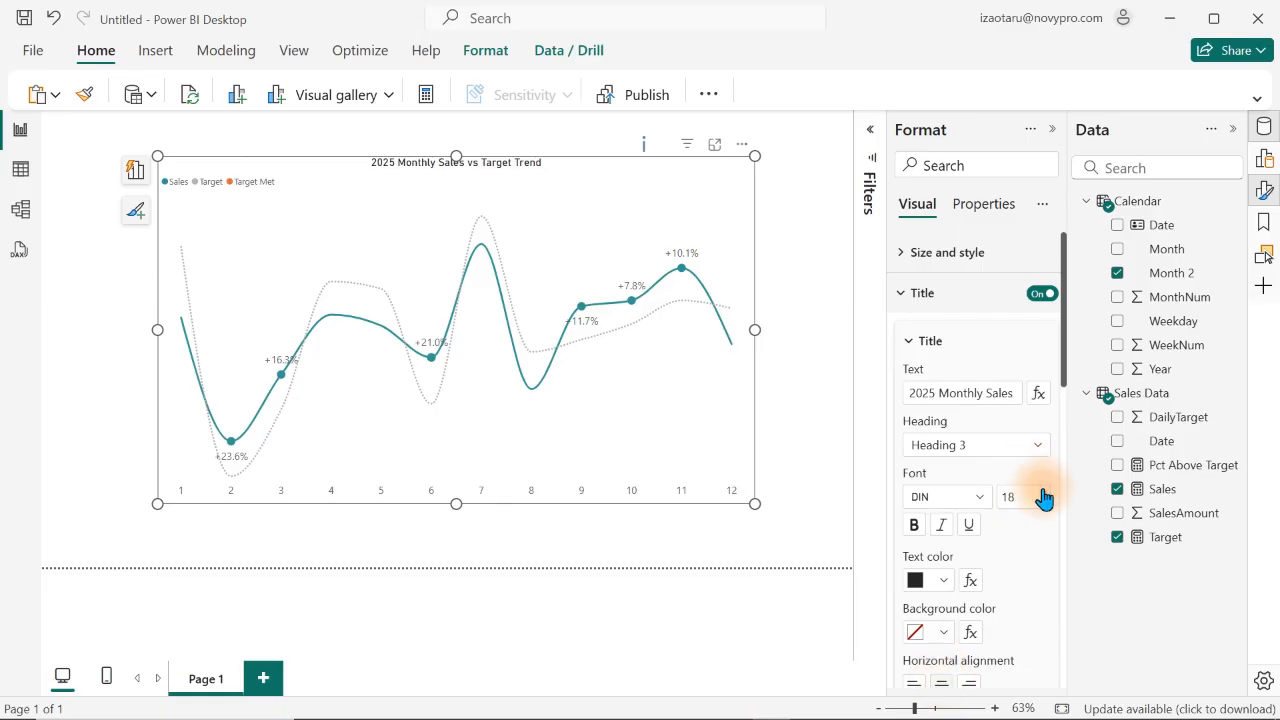
pyautogui.click(1042, 492)
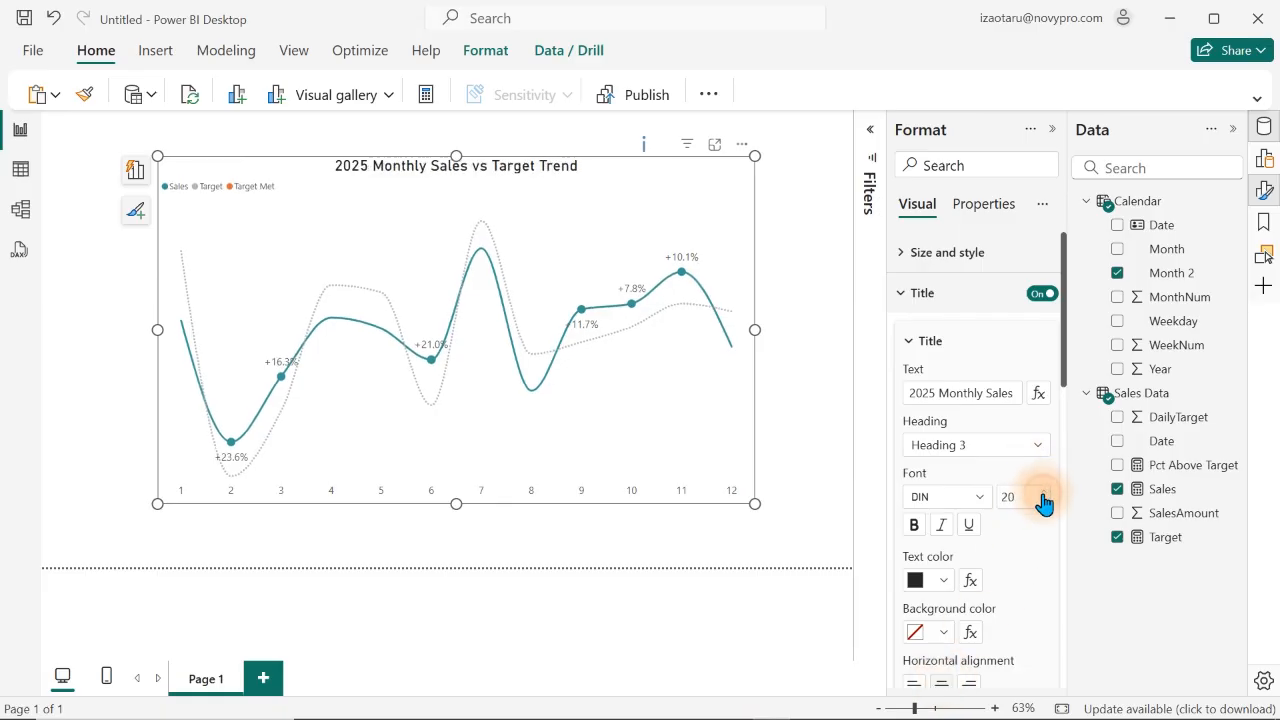
pyautogui.click(917, 580)
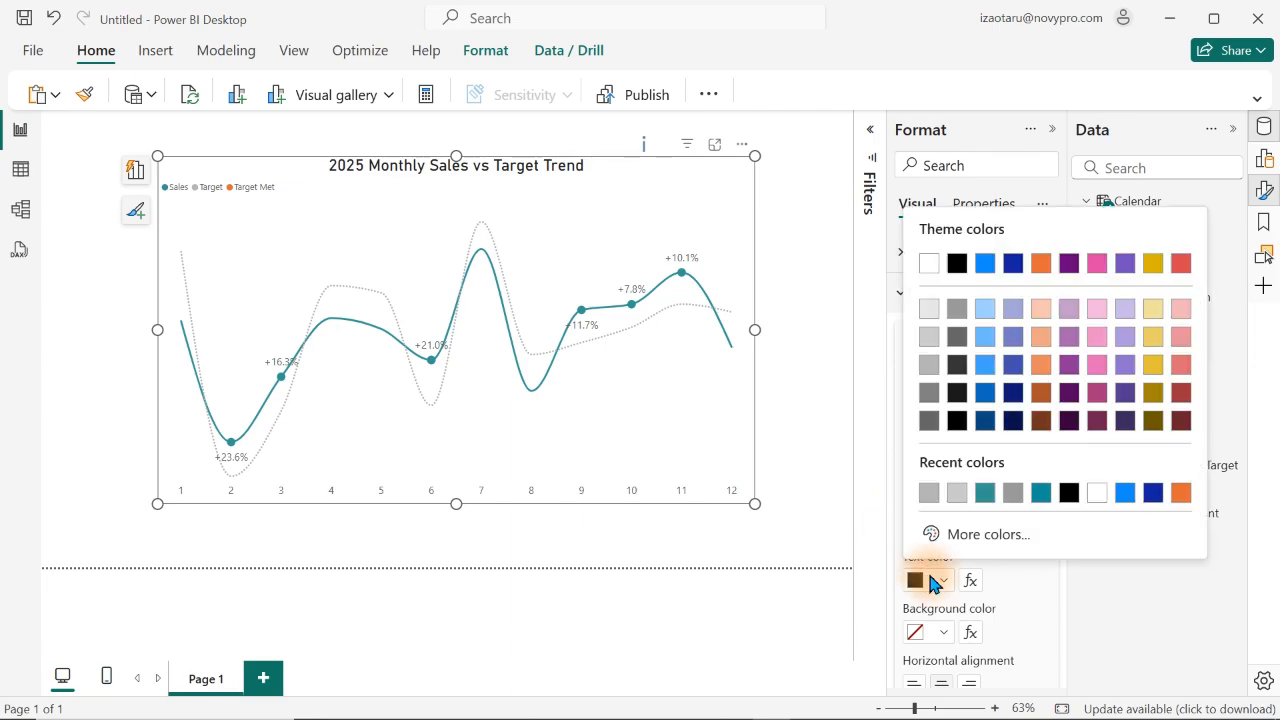
pyautogui.click(960, 333)
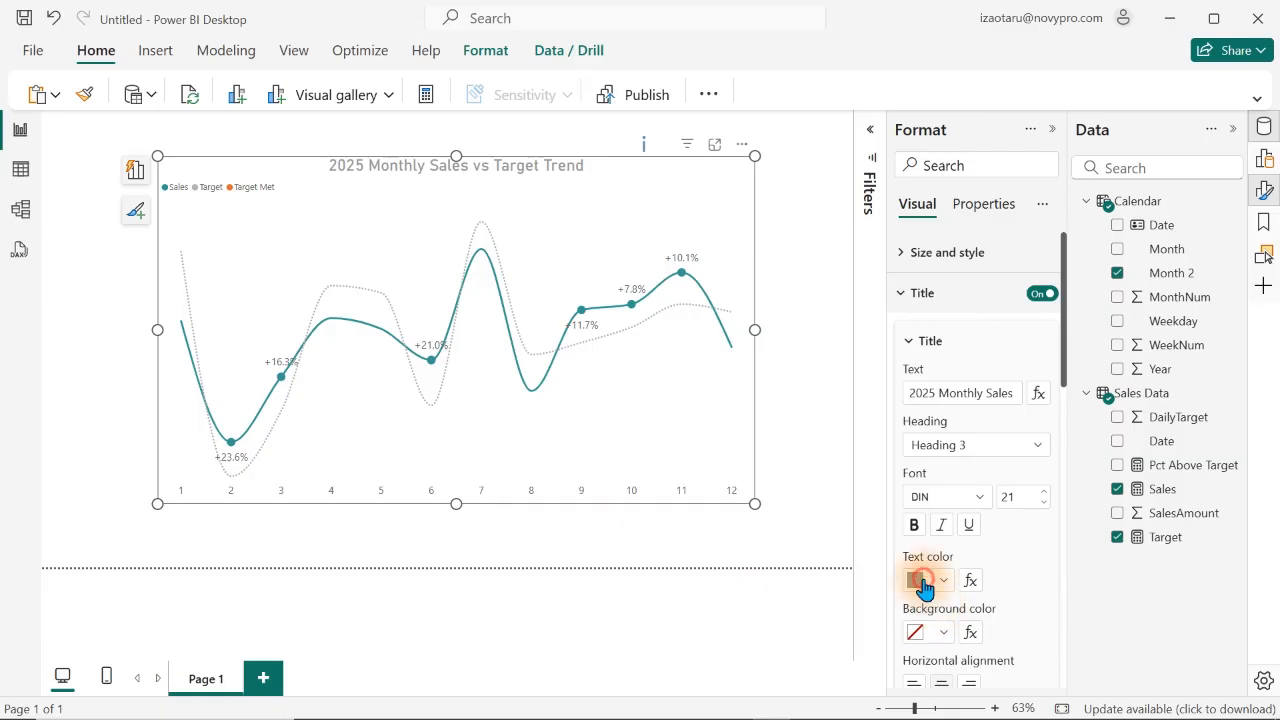
pyautogui.click(917, 580)
pyautogui.click(958, 348)
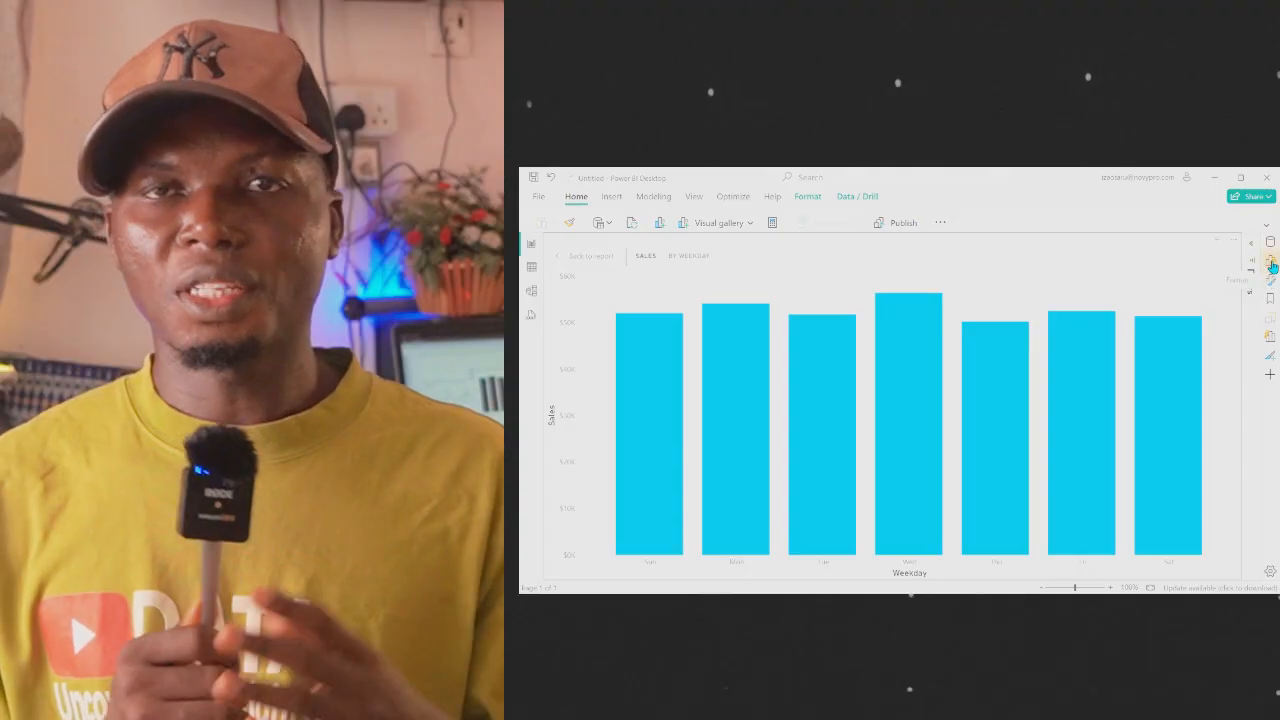
pyautogui.click(1271, 335)
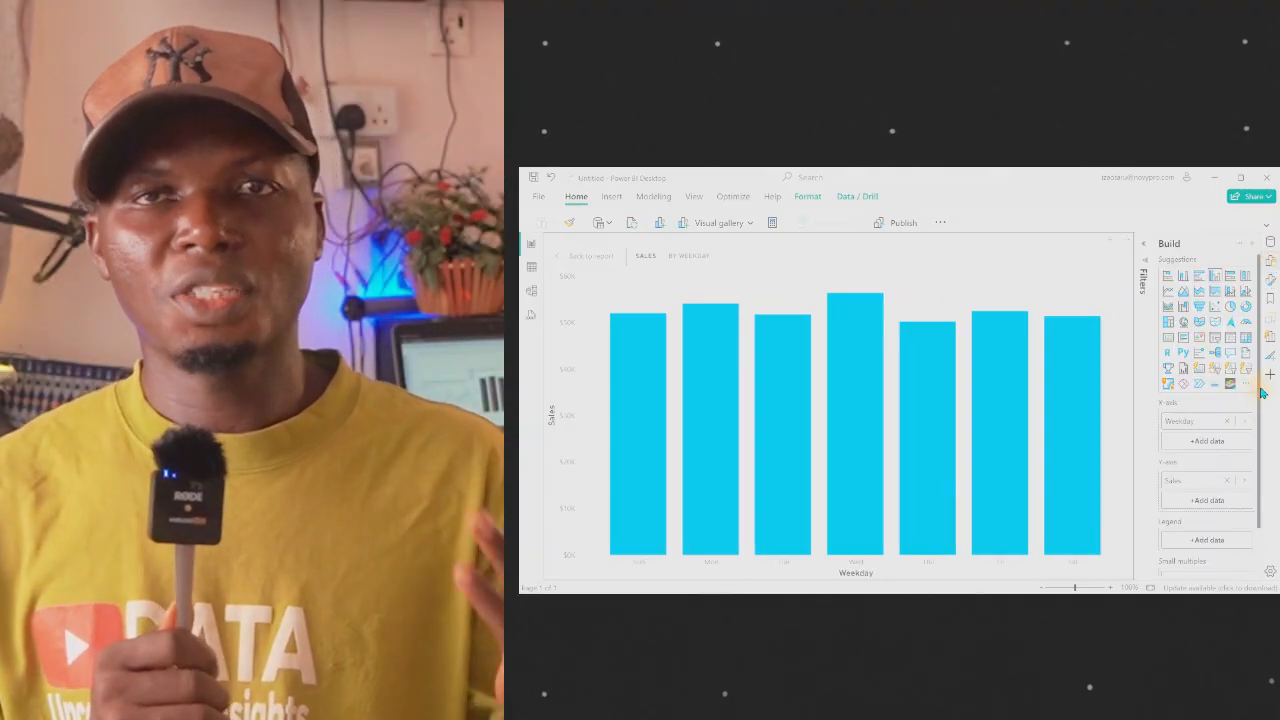
pyautogui.moveTo(1259, 393); pyautogui.dragTo(1268, 455)
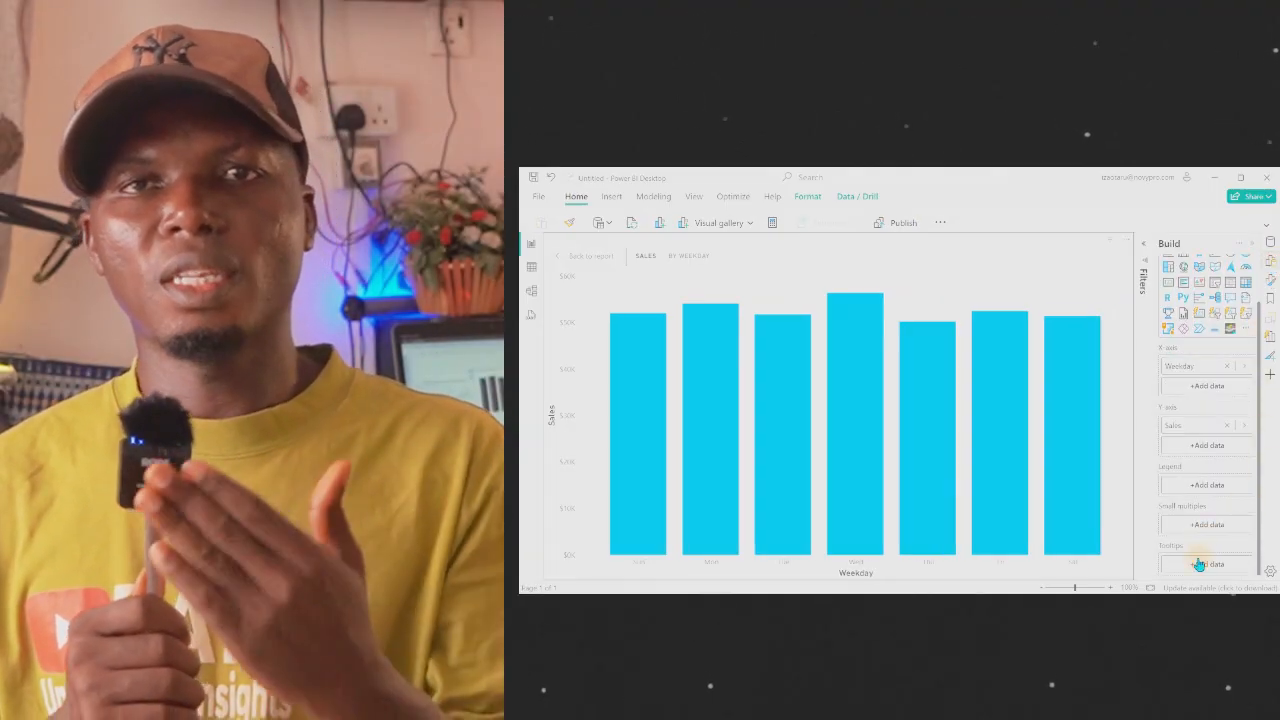
pyautogui.click(1200, 564)
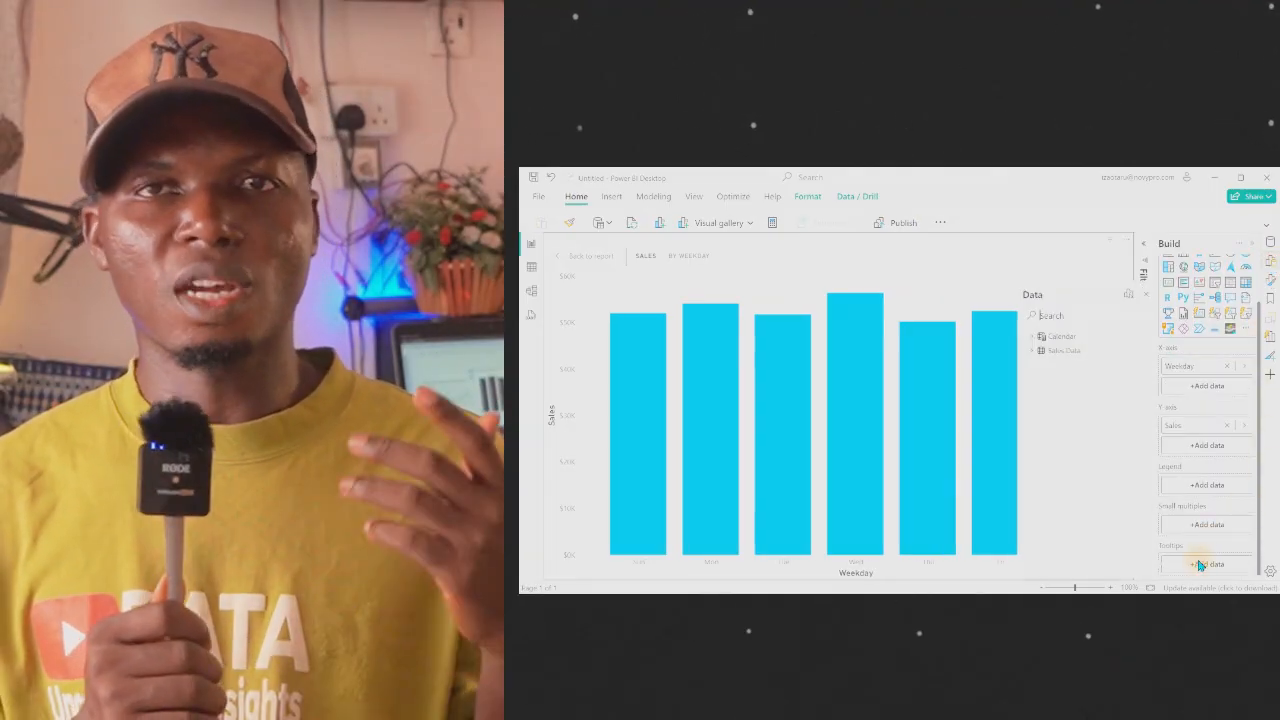
pyautogui.click(1128, 298)
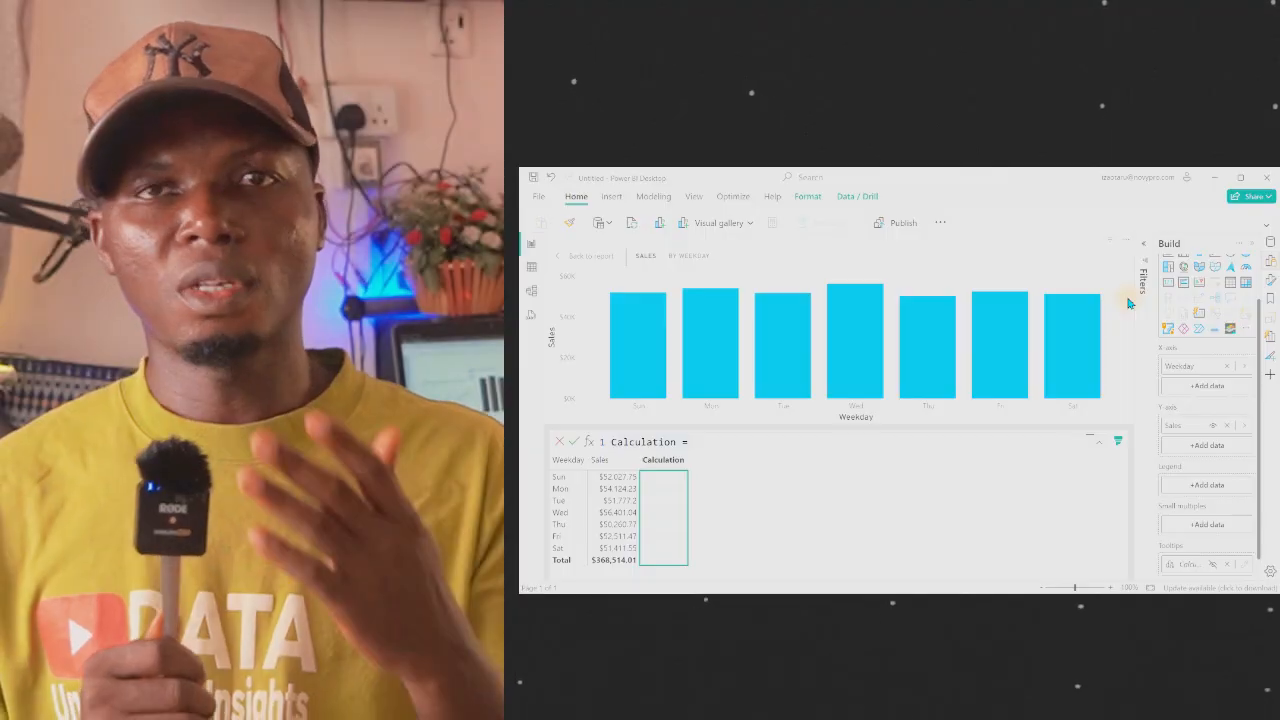
pyautogui.hotkey('ctrl', 'a')
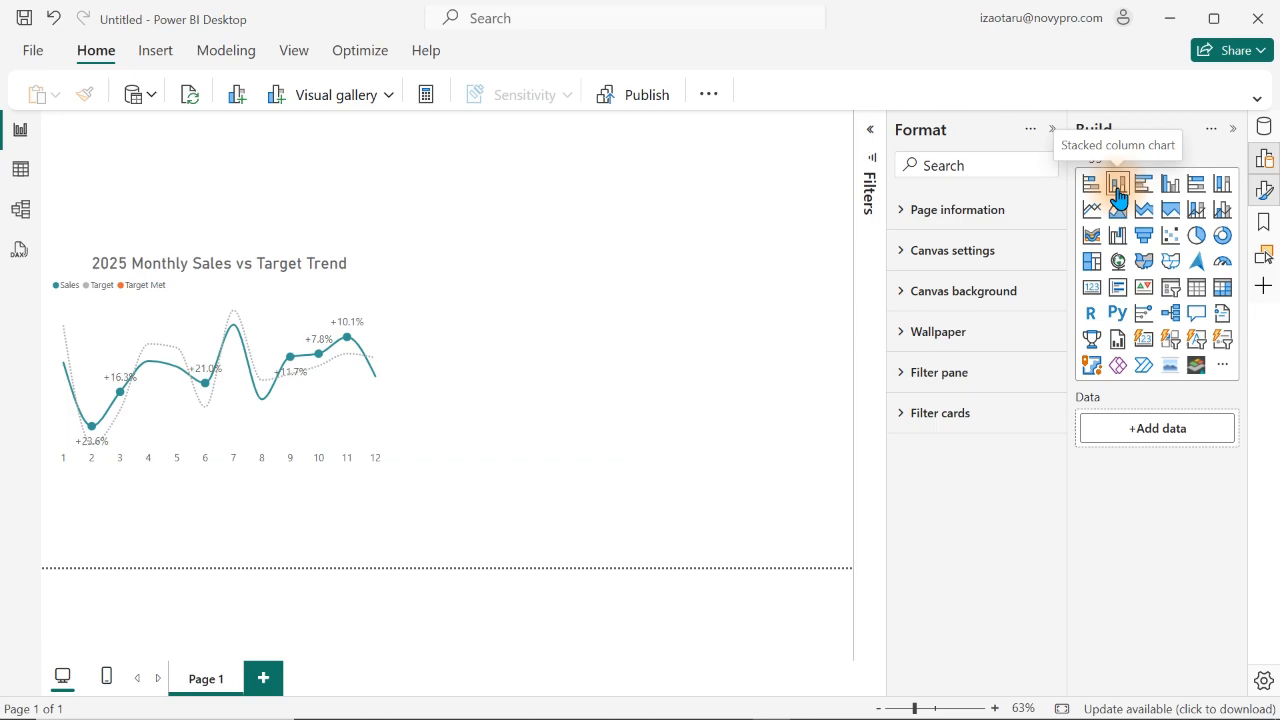
# - Add a clustered column chart beside the line chart, show it in focus mode and hide the formatting options
pyautogui.click(1172, 196)
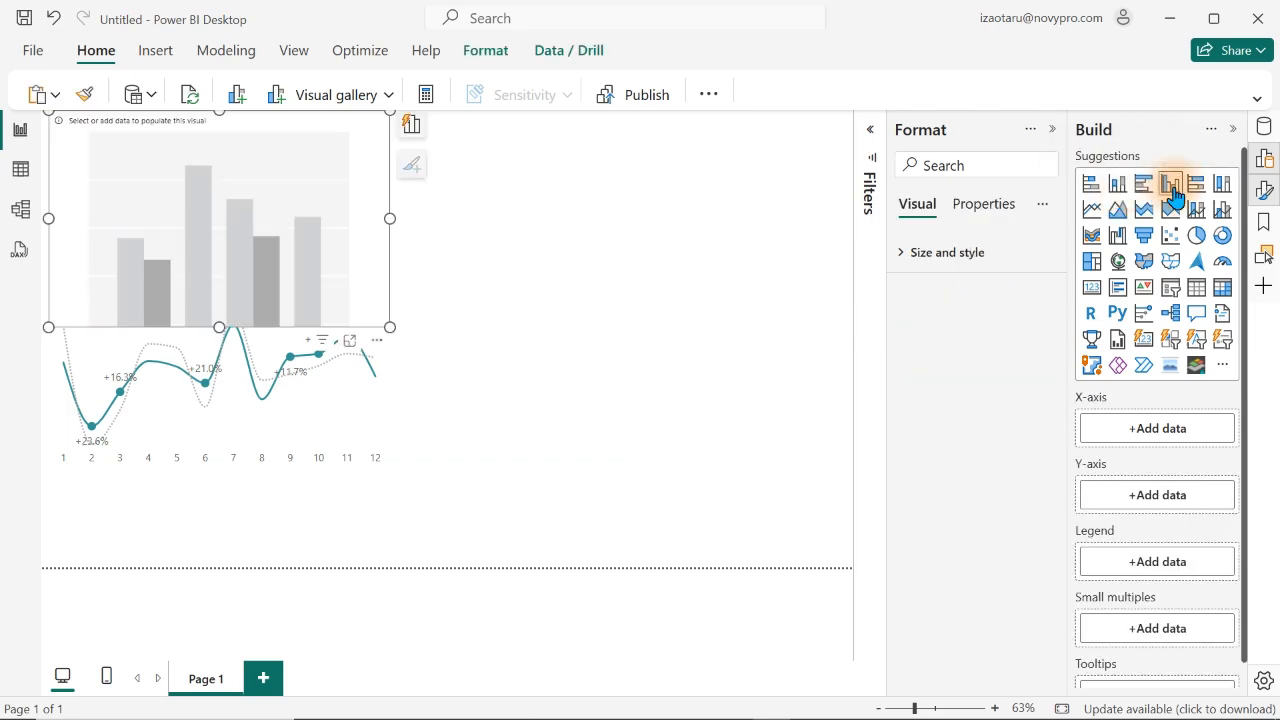
pyautogui.moveTo(431, 171); pyautogui.dragTo(663, 290)
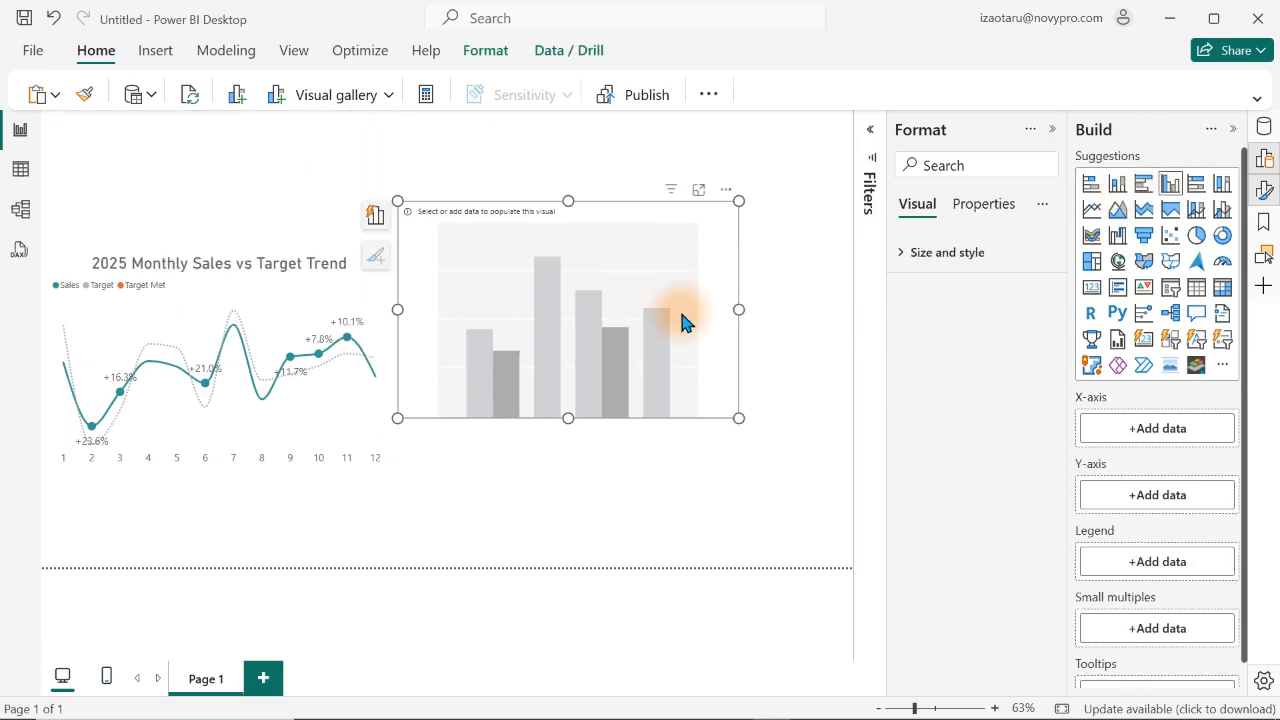
pyautogui.click(697, 192)
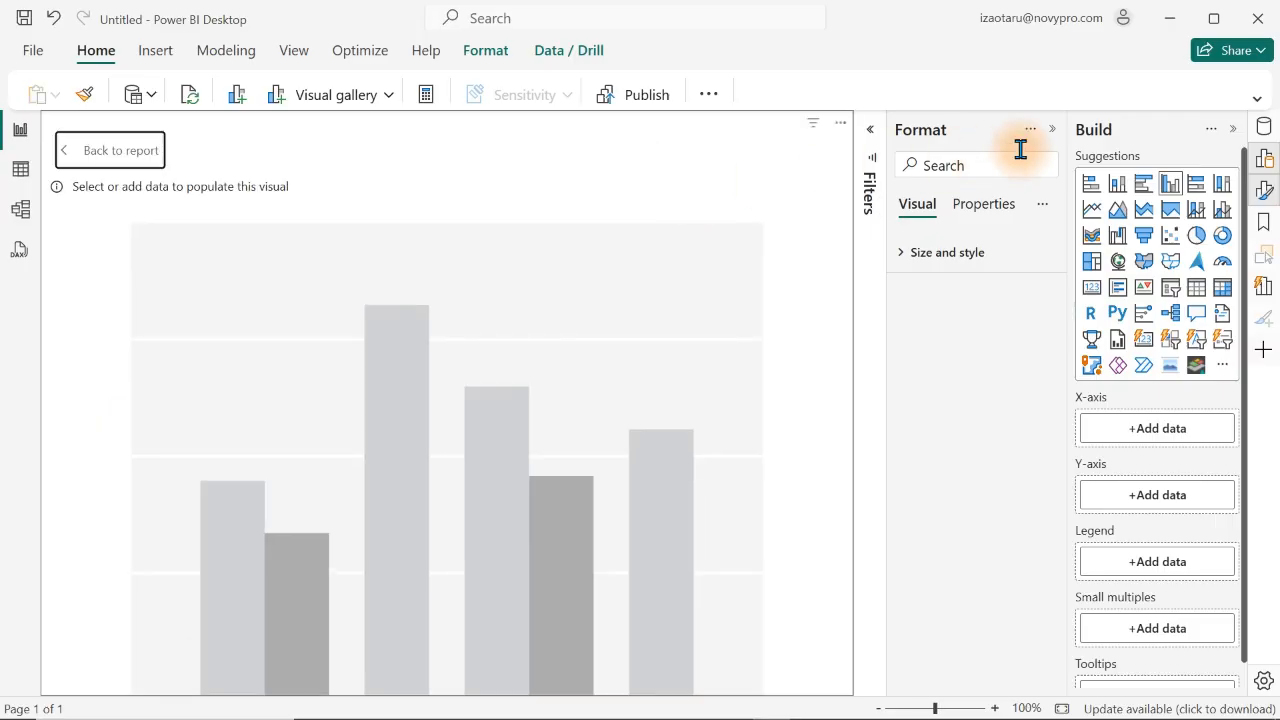
pyautogui.click(1051, 131)
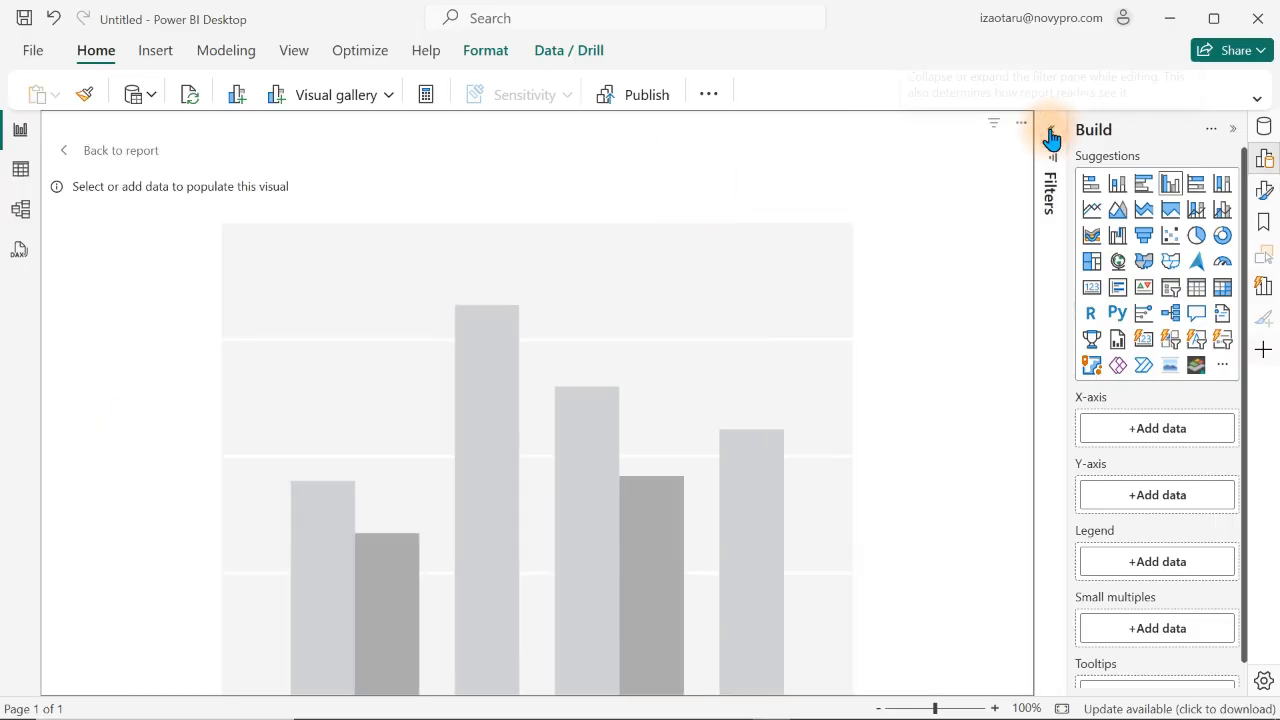
# - Plot the Sales measure by the Calendar table's Weekday field in the clustered column chart
pyautogui.click(1264, 159)
pyautogui.click(1264, 127)
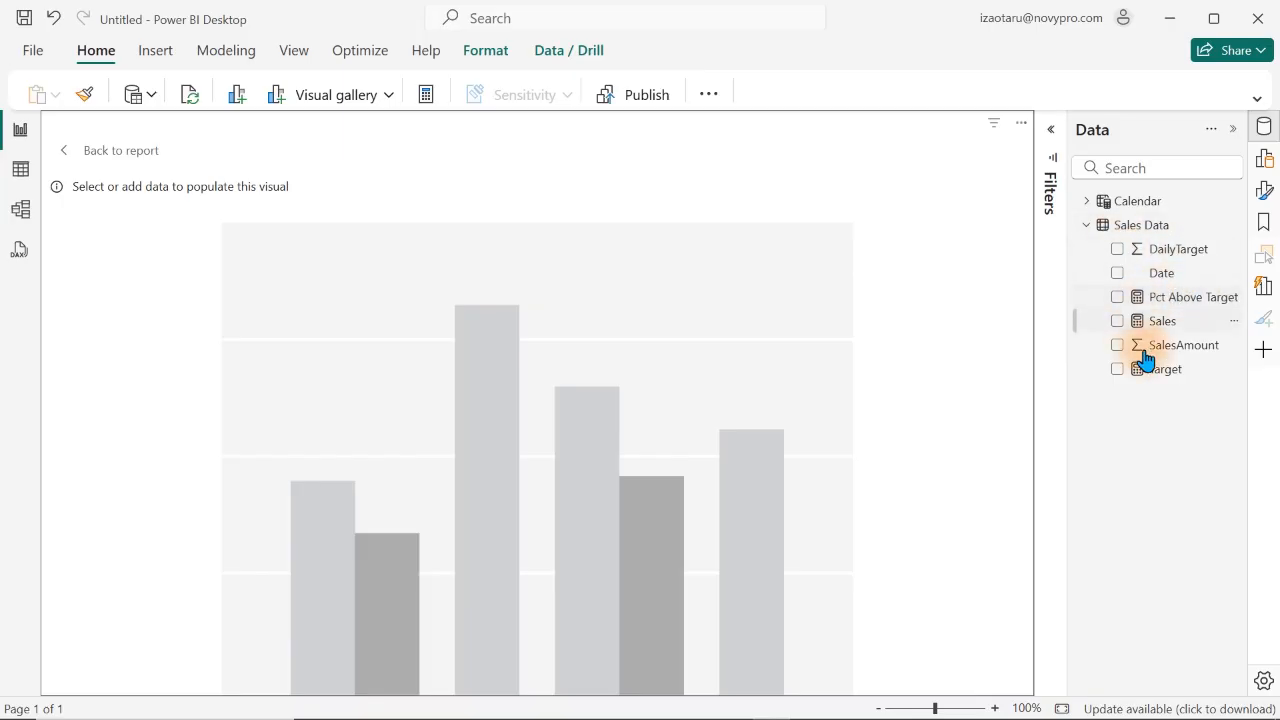
pyautogui.click(1117, 321)
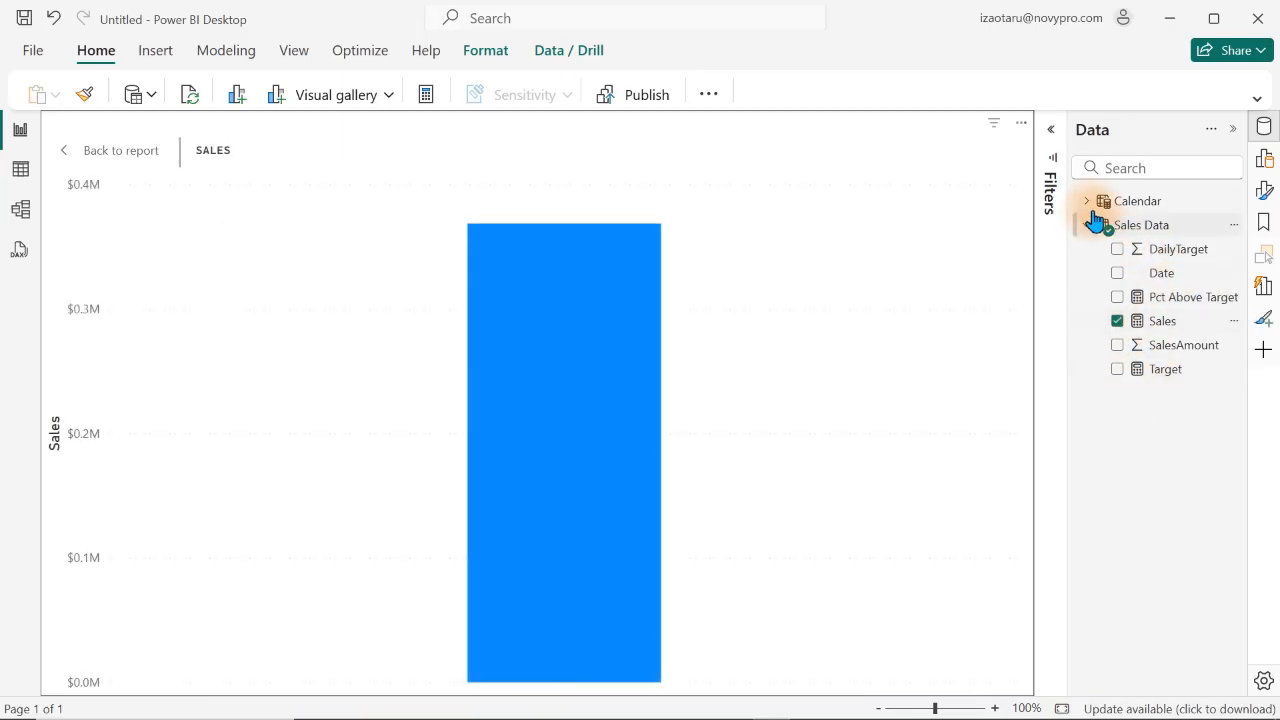
pyautogui.click(1086, 201)
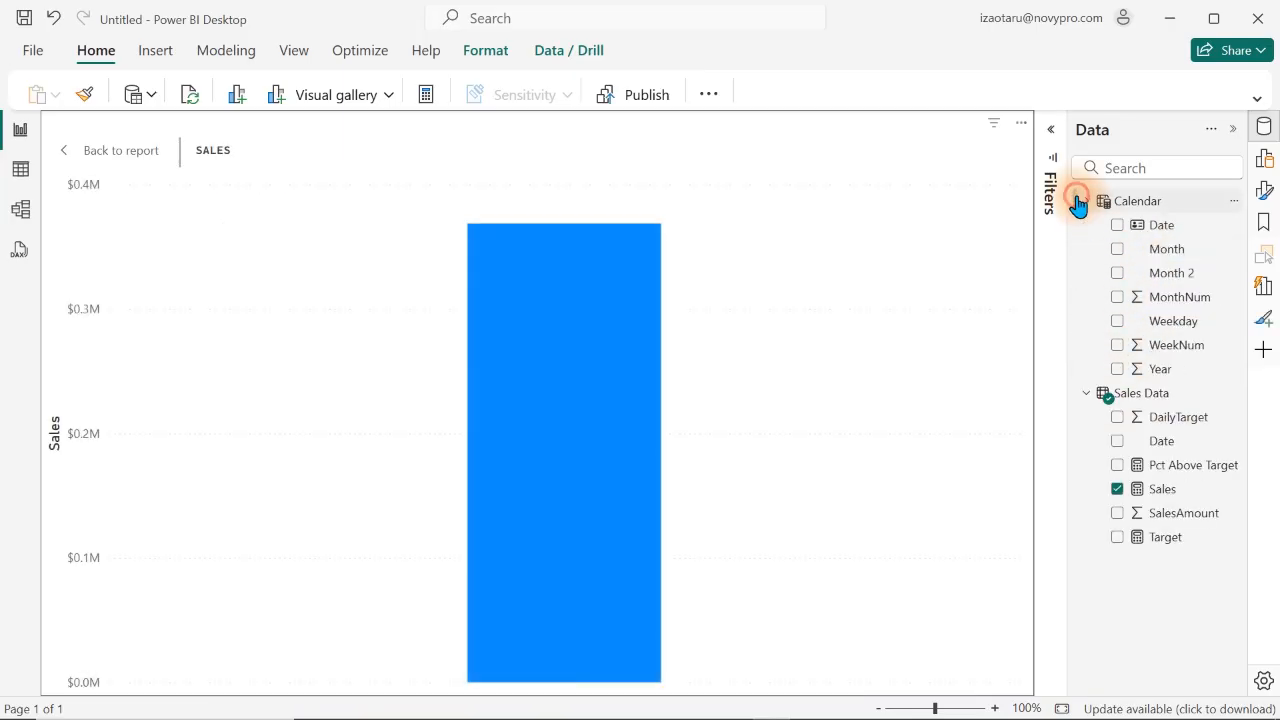
pyautogui.click(1117, 322)
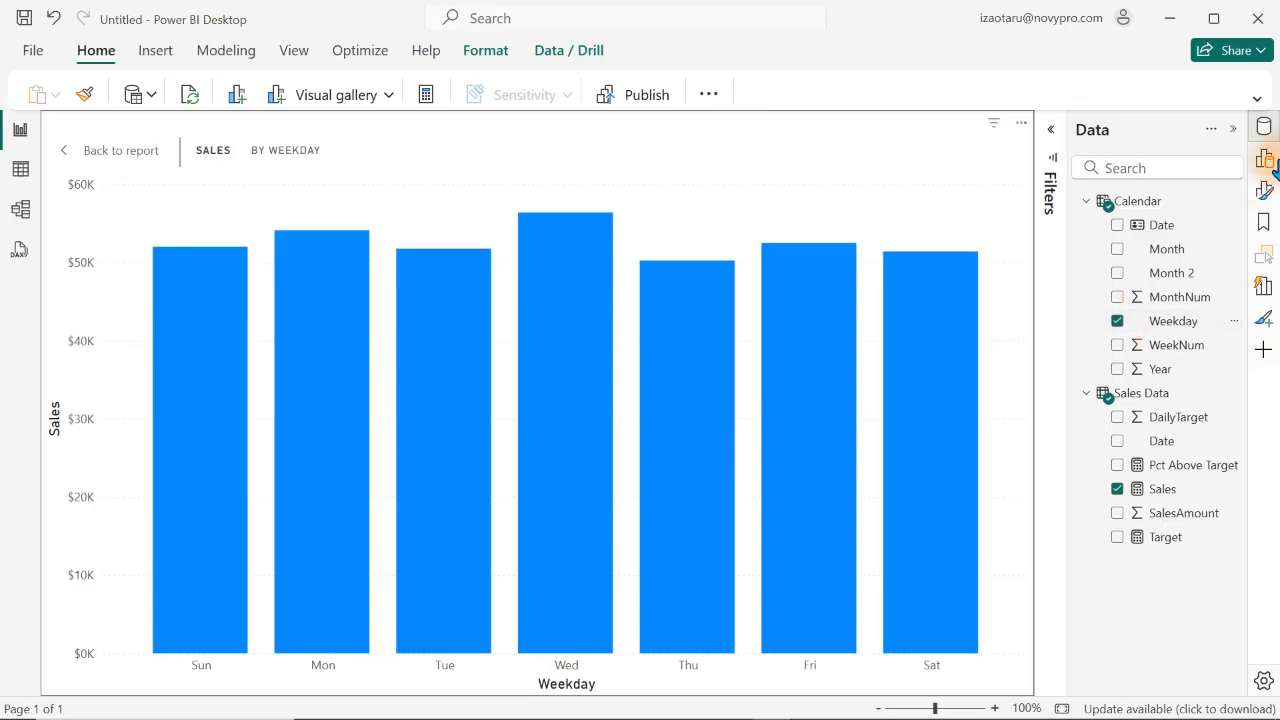
# - Open the data selection for the weekday column chart's Tooltips
pyautogui.click(1262, 127)
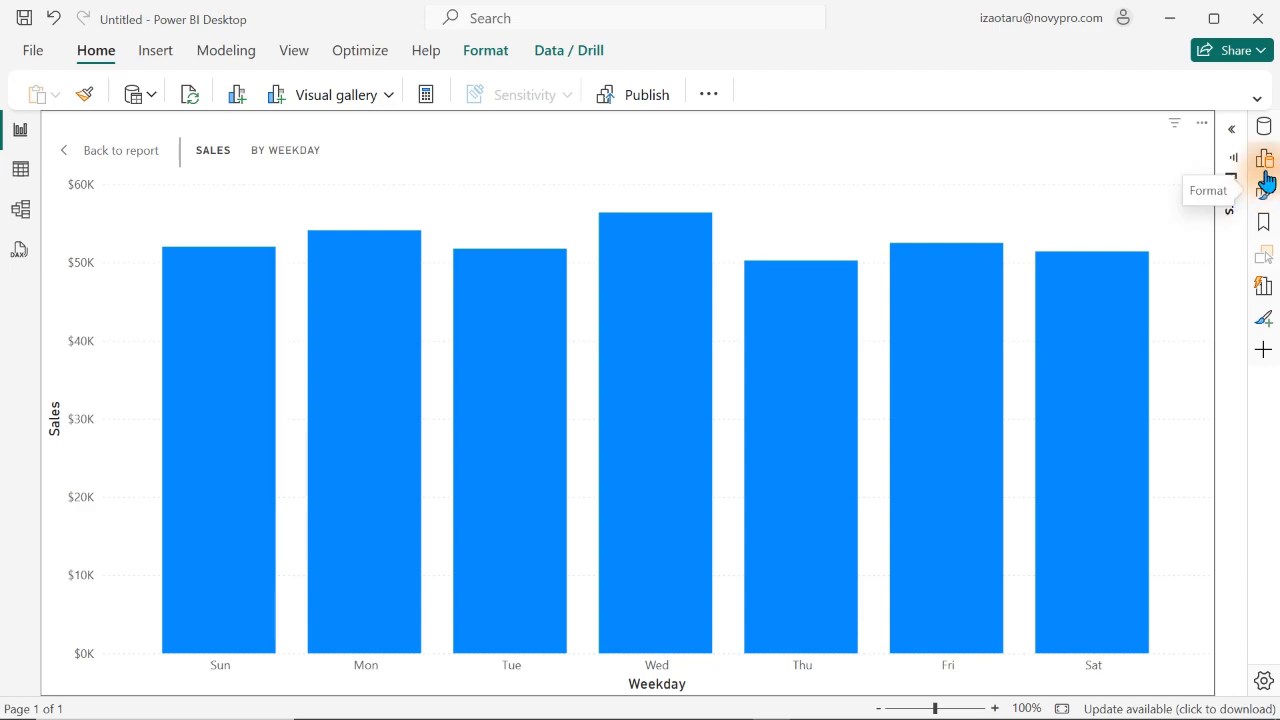
pyautogui.click(1264, 158)
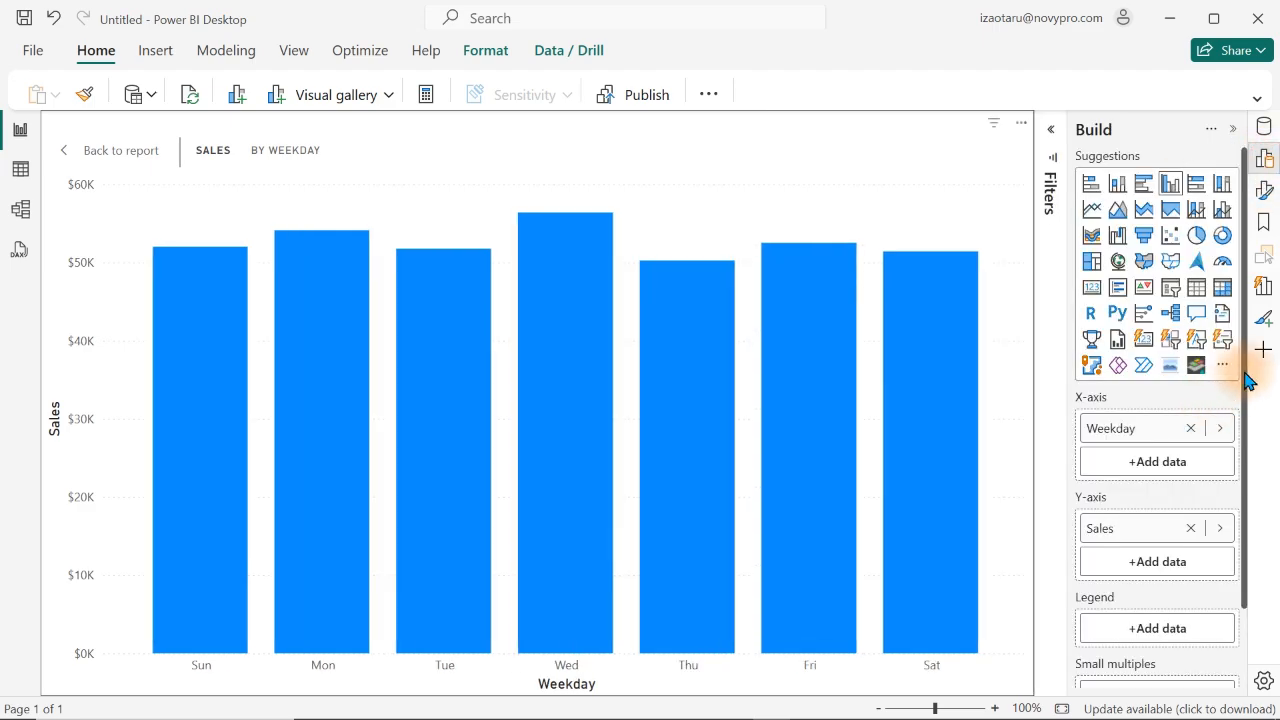
pyautogui.scroll(-2, 1252, 446)
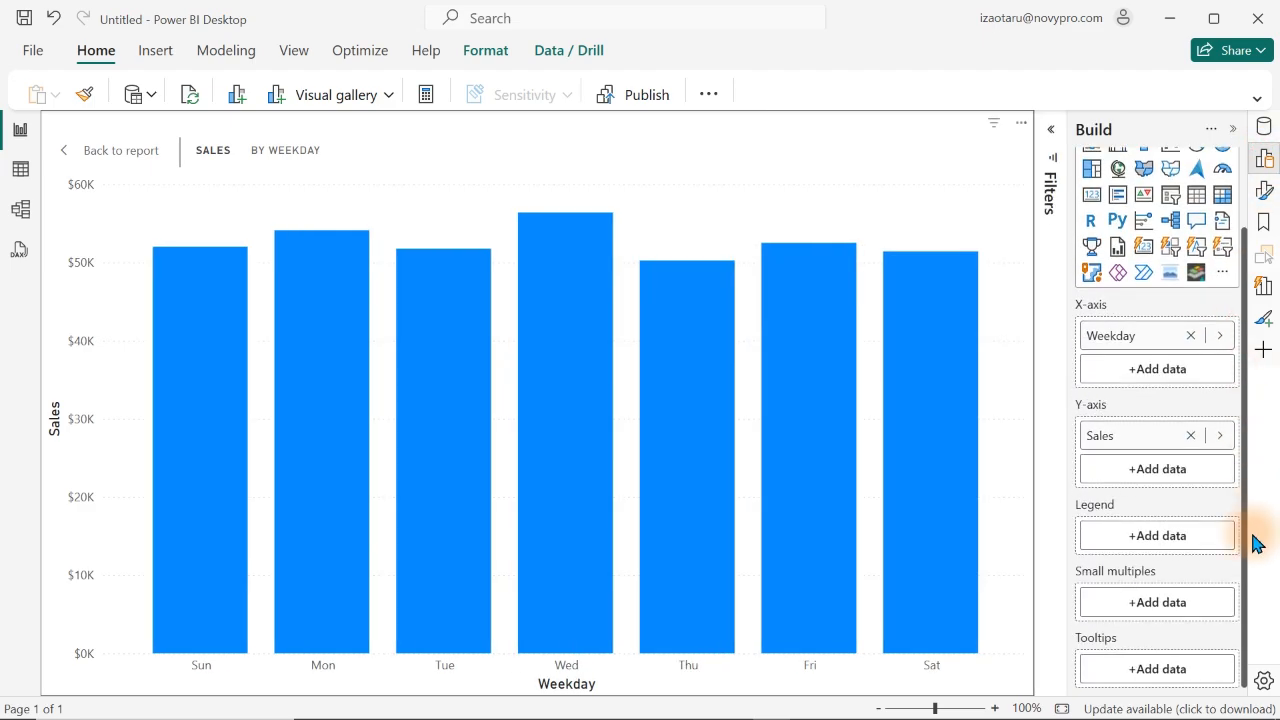
pyautogui.click(1145, 662)
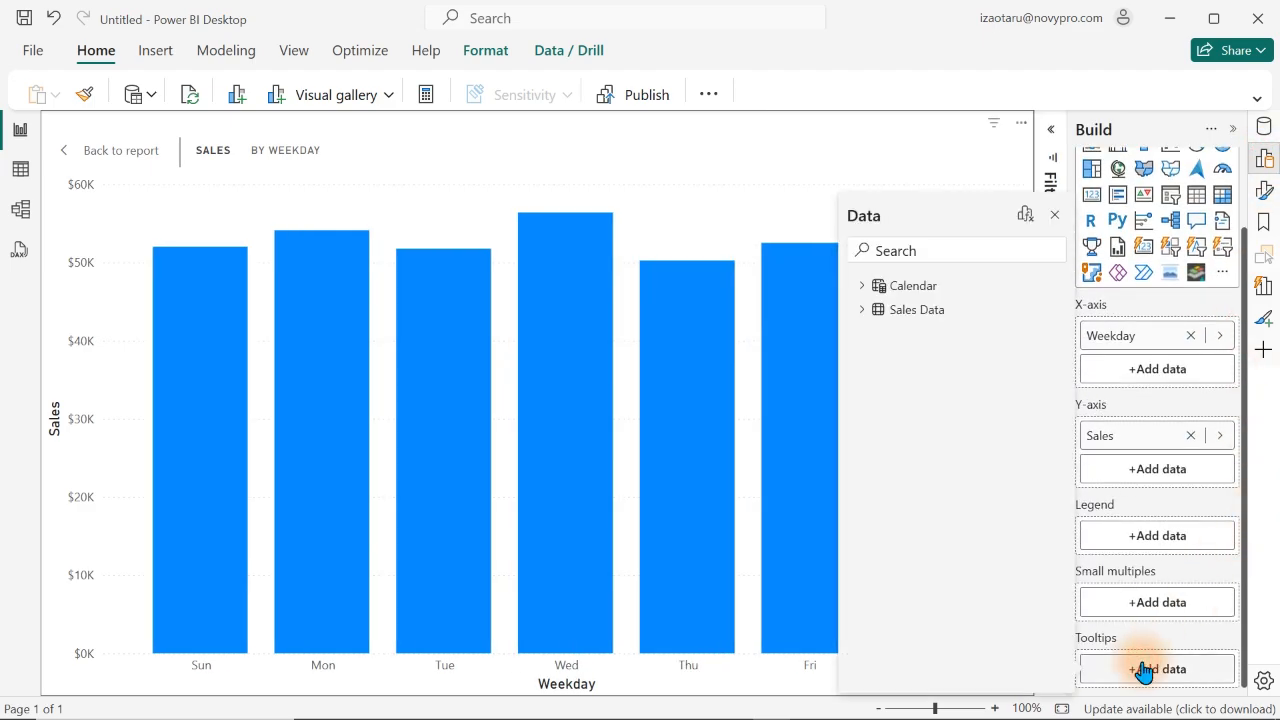
# - Add a visual calculation to the chart's tooltips, name it Highlight and start its formula with the IF function
pyautogui.click(1025, 214)
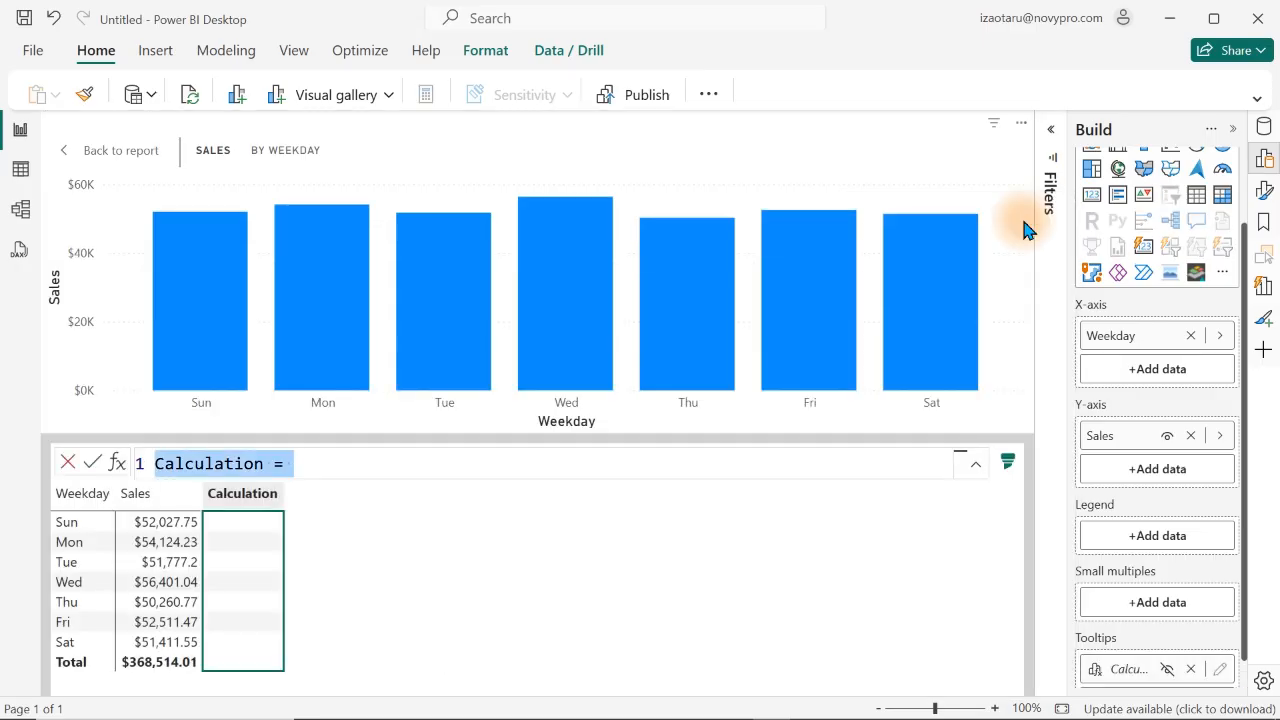
pyautogui.click(1023, 221)
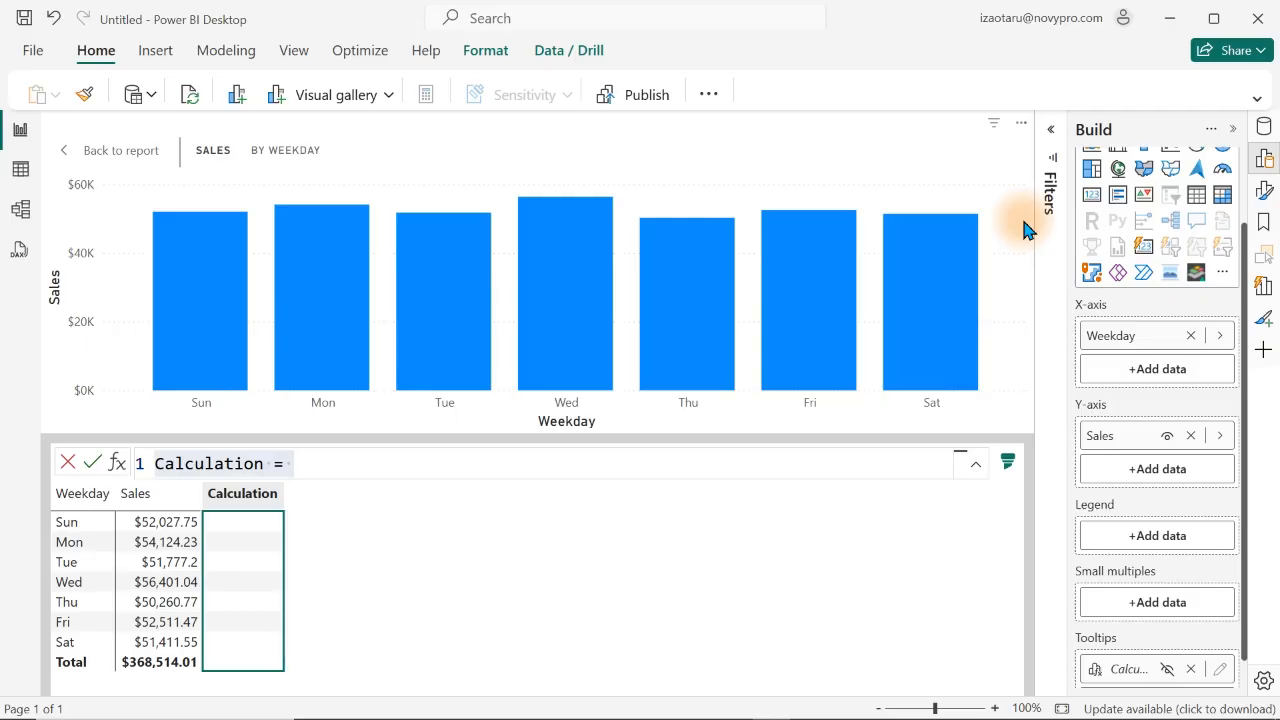
pyautogui.click(332, 457)
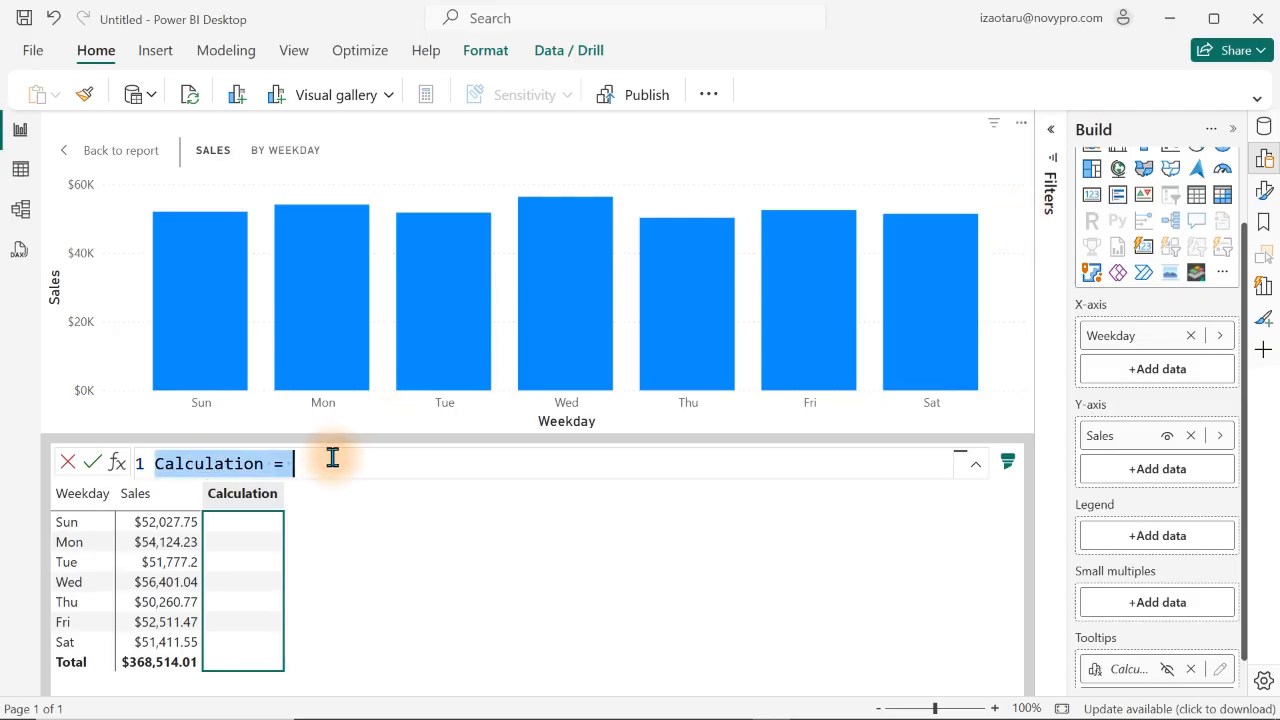
pyautogui.write('Highlith')
pyautogui.press('BackSpace')
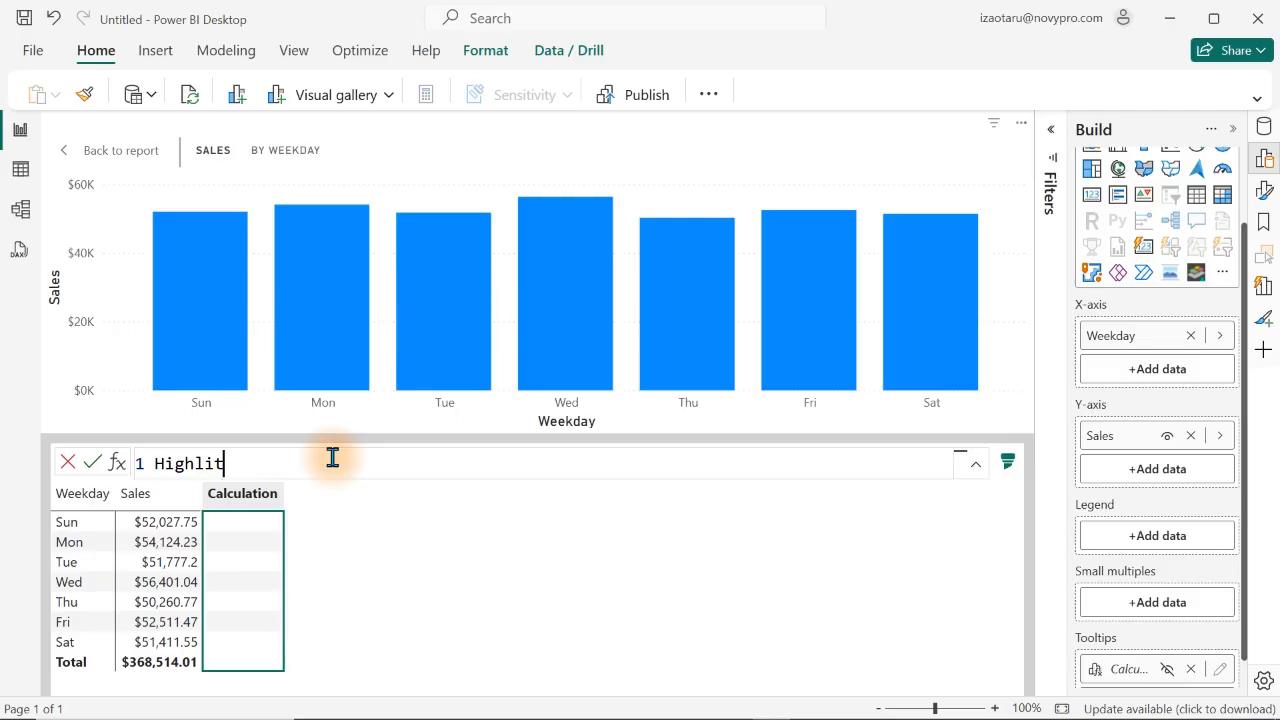
pyautogui.press('BackSpace')
pyautogui.write('ght')
pyautogui.write('fi')
pyautogui.press('BackSpace')
pyautogui.press('BackSpace')
pyautogui.write('if')
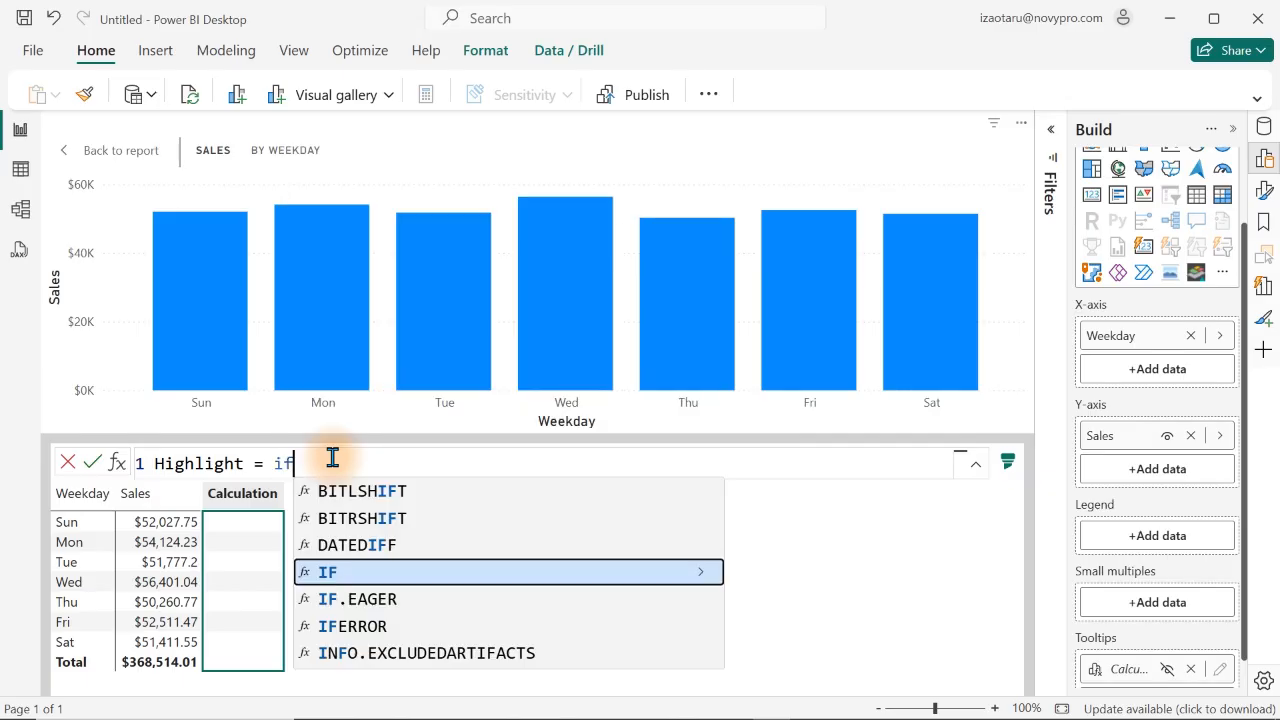
pyautogui.press('Tab')
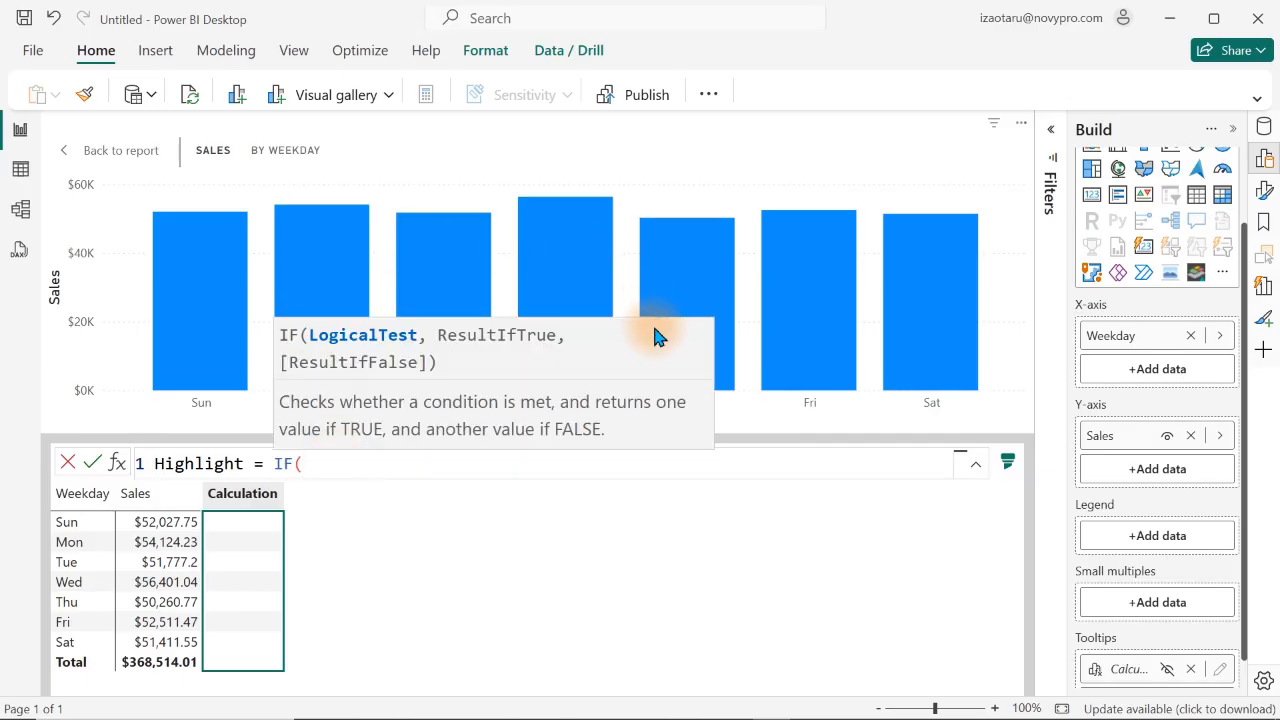
# - Enter MAXX( ROWS,[Sales]) as the start of the IF condition in the Highlight formula and commit it
pyautogui.click(283, 460)
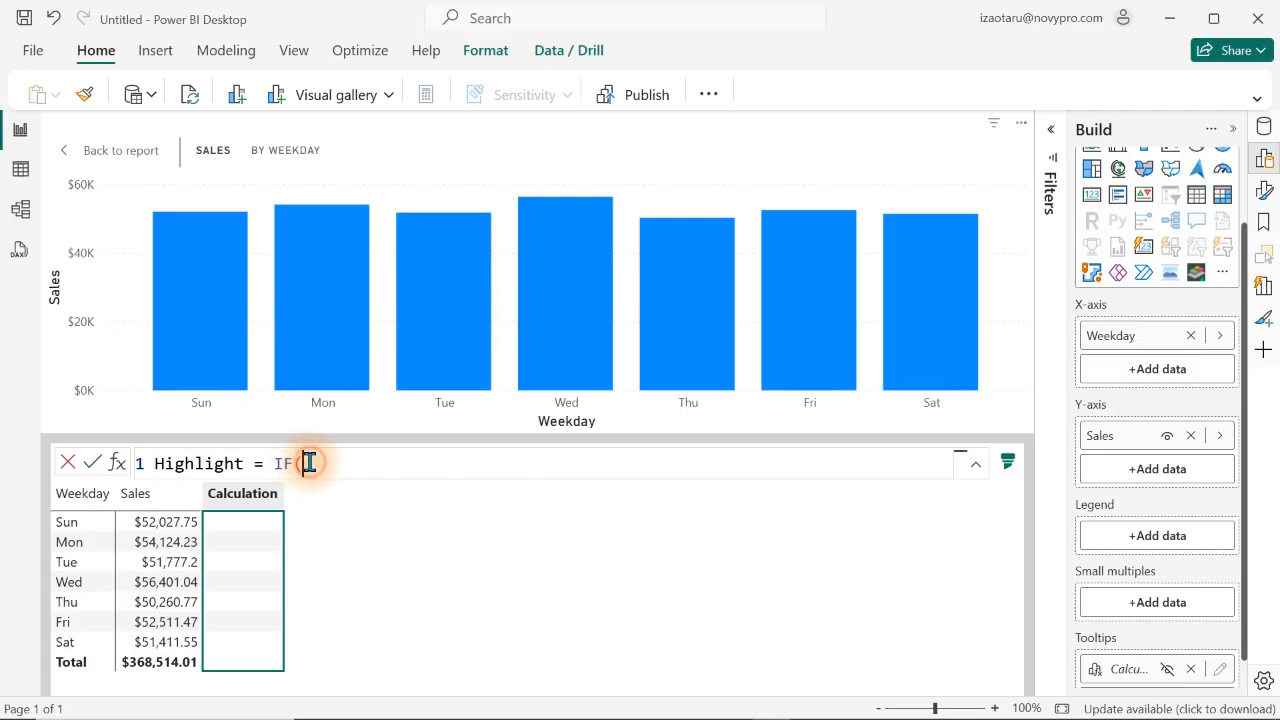
pyautogui.write('maxx')
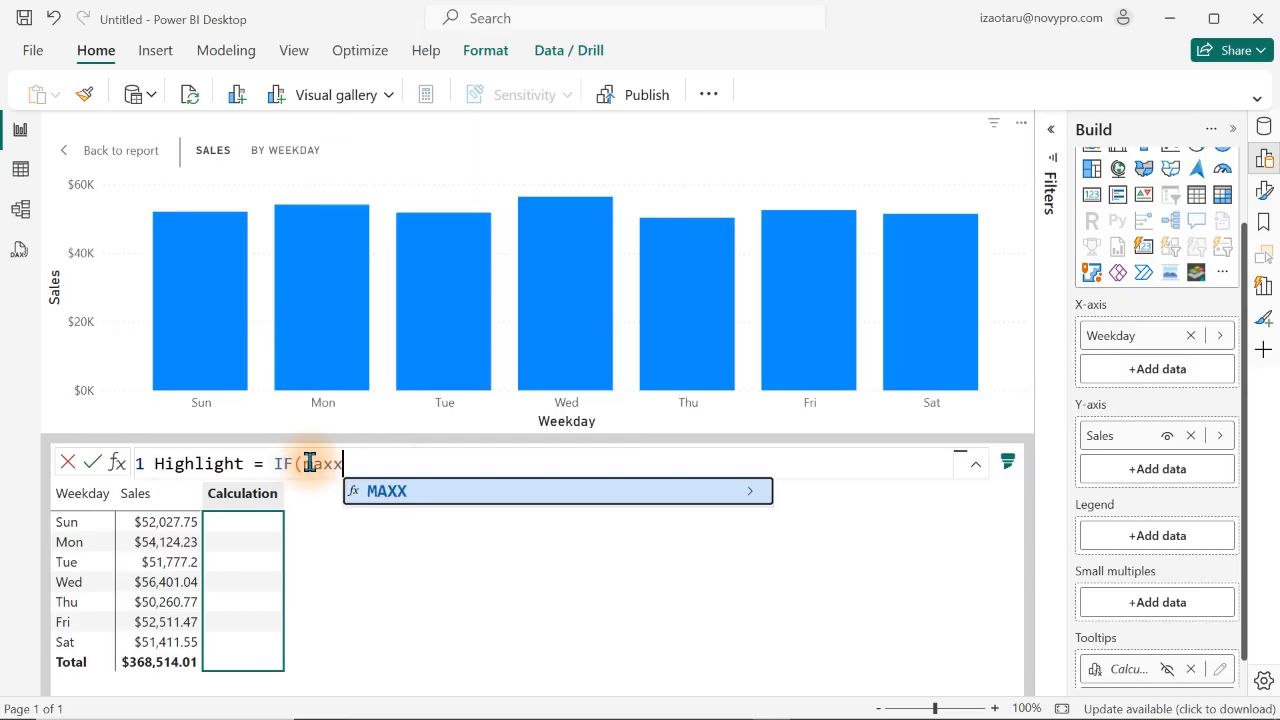
pyautogui.press('Tab')
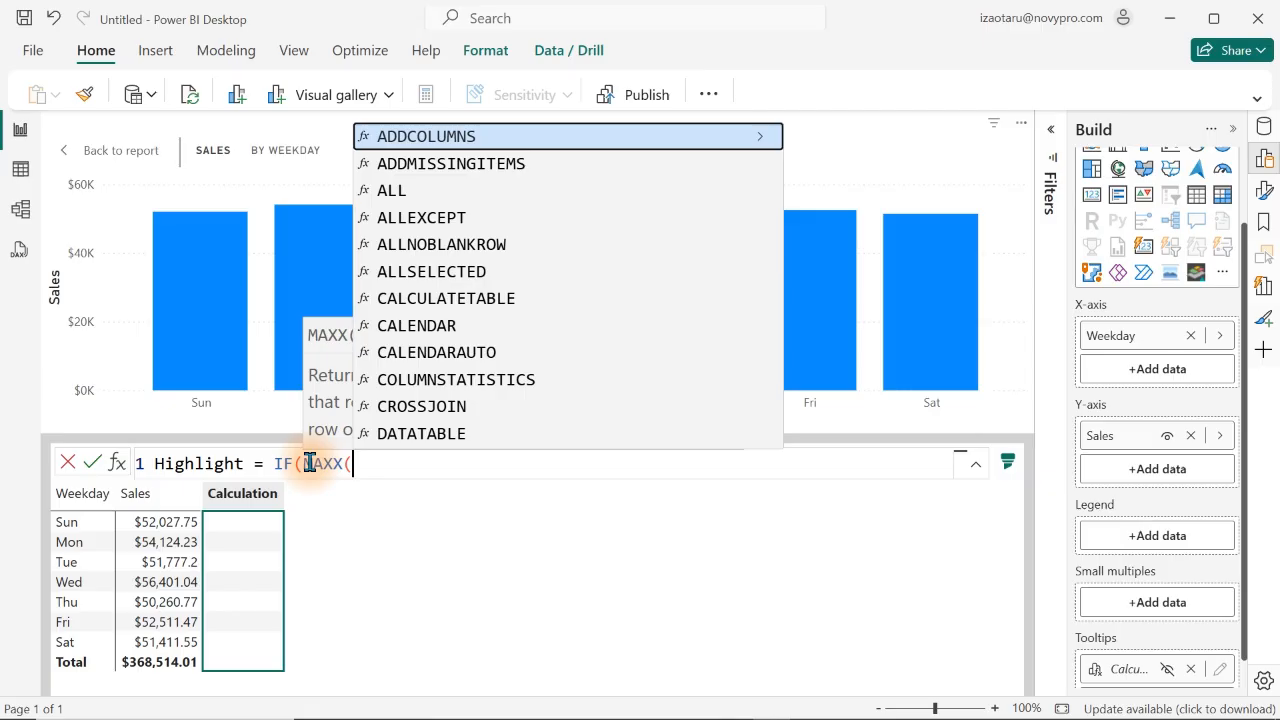
pyautogui.press('Escape')
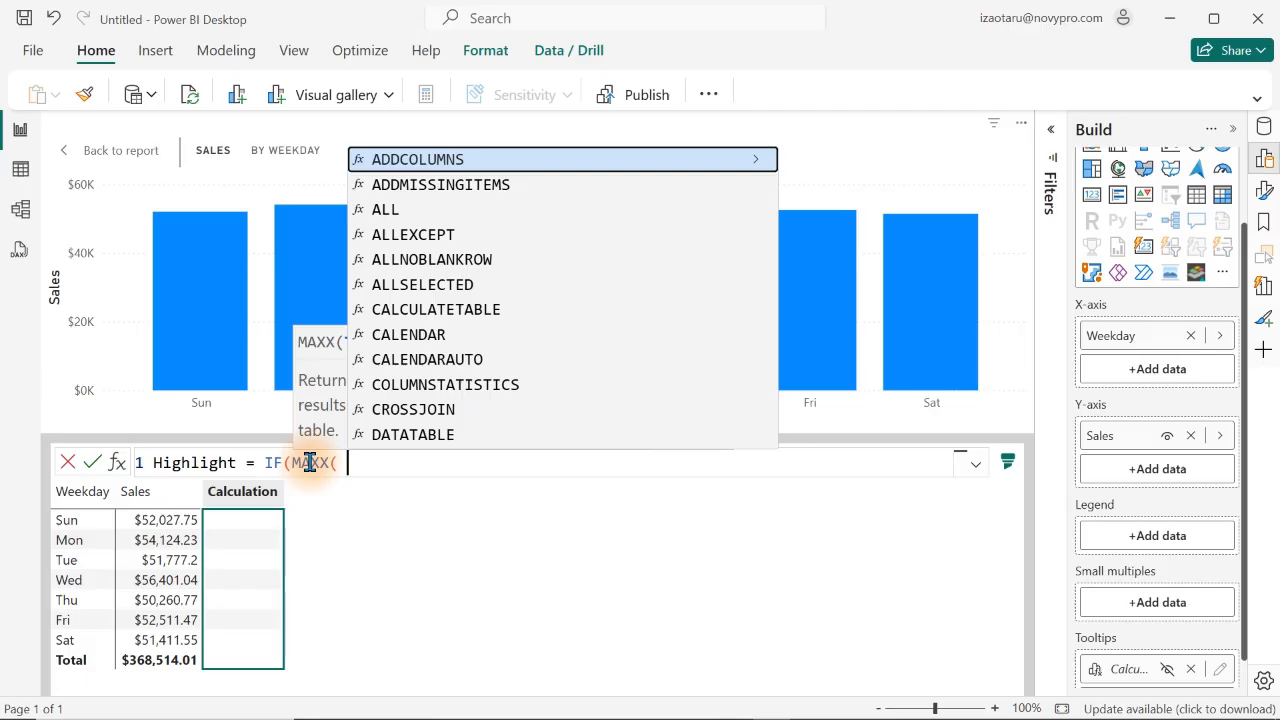
pyautogui.write('rows')
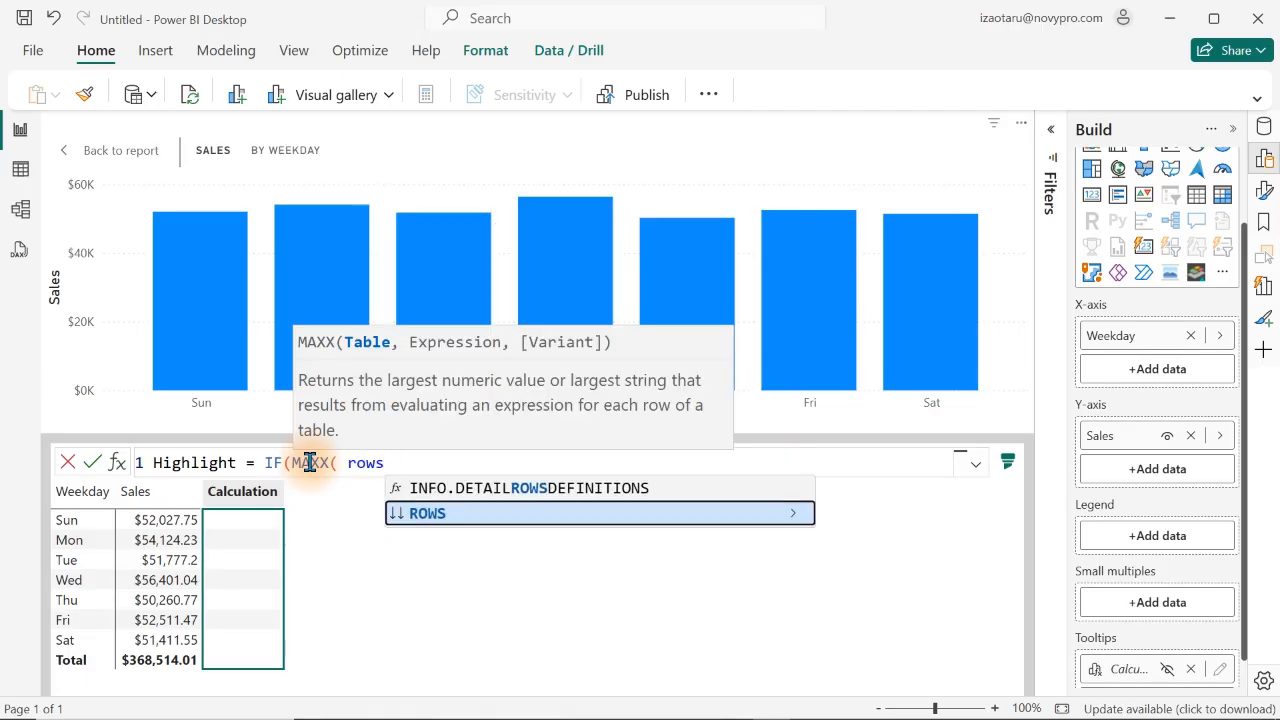
pyautogui.press('Tab')
pyautogui.write(',')
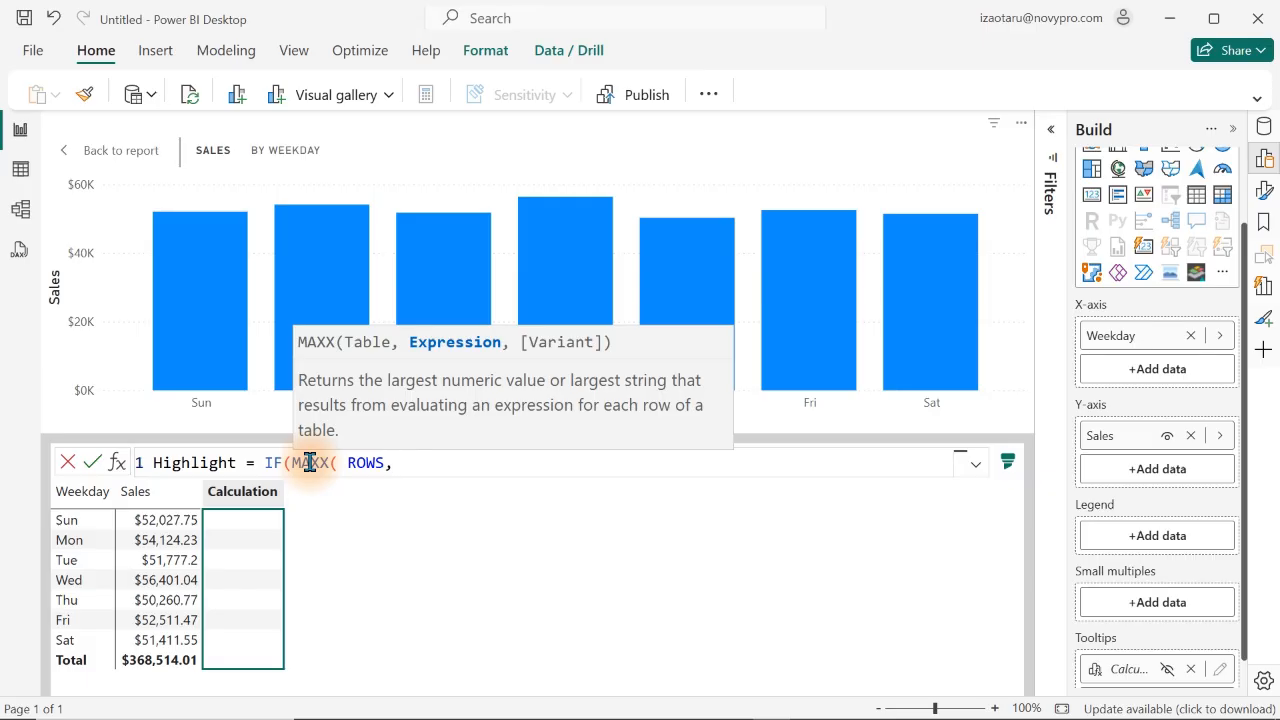
pyautogui.write('[')
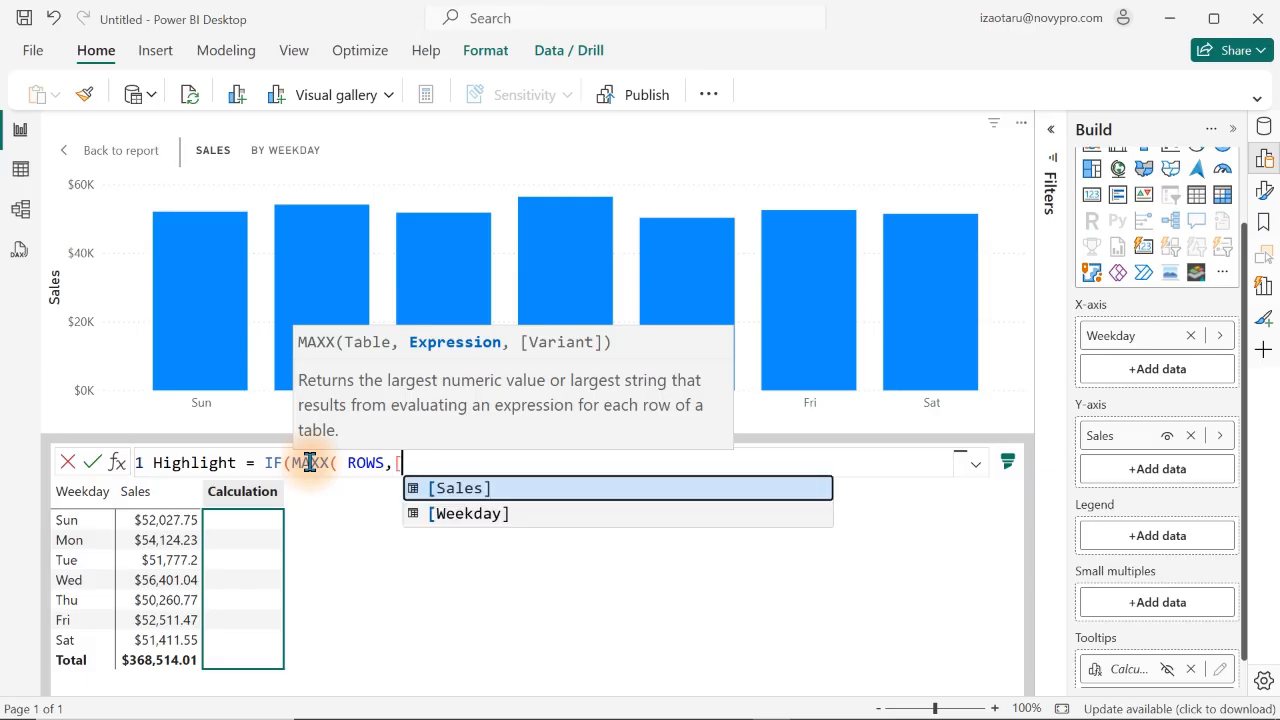
pyautogui.press('Tab')
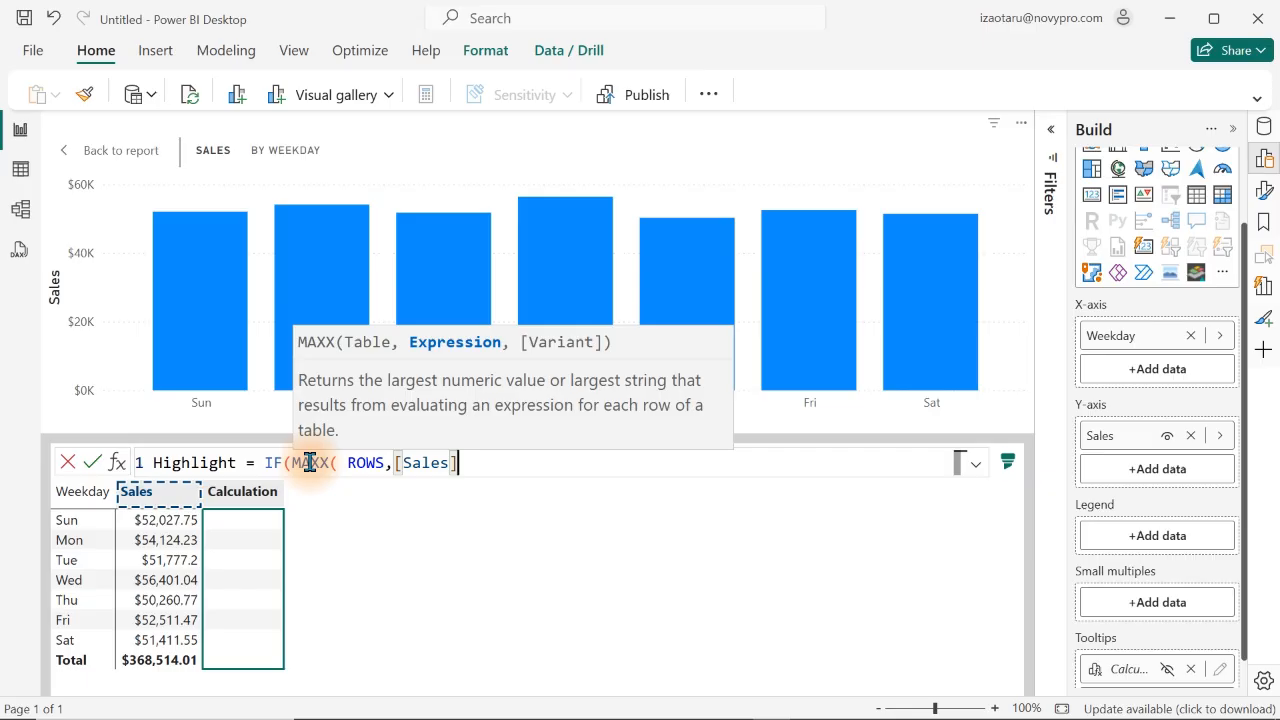
pyautogui.write(')')
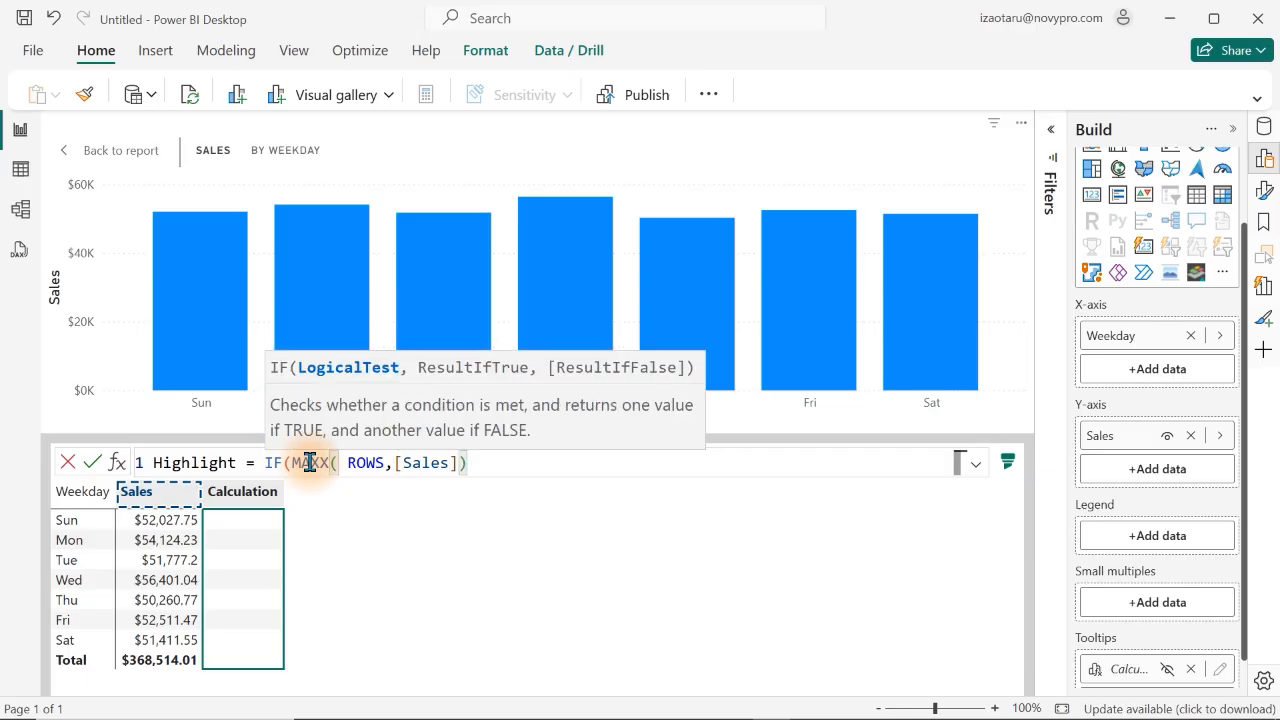
pyautogui.press('Return')
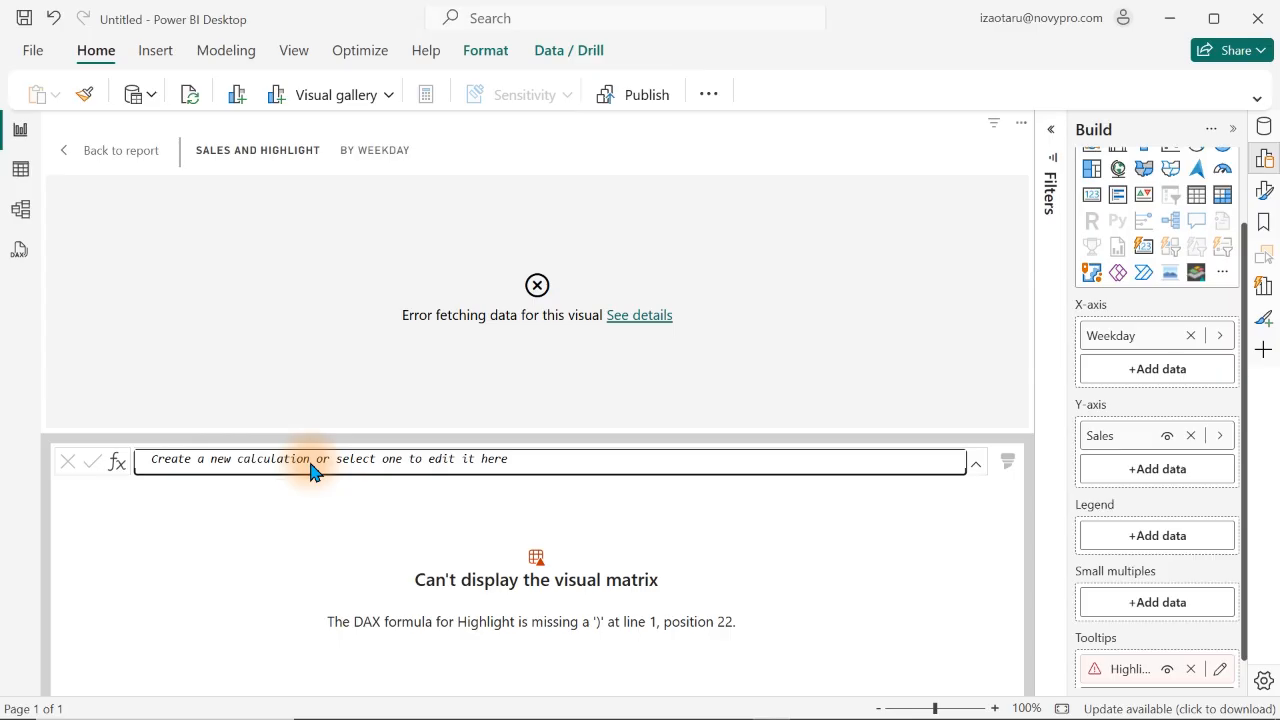
# - Reopen the Highlight calculation and complete it as IF(MAXX( ROWS,[Sales]) = [Sales], "Green")
pyautogui.click(1221, 675)
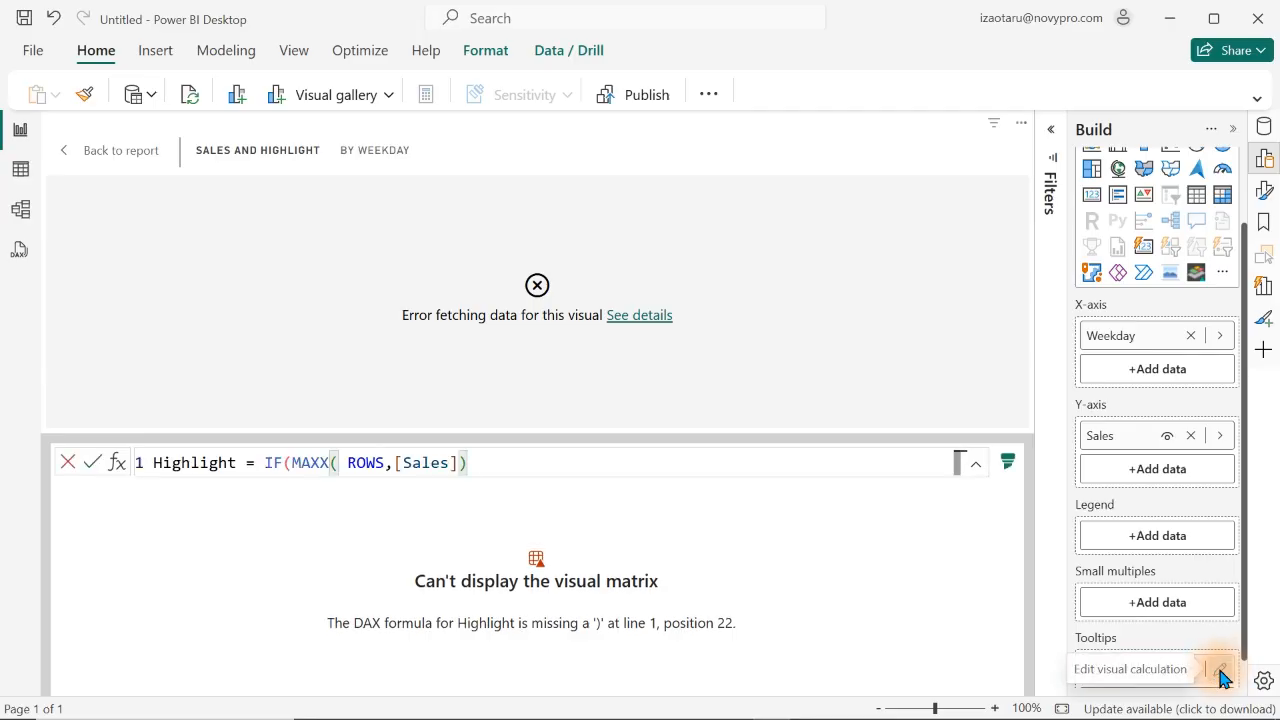
pyautogui.click(489, 456)
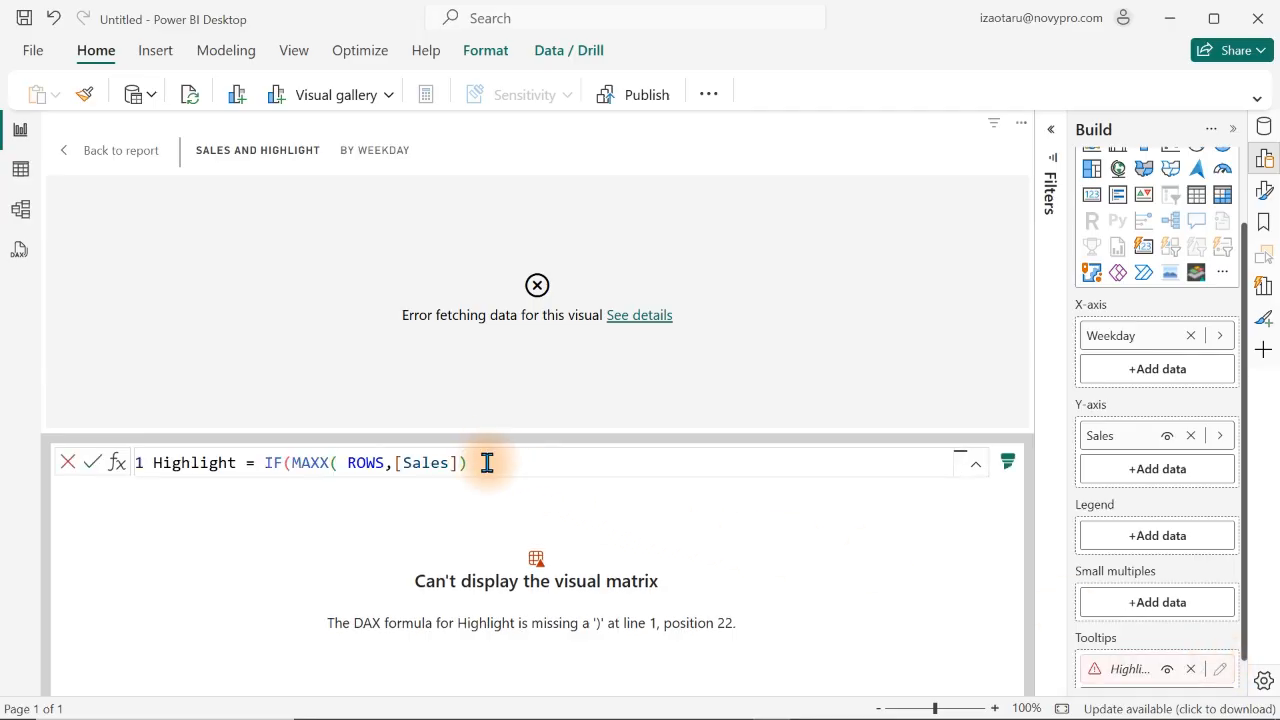
pyautogui.write('= [')
pyautogui.press('Tab')
pyautogui.write(', "')
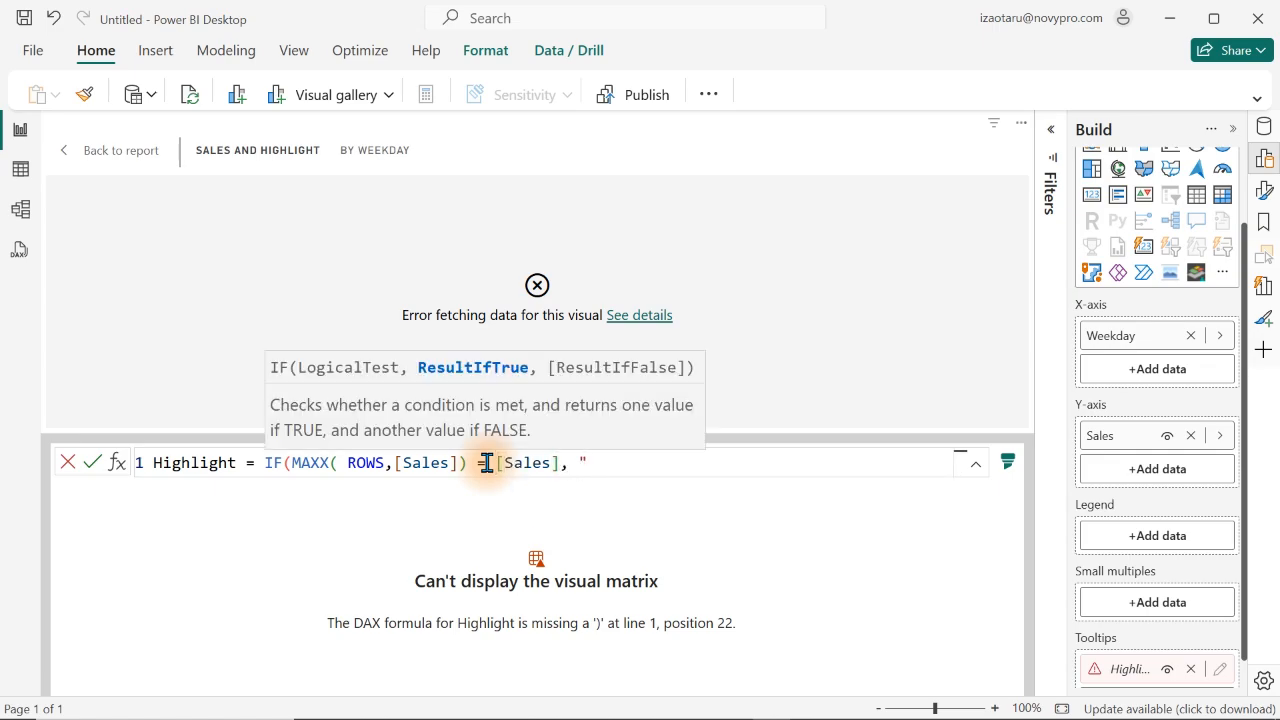
pyautogui.write('Green")')
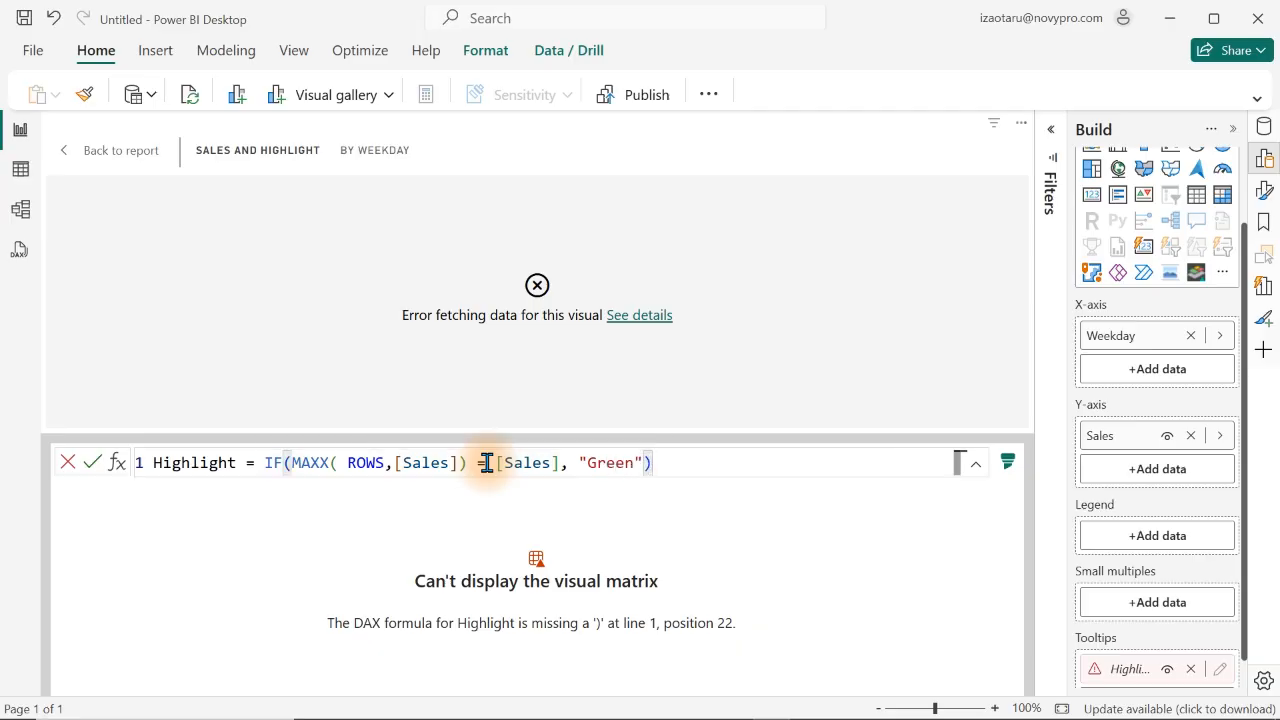
pyautogui.press('Return')
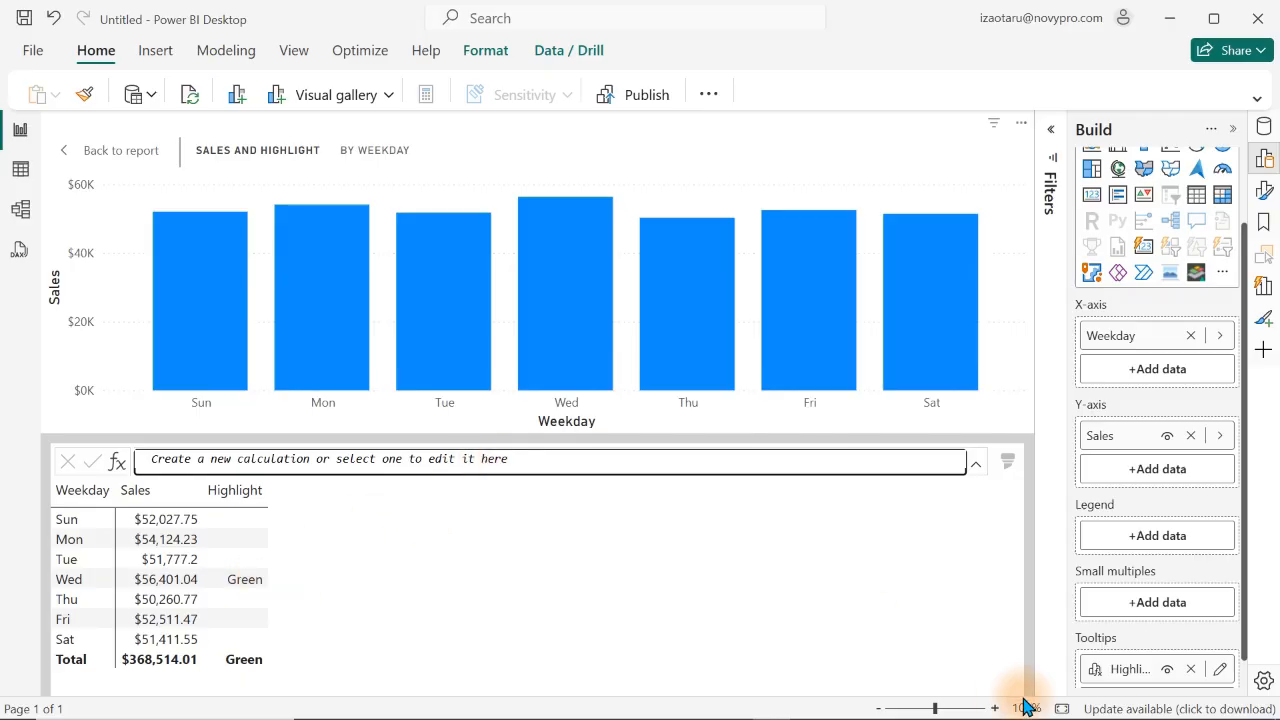
# - Open the Highlight calculation for editing and copy its entire formula
pyautogui.click(1219, 672)
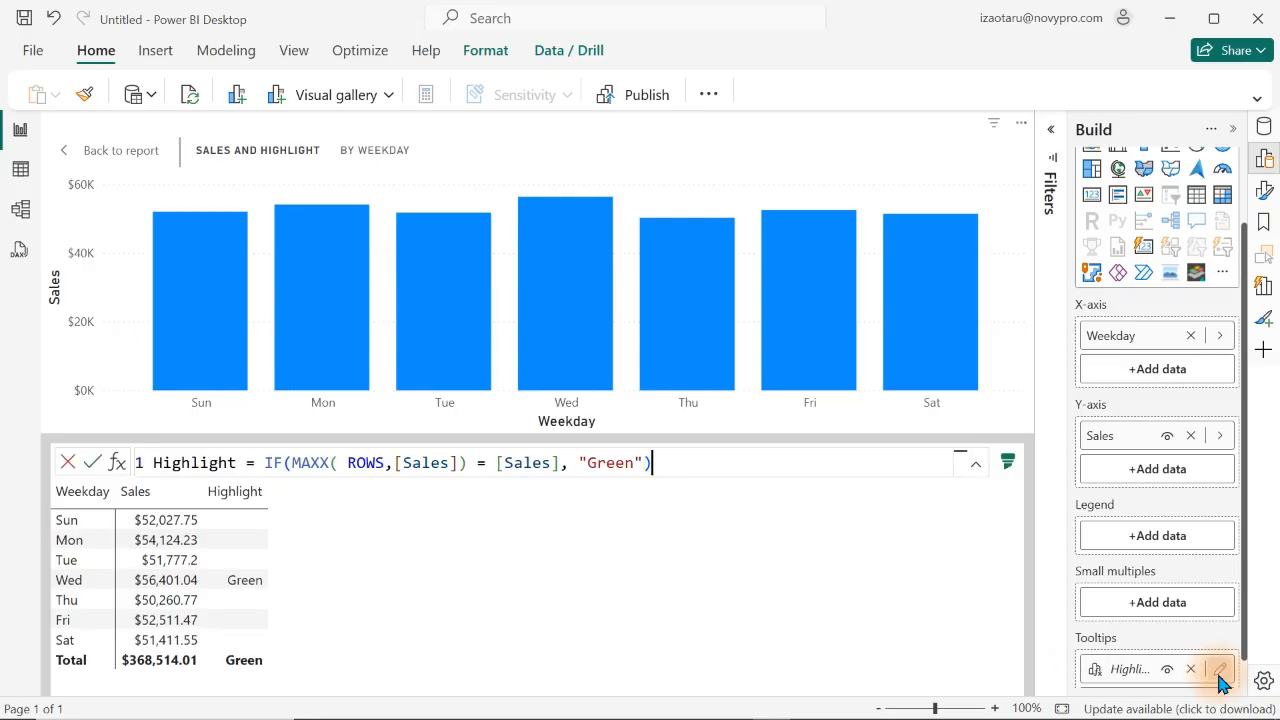
pyautogui.click(685, 461)
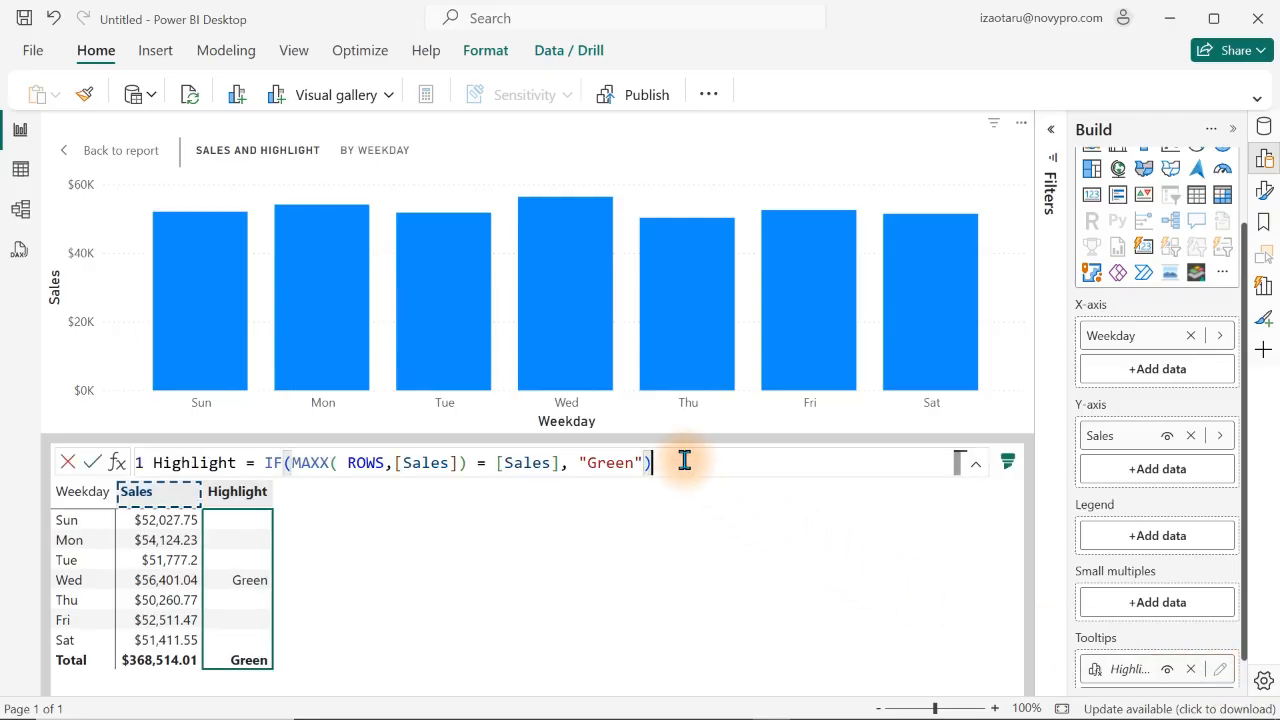
pyautogui.hotkey('ctrl', 'a')
pyautogui.hotkey('ctrl', 'c')
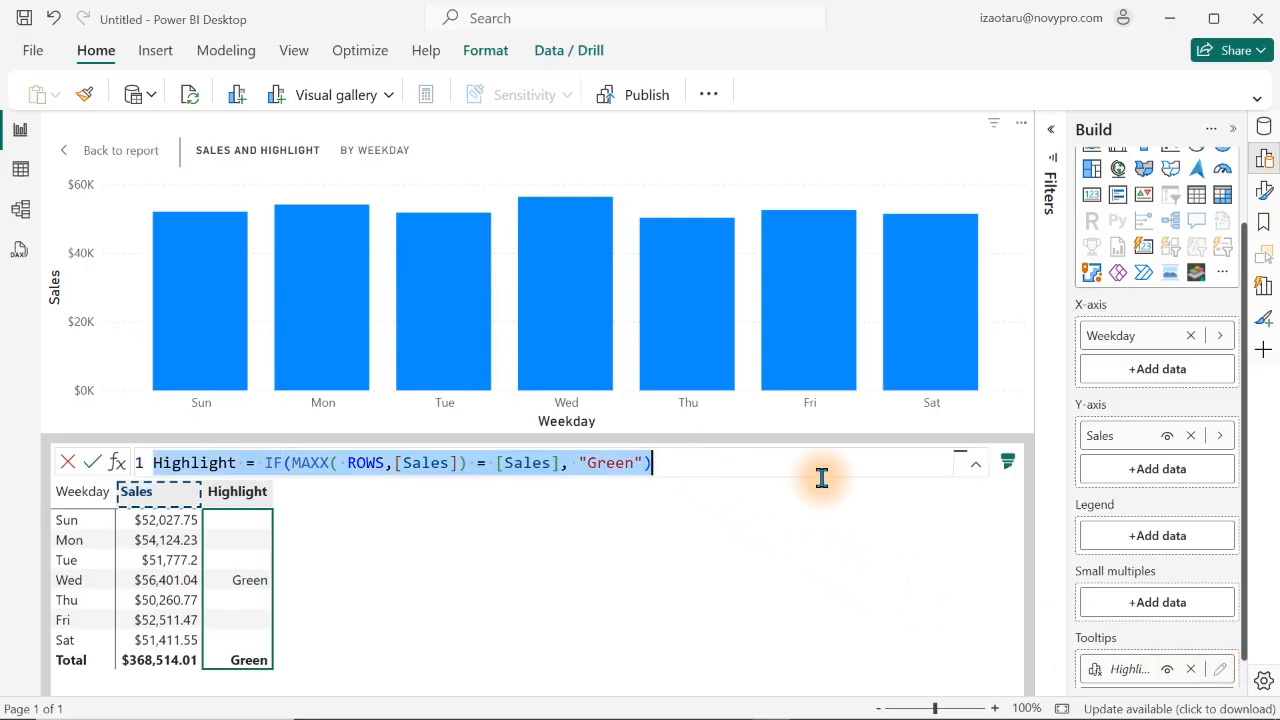
# - Add another tooltip visual calculation from the copied formula, named Highlight2 and returning "Red"
pyautogui.moveTo(1243, 563); pyautogui.dragTo(1214, 634)
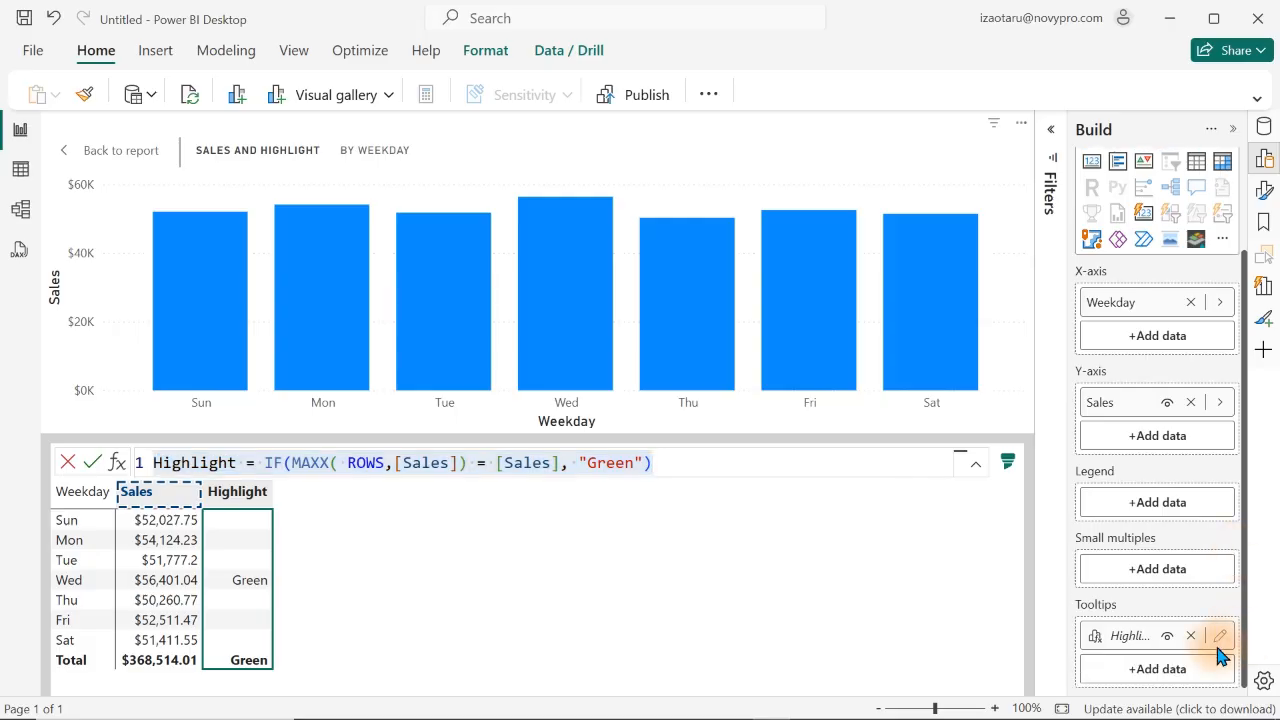
pyautogui.click(1166, 667)
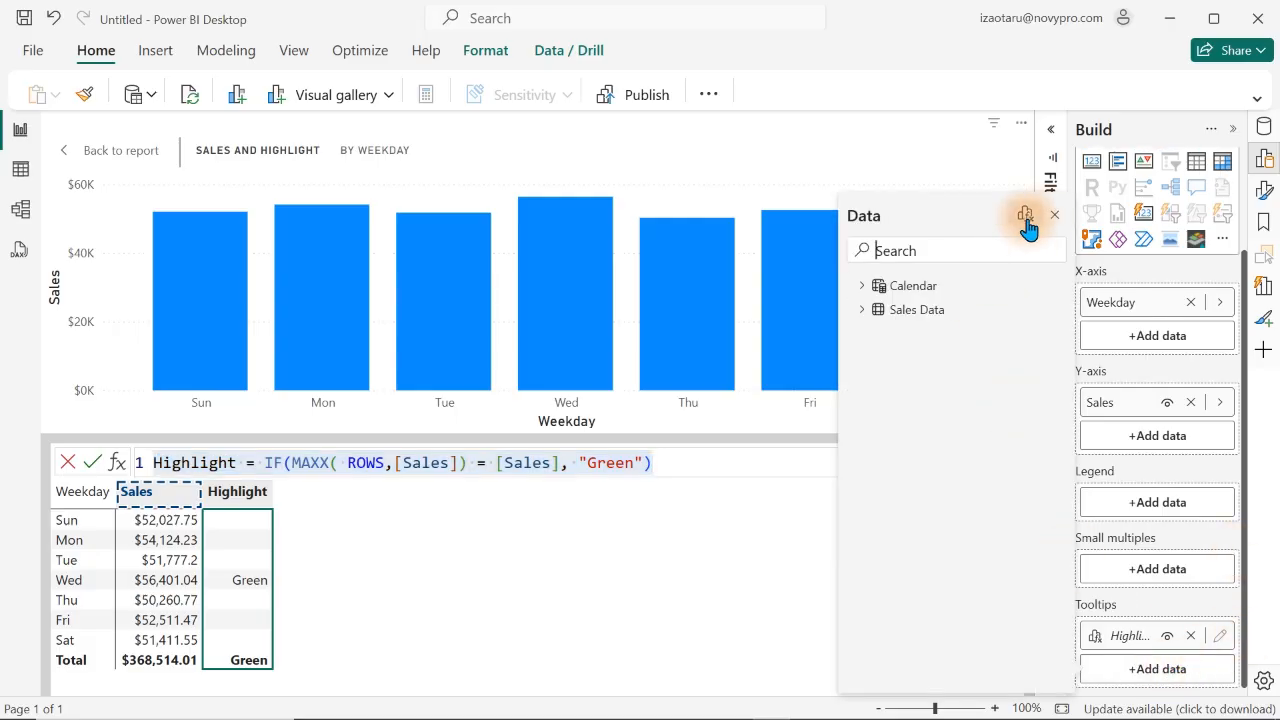
pyautogui.click(1024, 215)
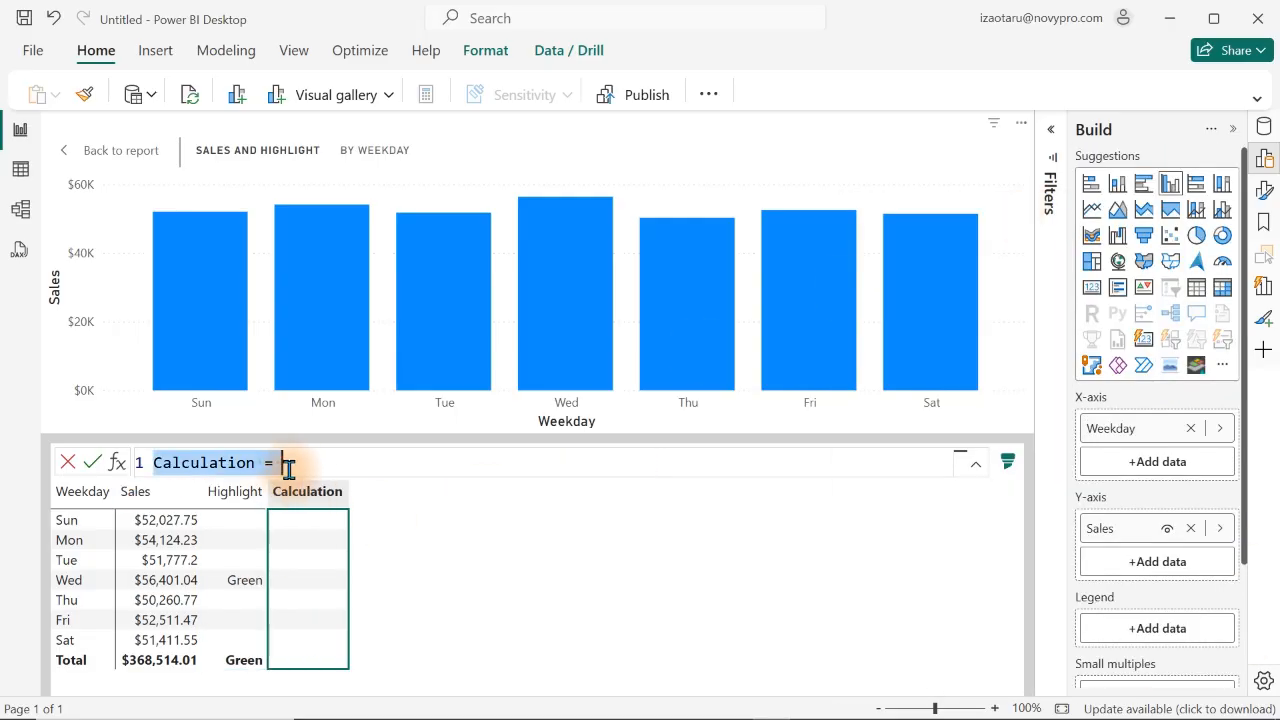
pyautogui.hotkey('ctrl', 'v')
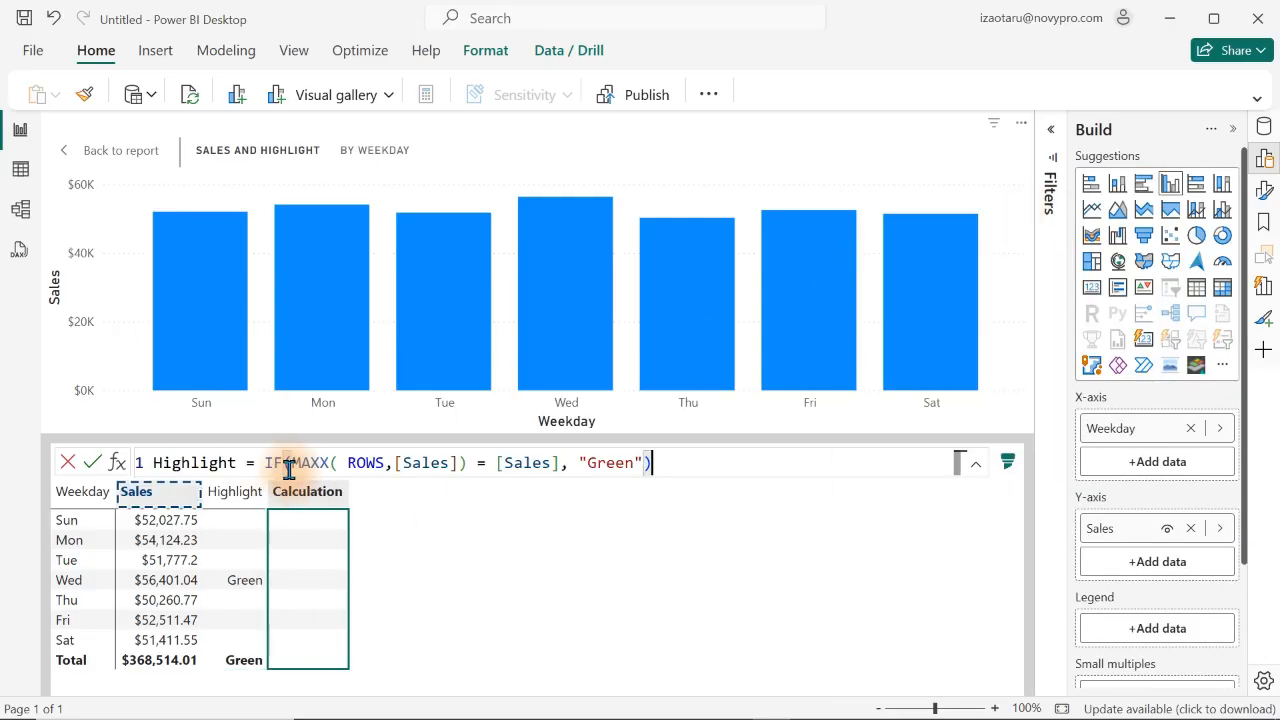
pyautogui.click(237, 462)
pyautogui.write('2')
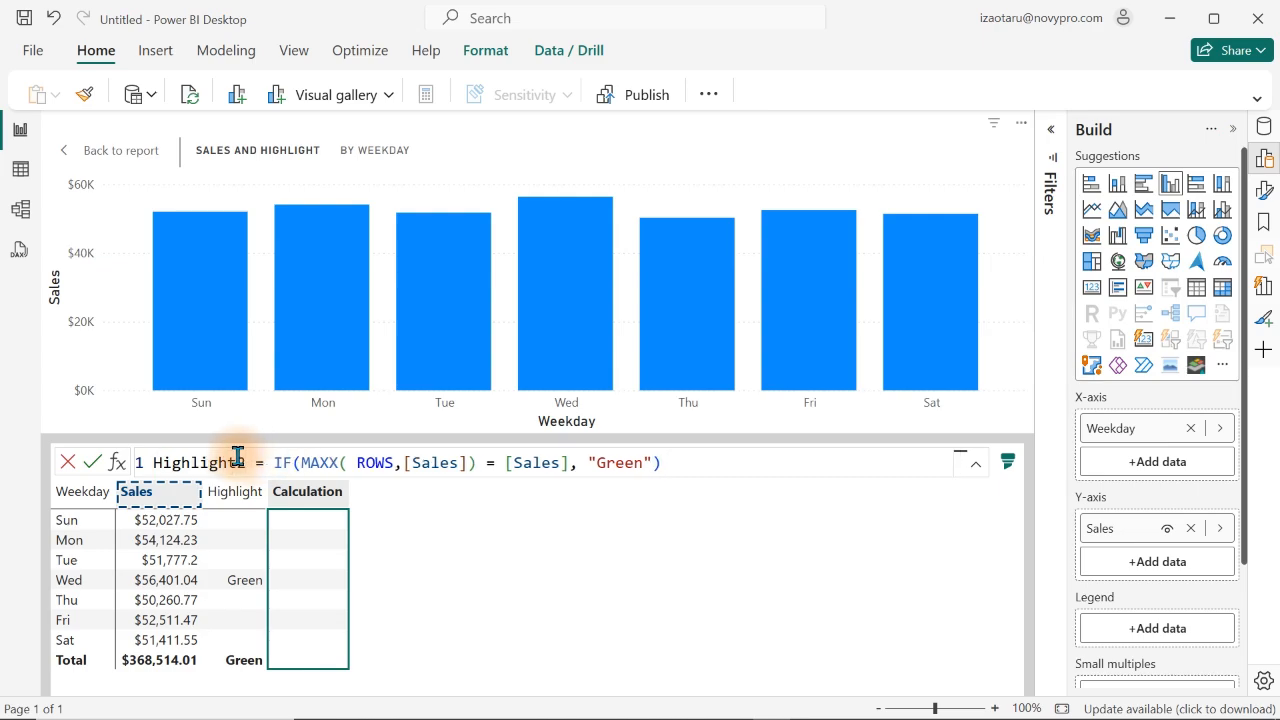
pyautogui.doubleClick(634, 463)
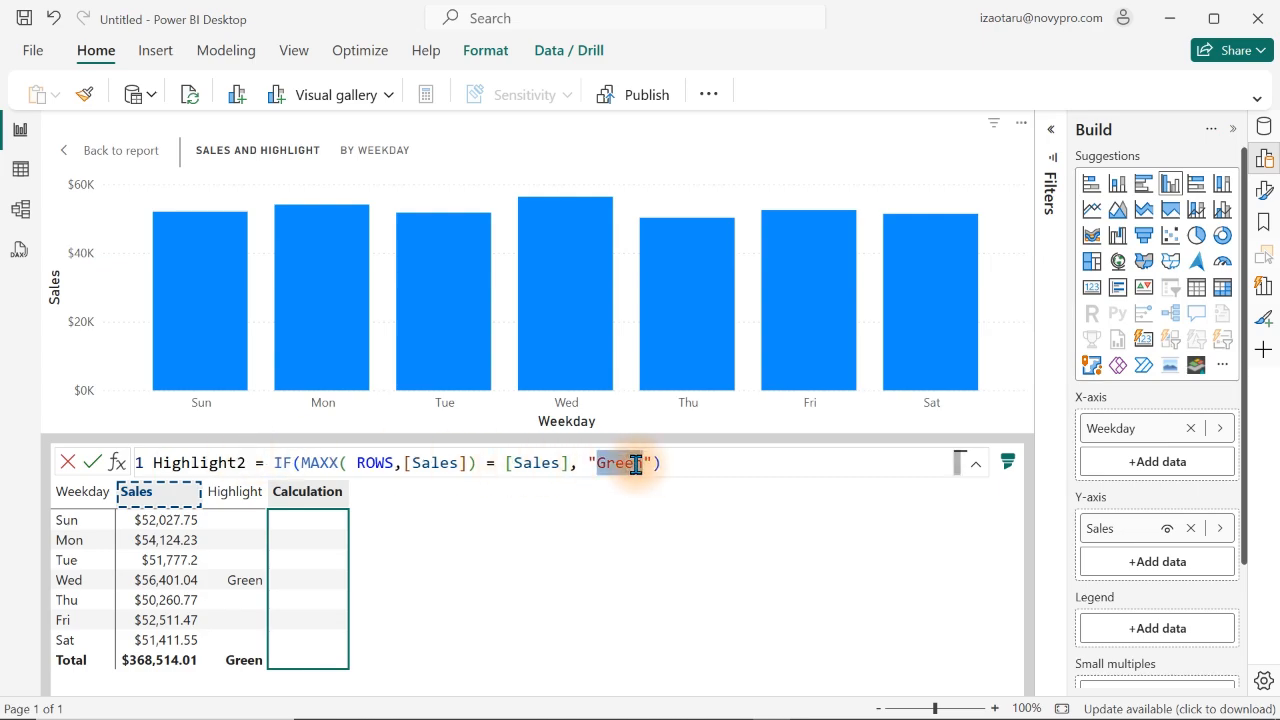
pyautogui.write('Red')
pyautogui.press('Return')
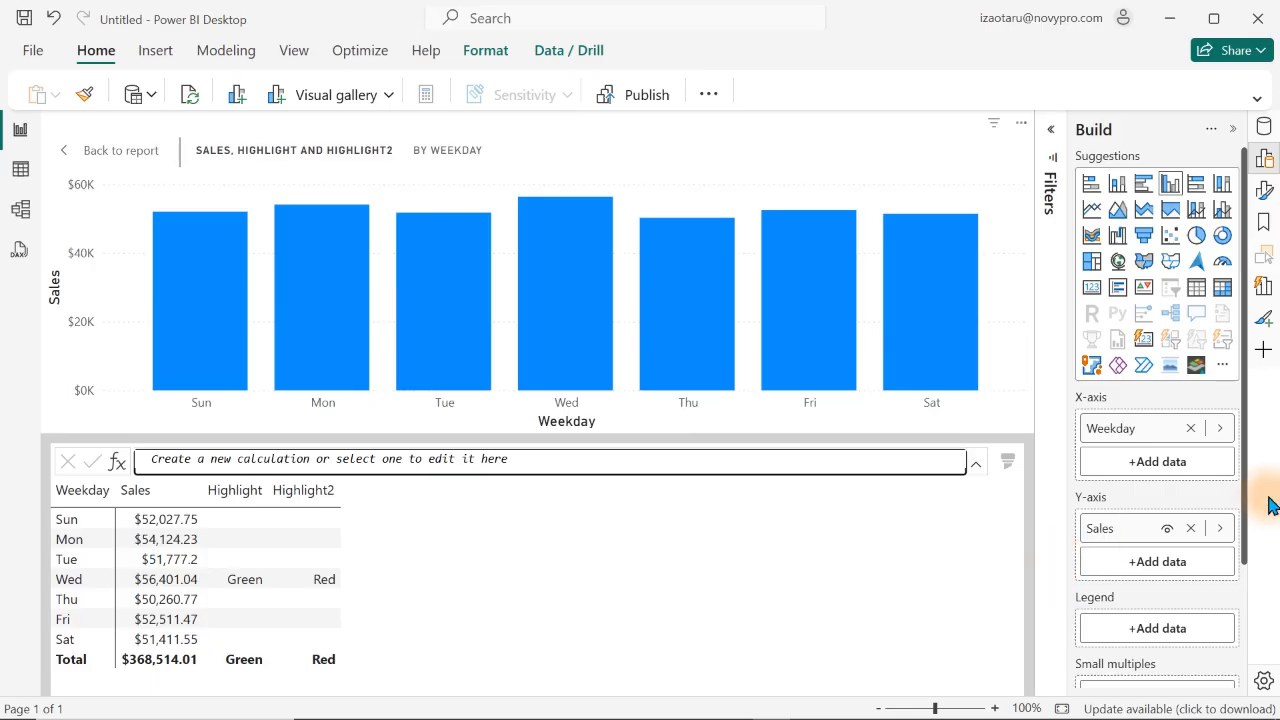
# - Edit the Highlight2 calculation to use MINX instead of MAXX so it returns "Red" for the lowest sales, and commit it
pyautogui.moveTo(1246, 486); pyautogui.dragTo(1246, 640)
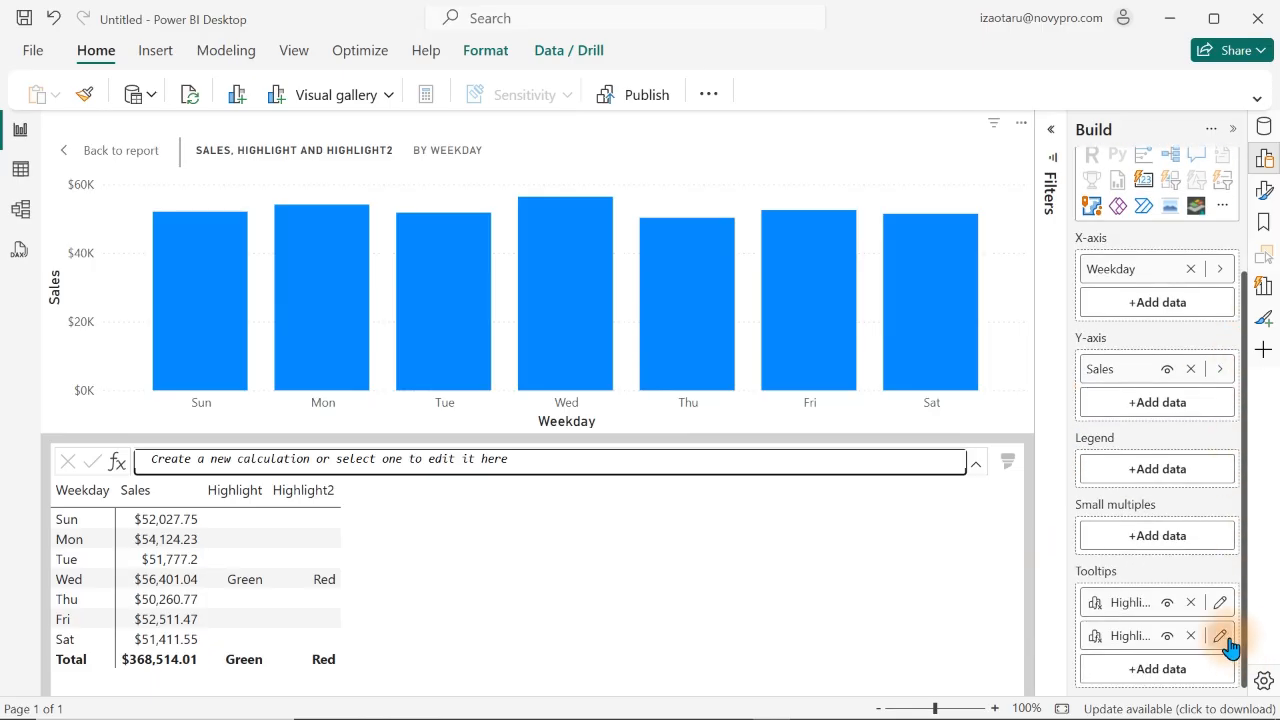
pyautogui.click(1220, 636)
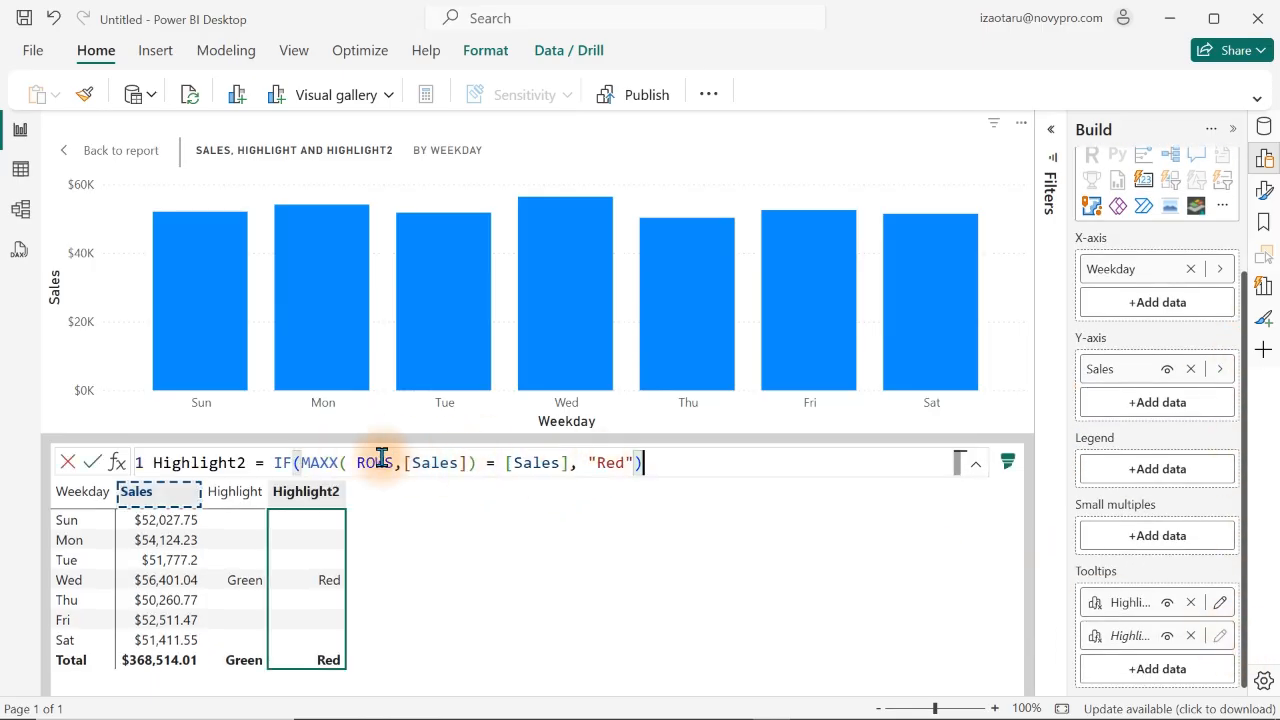
pyautogui.doubleClick(330, 460)
pyautogui.write('M')
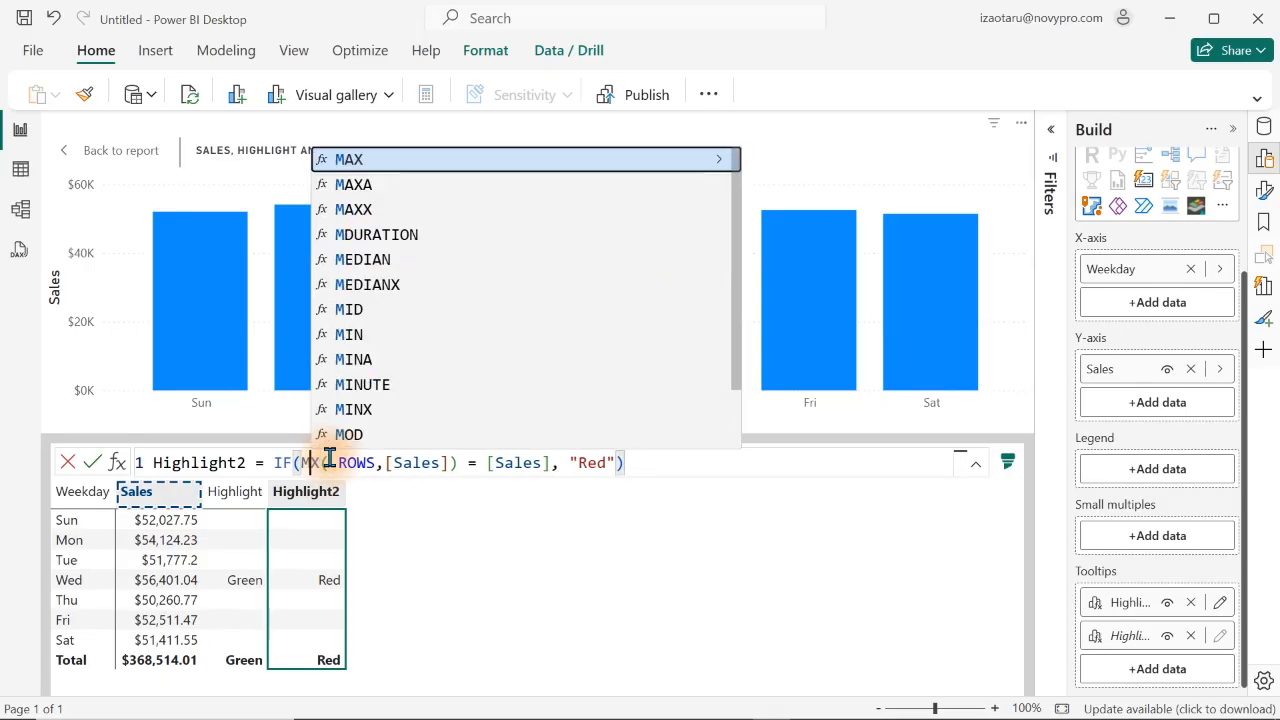
pyautogui.write('in')
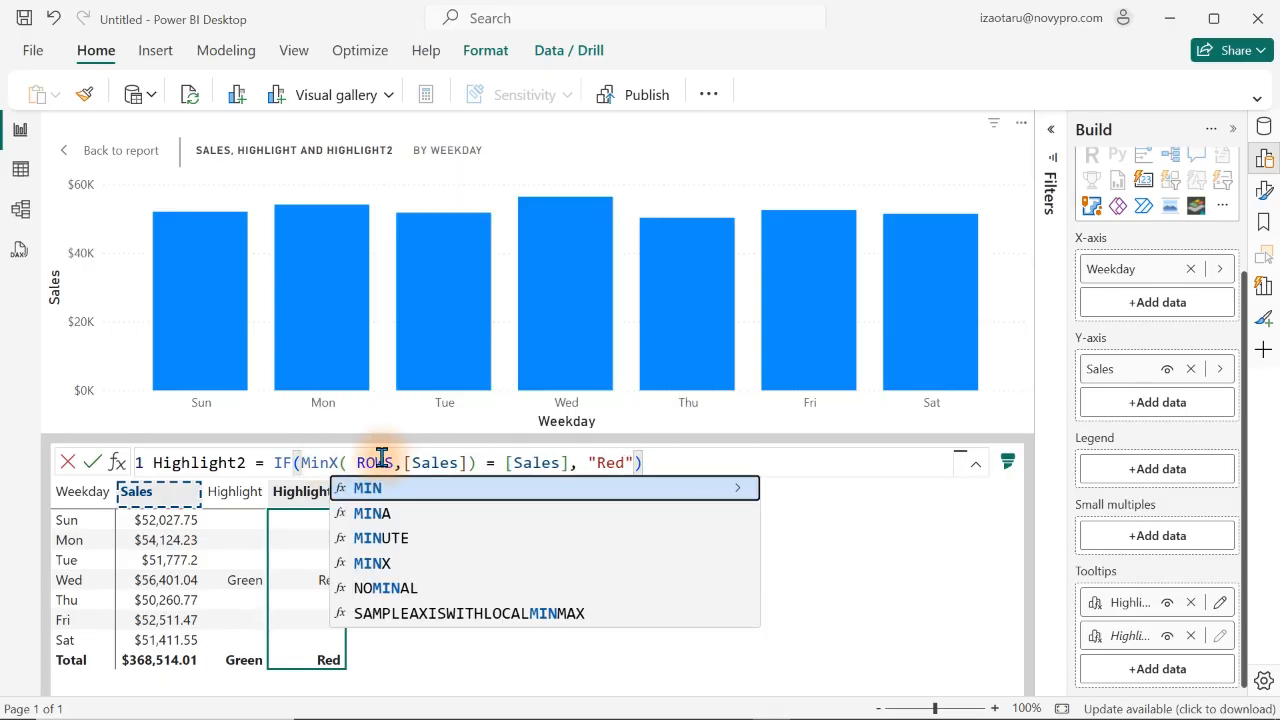
pyautogui.doubleClick(387, 460)
pyautogui.press('Return')
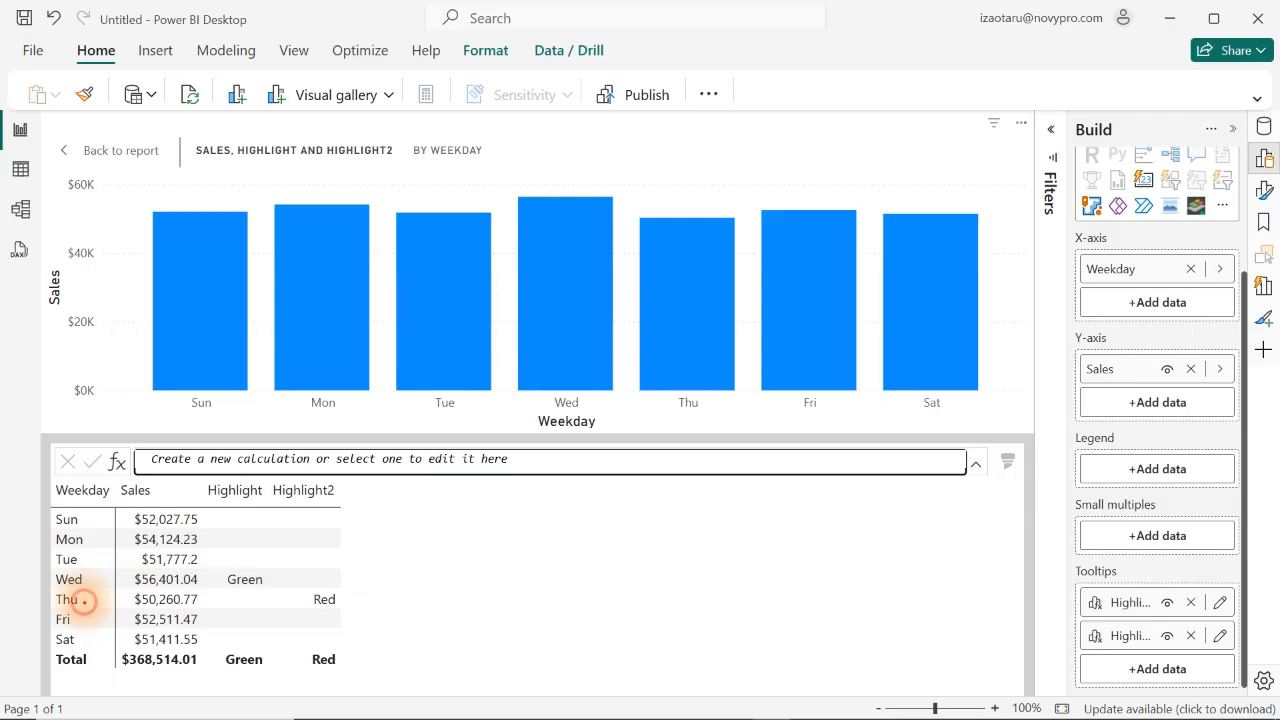
pyautogui.moveTo(84, 601); pyautogui.dragTo(294, 601)
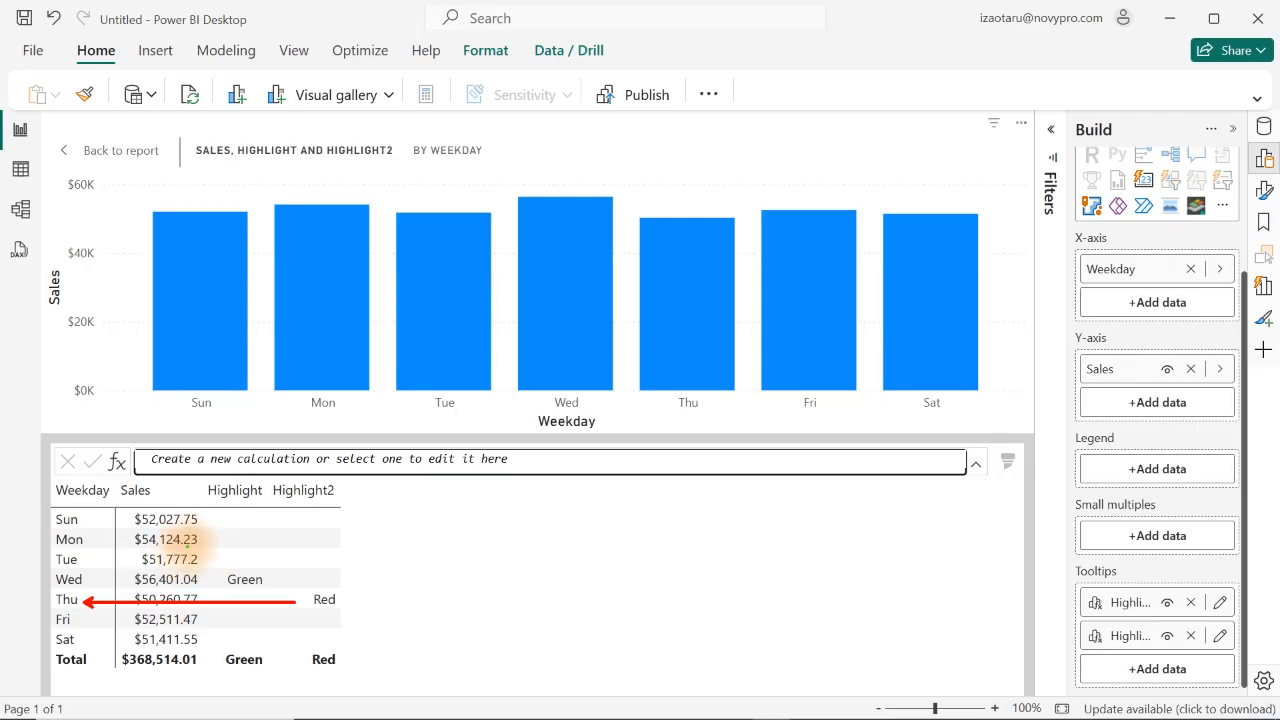
pyautogui.moveTo(86, 582); pyautogui.dragTo(220, 580)
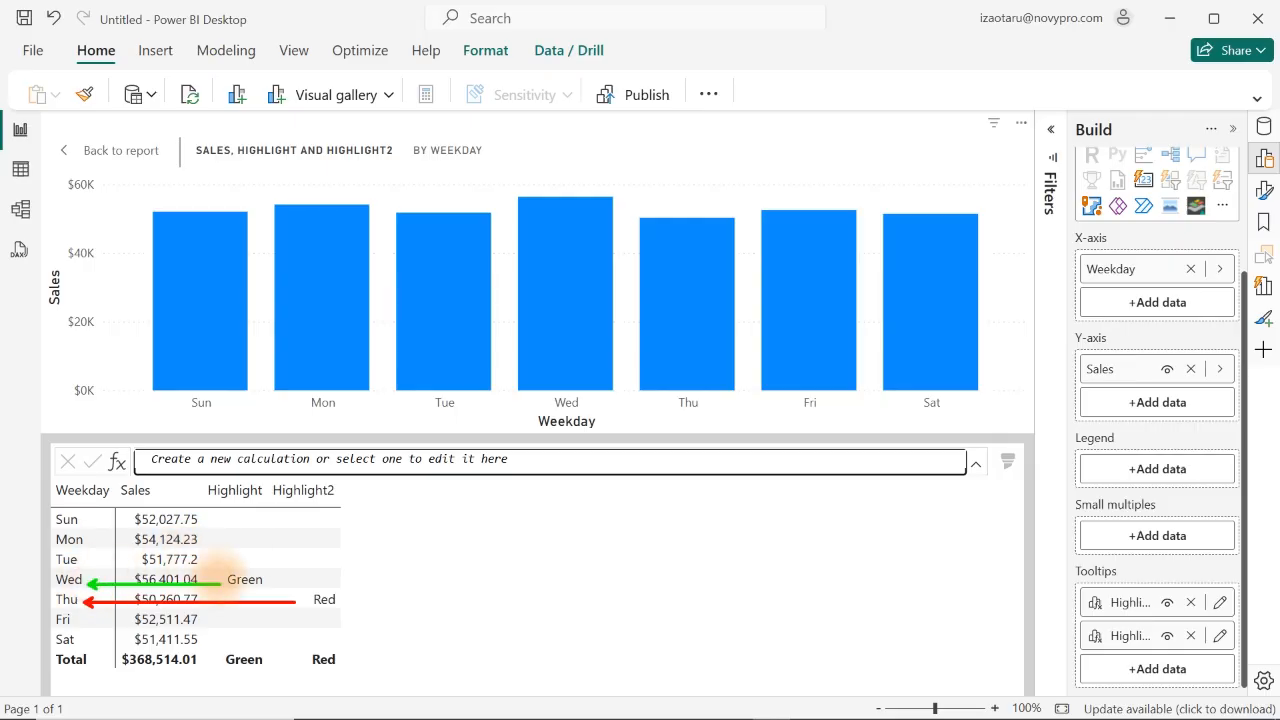
pyautogui.press('Escape')
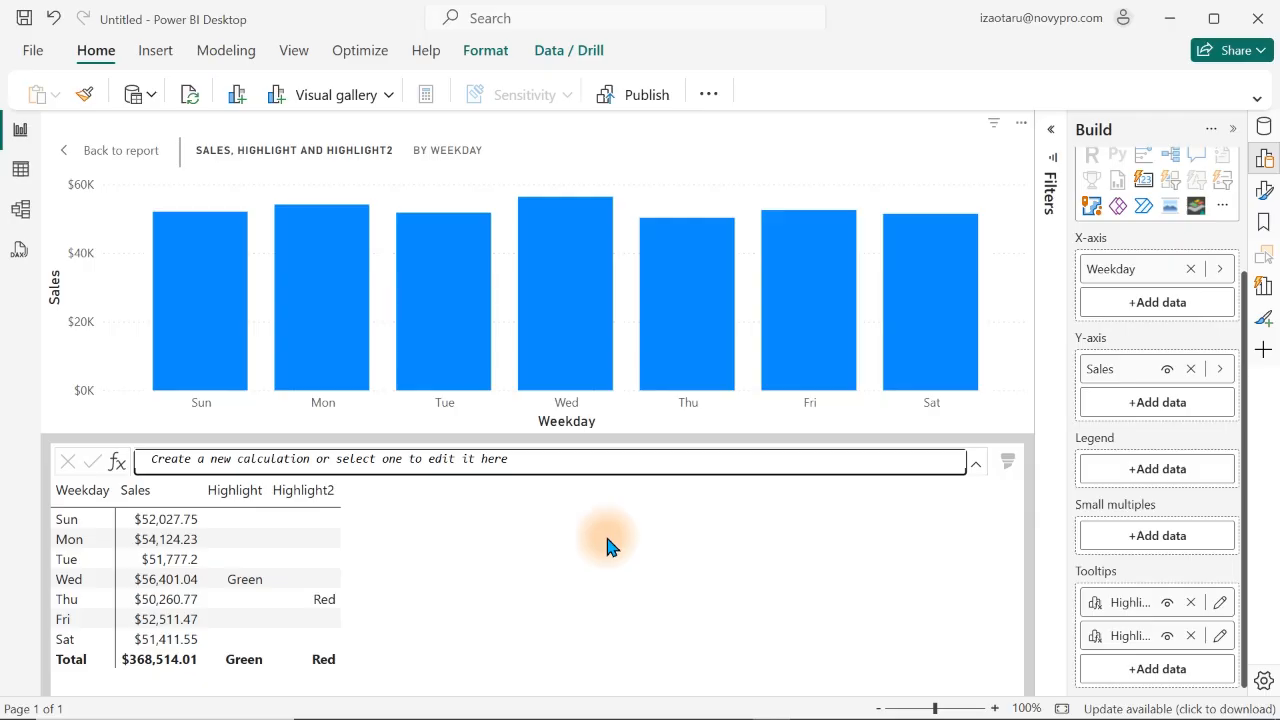
# - Set the data type of the Highlight calculation to Text in the visual's data format properties
pyautogui.click(1264, 190)
pyautogui.click(970, 206)
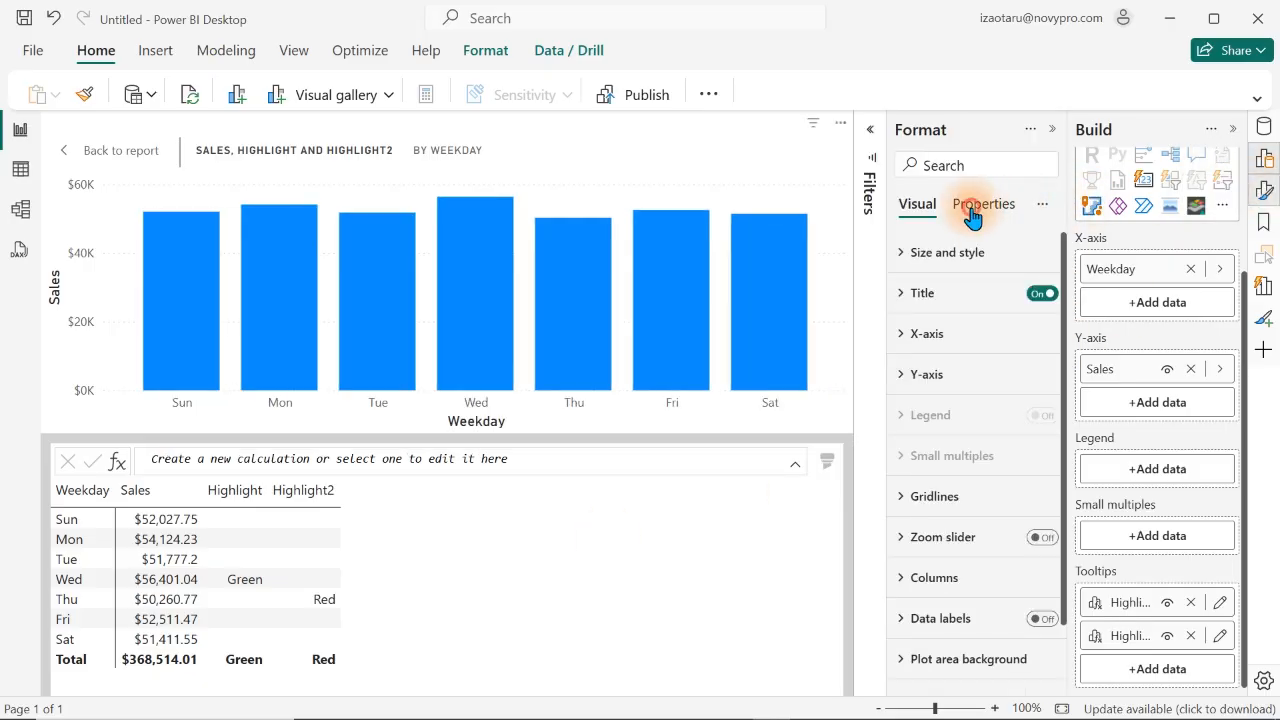
pyautogui.click(933, 254)
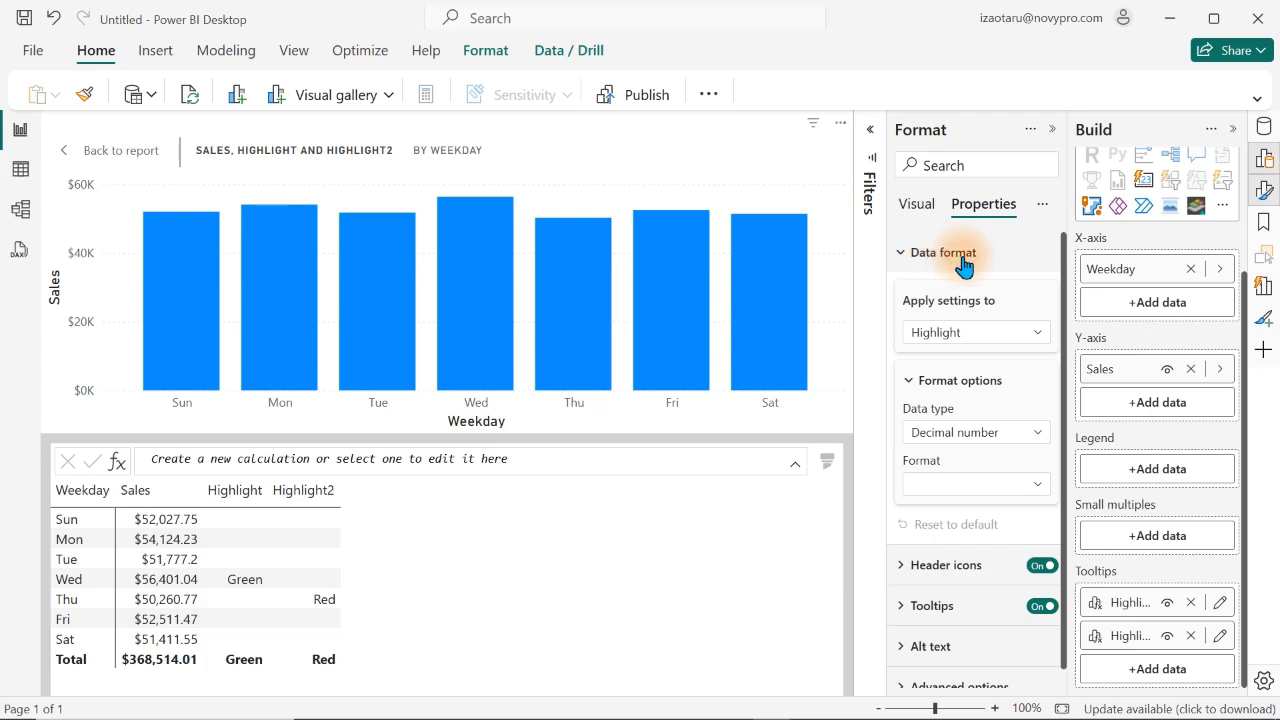
pyautogui.click(987, 340)
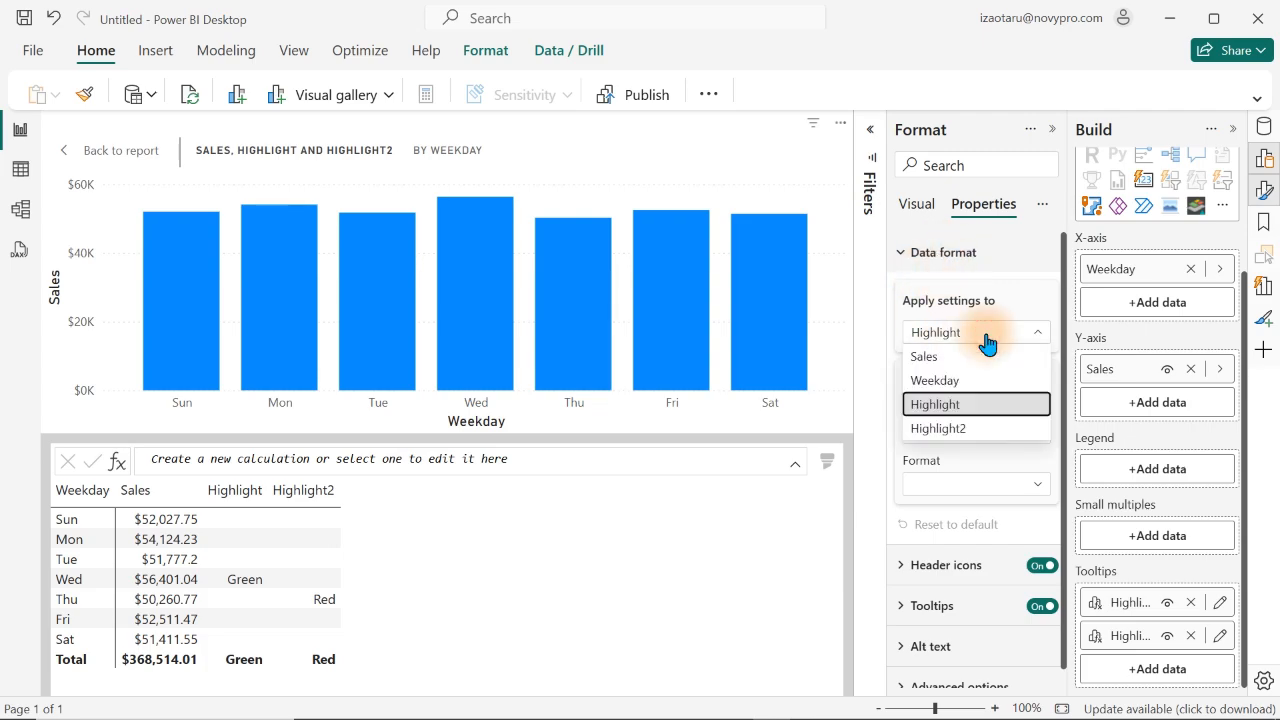
pyautogui.click(950, 406)
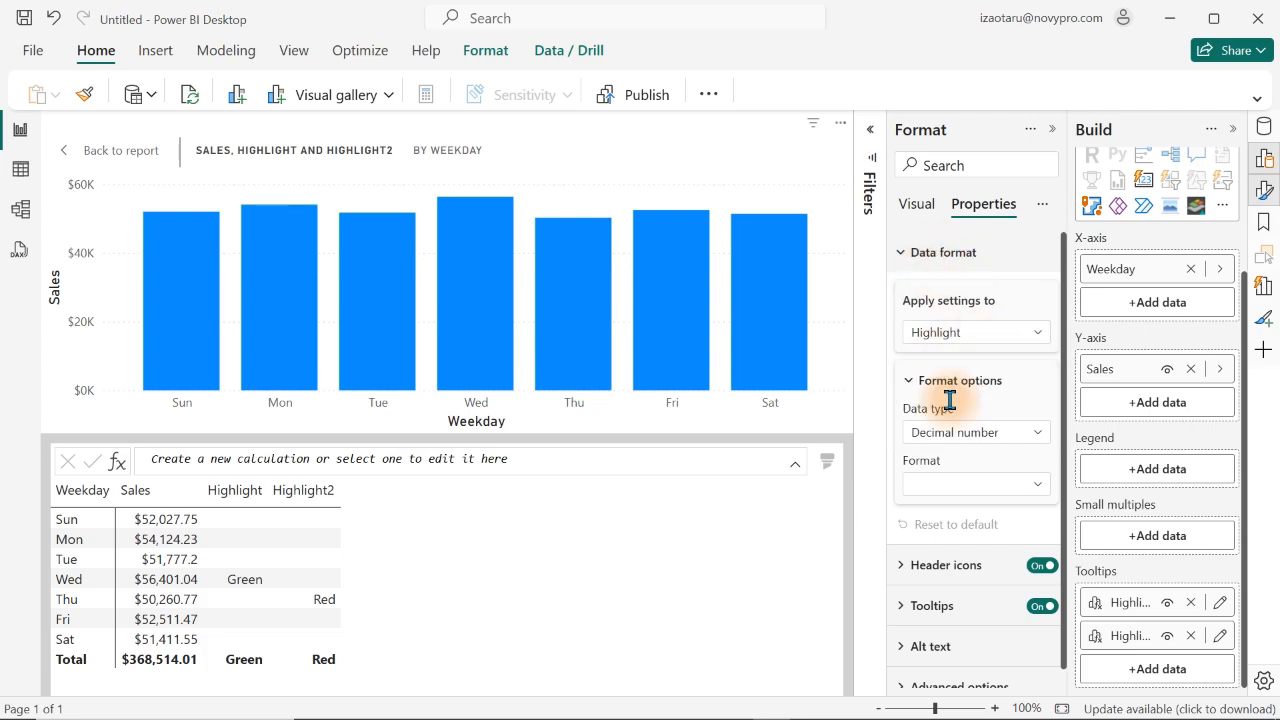
pyautogui.click(981, 442)
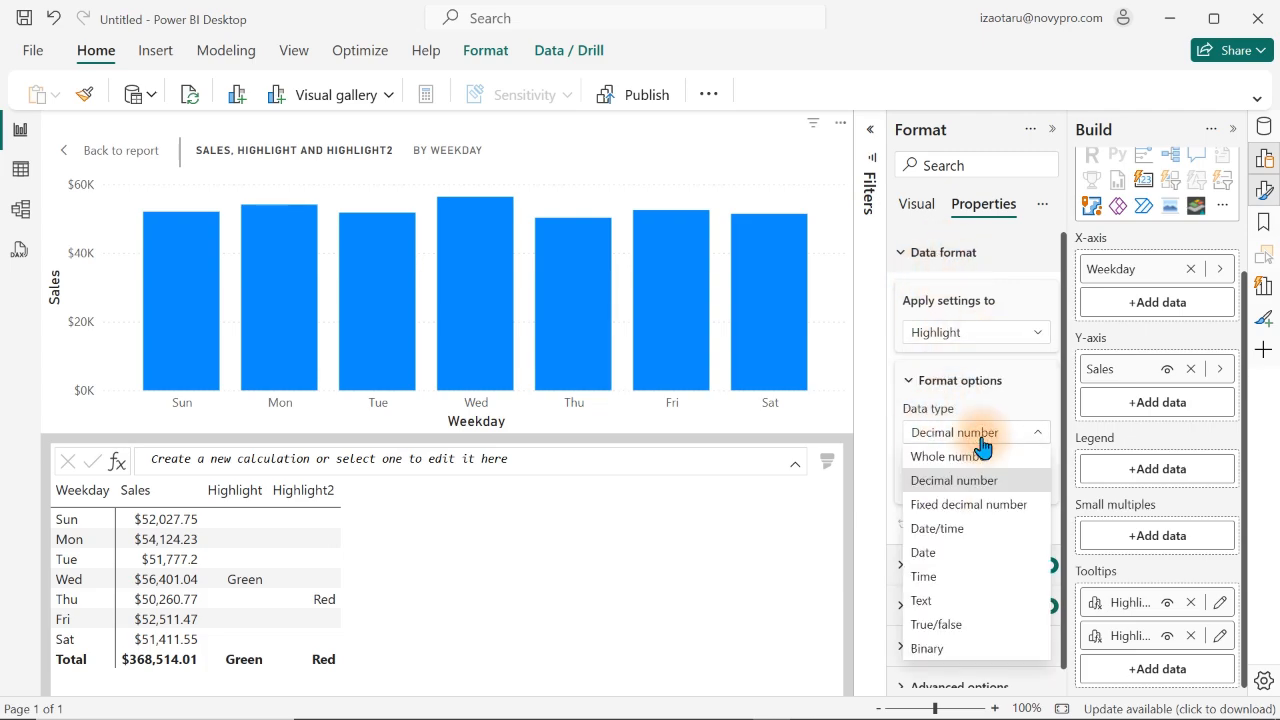
pyautogui.click(931, 604)
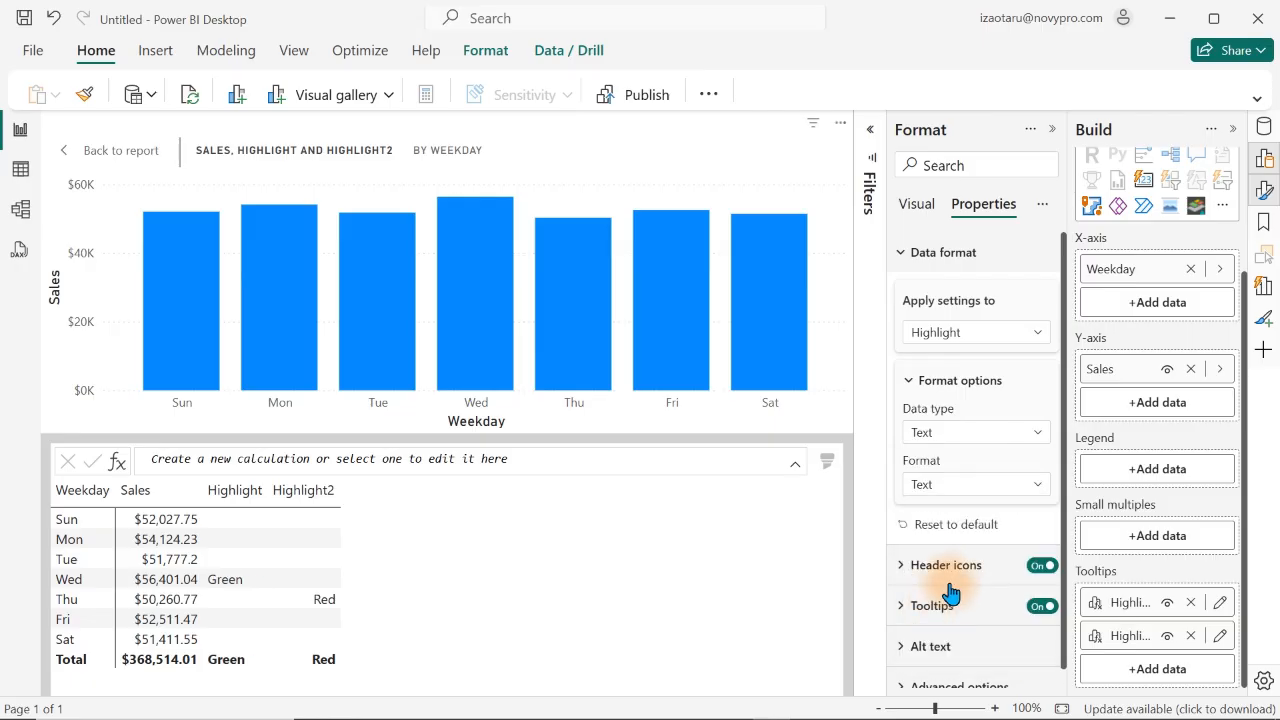
# - Apply conditional color to all the chart's columns, using the Field value format style based on the Highlight calculation
pyautogui.click(915, 206)
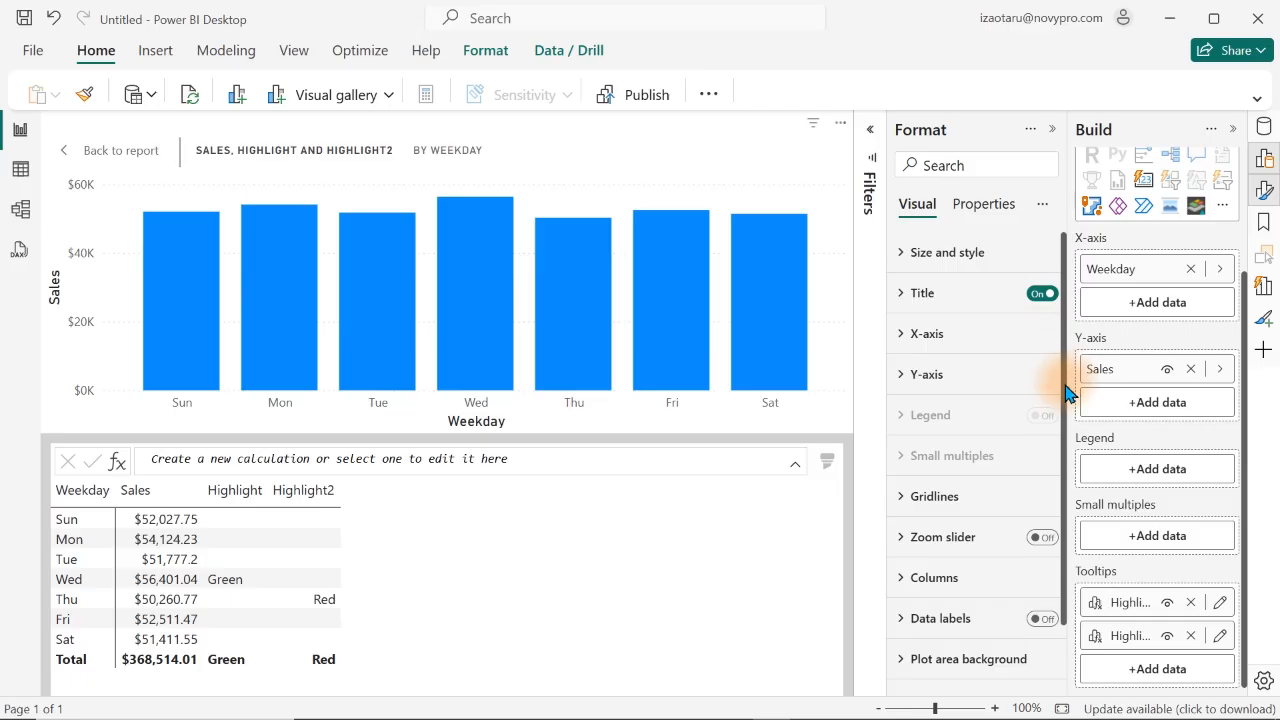
pyautogui.moveTo(1066, 370); pyautogui.dragTo(1066, 480)
pyautogui.click(936, 504)
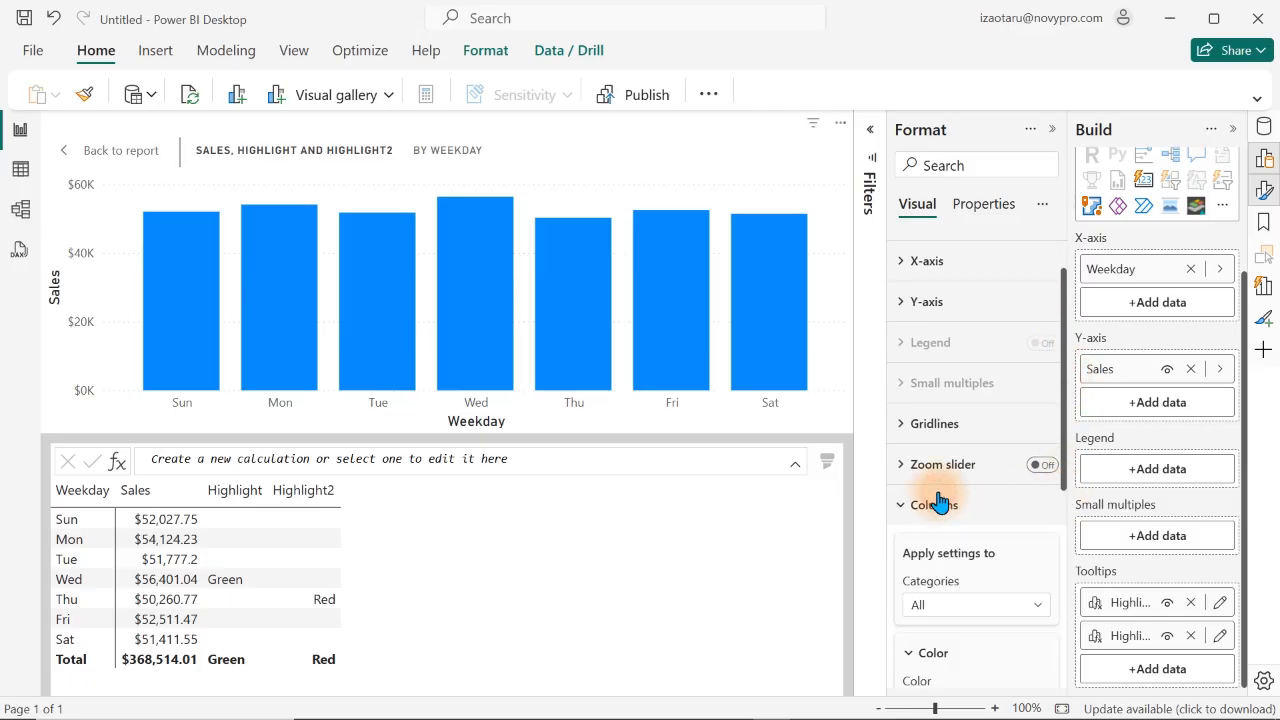
pyautogui.moveTo(1066, 425); pyautogui.dragTo(1067, 529)
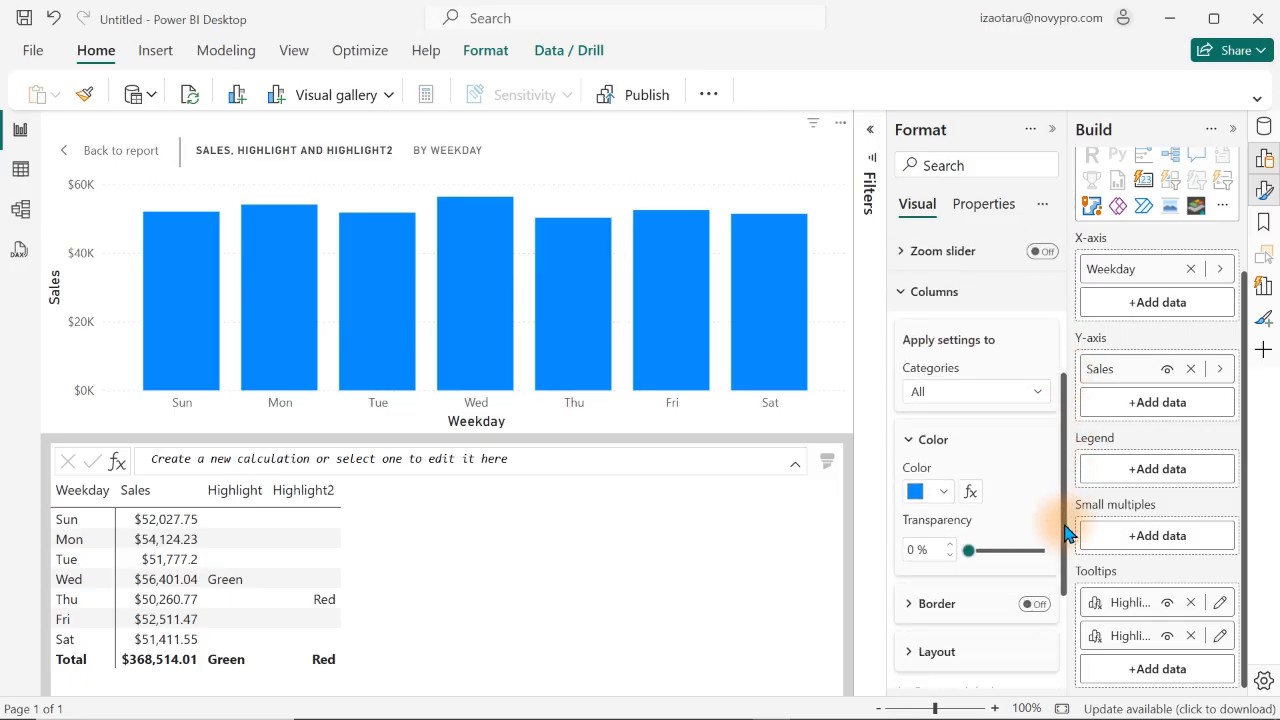
pyautogui.click(967, 494)
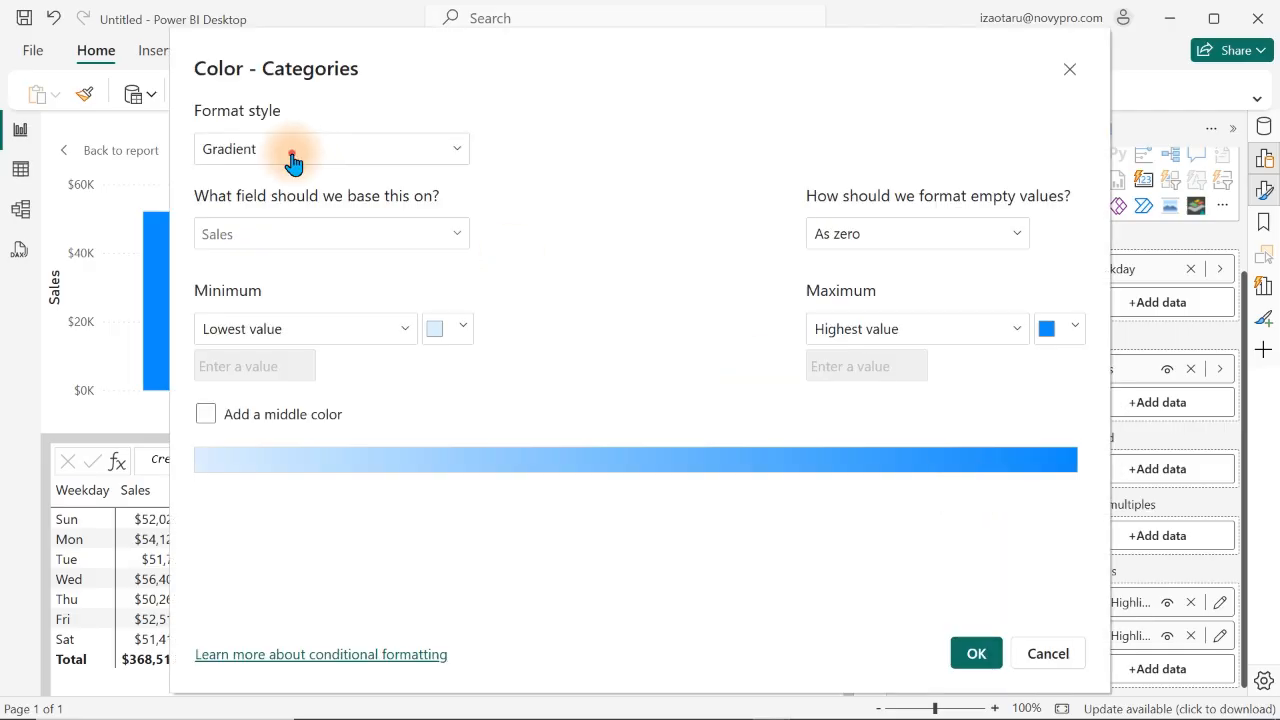
pyautogui.click(293, 160)
pyautogui.click(249, 245)
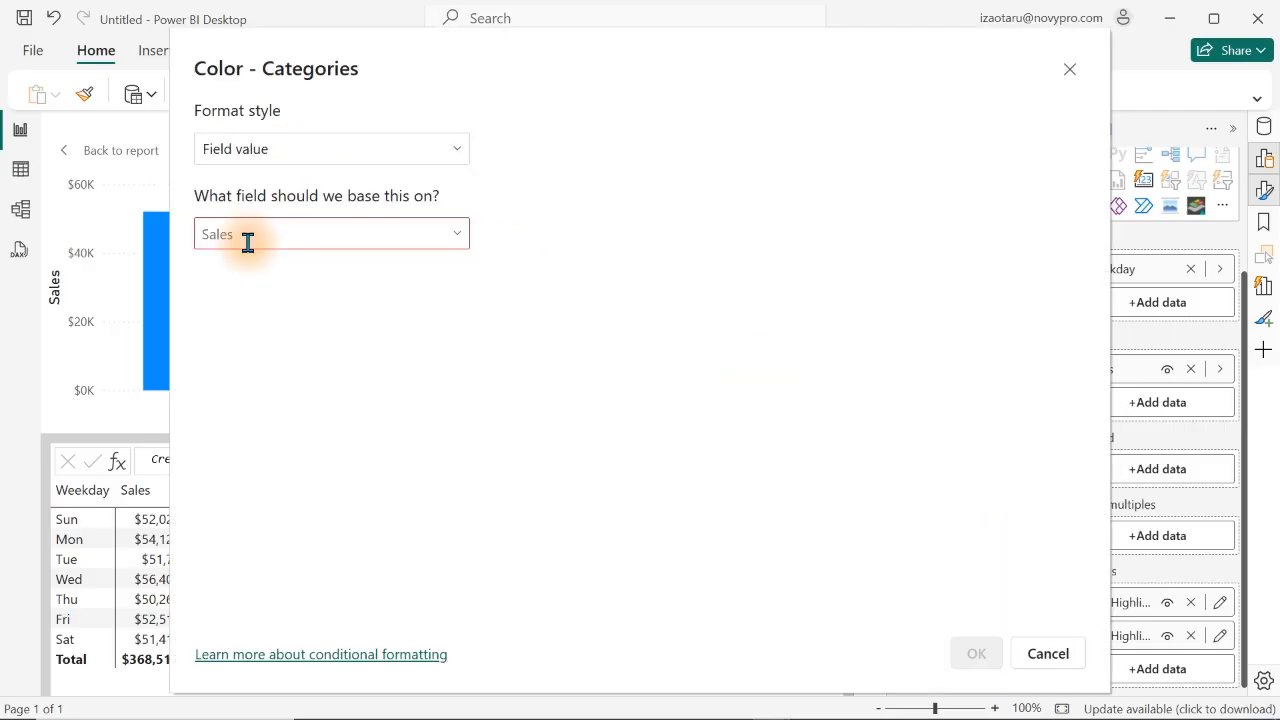
pyautogui.click(280, 237)
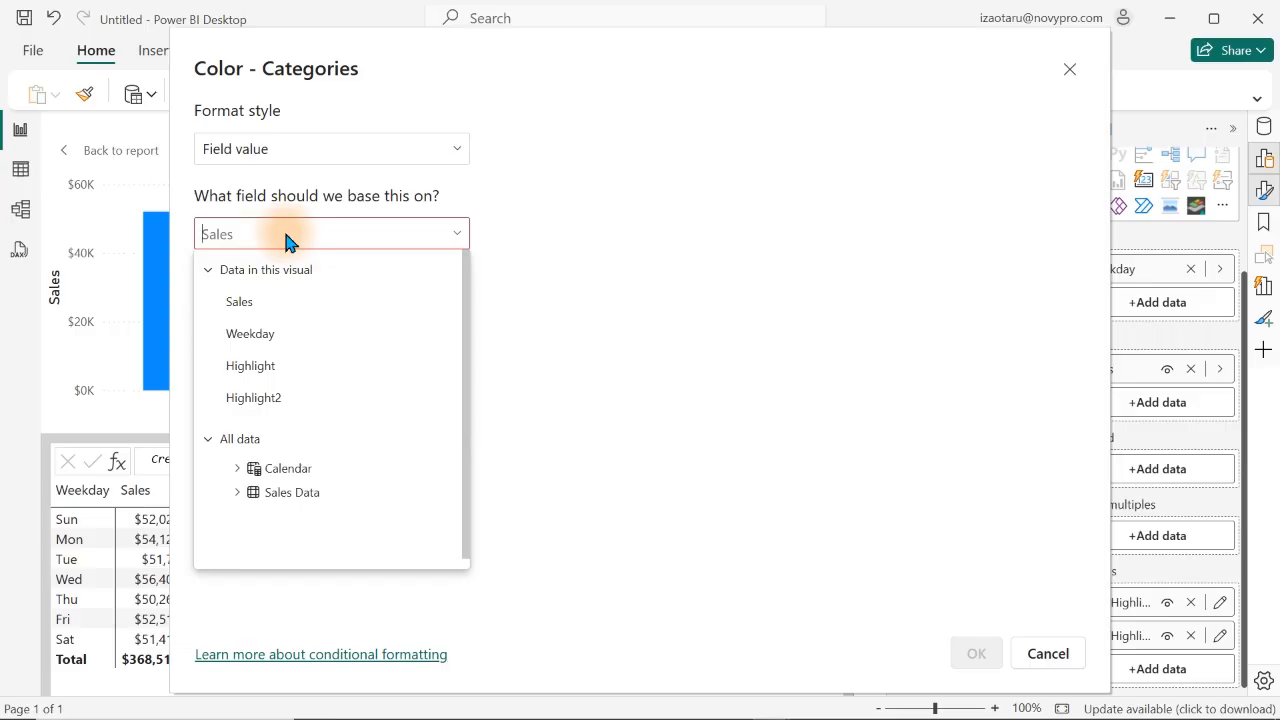
pyautogui.write('h')
pyautogui.click(250, 367)
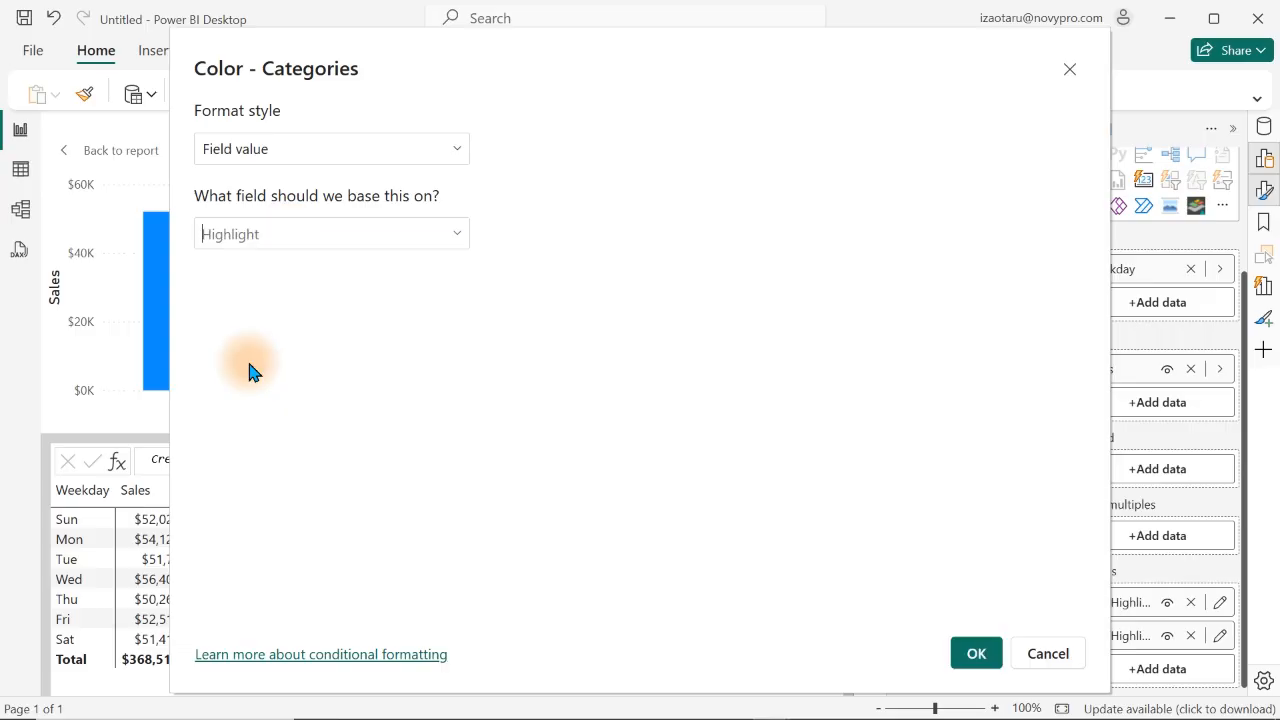
pyautogui.click(974, 653)
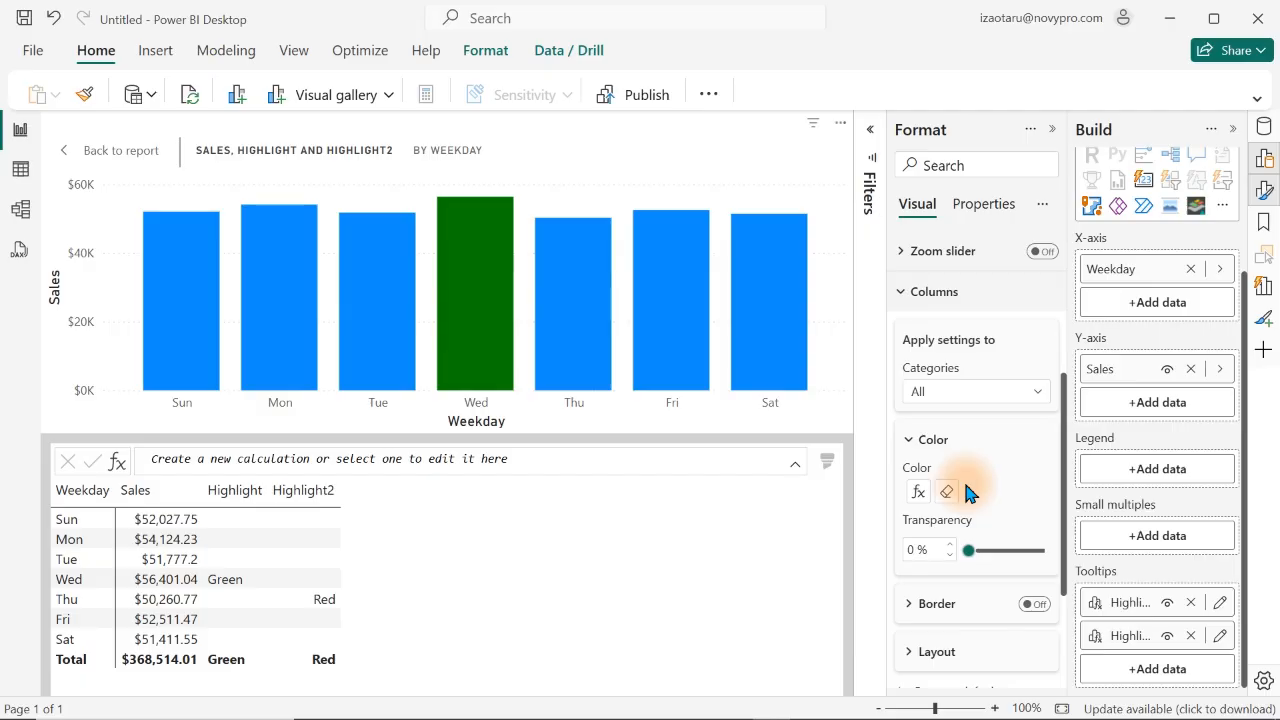
# - Remove the Highlight2 tooltip calculation, and copy the arguments of Highlight's IF expression before clearing that expression
pyautogui.click(1190, 637)
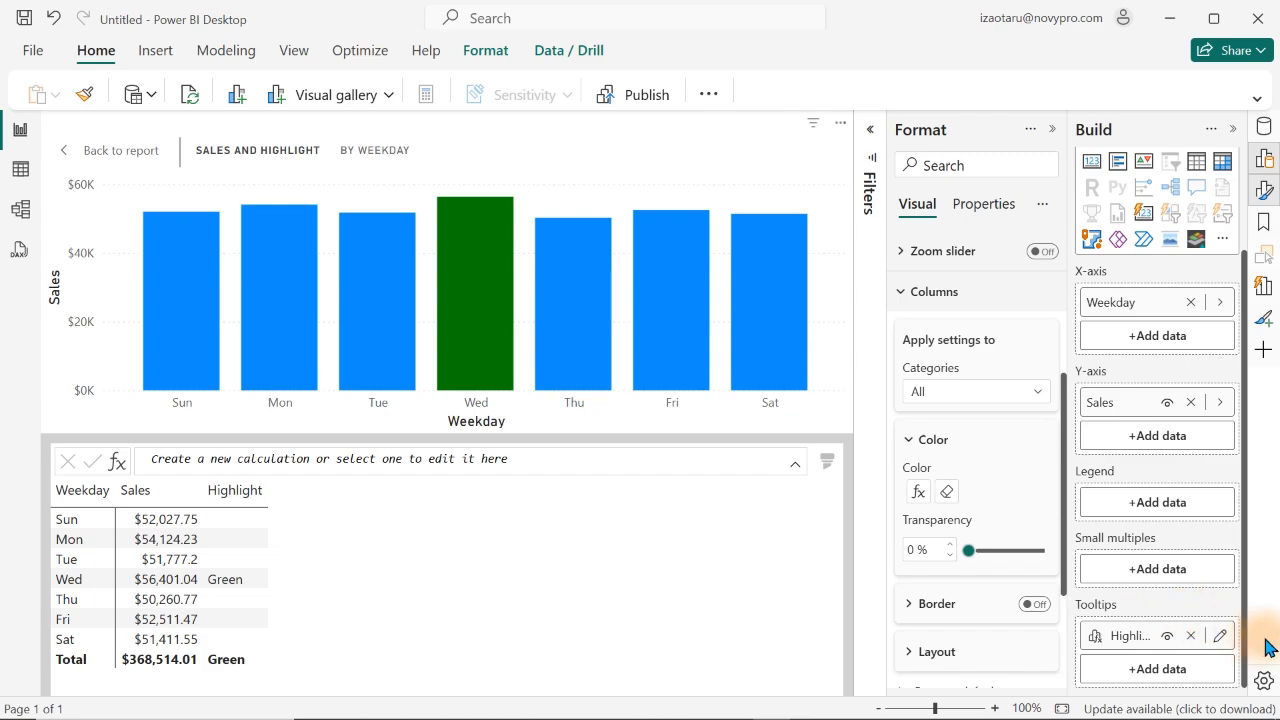
pyautogui.click(1220, 637)
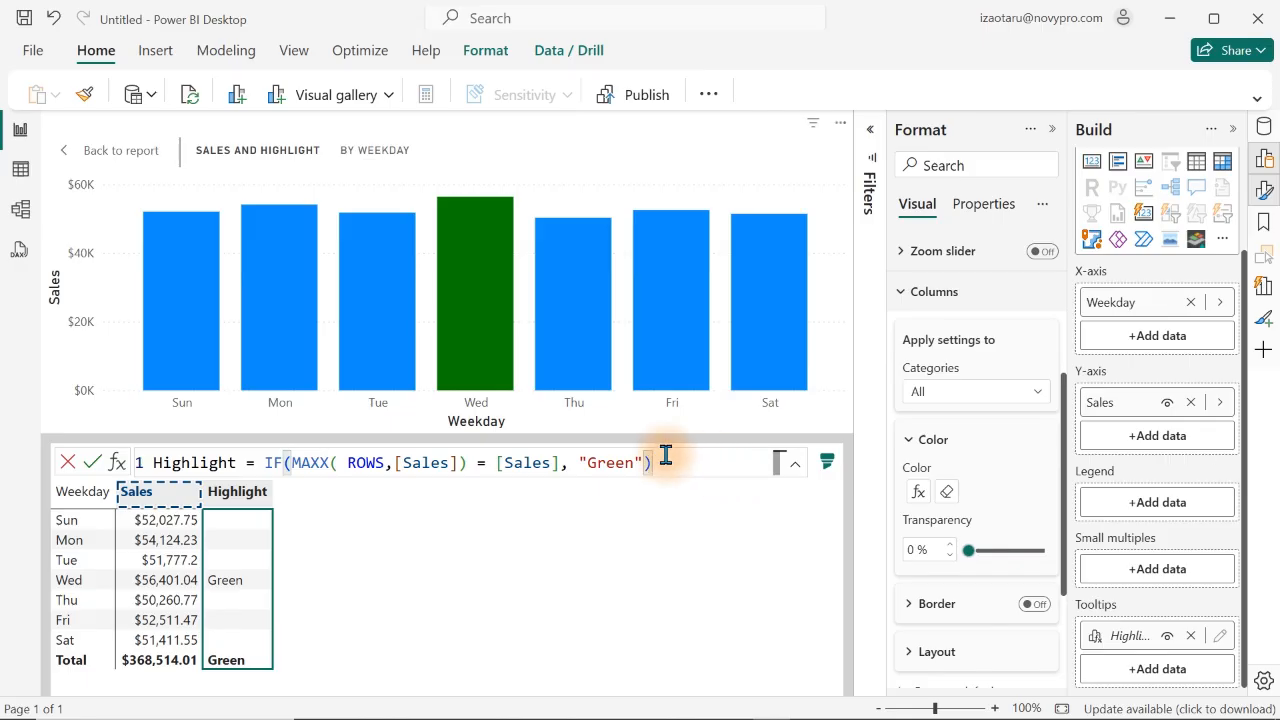
pyautogui.moveTo(655, 462); pyautogui.dragTo(291, 463)
pyautogui.hotkey('ctrl', 'c')
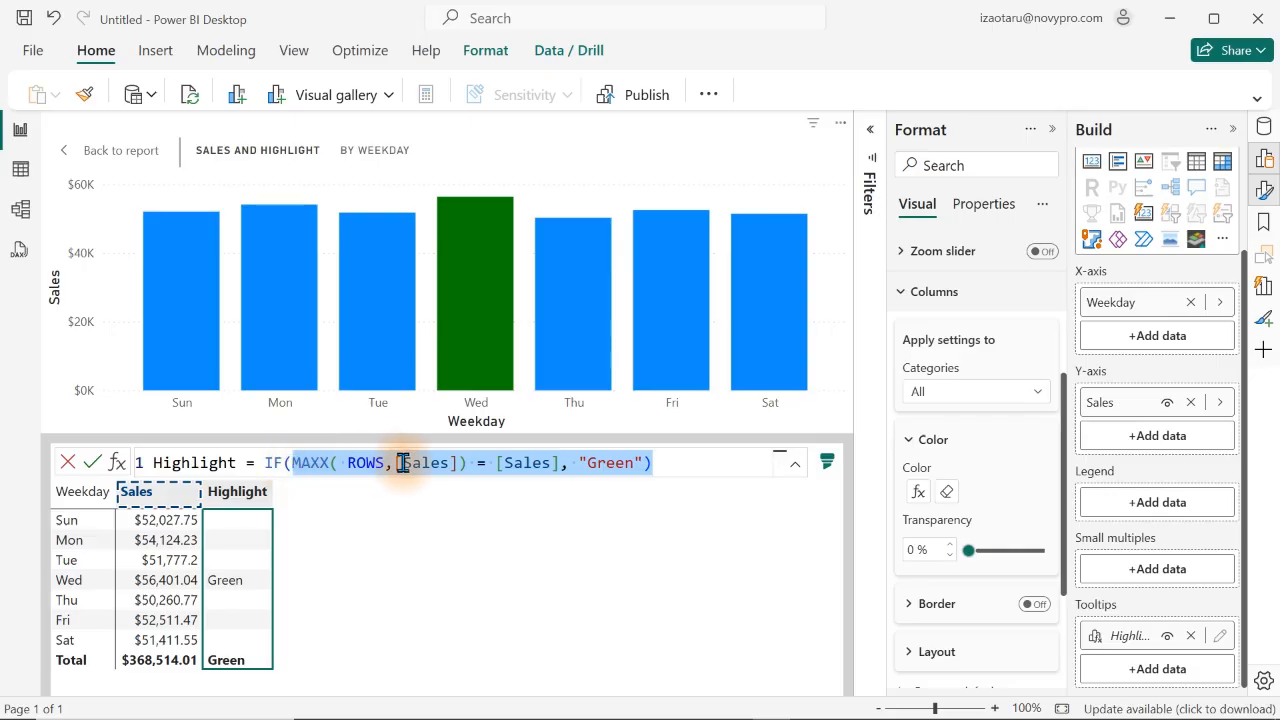
pyautogui.press('BackSpace')
pyautogui.press('BackSpace')
pyautogui.press('BackSpace')
pyautogui.press('BackSpace')
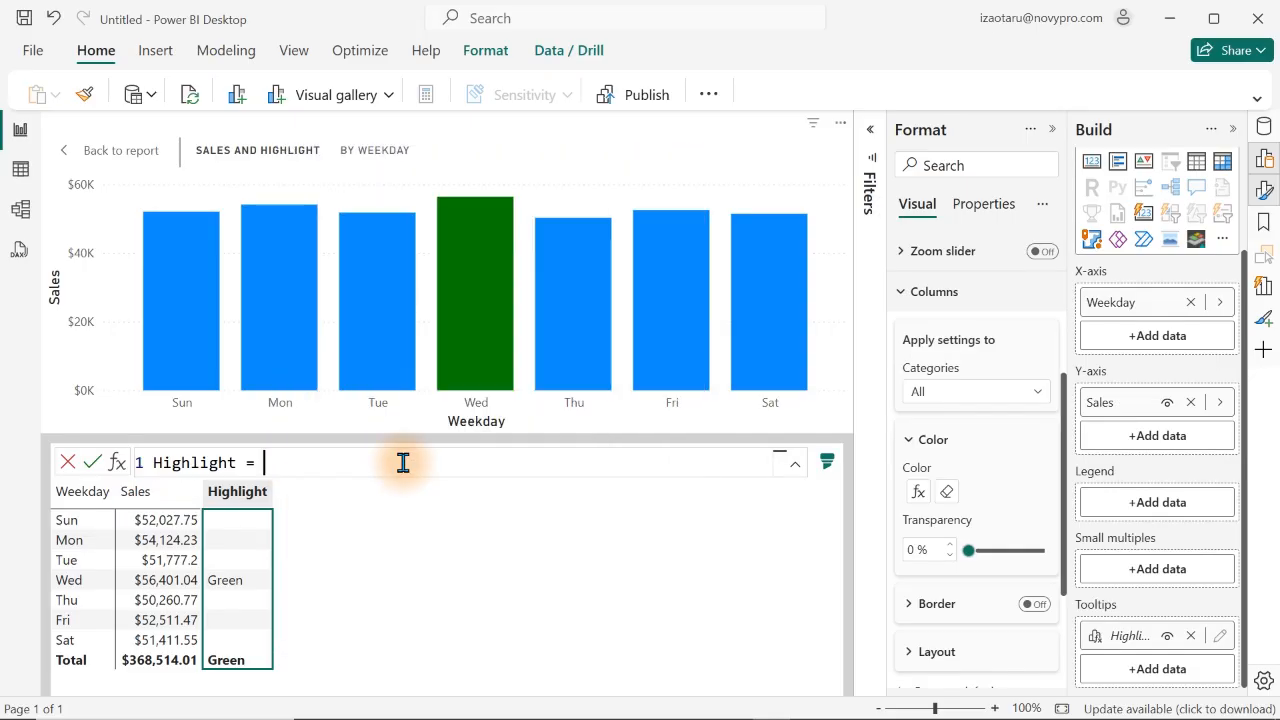
# - Rewrite Highlight on separate lines as SWITCH( TRUE(), with the copied MAXX( ROWS,[Sales]) = [Sales], "Green") as its first case
pyautogui.hotkey('shift', 'Return')
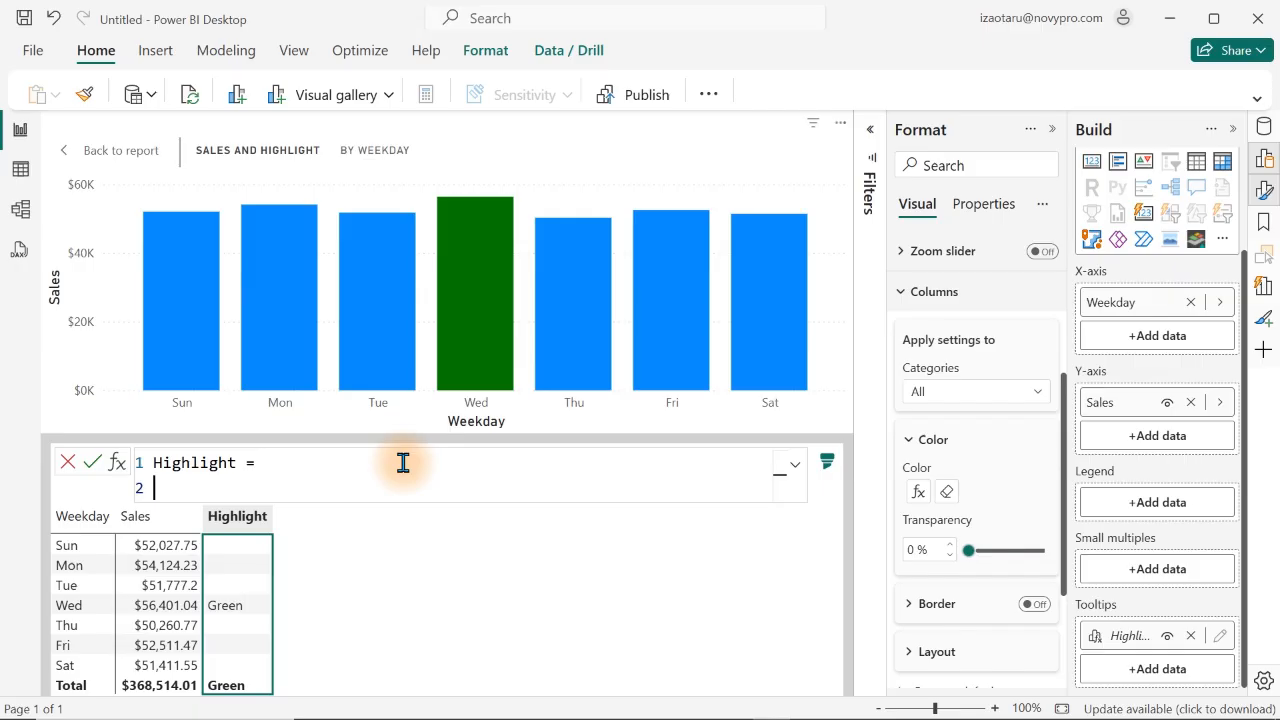
pyautogui.write('swi')
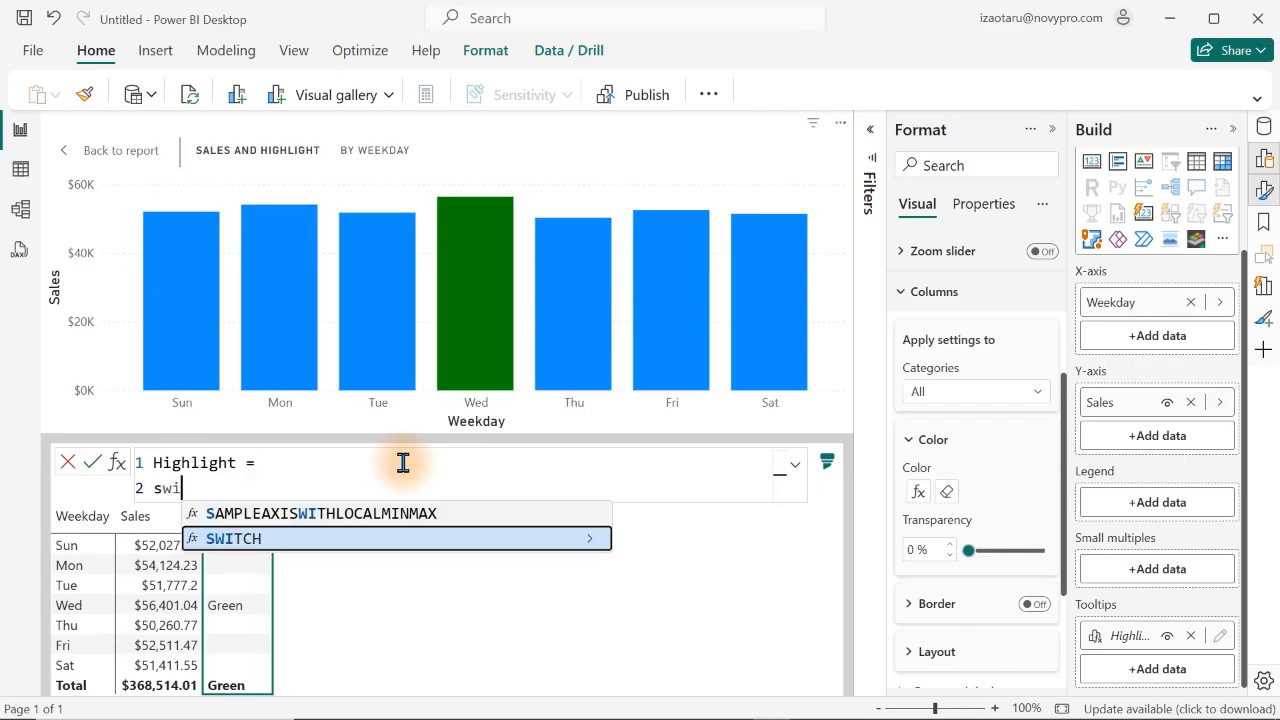
pyautogui.press('Tab')
pyautogui.hotkey('shift', 'Return')
pyautogui.write('tru')
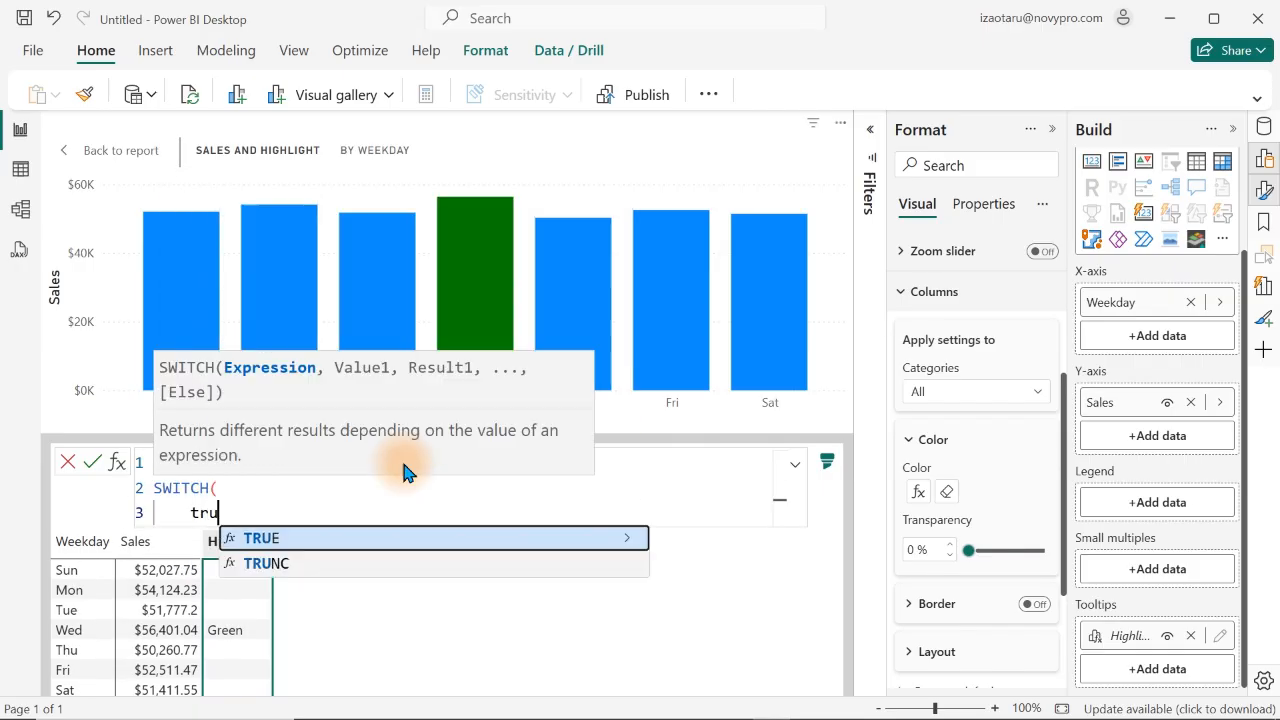
pyautogui.press('Tab')
pyautogui.write('),')
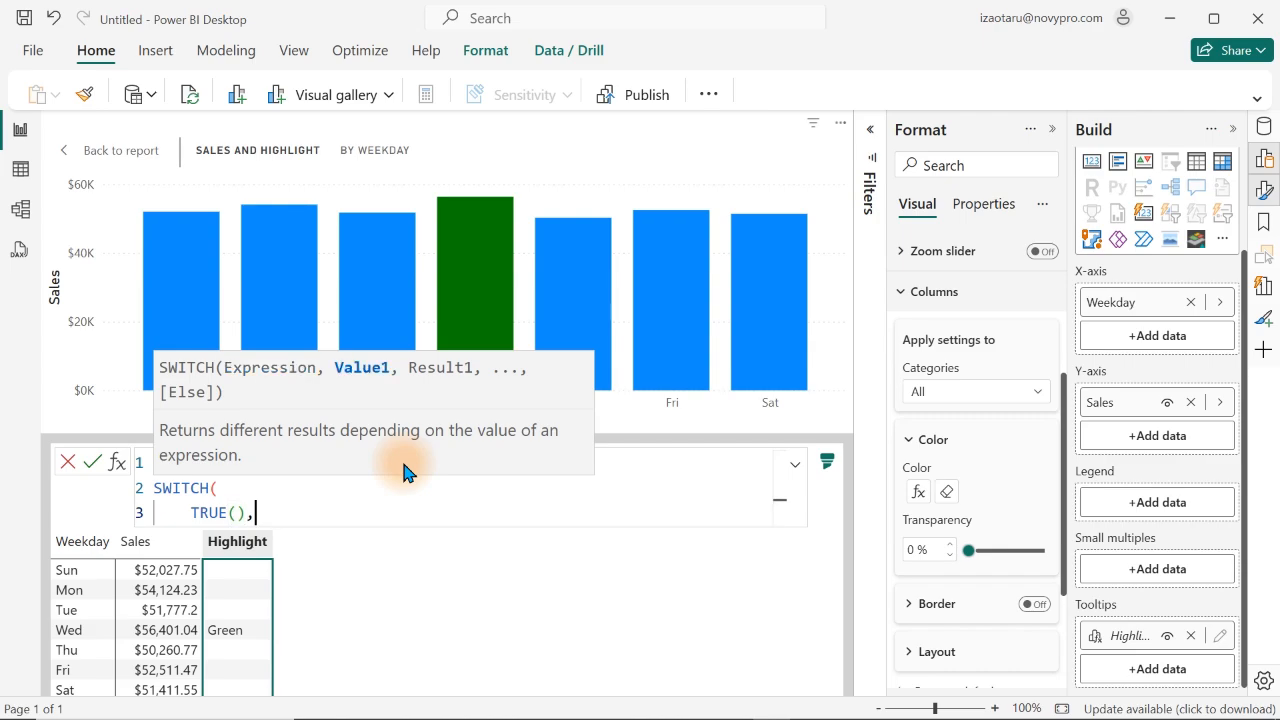
pyautogui.hotkey('shift', 'Return')
pyautogui.hotkey('ctrl', 'v')
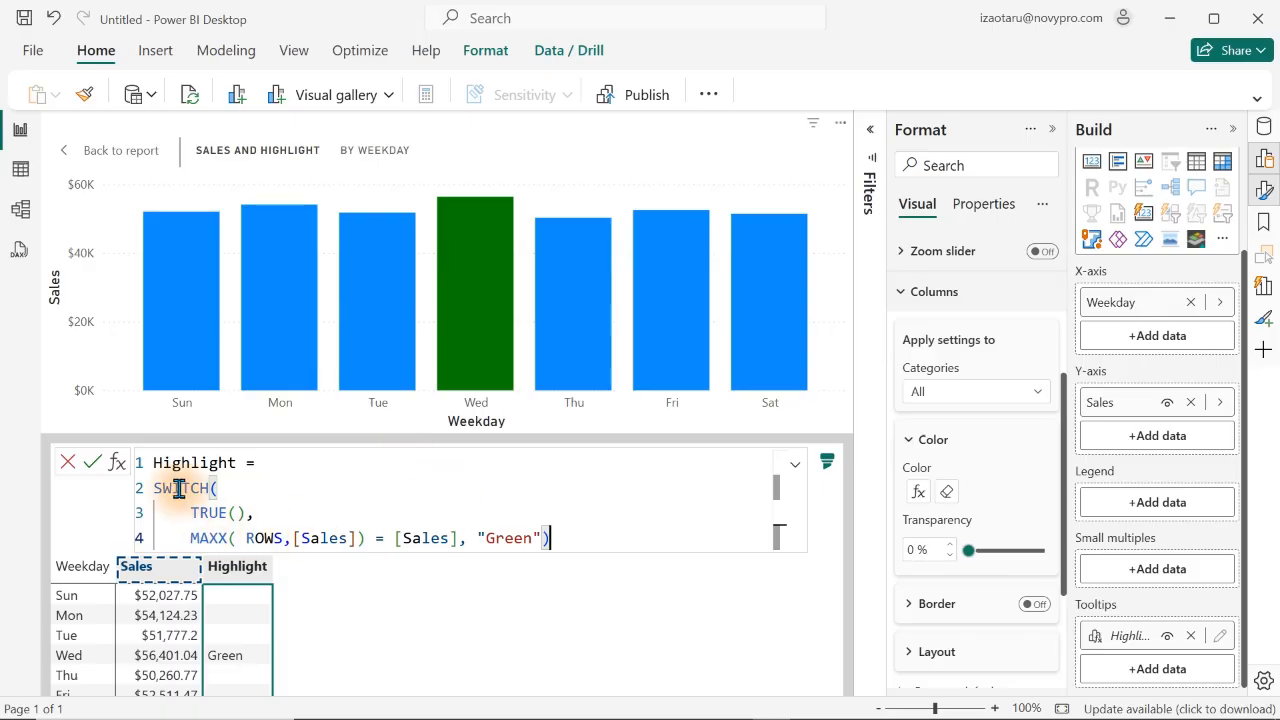
# - Duplicate Highlight's MAXX case as a second SWITCH case on a new line, with a comma after the first and no trailing parenthesis on either
pyautogui.moveTo(186, 534); pyautogui.dragTo(561, 543)
pyautogui.hotkey('ctrl', 'c')
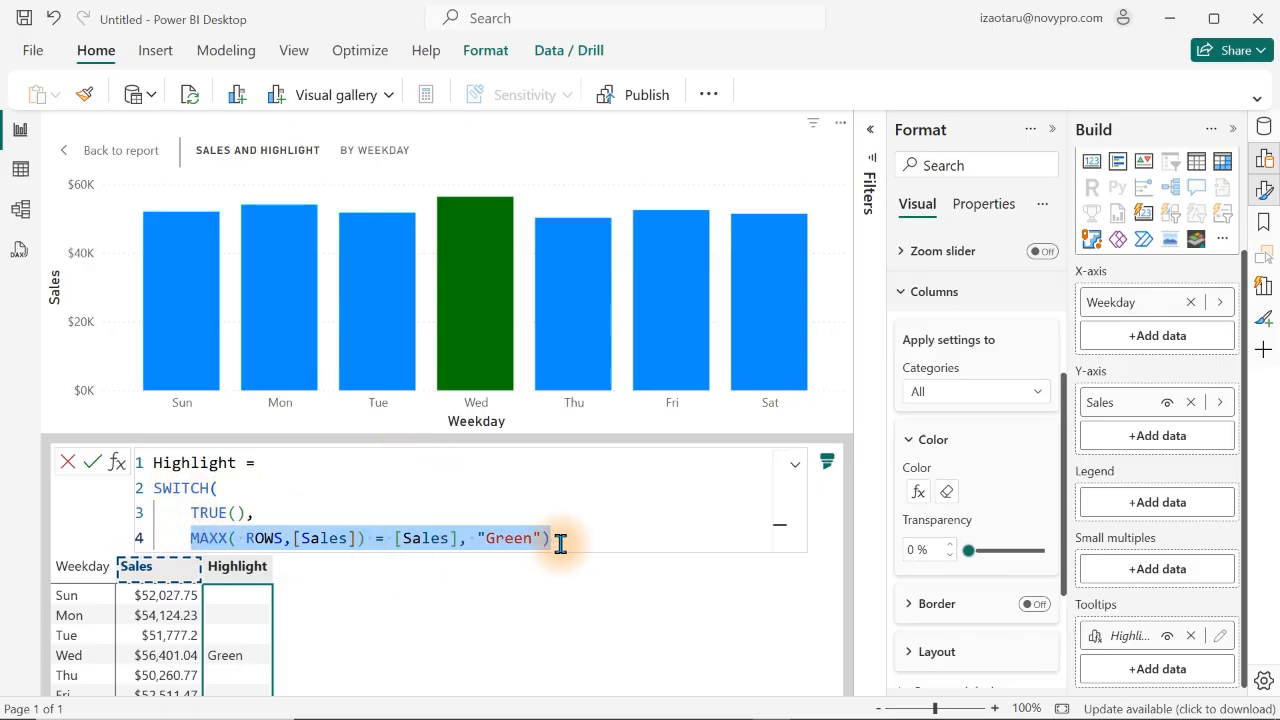
pyautogui.click(560, 541)
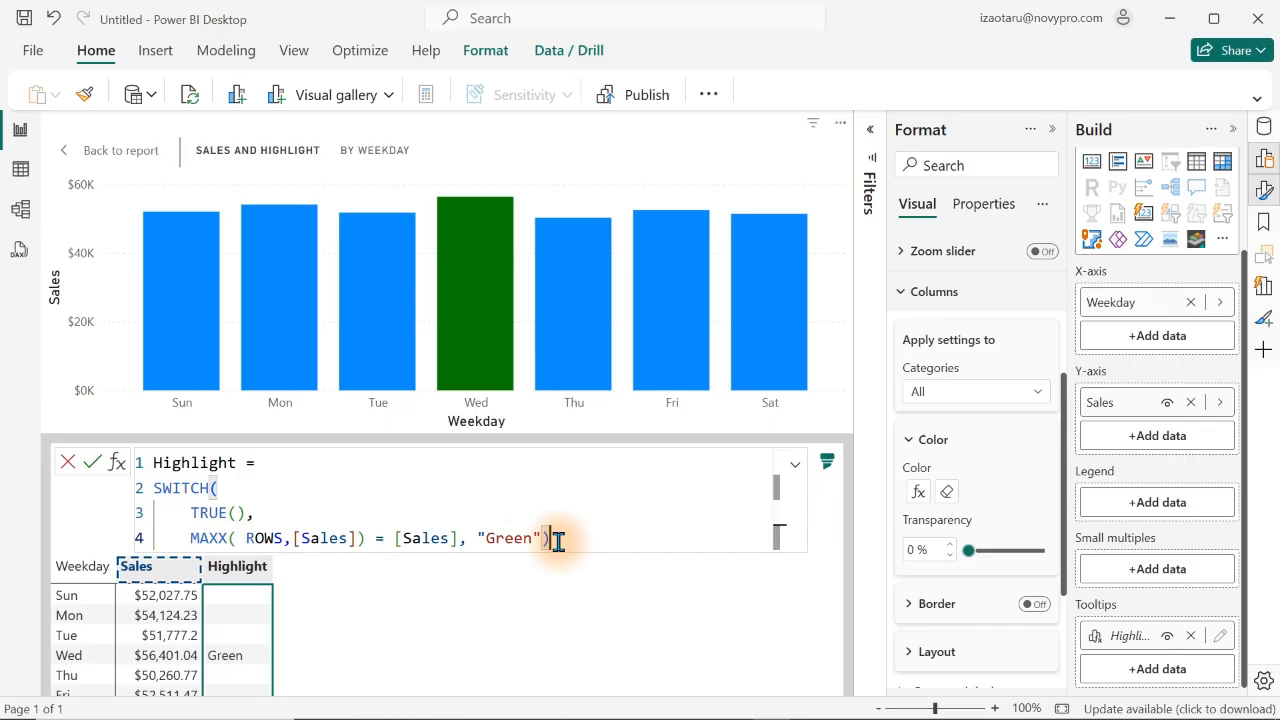
pyautogui.write(',')
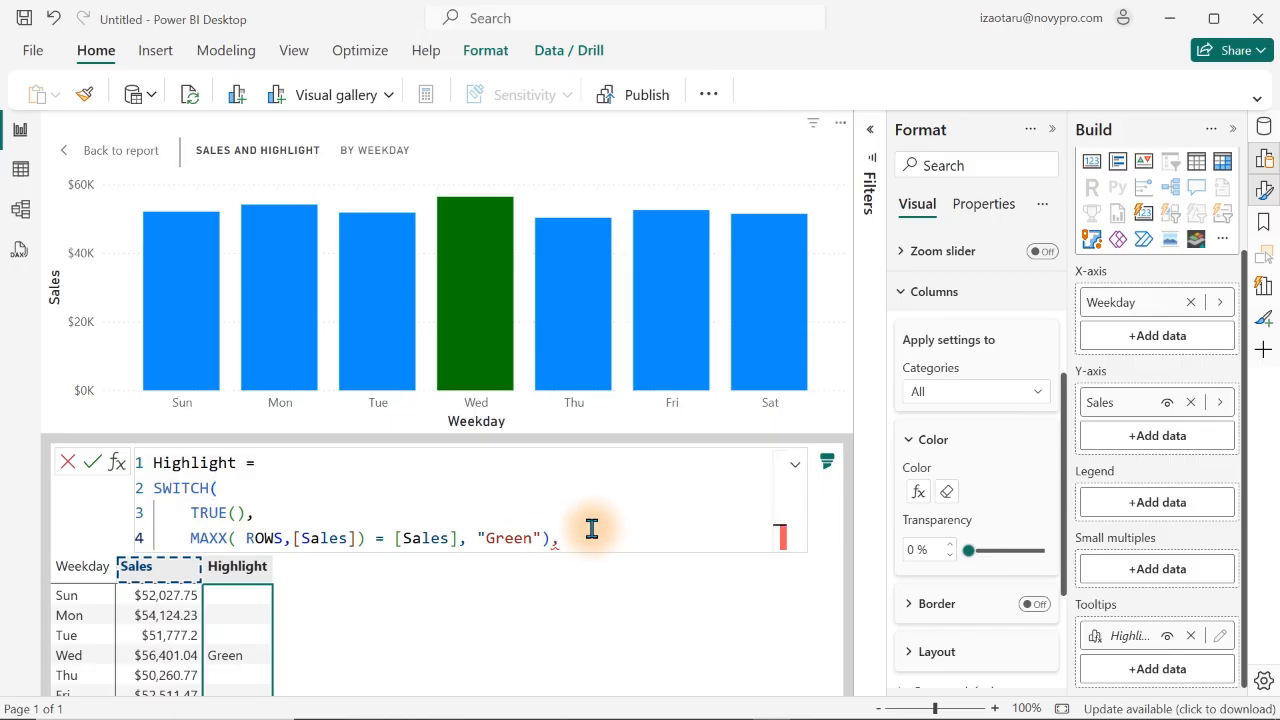
pyautogui.press('BackSpace')
pyautogui.press('BackSpace')
pyautogui.write(',')
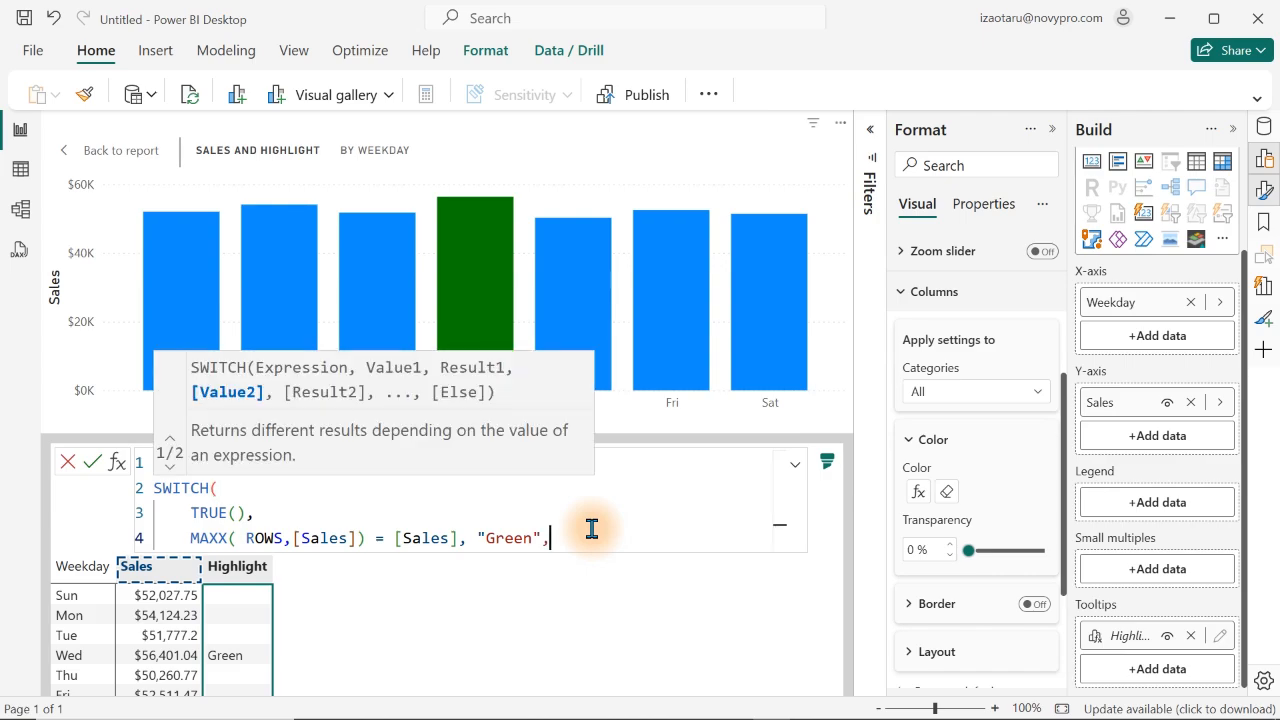
pyautogui.hotkey('shift', 'Return')
pyautogui.hotkey('ctrl', 'v')
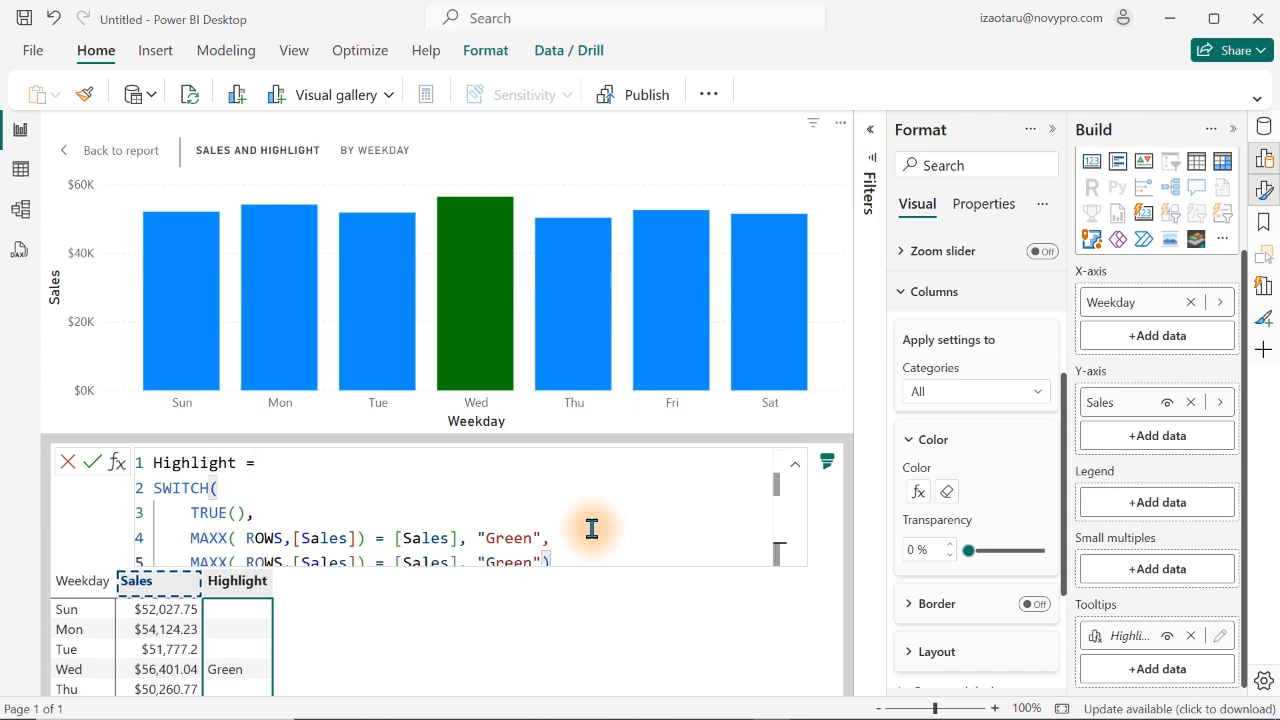
pyautogui.moveTo(572, 543); pyautogui.dragTo(566, 581)
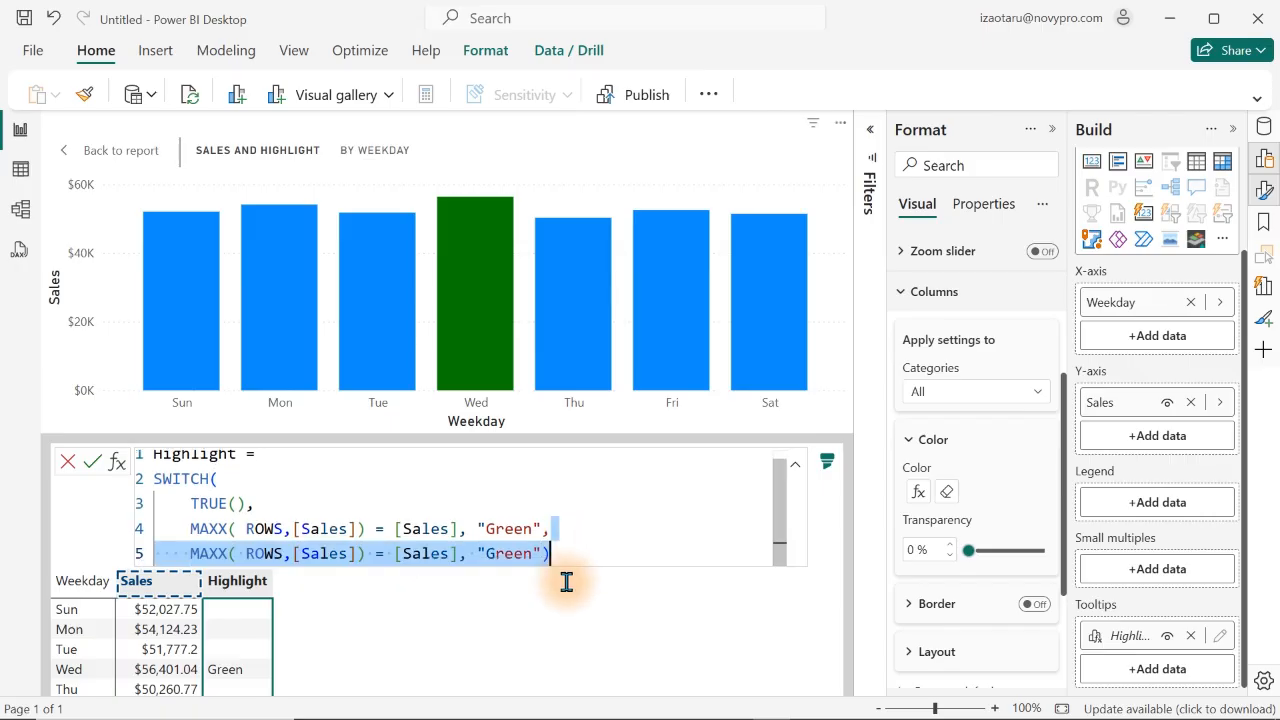
pyautogui.click(570, 556)
pyautogui.press('BackSpace')
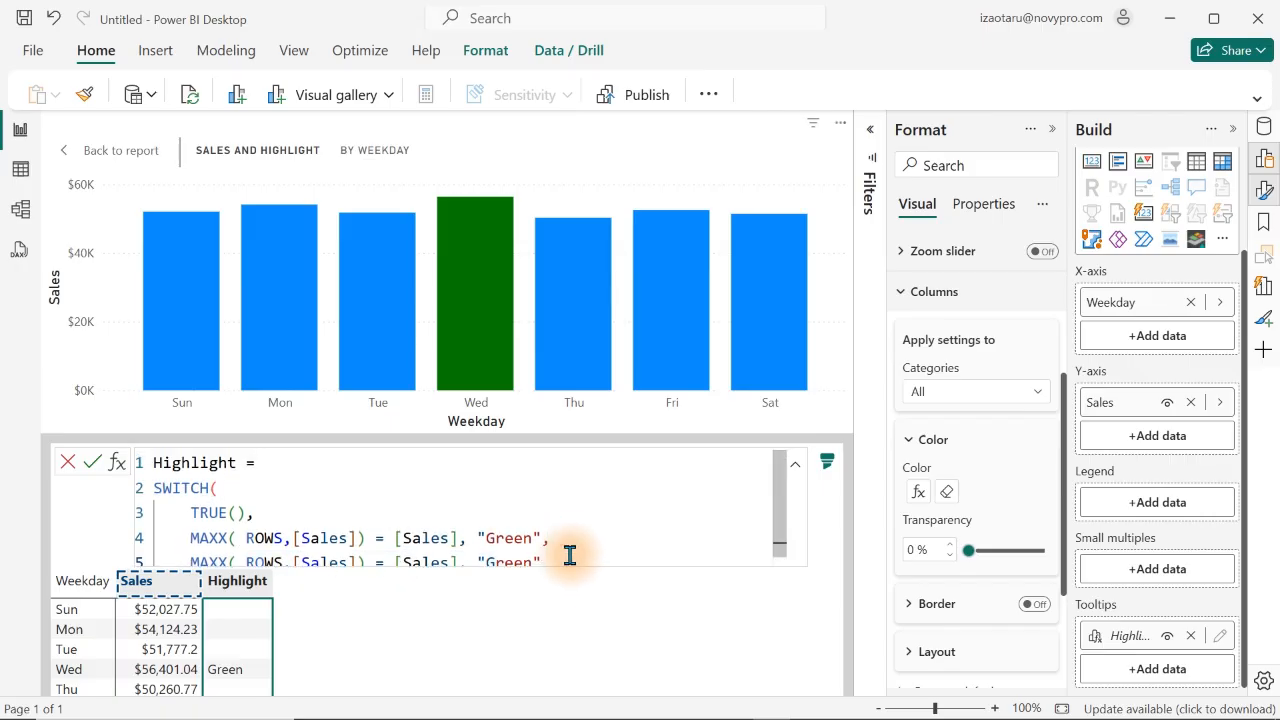
# - Change the second SWITCH case in Highlight to use MINX and return "Red"
pyautogui.moveTo(777, 479); pyautogui.dragTo(777, 543)
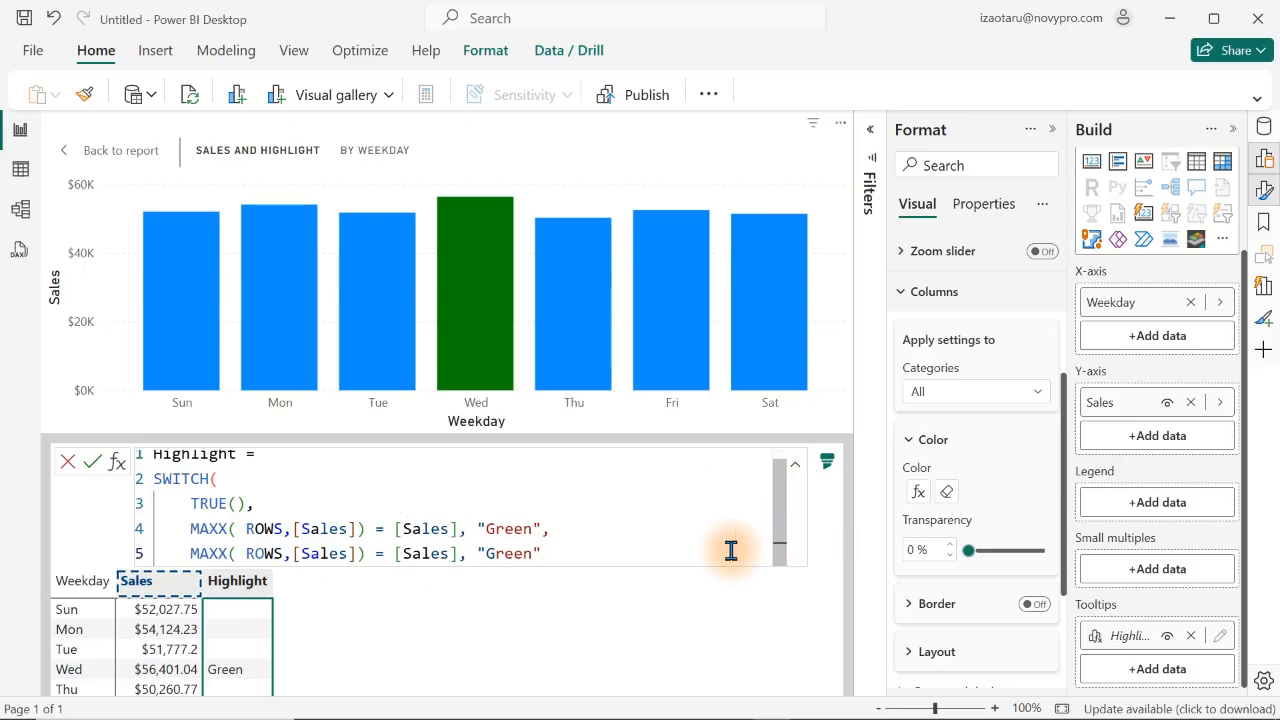
pyautogui.click(223, 552)
pyautogui.press('BackSpace')
pyautogui.press('BackSpace')
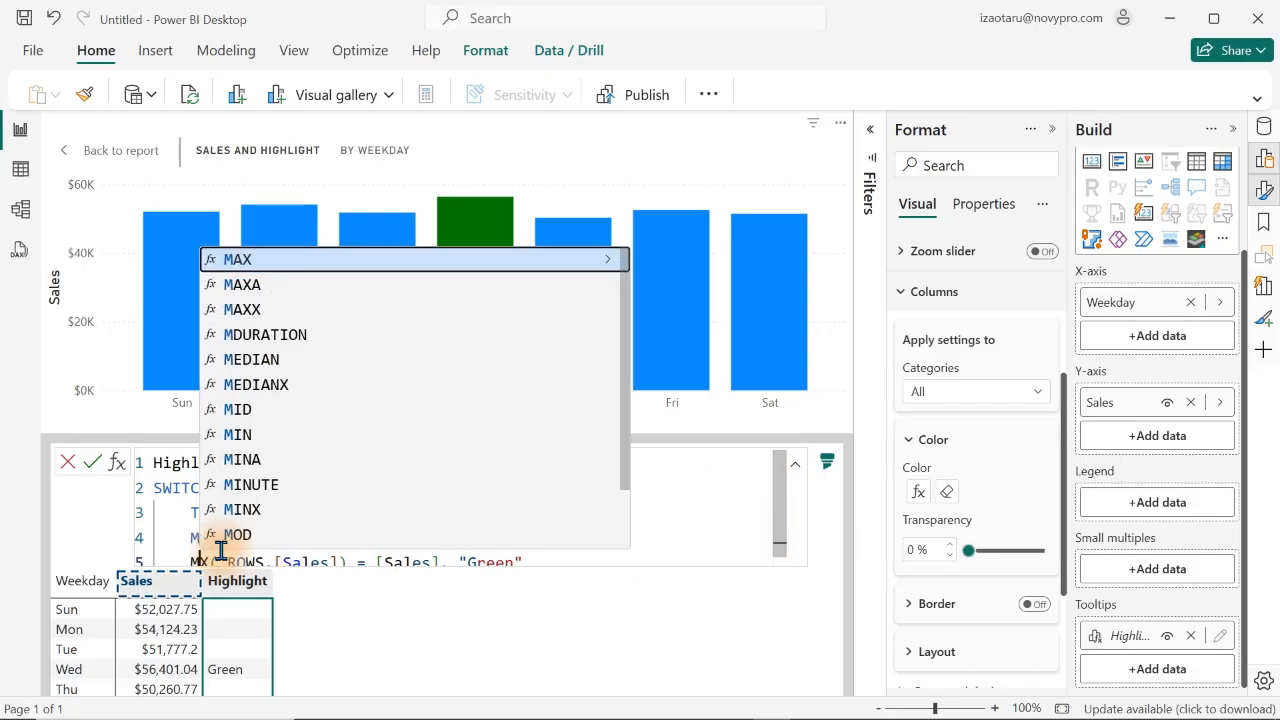
pyautogui.write('IN')
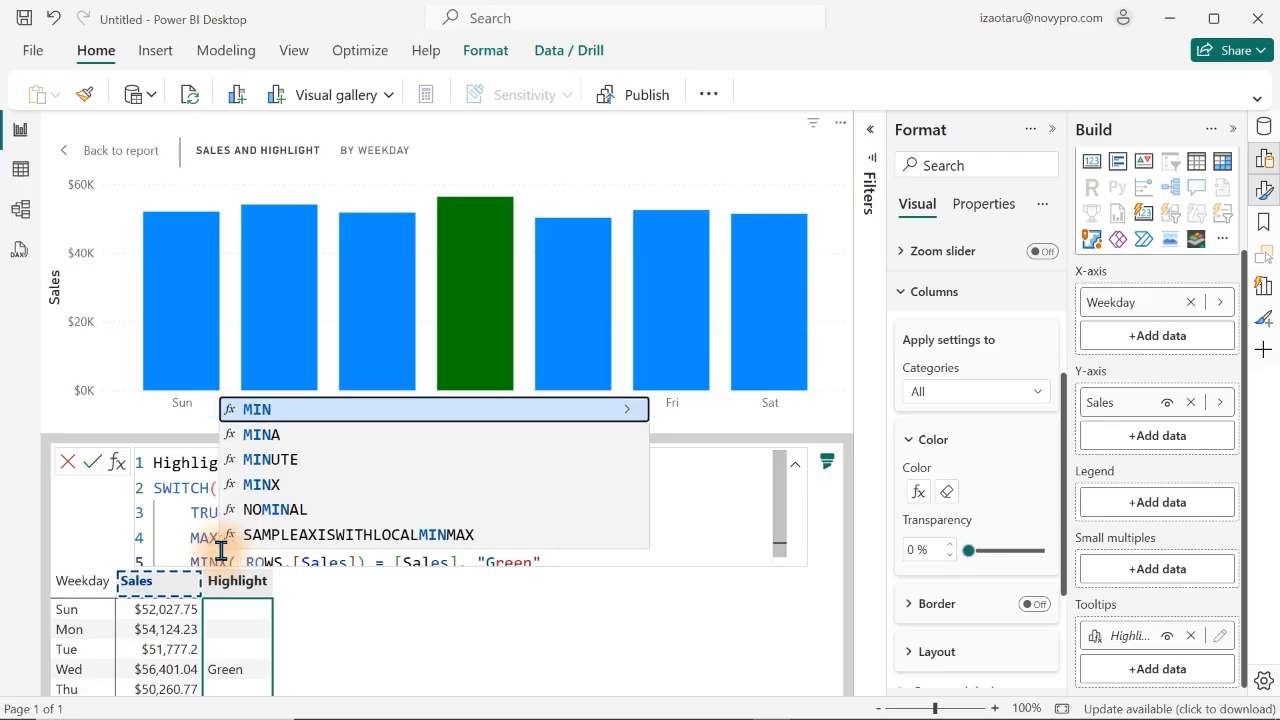
pyautogui.click(520, 552)
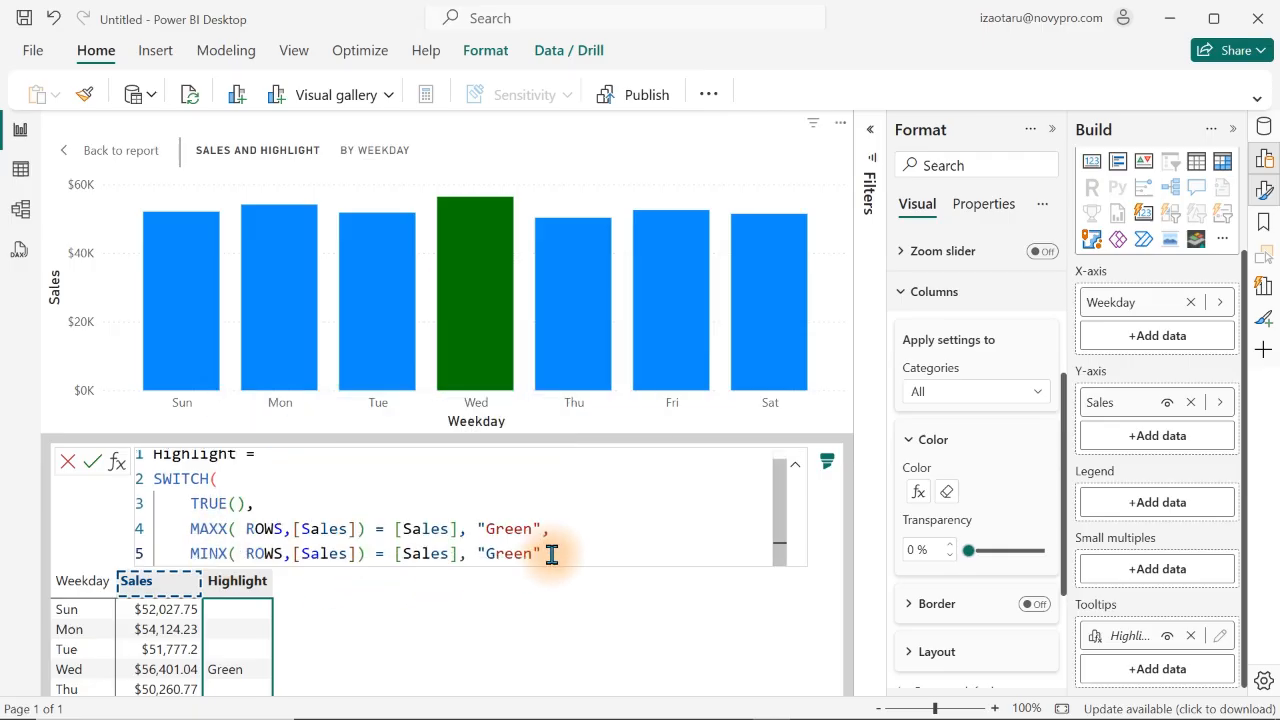
pyautogui.click(519, 556)
pyautogui.doubleClick(519, 556)
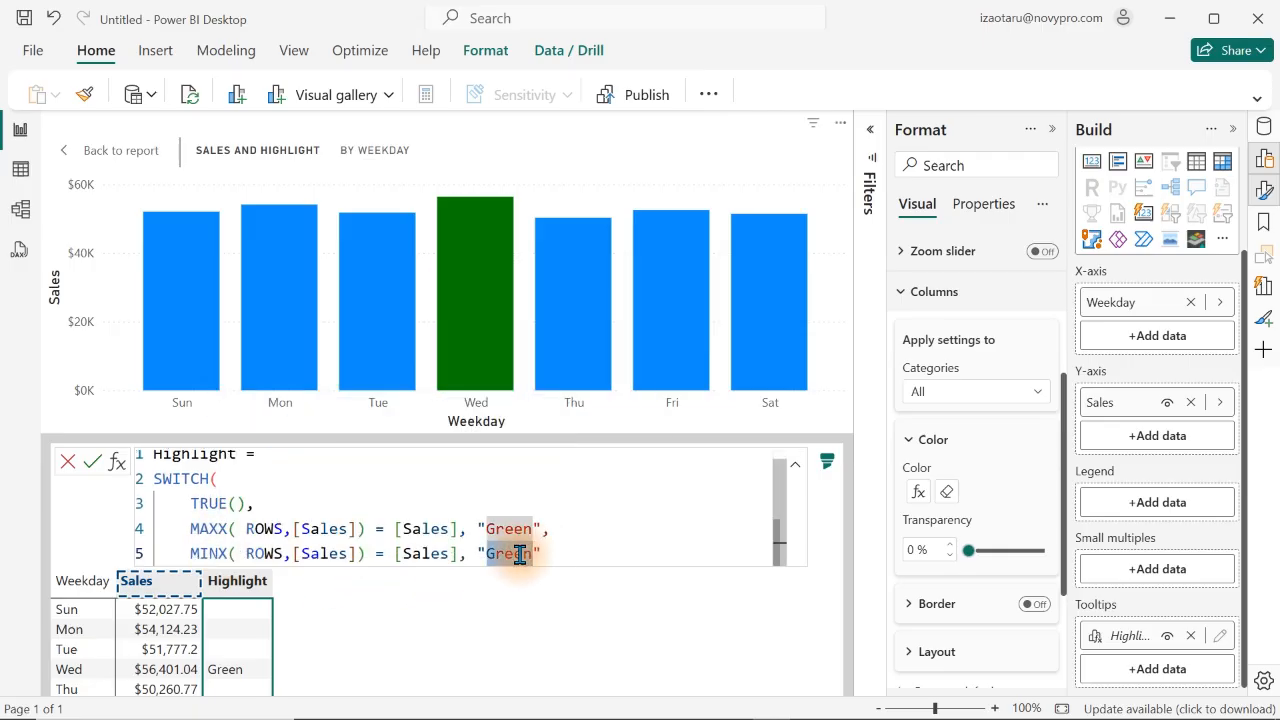
pyautogui.write('Red')
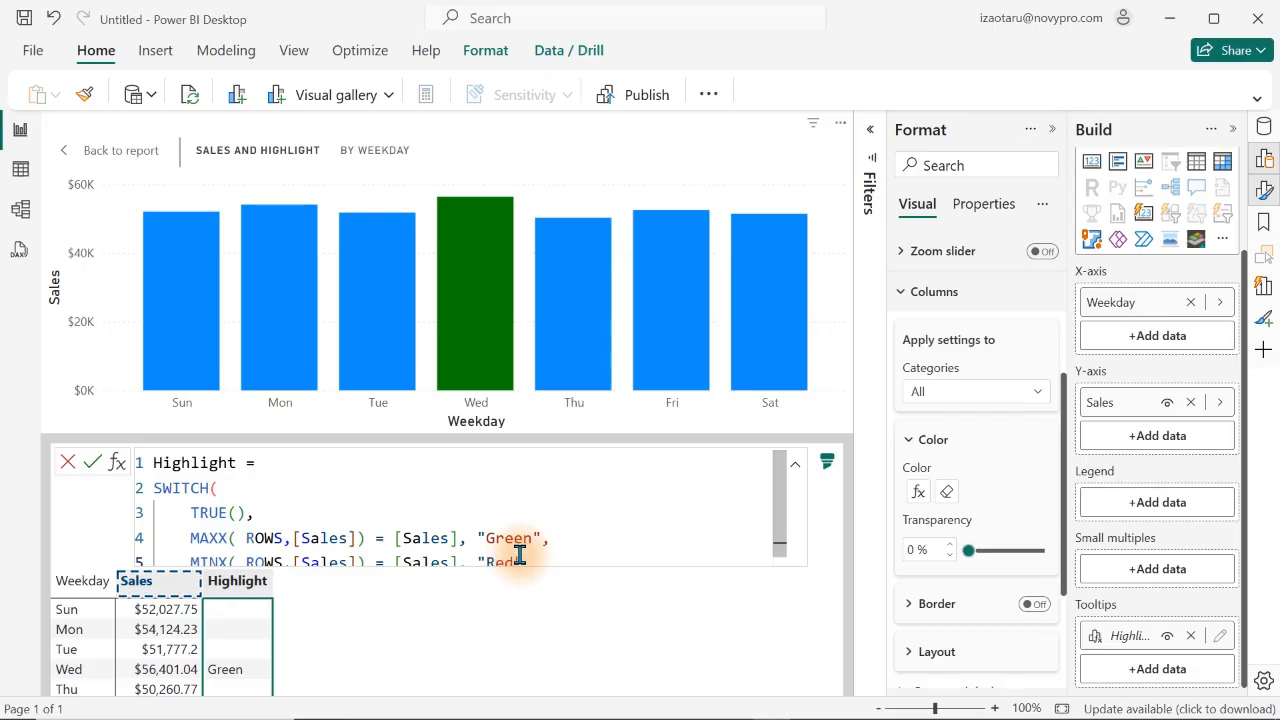
# - Add "Gray" on a new line as the SWITCH's default result and commit the Highlight calculation
pyautogui.click(566, 552)
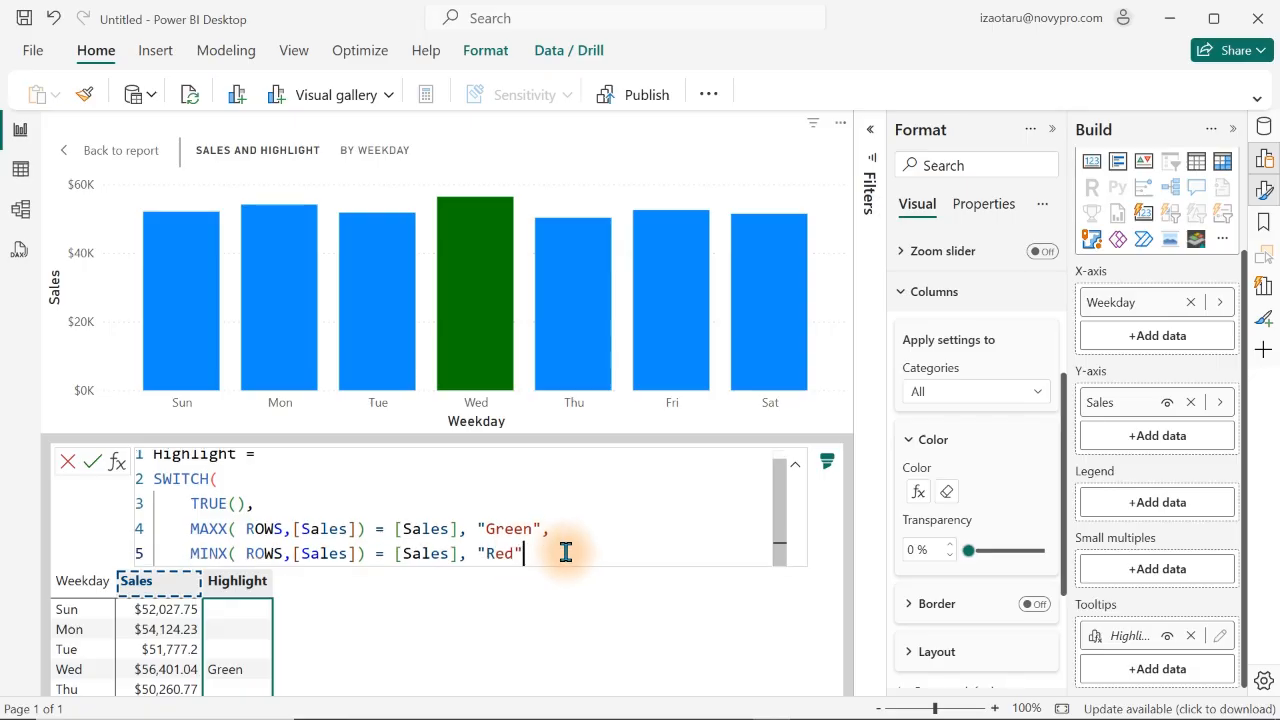
pyautogui.write(',')
pyautogui.hotkey('shift', 'Return')
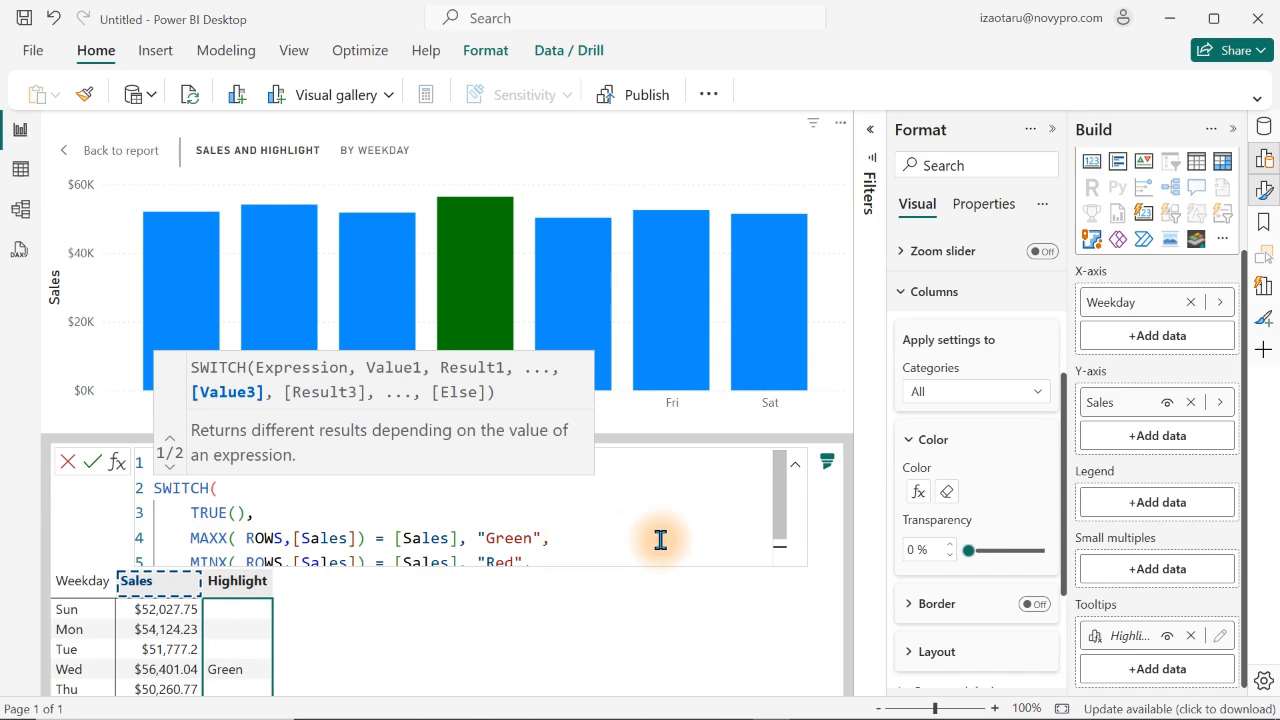
pyautogui.moveTo(779, 511); pyautogui.dragTo(776, 553)
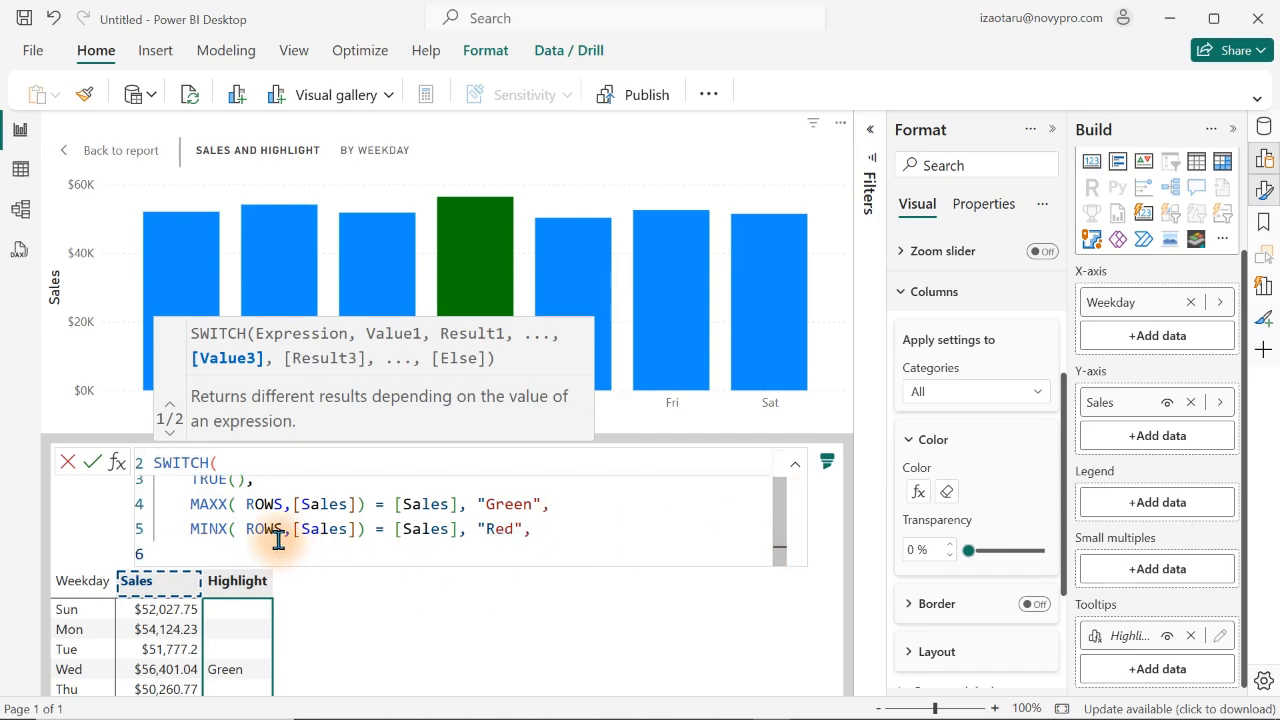
pyautogui.scroll(1, 278, 540)
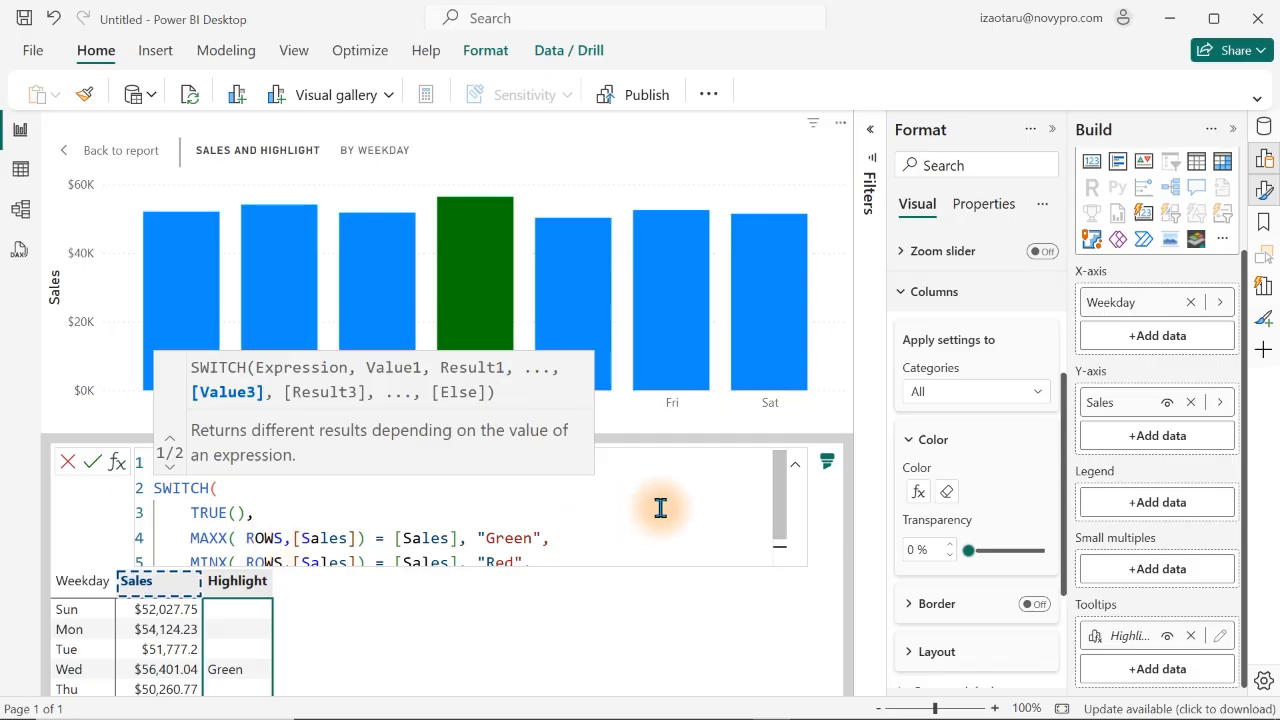
pyautogui.moveTo(780, 486); pyautogui.dragTo(774, 560)
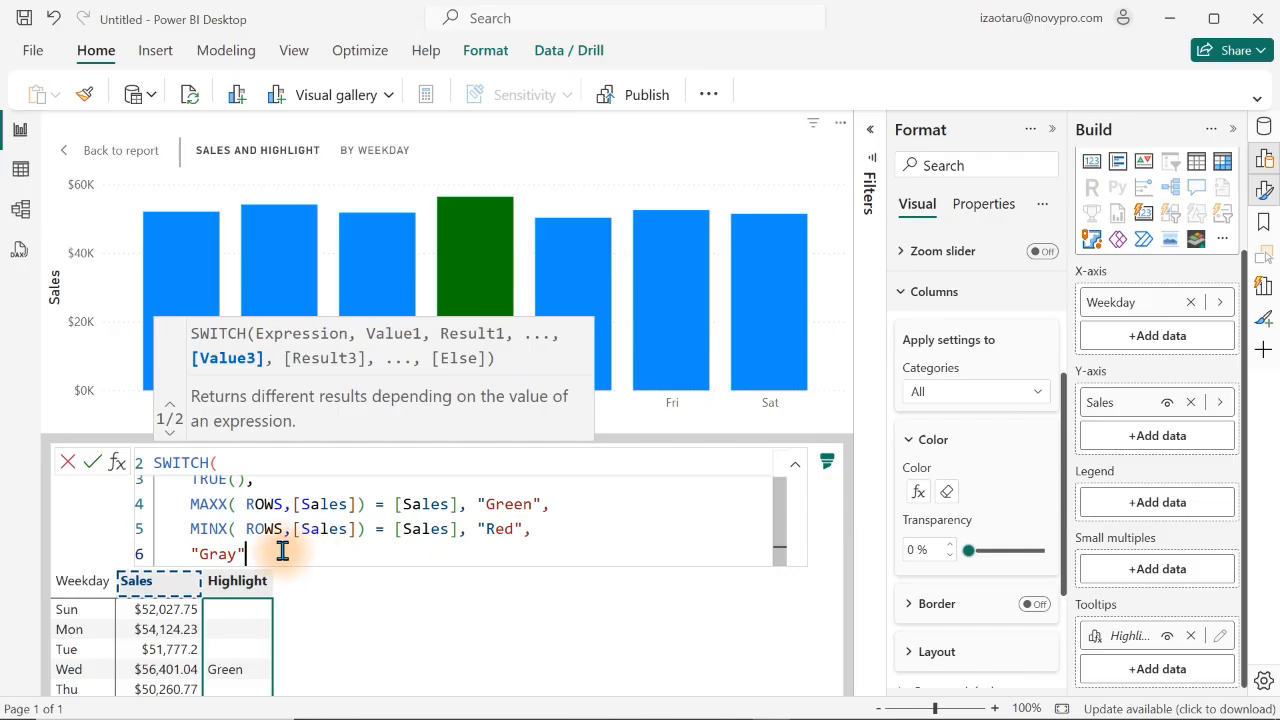
pyautogui.scroll(1, 282, 551)
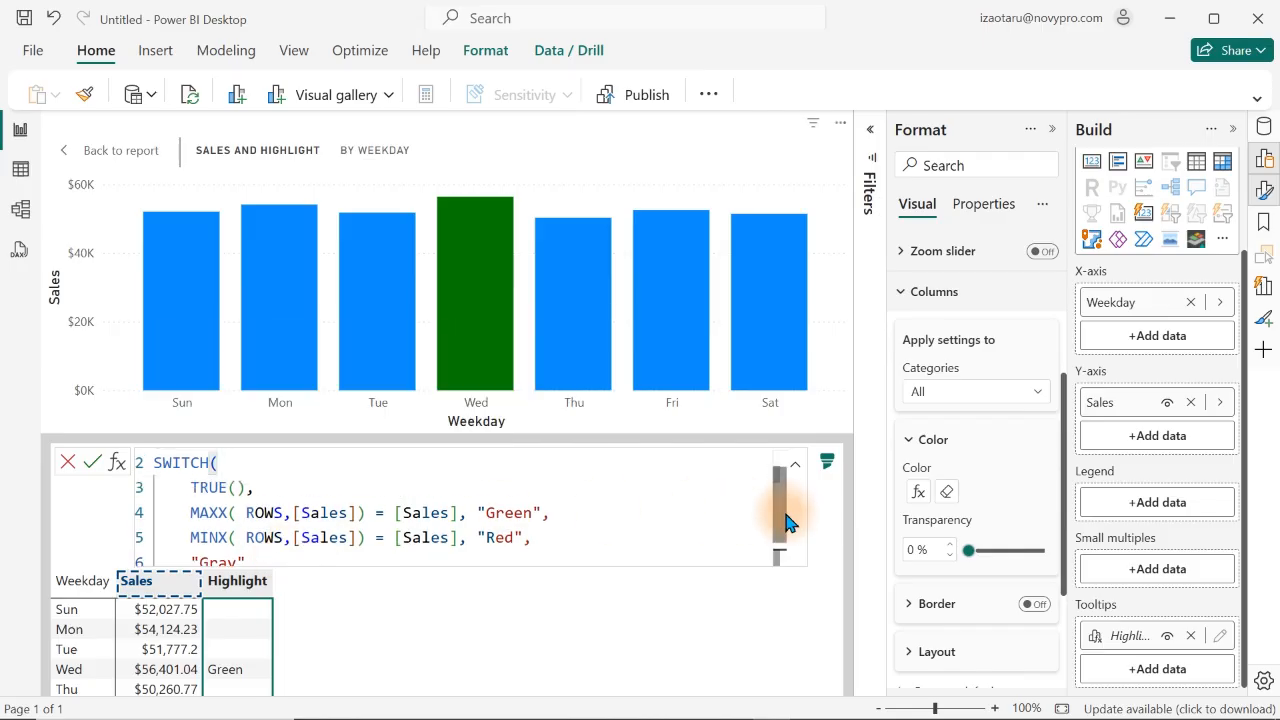
pyautogui.moveTo(782, 522)
pyautogui.mouseDown()
pyautogui.moveTo(780, 560)
pyautogui.moveTo(784, 518)
pyautogui.mouseUp()
pyautogui.press('Return')
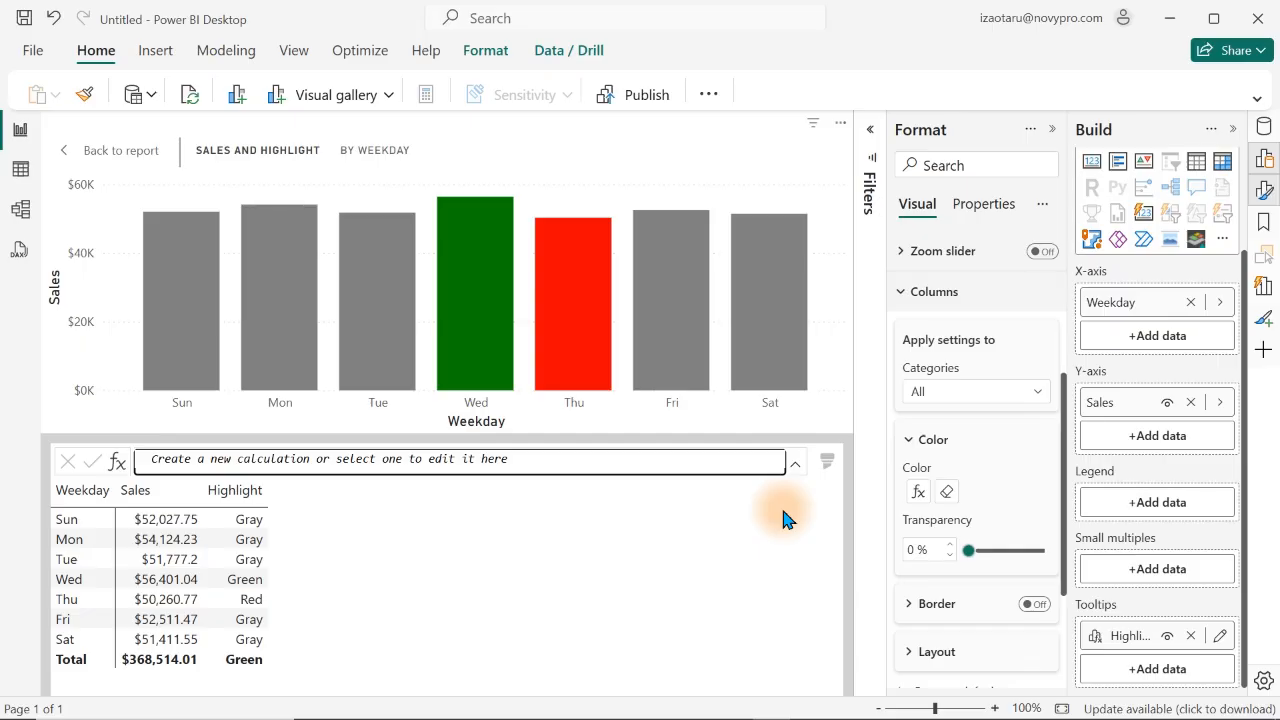
# - Return to the report and add a Card visual, shrunk to about half its default size below the weekday column chart
pyautogui.click(95, 158)
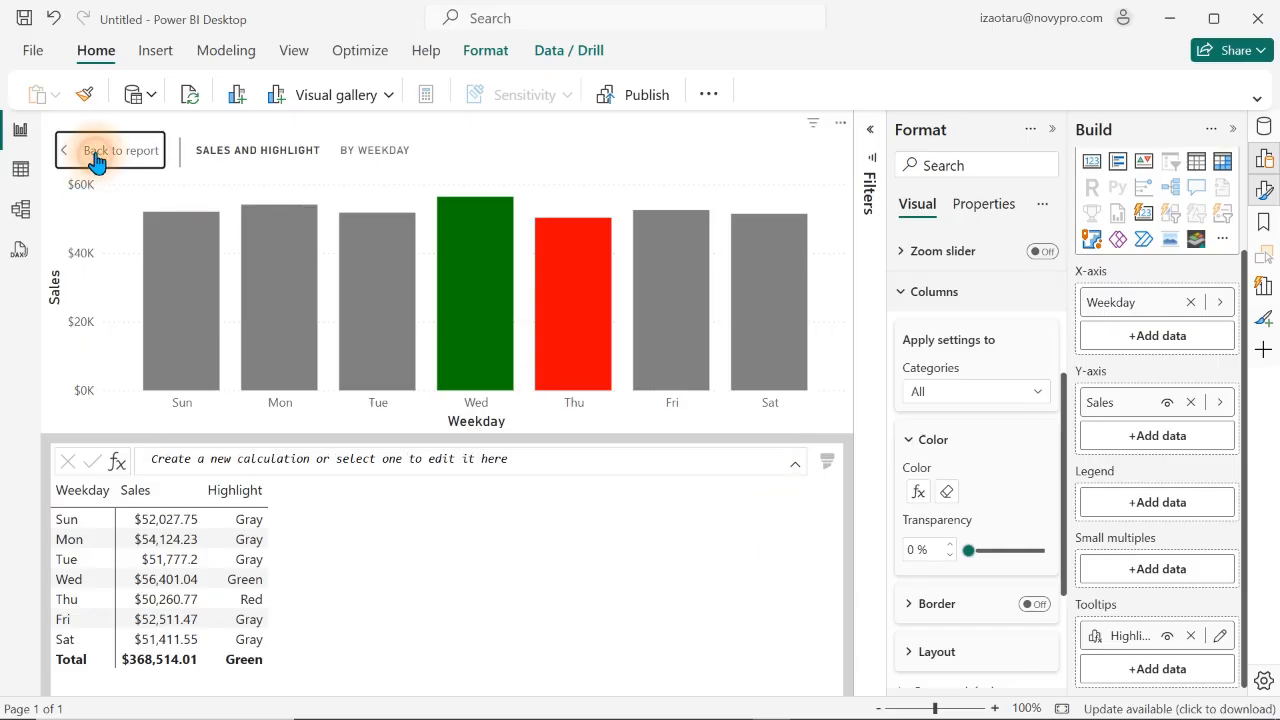
pyautogui.click(626, 160)
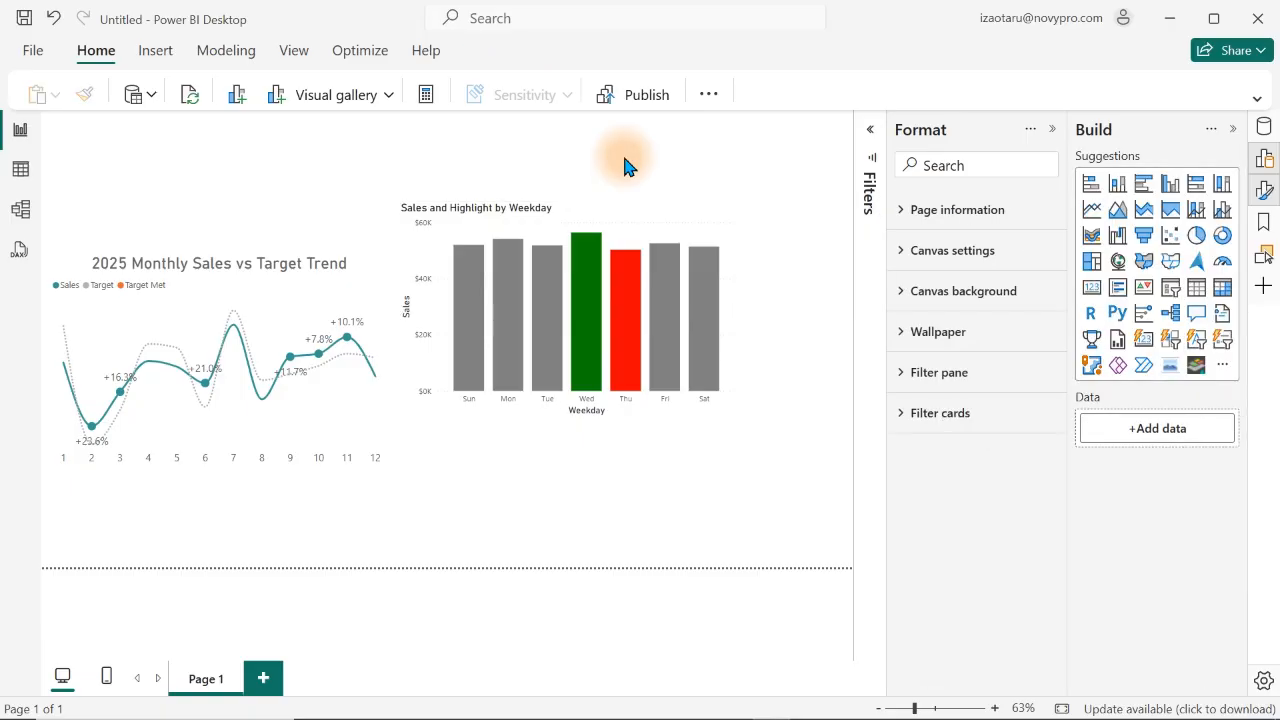
pyautogui.click(1093, 292)
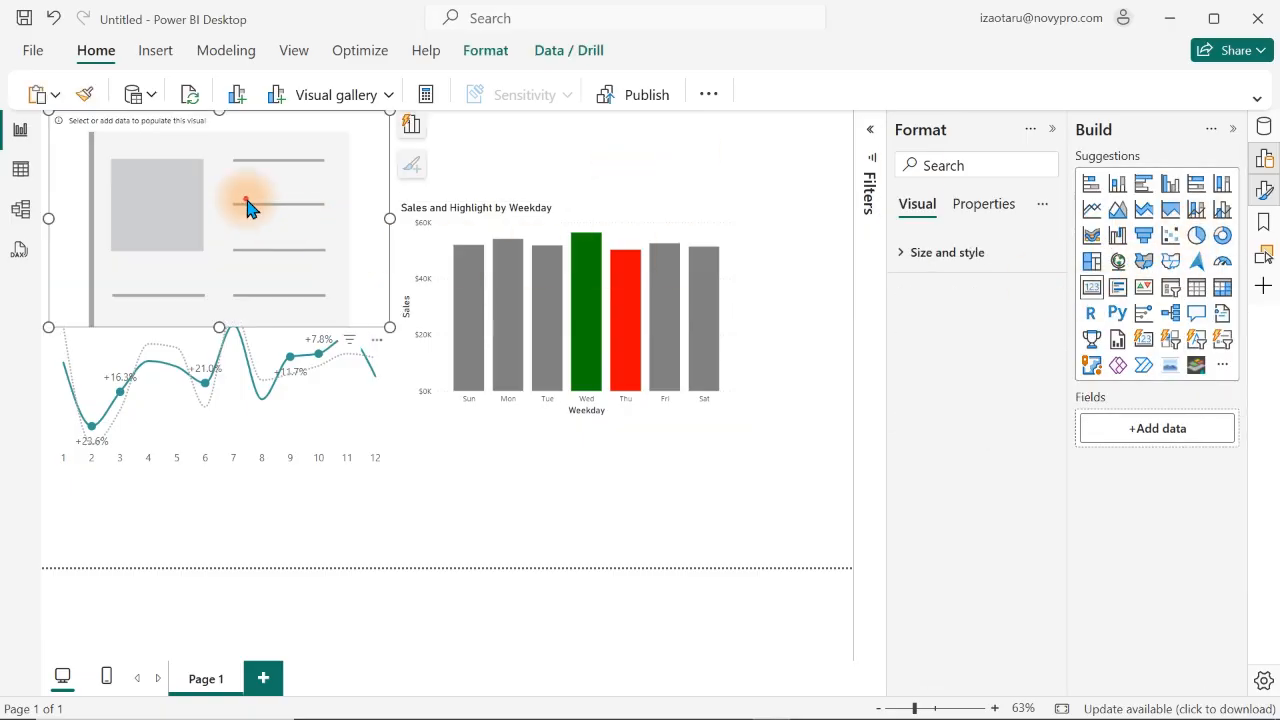
pyautogui.moveTo(246, 200); pyautogui.dragTo(651, 523)
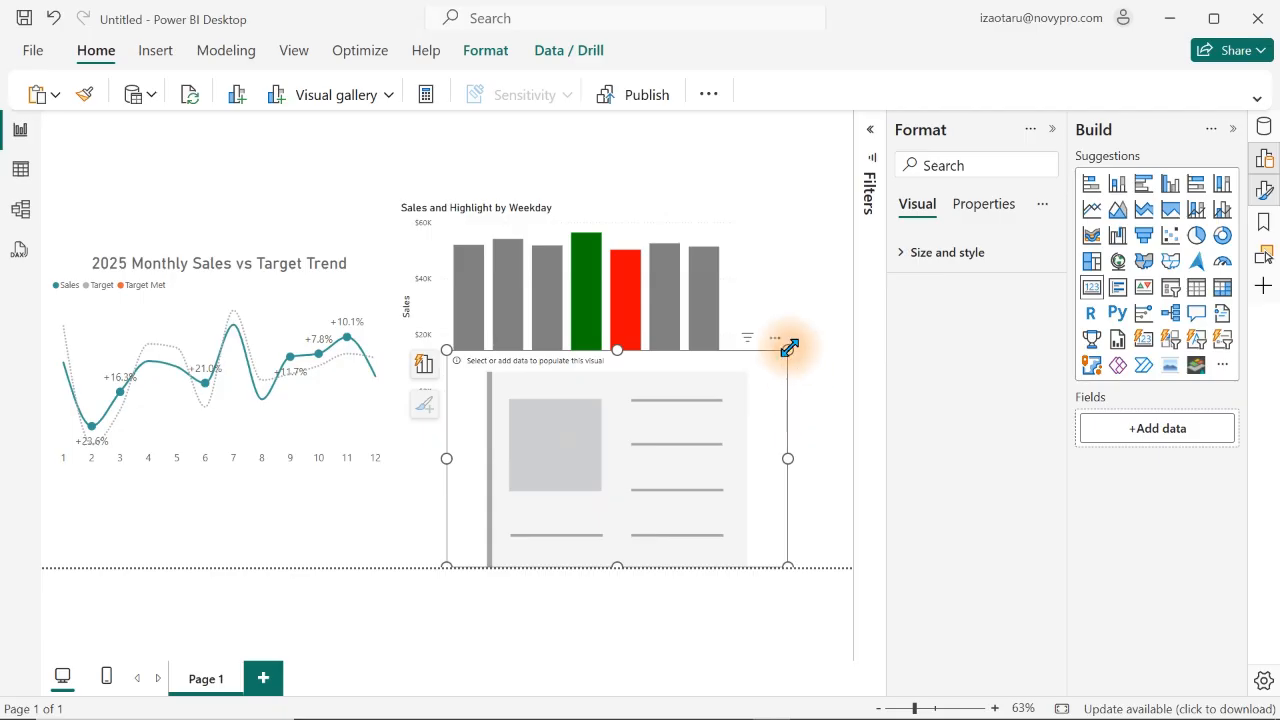
pyautogui.moveTo(784, 346); pyautogui.dragTo(627, 457)
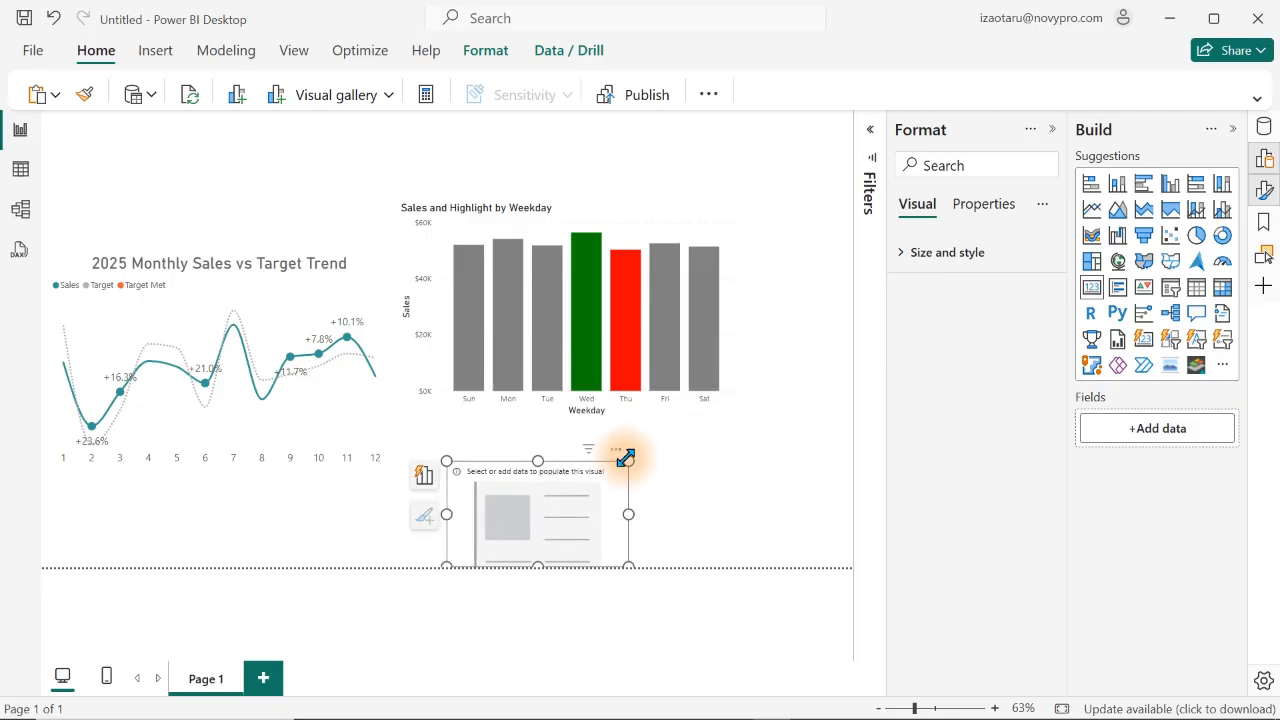
# - Add the Target measure from the Sales Data table to the new card
pyautogui.click(1262, 128)
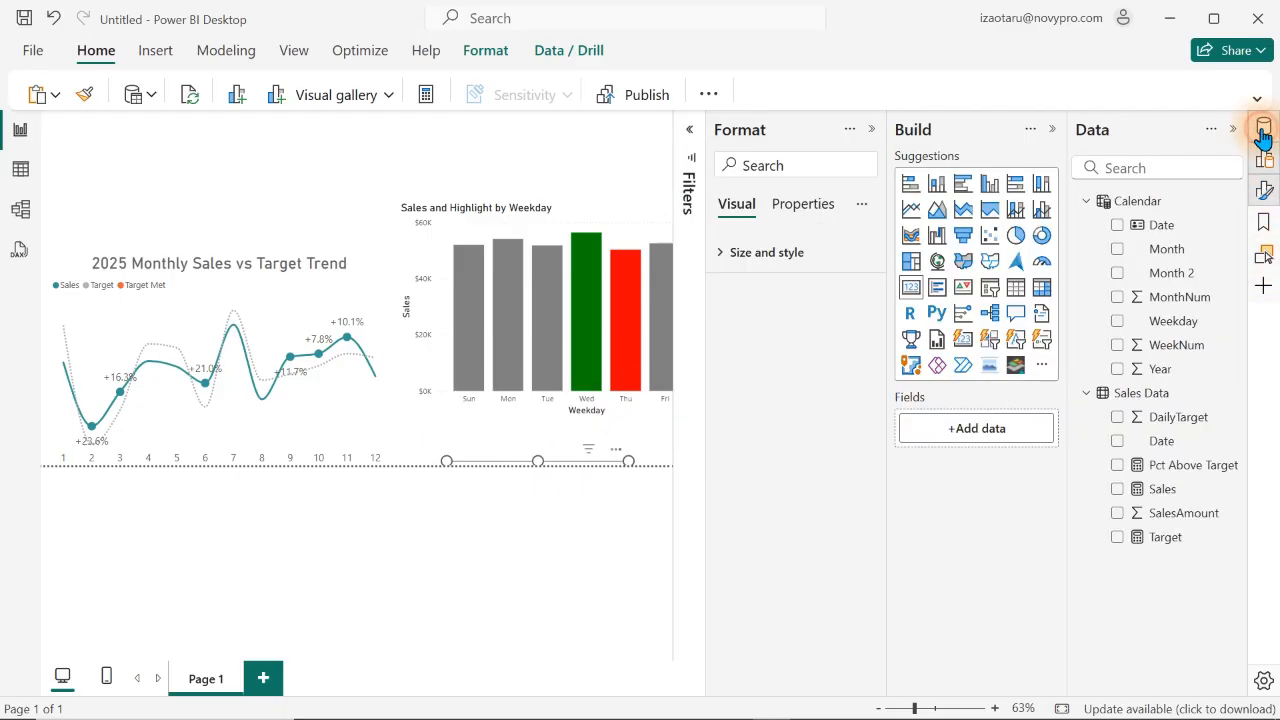
pyautogui.click(1117, 537)
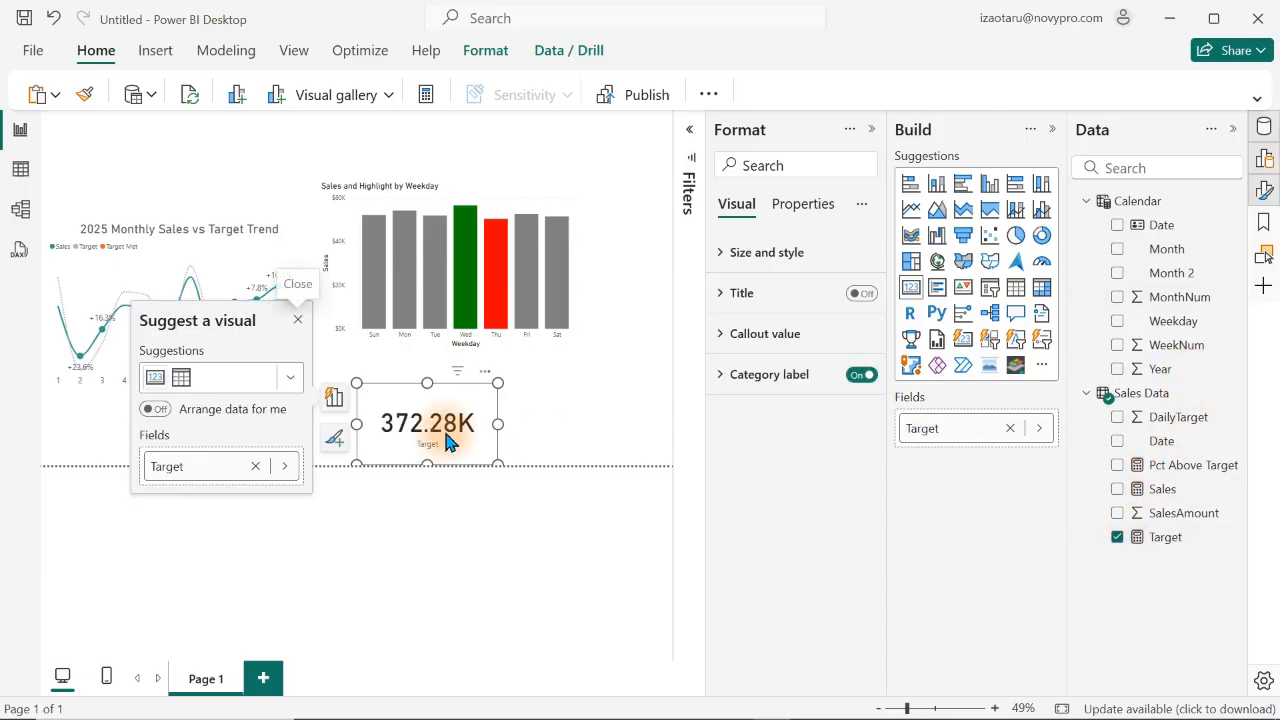
pyautogui.click(1263, 195)
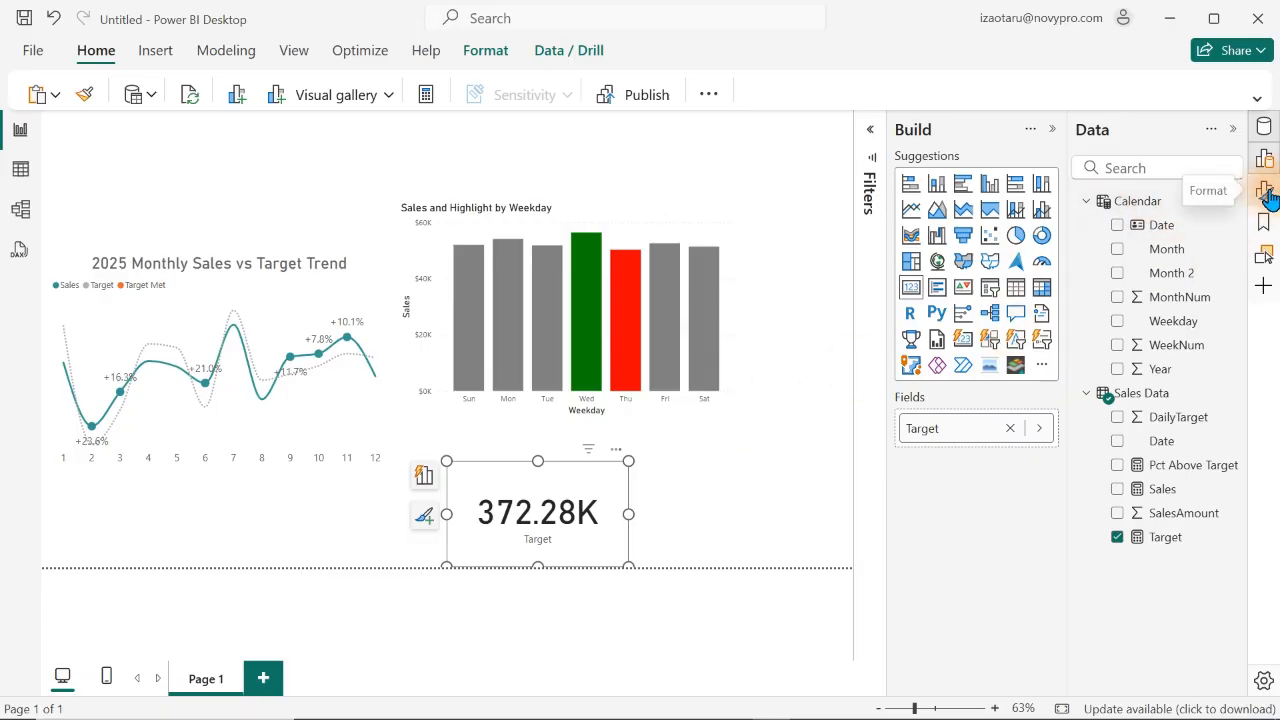
pyautogui.click(1265, 192)
# - Switch to Notepad and list Red, Gren and other on separate lines
pyautogui.press('super')
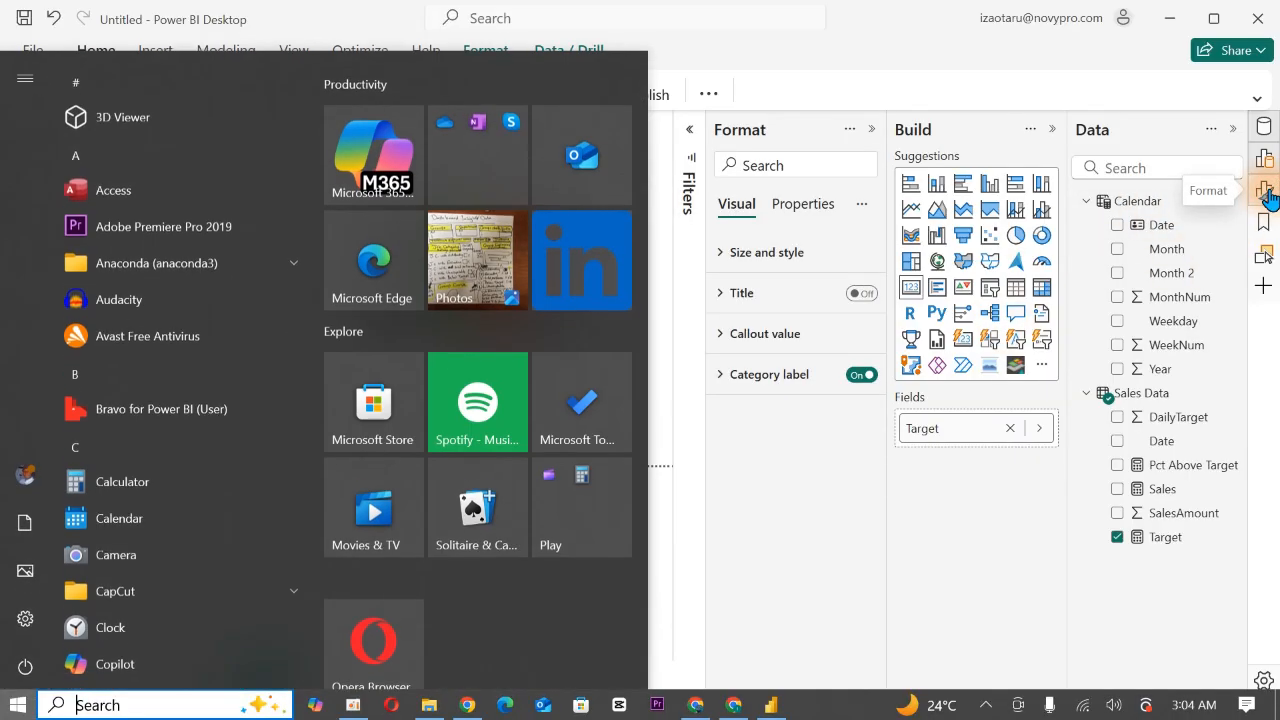
pyautogui.write('not')
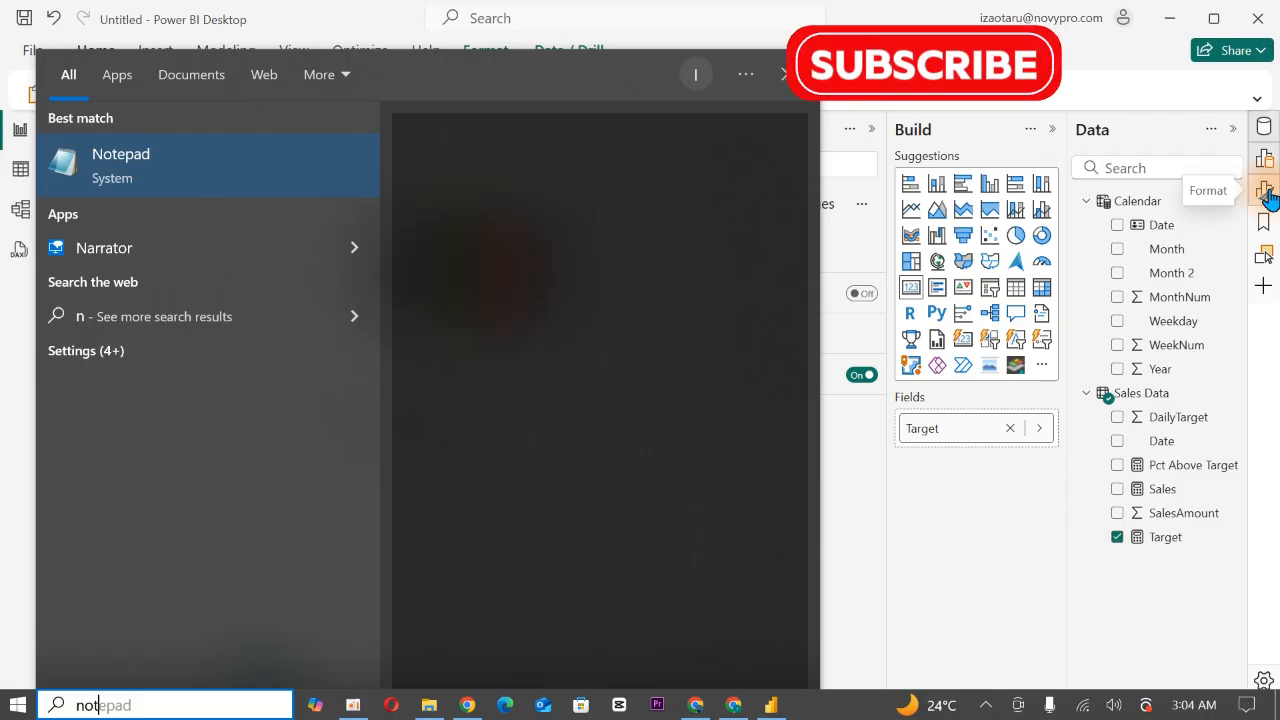
pyautogui.press('Return')
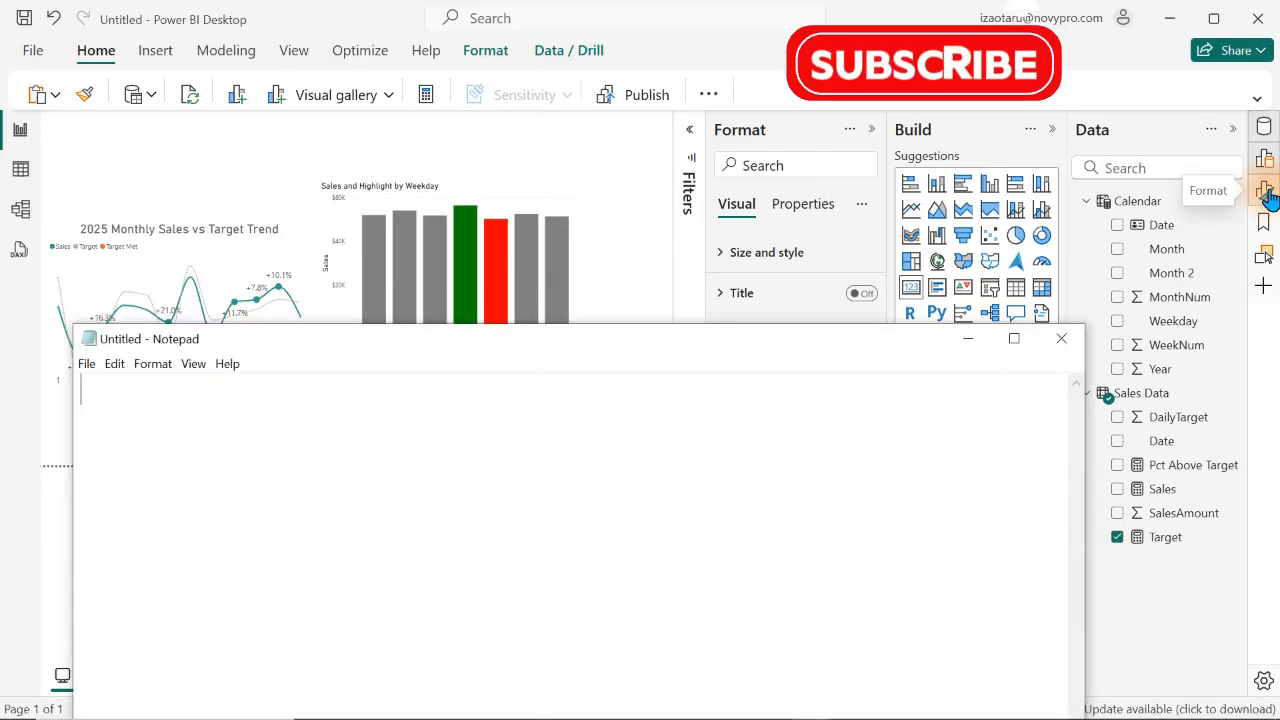
pyautogui.write('Red ')
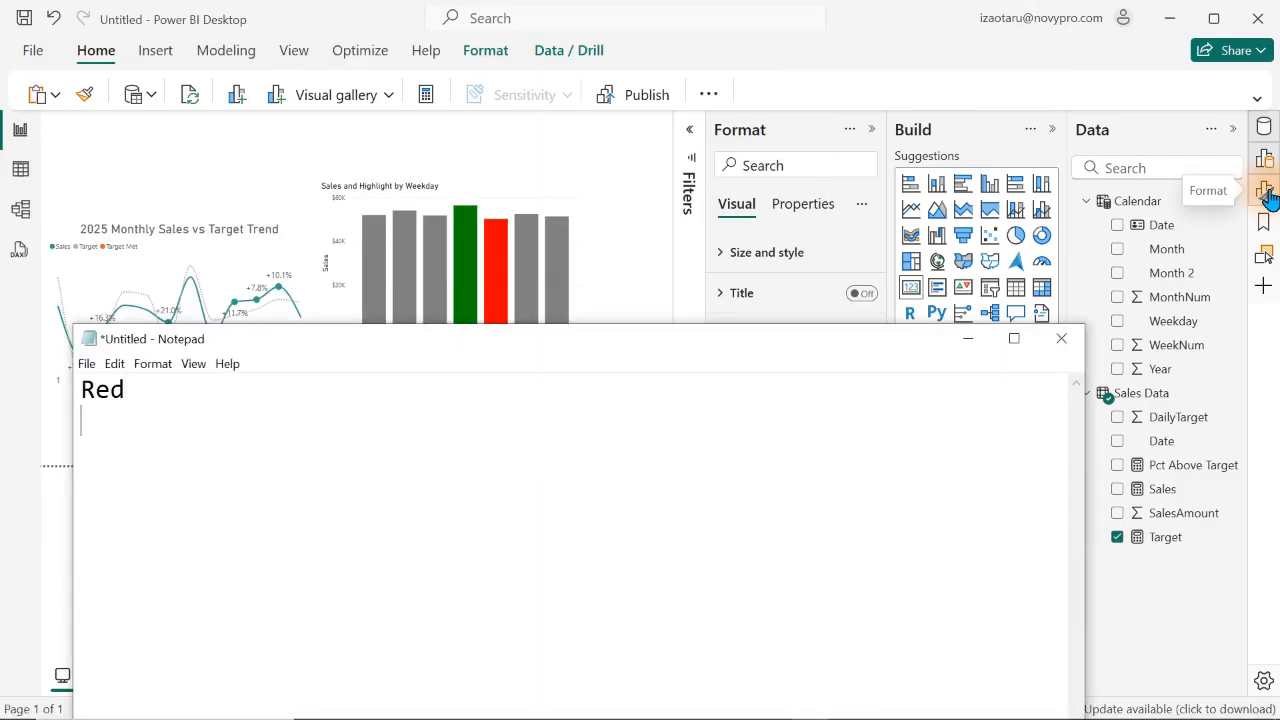
pyautogui.write('Gren ')
pyautogui.write('other')
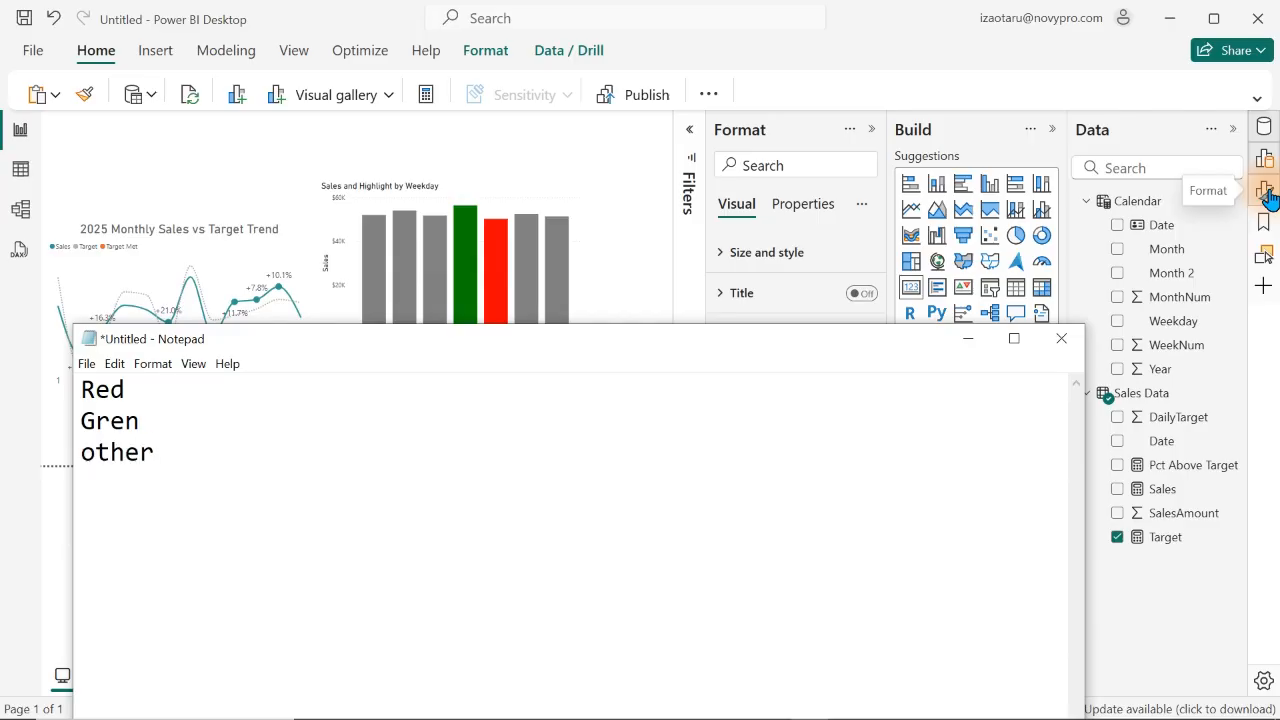
# - Return to Power BI and set the card's callout value to the custom dark teal #2F5655, starting from #349796
pyautogui.click(663, 251)
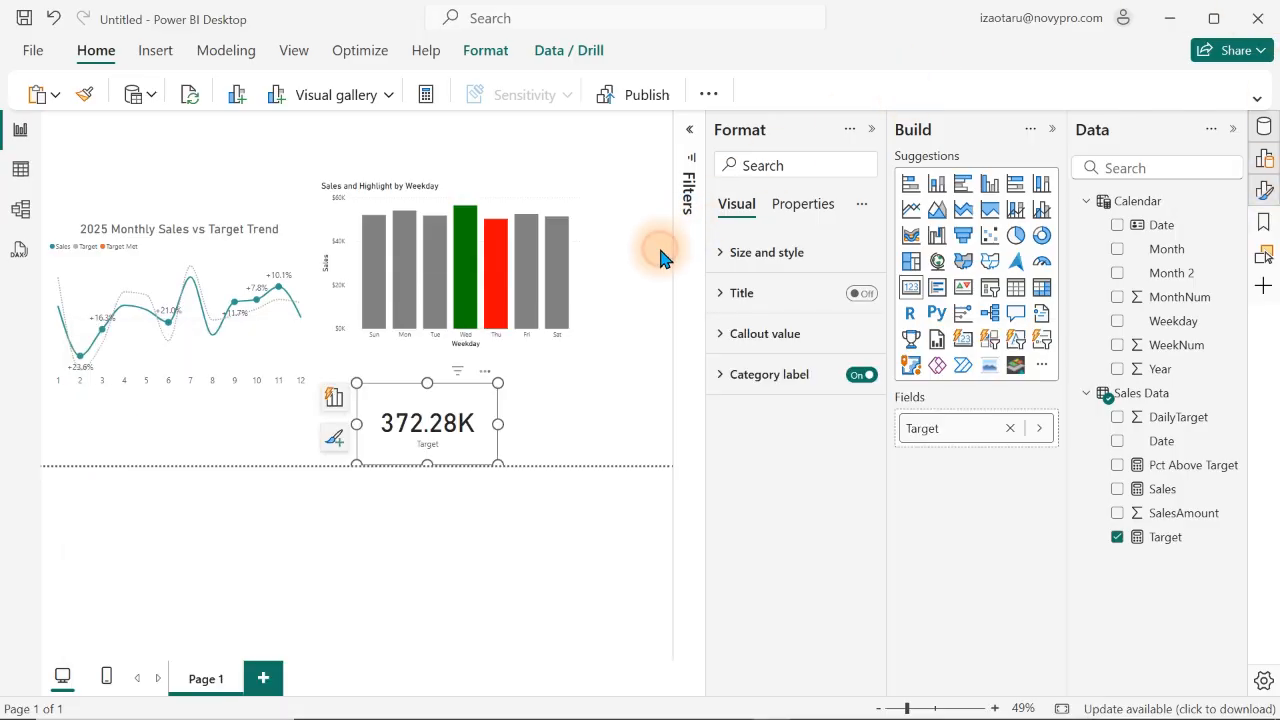
pyautogui.click(455, 435)
pyautogui.click(776, 338)
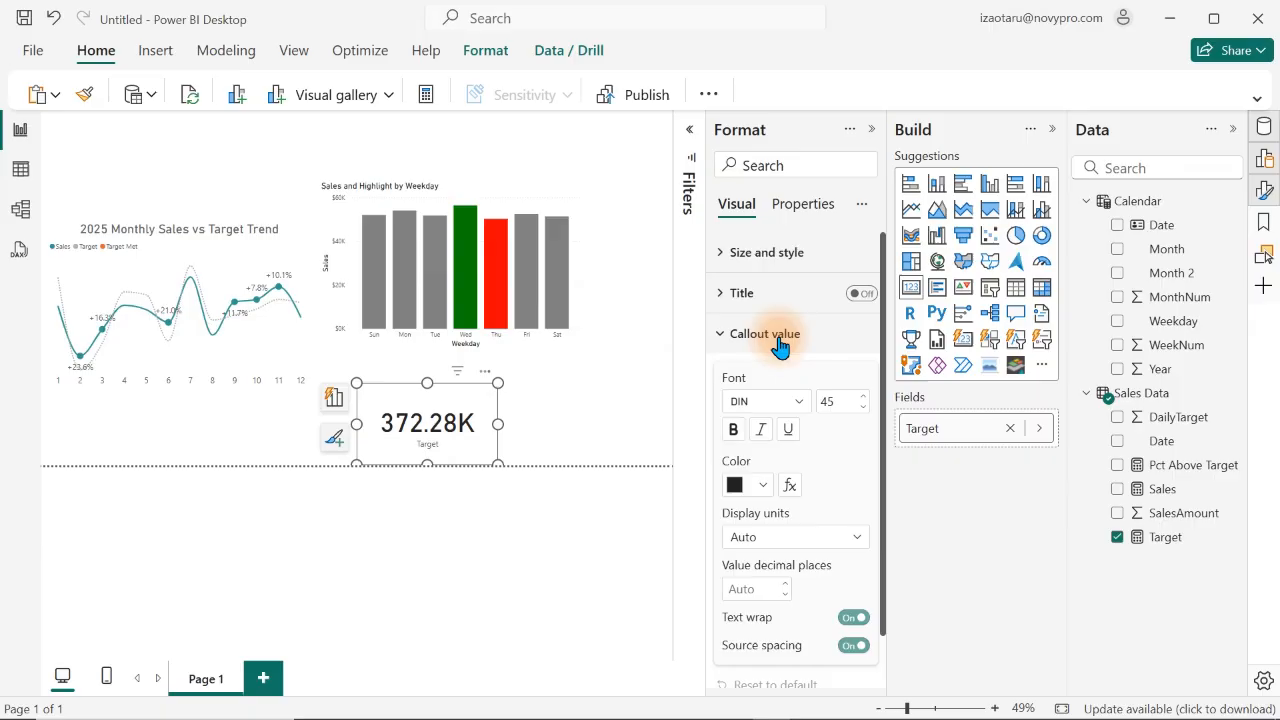
pyautogui.click(766, 486)
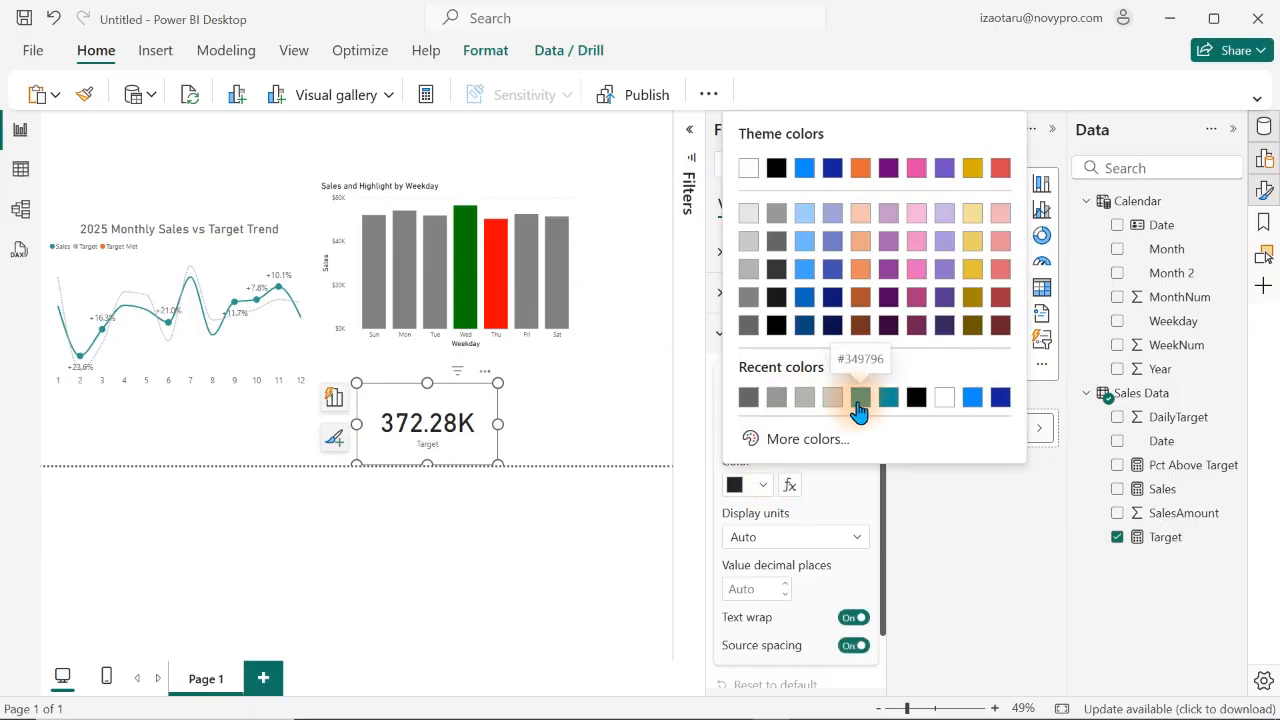
pyautogui.click(858, 398)
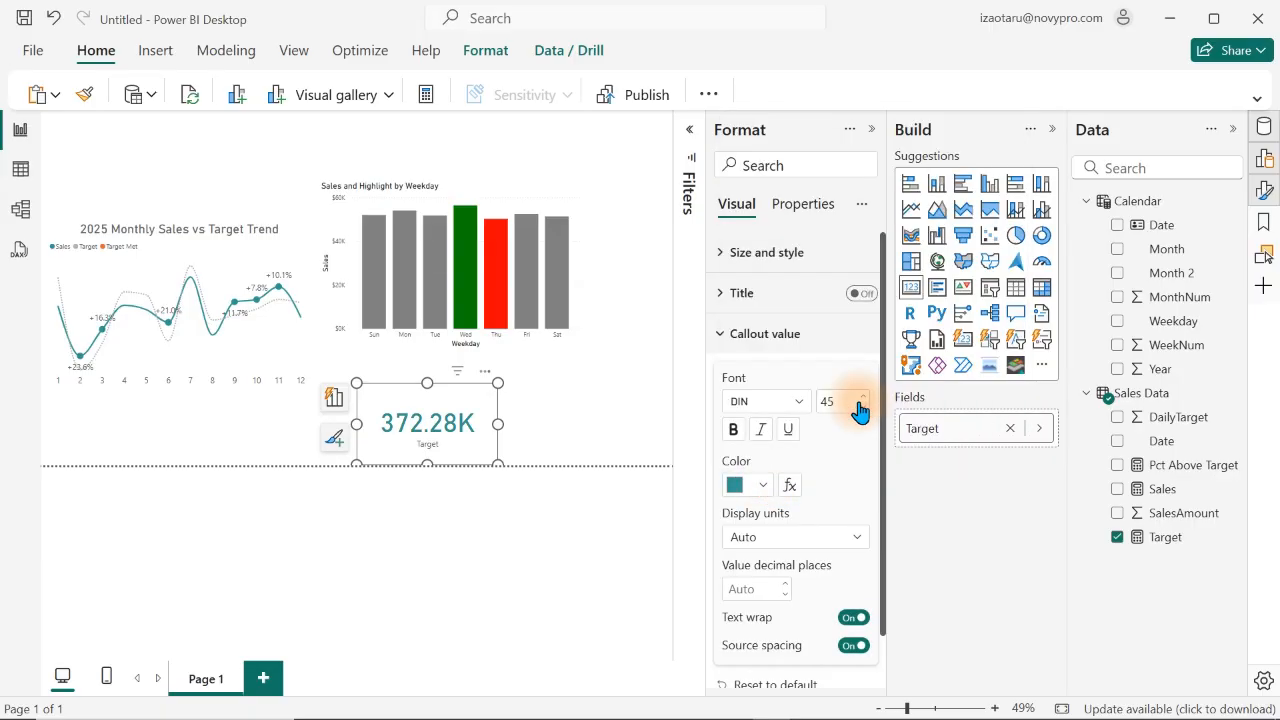
pyautogui.click(757, 487)
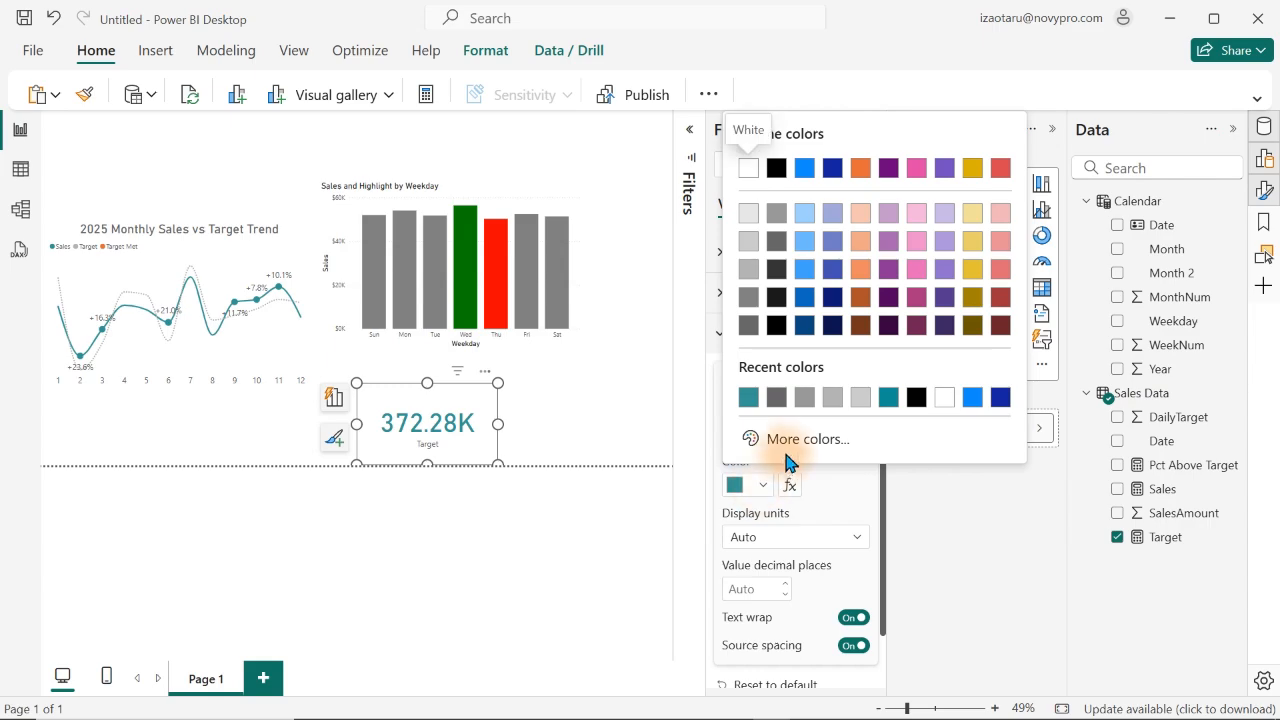
pyautogui.click(795, 442)
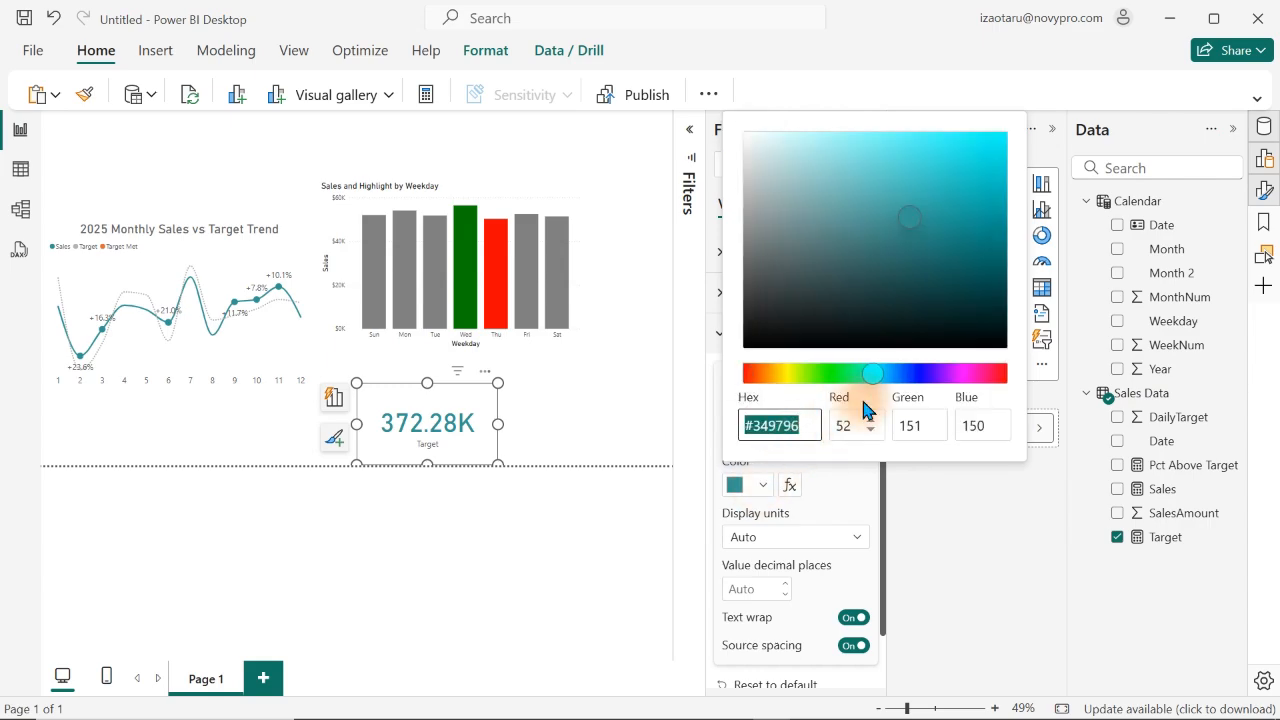
pyautogui.moveTo(903, 225); pyautogui.dragTo(863, 286)
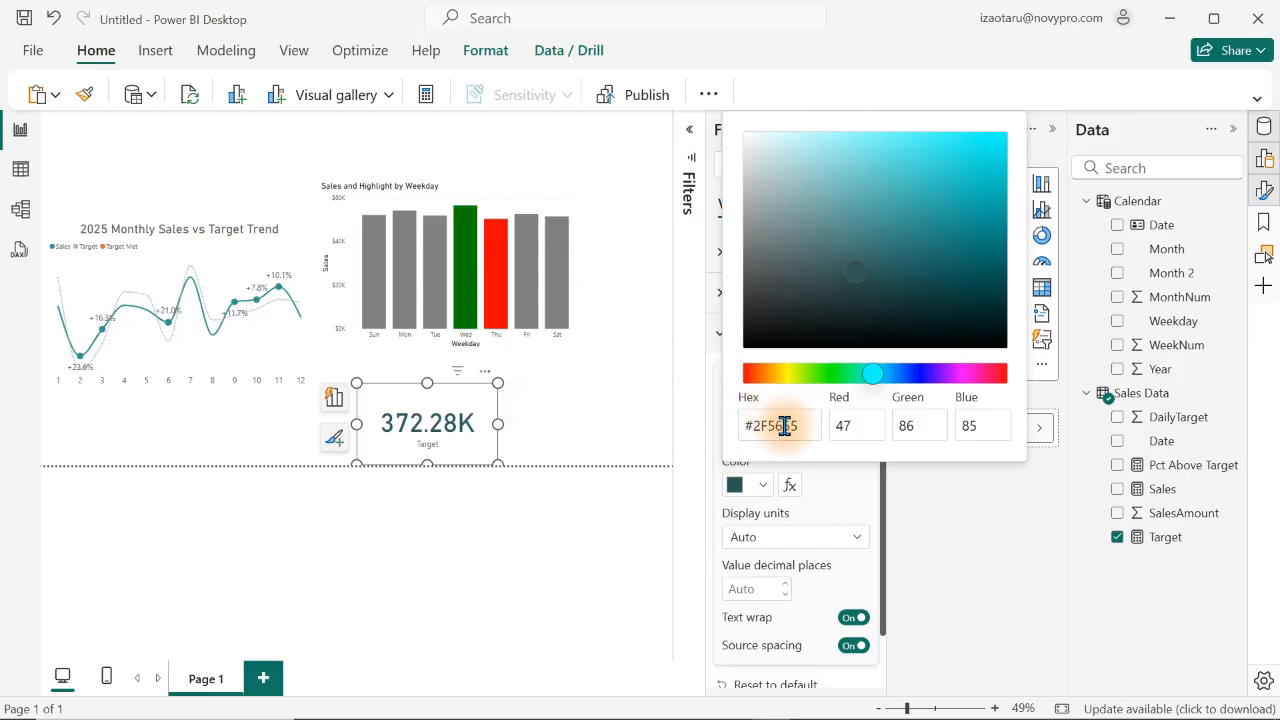
# - Copy the hex code #2F5655 and paste it beside "other" in Notepad
pyautogui.moveTo(814, 429); pyautogui.dragTo(712, 445)
pyautogui.hotkey('ctrl', 'c')
pyautogui.click(808, 707)
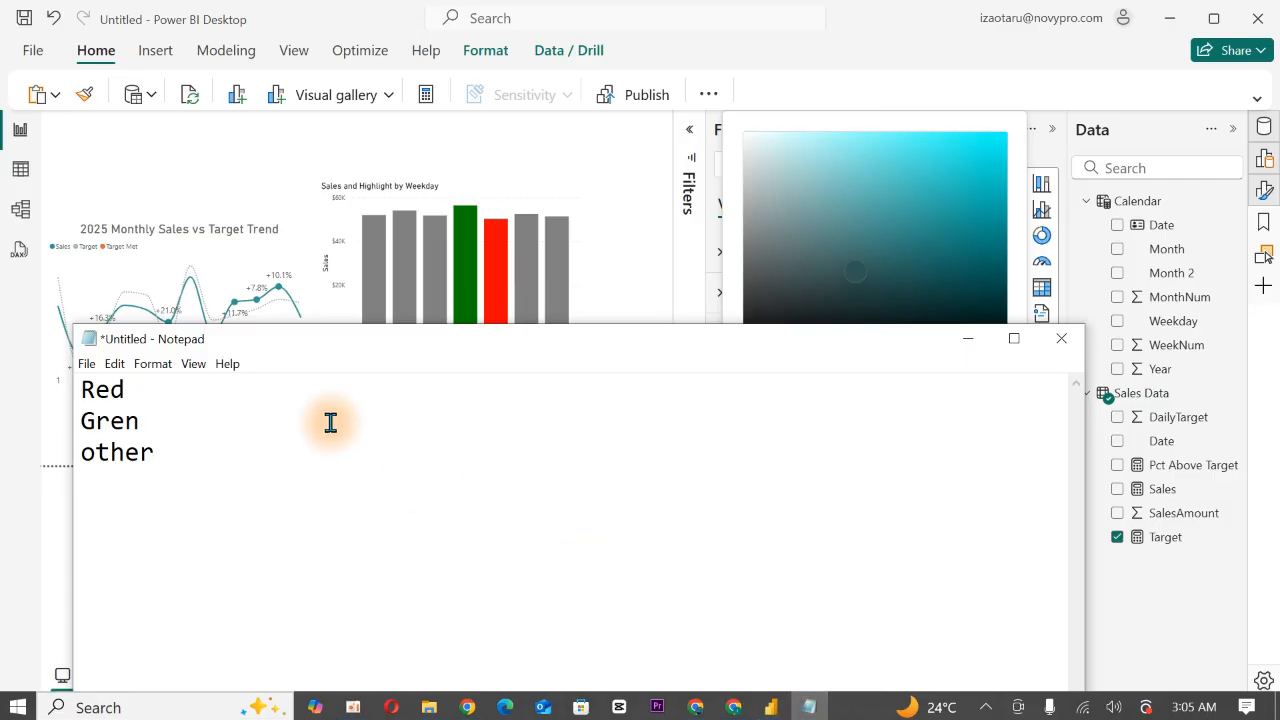
pyautogui.click(214, 440)
pyautogui.hotkey('ctrl', 'v')
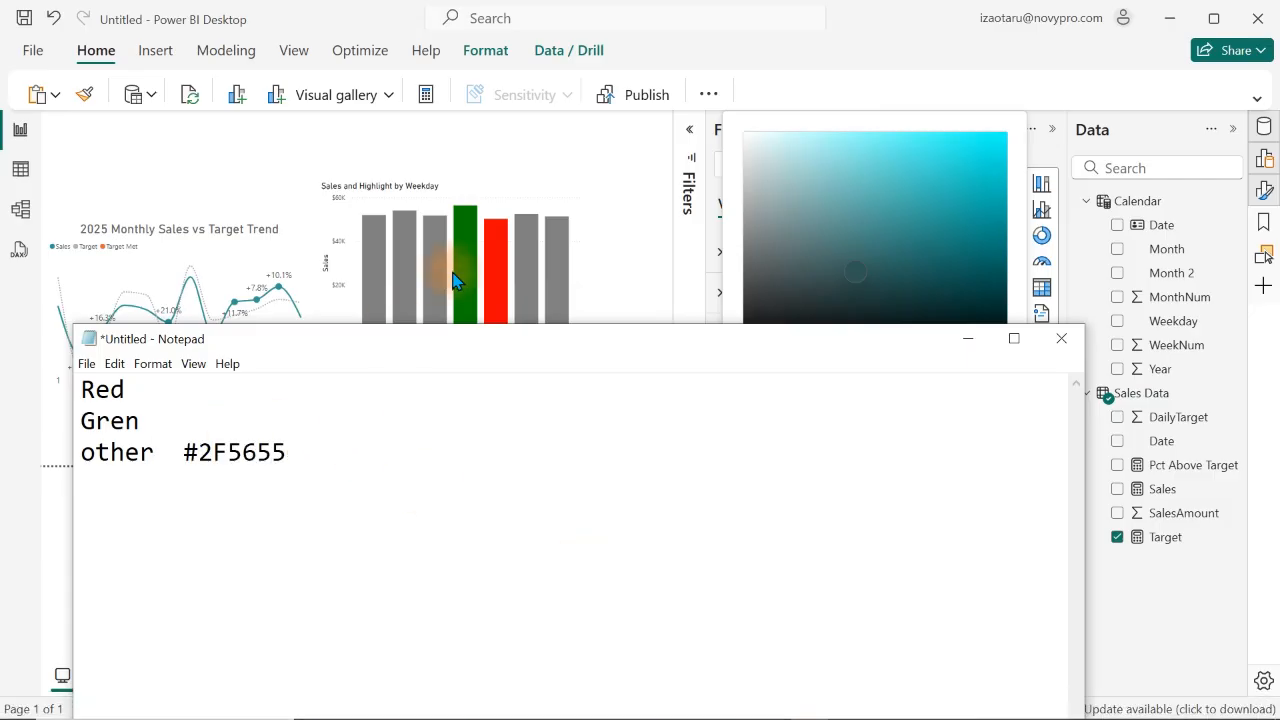
# - Return to Power BI and recolor the card's callout value with the theme red shade #DE6A73
pyautogui.click(623, 266)
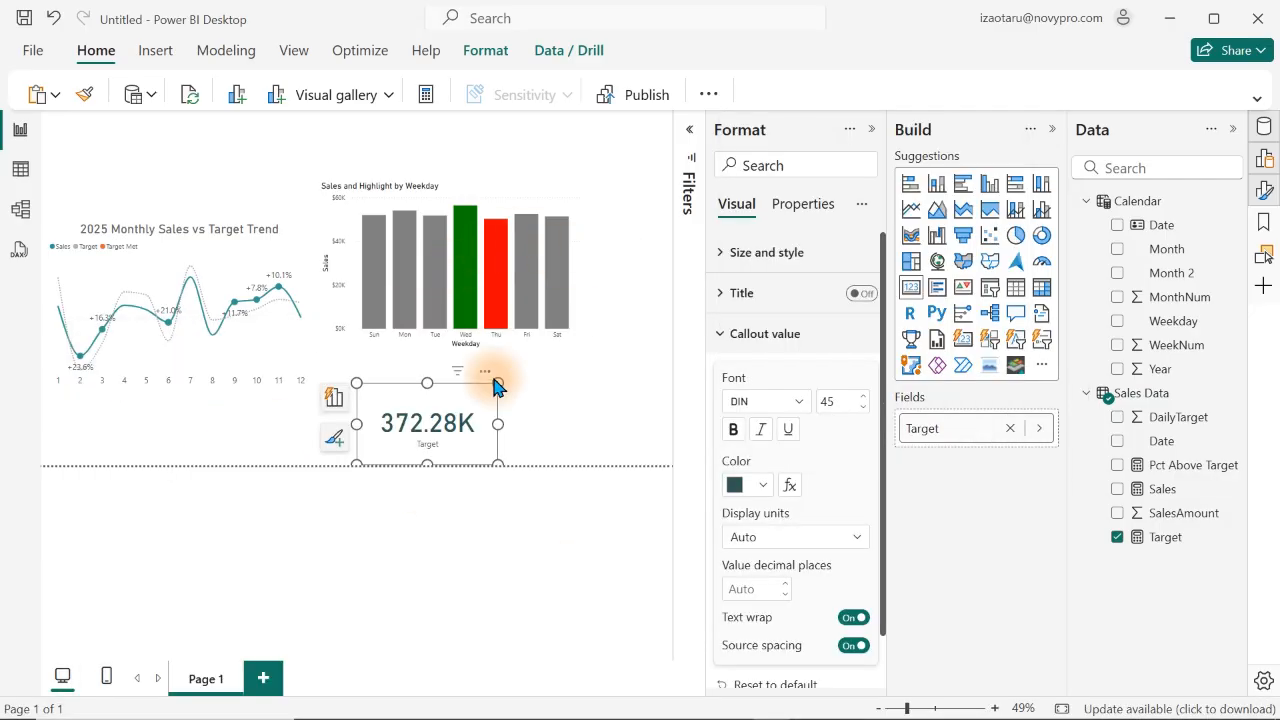
pyautogui.click(752, 485)
pyautogui.click(797, 439)
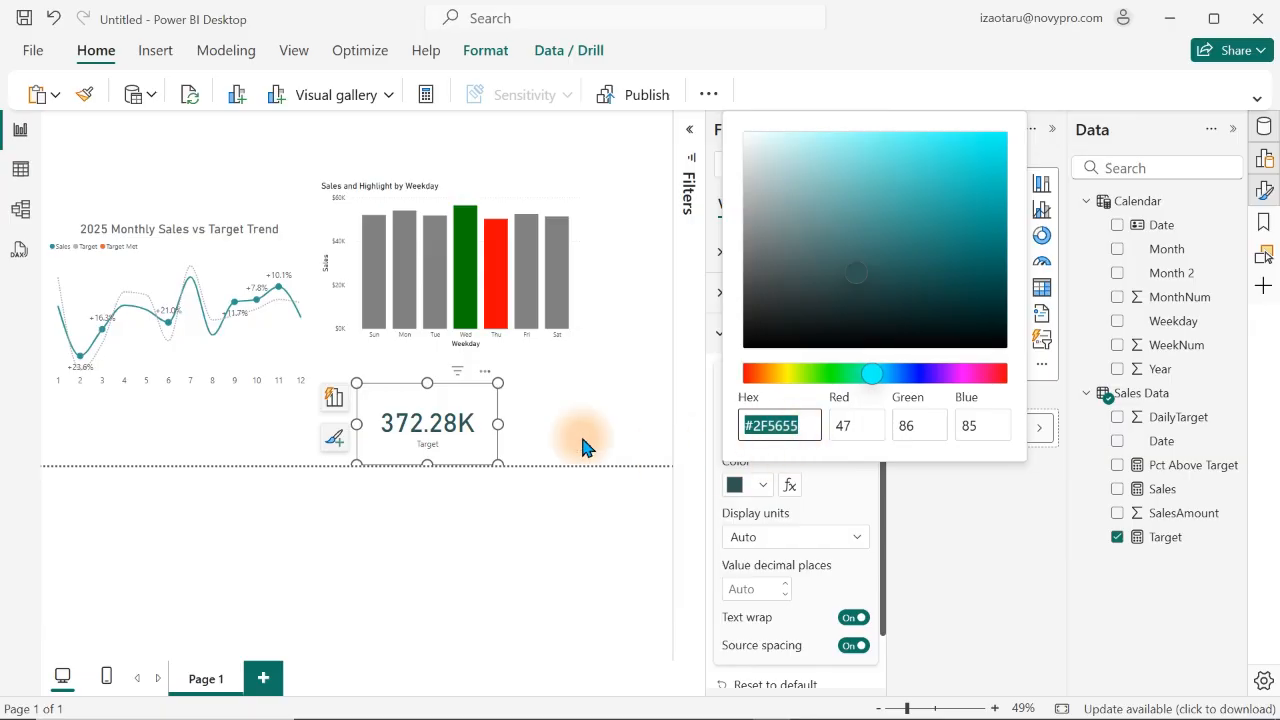
pyautogui.click(451, 437)
pyautogui.click(765, 486)
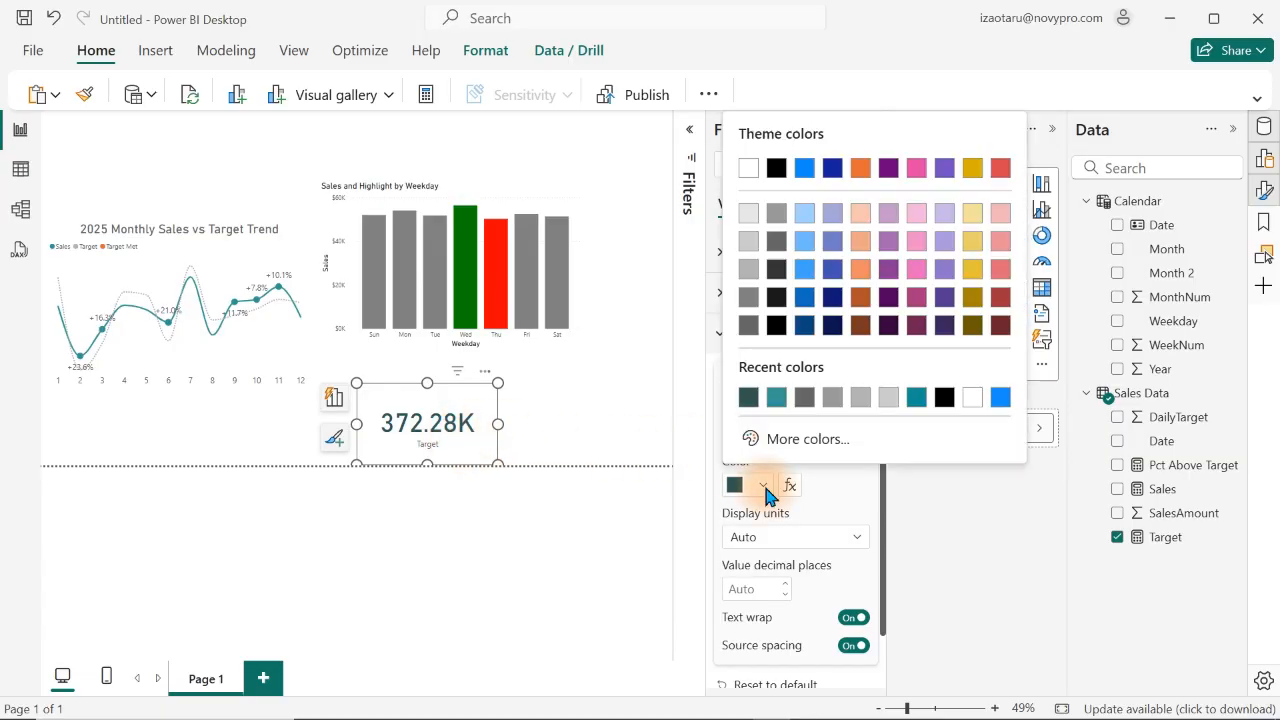
pyautogui.click(1001, 170)
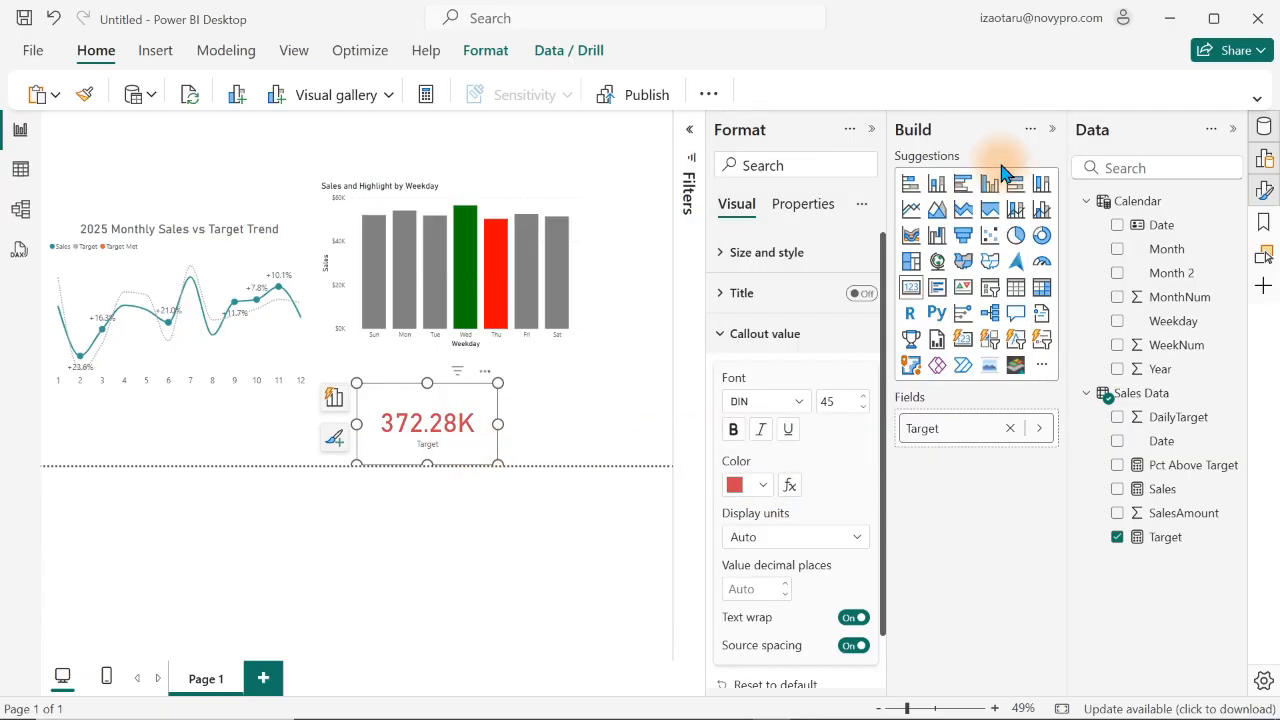
pyautogui.click(765, 487)
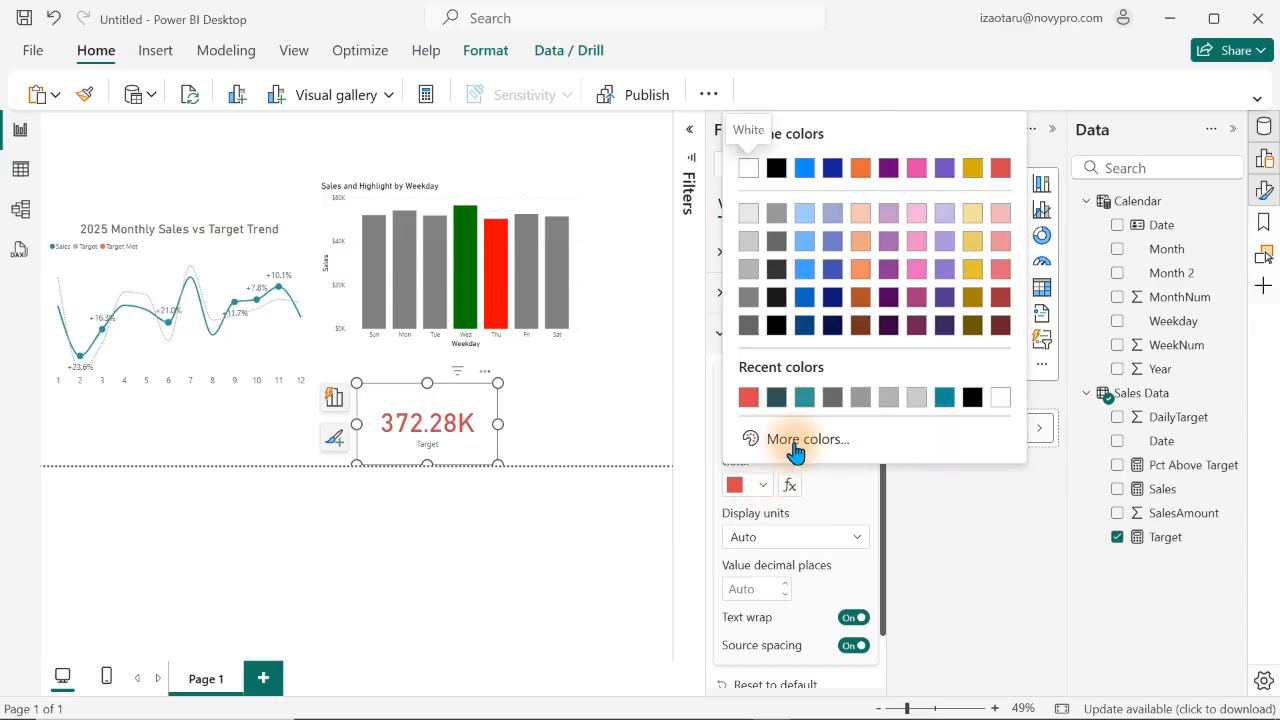
pyautogui.click(999, 241)
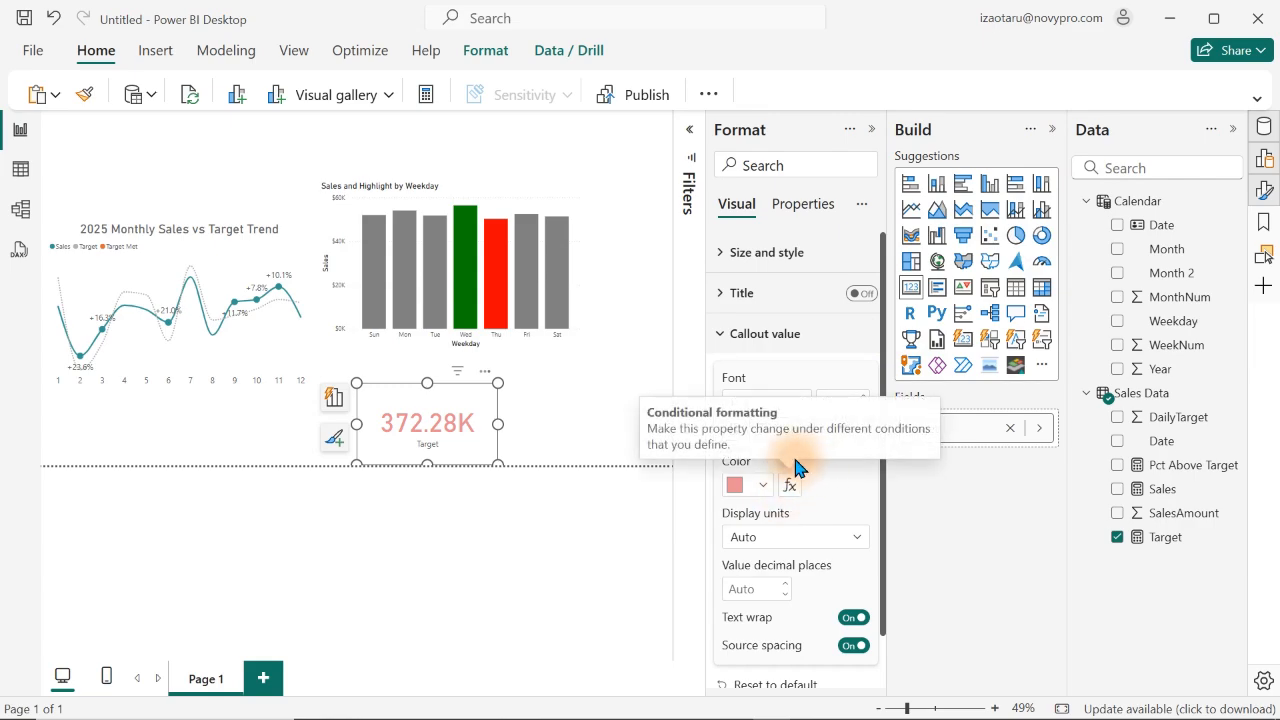
pyautogui.click(750, 488)
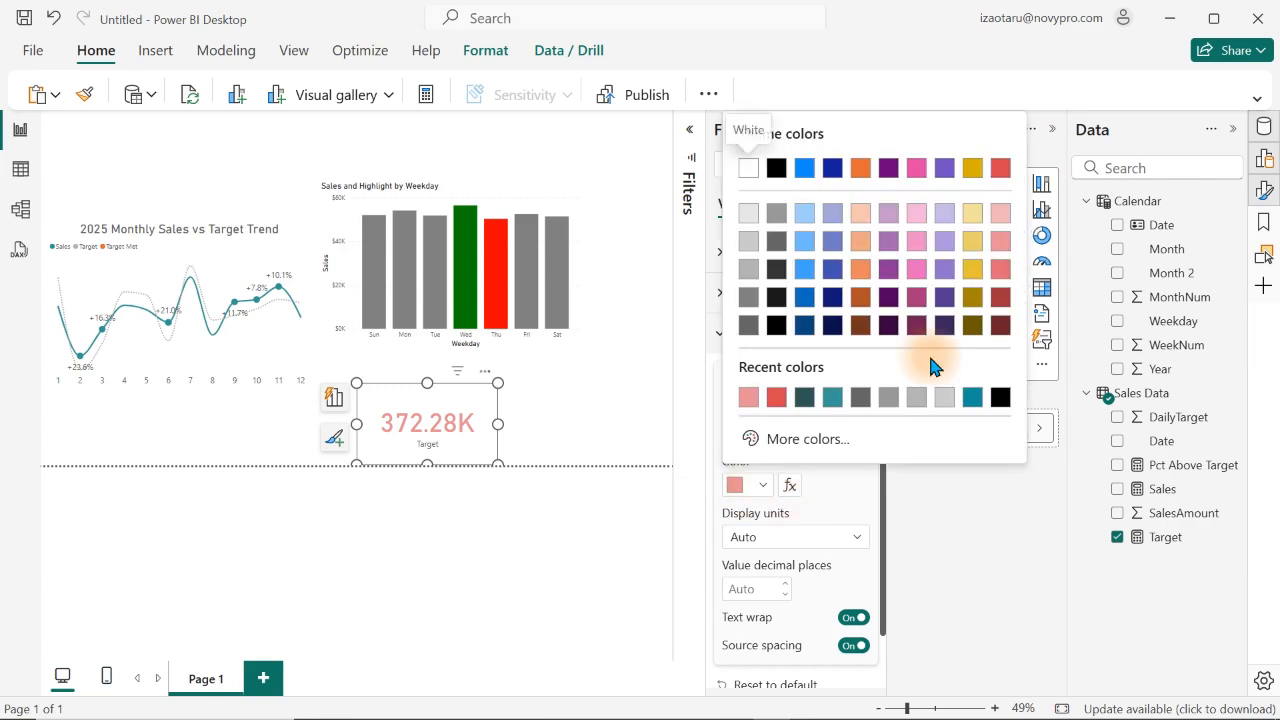
pyautogui.click(999, 272)
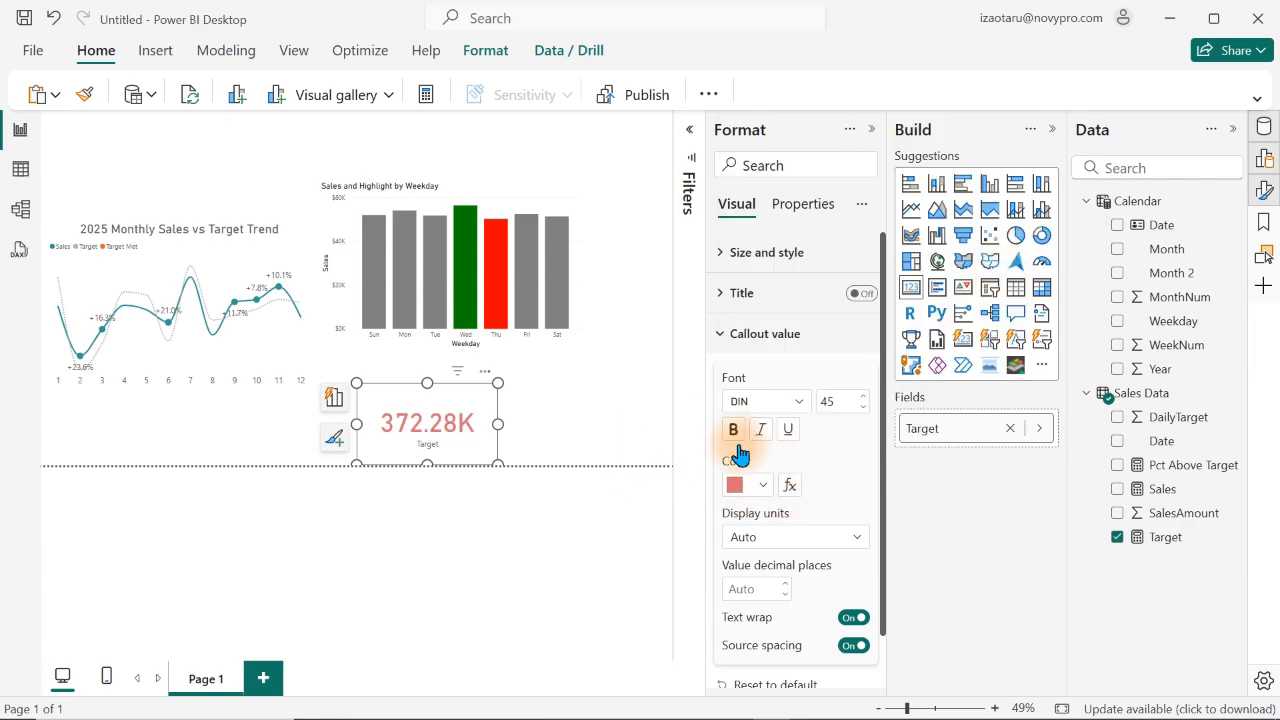
# - Copy the callout color's hex code #DE6A73 and paste it beside "Red" in Notepad
pyautogui.click(738, 489)
pyautogui.click(816, 440)
pyautogui.hotkey('ctrl', 'c')
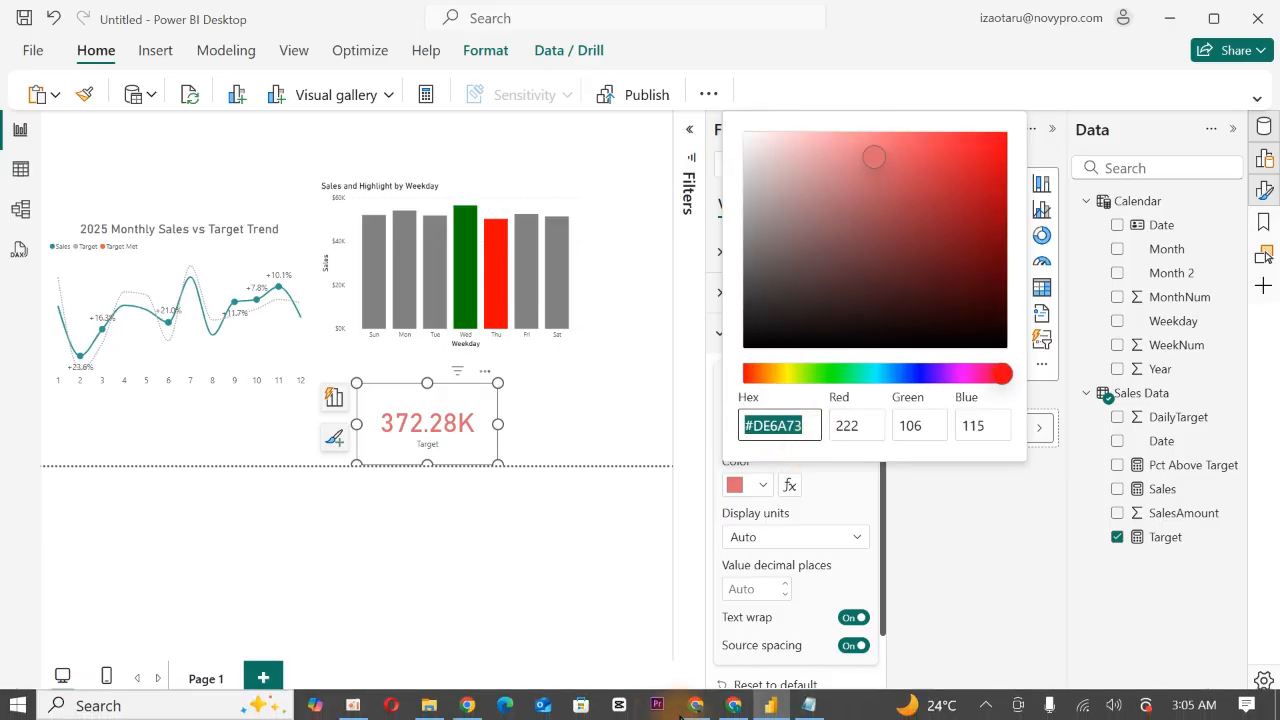
pyautogui.click(808, 707)
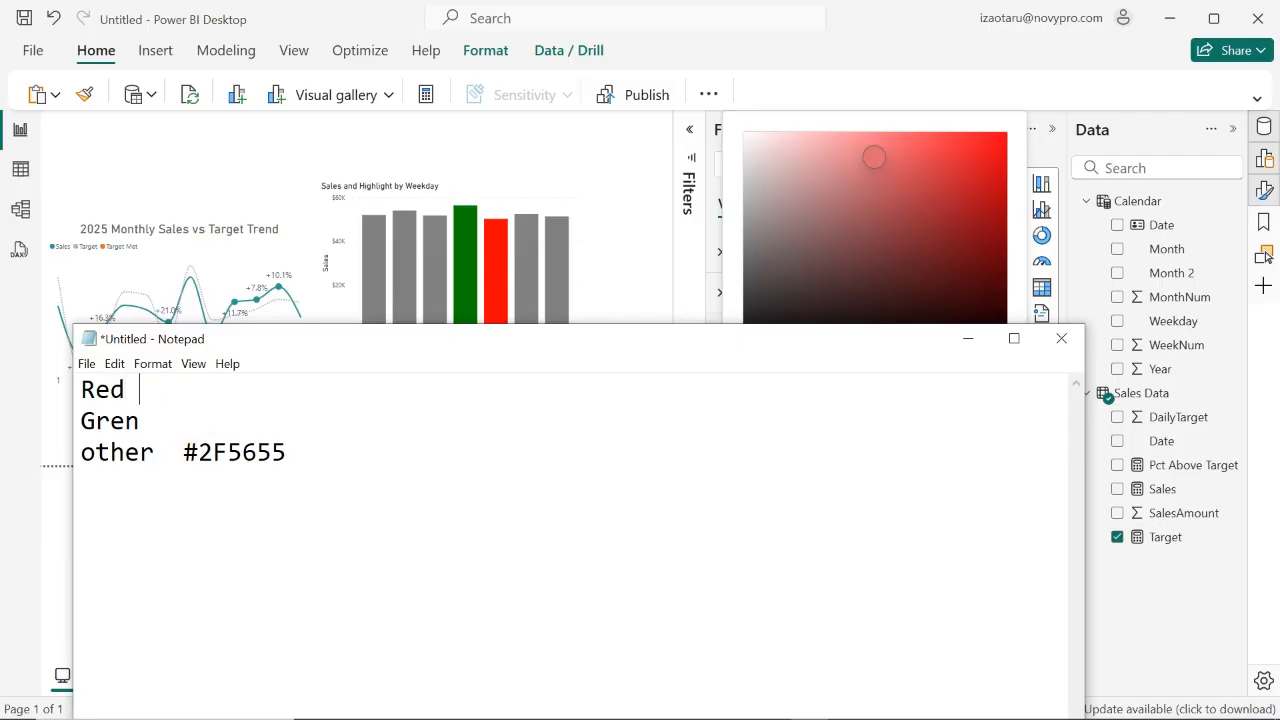
pyautogui.hotkey('ctrl', 'v')
# - Return to Power BI and set the card's callout value to the custom dark green #306F40
pyautogui.click(600, 257)
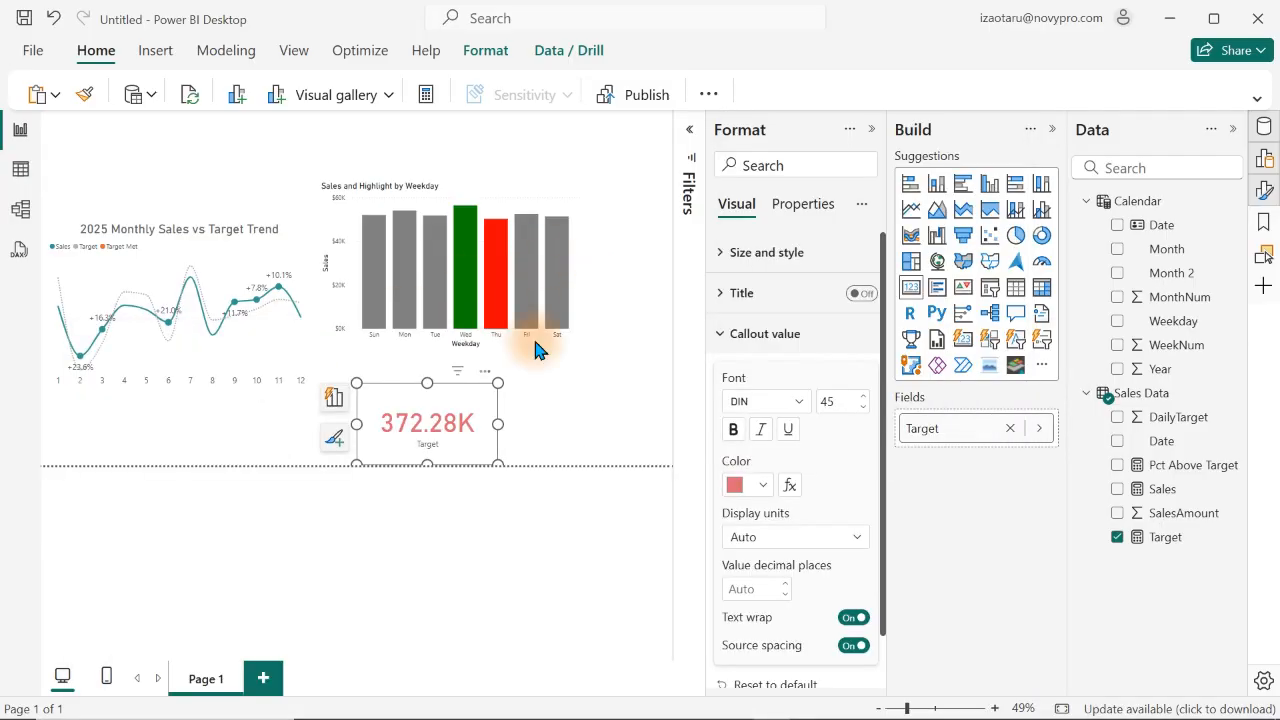
pyautogui.click(766, 484)
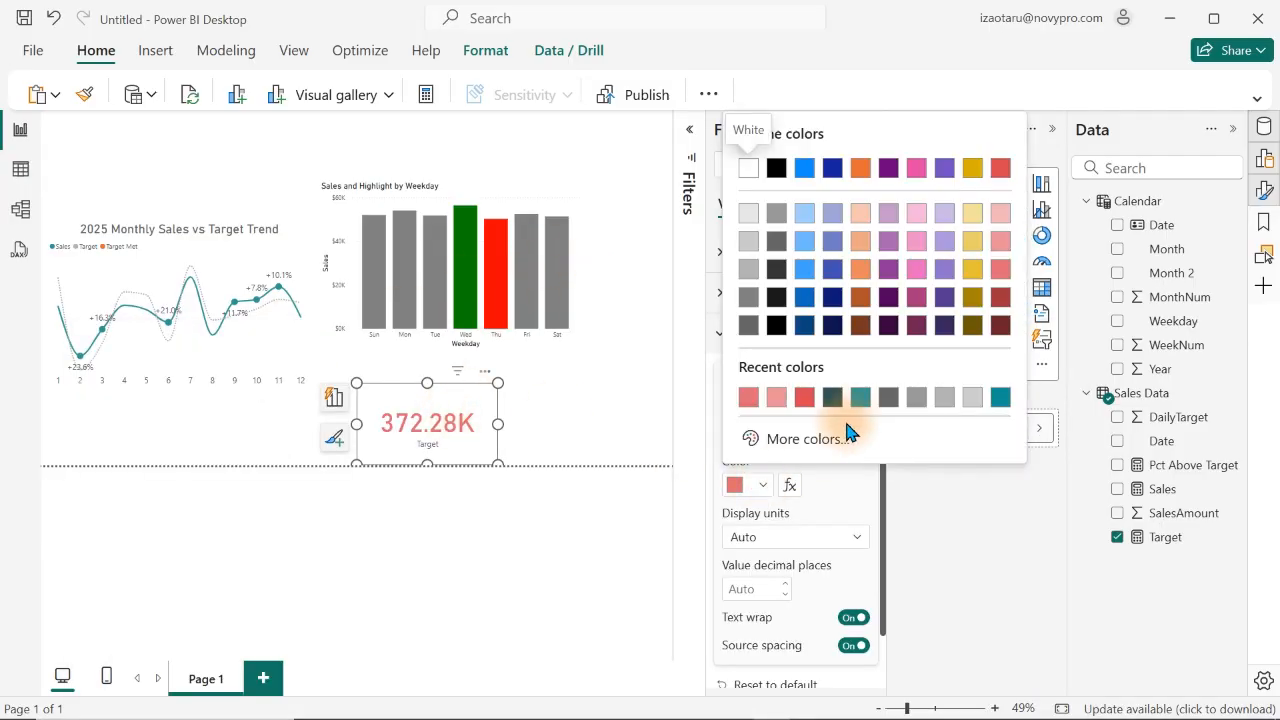
pyautogui.click(792, 450)
pyautogui.moveTo(843, 374); pyautogui.dragTo(840, 374)
pyautogui.click(921, 237)
pyautogui.moveTo(921, 237); pyautogui.dragTo(893, 264)
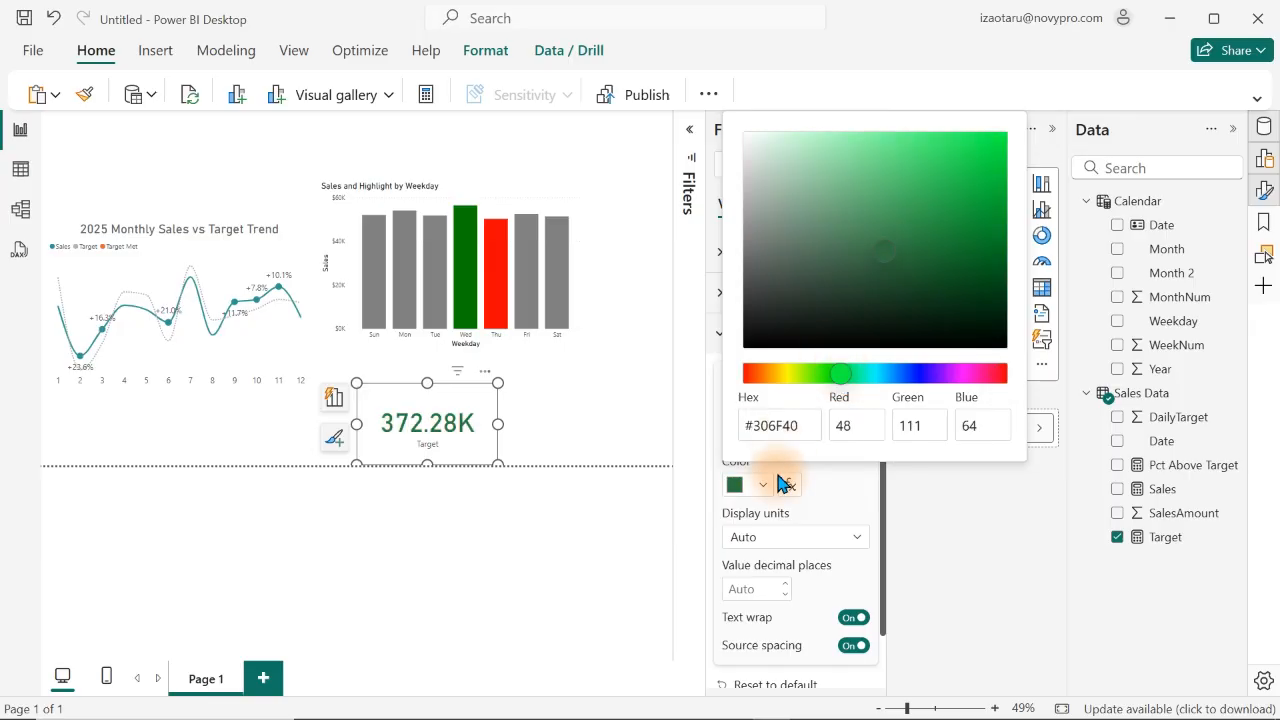
# - Copy the green's hex code #306F40 and delete the Target card from the report
pyautogui.click(794, 426)
pyautogui.tripleClick(794, 426)
pyautogui.hotkey('ctrl', 'c')
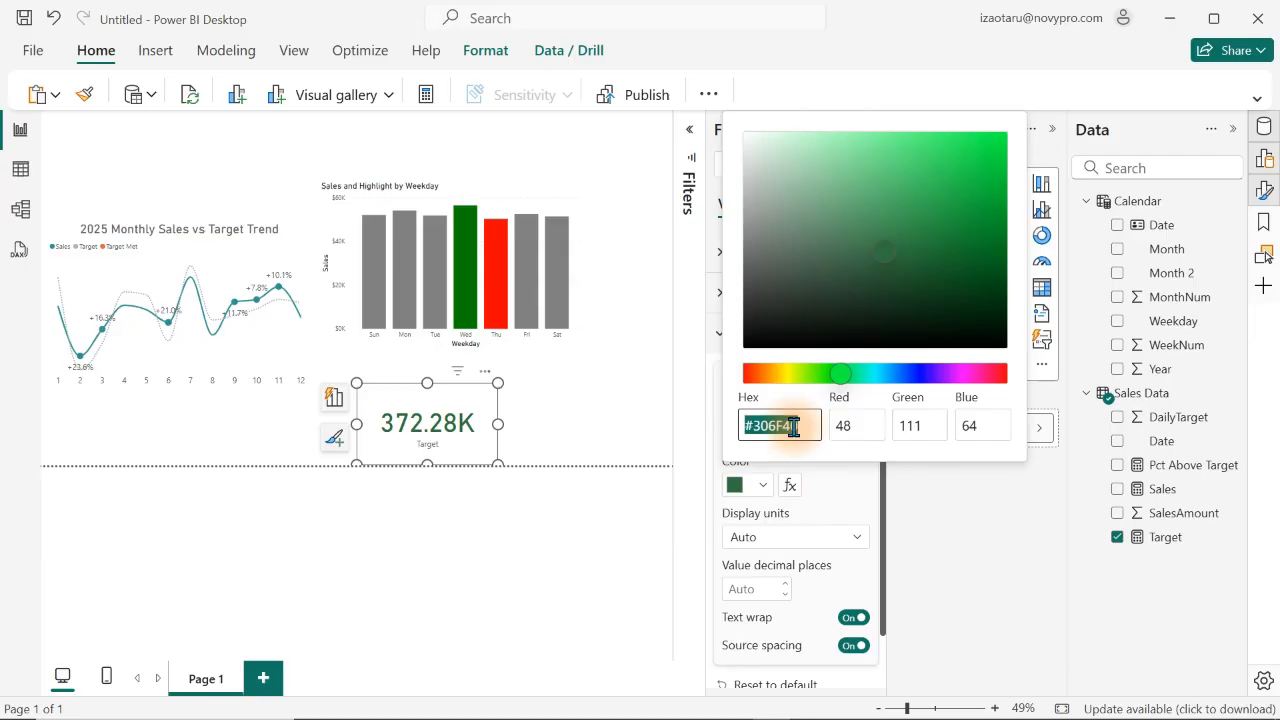
pyautogui.click(534, 423)
pyautogui.press('Delete')
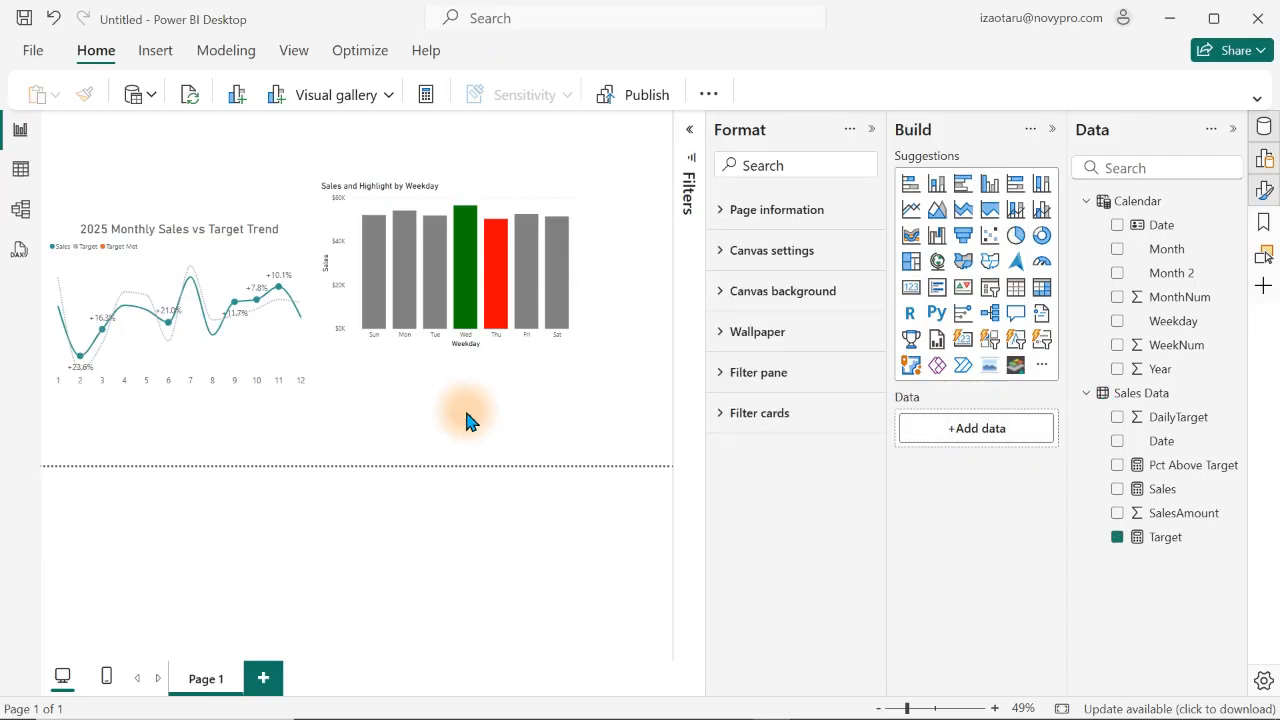
# - Open the weekday column chart's Highlight calculation for editing and replace "Green" with "#306F40" in the MAXX condition
pyautogui.click(535, 204)
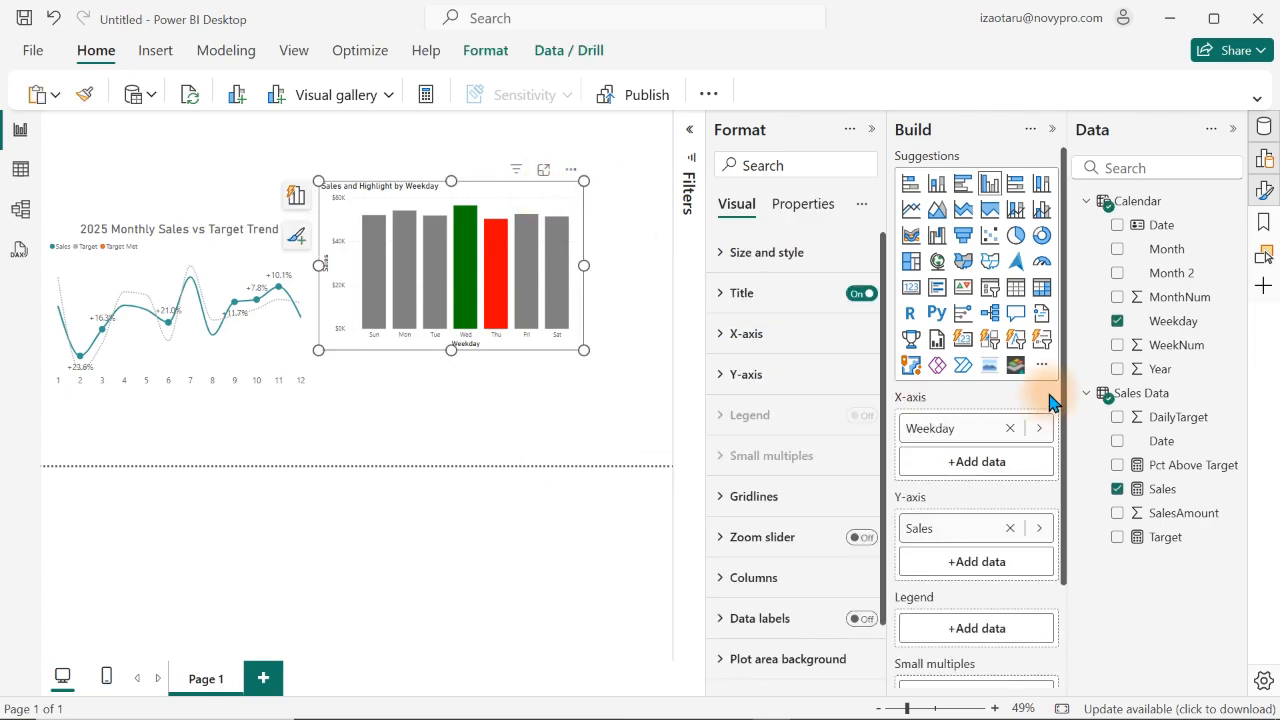
pyautogui.moveTo(1064, 395); pyautogui.dragTo(1077, 551)
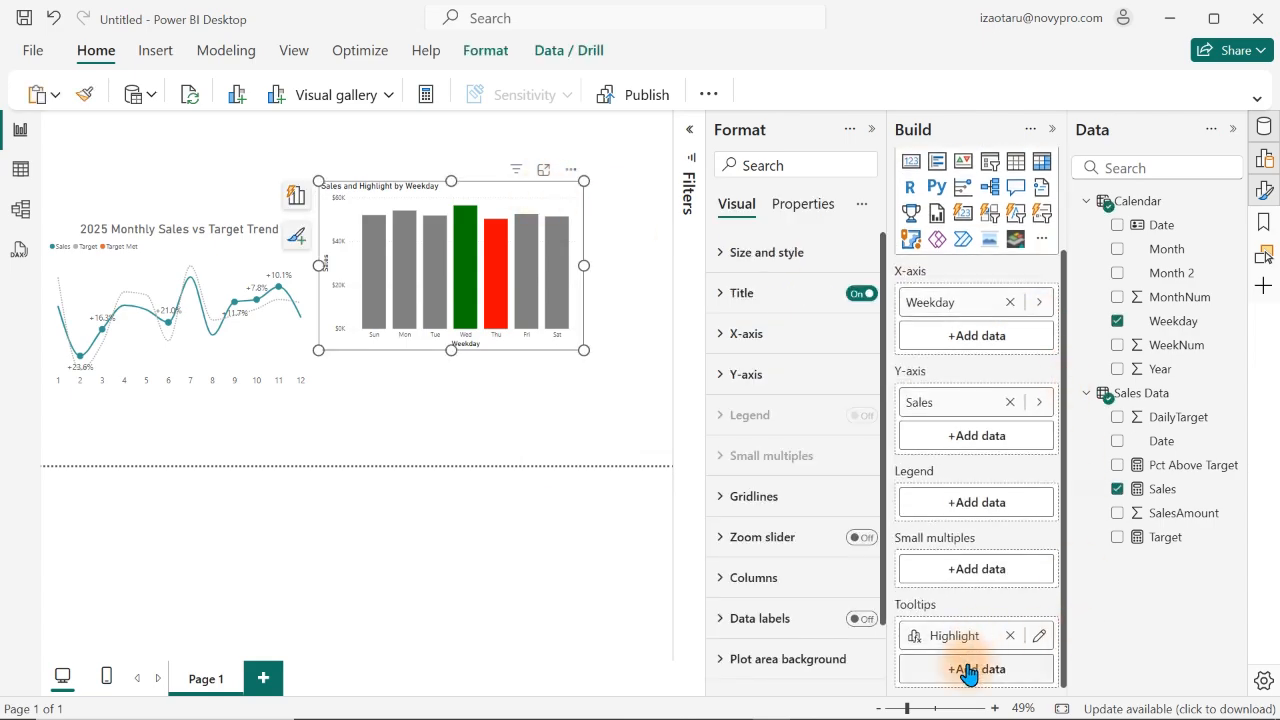
pyautogui.click(1040, 637)
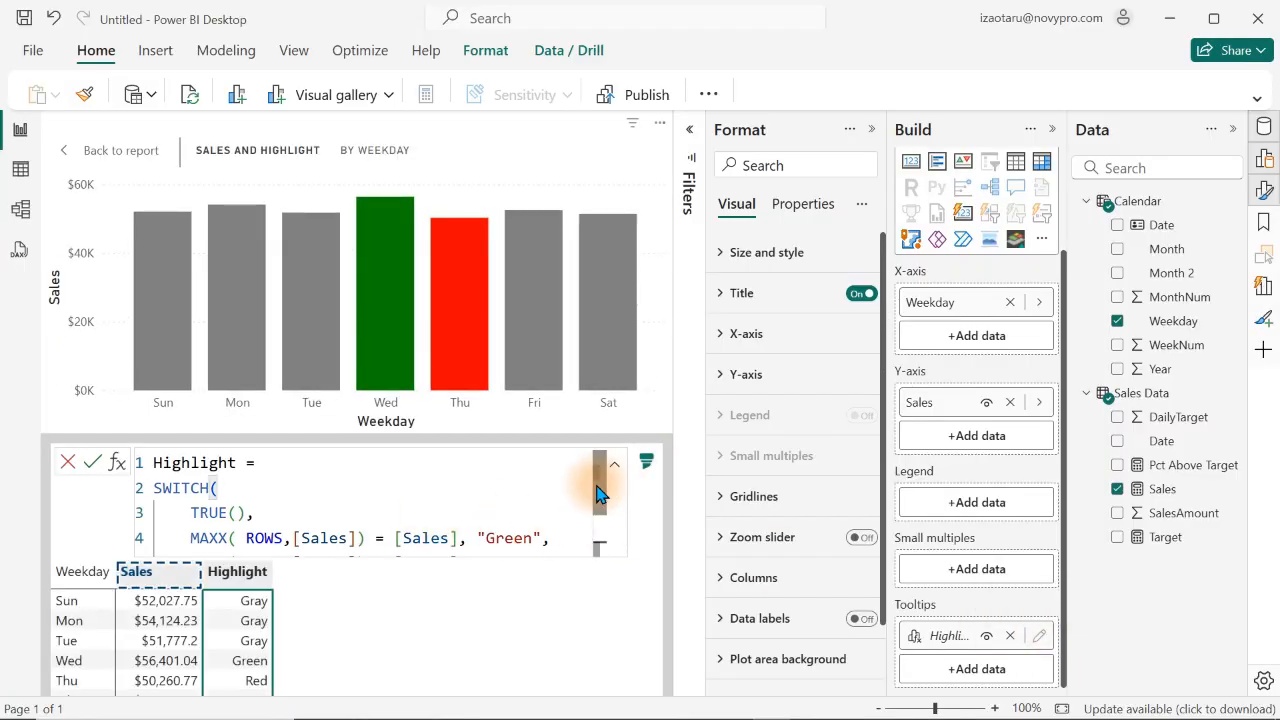
pyautogui.moveTo(600, 493); pyautogui.dragTo(600, 519)
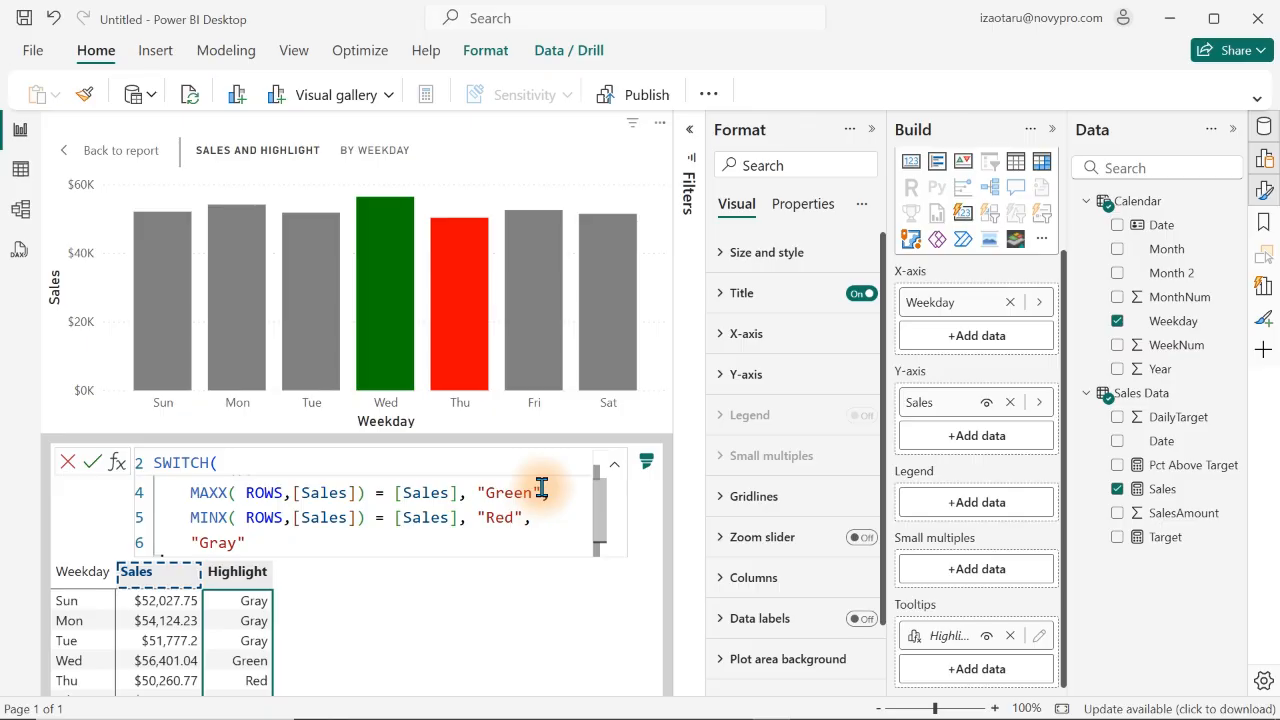
pyautogui.moveTo(534, 489); pyautogui.dragTo(484, 490)
pyautogui.hotkey('ctrl', 'v')
pyautogui.scroll(3, 486, 490)
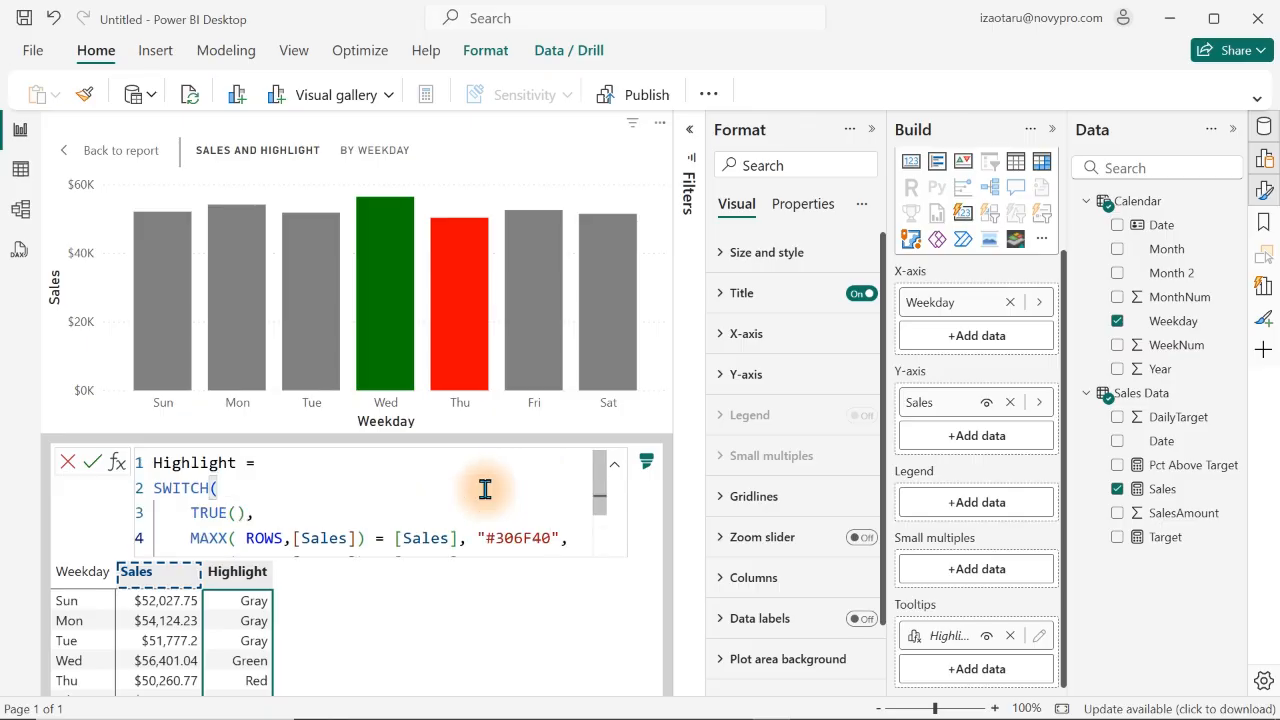
# - Cut #DE6A73 from the Notepad list and paste it over "Red" in the Highlight calculation's MINX condition
pyautogui.moveTo(603, 485); pyautogui.dragTo(600, 523)
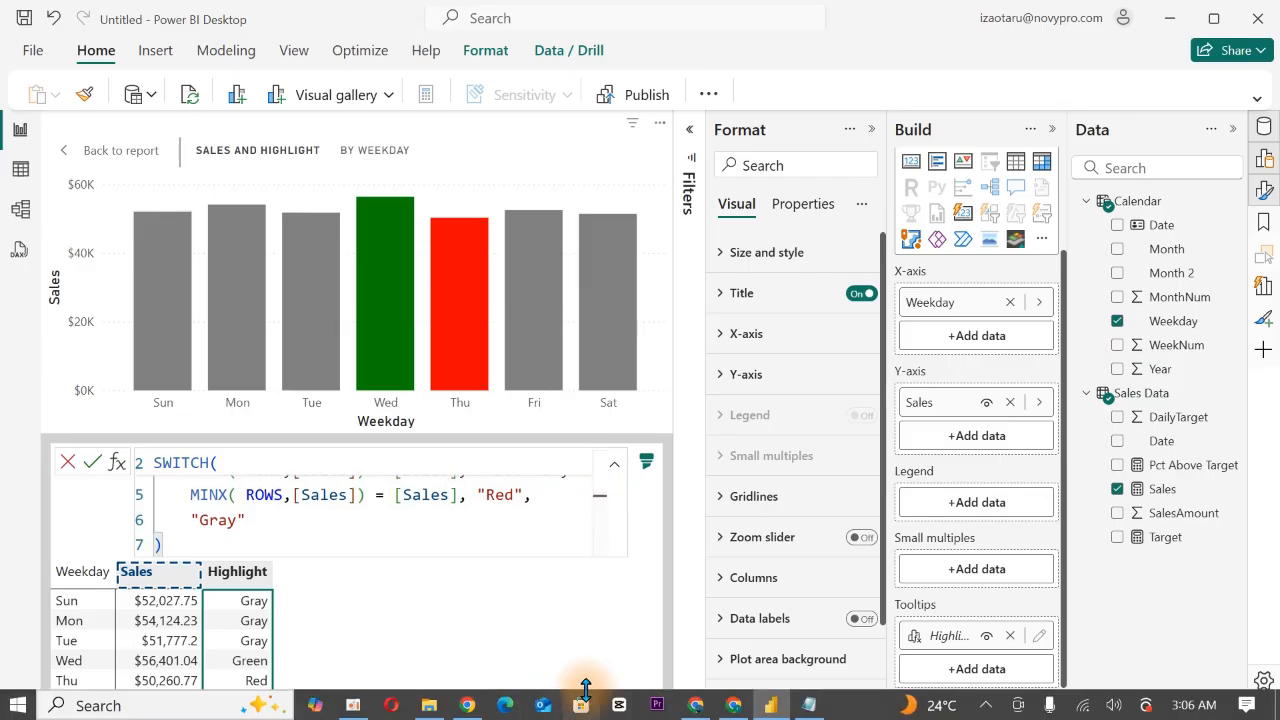
pyautogui.click(808, 705)
pyautogui.moveTo(290, 392); pyautogui.dragTo(166, 389)
pyautogui.hotkey('ctrl', 'x')
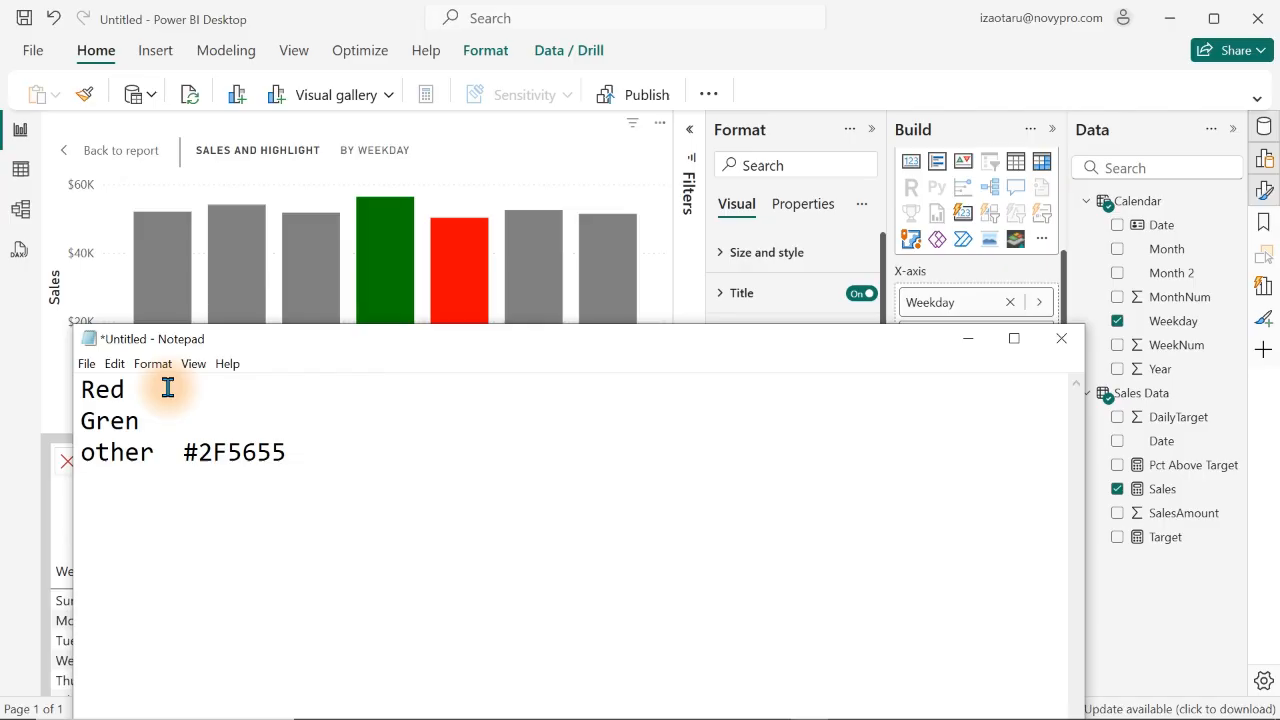
pyautogui.click(507, 161)
pyautogui.moveTo(514, 494); pyautogui.dragTo(483, 494)
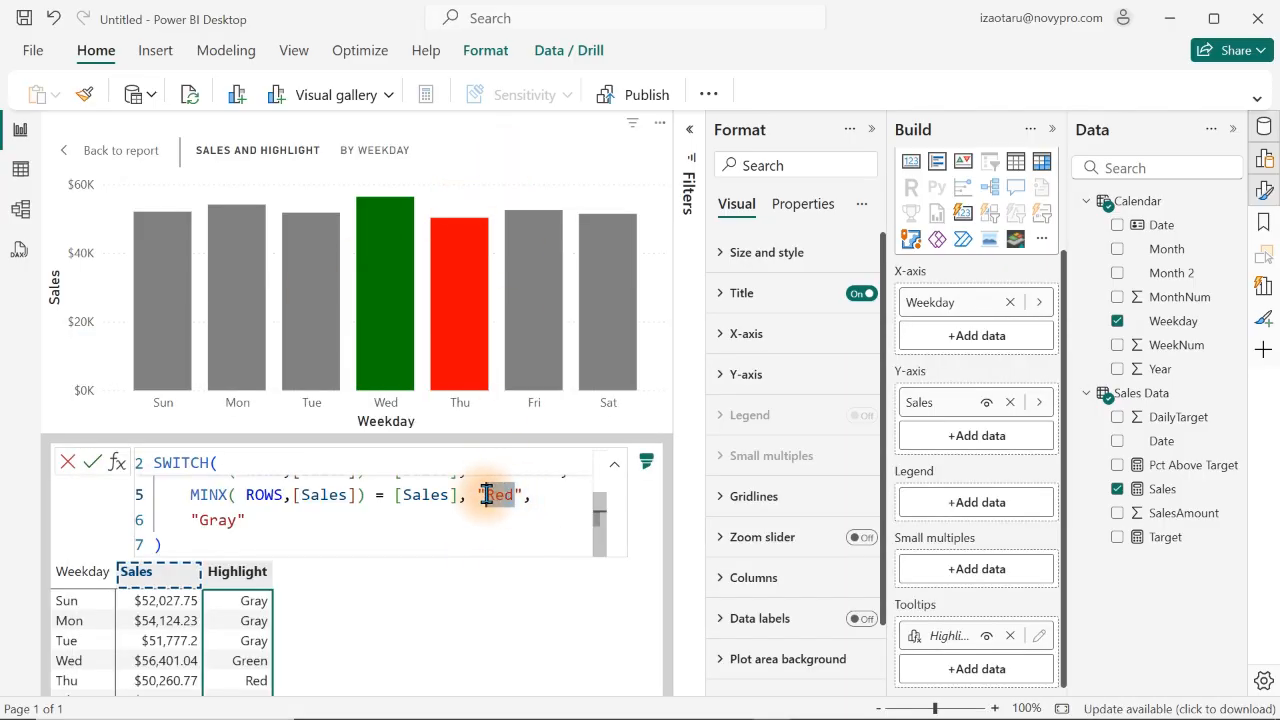
pyautogui.hotkey('ctrl', 'v')
pyautogui.moveTo(604, 490); pyautogui.dragTo(603, 548)
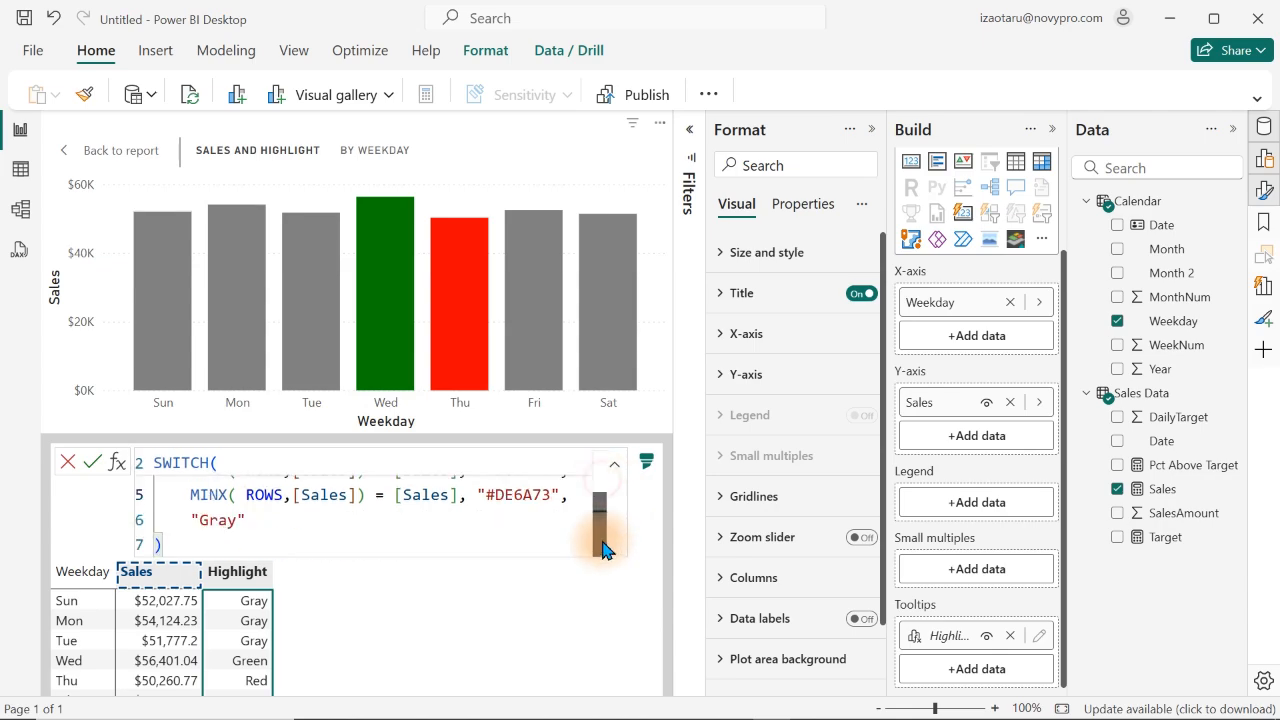
# - Replace "Gray" in the Highlight calculation with the hex code #2F5655 taken from the "other" line of the Notepad list
pyautogui.moveTo(686, 709)
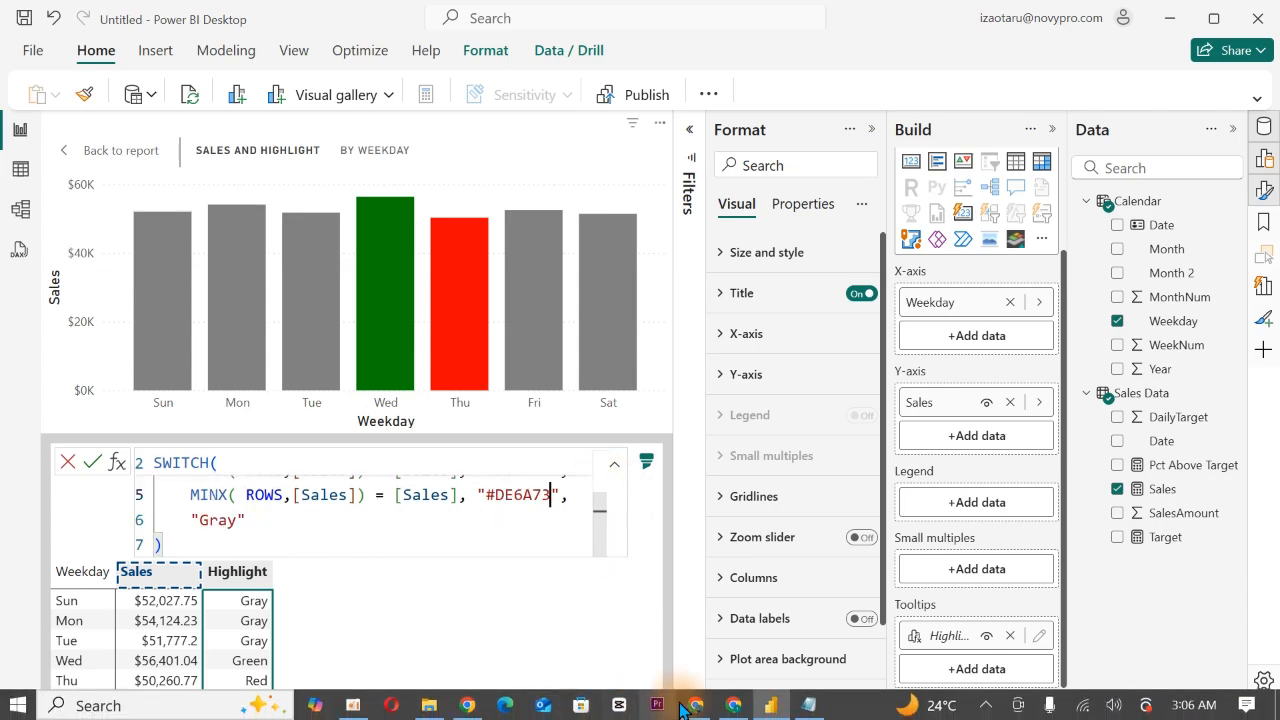
pyautogui.click(810, 707)
pyautogui.moveTo(291, 443); pyautogui.dragTo(175, 440)
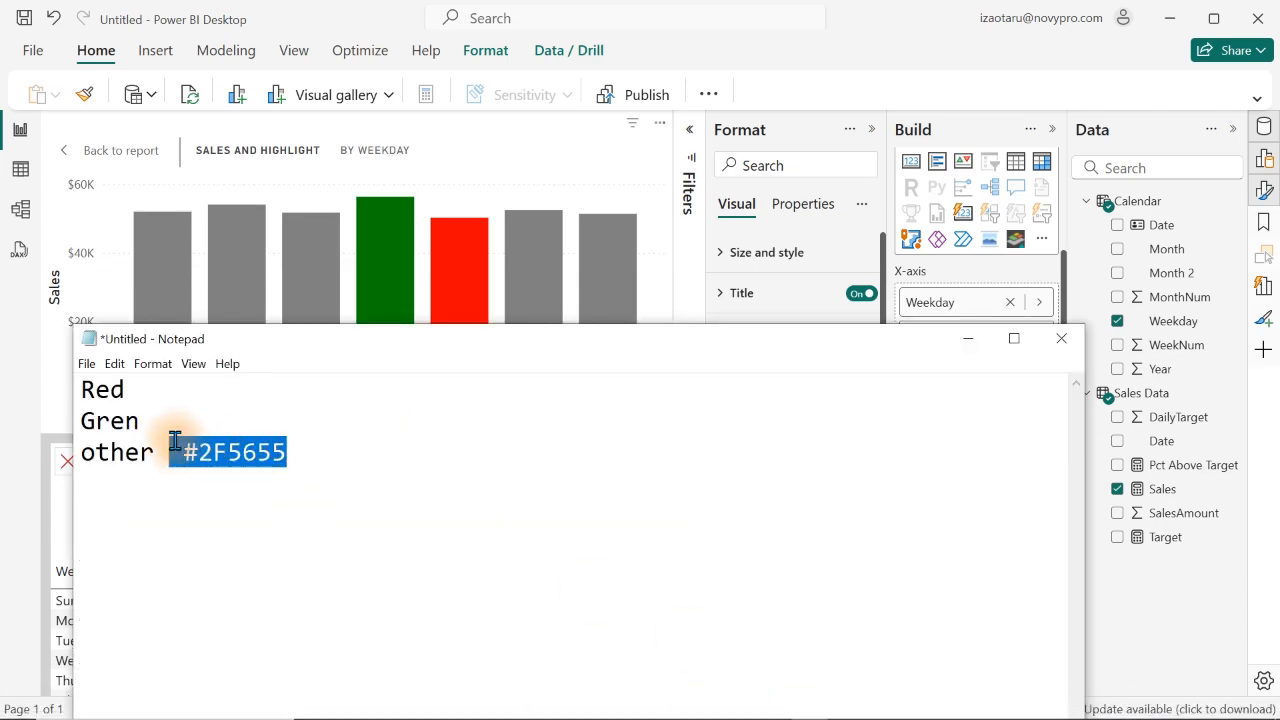
pyautogui.click(414, 157)
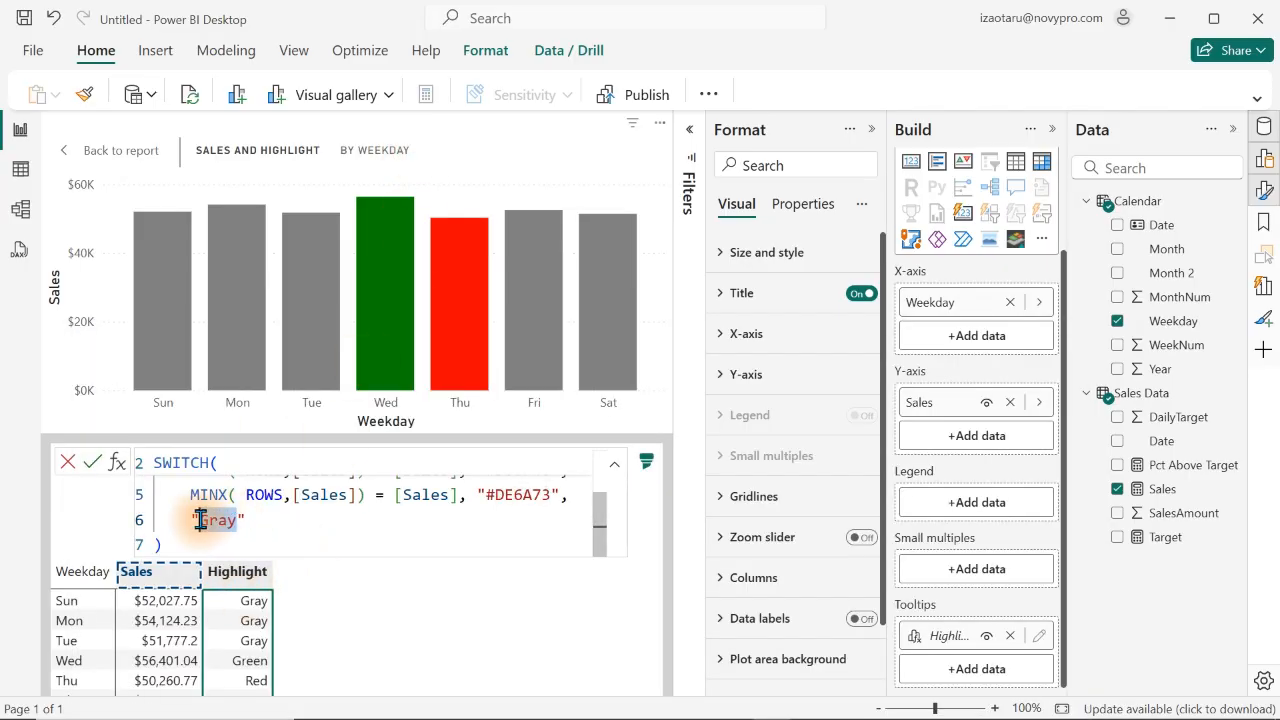
pyautogui.scroll(2, 205, 518)
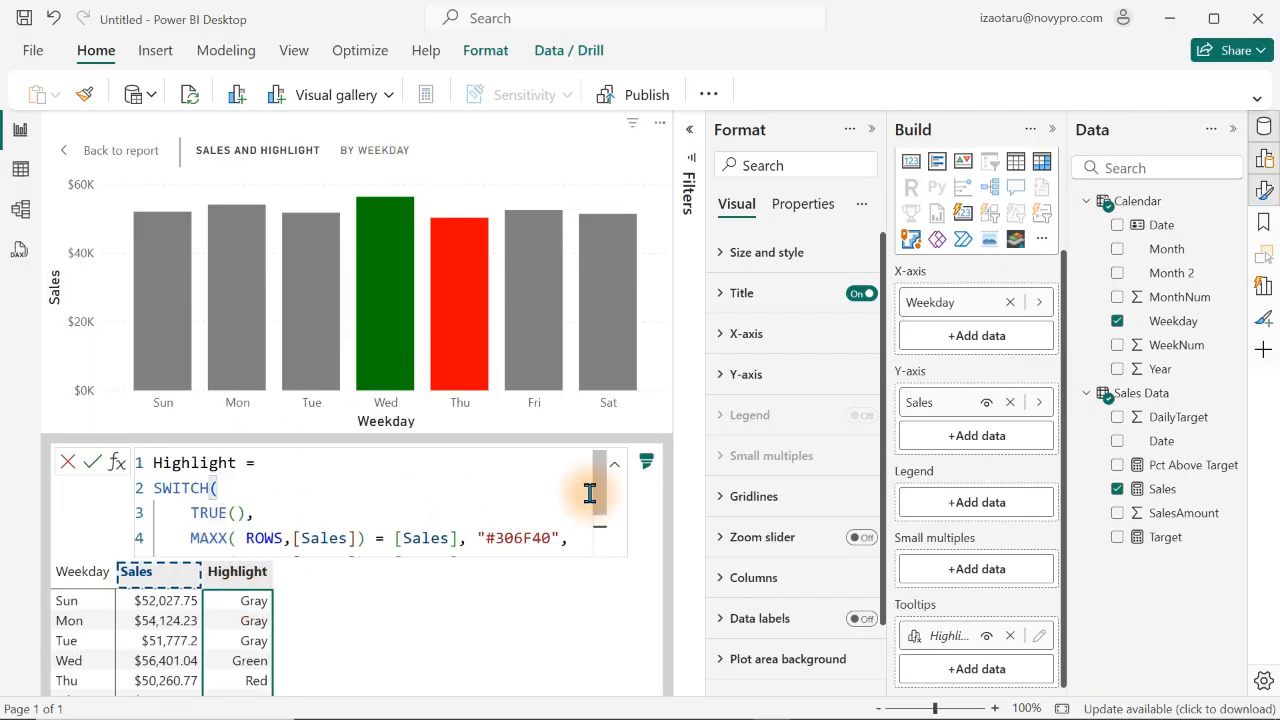
pyautogui.moveTo(599, 492); pyautogui.dragTo(598, 567)
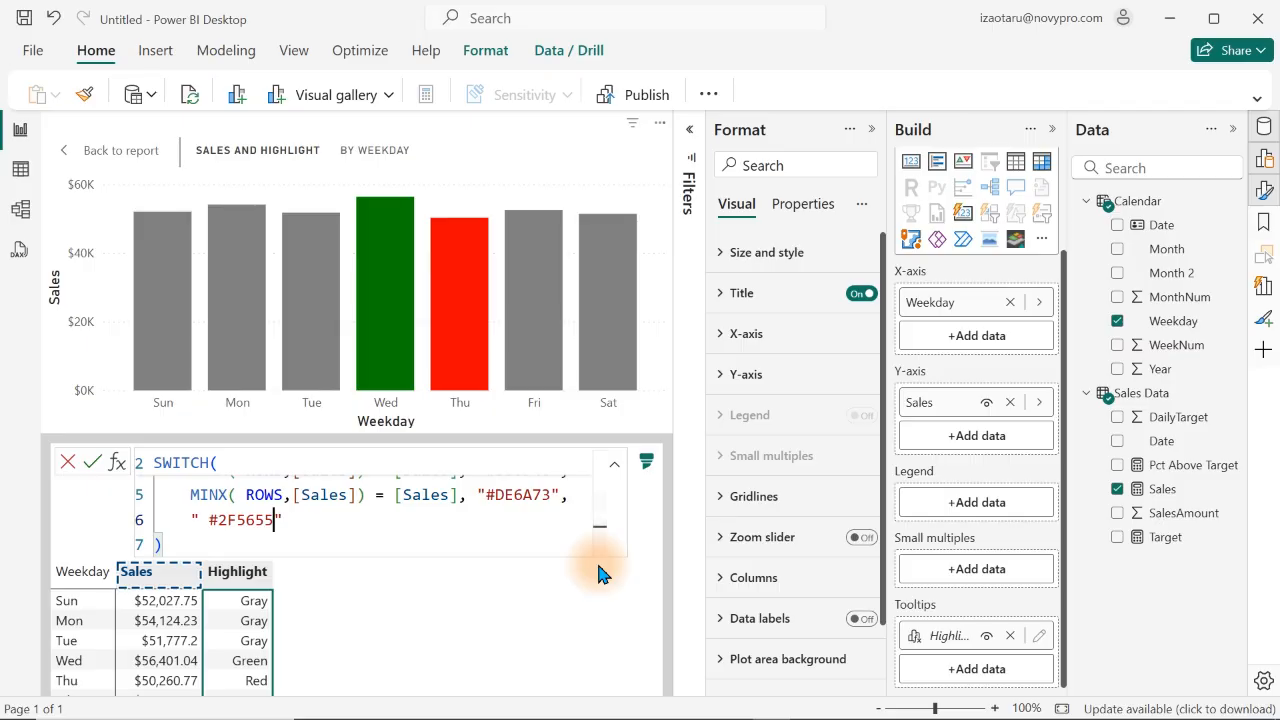
# - Remove the leading space before #2F5655 and commit the Highlight calculation
pyautogui.click(214, 520)
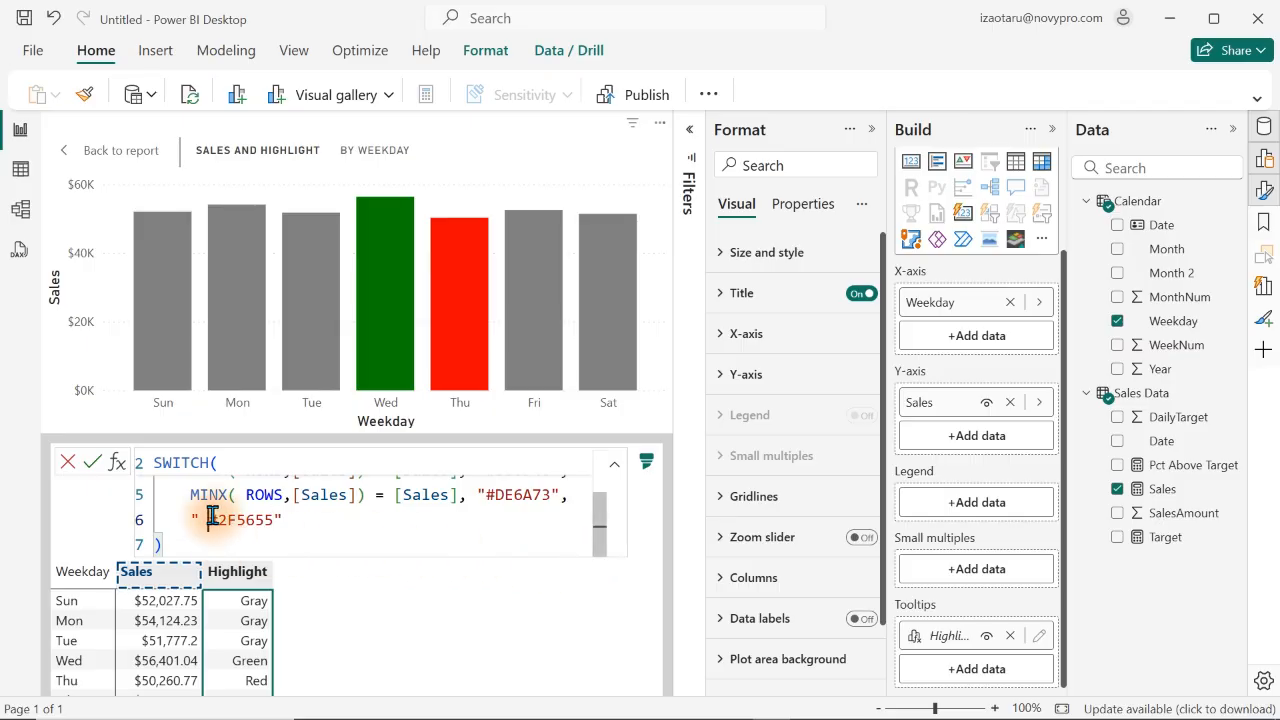
pyautogui.scroll(2, 210, 518)
pyautogui.press('Return')
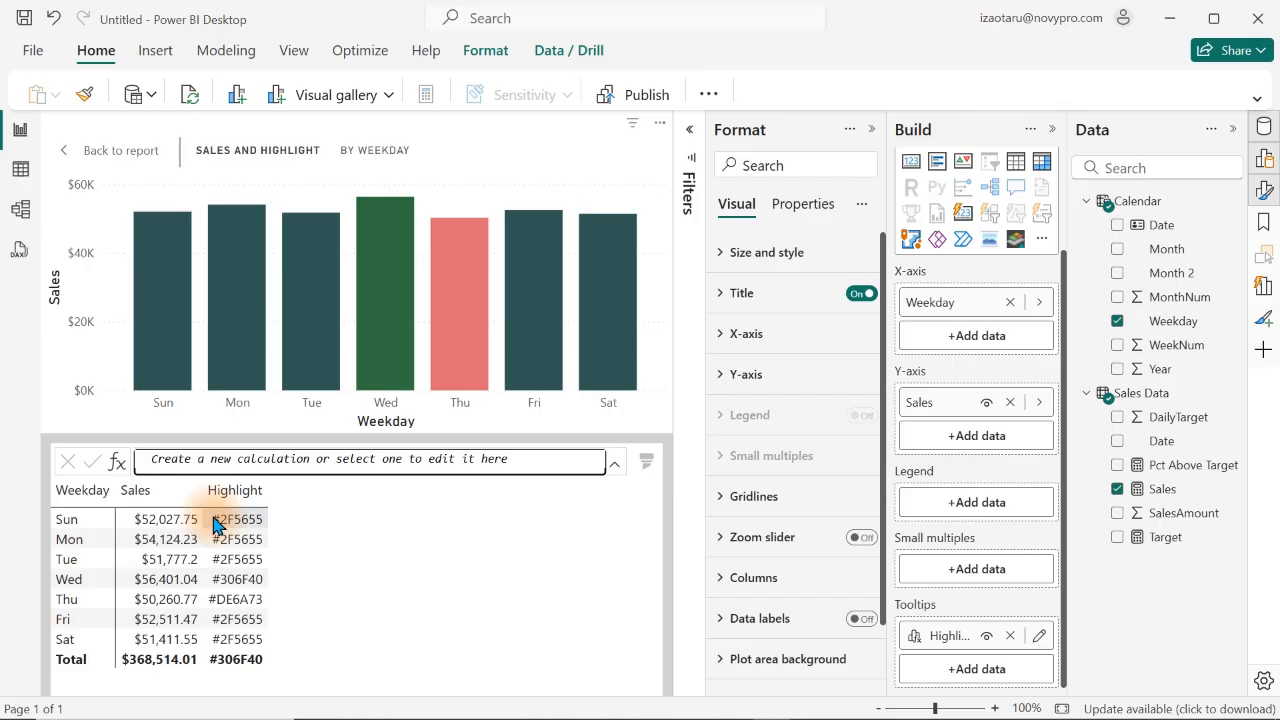
# - Return to the report page, enlarge the weekday column chart, and close the Format, Build and Data panes
pyautogui.click(110, 152)
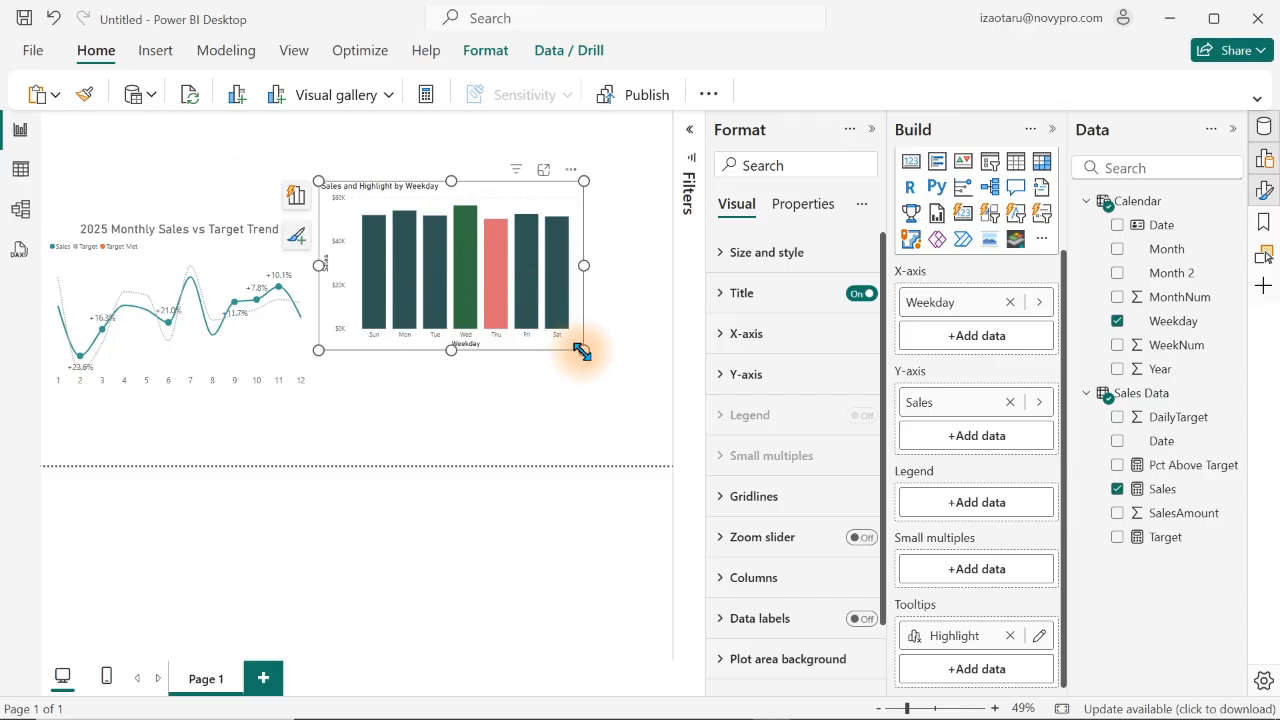
pyautogui.moveTo(581, 351); pyautogui.dragTo(650, 397)
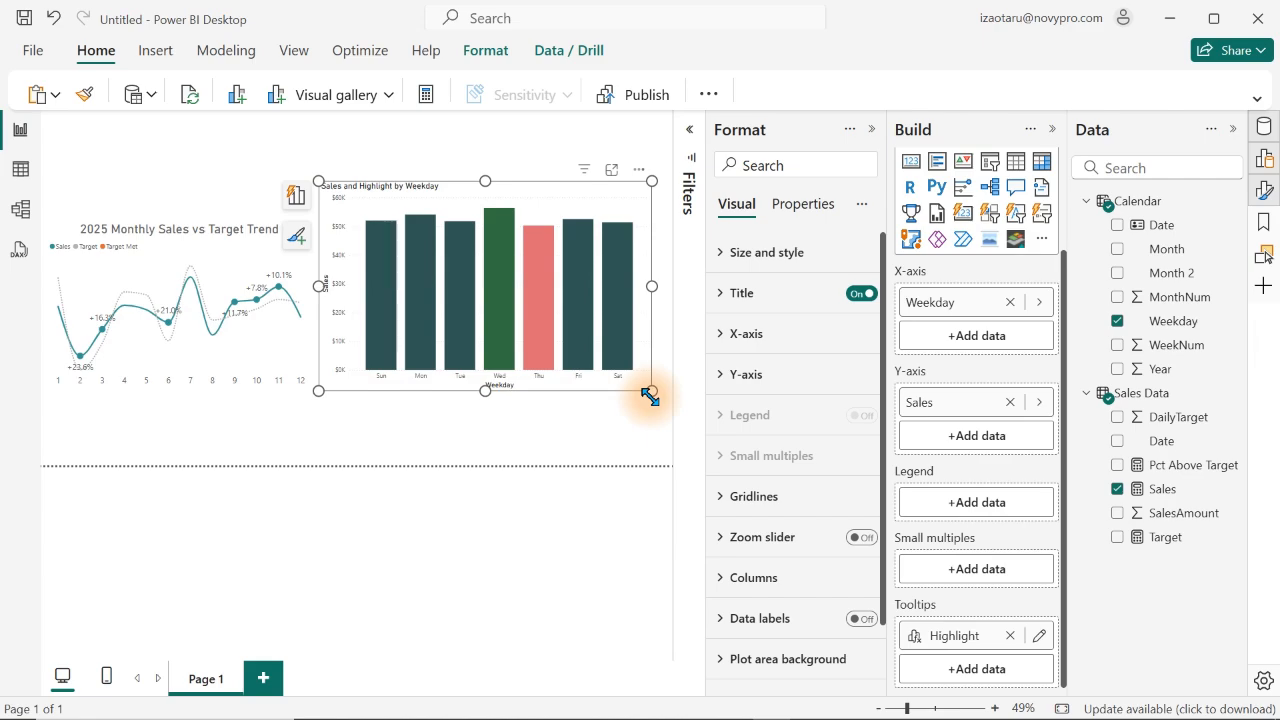
pyautogui.click(1263, 200)
pyautogui.click(1263, 160)
pyautogui.click(1263, 127)
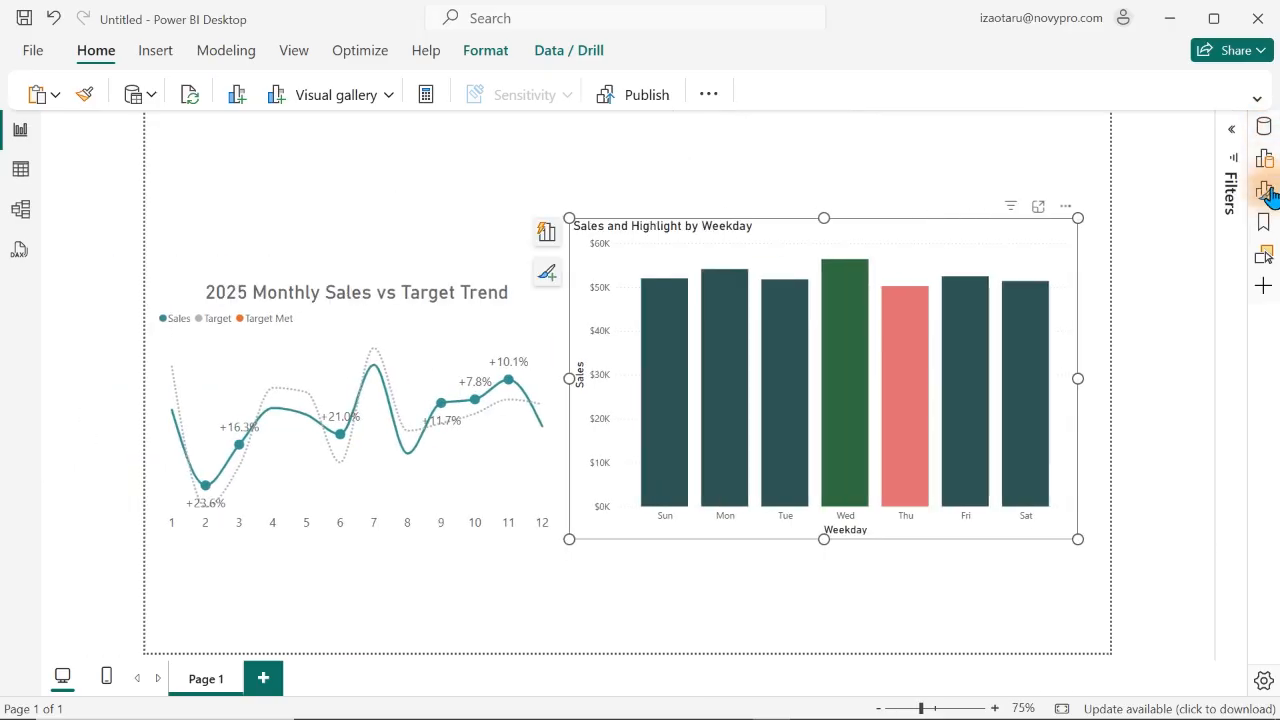
# - Turn off the Y-axis values and Y-axis title of the weekday column chart
pyautogui.click(1265, 193)
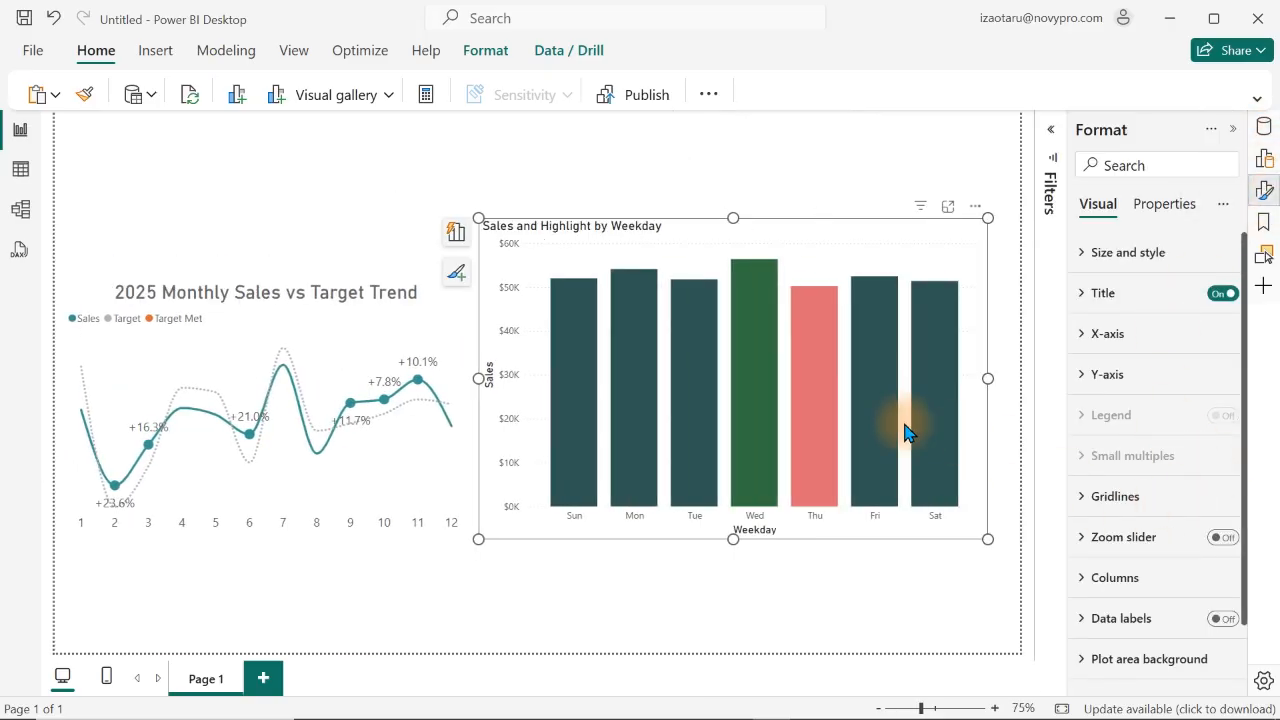
pyautogui.click(1090, 374)
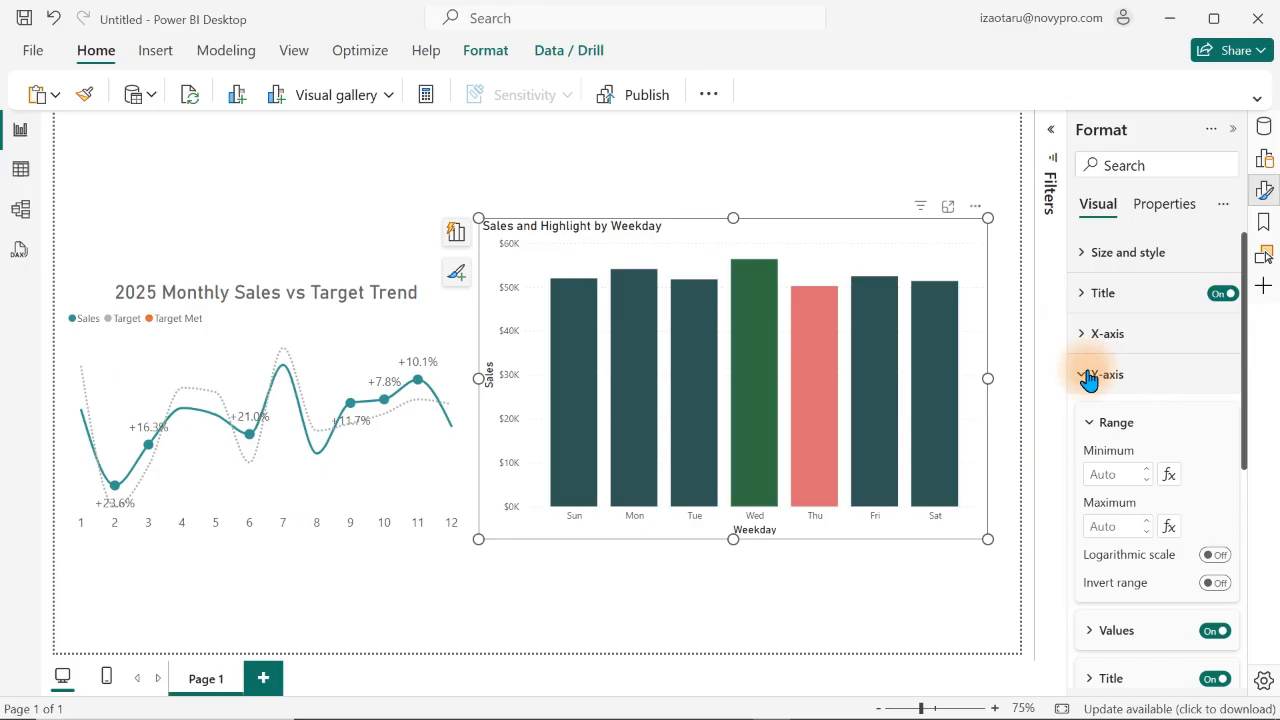
pyautogui.click(1214, 630)
pyautogui.click(1214, 679)
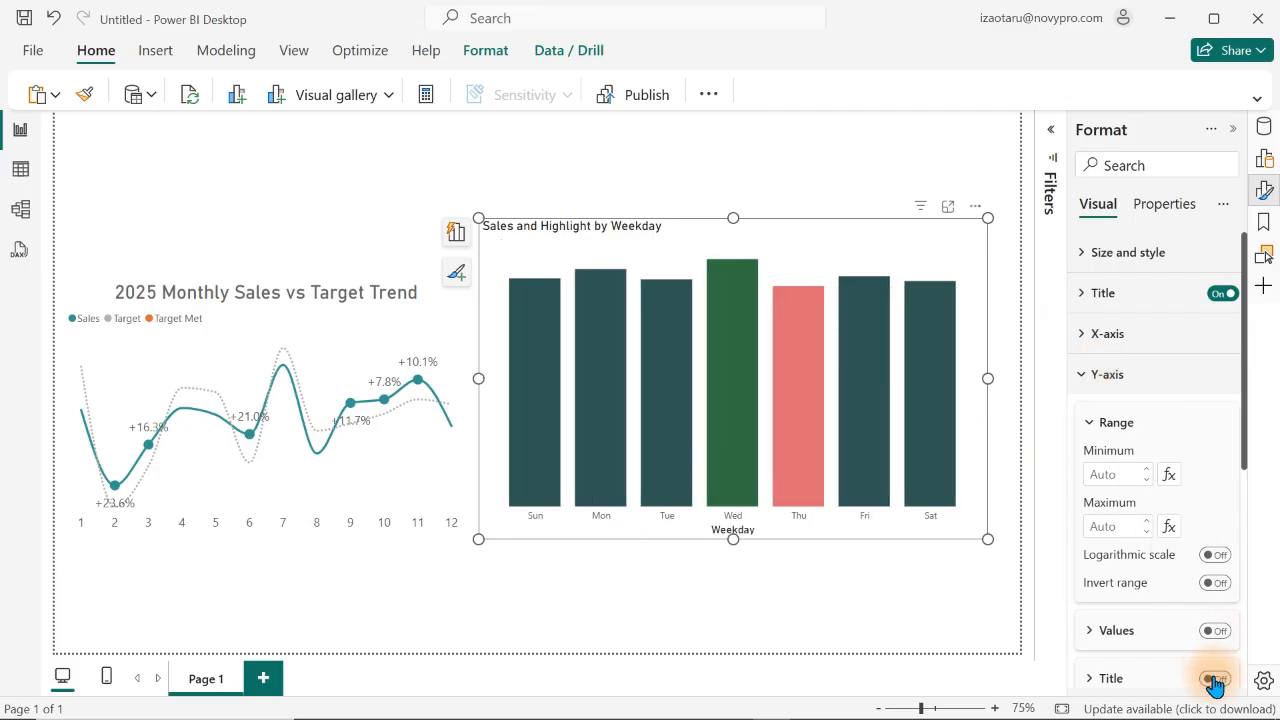
pyautogui.click(1110, 384)
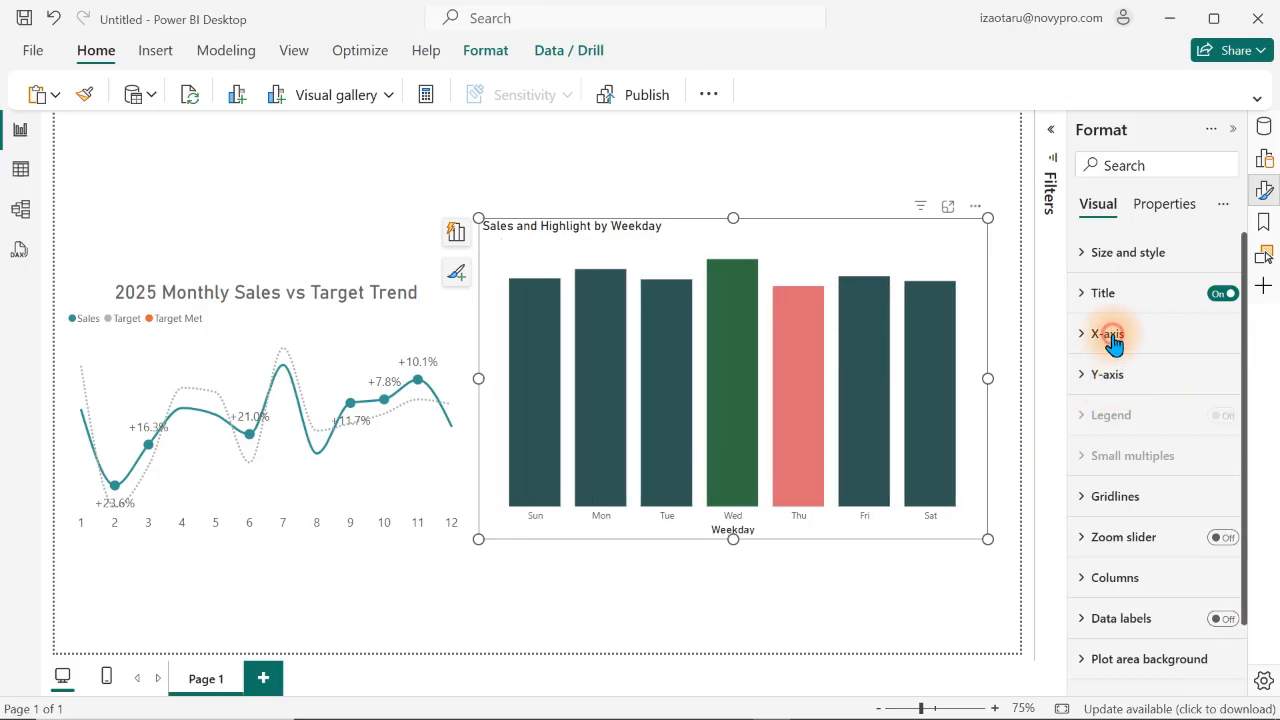
# - Turn off the weekday chart's X-axis title and set its X-axis values font size to 11
pyautogui.click(1108, 336)
pyautogui.click(1215, 657)
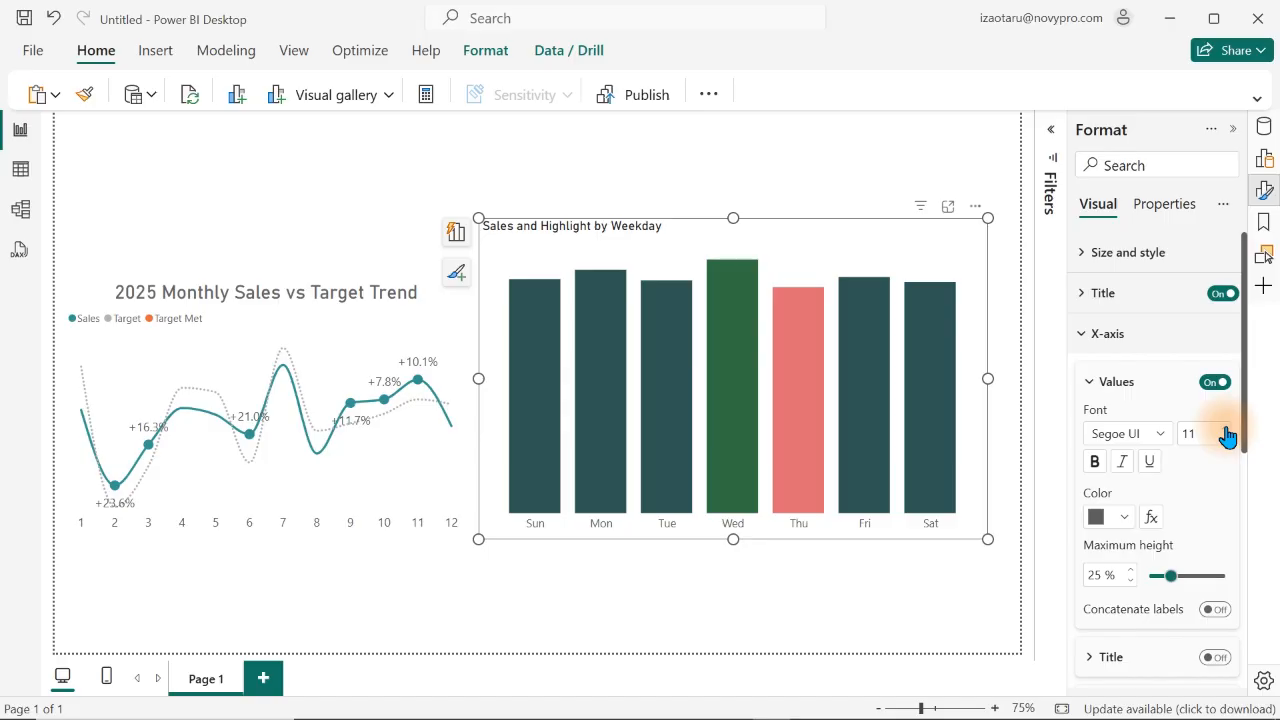
pyautogui.click(1155, 383)
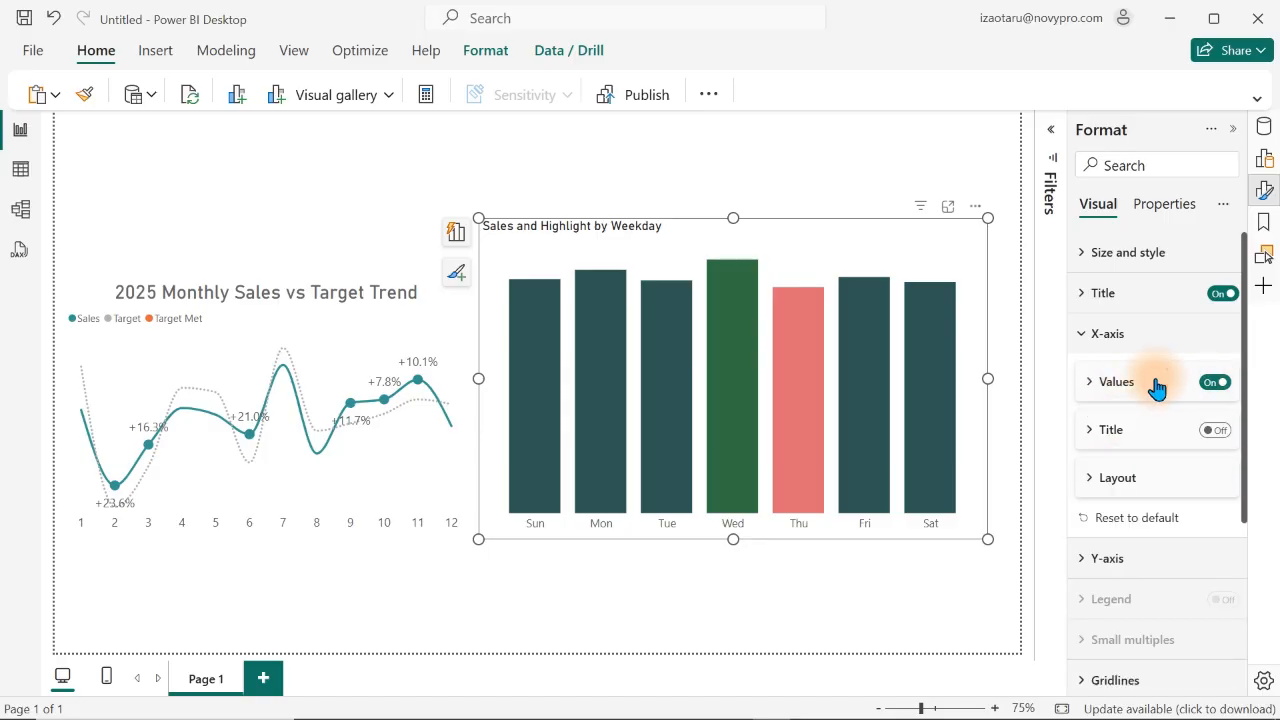
pyautogui.click(1264, 198)
pyautogui.click(1262, 195)
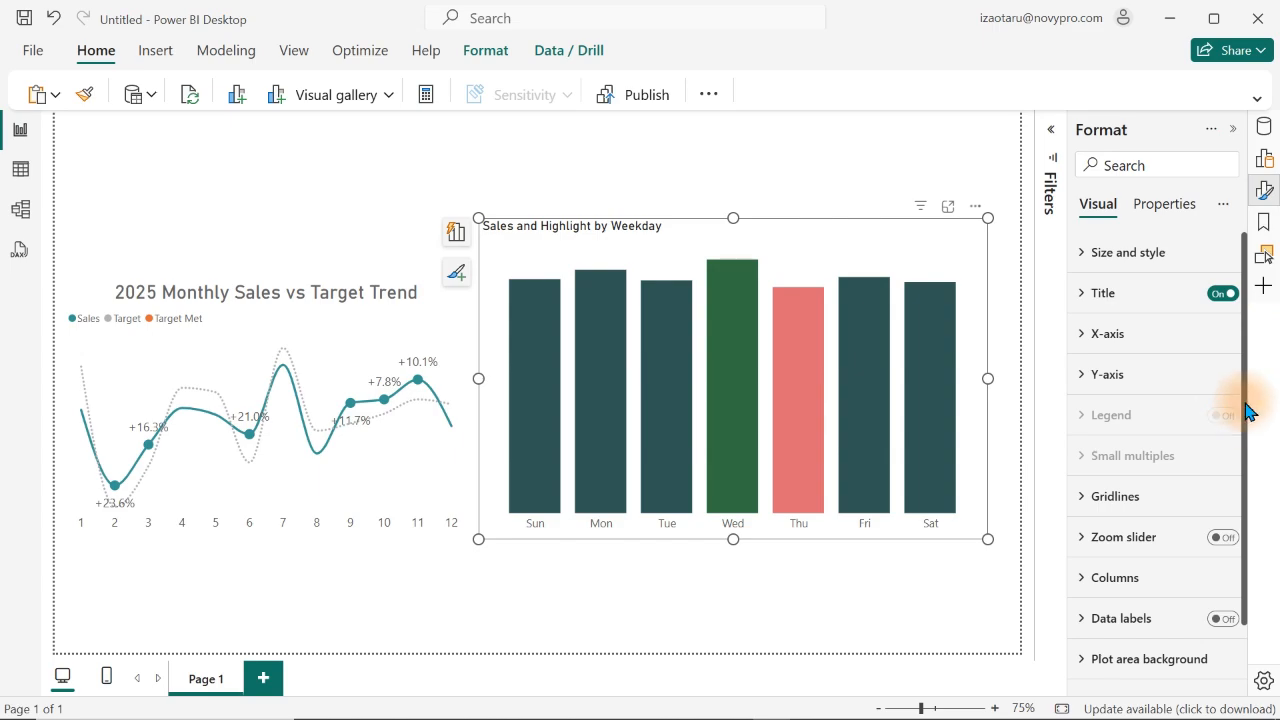
# - Turn on data labels for the weekday chart and set the label value font size to 11
pyautogui.moveTo(1245, 408); pyautogui.dragTo(1246, 500)
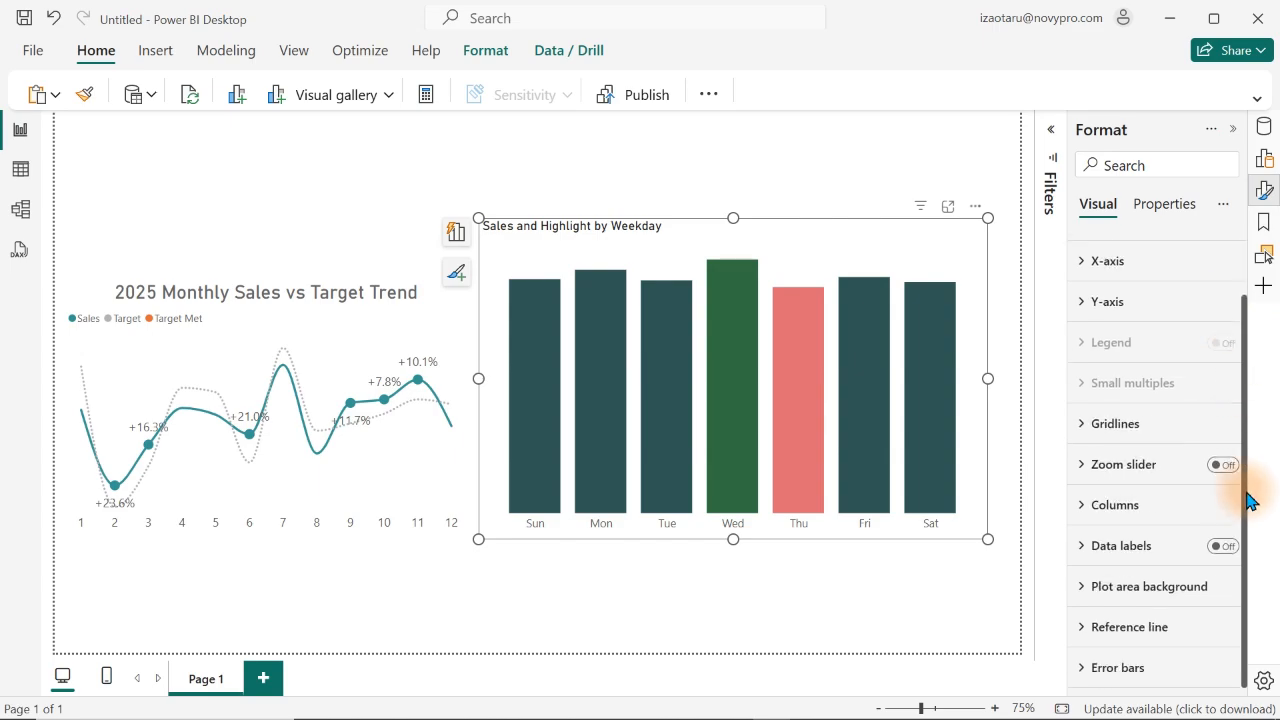
pyautogui.click(1222, 547)
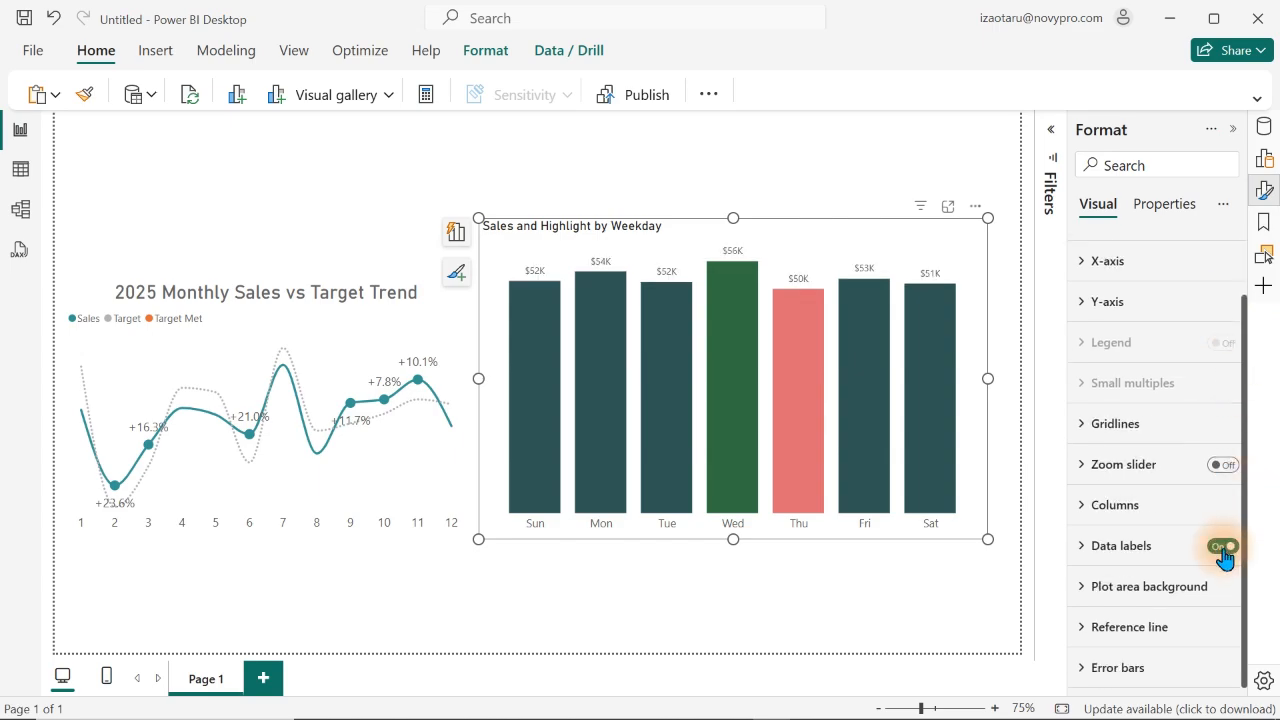
pyautogui.click(1165, 548)
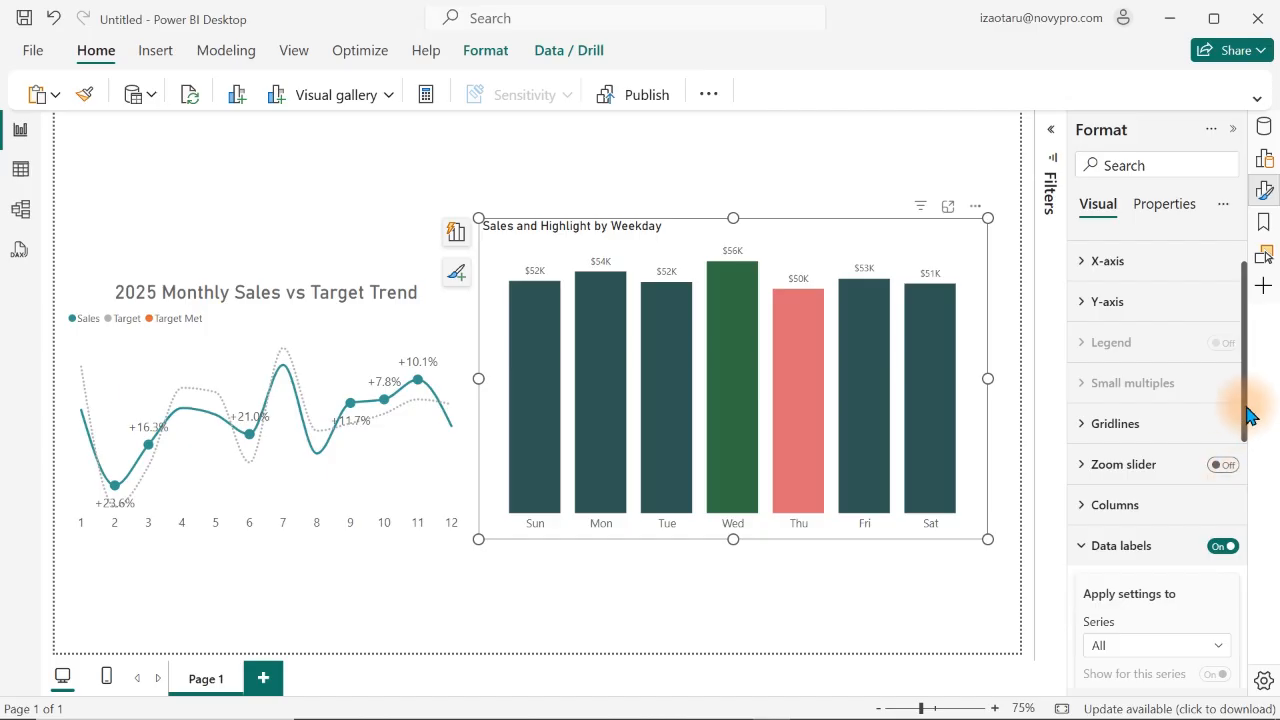
pyautogui.moveTo(1247, 410); pyautogui.dragTo(1260, 594)
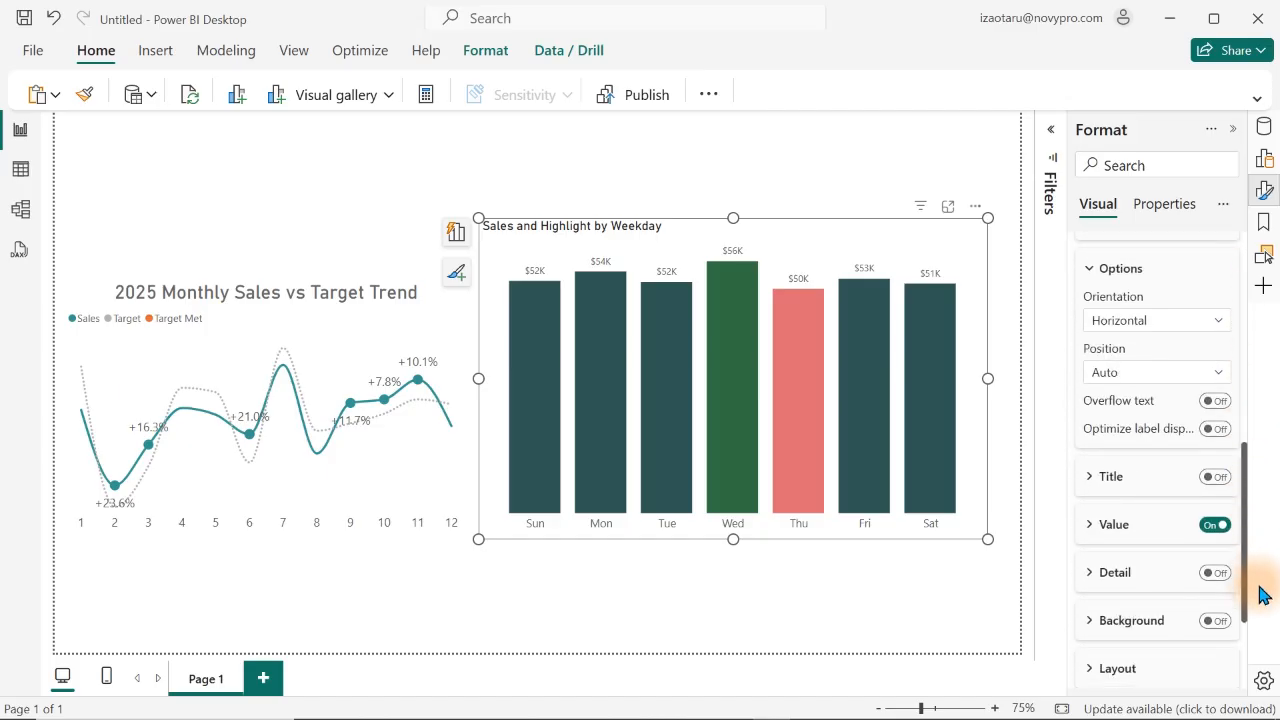
pyautogui.click(1122, 532)
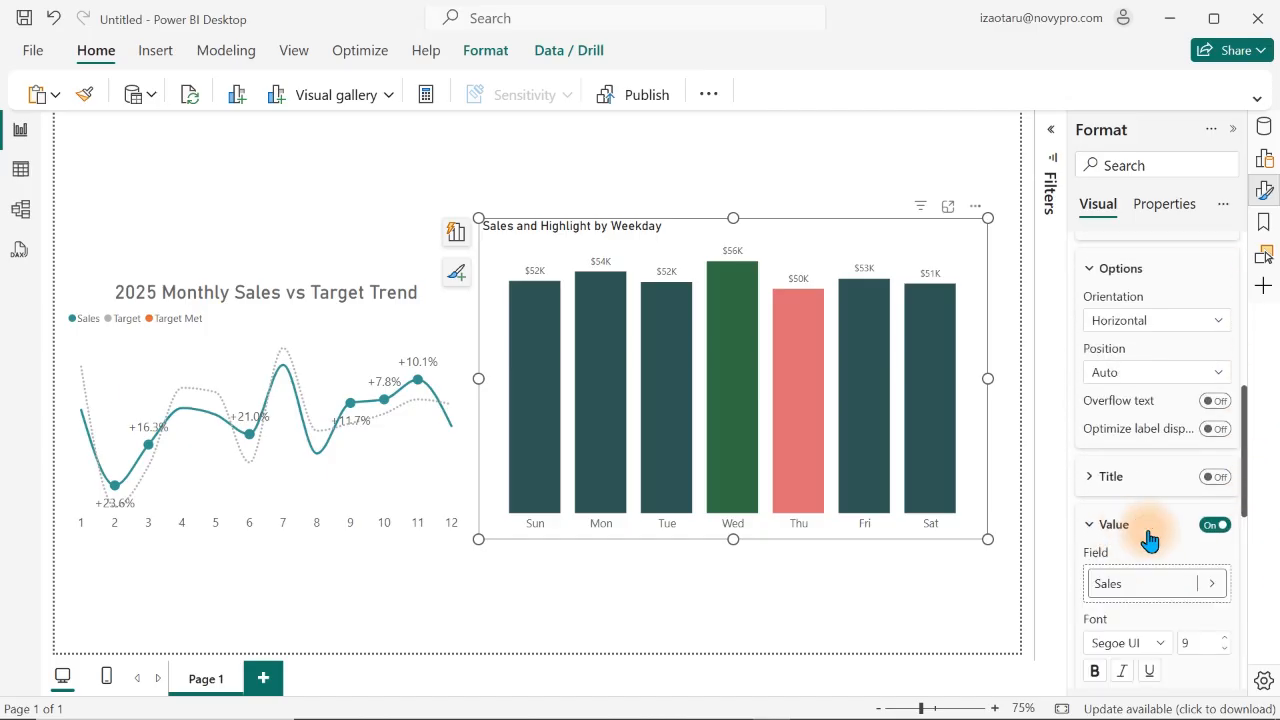
pyautogui.click(1229, 642)
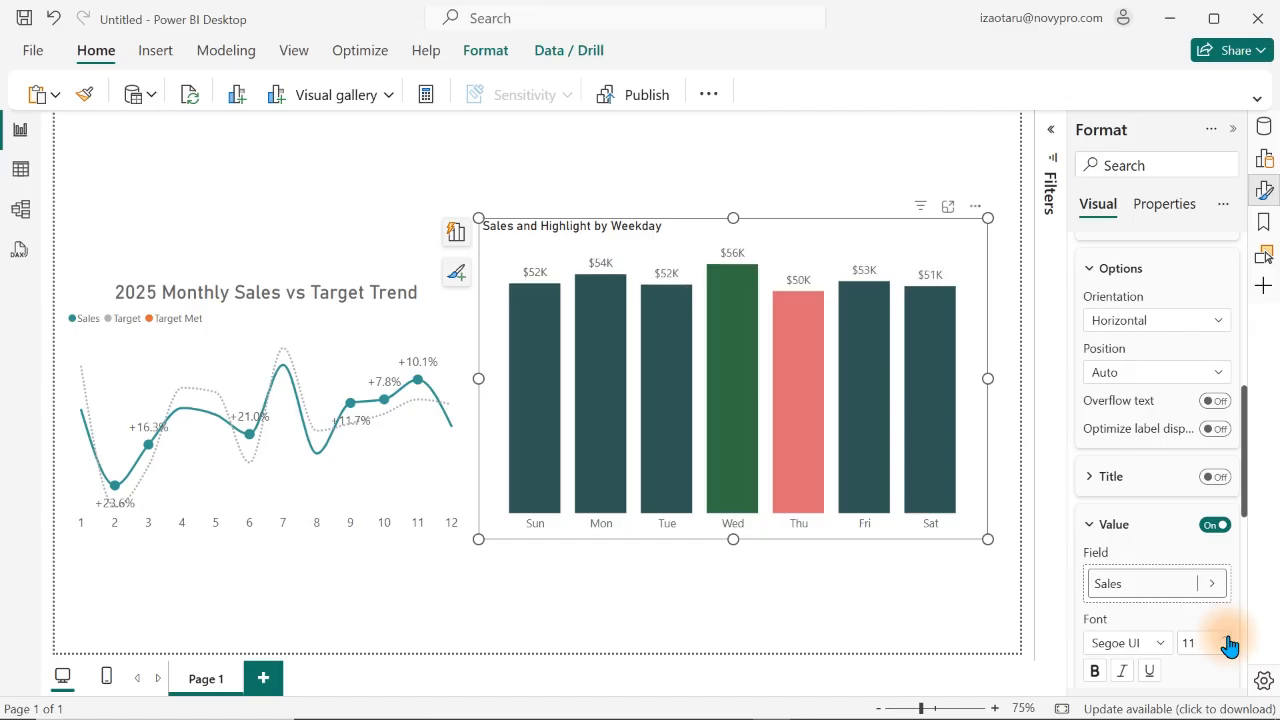
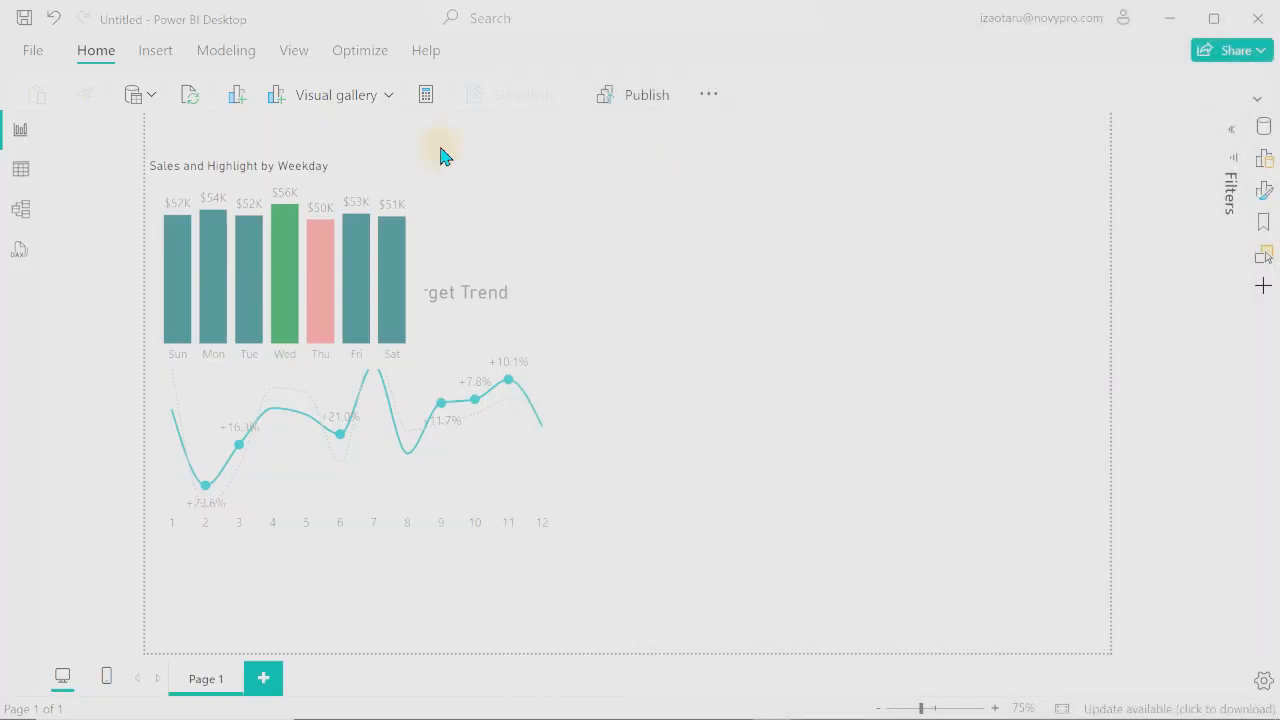
# - Add a calculated column to the Calendar table with the formula YX = 1
pyautogui.click(20, 169)
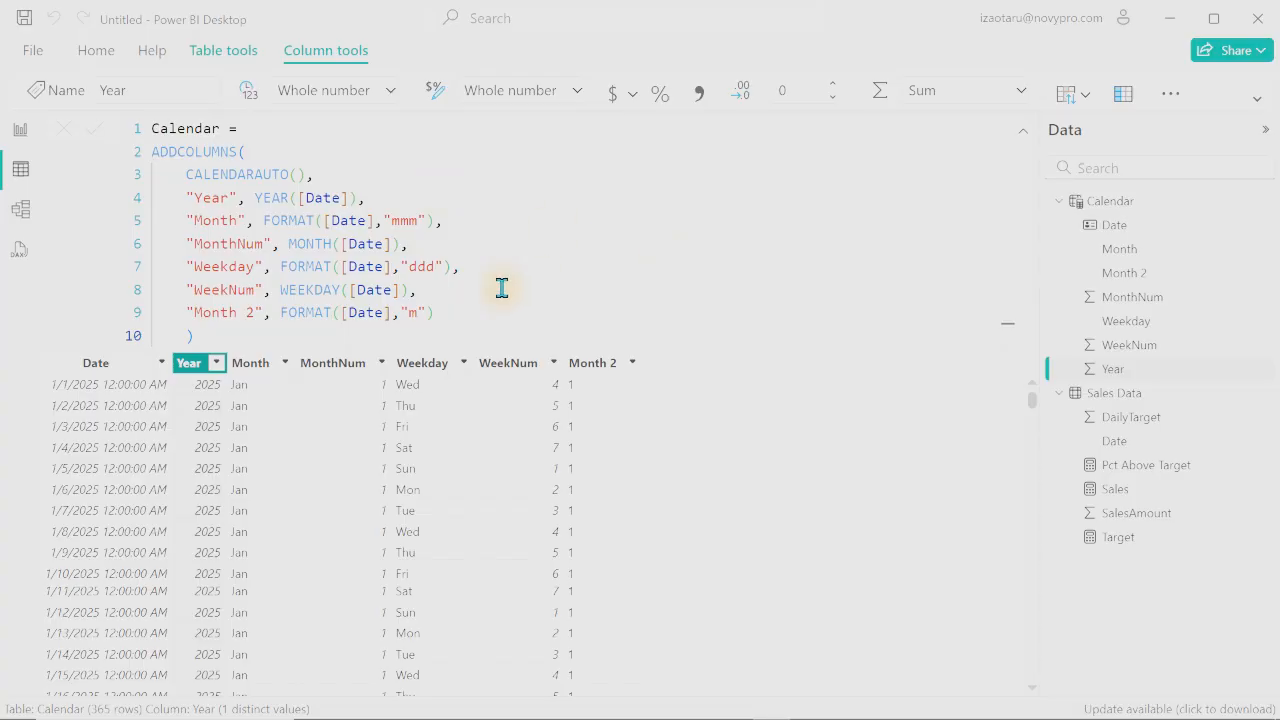
pyautogui.rightClick(600, 366)
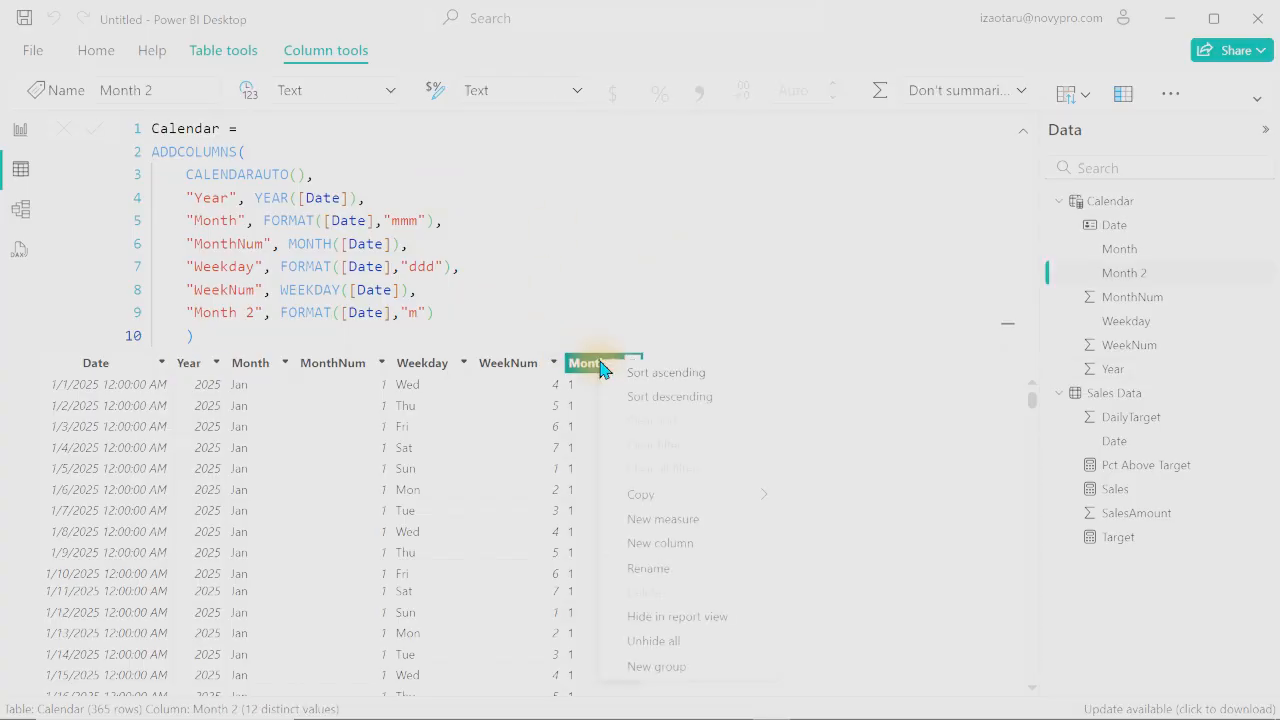
pyautogui.click(647, 548)
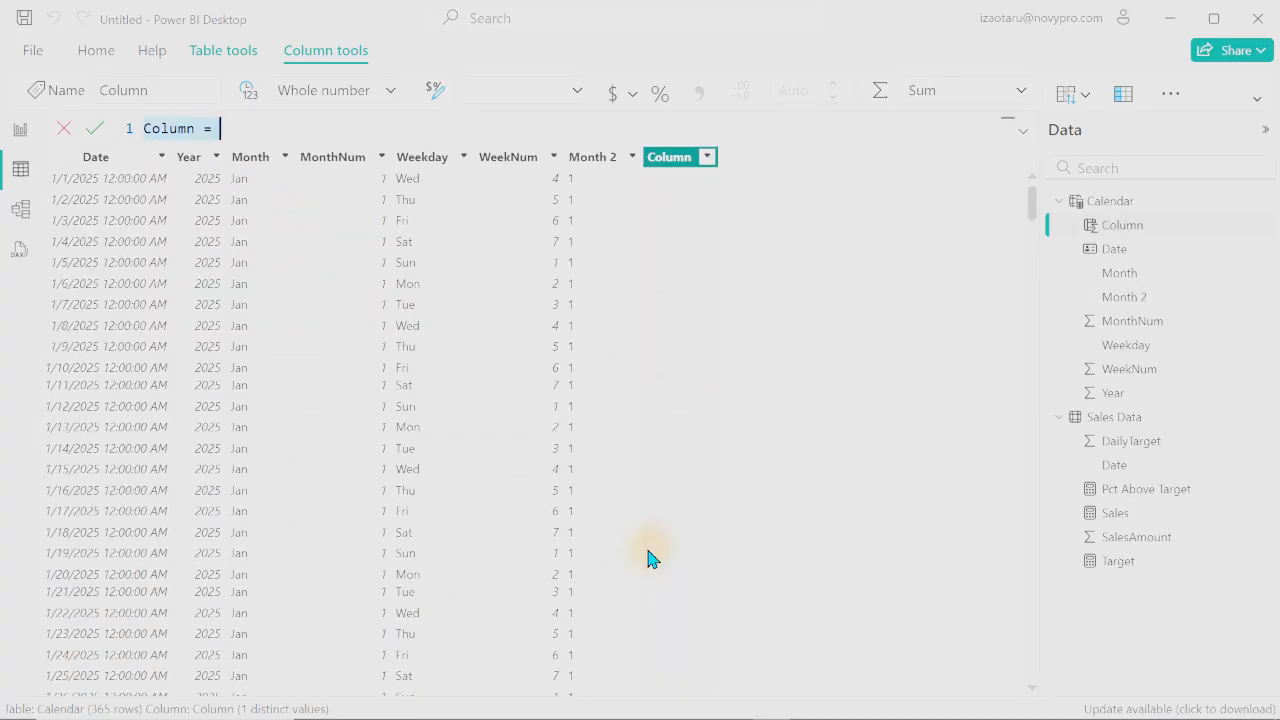
pyautogui.write('YX = 1')
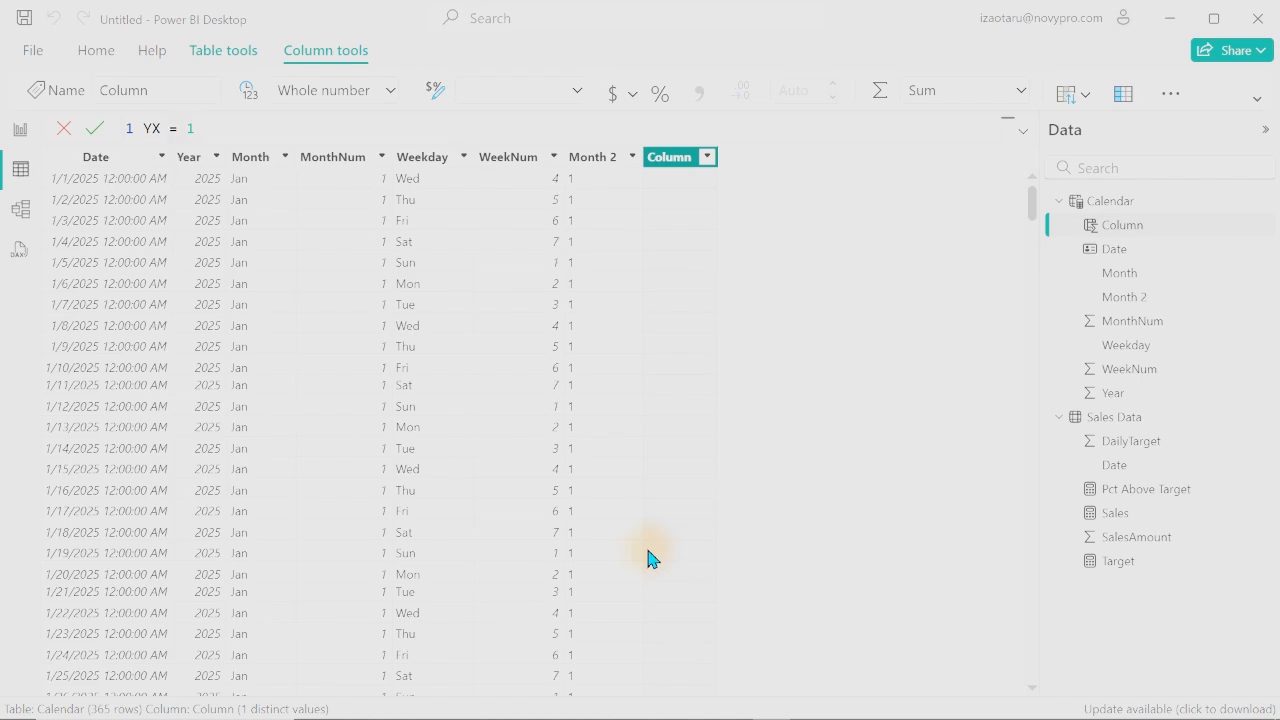
pyautogui.press('Return')
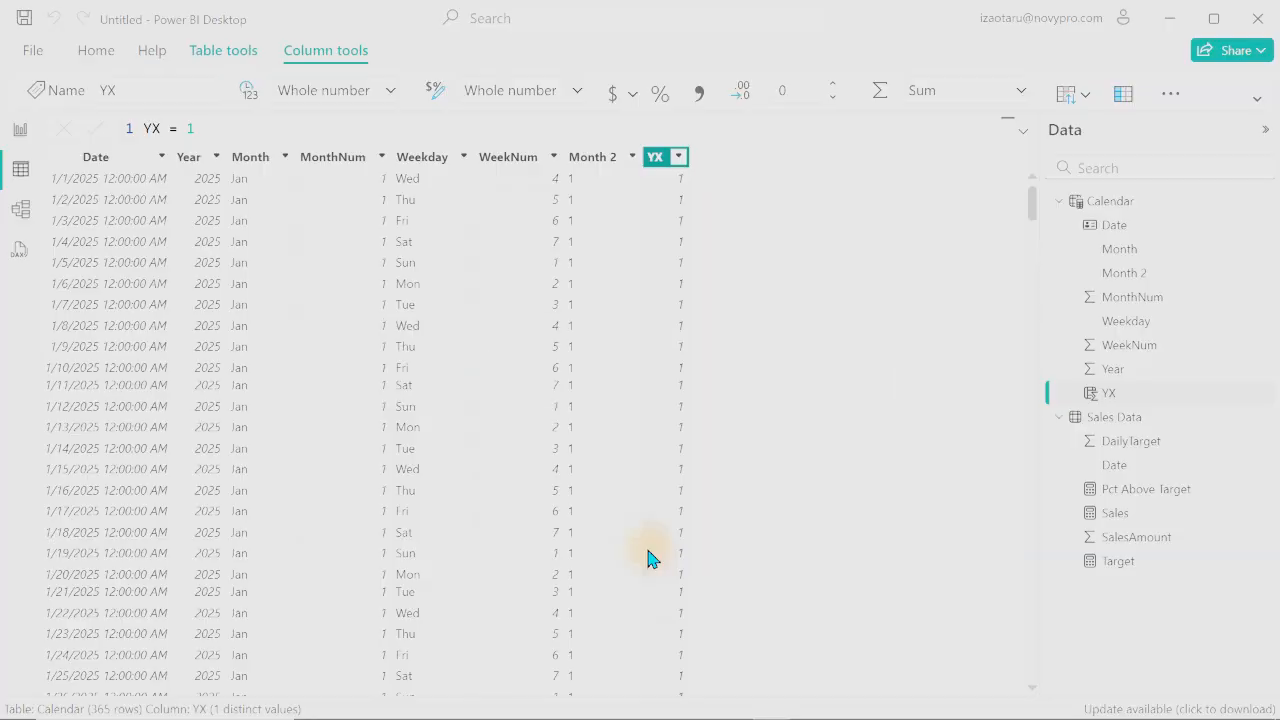
# - Return to the report and insert an empty stacked bar chart, sized wide and placed to the right of the weekday chart
pyautogui.click(18, 130)
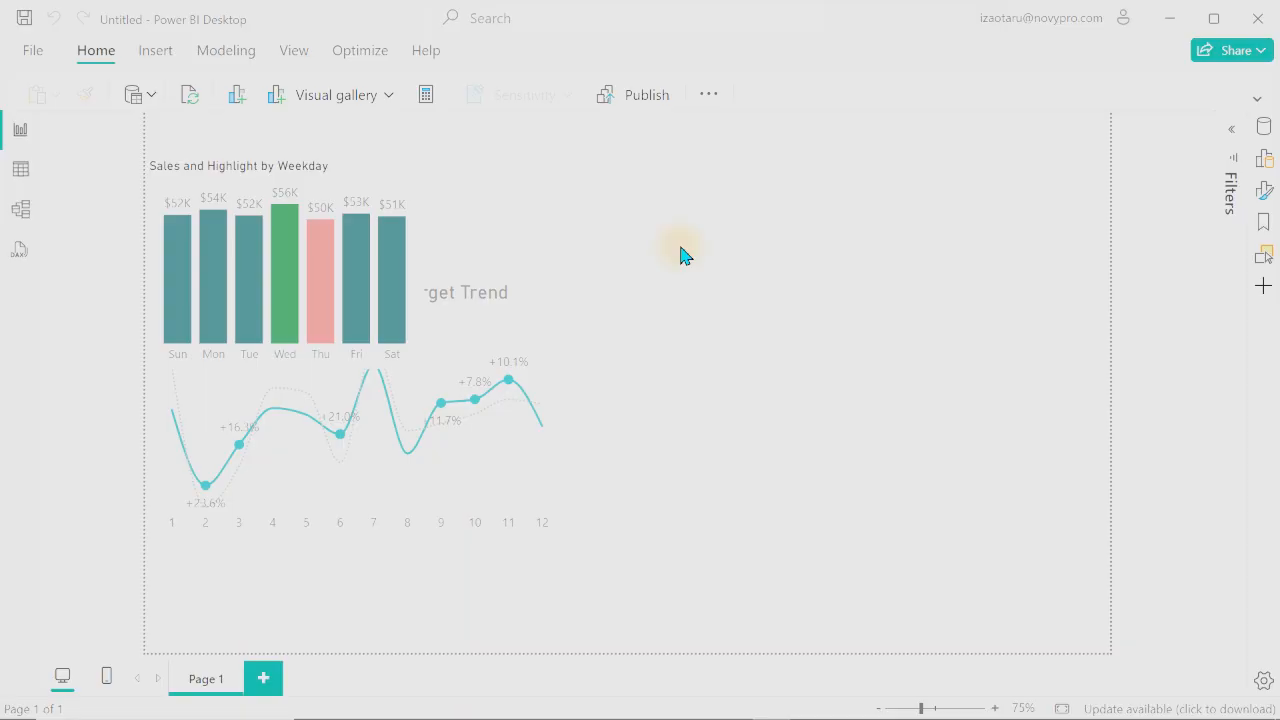
pyautogui.click(1265, 162)
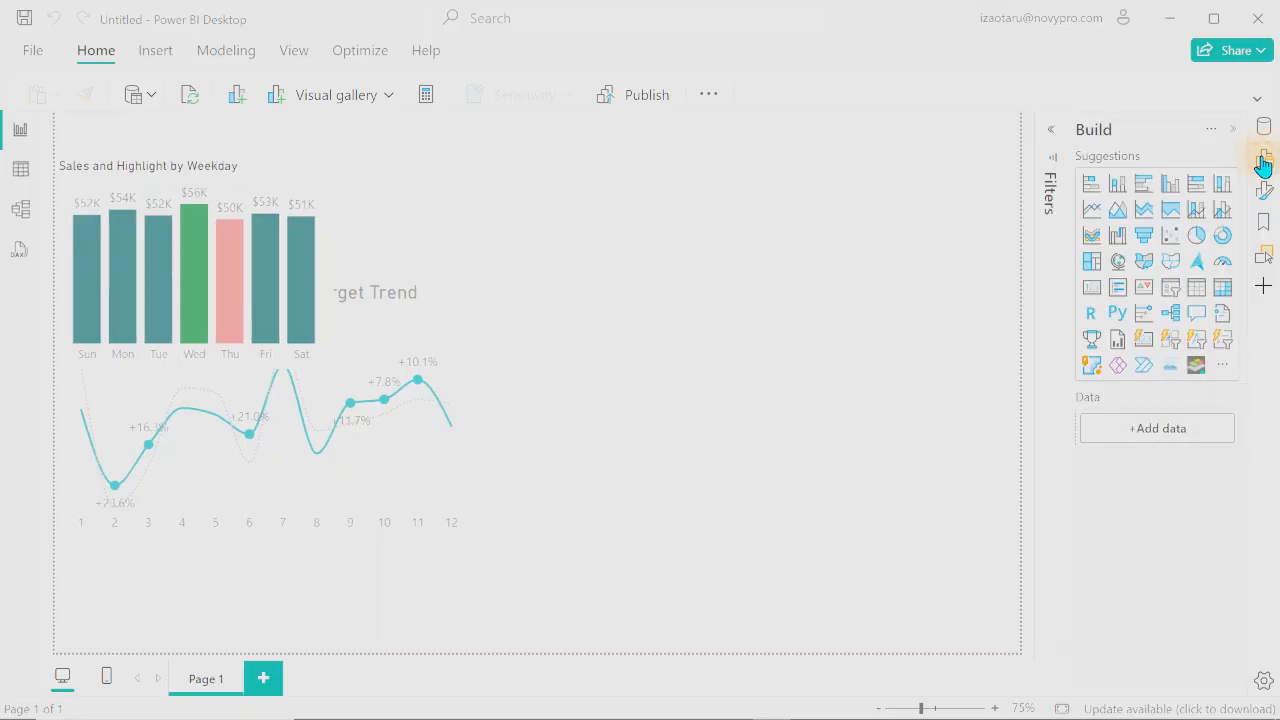
pyautogui.click(1091, 186)
pyautogui.moveTo(416, 211); pyautogui.dragTo(988, 340)
pyautogui.moveTo(805, 294); pyautogui.dragTo(791, 310)
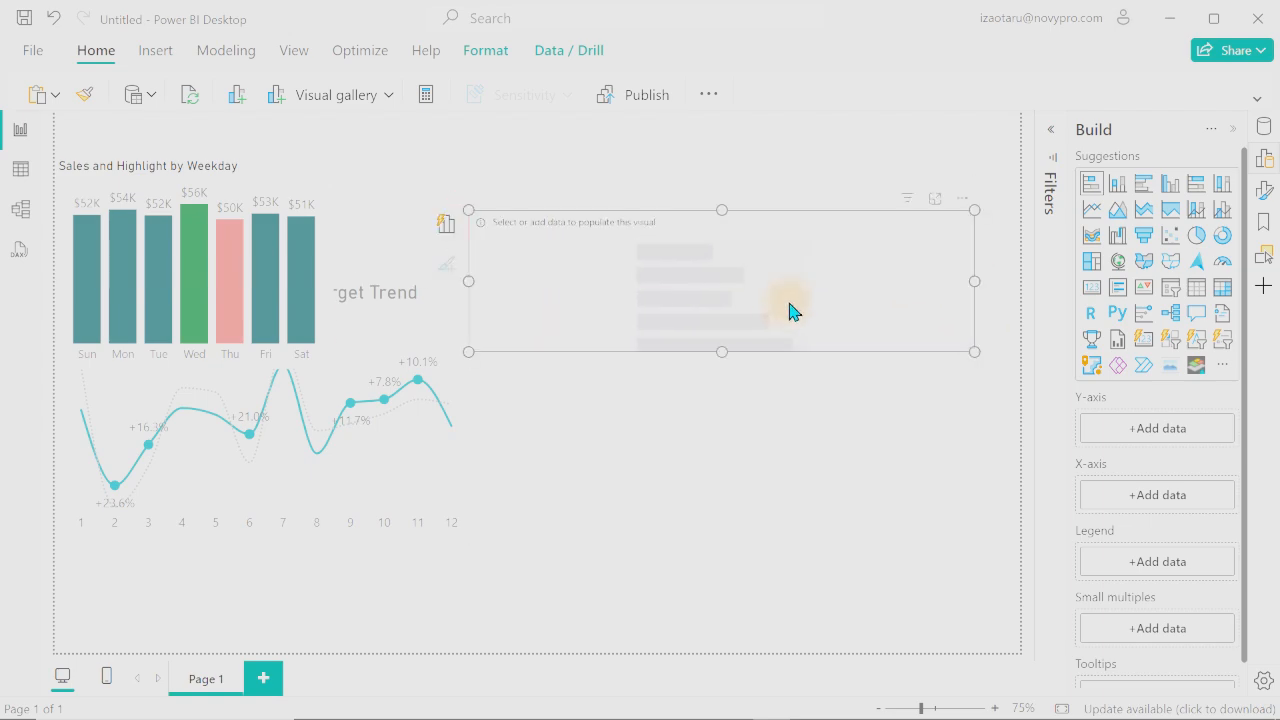
# - Assign the Calendar table's YX column to the Y-axis of the new stacked bar chart
pyautogui.click(1147, 424)
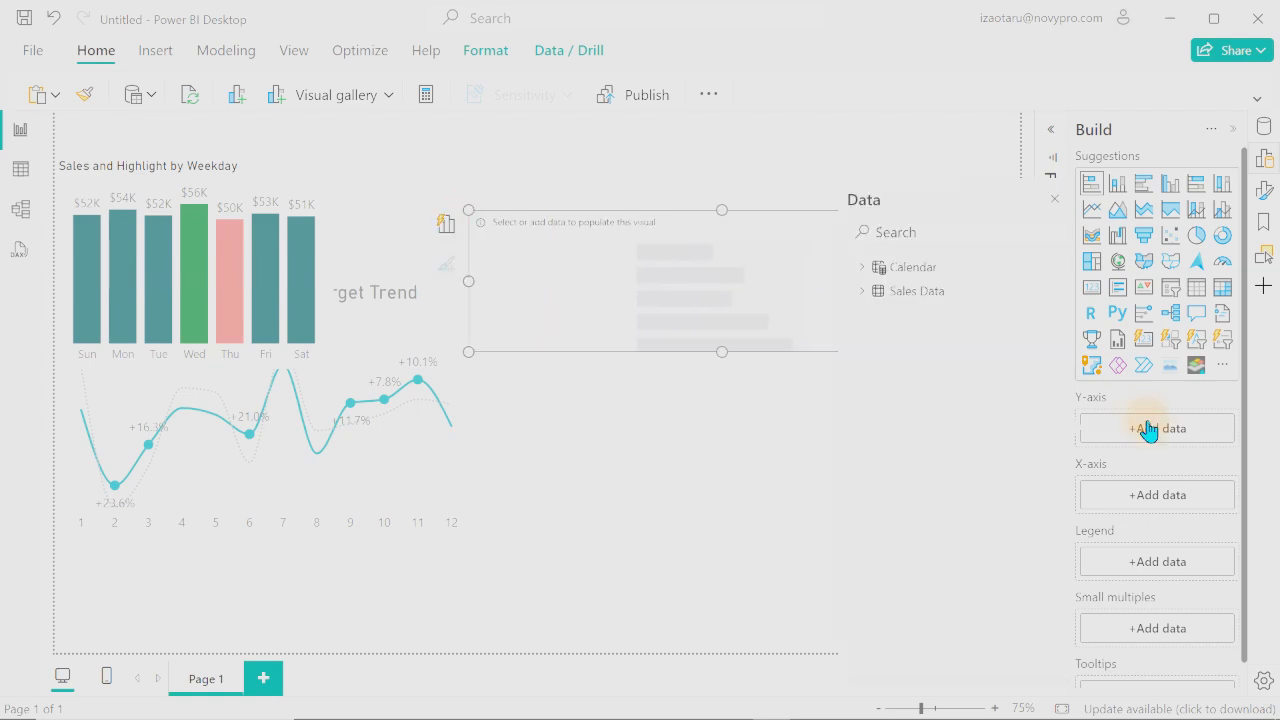
pyautogui.click(863, 270)
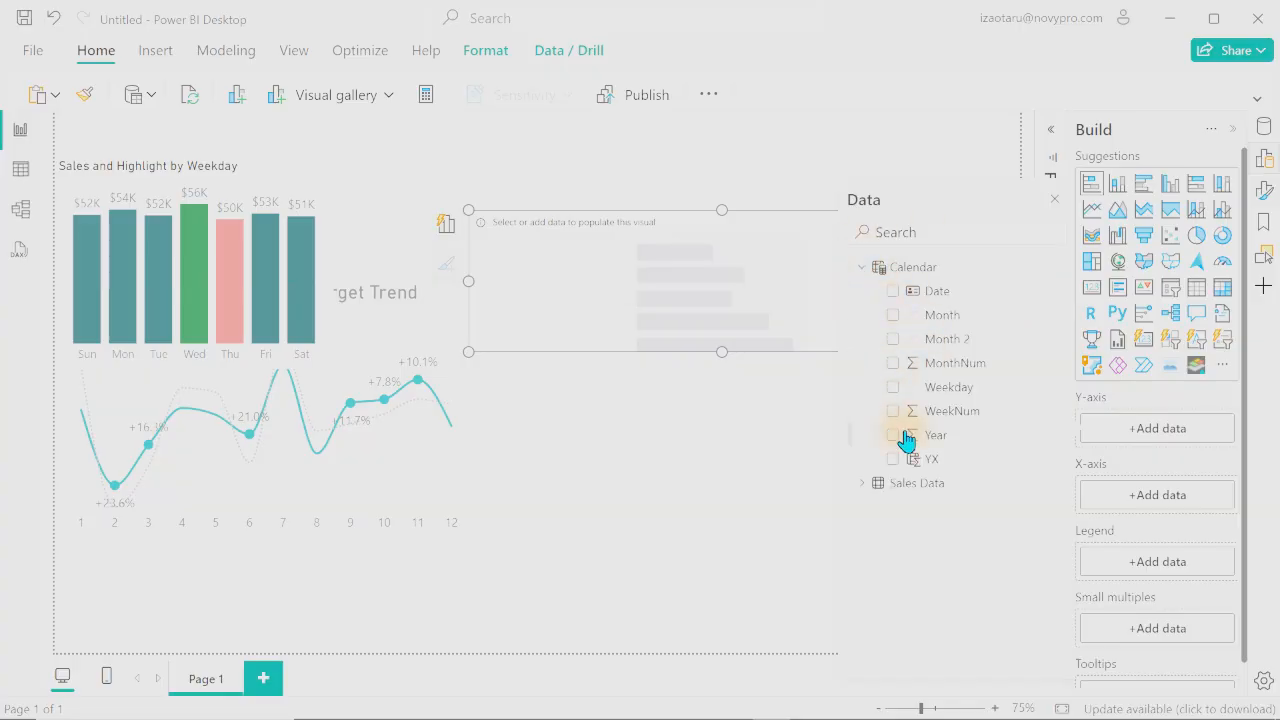
pyautogui.click(893, 460)
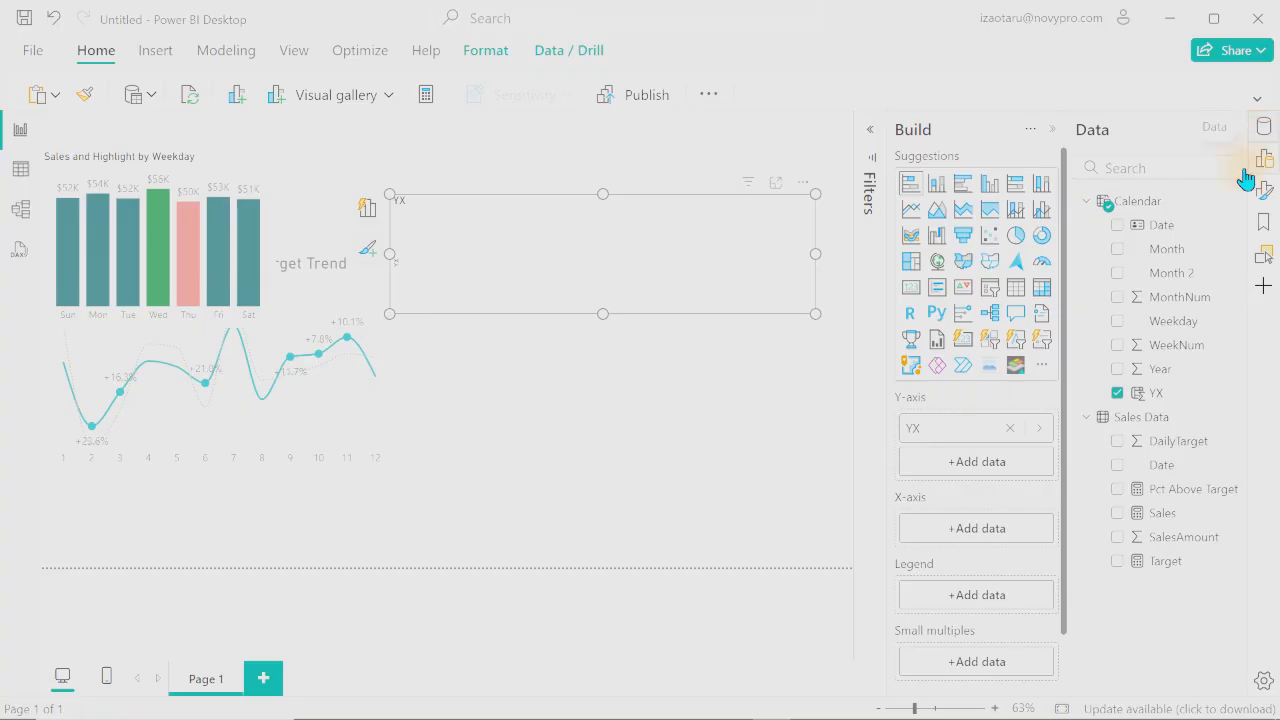
# - Assign the Sales measure to the X-axis of the stacked bar chart and show the chart in focus mode
pyautogui.moveTo(1183, 528); pyautogui.dragTo(990, 545)
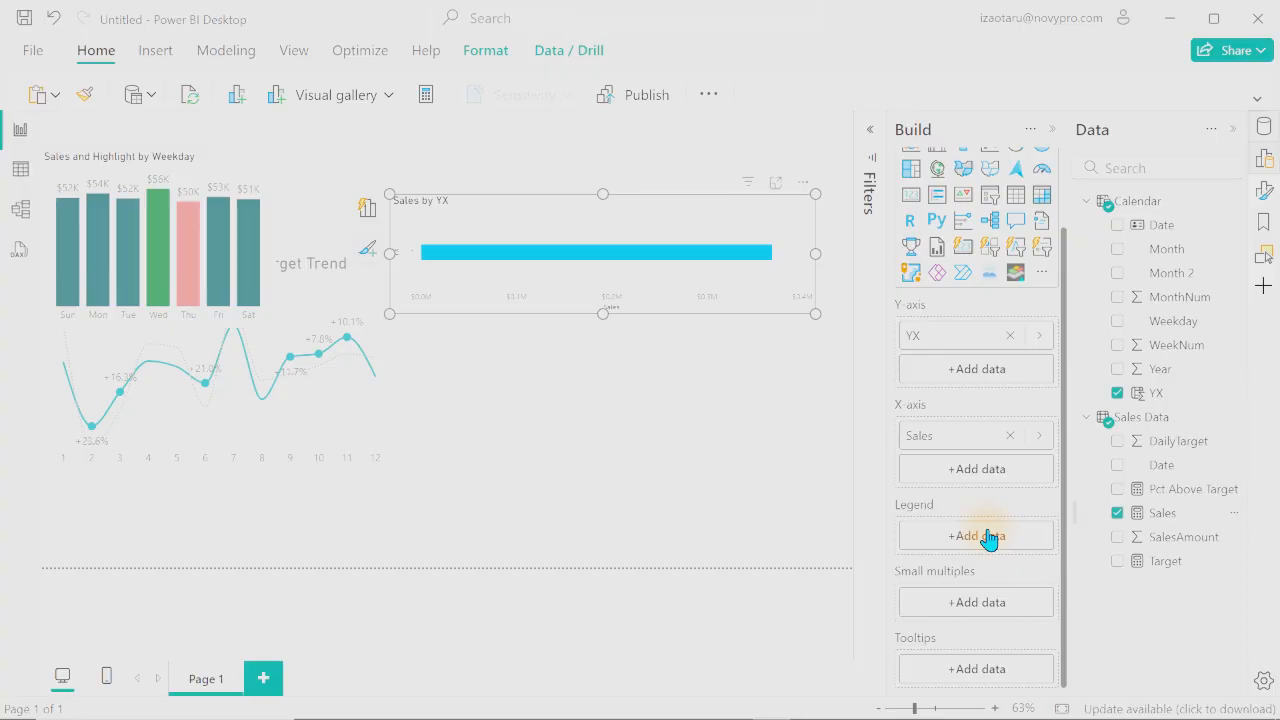
pyautogui.click(776, 184)
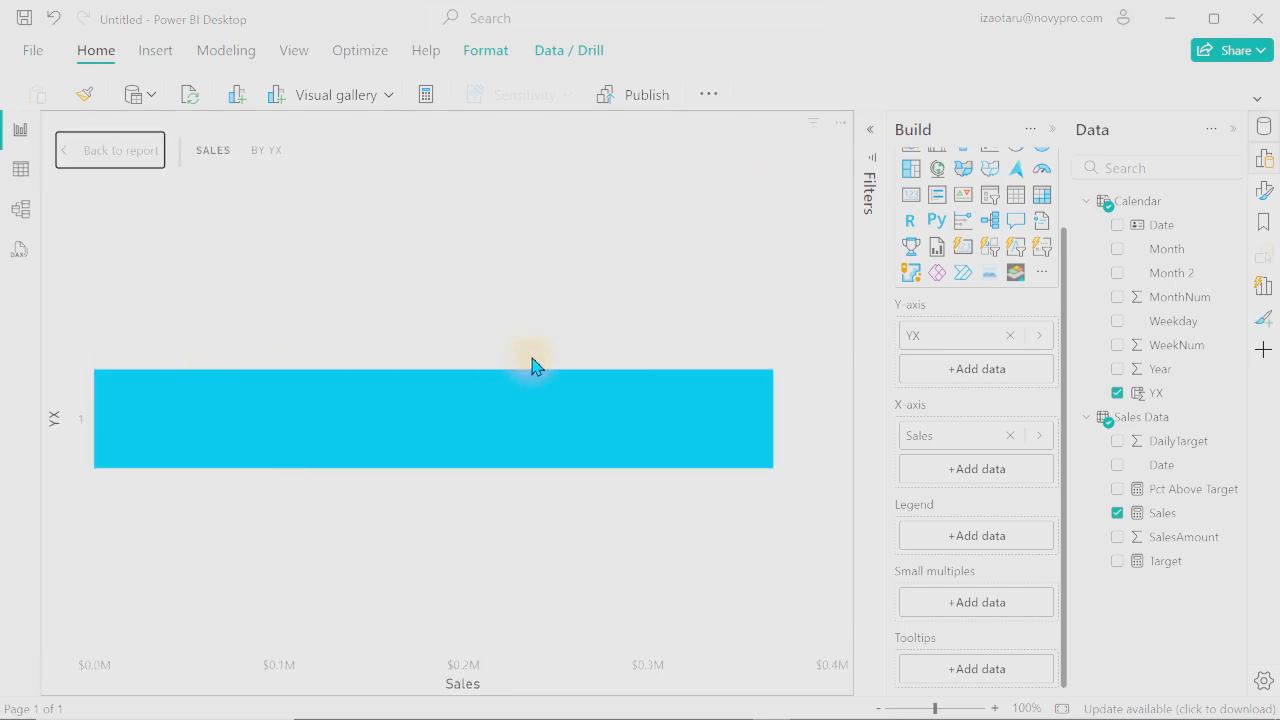
# - Add a constant reference line named Target to the stacked bar chart and expand its line settings
pyautogui.click(1264, 158)
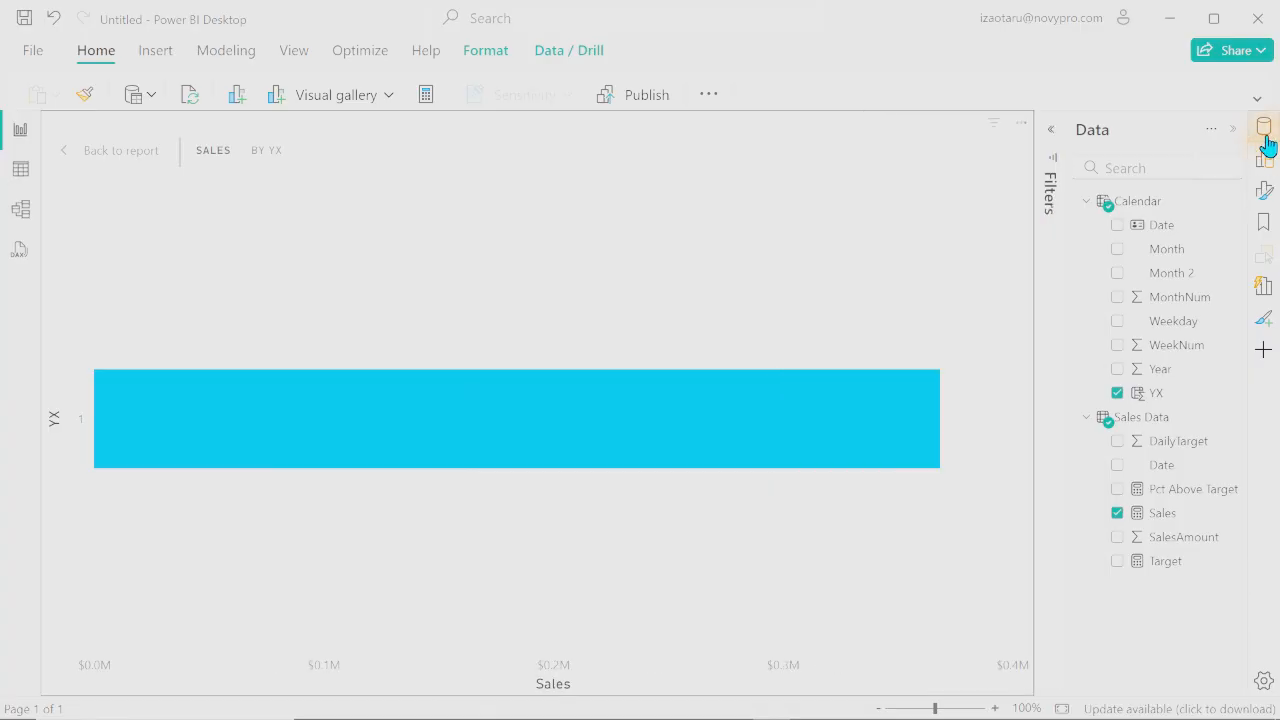
pyautogui.click(1265, 192)
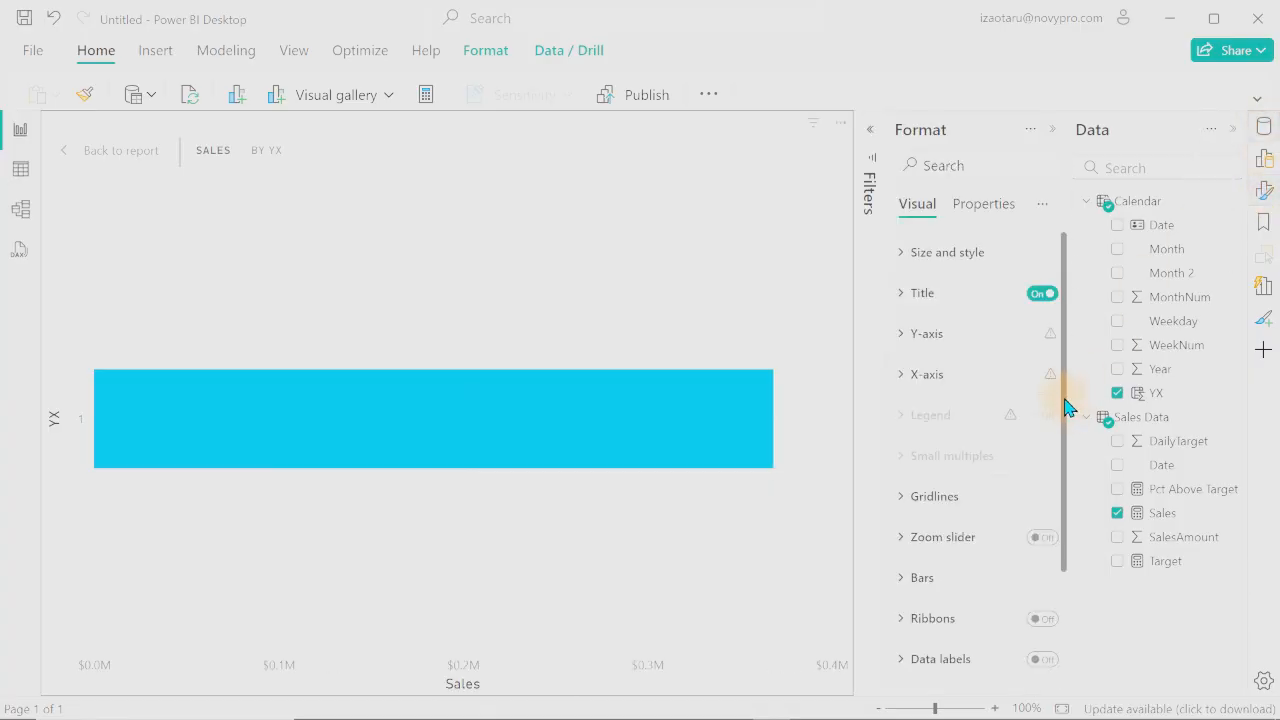
pyautogui.moveTo(1064, 400); pyautogui.dragTo(1059, 619)
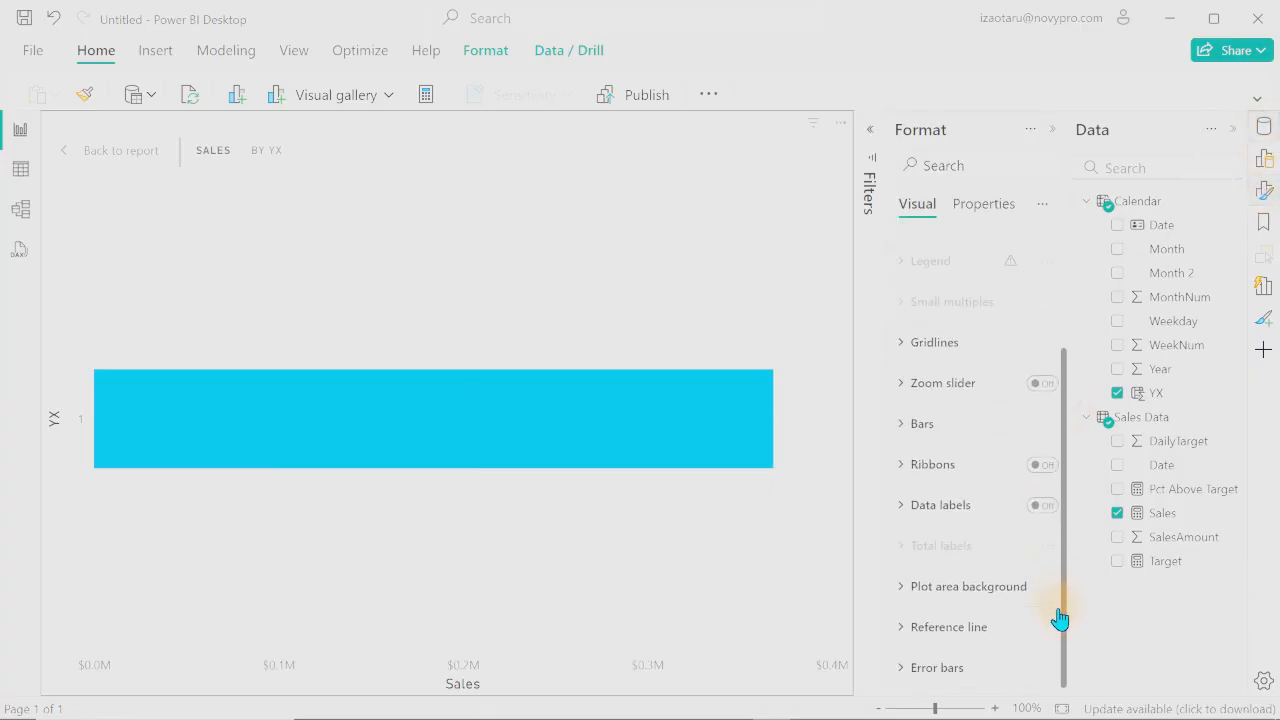
pyautogui.click(900, 628)
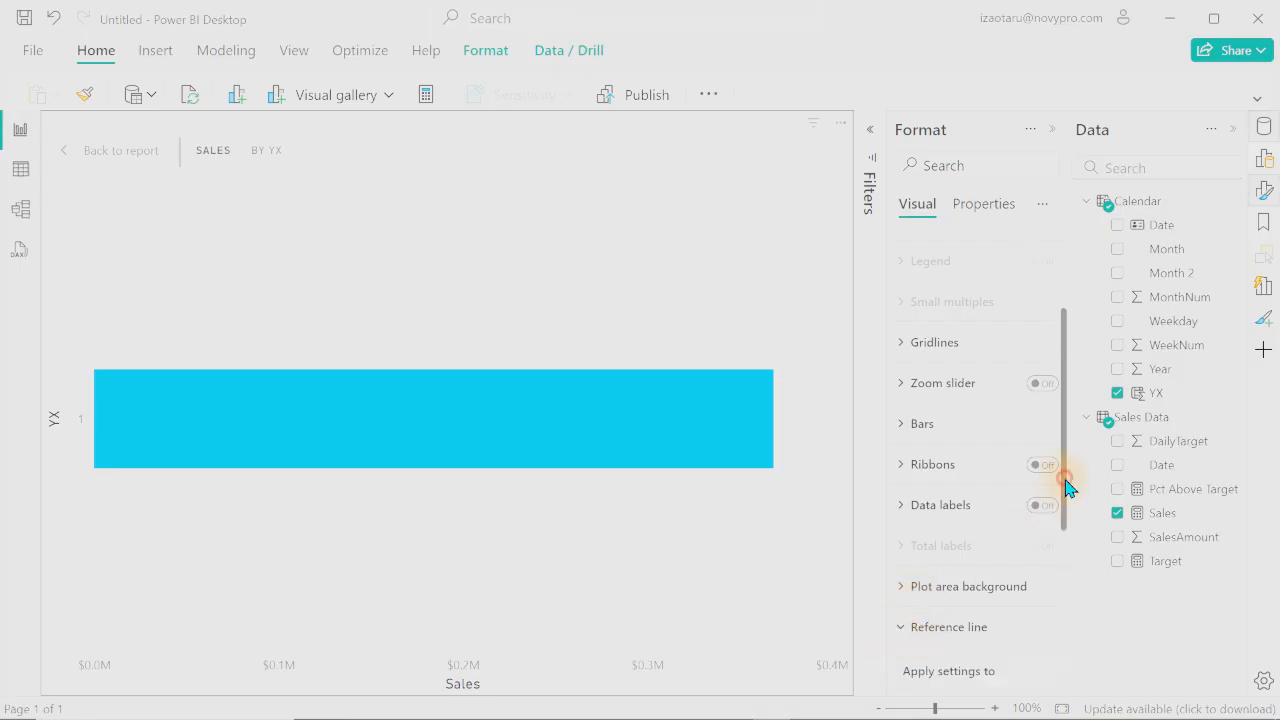
pyautogui.moveTo(1066, 487); pyautogui.dragTo(1074, 640)
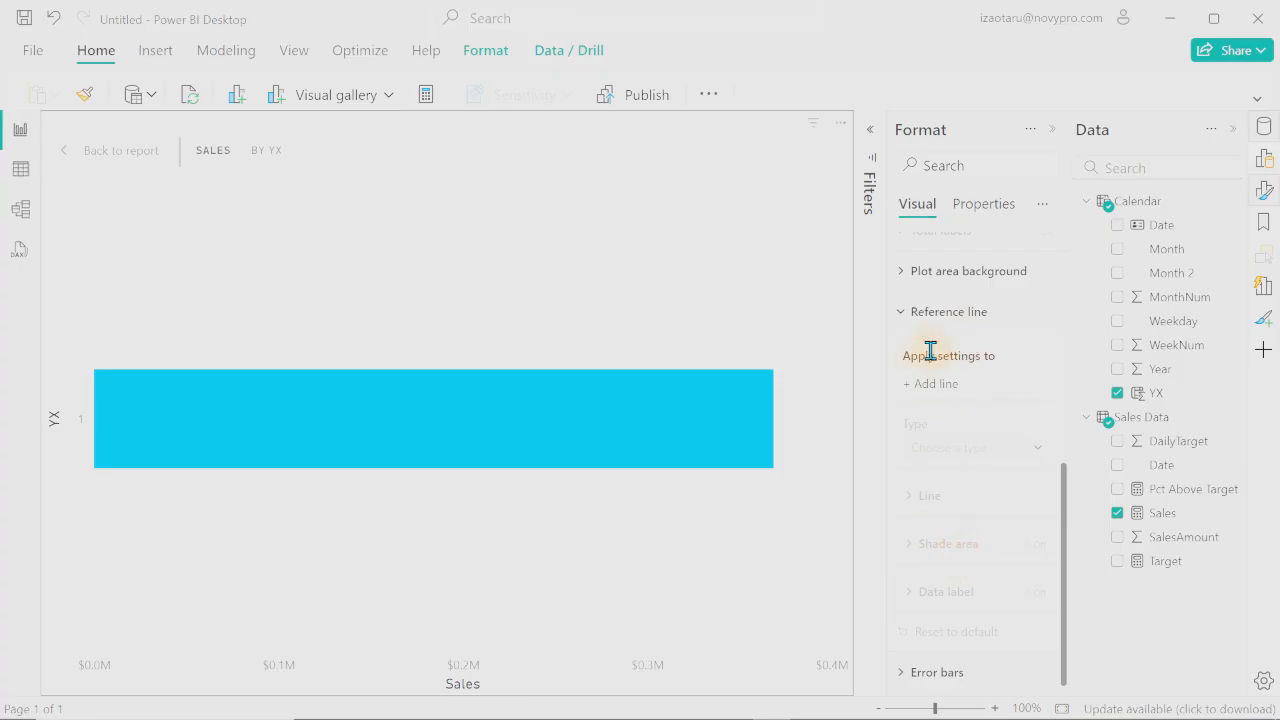
pyautogui.click(912, 384)
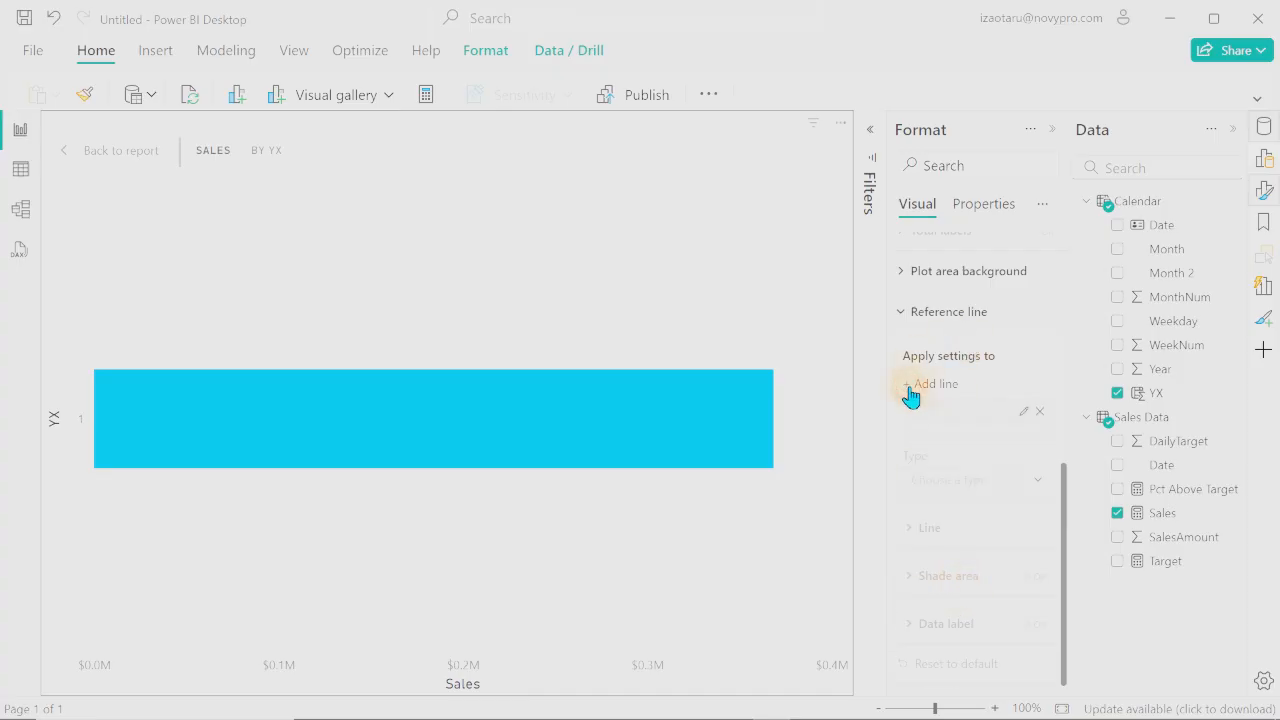
pyautogui.click(1025, 412)
pyautogui.write('Target')
pyautogui.click(1022, 412)
pyautogui.click(984, 479)
pyautogui.click(952, 530)
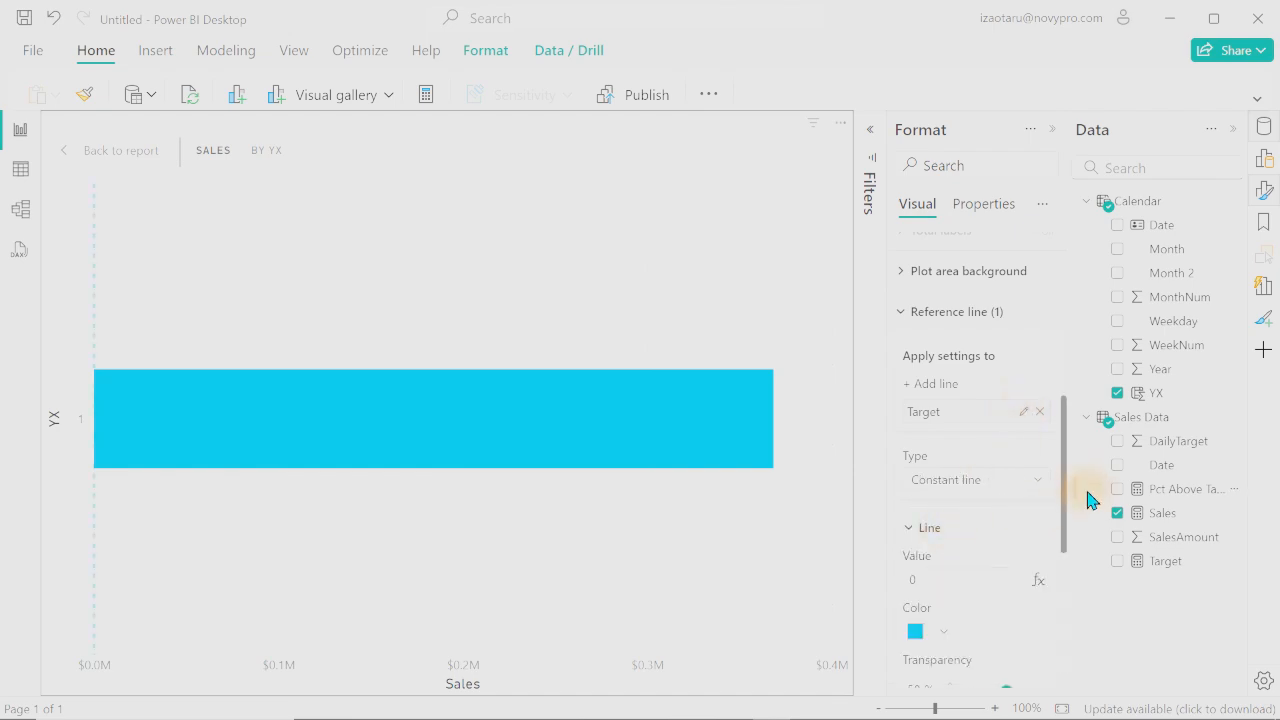
# - Base the Target reference line's value on the Target measure from Sales Data, using the Field value format style
pyautogui.moveTo(1066, 477); pyautogui.dragTo(1066, 523)
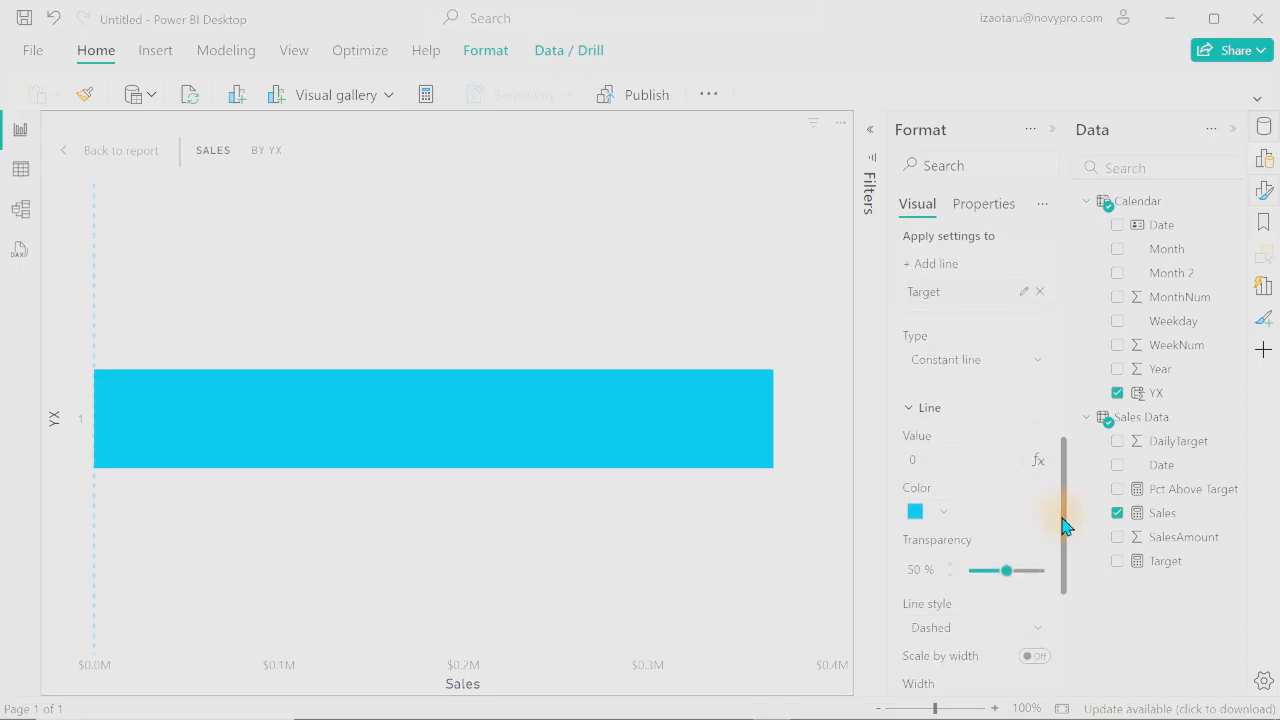
pyautogui.click(1040, 462)
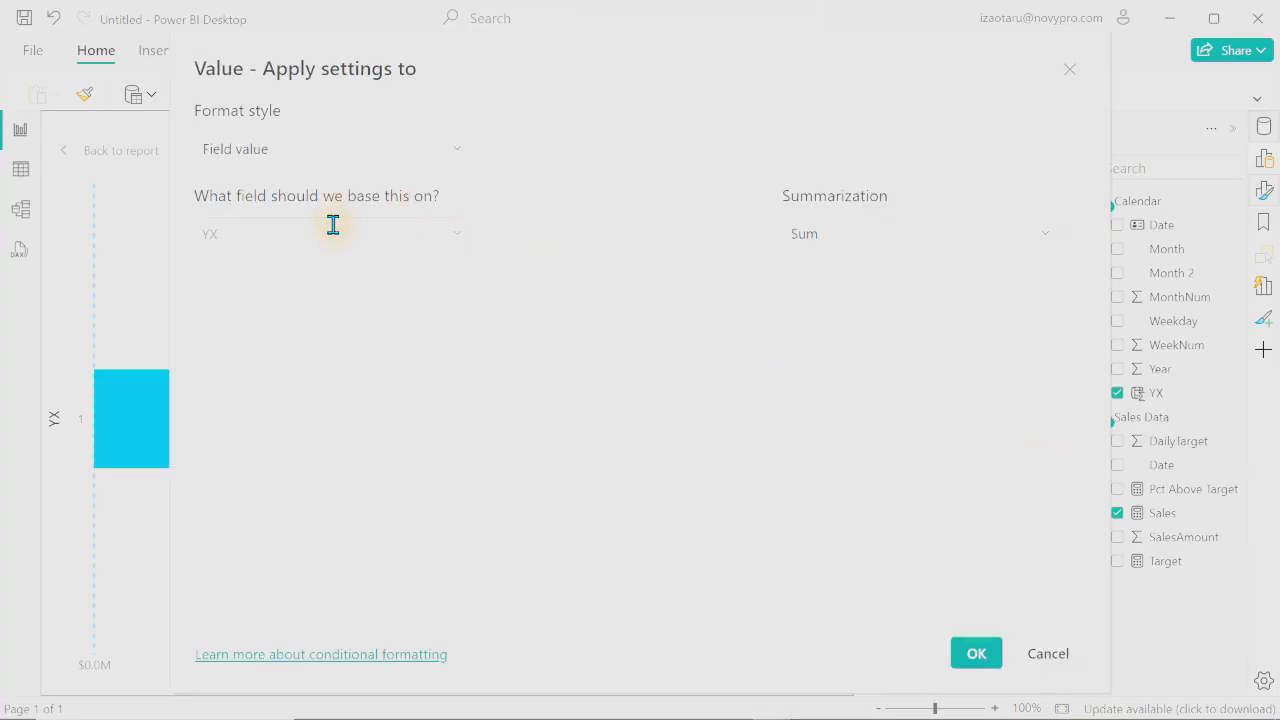
pyautogui.click(424, 232)
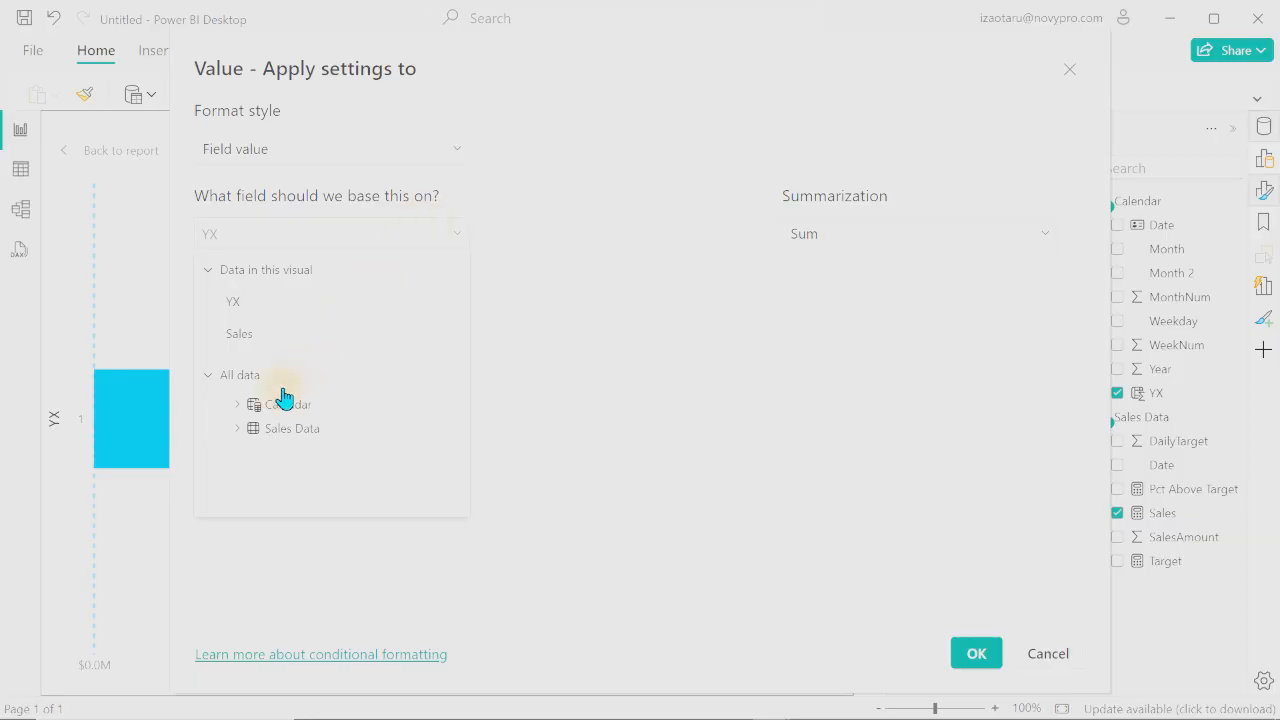
pyautogui.click(239, 430)
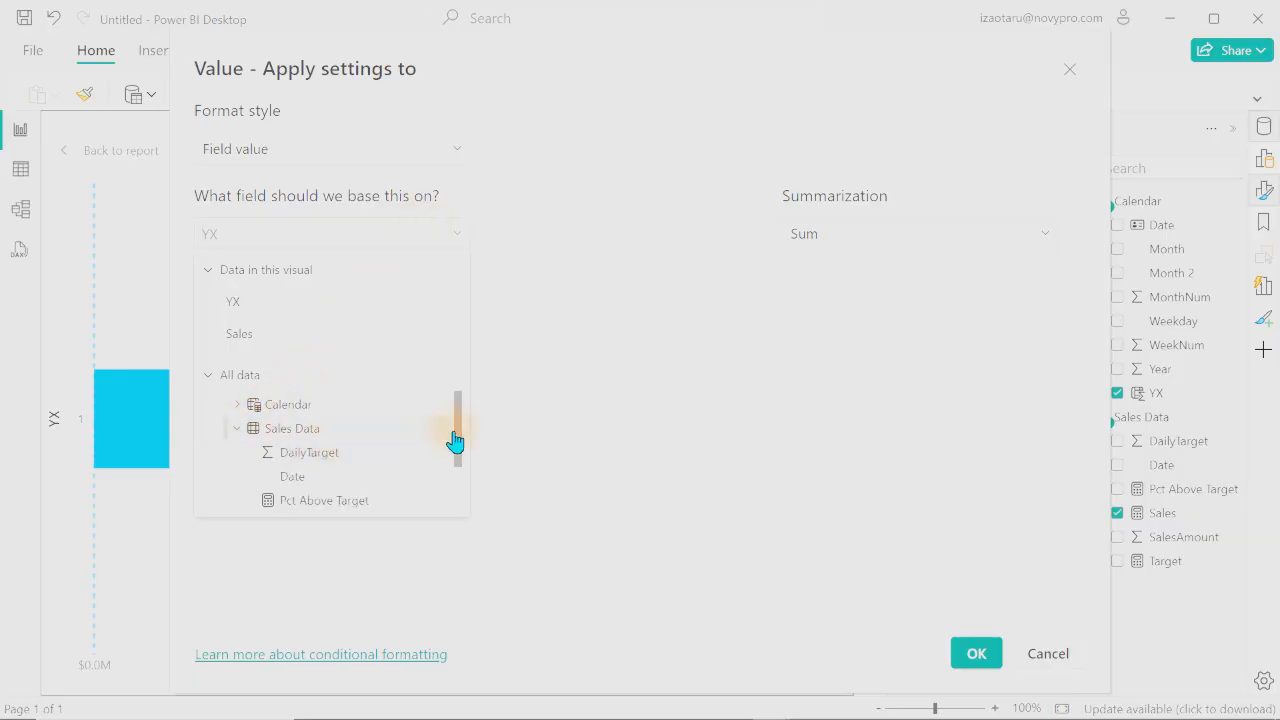
pyautogui.moveTo(460, 429); pyautogui.dragTo(455, 483)
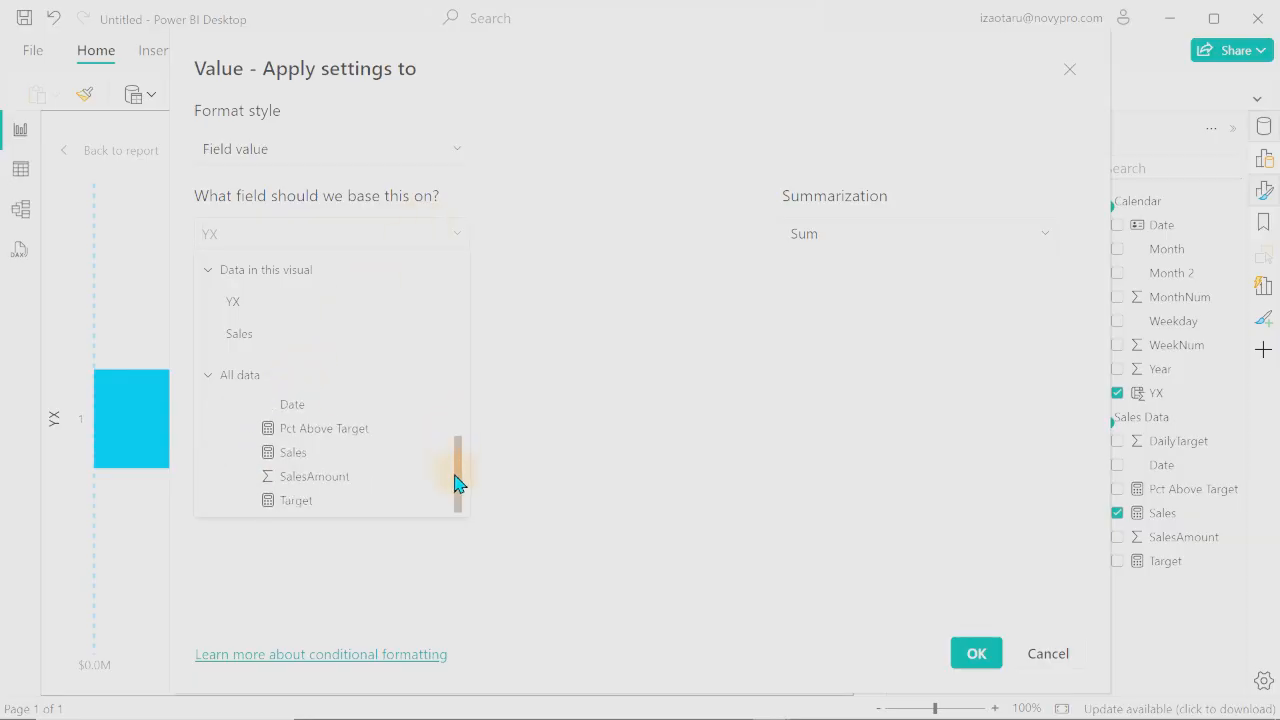
pyautogui.click(303, 501)
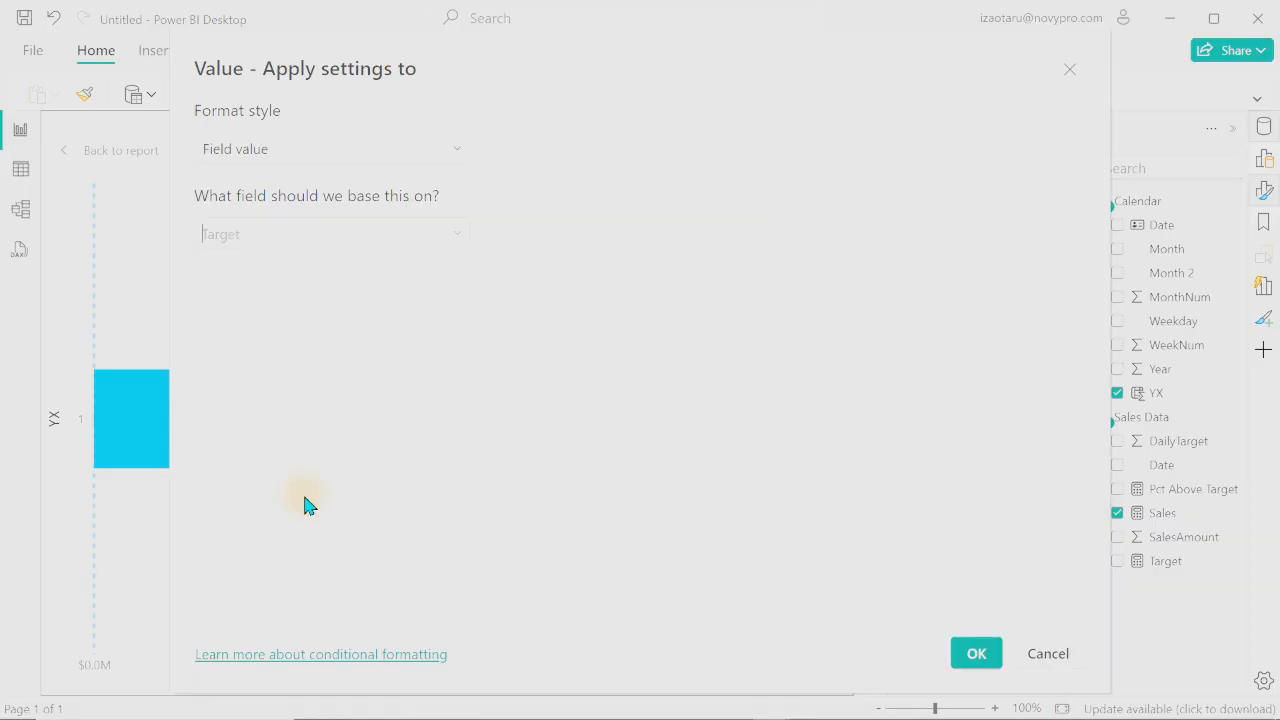
pyautogui.click(976, 654)
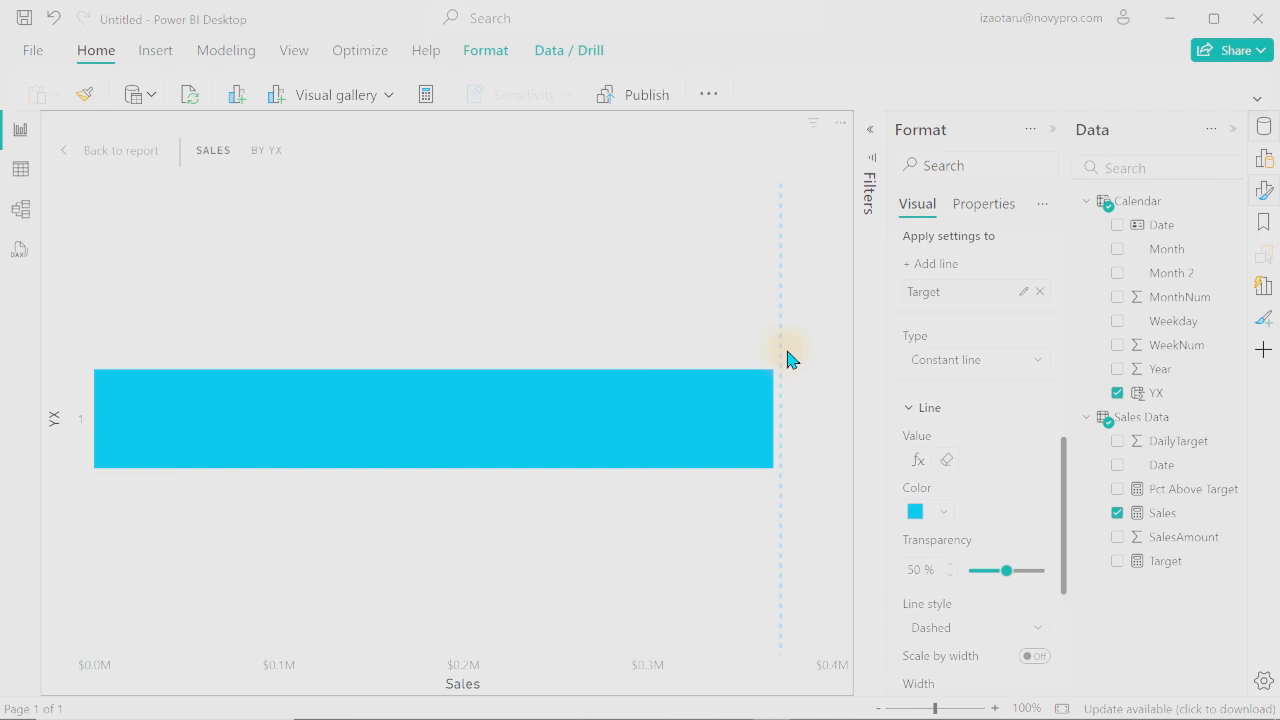
# - Turn on the data label for the Target reference line and expand the label settings
pyautogui.click(120, 160)
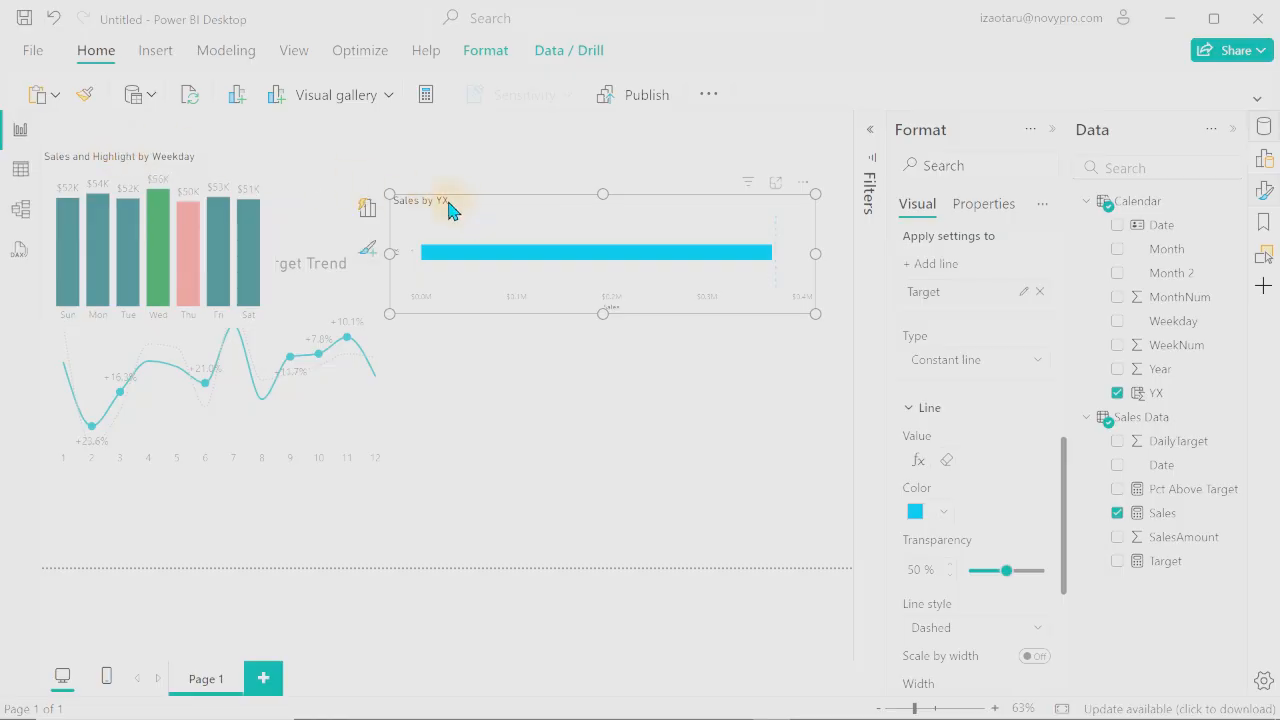
pyautogui.click(777, 183)
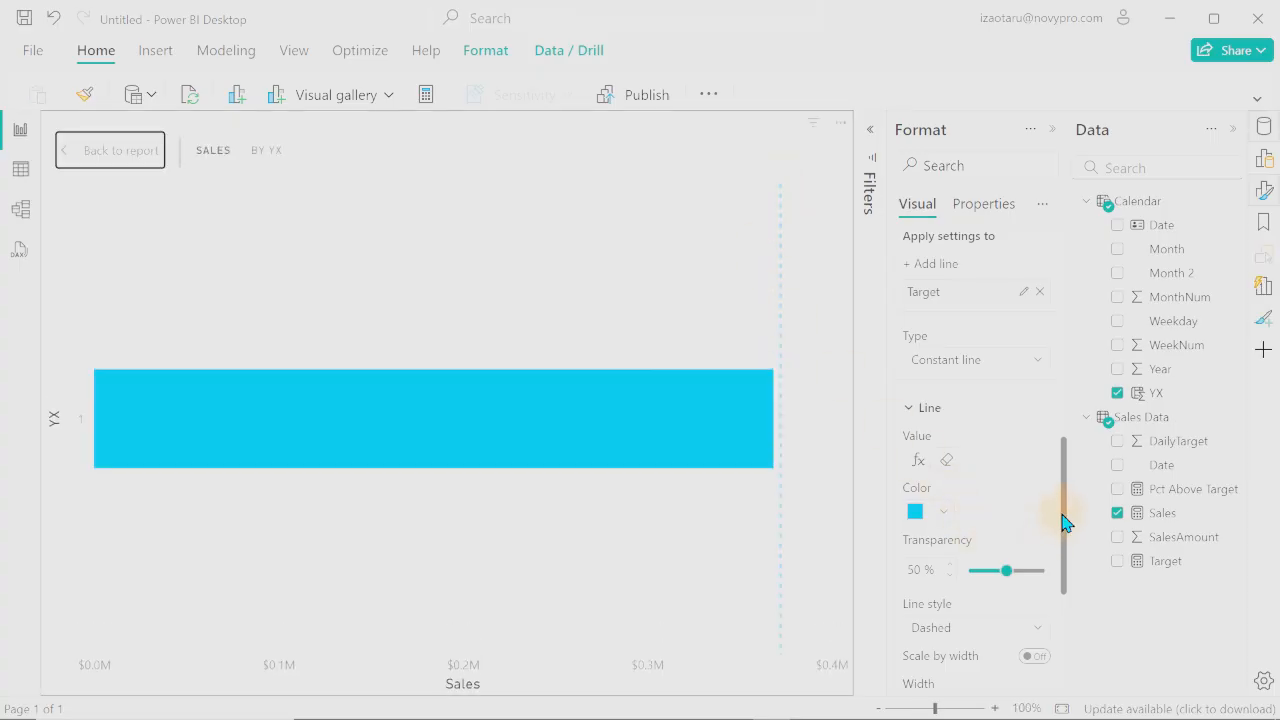
pyautogui.moveTo(1062, 512); pyautogui.dragTo(1060, 606)
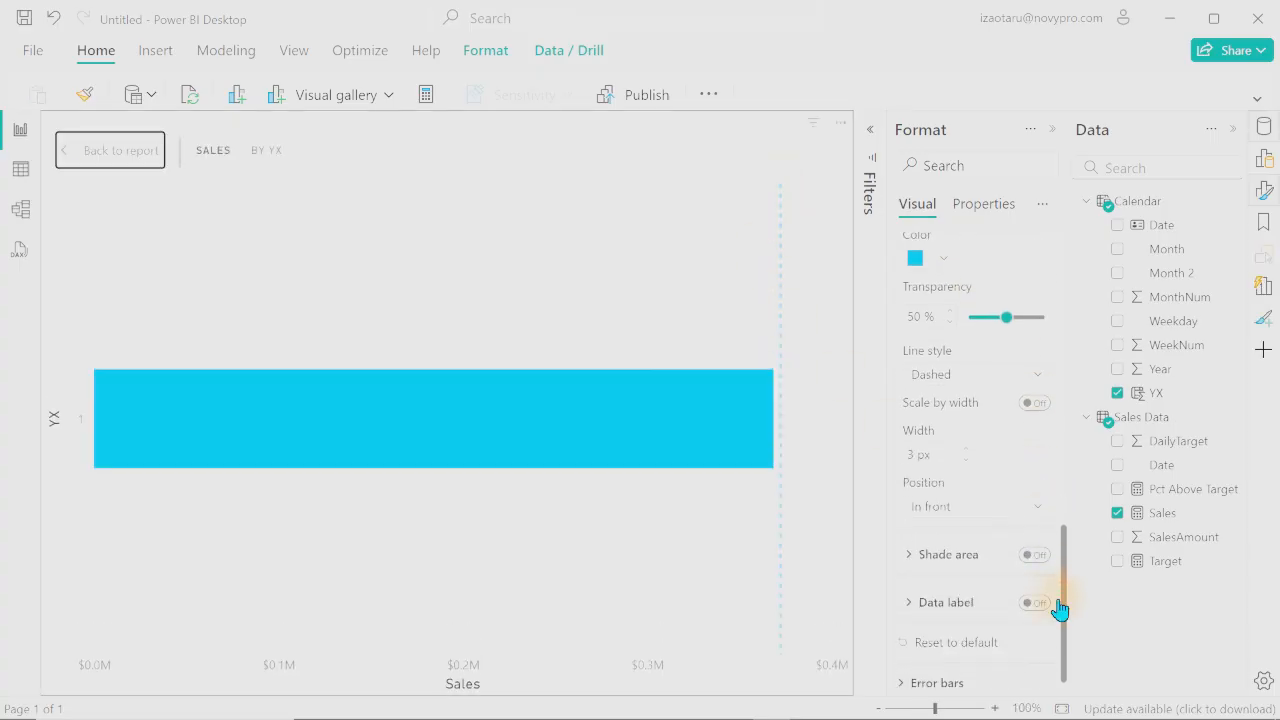
pyautogui.click(1031, 604)
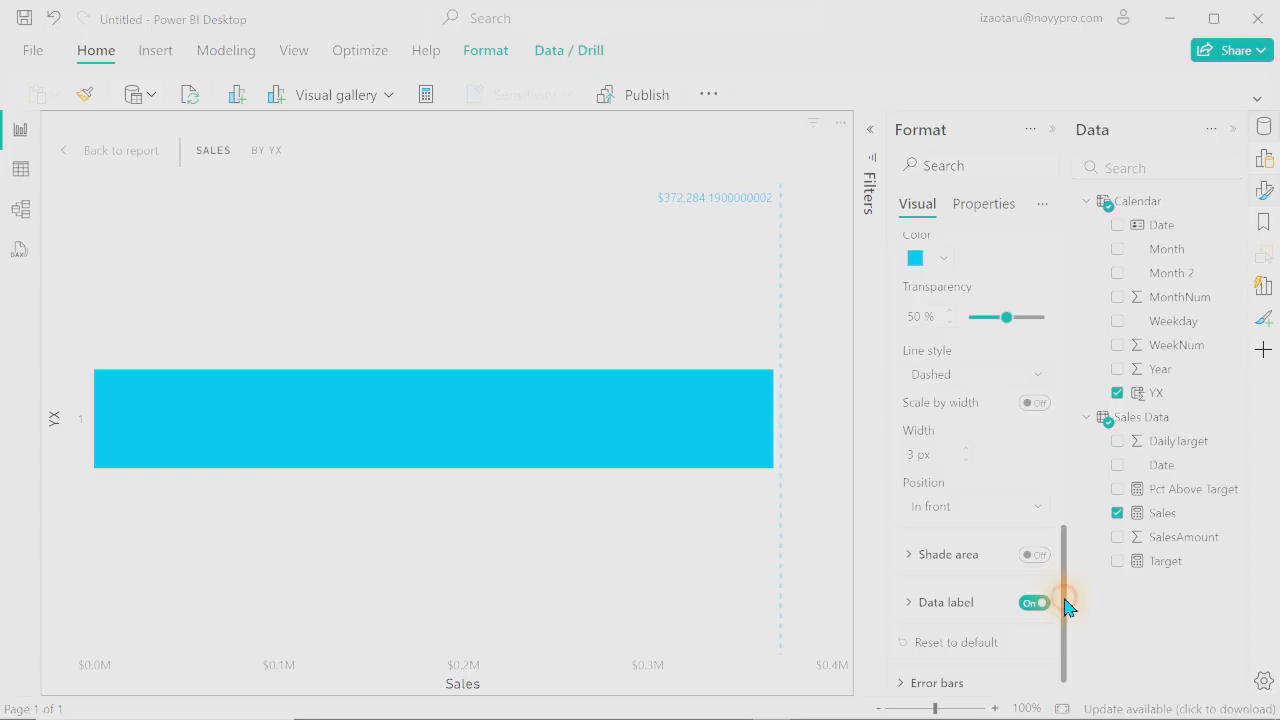
pyautogui.moveTo(1066, 604); pyautogui.dragTo(1063, 646)
pyautogui.click(920, 587)
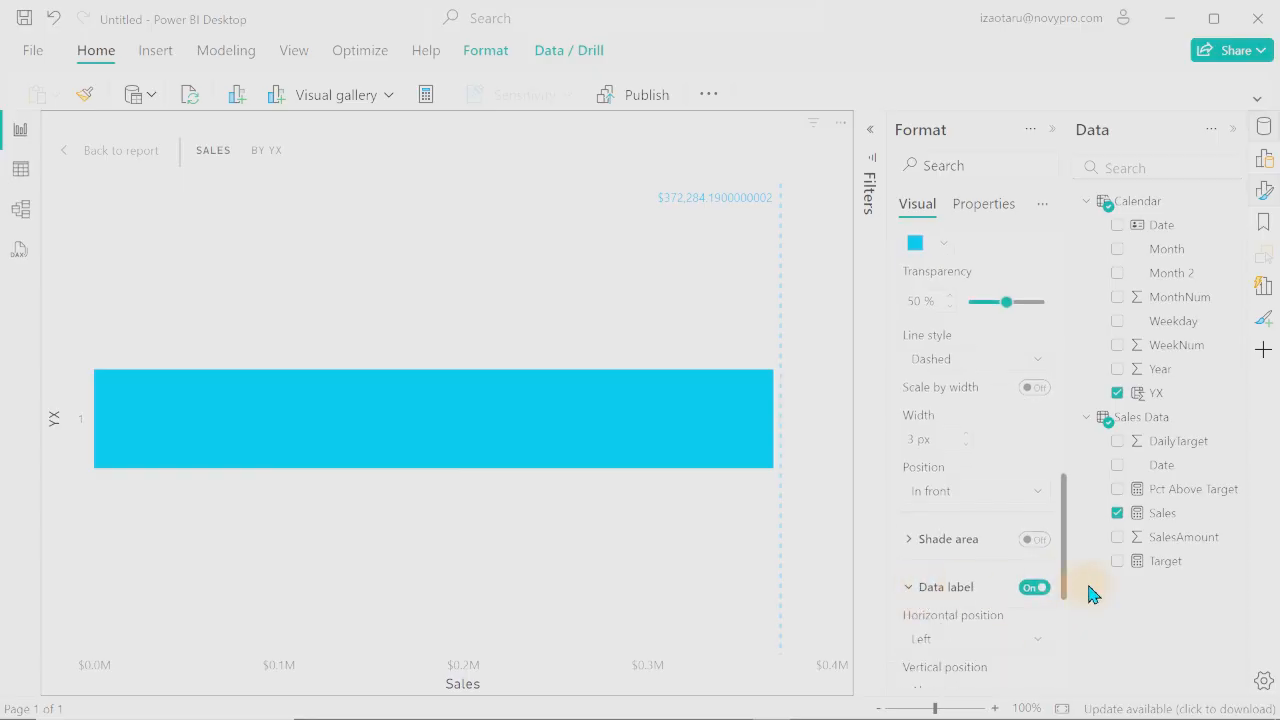
pyautogui.moveTo(1063, 534); pyautogui.dragTo(1062, 628)
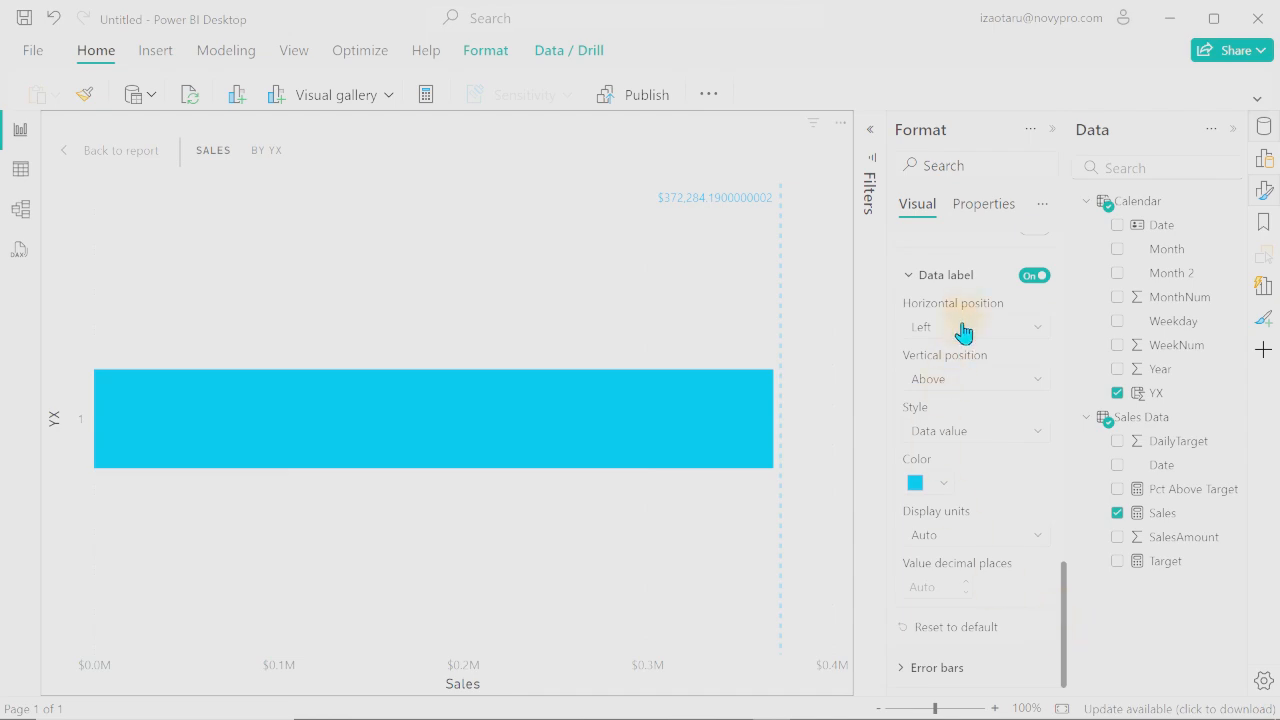
pyautogui.click(995, 329)
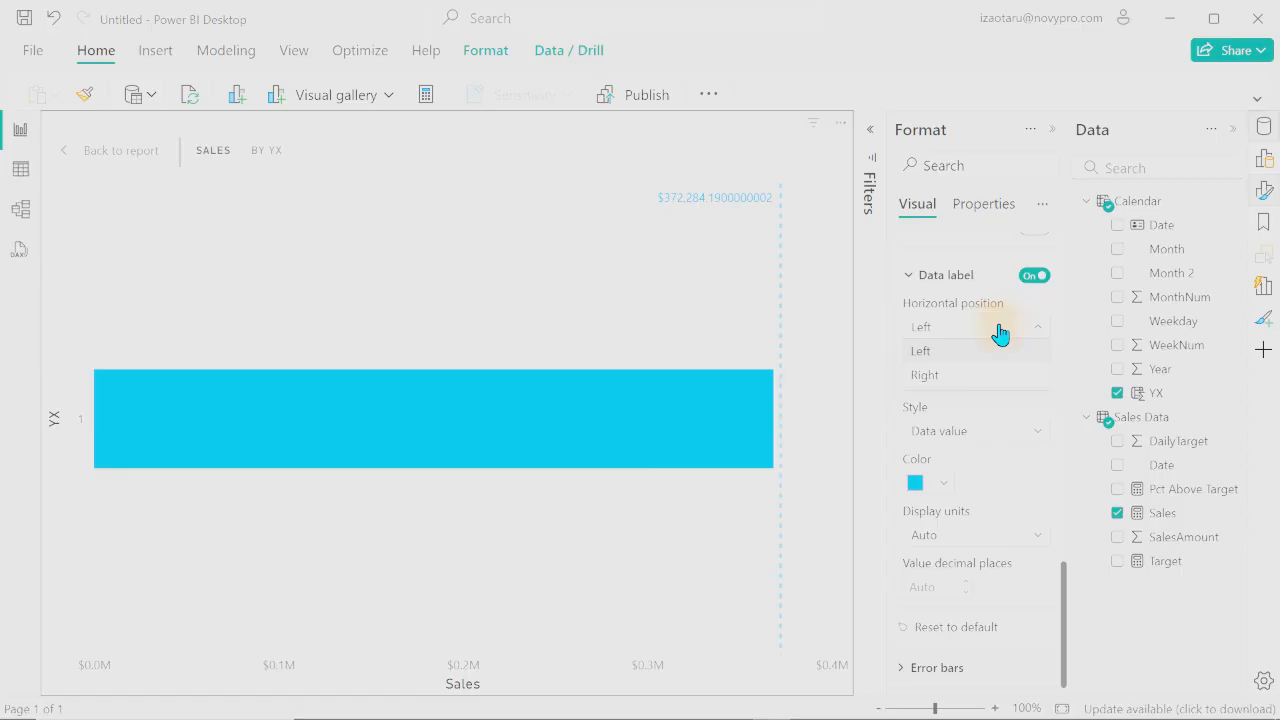
pyautogui.click(953, 386)
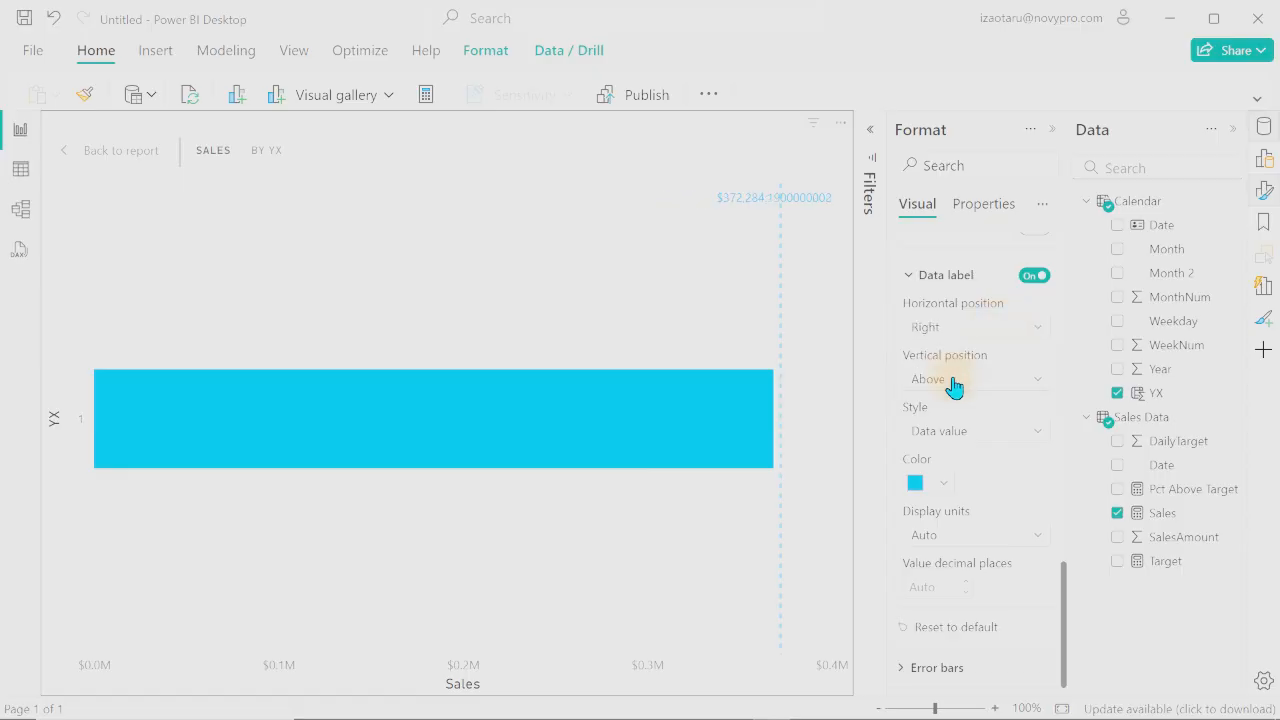
pyautogui.click(968, 330)
pyautogui.click(937, 351)
# - Set the reference line's data label style to Both, and format the Target measure with 0 decimal places
pyautogui.click(988, 441)
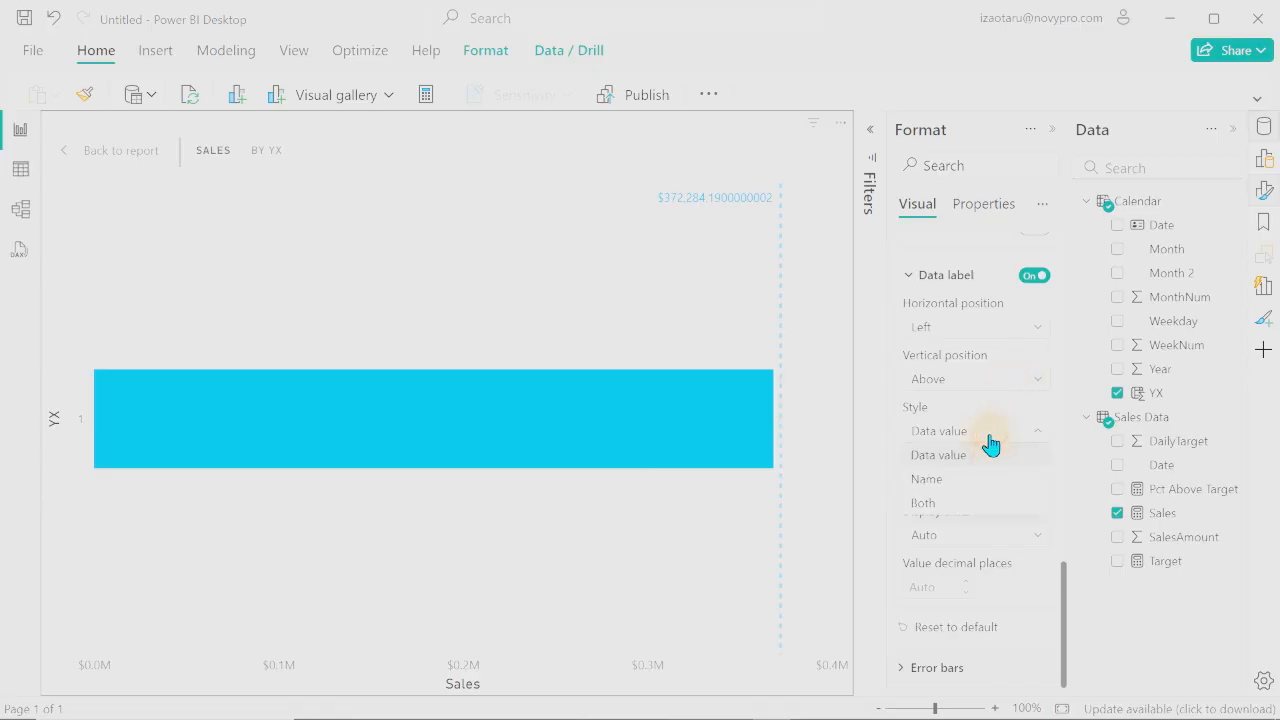
pyautogui.click(937, 506)
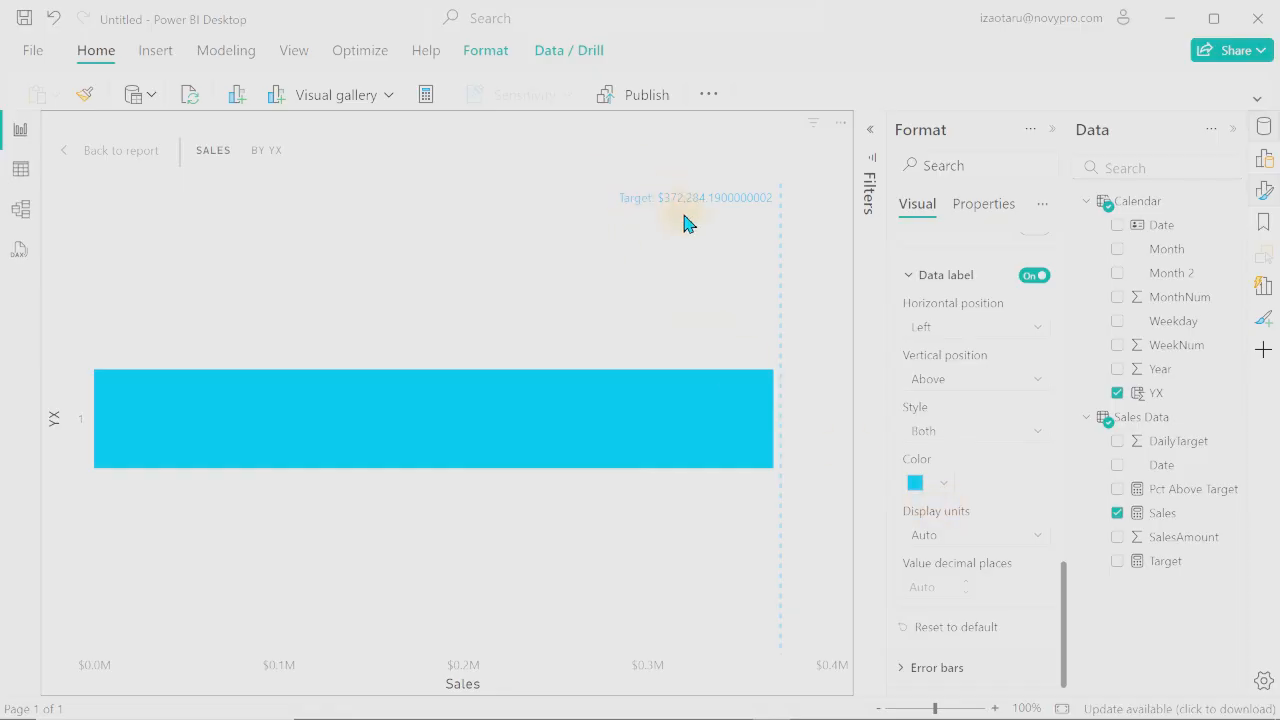
pyautogui.click(1167, 565)
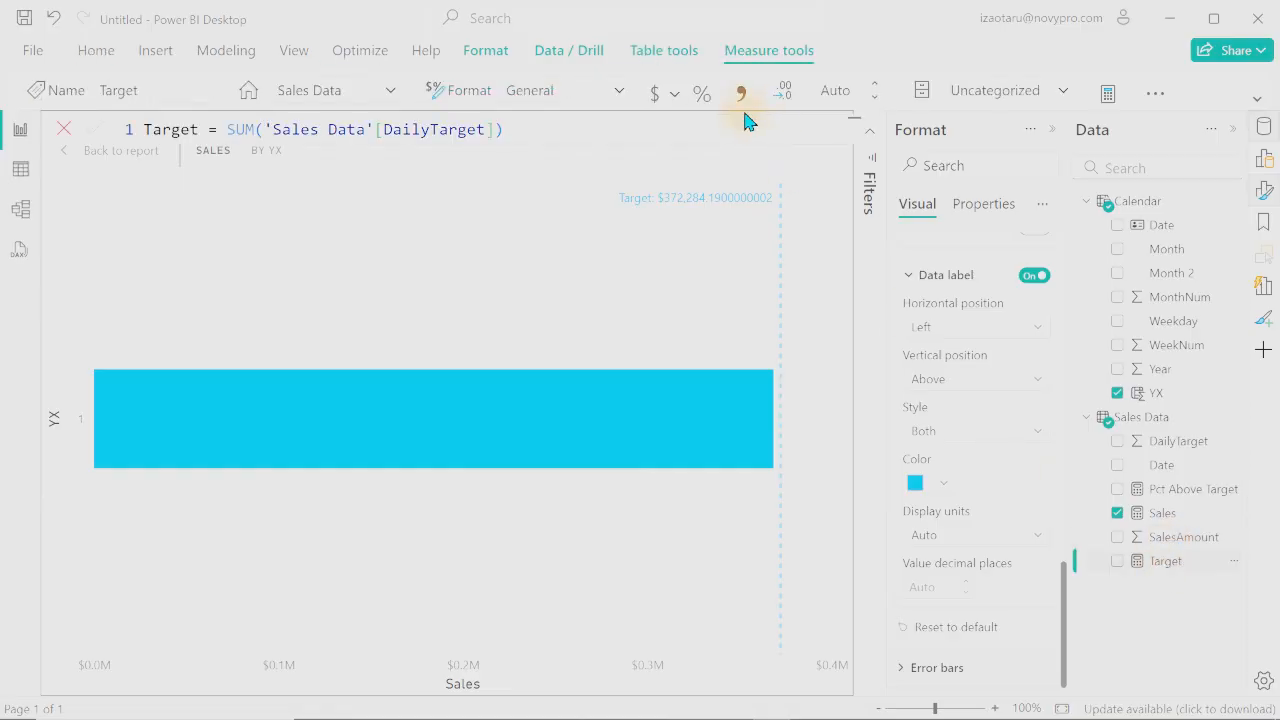
pyautogui.click(838, 90)
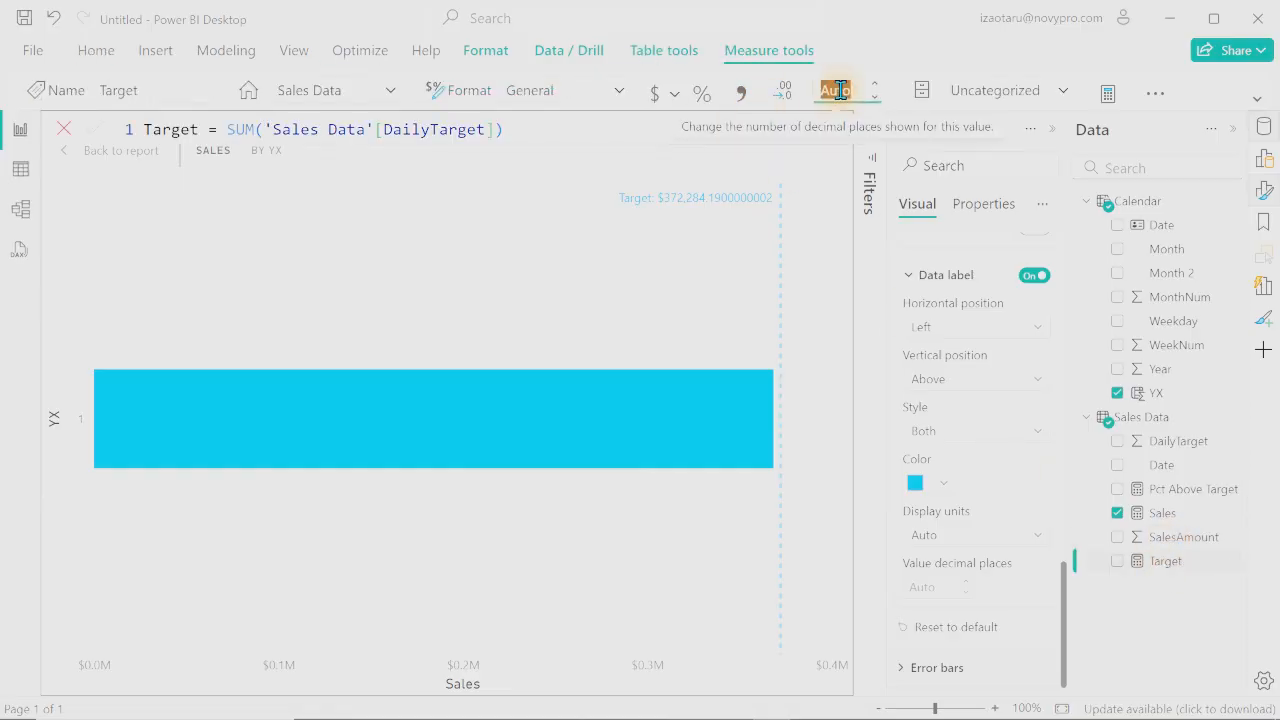
pyautogui.write('0')
pyautogui.press('Return')
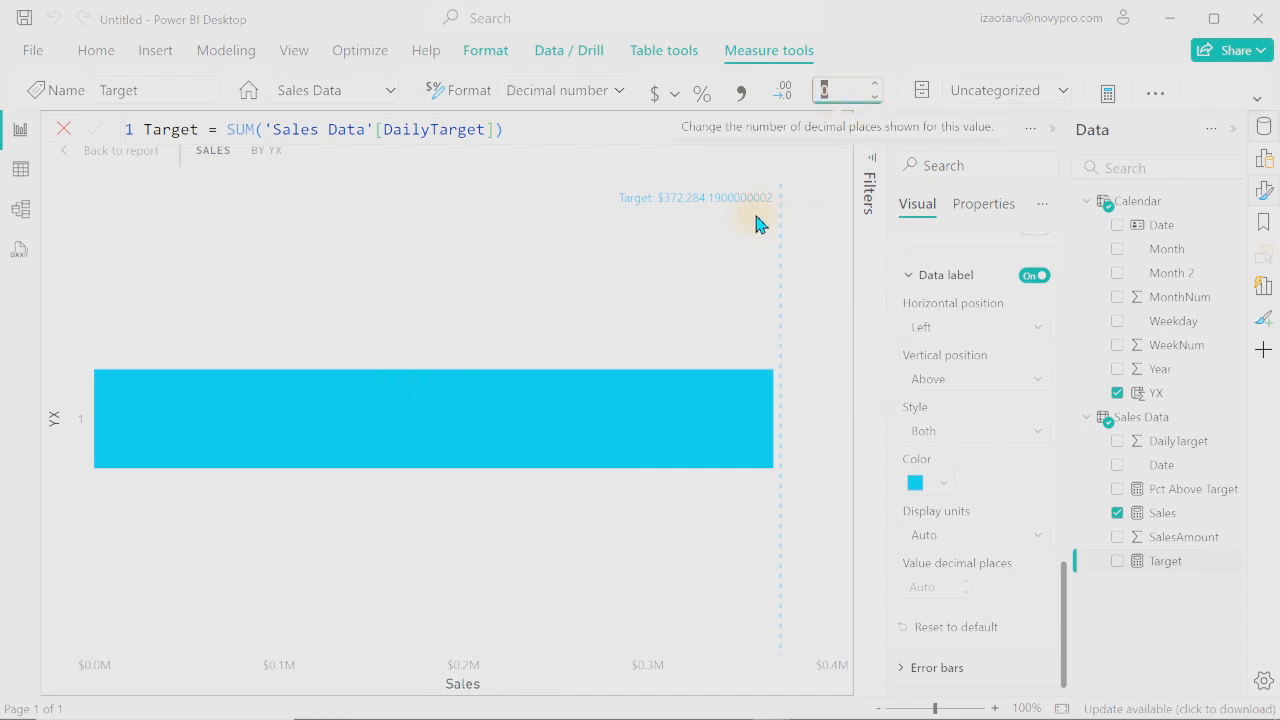
# - Set the reference line label's display units to None and its value decimal places to 0
pyautogui.click(1062, 598)
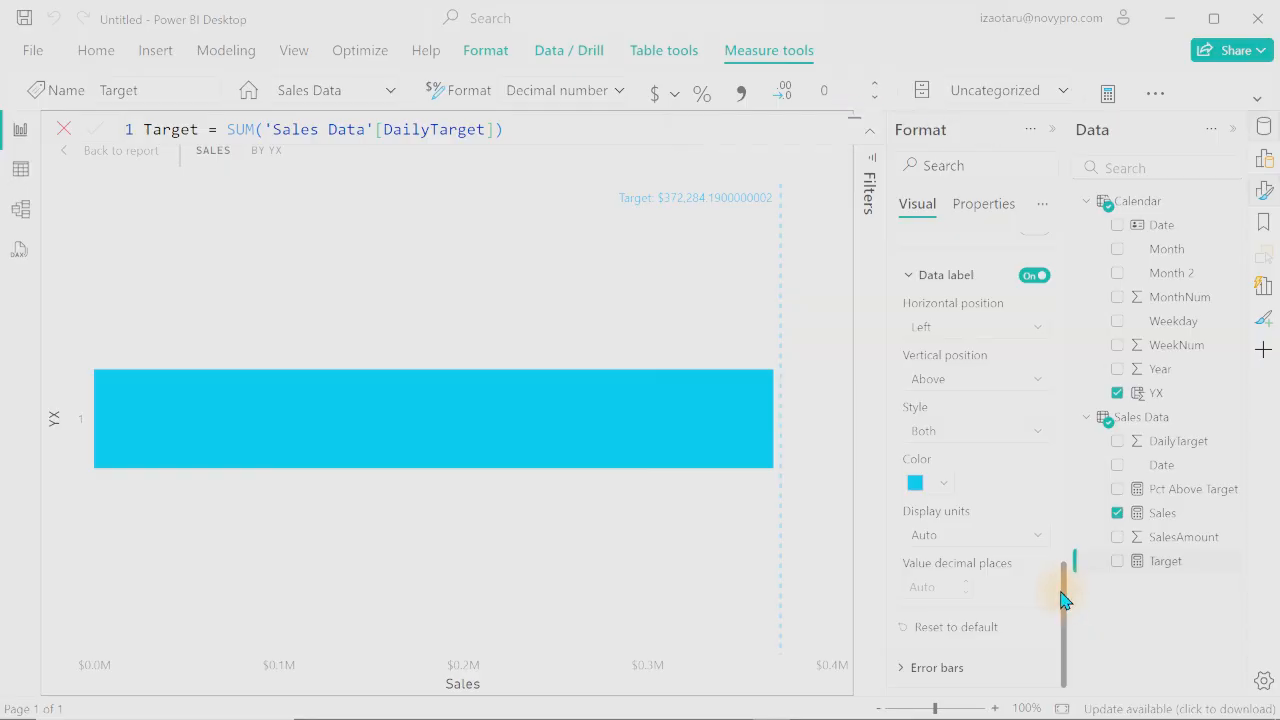
pyautogui.click(1023, 537)
pyautogui.click(928, 589)
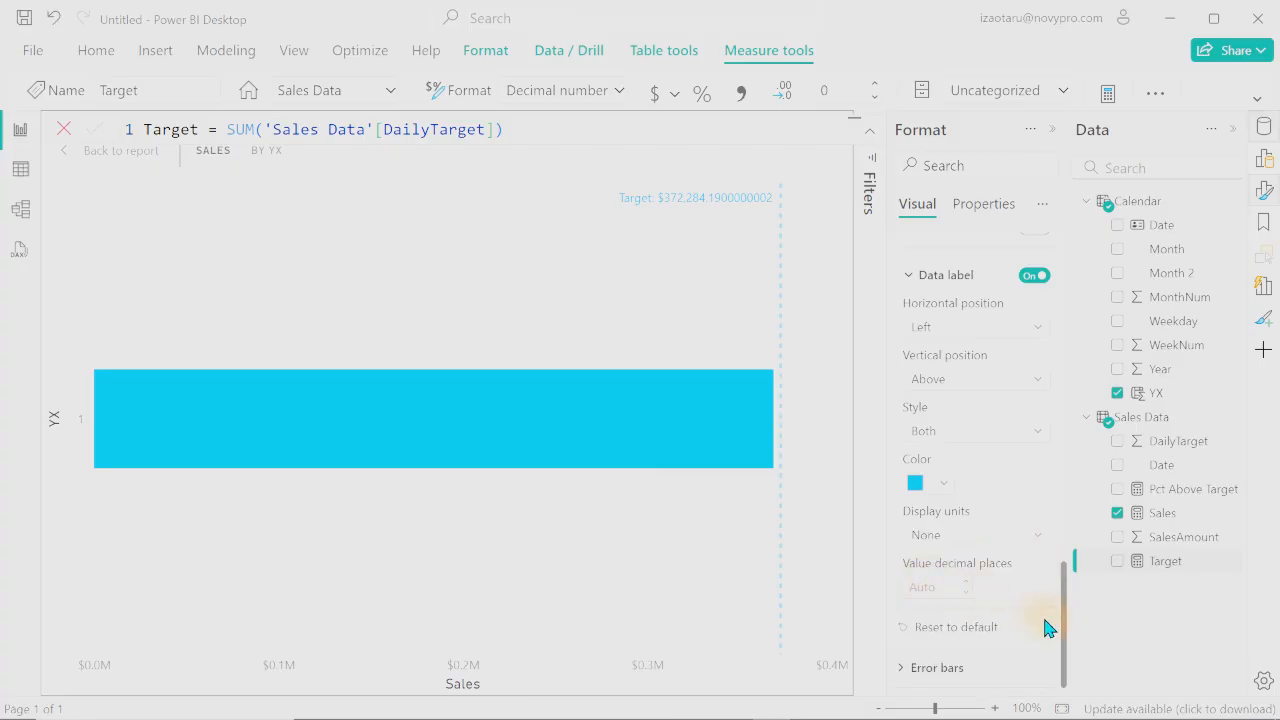
pyautogui.moveTo(1065, 643); pyautogui.dragTo(1052, 692)
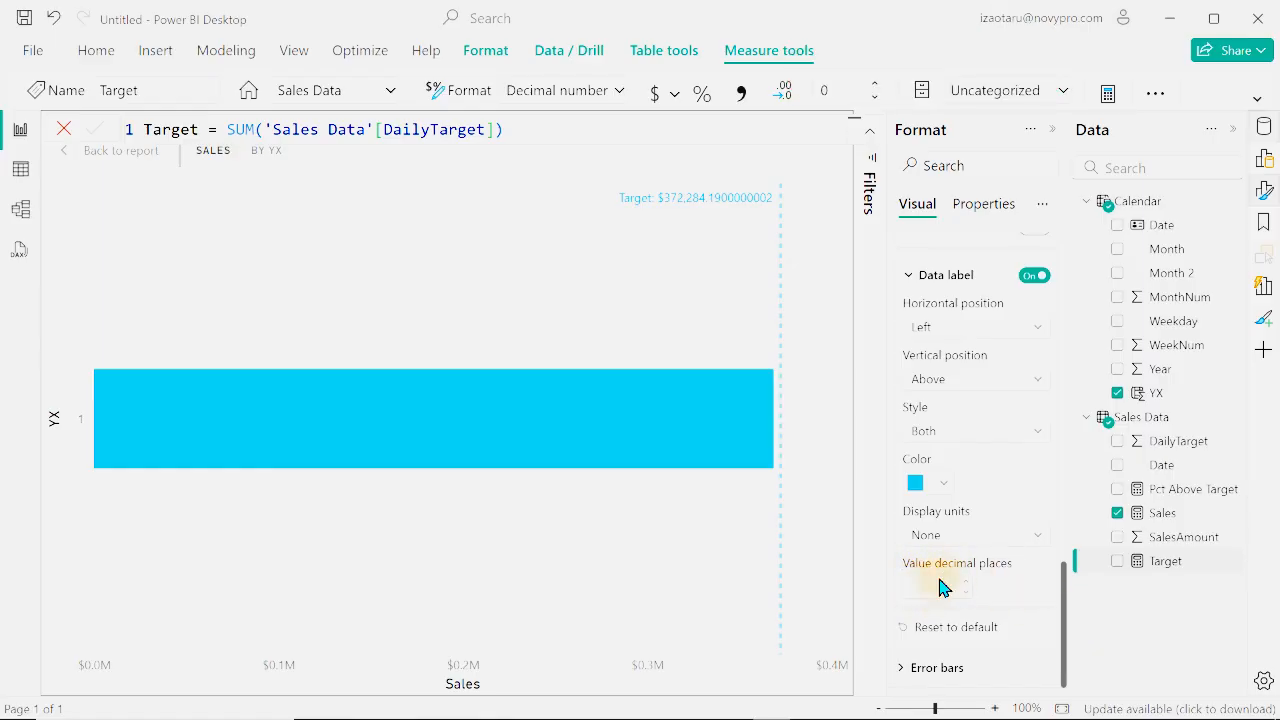
pyautogui.press('Return')
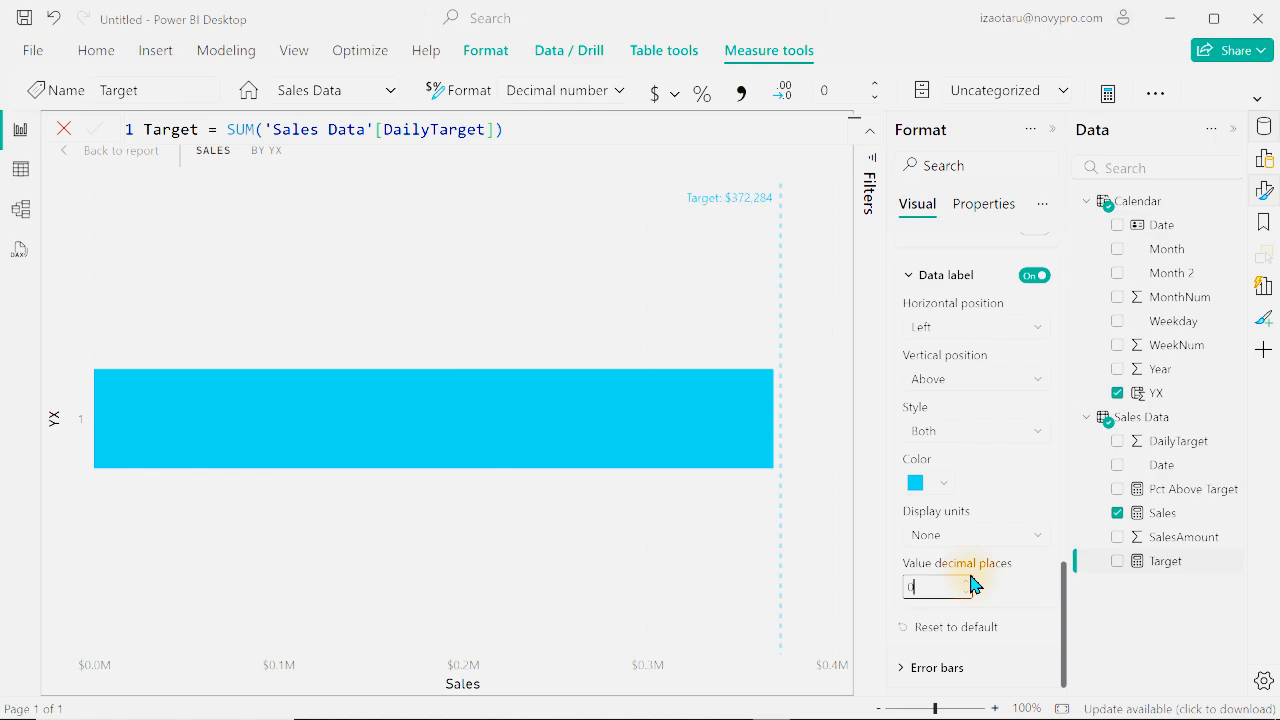
# - Change the reference line's data label color to the recently used dark teal
pyautogui.click(920, 485)
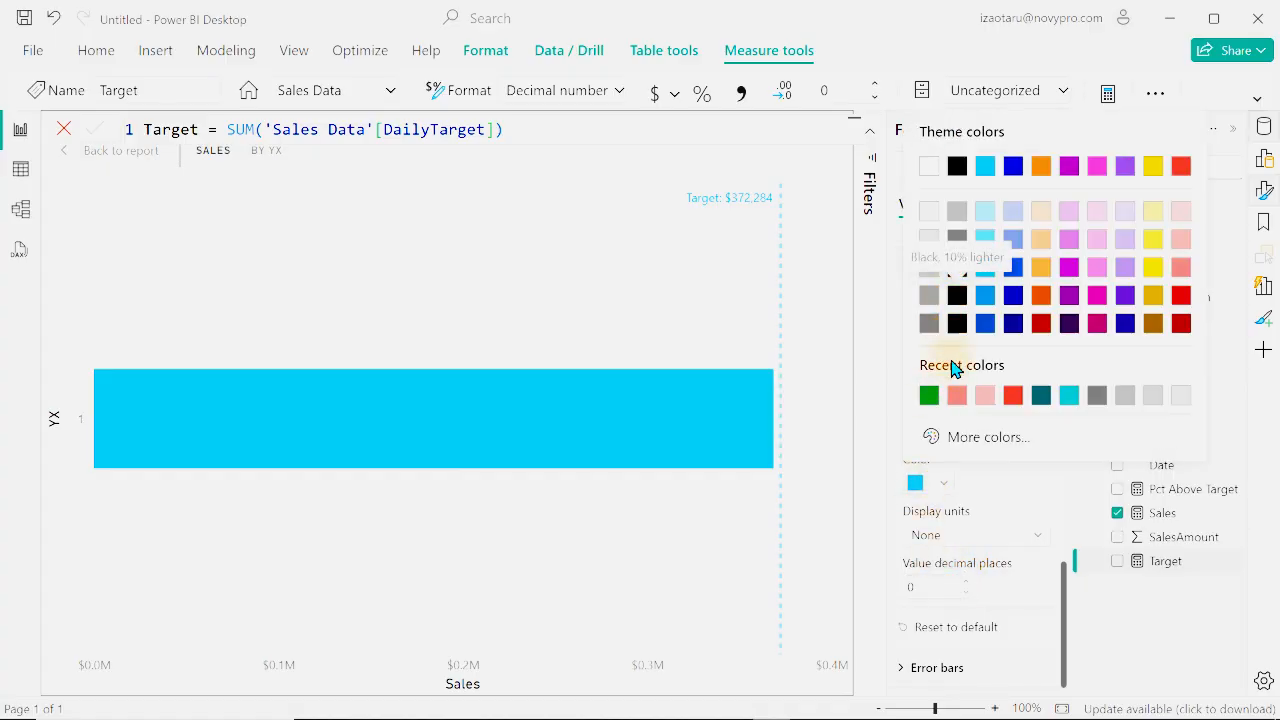
pyautogui.click(1042, 398)
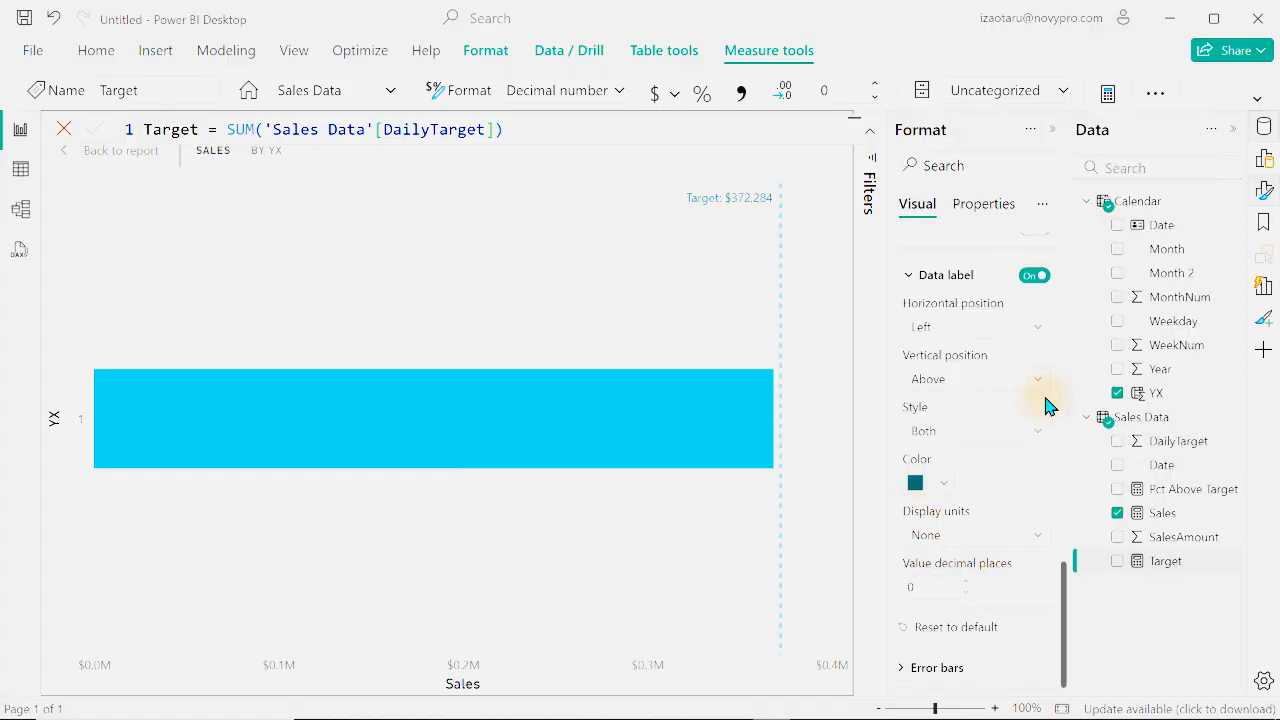
# - Change the Target reference line's data label color and its line color to black
pyautogui.click(934, 485)
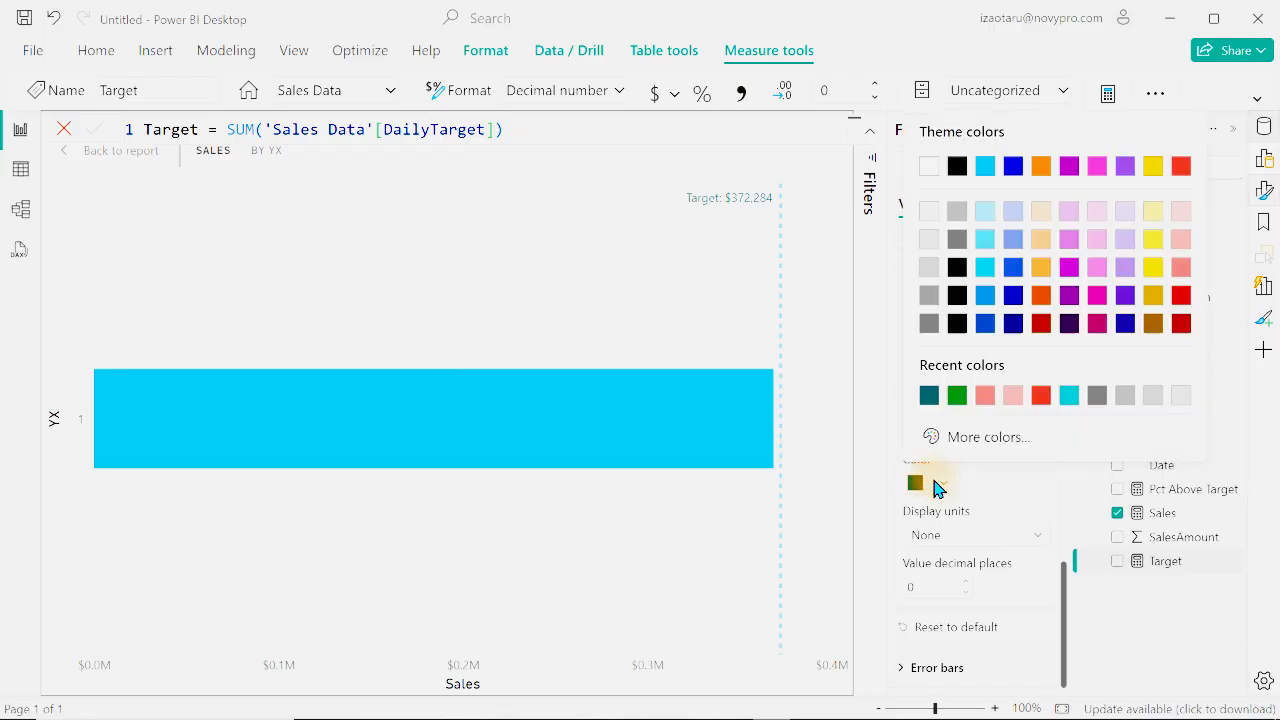
pyautogui.click(957, 269)
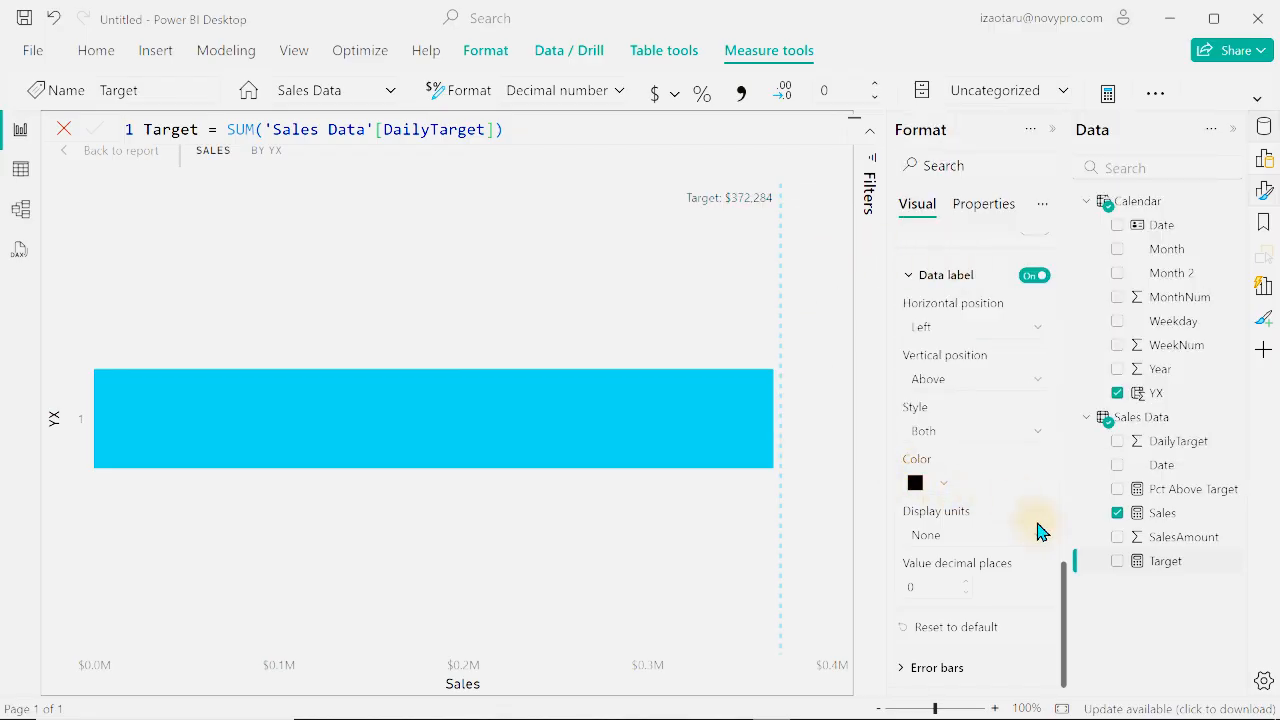
pyautogui.moveTo(1064, 587); pyautogui.dragTo(1066, 423)
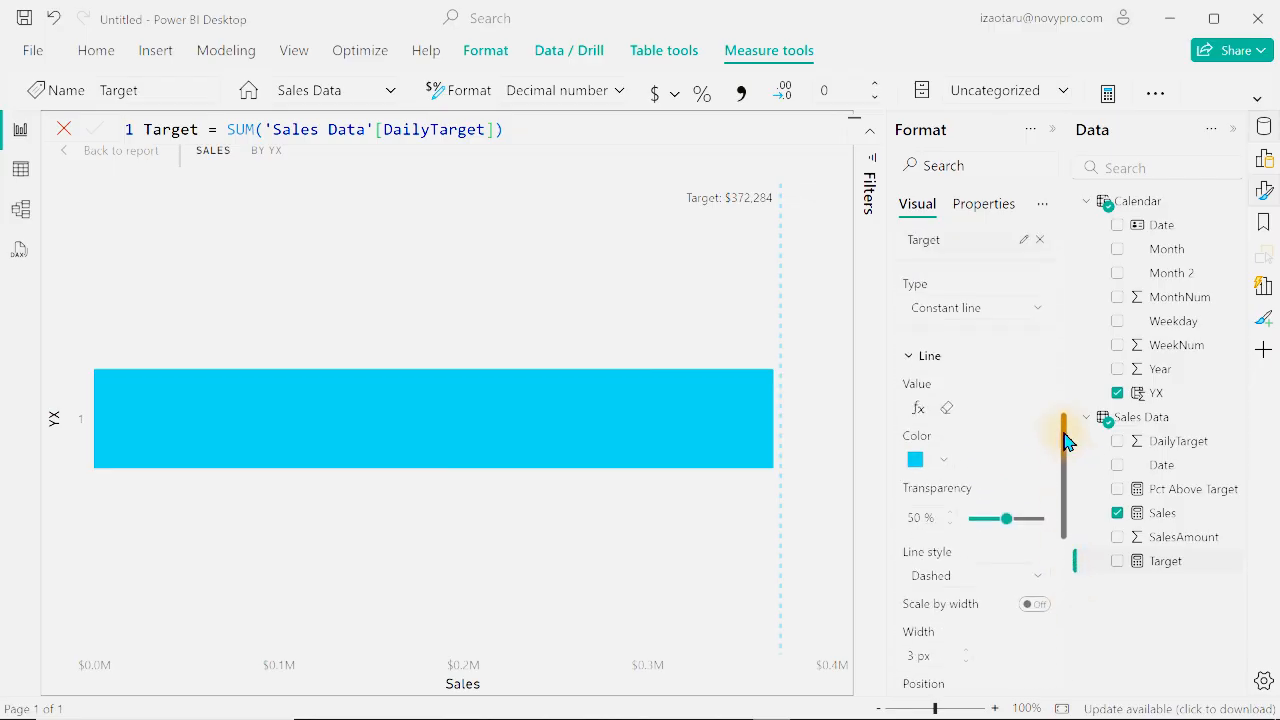
pyautogui.click(940, 465)
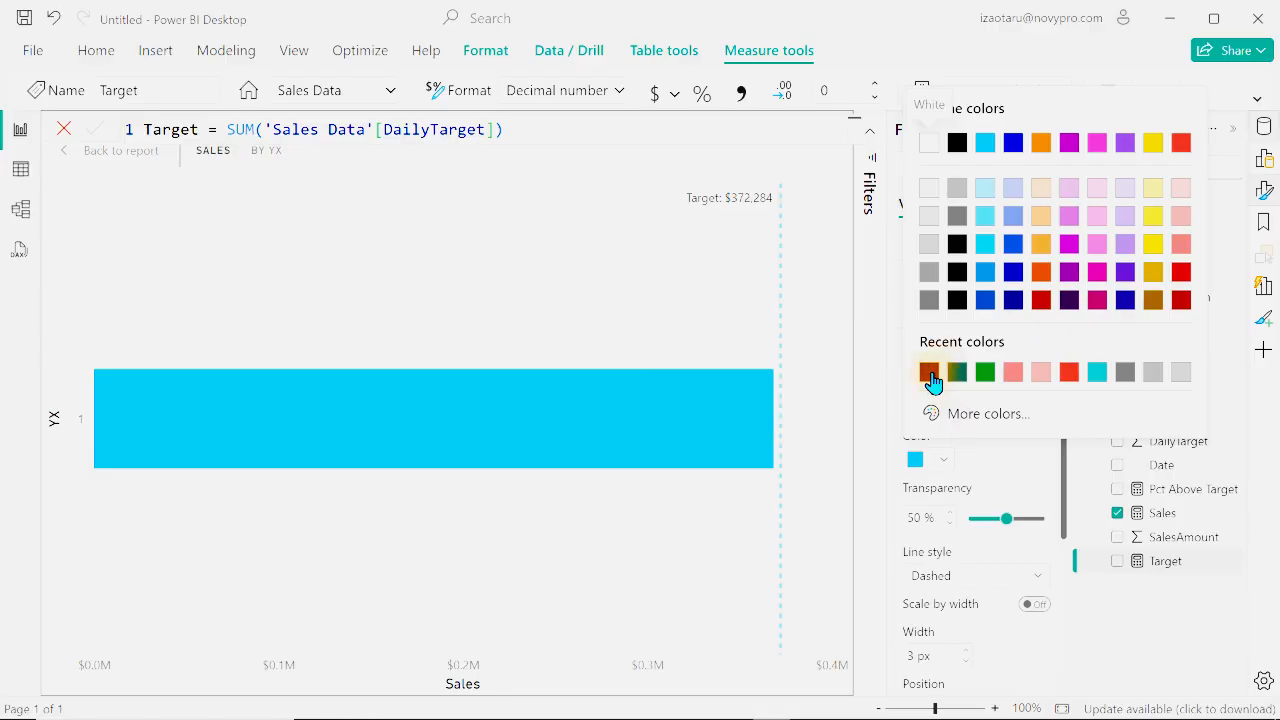
pyautogui.click(929, 374)
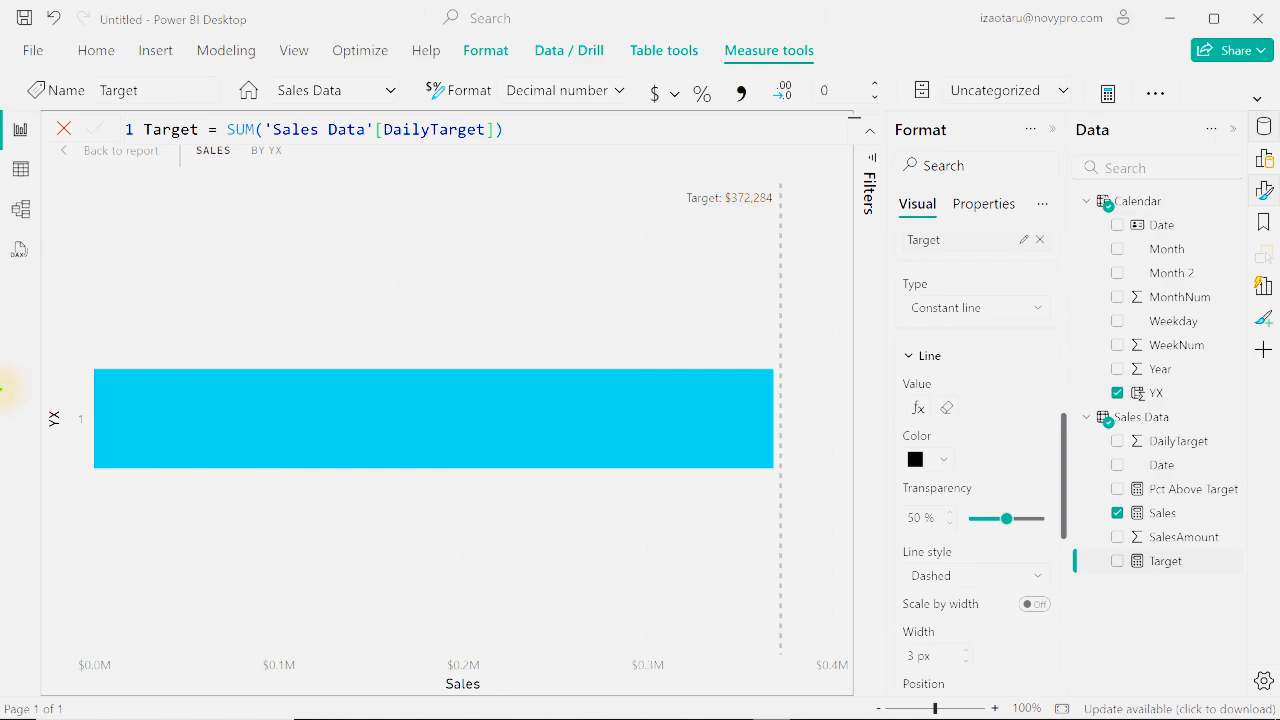
pyautogui.moveTo(68, 343)
pyautogui.mouseDown()
pyautogui.moveTo(700, 471)
pyautogui.moveTo(808, 479)
pyautogui.mouseUp()
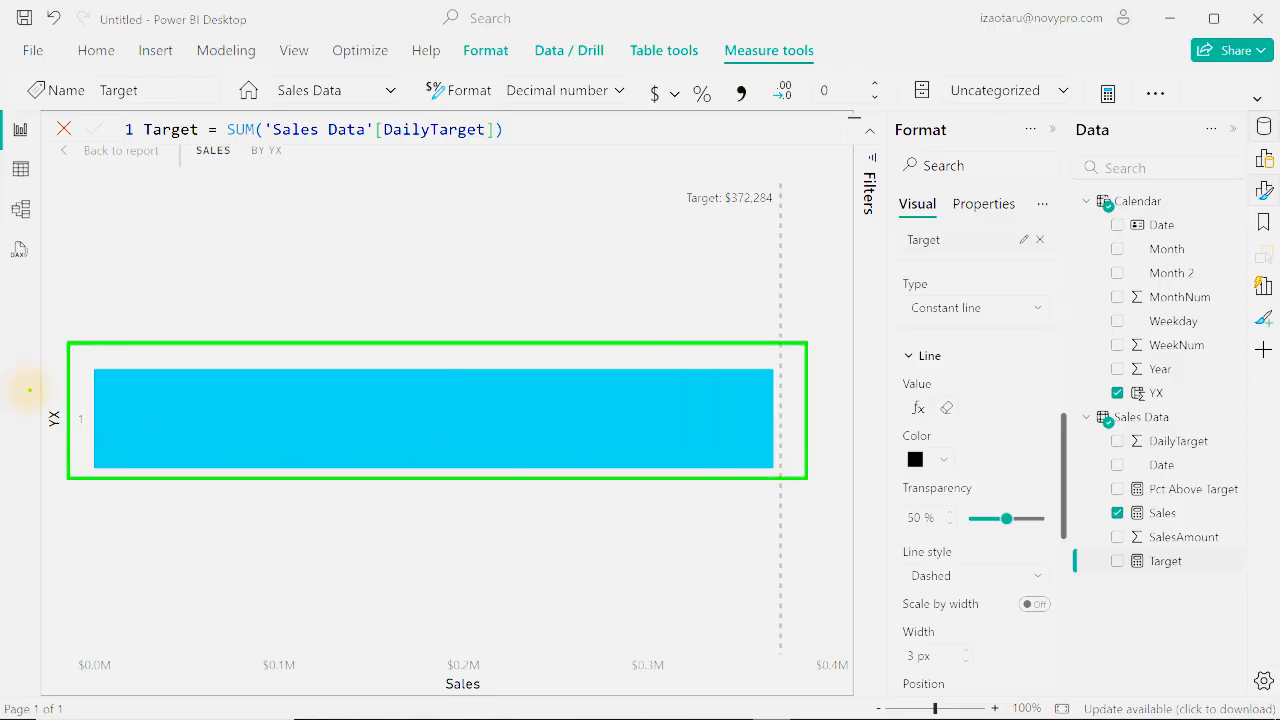
pyautogui.moveTo(29, 389); pyautogui.dragTo(99, 459)
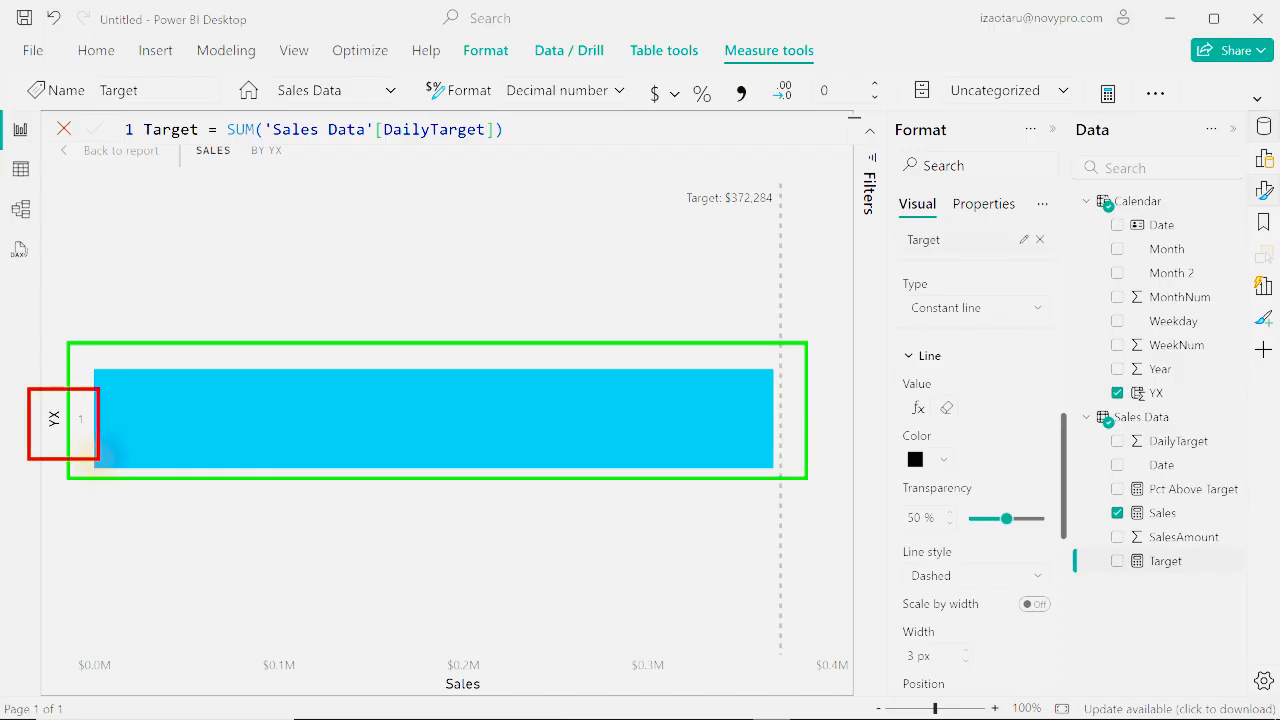
pyautogui.moveTo(32, 624)
pyautogui.mouseDown()
pyautogui.moveTo(674, 654)
pyautogui.moveTo(852, 714)
pyautogui.mouseUp()
pyautogui.press('Escape')
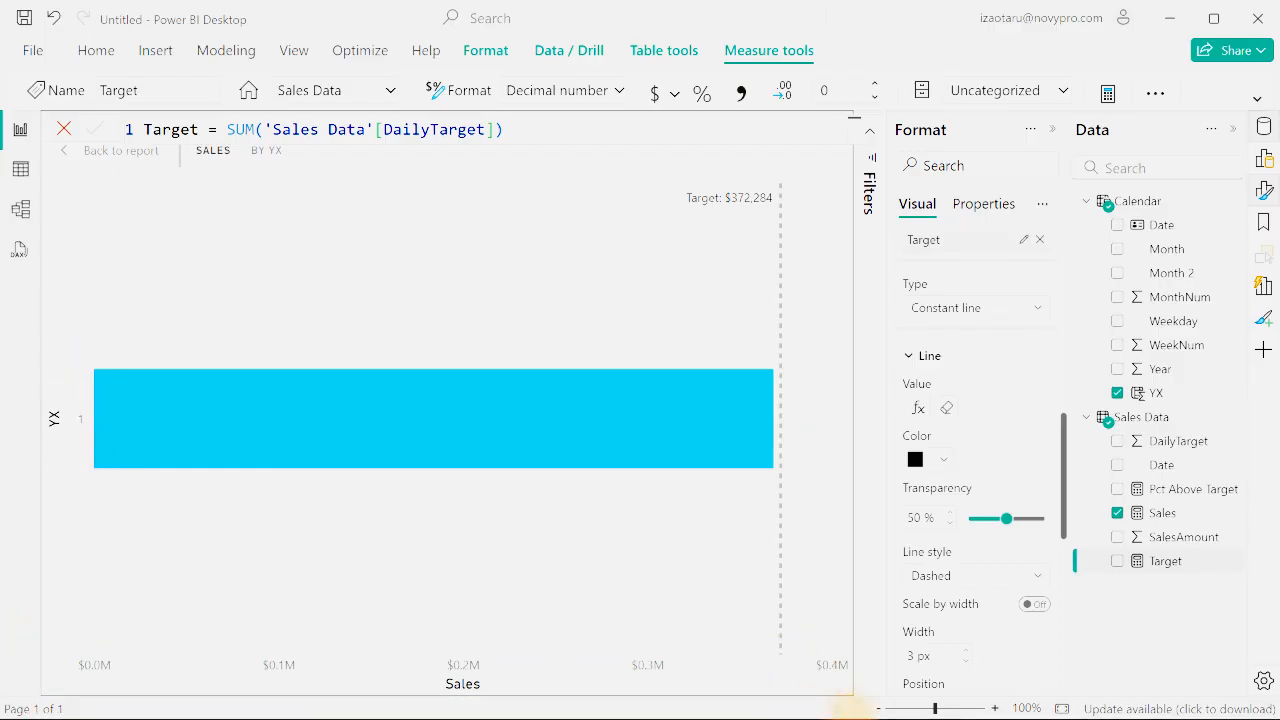
# - Turn off the values and the title of the single-bar chart's Y-axis
pyautogui.click(1266, 189)
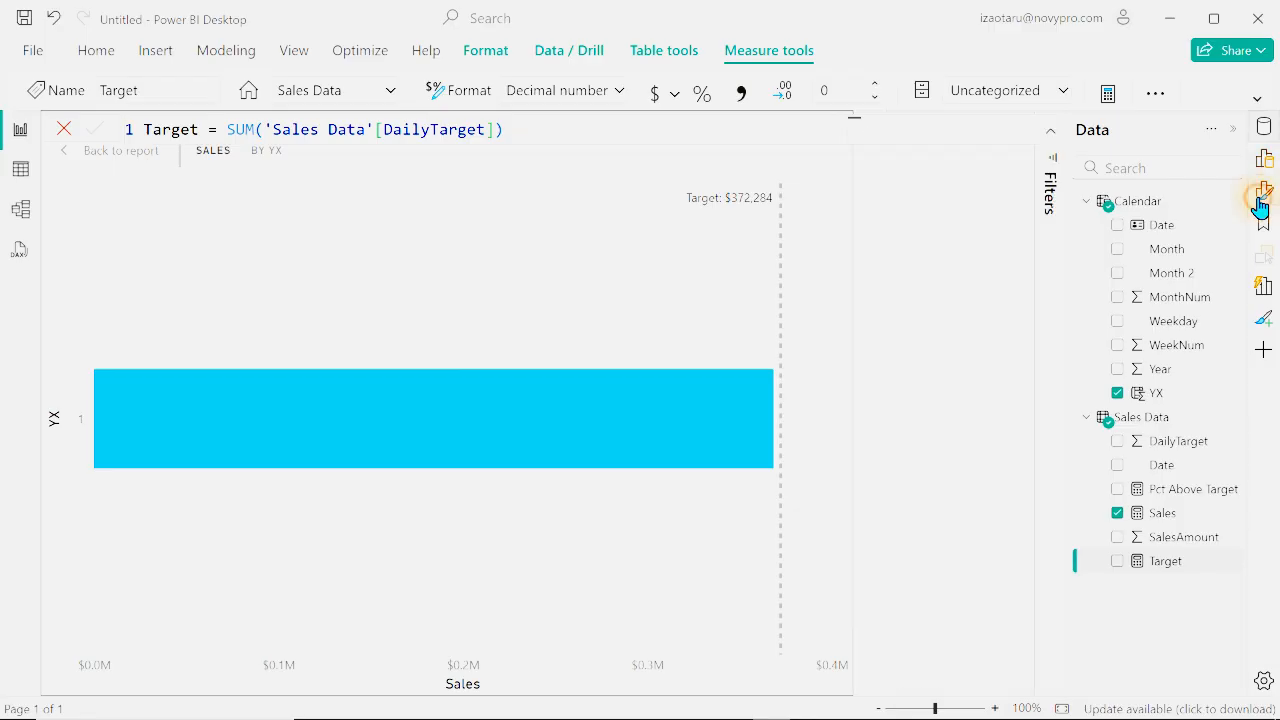
pyautogui.click(928, 334)
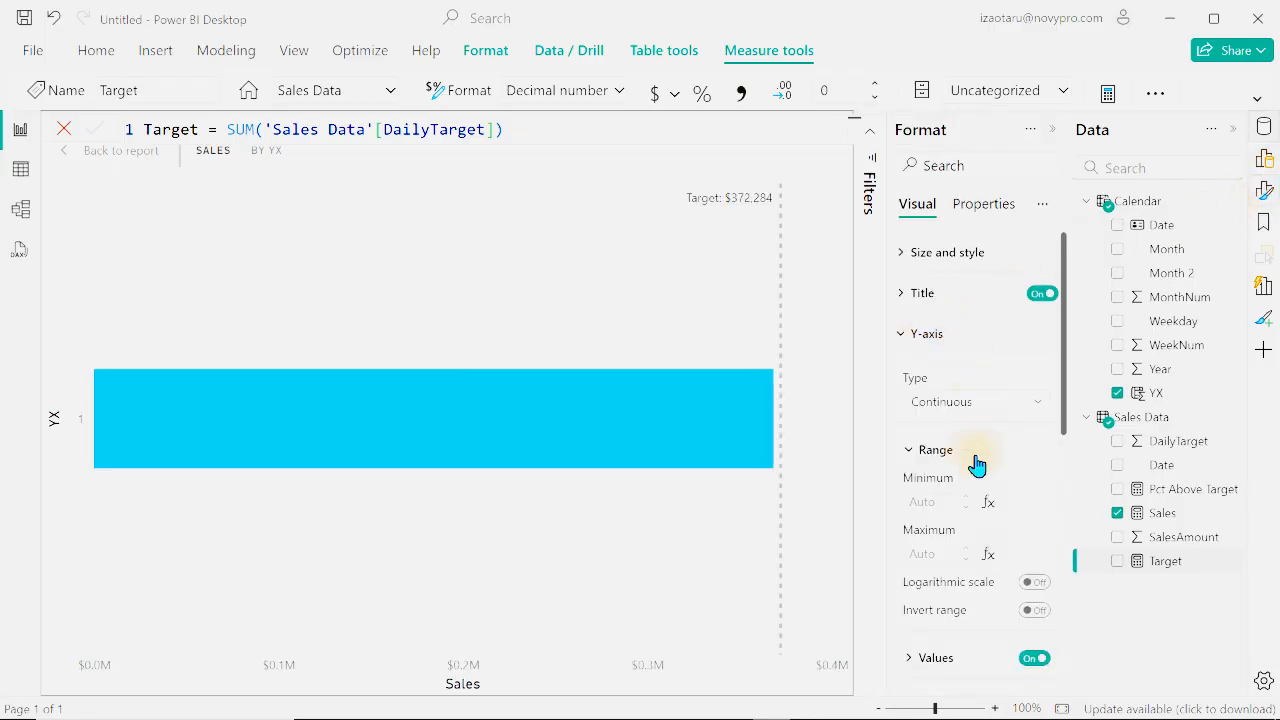
pyautogui.click(1034, 659)
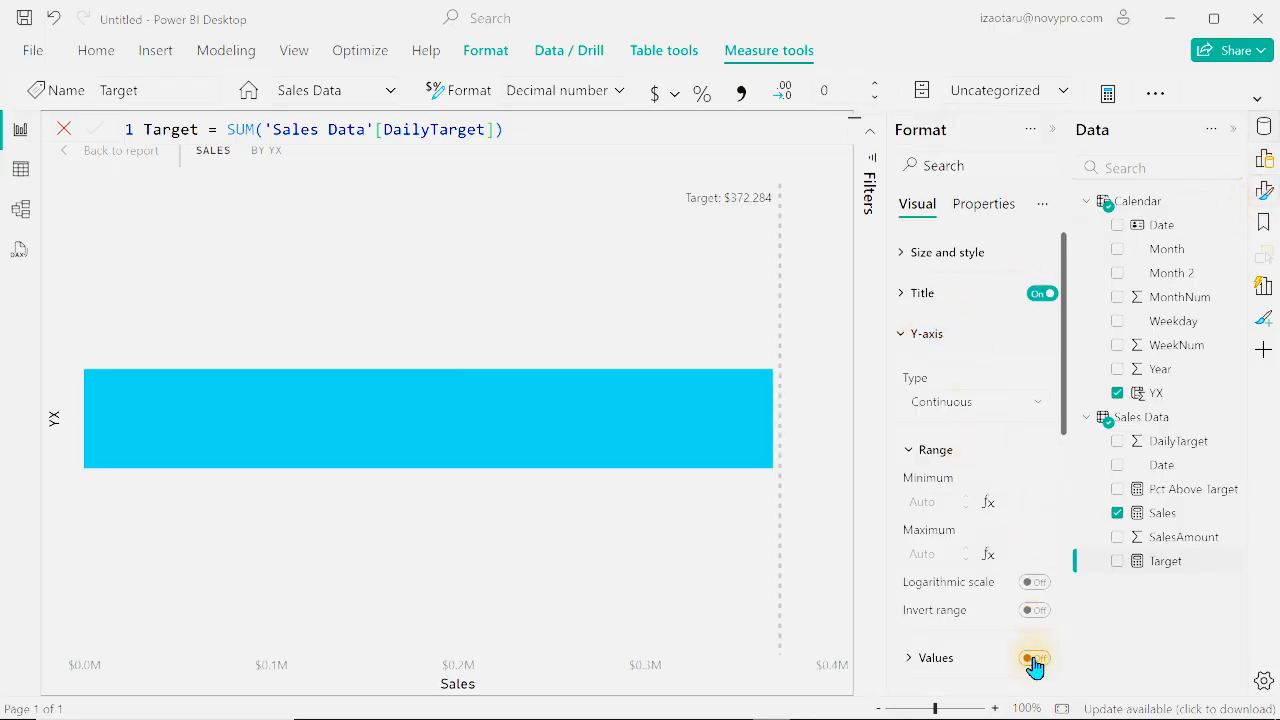
pyautogui.moveTo(1065, 368); pyautogui.dragTo(1062, 485)
pyautogui.click(1037, 446)
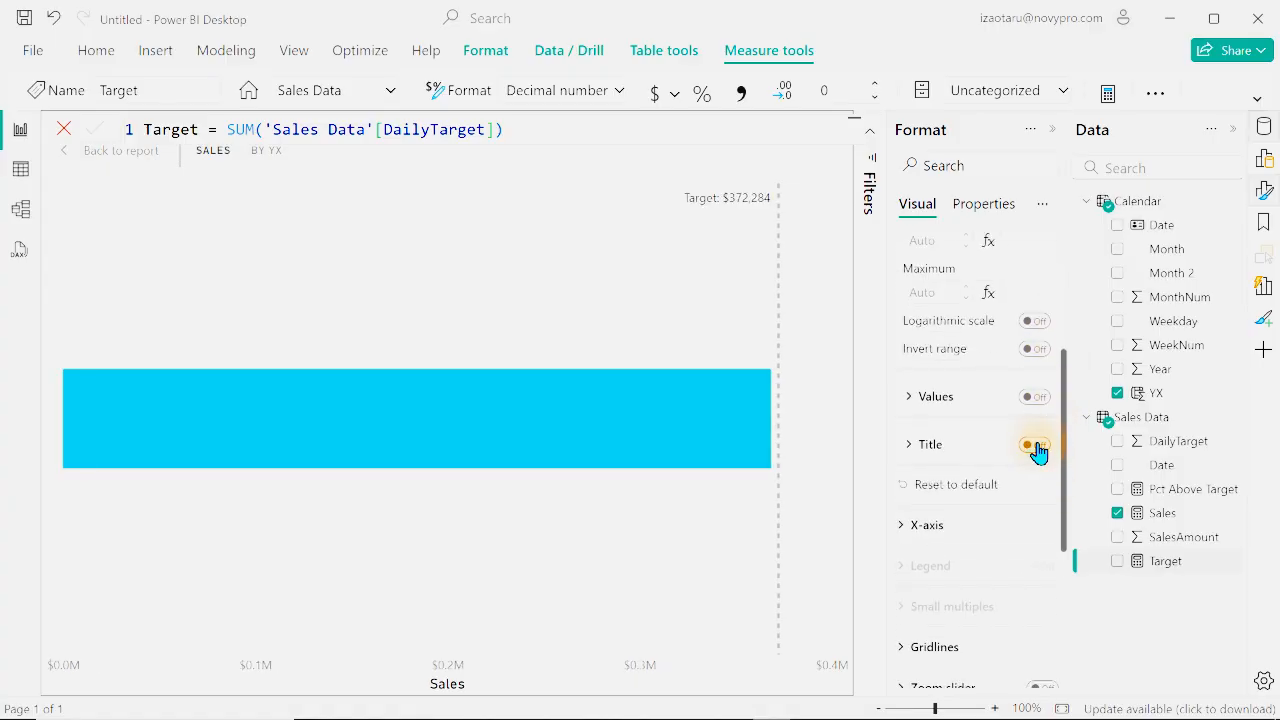
# - Turn off the title and the values of the single-bar chart's X-axis
pyautogui.moveTo(1066, 514); pyautogui.dragTo(1069, 366)
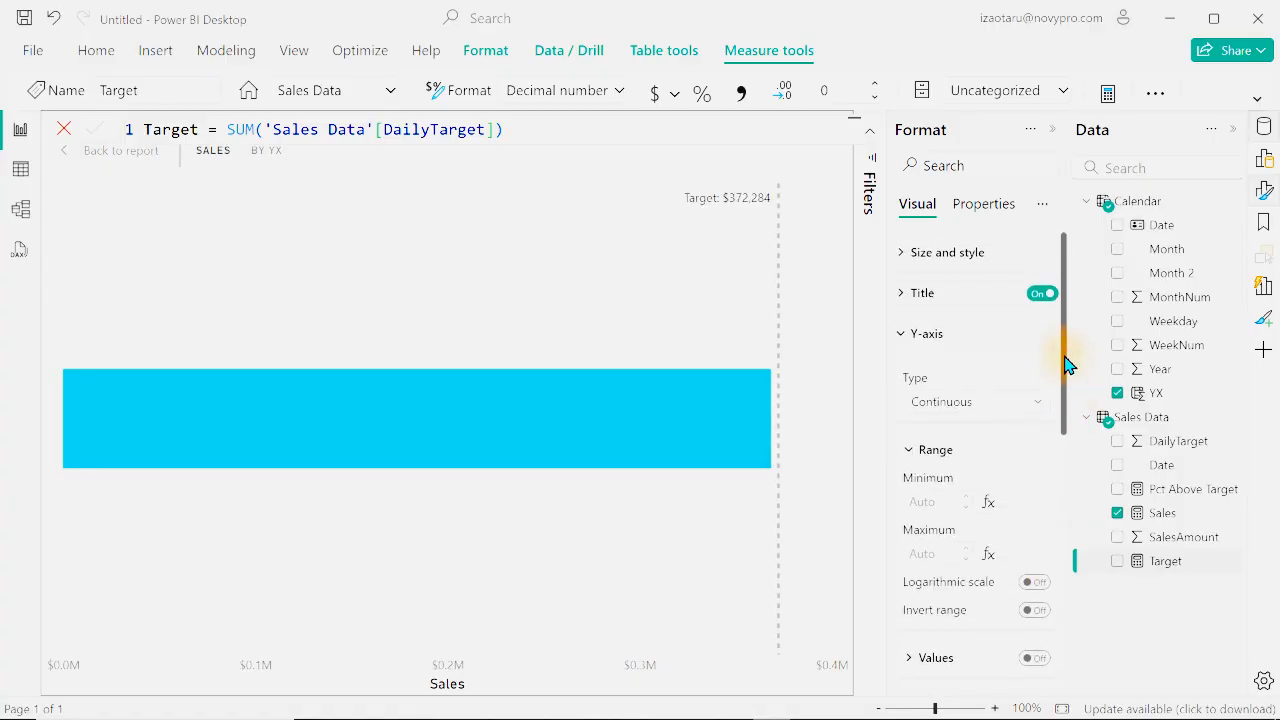
pyautogui.click(948, 337)
pyautogui.click(920, 376)
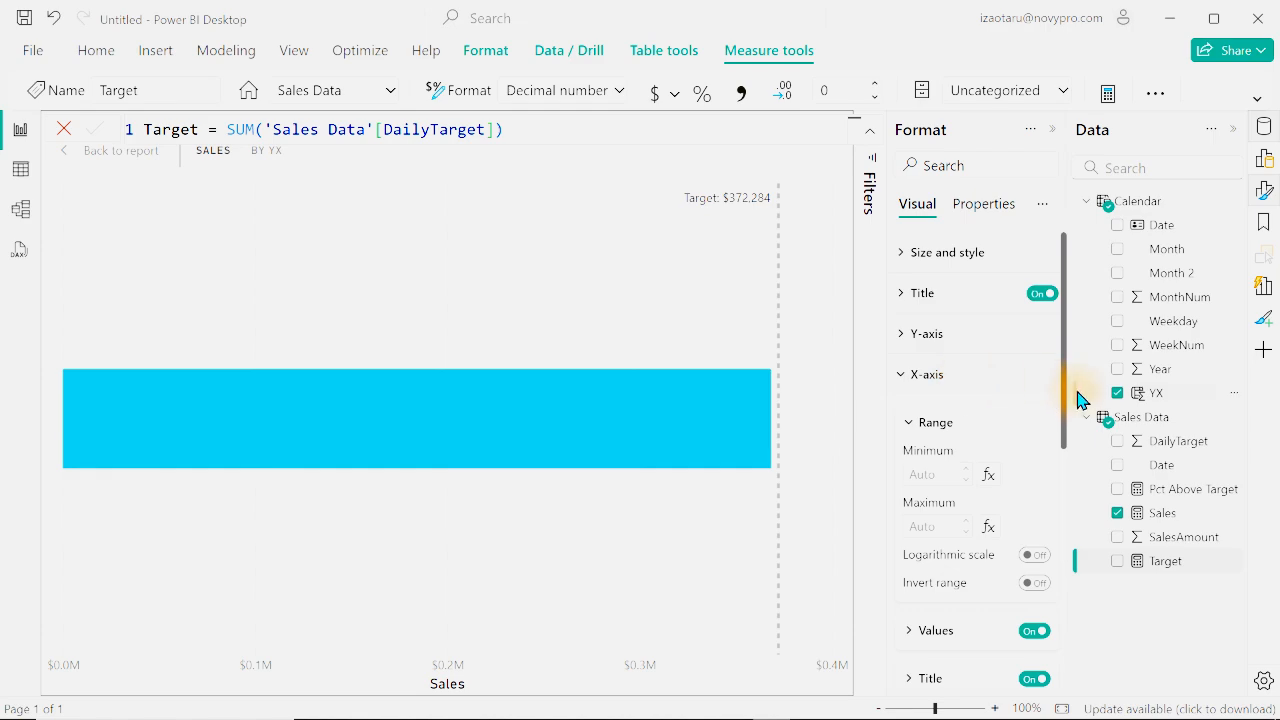
pyautogui.moveTo(1066, 416); pyautogui.dragTo(1050, 503)
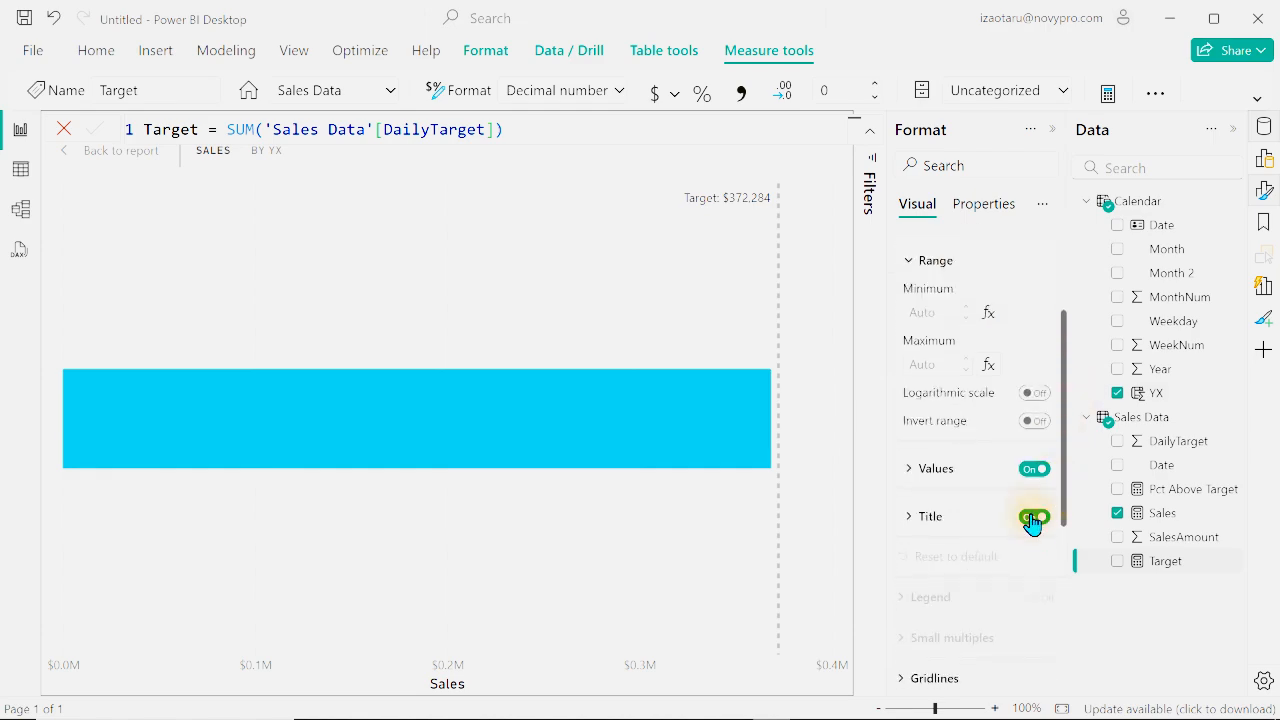
pyautogui.click(1032, 518)
pyautogui.click(1032, 470)
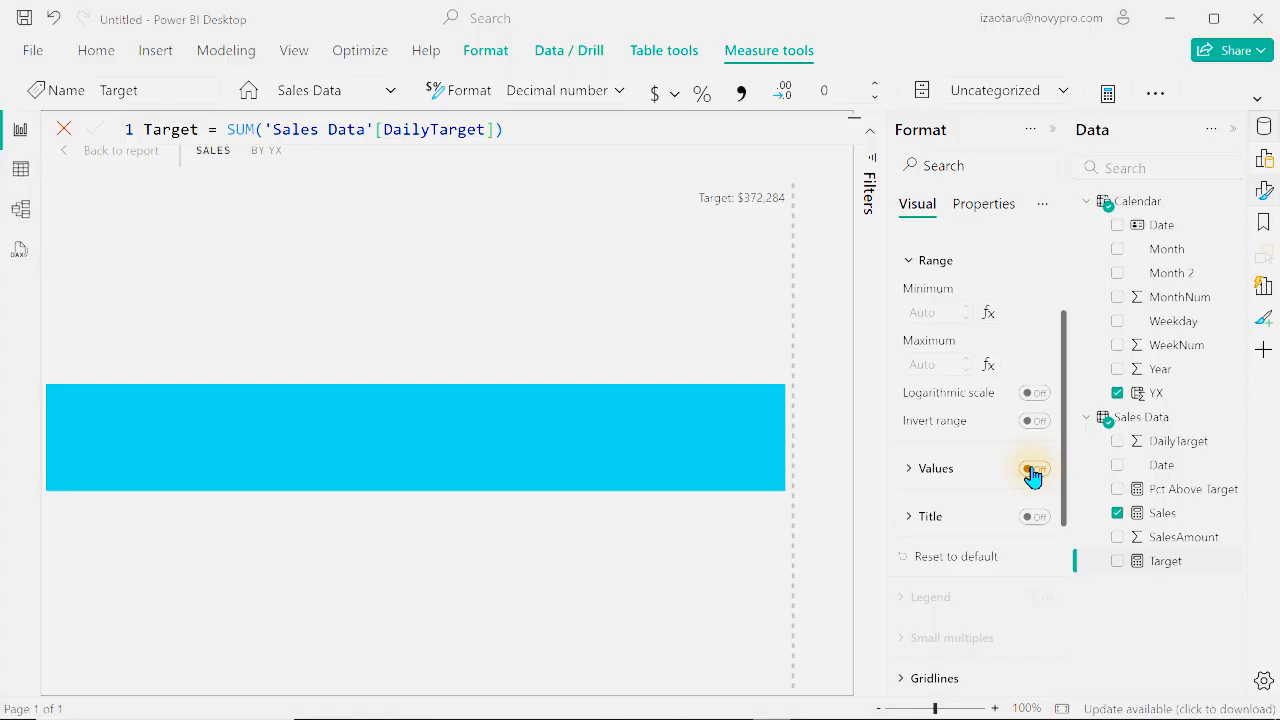
# - Back in the report, shrink the Sales bar chart to about 562 wide by 118 high and turn off its title
pyautogui.click(108, 152)
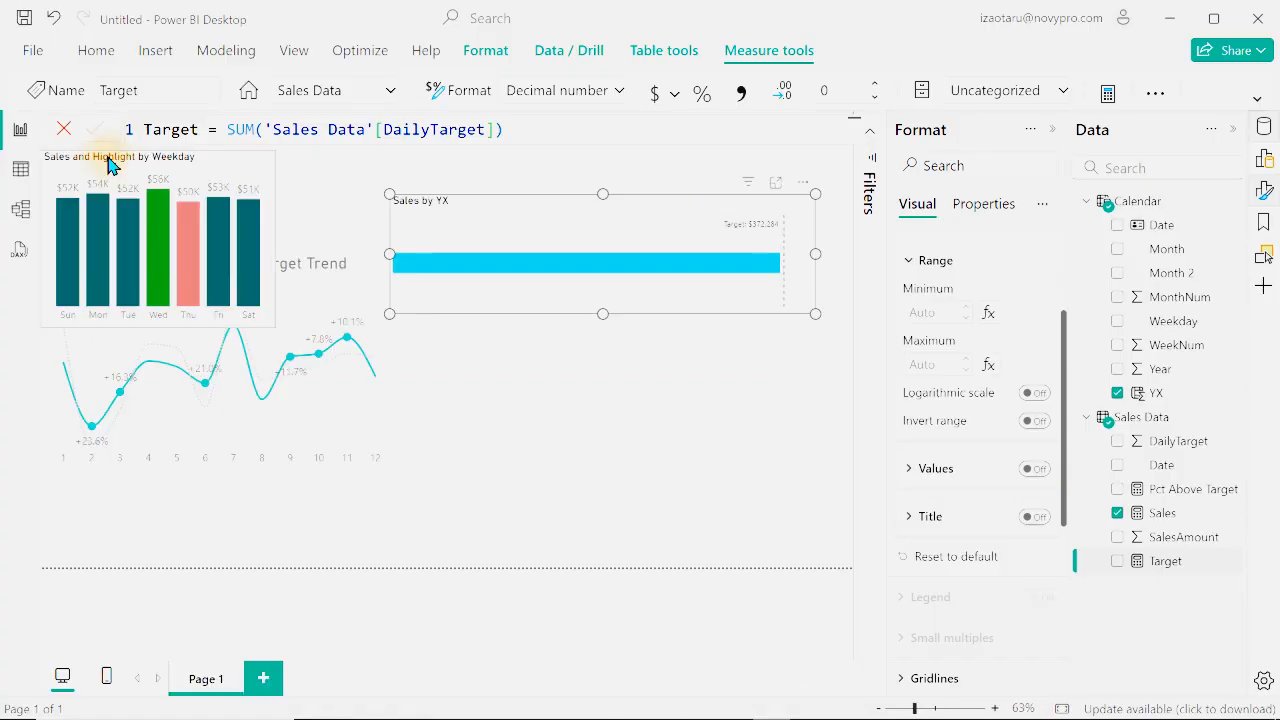
pyautogui.moveTo(816, 194); pyautogui.dragTo(747, 240)
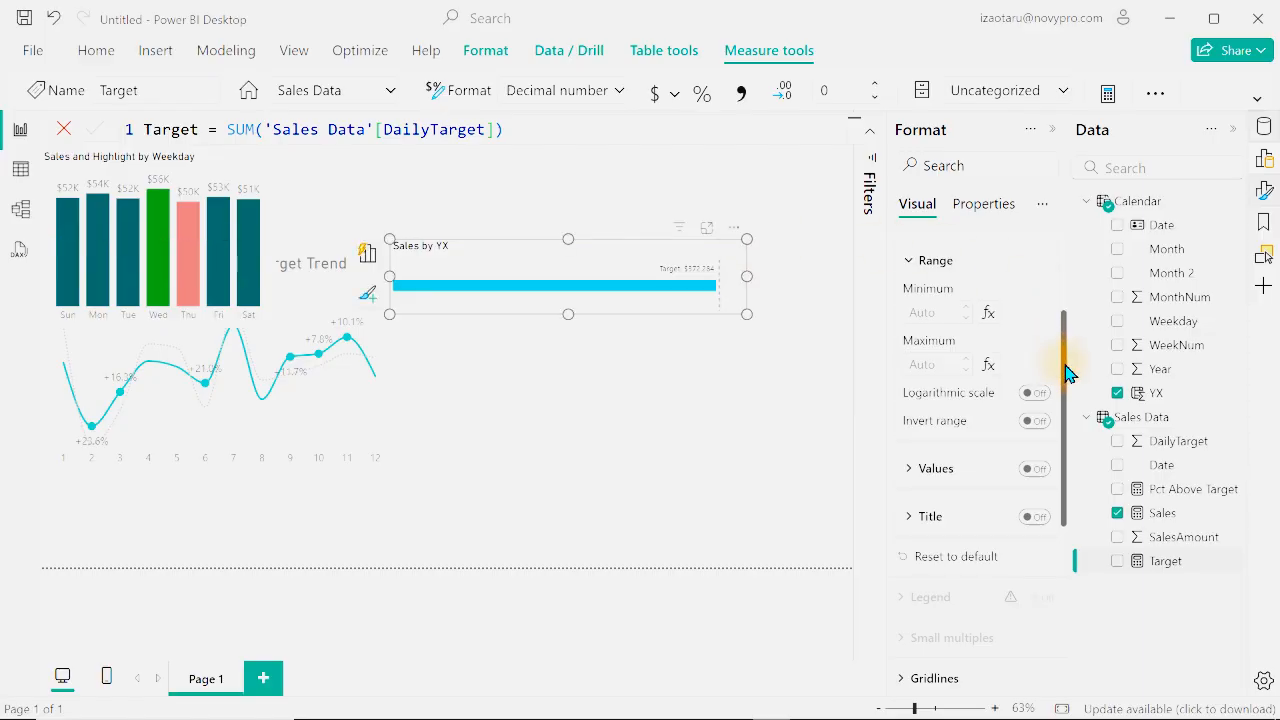
pyautogui.moveTo(1066, 373); pyautogui.dragTo(1080, 246)
pyautogui.click(1042, 295)
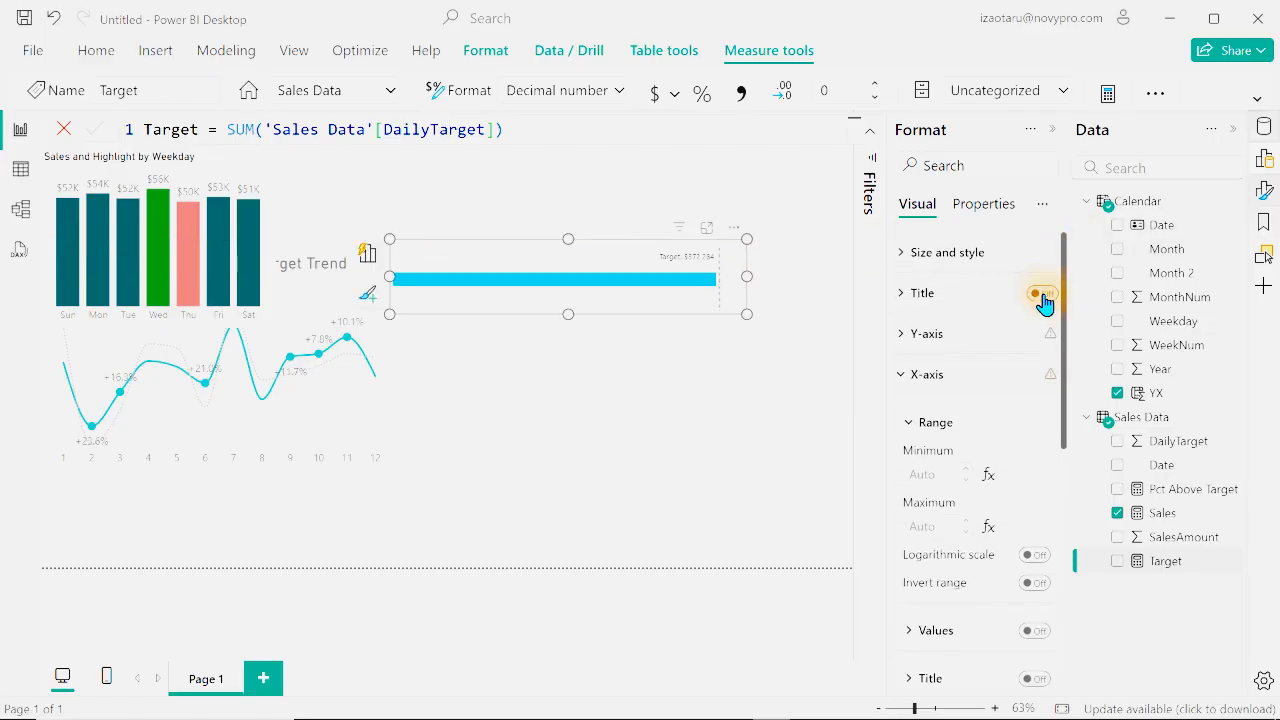
pyautogui.click(730, 358)
pyautogui.click(571, 264)
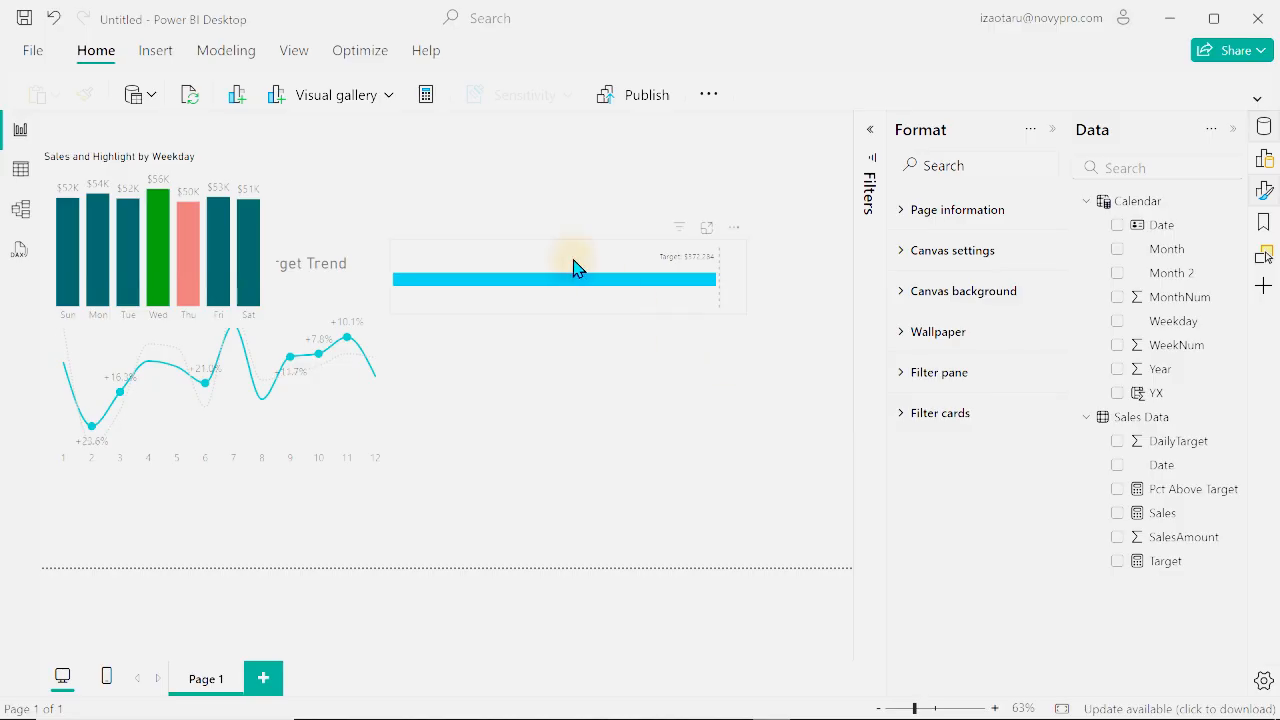
pyautogui.click(930, 252)
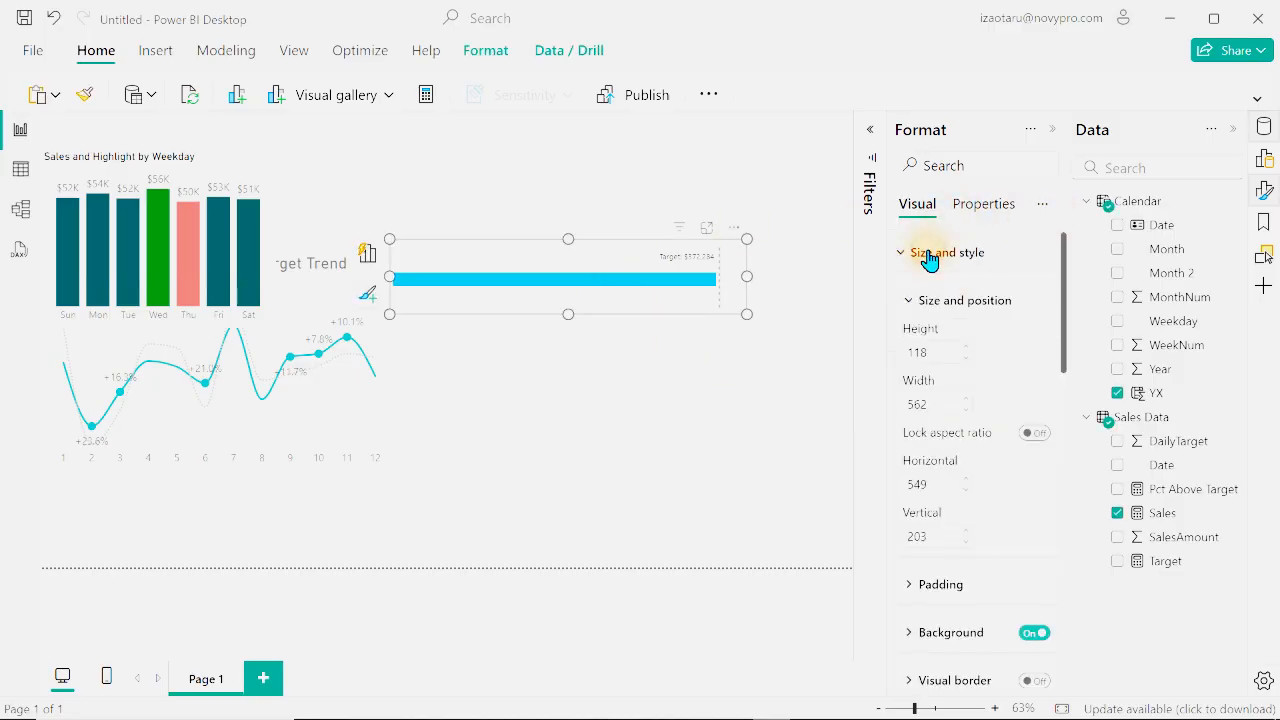
pyautogui.moveTo(1064, 292); pyautogui.dragTo(1066, 400)
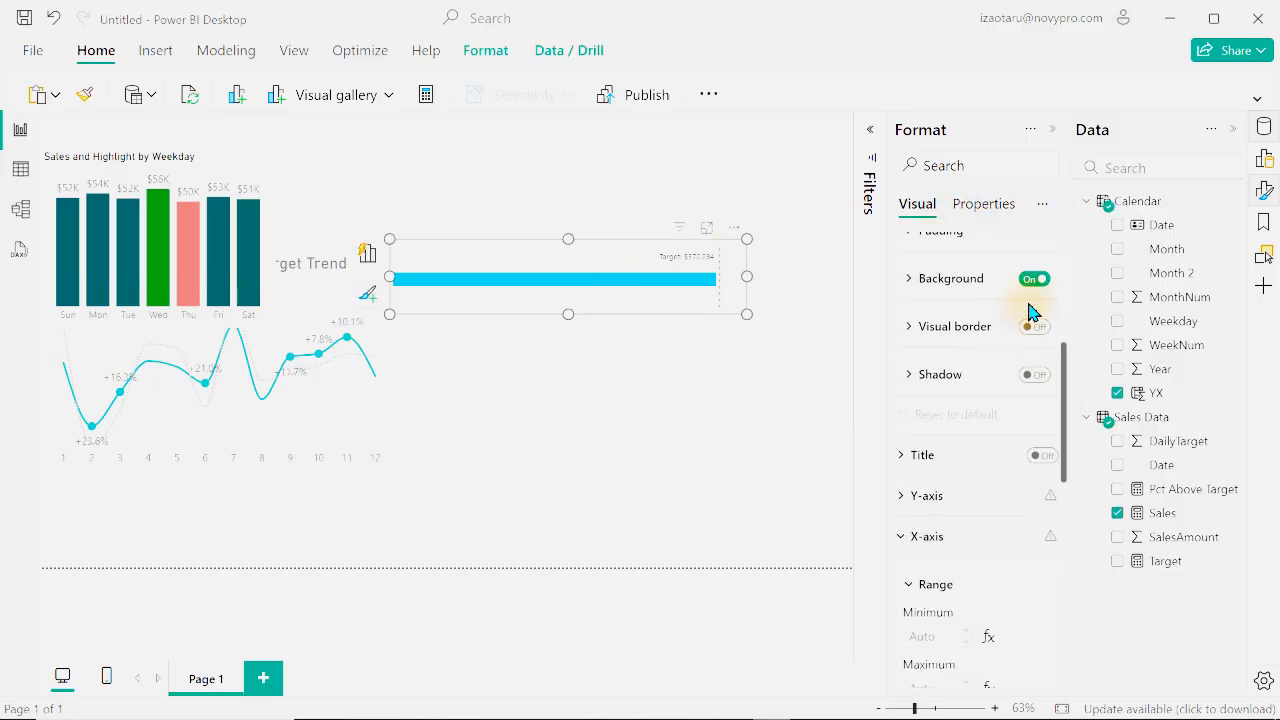
pyautogui.click(622, 372)
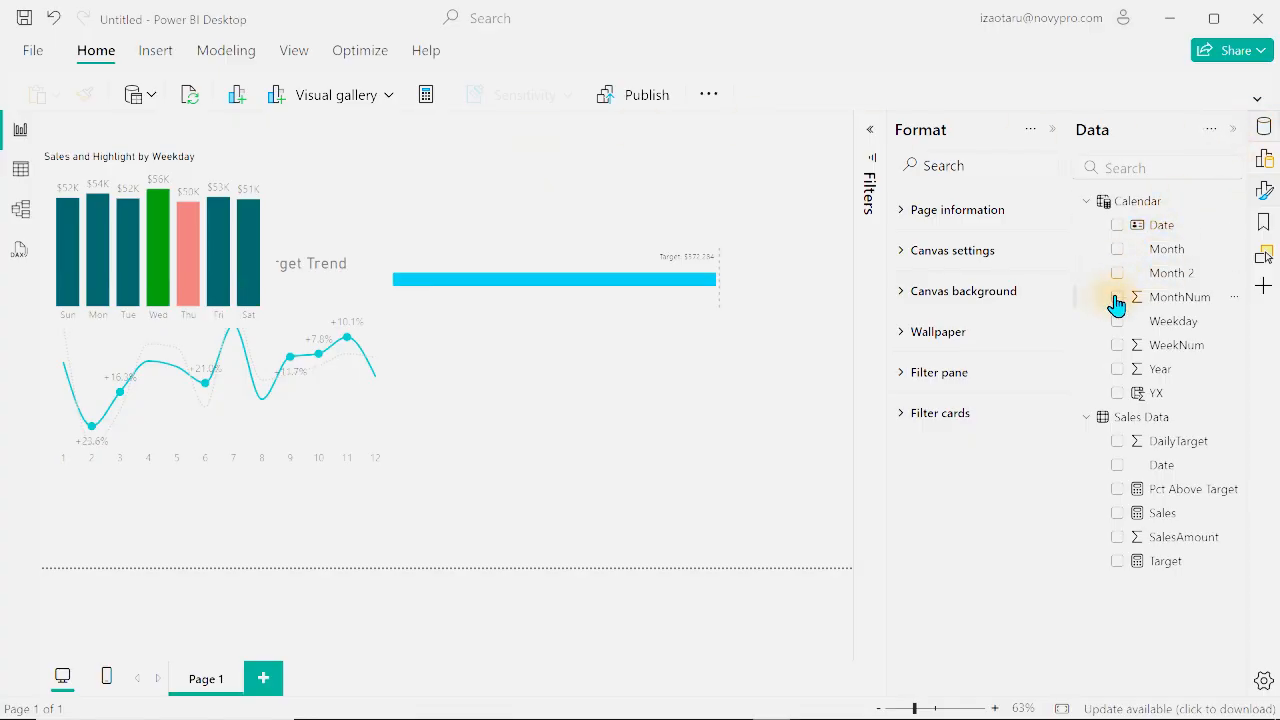
# - Add a slicer on the Calendar table's Month field and resize it to about 124 wide by 226 high
pyautogui.click(1118, 250)
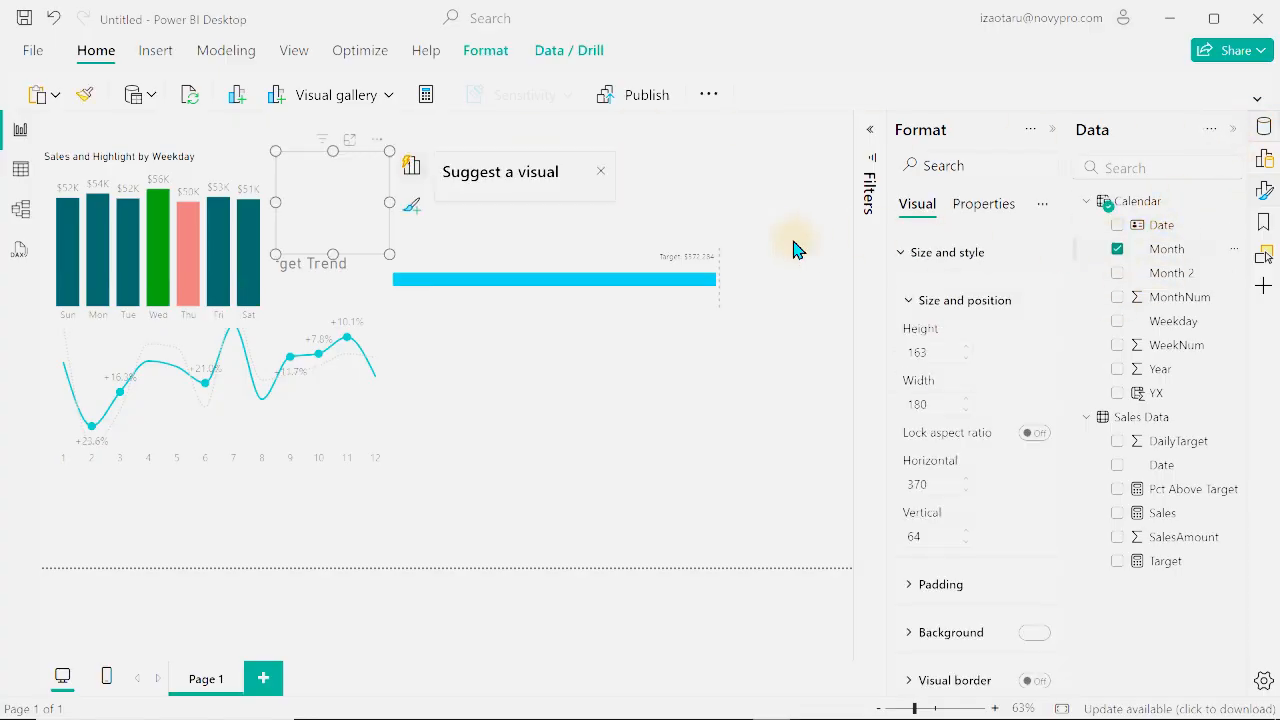
pyautogui.click(592, 237)
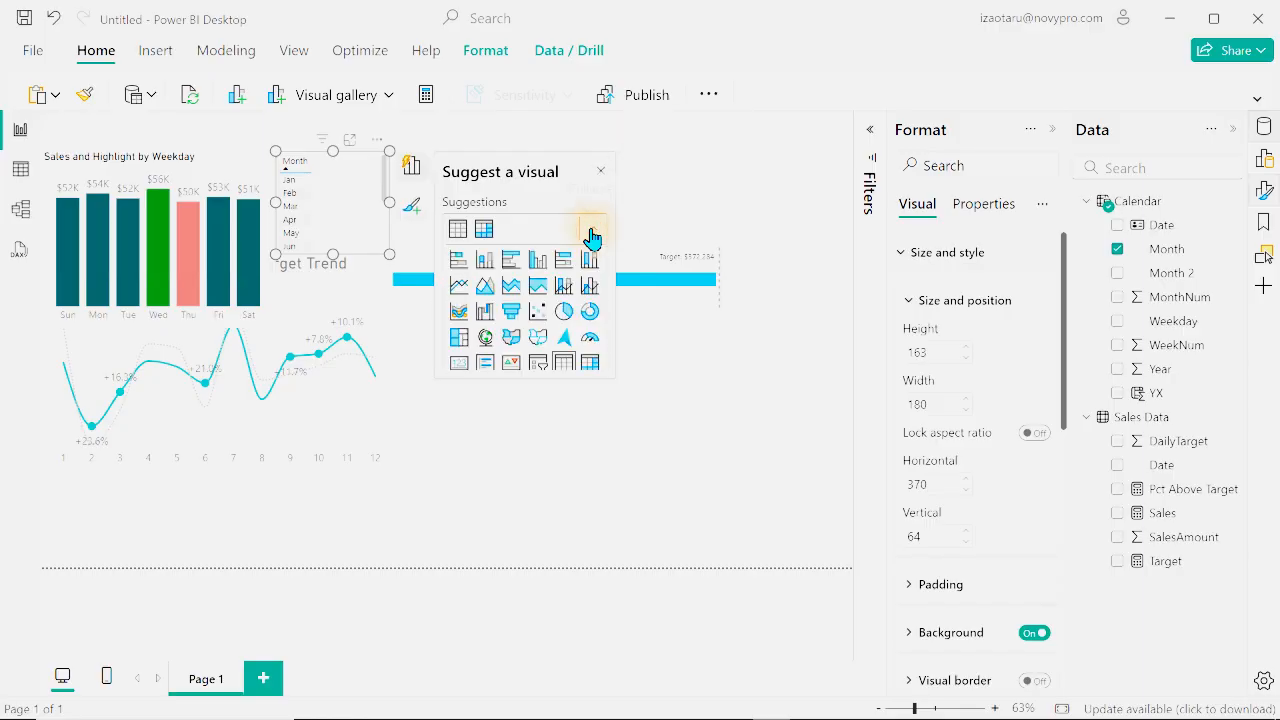
pyautogui.click(537, 363)
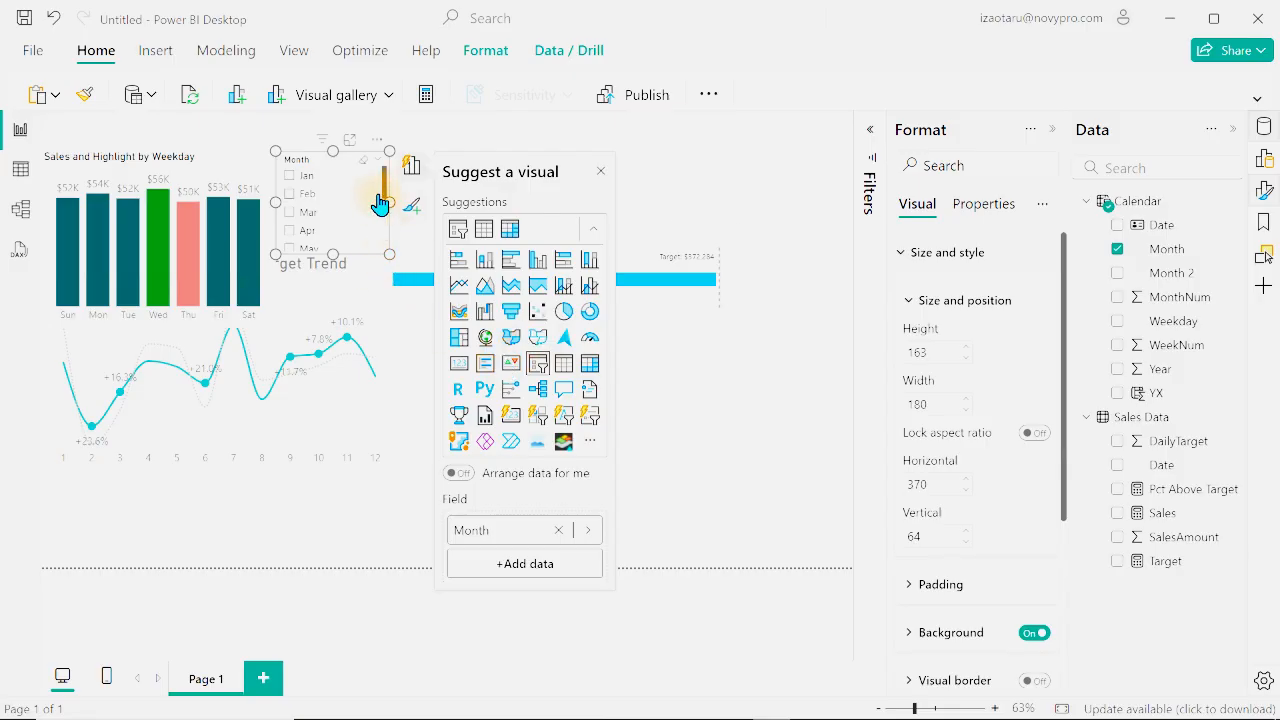
pyautogui.moveTo(390, 151); pyautogui.dragTo(355, 112)
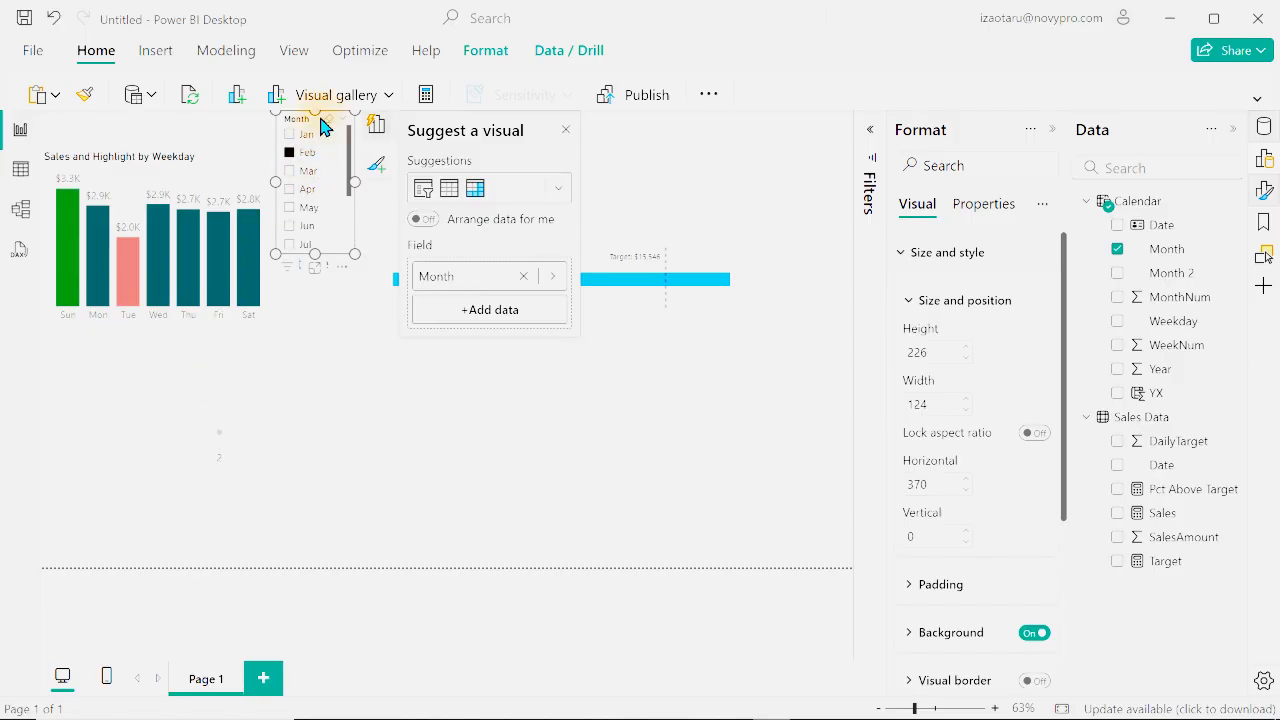
# - Clear Feb in the Month slicer and move the monthly trend chart down to a vertical position of about 378
pyautogui.click(291, 155)
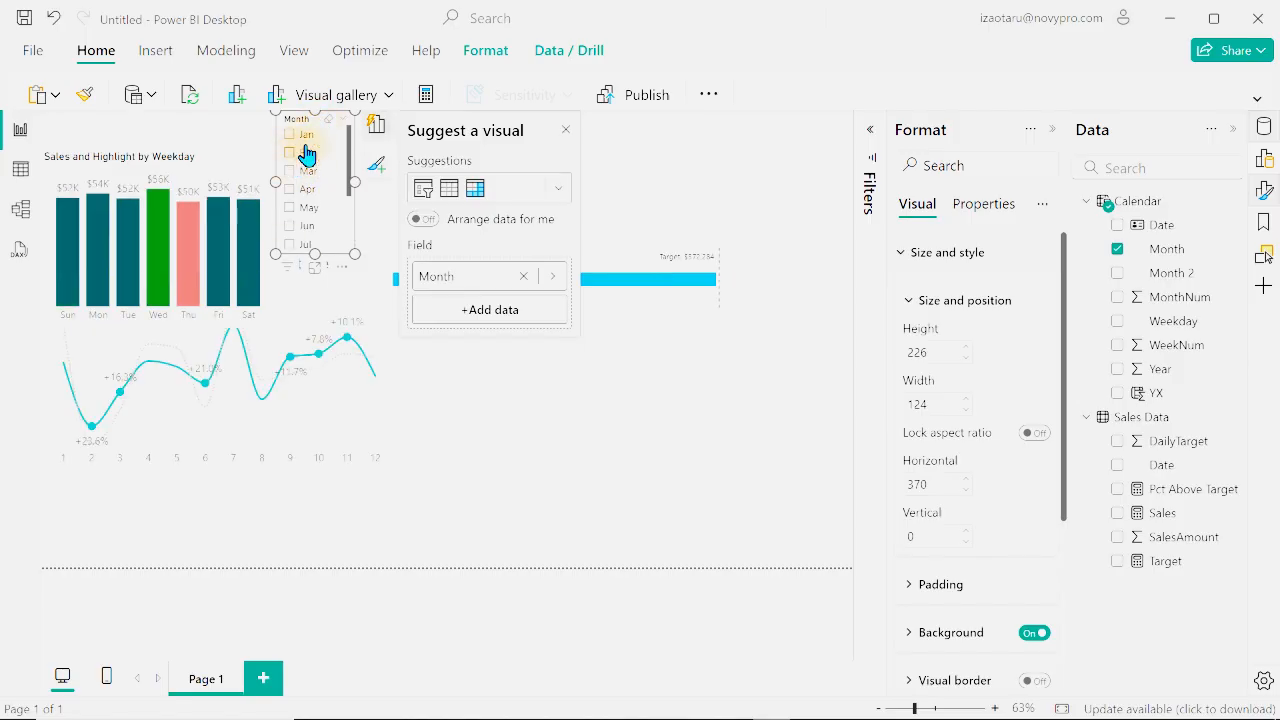
pyautogui.click(390, 440)
pyautogui.moveTo(391, 434); pyautogui.dragTo(391, 534)
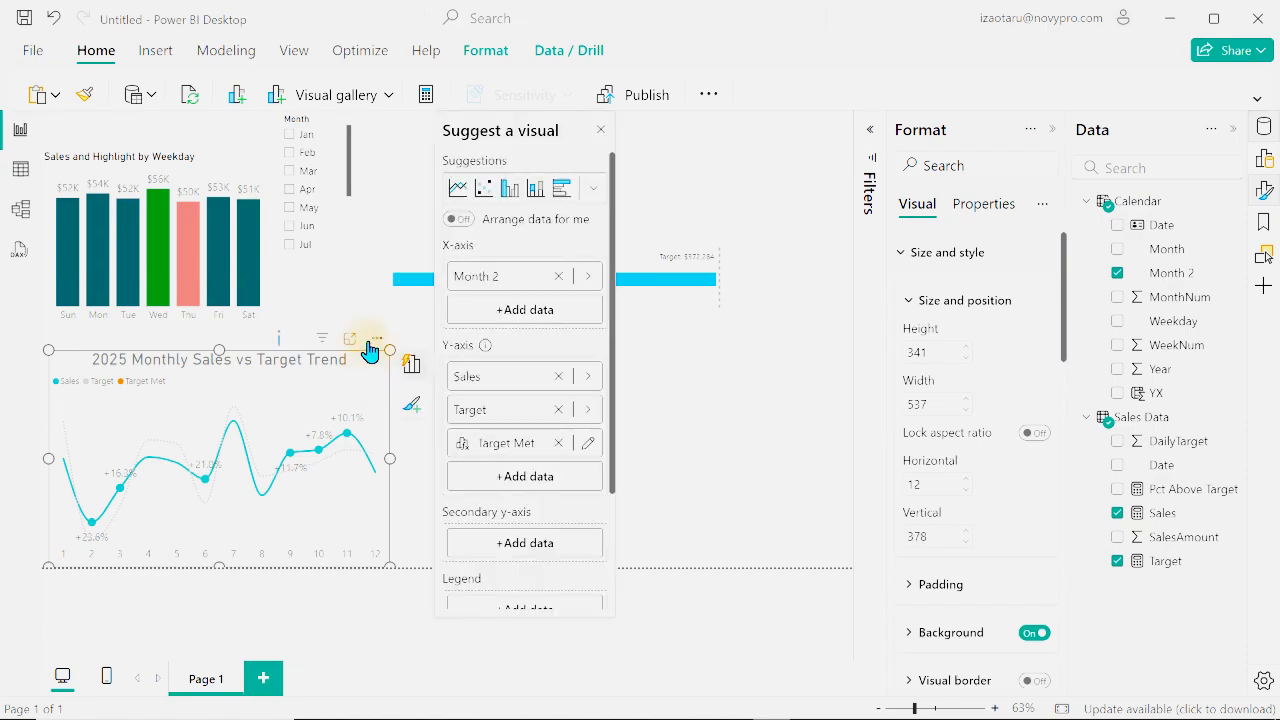
# - Edit the Month slicer's interactions so that it does not filter the 2025 Monthly Sales vs Target Trend chart
pyautogui.click(293, 121)
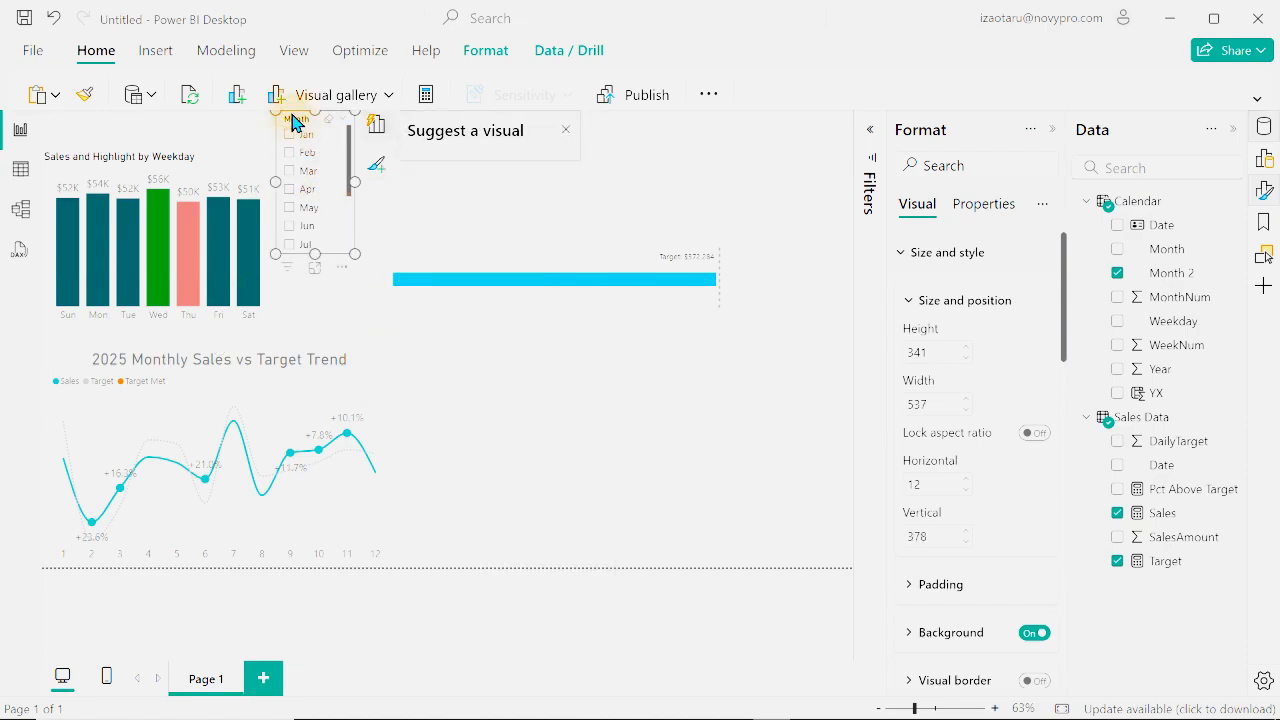
pyautogui.click(474, 54)
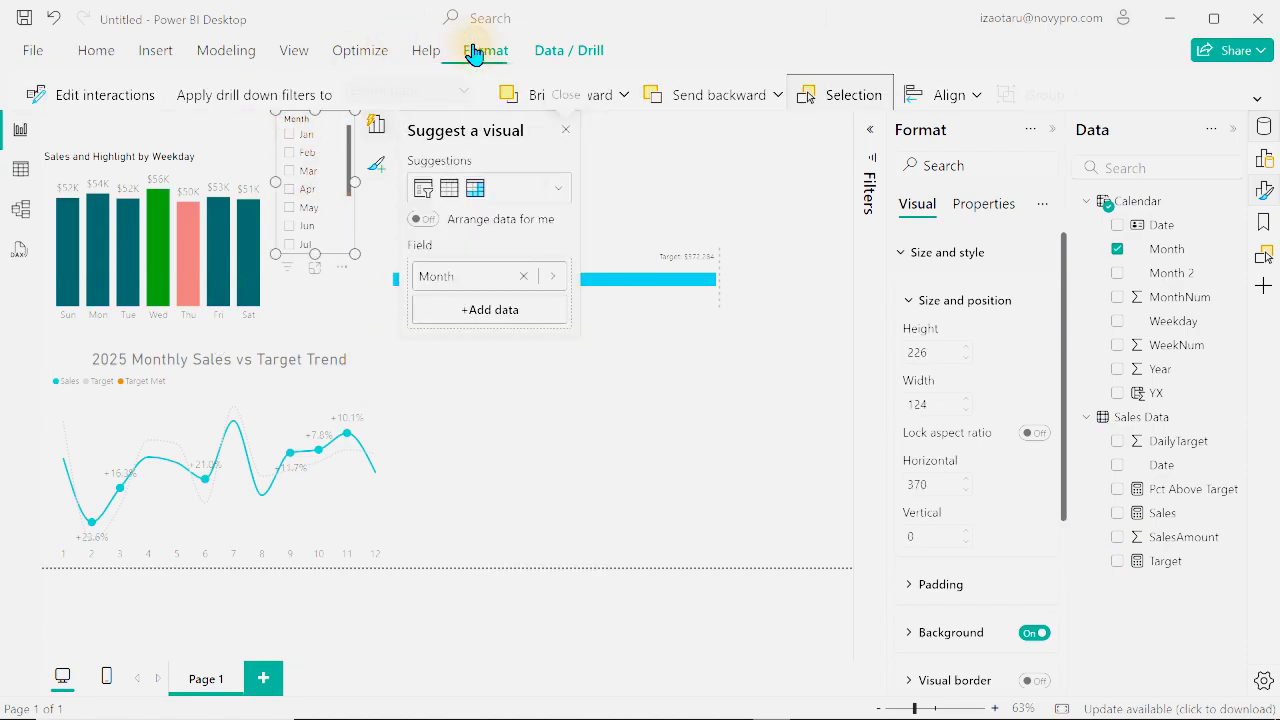
pyautogui.click(78, 97)
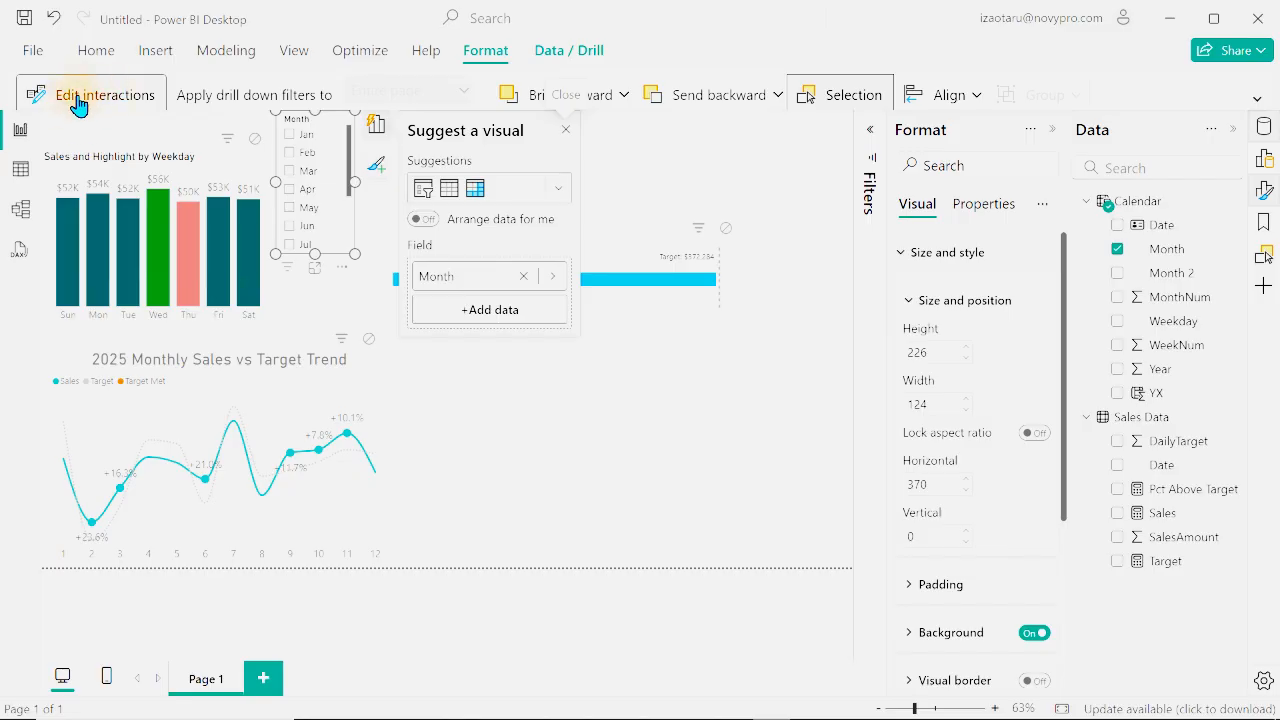
pyautogui.click(369, 342)
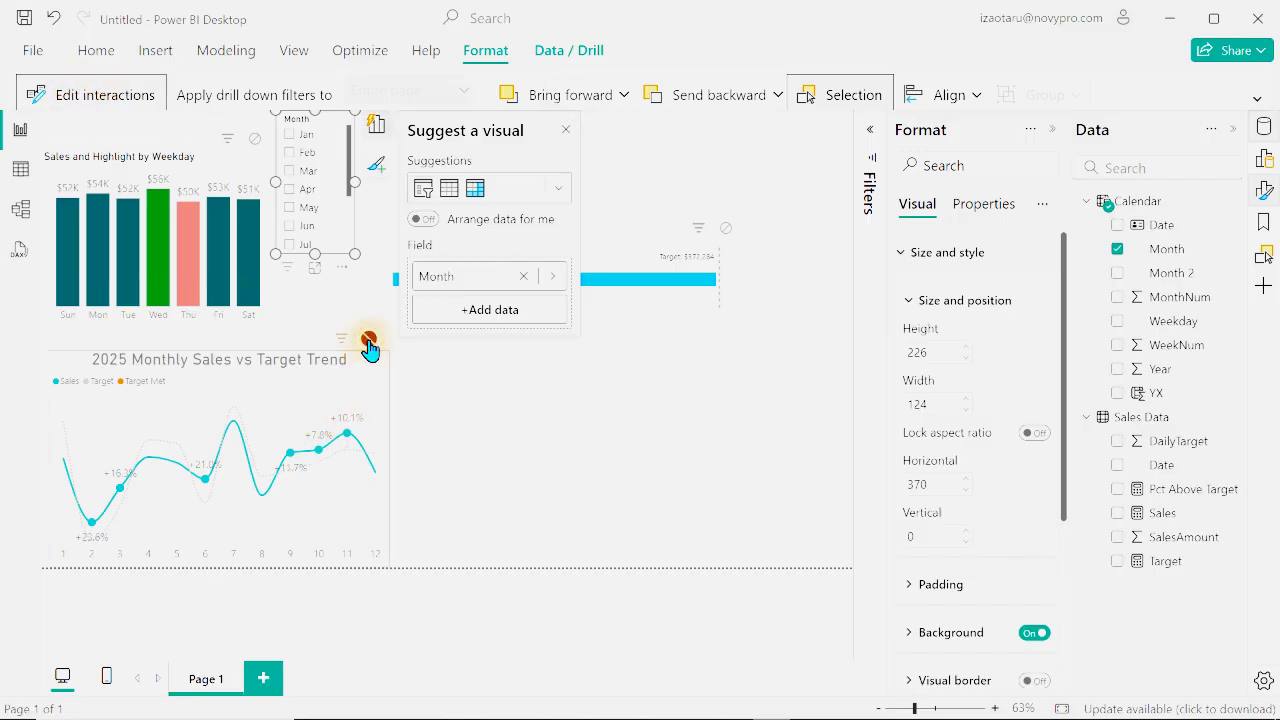
pyautogui.click(67, 94)
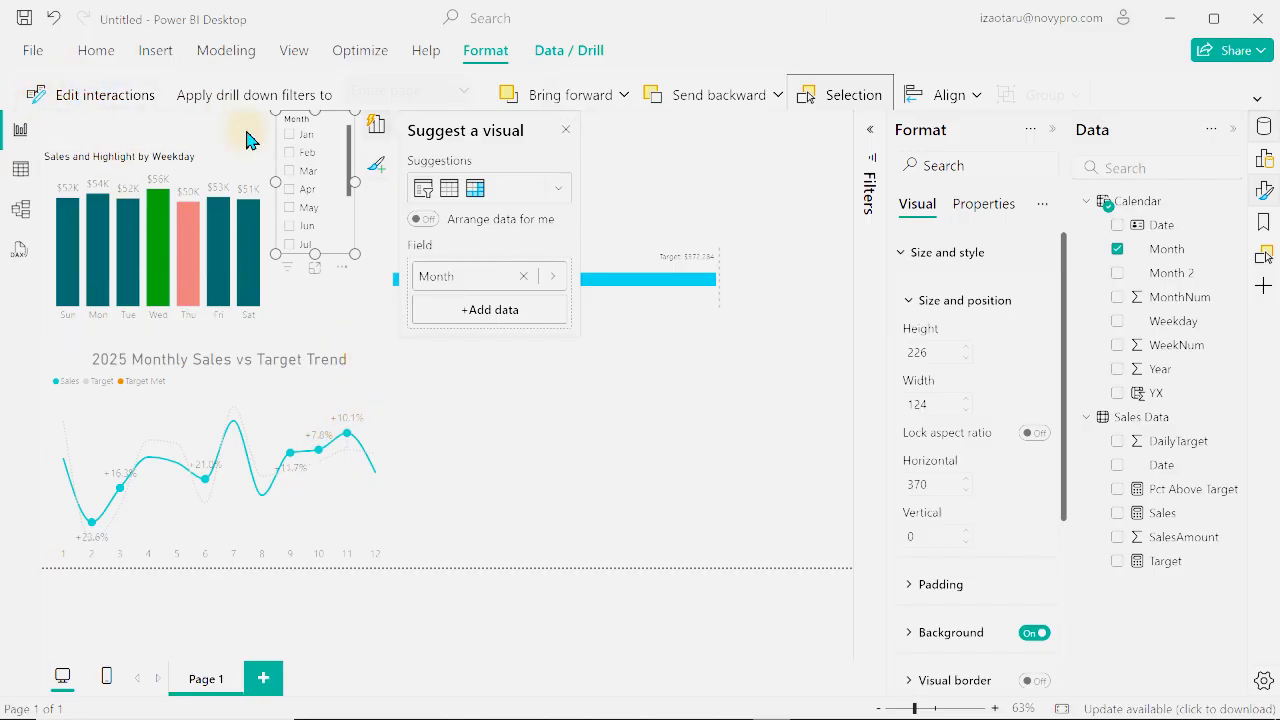
# - Dismiss the visual suggestions and filter the report to Apr with the Month slicer
pyautogui.click(566, 129)
pyautogui.click(295, 189)
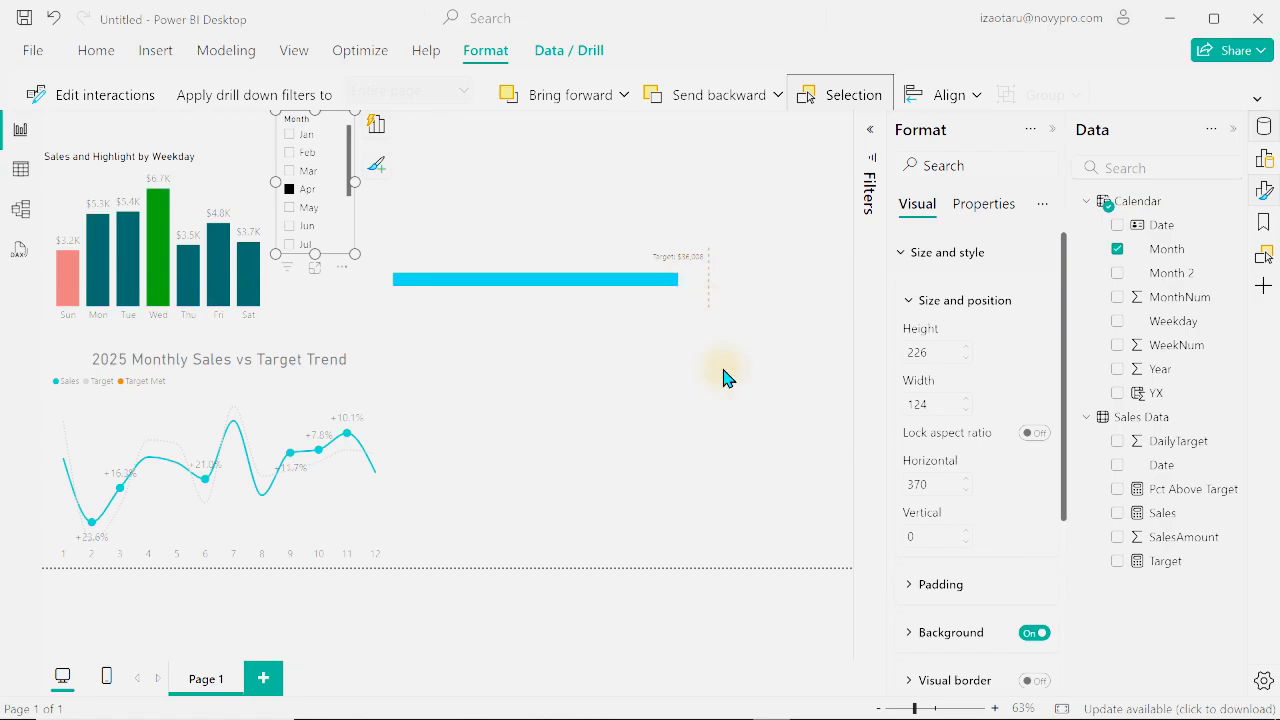
# - Set the page's canvas background to black with 0% transparency
pyautogui.click(705, 456)
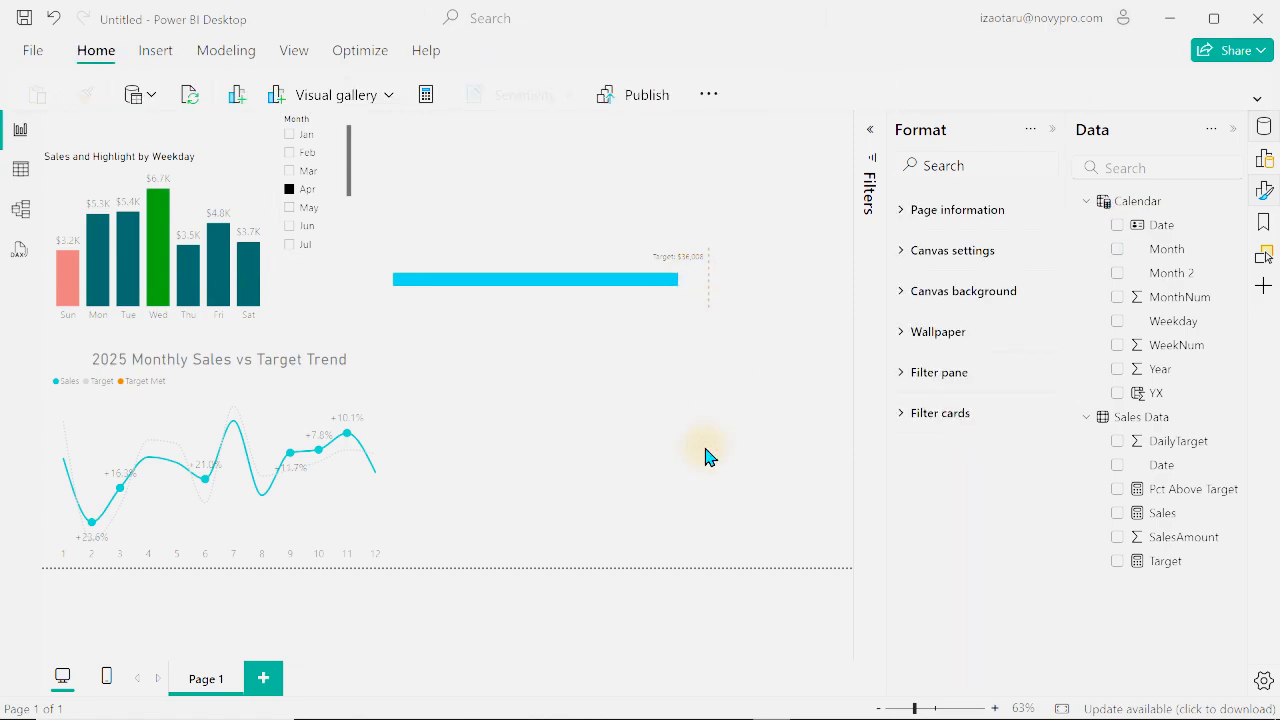
pyautogui.click(949, 294)
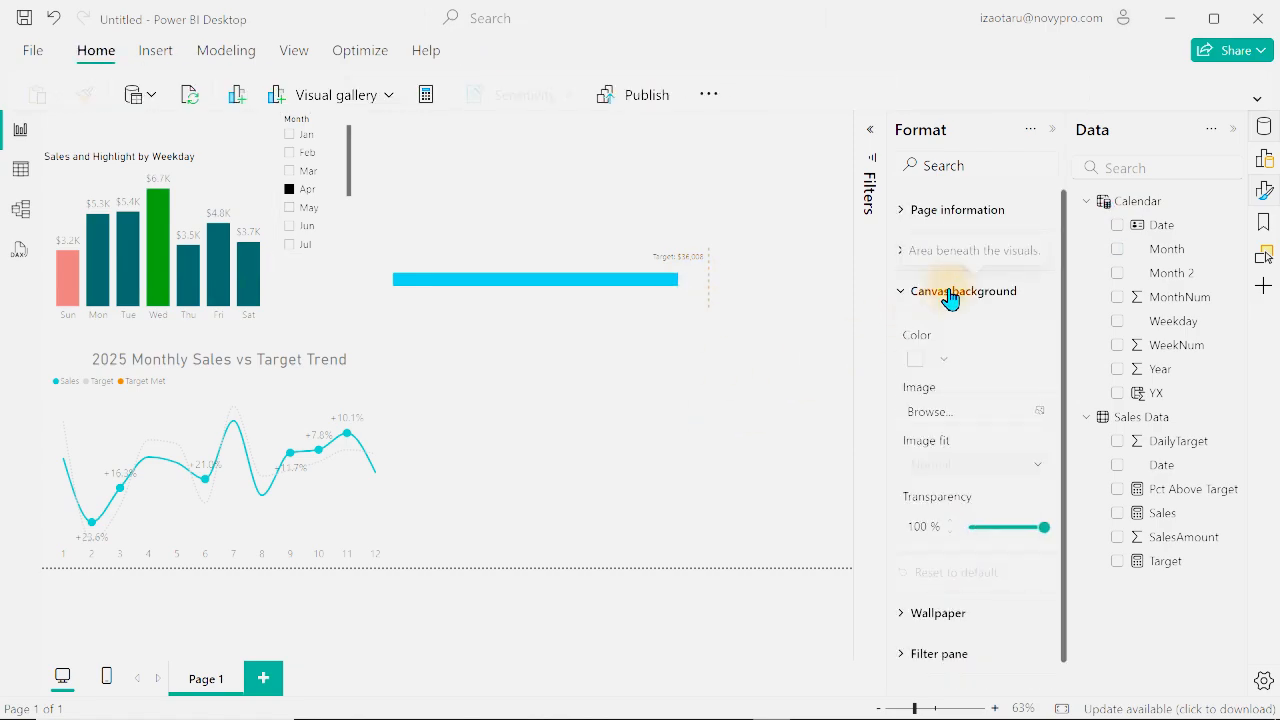
pyautogui.click(929, 308)
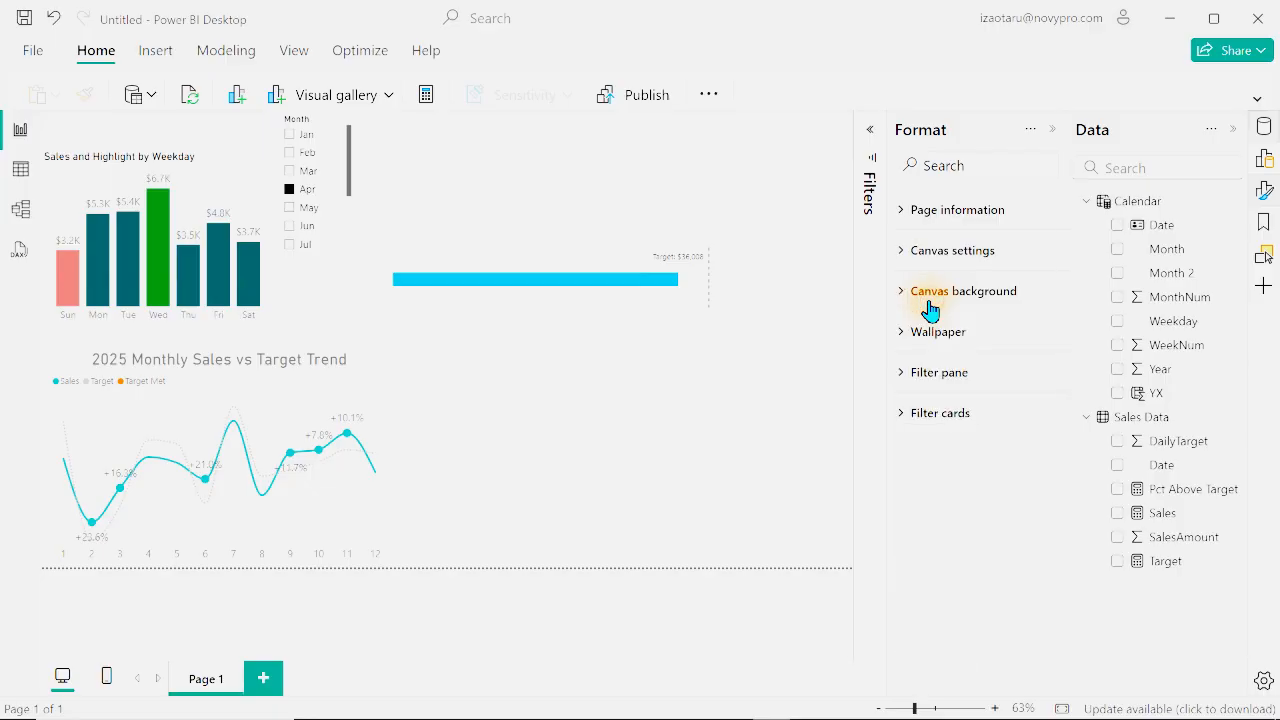
pyautogui.click(929, 296)
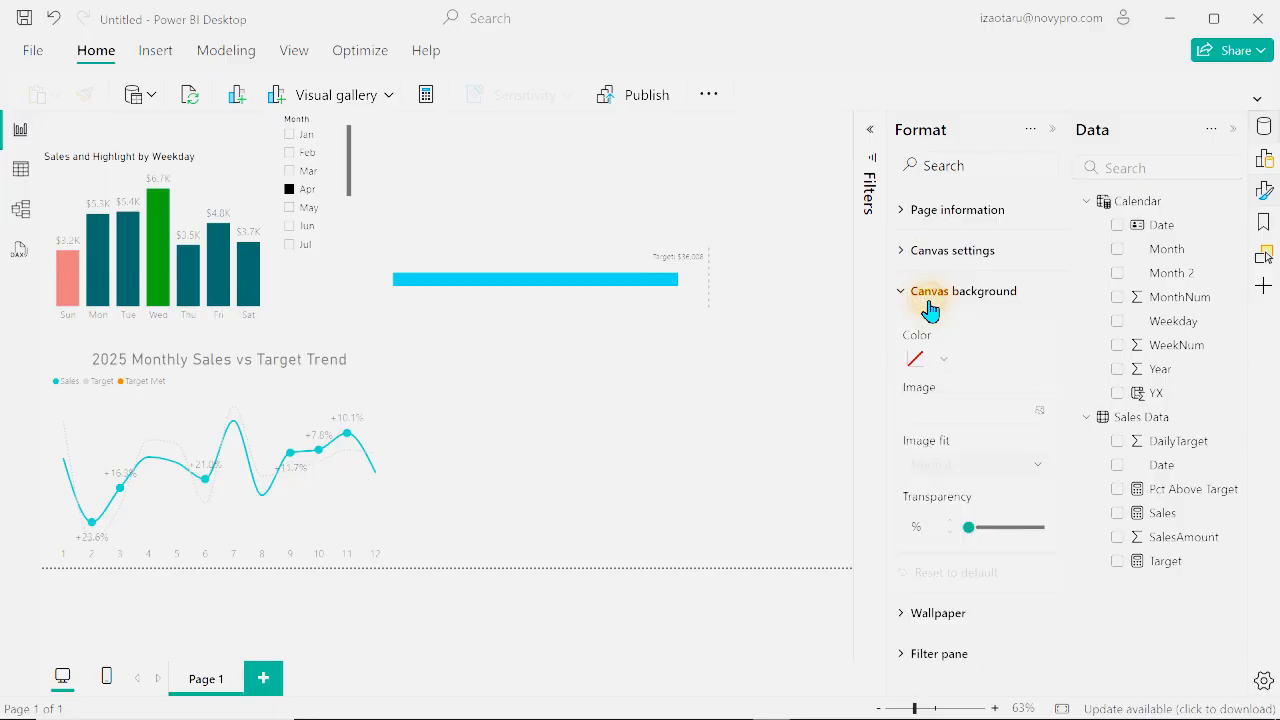
pyautogui.click(941, 361)
pyautogui.click(953, 417)
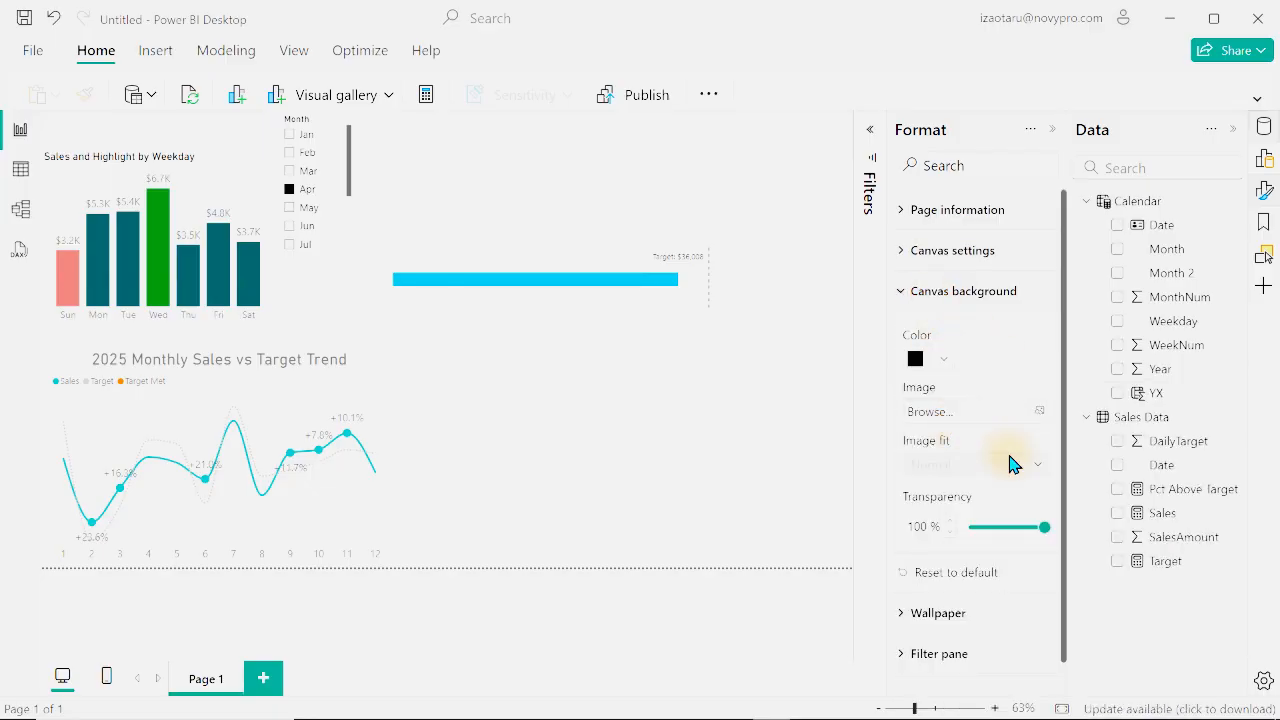
pyautogui.moveTo(1040, 524); pyautogui.dragTo(952, 528)
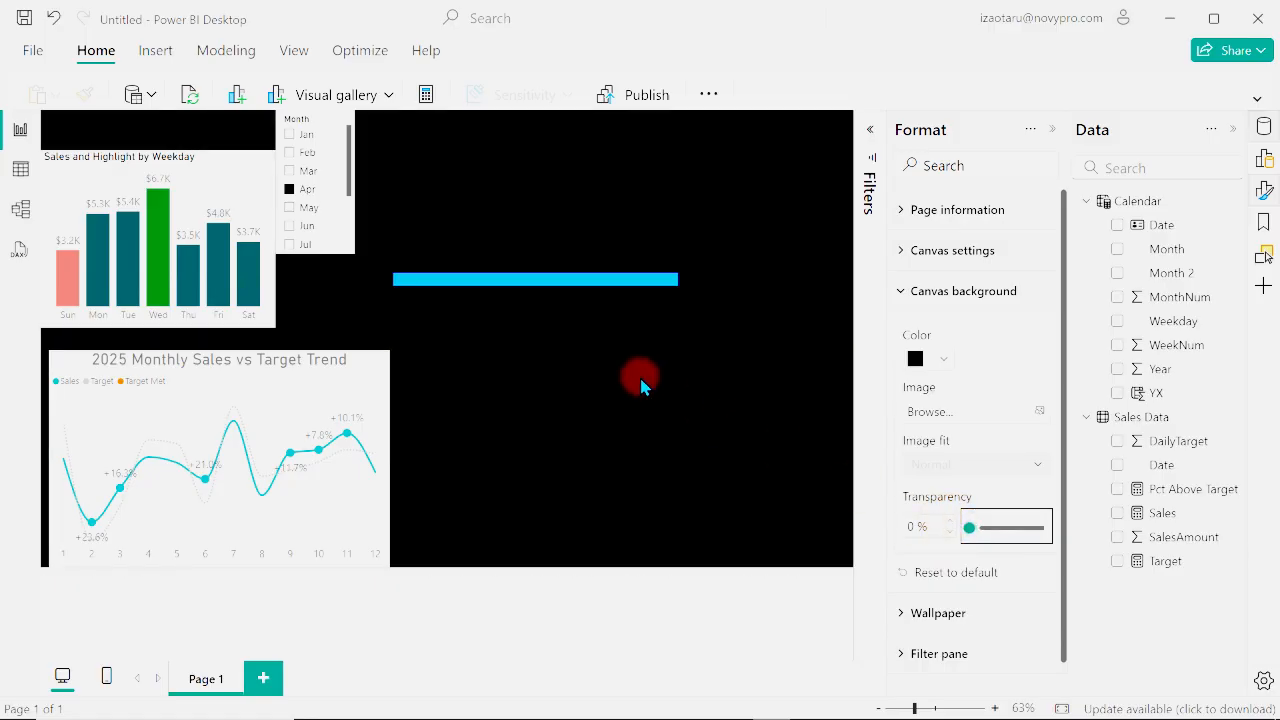
# - Clear Apr in the Month slicer and move the single-bar chart to about 622 horizontal and 214 vertical
pyautogui.click(645, 305)
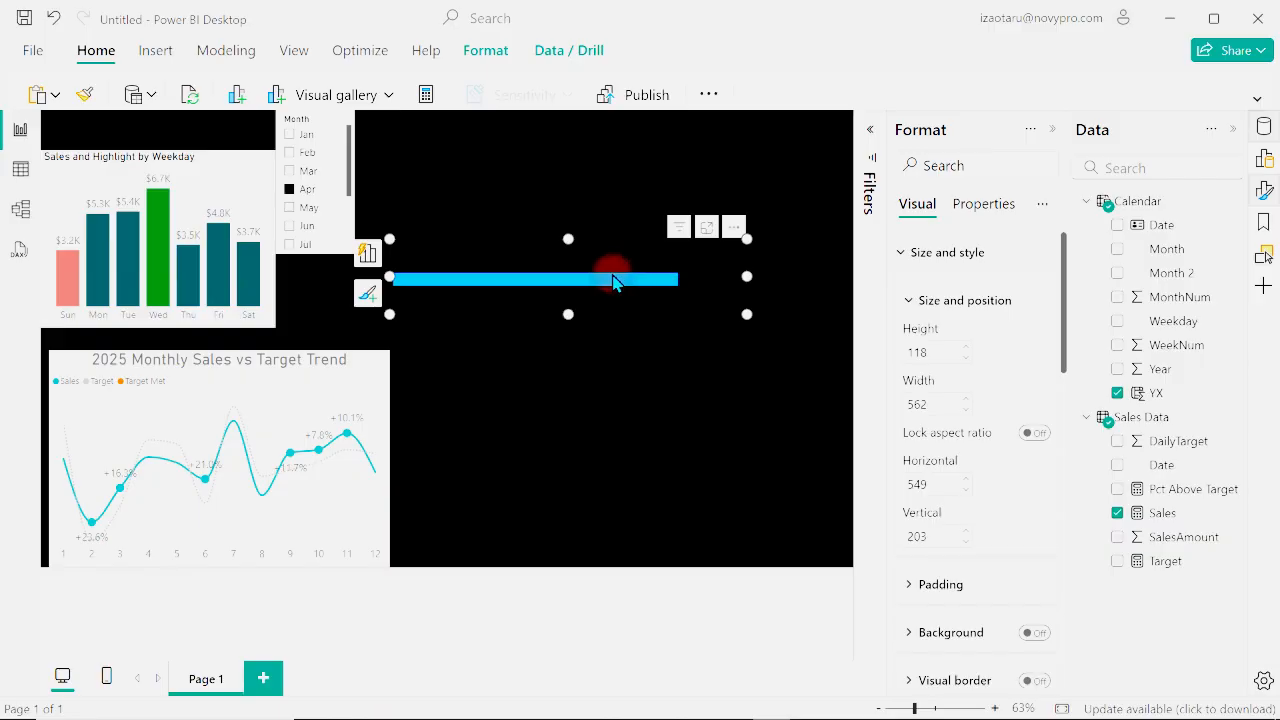
pyautogui.moveTo(612, 279)
pyautogui.click(290, 190)
pyautogui.click(543, 298)
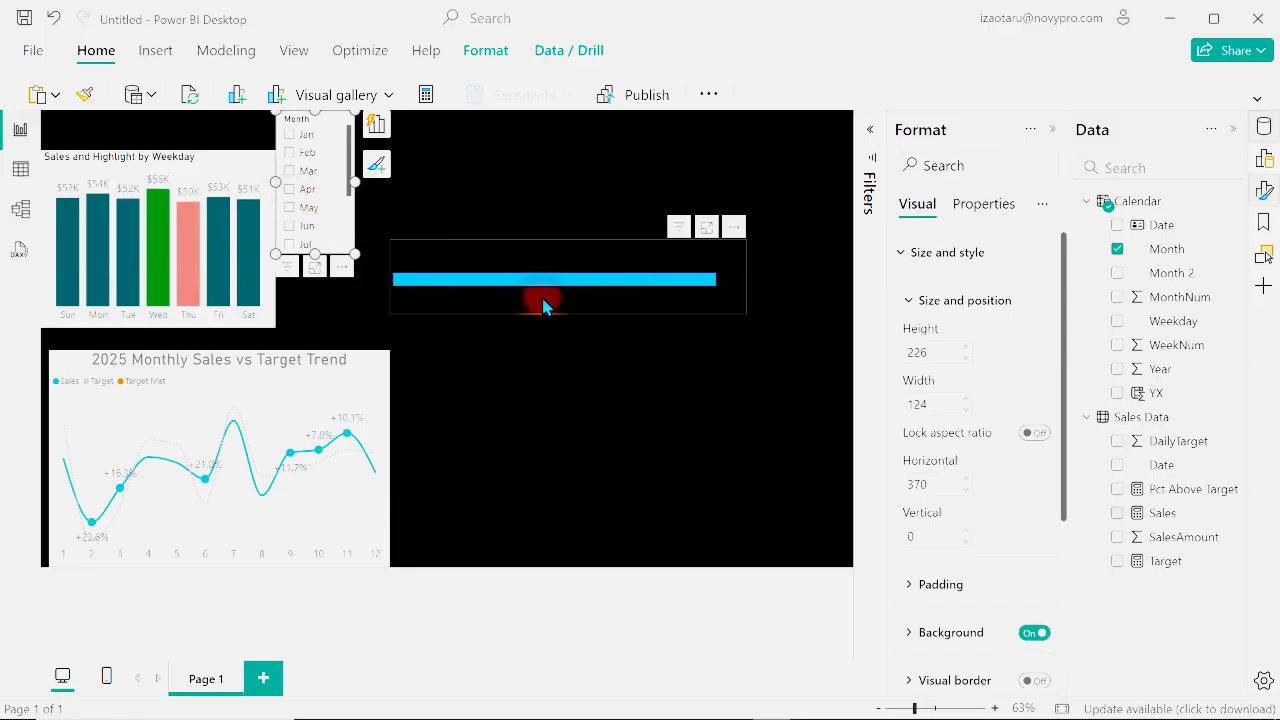
pyautogui.moveTo(585, 316); pyautogui.dragTo(632, 323)
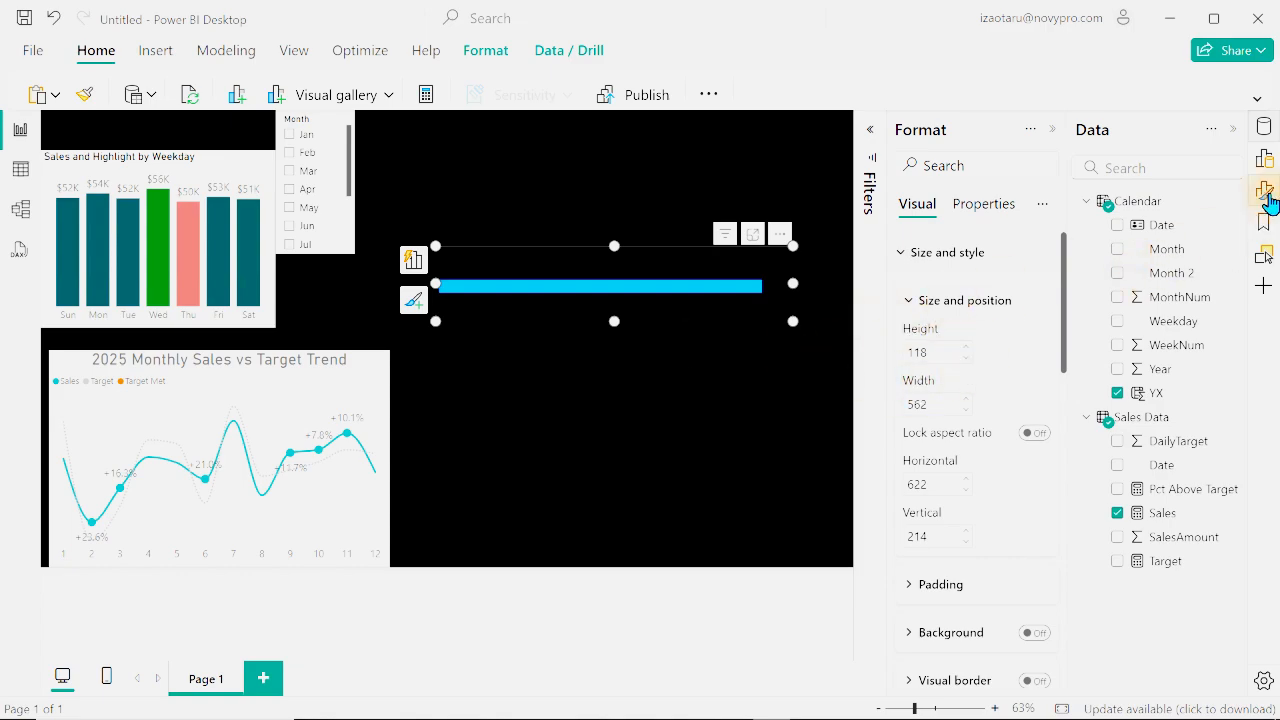
# - Open the single-bar chart's Target reference line settings and look at the line's color choices
pyautogui.click(1268, 199)
pyautogui.click(1268, 199)
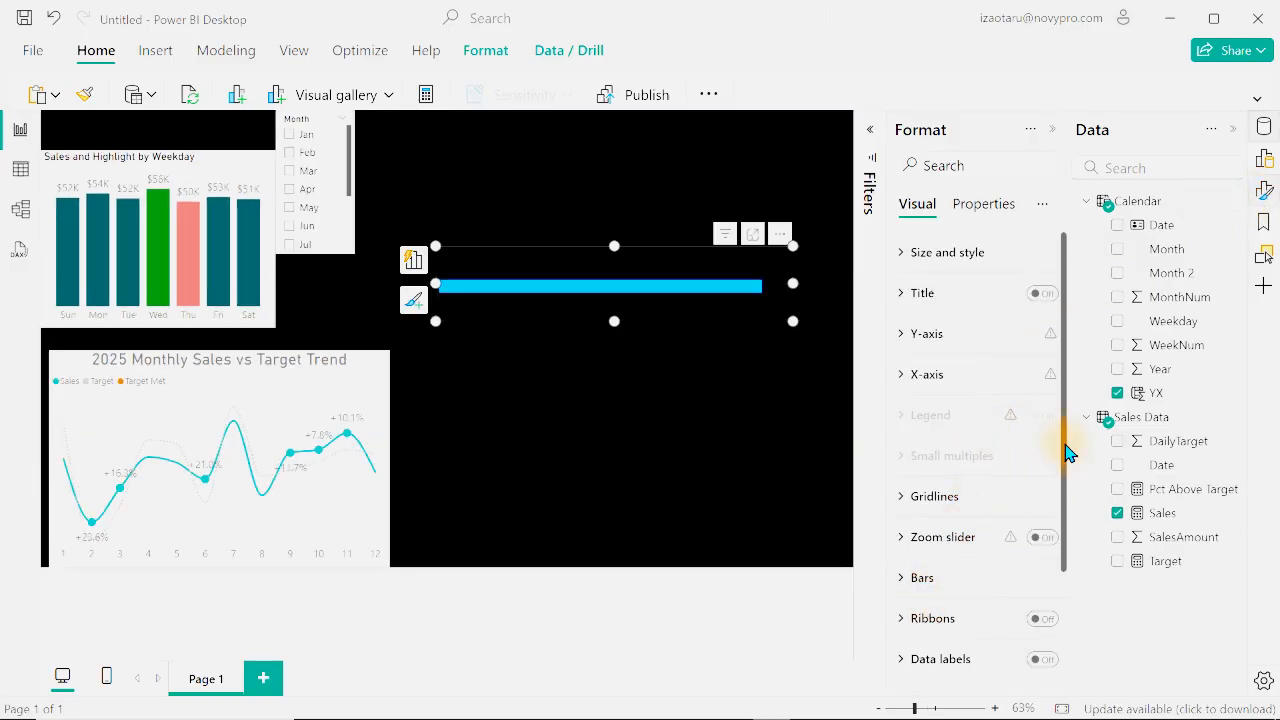
pyautogui.moveTo(1066, 450); pyautogui.dragTo(1080, 634)
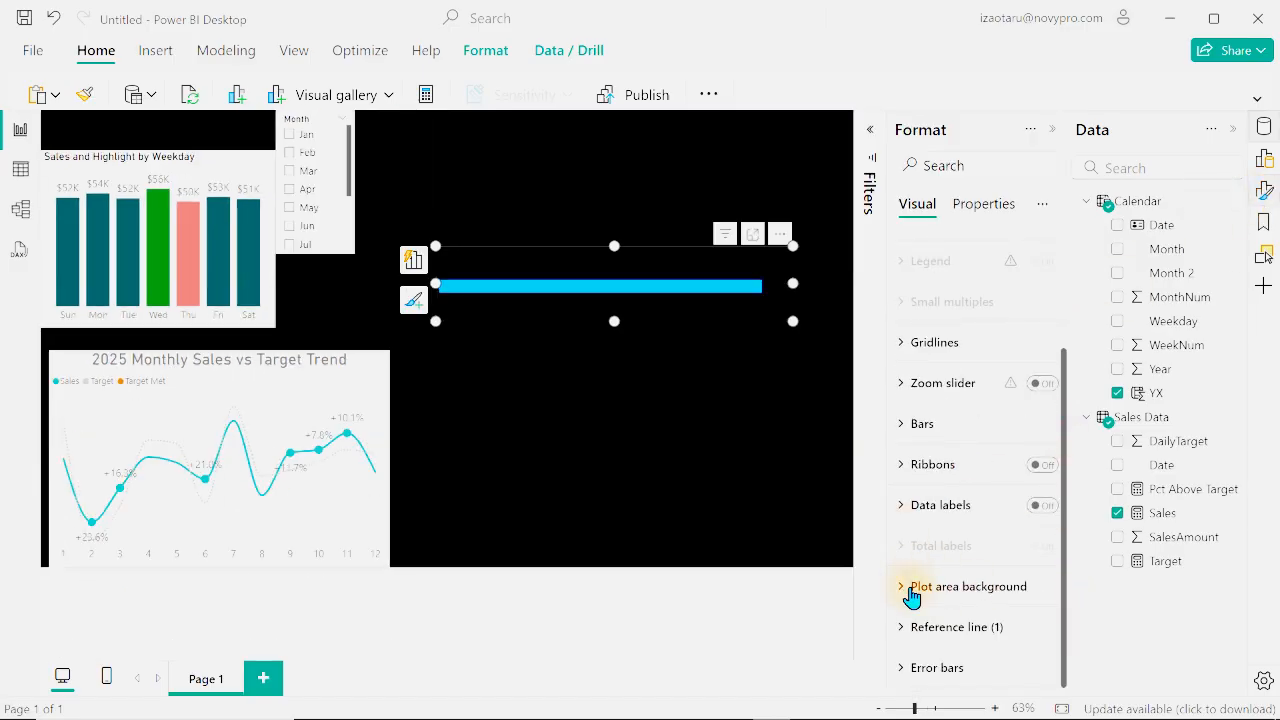
pyautogui.click(901, 636)
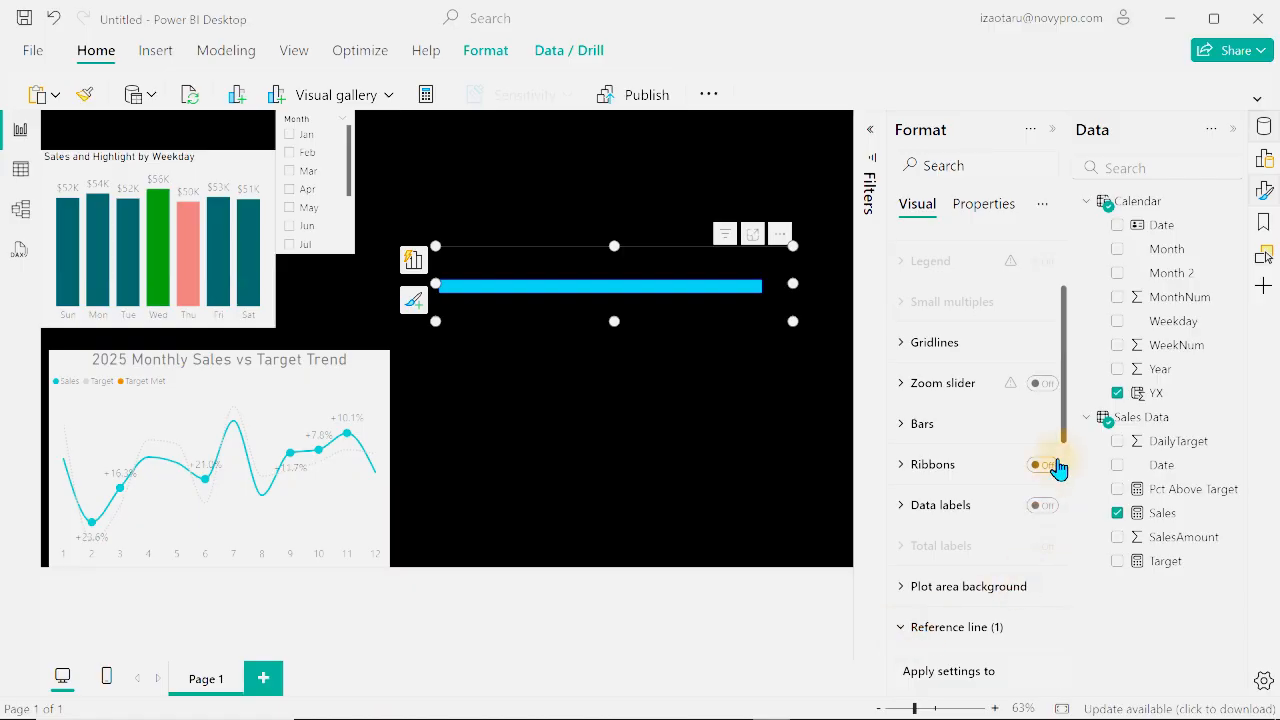
pyautogui.moveTo(1065, 418); pyautogui.dragTo(1068, 592)
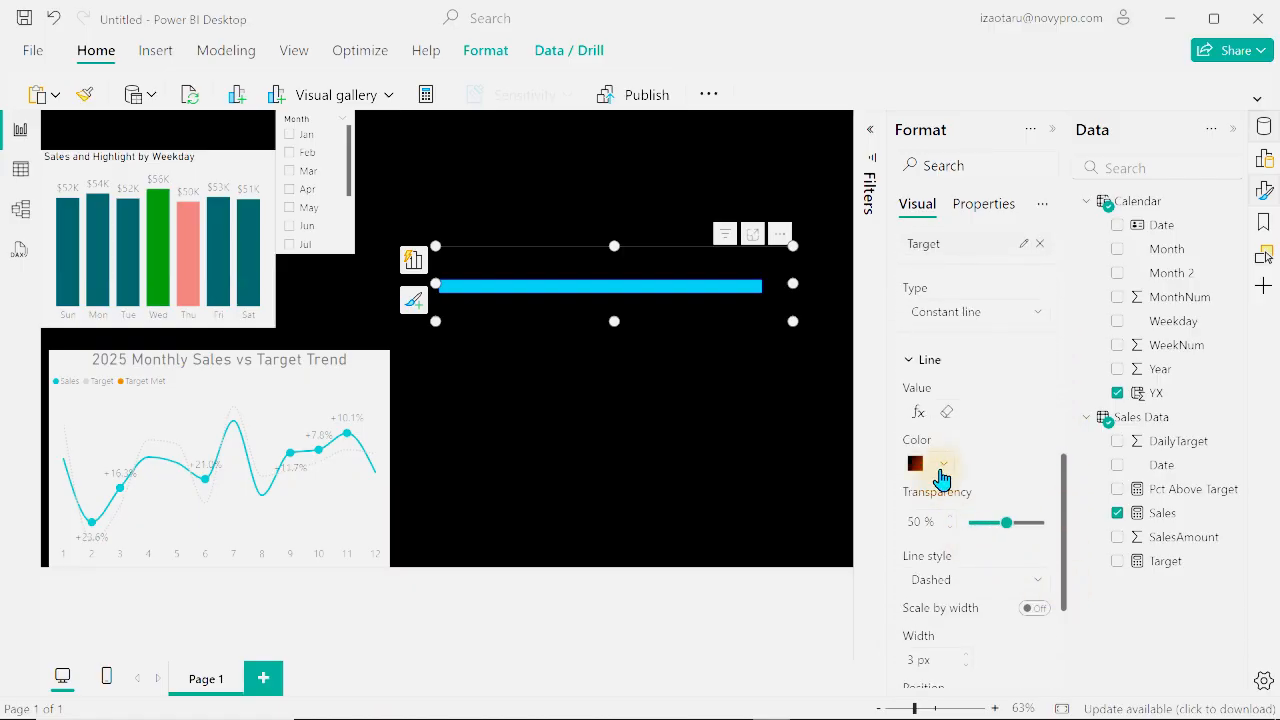
pyautogui.click(942, 466)
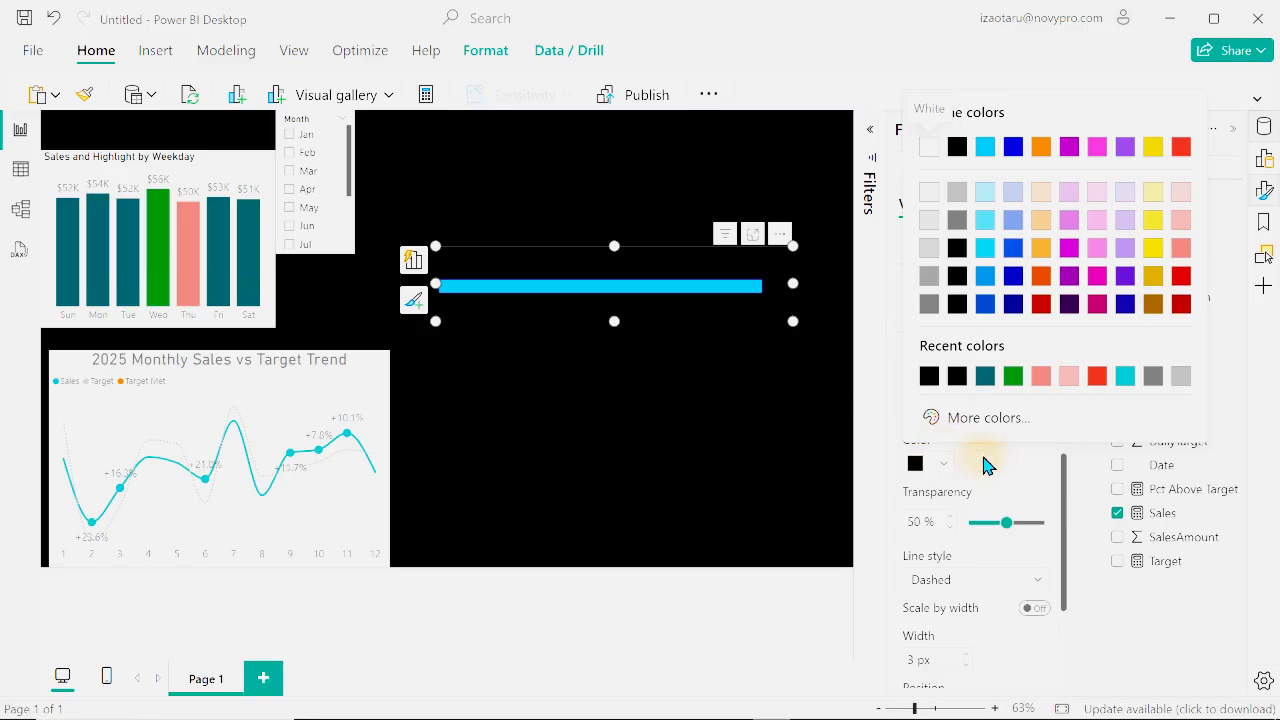
pyautogui.click(980, 470)
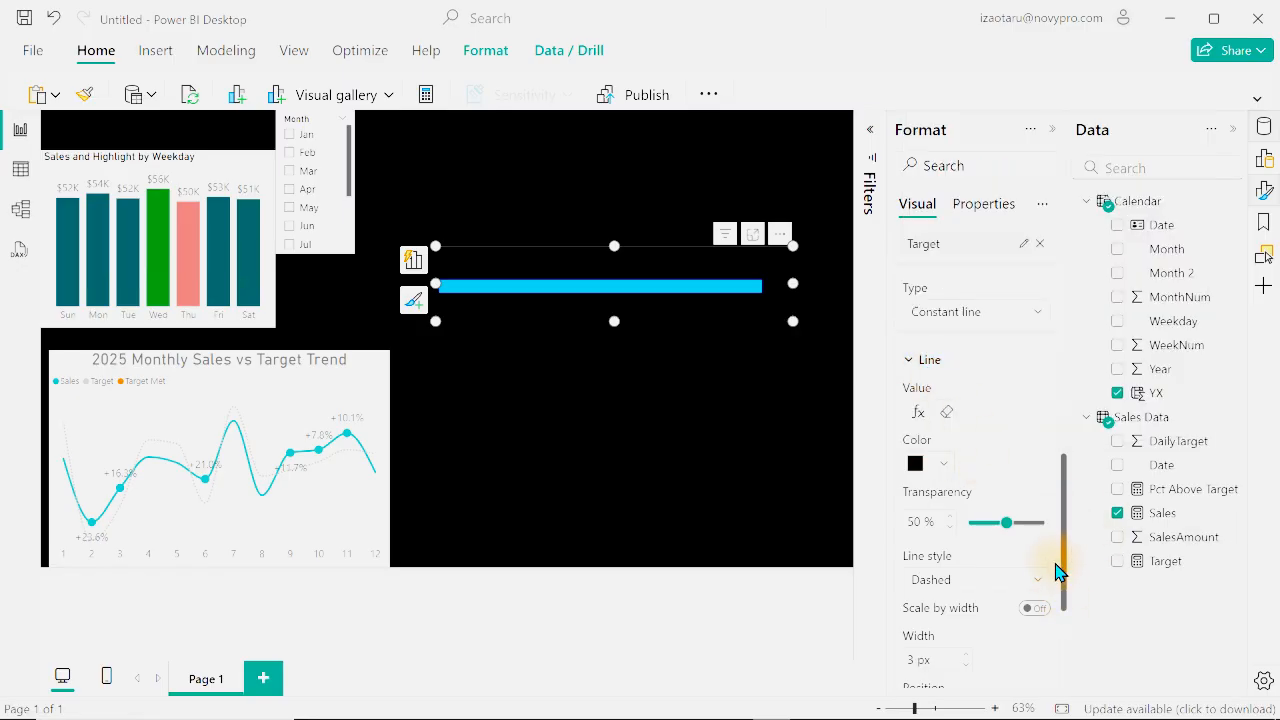
# - Recolor the Target reference line's data label to a near-white shade that stands out against the black canvas
pyautogui.moveTo(1065, 565); pyautogui.dragTo(1066, 671)
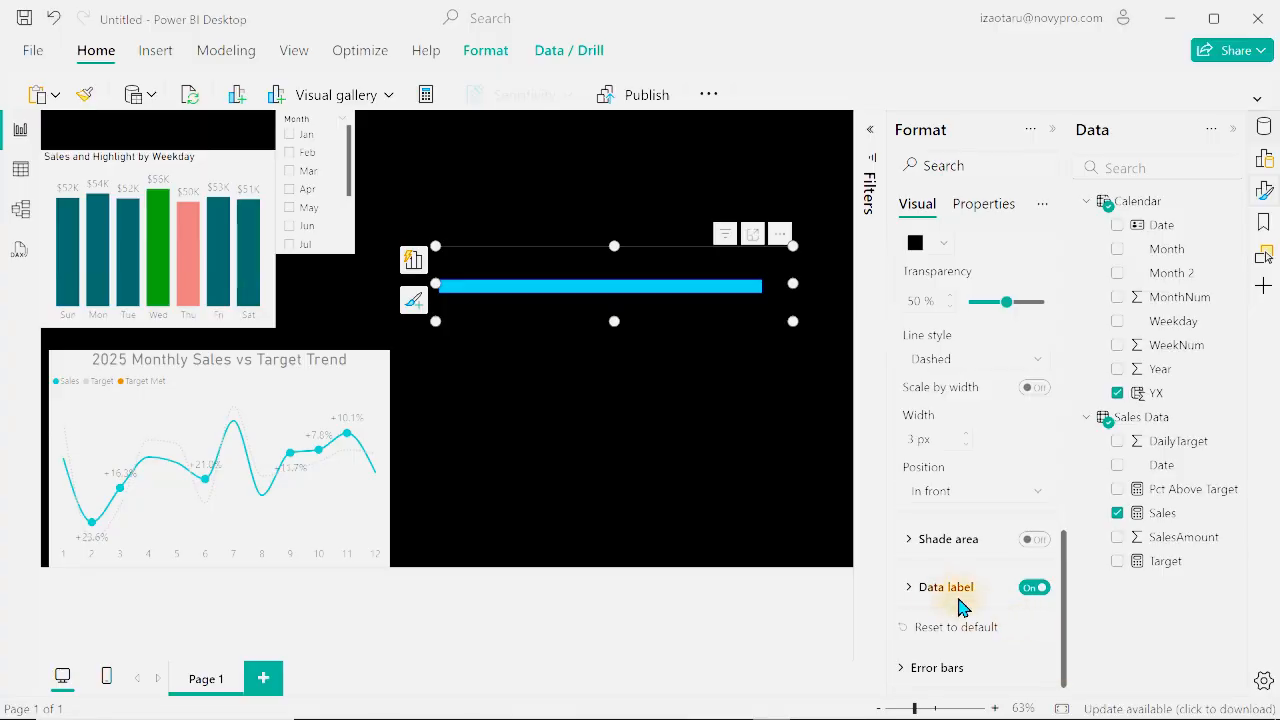
pyautogui.click(937, 594)
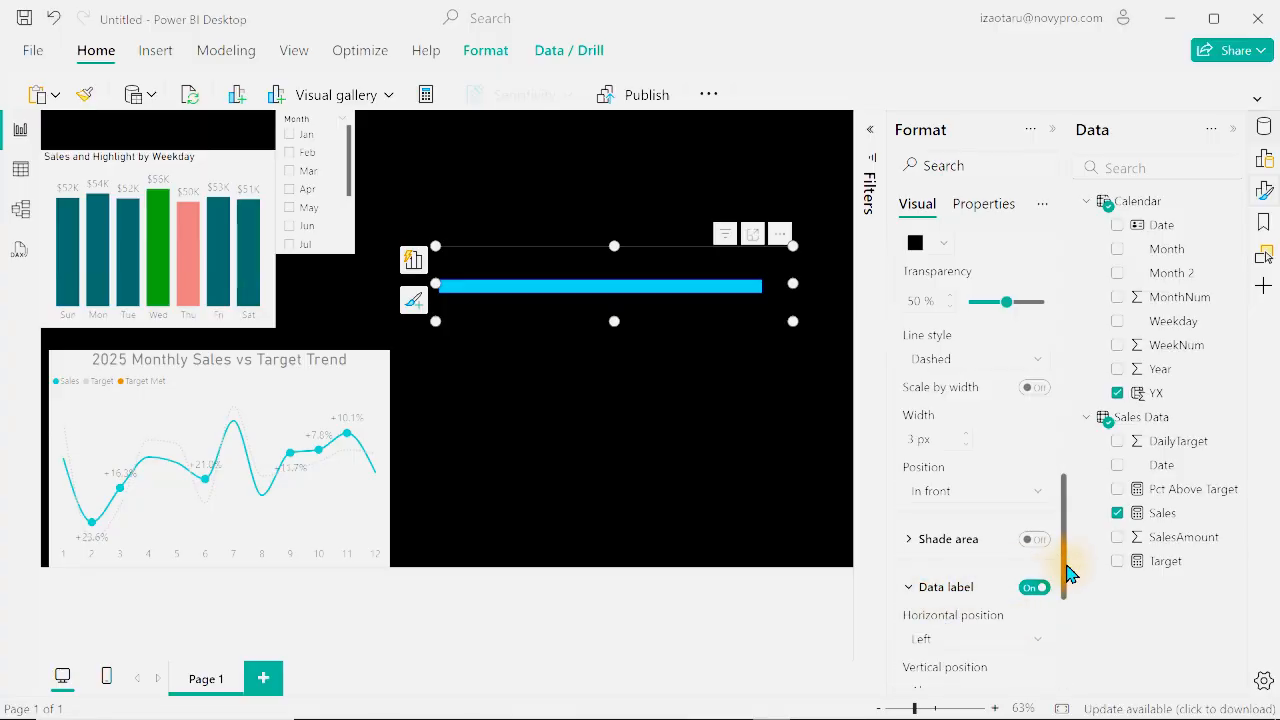
pyautogui.moveTo(1068, 572); pyautogui.dragTo(1063, 643)
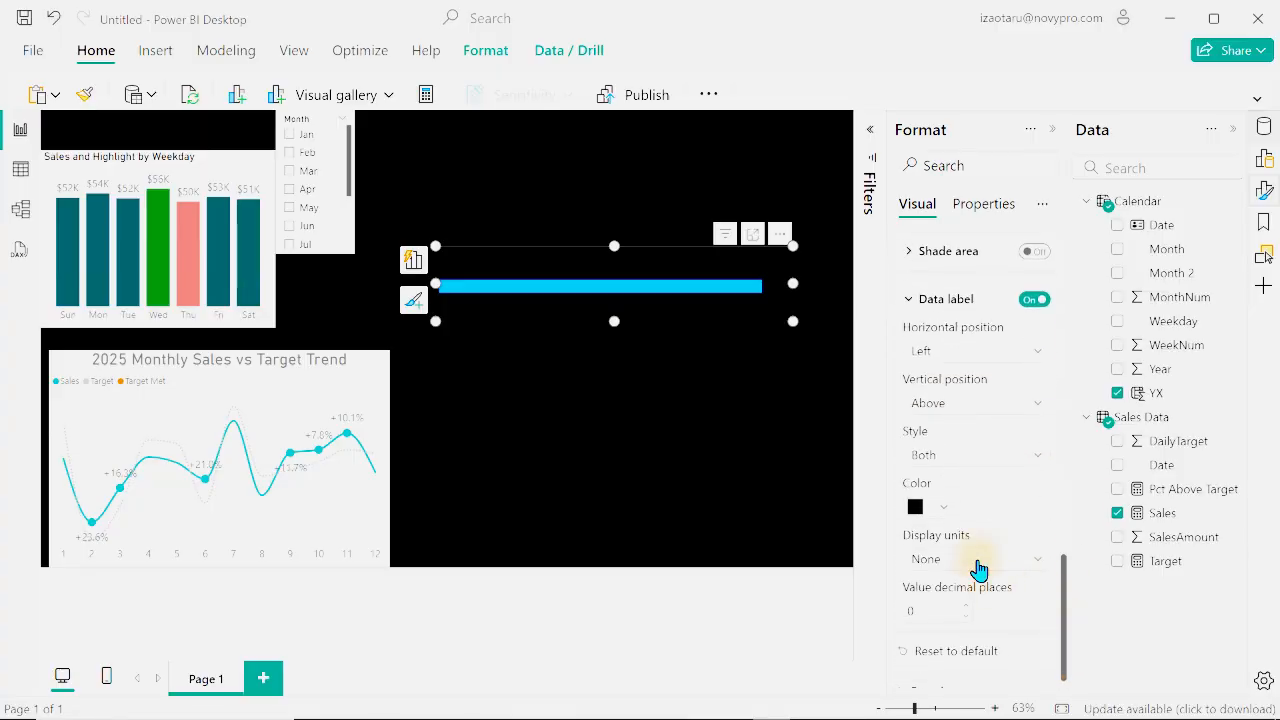
pyautogui.click(942, 515)
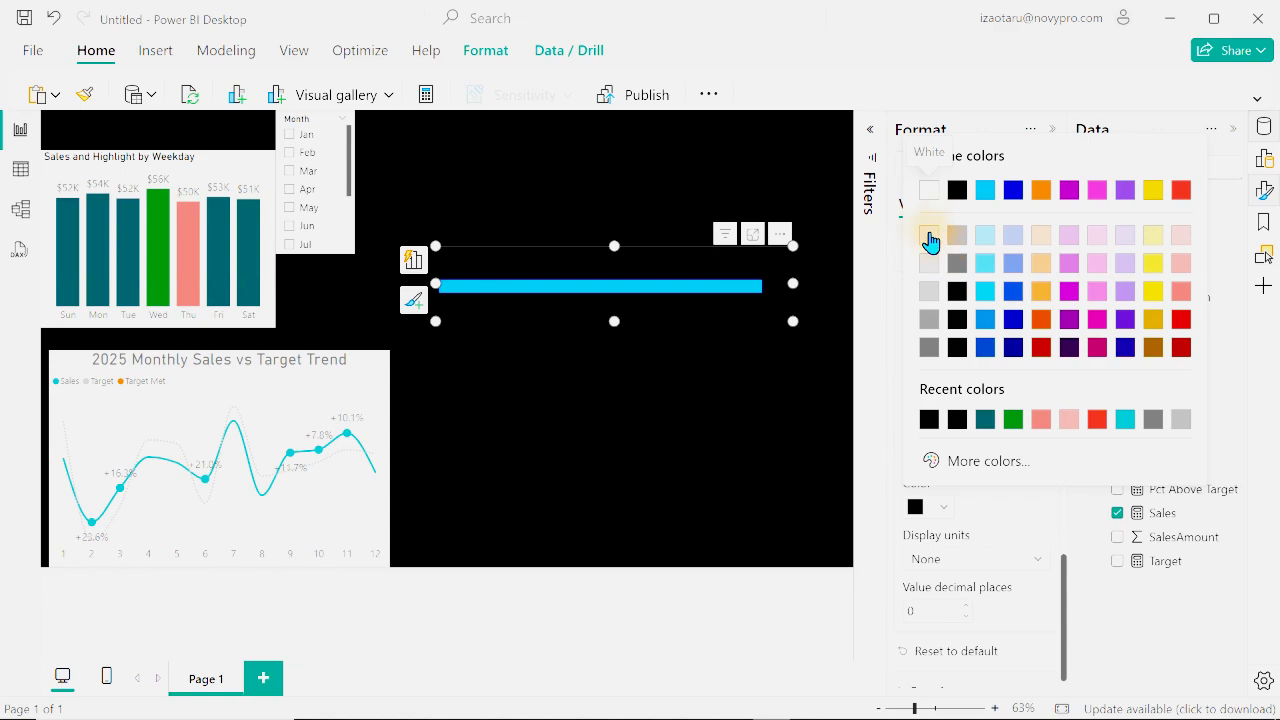
pyautogui.click(930, 240)
pyautogui.click(606, 246)
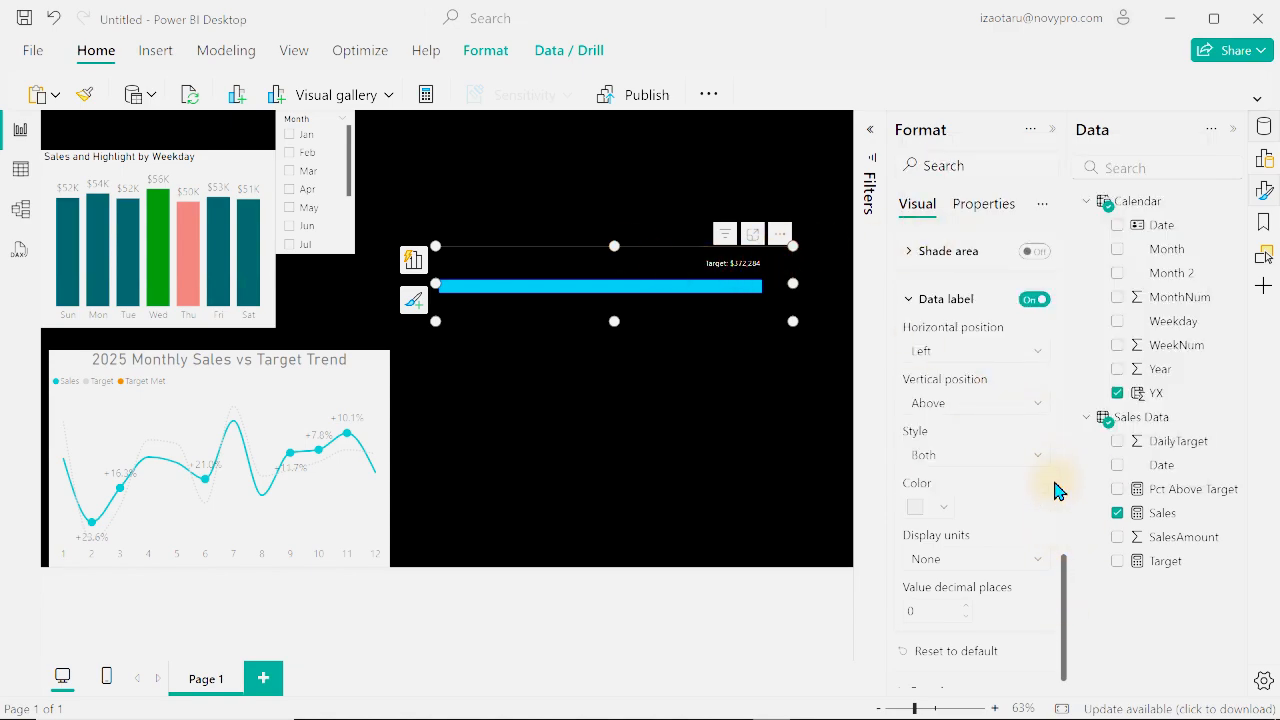
# - Recolor the dashed Target reference line with the same near-white shade used for its data label
pyautogui.moveTo(1063, 571); pyautogui.dragTo(1050, 447)
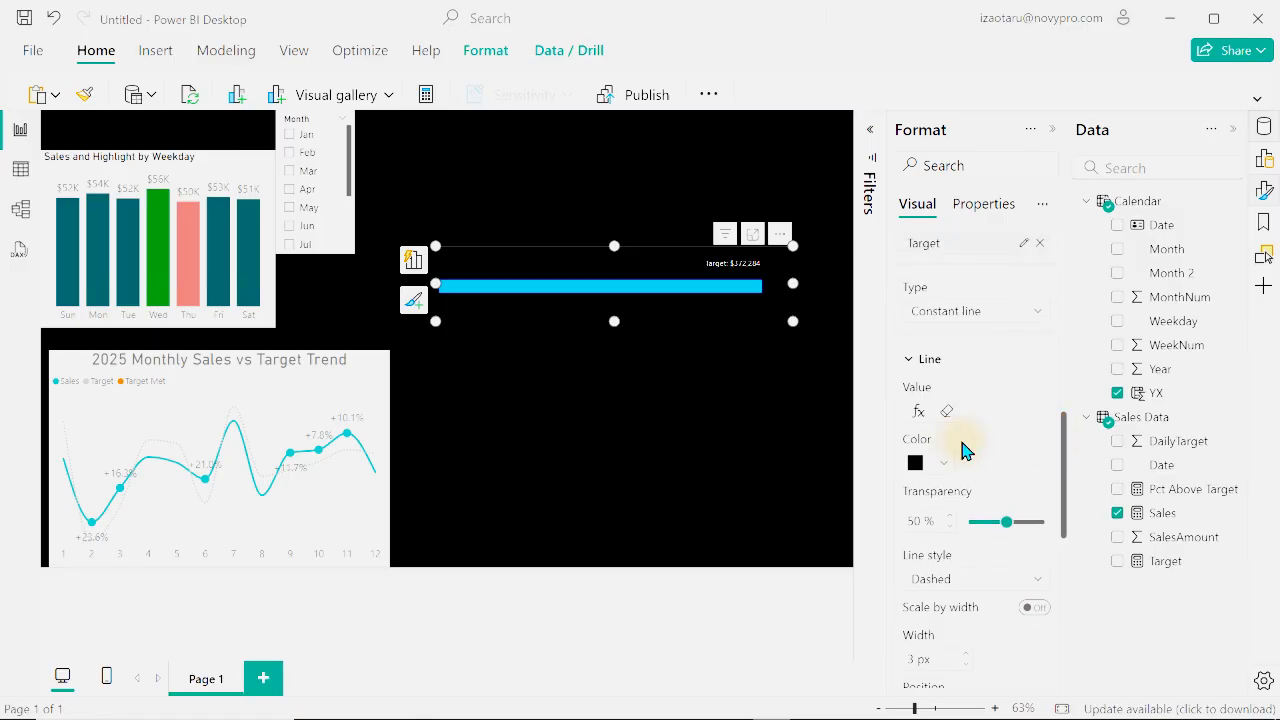
pyautogui.click(916, 446)
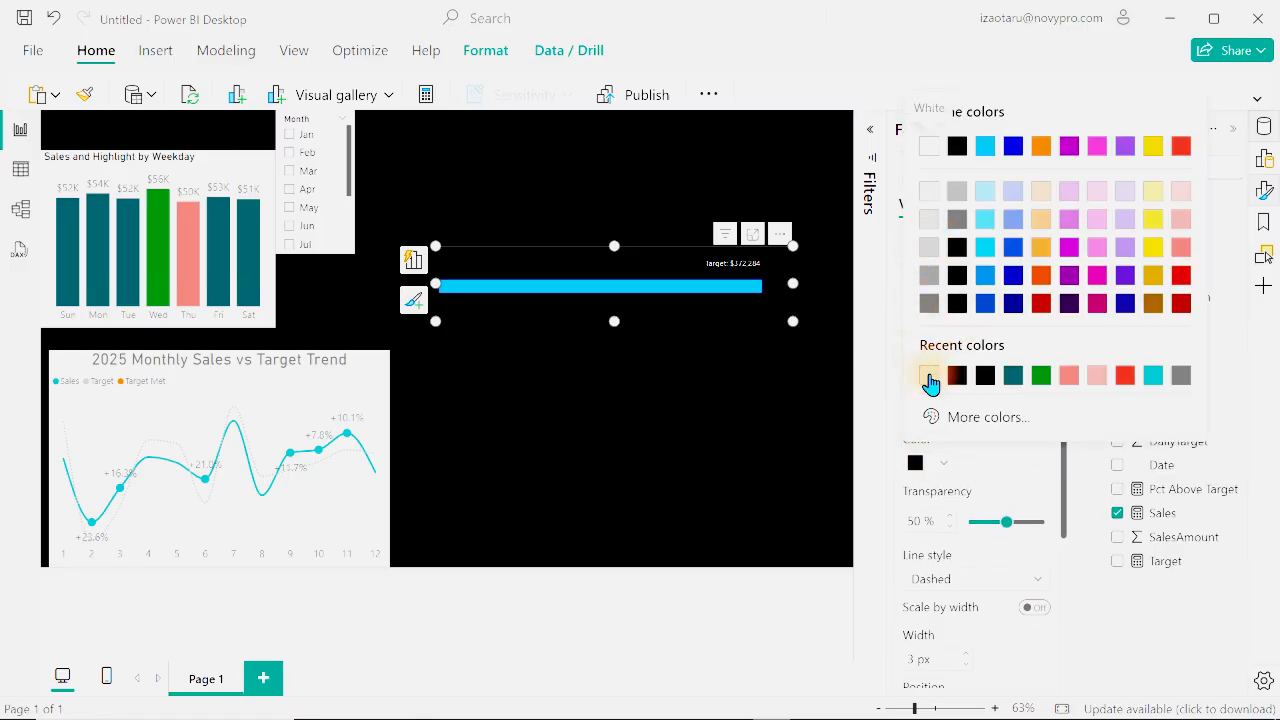
pyautogui.click(929, 376)
# - Duplicate the single-bar chart and place the copy below the original on the black canvas
pyautogui.click(525, 268)
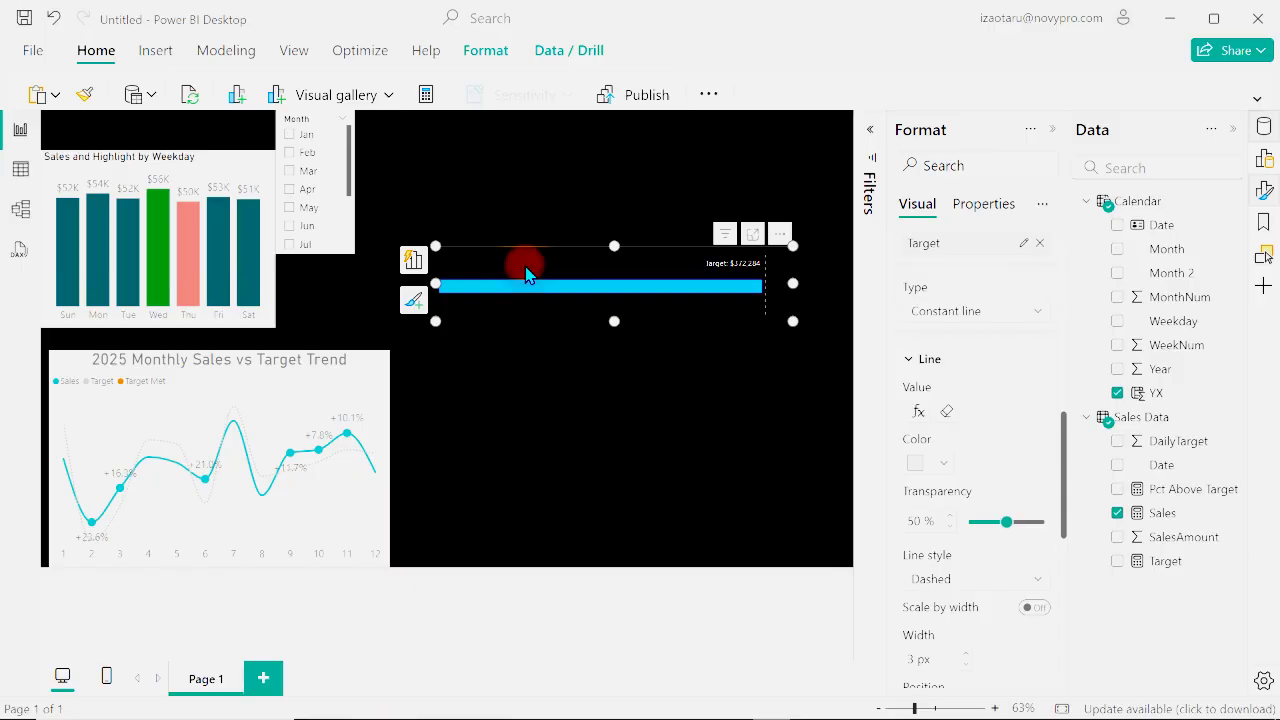
pyautogui.hotkey('ctrl', 'v')
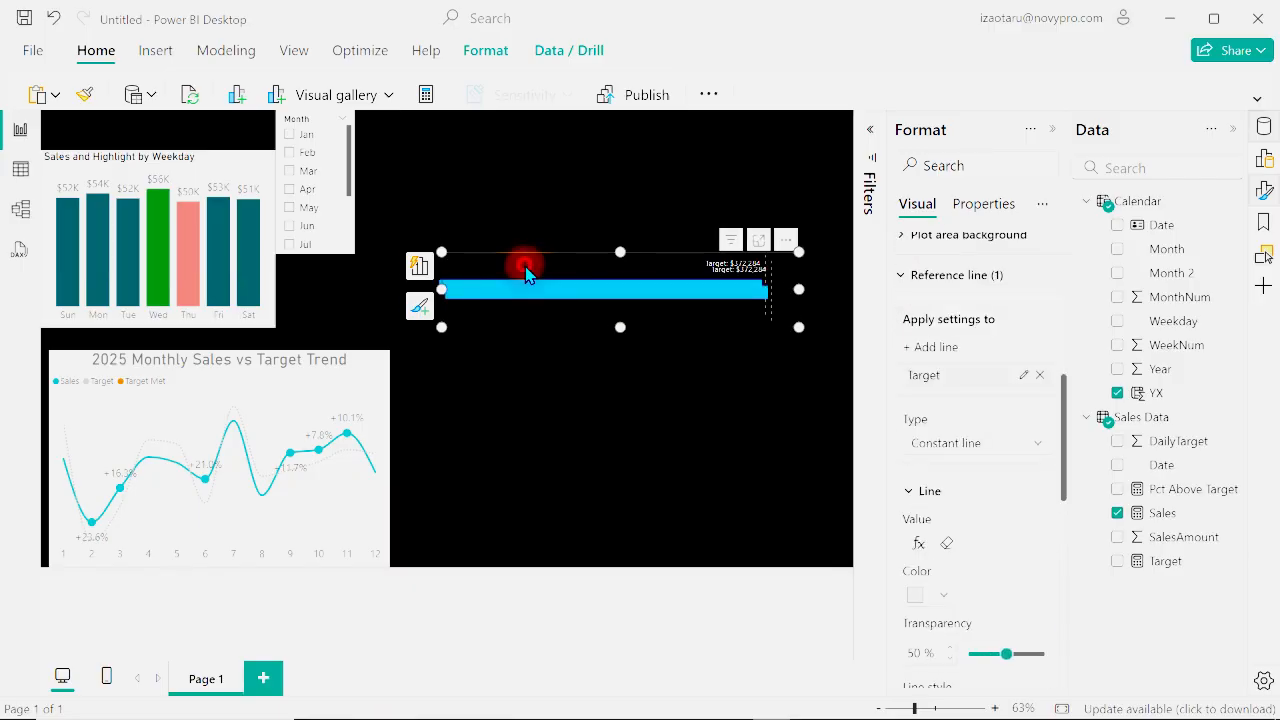
pyautogui.moveTo(525, 267); pyautogui.dragTo(553, 401)
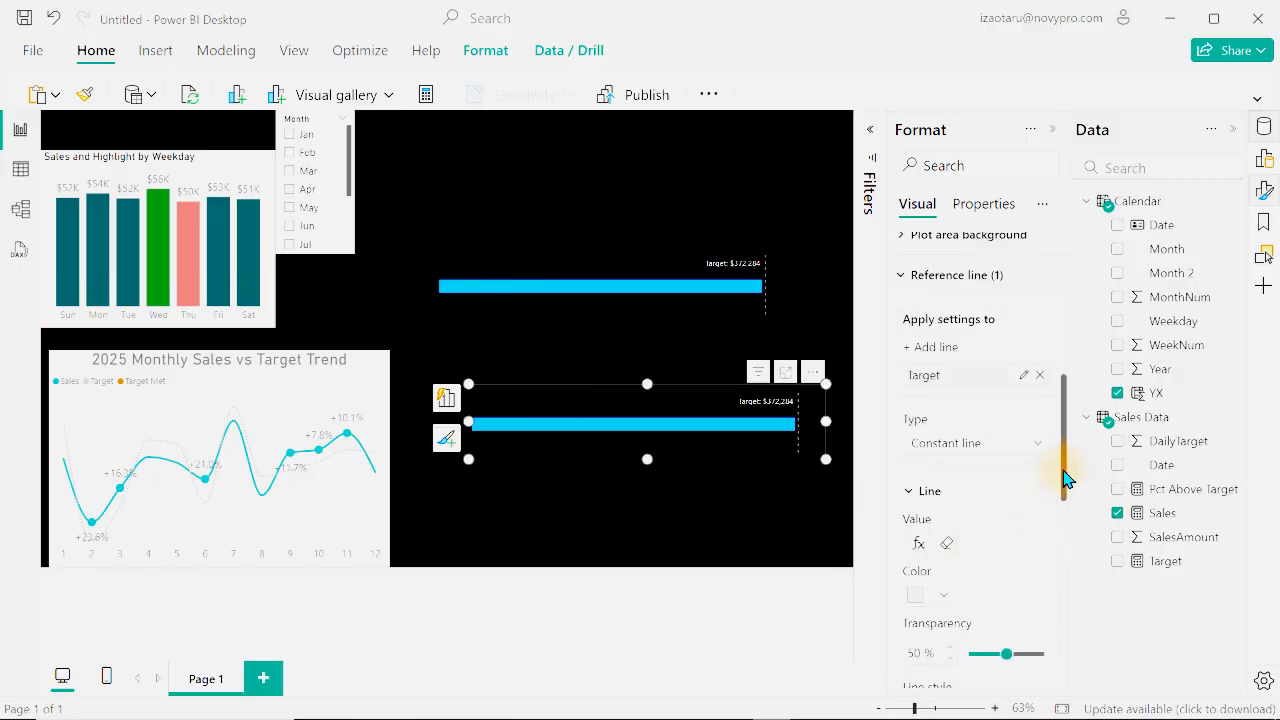
# - Remove the Target reference line from the duplicated bar chart and move that chart slightly closer to the original
pyautogui.moveTo(1064, 480); pyautogui.dragTo(1063, 600)
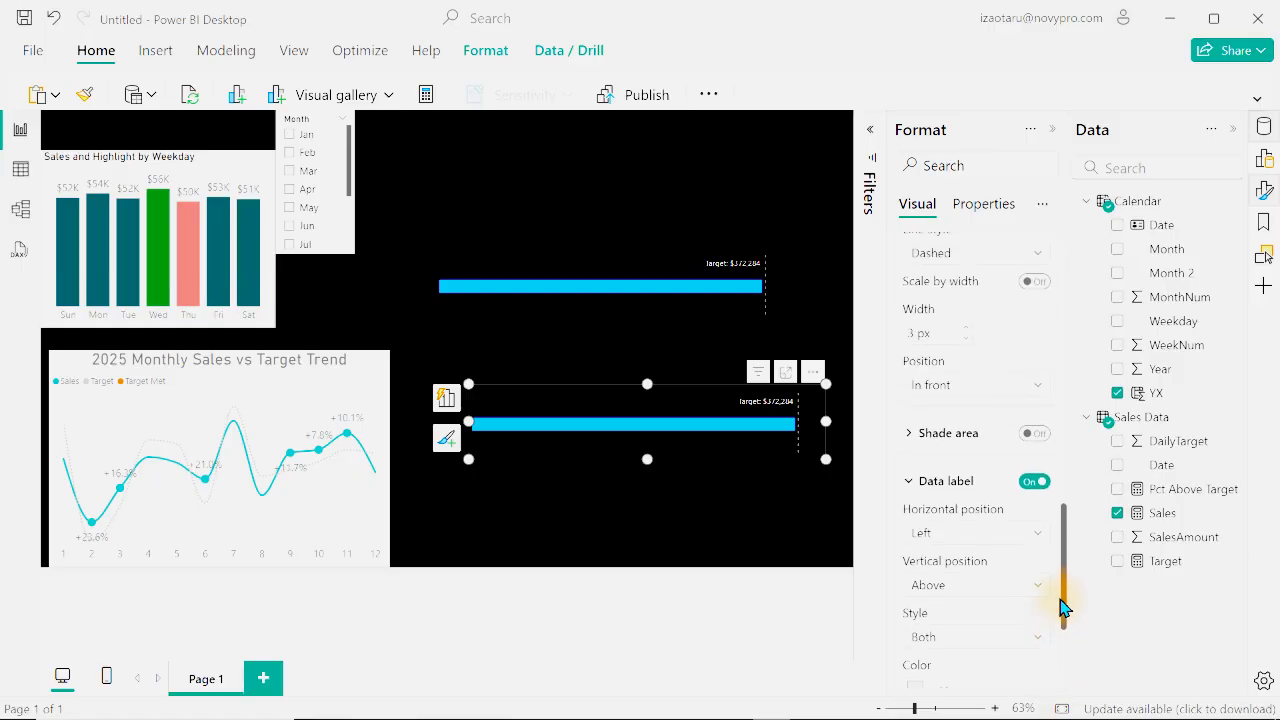
pyautogui.click(1260, 196)
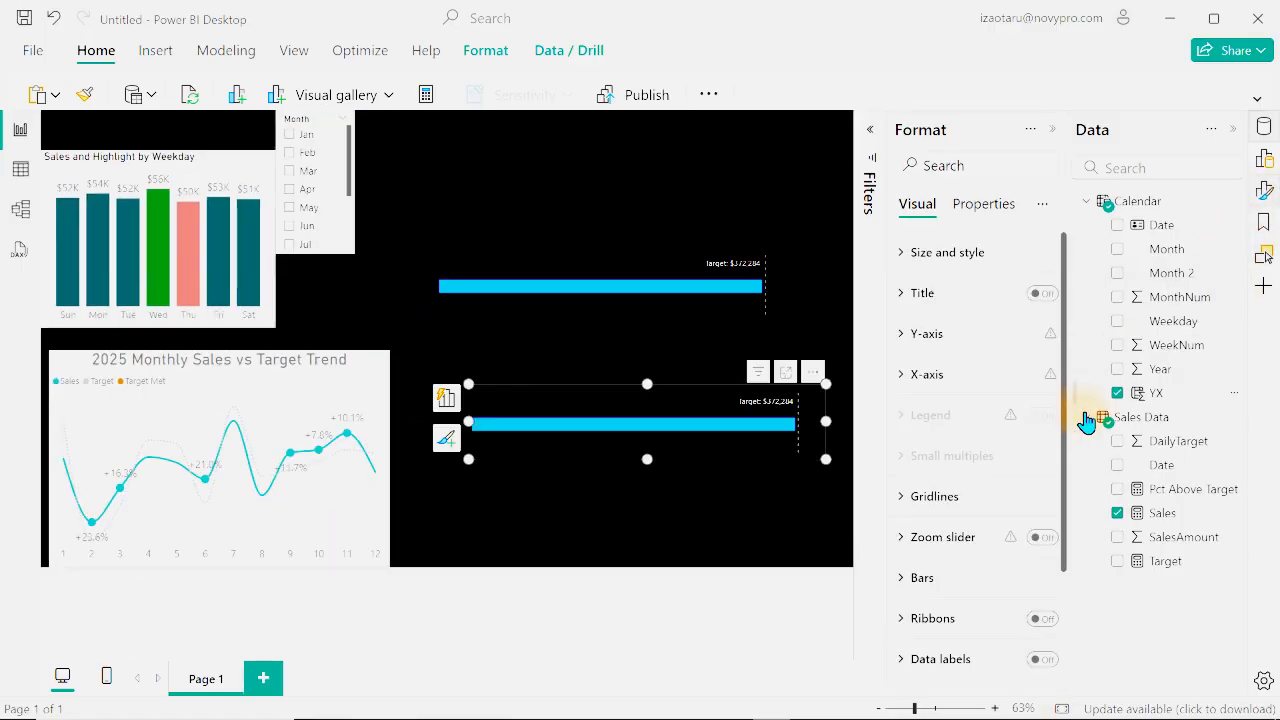
pyautogui.moveTo(1063, 457); pyautogui.dragTo(1058, 620)
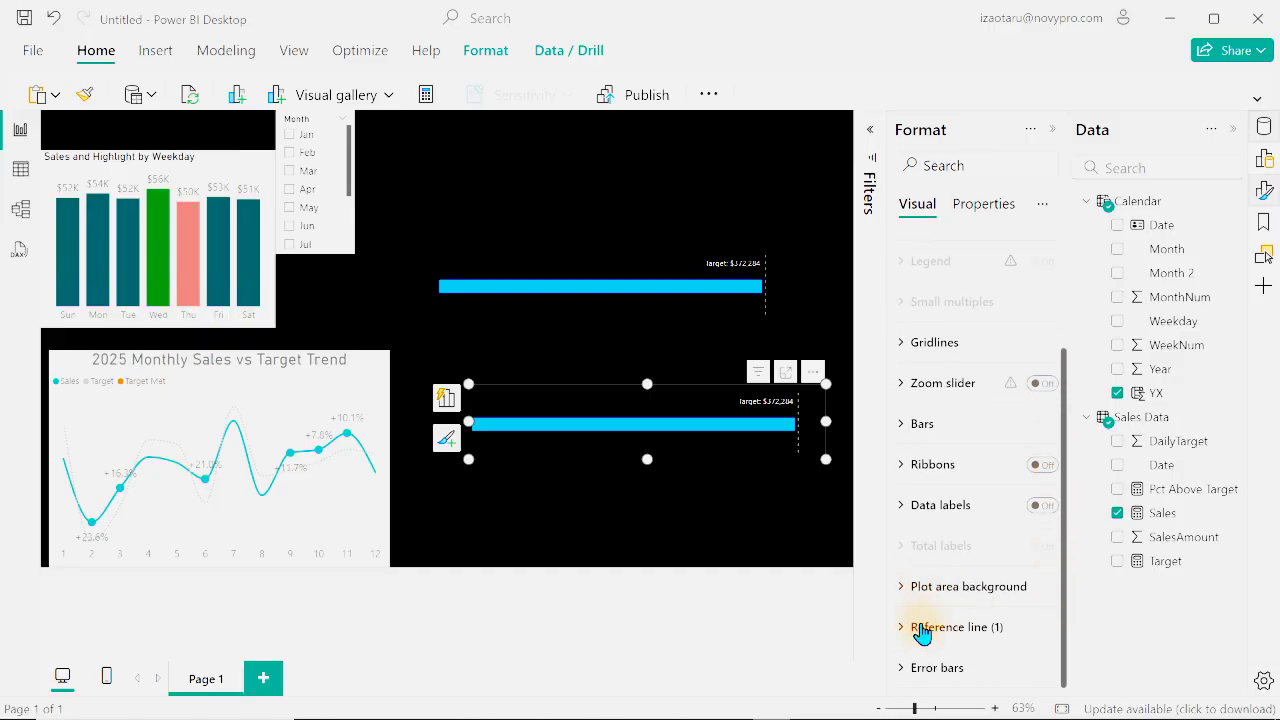
pyautogui.click(918, 627)
pyautogui.moveTo(1063, 434); pyautogui.dragTo(1069, 563)
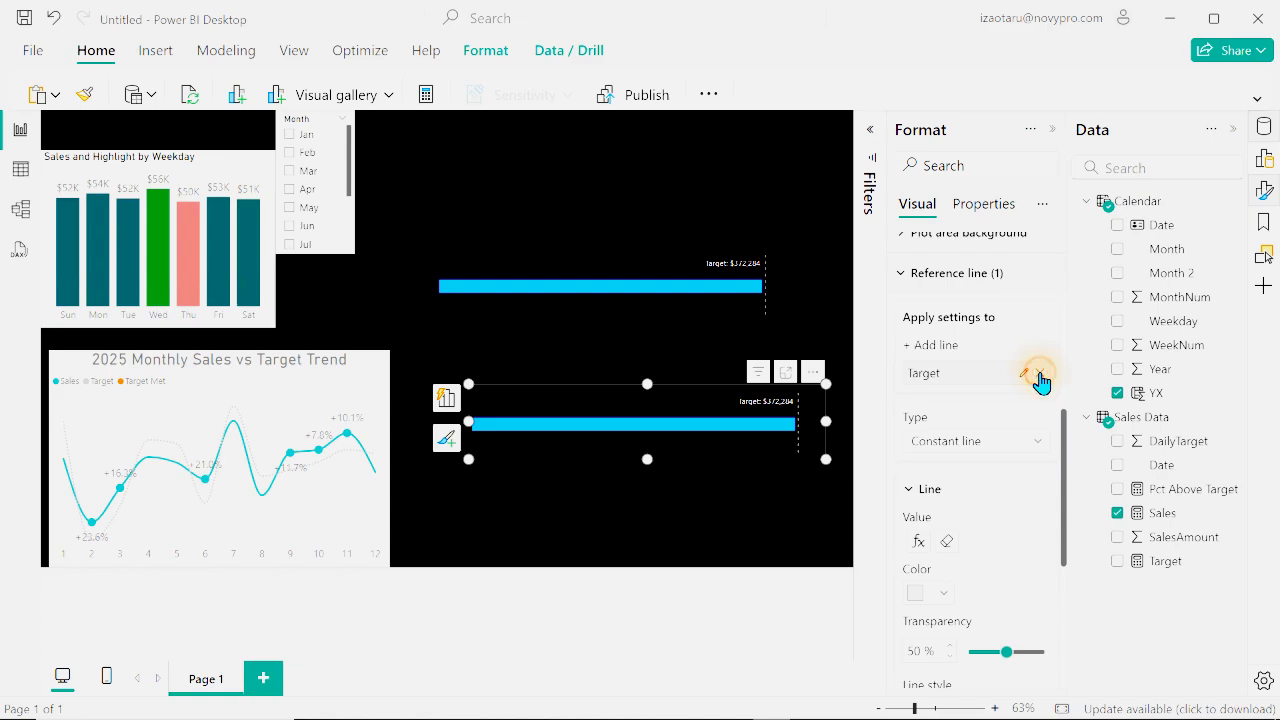
pyautogui.click(1040, 378)
pyautogui.click(684, 398)
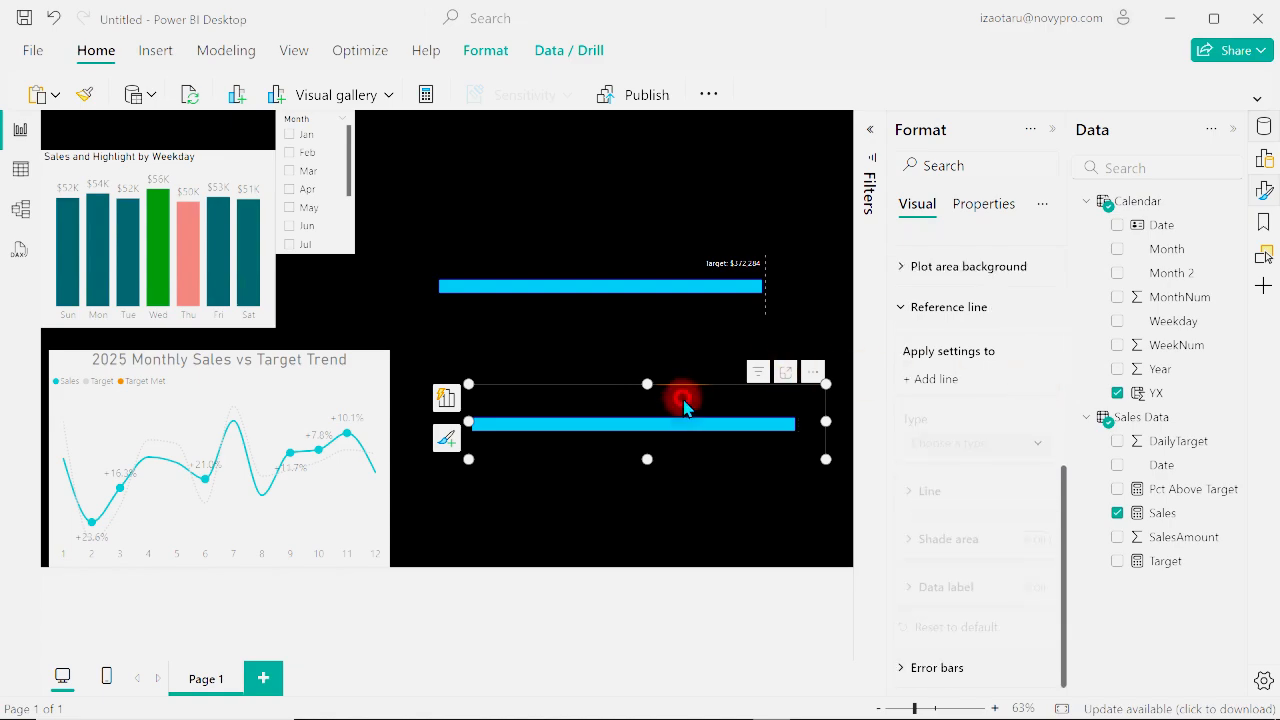
pyautogui.moveTo(684, 398); pyautogui.dragTo(662, 373)
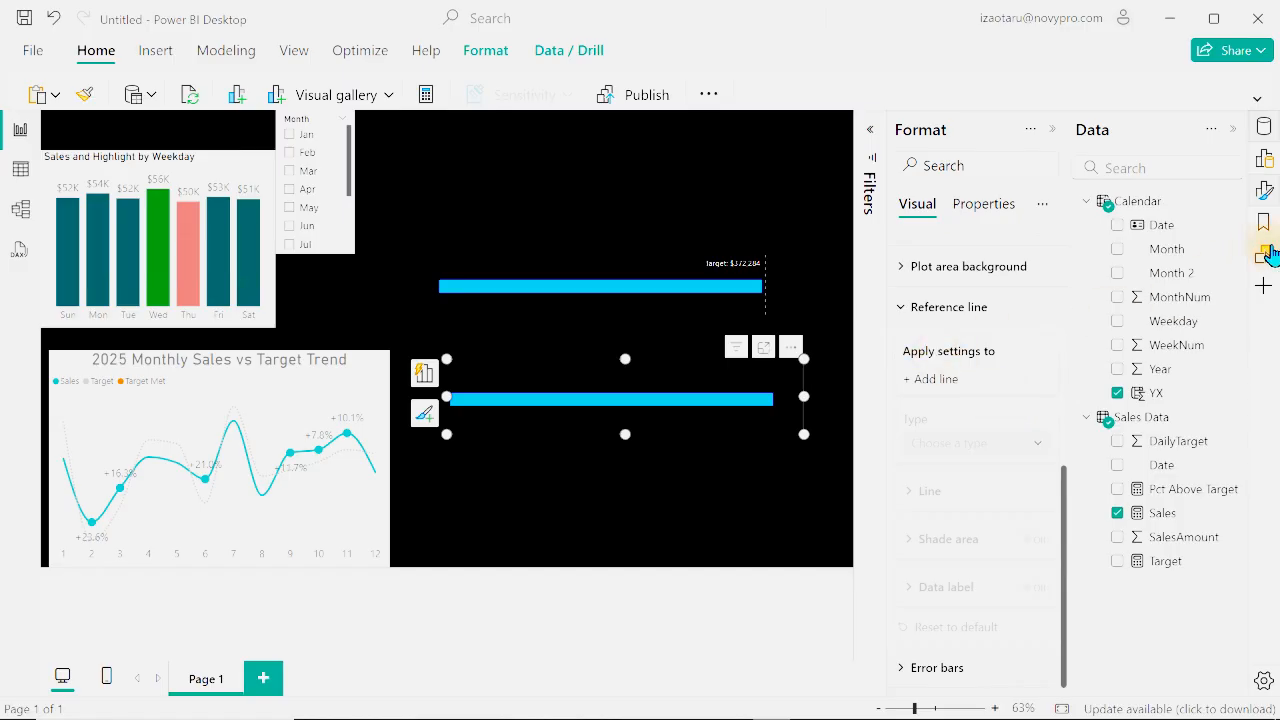
# - Recolor the duplicated single bar from blue to a medium gray theme shade, trying lighter grays first
pyautogui.click(1268, 192)
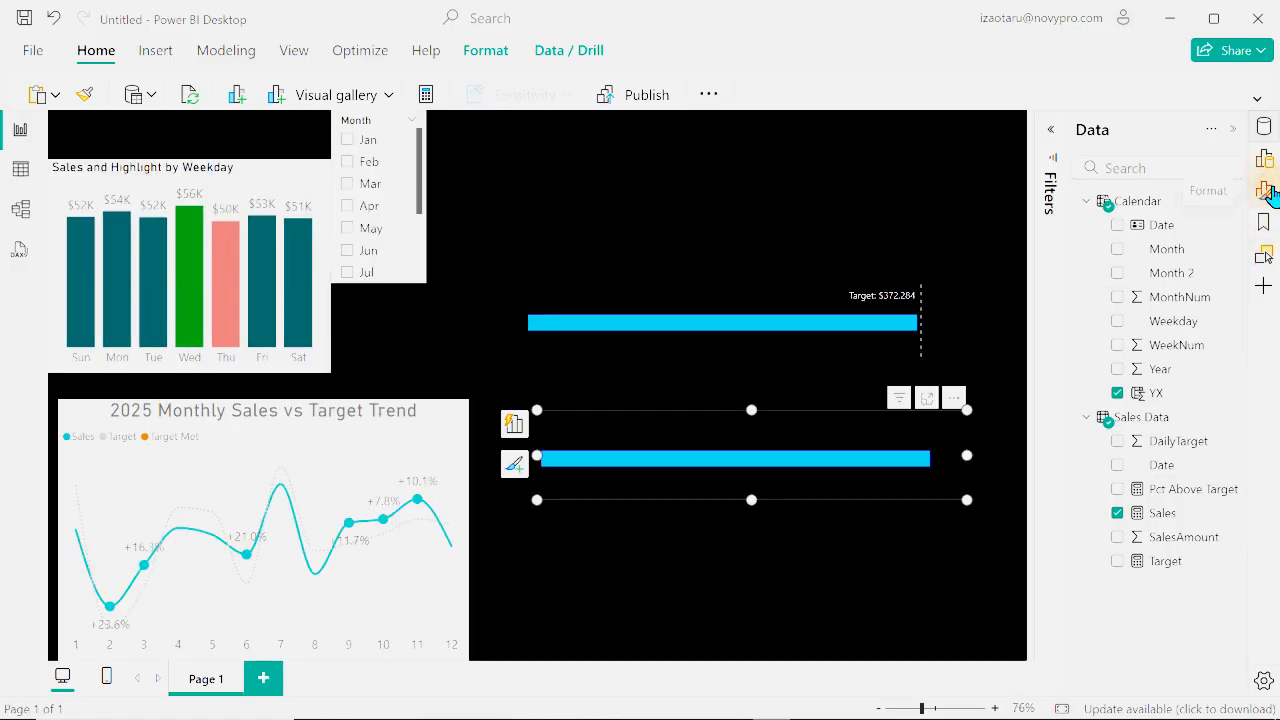
pyautogui.click(1268, 192)
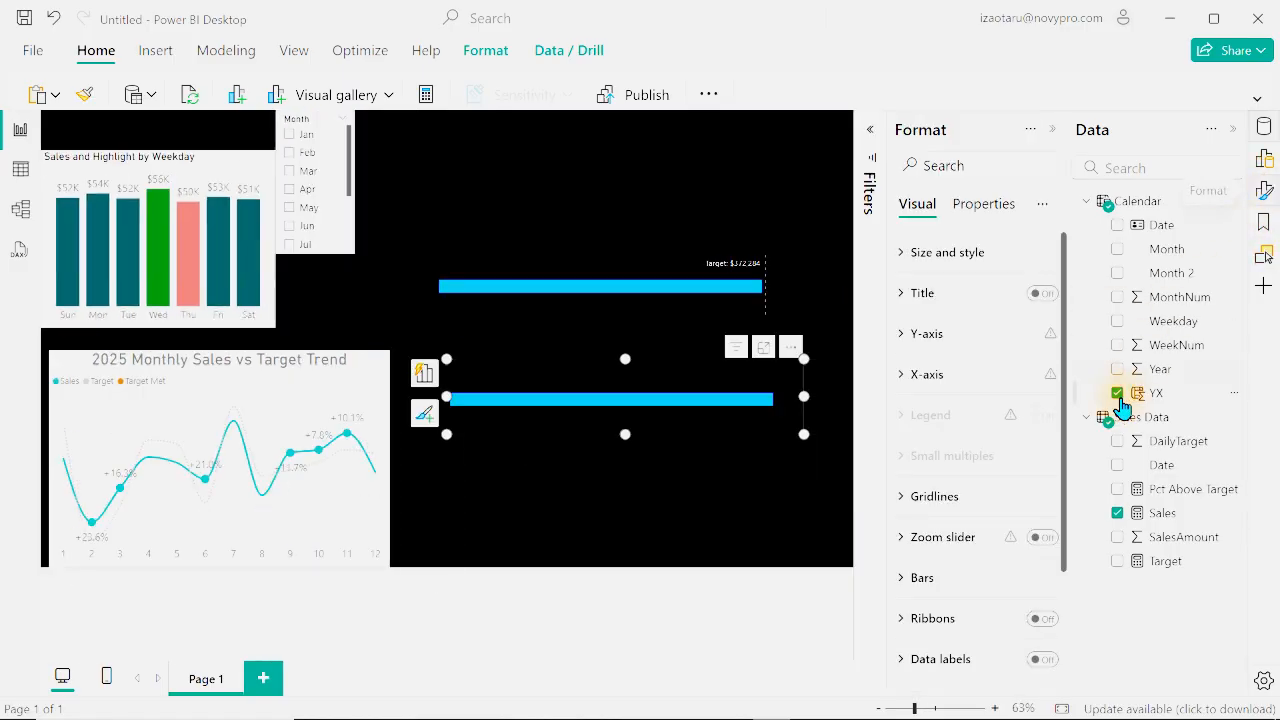
pyautogui.scroll(-2, 1066, 456)
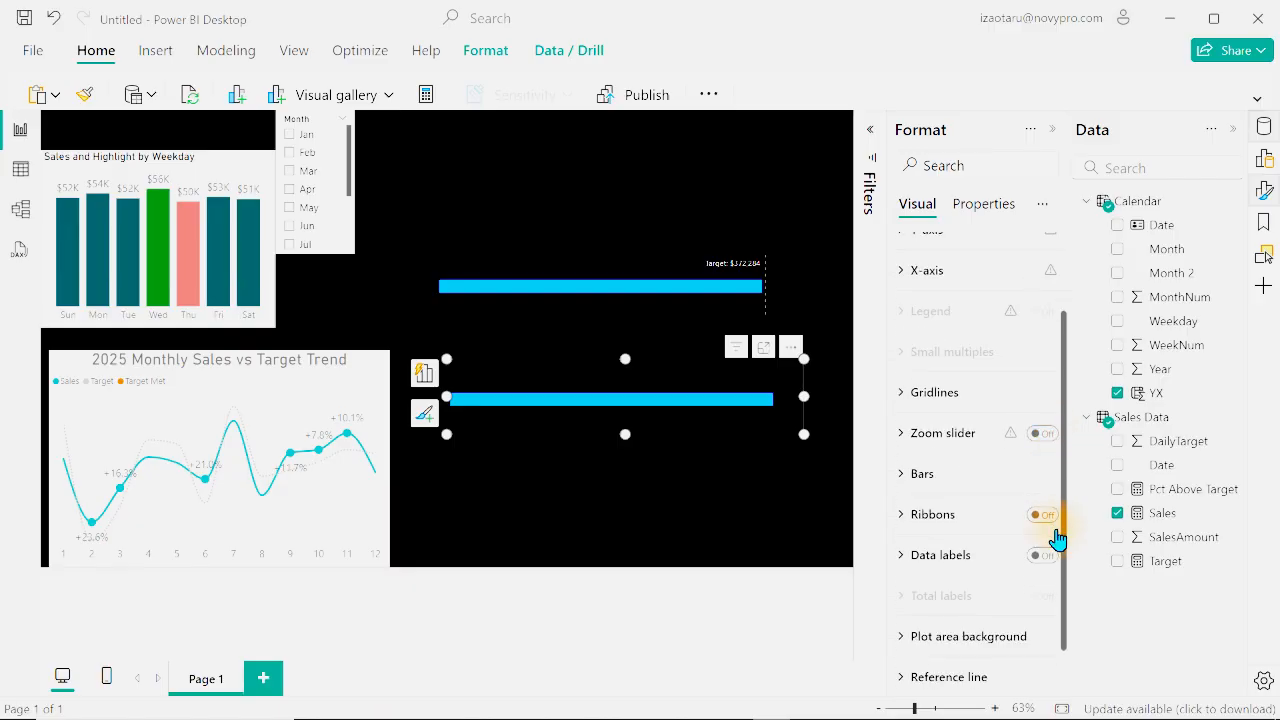
pyautogui.click(912, 470)
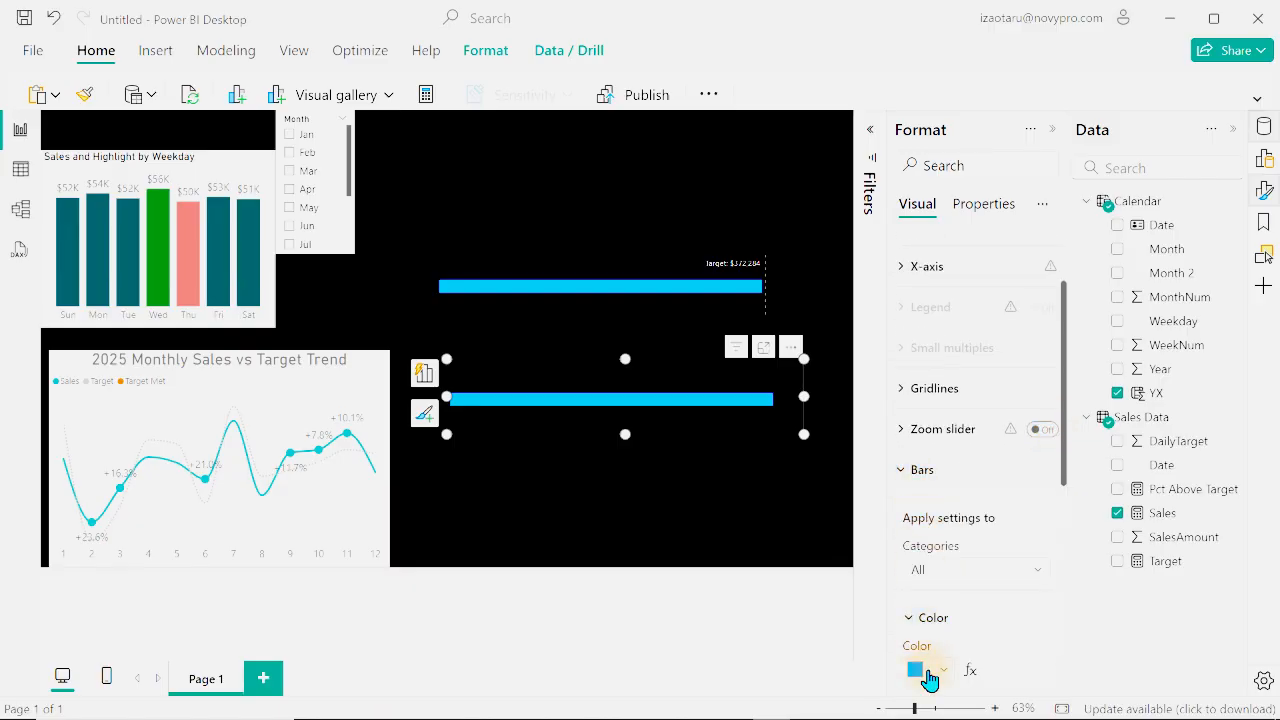
pyautogui.click(928, 677)
pyautogui.click(935, 436)
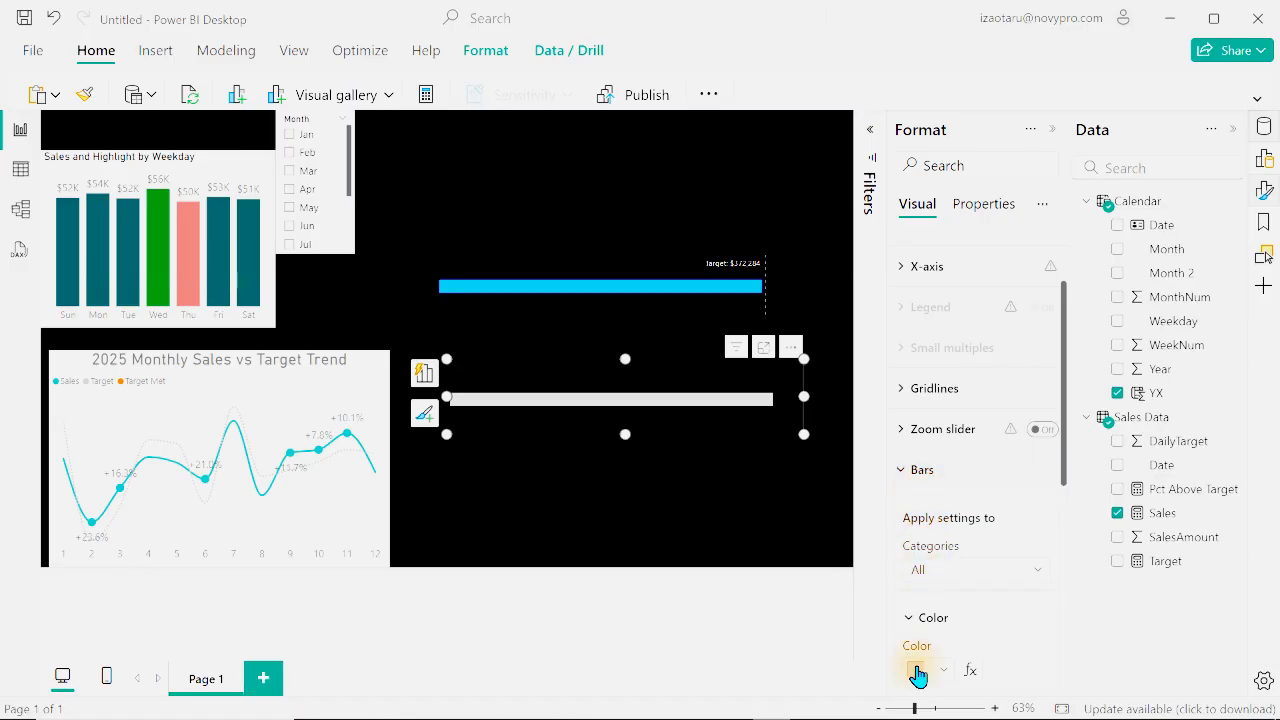
pyautogui.click(915, 669)
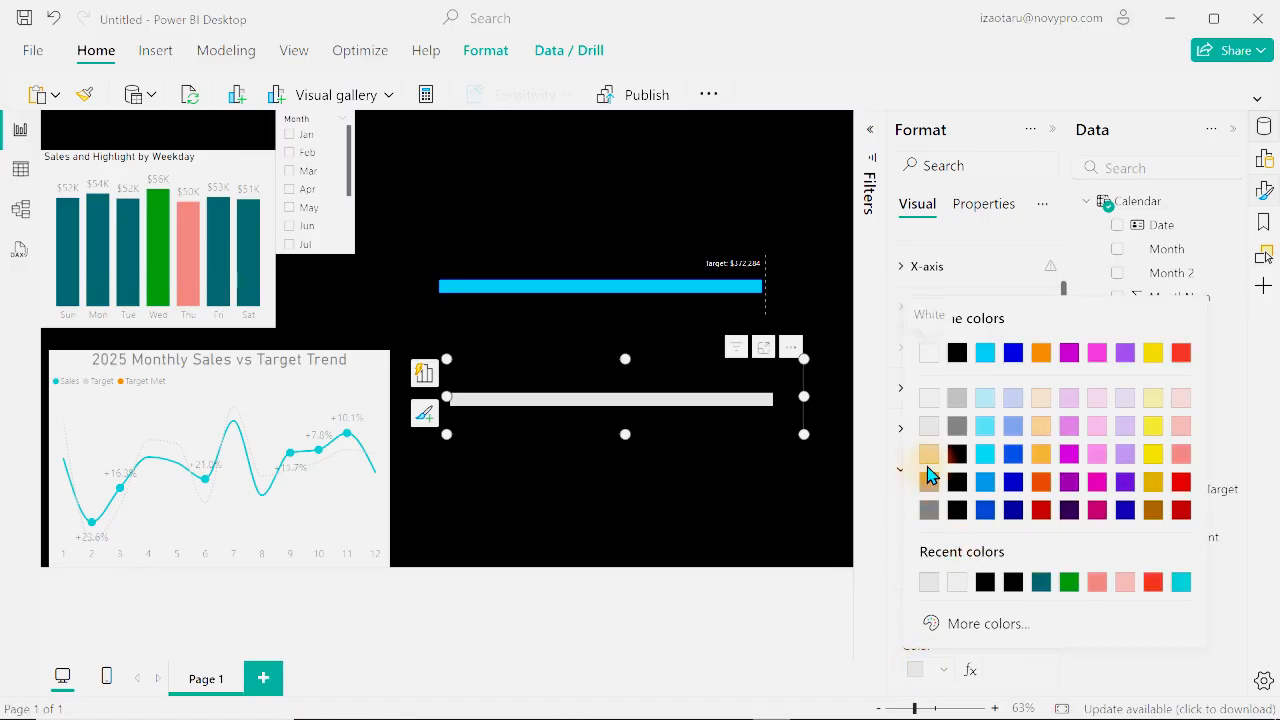
pyautogui.click(929, 466)
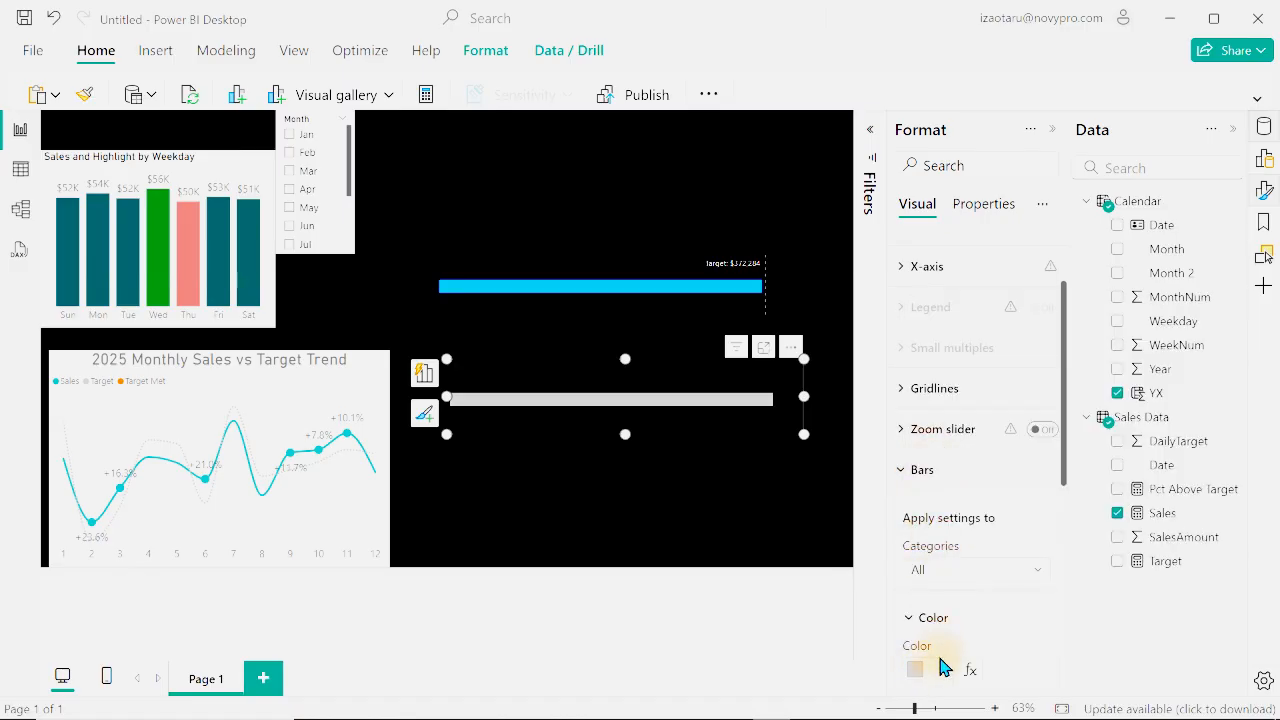
pyautogui.click(942, 668)
pyautogui.click(926, 485)
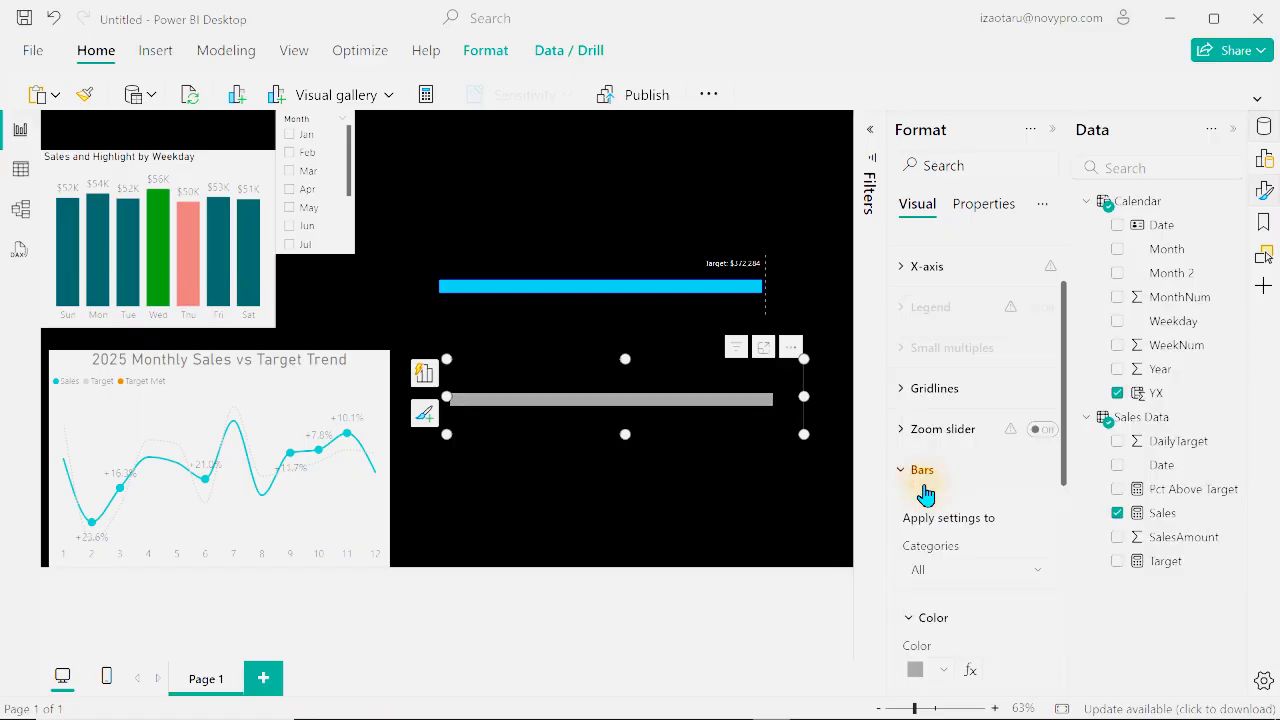
# - Move the gray bar chart directly below the blue original and overlay both charts by aligning their centers and middles
pyautogui.moveTo(731, 397); pyautogui.dragTo(704, 350)
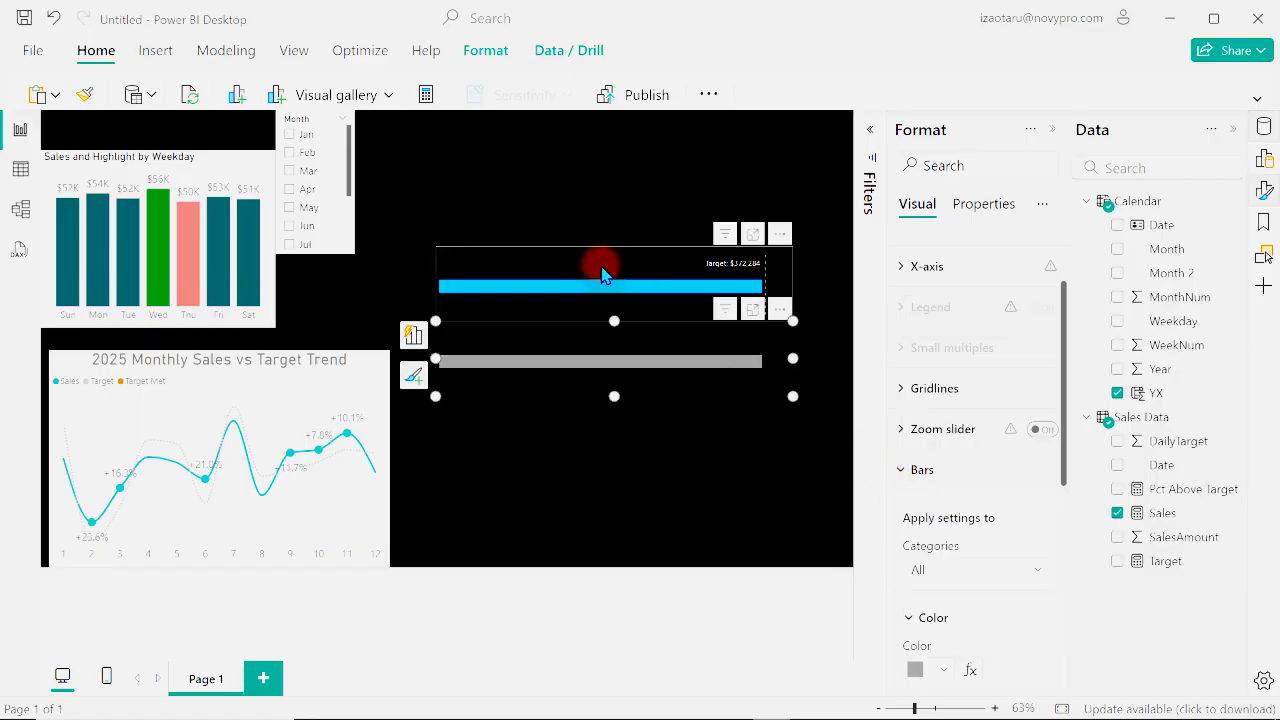
pyautogui.keyDown('ctrl'); pyautogui.click(601, 273); pyautogui.keyUp('ctrl')
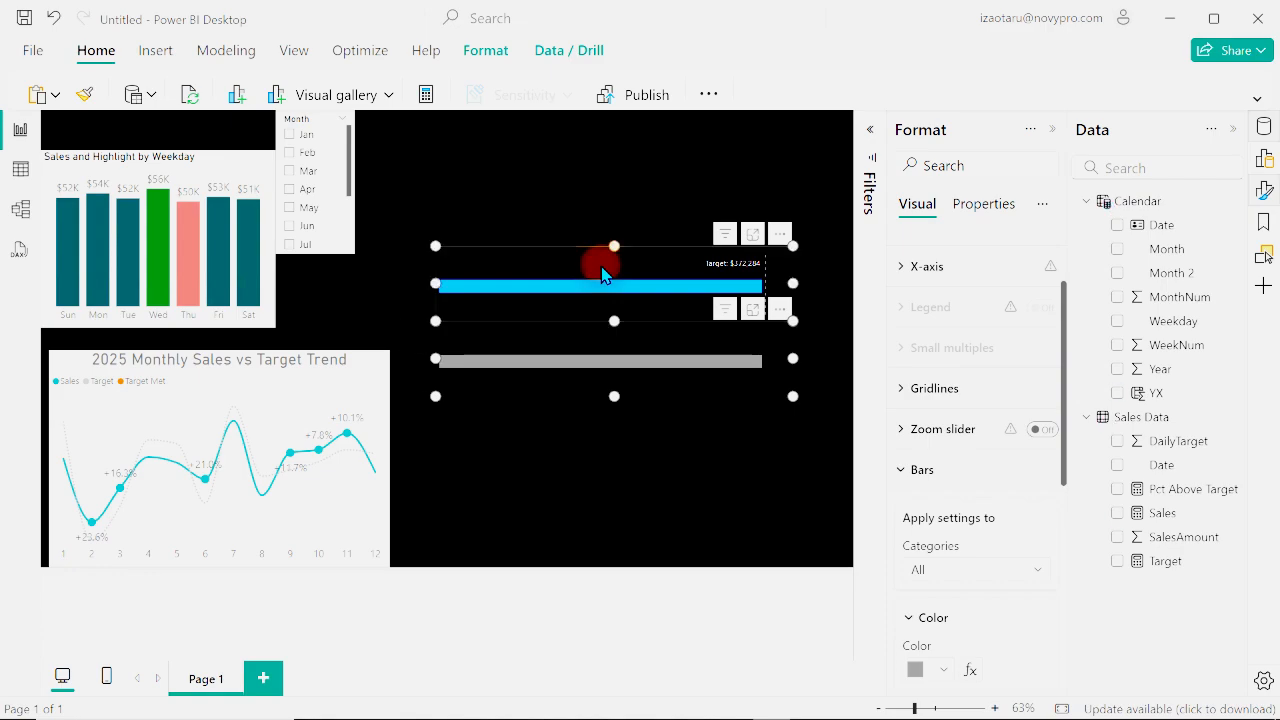
pyautogui.click(466, 55)
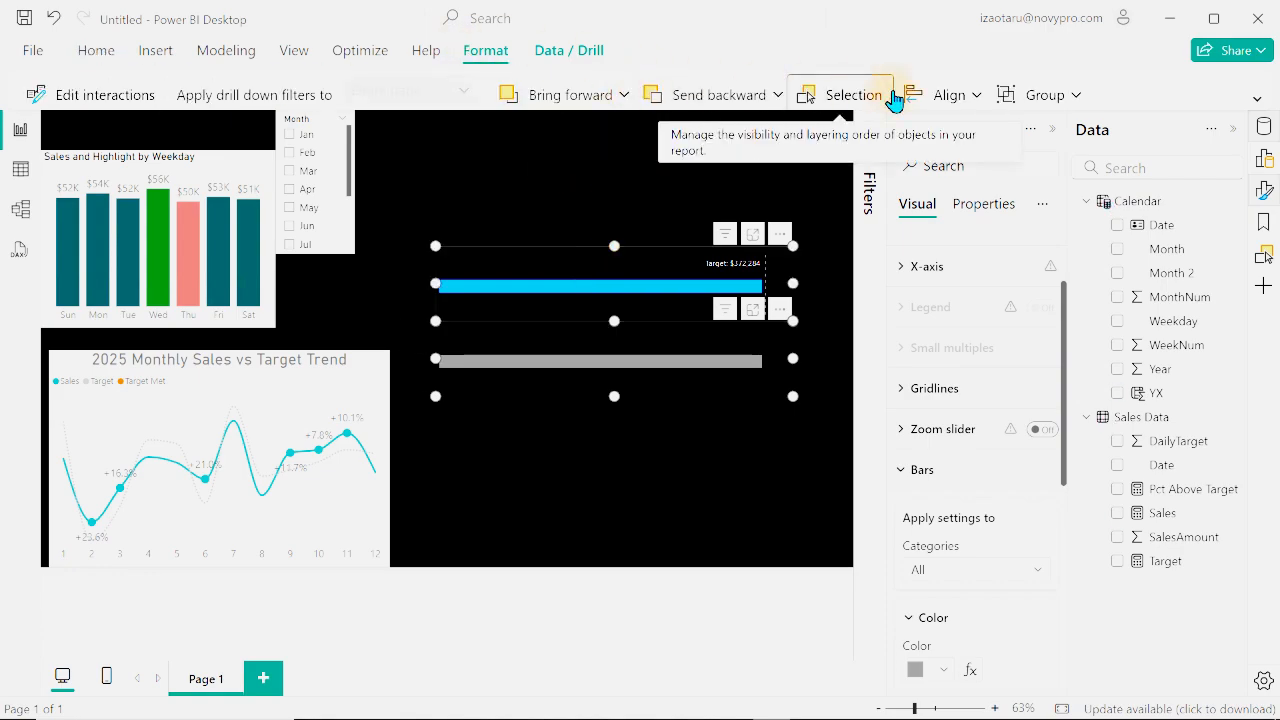
pyautogui.click(960, 95)
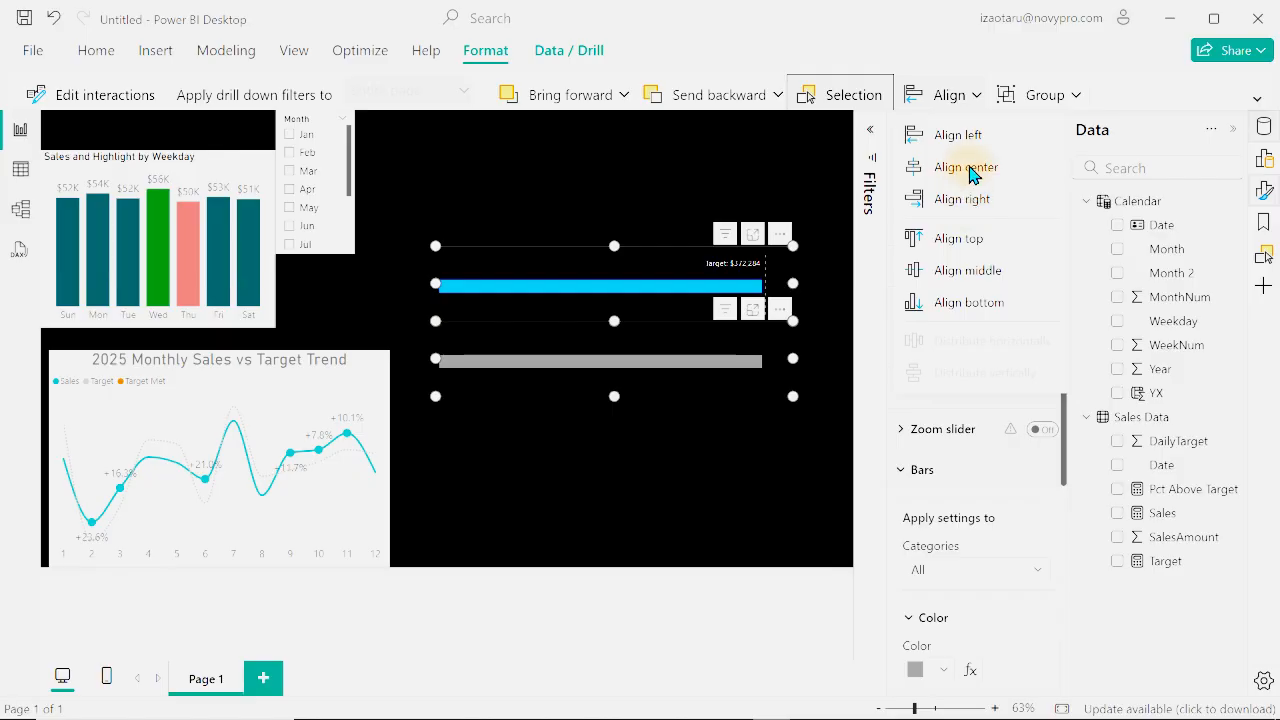
pyautogui.click(968, 166)
pyautogui.click(968, 95)
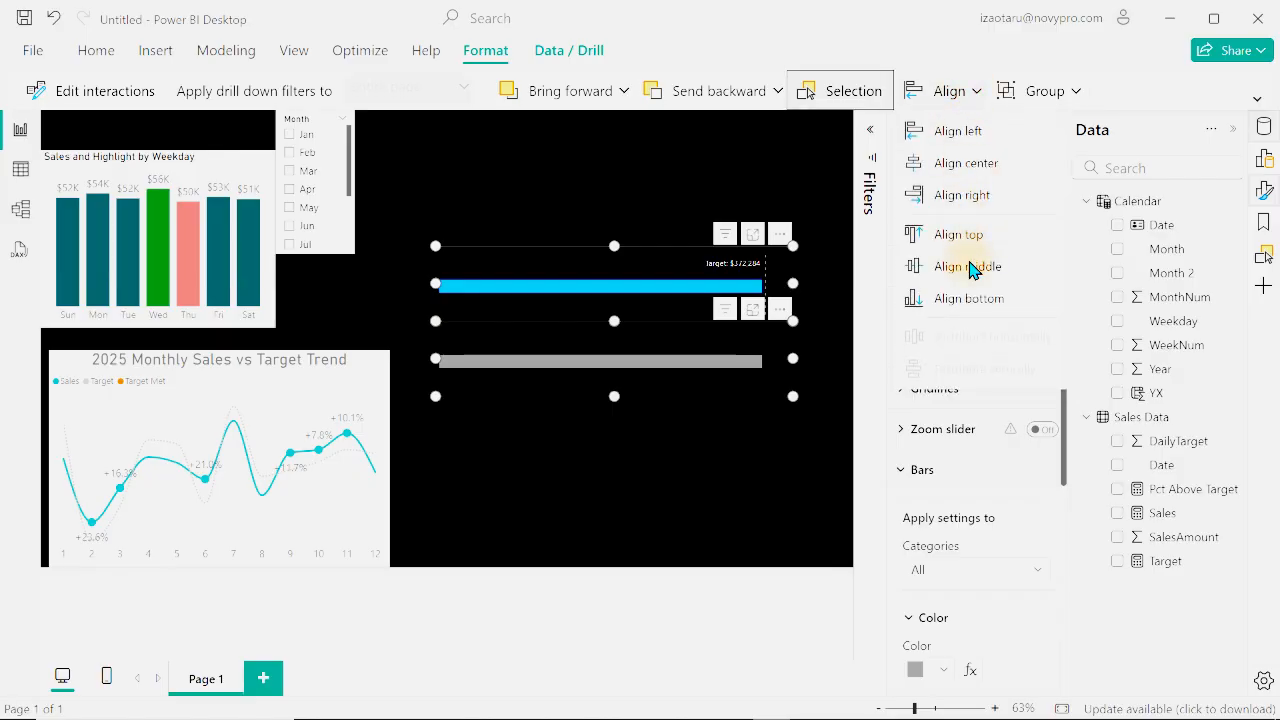
pyautogui.click(969, 272)
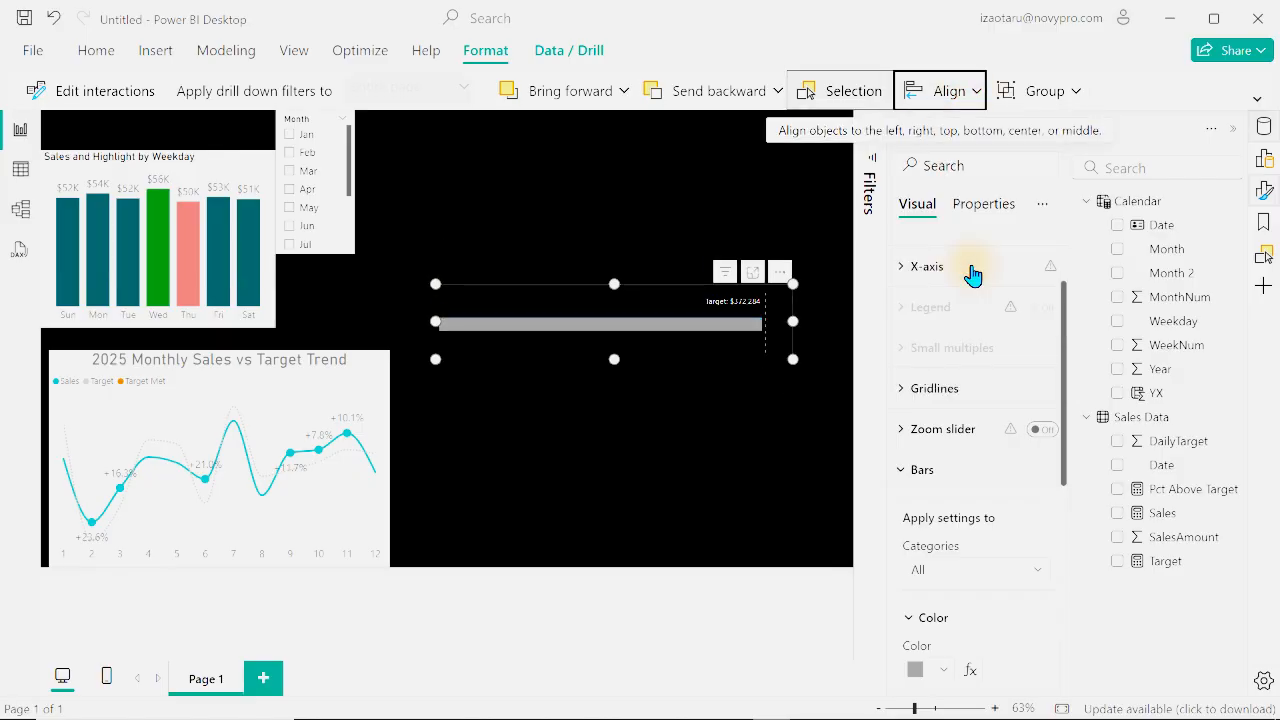
# - Move the blue bar chart with the Target line to the front of the layer order, above the gray duplicate
pyautogui.click(708, 218)
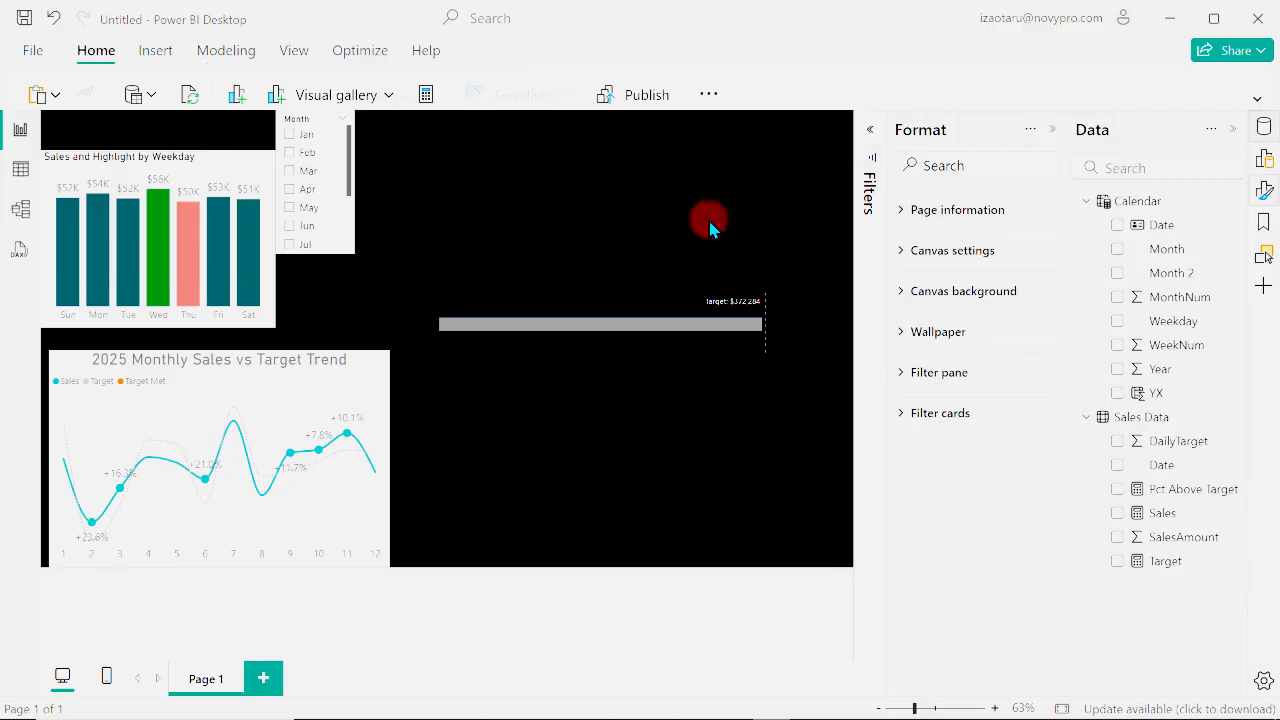
pyautogui.click(676, 312)
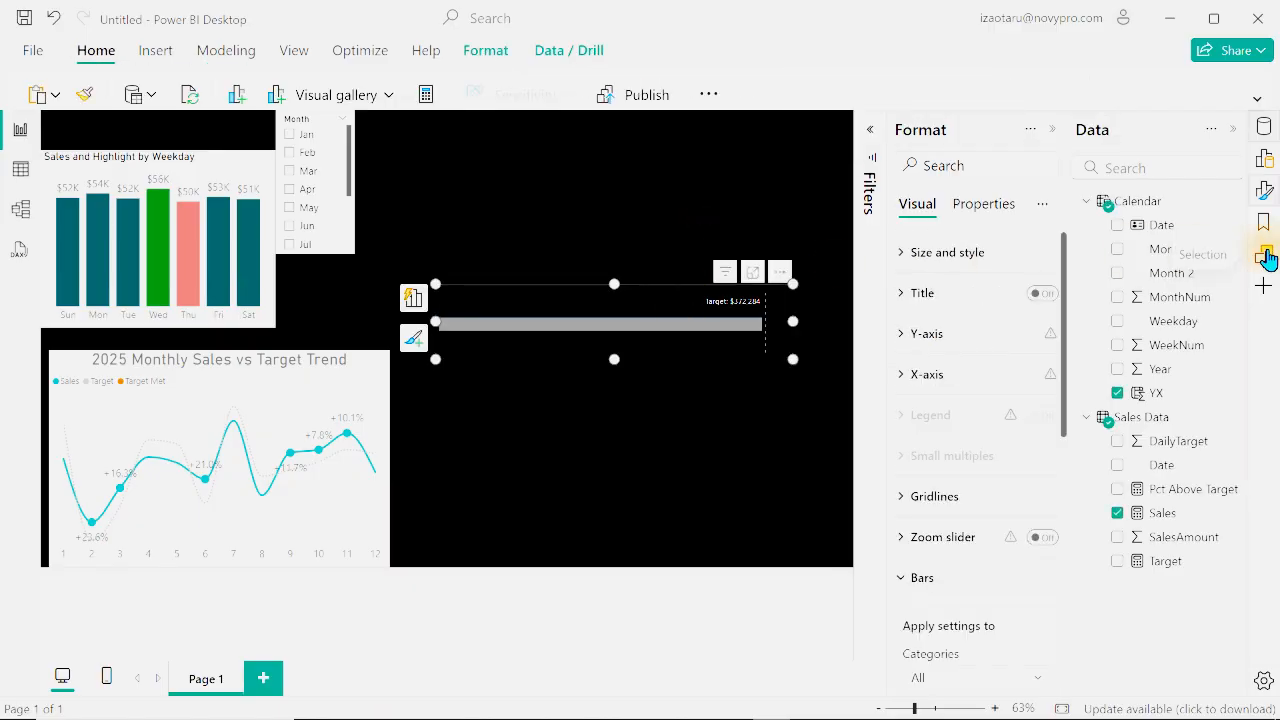
pyautogui.click(1266, 257)
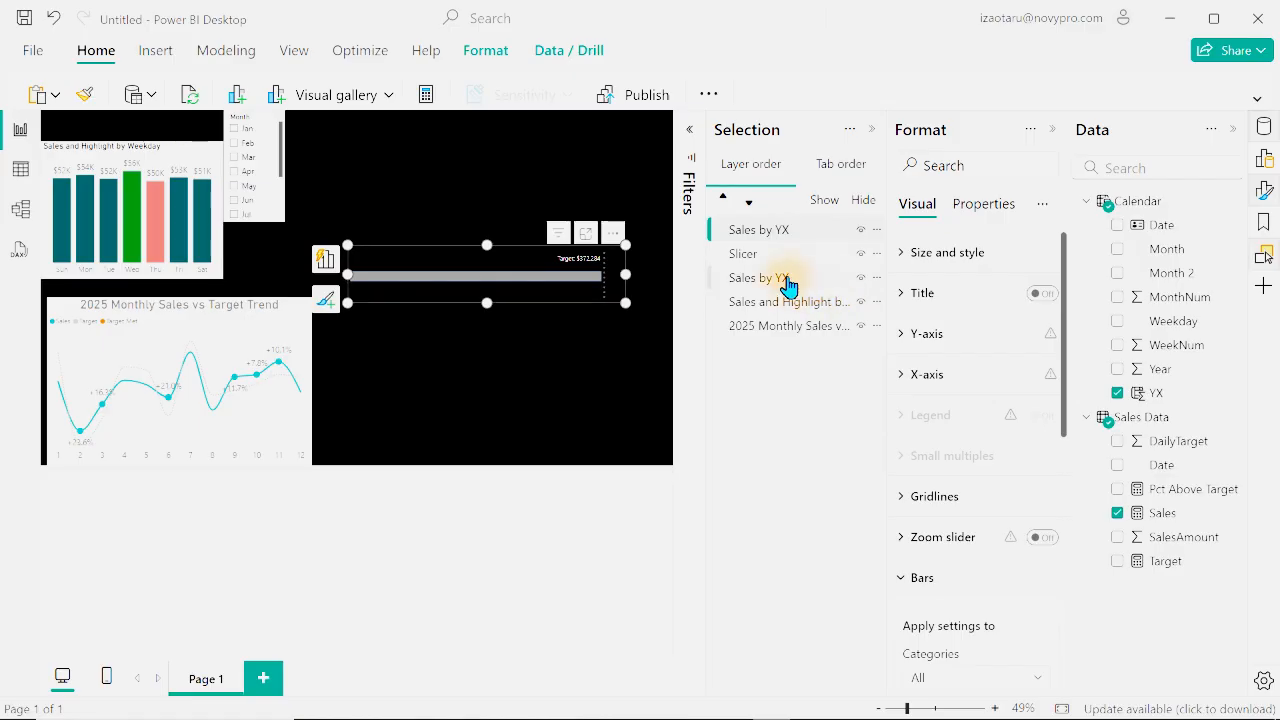
pyautogui.click(722, 200)
pyautogui.click(722, 202)
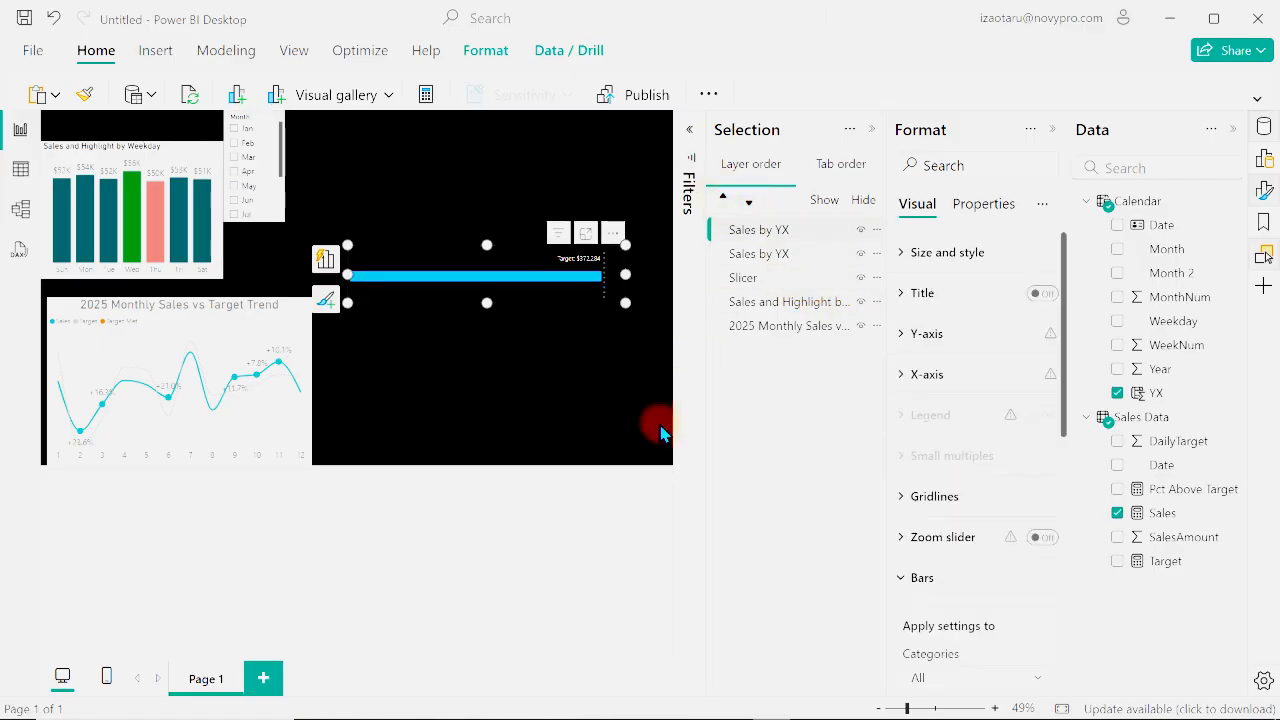
pyautogui.click(586, 414)
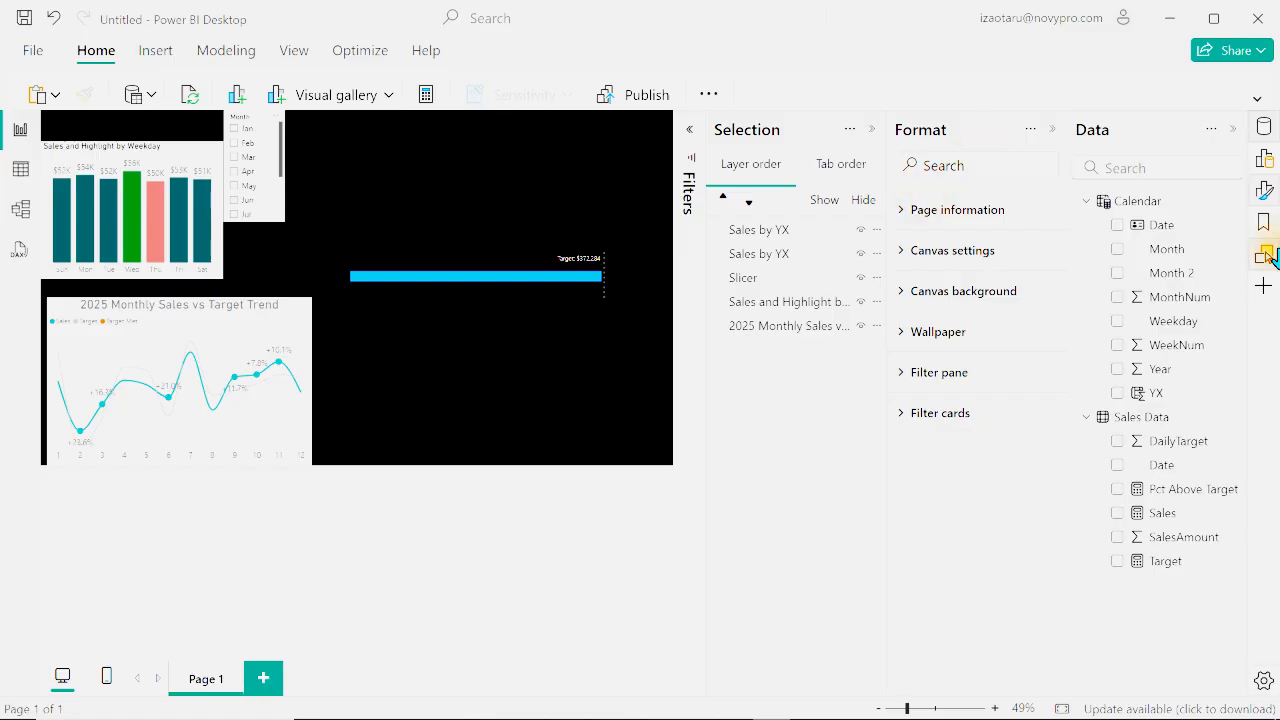
pyautogui.click(1268, 256)
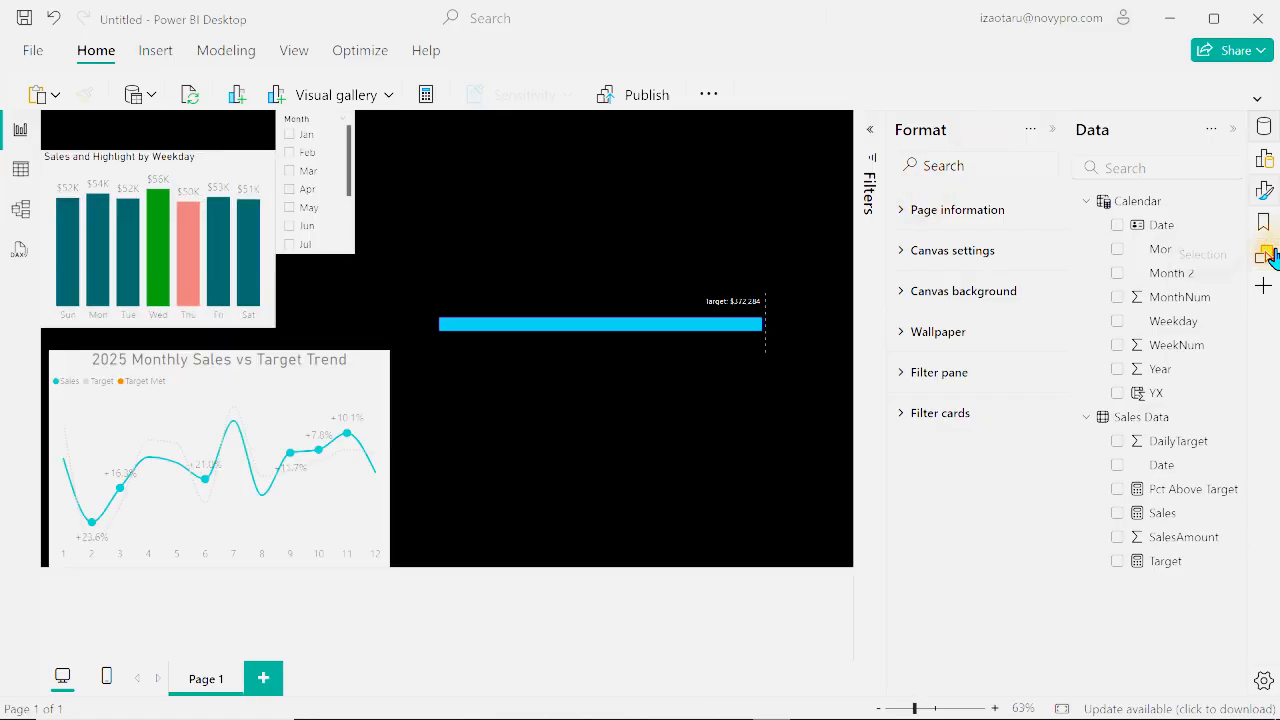
pyautogui.click(1052, 130)
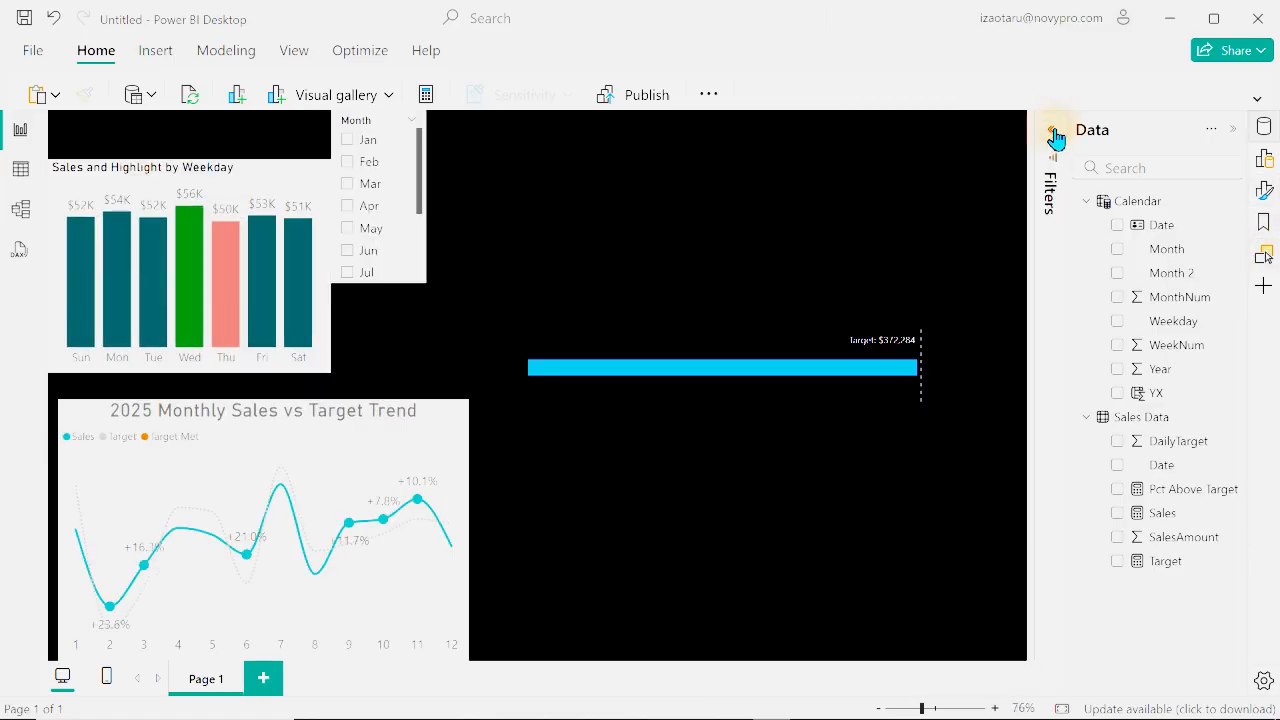
# - Filter the report by different months, including Feb and Jul, to compare the overlaid bars with the Target line
pyautogui.click(352, 207)
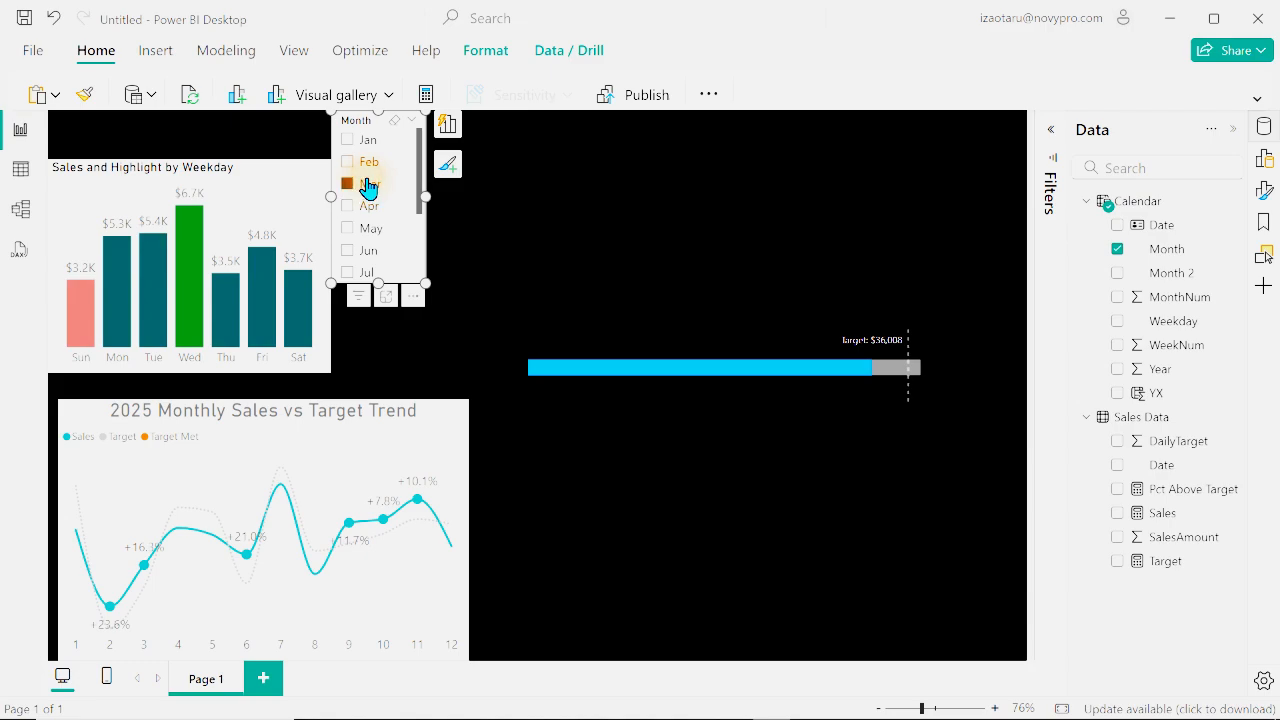
pyautogui.click(367, 164)
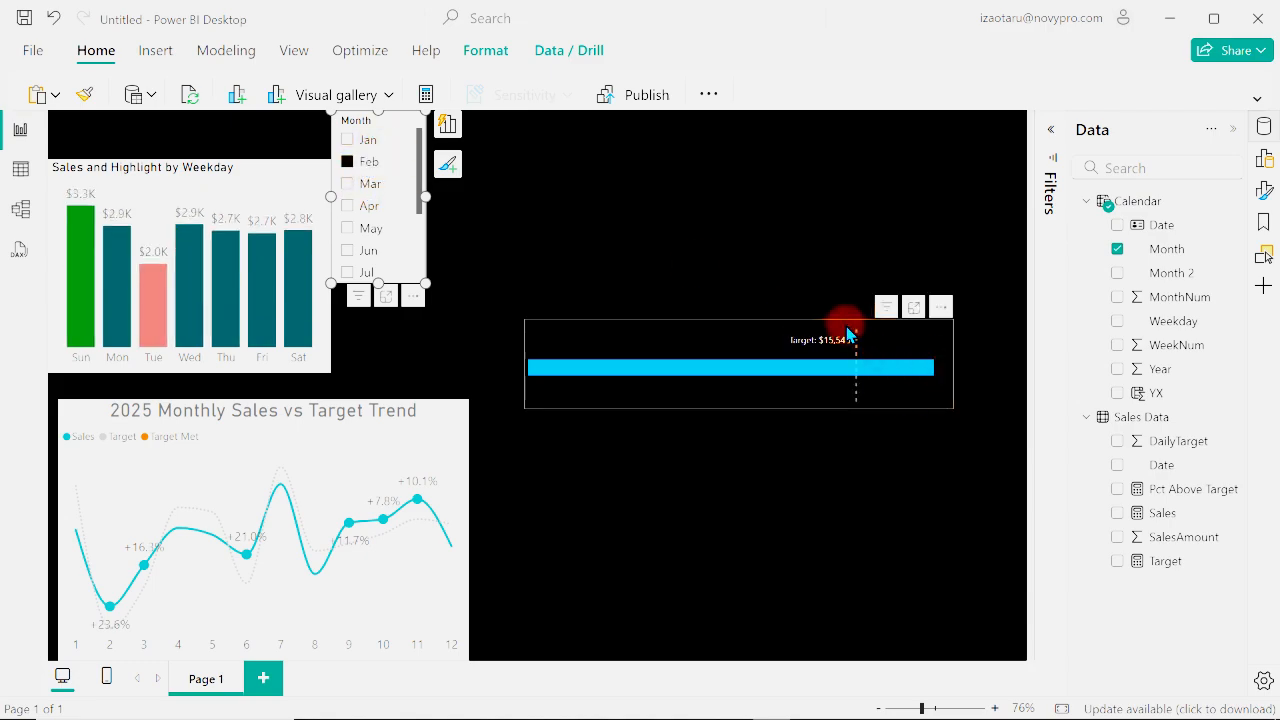
pyautogui.click(360, 206)
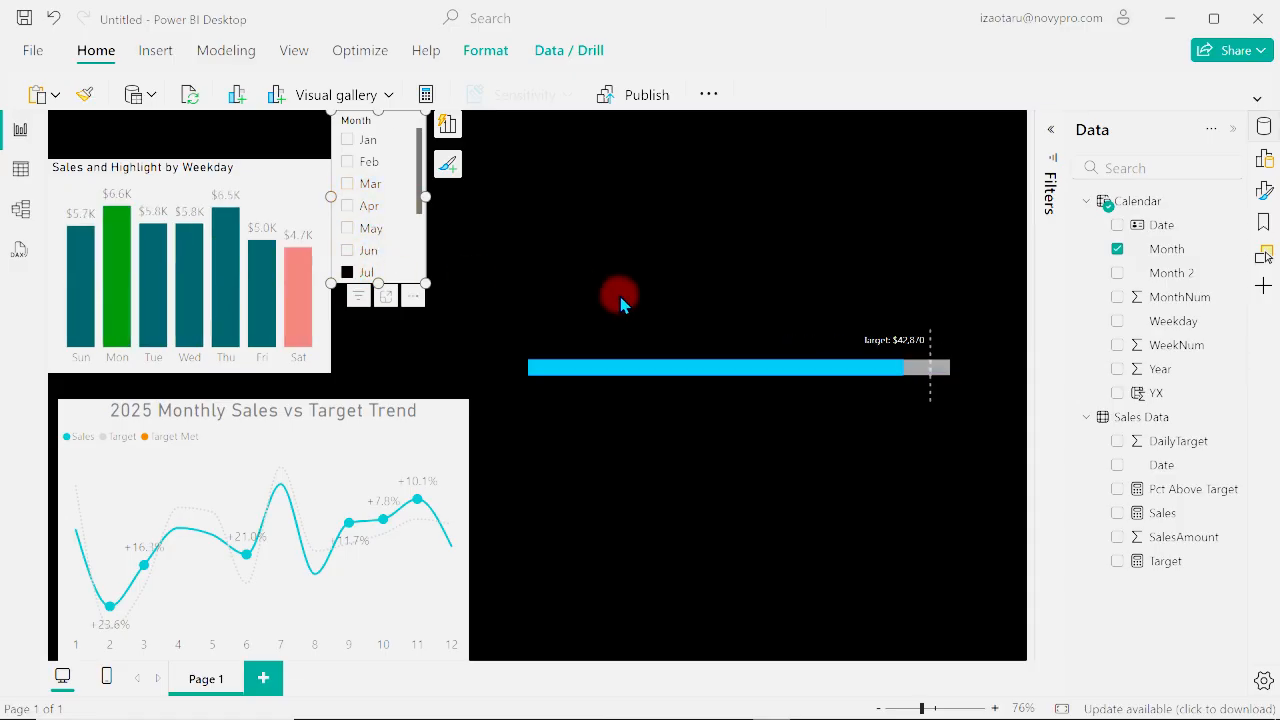
# - Select both overlaid bar charts together and group them into one object
pyautogui.click(452, 203)
pyautogui.moveTo(452, 203); pyautogui.dragTo(1017, 545)
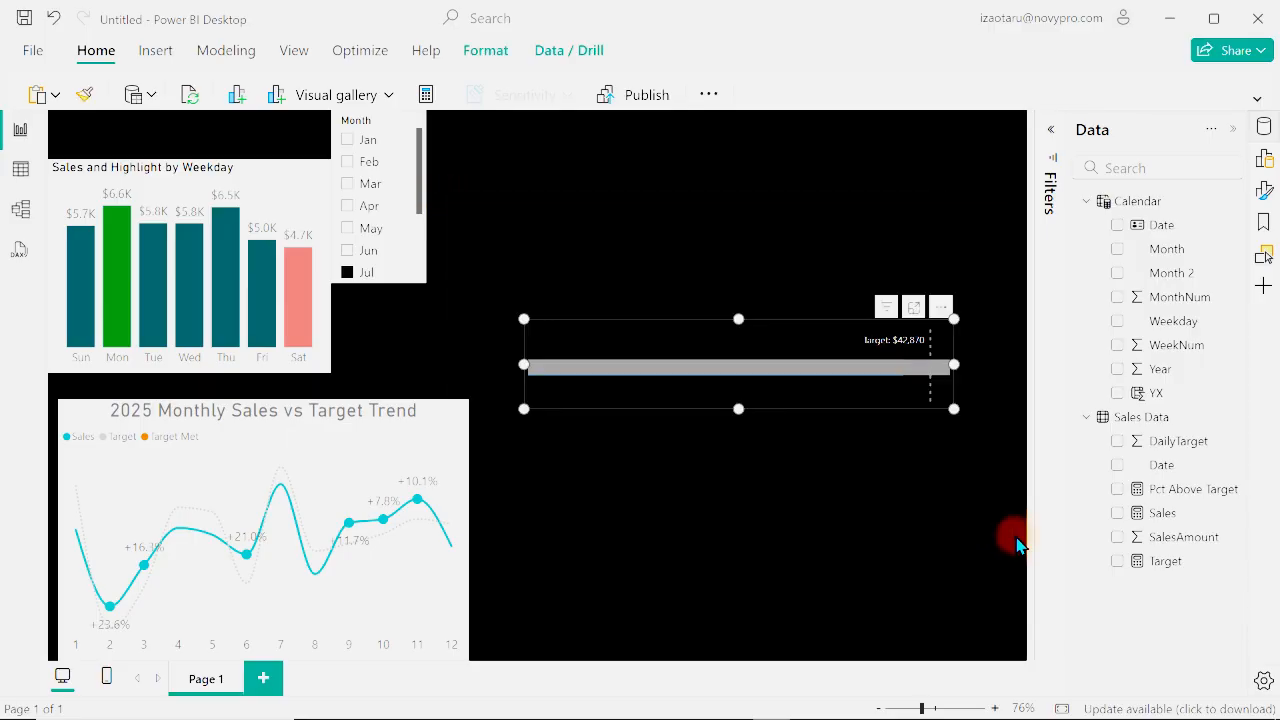
pyautogui.rightClick(720, 372)
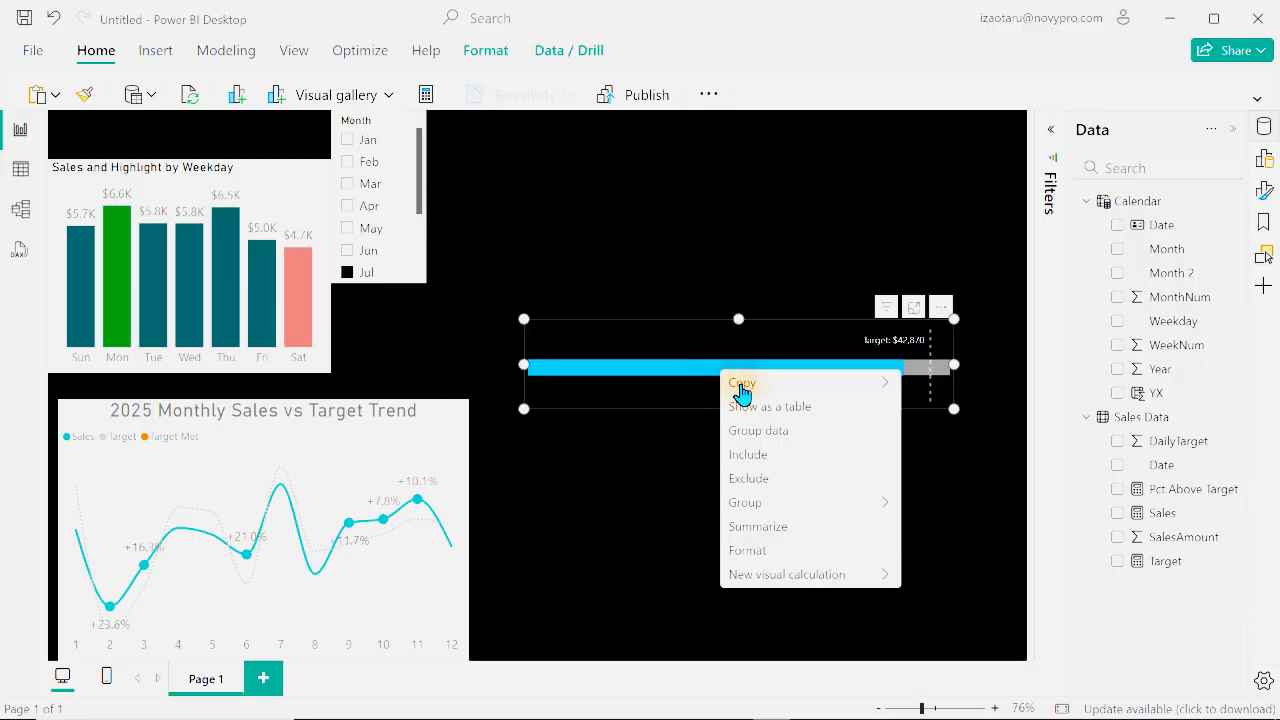
pyautogui.moveTo(787, 392)
pyautogui.moveTo(760, 506)
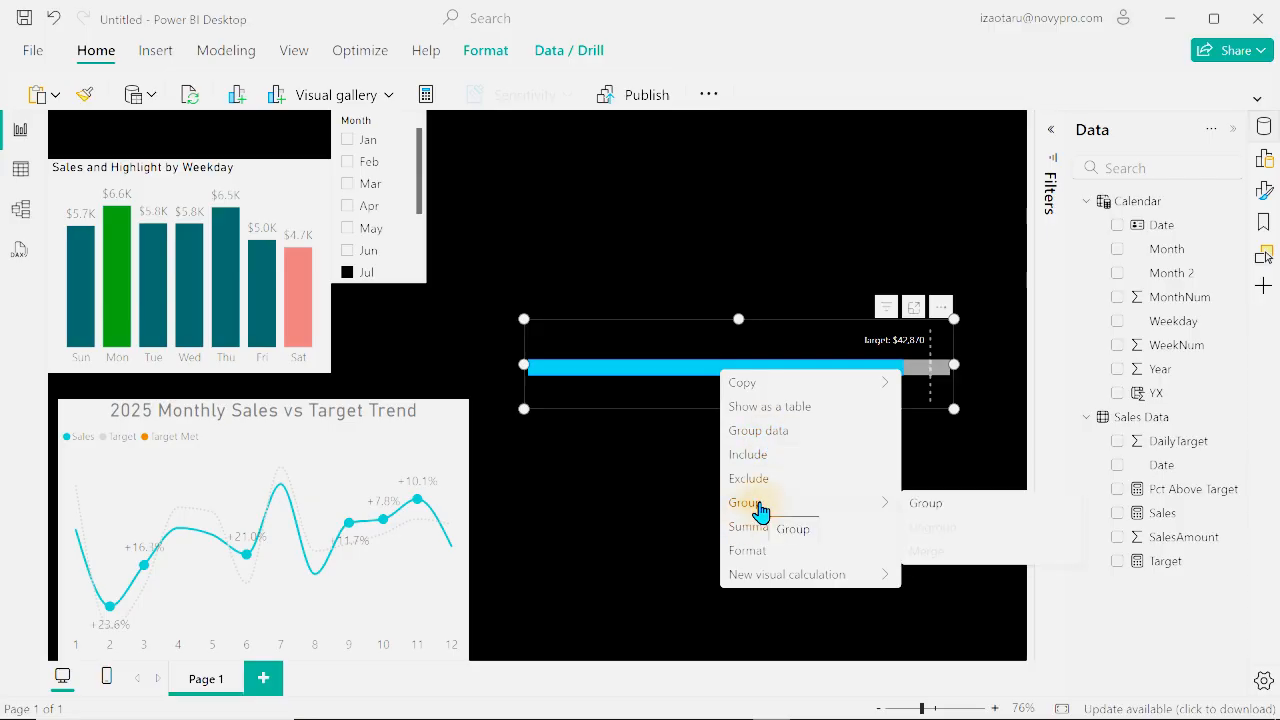
pyautogui.click(930, 504)
# - Hide and show the new chart group to check that both overlaid bars behave as one object
pyautogui.click(1264, 256)
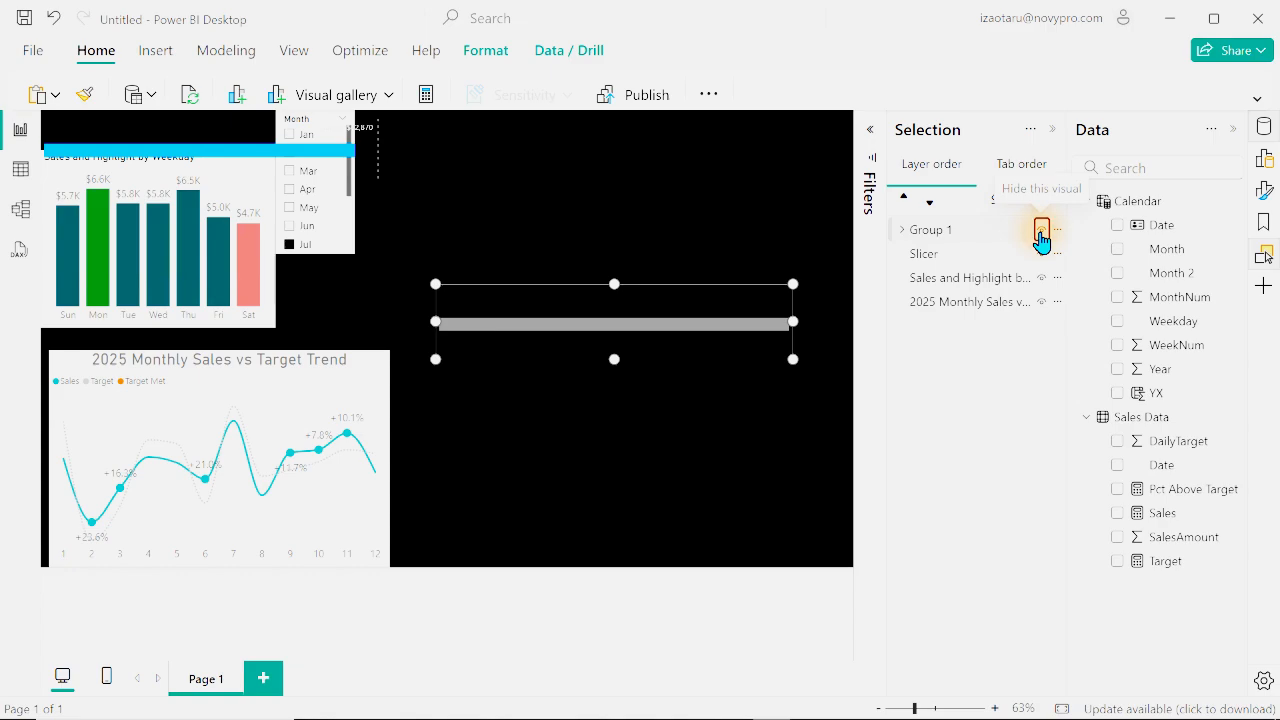
pyautogui.click(1041, 232)
pyautogui.click(1041, 232)
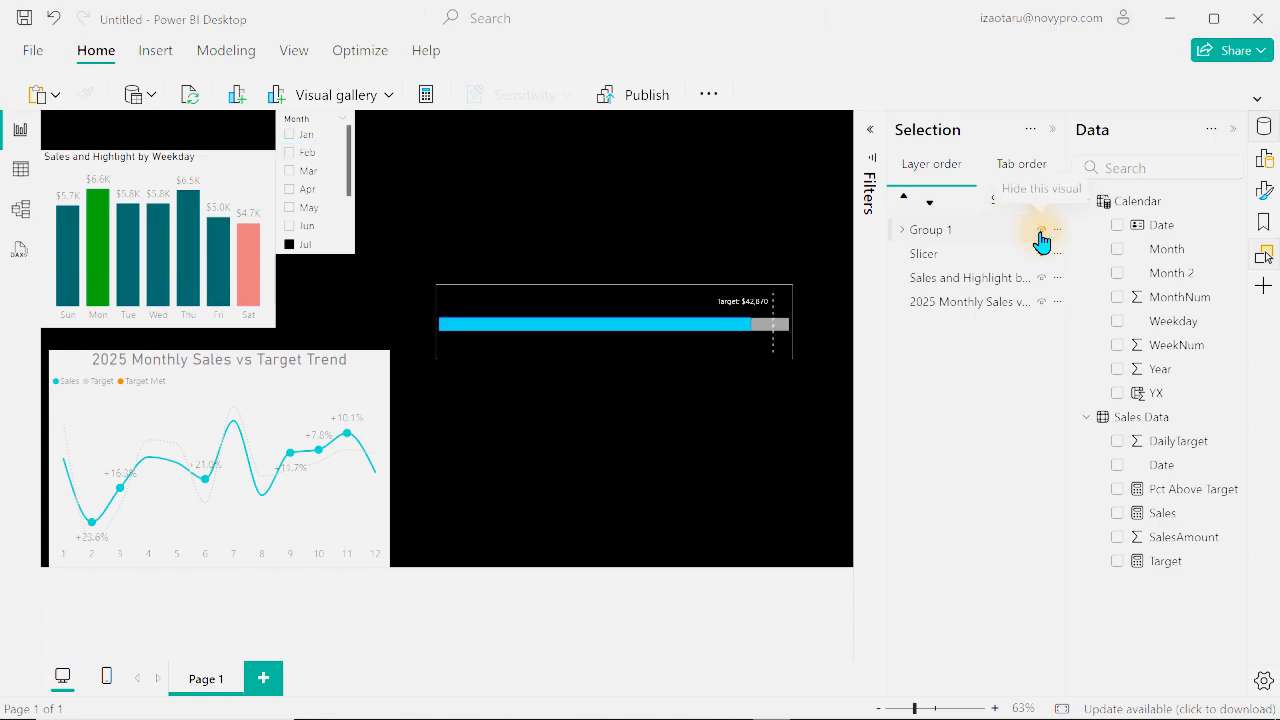
pyautogui.click(608, 230)
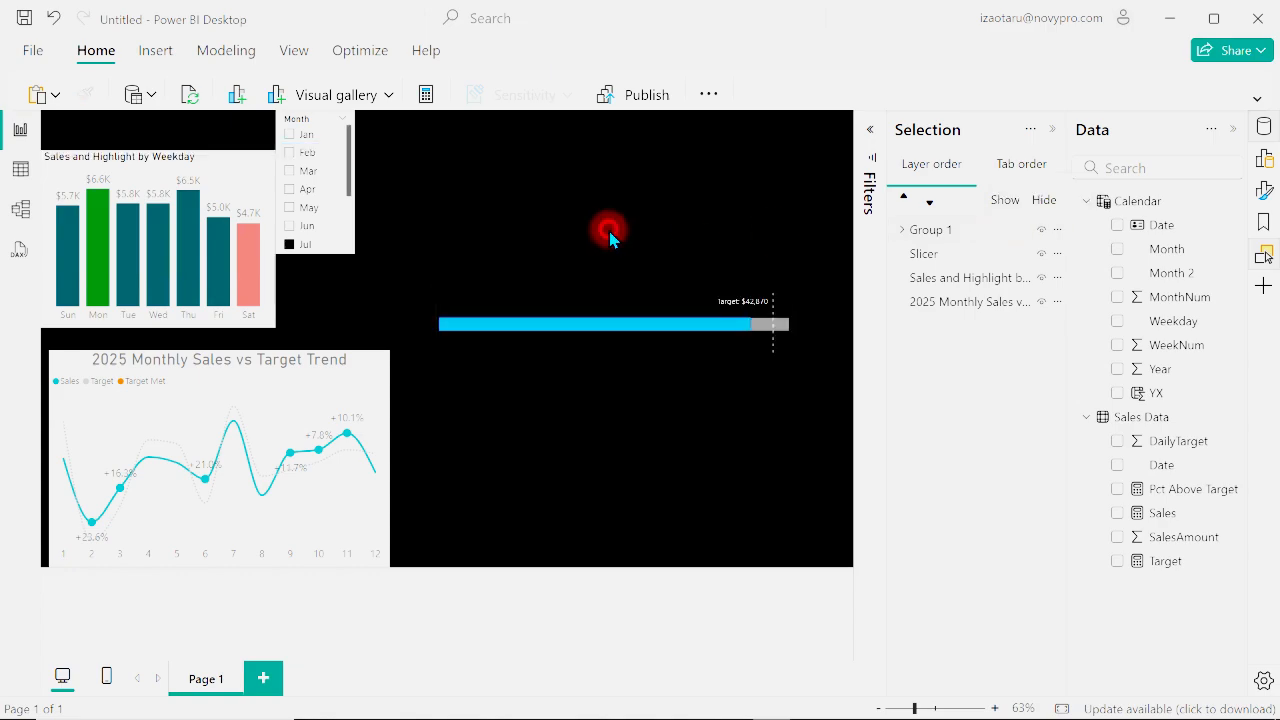
pyautogui.click(1052, 135)
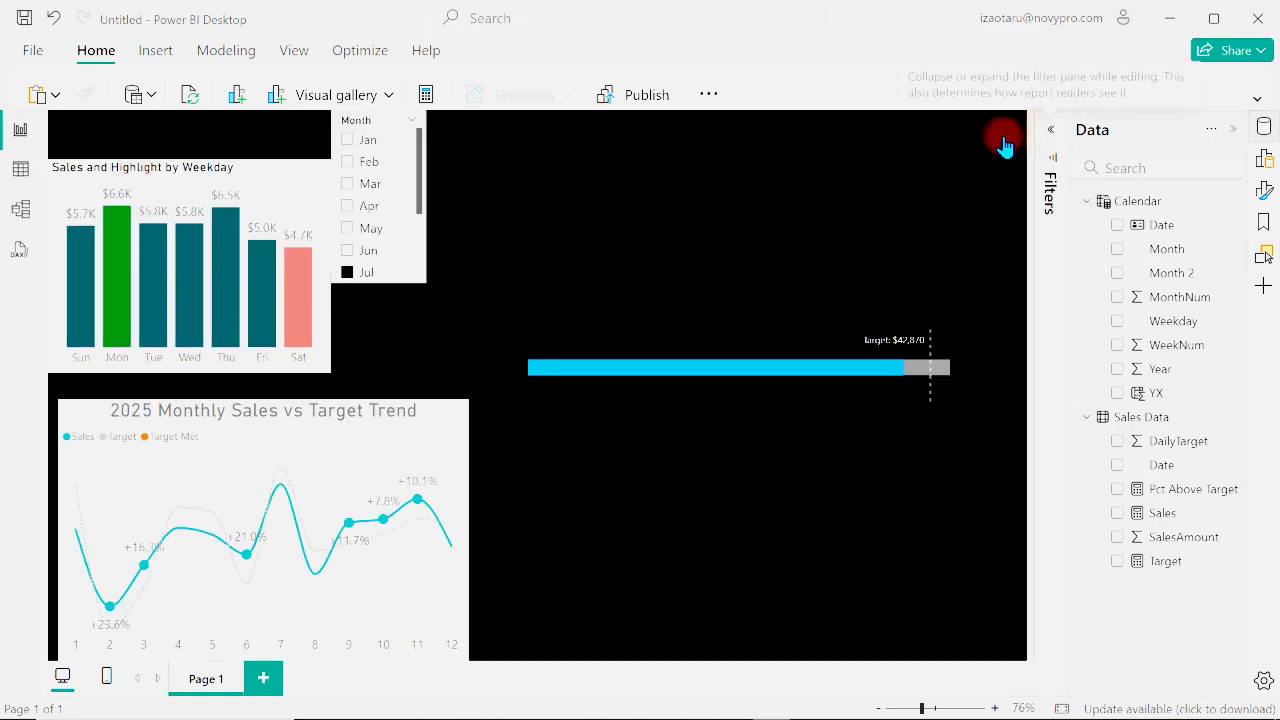
# - Switch the Month slicer to Mar and finally May to check the grouped bars against the Target line
pyautogui.click(363, 188)
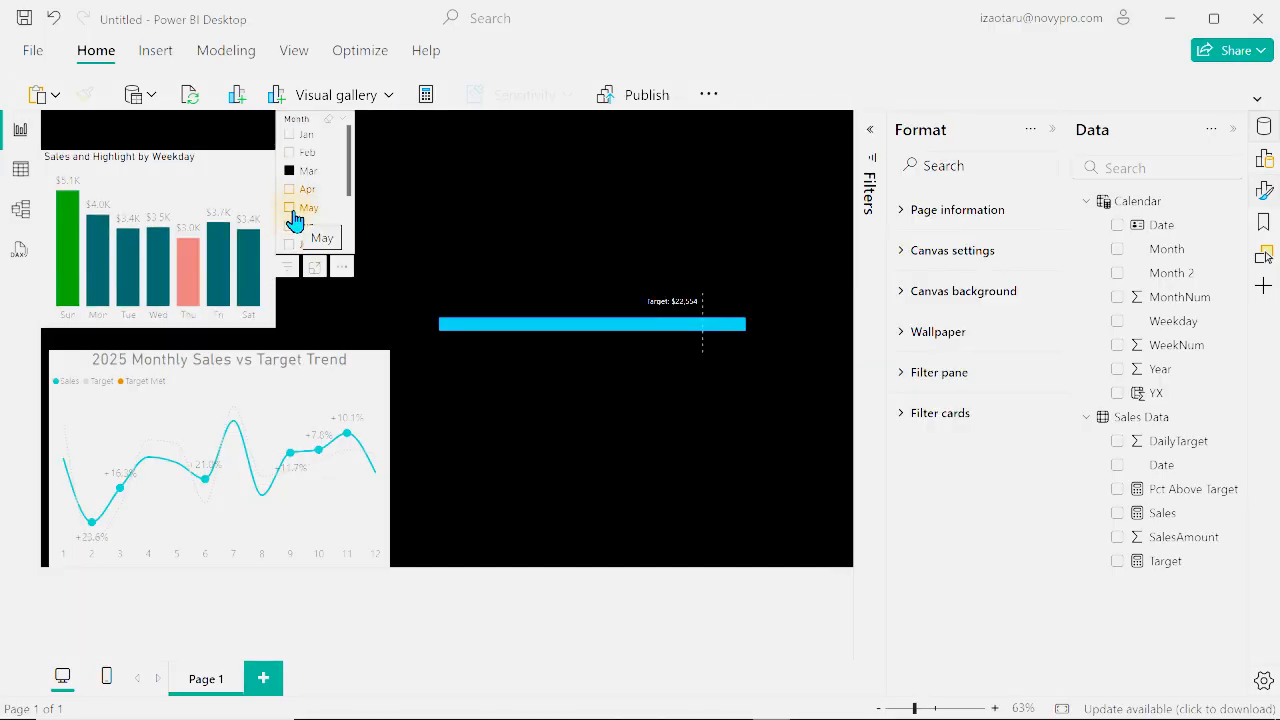
pyautogui.click(293, 209)
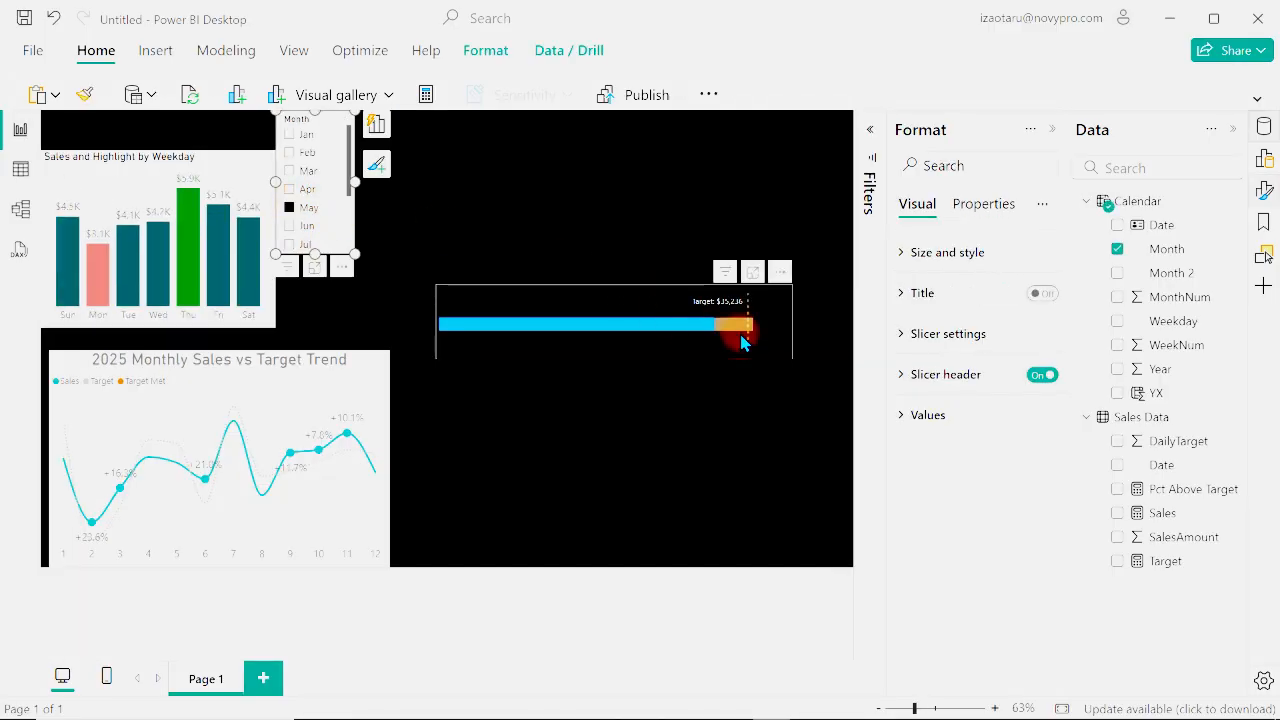
pyautogui.click(296, 211)
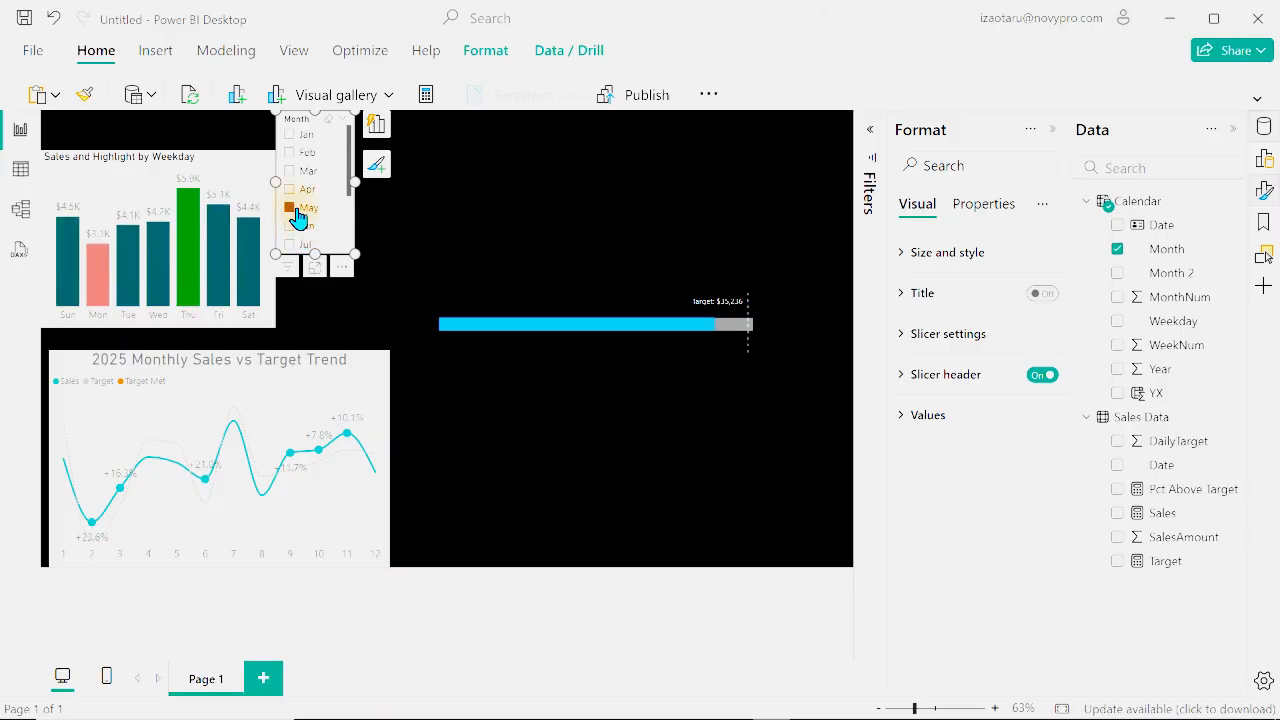
# - Expand Group 1 in the layer order and hide its upper Sales by YX bar chart
pyautogui.click(1264, 266)
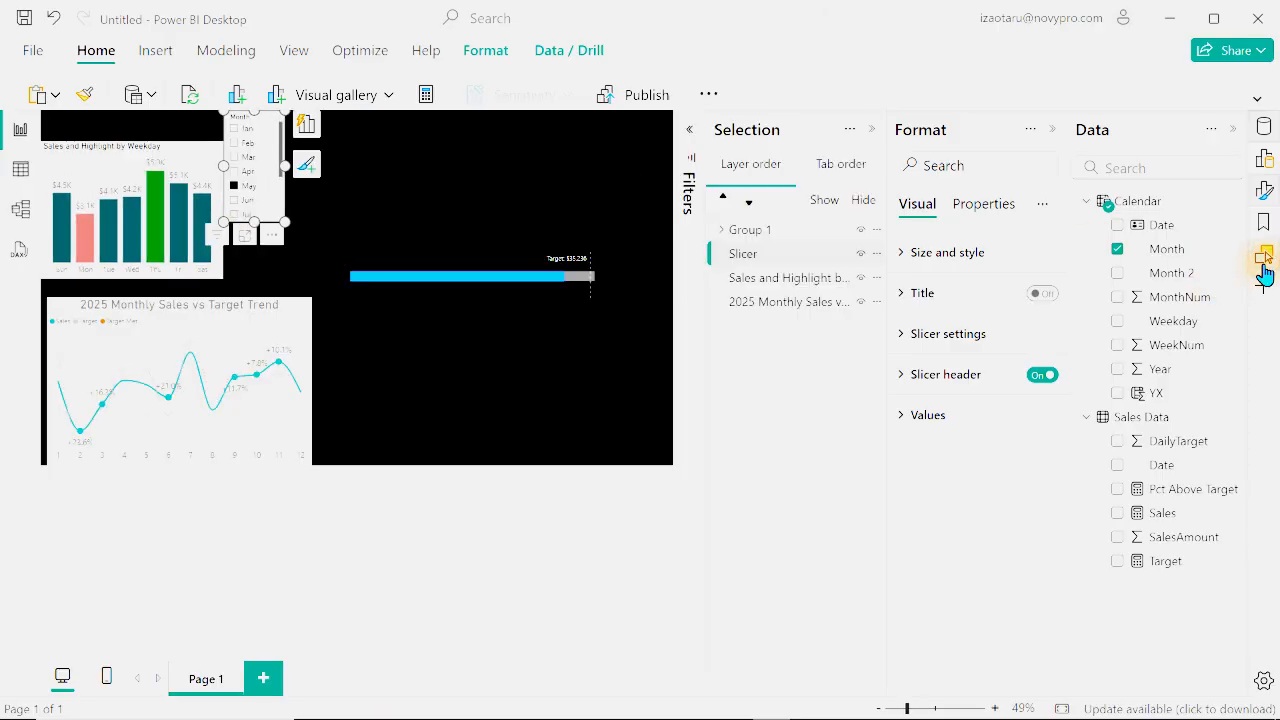
pyautogui.click(720, 232)
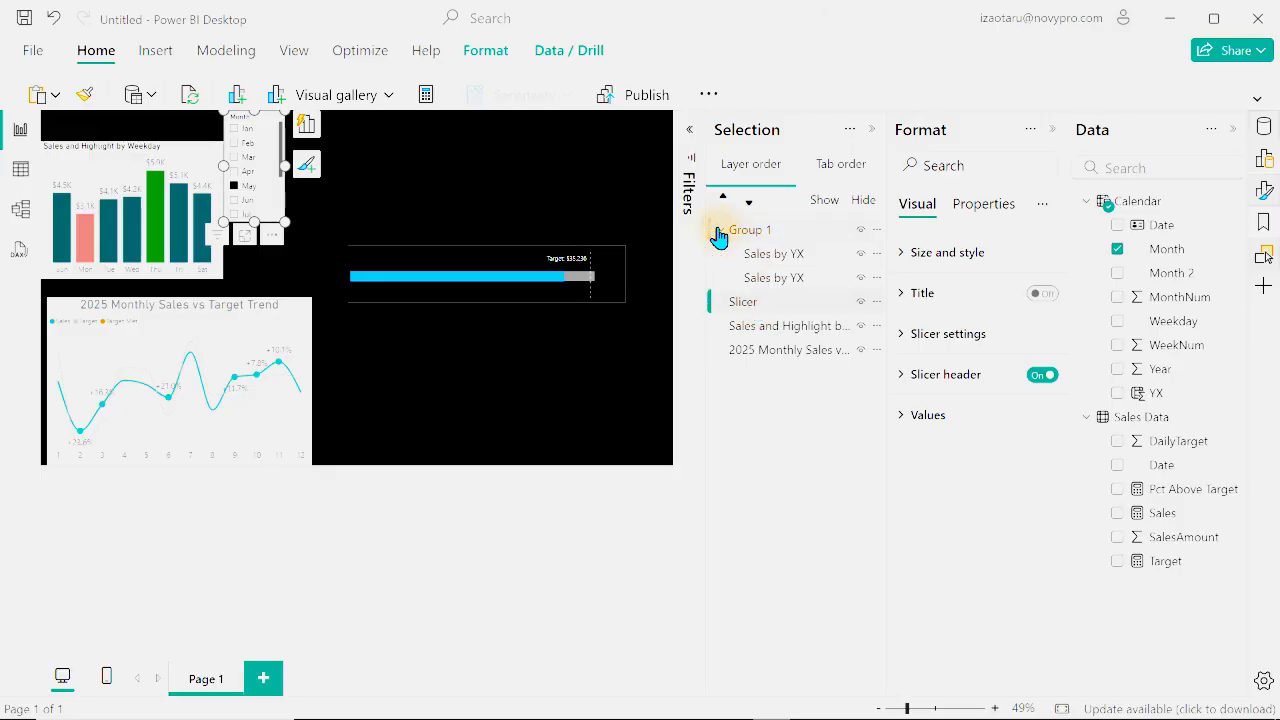
pyautogui.click(788, 258)
pyautogui.click(861, 256)
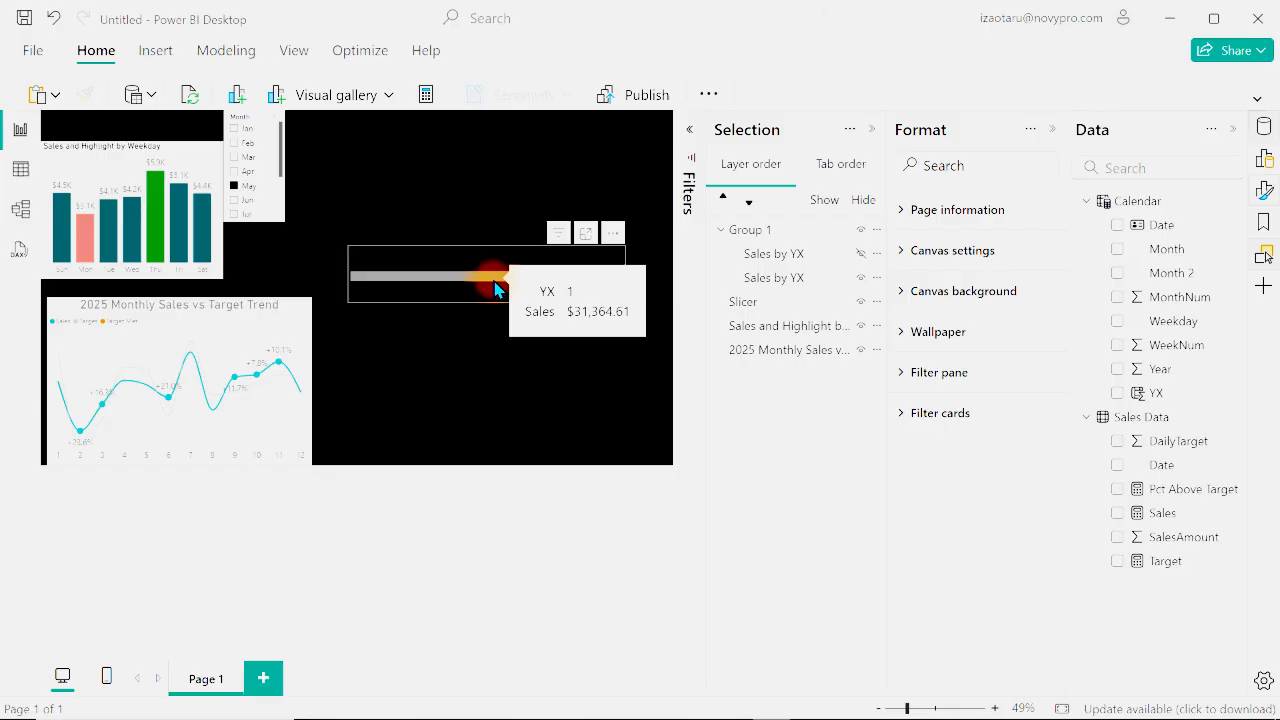
# - Set the X-axis range minimum of the grey lower Sales by YX bar chart to 0
pyautogui.click(779, 280)
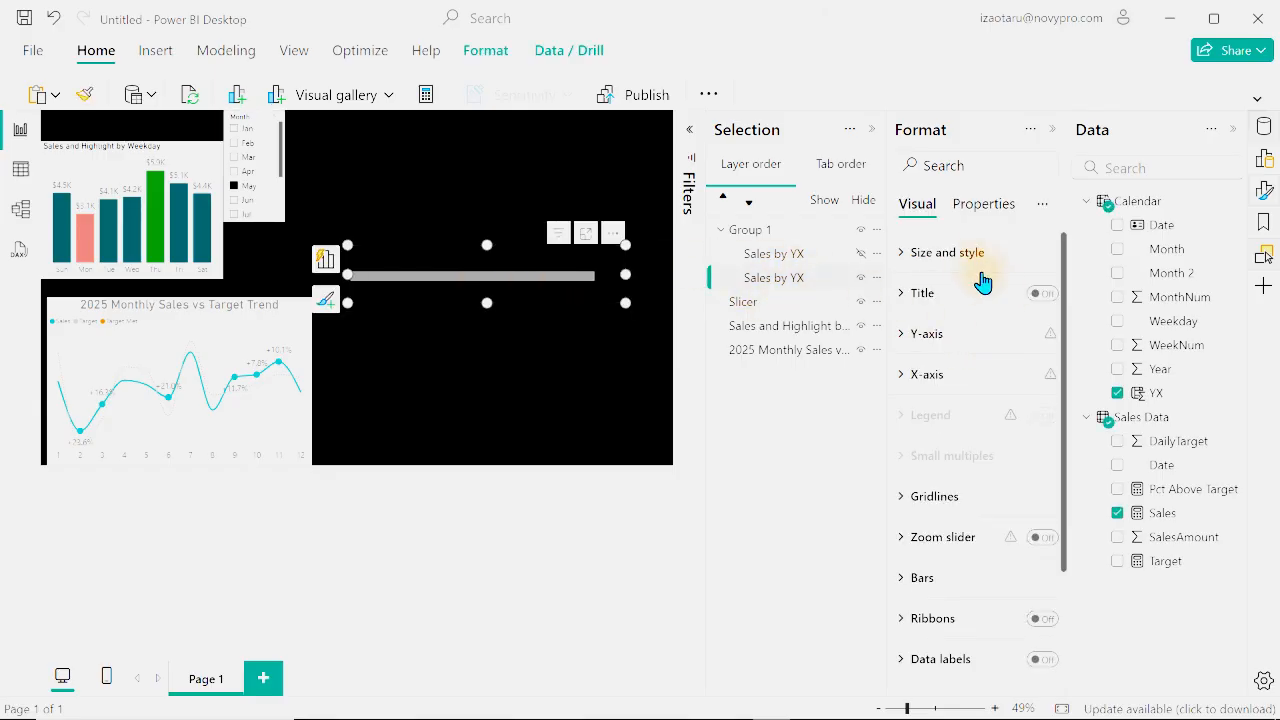
pyautogui.click(947, 254)
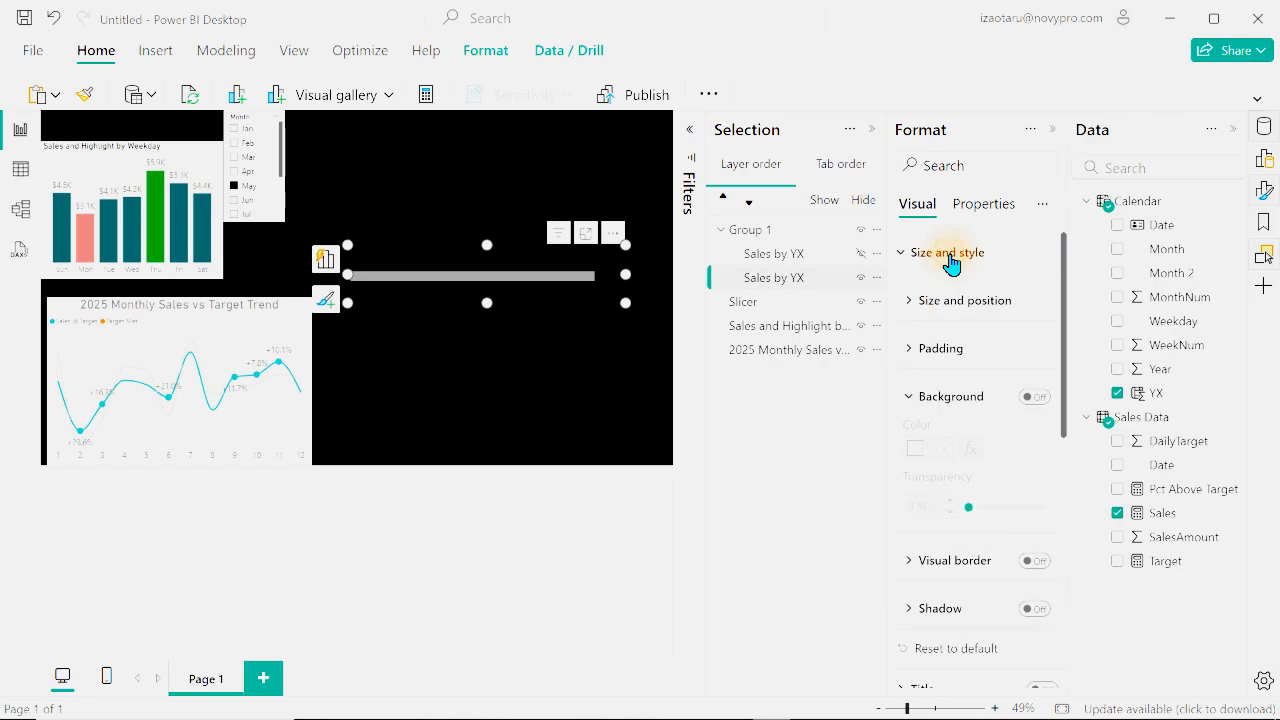
pyautogui.click(935, 254)
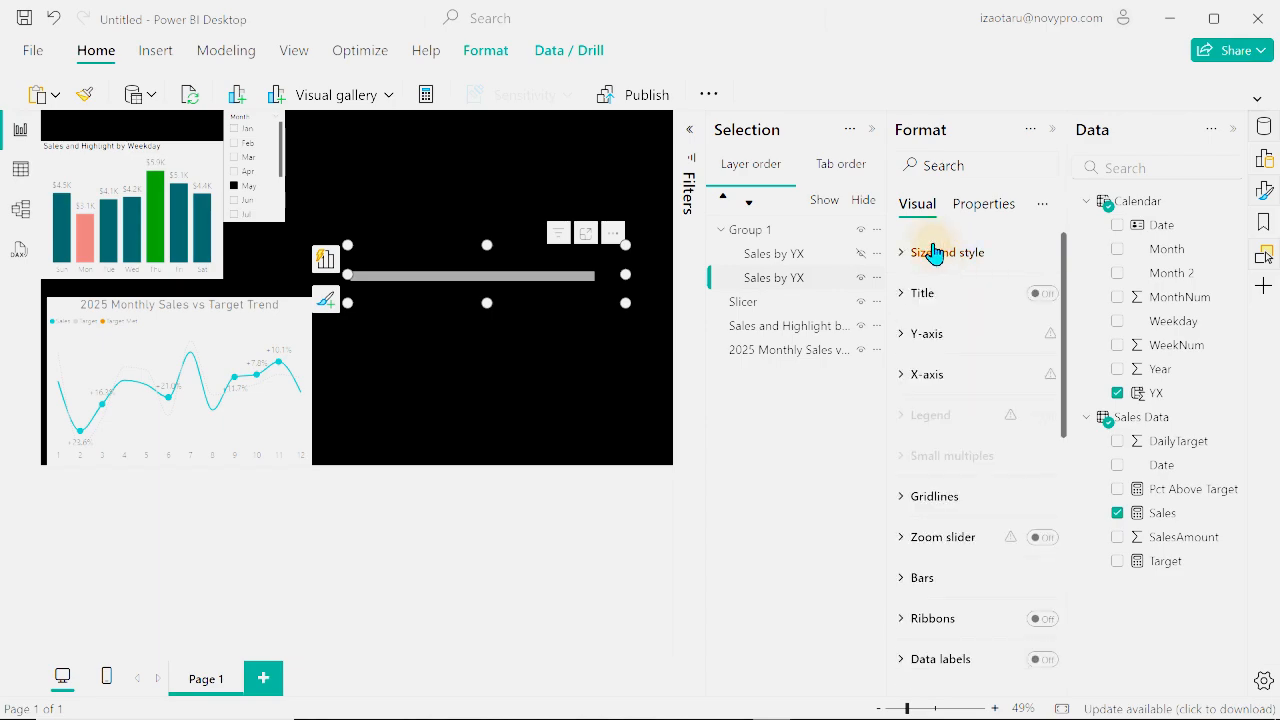
pyautogui.click(915, 378)
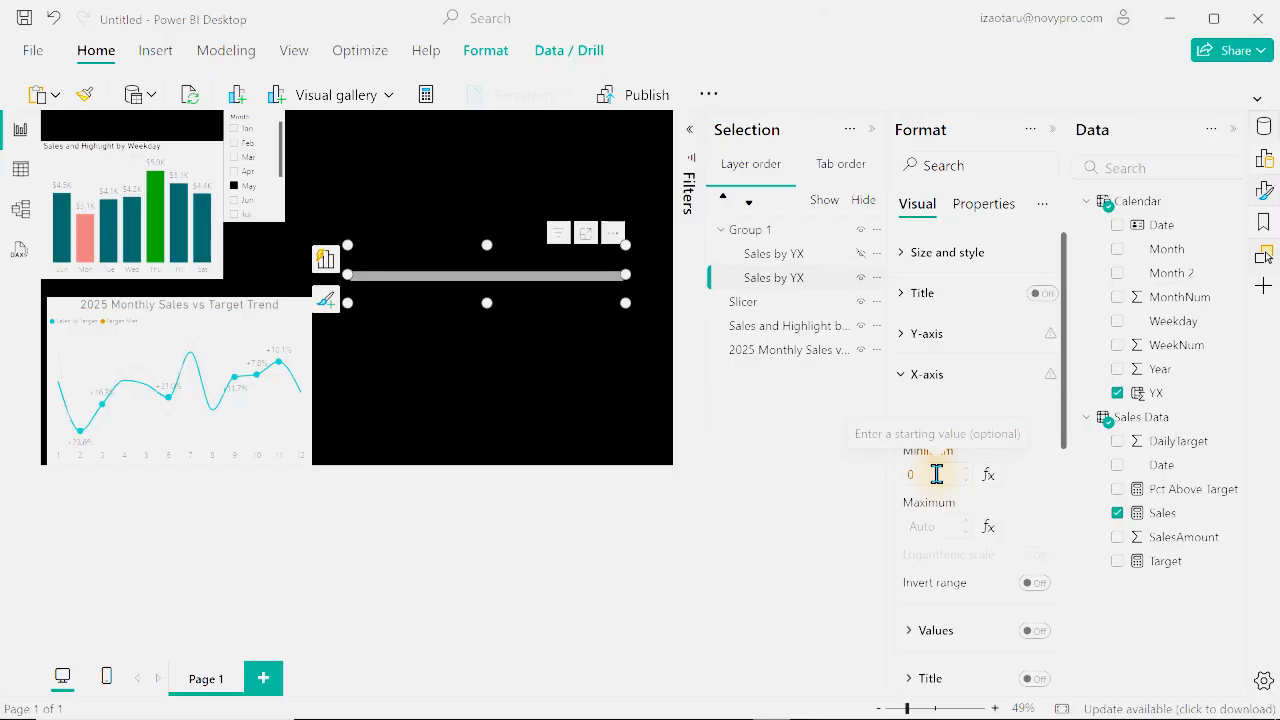
# - Show the hidden upper bar chart again and close the Format, Data and Selection panes
pyautogui.click(860, 254)
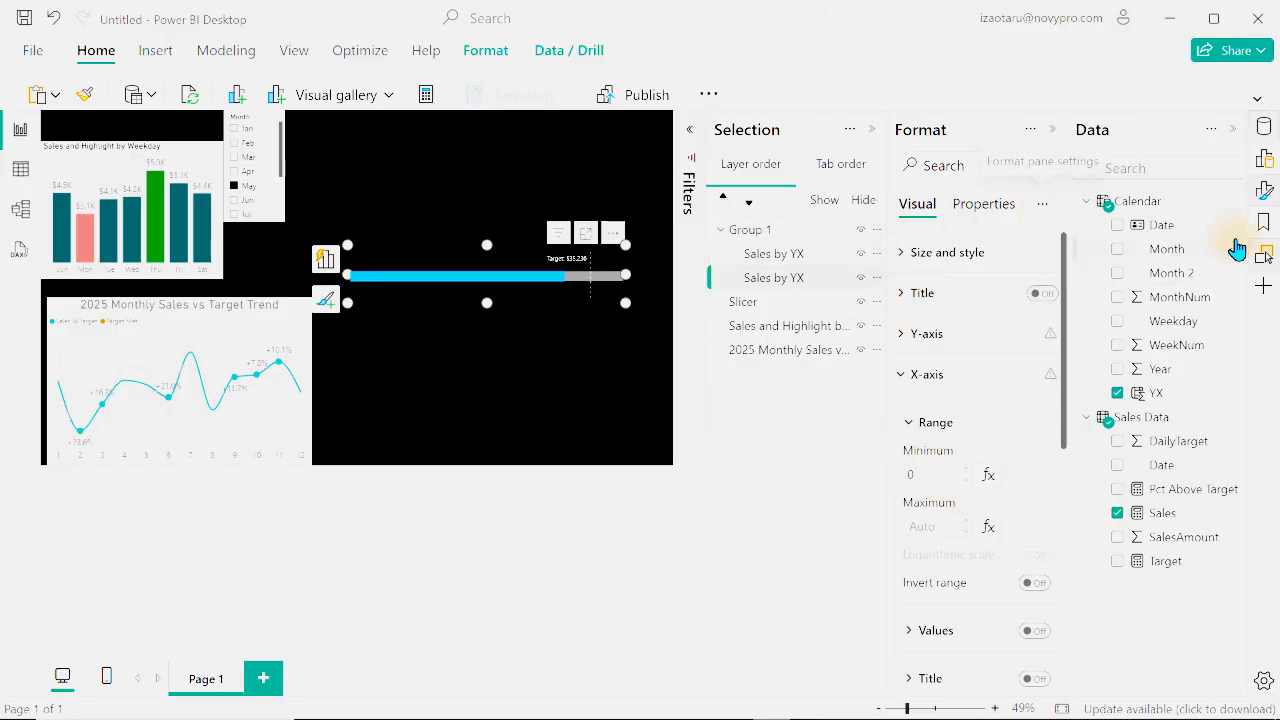
pyautogui.click(1267, 198)
pyautogui.click(1264, 128)
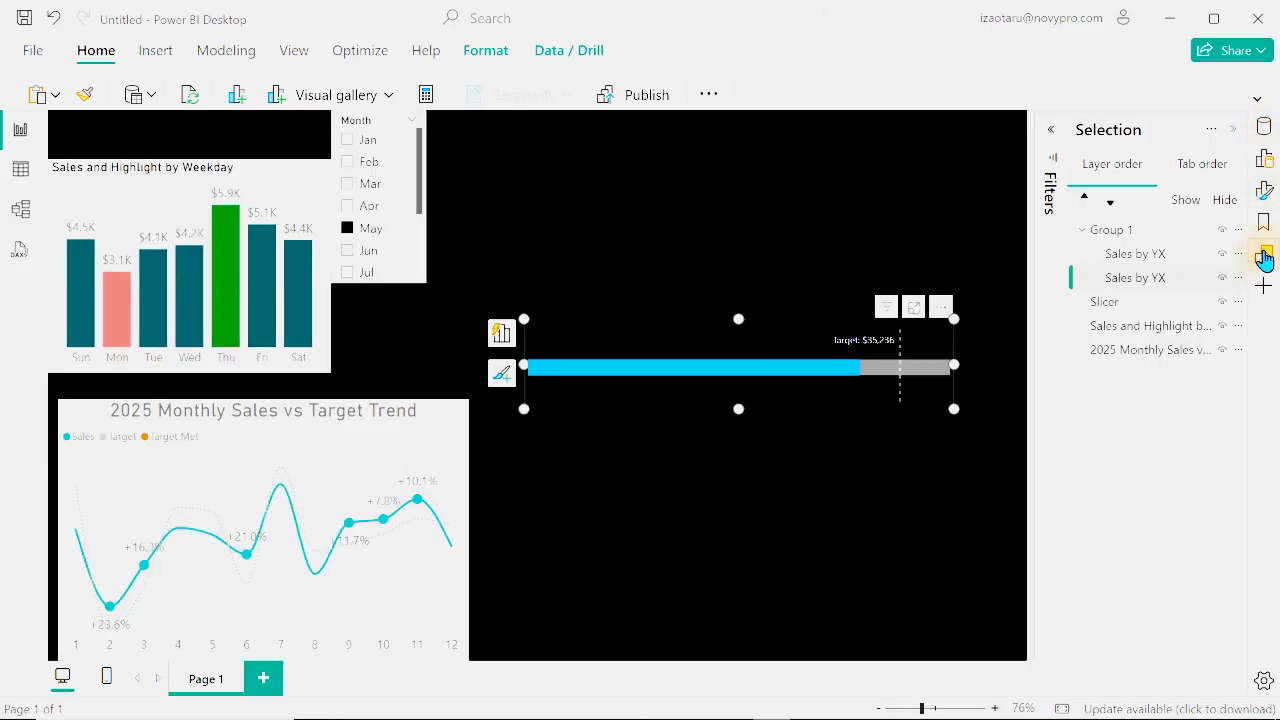
pyautogui.click(1264, 258)
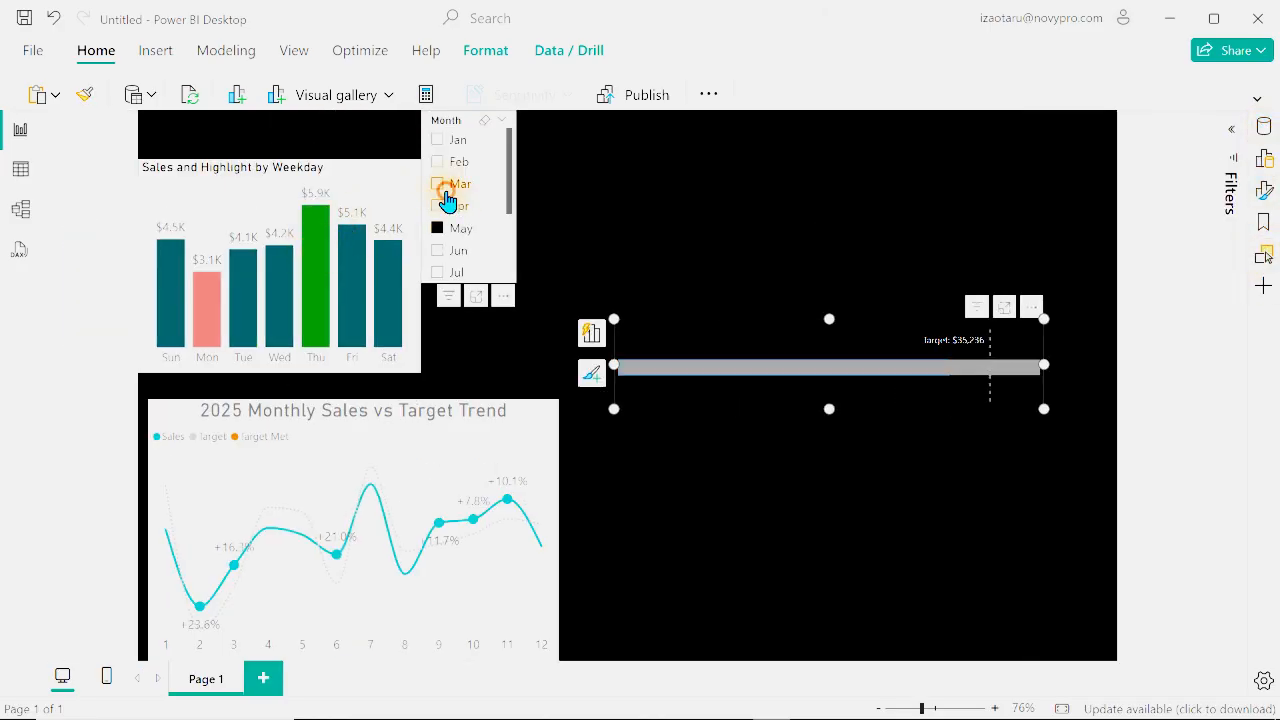
# - Switch the Month slicer through Feb, Jan, Jun and Jul to compare the overlaid bars with the Target line
pyautogui.click(445, 189)
pyautogui.click(449, 163)
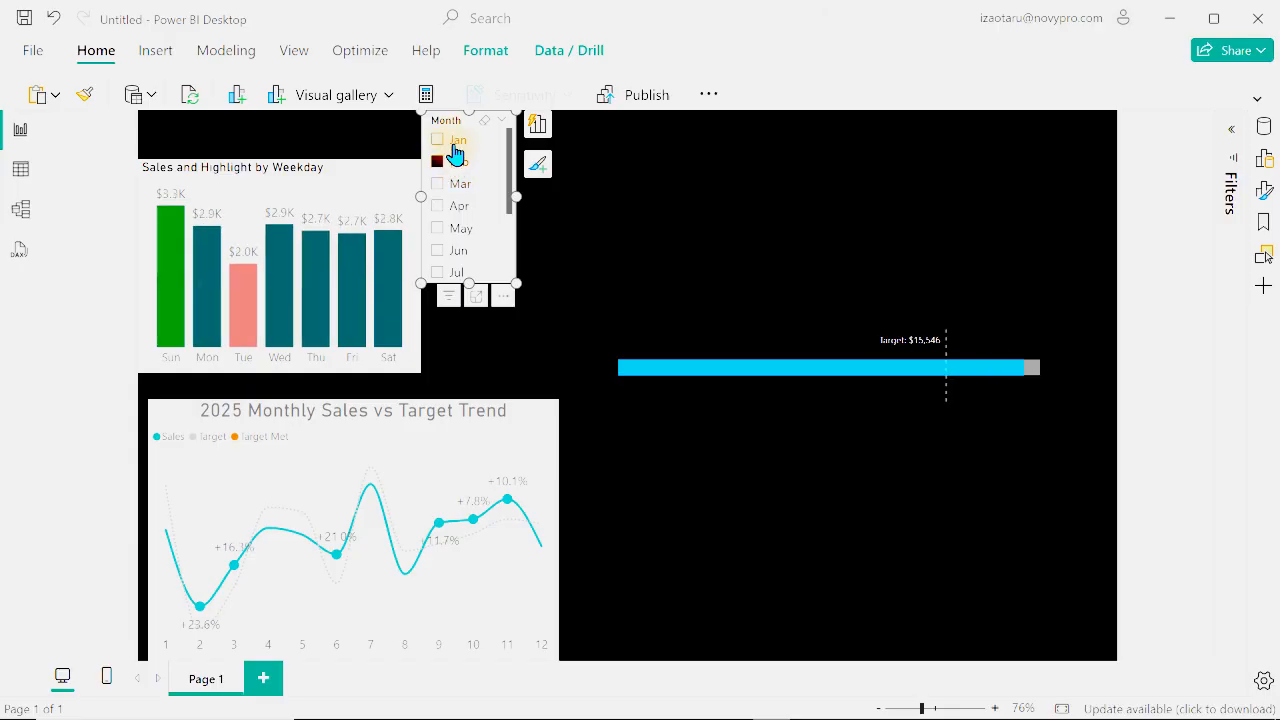
pyautogui.click(455, 145)
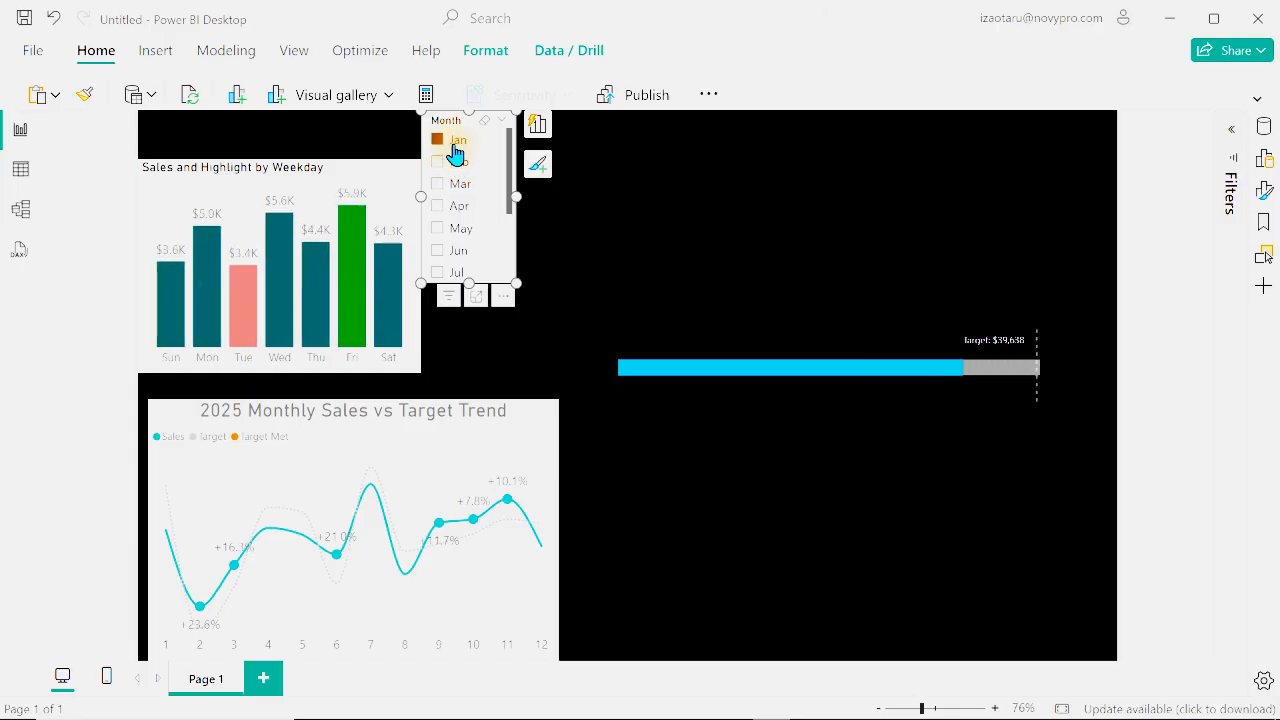
pyautogui.click(458, 240)
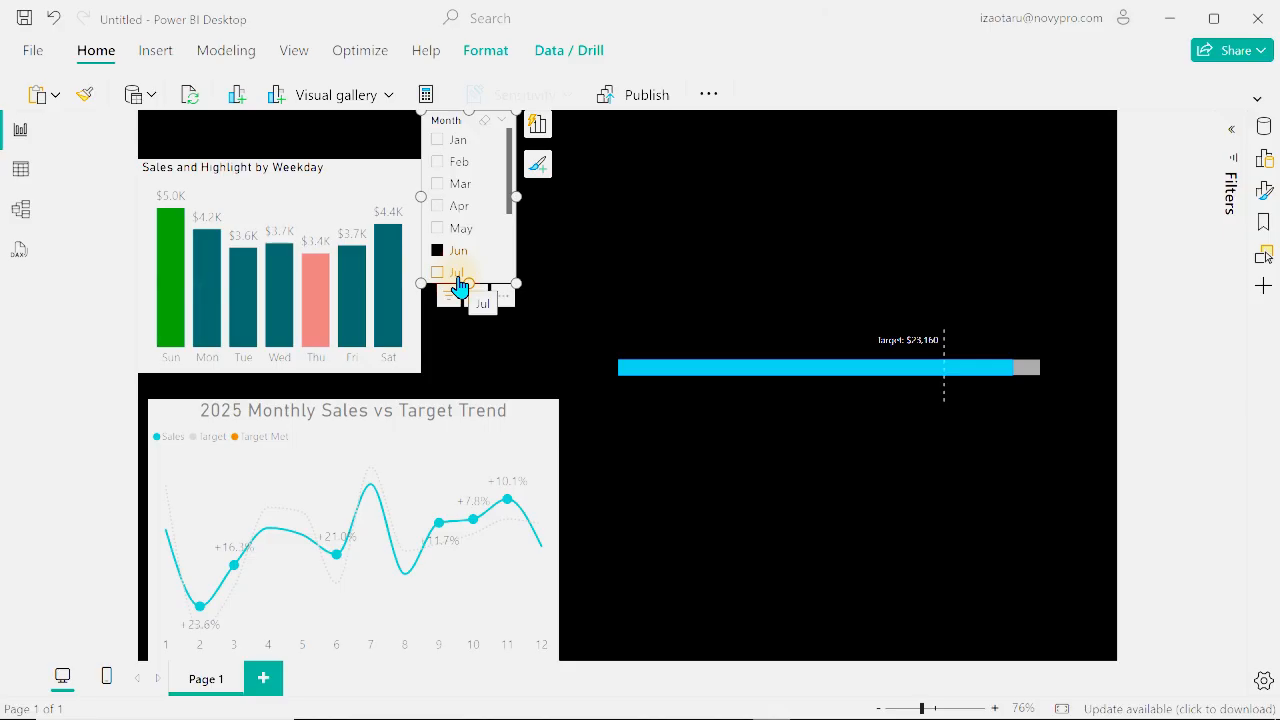
pyautogui.click(457, 280)
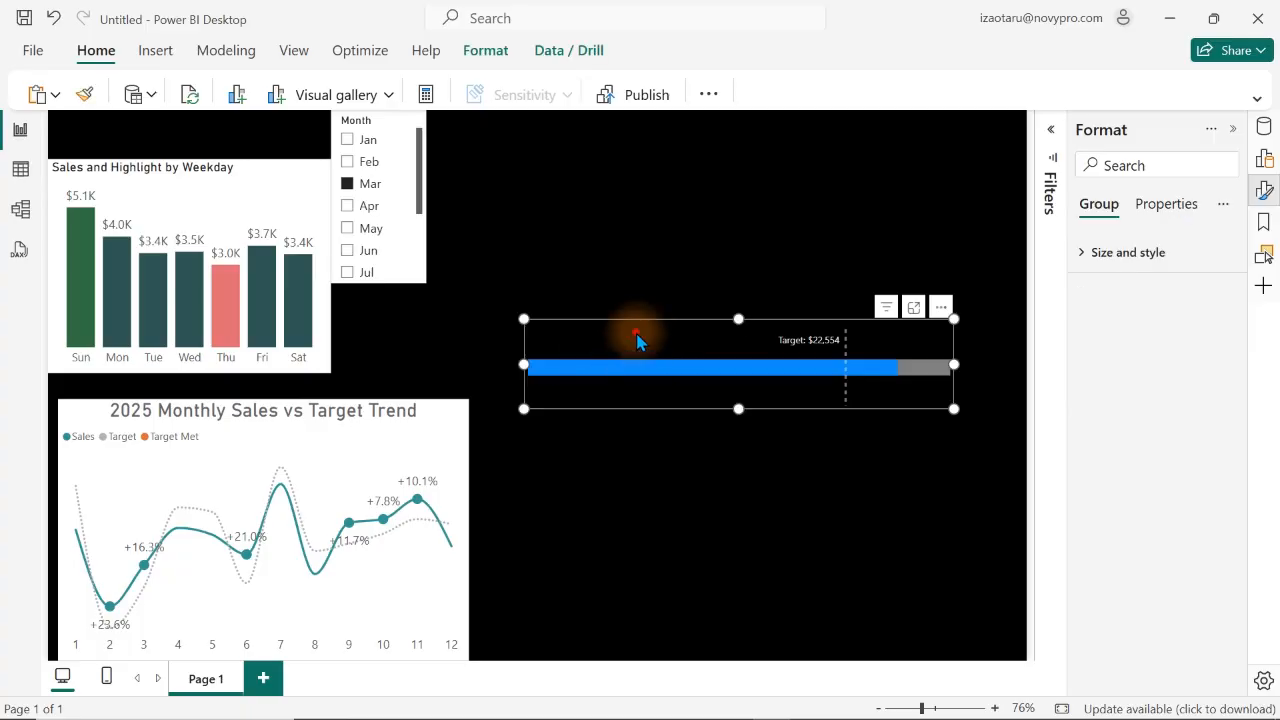
# - Select the blue bar chart inside the group and set its X-axis range minimum to 0
pyautogui.click(637, 342)
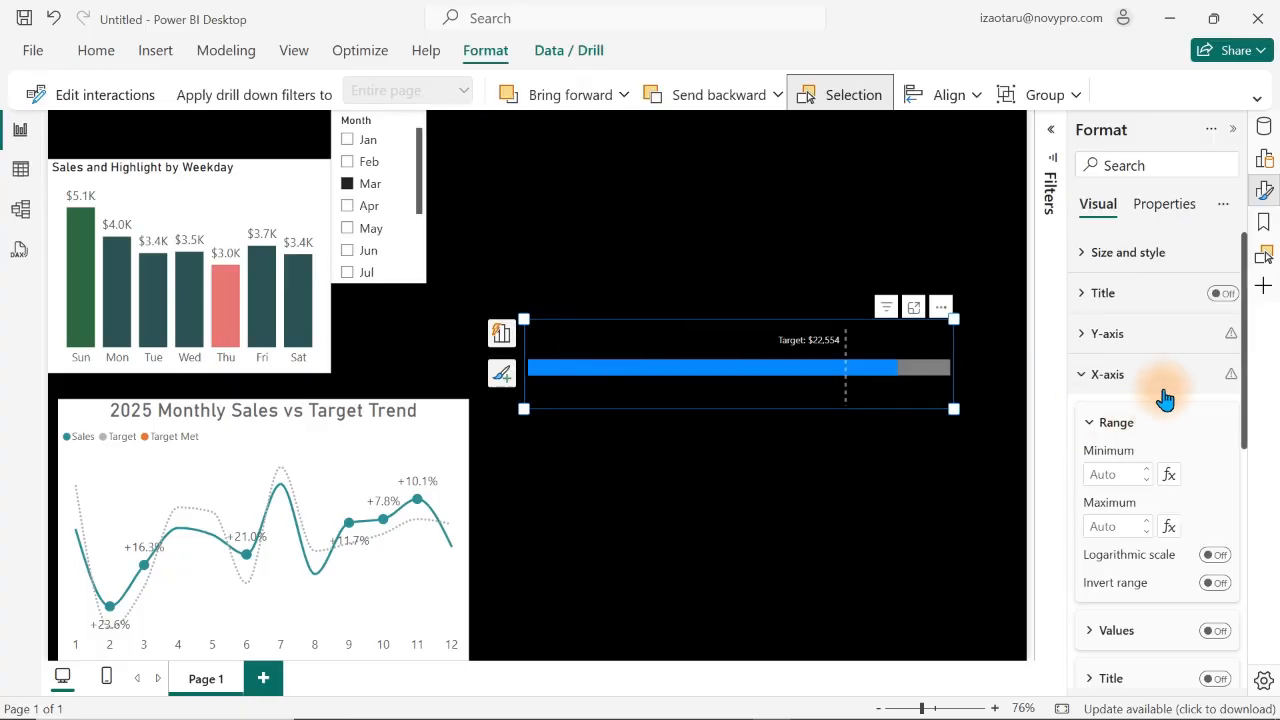
pyautogui.click(1106, 374)
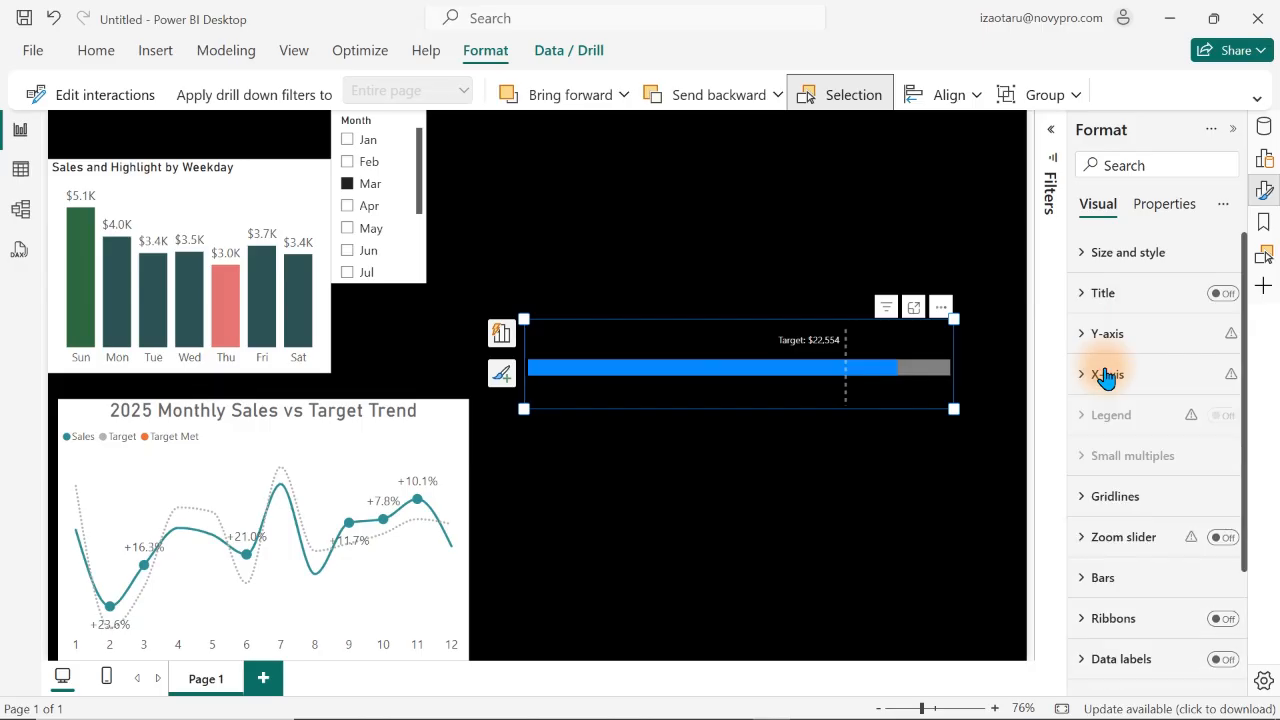
pyautogui.click(1106, 374)
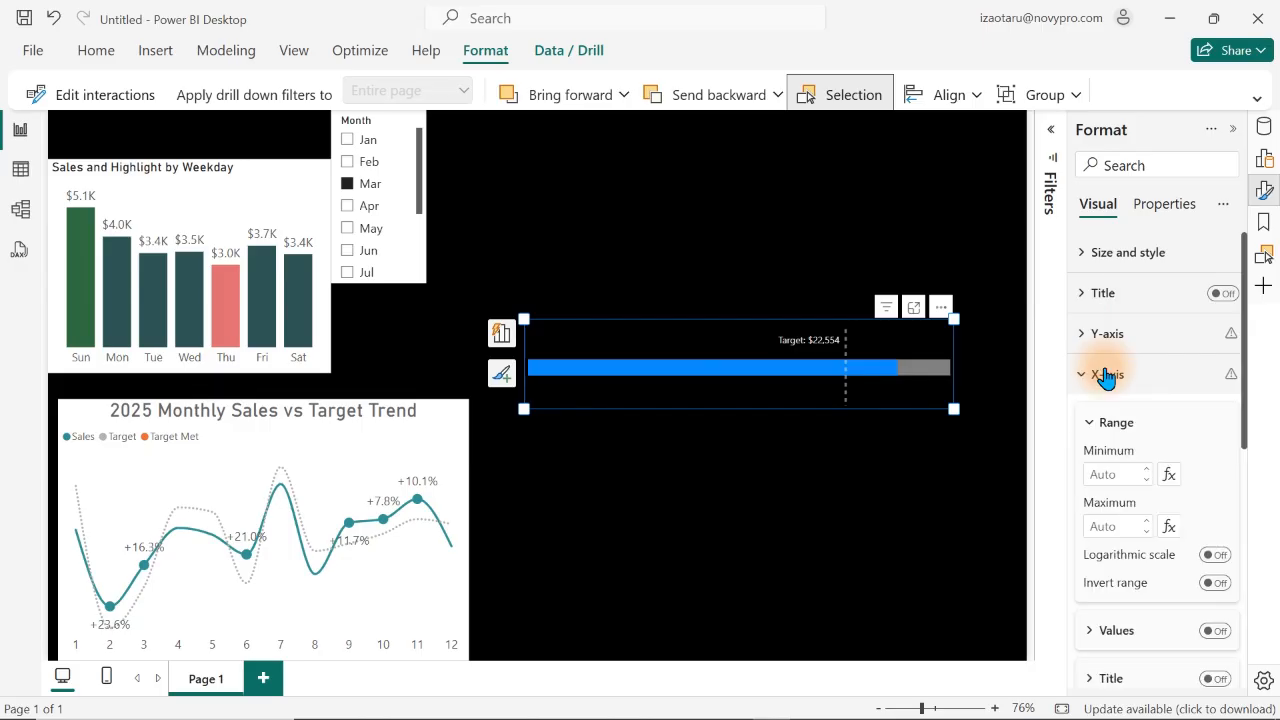
pyautogui.click(1128, 476)
pyautogui.press('Return')
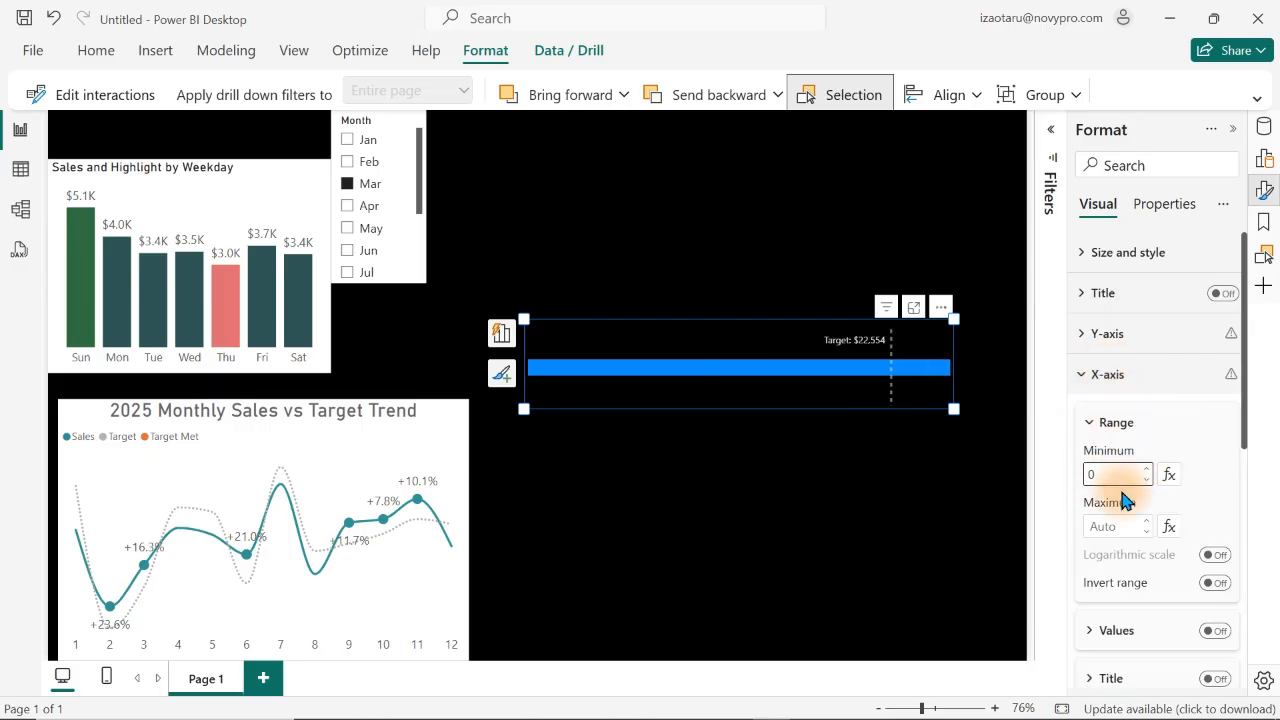
# - Filter the report by several months, including Apr and Feb, to check the blue bar against the Target line
pyautogui.click(634, 261)
pyautogui.click(368, 208)
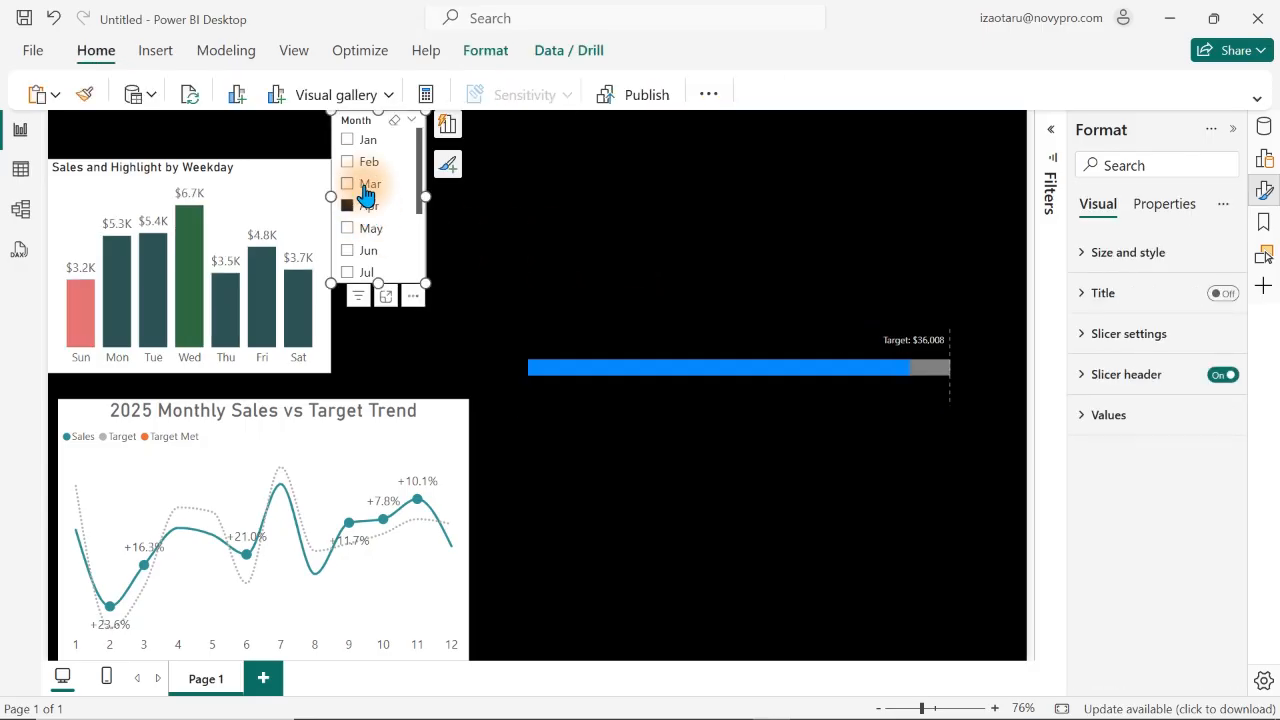
pyautogui.click(365, 164)
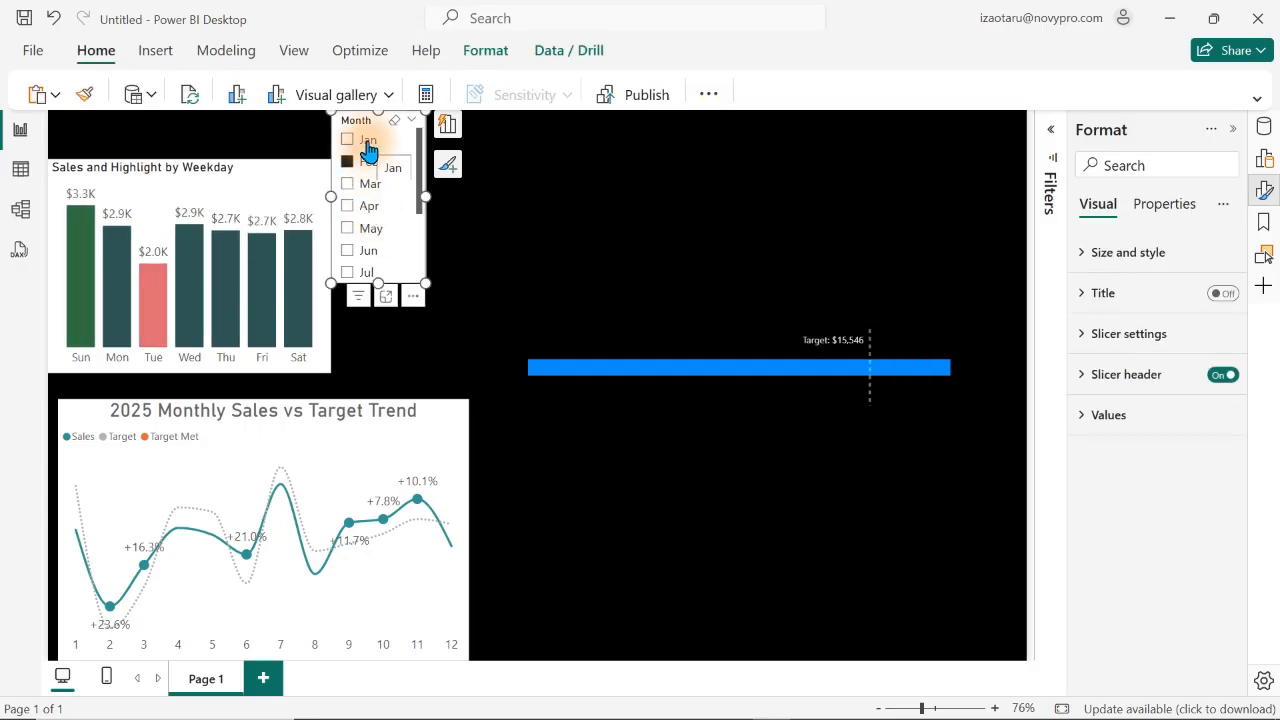
pyautogui.click(368, 145)
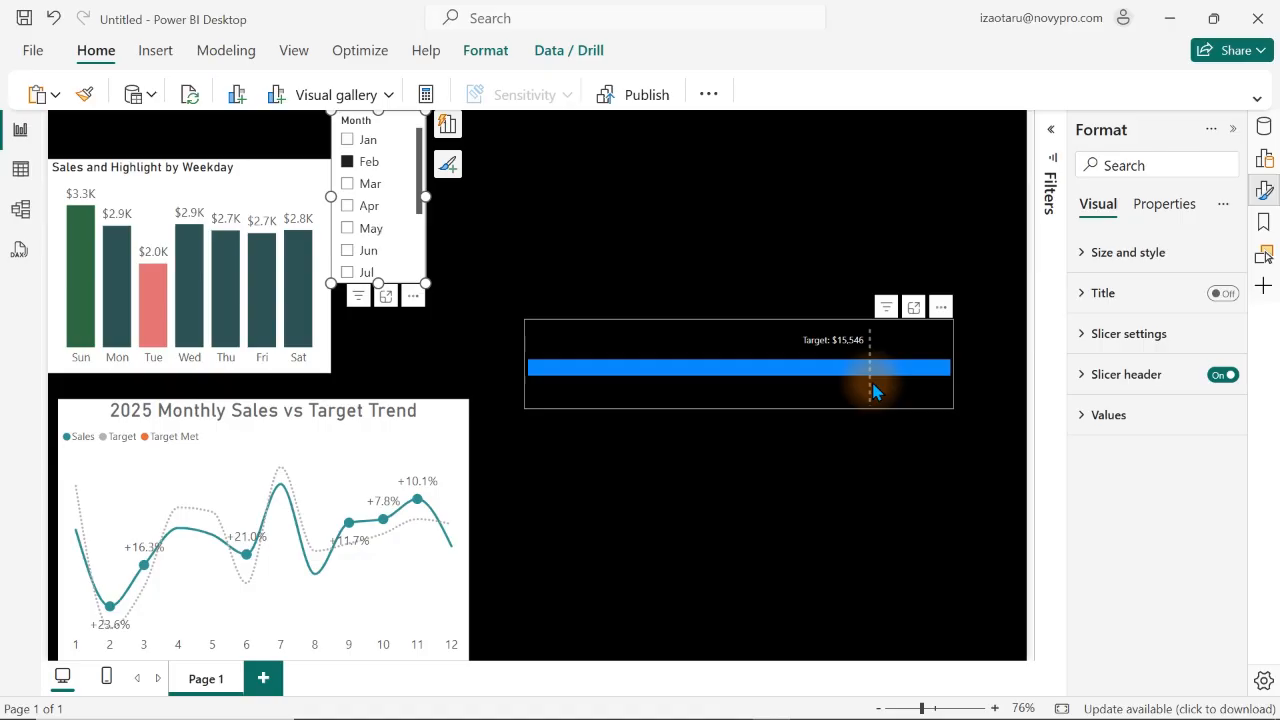
pyautogui.click(349, 207)
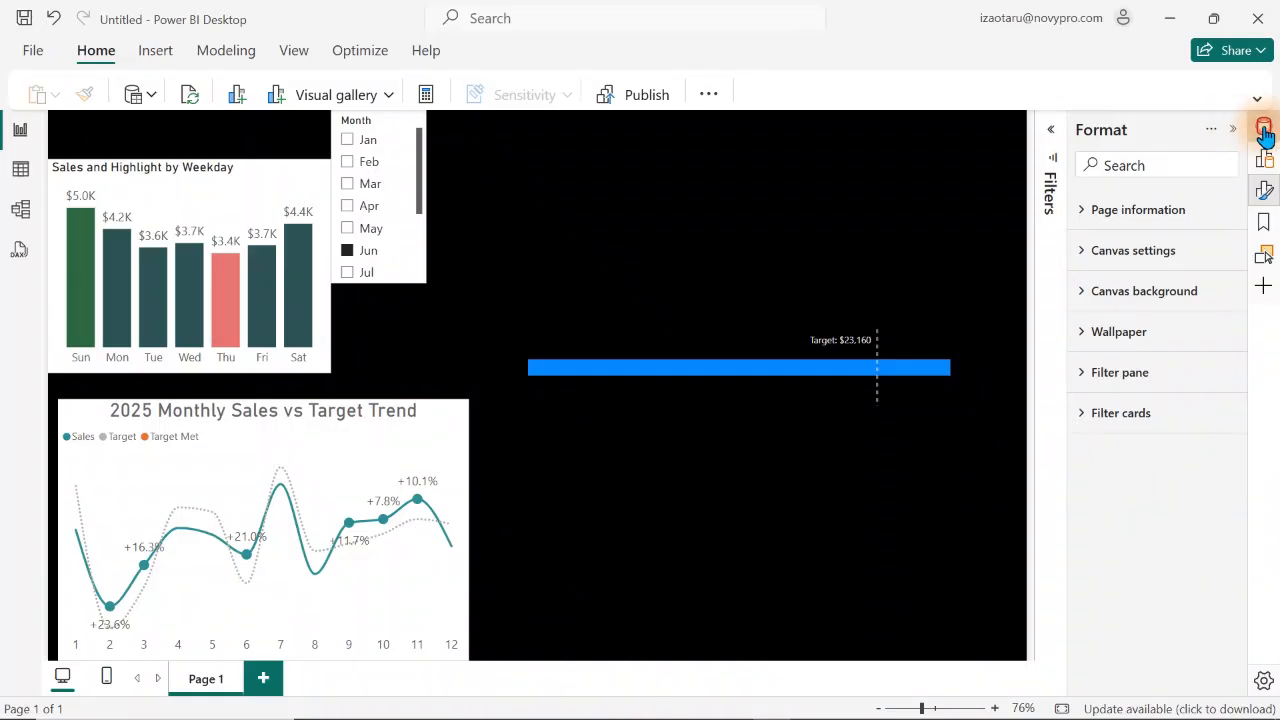
# - Create a new measure in the Sales Data table and start its formula with "Cf Target ="
pyautogui.click(1263, 131)
pyautogui.rightClick(1163, 489)
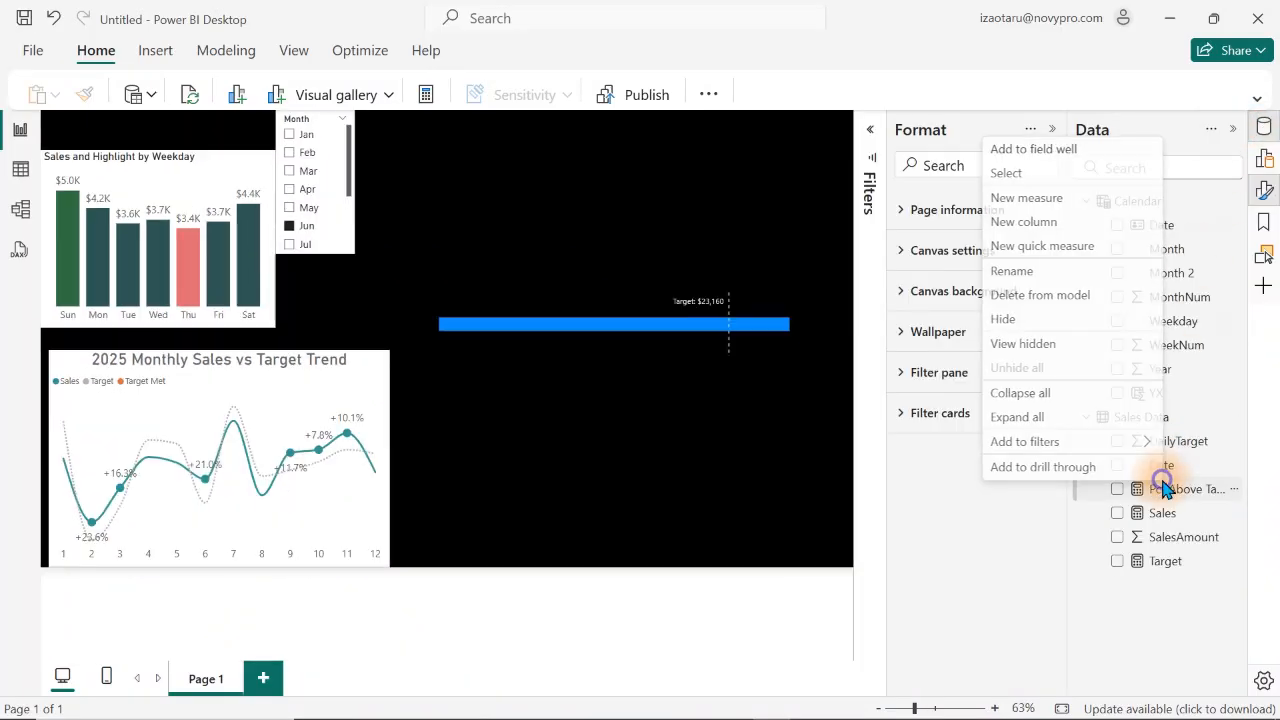
pyautogui.click(1021, 198)
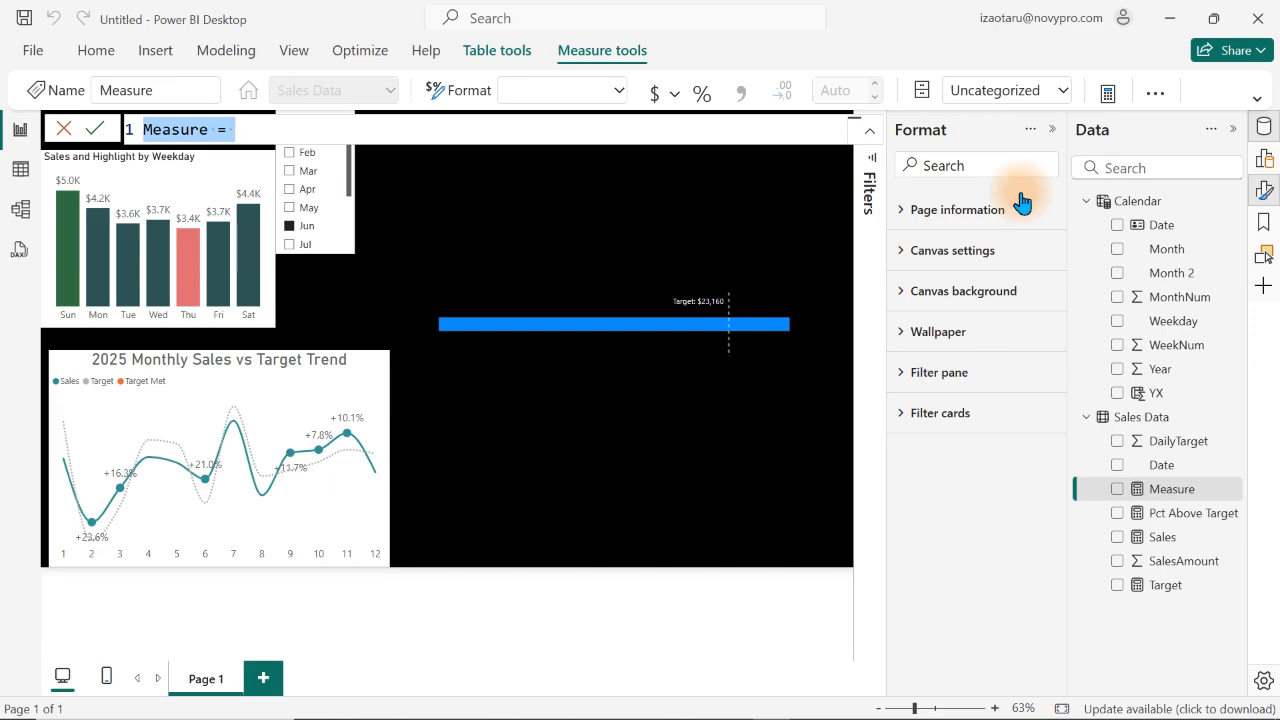
pyautogui.write('Cf')
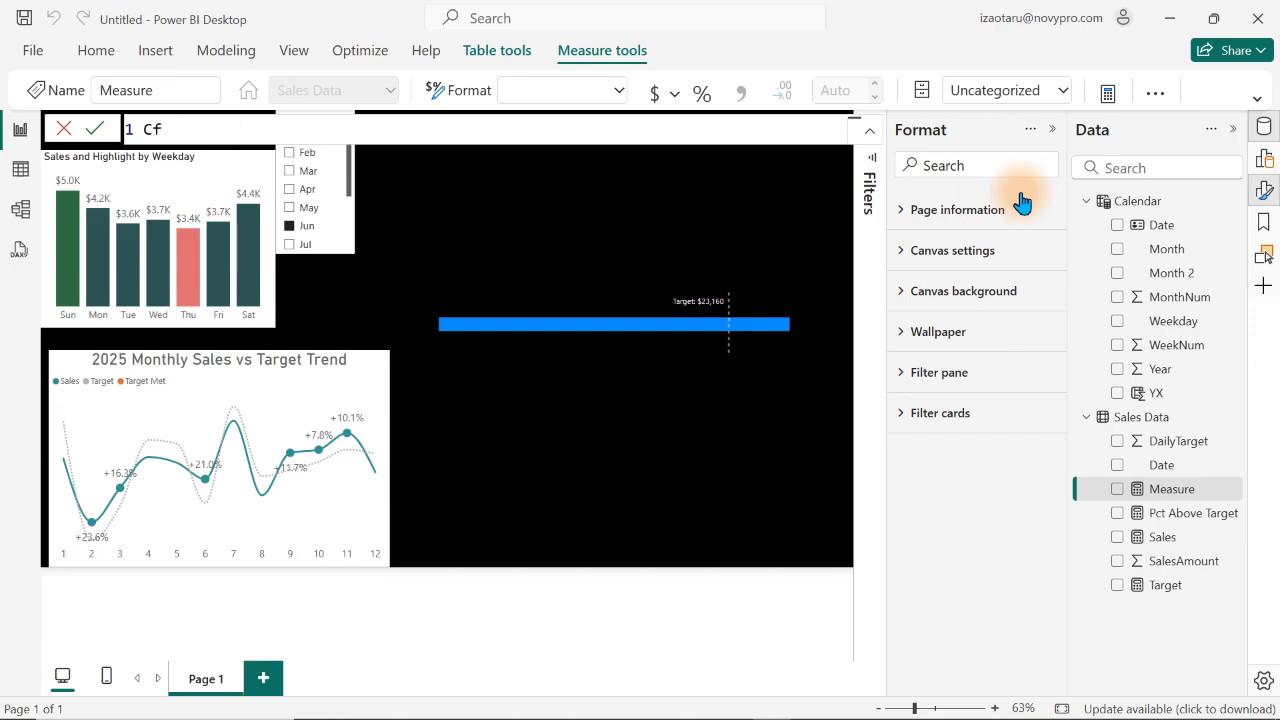
pyautogui.write(' Target =')
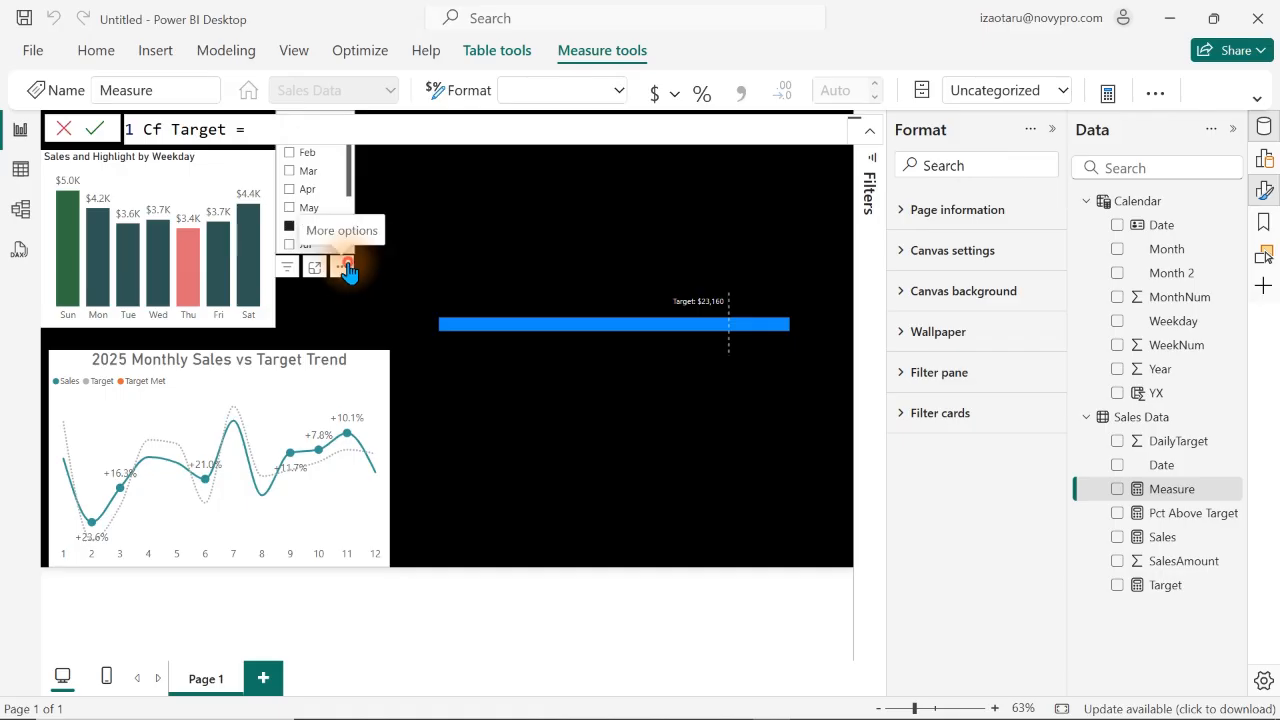
# - Move the Month slicer down onto the trend chart and rename the new measure Cf Target in its formula
pyautogui.moveTo(337, 263); pyautogui.dragTo(317, 494)
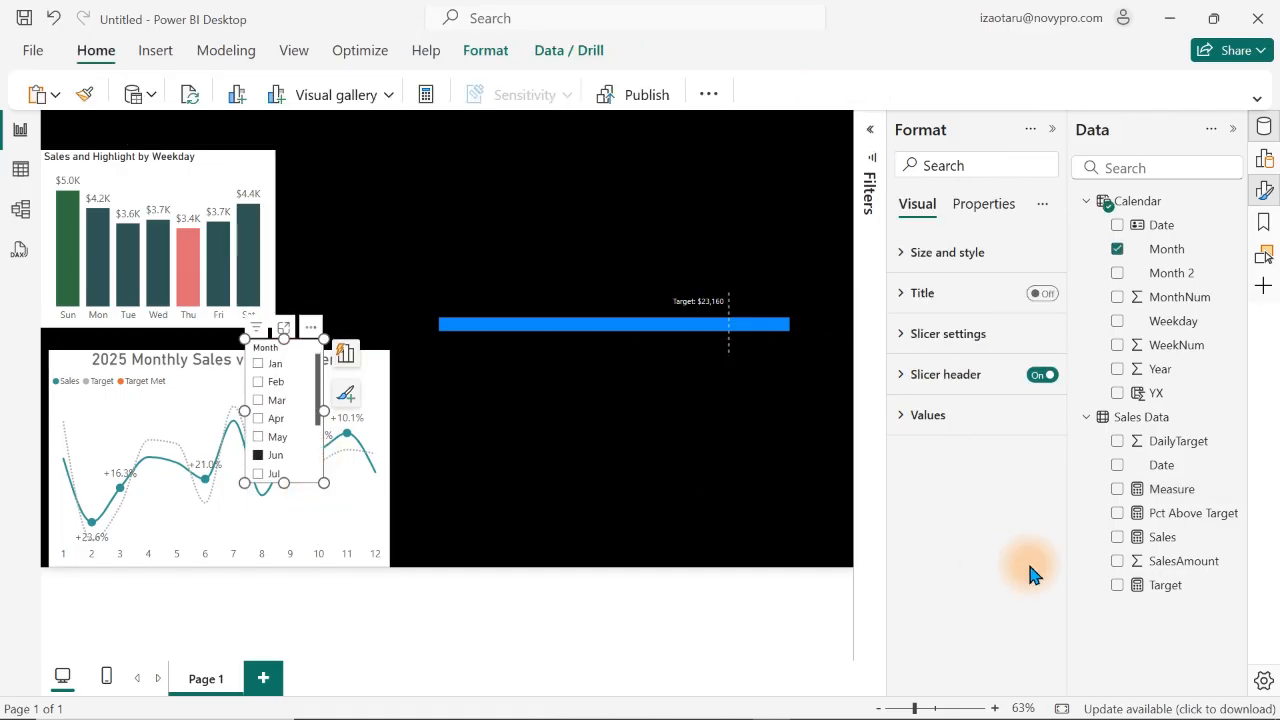
pyautogui.click(1180, 505)
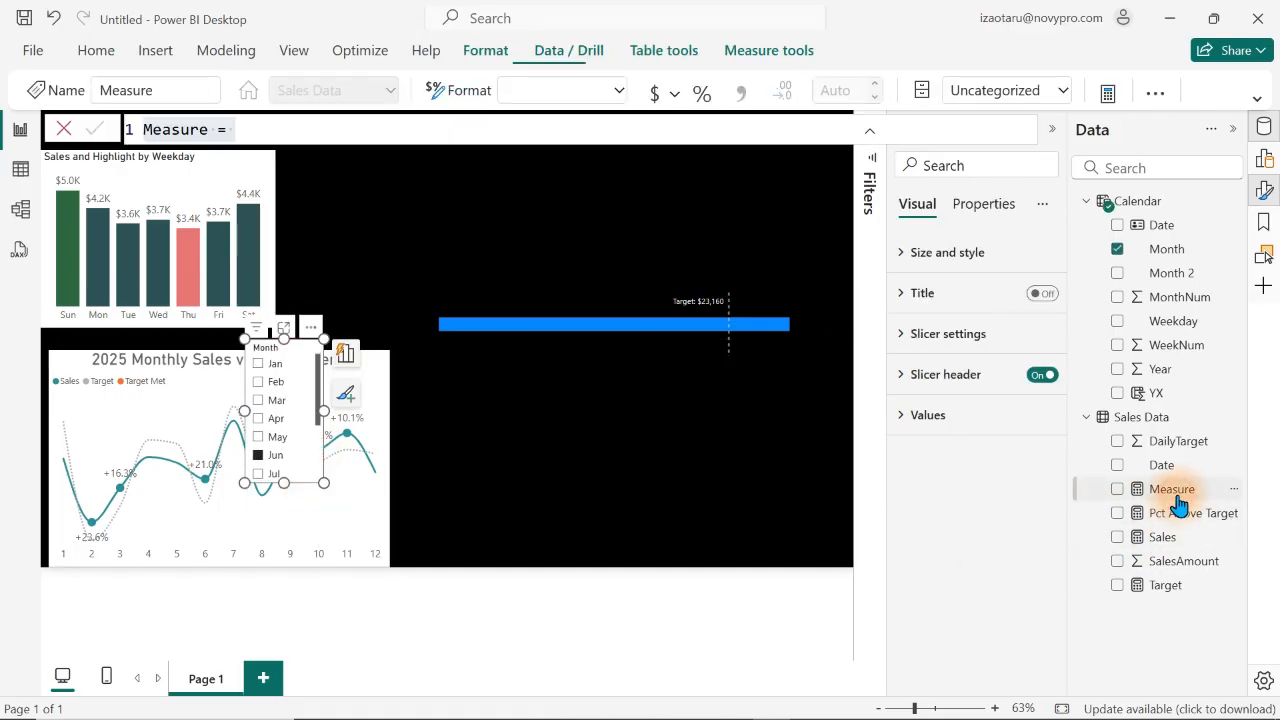
pyautogui.click(305, 126)
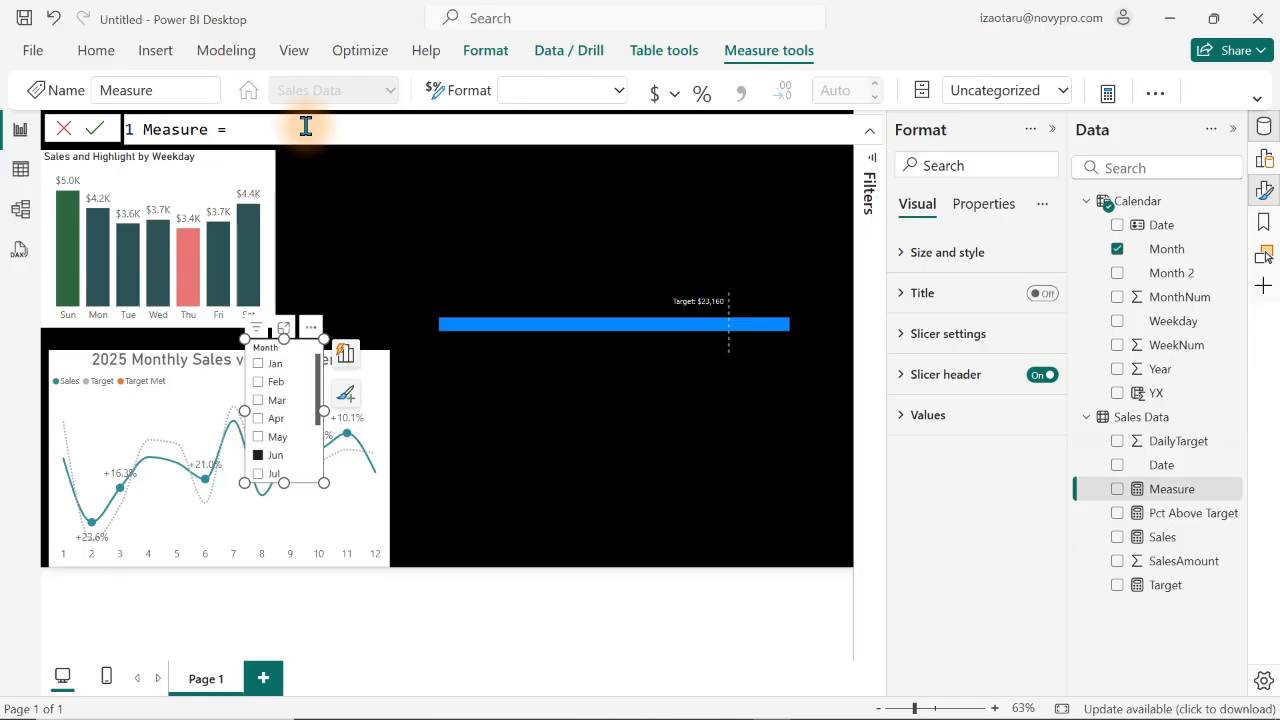
pyautogui.hotkey('ctrl', 'a')
pyautogui.write('Cf')
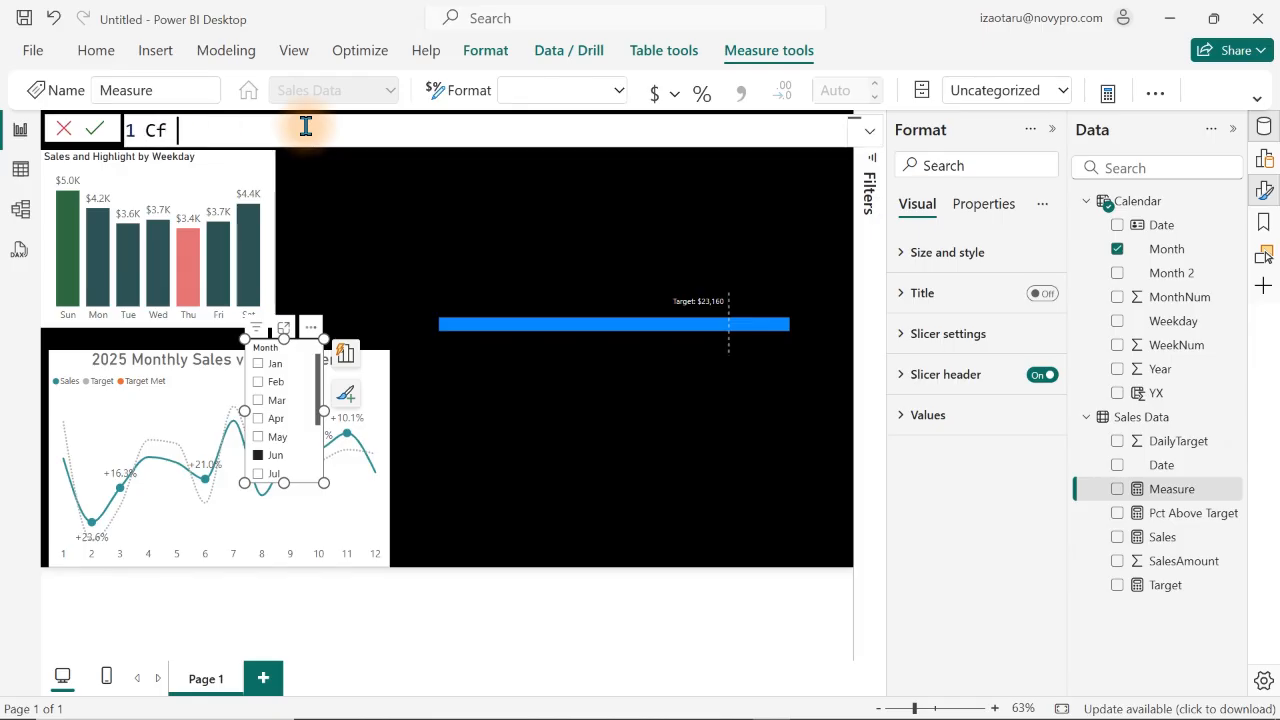
pyautogui.write(' Target =')
pyautogui.hotkey('shift', 'Return')
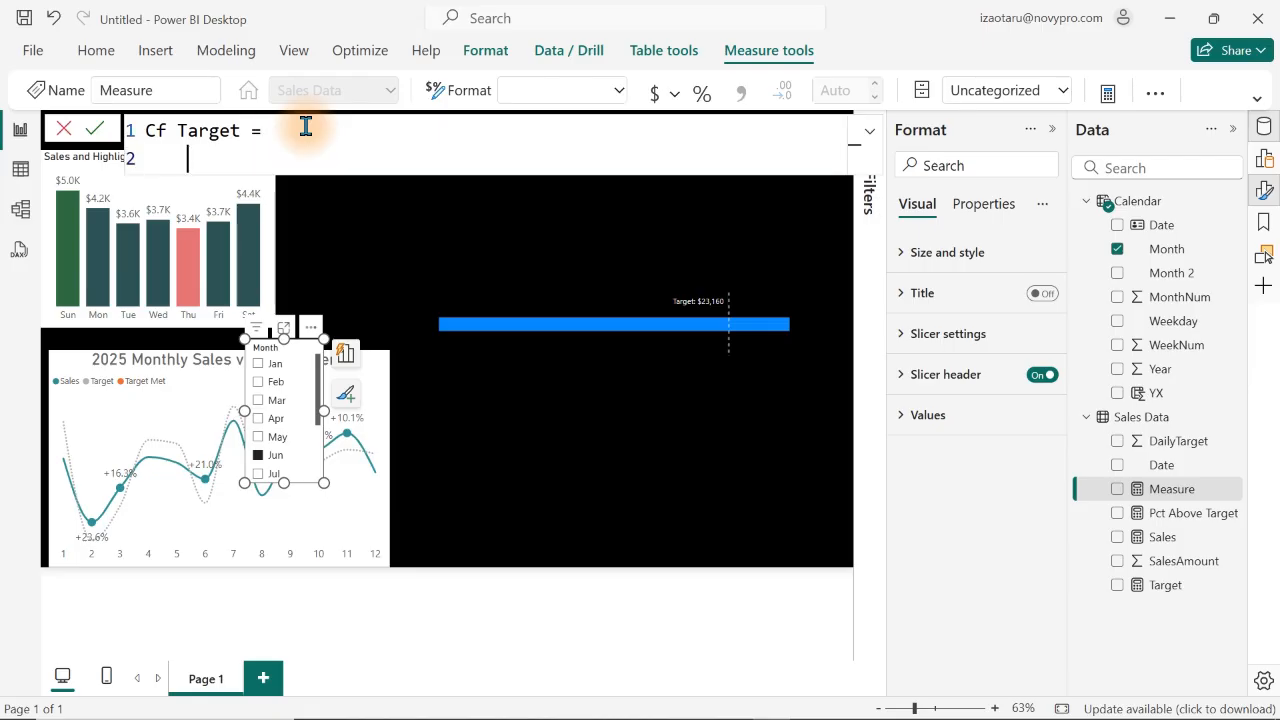
# - Declare the variable _Sales in the Cf Target formula and assign it the [Sales] measure
pyautogui.write('var')
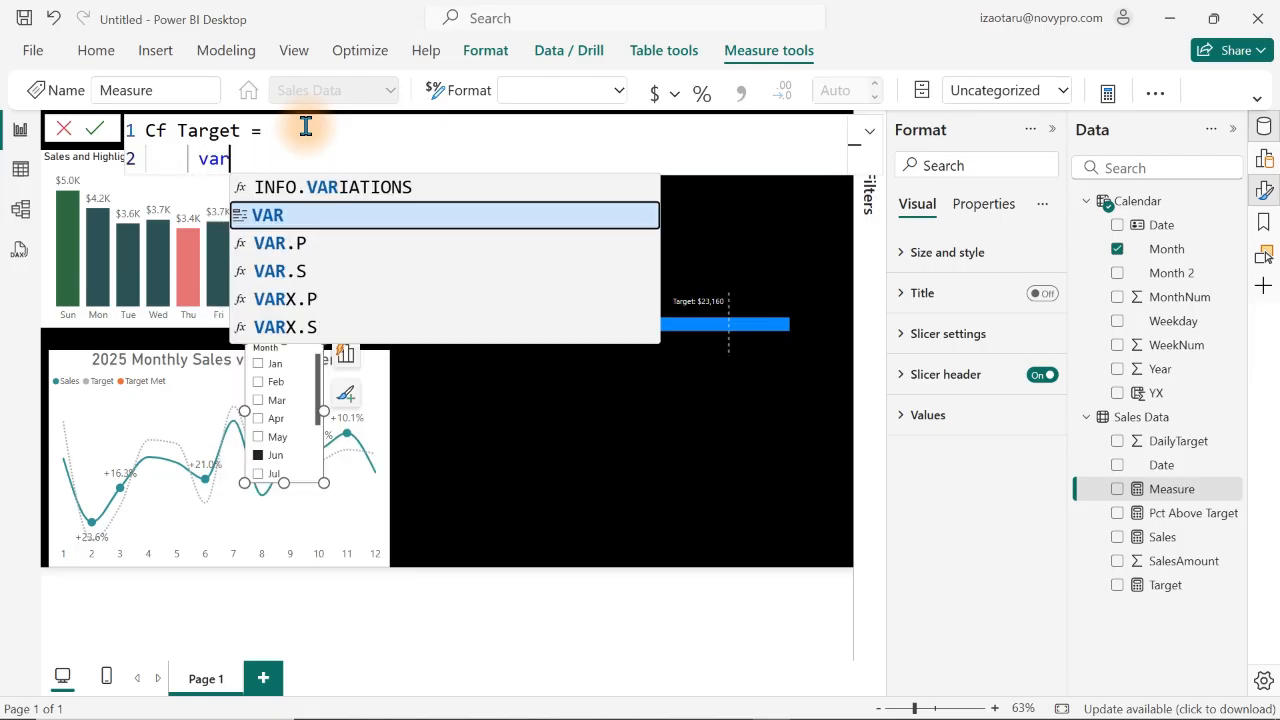
pyautogui.press('Tab')
pyautogui.write('_')
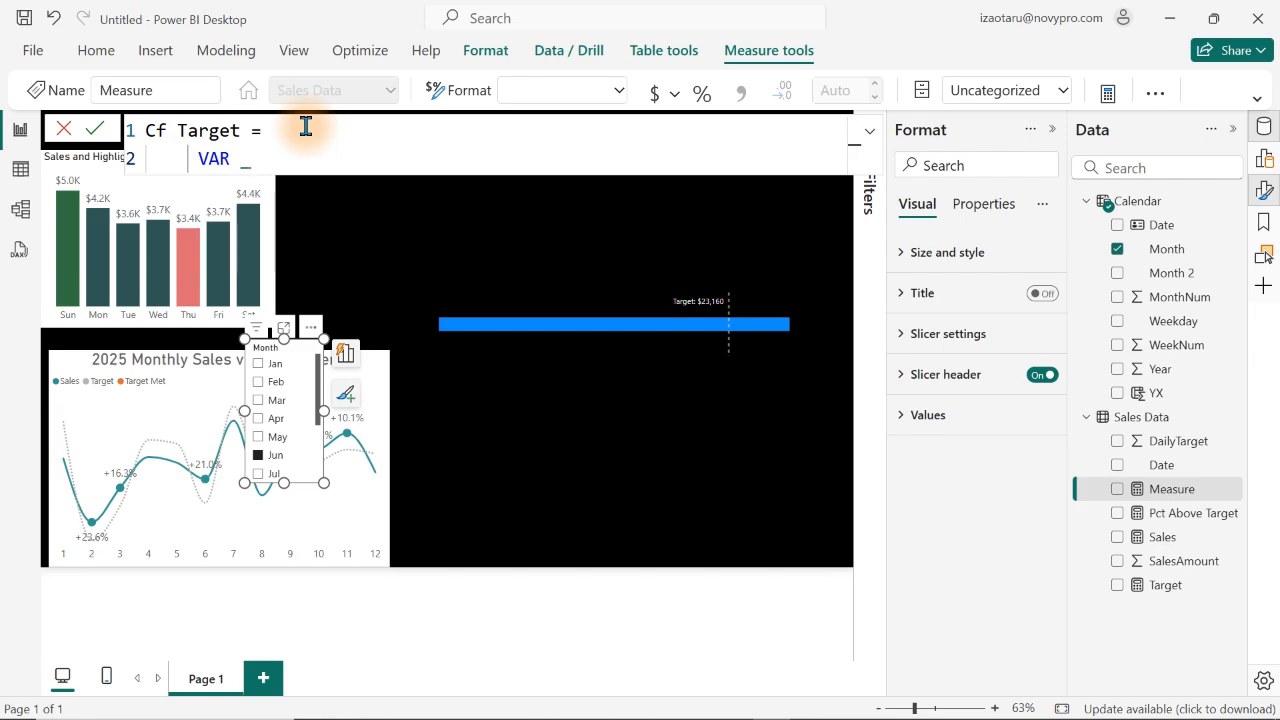
pyautogui.write('Sales ')
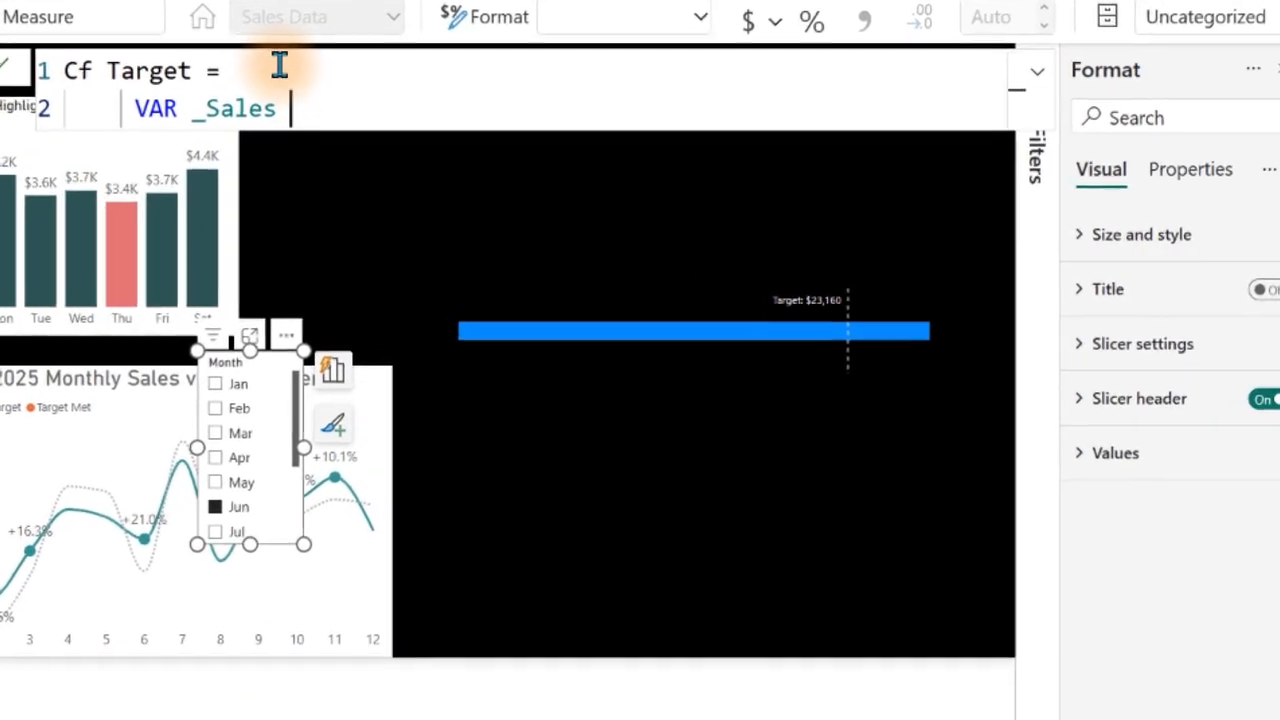
pyautogui.write('[s')
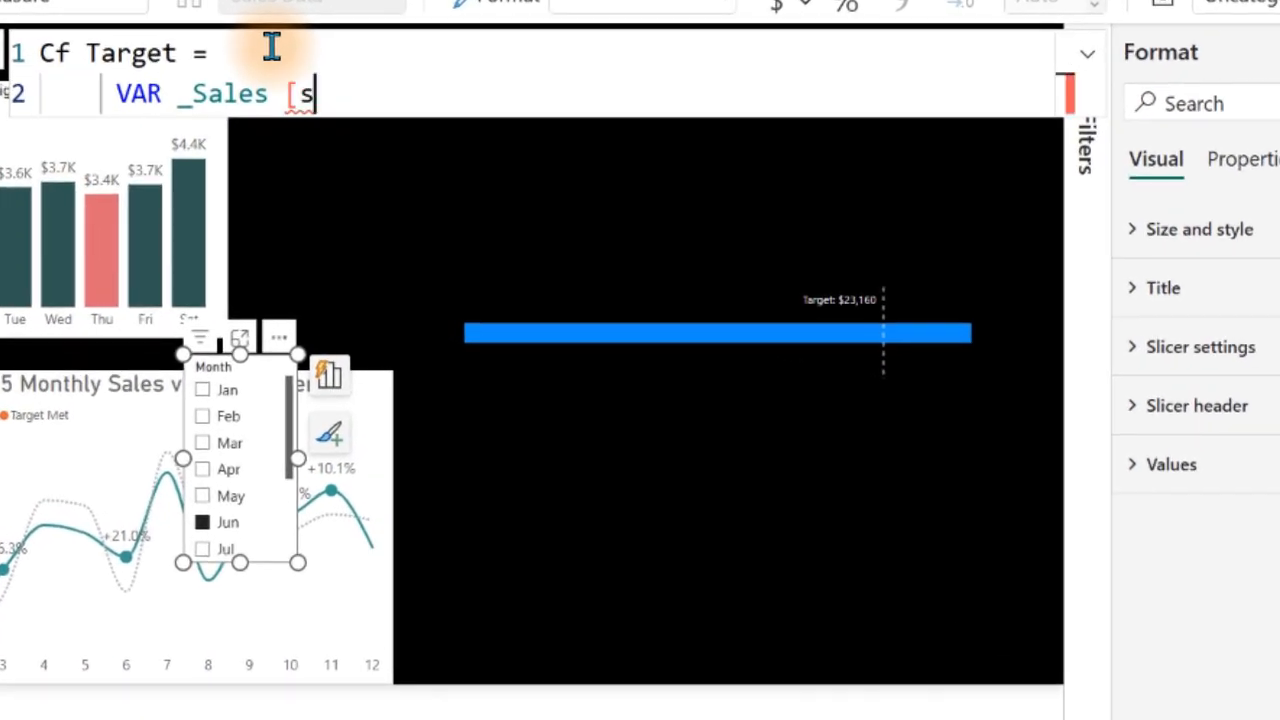
pyautogui.press('BackSpace')
pyautogui.press('BackSpace')
pyautogui.write('=')
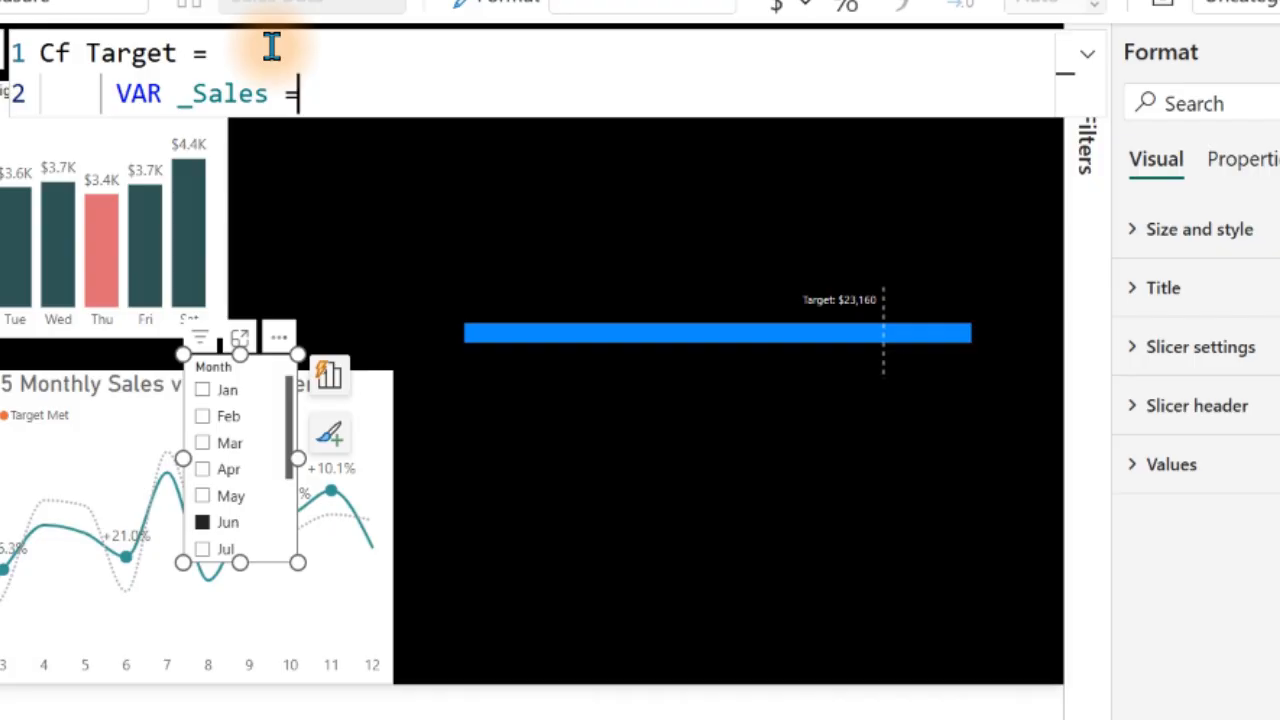
pyautogui.write(' [Sales')
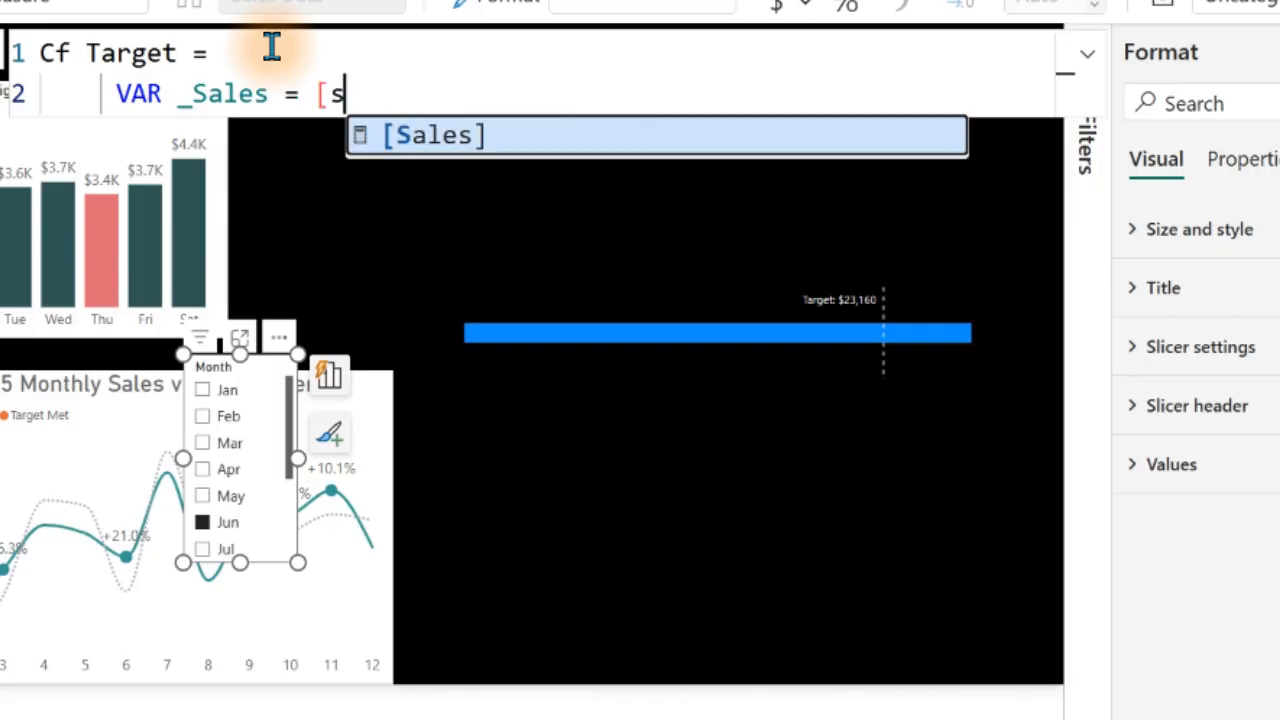
pyautogui.press('Tab')
# - Add a second variable line, _Target, that references the [Target] measure
pyautogui.hotkey('shift', 'Return')
pyautogui.write('var')
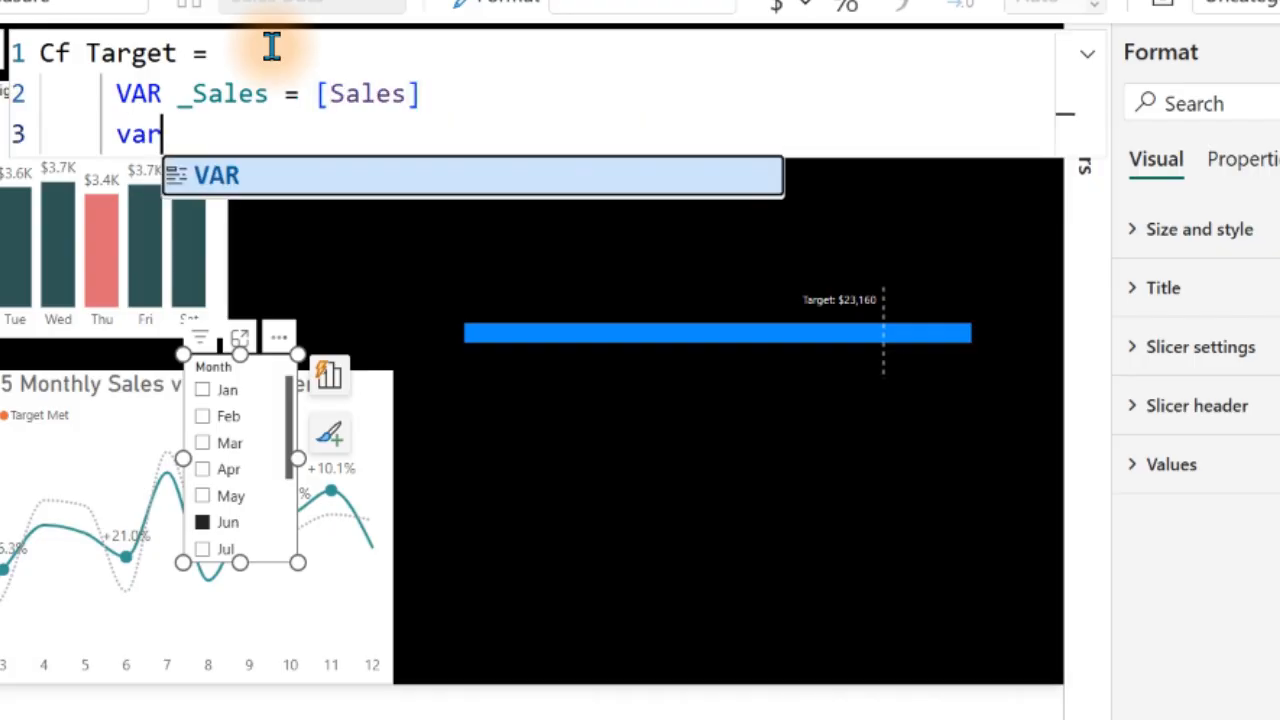
pyautogui.press('Tab')
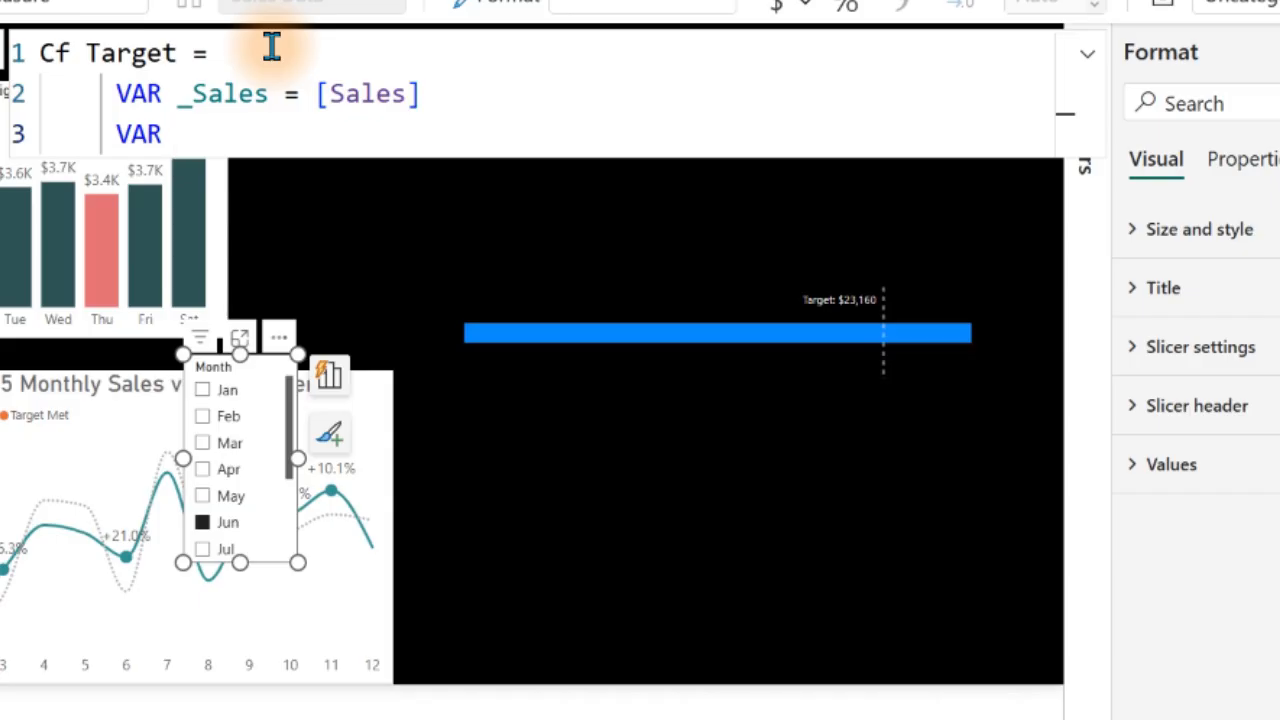
pyautogui.write('_Target ')
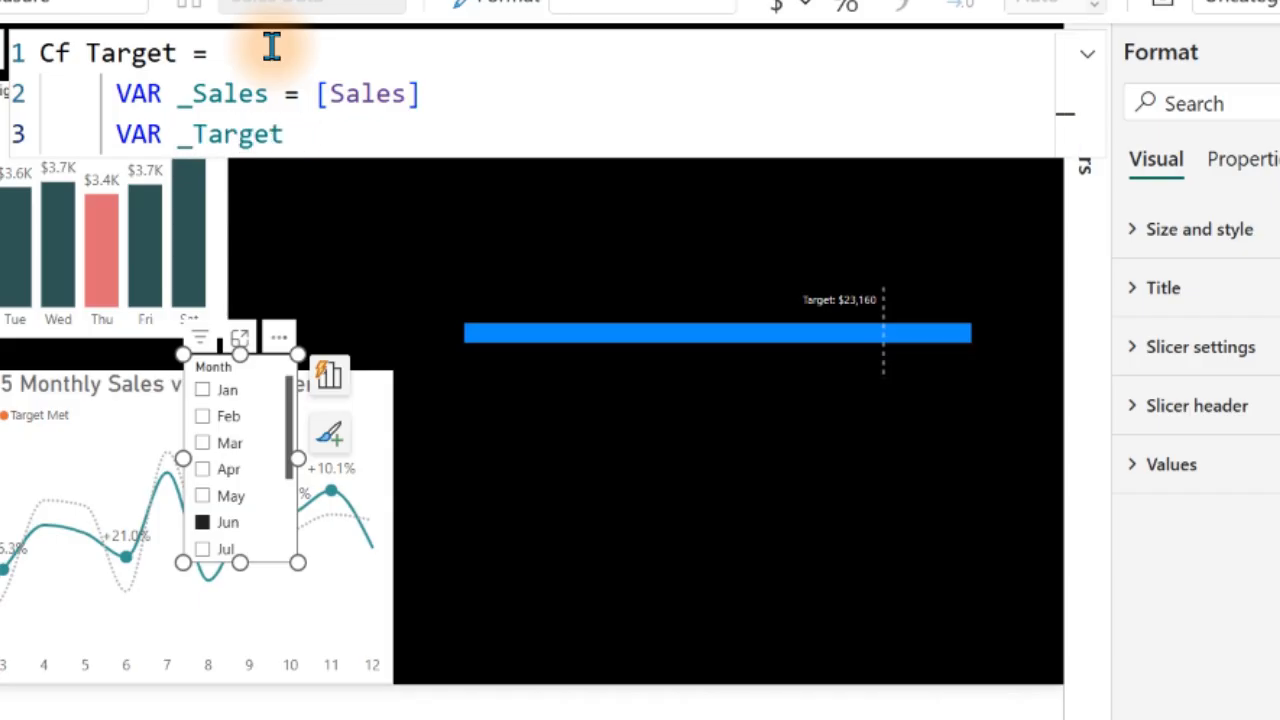
pyautogui.write('= [')
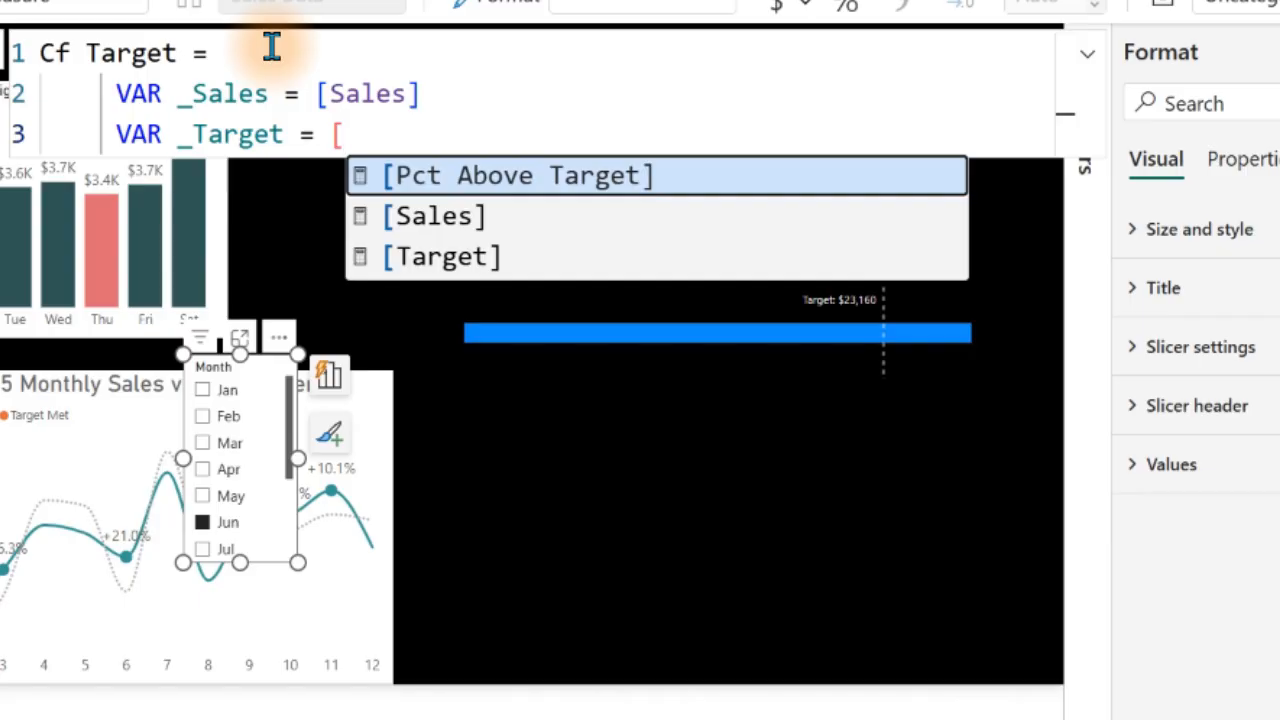
pyautogui.write('Target')
pyautogui.press('Tab')
# - Leave a blank line below the two variables and start a third variable declaration, "VAR _PctAchieved ="
pyautogui.hotkey('shift', 'Return')
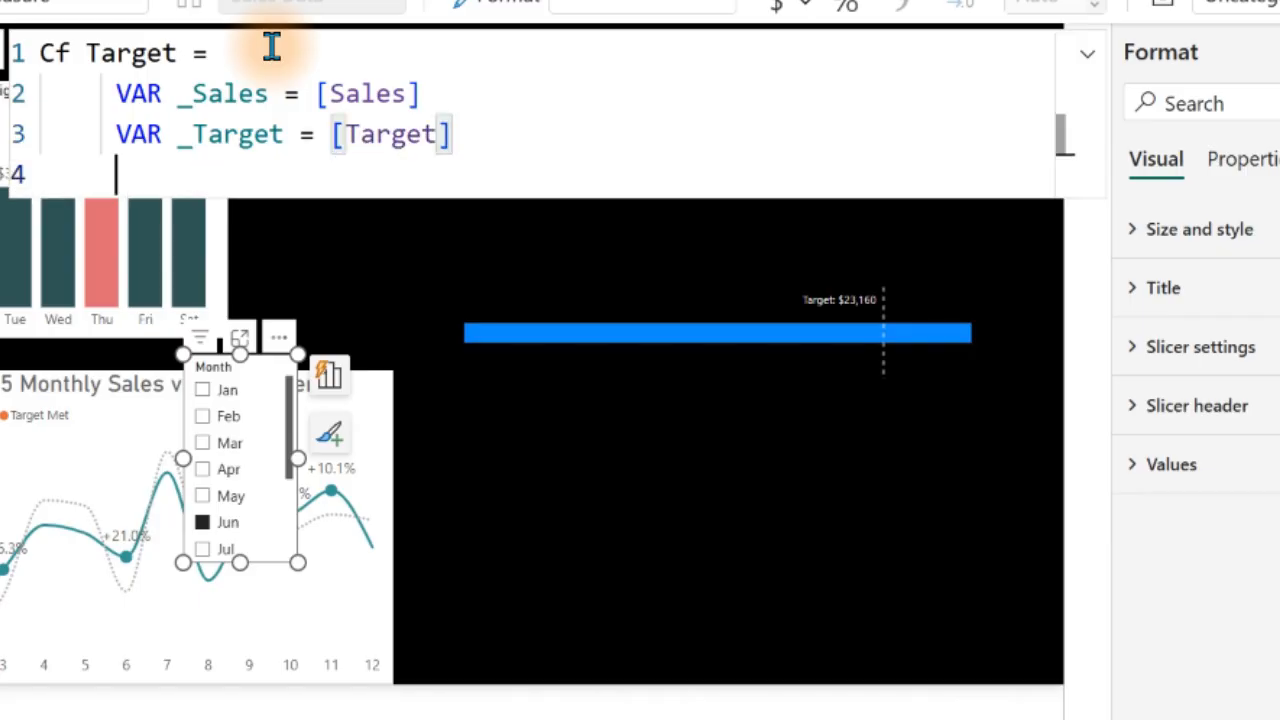
pyautogui.hotkey('shift', 'Return')
pyautogui.write('var')
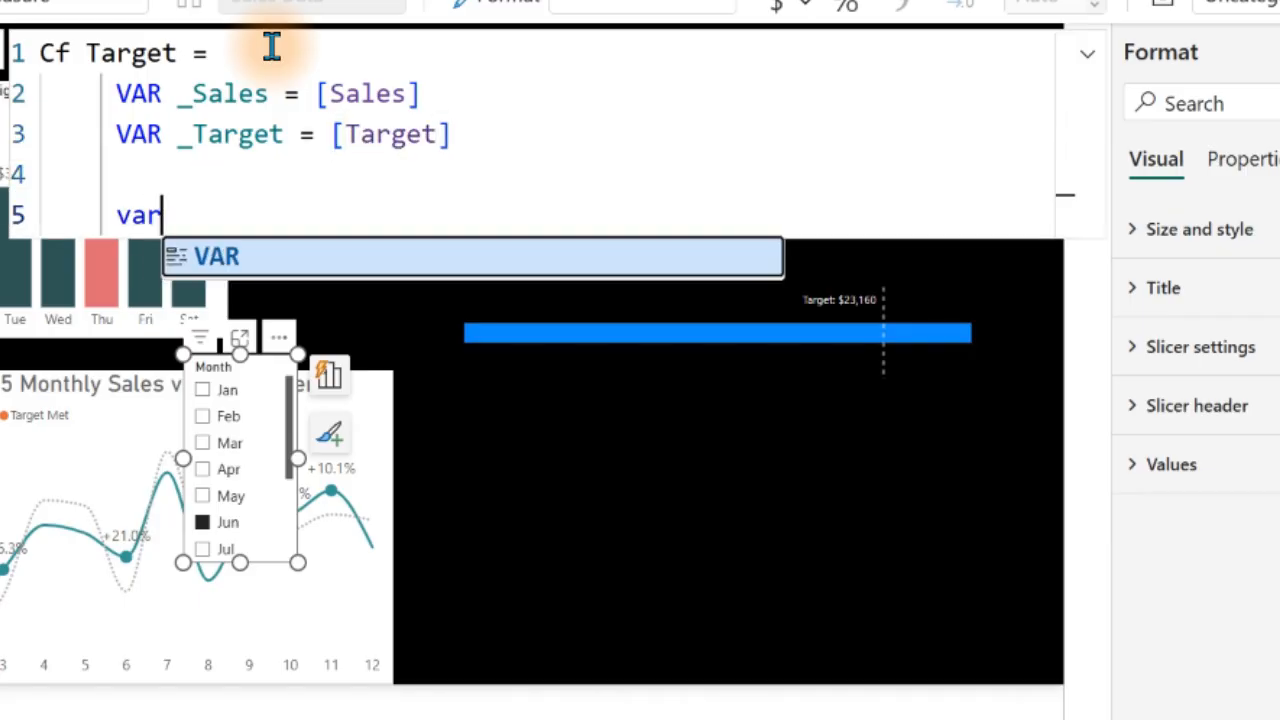
pyautogui.press('Tab')
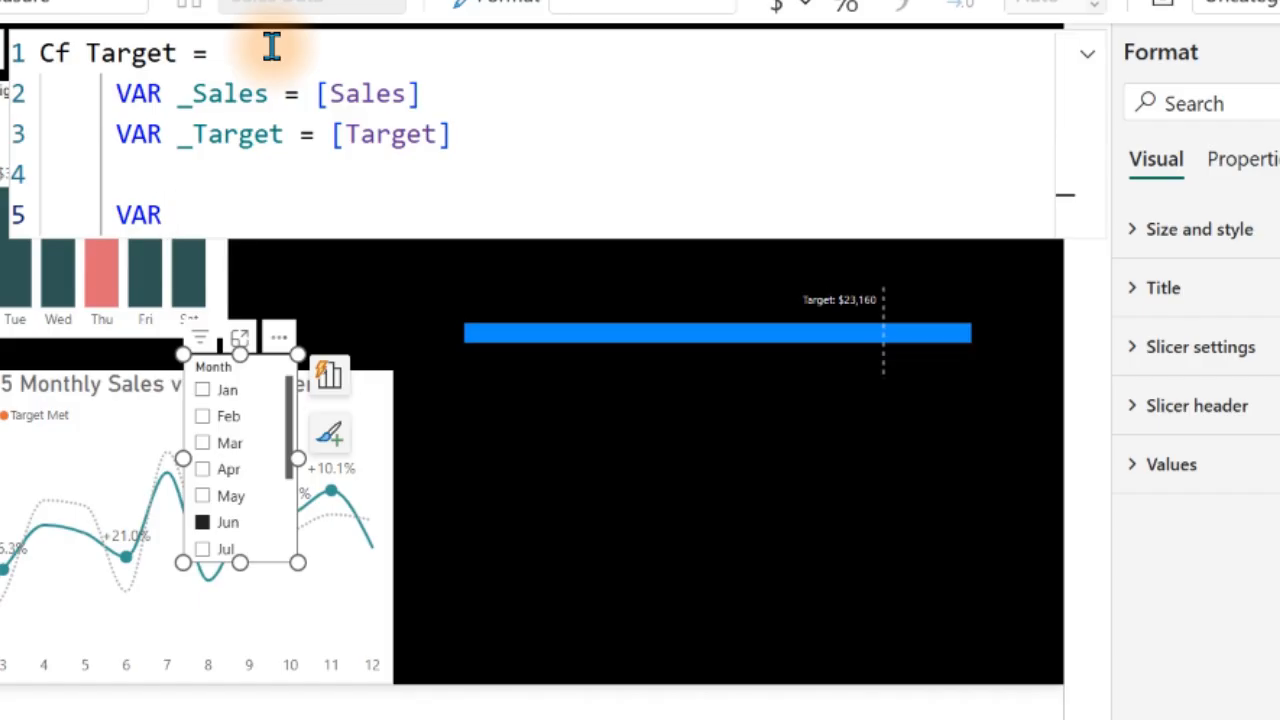
pyautogui.write('_Pct')
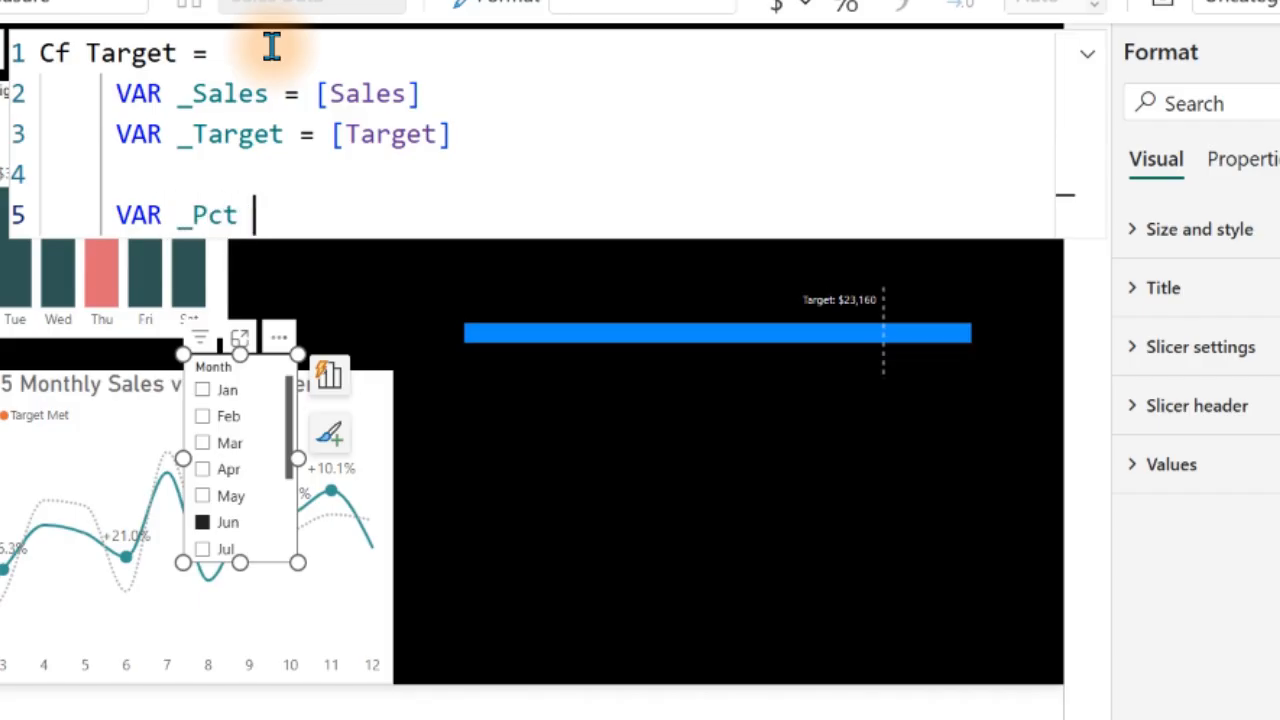
pyautogui.write('Achie')
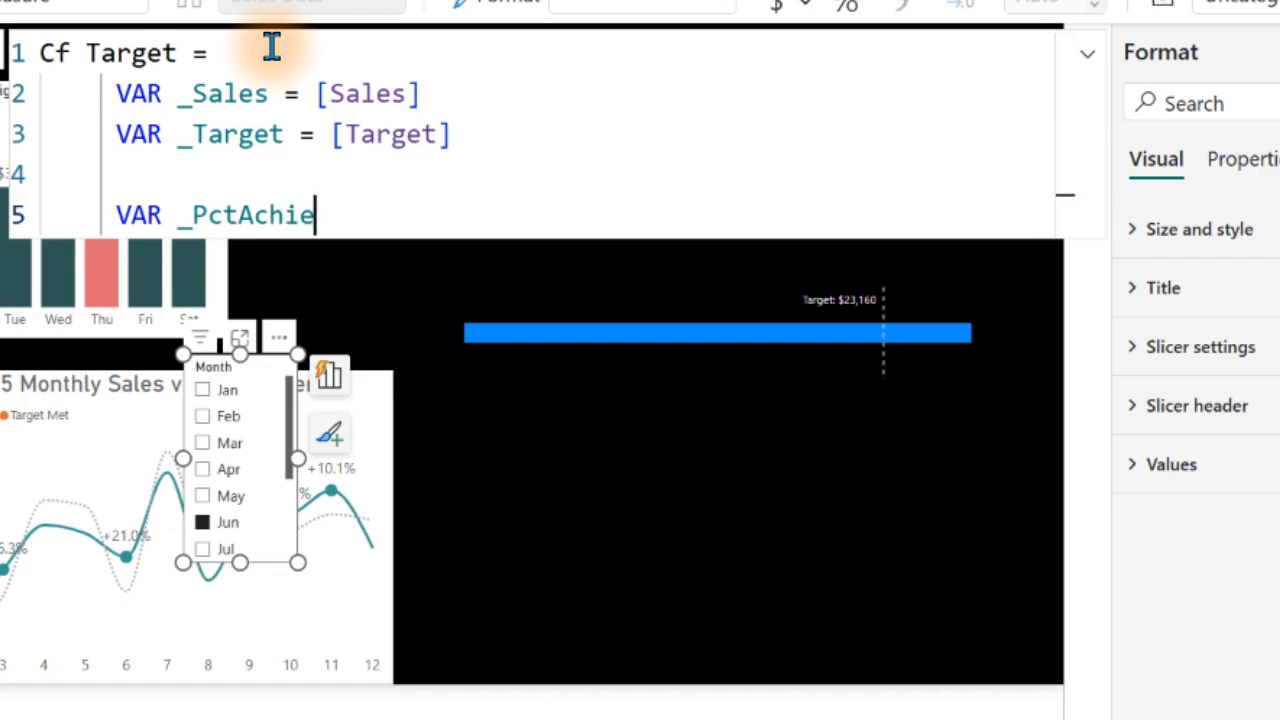
pyautogui.write('ved =')
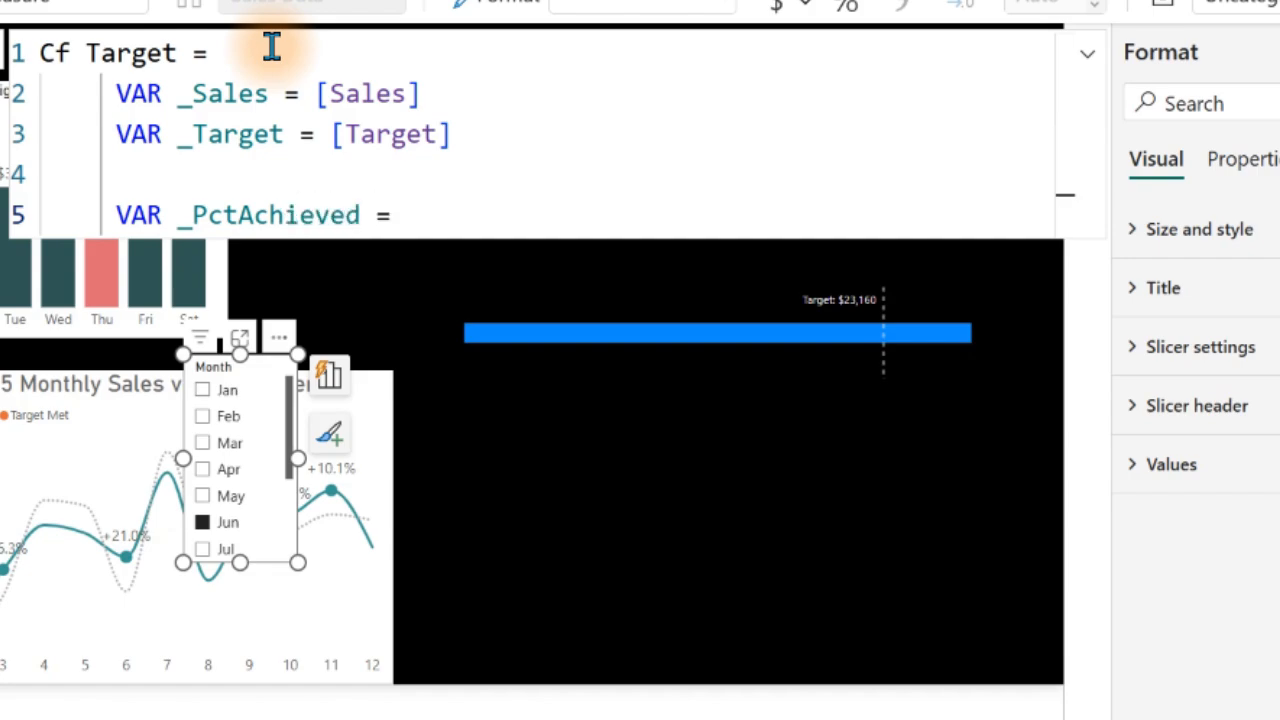
# - Begin an indented IF function under _PctAchieved with the logical test "_Target = 0," on its own line
pyautogui.hotkey('shift', 'Return')
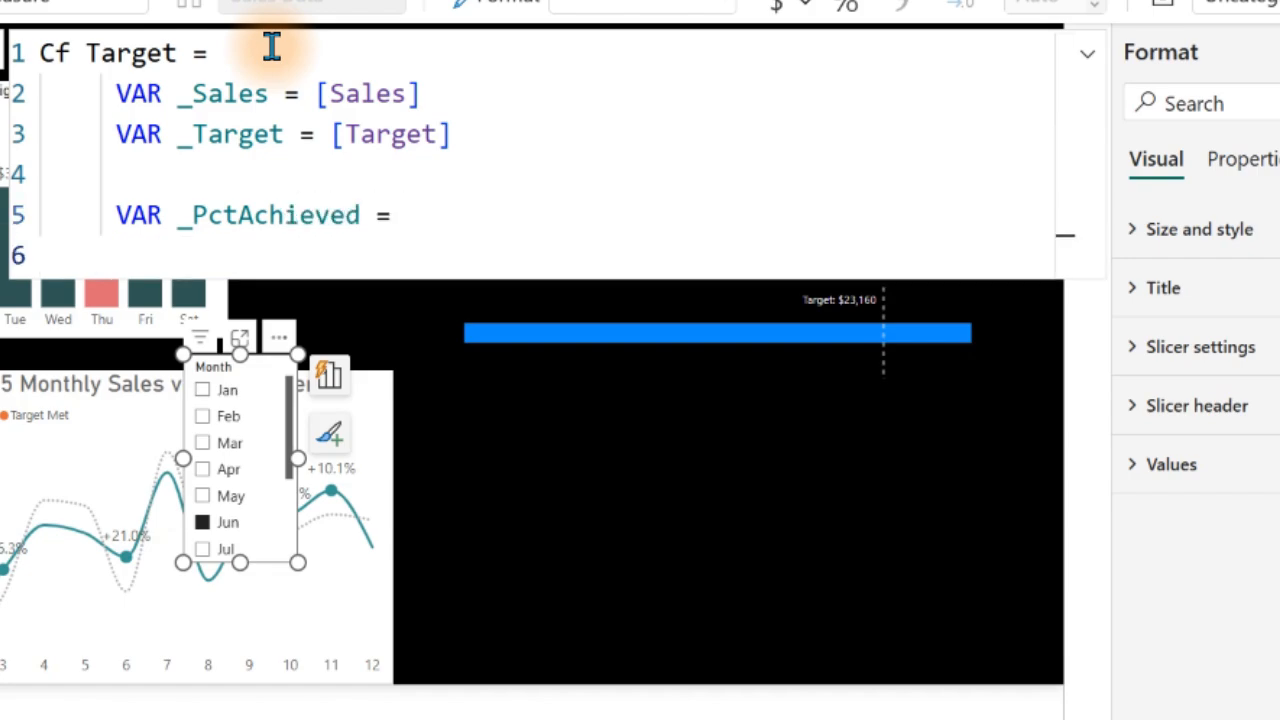
pyautogui.press('Tab')
pyautogui.write('if')
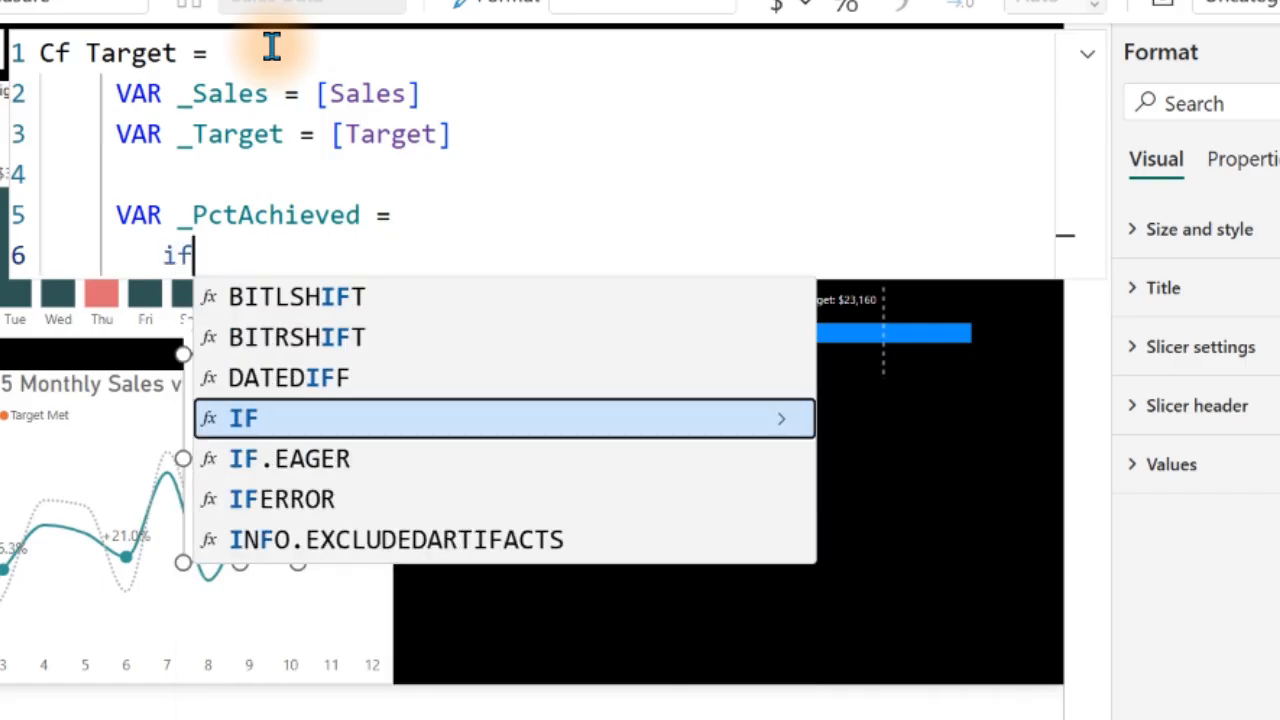
pyautogui.press('Tab')
pyautogui.hotkey('shift', 'Return')
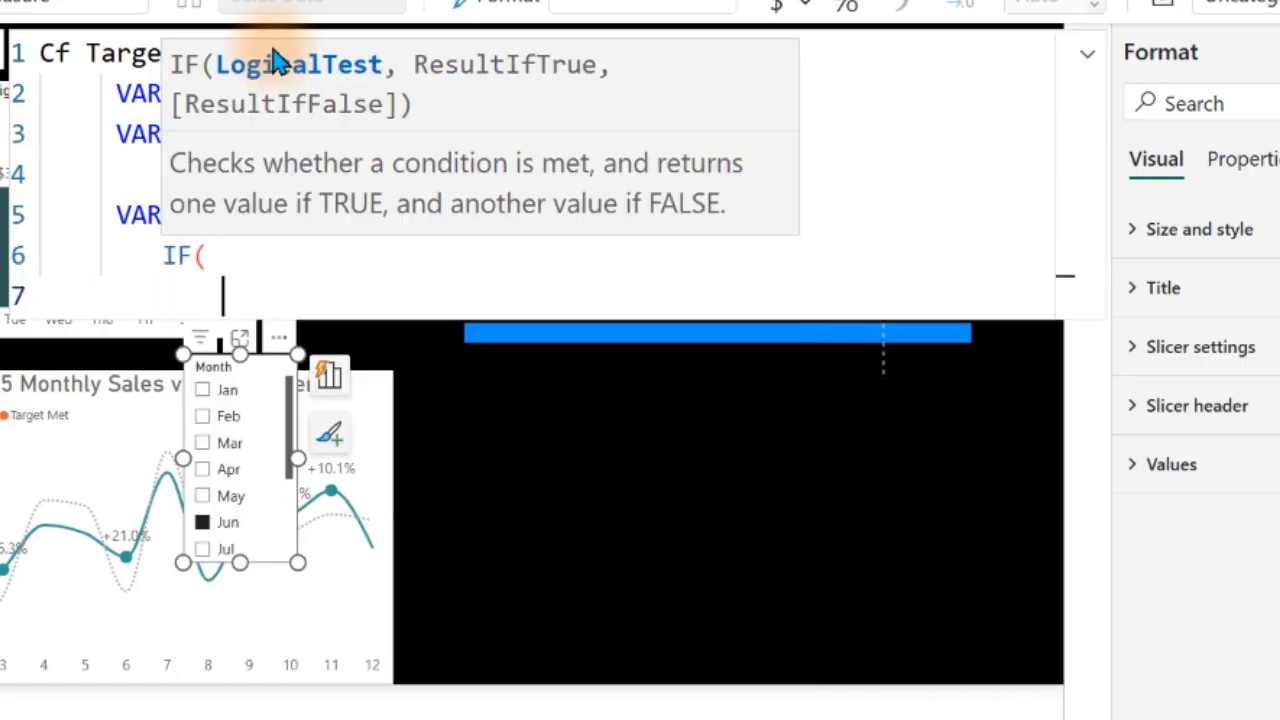
pyautogui.press('Tab')
pyautogui.write('[')
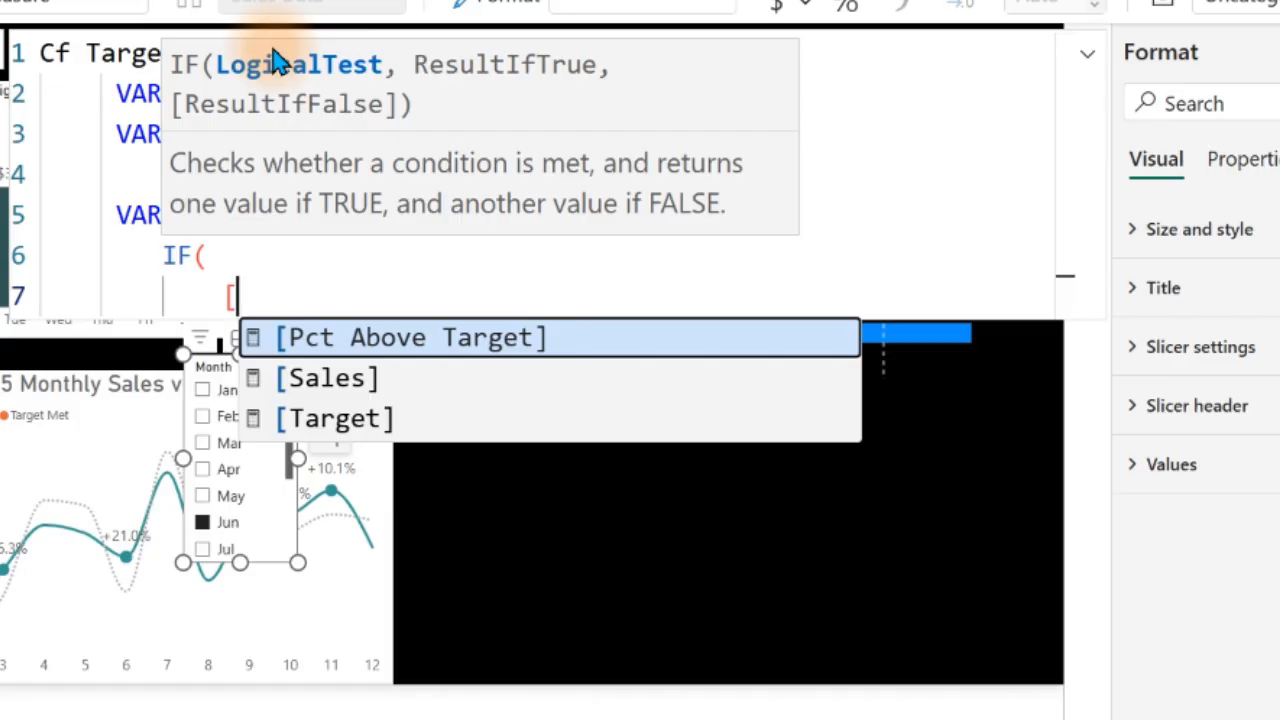
pyautogui.press('Down')
pyautogui.press('Down')
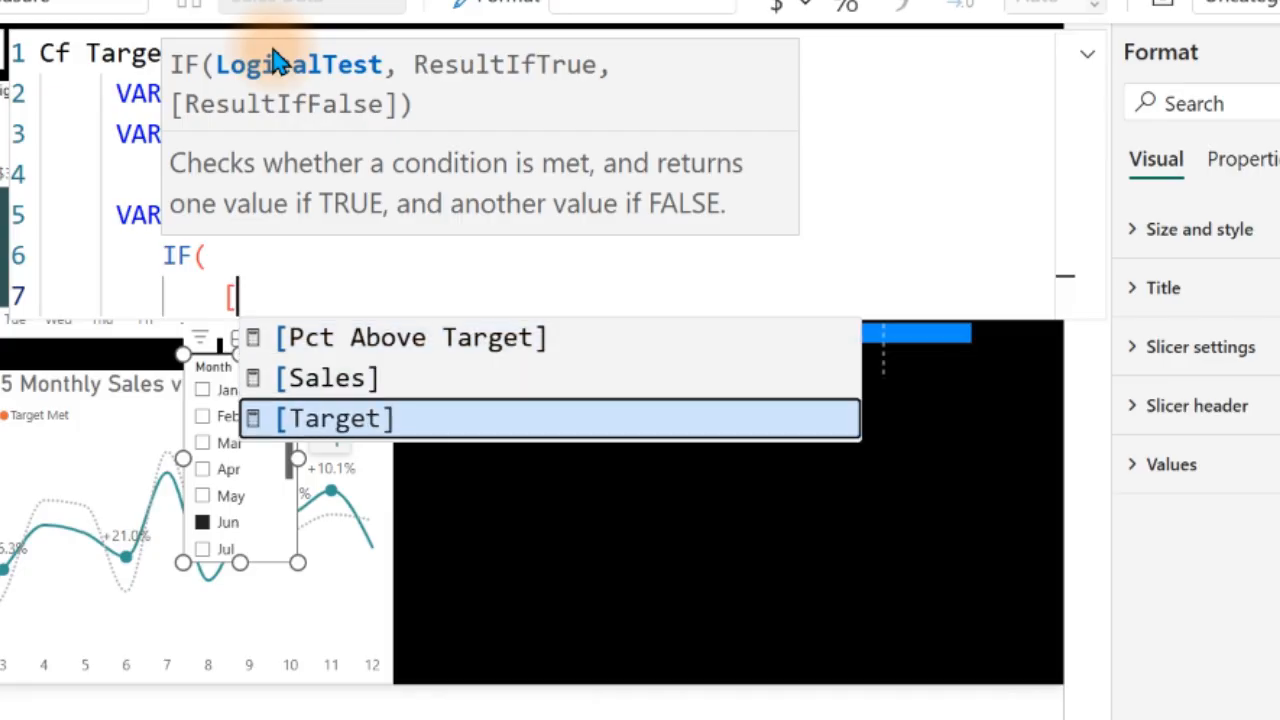
pyautogui.press('BackSpace')
pyautogui.write('_')
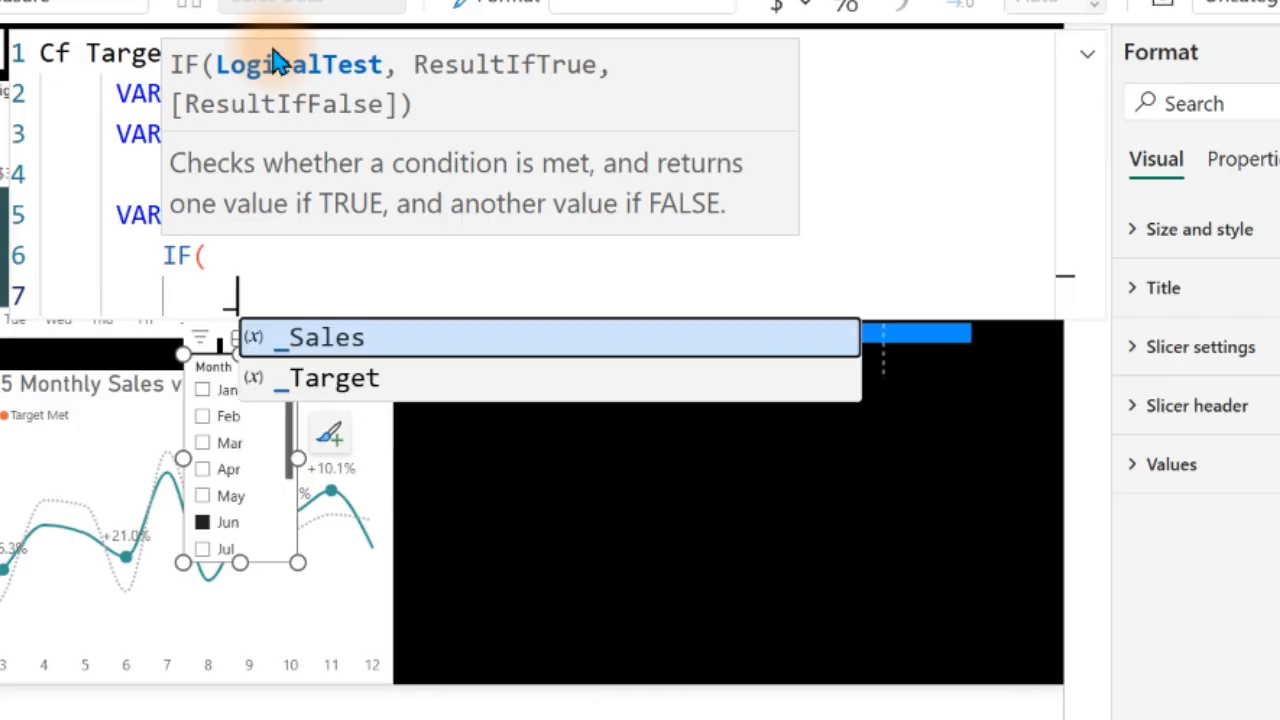
pyautogui.press('Down')
pyautogui.press('Tab')
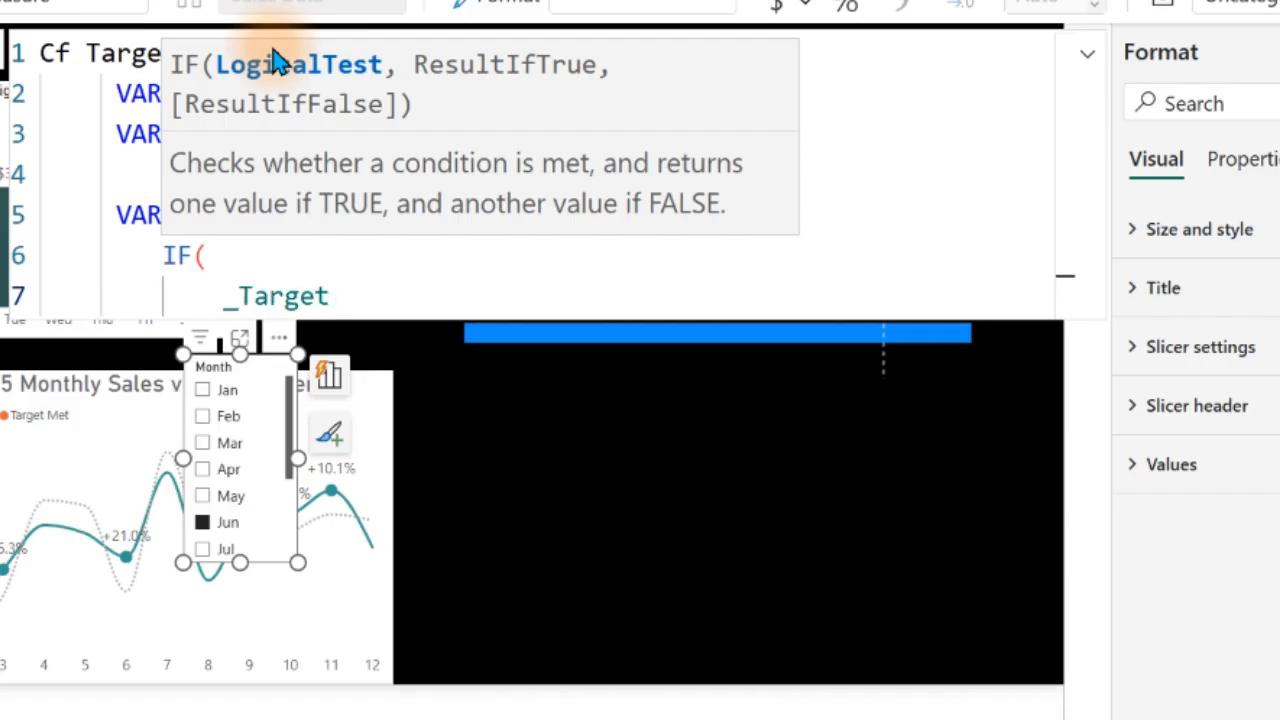
pyautogui.write('= 0,')
# - Add BLANK() followed by a comma on a new line as the IF function's result when true
pyautogui.press('Return')
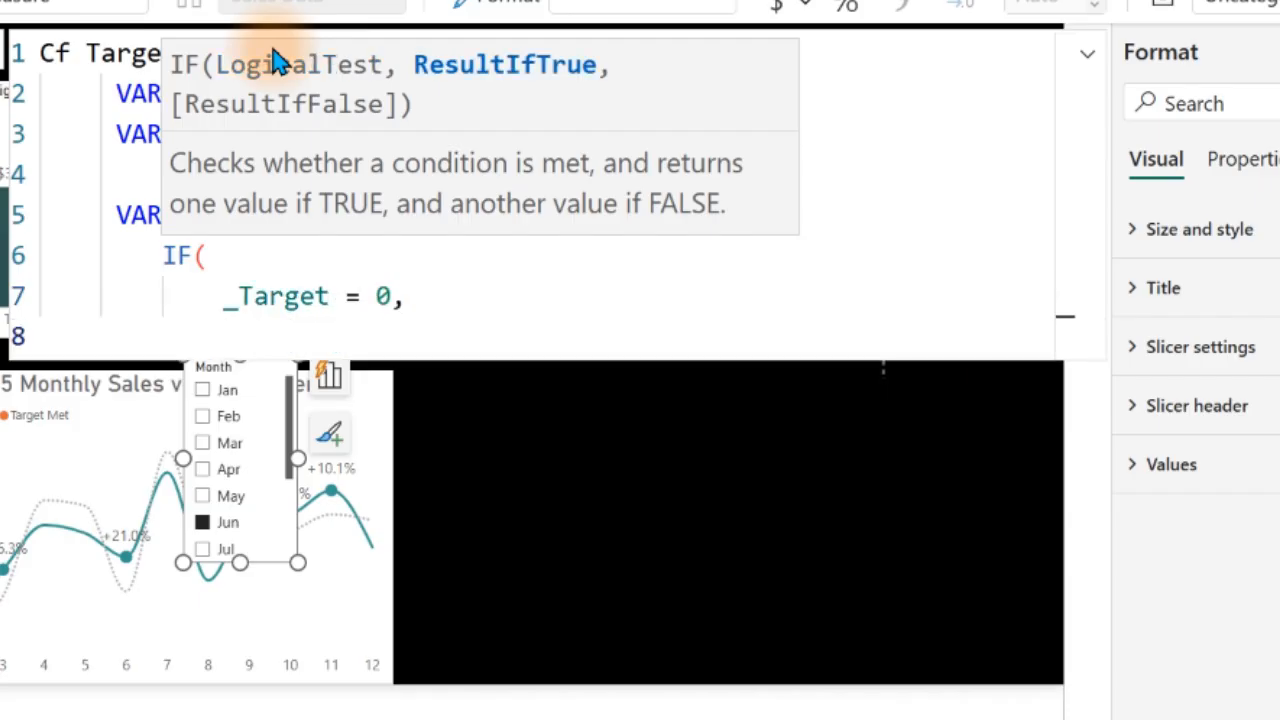
pyautogui.write('bl')
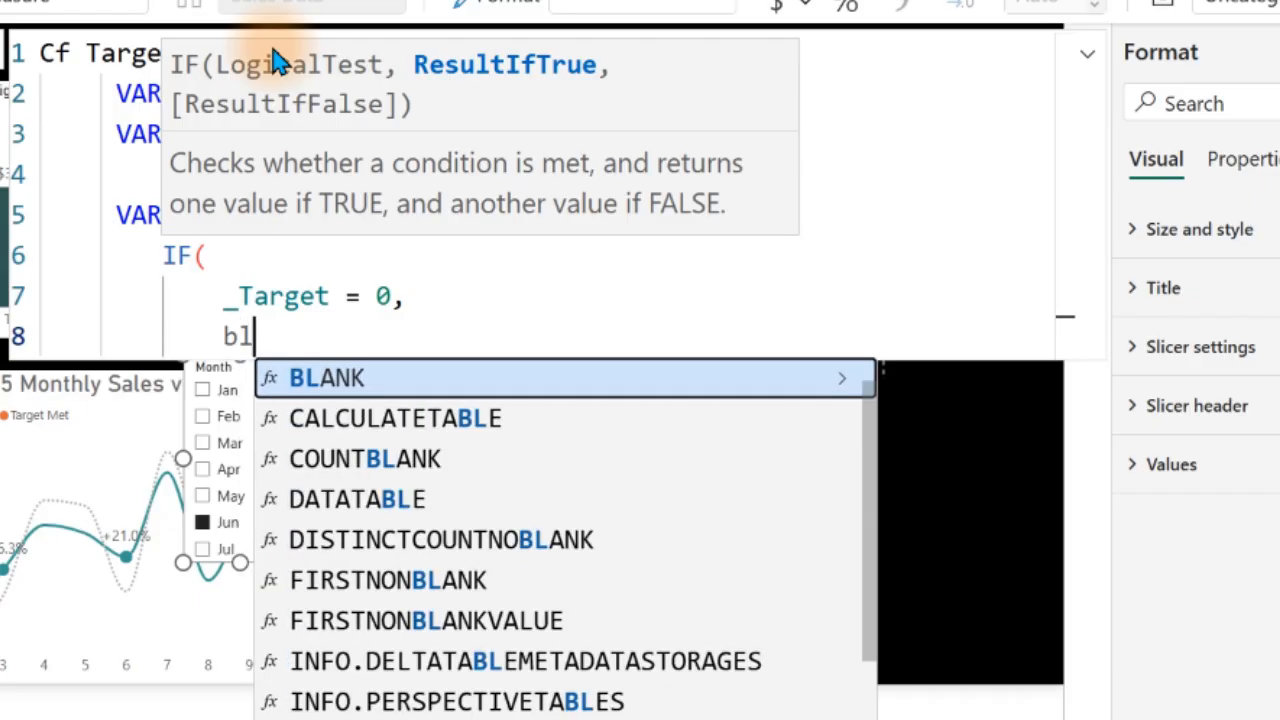
pyautogui.press('Tab')
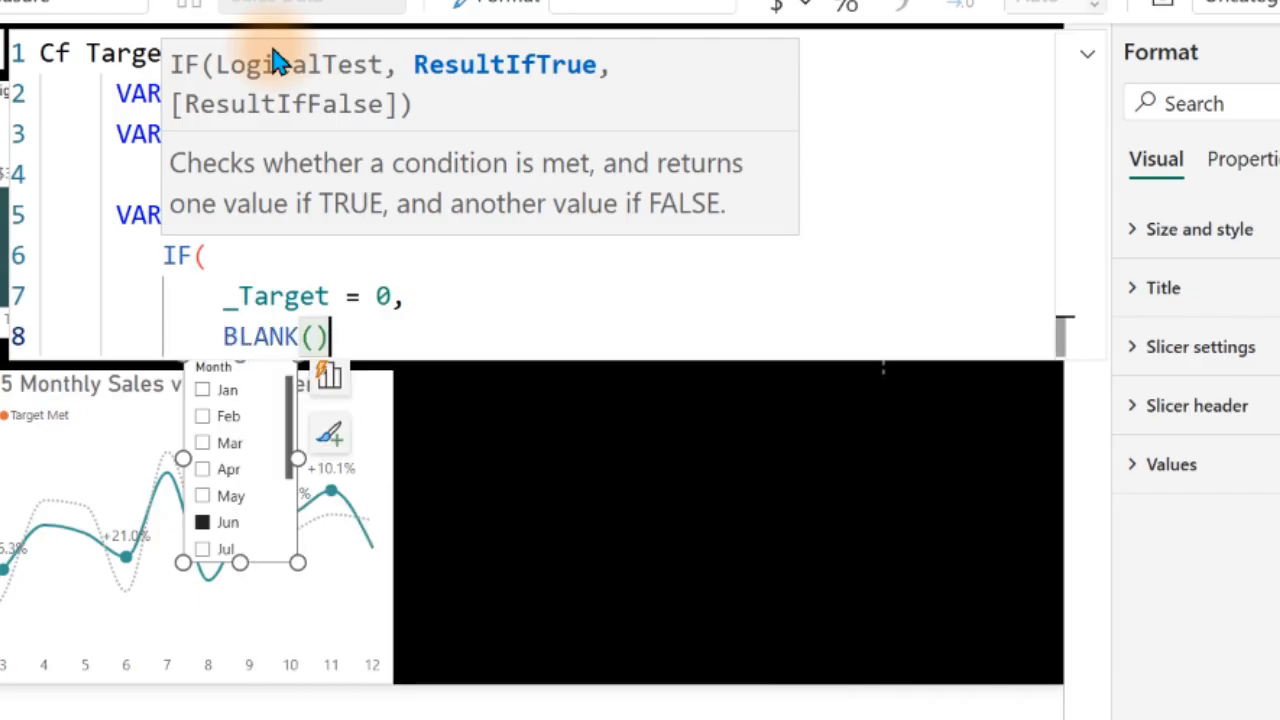
pyautogui.write(',')
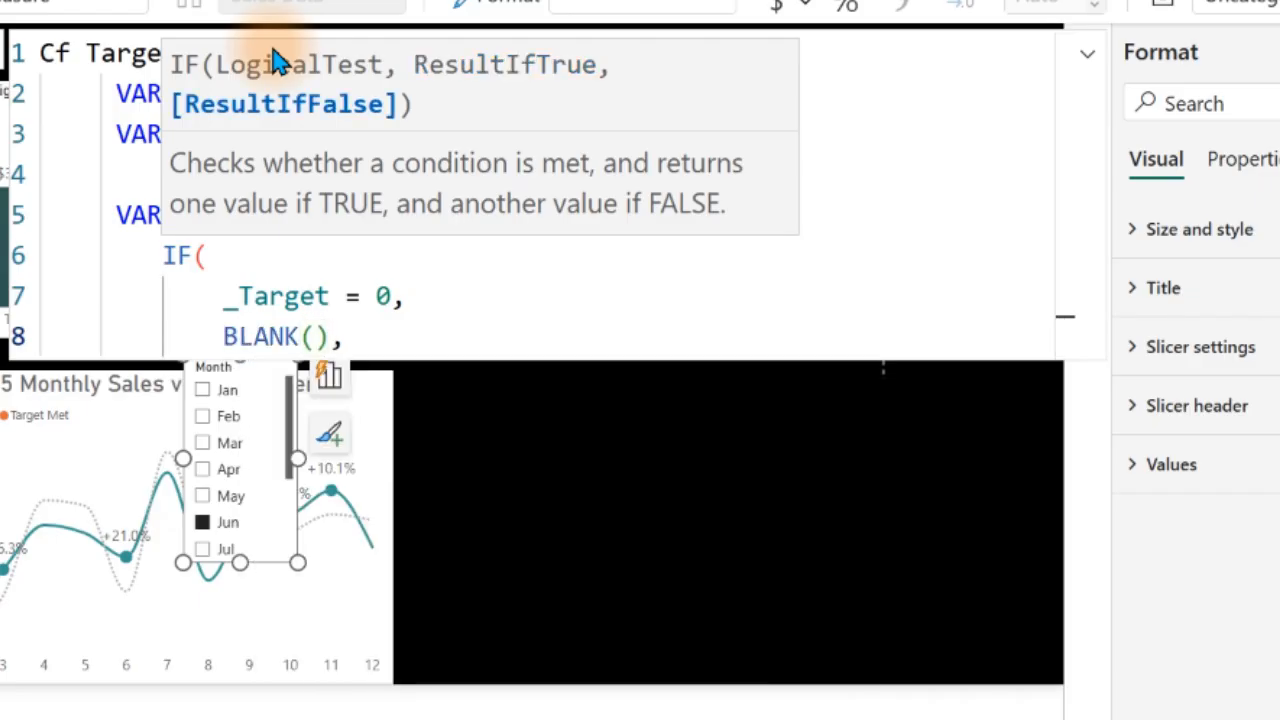
# - Enter "_Sales / _Target" on a new line as the IF function's false result and highlight its division sign
pyautogui.press('Return')
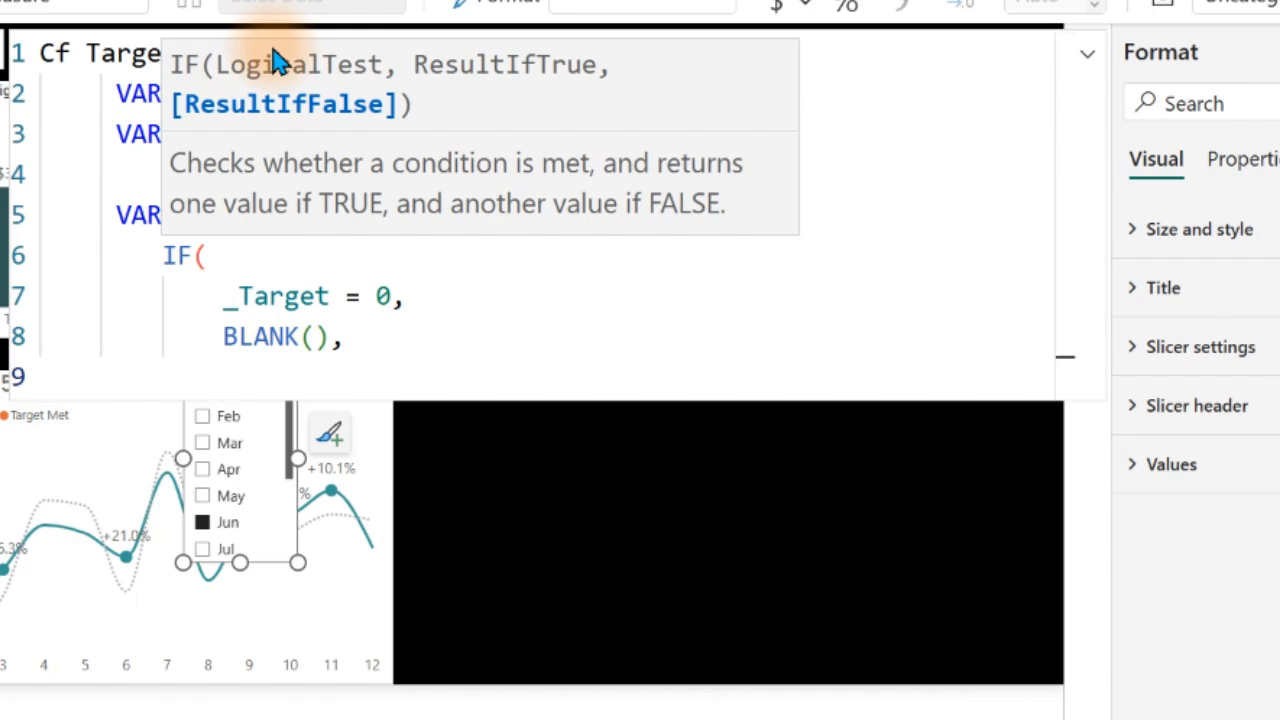
pyautogui.write('_')
pyautogui.press('Down')
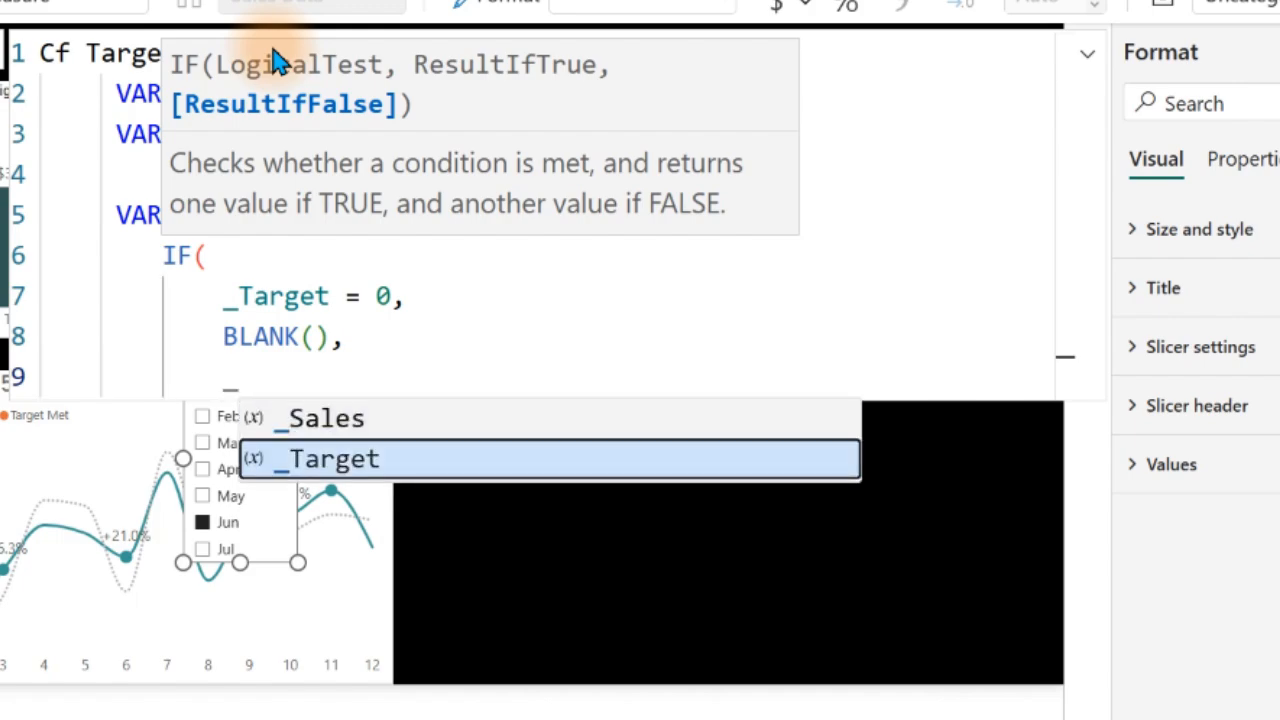
pyautogui.press('Up')
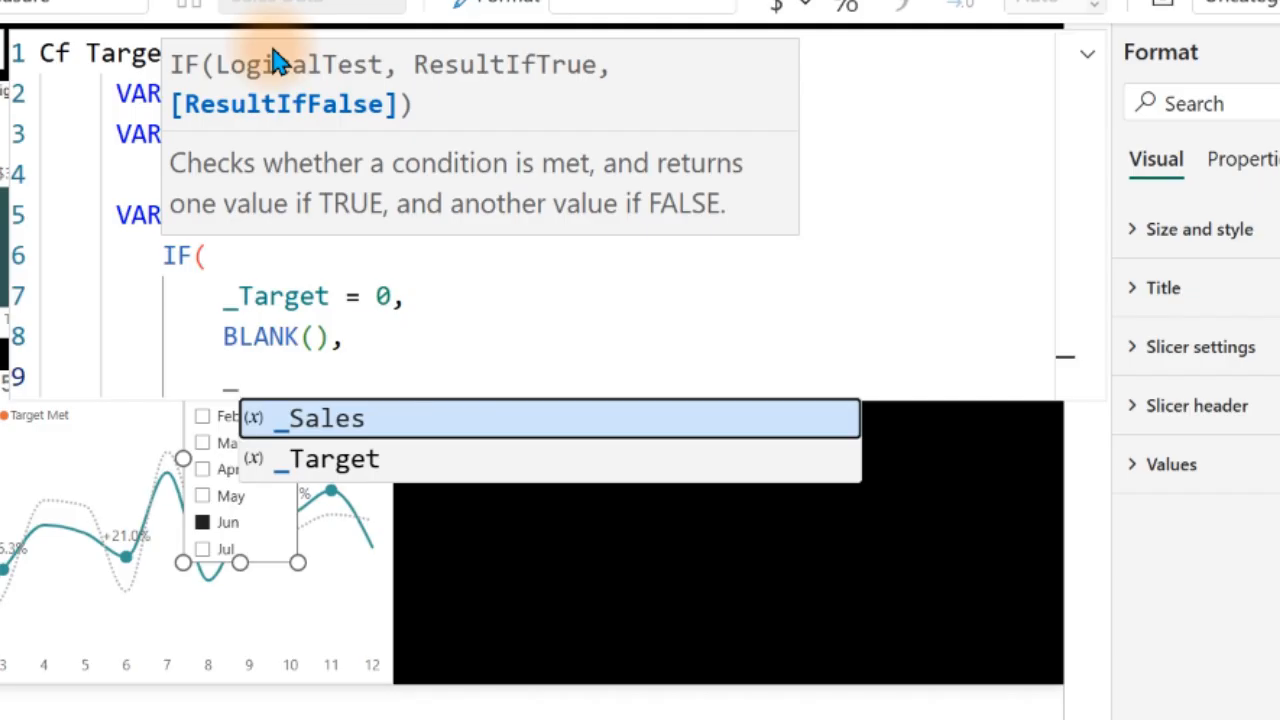
pyautogui.press('Tab')
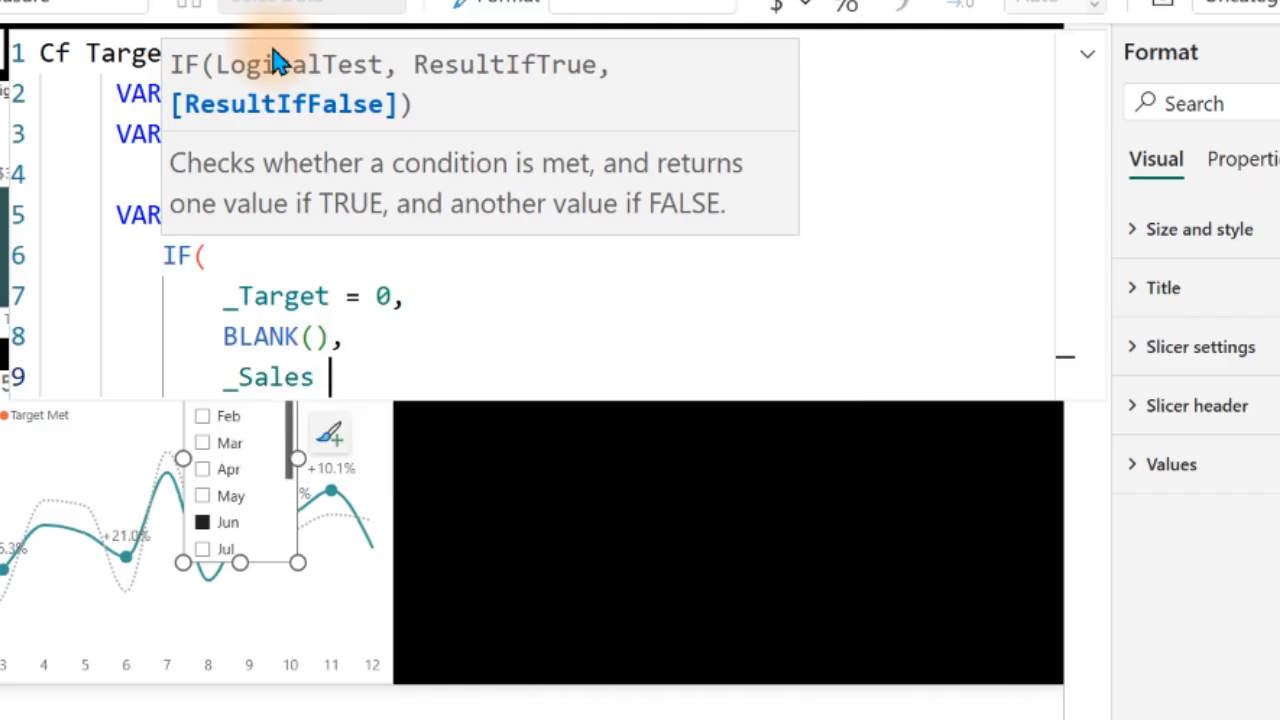
pyautogui.write('/ _')
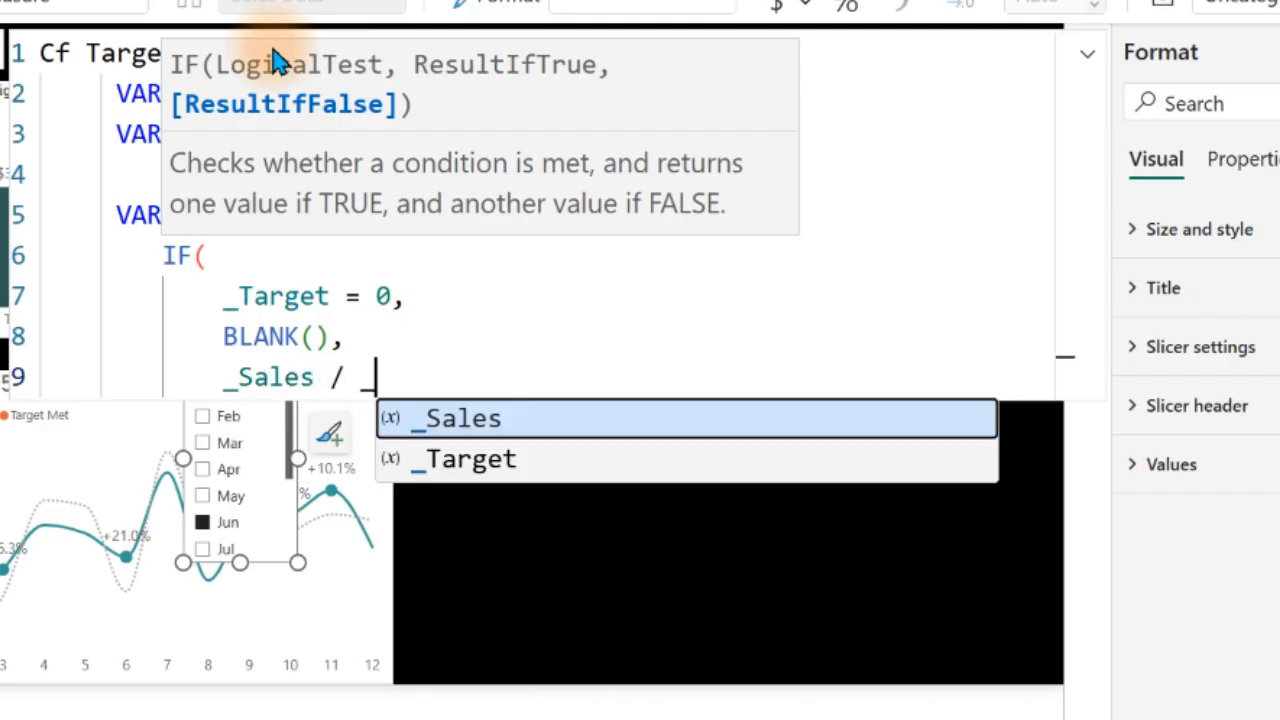
pyautogui.press('Down')
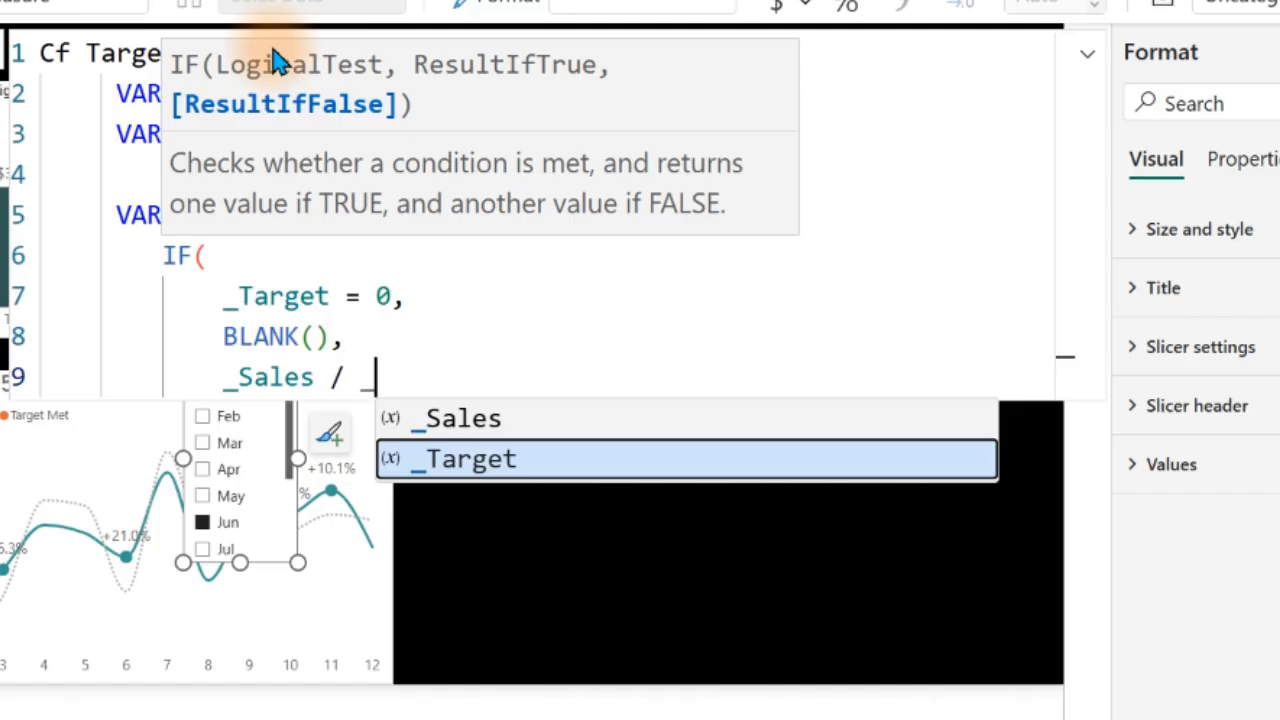
pyautogui.press('Tab')
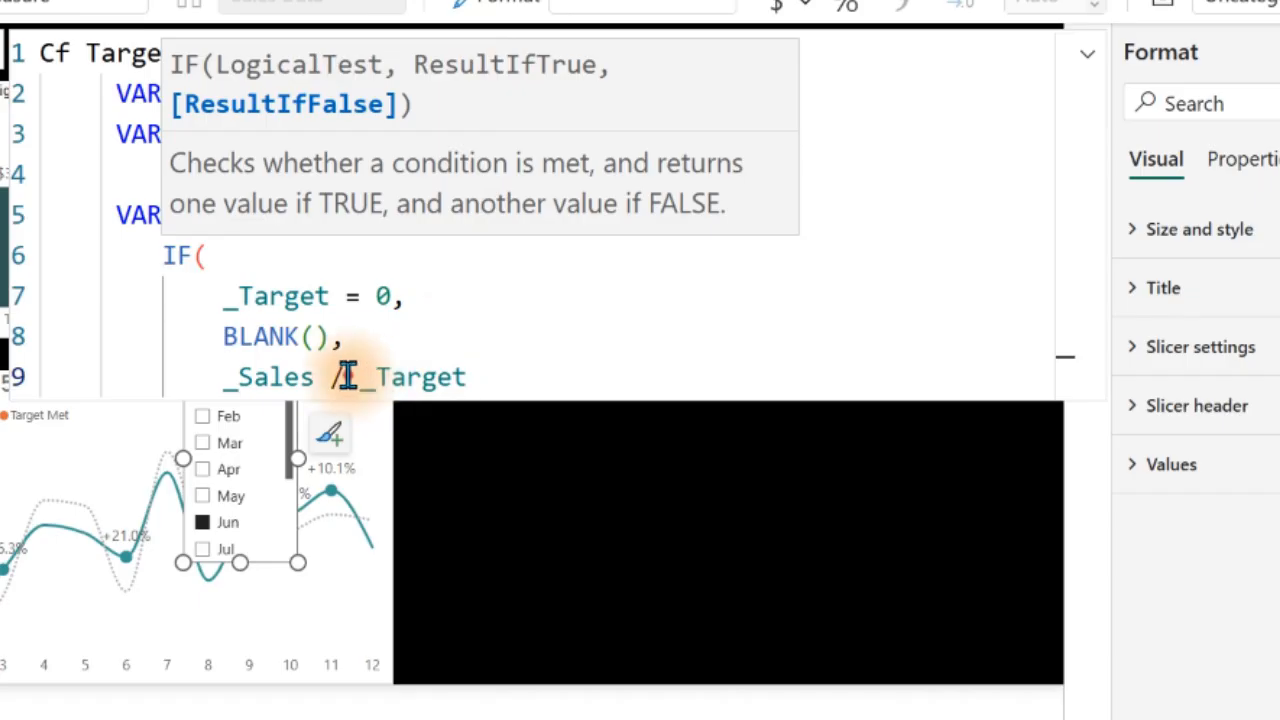
pyautogui.moveTo(348, 376); pyautogui.dragTo(329, 377)
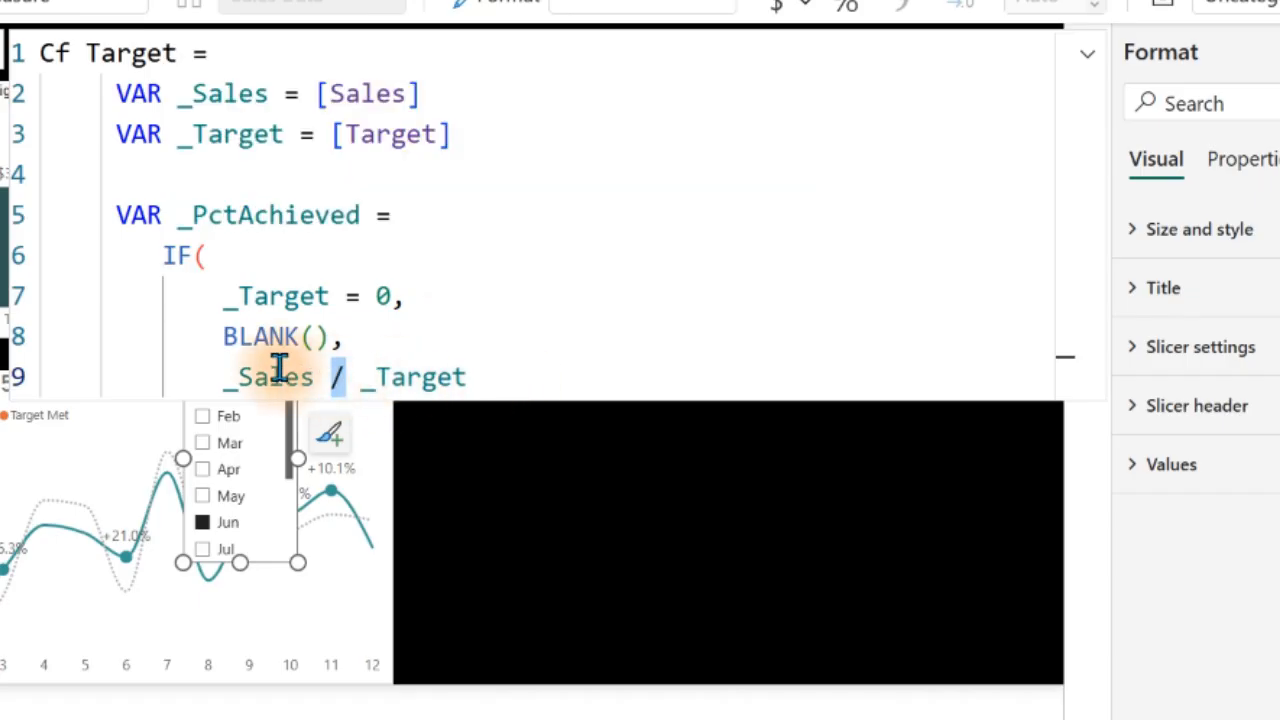
# - Insert a line opening a DIVIDE function below BLANK() and indent the "_Sales / _Target" line beneath it
pyautogui.click(365, 340)
pyautogui.press('Return')
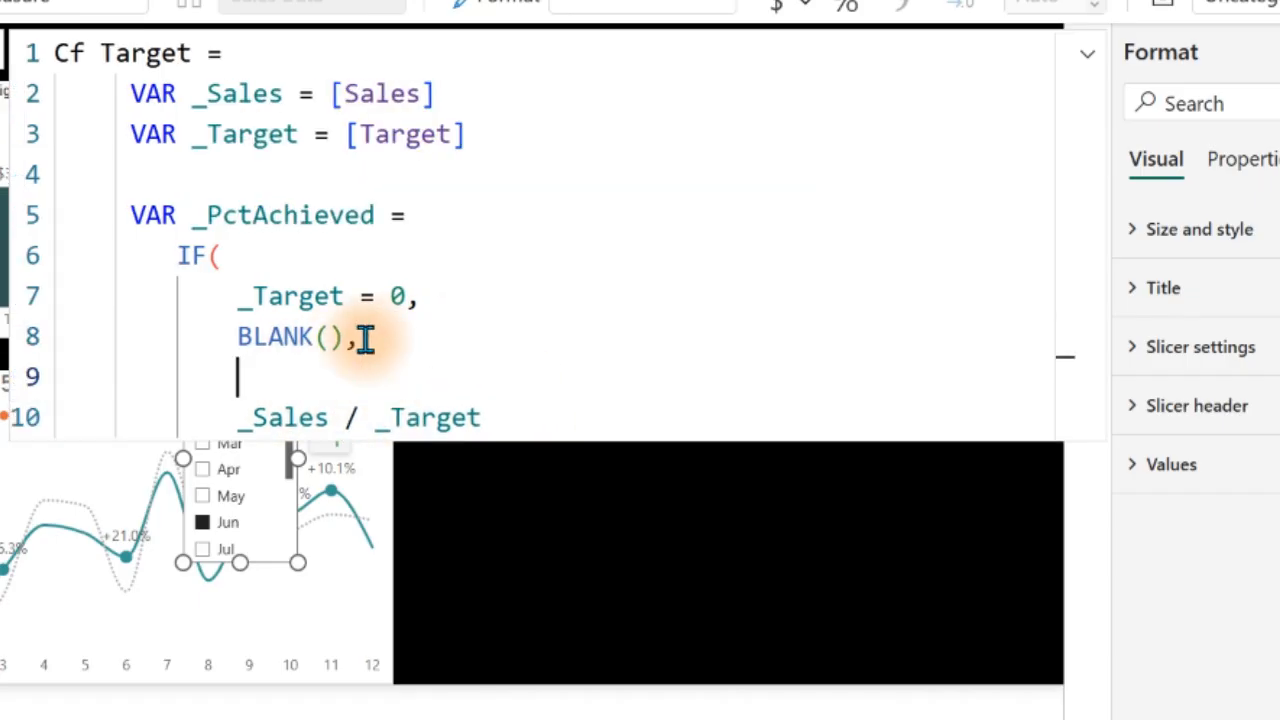
pyautogui.write('div')
pyautogui.press('Tab')
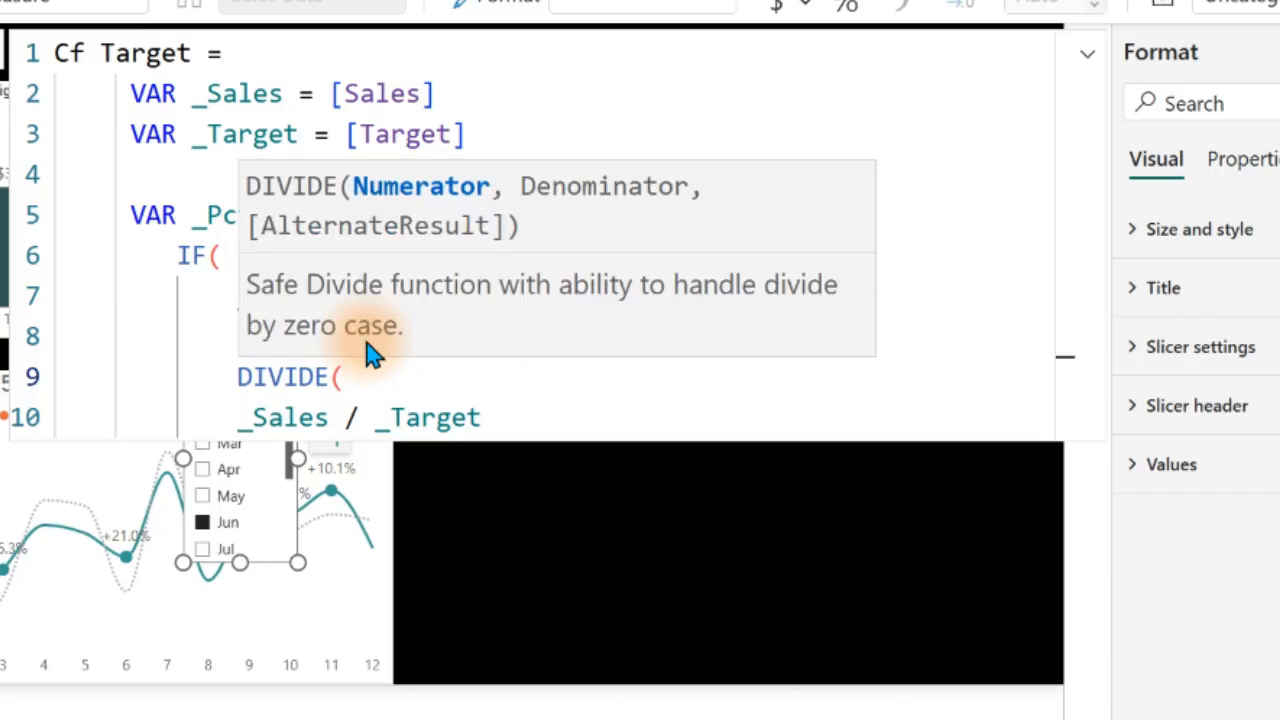
pyautogui.click(236, 420)
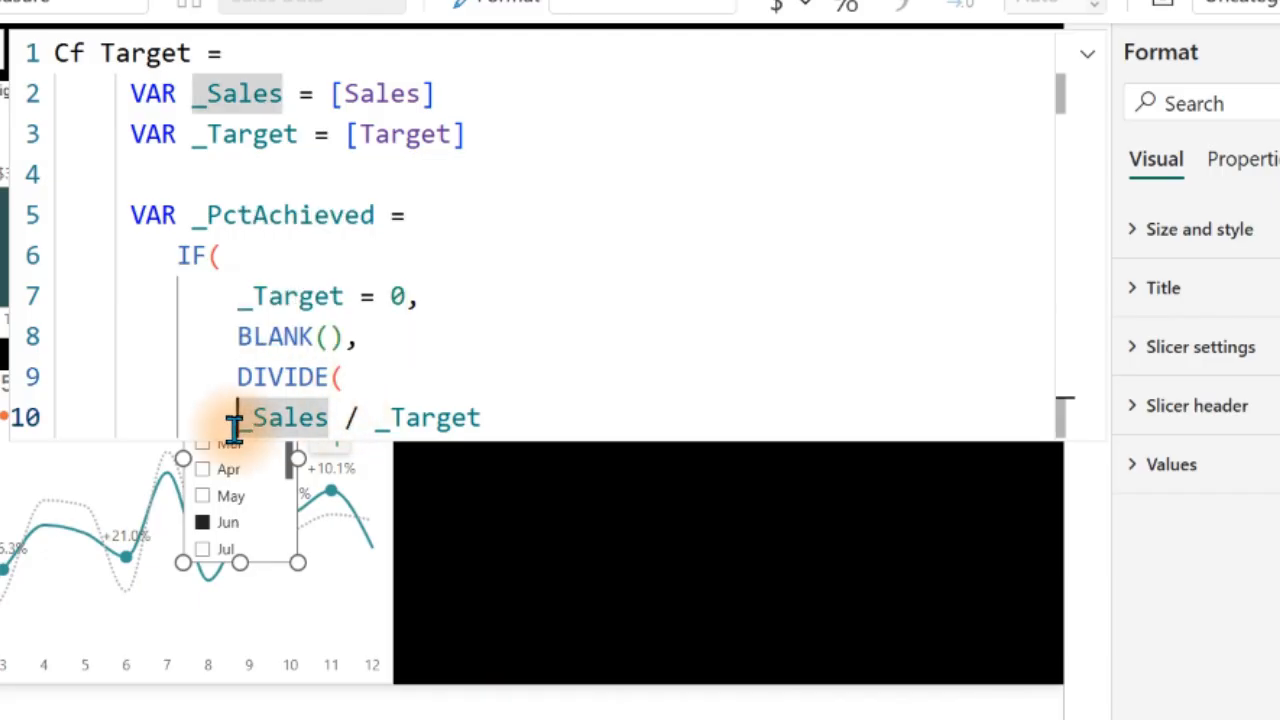
pyautogui.press('Tab')
# - Replace the division sign with a comma after _Sales and put _Target on its own line as DIVIDE's denominator
pyautogui.click(428, 418)
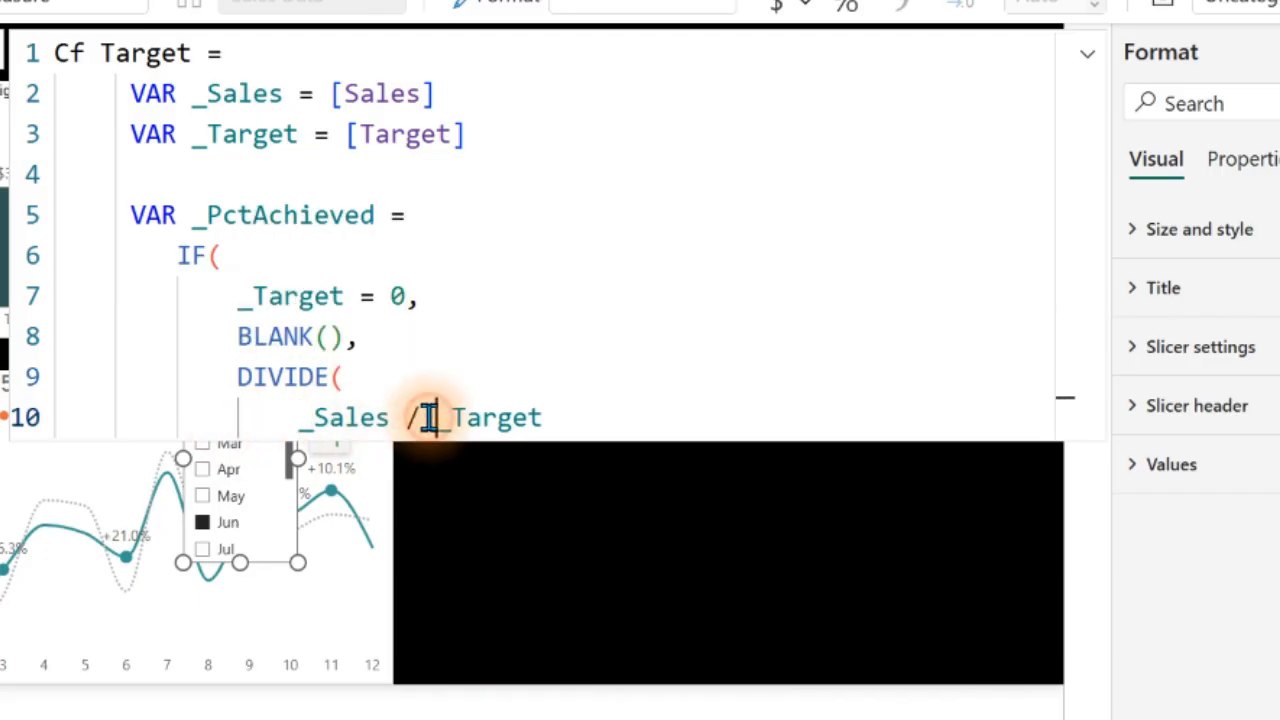
pyautogui.press('BackSpace')
pyautogui.press('BackSpace')
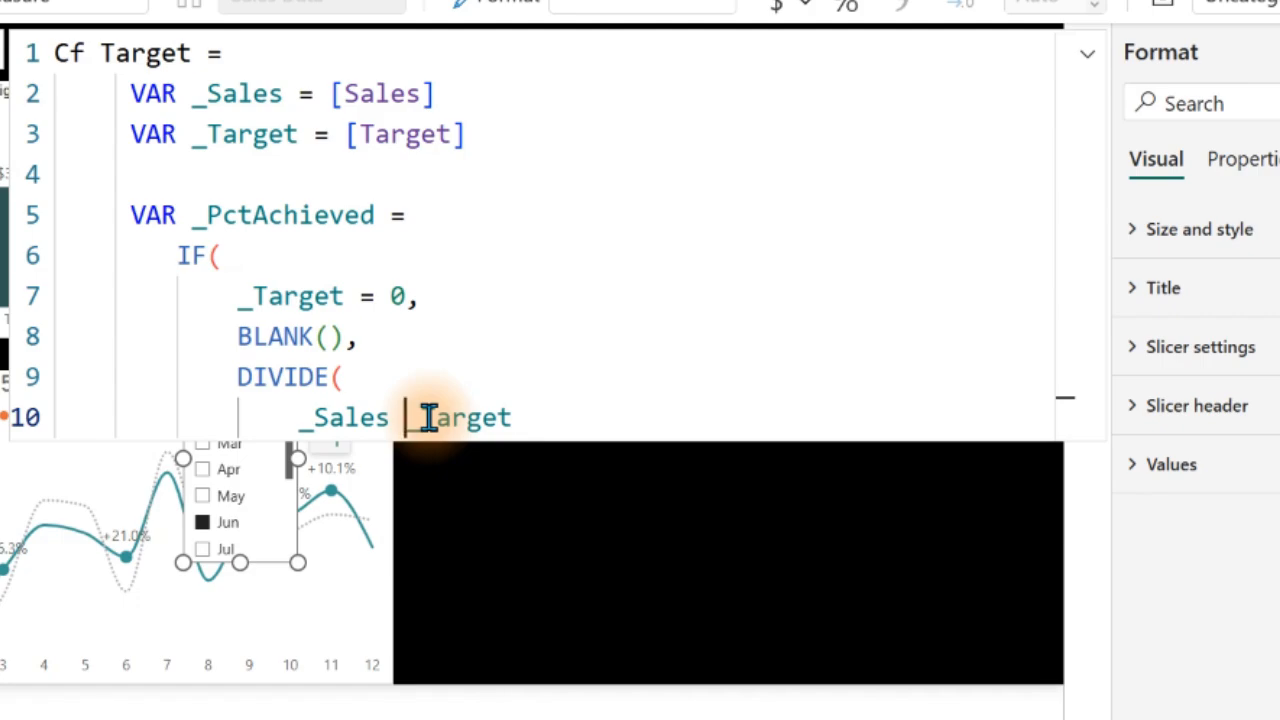
pyautogui.press('BackSpace')
pyautogui.write(',')
pyautogui.press('Return')
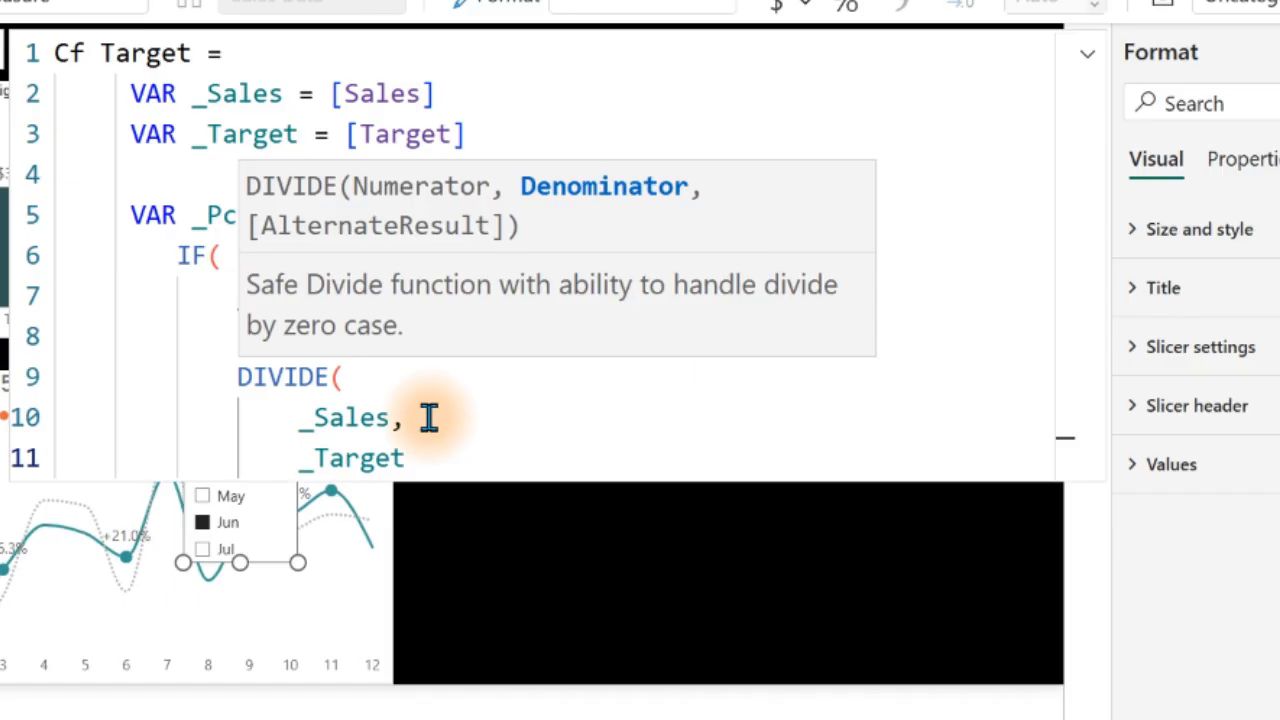
# - Close the DIVIDE function with a parenthesis on its own line below _Target
pyautogui.press('End')
pyautogui.press('Return')
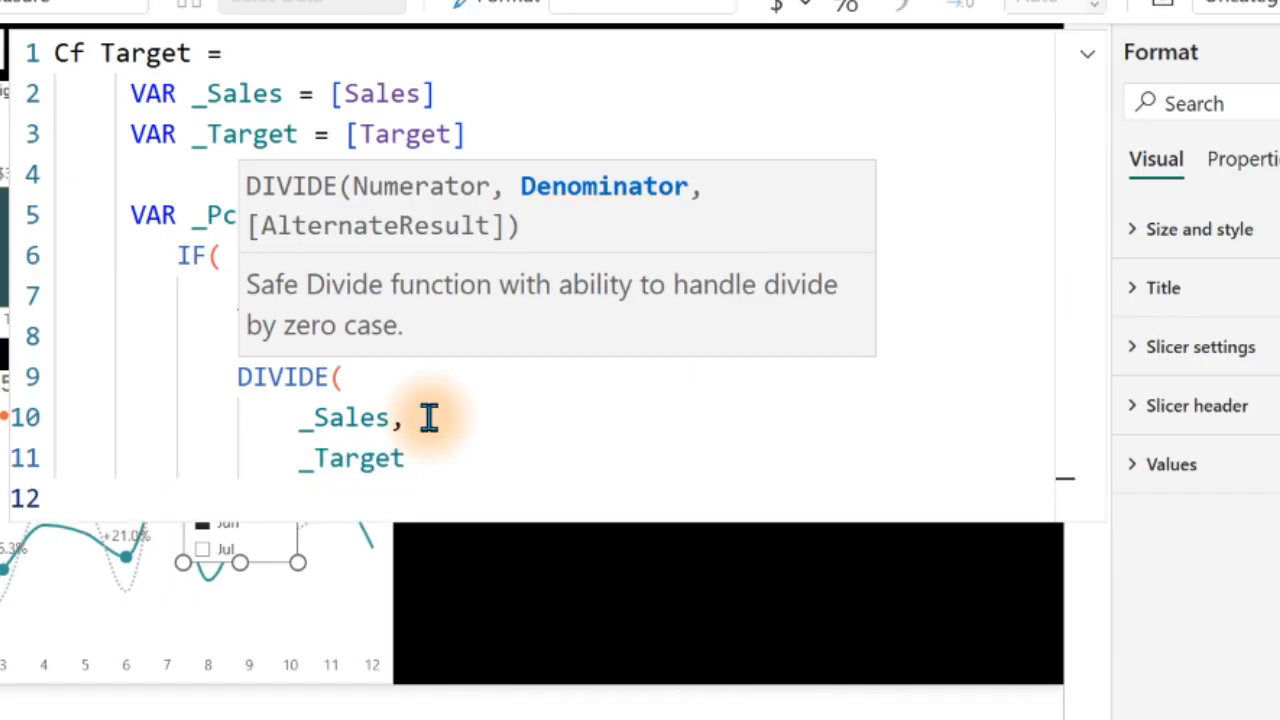
pyautogui.write(')')
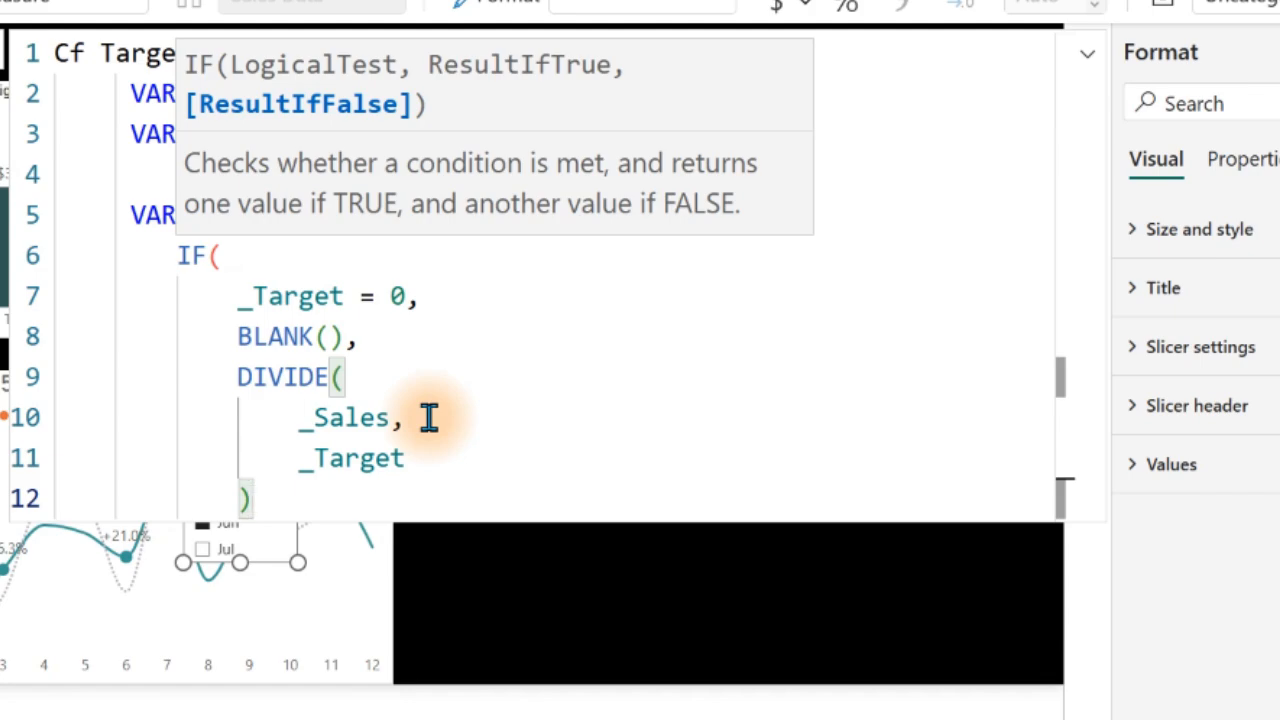
pyautogui.hotkey('shift', 'Return')
pyautogui.hotkey('shift', 'Return')
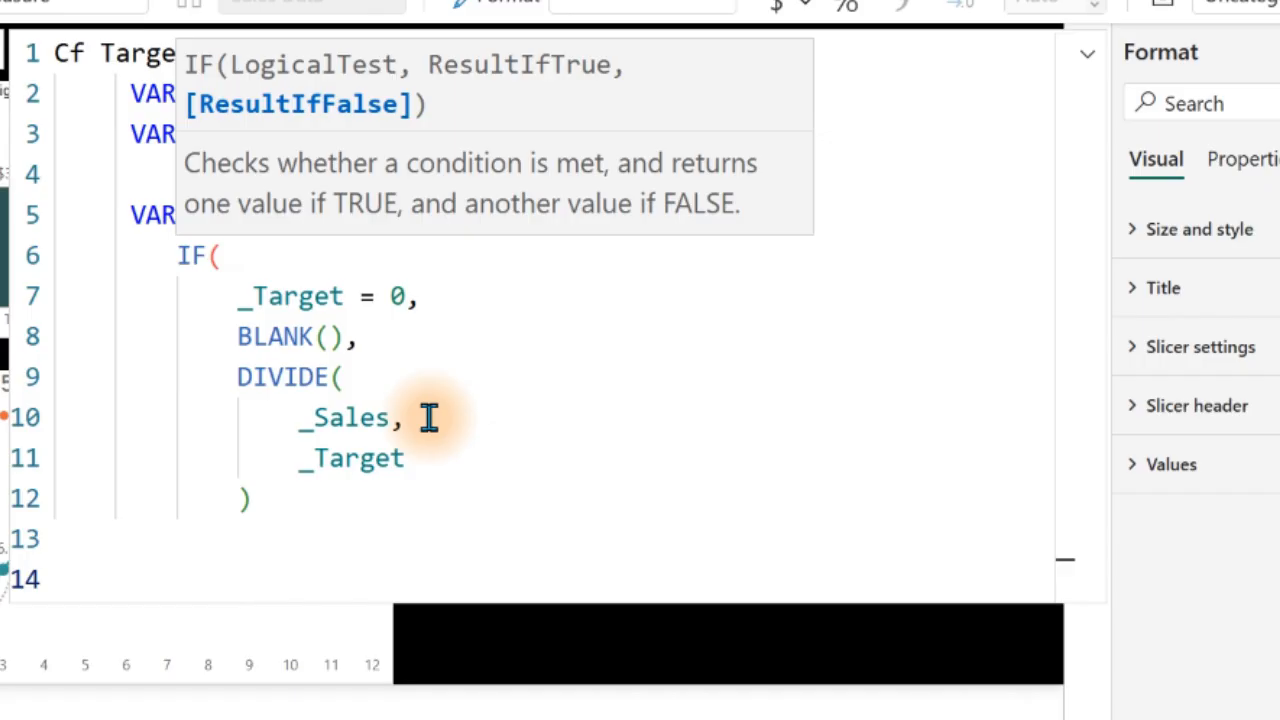
pyautogui.press('BackSpace')
pyautogui.press('BackSpace')
pyautogui.write('ret')
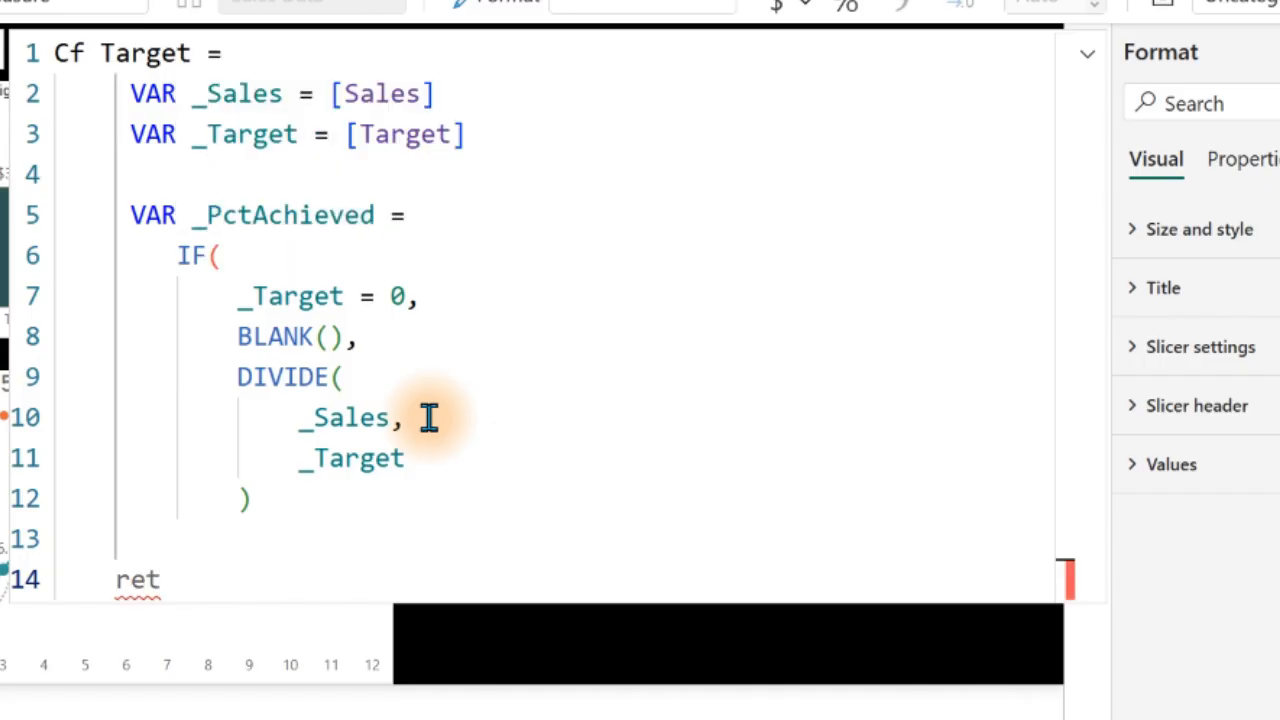
pyautogui.press('BackSpace')
pyautogui.press('BackSpace')
pyautogui.press('BackSpace')
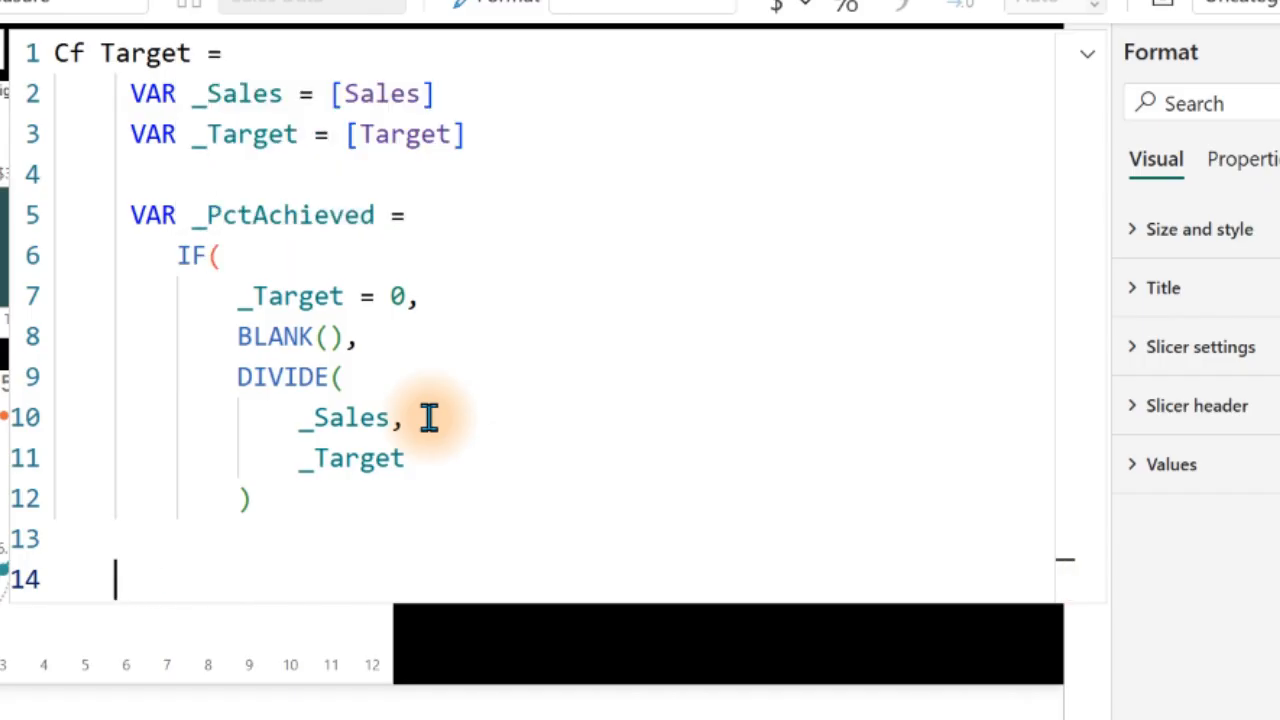
# - Close the IF function with a parenthesis on a new line below DIVIDE's closing parenthesis
pyautogui.click(257, 489)
pyautogui.hotkey('shift', 'Return')
pyautogui.write(')')
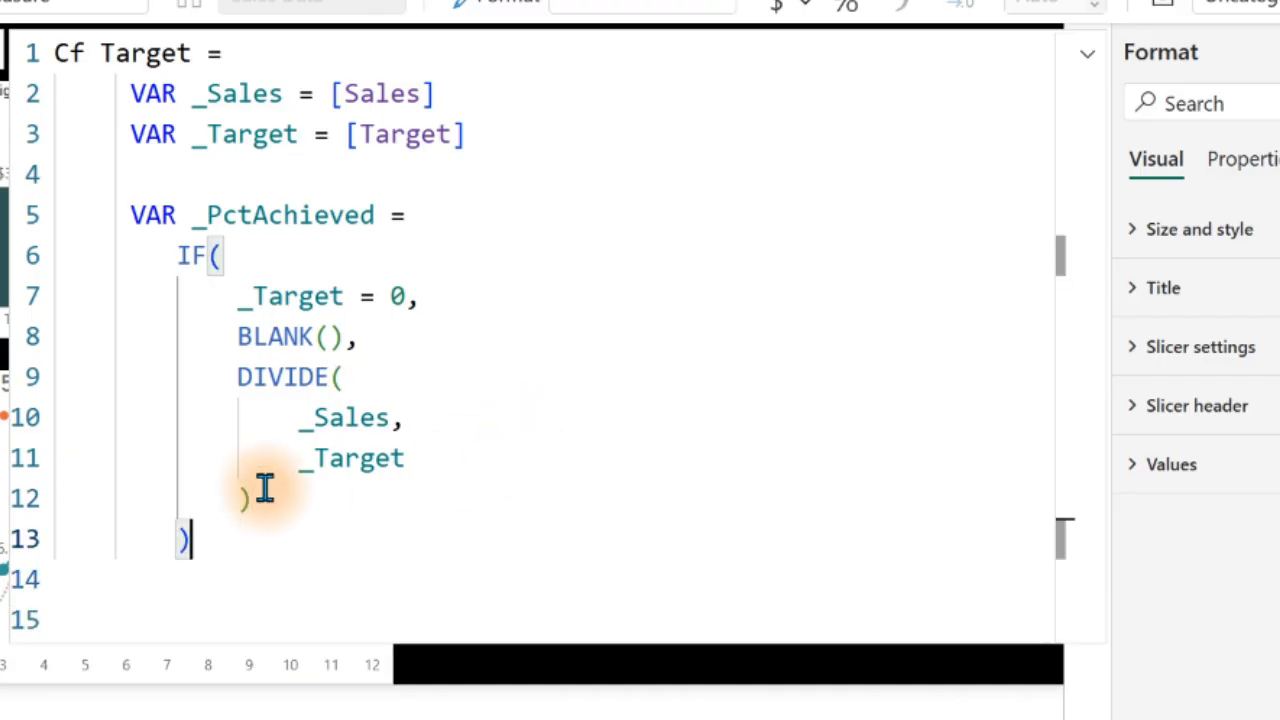
# - Leave a blank line below the _PctAchieved variable and add the RETURN keyword
pyautogui.hotkey('shift', 'Return')
pyautogui.hotkey('shift', 'Return')
pyautogui.press('BackSpace')
pyautogui.write('ret')
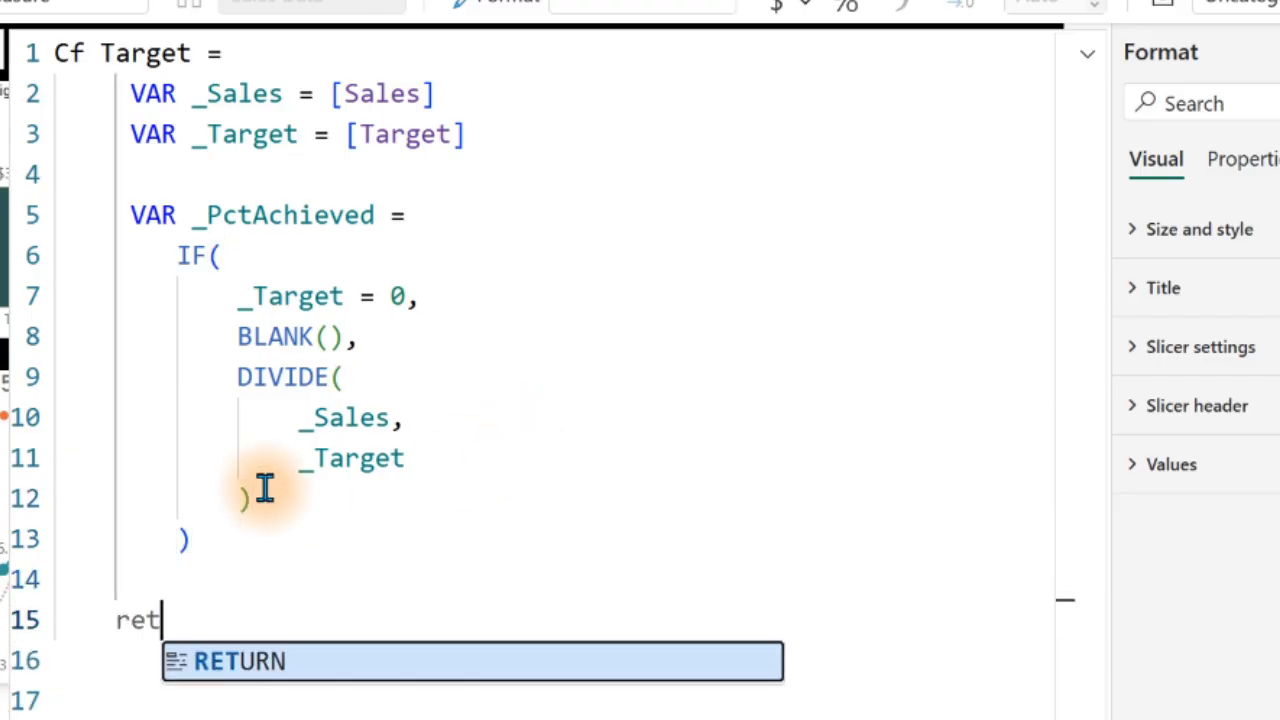
pyautogui.press('Tab')
# - Begin an indented SWITCH function on the line under RETURN and start a new line for its arguments
pyautogui.hotkey('shift', 'Return')
pyautogui.press('Tab')
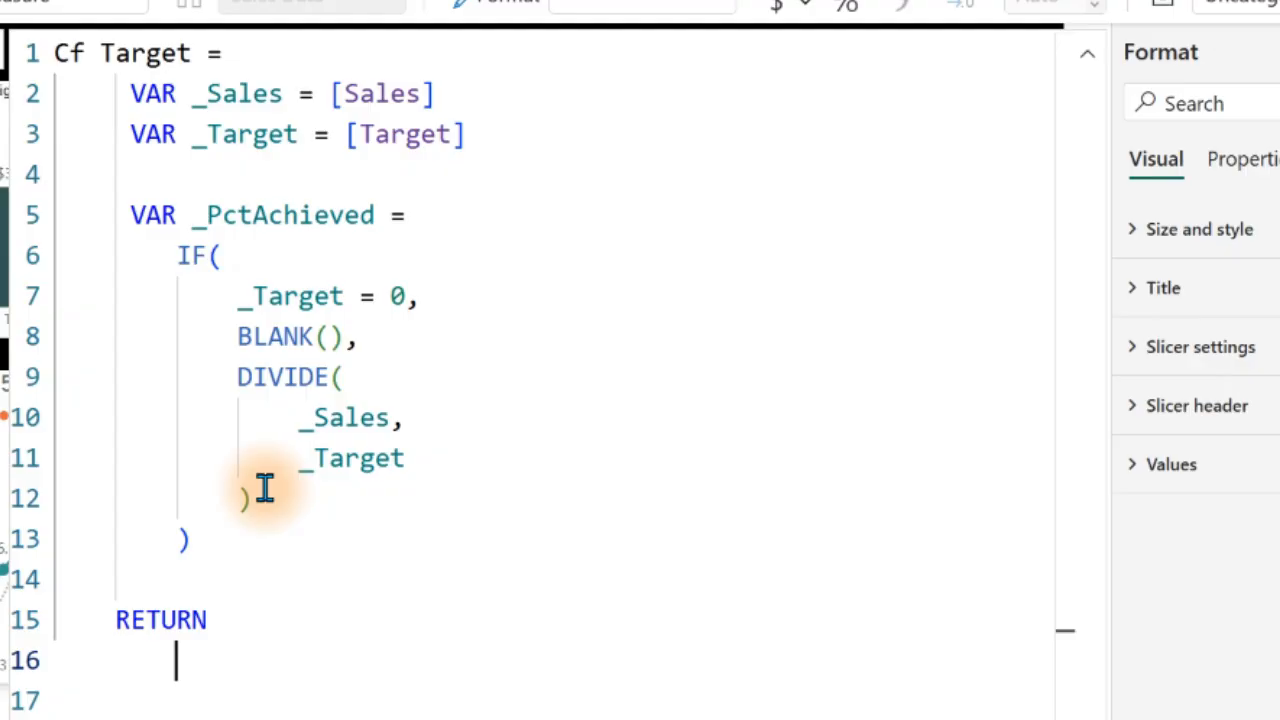
pyautogui.write('sw')
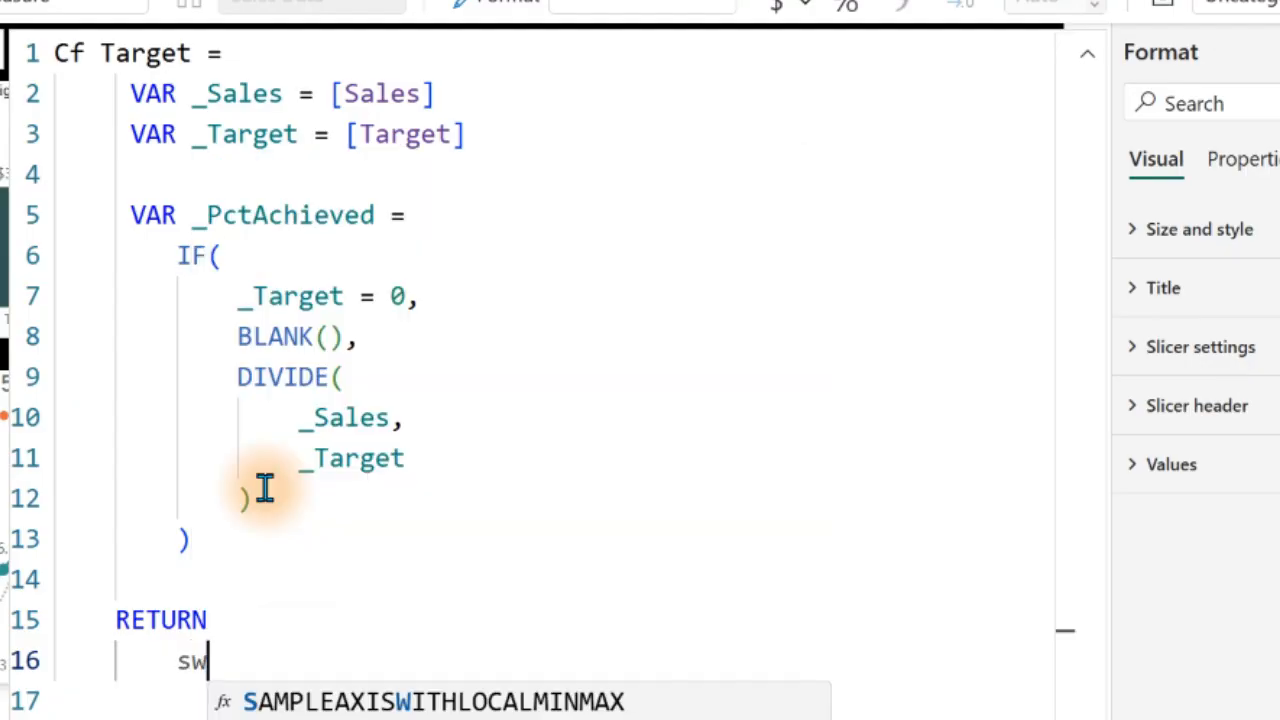
pyautogui.write('itch(')
pyautogui.hotkey('shift', 'Return')
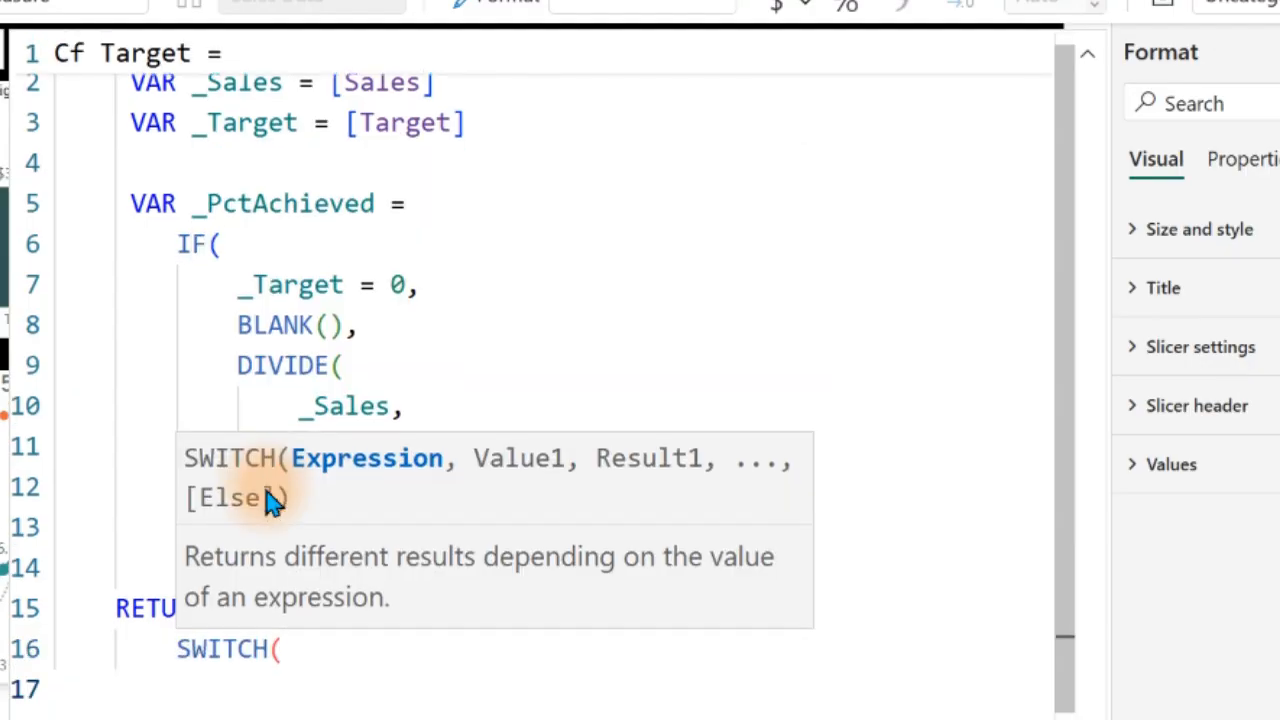
# - Give the SWITCH function TRUE() as its expression and add the comment "// Below 70% Red" beneath it
pyautogui.write('tru')
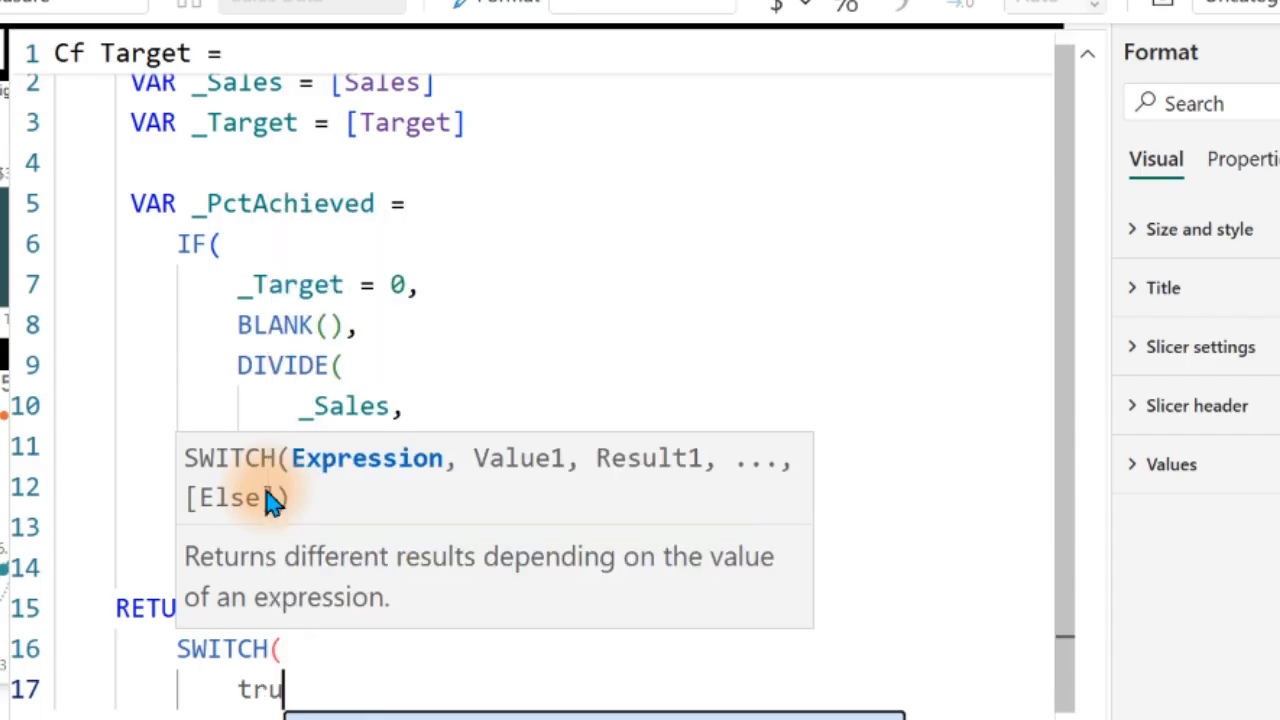
pyautogui.write('e(),')
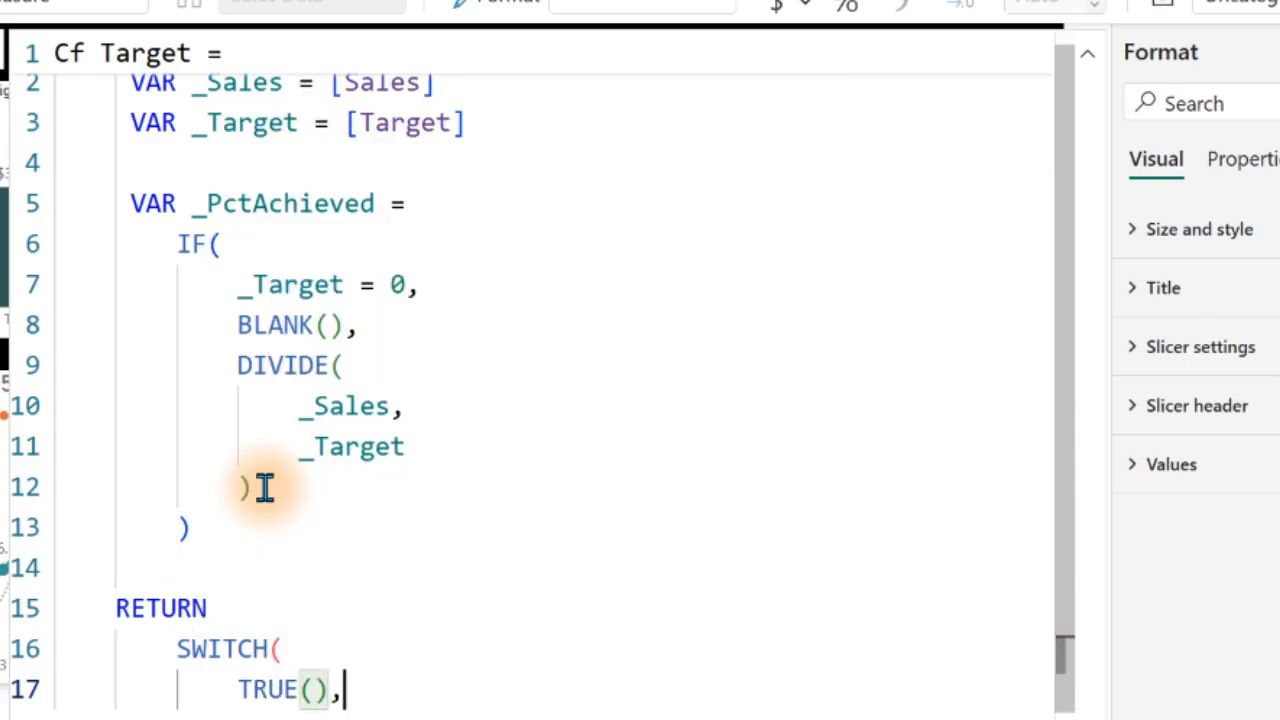
pyautogui.hotkey('shift', 'Return')
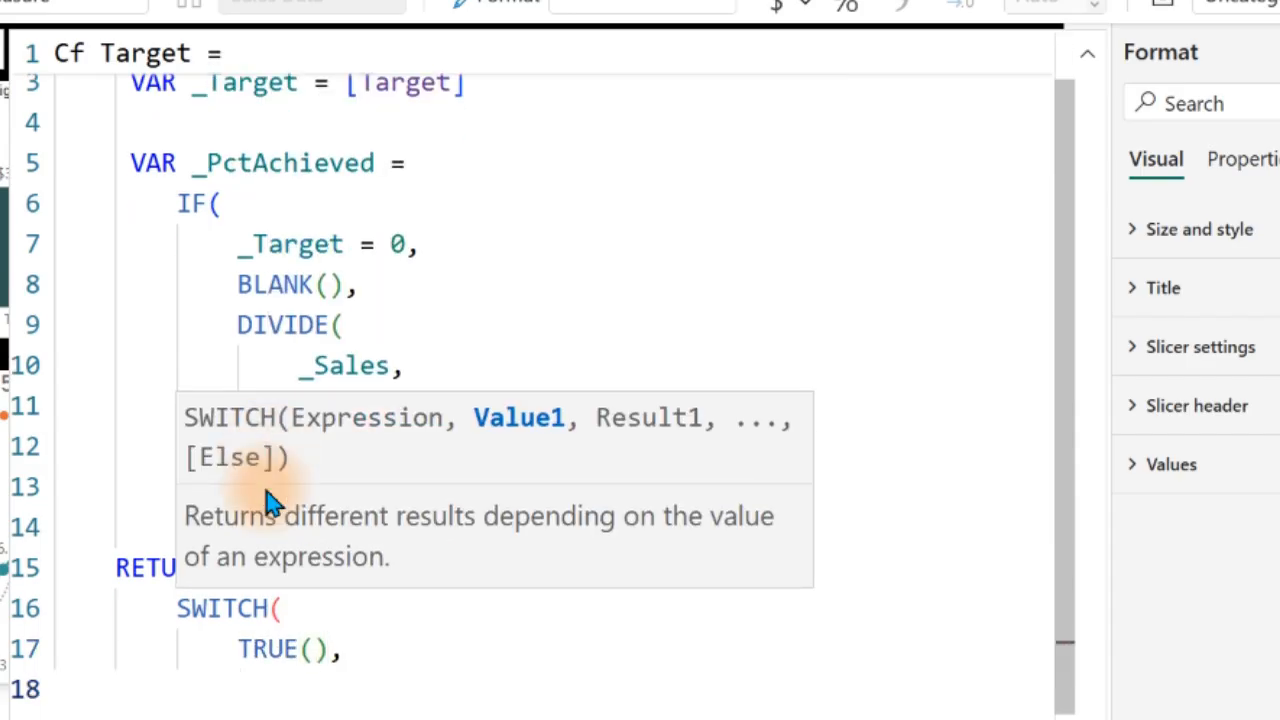
pyautogui.write('//')
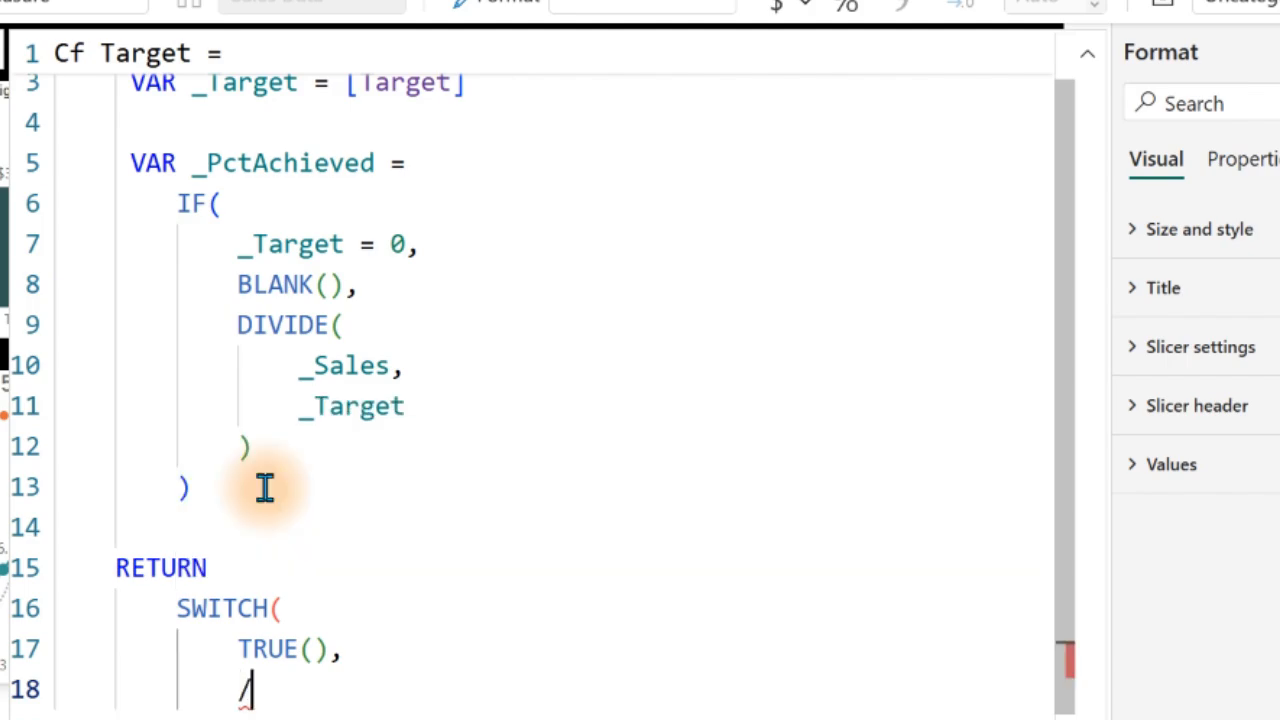
pyautogui.write('ow')
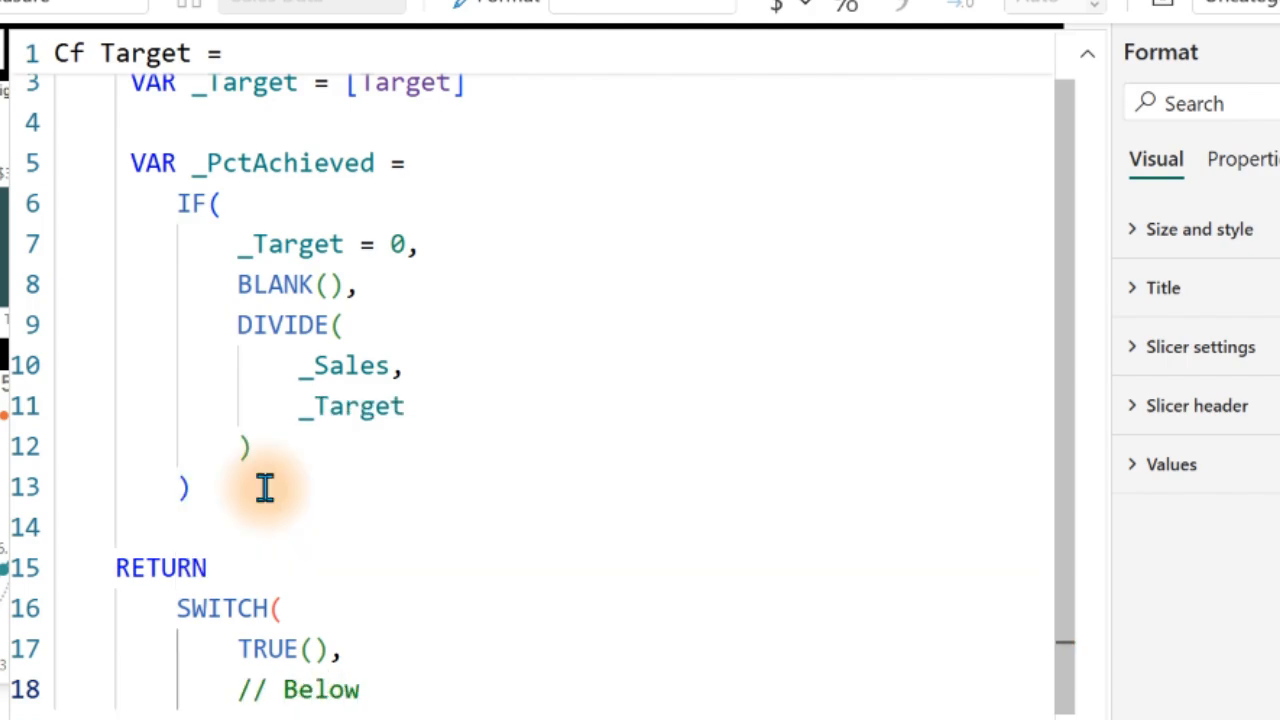
pyautogui.write(' 70%')
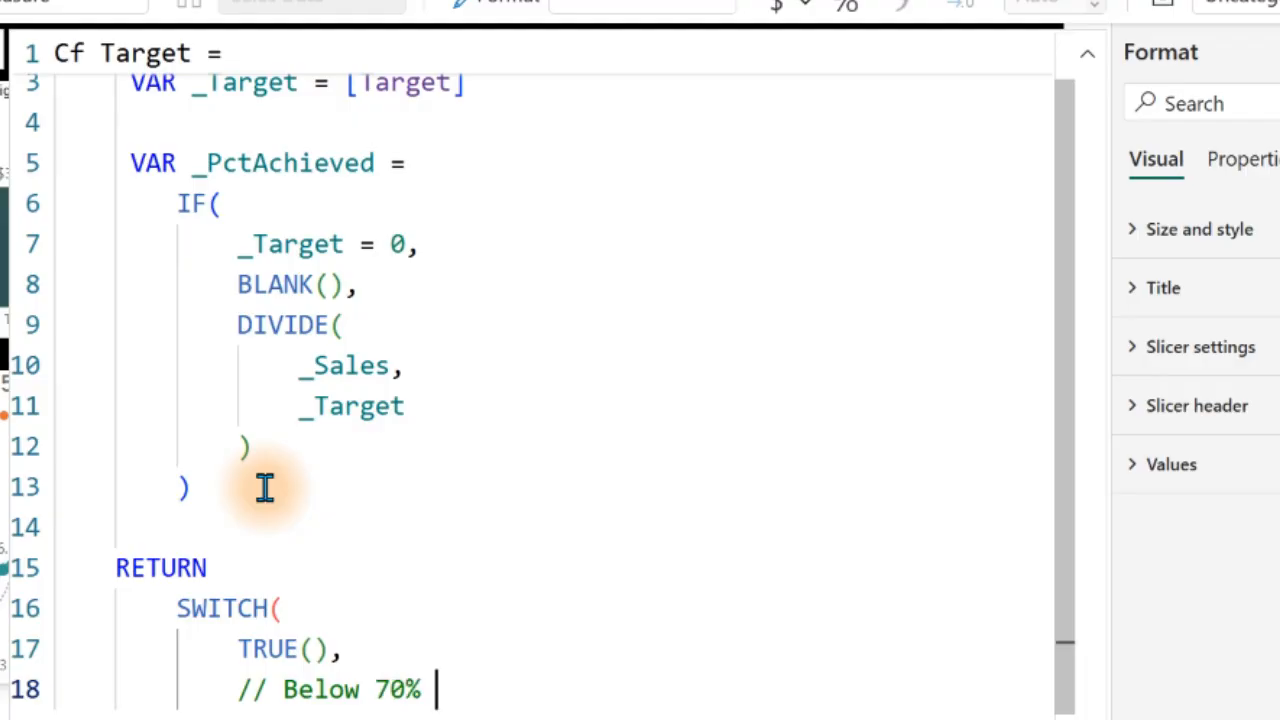
pyautogui.write(' Red')
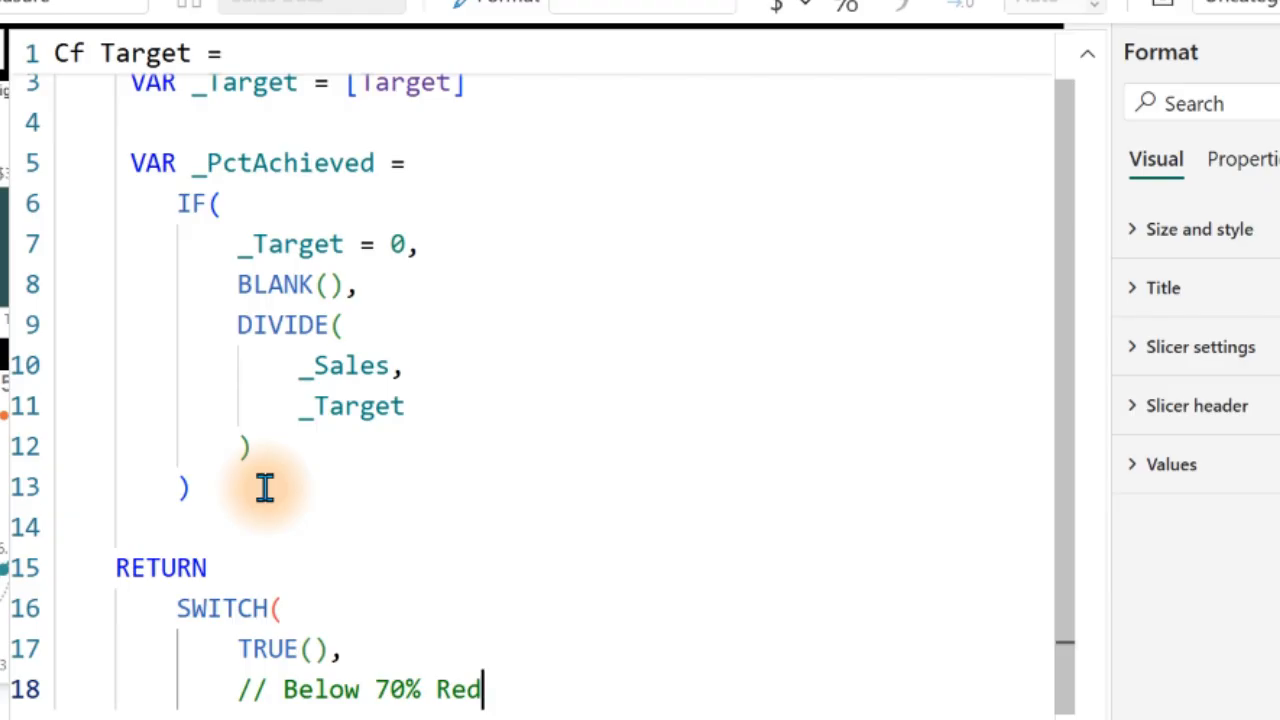
pyautogui.press('Return')
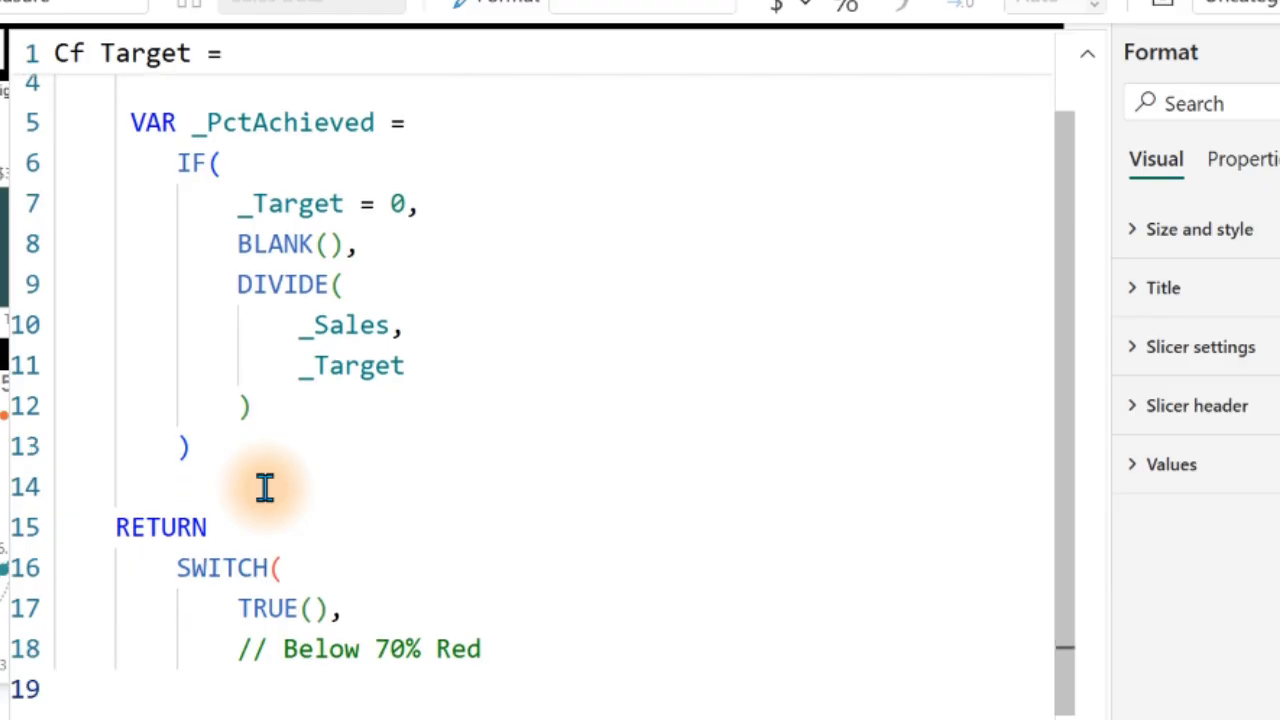
# - Add the first SWITCH condition, _PctAchieved <0.80, returning the colour "#FA7F08" and ending with a comma
pyautogui.write('_')
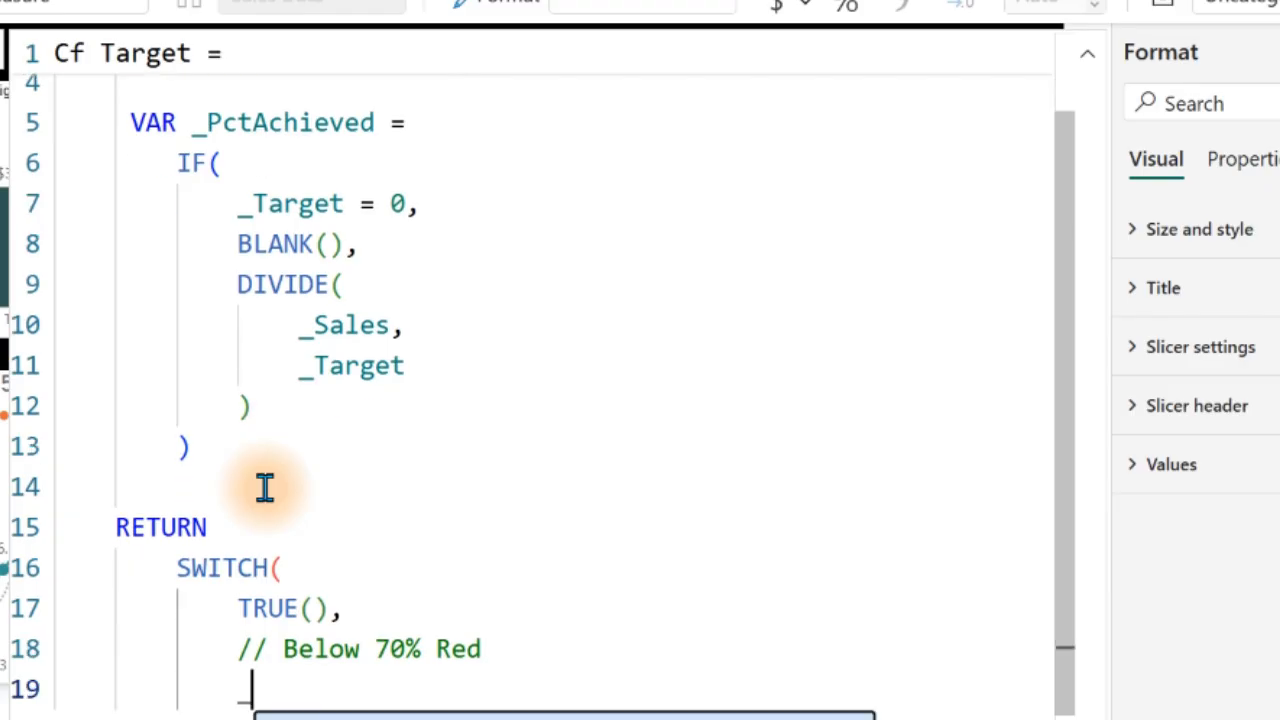
pyautogui.write('PctAchieved')
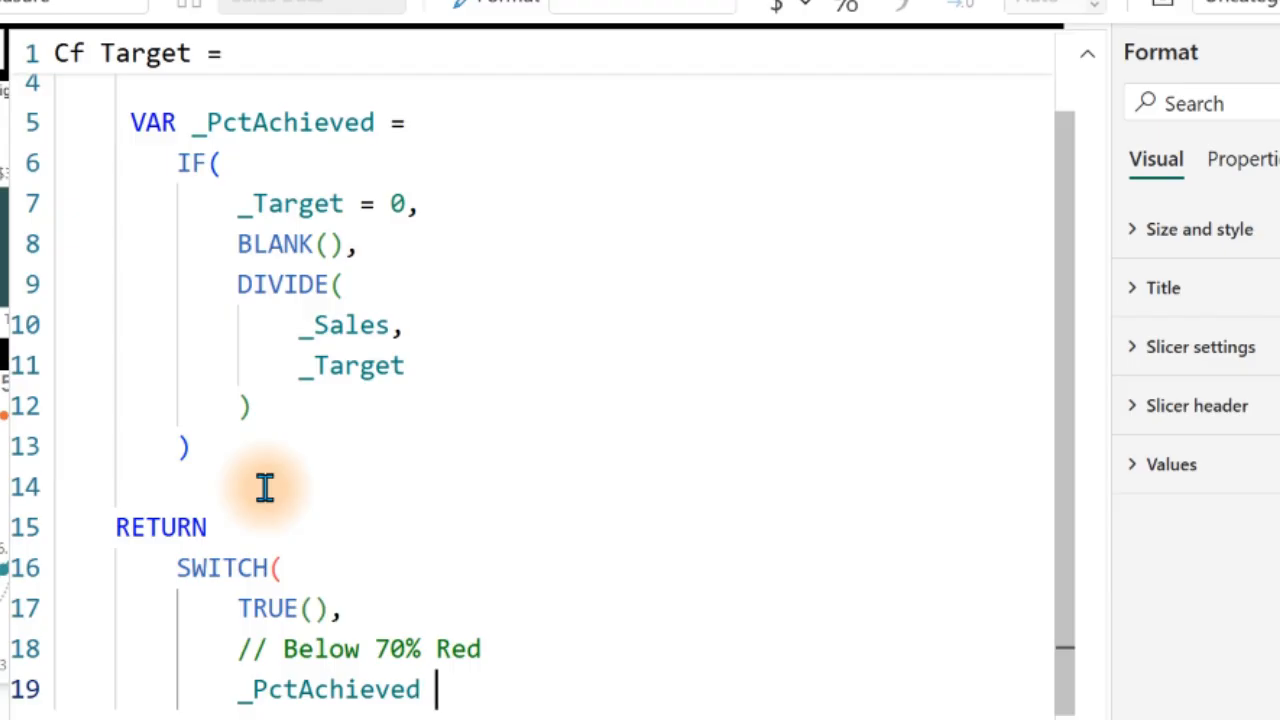
pyautogui.write(' <0.8')
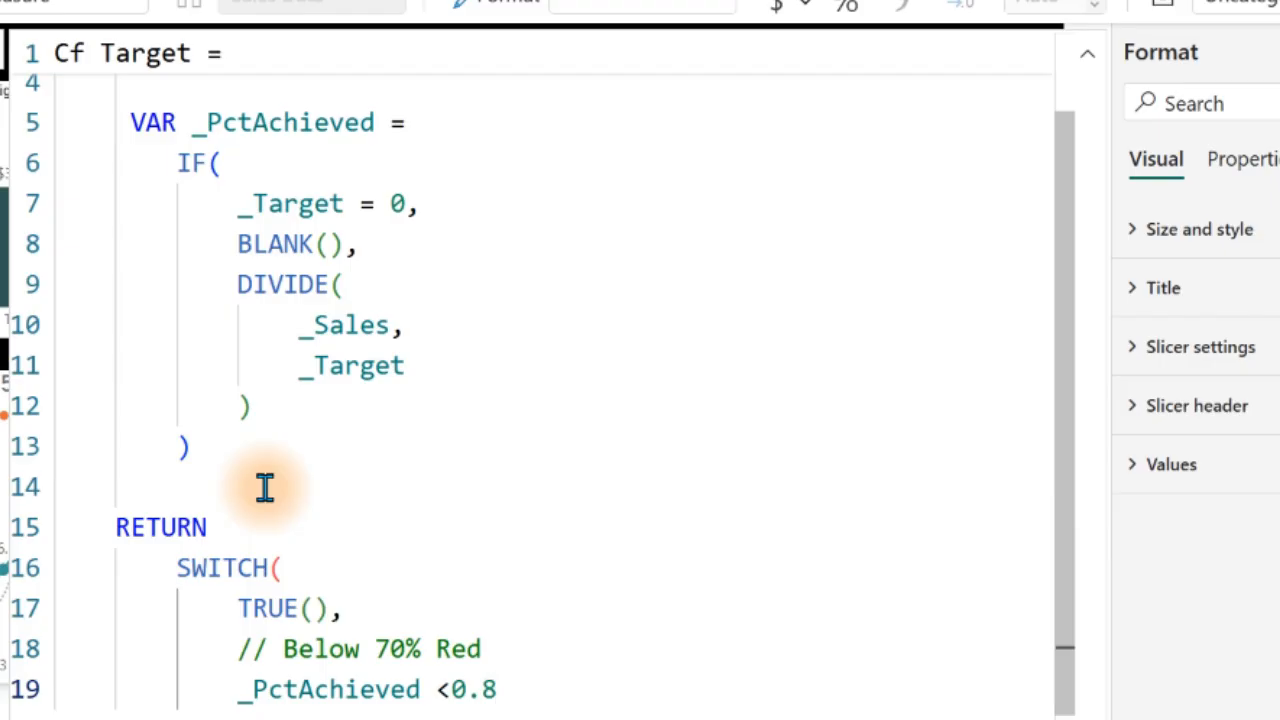
pyautogui.write('0,')
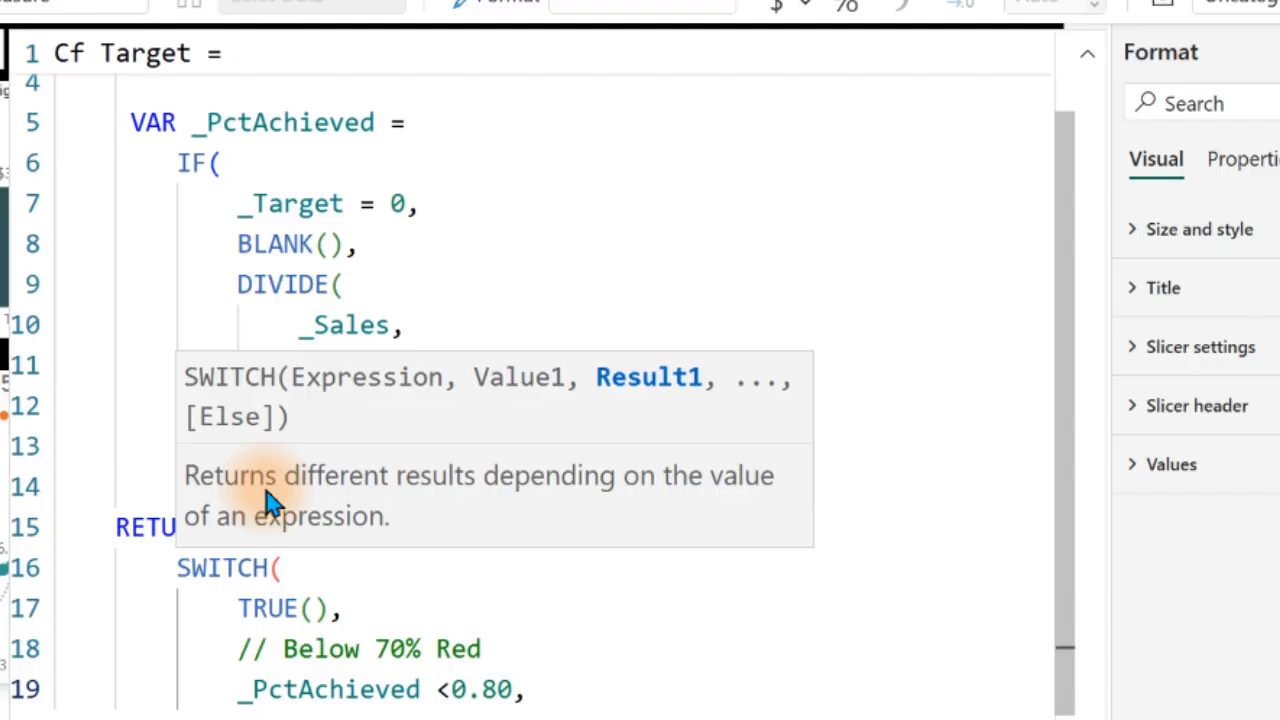
pyautogui.write('"#FA7F')
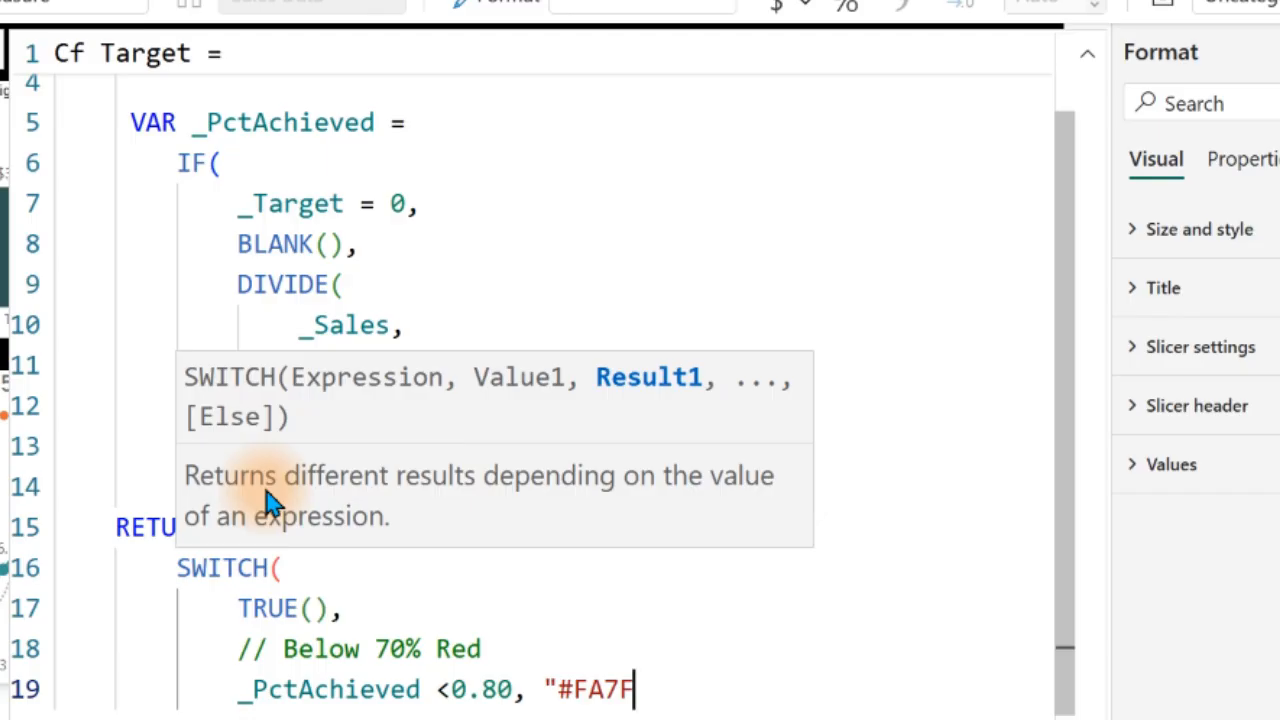
pyautogui.write('09')
pyautogui.press('BackSpace')
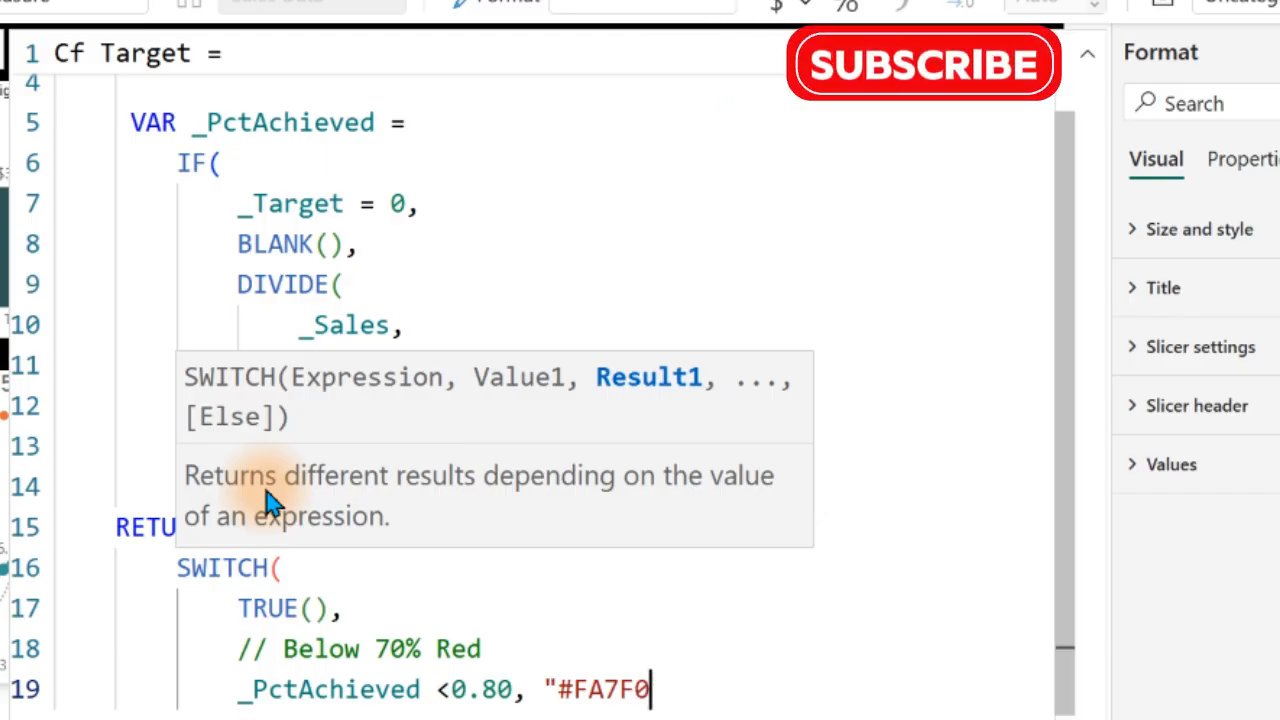
pyautogui.write('8"')
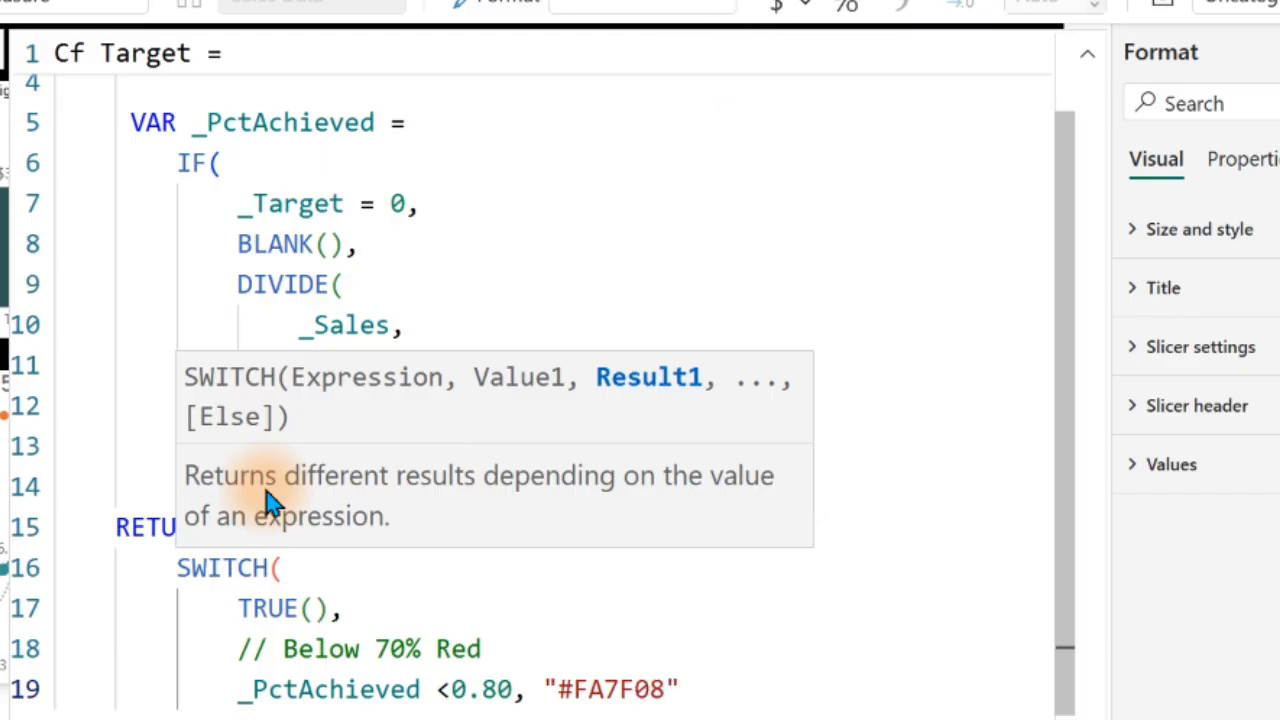
pyautogui.write(',')
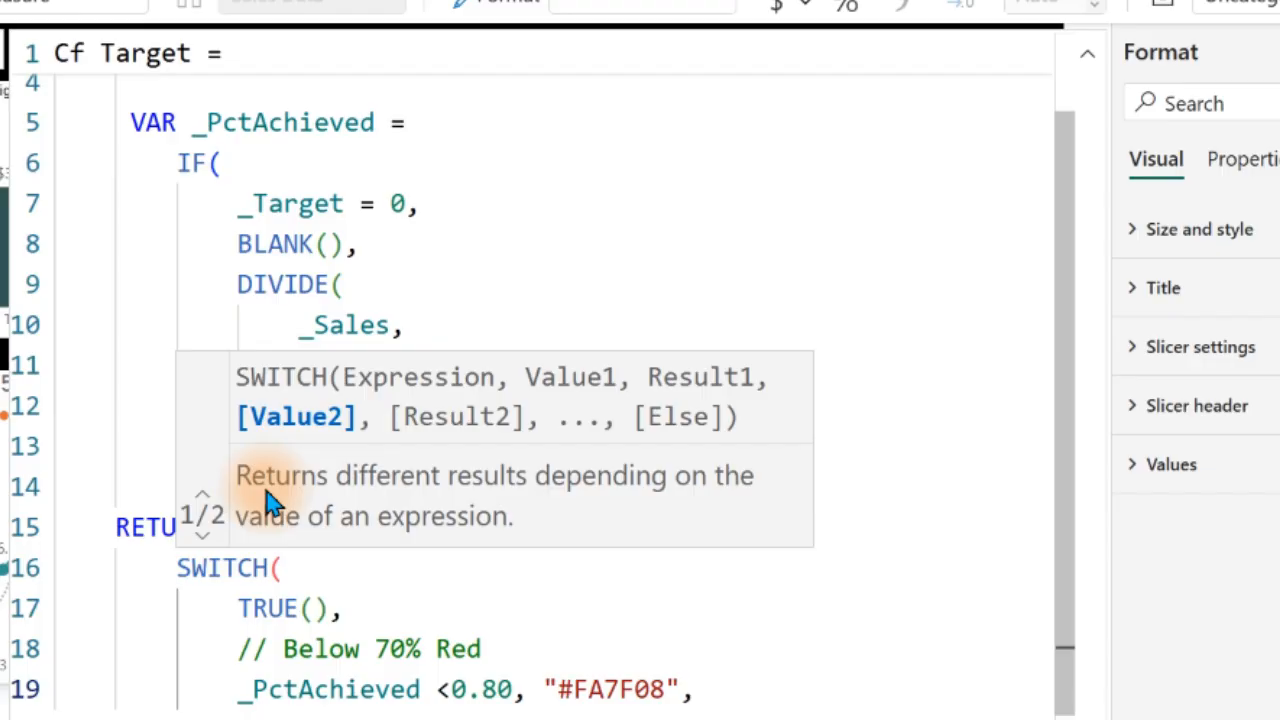
# - Add the comment "// between 80%-100% Green" on a new line below the first condition
pyautogui.press('Return')
pyautogui.write('//')
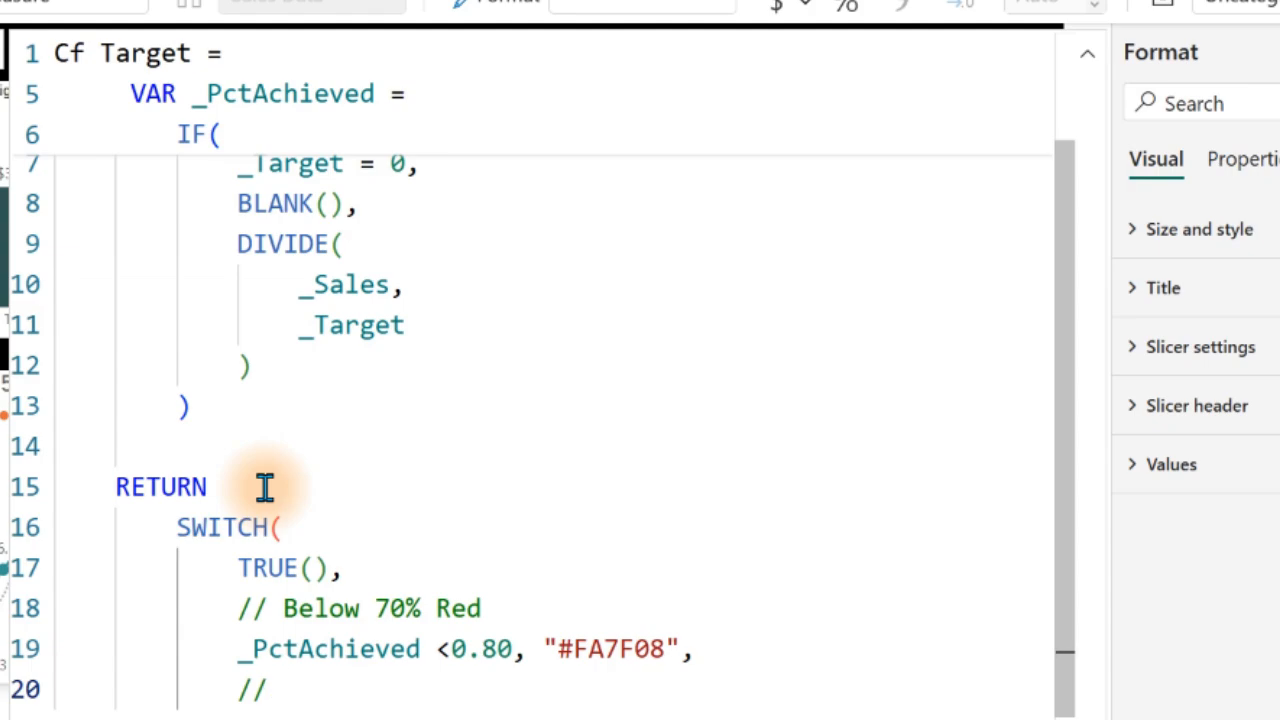
pyautogui.write(' betwee')
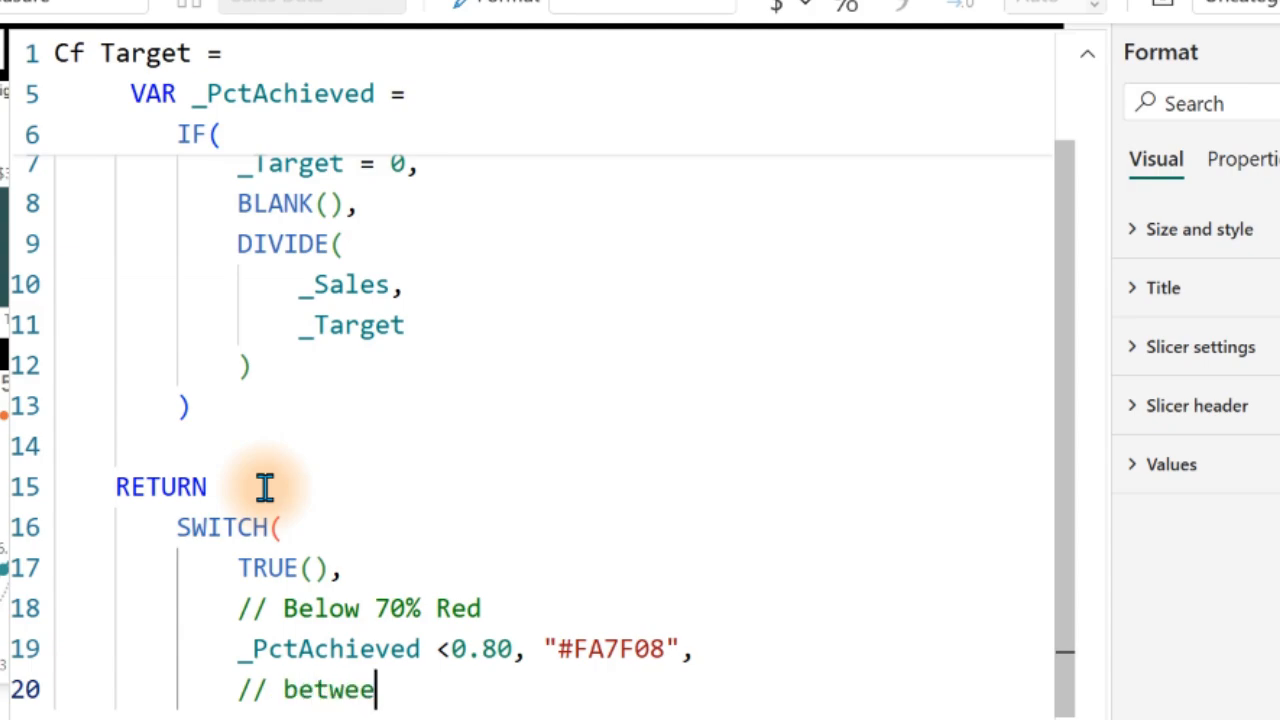
pyautogui.write('n 80')
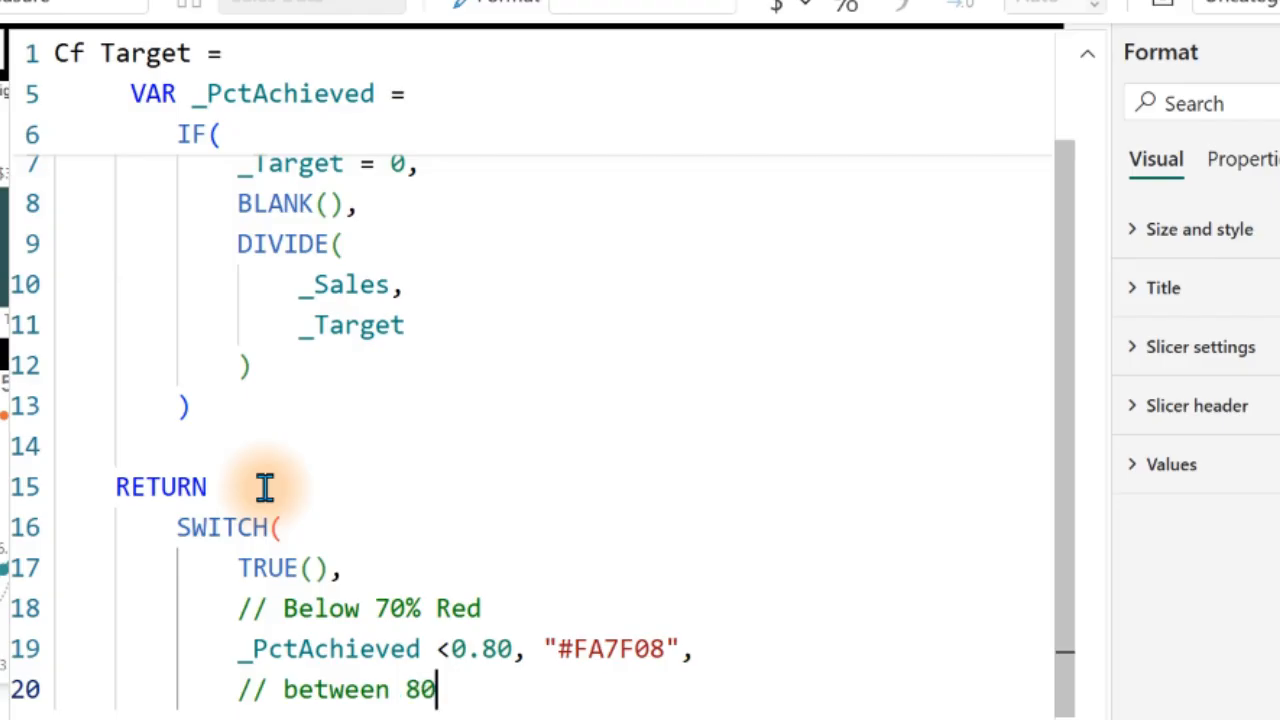
pyautogui.write('%-100')
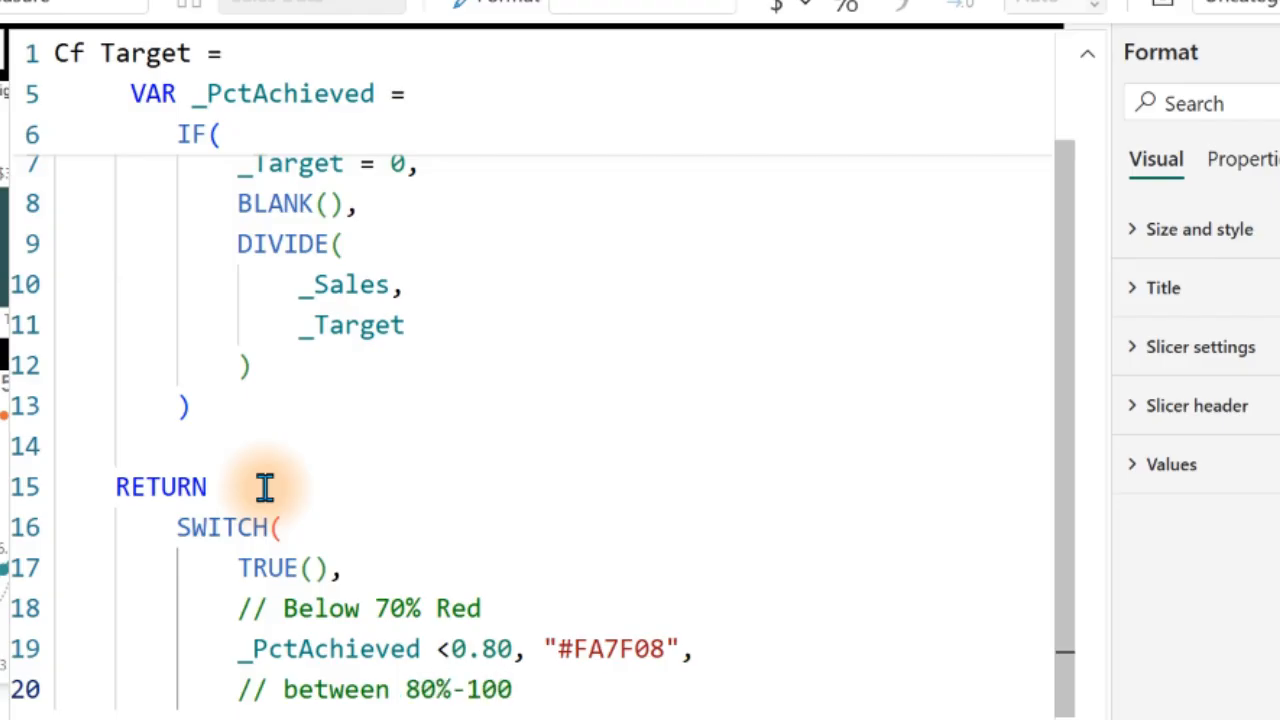
pyautogui.write('% Green')
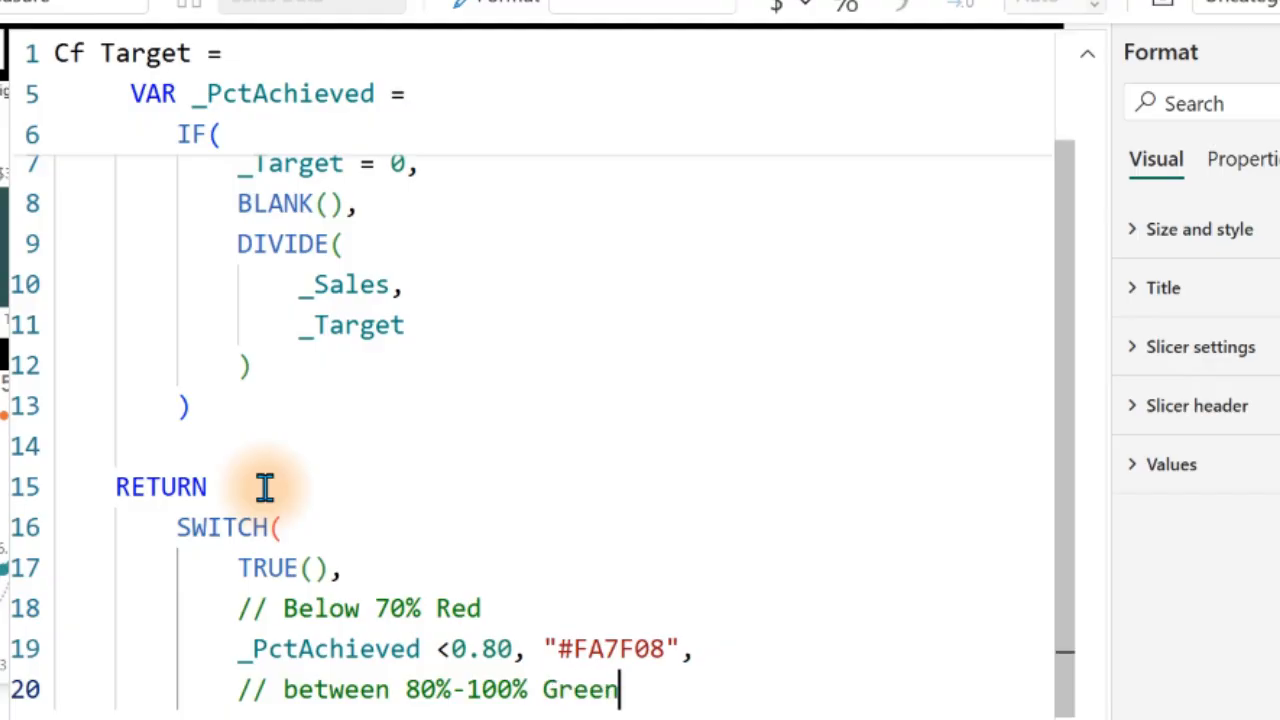
# - Add the second SWITCH condition, _PctAchieved <1.00, returning the colour "#D98516"
pyautogui.press('Return')
pyautogui.write('_PctAchieved')
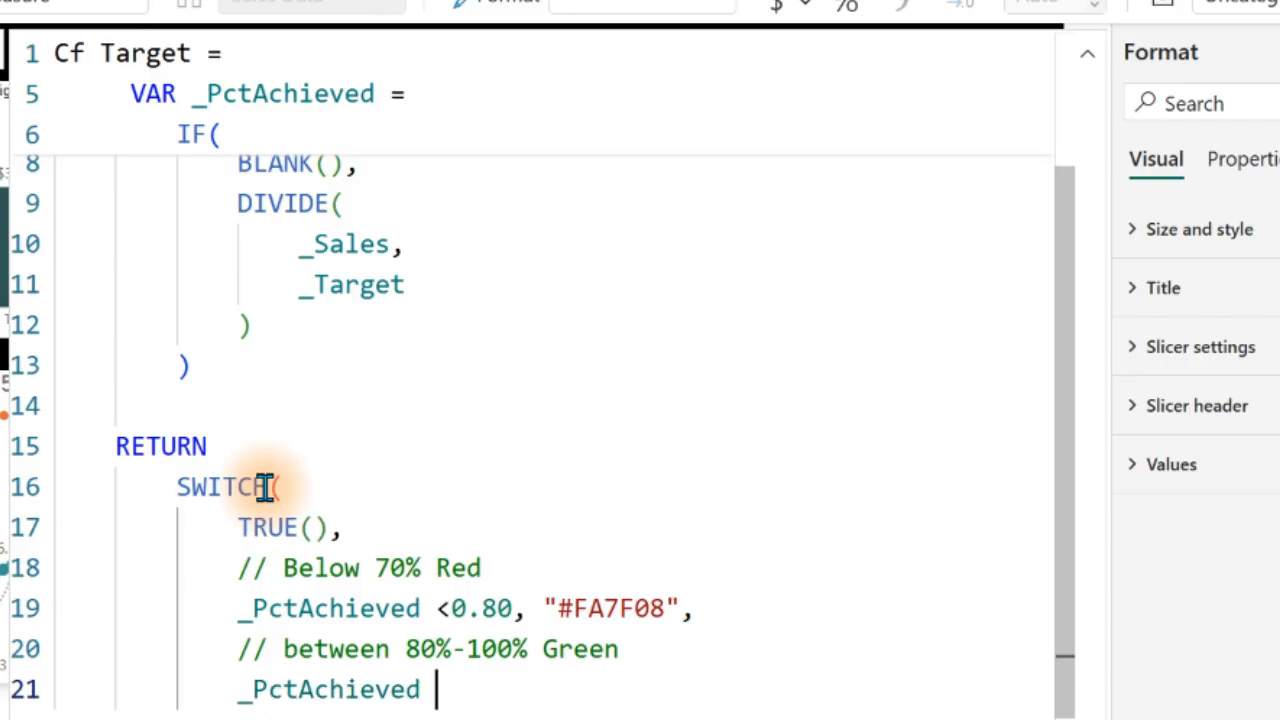
pyautogui.write(' <100')
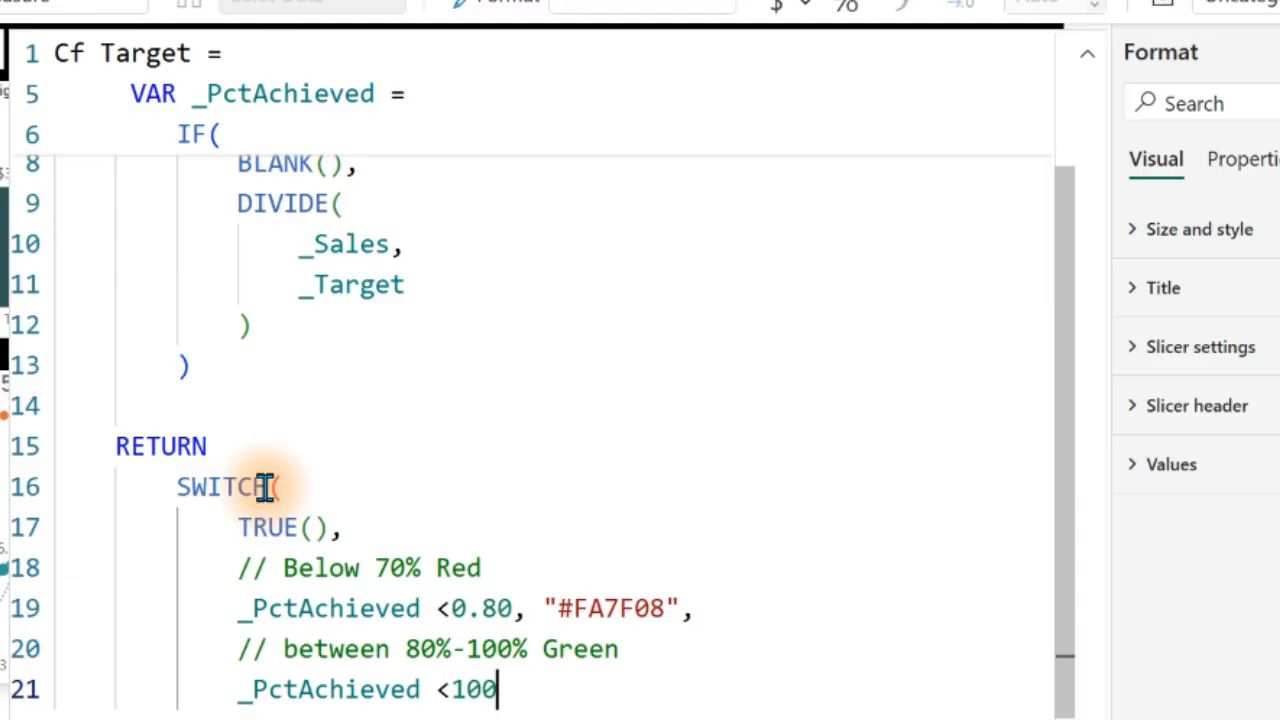
pyautogui.press('BackSpace')
pyautogui.press('BackSpace')
pyautogui.press('BackSpace')
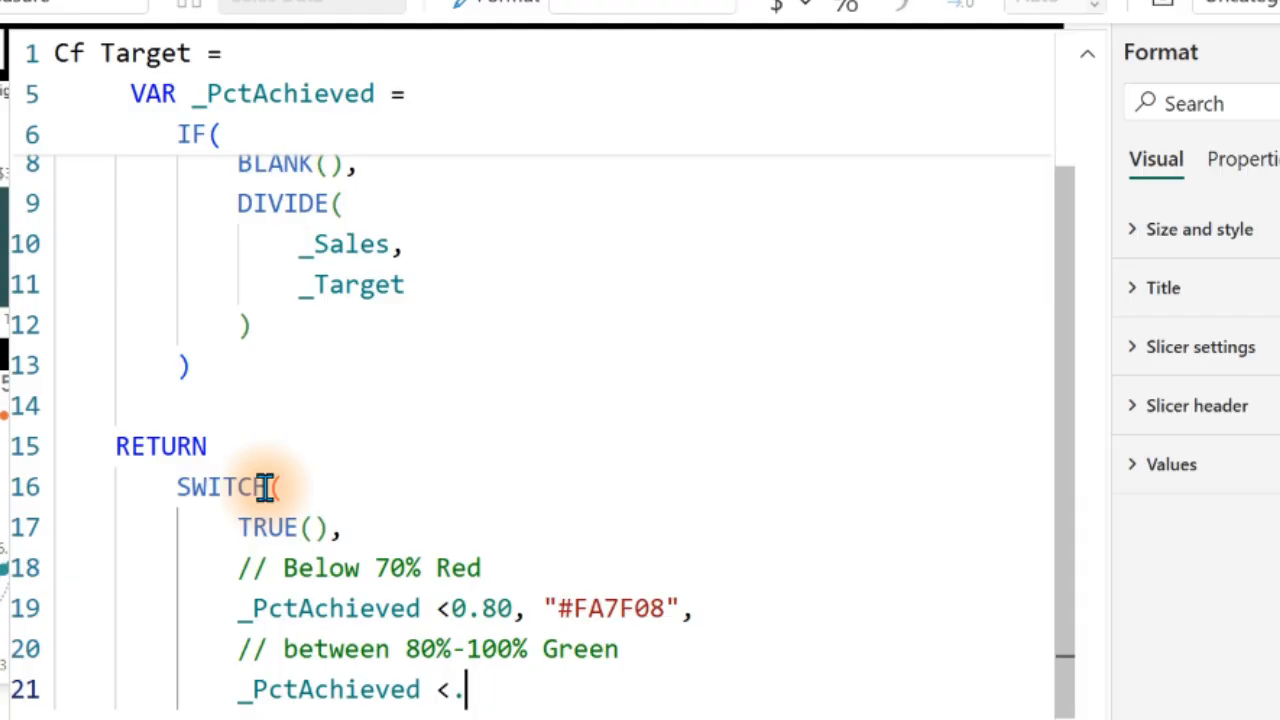
pyautogui.write('1.00')
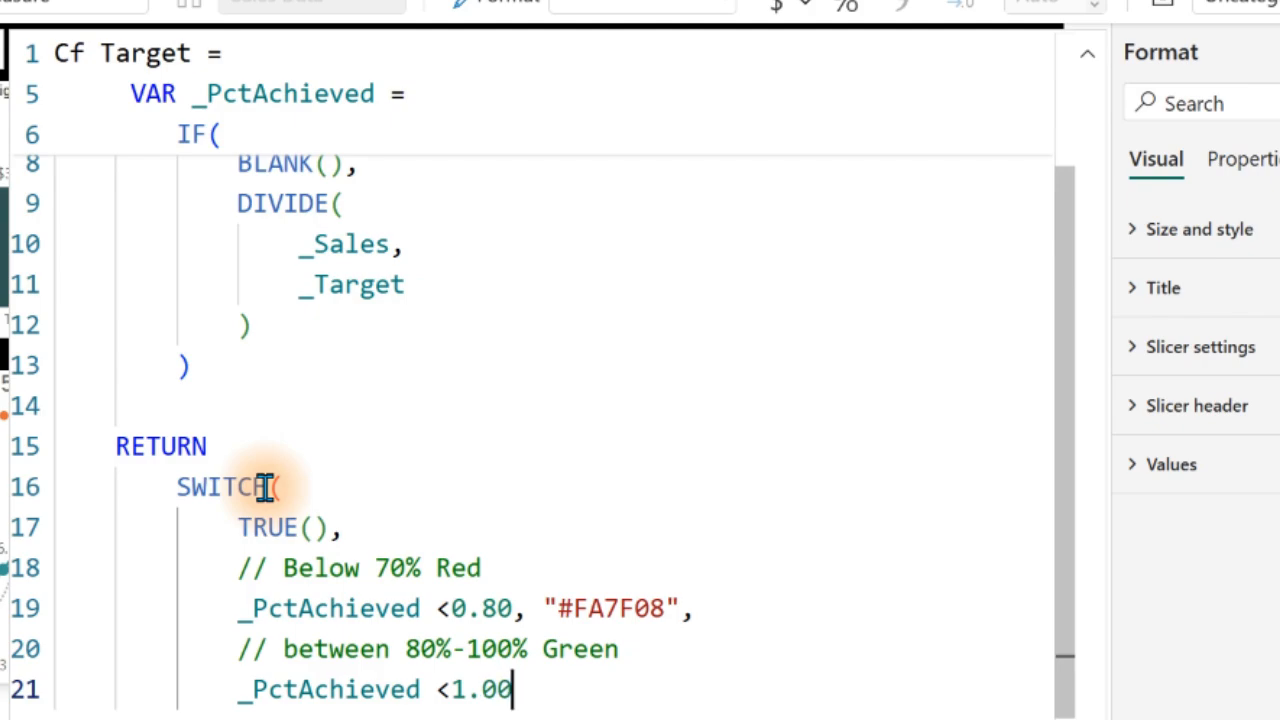
pyautogui.write(', "')
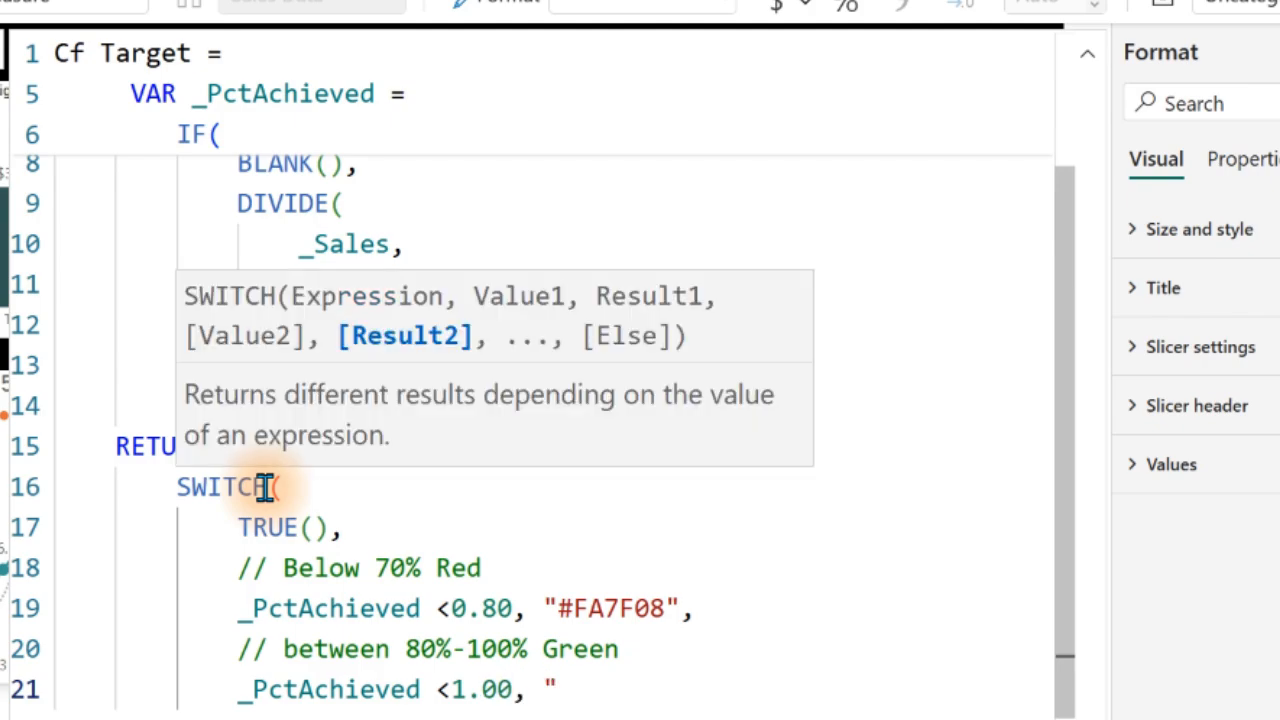
pyautogui.write('#D9')
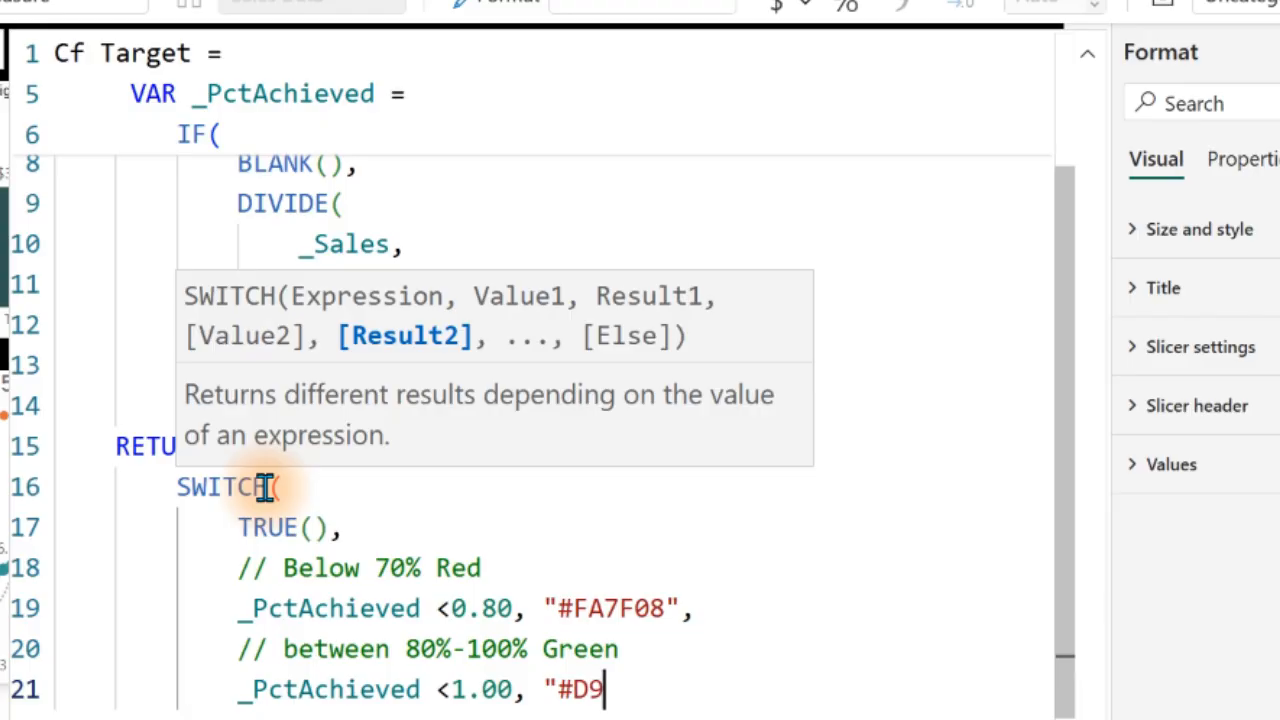
pyautogui.write('85')
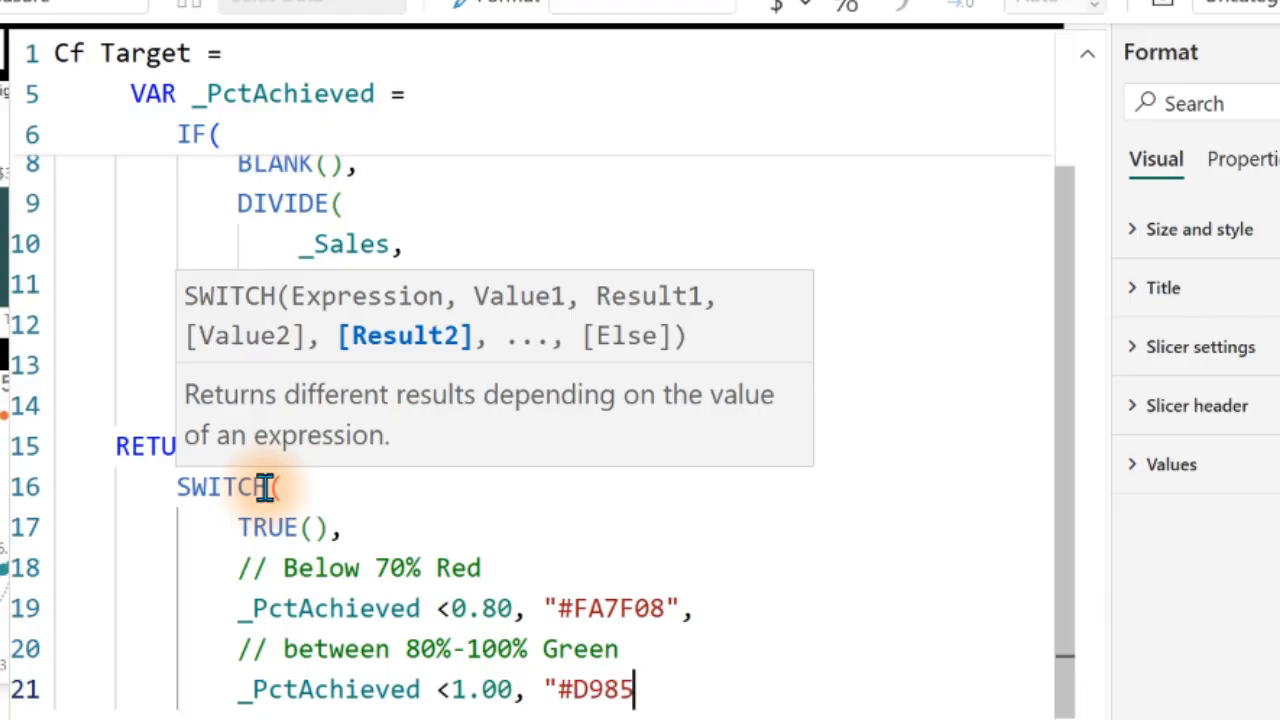
pyautogui.write('16"')
pyautogui.press('Return')
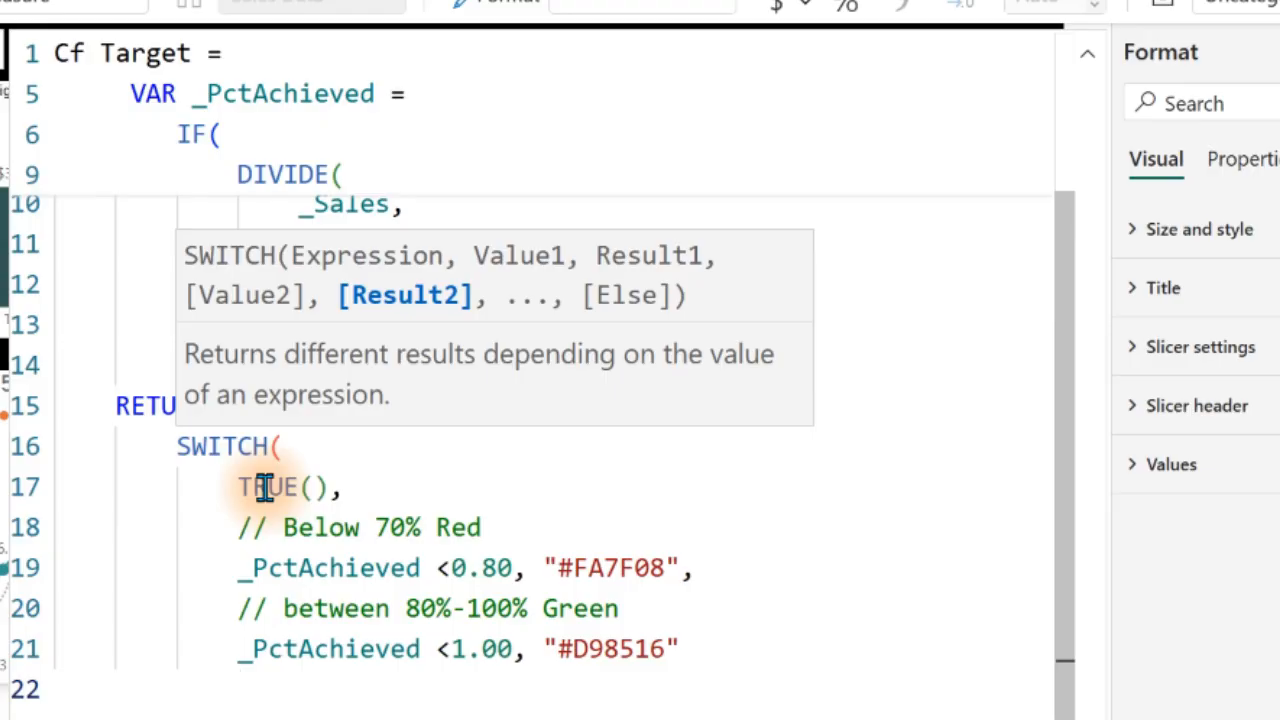
# - Change the colour word in the 80%-100% comment to Orange and end the "#D98516" line with a comma, followed by a new line
pyautogui.moveTo(626, 612); pyautogui.dragTo(541, 612)
pyautogui.write('Orange')
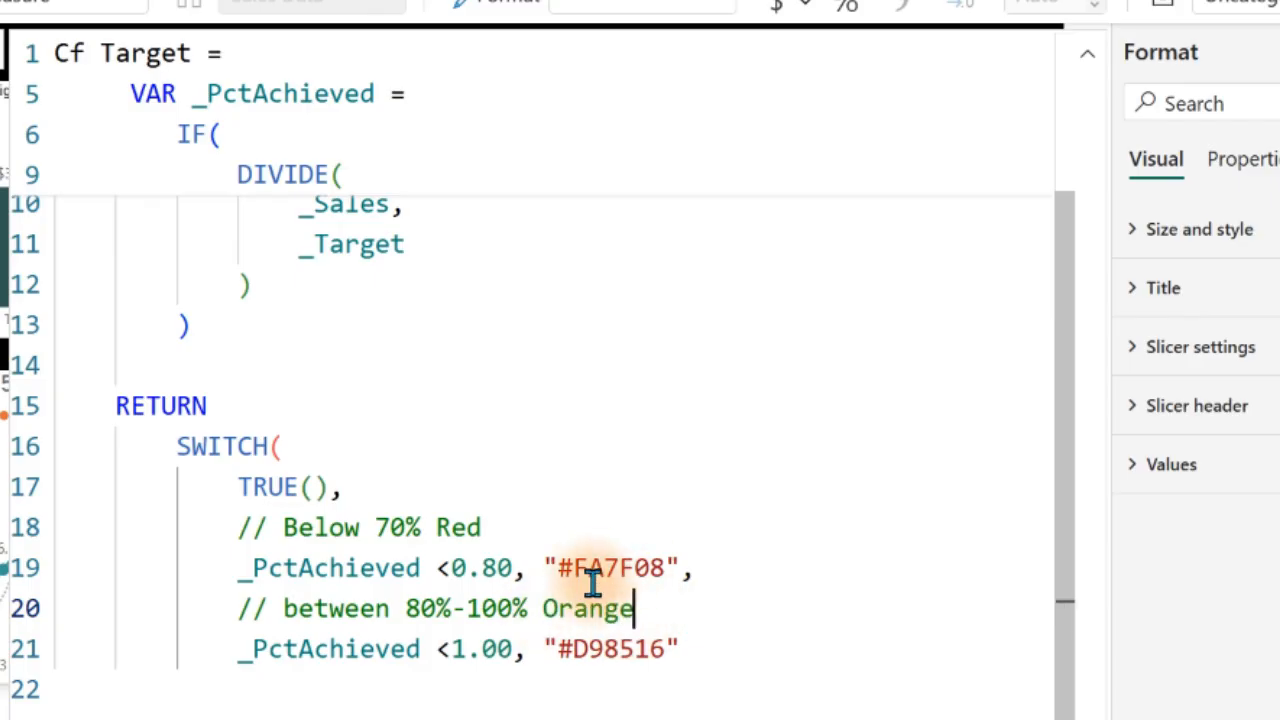
pyautogui.click(706, 645)
pyautogui.press('Return')
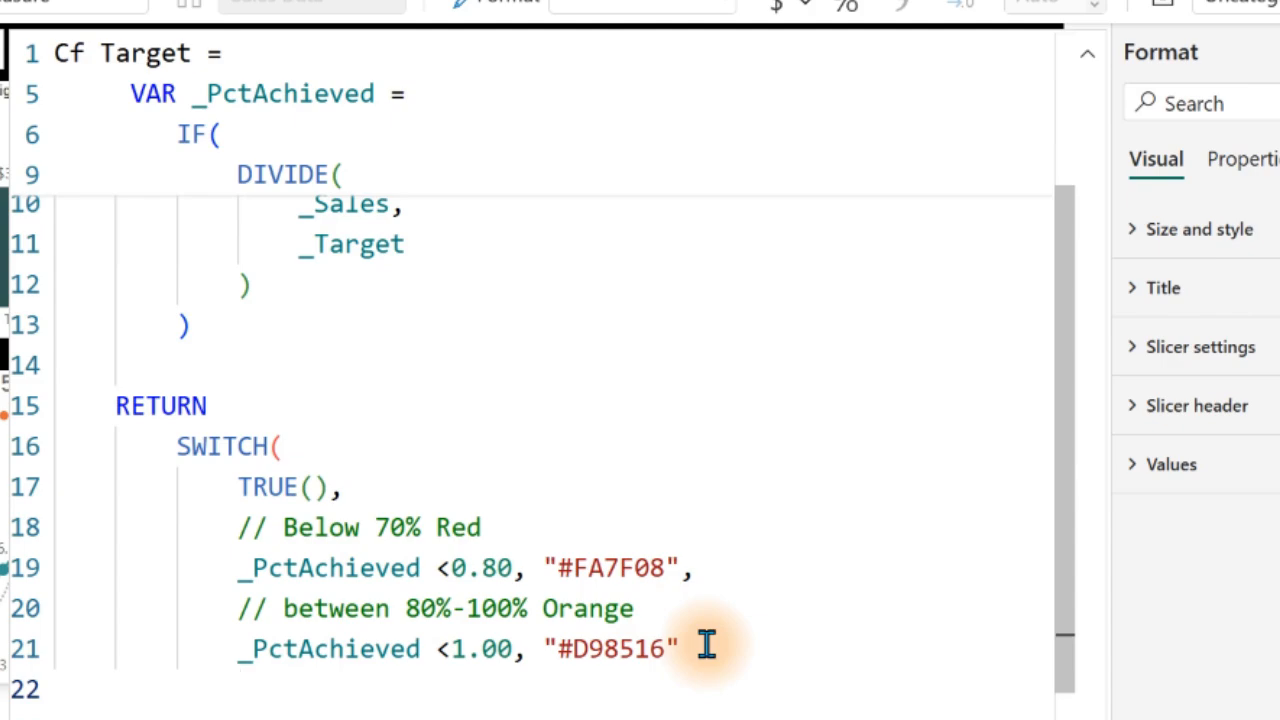
pyautogui.write('"')
pyautogui.press('BackSpace')
pyautogui.press('BackSpace')
pyautogui.press('BackSpace')
pyautogui.press('BackSpace')
pyautogui.press('BackSpace')
pyautogui.write(',')
pyautogui.press('Return')
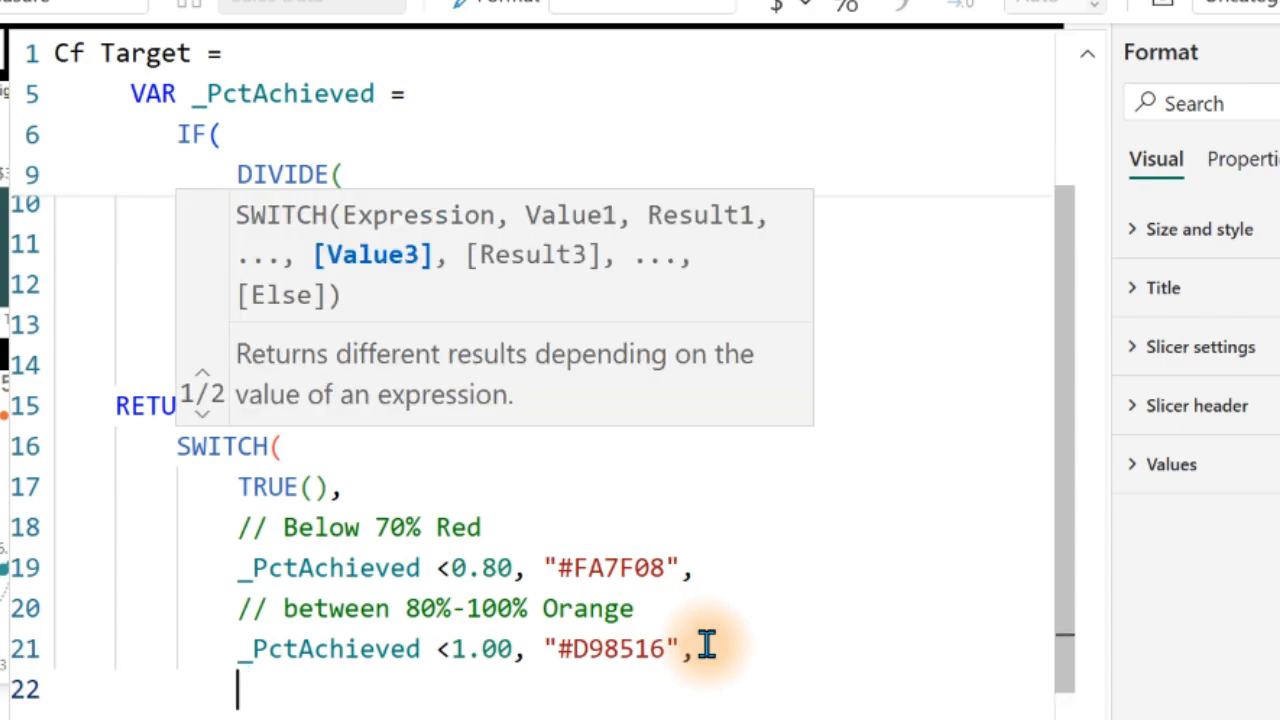
pyautogui.write('"')
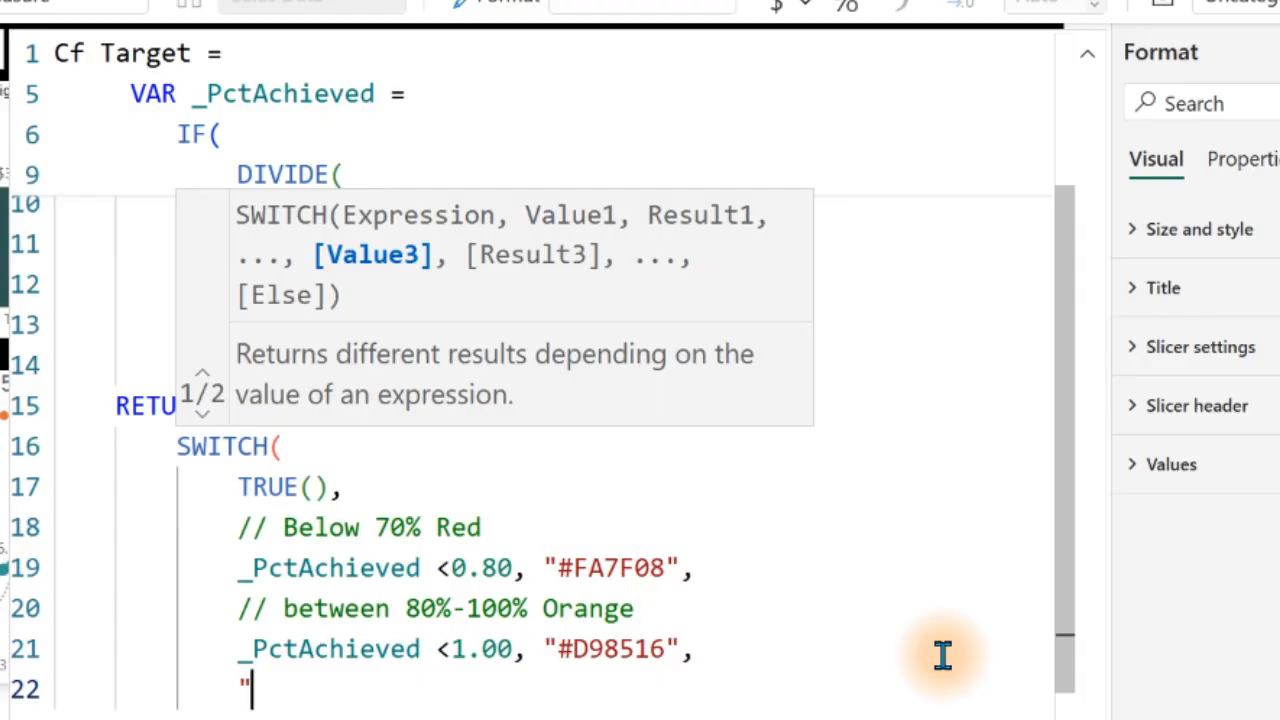
pyautogui.write('#')
pyautogui.press('BackSpace')
pyautogui.press('BackSpace')
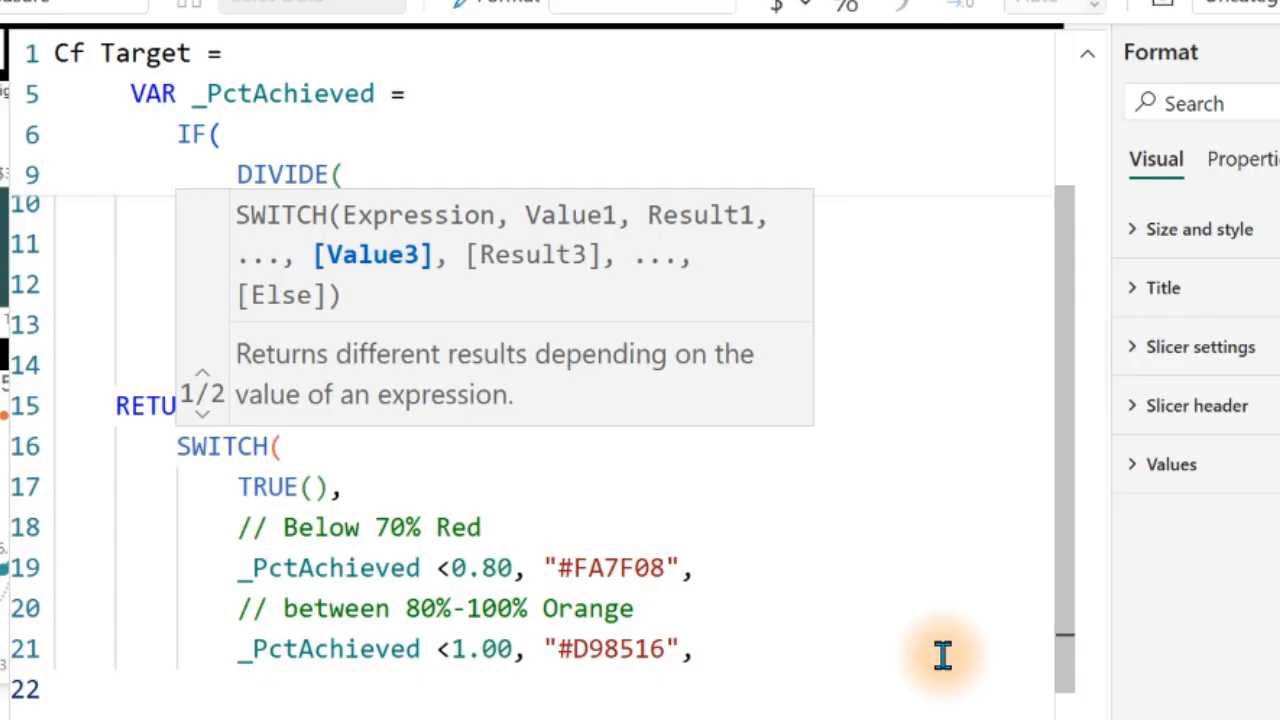
pyautogui.write('set')
pyautogui.press('BackSpace')
pyautogui.press('BackSpace')
pyautogui.press('BackSpace')
pyautogui.press('BackSpace')
# - Add the comment "// set it to Green" on its own line below the "#D98516" condition
pyautogui.write('// set')
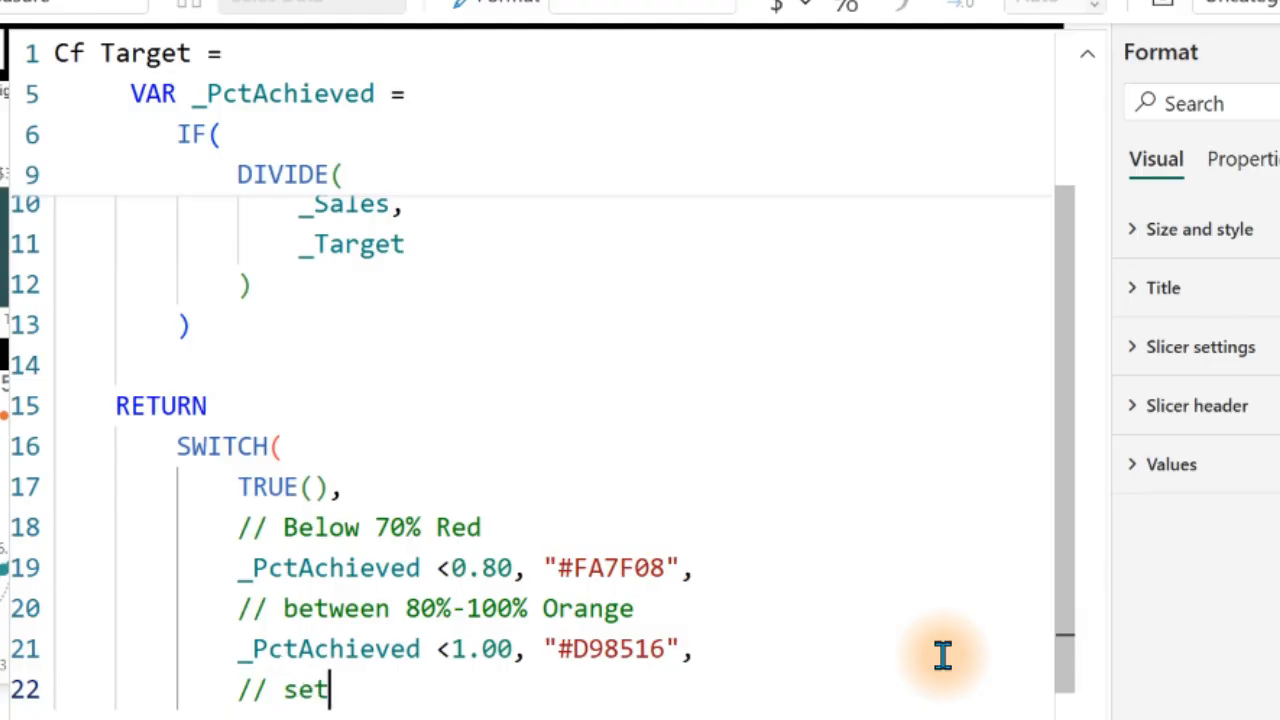
pyautogui.write(' it to Green')
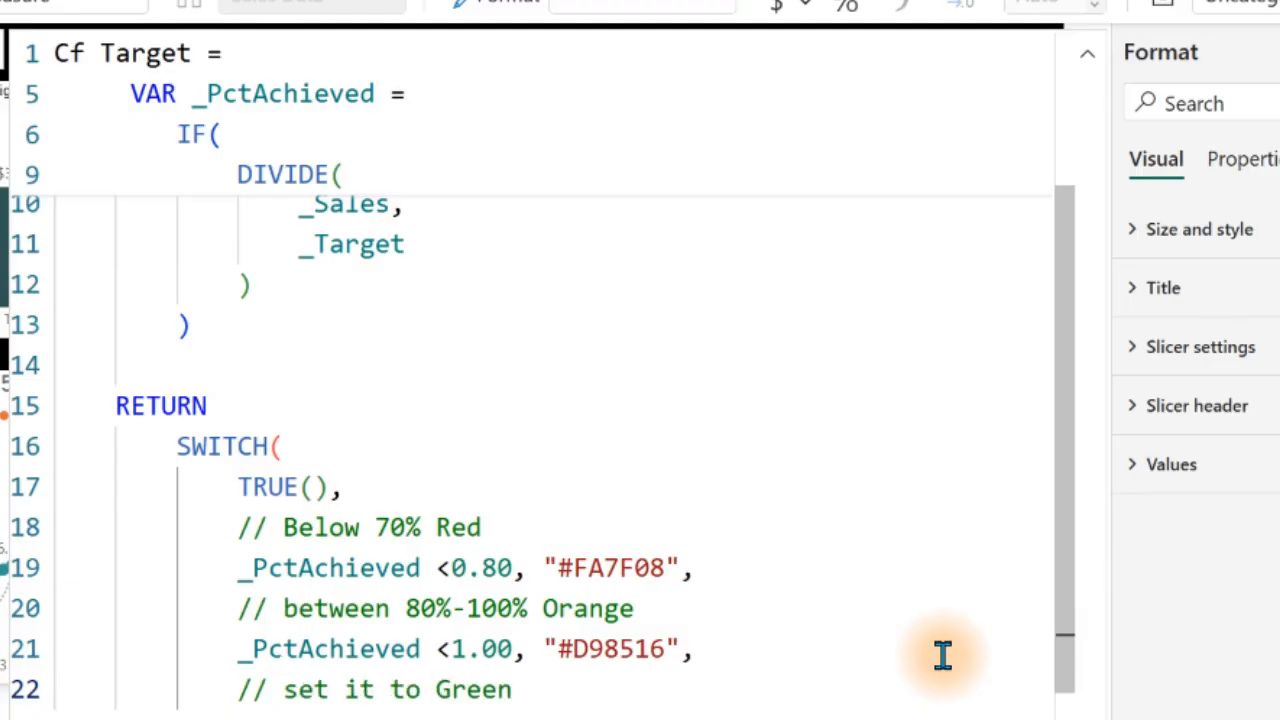
pyautogui.press('Return')
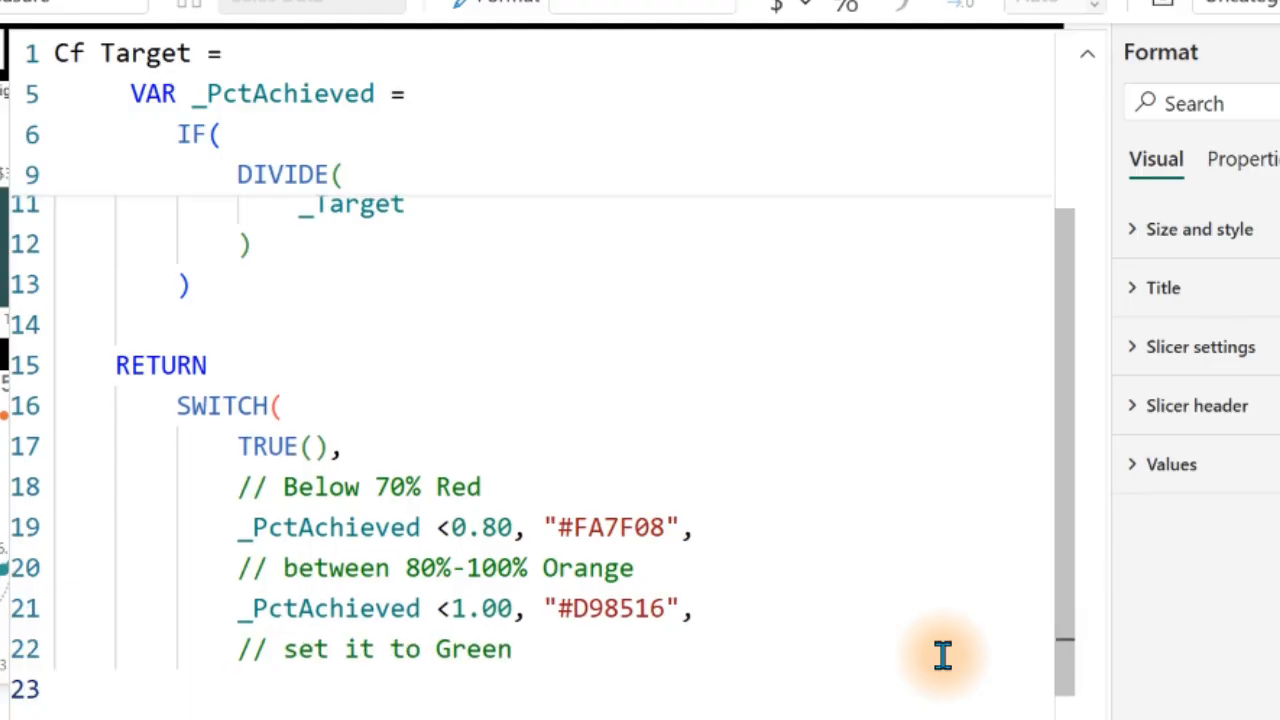
# - Add "#5CBB5C" as the SWITCH default result, close the function with a parenthesis and commit the measure
pyautogui.write('"#')
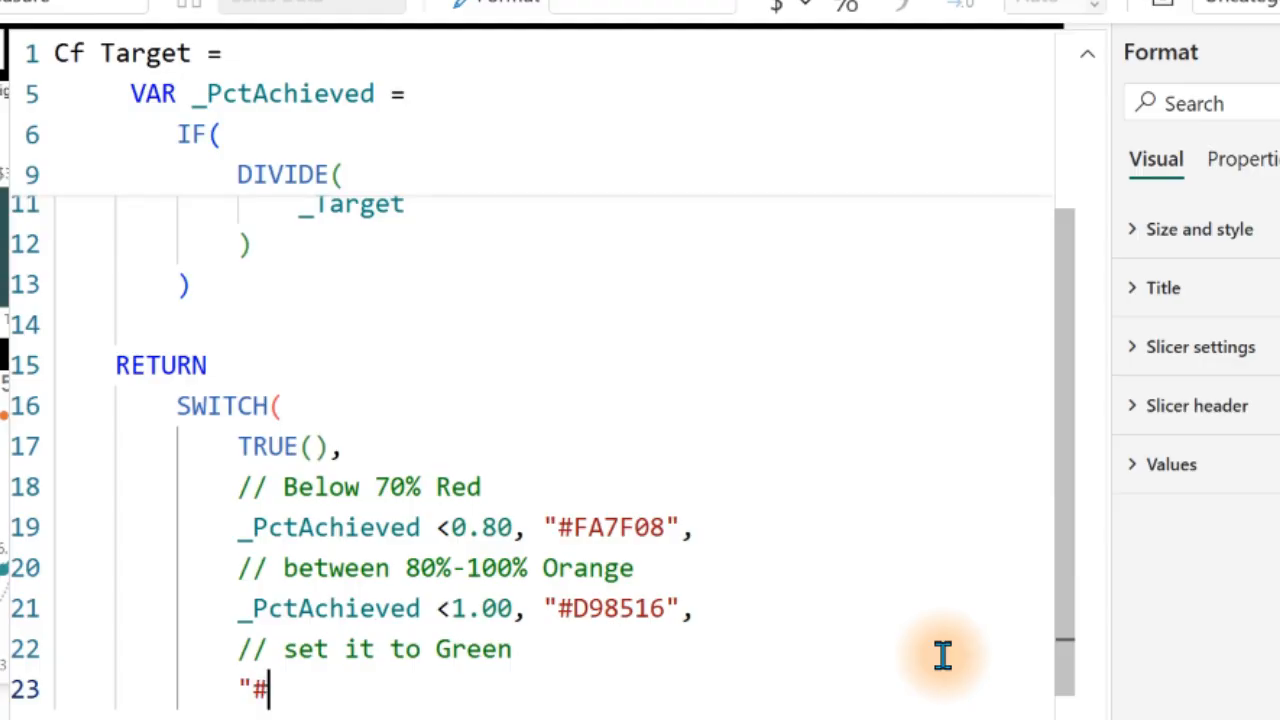
pyautogui.write('5CBB')
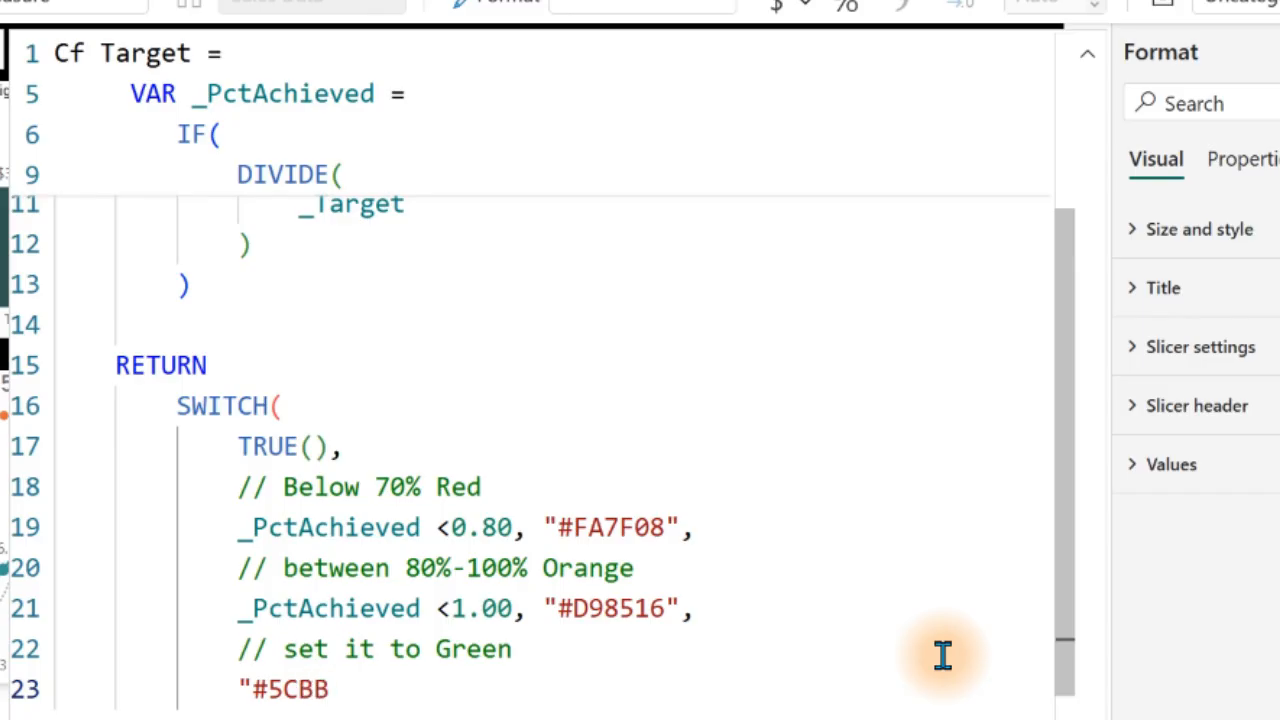
pyautogui.write('5C"')
pyautogui.press('Return')
pyautogui.write(')')
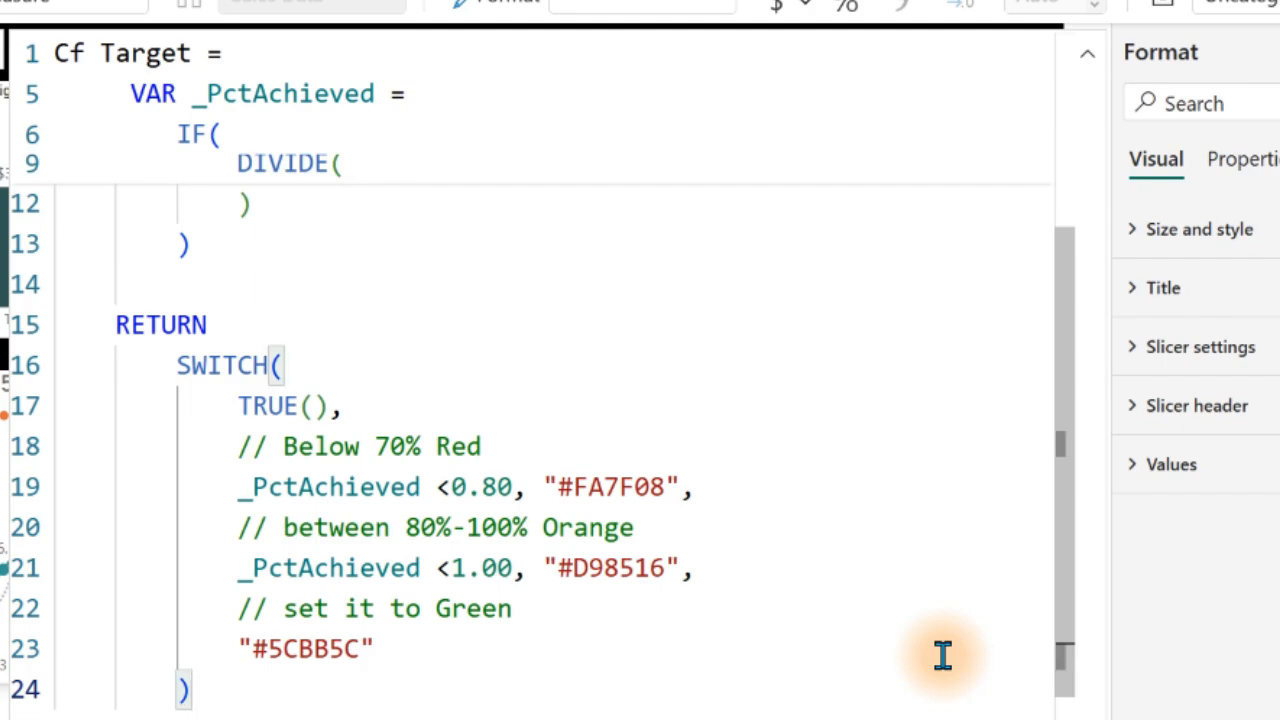
pyautogui.press('Return')
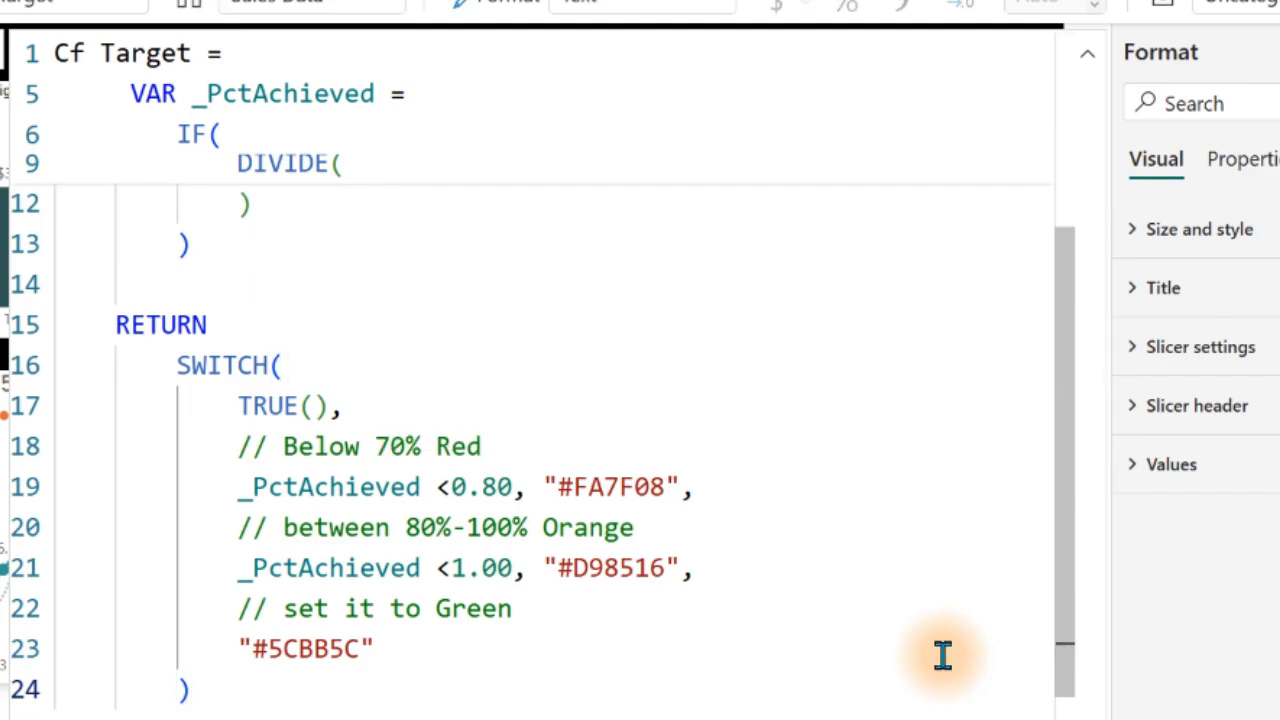
pyautogui.scroll(5, 943, 655)
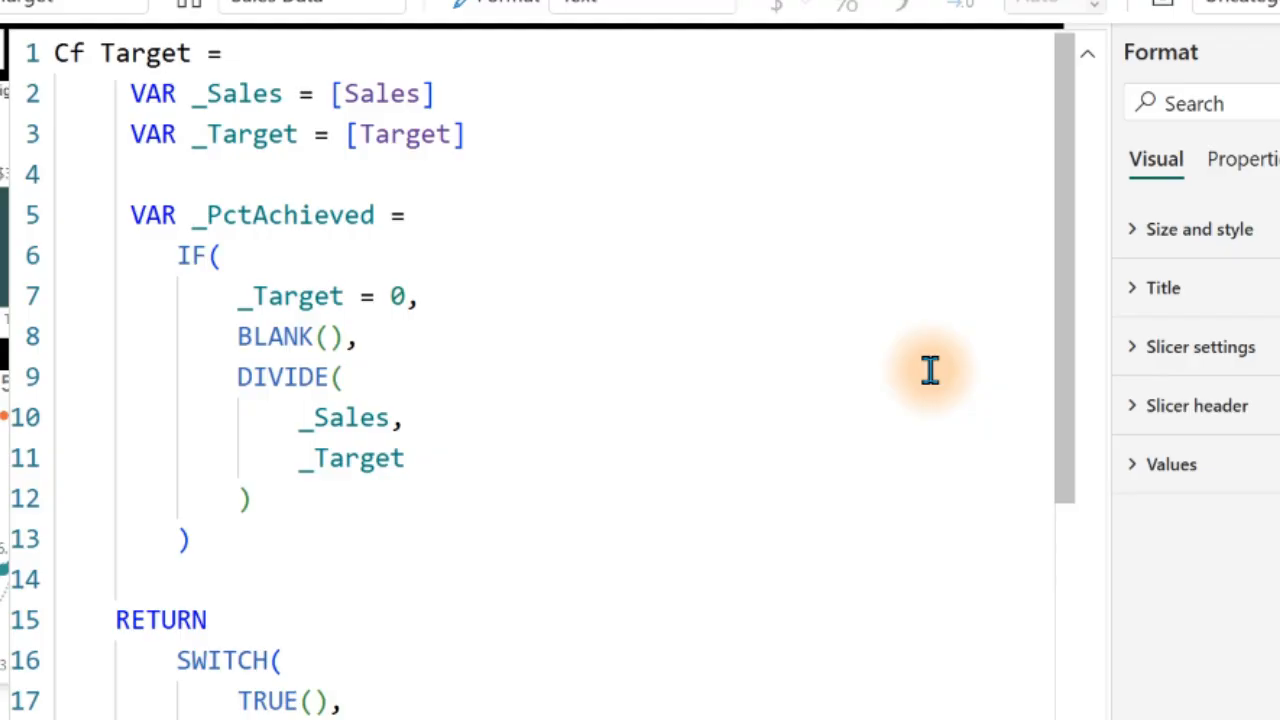
pyautogui.scroll(-4, 930, 370)
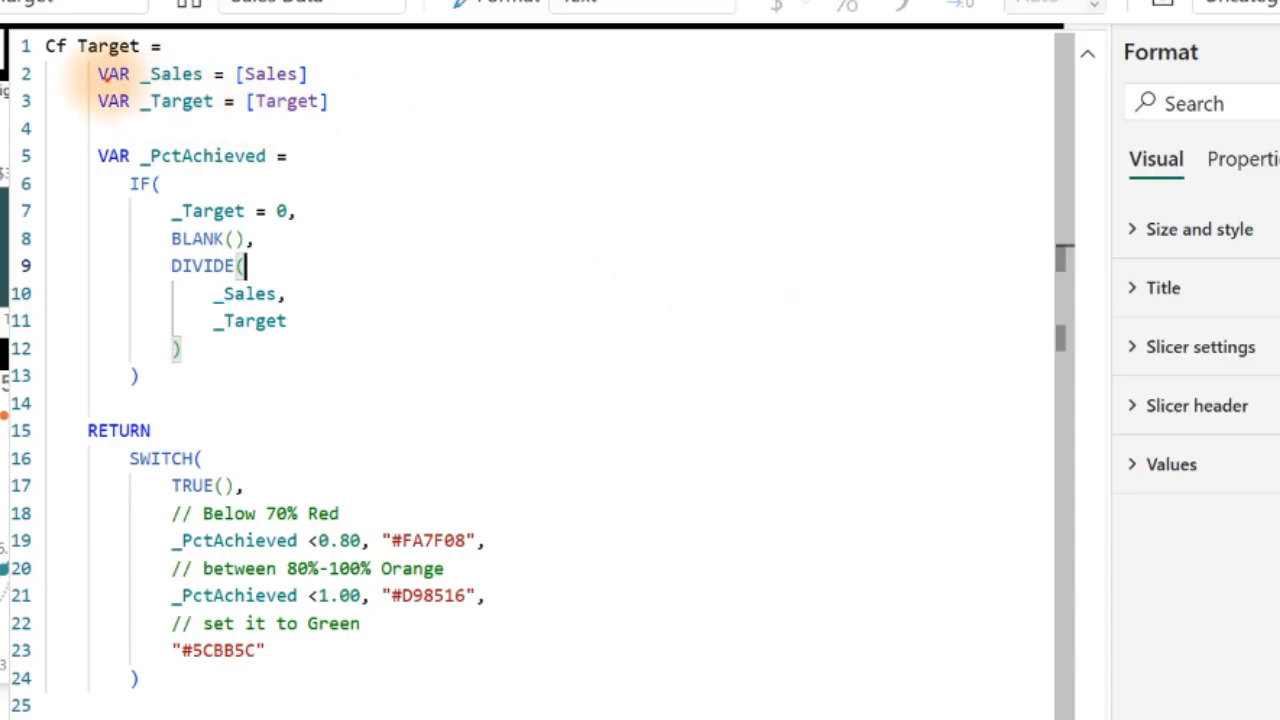
pyautogui.moveTo(84, 52); pyautogui.dragTo(355, 127)
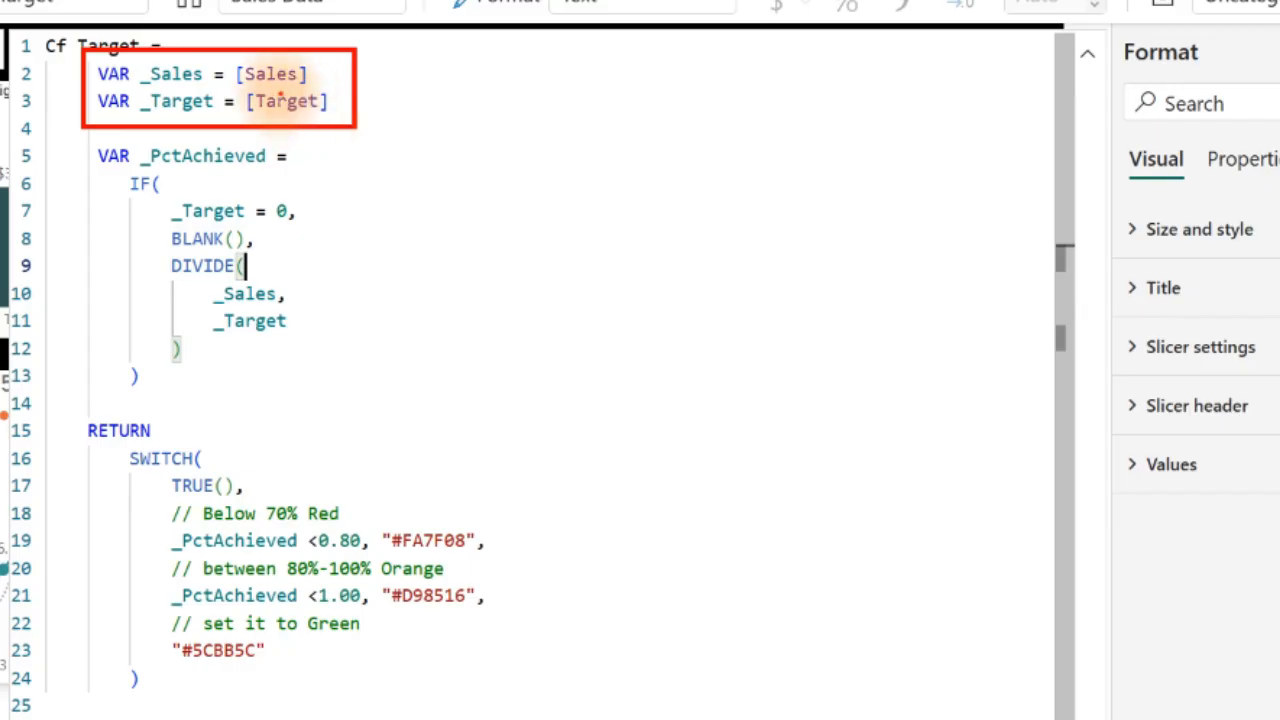
pyautogui.moveTo(76, 137)
pyautogui.mouseDown()
pyautogui.moveTo(135, 240)
pyautogui.moveTo(300, 350)
pyautogui.moveTo(341, 397)
pyautogui.mouseUp()
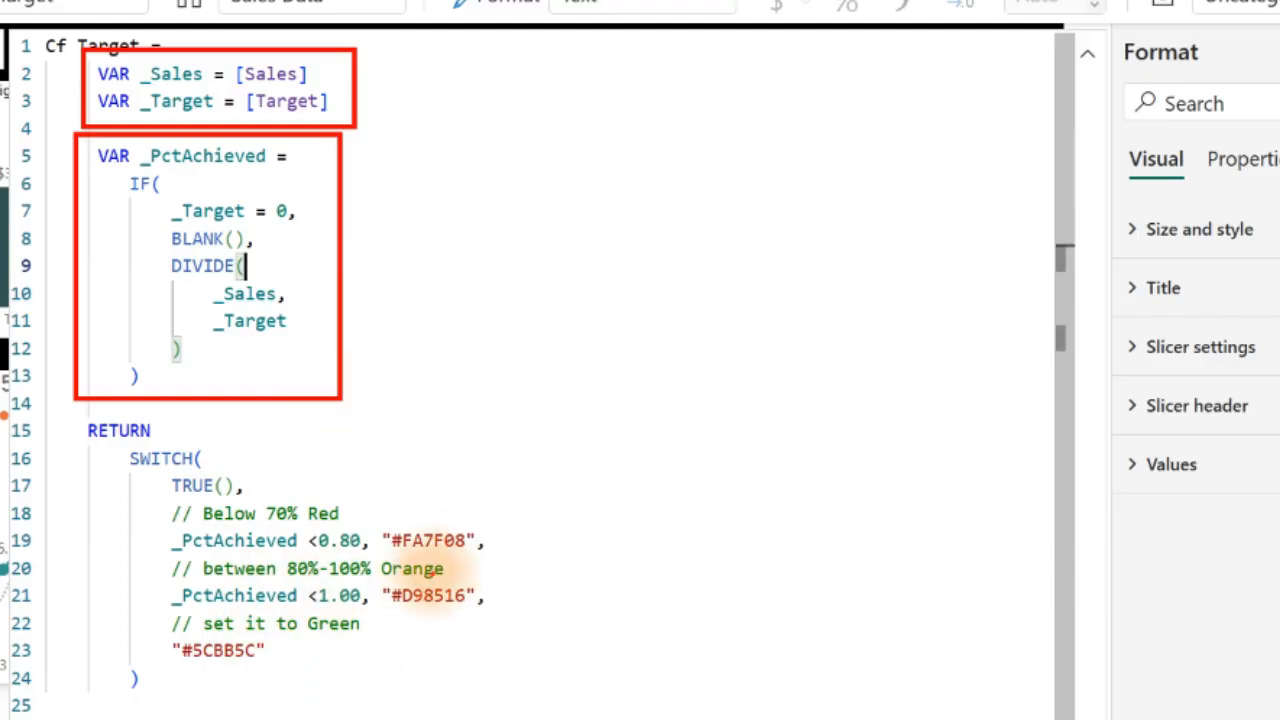
pyautogui.moveTo(500, 538); pyautogui.dragTo(635, 537)
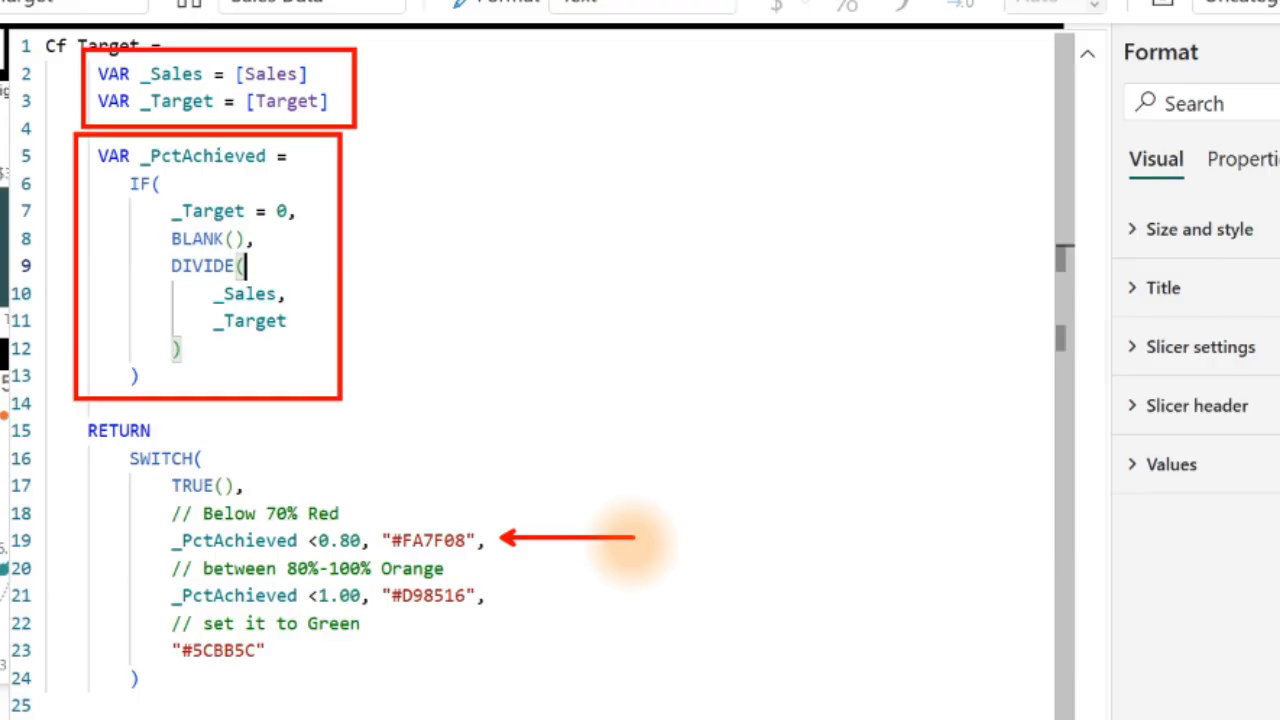
# - Correct the first SWITCH comment to "// Below 80% Red" and commit the Cf Target measure
pyautogui.click(275, 513)
pyautogui.press('BackSpace')
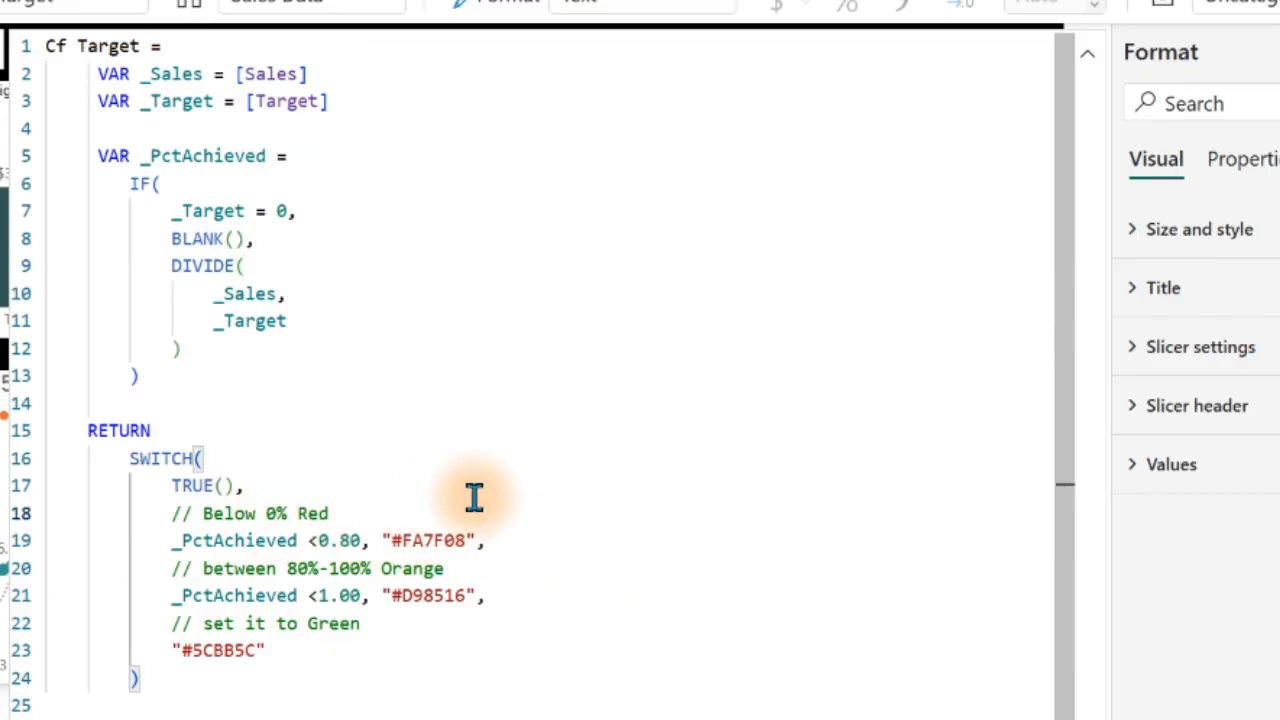
pyautogui.write('8')
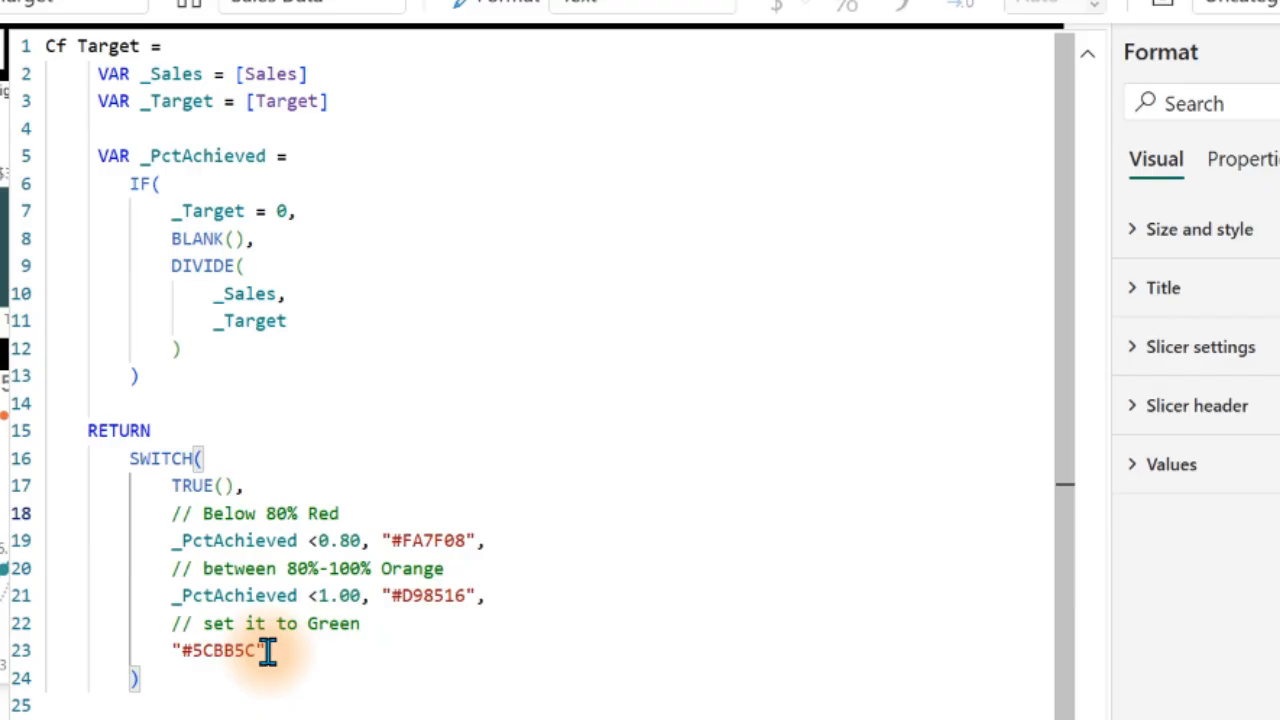
pyautogui.press('Return')
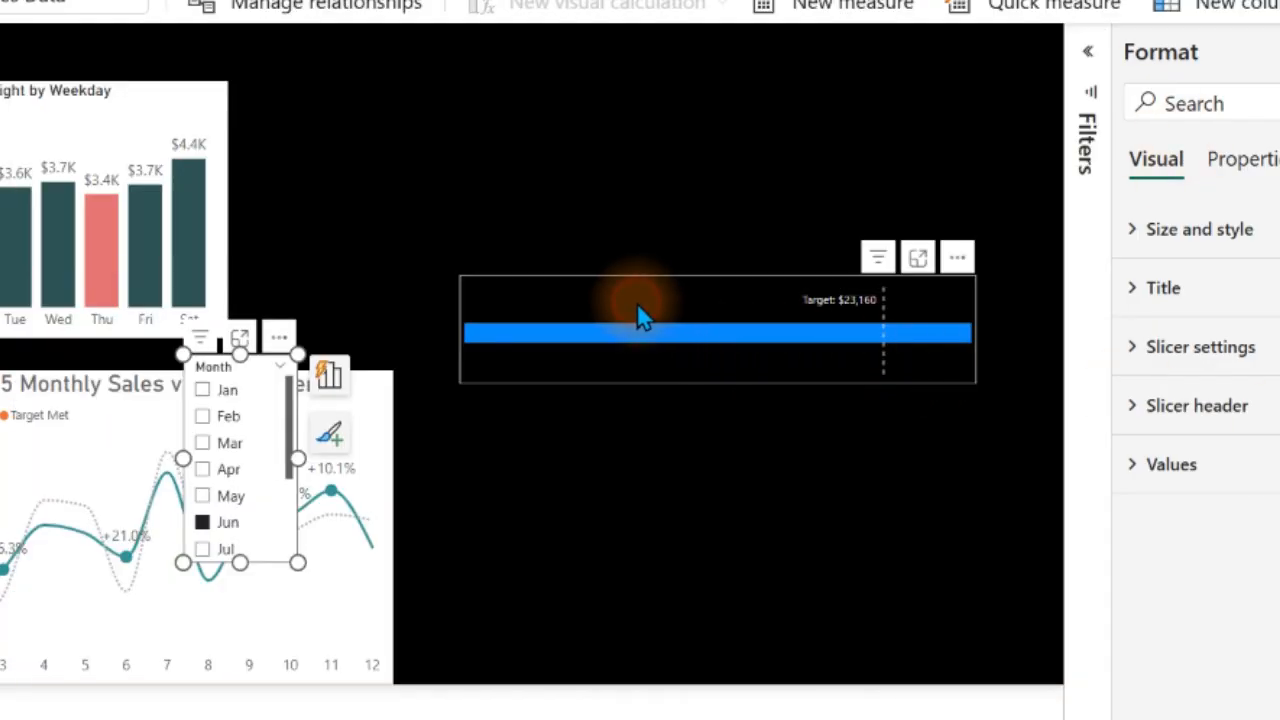
# - Toggle the visuals in Group 1 to tell them apart, hide the lower-listed Sales by YX bar and select the upper-listed one
pyautogui.click(637, 303)
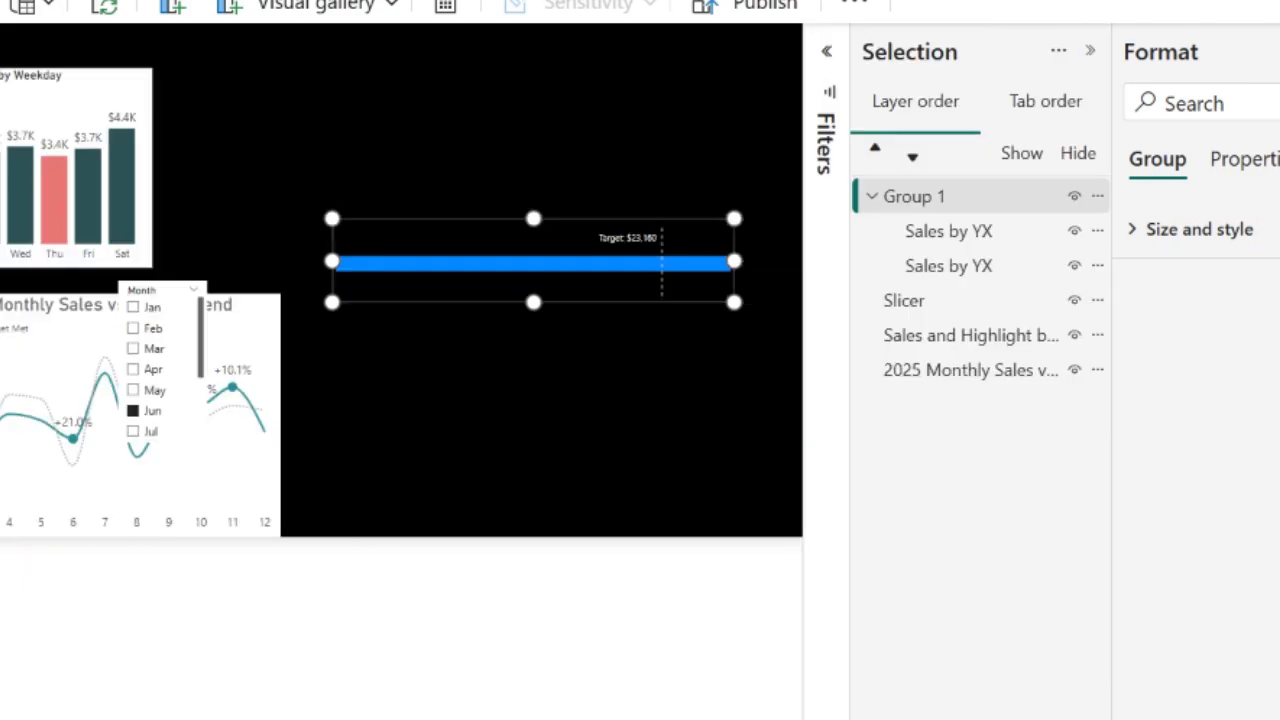
pyautogui.click(1073, 231)
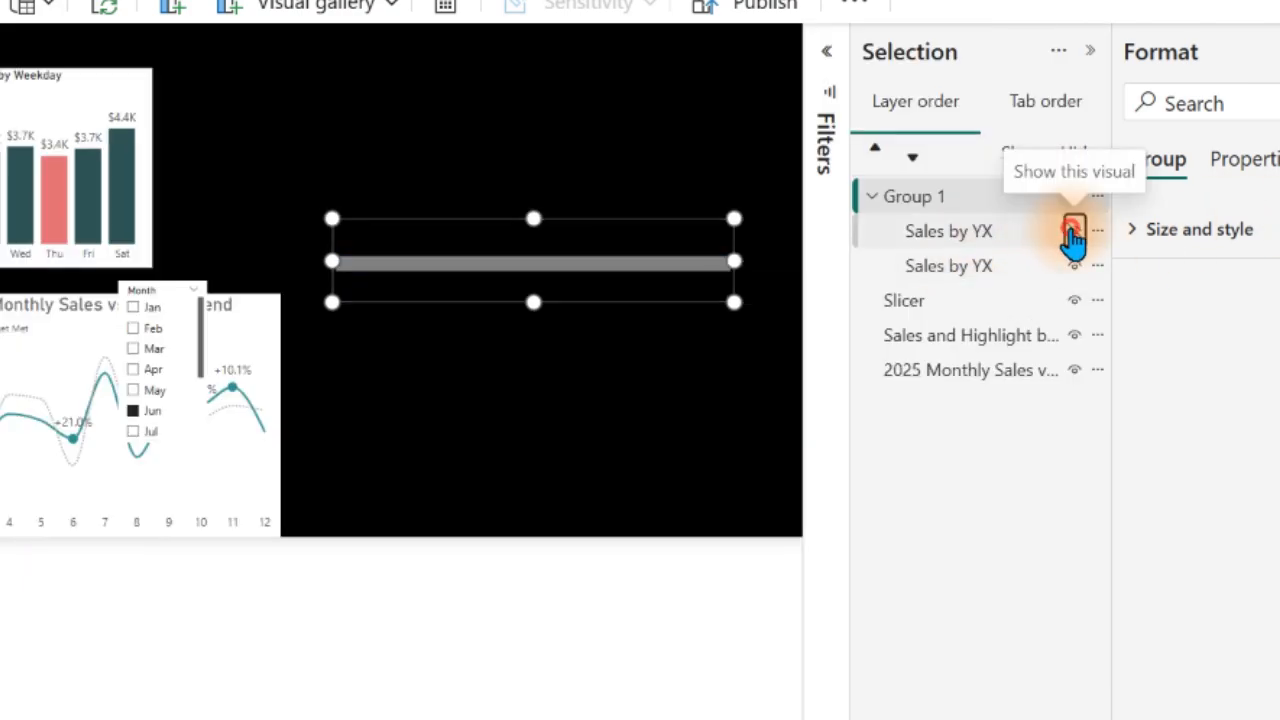
pyautogui.click(1073, 231)
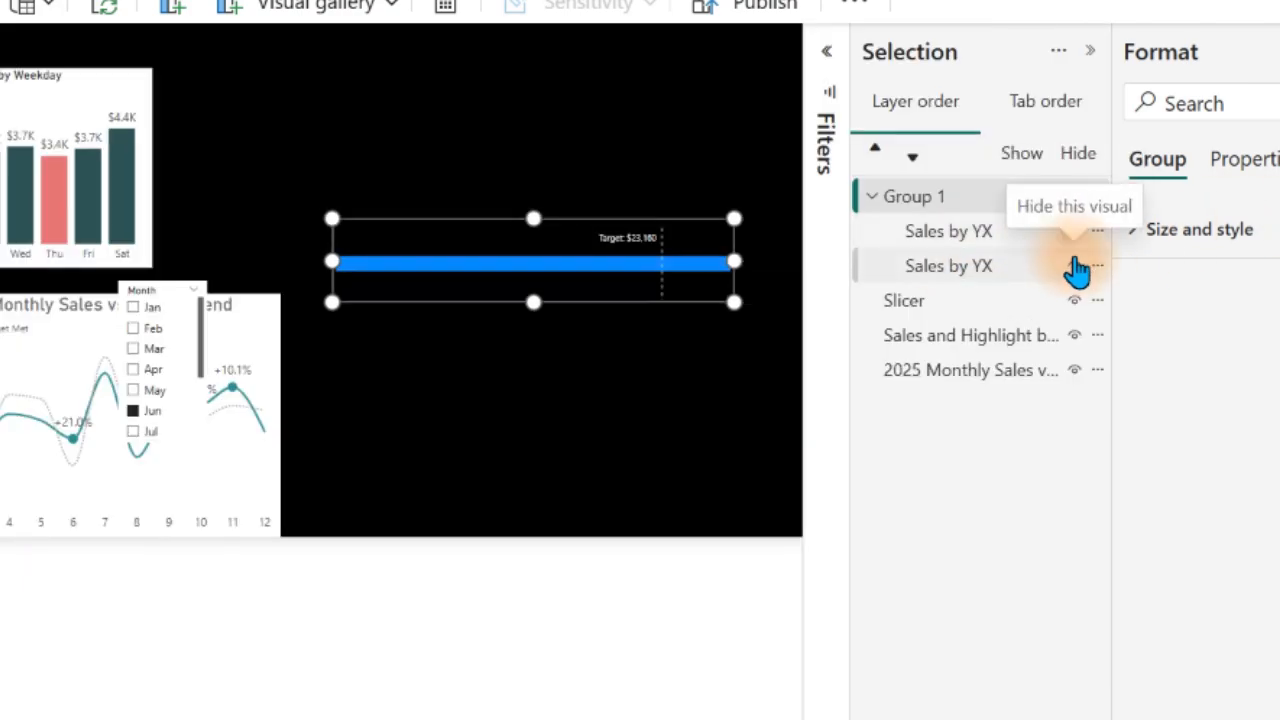
pyautogui.click(1073, 265)
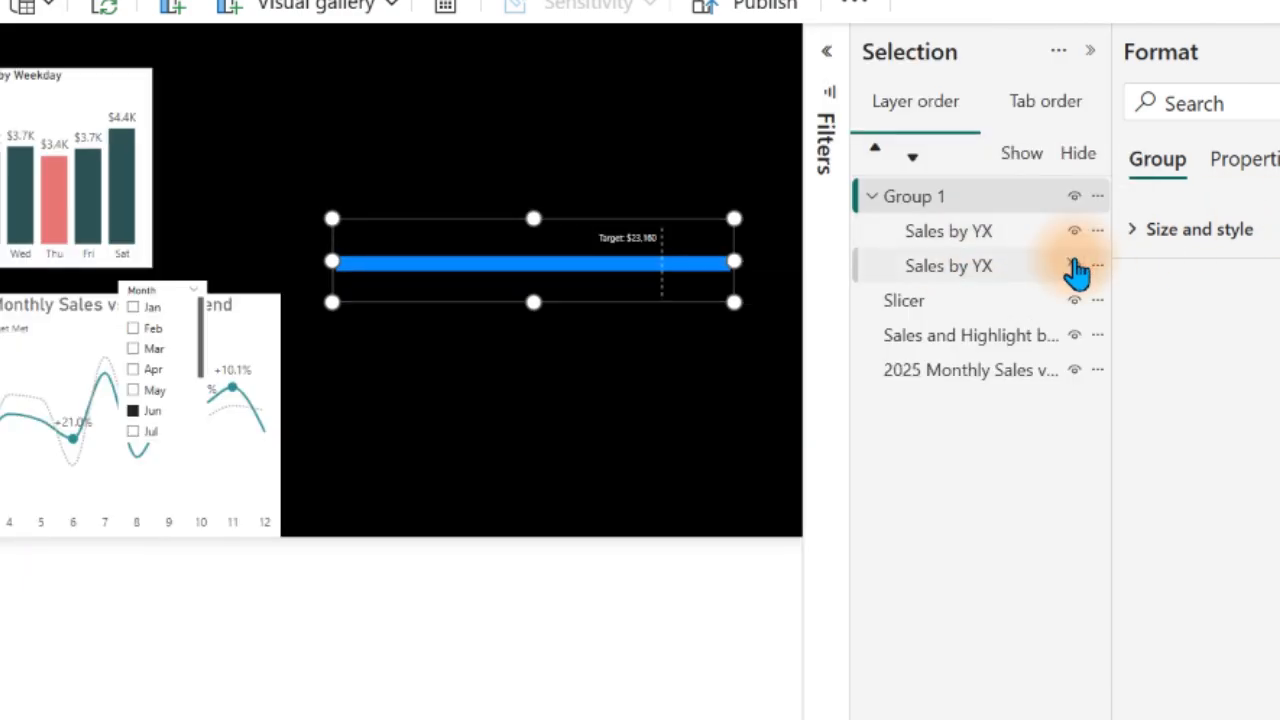
pyautogui.click(955, 235)
pyautogui.click(1073, 231)
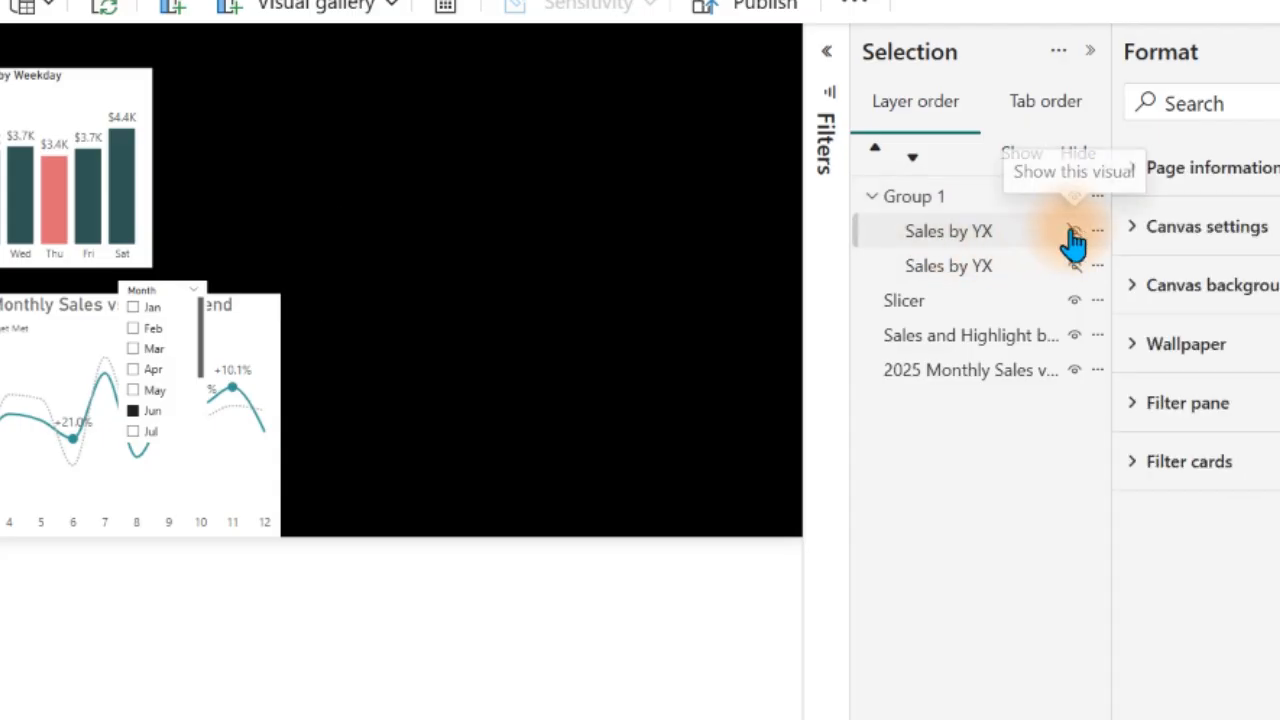
pyautogui.click(1073, 231)
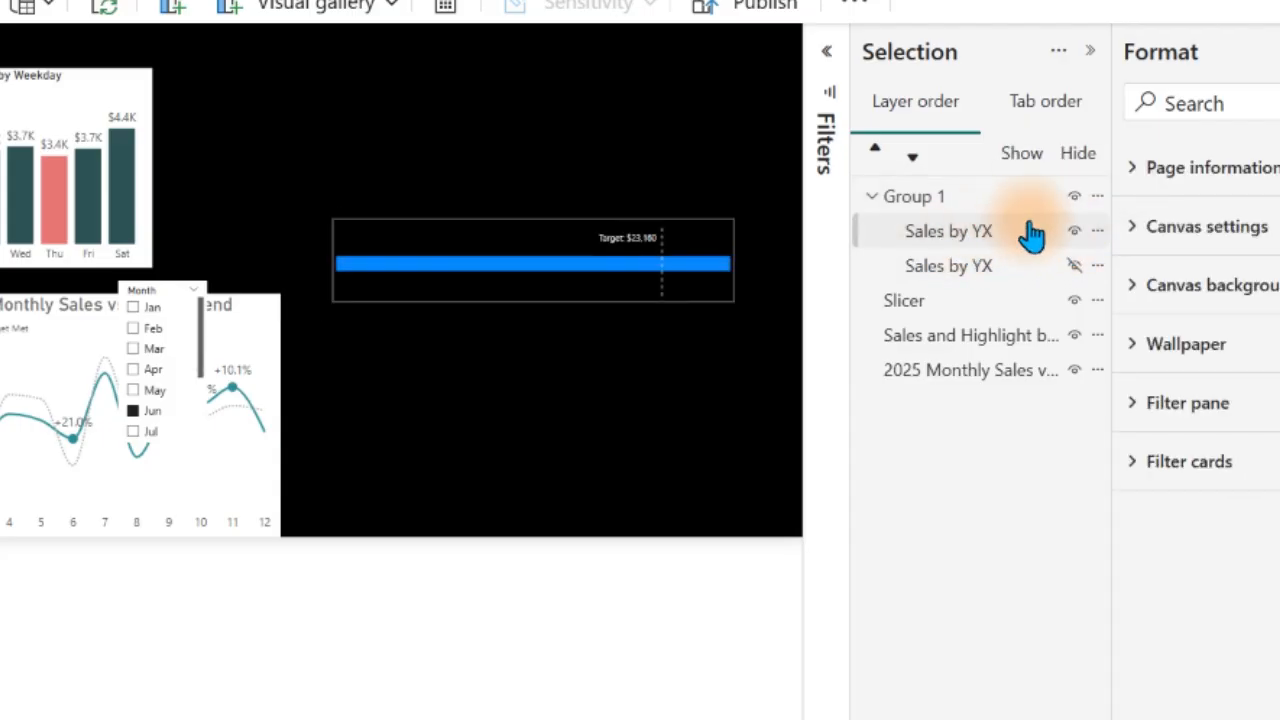
pyautogui.click(963, 238)
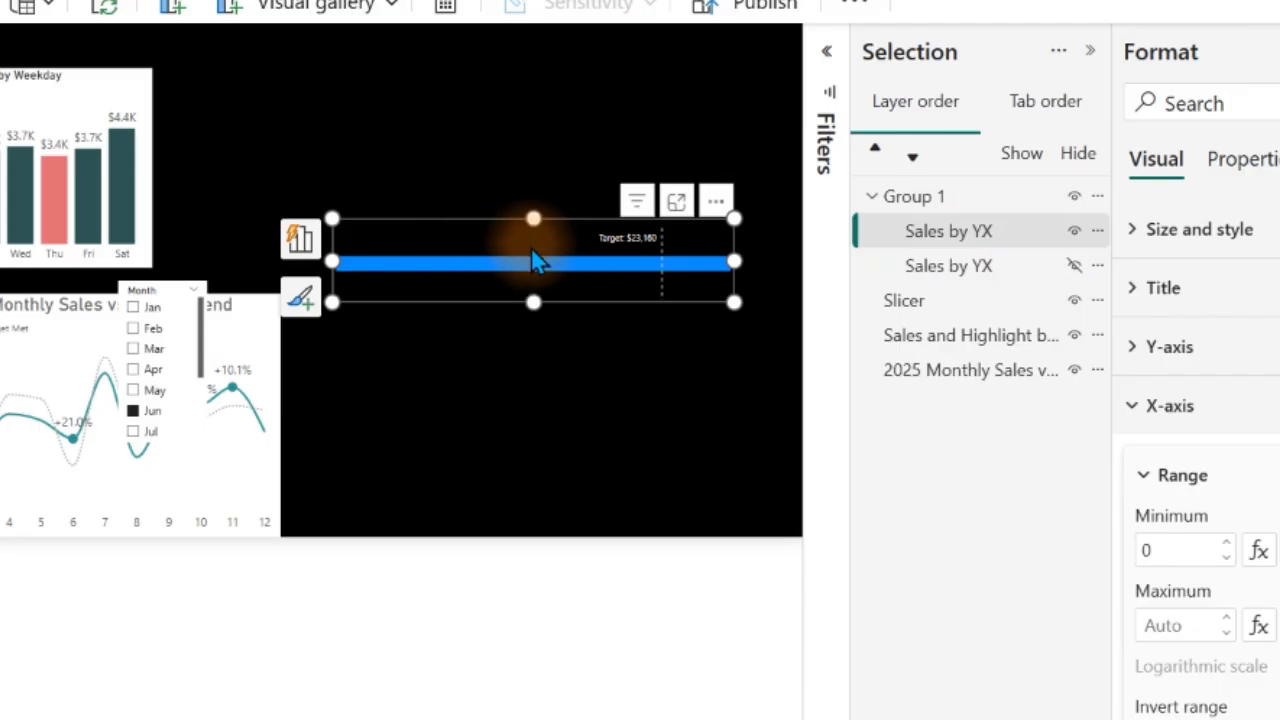
# - Apply conditional formatting to the selected chart's bar colour, using the Field value style based on the Cf Target measure
pyautogui.scroll(-8, 1196, 459)
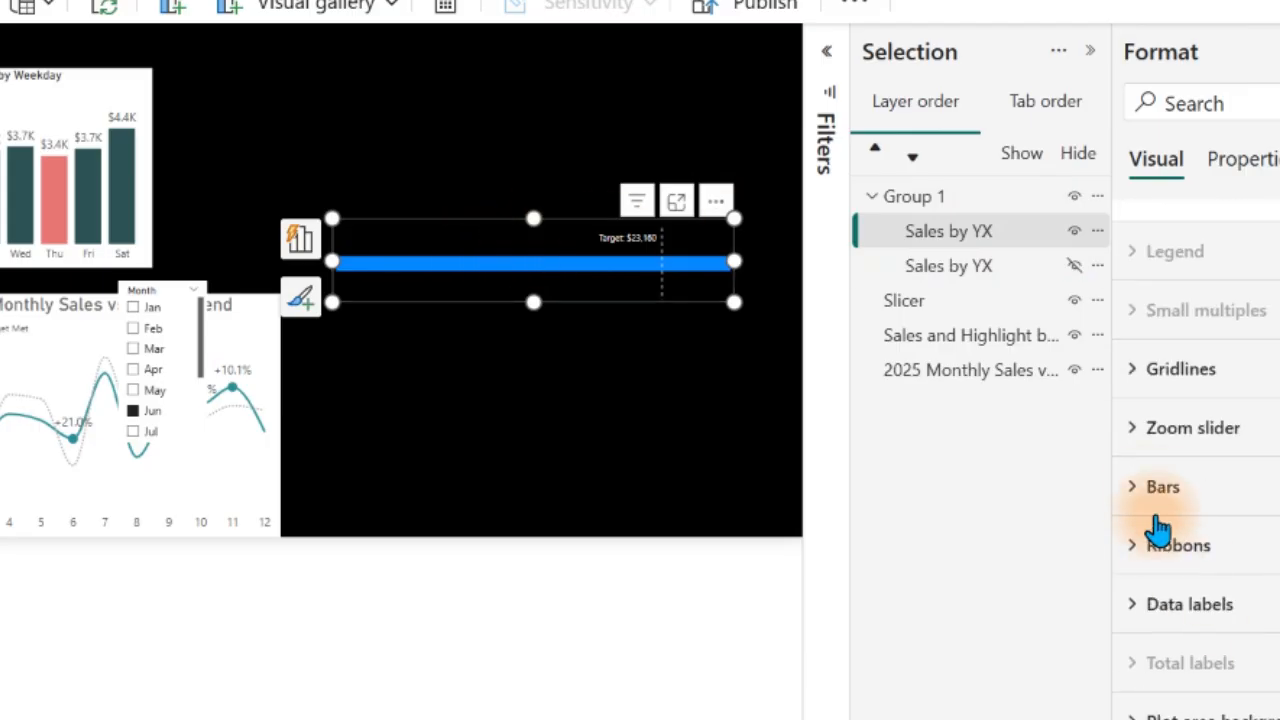
pyautogui.click(1152, 488)
pyautogui.scroll(-3, 1196, 450)
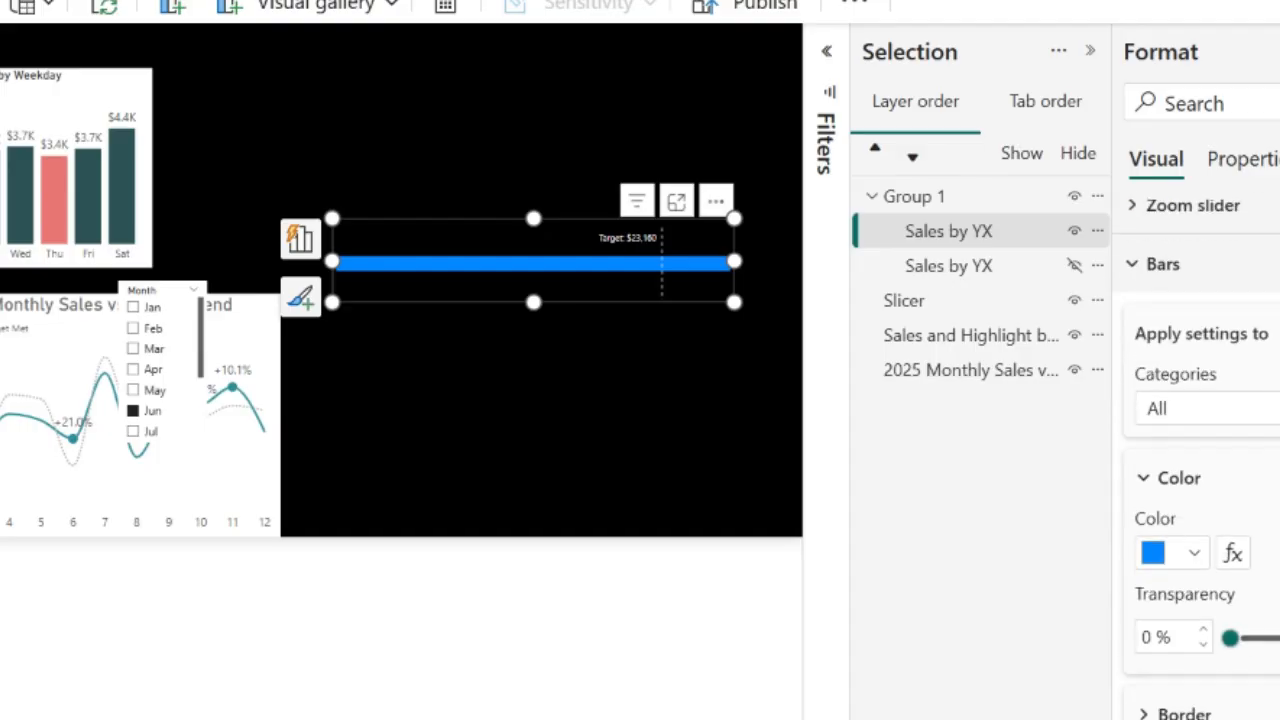
pyautogui.click(1234, 500)
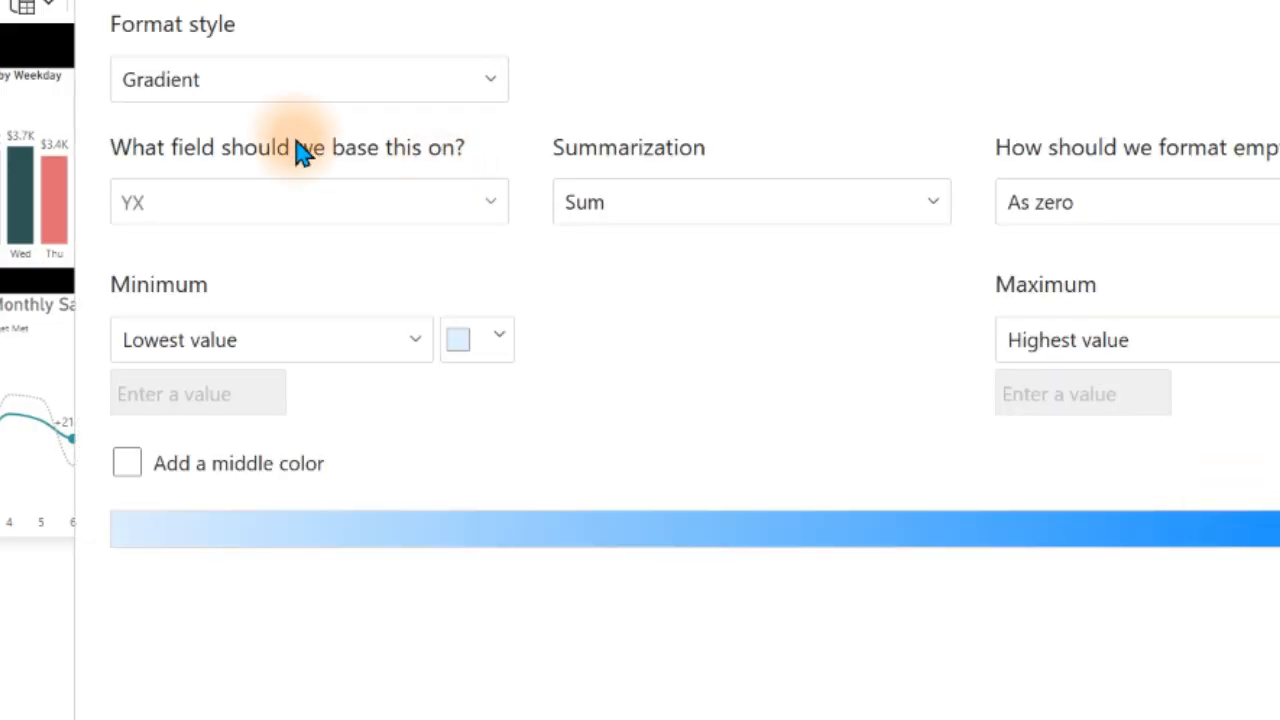
pyautogui.click(215, 85)
pyautogui.click(183, 228)
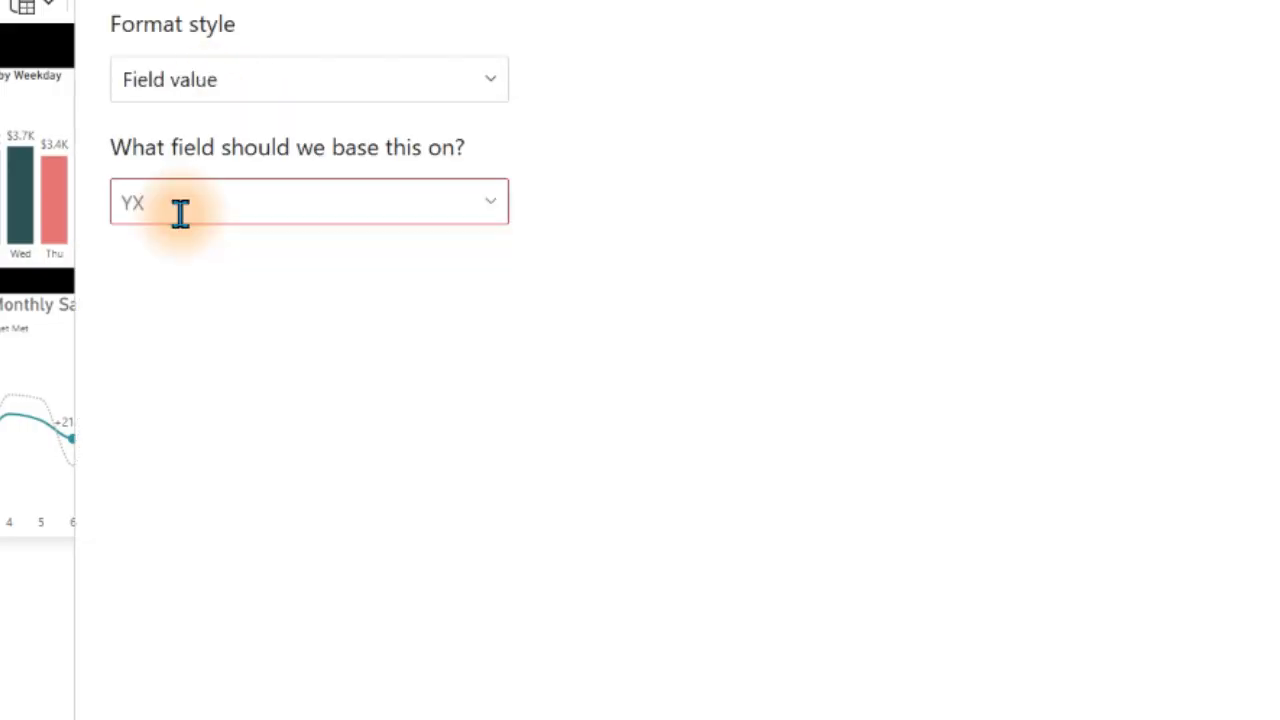
pyautogui.click(252, 205)
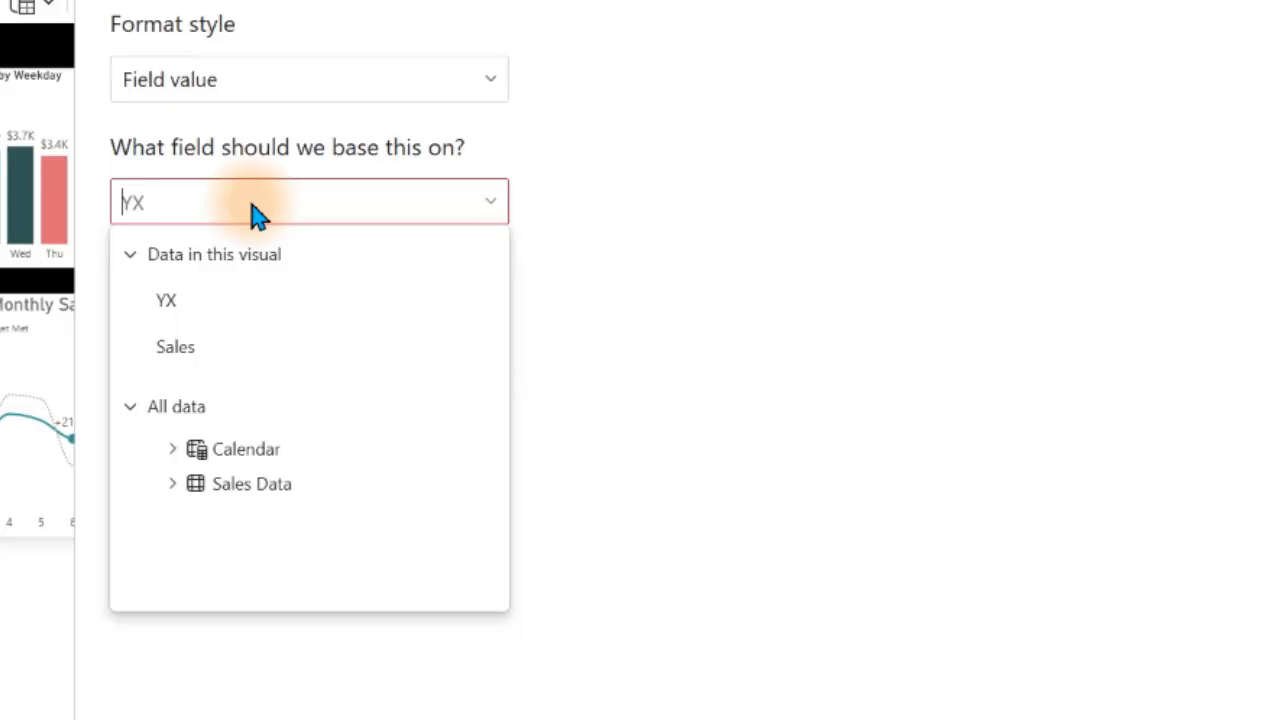
pyautogui.write('cf')
pyautogui.click(277, 488)
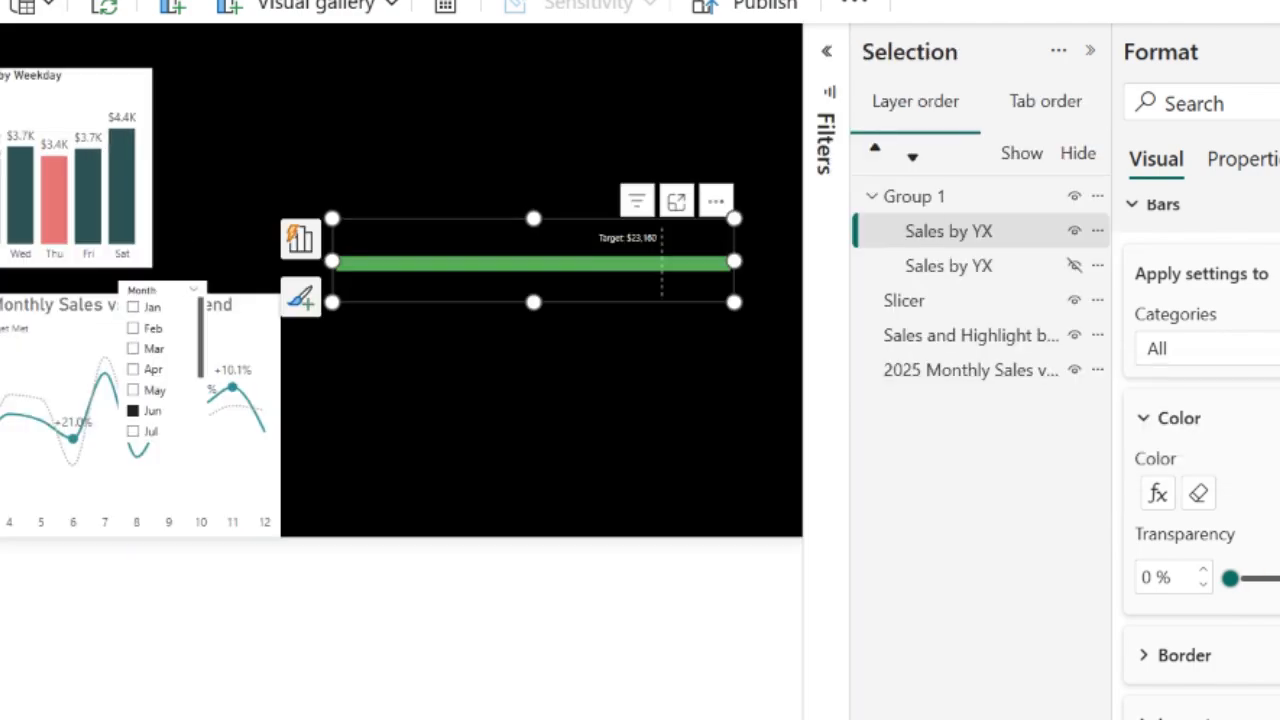
# - Show the hidden Sales by YX bar again, close the side panes and deselect the chart
pyautogui.click(1074, 265)
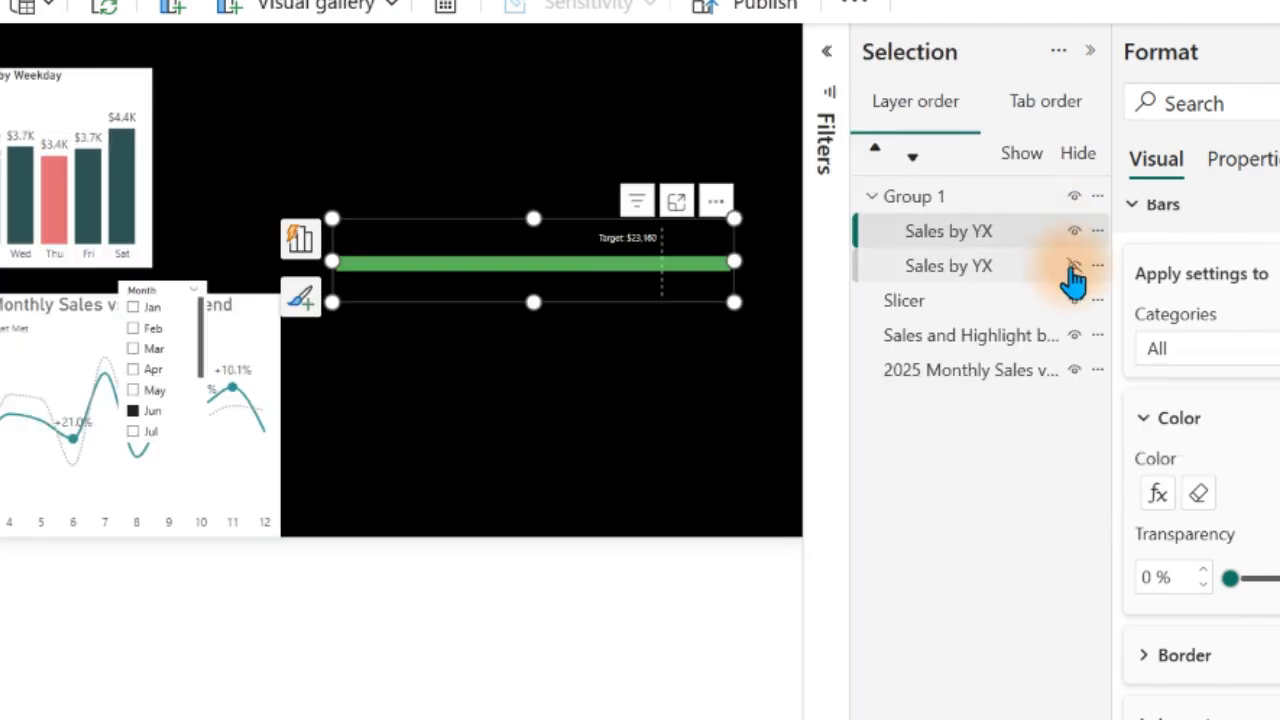
pyautogui.click(1279, 270)
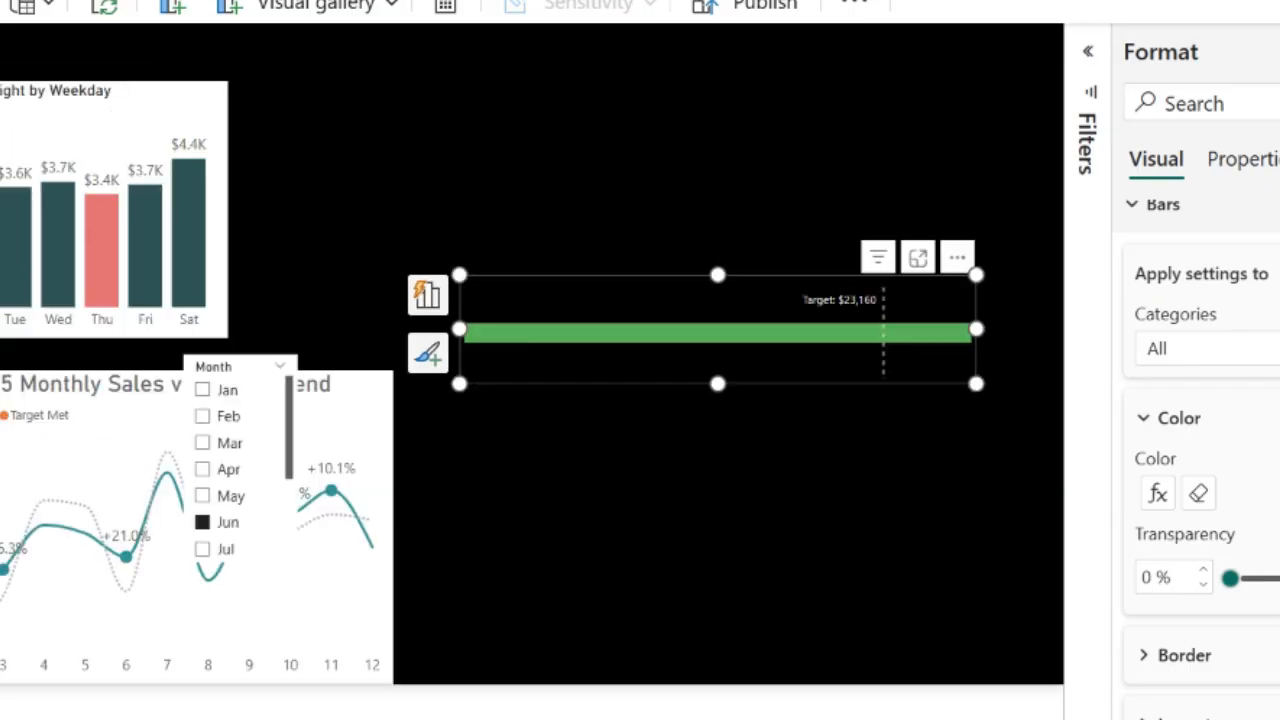
pyautogui.click(1279, 52)
pyautogui.click(1279, 52)
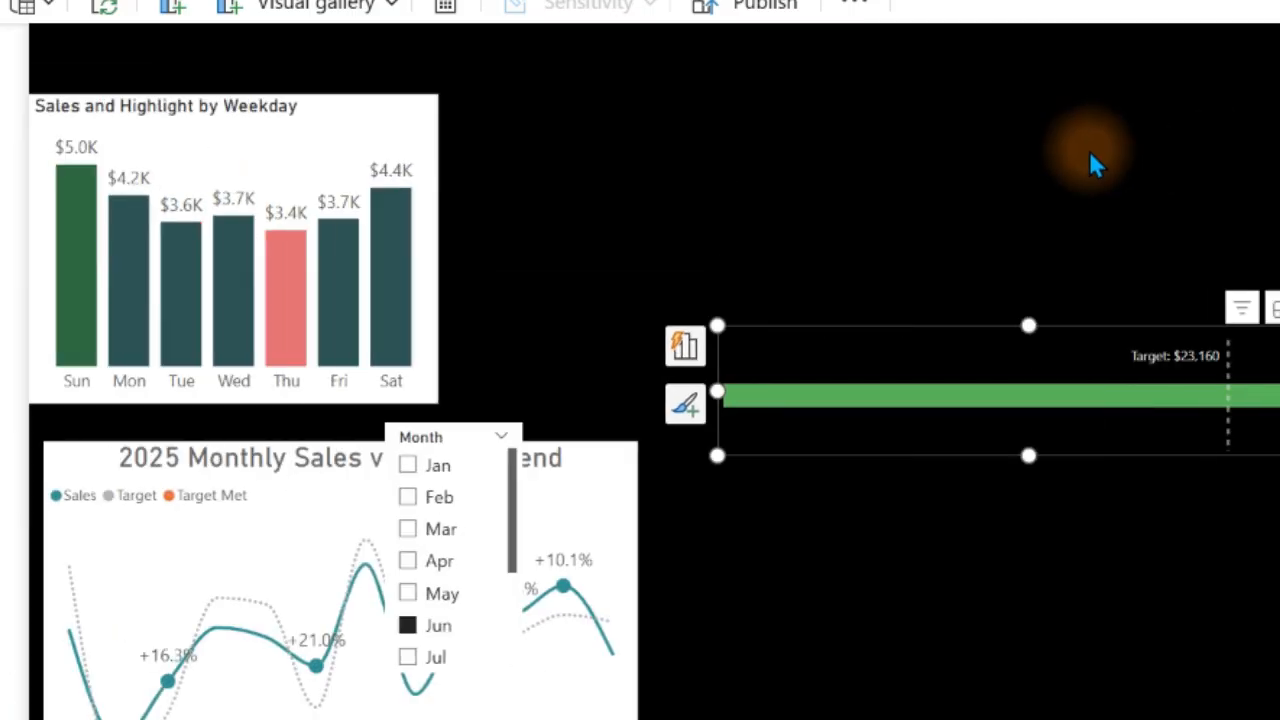
pyautogui.click(978, 129)
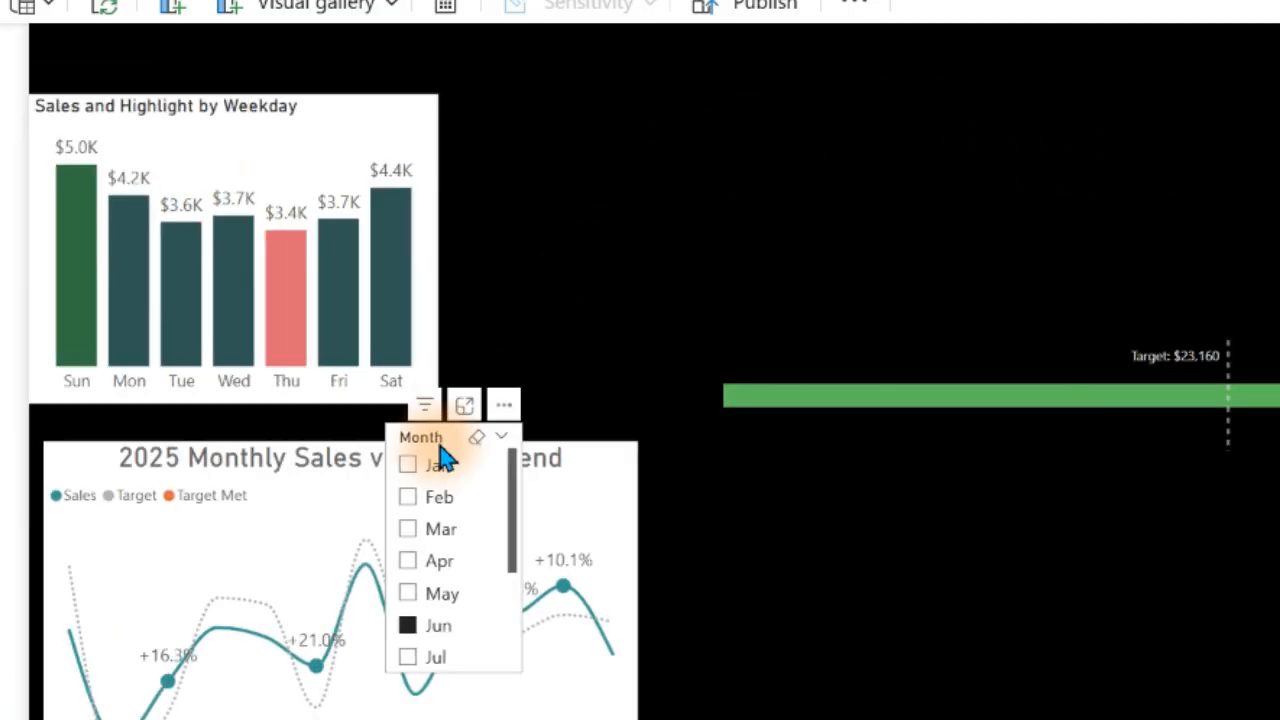
# - Move the Month slicer beside the weekday chart and test the bar colour by filtering through Feb, Mar and Apr, ending on Feb
pyautogui.moveTo(435, 446); pyautogui.dragTo(551, 194)
pyautogui.click(523, 245)
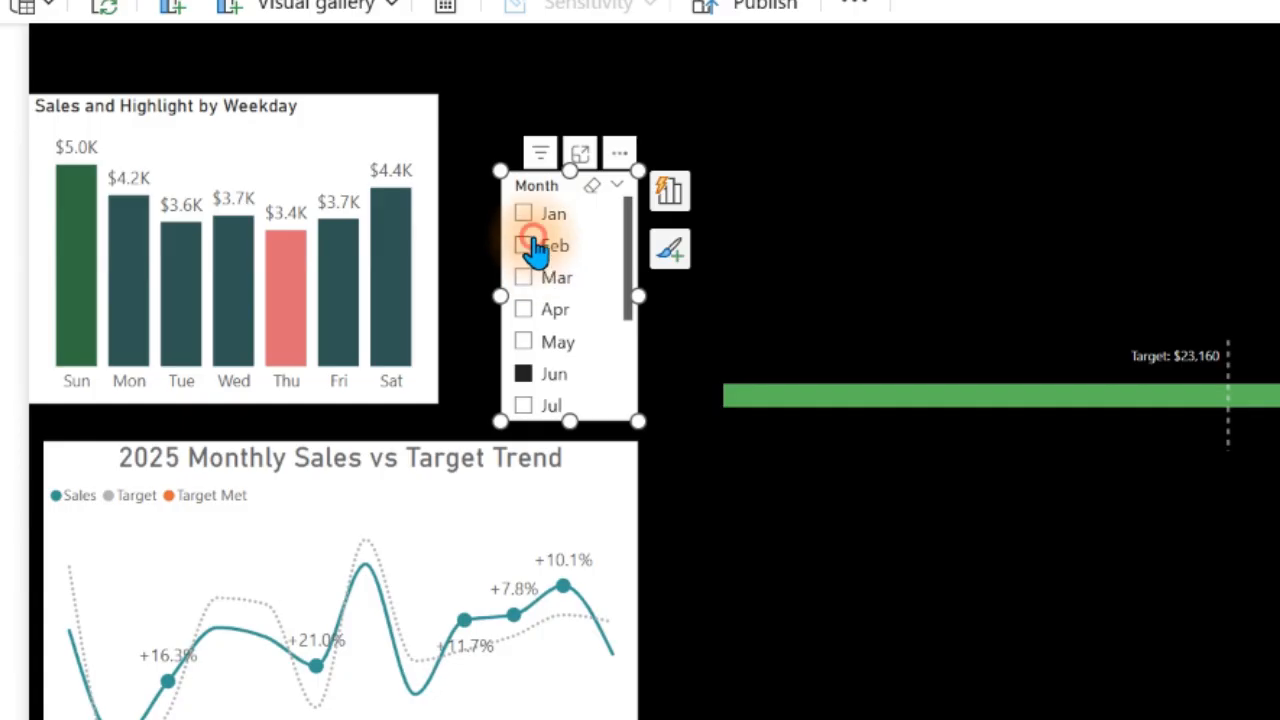
pyautogui.click(529, 280)
pyautogui.click(525, 311)
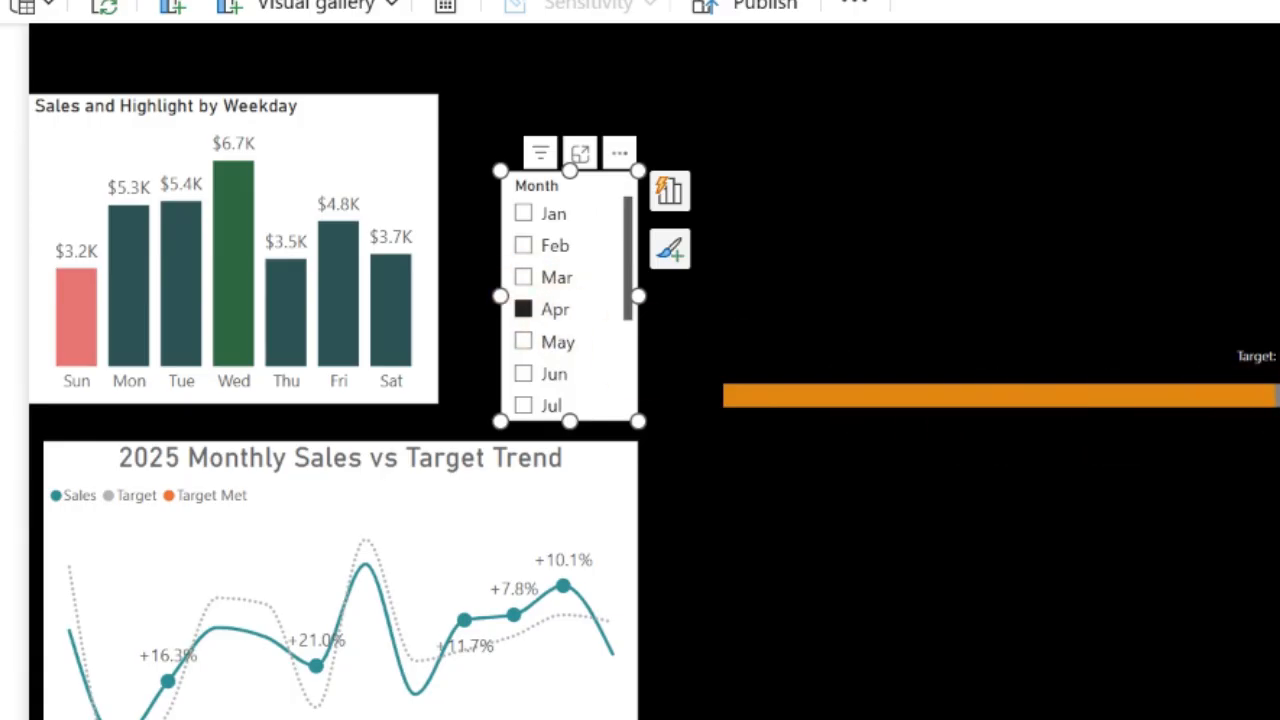
pyautogui.click(522, 278)
pyautogui.click(530, 249)
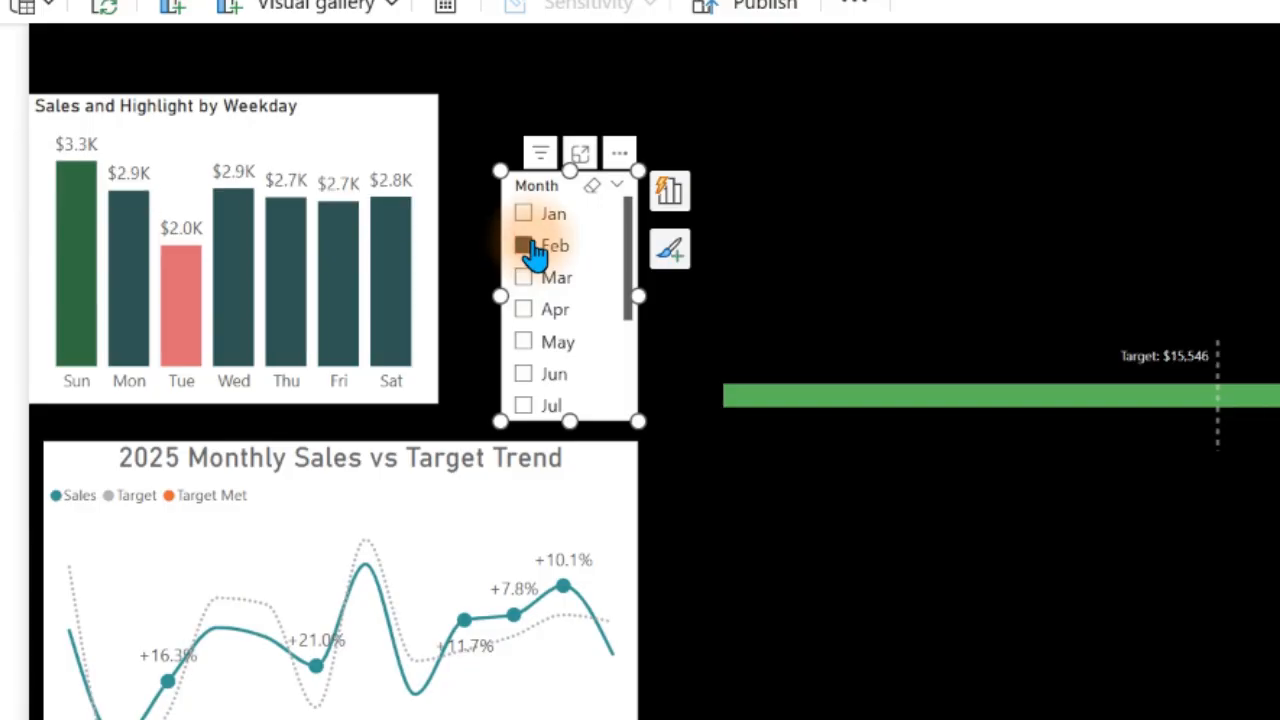
# - Test the bar colour with further months, ending on Jun, and move the Month slicer beside the 2025 Monthly Sales vs Target Trend chart
pyautogui.click(526, 343)
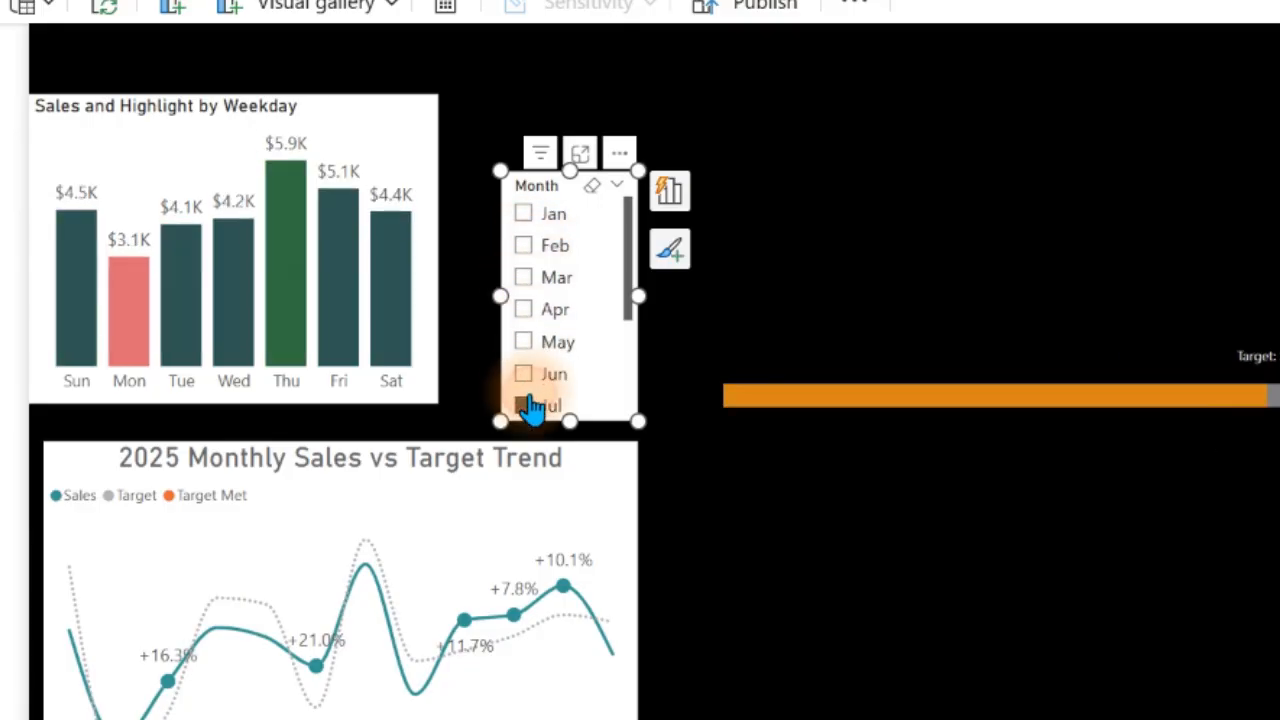
pyautogui.click(525, 375)
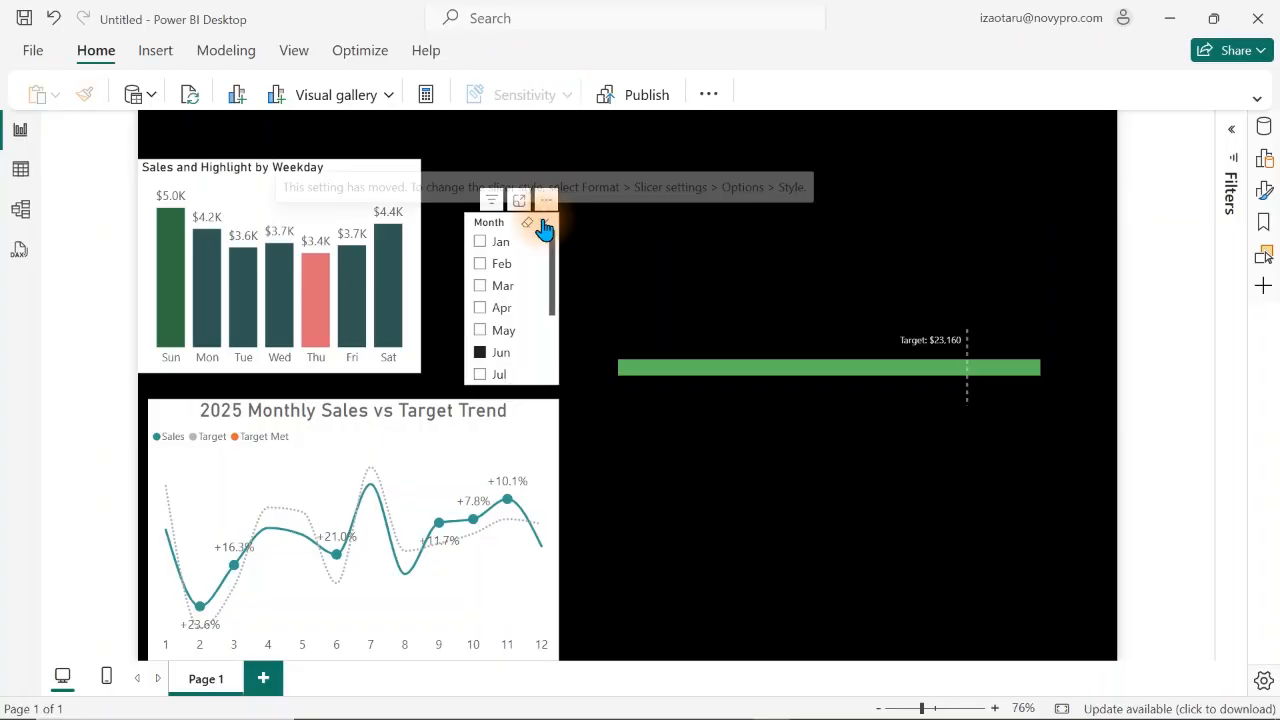
pyautogui.moveTo(517, 229); pyautogui.dragTo(602, 482)
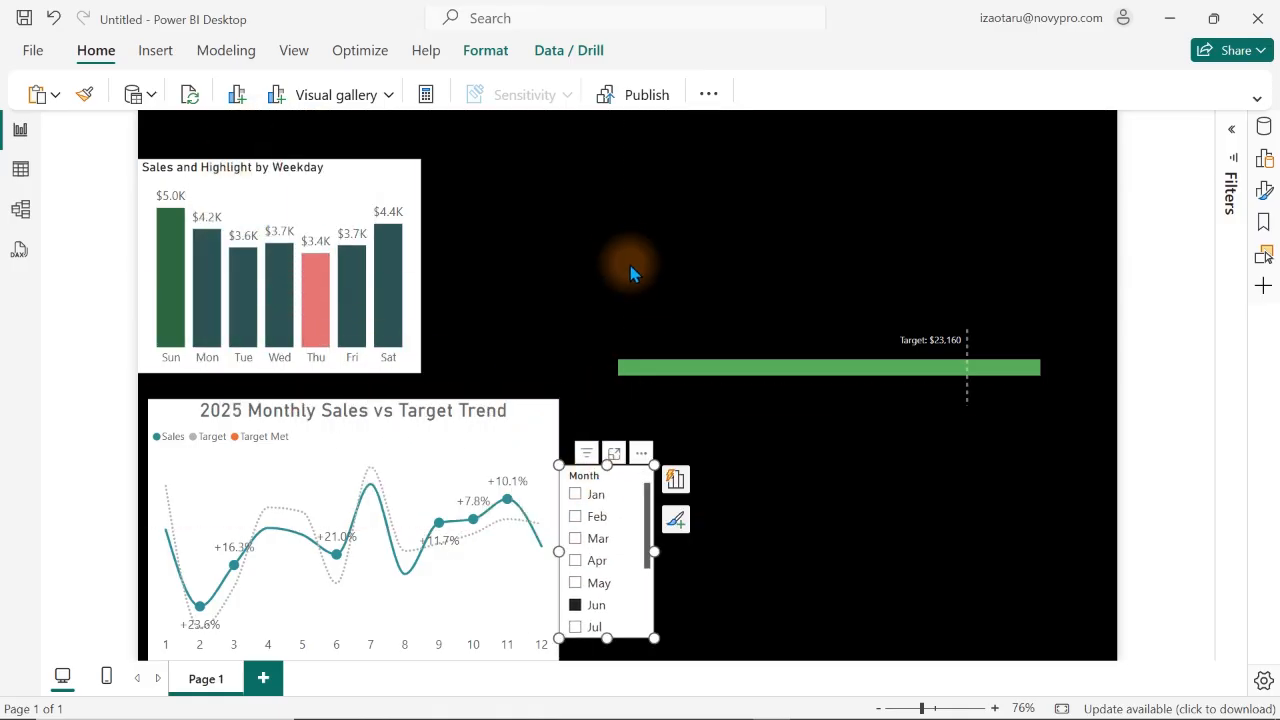
# - Add a new blank visual on the empty canvas above the progress bar and open its choice of data fields
pyautogui.click(626, 257)
pyautogui.rightClick(623, 251)
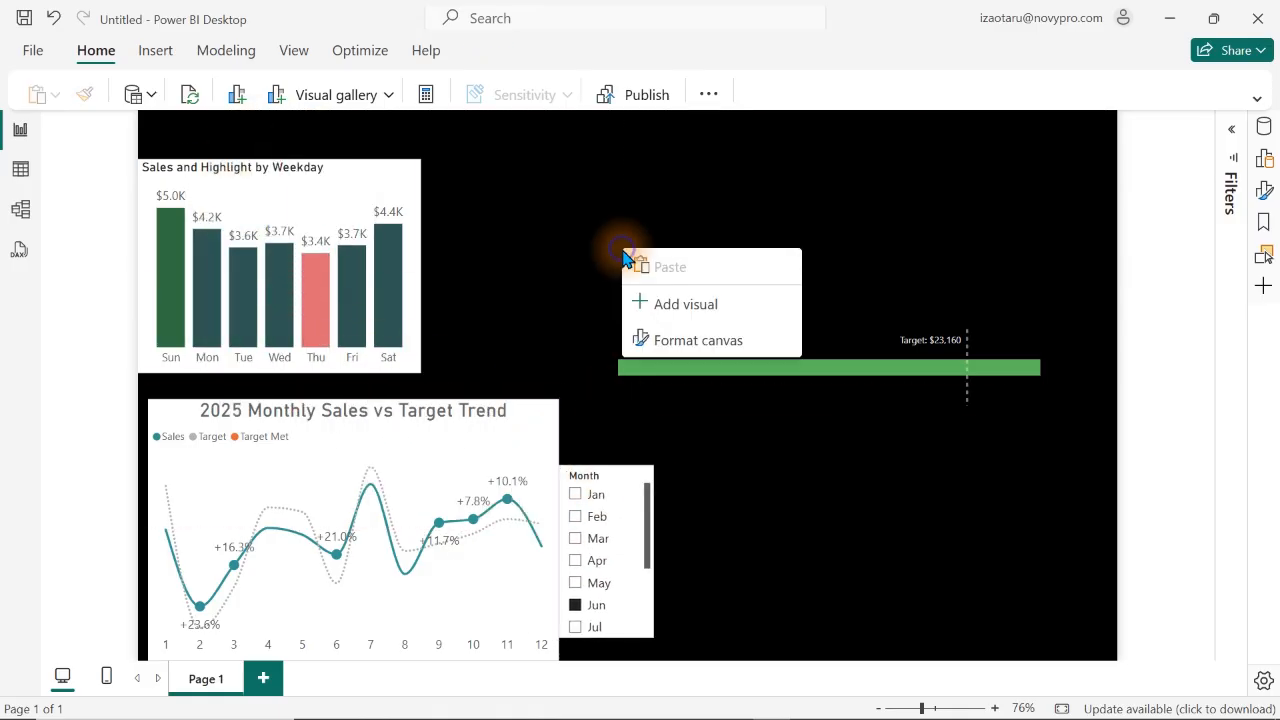
pyautogui.click(679, 305)
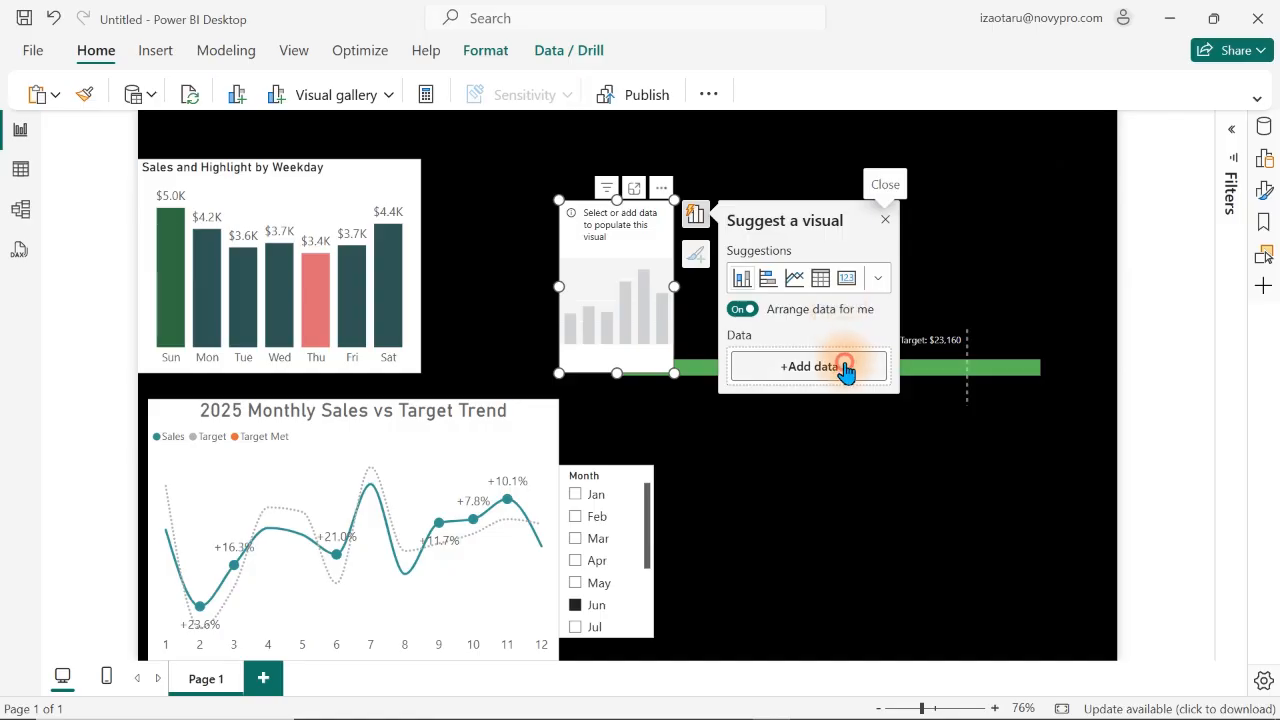
pyautogui.click(848, 367)
pyautogui.click(921, 389)
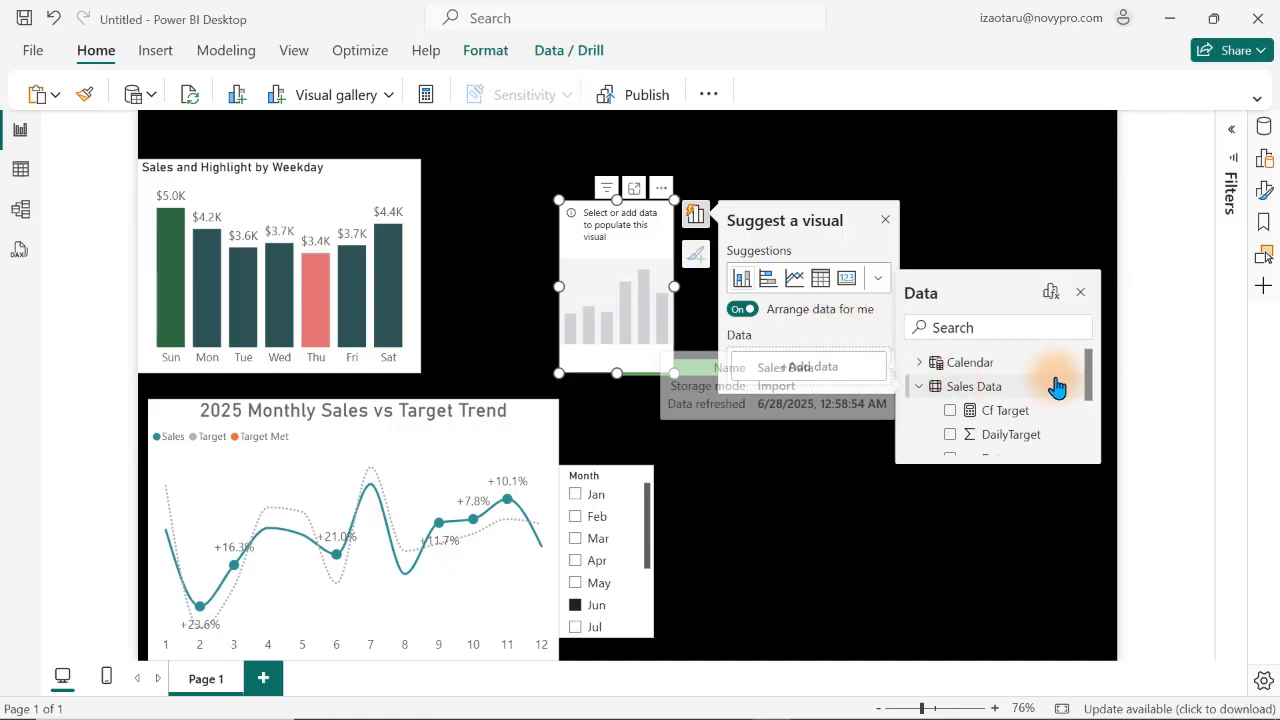
# - Find the Sales measure and add it to the new visual, then make the card wider and shorter and place it nearer the weekday chart
pyautogui.click(980, 326)
pyautogui.write('s')
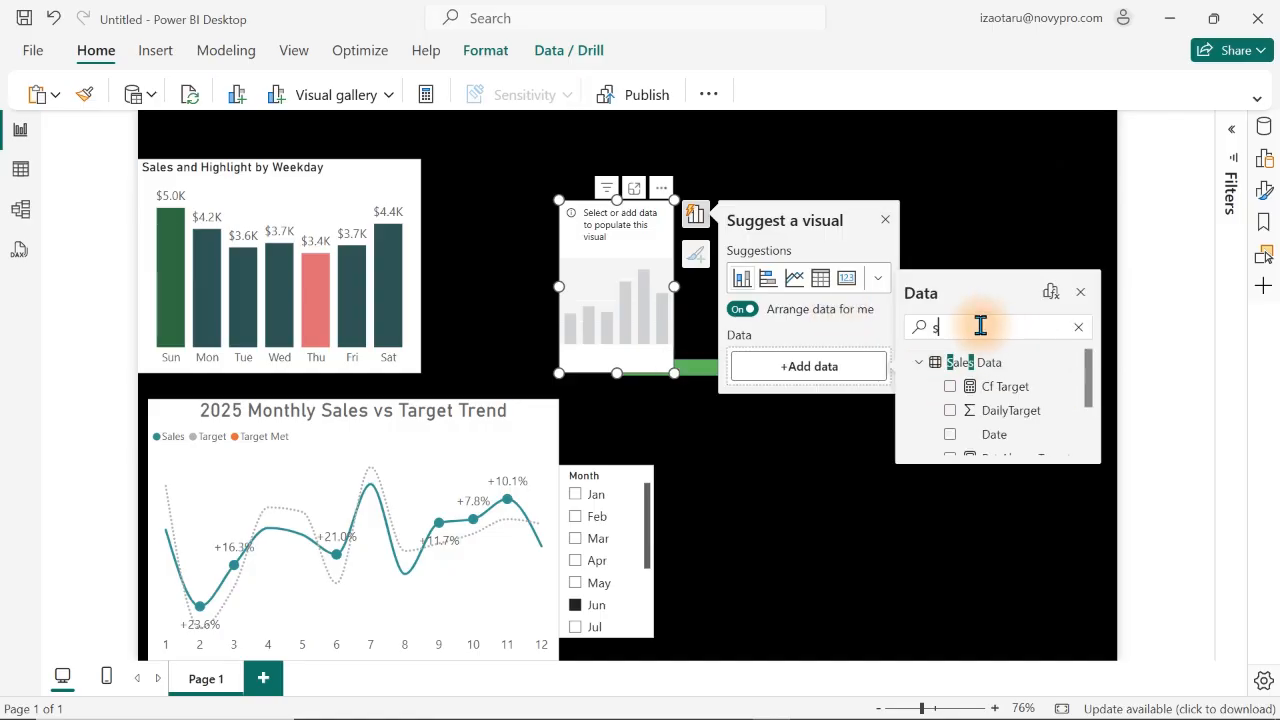
pyautogui.write('als')
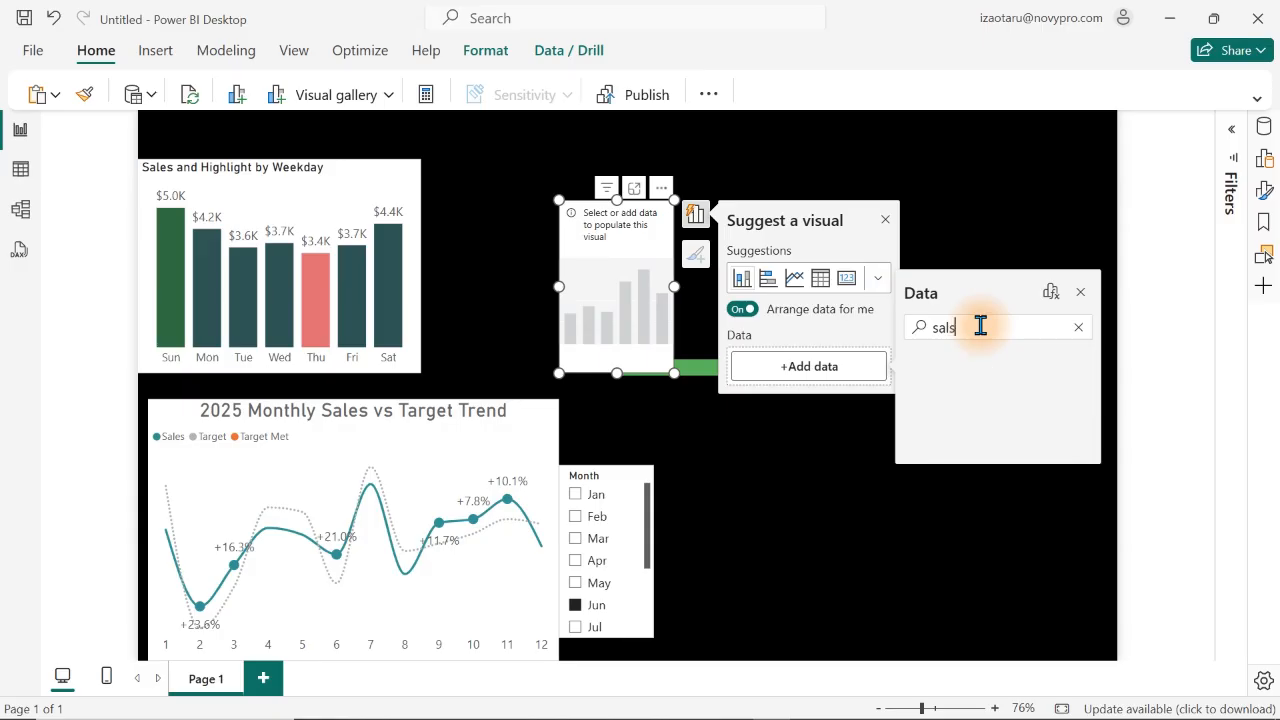
pyautogui.press('BackSpace')
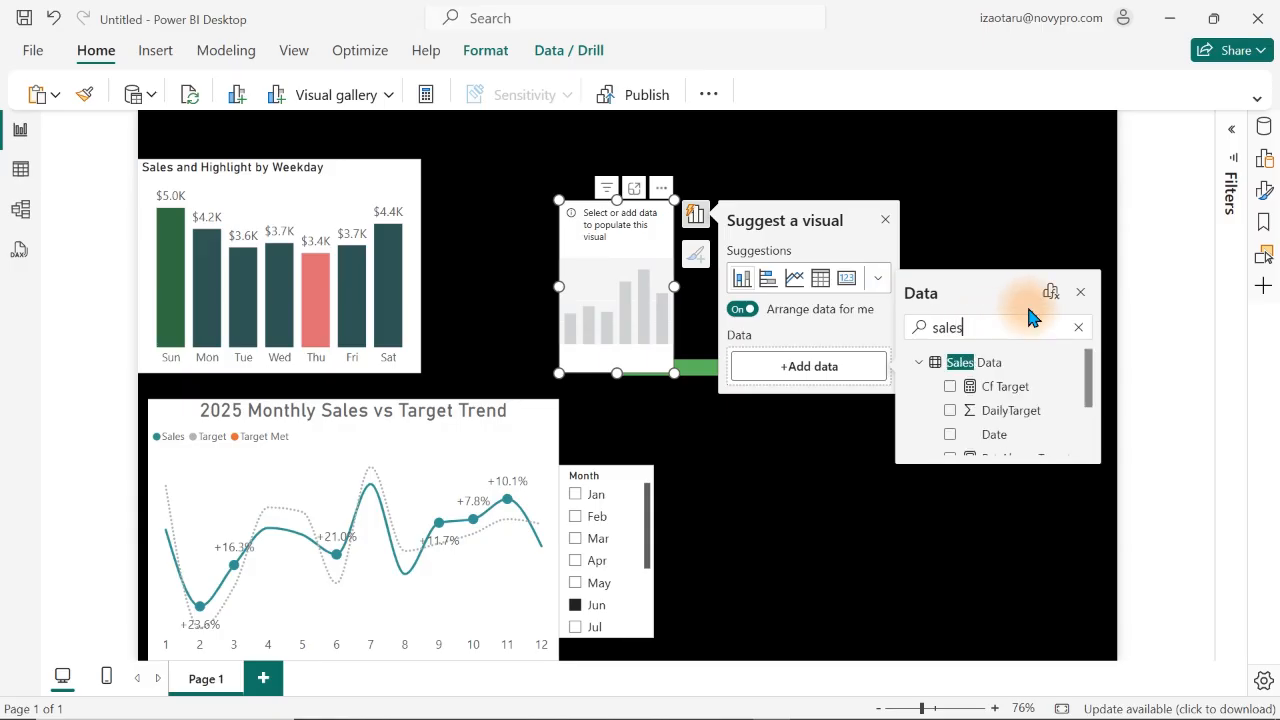
pyautogui.moveTo(1086, 372); pyautogui.dragTo(1090, 430)
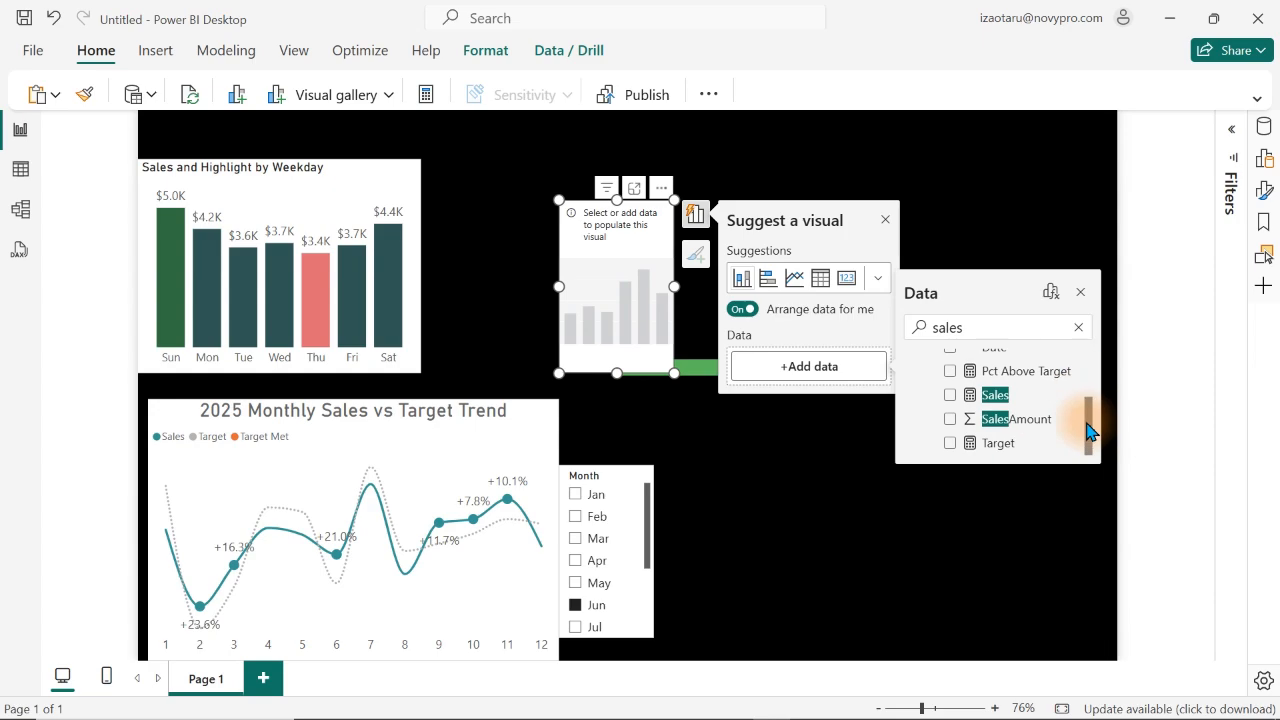
pyautogui.click(950, 395)
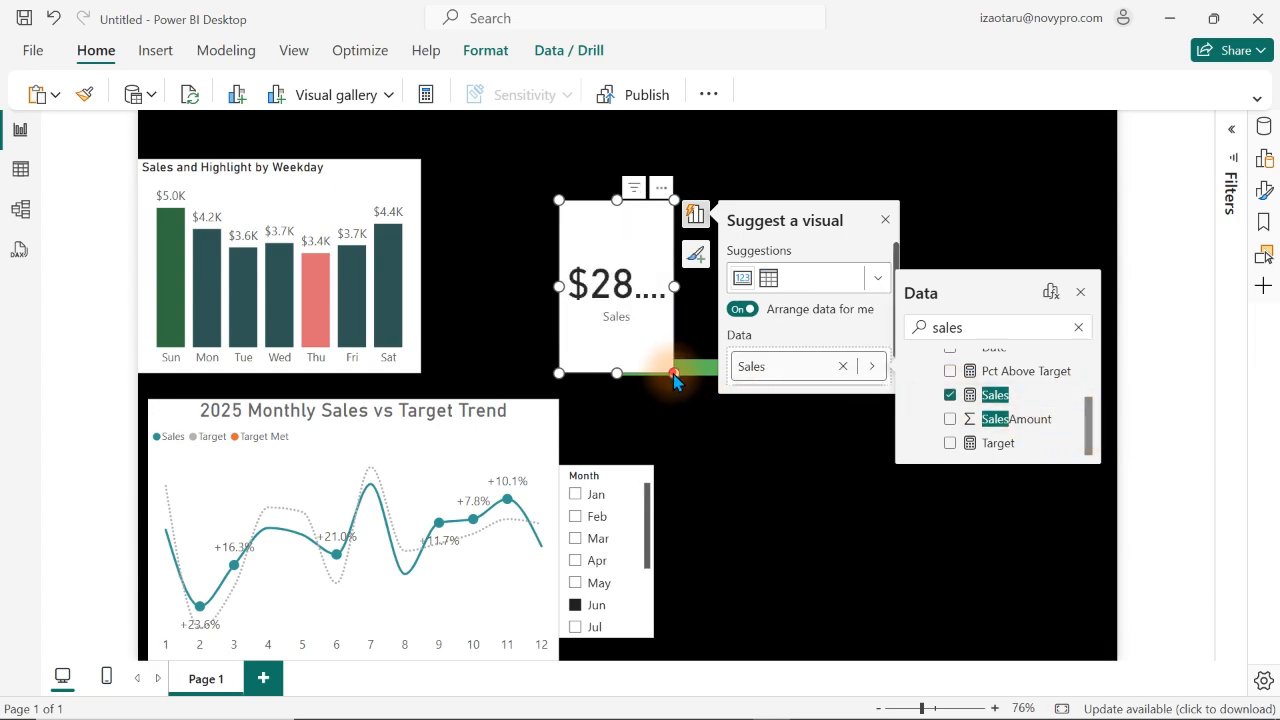
pyautogui.moveTo(674, 375); pyautogui.dragTo(755, 290)
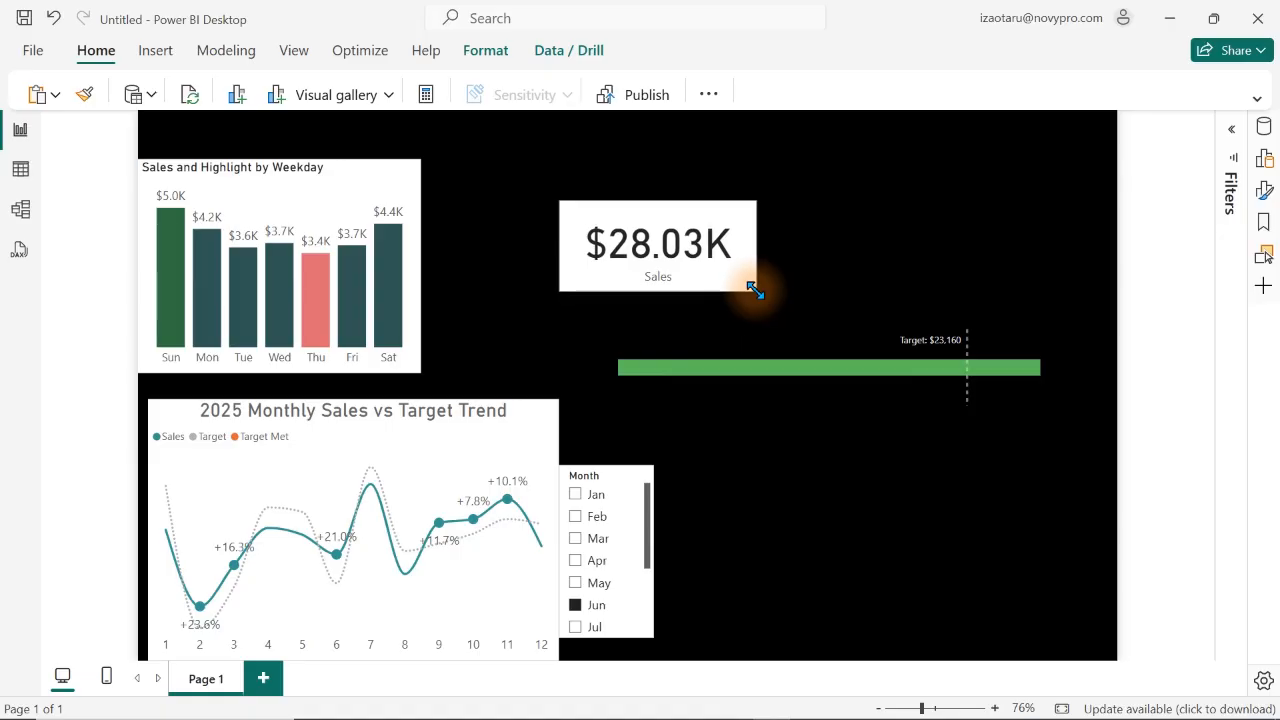
pyautogui.moveTo(700, 250); pyautogui.dragTo(614, 257)
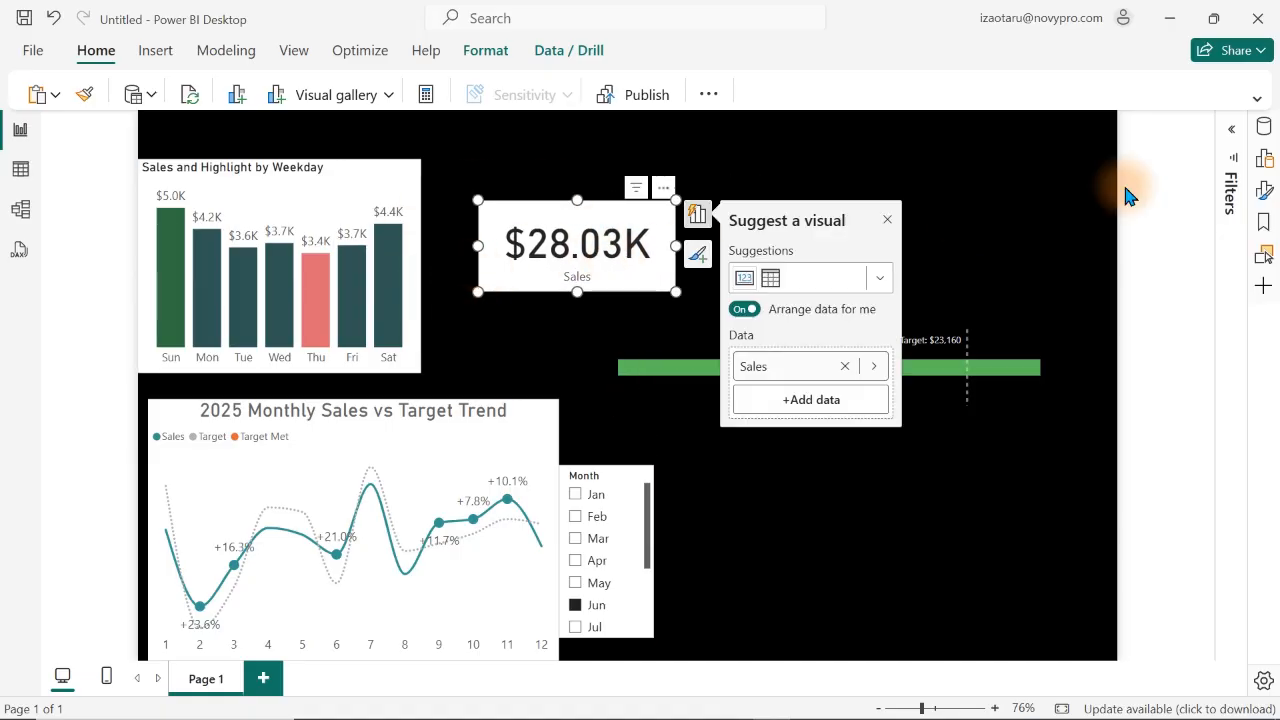
# - Set the Sales card's callout value to display units None and font size 35
pyautogui.click(1265, 198)
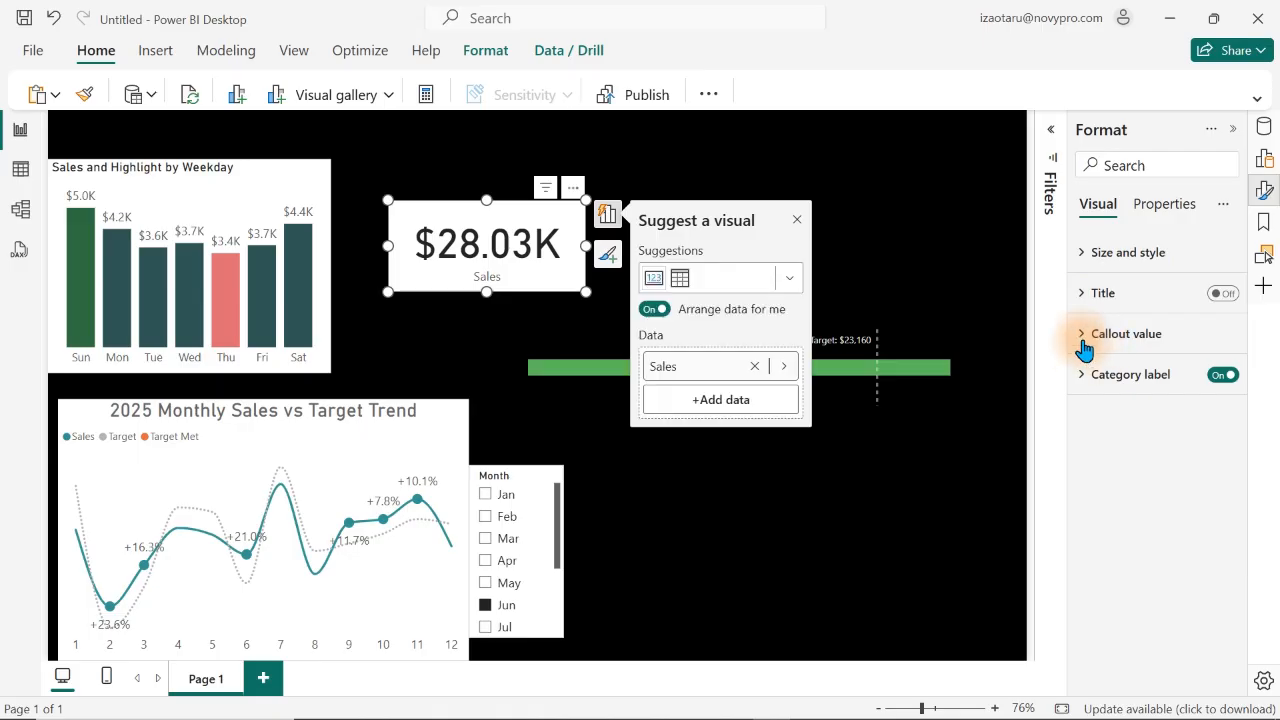
pyautogui.click(1078, 336)
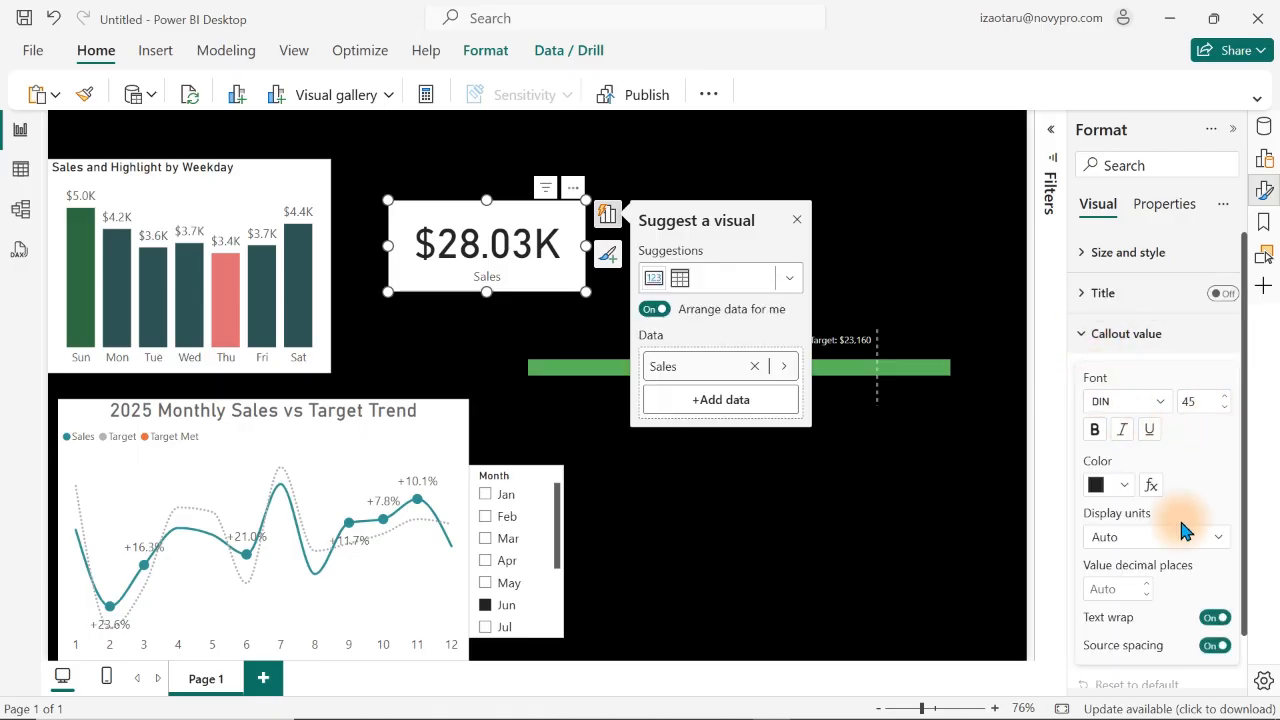
pyautogui.click(1134, 537)
pyautogui.click(1092, 585)
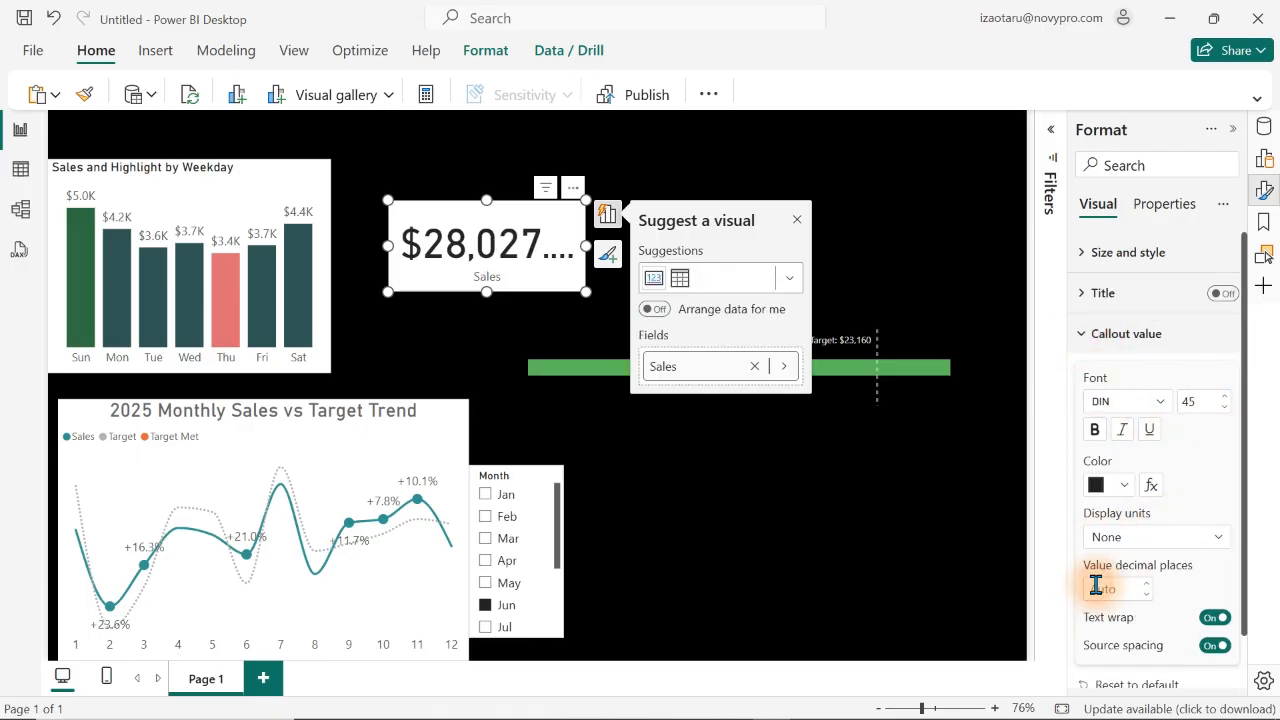
pyautogui.doubleClick(1197, 399)
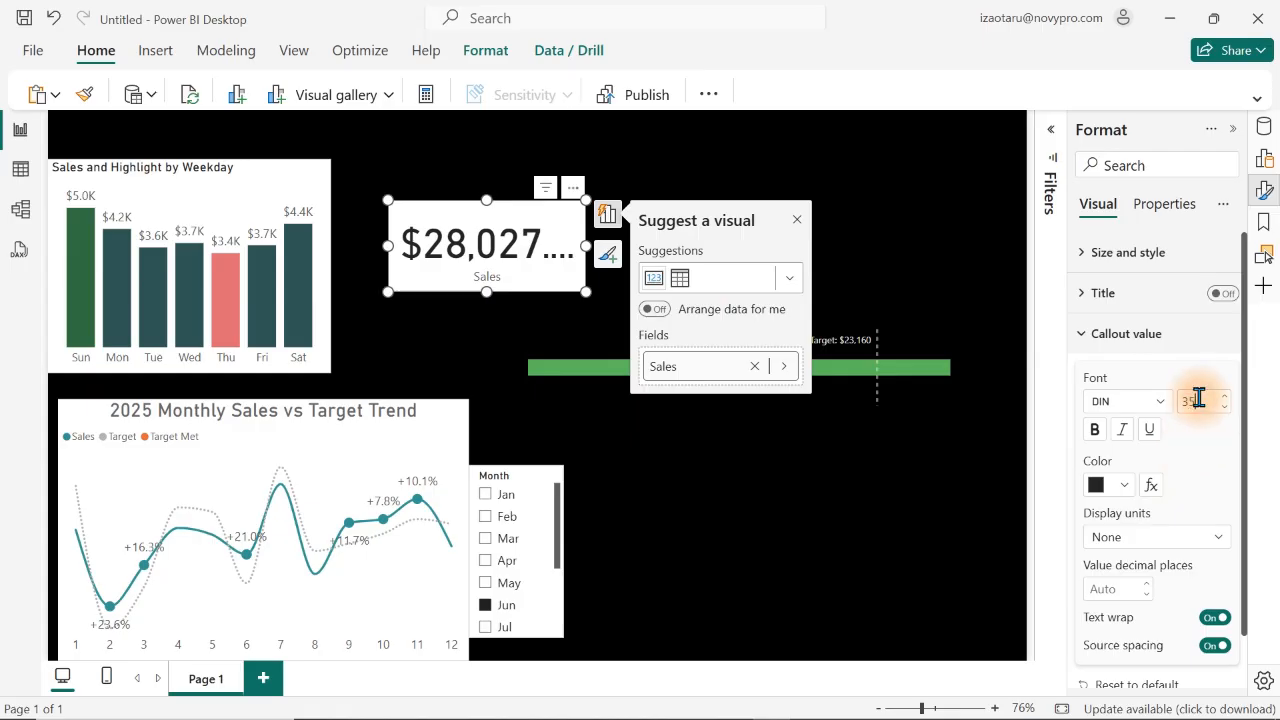
pyautogui.write('35')
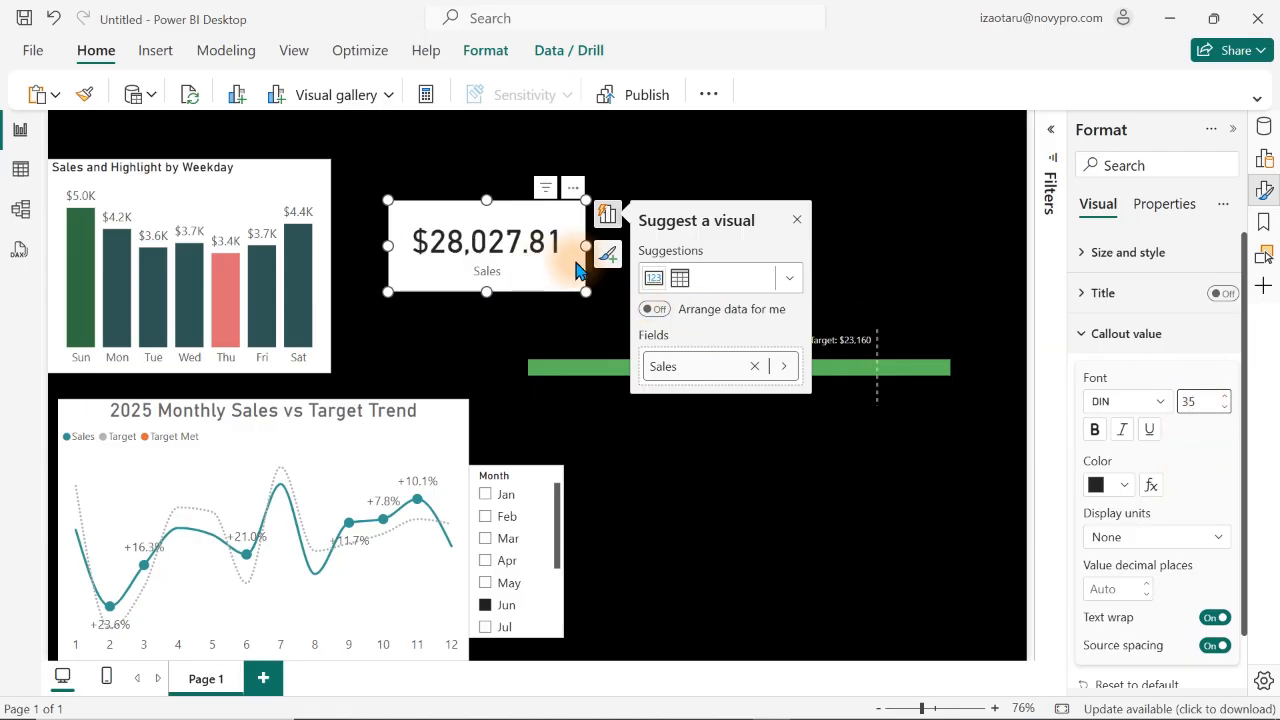
# - Set the Sales measure's number format to 0 decimal places
pyautogui.click(1263, 196)
pyautogui.click(1265, 140)
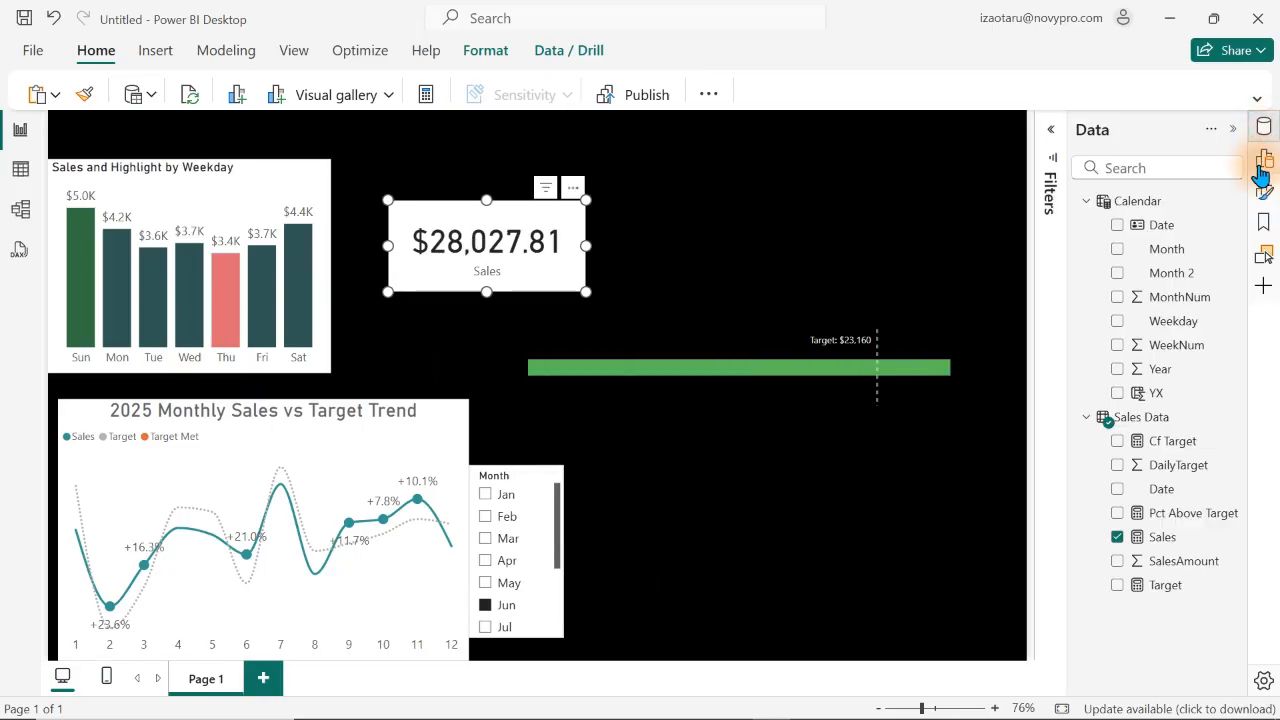
pyautogui.click(1160, 540)
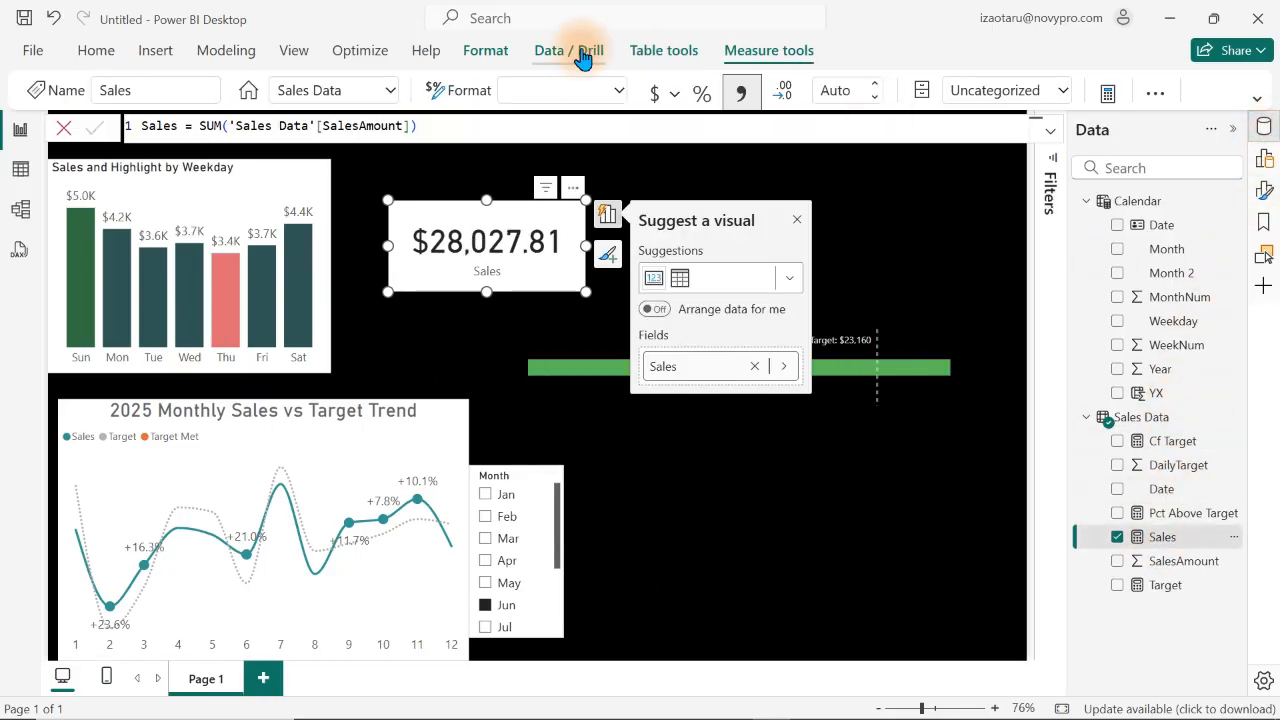
pyautogui.click(836, 88)
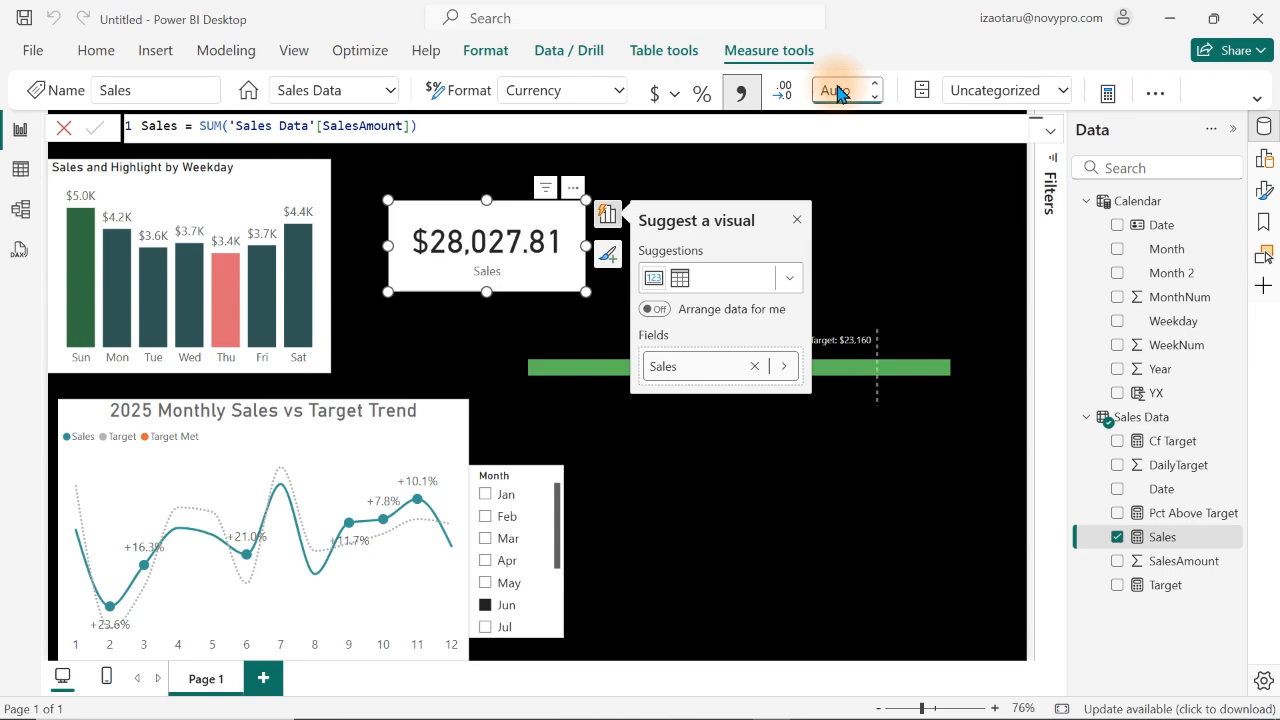
pyautogui.write('0')
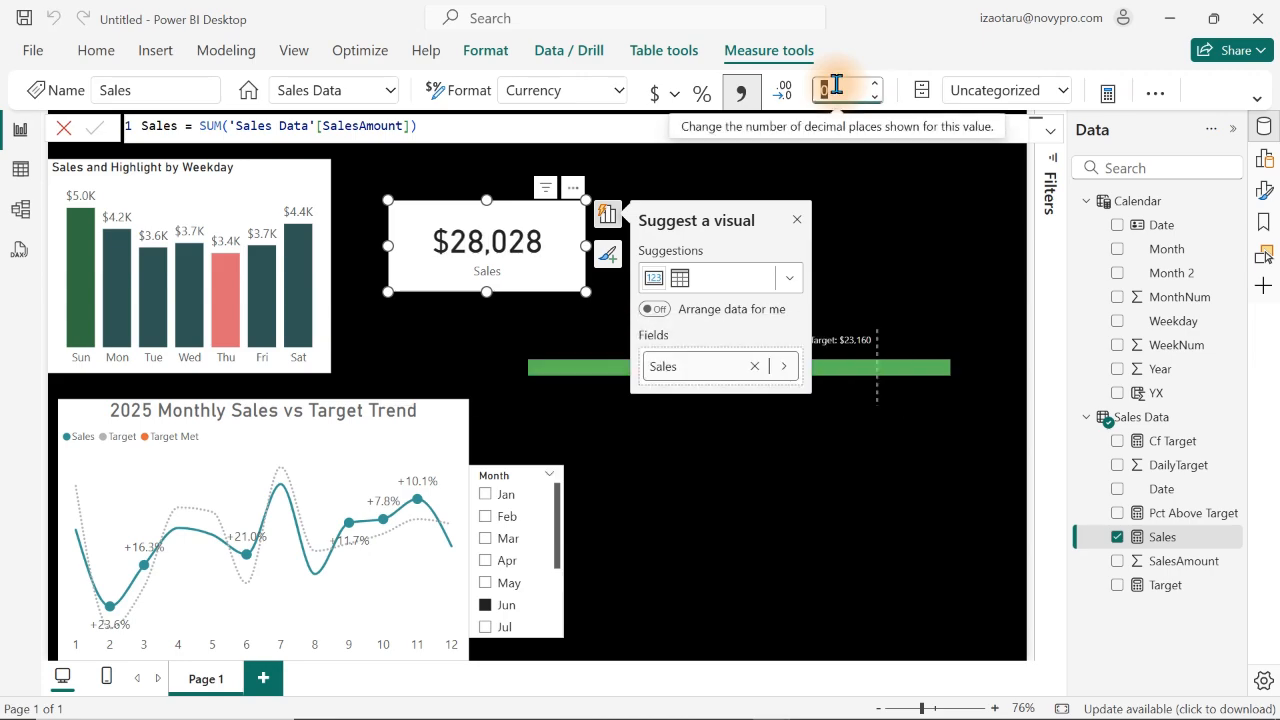
# - Duplicate the Sales card, place the copy beside the original, and remove the Sales field from the copy
pyautogui.moveTo(522, 245); pyautogui.dragTo(725, 212)
pyautogui.hotkey('ctrl', 'v')
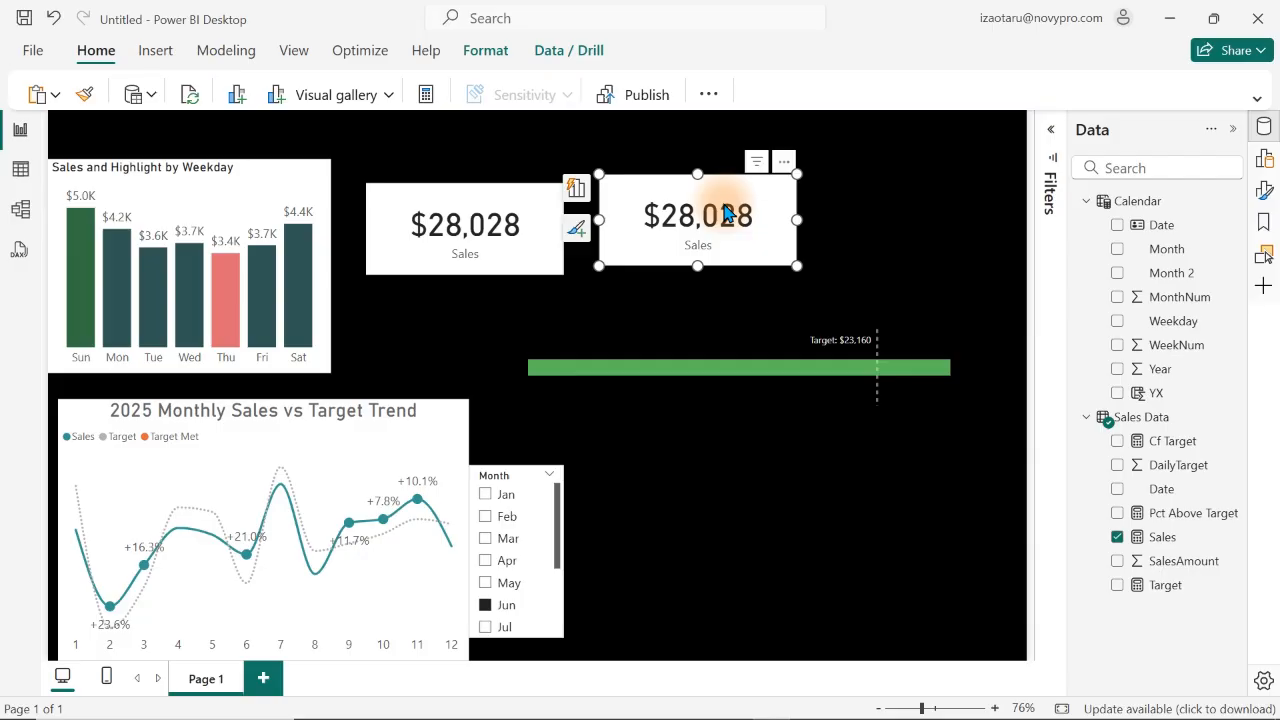
pyautogui.click(1117, 537)
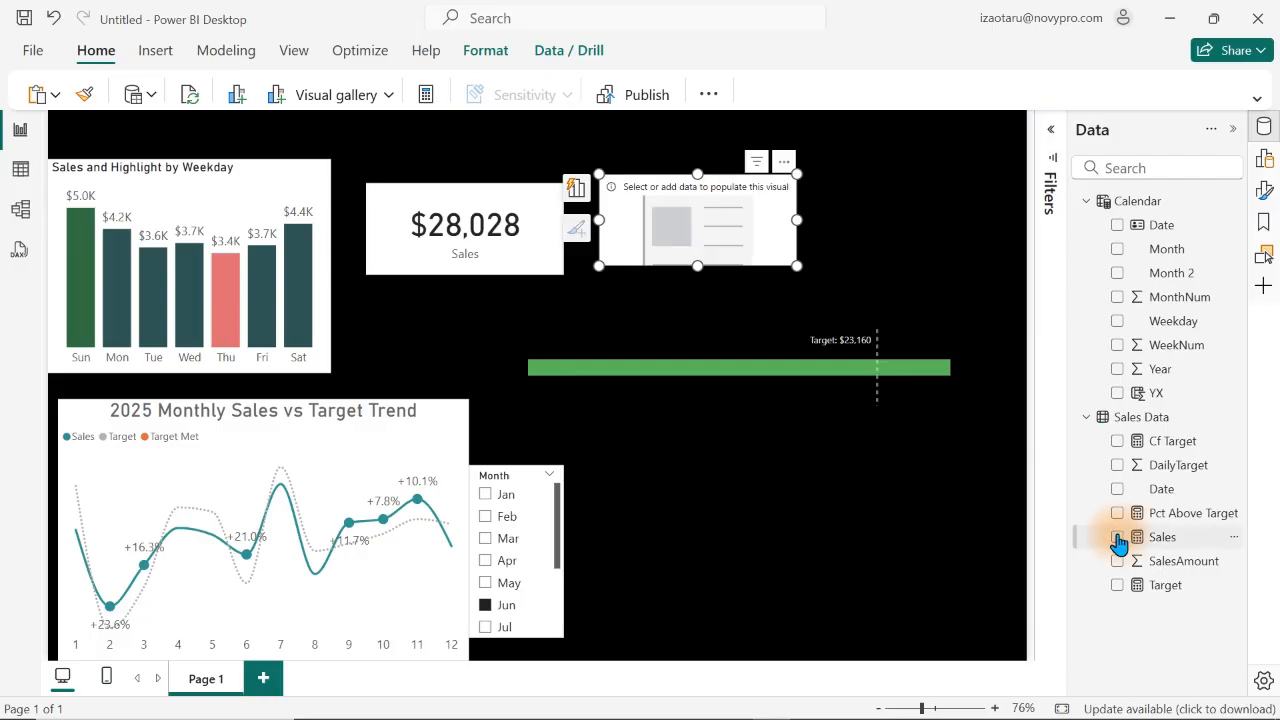
pyautogui.click(895, 268)
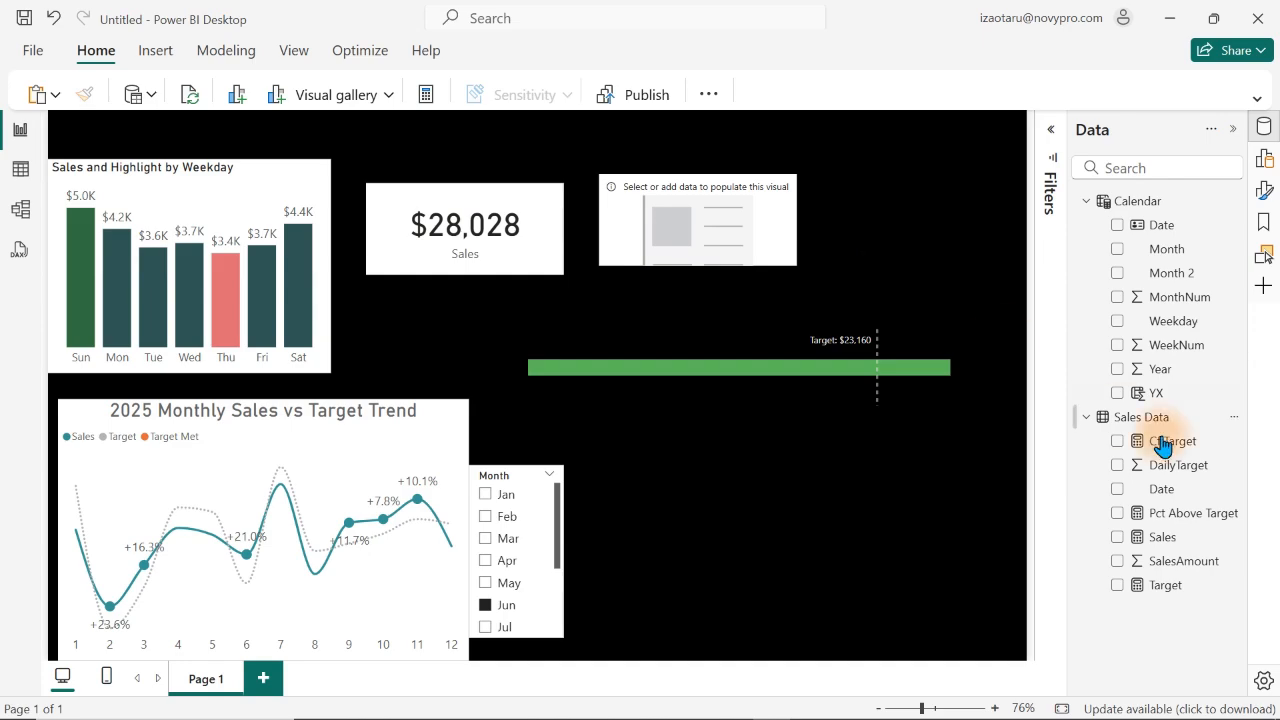
# - Create a new measure in the Sales Data table named Variance %, with its expression starting on a new line
pyautogui.rightClick(1208, 460)
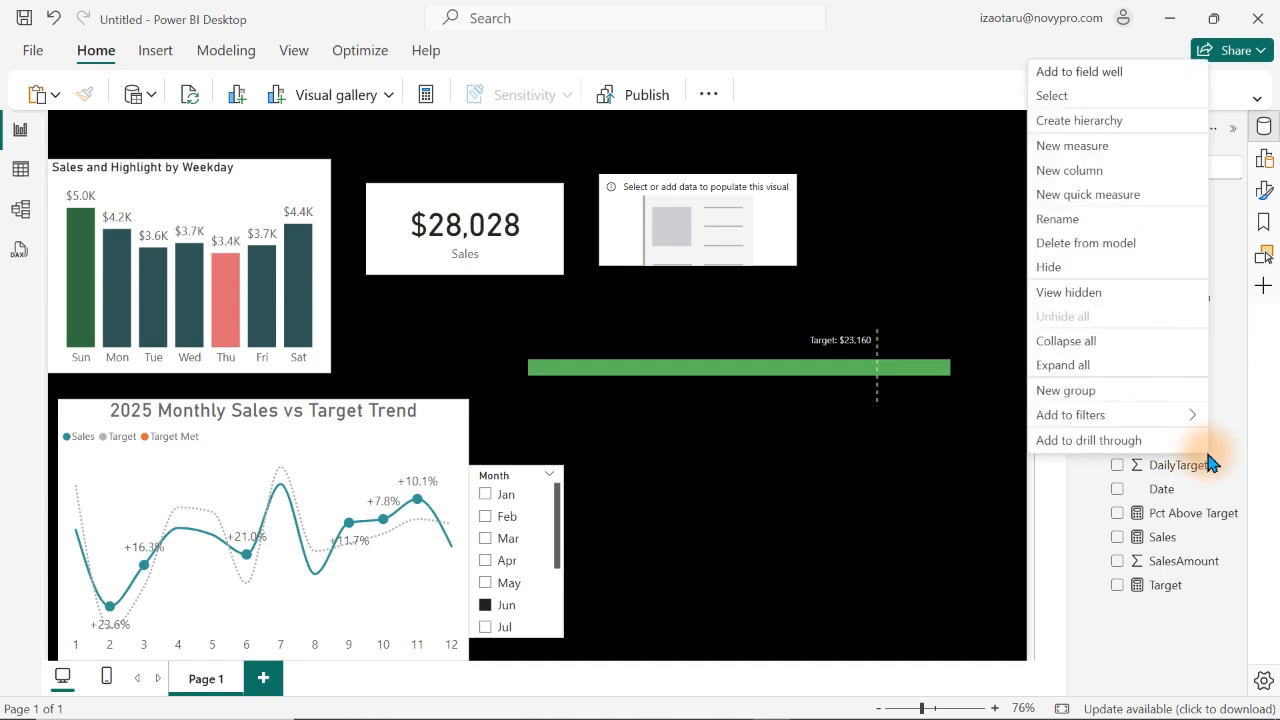
pyautogui.click(1059, 147)
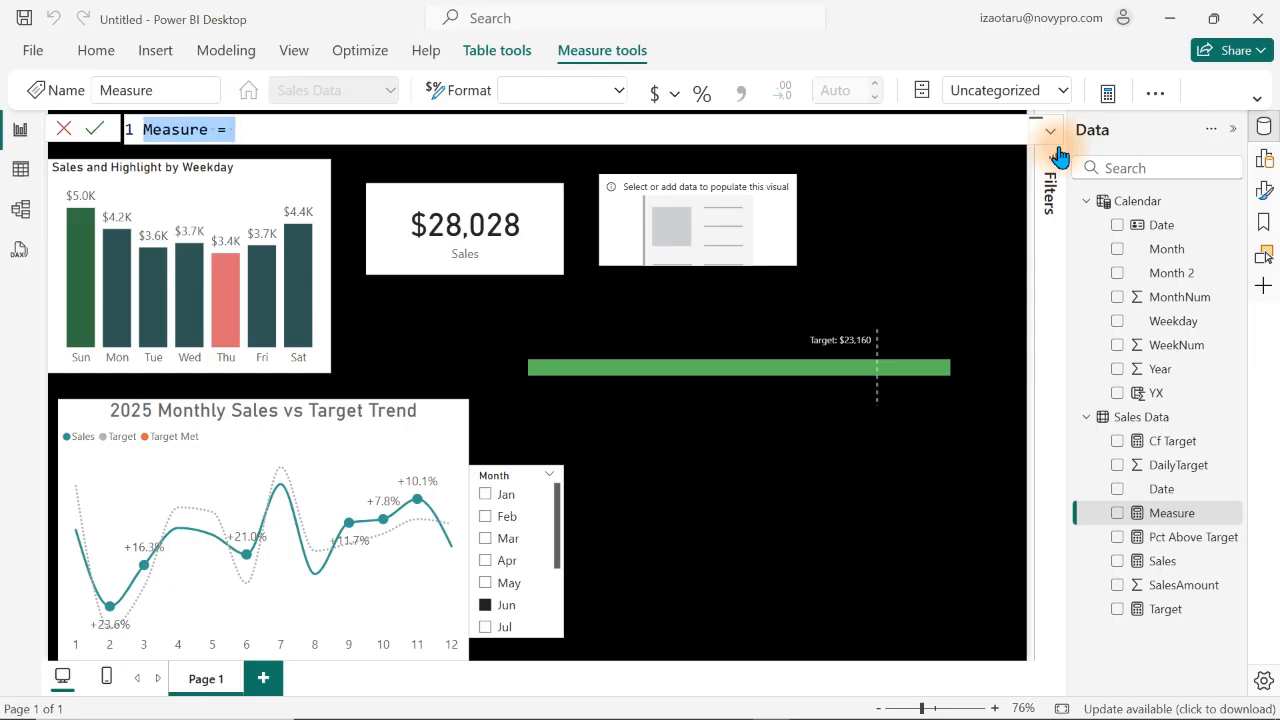
pyautogui.write('Va')
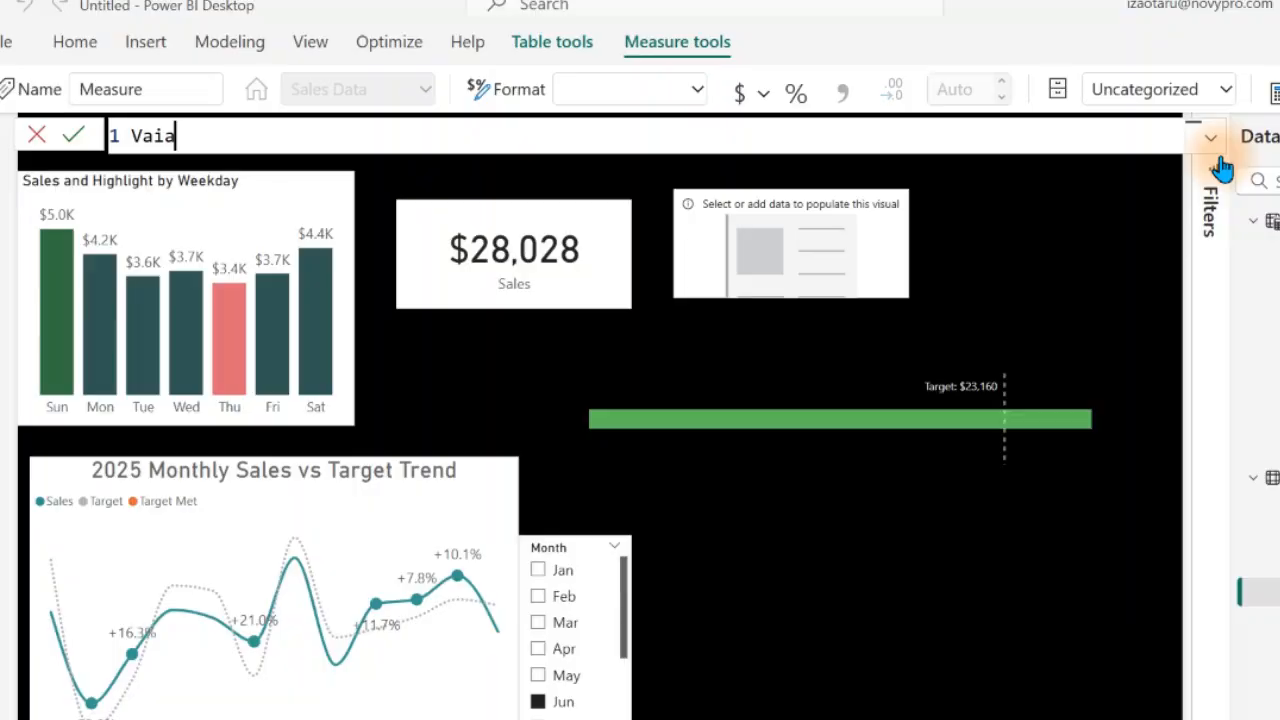
pyautogui.write('n')
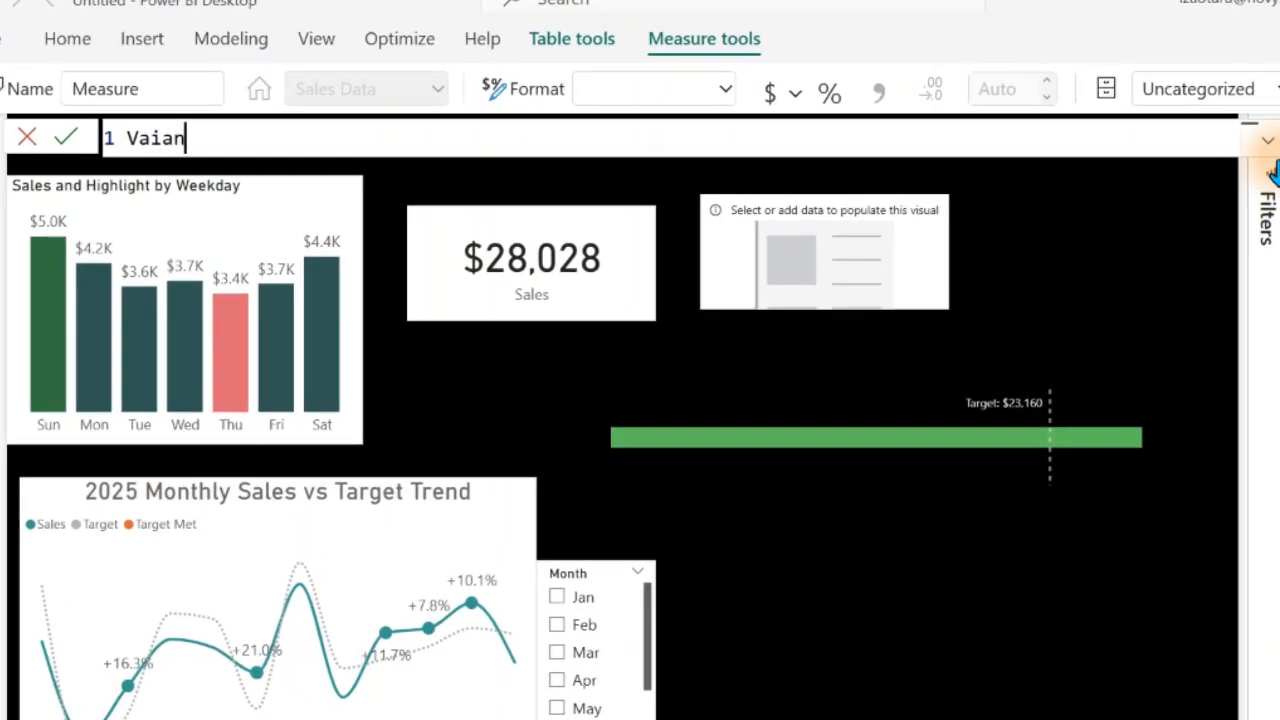
pyautogui.press('BackSpace')
pyautogui.press('BackSpace')
pyautogui.press('BackSpace')
pyautogui.write('riance %')
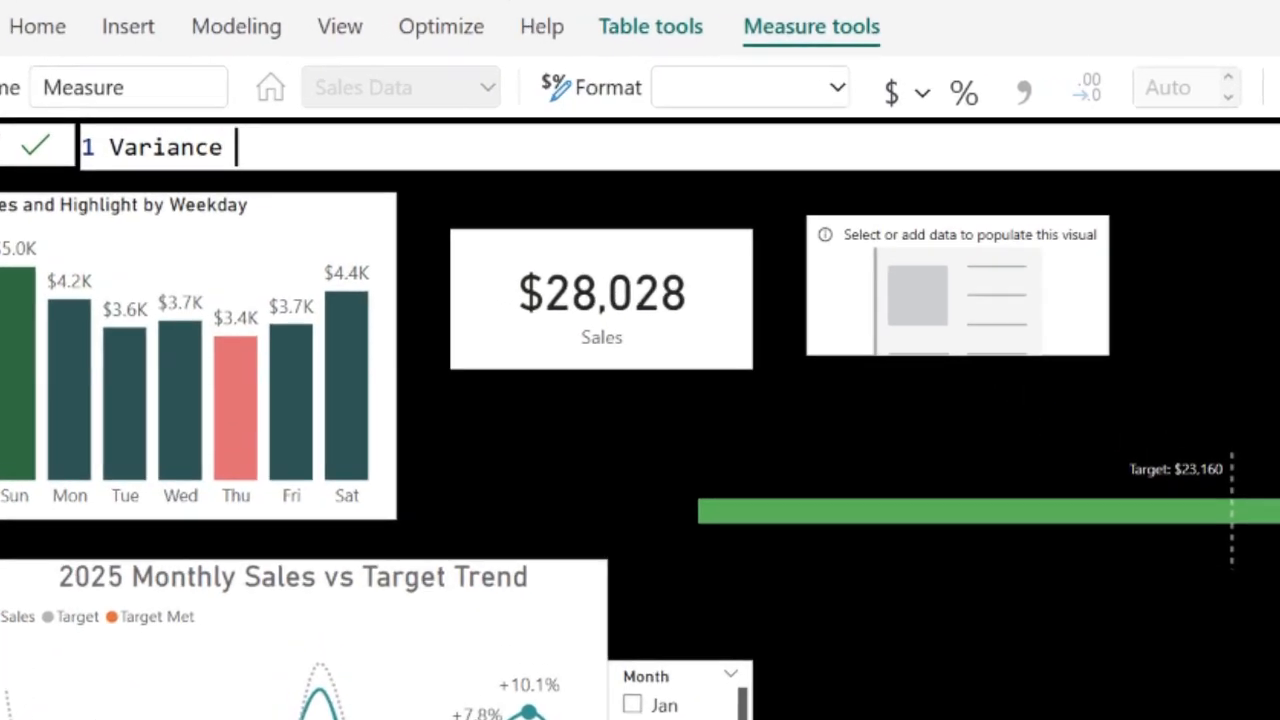
pyautogui.write(' =')
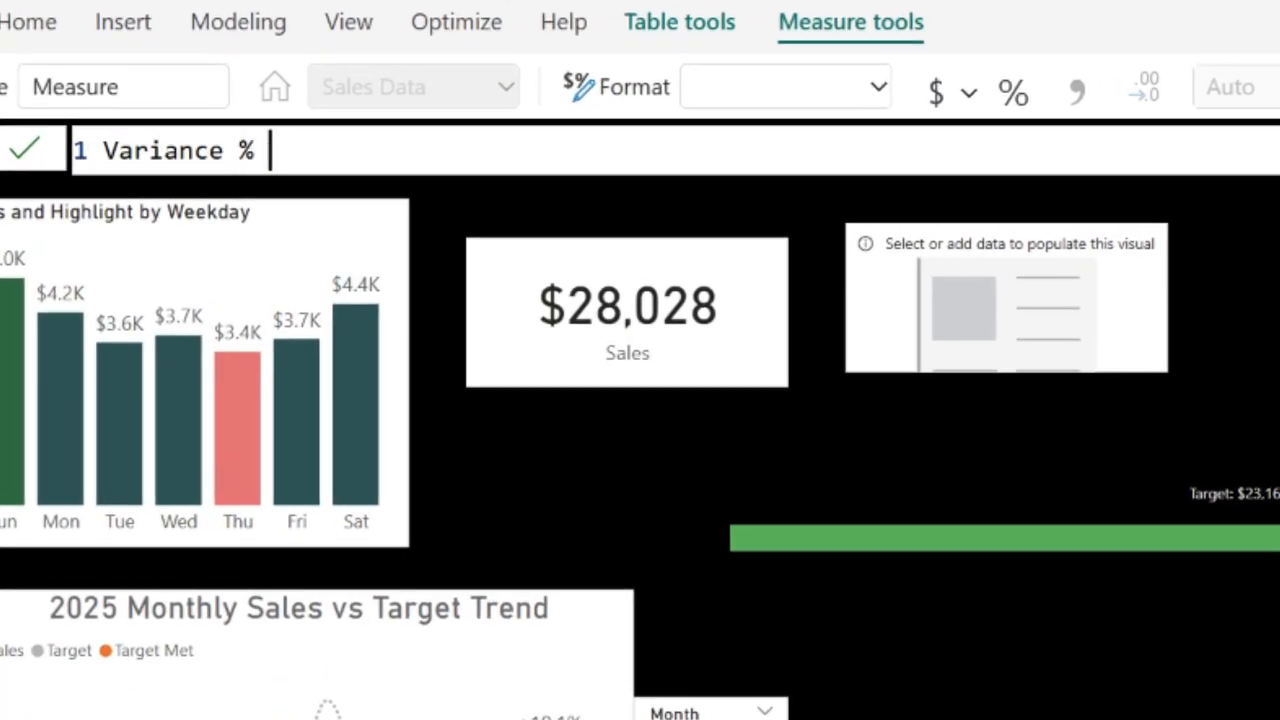
pyautogui.hotkey('shift', 'Return')
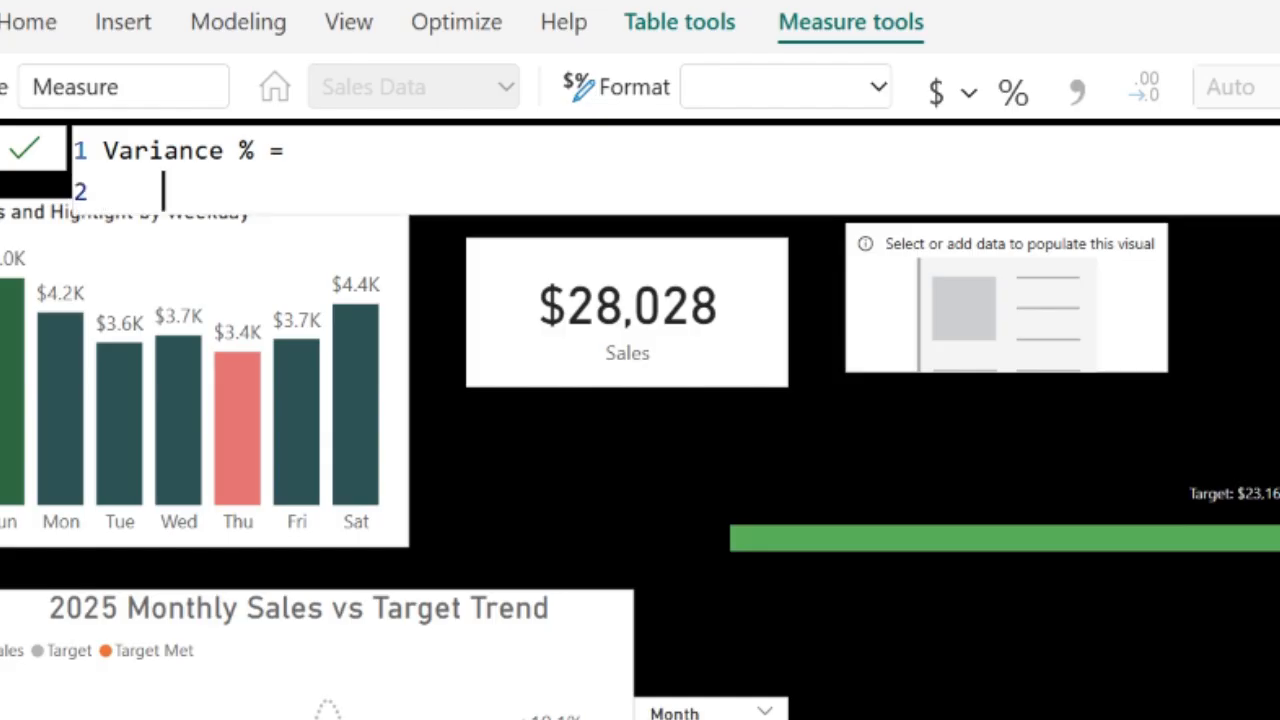
# - Declare a variable _pct in the Variance % formula and open a DIVIDE function for it on a new line
pyautogui.write('var')
pyautogui.press('Tab')
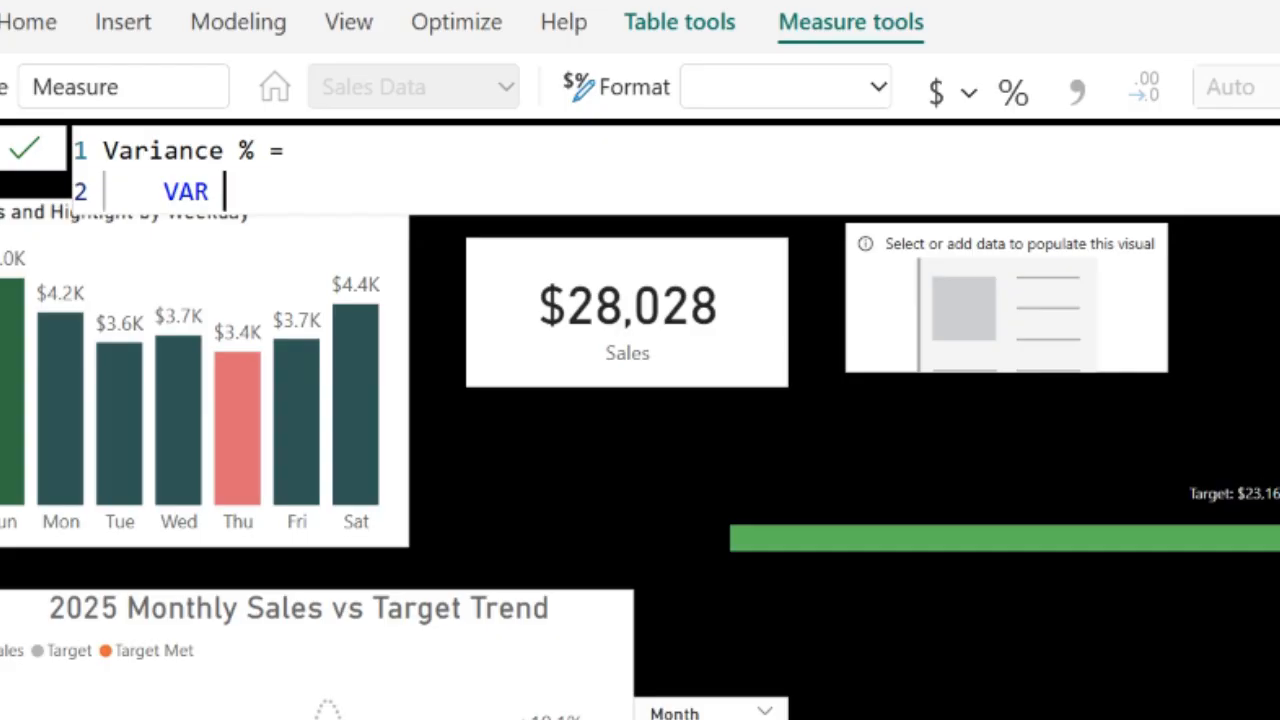
pyautogui.write('_pct =')
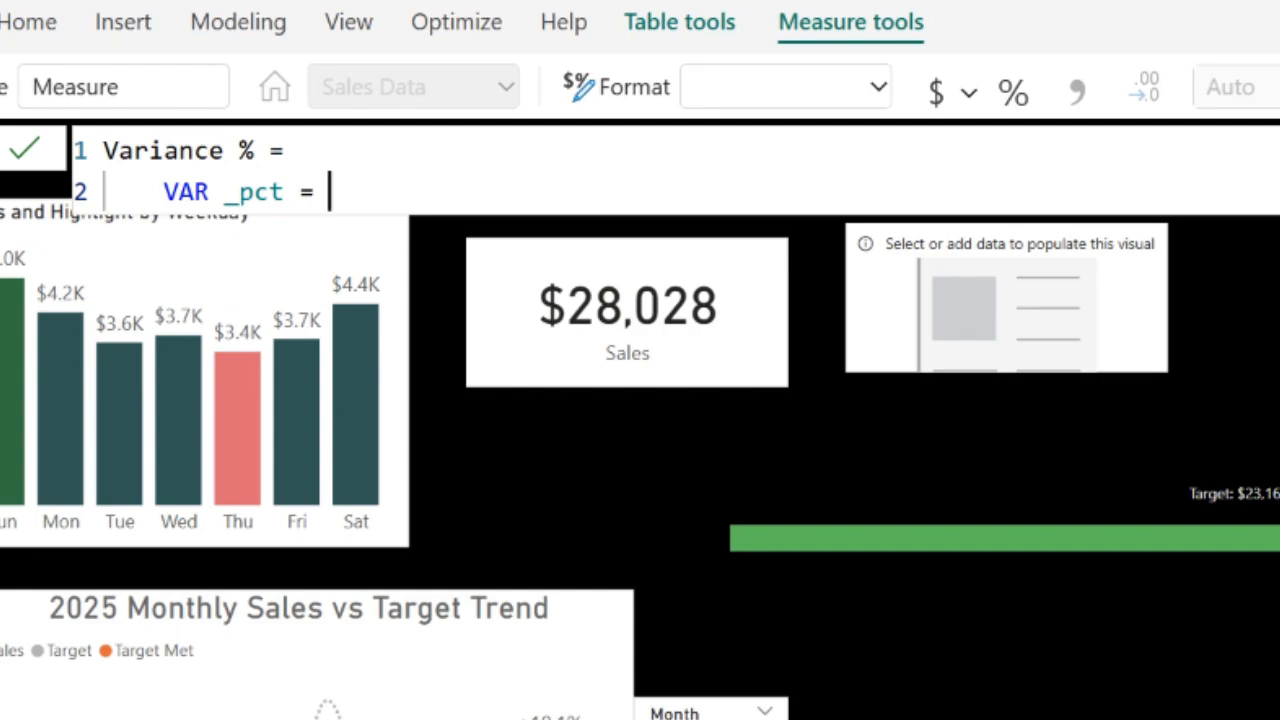
pyautogui.hotkey('shift', 'Return')
pyautogui.write('divi')
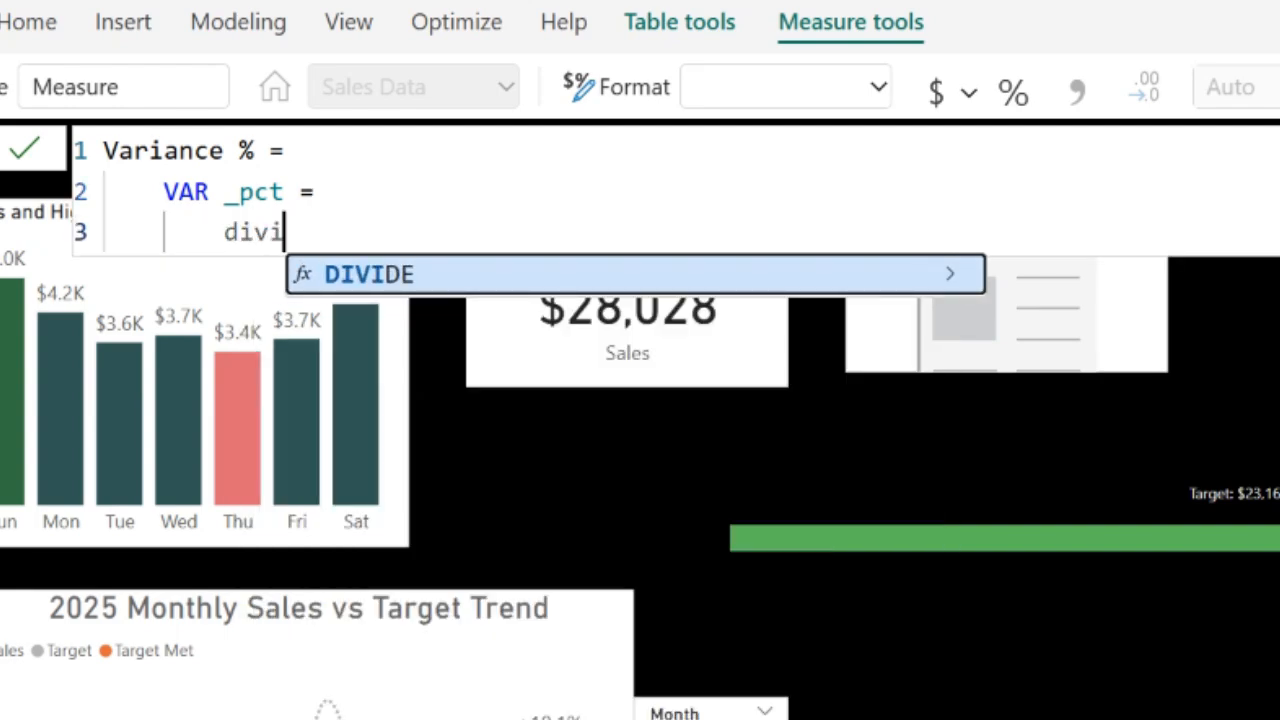
pyautogui.press('Tab')
pyautogui.hotkey('shift', 'Return')
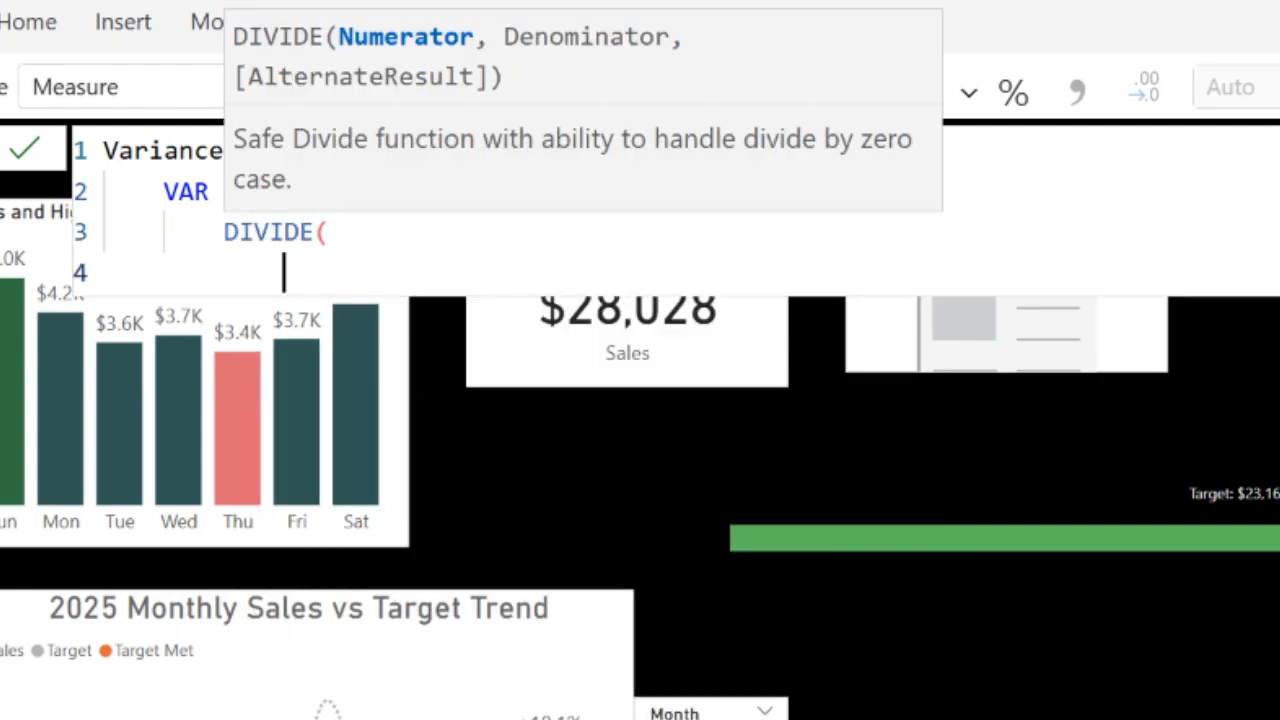
# - Complete the DIVIDE with [Sales] - [Target] as numerator and [Target] as denominator, one argument per line, and close the parenthesis
pyautogui.write('[')
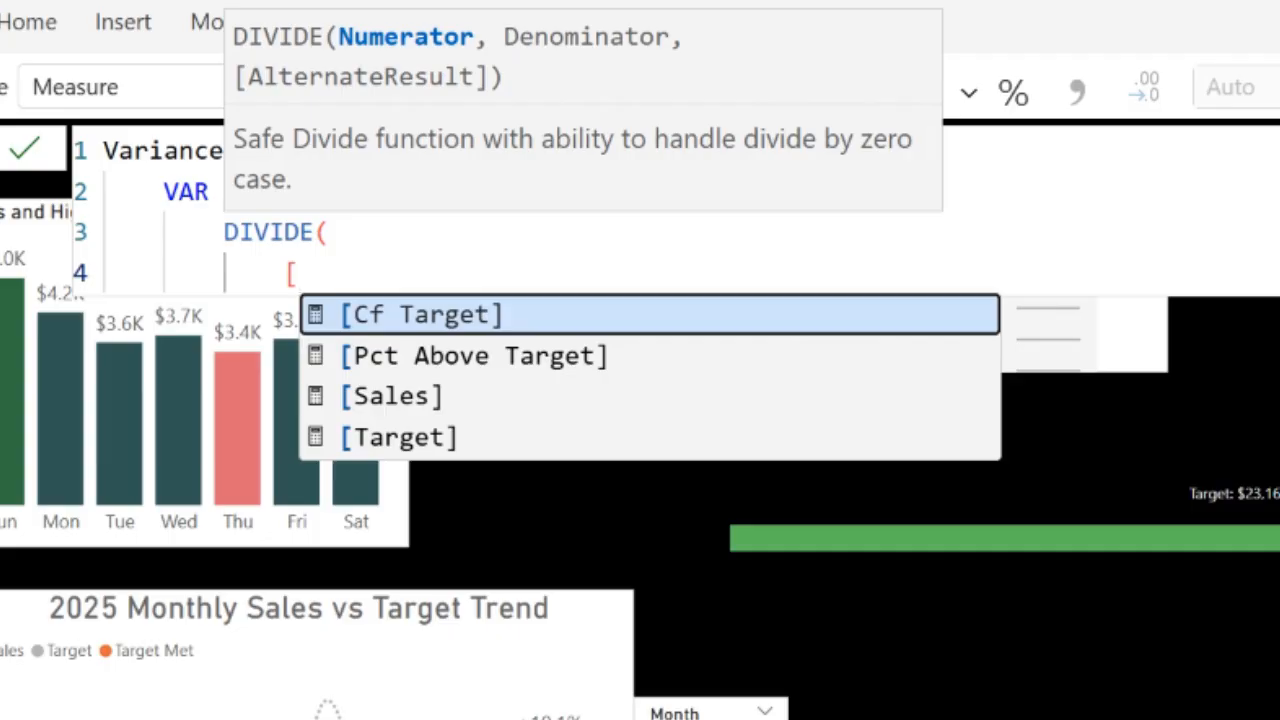
pyautogui.write('Sales')
pyautogui.press('Tab')
pyautogui.write('- [t')
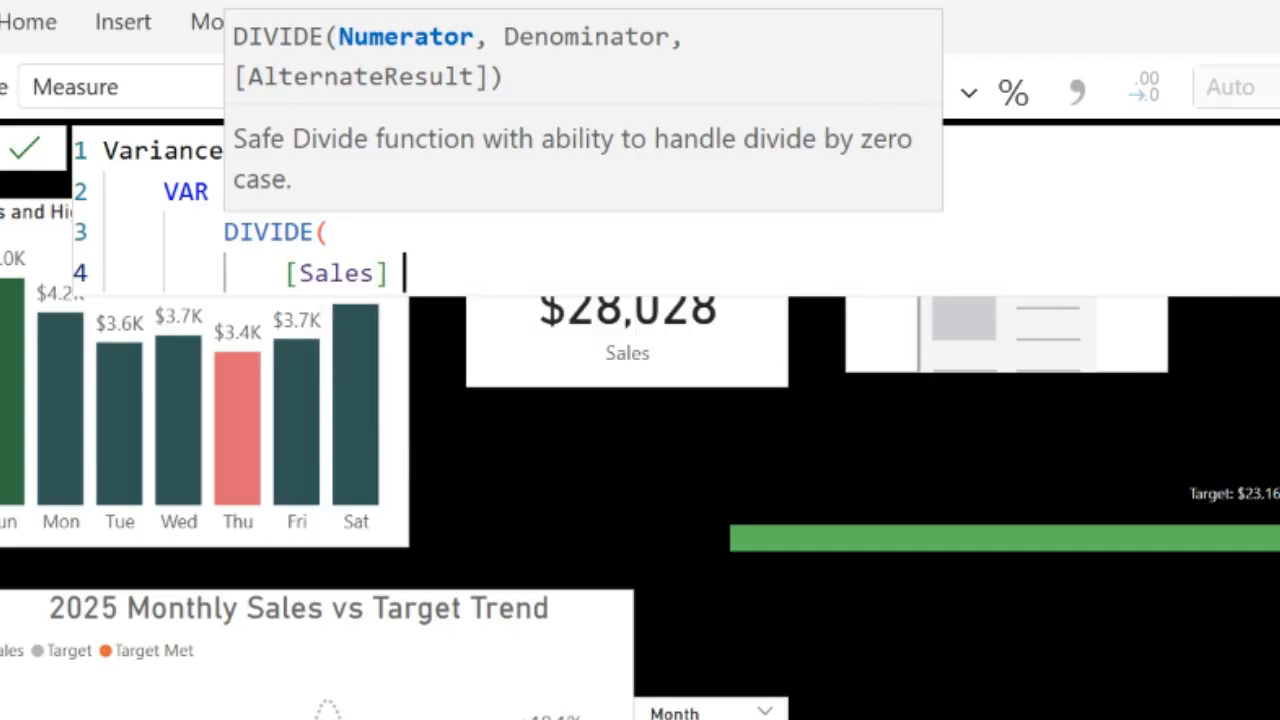
pyautogui.press('Tab')
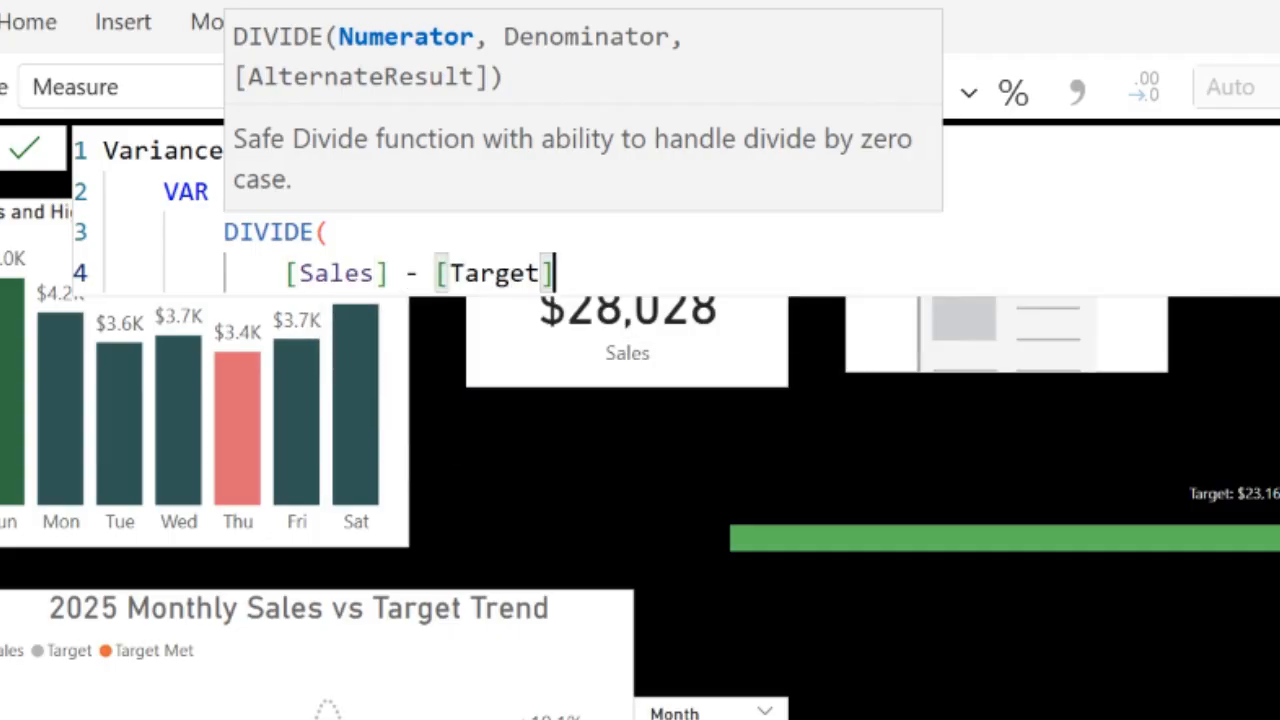
pyautogui.write(',')
pyautogui.hotkey('shift', 'Return')
pyautogui.write('[t')
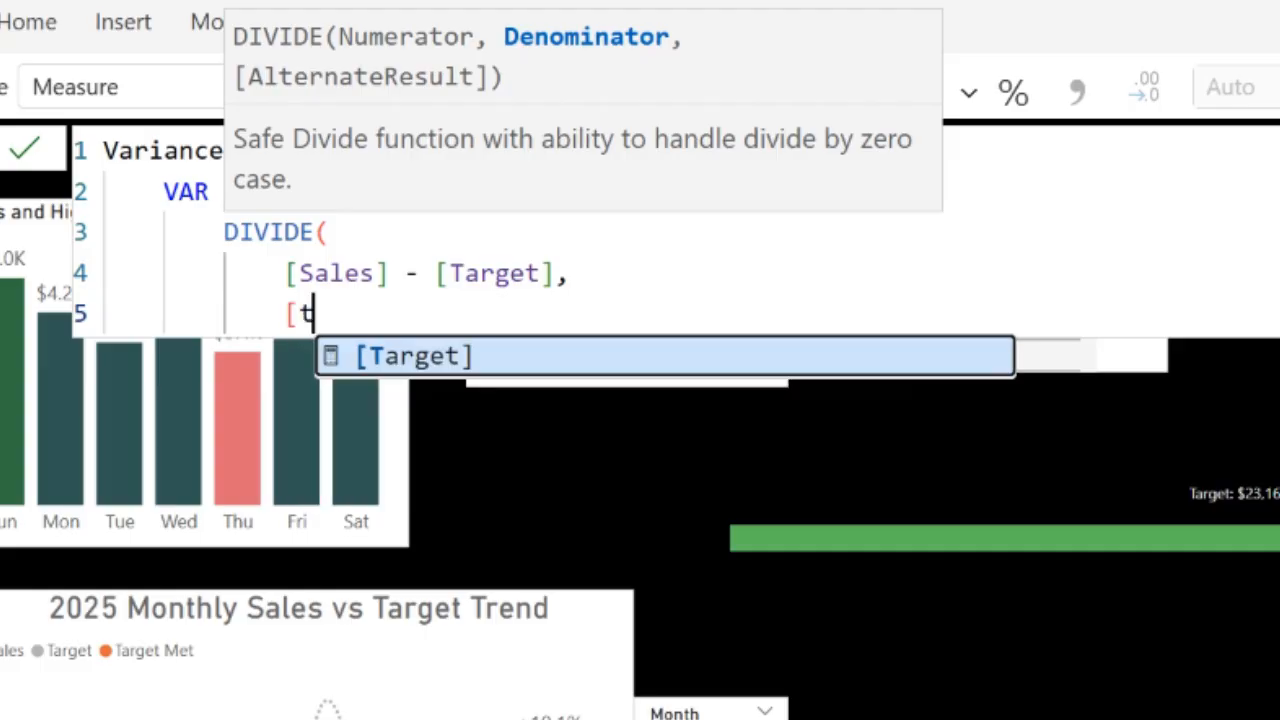
pyautogui.press('Tab')
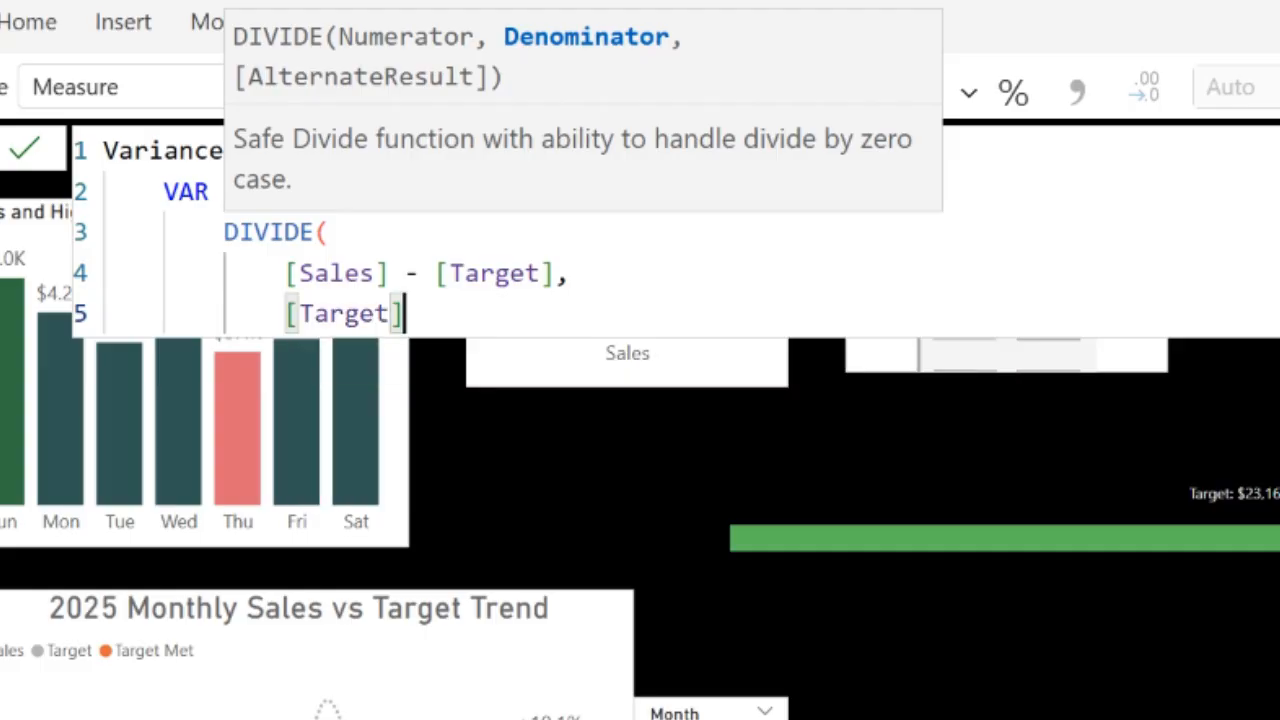
pyautogui.hotkey('shift', 'Return')
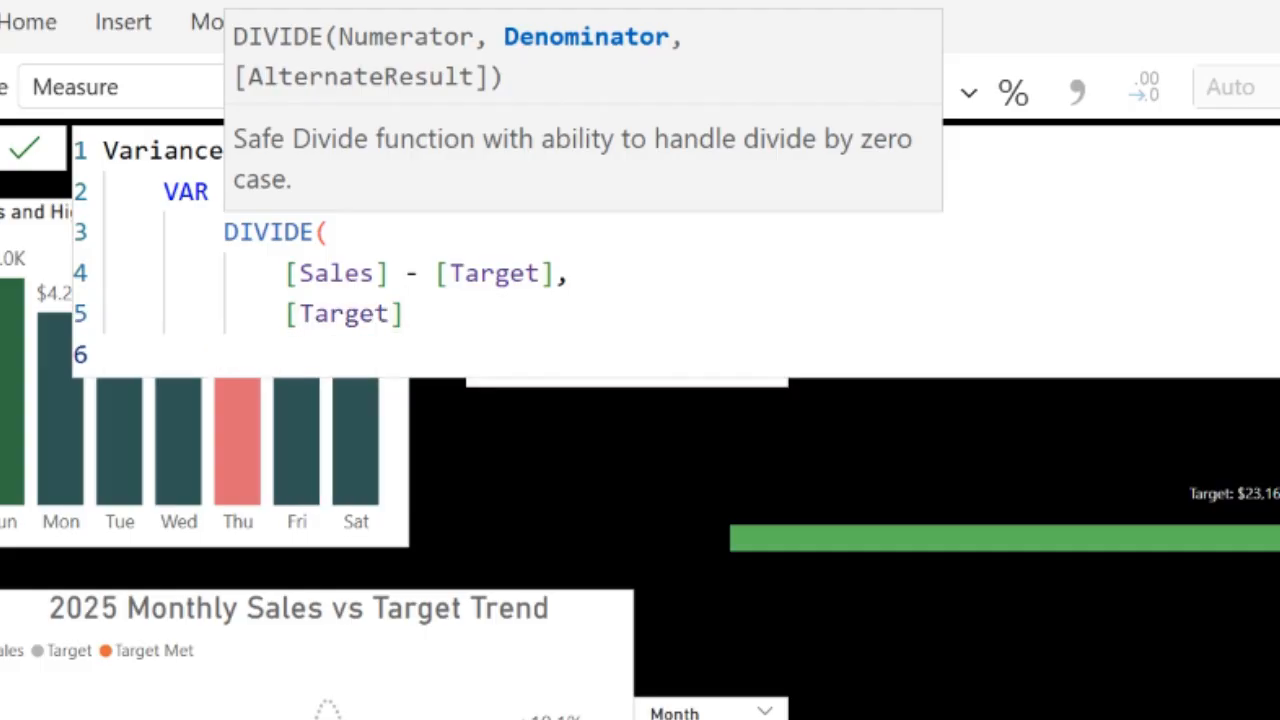
pyautogui.write(')')
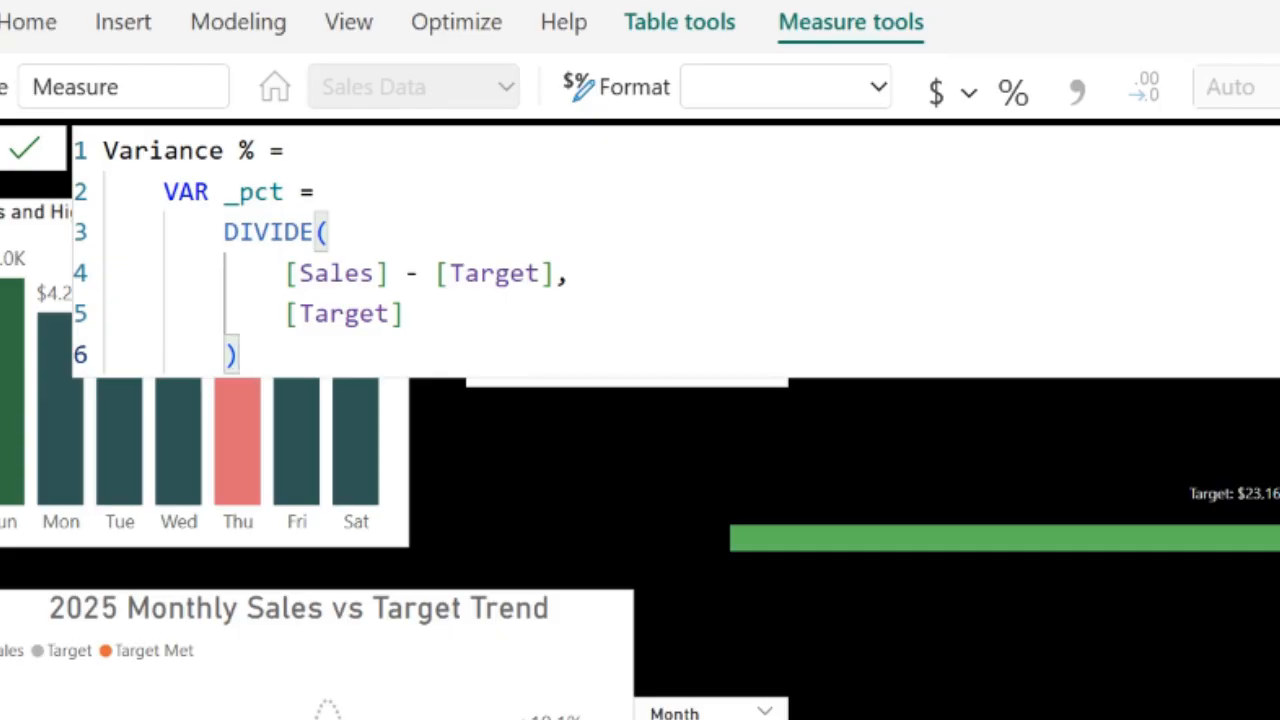
# - Leave a blank line, end the formula with RETURN _pct, and commit the Variance % measure
pyautogui.hotkey('shift', 'Return')
pyautogui.hotkey('shift', 'Return')
pyautogui.press('BackSpace')
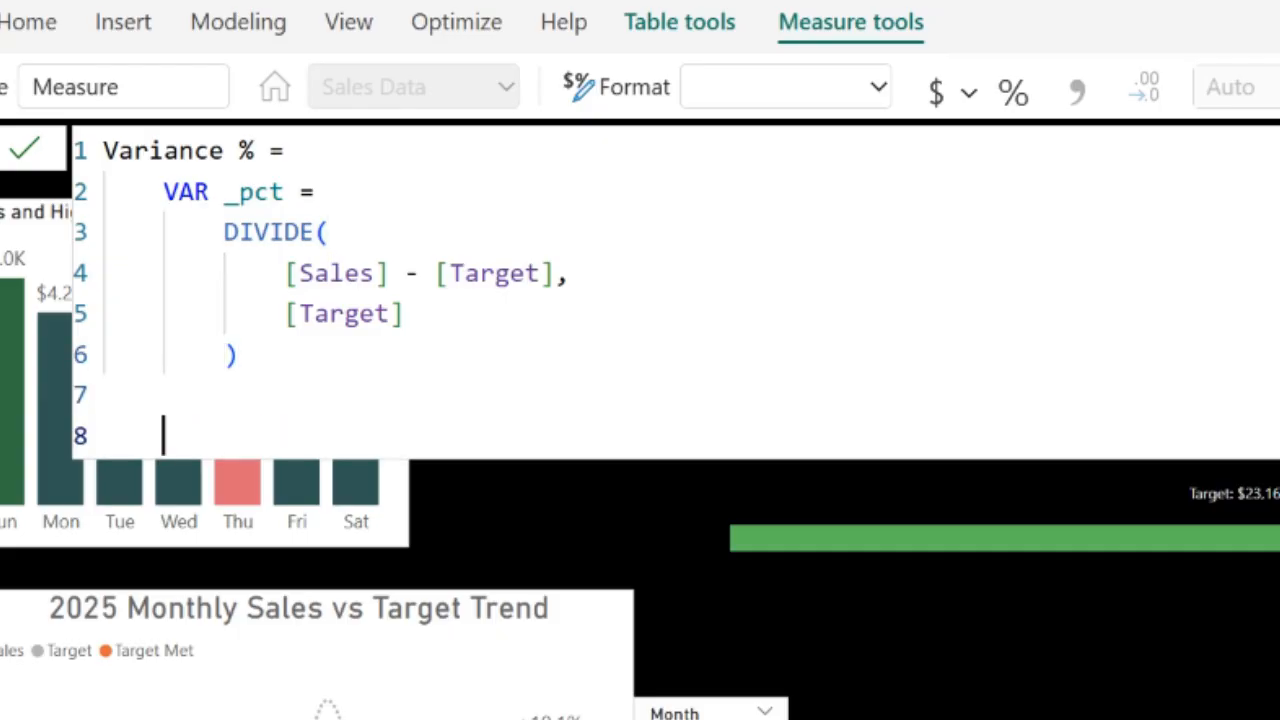
pyautogui.write('ret')
pyautogui.press('Tab')
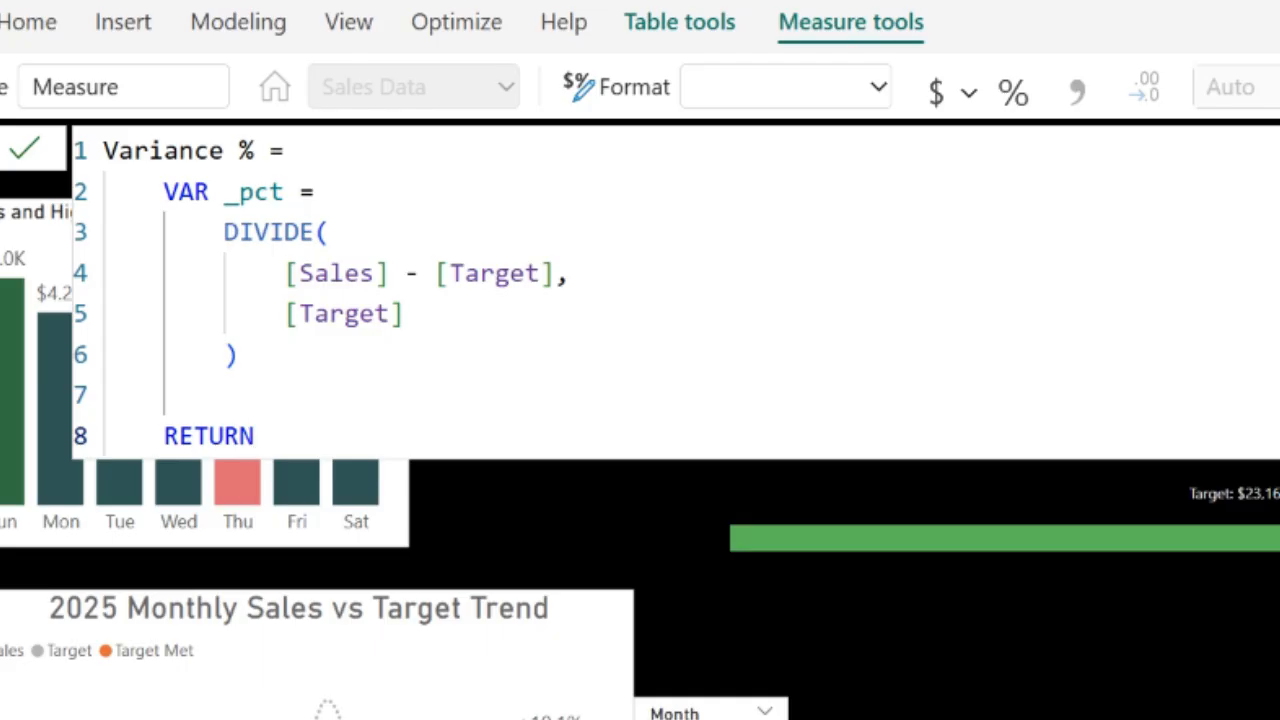
pyautogui.write('_')
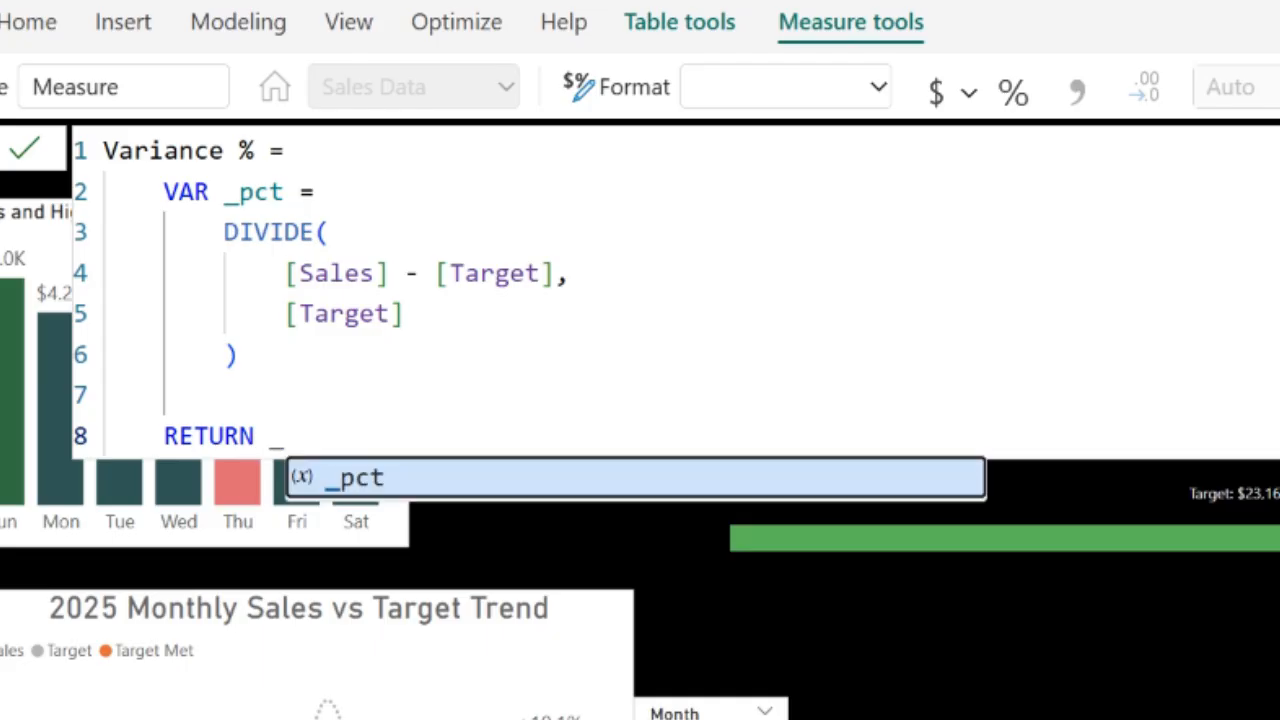
pyautogui.press('Tab')
pyautogui.press('Return')
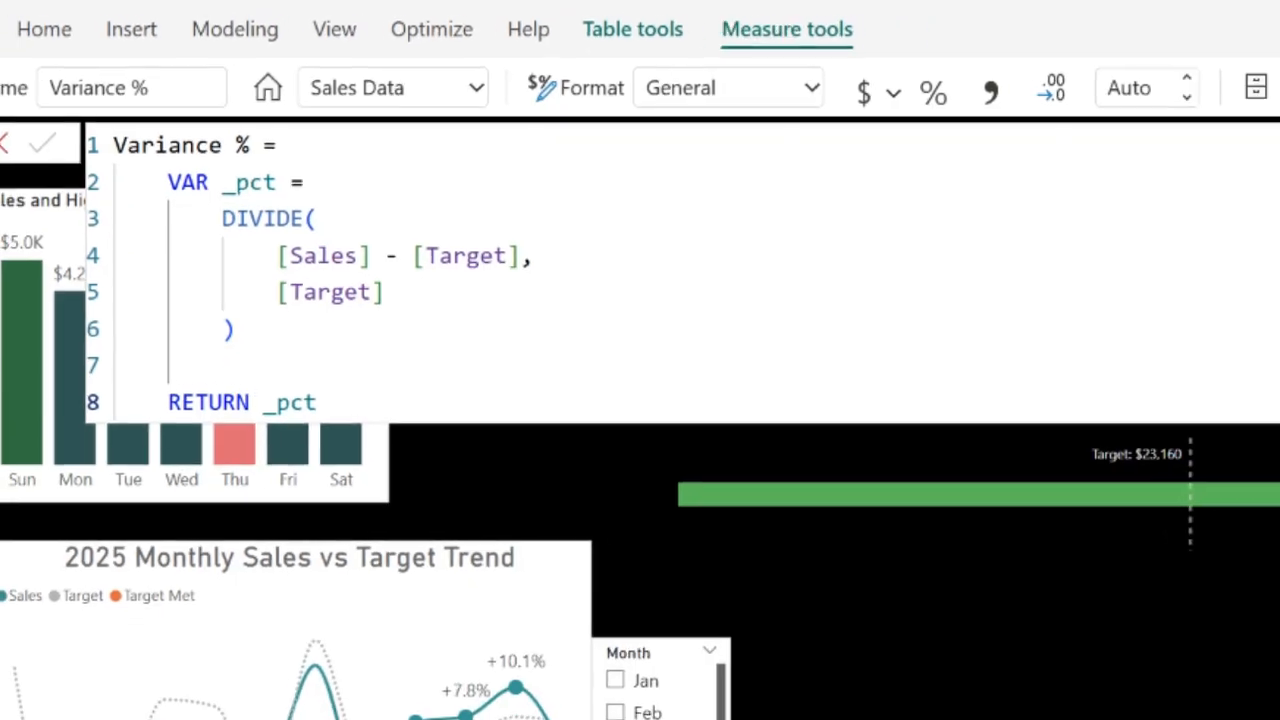
# - Select the empty card beside the Sales card and add the Variance % measure to it
pyautogui.click(1249, 166)
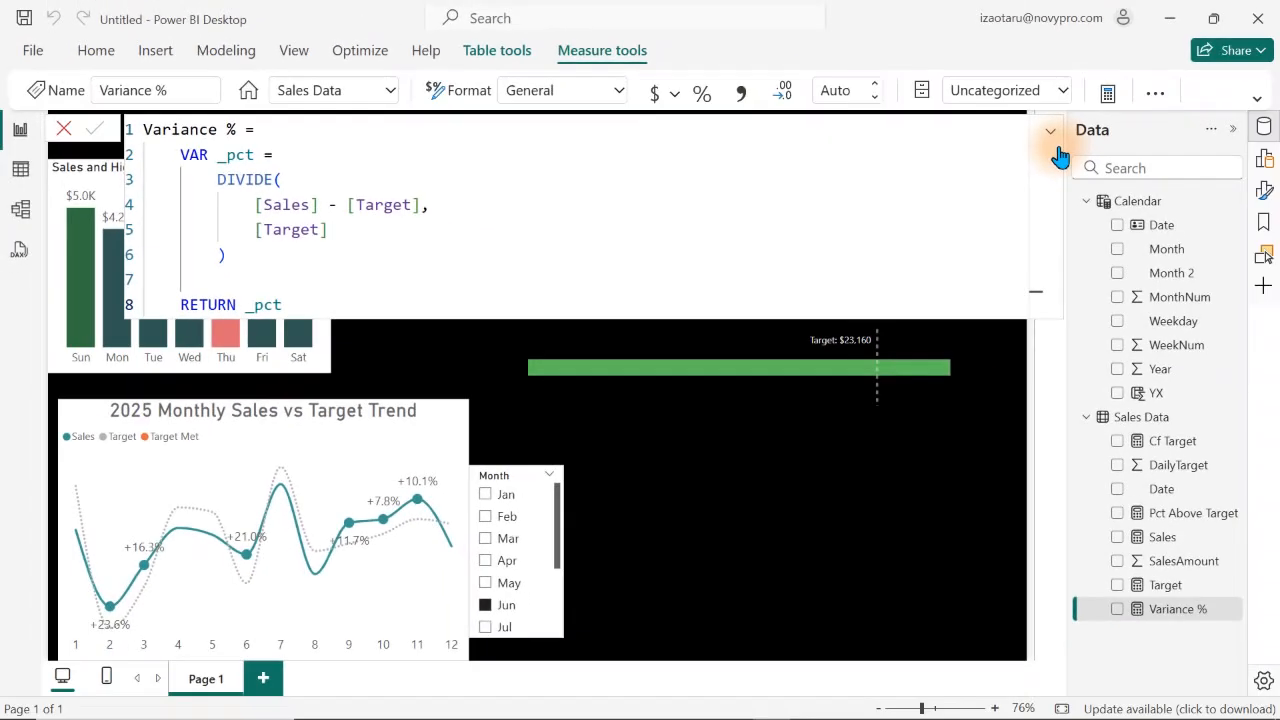
pyautogui.click(879, 496)
pyautogui.click(750, 258)
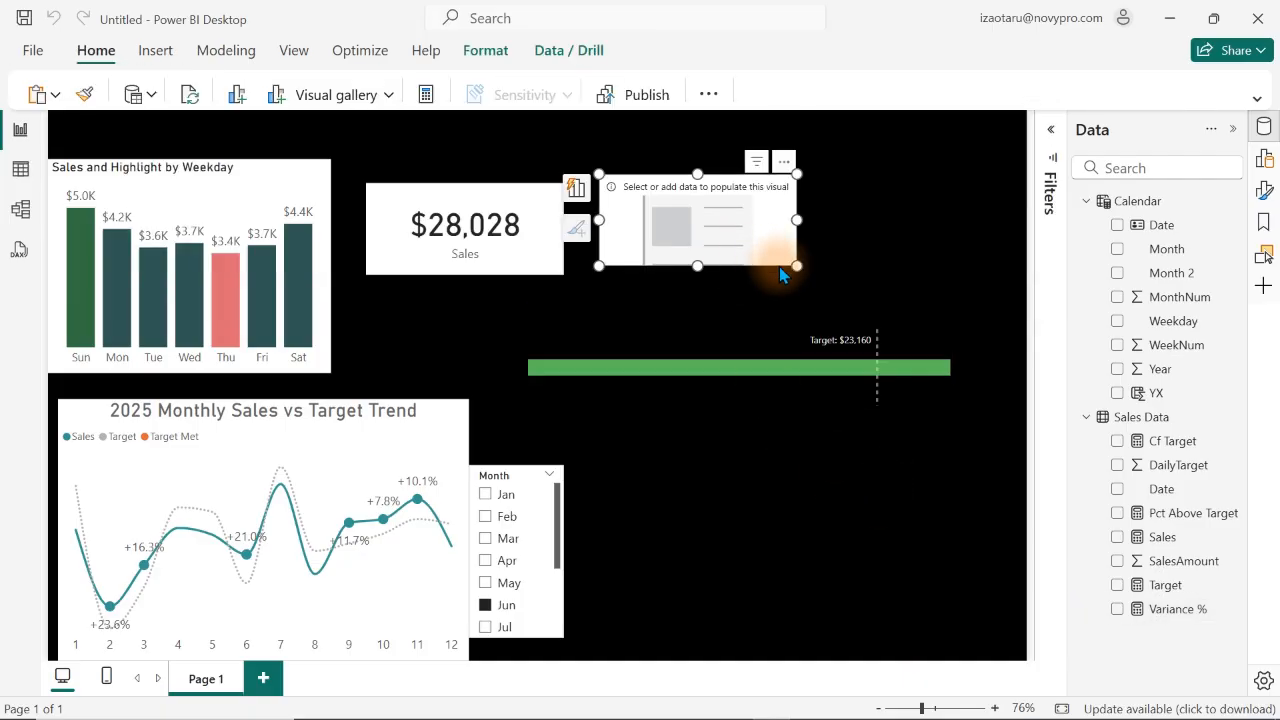
pyautogui.click(1117, 609)
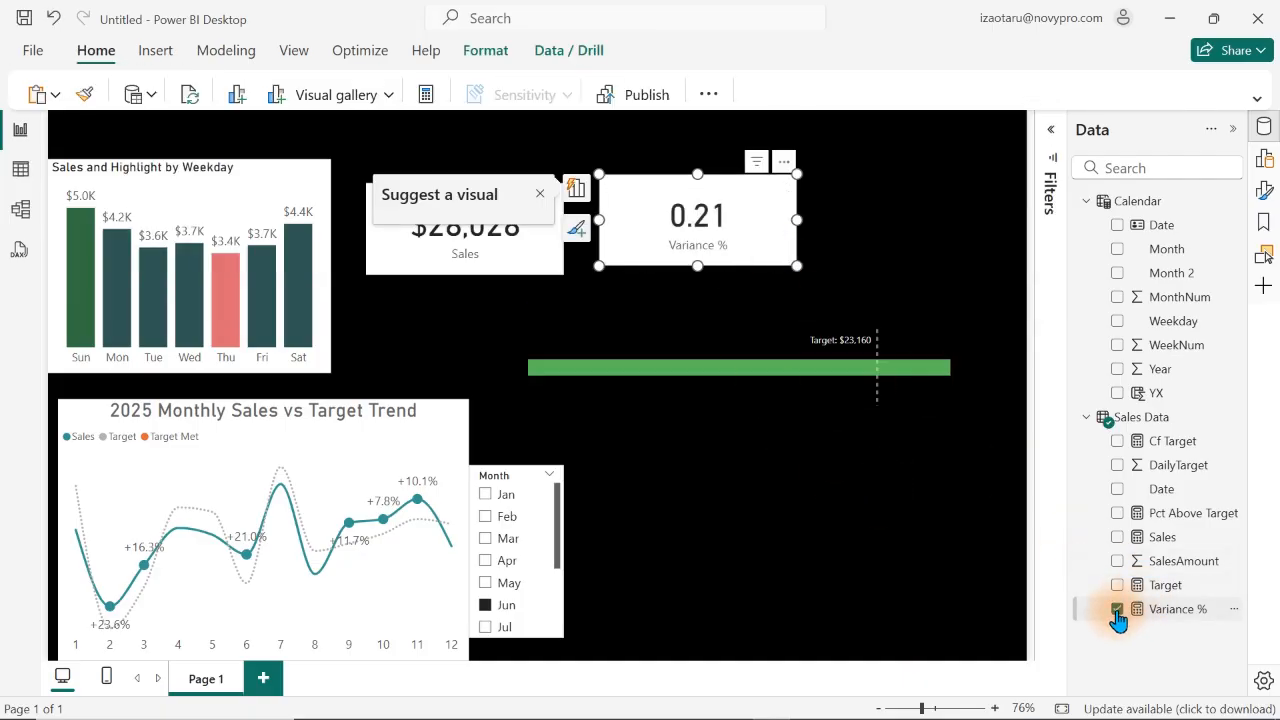
# - Format the Variance % measure as a percentage and return to the report canvas
pyautogui.click(1190, 609)
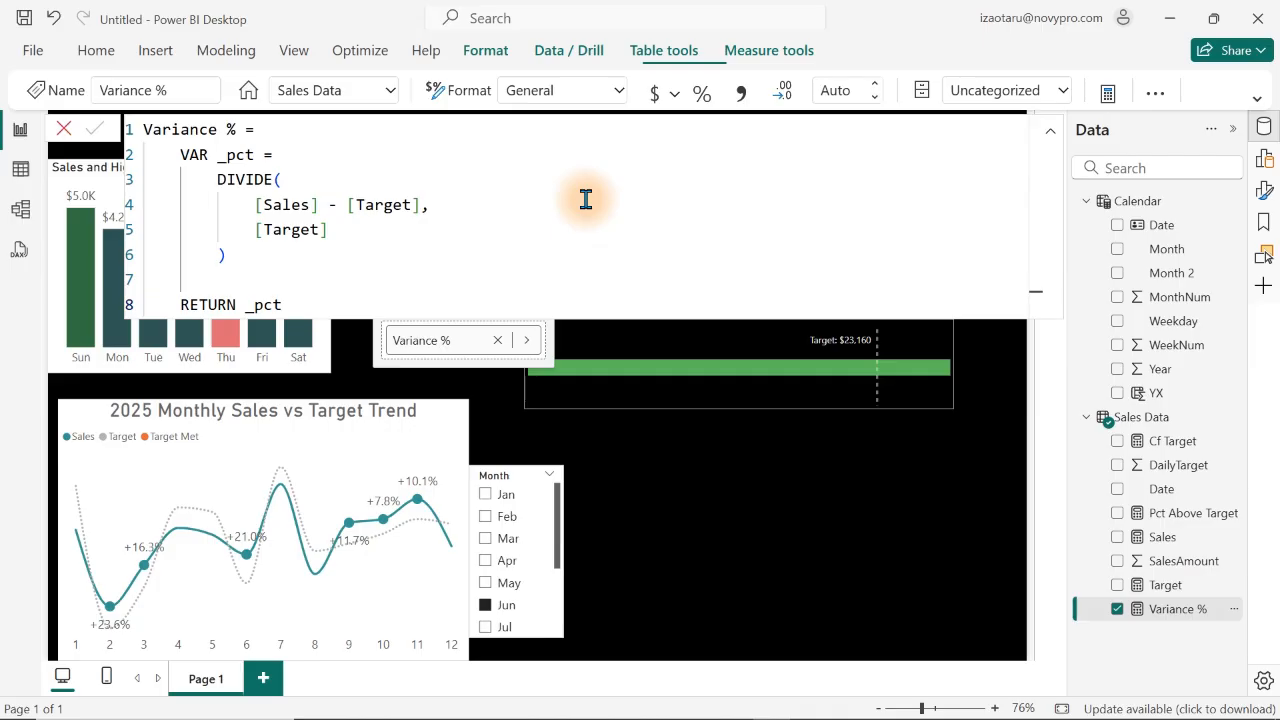
pyautogui.click(703, 96)
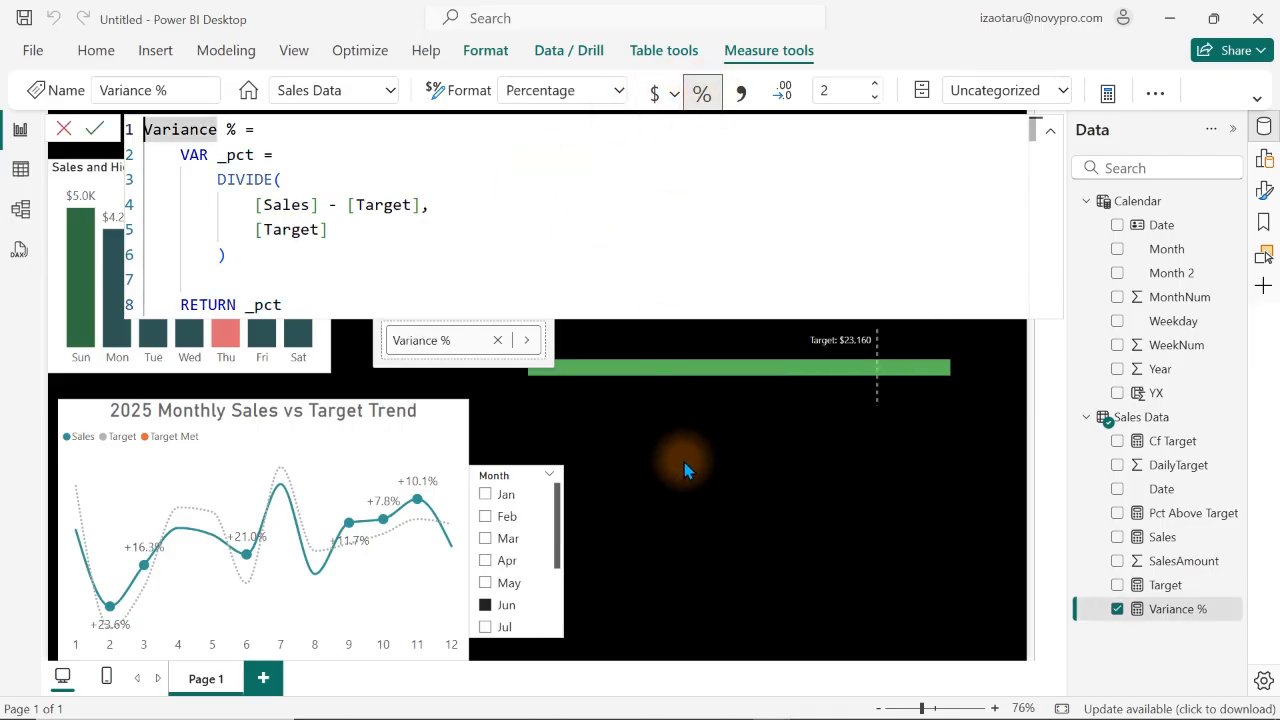
pyautogui.click(743, 504)
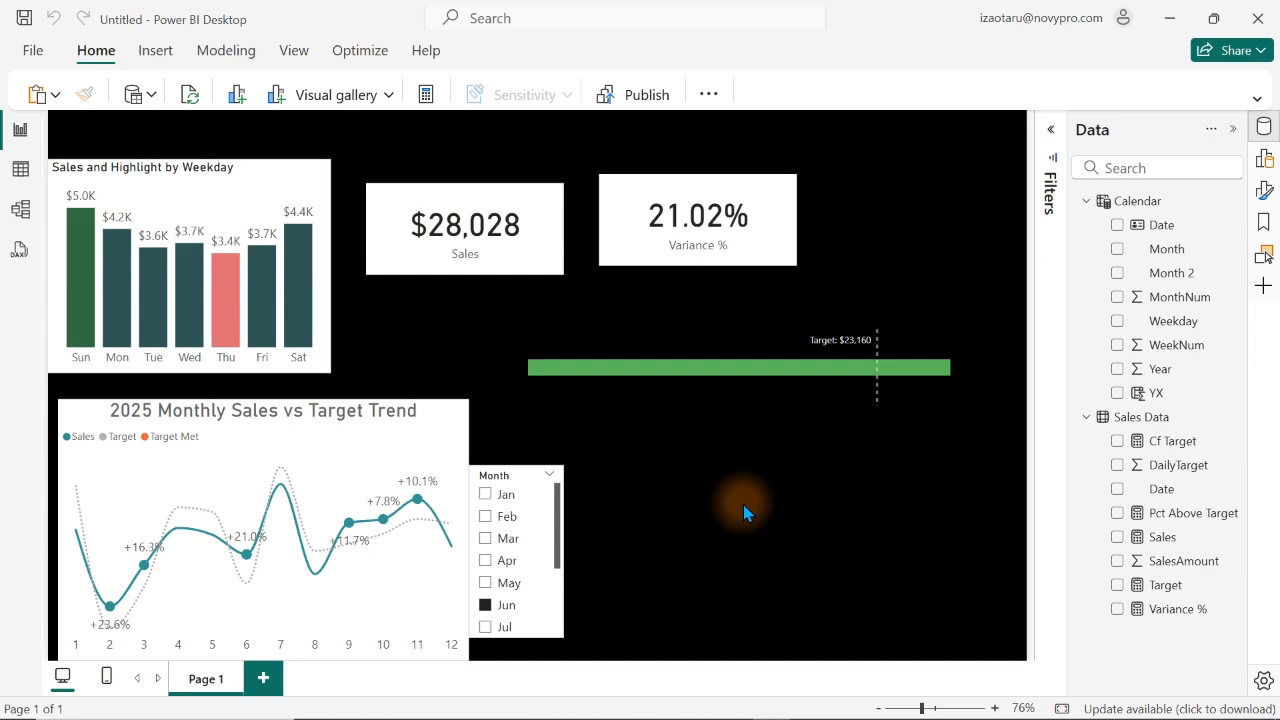
# - Compare the cards and progress bar for Mar and Apr with the Month slicer, finishing on Mar
pyautogui.click(486, 538)
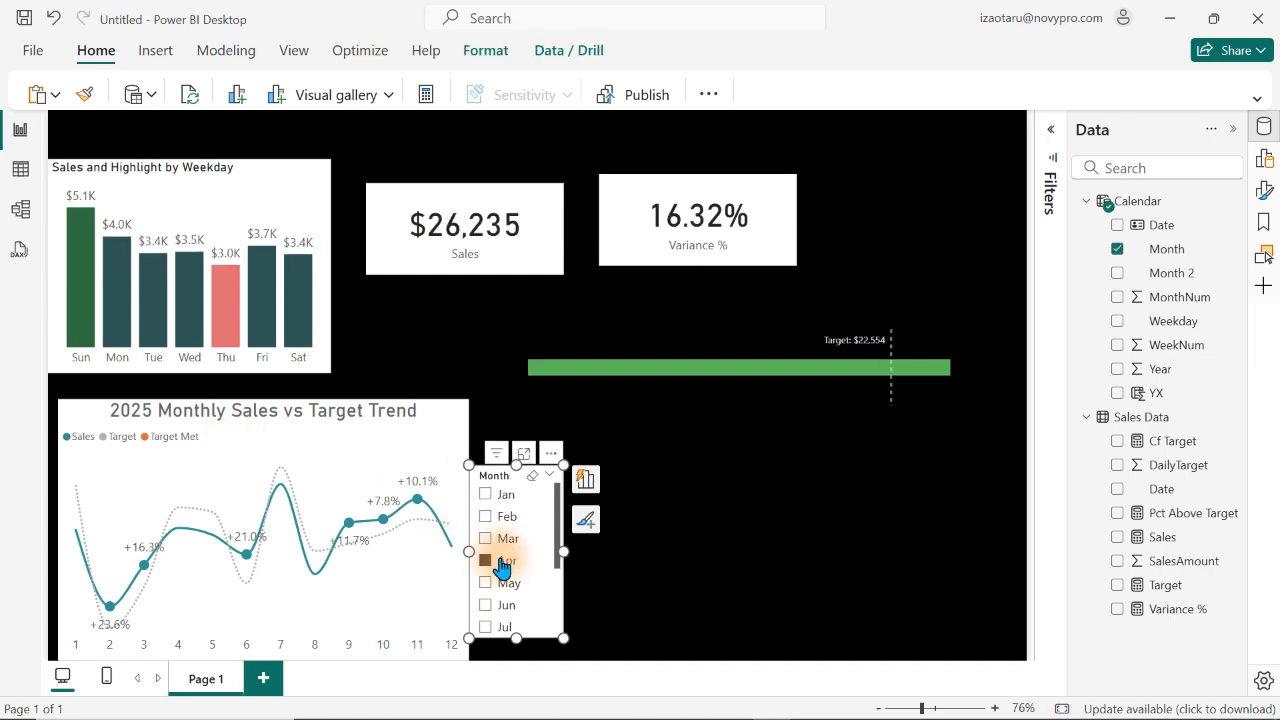
pyautogui.click(500, 562)
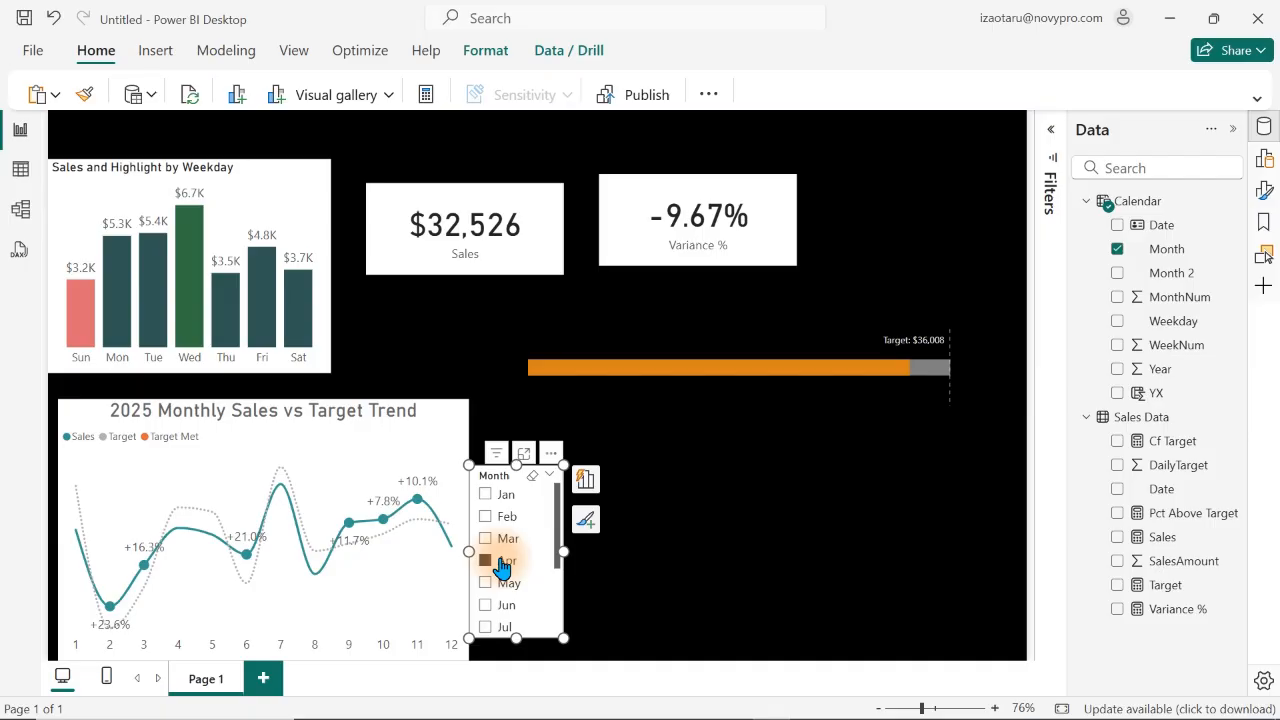
pyautogui.click(501, 549)
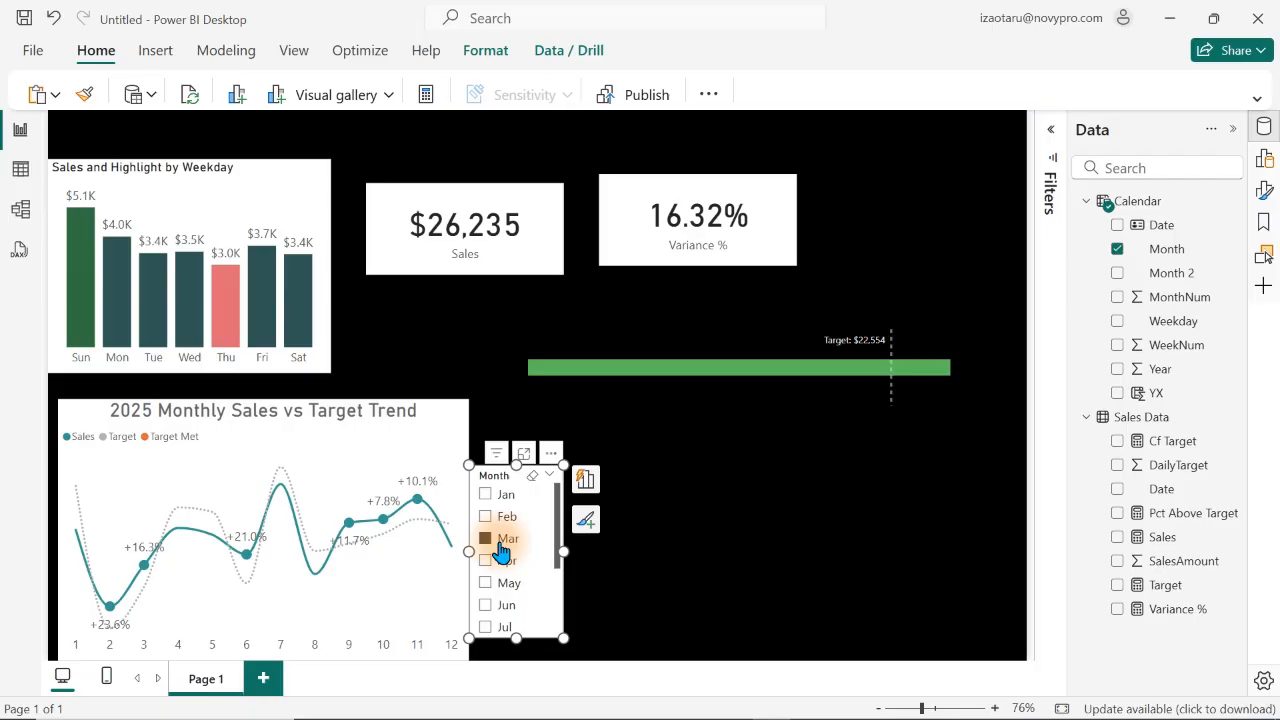
# - Reopen the Variance % formula and move the returned _pct onto its own line below RETURN
pyautogui.click(1165, 612)
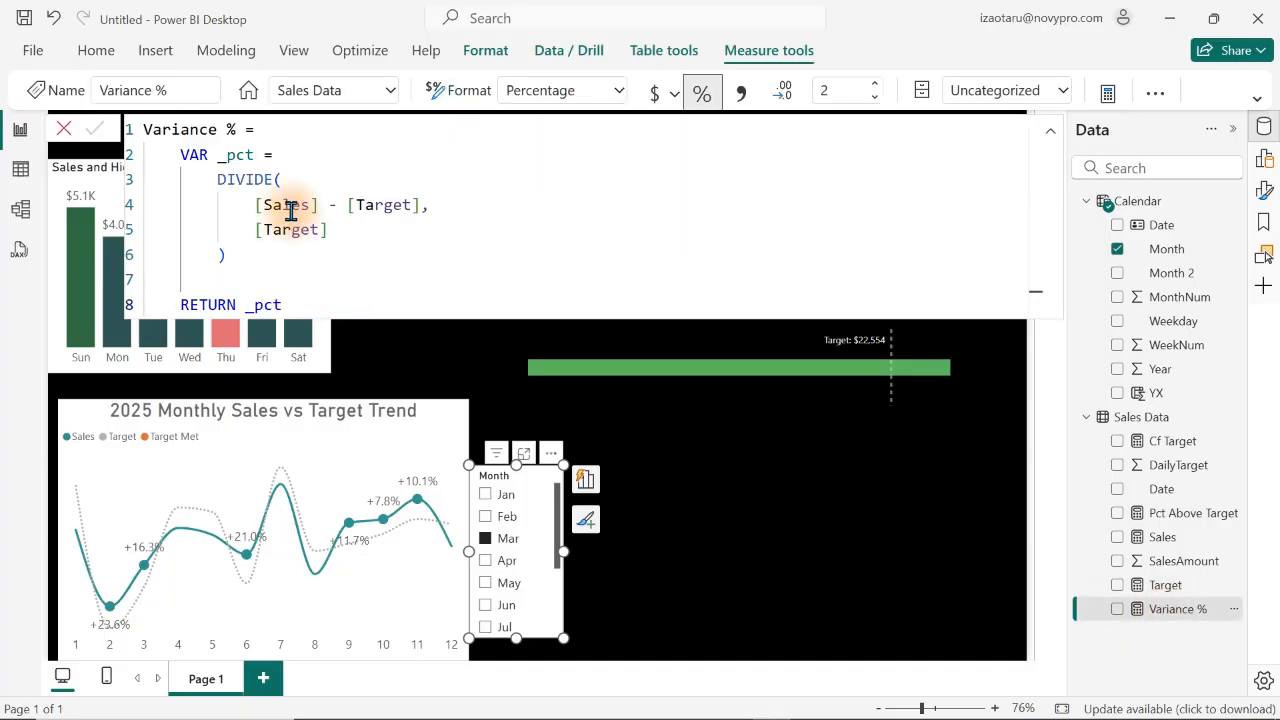
pyautogui.moveTo(288, 157); pyautogui.dragTo(214, 160)
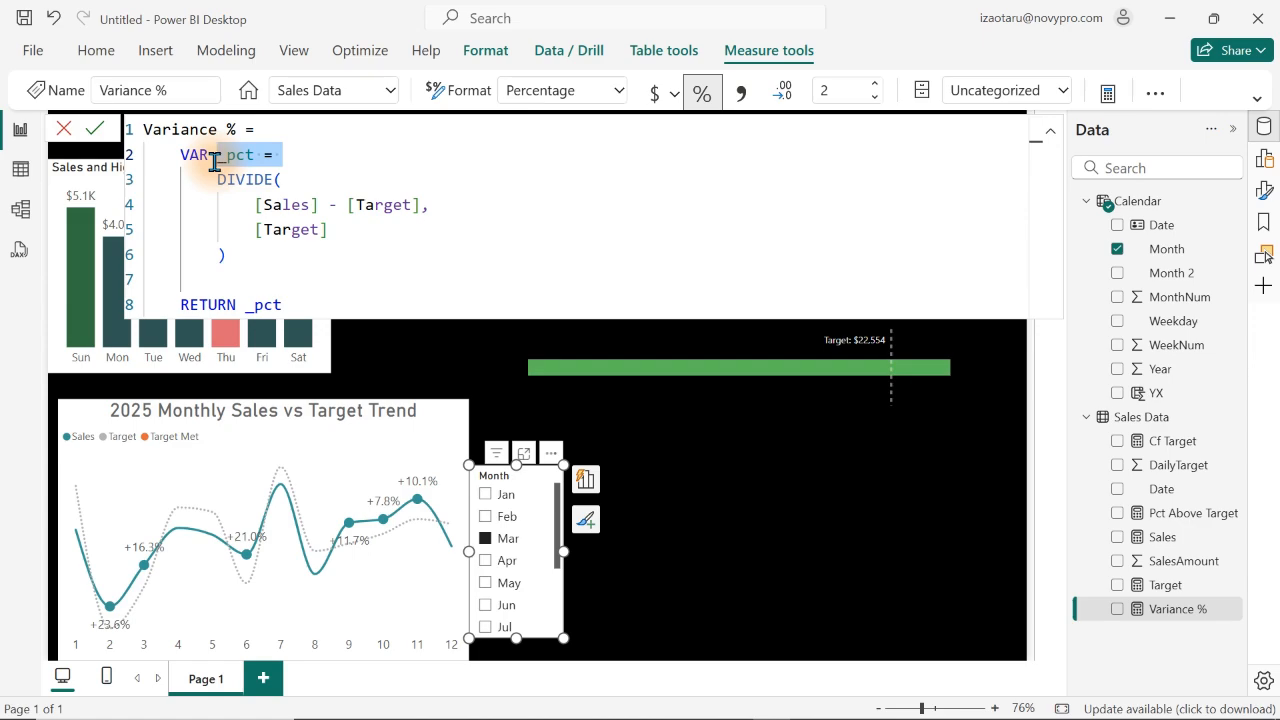
pyautogui.click(305, 296)
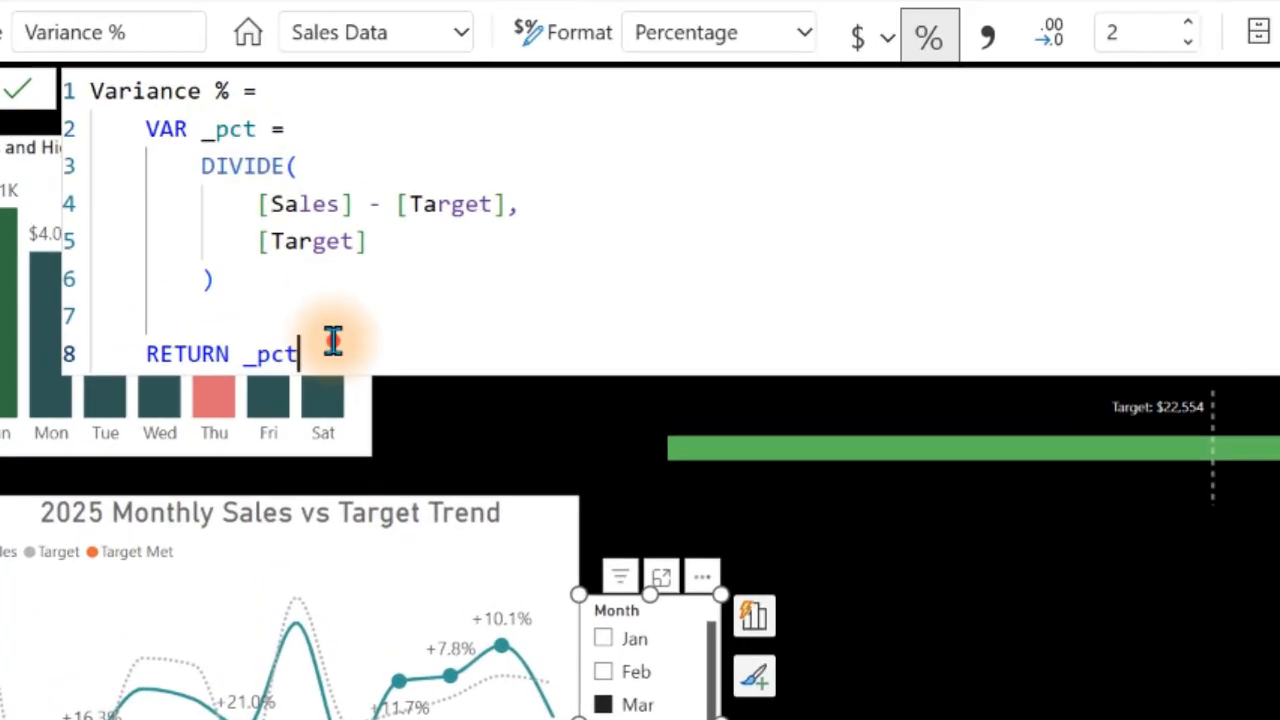
pyautogui.moveTo(333, 340); pyautogui.dragTo(144, 354)
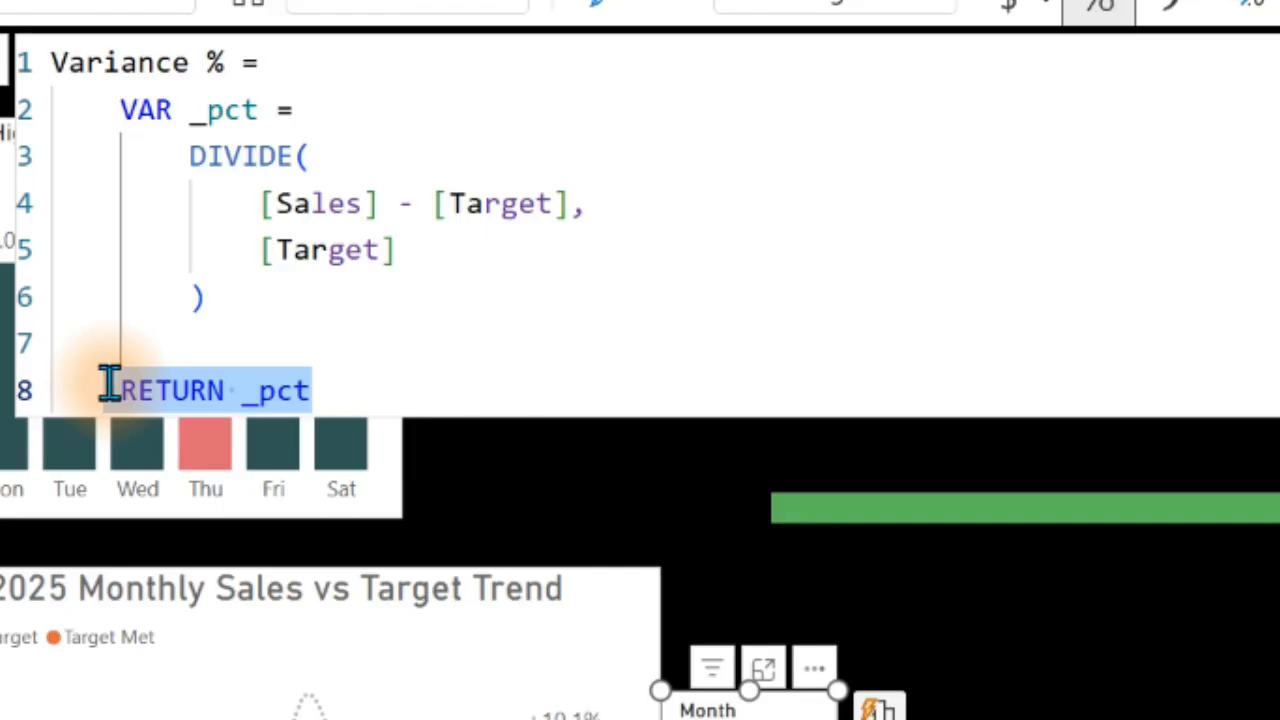
pyautogui.click(248, 383)
pyautogui.press('Return')
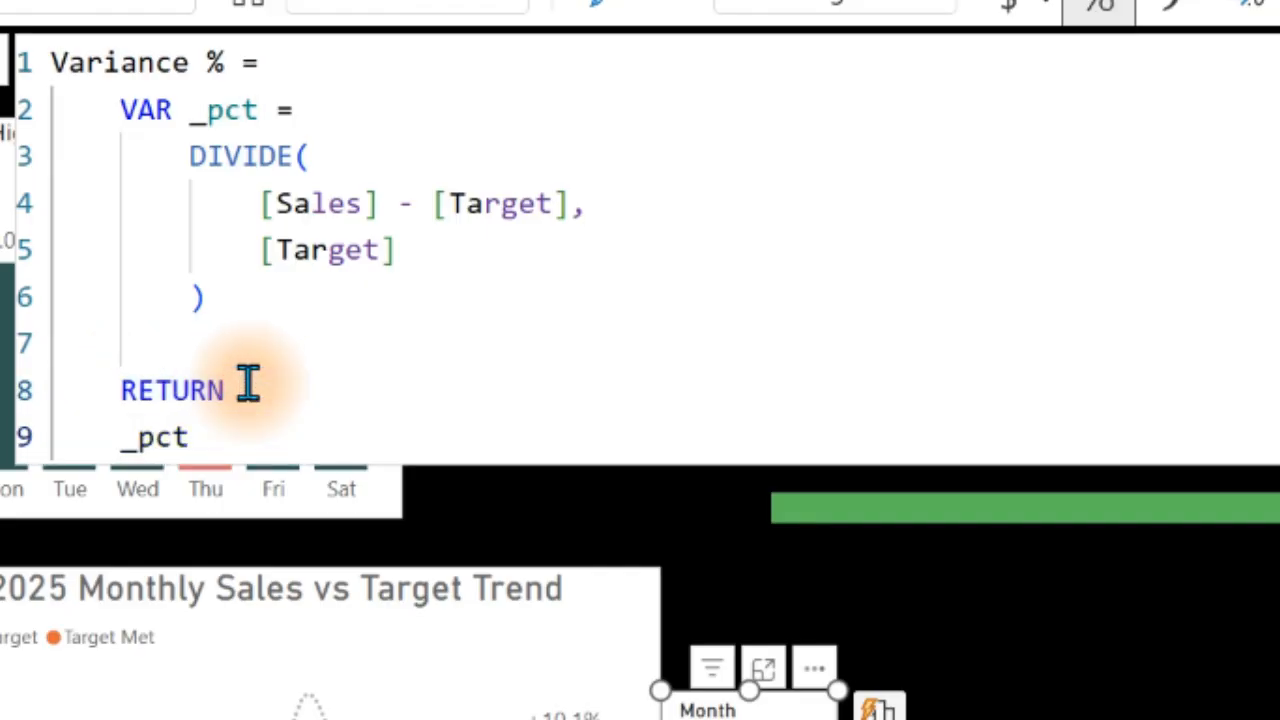
# - Insert the FORMAT function in front of the returned _pct so that _pct becomes its value argument
pyautogui.write('got')
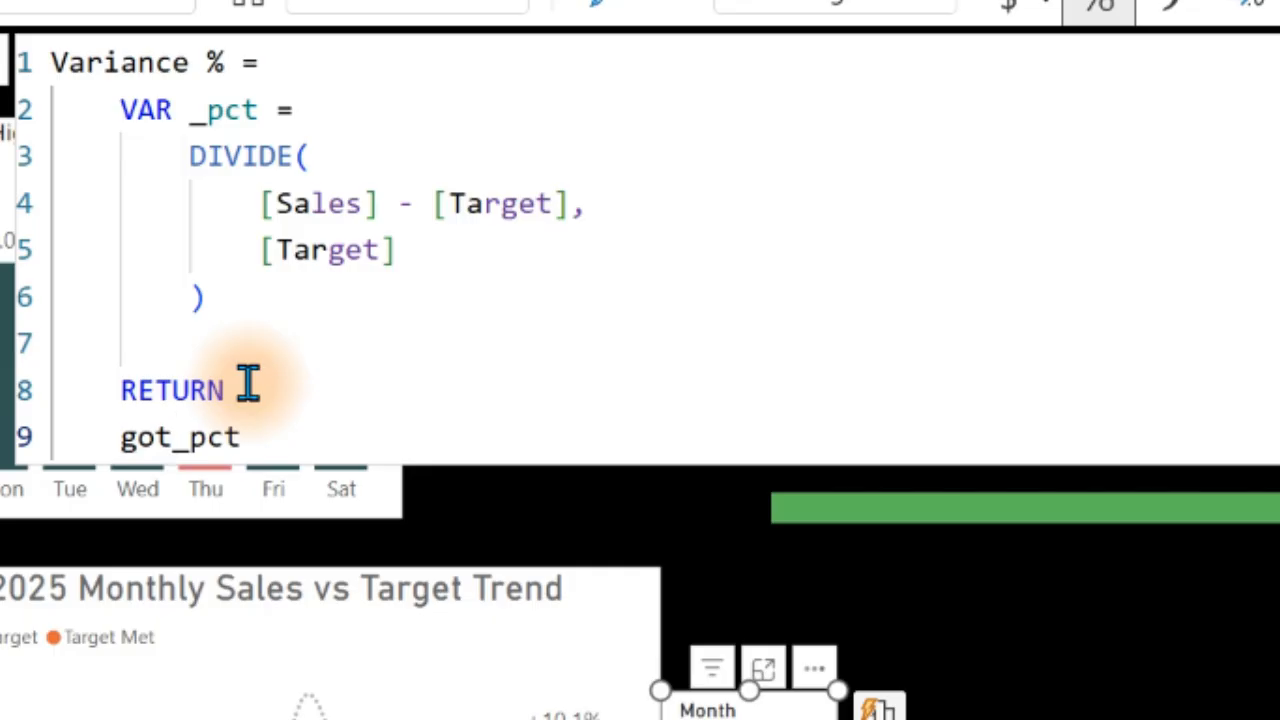
pyautogui.press('BackSpace')
pyautogui.press('BackSpace')
pyautogui.press('BackSpace')
pyautogui.write('for')
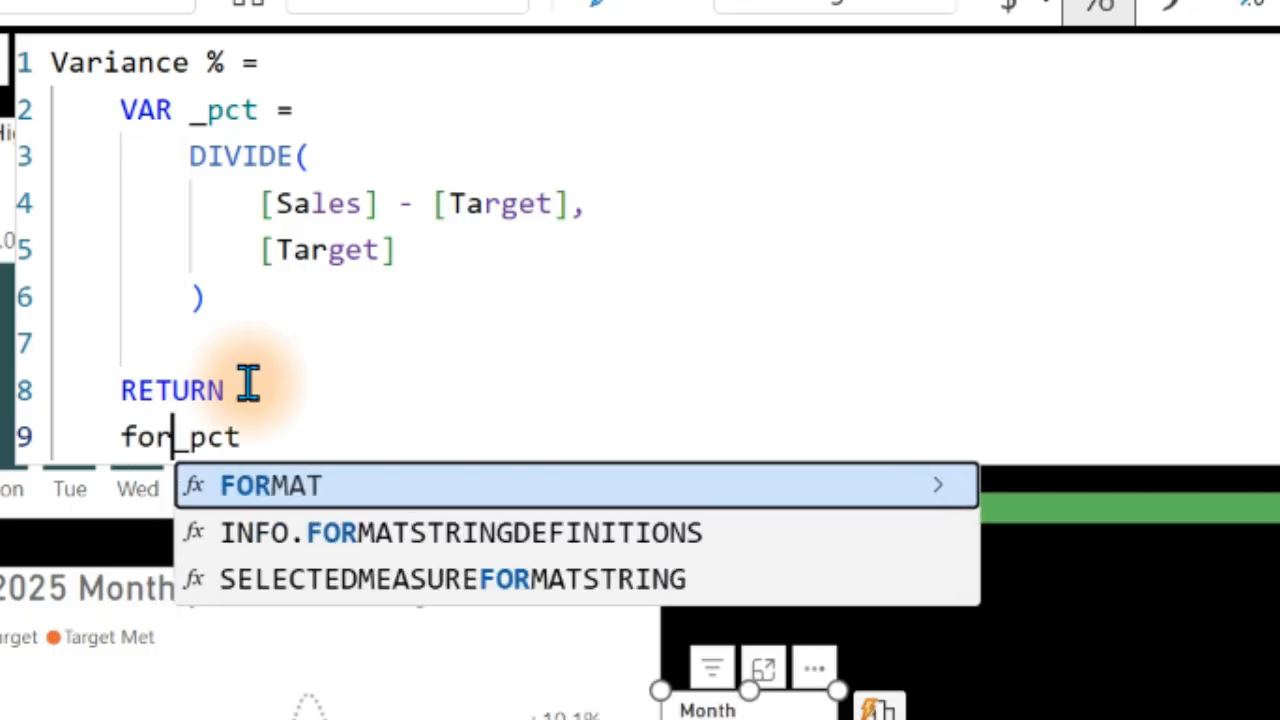
pyautogui.press('Tab')
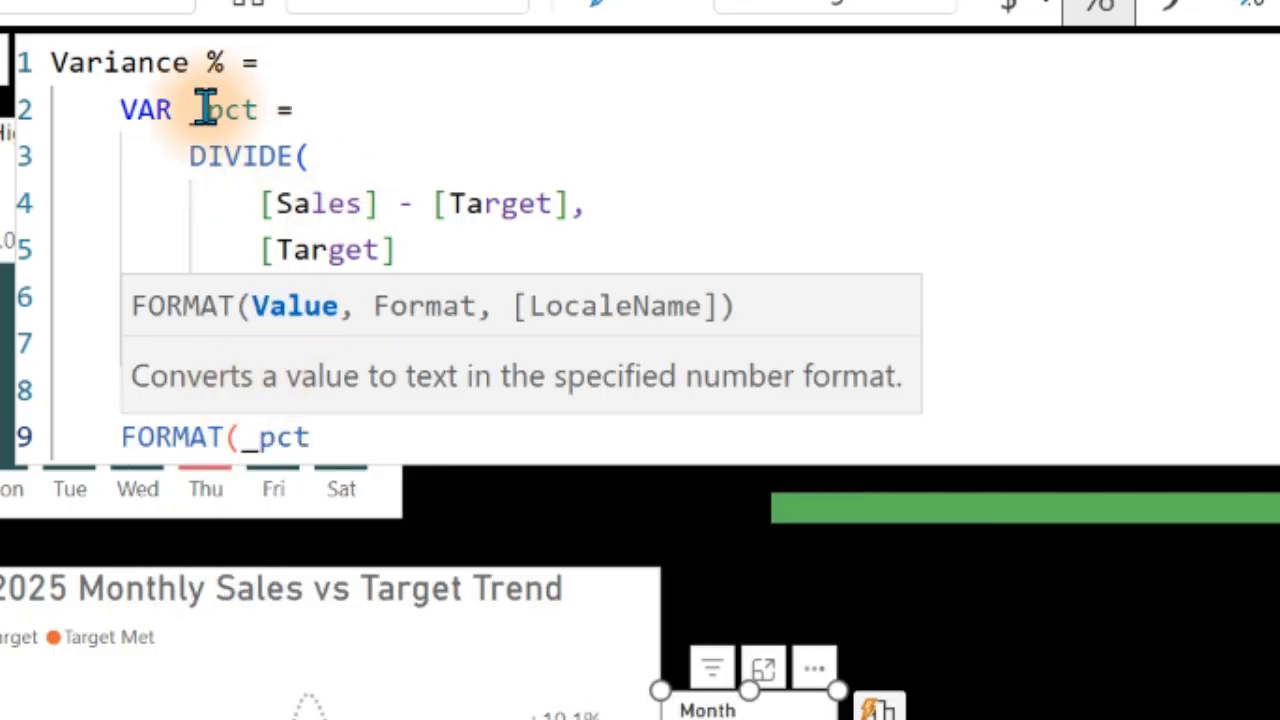
# - Complete the FORMAT call with the format string "+0.0; -0.0; 0.0" and apply the Variance % formula
pyautogui.click(328, 437)
pyautogui.write(',')
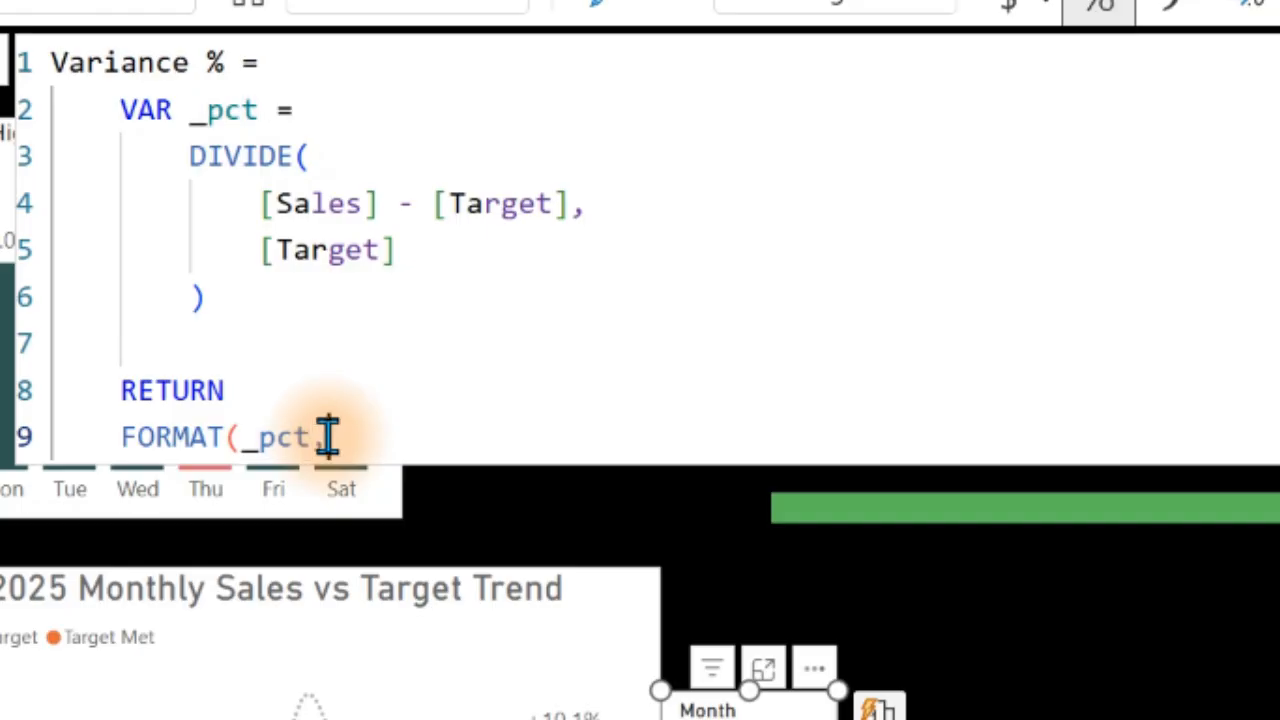
pyautogui.write(' "')
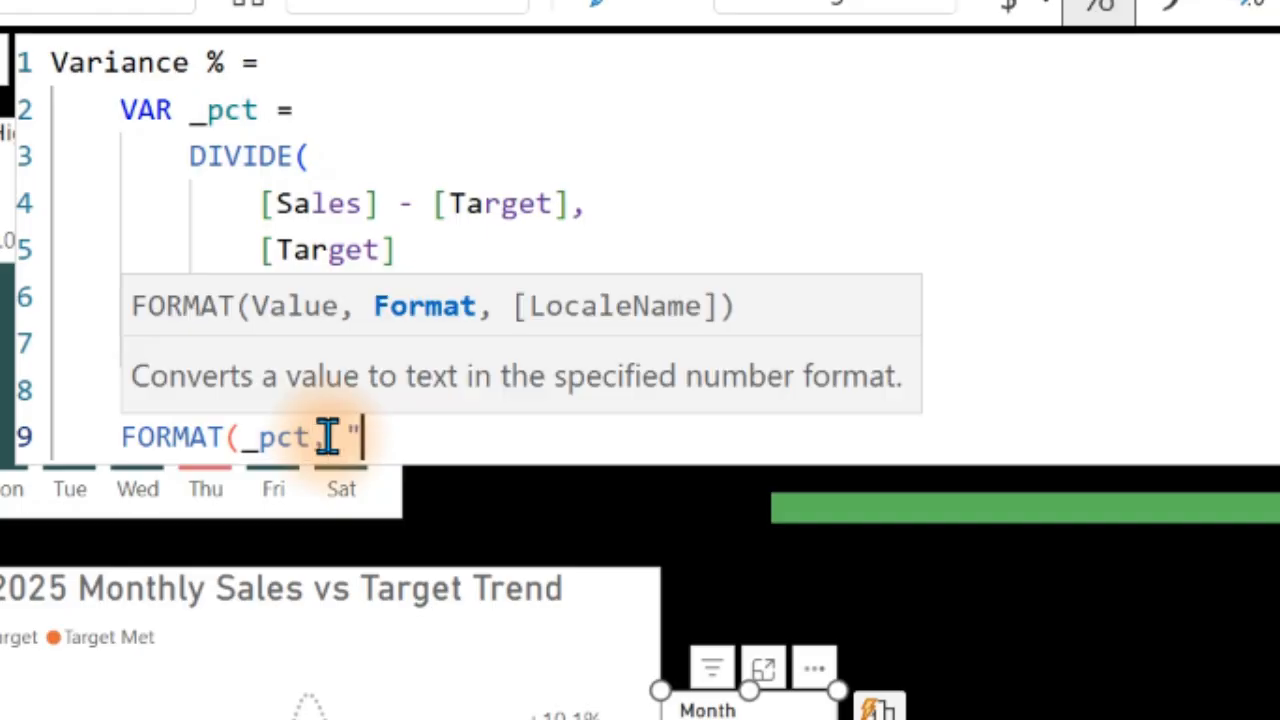
pyautogui.write('+')
pyautogui.press('BackSpace')
pyautogui.write('+0.0')
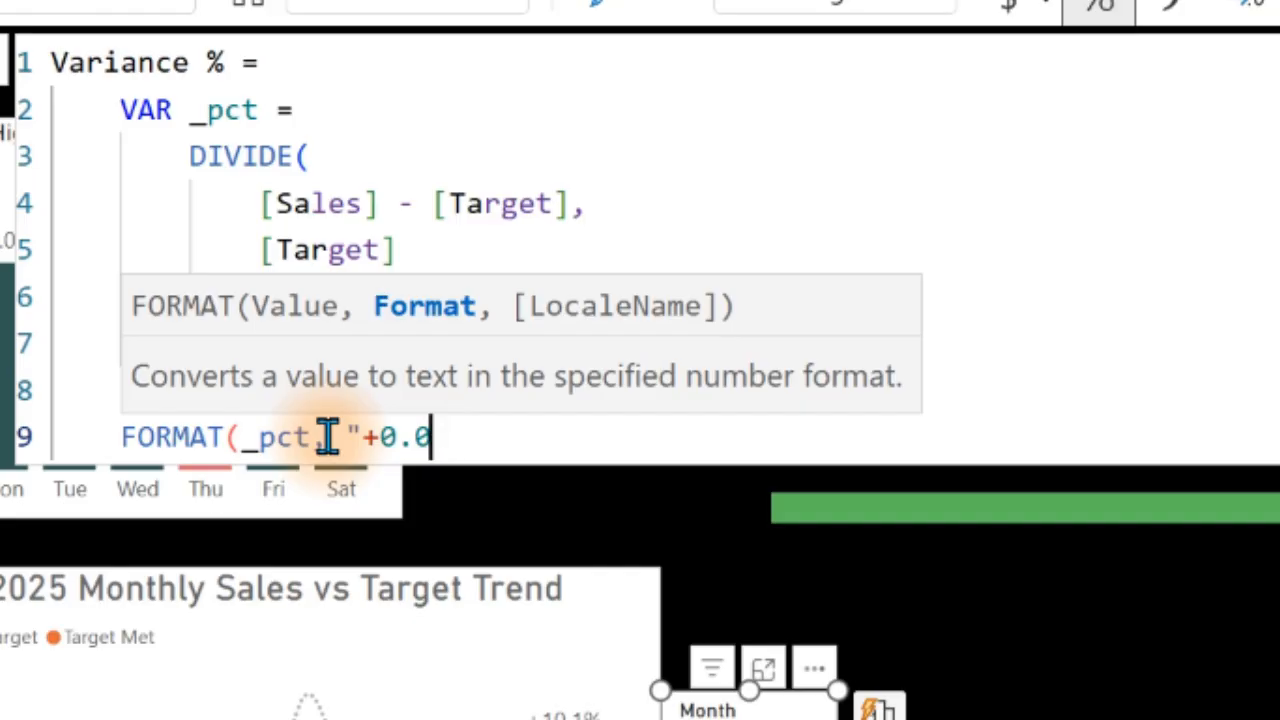
pyautogui.write('; -')
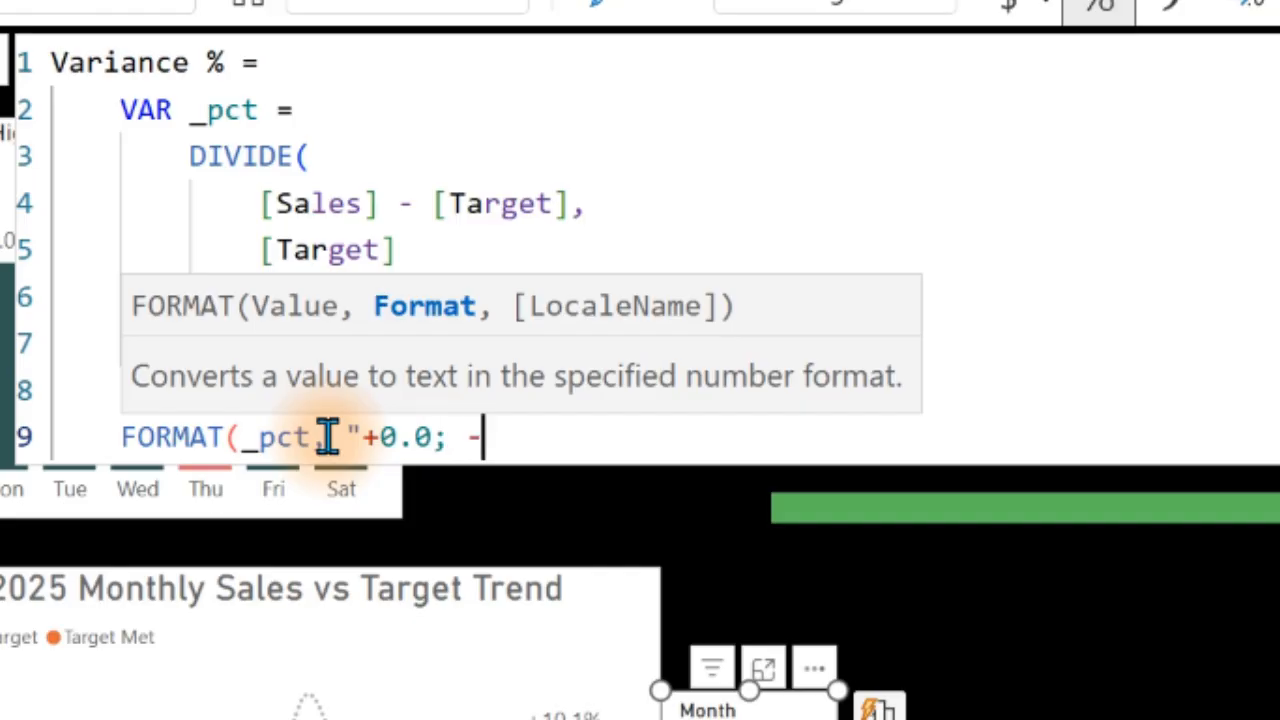
pyautogui.write('0.')
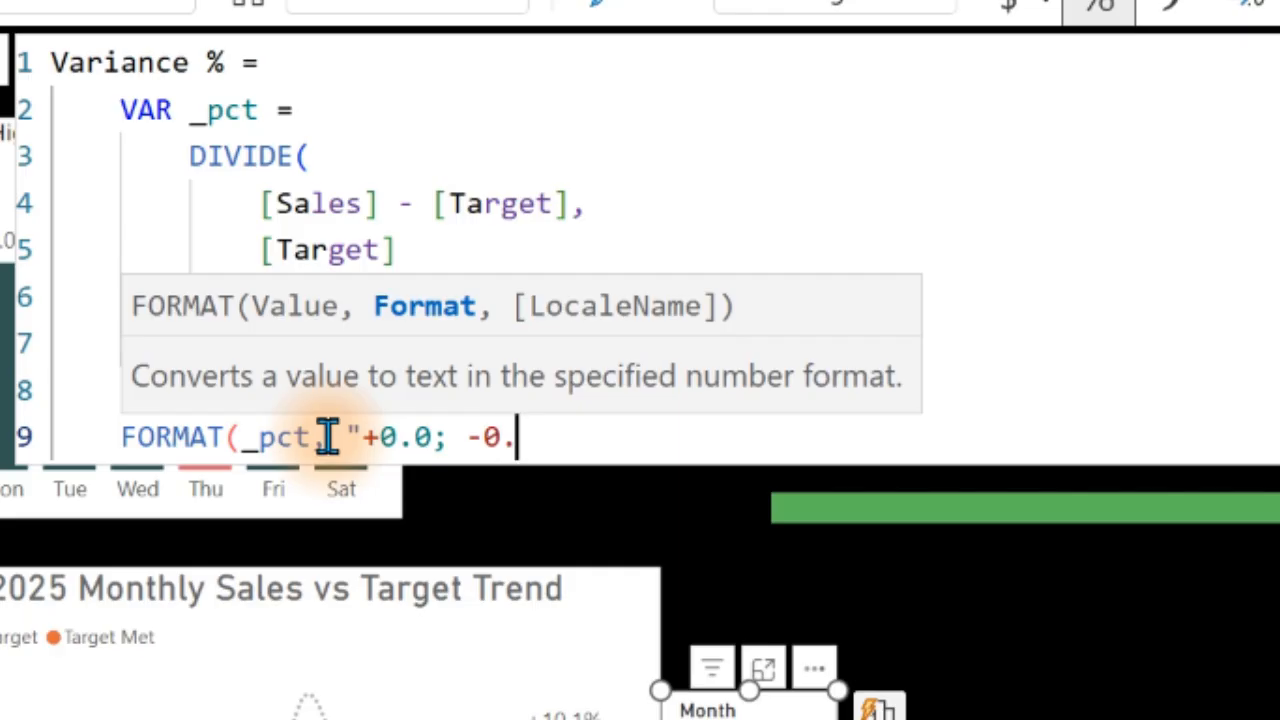
pyautogui.write('0;')
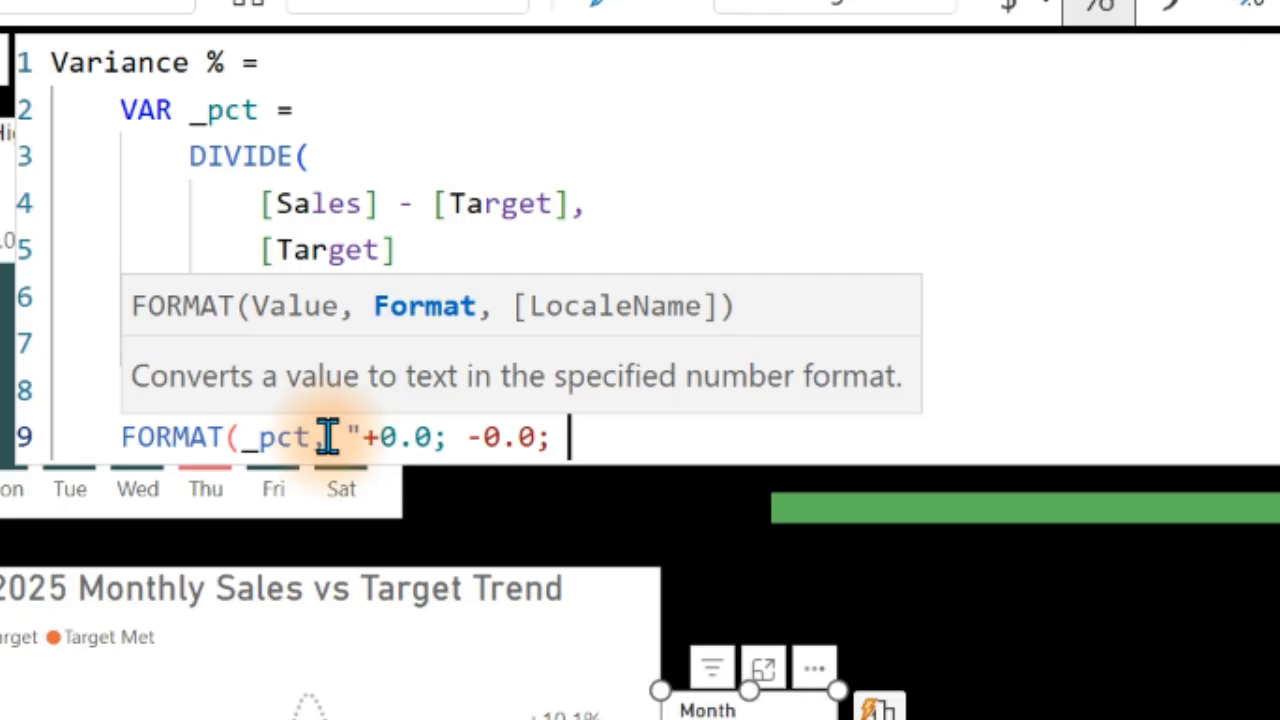
pyautogui.write(' 0.0')
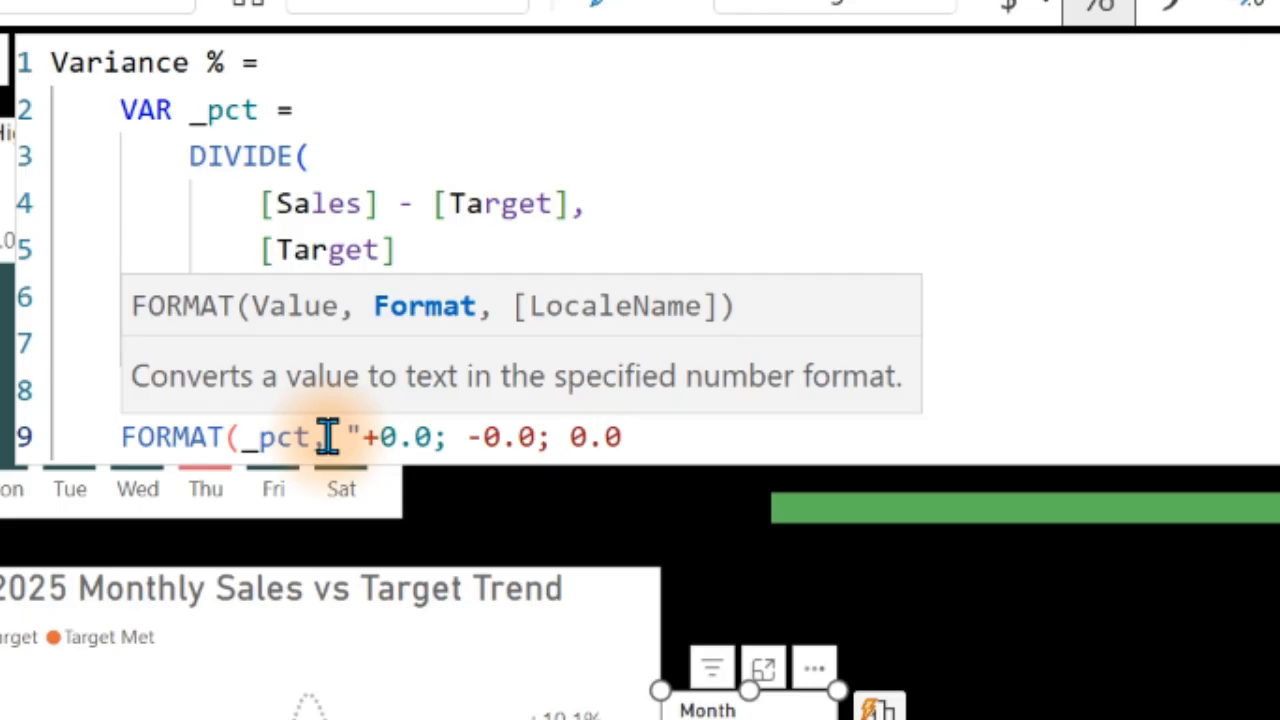
pyautogui.write('")')
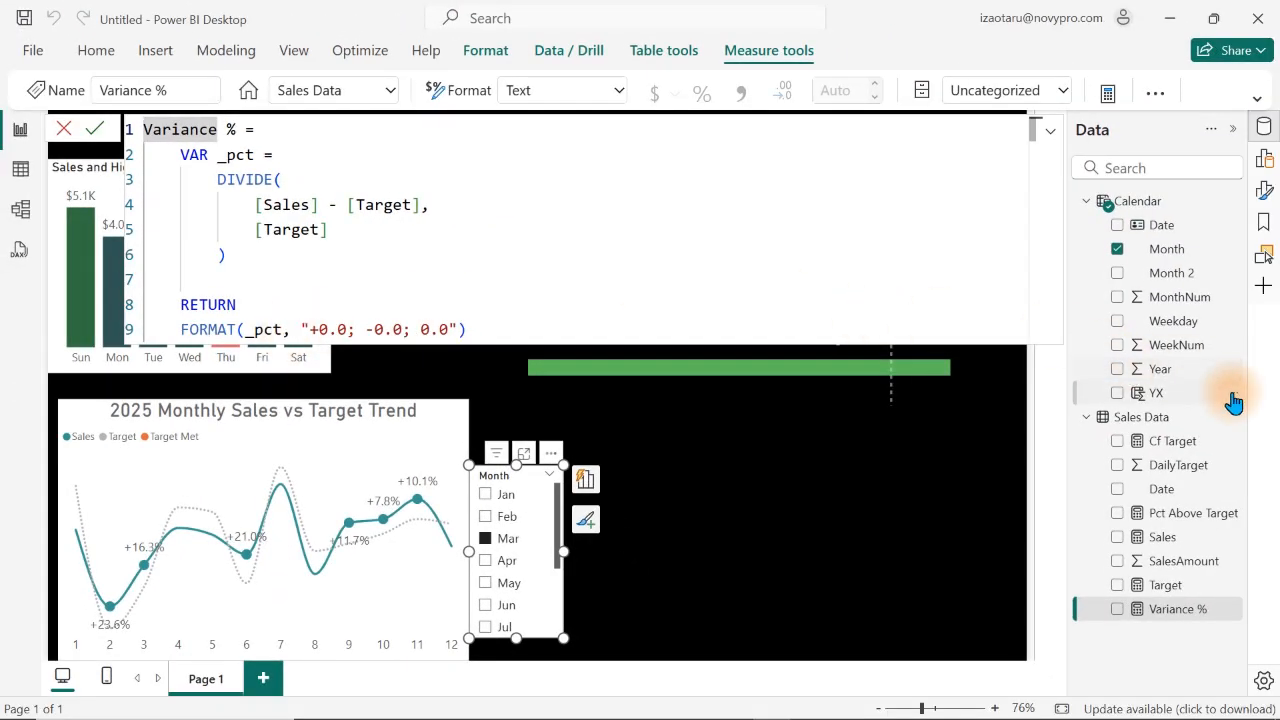
pyautogui.click(1140, 205)
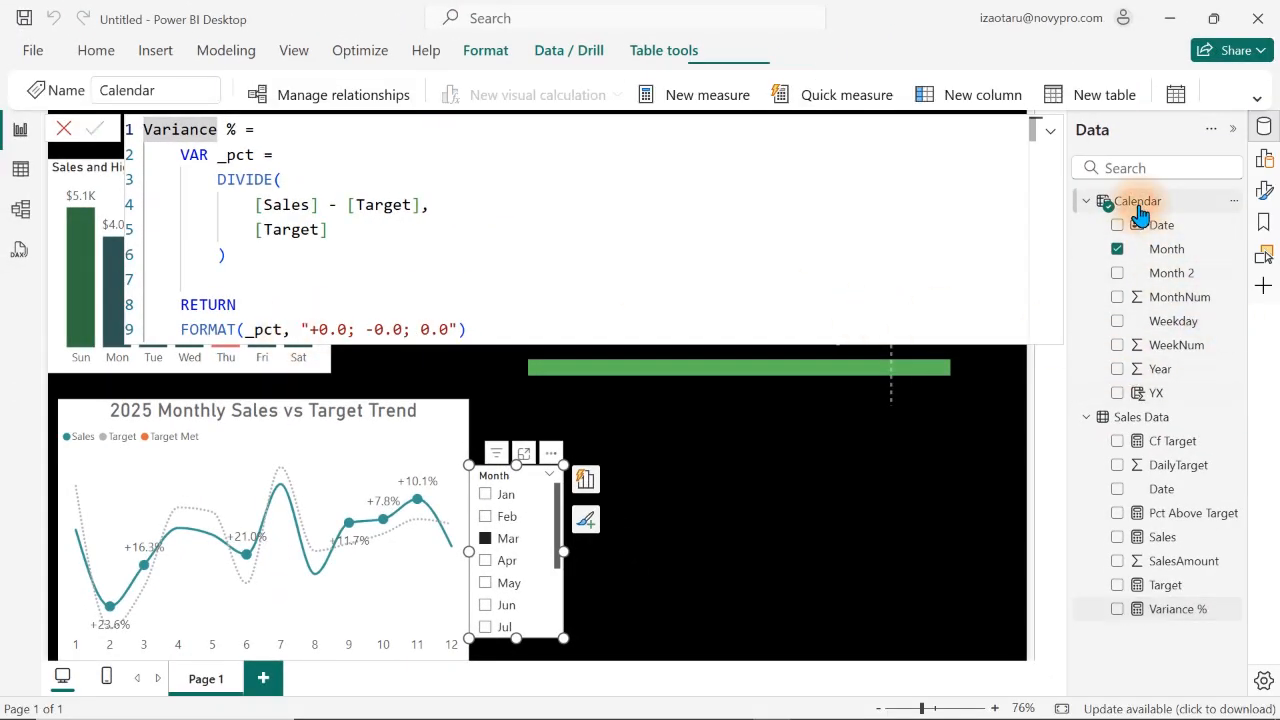
pyautogui.doubleClick(1155, 392)
pyautogui.click(1145, 417)
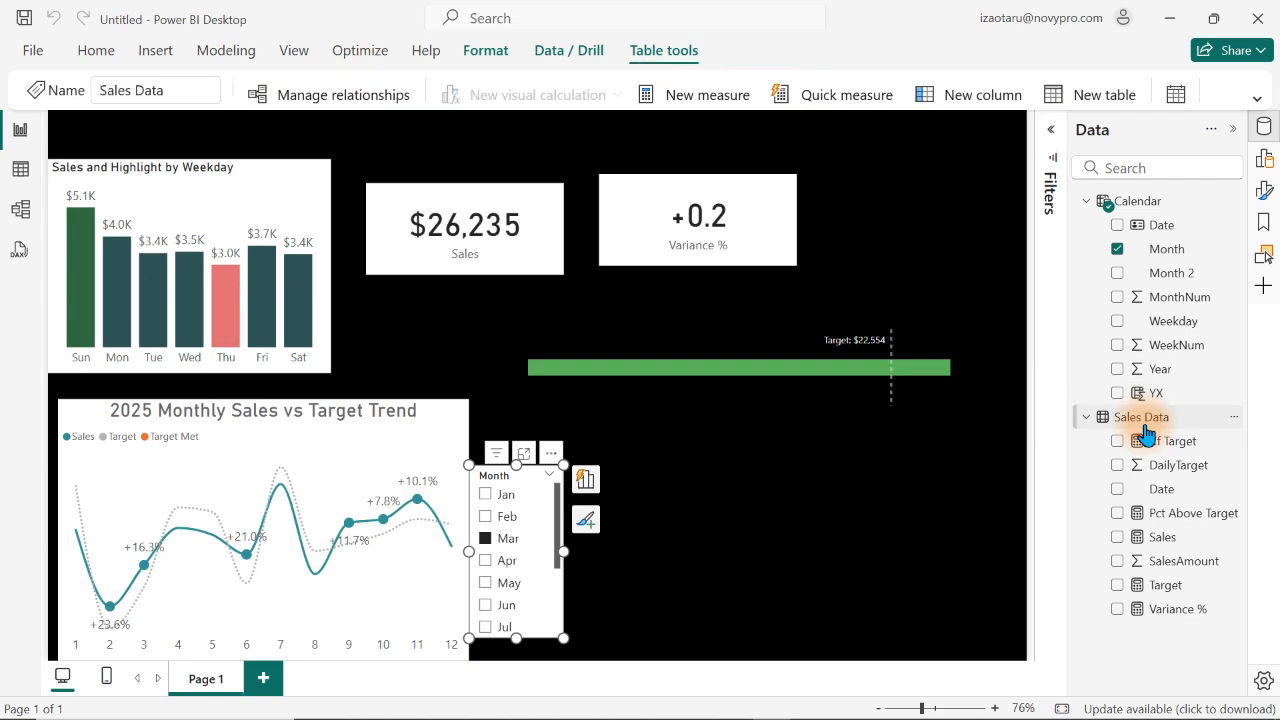
# - Reopen the Variance % formula, add a percent sign to each pattern to get "+0.0%; -0.0%; 0.0%", and apply it
pyautogui.click(757, 248)
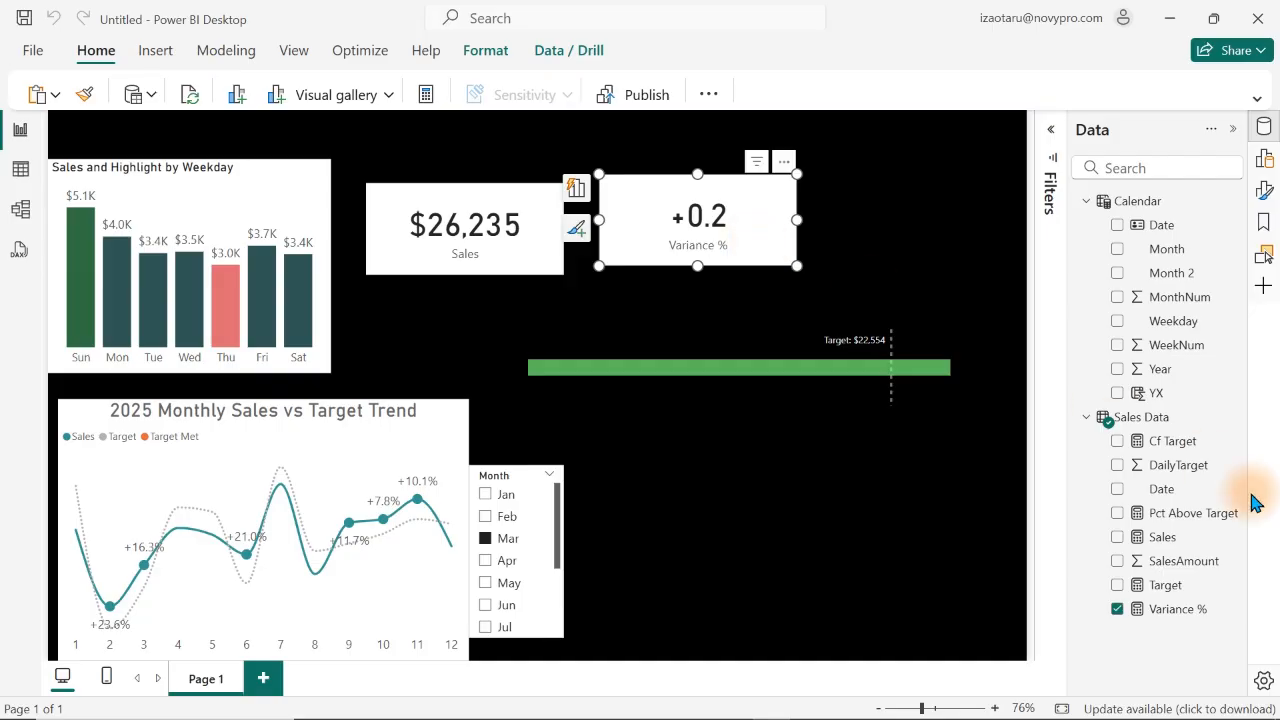
pyautogui.click(1176, 612)
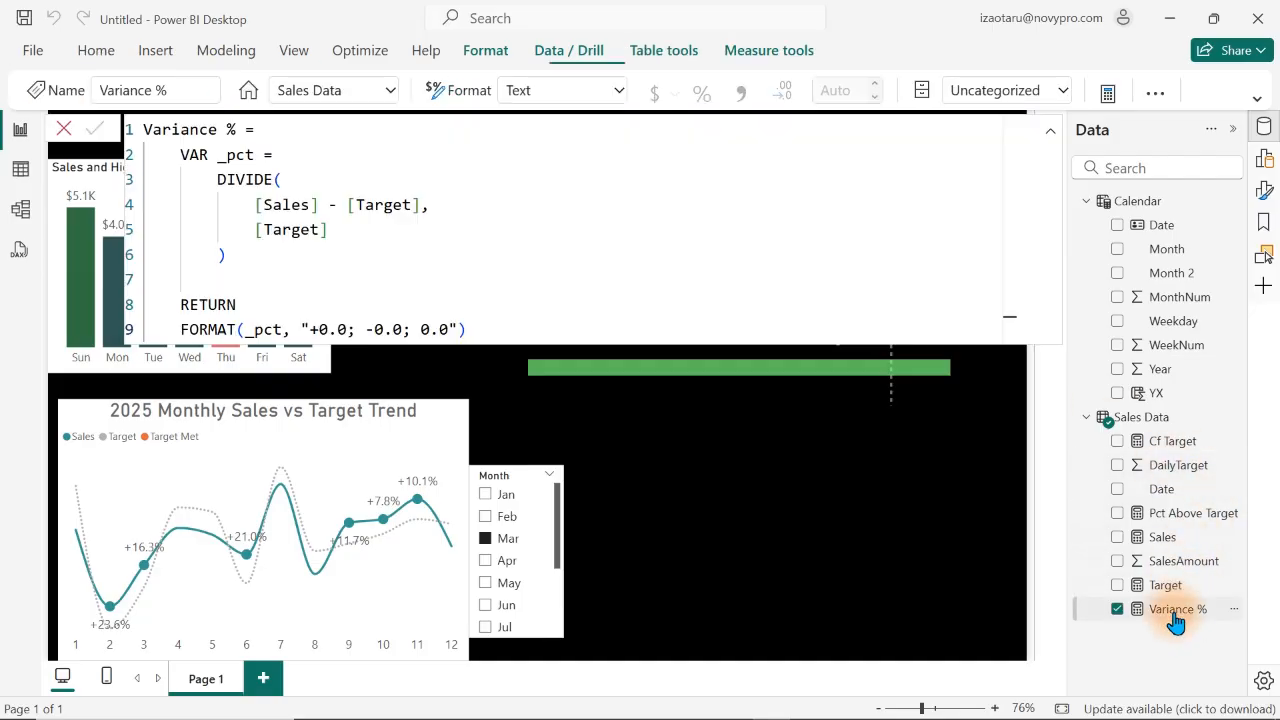
pyautogui.click(349, 330)
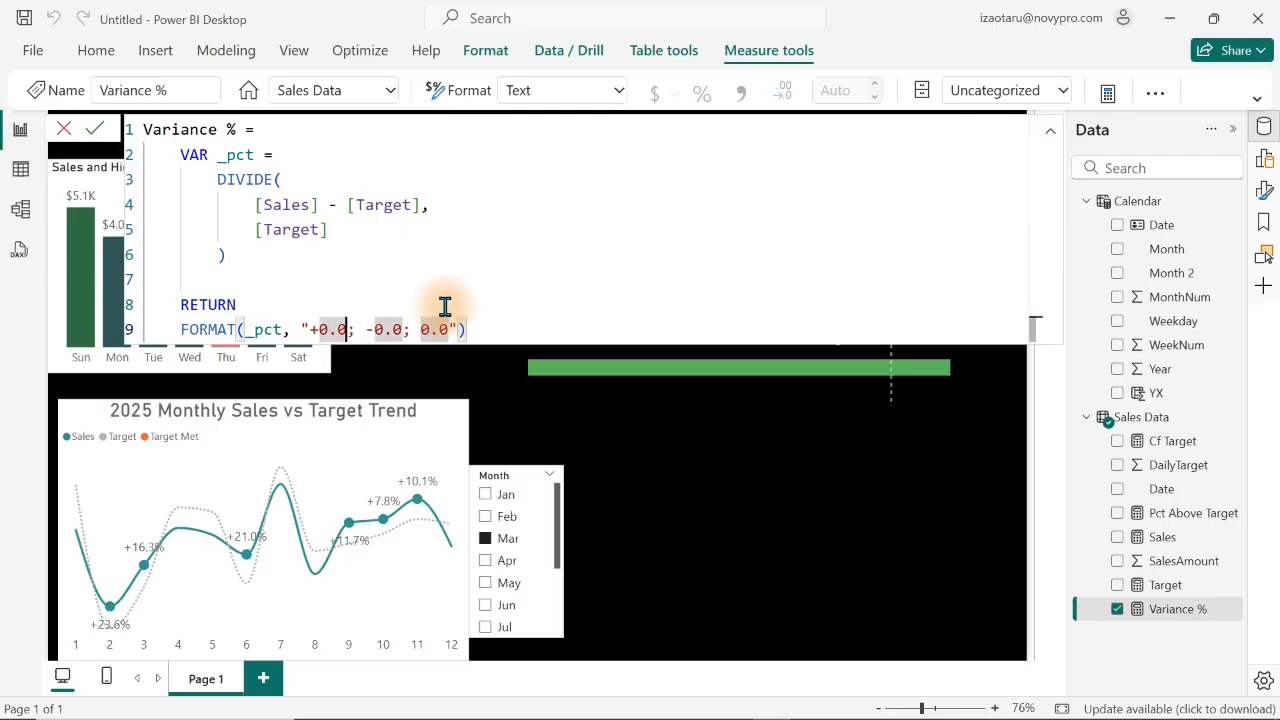
pyautogui.write('%')
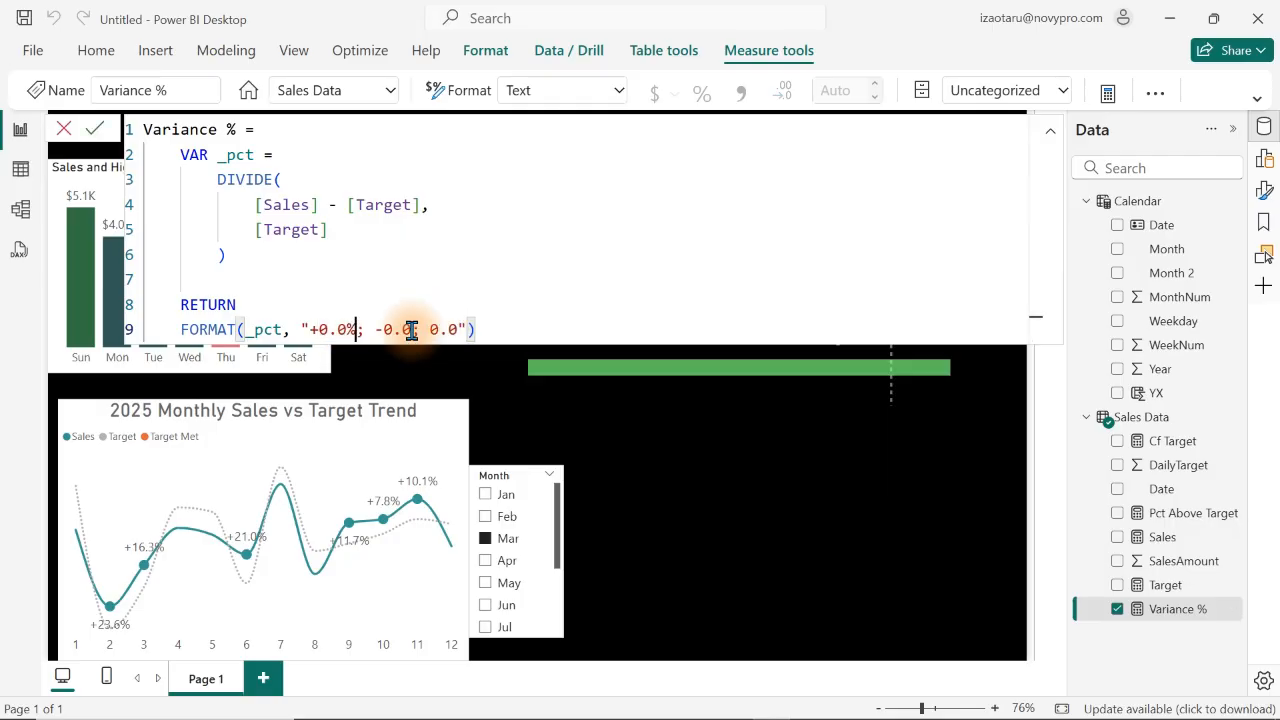
pyautogui.doubleClick(411, 331)
pyautogui.click(412, 331)
pyautogui.write('%')
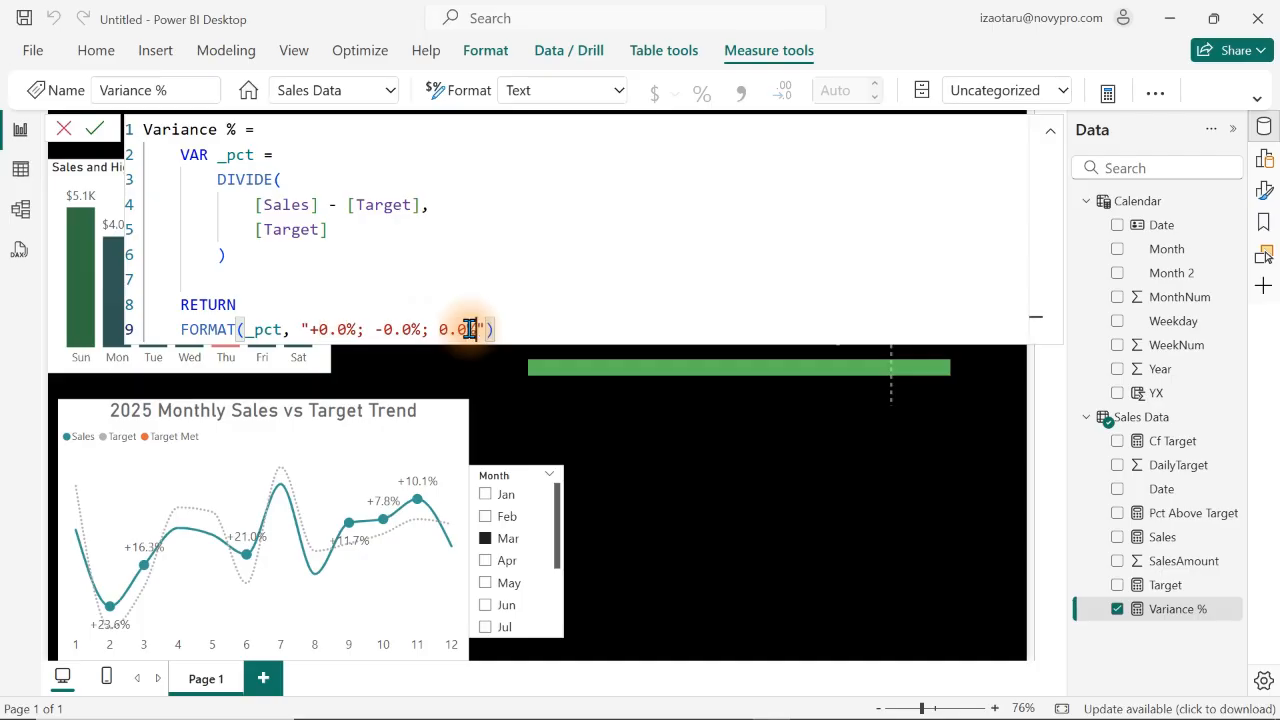
pyautogui.write('%')
pyautogui.click(1146, 422)
# - Switch the Month slicer to Apr and check the Variance % card, leaving the card selected
pyautogui.click(686, 248)
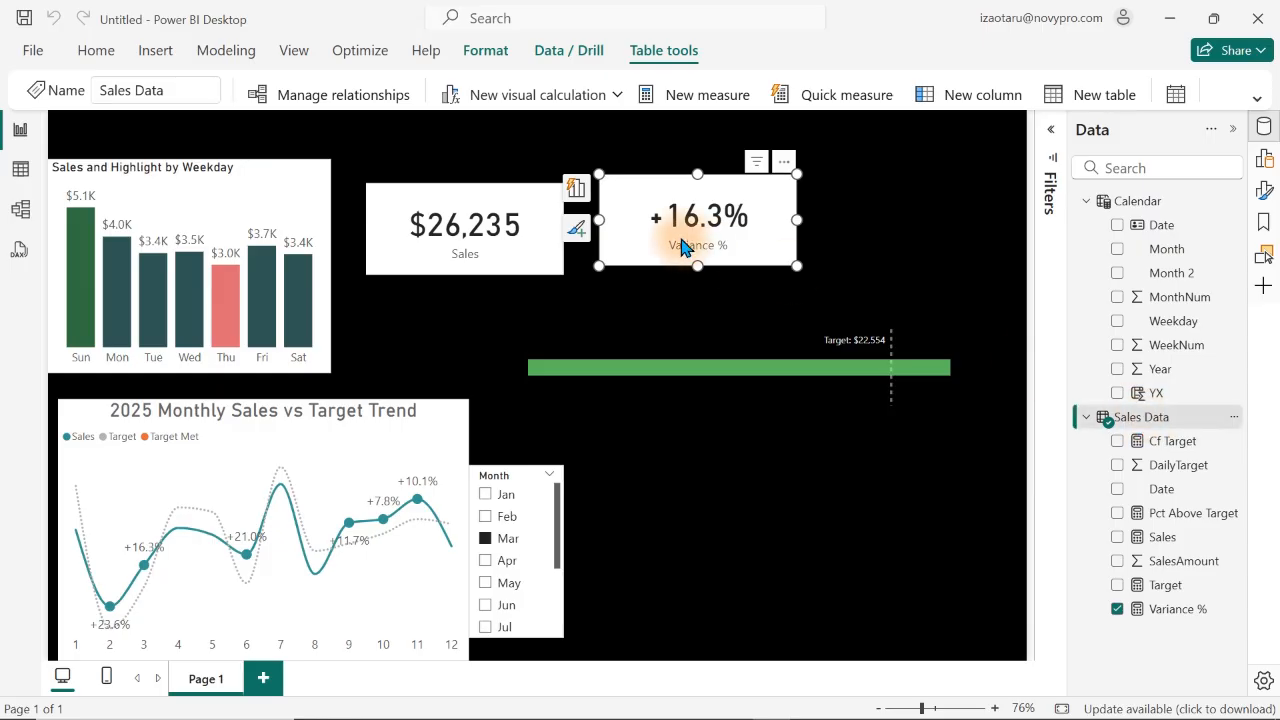
pyautogui.click(508, 565)
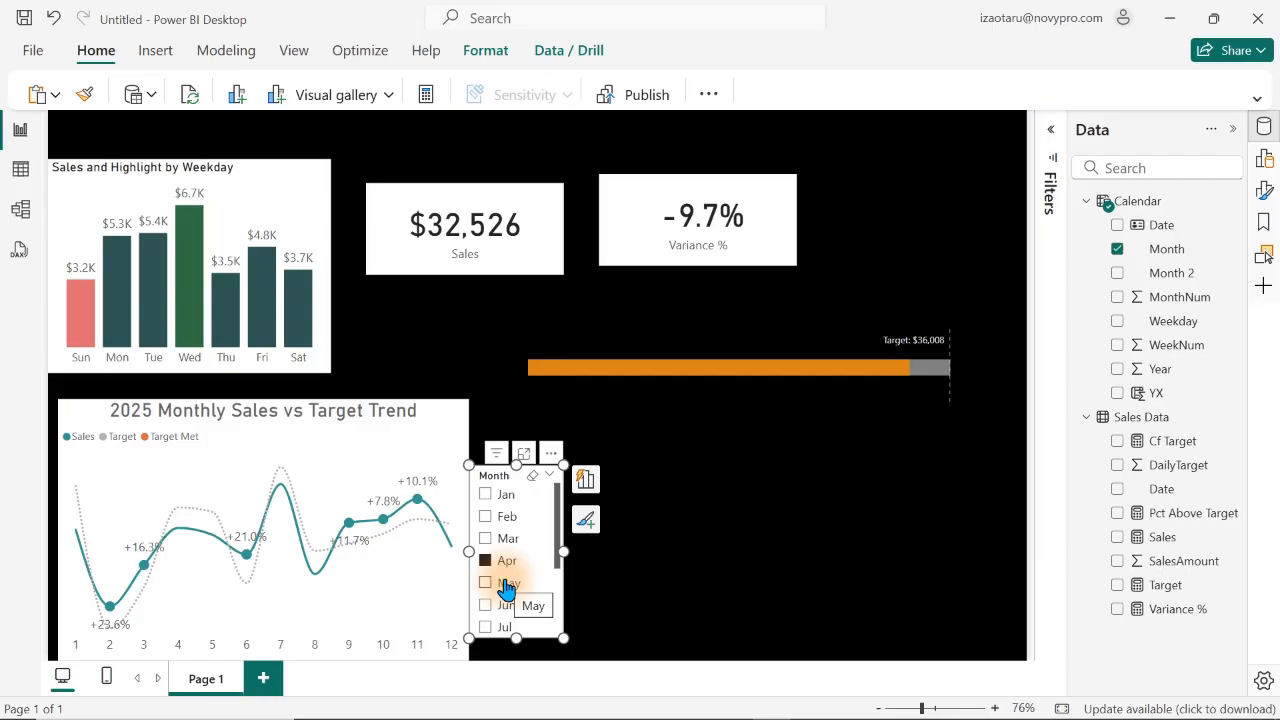
pyautogui.click(698, 193)
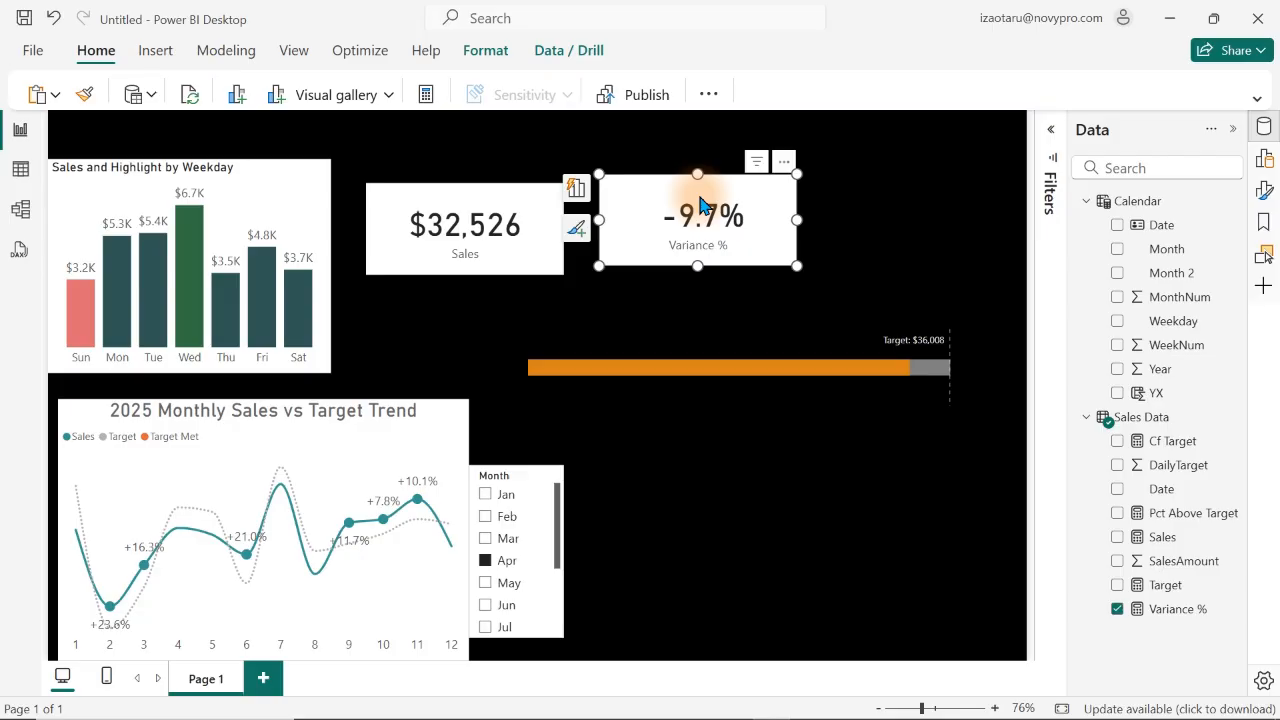
# - Create a Sales Data measure Cf Variance = IF([Variance %]>0 ,1, 0)
pyautogui.rightClick(1151, 447)
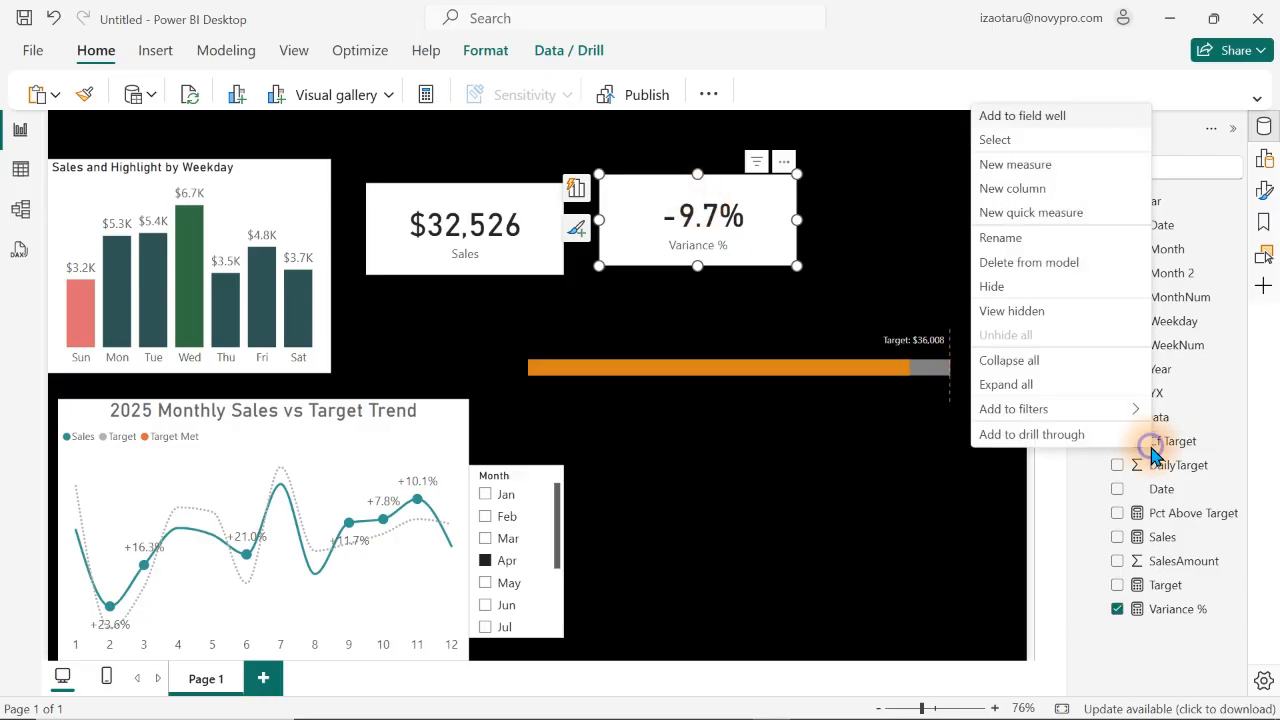
pyautogui.click(1037, 167)
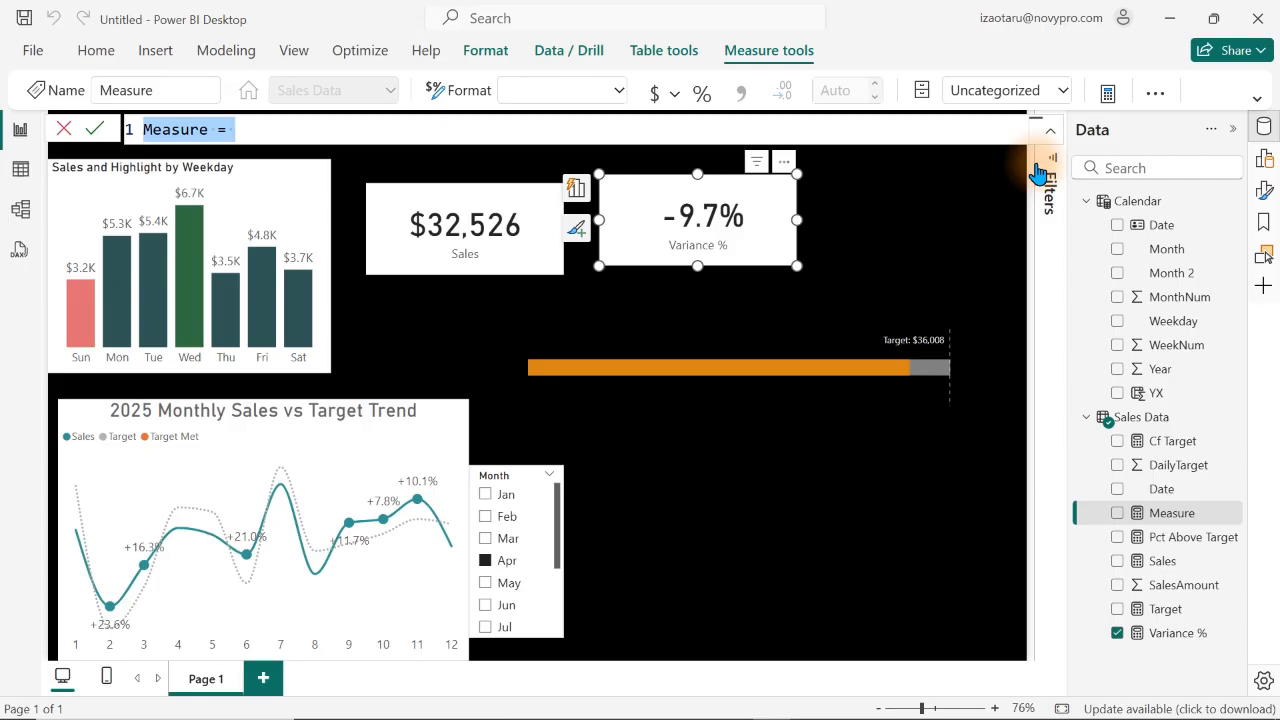
pyautogui.write('Cf ')
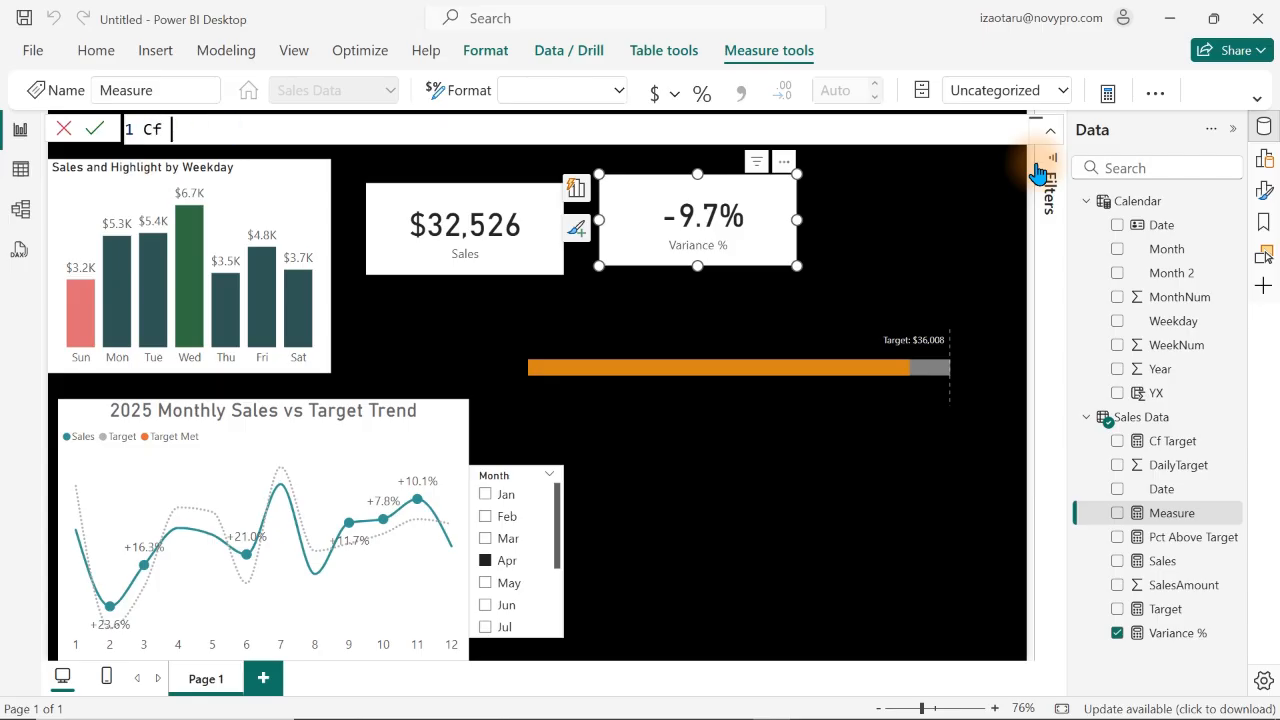
pyautogui.write('Variance = IF(')
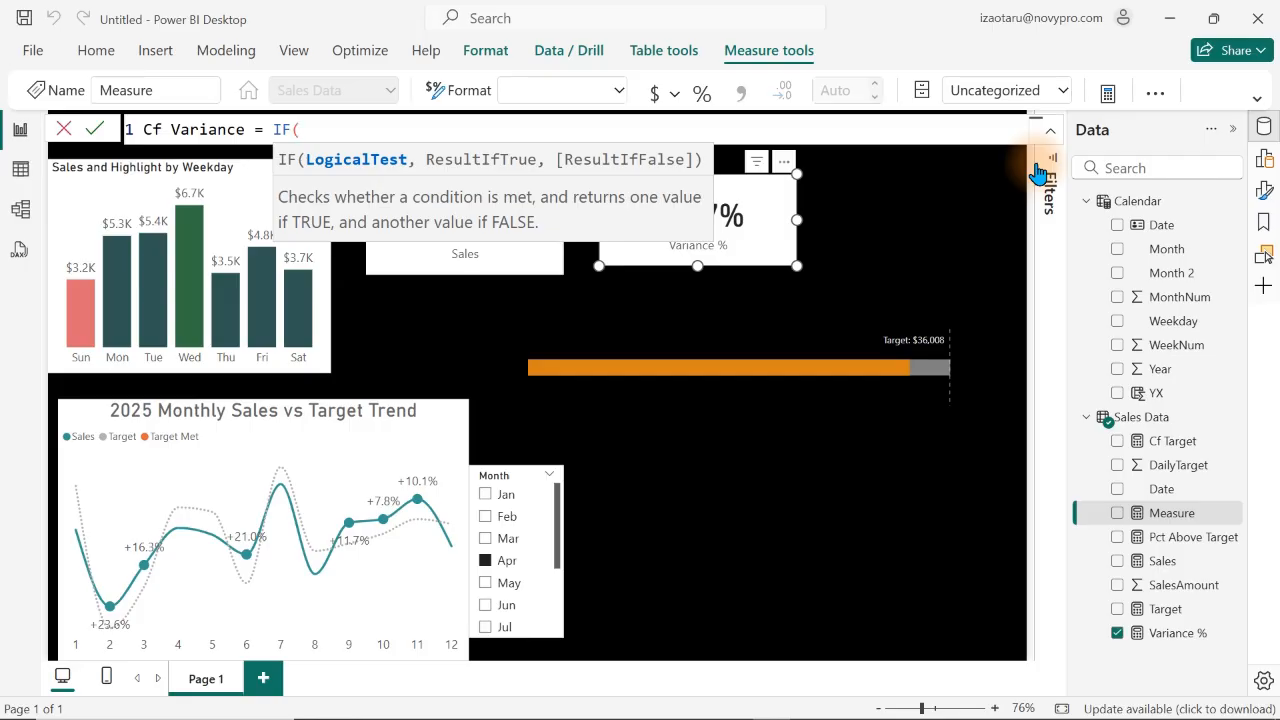
pyautogui.write('[Variance %]')
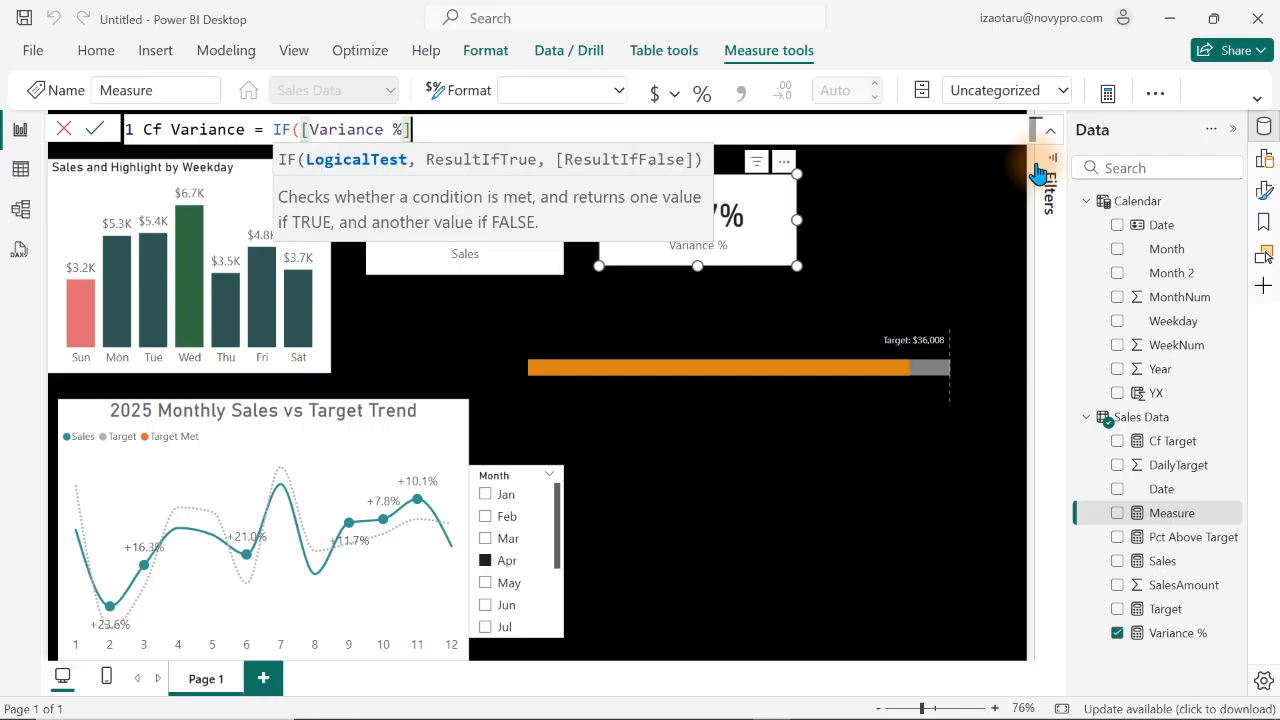
pyautogui.write('>0 ,')
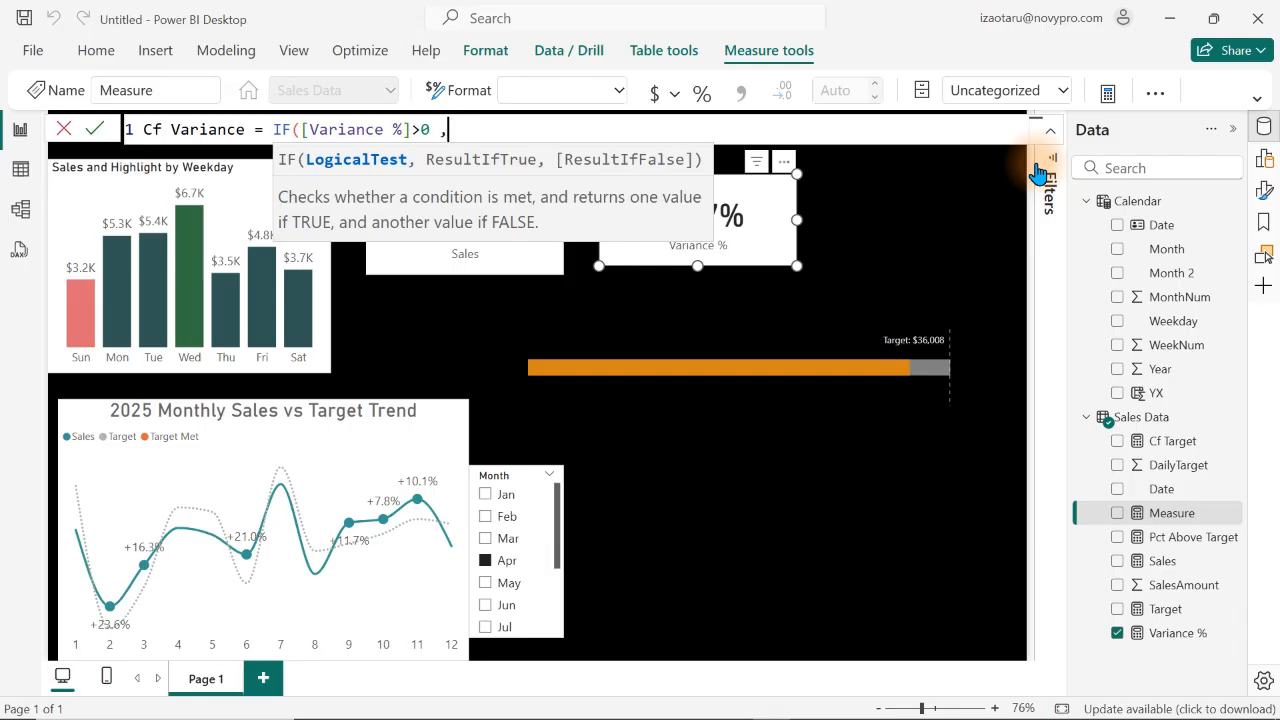
pyautogui.write('1 ,')
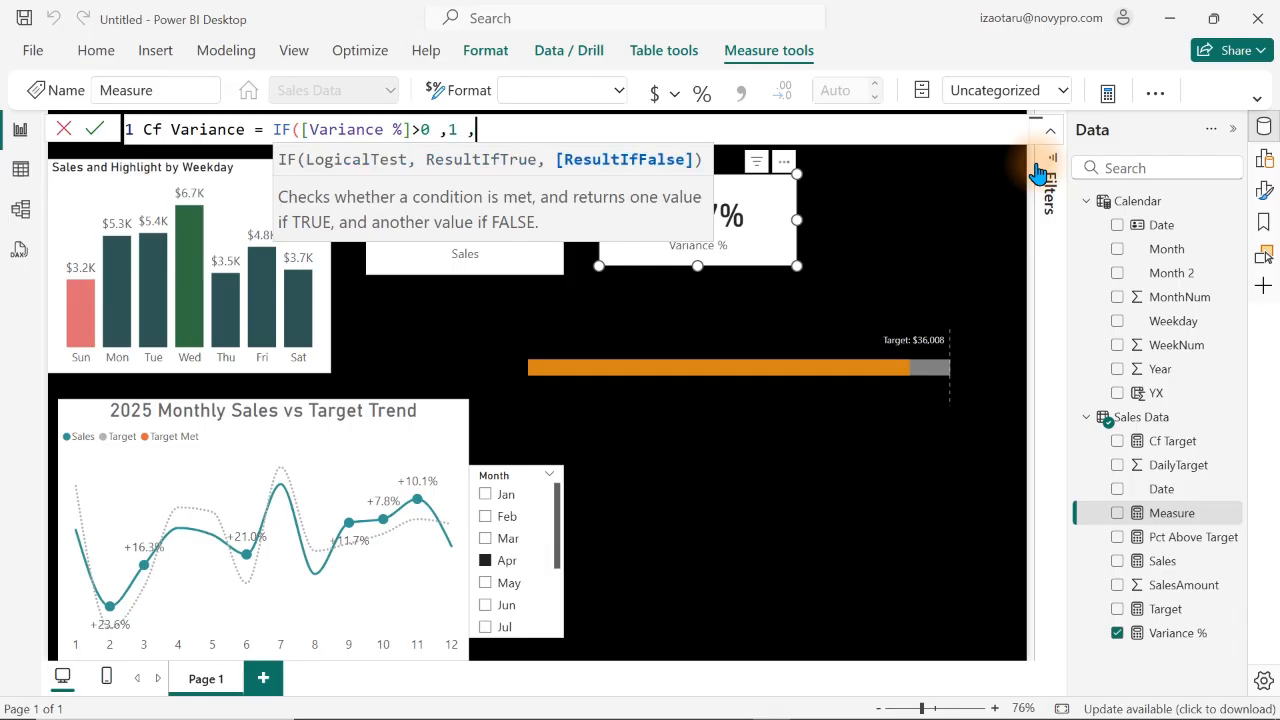
pyautogui.press('BackSpace')
pyautogui.press('BackSpace')
pyautogui.write(', 0)')
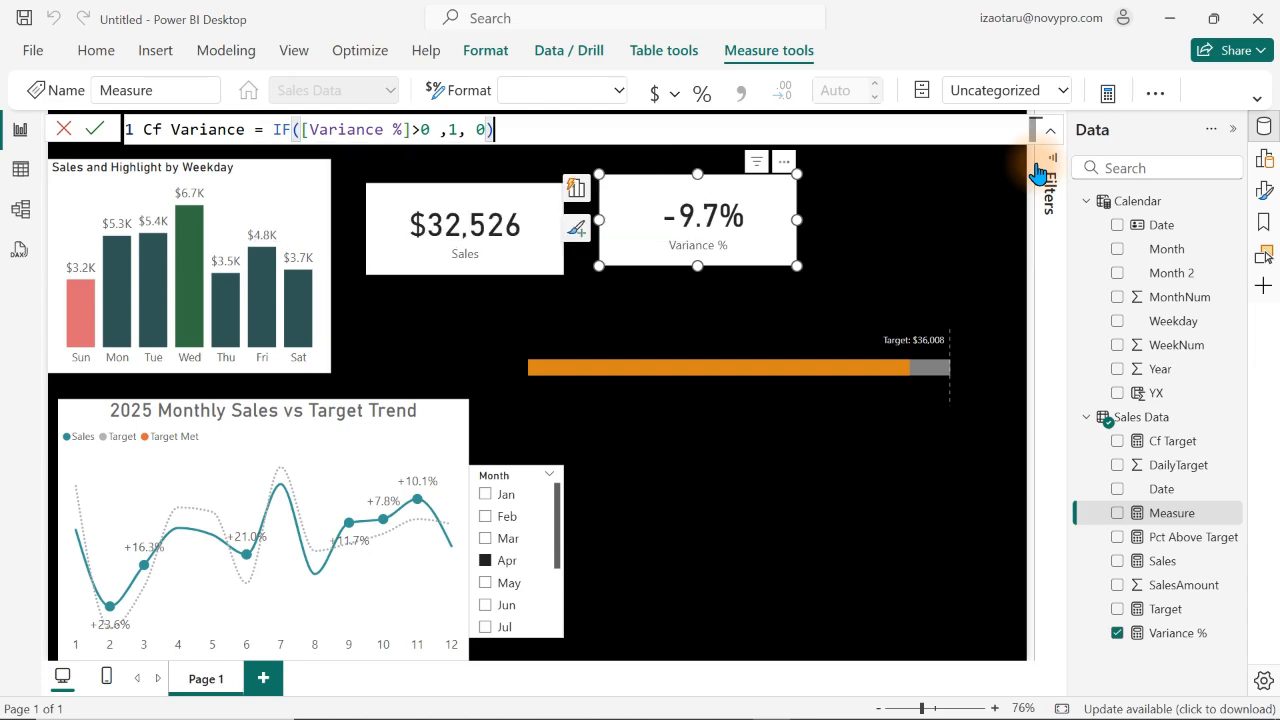
pyautogui.press('Return')
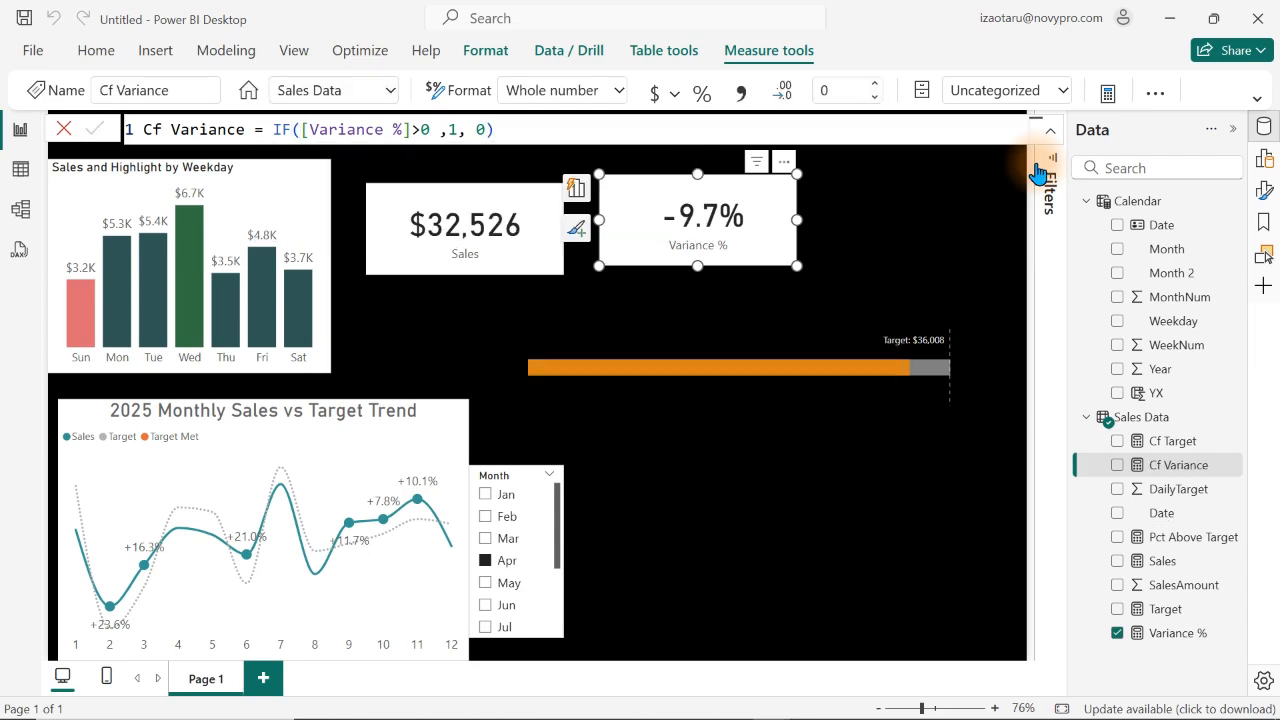
# - Shift the Variance % card slightly down and away from the Sales card, and turn off its category label
pyautogui.moveTo(672, 212); pyautogui.dragTo(690, 243)
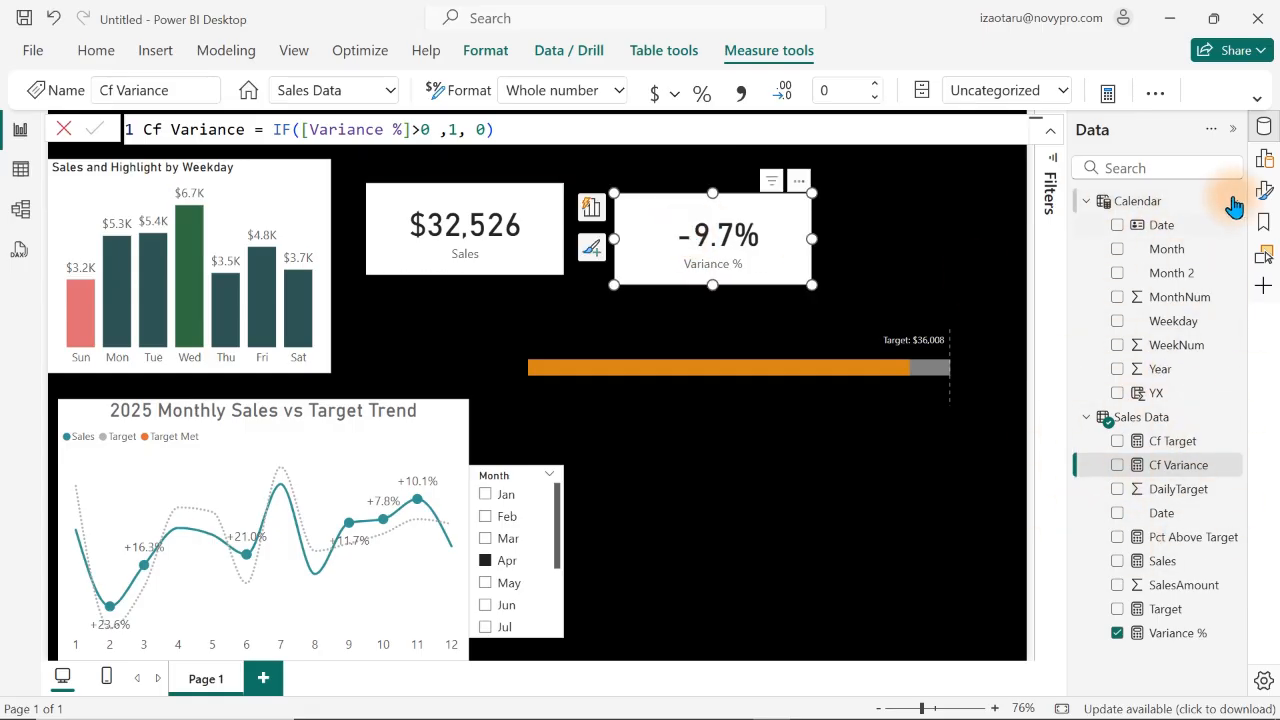
pyautogui.click(1262, 186)
pyautogui.click(925, 336)
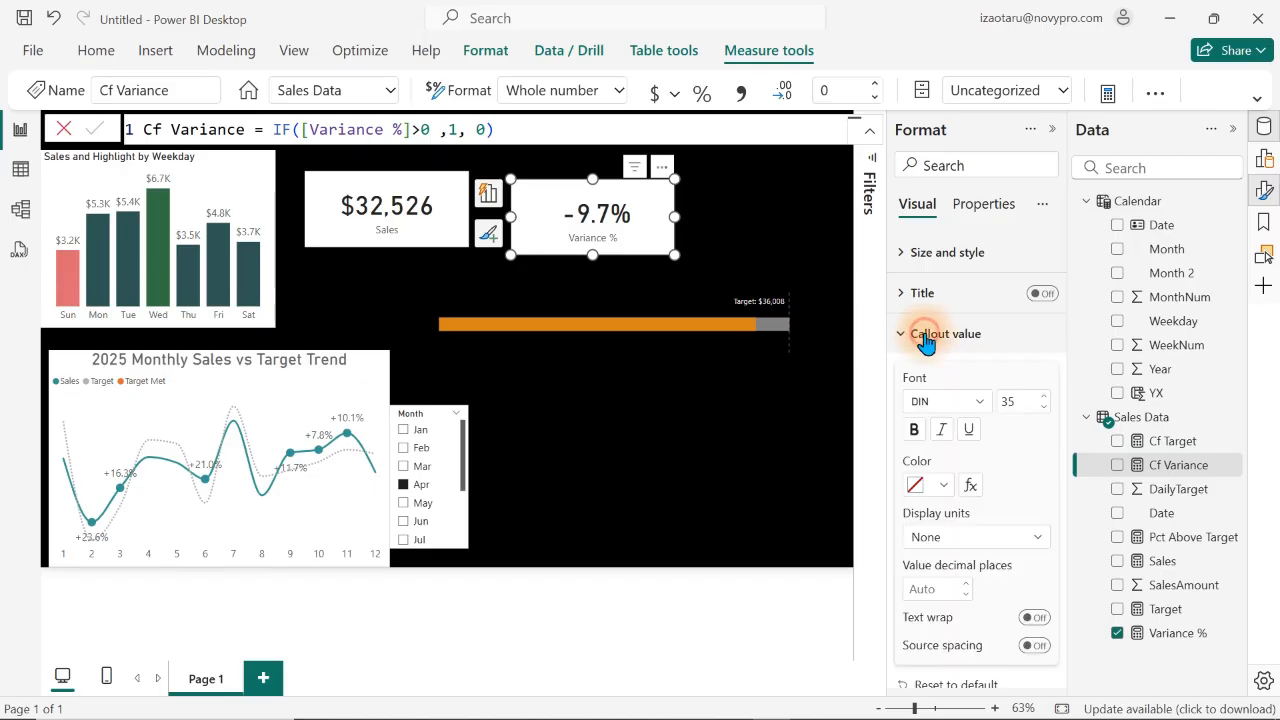
pyautogui.click(910, 334)
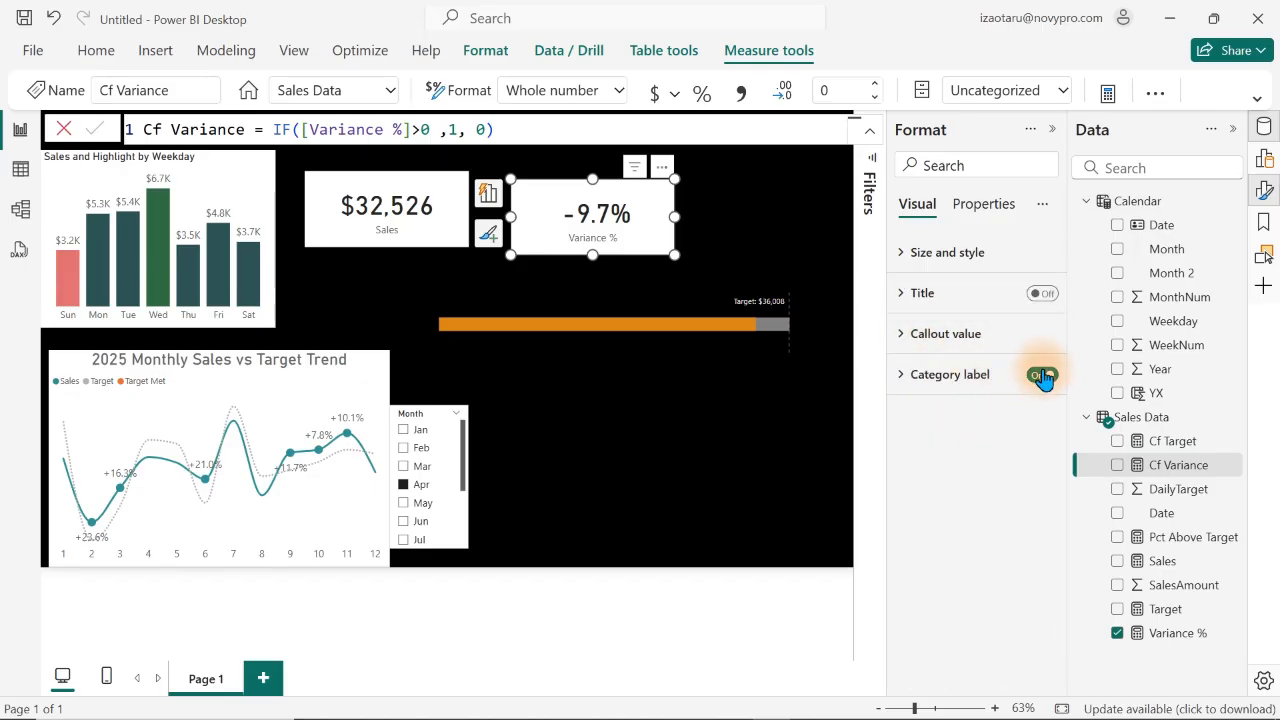
pyautogui.click(1043, 376)
# - Open conditional formatting for the Variance % card's callout value color and base its rules on Cf Variance
pyautogui.click(910, 336)
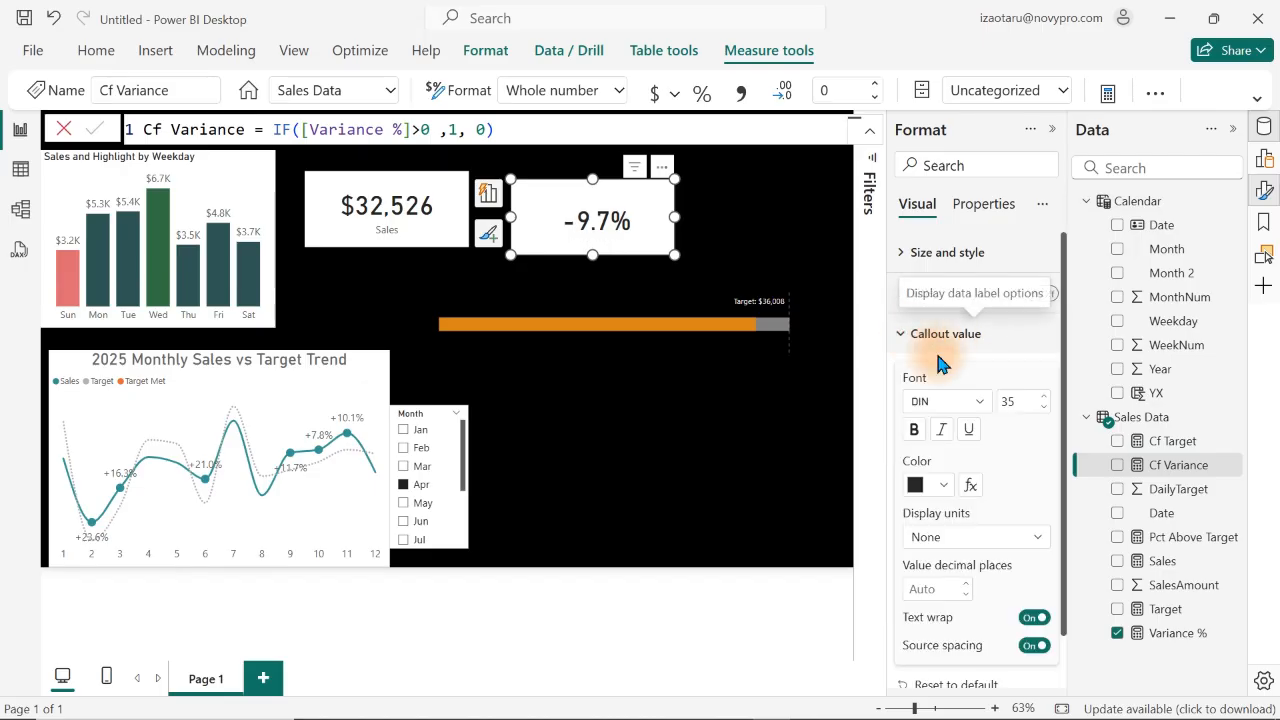
pyautogui.click(970, 485)
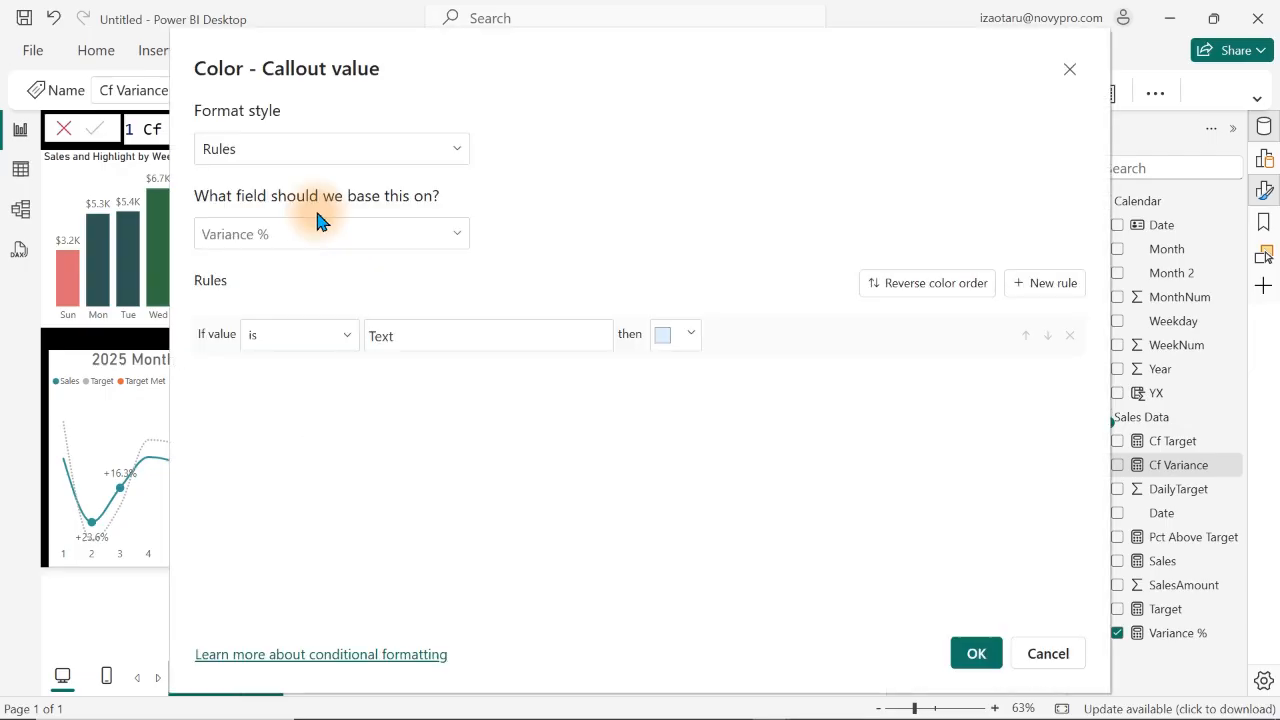
pyautogui.click(1043, 283)
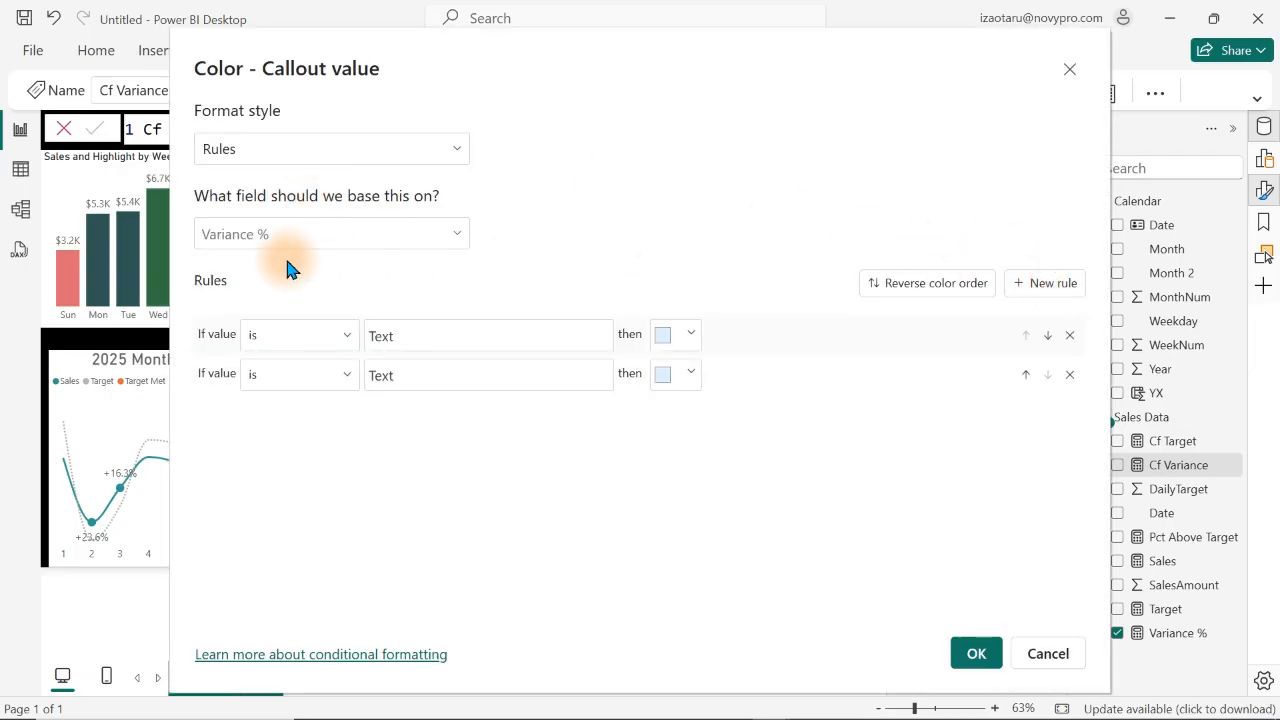
pyautogui.click(255, 234)
pyautogui.write('cf')
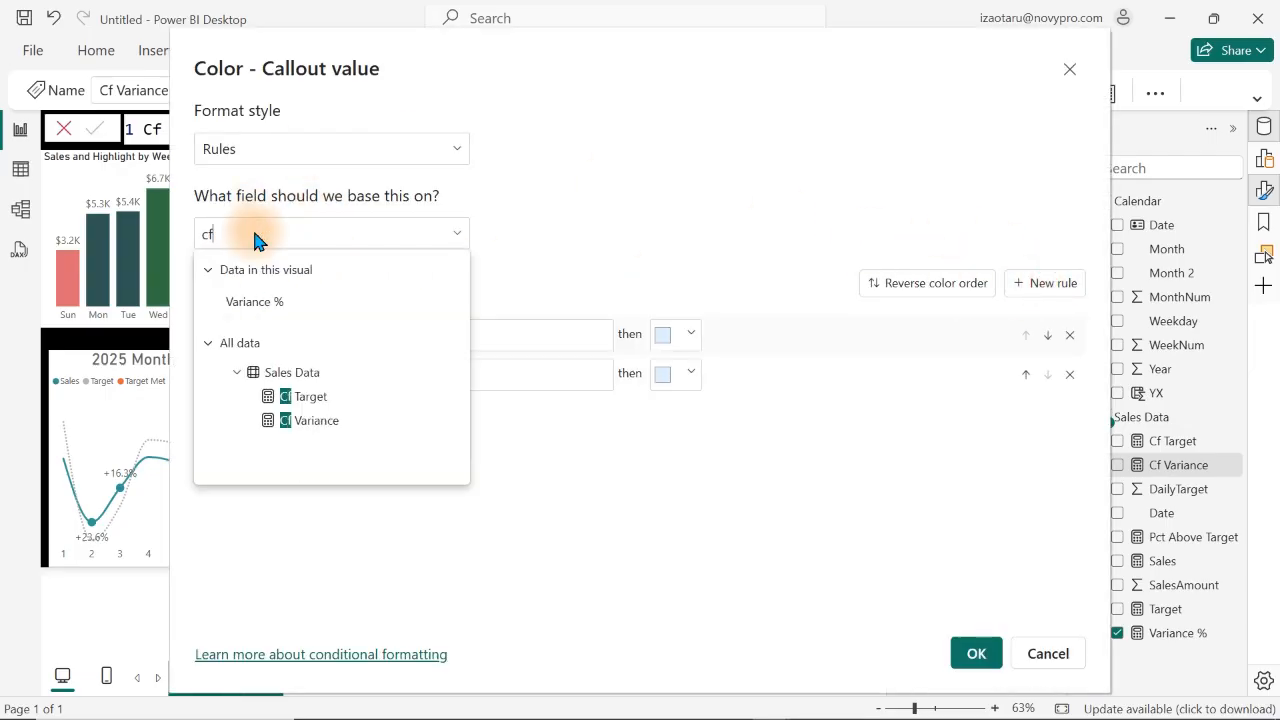
pyautogui.click(320, 422)
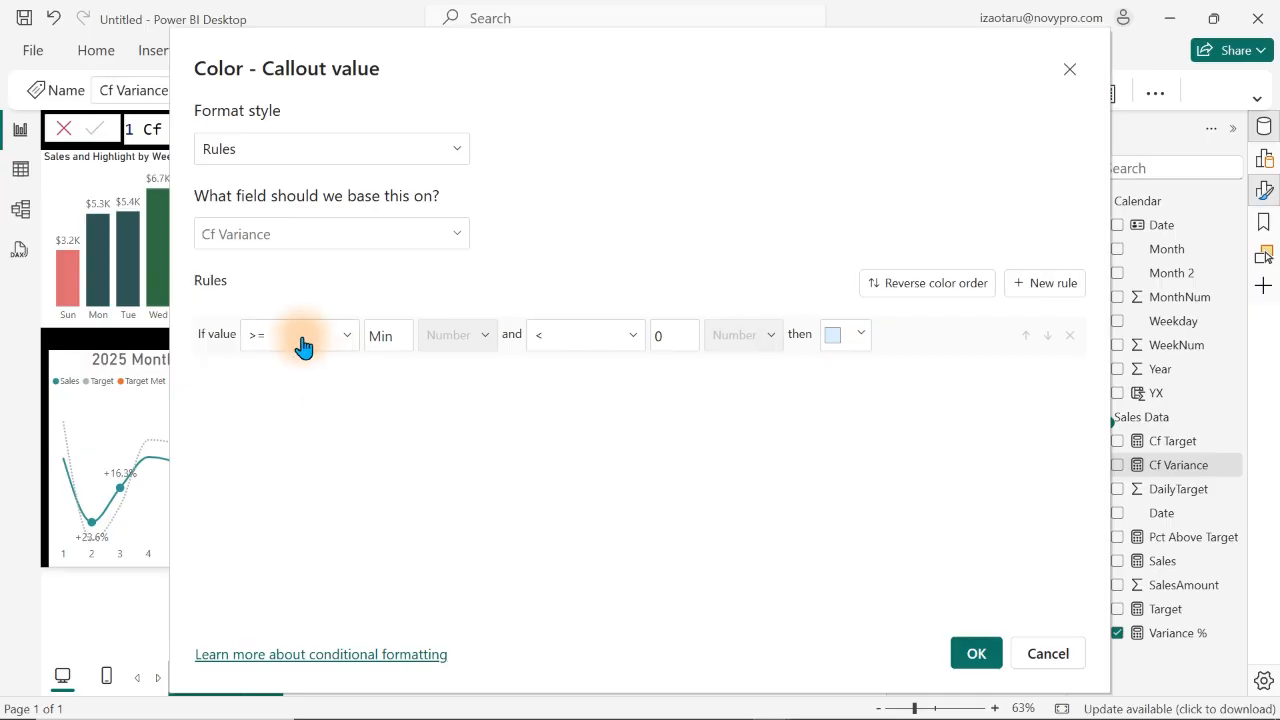
# - Add a second color rule and set the conditions to value = 1 for the first rule and value = 0 for the second
pyautogui.click(1045, 283)
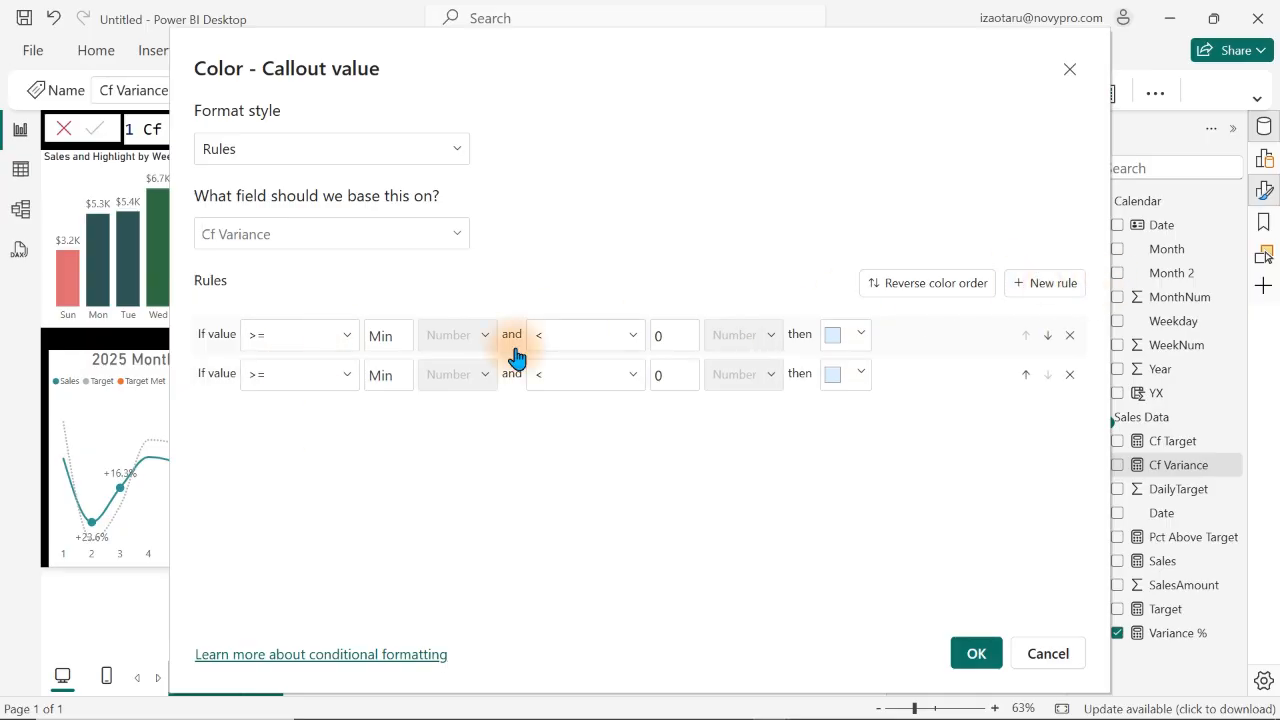
pyautogui.click(290, 343)
pyautogui.click(286, 432)
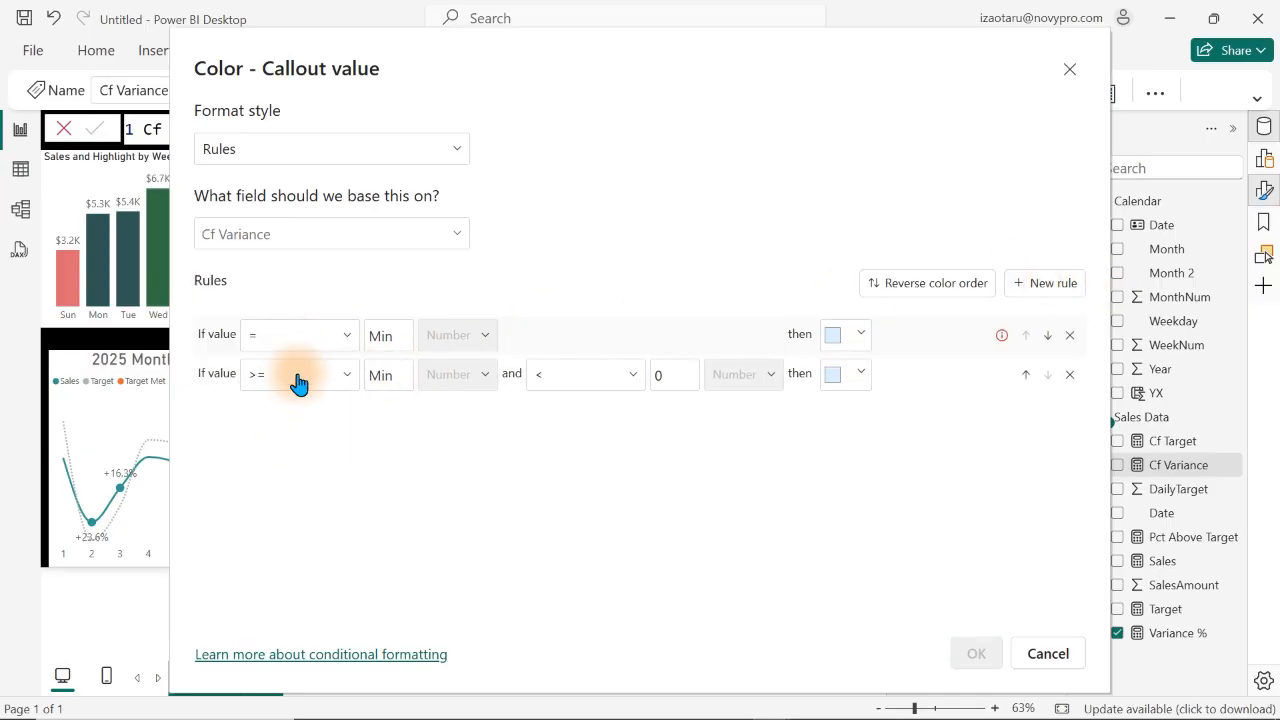
pyautogui.click(294, 375)
pyautogui.click(277, 474)
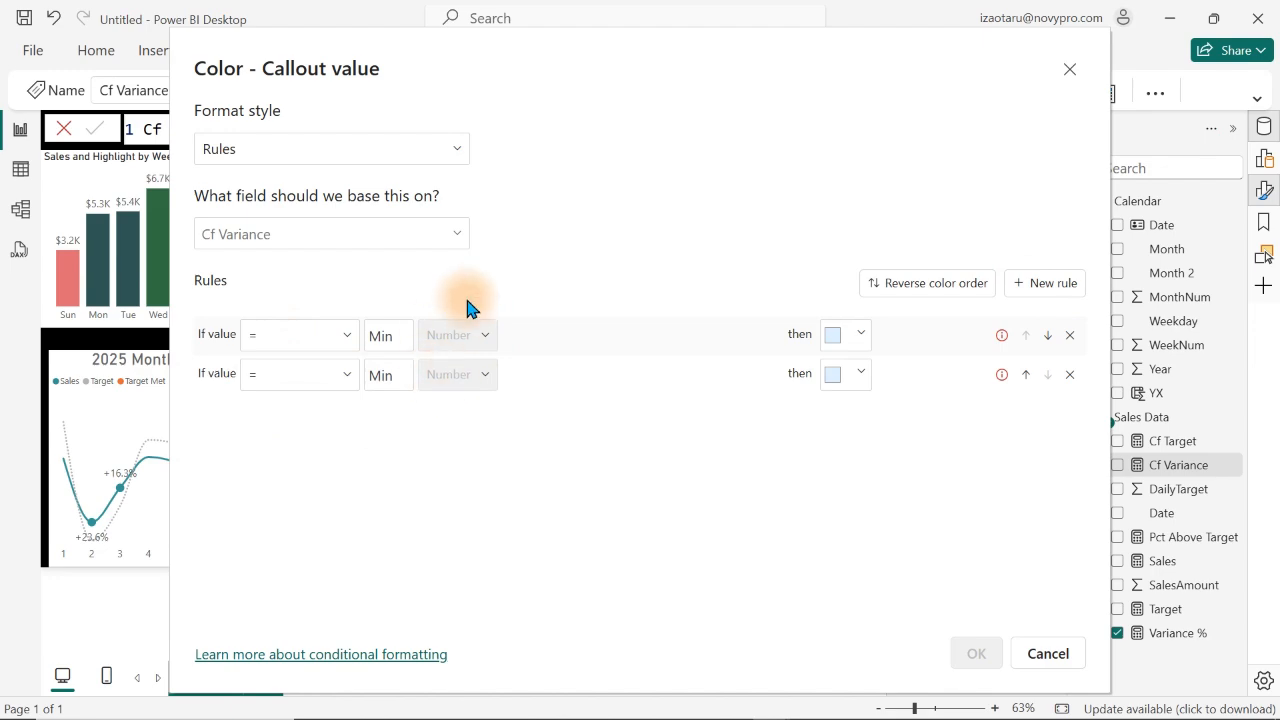
pyautogui.click(390, 335)
pyautogui.write('1')
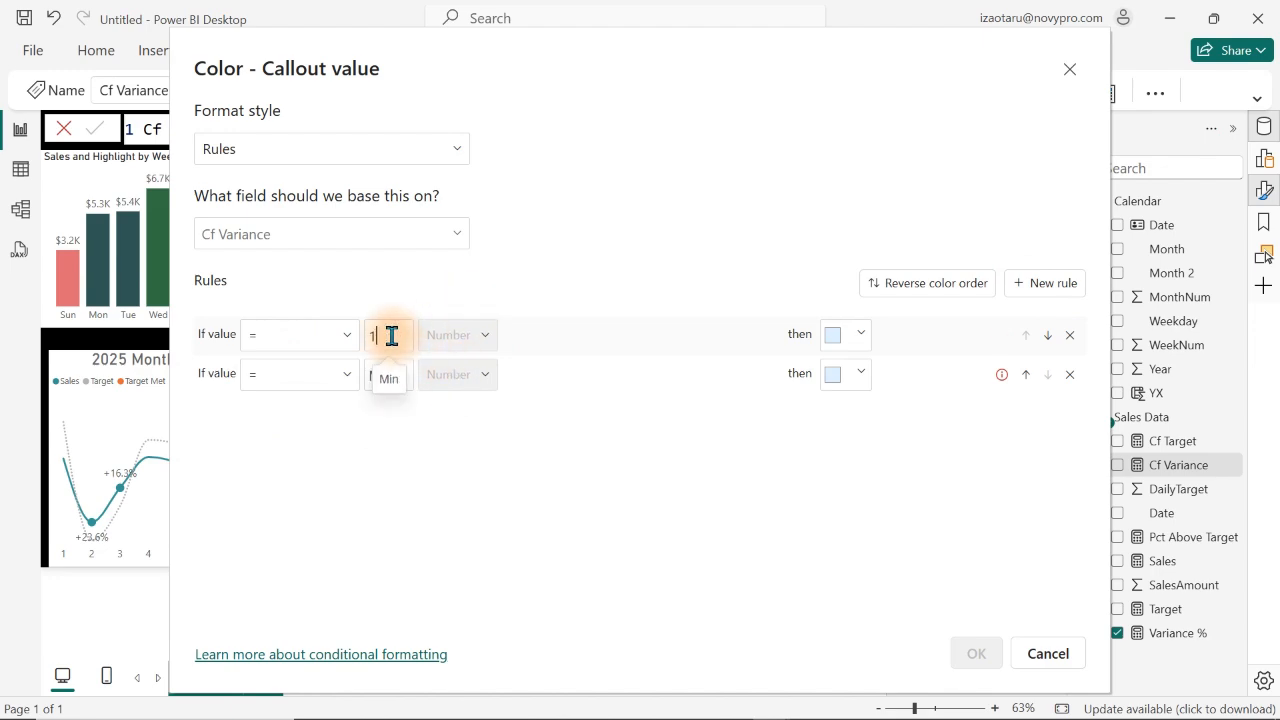
pyautogui.click(377, 374)
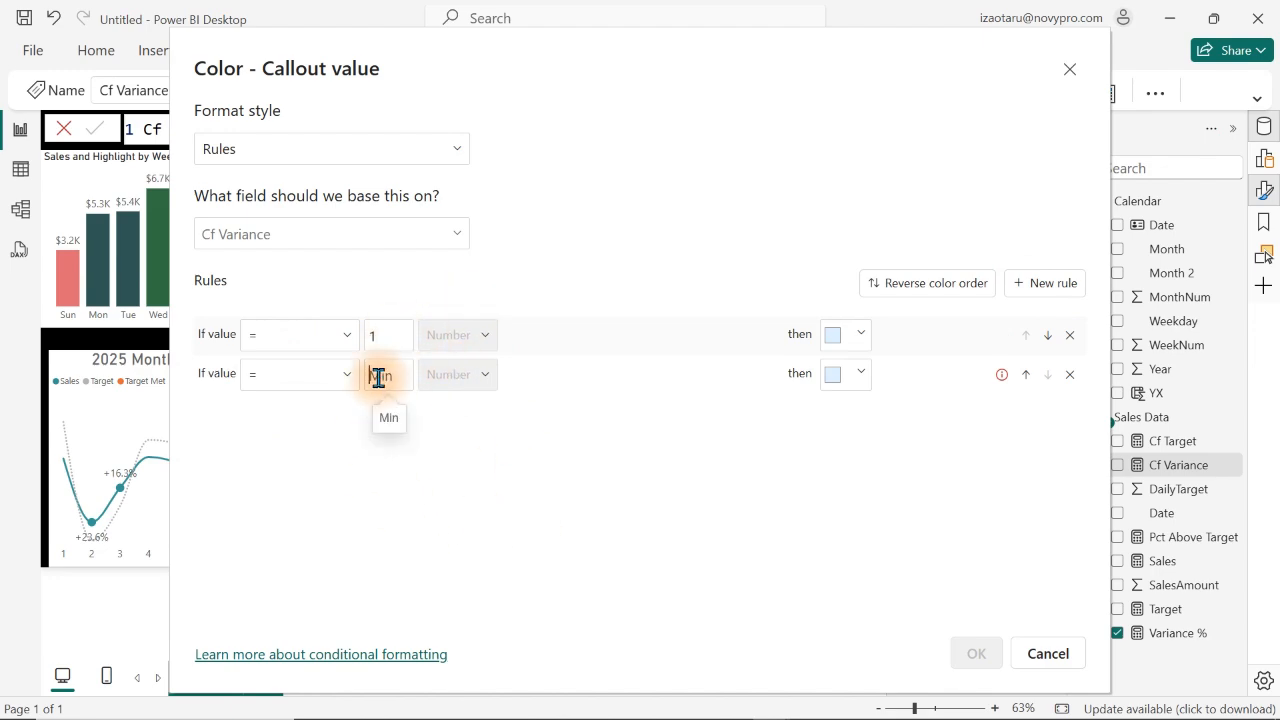
pyautogui.write('0')
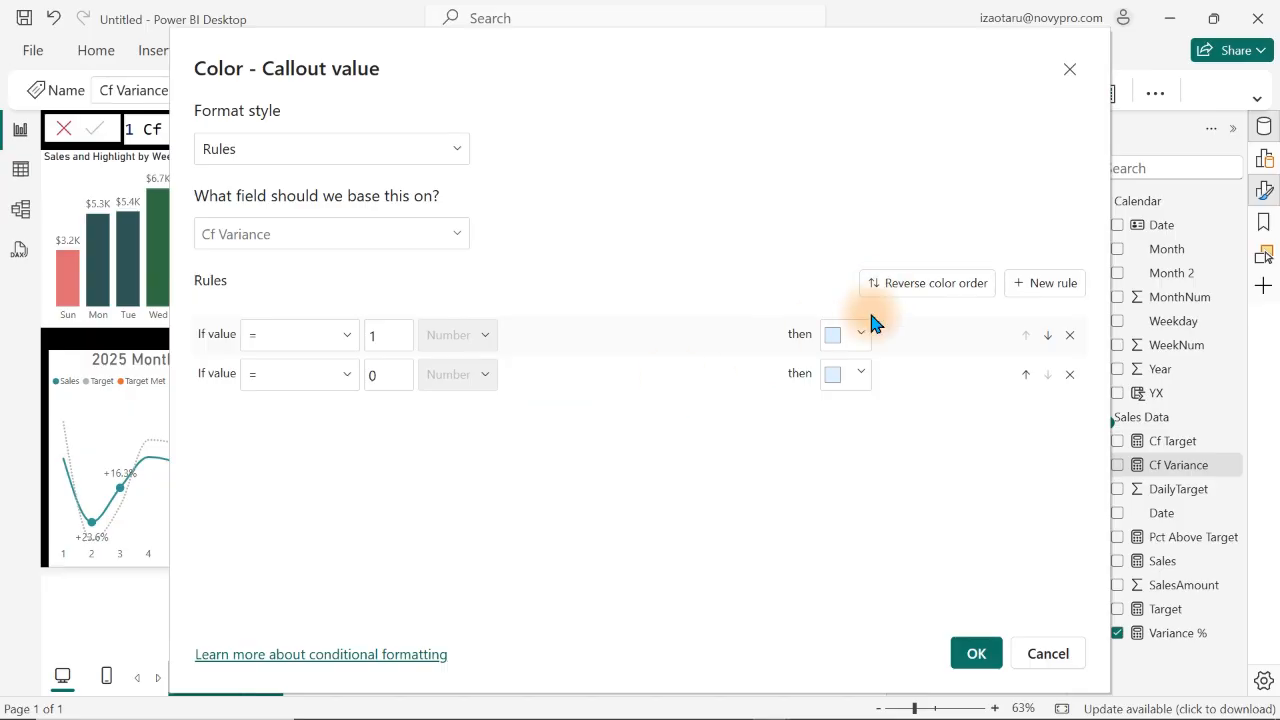
# - Color the = 1 rule dark green and the = 0 rule red, and apply the callout value formatting
pyautogui.click(858, 336)
pyautogui.click(777, 622)
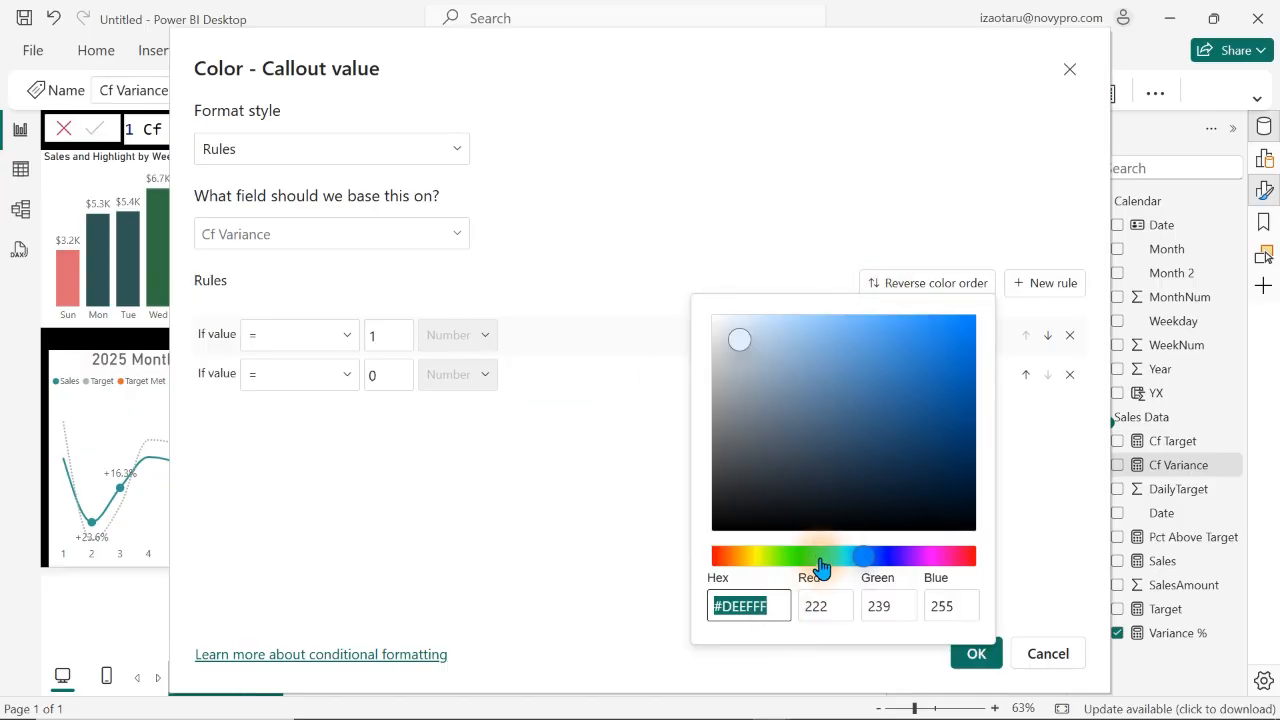
pyautogui.click(817, 558)
pyautogui.moveTo(856, 515); pyautogui.dragTo(908, 427)
pyautogui.click(523, 536)
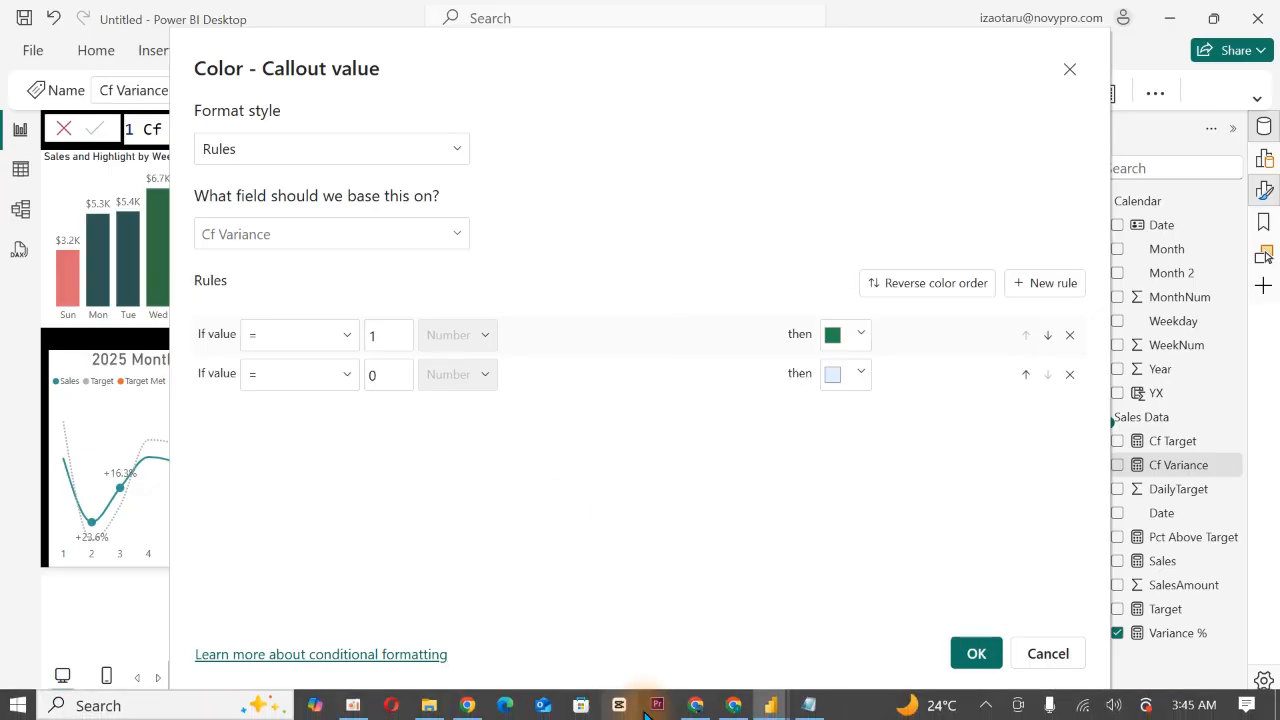
pyautogui.click(849, 378)
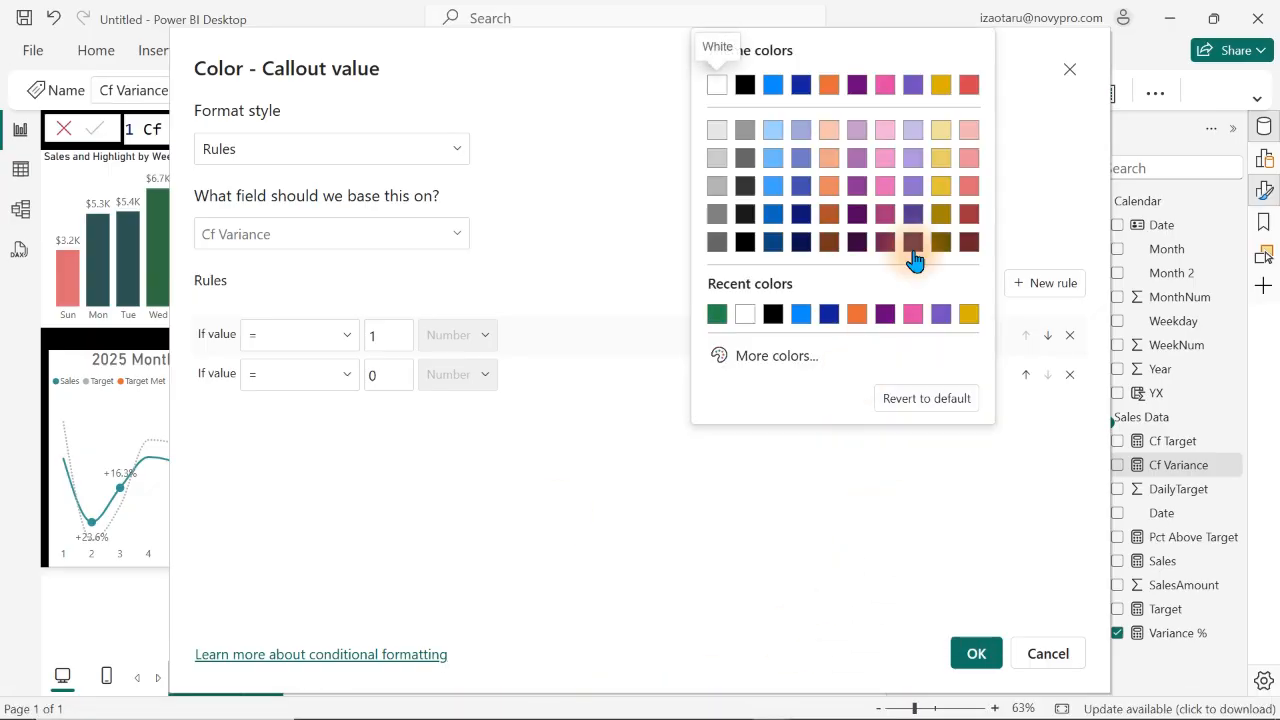
pyautogui.click(970, 84)
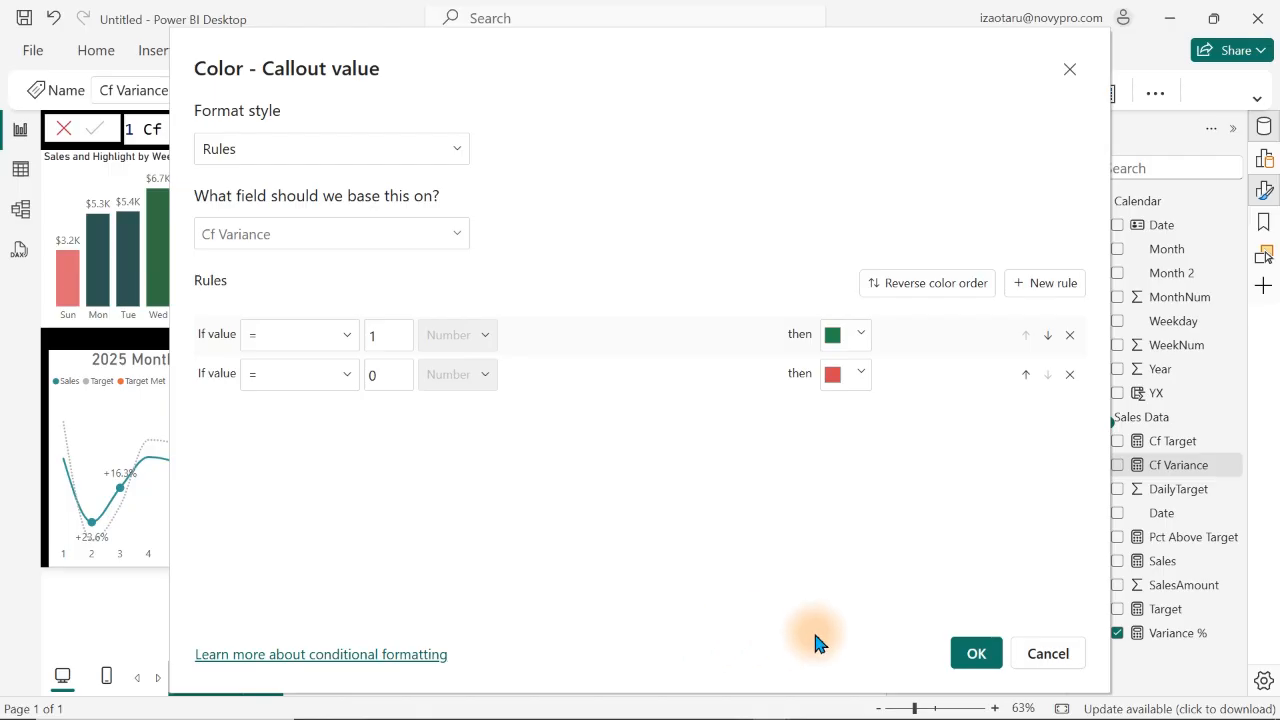
pyautogui.click(988, 654)
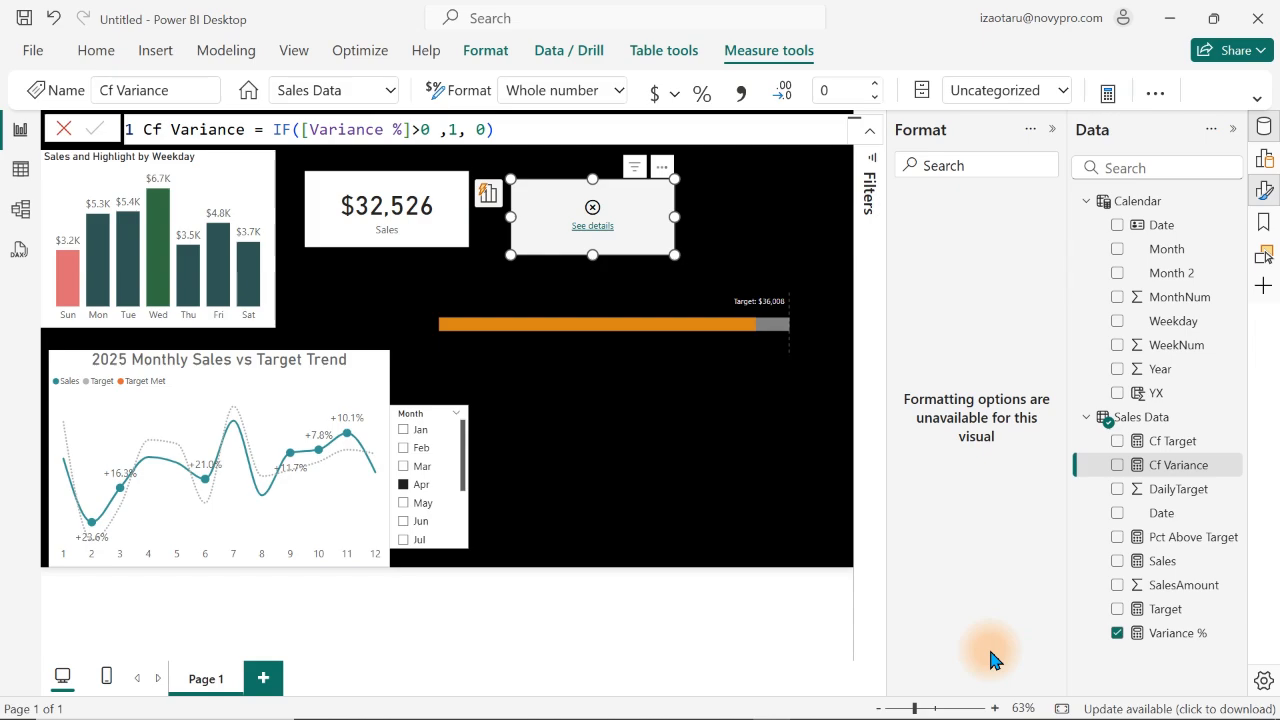
# - Read the Variance % card's error details and examine the [Variance %] reference in the Cf Variance formula
pyautogui.click(594, 230)
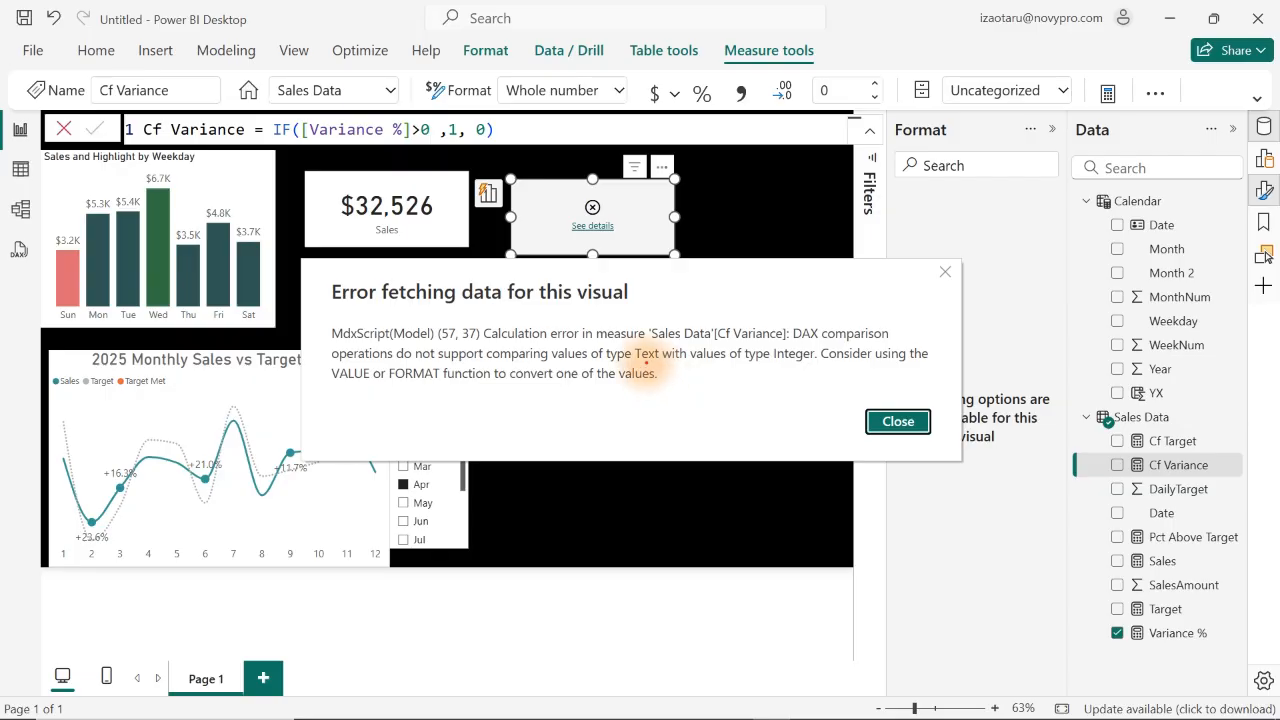
pyautogui.moveTo(646, 362)
pyautogui.mouseDown()
pyautogui.moveTo(829, 386)
pyautogui.moveTo(940, 360)
pyautogui.moveTo(922, 374)
pyautogui.moveTo(758, 351)
pyautogui.moveTo(892, 390)
pyautogui.moveTo(697, 430)
pyautogui.moveTo(380, 378)
pyautogui.moveTo(345, 384)
pyautogui.moveTo(676, 378)
pyautogui.mouseUp()
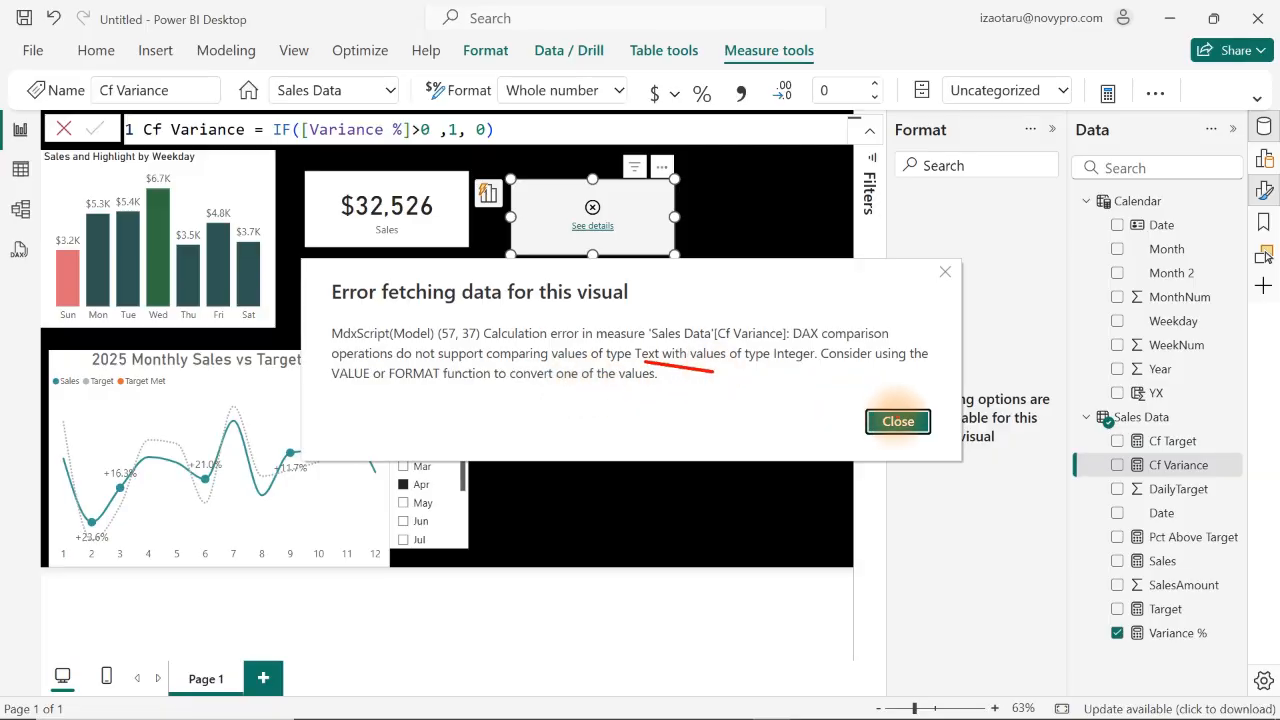
pyautogui.click(896, 423)
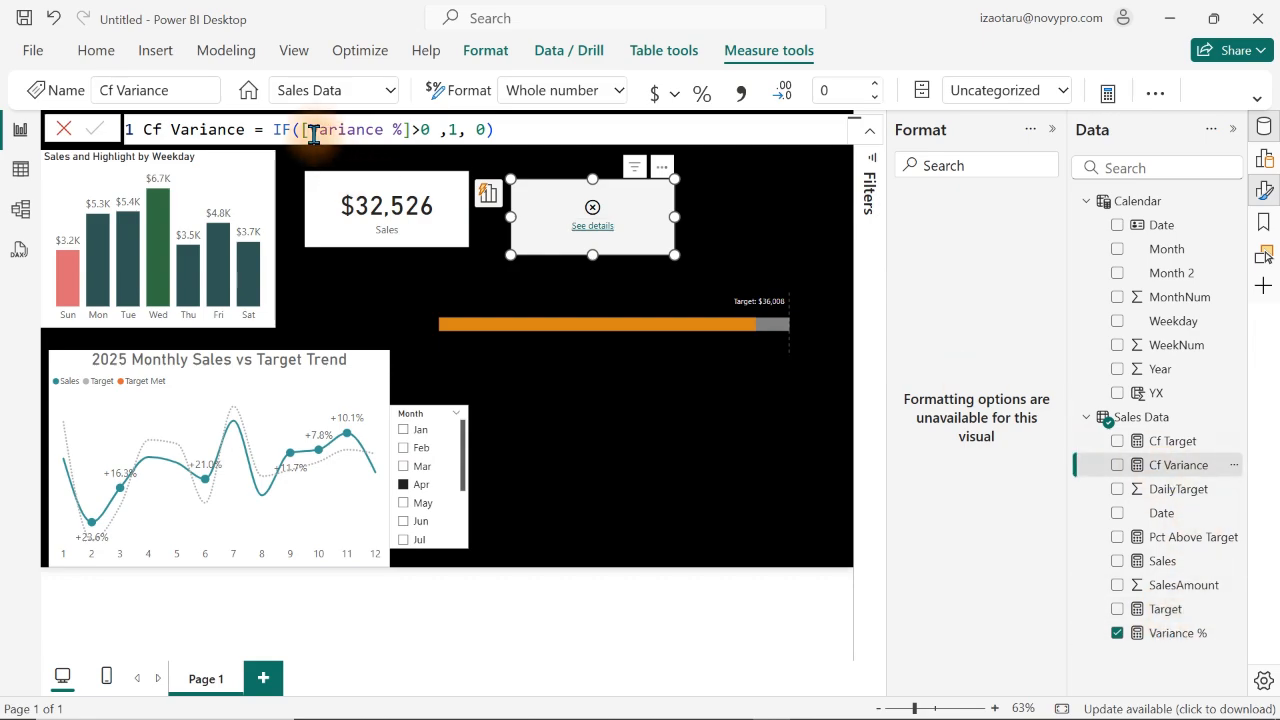
pyautogui.moveTo(307, 130); pyautogui.dragTo(413, 130)
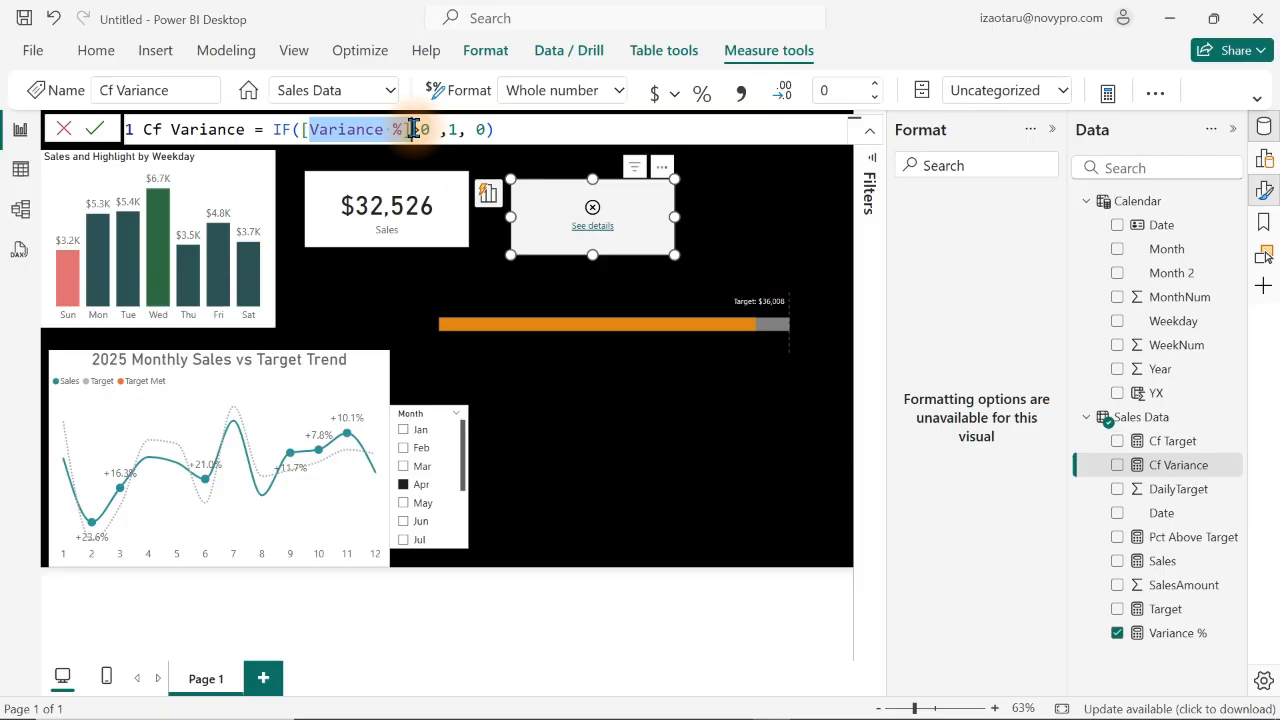
# - Copy the Variance % formula down to the end of its DIVIDE expression into a new Sales Data measure
pyautogui.click(1173, 638)
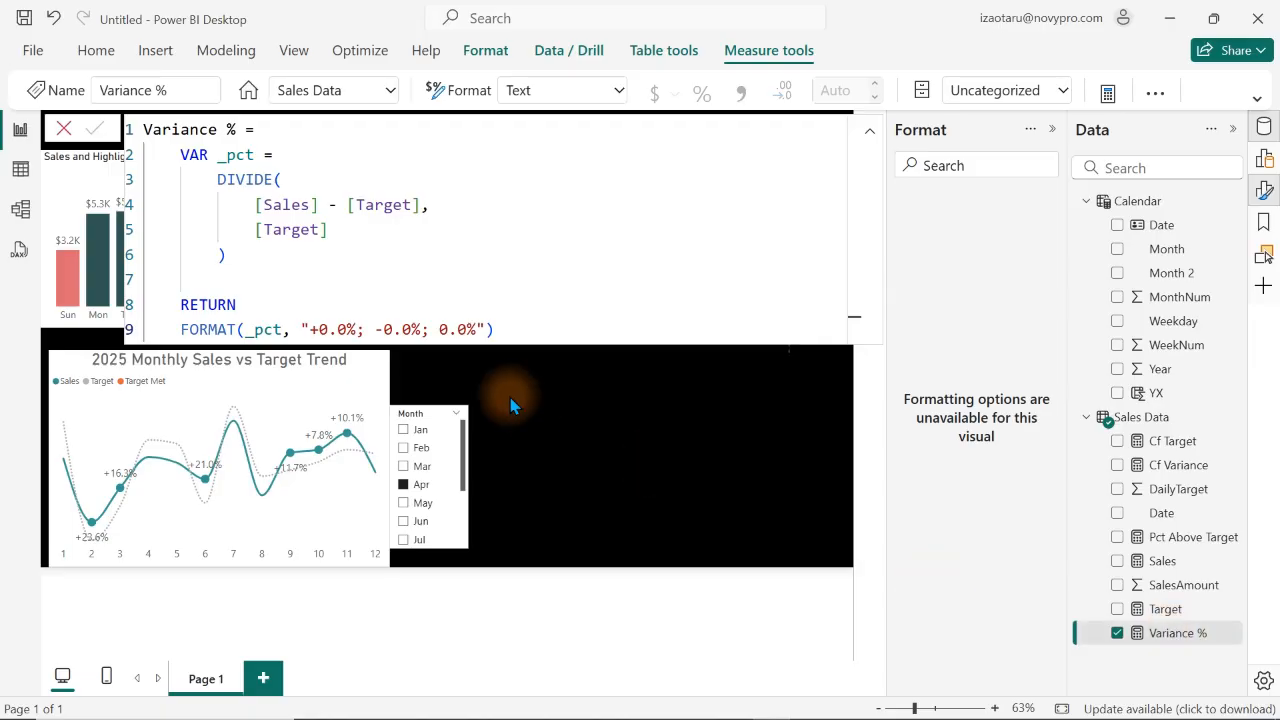
pyautogui.moveTo(263, 262); pyautogui.dragTo(130, 130)
pyautogui.hotkey('ctrl', 'c')
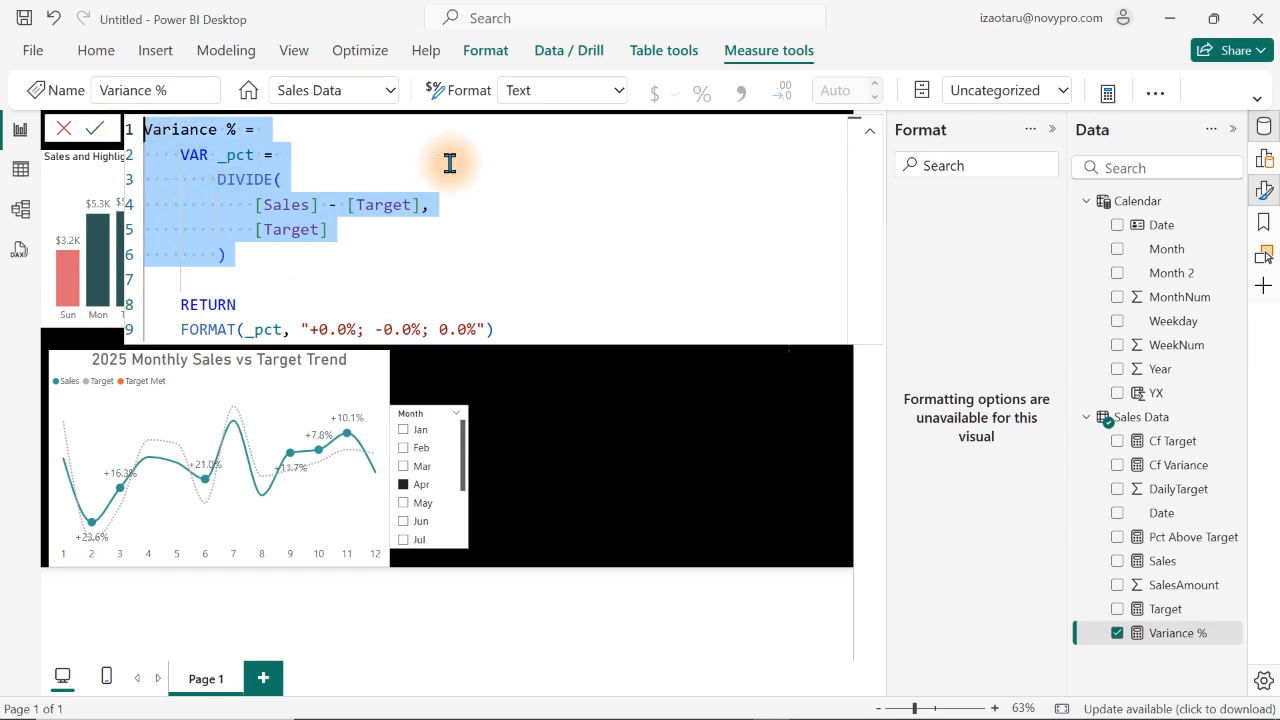
pyautogui.rightClick(1186, 540)
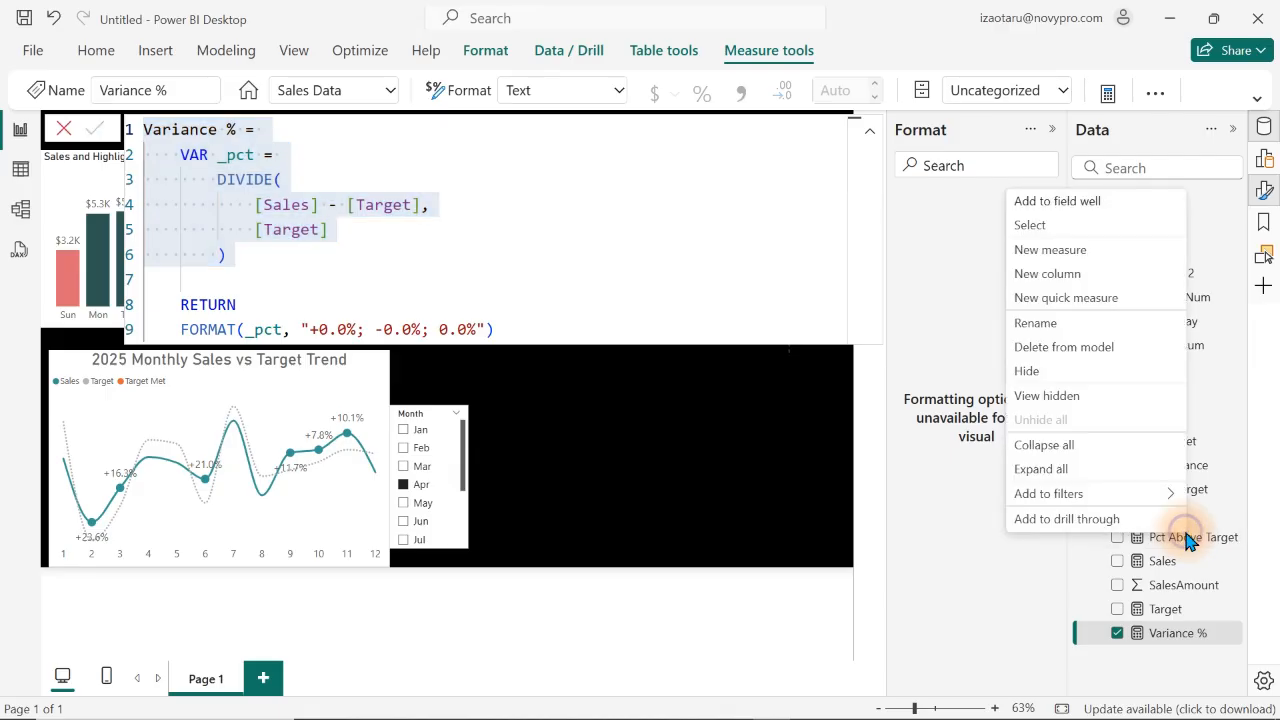
pyautogui.click(1060, 258)
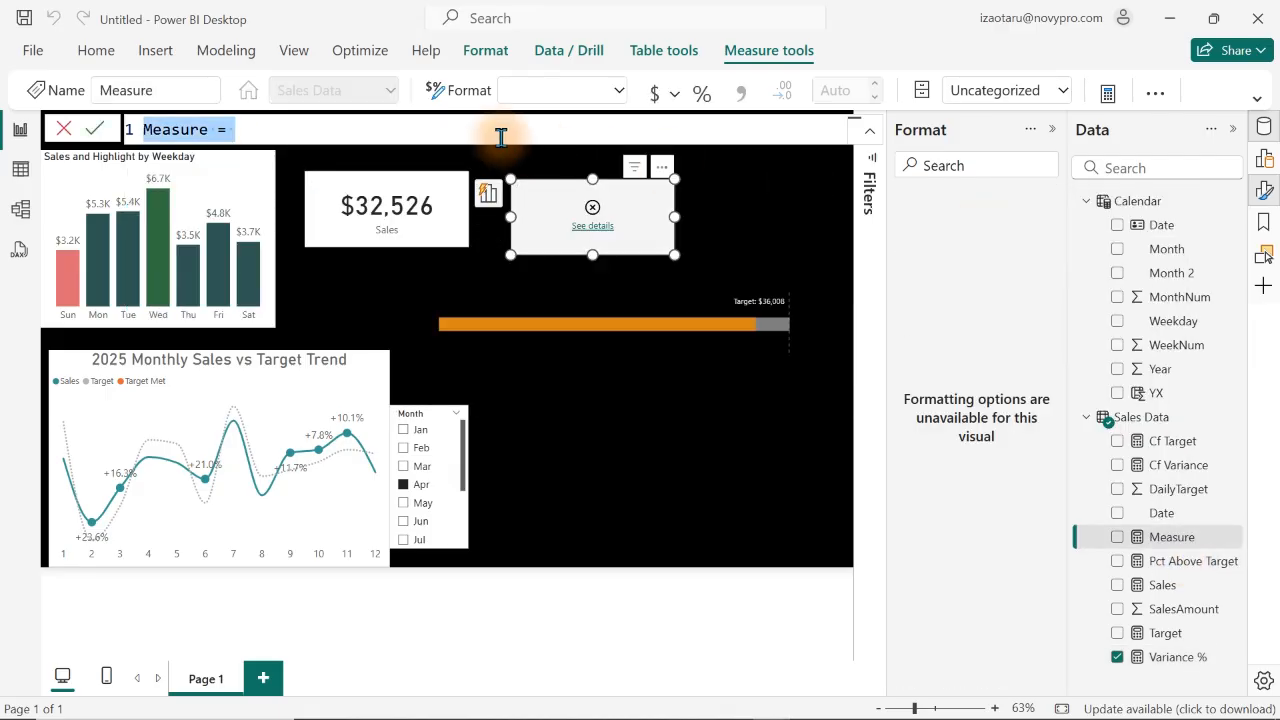
pyautogui.hotkey('ctrl', 'v')
# - Name the new measure Variance Value, remove its VAR _pct = line so only the DIVIDE expression remains, and commit it
pyautogui.click(230, 129)
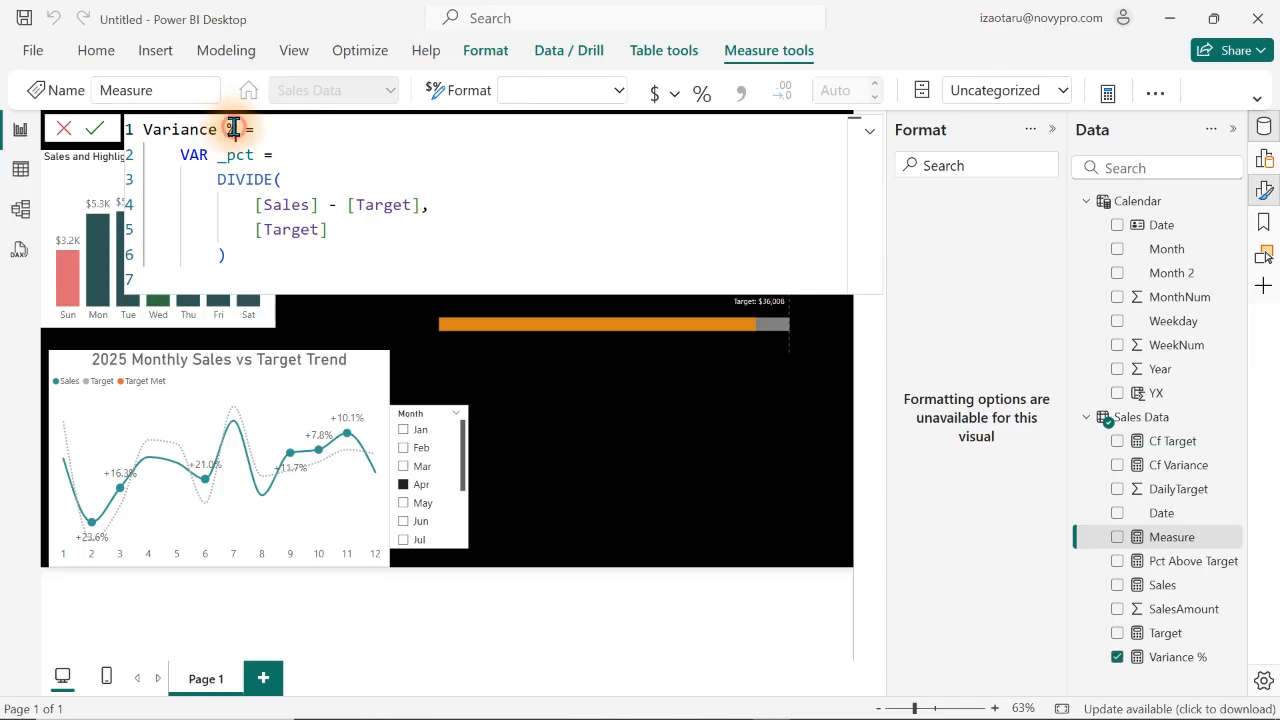
pyautogui.press('BackSpace')
pyautogui.press('BackSpace')
pyautogui.write('Value')
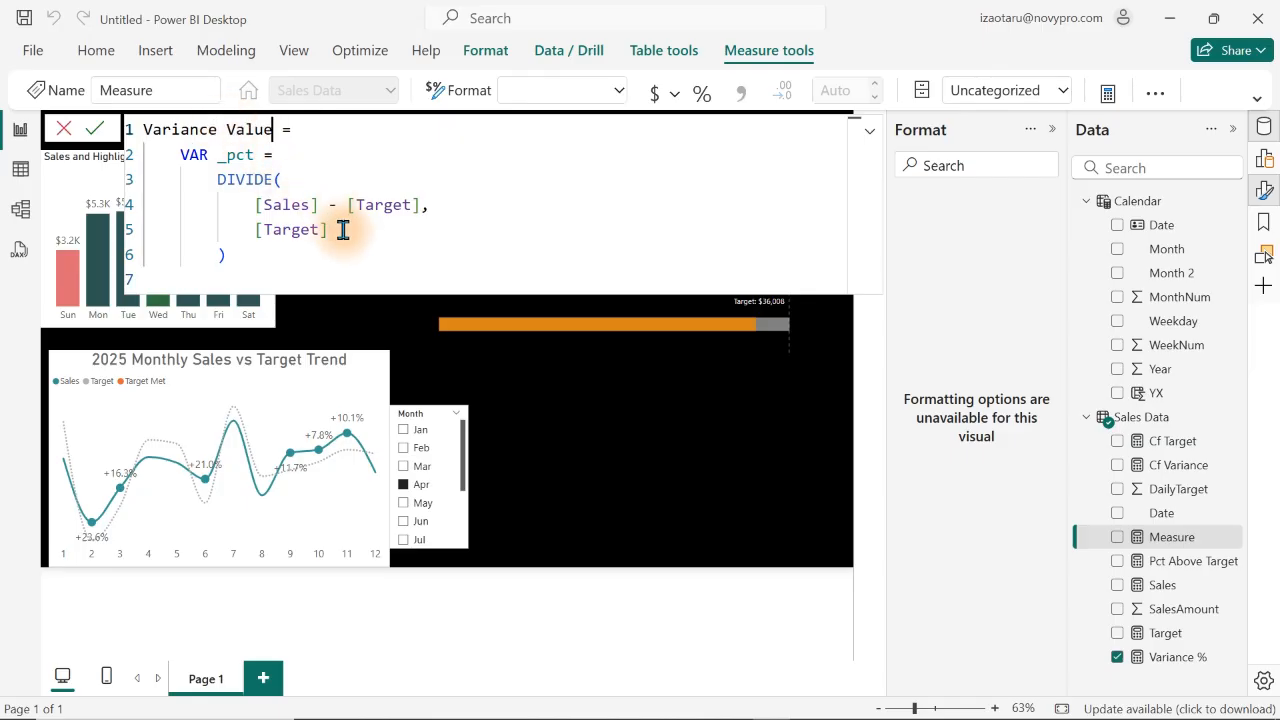
pyautogui.moveTo(283, 155); pyautogui.dragTo(177, 158)
pyautogui.press('BackSpace')
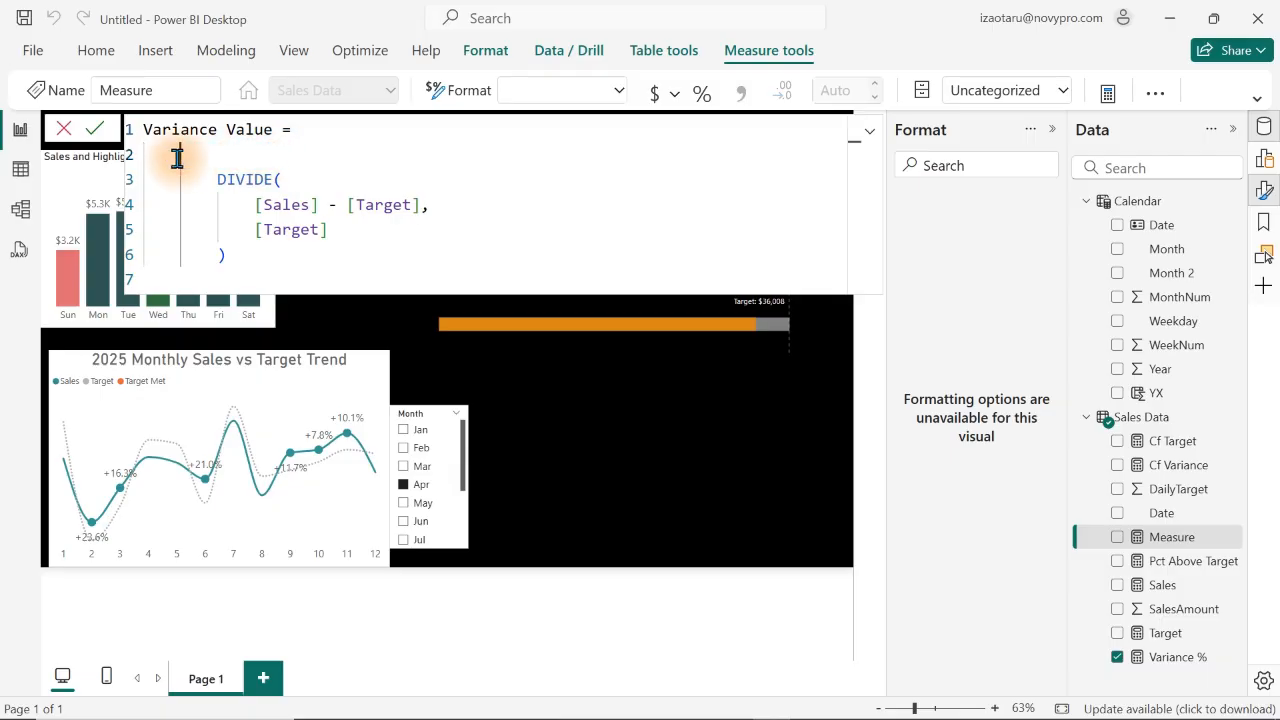
pyautogui.click(368, 258)
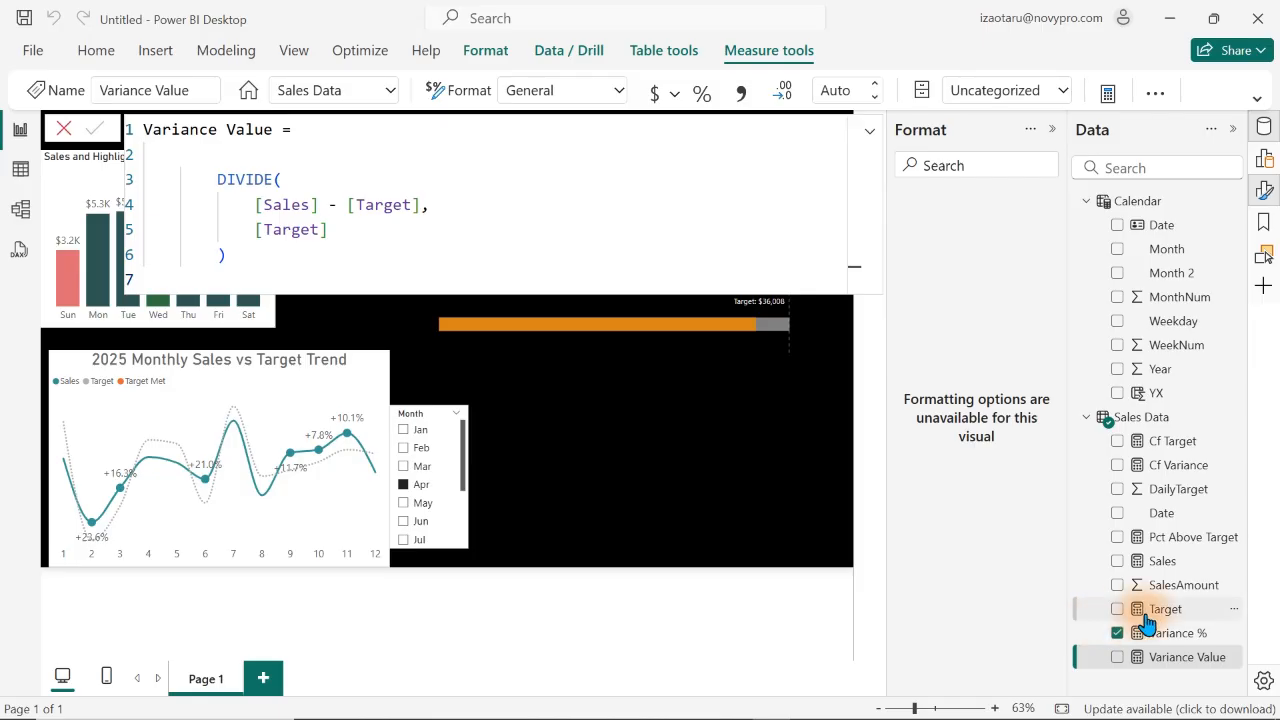
# - Change the Cf Variance measure to IF([Variance Value]>0 ,1, 0)
pyautogui.click(1167, 636)
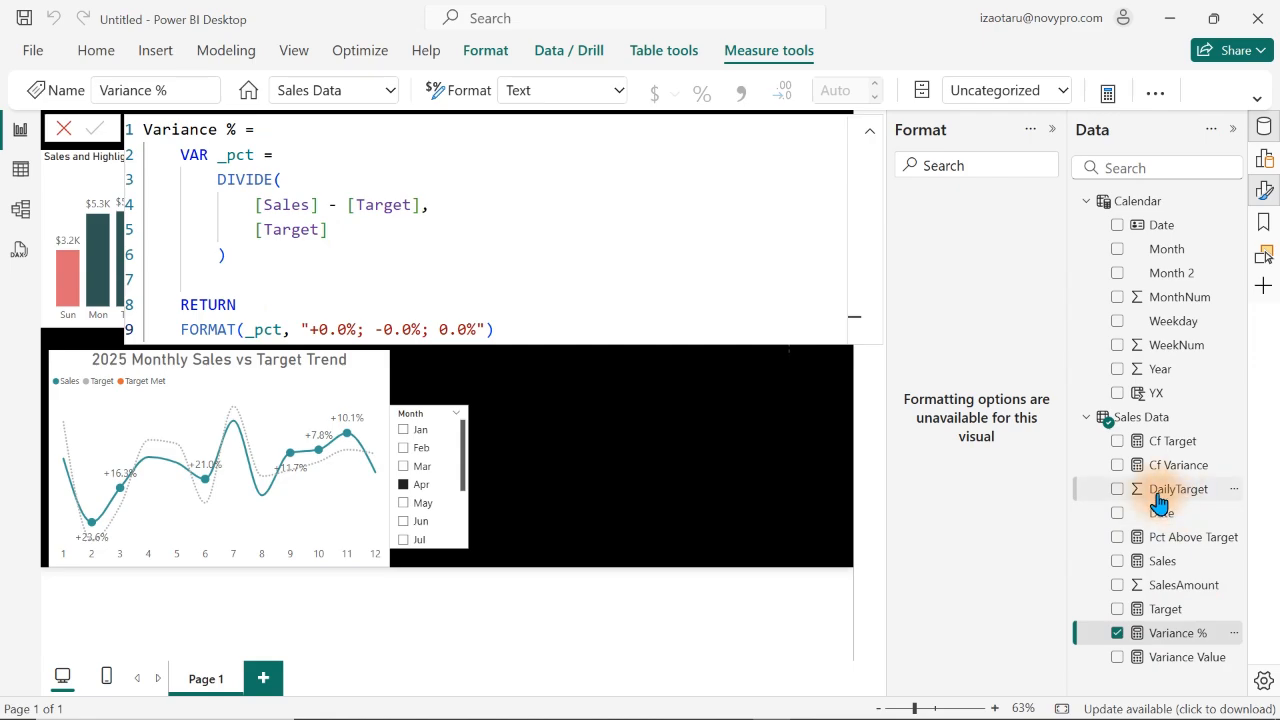
pyautogui.click(1182, 465)
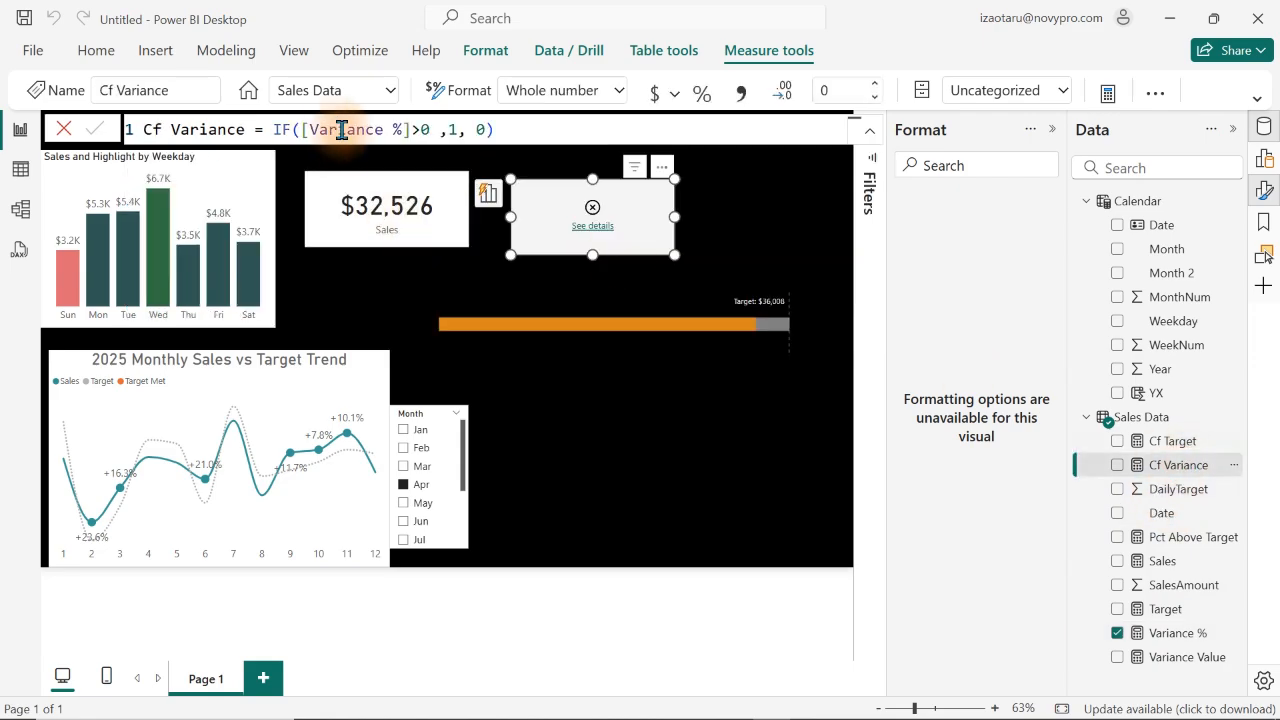
pyautogui.click(403, 131)
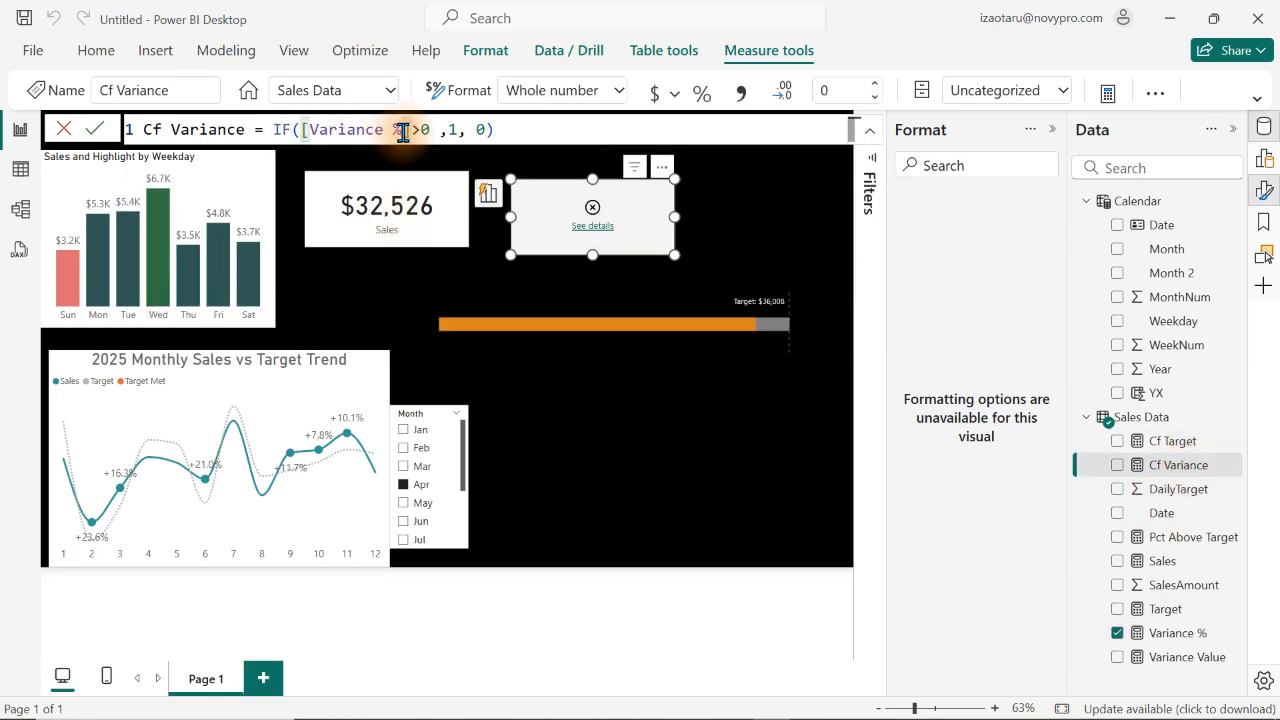
pyautogui.press('BackSpace')
pyautogui.press('Down')
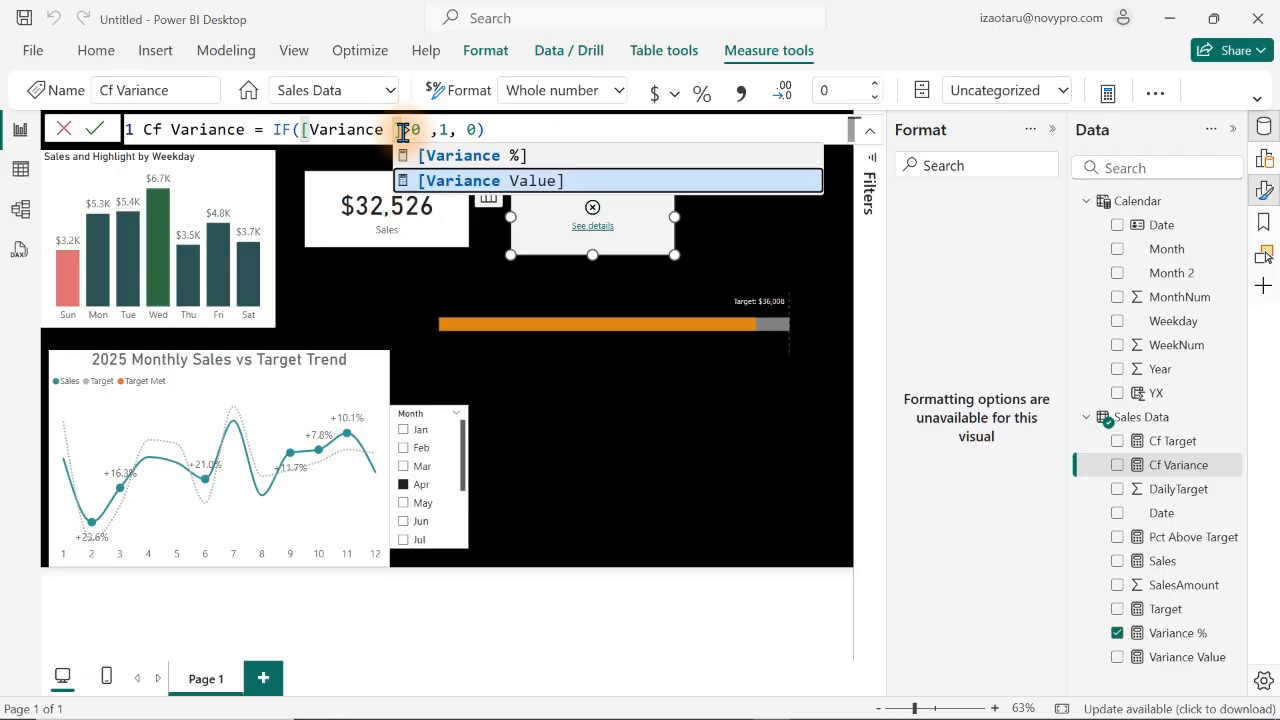
pyautogui.press('Tab')
pyautogui.press('Return')
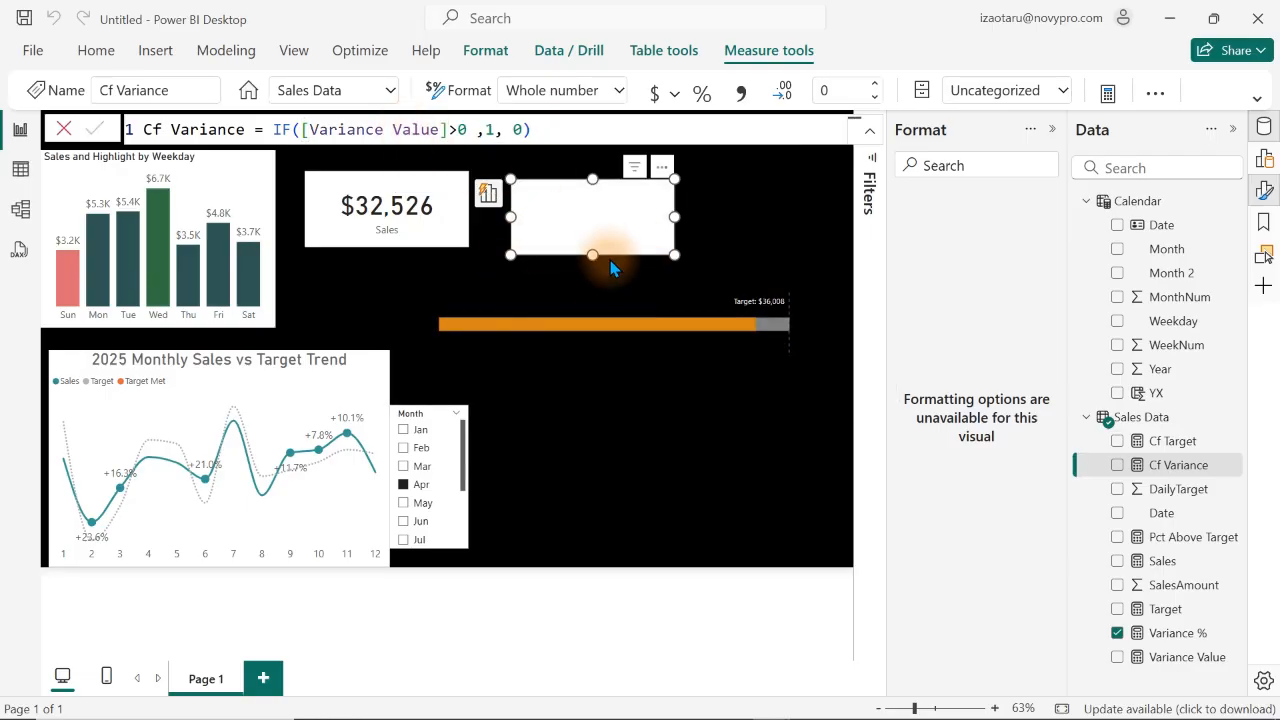
# - Switch the Month slicer to Mar and move the Variance % card farther from the Sales card, level with it
pyautogui.click(418, 467)
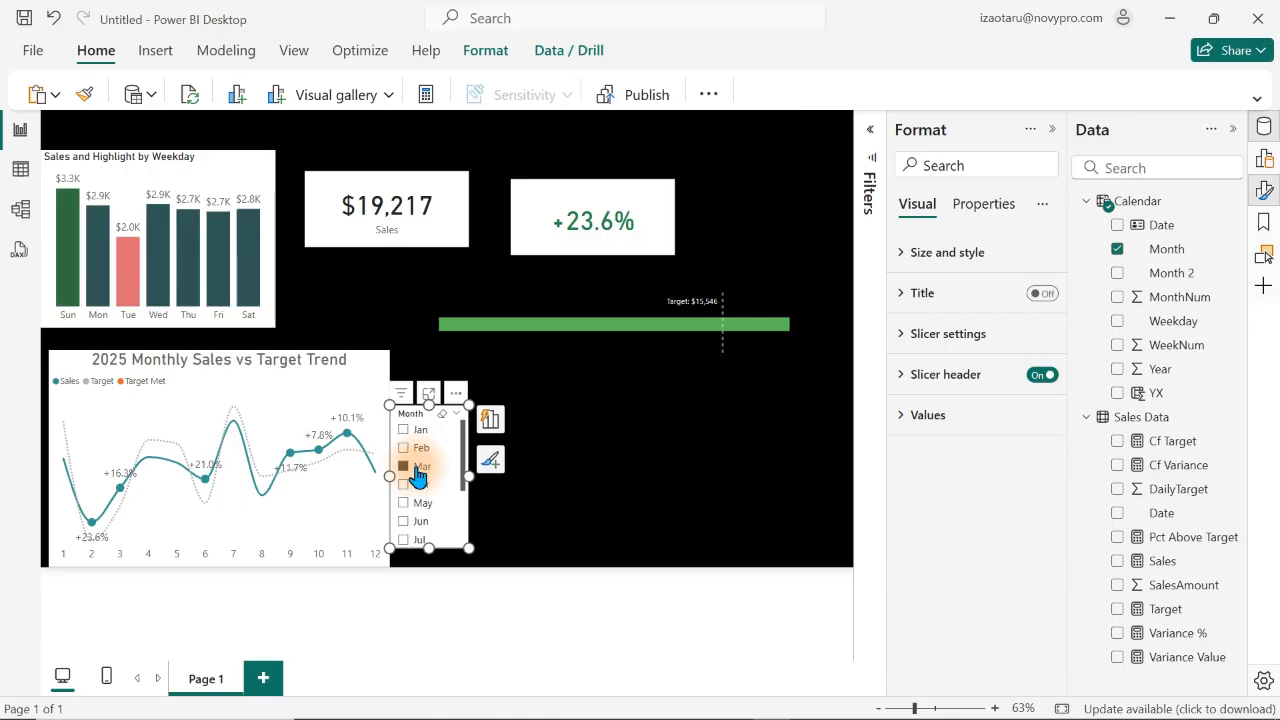
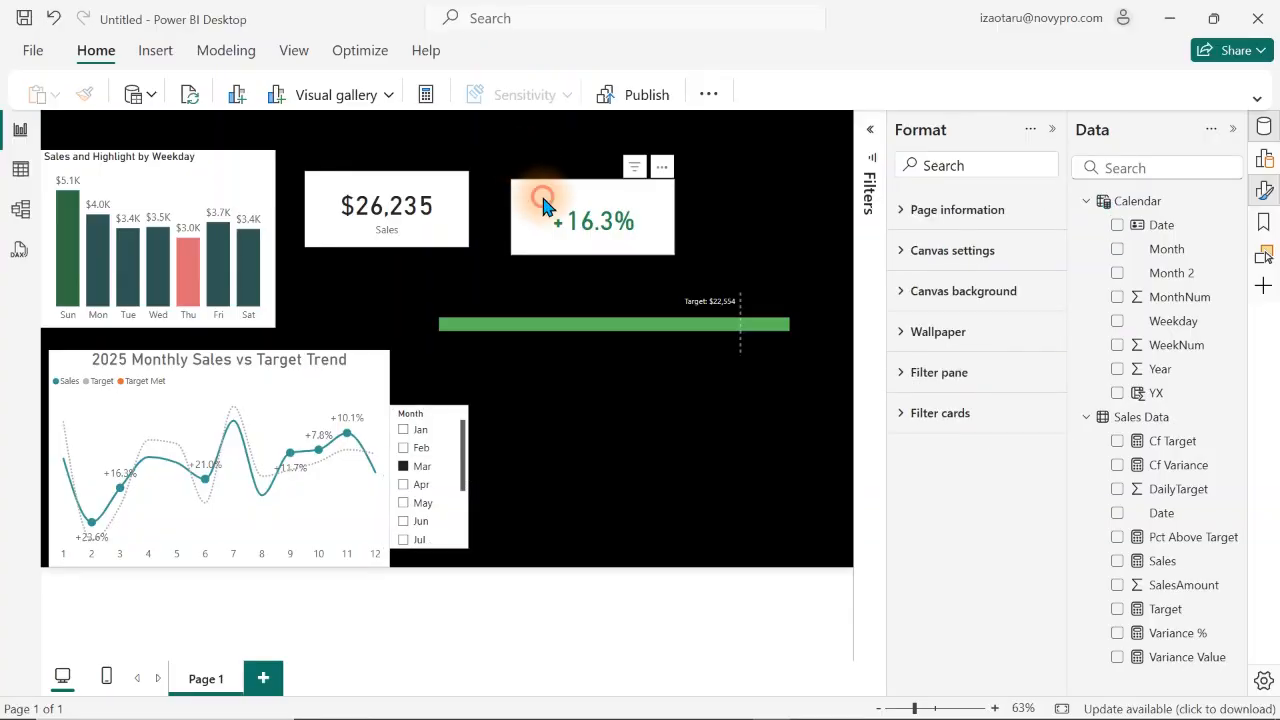
pyautogui.moveTo(543, 205); pyautogui.dragTo(605, 195)
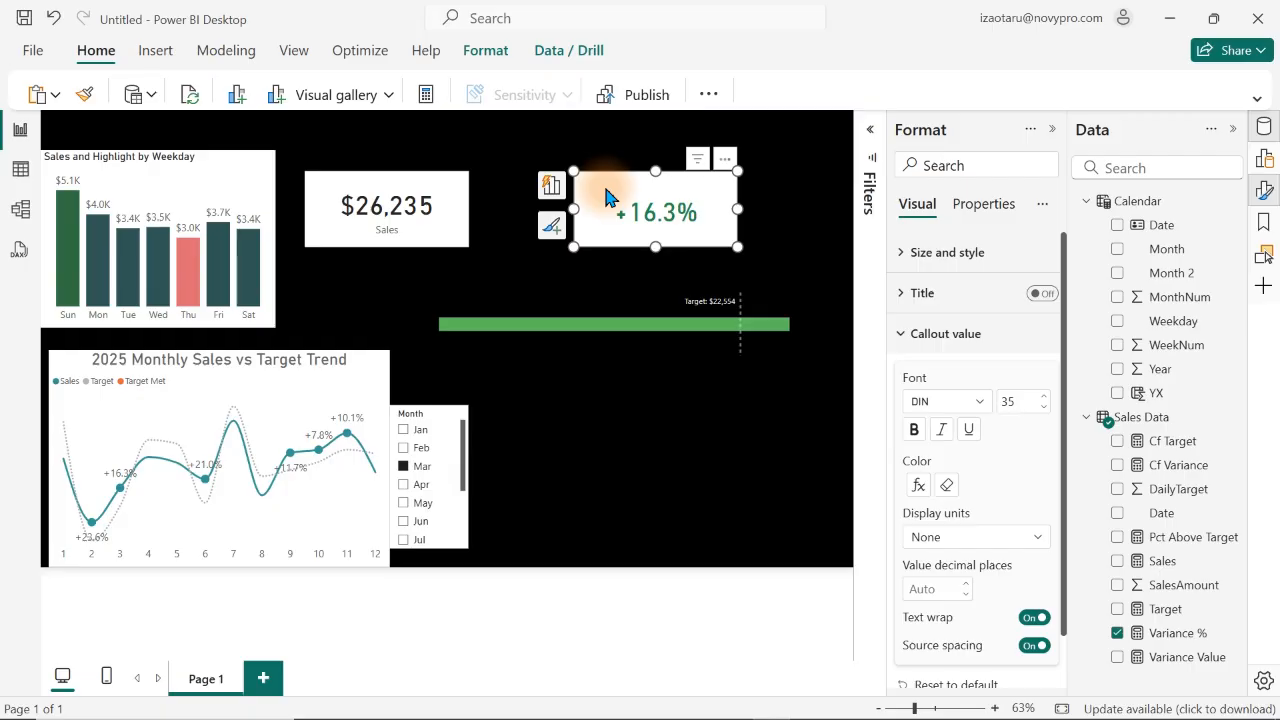
# - Create a new measure named Variance Title in the Sales Data table, with its formula starting on a second line
pyautogui.rightClick(1177, 468)
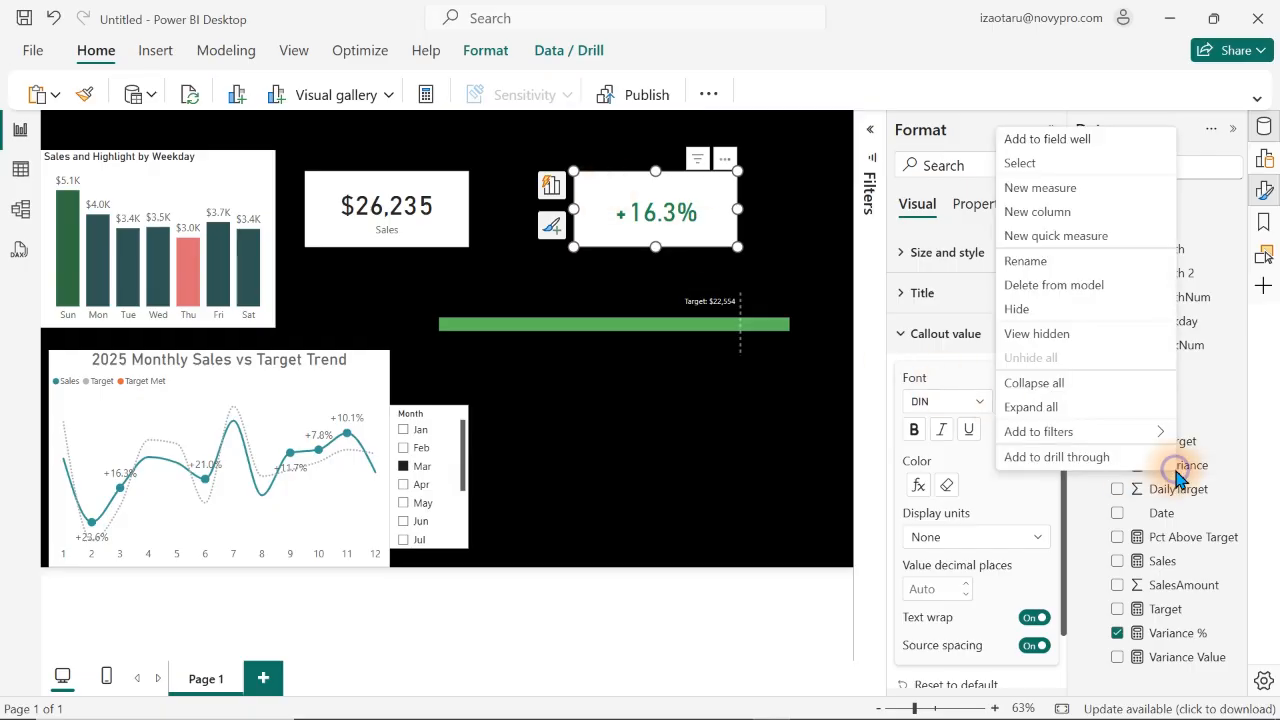
pyautogui.click(1061, 190)
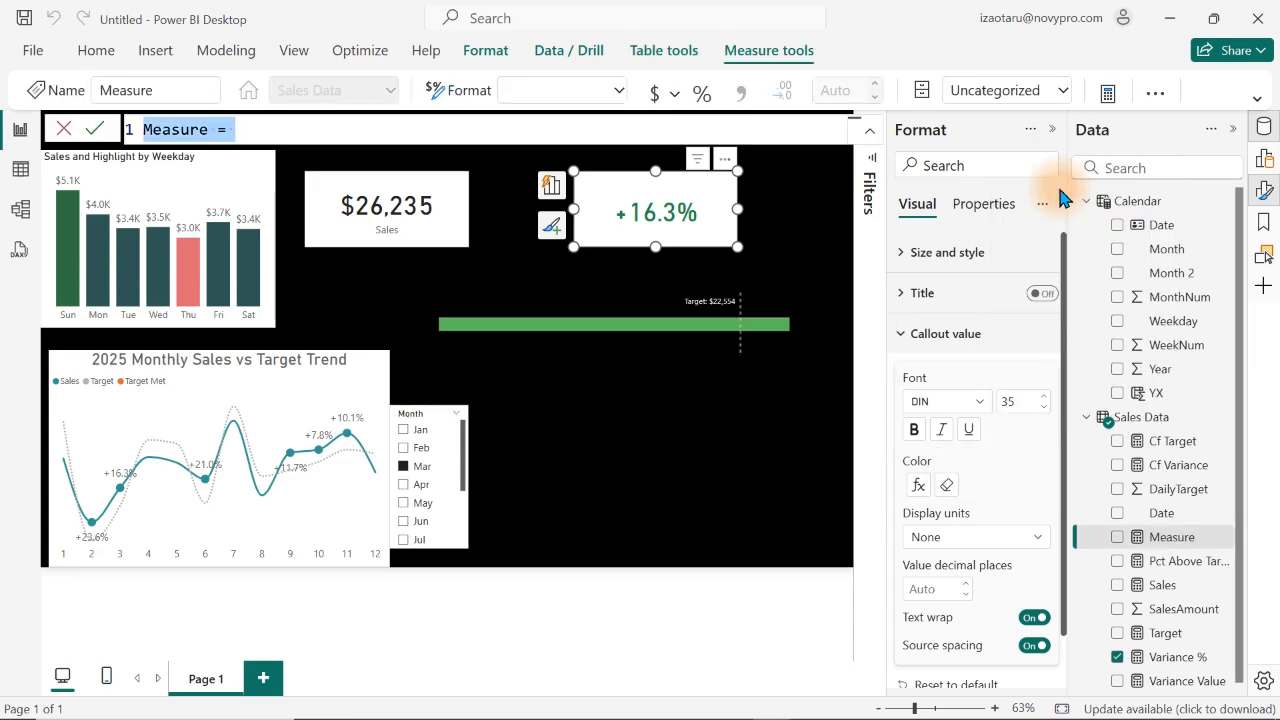
pyautogui.write('Variance Title')
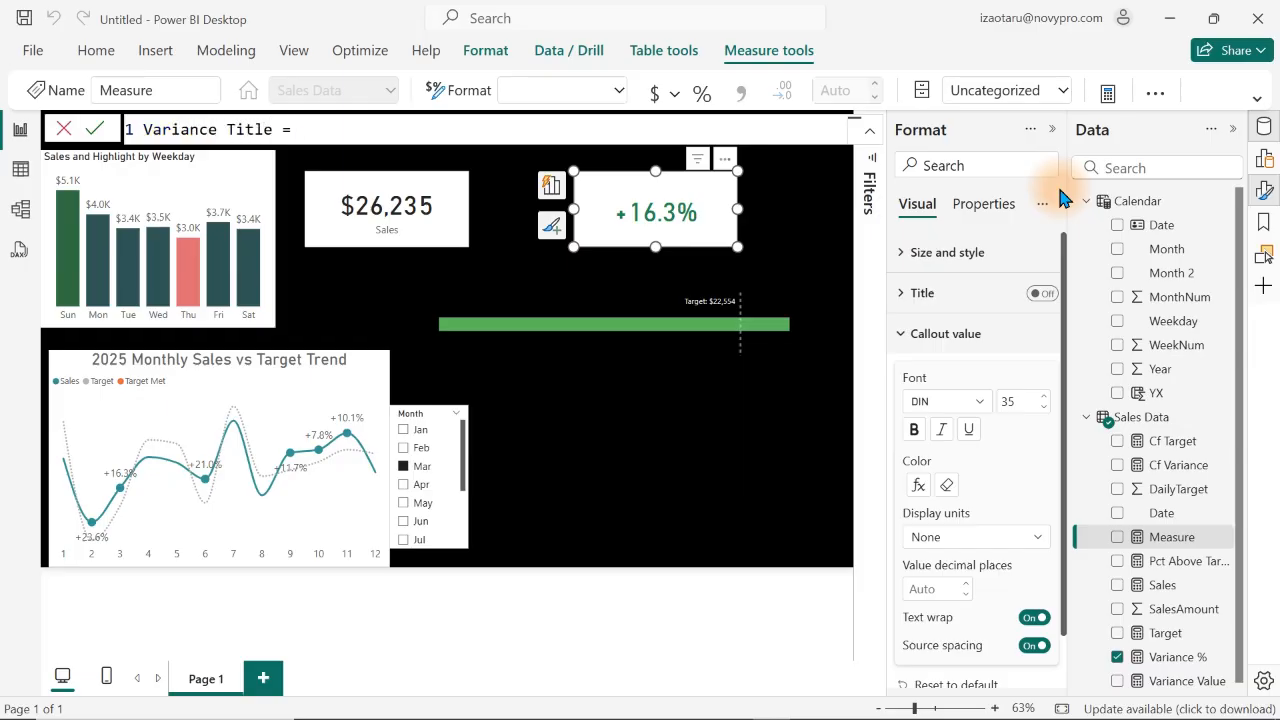
pyautogui.hotkey('shift', 'Return')
pyautogui.write('var')
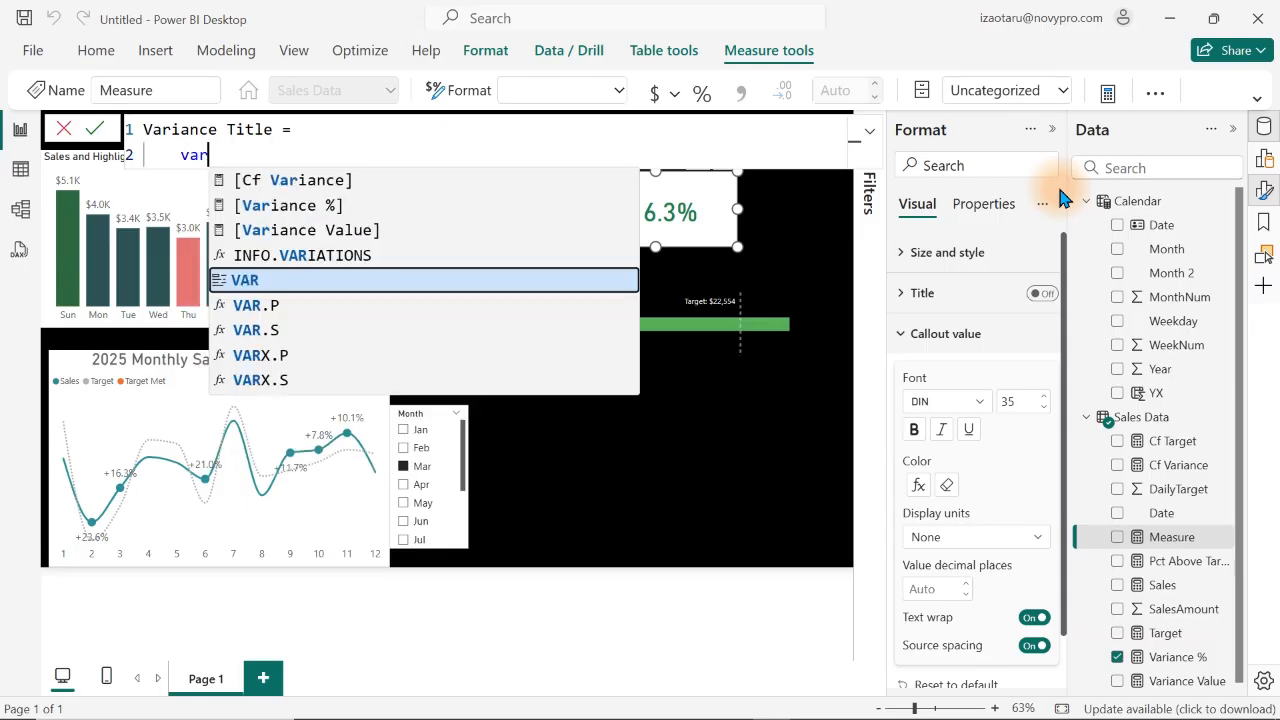
pyautogui.press('Tab')
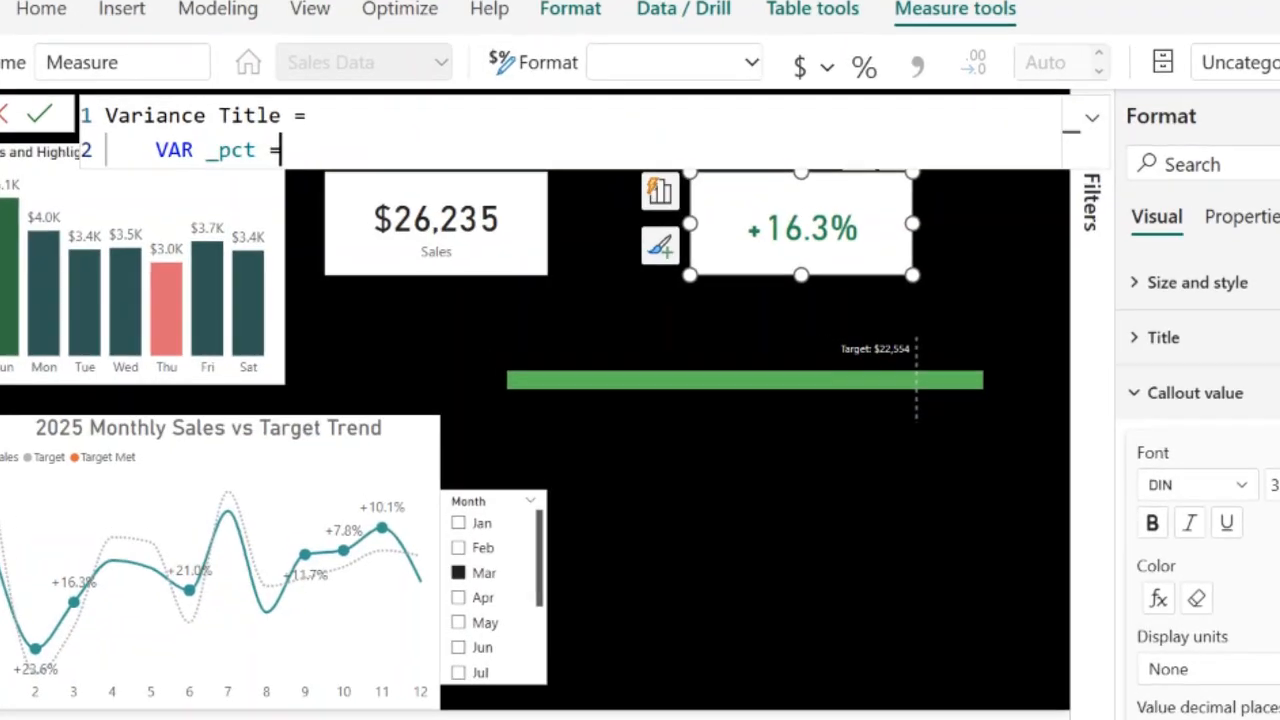
pyautogui.write('[')
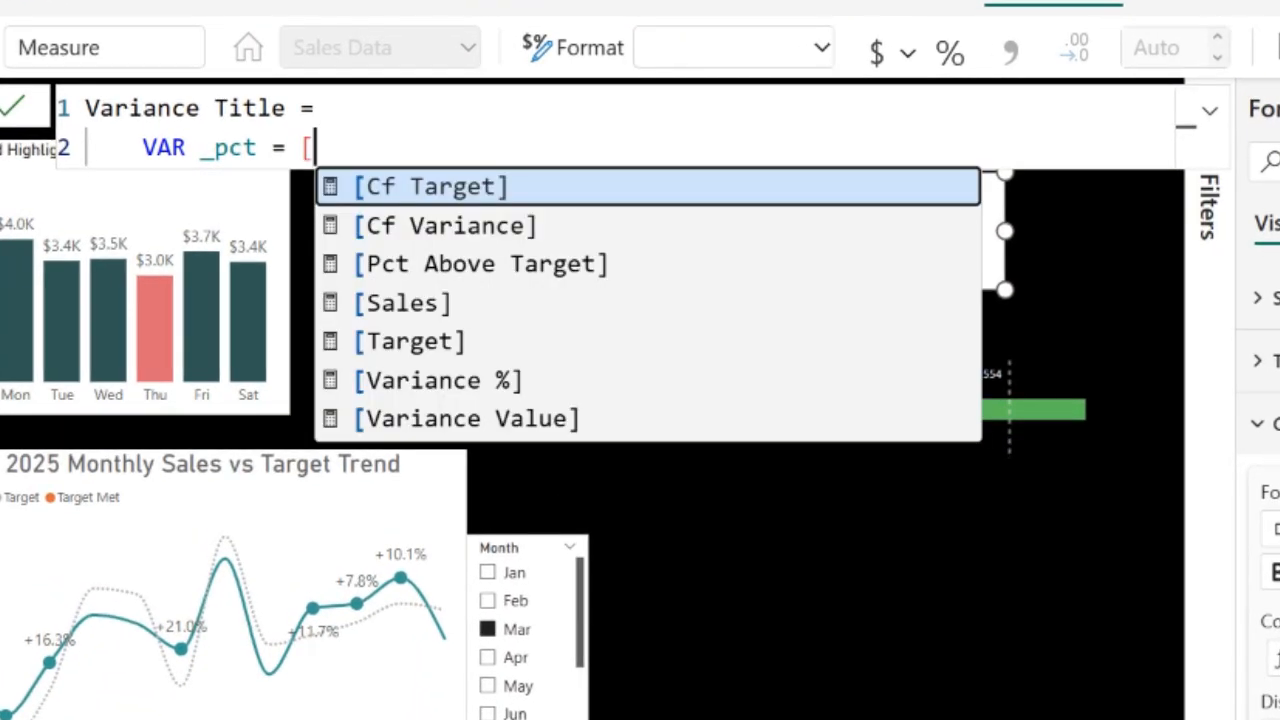
pyautogui.press('Down')
pyautogui.press('Down')
pyautogui.press('Down')
pyautogui.press('Down')
pyautogui.press('Down')
pyautogui.press('Down')
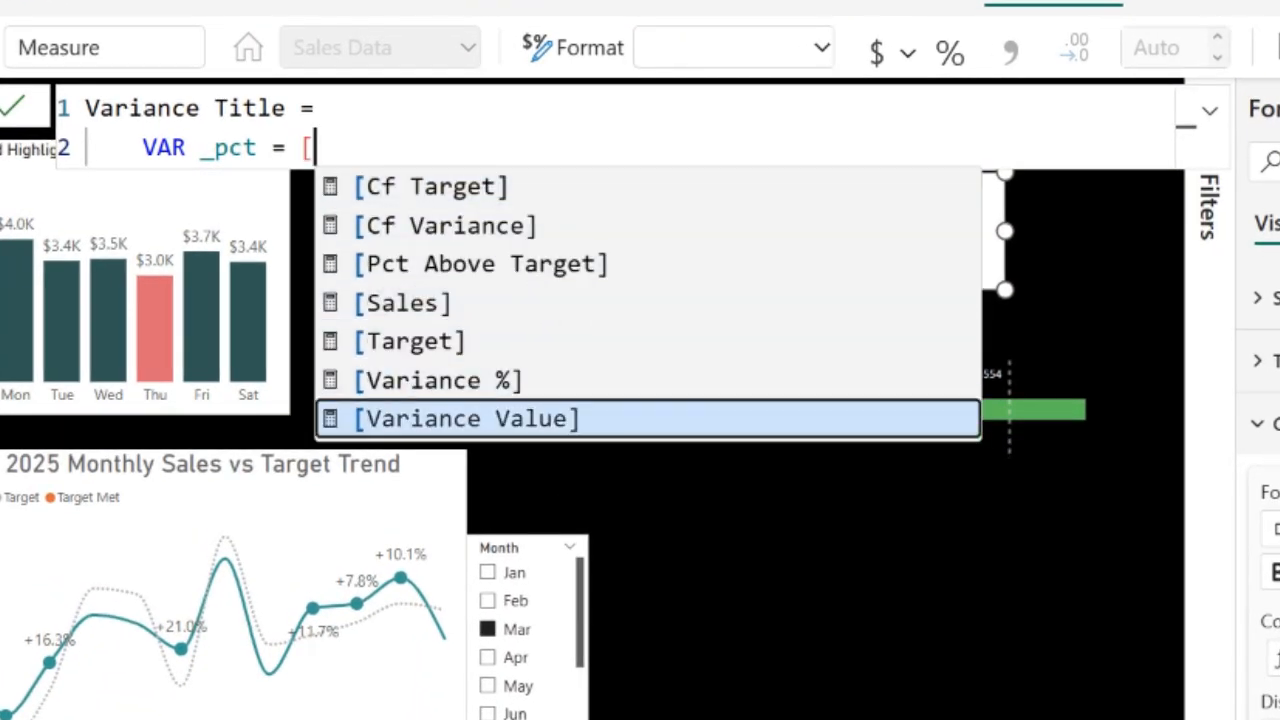
pyautogui.press('Tab')
pyautogui.hotkey('shift', 'Return')
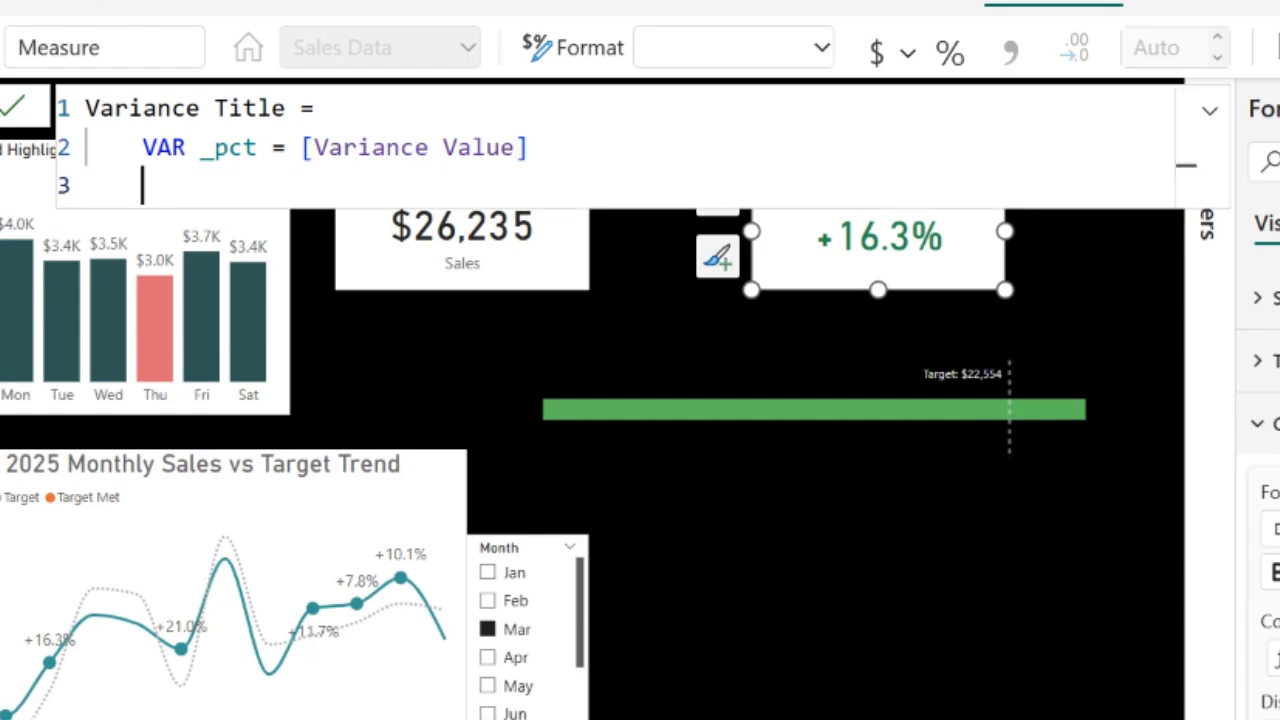
pyautogui.hotkey('shift', 'Return')
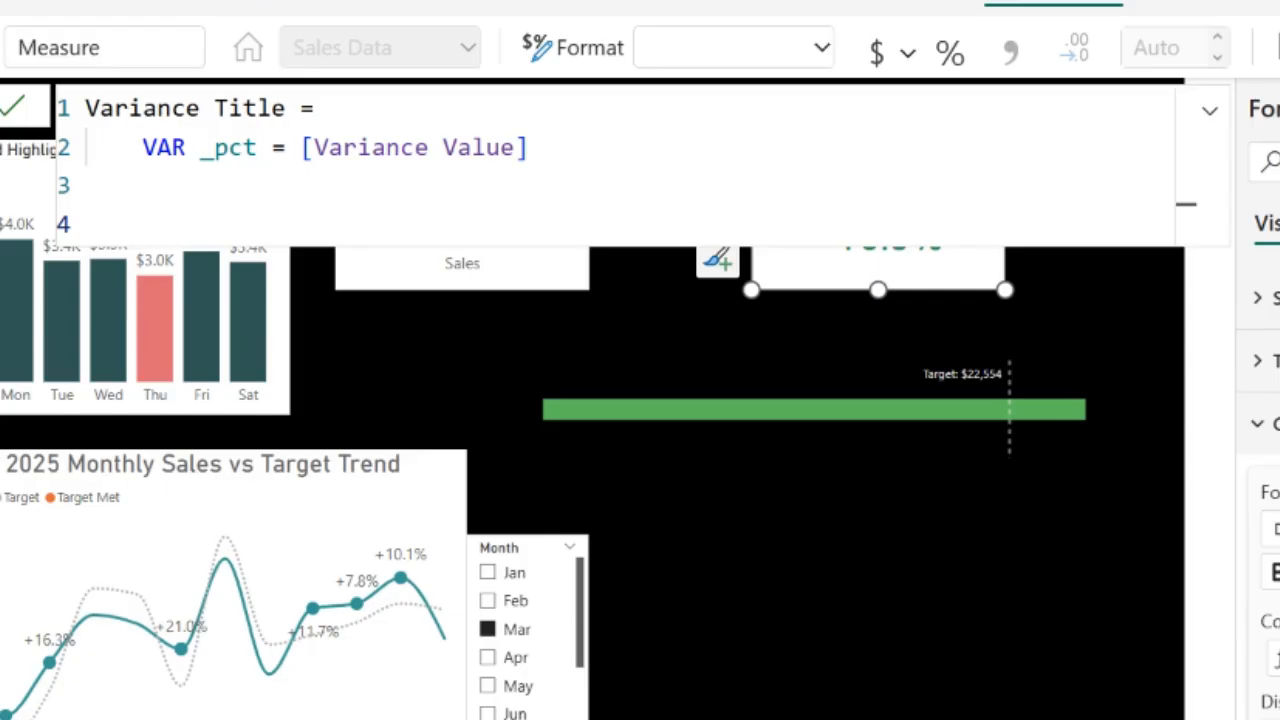
pyautogui.write('RETURN')
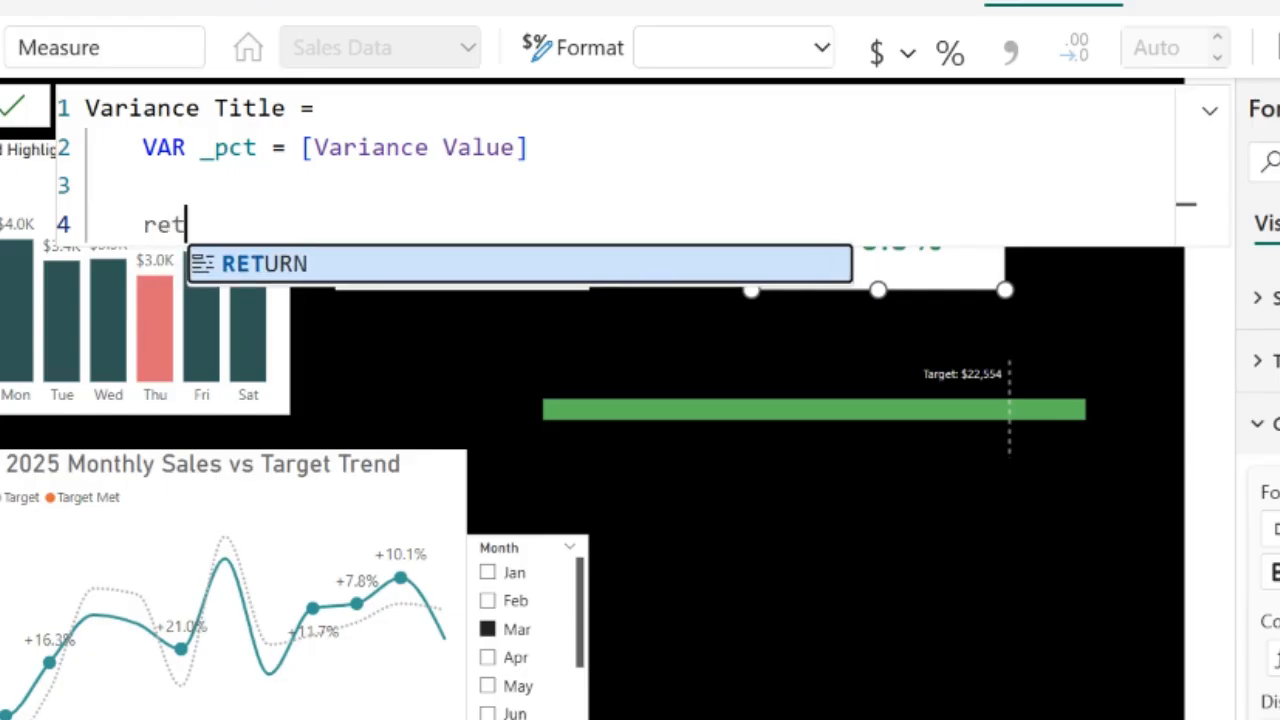
pyautogui.hotkey('shift', 'Return')
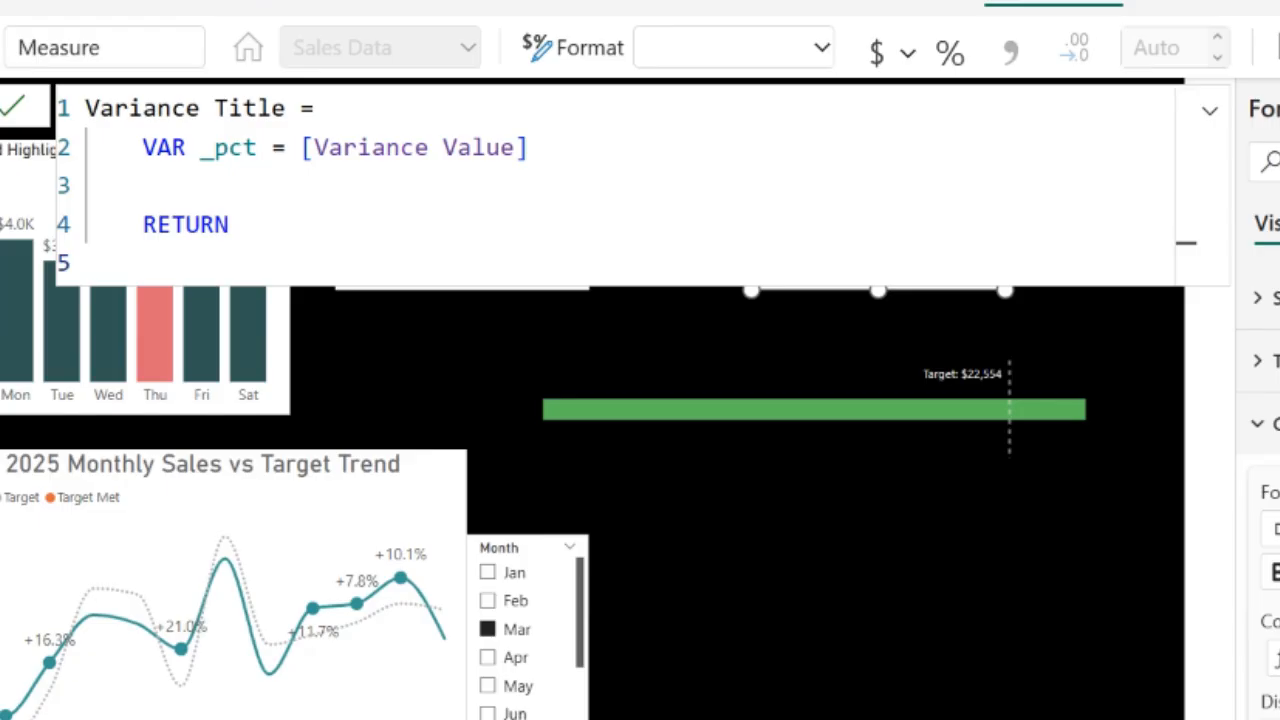
pyautogui.write('if(')
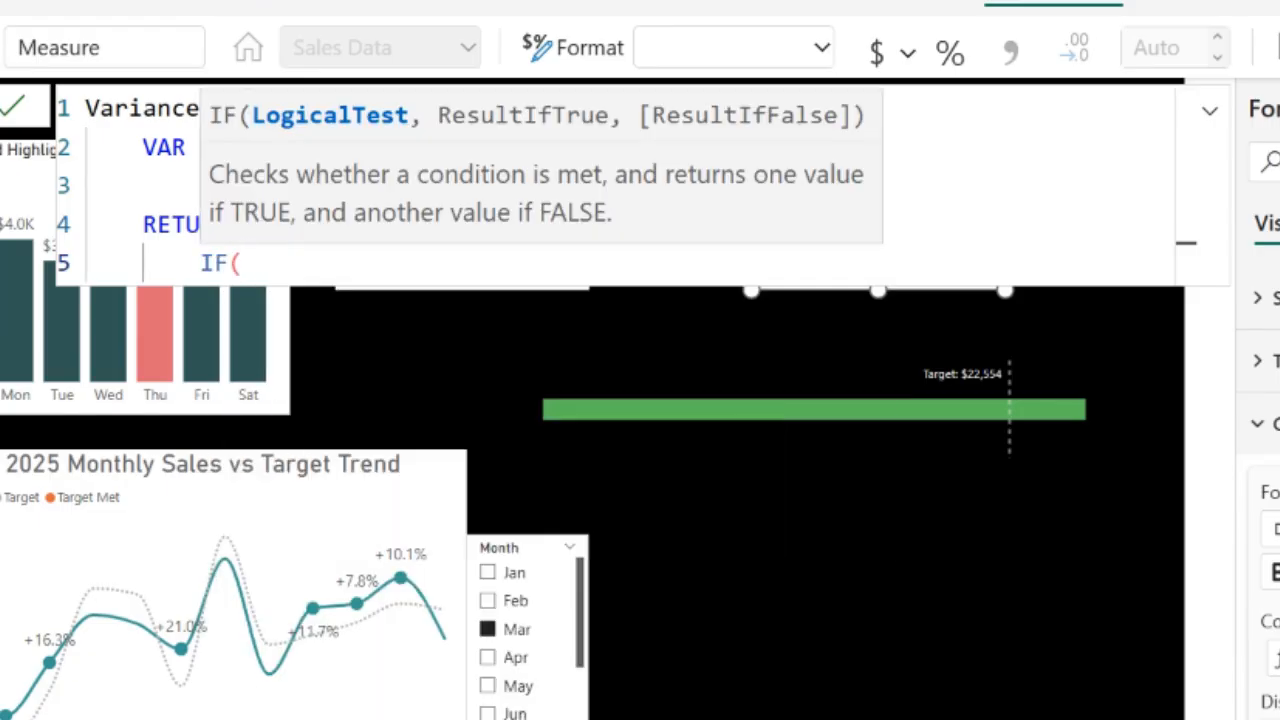
pyautogui.write('_')
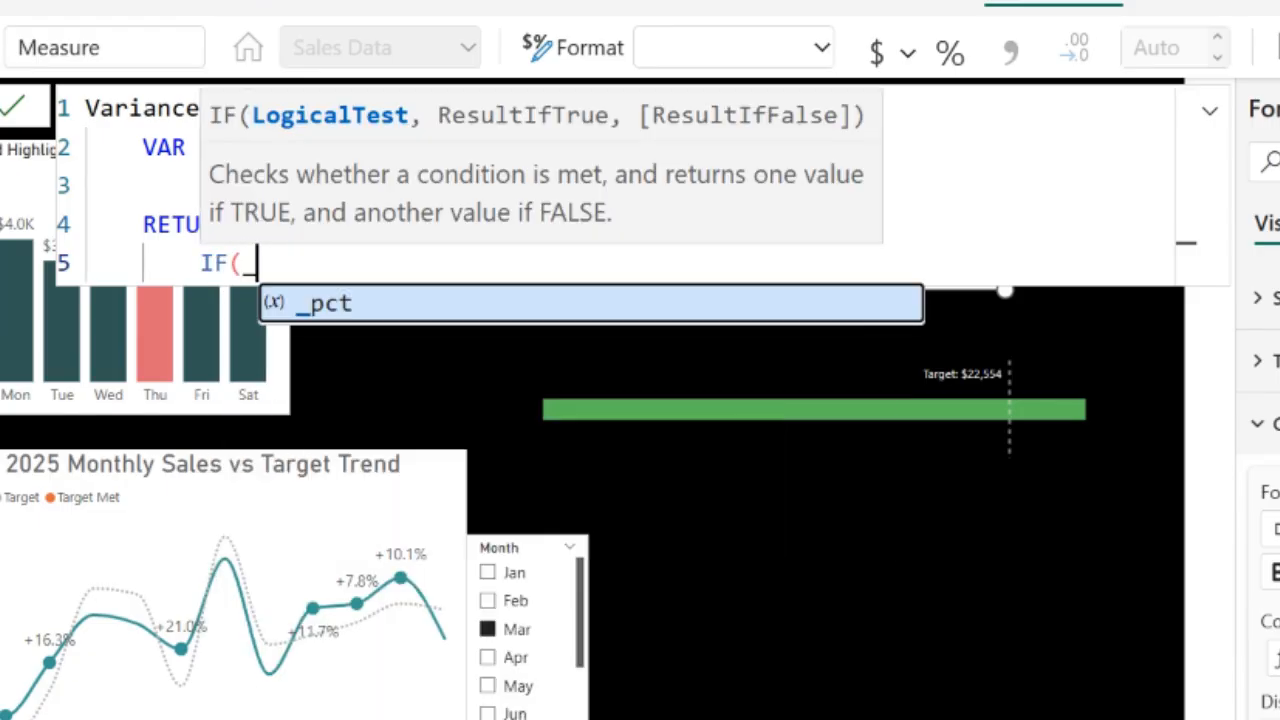
pyautogui.press('Tab')
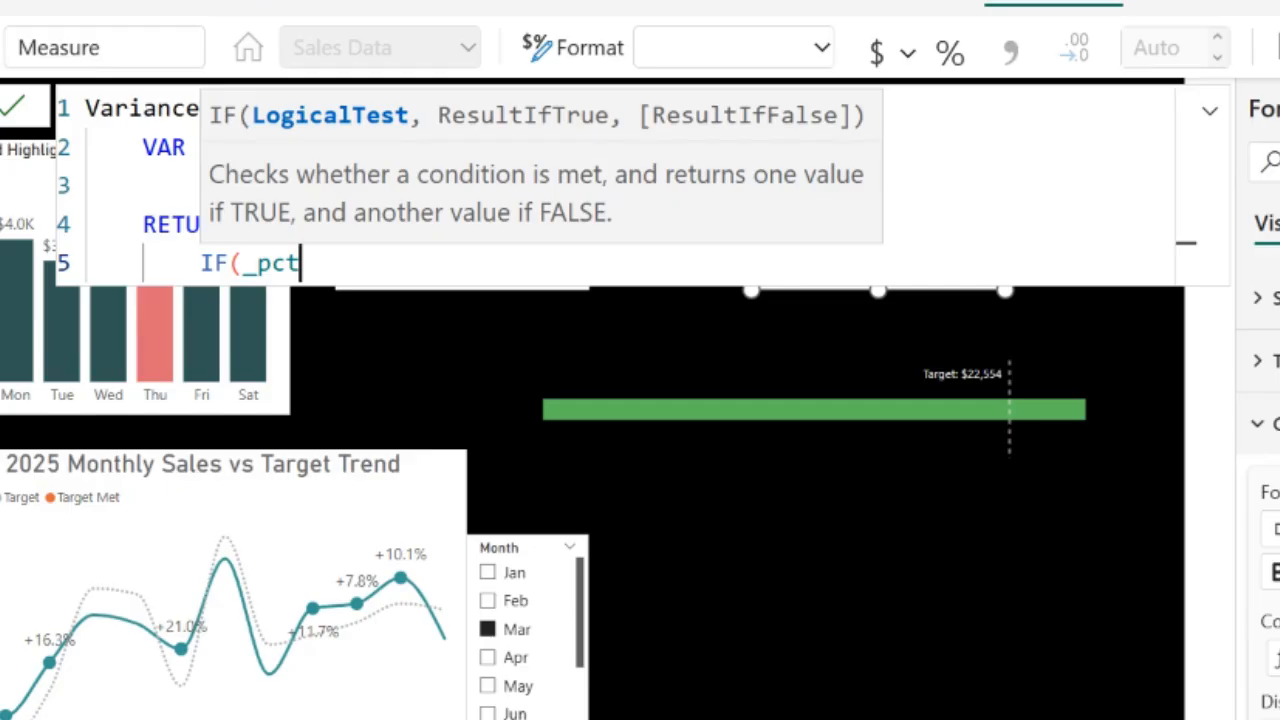
pyautogui.write('>')
pyautogui.press('BackSpace')
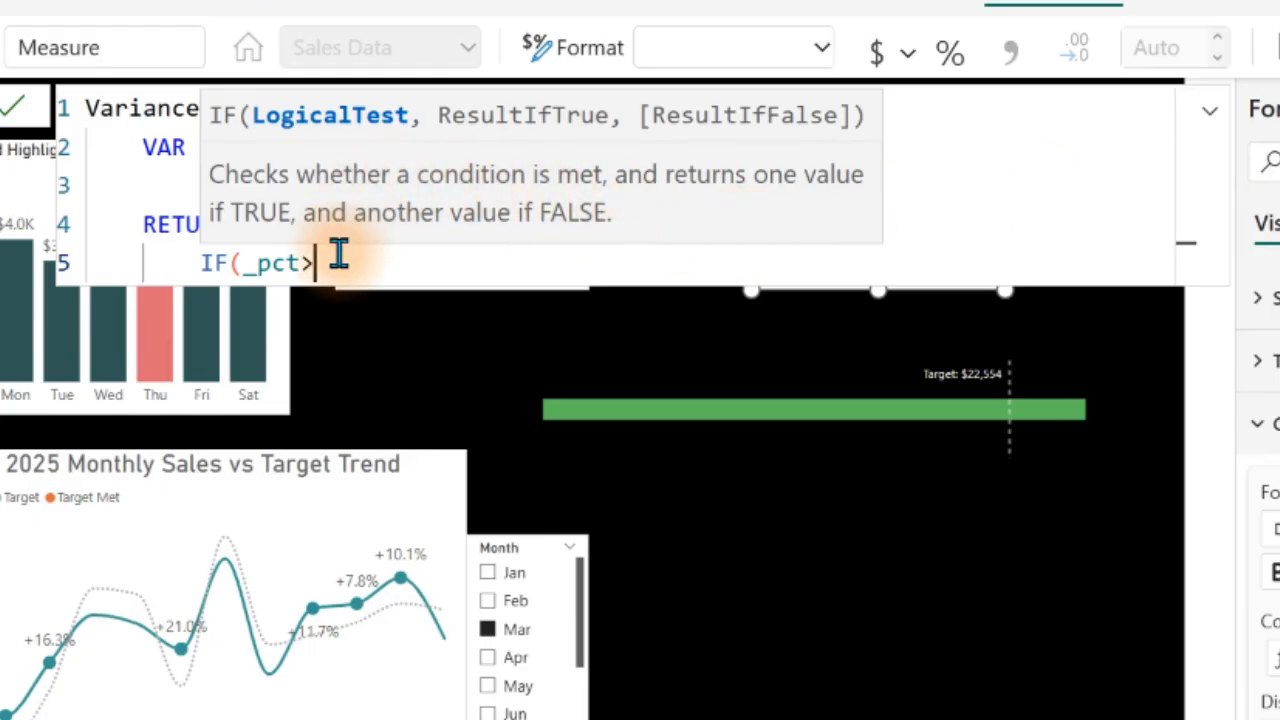
pyautogui.moveTo(337, 260); pyautogui.dragTo(133, 160)
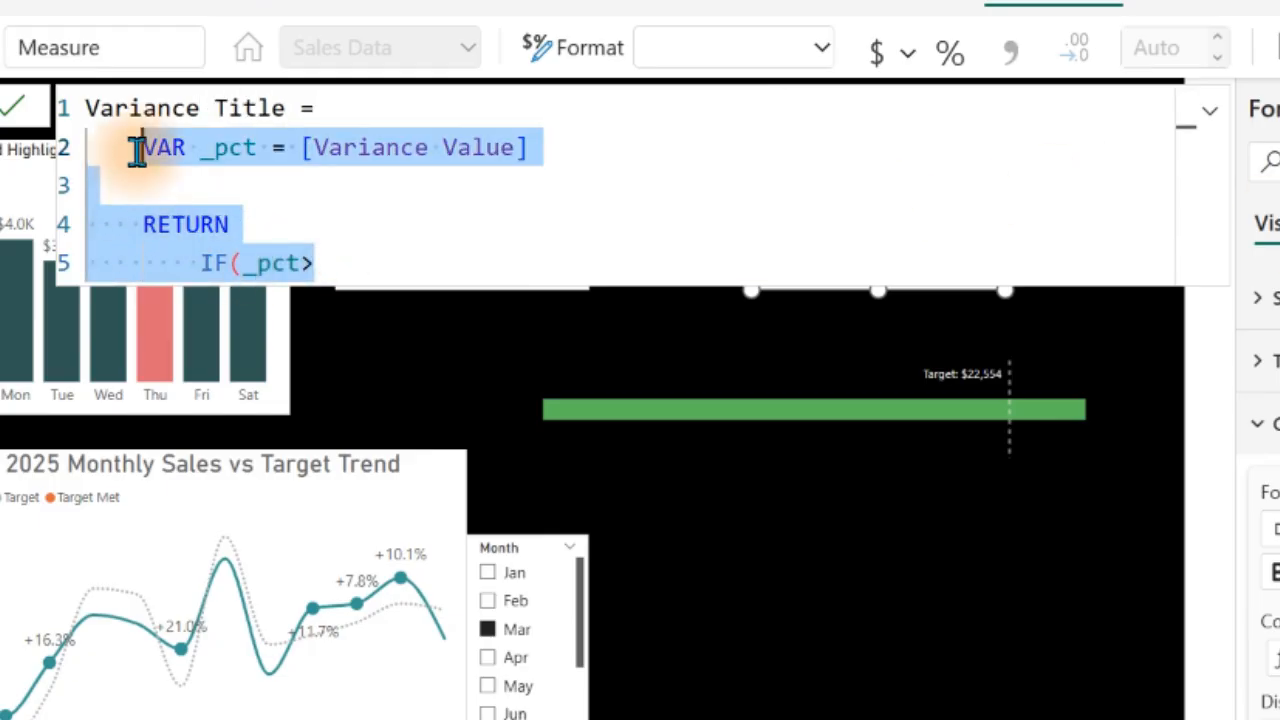
pyautogui.press('BackSpace')
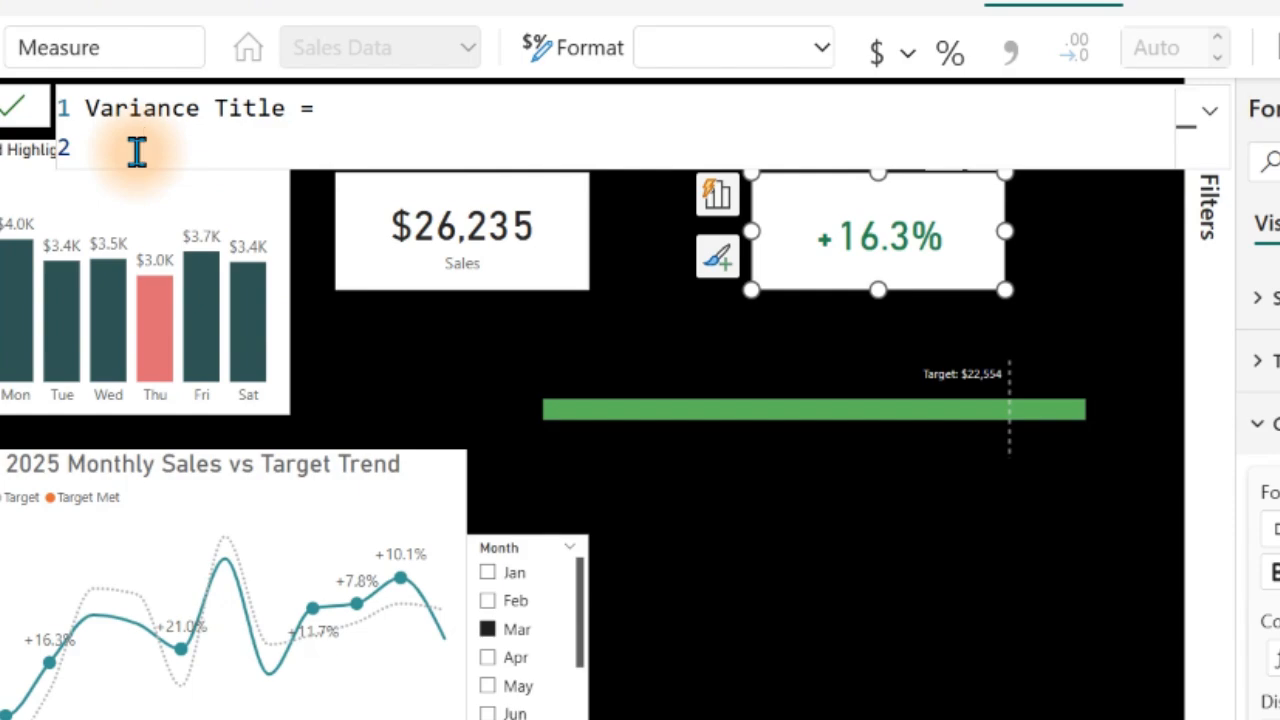
# - Start the Variance Title formula with the IF condition [Variance Value]>0
pyautogui.write('IF(')
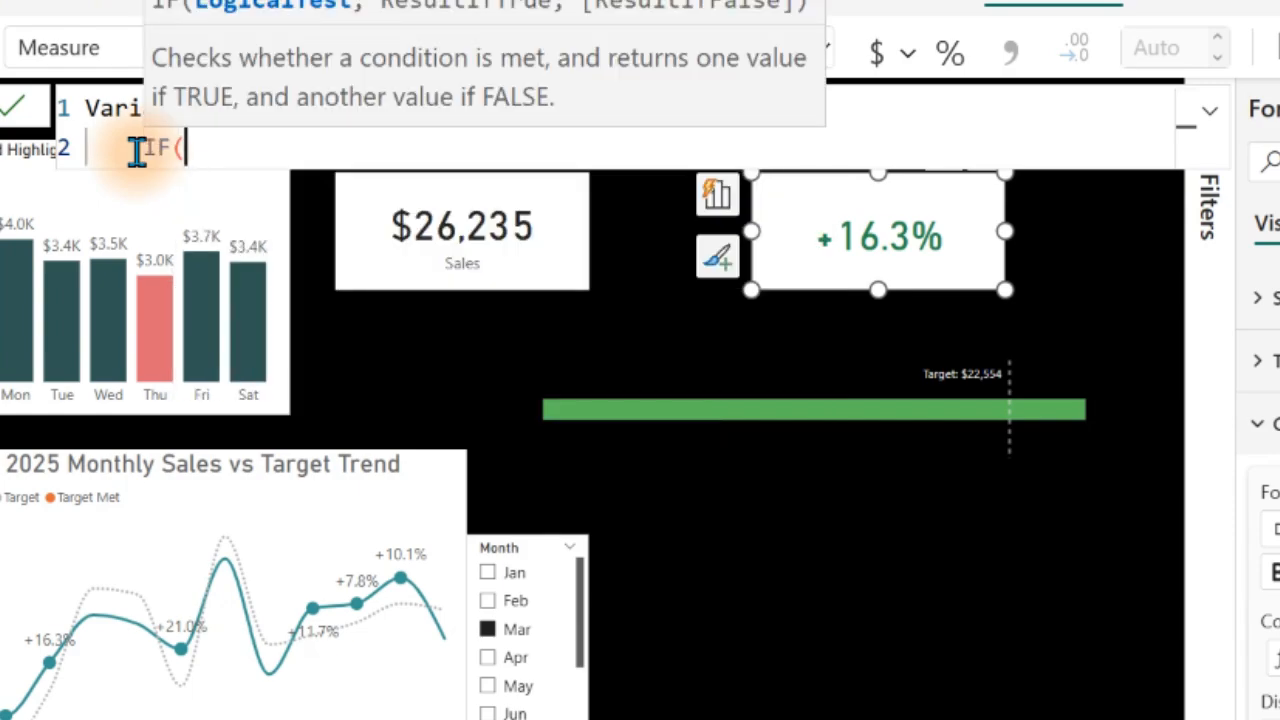
pyautogui.write('var')
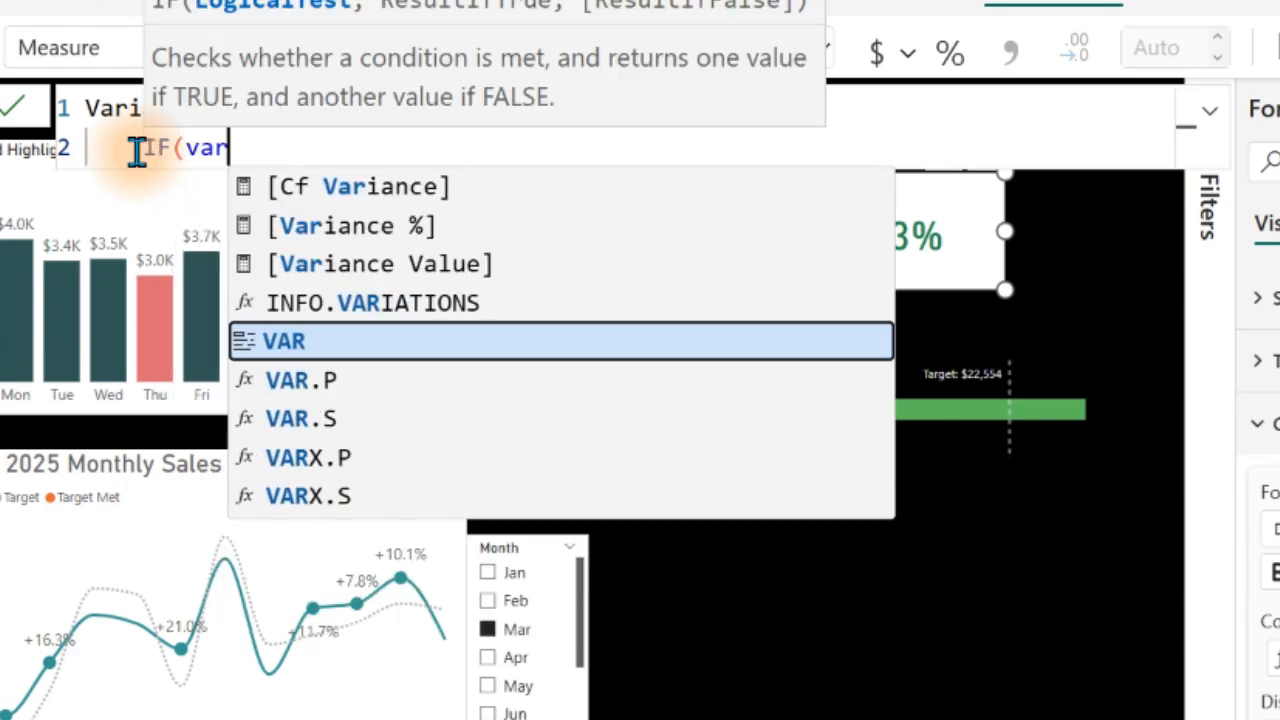
pyautogui.press('Up')
pyautogui.press('Up')
pyautogui.press('Tab')
pyautogui.write('>')
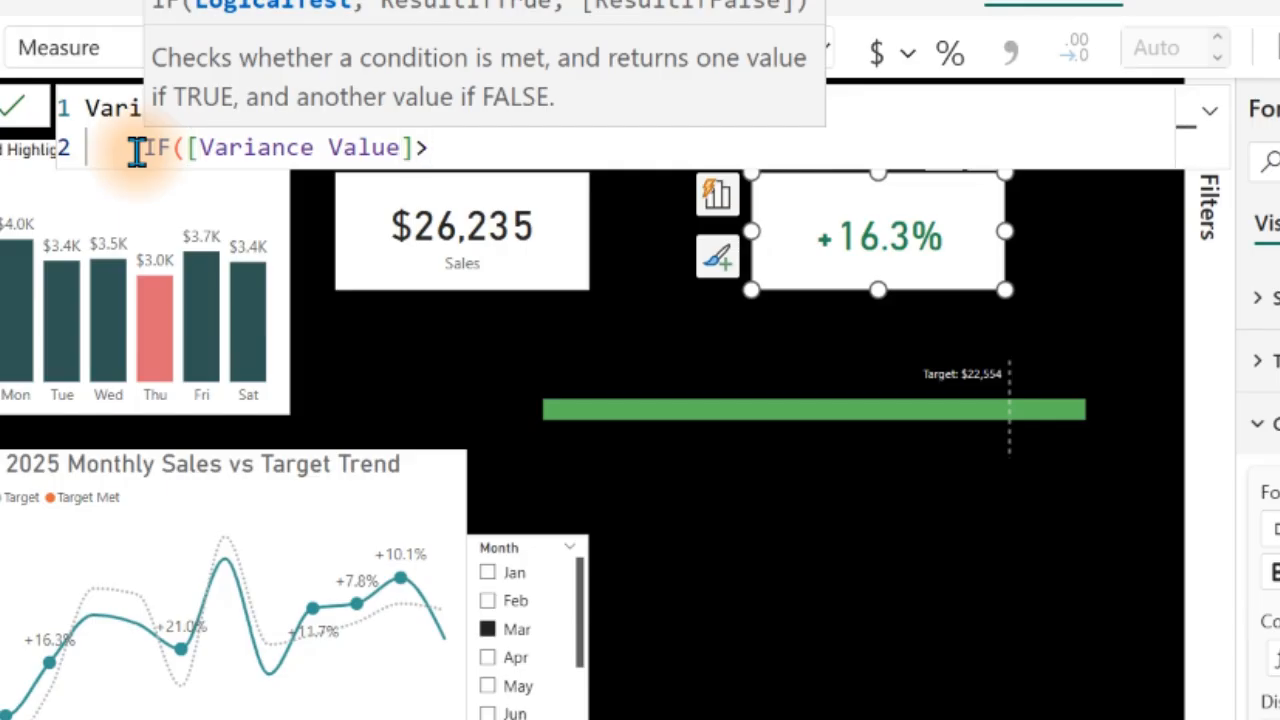
pyautogui.write('0,')
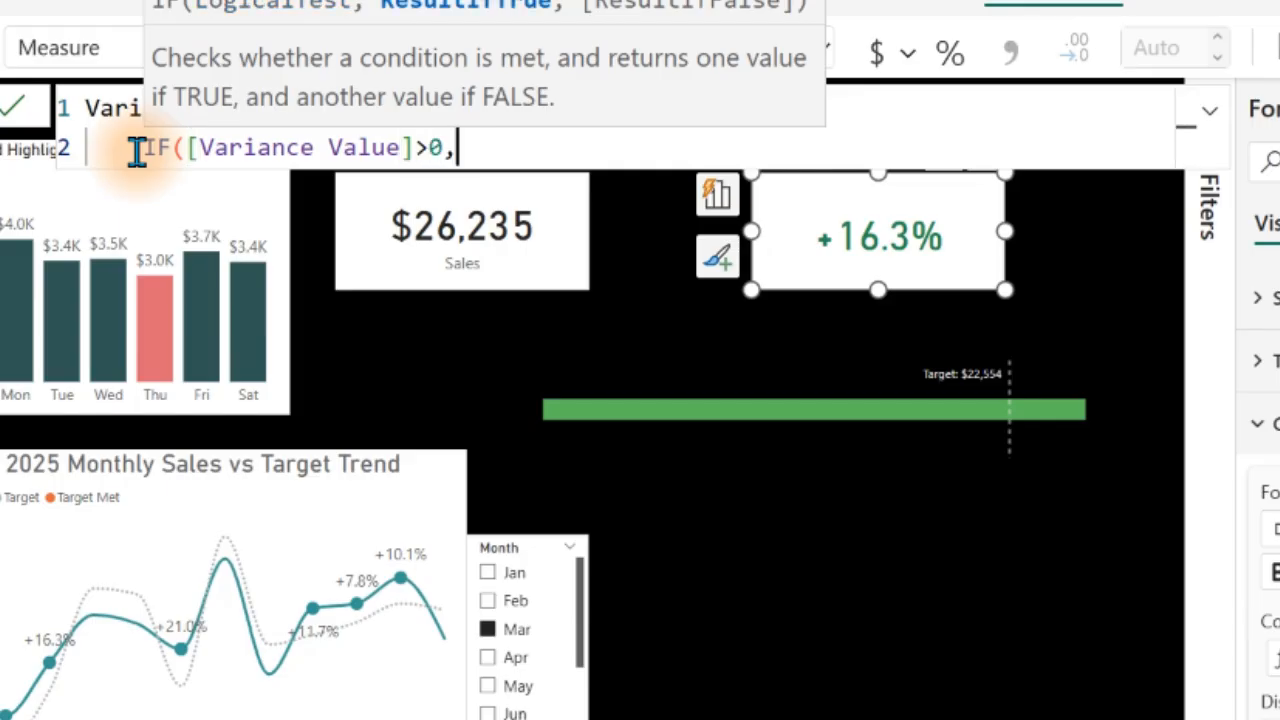
# - Complete the IF with "Exceeded Target by" as the true result and "Missed Target by" as the false result, and commit the measure
pyautogui.write(' "Ex')
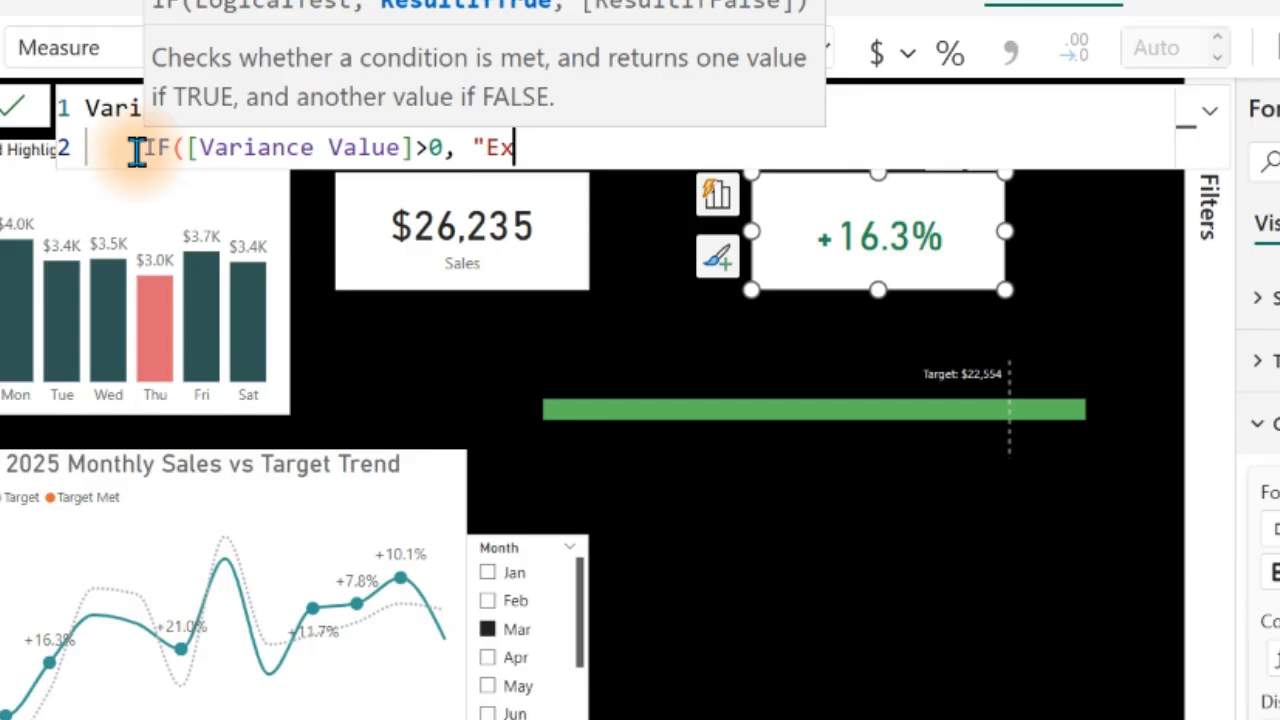
pyautogui.write('ceed')
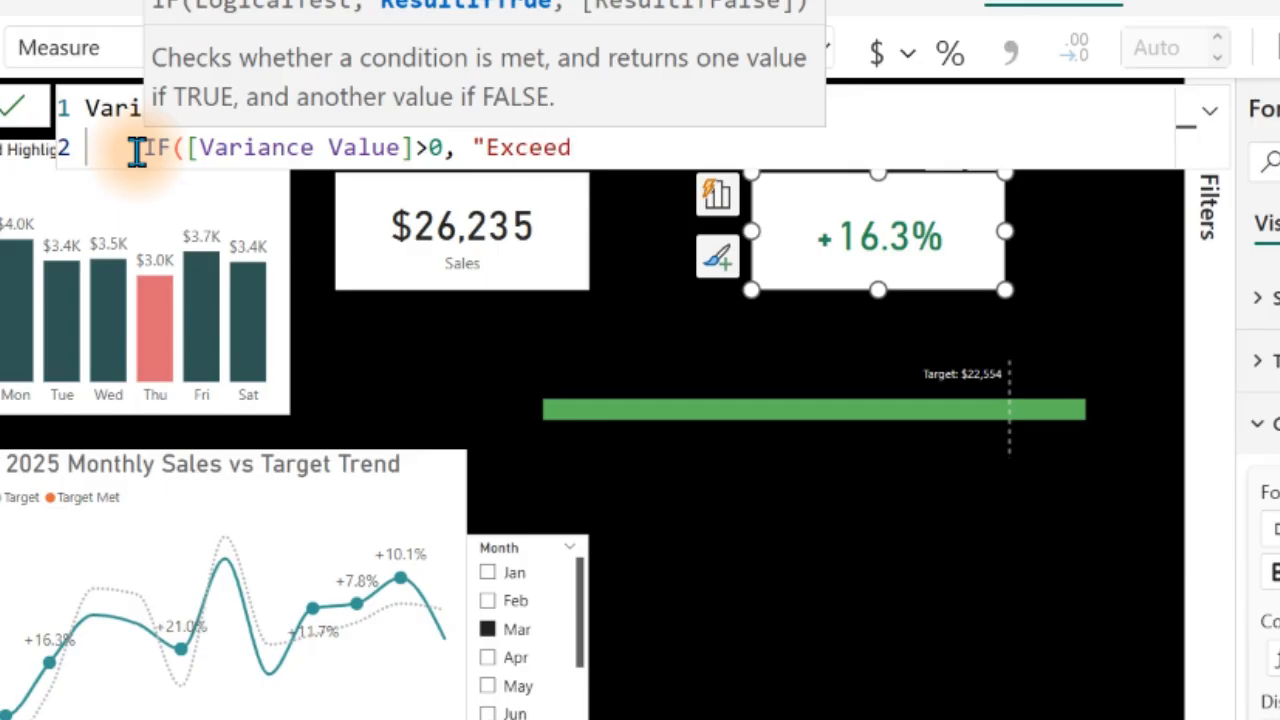
pyautogui.write('ed Target ')
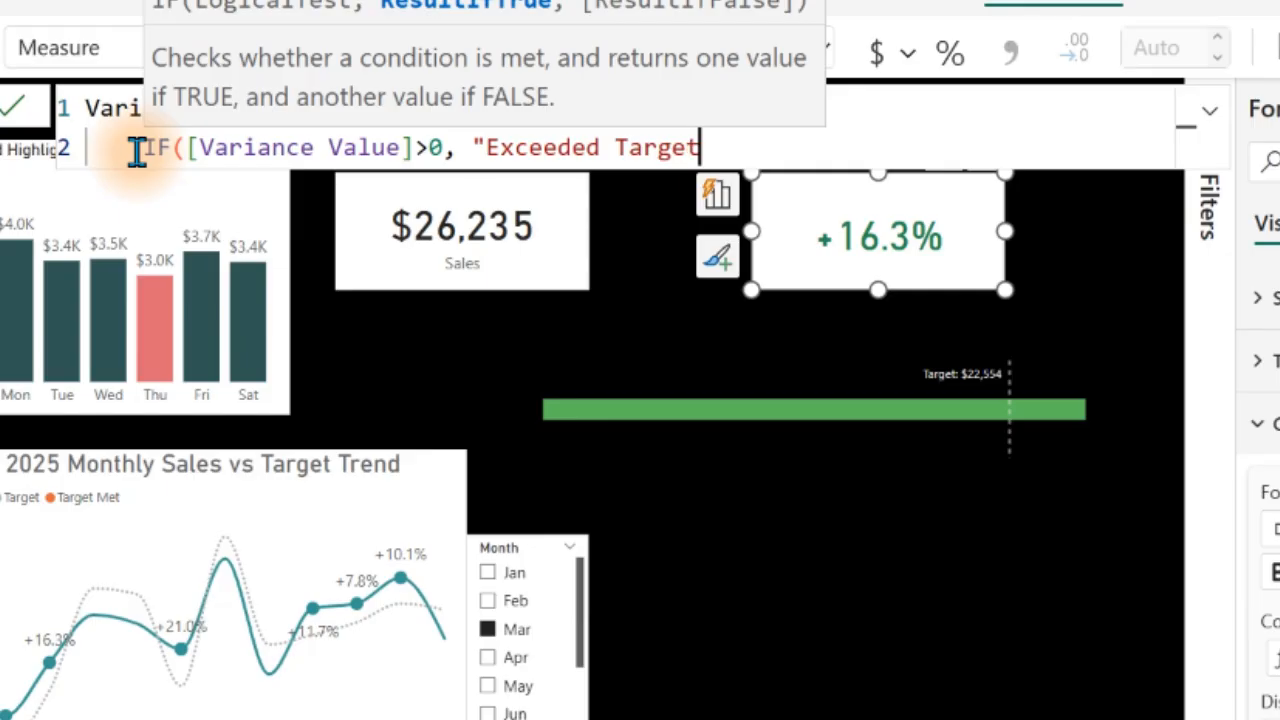
pyautogui.write('B')
pyautogui.press('BackSpace')
pyautogui.write('by')
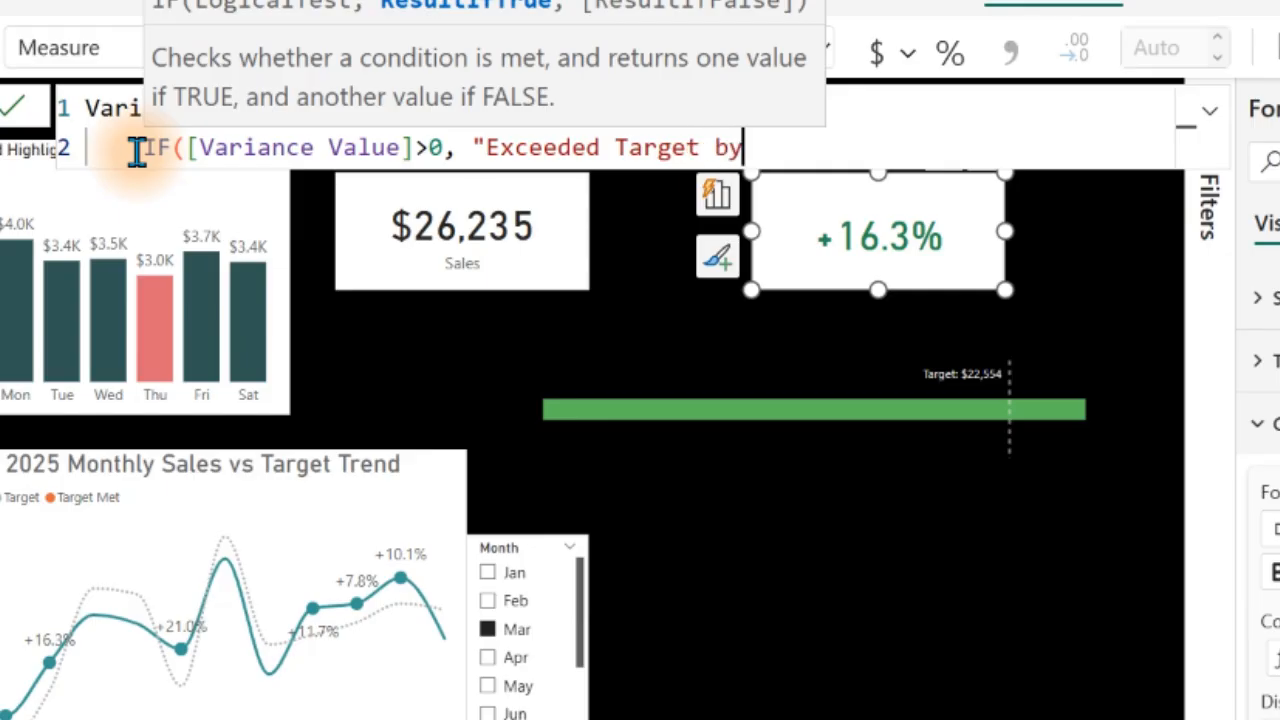
pyautogui.write('"')
pyautogui.write(',"M')
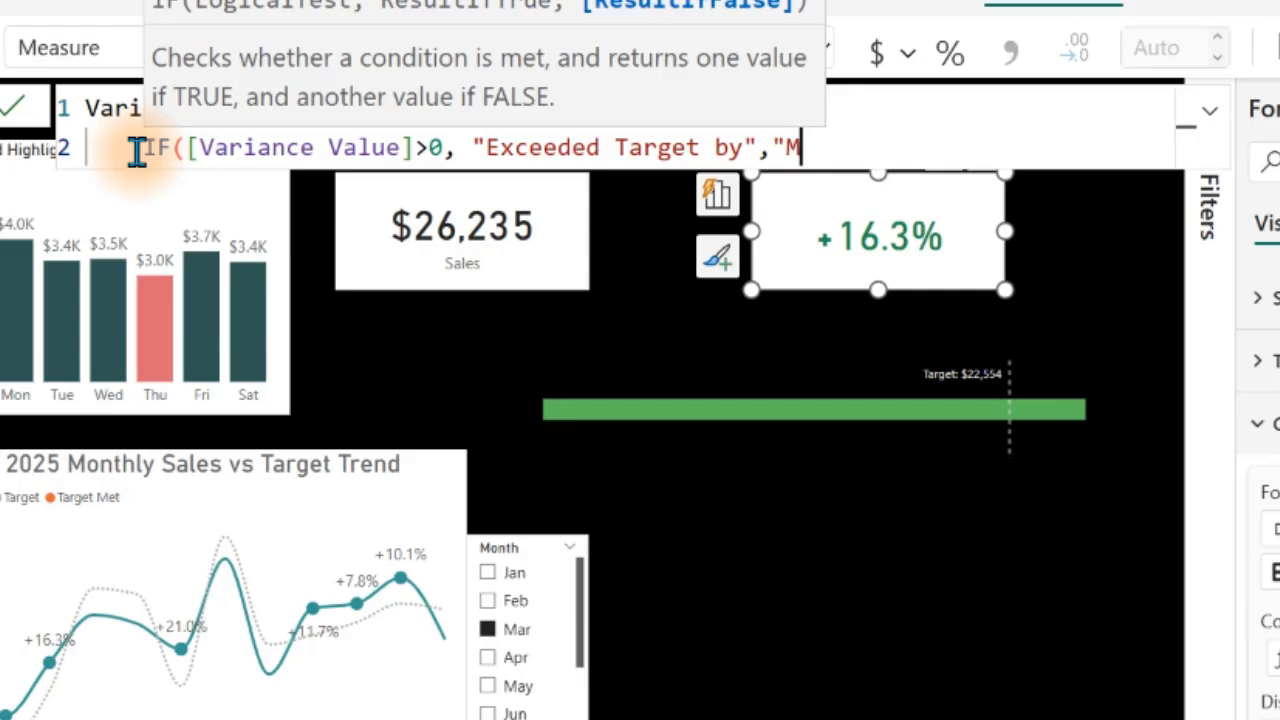
pyautogui.write('issed')
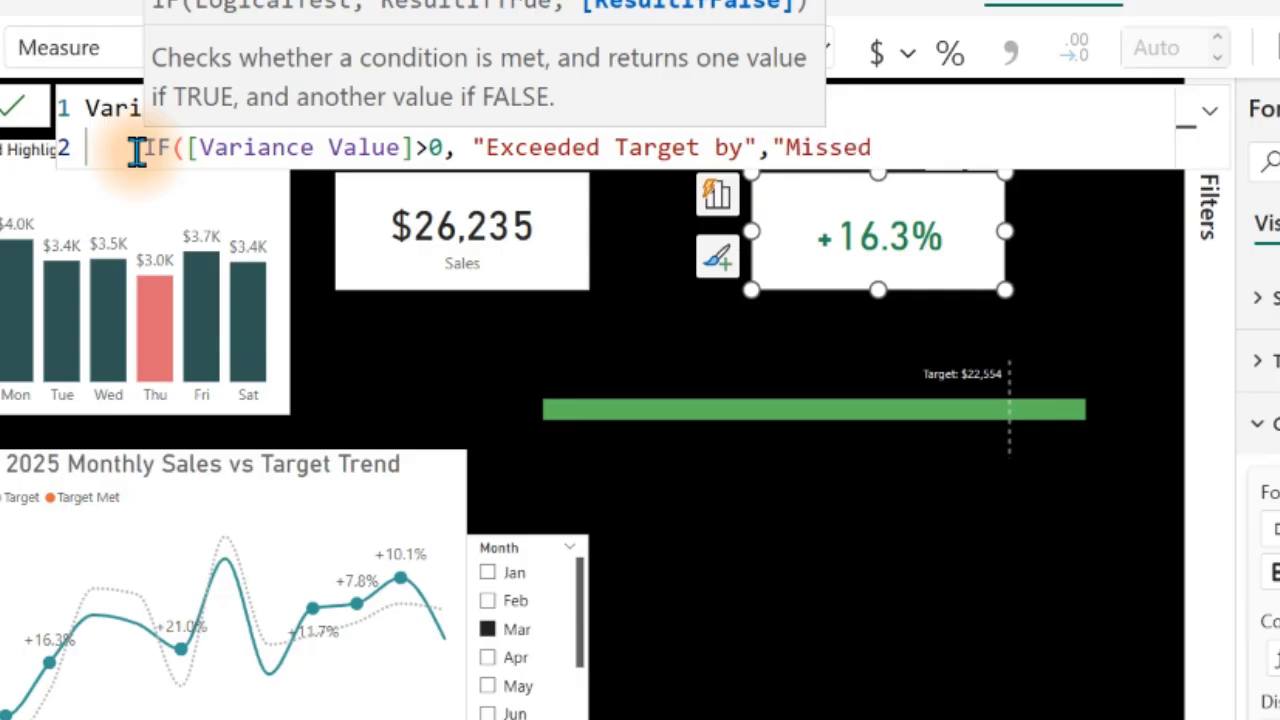
pyautogui.write(' Target b')
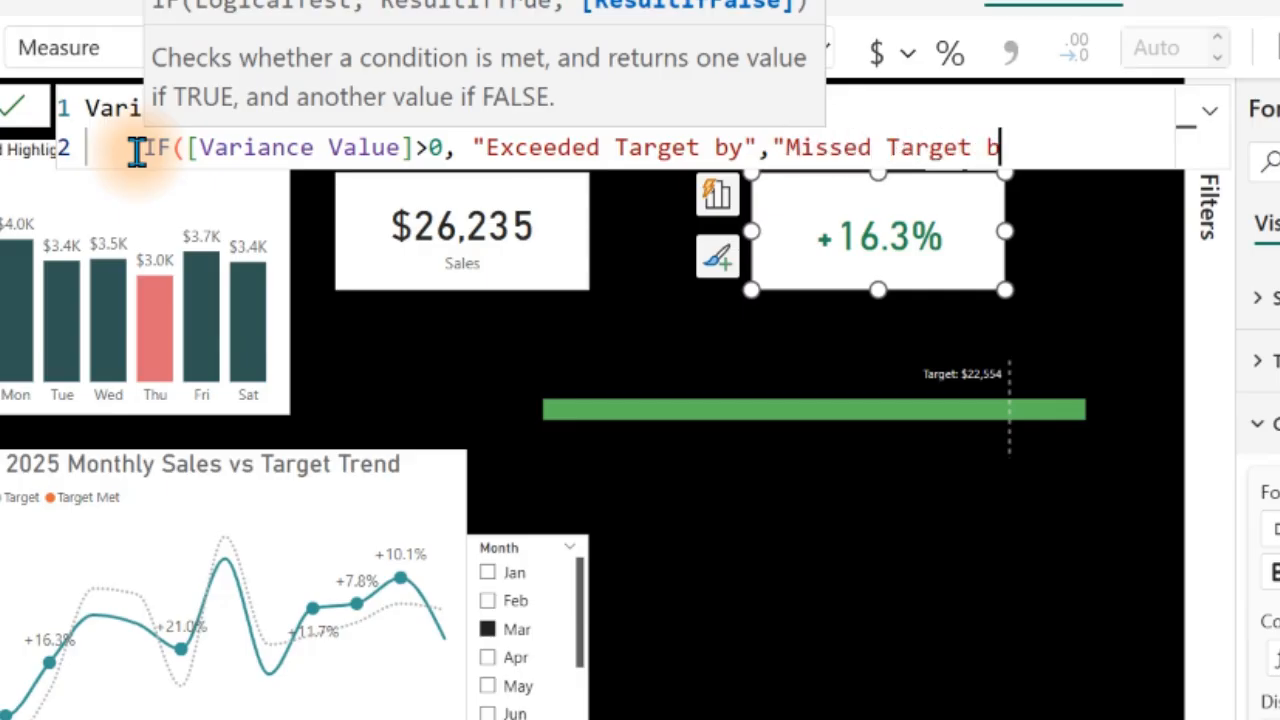
pyautogui.write('y")')
pyautogui.press('Return')
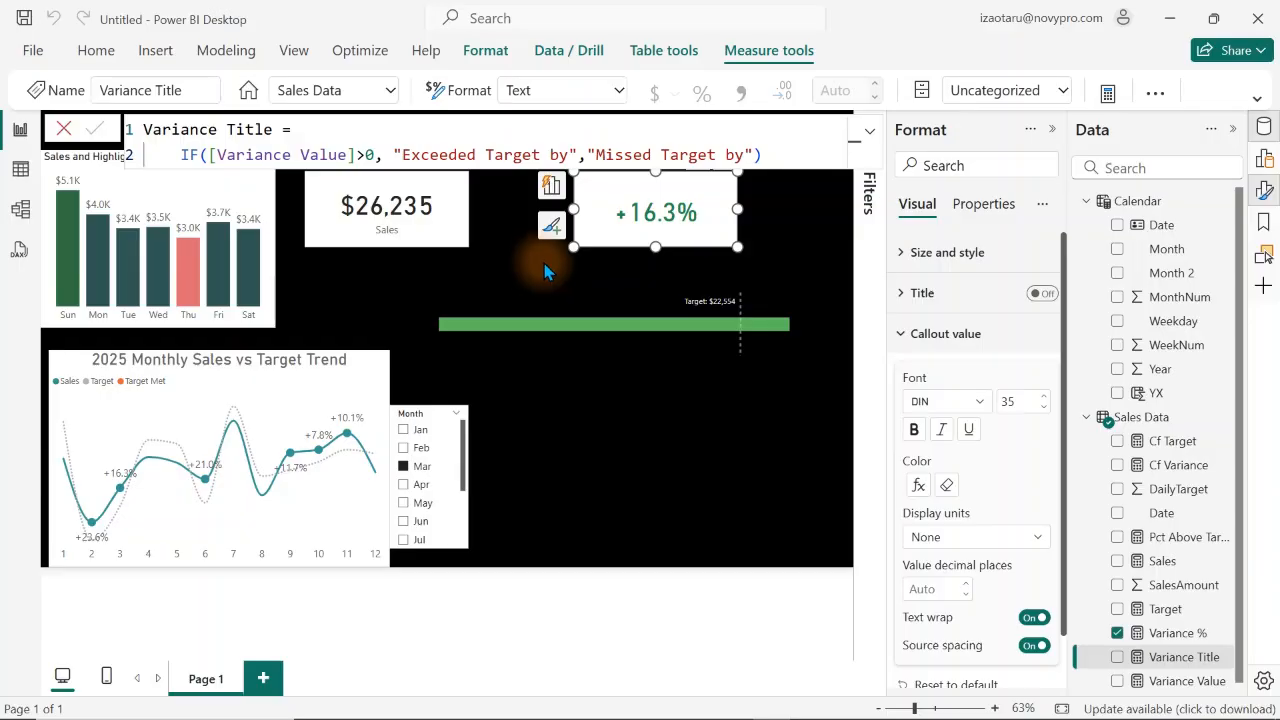
pyautogui.click(545, 270)
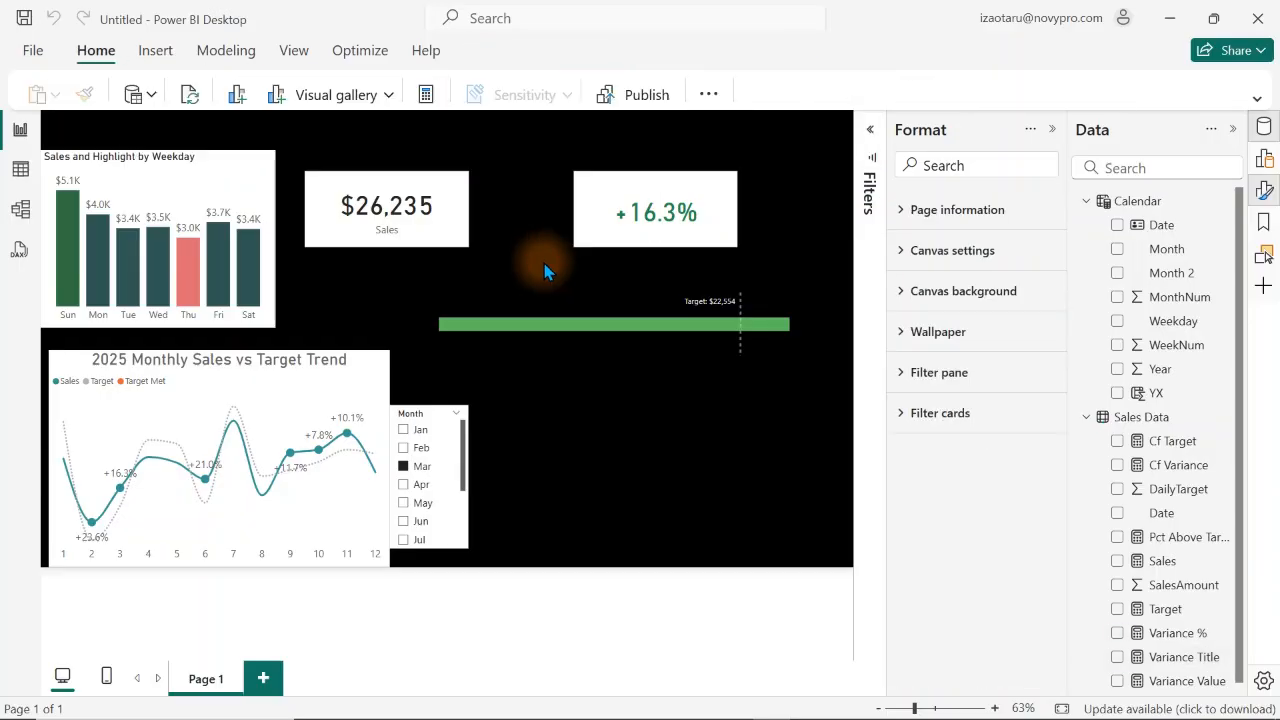
# - Turn on the title of the Variance % card and expand its title settings
pyautogui.click(645, 215)
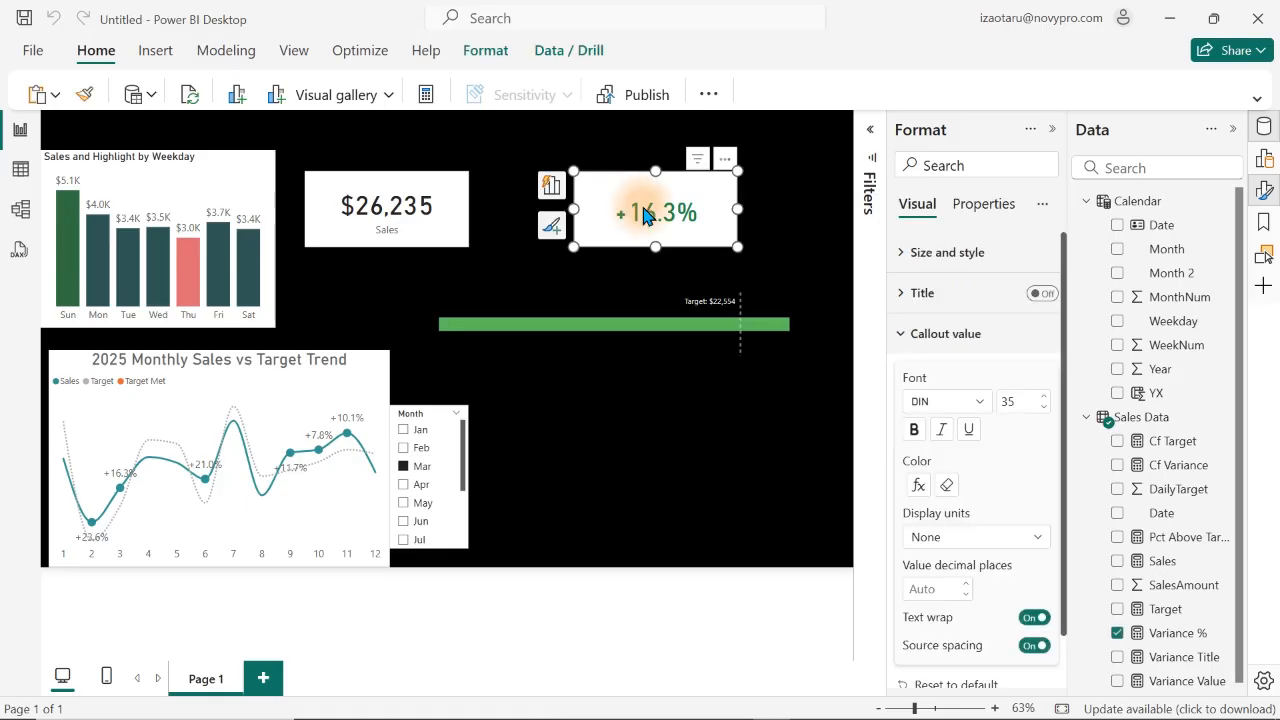
pyautogui.click(1040, 294)
pyautogui.click(922, 293)
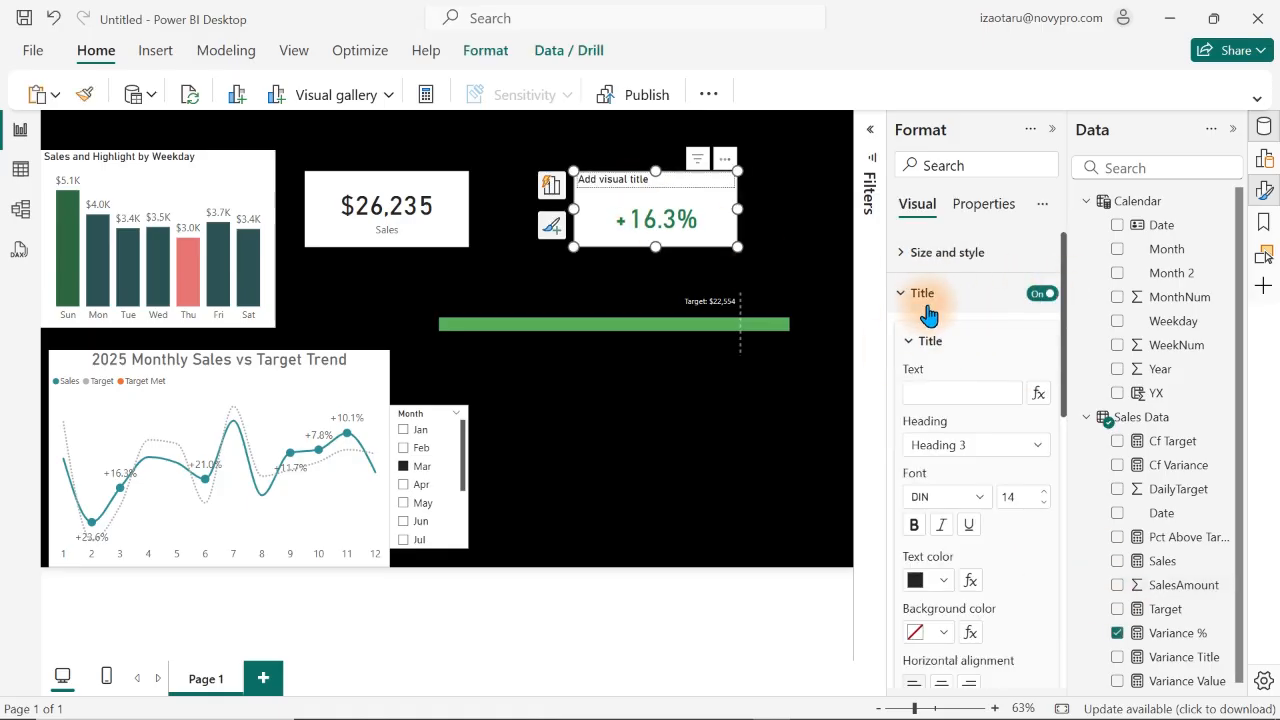
# - Base the card's title text on the Variance Title measure from the Sales Data table, using the Field value format style
pyautogui.click(1038, 395)
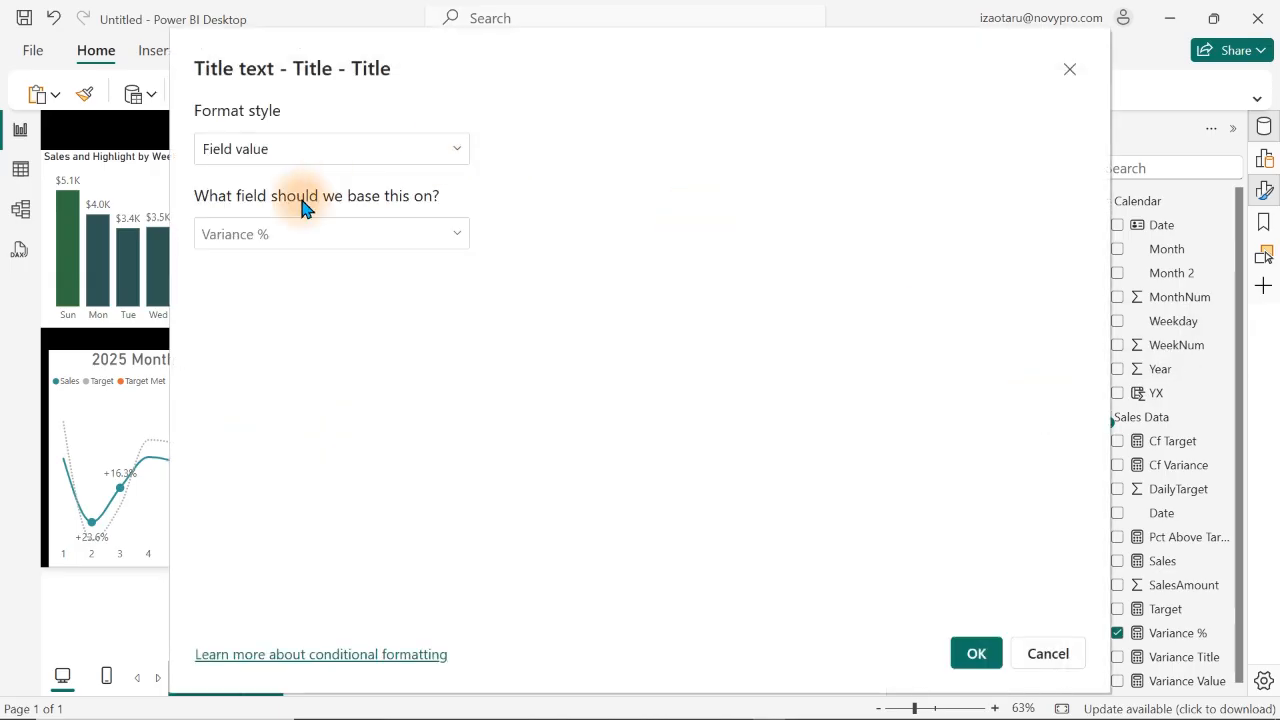
pyautogui.click(270, 234)
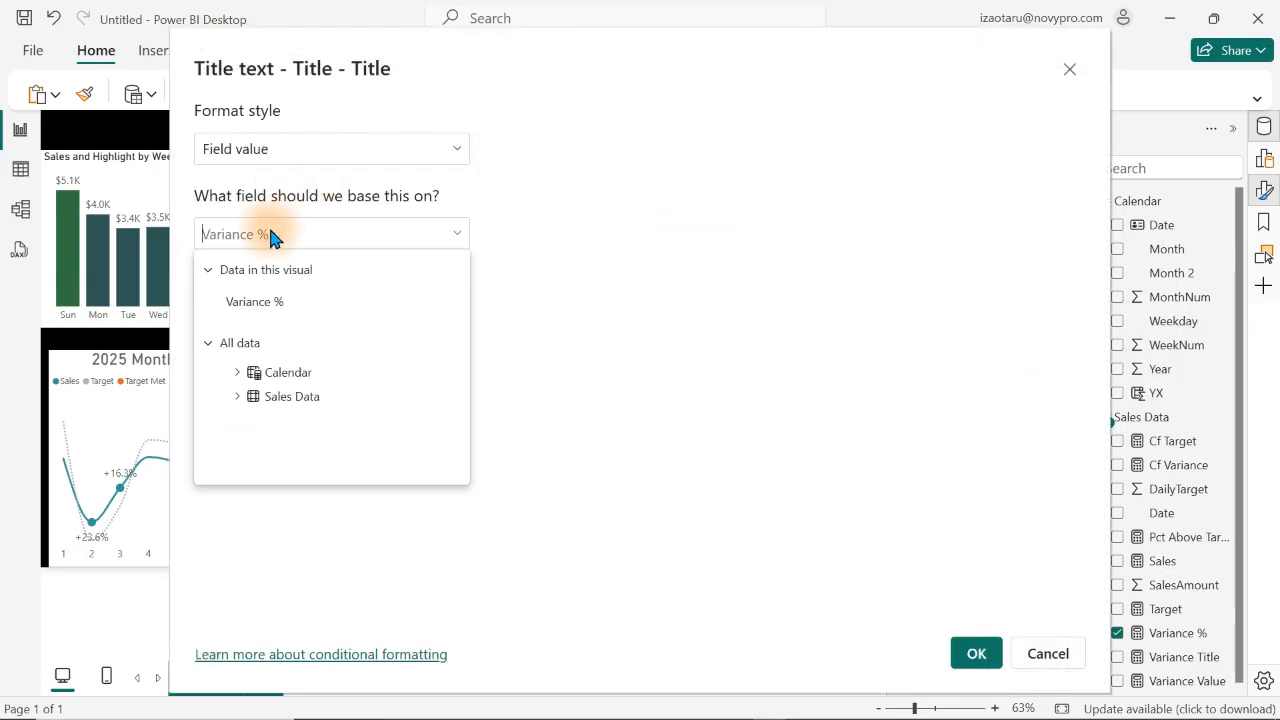
pyautogui.write('va')
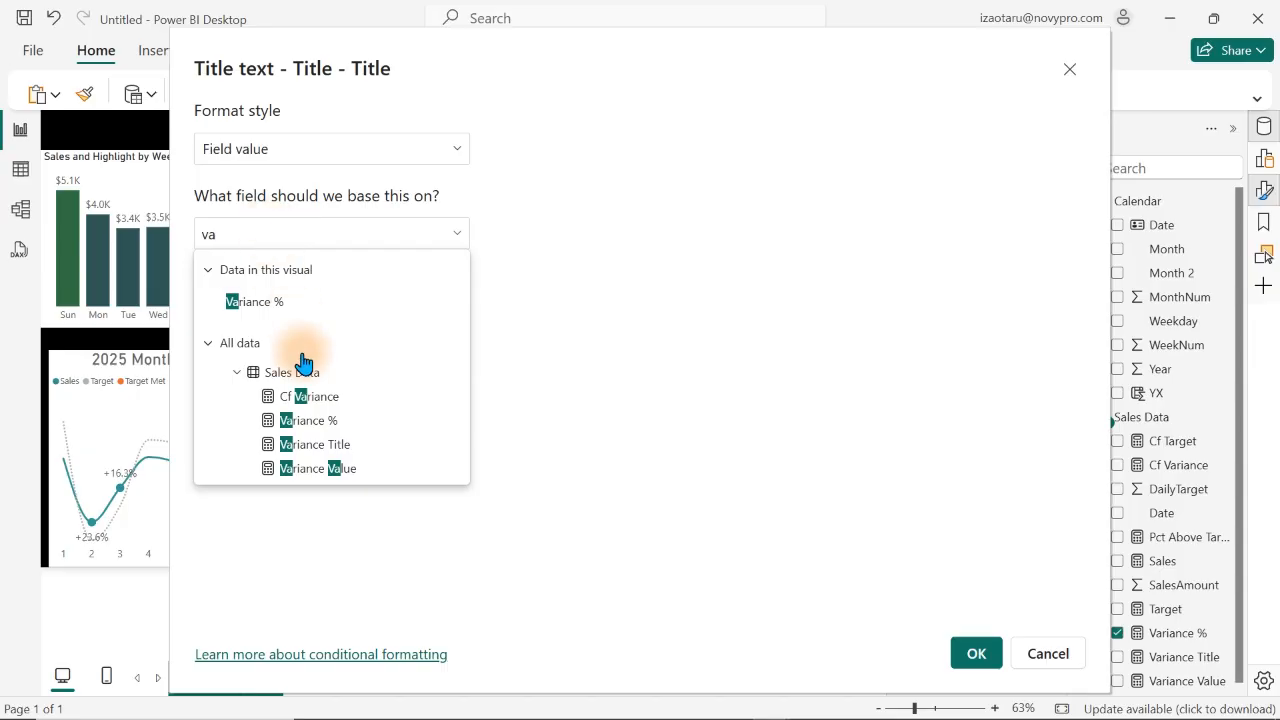
pyautogui.click(312, 470)
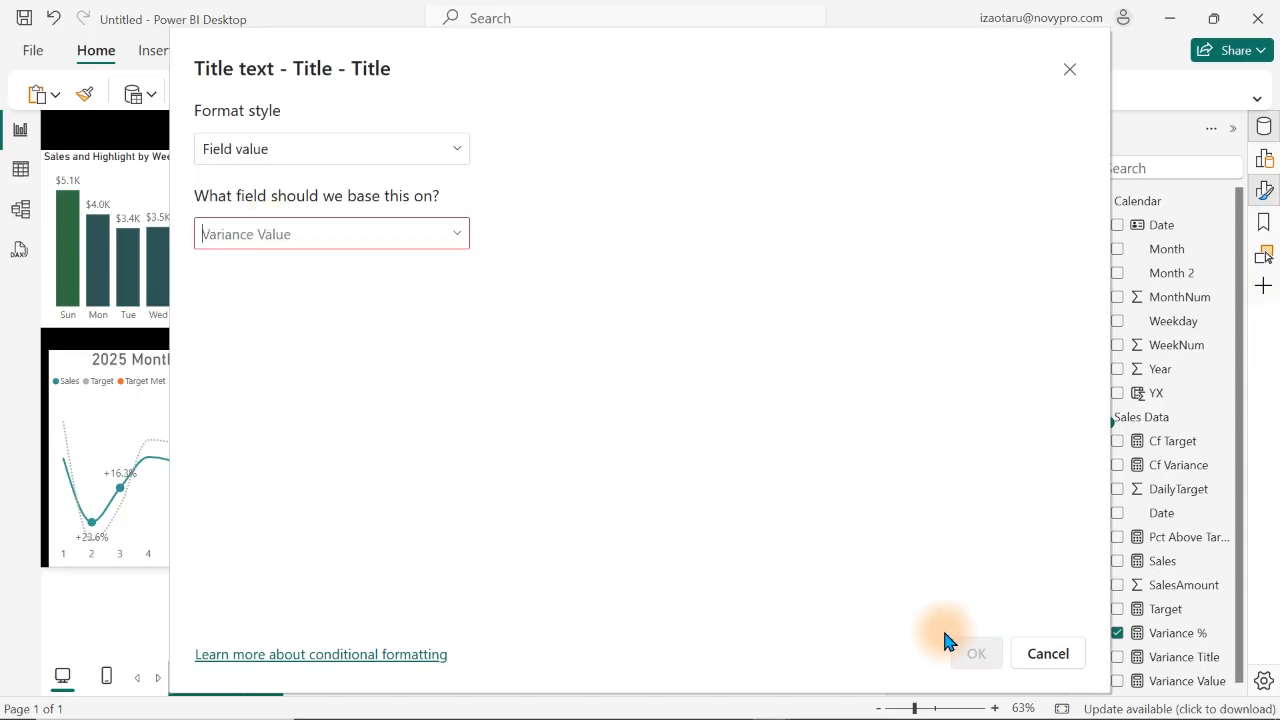
pyautogui.click(376, 231)
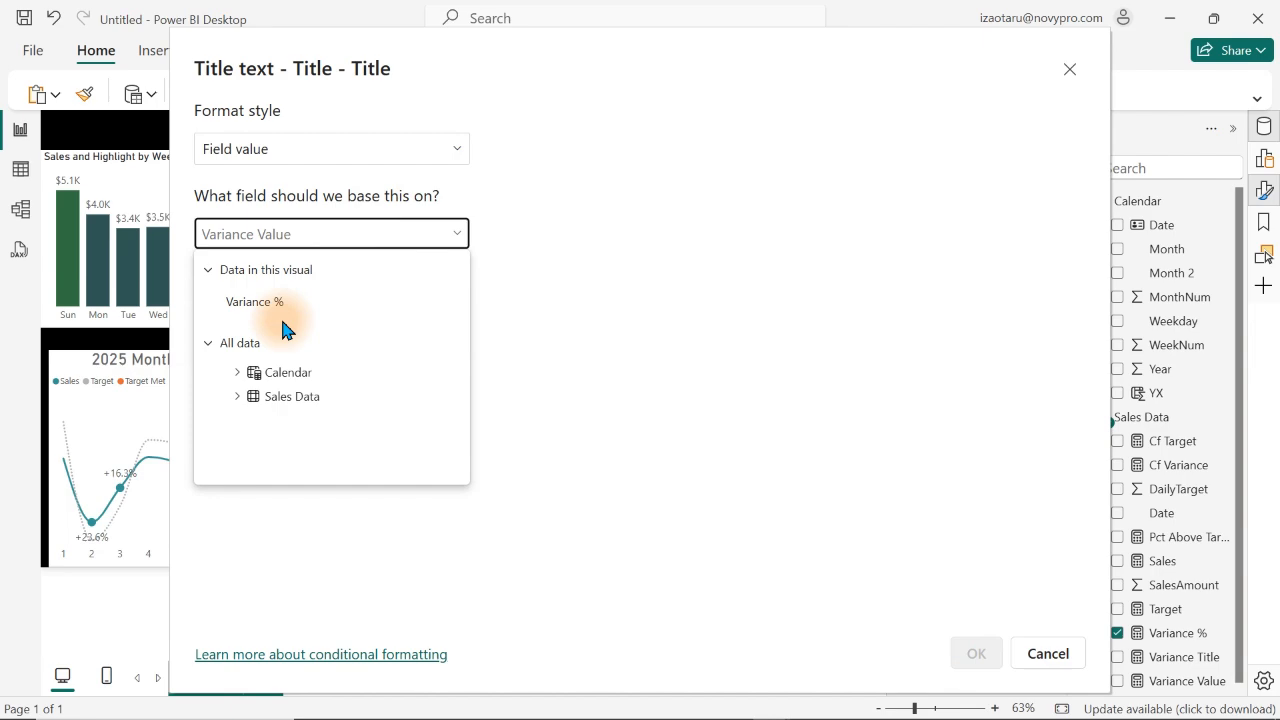
pyautogui.click(237, 397)
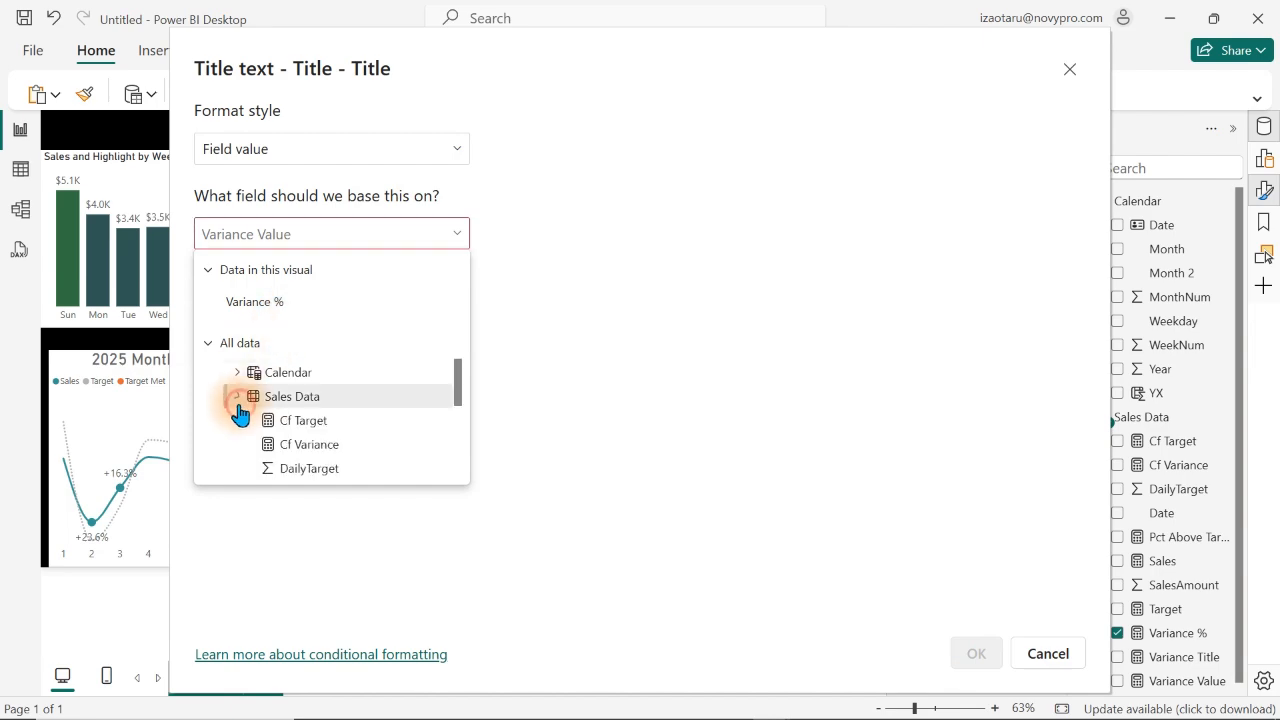
pyautogui.moveTo(459, 388); pyautogui.dragTo(451, 474)
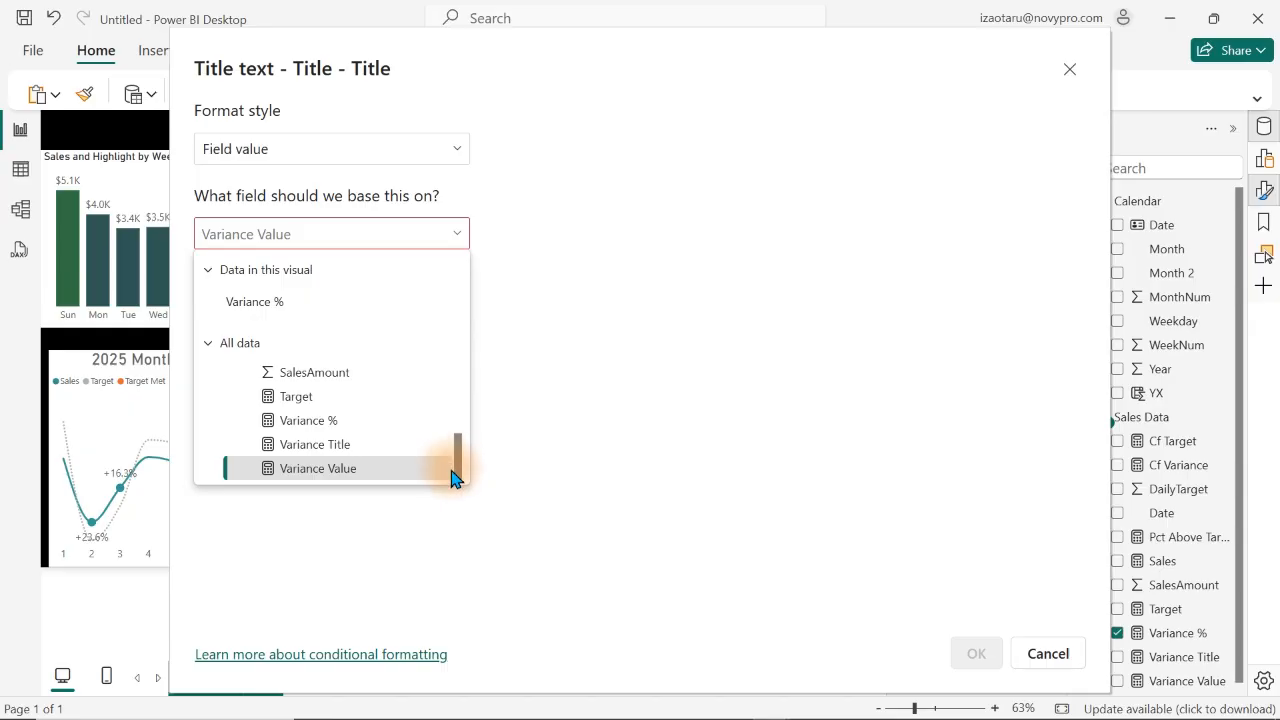
pyautogui.click(300, 445)
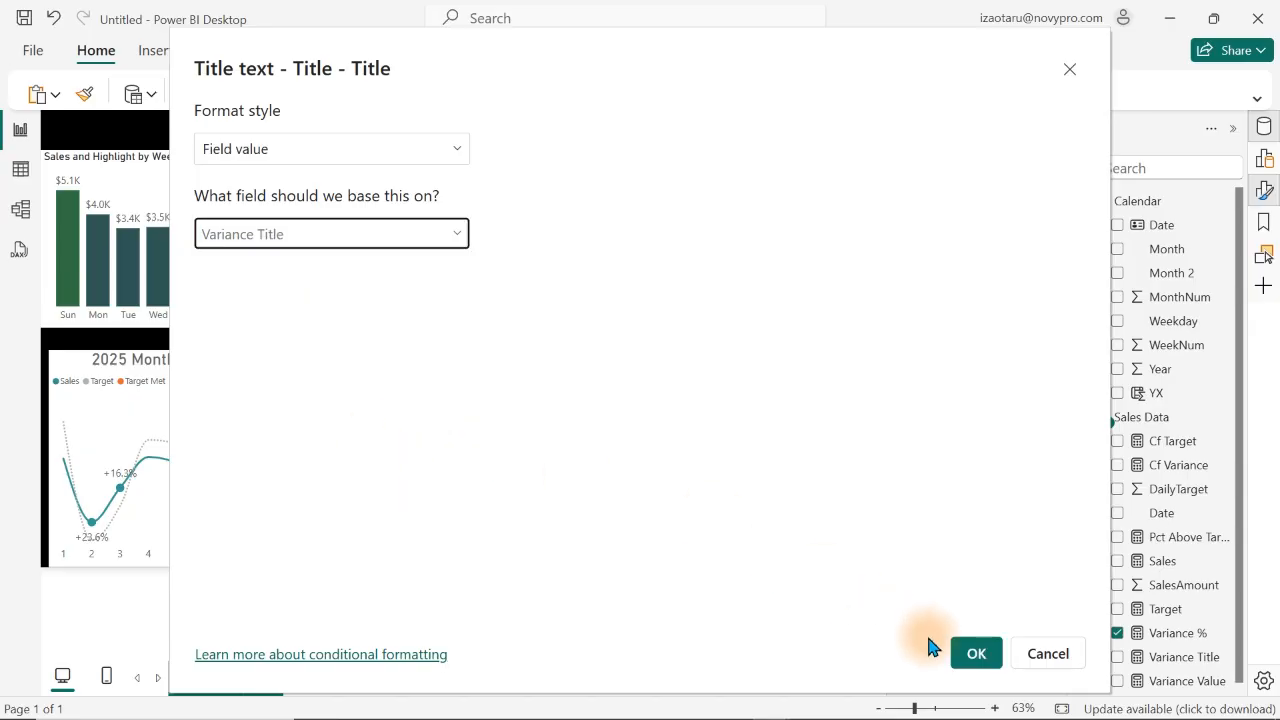
pyautogui.click(976, 653)
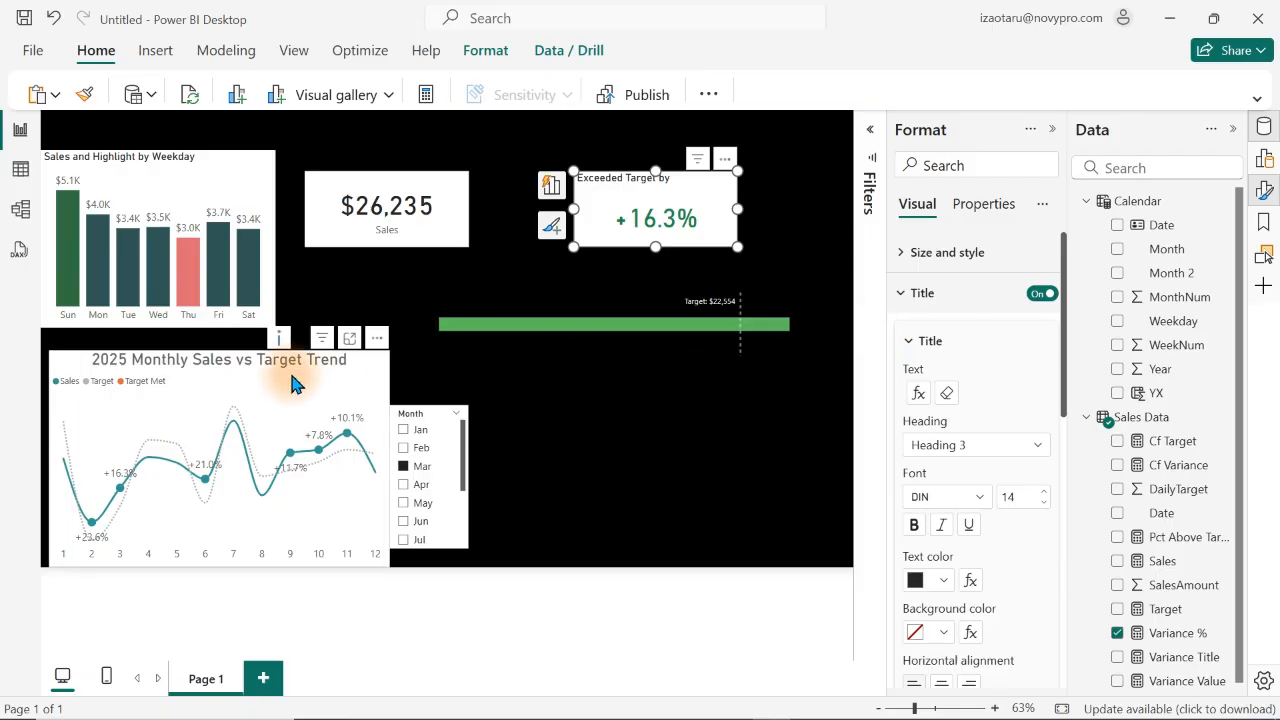
# - Increase the Variance % card's title font size to just above 18
pyautogui.click(1042, 497)
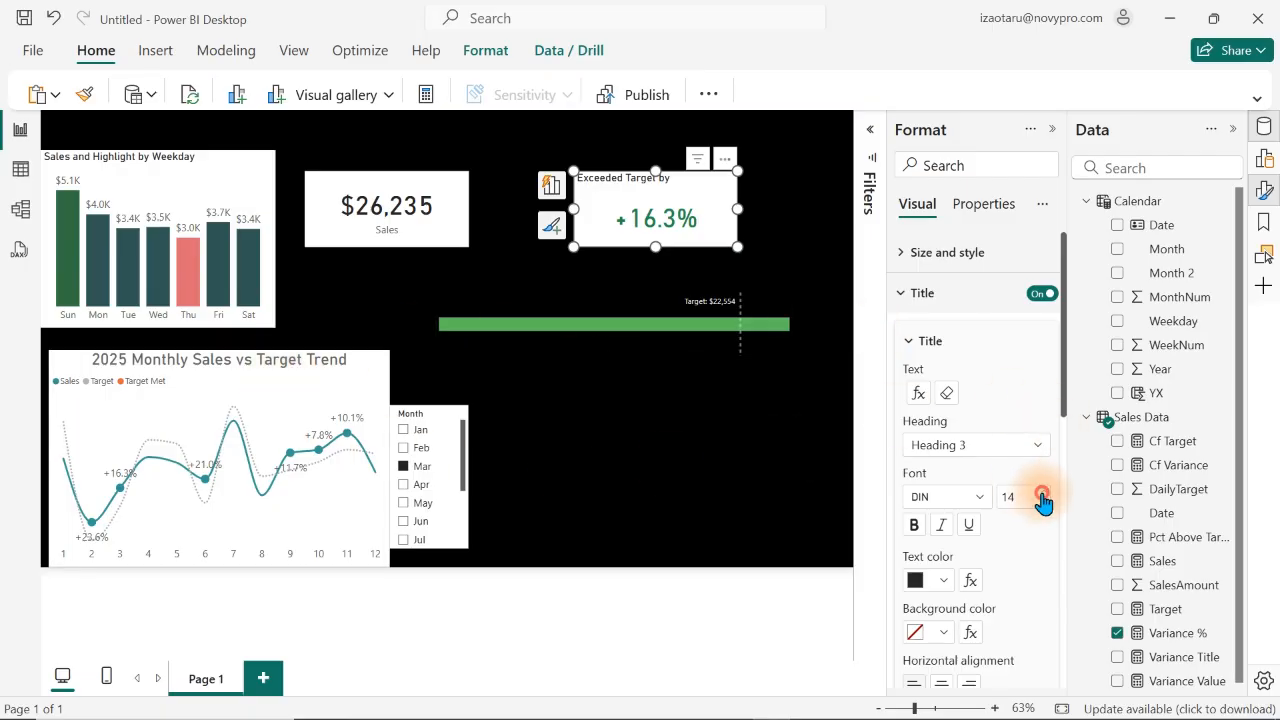
pyautogui.click(1043, 499)
pyautogui.click(1043, 499)
pyautogui.click(1044, 499)
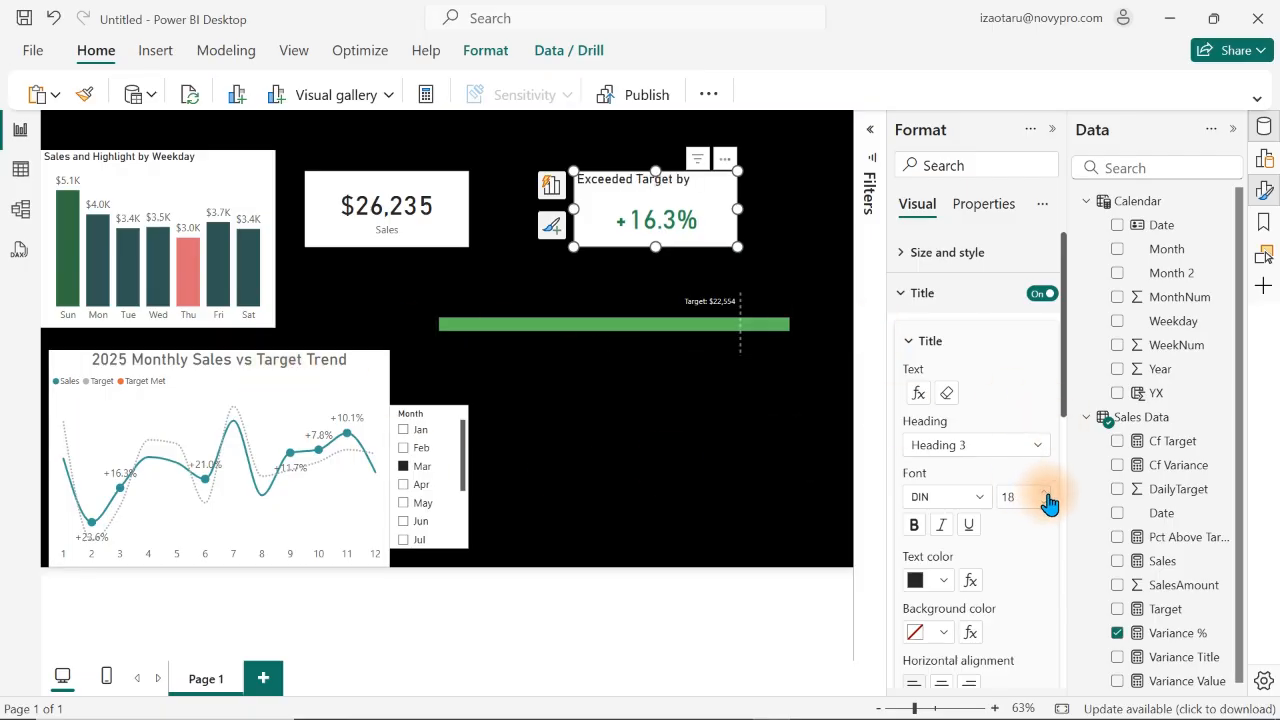
pyautogui.click(1044, 499)
# - Switch the Month slicer to Feb and to Jan to check the Variance % card's dynamic title
pyautogui.click(625, 458)
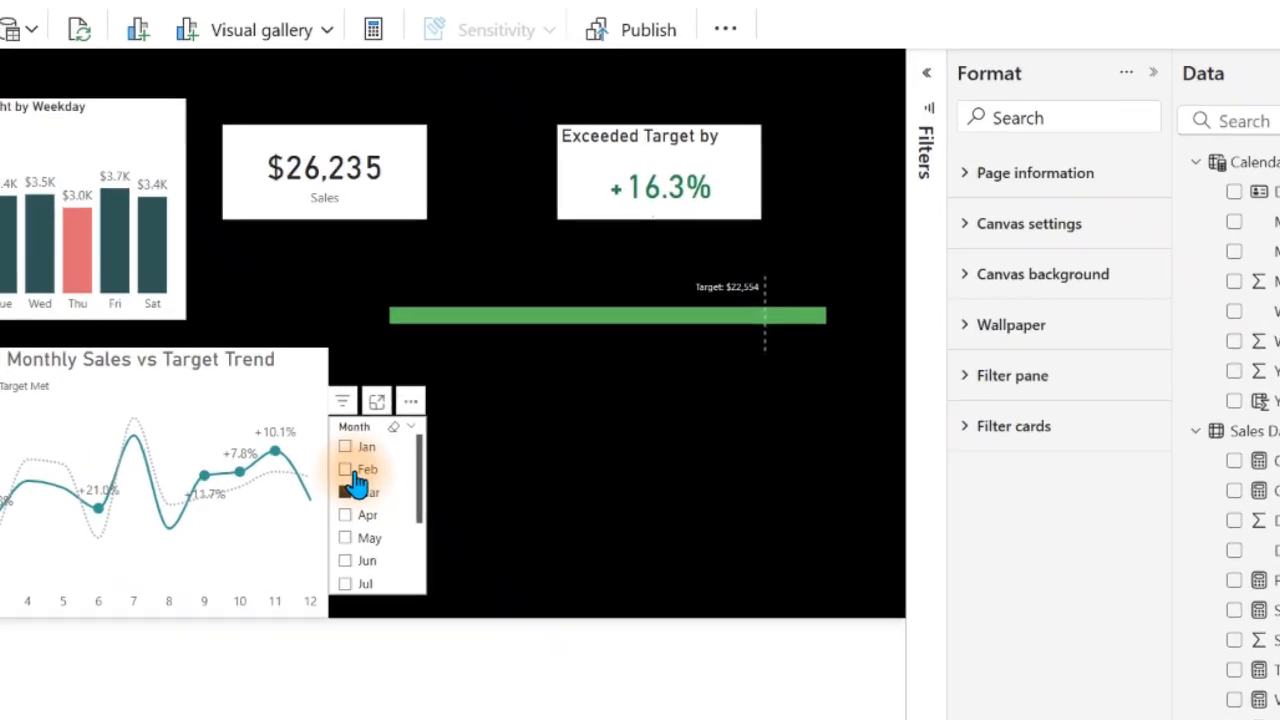
pyautogui.click(420, 447)
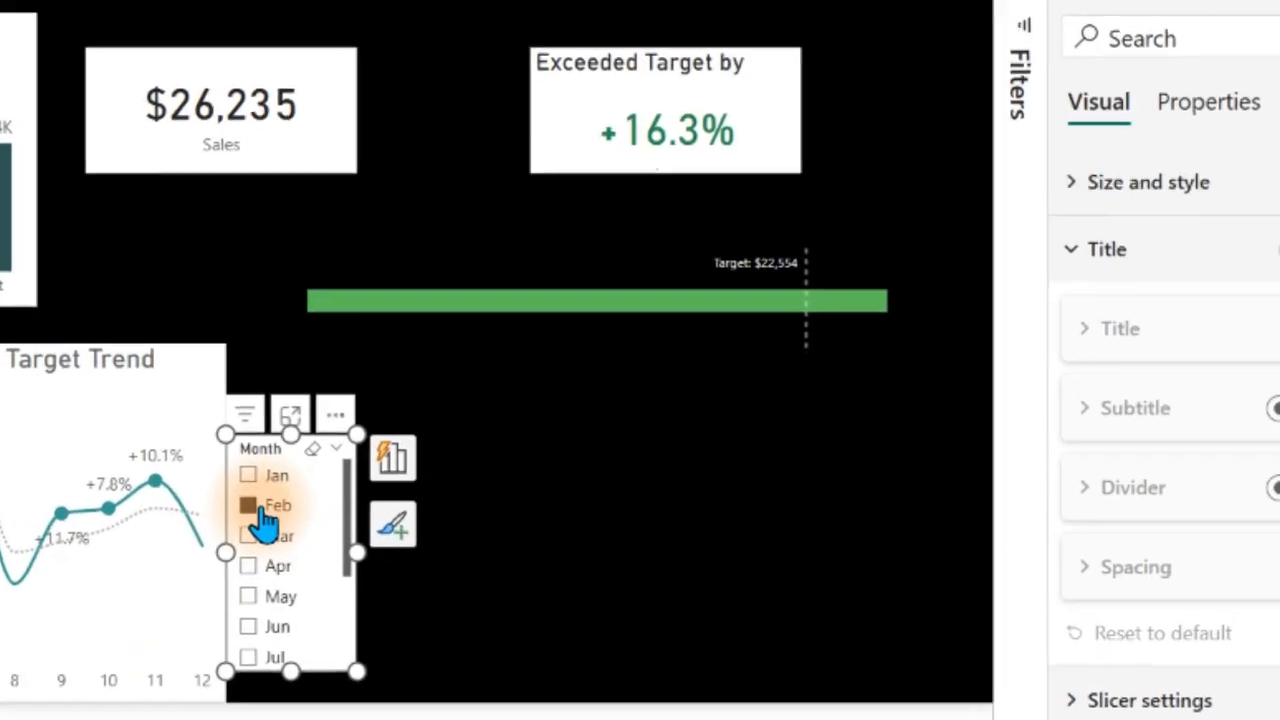
pyautogui.click(226, 491)
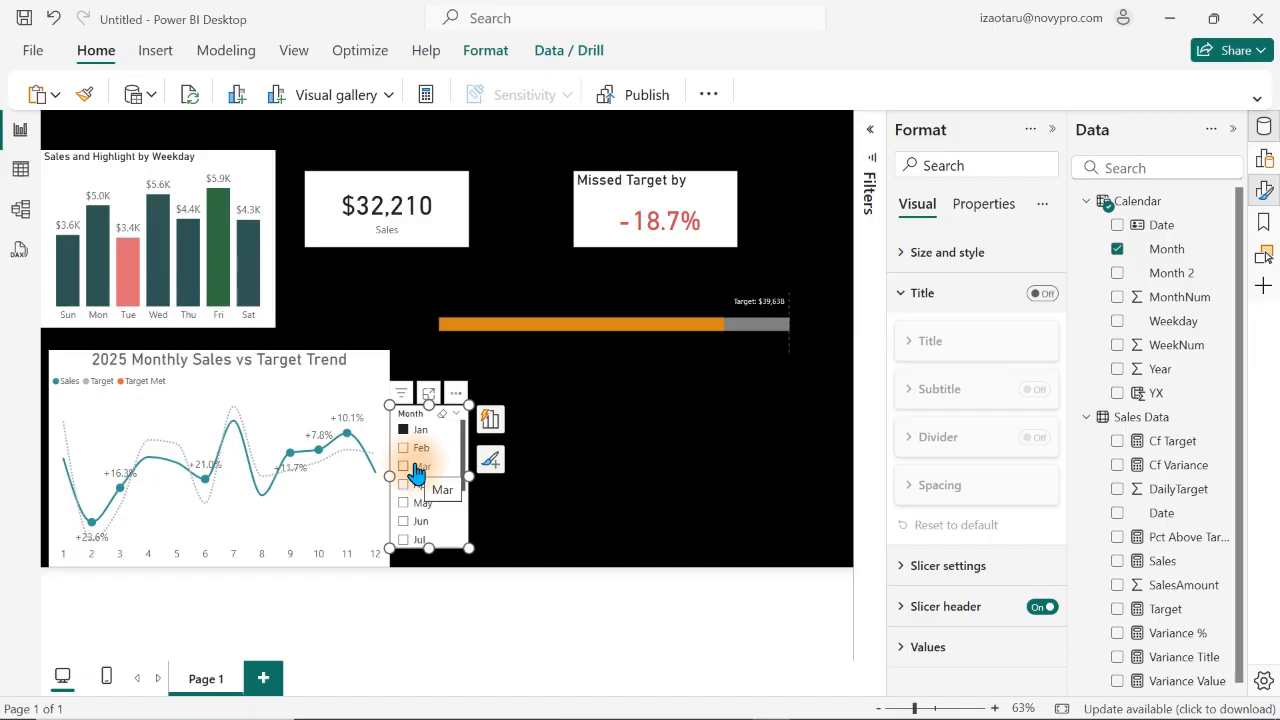
# - Move the Month slicer slightly up and set it to Feb
pyautogui.click(367, 205)
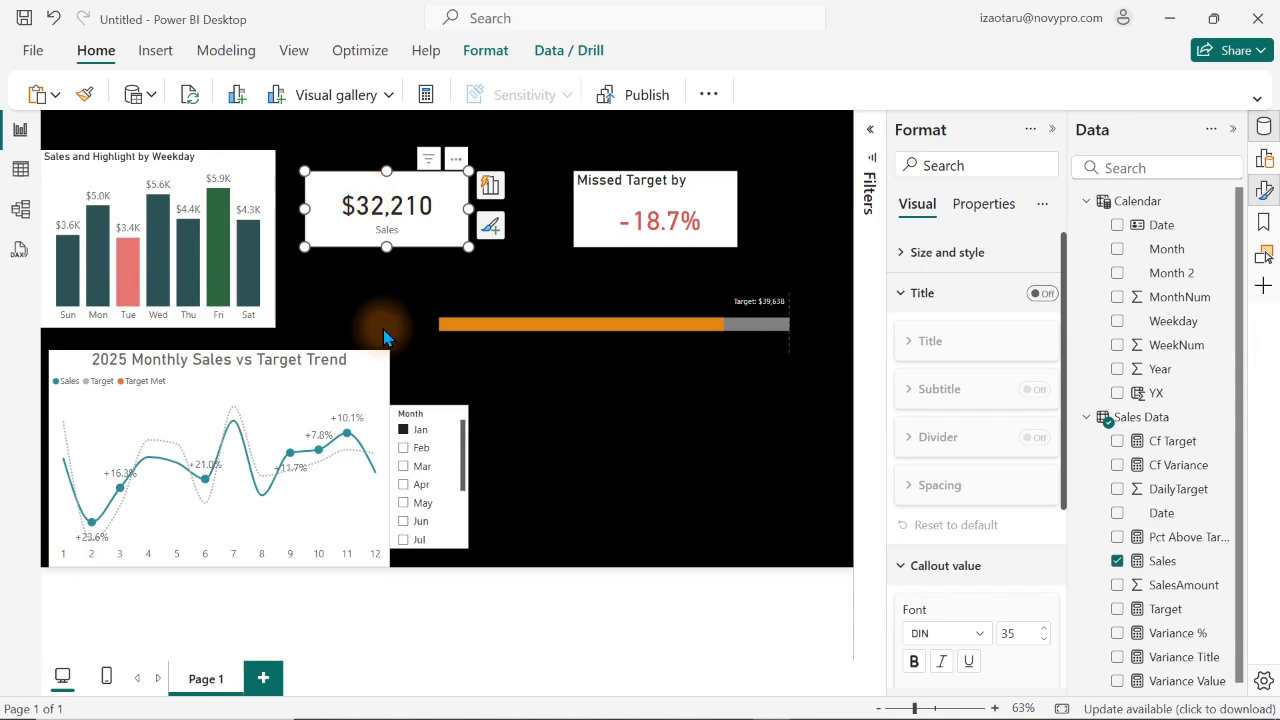
pyautogui.moveTo(427, 415)
pyautogui.mouseDown()
pyautogui.moveTo(433, 375)
pyautogui.moveTo(405, 370)
pyautogui.moveTo(424, 398)
pyautogui.mouseUp()
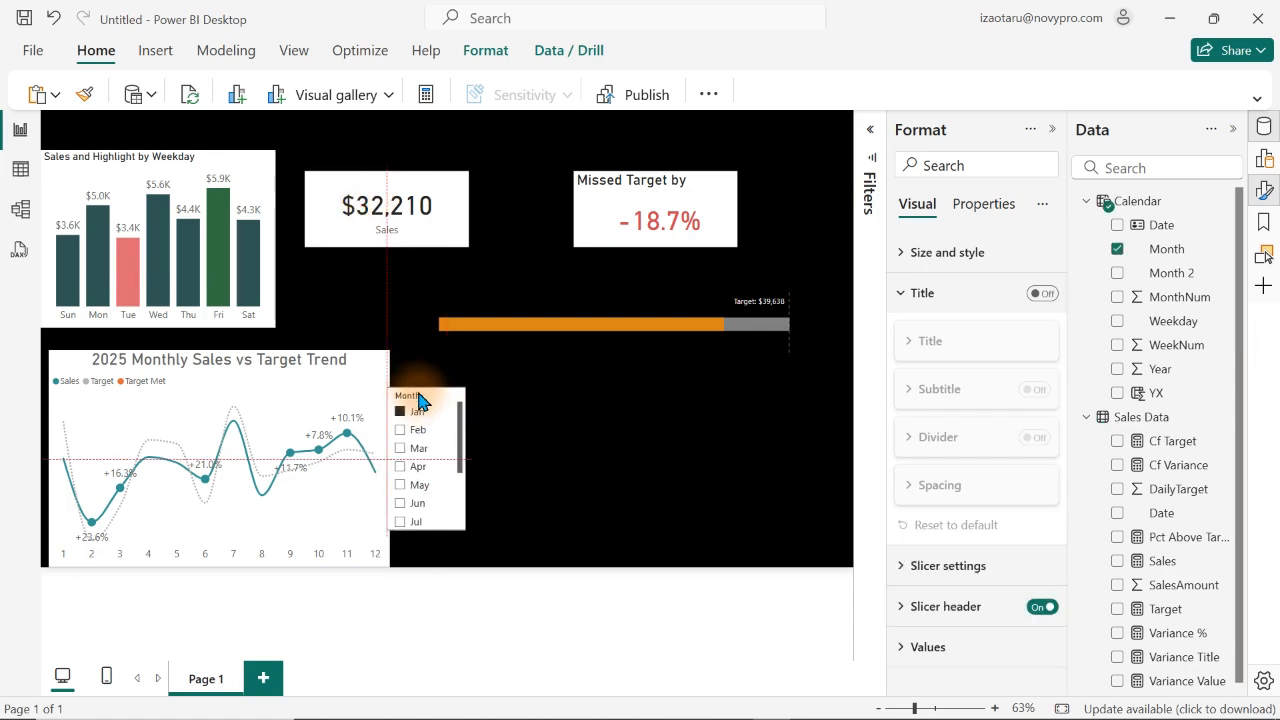
pyautogui.click(414, 432)
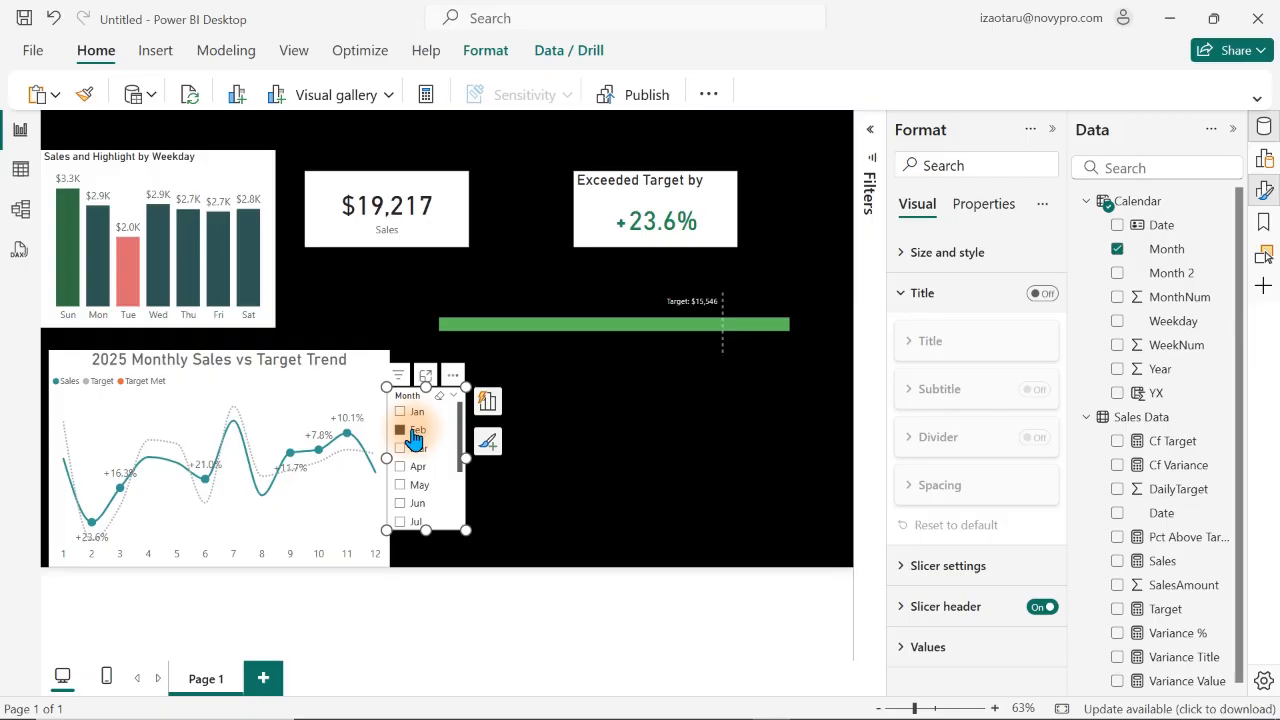
# - Create a new measure named Sales Title in the Sales Data table
pyautogui.rightClick(1187, 505)
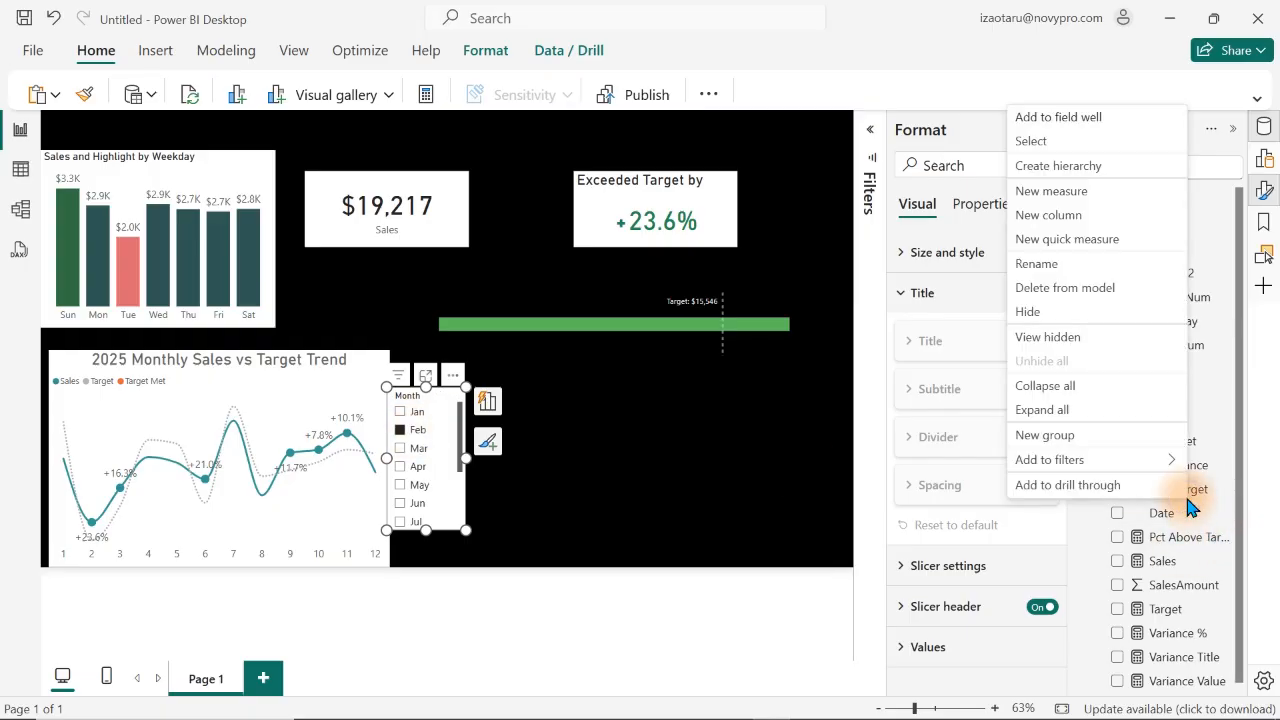
pyautogui.click(1052, 196)
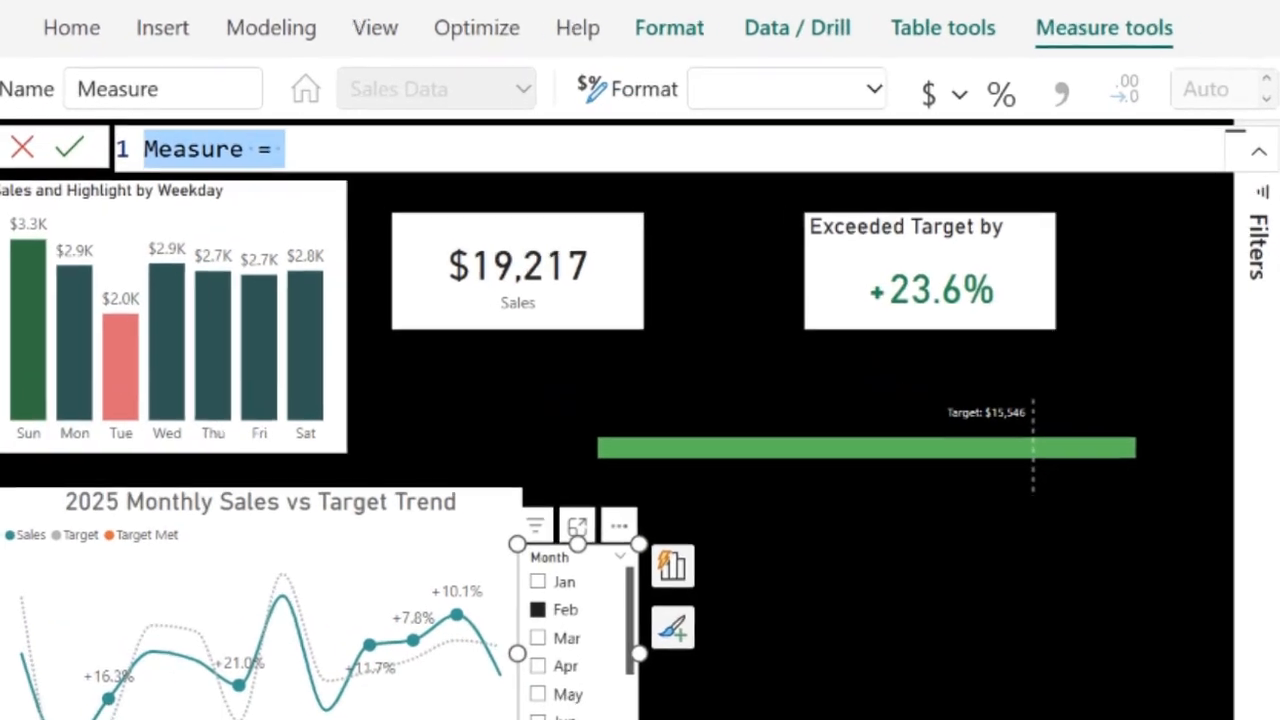
pyautogui.write('Title')
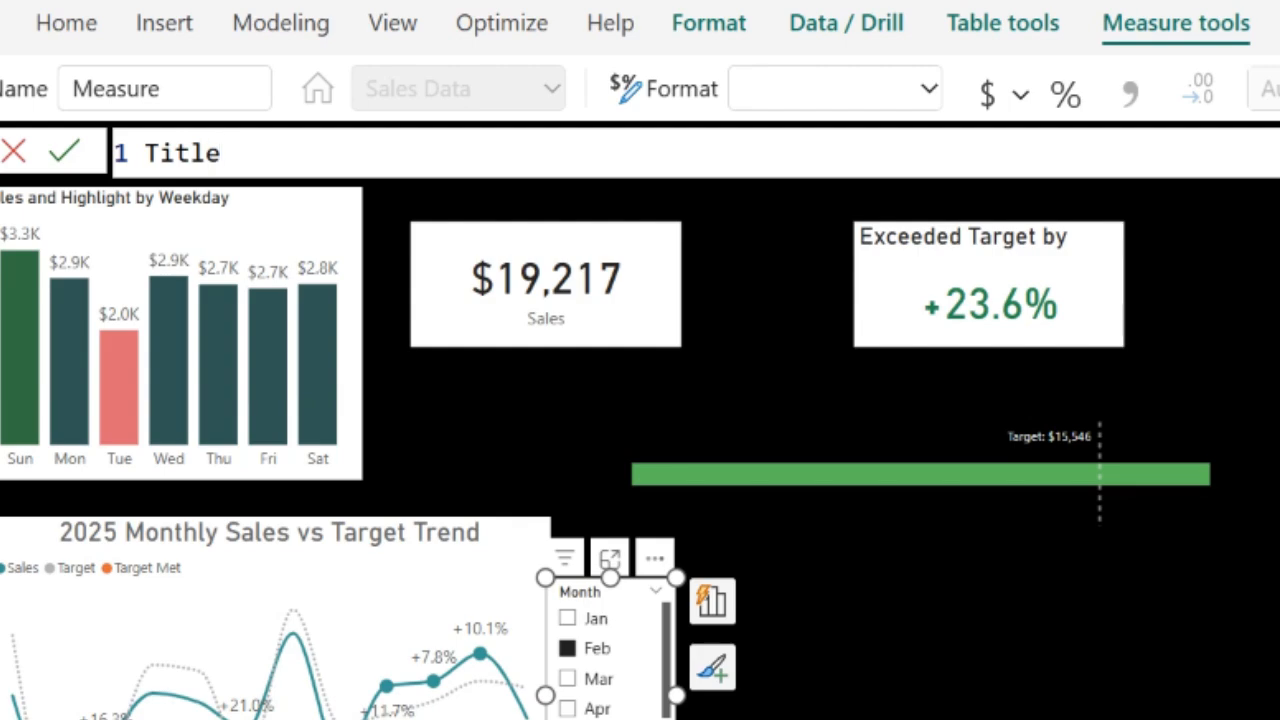
pyautogui.press('BackSpace')
pyautogui.press('BackSpace')
pyautogui.press('BackSpace')
pyautogui.press('BackSpace')
pyautogui.press('BackSpace')
pyautogui.write('S')
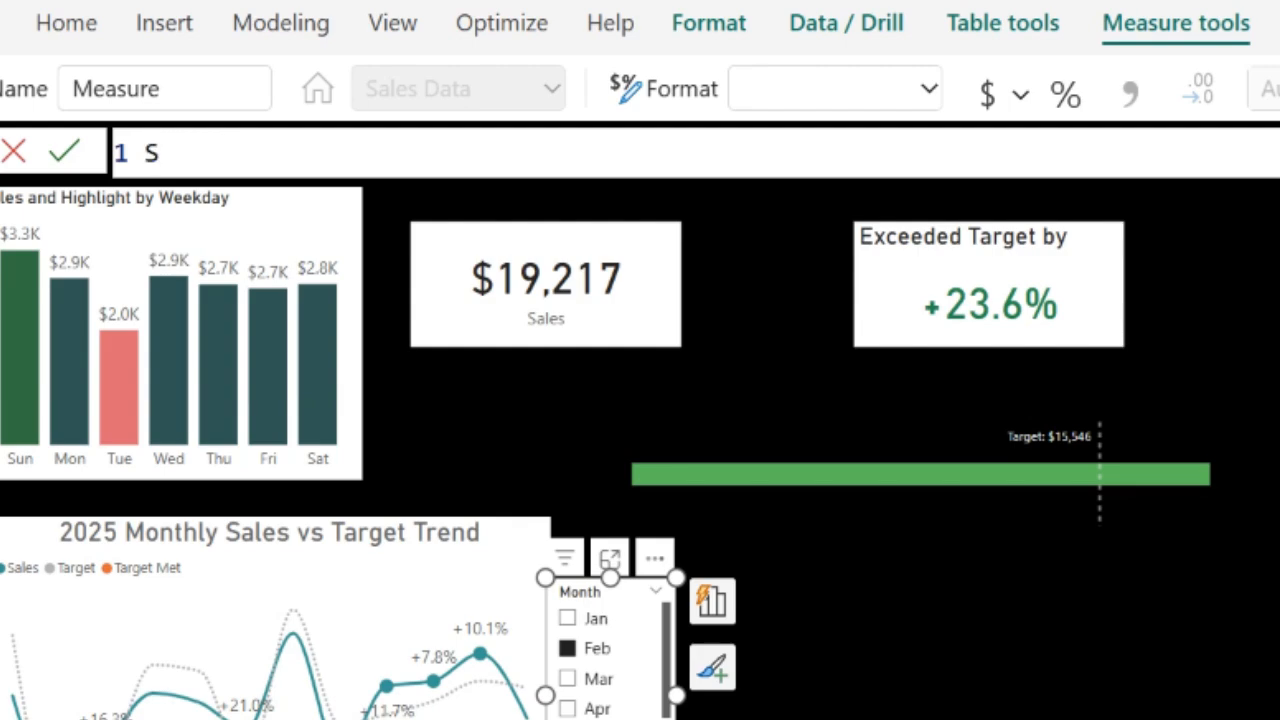
pyautogui.write('ales Tit')
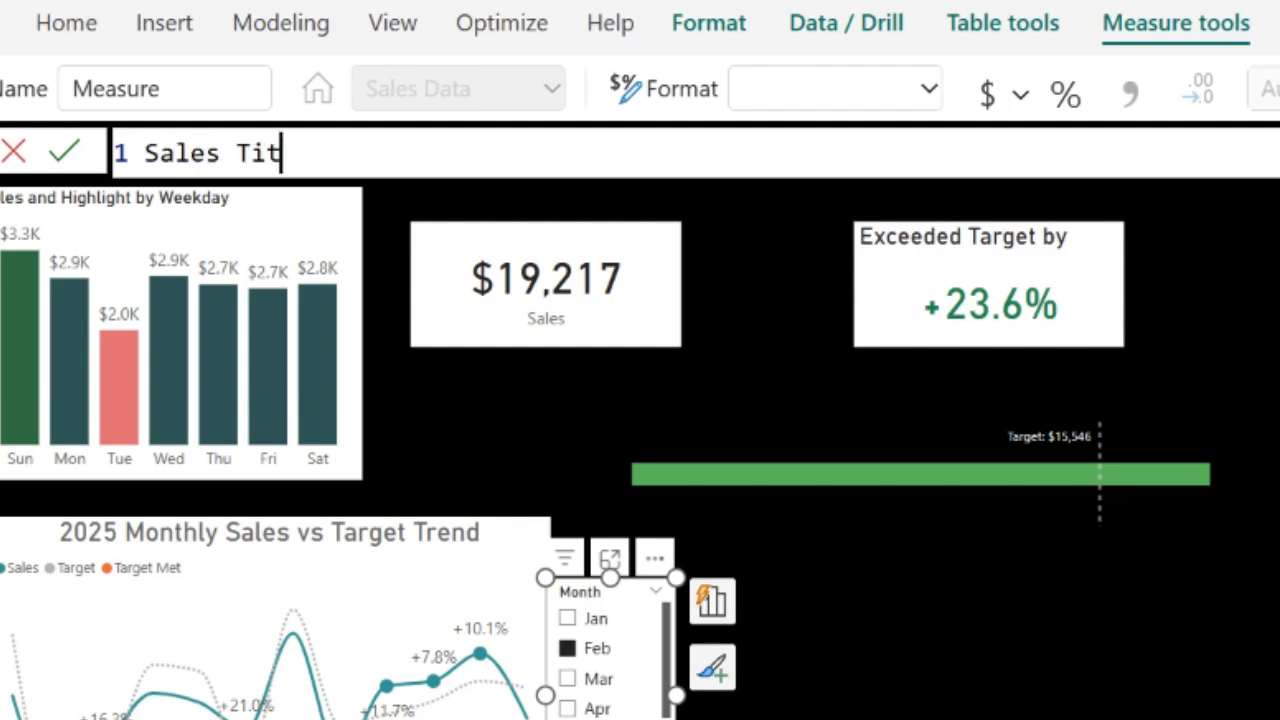
pyautogui.write('le =')
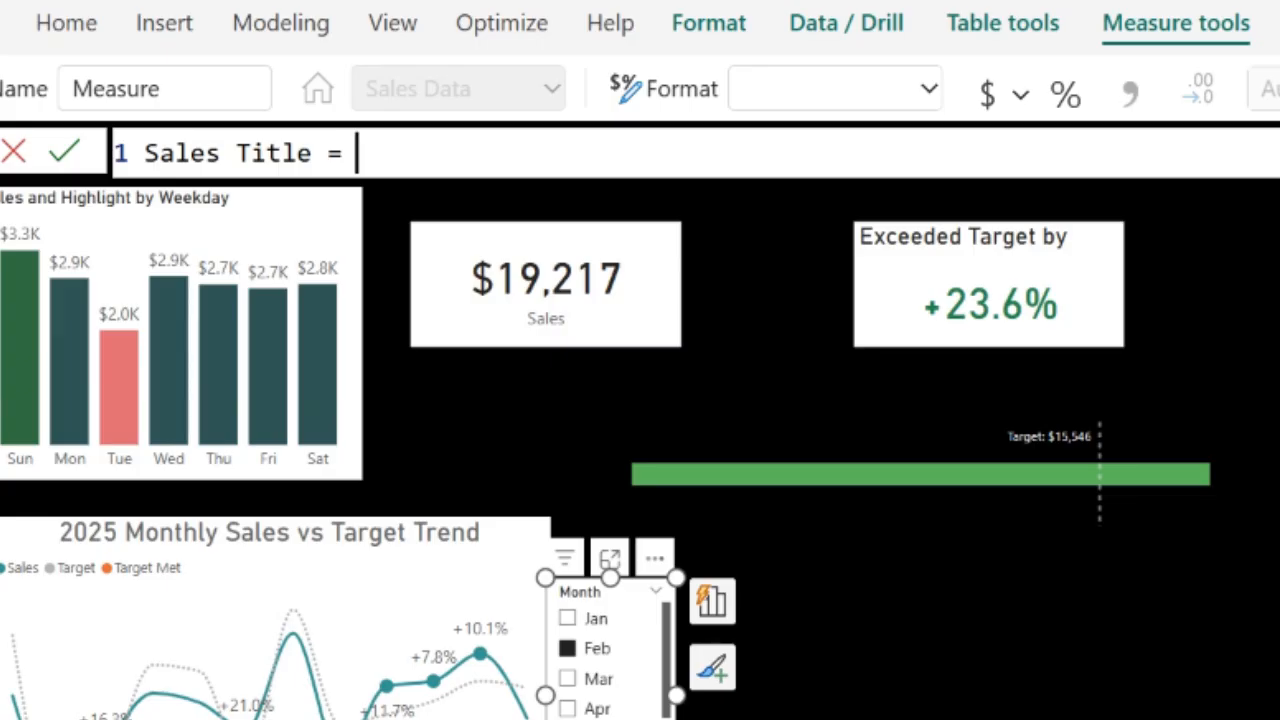
# - Start the Sales Title formula on an indented second line by declaring the variable _ActiveMonth
pyautogui.hotkey('ctrl', '=')
pyautogui.write('=')
pyautogui.hotkey('ctrl', '=')
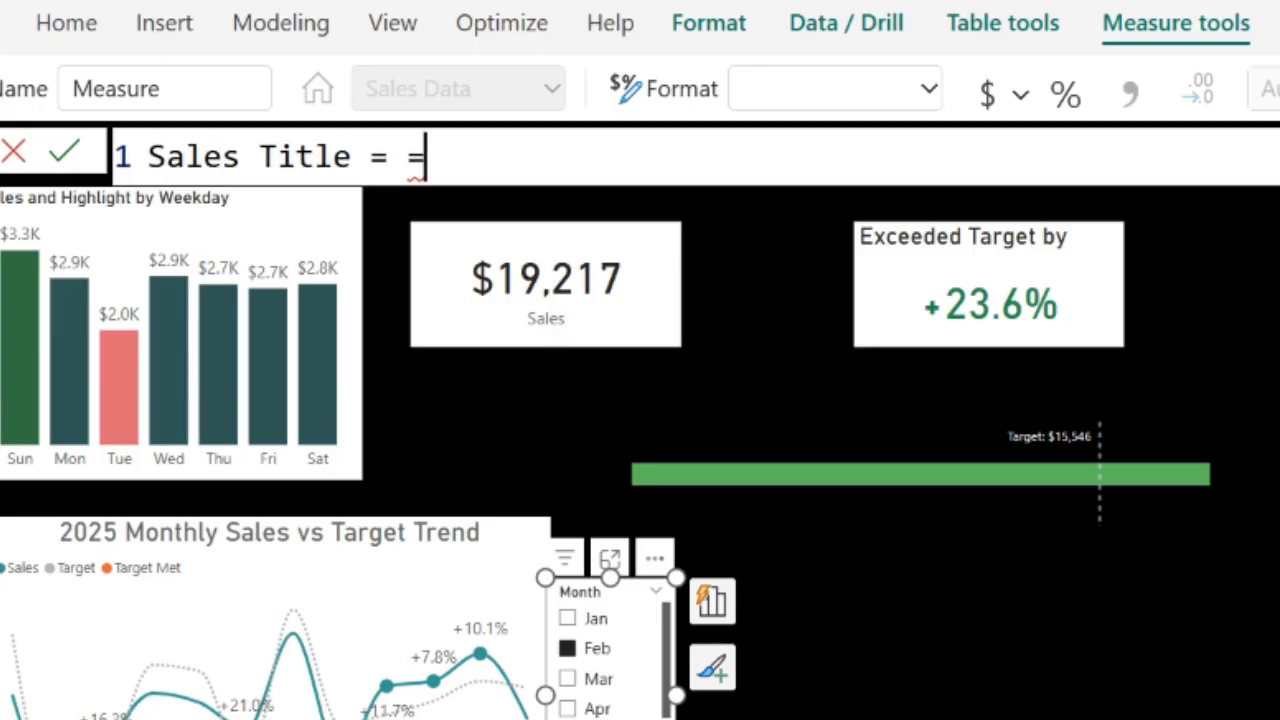
pyautogui.press('BackSpace')
pyautogui.hotkey('shift', 'Return')
pyautogui.press('Tab')
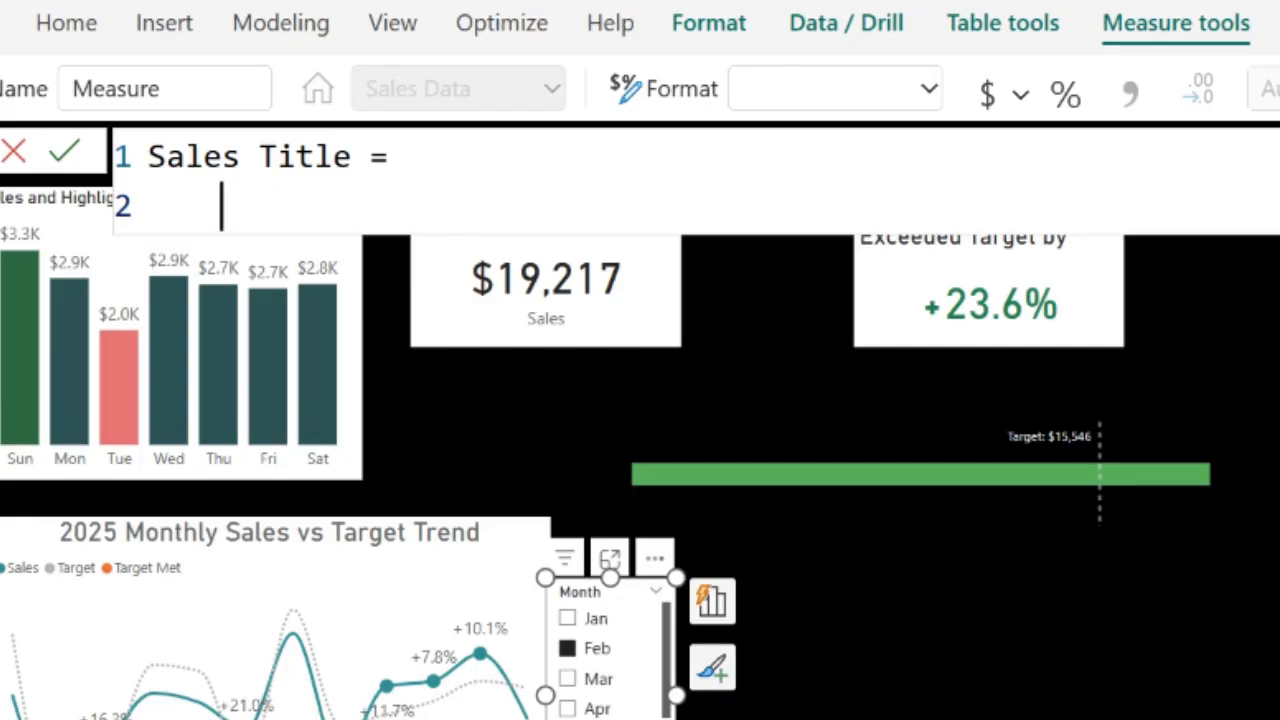
pyautogui.write('var ')
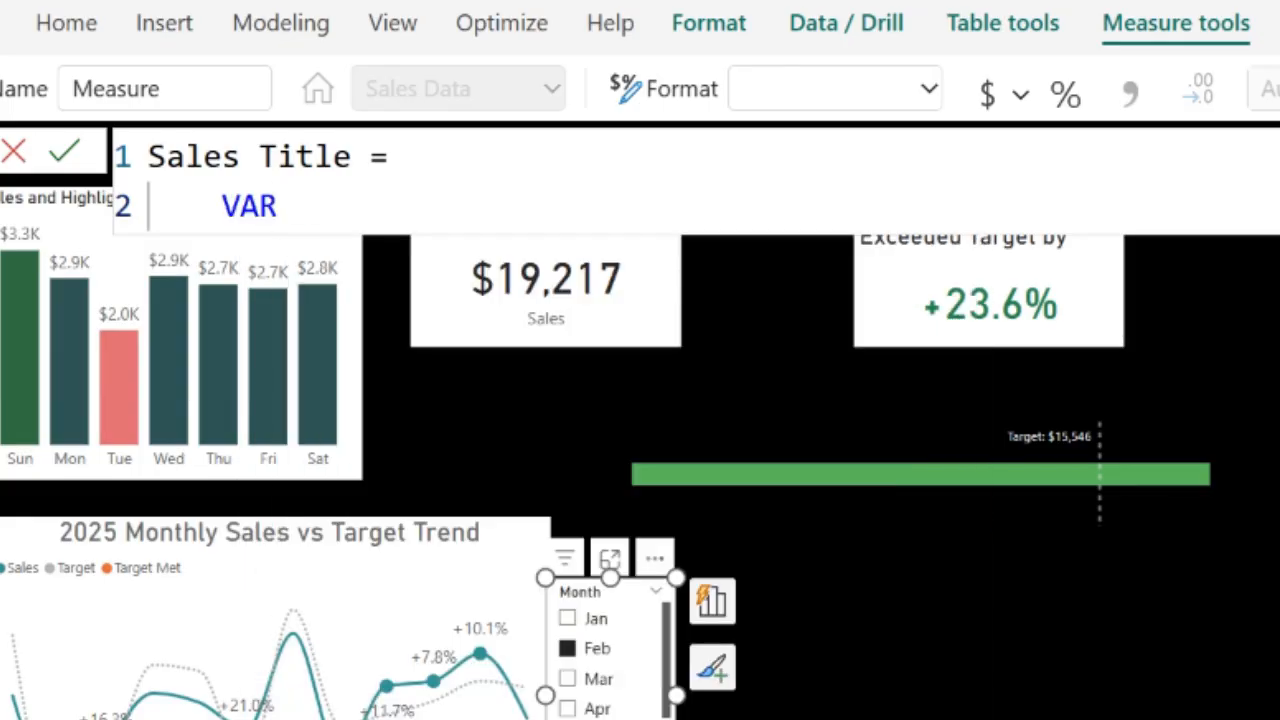
pyautogui.write('_Ac')
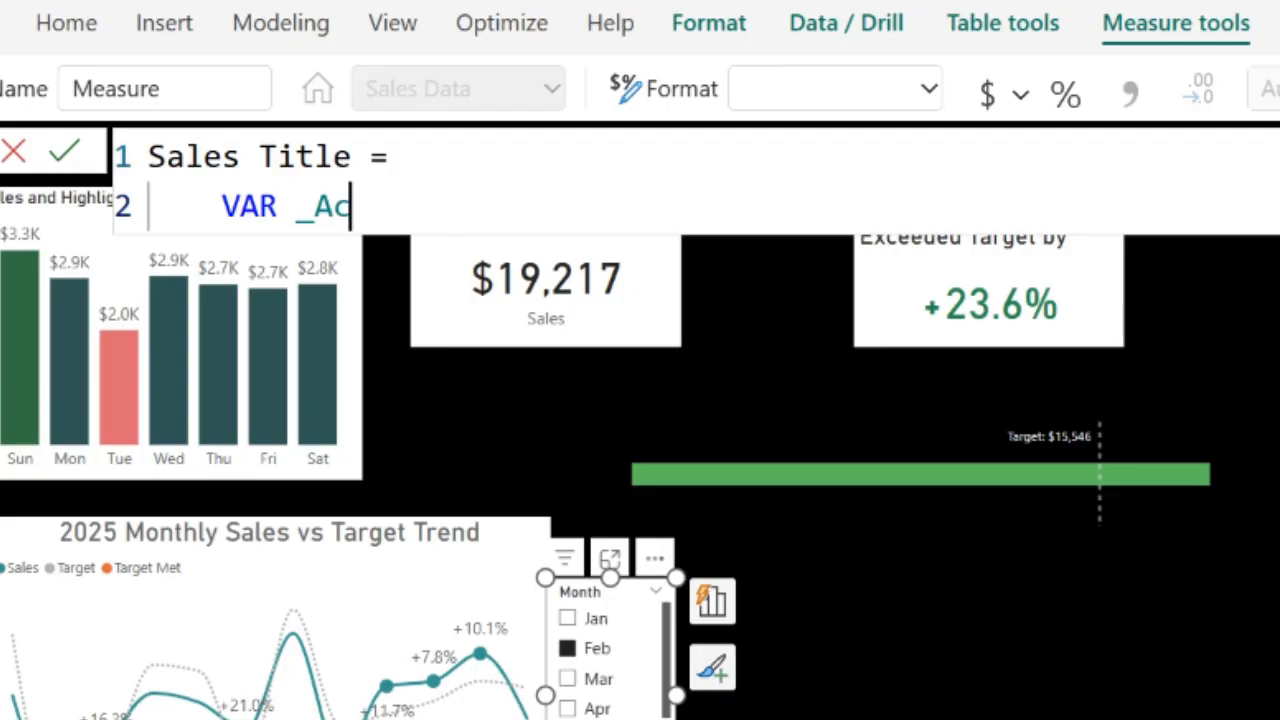
pyautogui.write('tiveMonth =')
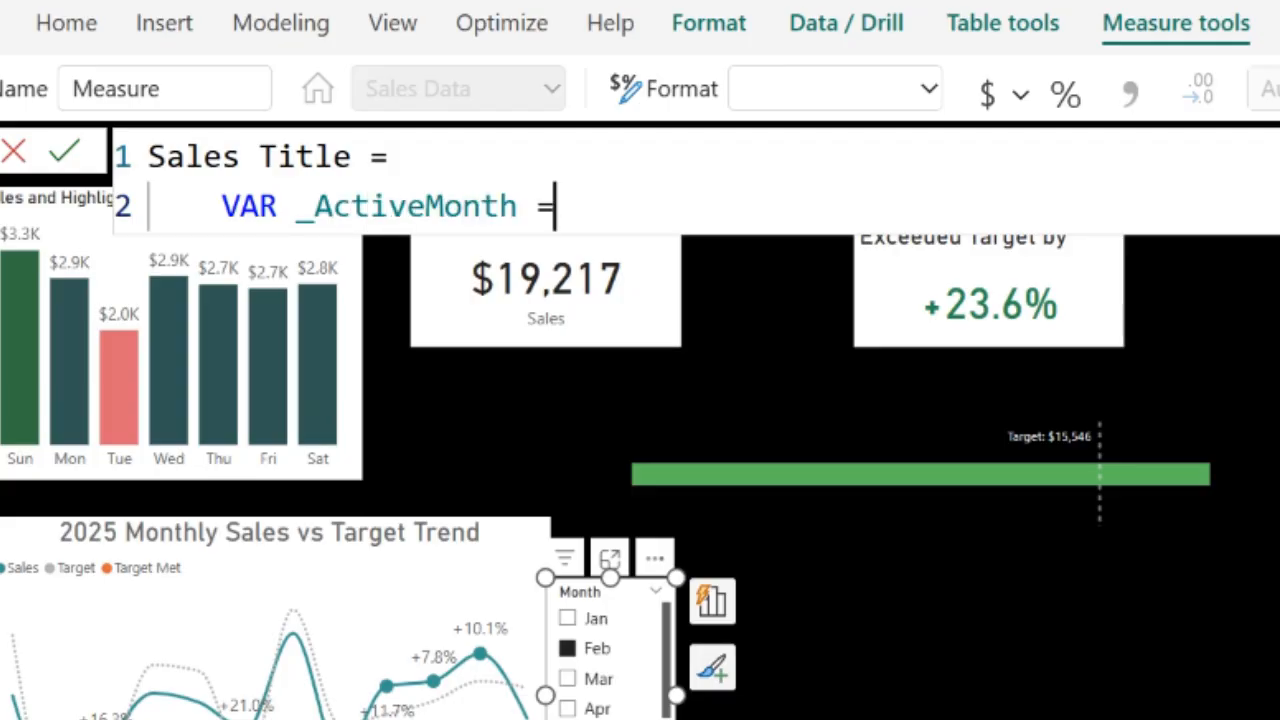
# - Assign SELECTEDVALUE('Calendar'[Month]) to the _ActiveMonth variable and begin a third formula line
pyautogui.write(' selectedv')
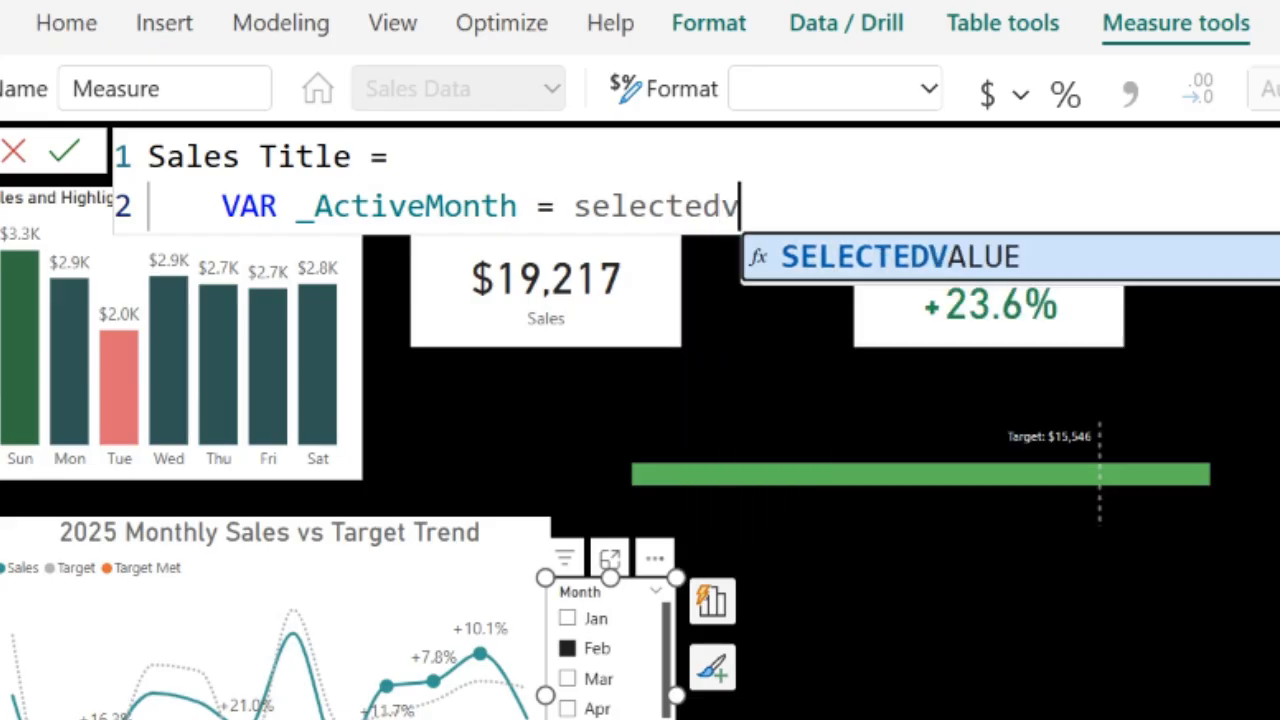
pyautogui.press('Tab')
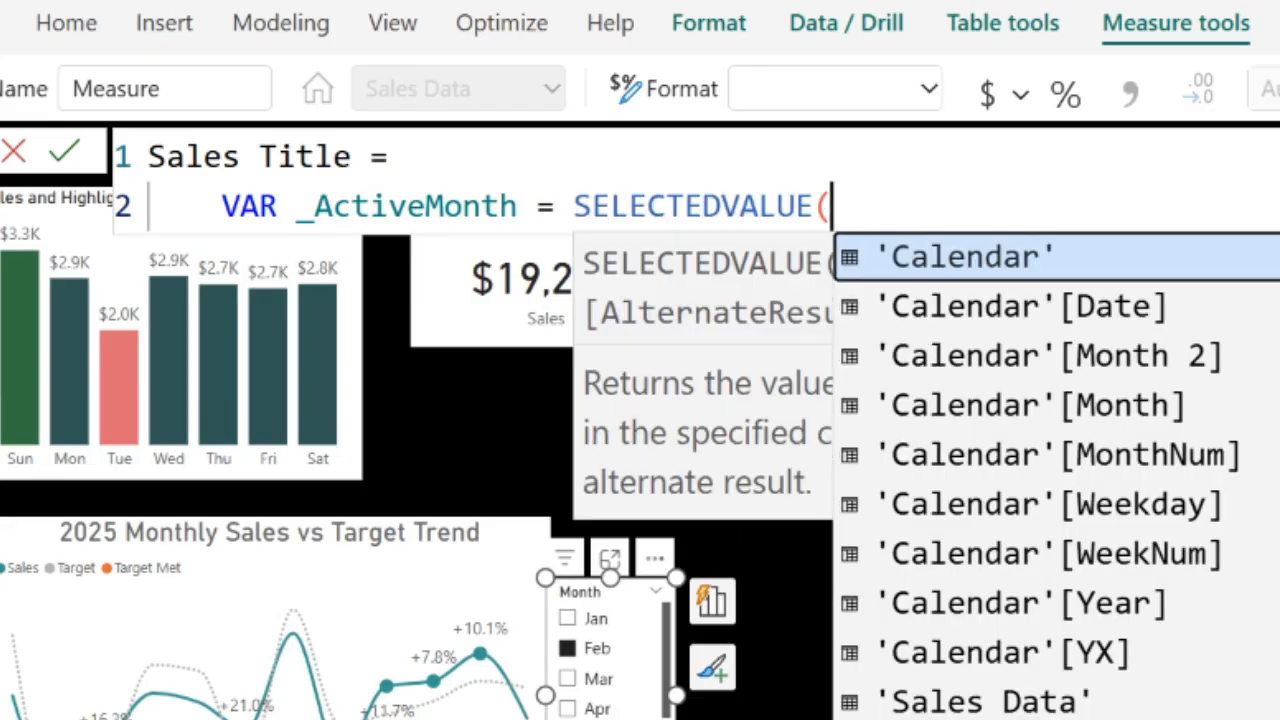
pyautogui.write('moh')
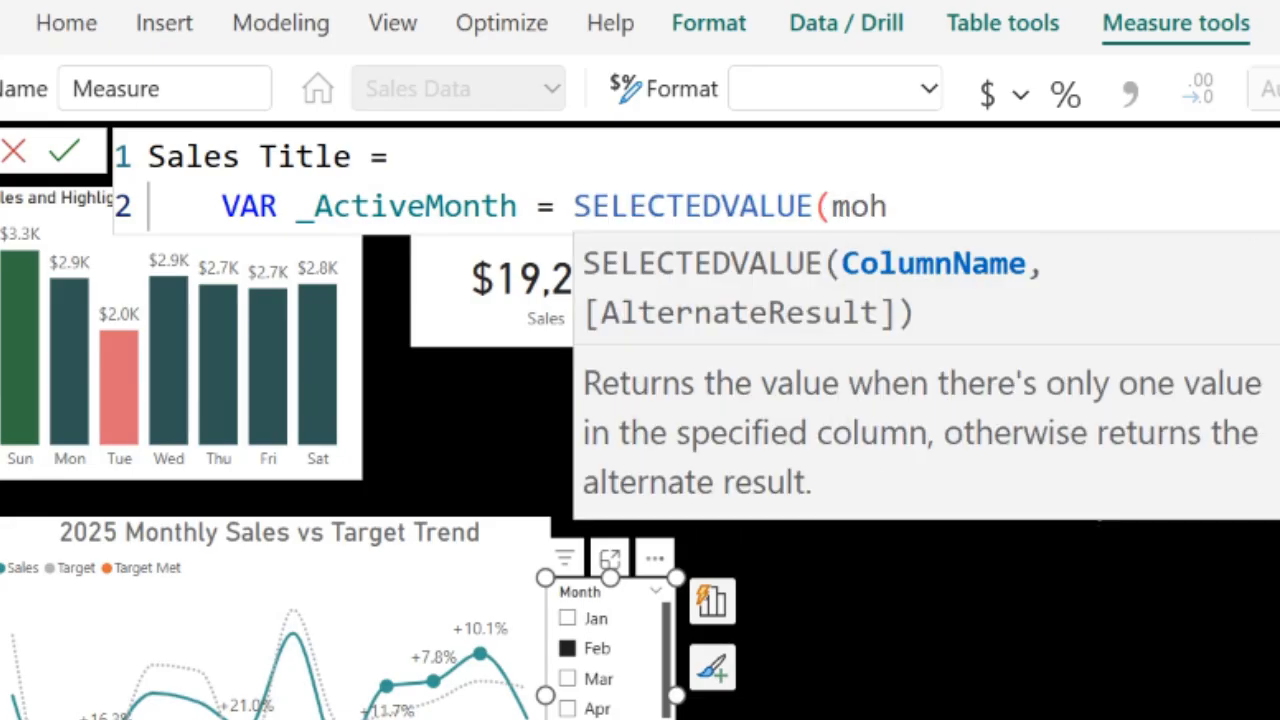
pyautogui.press('BackSpace')
pyautogui.press('Tab')
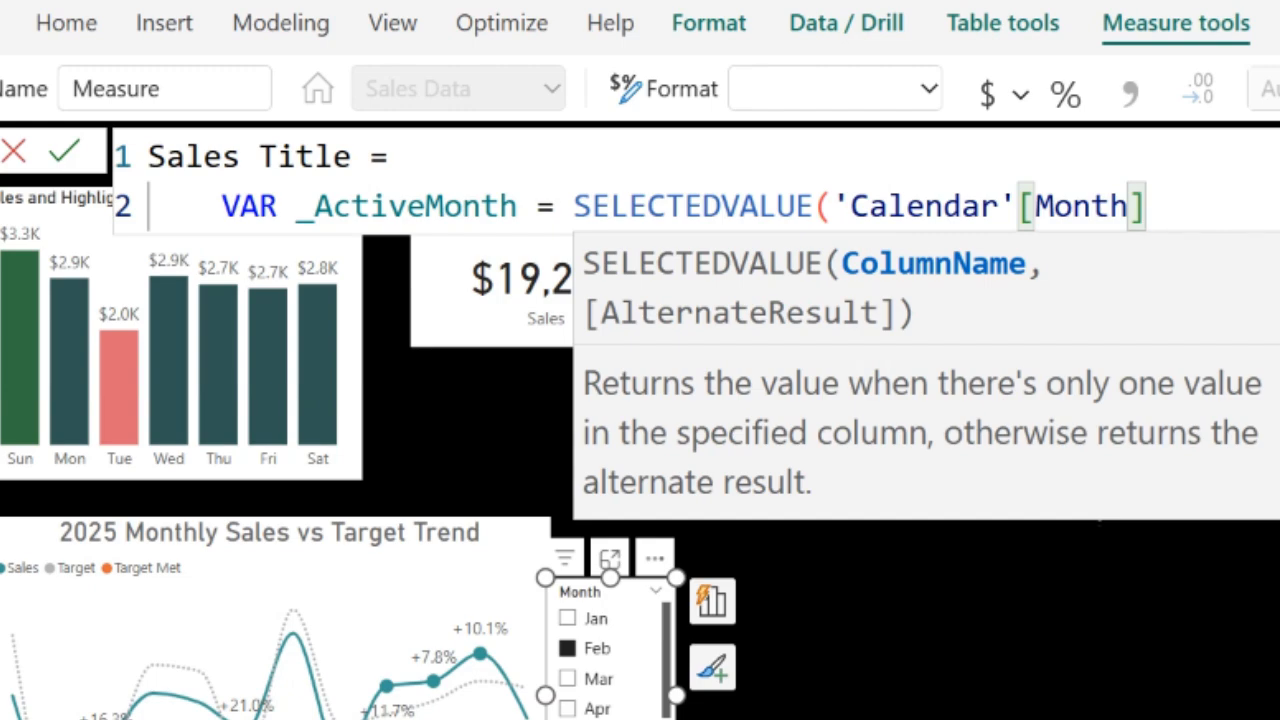
pyautogui.write(')')
pyautogui.hotkey('shift', 'Return')
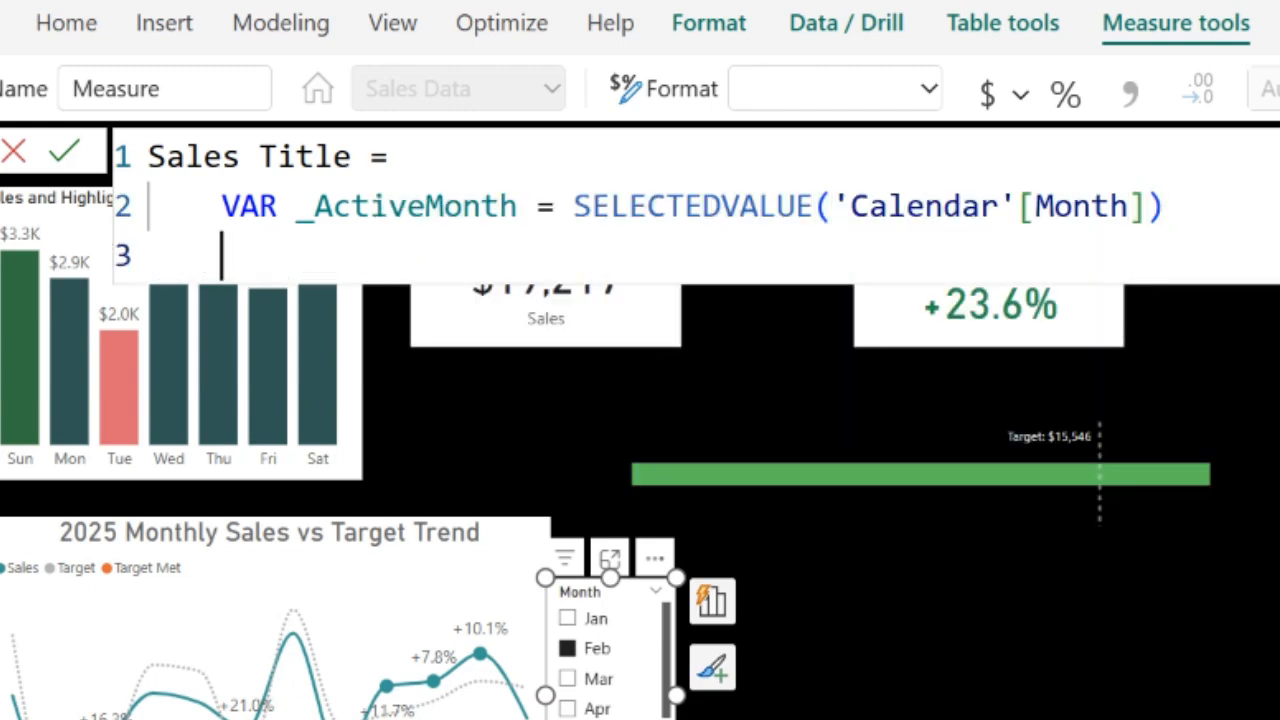
# - Add RETURN on the third line of the Sales Title formula and begin an indented IF function on the fourth
pyautogui.write('ret')
pyautogui.press('Tab')
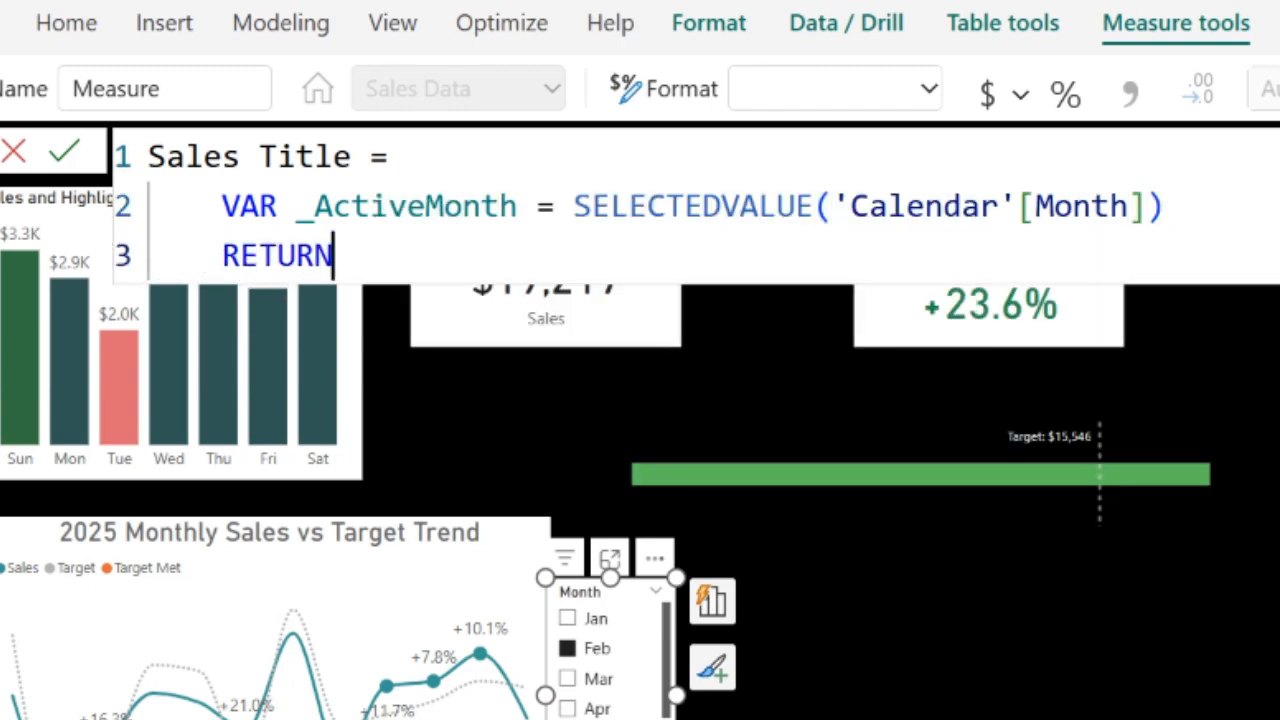
pyautogui.hotkey('shift', 'Return')
pyautogui.press('Tab')
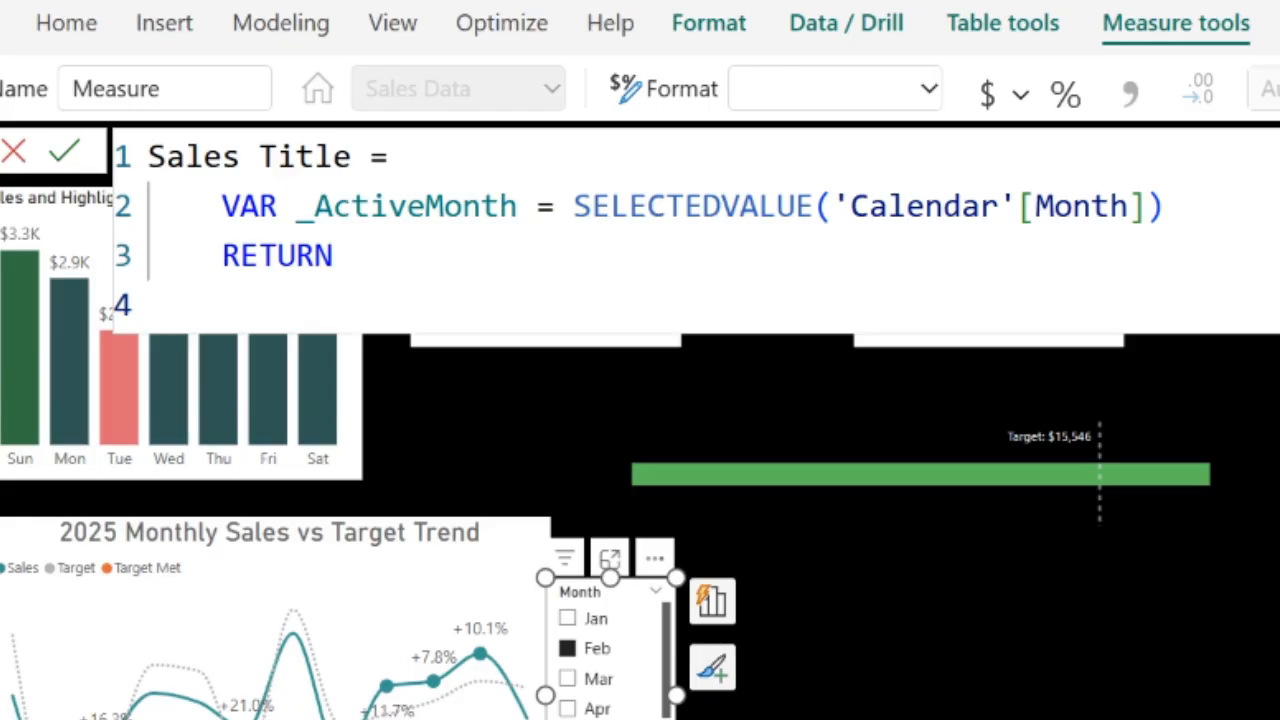
pyautogui.write('if')
pyautogui.press('Tab')
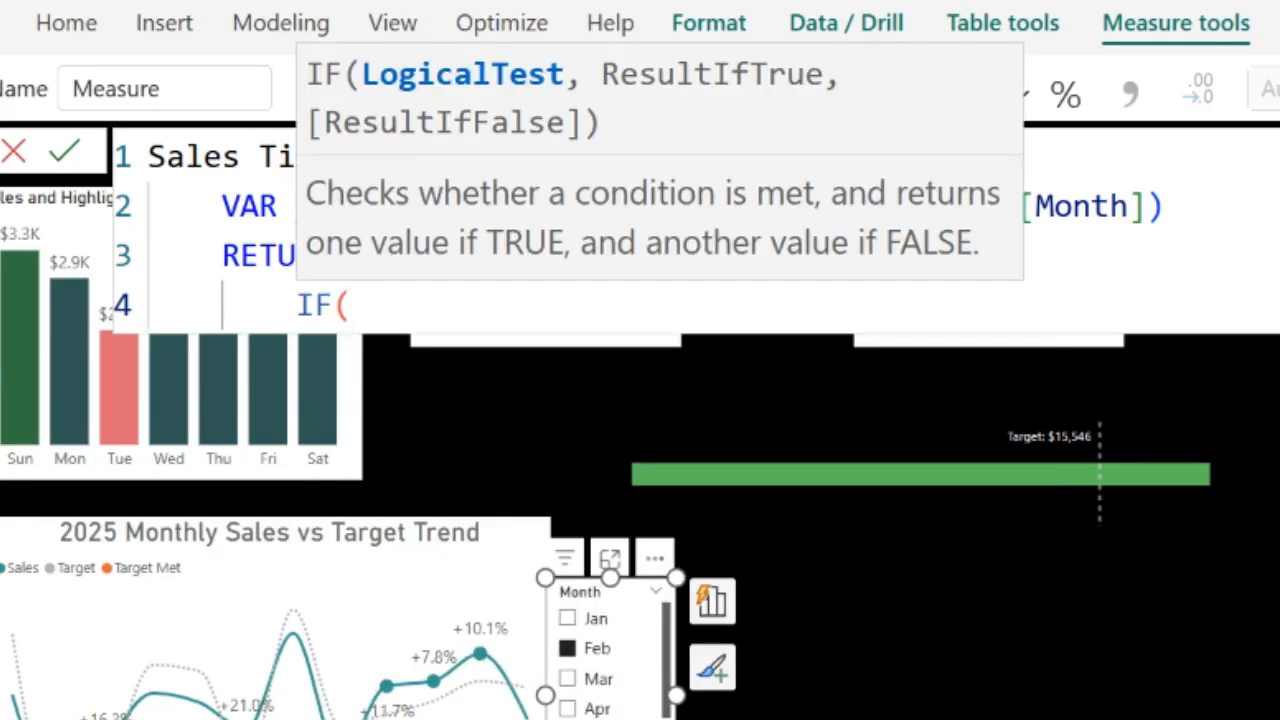
# - Set the IF condition to _ActiveMonth<>BLANK() and begin a fifth formula line
pyautogui.write('_')
pyautogui.press('Tab')
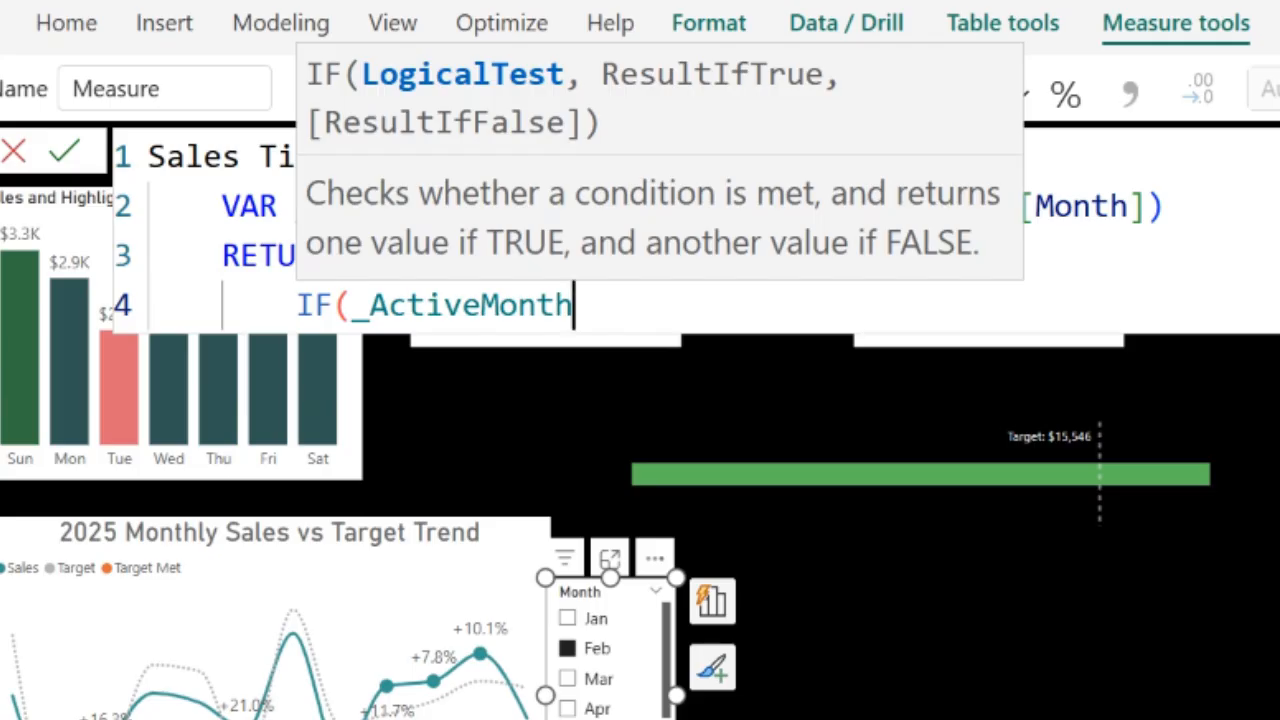
pyautogui.write('<>')
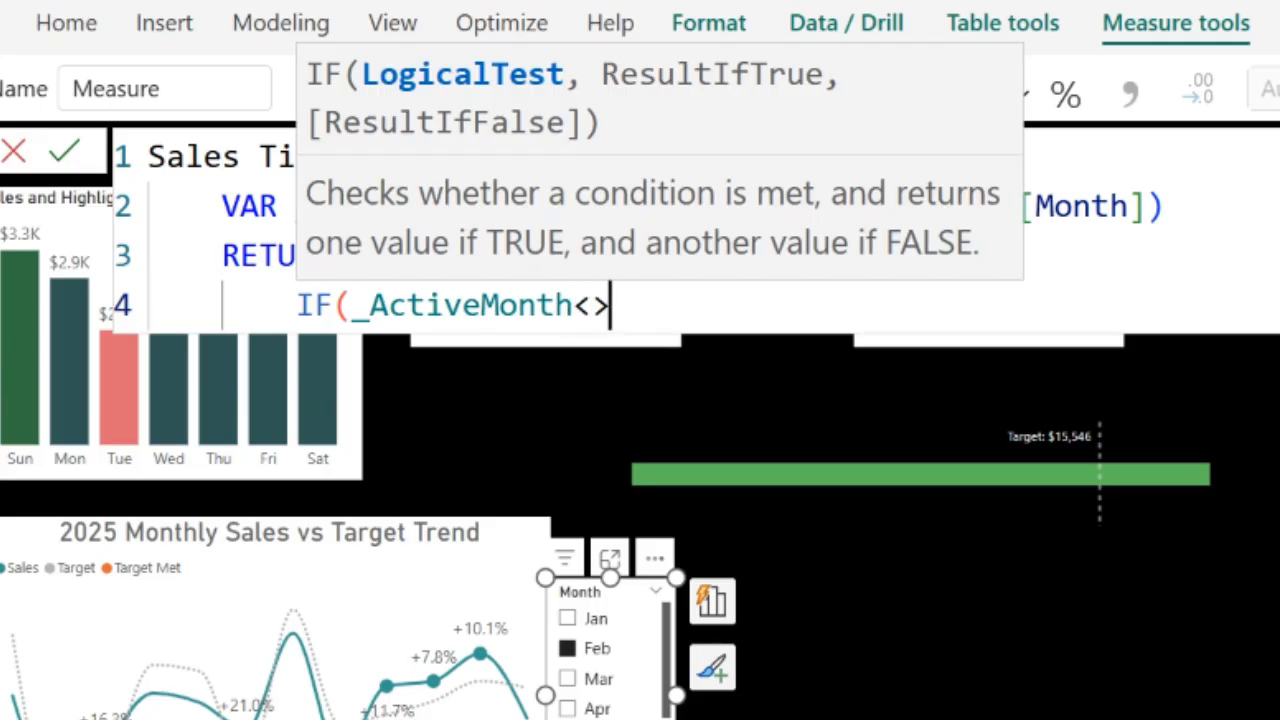
pyautogui.write('bl')
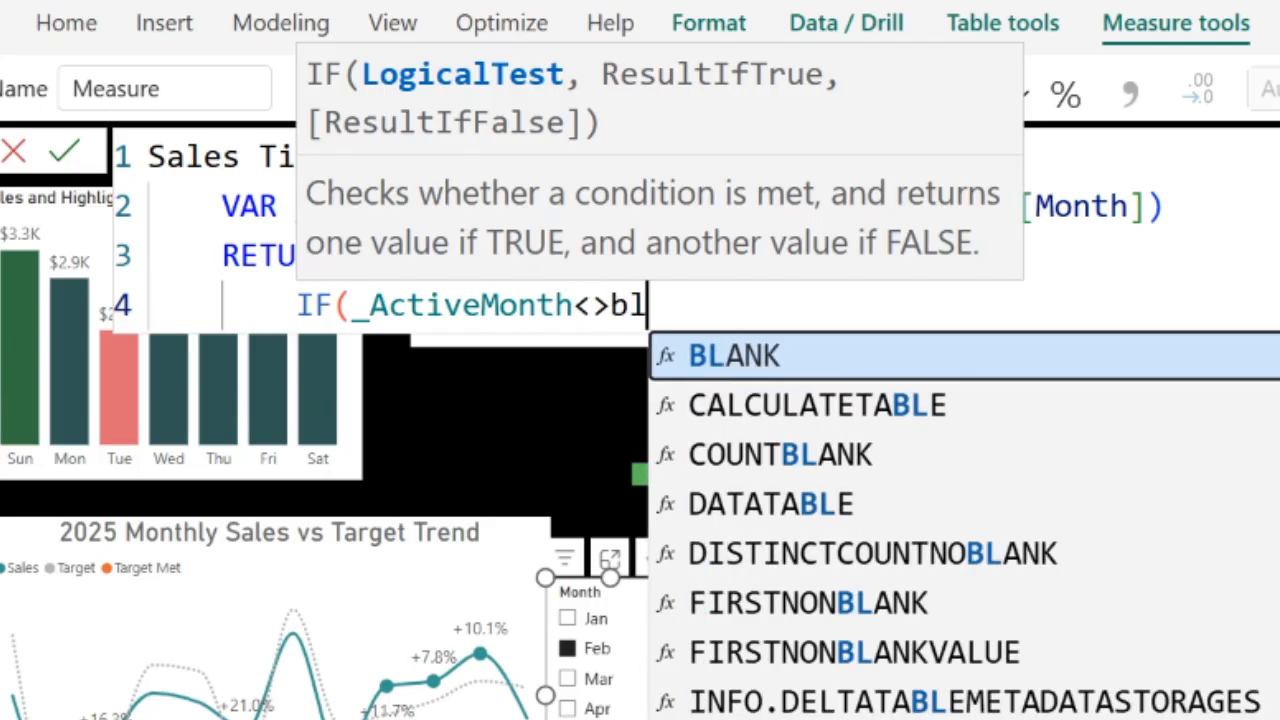
pyautogui.press('Tab')
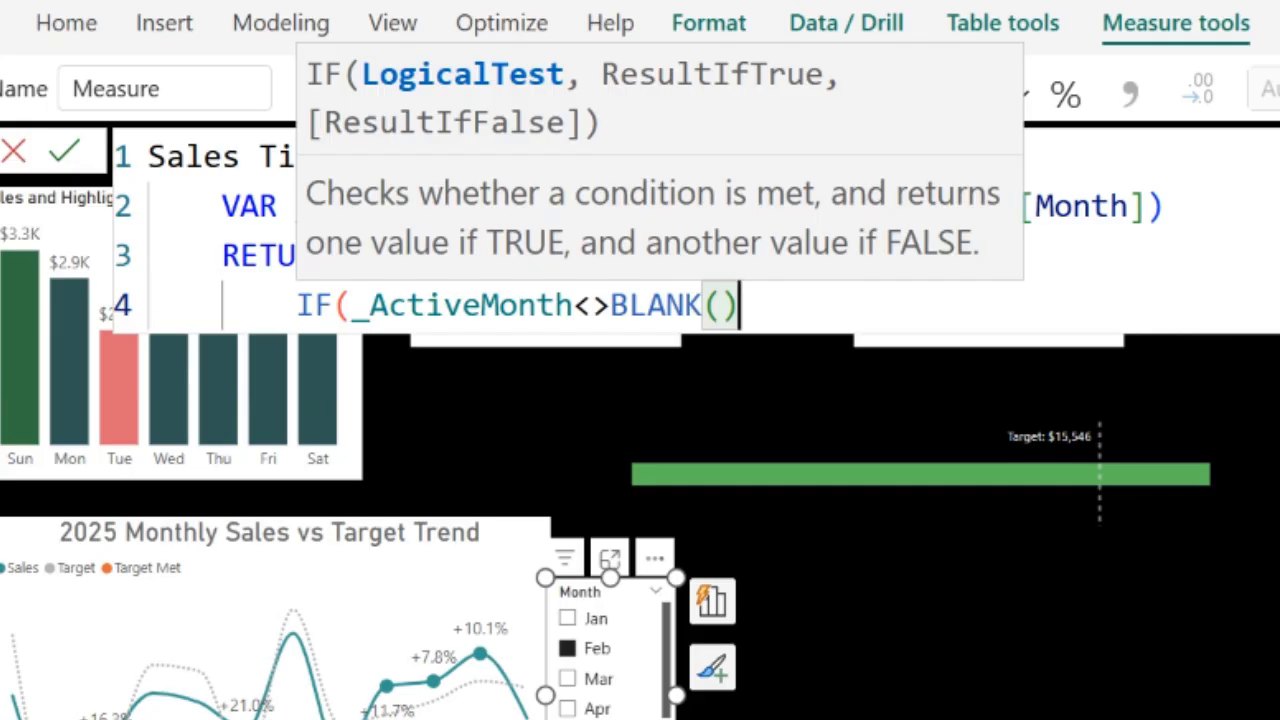
pyautogui.write(',')
pyautogui.hotkey('shift', 'Return')
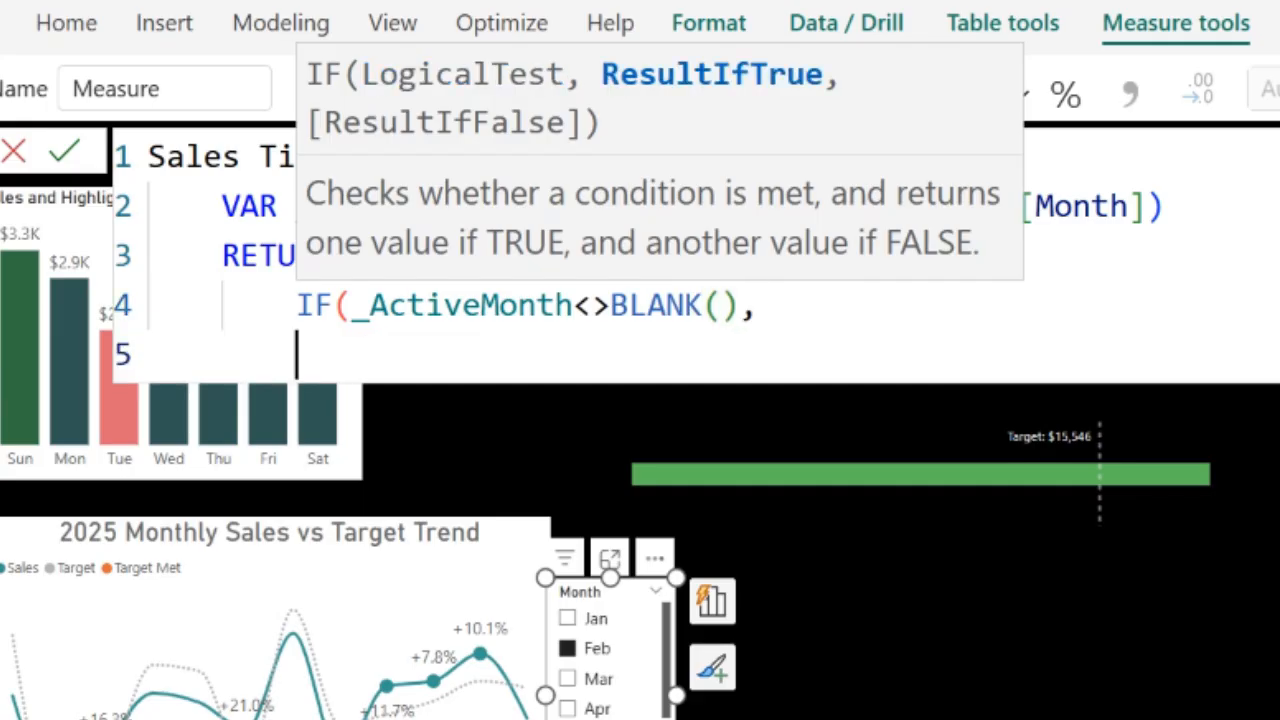
# - Enter _ActiveMonth&" Total Sales" as the IF function's result when the condition is true
pyautogui.write('_')
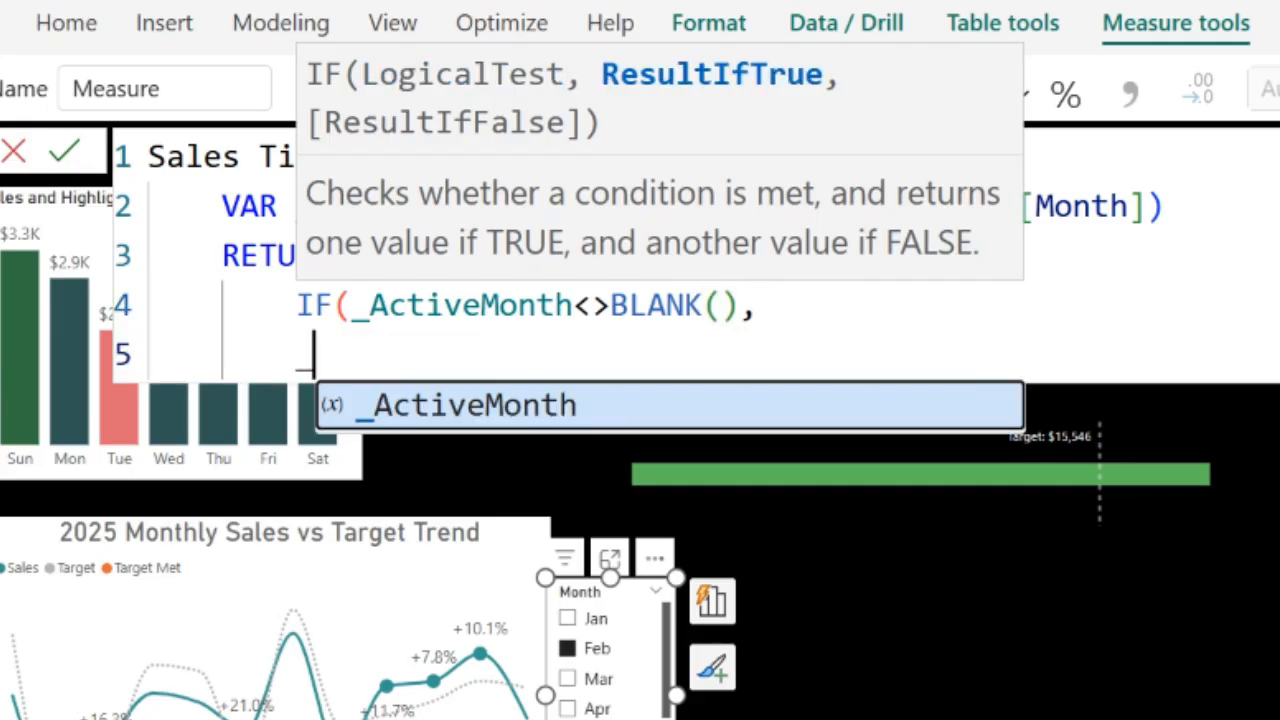
pyautogui.press('Tab')
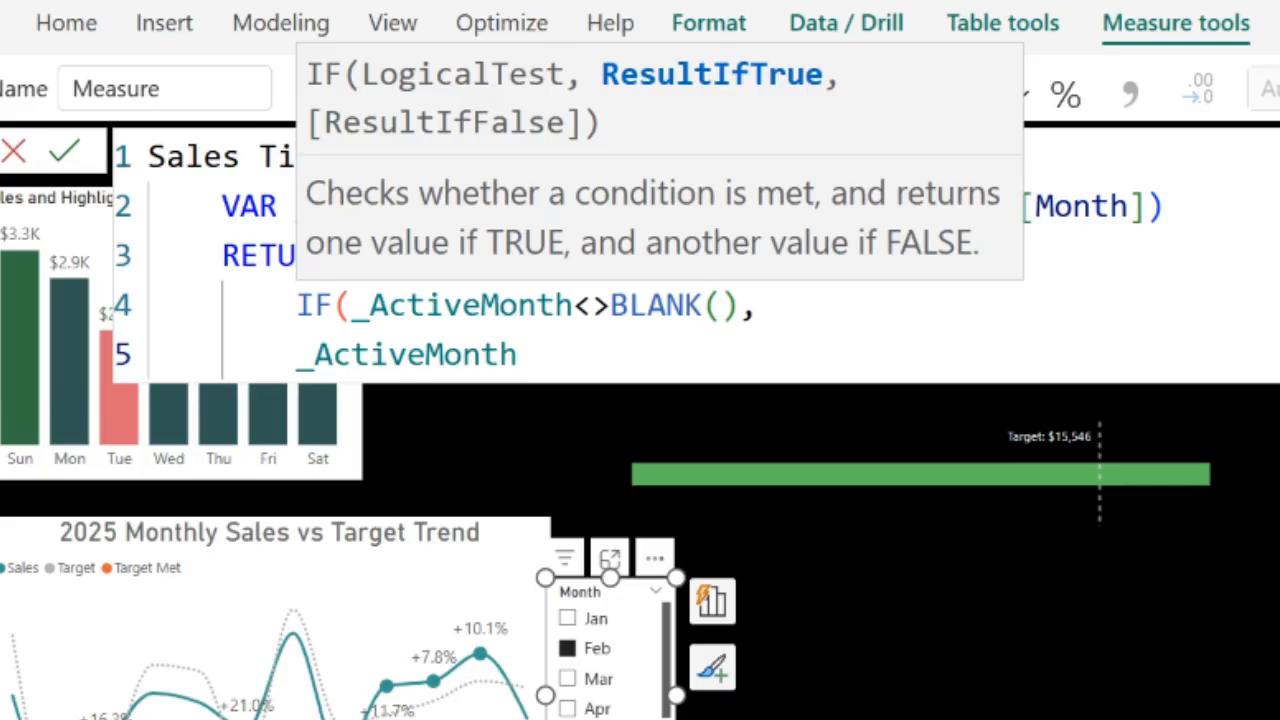
pyautogui.write('&" Total S')
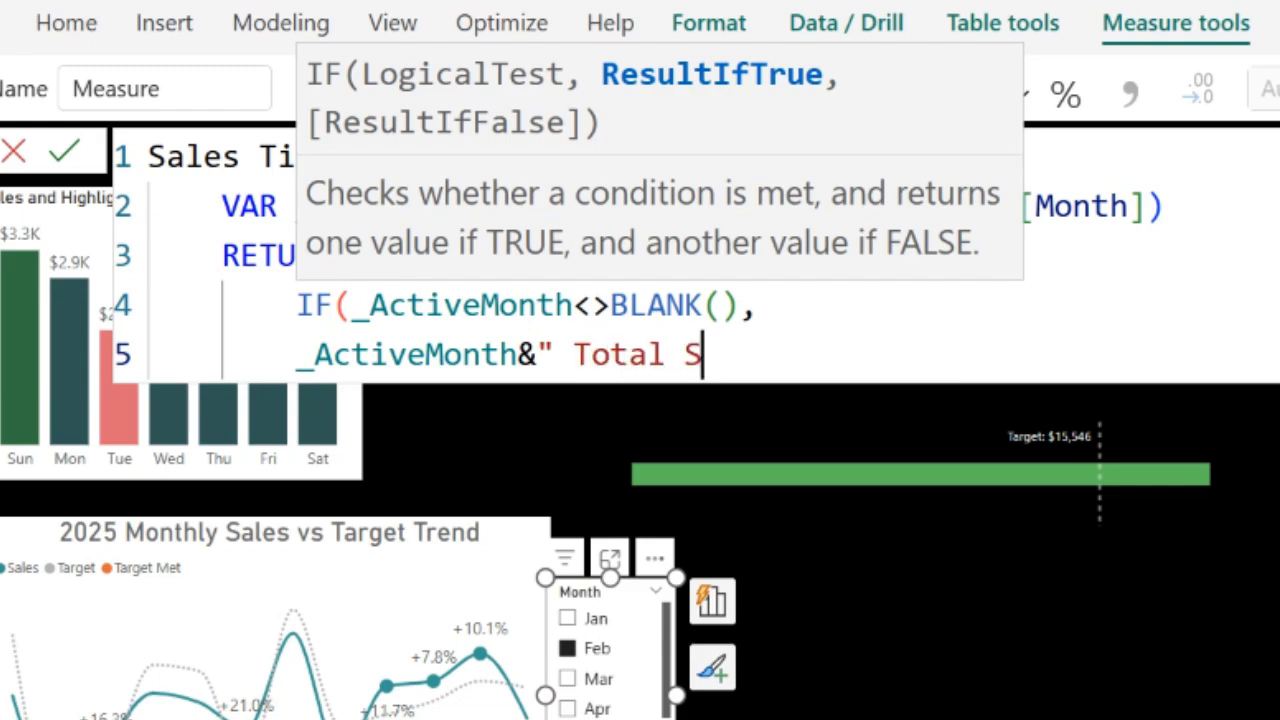
pyautogui.write('ales"')
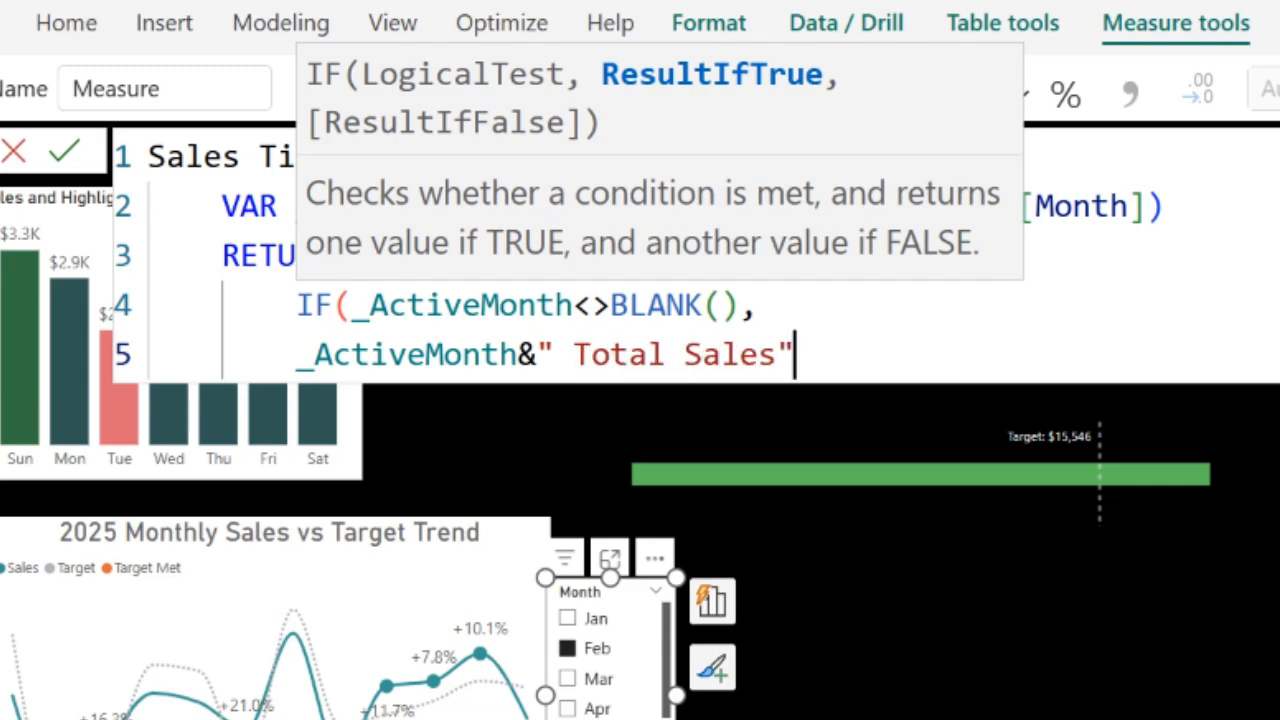
pyautogui.write(',')
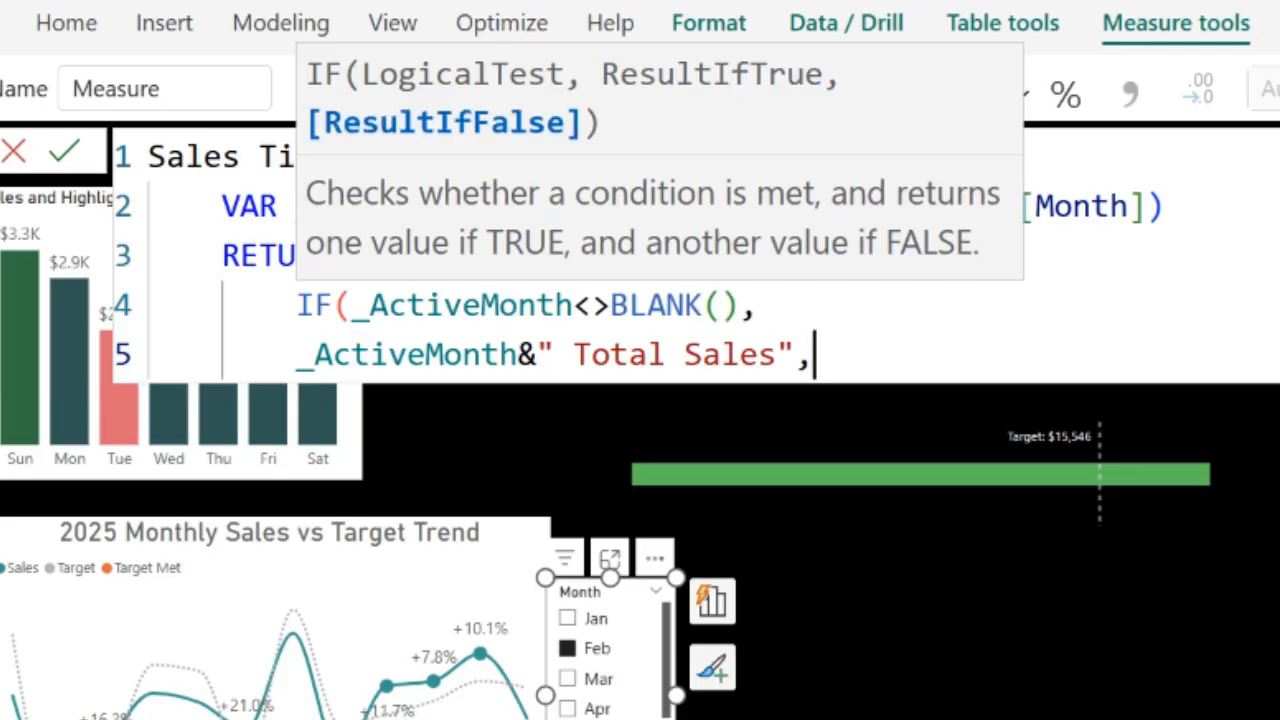
# - Enter "Total Sales" as the IF function's false result on a new line, then close the function and commit the measure
pyautogui.hotkey('shift', 'Return')
pyautogui.write('"Tot')
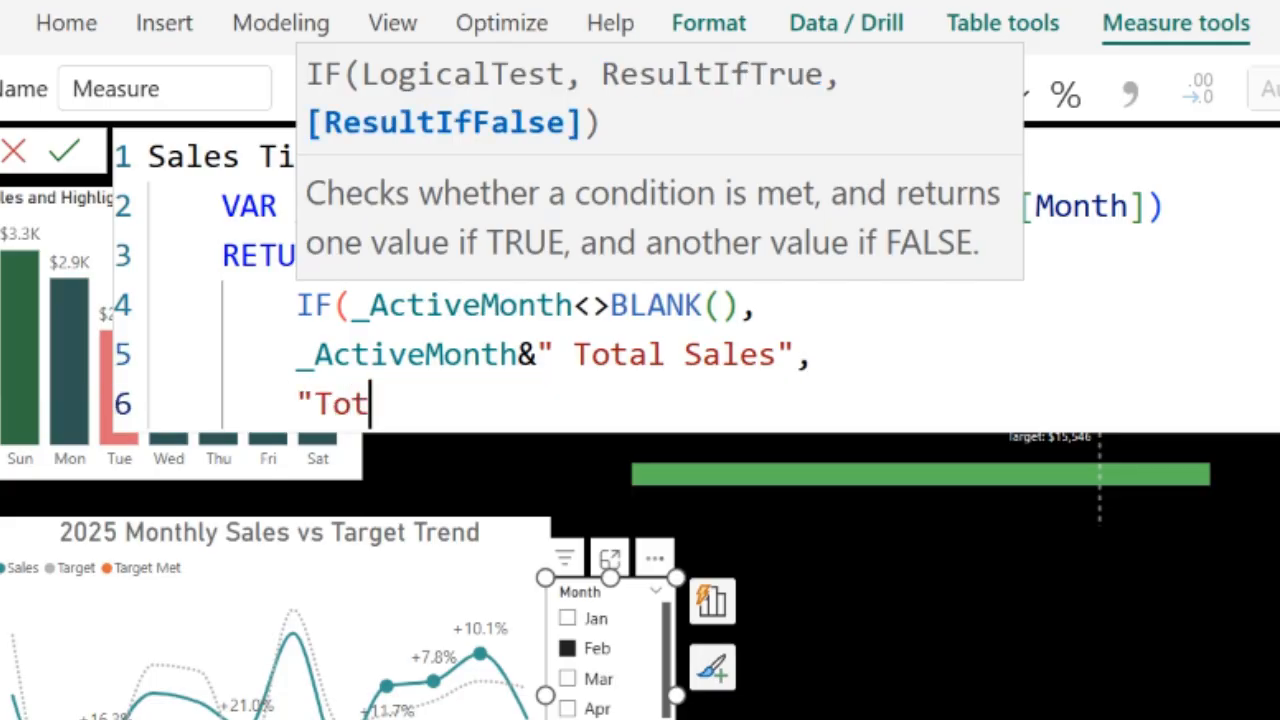
pyautogui.write('al Ssle')
pyautogui.press('BackSpace')
pyautogui.press('BackSpace')
pyautogui.press('BackSpace')
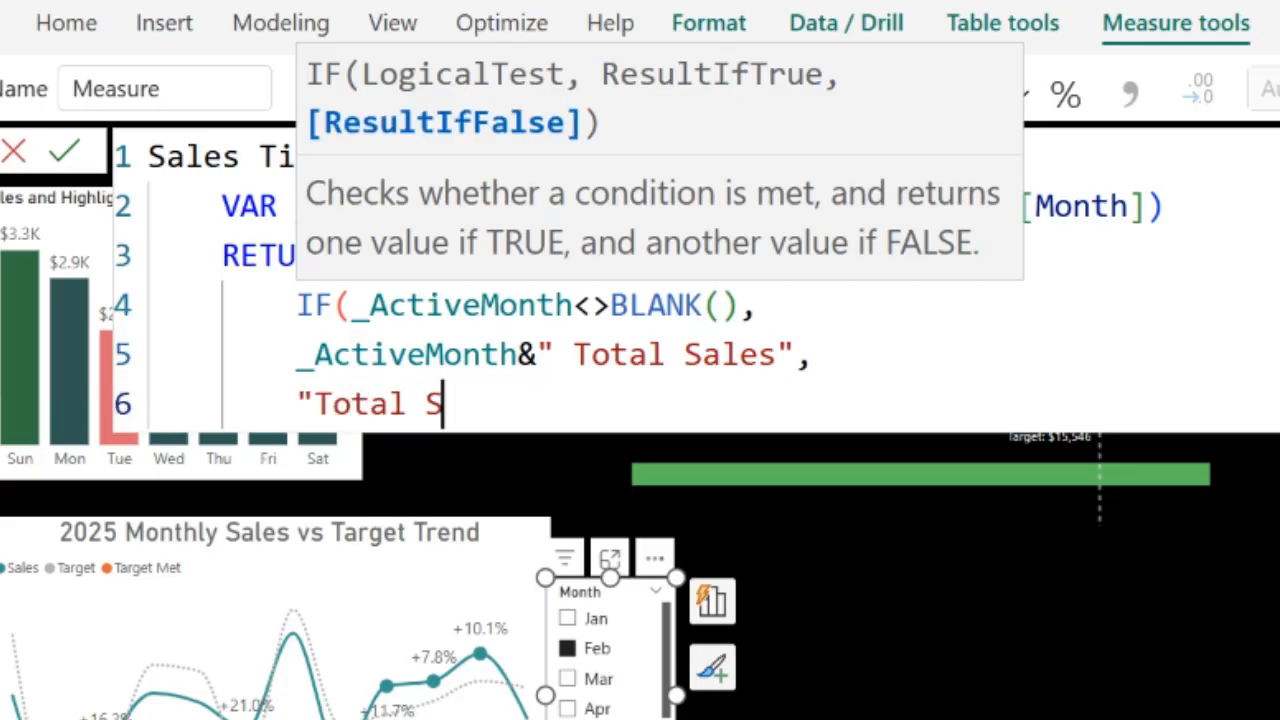
pyautogui.write('ales"')
pyautogui.hotkey('shift', 'Return')
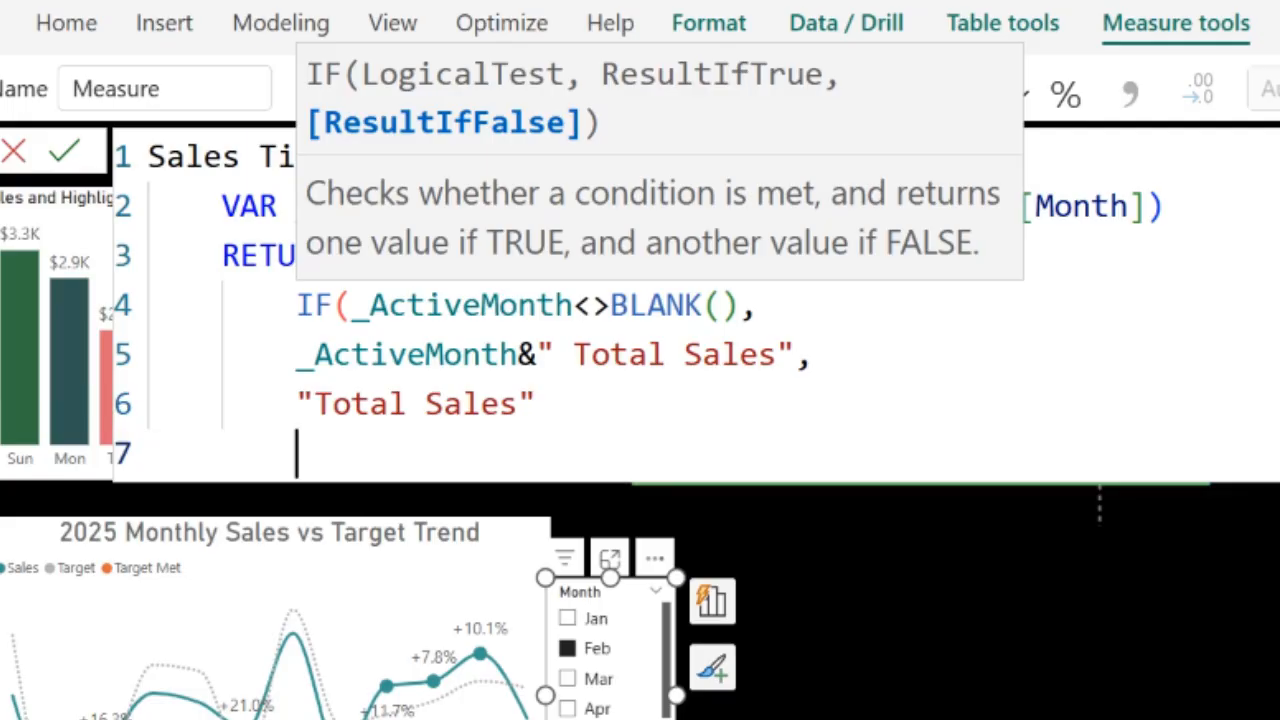
pyautogui.write(')')
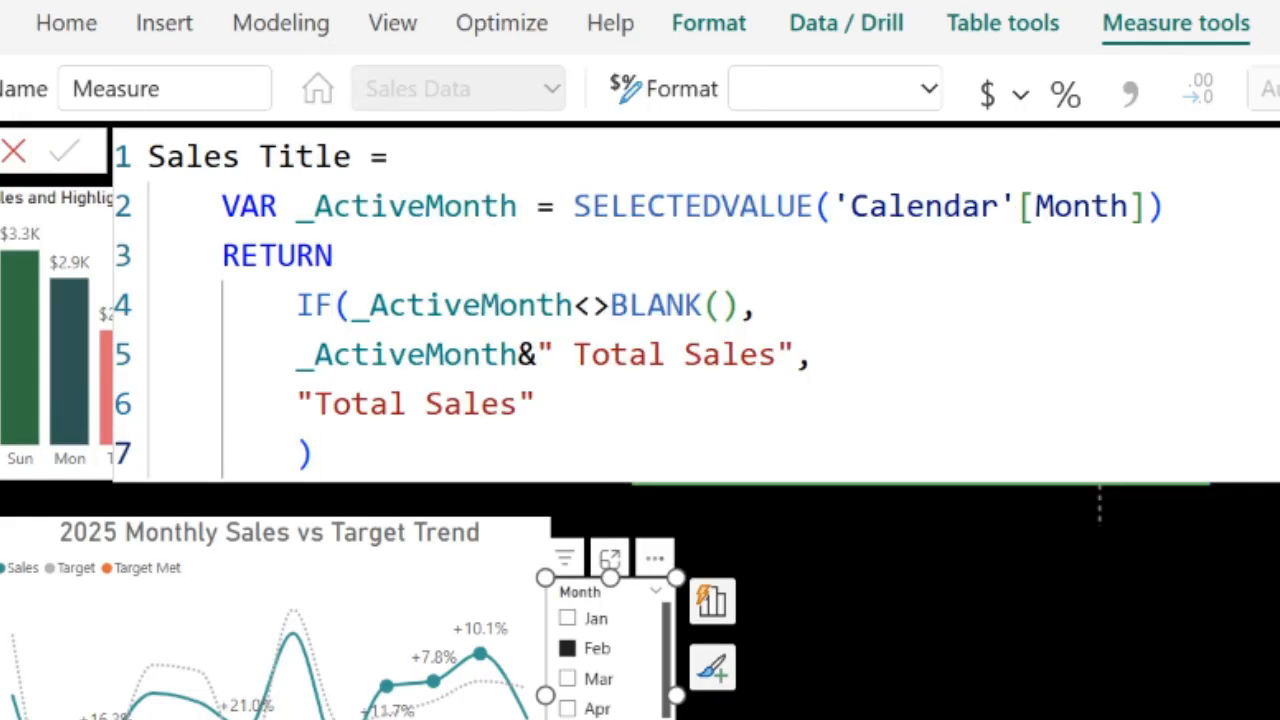
pyautogui.press('Return')
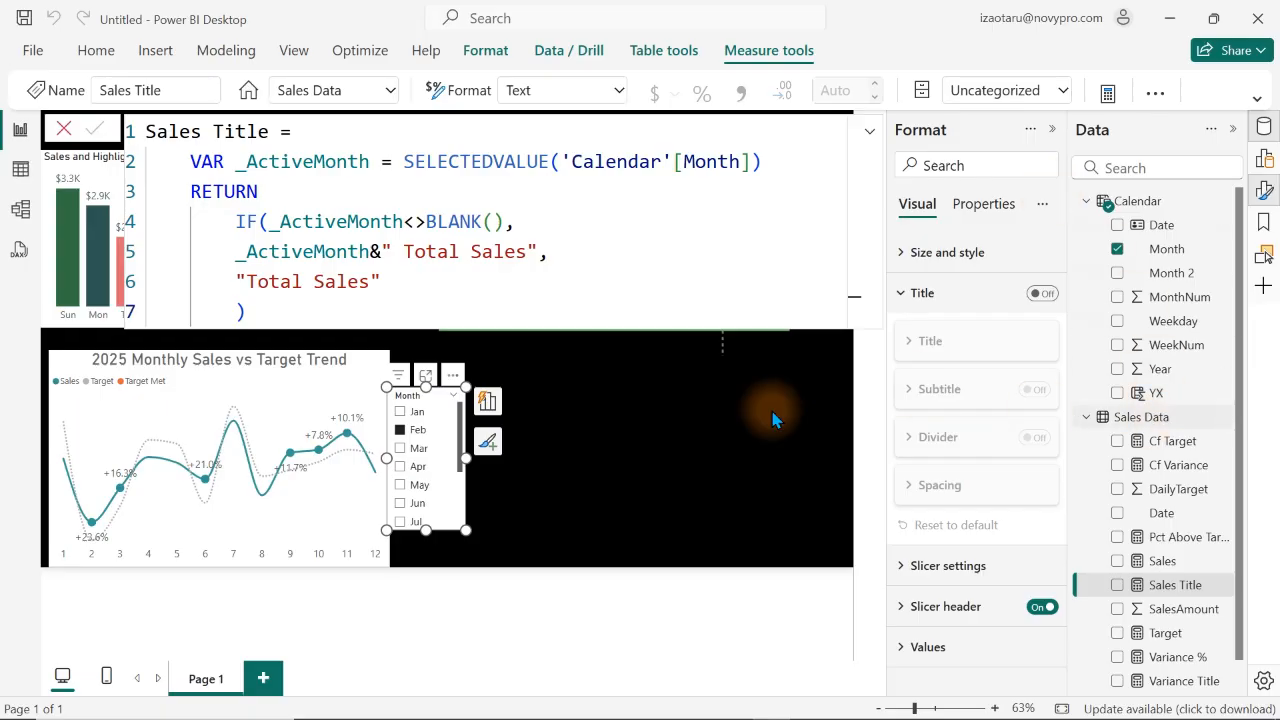
pyautogui.click(629, 438)
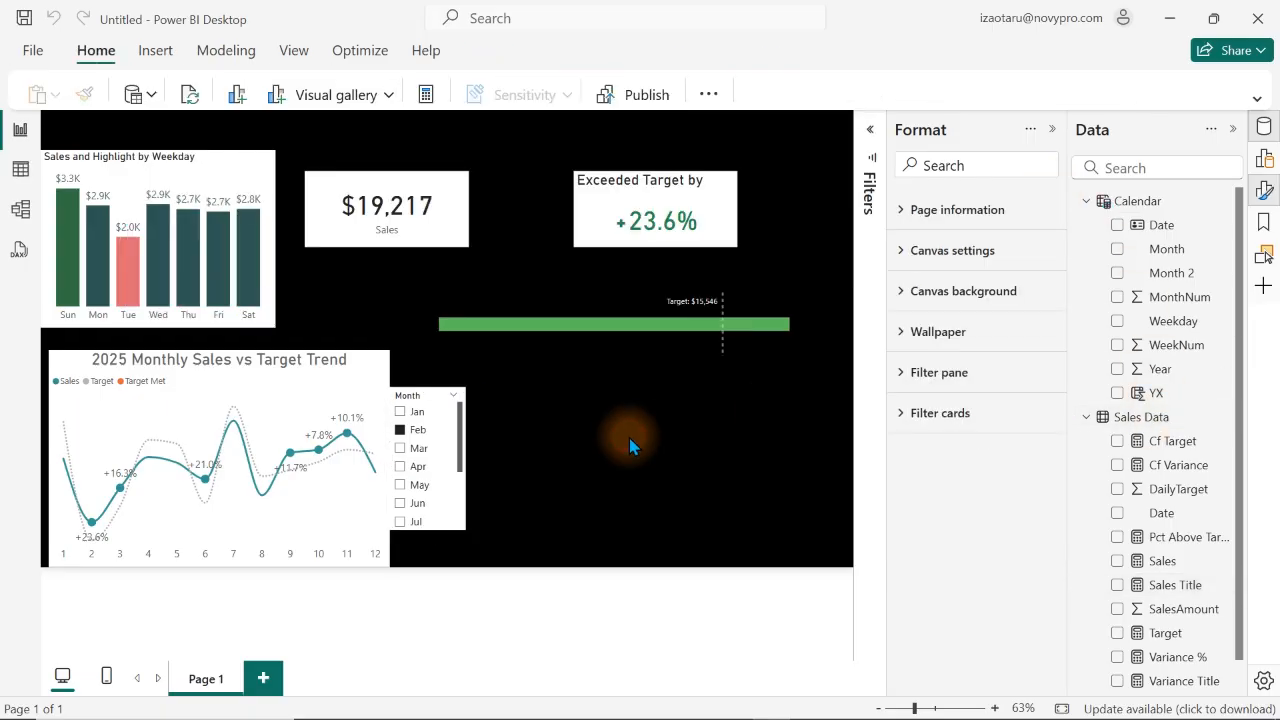
# - Convert the Sales card to the new card visual, placing it slightly lower and enlarging it toward its lower-right corner
pyautogui.click(369, 237)
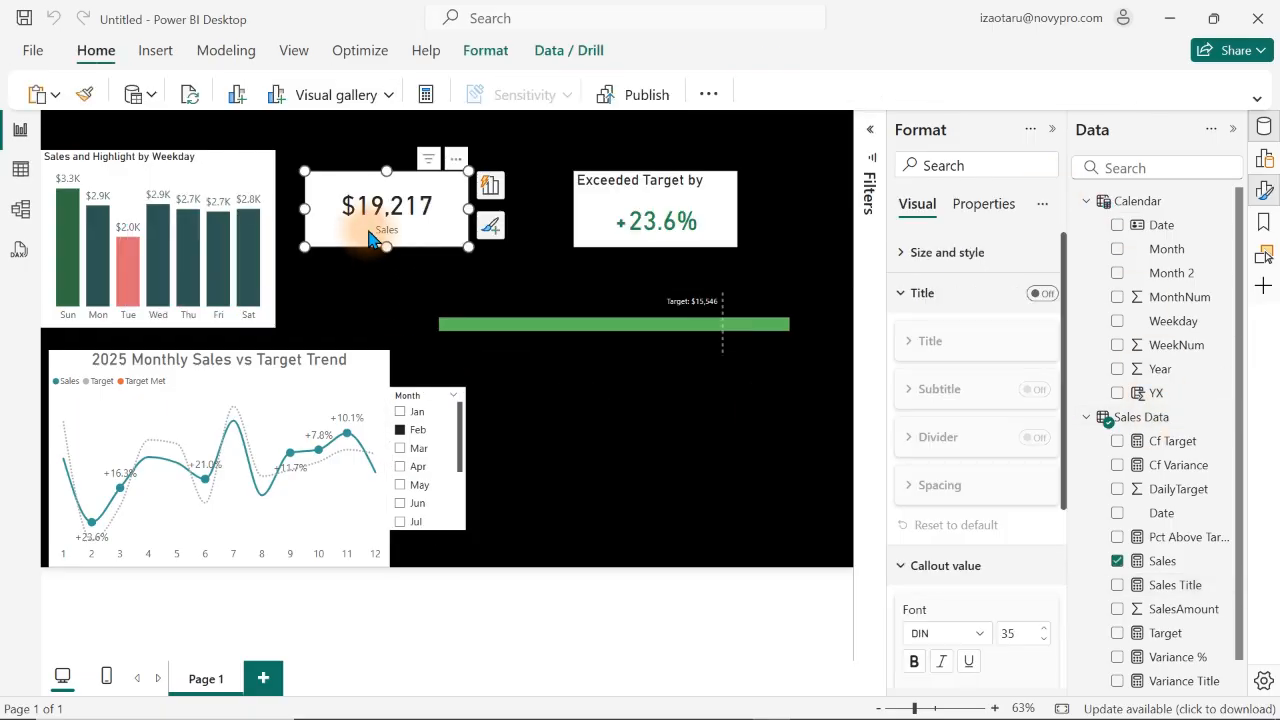
pyautogui.moveTo(369, 205); pyautogui.dragTo(372, 218)
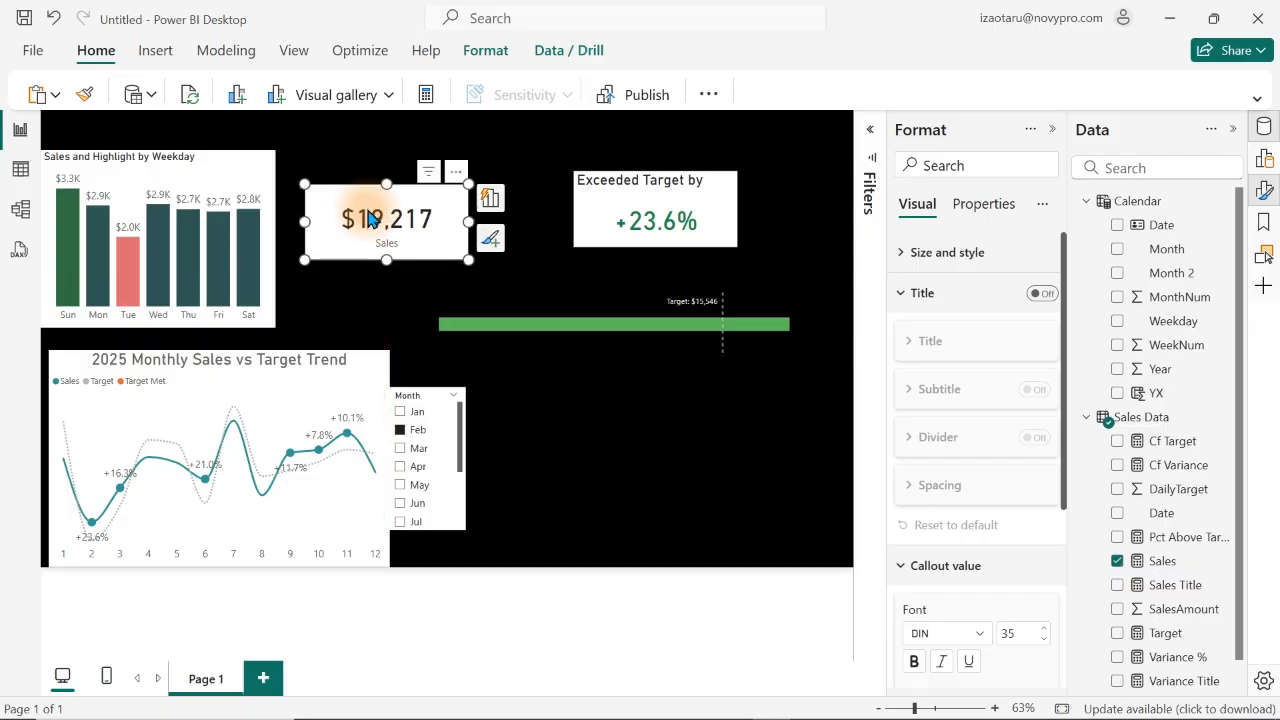
pyautogui.click(490, 197)
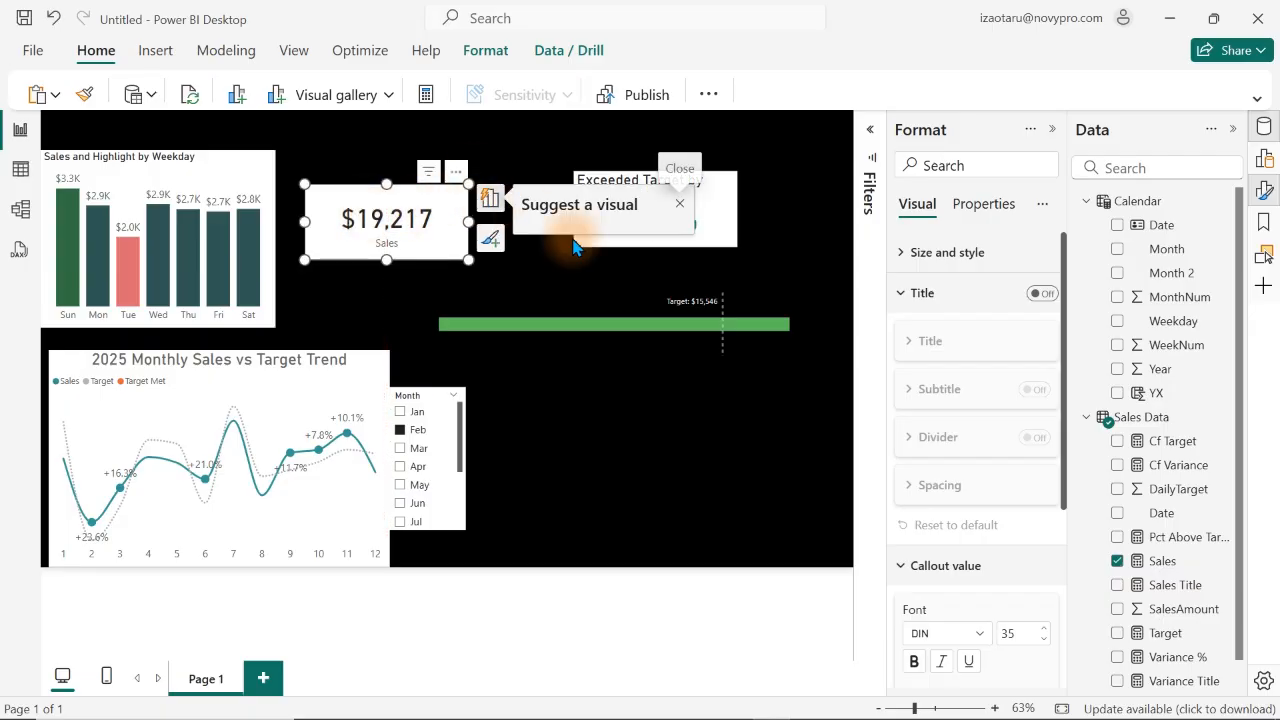
pyautogui.click(672, 262)
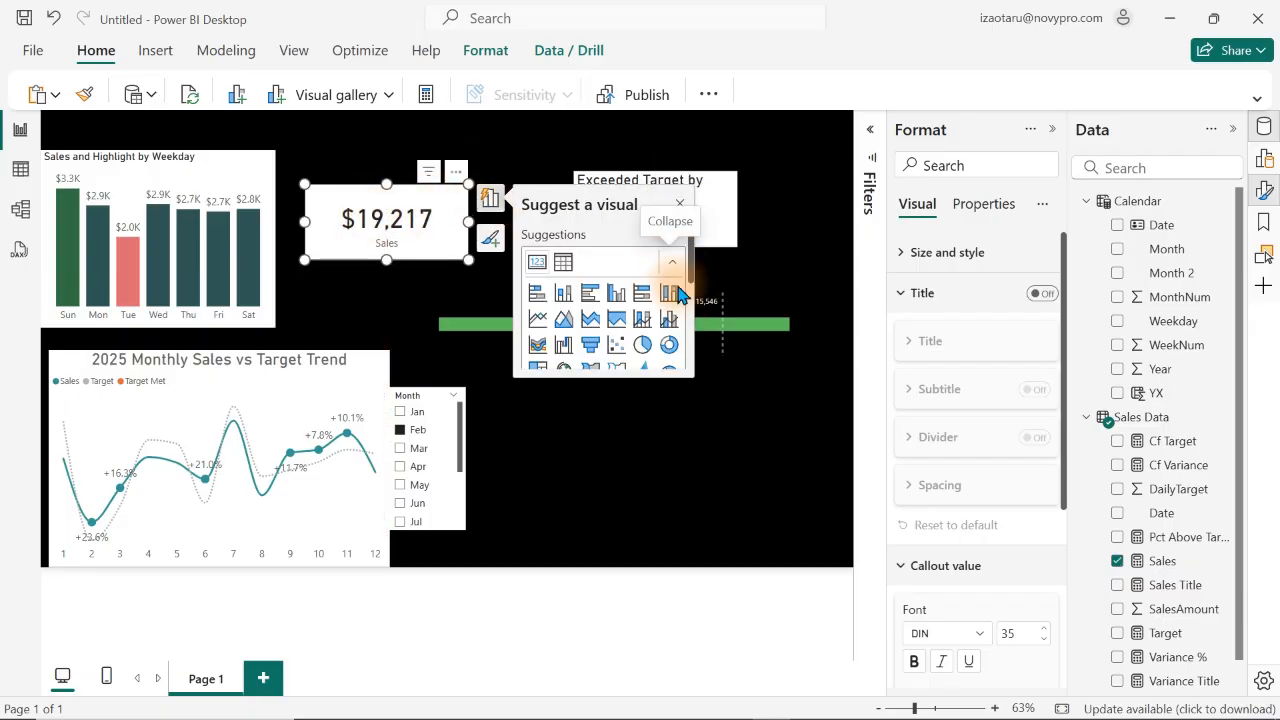
pyautogui.moveTo(690, 280); pyautogui.dragTo(690, 338)
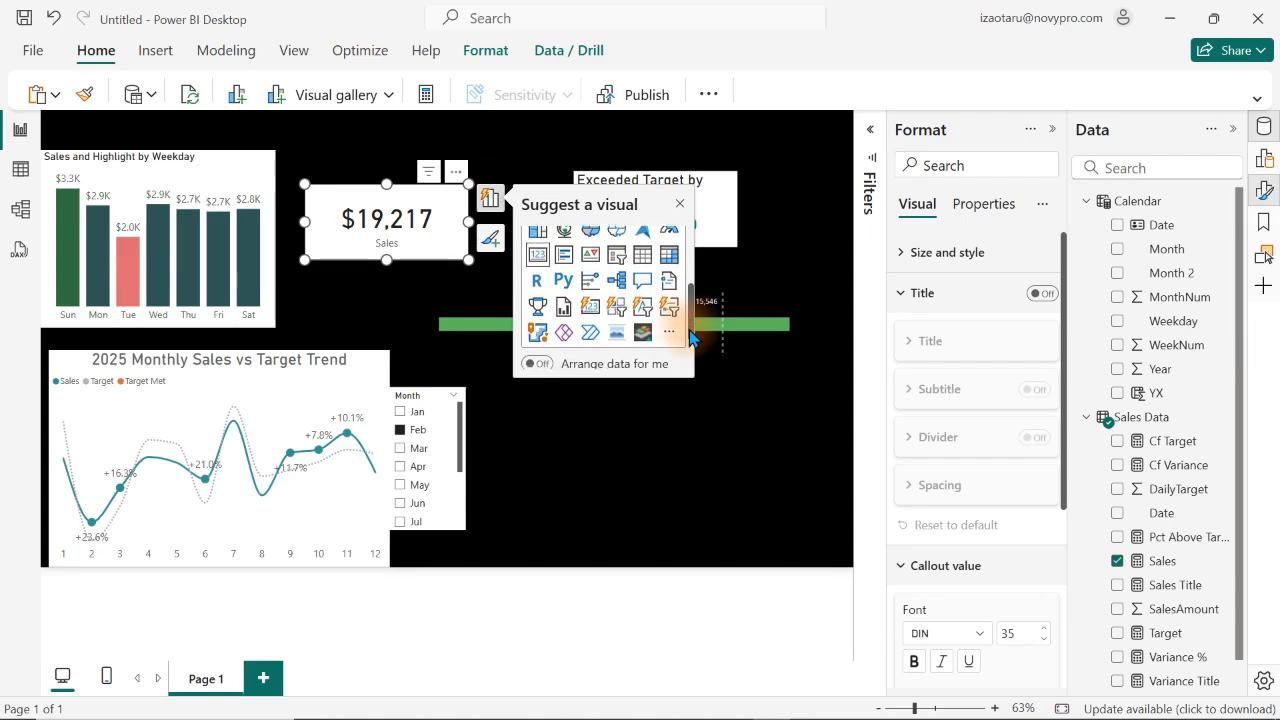
pyautogui.click(591, 310)
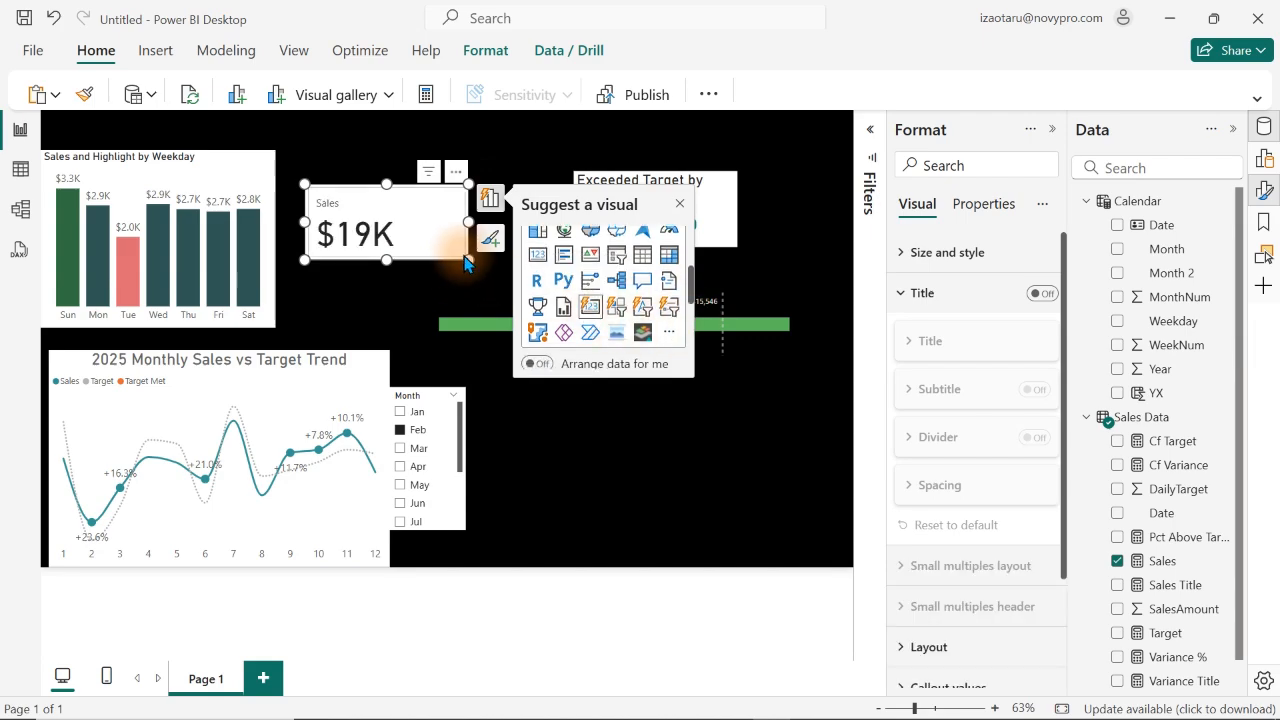
pyautogui.moveTo(464, 256); pyautogui.dragTo(486, 294)
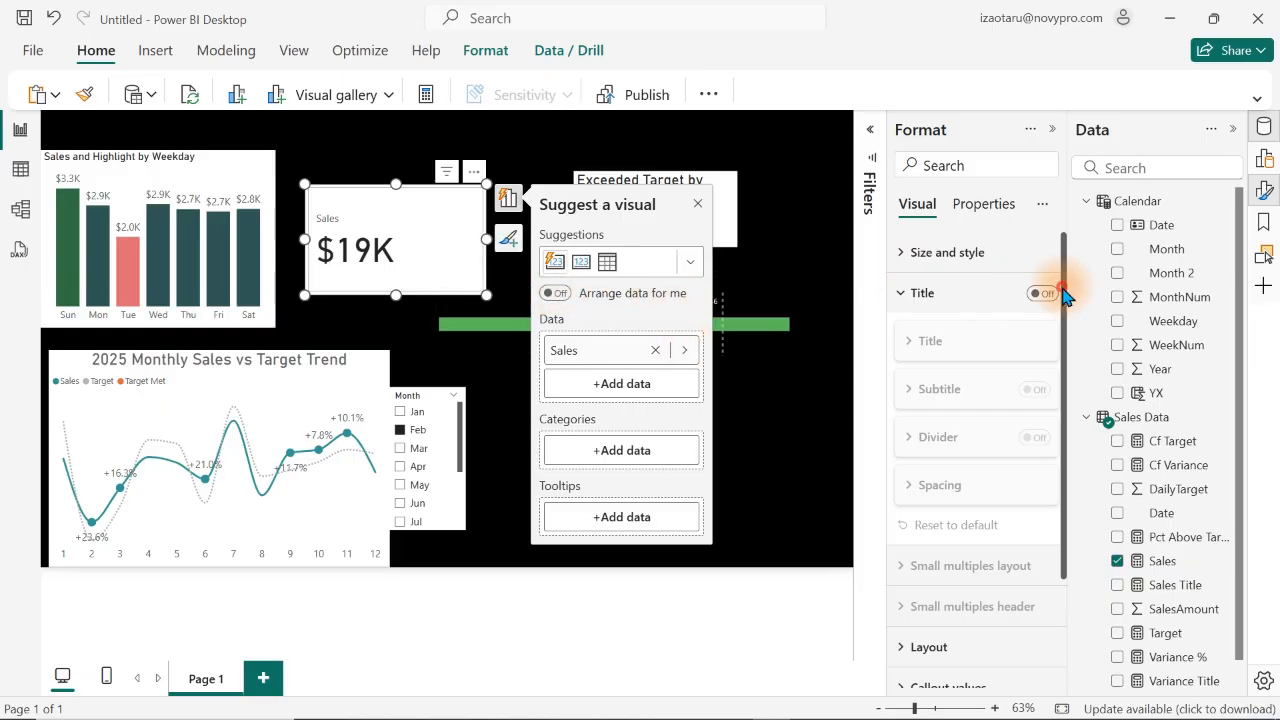
# - Expand the Label settings under the Sales card's callout values and apply the callout settings to the Sales series
pyautogui.moveTo(1065, 290); pyautogui.dragTo(1057, 455)
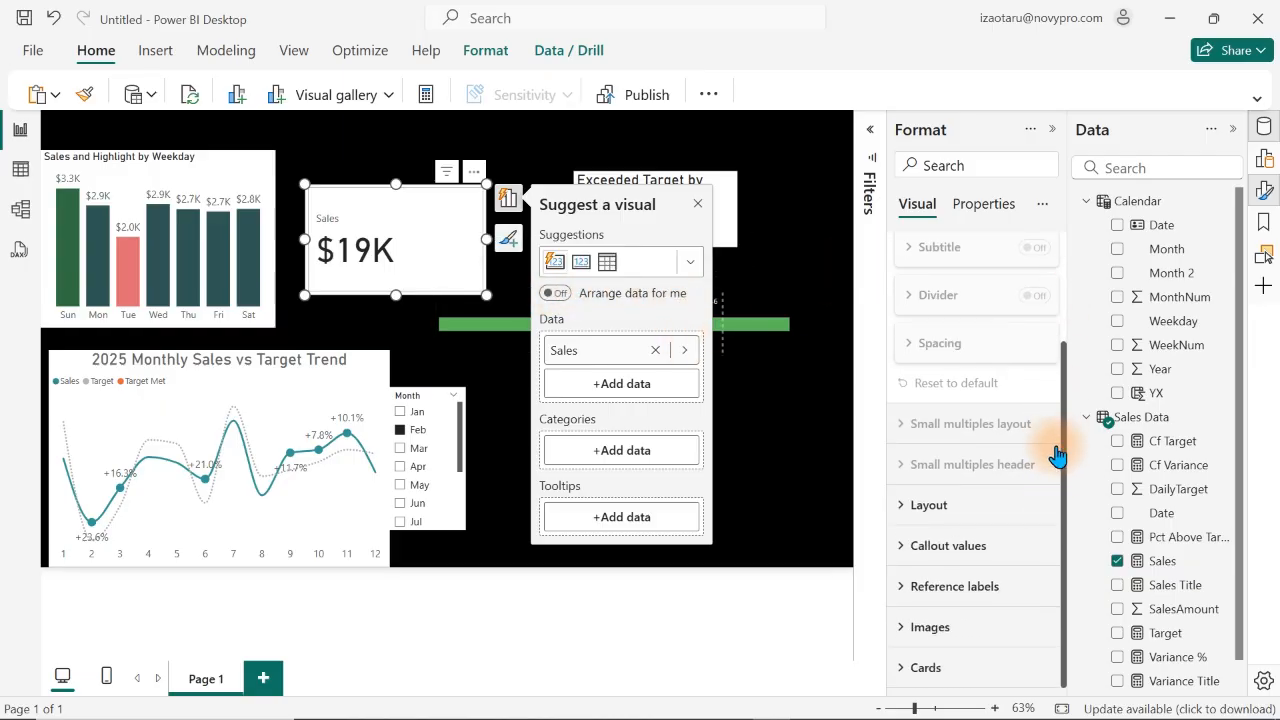
pyautogui.click(1267, 190)
pyautogui.click(1257, 198)
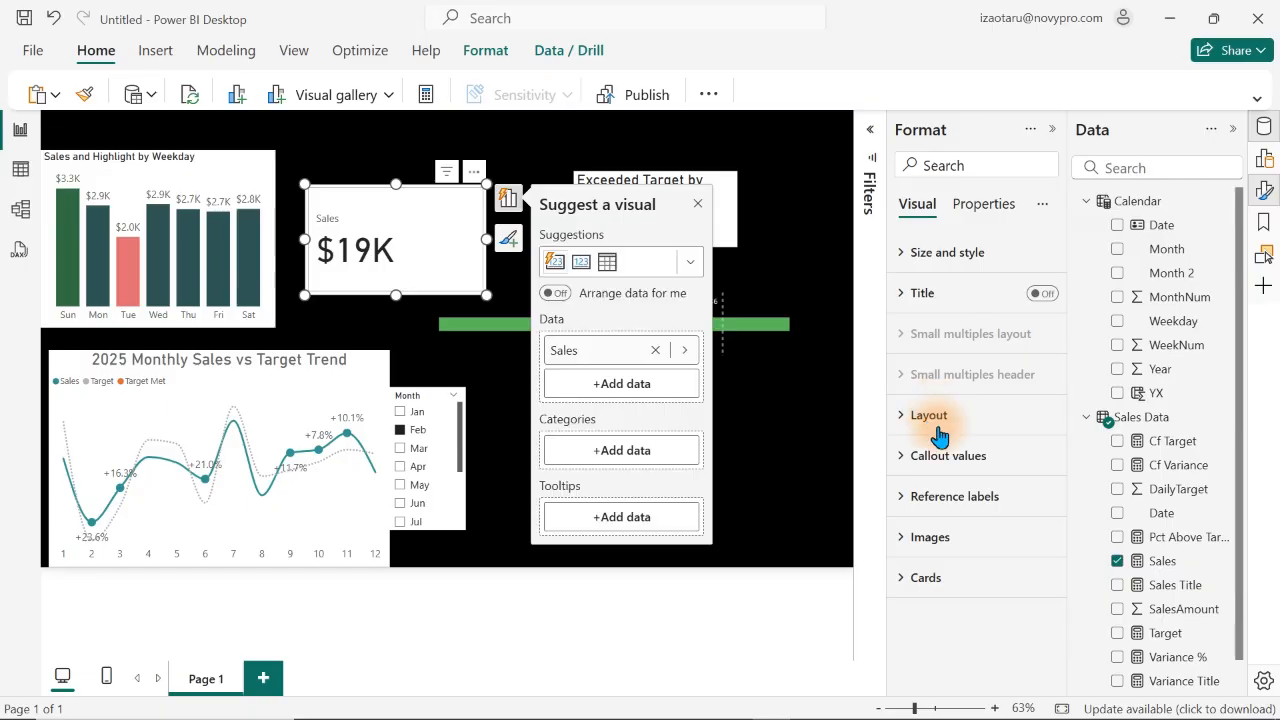
pyautogui.click(932, 458)
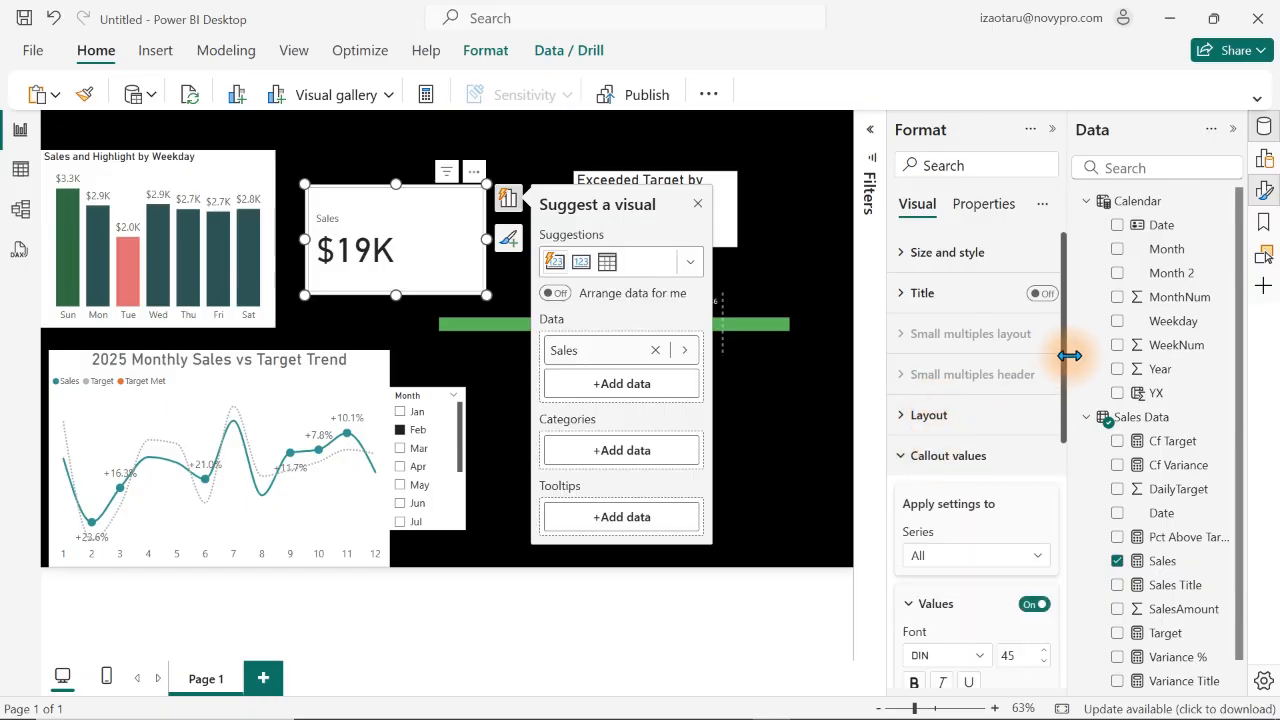
pyautogui.moveTo(1064, 356); pyautogui.dragTo(1071, 571)
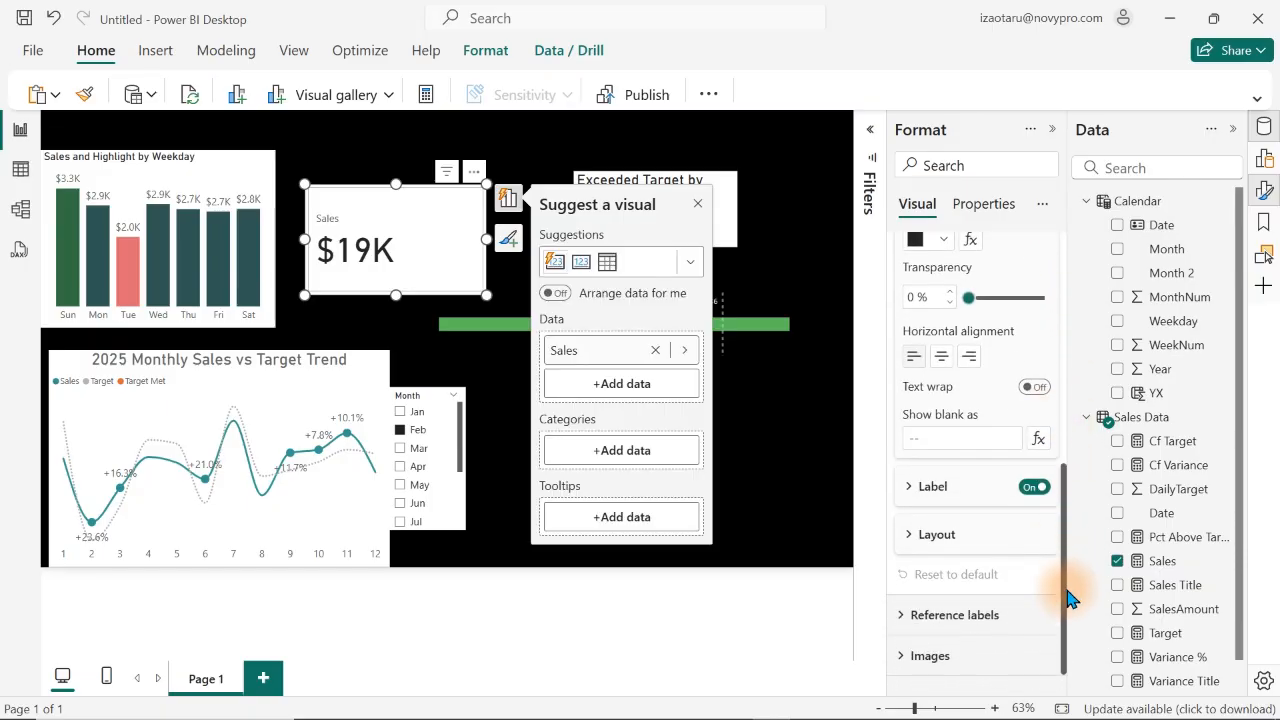
pyautogui.click(1037, 488)
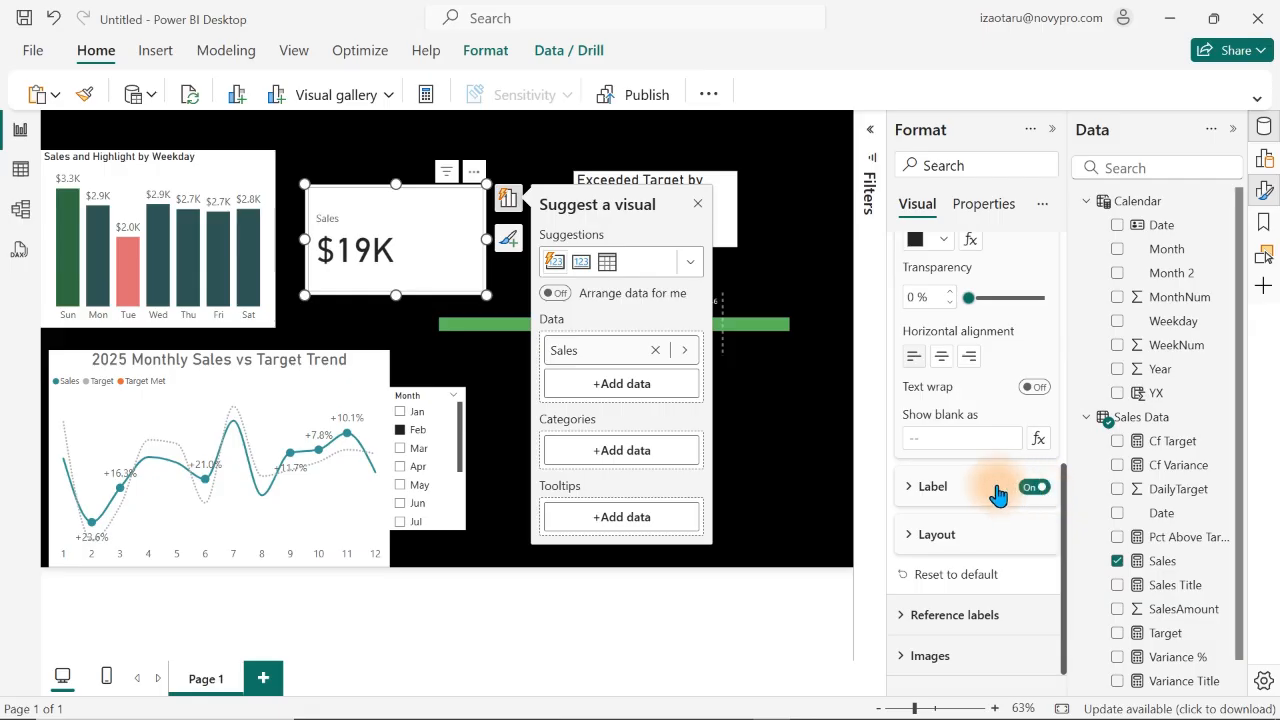
pyautogui.click(936, 489)
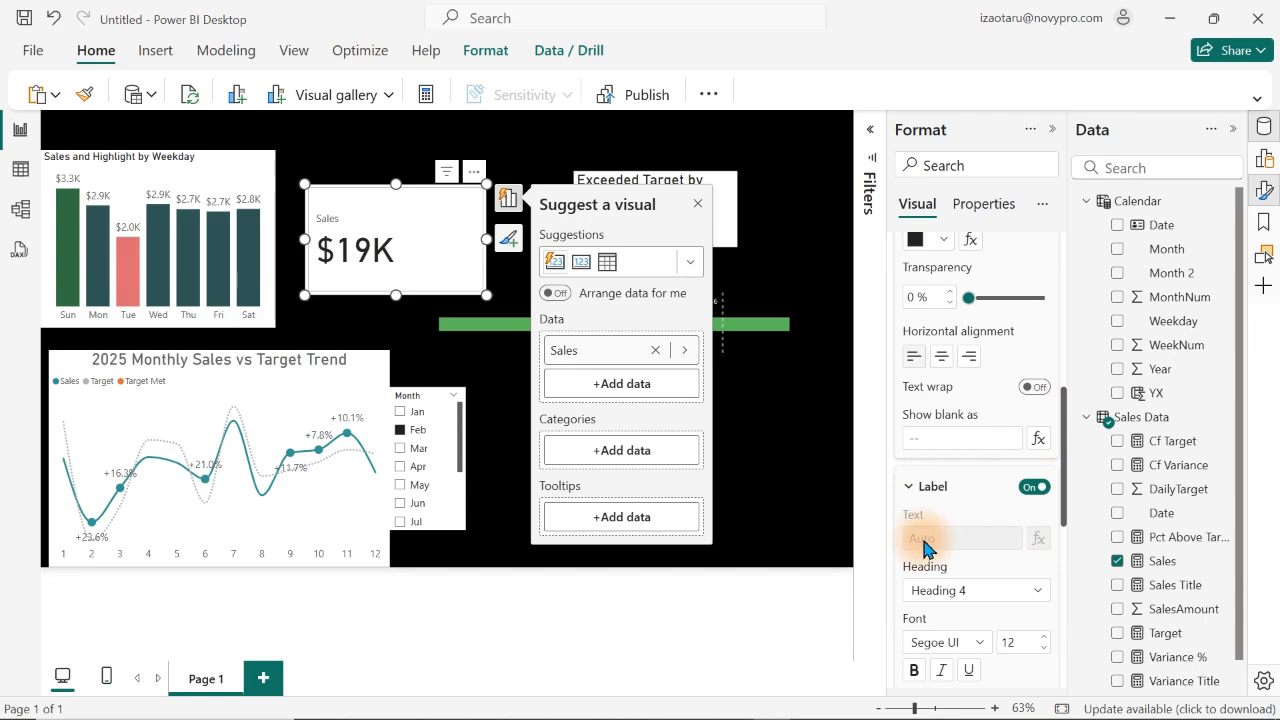
pyautogui.moveTo(1065, 503)
pyautogui.mouseDown()
pyautogui.moveTo(1060, 395)
pyautogui.moveTo(1066, 523)
pyautogui.mouseUp()
pyautogui.click(993, 410)
pyautogui.click(935, 454)
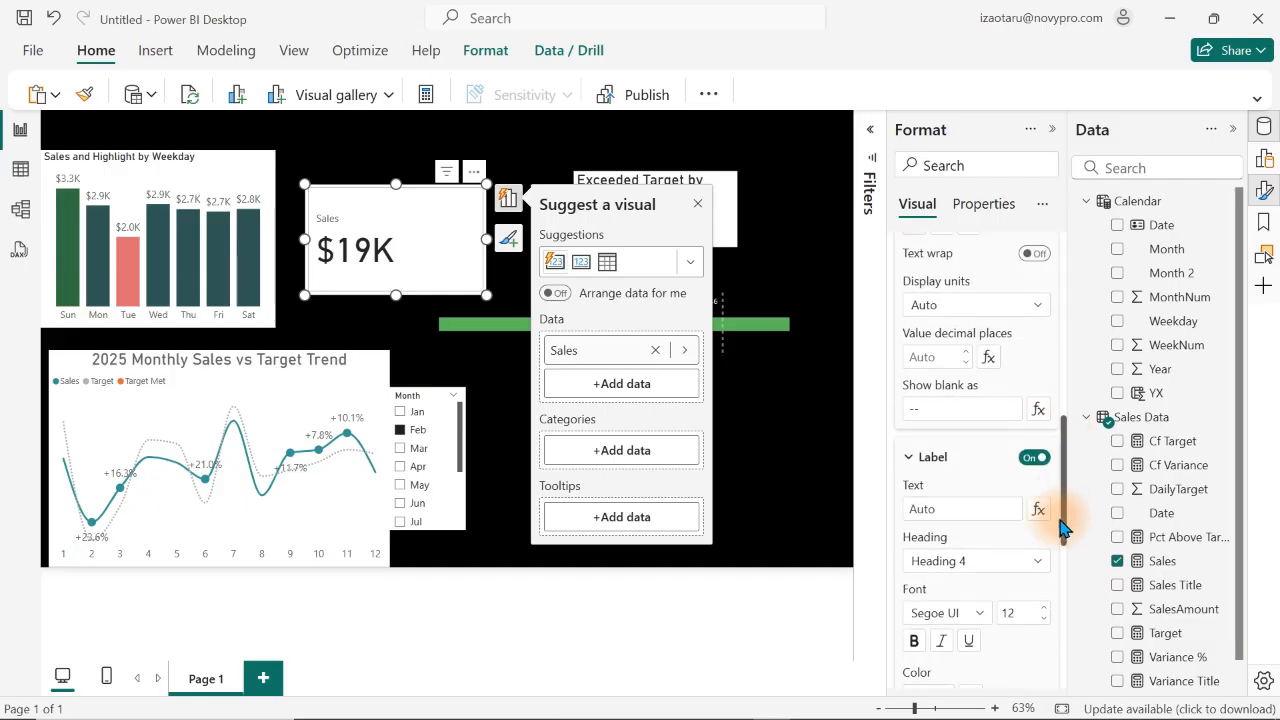
# - Base the Sales card's label text on the Sales Title measure as a field value and set the label font size to 18
pyautogui.click(1036, 486)
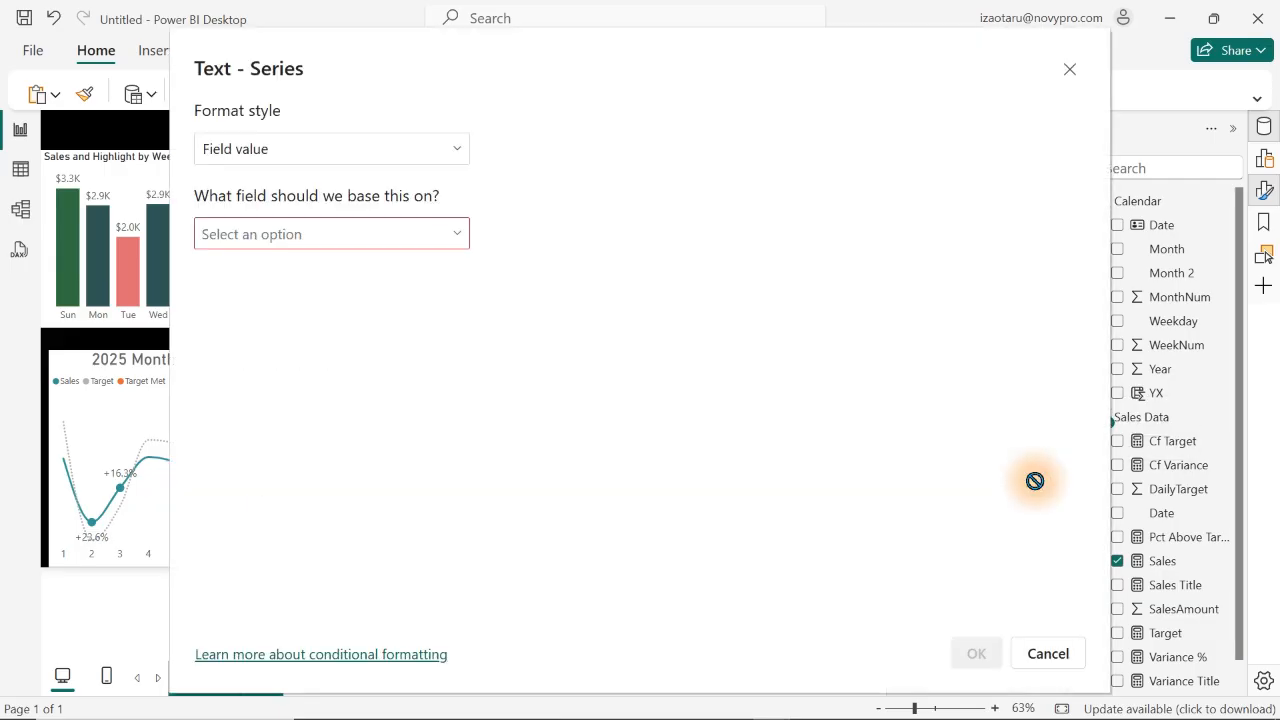
pyautogui.click(279, 233)
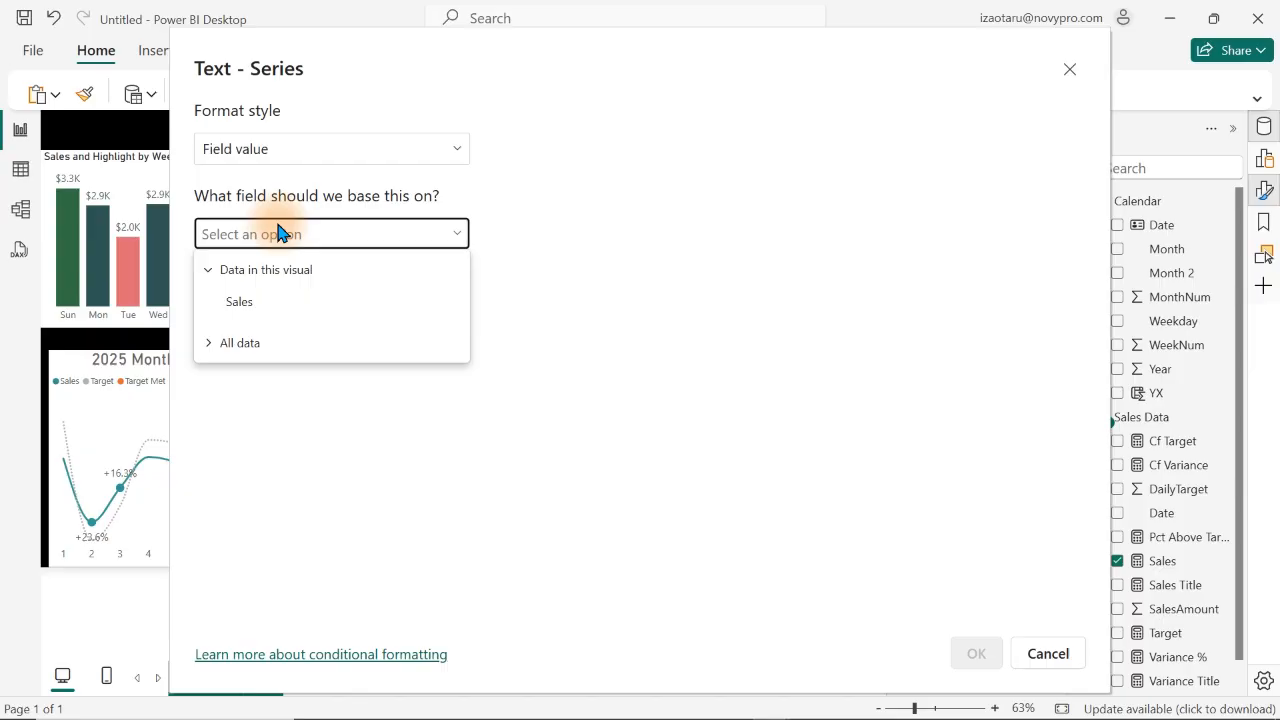
pyautogui.click(212, 343)
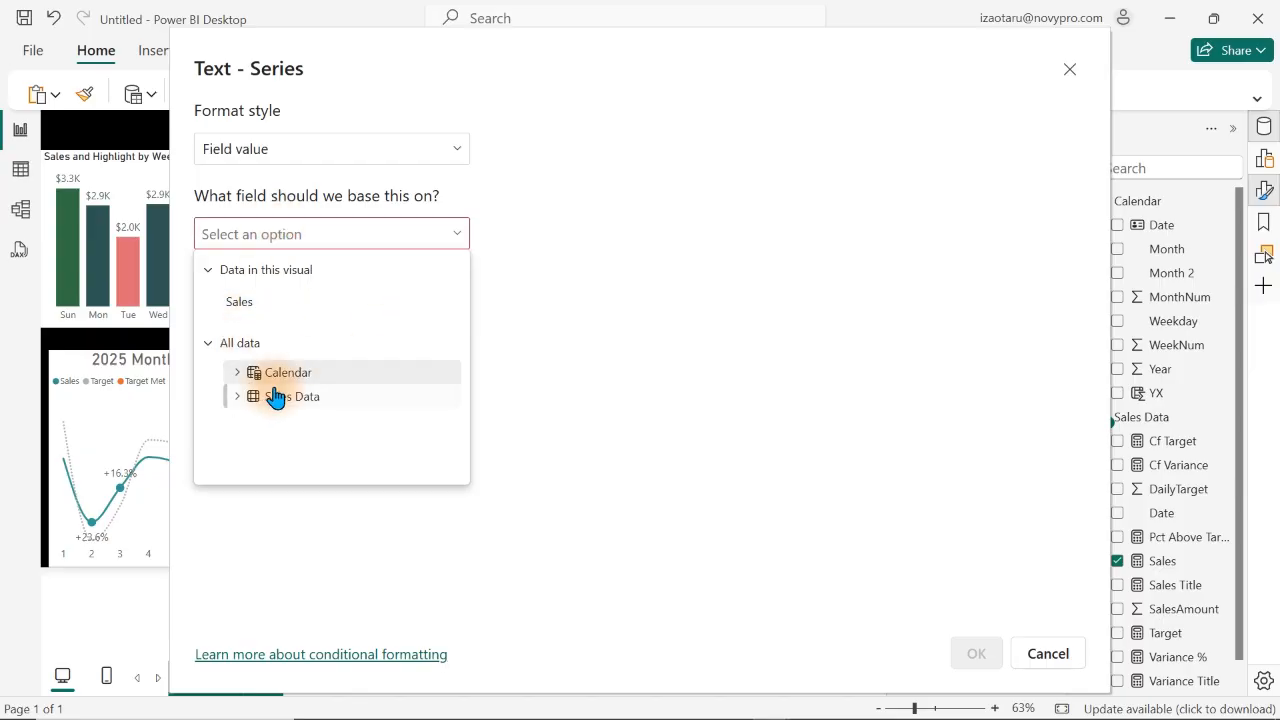
pyautogui.click(237, 397)
pyautogui.moveTo(456, 376); pyautogui.dragTo(458, 427)
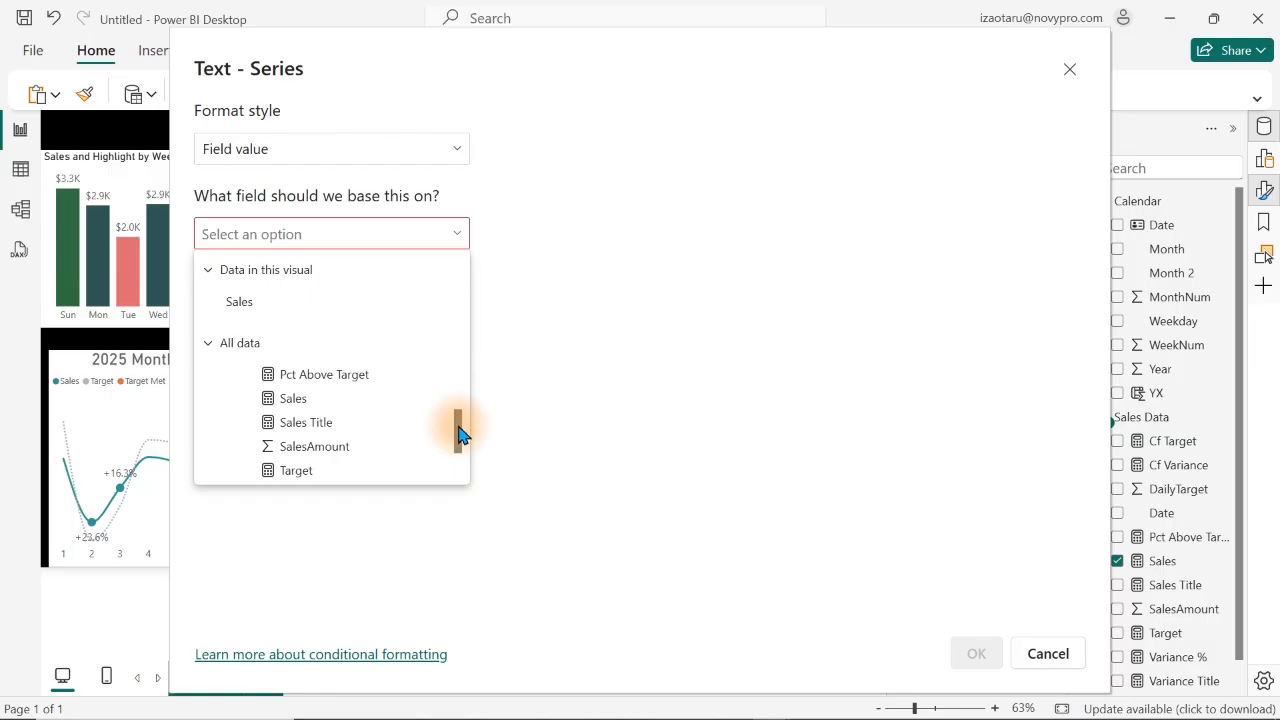
pyautogui.click(320, 421)
pyautogui.click(976, 653)
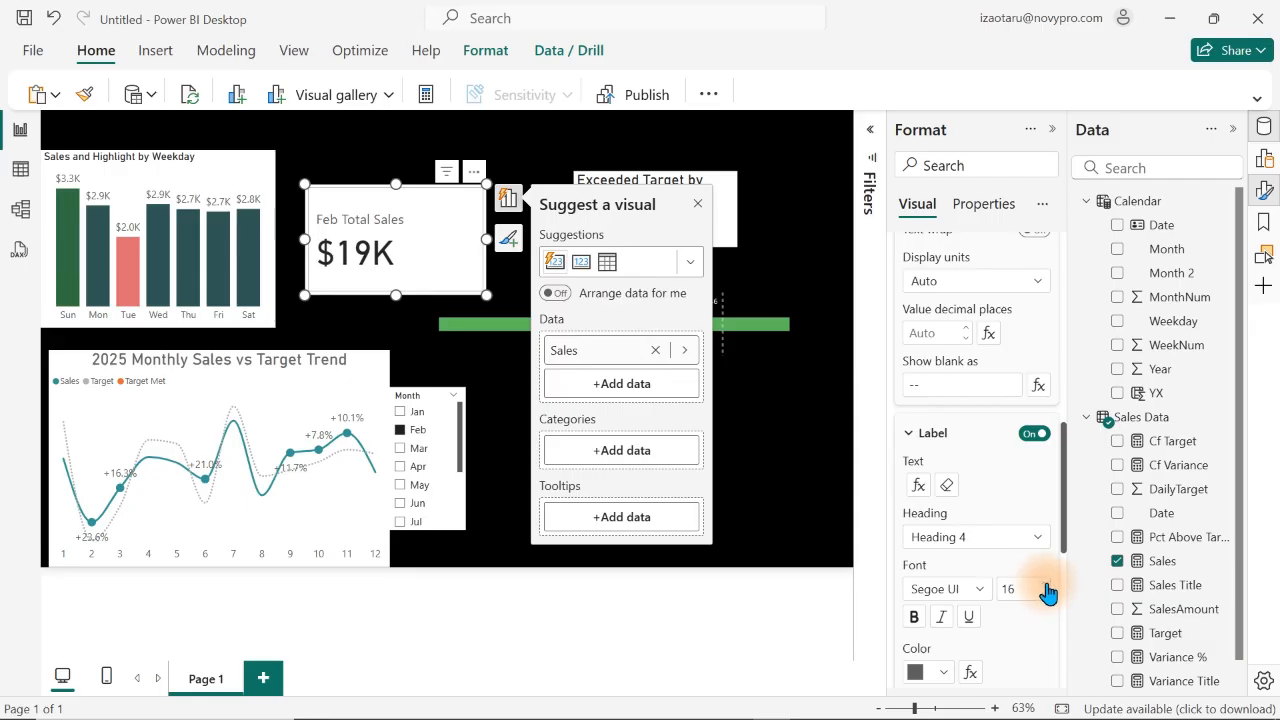
pyautogui.click(1046, 585)
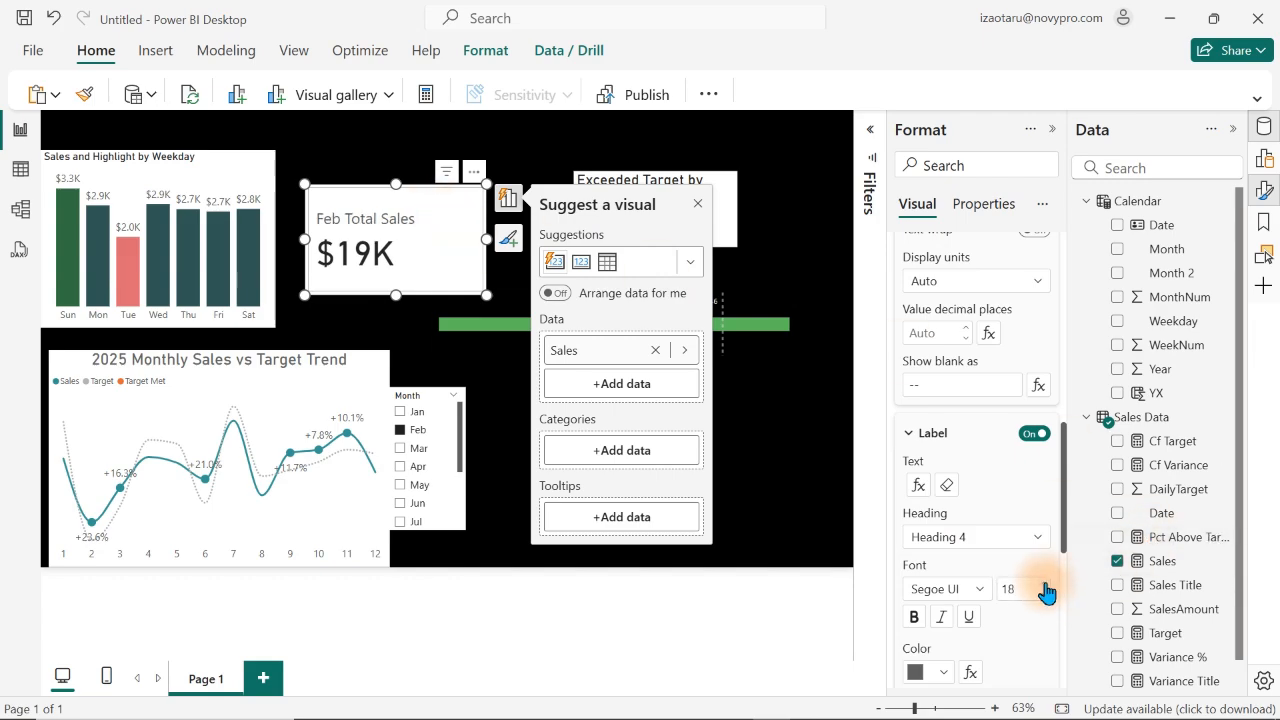
pyautogui.click(484, 141)
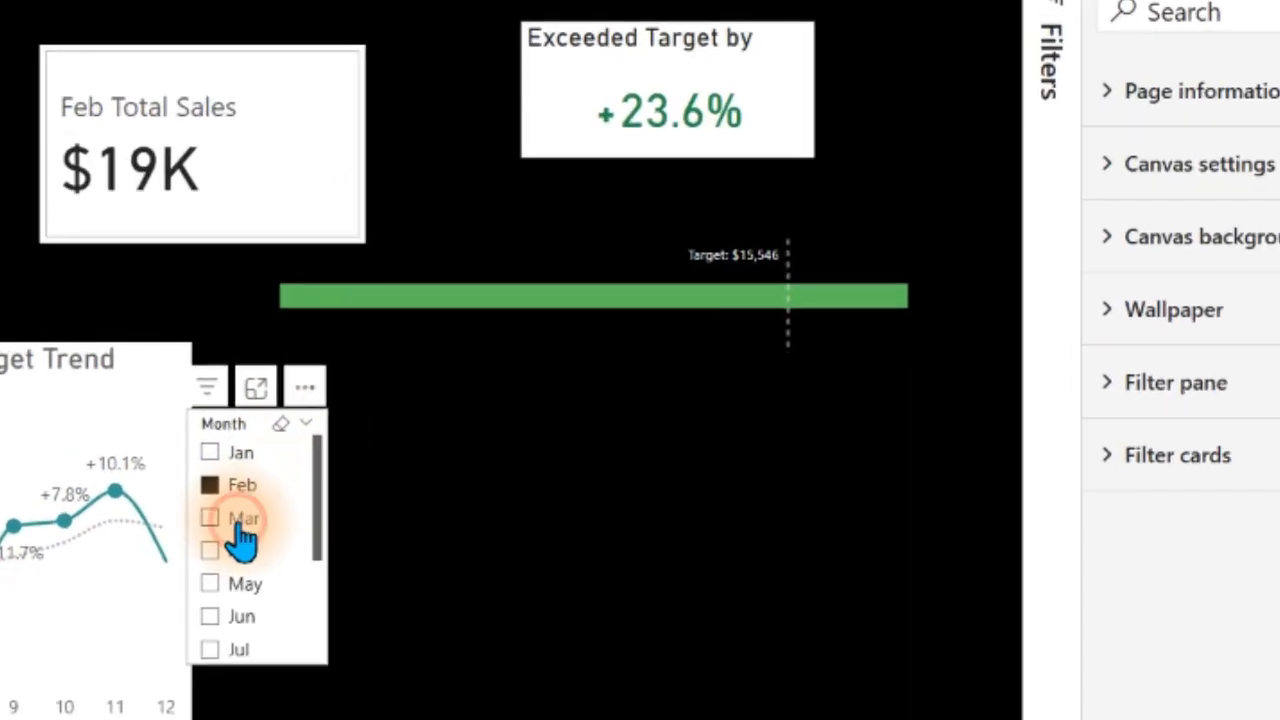
# - Filter the page to Mar, Apr and May in turn with the Month slicer to check the Sales card's label, ending on May
pyautogui.click(240, 519)
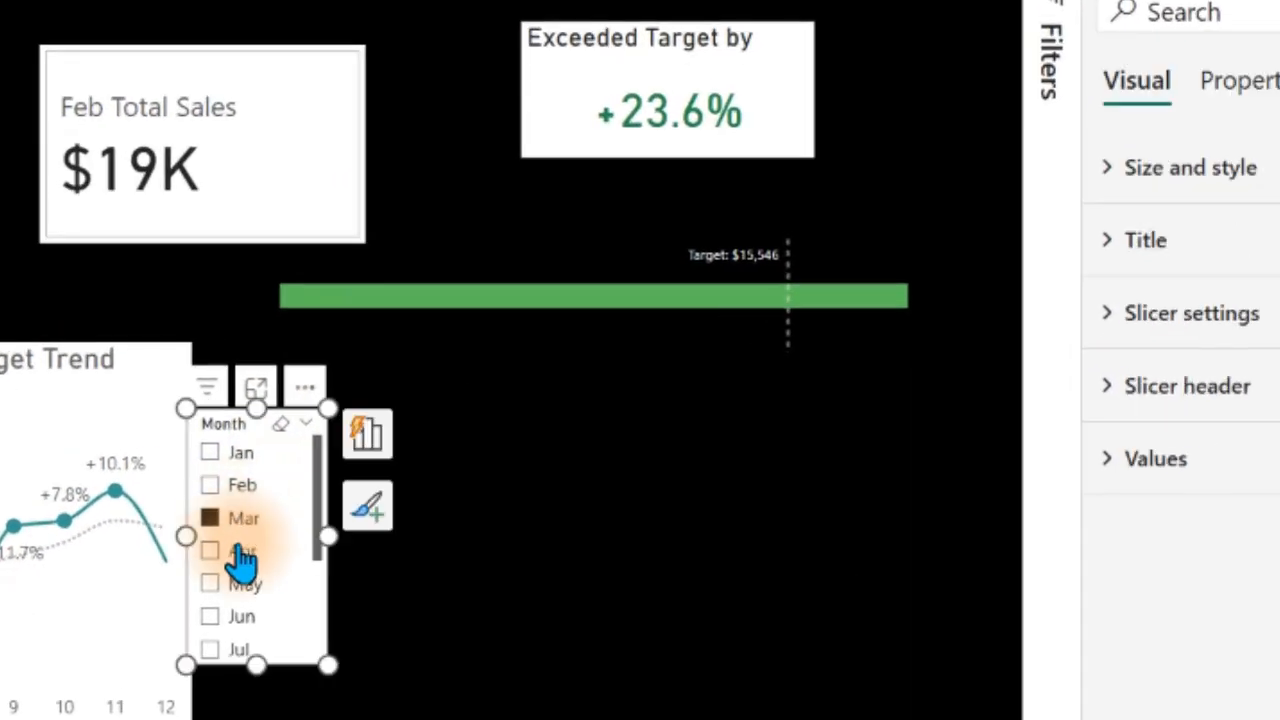
pyautogui.click(240, 551)
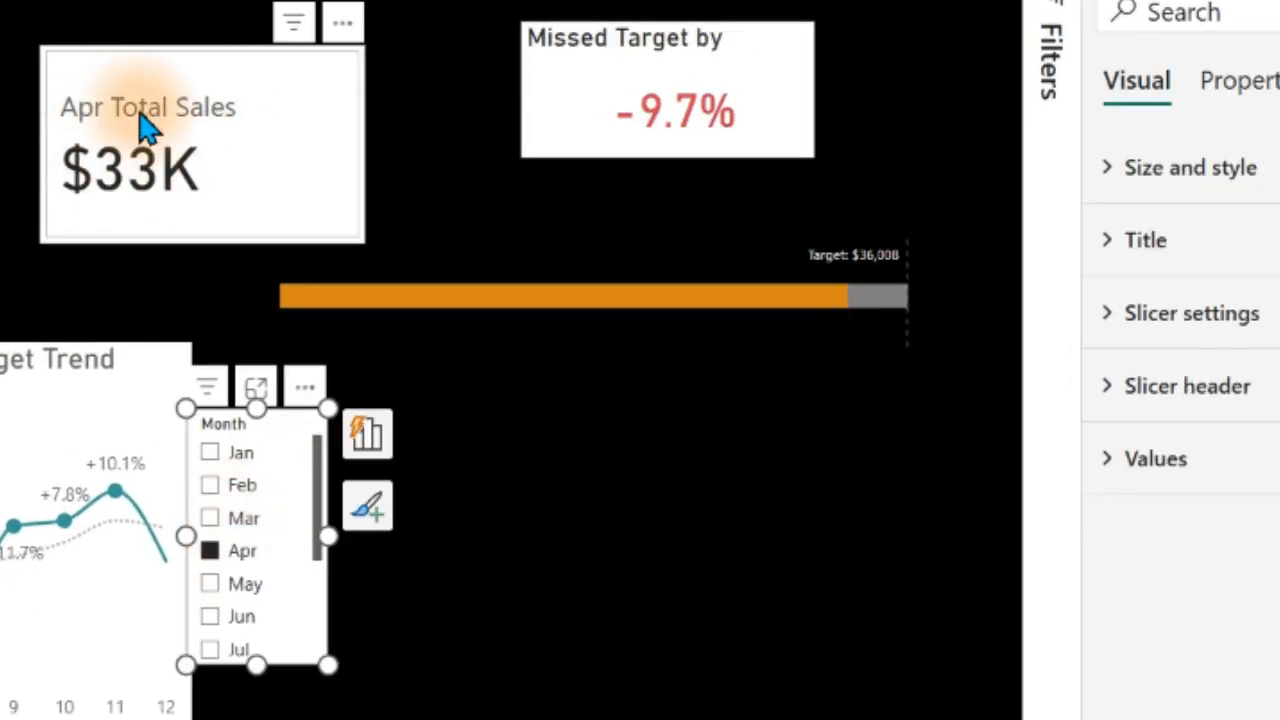
pyautogui.click(226, 584)
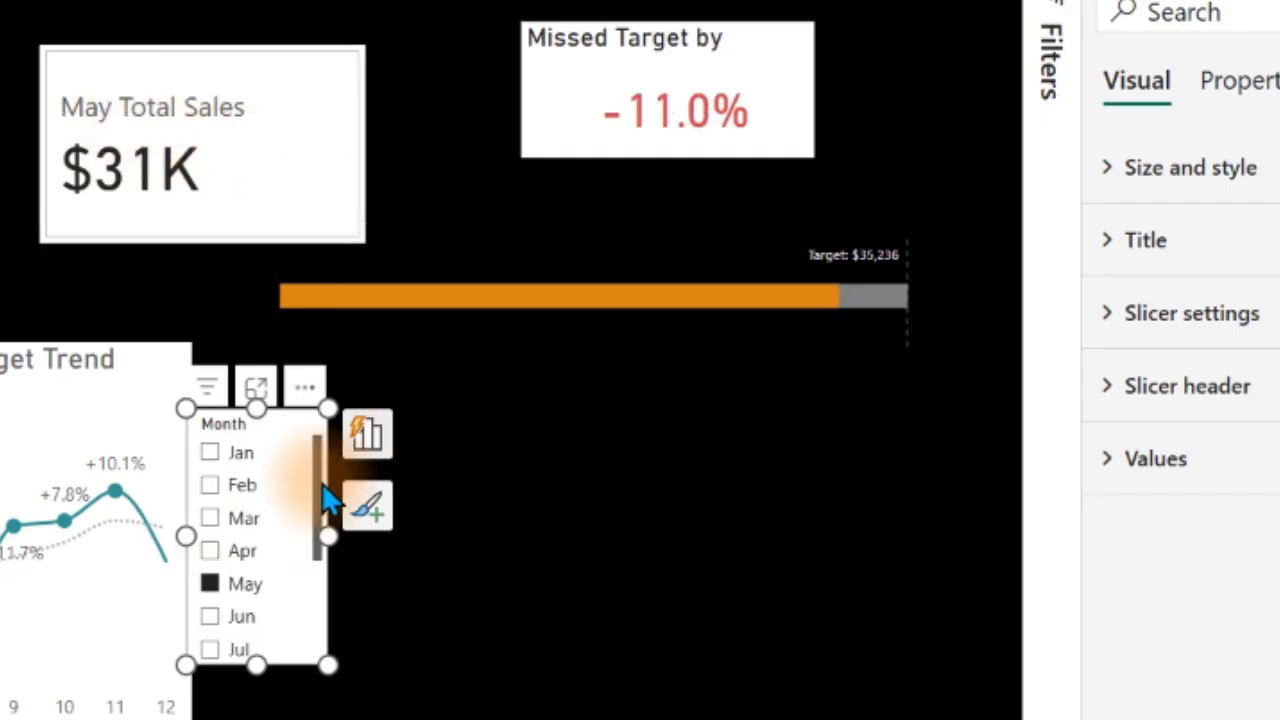
pyautogui.click(216, 590)
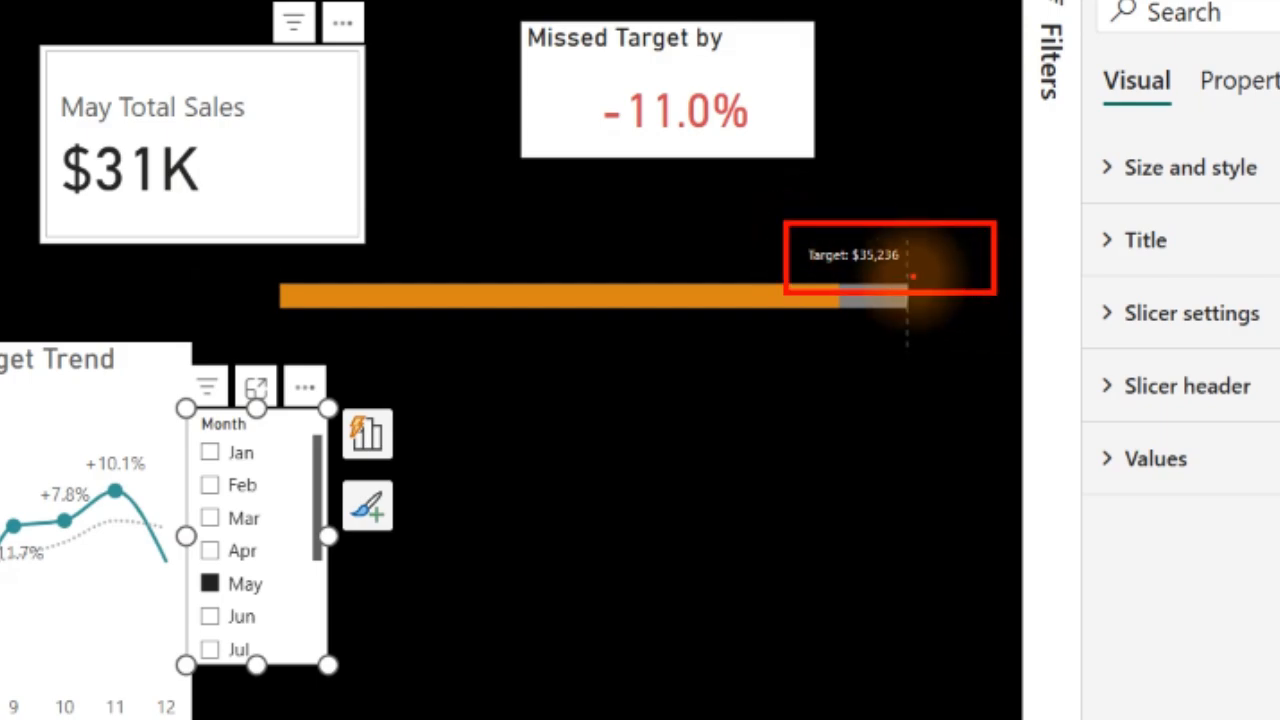
pyautogui.moveTo(224, 186); pyautogui.dragTo(362, 238)
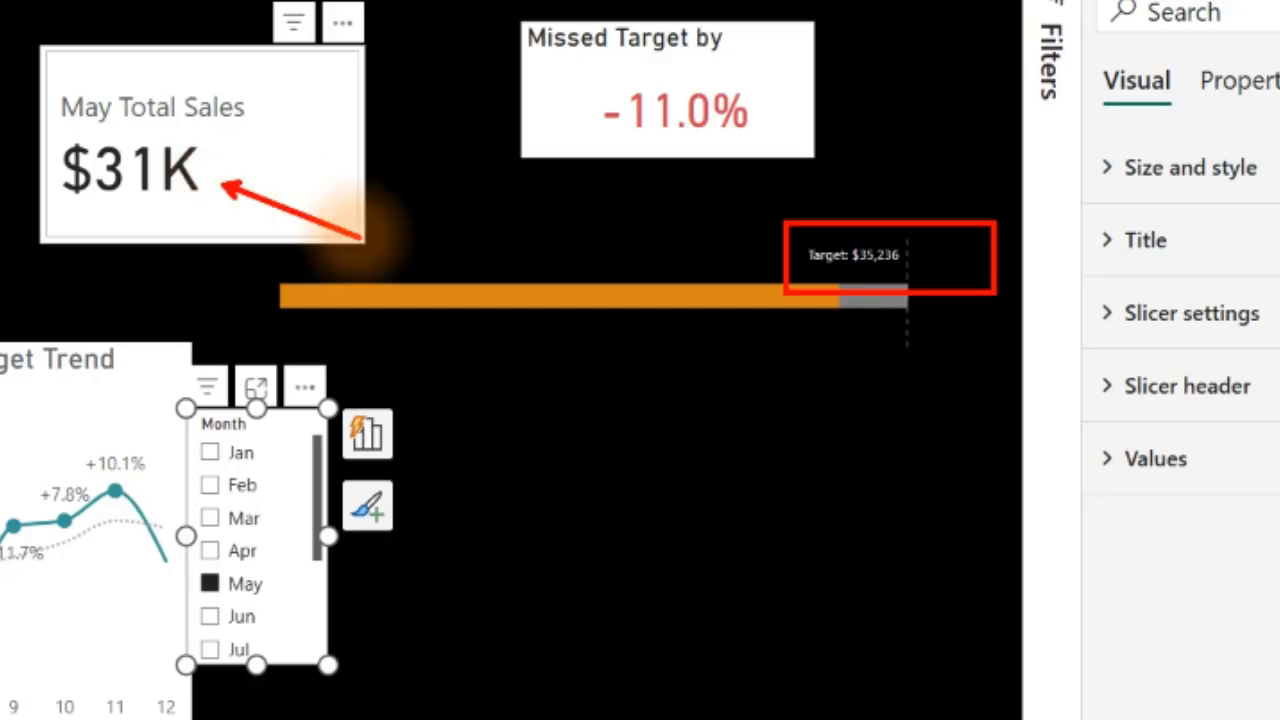
# - Set the display units of the Sales card's callout value to None
pyautogui.click(228, 187)
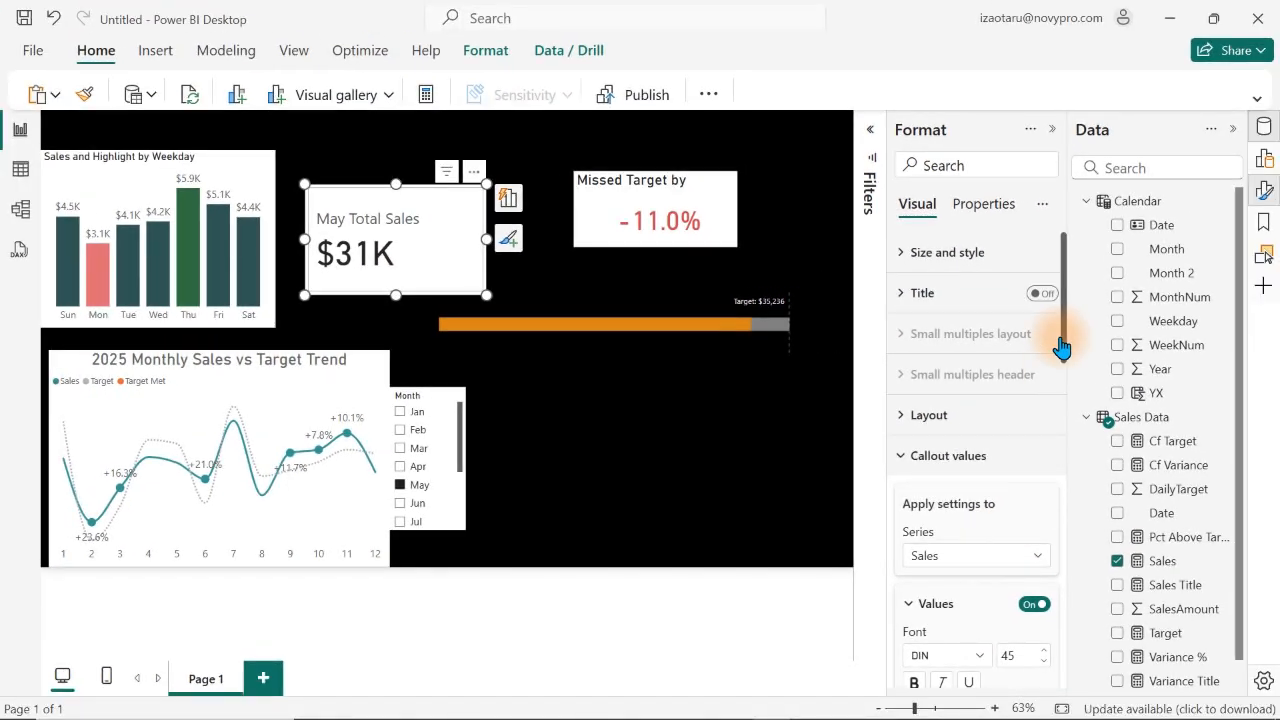
pyautogui.moveTo(1064, 334); pyautogui.dragTo(1066, 374)
pyautogui.click(924, 303)
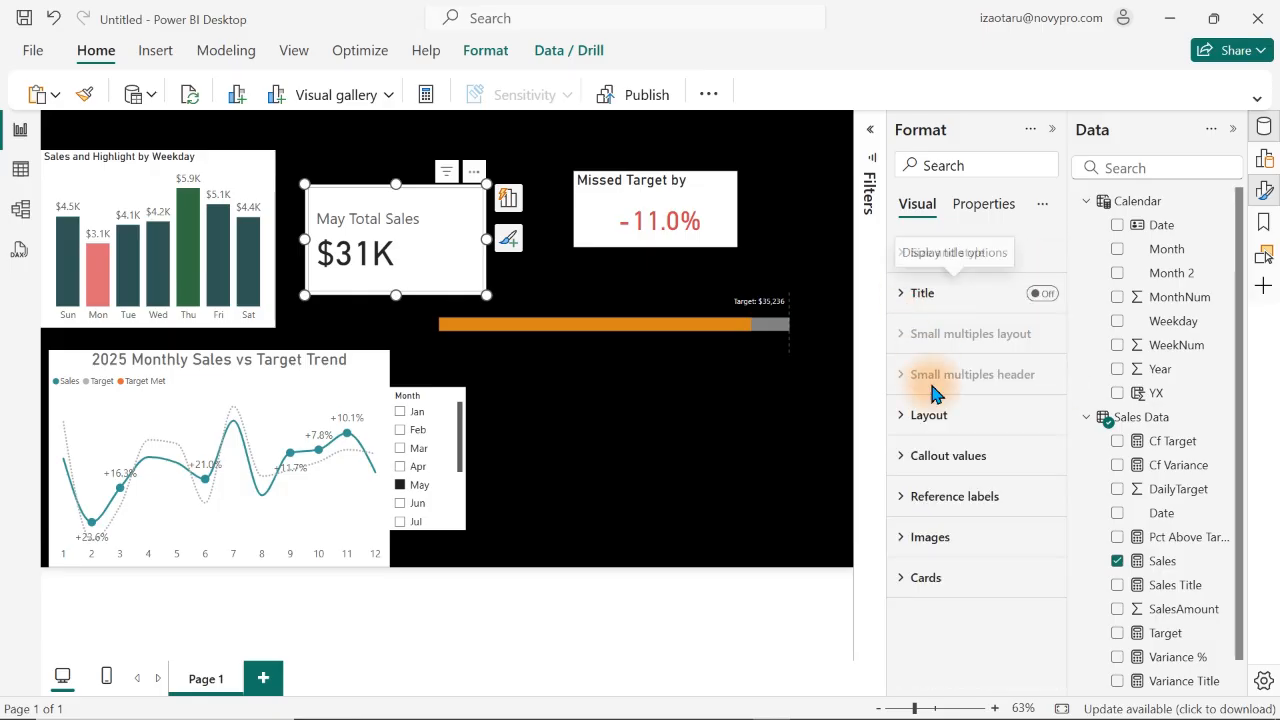
pyautogui.click(922, 457)
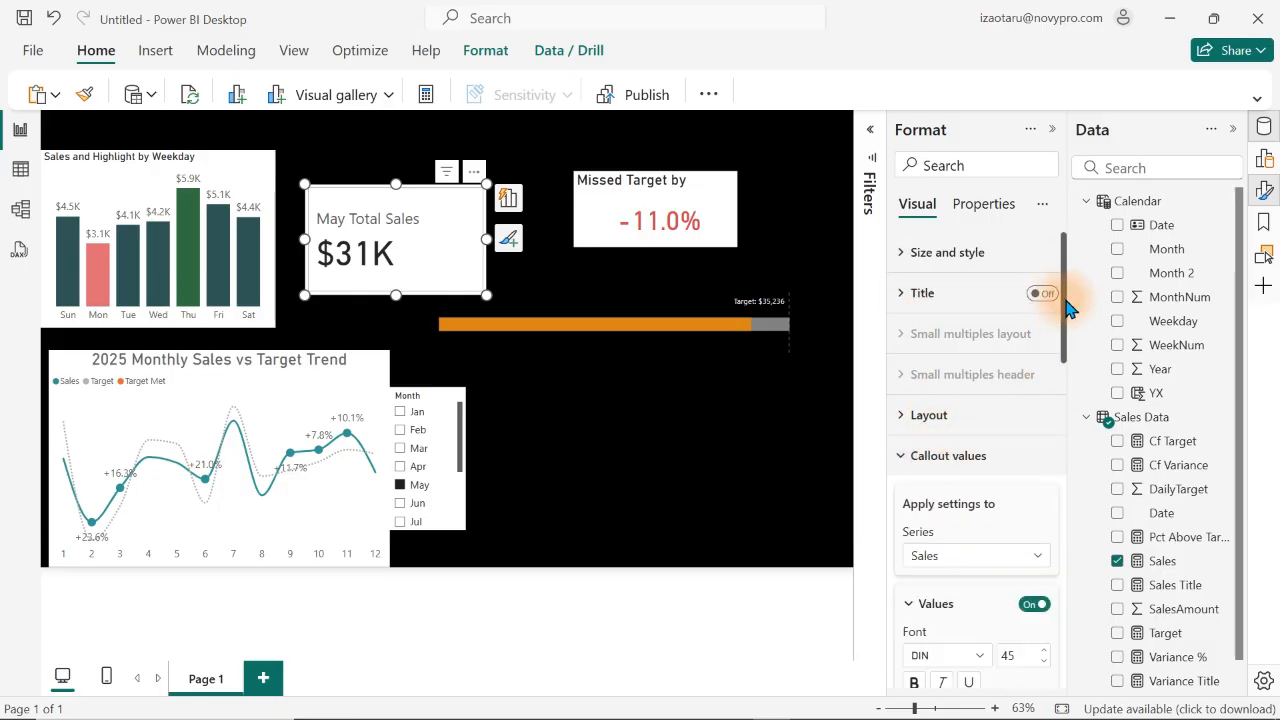
pyautogui.moveTo(1066, 313); pyautogui.dragTo(1033, 468)
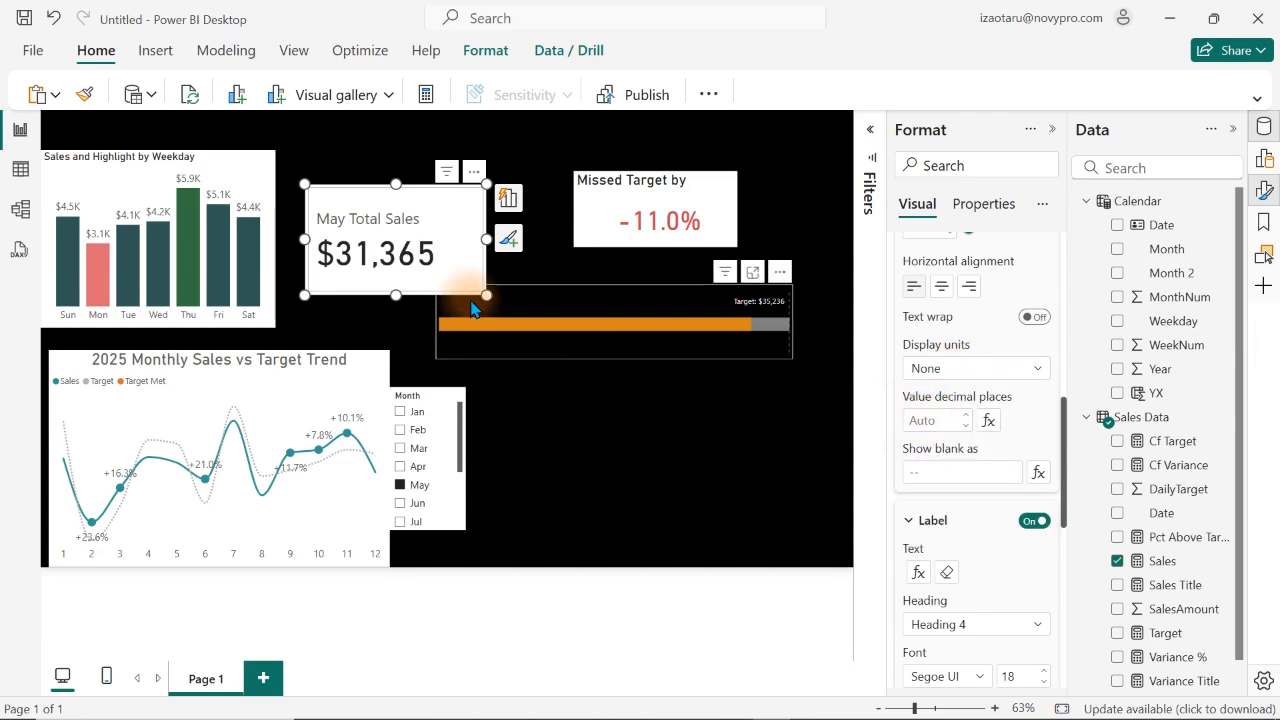
pyautogui.click(664, 478)
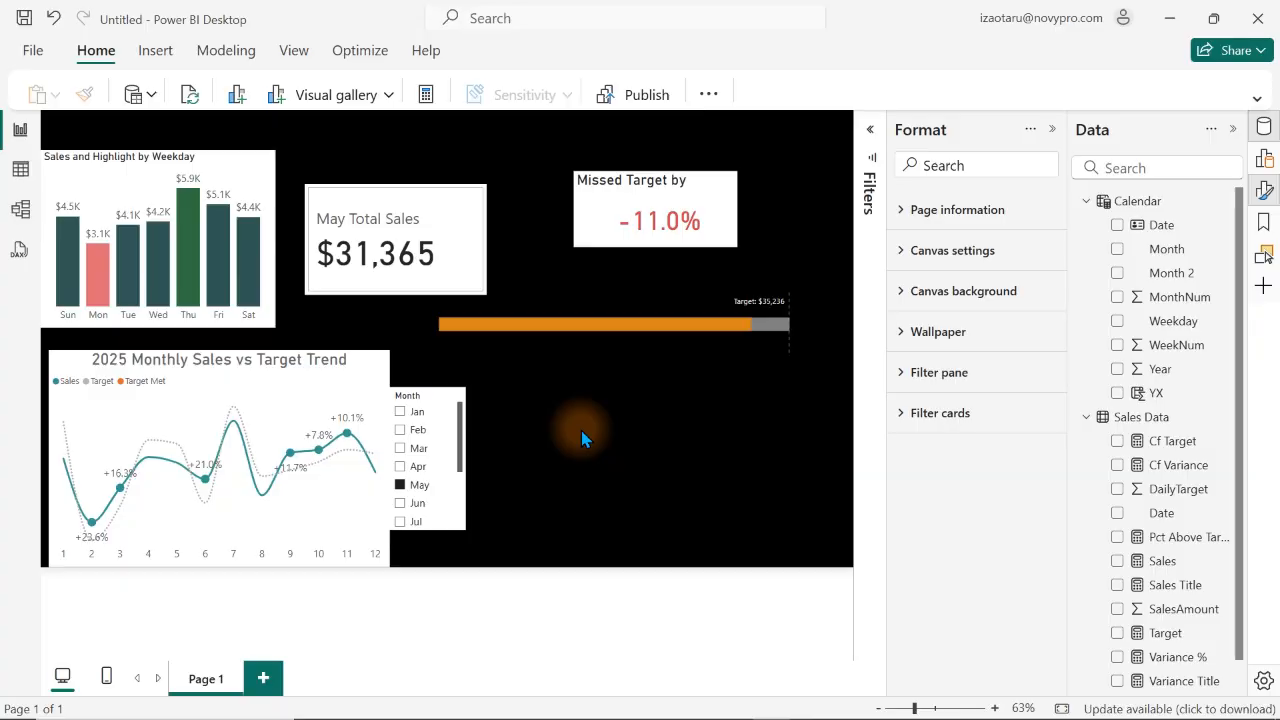
# - Create a new measure named PM Sales in the Sales Data table and begin its formula on a new line
pyautogui.rightClick(1158, 484)
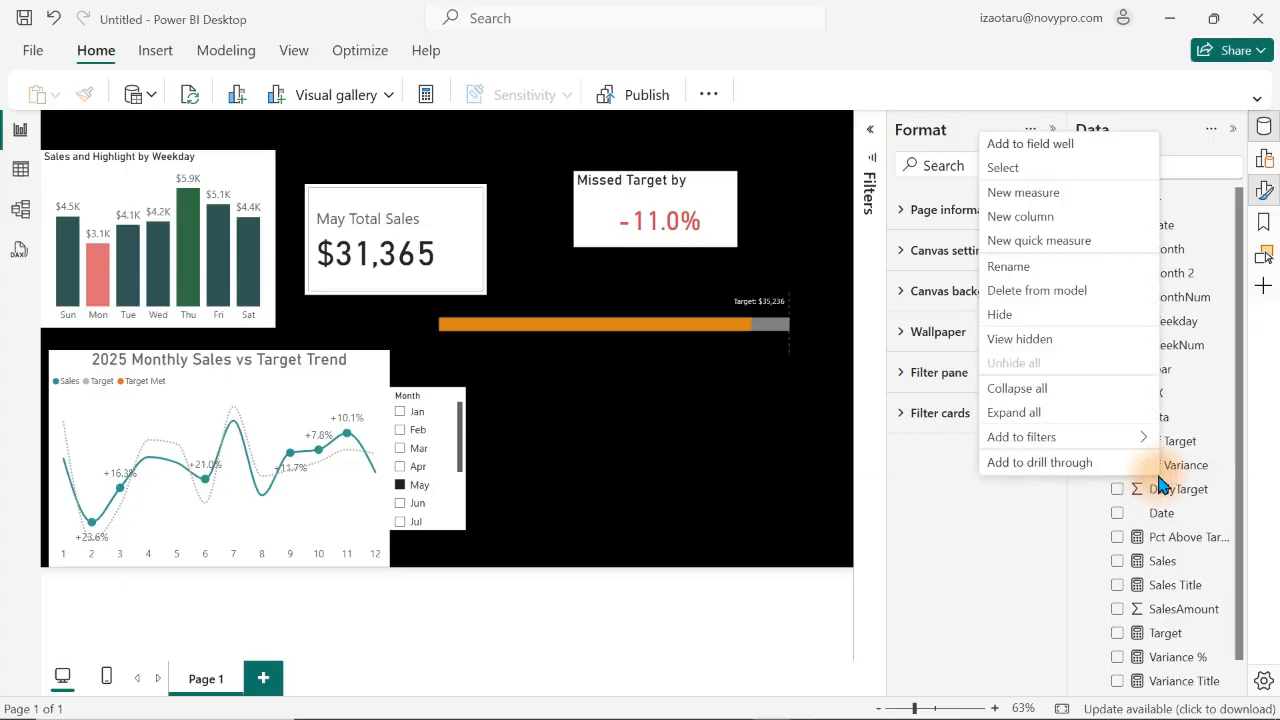
pyautogui.click(1024, 198)
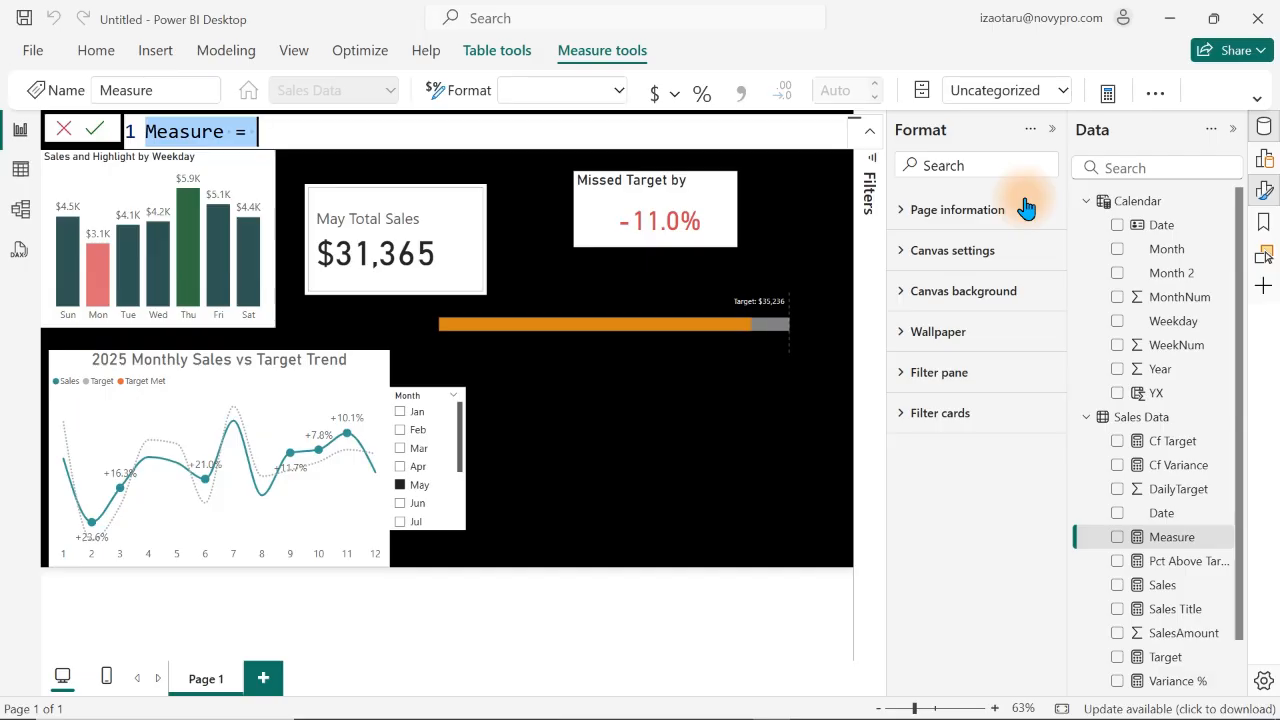
pyautogui.write('Pr')
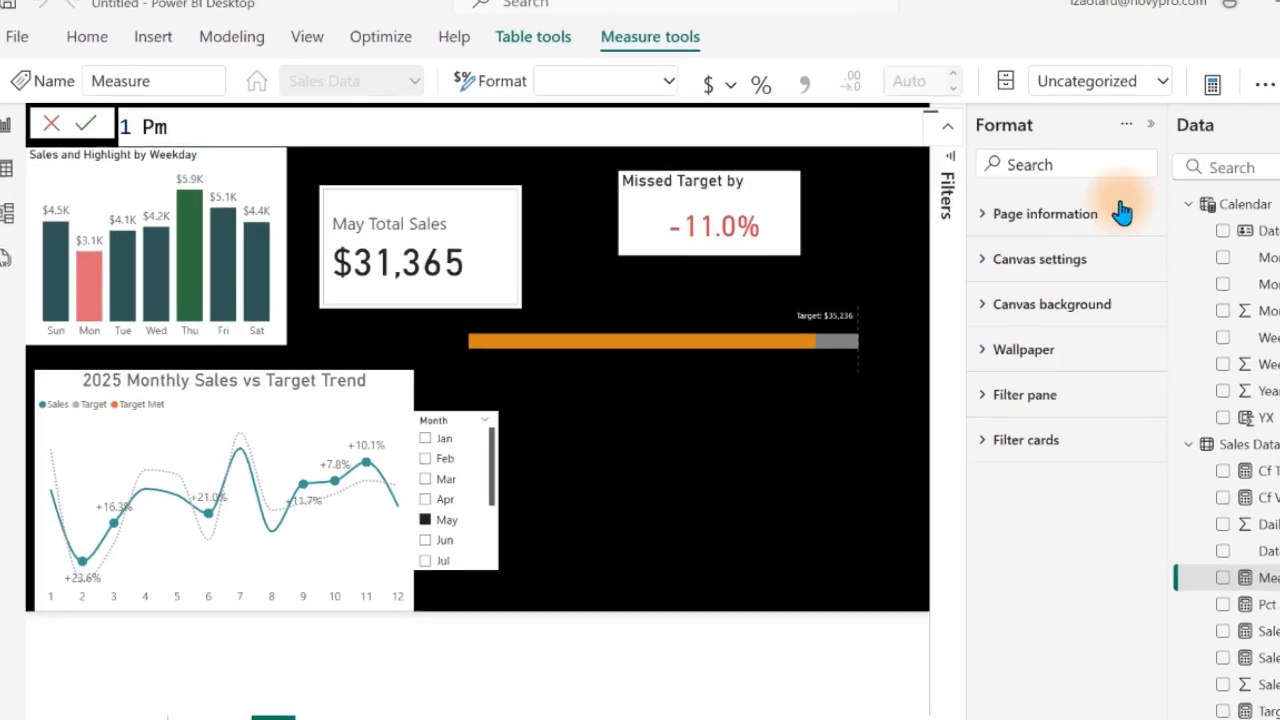
pyautogui.press('BackSpace')
pyautogui.write('M Sales =')
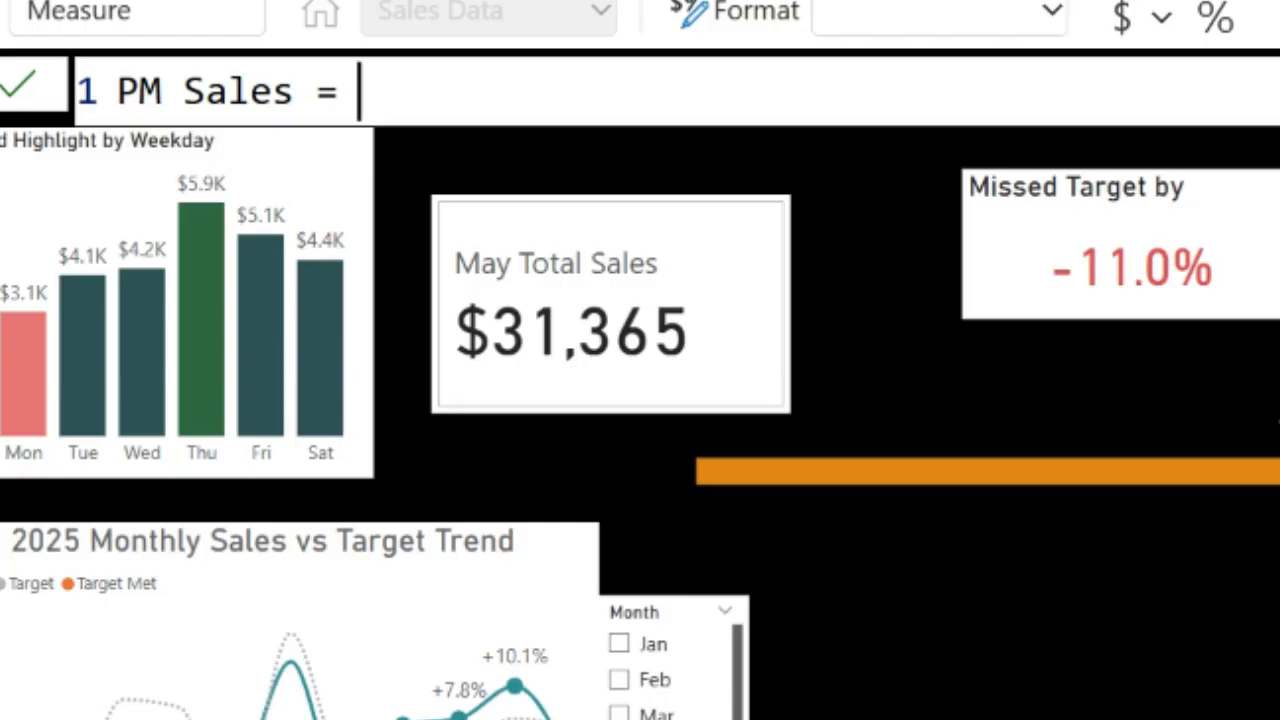
pyautogui.hotkey('shift', 'Return')
pyautogui.write('var')
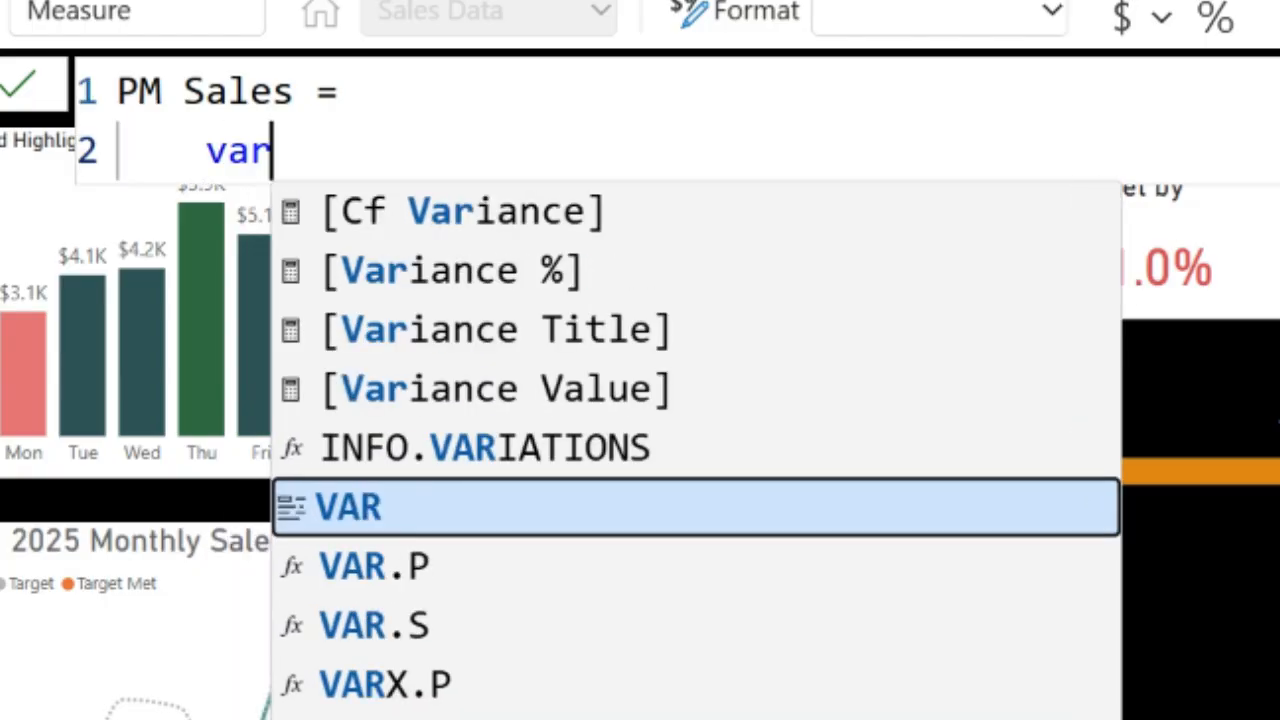
pyautogui.press('Tab')
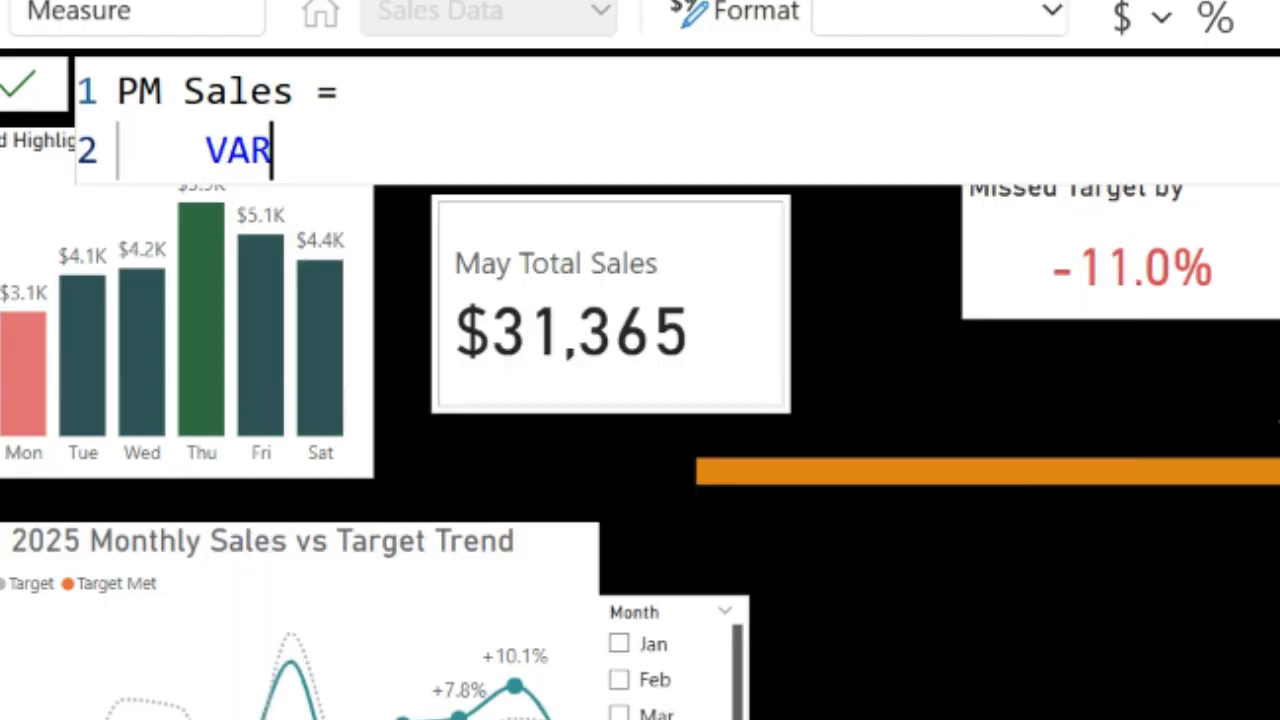
pyautogui.press('BackSpace')
pyautogui.press('BackSpace')
pyautogui.press('BackSpace')
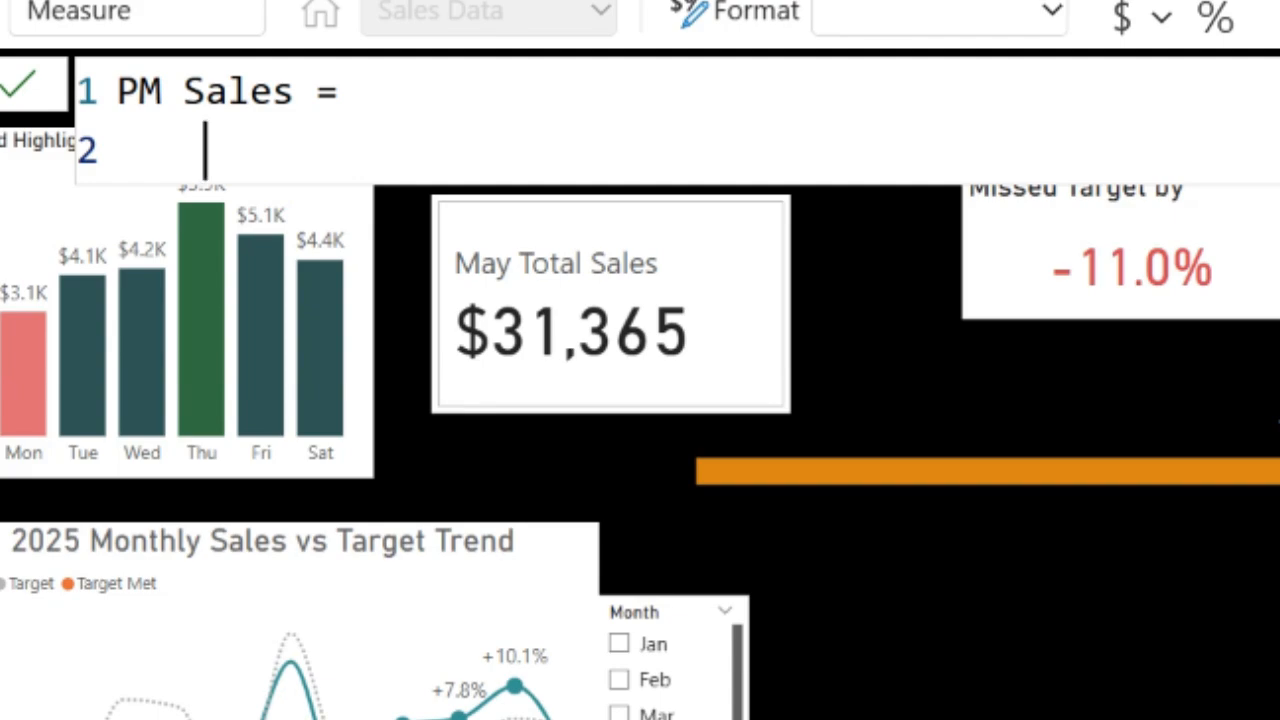
# - Open a CALCULATE function in the PM Sales formula with [Sales] as its expression on its own line
pyautogui.write('cal')
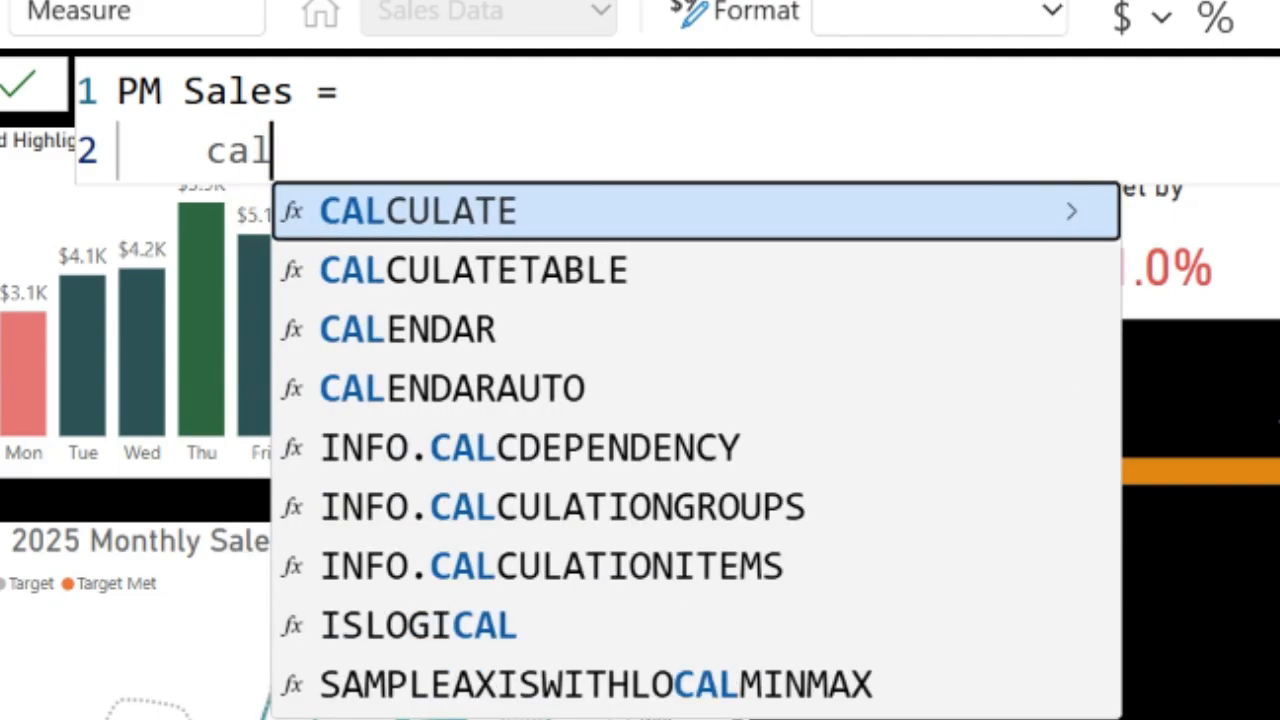
pyautogui.press('Tab')
pyautogui.hotkey('shift', 'Return')
pyautogui.write('[')
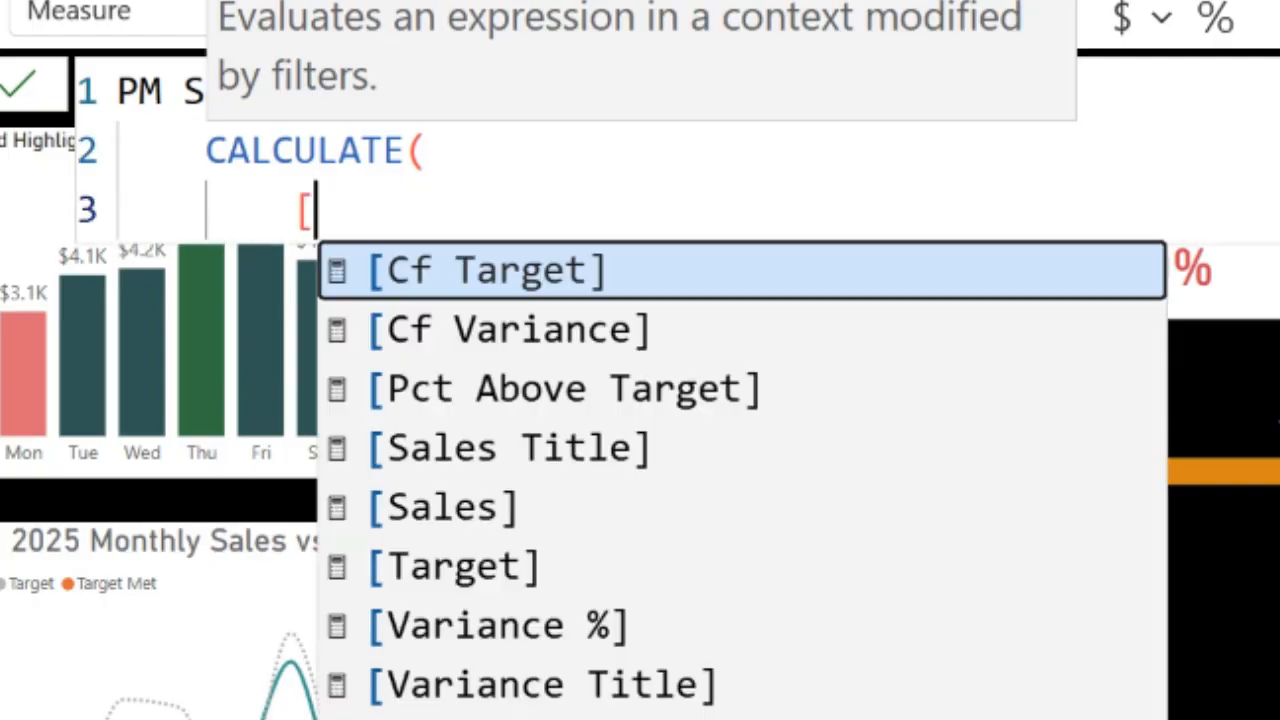
pyautogui.write('Sales')
pyautogui.press('Tab')
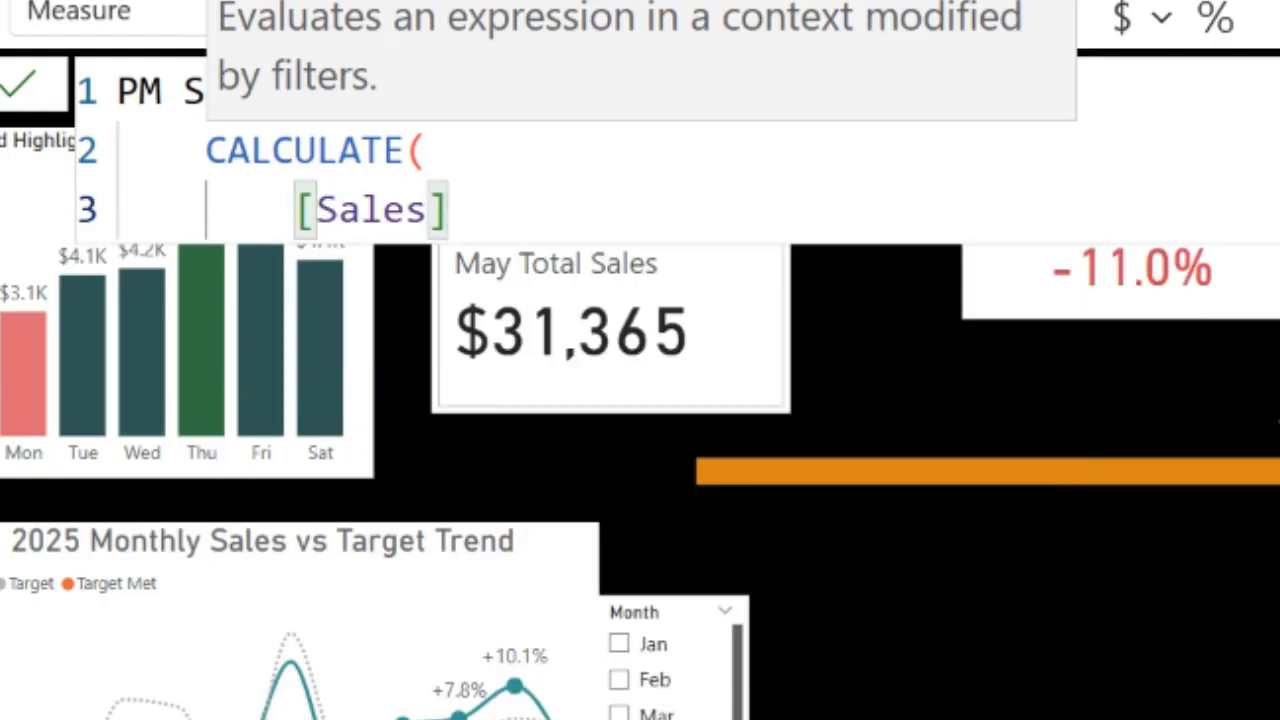
pyautogui.write(',')
pyautogui.hotkey('shift', 'Return')
# - Add the filter DATEADD('Calendar'[Date],-1,MONTH) to the CALCULATE function as its second argument
pyautogui.write('datea')
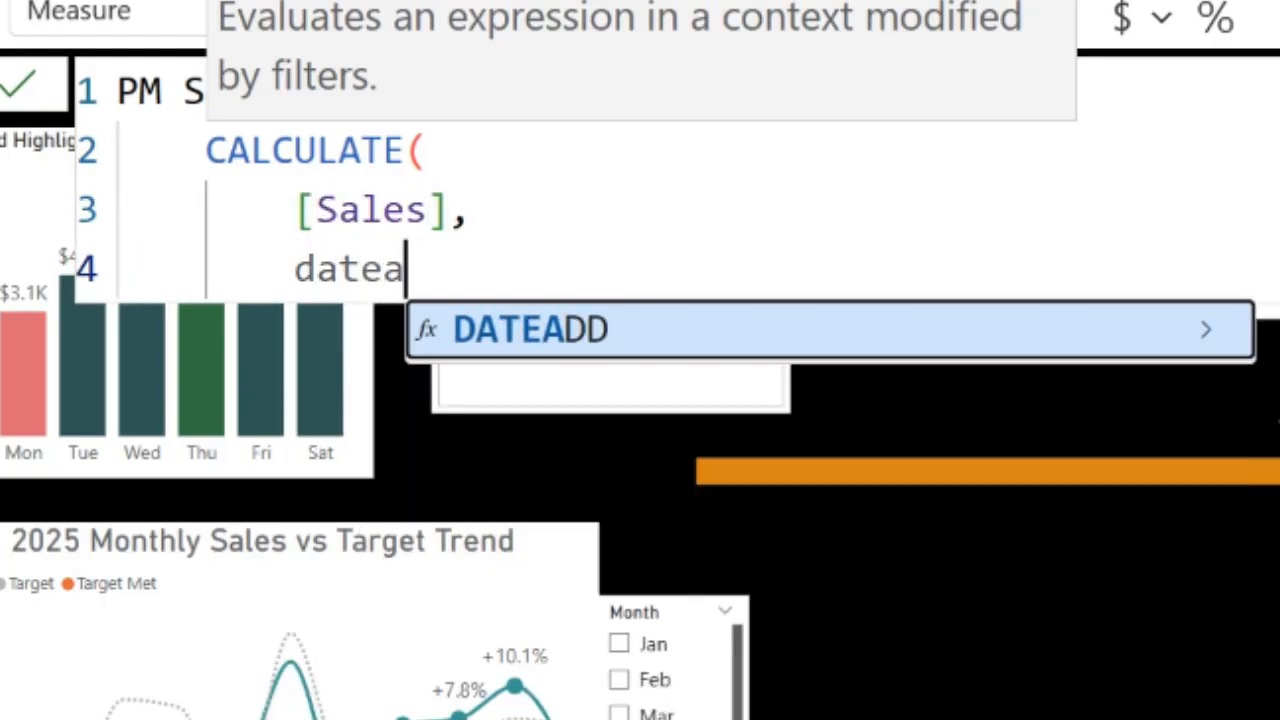
pyautogui.press('Tab')
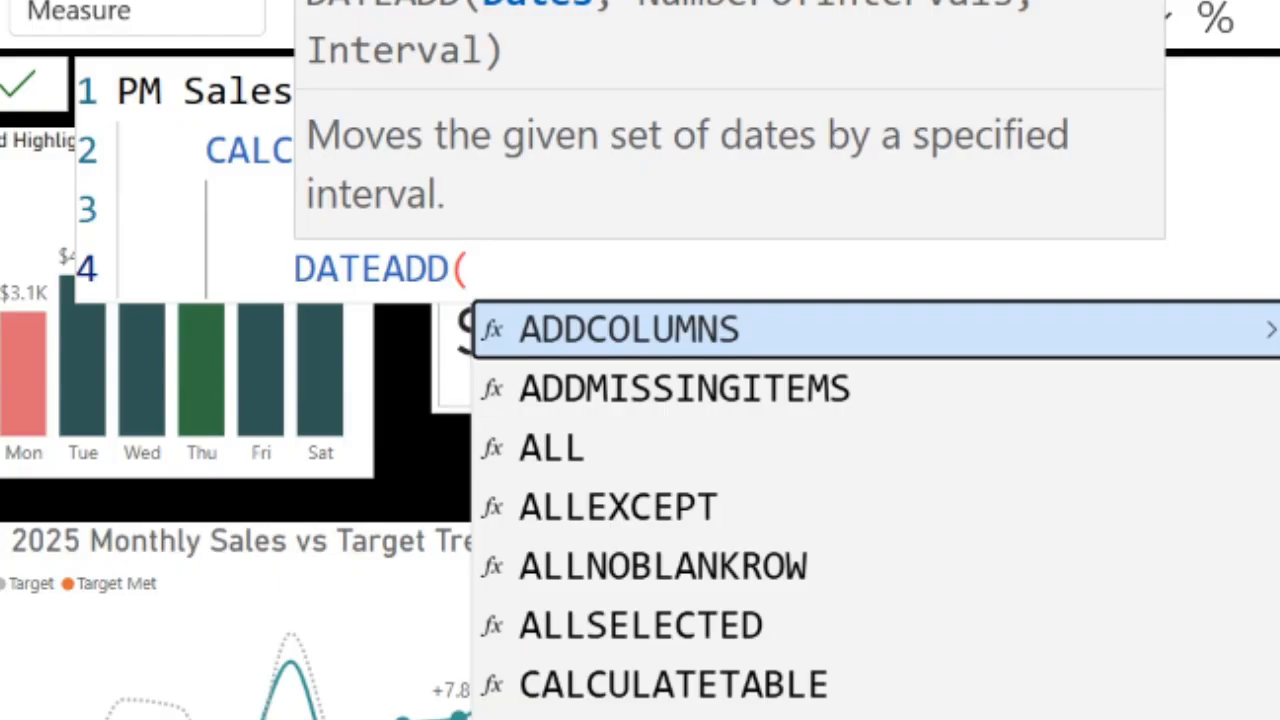
pyautogui.write('date')
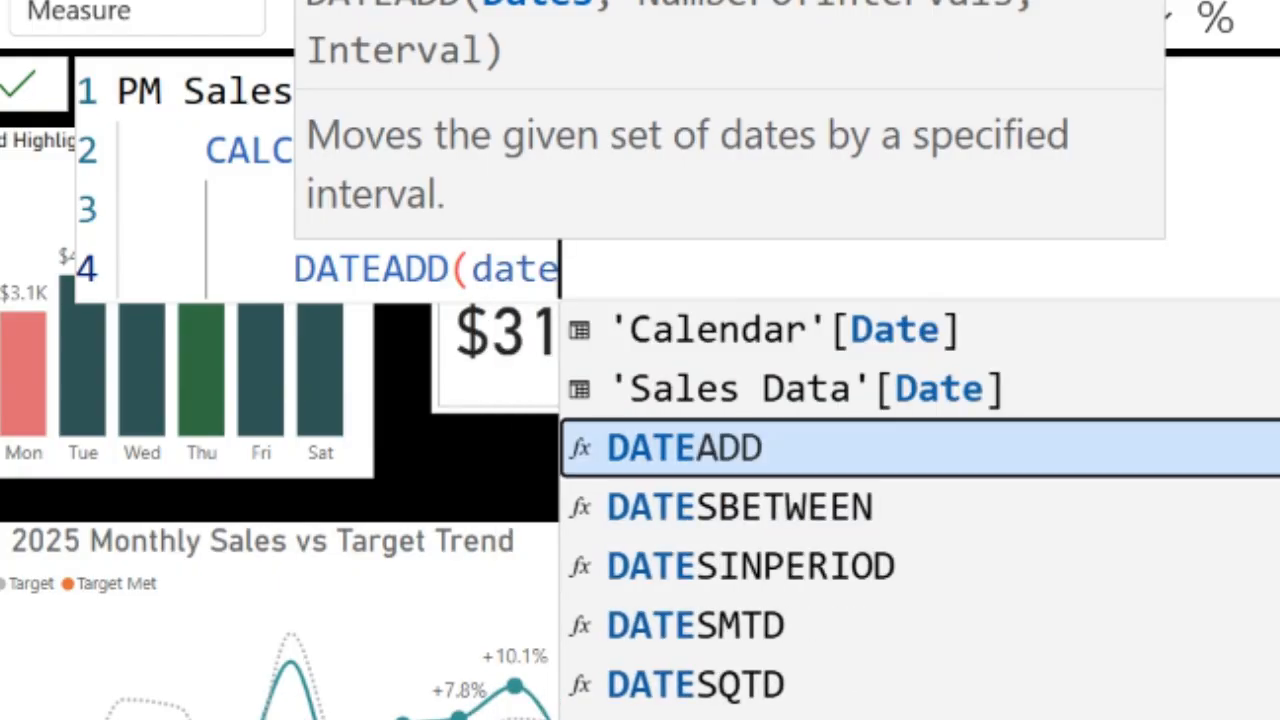
pyautogui.press('Up')
pyautogui.press('Up')
pyautogui.press('Tab')
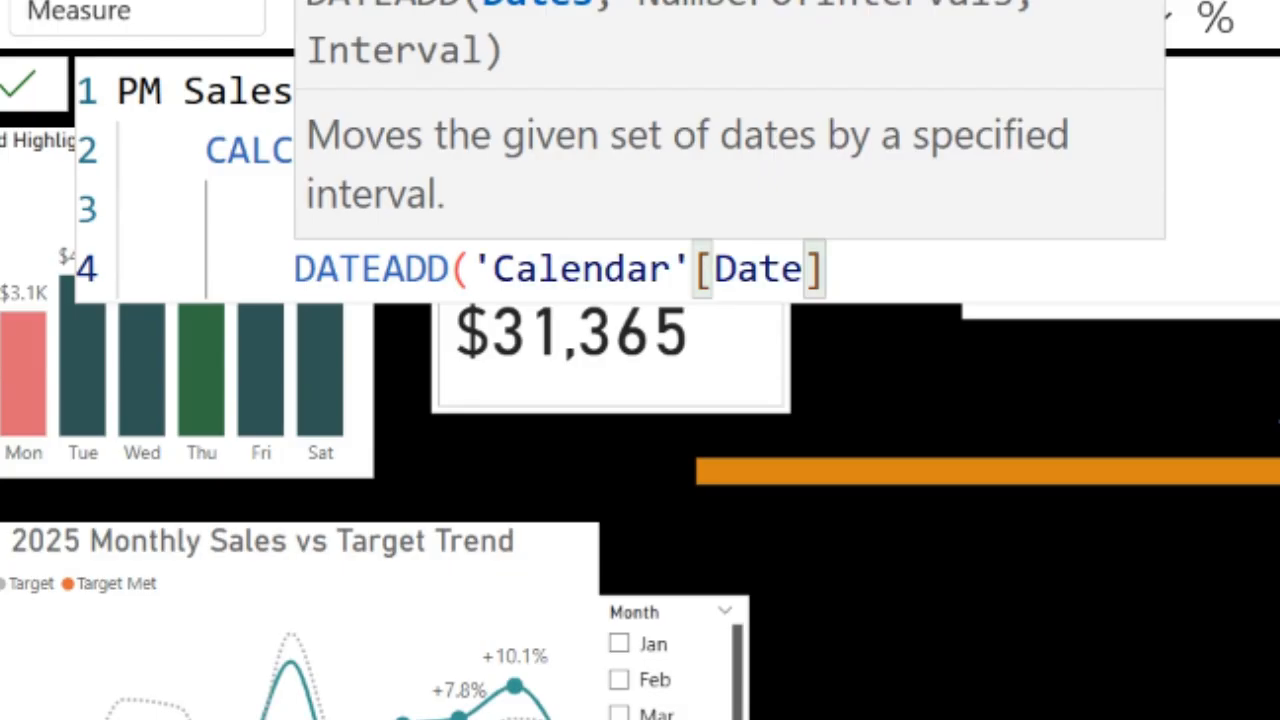
pyautogui.write(',')
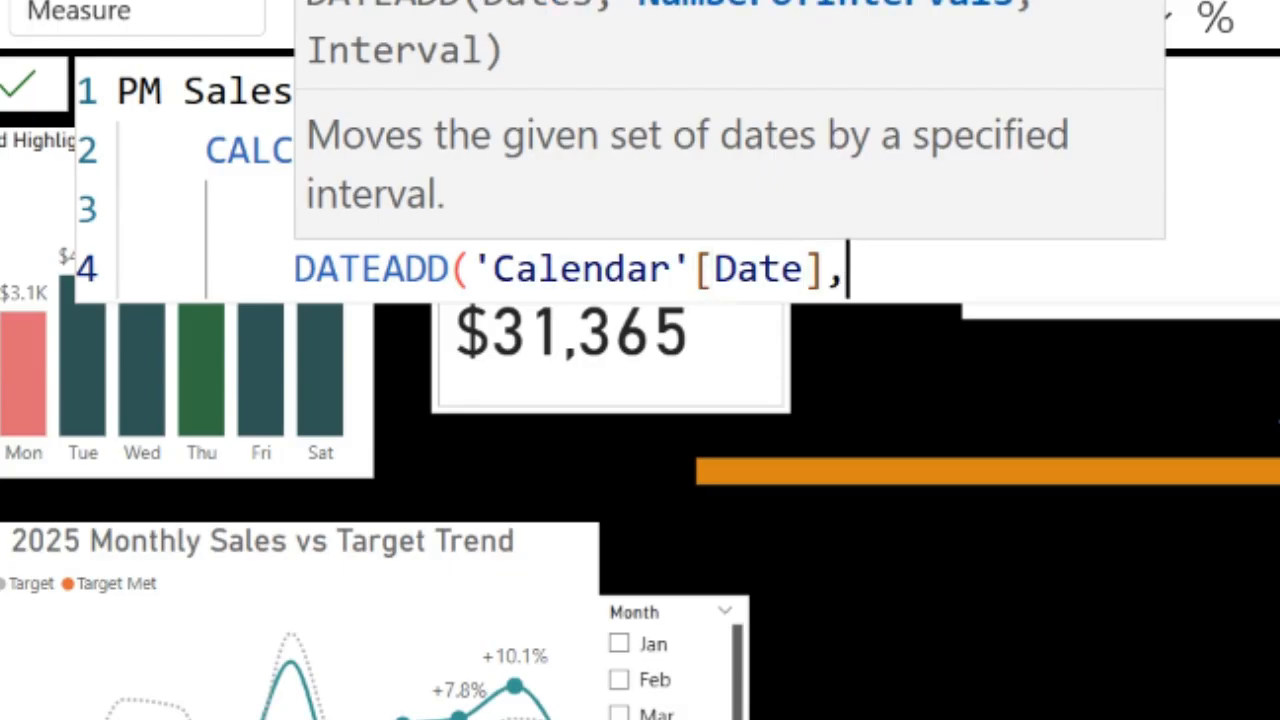
pyautogui.write('-1,')
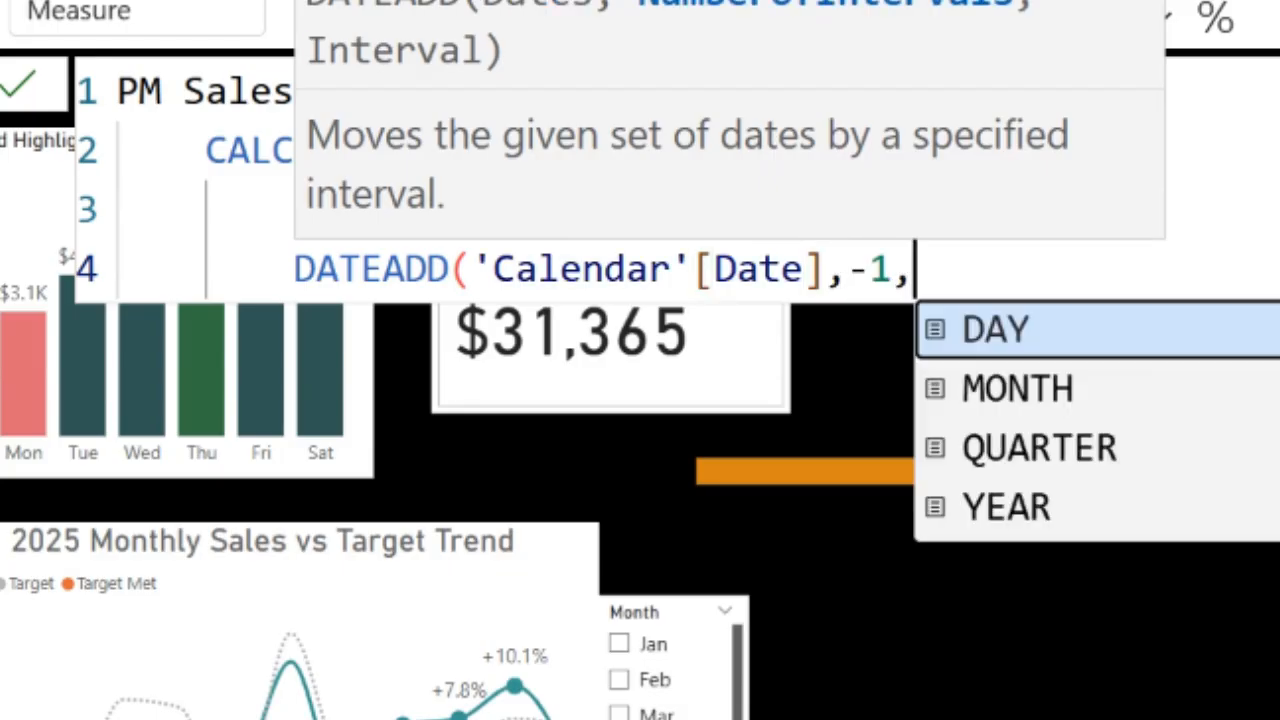
pyautogui.press('Down')
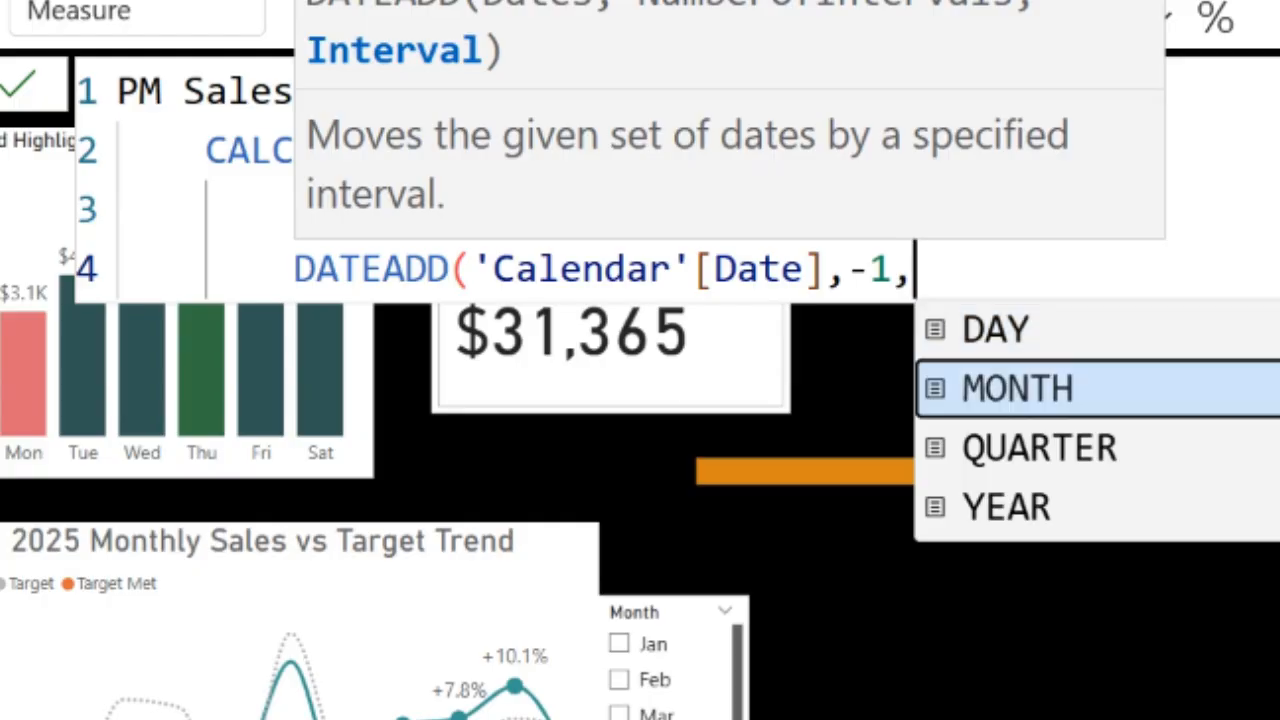
pyautogui.press('Tab')
pyautogui.write(')')
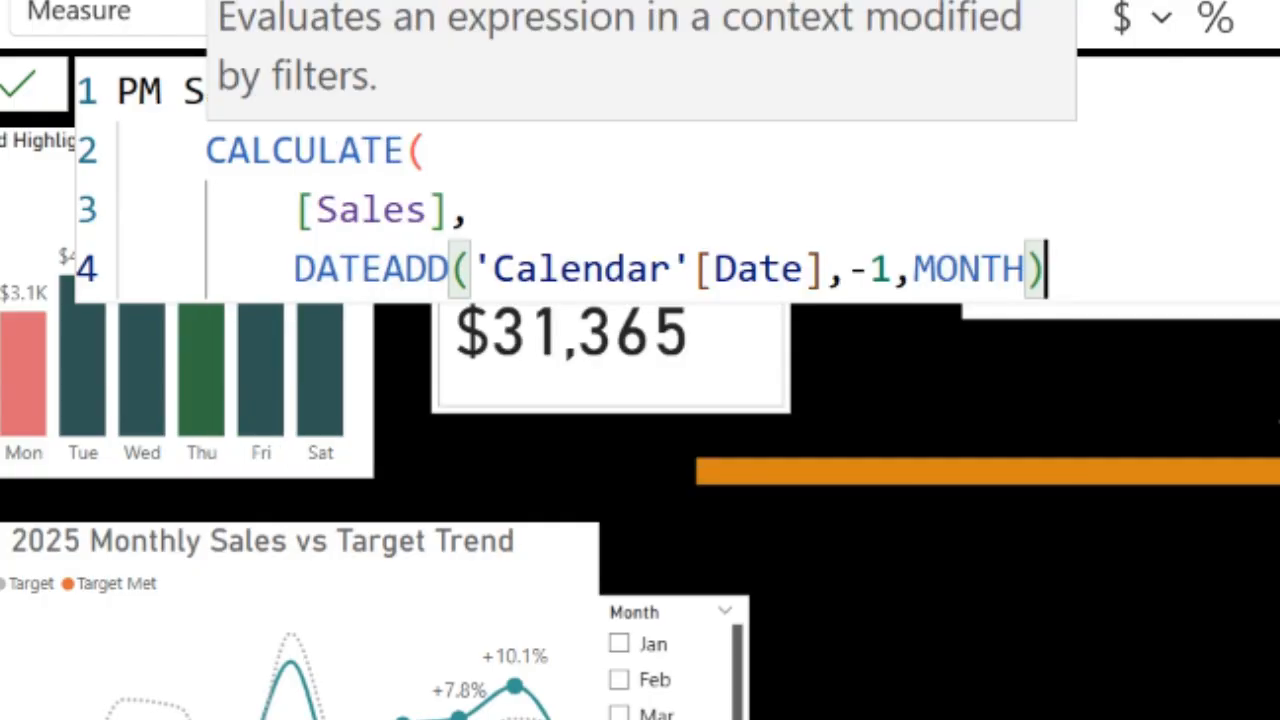
# - Close the CALCULATE function on its own line and commit the PM Sales measure
pyautogui.hotkey('shift', 'Return')
pyautogui.write(')')
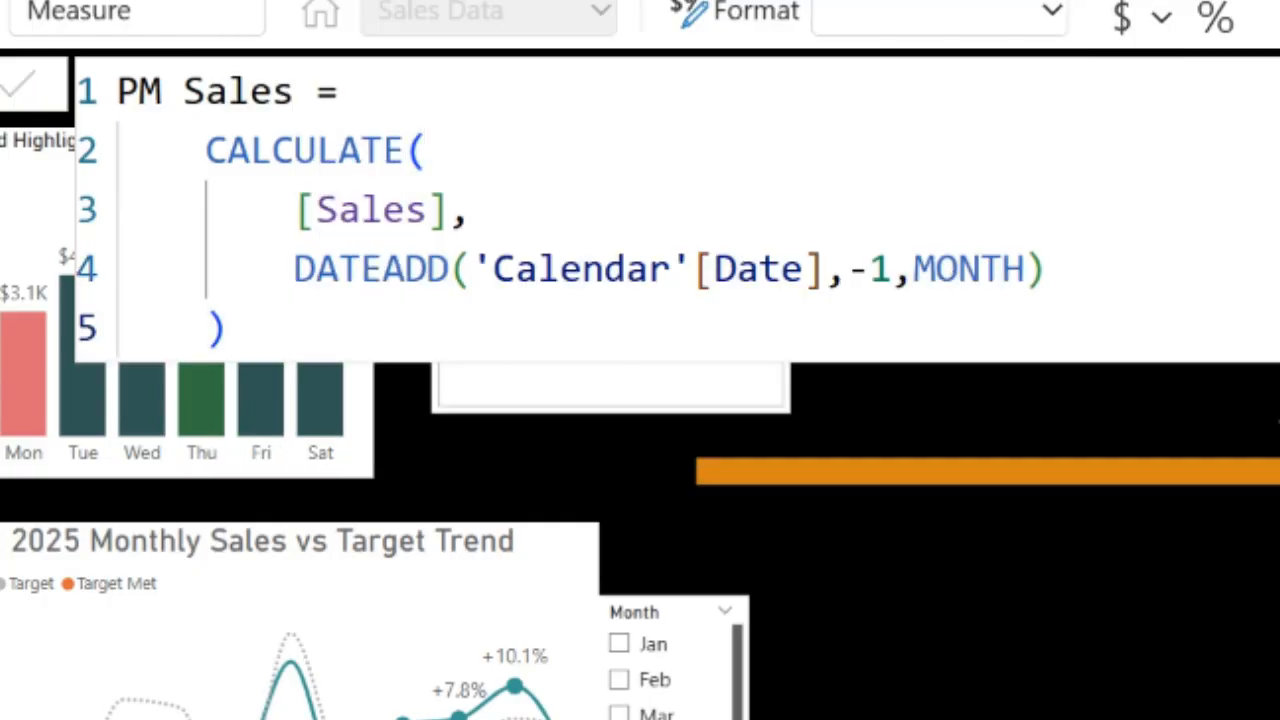
pyautogui.press('Return')
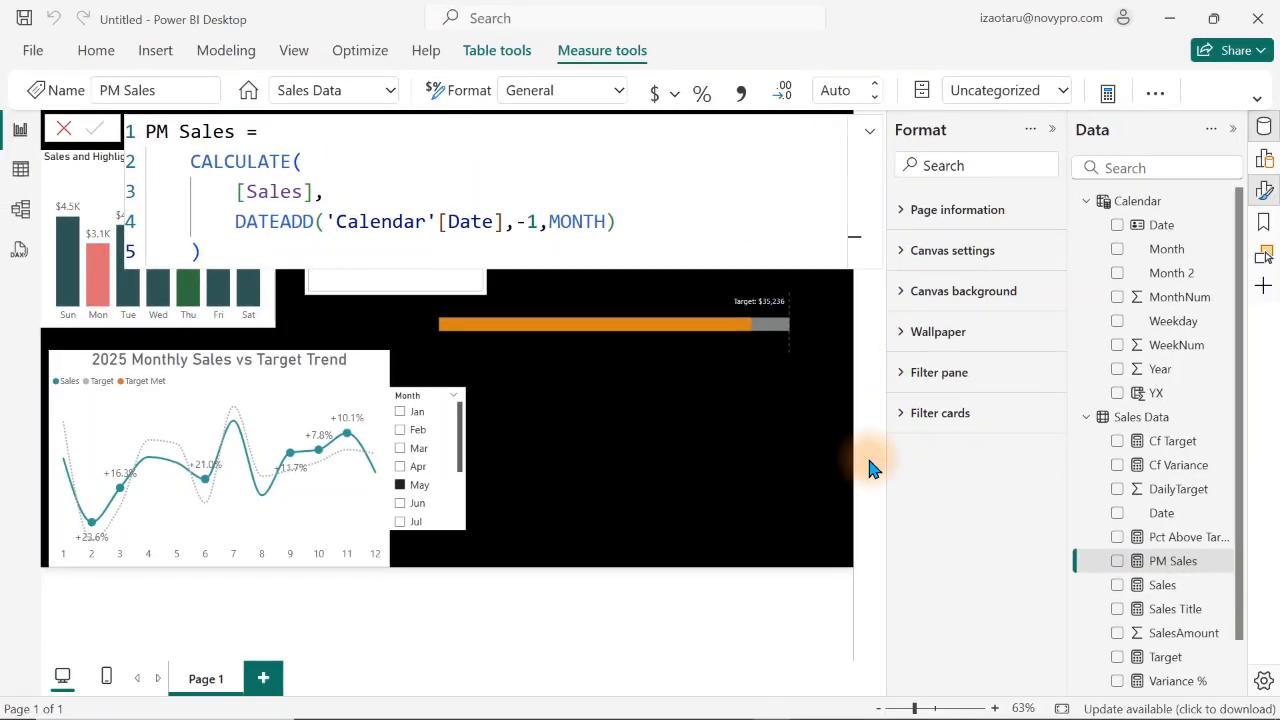
# - Add a card showing PM Sales to the page and place it in the empty area below the progress bar
pyautogui.click(667, 483)
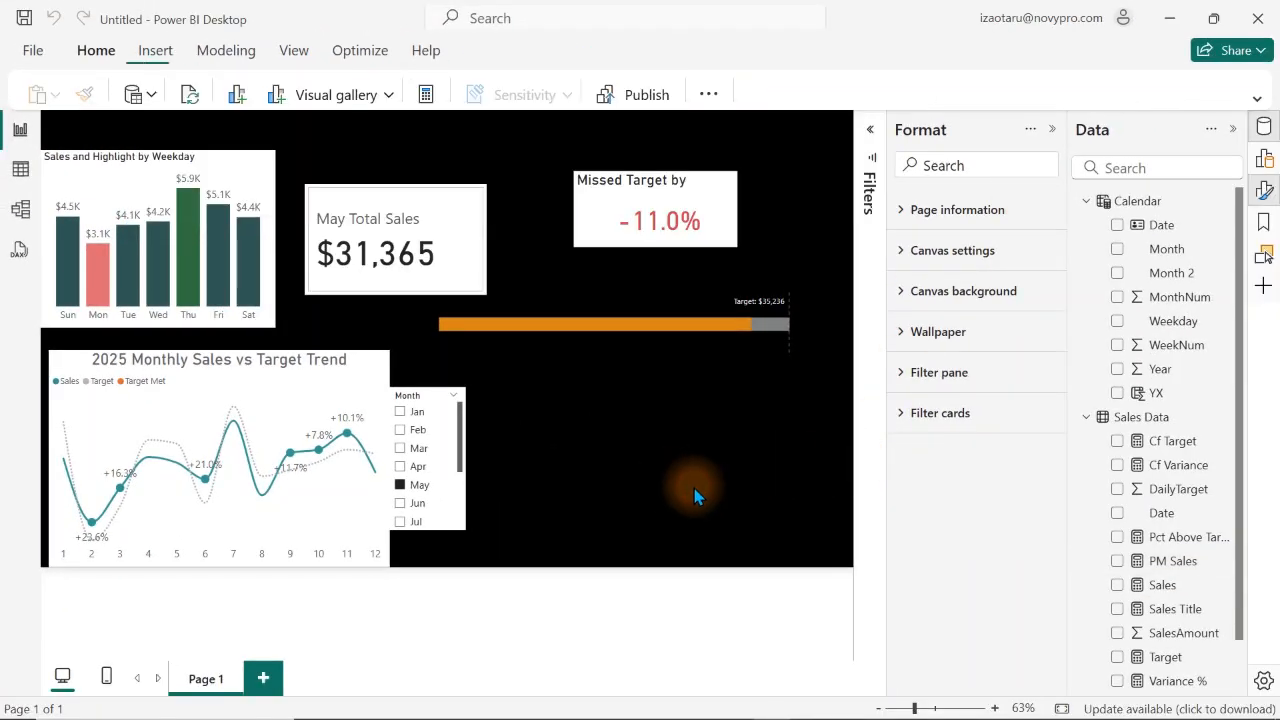
pyautogui.click(1117, 561)
pyautogui.moveTo(686, 343); pyautogui.dragTo(679, 481)
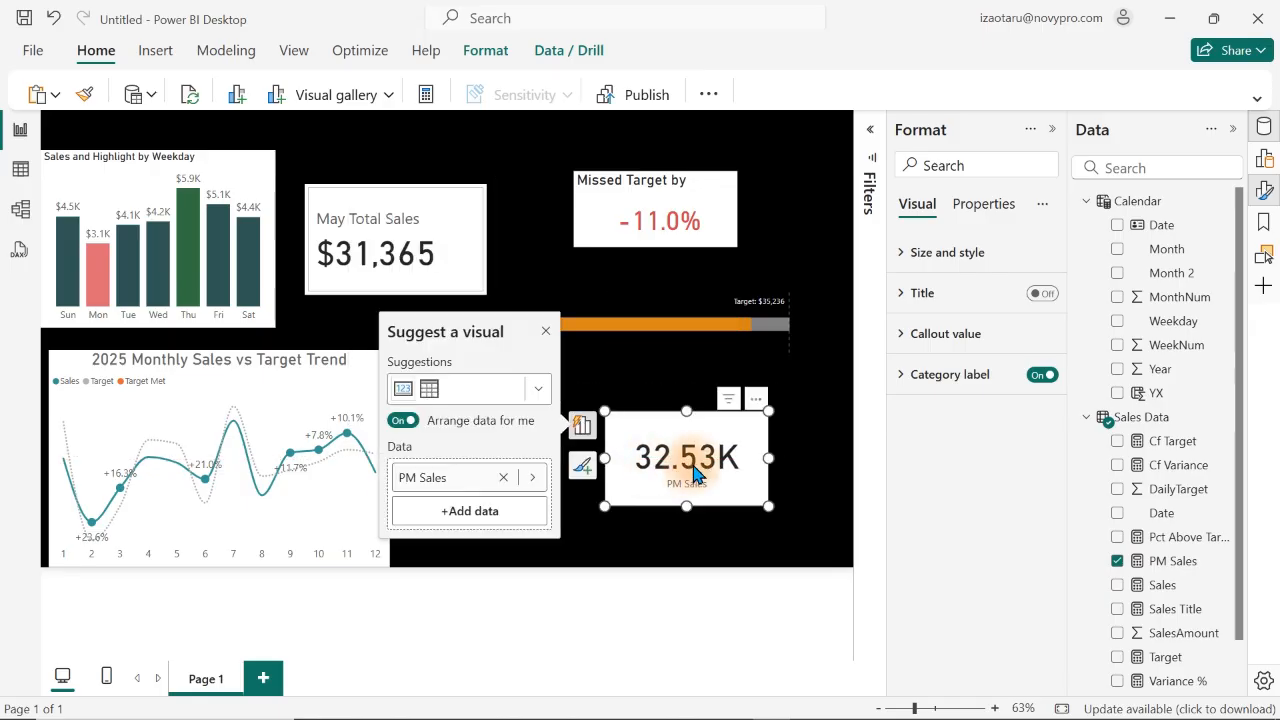
# - Try to copy the May Total Sales card's formatting onto the PM Sales card with Format Painter
pyautogui.click(447, 209)
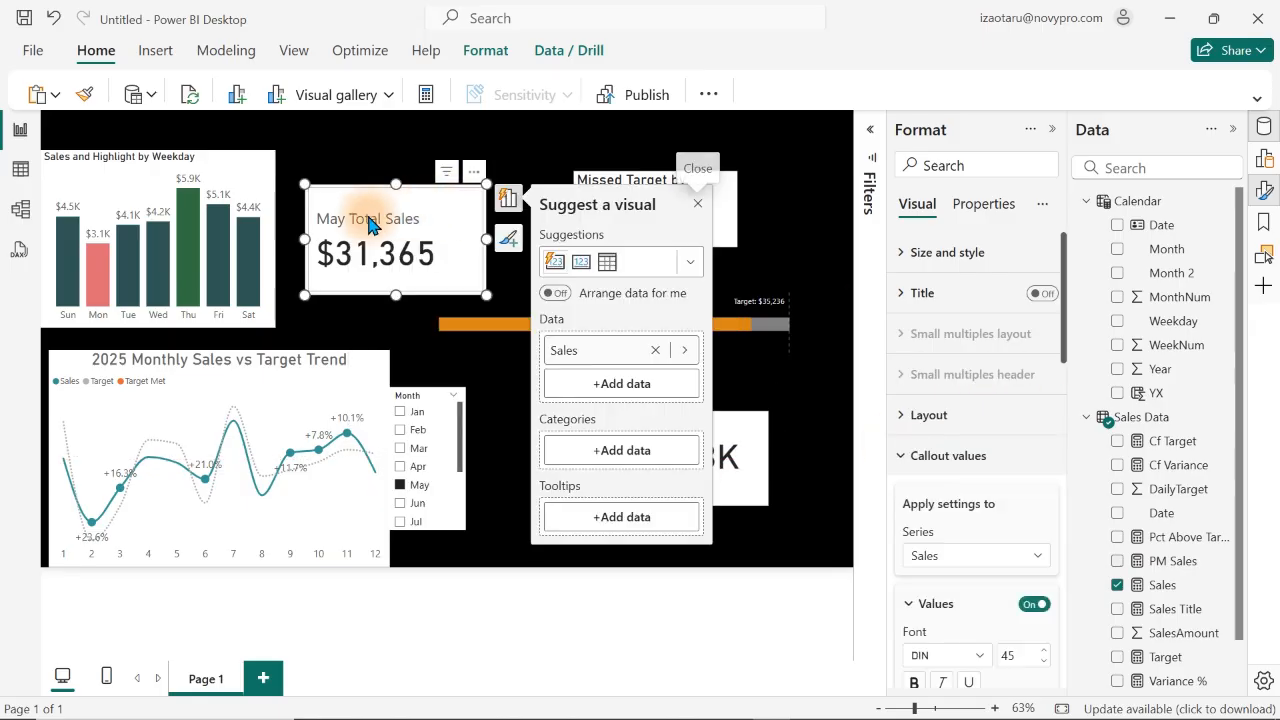
pyautogui.click(83, 95)
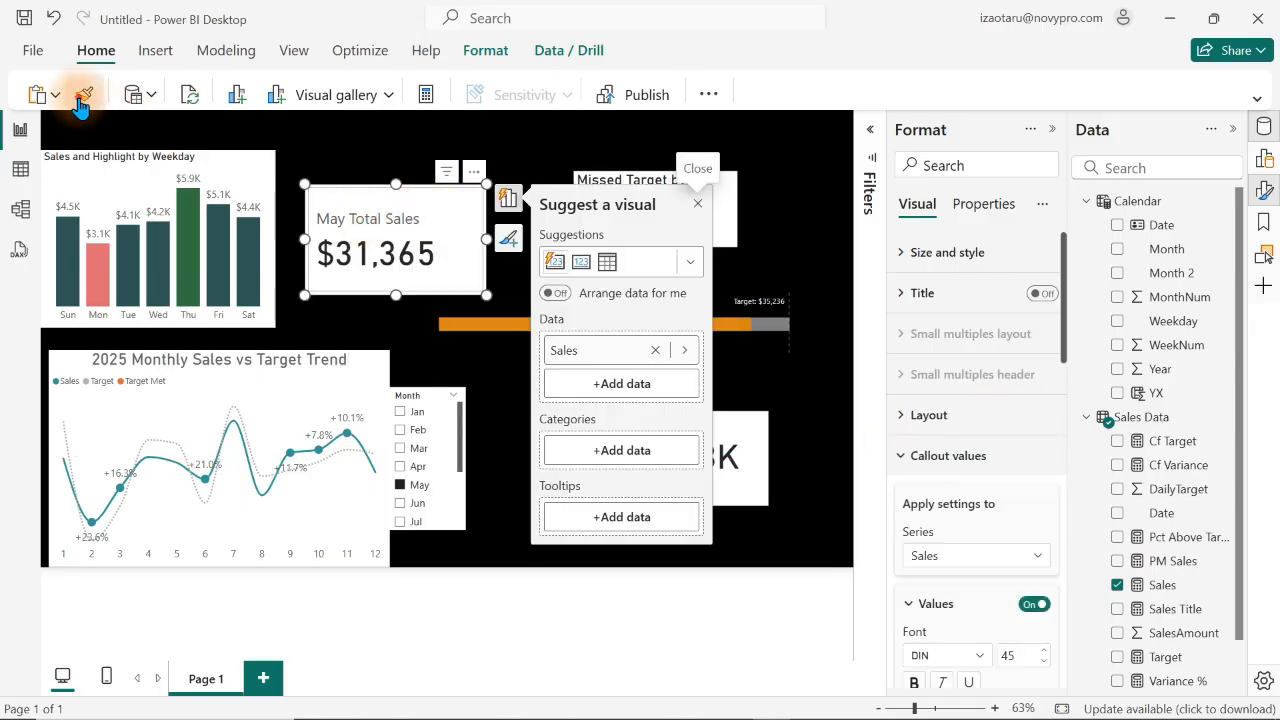
pyautogui.click(742, 466)
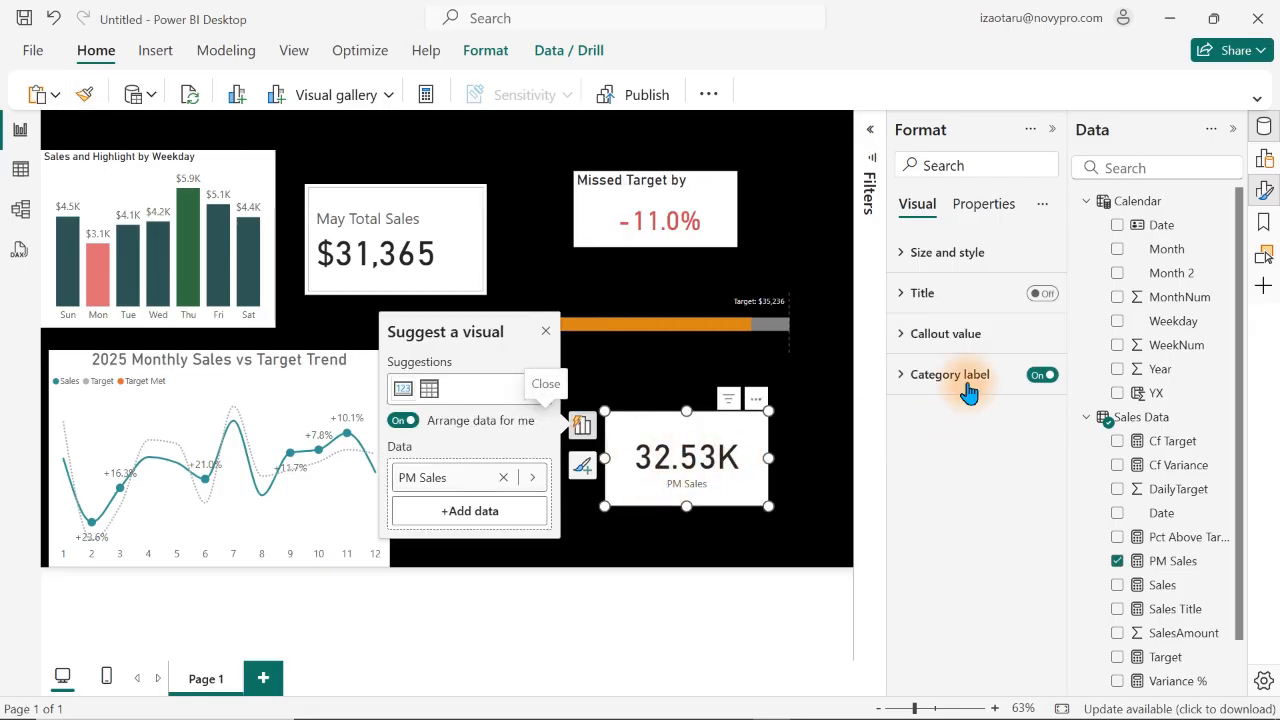
# - Set the display units of the PM Sales card's callout value to None and dismiss the visual suggestions
pyautogui.click(921, 333)
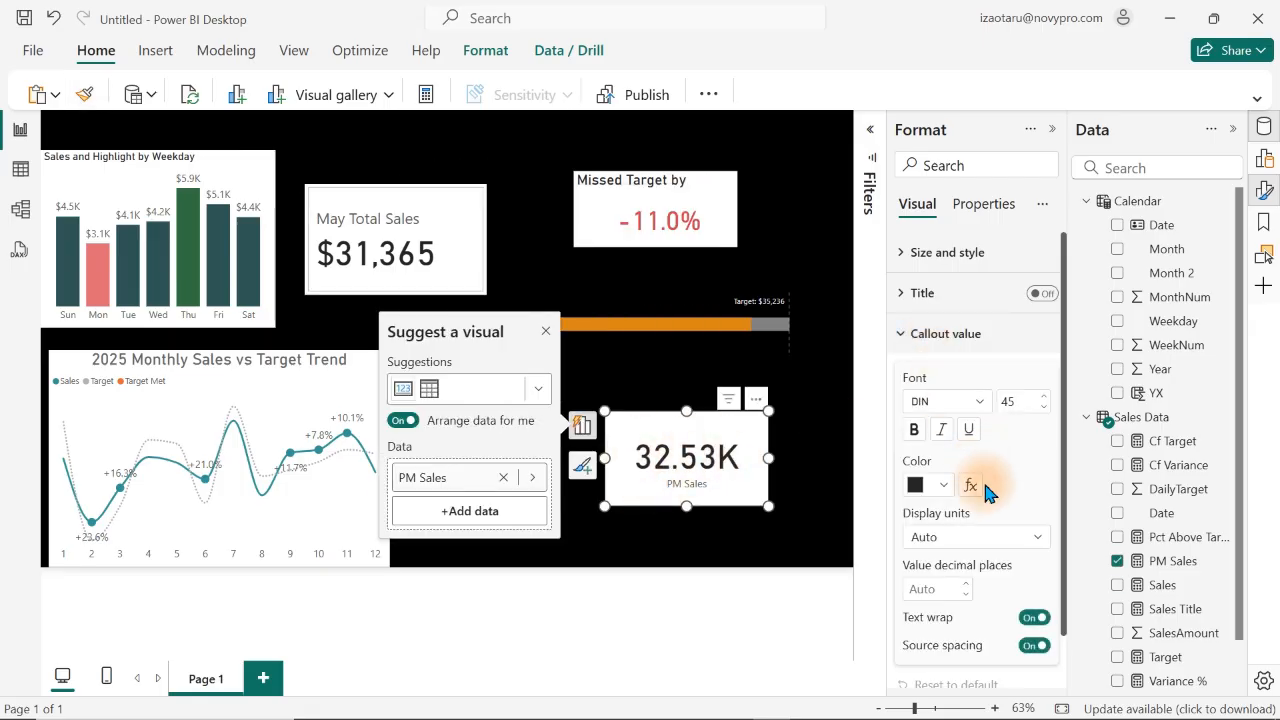
pyautogui.click(1012, 537)
pyautogui.click(926, 586)
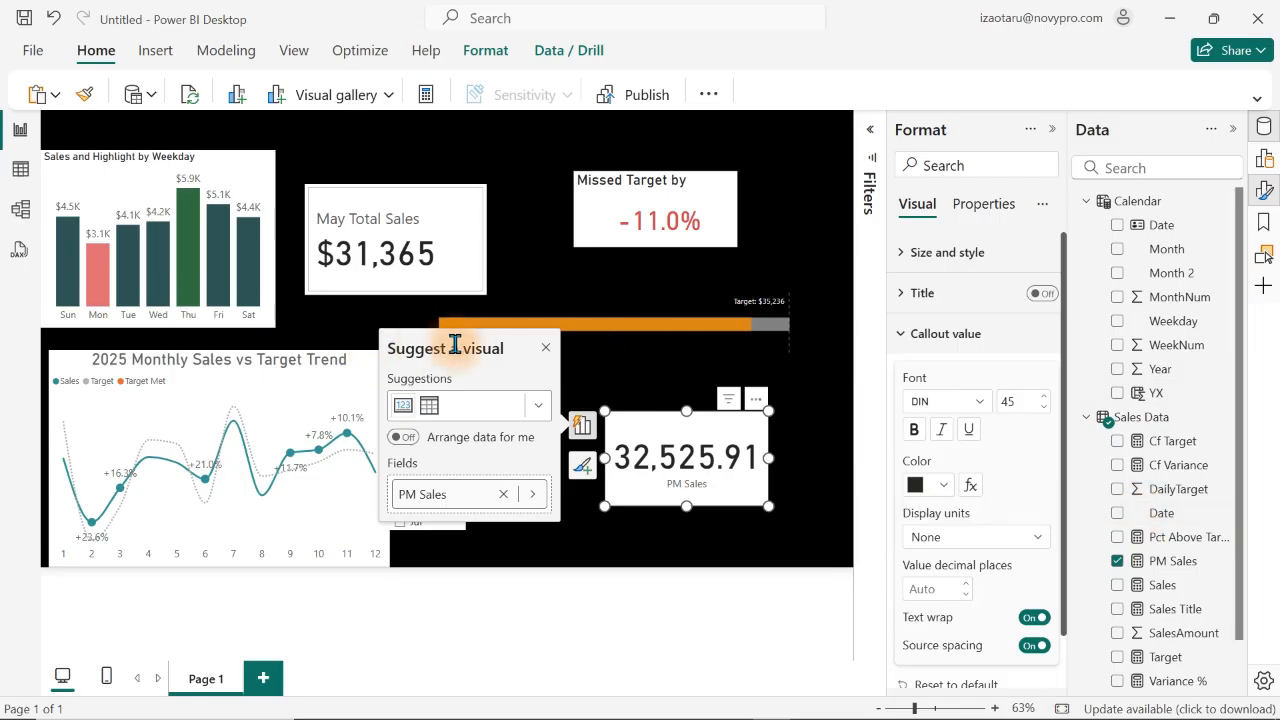
pyautogui.click(546, 353)
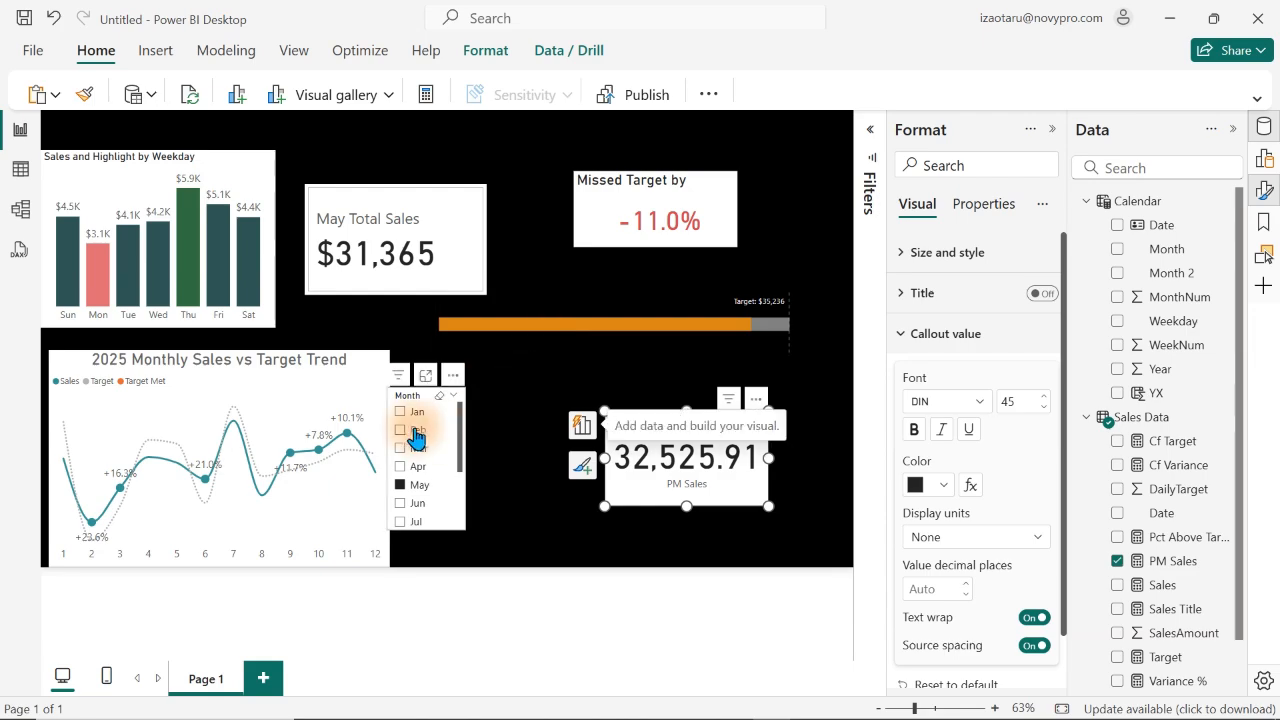
# - Clear May in the Month slicer and select Jan to check the PM Sales card
pyautogui.click(400, 485)
pyautogui.click(400, 485)
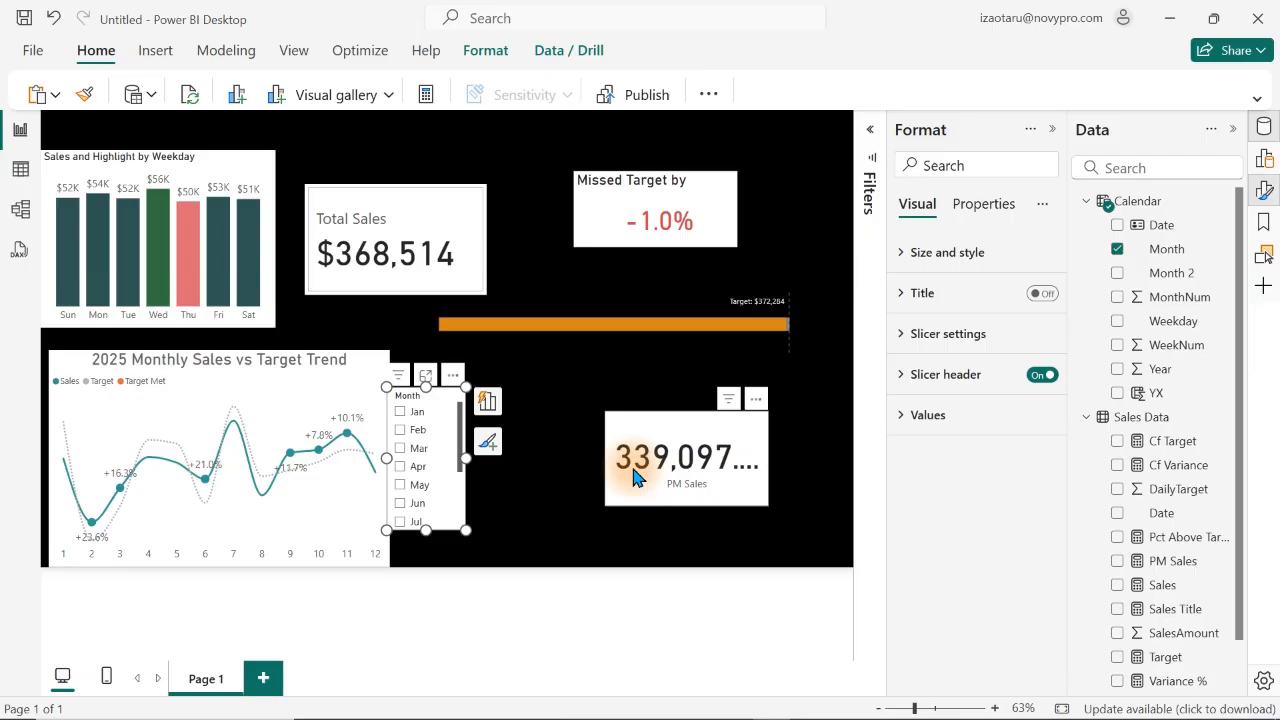
pyautogui.click(401, 412)
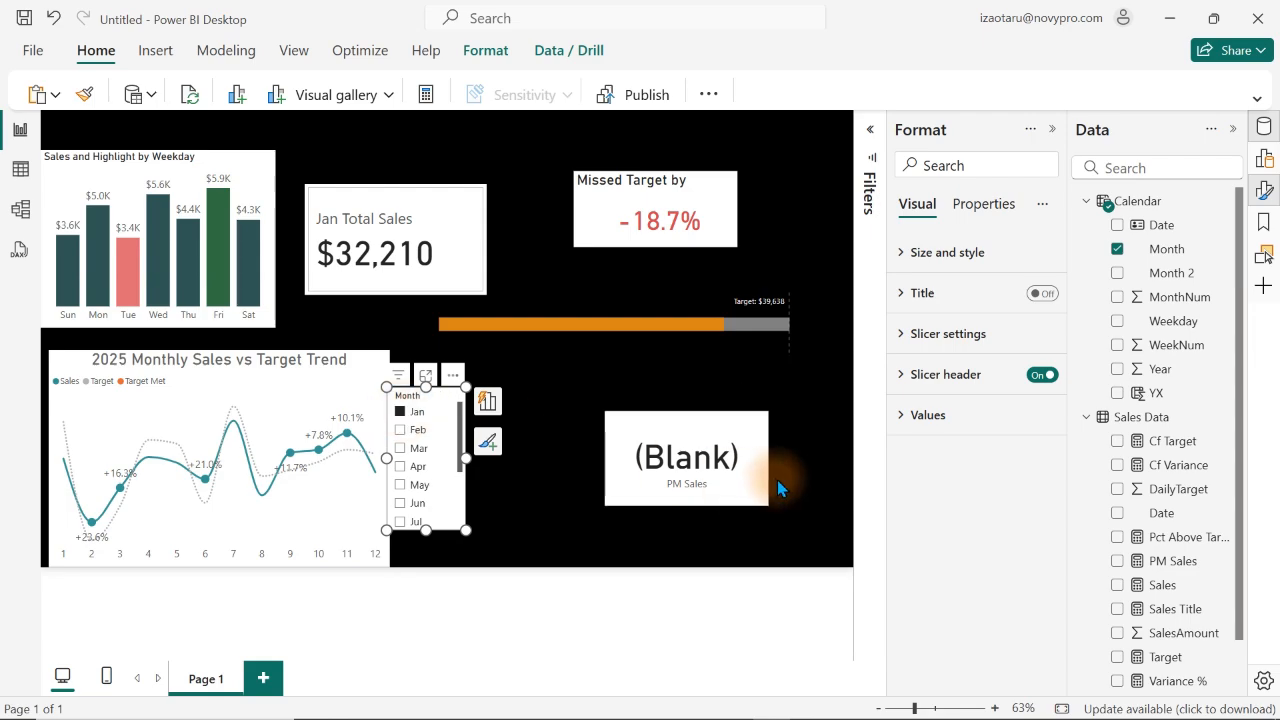
# - Edit the PM Sales measure to declare a variable with VAR _PM = on a new line before CALCULATE
pyautogui.click(734, 451)
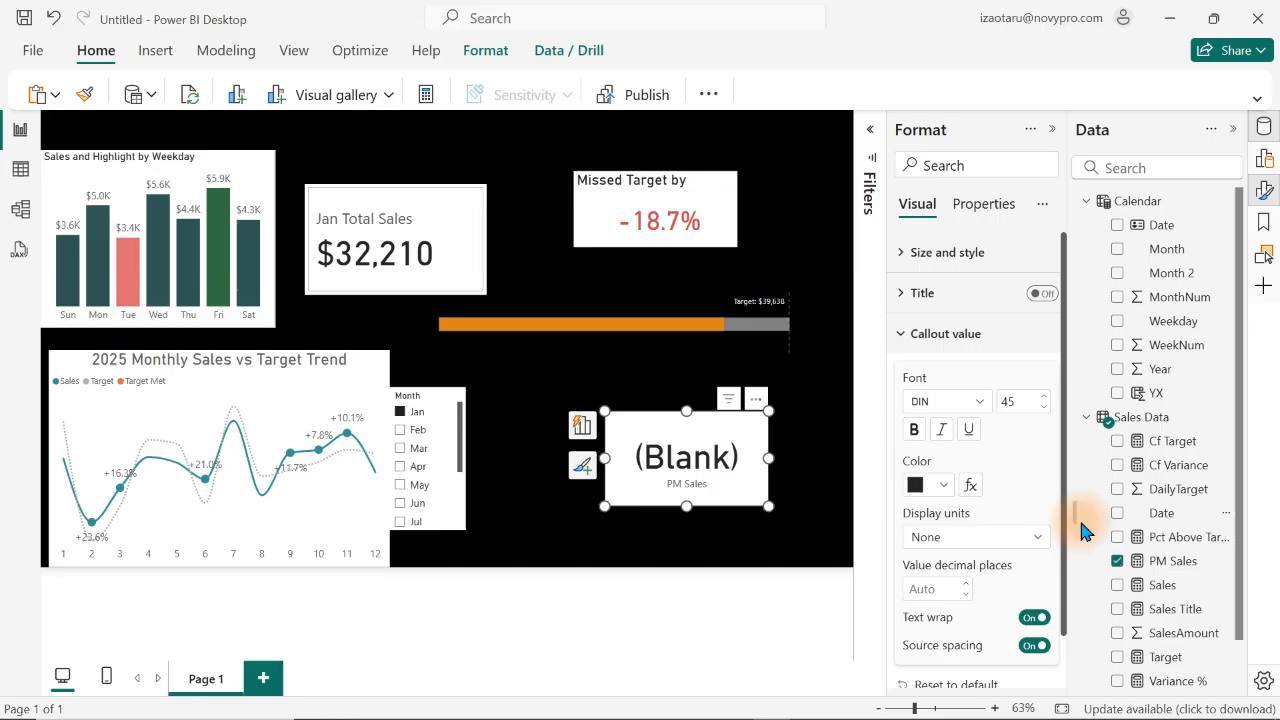
pyautogui.click(1170, 561)
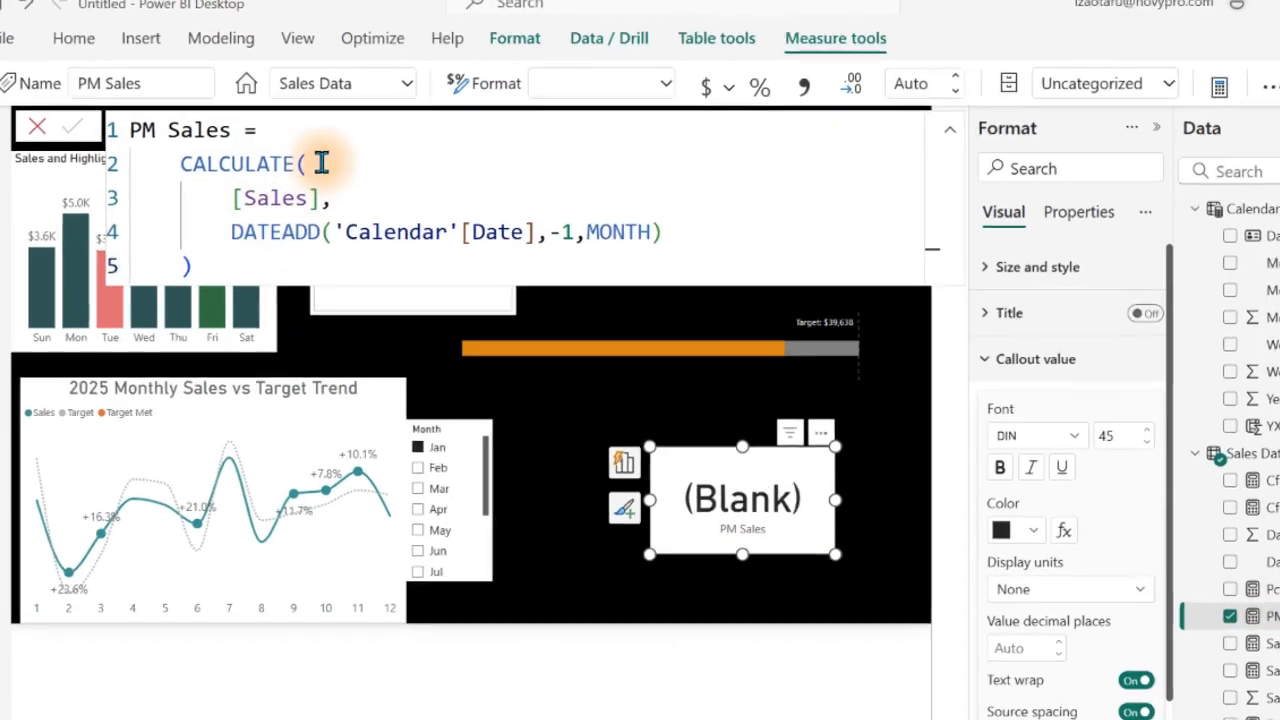
pyautogui.click(300, 131)
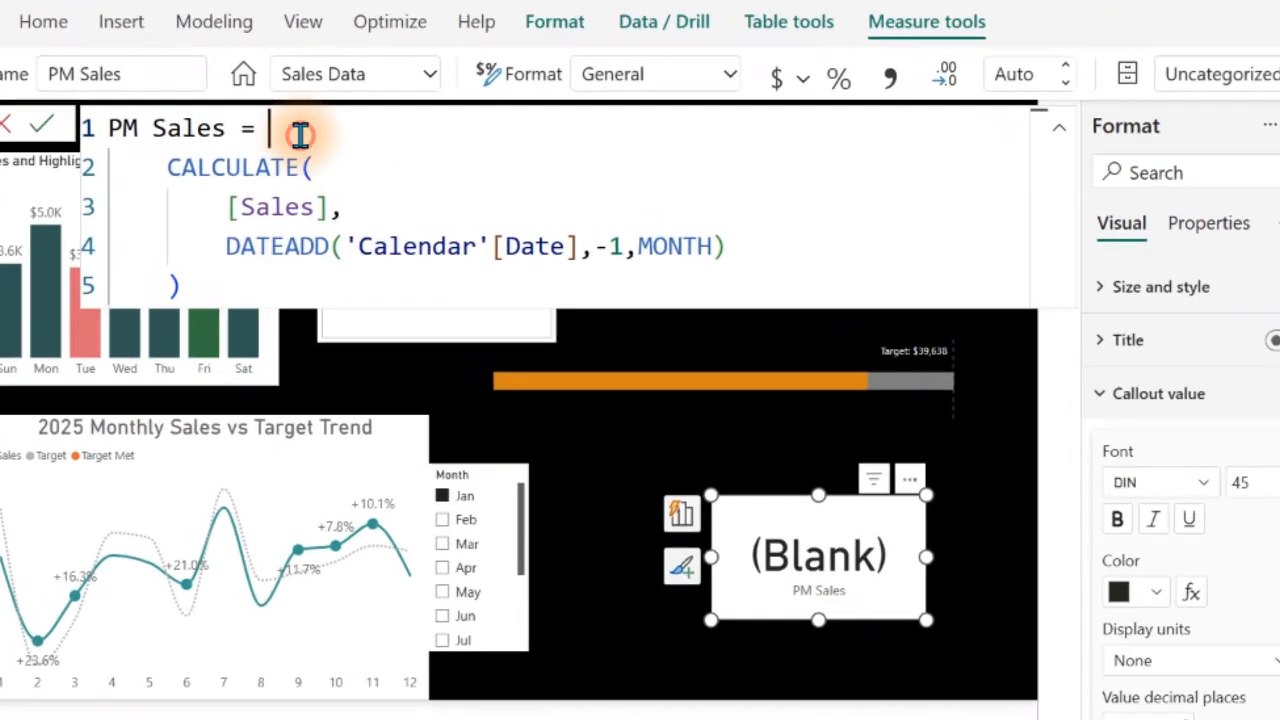
pyautogui.press('Return')
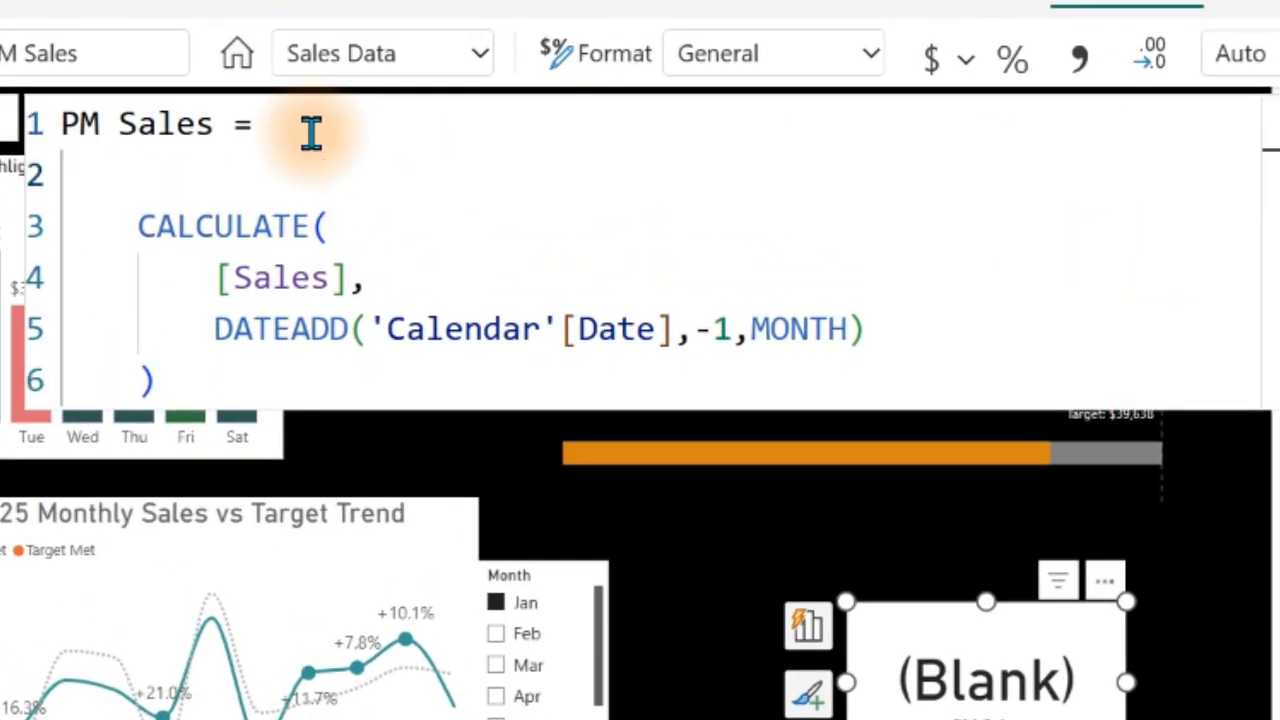
pyautogui.write('var')
pyautogui.press('Tab')
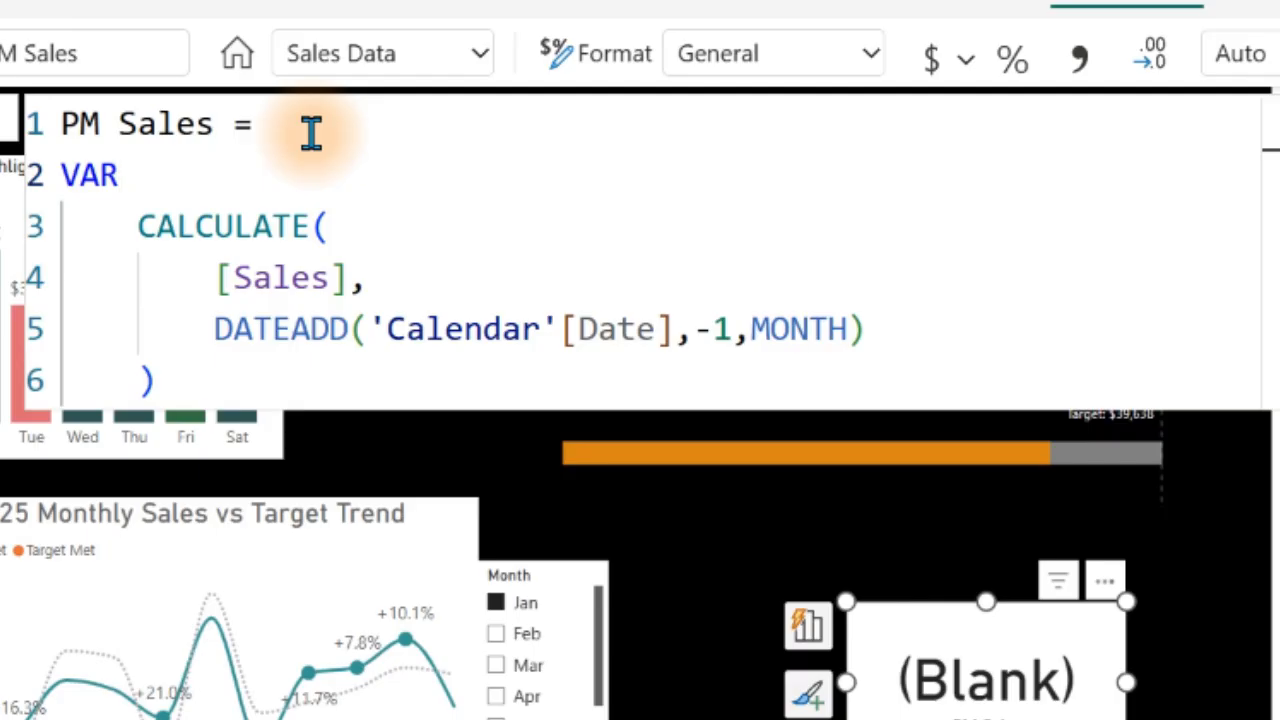
pyautogui.write('_')
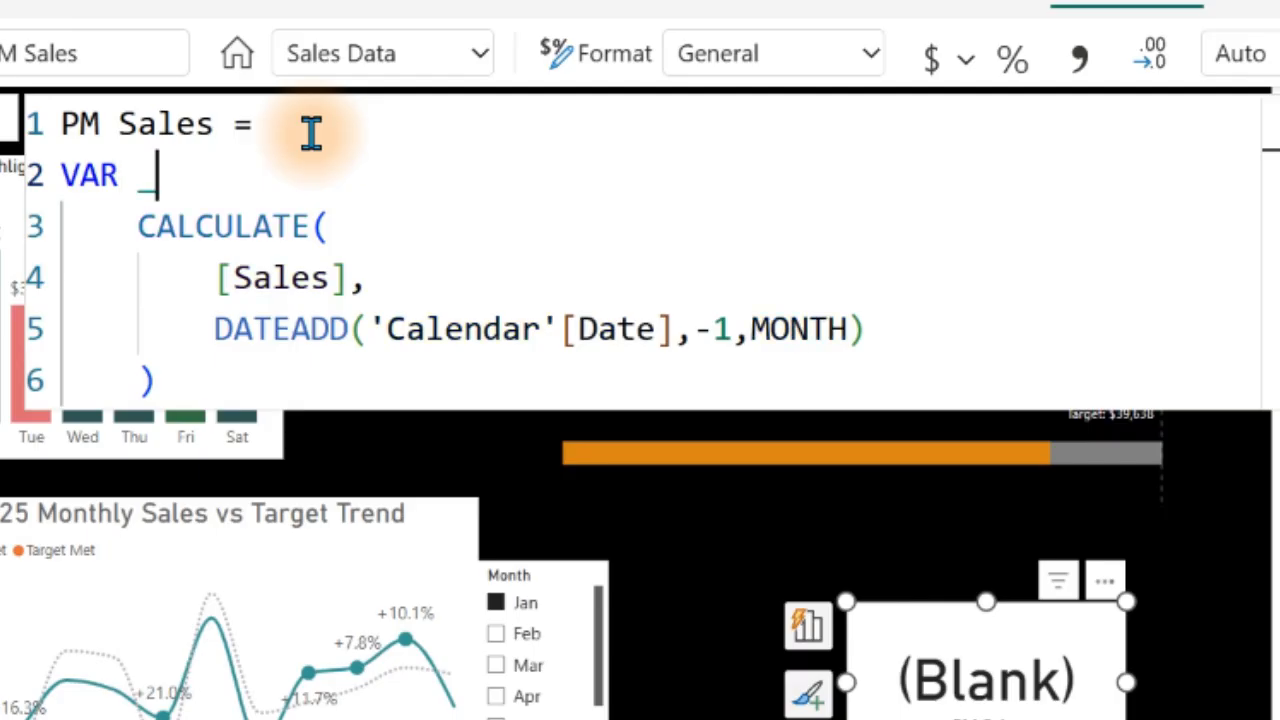
pyautogui.write('PM ')
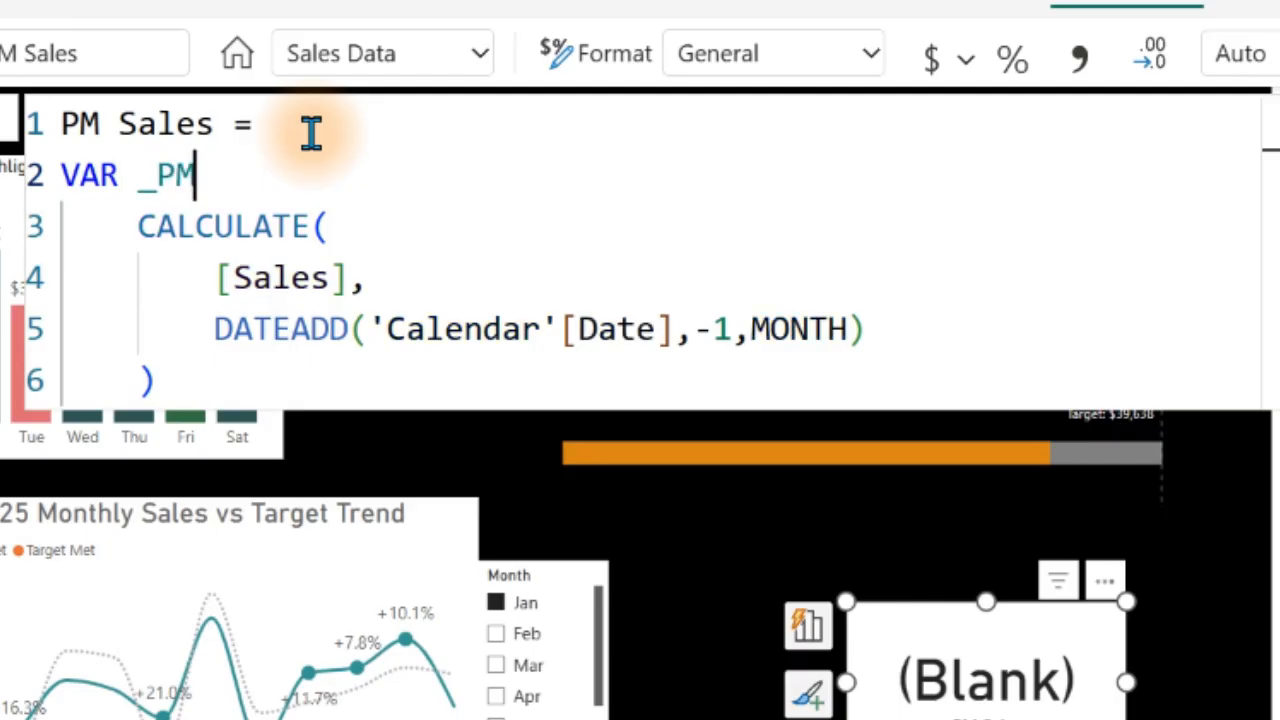
pyautogui.write('=')
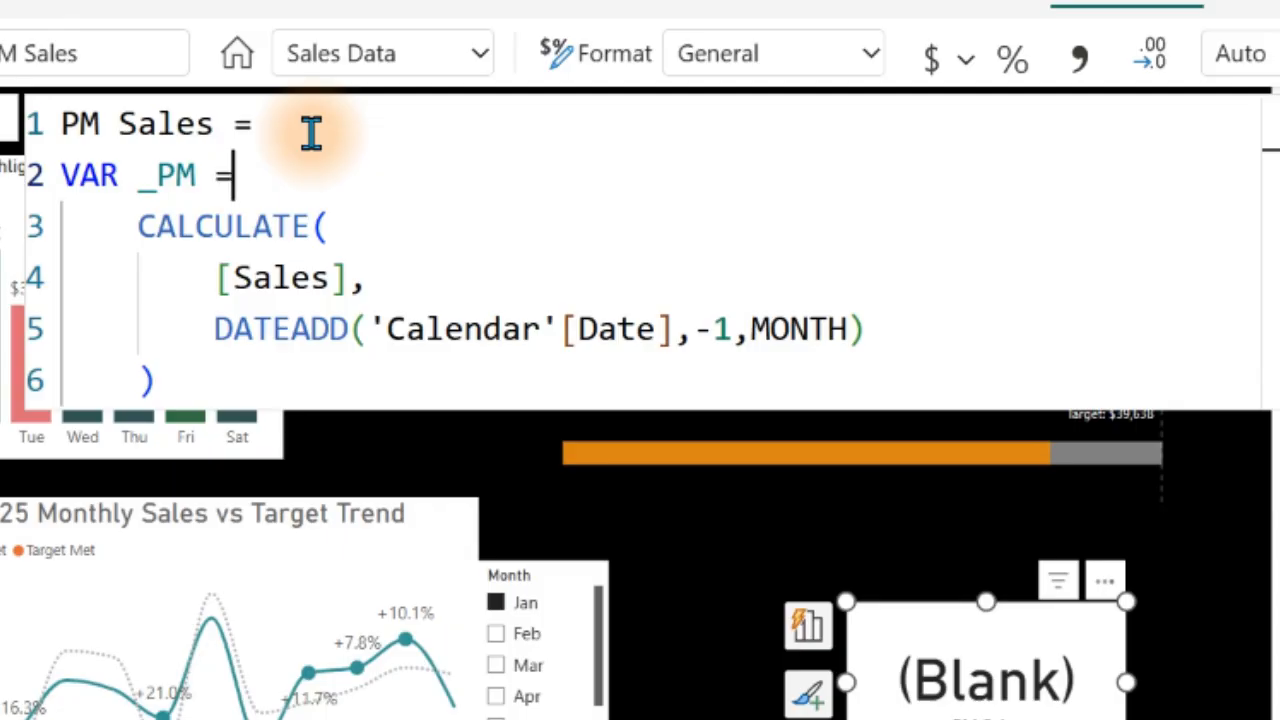
# - Add two new lines after the CALCULATE block and indent the whole _PM variable declaration one level
pyautogui.click(205, 367)
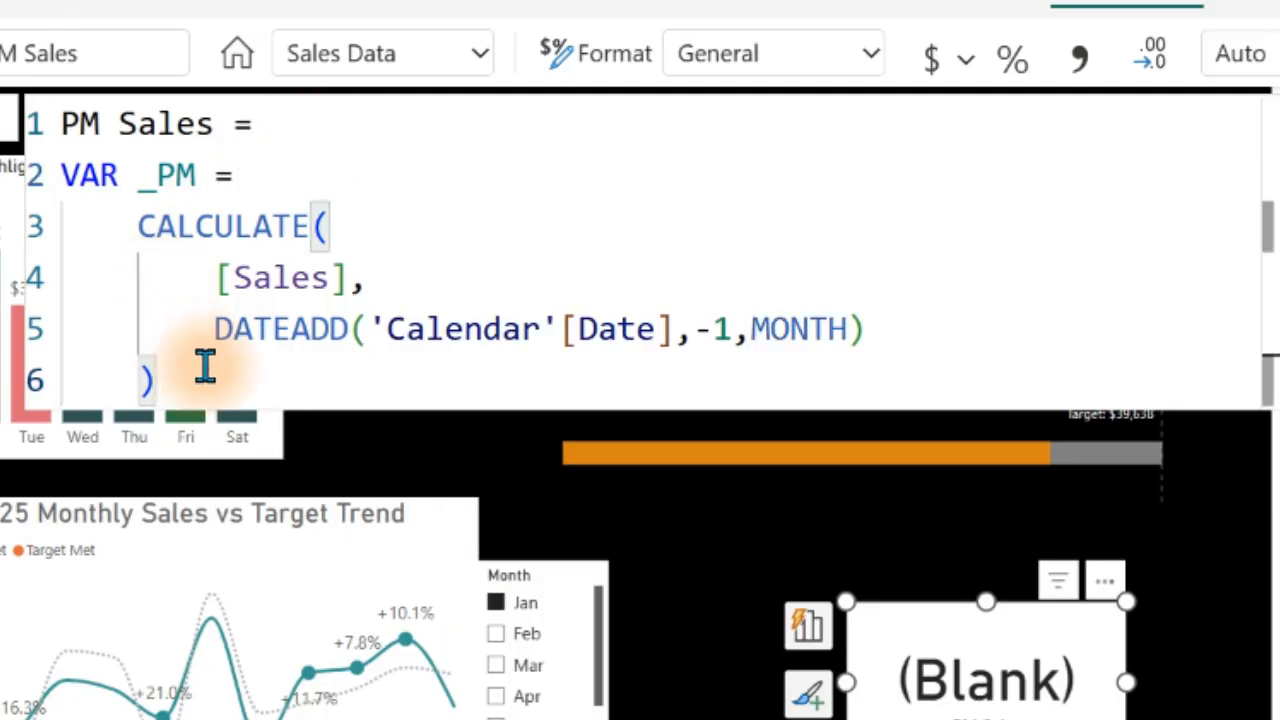
pyautogui.press('Return')
pyautogui.press('Return')
pyautogui.press('BackSpace')
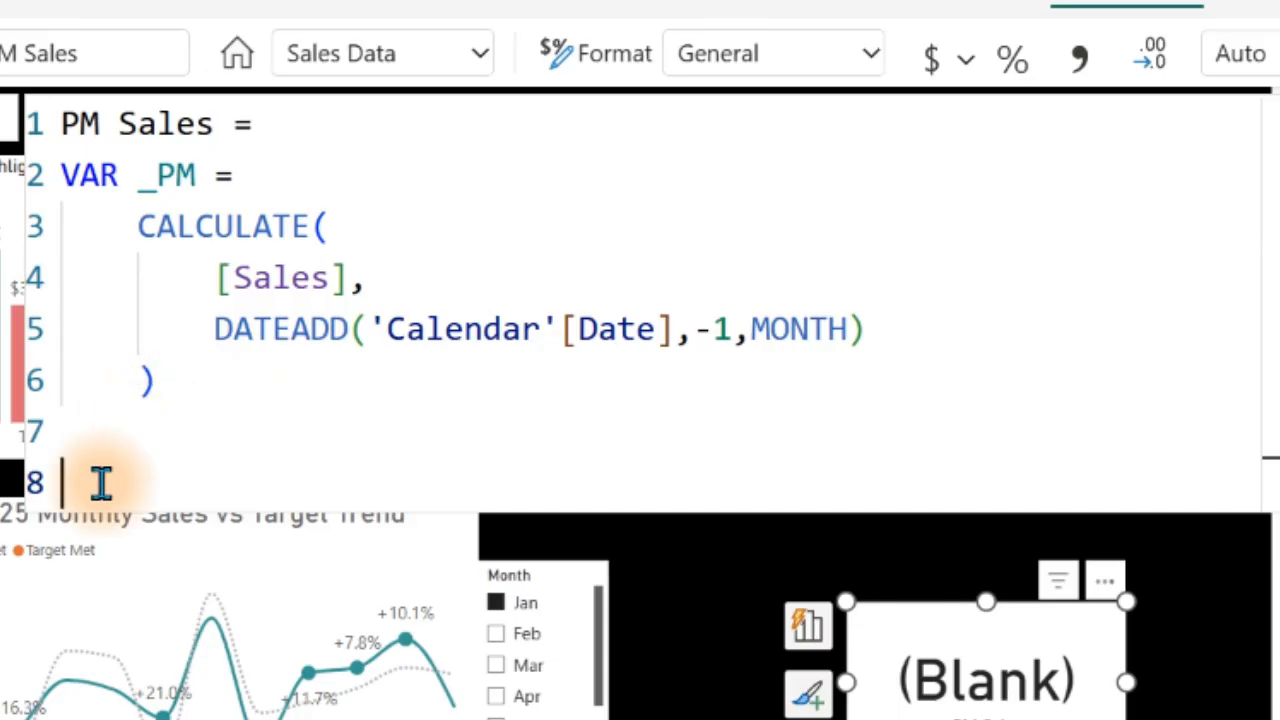
pyautogui.moveTo(100, 480); pyautogui.dragTo(46, 163)
pyautogui.press('Tab')
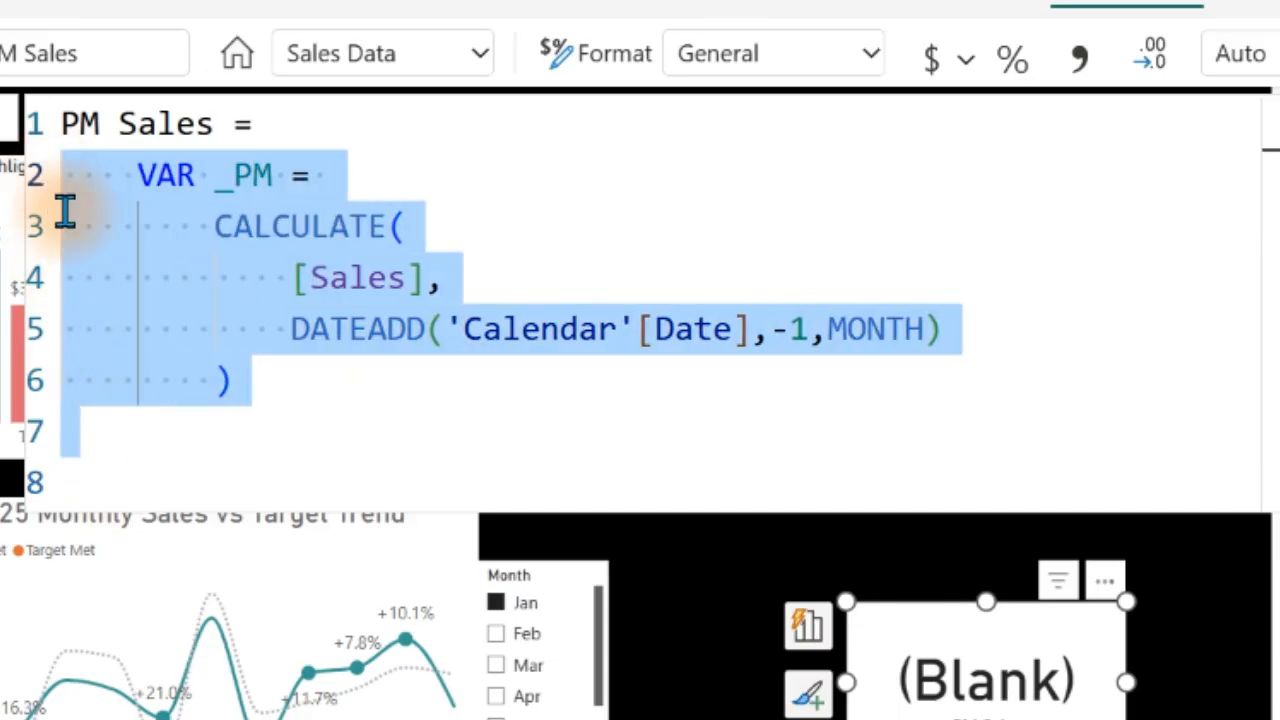
# - Add an indented RETURN statement below the _PM variable and begin a new line under it
pyautogui.click(171, 434)
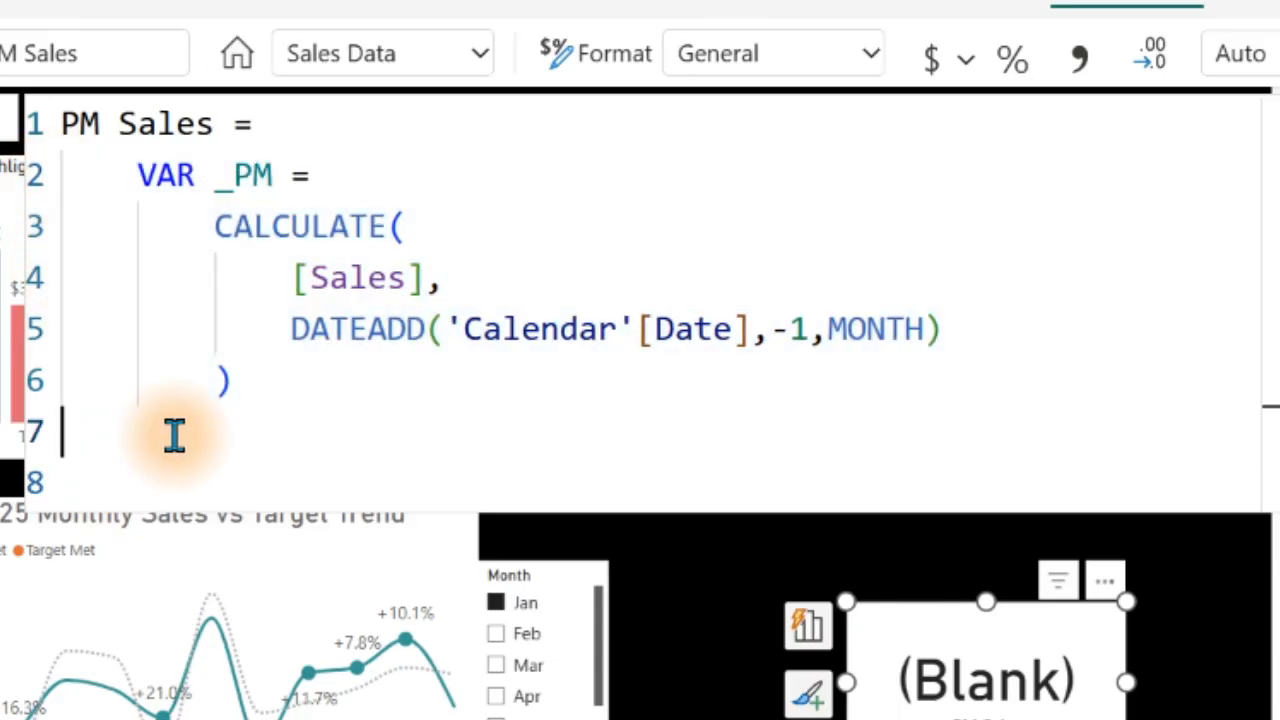
pyautogui.press('Tab')
pyautogui.write('retq')
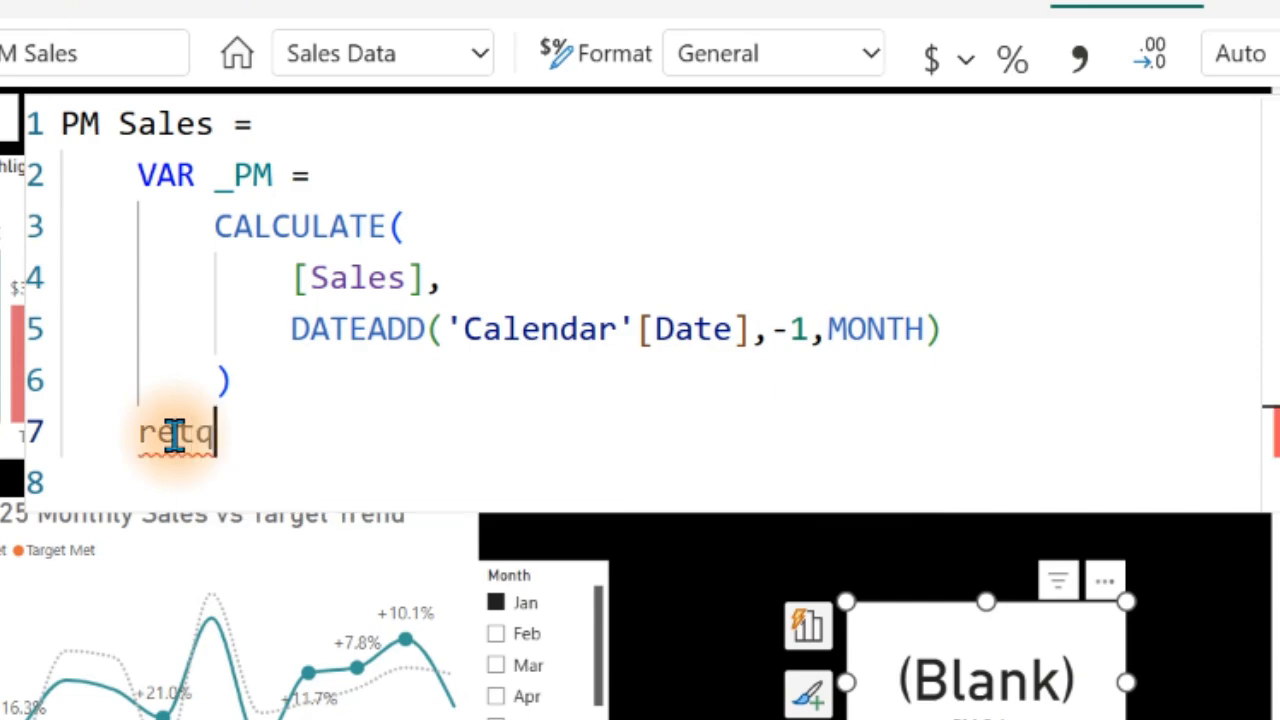
pyautogui.press('BackSpace')
pyautogui.press('Tab')
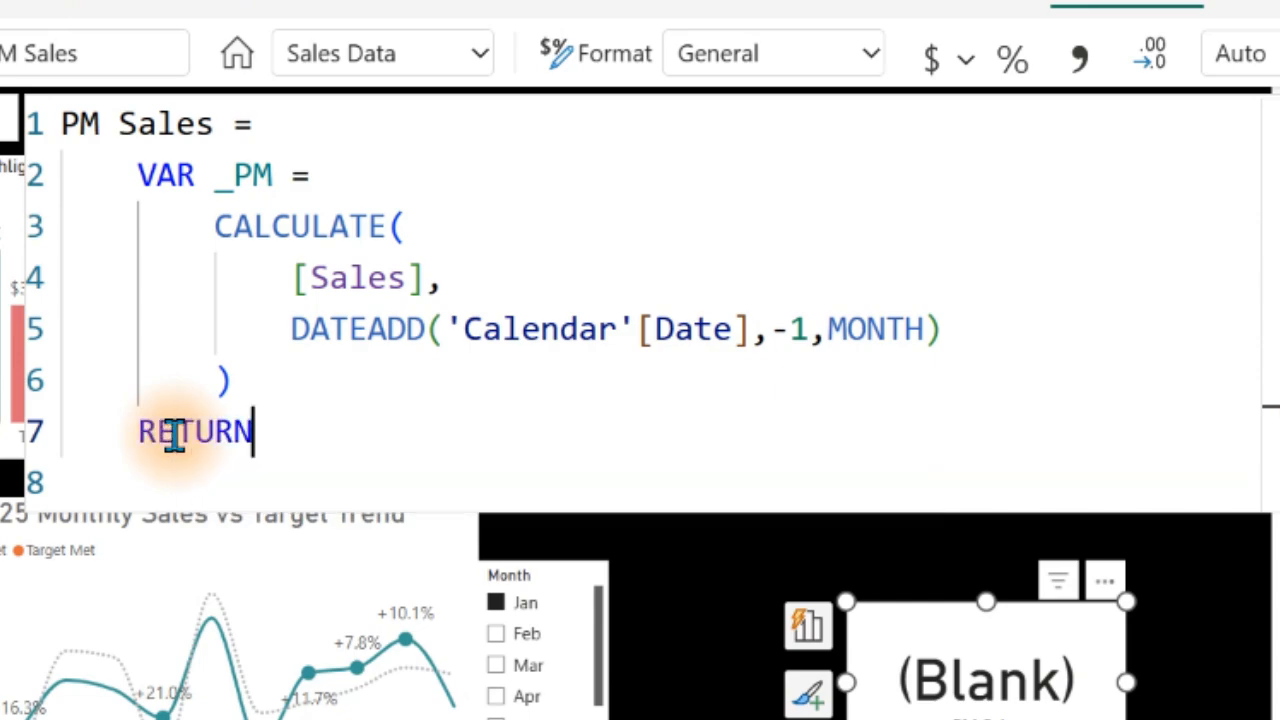
pyautogui.press('Return')
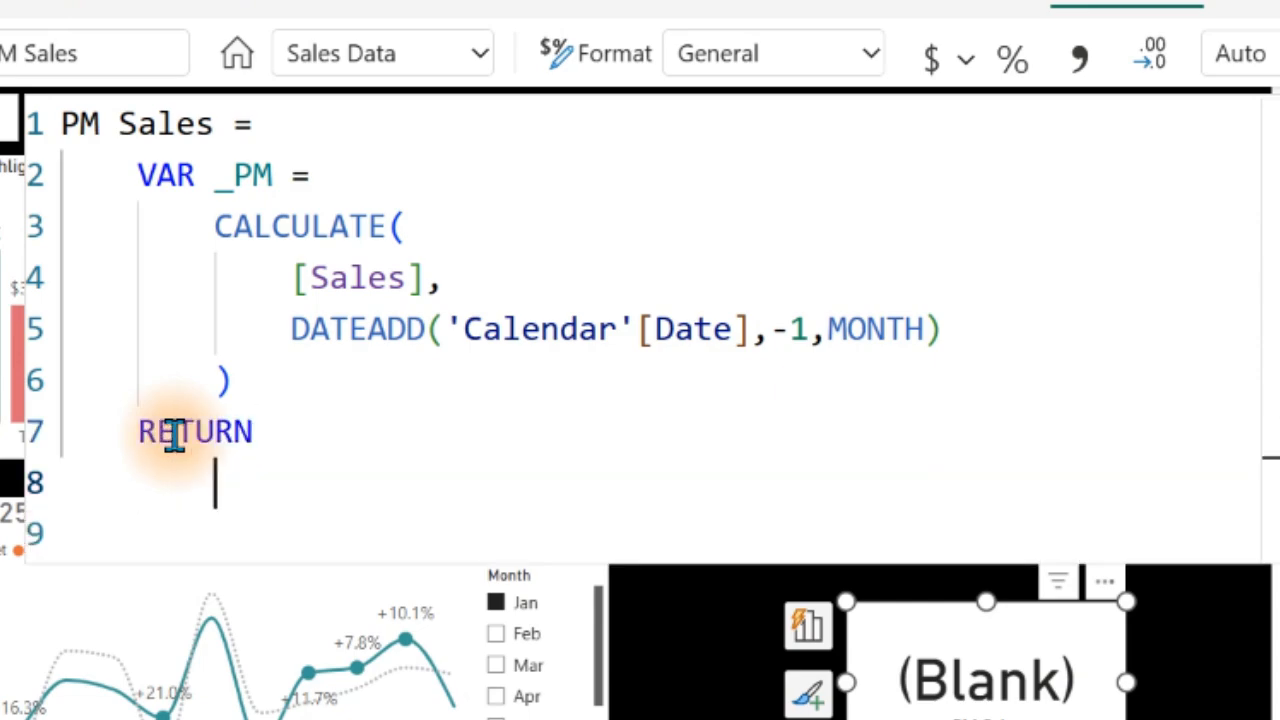
# - Open an IF function under RETURN with the logical test SELECTEDVALUE('Calendar'[Month]) = "Jan" on its own line
pyautogui.write('if')
pyautogui.press('Tab')
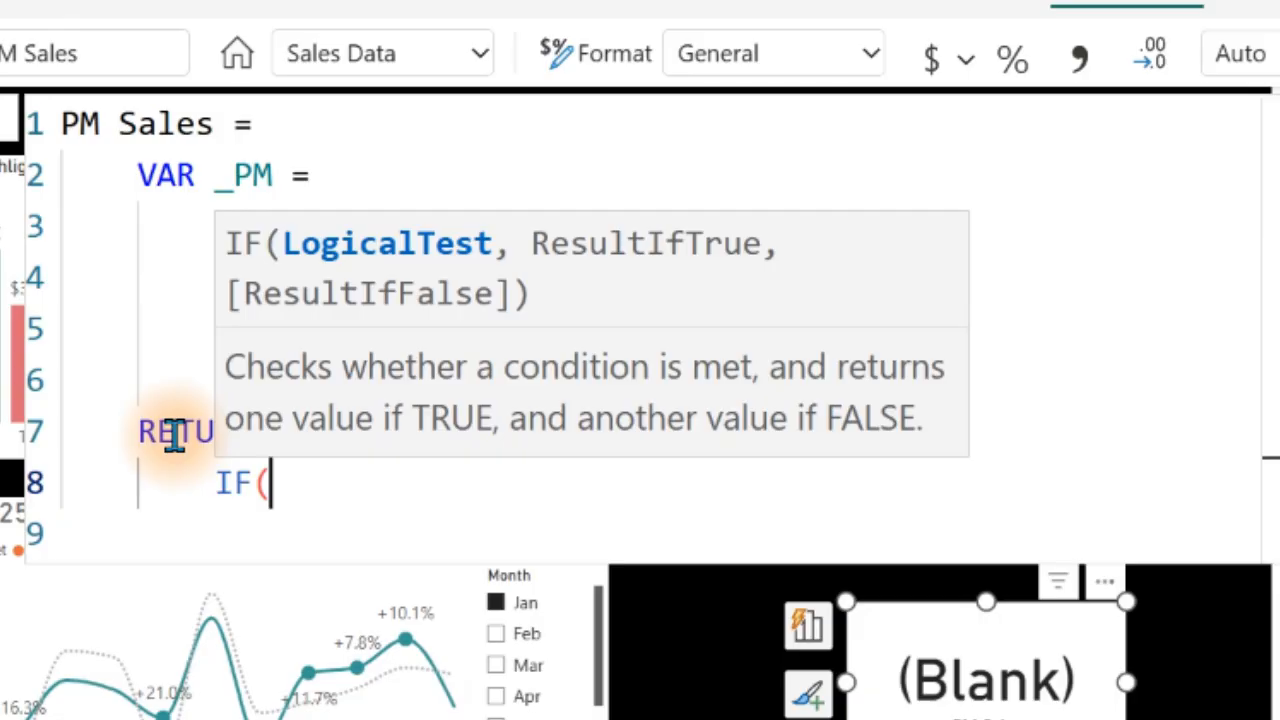
pyautogui.press('Return')
pyautogui.write('selec')
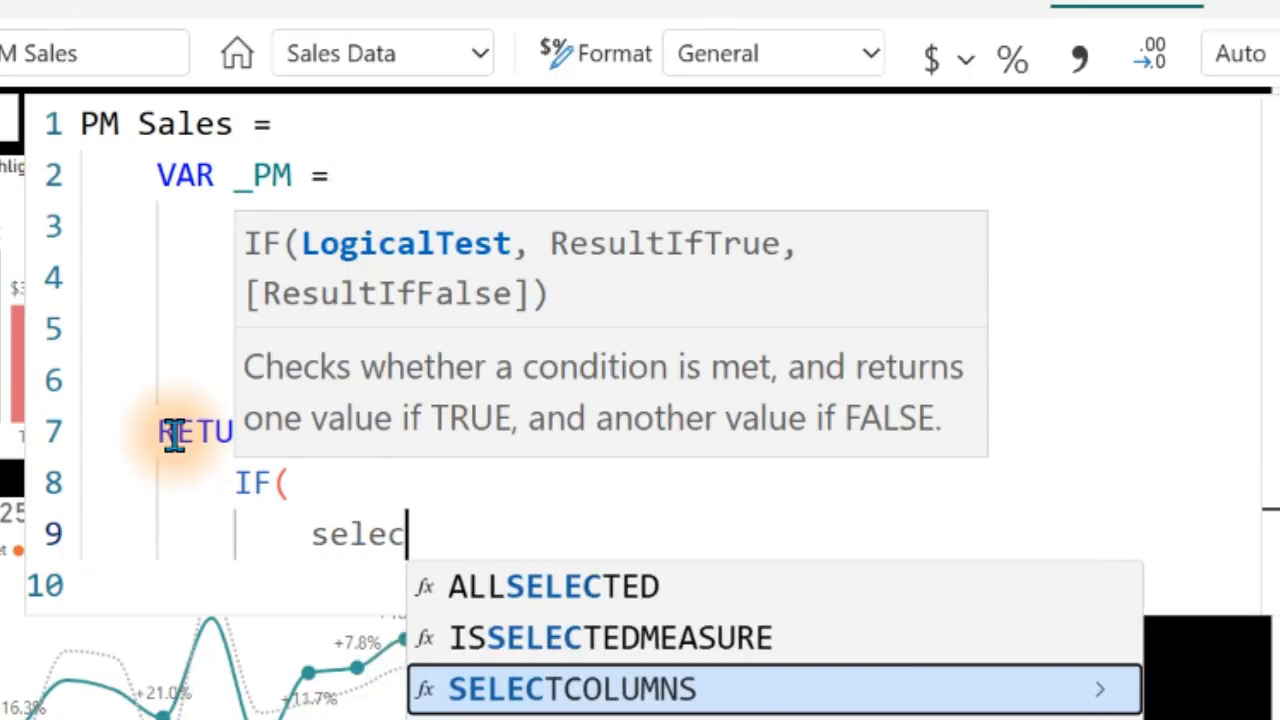
pyautogui.write('tedv')
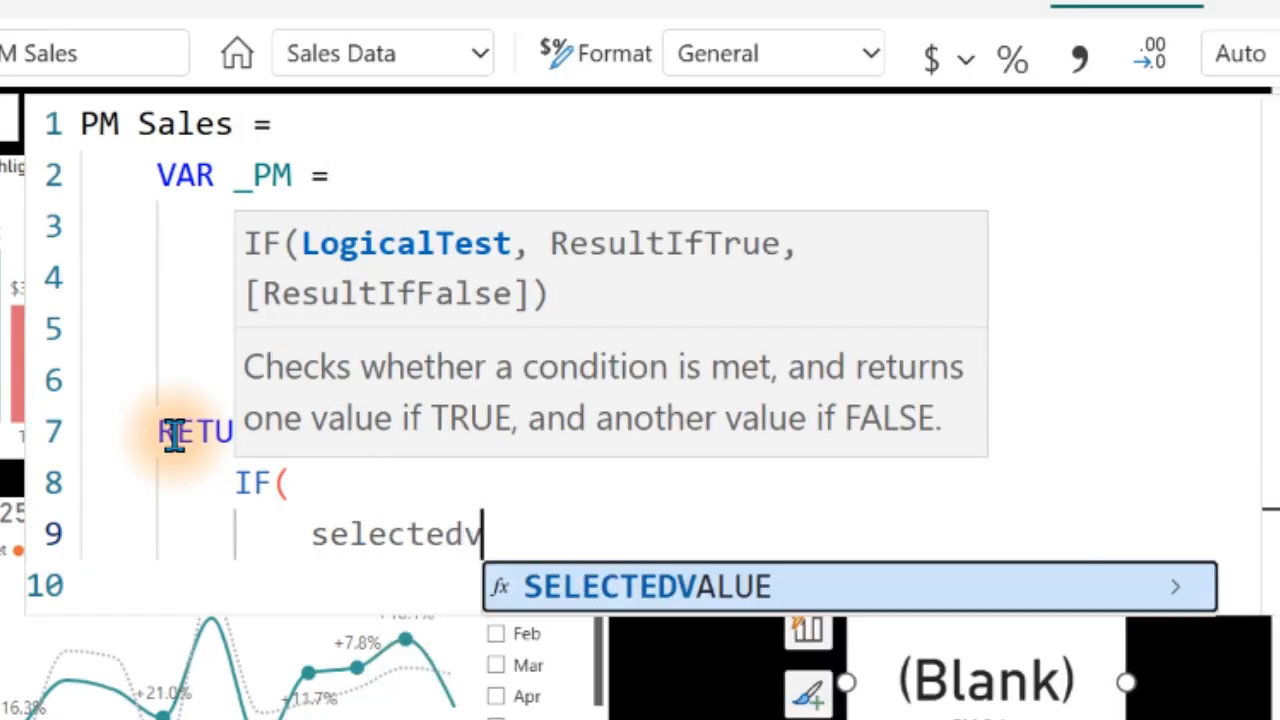
pyautogui.press('Tab')
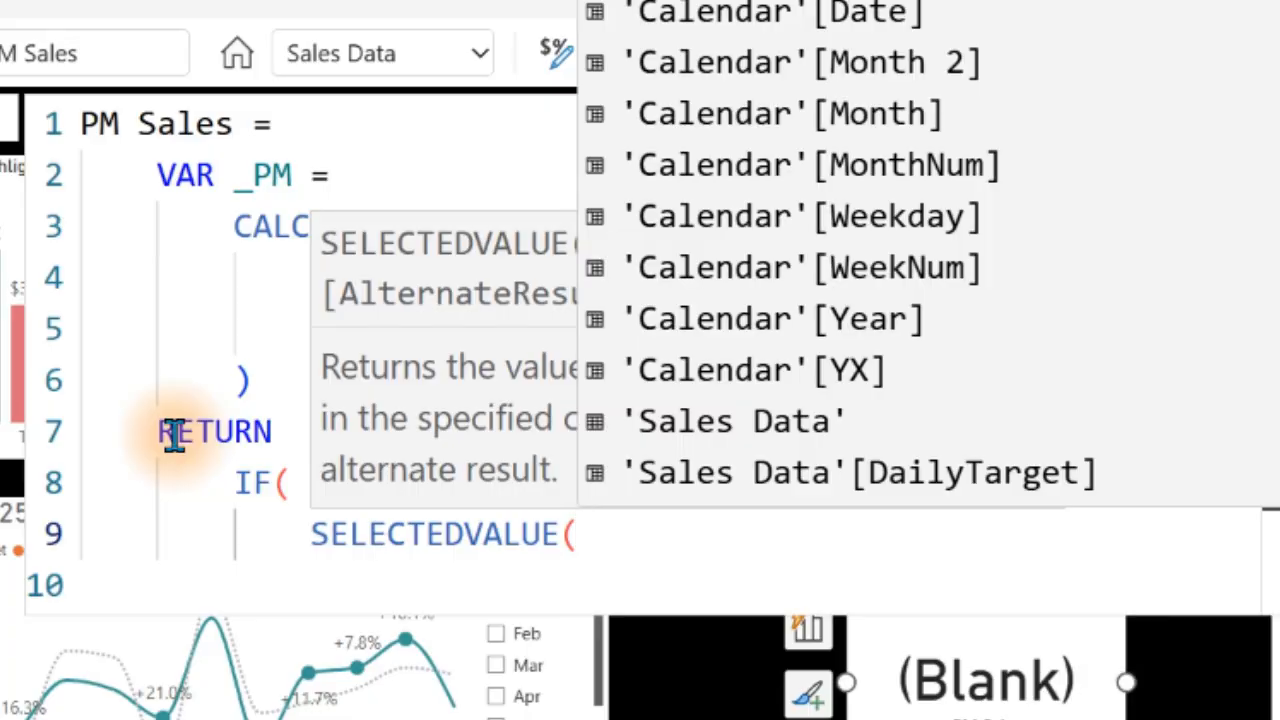
pyautogui.write('mon')
pyautogui.press('Tab')
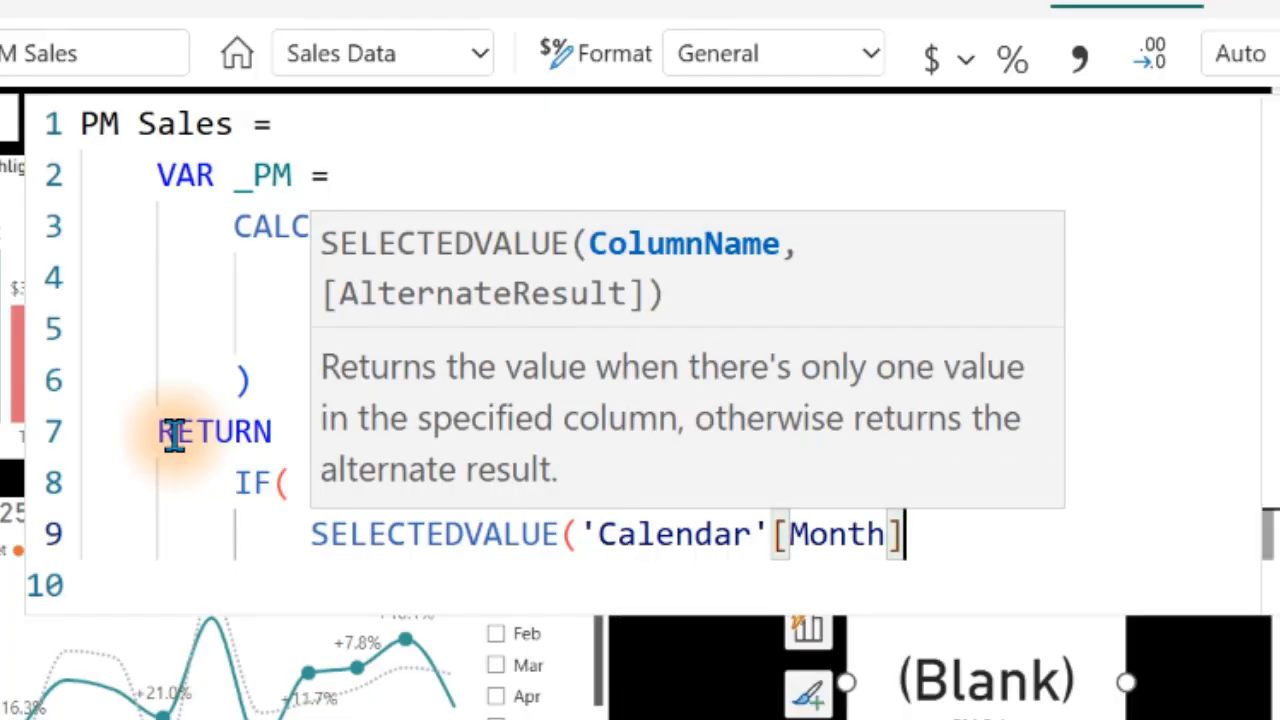
pyautogui.write(') =')
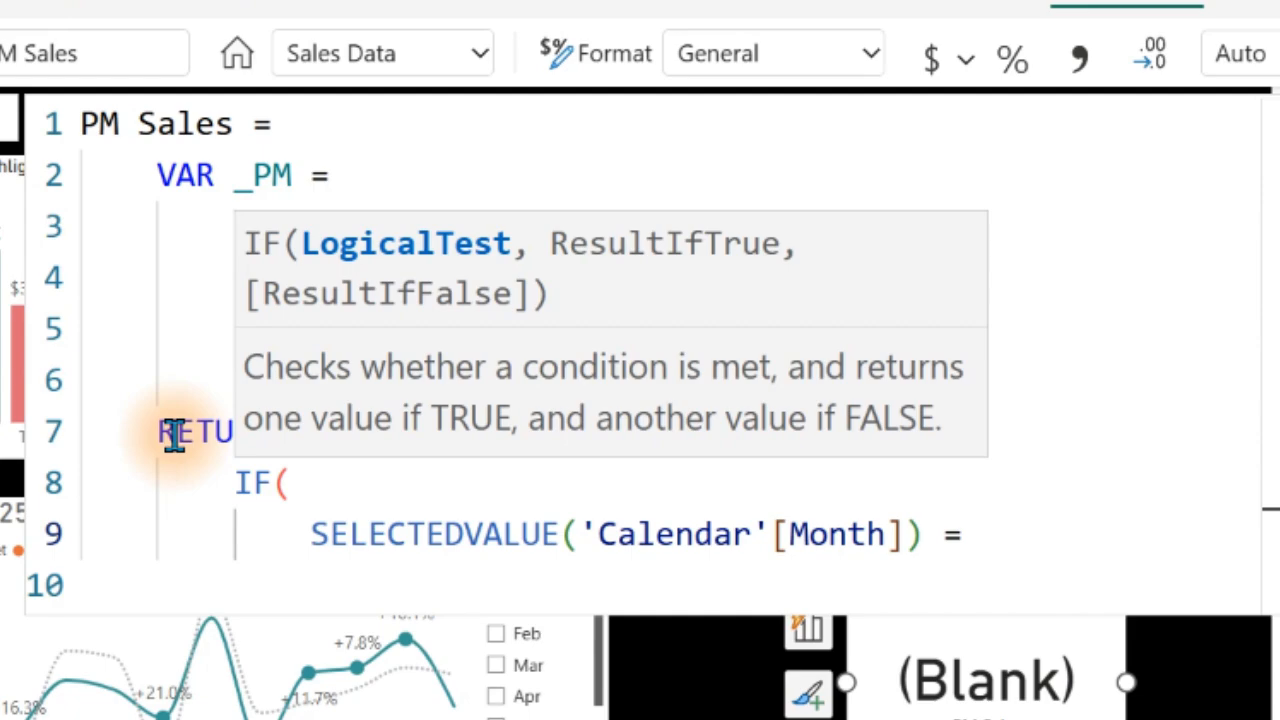
pyautogui.write('"Jan')
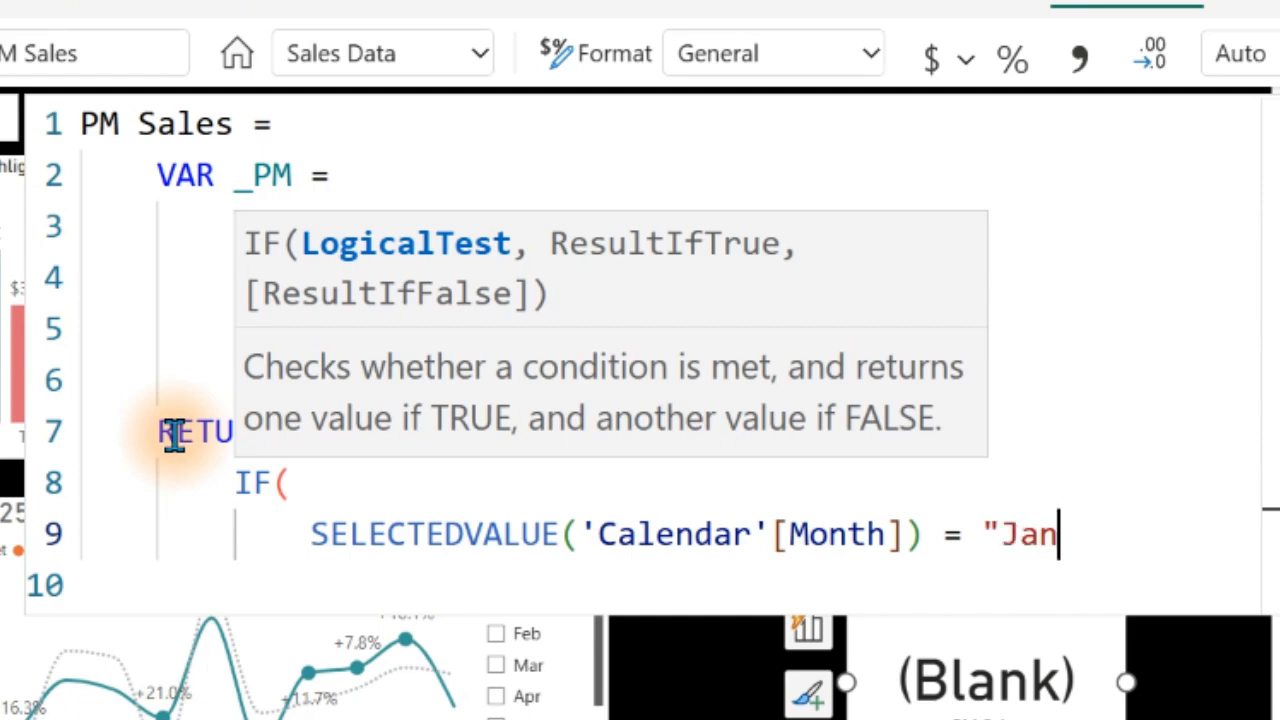
pyautogui.write('",')
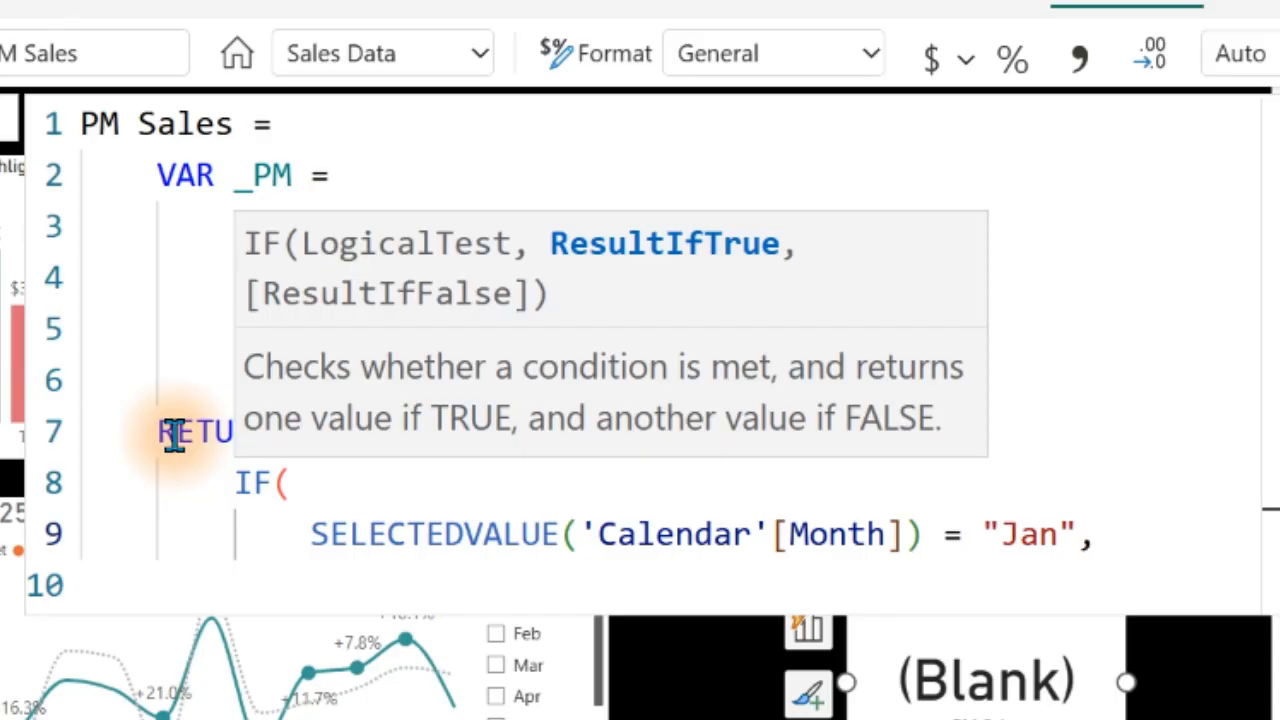
# - Make the IF return 0 for January and begin a nested IF on the next line
pyautogui.write(' 0,')
pyautogui.hotkey('shift', 'Return')
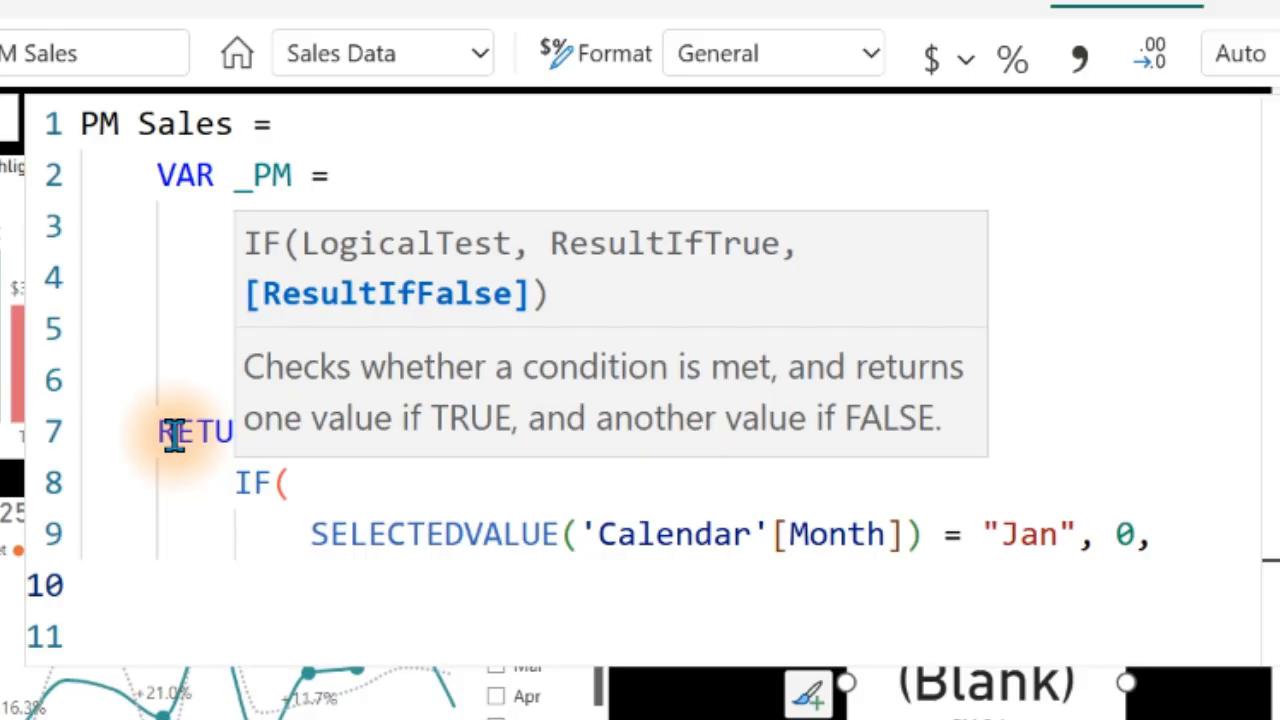
pyautogui.write('if')
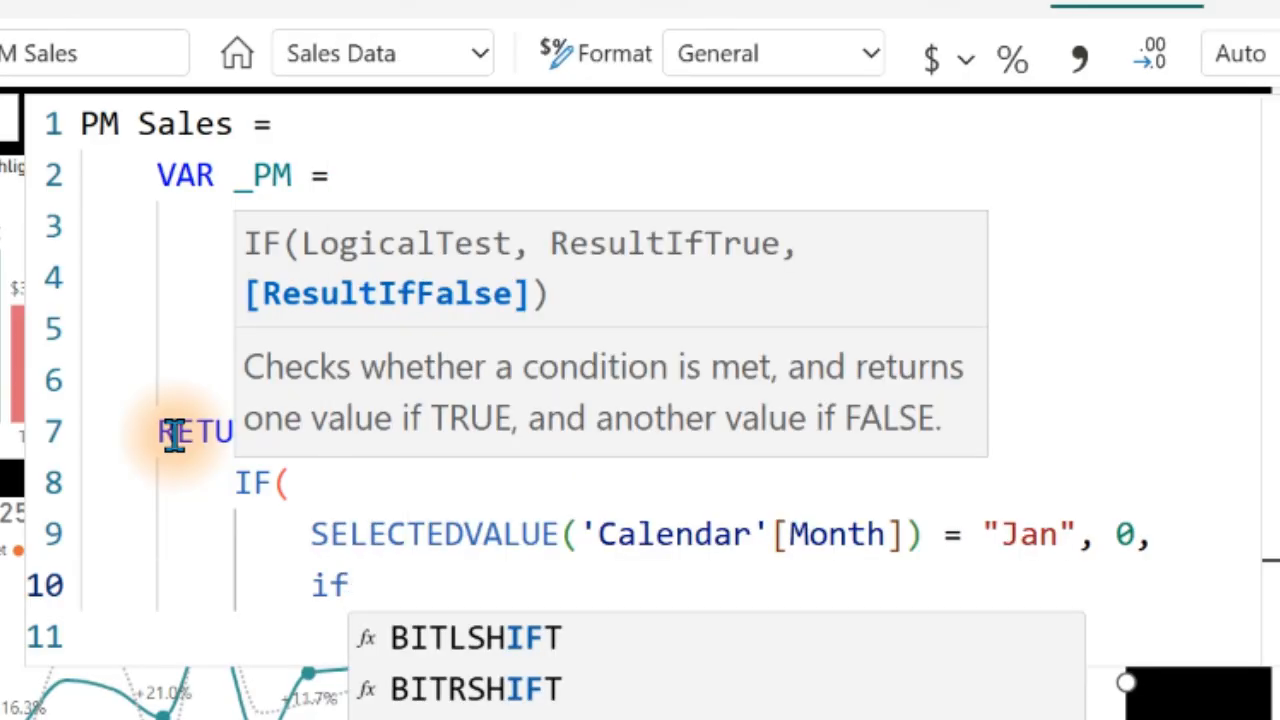
# - Give the nested IF the logical test SELECTEDVALUE('Calendar'[Month])=BLANK()
pyautogui.write('(sel')
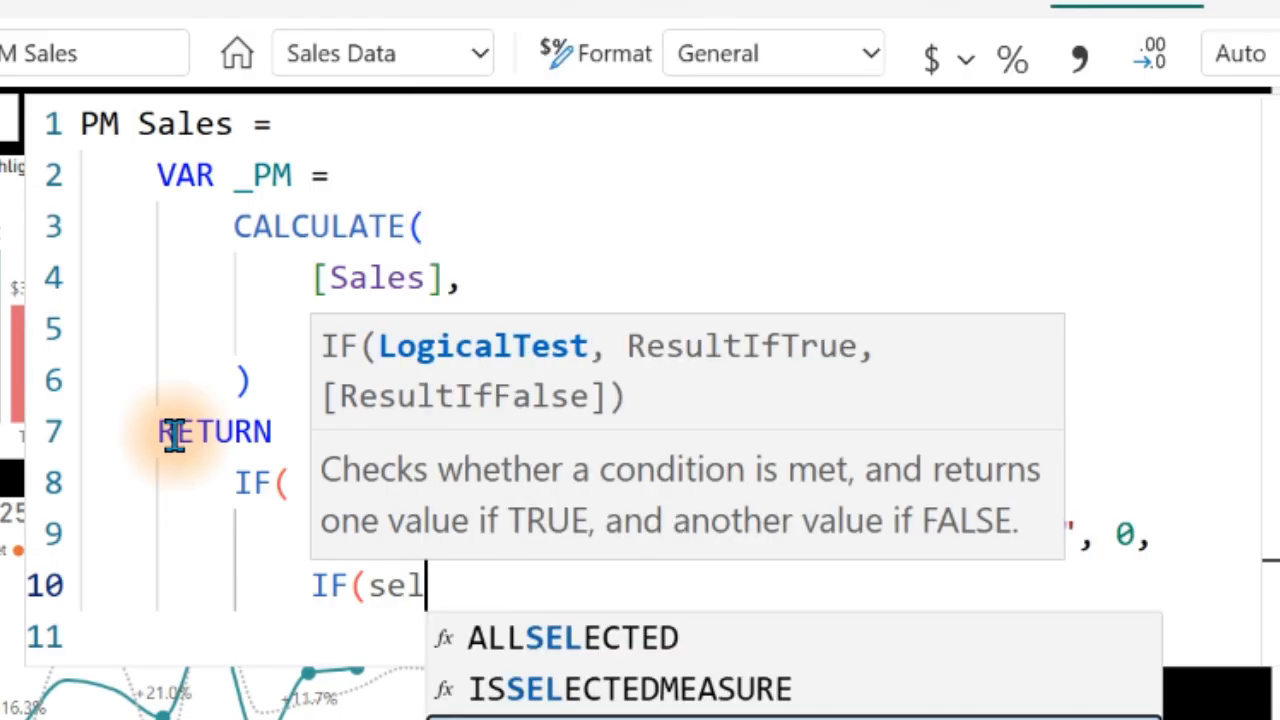
pyautogui.write('ectedv')
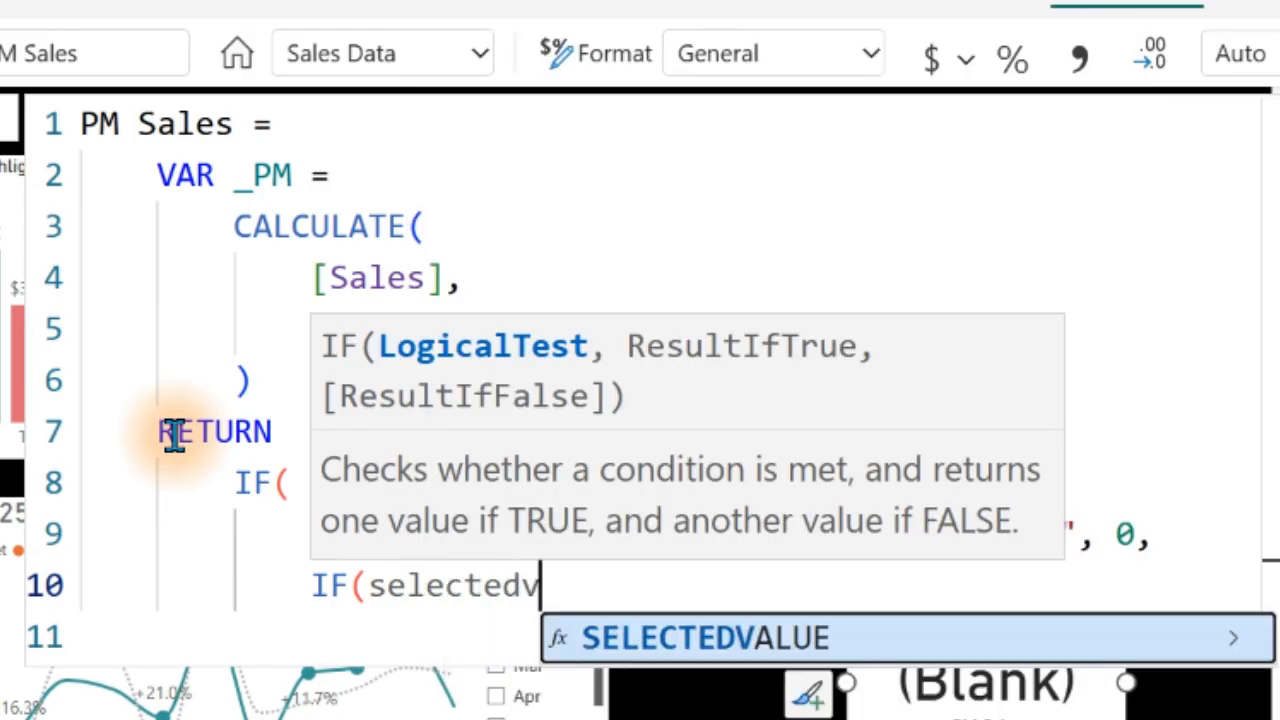
pyautogui.press('Tab')
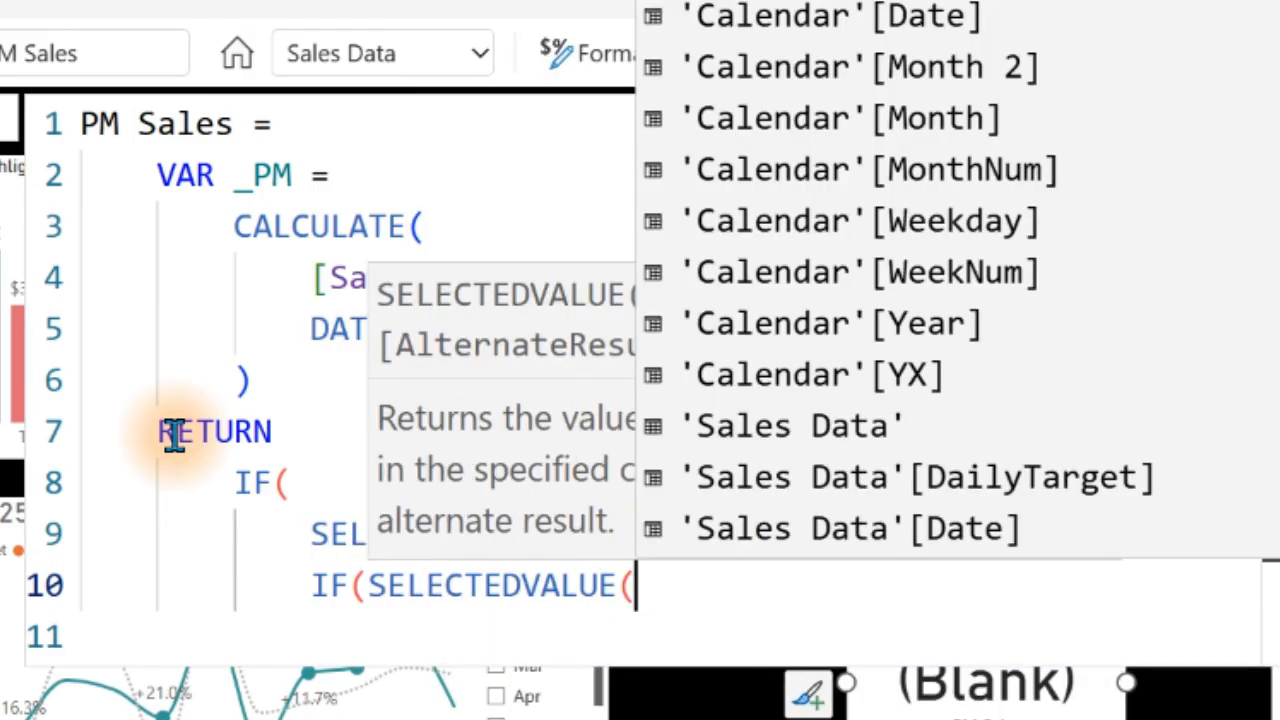
pyautogui.write('mon')
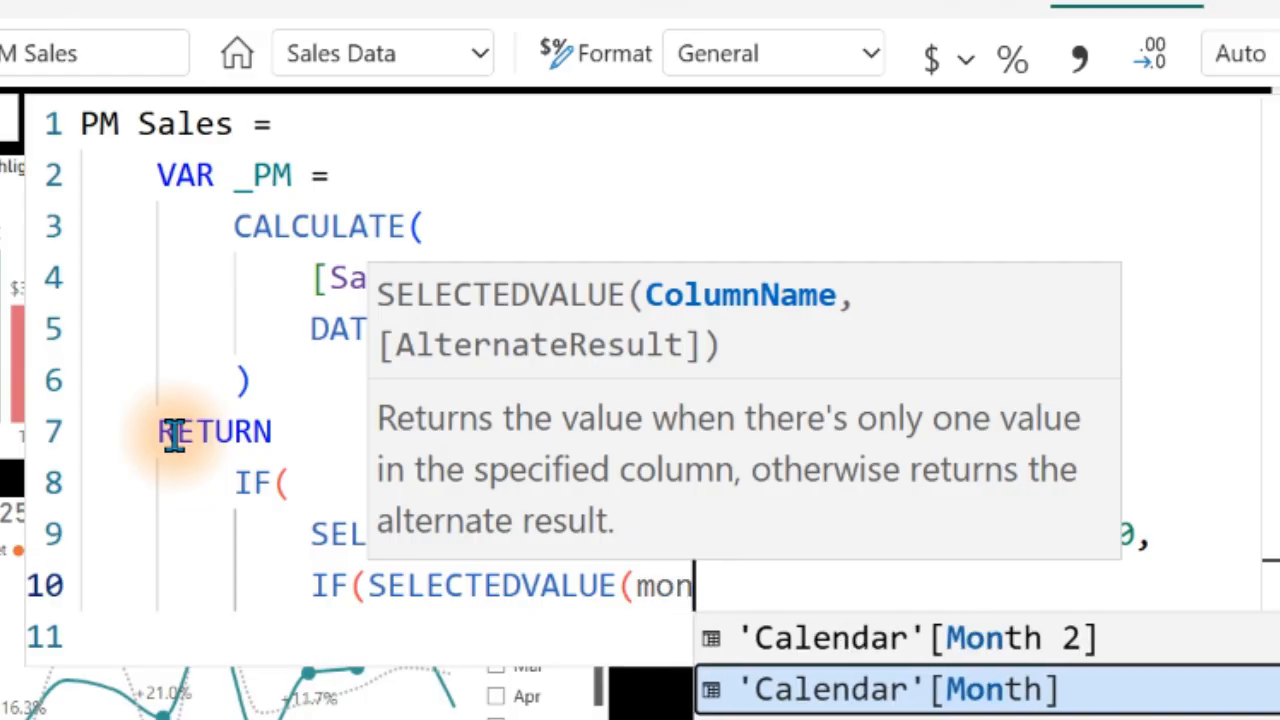
pyautogui.press('Tab')
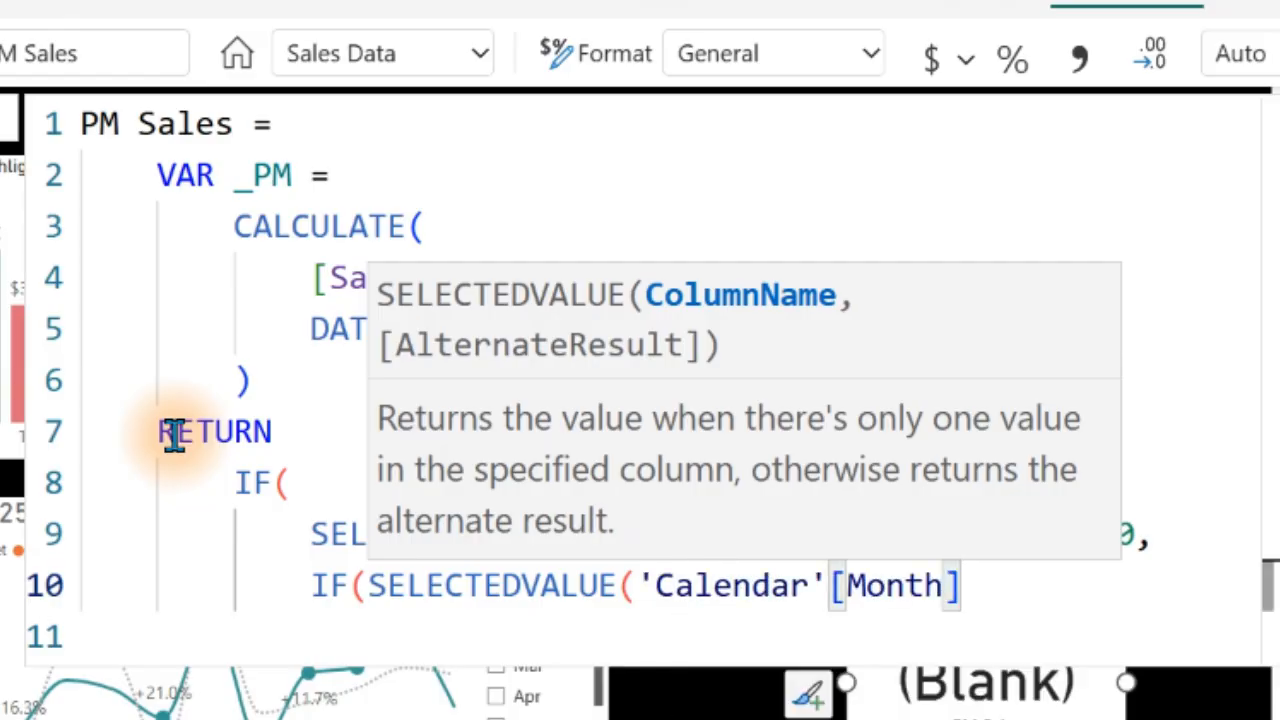
pyautogui.write(')=')
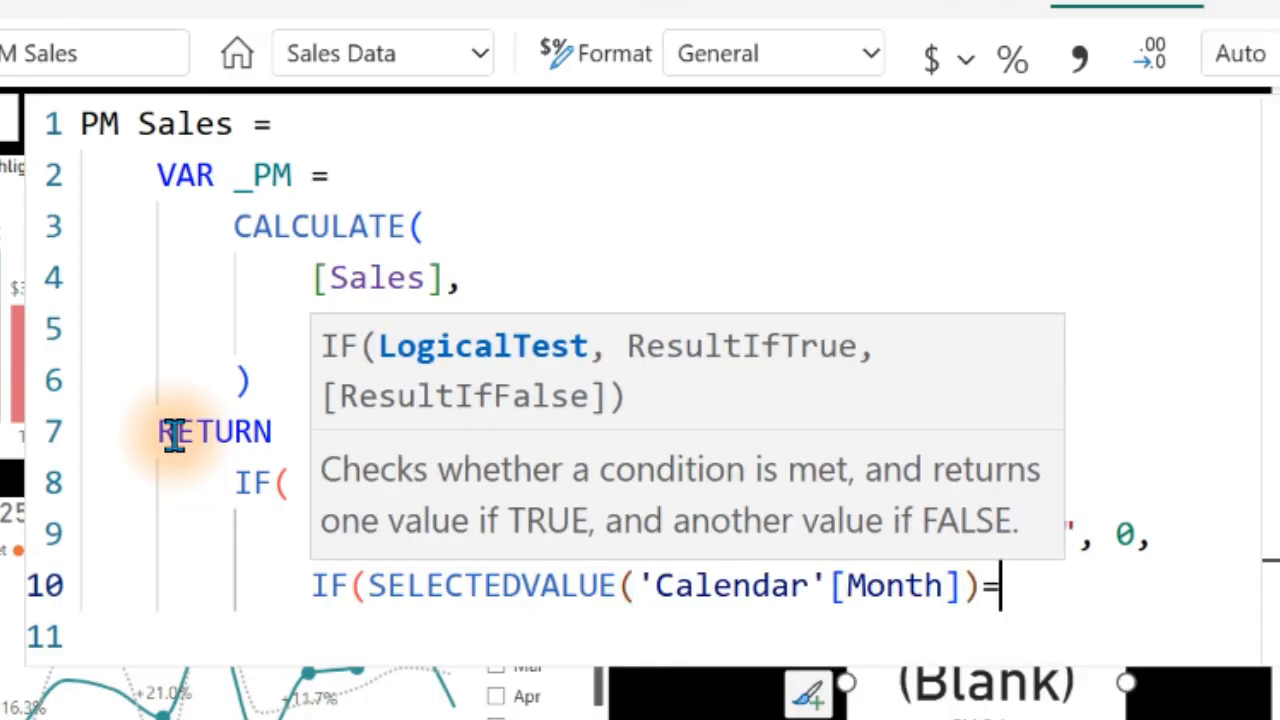
pyautogui.write('bla')
pyautogui.press('Tab')
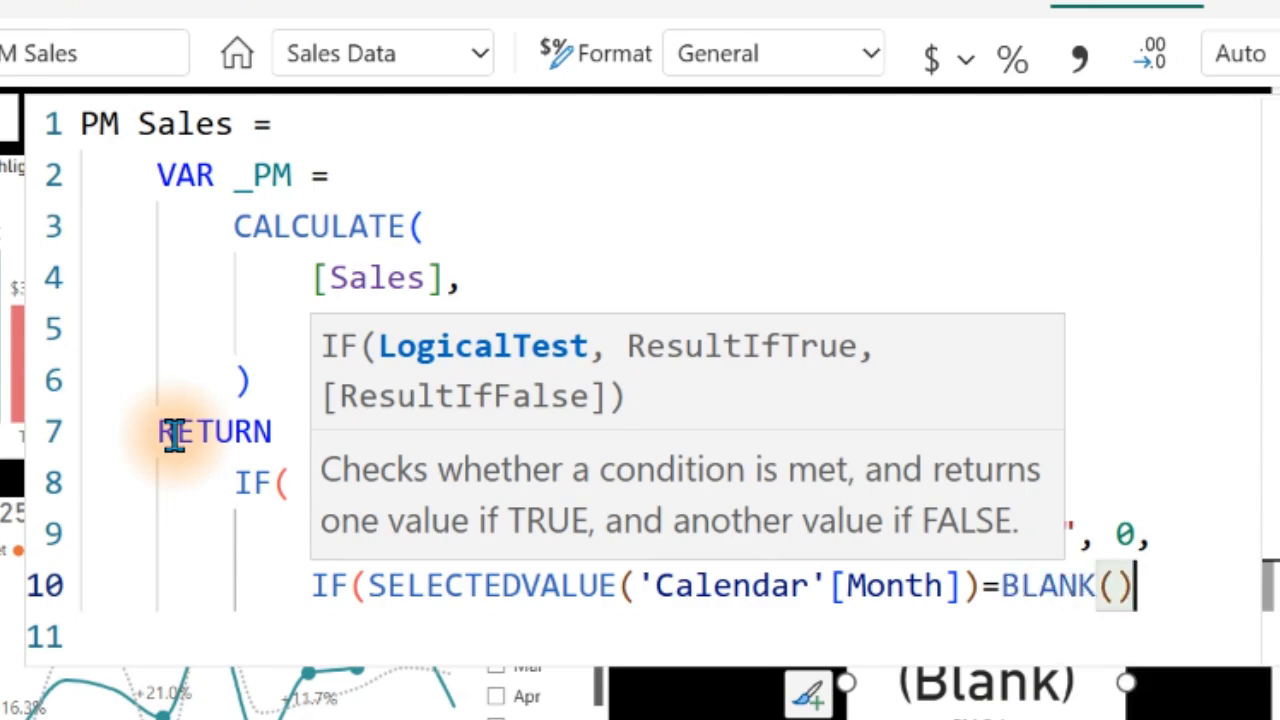
pyautogui.write(',')
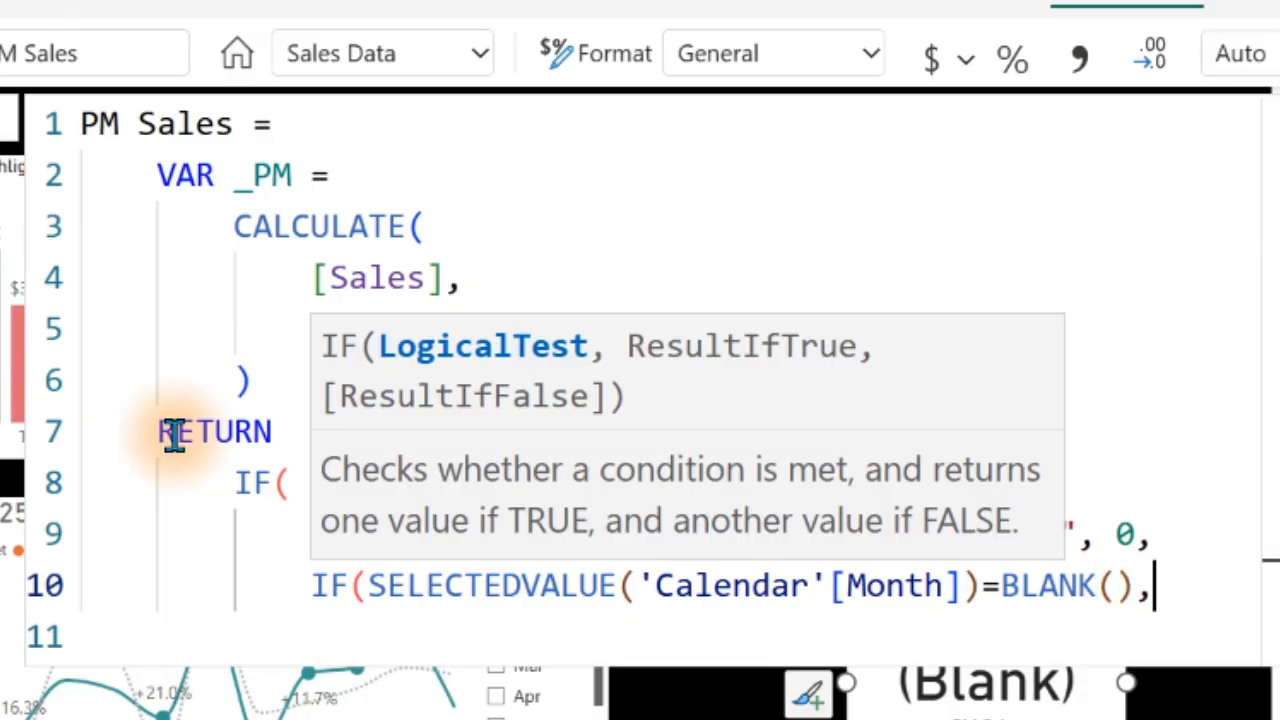
# - Set the nested IF to return [Sales] when true and the _PM variable when false
pyautogui.write('[s')
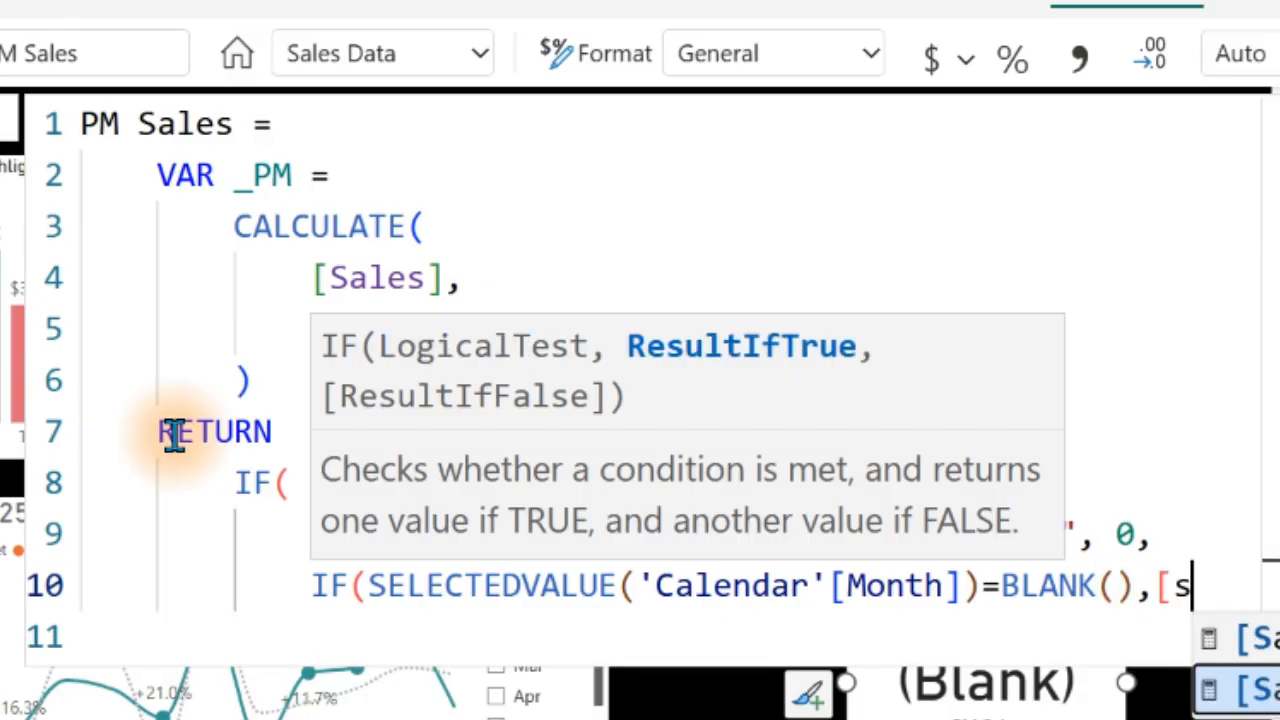
pyautogui.press('Tab')
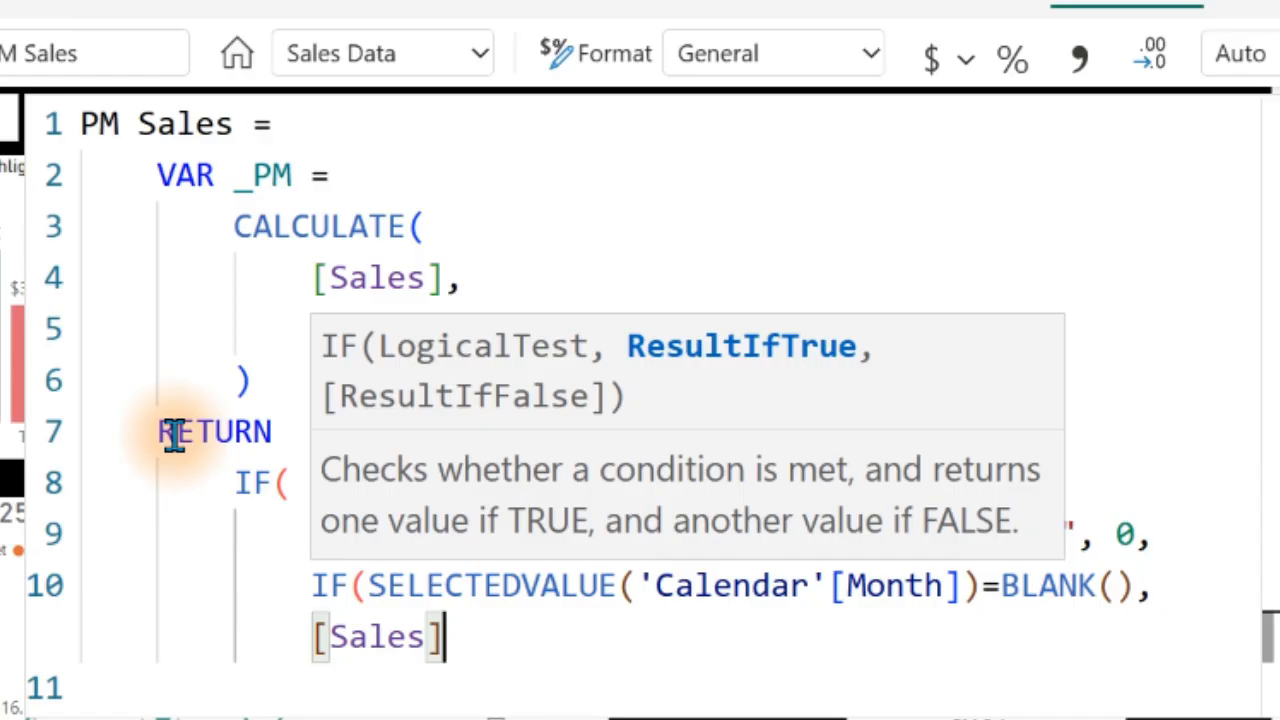
pyautogui.write(',')
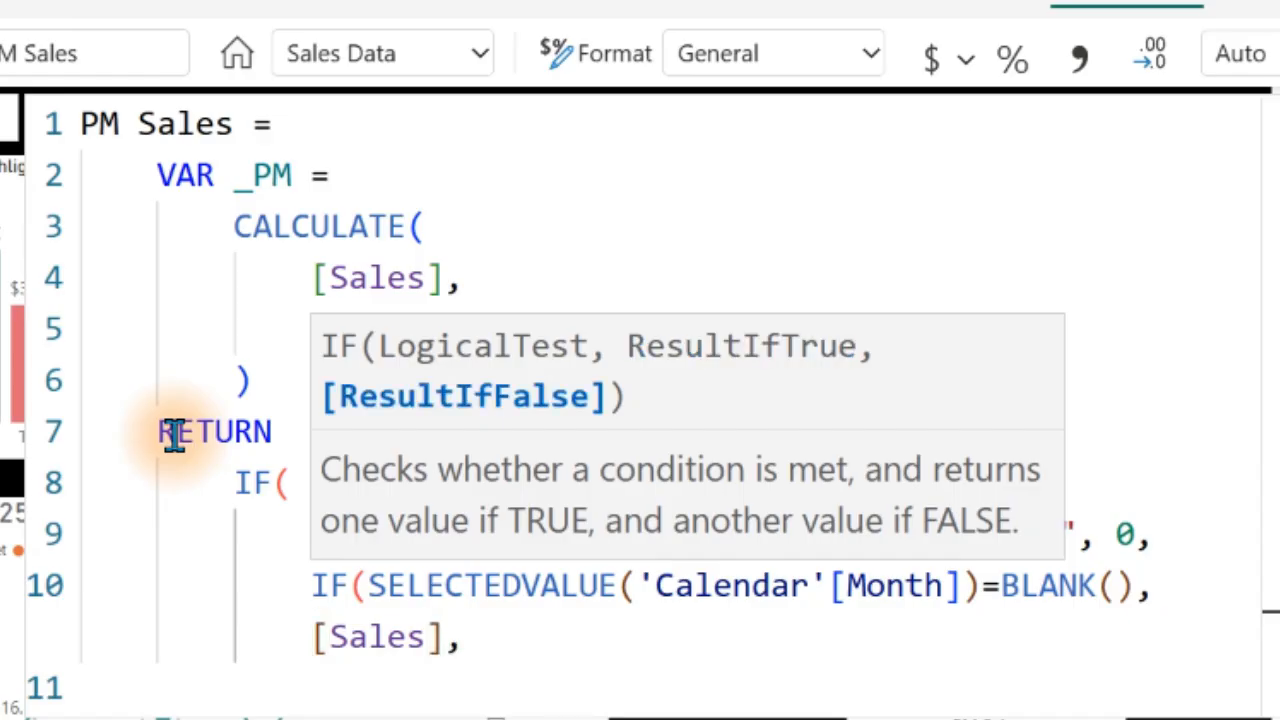
pyautogui.write(' _')
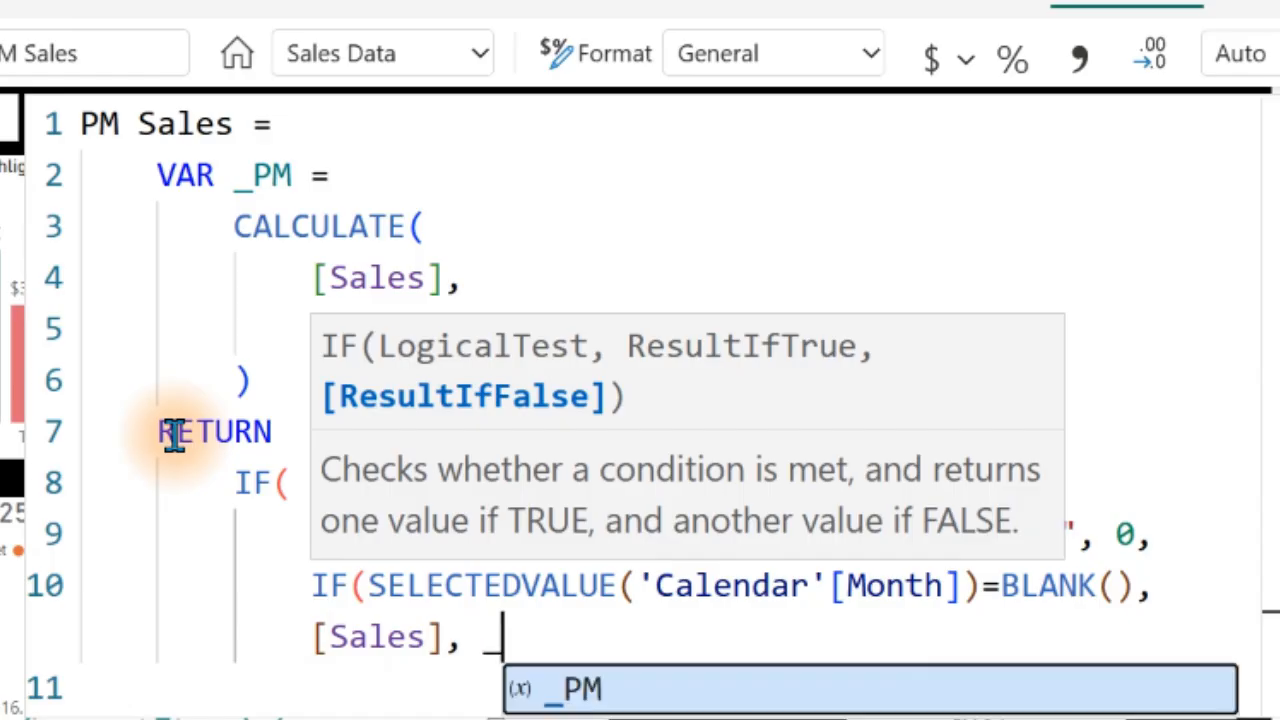
# - Complete the PM Sales measure with _PM as the inner IF's false result, close both IF functions and commit the formula
pyautogui.press('Tab')
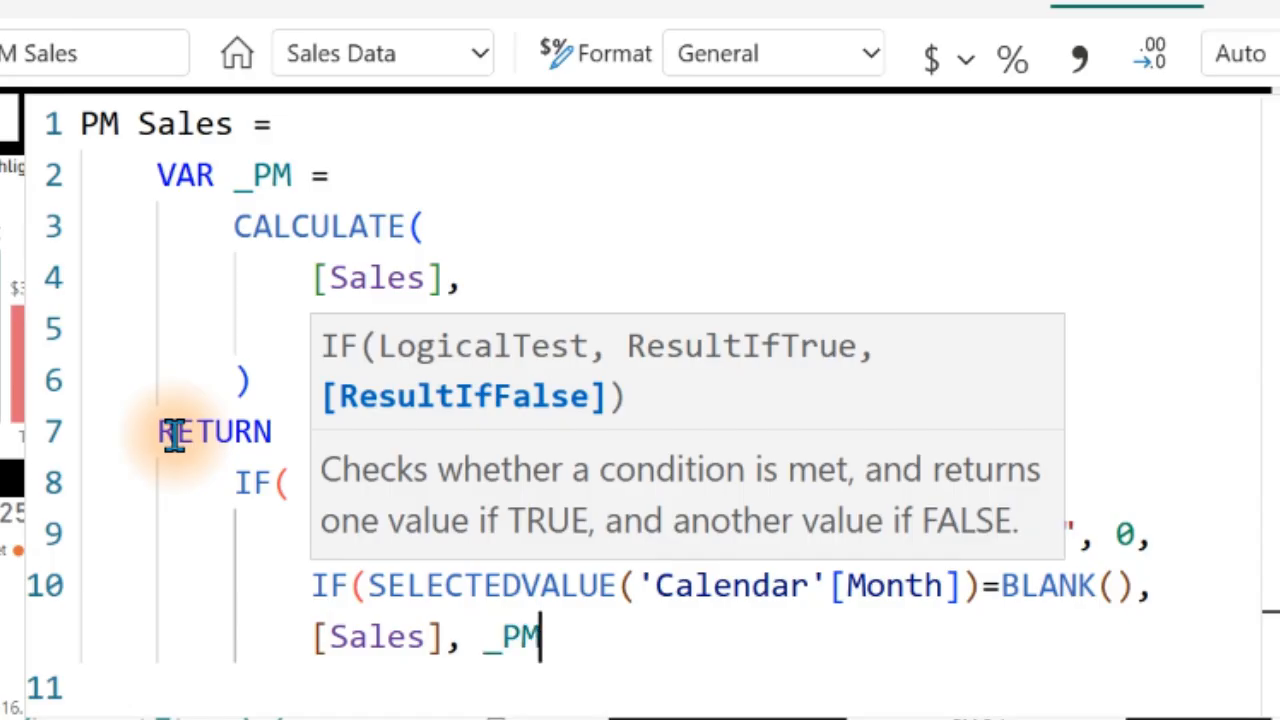
pyautogui.press('Return')
pyautogui.write(')')
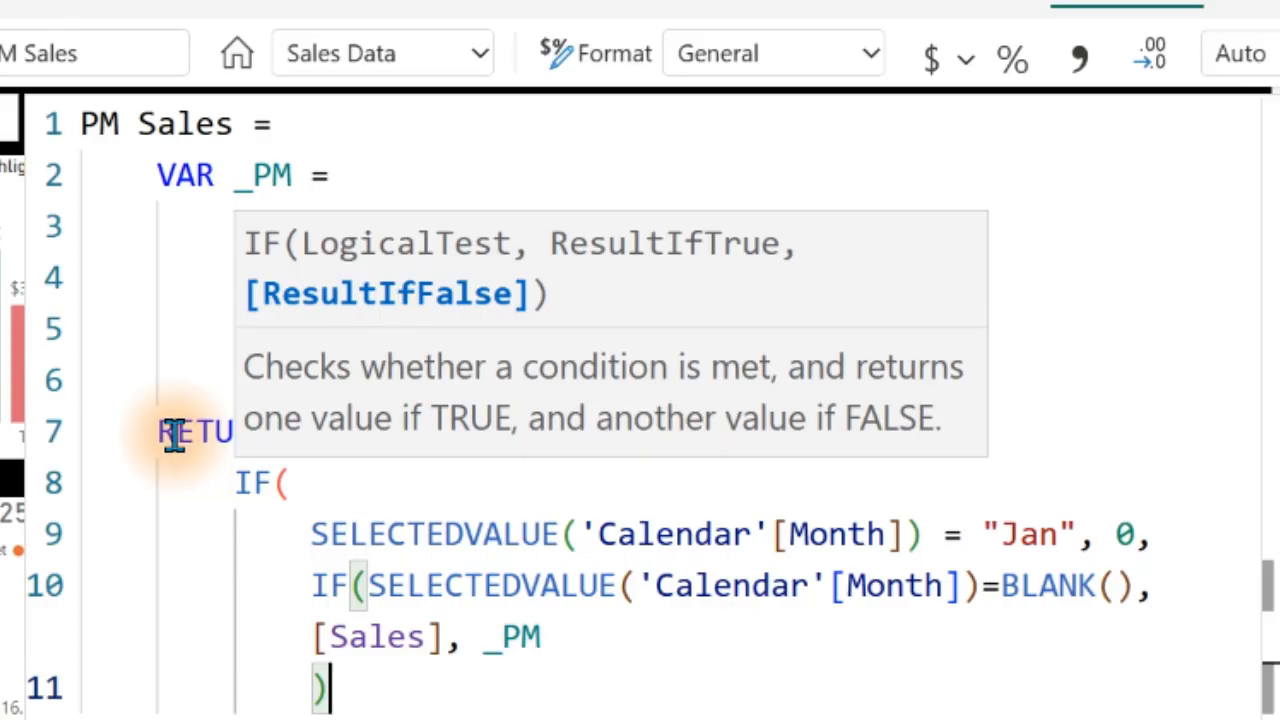
pyautogui.press('Return')
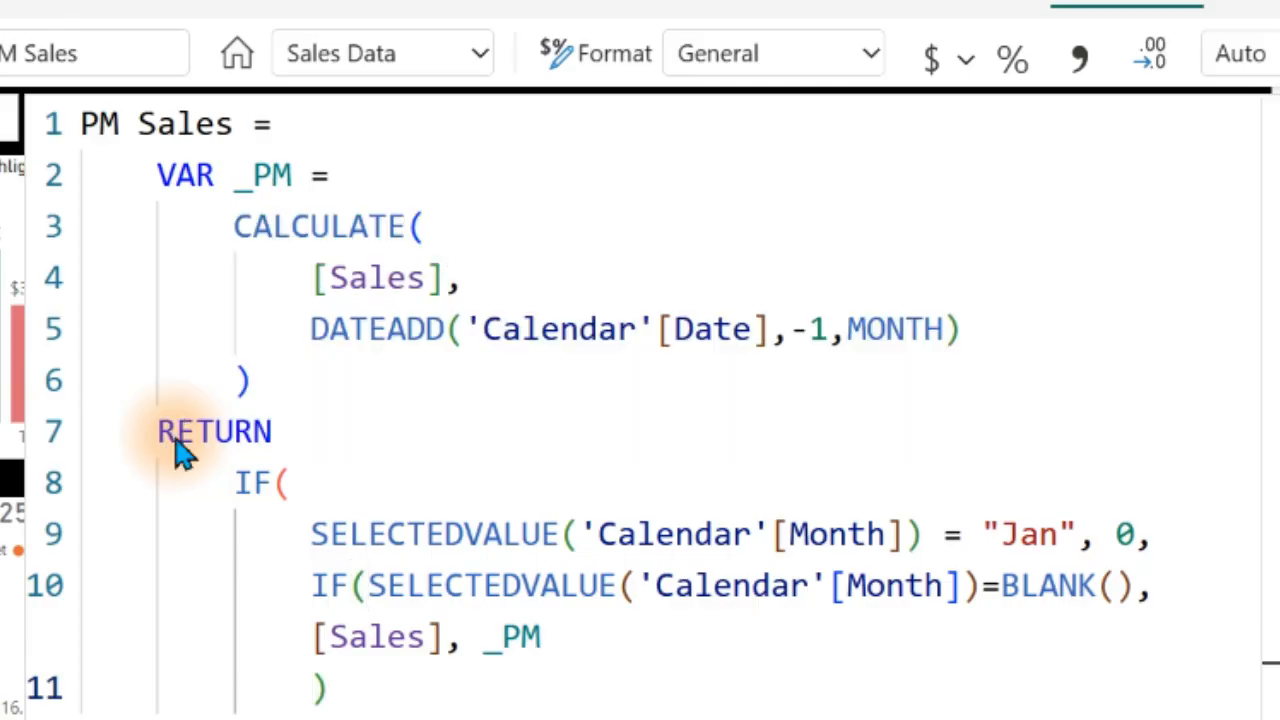
pyautogui.click(176, 446)
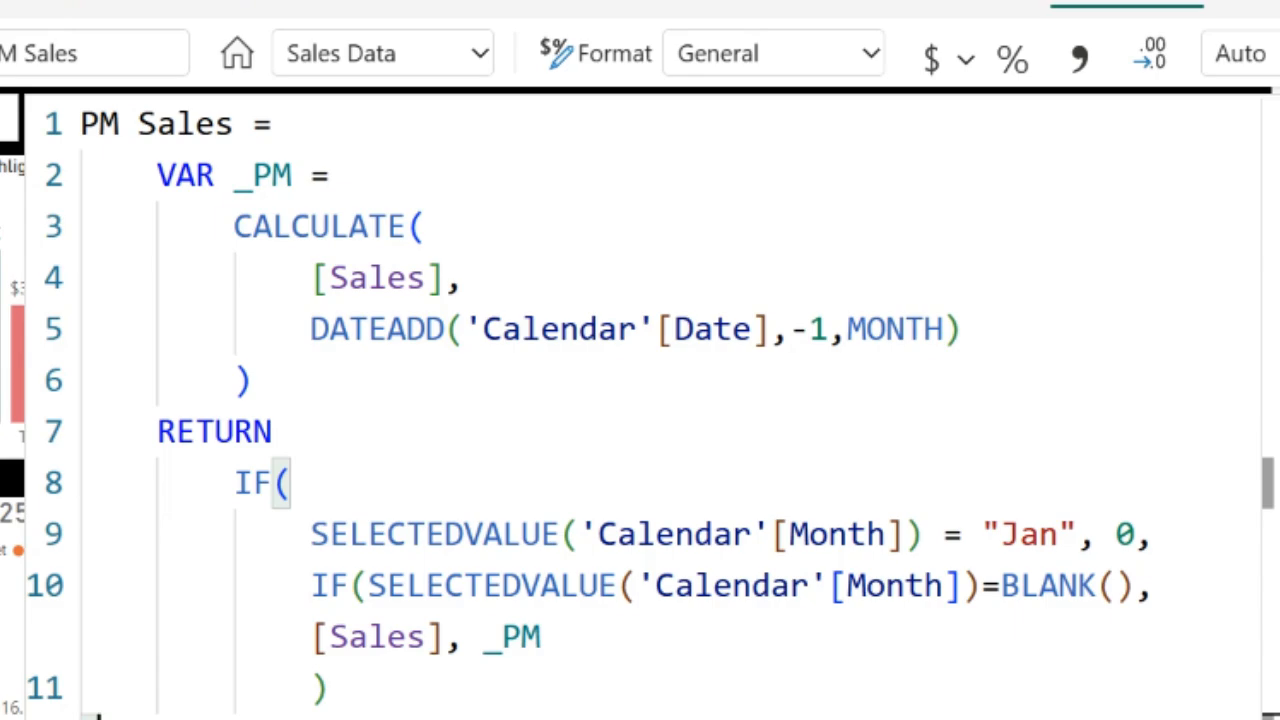
pyautogui.click(1008, 716)
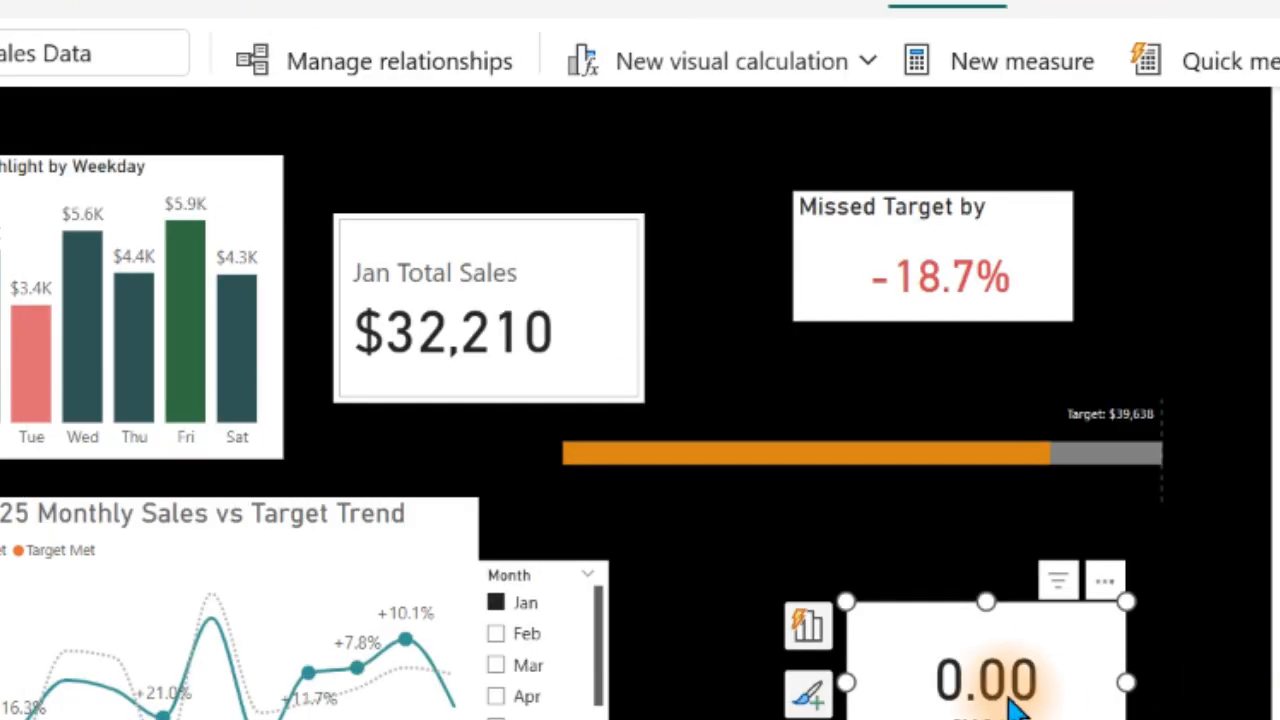
# - Switch the Month slicer to Feb and widen the PM Sales card so its full value fits
pyautogui.click(497, 605)
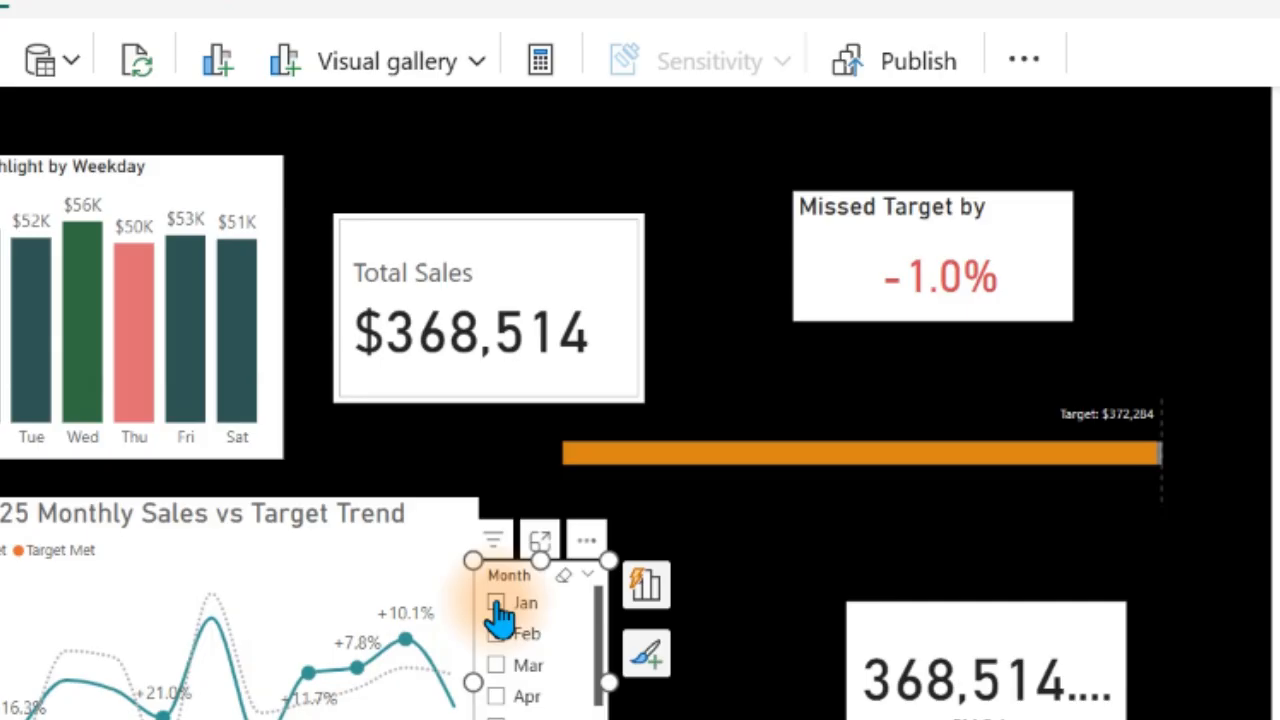
pyautogui.click(510, 634)
pyautogui.click(1125, 705)
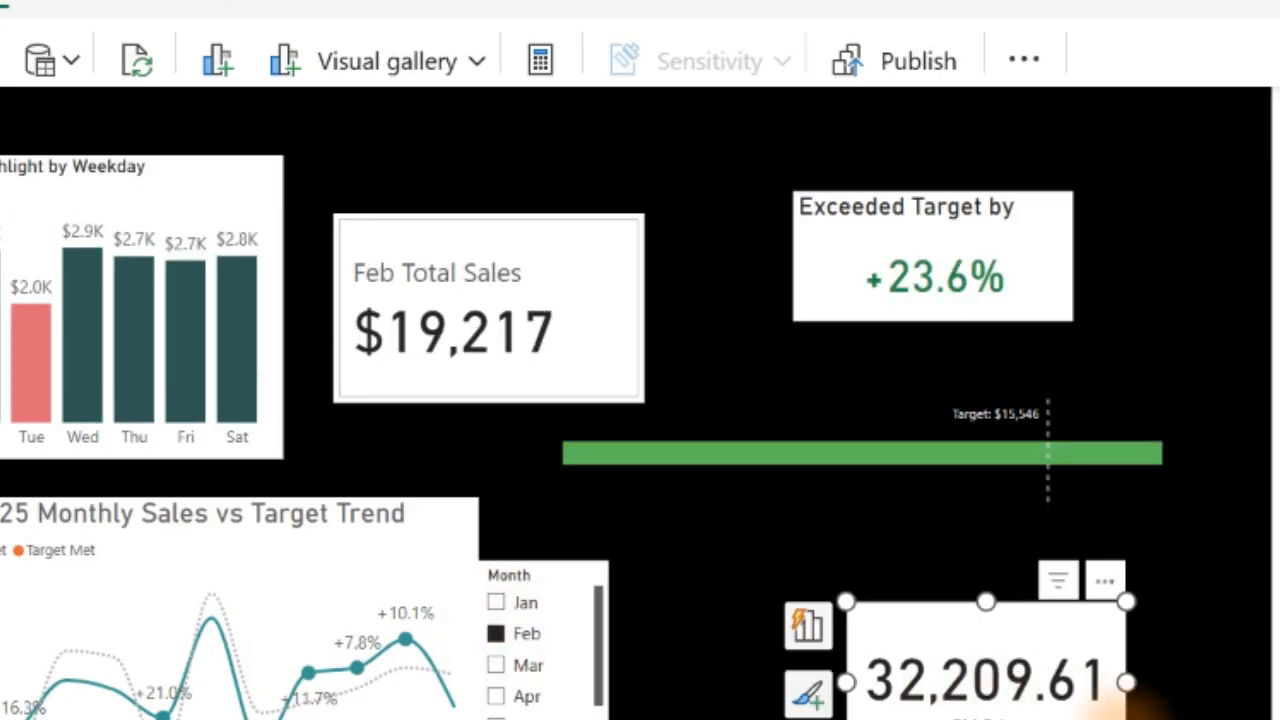
pyautogui.moveTo(1127, 700); pyautogui.dragTo(1237, 710)
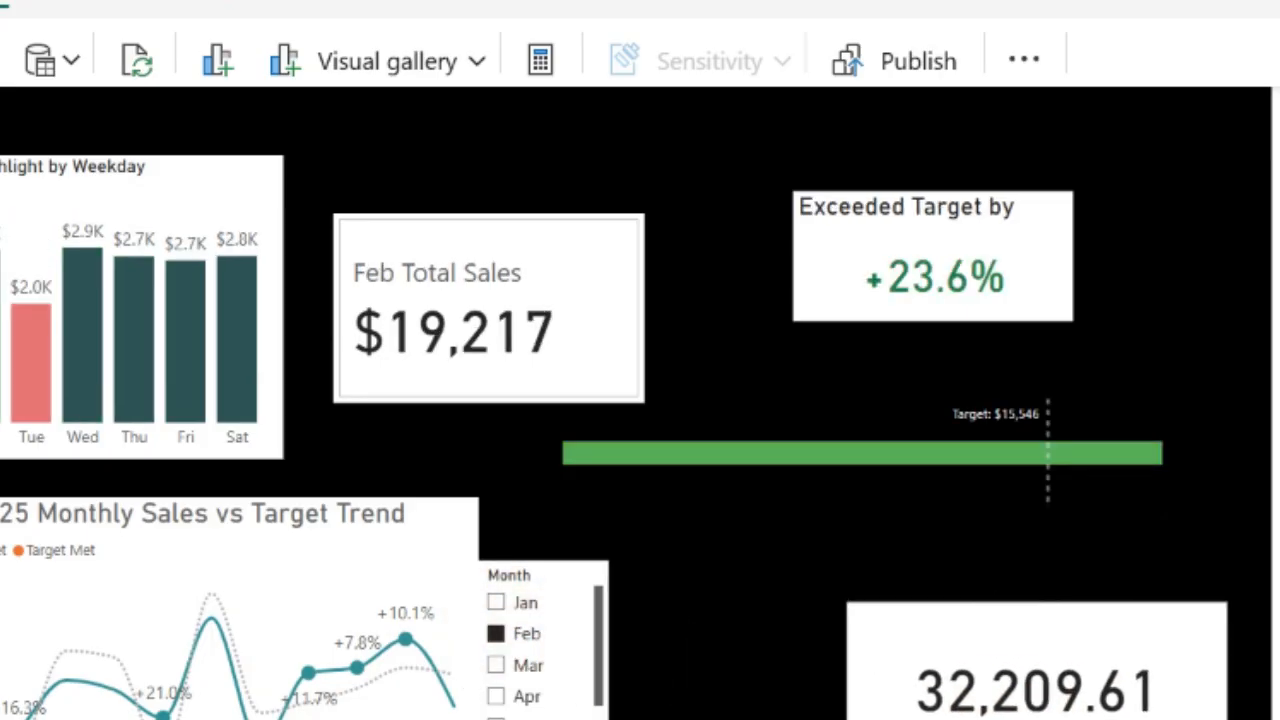
# - Check the PM Sales card for May and Dec using the Month slicer, and clear the month selection
pyautogui.click(520, 697)
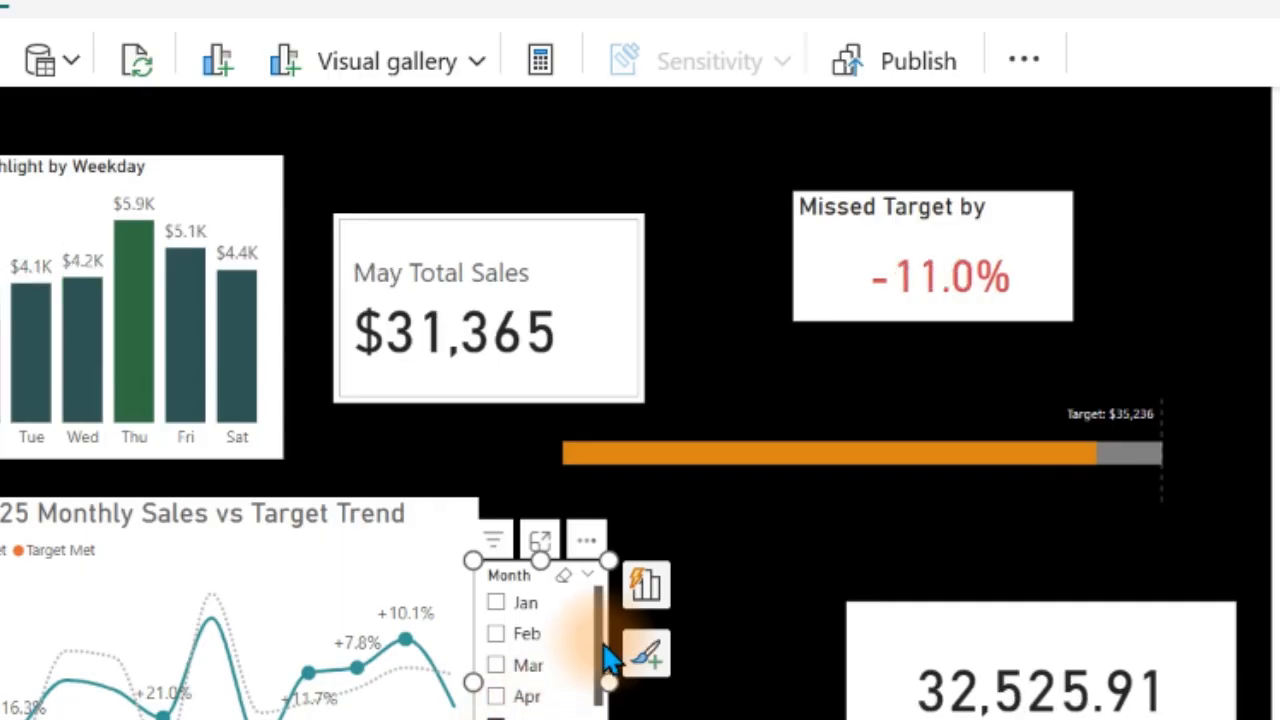
pyautogui.moveTo(602, 642); pyautogui.dragTo(600, 719)
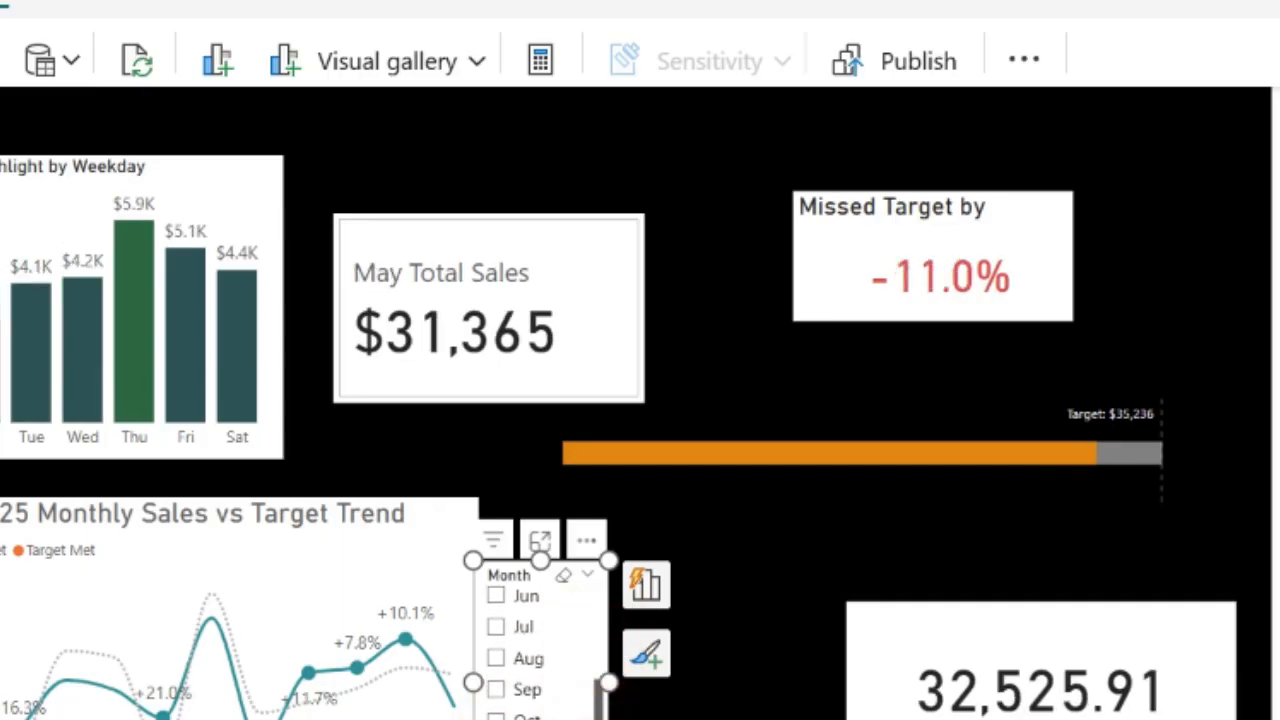
pyautogui.click(524, 719)
pyautogui.click(526, 719)
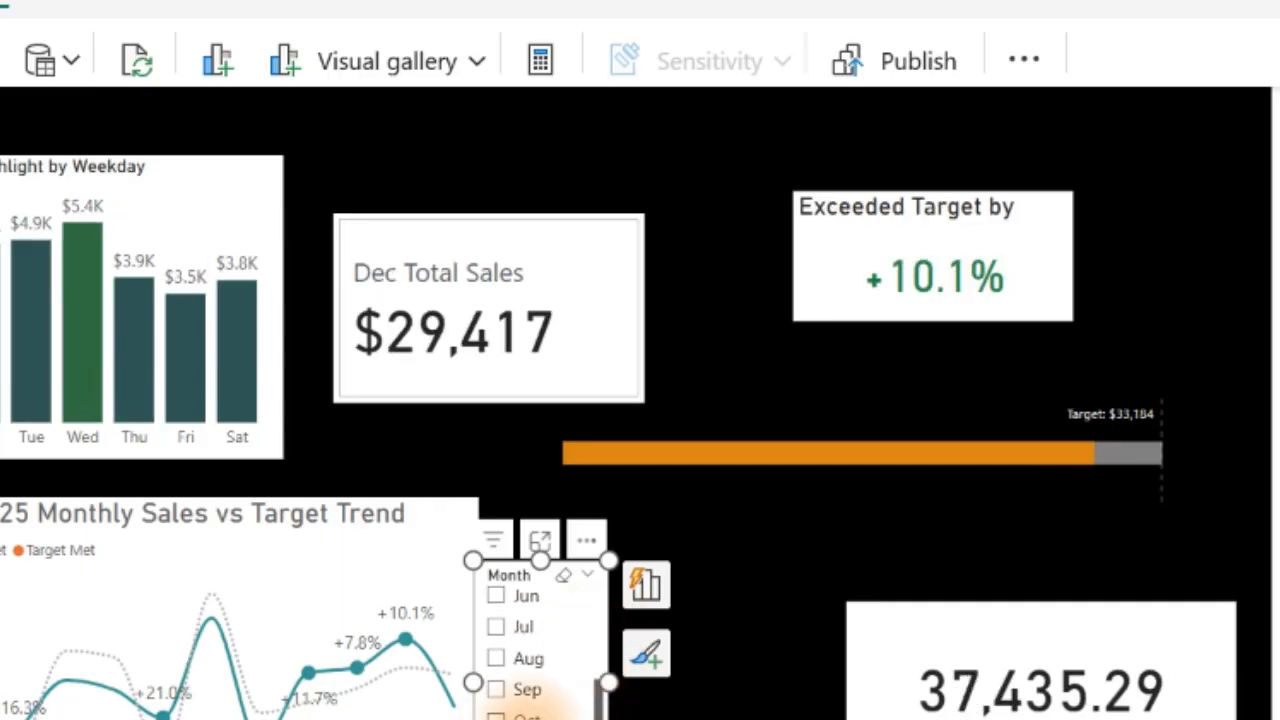
pyautogui.click(528, 719)
pyautogui.click(530, 719)
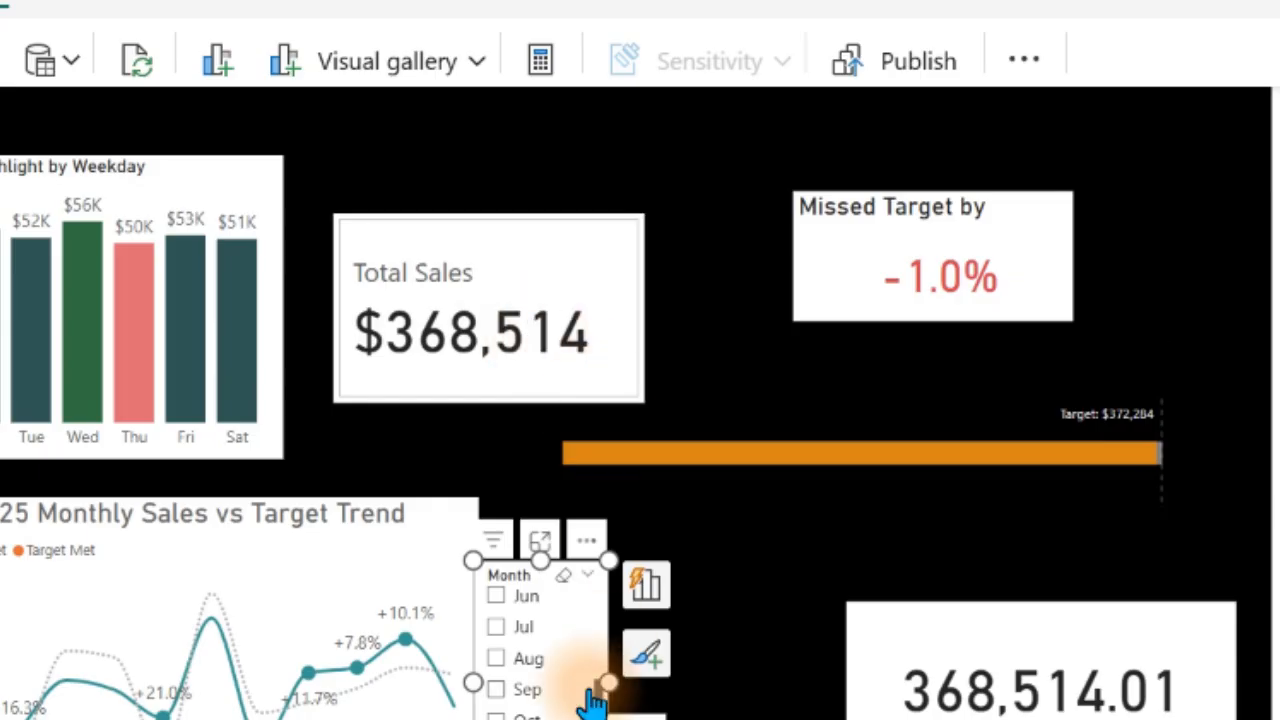
# - Review the PM Sales formula's _PM variable and IF logic, and compare the PM Sales card with the Total Sales card
pyautogui.click(1066, 668)
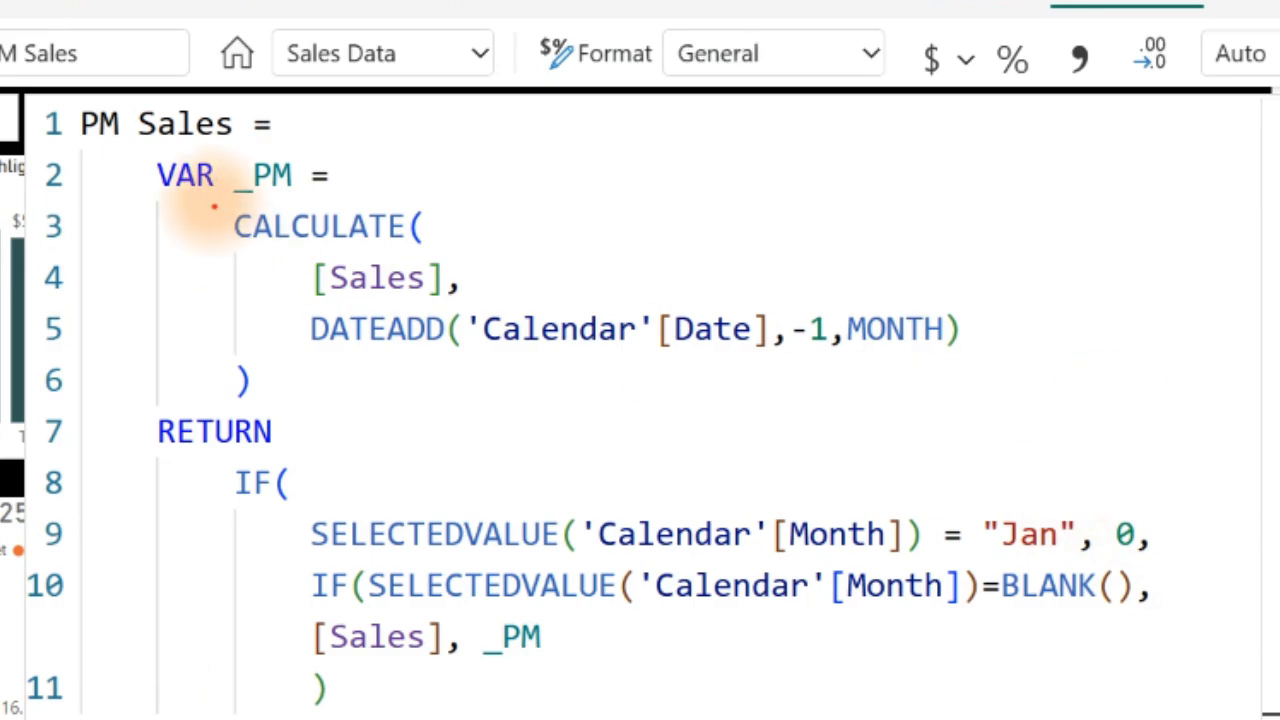
pyautogui.moveTo(141, 151)
pyautogui.mouseDown()
pyautogui.moveTo(234, 374)
pyautogui.moveTo(1050, 402)
pyautogui.mouseUp()
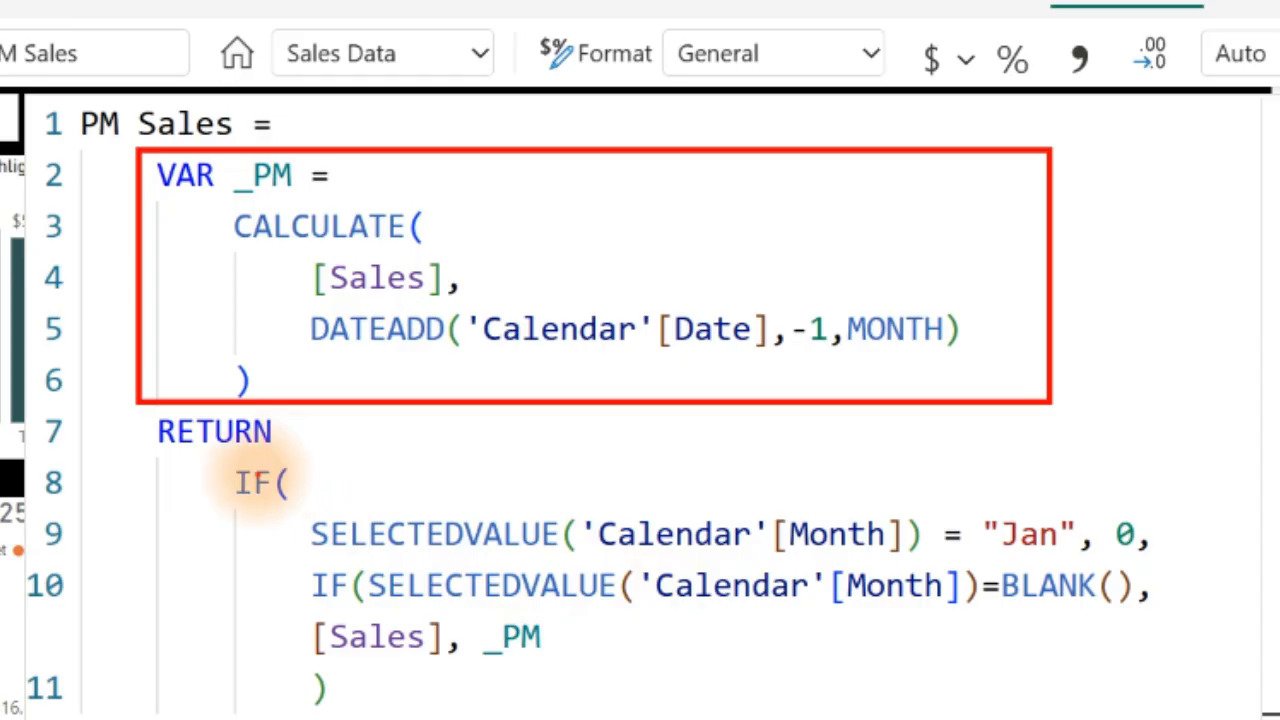
pyautogui.moveTo(1045, 500); pyautogui.dragTo(1142, 364)
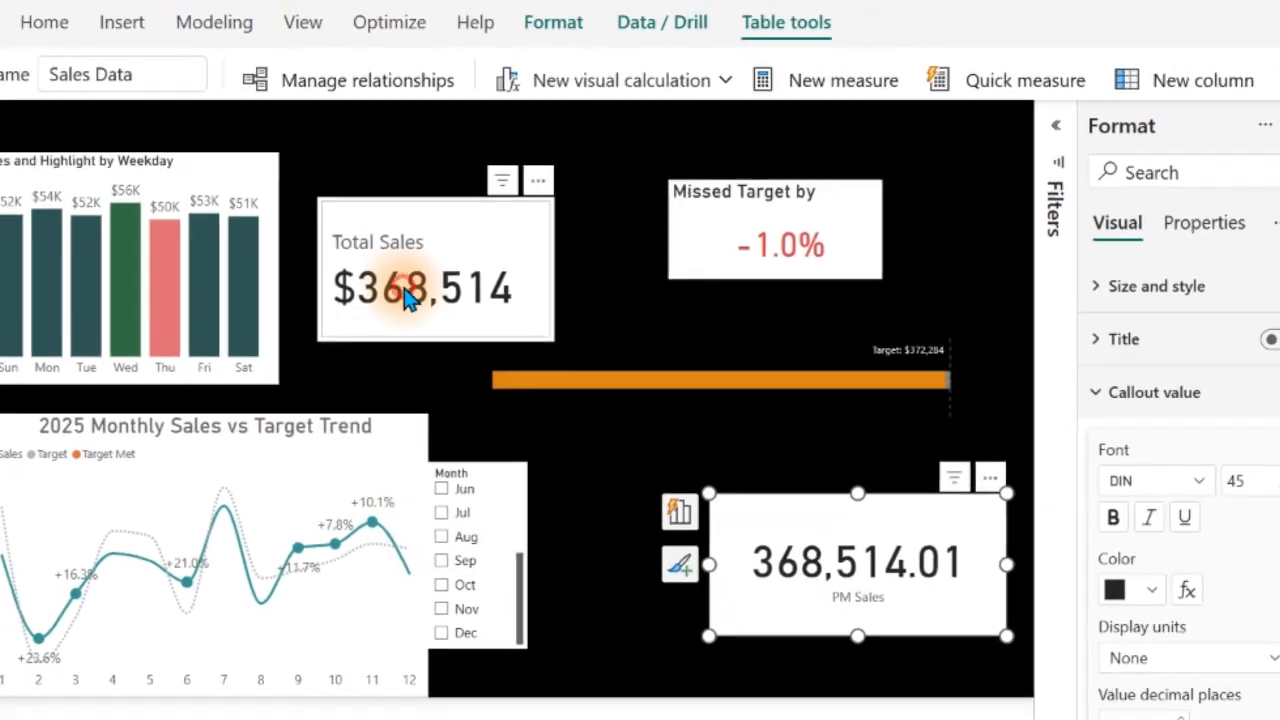
pyautogui.click(448, 340)
pyautogui.click(673, 486)
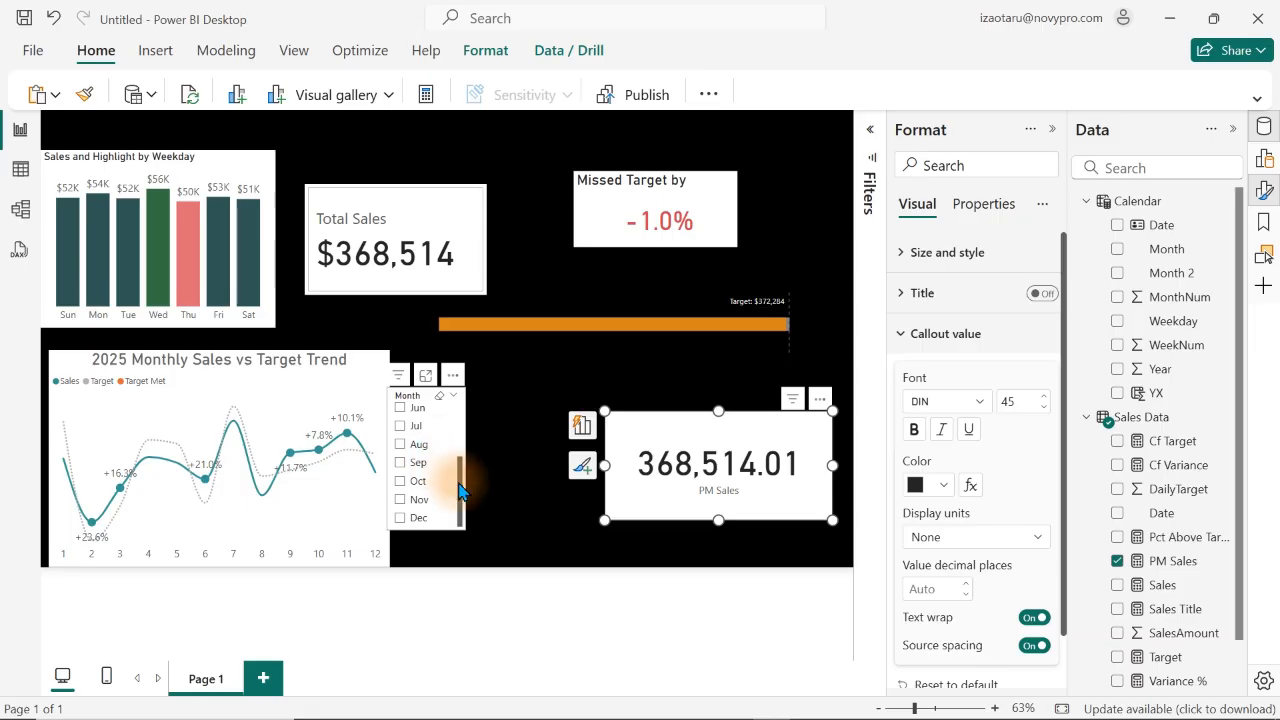
# - Filter the report by Jan and then Feb, and move the PM Sales card down beside the Month slicer
pyautogui.moveTo(459, 485); pyautogui.dragTo(456, 402)
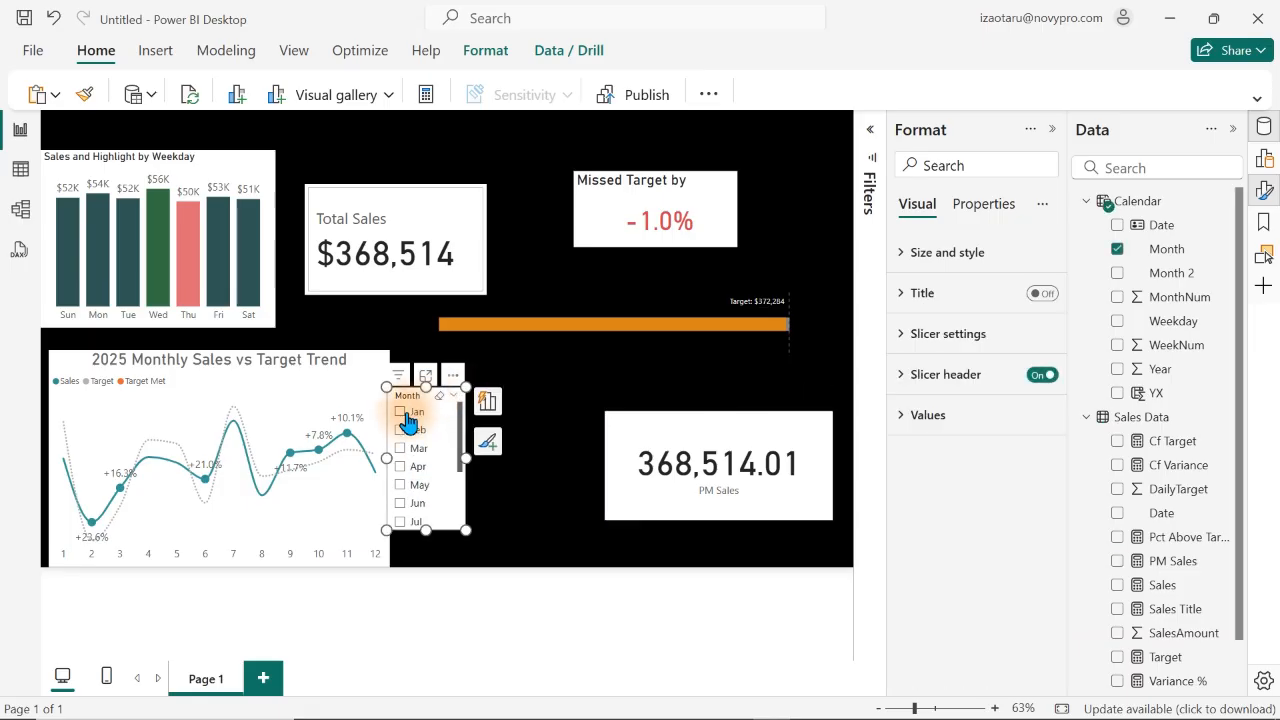
pyautogui.click(401, 412)
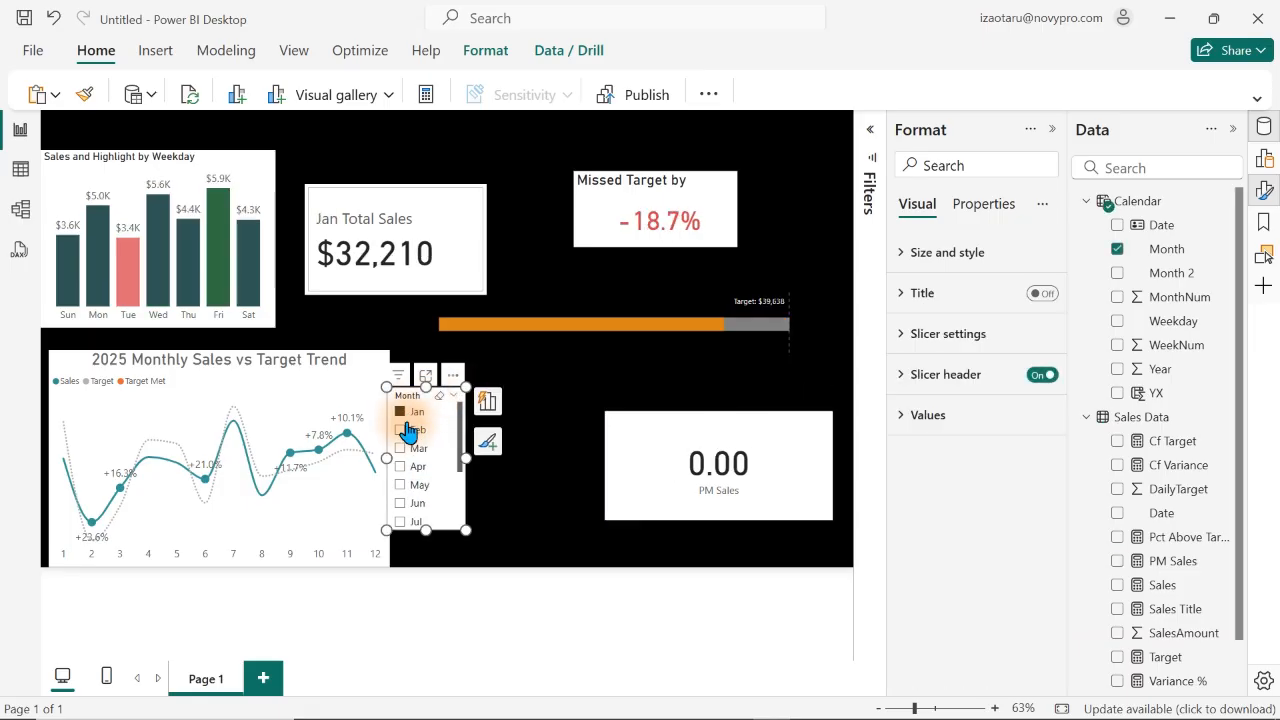
pyautogui.click(404, 430)
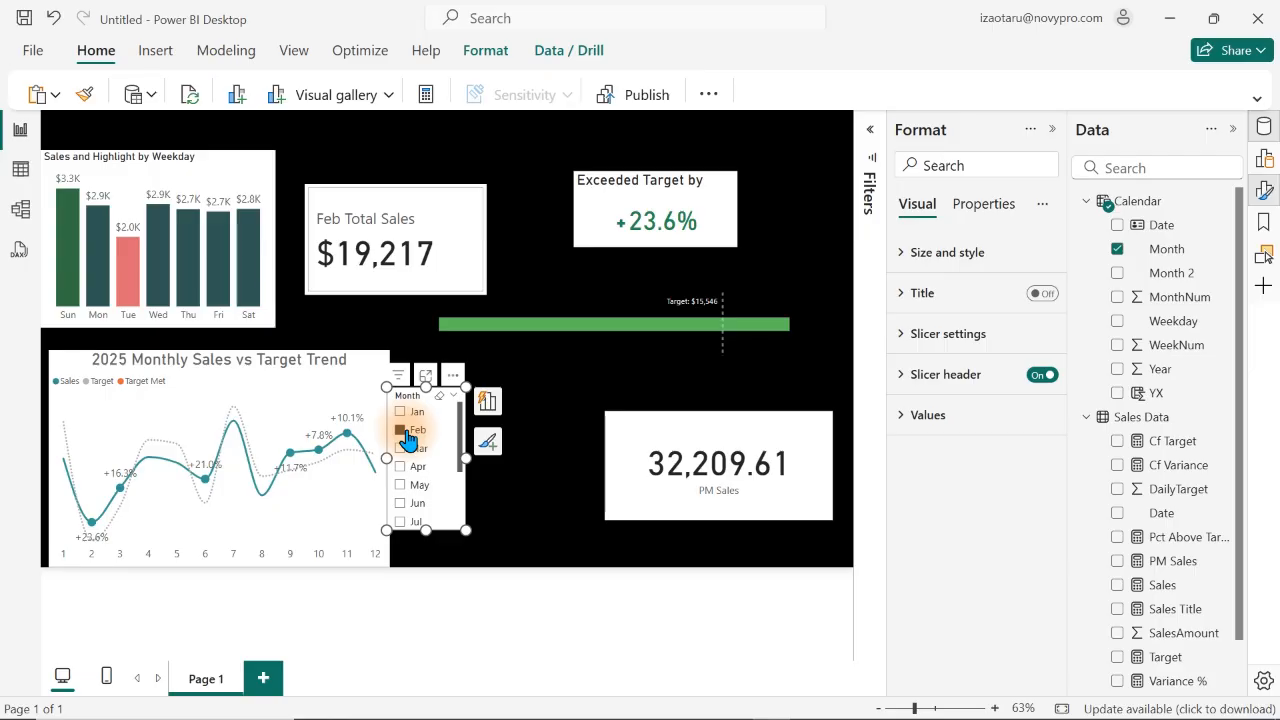
pyautogui.click(770, 447)
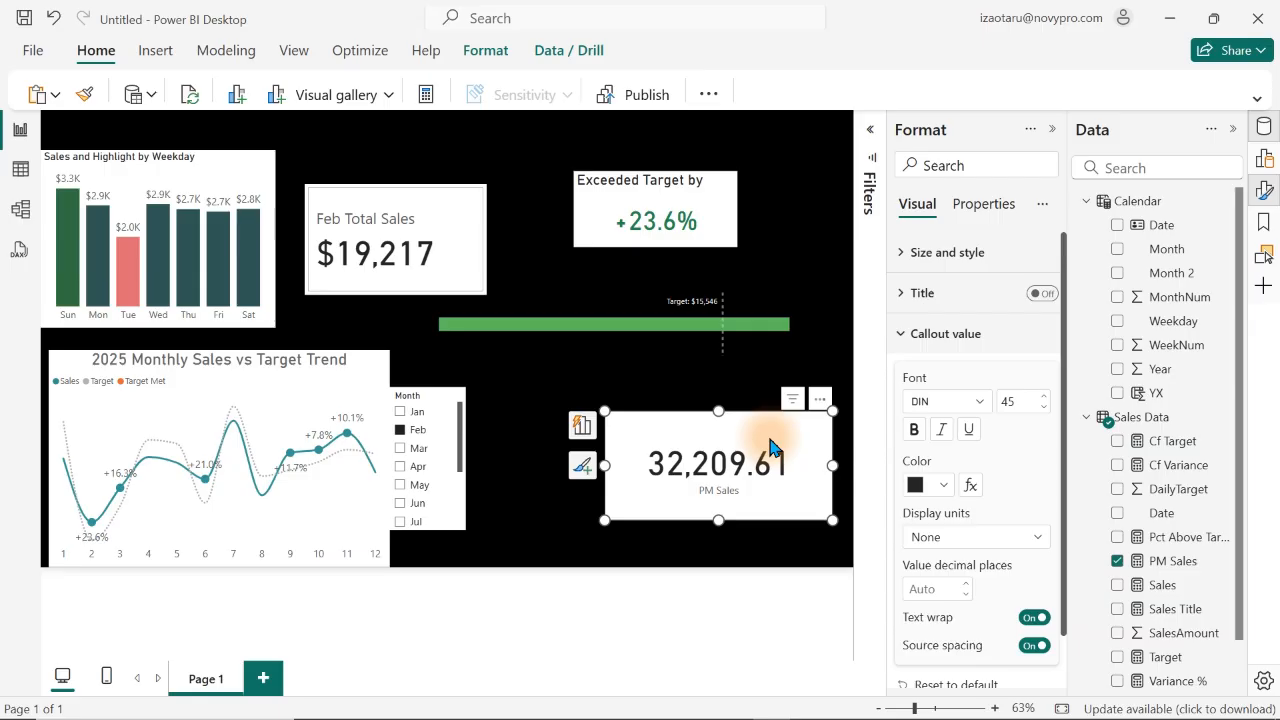
pyautogui.moveTo(770, 447); pyautogui.dragTo(588, 507)
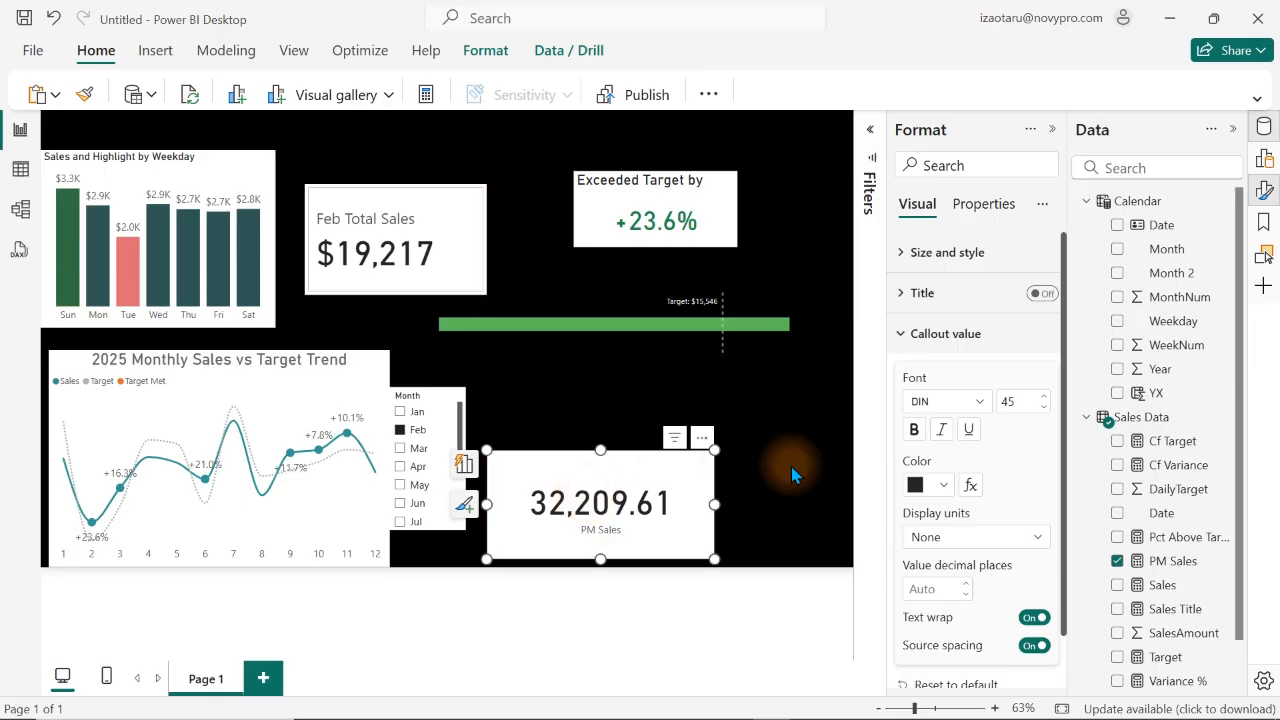
# - Create a new measure in the Sales Data table named MoM Change % and start its formula on an indented second line
pyautogui.rightClick(1160, 489)
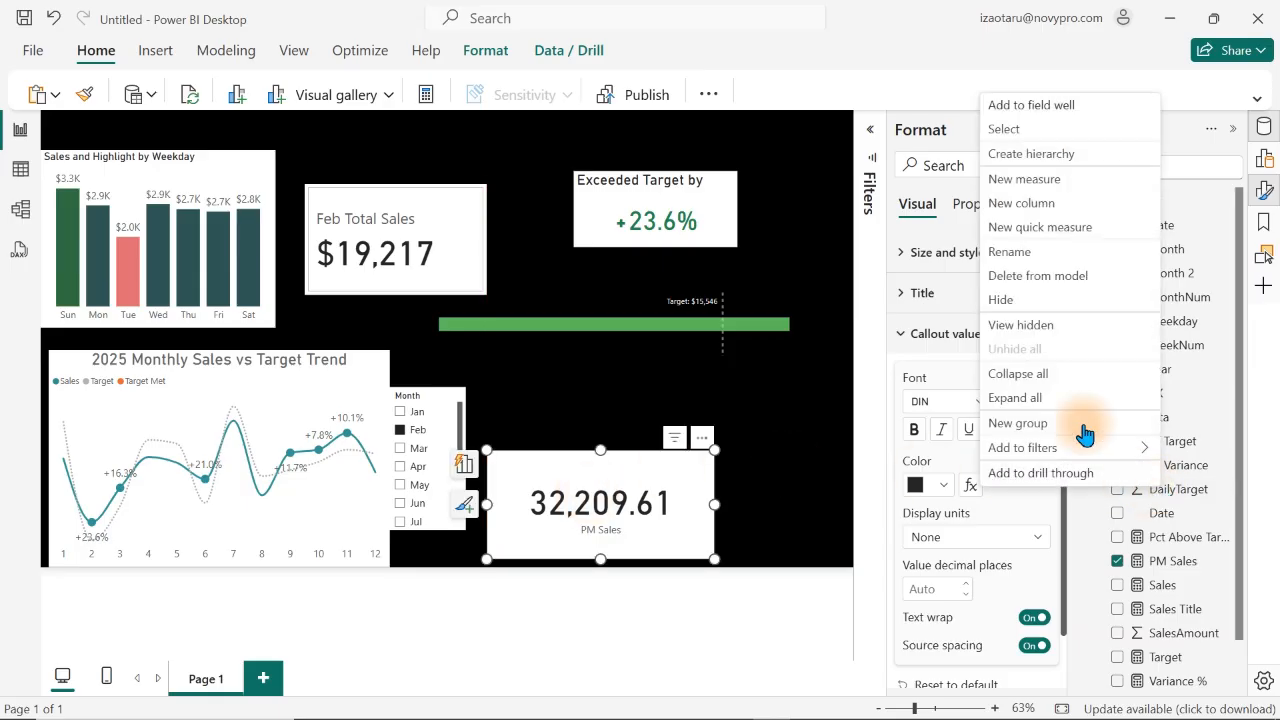
pyautogui.click(1030, 182)
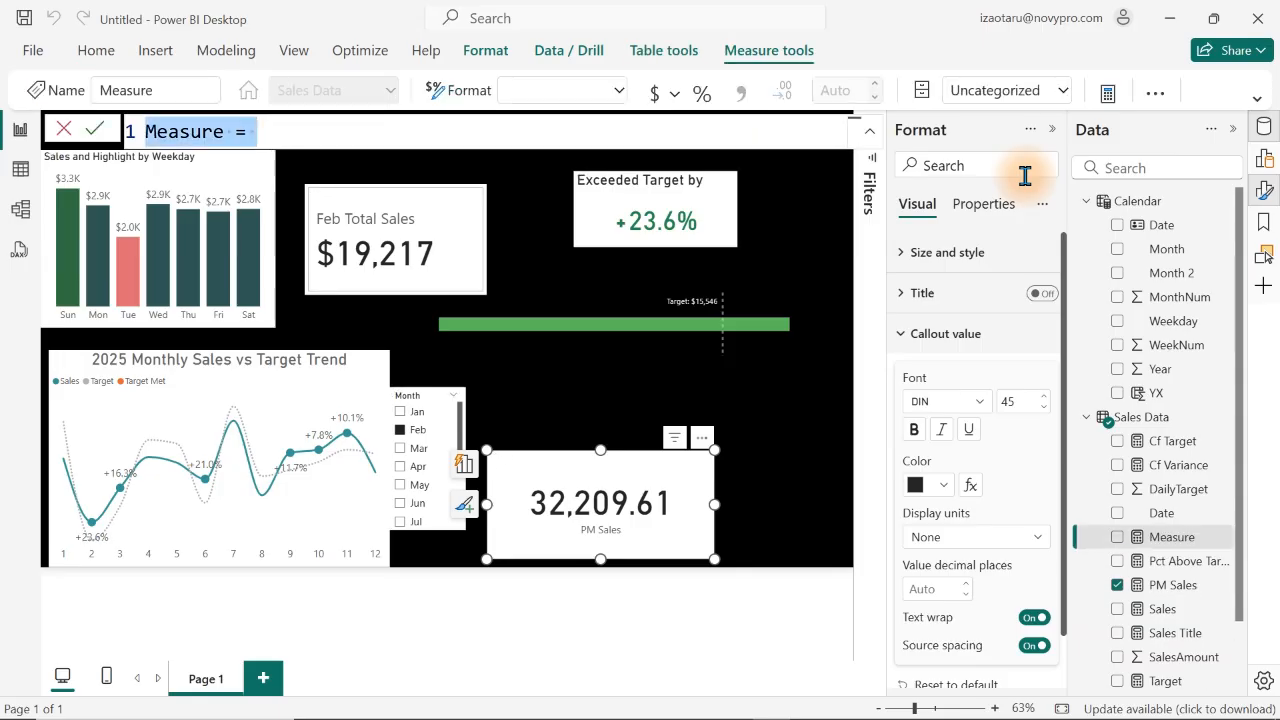
pyautogui.write('Mom')
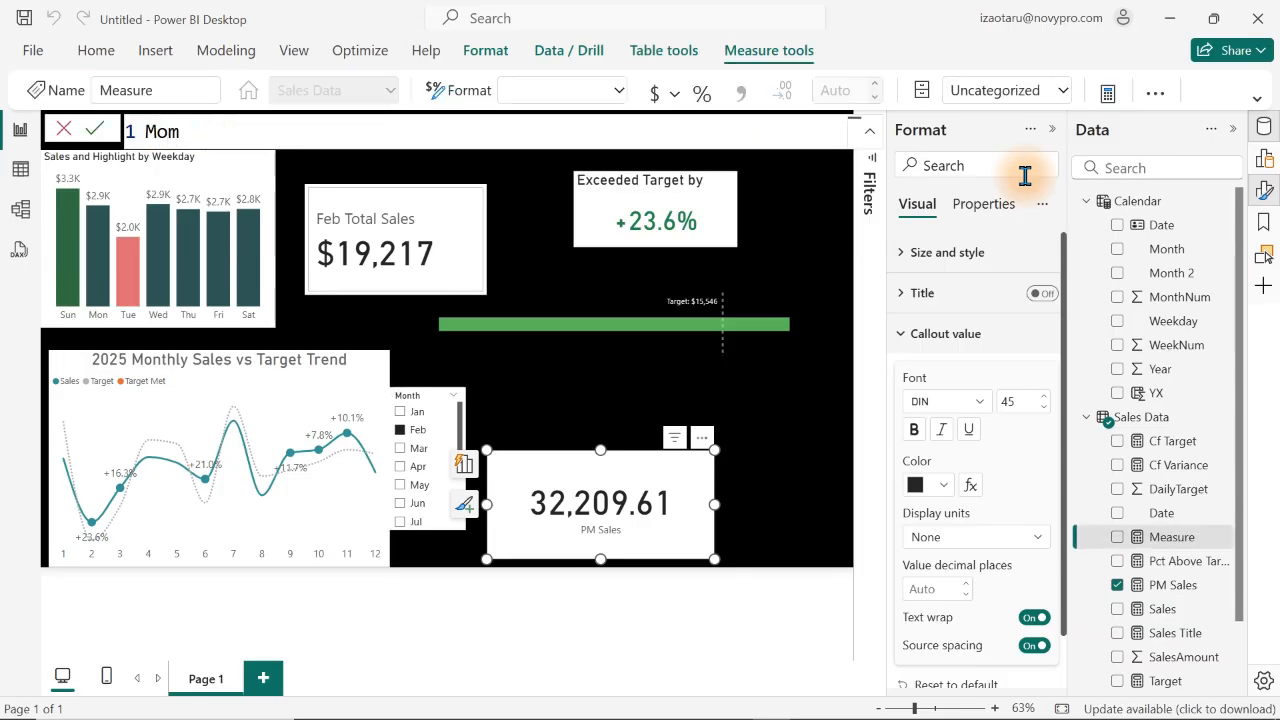
pyautogui.press('BackSpace')
pyautogui.write('M Cja')
pyautogui.press('BackSpace')
pyautogui.press('BackSpace')
pyautogui.write('hange')
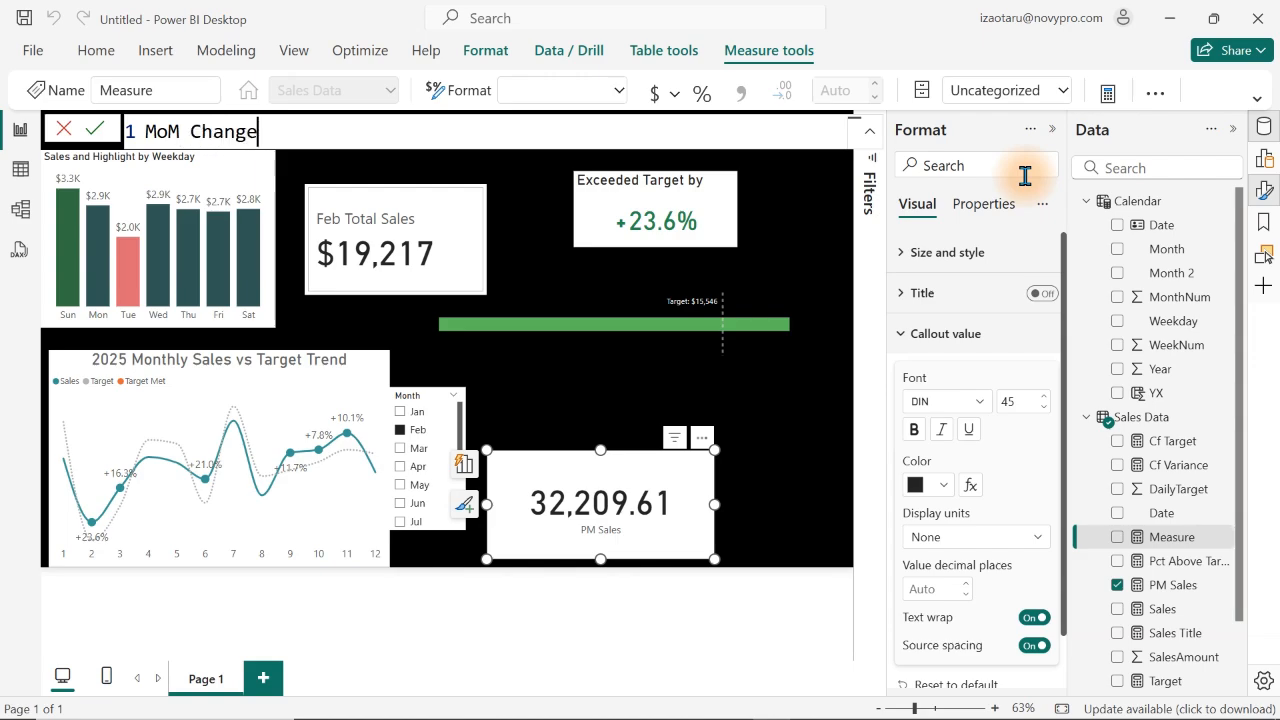
pyautogui.write(' % =')
pyautogui.hotkey('shift', 'Return')
pyautogui.press('Tab')
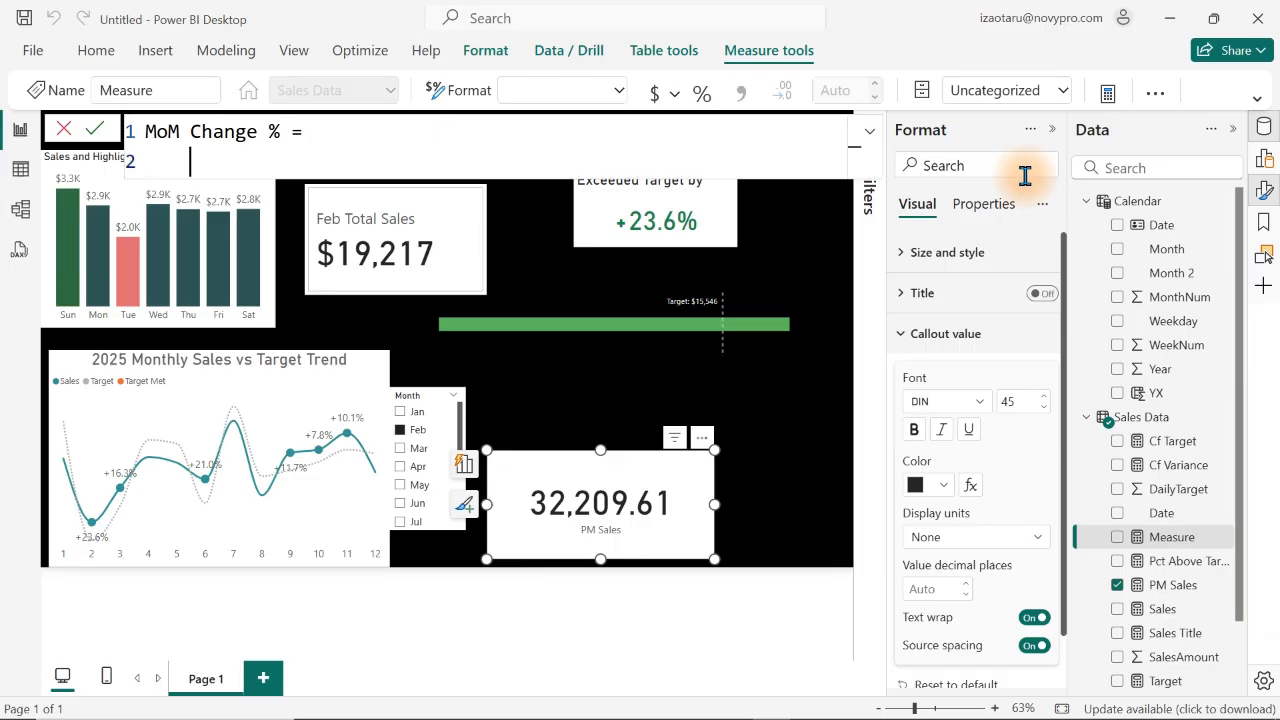
# - Define the variable _CM as the [Sales] measure in the MoM Change % formula
pyautogui.write('var')
pyautogui.press('Tab')
pyautogui.write('C')
pyautogui.press('BackSpace')
pyautogui.write('_Cur')
pyautogui.press('BackSpace')
pyautogui.press('BackSpace')
pyautogui.write('M = ')
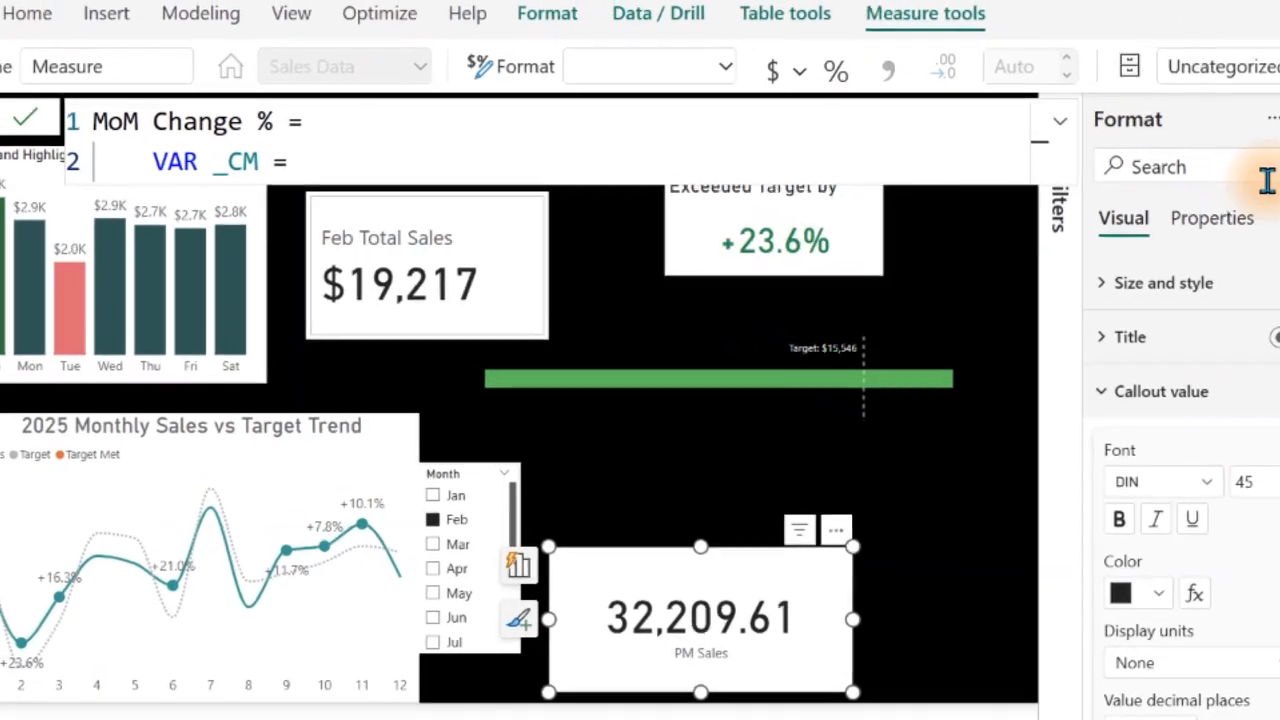
pyautogui.write('[Sales')
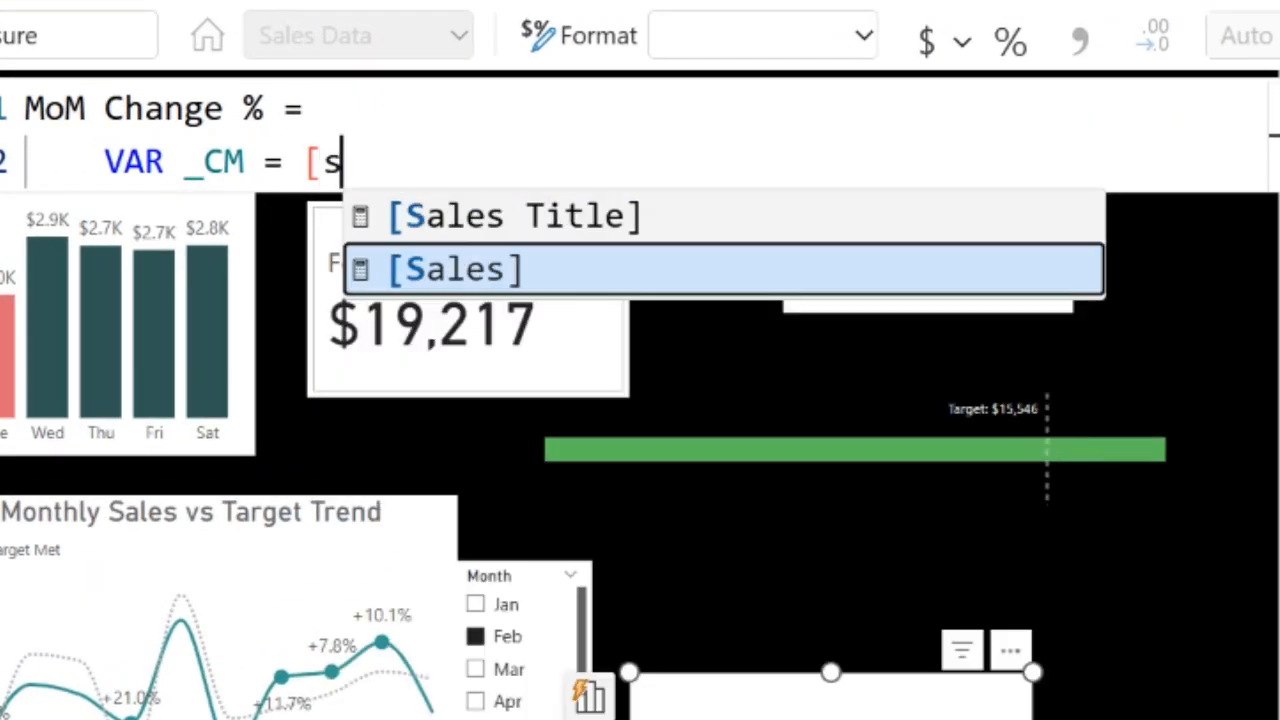
pyautogui.press('Tab')
pyautogui.hotkey('shift', 'Return')
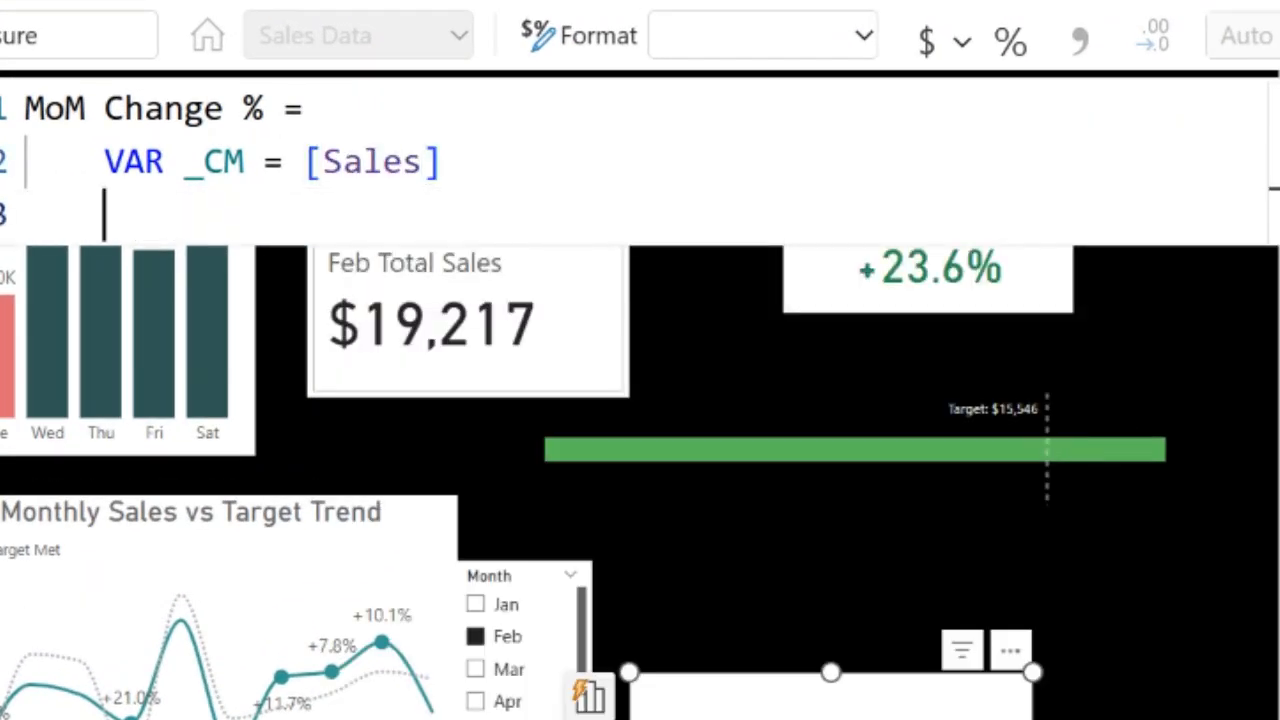
# - Define a second variable, _PM, as the [PM Sales] measure and add a new line below it
pyautogui.write('vars')
pyautogui.press('BackSpace')
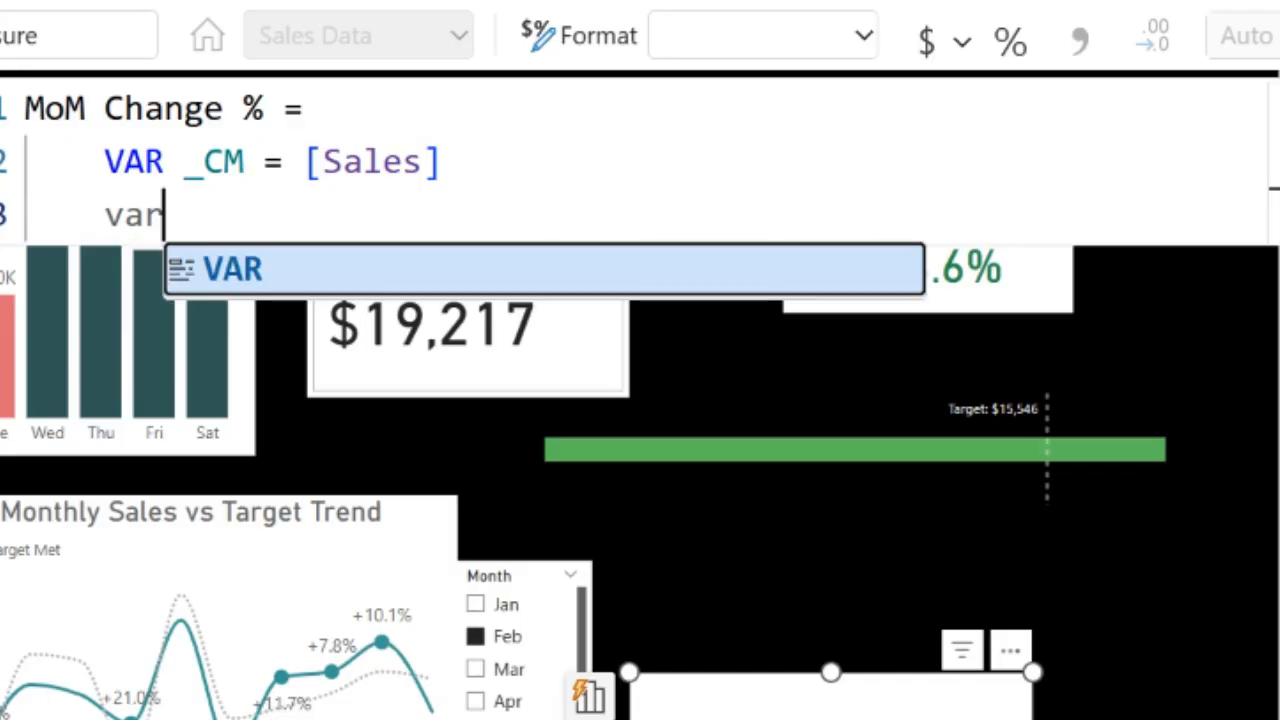
pyautogui.press('Tab')
pyautogui.write('P')
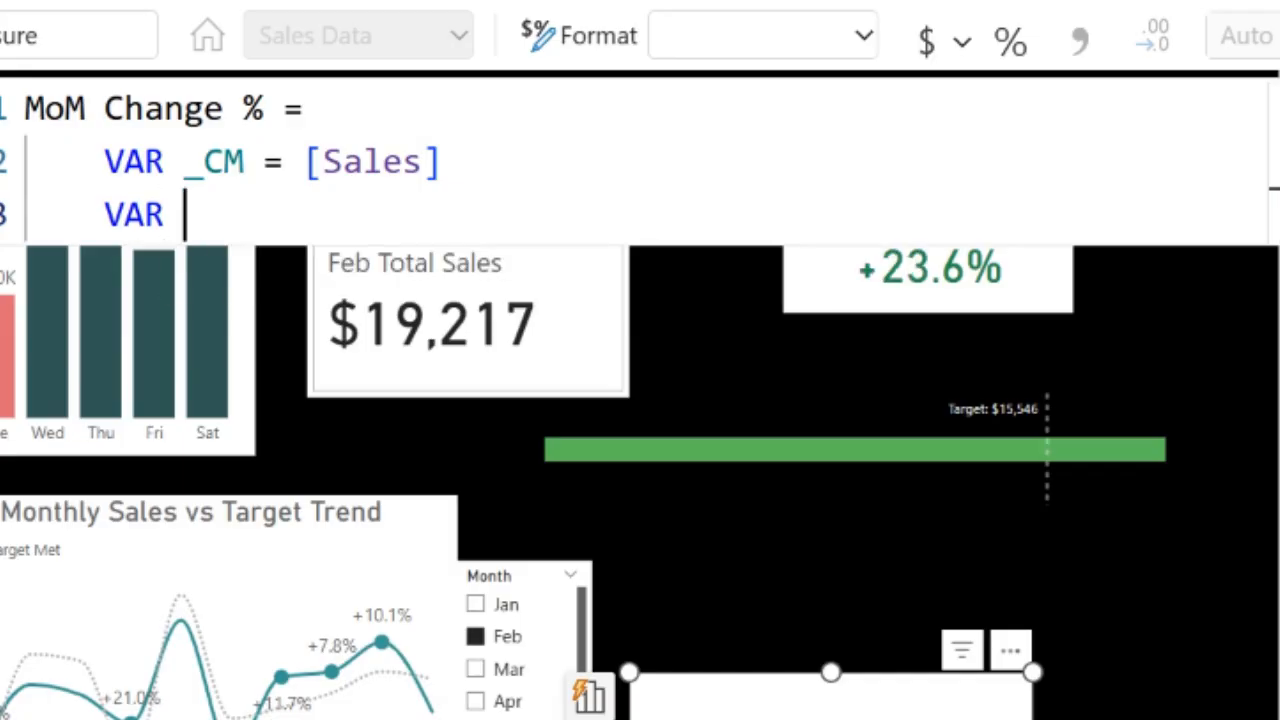
pyautogui.write('M')
pyautogui.press('BackSpace')
pyautogui.press('BackSpace')
pyautogui.write('_PM = ')
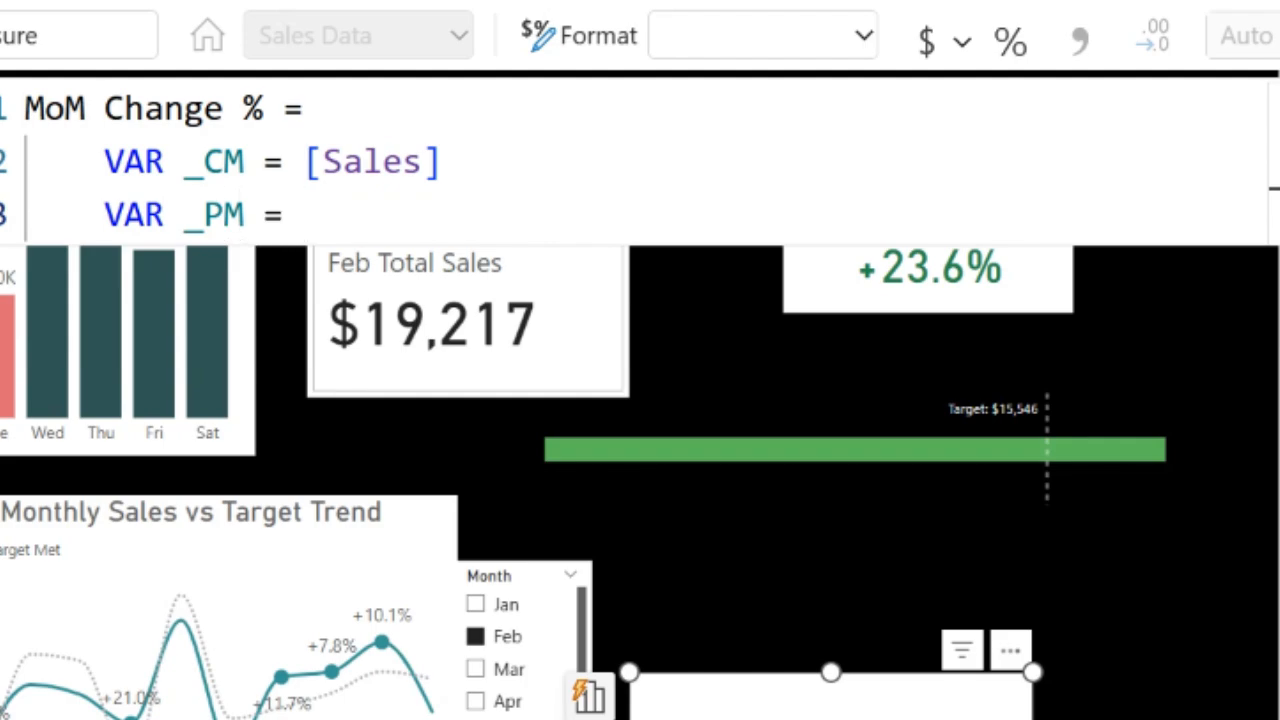
pyautogui.write('[')
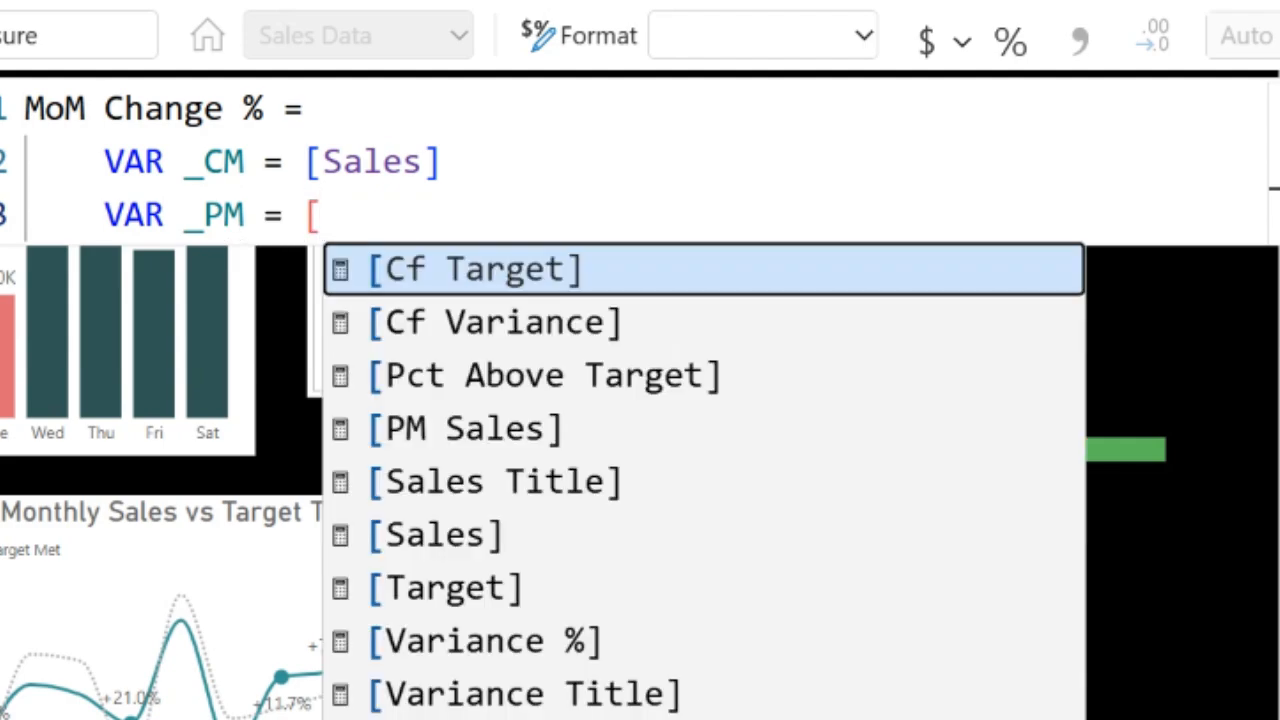
pyautogui.write('p')
pyautogui.press('Down')
pyautogui.press('Tab')
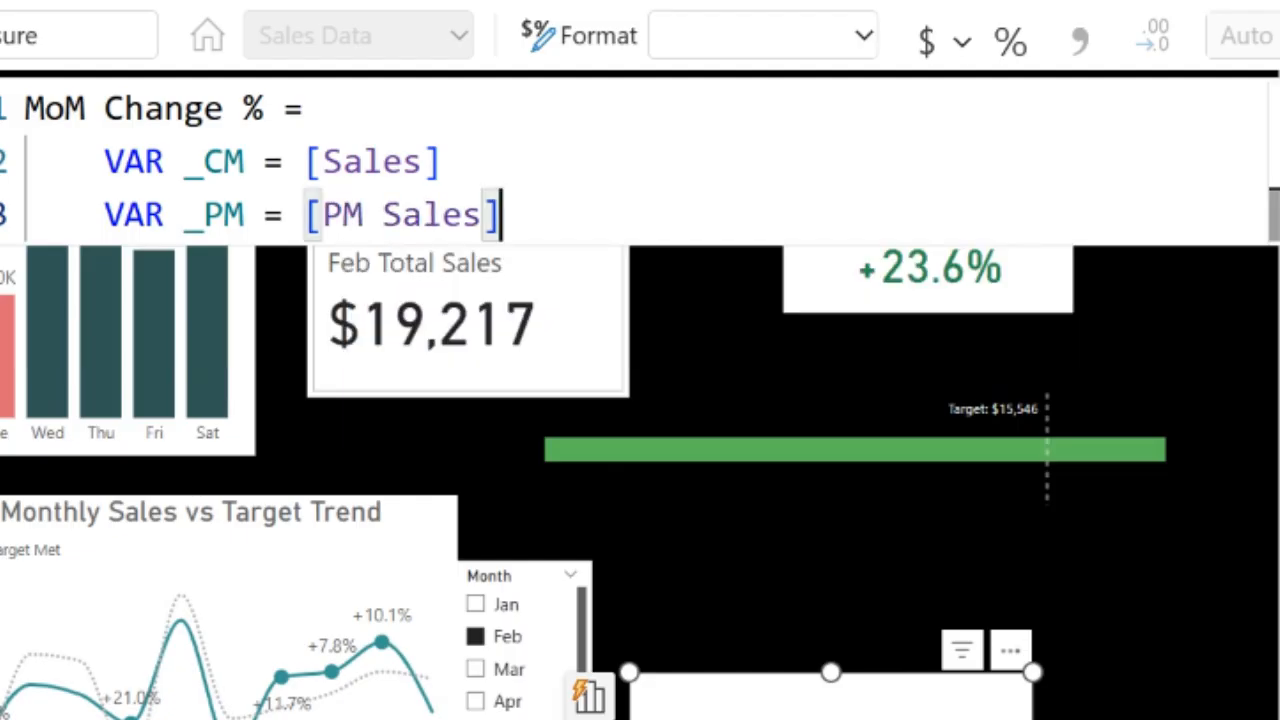
pyautogui.hotkey('shift', 'Return')
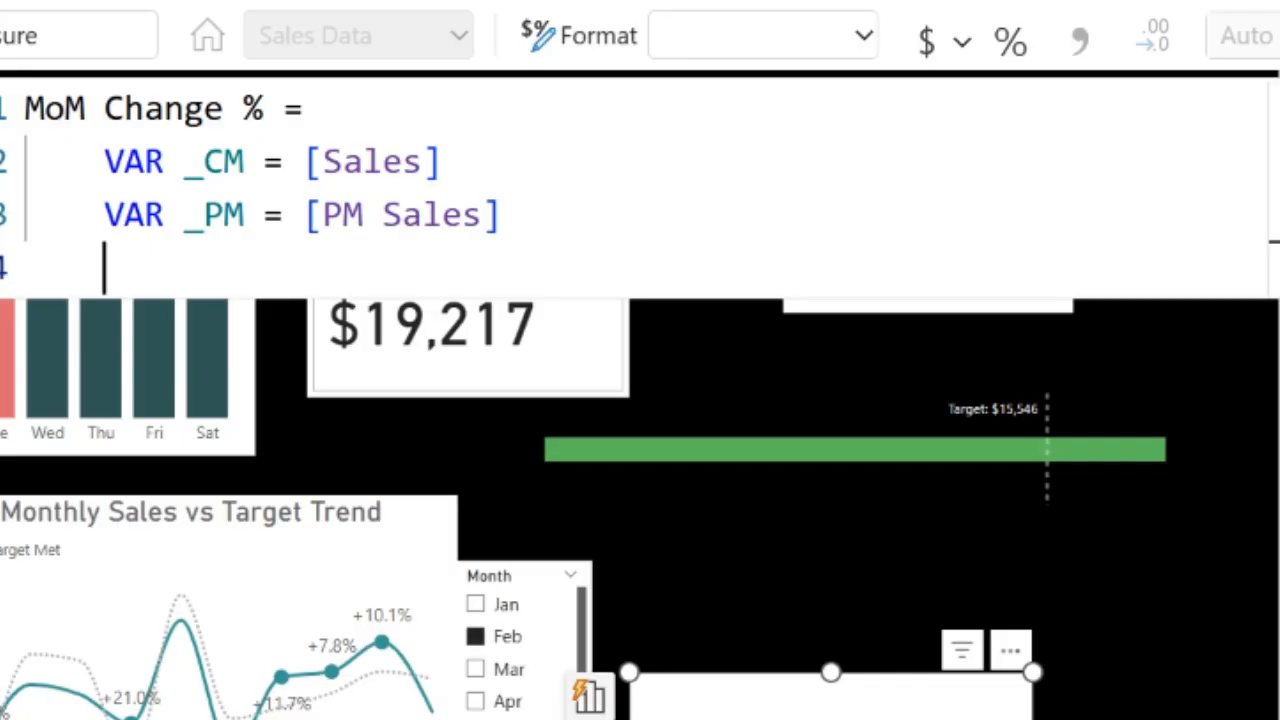
# - Add a RETURN line to the MoM Change % formula and open an IF function beneath it, followed by an indented new line
pyautogui.write('ret')
pyautogui.press('Tab')
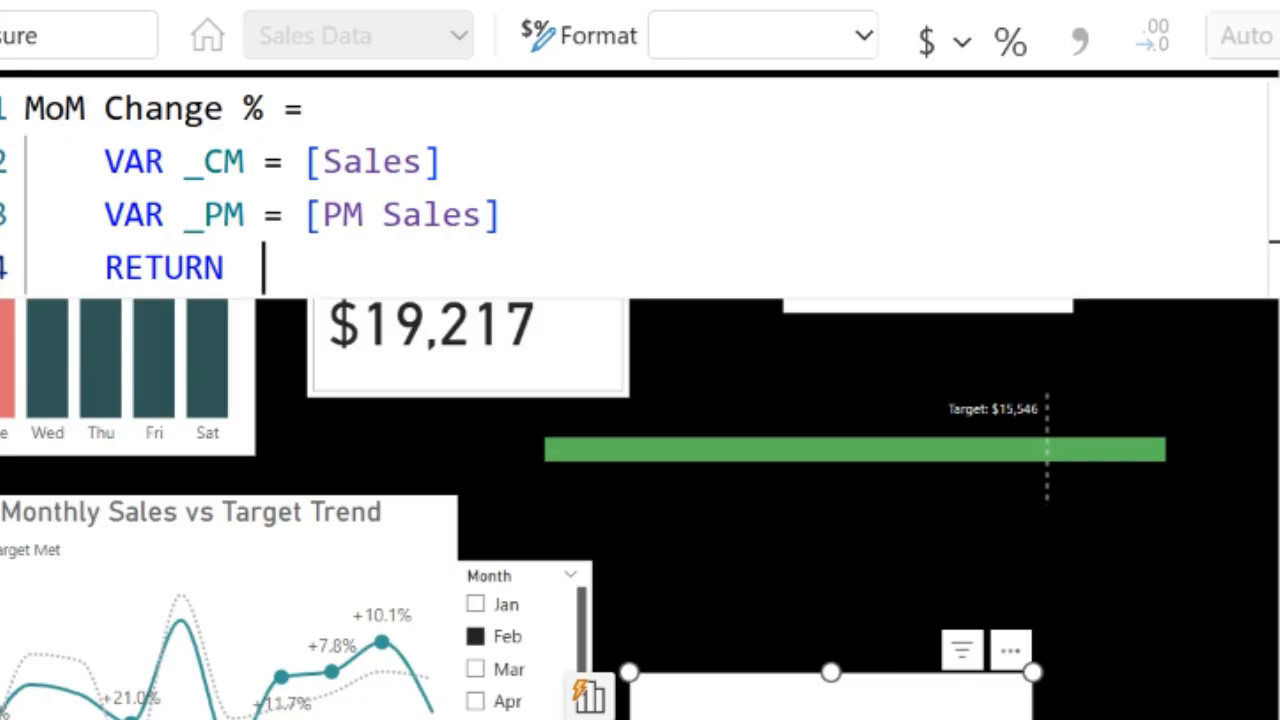
pyautogui.press('BackSpace')
pyautogui.hotkey('shift', 'Return')
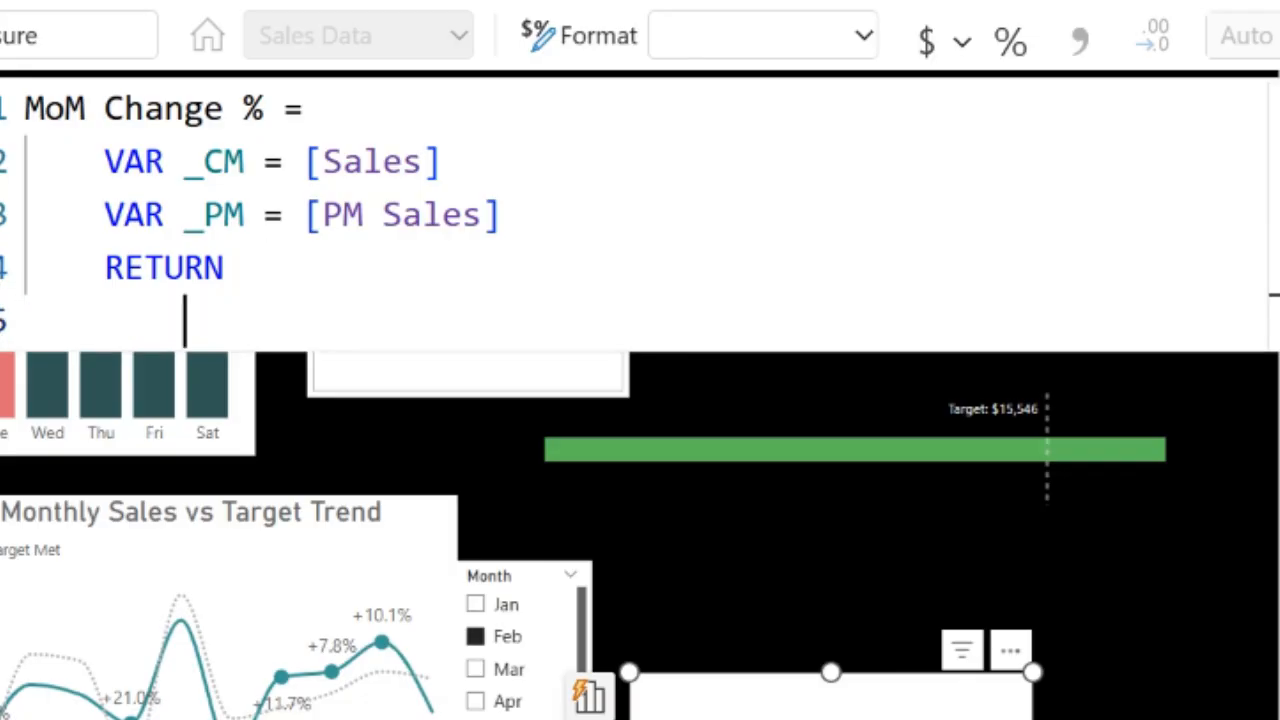
pyautogui.write('if')
pyautogui.press('Tab')
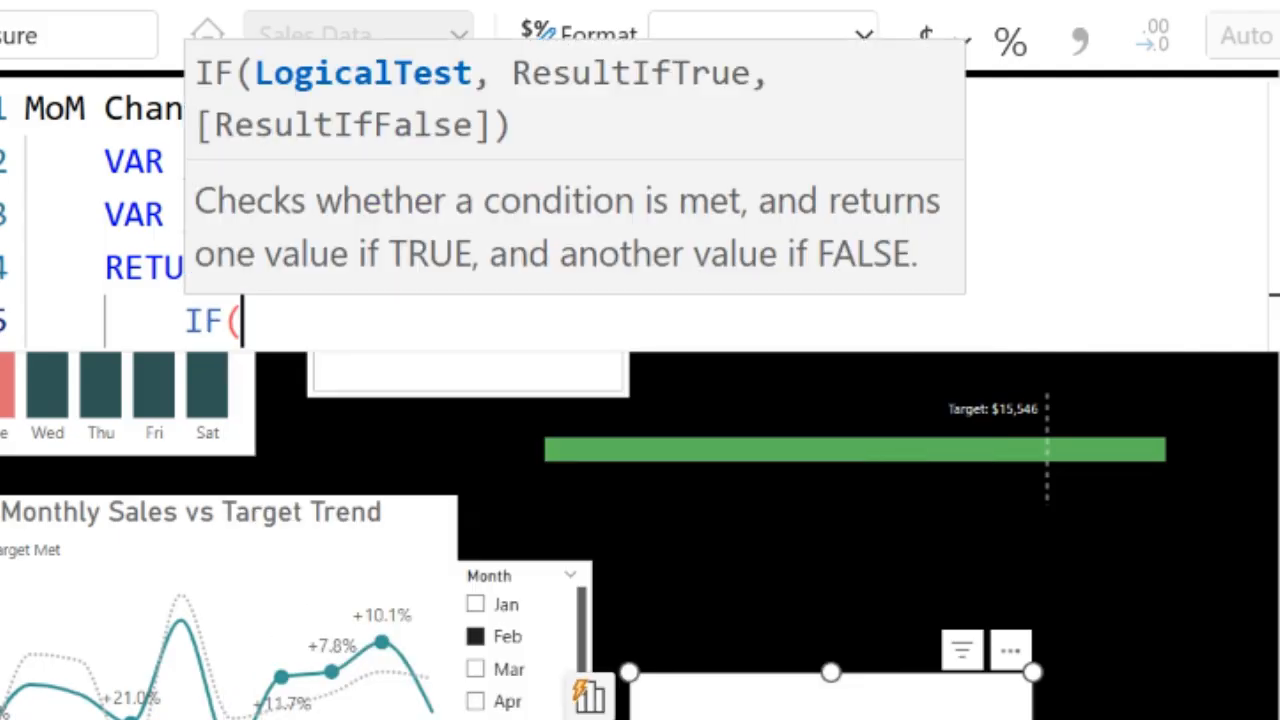
pyautogui.hotkey('shift', 'Return')
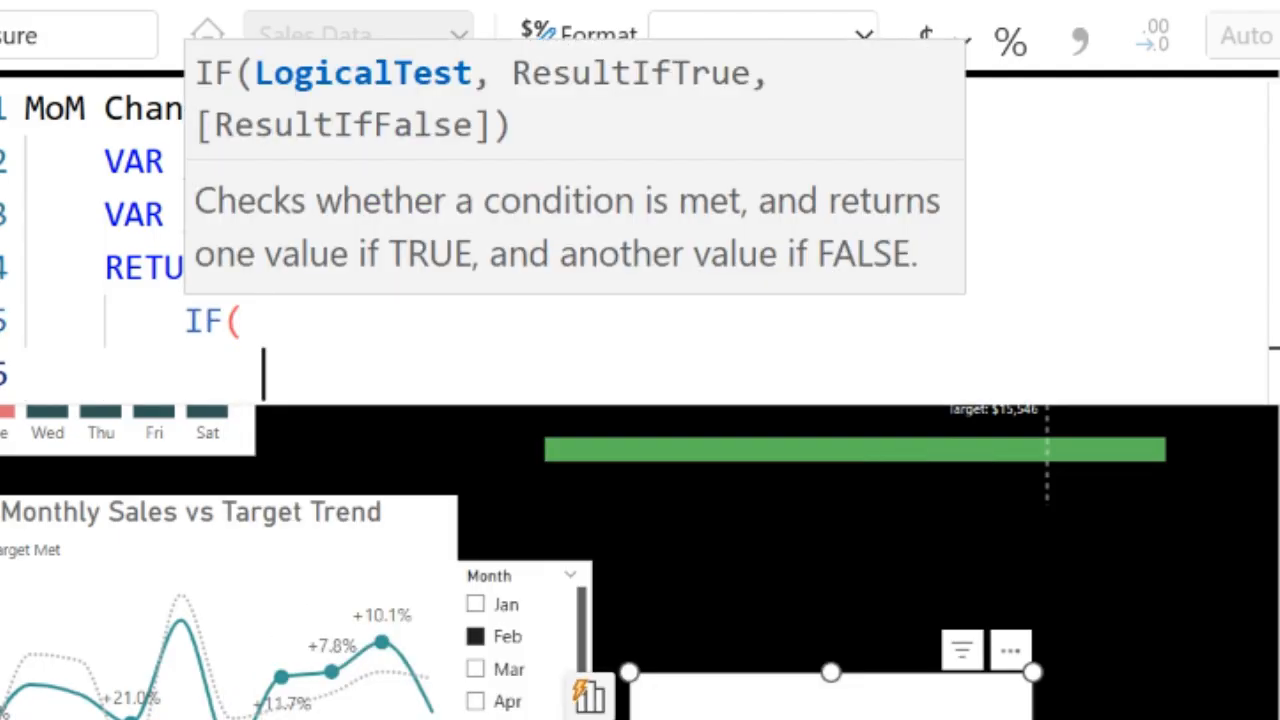
# - Enter ISBLANK(_PM) as the first condition of the IF function's logical test
pyautogui.write('is')
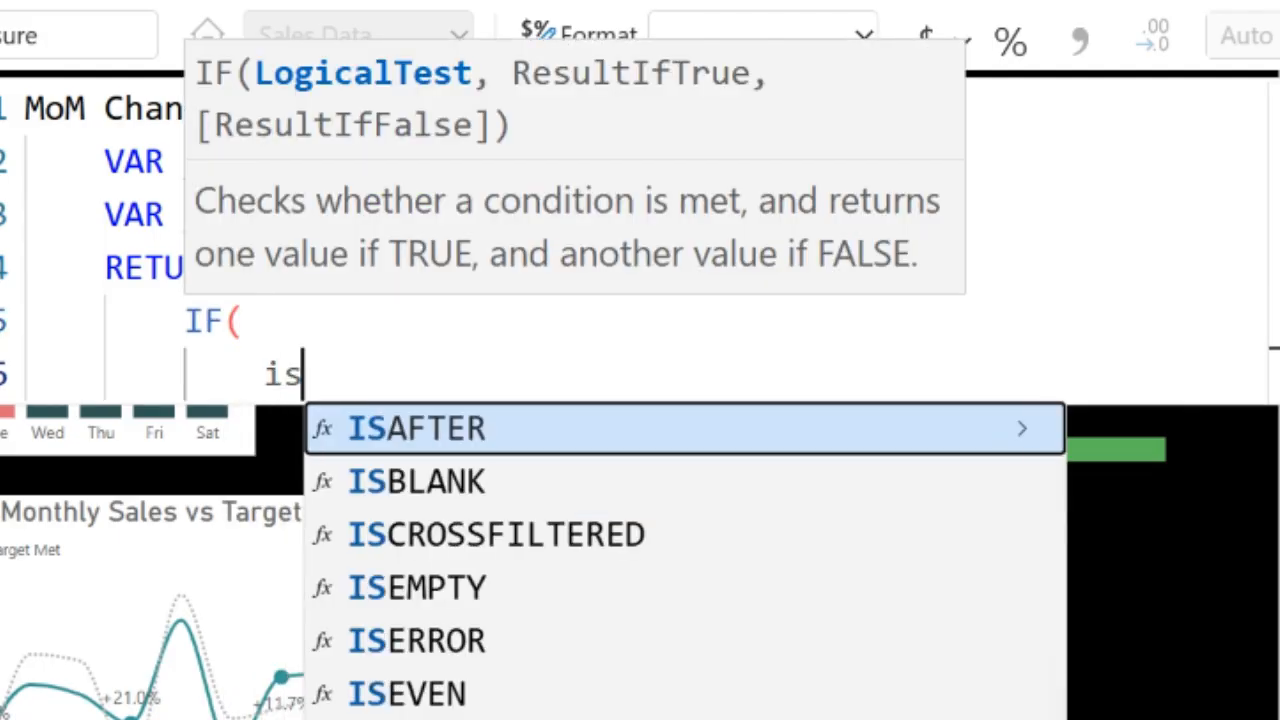
pyautogui.write('b')
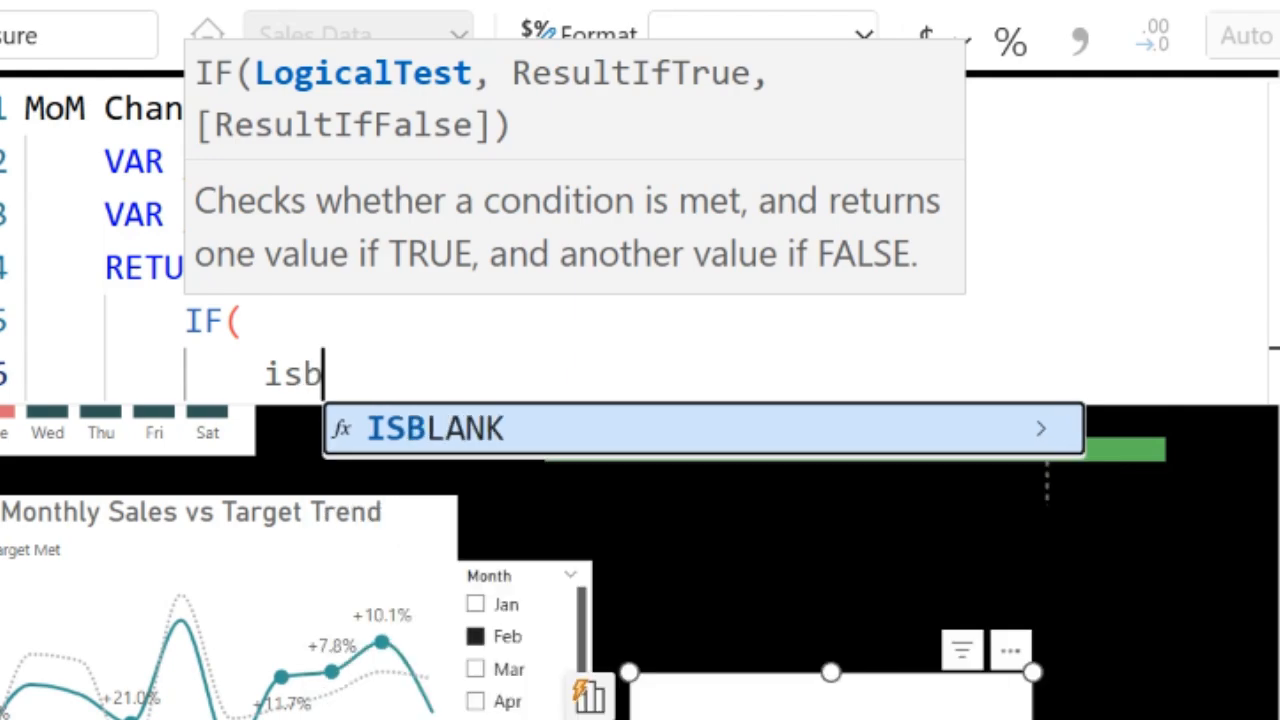
pyautogui.press('Tab')
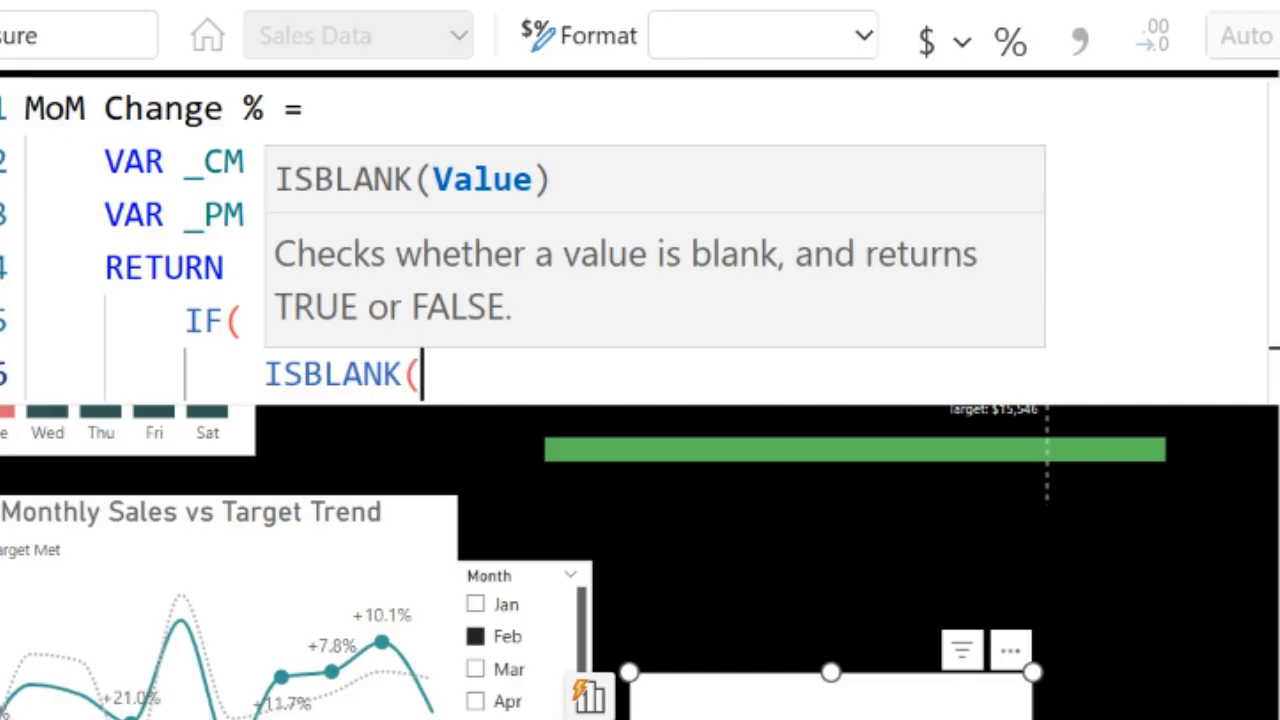
pyautogui.write('_')
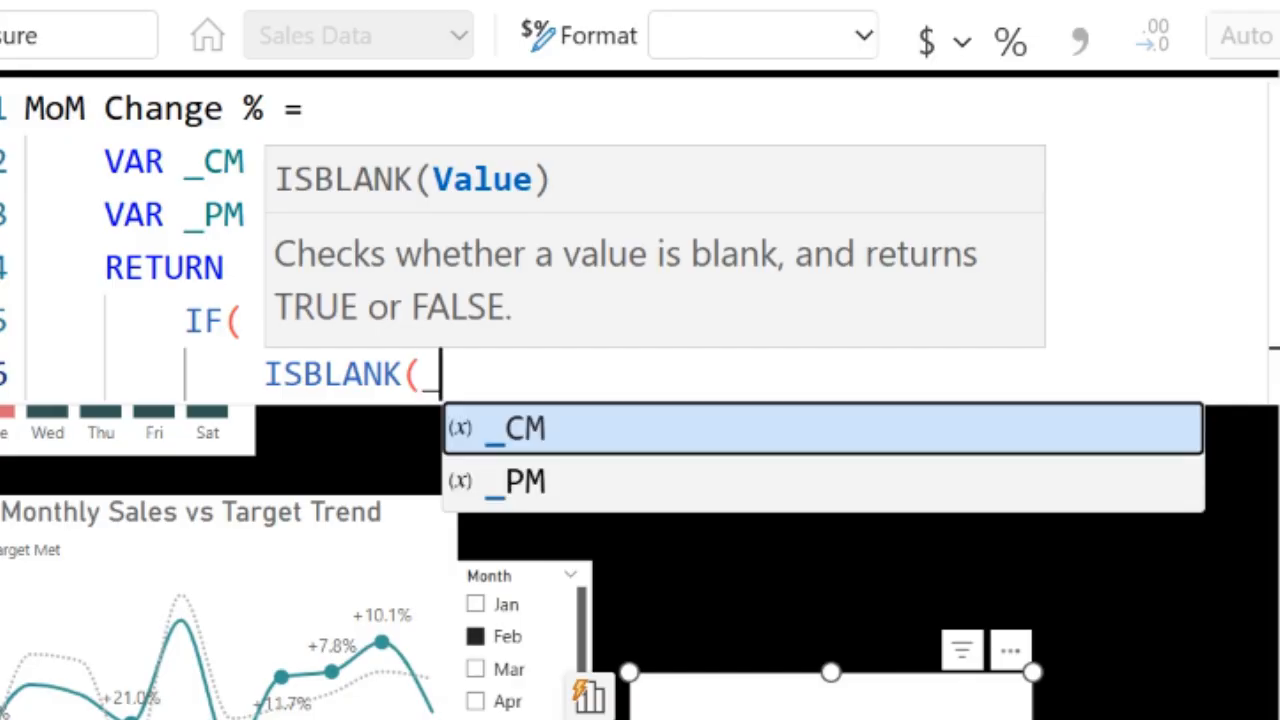
pyautogui.press('Down')
pyautogui.press('Tab')
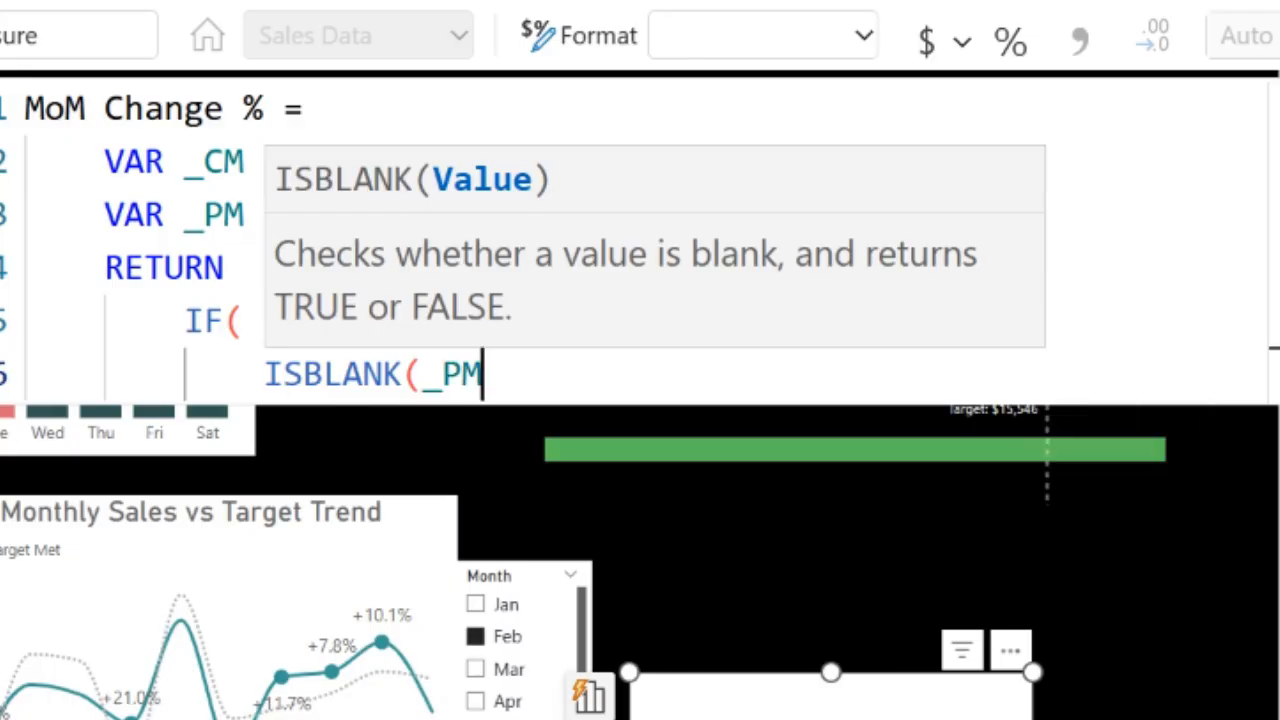
pyautogui.write(') ')
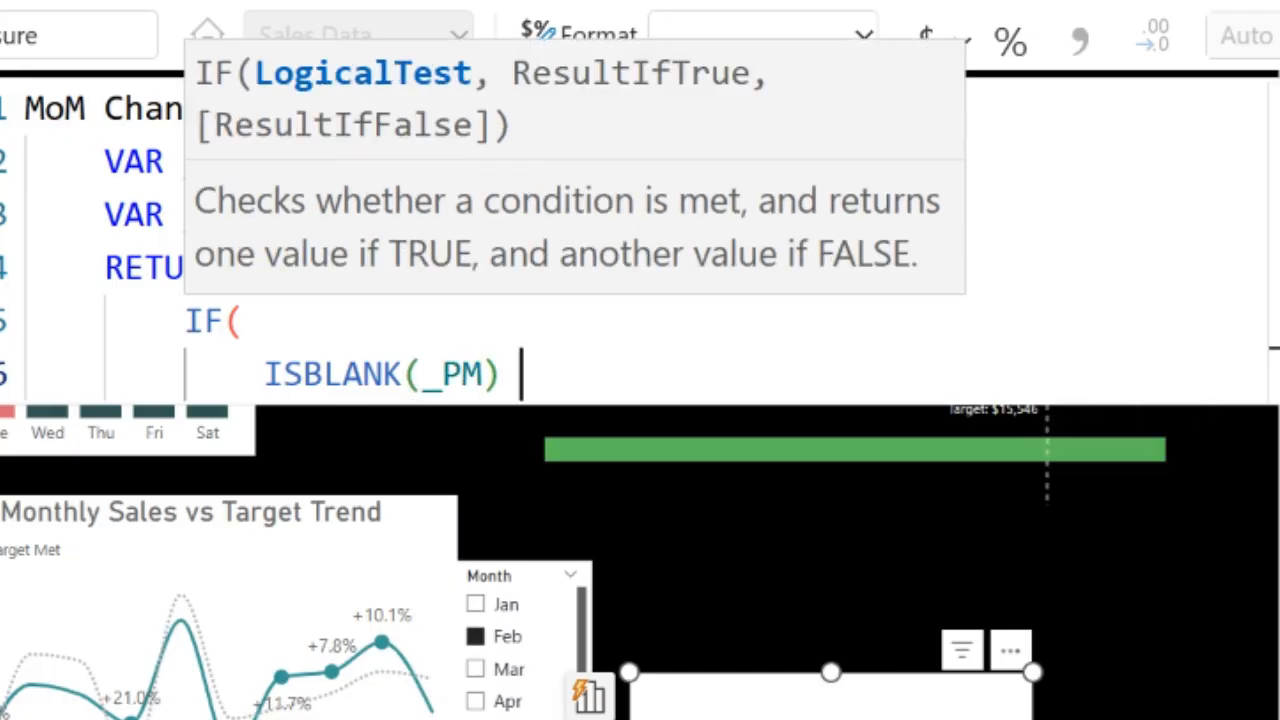
# - Extend the IF logical test with the OR condition || _PM = 0
pyautogui.write('||')
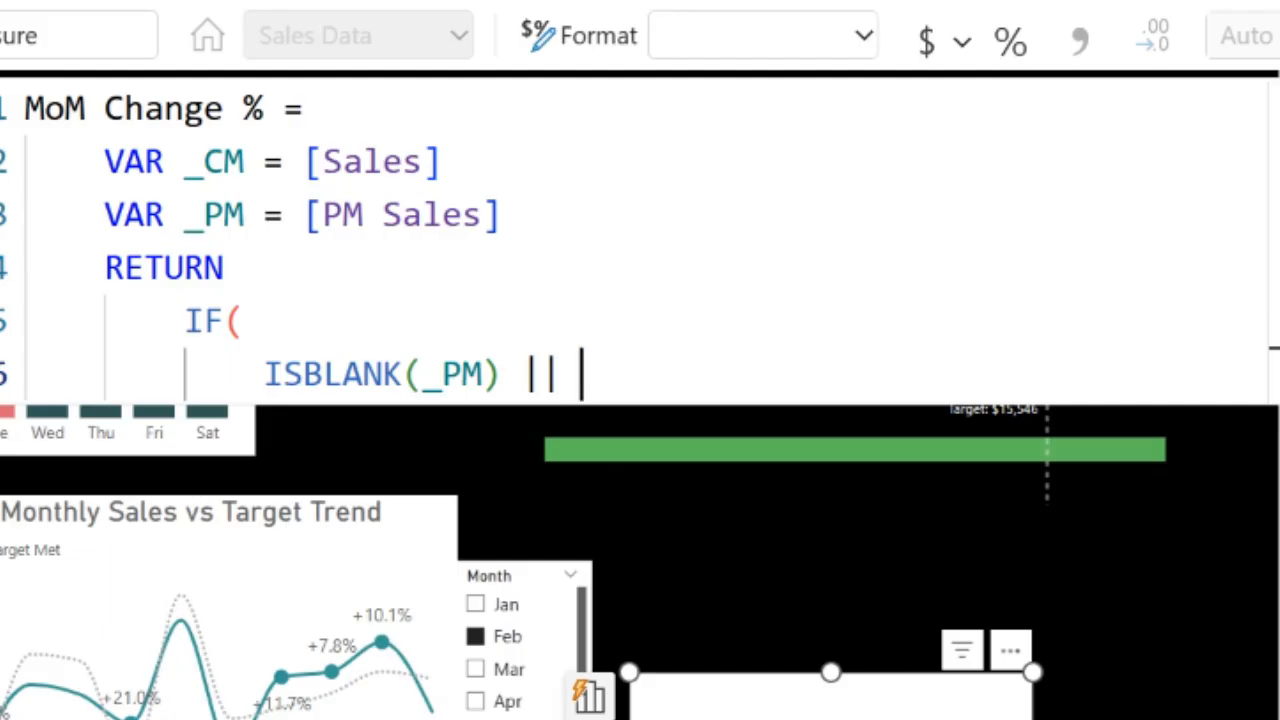
pyautogui.write(' pm')
pyautogui.press('BackSpace')
pyautogui.press('BackSpace')
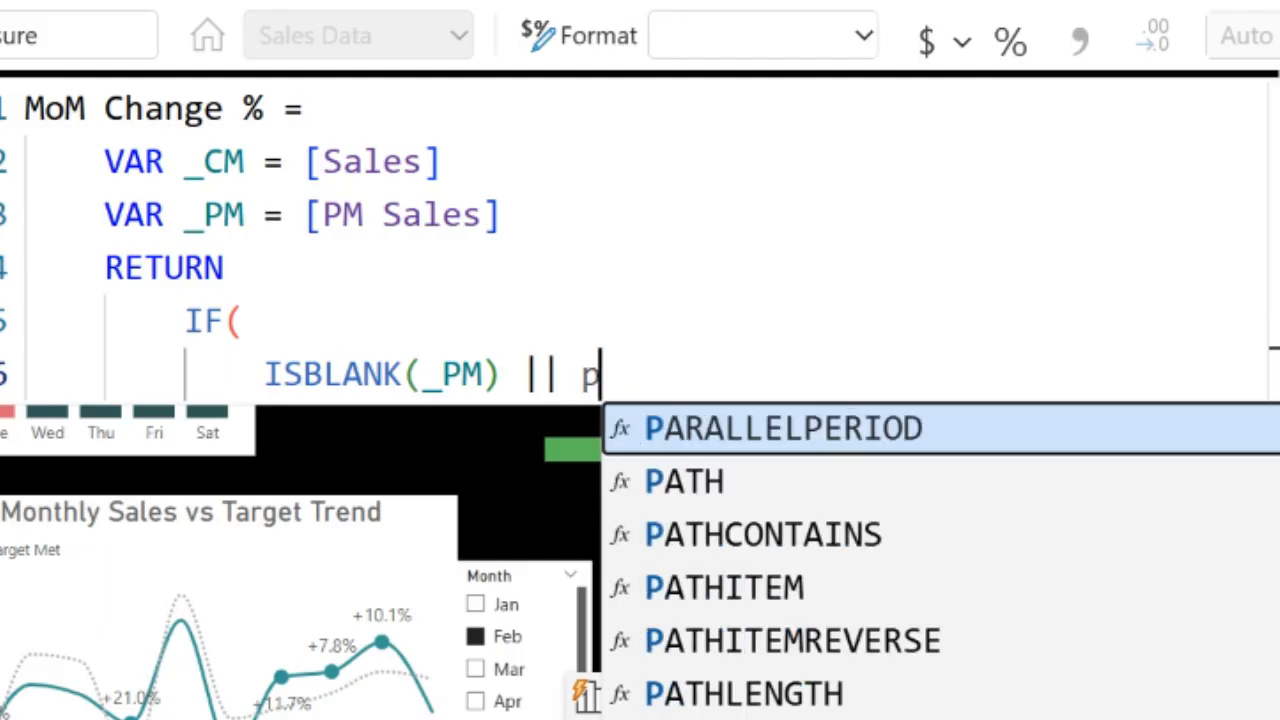
pyautogui.write('_')
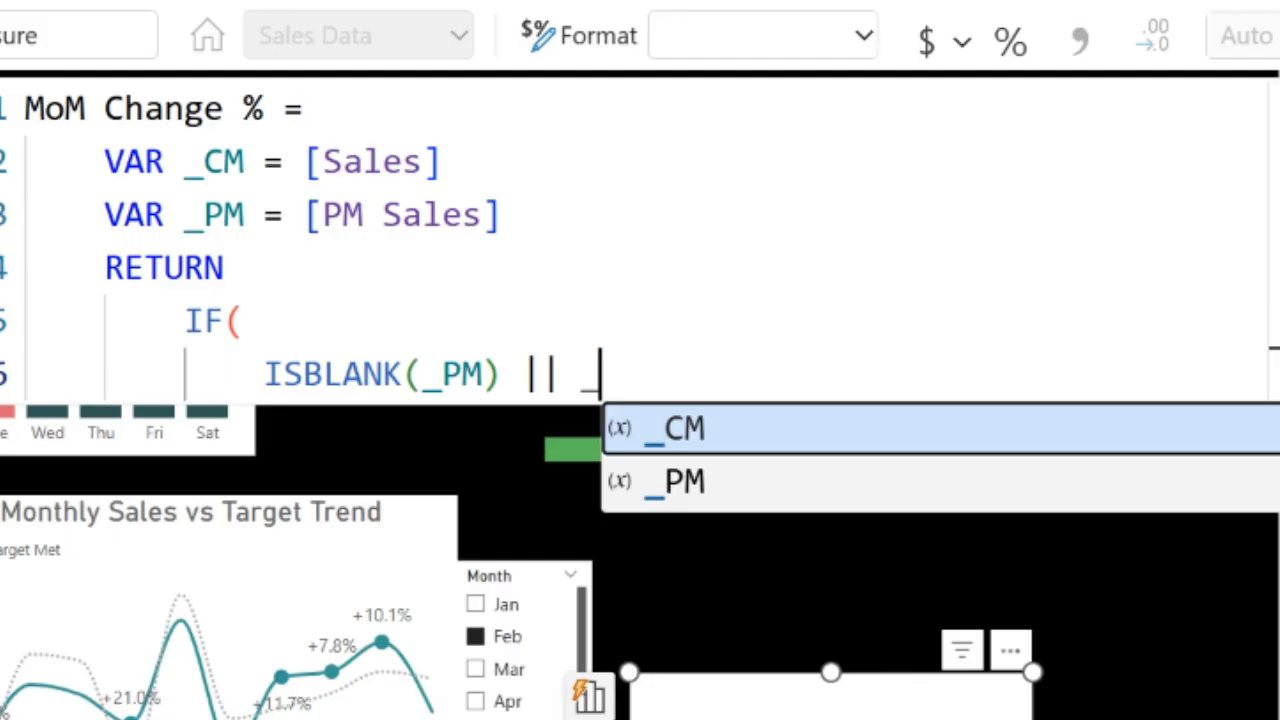
pyautogui.press('Down')
pyautogui.press('Tab')
pyautogui.write('= 0')
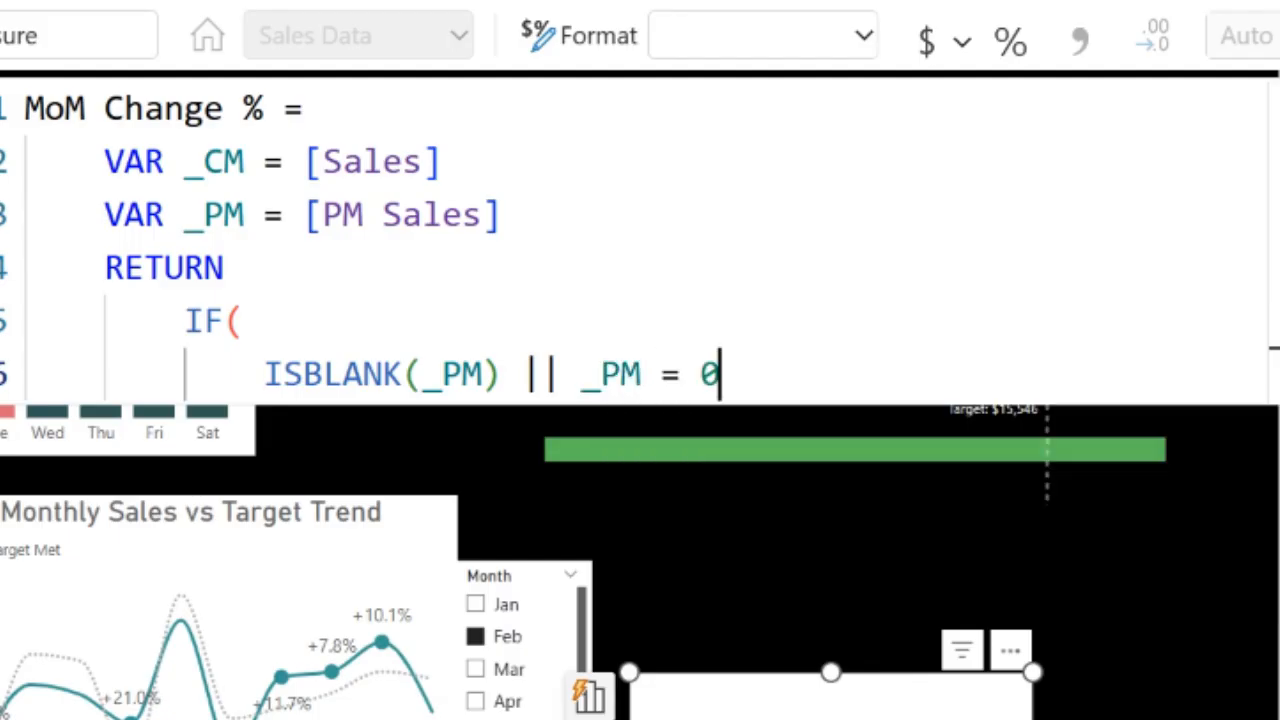
# - Set BLANK() as the IF function's result when true, on its own line, and begin the next argument line
pyautogui.write(',')
pyautogui.press('Return')
pyautogui.write('blan')
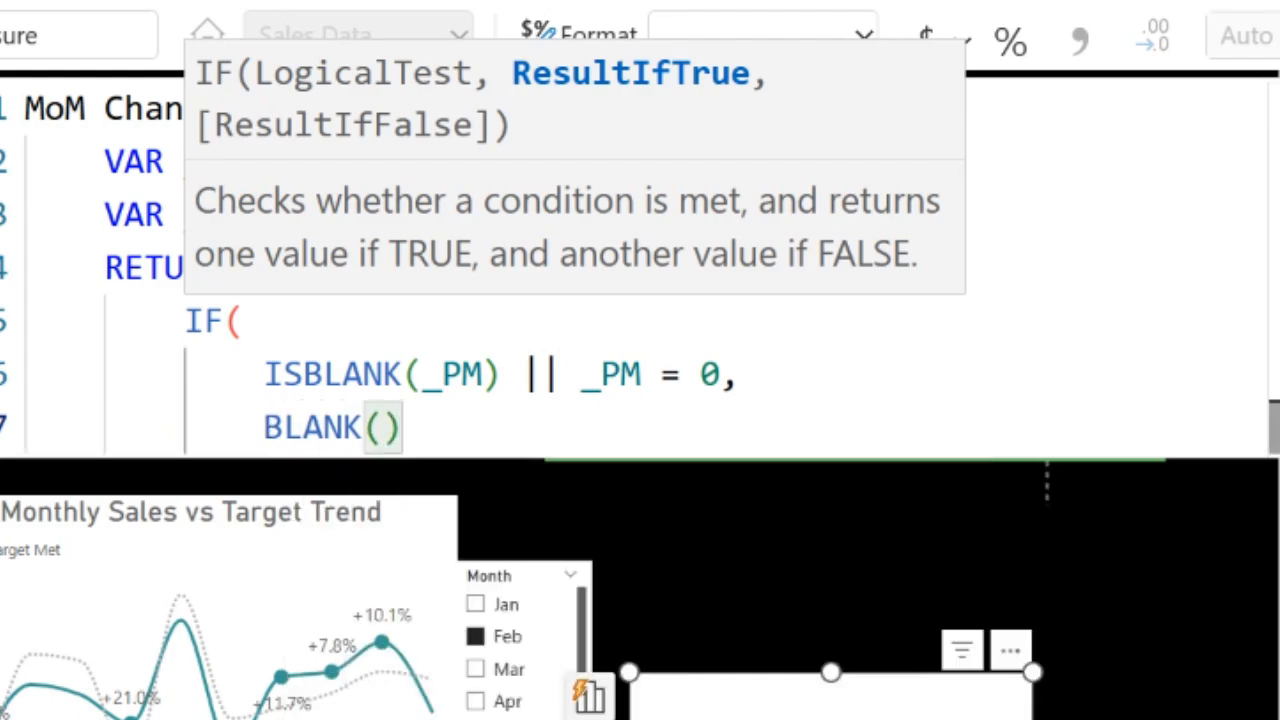
pyautogui.write(',')
pyautogui.press('Return')
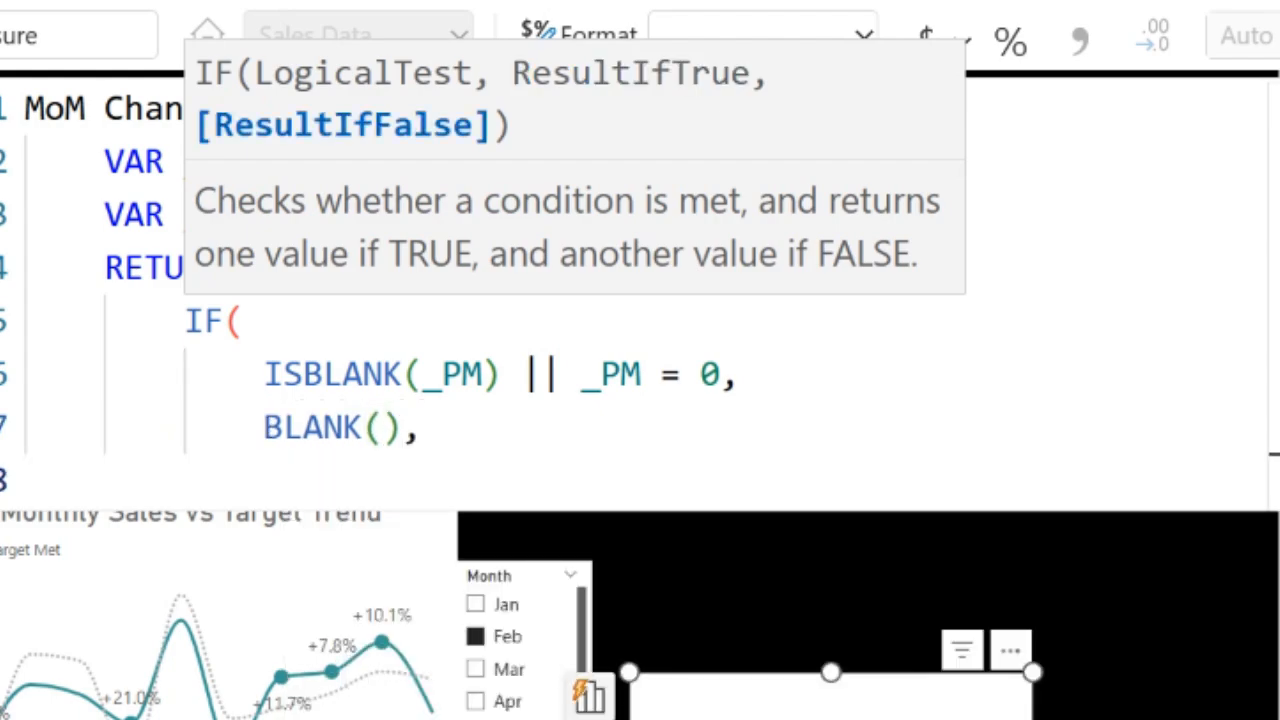
# - Start the IF function's false result with DIVIDE, using _CM - _PM as the numerator
pyautogui.write('divi')
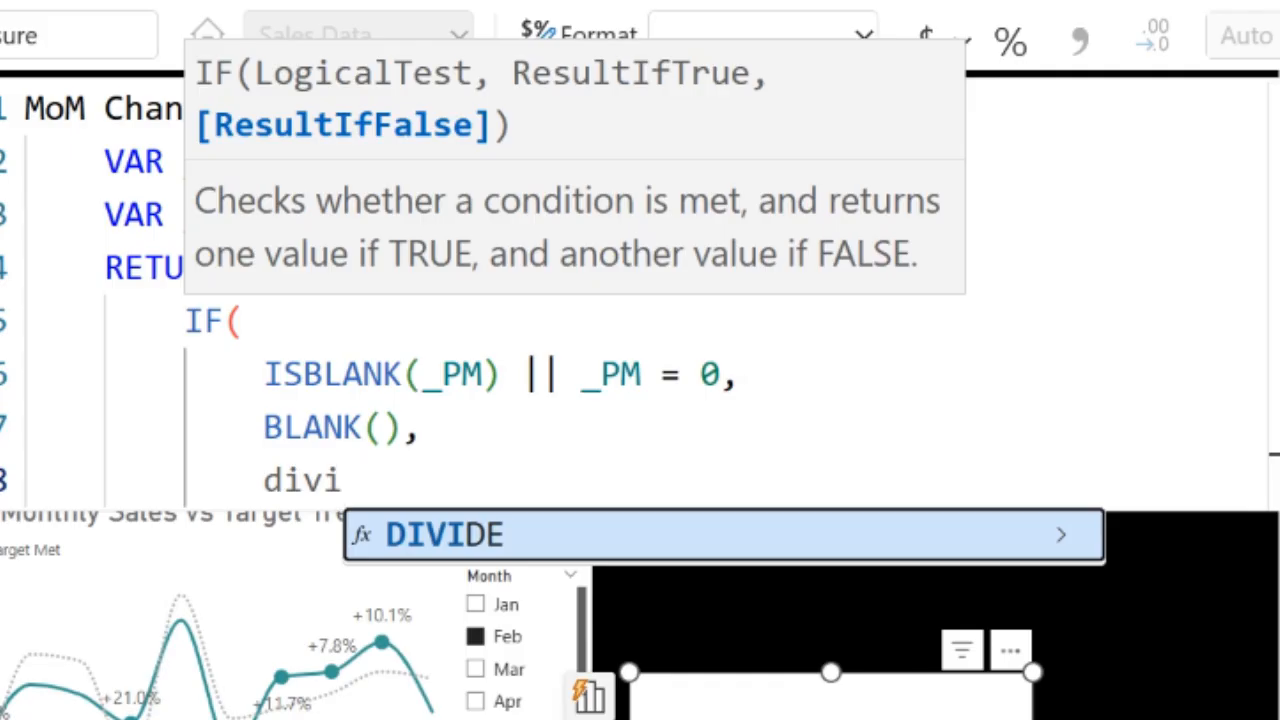
pyautogui.press('Tab')
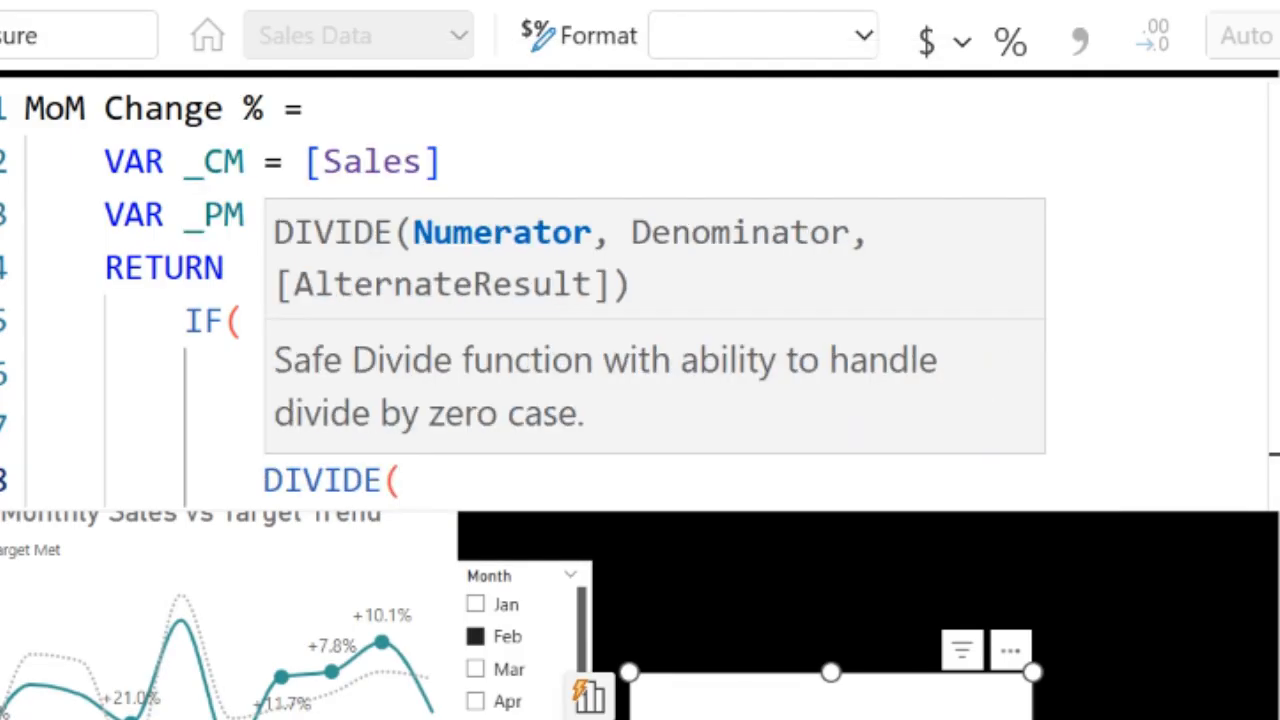
pyautogui.write('_')
pyautogui.press('Tab')
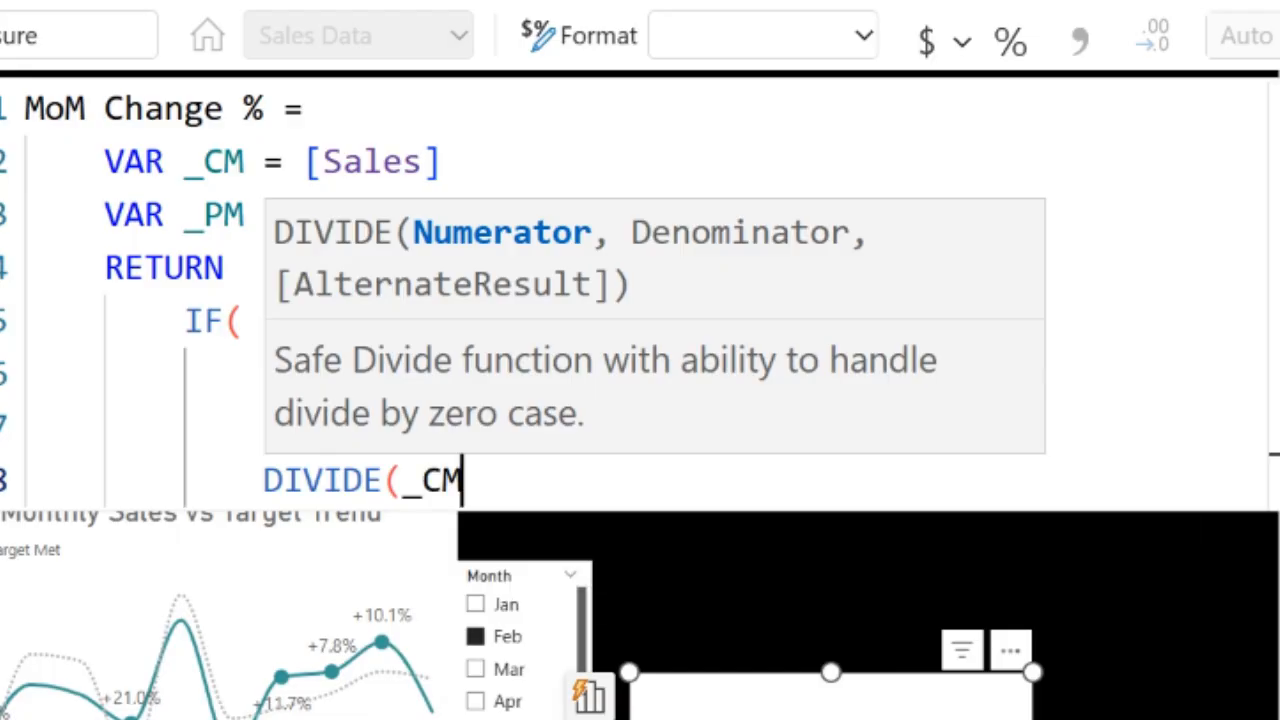
pyautogui.write('- _')
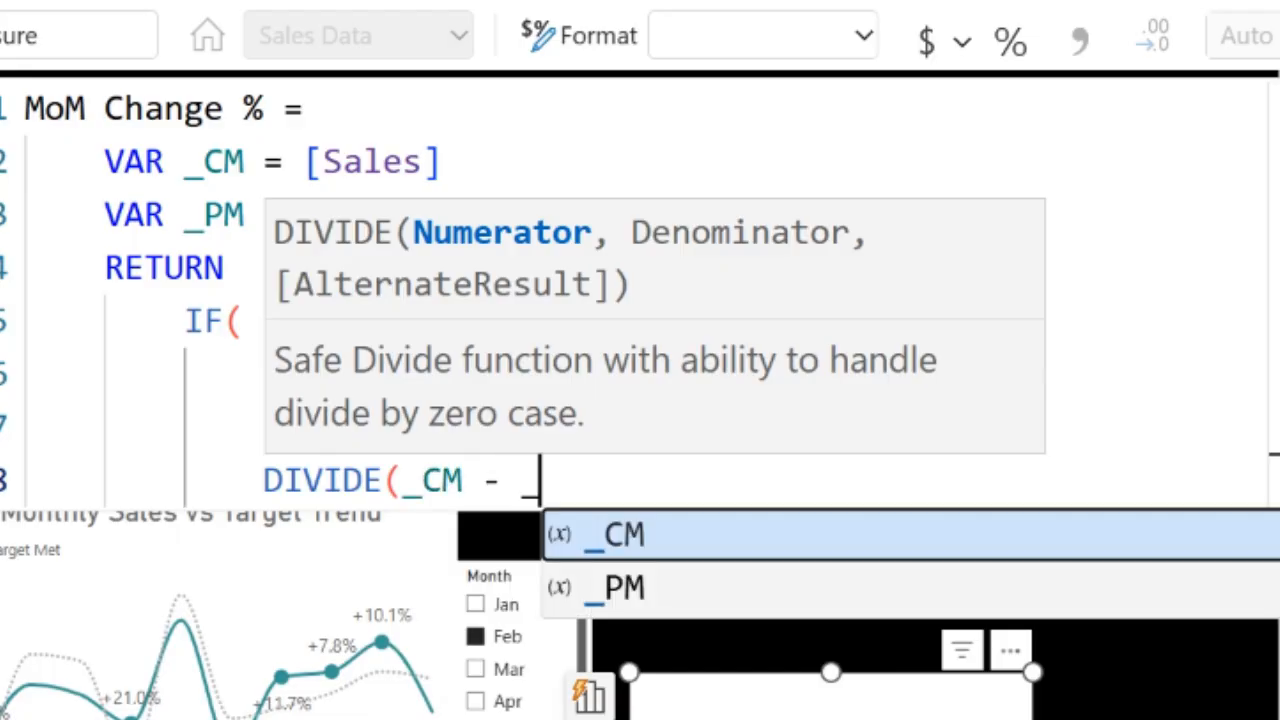
pyautogui.press('Down')
pyautogui.press('Tab')
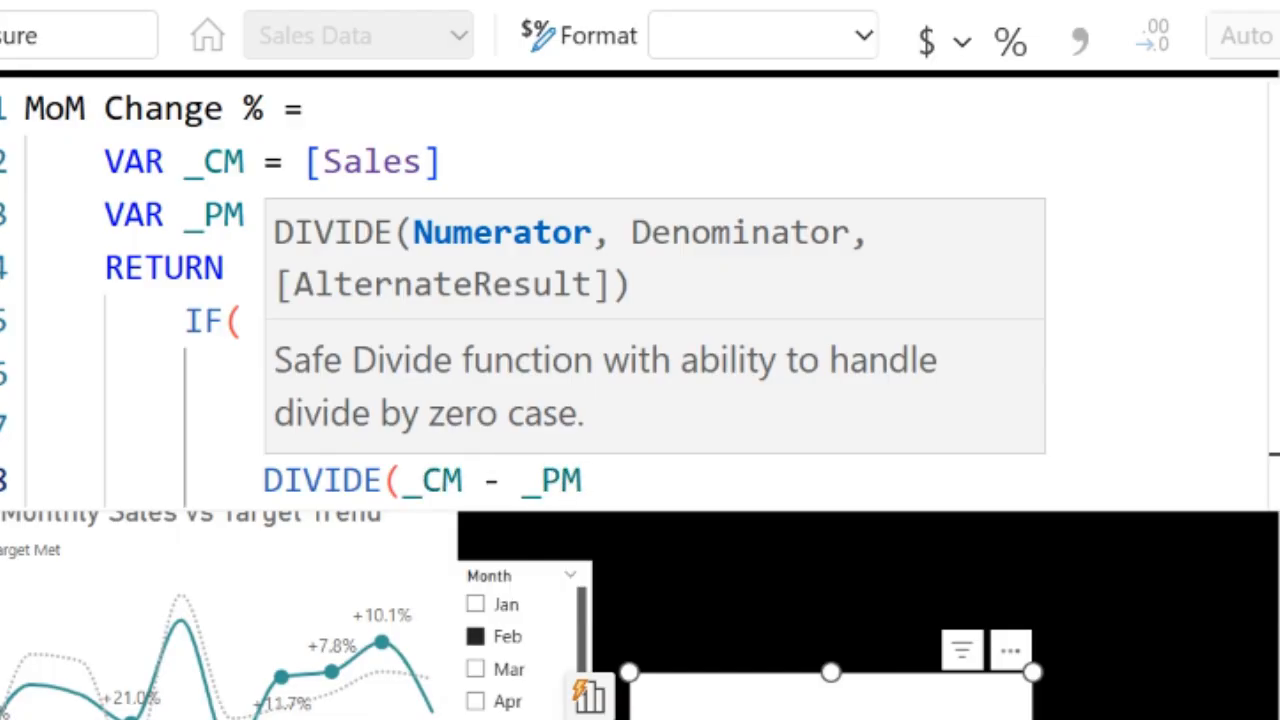
# - Complete DIVIDE with _PM as denominator and BLANK() as alternate result, close the IF on a new line and commit the measure
pyautogui.write(', _')
pyautogui.press('Down')
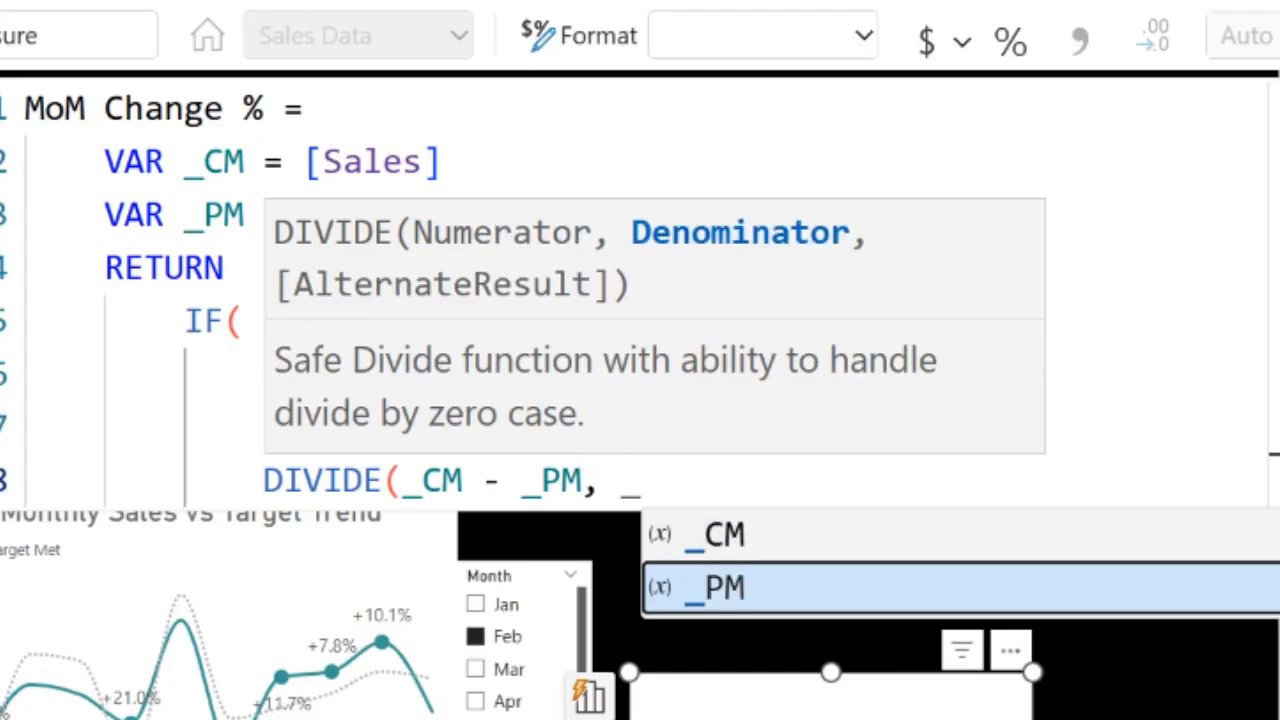
pyautogui.press('Tab')
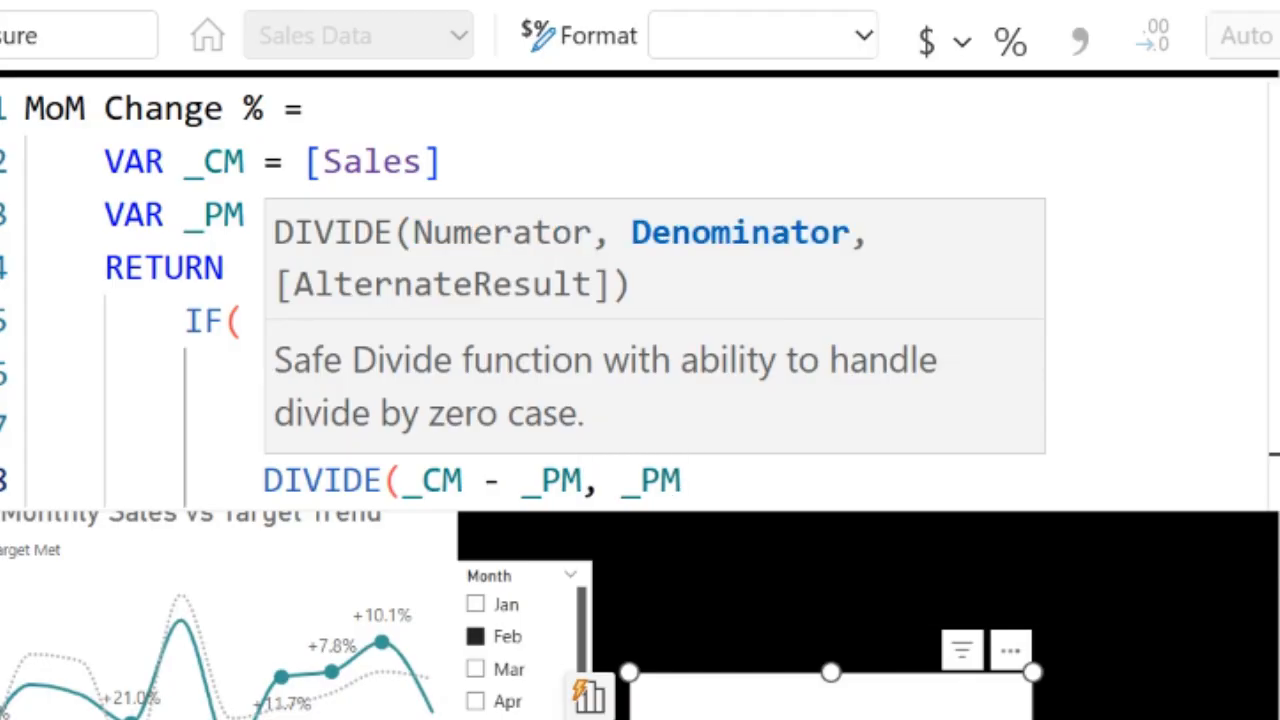
pyautogui.write(',bla')
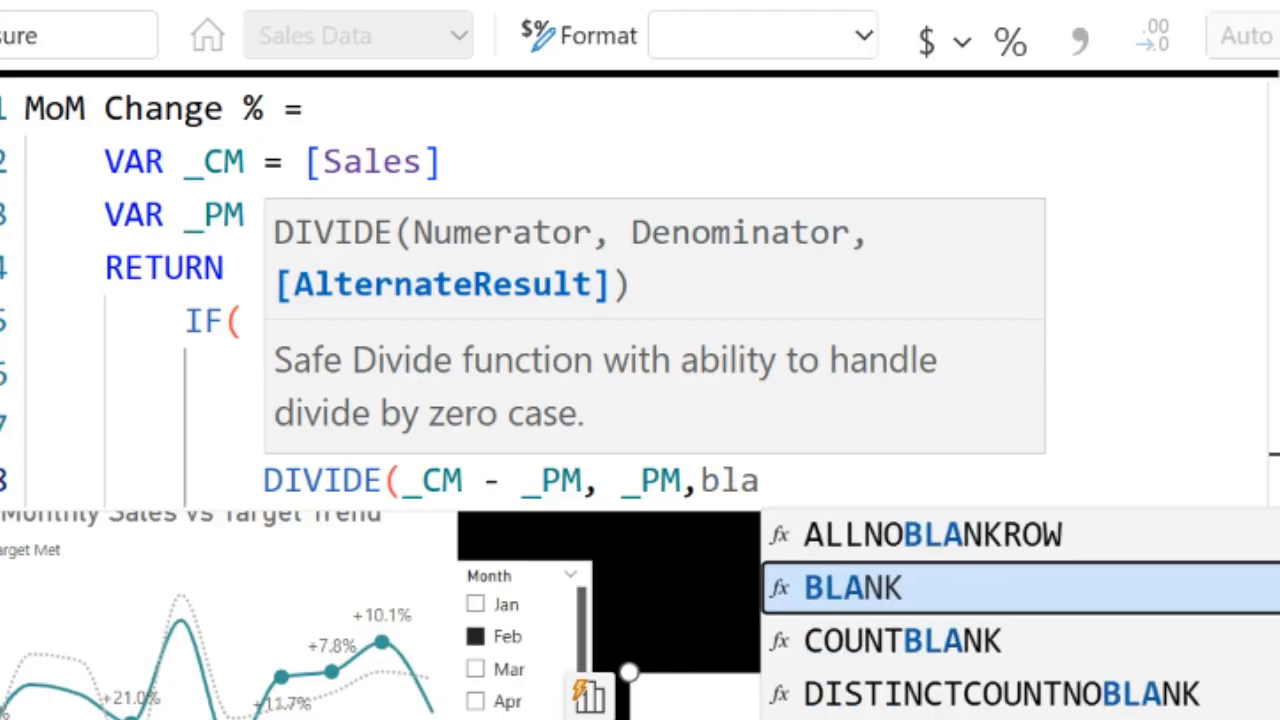
pyautogui.press('Tab')
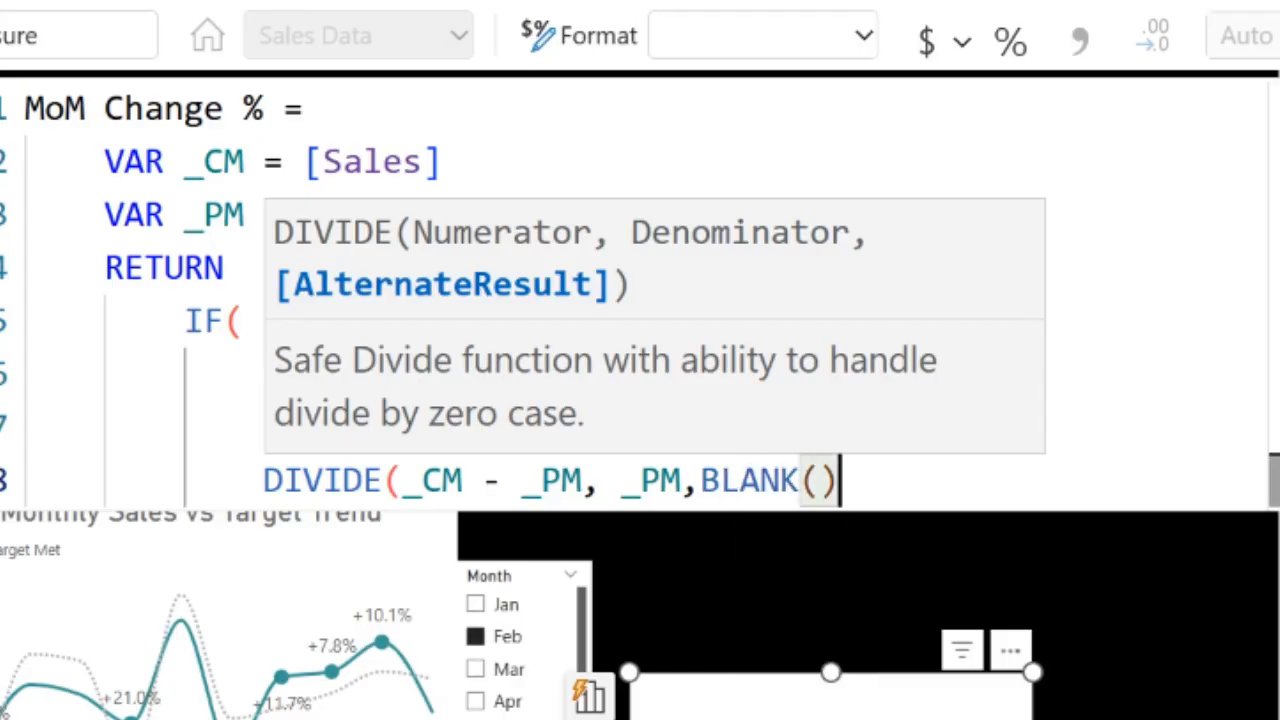
pyautogui.write(')')
pyautogui.press('Return')
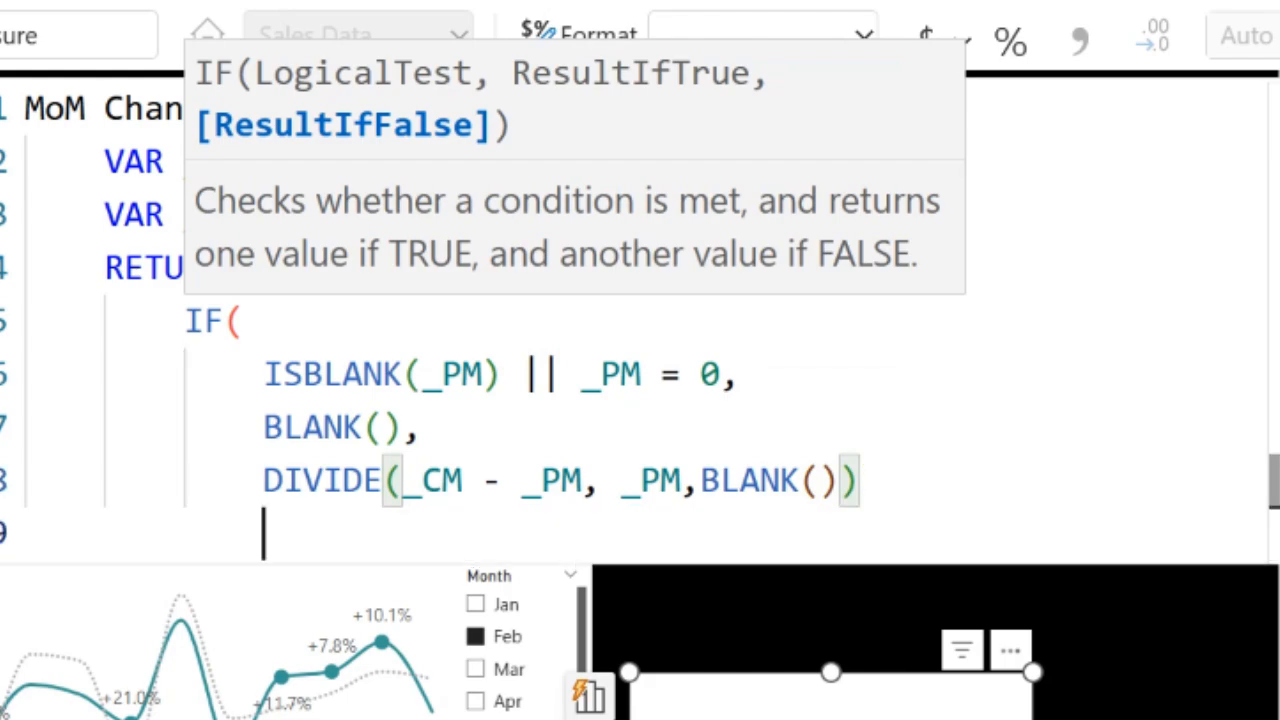
pyautogui.write(')')
pyautogui.press('Return')
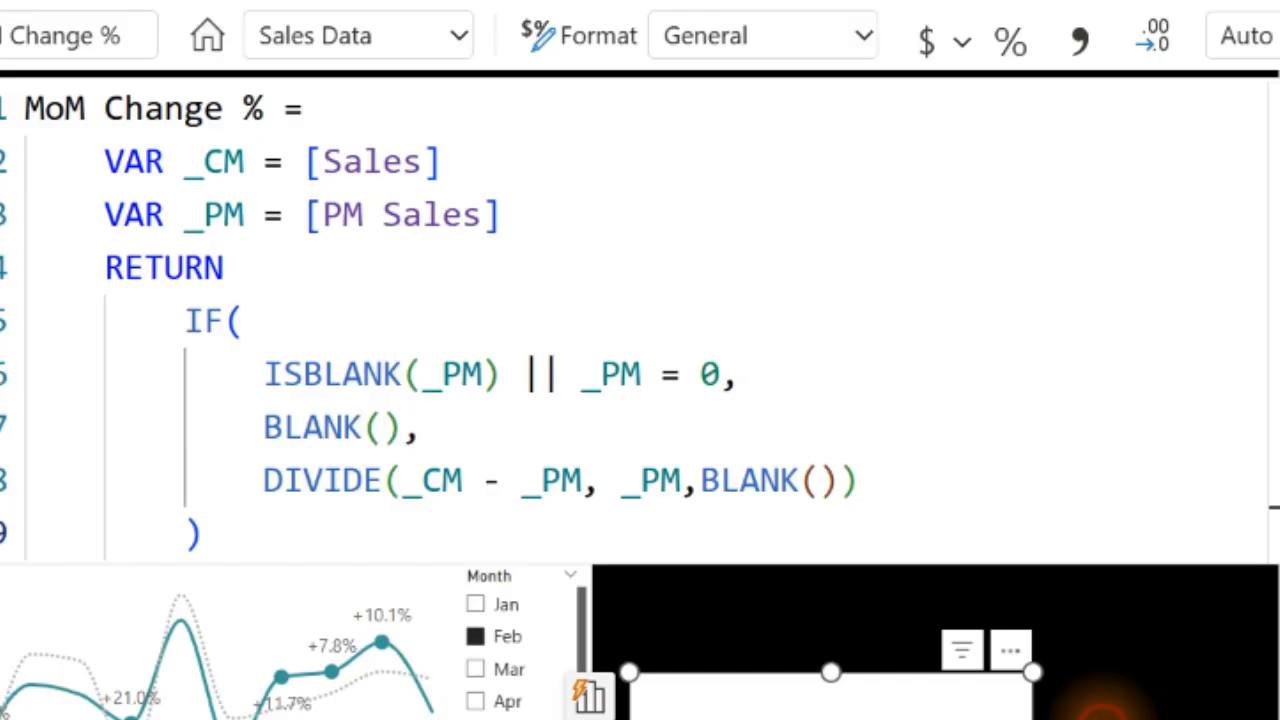
# - Add a card showing MoM Change % to the report and move it to the upper-right corner of the PM Sales card
pyautogui.click(1103, 715)
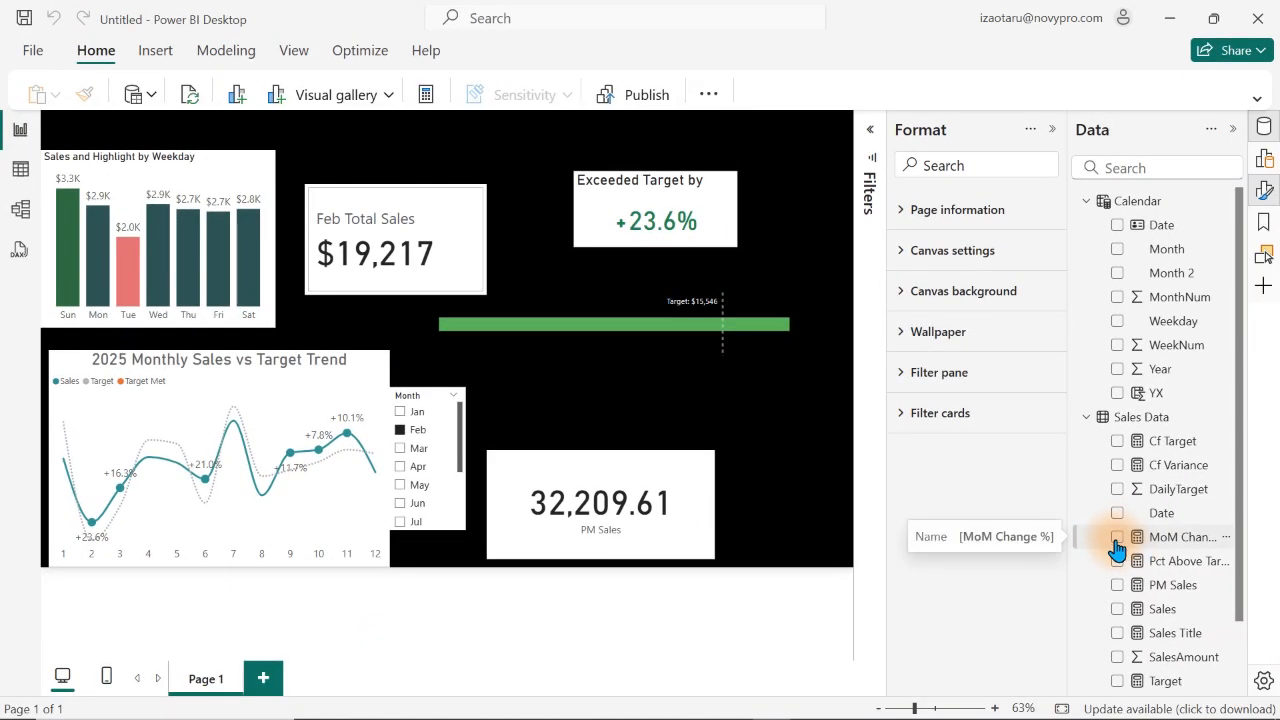
pyautogui.click(1117, 540)
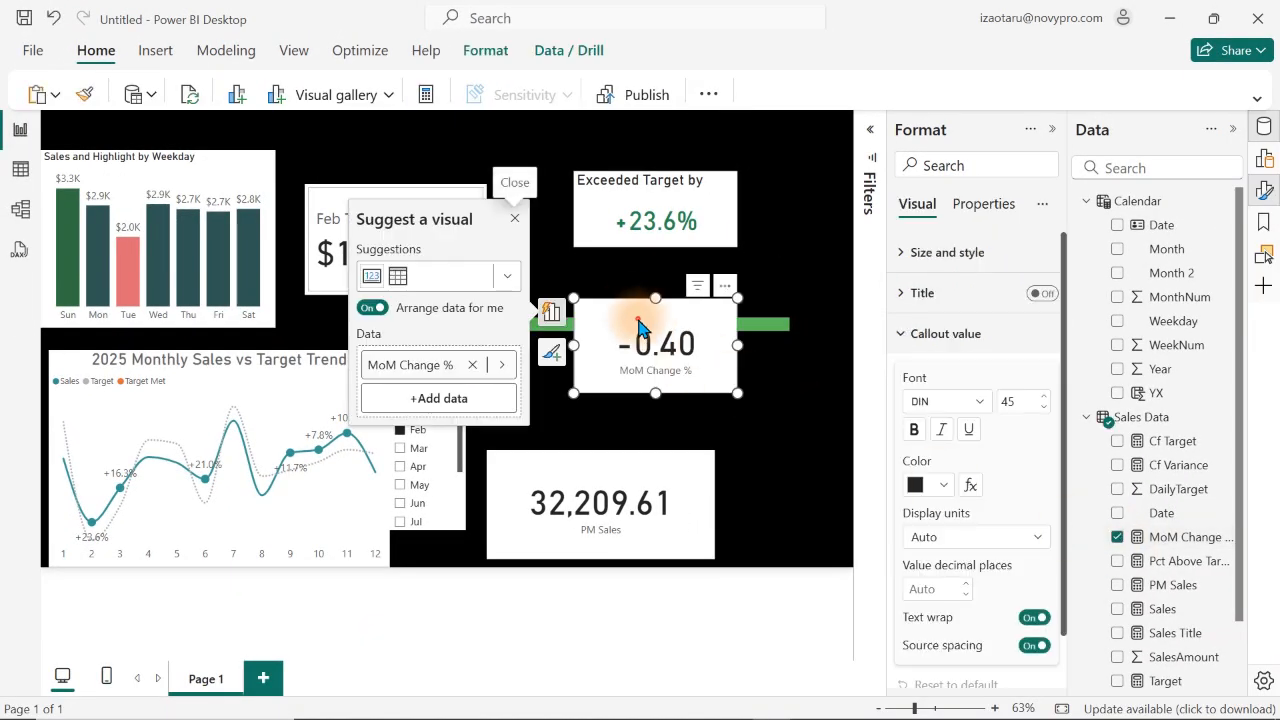
pyautogui.moveTo(640, 328); pyautogui.dragTo(722, 406)
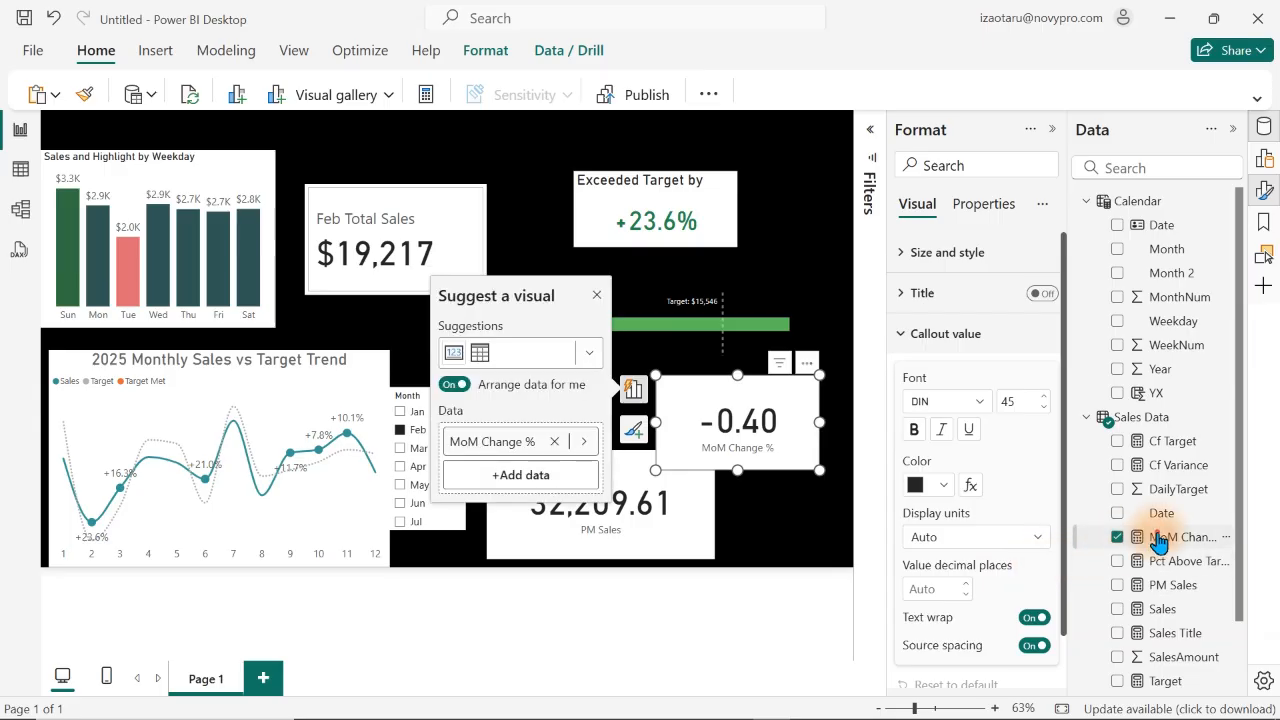
# - Format the MoM Change % measure as a percentage and shift its card slightly further down and right
pyautogui.click(1160, 538)
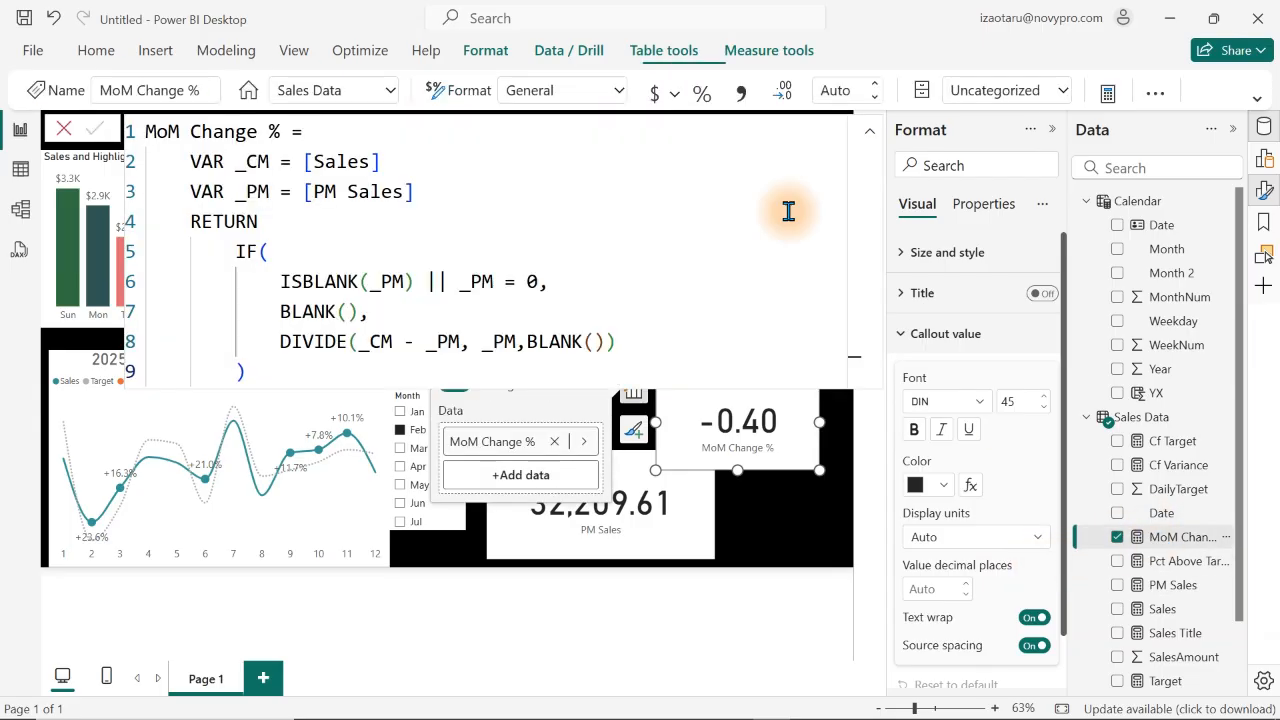
pyautogui.click(714, 97)
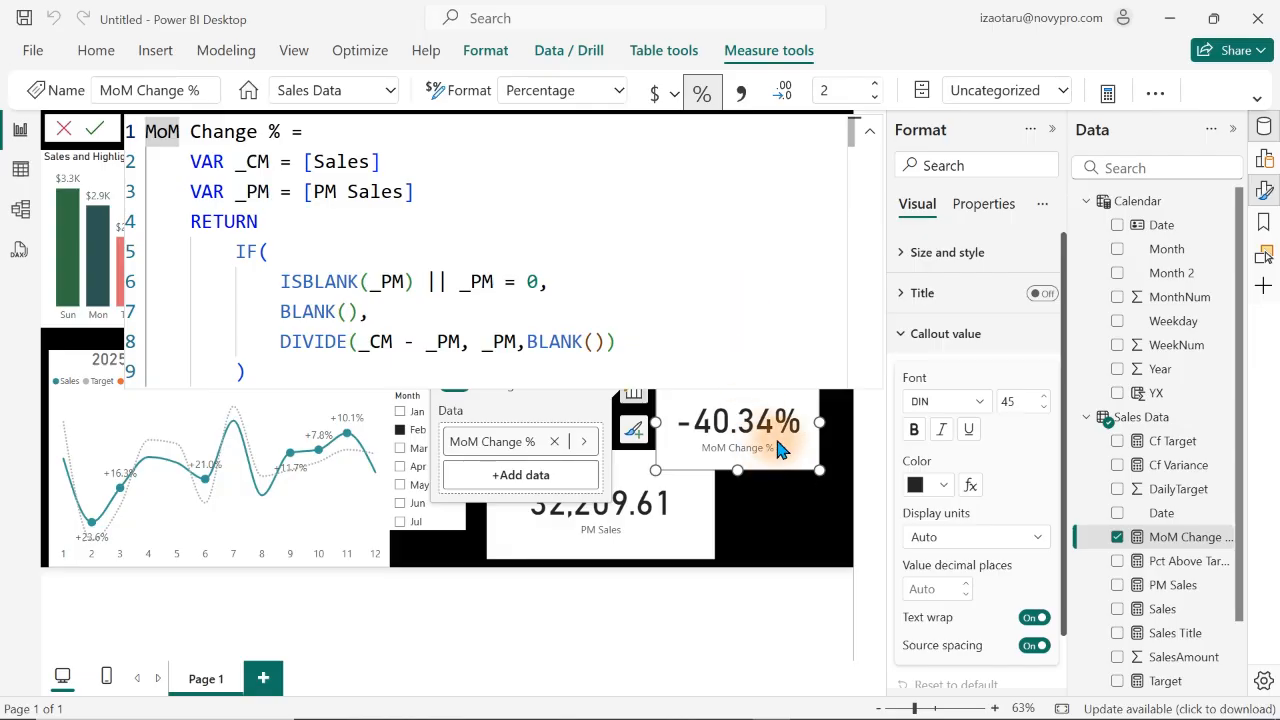
pyautogui.moveTo(769, 438); pyautogui.dragTo(793, 464)
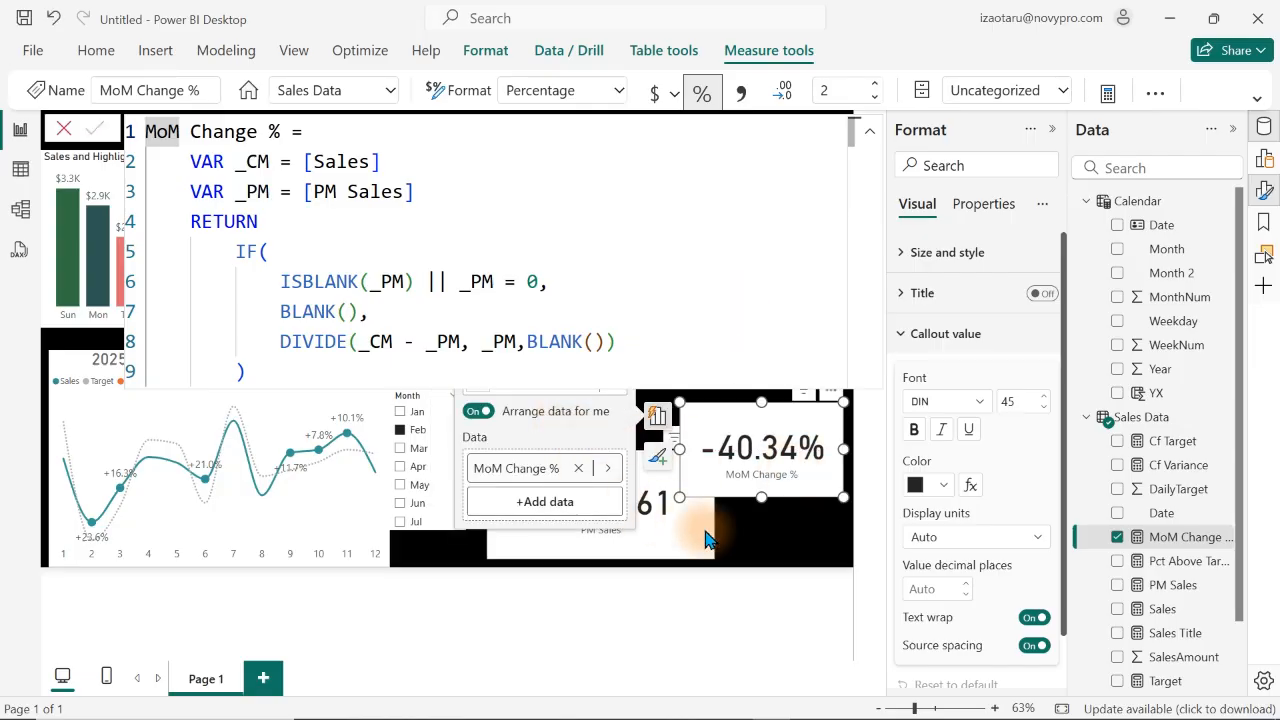
# - Filter the report by Mar and then Apr with the Month slicer
pyautogui.click(756, 541)
pyautogui.click(413, 449)
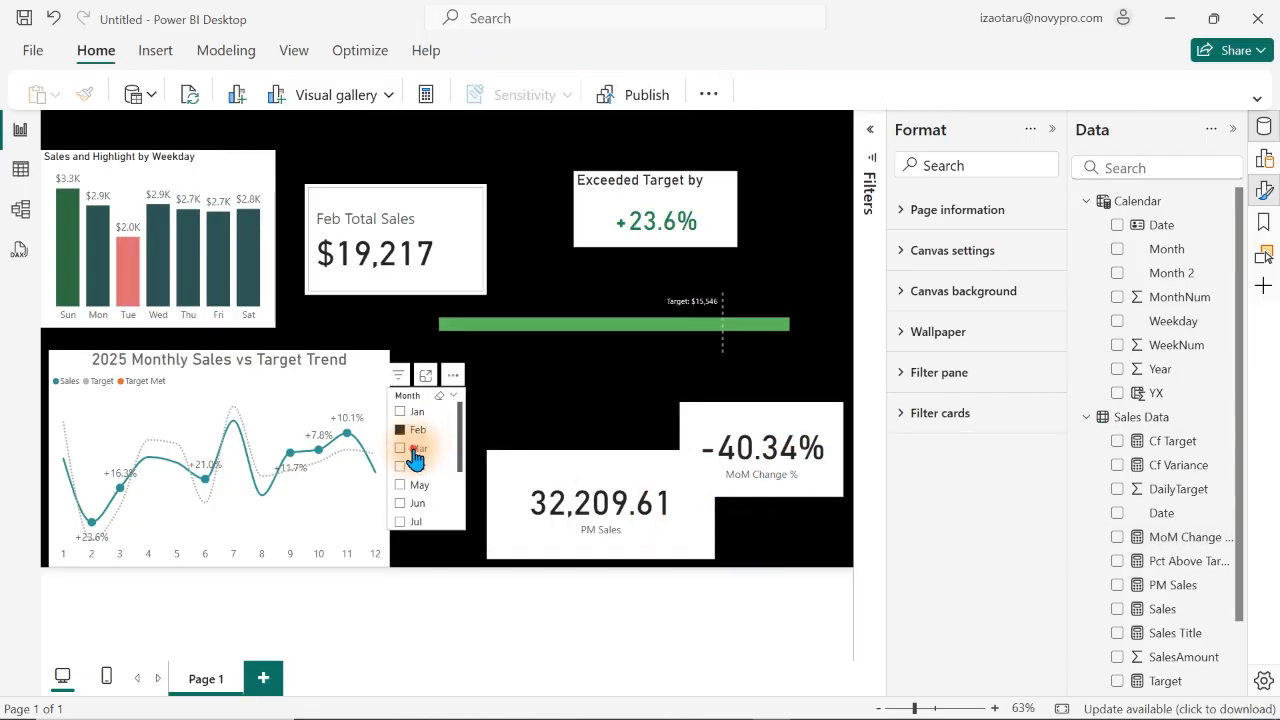
pyautogui.click(412, 468)
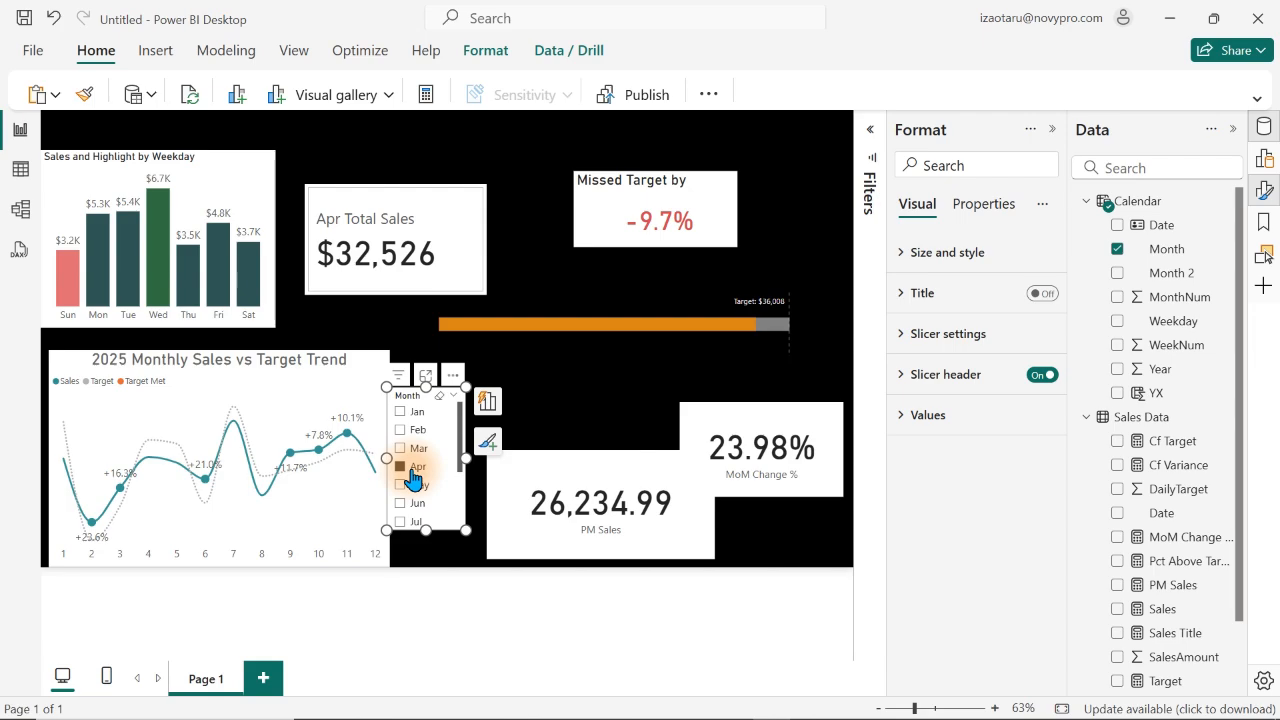
# - Open the MoM Change % measure's formula and copy its entire DAX expression
pyautogui.click(754, 450)
pyautogui.click(1165, 539)
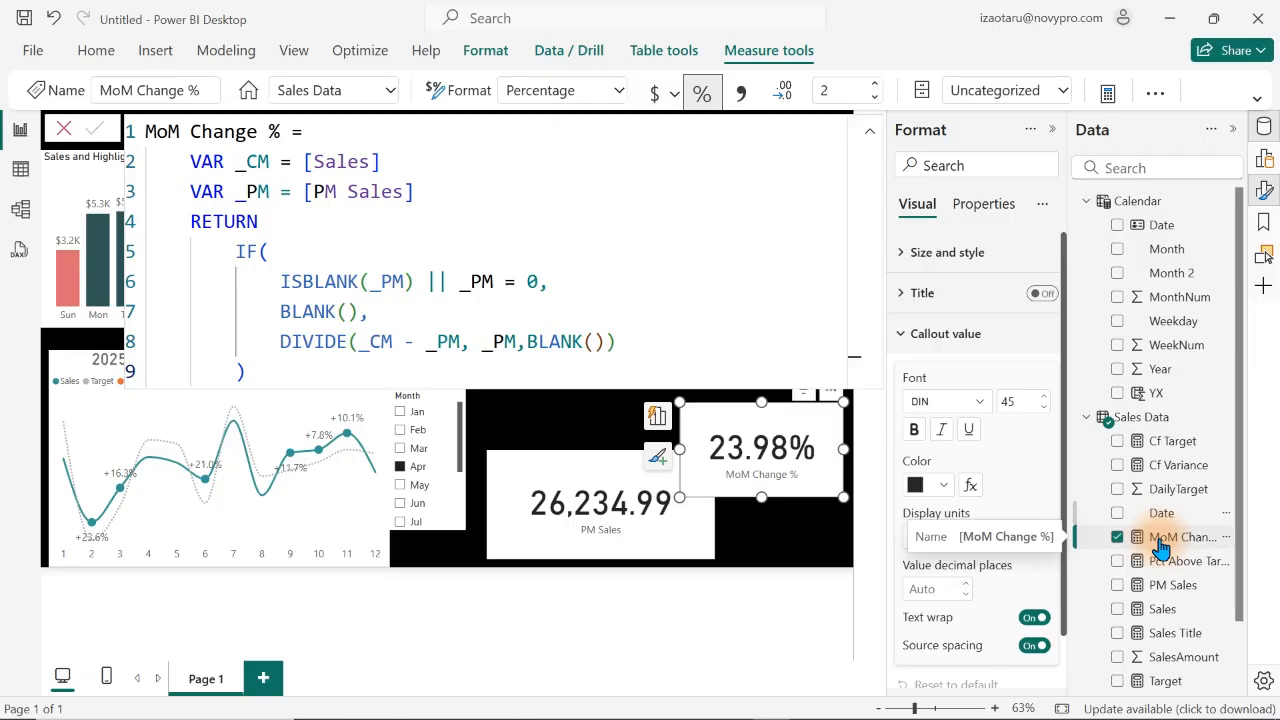
pyautogui.click(648, 295)
pyautogui.hotkey('ctrl', 'a')
pyautogui.hotkey('ctrl', 'c')
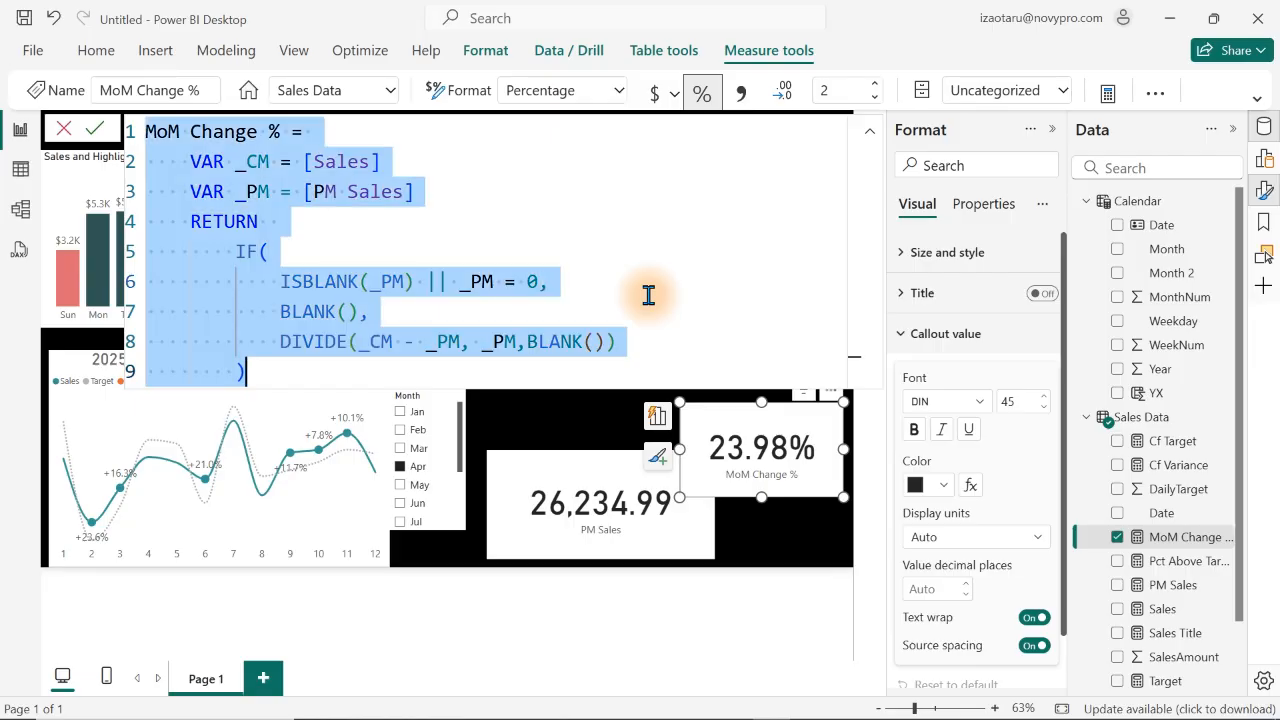
# - Create a new measure in the Sales Data table from the copied formula and name it MoM Change % Formatted
pyautogui.rightClick(1153, 536)
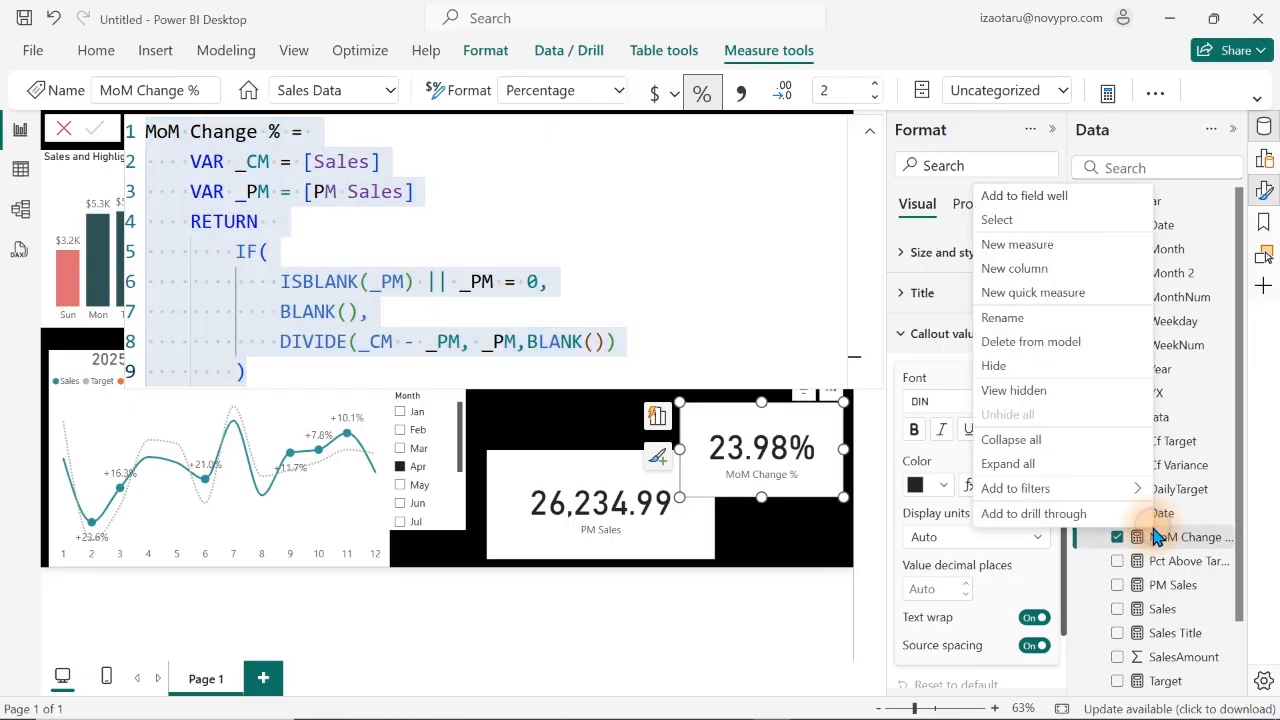
pyautogui.click(1020, 245)
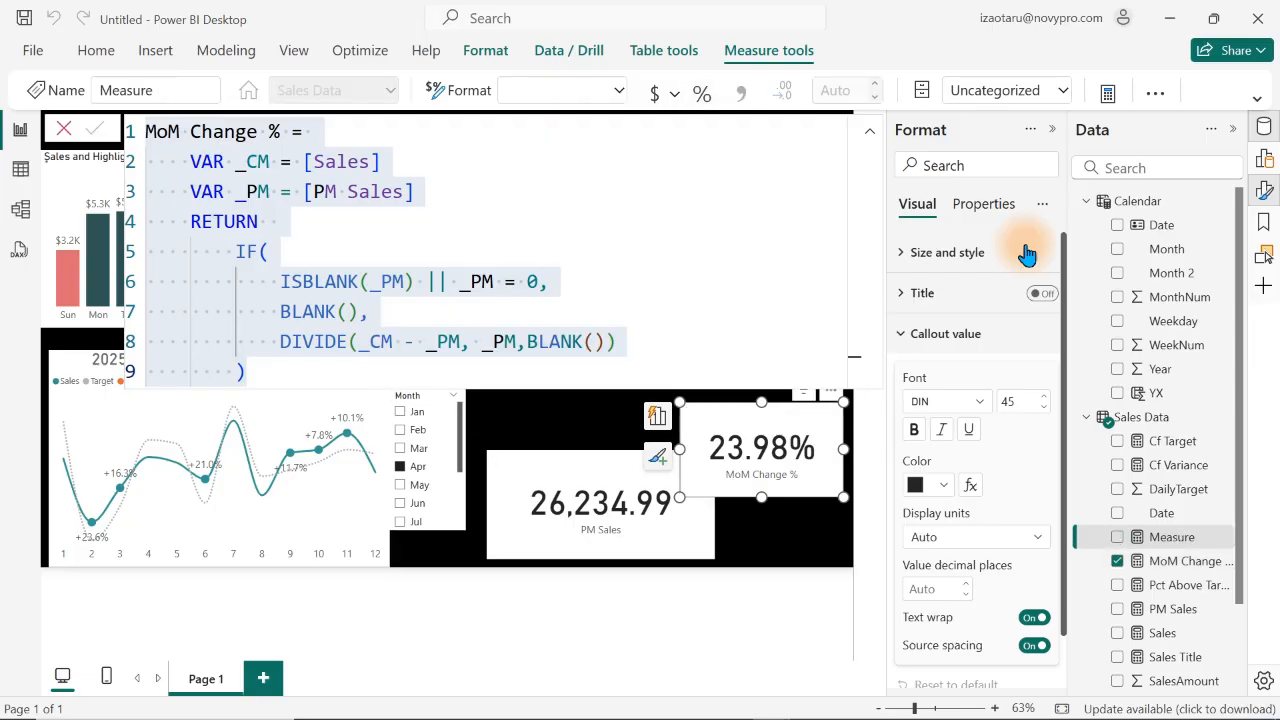
pyautogui.hotkey('ctrl', 'v')
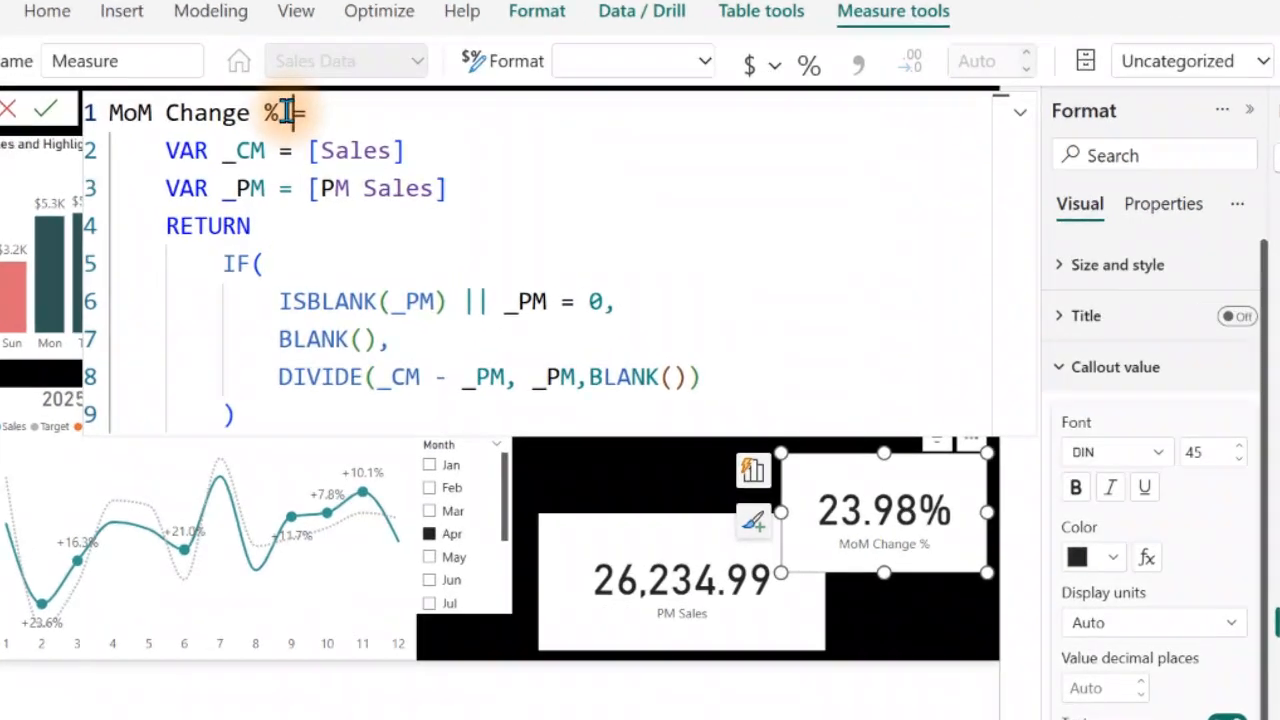
pyautogui.click(287, 112)
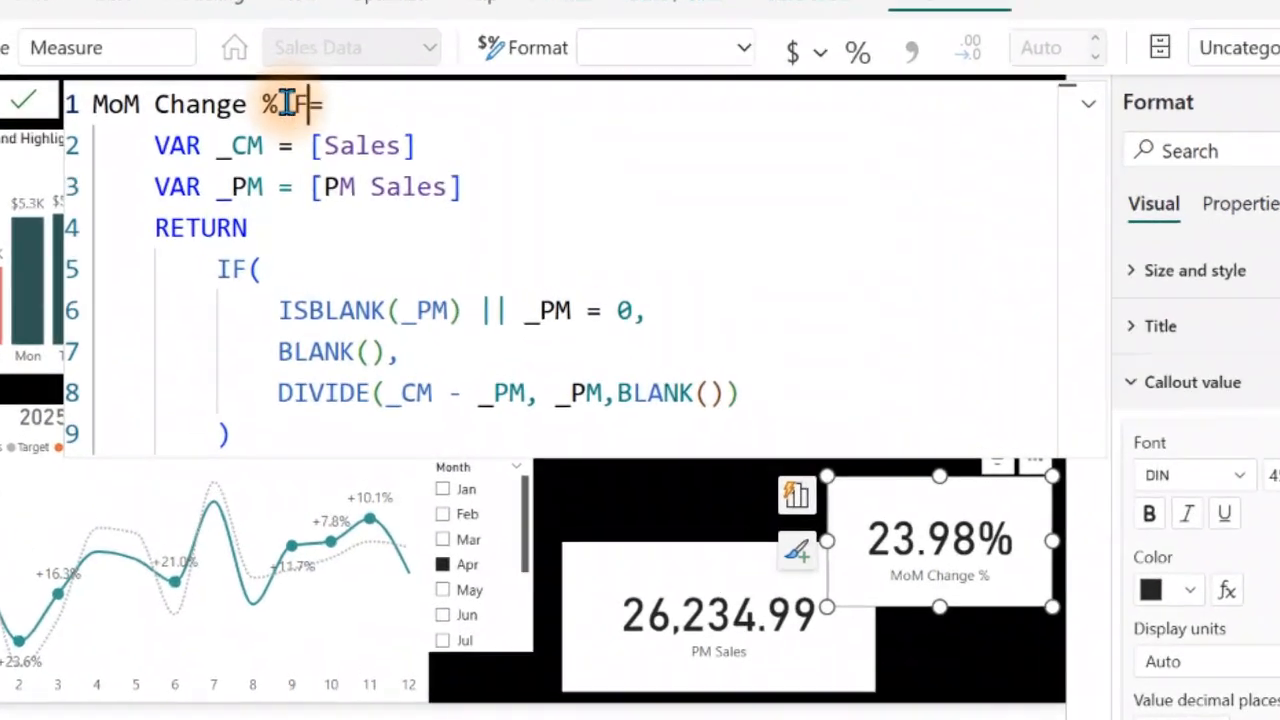
pyautogui.write('Formatted')
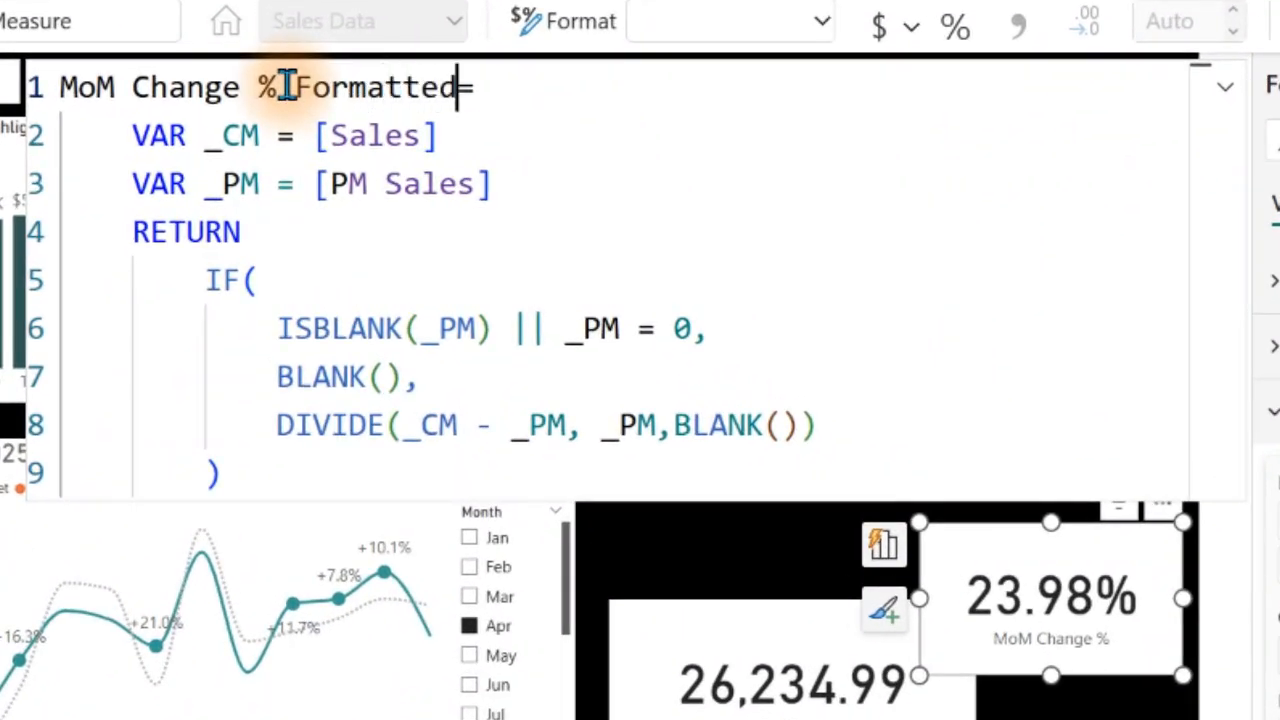
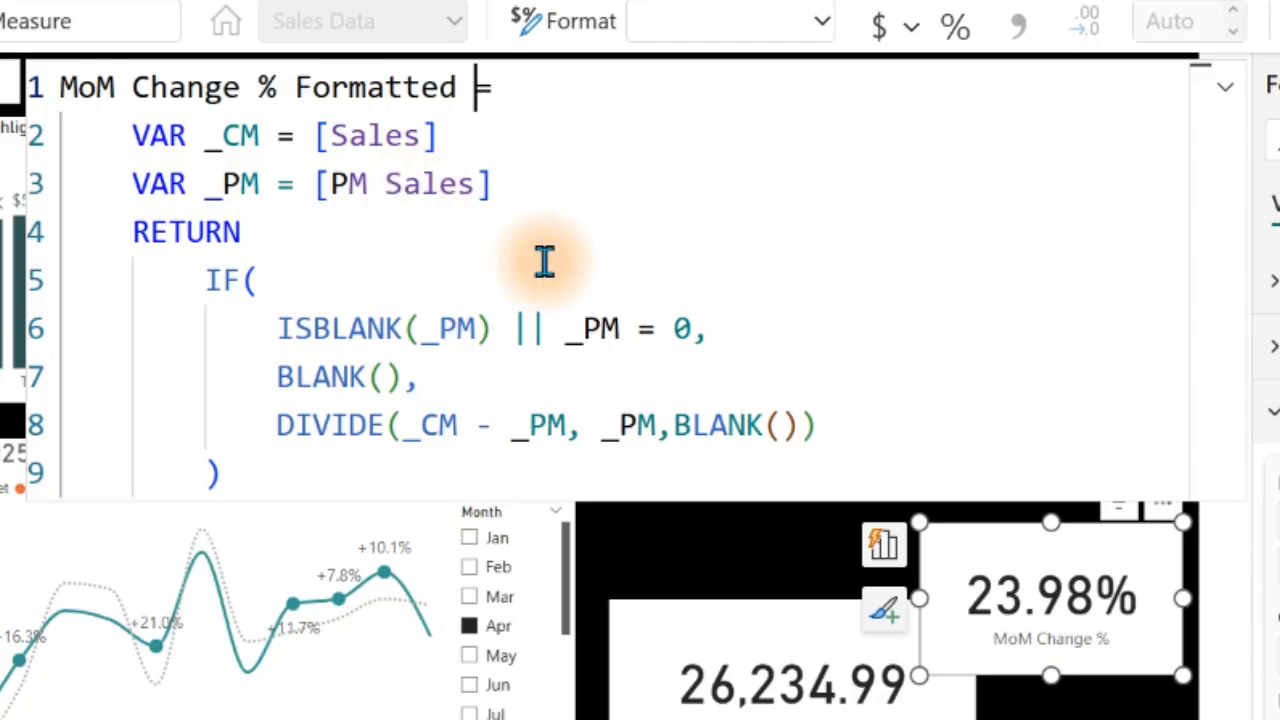
# - Add blank lines below the IF expression and replace RETURN with VAR _Result = so the IF output is stored in a variable
pyautogui.click(272, 467)
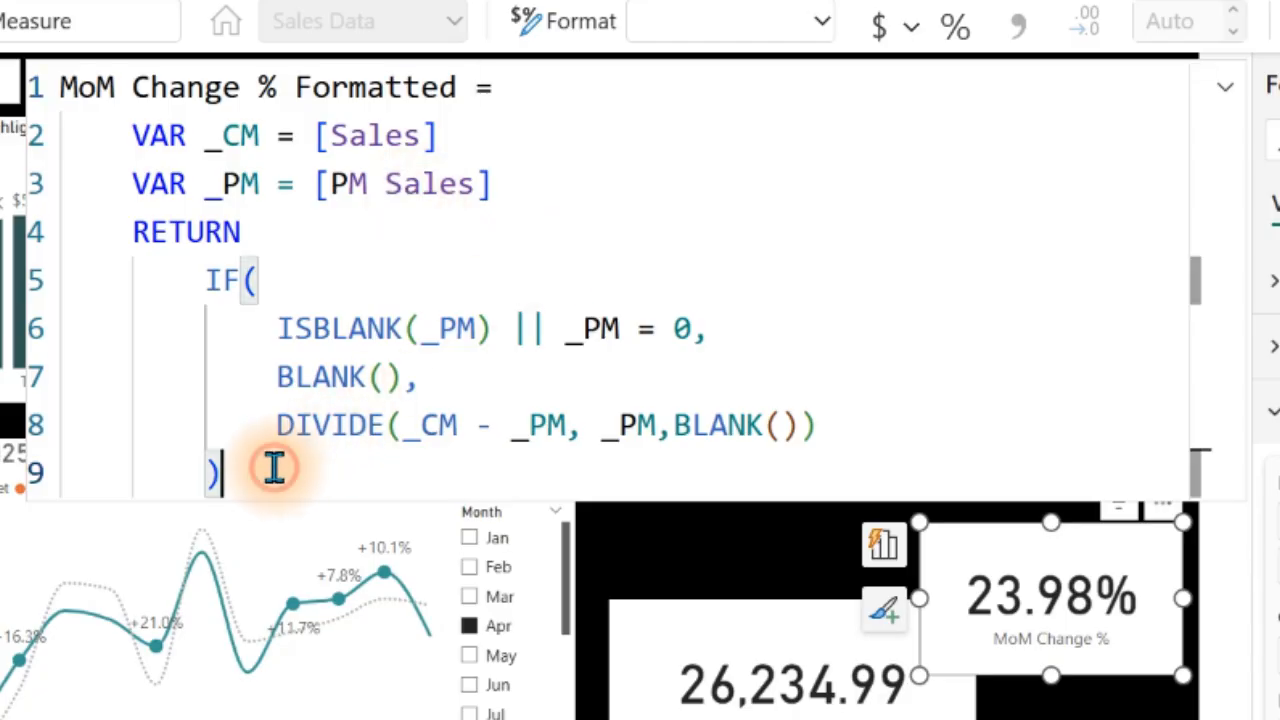
pyautogui.hotkey('shift', 'Return')
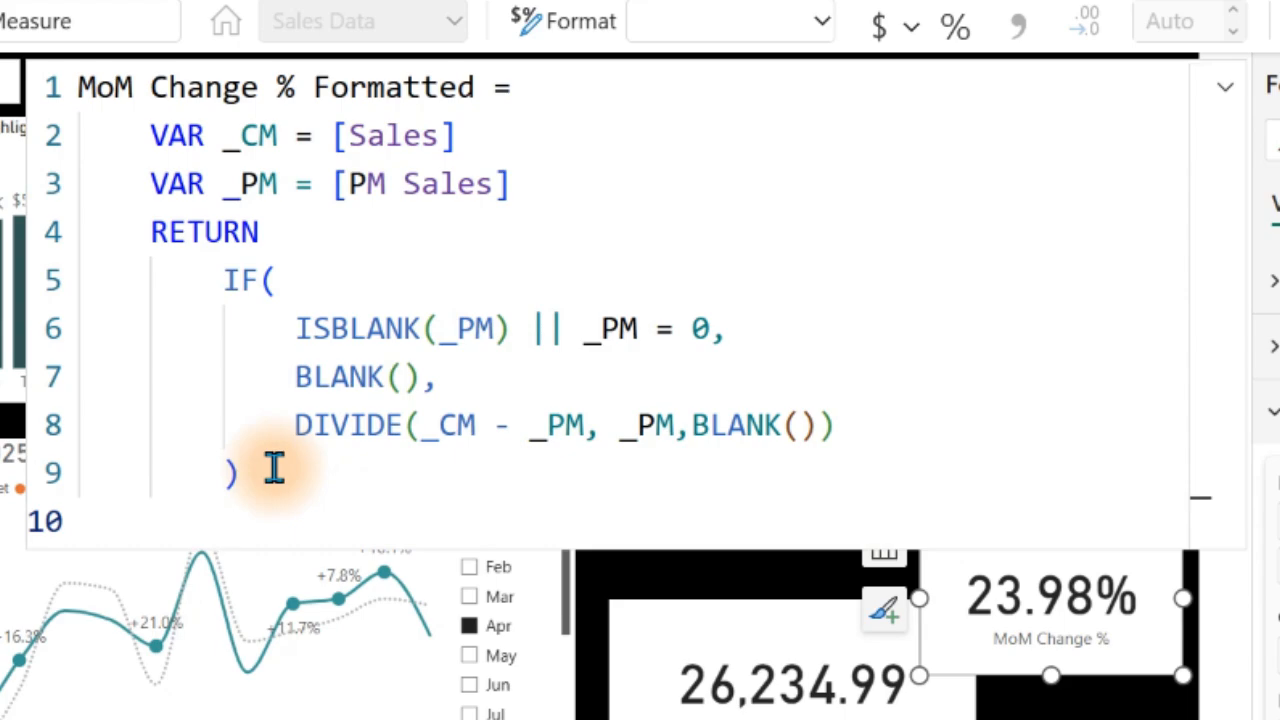
pyautogui.hotkey('shift', 'Return')
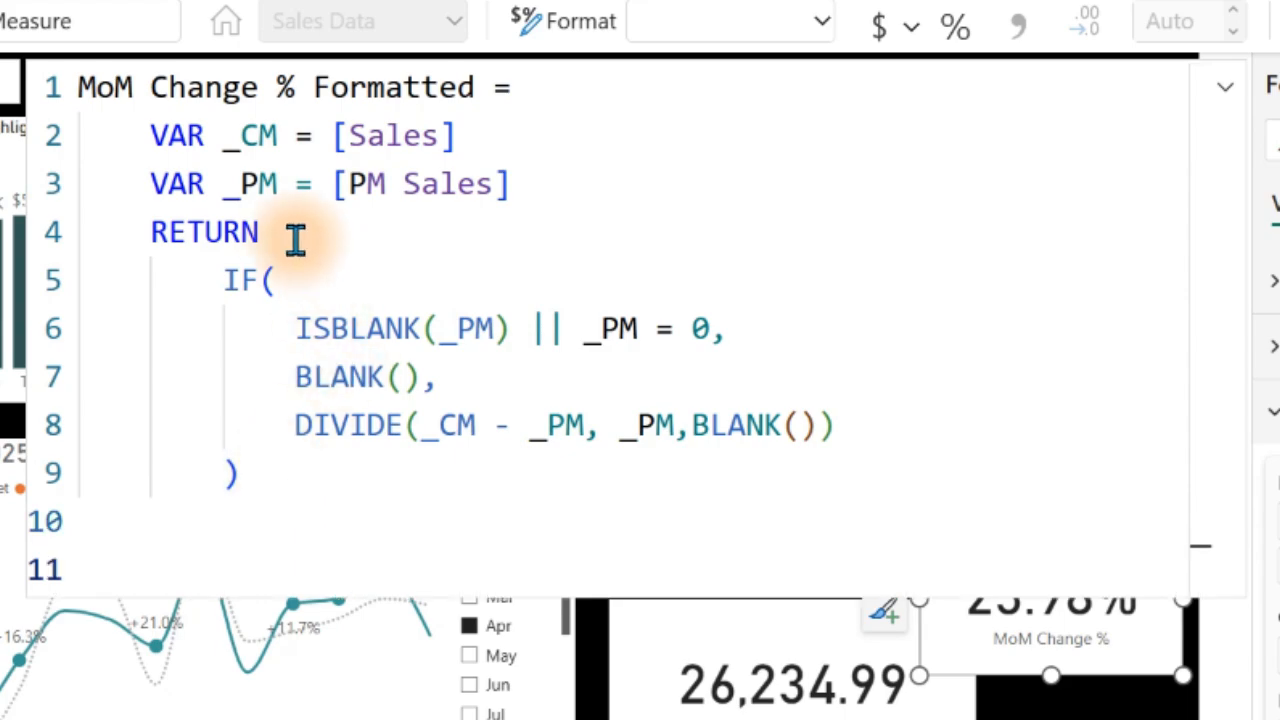
pyautogui.moveTo(277, 233); pyautogui.dragTo(152, 231)
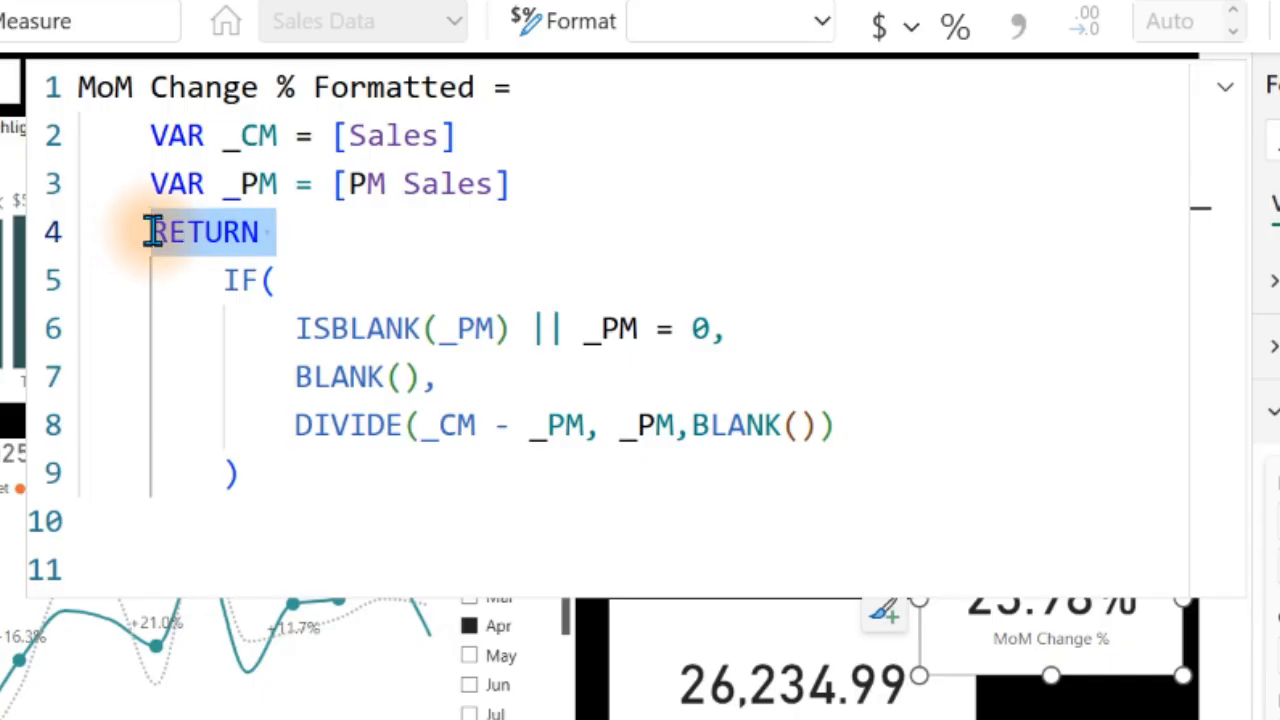
pyautogui.press('BackSpace')
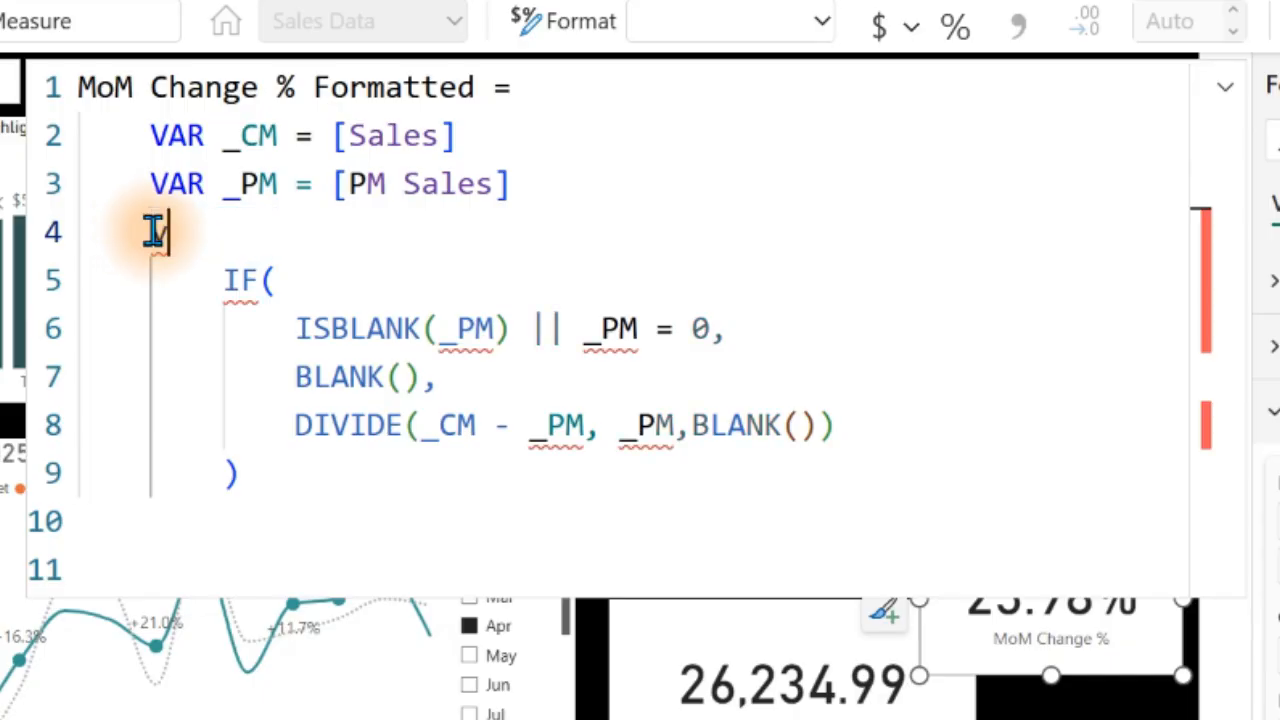
pyautogui.write('VAR')
pyautogui.press('Tab')
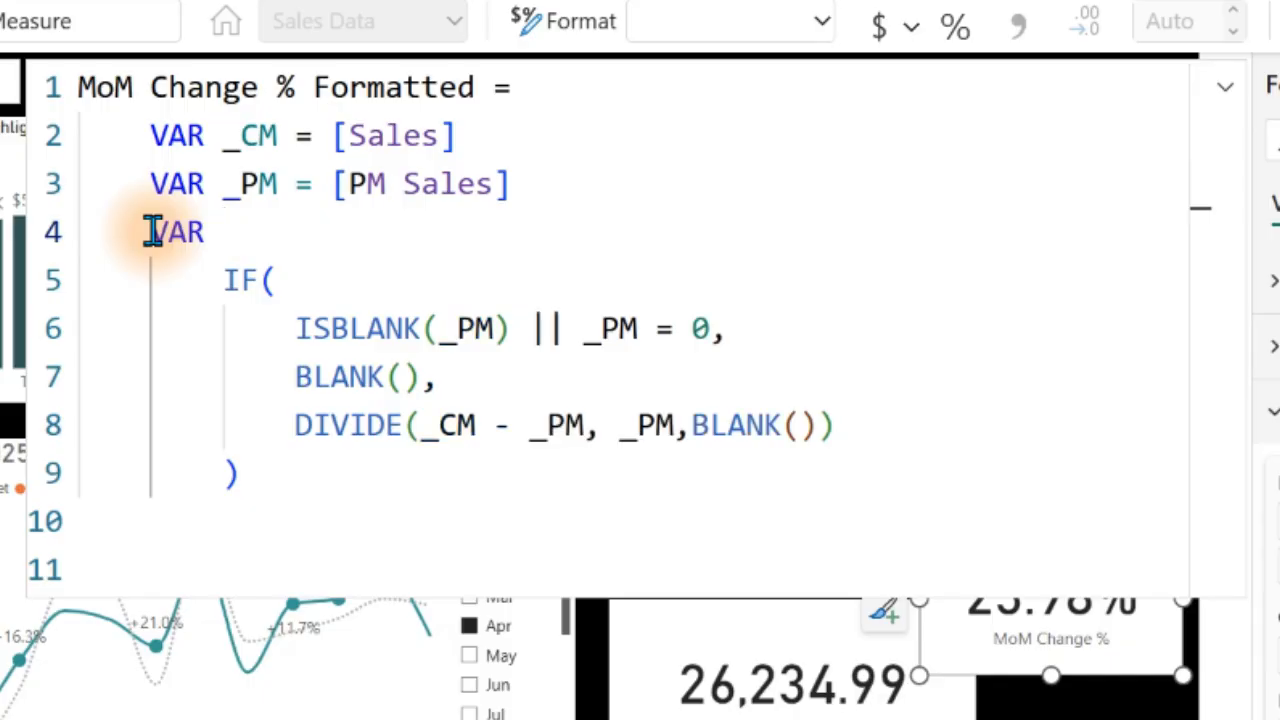
pyautogui.write('_Resu')
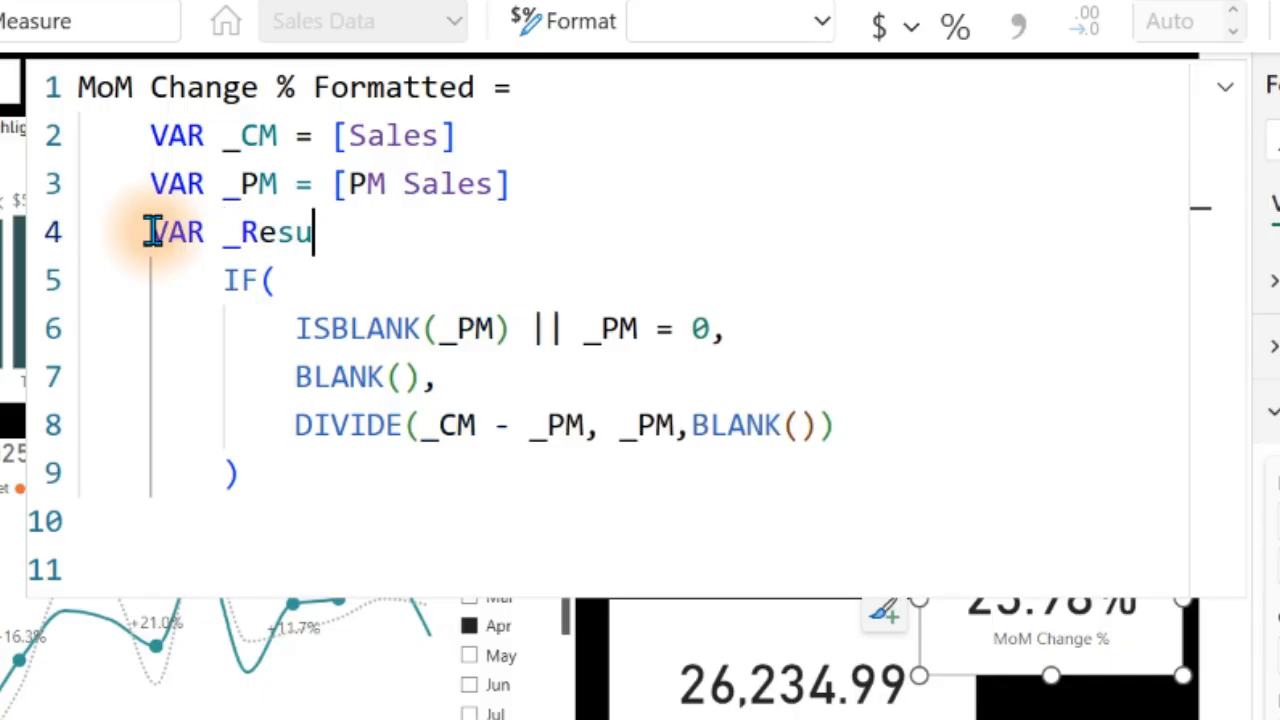
pyautogui.write('lt =')
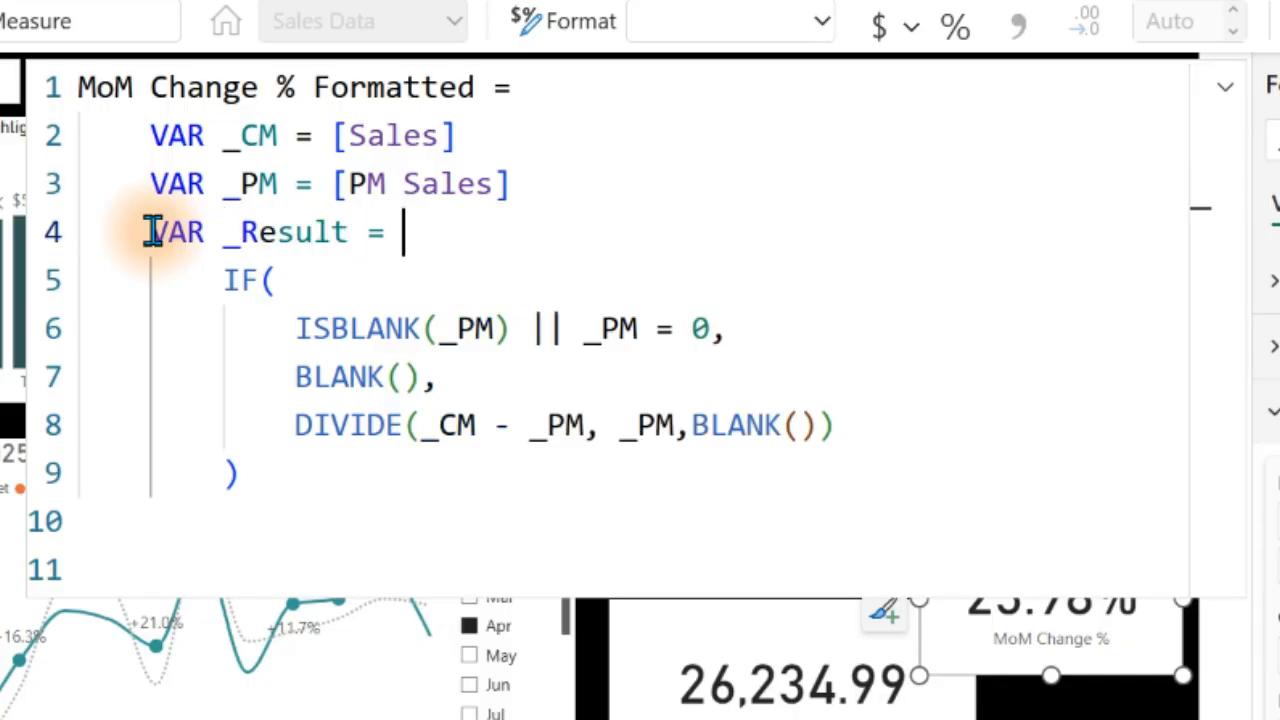
# - Begin a variable named _up below the IF block, leaving one empty line between, with an opening quotation mark for its text
pyautogui.click(266, 477)
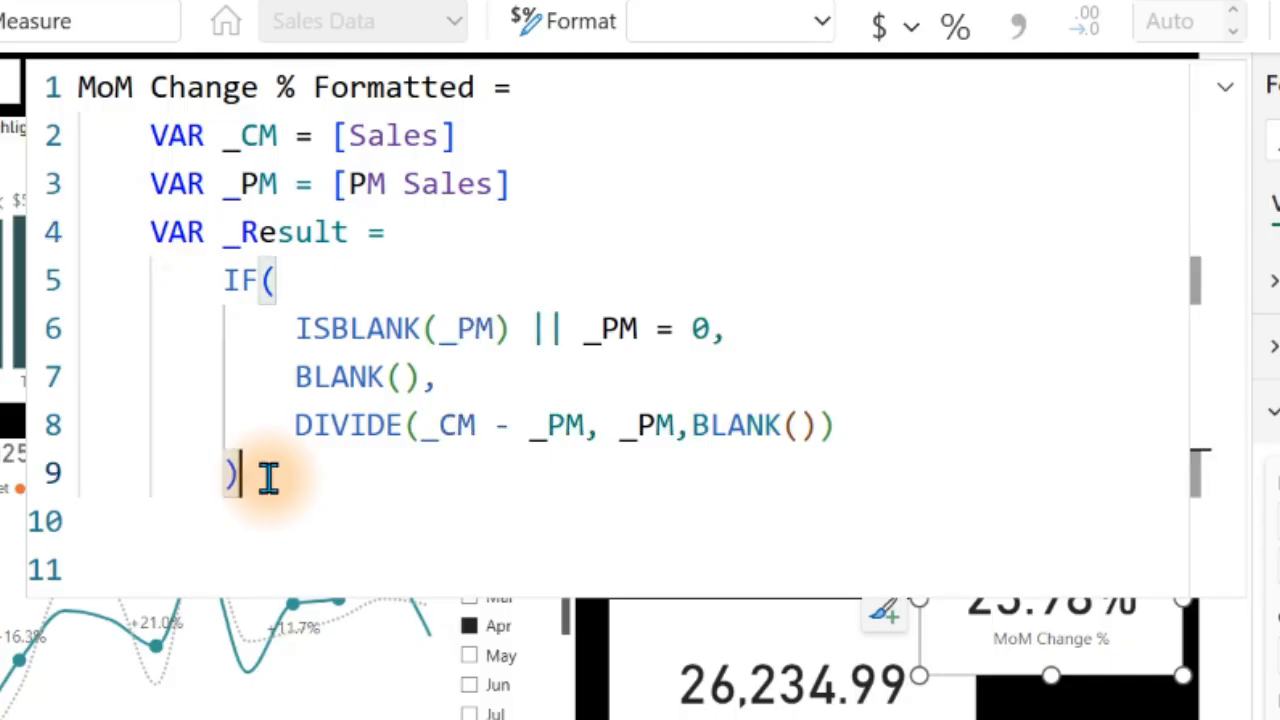
pyautogui.press('Return')
pyautogui.press('Return')
pyautogui.press('BackSpace')
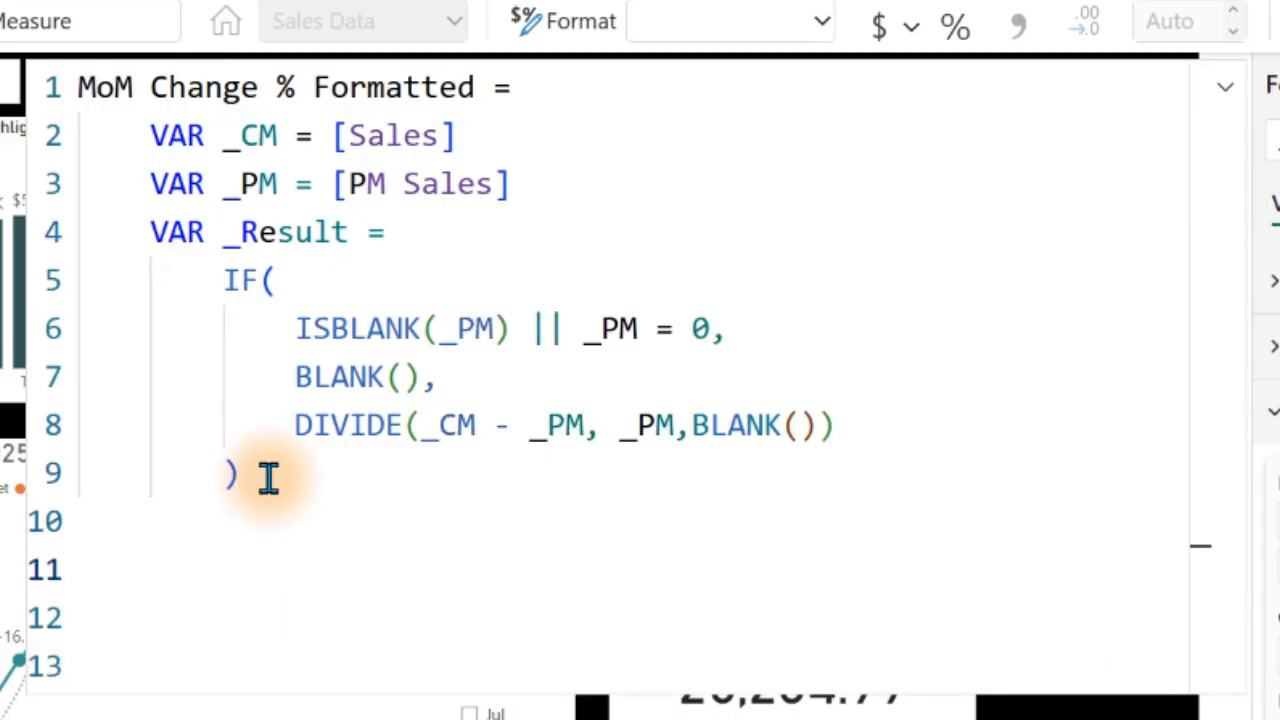
pyautogui.write('var')
pyautogui.press('Tab')
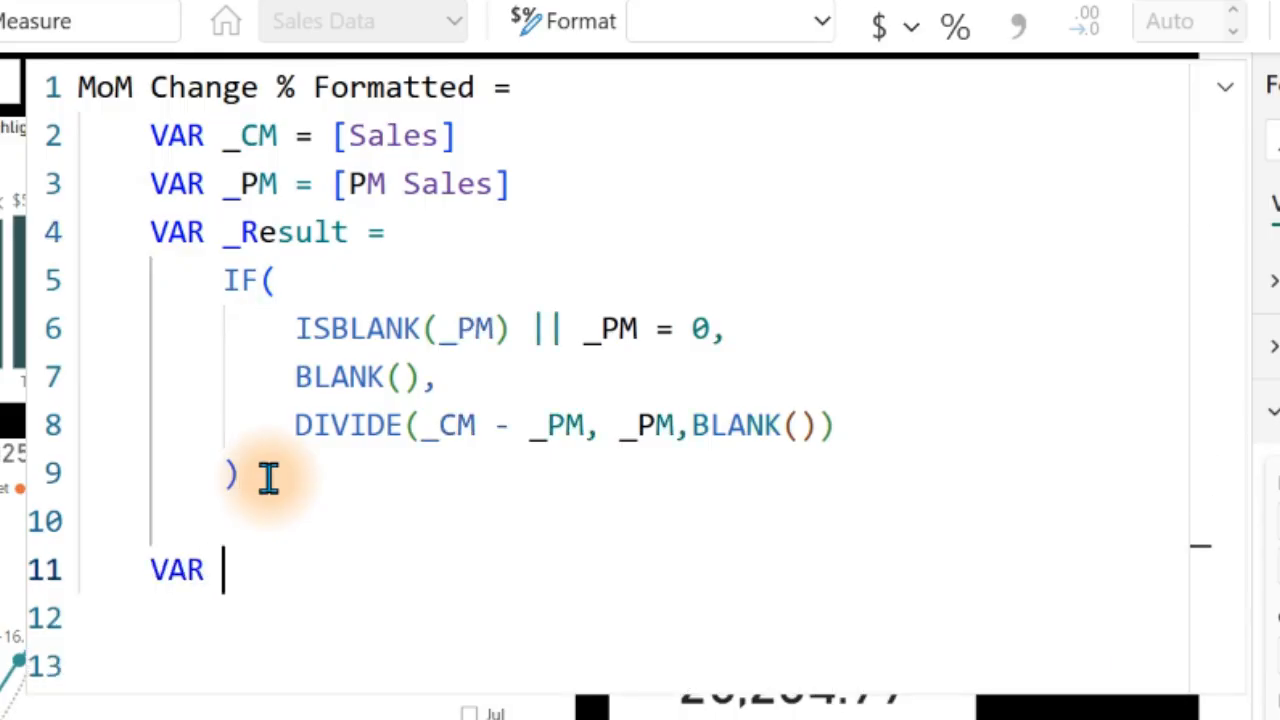
pyautogui.write('_up')
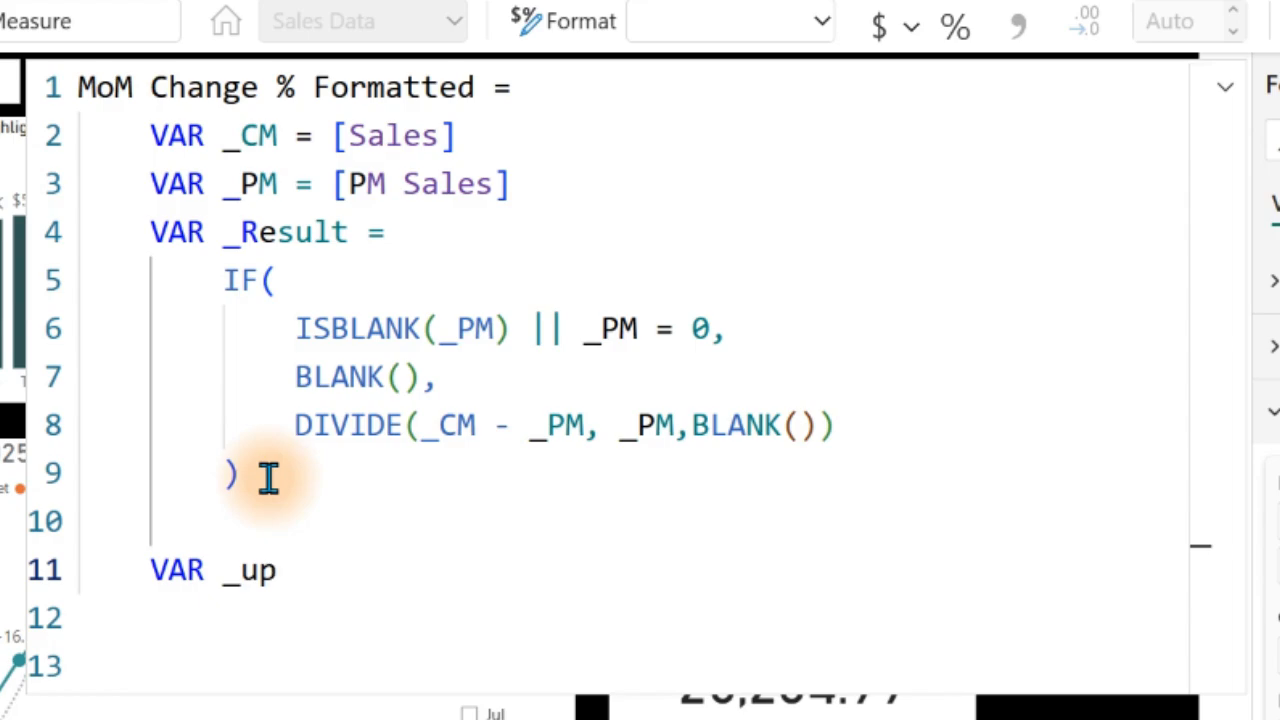
pyautogui.write(' ="')
# - Insert the solid triangle symbols ▲ and ▼ from the system symbol picker after the opening quote of _up
pyautogui.press('super+period')
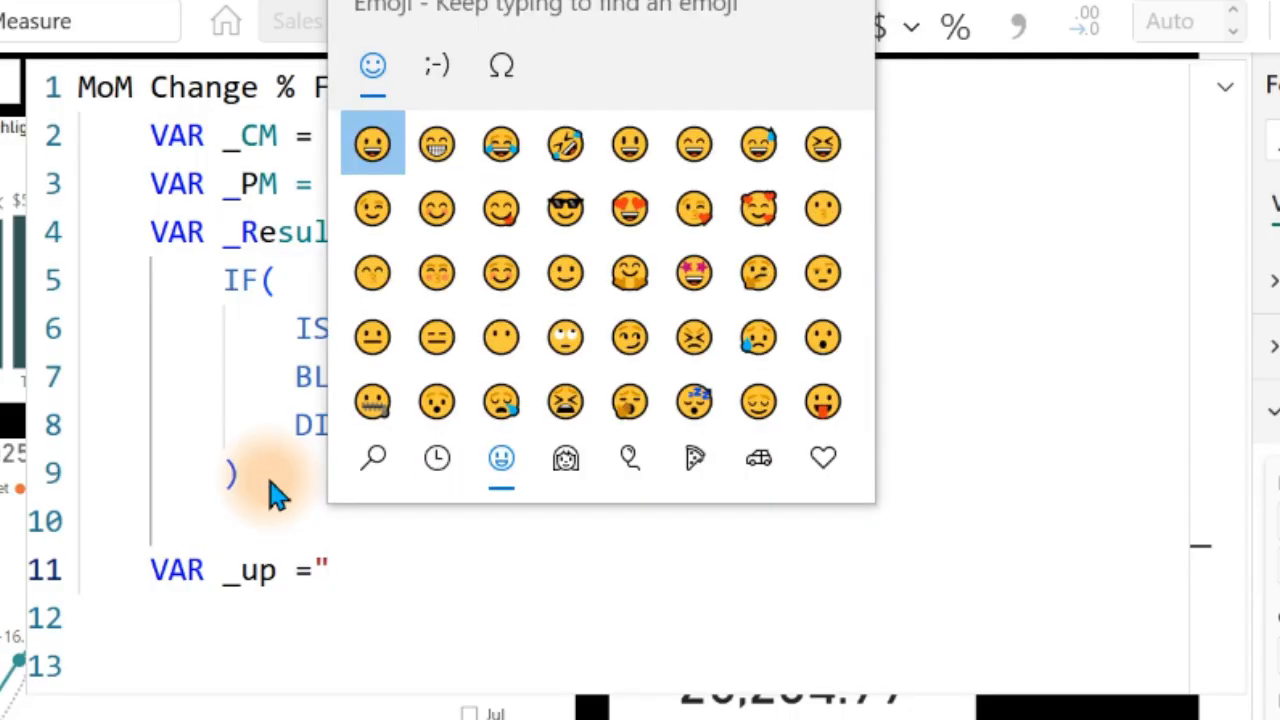
pyautogui.click(498, 78)
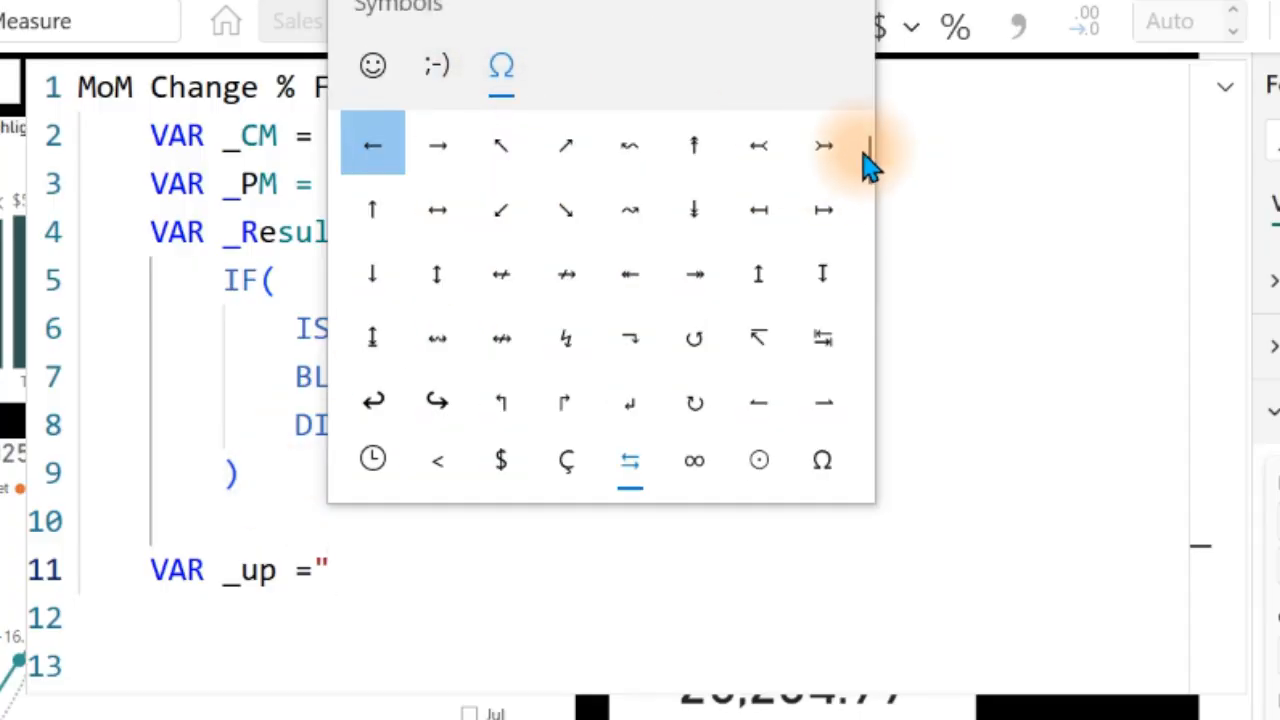
pyautogui.moveTo(866, 163); pyautogui.dragTo(866, 297)
pyautogui.click(565, 262)
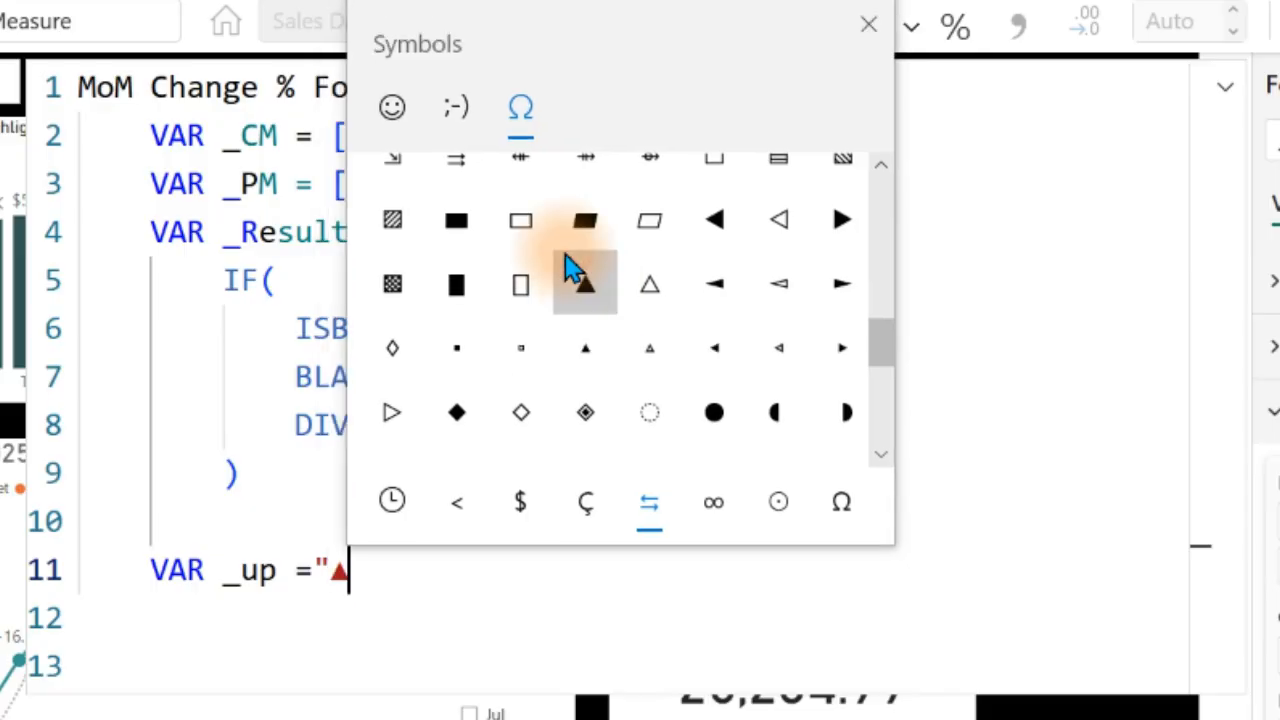
pyautogui.moveTo(882, 324); pyautogui.dragTo(877, 358)
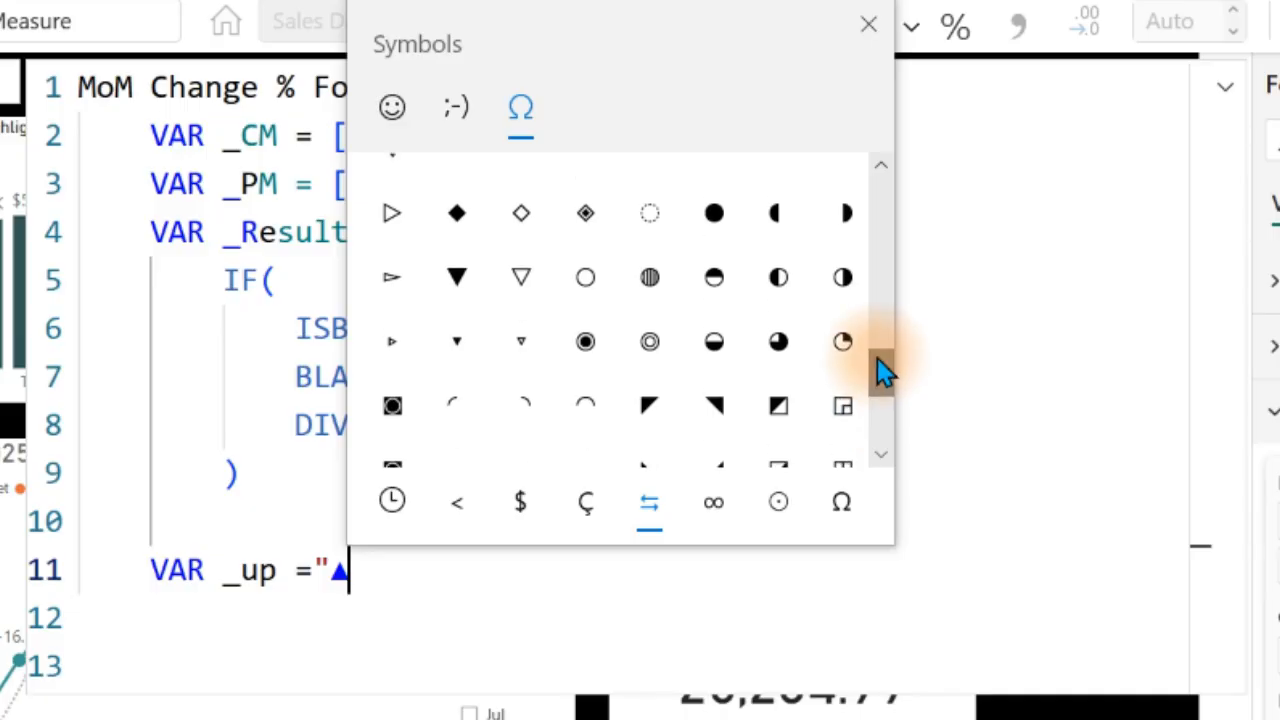
pyautogui.click(457, 280)
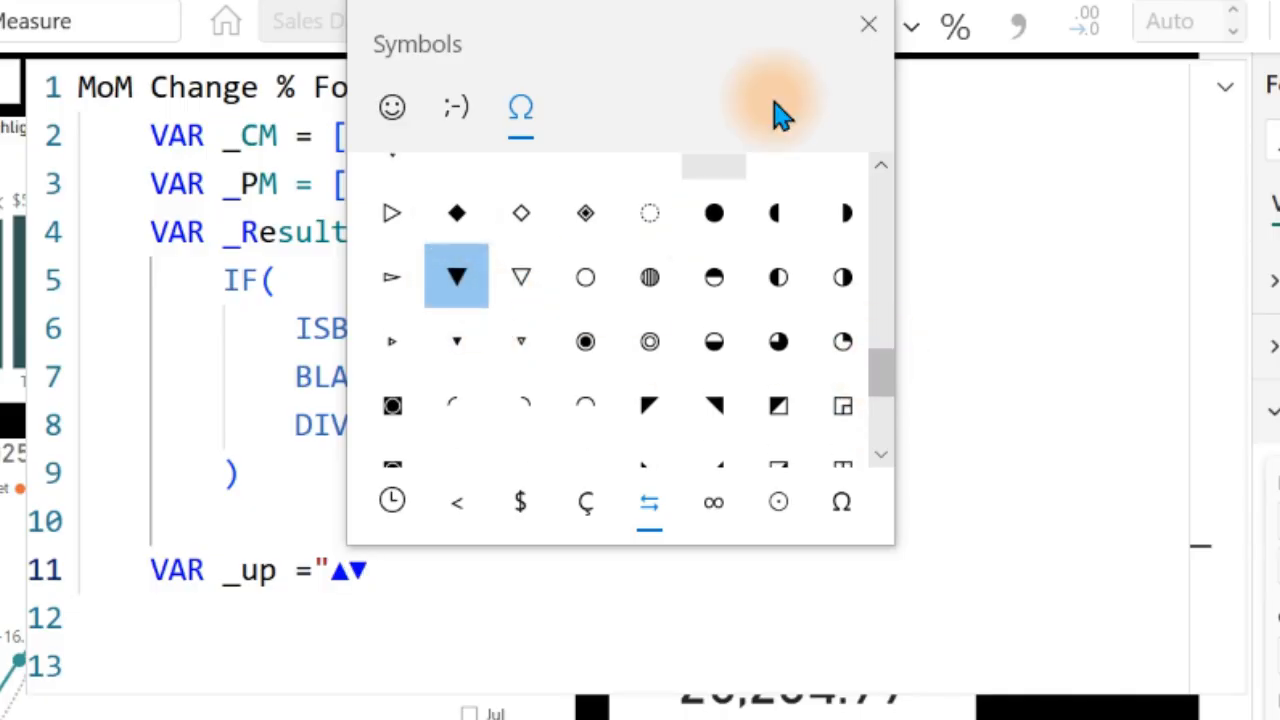
pyautogui.click(872, 28)
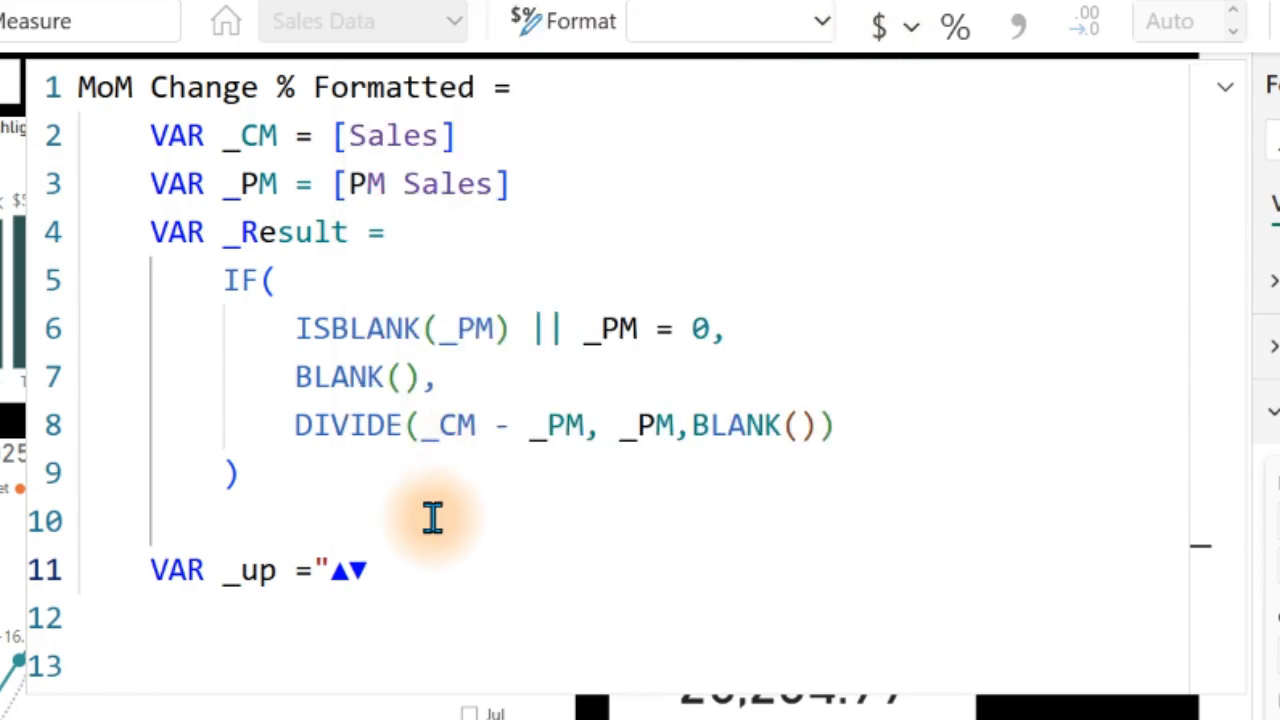
# - Remove the ▼ symbol from the _up text and close the string so it holds only "▲"
pyautogui.hotkey('shift', 'Left')
pyautogui.hotkey('shift', 'Left')
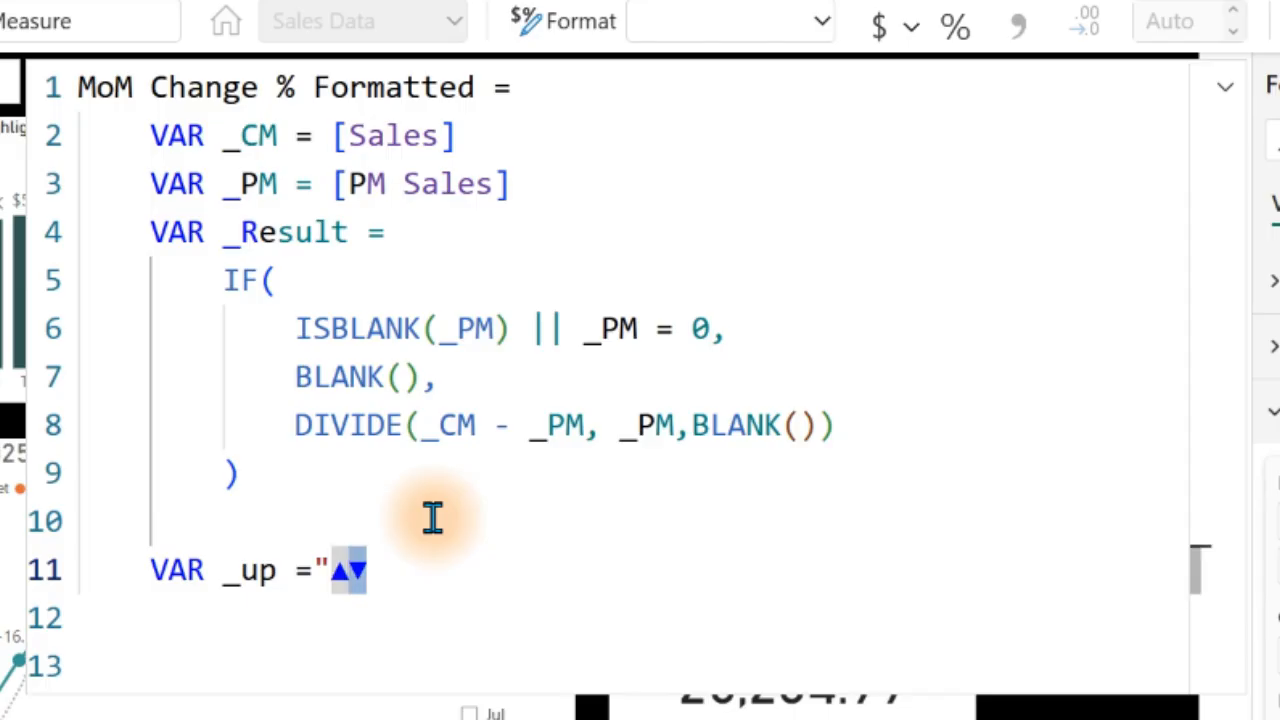
pyautogui.press('BackSpace')
pyautogui.write('"')
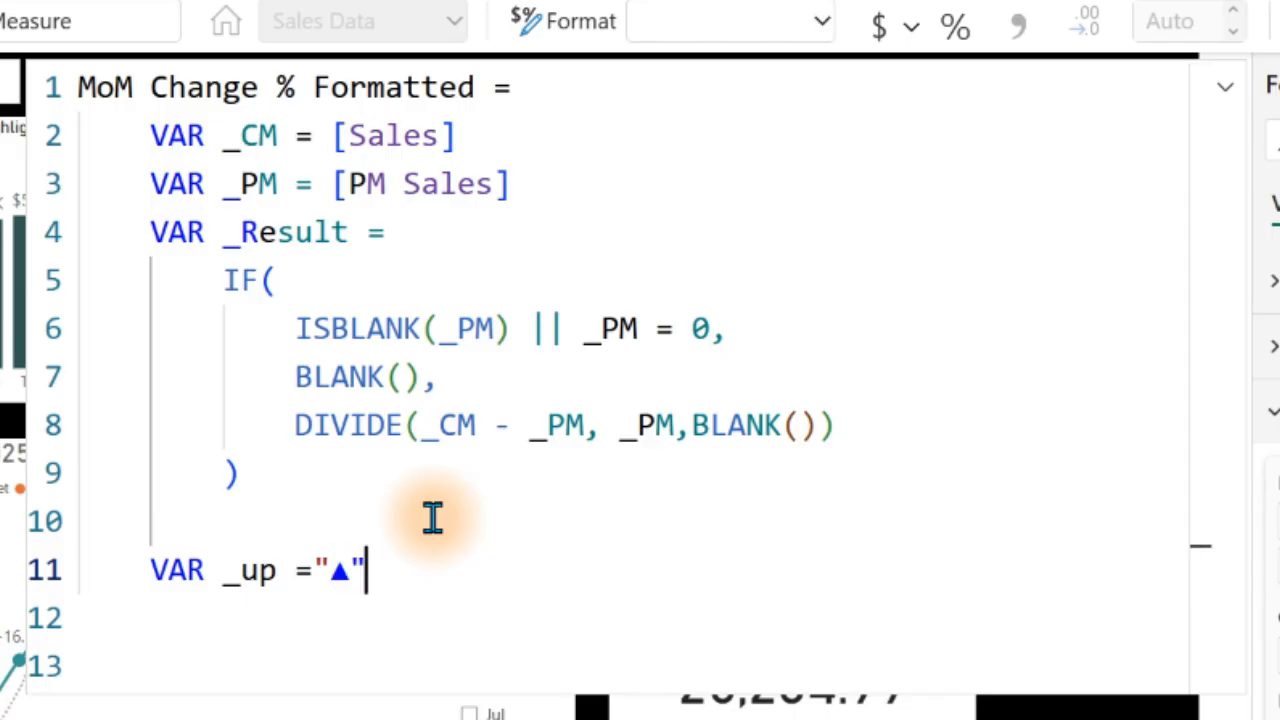
# - Declare a second variable, VAR _Down = "▼", on the line below _up
pyautogui.press('Return')
pyautogui.write('va')
pyautogui.press('Tab')
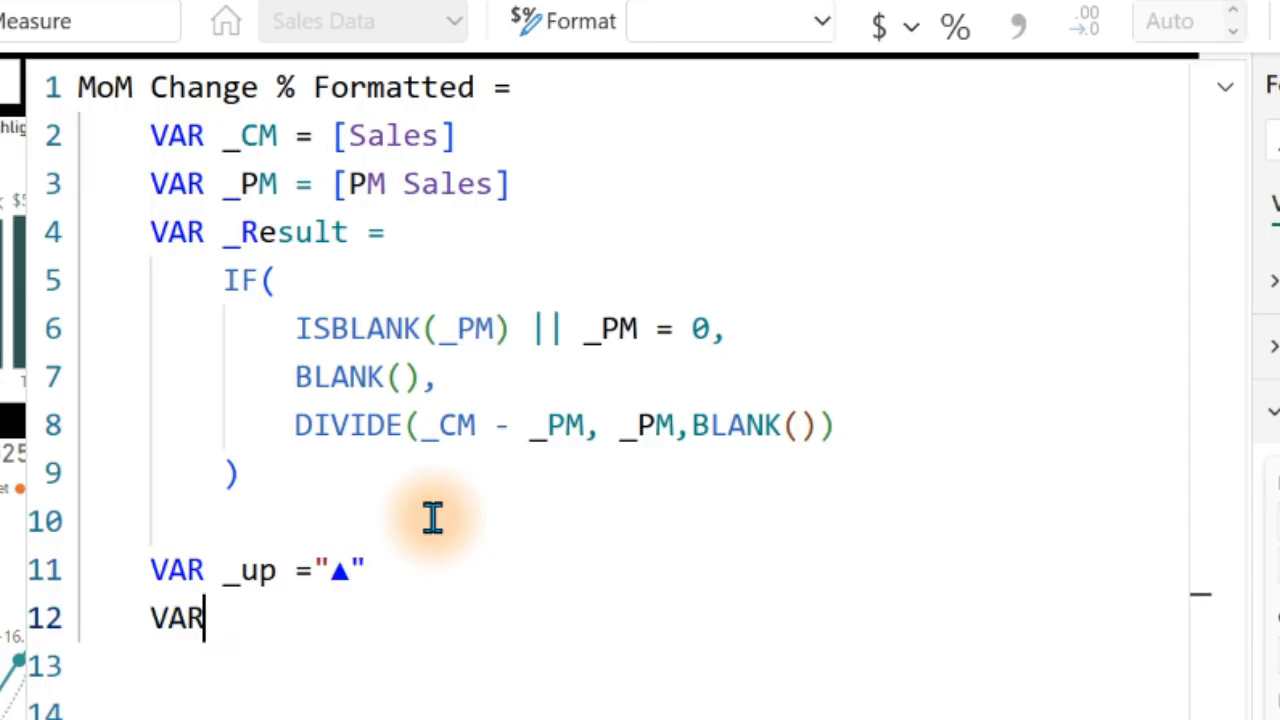
pyautogui.write('_')
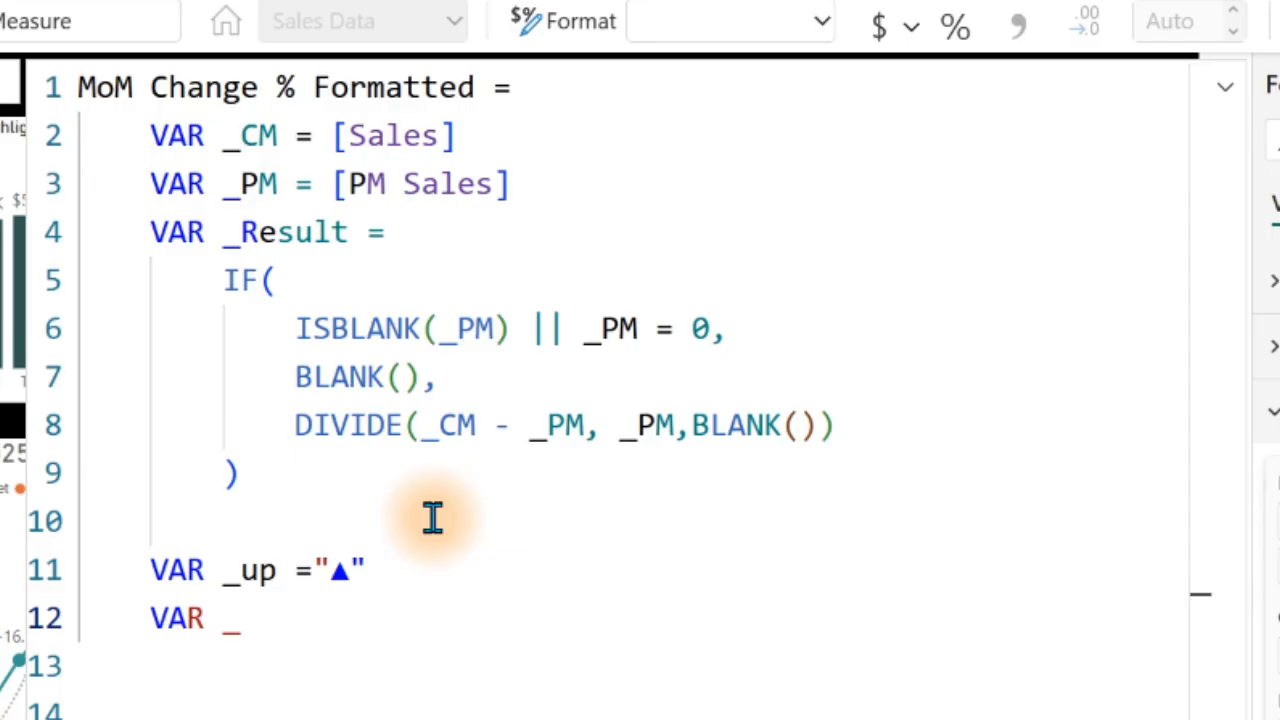
pyautogui.write('Soqn')
pyautogui.press('BackSpace')
pyautogui.press('BackSpace')
pyautogui.press('BackSpace')
pyautogui.press('BackSpace')
pyautogui.write('Down')
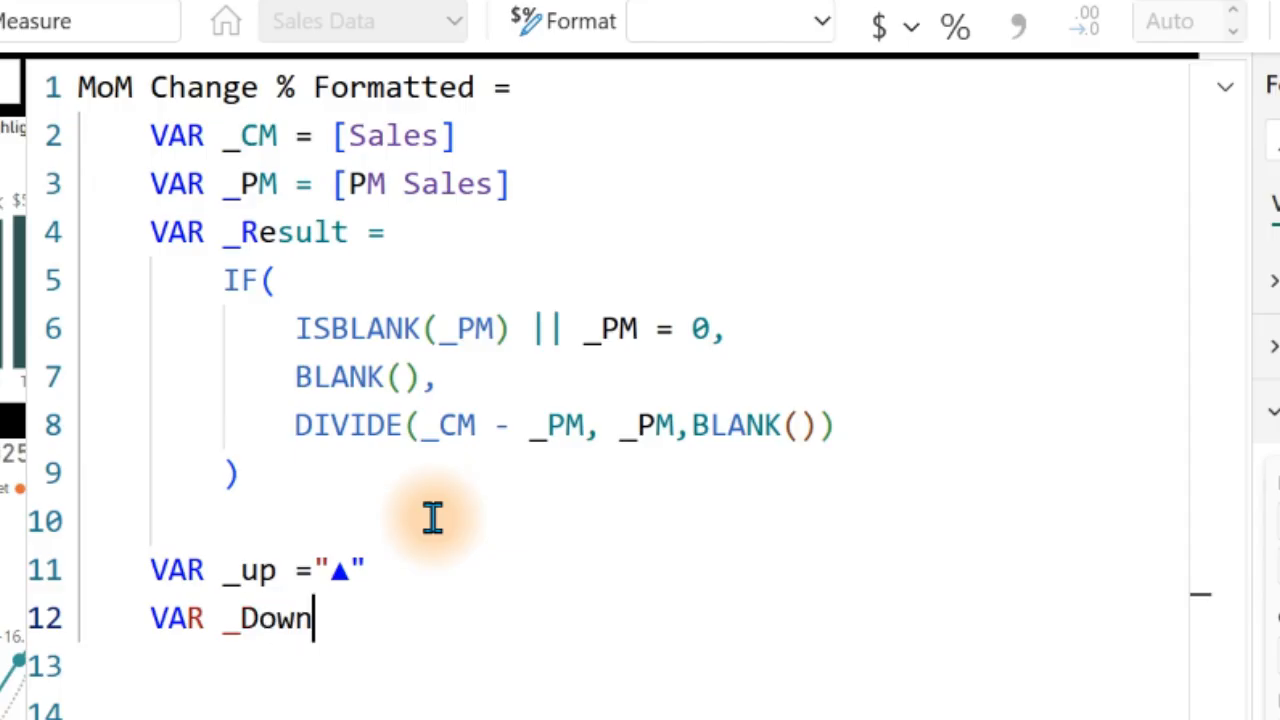
pyautogui.write(' = "▼')
pyautogui.write('"')
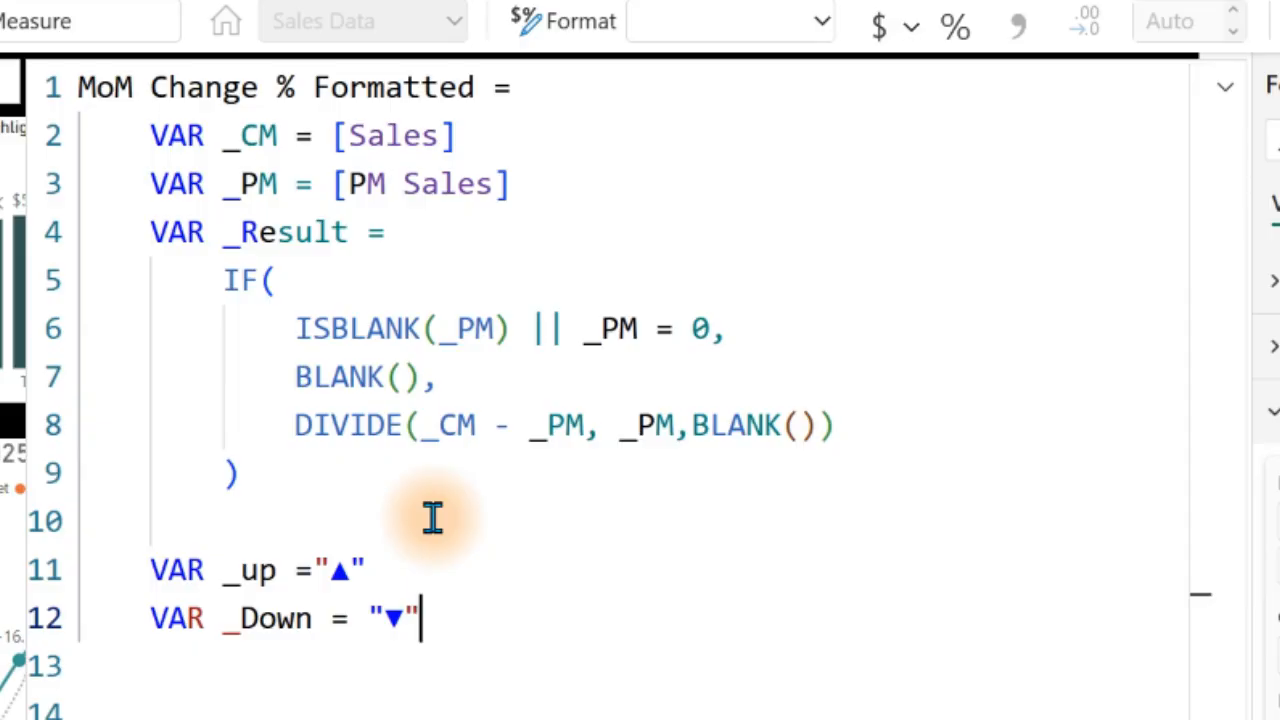
# - Declare a new variable named _Format on the line below _Down, followed by an equals sign
pyautogui.moveTo(148, 243); pyautogui.dragTo(357, 471)
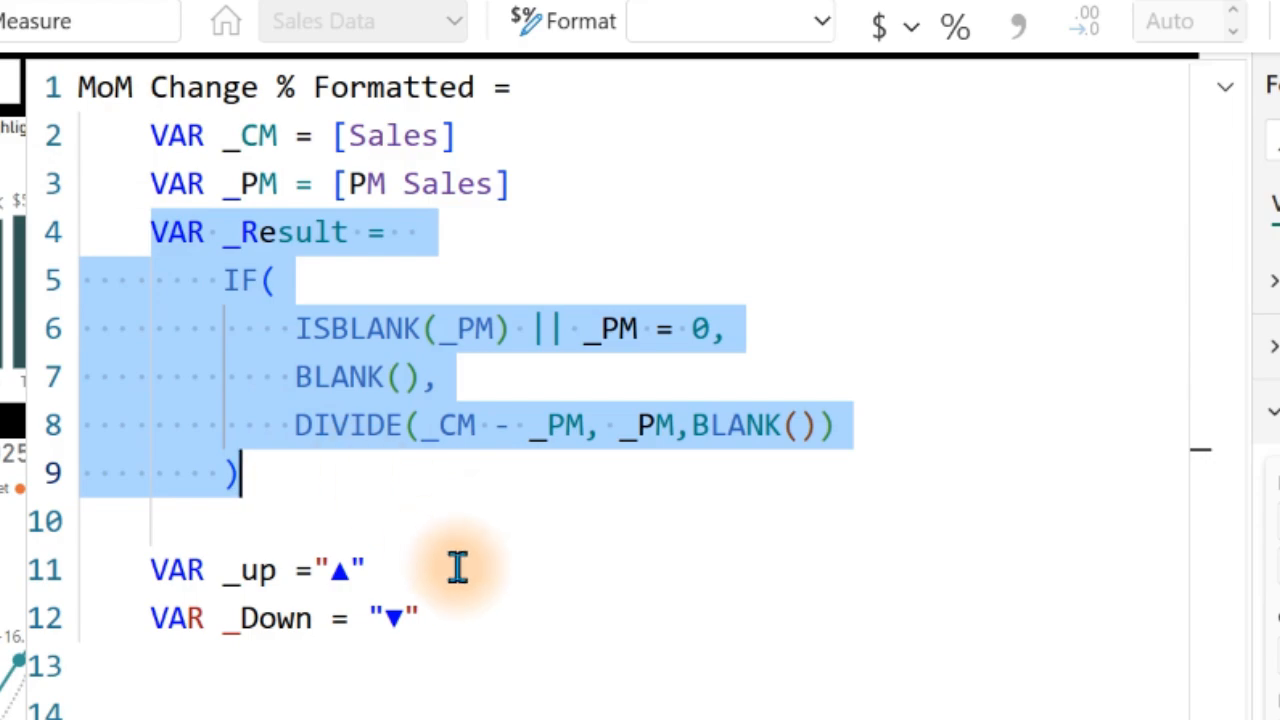
pyautogui.click(463, 606)
pyautogui.press('Return')
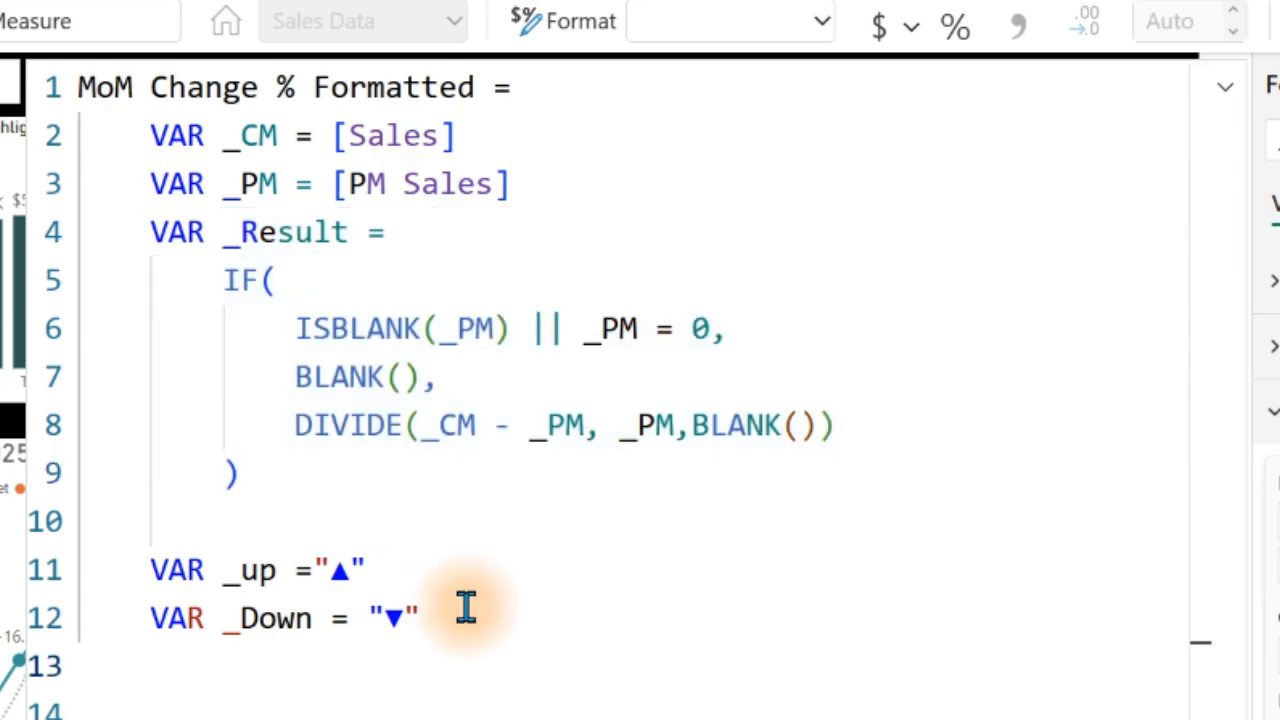
pyautogui.write('var')
pyautogui.press('Tab')
pyautogui.write('_')
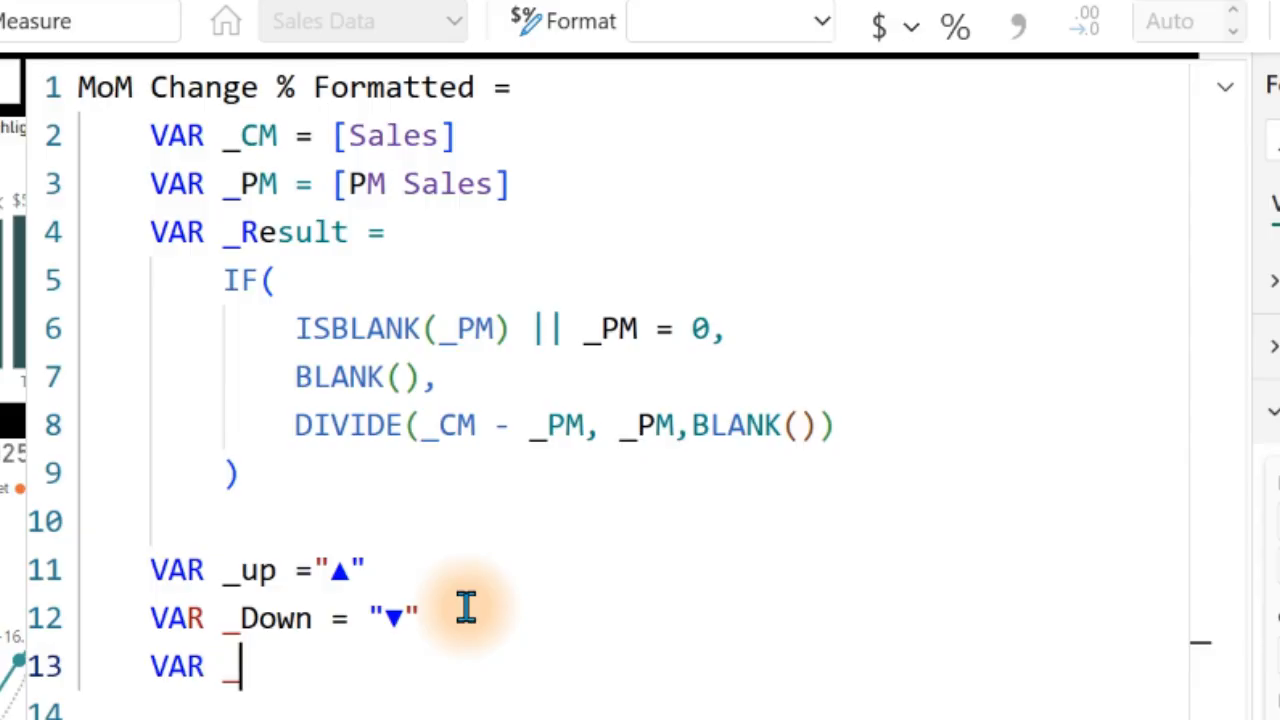
pyautogui.write('Foram')
pyautogui.press('BackSpace')
pyautogui.press('BackSpace')
pyautogui.press('BackSpace')
pyautogui.press('BackSpace')
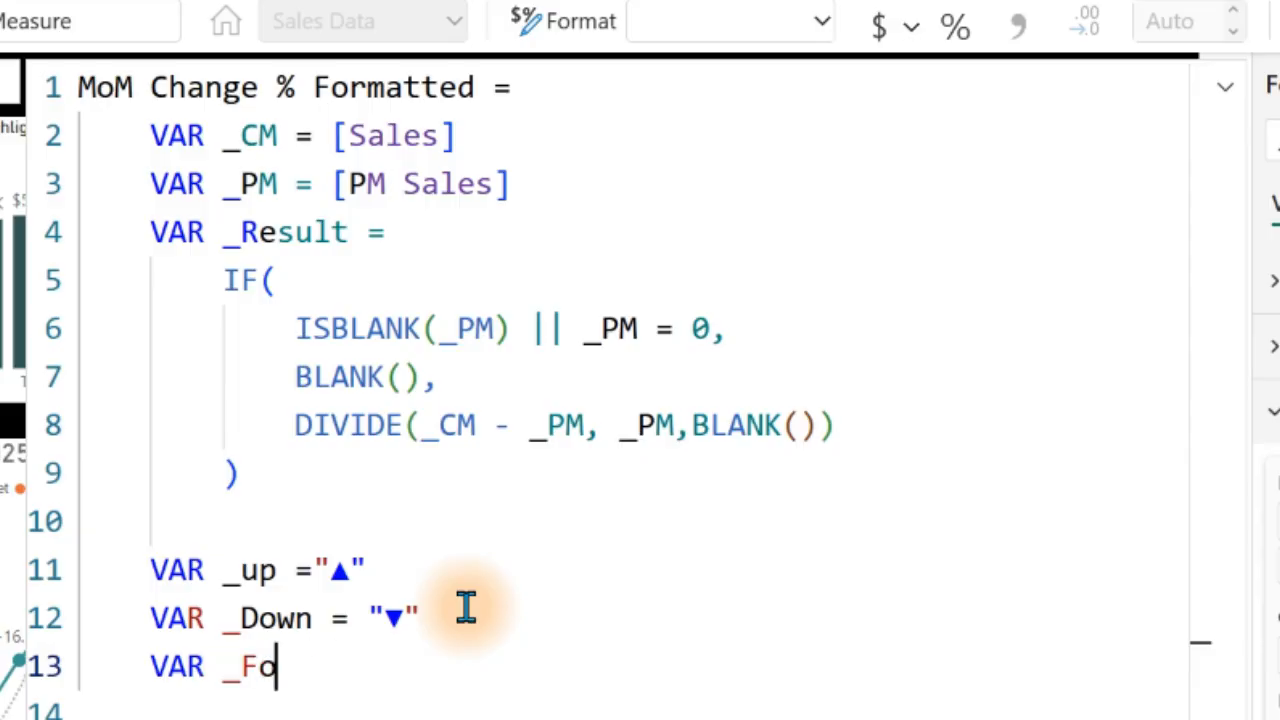
pyautogui.write('ormat')
pyautogui.press('BackSpace')
pyautogui.press('BackSpace')
pyautogui.press('BackSpace')
pyautogui.press('BackSpace')
pyautogui.write('rmat  =')
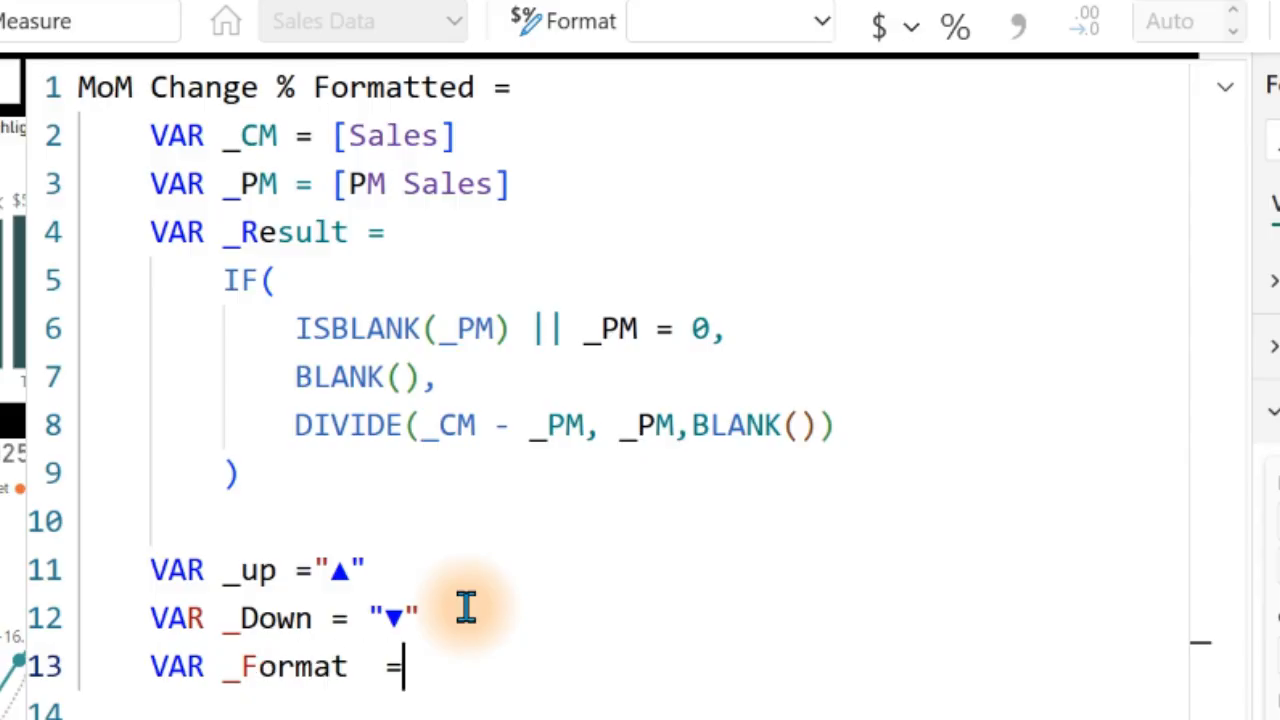
# - Tidy the spacing before the equals sign and begin the _Format value with a FORMAT function that takes _Result as its value
pyautogui.press('BackSpace')
pyautogui.press('BackSpace')
pyautogui.write('=')
pyautogui.press('BackSpace')
pyautogui.press('BackSpace')
pyautogui.write('= FORMAT(')
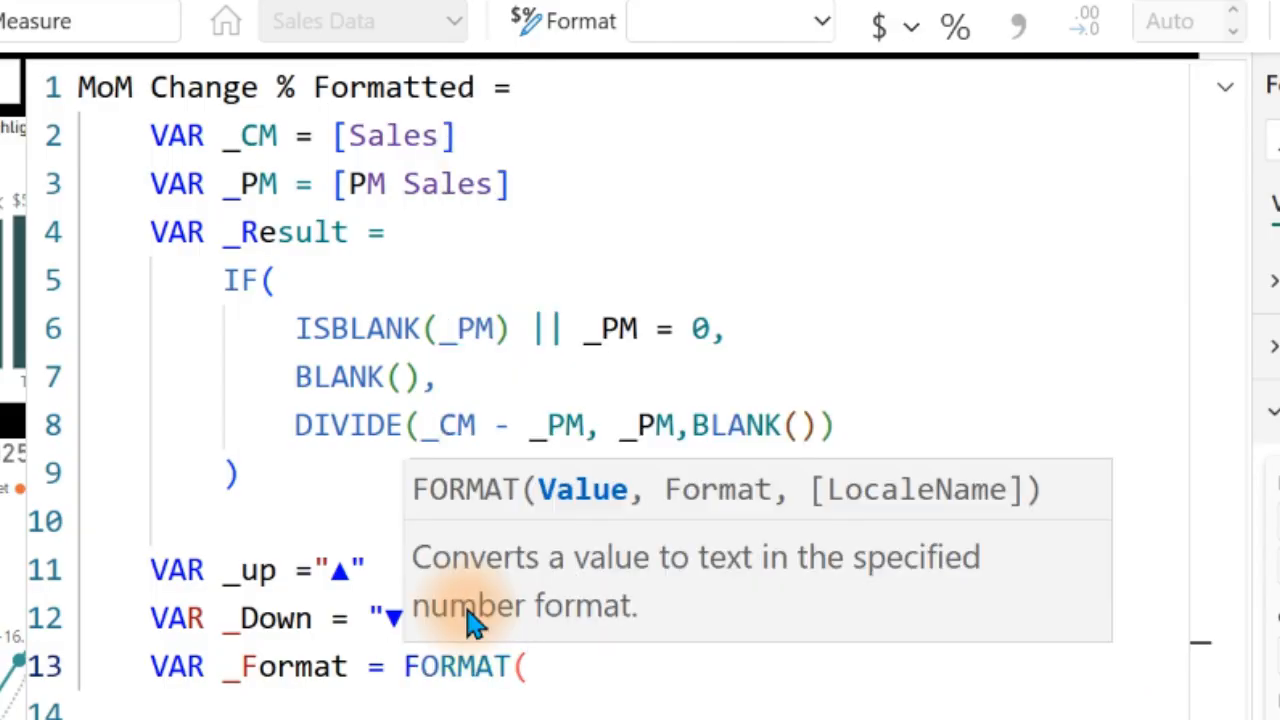
pyautogui.write('_')
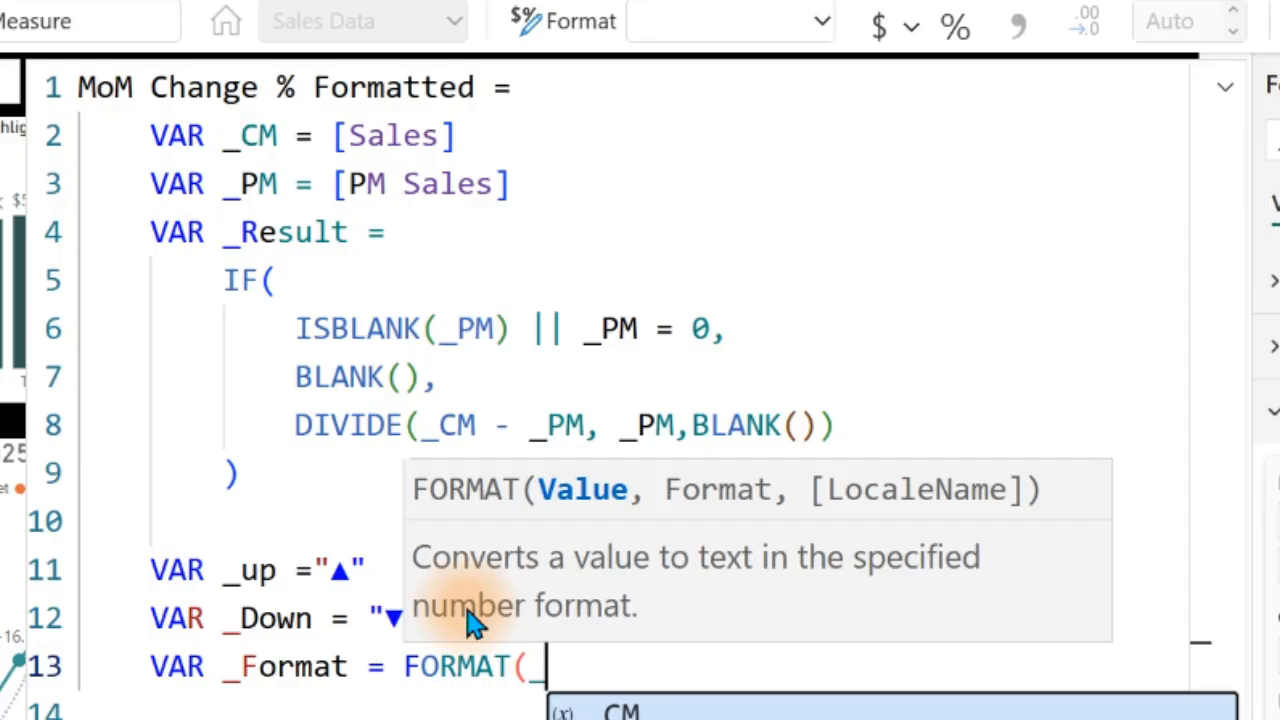
pyautogui.write('Result,')
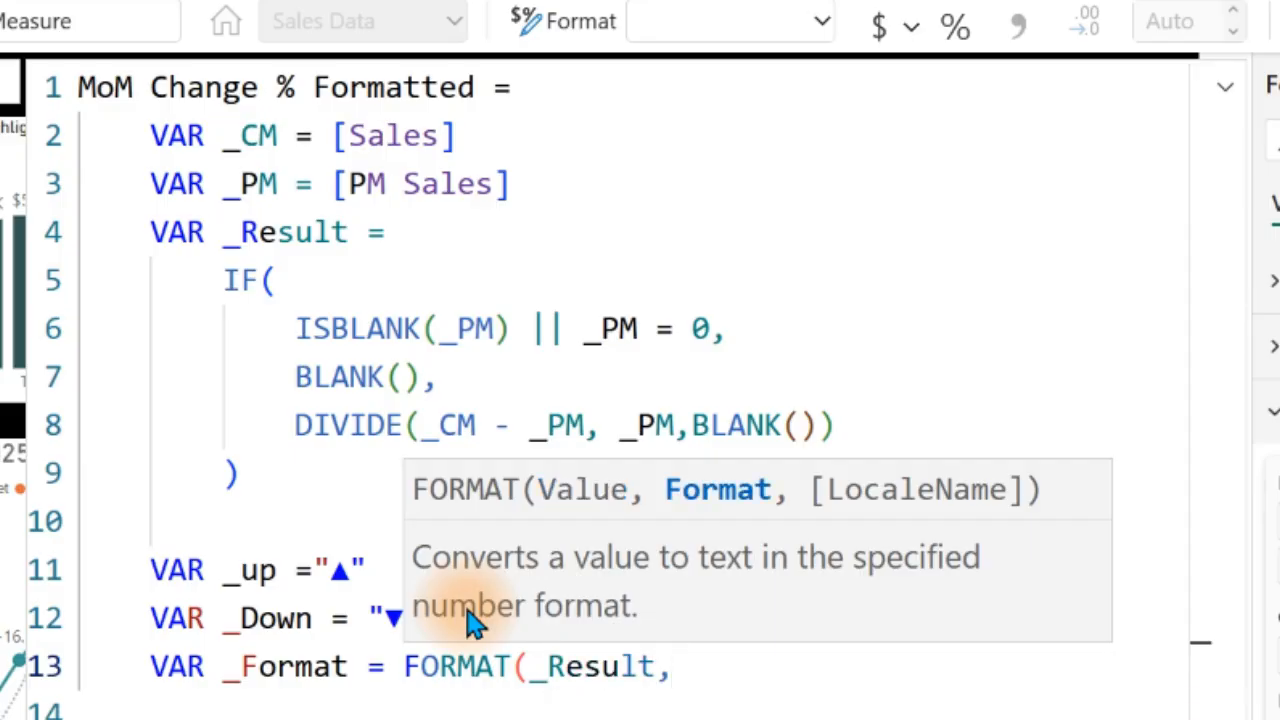
# - Begin the FORMAT string with +0.0% for positive values and -0.0% for negative values, separated by a semicolon
pyautogui.write('"+0.0')
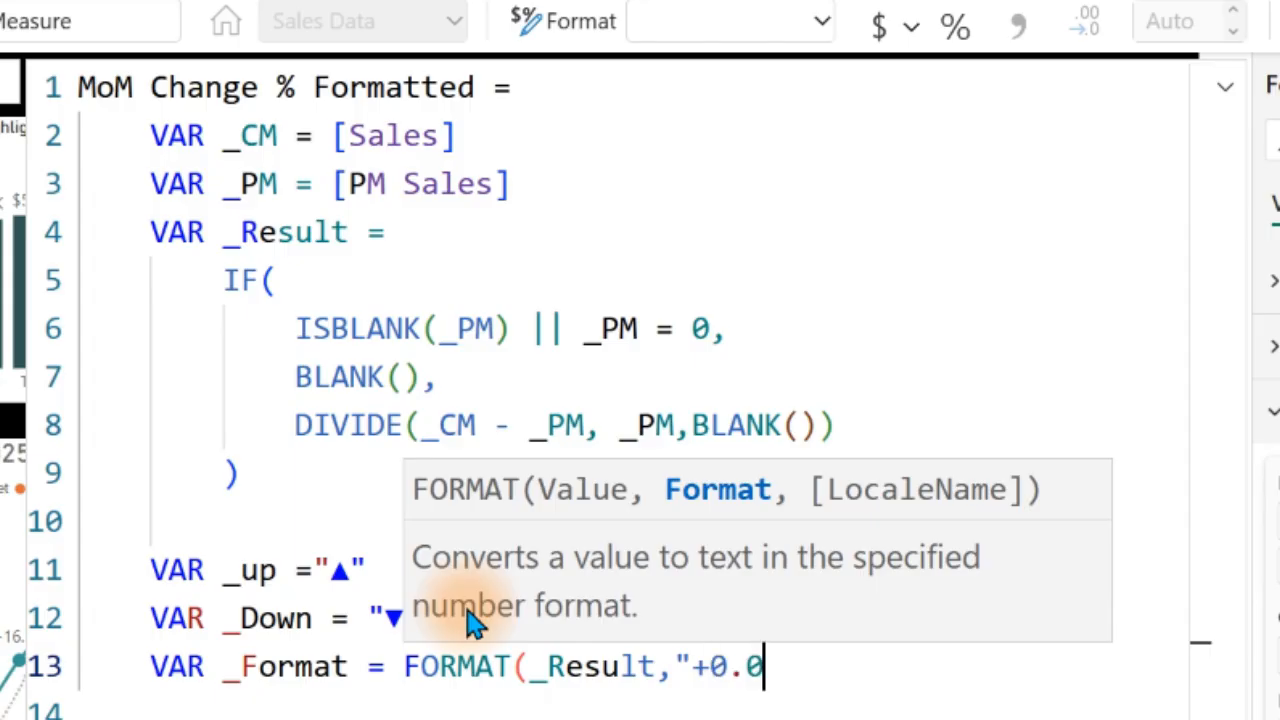
pyautogui.write('%"')
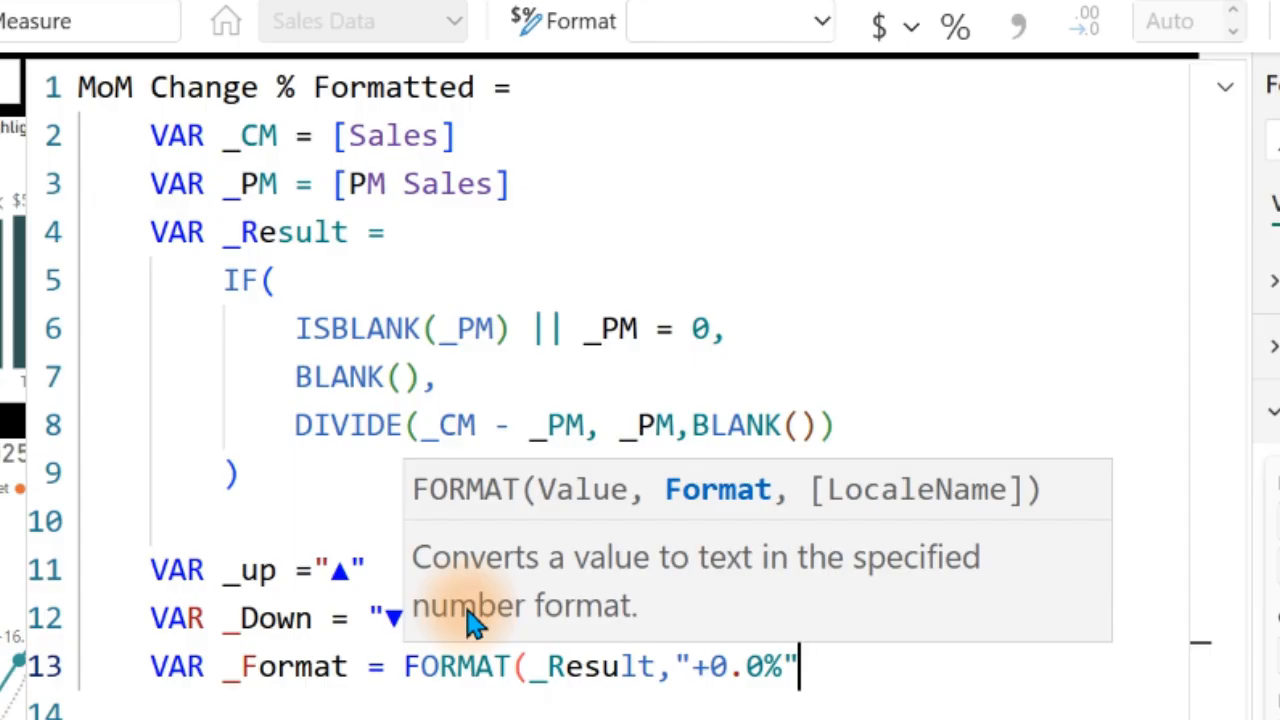
pyautogui.press('BackSpace')
pyautogui.write('l')
pyautogui.press('BackSpace')
pyautogui.write('; -')
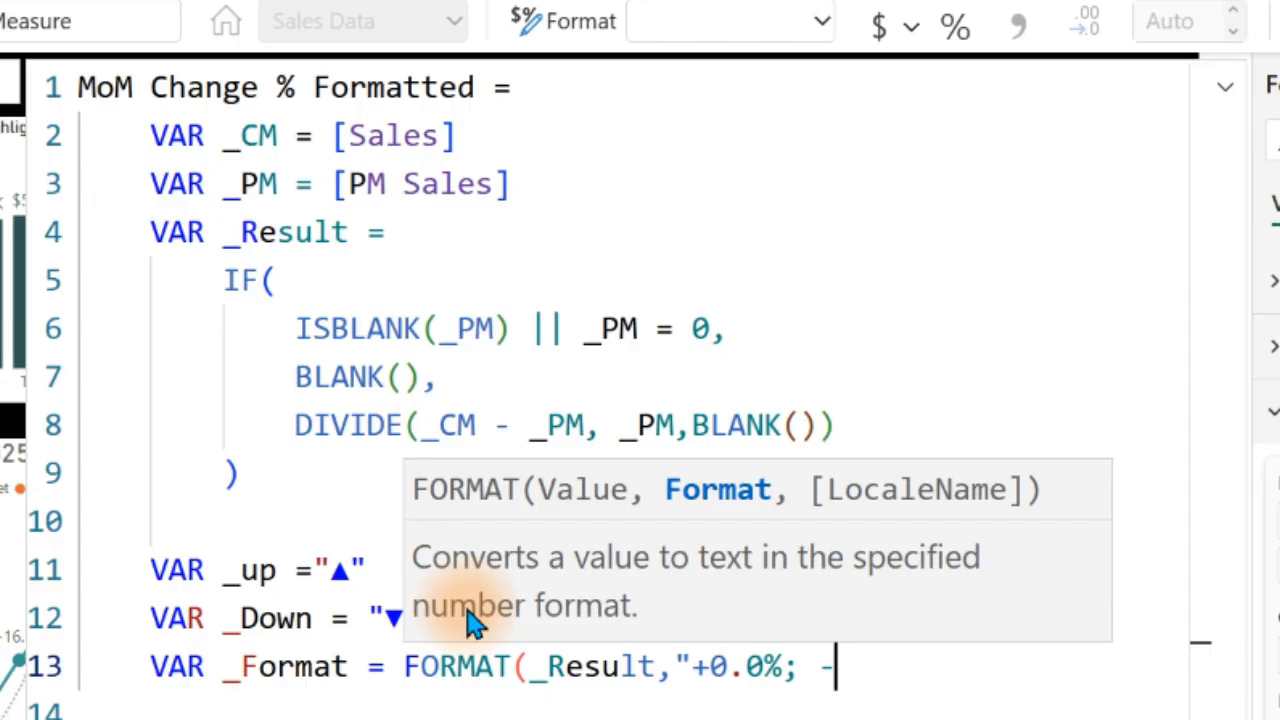
pyautogui.write('0.0%')
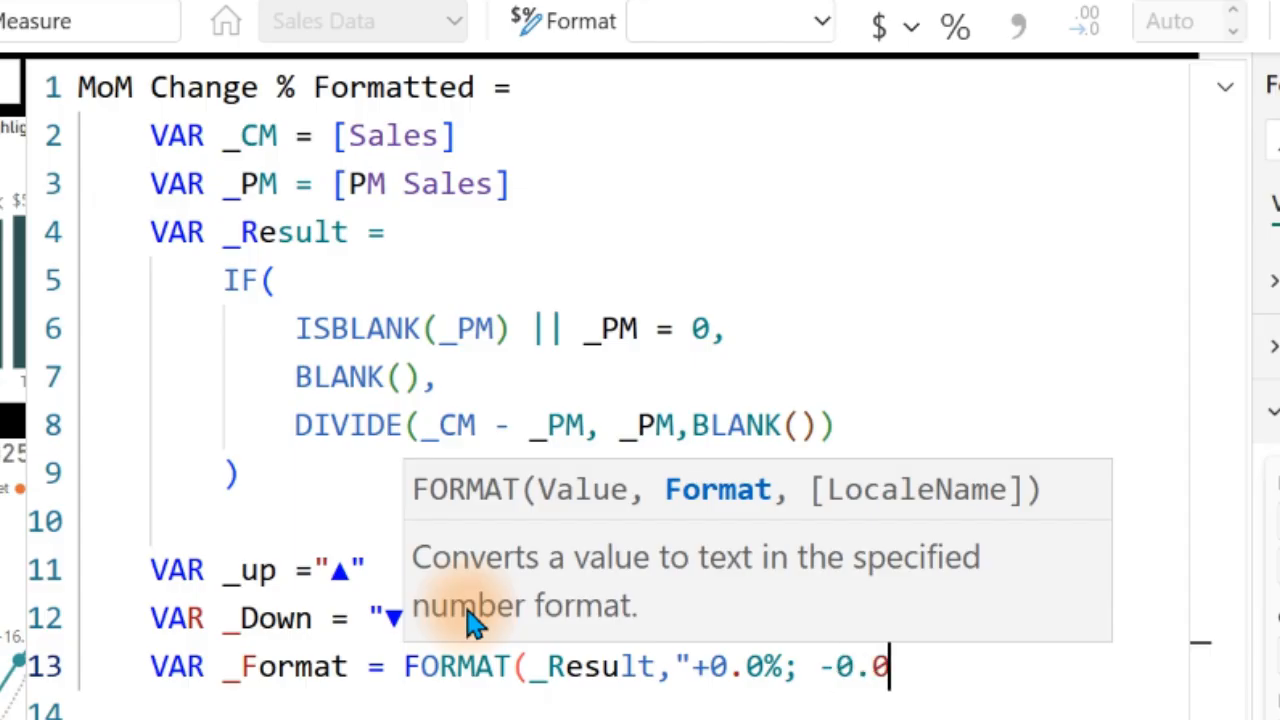
# - Add 0.0% as the third section of the format string, then close the string and the FORMAT function
pyautogui.write(';')
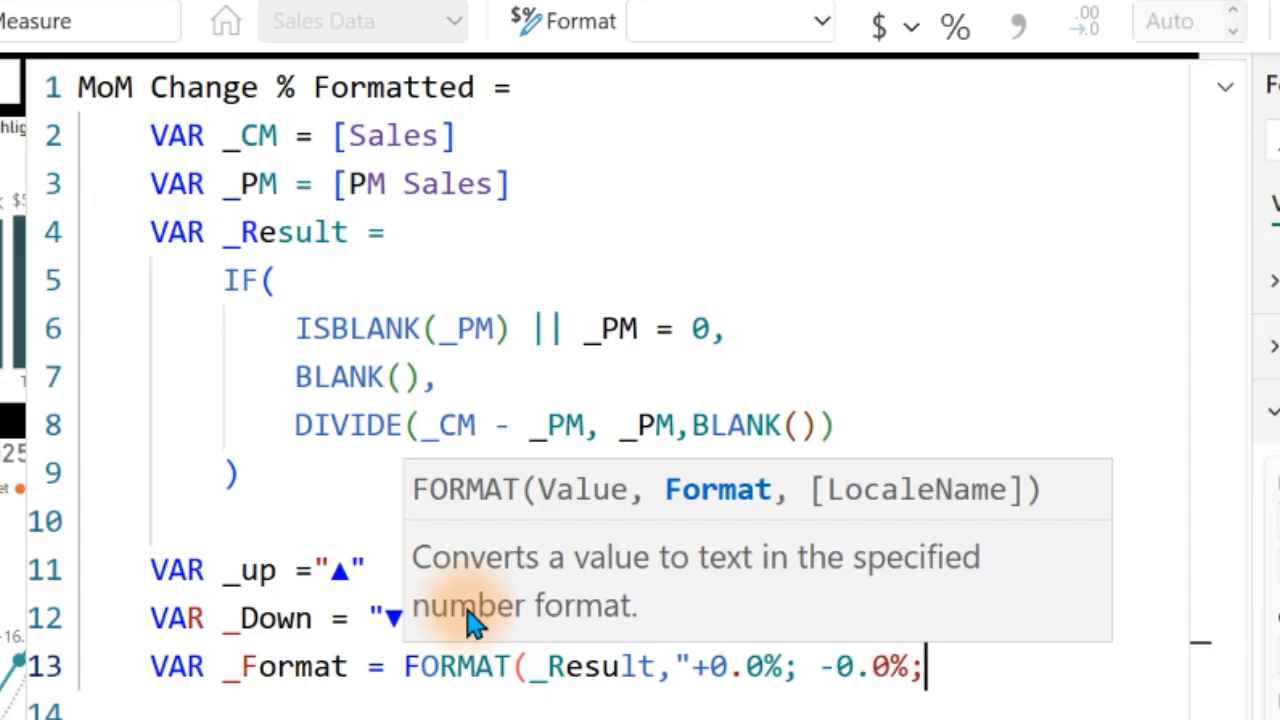
pyautogui.write(',')
pyautogui.press('BackSpace')
pyautogui.write('0.0')
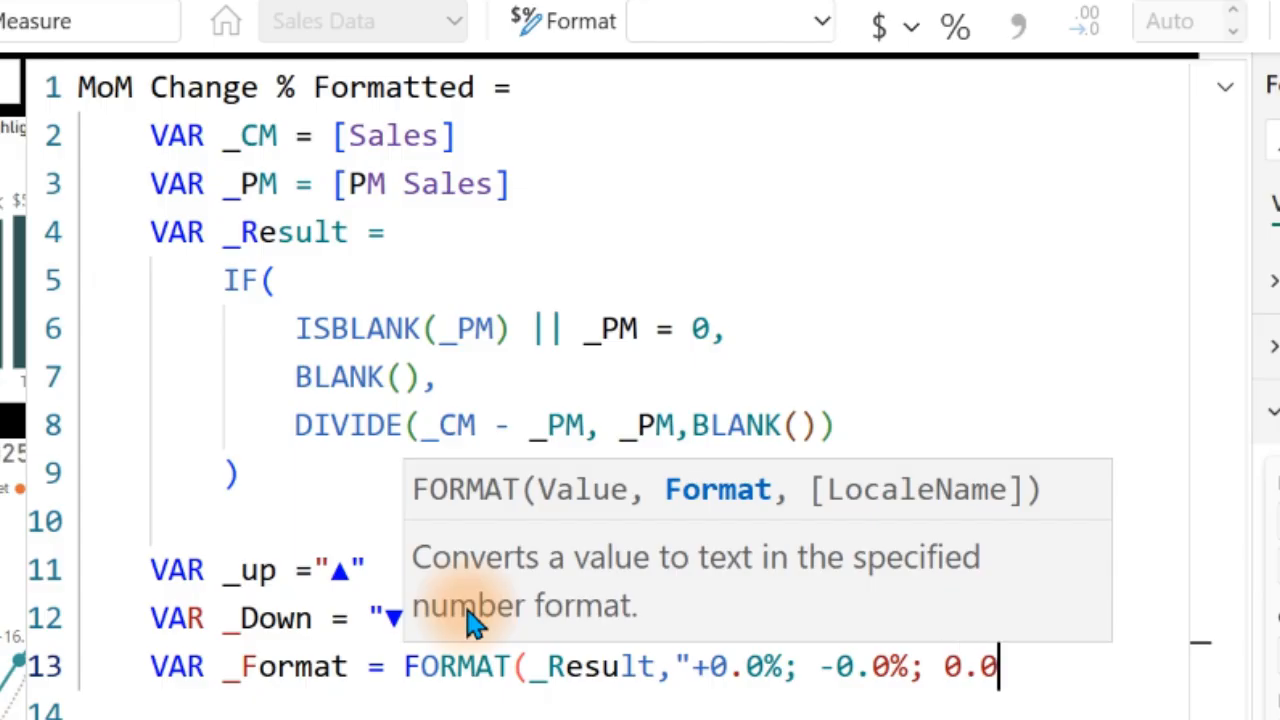
pyautogui.write('%)')
pyautogui.press('BackSpace')
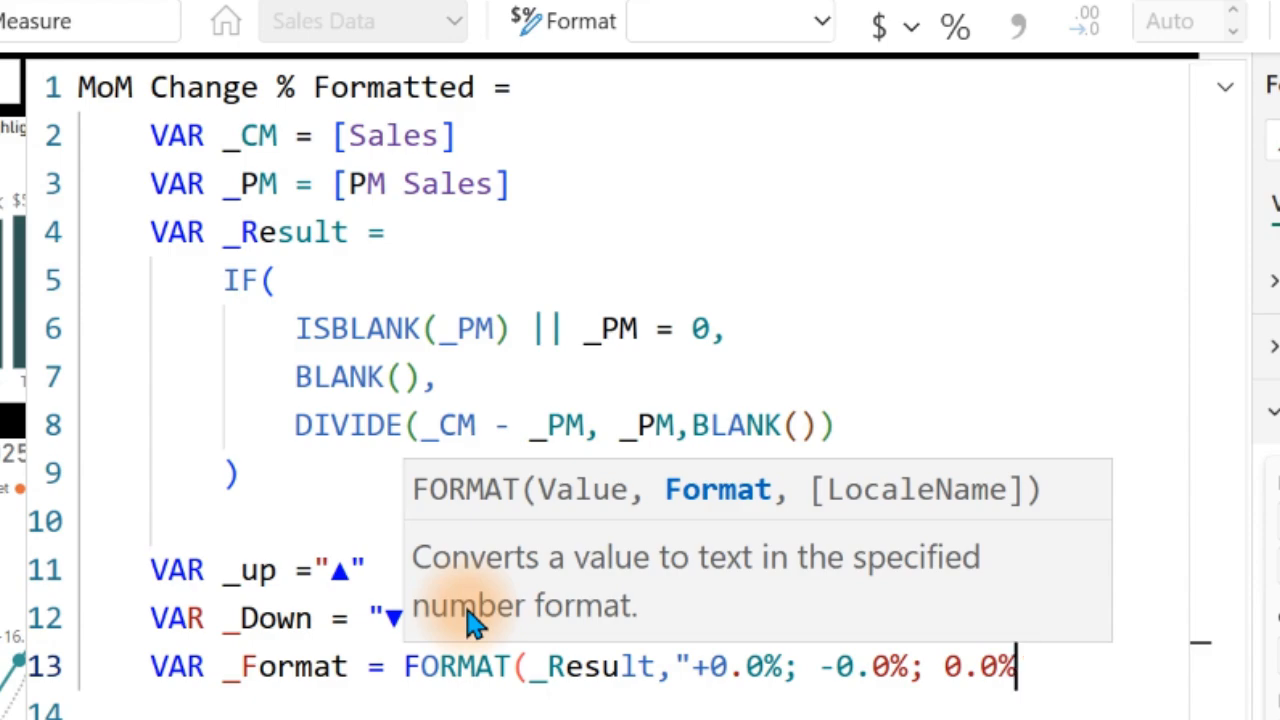
pyautogui.write('")')
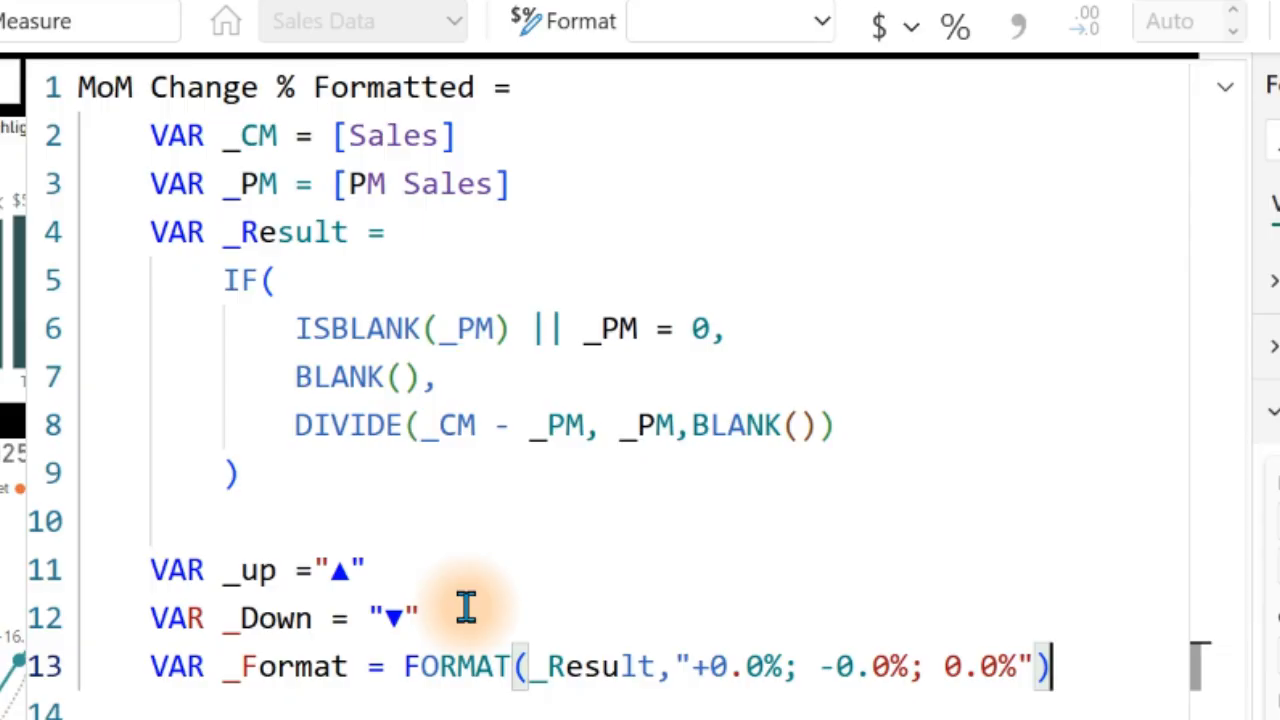
# - Leave an empty line below _Format, add RETURN, and open an IF function on an indented line beneath it
pyautogui.press('Return')
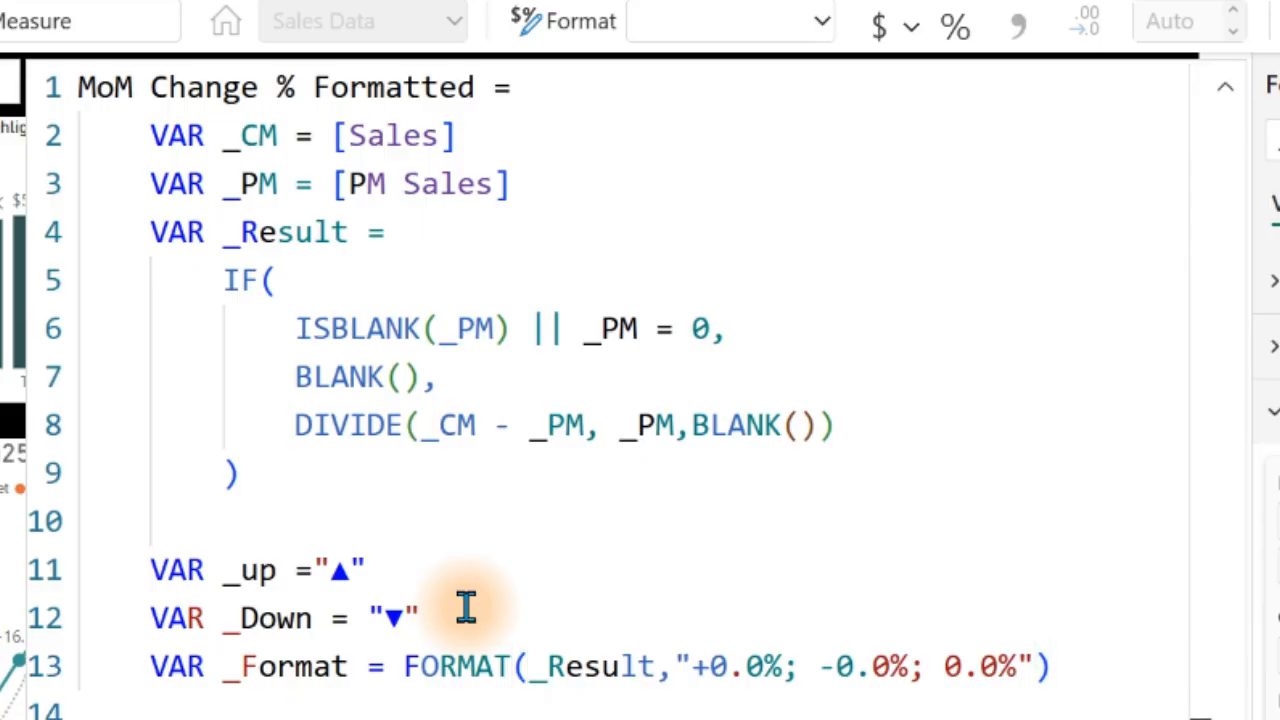
pyautogui.press('Return')
pyautogui.write('ret')
pyautogui.press('Tab')
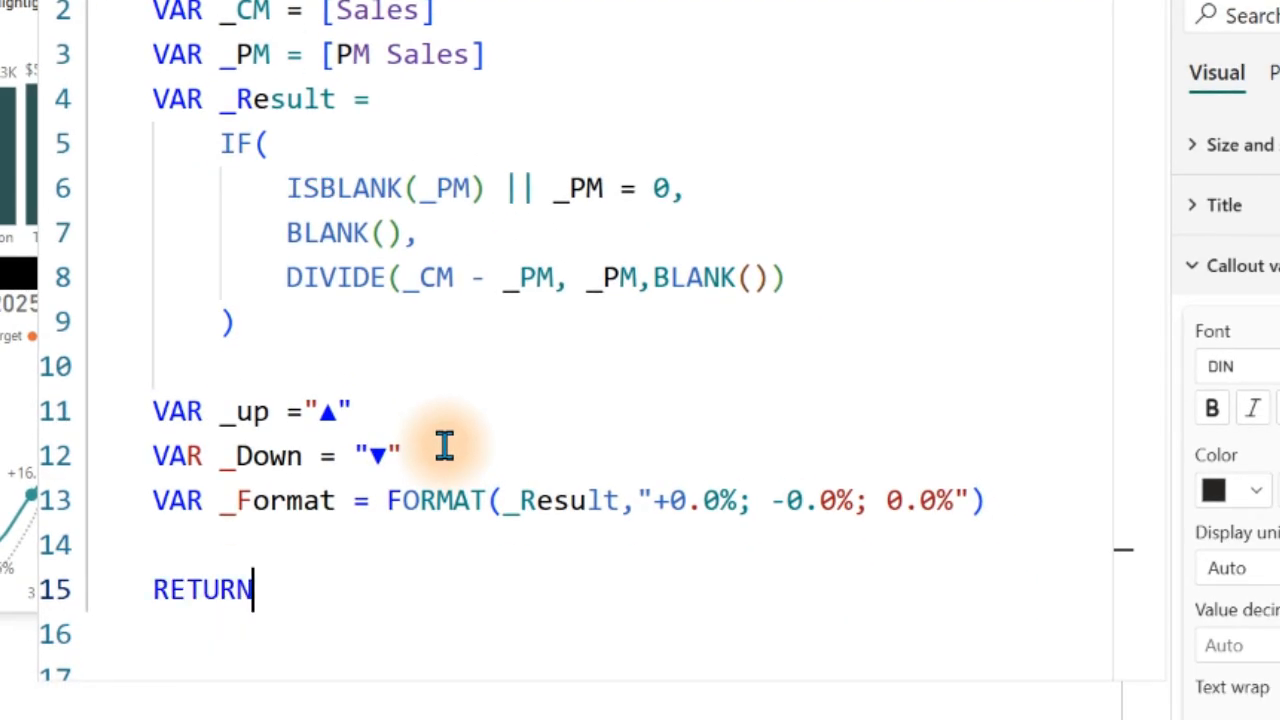
pyautogui.press('Return')
pyautogui.press('Tab')
pyautogui.write('if')
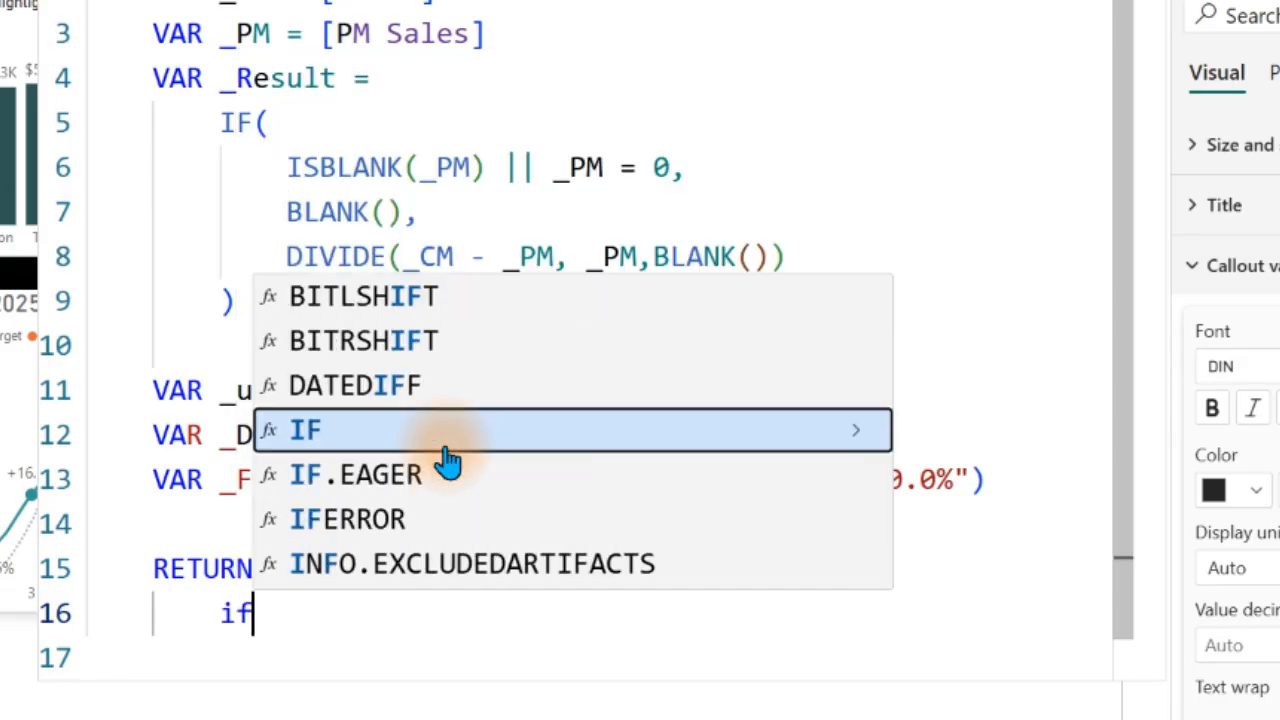
pyautogui.press('Tab')
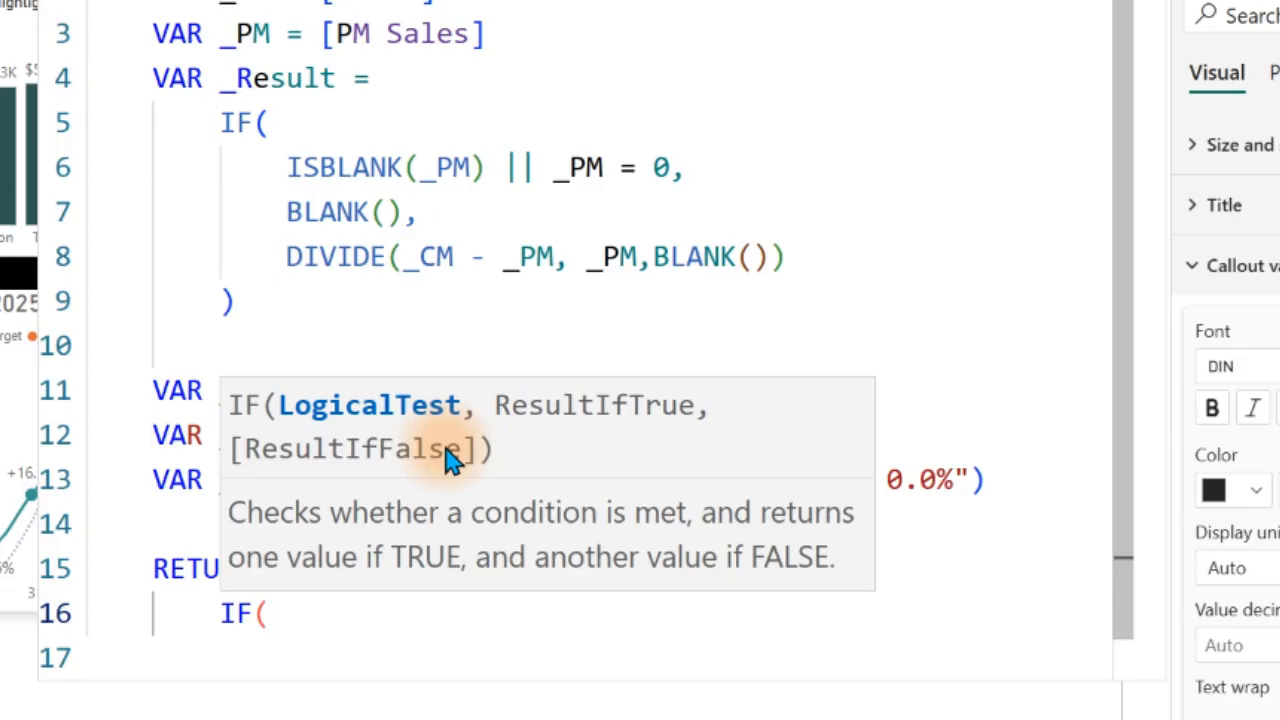
# - Set the logical test of the returned IF to [MoM Change %]>0, ending with a comma
pyautogui.write('mon')
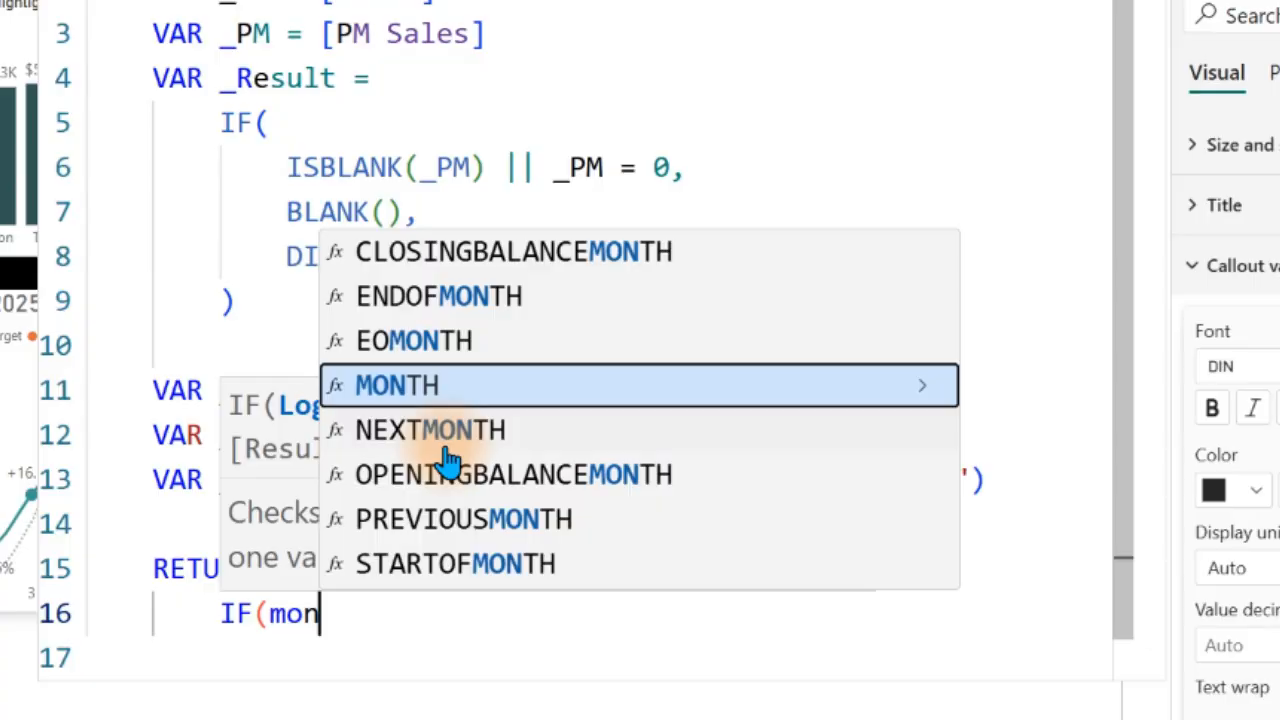
pyautogui.press('BackSpace')
pyautogui.press('BackSpace')
pyautogui.press('BackSpace')
pyautogui.write('[m')
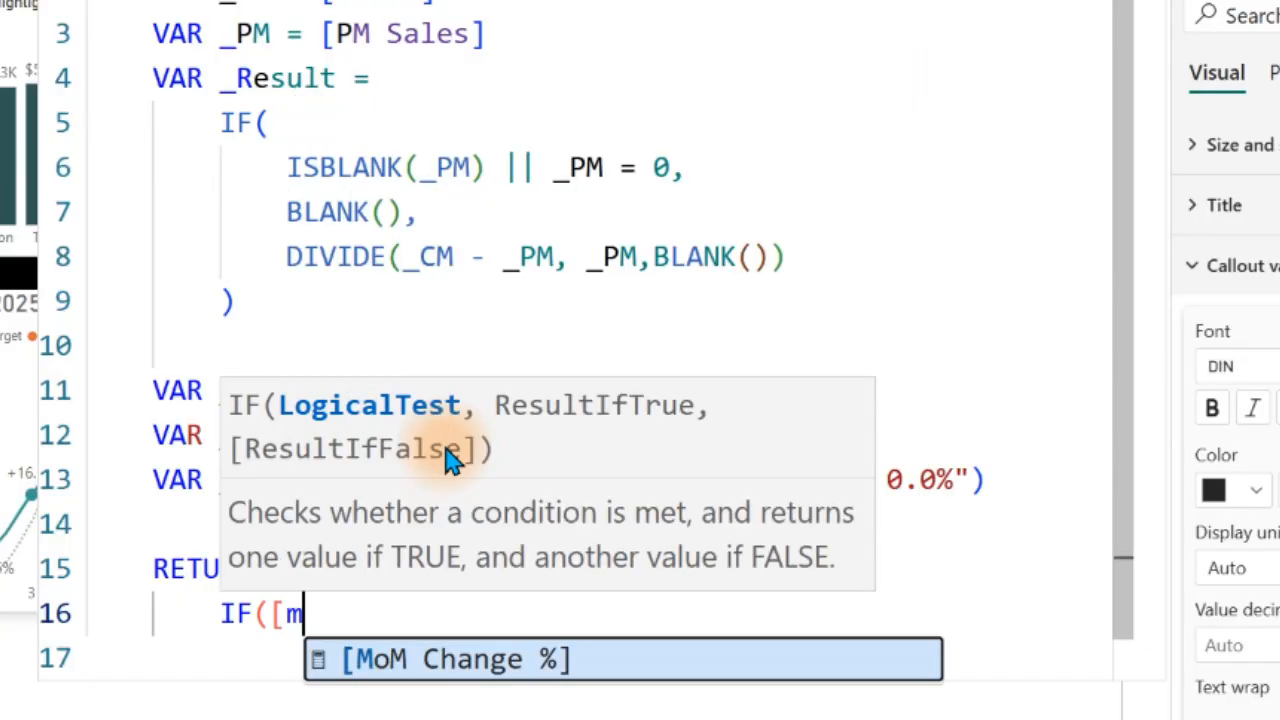
pyautogui.write('o')
pyautogui.press('Tab')
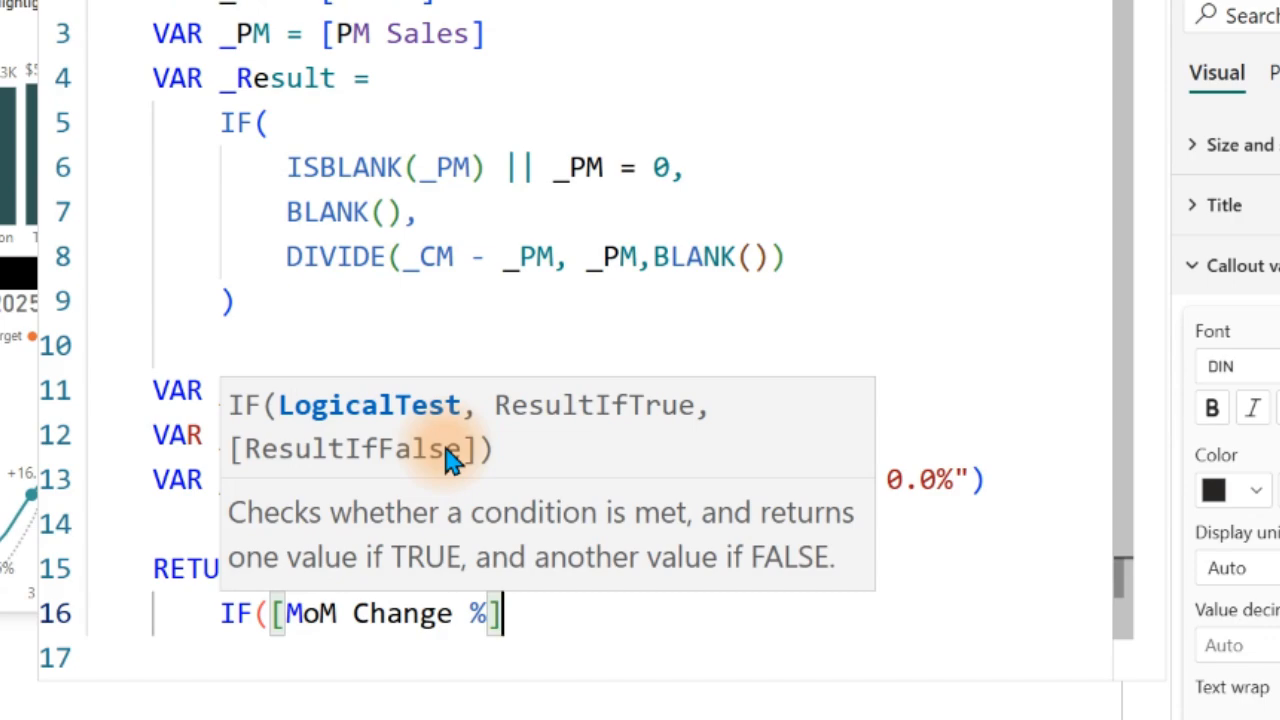
pyautogui.write('>0')
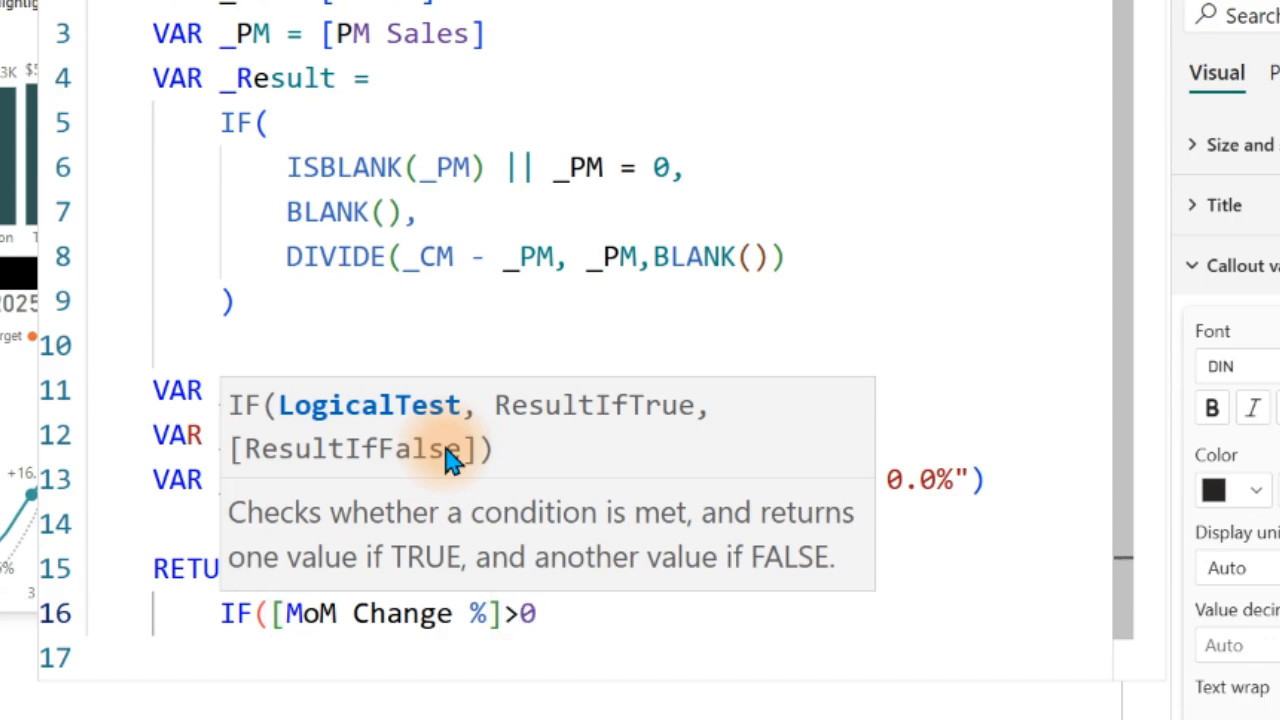
pyautogui.write(',')
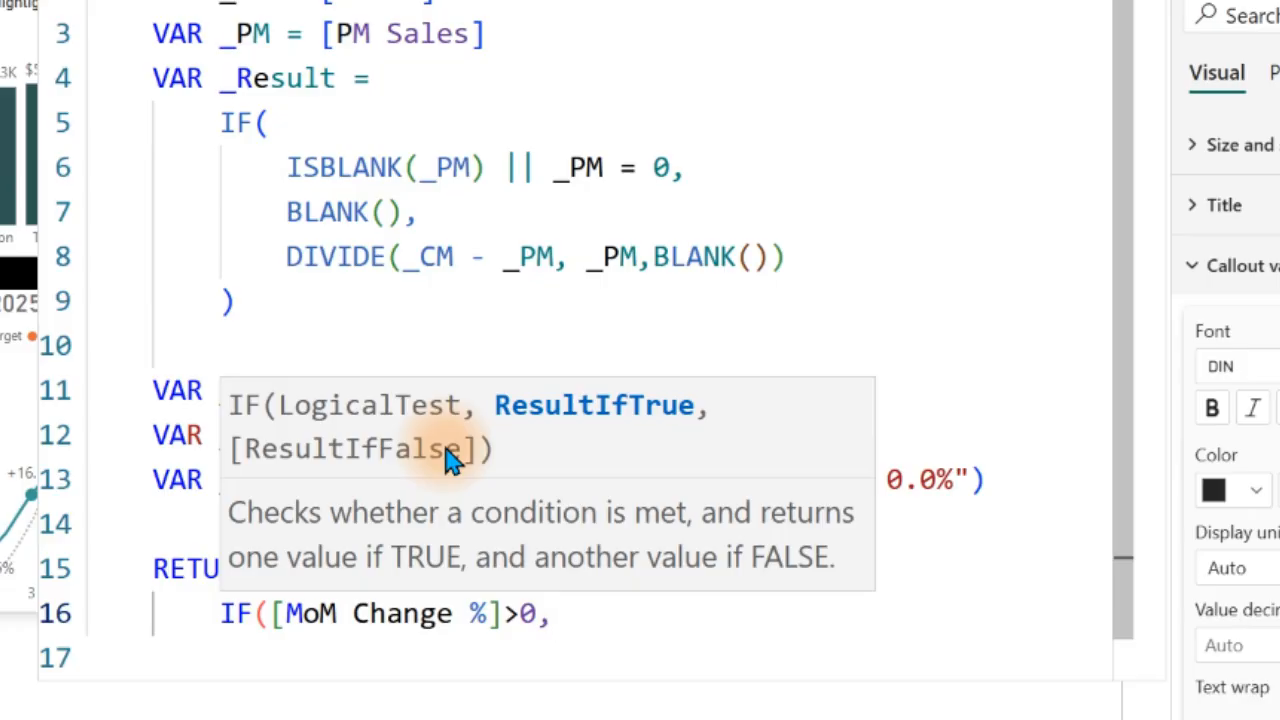
# - Insert the _up variable as the start of the IF function's true result
pyautogui.write('_')
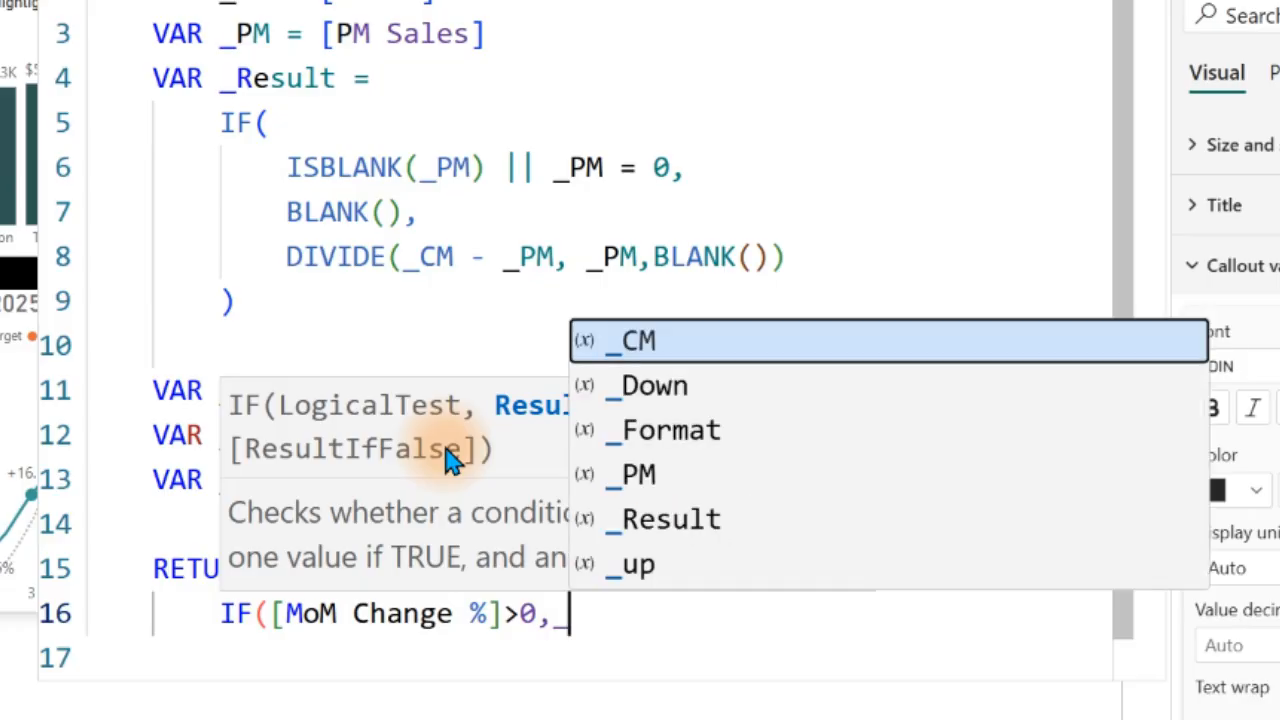
pyautogui.press('Down')
pyautogui.press('Down')
pyautogui.press('Down')
pyautogui.press('Down')
pyautogui.press('Down')
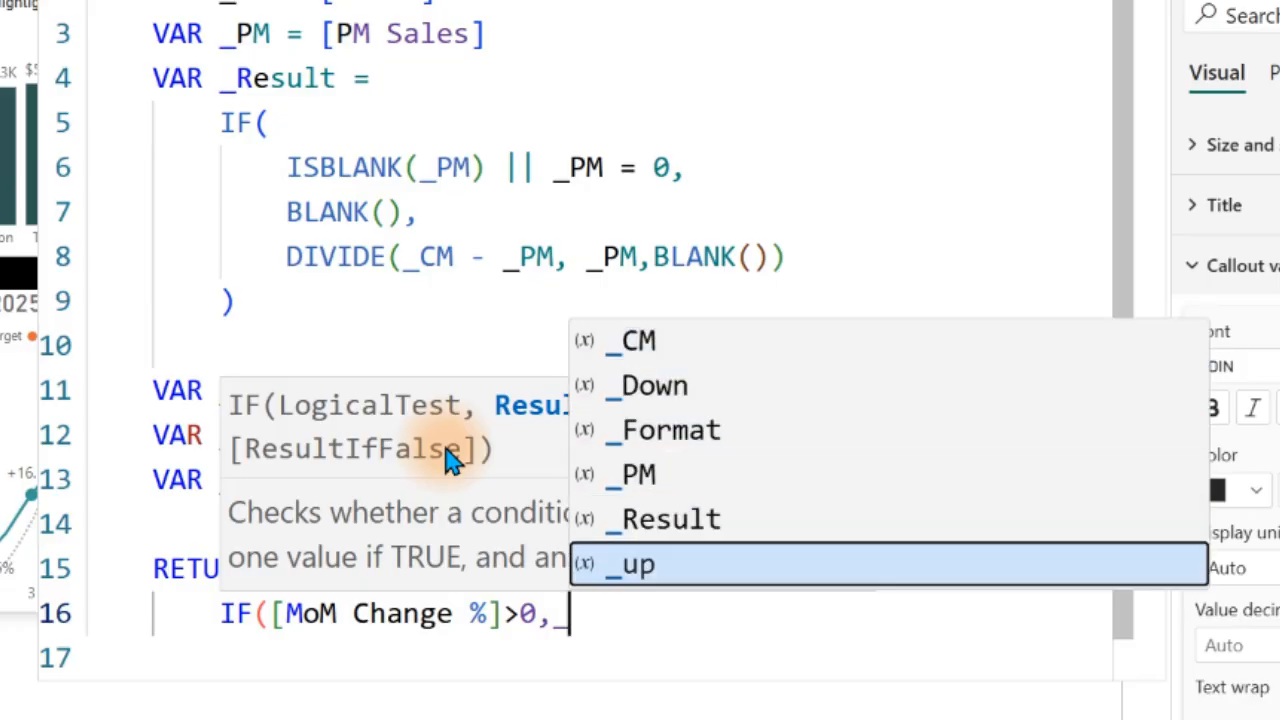
pyautogui.press('Tab')
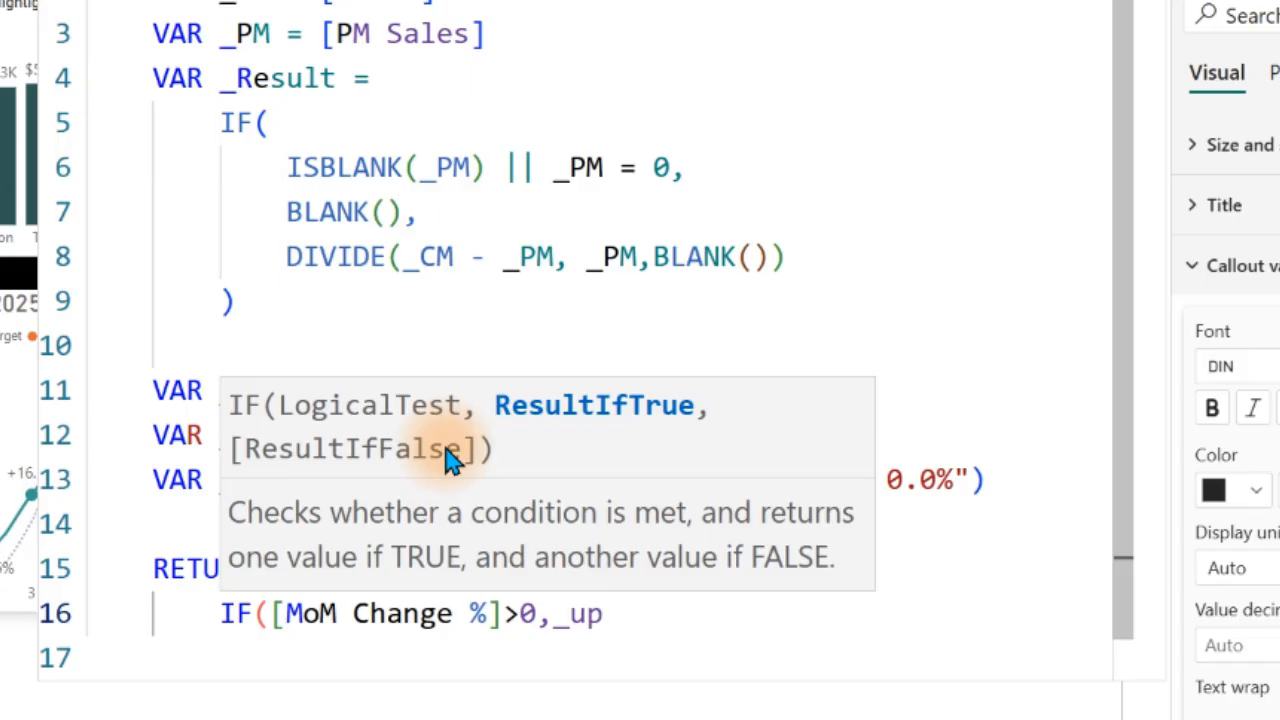
# - Extend the true result by concatenating a quoted space and the _Format variable after _up
pyautogui.write('&')
pyautogui.write('" "&_')
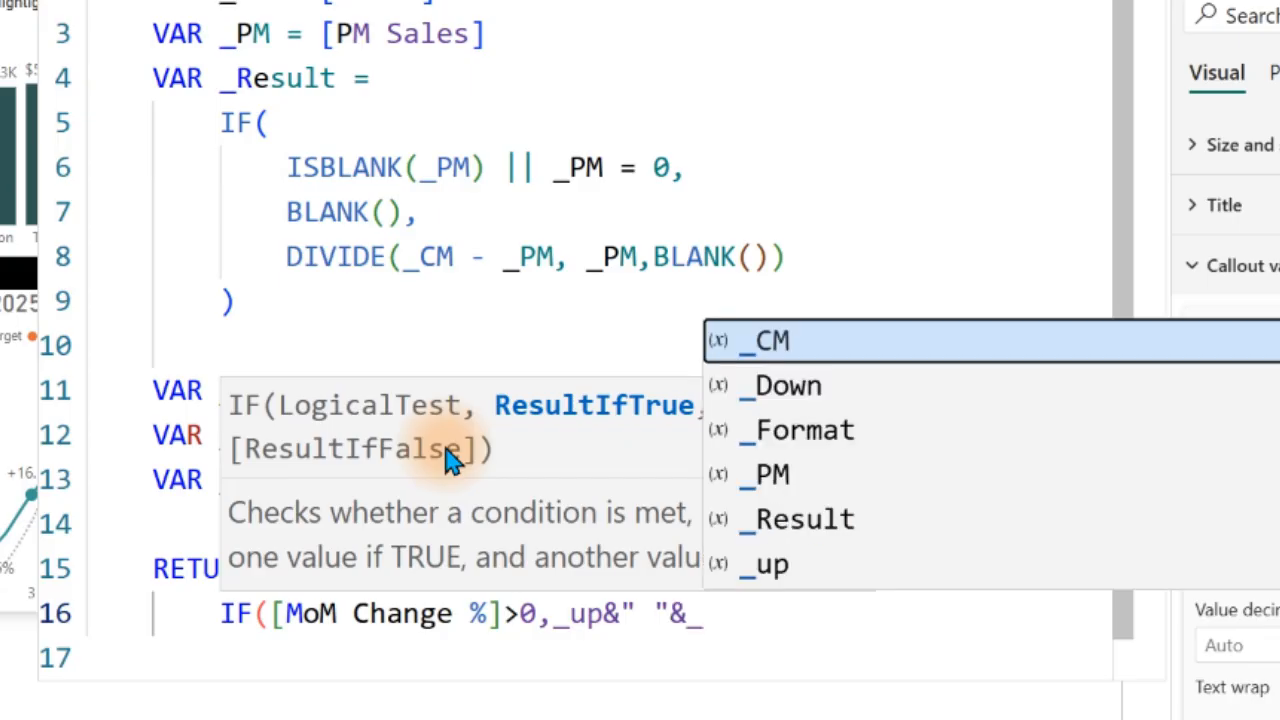
pyautogui.press('Down')
pyautogui.press('Down')
pyautogui.press('Down')
pyautogui.press('Up')
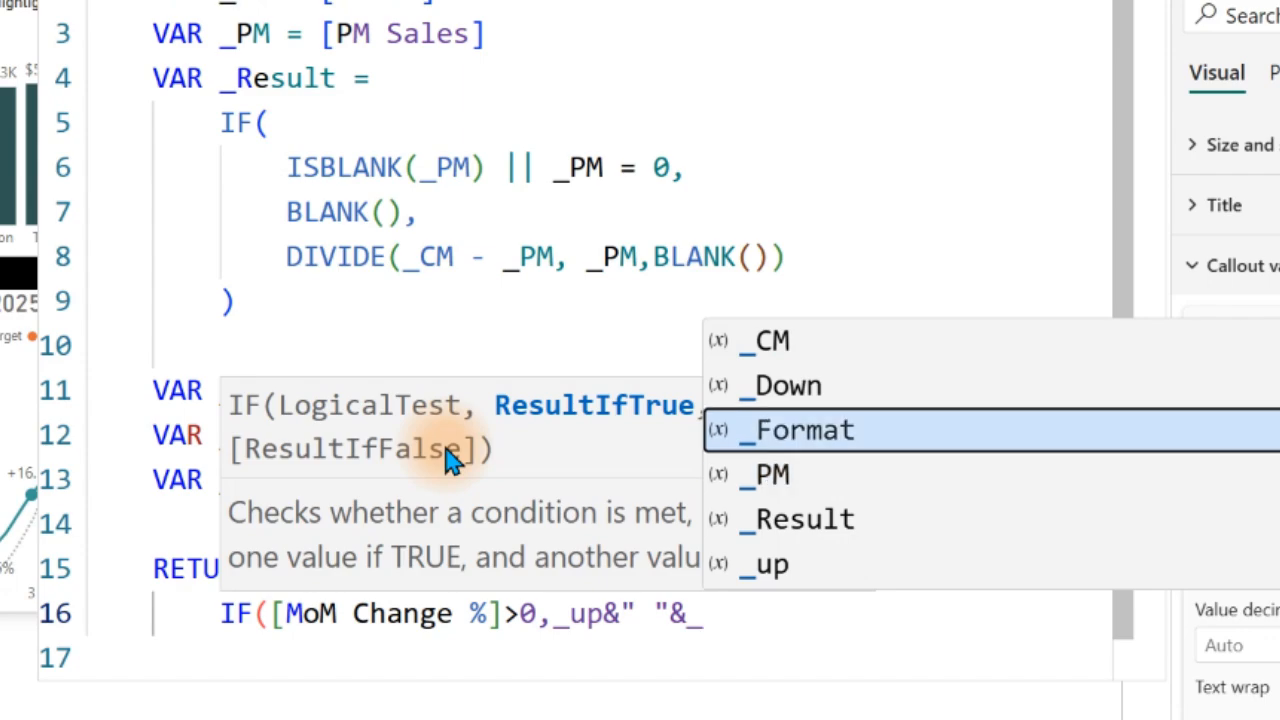
pyautogui.press('Tab')
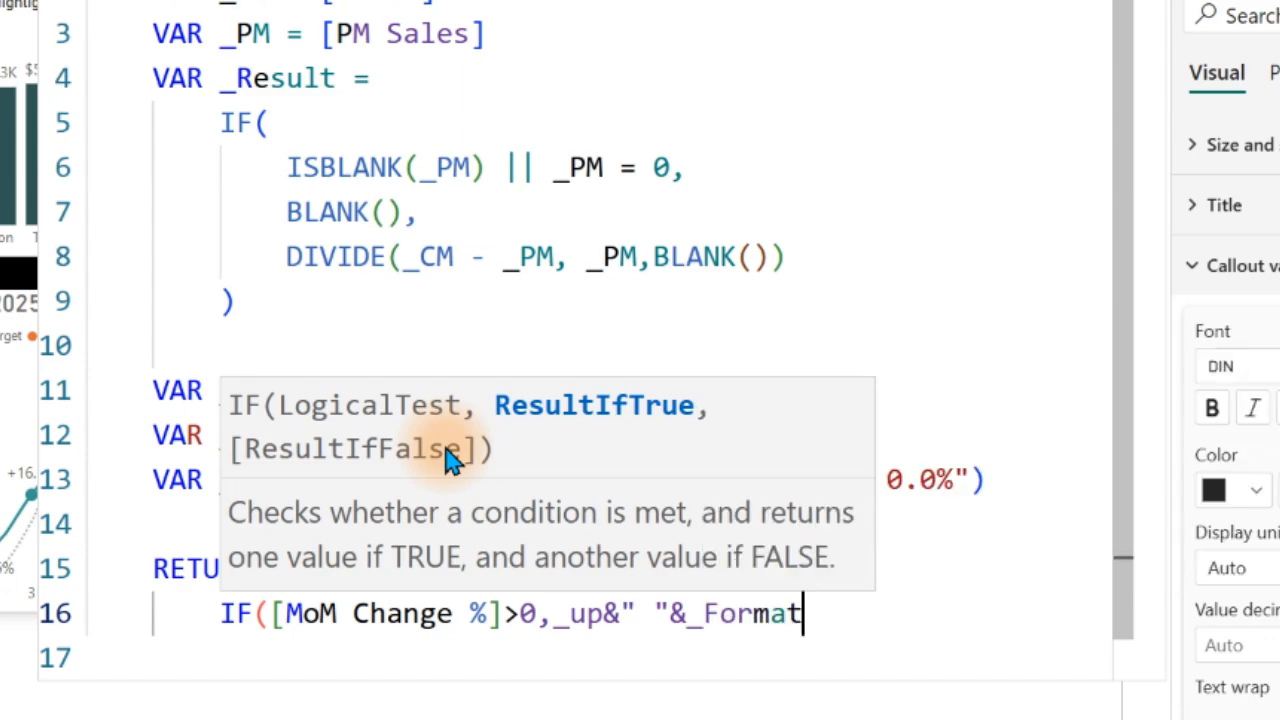
# - Enter _Result as the IF function's false result and start a new line below it
pyautogui.write(',_')
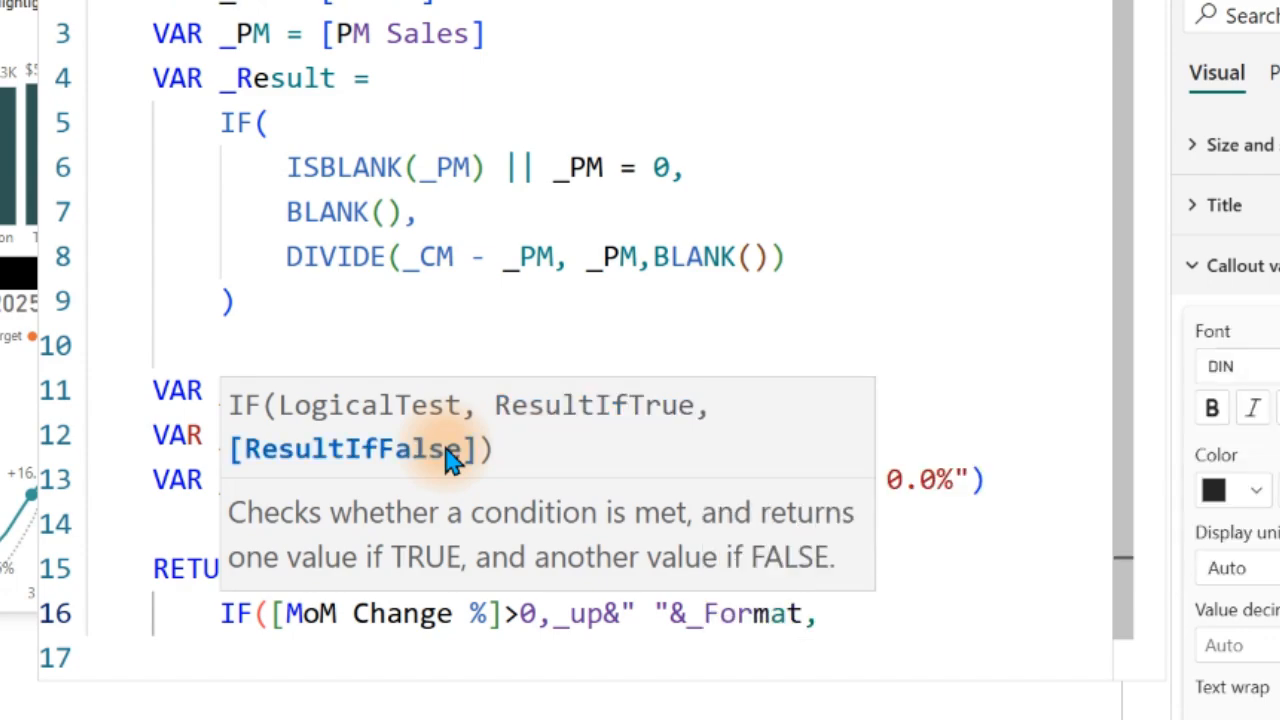
pyautogui.press('Down')
pyautogui.press('Down')
pyautogui.press('Down')
pyautogui.press('Down')
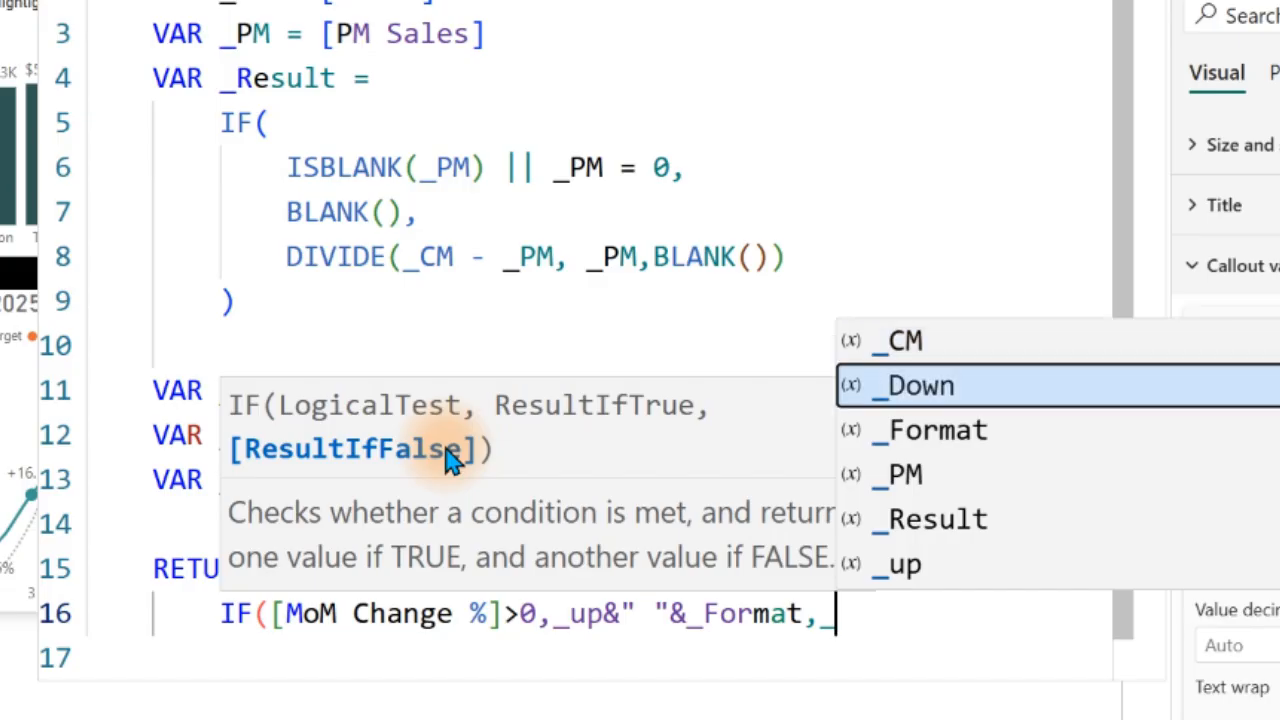
pyautogui.press('Tab')
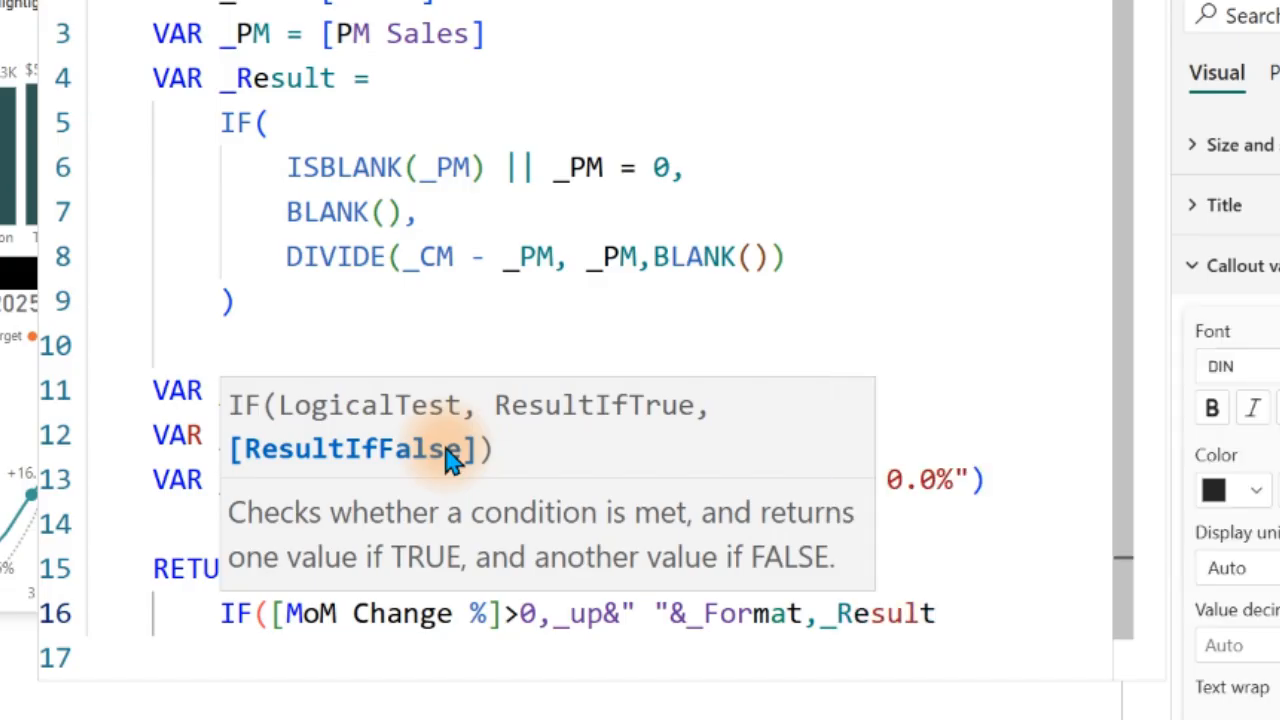
pyautogui.press('Return')
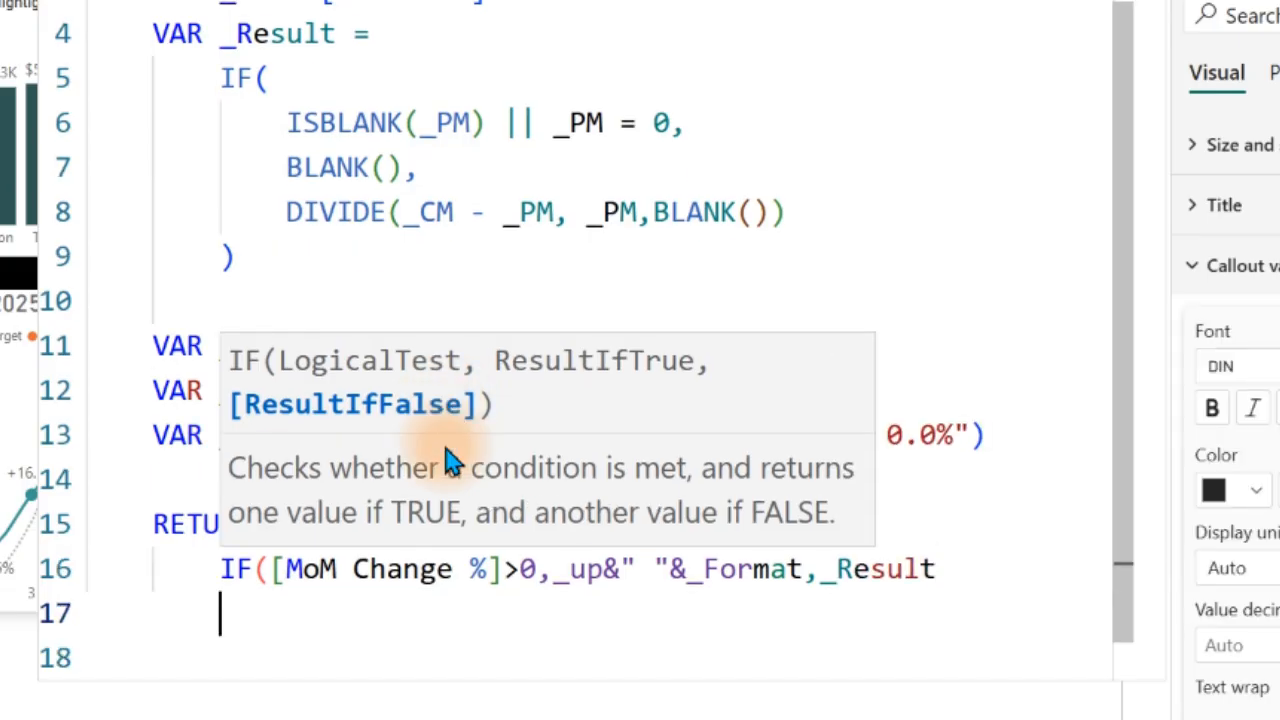
# - Close the returned IF function with a parenthesis and commit the MoM Change % Formatted measure
pyautogui.write(')')
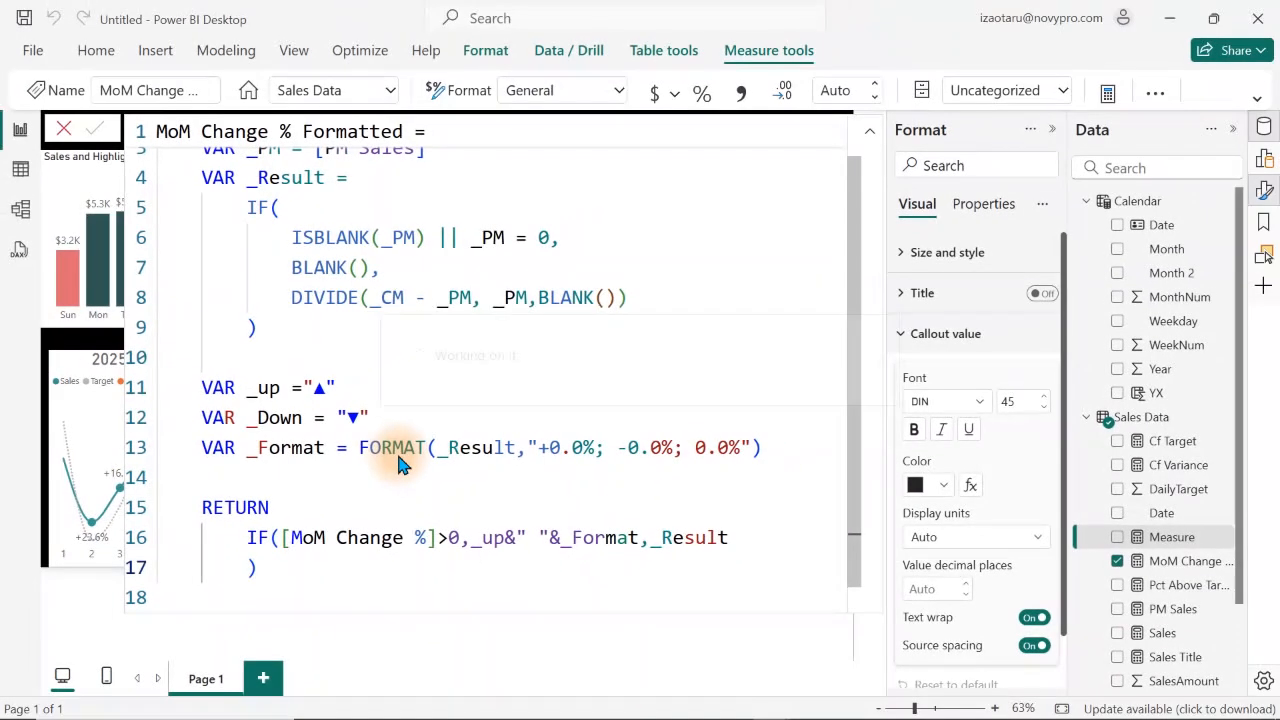
pyautogui.press('Return')
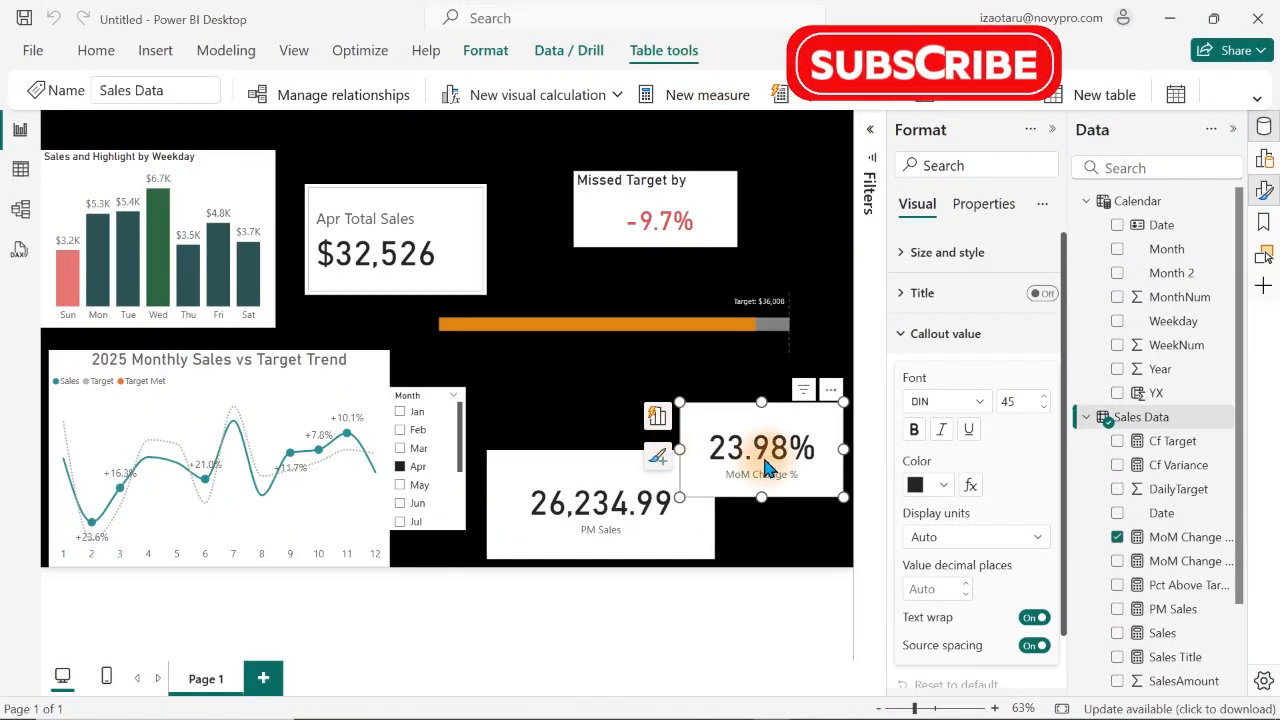
# - Move the MoM Change % card directly above the PM Sales card and place a duplicate of it alongside
pyautogui.moveTo(765, 468); pyautogui.dragTo(568, 419)
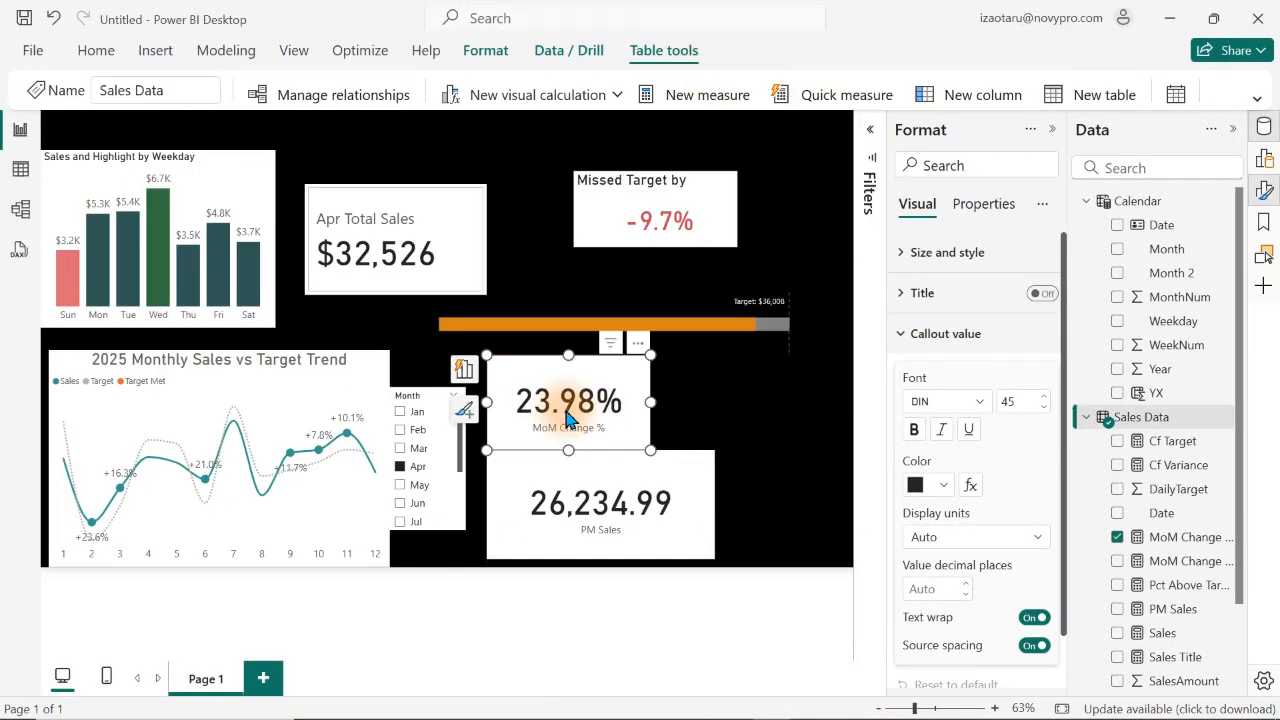
pyautogui.hotkey('ctrl', 'v')
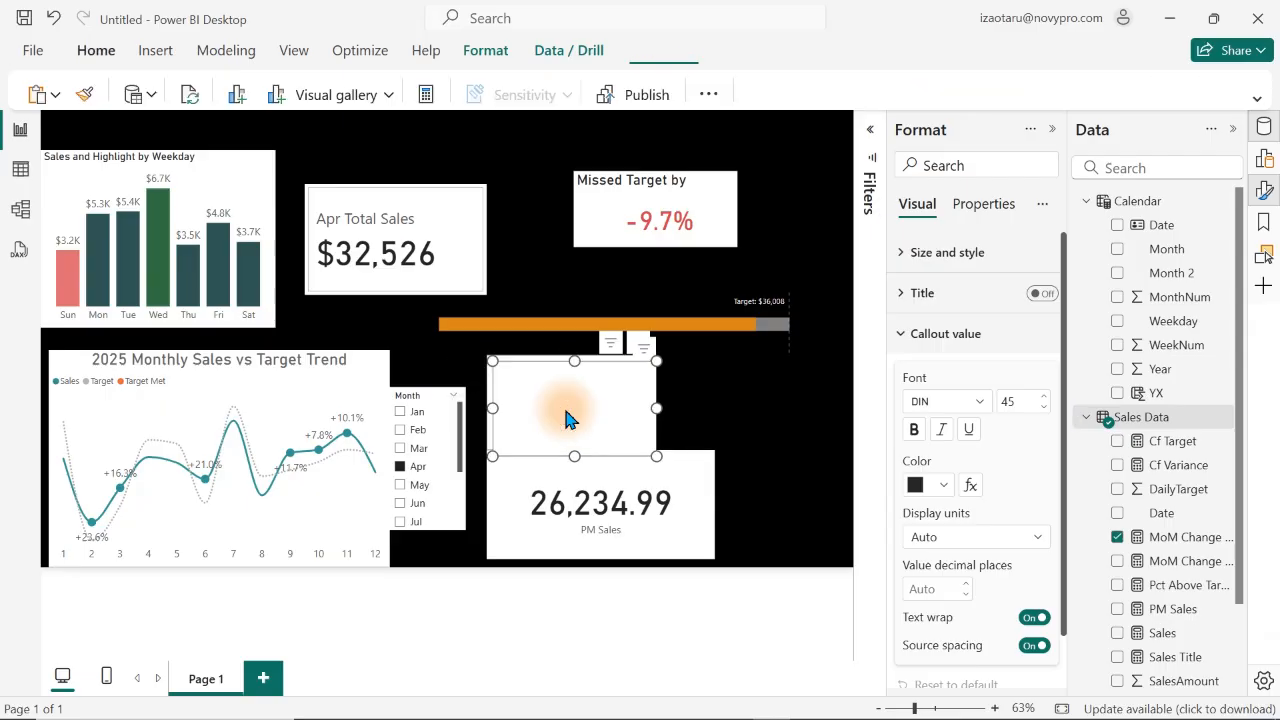
pyautogui.moveTo(566, 412); pyautogui.dragTo(737, 421)
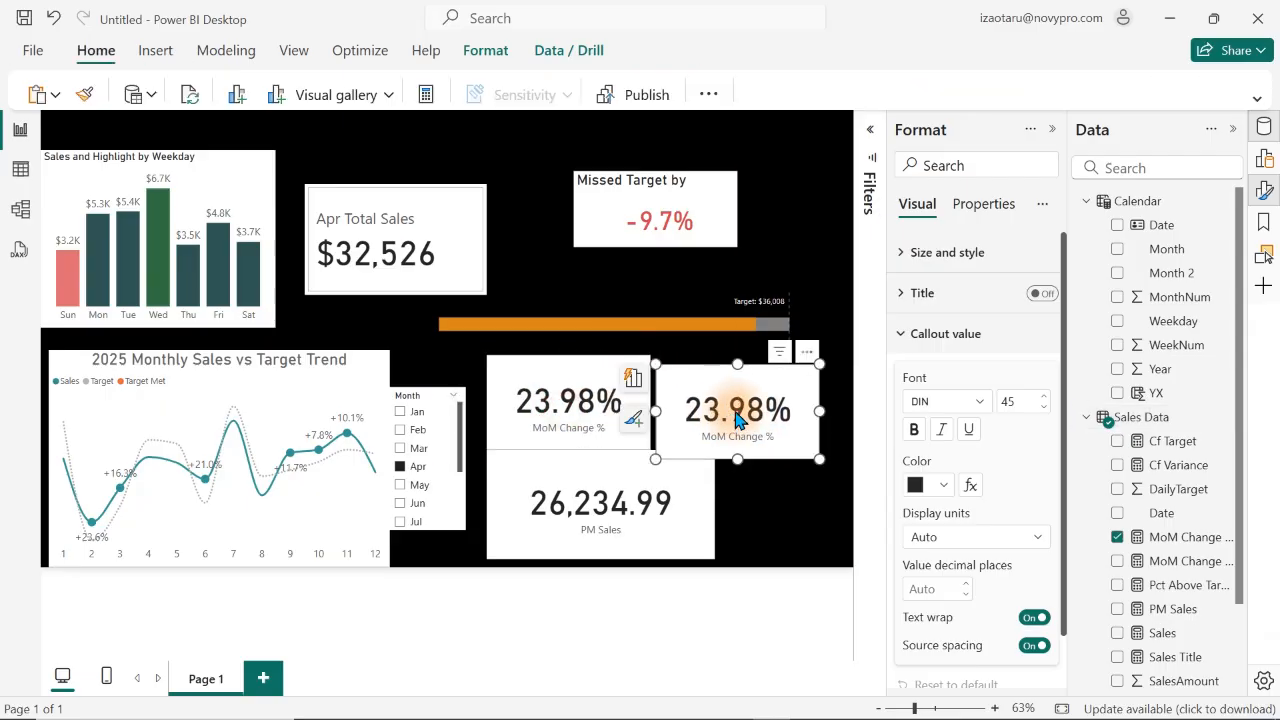
# - Replace the duplicate card's MoM Change % field with MoM Change % Formatted and shift the card slightly away from the original
pyautogui.click(1117, 537)
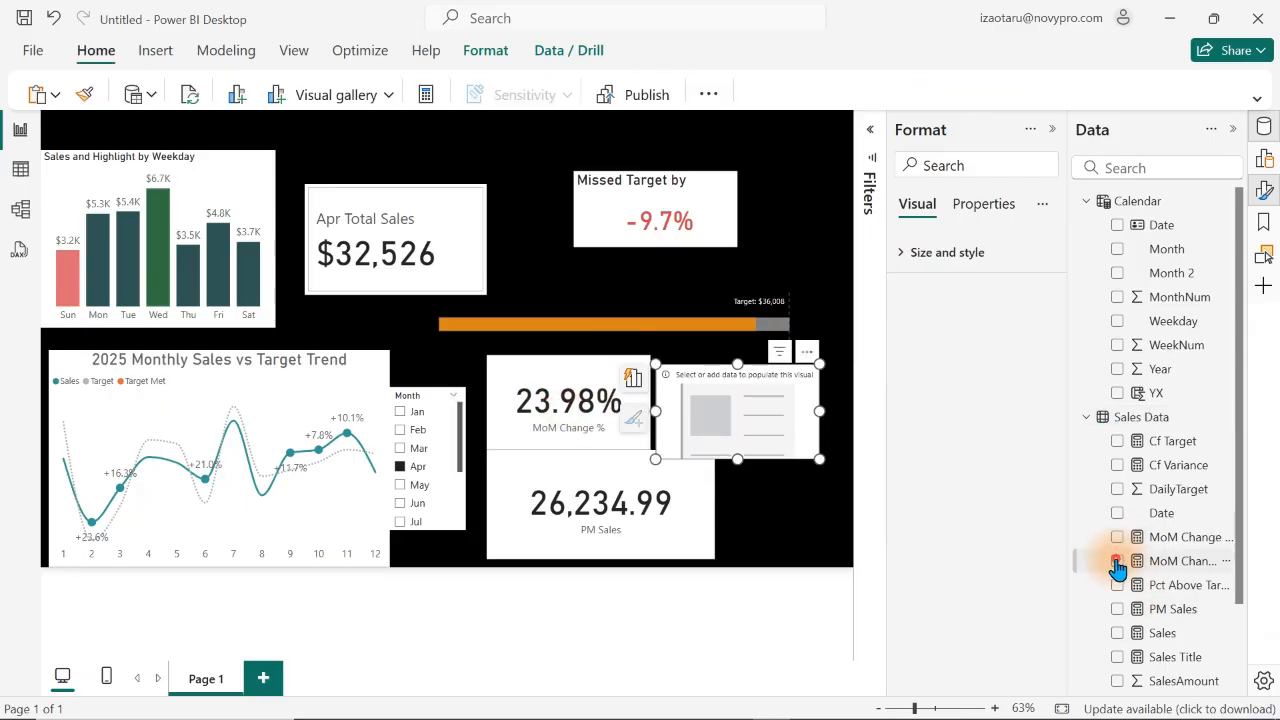
pyautogui.click(1117, 561)
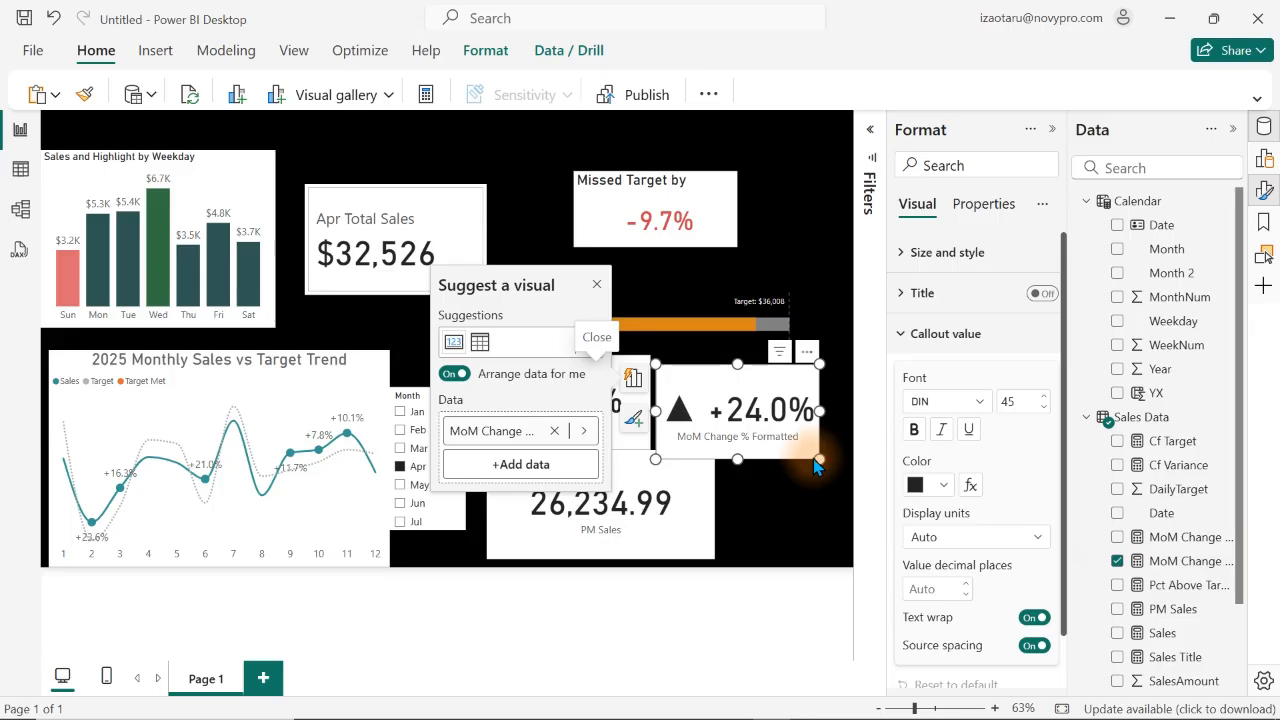
pyautogui.moveTo(819, 456); pyautogui.dragTo(836, 456)
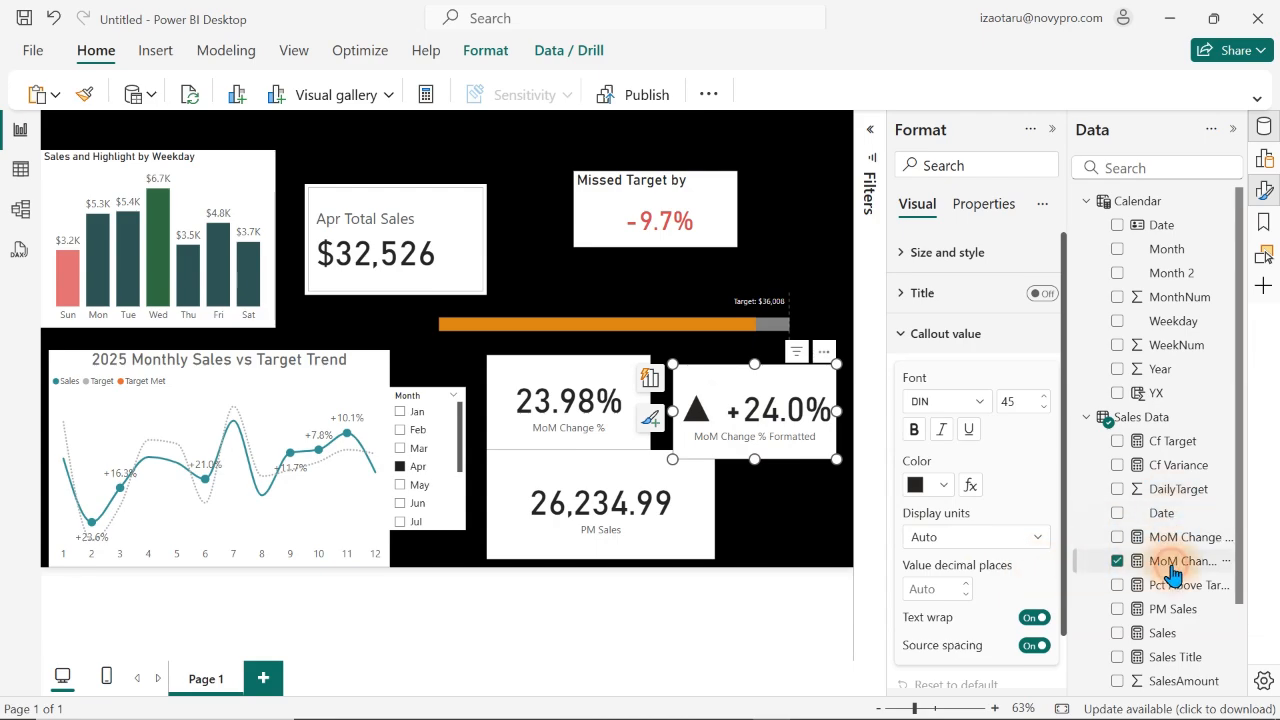
# - Remove the space inside the quotes between _up and _Format in the MoM Change % Formatted measure and commit it
pyautogui.click(1176, 563)
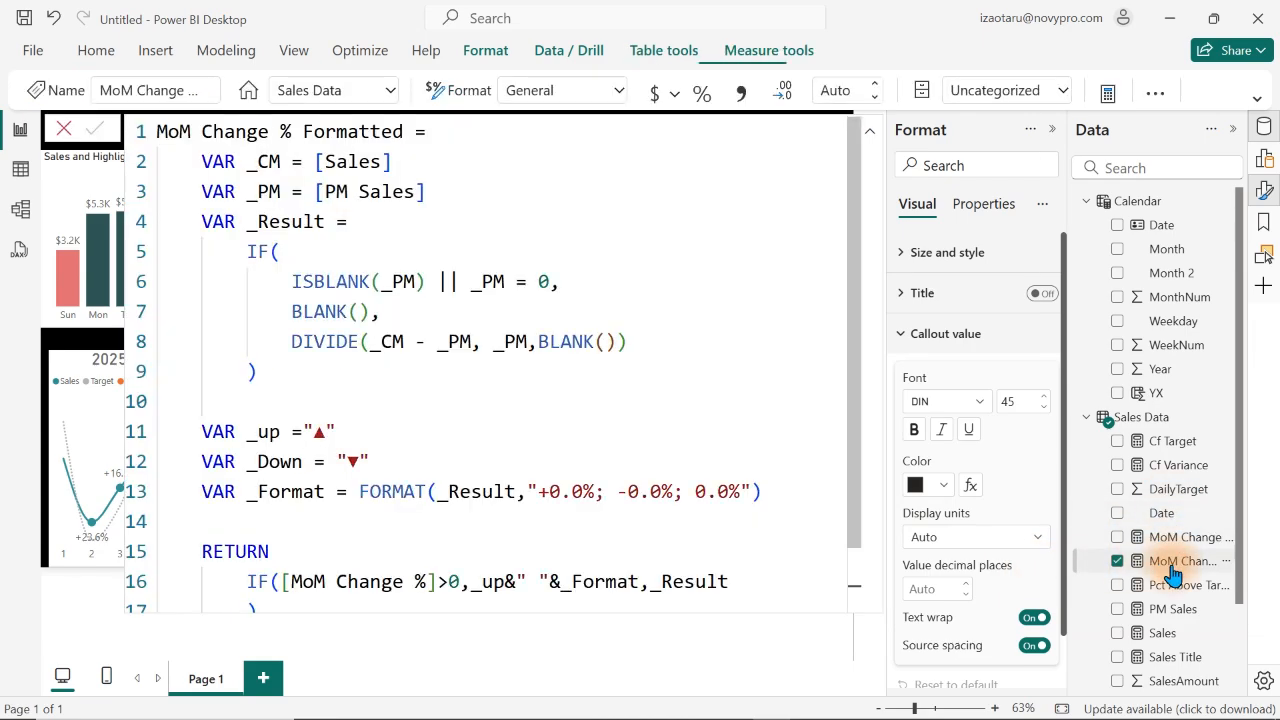
pyautogui.click(540, 581)
pyautogui.press('BackSpace')
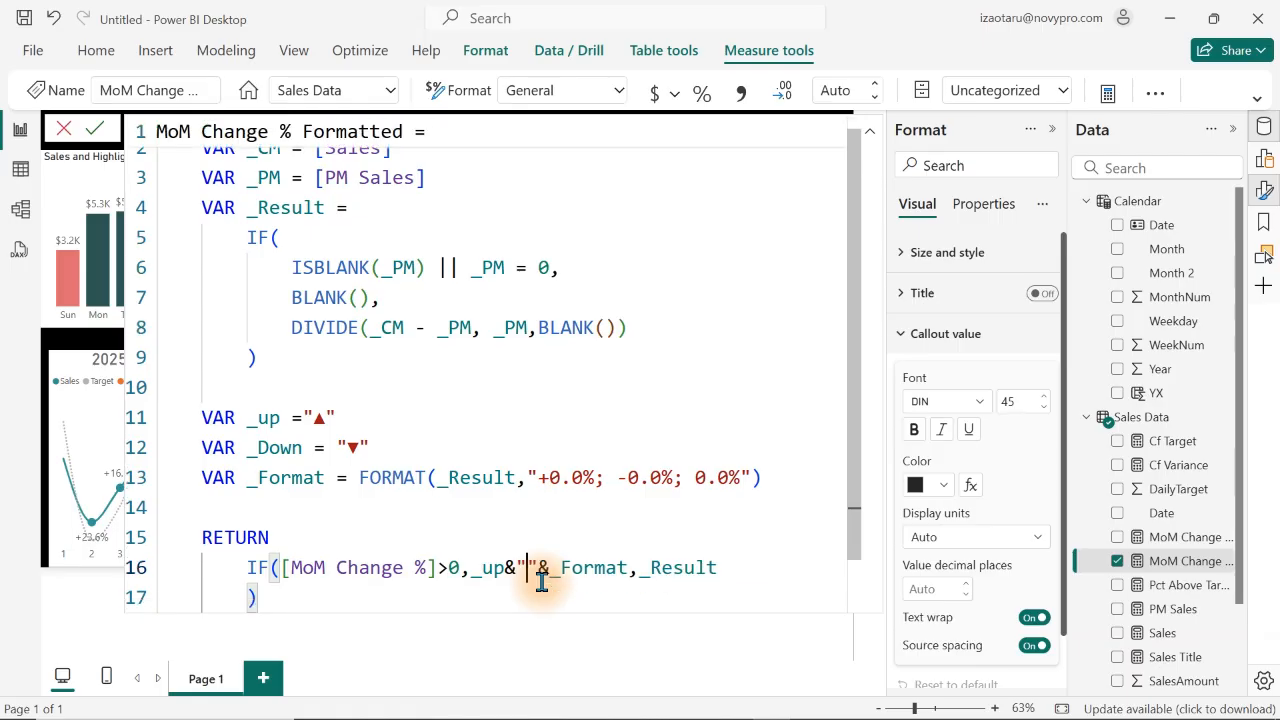
pyautogui.press('Return')
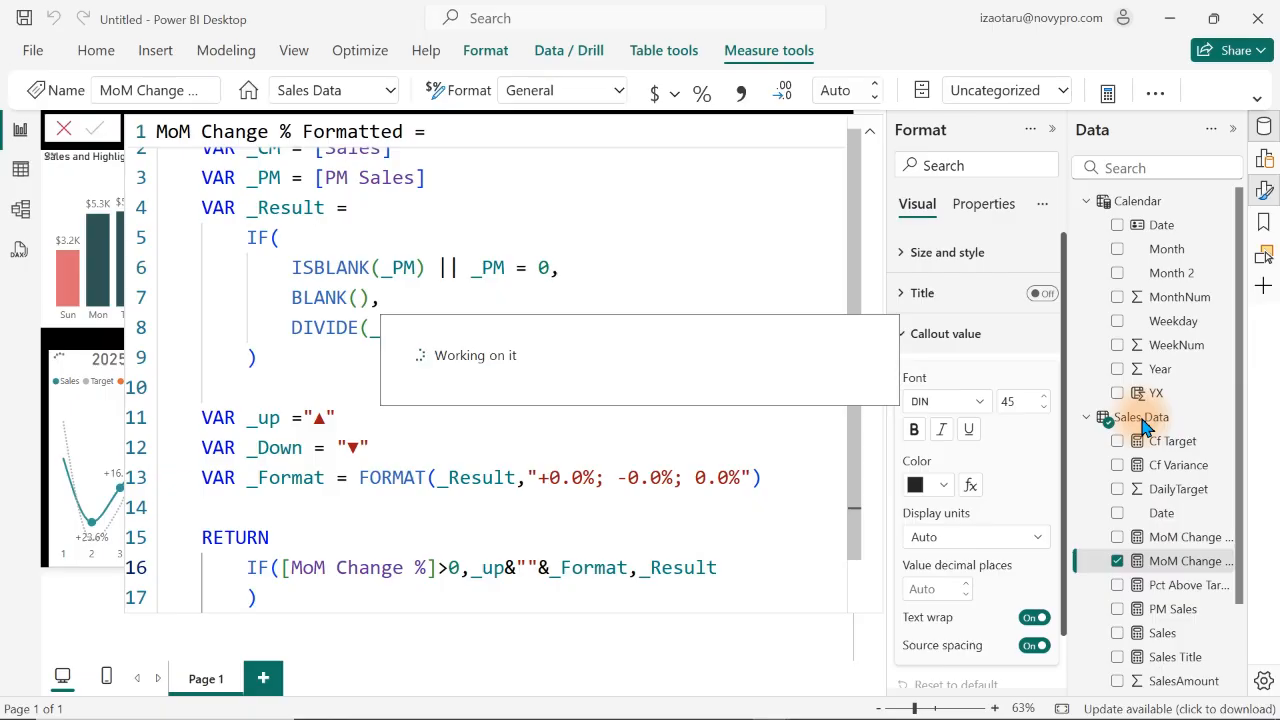
pyautogui.click(1141, 418)
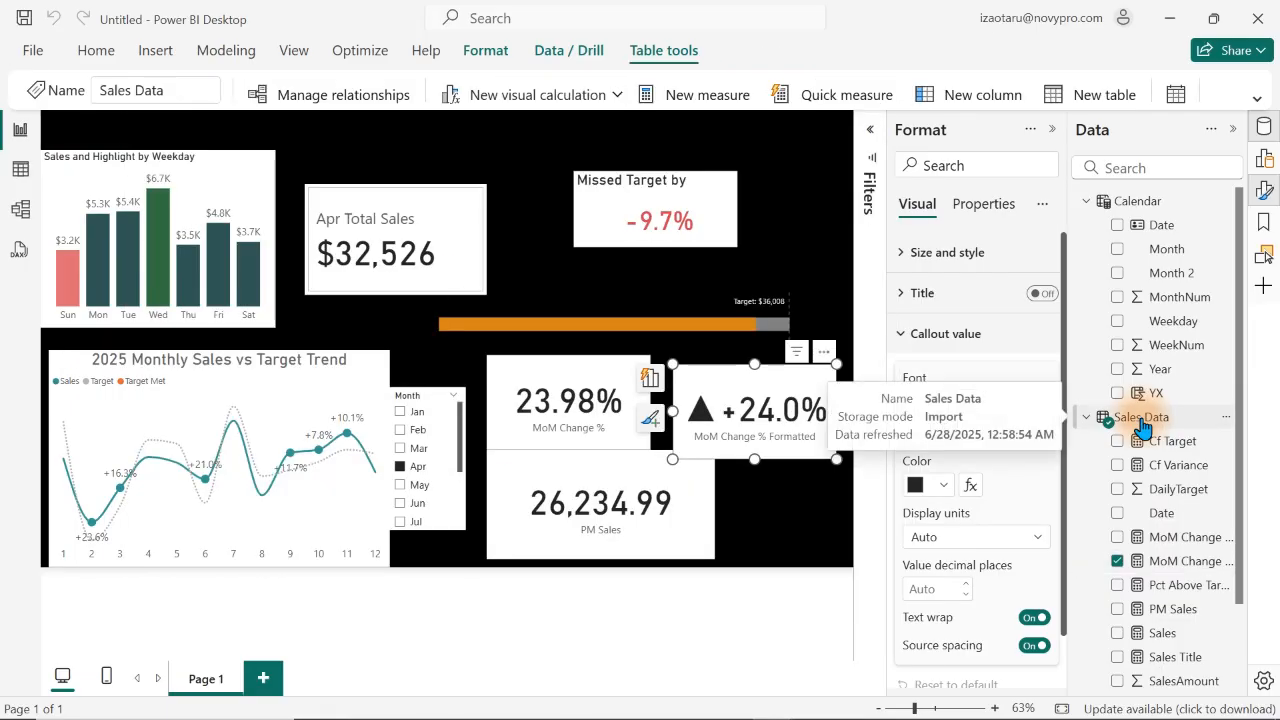
# - Delete the empty quoted string from the measure's true result, leaving _up&_Format, and commit the change
pyautogui.click(1167, 561)
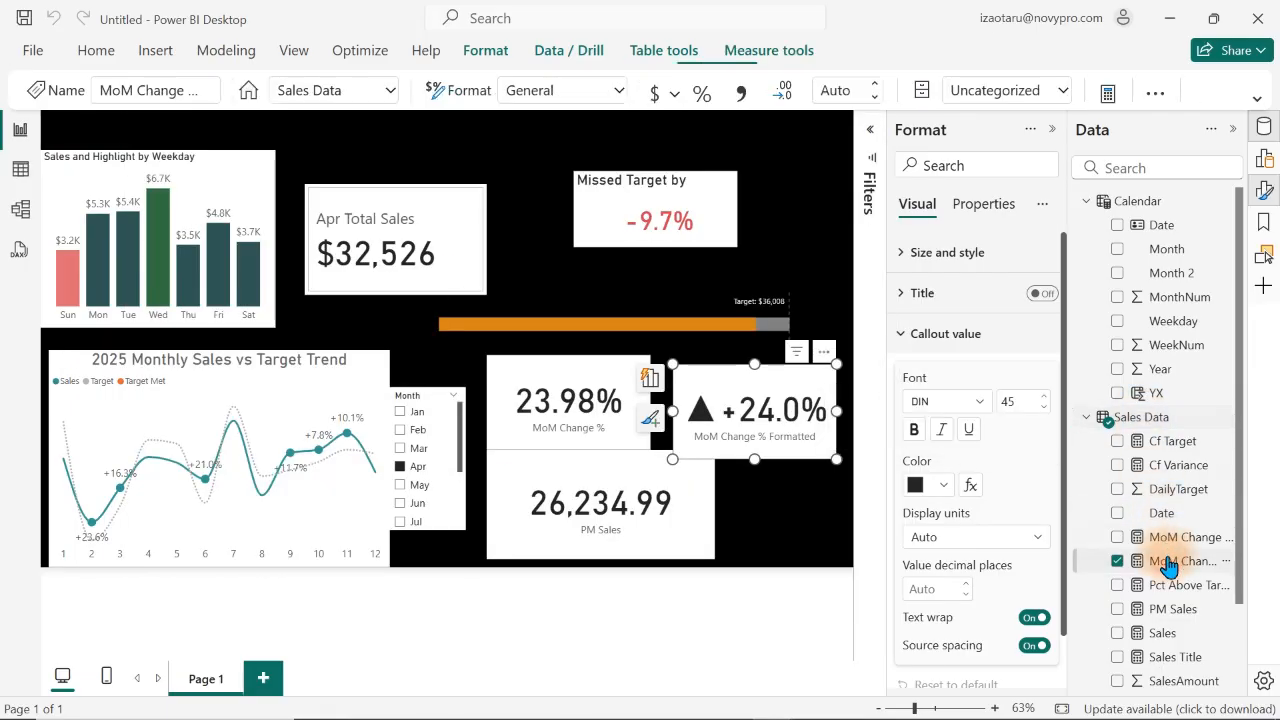
pyautogui.click(549, 581)
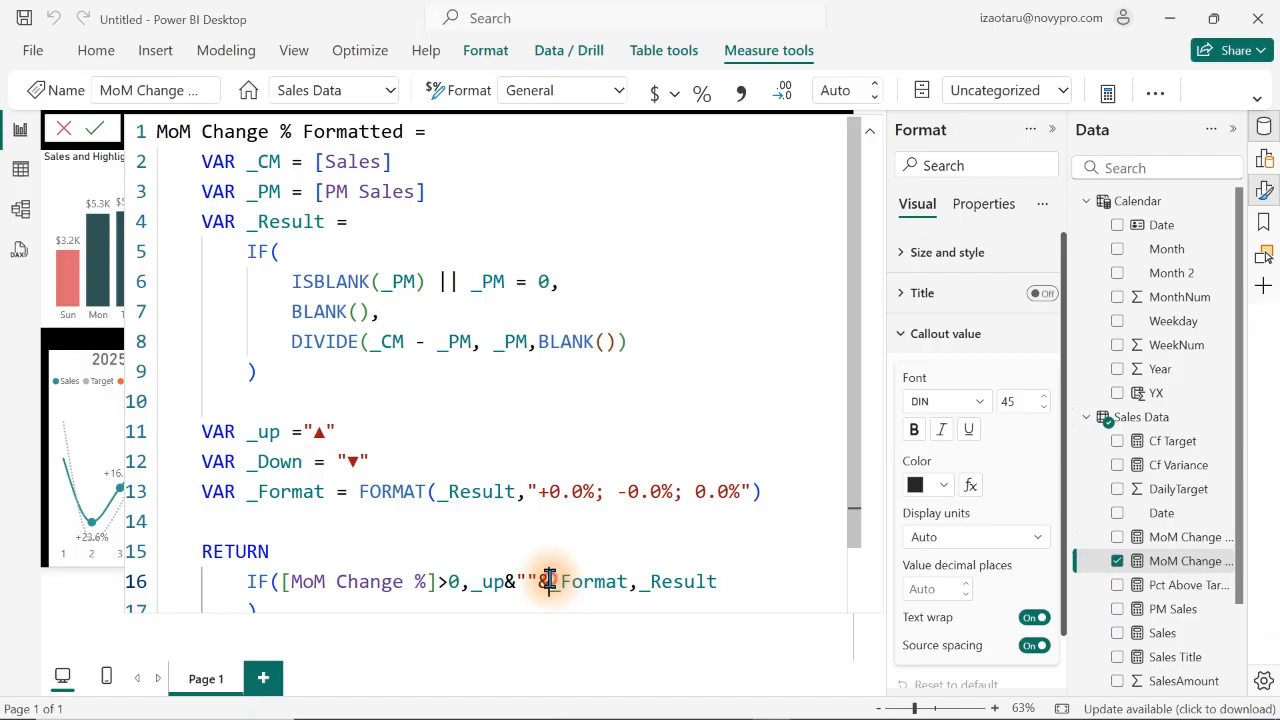
pyautogui.press('BackSpace')
pyautogui.press('BackSpace')
pyautogui.press('BackSpace')
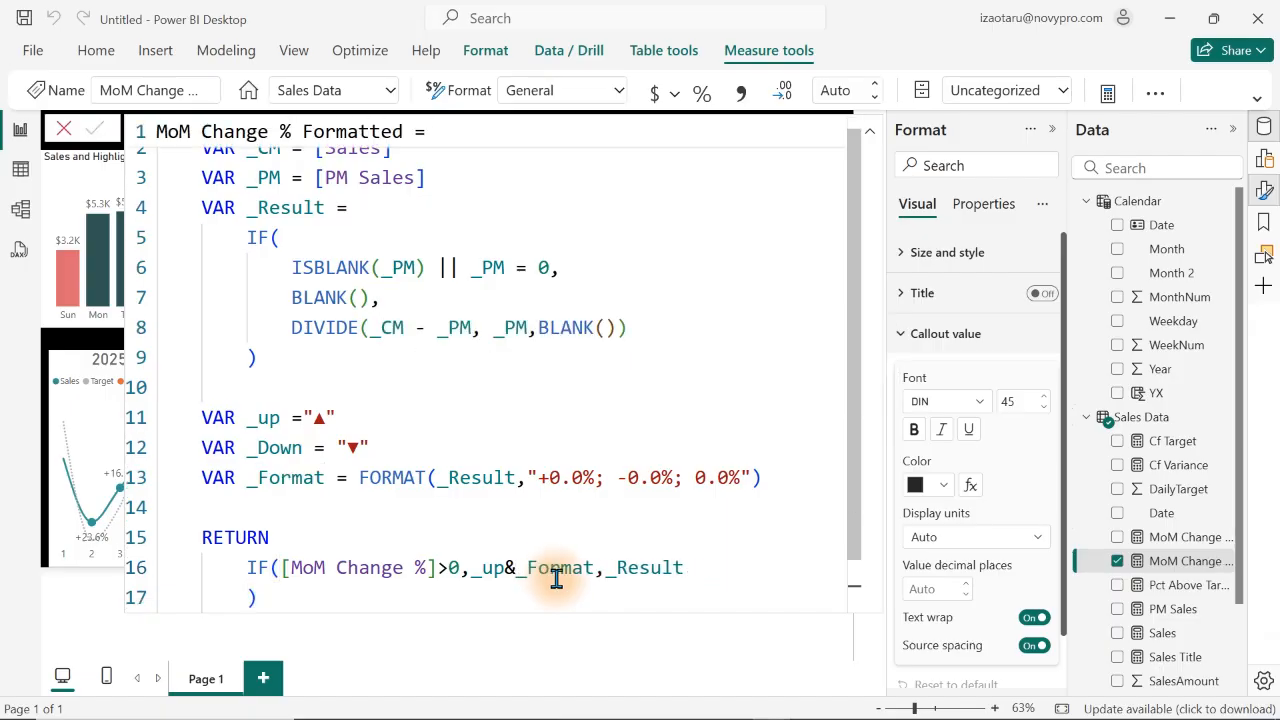
pyautogui.click(1150, 420)
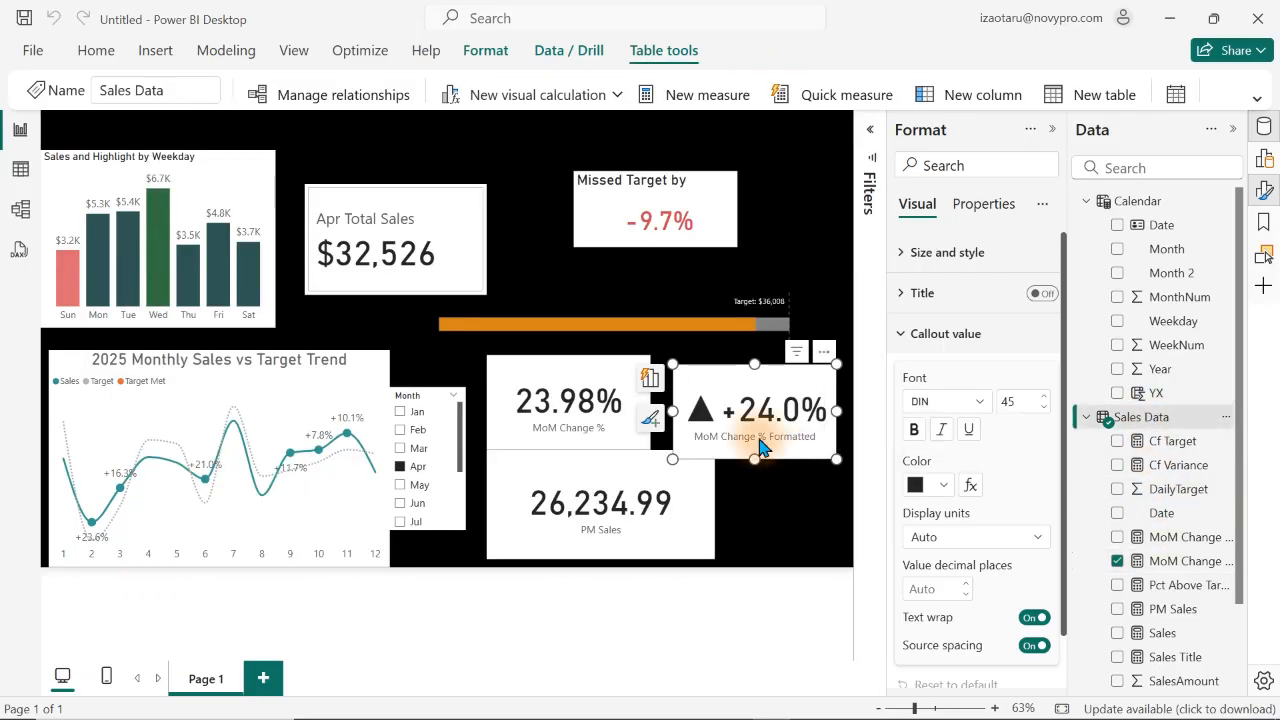
# - Spread the MoM Change % and MoM Change % Formatted cards apart above the PM Sales card
pyautogui.moveTo(757, 437); pyautogui.dragTo(731, 410)
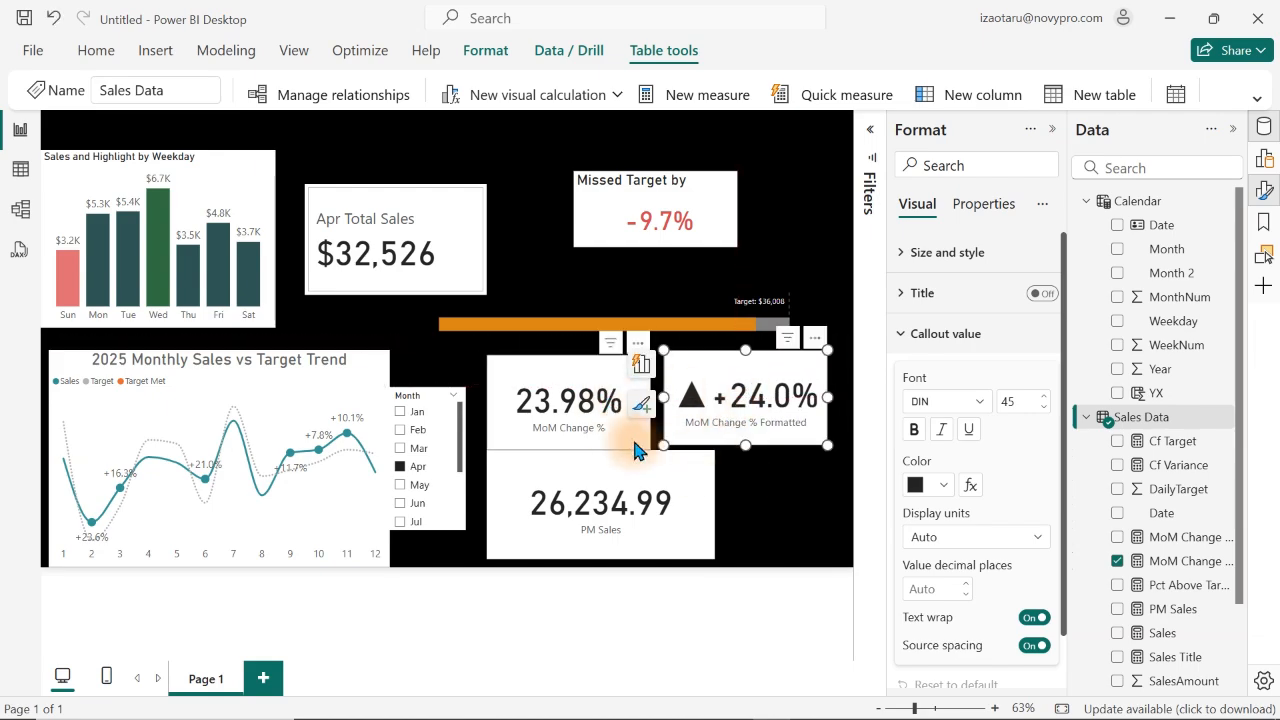
pyautogui.moveTo(583, 426); pyautogui.dragTo(533, 405)
pyautogui.click(686, 393)
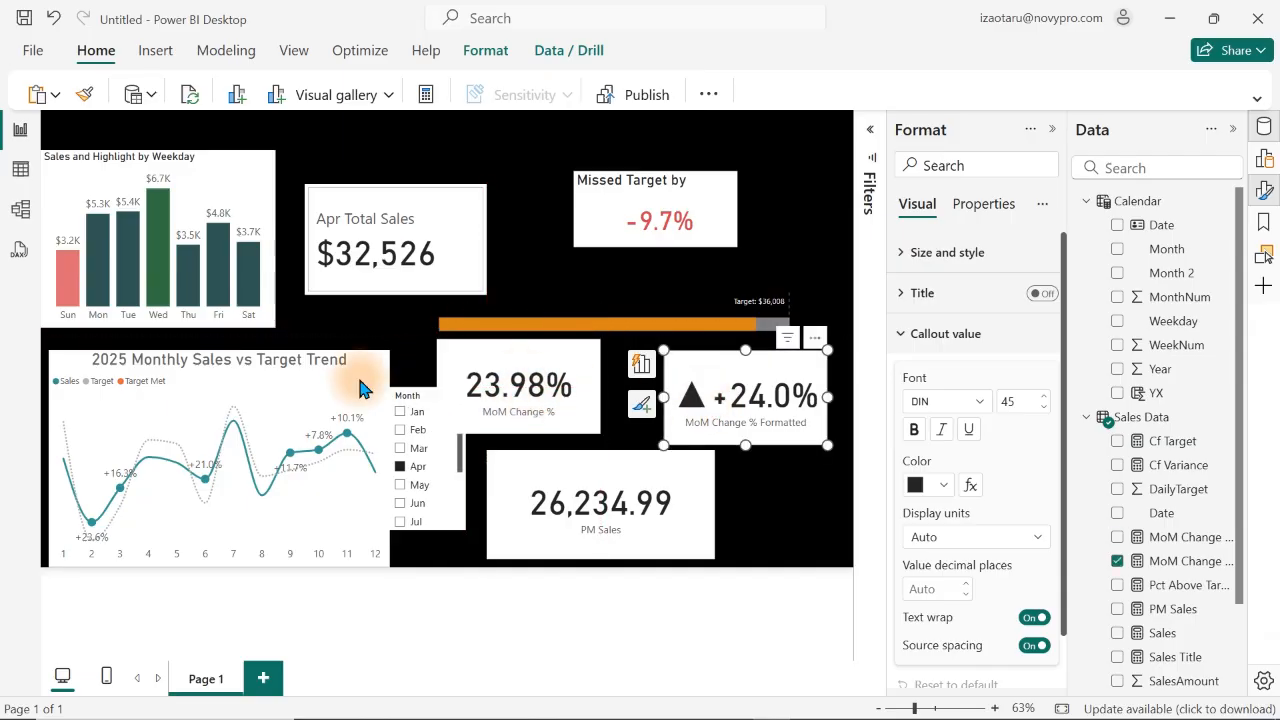
# - Filter the report by Mar and by May to compare the two MoM change cards
pyautogui.click(400, 448)
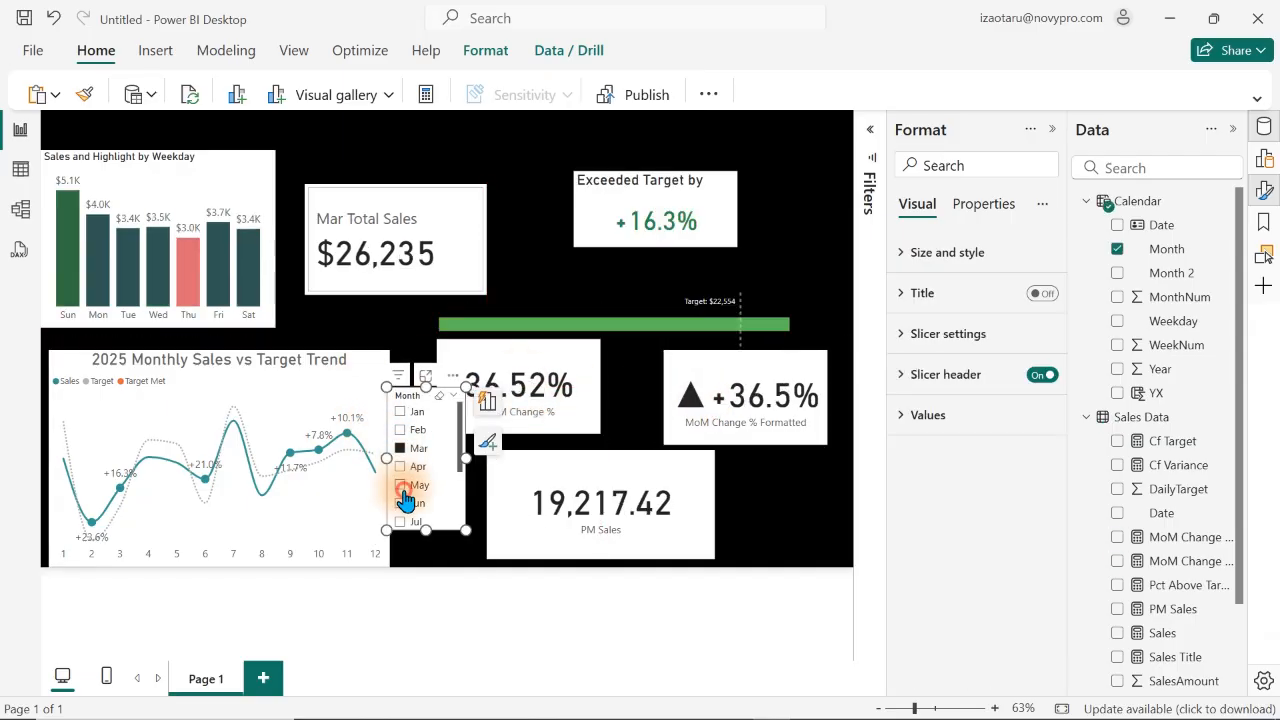
pyautogui.click(400, 485)
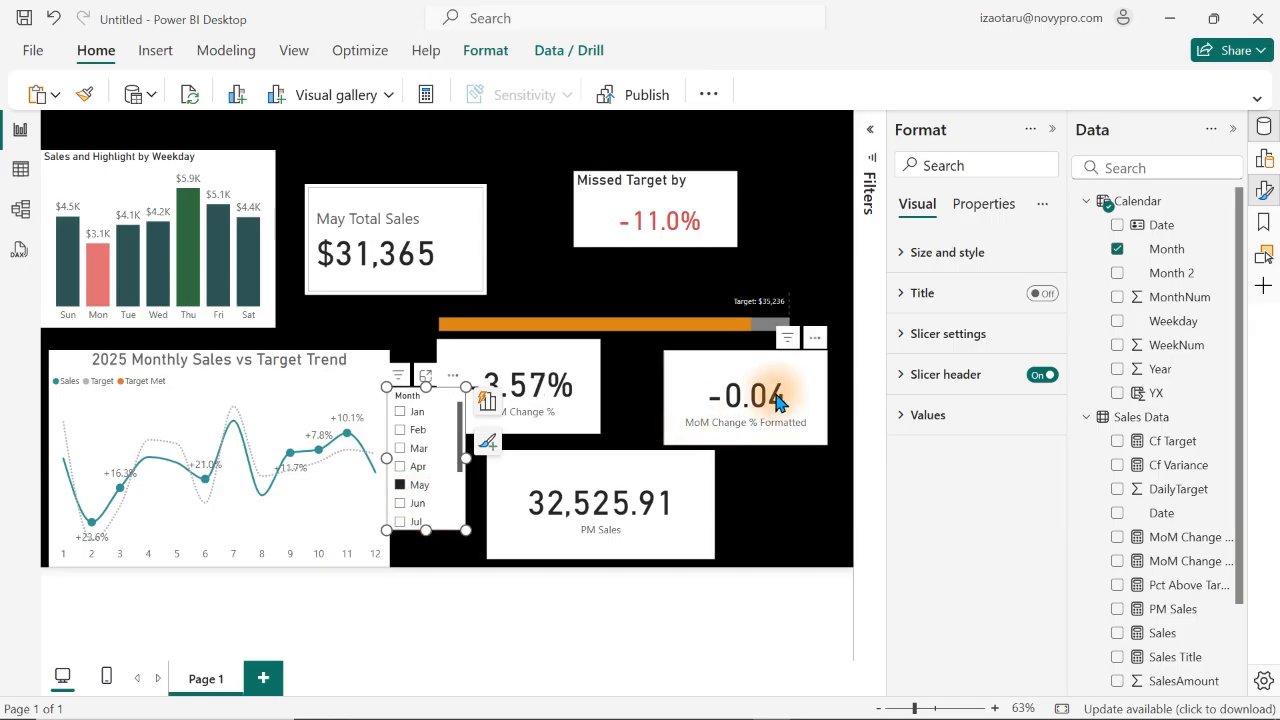
# - Insert the ▲ symbol before +0.0% in the FORMAT string of the MoM Change % Formatted measure
pyautogui.click(1185, 563)
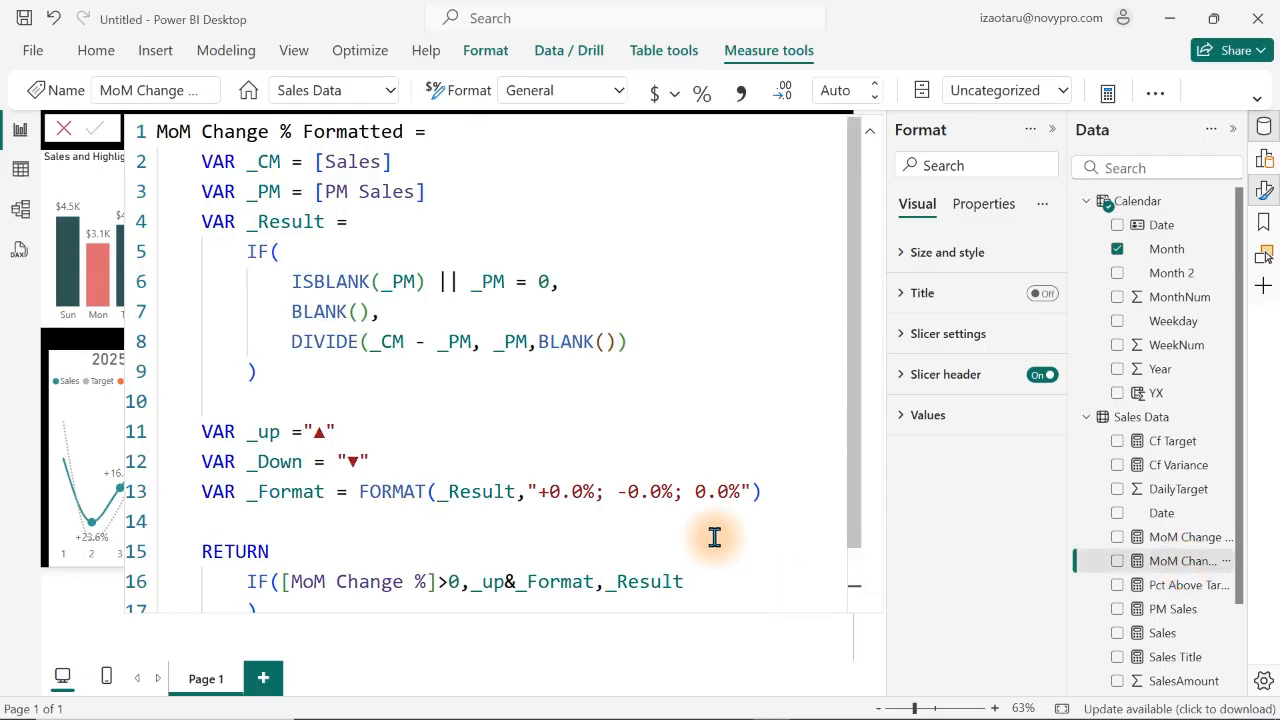
pyautogui.click(538, 491)
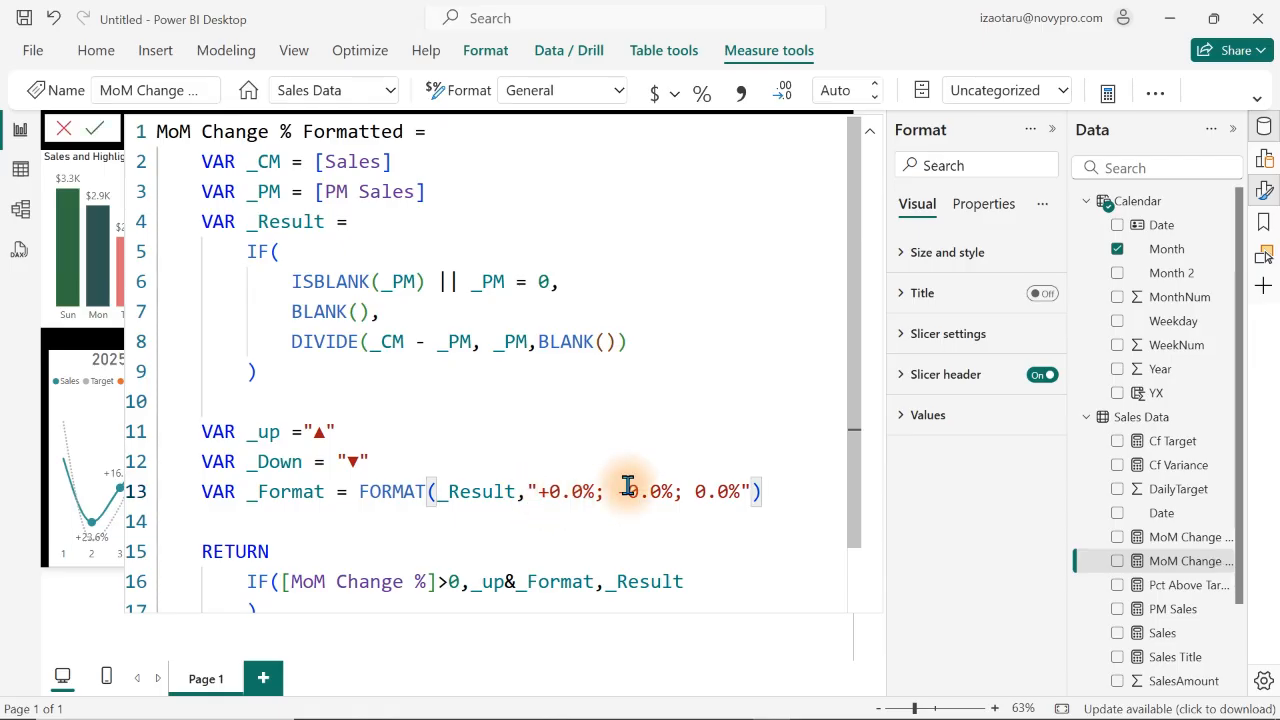
pyautogui.doubleClick(317, 431)
pyautogui.hotkey('ctrl', 'c')
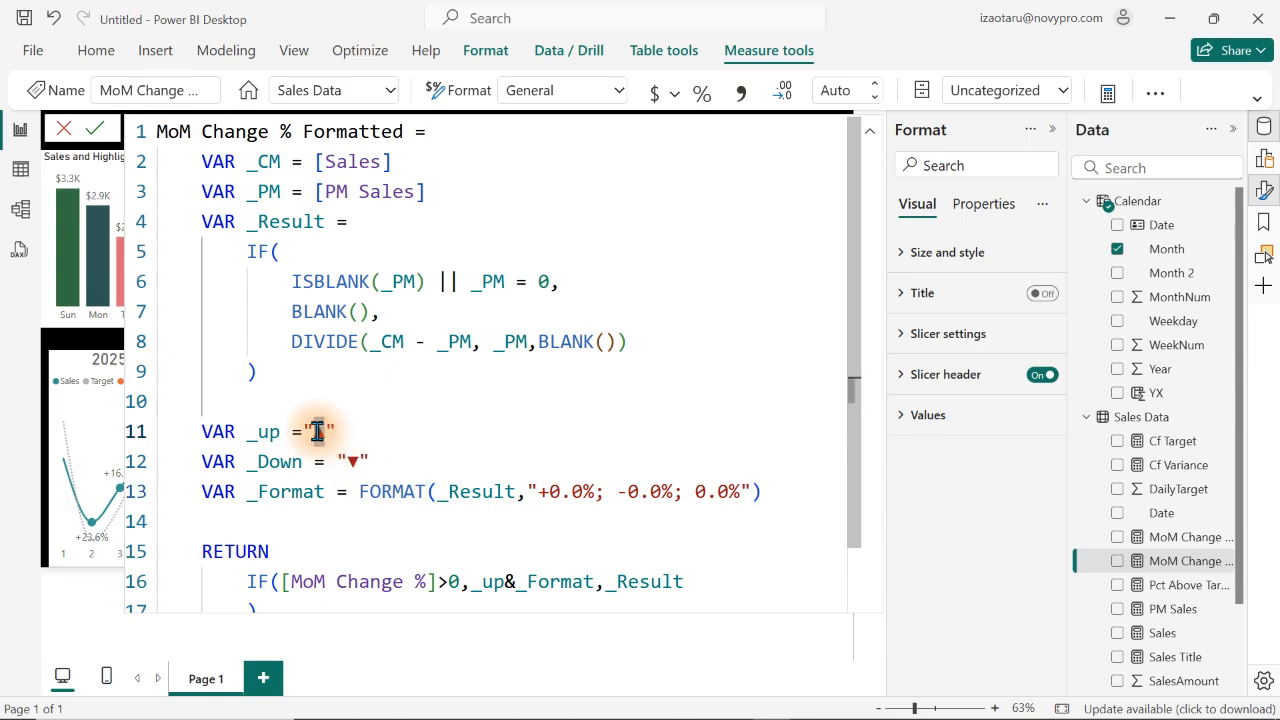
pyautogui.click(540, 491)
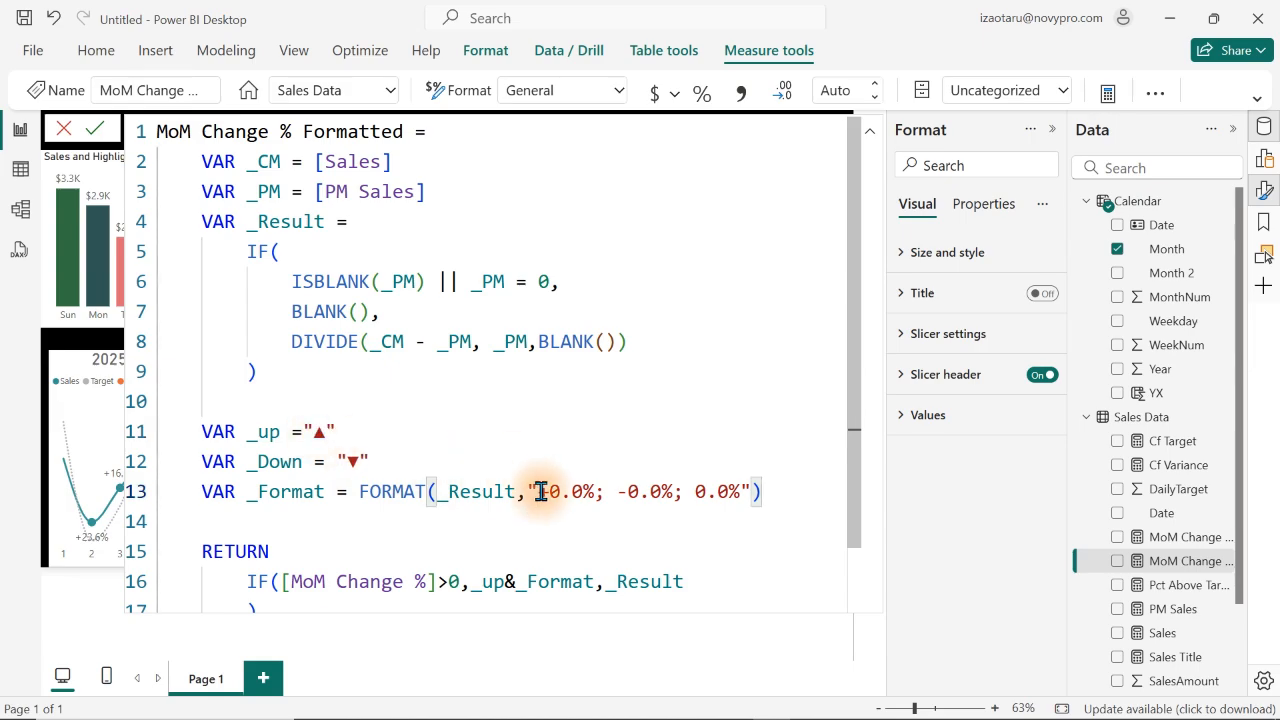
pyautogui.hotkey('ctrl', 'v')
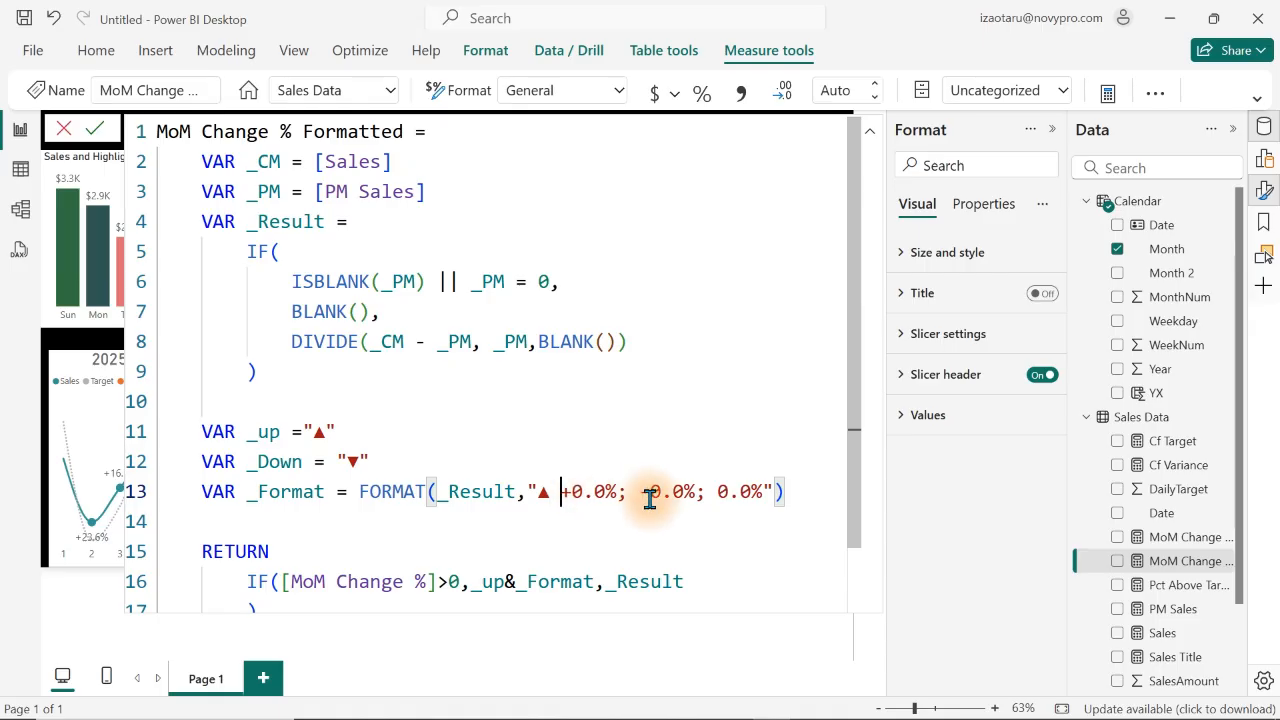
# - Copy the ▼ symbol from the _Down variable and insert it before -0.0% in the FORMAT string
pyautogui.moveTo(361, 458); pyautogui.dragTo(351, 459)
pyautogui.hotkey('ctrl', 'c')
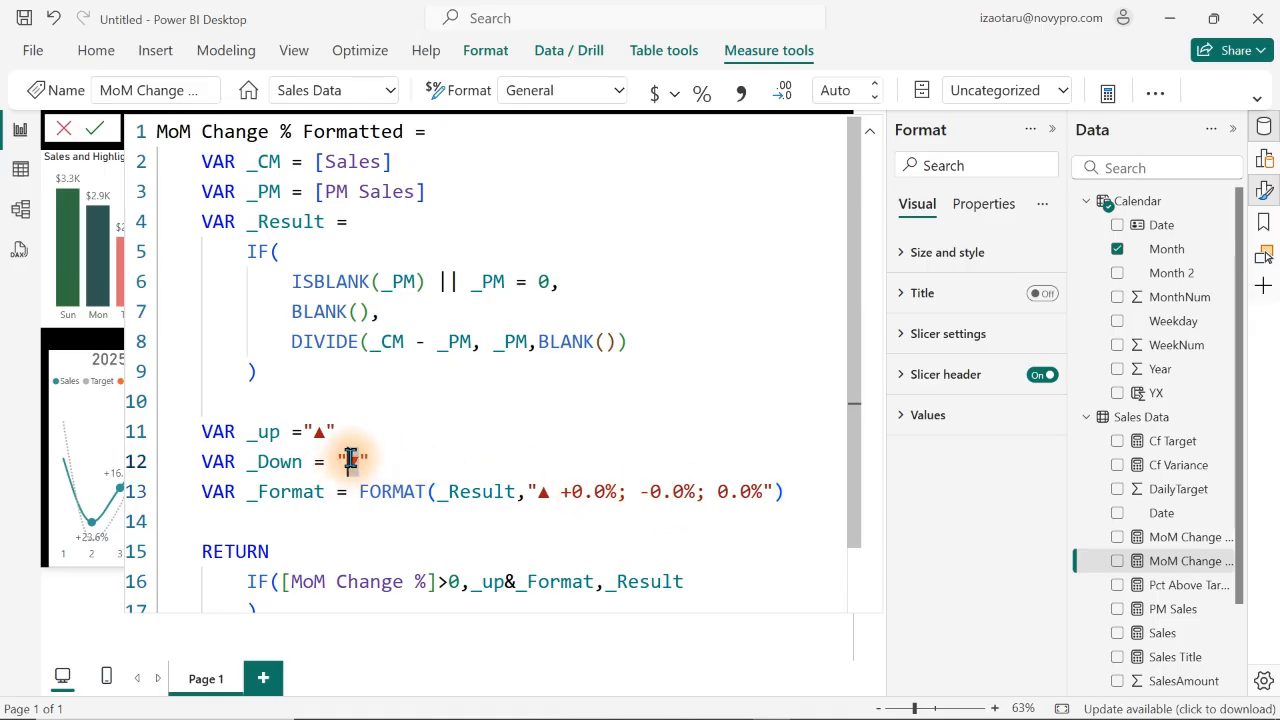
pyautogui.click(652, 494)
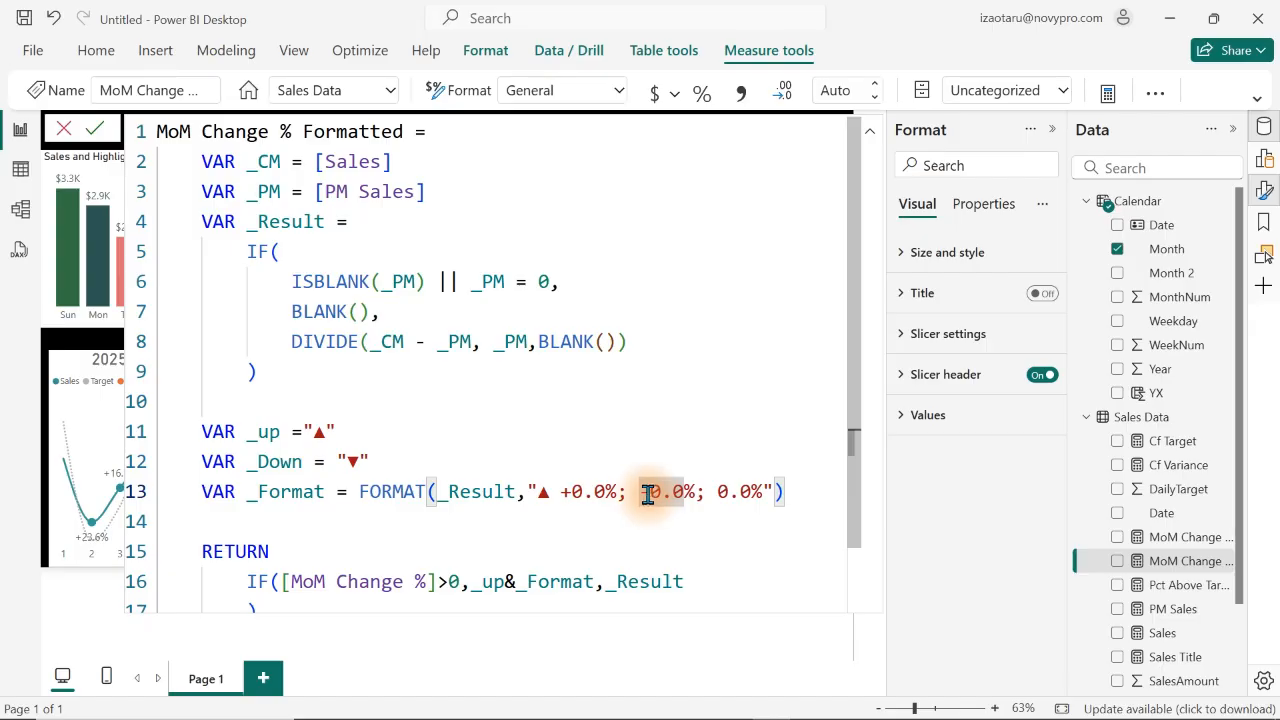
pyautogui.hotkey('ctrl', 'v')
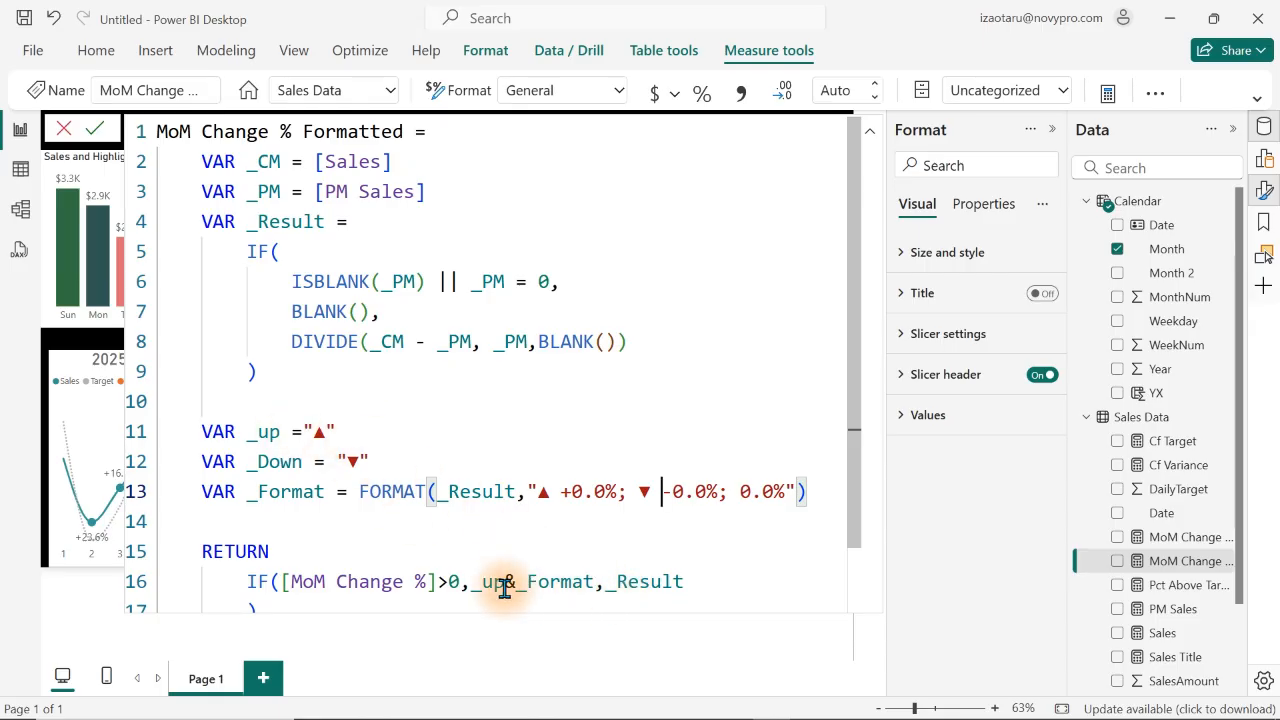
# - Replace the returned IF function's true and false results with the single _Format variable and commit the measure
pyautogui.click(467, 584)
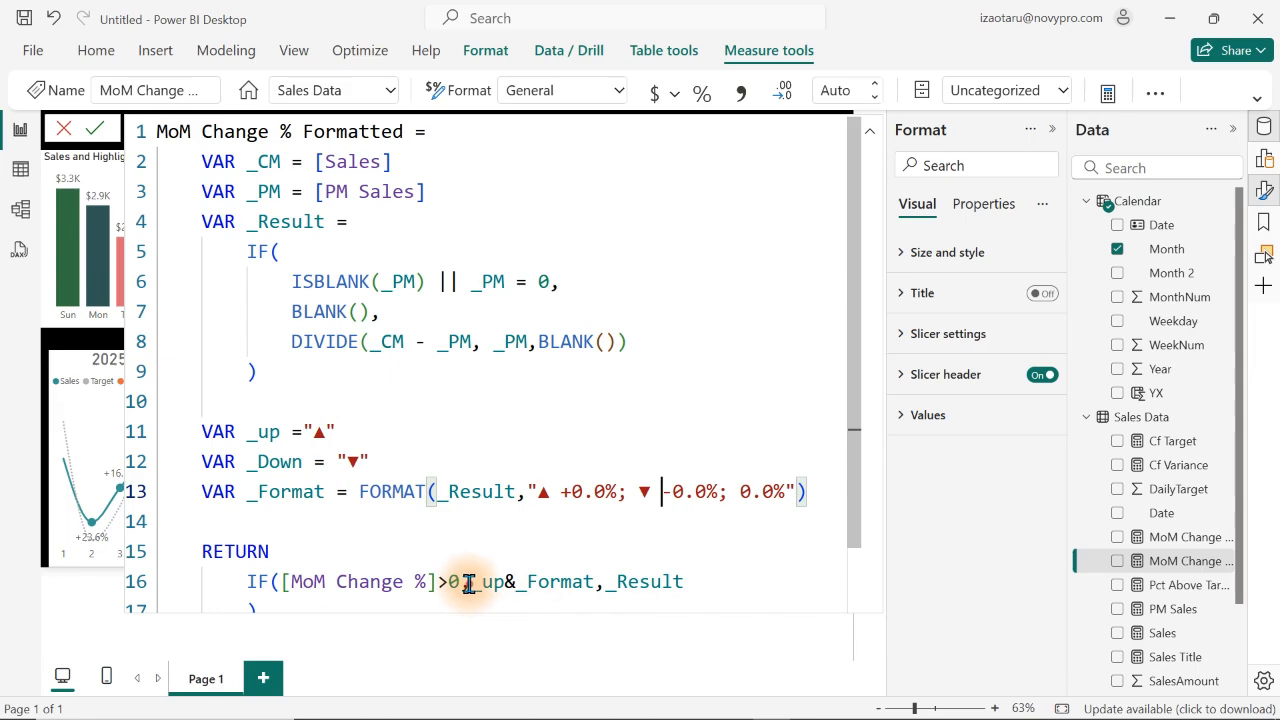
pyautogui.write(',')
pyautogui.moveTo(470, 584); pyautogui.dragTo(698, 570)
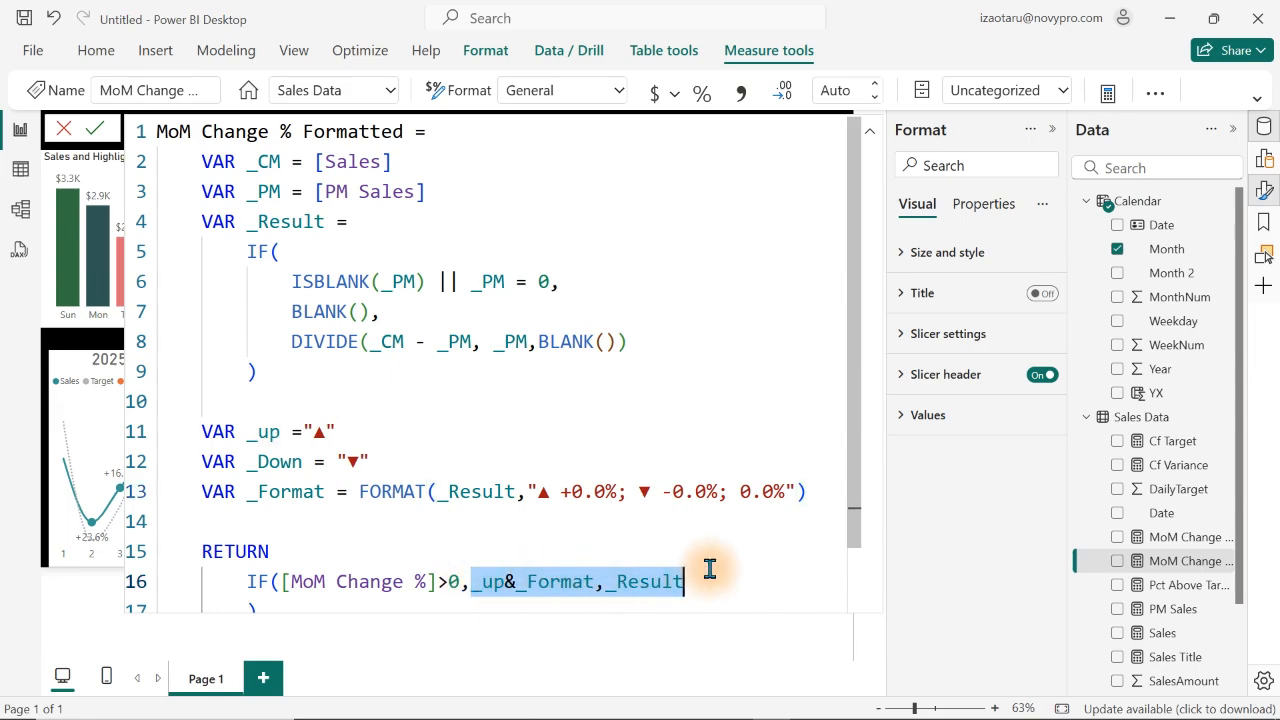
pyautogui.press('BackSpace')
pyautogui.write('_')
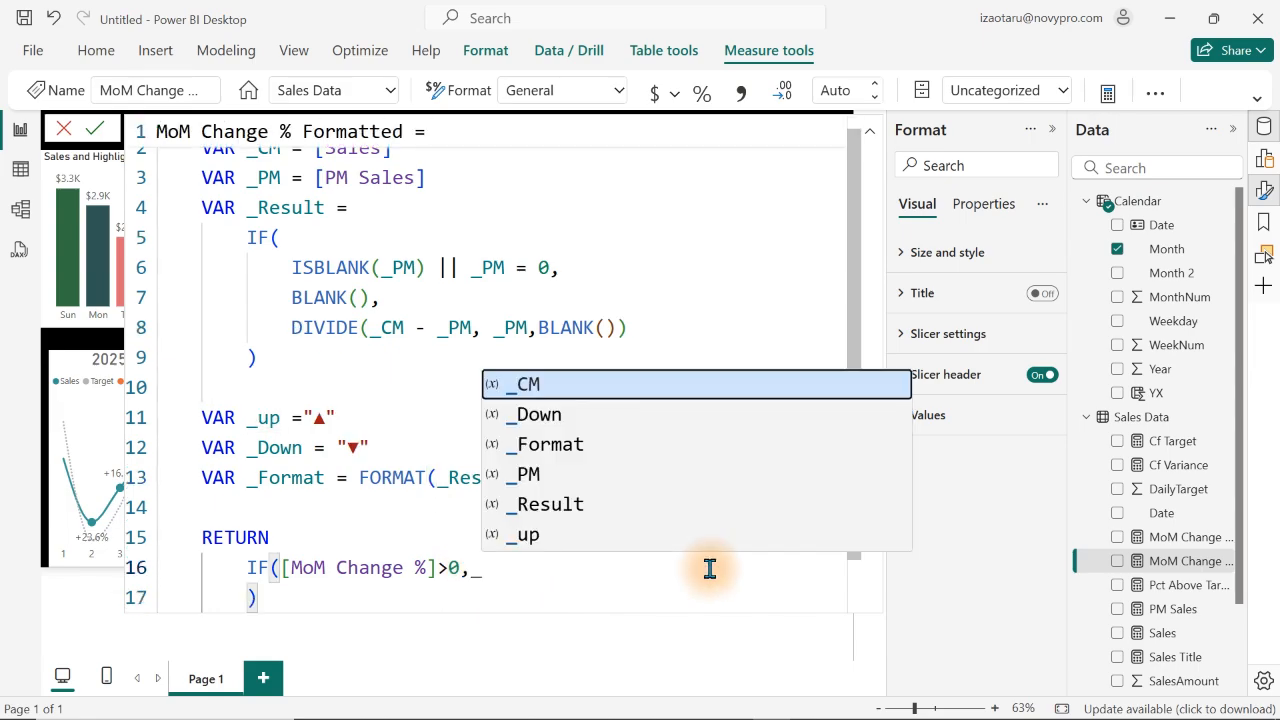
pyautogui.press('Down')
pyautogui.press('Down')
pyautogui.press('Down')
pyautogui.press('Down')
pyautogui.press('Up')
pyautogui.press('Up')
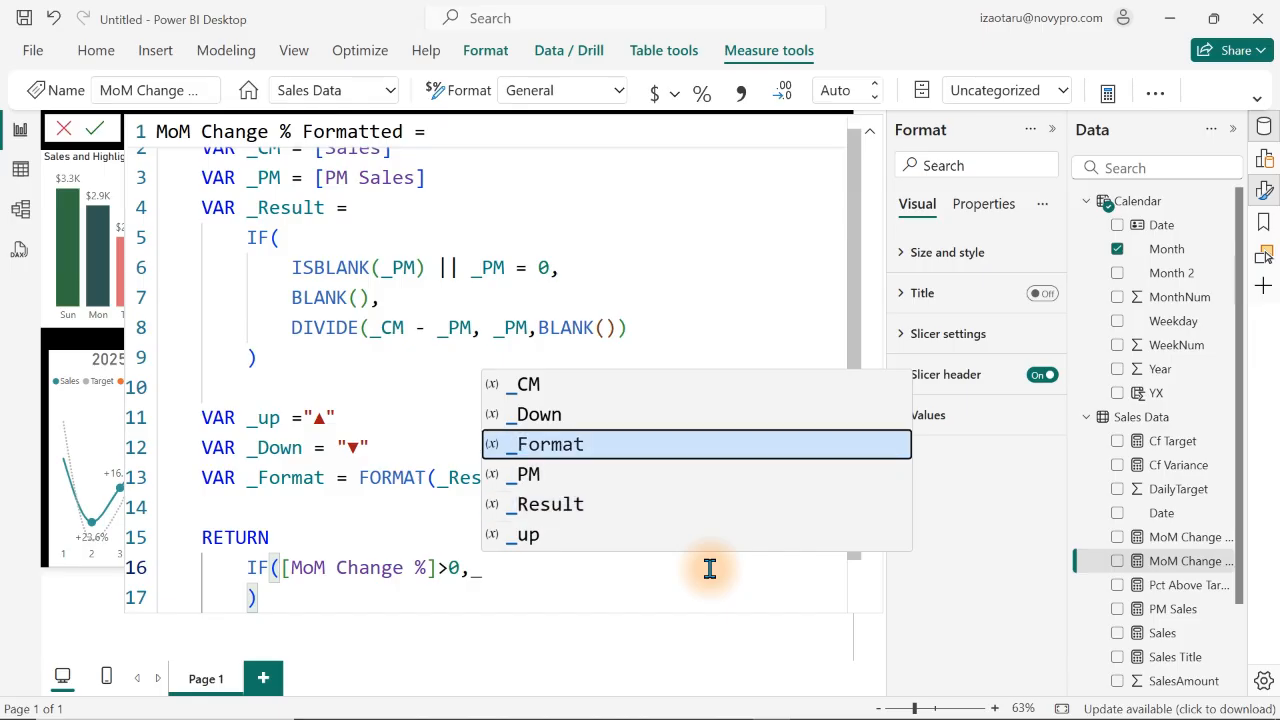
pyautogui.press('Tab')
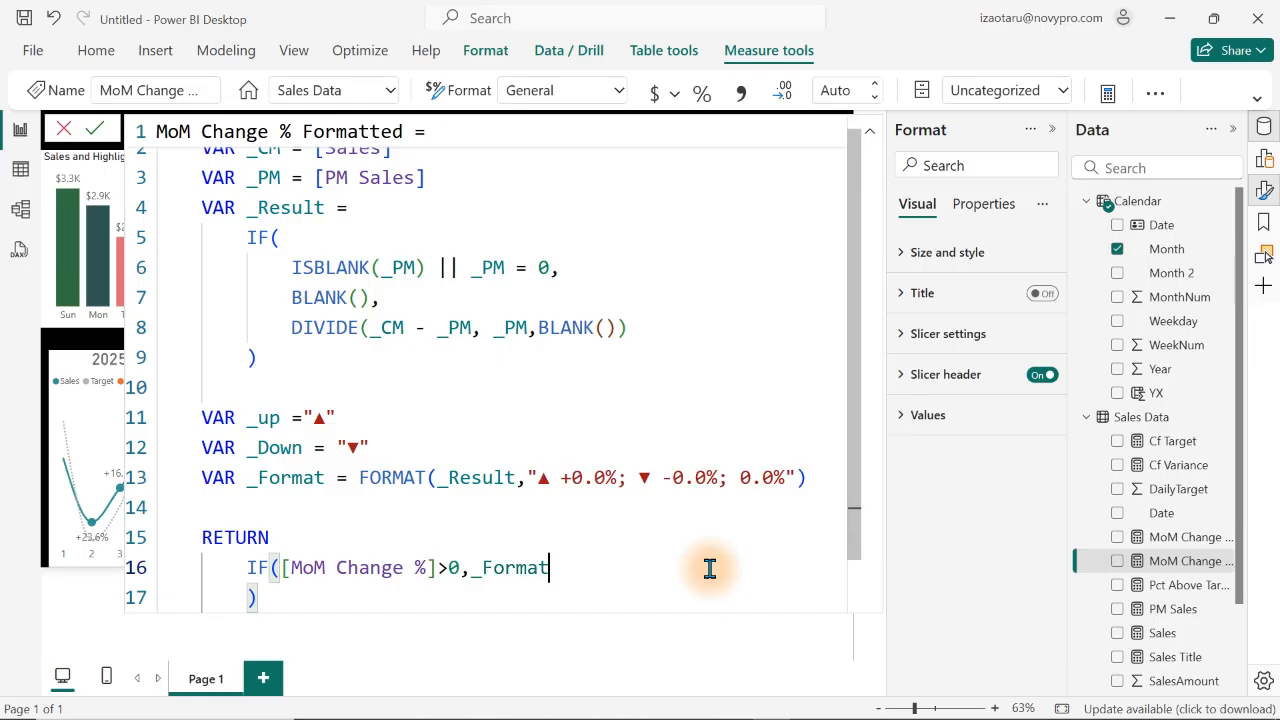
pyautogui.press('Return')
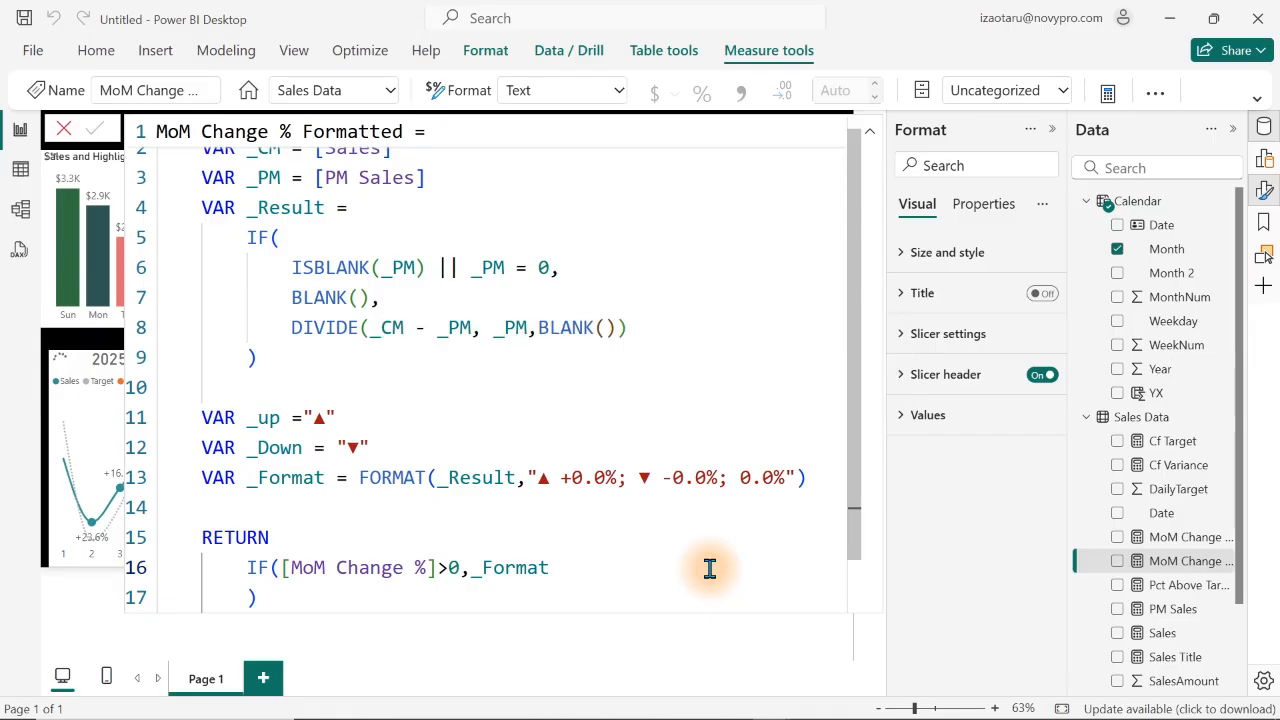
pyautogui.click(1157, 422)
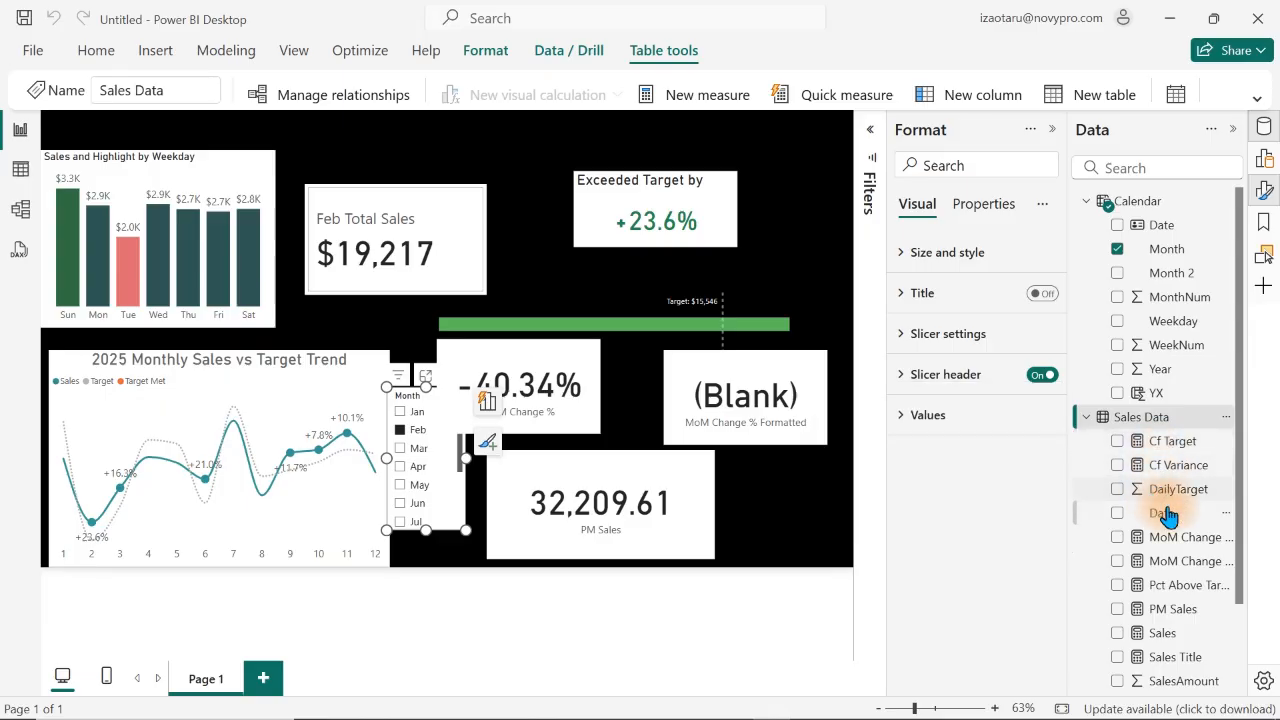
# - Reopen the MoM Change % Formatted measure and undo the recent edits back to the FORMAT string without arrows and the IF returning _up&_Format or _Result
pyautogui.click(1175, 561)
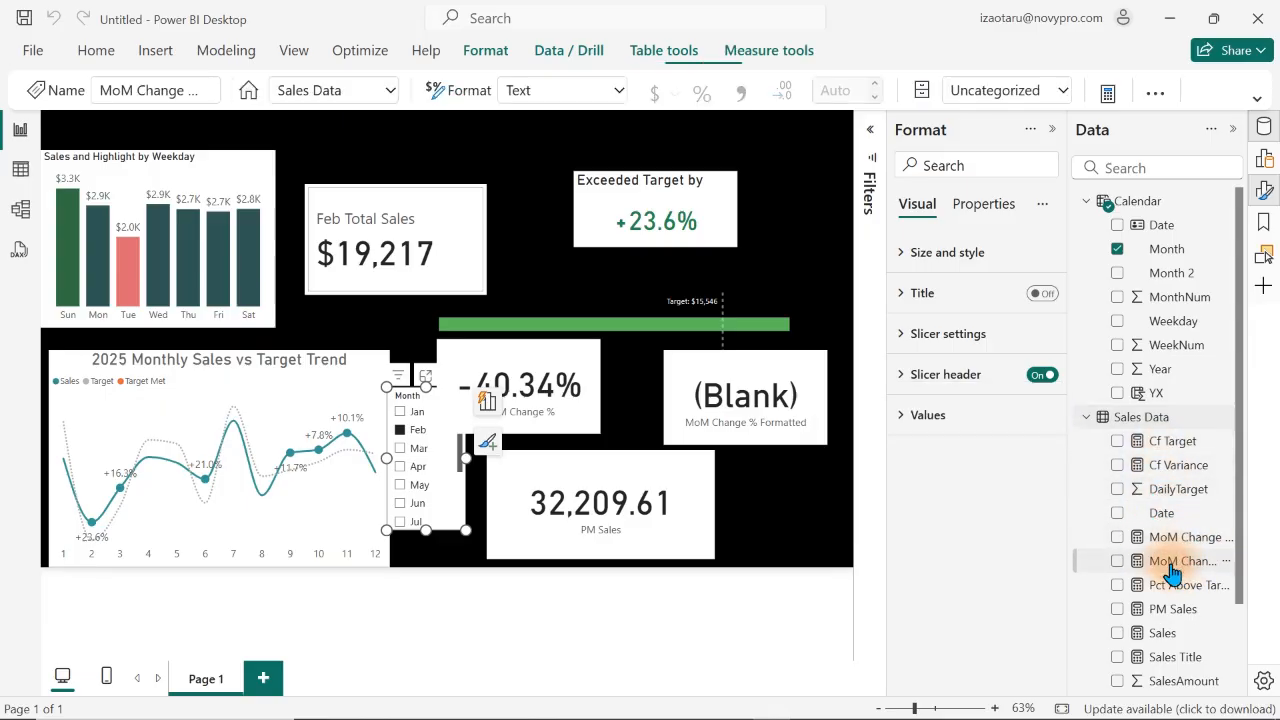
pyautogui.click(680, 550)
pyautogui.hotkey('ctrl', 'z')
pyautogui.hotkey('ctrl', 'z')
pyautogui.hotkey('ctrl', 'z')
pyautogui.hotkey('ctrl', 'z')
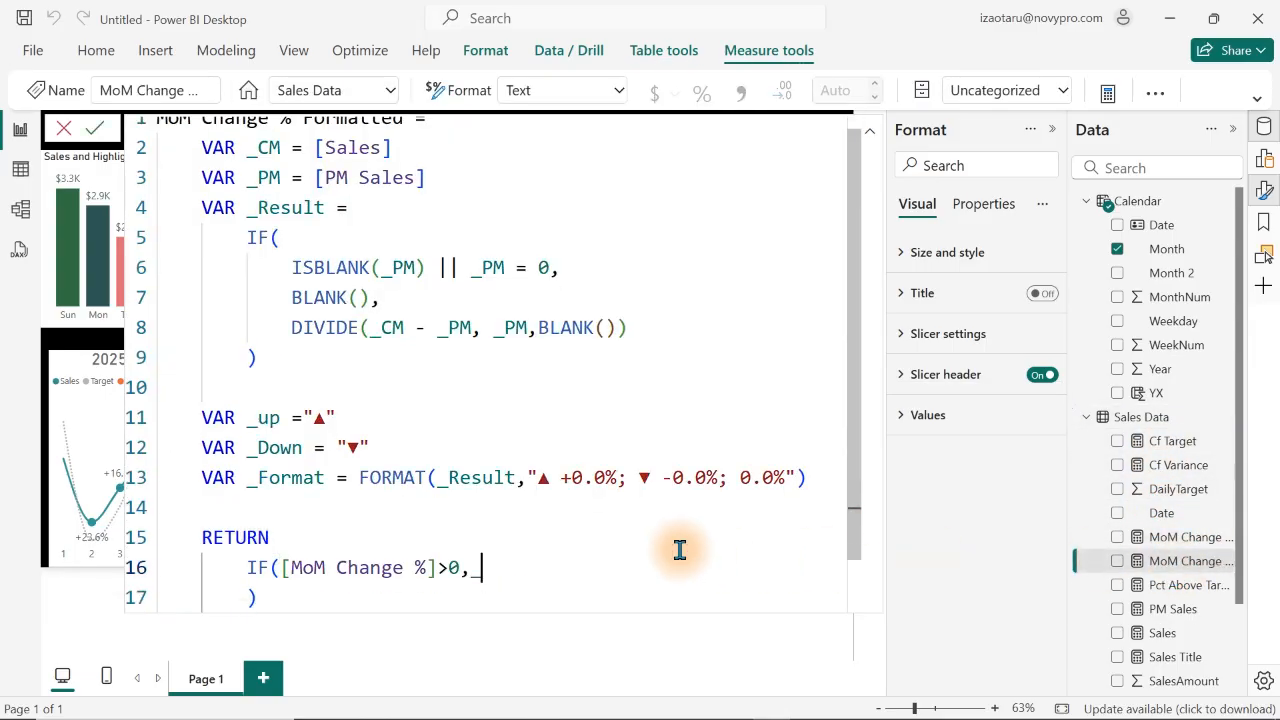
pyautogui.hotkey('ctrl', 'z')
pyautogui.hotkey('ctrl', 'z')
pyautogui.hotkey('ctrl', 'z')
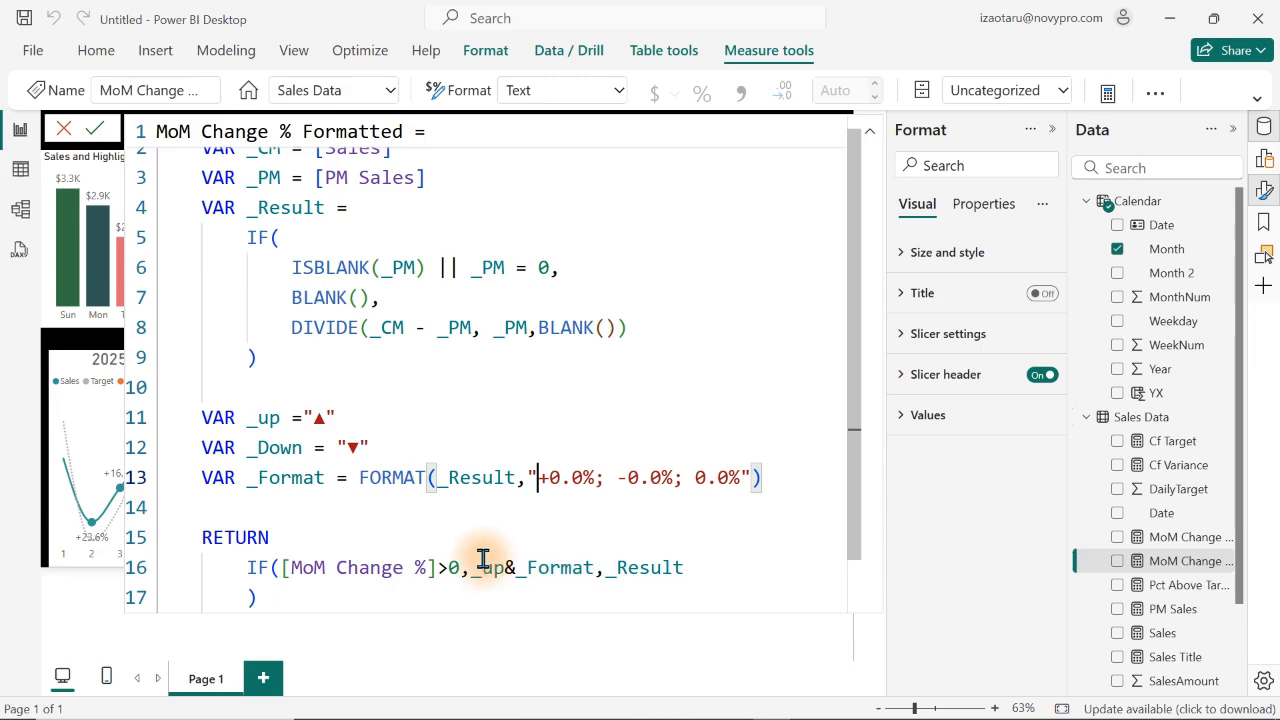
pyautogui.click(608, 569)
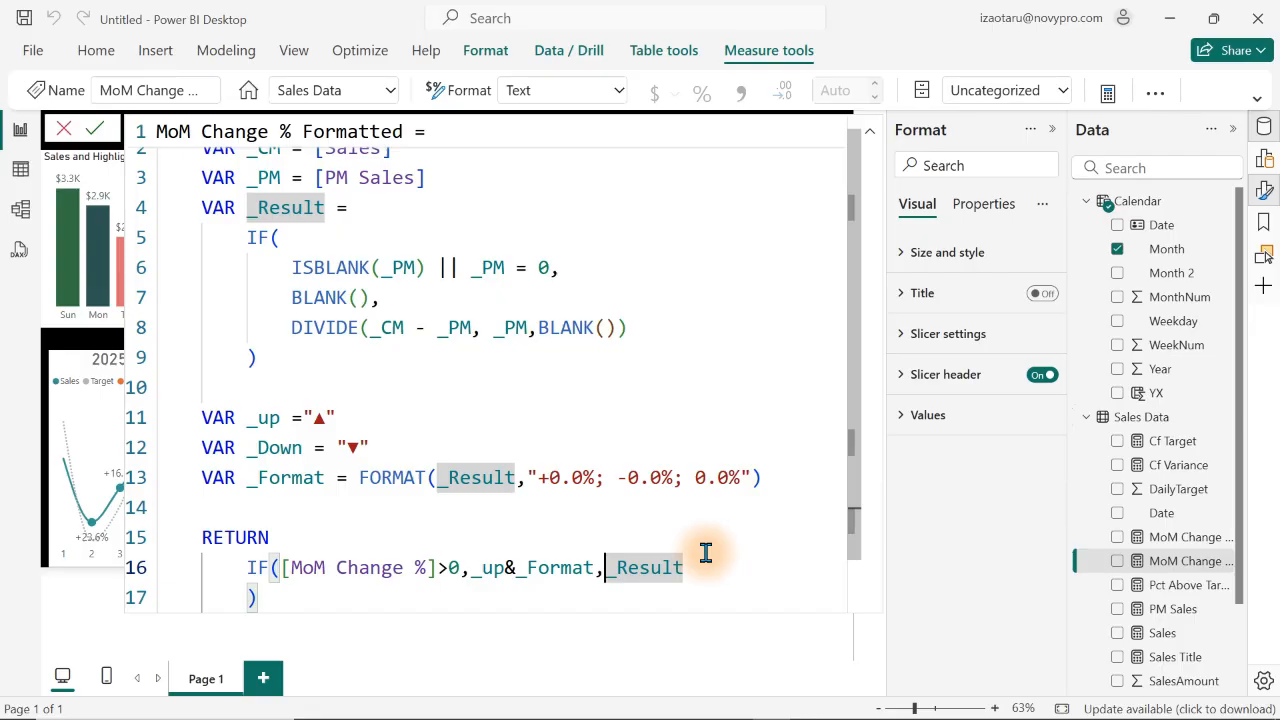
pyautogui.write('&')
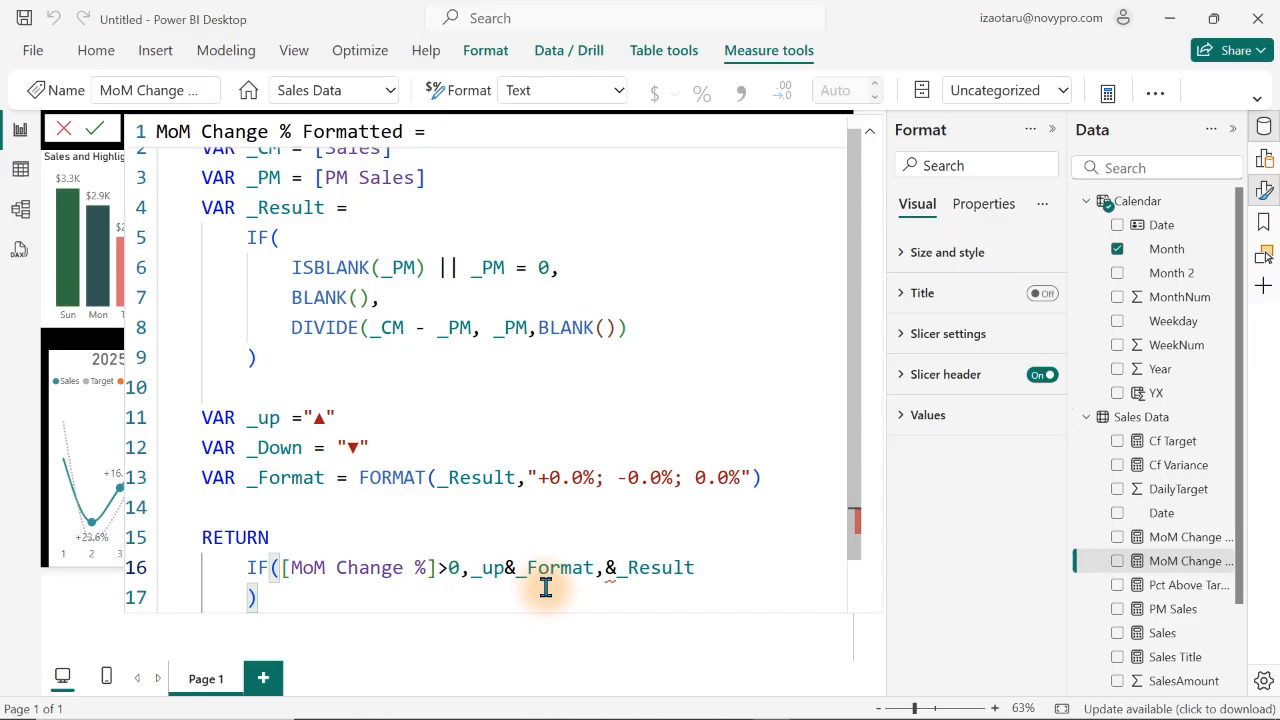
pyautogui.write('do')
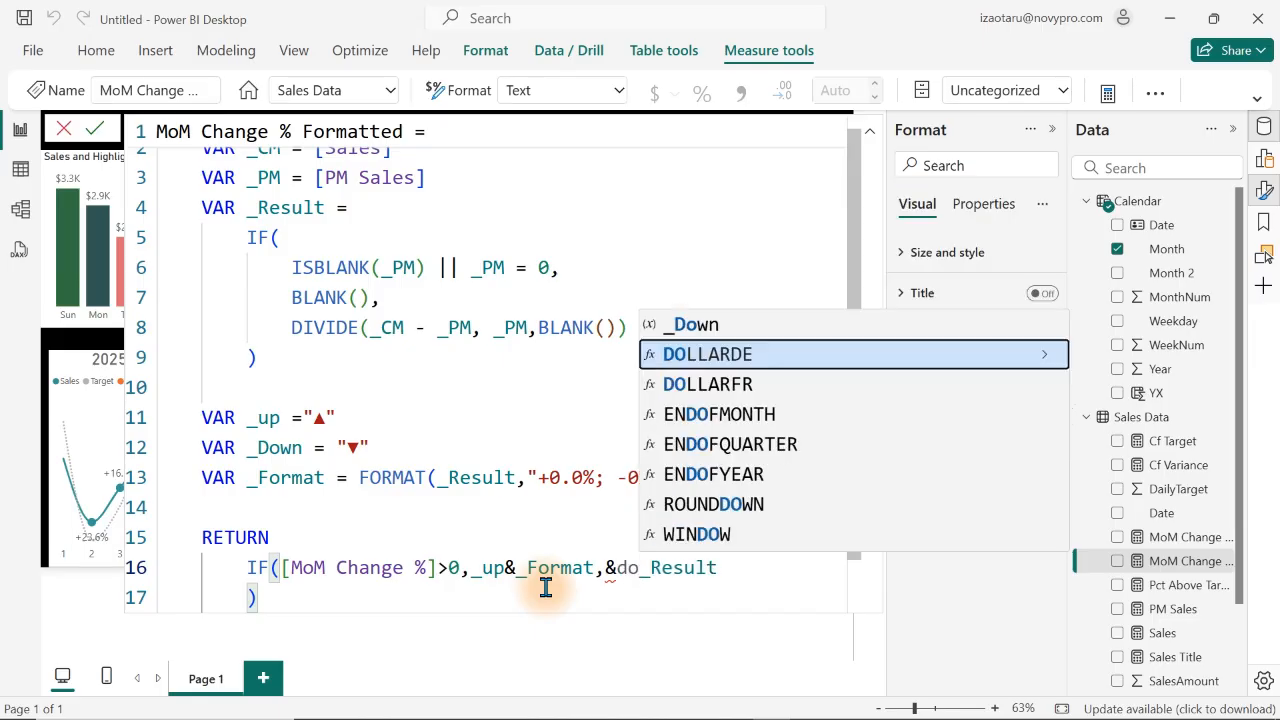
pyautogui.press('BackSpace')
pyautogui.press('BackSpace')
pyautogui.press('BackSpace')
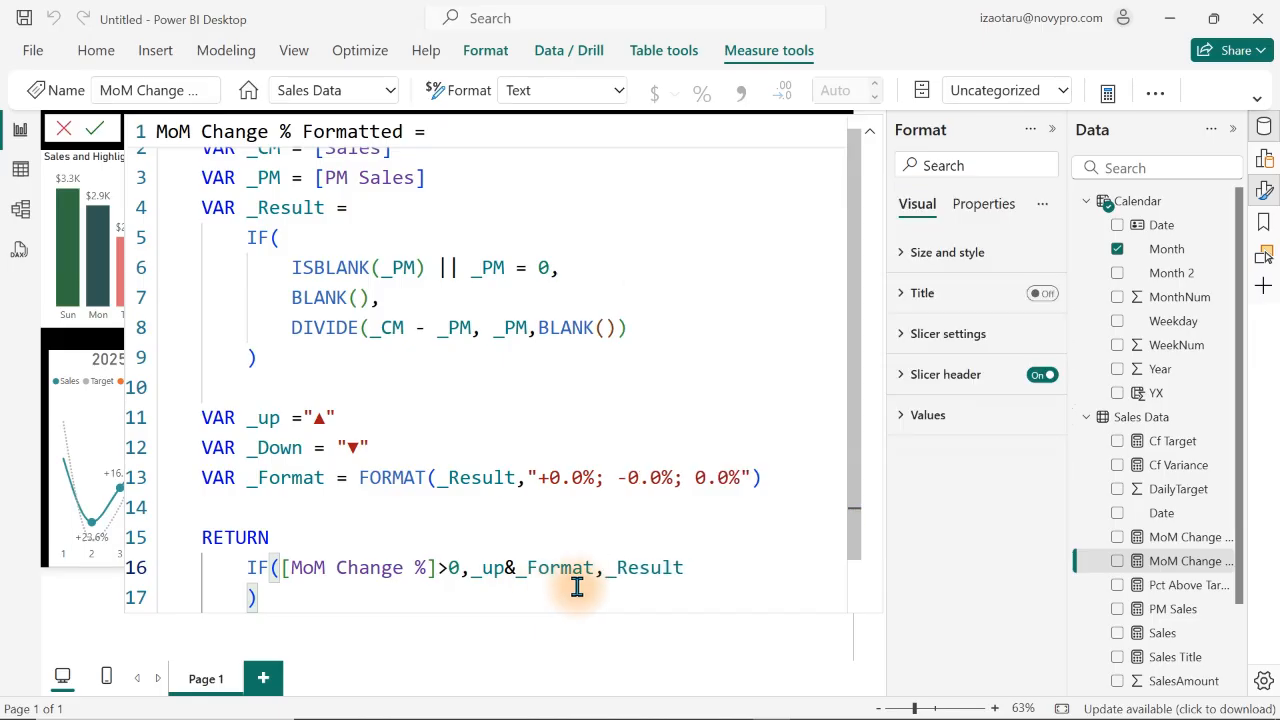
# - Remove the true and false results from the returned IF function, keeping only the condition [MoM Change %]>0
pyautogui.press('Delete')
pyautogui.press('Delete')
pyautogui.press('Delete')
pyautogui.press('Delete')
pyautogui.press('Delete')
pyautogui.press('Delete')
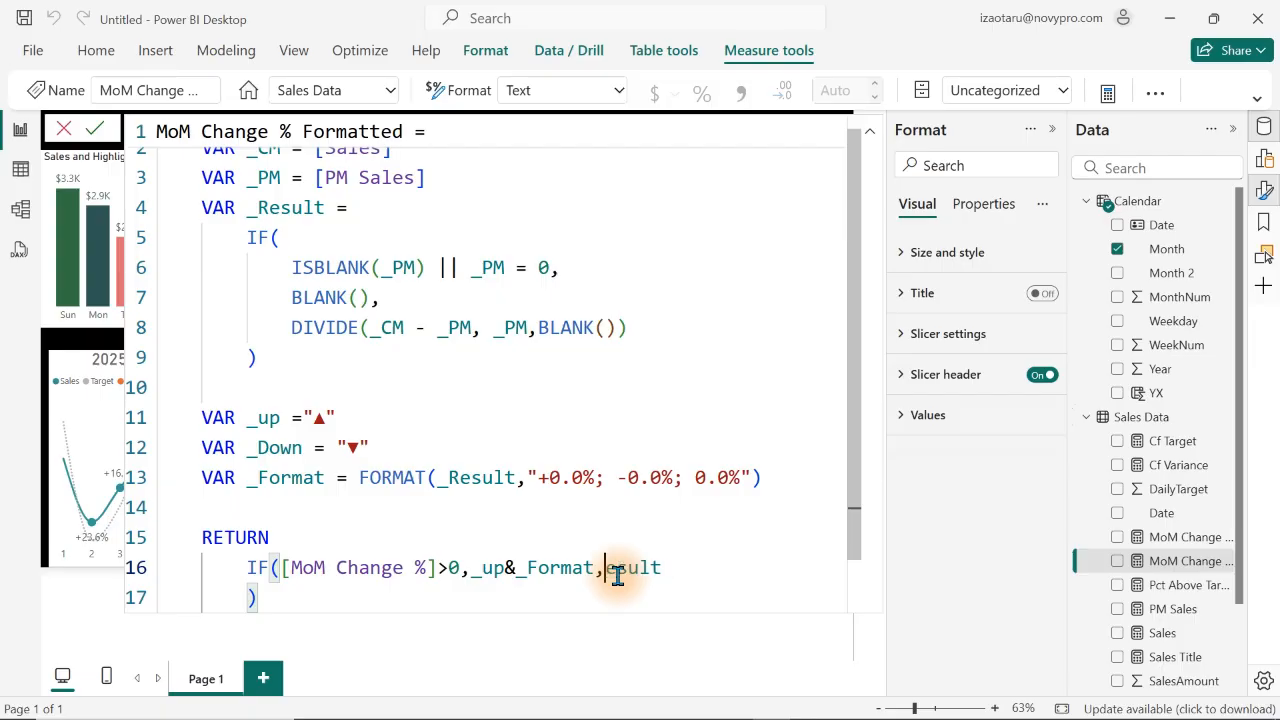
pyautogui.press('BackSpace')
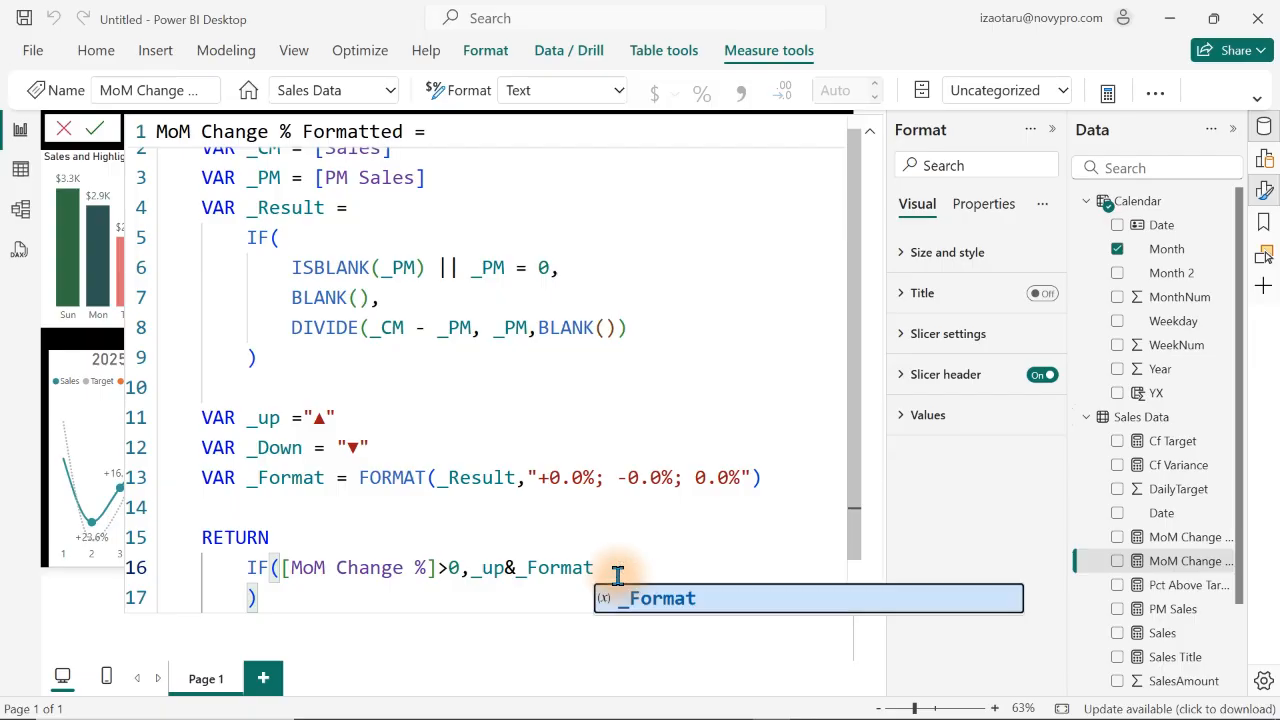
pyautogui.press('BackSpace')
pyautogui.press('BackSpace')
pyautogui.press('BackSpace')
pyautogui.press('BackSpace')
pyautogui.press('BackSpace')
pyautogui.press('BackSpace')
pyautogui.press('BackSpace')
pyautogui.press('BackSpace')
pyautogui.press('BackSpace')
pyautogui.press('BackSpace')
pyautogui.press('BackSpace')
pyautogui.press('BackSpace')
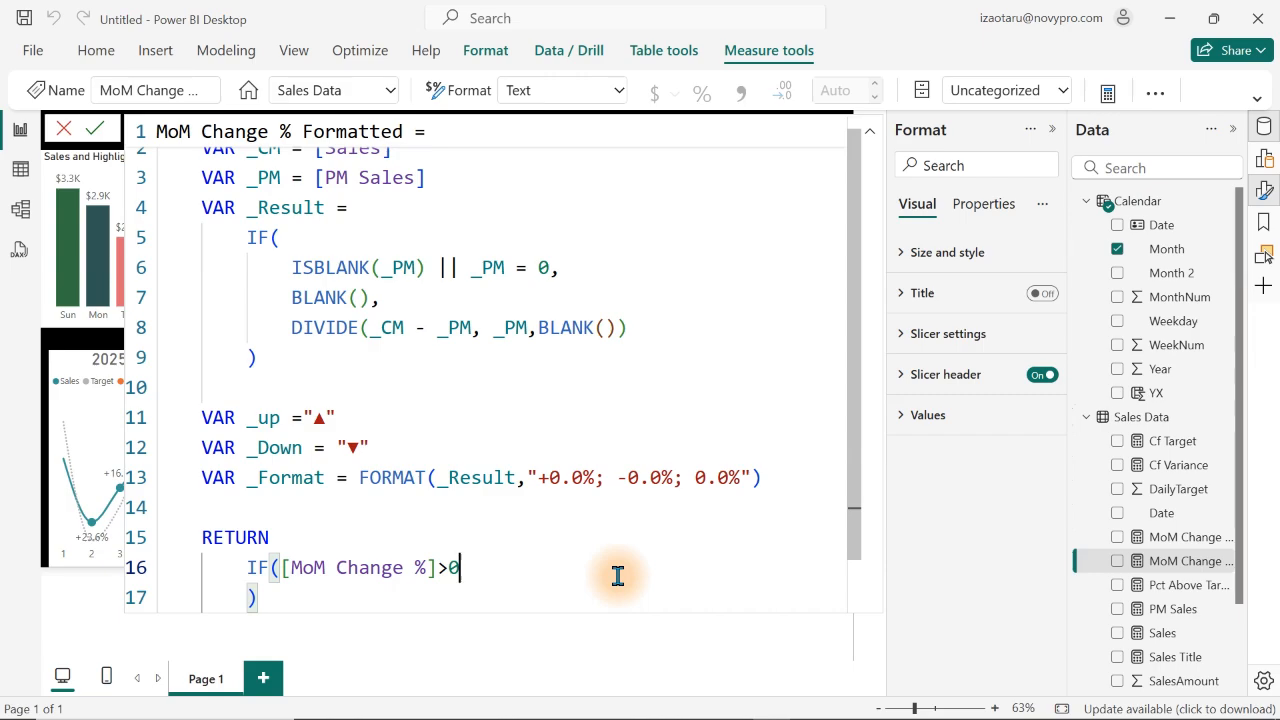
# - Set the IF function's true result to _up&_Format
pyautogui.write(',')
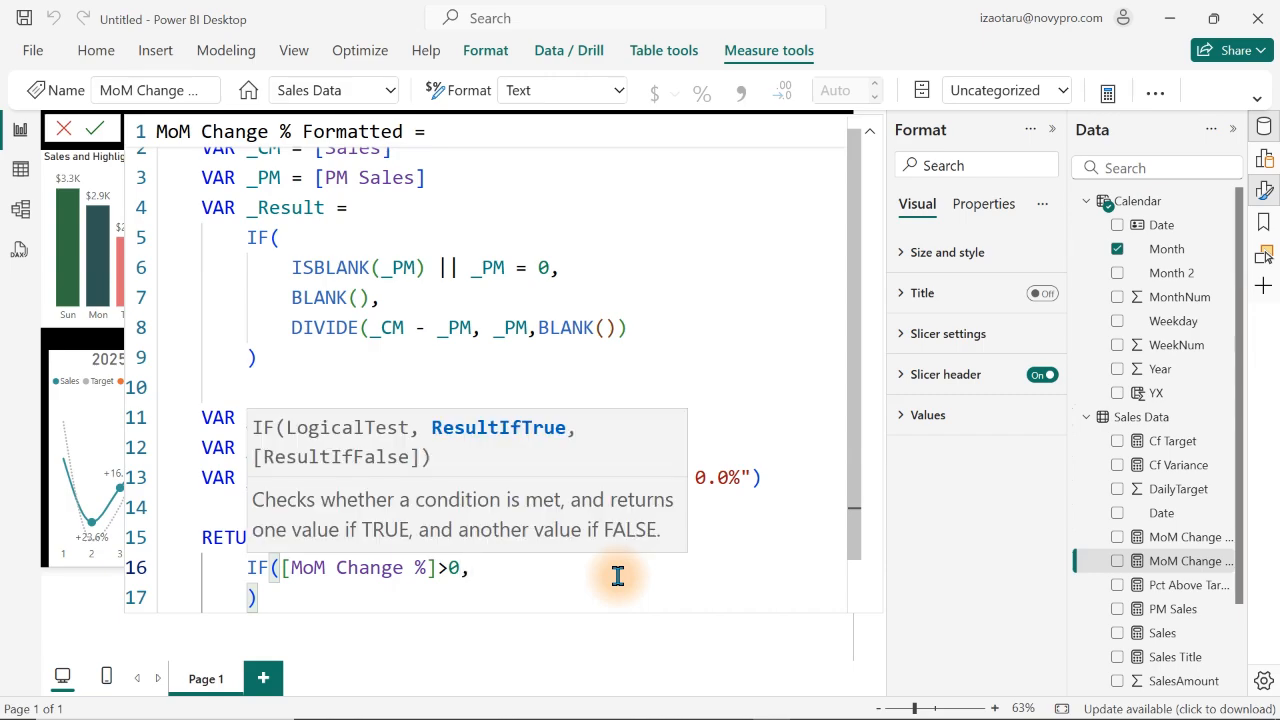
pyautogui.write('_')
pyautogui.press('Down')
pyautogui.press('Down')
pyautogui.press('Down')
pyautogui.press('Down')
pyautogui.press('Down')
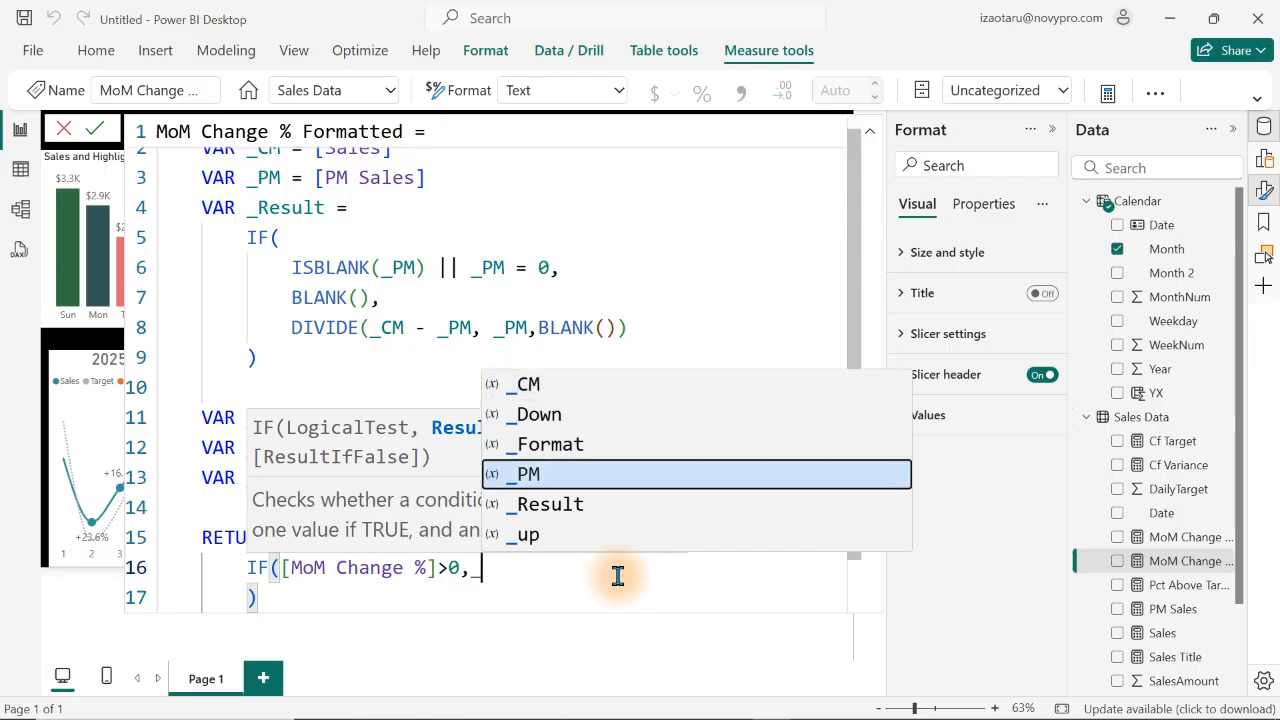
pyautogui.press('Tab')
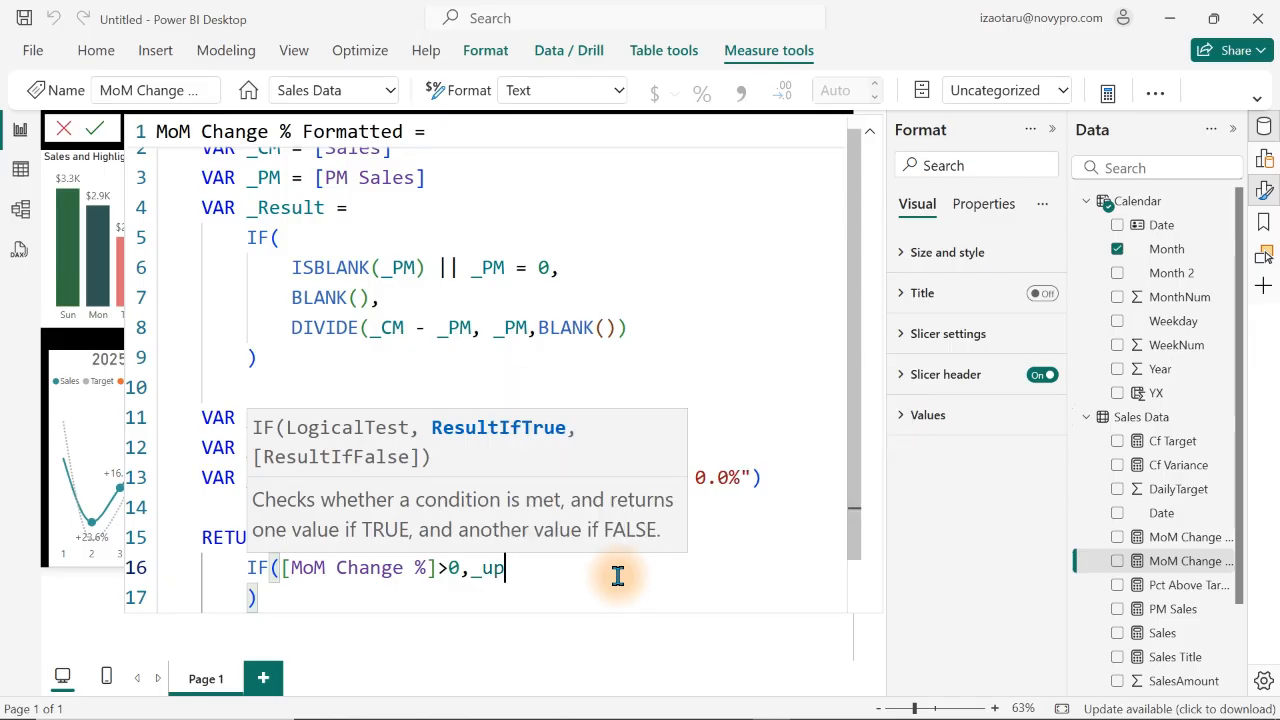
pyautogui.write('&_')
pyautogui.press('Down')
pyautogui.press('Down')
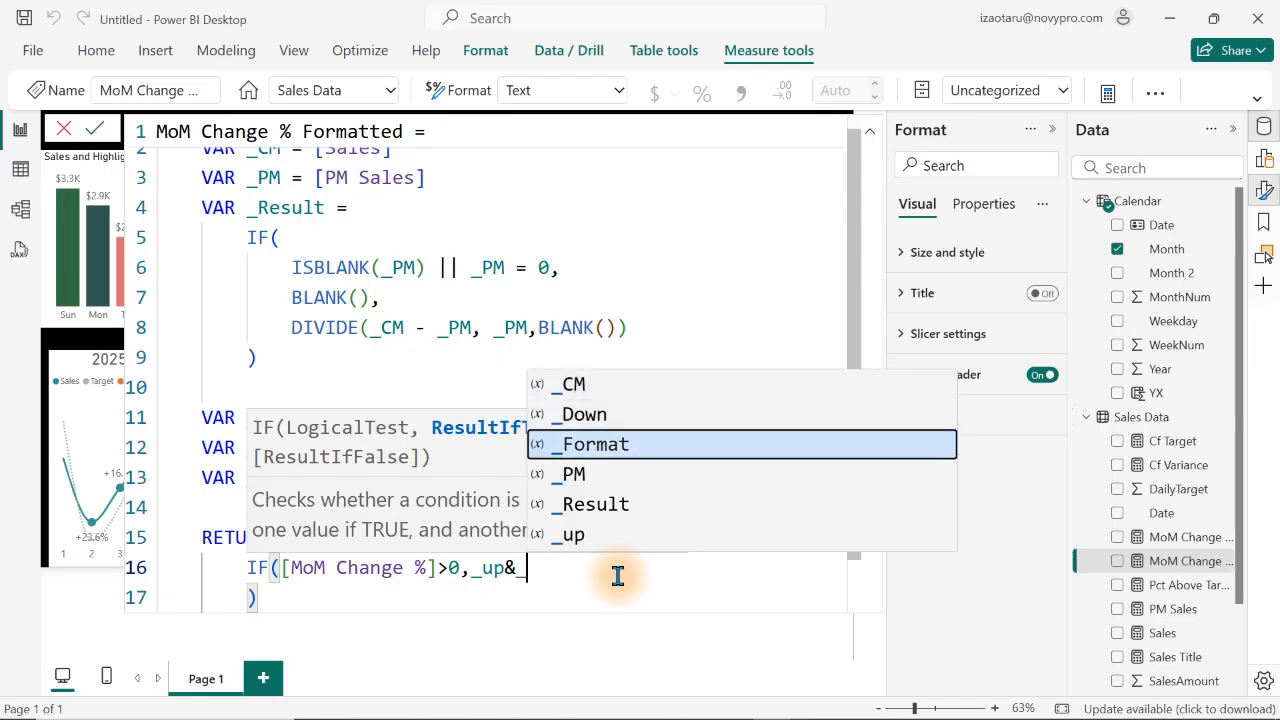
pyautogui.press('Tab')
pyautogui.write(',')
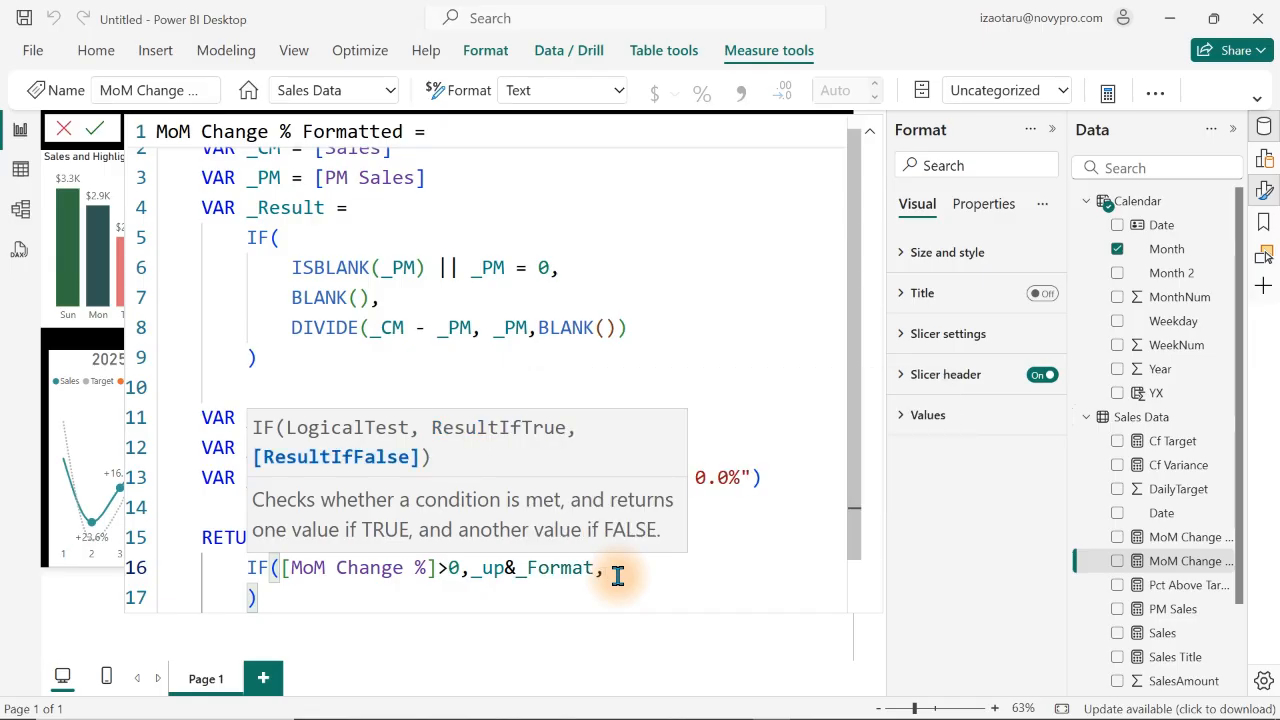
# - Set the IF function's false result to _Down&_Format and commit the measure
pyautogui.write('_')
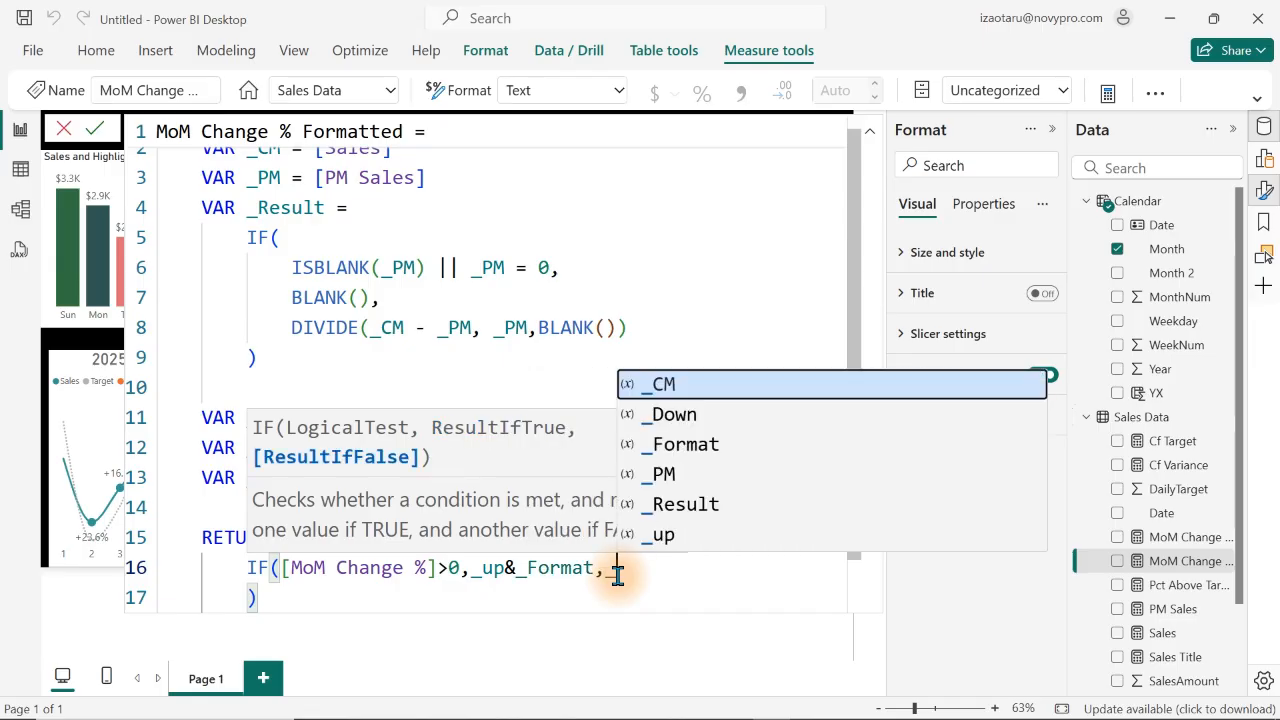
pyautogui.write('D')
pyautogui.press('Tab')
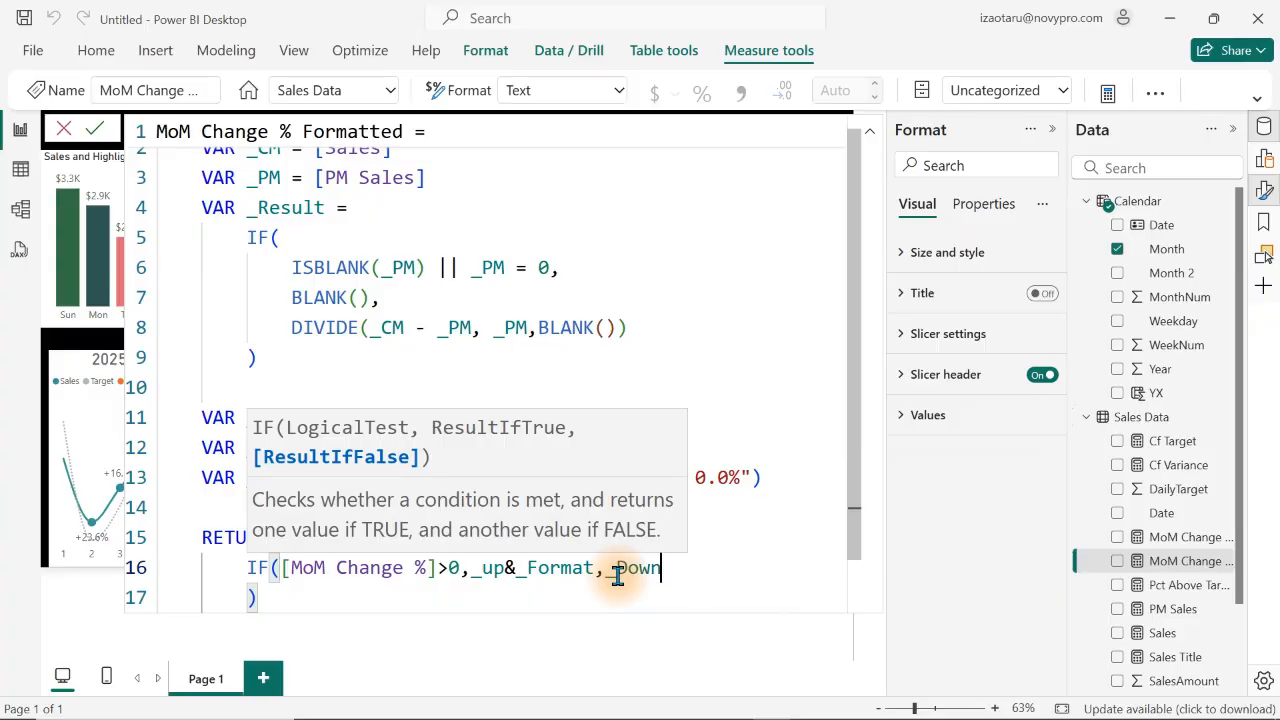
pyautogui.write('&_')
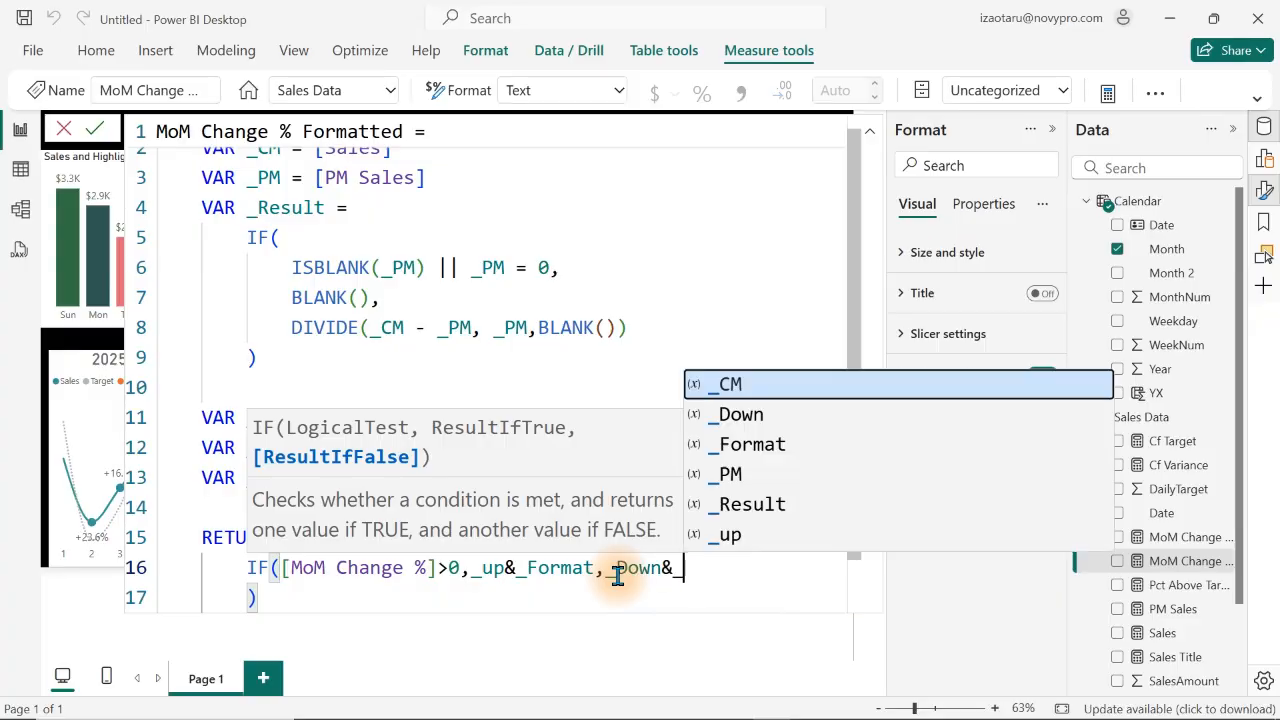
pyautogui.press('Down')
pyautogui.press('Down')
pyautogui.press('Tab')
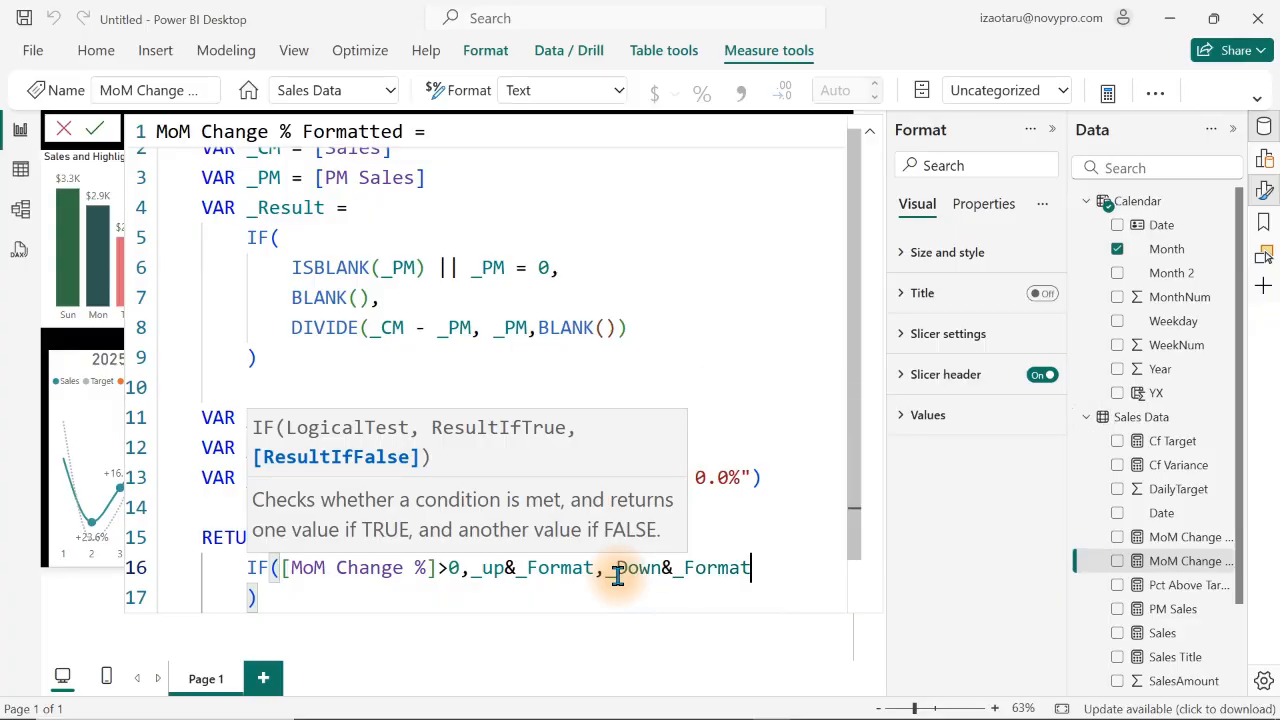
pyautogui.press('Return')
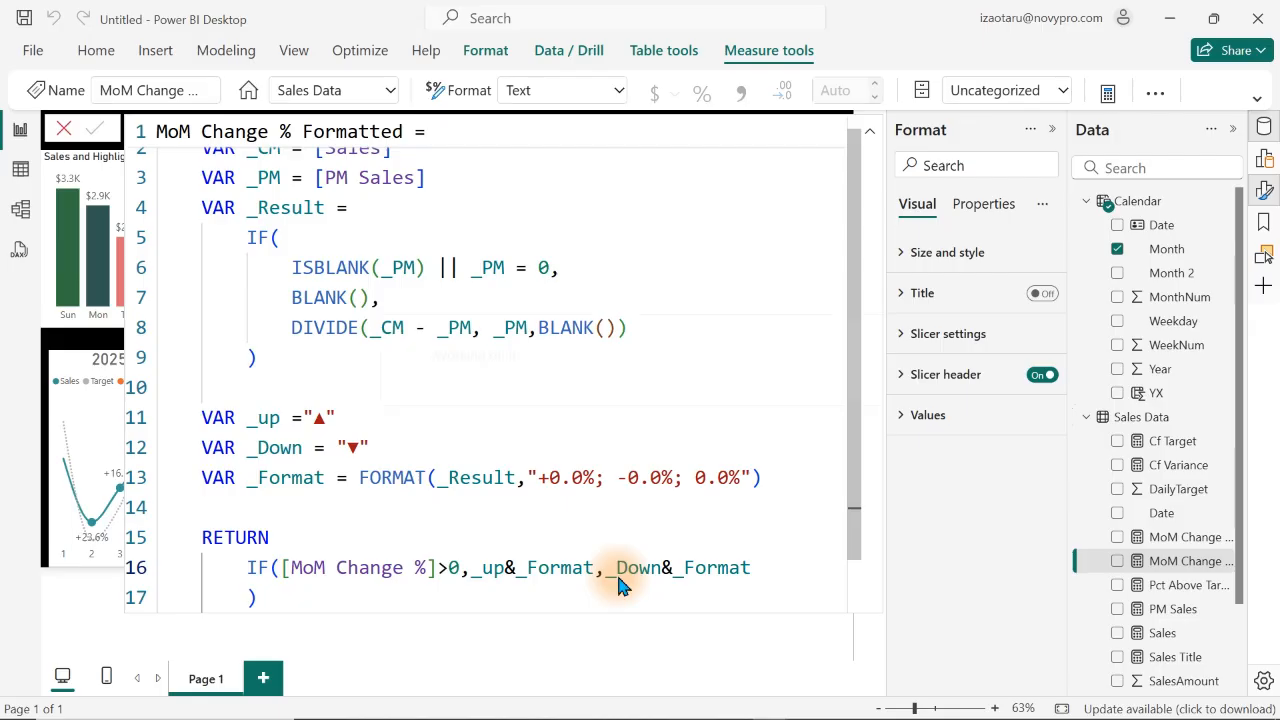
pyautogui.click(1143, 418)
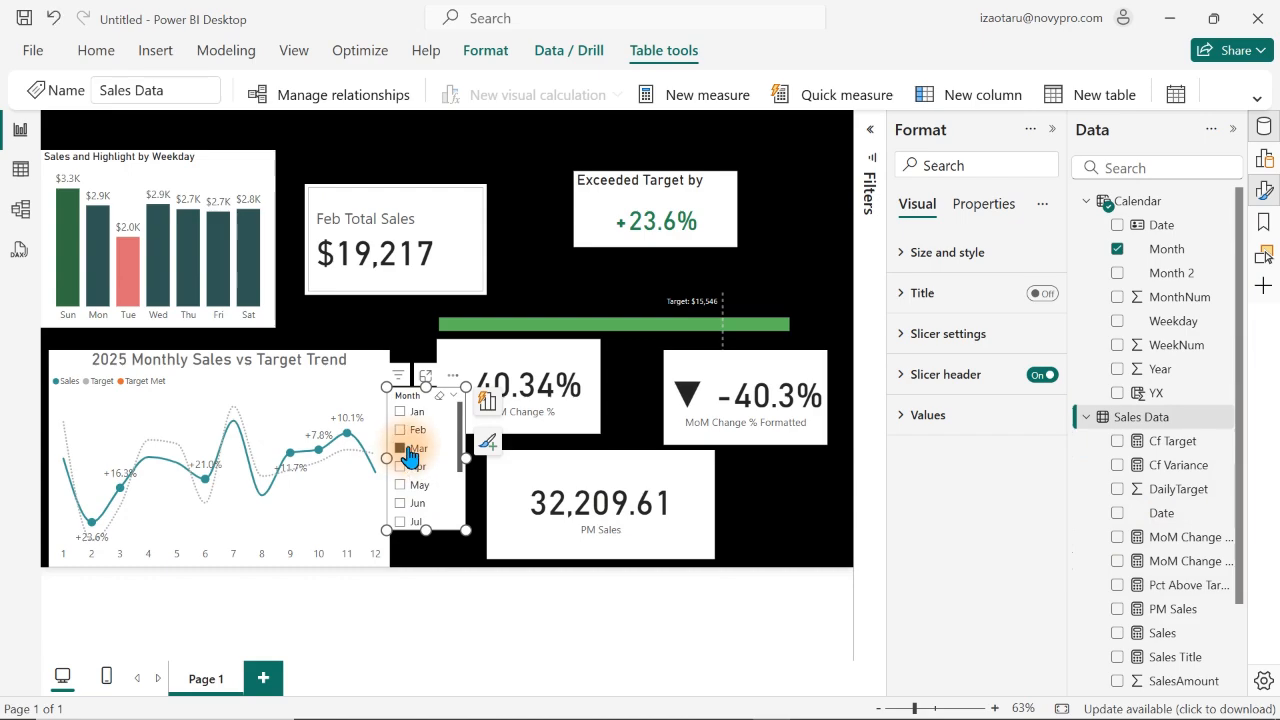
# - Filter the report by Mar, Apr, May and Feb in turn to check the arrow on the formatted MoM change card
pyautogui.click(414, 448)
pyautogui.click(410, 467)
pyautogui.click(412, 485)
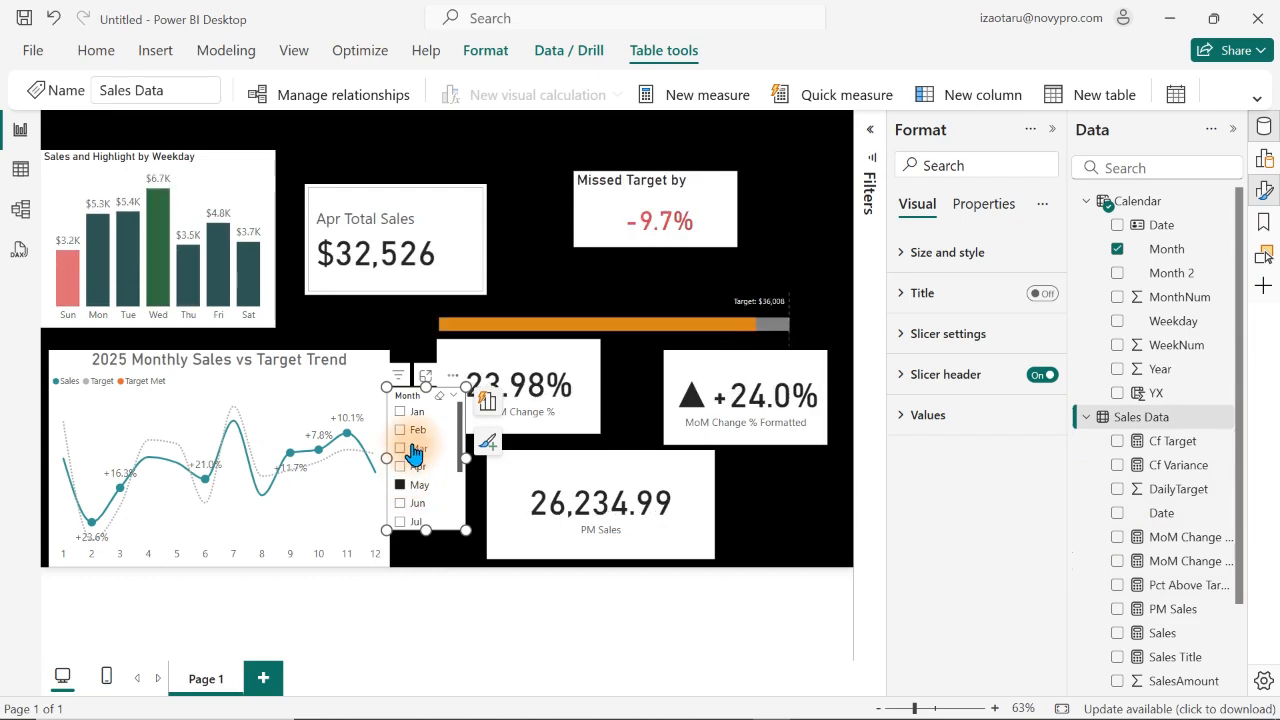
pyautogui.click(414, 432)
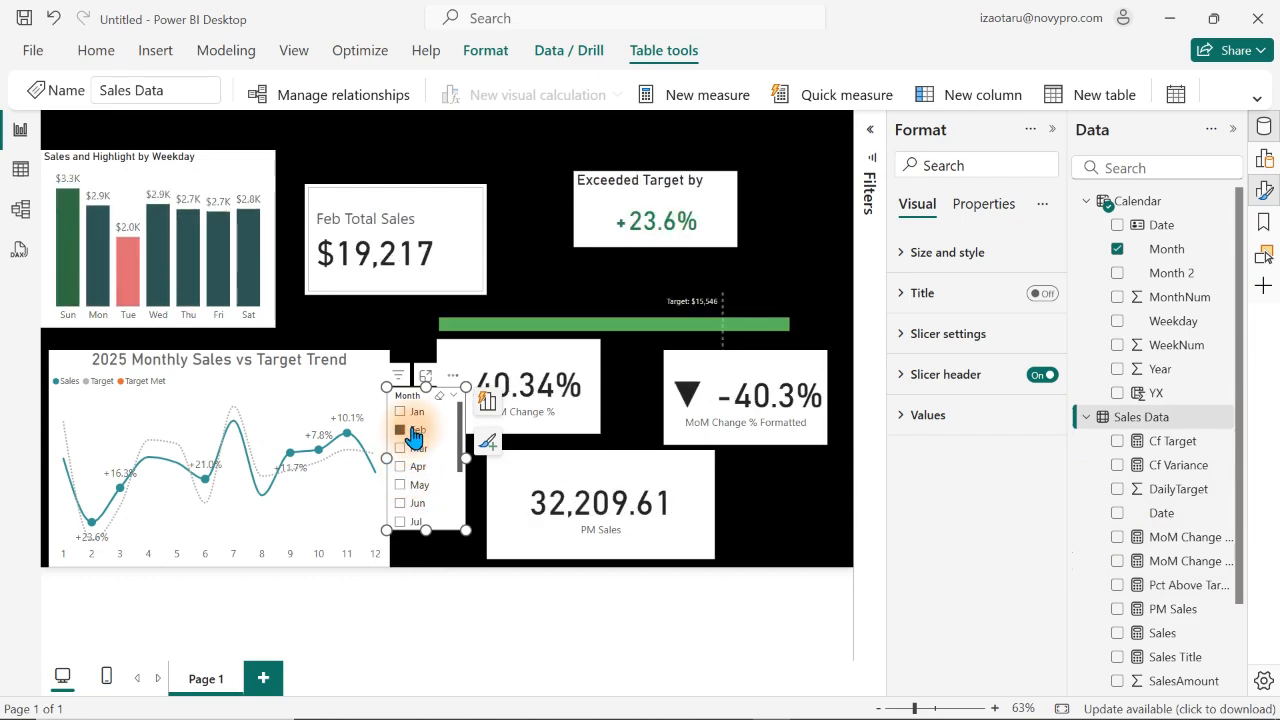
# - Delete the PM Sales and MoM Change % cards and move the MoM Change % Formatted card closer to the month slicer
pyautogui.click(603, 527)
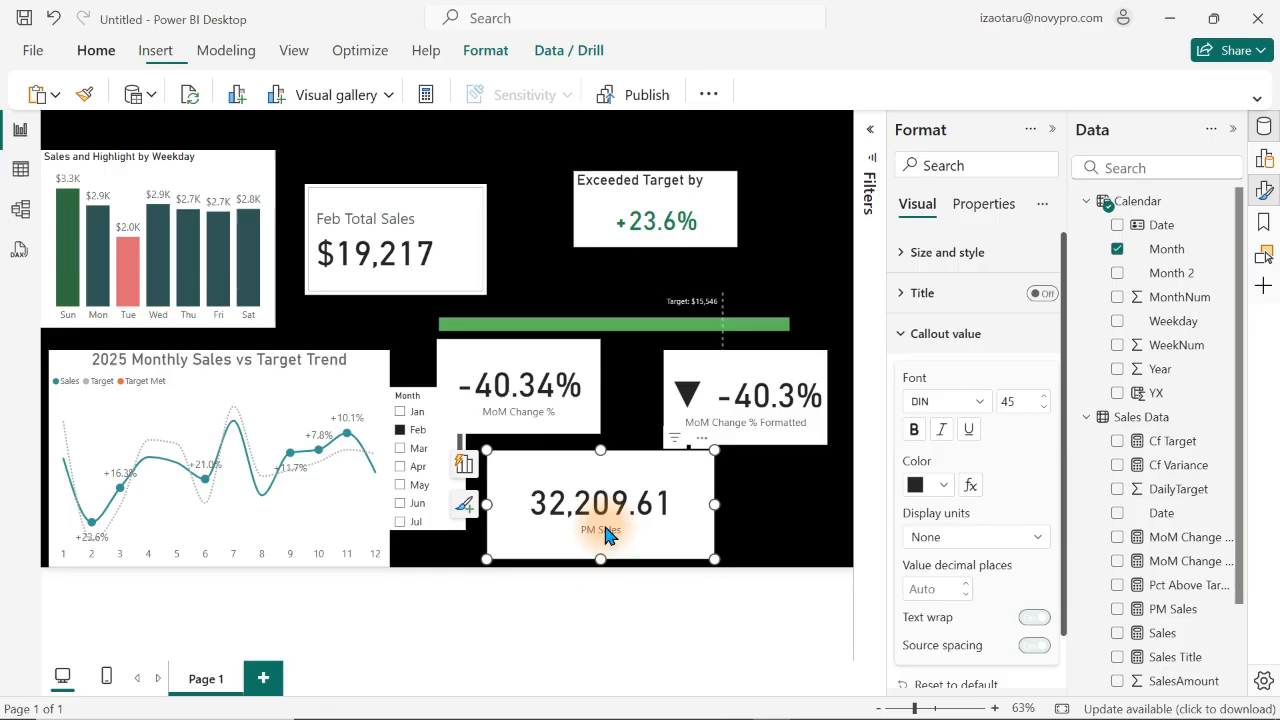
pyautogui.keyDown('ctrl'); pyautogui.click(525, 390); pyautogui.keyUp('ctrl')
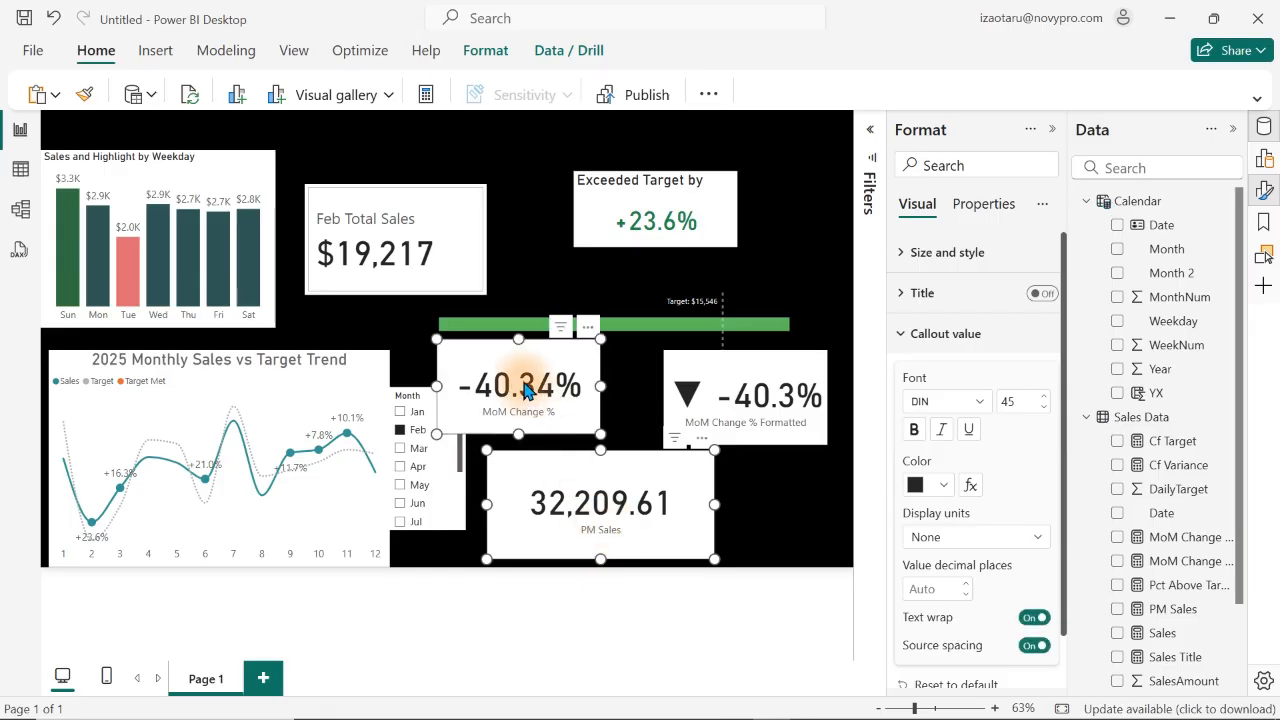
pyautogui.press('Delete')
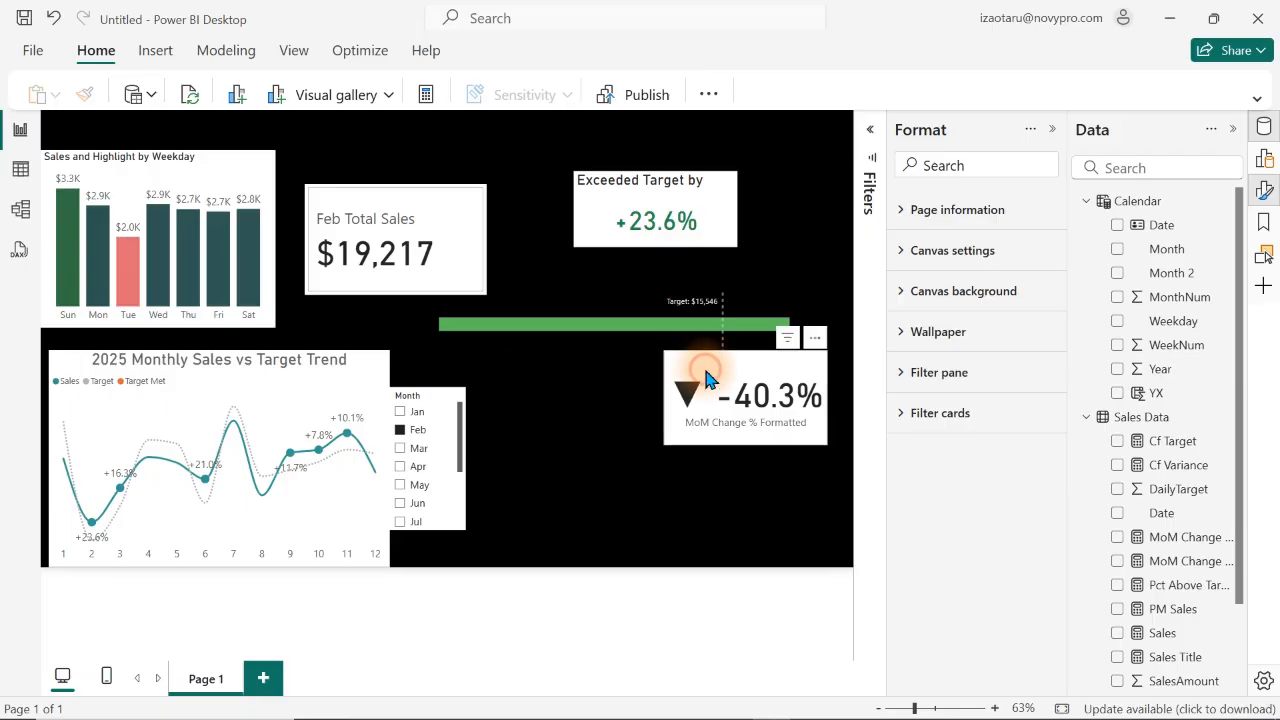
pyautogui.moveTo(708, 380); pyautogui.dragTo(608, 412)
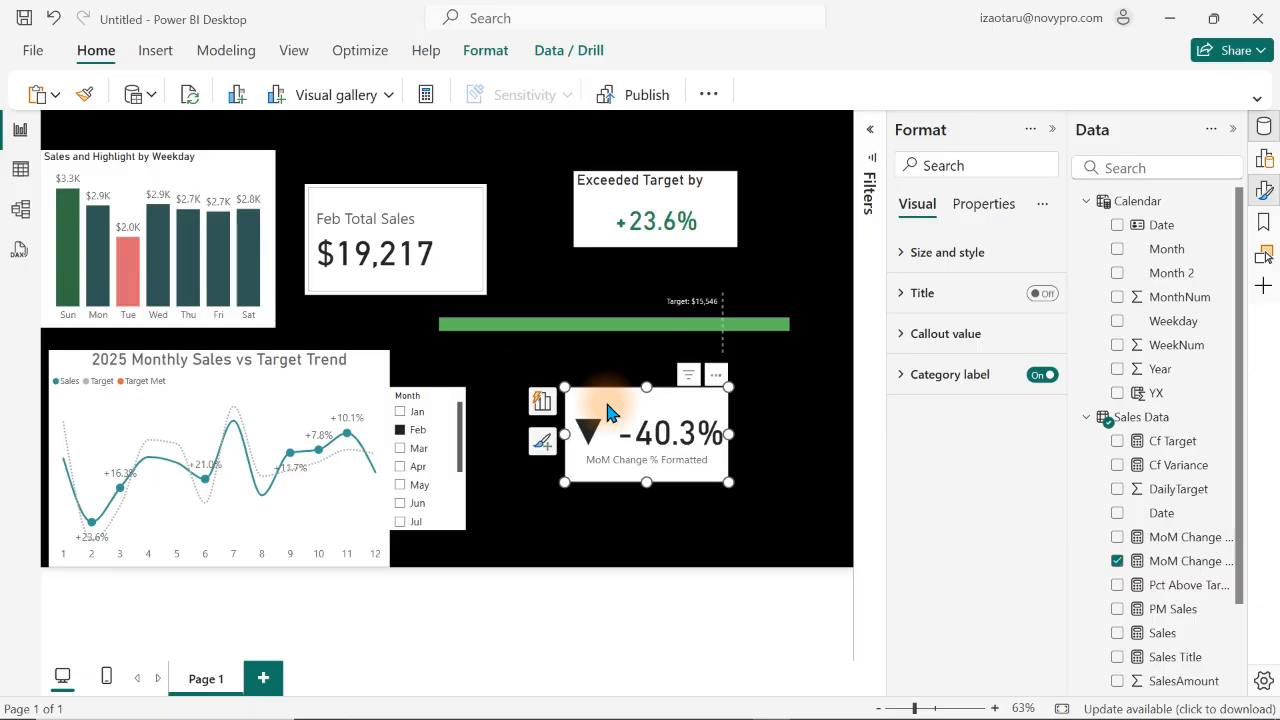
# - Create a new measure named Cf MoM in the Sales Data table
pyautogui.rightClick(1182, 568)
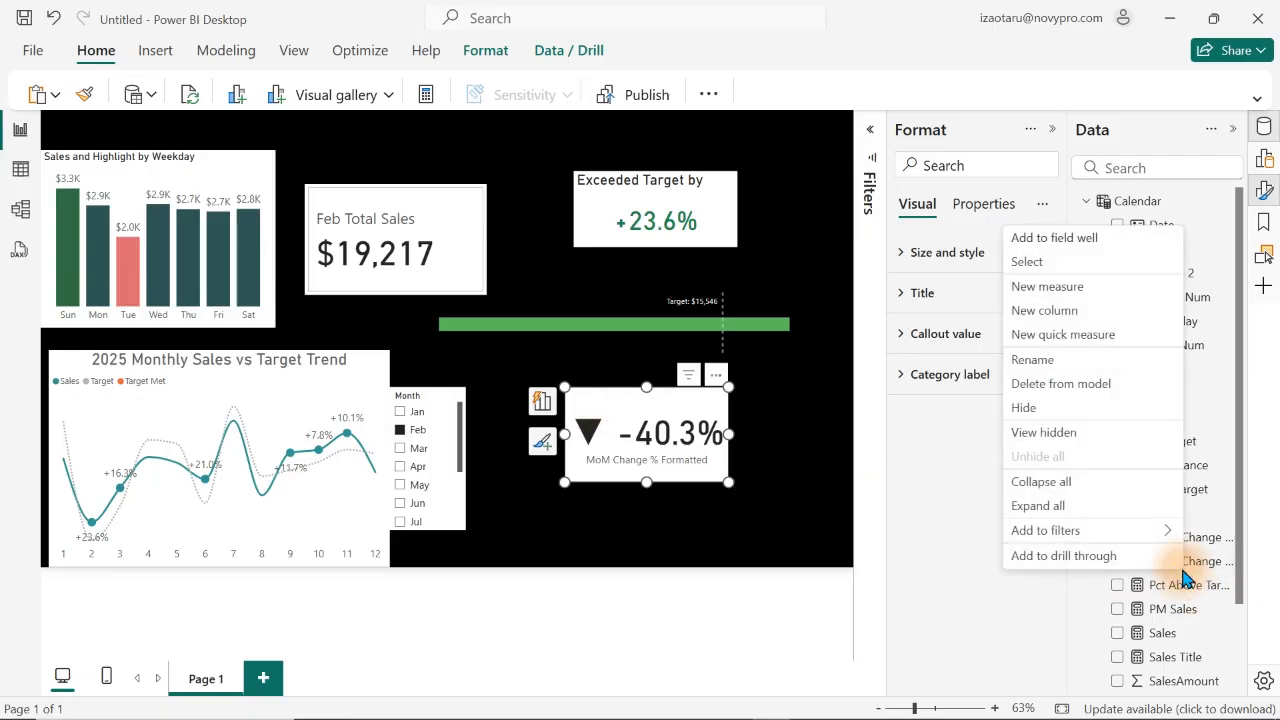
pyautogui.click(1065, 287)
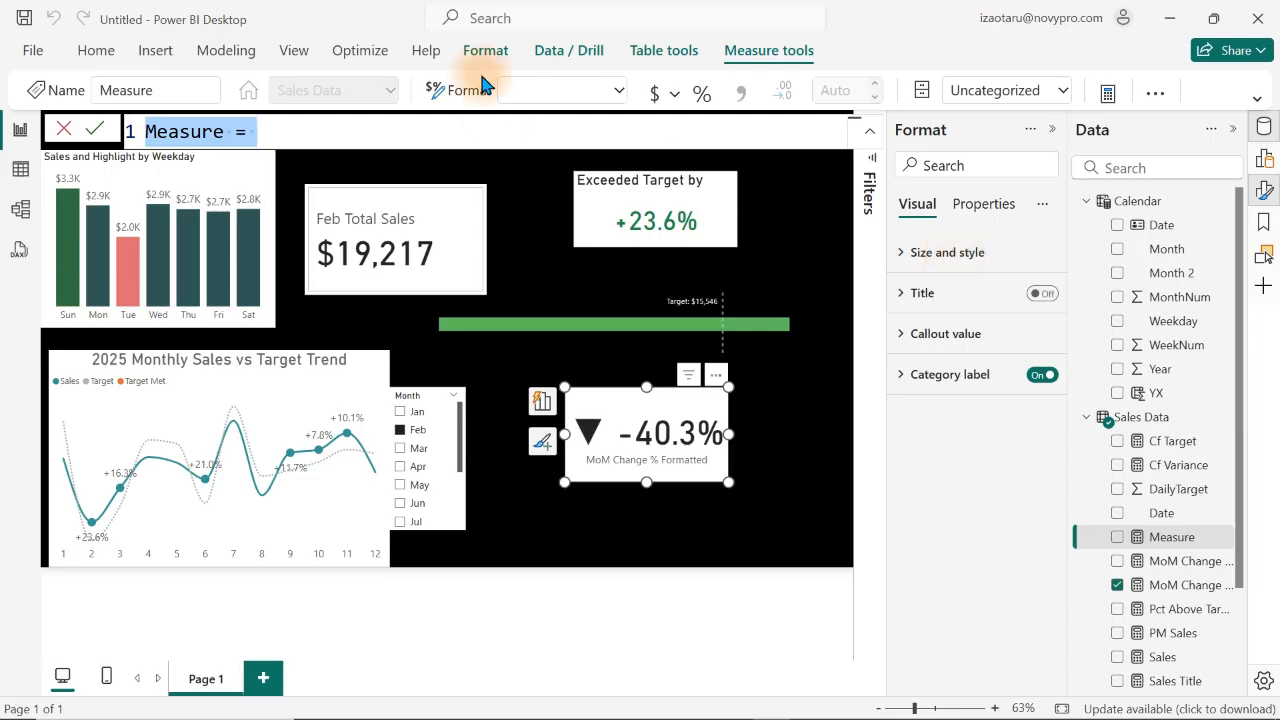
pyautogui.write('Cf')
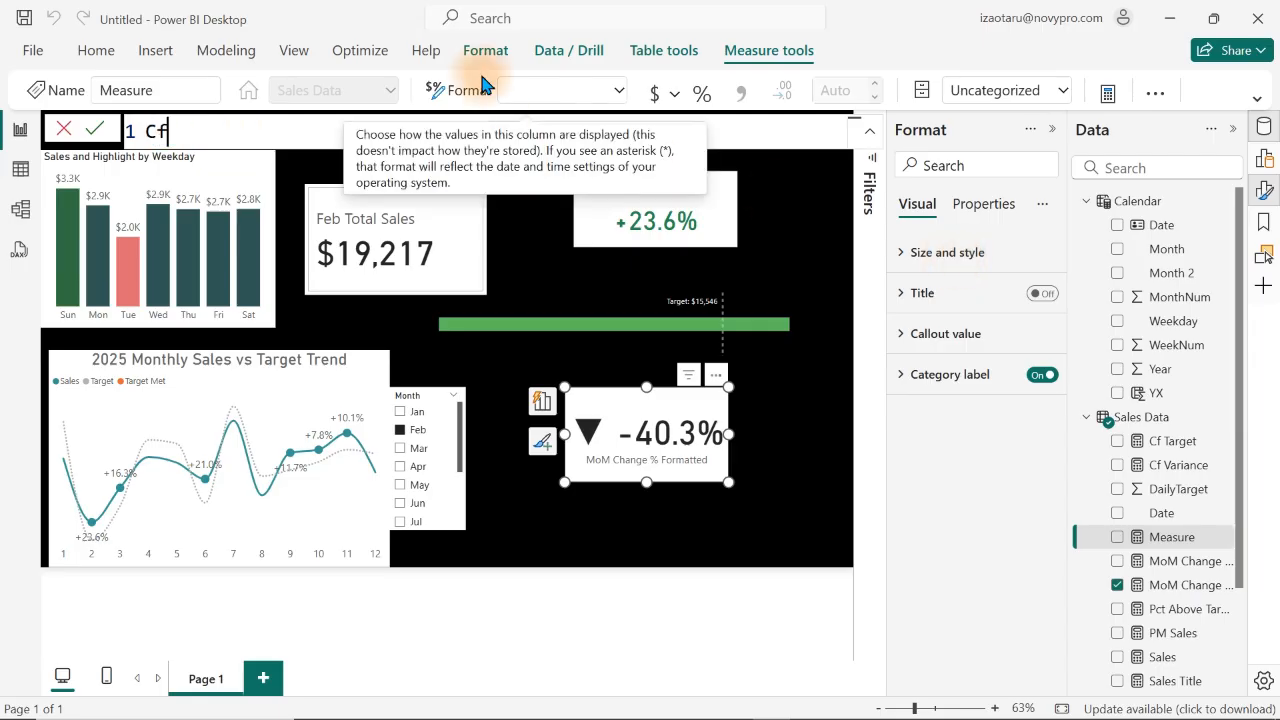
pyautogui.write(' MoM =')
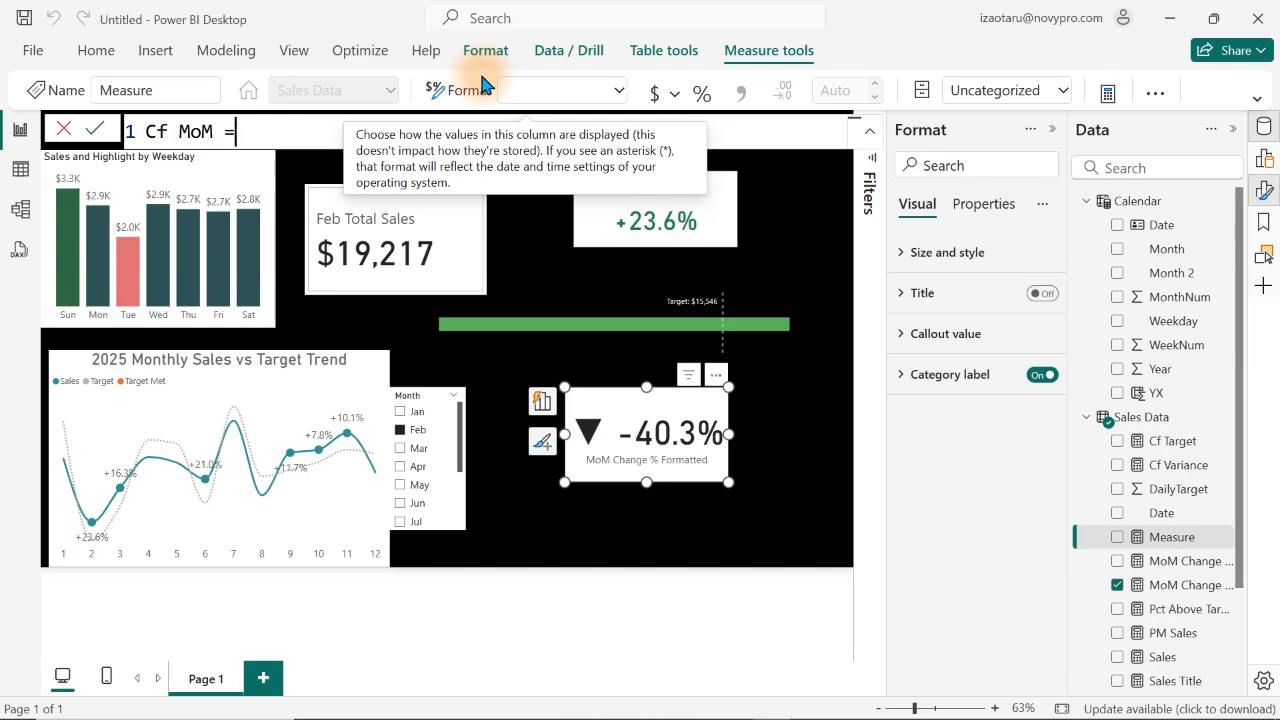
# - Define Cf MoM as IF([MoM Change %]>0,1,0) and commit the measure
pyautogui.write(' IF(mo')
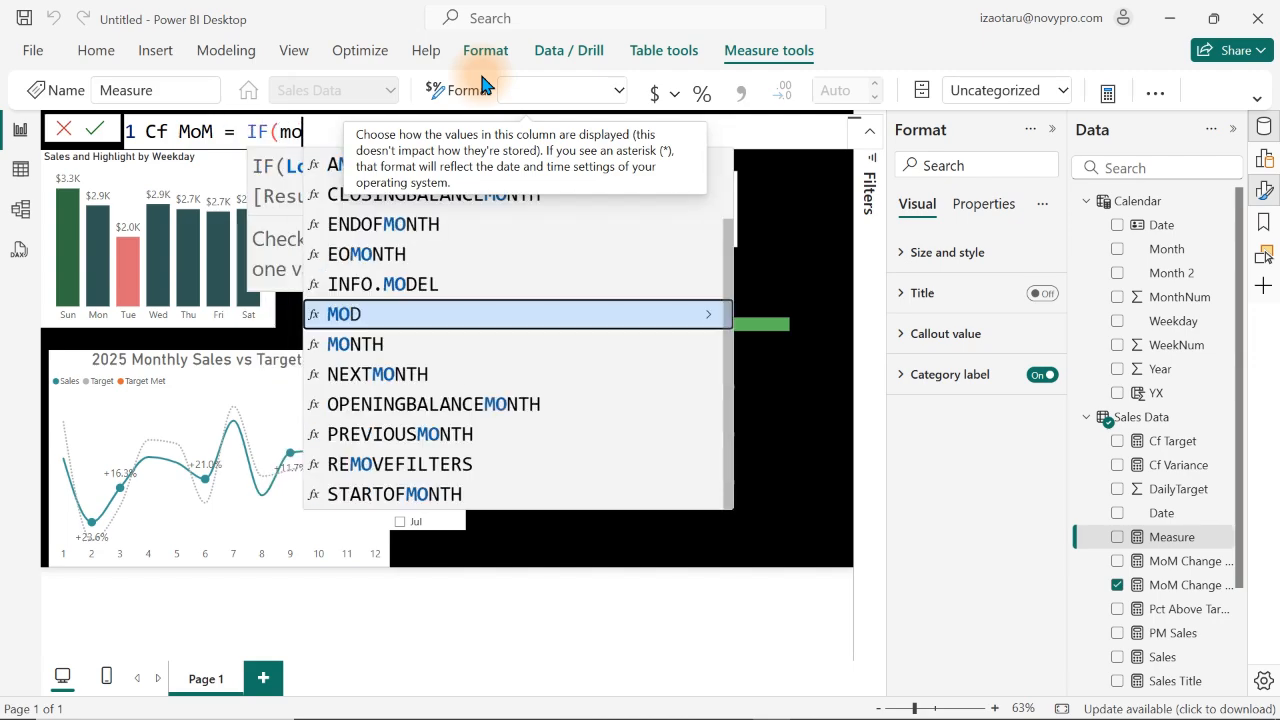
pyautogui.write('n')
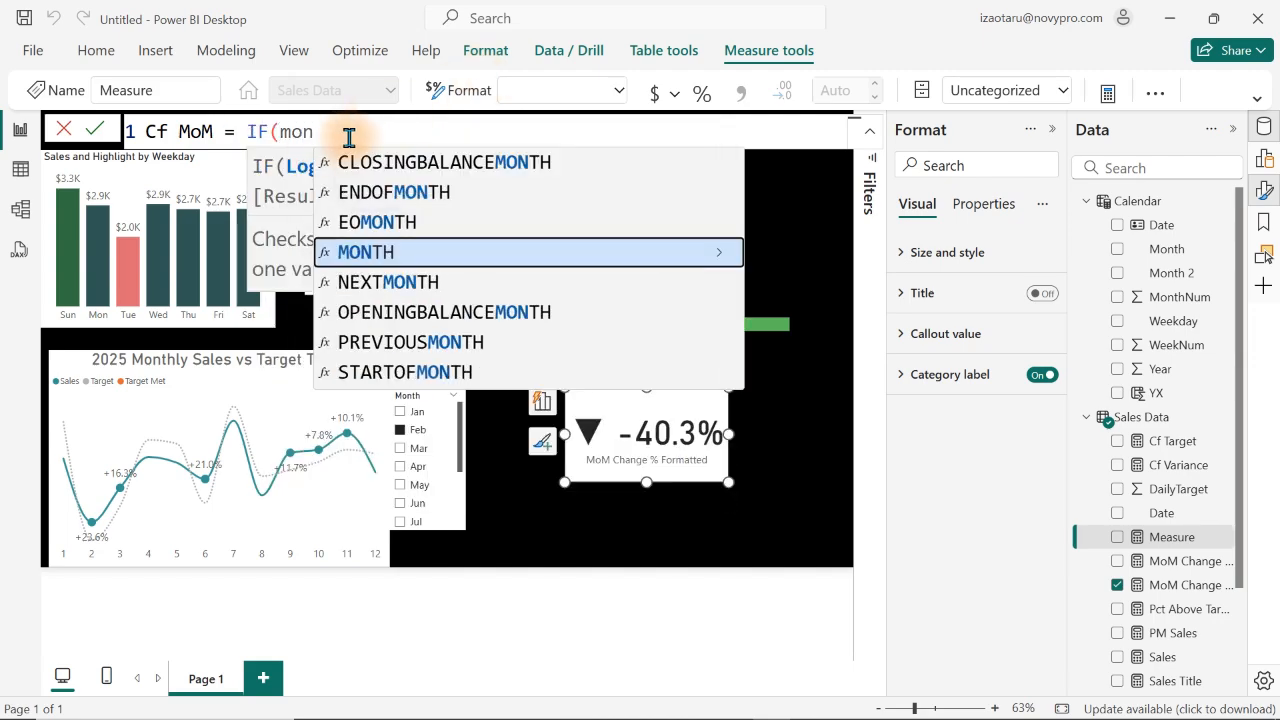
pyautogui.press('BackSpace')
pyautogui.press('BackSpace')
pyautogui.press('BackSpace')
pyautogui.write('[om')
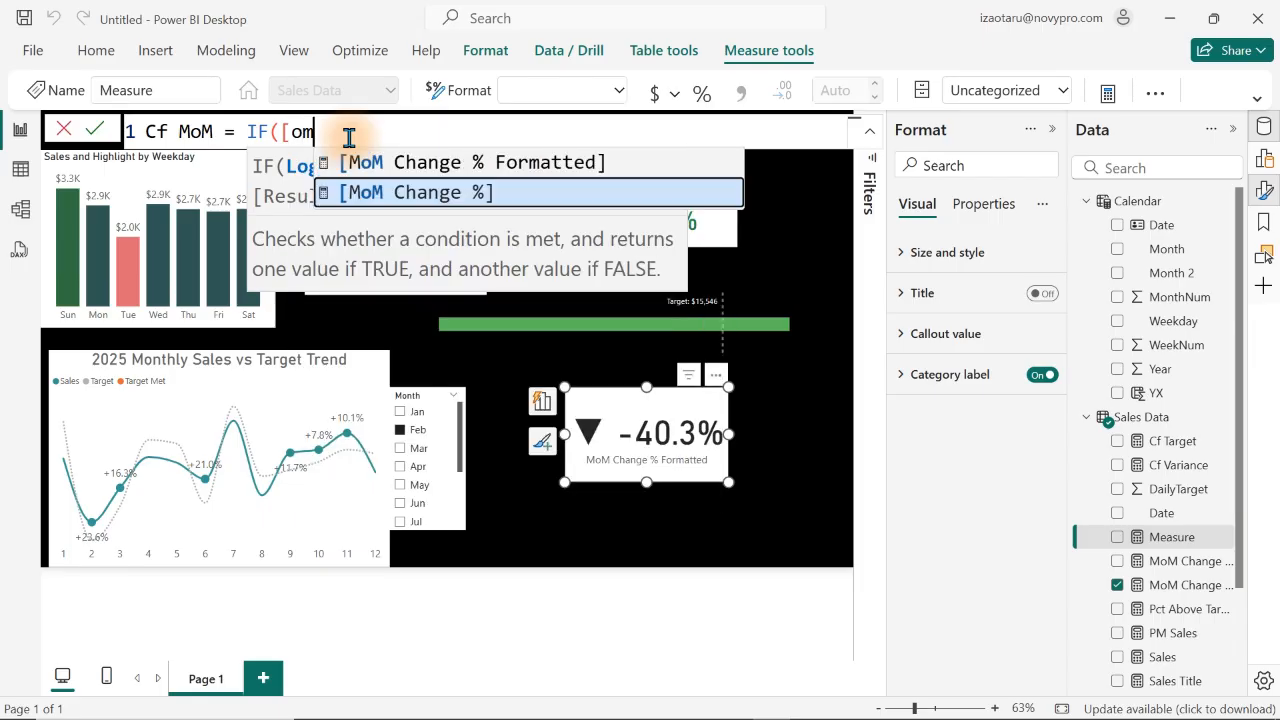
pyautogui.press('Tab')
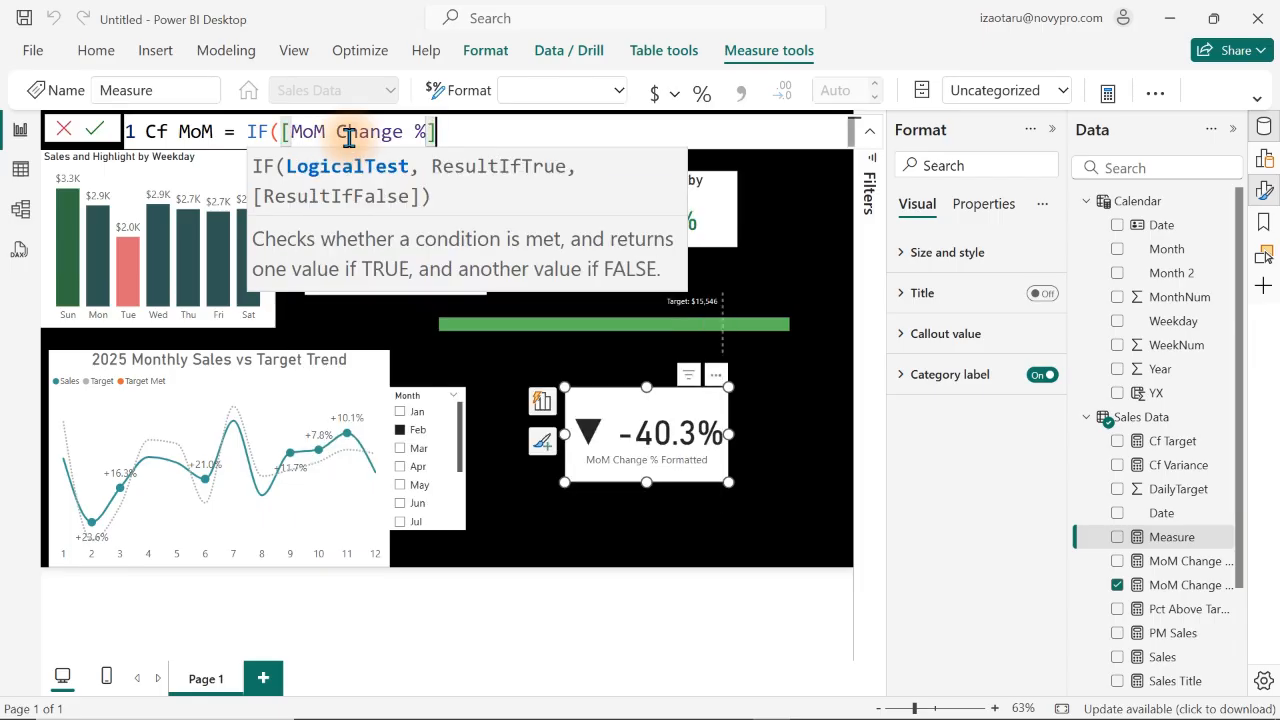
pyautogui.write('>0,')
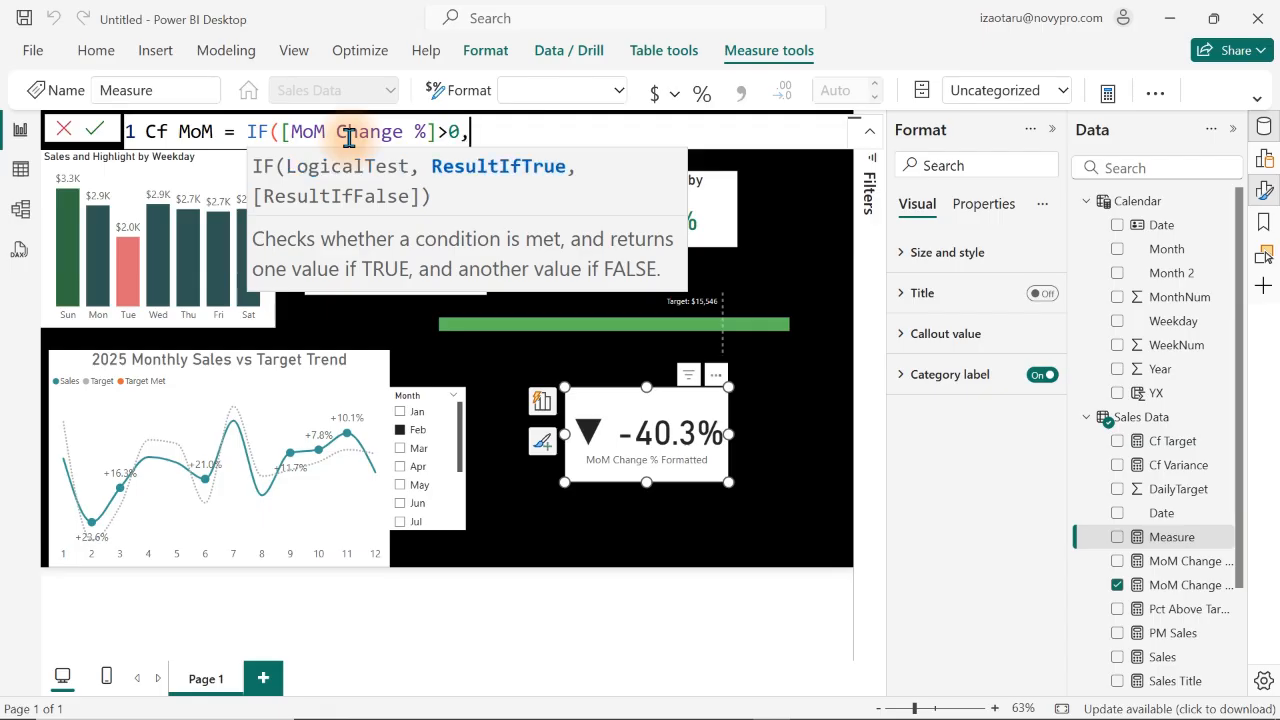
pyautogui.write('1,')
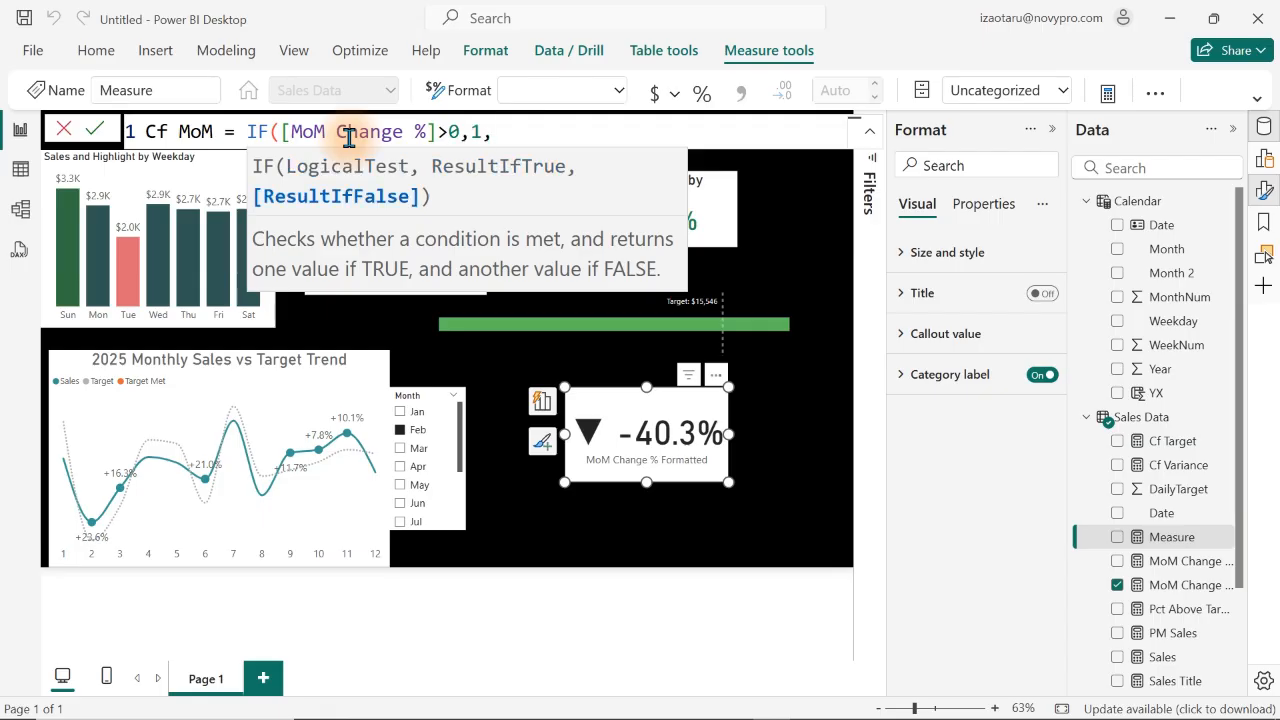
pyautogui.write('0)')
pyautogui.press('Return')
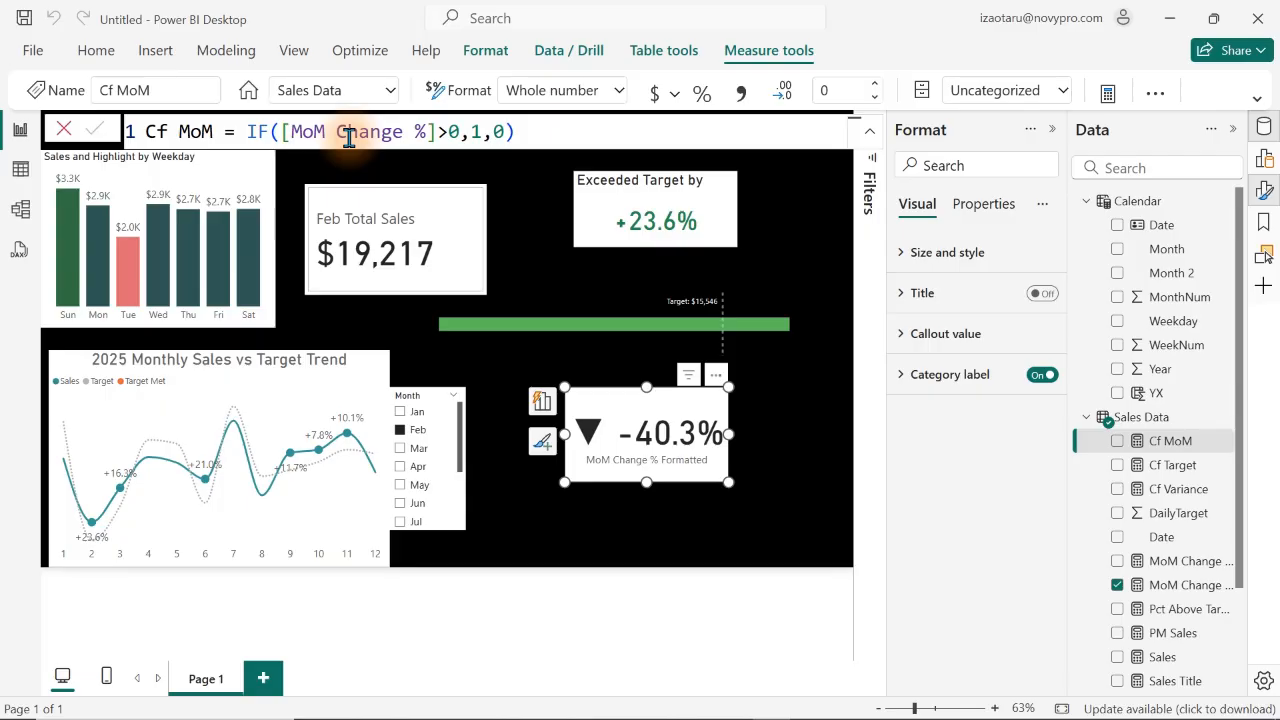
pyautogui.click(943, 334)
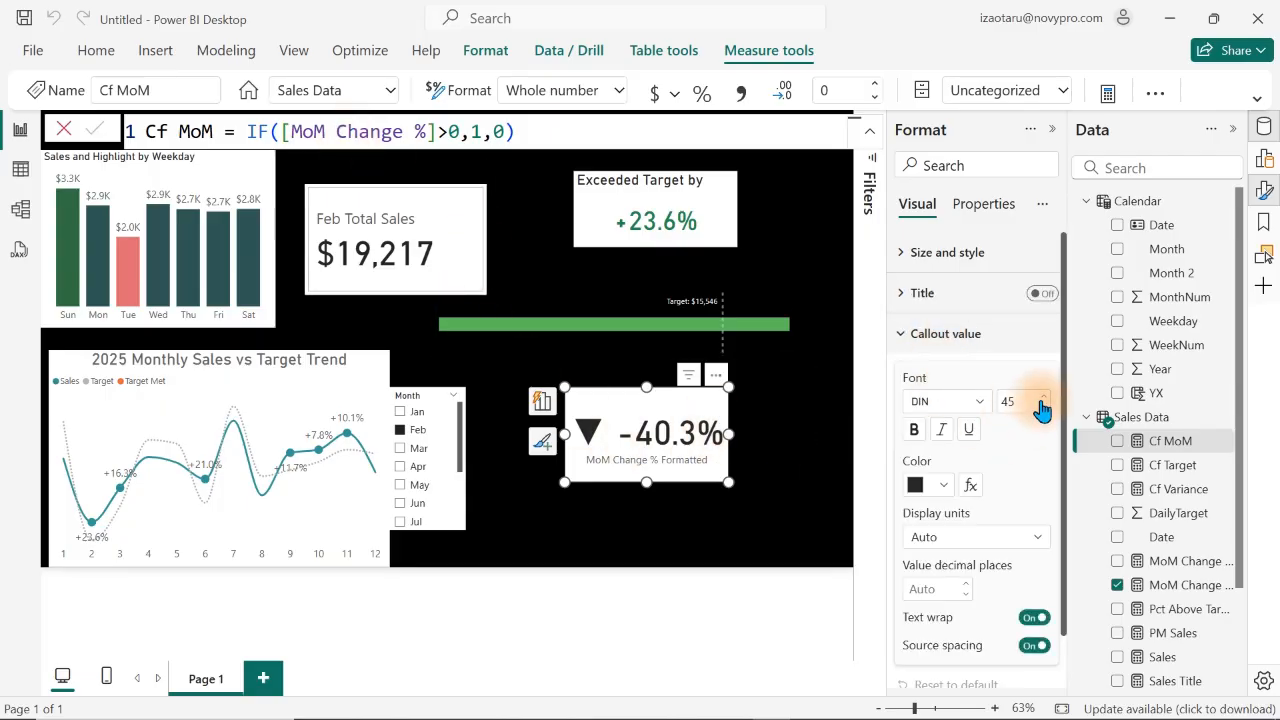
pyautogui.click(970, 486)
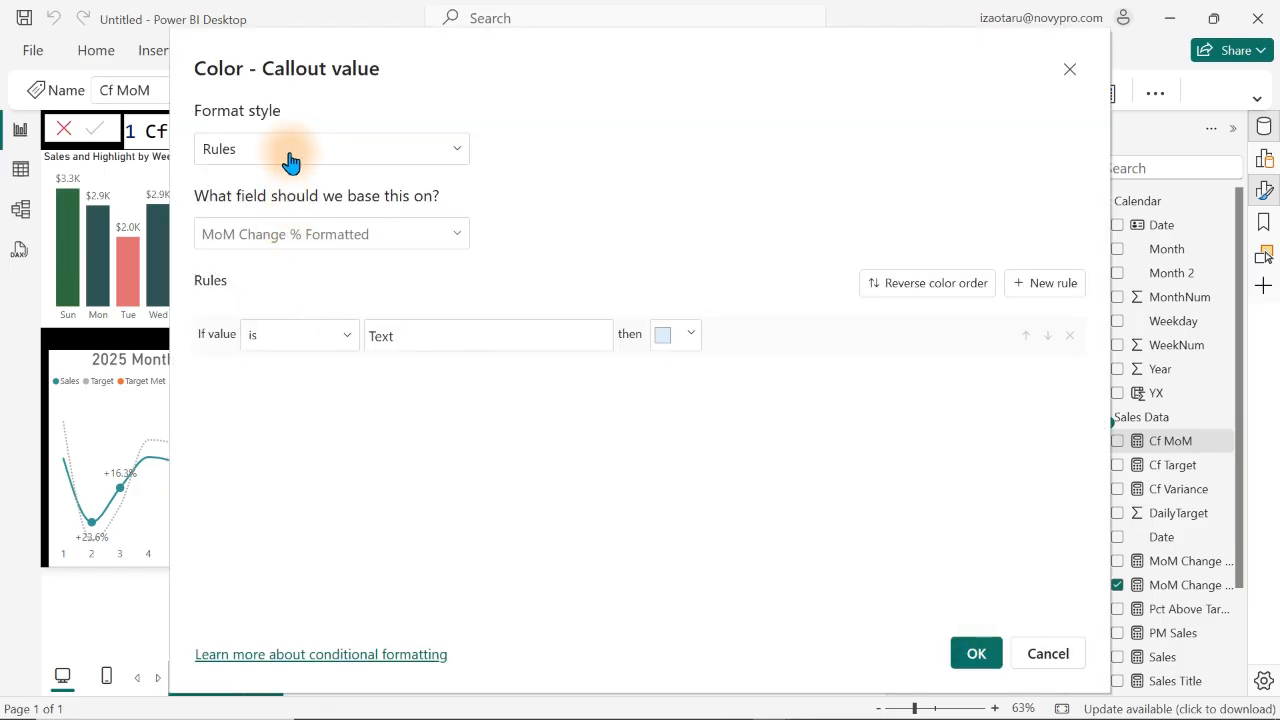
pyautogui.click(1046, 283)
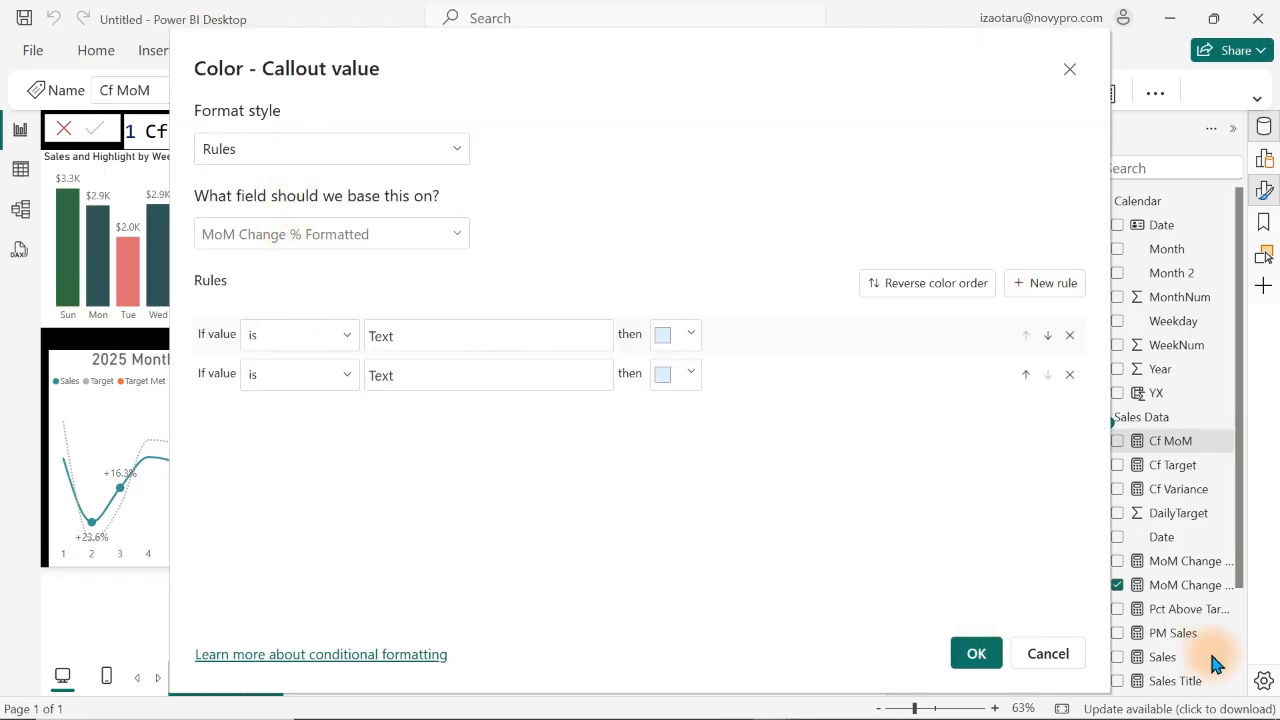
pyautogui.click(1047, 655)
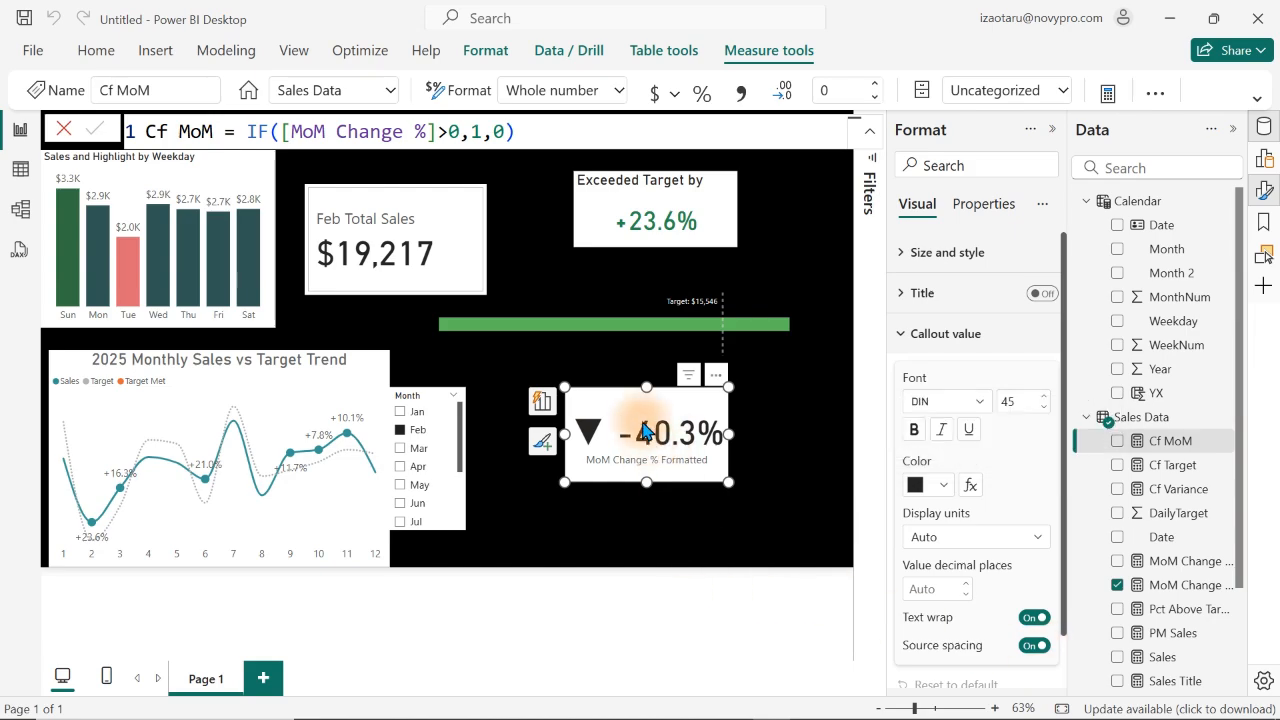
# - Add the MoM Change % Formatted measure as a reference label for the Sales series of the Feb Total Sales card
pyautogui.click(418, 262)
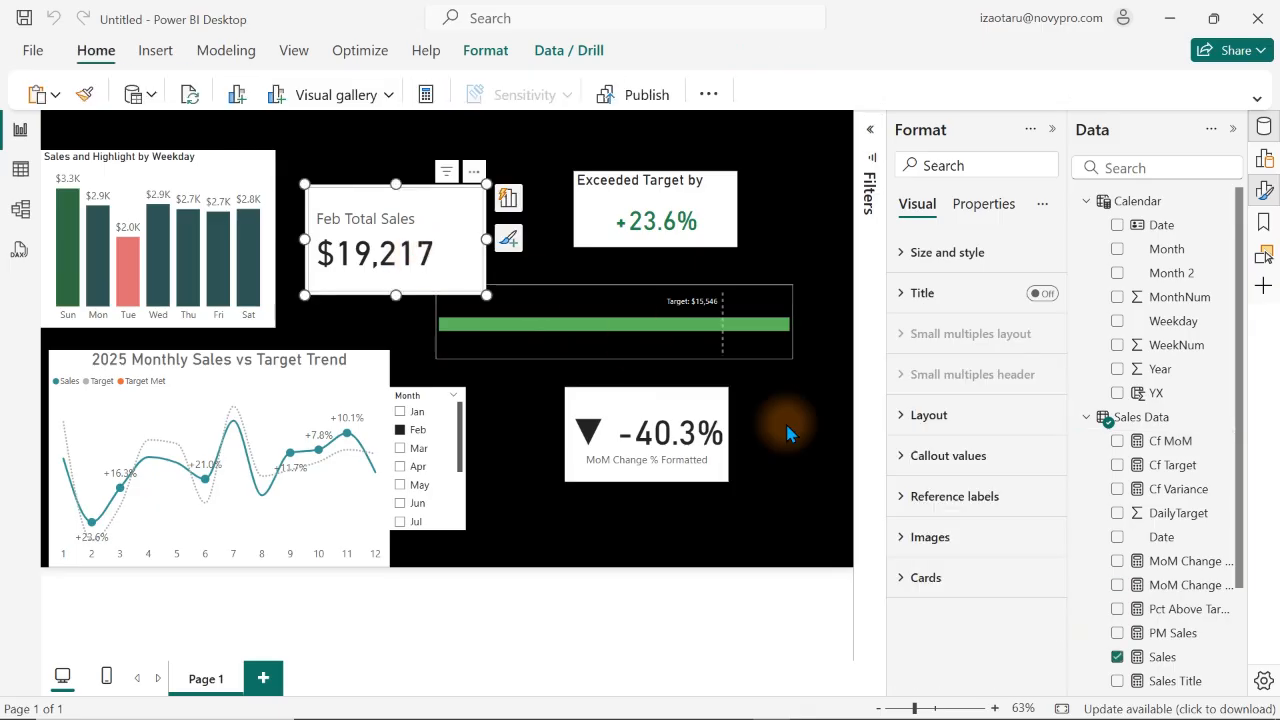
pyautogui.click(914, 500)
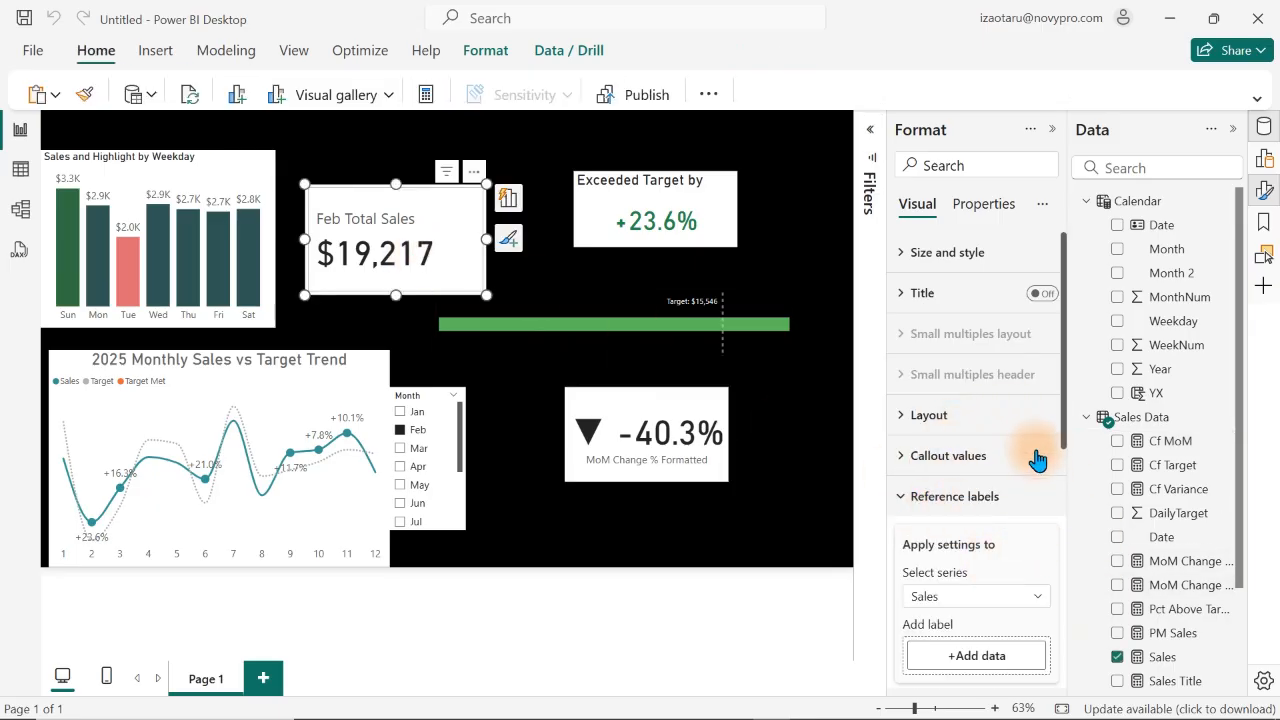
pyautogui.click(949, 460)
pyautogui.click(955, 556)
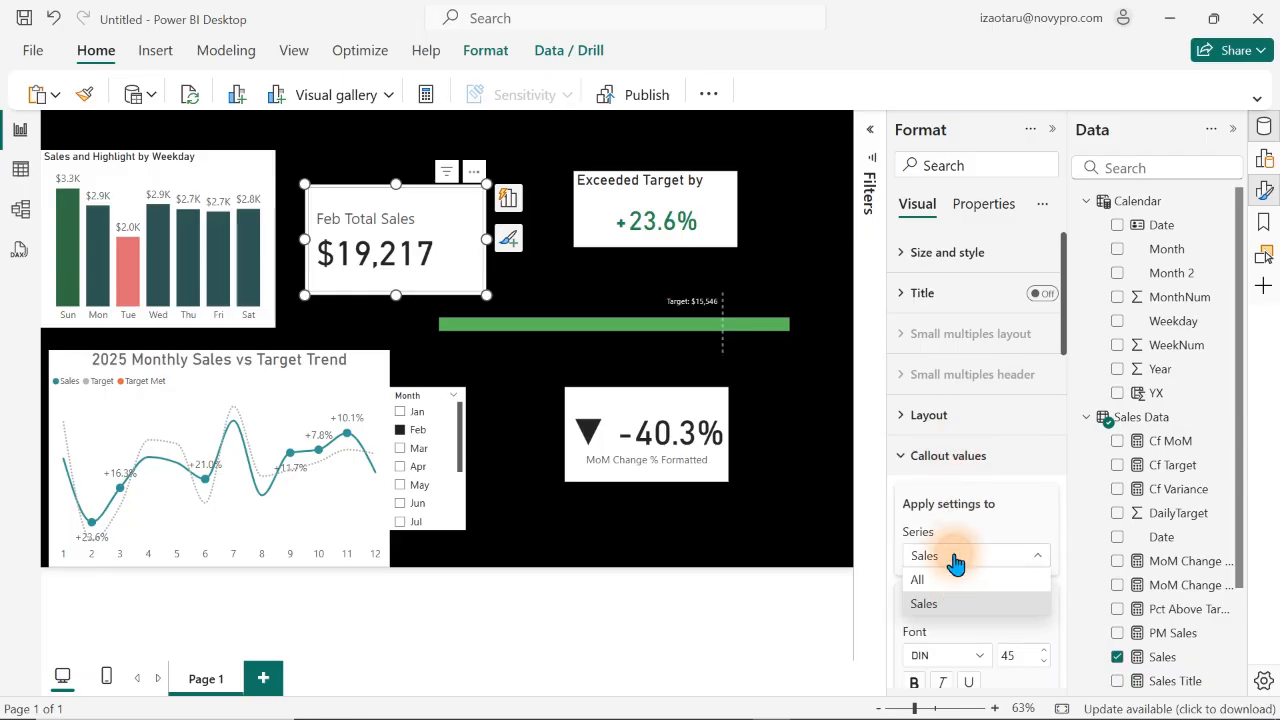
pyautogui.click(938, 583)
pyautogui.click(962, 458)
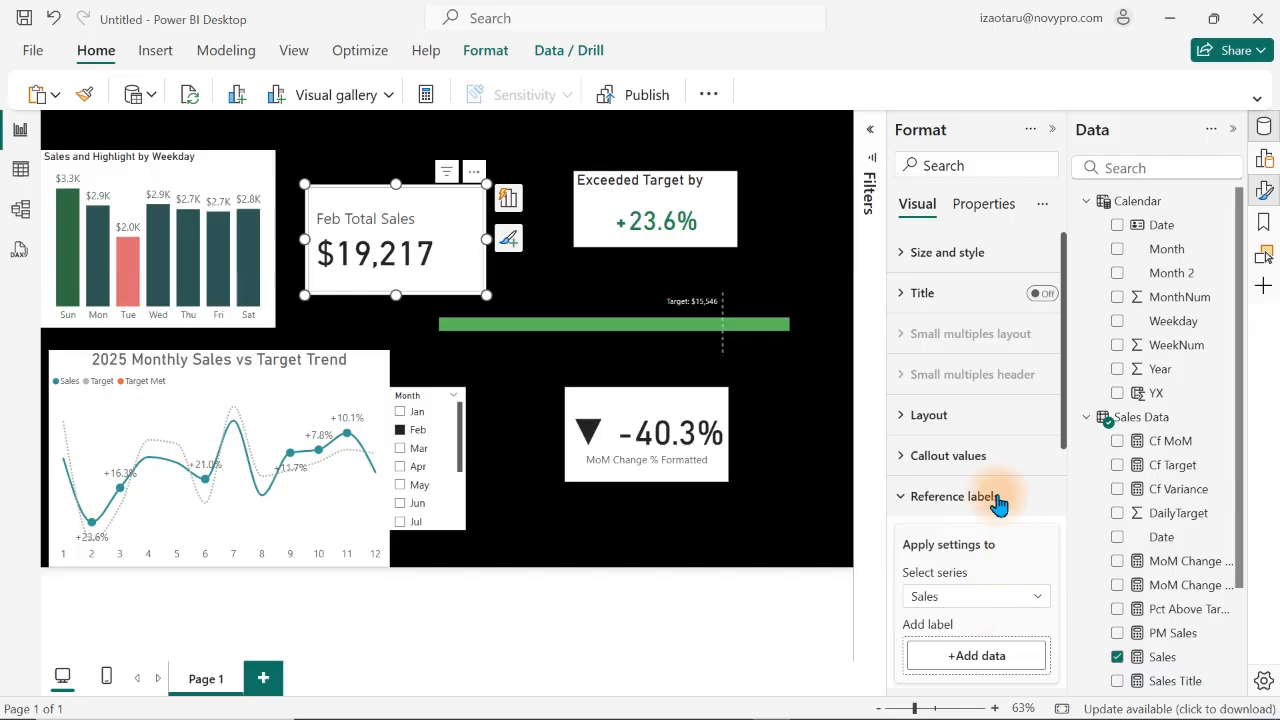
pyautogui.click(1005, 600)
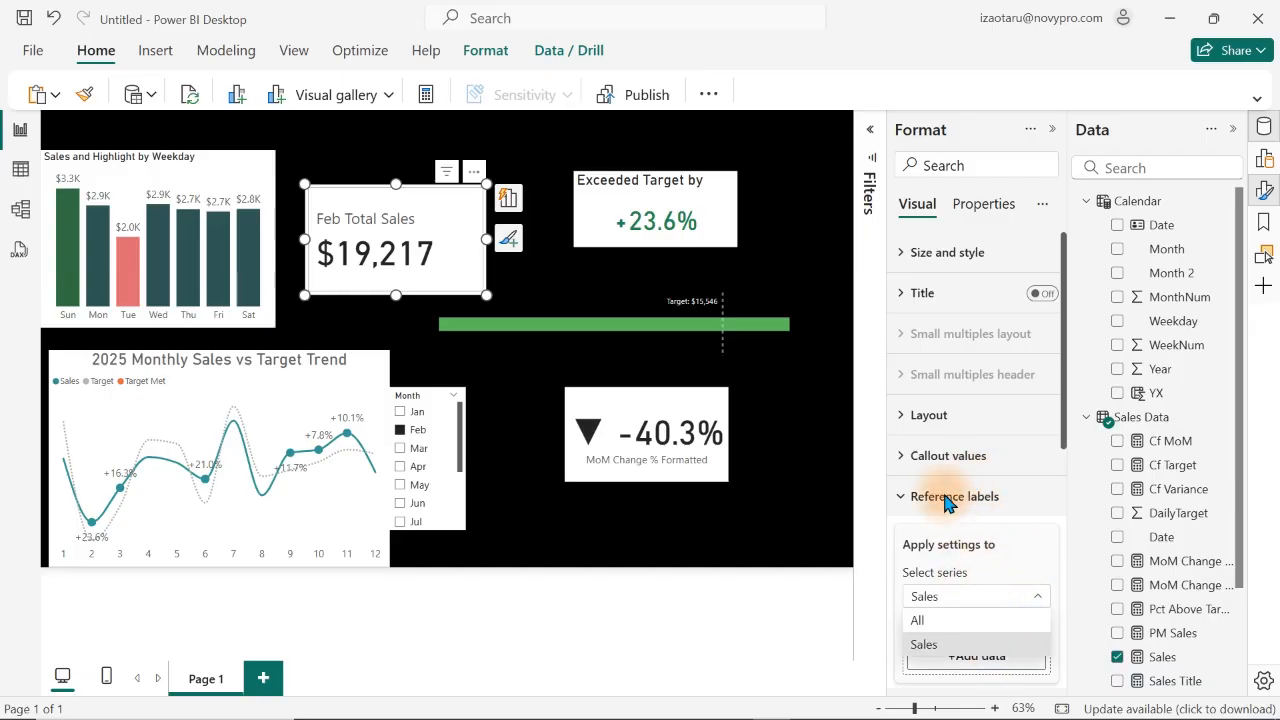
pyautogui.click(930, 620)
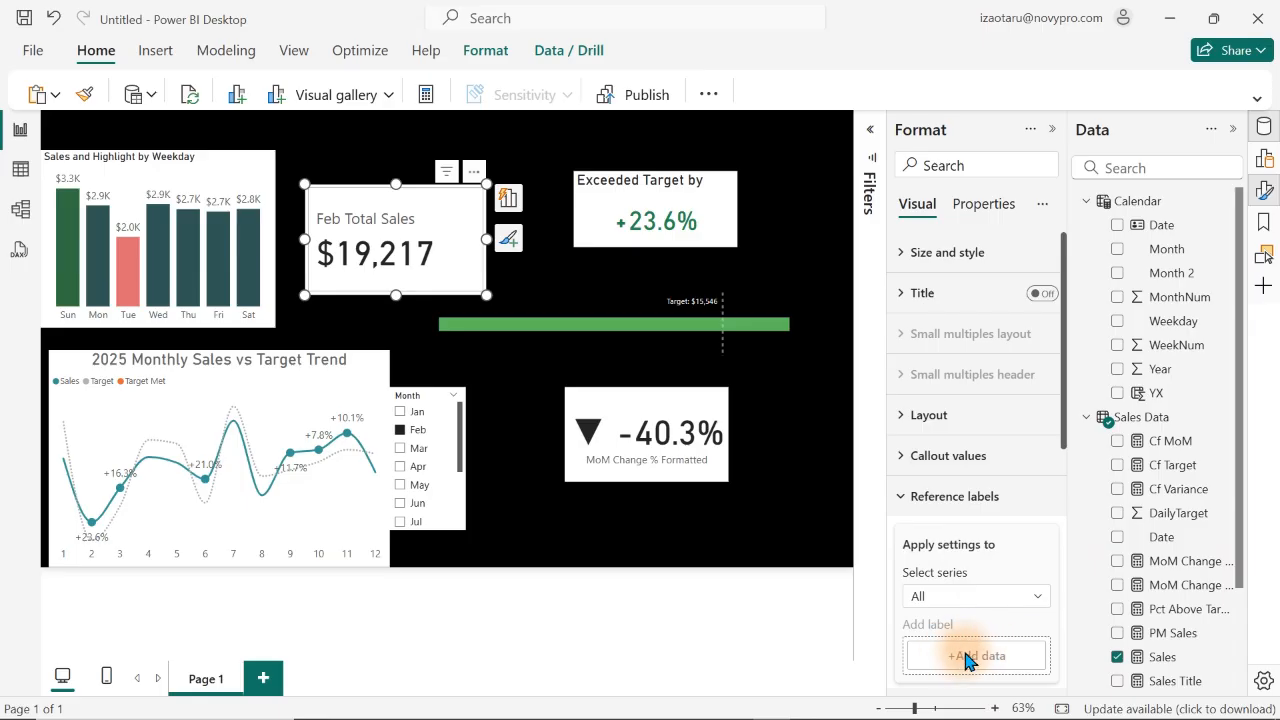
pyautogui.click(978, 600)
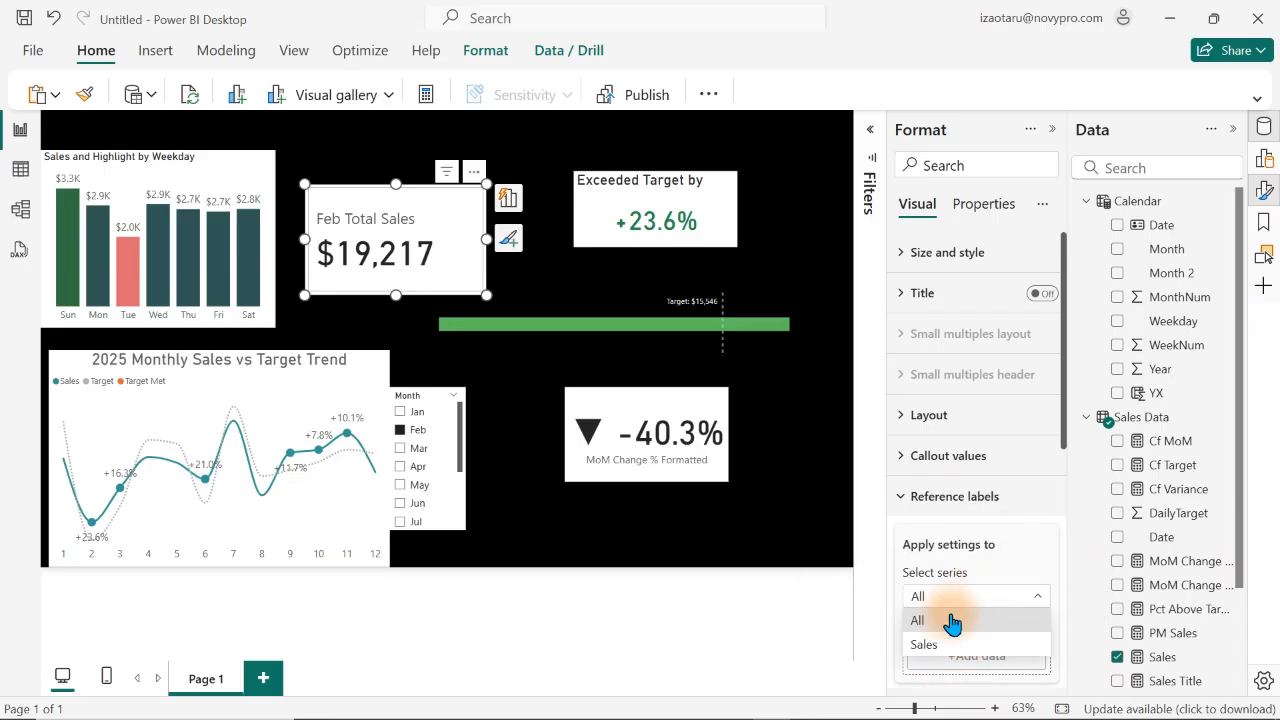
pyautogui.click(920, 643)
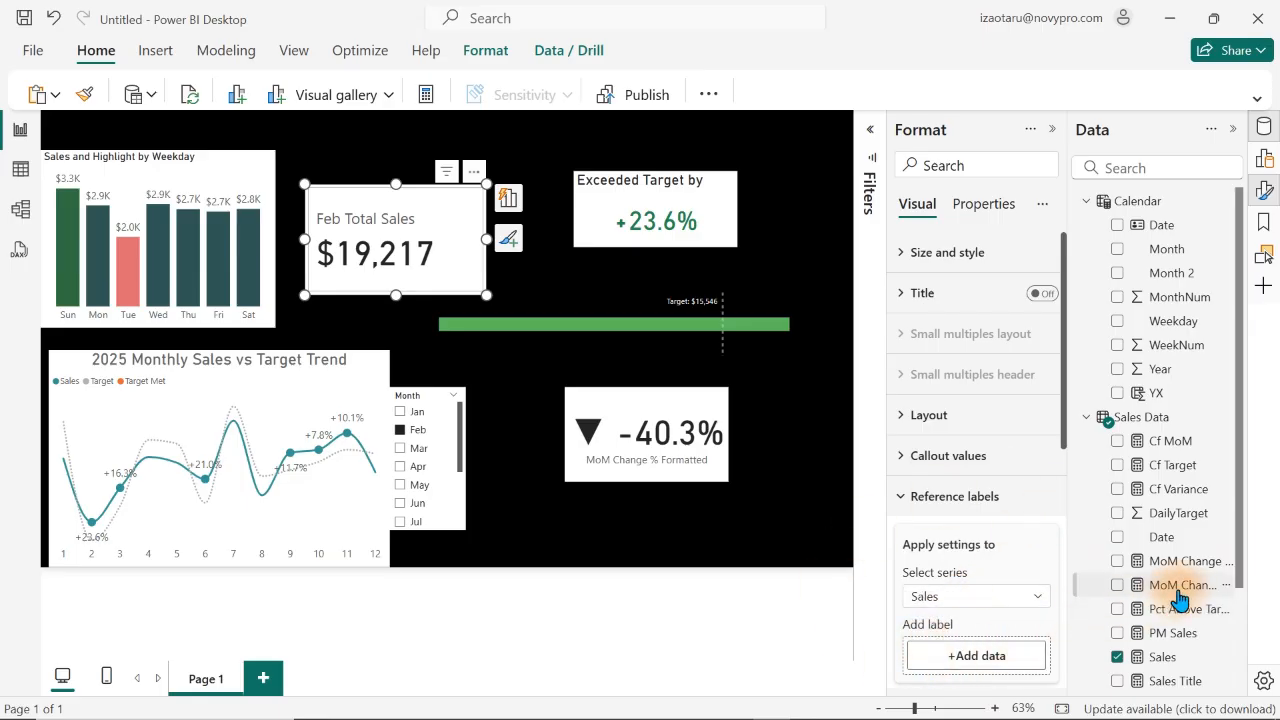
pyautogui.moveTo(1187, 585); pyautogui.dragTo(1003, 658)
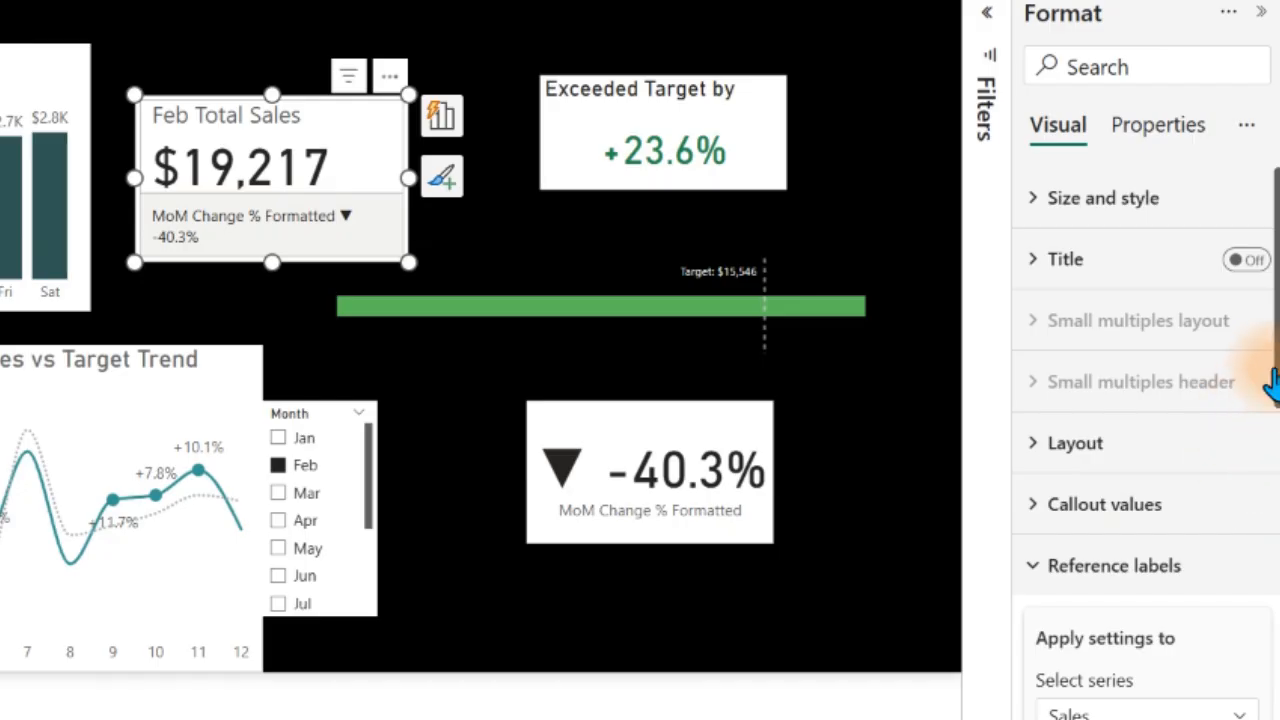
# - Turn off the title of the reference label on the Feb Total Sales card
pyautogui.moveTo(1276, 320); pyautogui.dragTo(1266, 294)
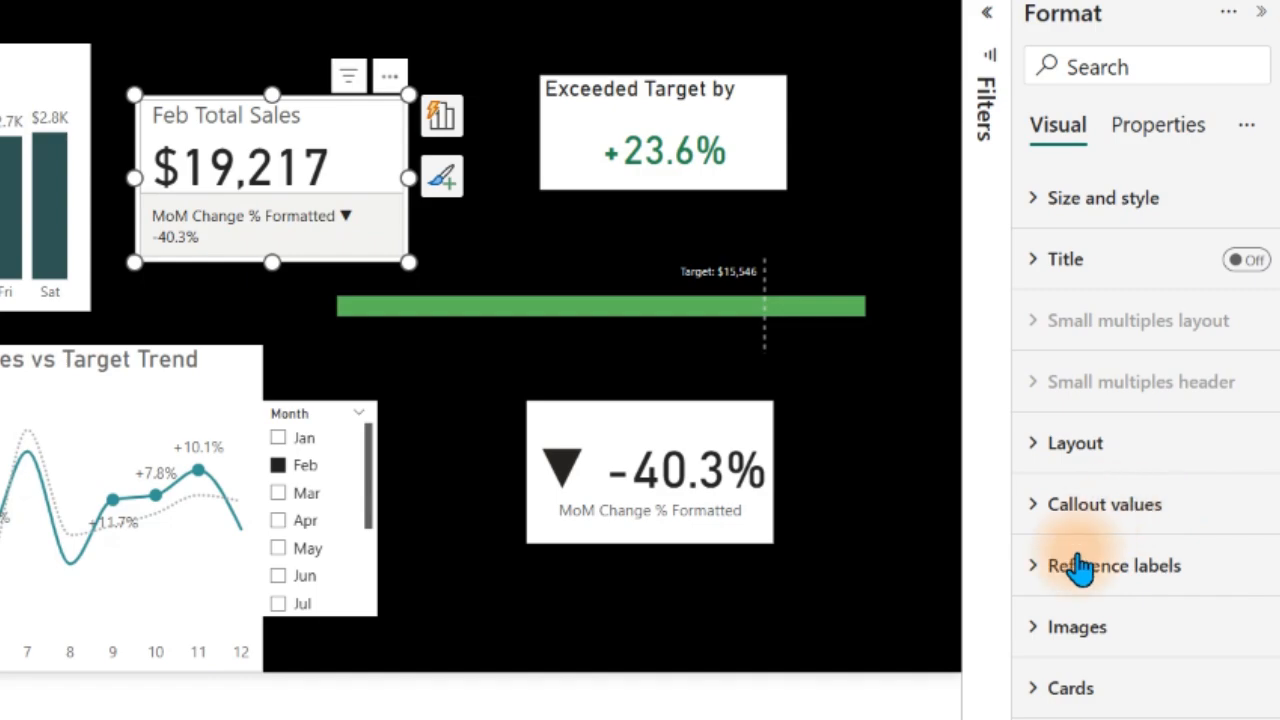
pyautogui.click(1080, 562)
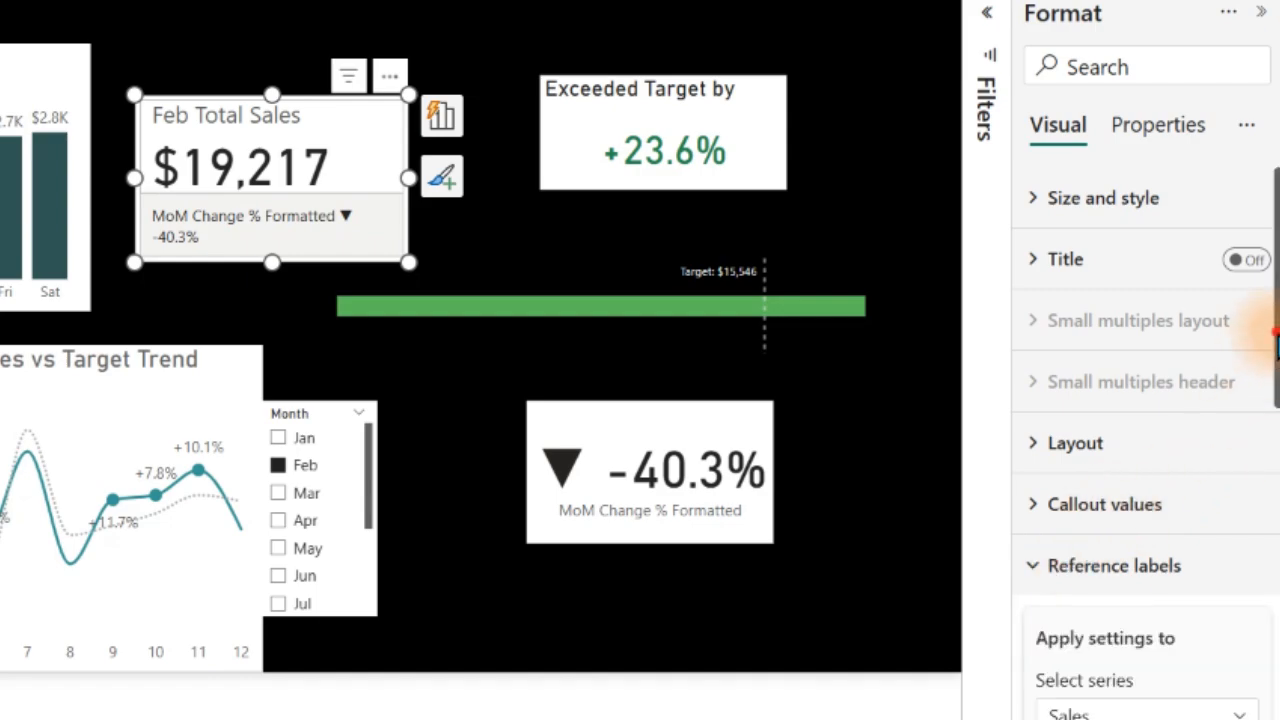
pyautogui.moveTo(1274, 330); pyautogui.dragTo(1264, 562)
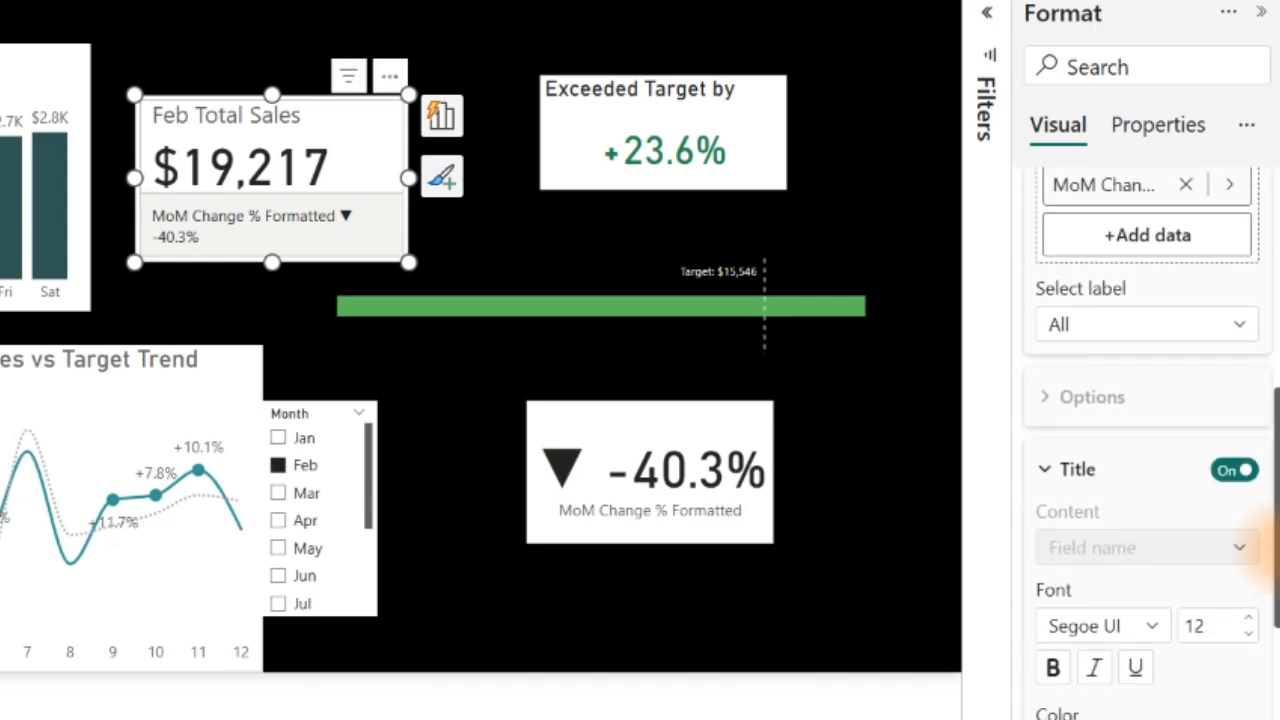
pyautogui.click(1246, 476)
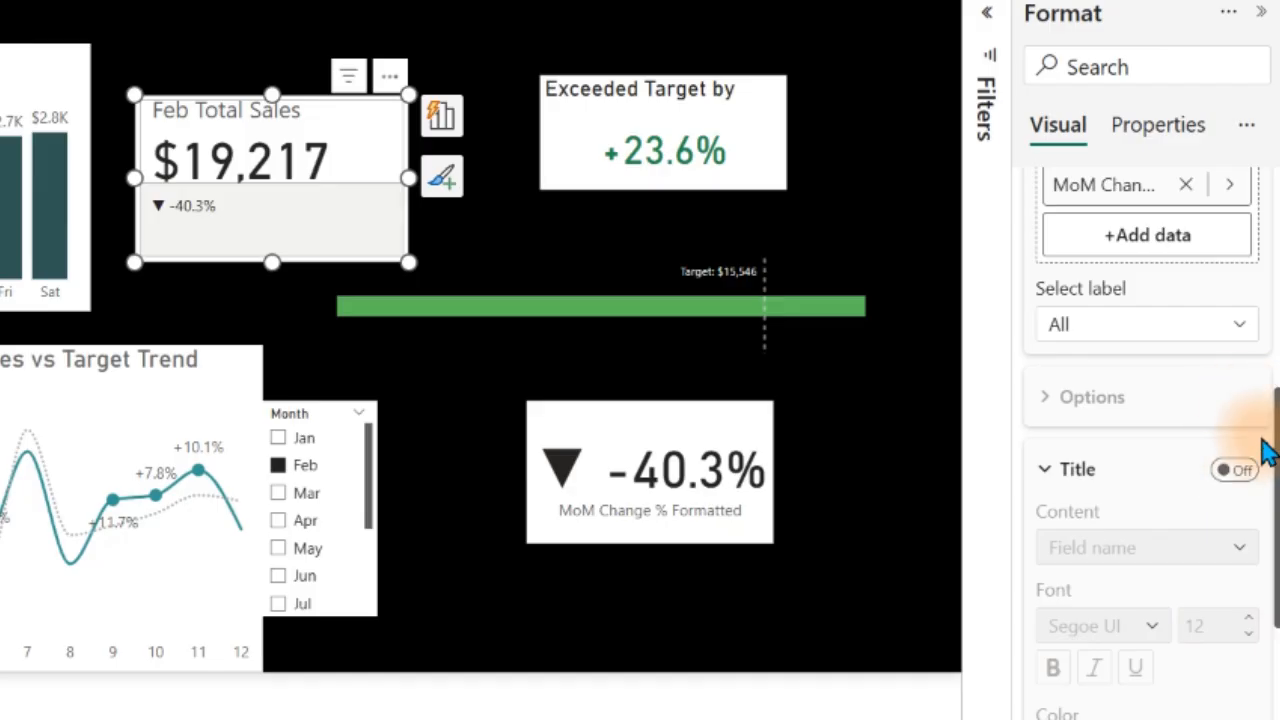
# - Set the font size of the reference label's value to 17
pyautogui.scroll(-5, 1277, 470)
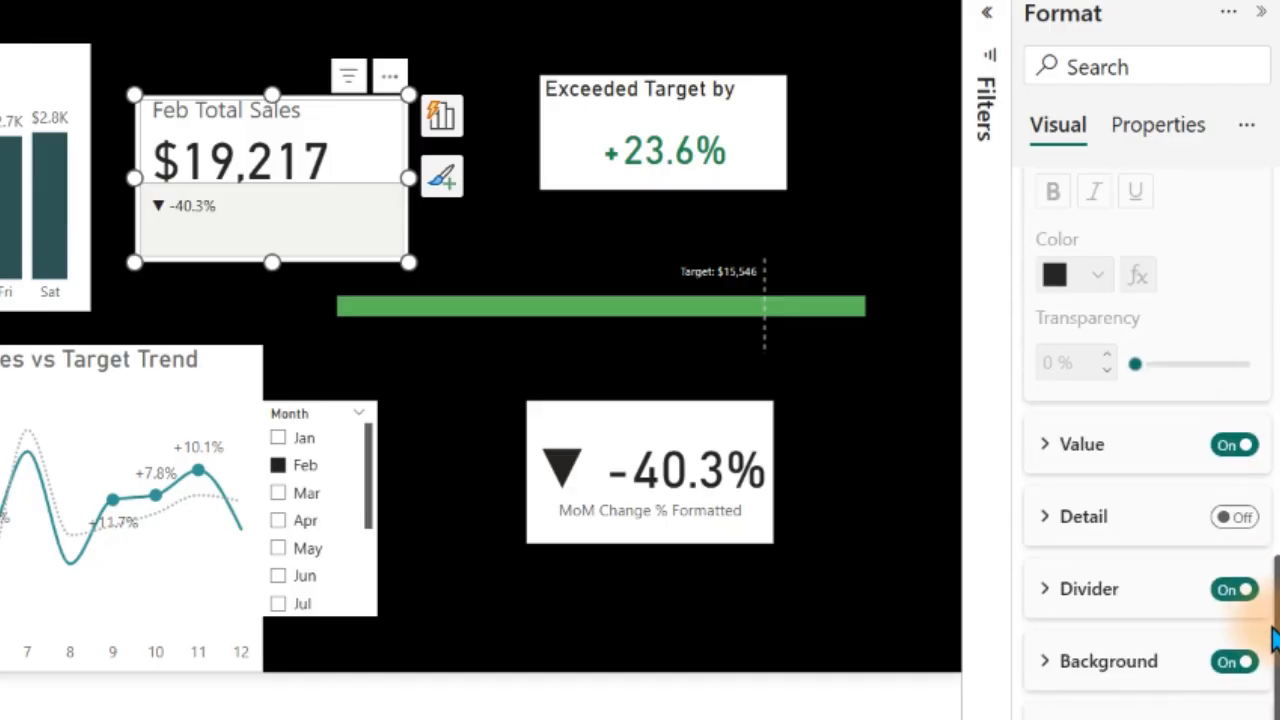
pyautogui.click(1068, 452)
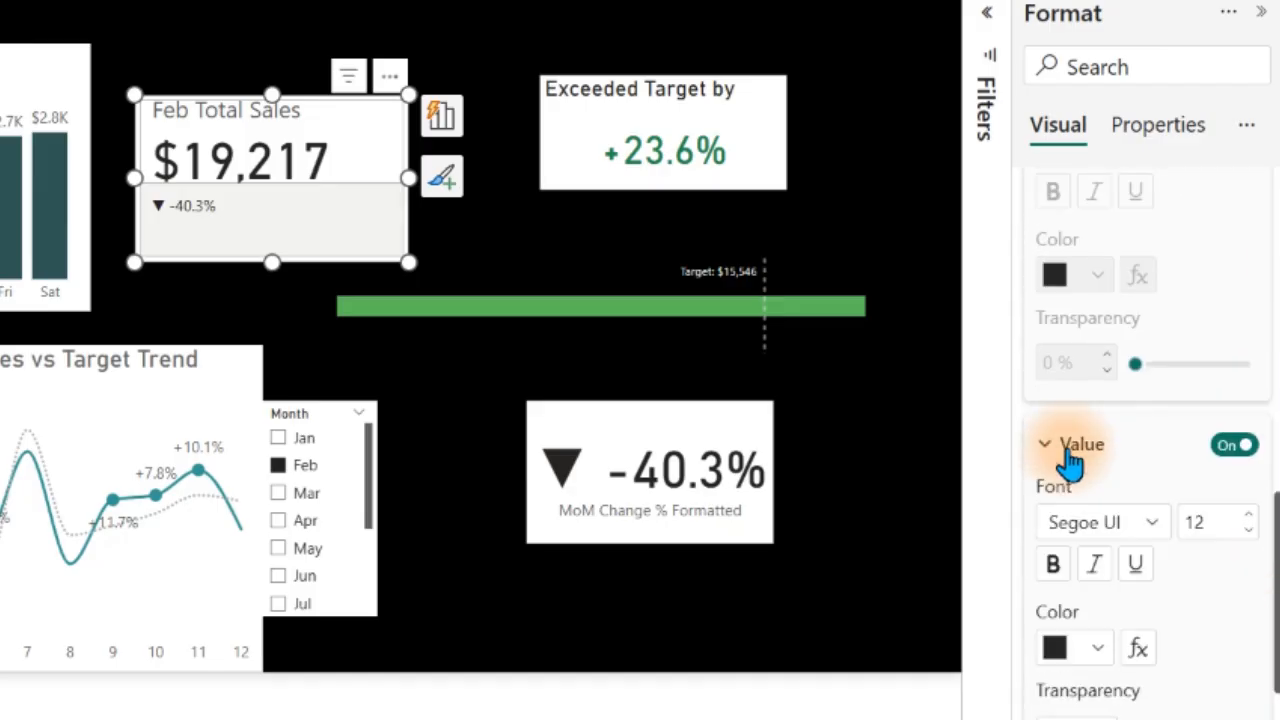
pyautogui.click(1249, 518)
pyautogui.click(1249, 518)
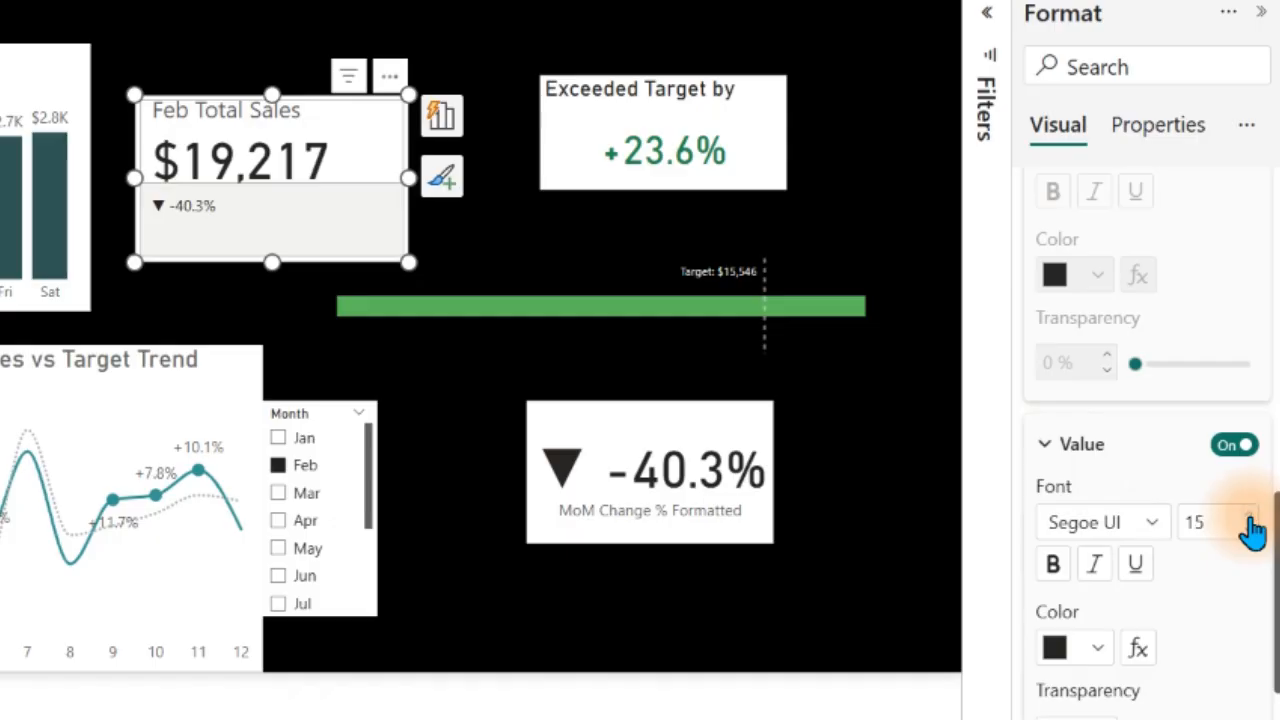
pyautogui.click(1110, 452)
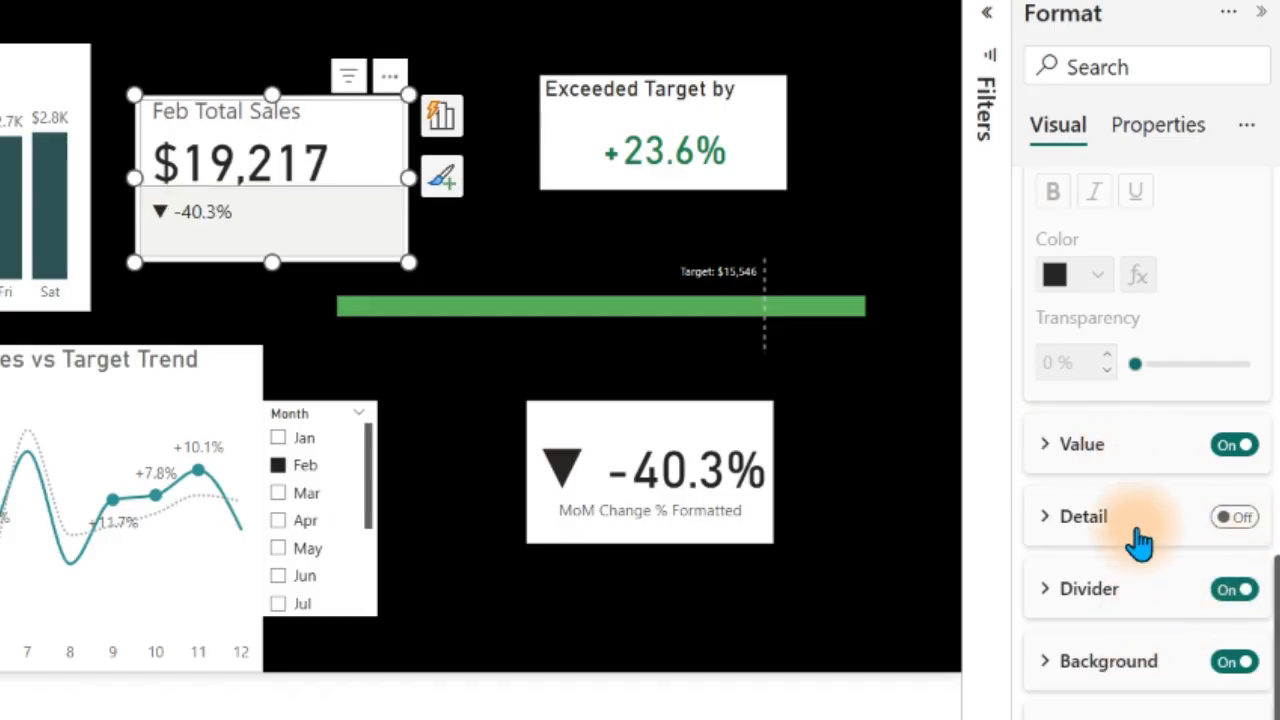
pyautogui.click(1079, 450)
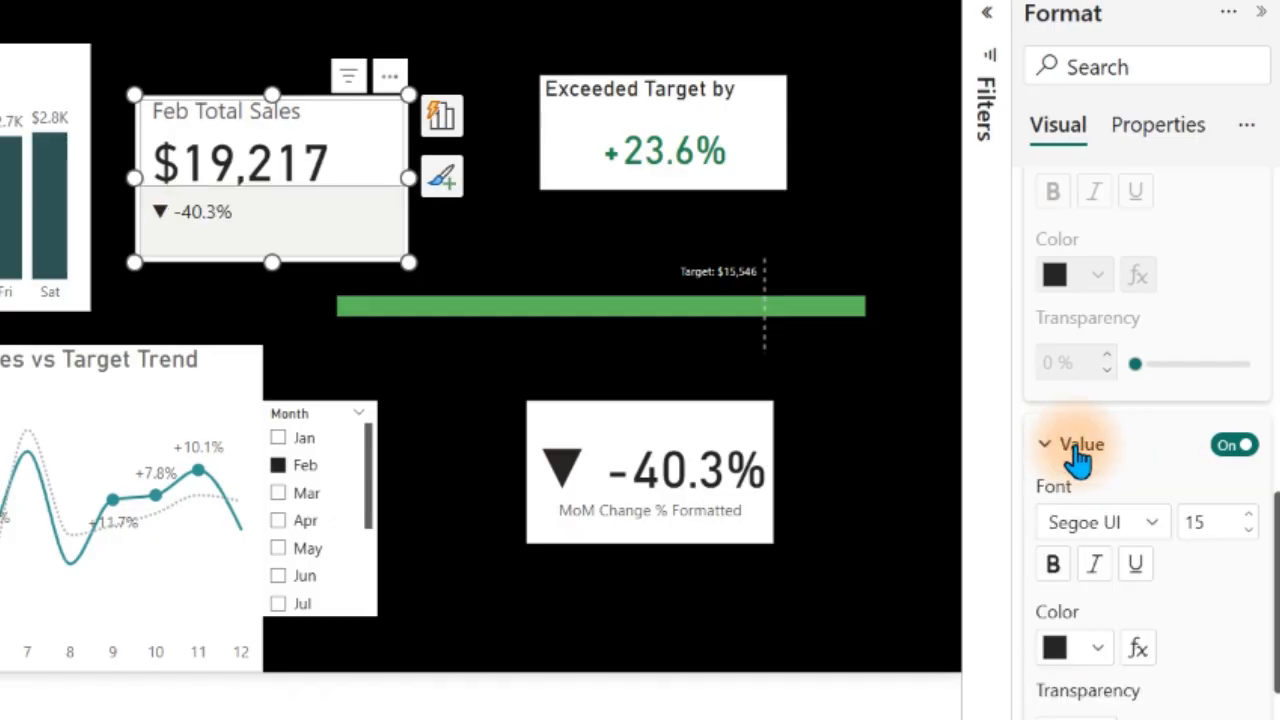
pyautogui.click(1248, 515)
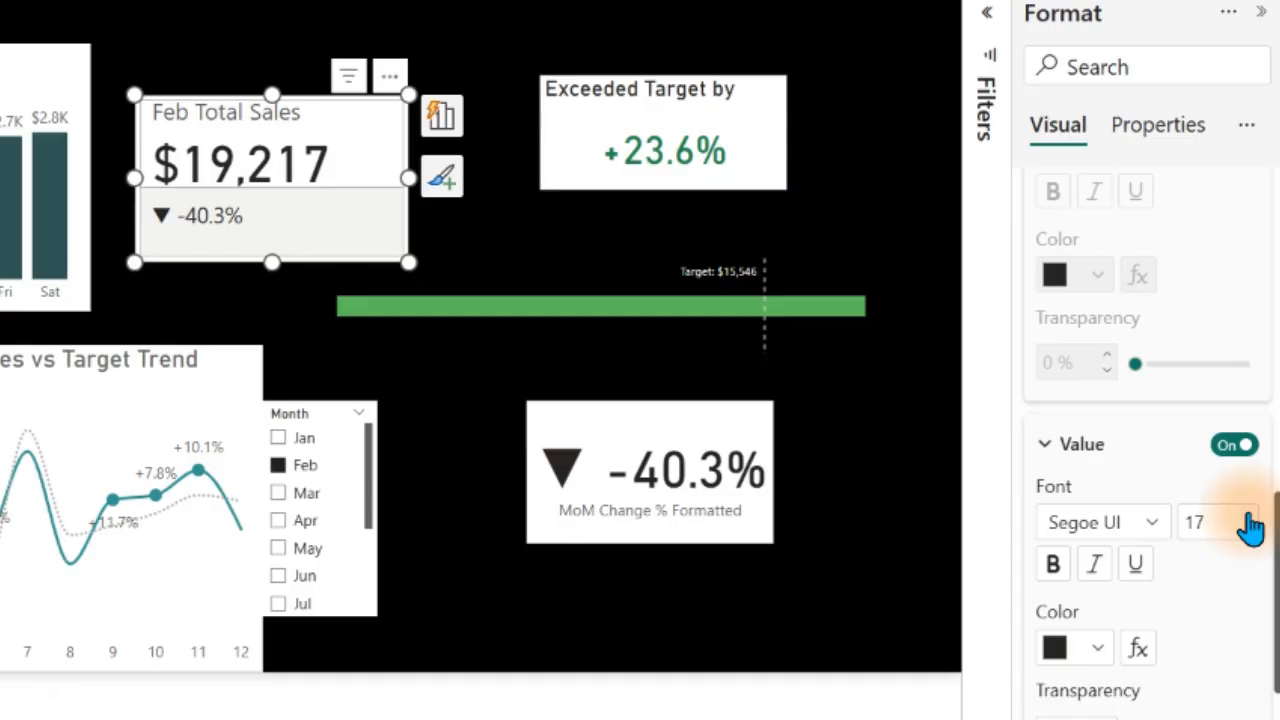
pyautogui.click(1250, 527)
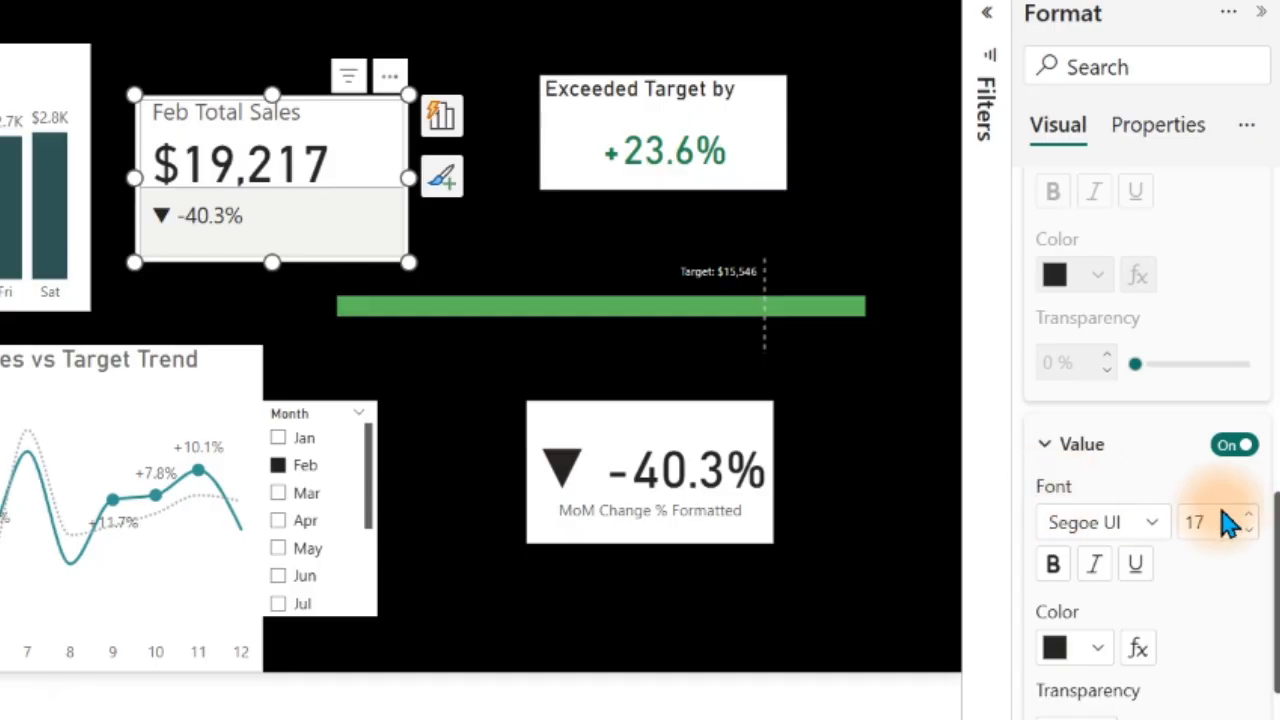
# - Set up rules-based conditional formatting for the reference label value's color, based on the Cf MoM measure
pyautogui.click(1142, 650)
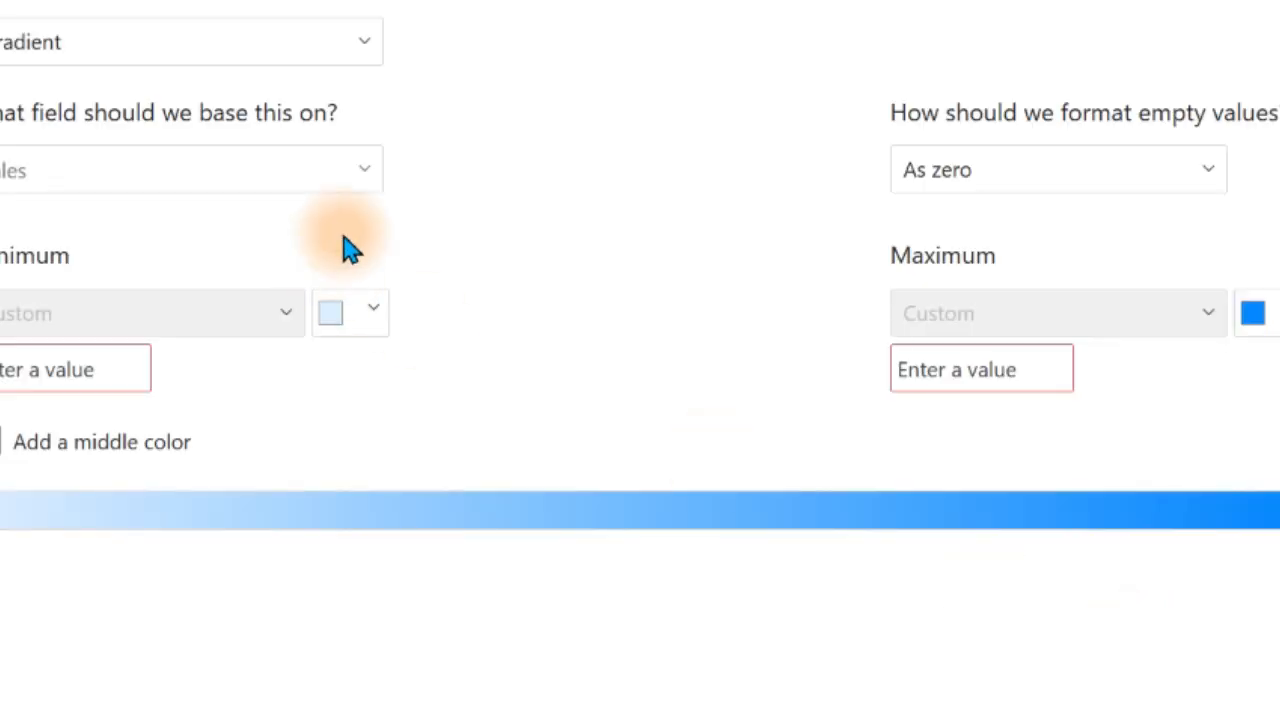
pyautogui.click(249, 53)
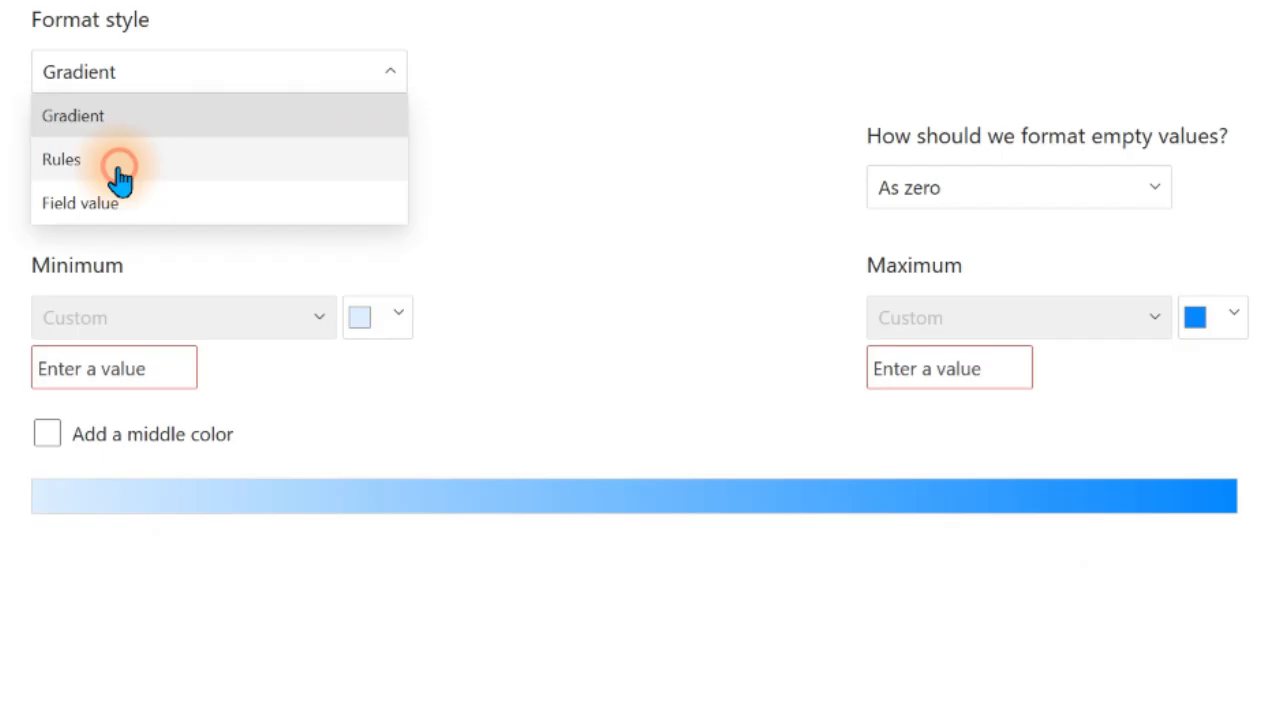
pyautogui.click(119, 178)
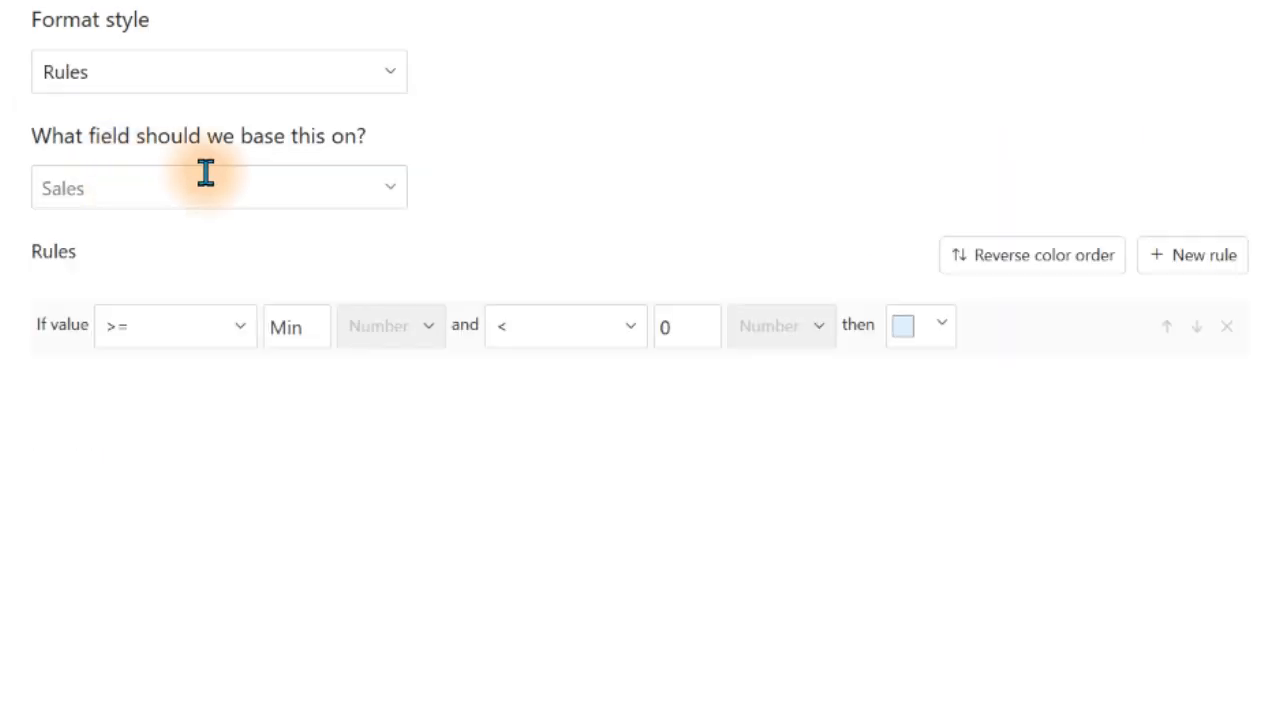
pyautogui.click(306, 192)
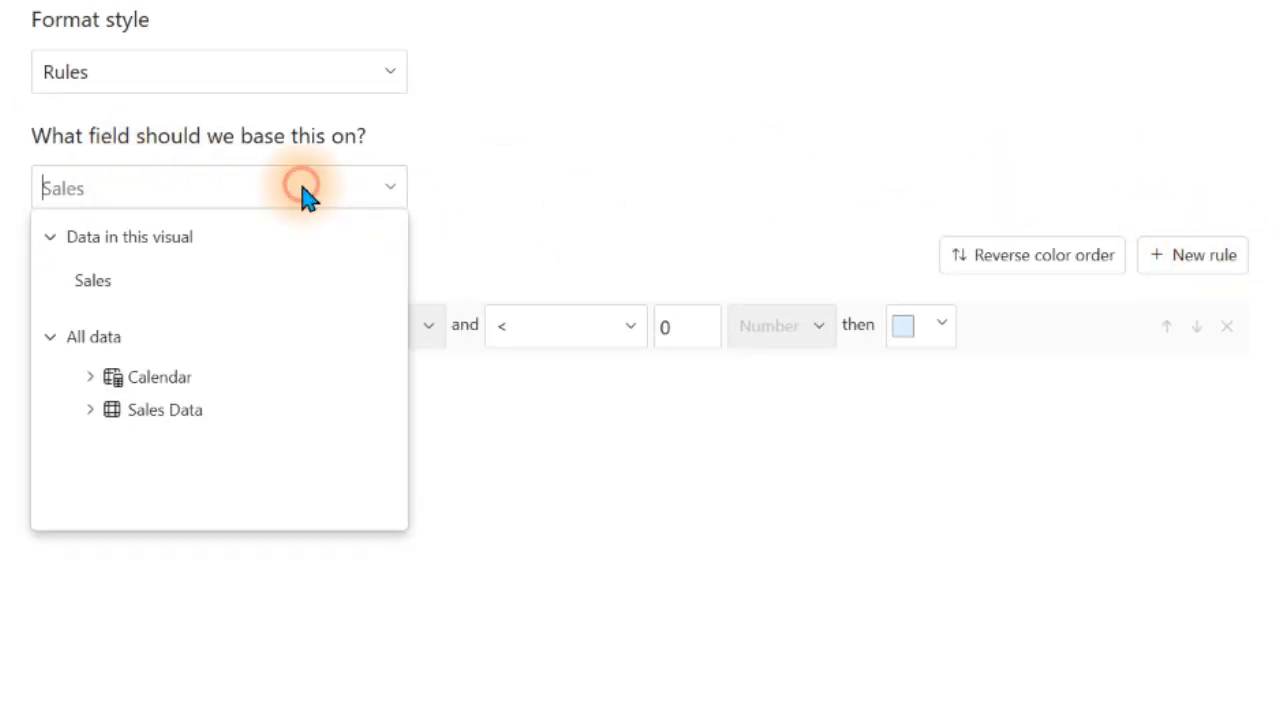
pyautogui.write('cf')
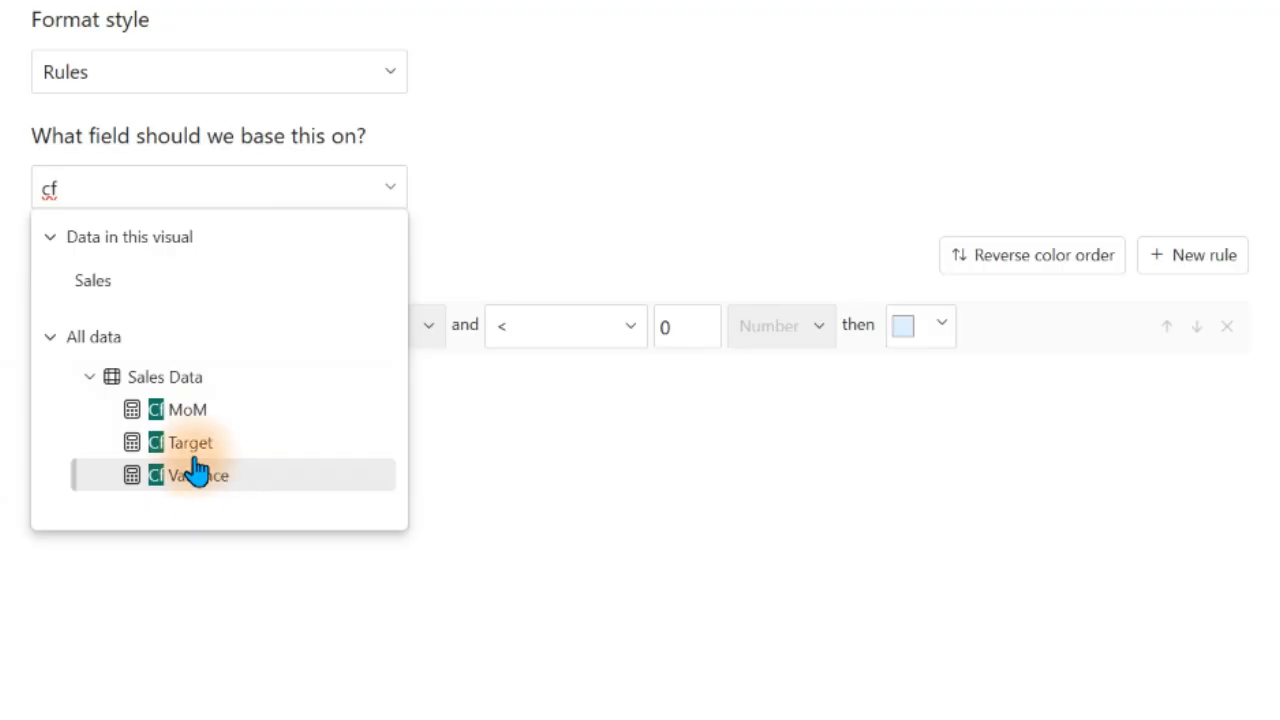
pyautogui.click(178, 412)
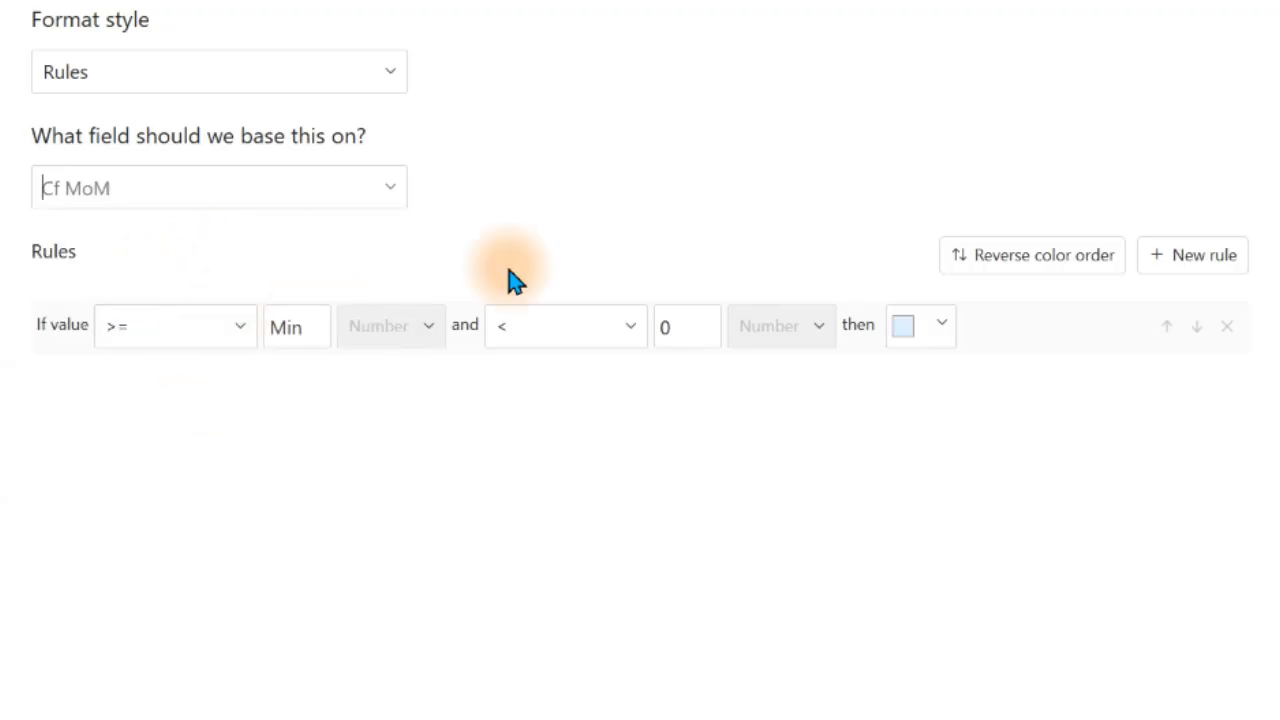
# - Add a second color rule and set the two conditions to value = 0 and value = 1
pyautogui.click(1192, 258)
pyautogui.click(174, 337)
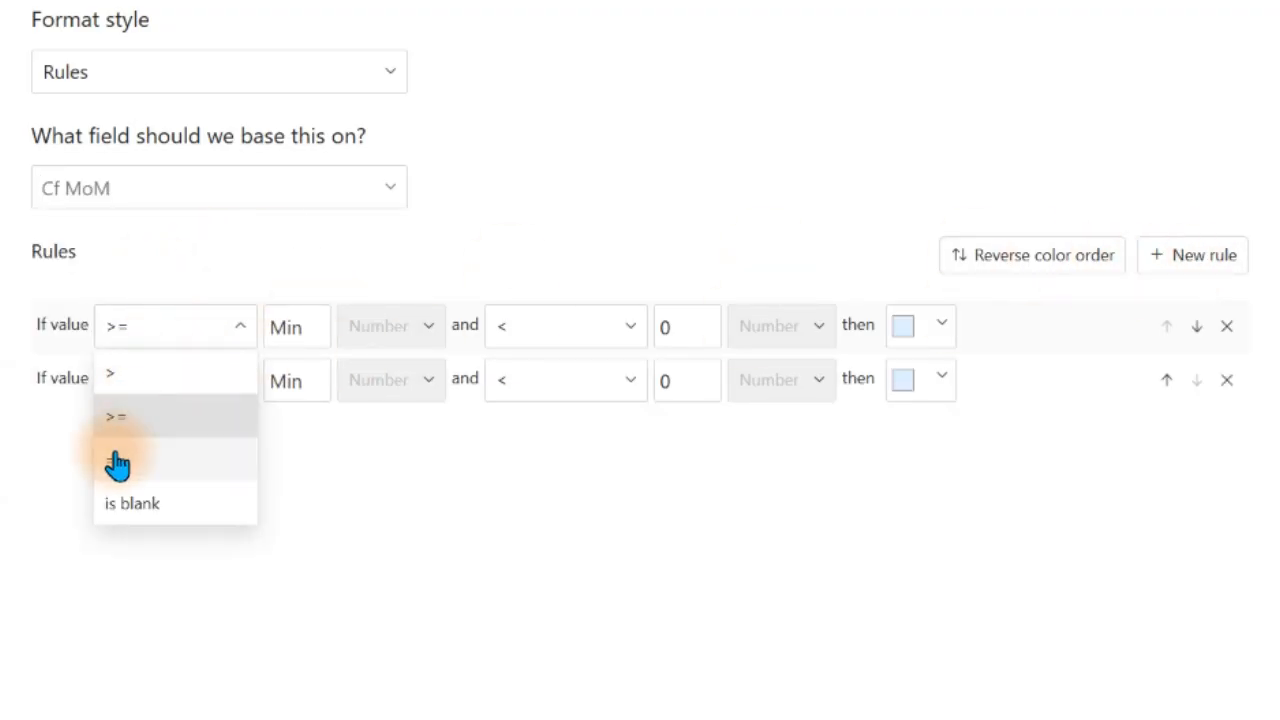
pyautogui.click(114, 468)
pyautogui.click(152, 384)
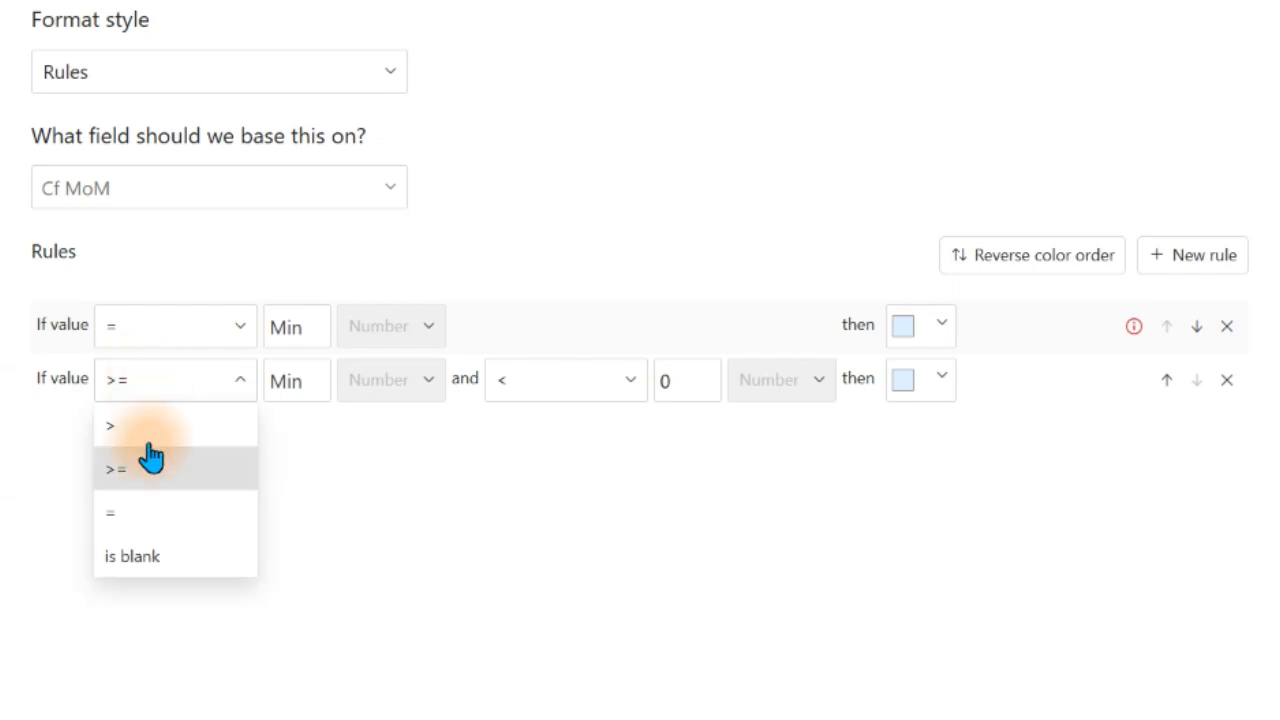
pyautogui.click(131, 517)
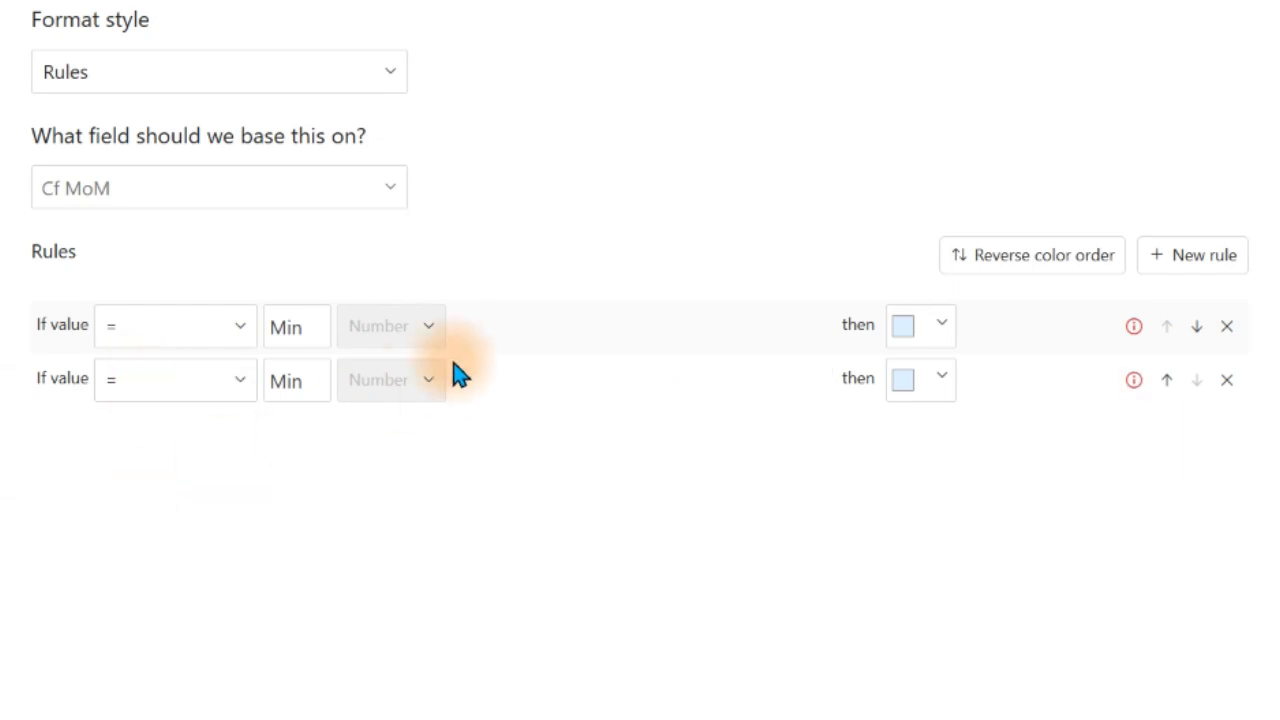
pyautogui.click(282, 343)
pyautogui.write('0')
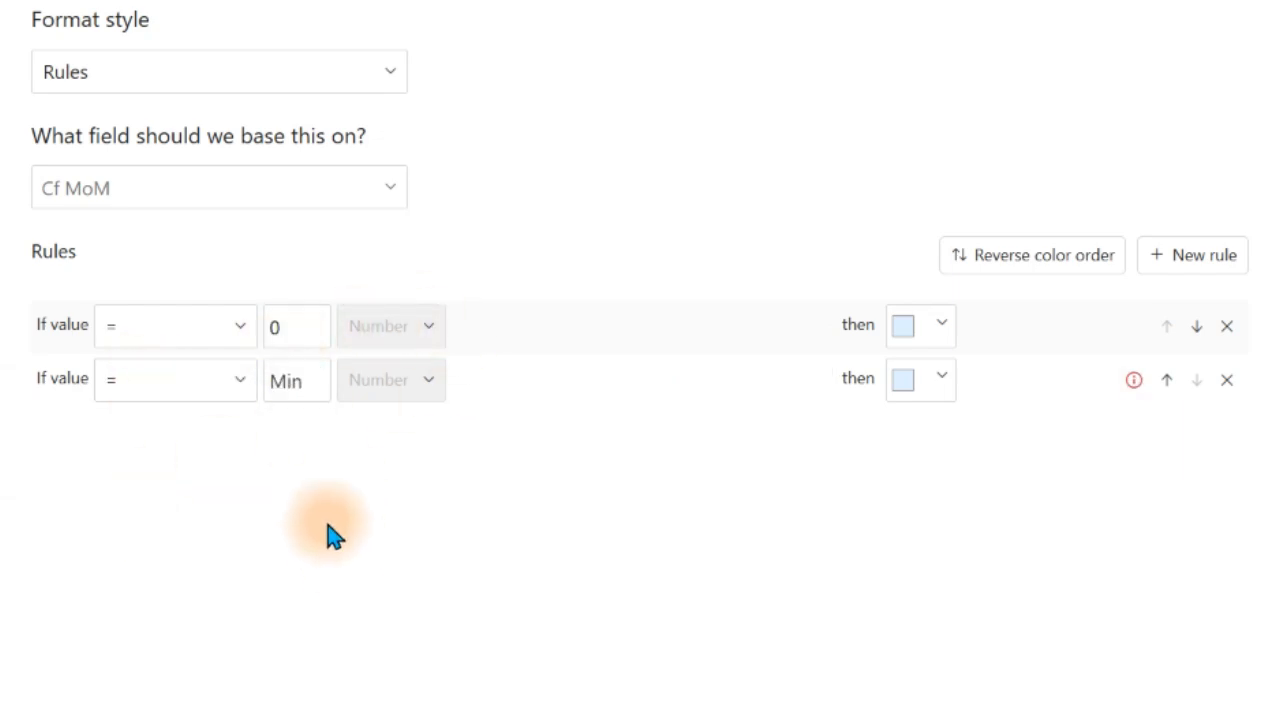
pyautogui.click(278, 383)
pyautogui.write('1')
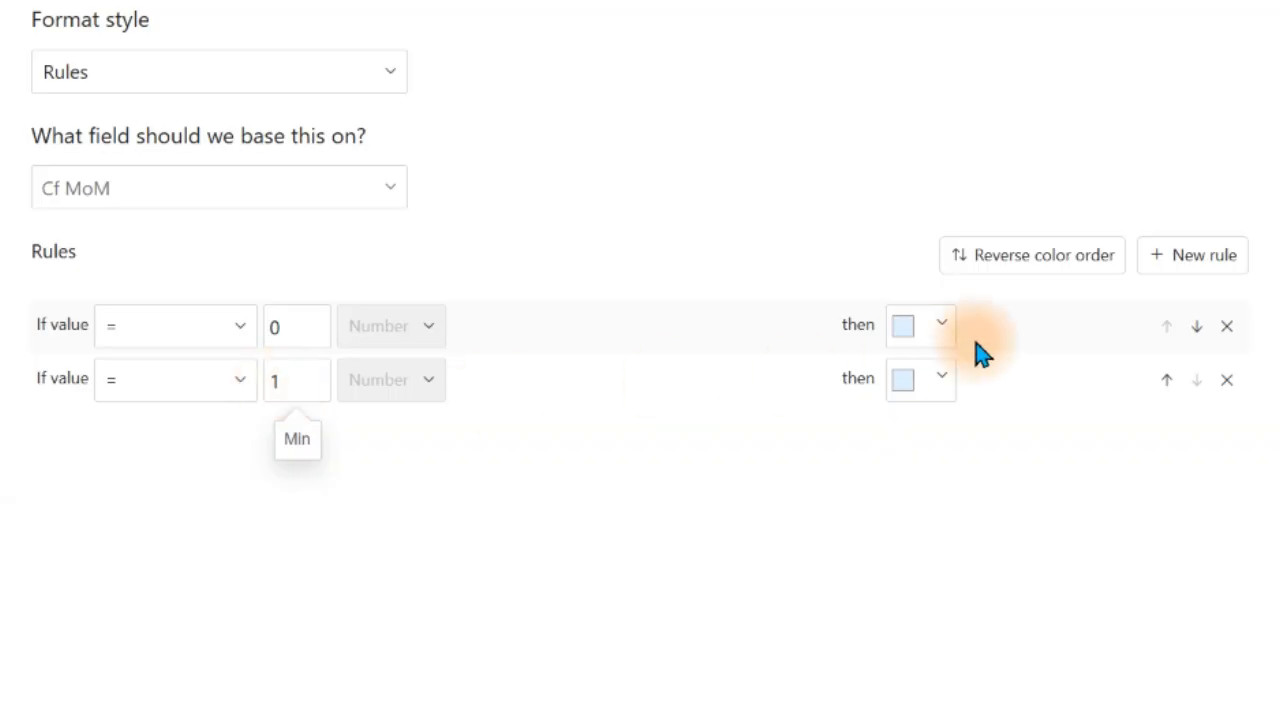
# - Assign red to the rule for 0 and green to the rule for 1, and apply the conditional formatting
pyautogui.click(938, 328)
pyautogui.click(1089, 347)
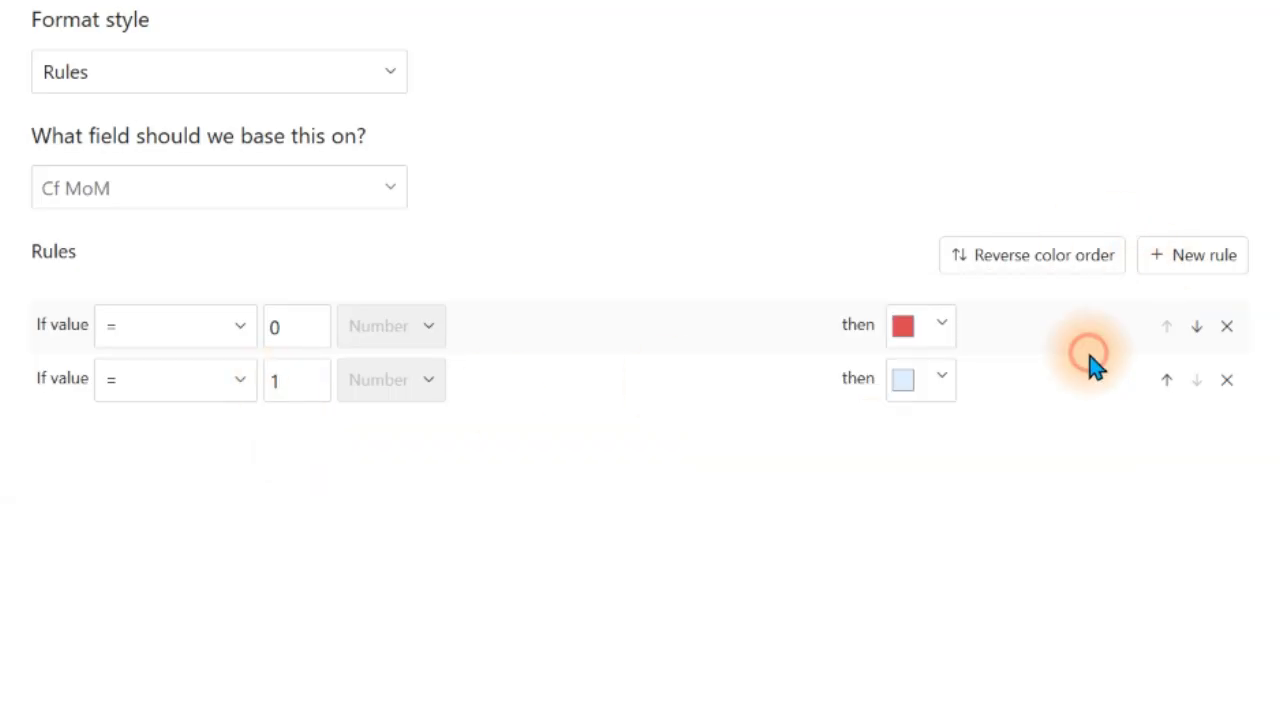
pyautogui.click(920, 382)
pyautogui.click(865, 358)
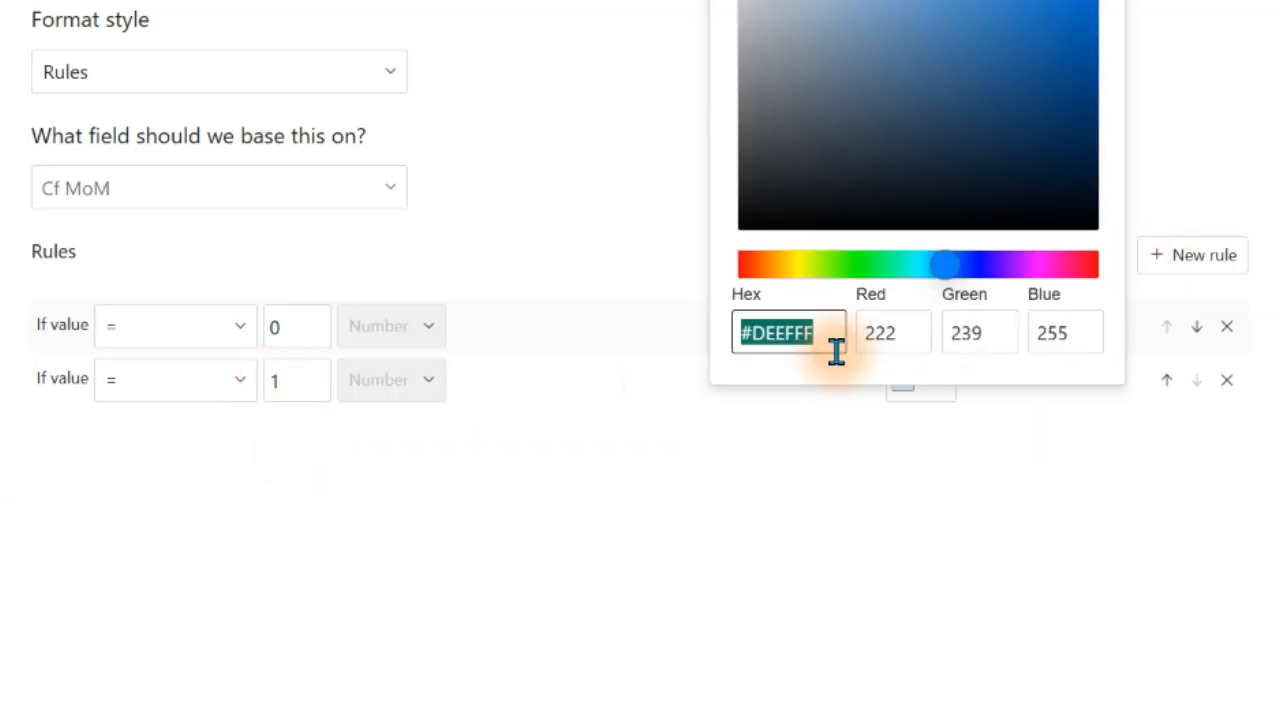
pyautogui.click(900, 266)
pyautogui.click(972, 94)
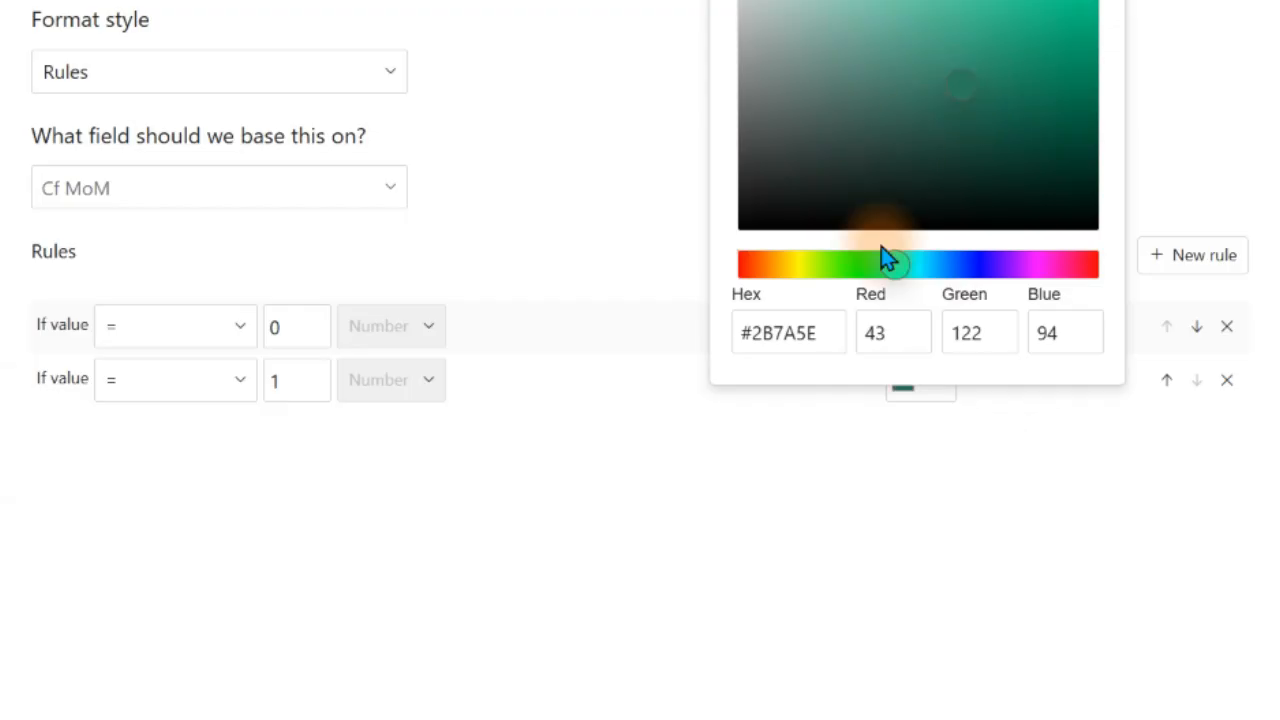
pyautogui.moveTo(880, 262); pyautogui.dragTo(871, 264)
pyautogui.click(966, 70)
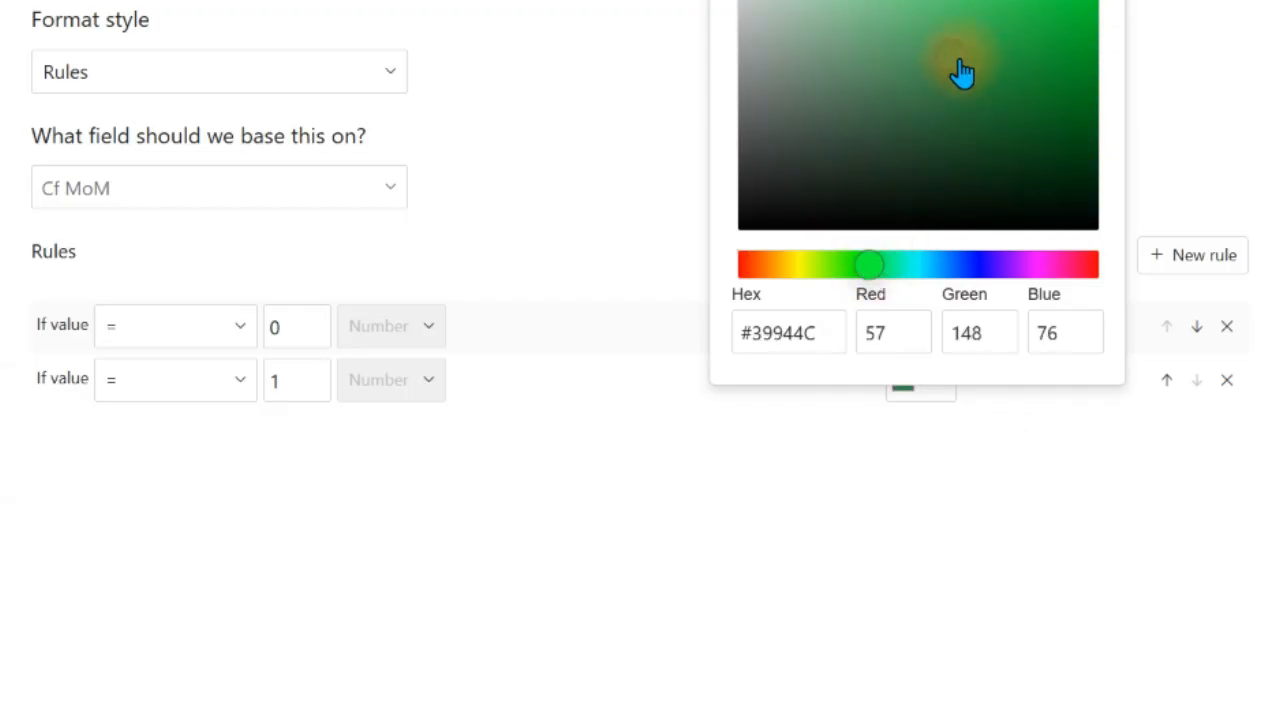
pyautogui.click(1062, 688)
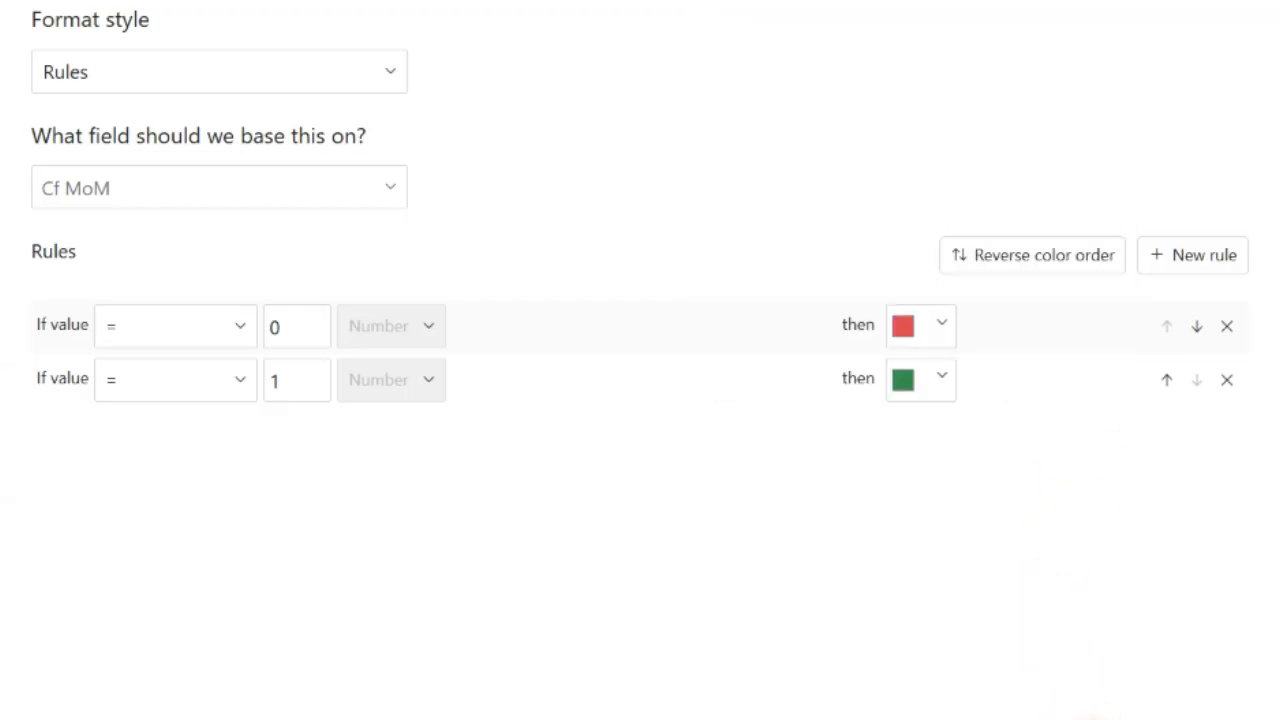
pyautogui.click(1082, 719)
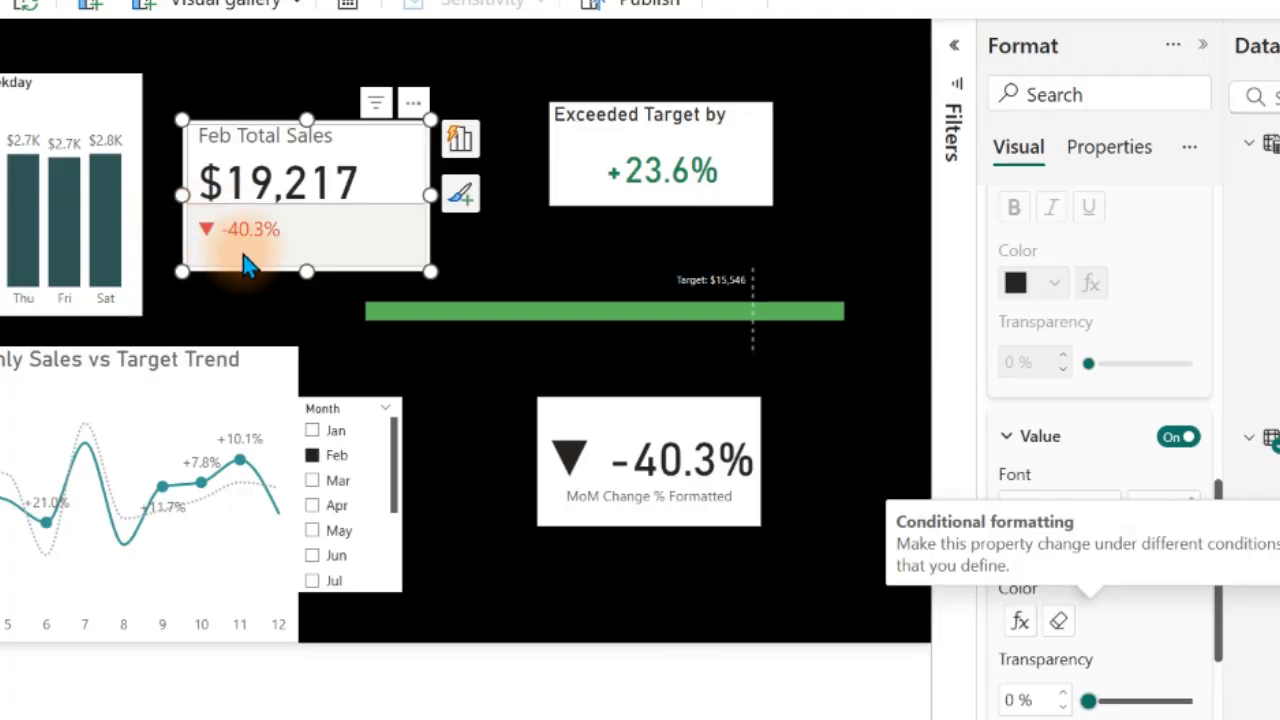
# - Filter the report to Mar with the Month slicer to check the reference label's color
pyautogui.click(336, 483)
pyautogui.click(337, 529)
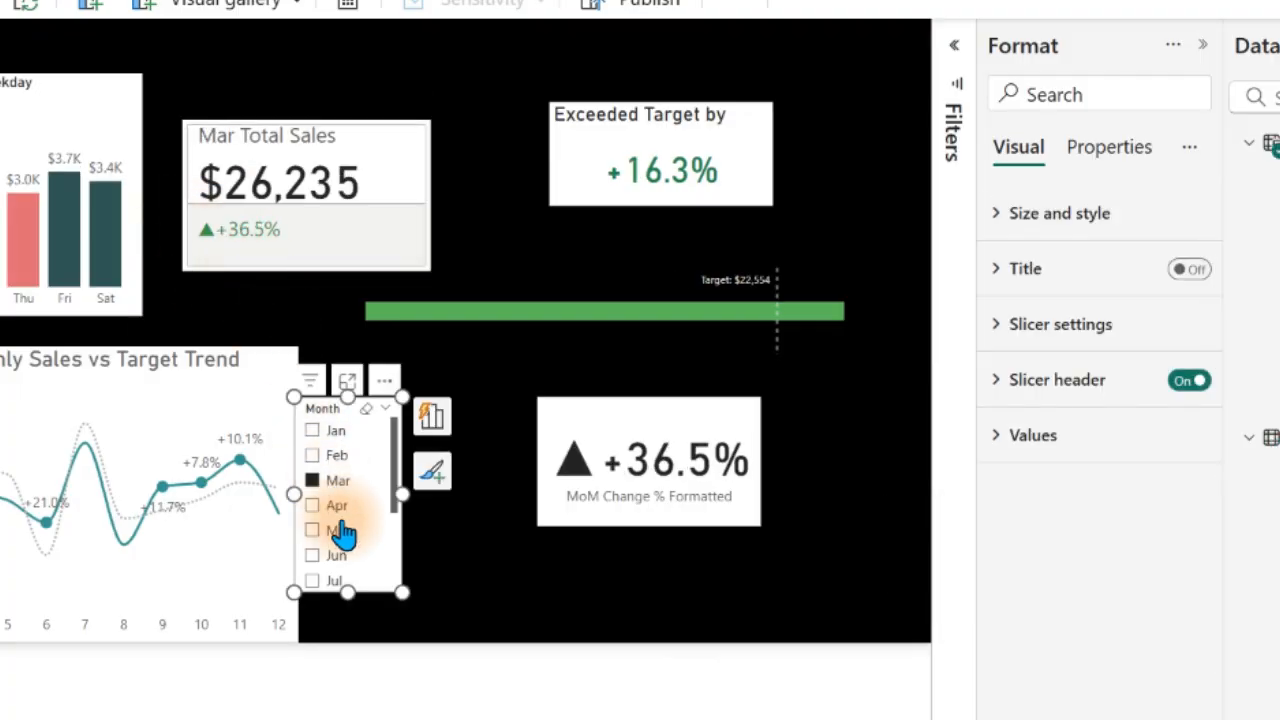
pyautogui.click(341, 484)
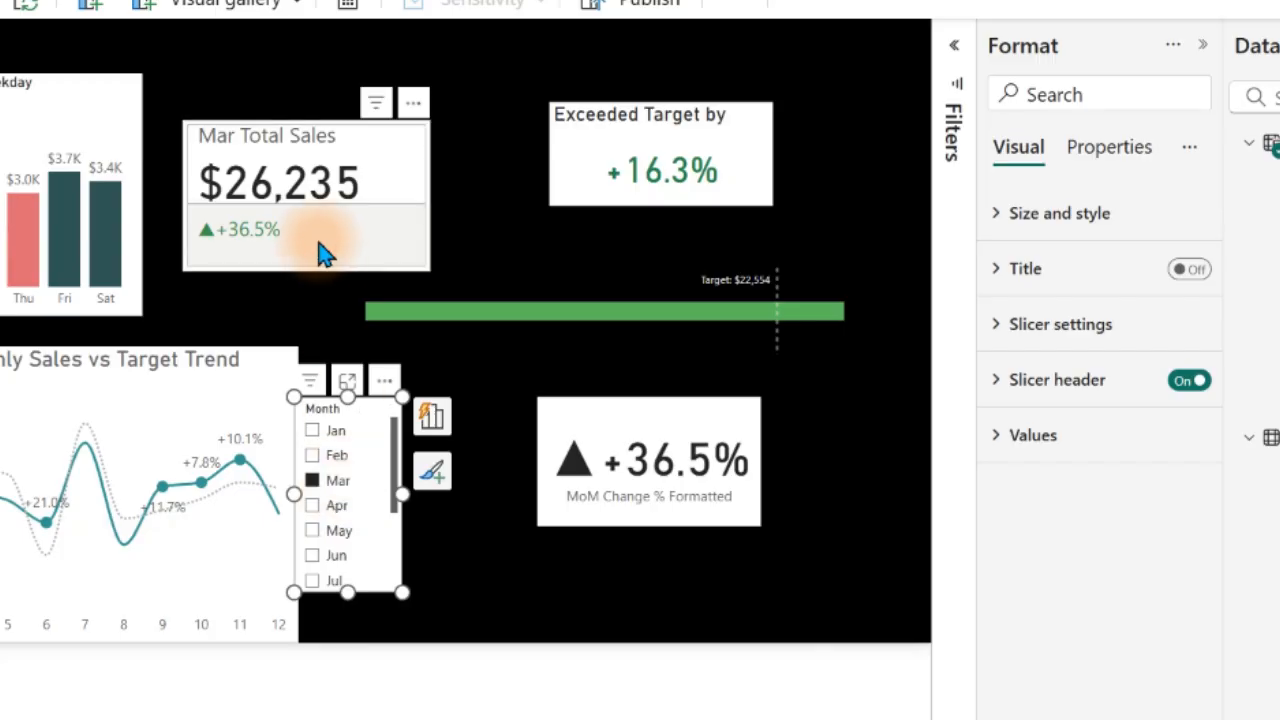
# - Make the reference label's value bold on the Mar Total Sales card
pyautogui.click(378, 247)
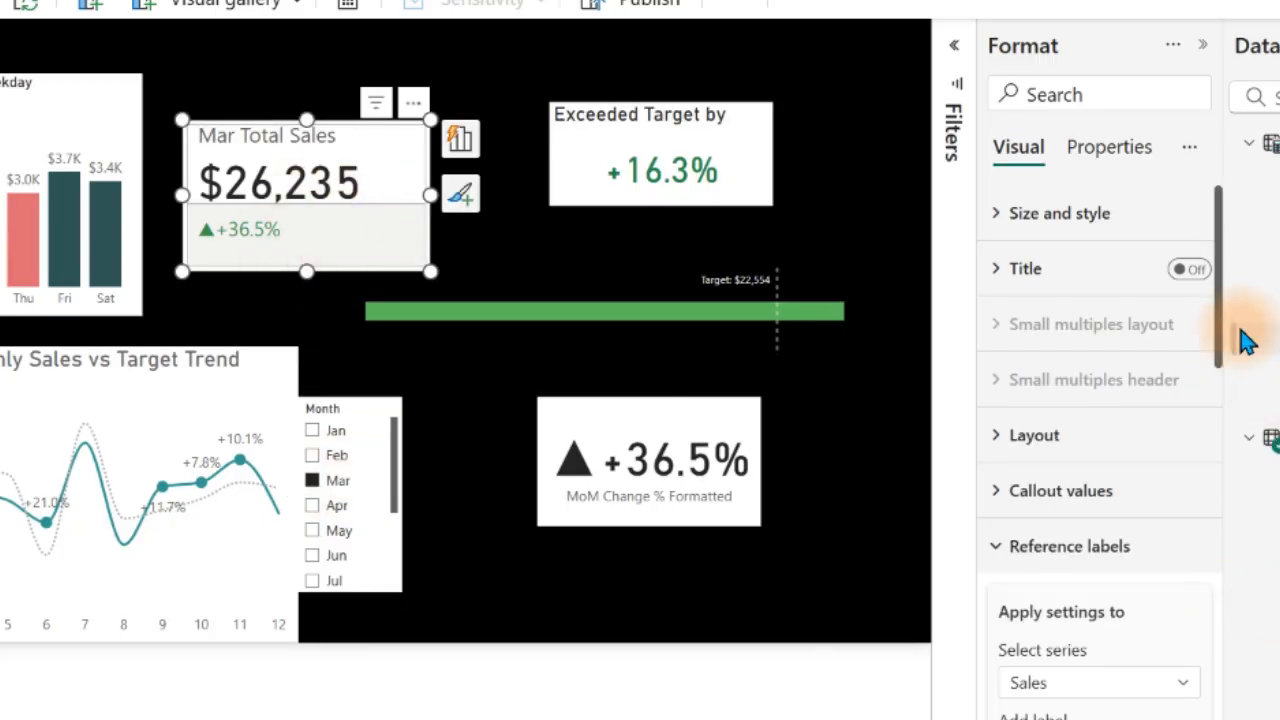
pyautogui.moveTo(1225, 325); pyautogui.dragTo(1228, 683)
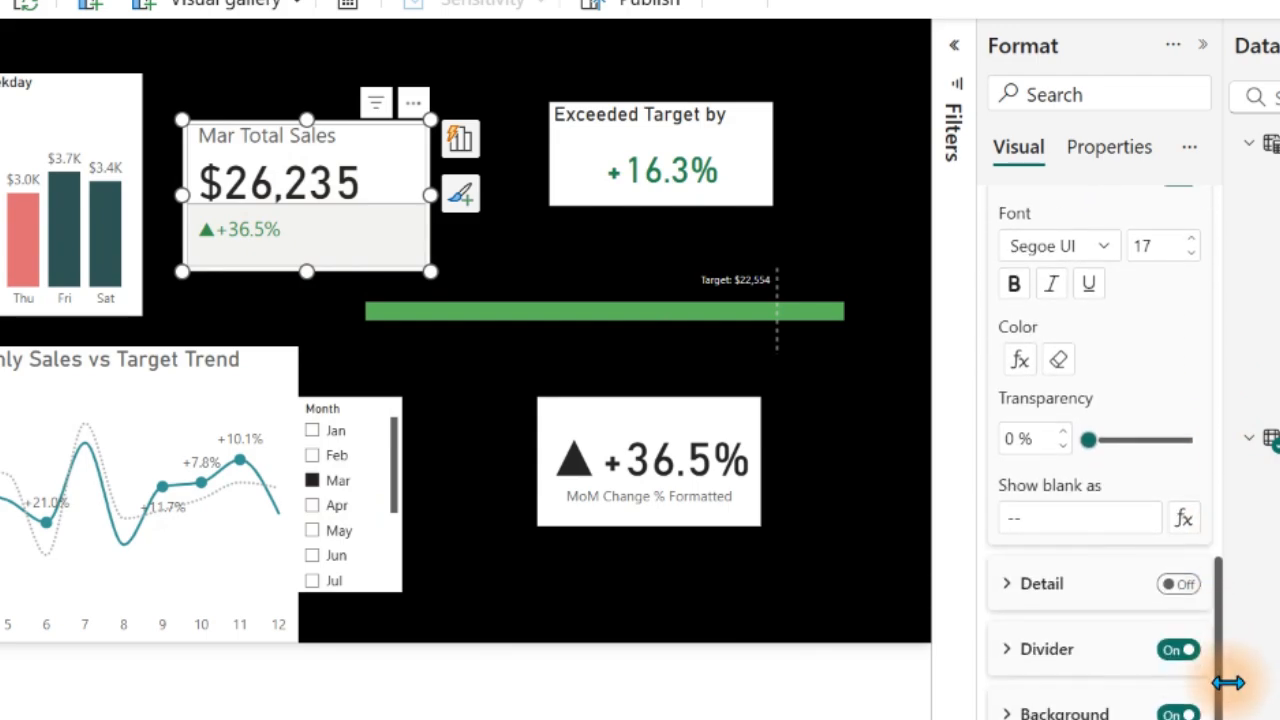
pyautogui.click(1015, 288)
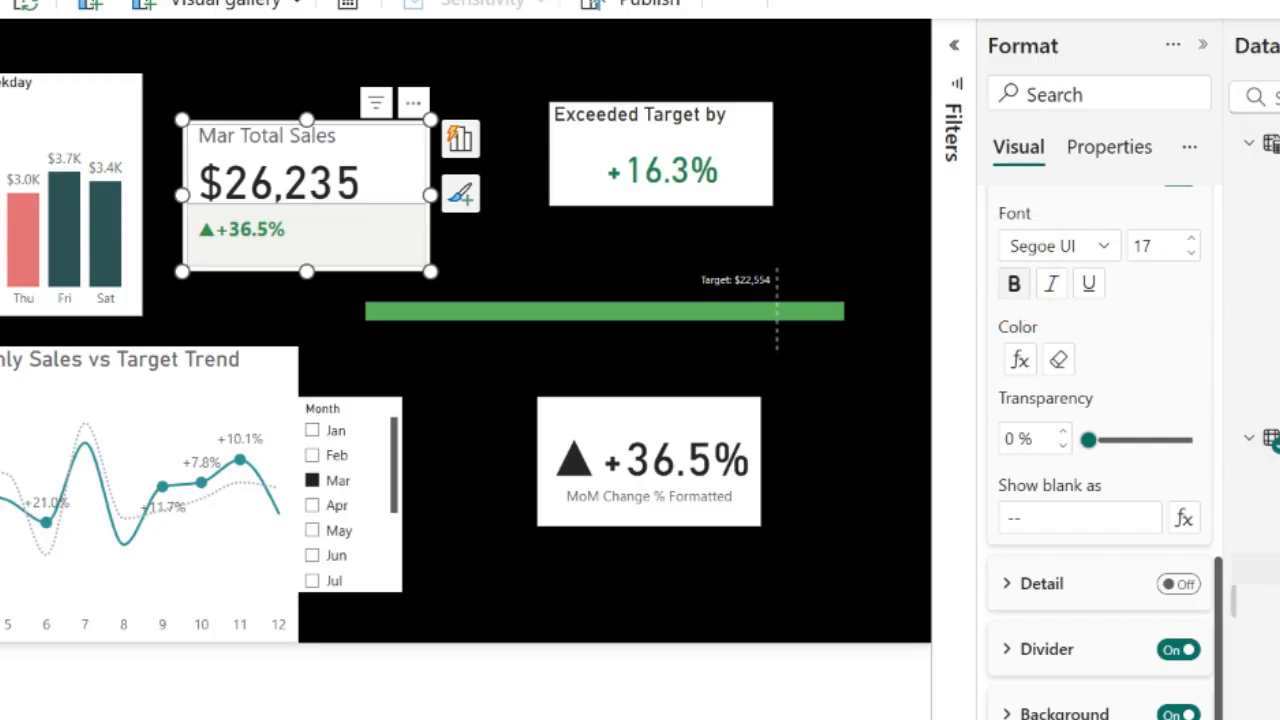
# - Create a new measure named Prev Month Name in the Sales Data table and begin a new line for its expression
pyautogui.rightClick(1260, 600)
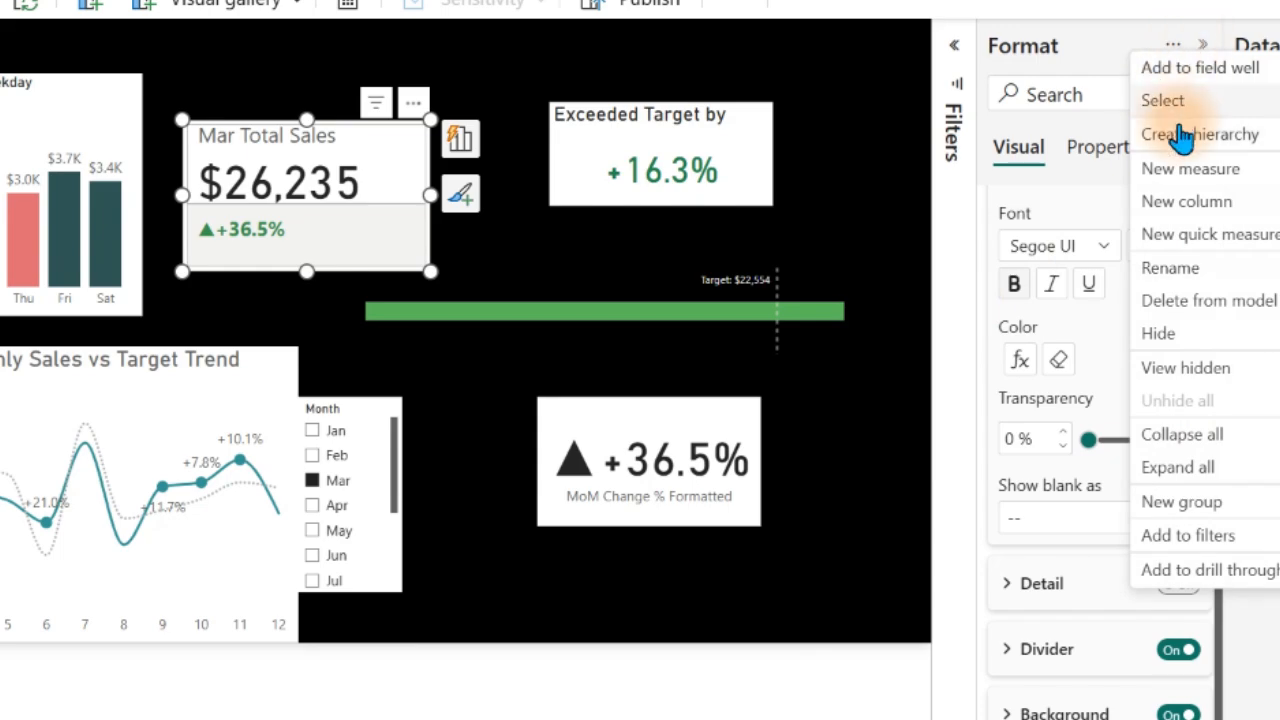
pyautogui.click(1175, 170)
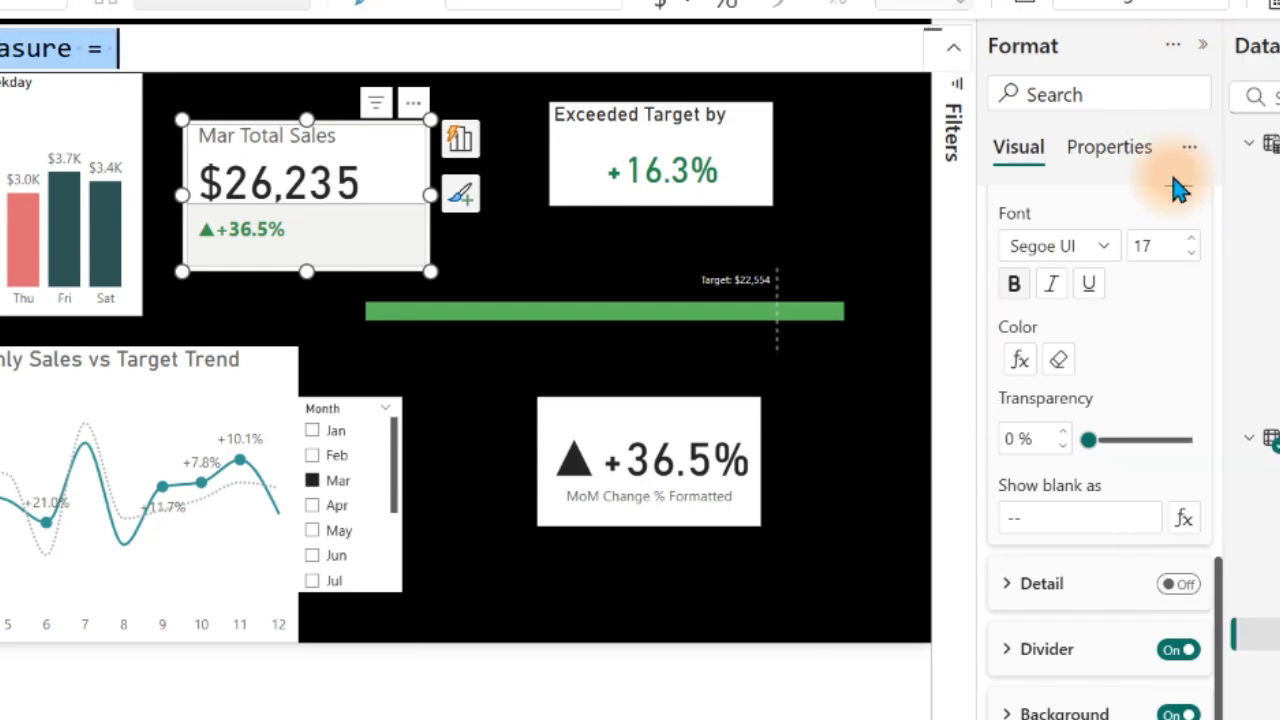
pyautogui.press('BackSpace')
pyautogui.write('Prev')
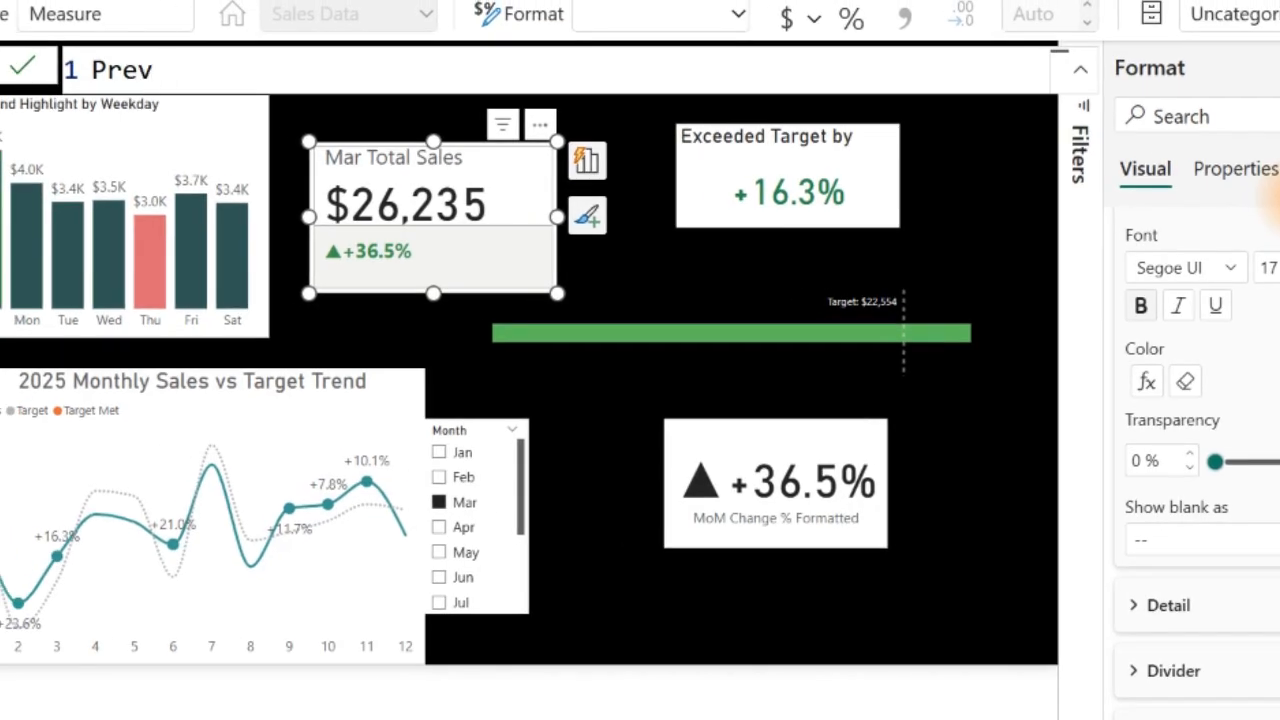
pyautogui.write(' Moht')
pyautogui.press('BackSpace')
pyautogui.press('BackSpace')
pyautogui.write('nth')
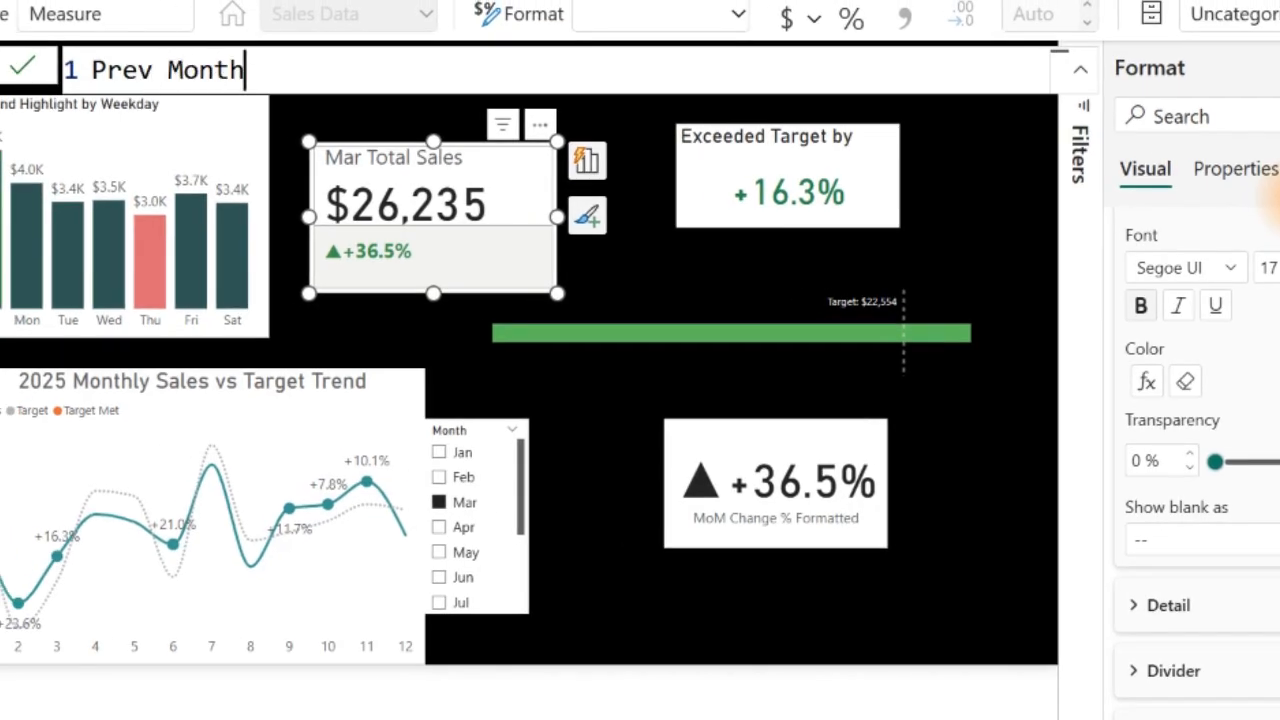
pyautogui.write(' Name =')
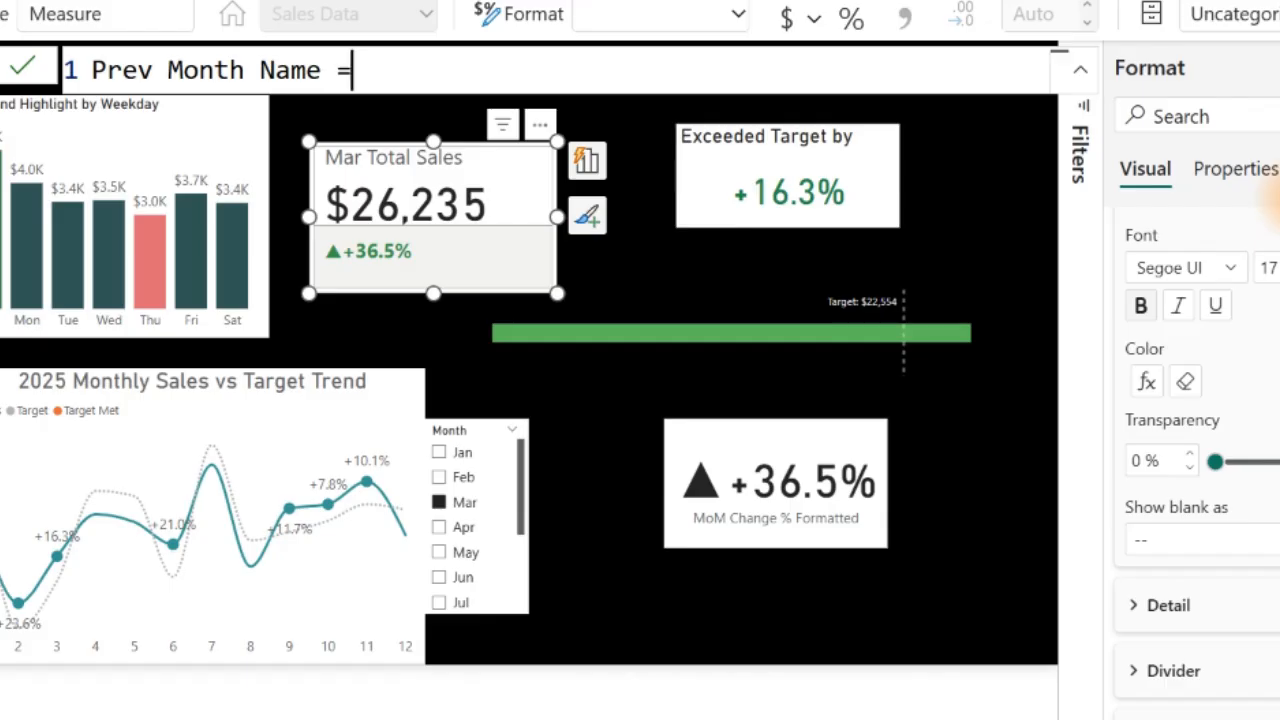
pyautogui.hotkey('shift', 'Return')
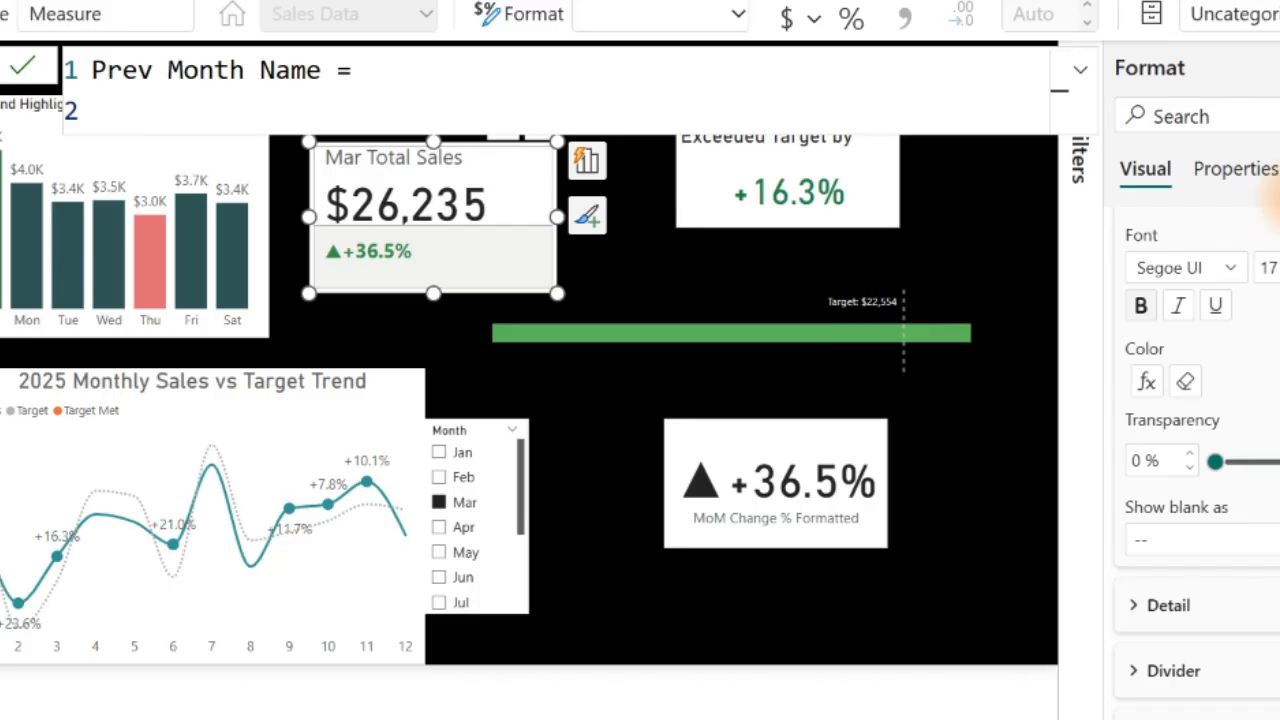
# - Declare a variable named _Lastmonth in the Prev Month Name measure and start its value with the MAX function
pyautogui.write('var')
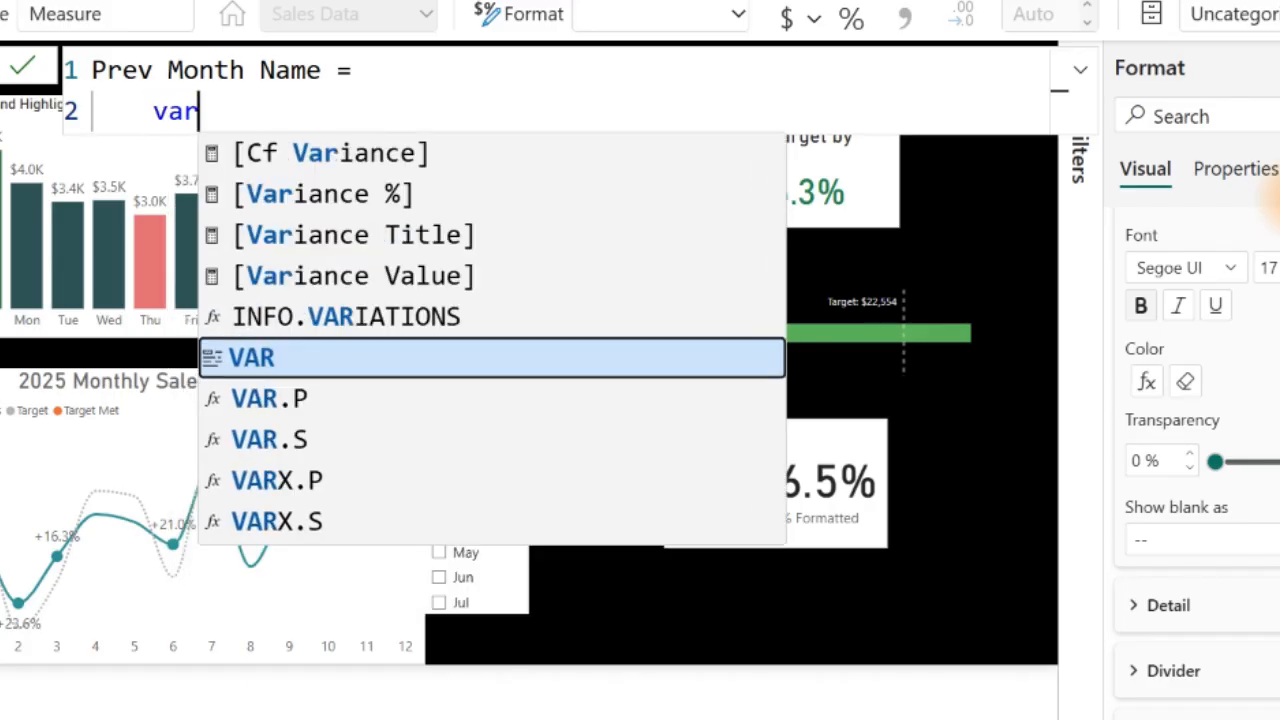
pyautogui.press('Tab')
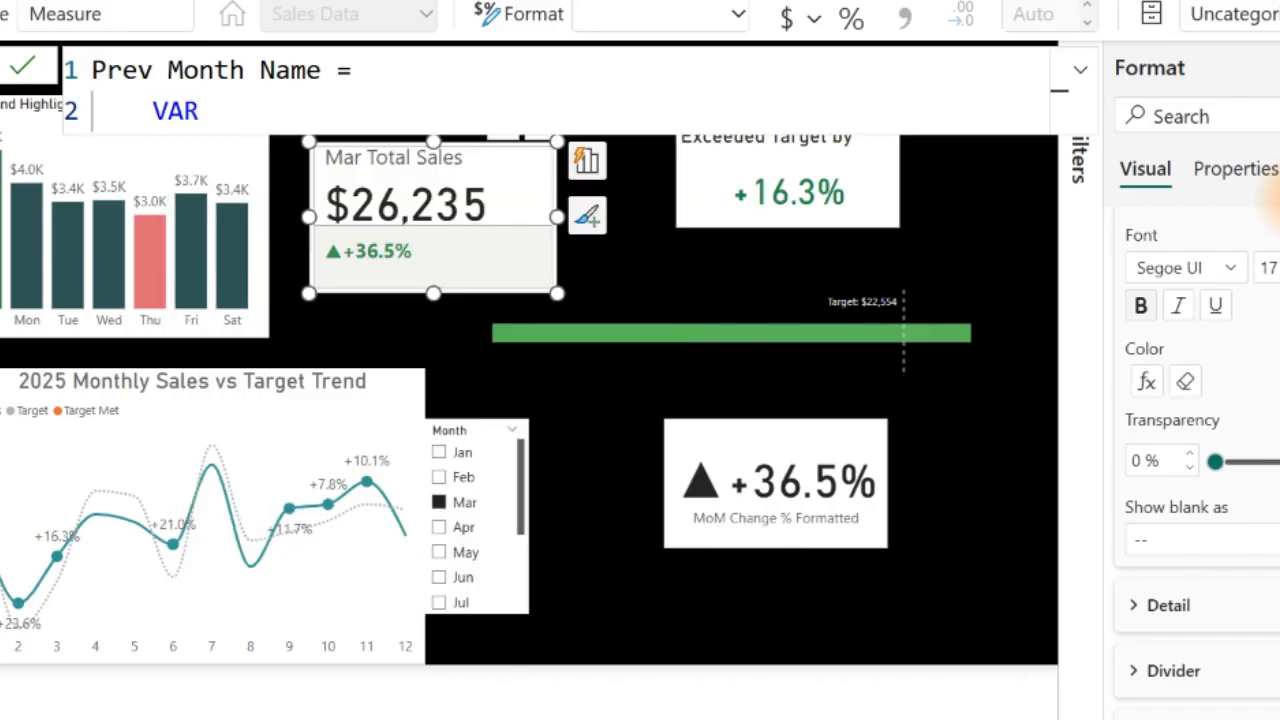
pyautogui.write('_Last')
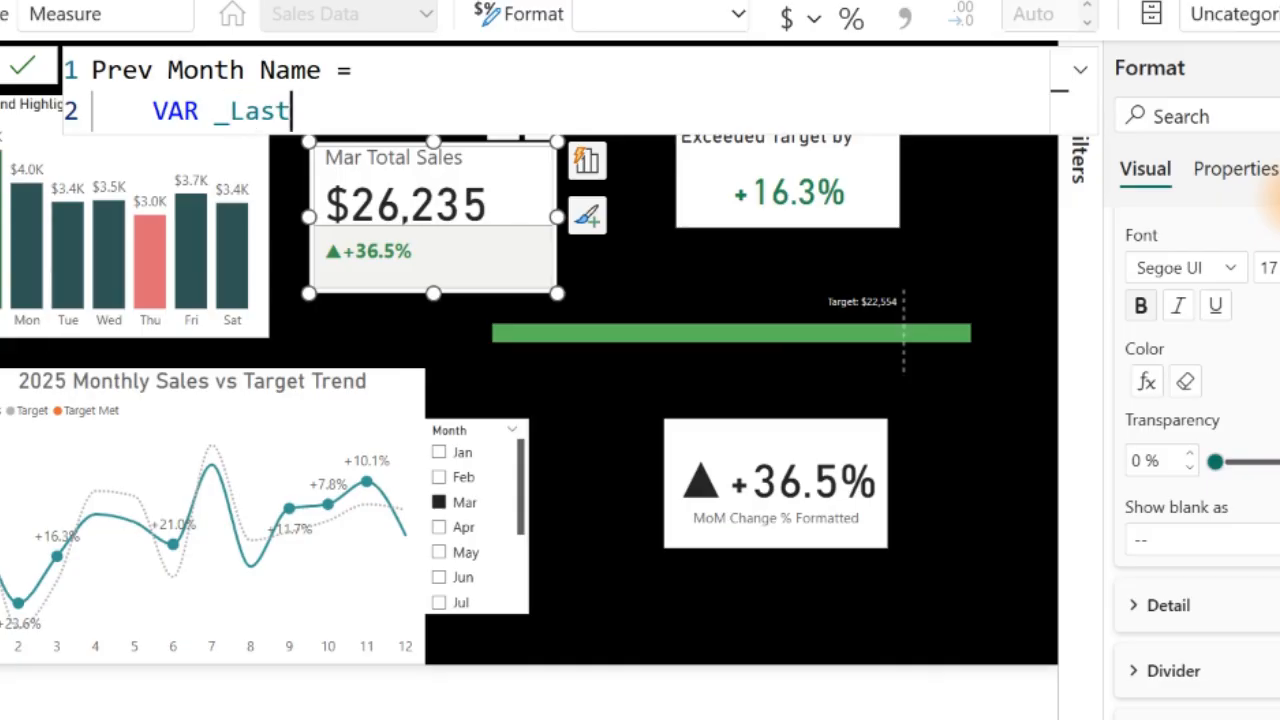
pyautogui.write('month')
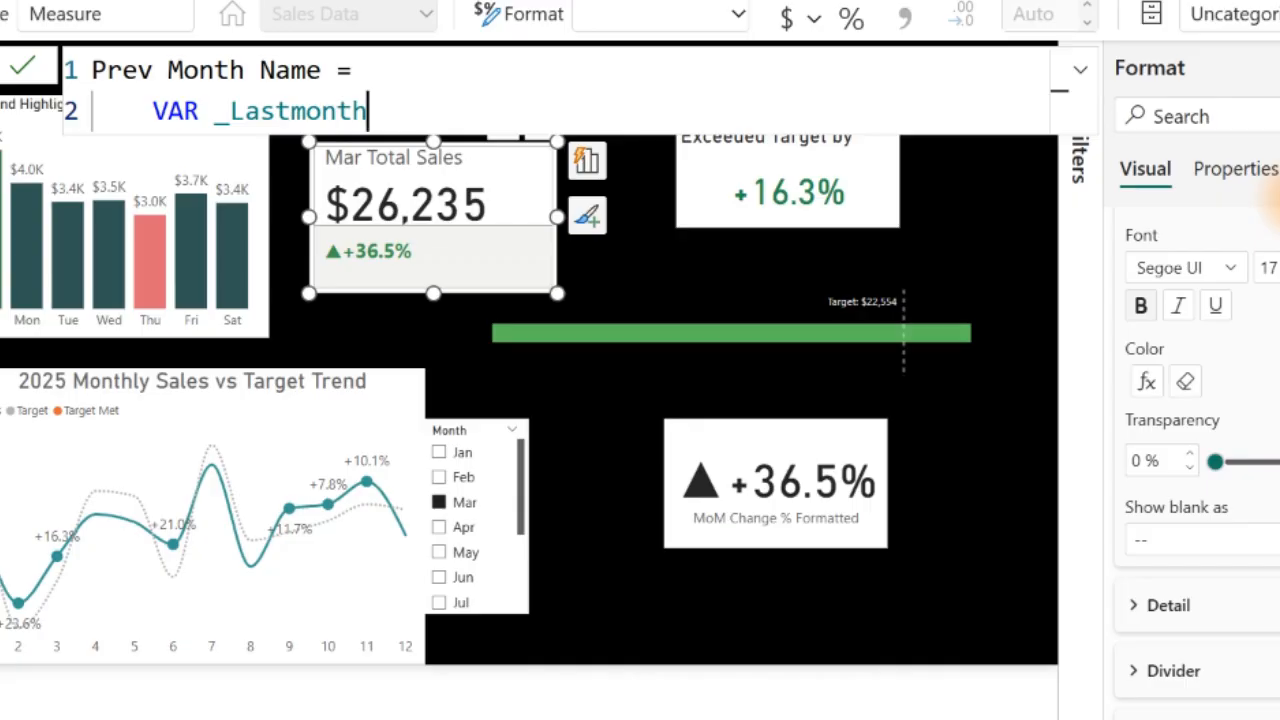
pyautogui.write('= max')
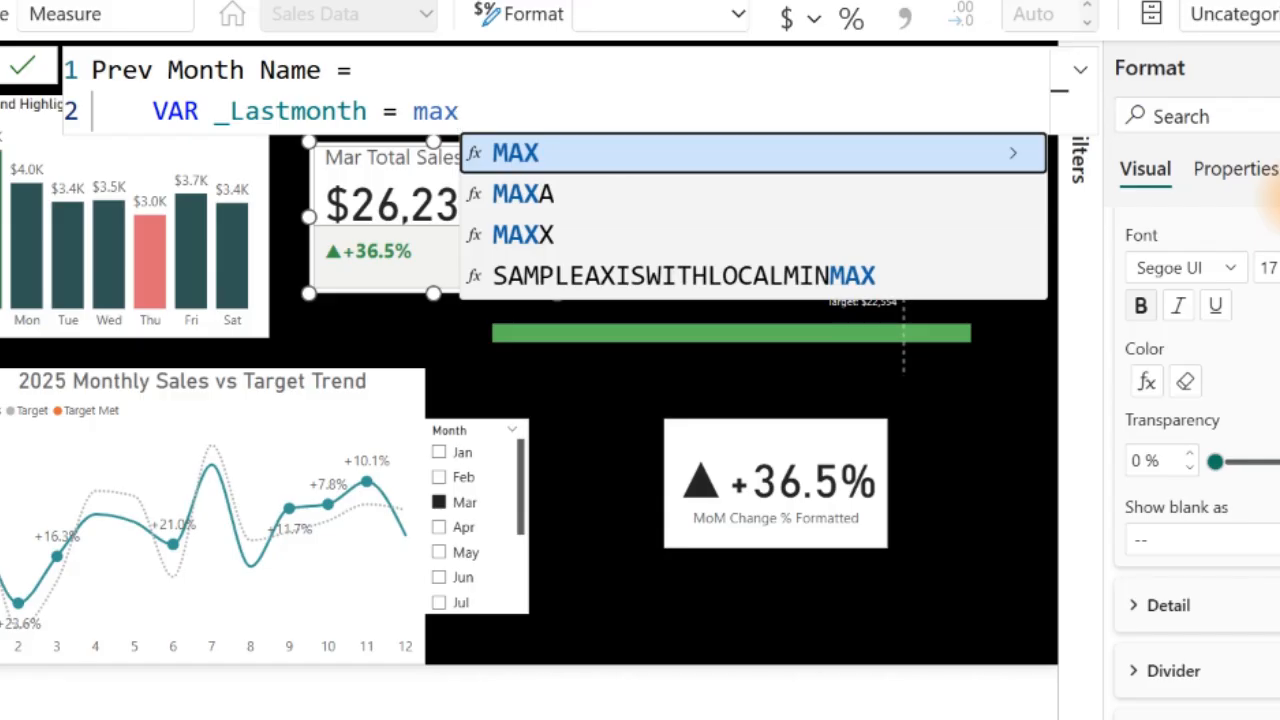
pyautogui.press('Tab')
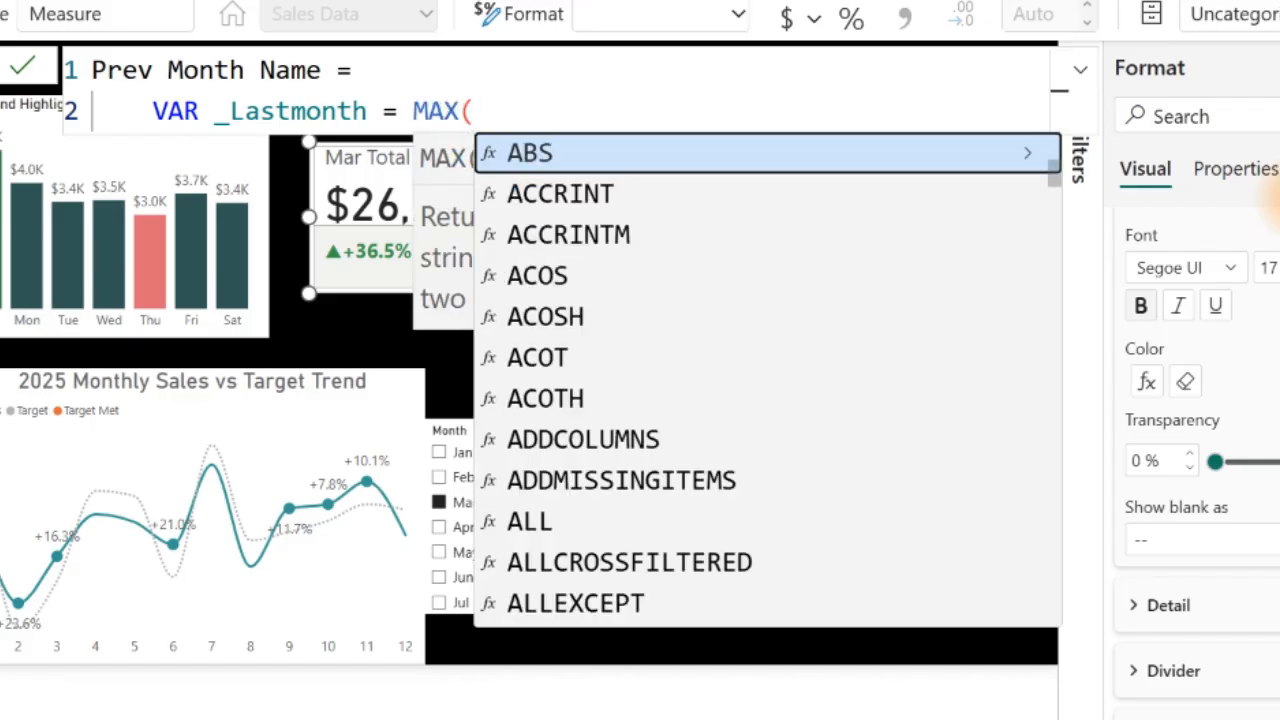
pyautogui.click(1279, 200)
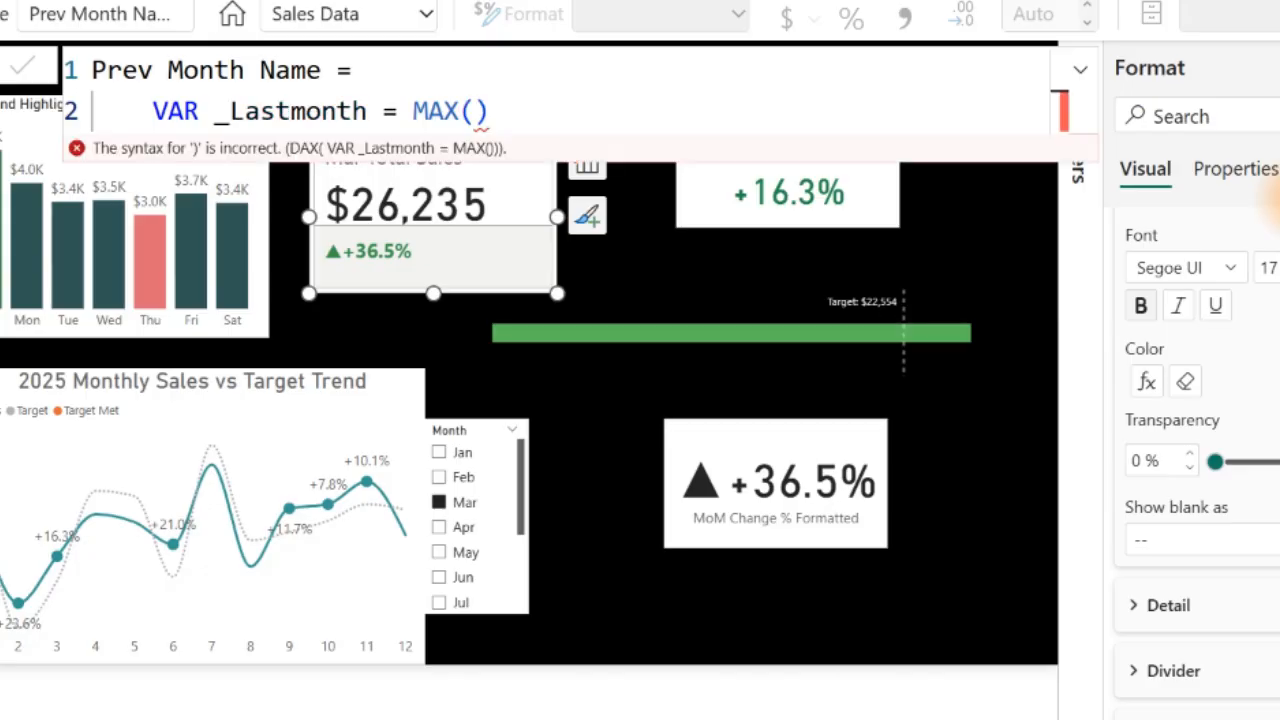
pyautogui.click(522, 113)
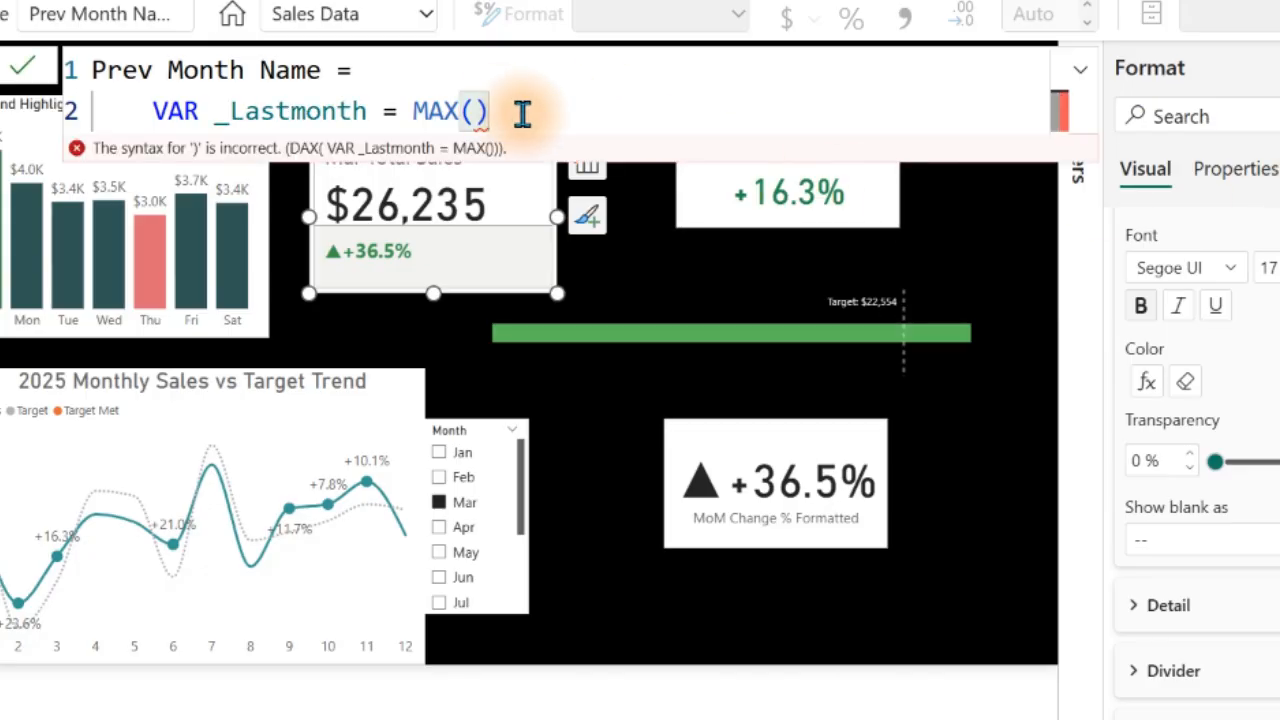
pyautogui.press('BackSpace')
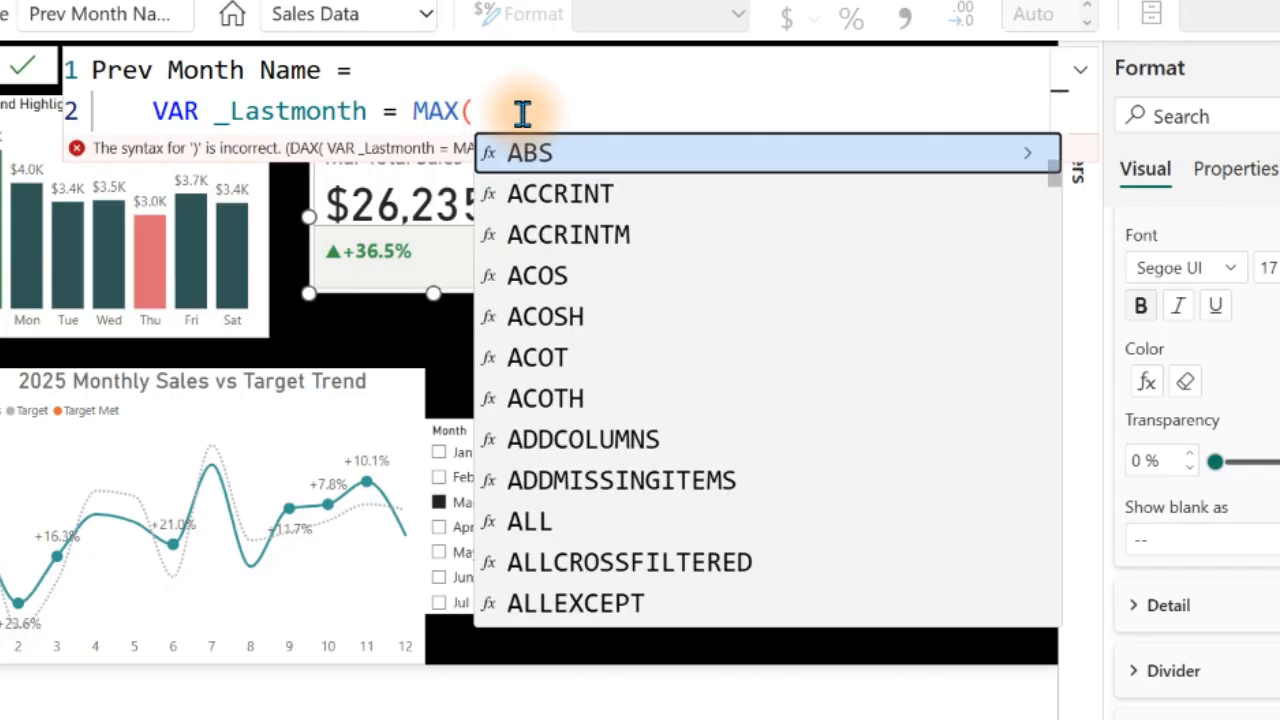
pyautogui.press('Escape')
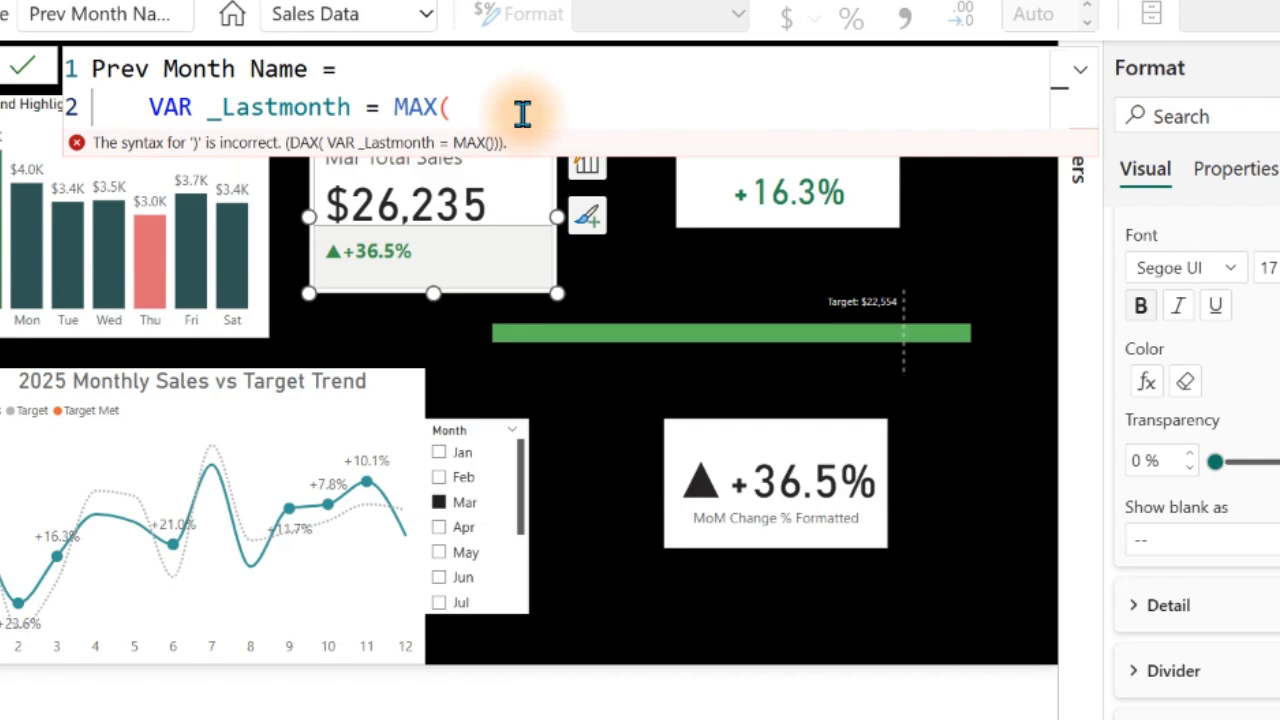
pyautogui.write('date')
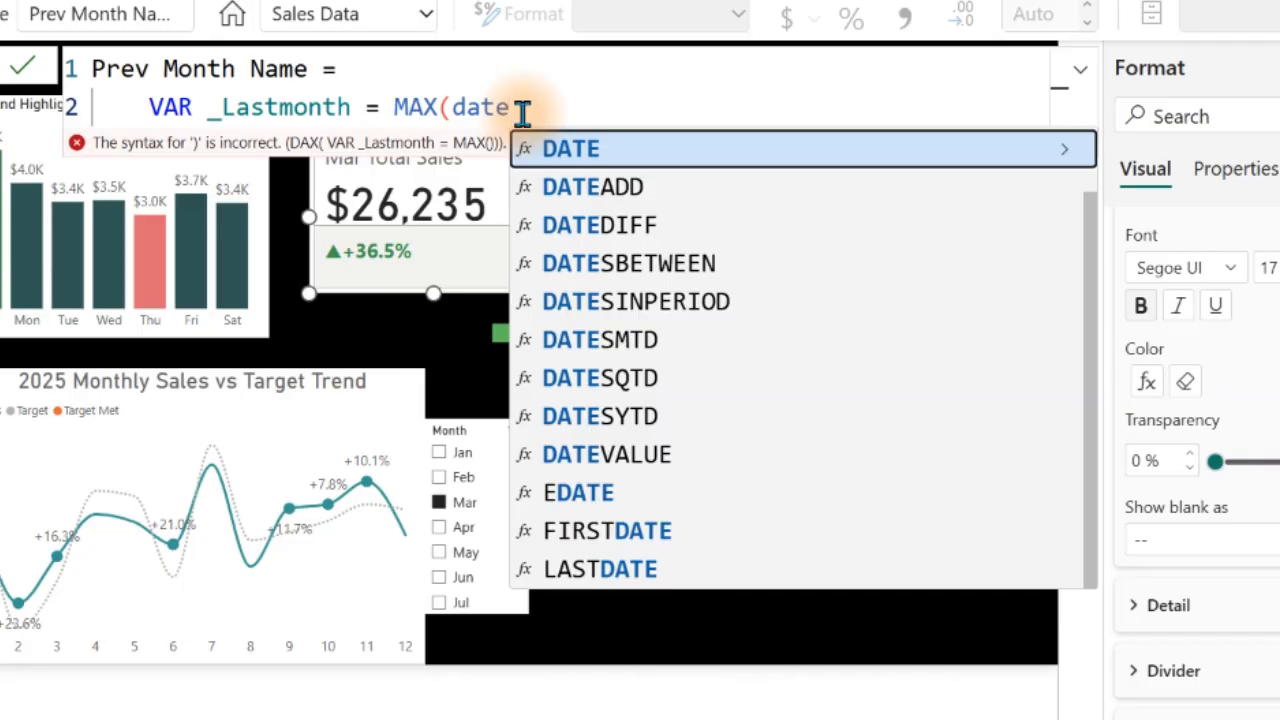
pyautogui.press('BackSpace')
pyautogui.press('BackSpace')
pyautogui.press('BackSpace')
pyautogui.press('BackSpace')
pyautogui.press('BackSpace')
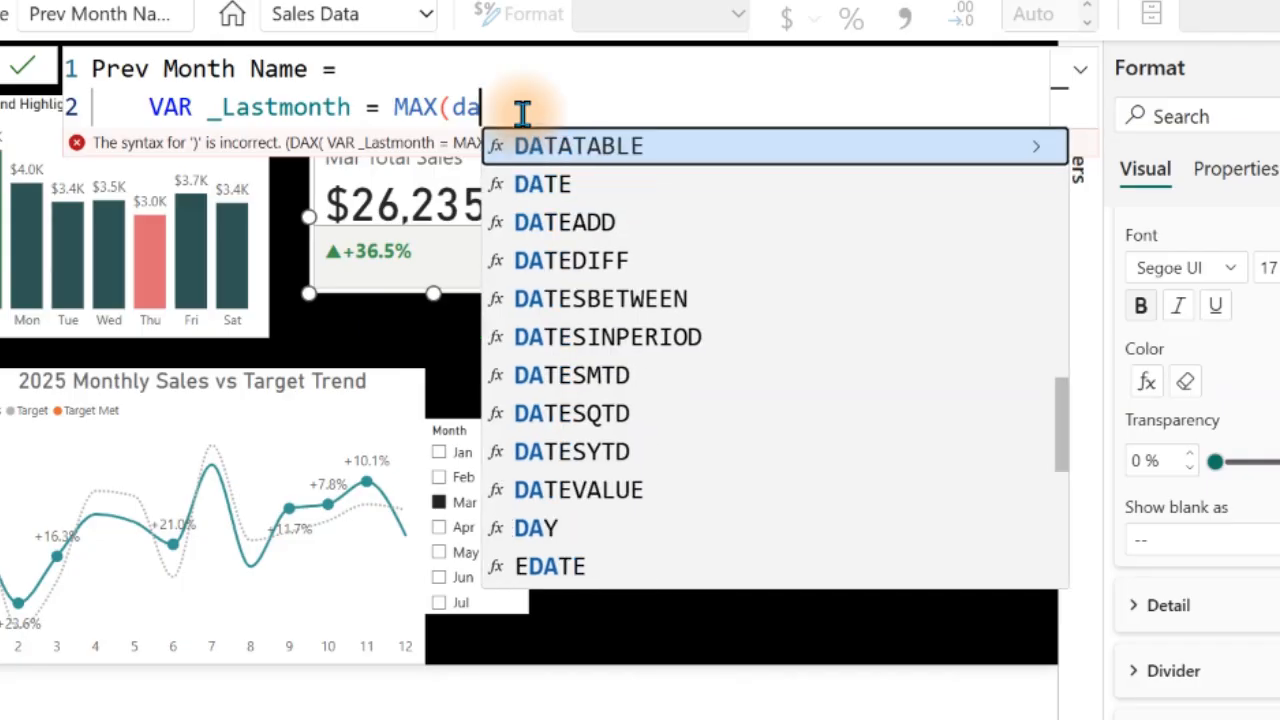
pyautogui.write('(')
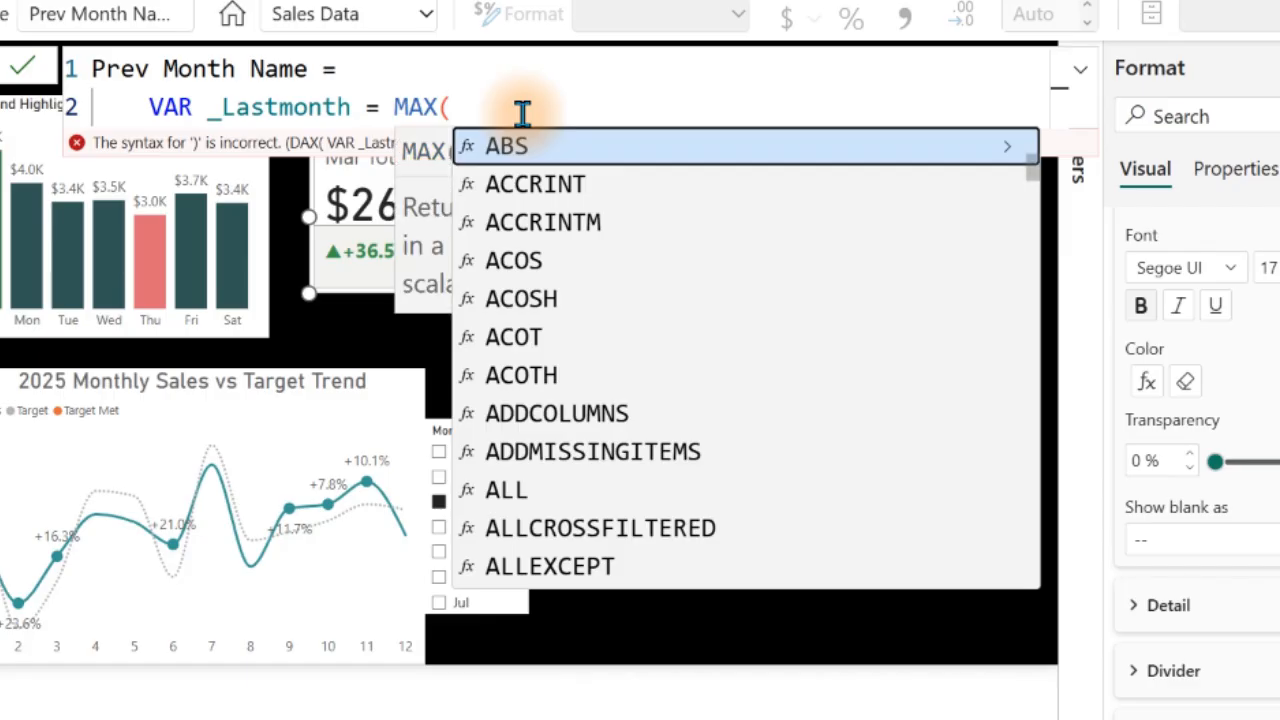
# - Complete the _Lastmonth variable's MAX function with the 'Calendar'[Date] column as its argument
pyautogui.write('cal')
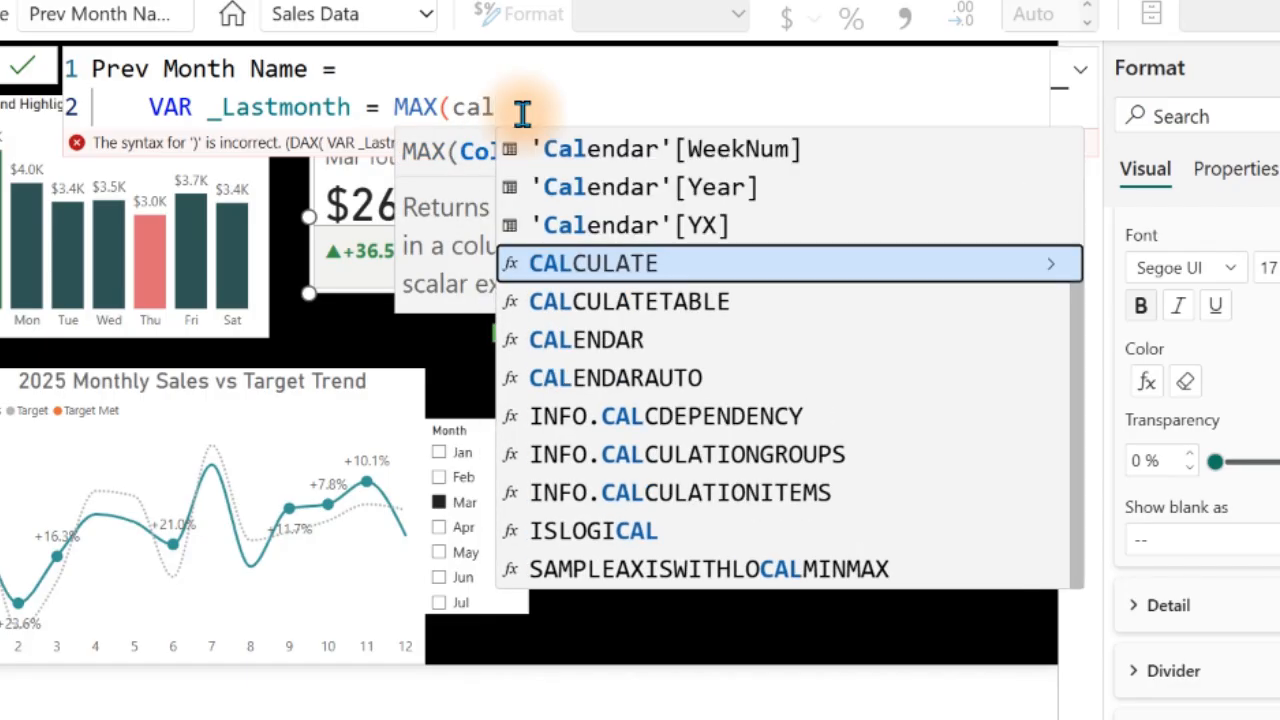
pyautogui.press('Up')
pyautogui.press('Up')
pyautogui.press('Up')
pyautogui.press('Up')
pyautogui.press('Up')
pyautogui.press('Up')
pyautogui.press('Up')
pyautogui.press('Up')
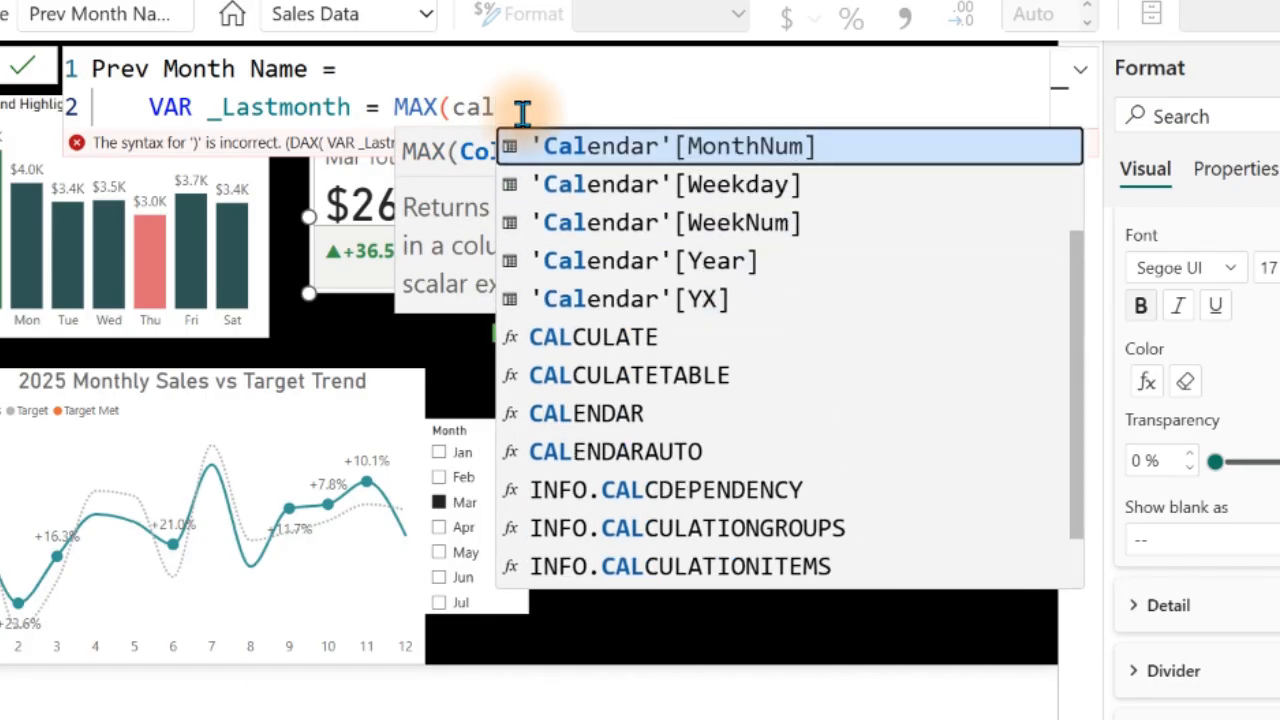
pyautogui.press('Up')
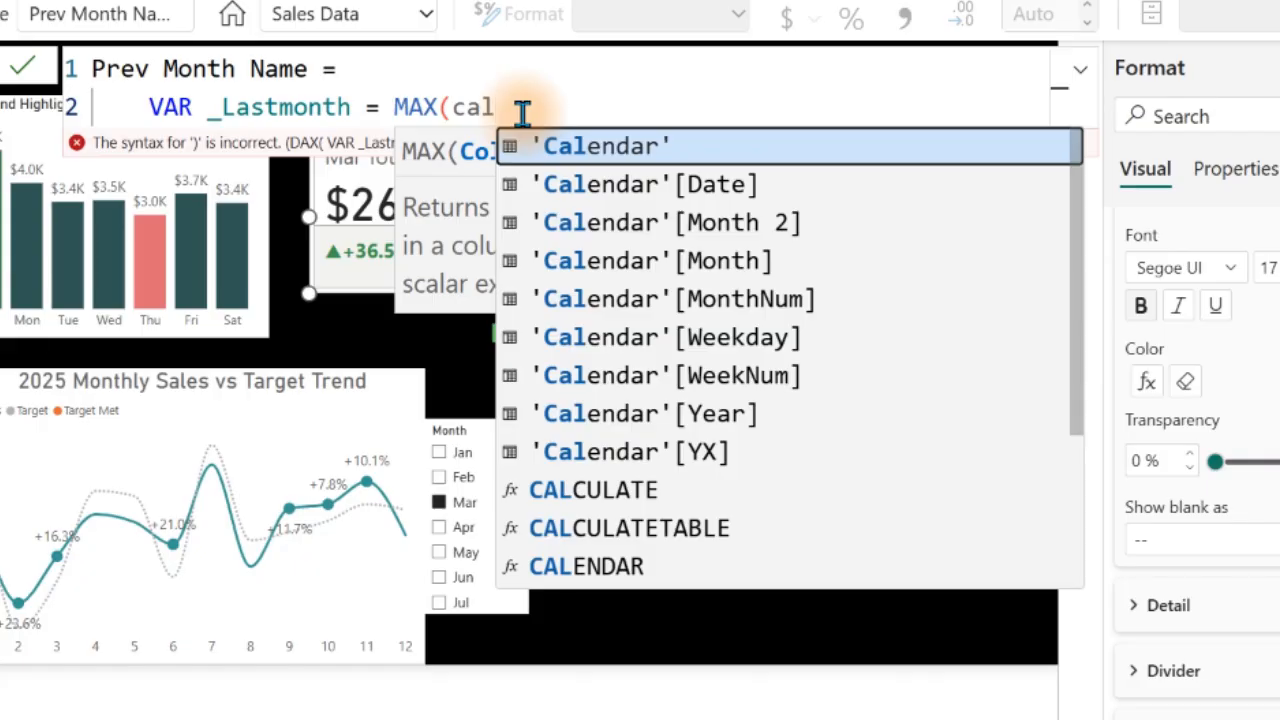
pyautogui.press('Down')
pyautogui.press('Tab')
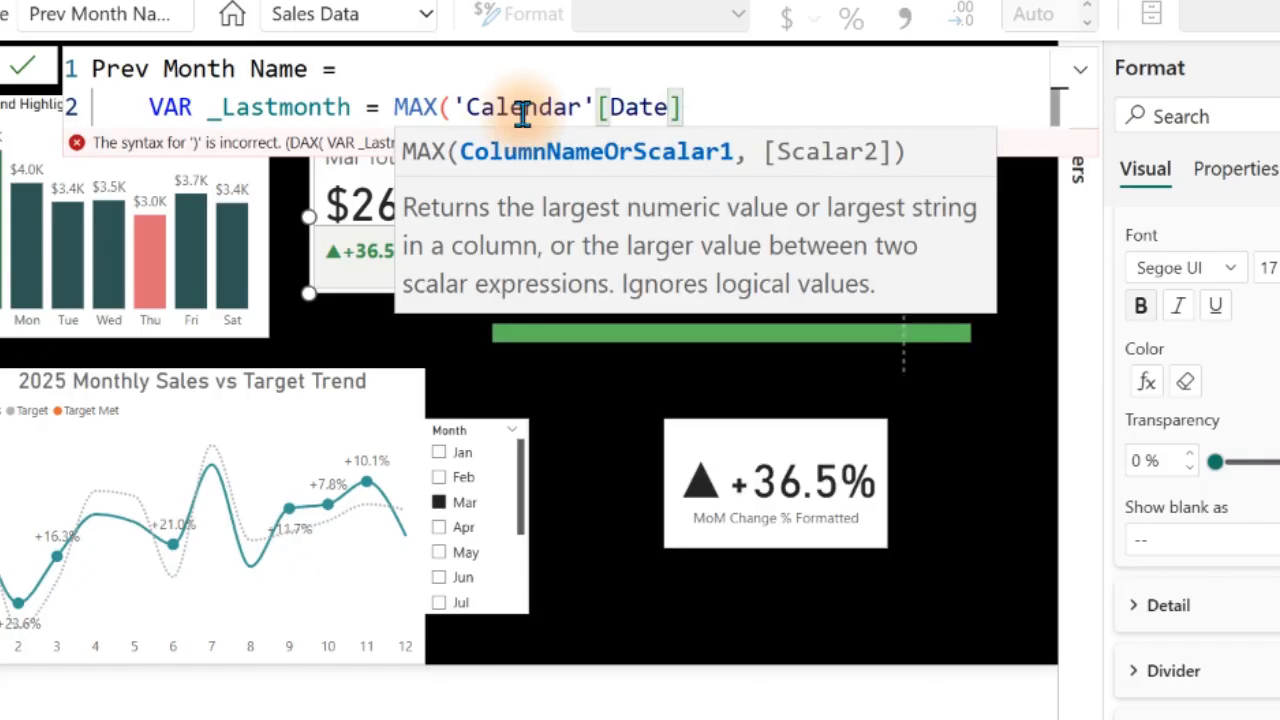
pyautogui.write(')')
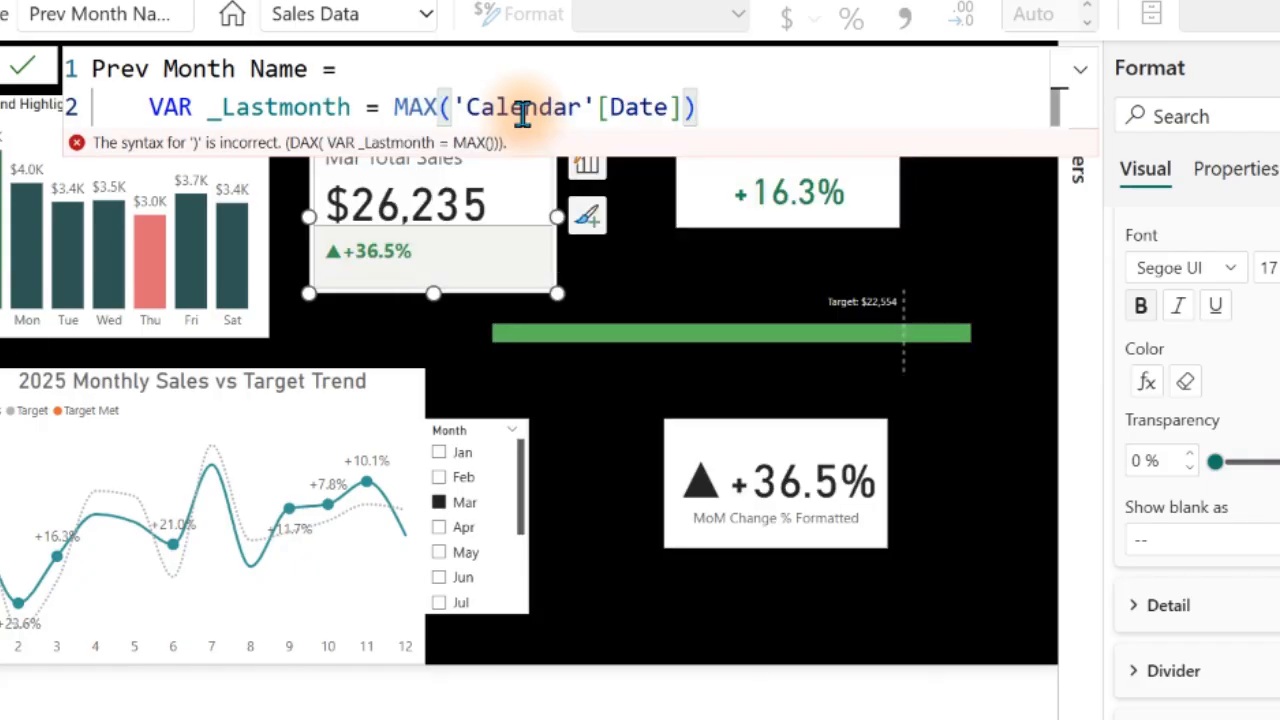
# - Declare a second variable named _PrevMonthDate on a new line below _Lastmonth
pyautogui.hotkey('shift', 'Return')
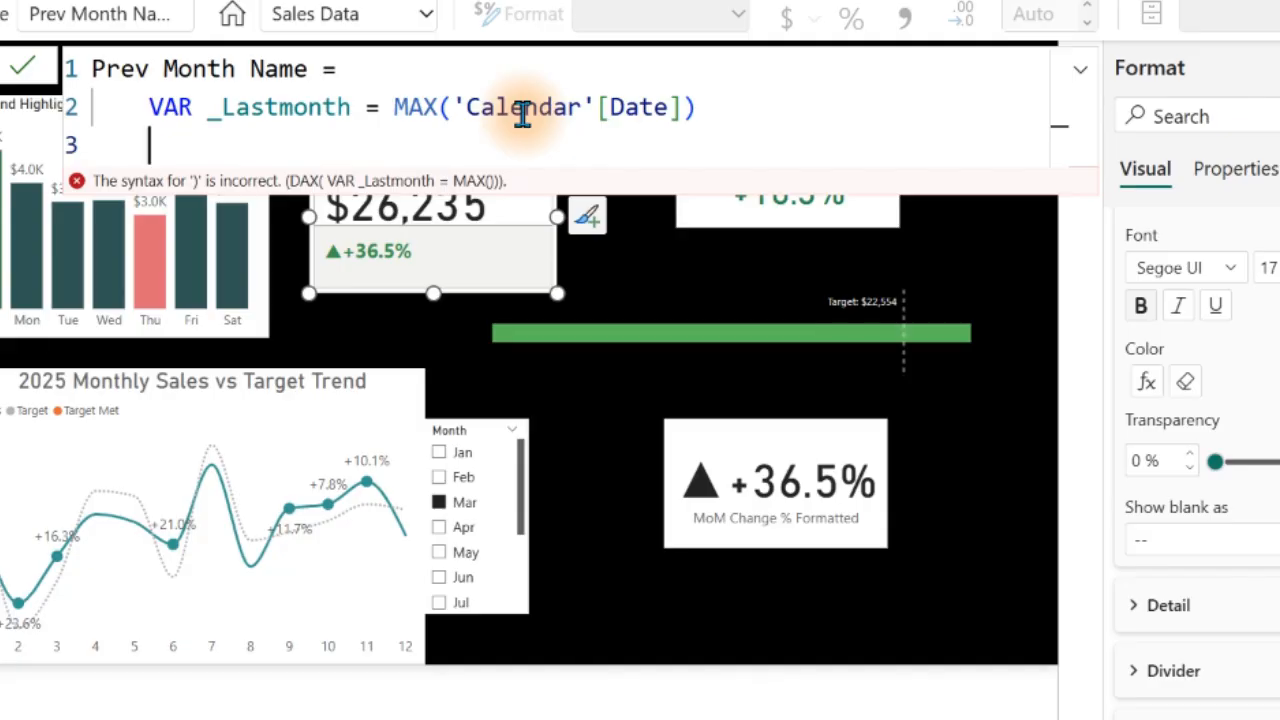
pyautogui.write('V')
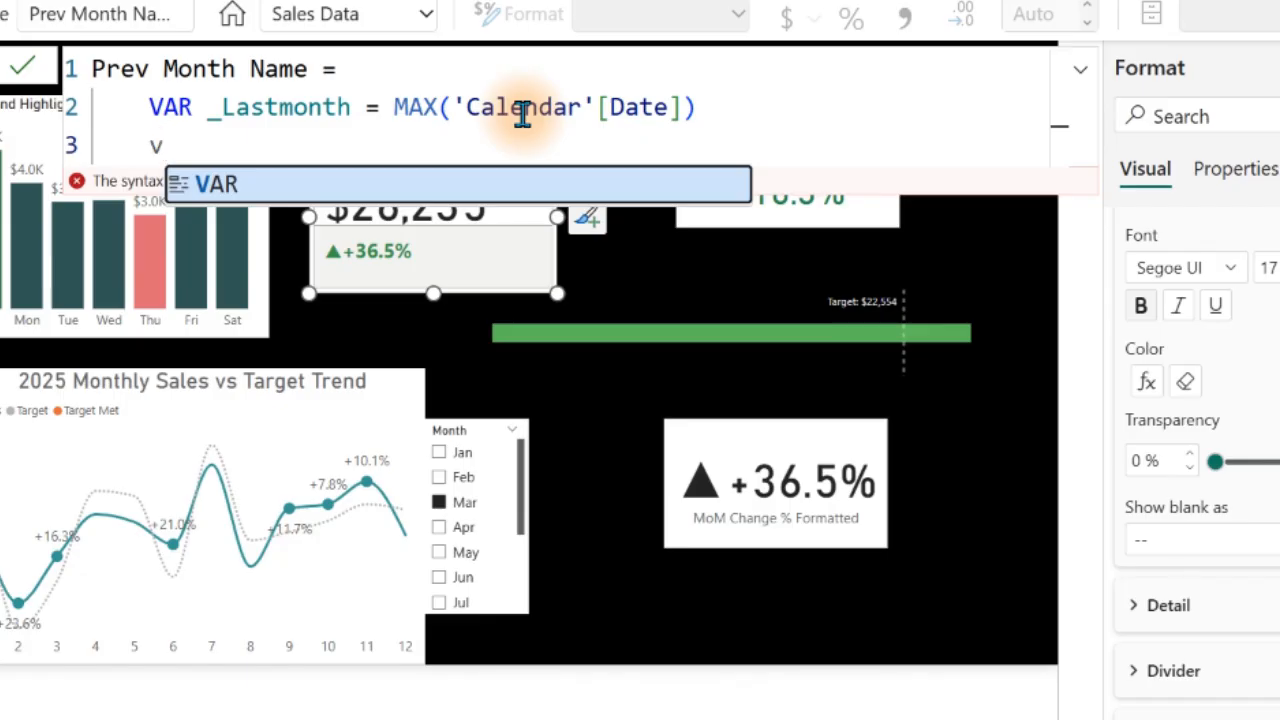
pyautogui.press('Tab')
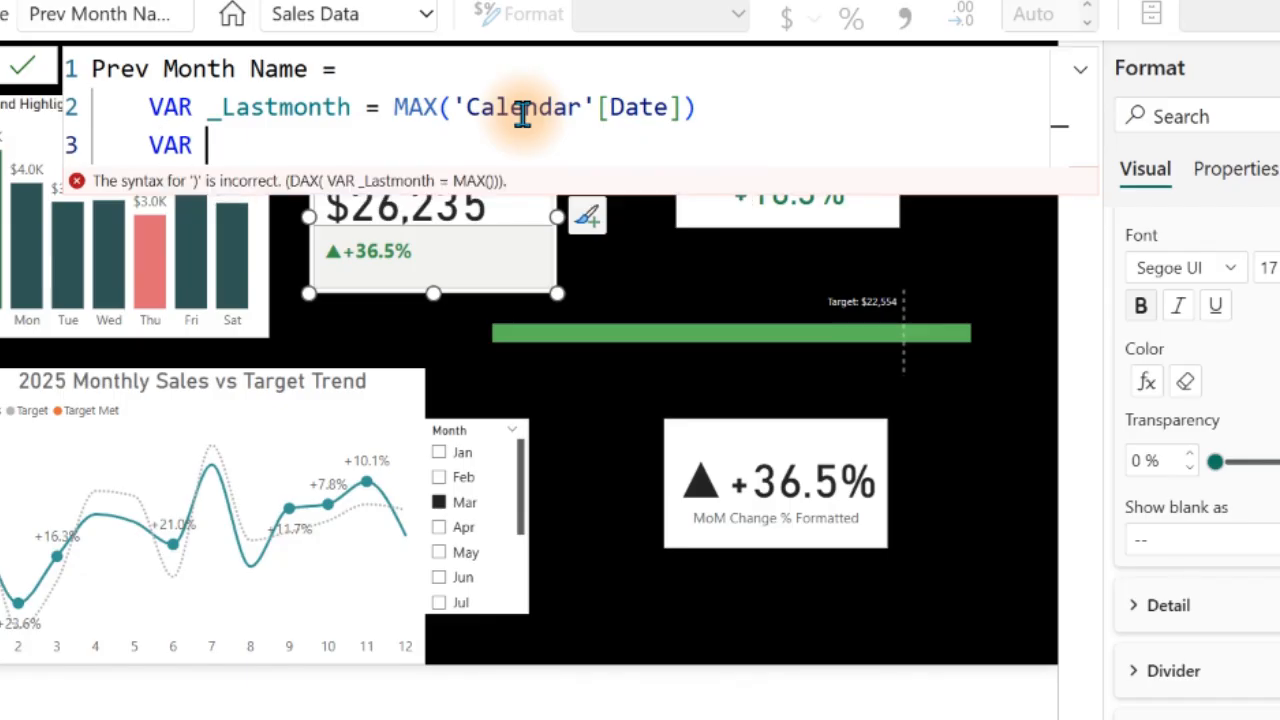
pyautogui.write('_PrevM')
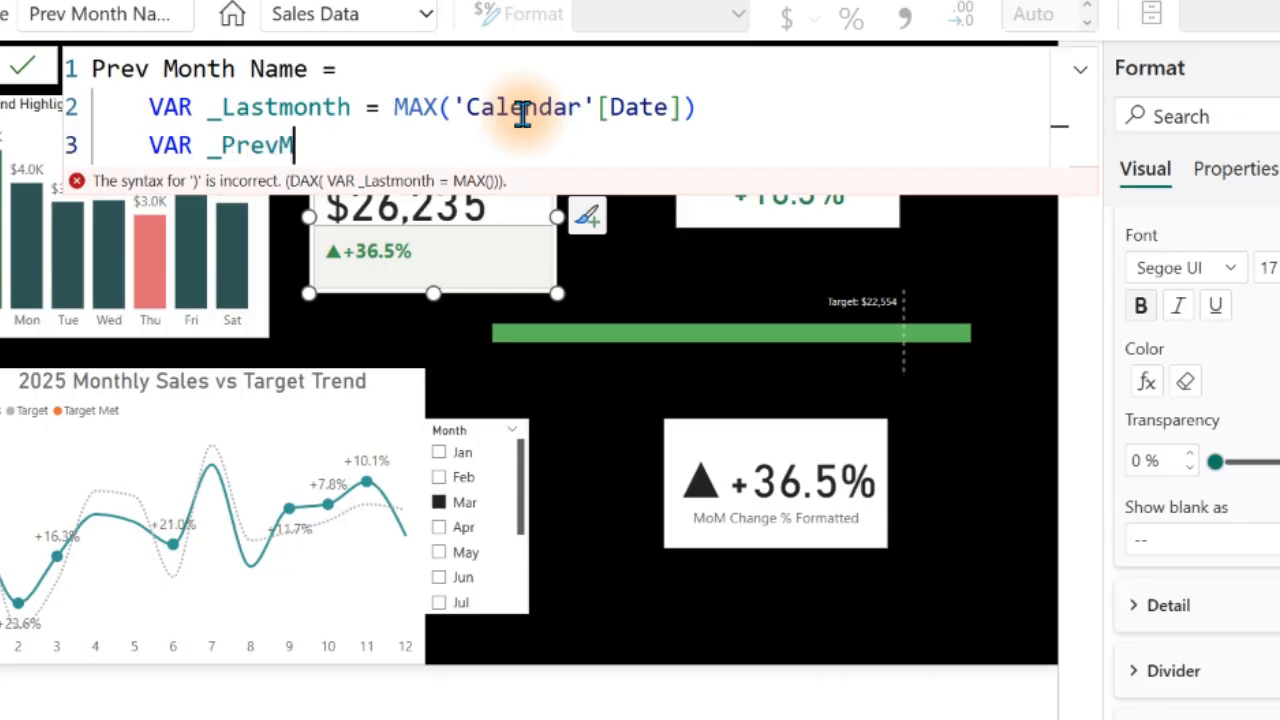
pyautogui.write('oh')
pyautogui.write('n')
pyautogui.press('BackSpace')
pyautogui.press('BackSpace')
pyautogui.write('nthDate = ')
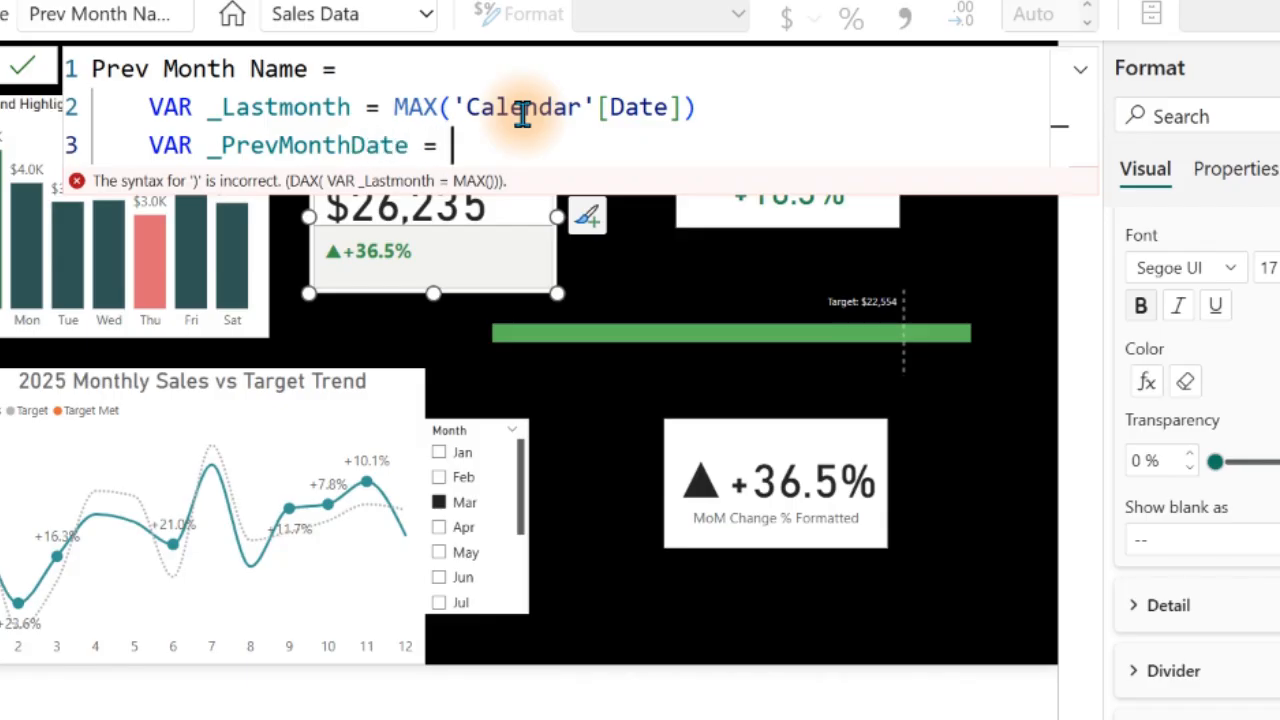
# - Define _PrevMonthDate as EOMONTH(_Lastmonth,-1) to return the end date of the preceding month
pyautogui.write('eno')
pyautogui.press('BackSpace')
pyautogui.press('BackSpace')
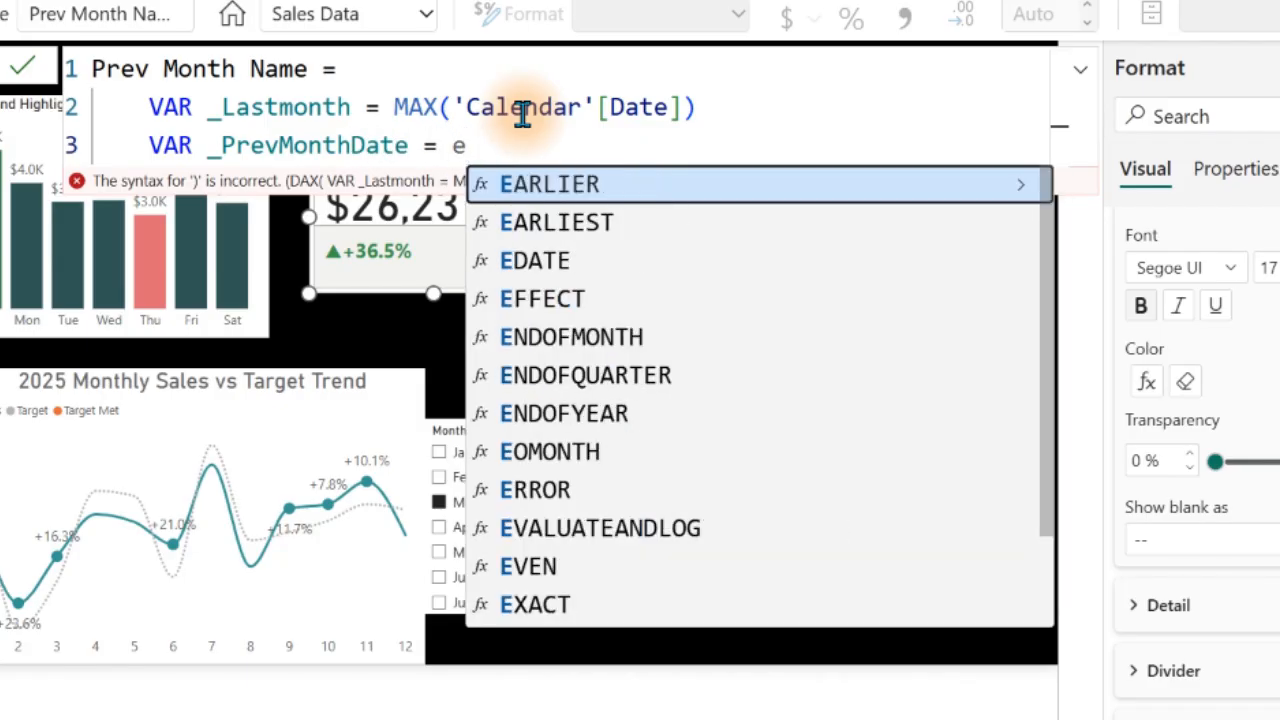
pyautogui.write('om')
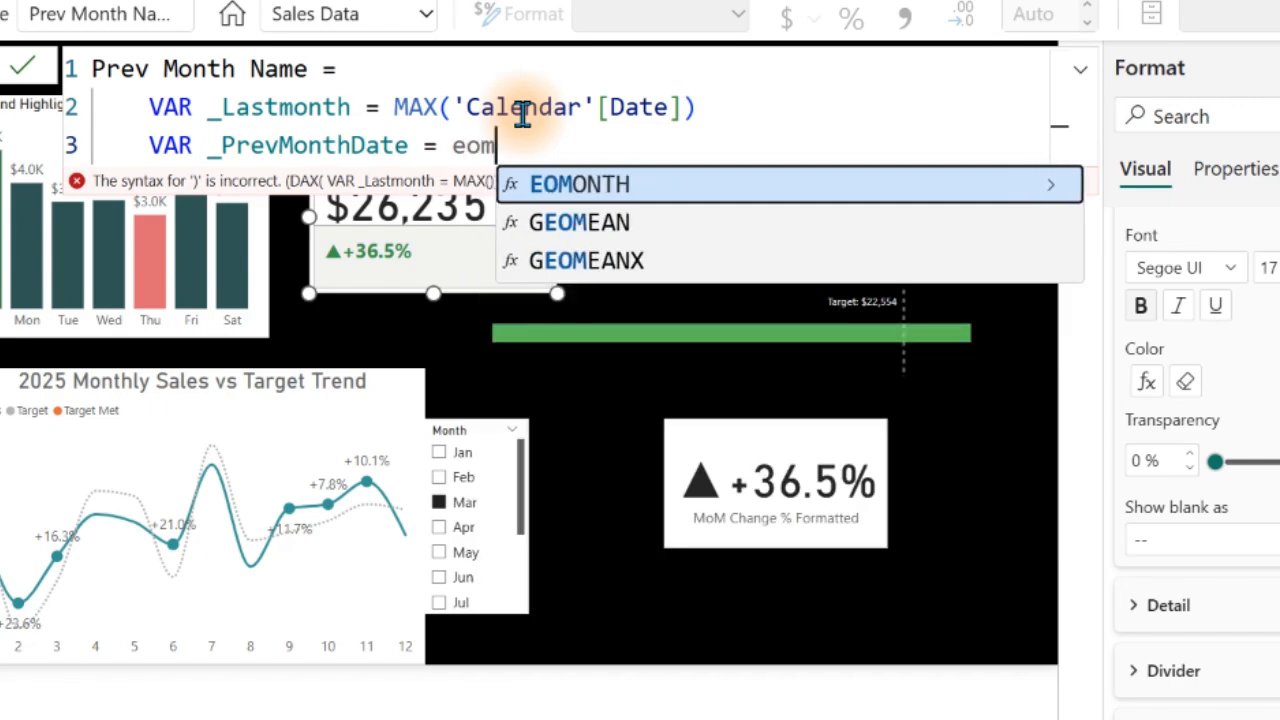
pyautogui.press('Tab')
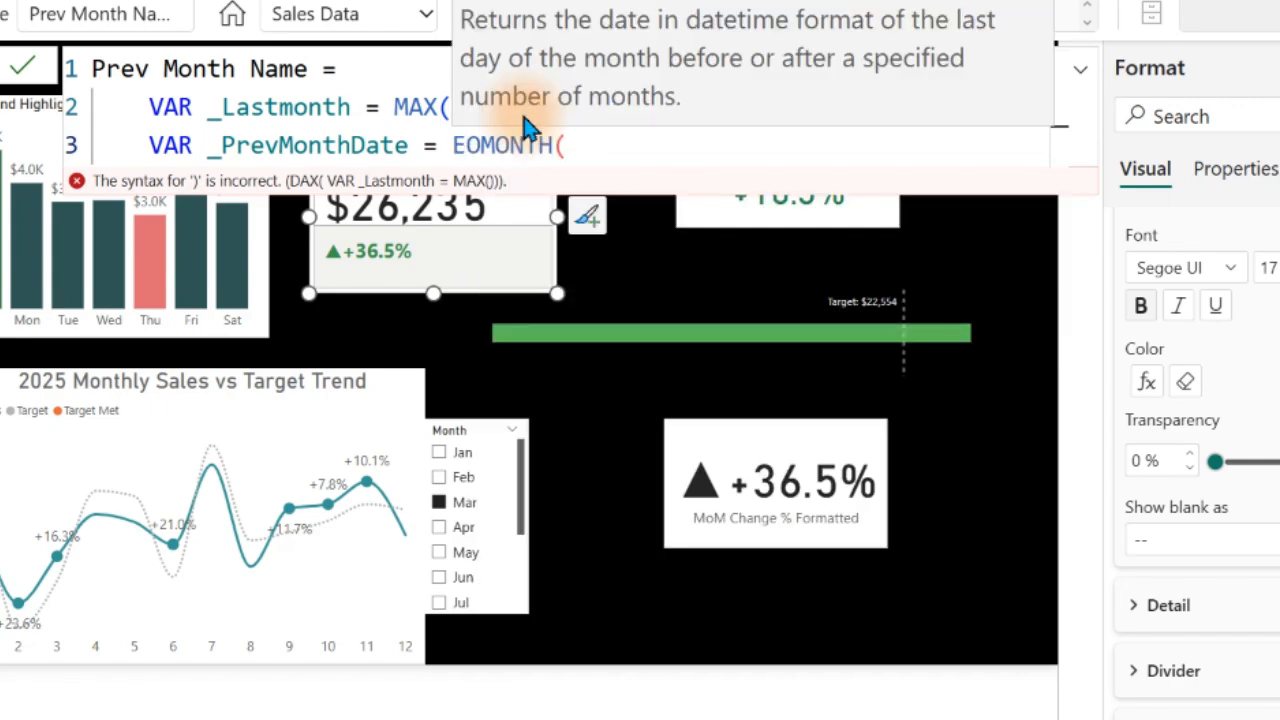
pyautogui.write('_')
pyautogui.press('Tab')
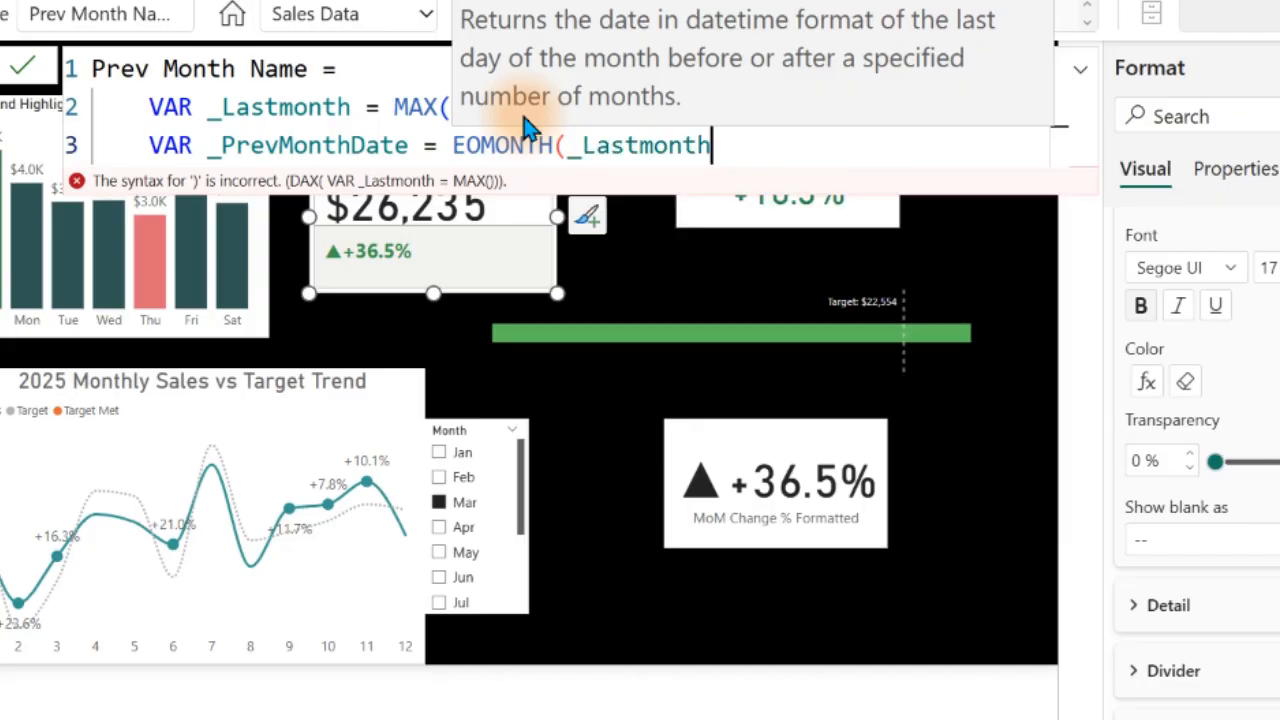
pyautogui.write(',-1)')
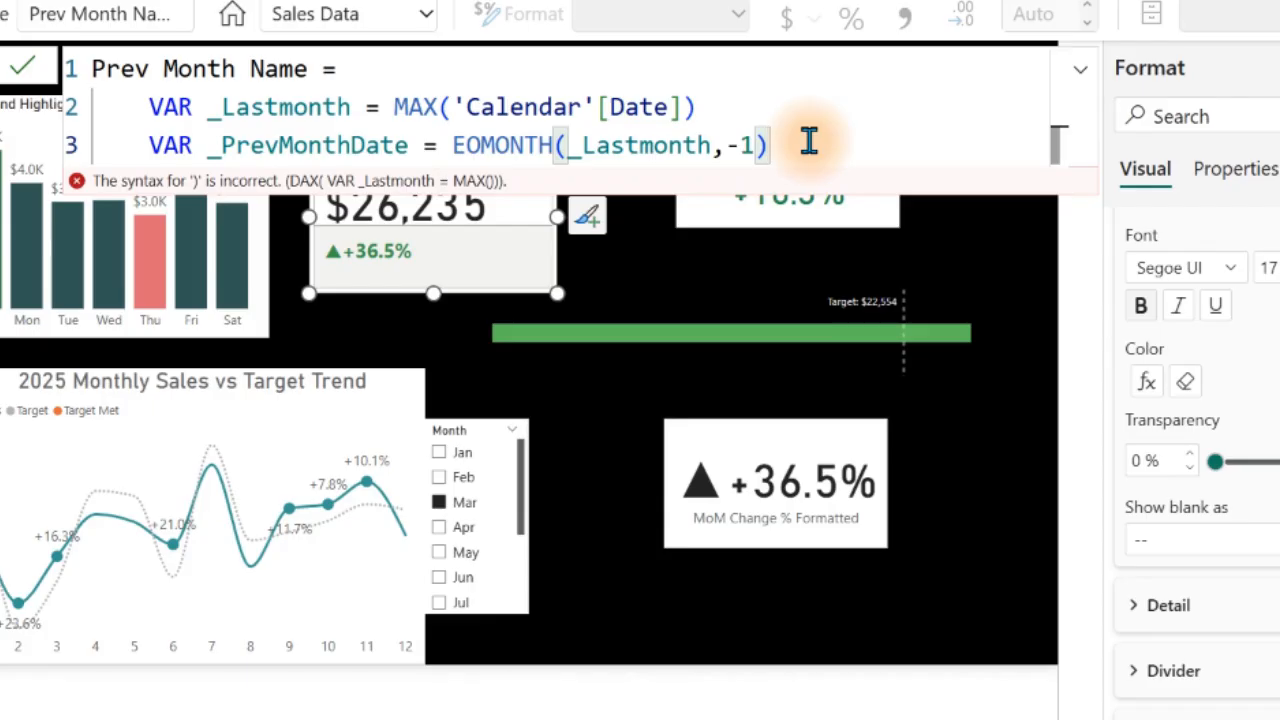
pyautogui.moveTo(809, 141); pyautogui.dragTo(193, 140)
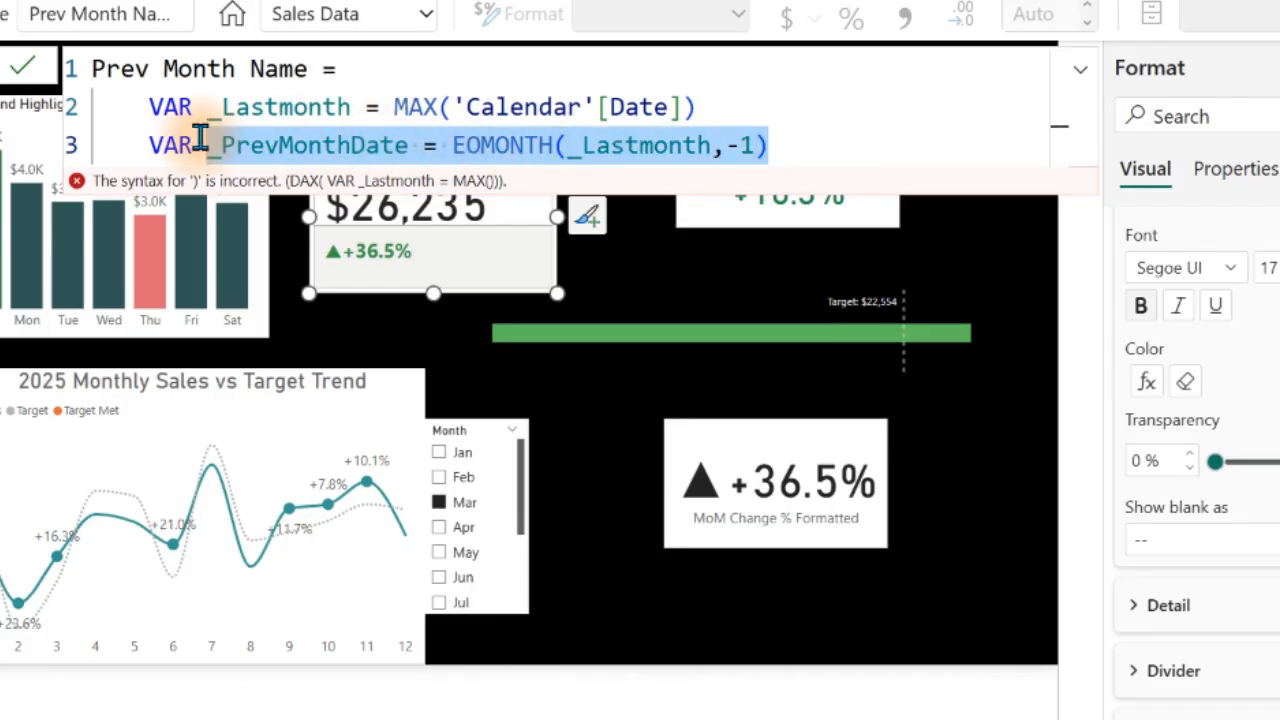
pyautogui.click(818, 138)
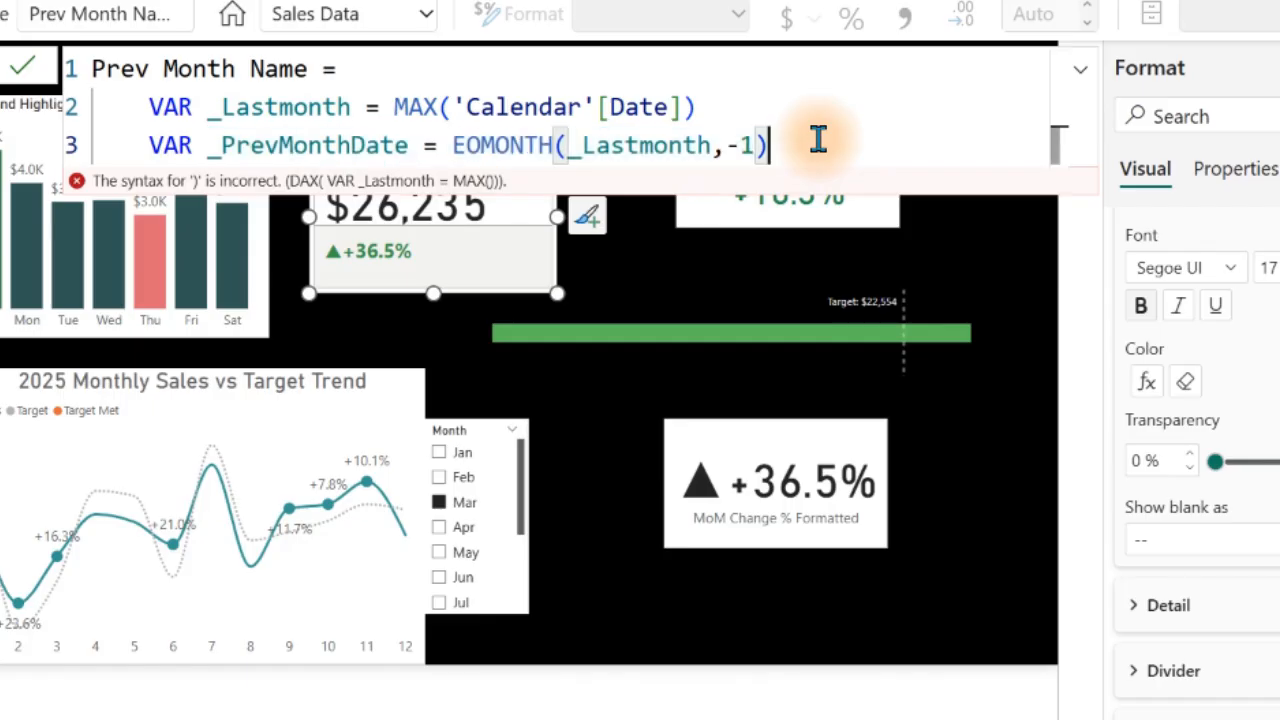
# - Declare a third variable named _Result on a new line below _PrevMonthDate
pyautogui.hotkey('shift', 'Return')
pyautogui.write('var')
pyautogui.press('Tab')
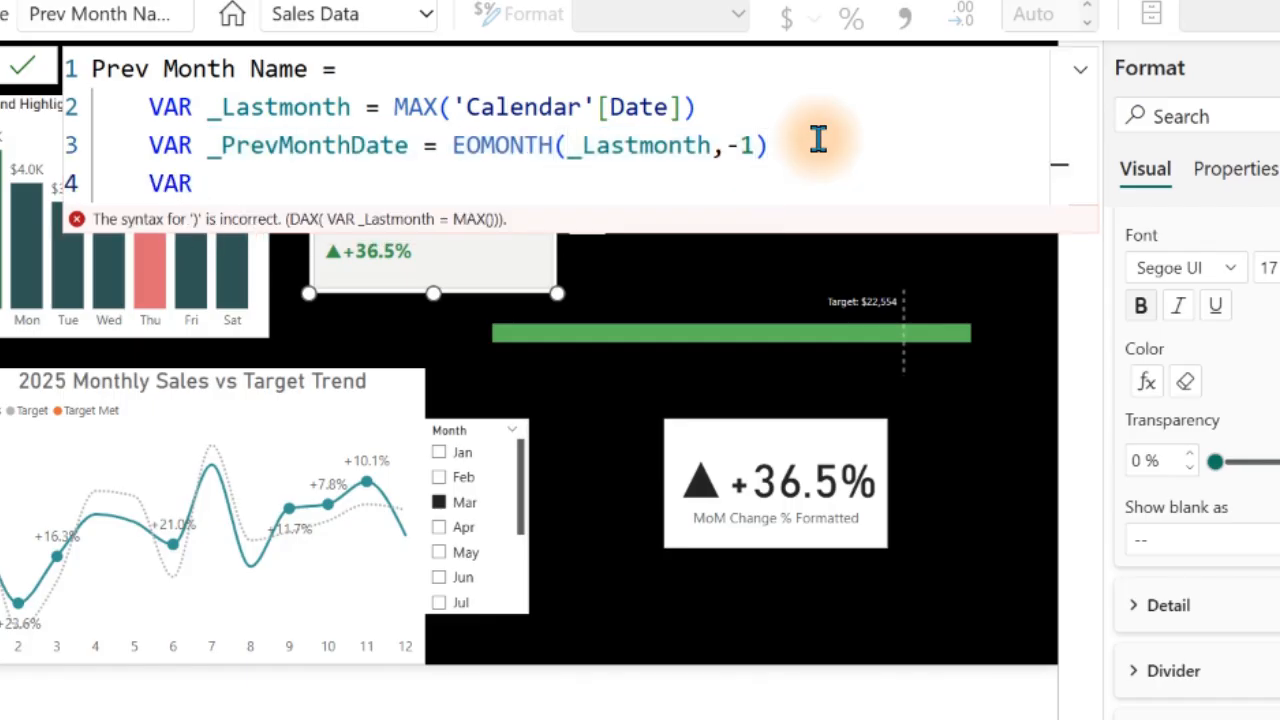
pyautogui.write('_')
pyautogui.press('BackSpace')
pyautogui.write('Result ')
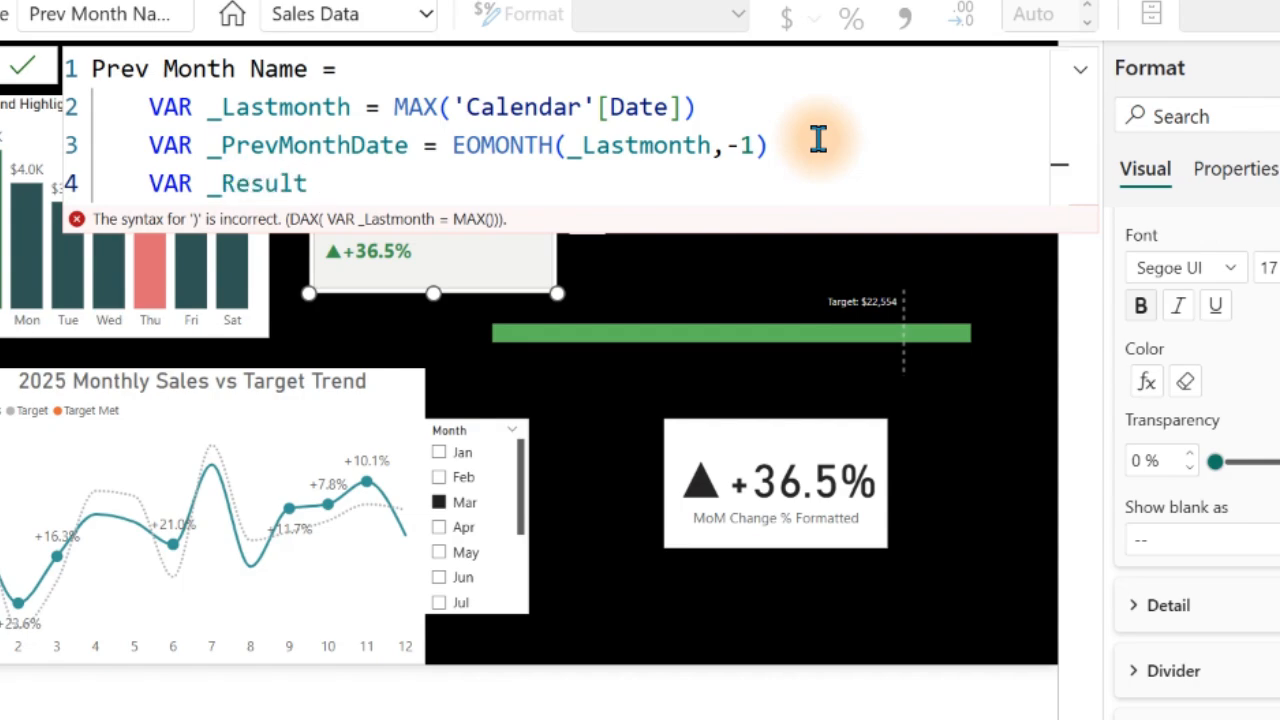
# - Define the _Result variable as FORMAT(_PrevMonthDate,"mmm") to give the previous month's short name
pyautogui.write('=')
pyautogui.hotkey('shift', 'Return')
pyautogui.press('BackSpace')
pyautogui.press('BackSpace')
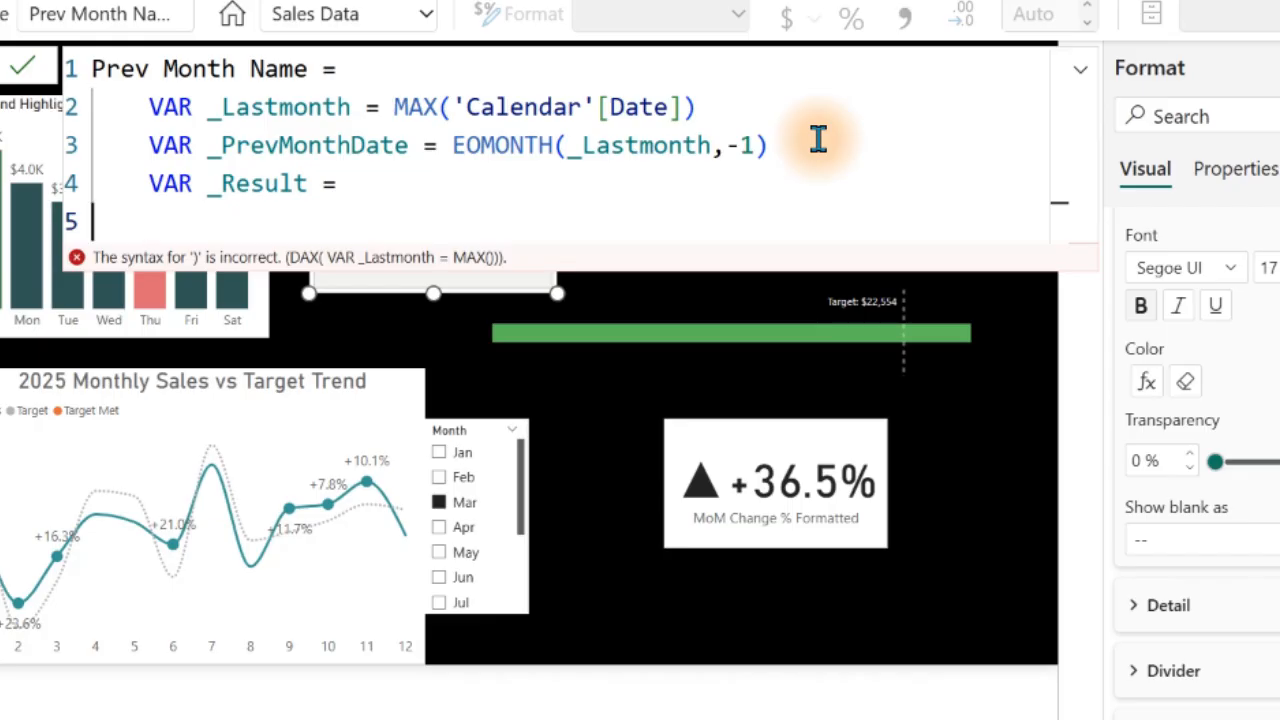
pyautogui.write('form')
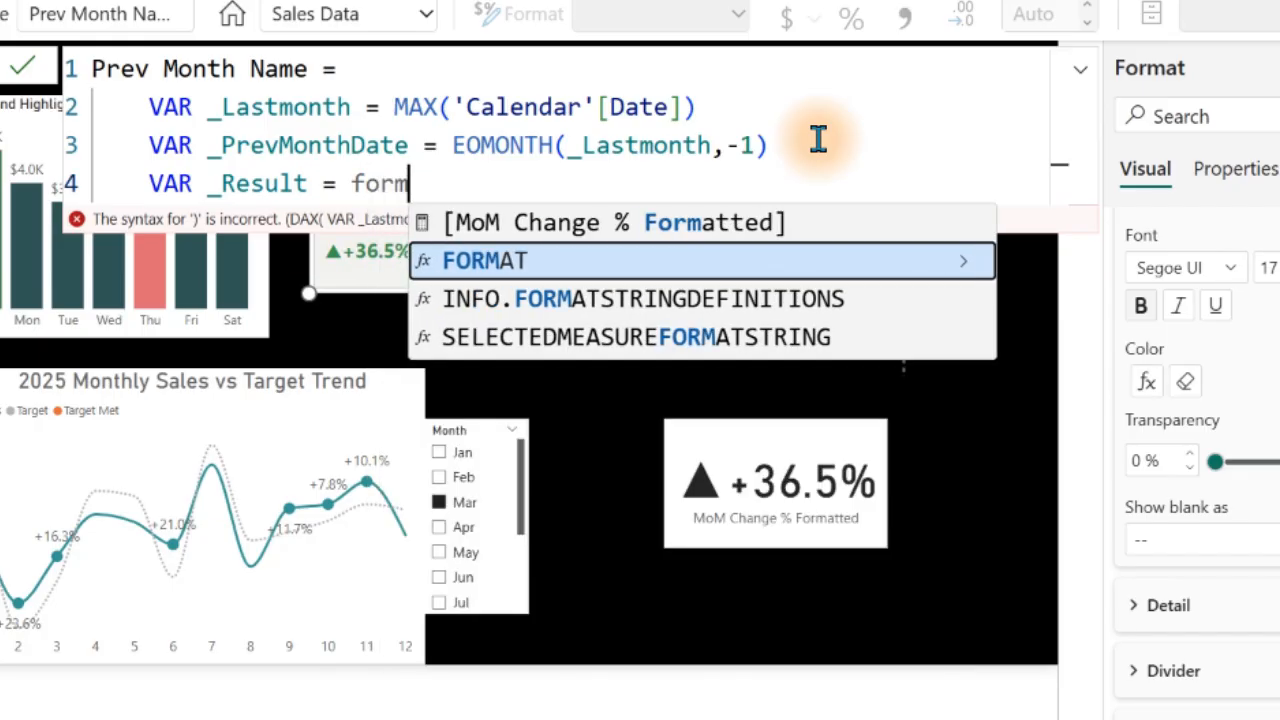
pyautogui.press('Tab')
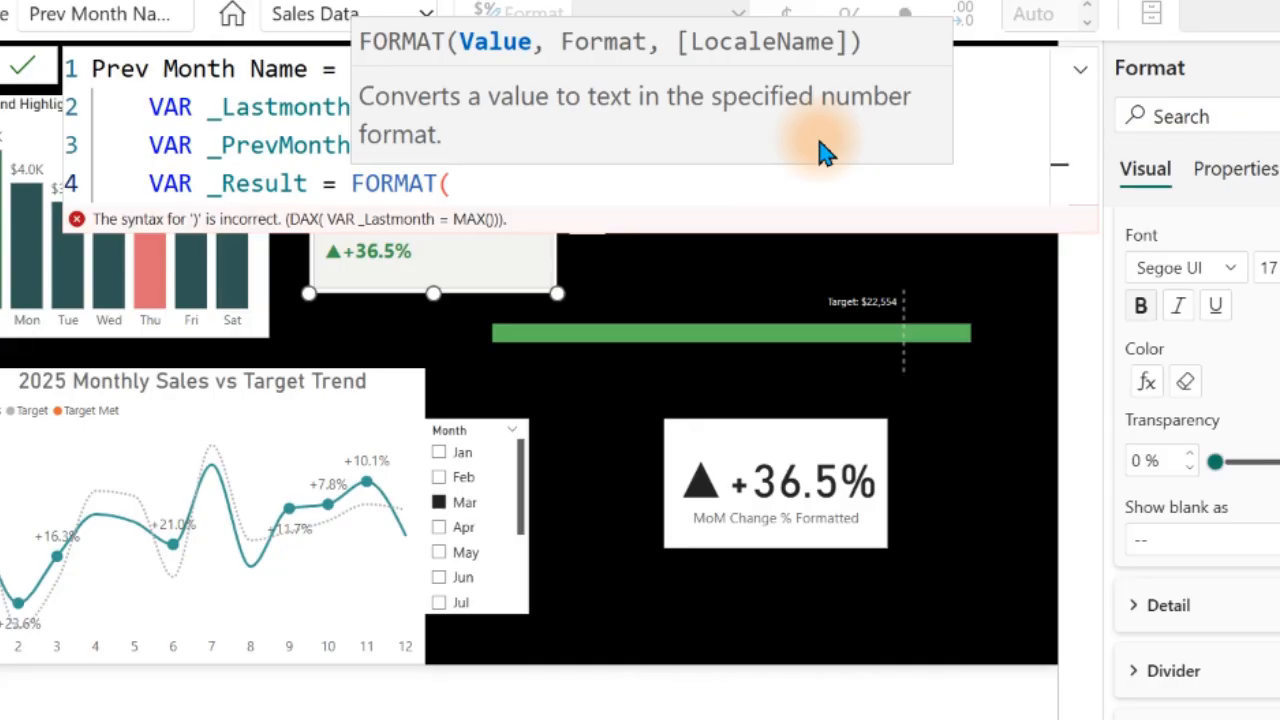
pyautogui.write('_')
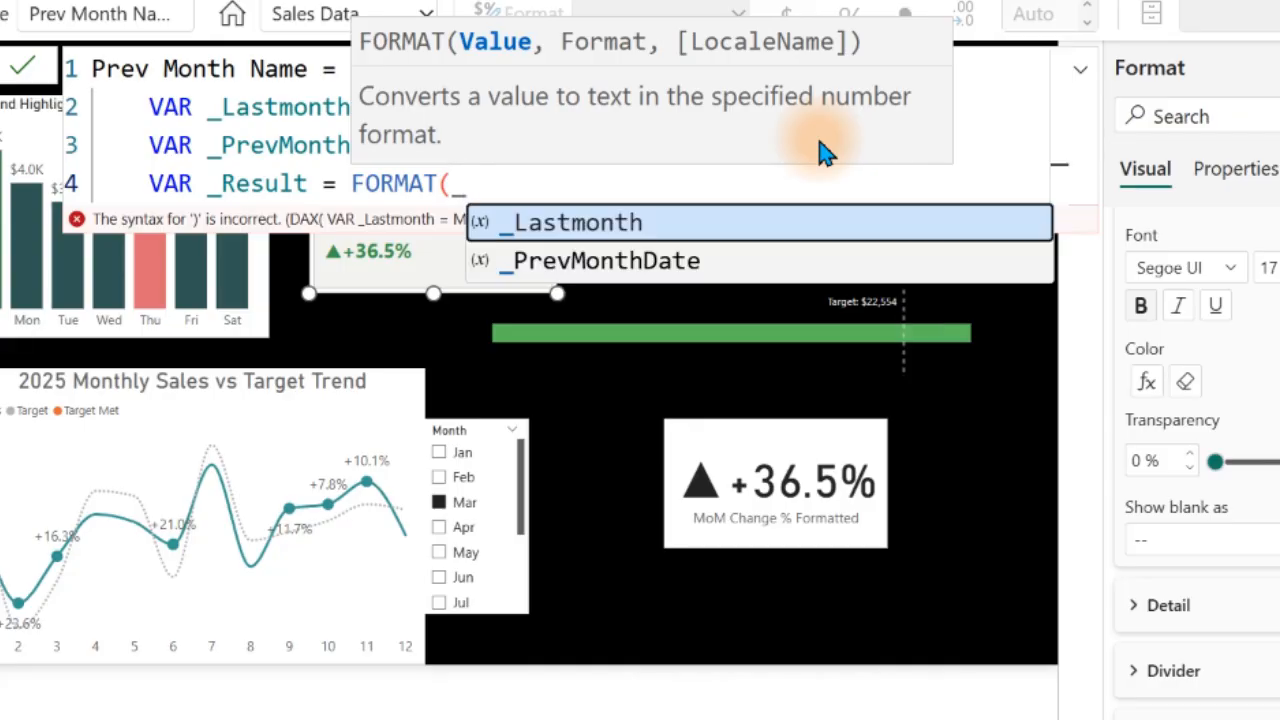
pyautogui.press('Down')
pyautogui.press('Tab')
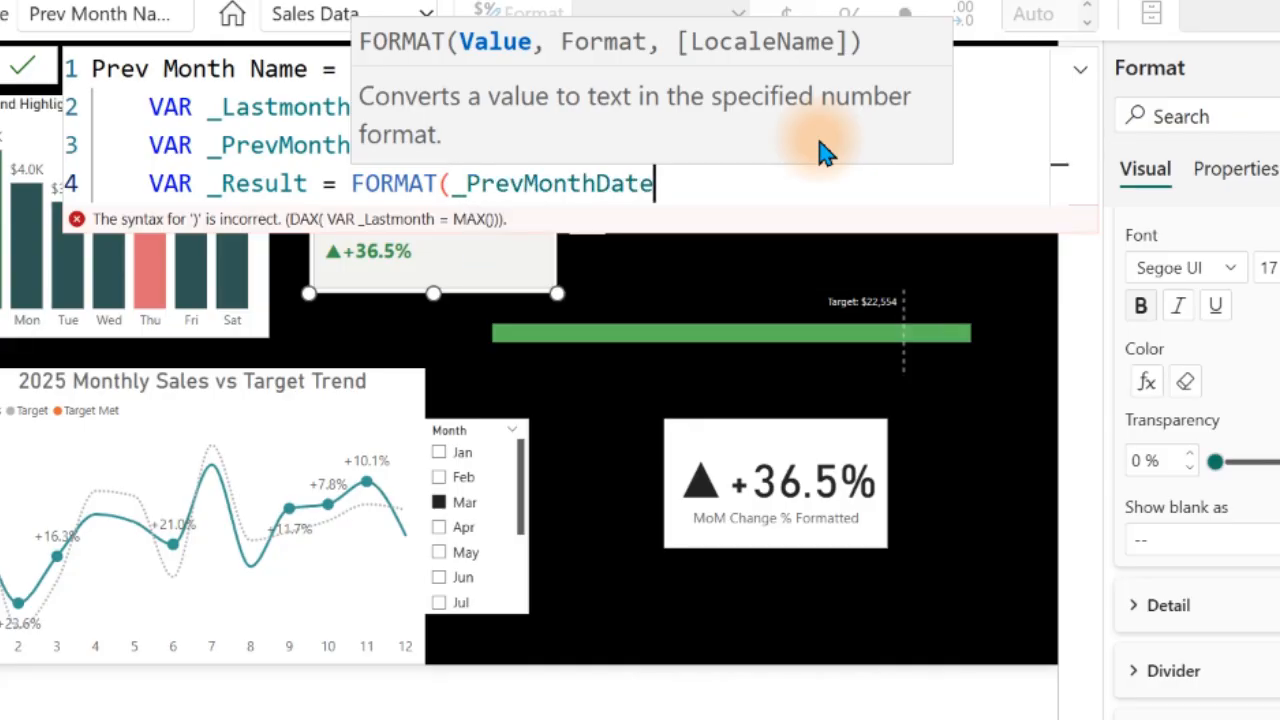
pyautogui.write(',')
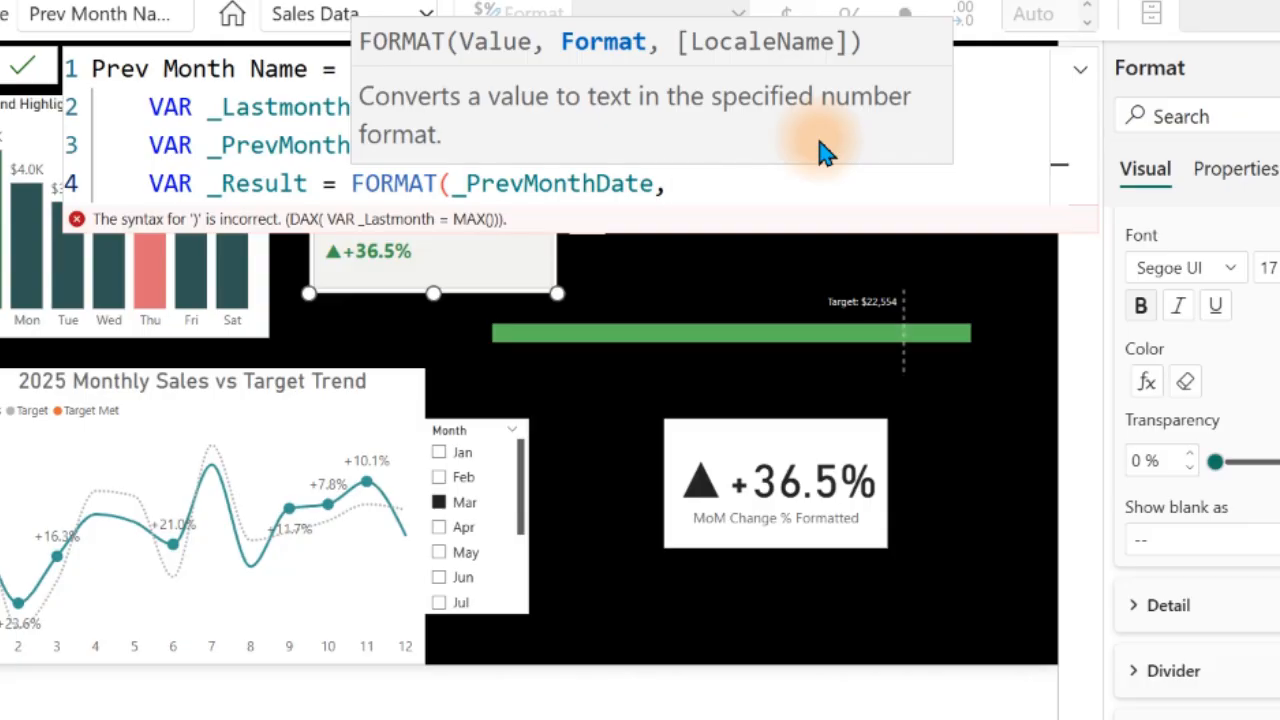
pyautogui.write('"mmm"')
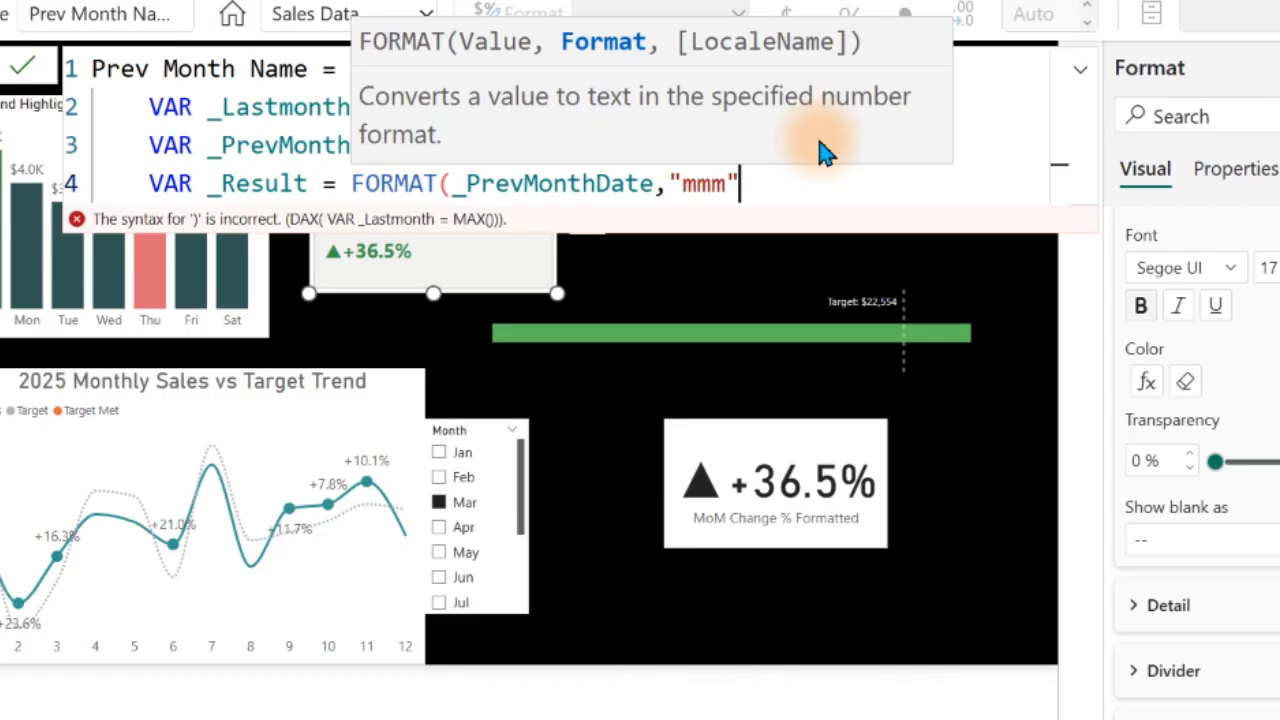
pyautogui.write(')')
# - Add a RETURN _Result line below the variables, separated by a blank line, and commit the Prev Month Name measure
pyautogui.hotkey('shift', 'Return')
pyautogui.hotkey('shift', 'Return')
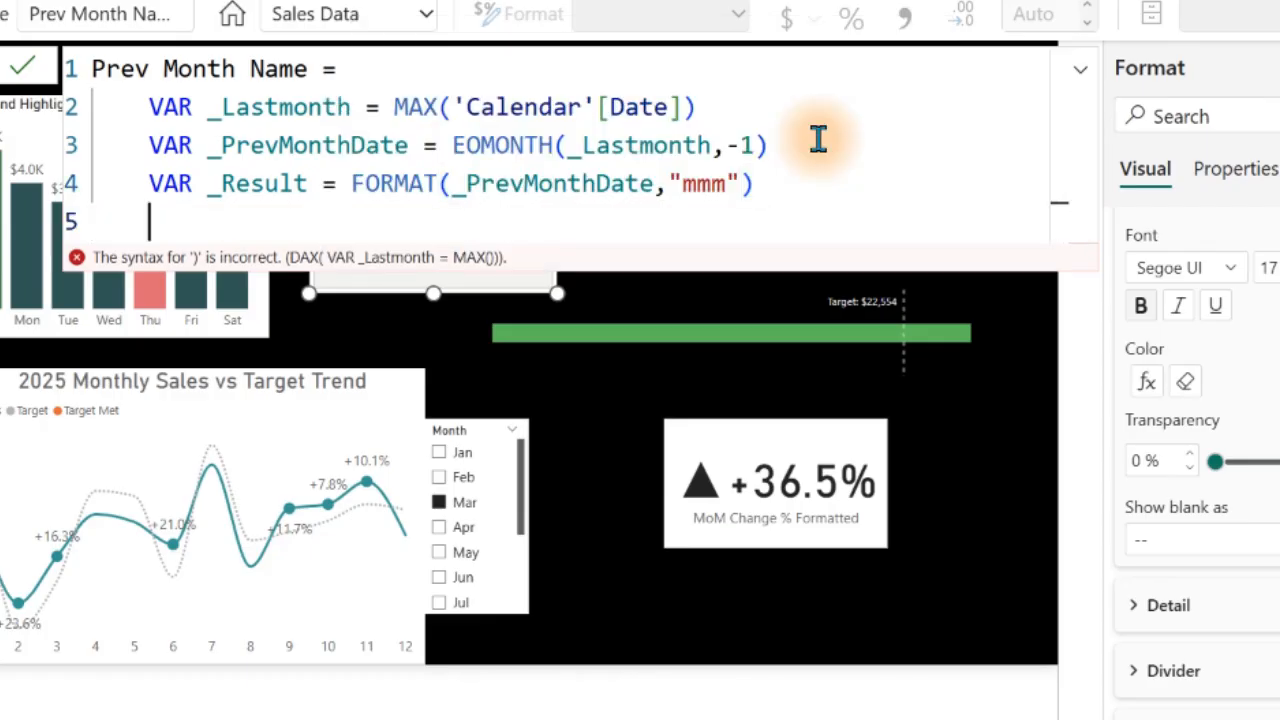
pyautogui.write('re')
pyautogui.press('Tab')
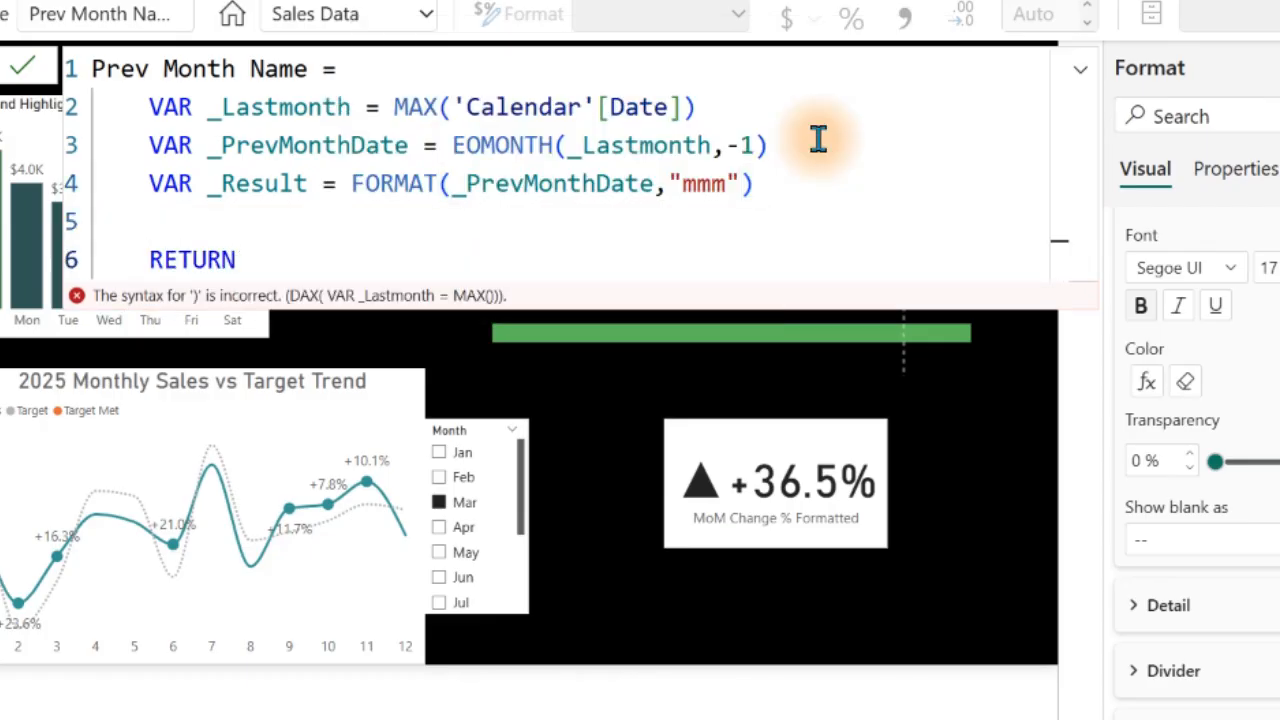
pyautogui.write('_')
pyautogui.press('Down')
pyautogui.press('Down')
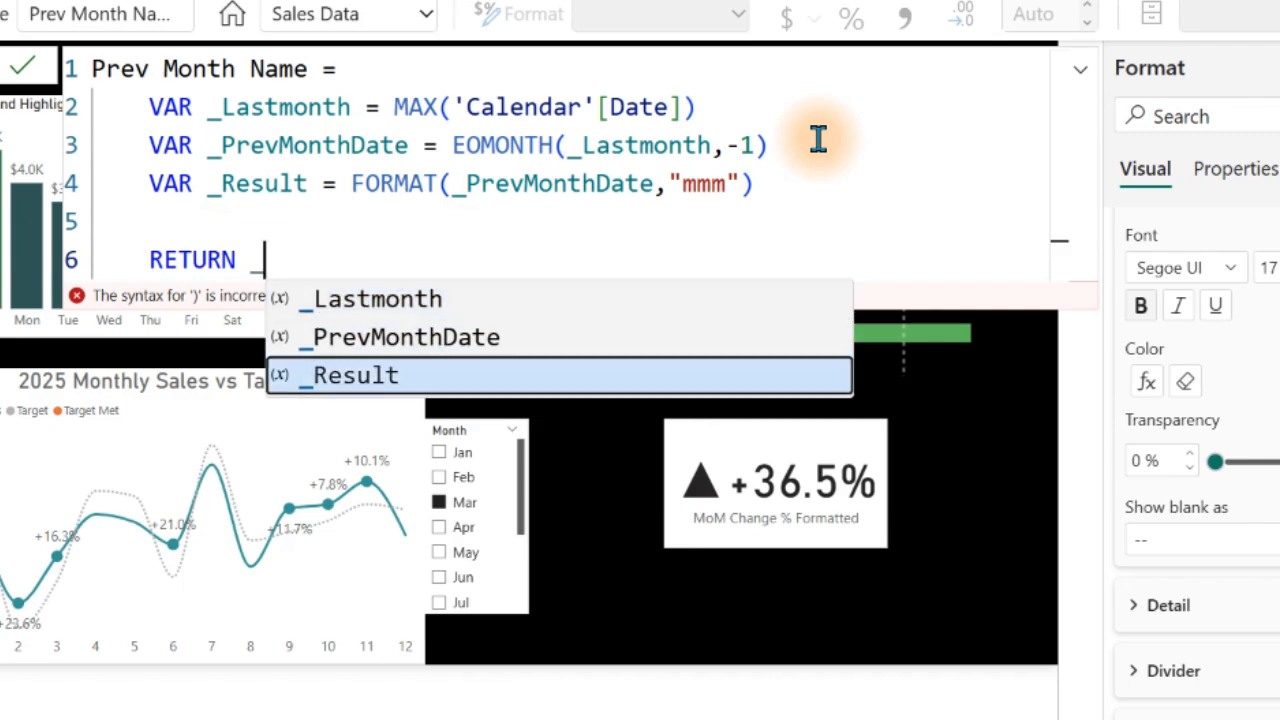
pyautogui.press('Tab')
pyautogui.press('Return')
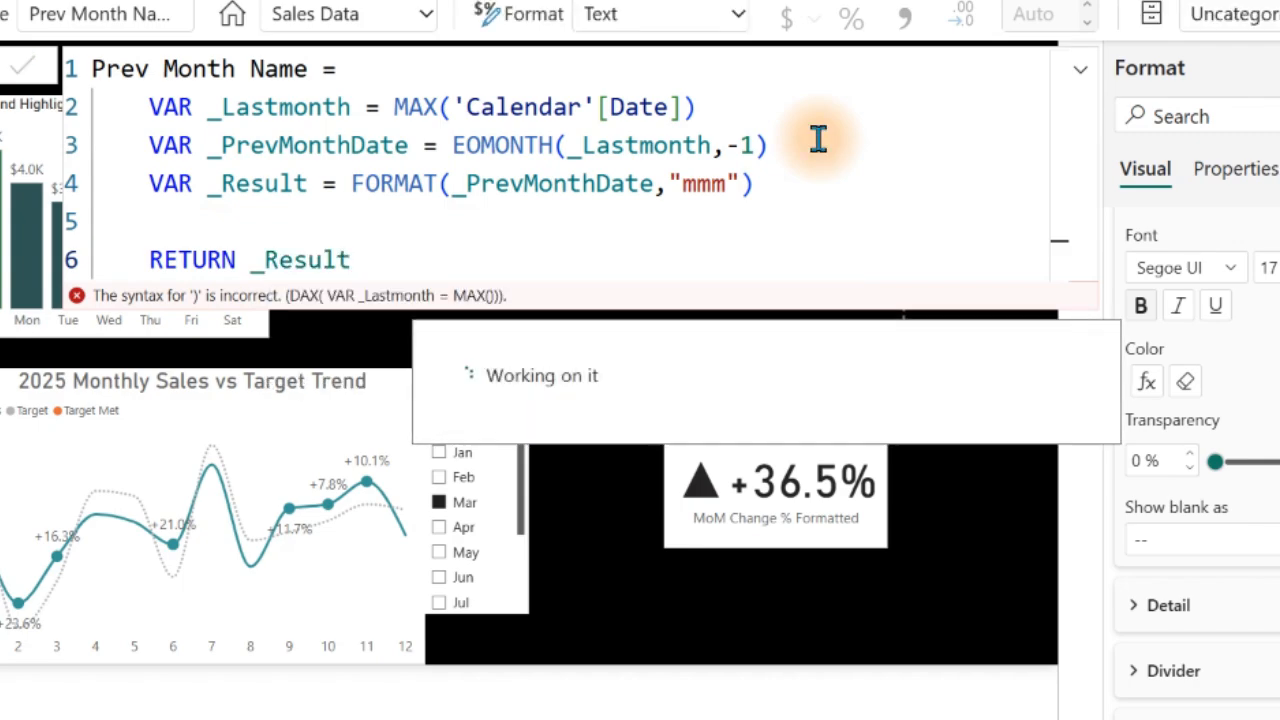
# - Add a card visual showing the Prev Month Name measure and place it just above the MoM Change % Formatted card
pyautogui.click(941, 451)
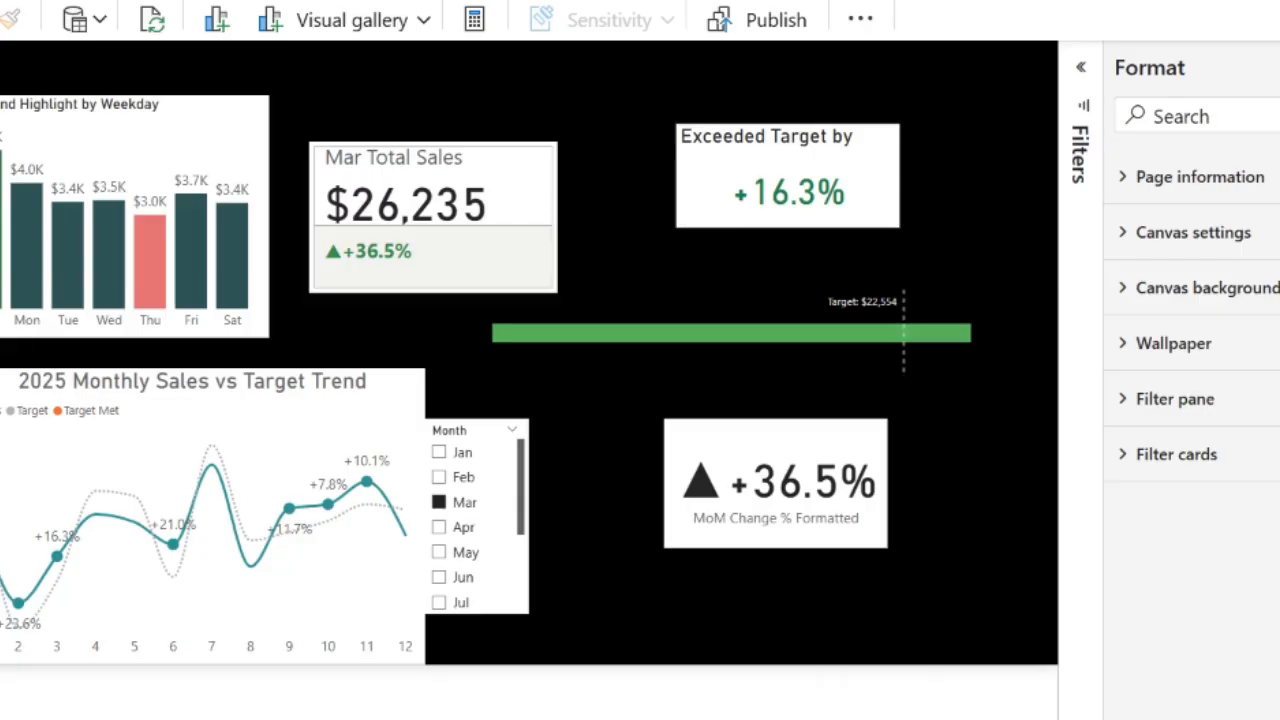
pyautogui.hotkey('ctrl', 'v')
pyautogui.moveTo(809, 277); pyautogui.dragTo(760, 391)
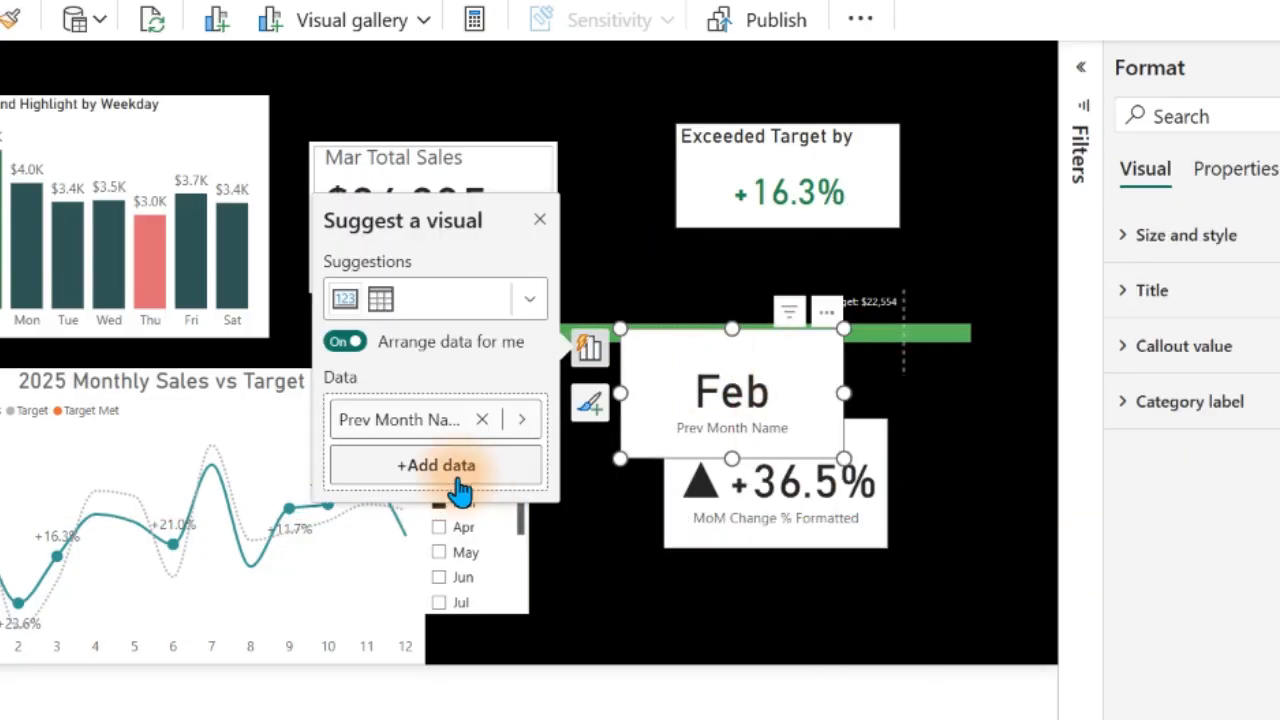
pyautogui.click(578, 580)
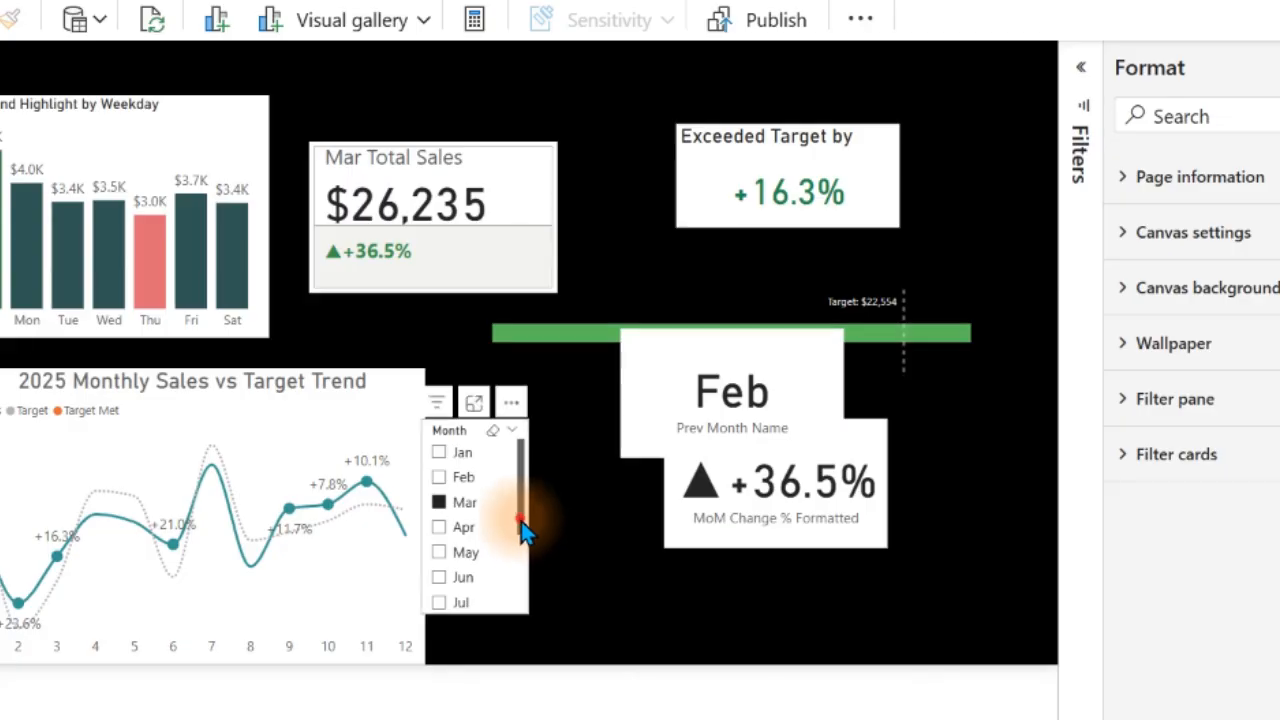
# - Filter the report by Jan, Feb, Mar, Apr and May in turn to check the Prev Month Name card
pyautogui.click(510, 498)
pyautogui.click(441, 454)
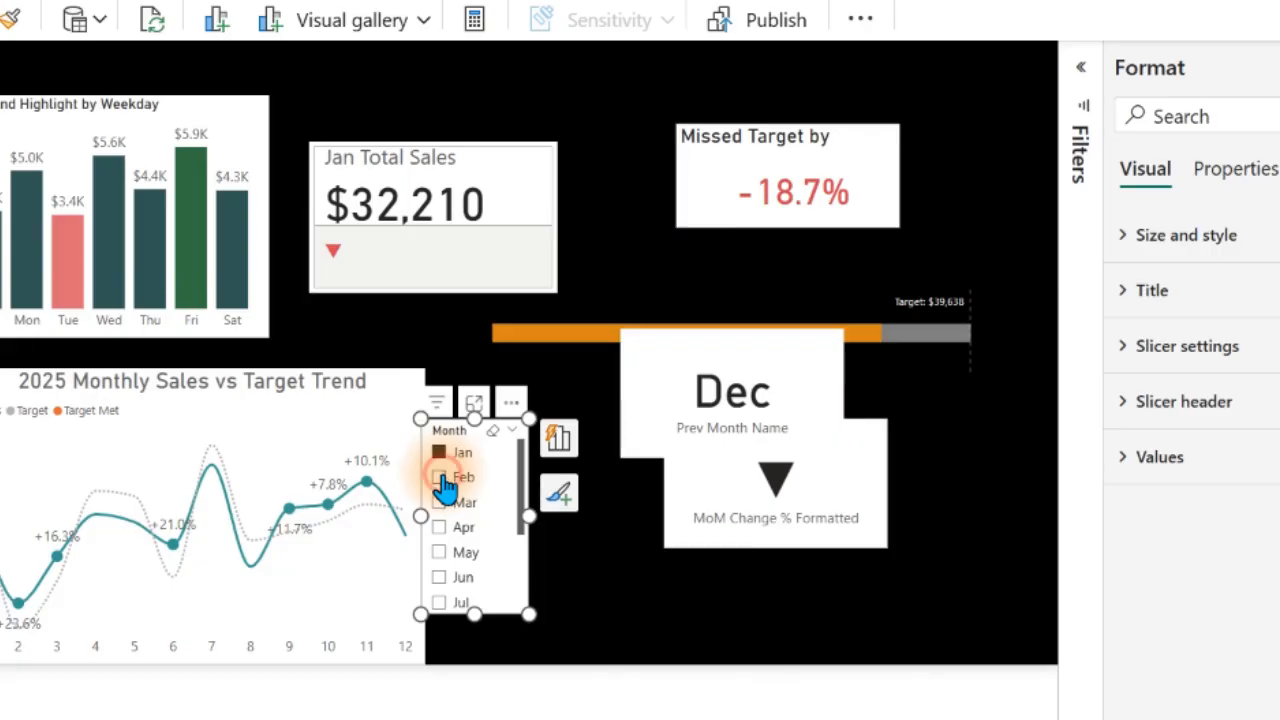
pyautogui.click(441, 478)
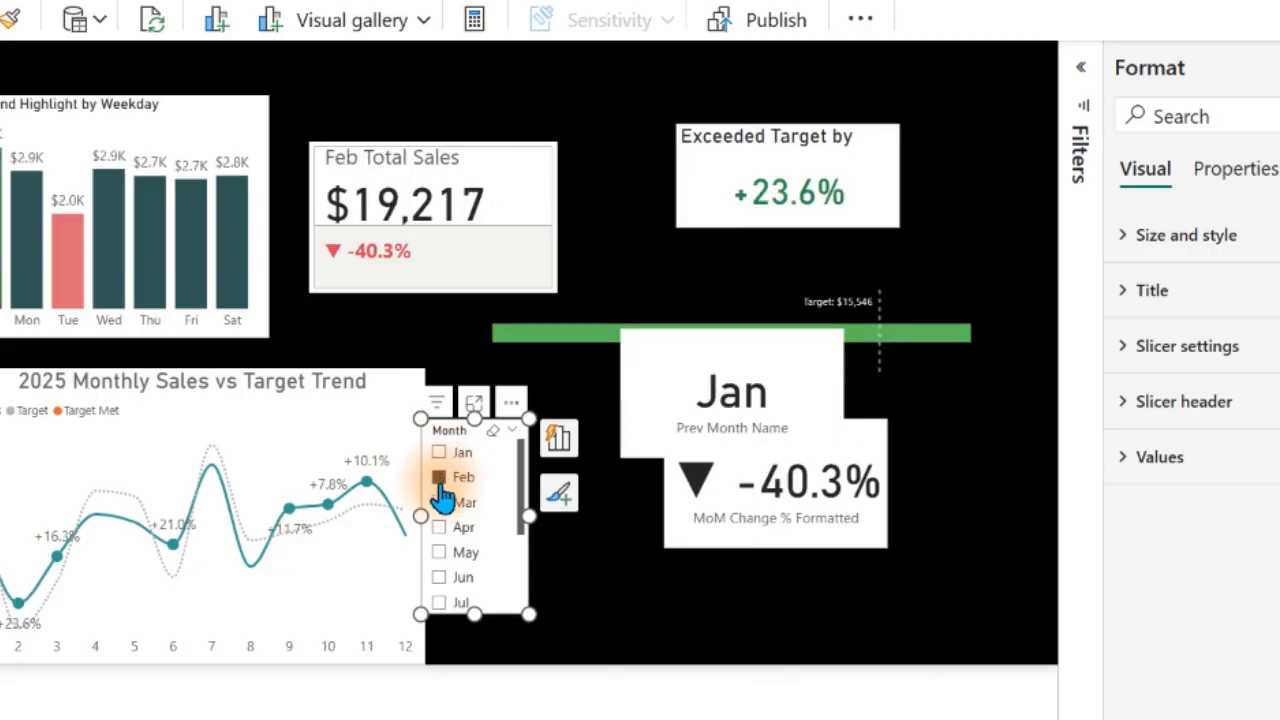
pyautogui.click(440, 503)
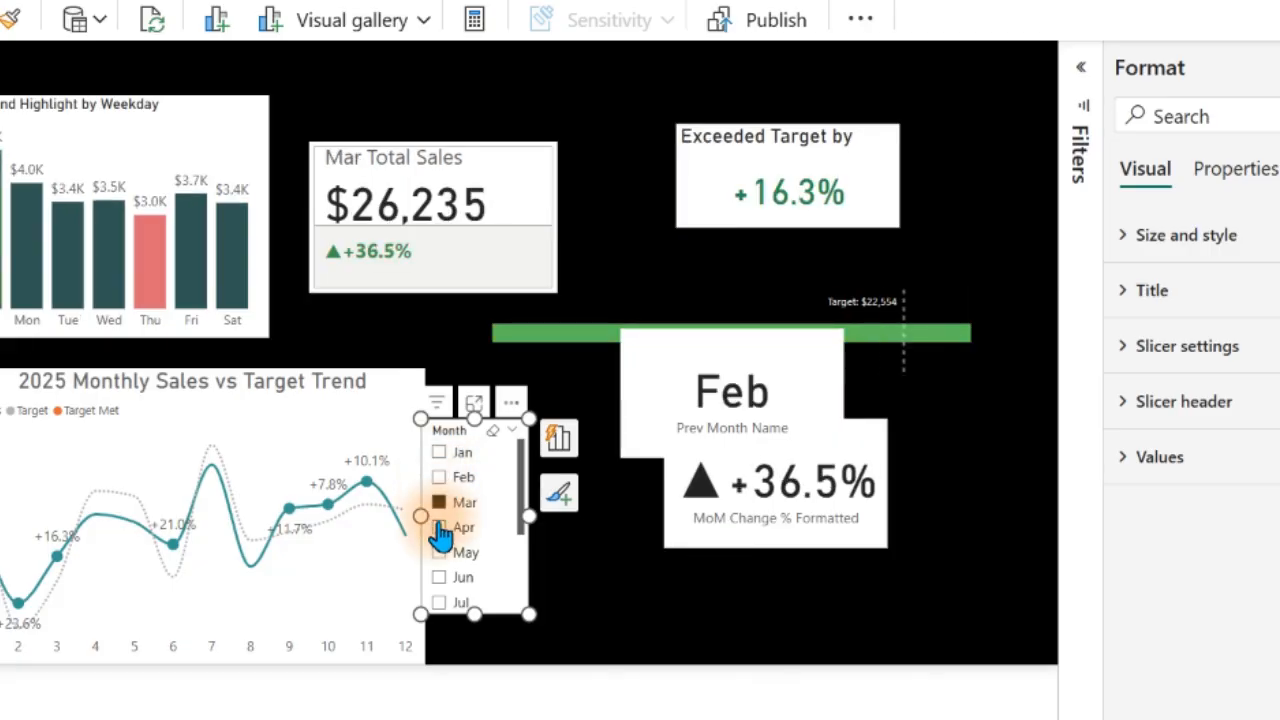
pyautogui.click(440, 527)
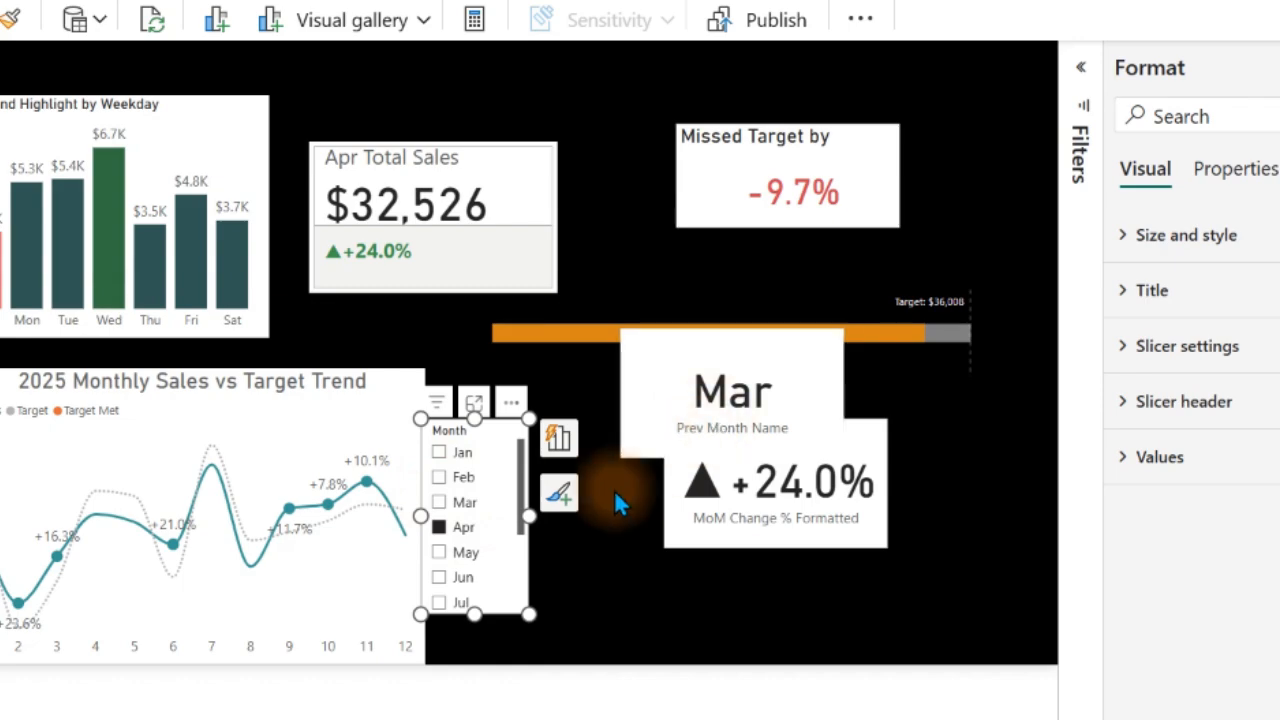
pyautogui.click(456, 553)
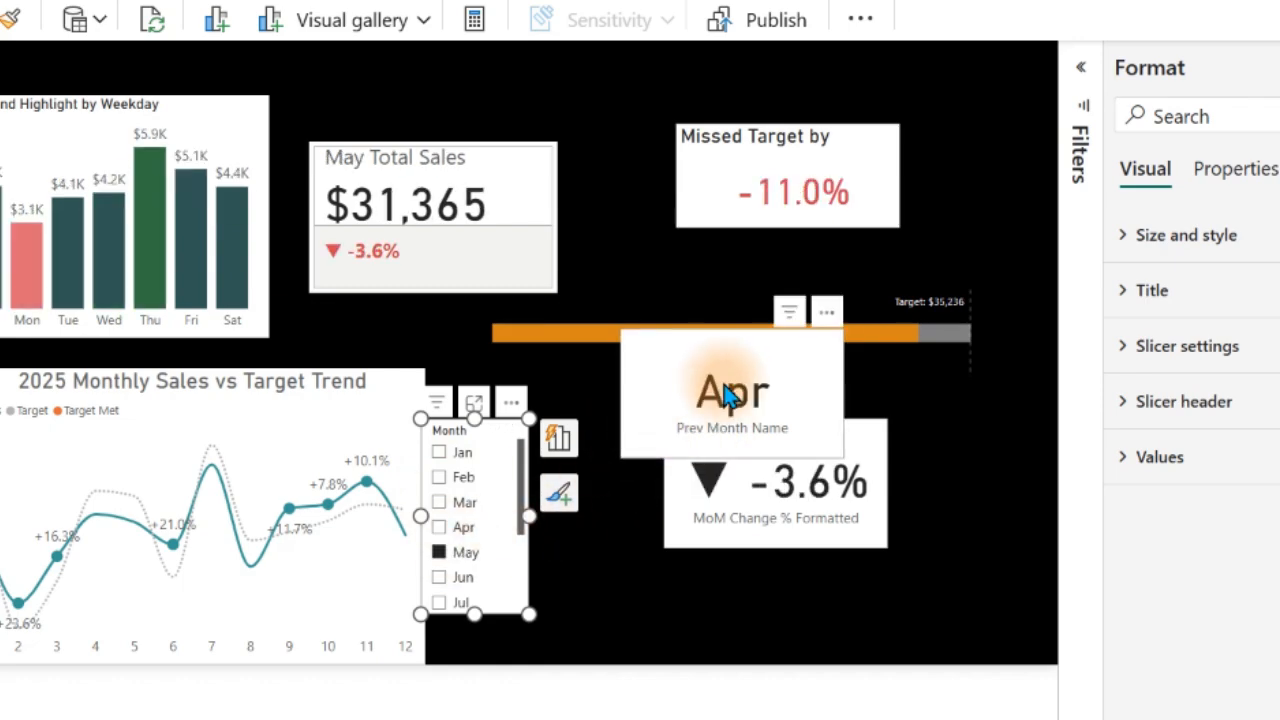
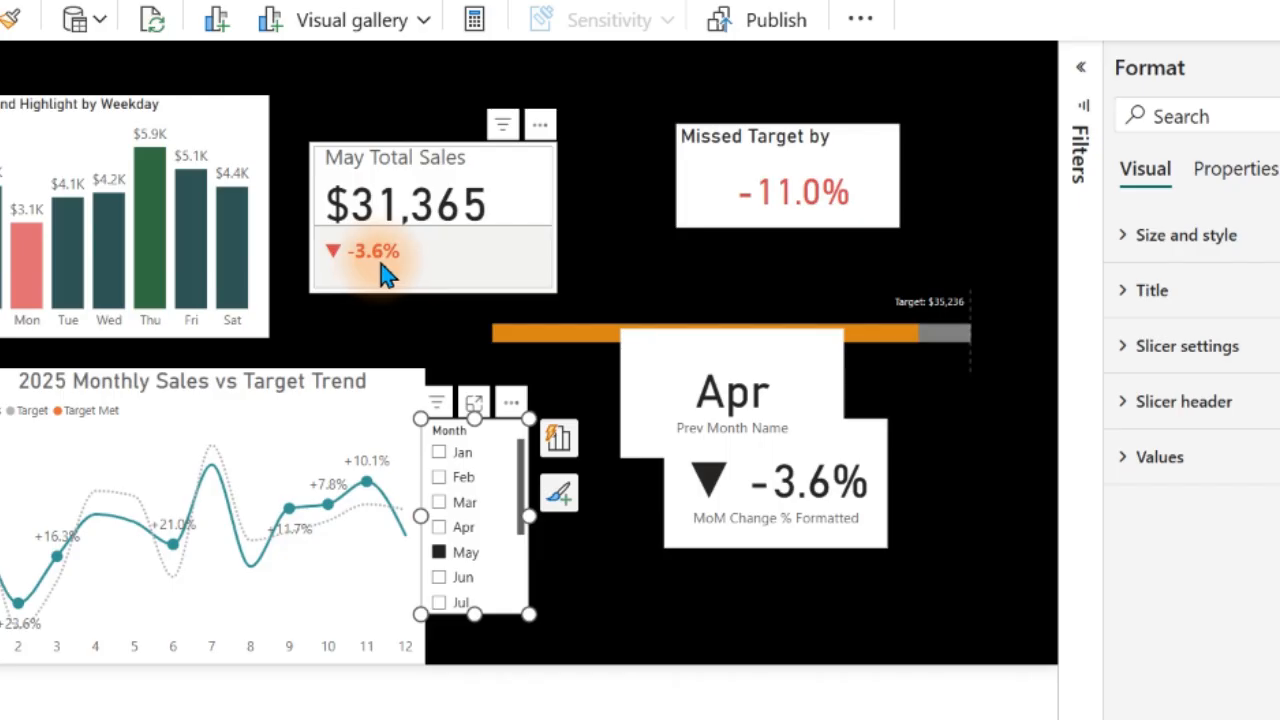
# - Reopen the Prev Month Name measure and replace the returned _Result with an opening IF( on a new line below RETURN
pyautogui.click(835, 486)
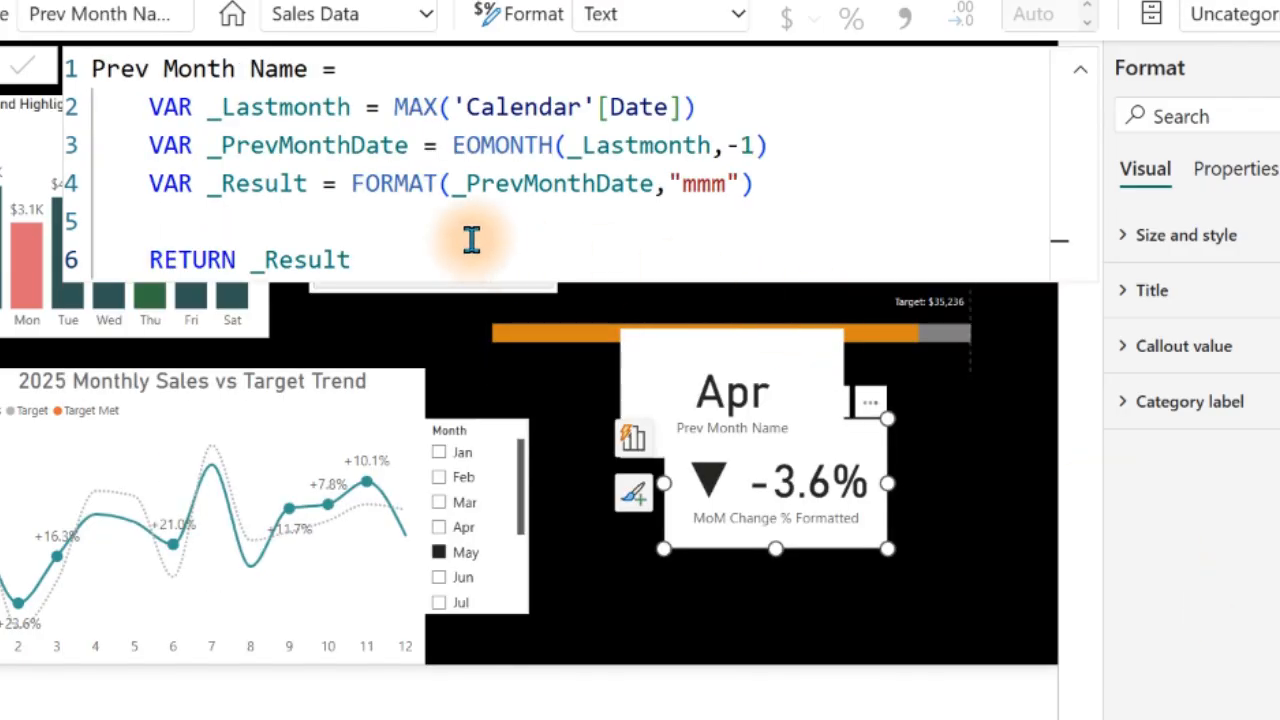
pyautogui.click(384, 253)
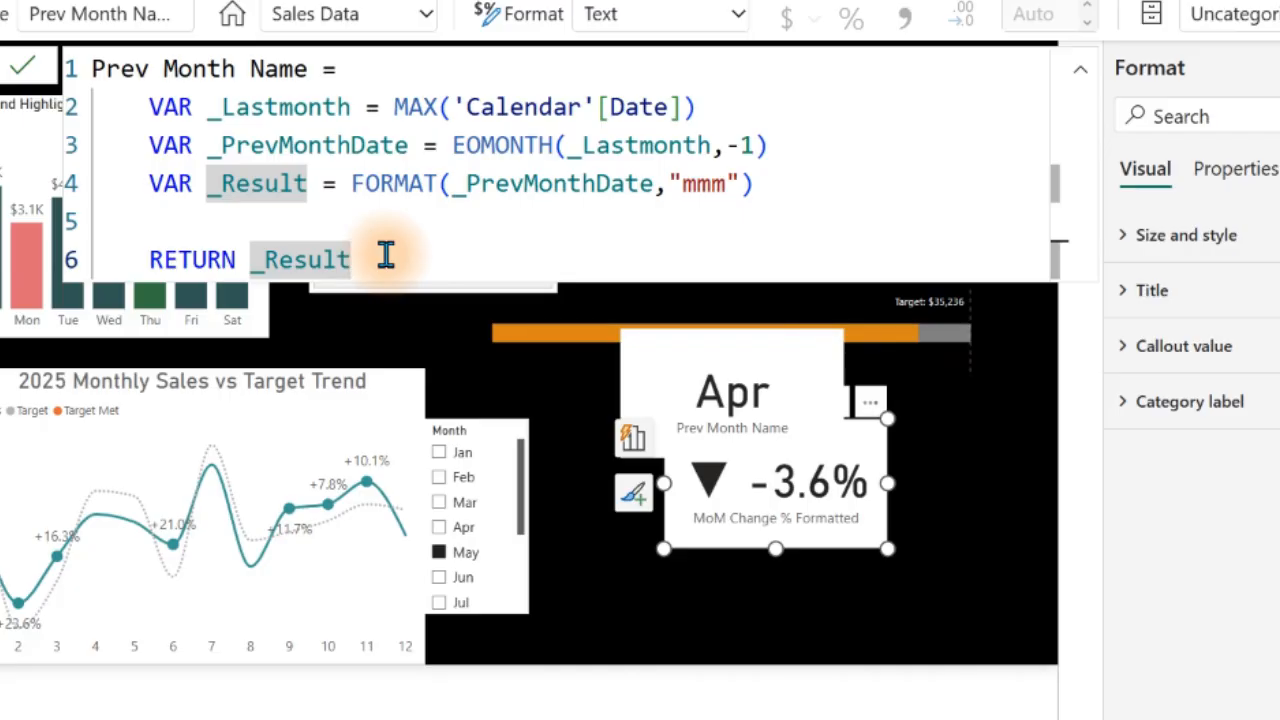
pyautogui.doubleClick(297, 257)
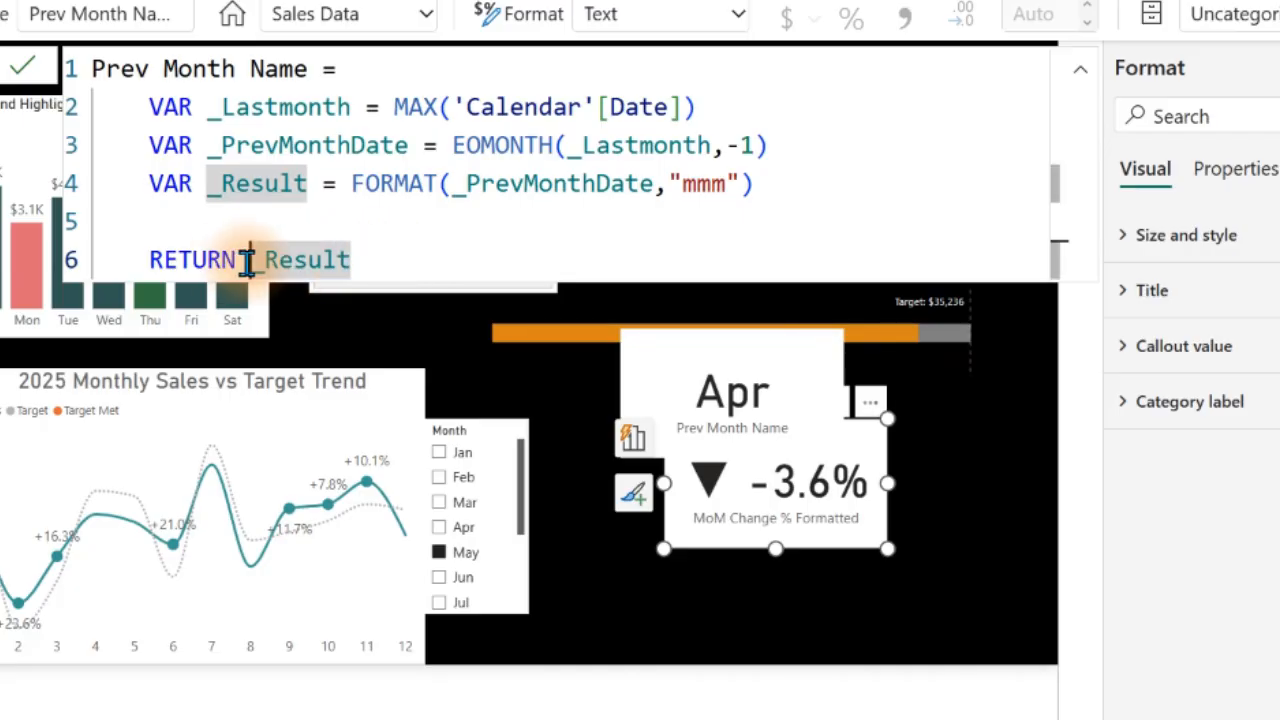
pyautogui.click(246, 260)
pyautogui.hotkey('shift', 'Return')
pyautogui.write('if')
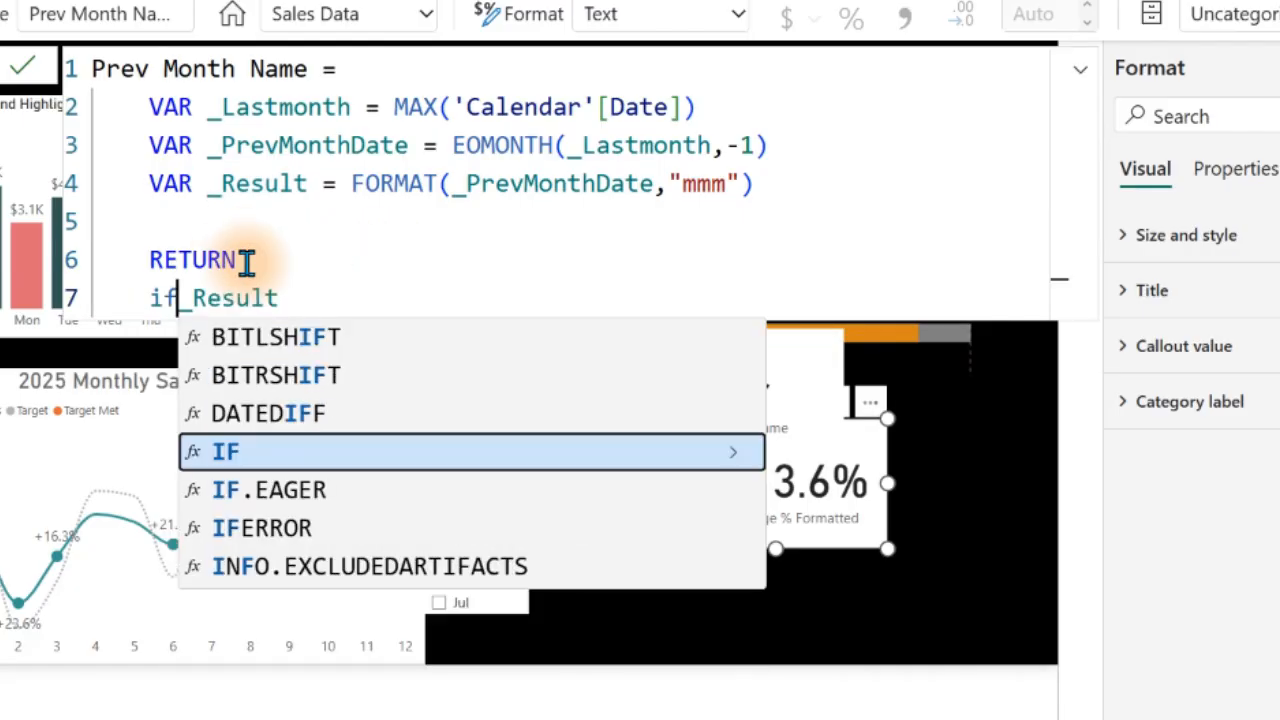
pyautogui.press('Tab')
pyautogui.press('Delete')
pyautogui.press('Delete')
pyautogui.press('Delete')
pyautogui.press('Delete')
pyautogui.press('Delete')
pyautogui.press('Delete')
pyautogui.press('Delete')
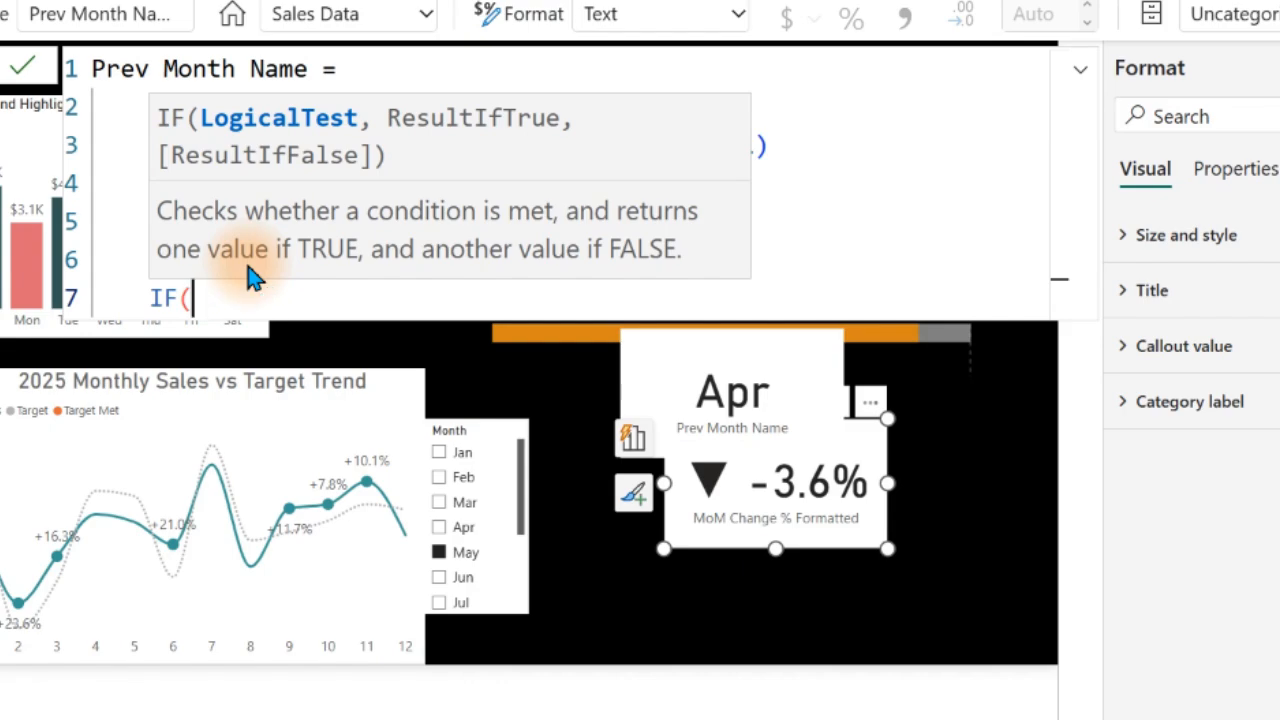
# - Enter SELECTEDVALUE('Calendar'[Month]) on a new line as the start of the IF function's logical test
pyautogui.hotkey('shift', 'Return')
pyautogui.write('selec')
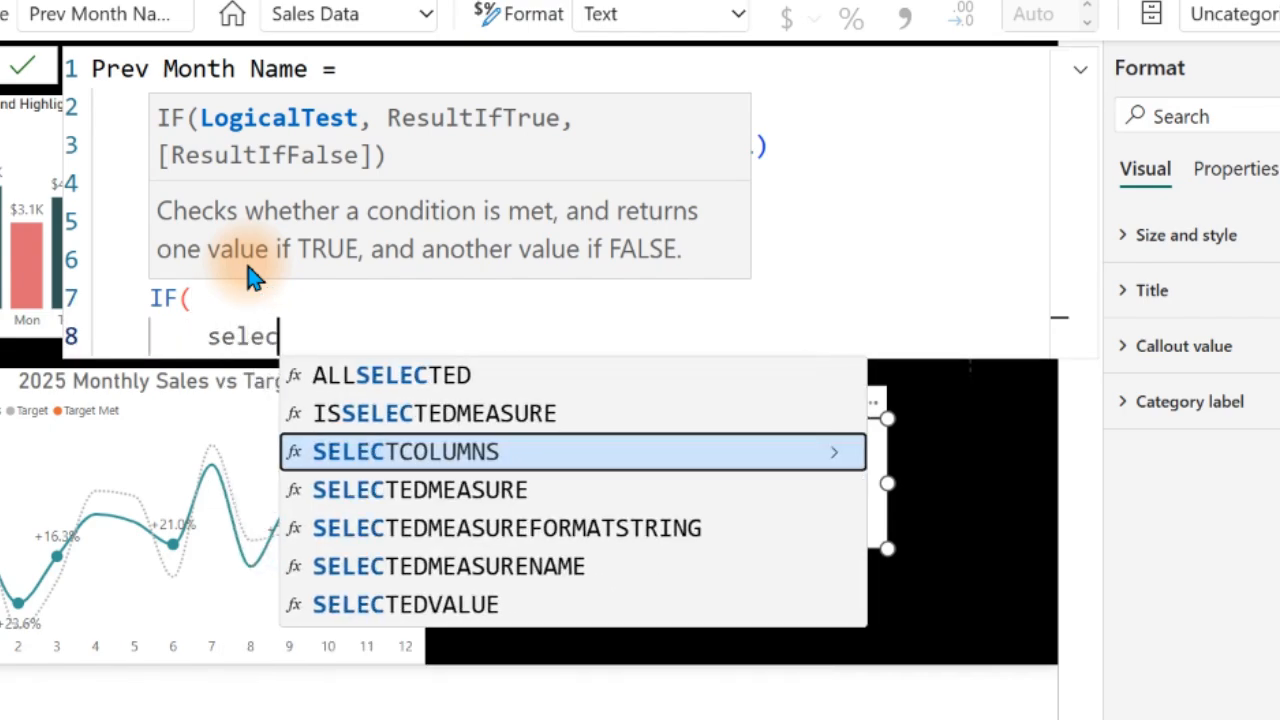
pyautogui.write('ted')
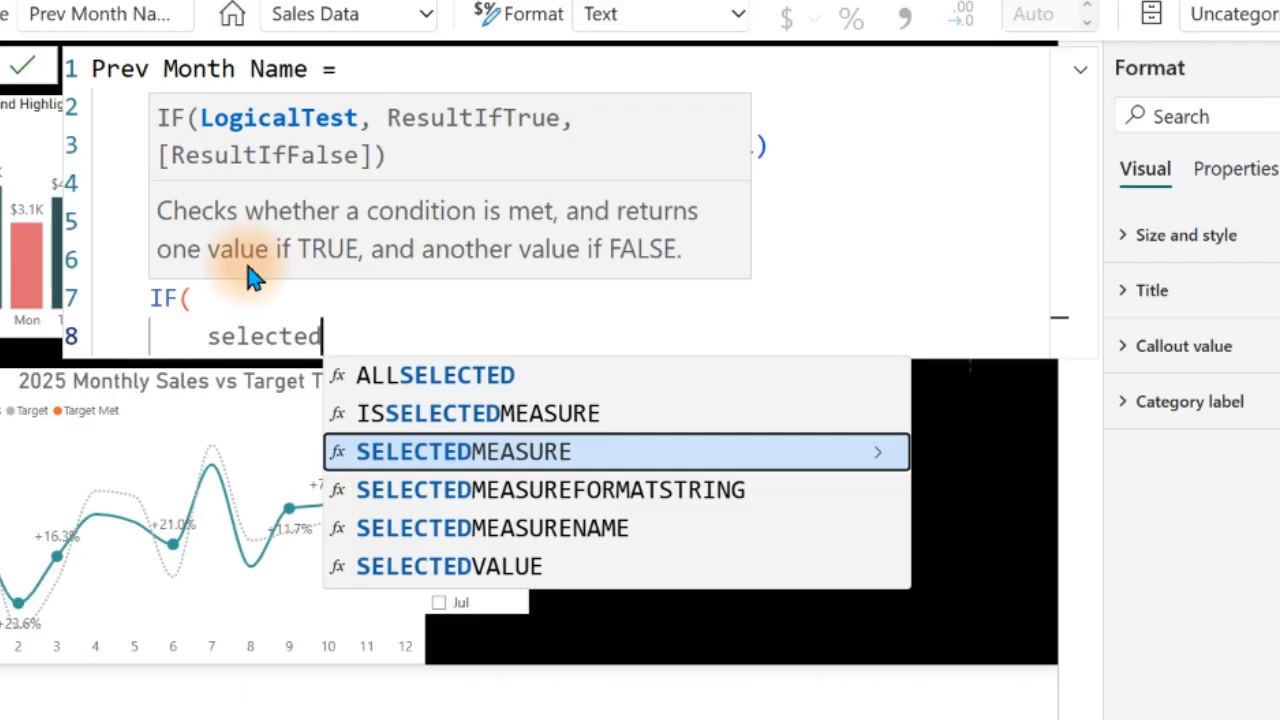
pyautogui.write('v')
pyautogui.press('Tab')
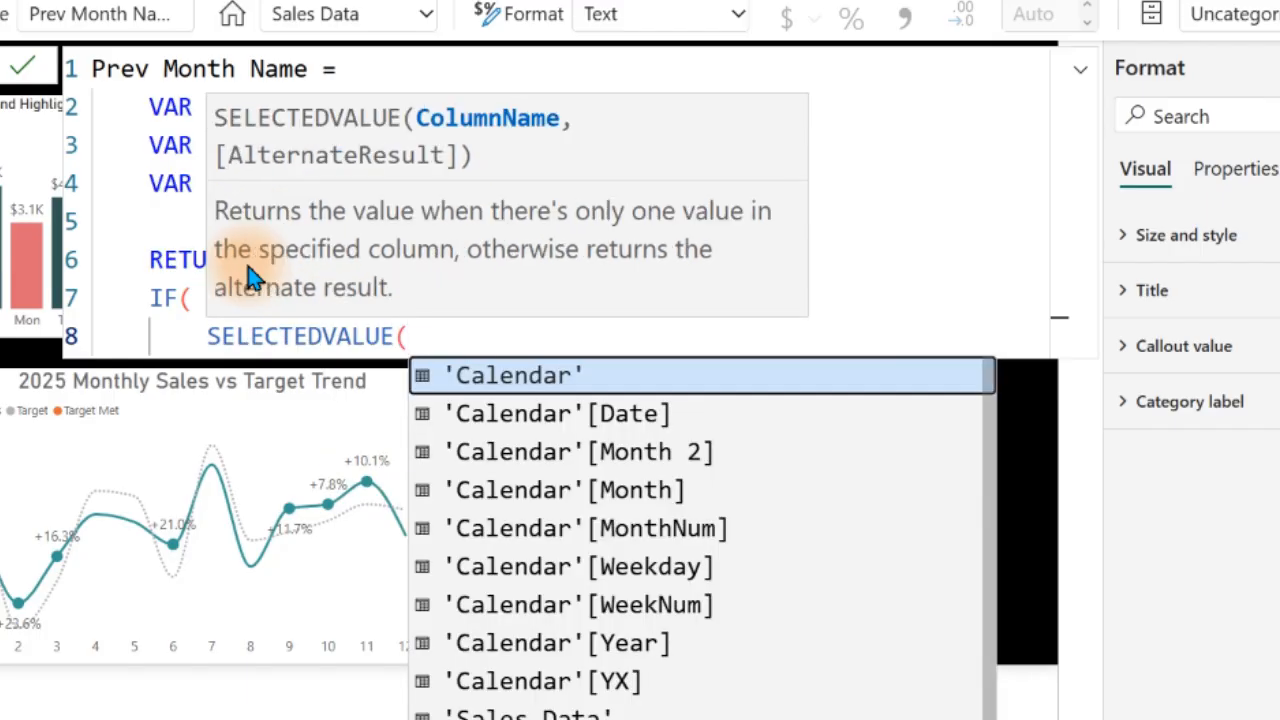
pyautogui.write('mon')
pyautogui.press('Tab')
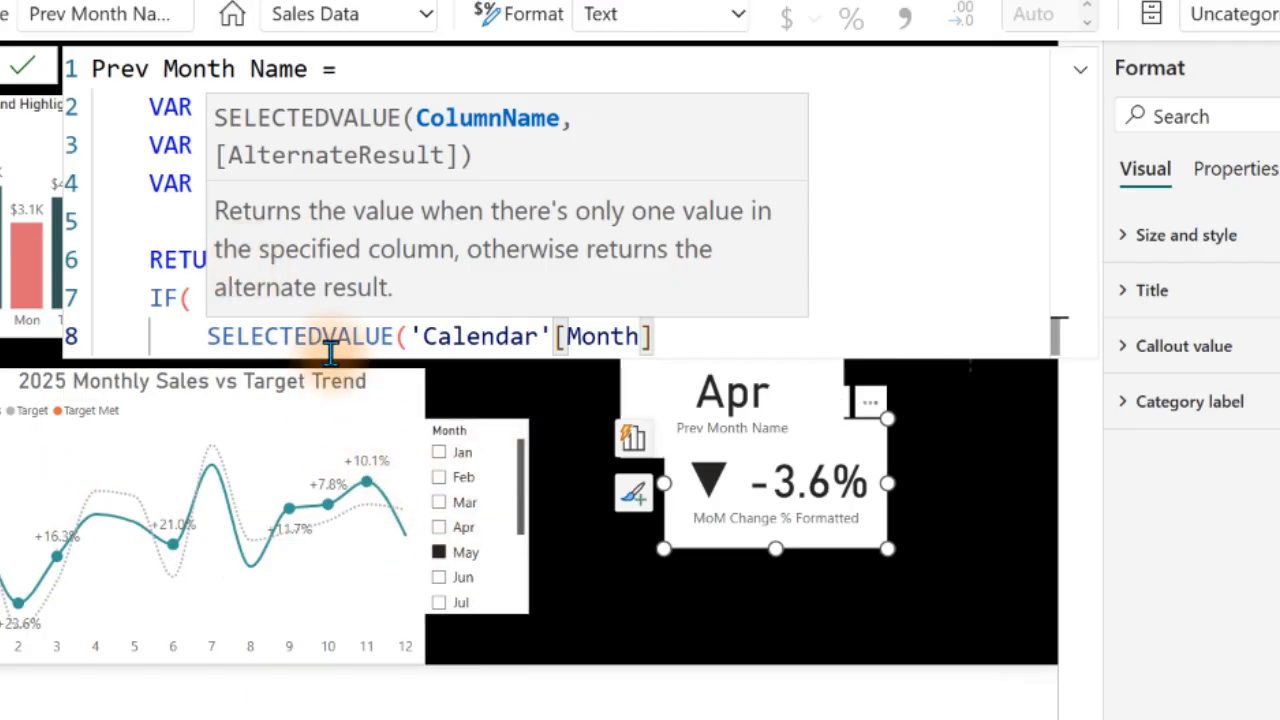
pyautogui.write(')')
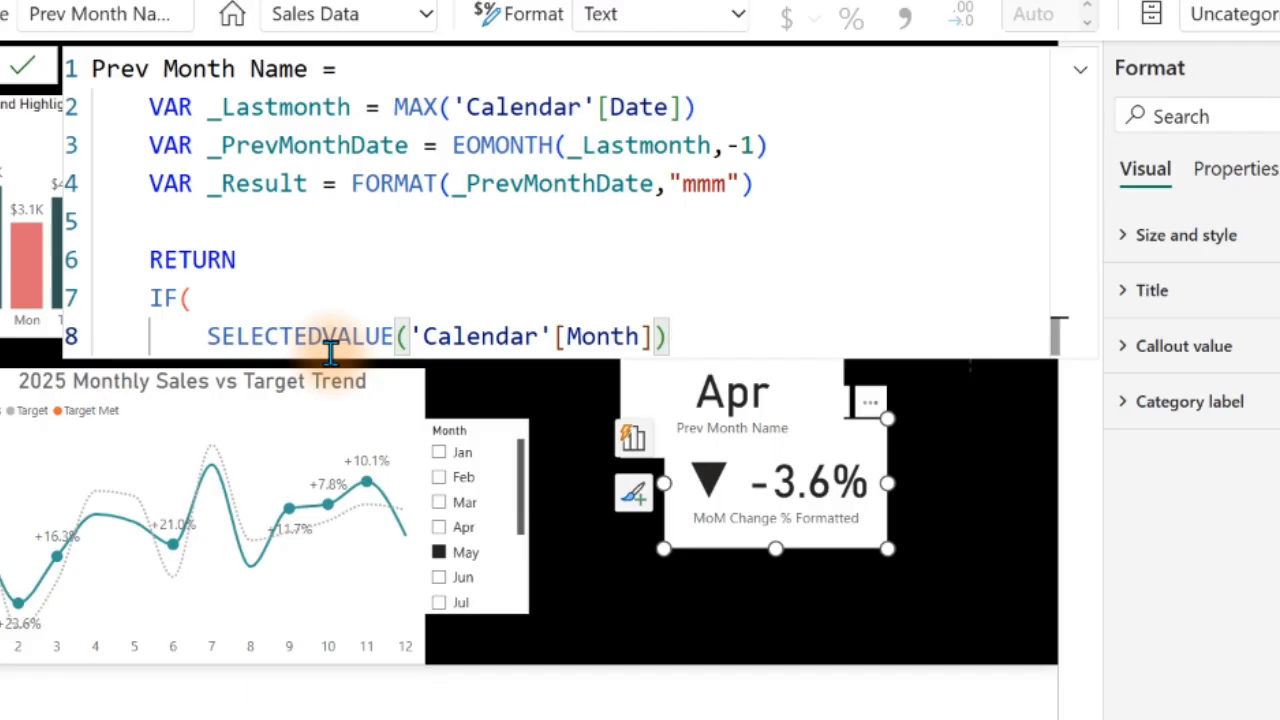
# - Complete the IF test by comparing the selected month with "Jan", and set an empty string "" as the true result
pyautogui.write('= ')
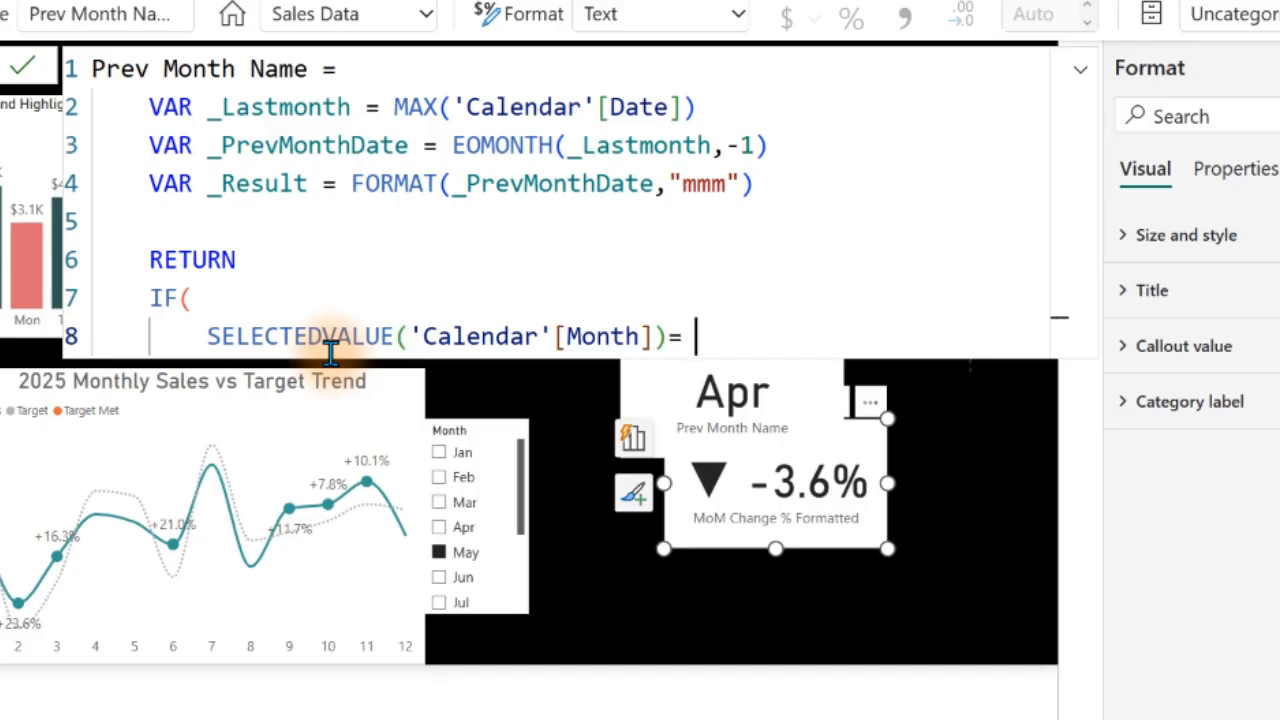
pyautogui.write('"Jn')
pyautogui.press('BackSpace')
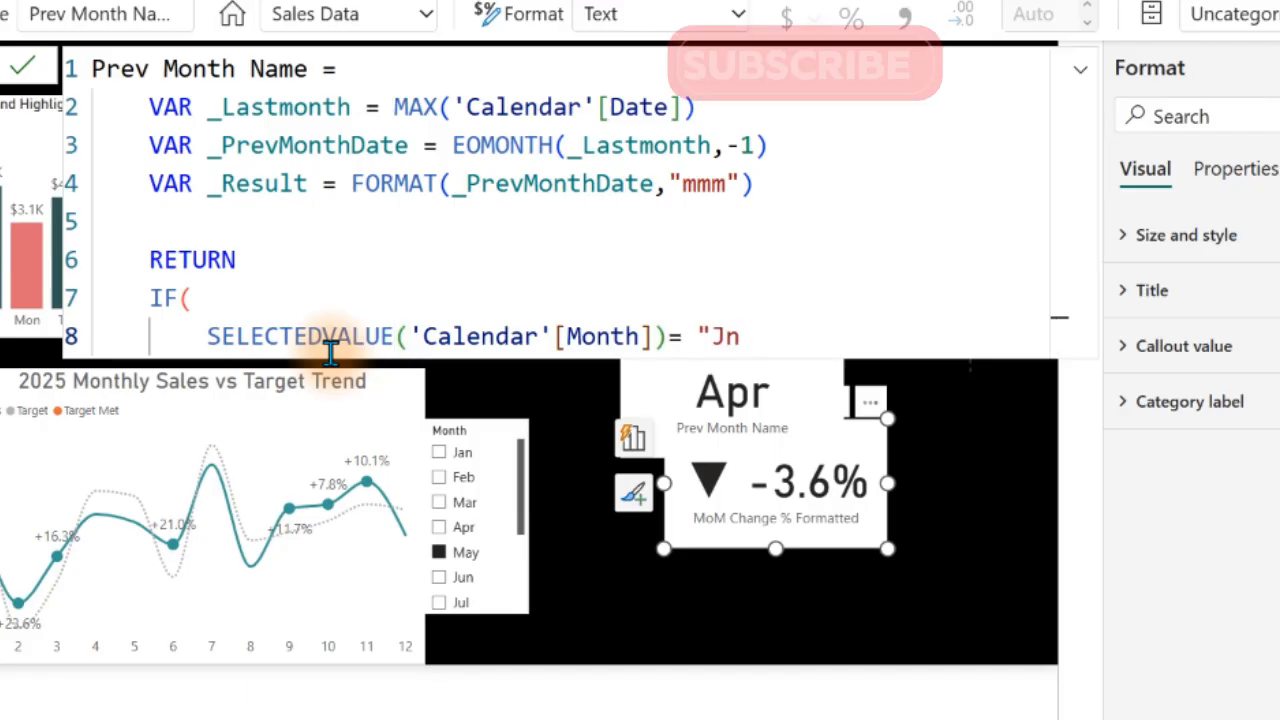
pyautogui.write('aj')
pyautogui.press('BackSpace')
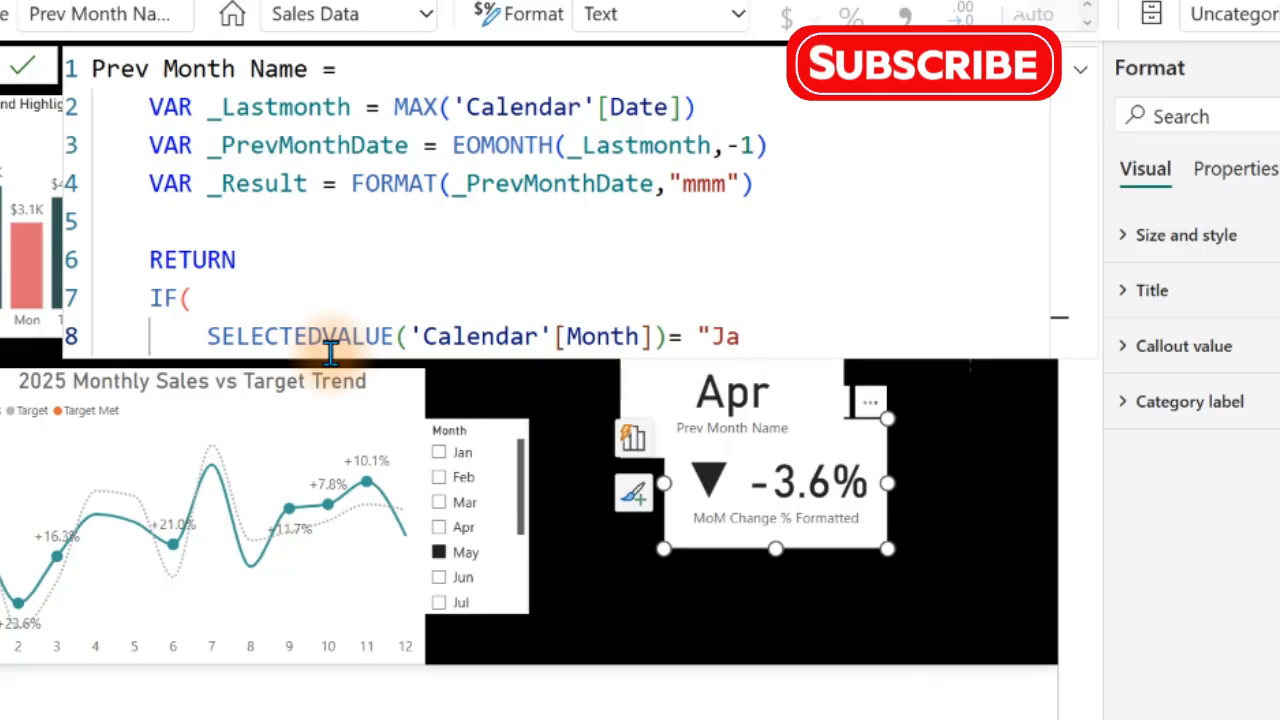
pyautogui.write('n"')
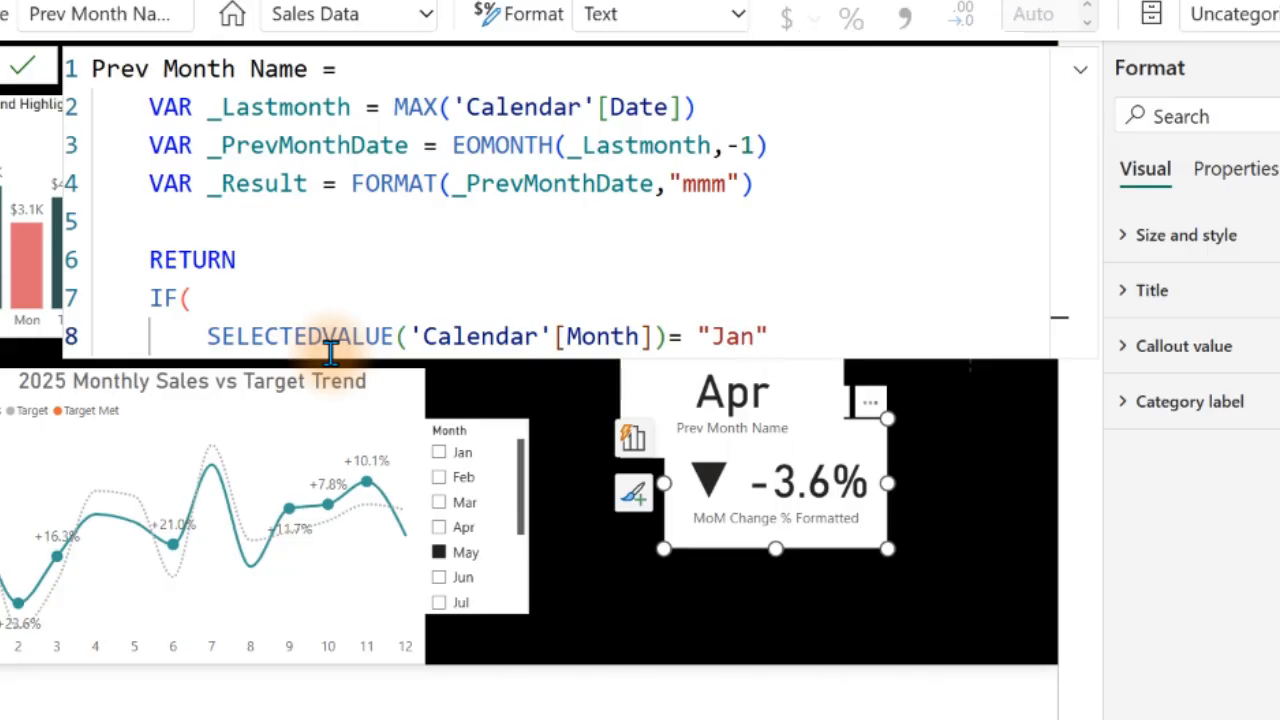
pyautogui.write(',""')
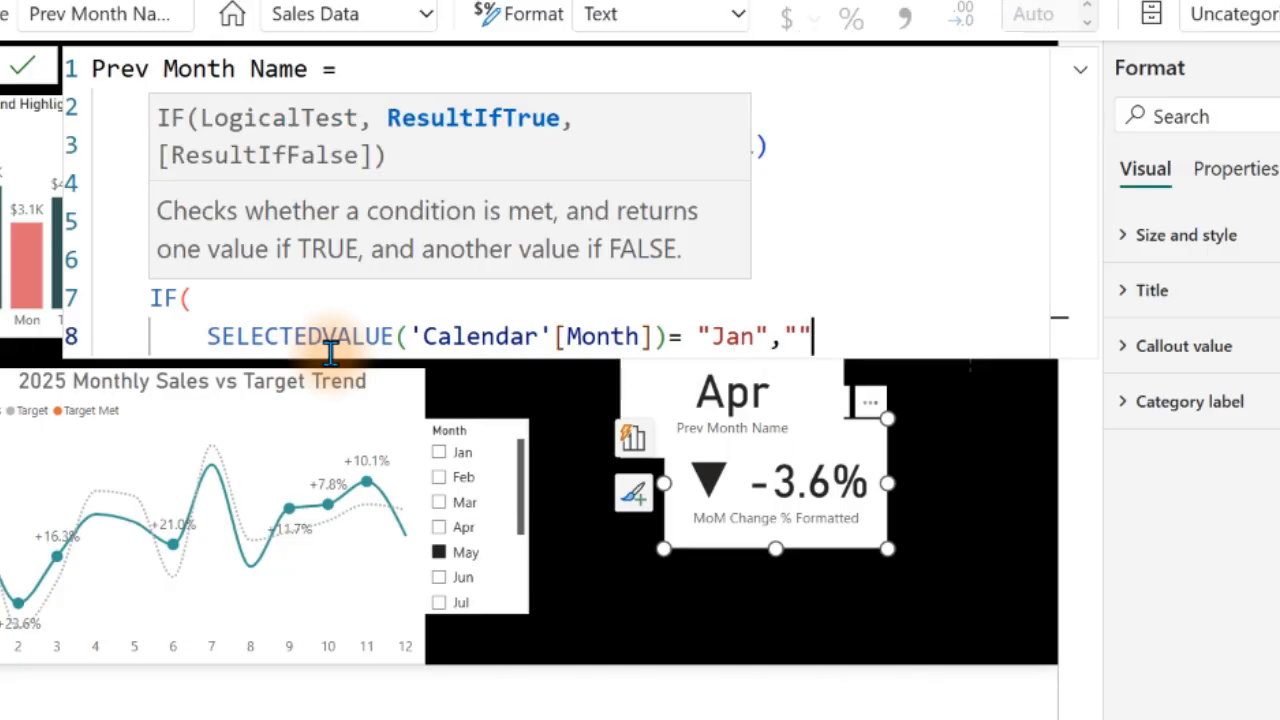
# - Start a nested IF( on a new line as the false result of the "Jan" test
pyautogui.write(',')
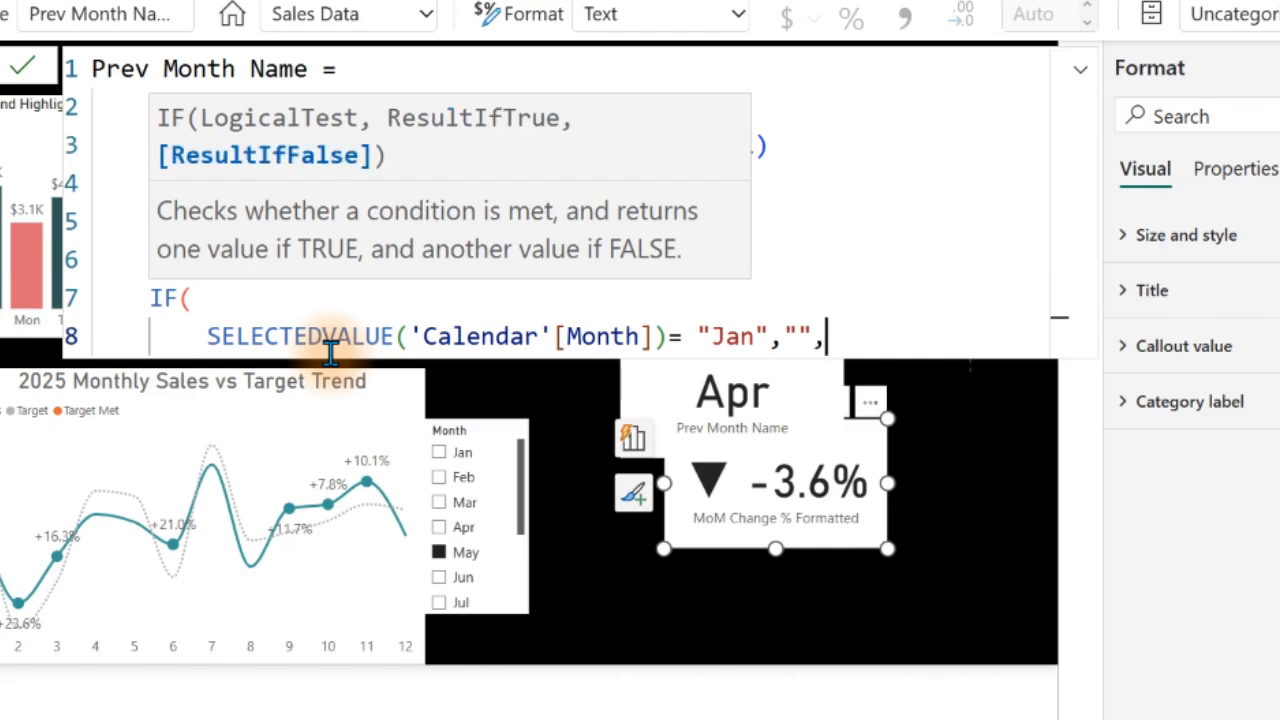
pyautogui.press('Return')
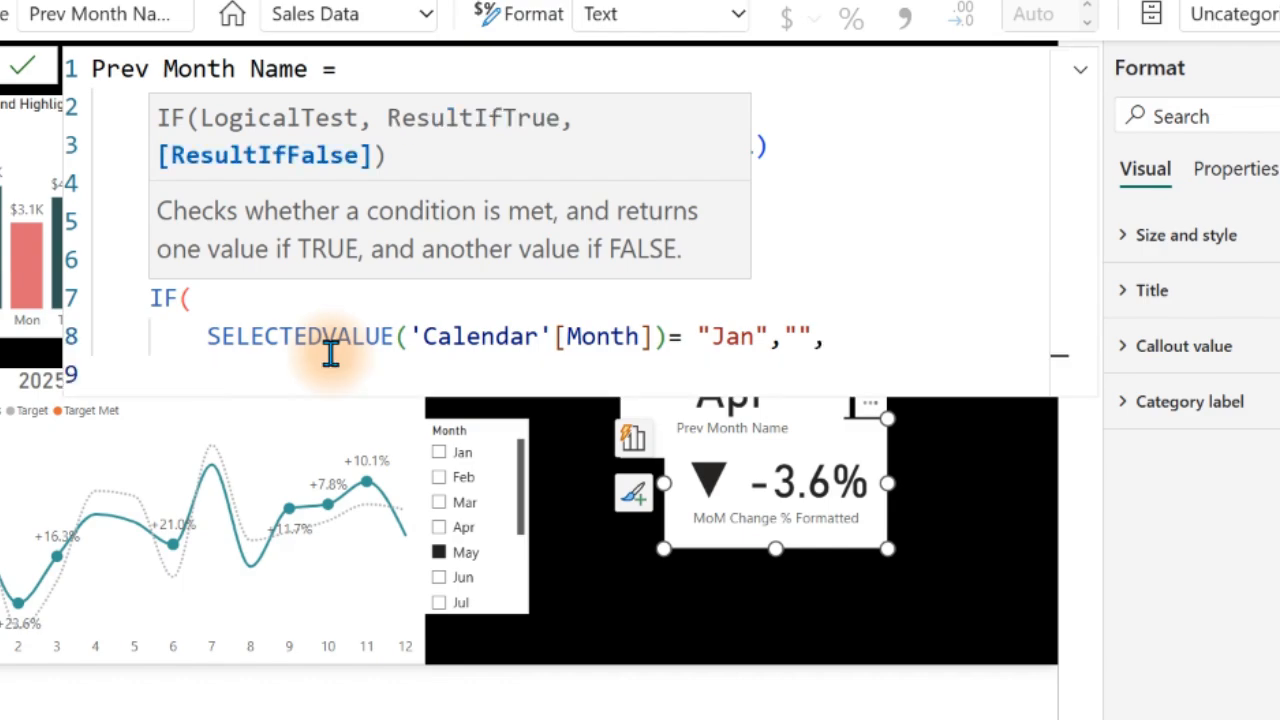
pyautogui.write('IF(se')
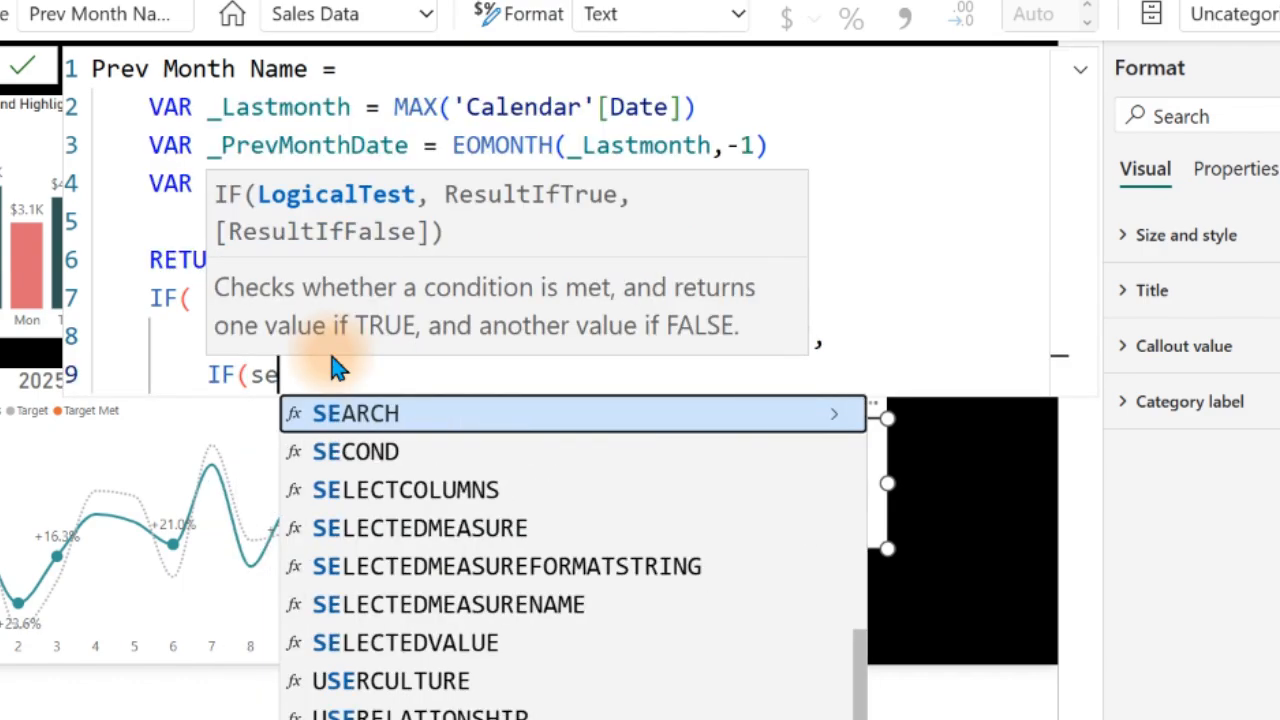
pyautogui.press('BackSpace')
pyautogui.press('BackSpace')
pyautogui.press('Return')
# - Enter SELECTEDVALUE('Calendar'[Month]) = BLANK() on a new line as the nested IF's logical test
pyautogui.write('sele')
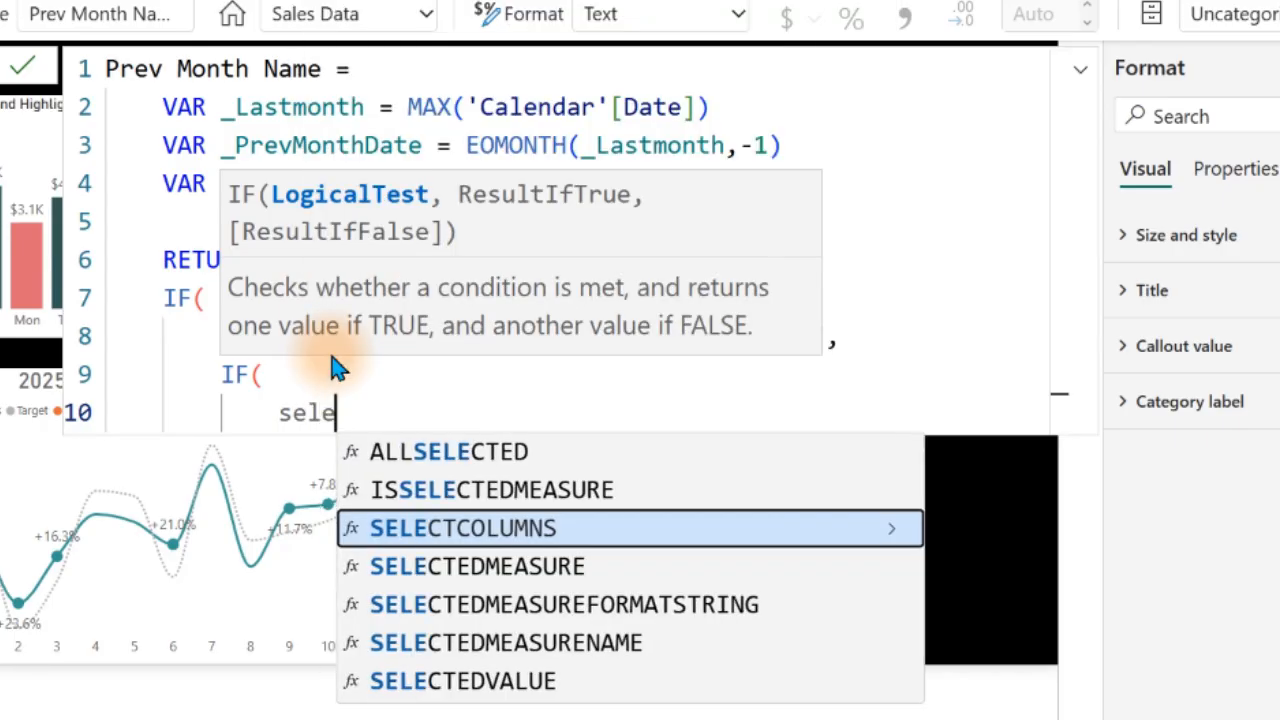
pyautogui.write('ctedv')
pyautogui.press('Tab')
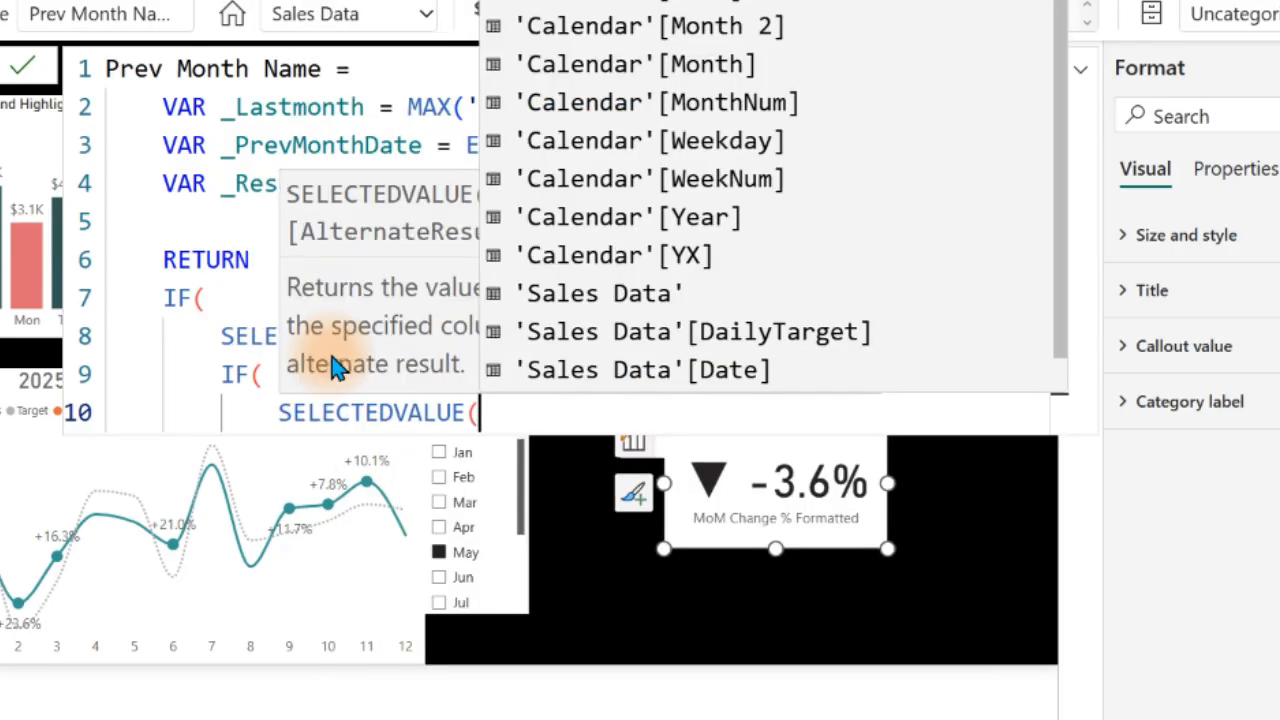
pyautogui.write('mon')
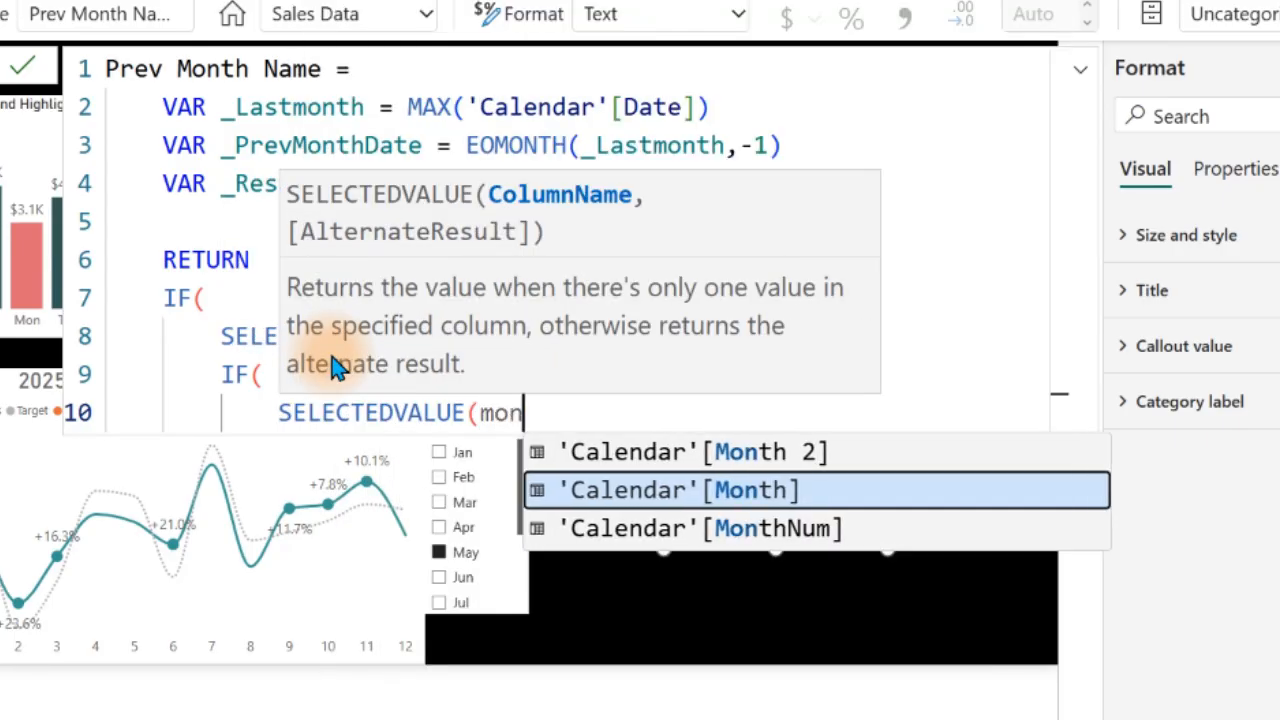
pyautogui.press('Tab')
pyautogui.write(')')
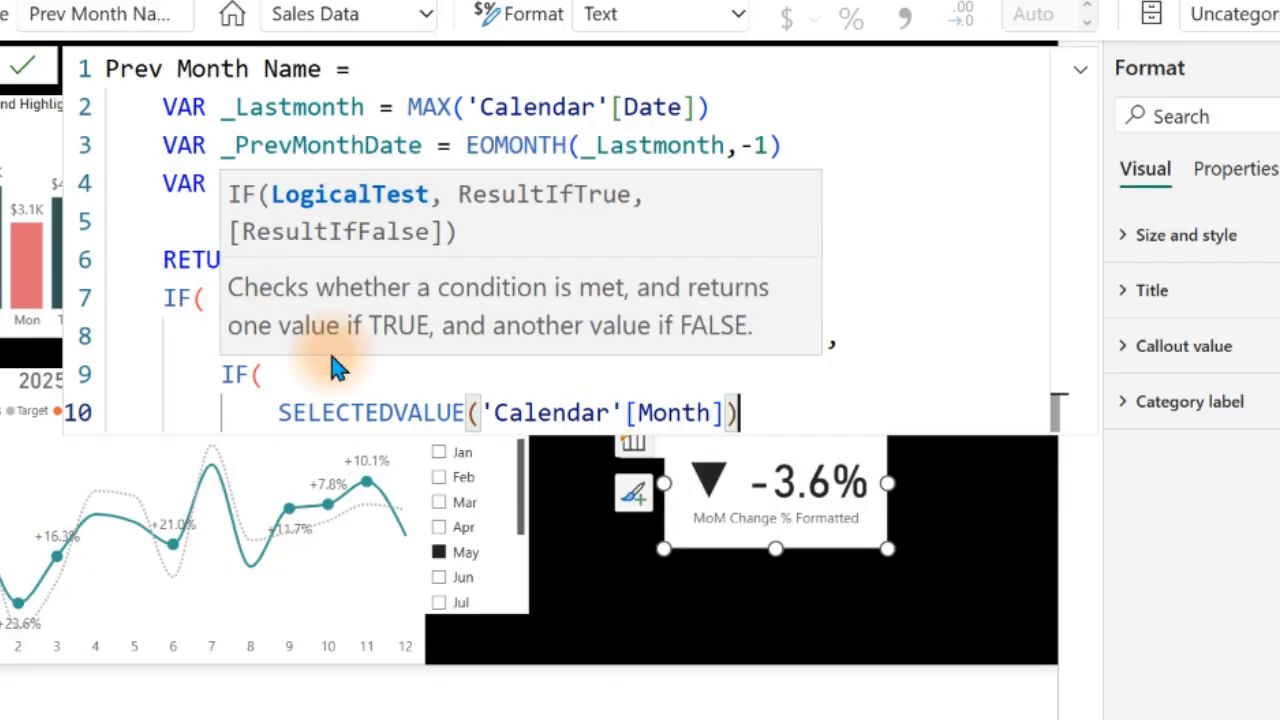
pyautogui.write(' = bla')
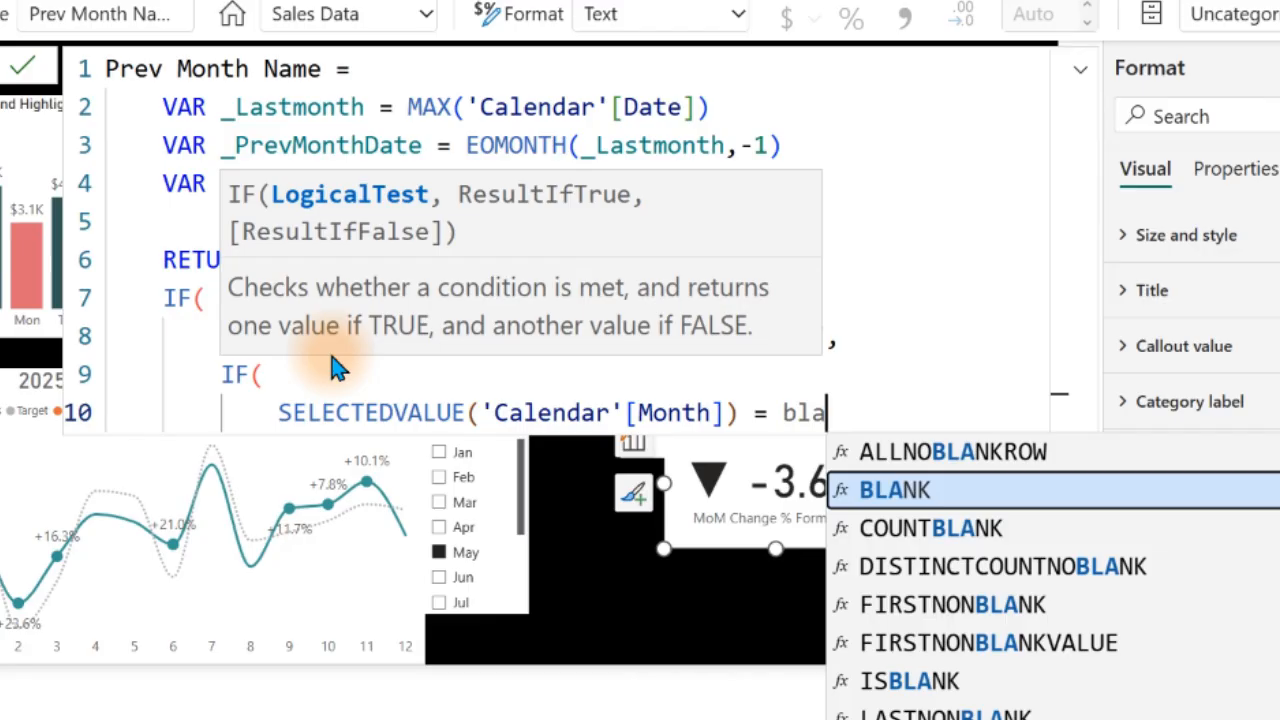
pyautogui.press('Tab')
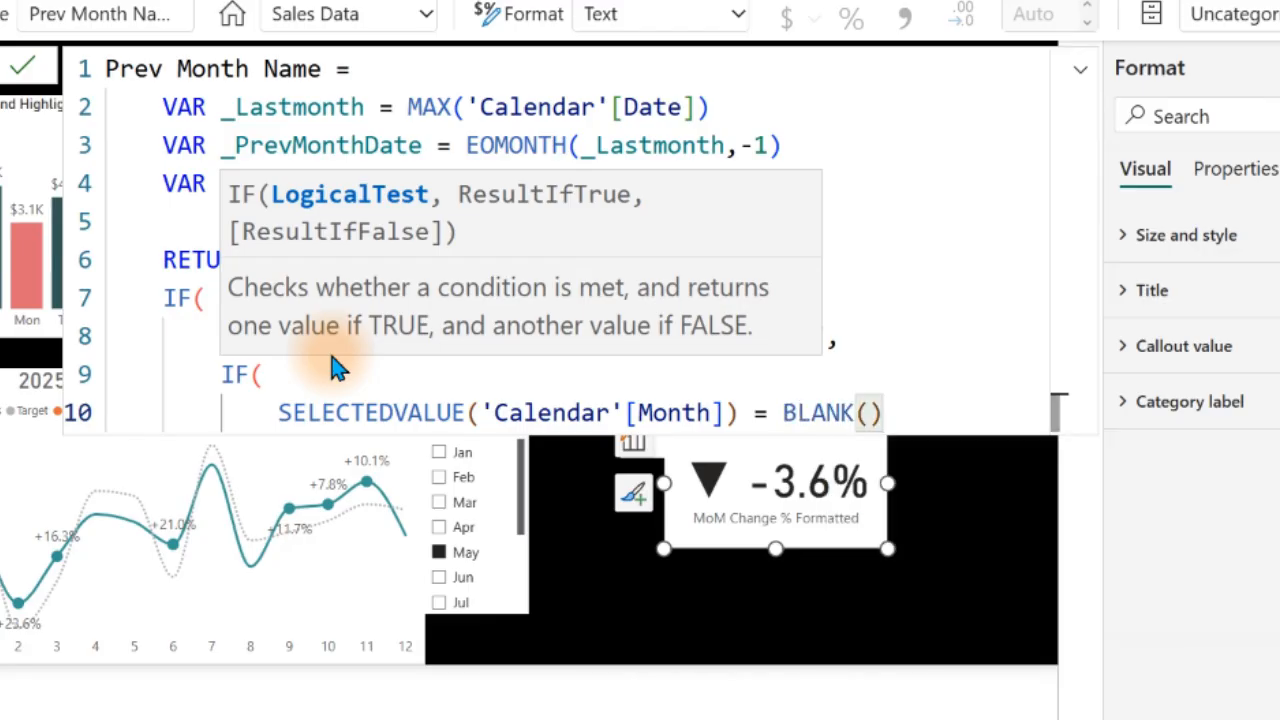
# - Set an empty string "" as the nested IF's true result and "vs "&_Result as its false result
pyautogui.write(',')
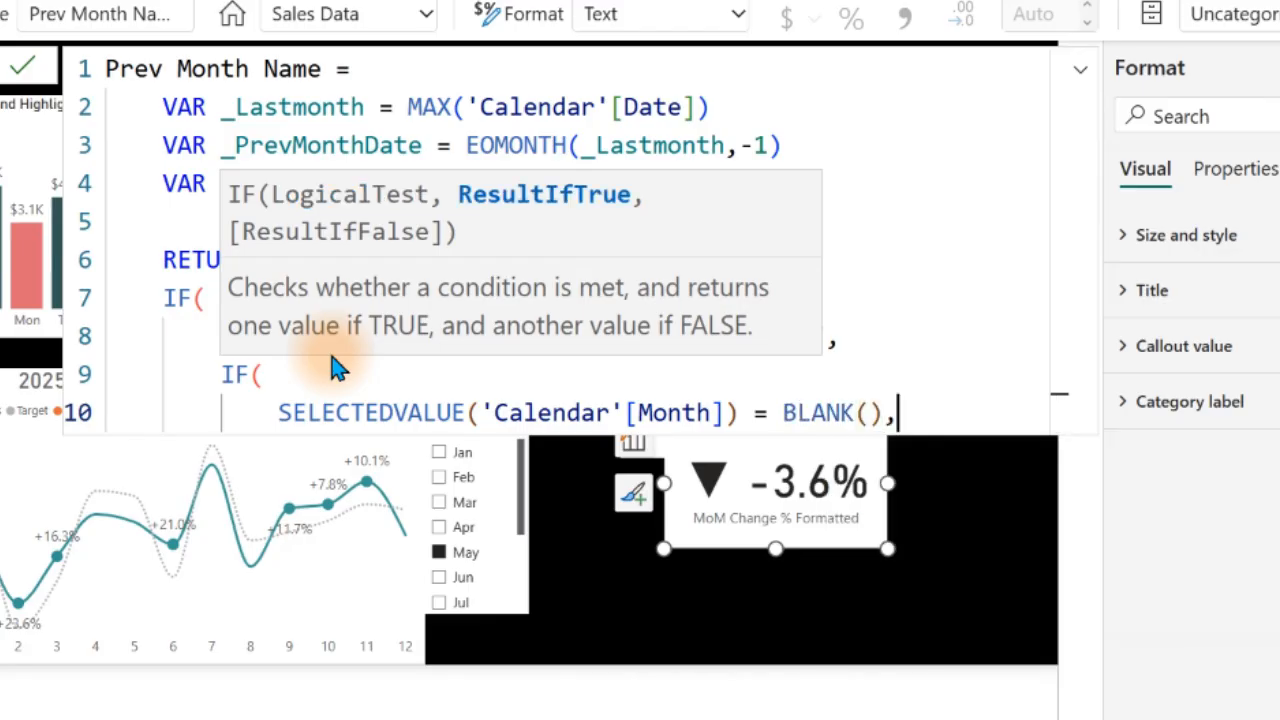
pyautogui.write('"",')
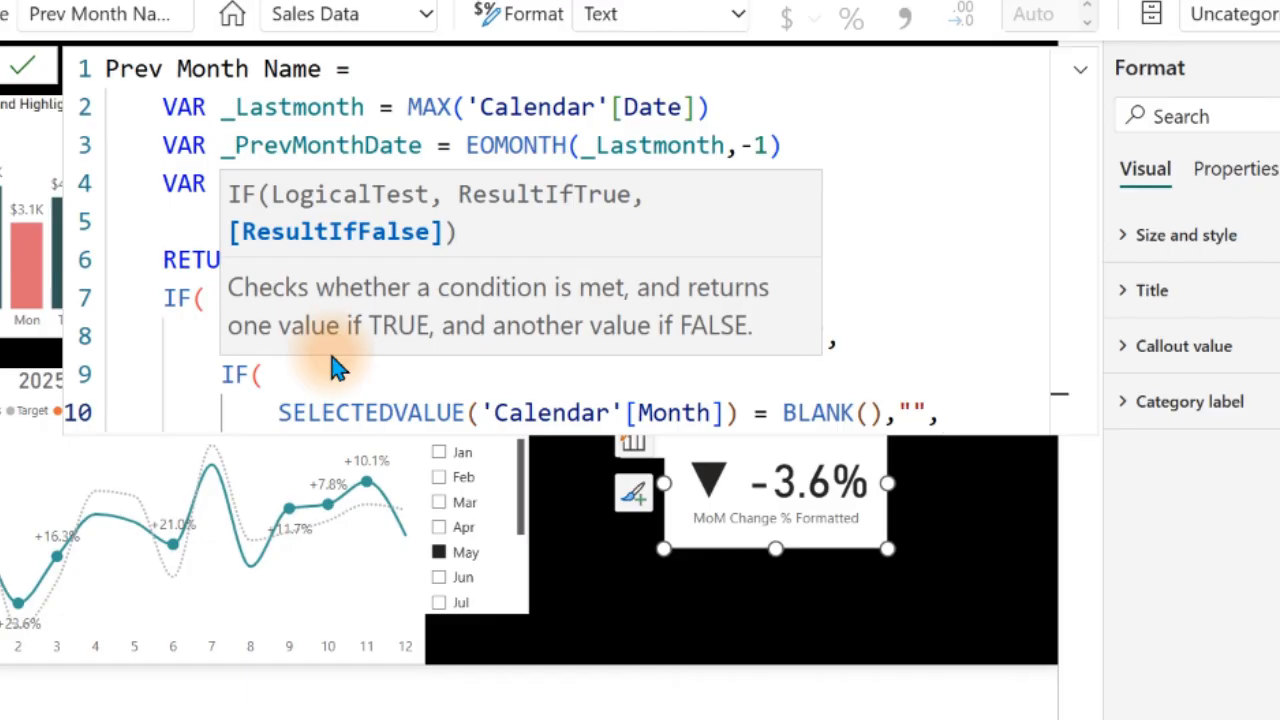
pyautogui.write('"vs "&')
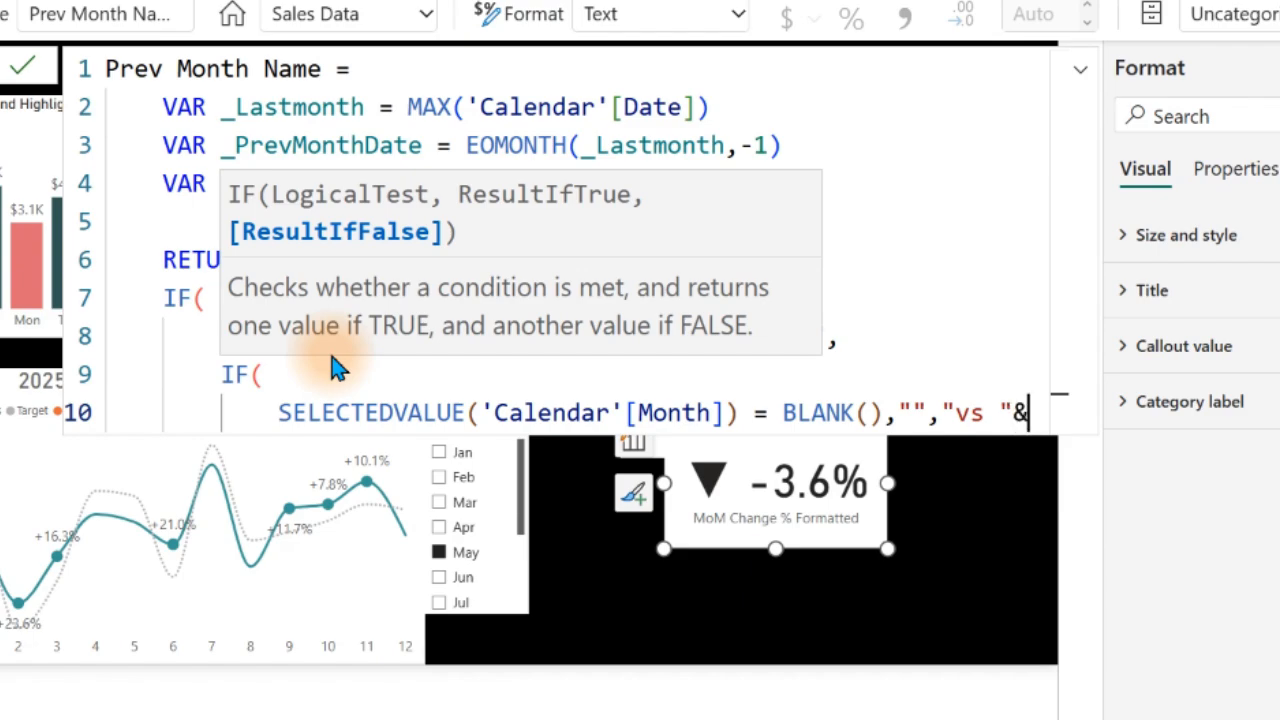
pyautogui.write('_')
pyautogui.press('Down')
pyautogui.press('Down')
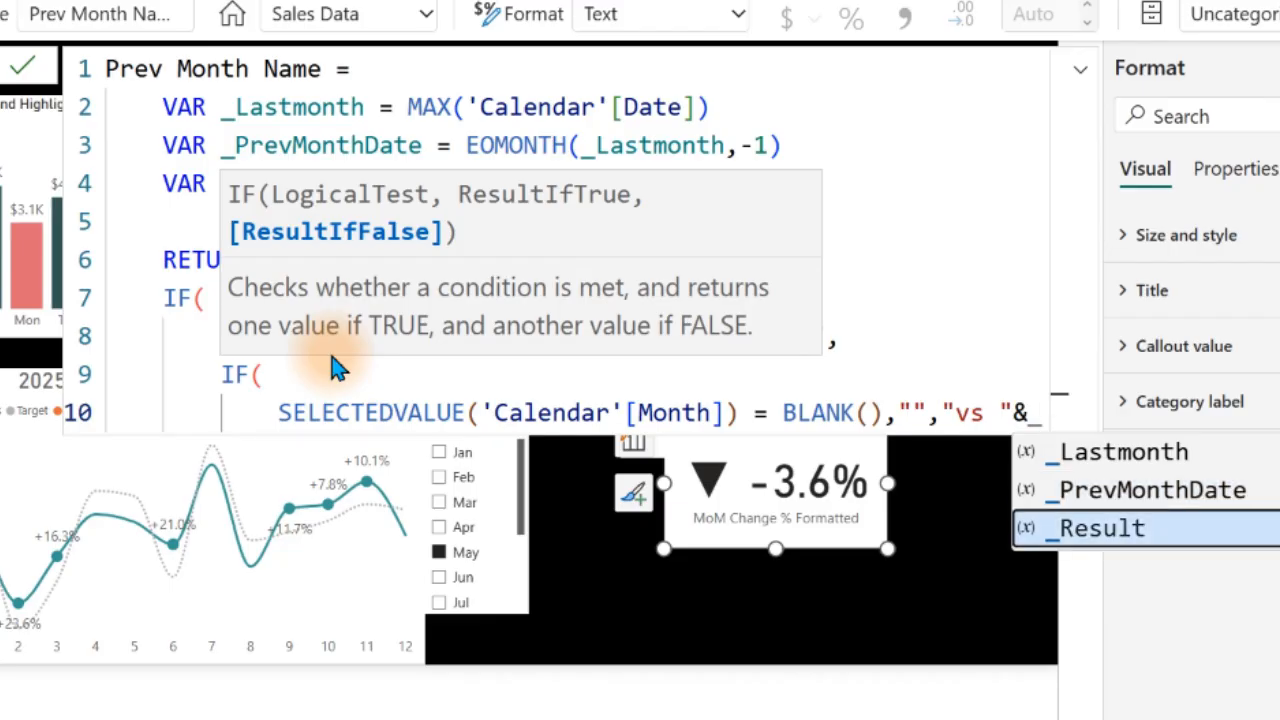
pyautogui.press('Tab')
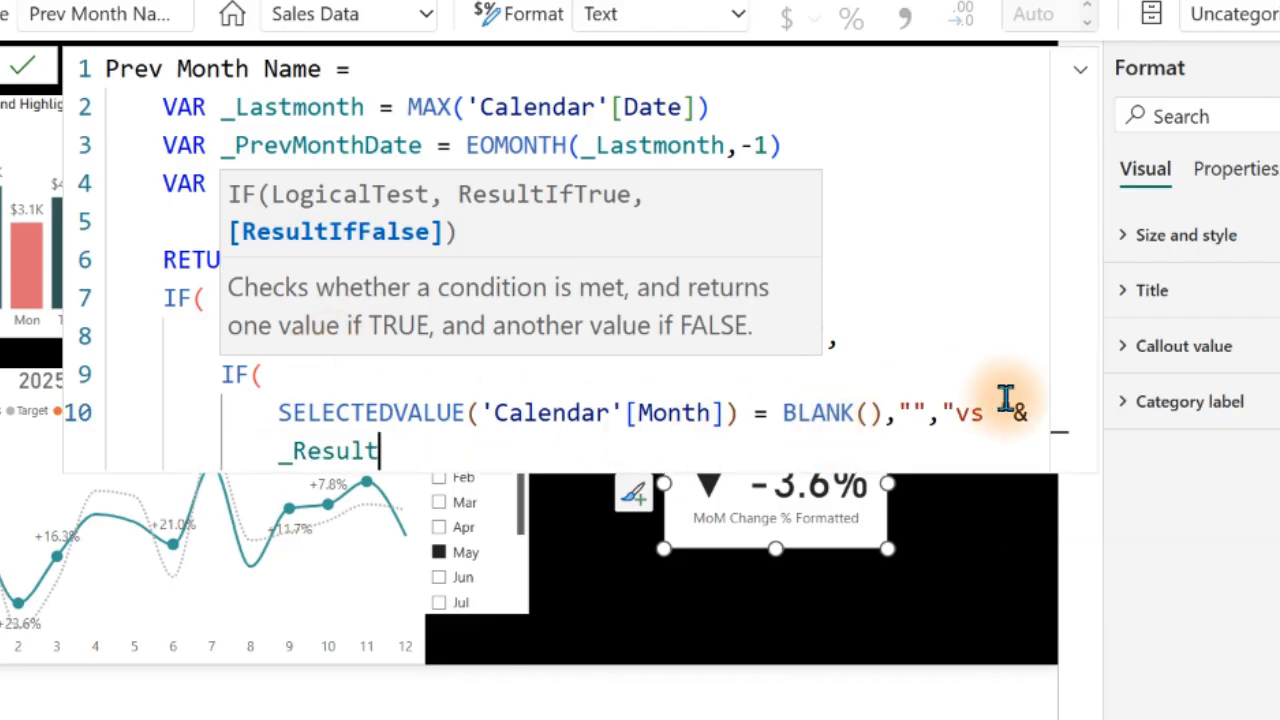
# - Close both IF functions with parentheses on separate new lines and commit the Prev Month Name measure
pyautogui.hotkey('shift', 'Return')
pyautogui.write(')')
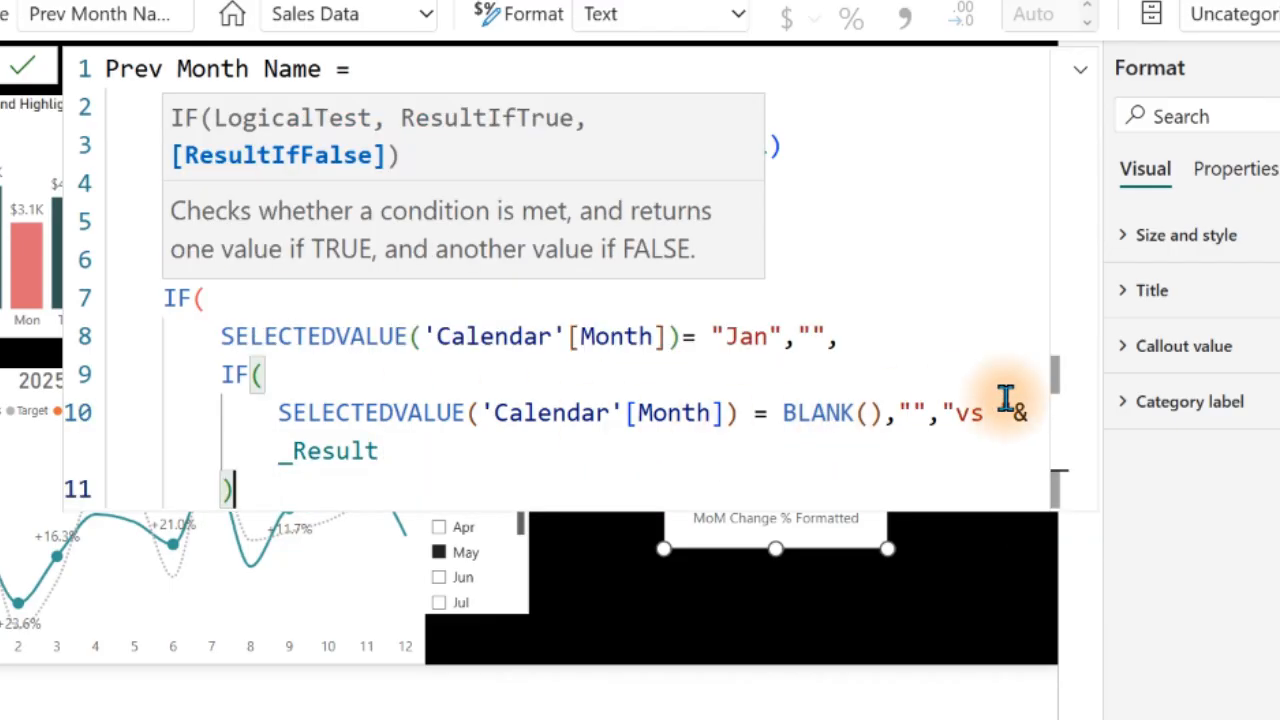
pyautogui.hotkey('shift', 'Return')
pyautogui.write(')')
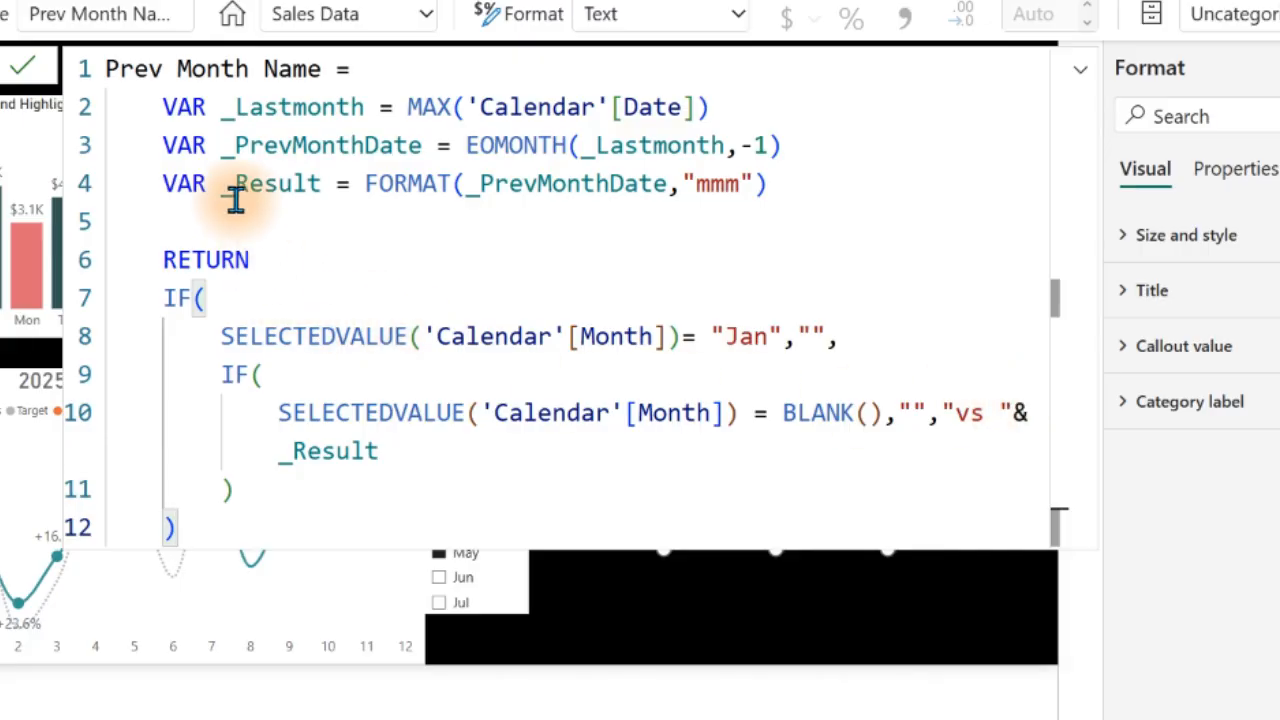
pyautogui.moveTo(235, 185); pyautogui.dragTo(781, 196)
pyautogui.click(713, 337)
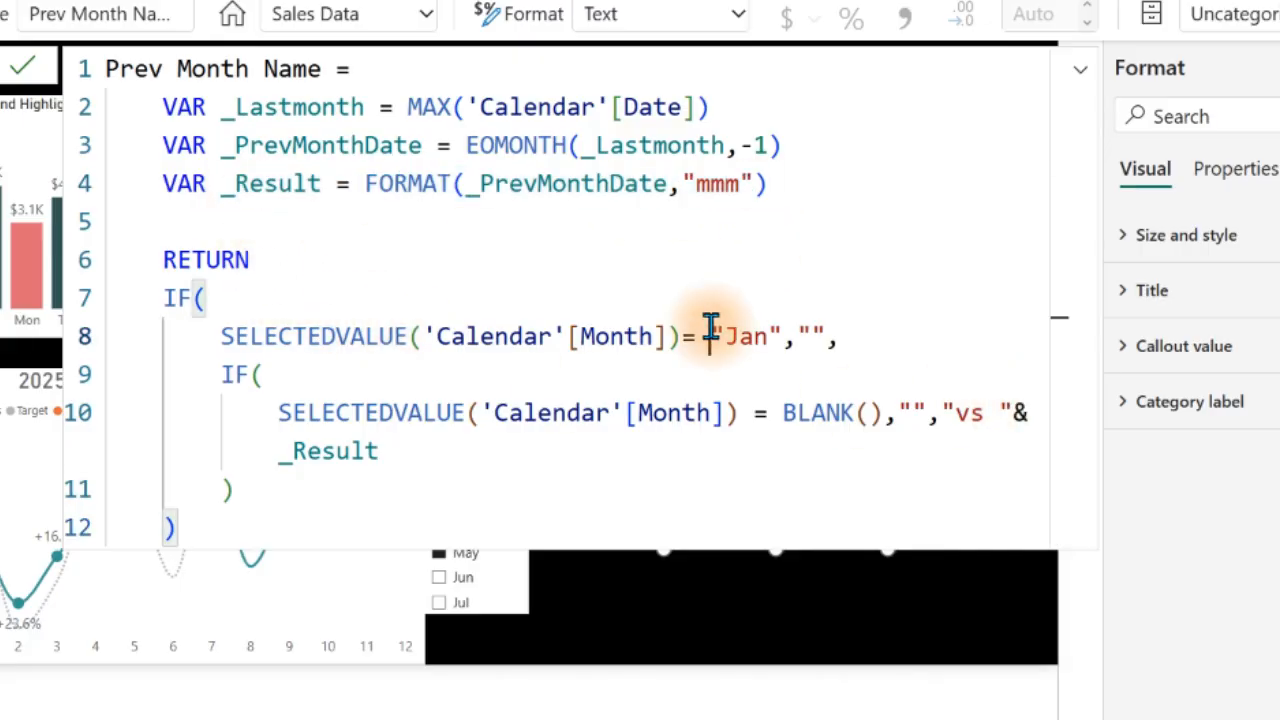
pyautogui.press('Return')
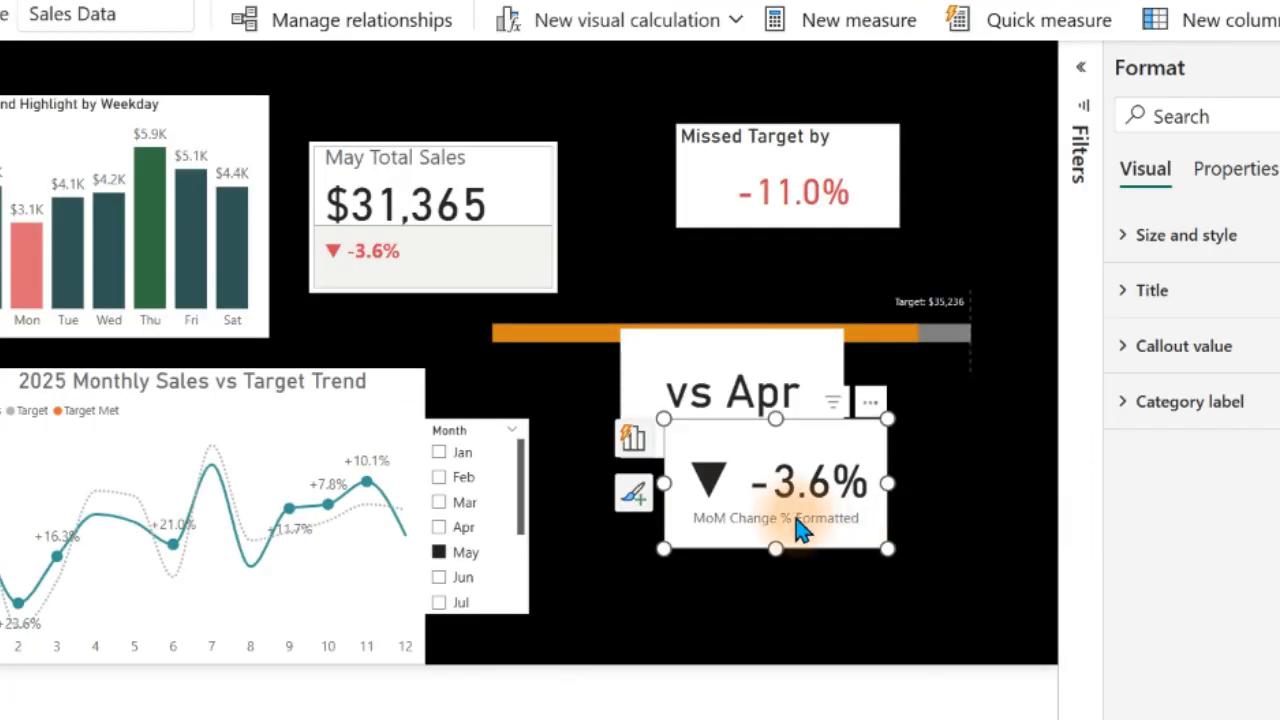
# - Move the MoM Change % Formatted card clear of the Prev Month Name card and filter the report by Jan to check both
pyautogui.moveTo(800, 529); pyautogui.dragTo(848, 647)
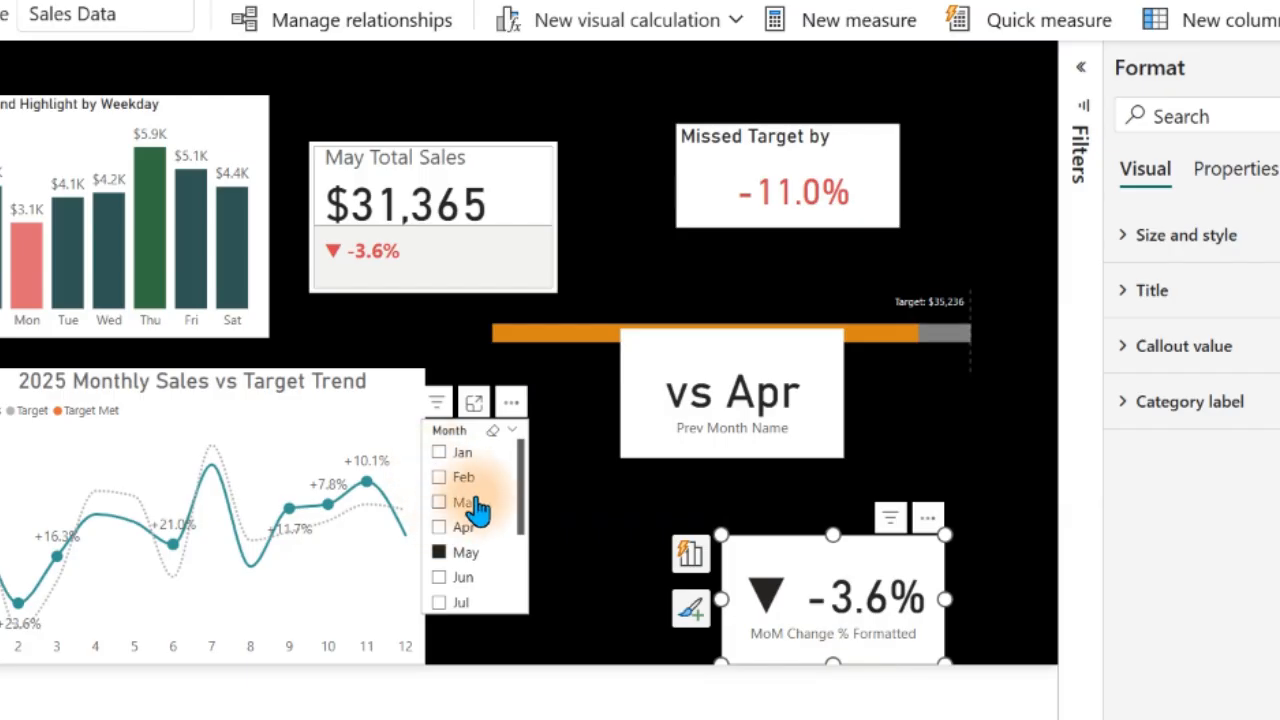
pyautogui.click(446, 456)
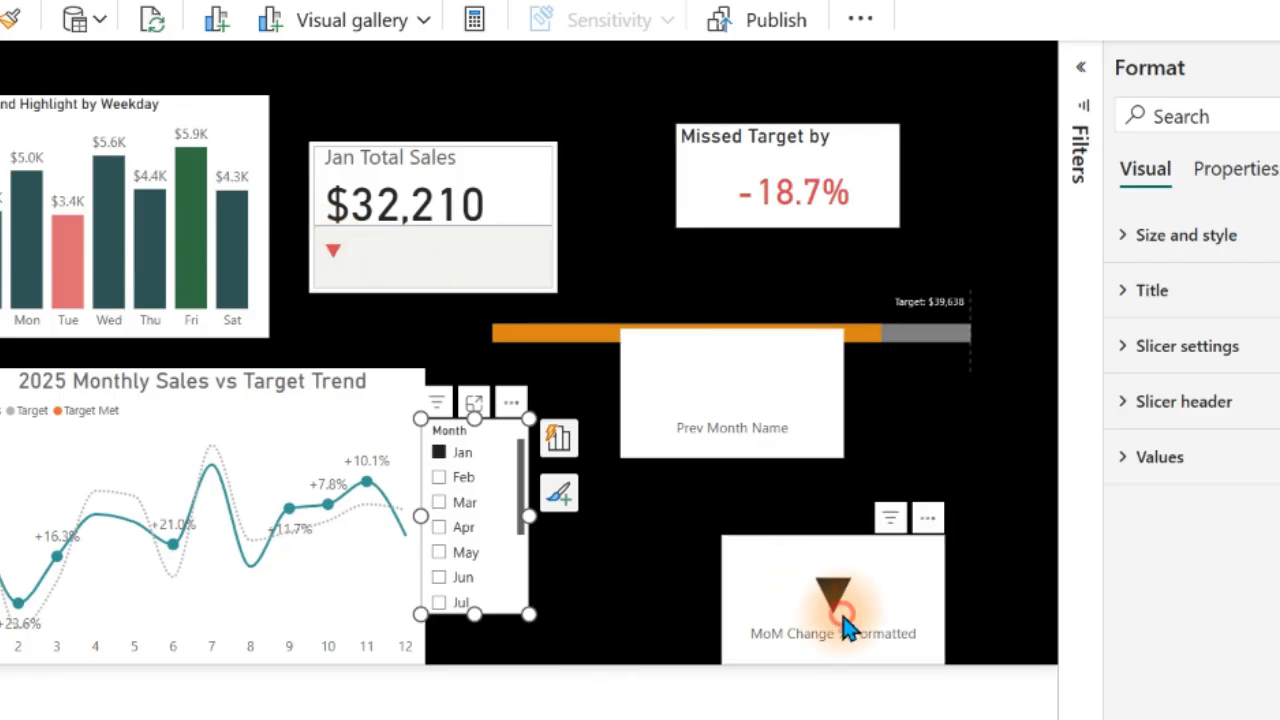
pyautogui.click(796, 603)
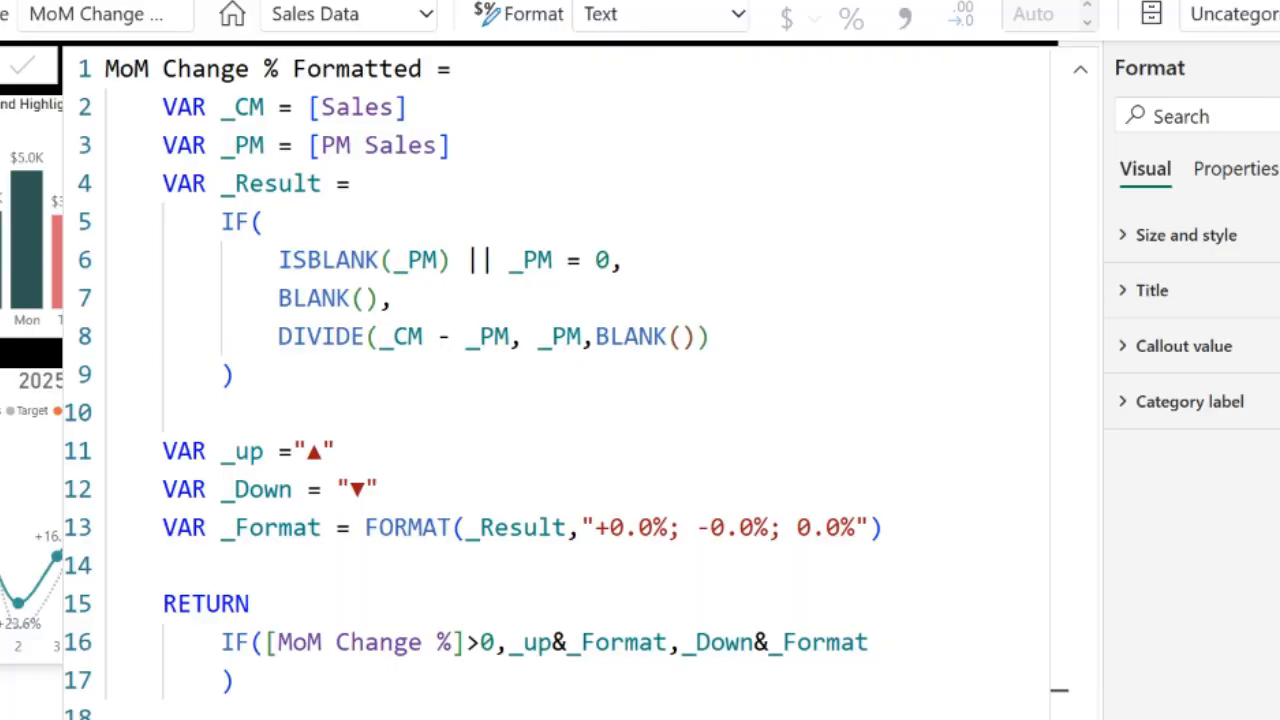
# - Add a card showing the PM Sales measure and place it beside the MoM Change % Formatted card
pyautogui.click(1279, 467)
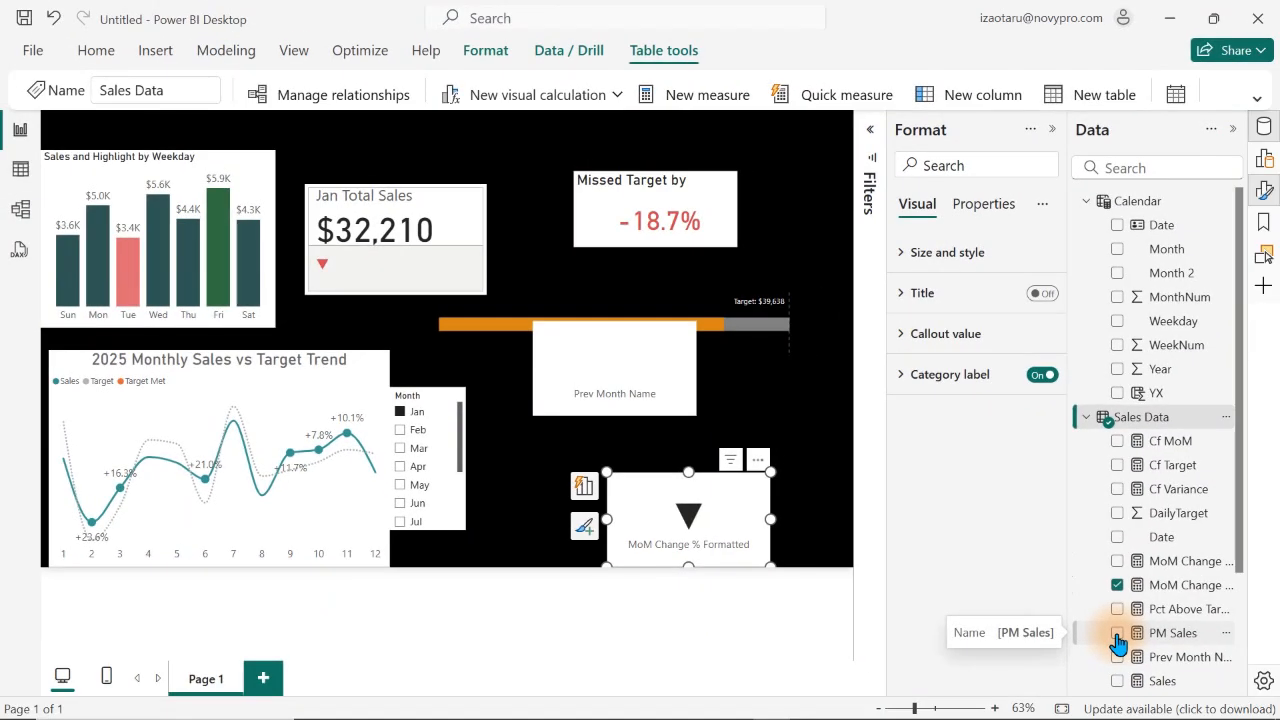
pyautogui.click(783, 394)
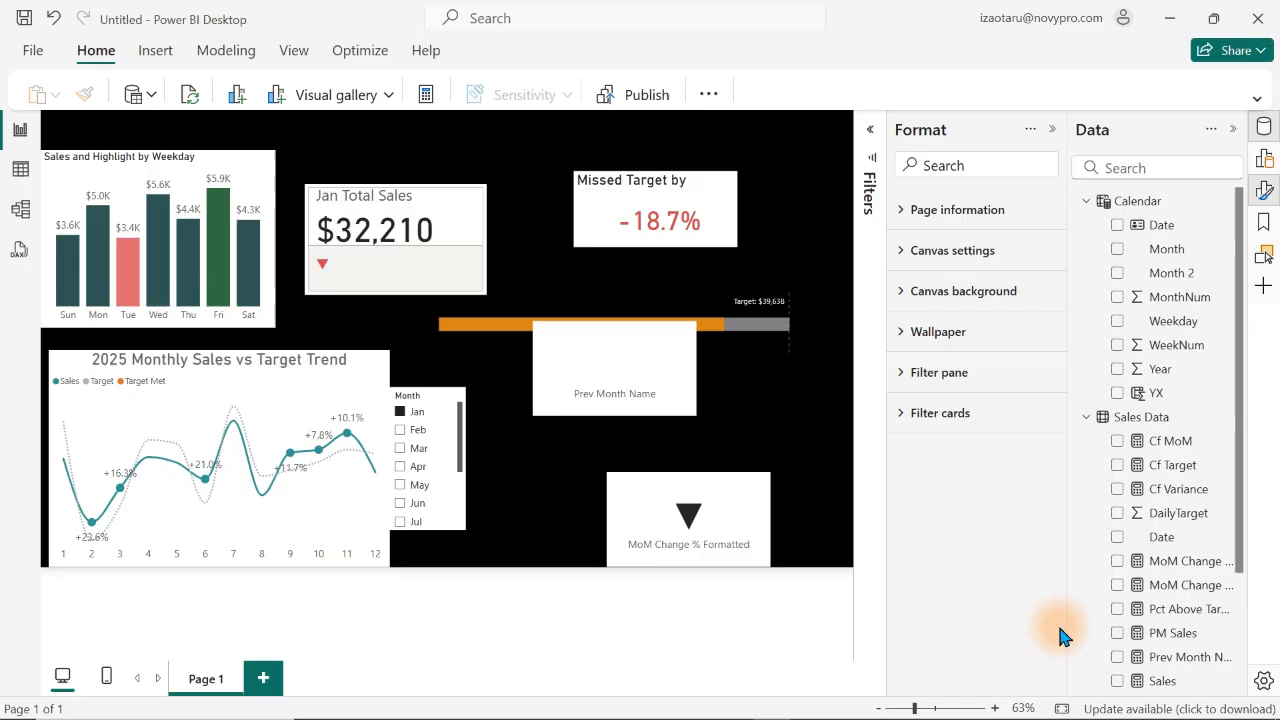
pyautogui.click(1113, 634)
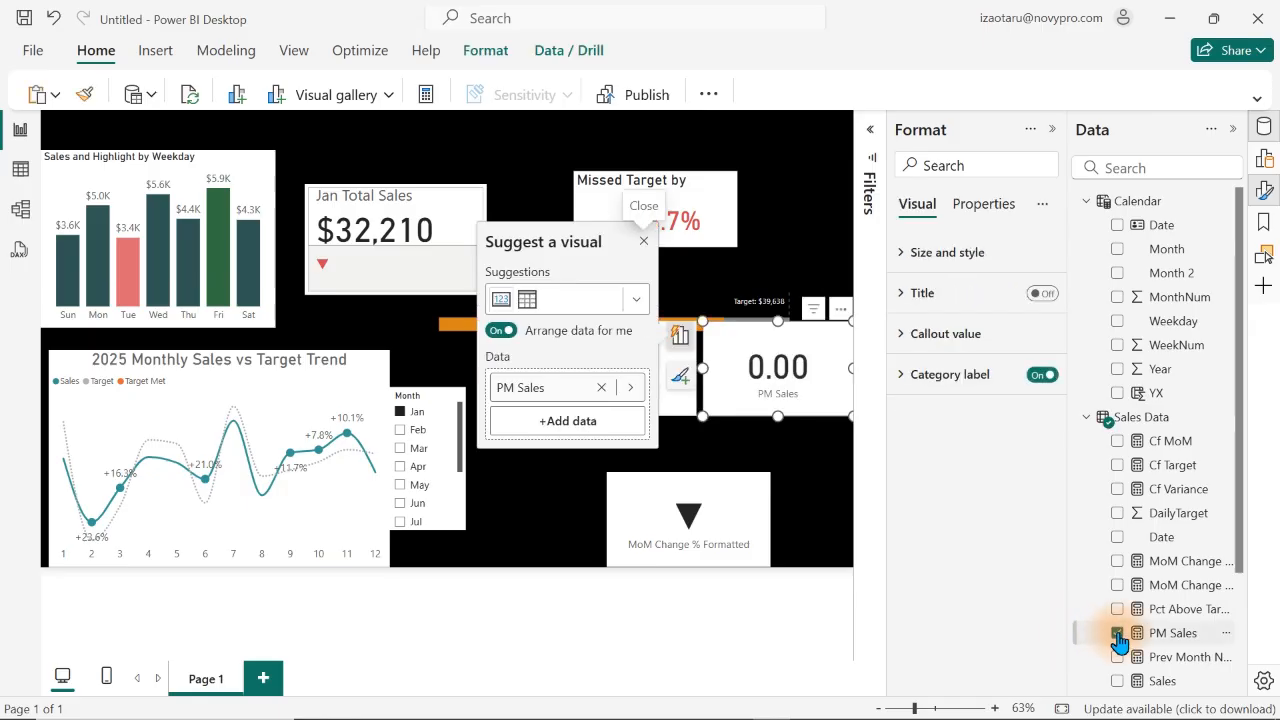
pyautogui.moveTo(748, 360); pyautogui.dragTo(472, 512)
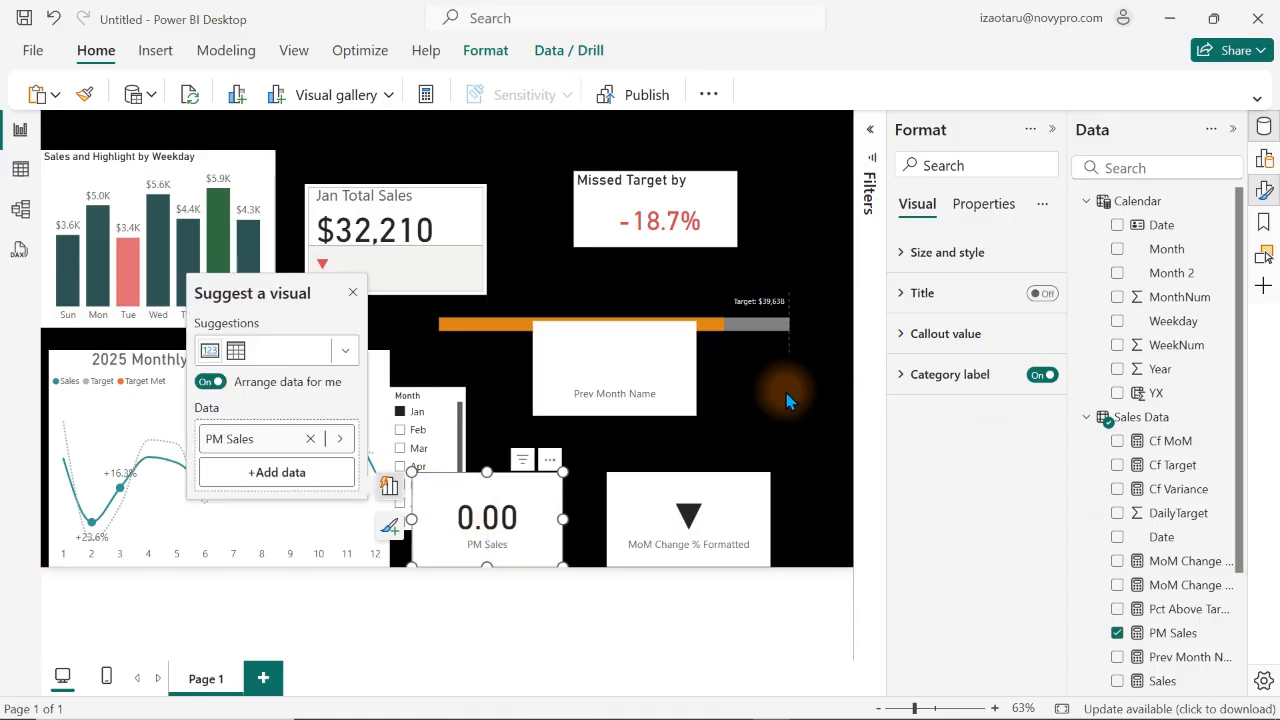
# - Open the MoM Change % Formatted measure and insert IF( before the up arrow in the _up variable
pyautogui.click(688, 528)
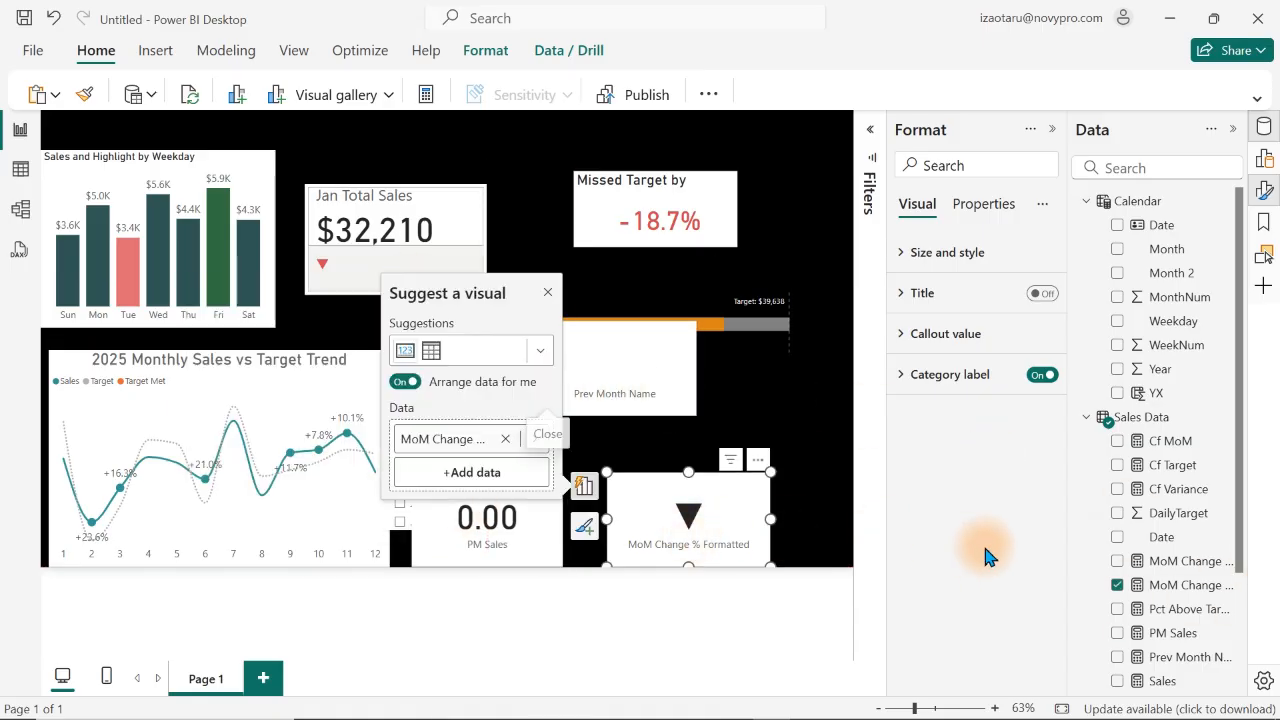
pyautogui.click(1180, 585)
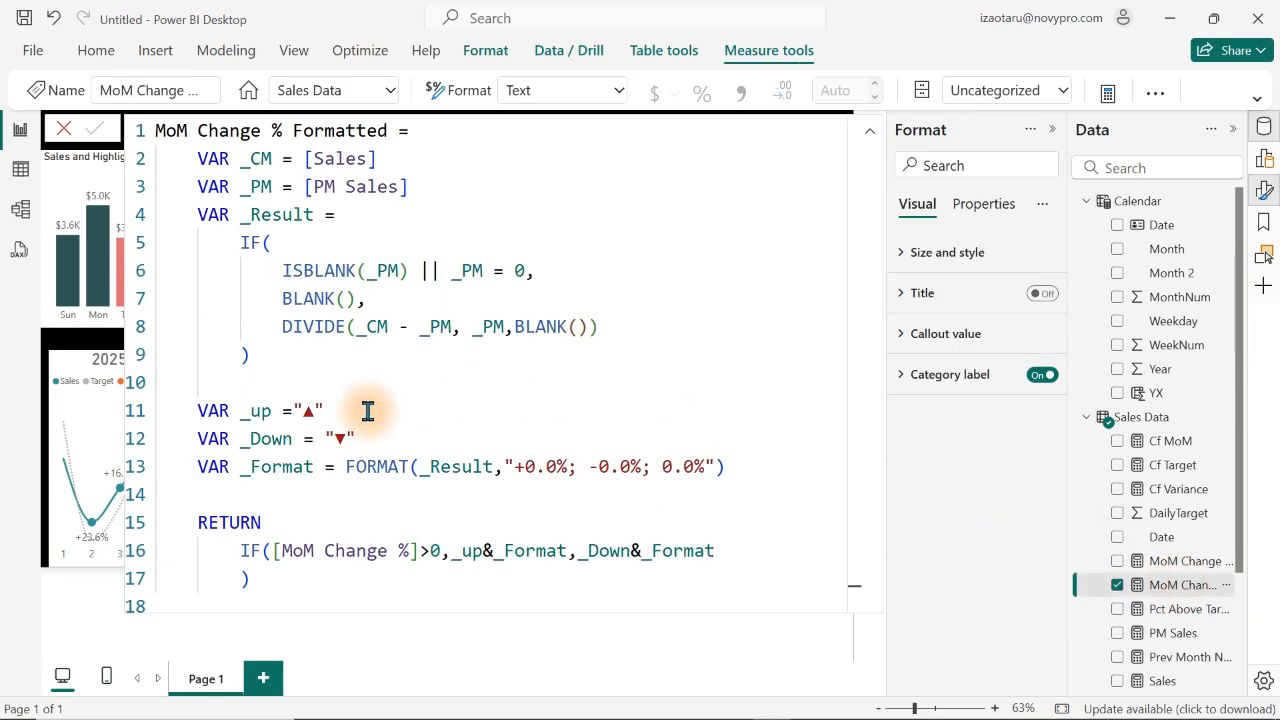
pyautogui.click(282, 410)
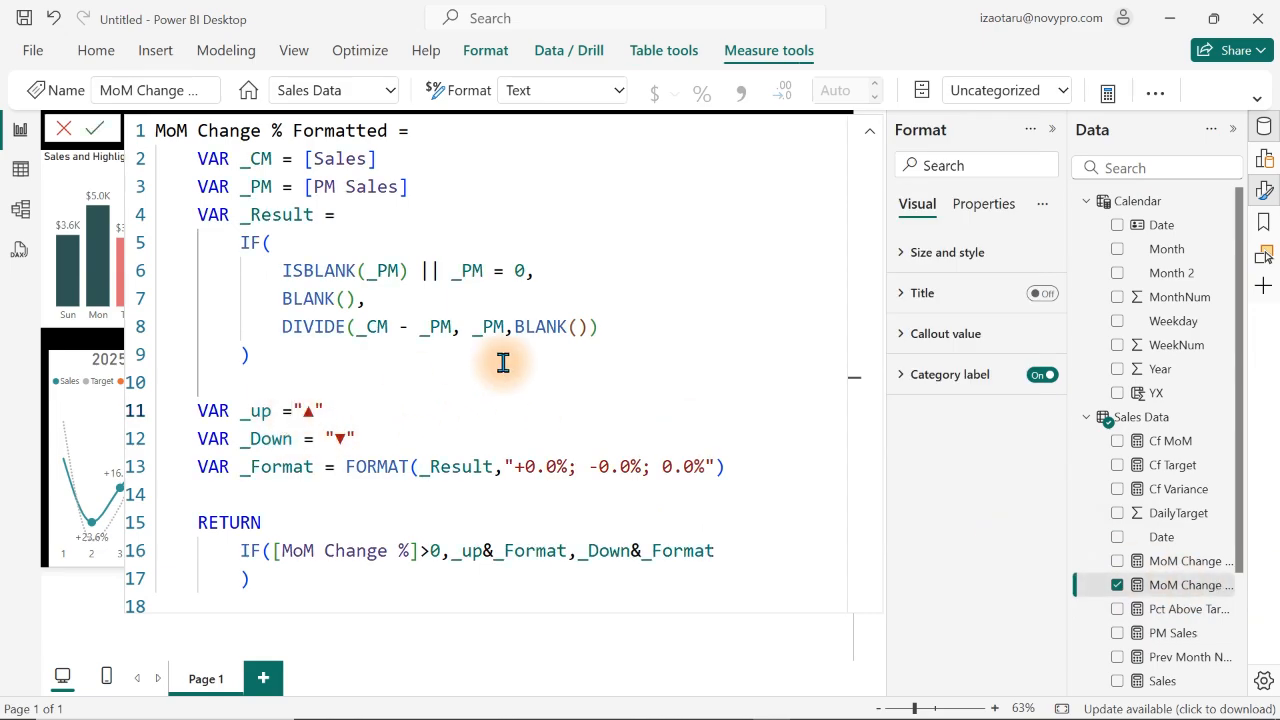
pyautogui.write('if(')
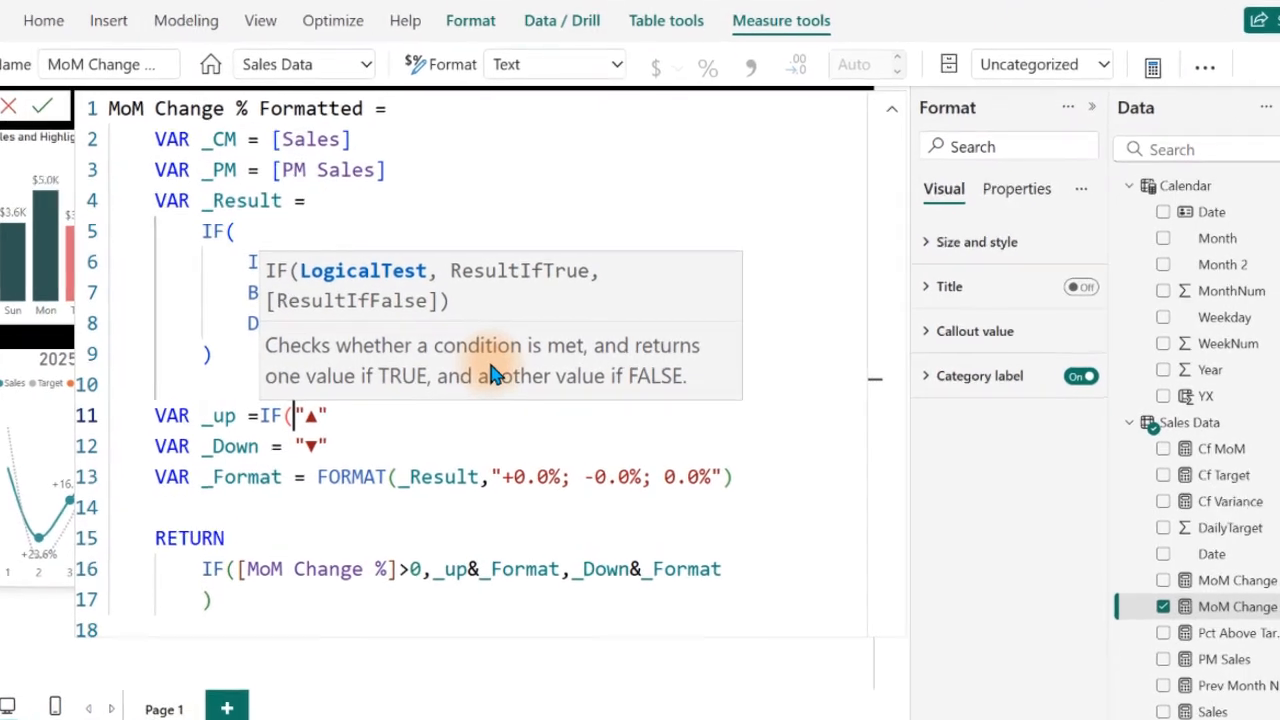
pyautogui.write('pr')
pyautogui.press('BackSpace')
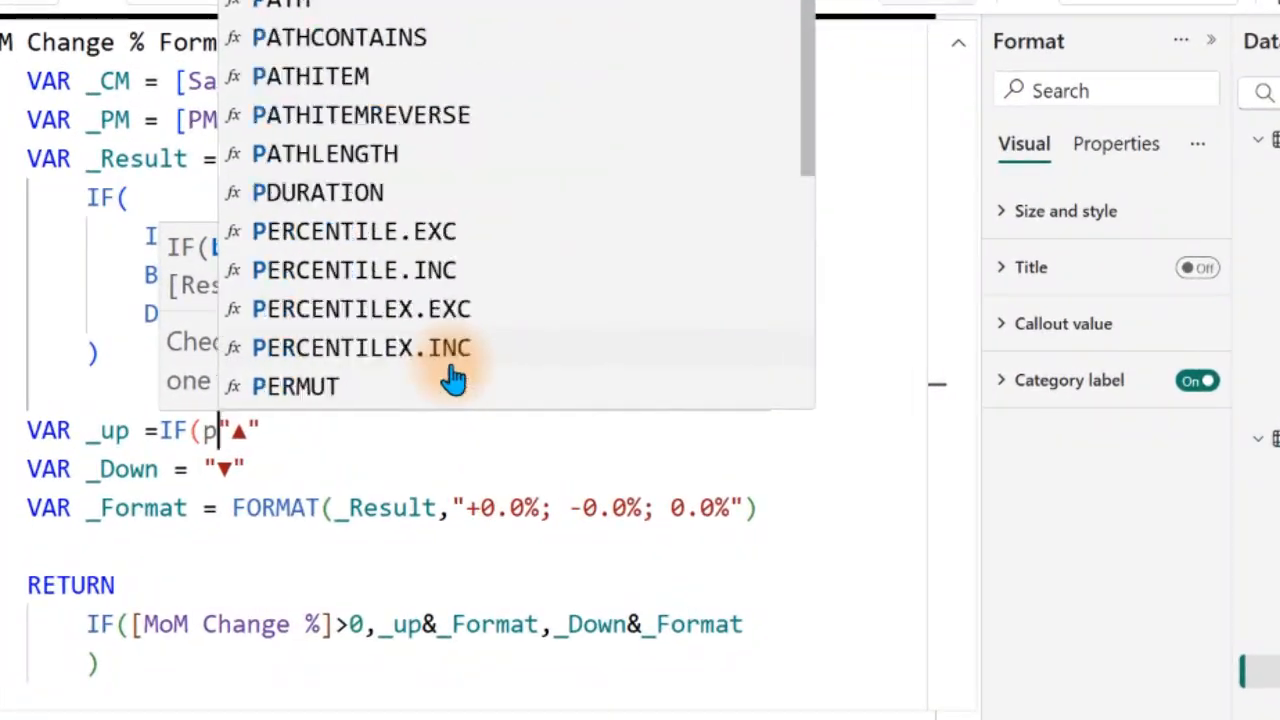
pyautogui.press('BackSpace')
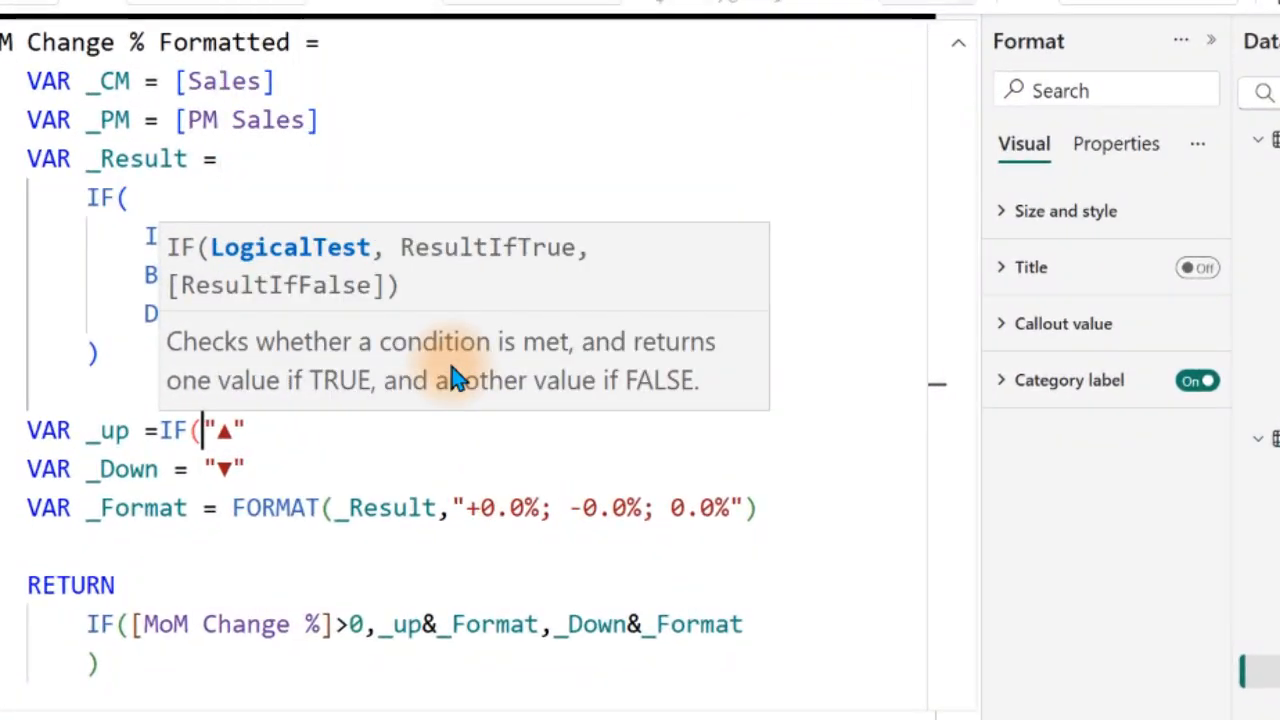
# - Complete the _up variable as IF([PM Sales]=0,"","▲")
pyautogui.write('[p')
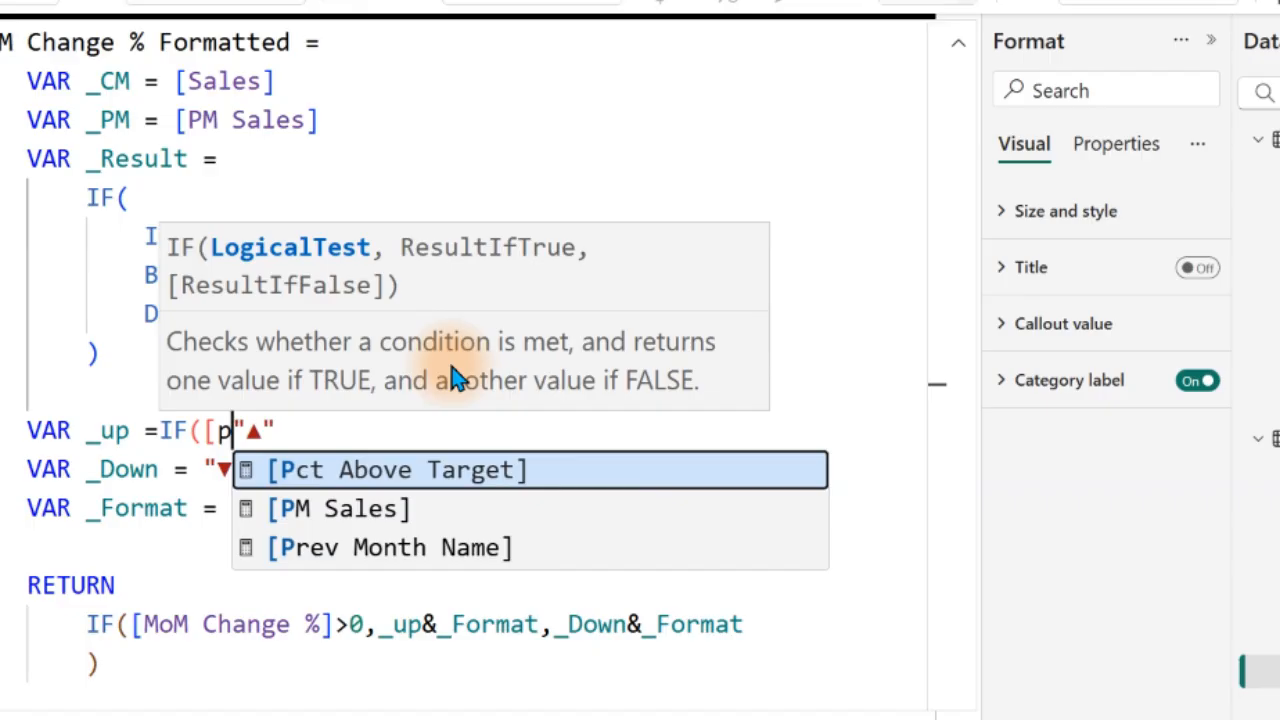
pyautogui.press('Down')
pyautogui.press('Tab')
pyautogui.write('=0,')
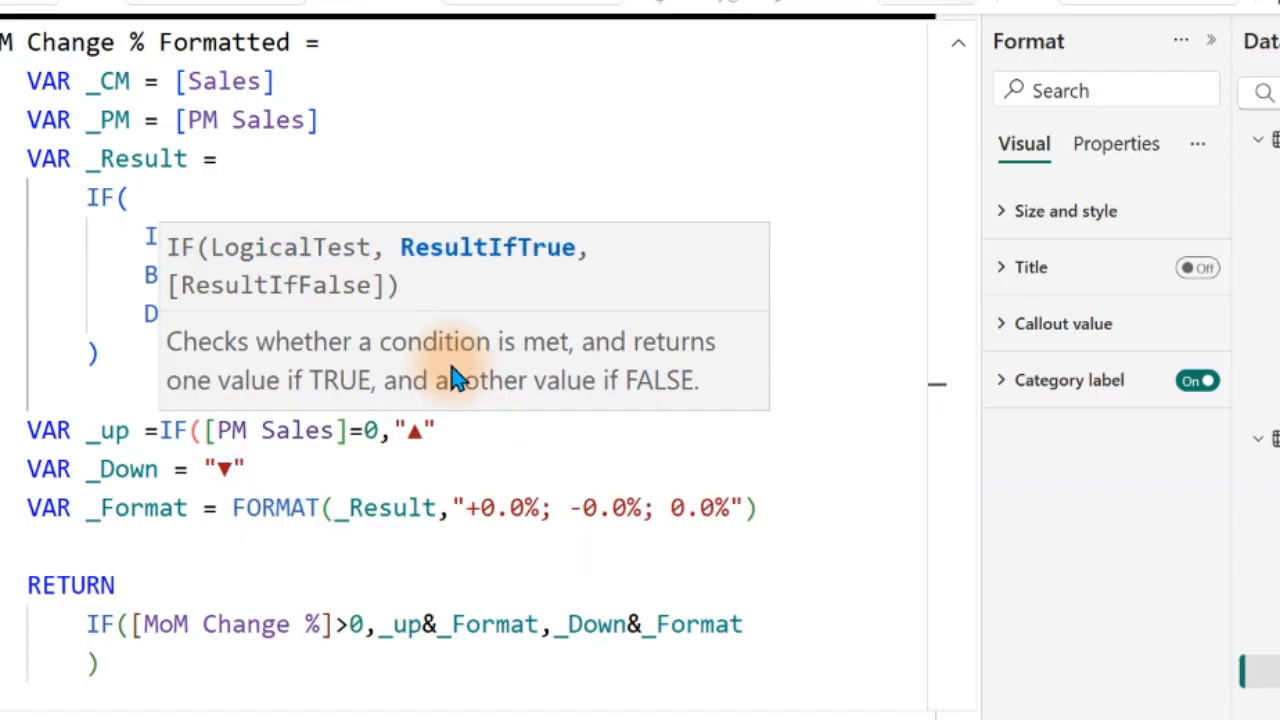
pyautogui.write('"","▲"')
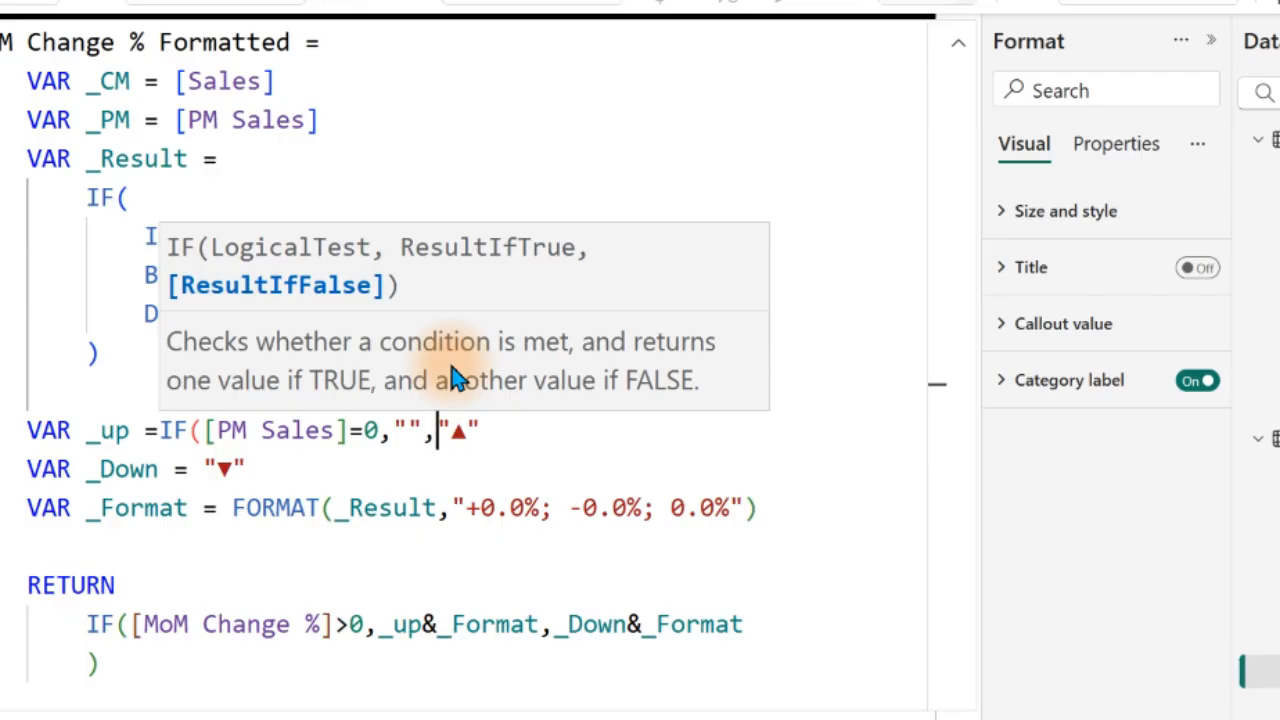
pyautogui.write(')')
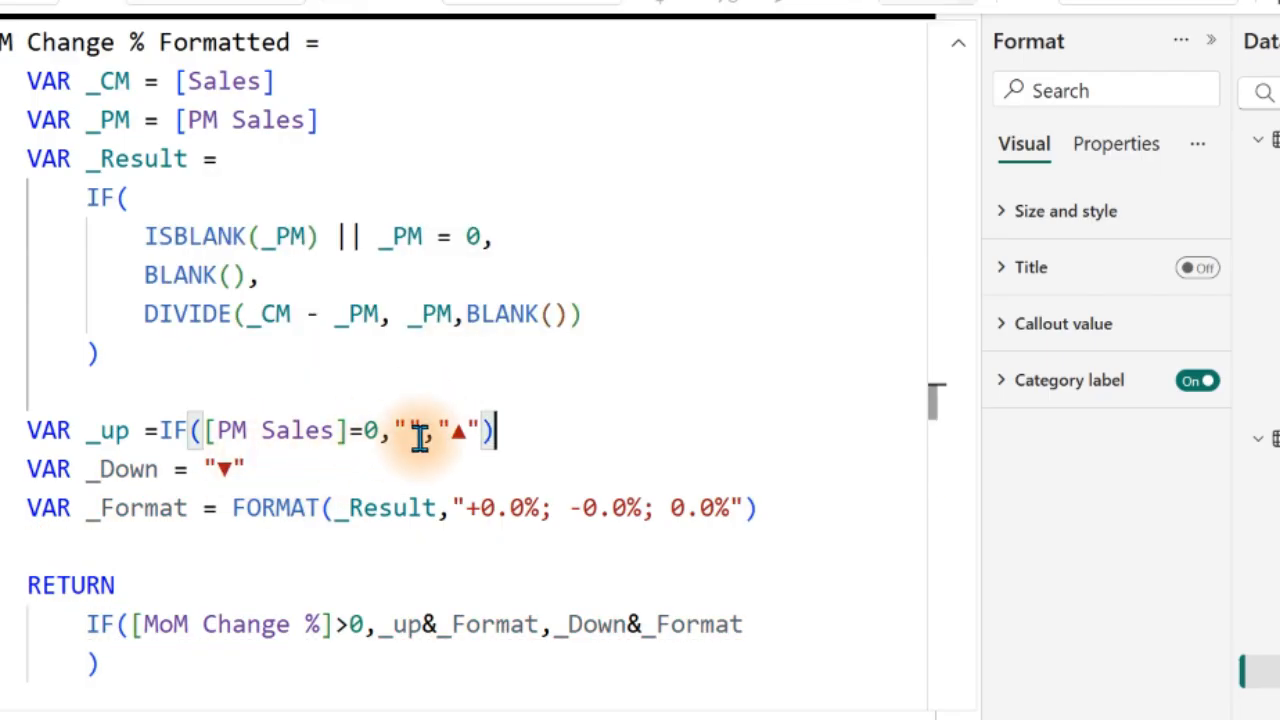
# - Wrap the down arrow in the _Down variable with the same blank check, making it IF([PM Sales]=0,"","▼")
pyautogui.moveTo(445, 430); pyautogui.dragTo(174, 432)
pyautogui.hotkey('ctrl', 'c')
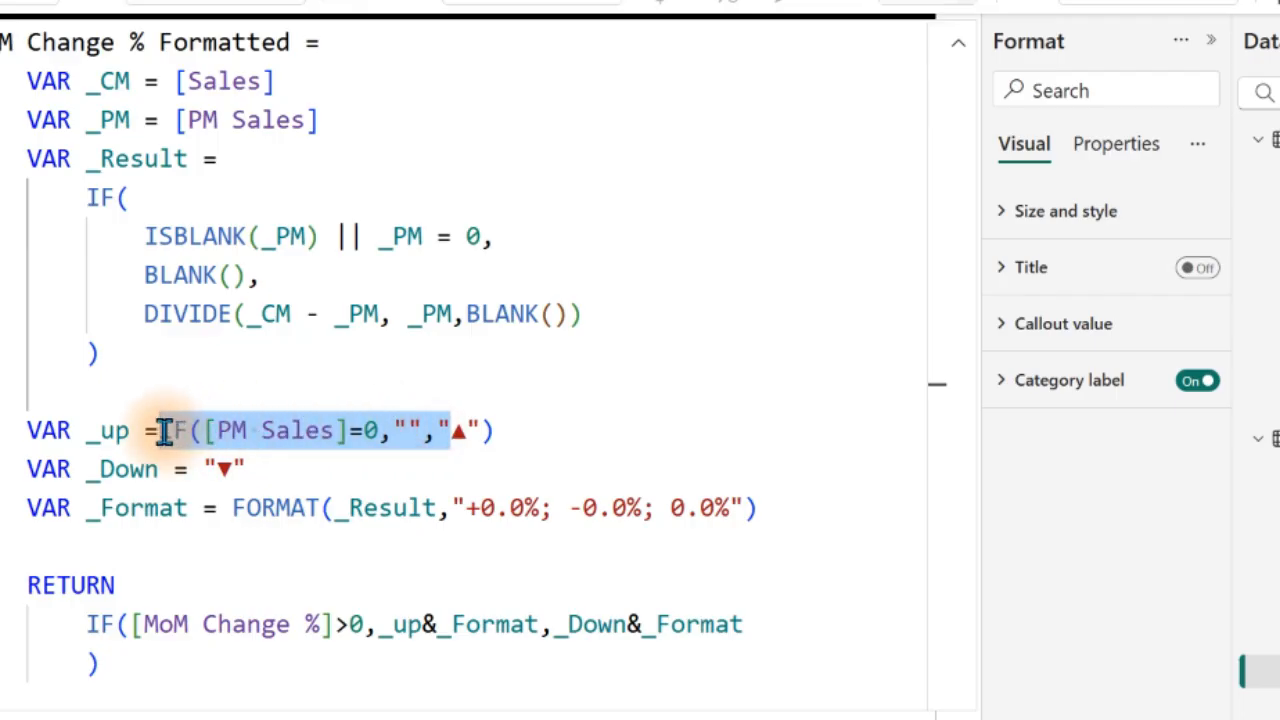
pyautogui.click(200, 467)
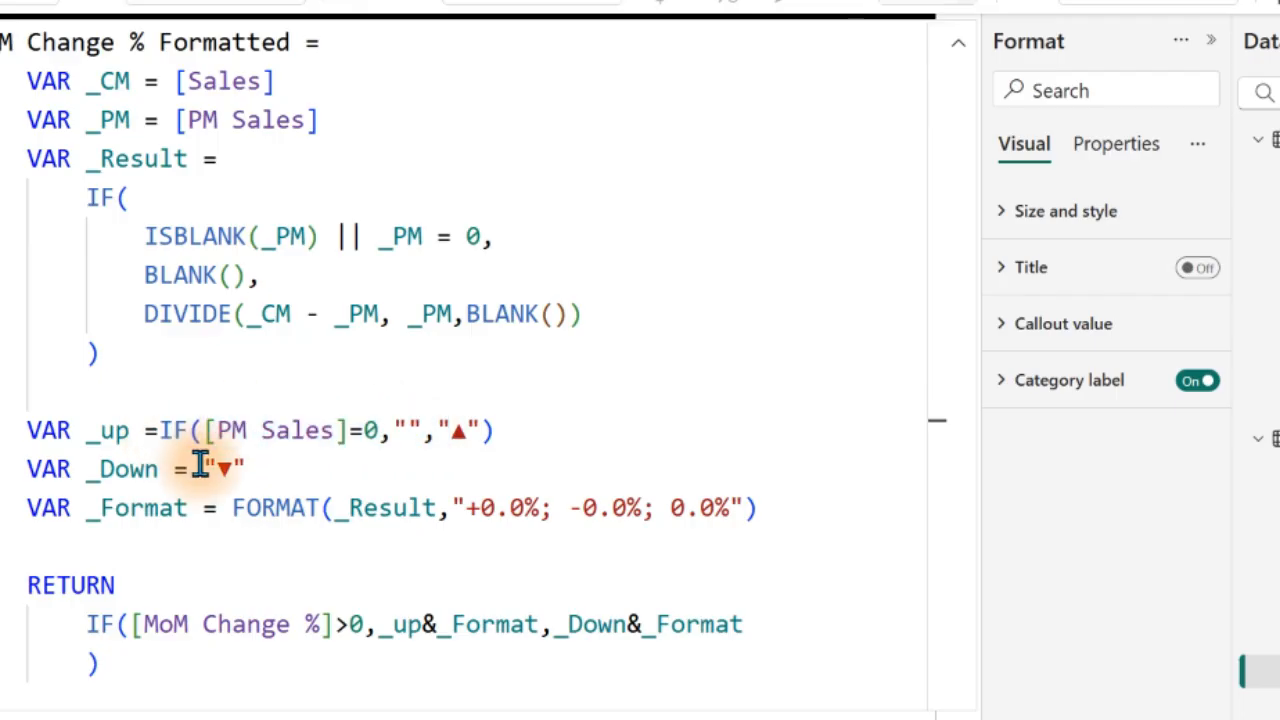
pyautogui.hotkey('ctrl', 'v')
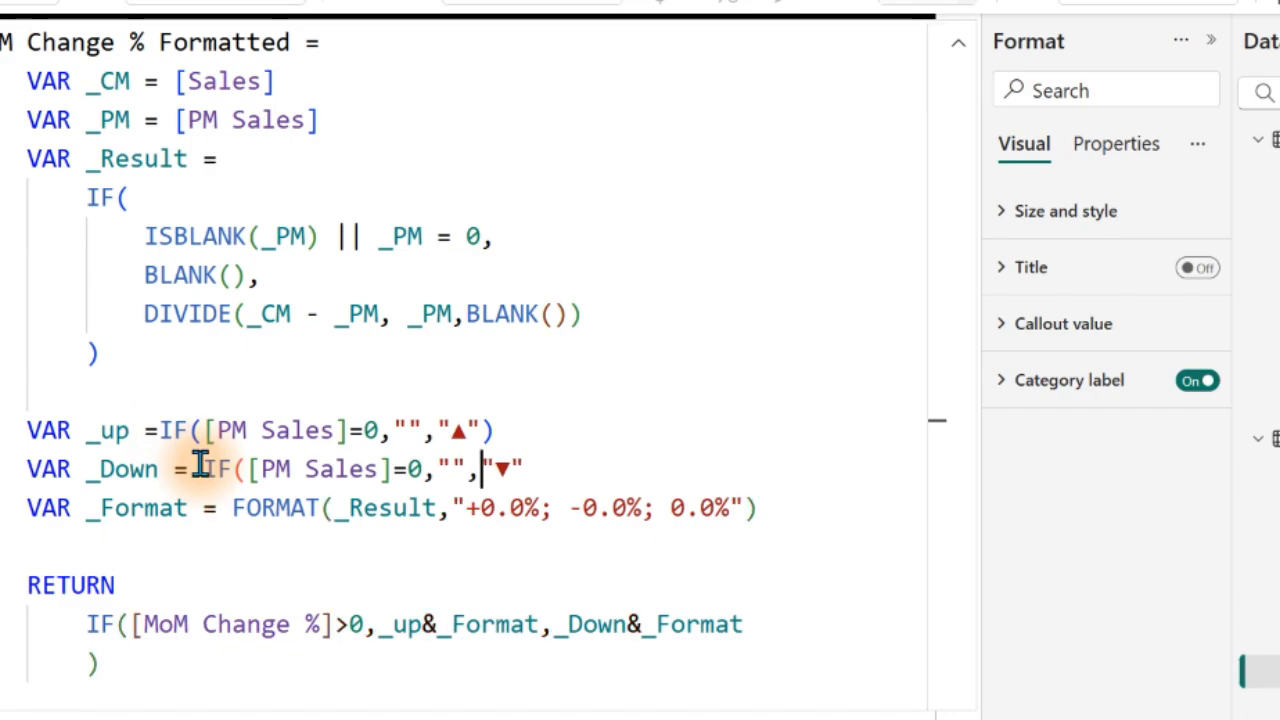
pyautogui.write(')')
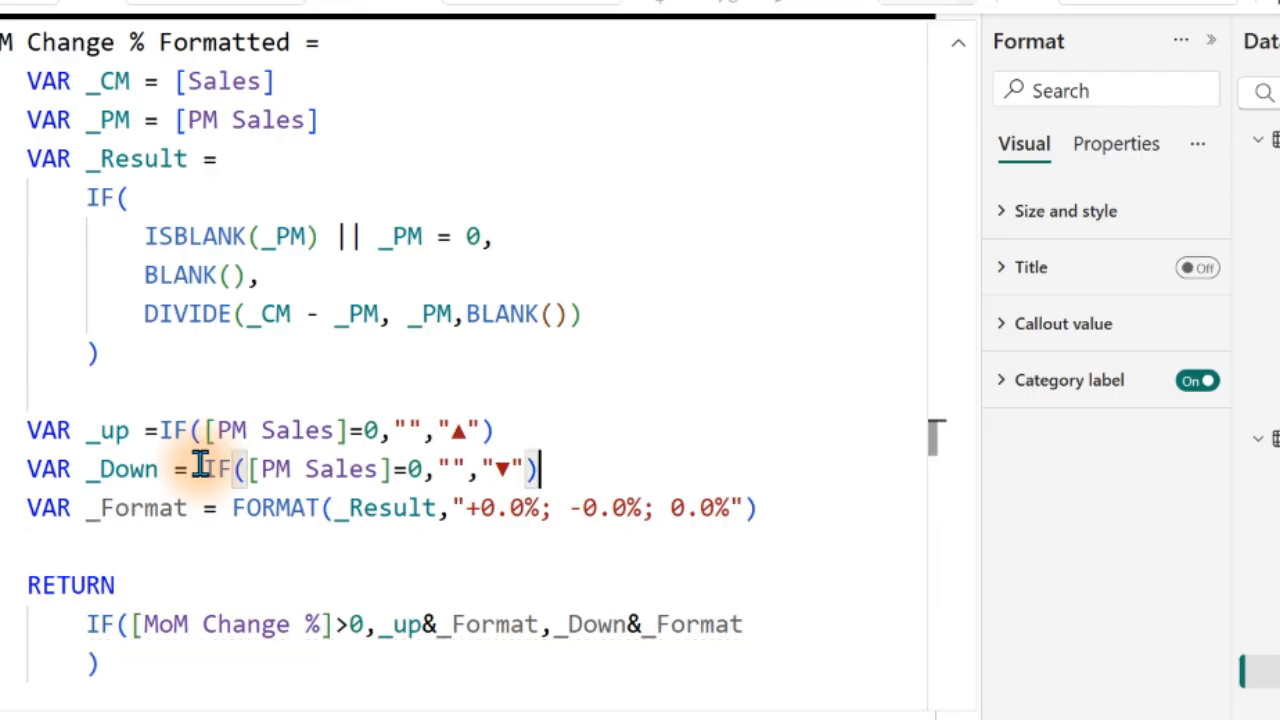
pyautogui.click(200, 467)
# - Dismiss the visual suggestions and filter the report by Feb to check the Prev Month Name and MoM Change % Formatted cards
pyautogui.click(407, 368)
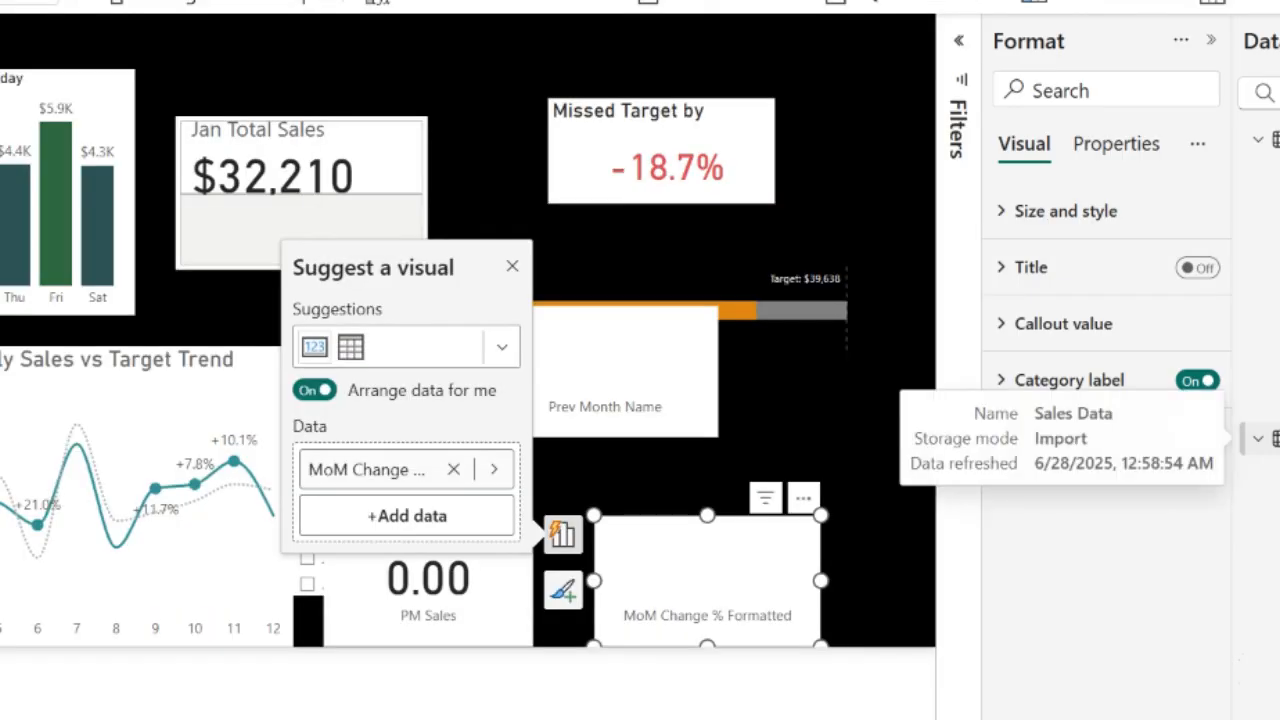
pyautogui.click(512, 266)
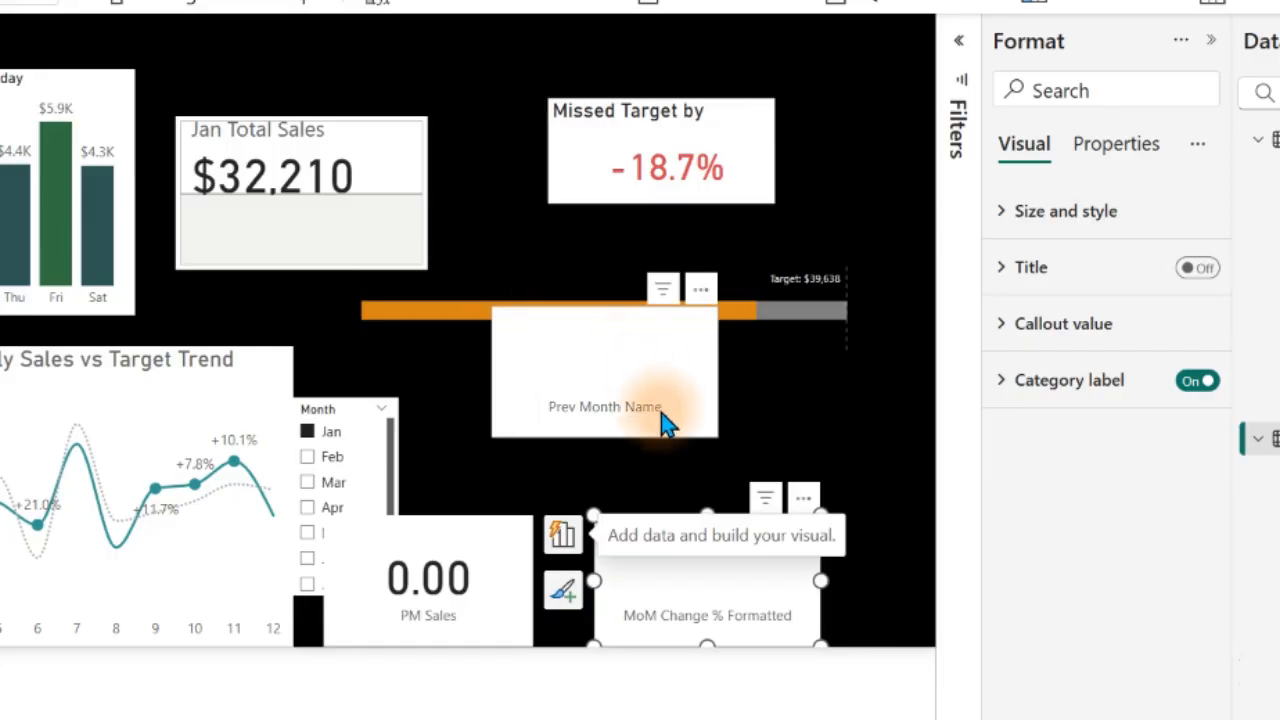
pyautogui.click(313, 462)
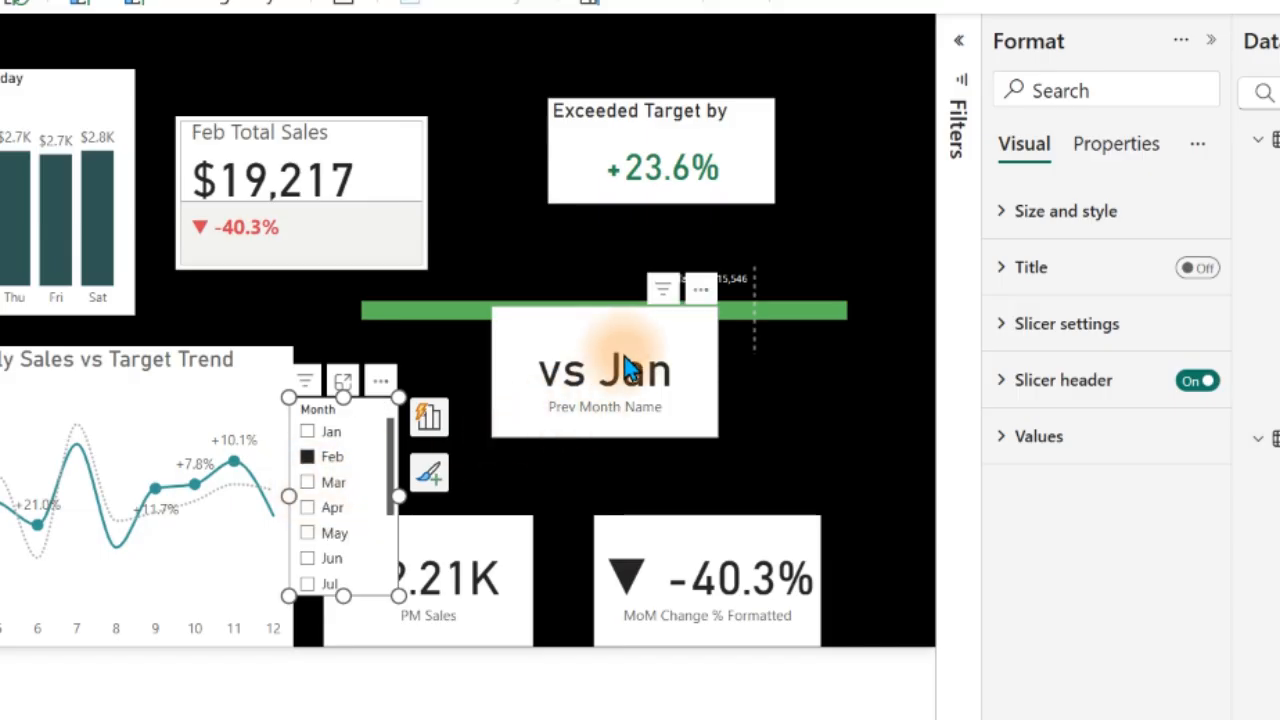
# - Select the Total Sales card and choose the MoM Change % Formatted label in its reference label settings
pyautogui.click(318, 234)
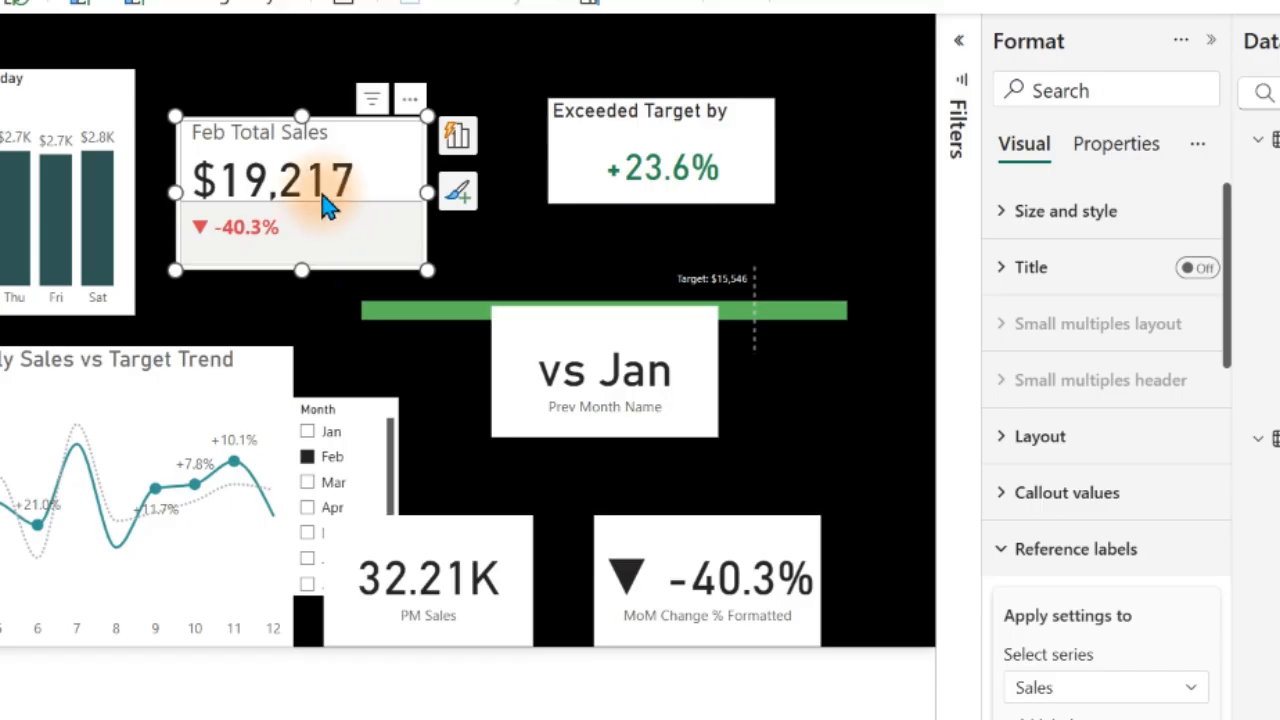
pyautogui.moveTo(1235, 240); pyautogui.dragTo(1240, 442)
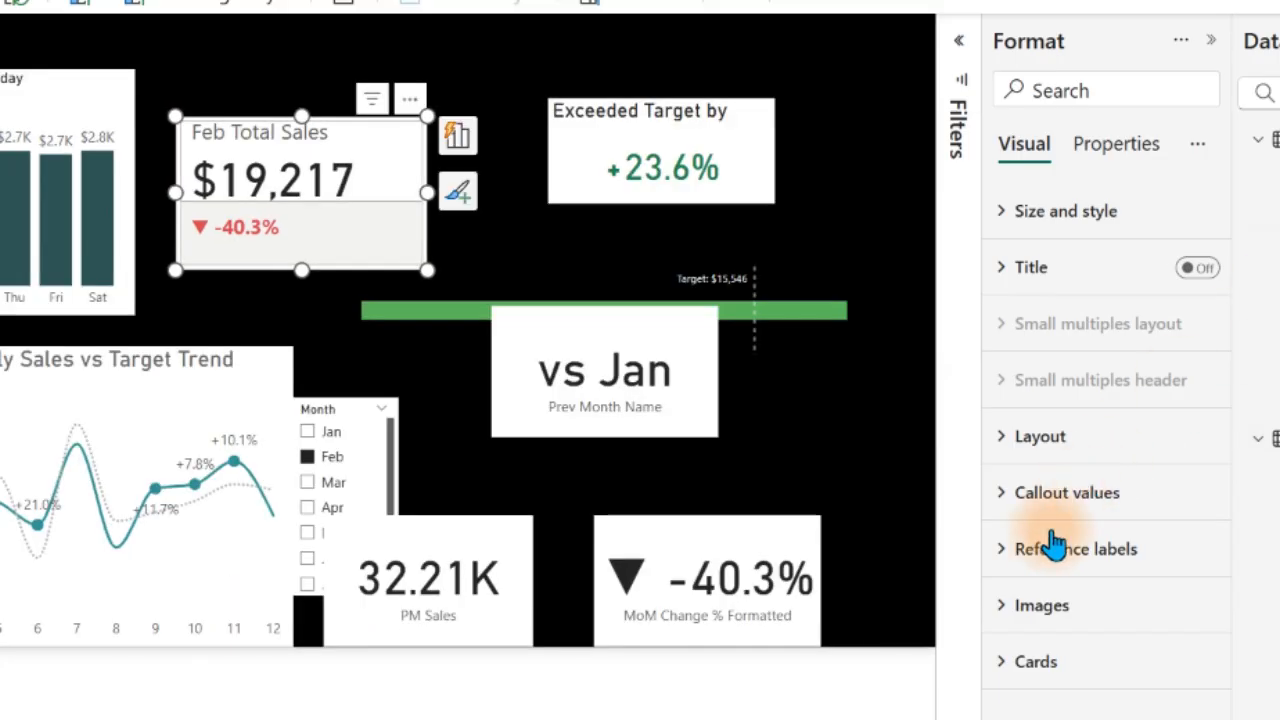
pyautogui.click(1000, 549)
pyautogui.moveTo(1234, 323); pyautogui.dragTo(1200, 463)
pyautogui.click(1174, 432)
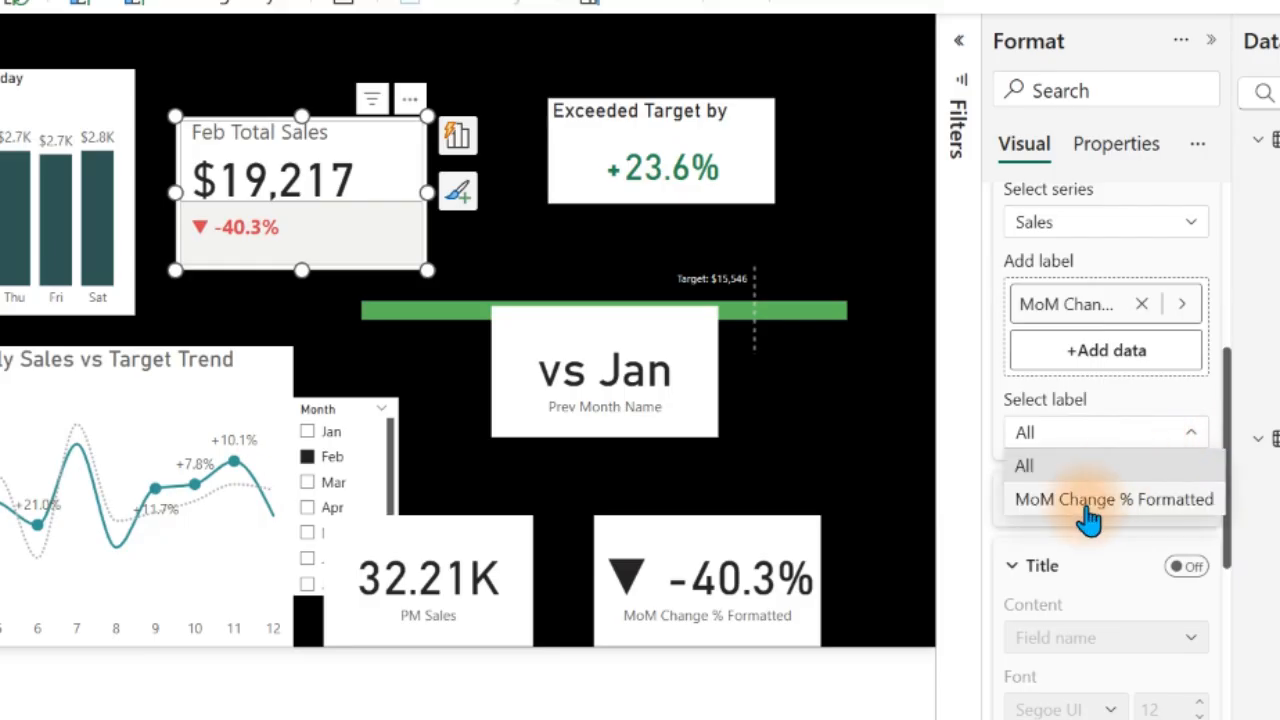
pyautogui.click(1098, 502)
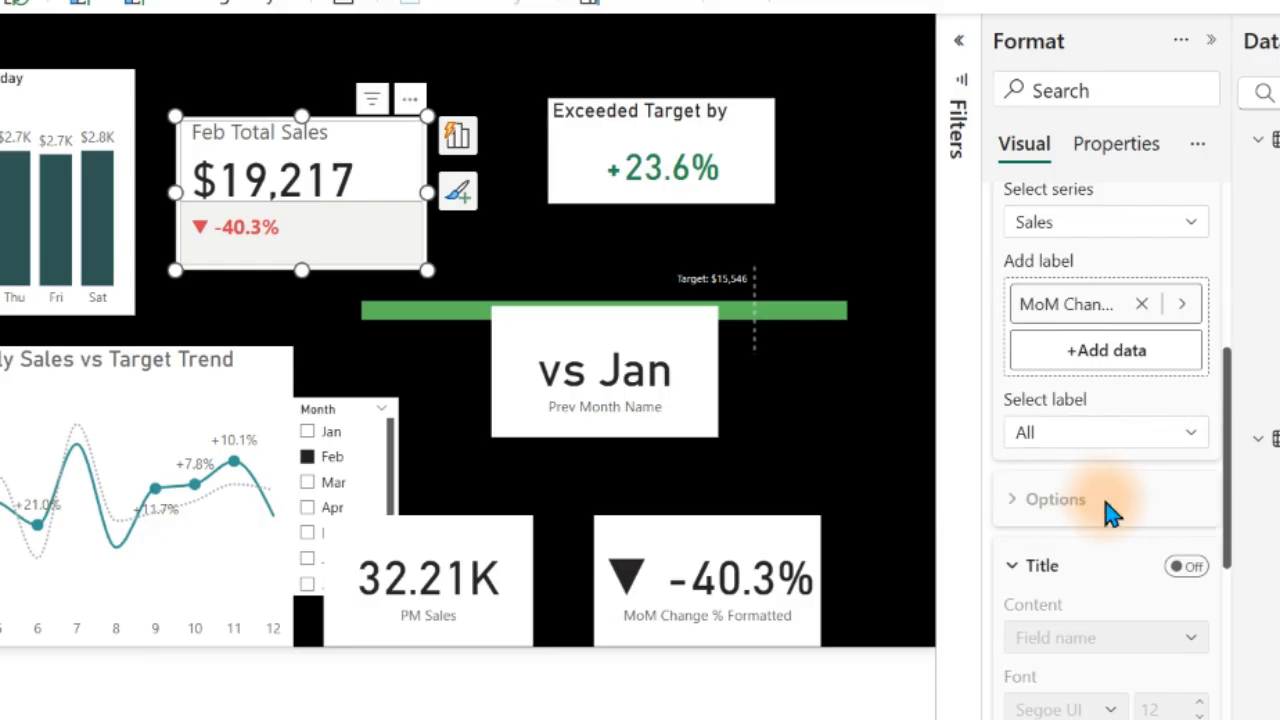
# - Turn on the reference label's detail, showing the Prev Month Name measure at font size 18
pyautogui.moveTo(1230, 450); pyautogui.dragTo(1231, 611)
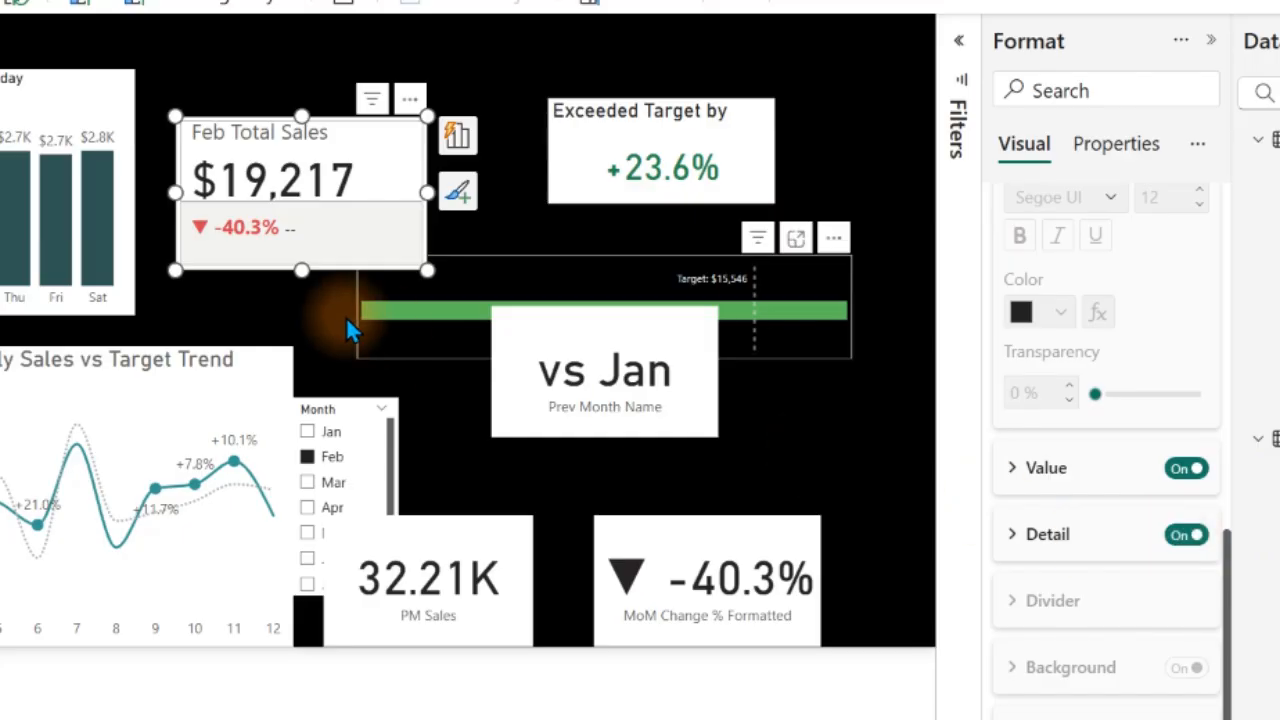
pyautogui.click(1047, 535)
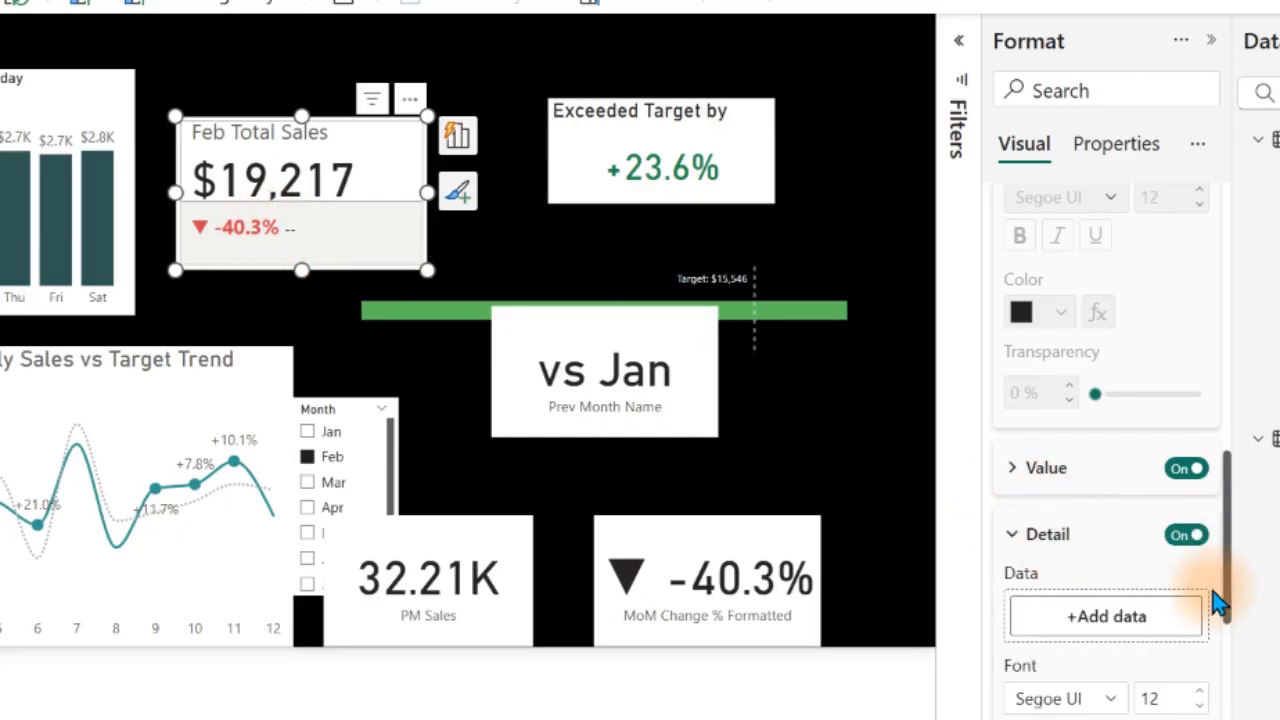
pyautogui.moveTo(1232, 562); pyautogui.dragTo(1234, 609)
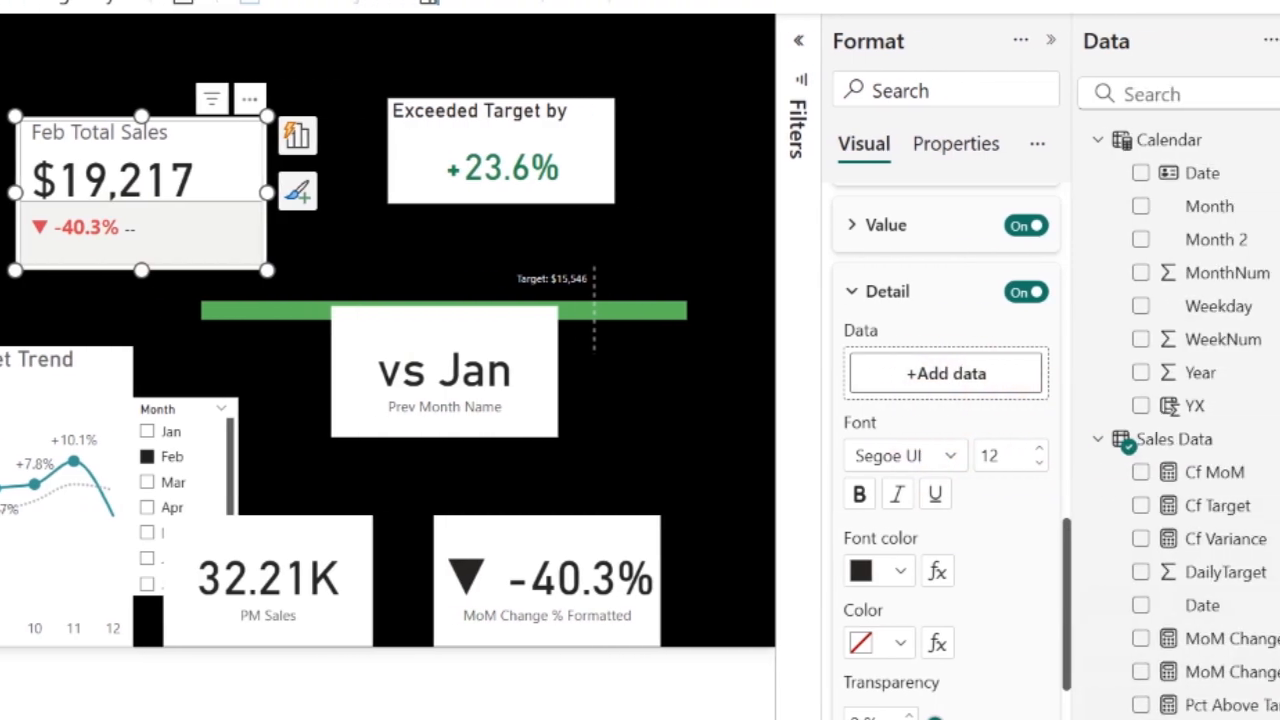
pyautogui.moveTo(808, 460); pyautogui.dragTo(962, 380)
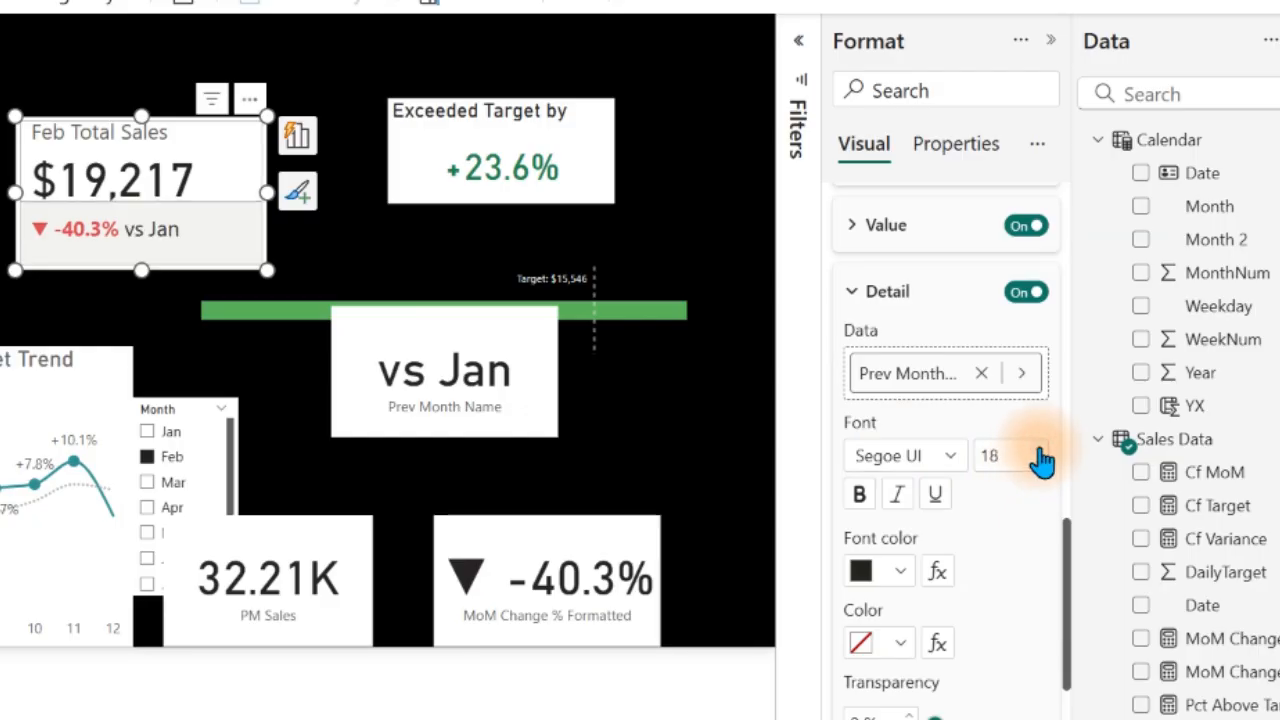
pyautogui.click(1022, 456)
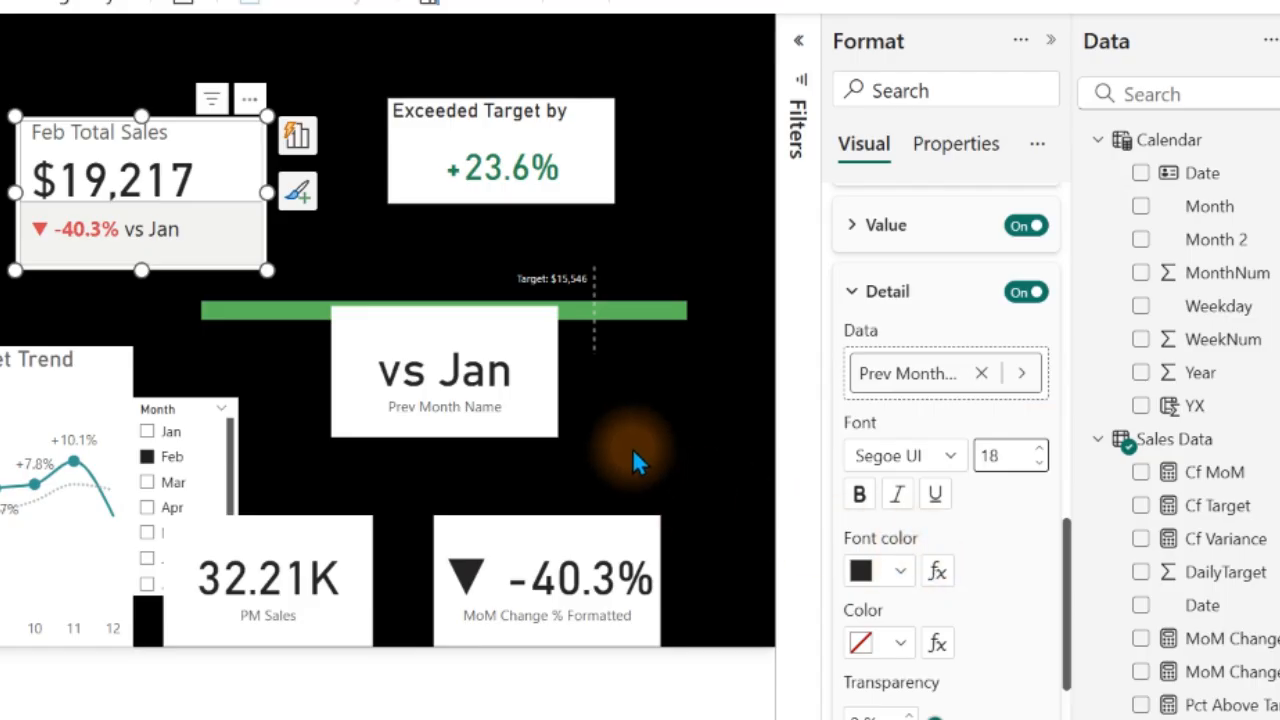
# - Delete the Prev Month Name, PM Sales and MoM Change % Formatted cards from the report page
pyautogui.click(447, 398)
pyautogui.keyDown('ctrl'); pyautogui.click(278, 581); pyautogui.keyUp('ctrl')
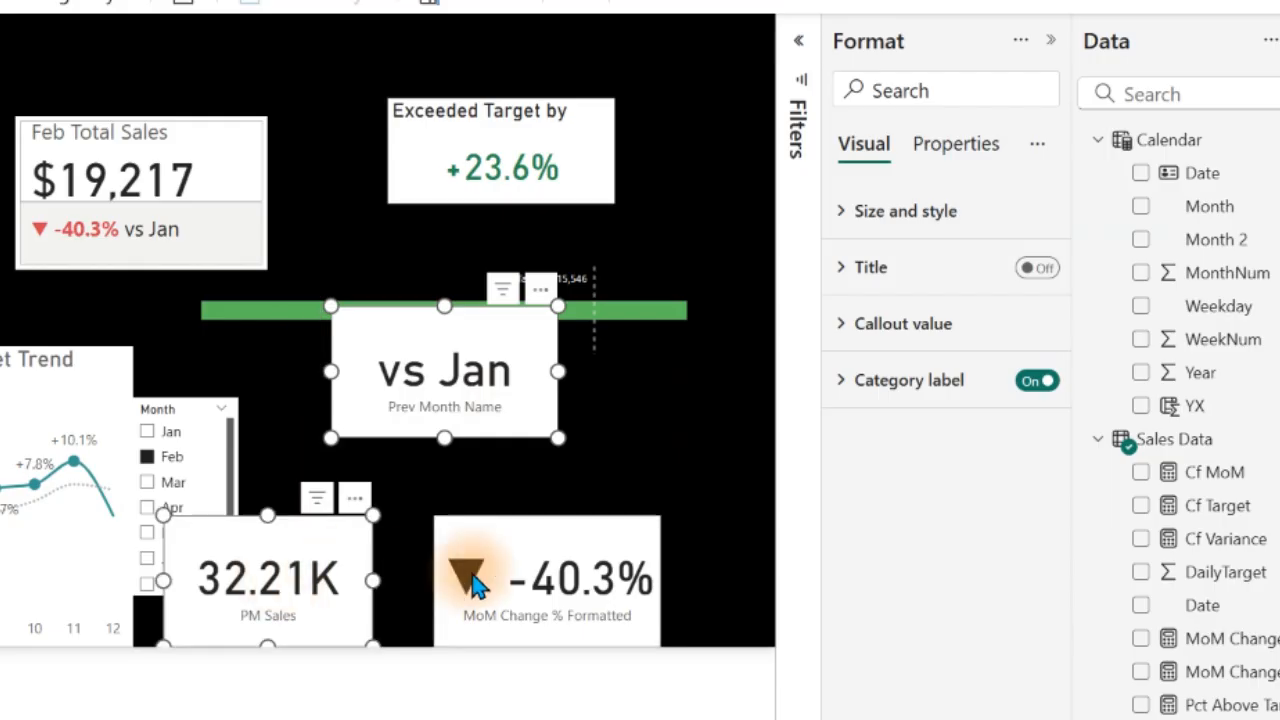
pyautogui.keyDown('ctrl'); pyautogui.click(538, 598); pyautogui.keyUp('ctrl')
pyautogui.press('Delete')
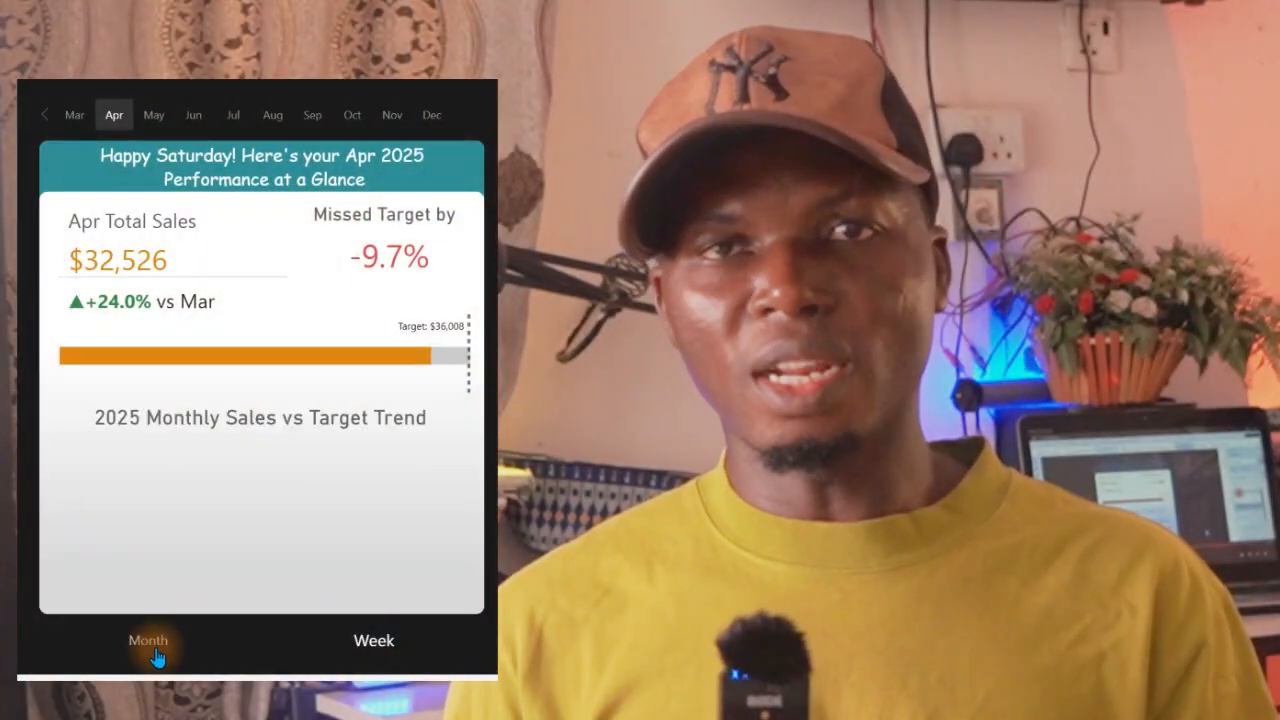
# - Preview the finished dashboard in Month view, filtering it by May, June, August and September in turn
pyautogui.click(155, 650)
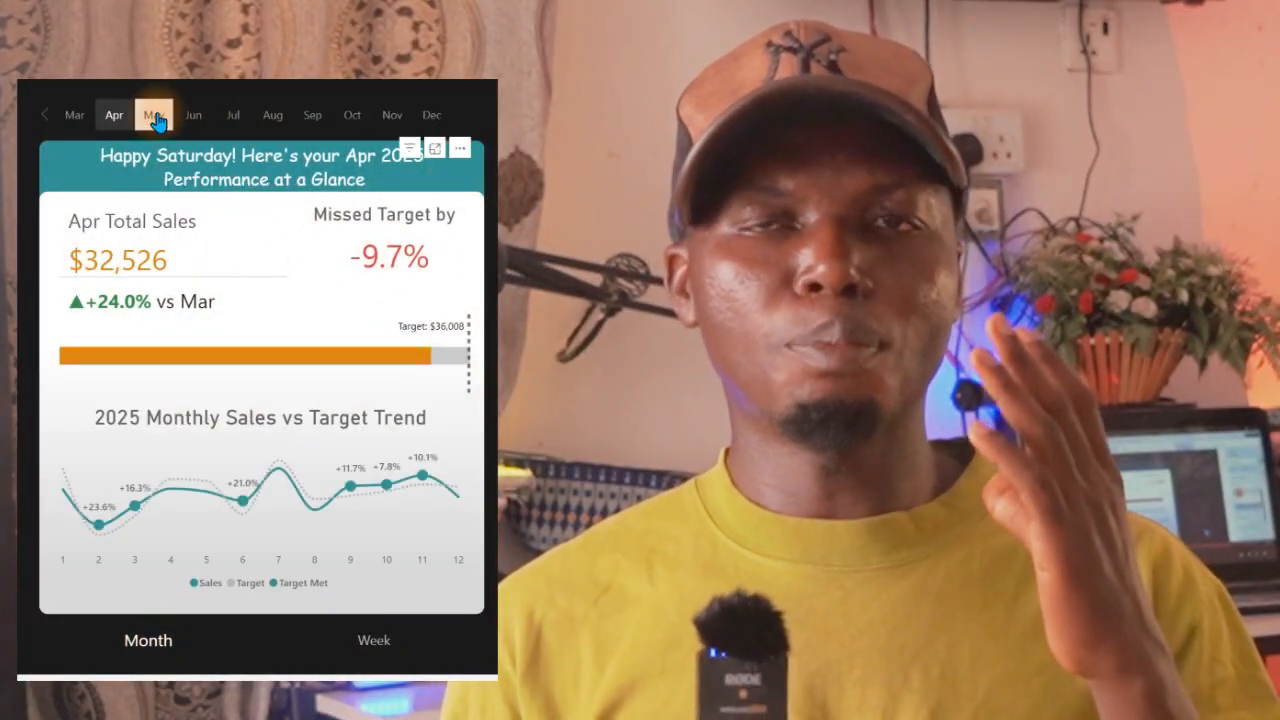
pyautogui.click(155, 117)
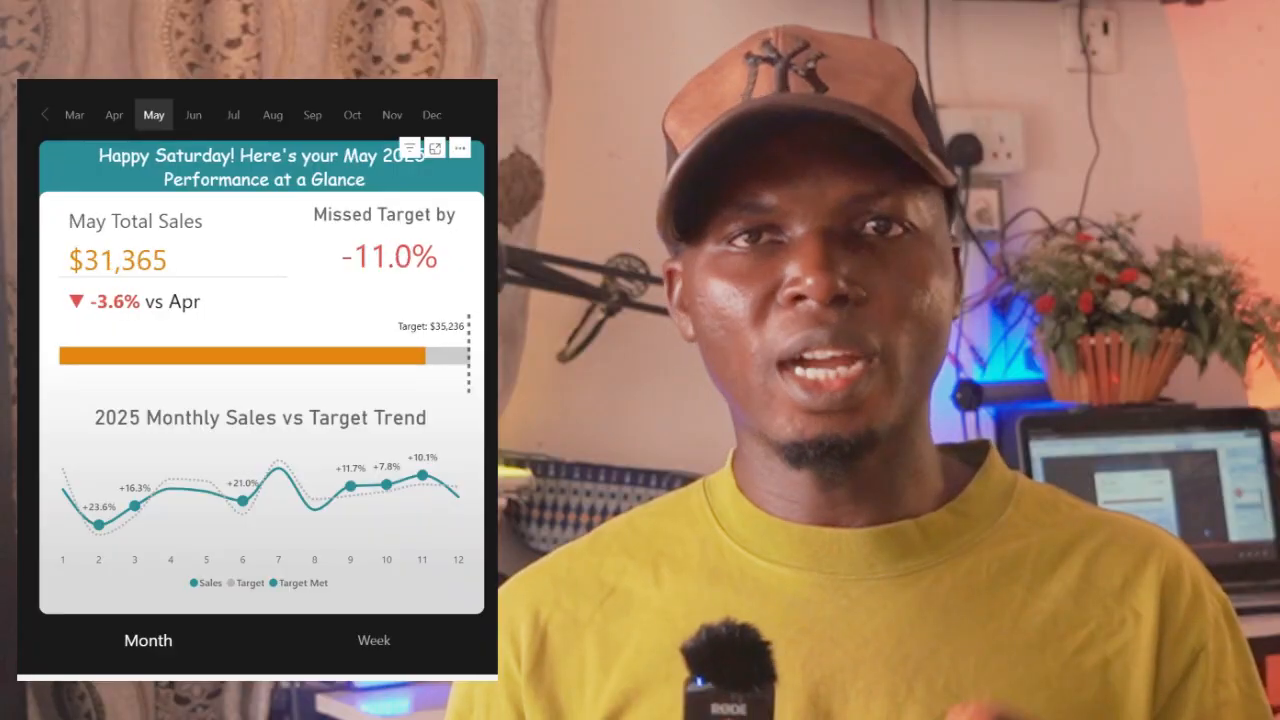
pyautogui.click(194, 117)
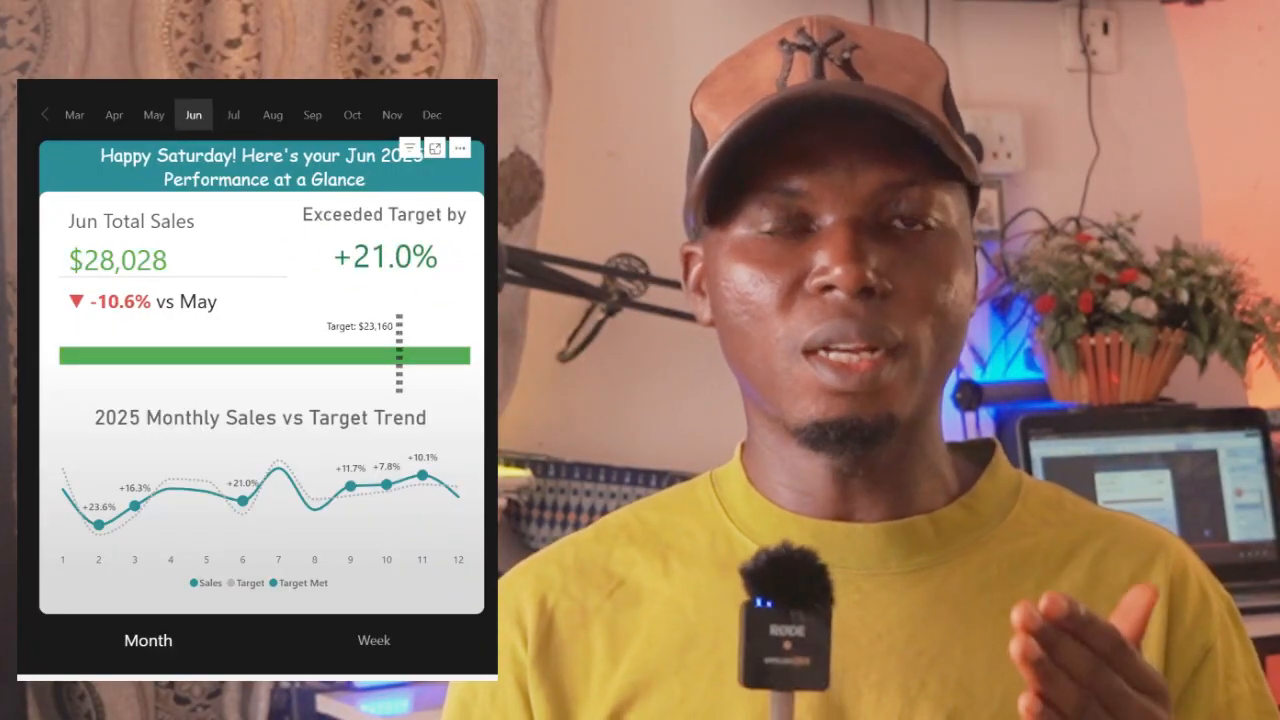
pyautogui.click(273, 117)
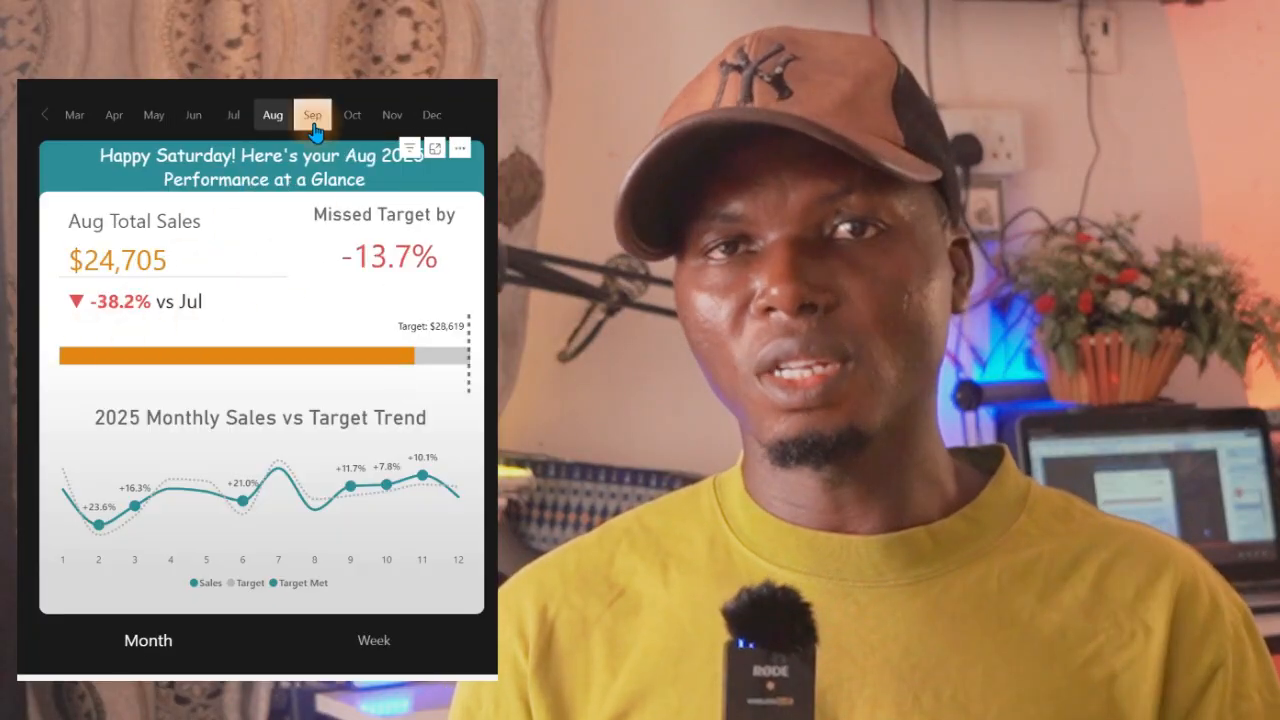
pyautogui.click(312, 116)
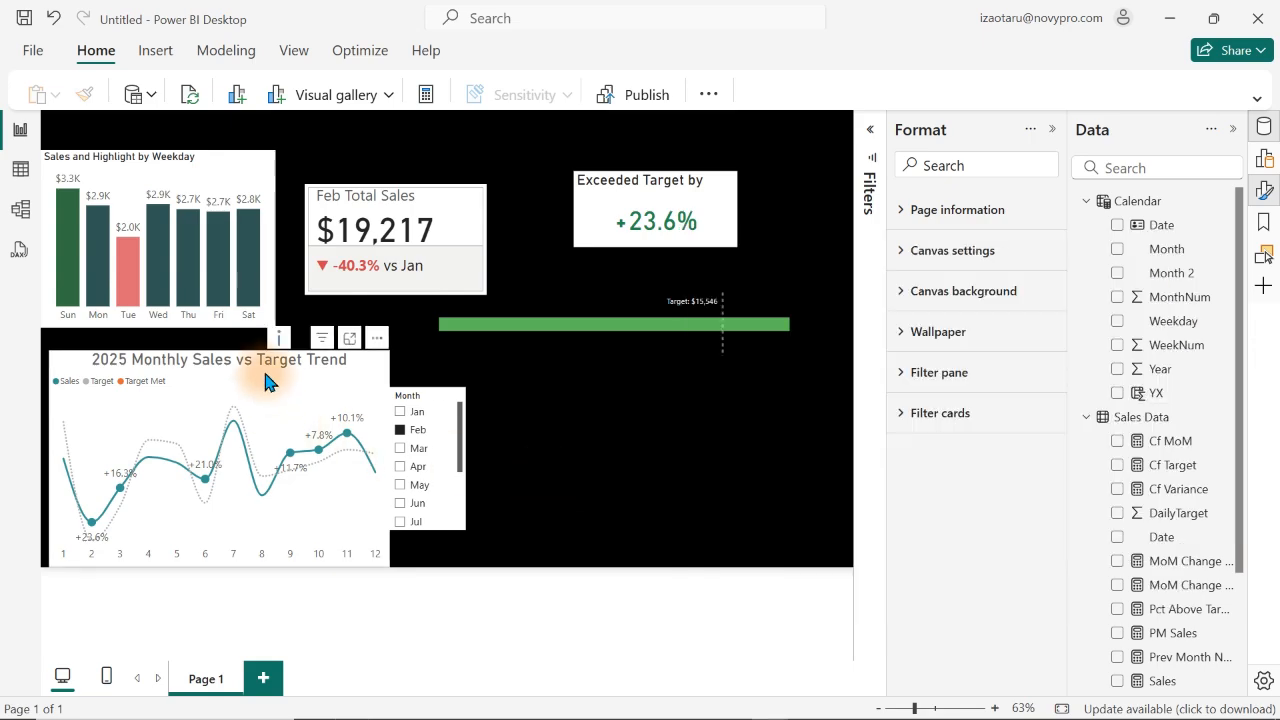
# - Copy the hex color code #349796 of the Sales line in the 2025 Monthly Sales vs Target Trend chart
pyautogui.click(266, 379)
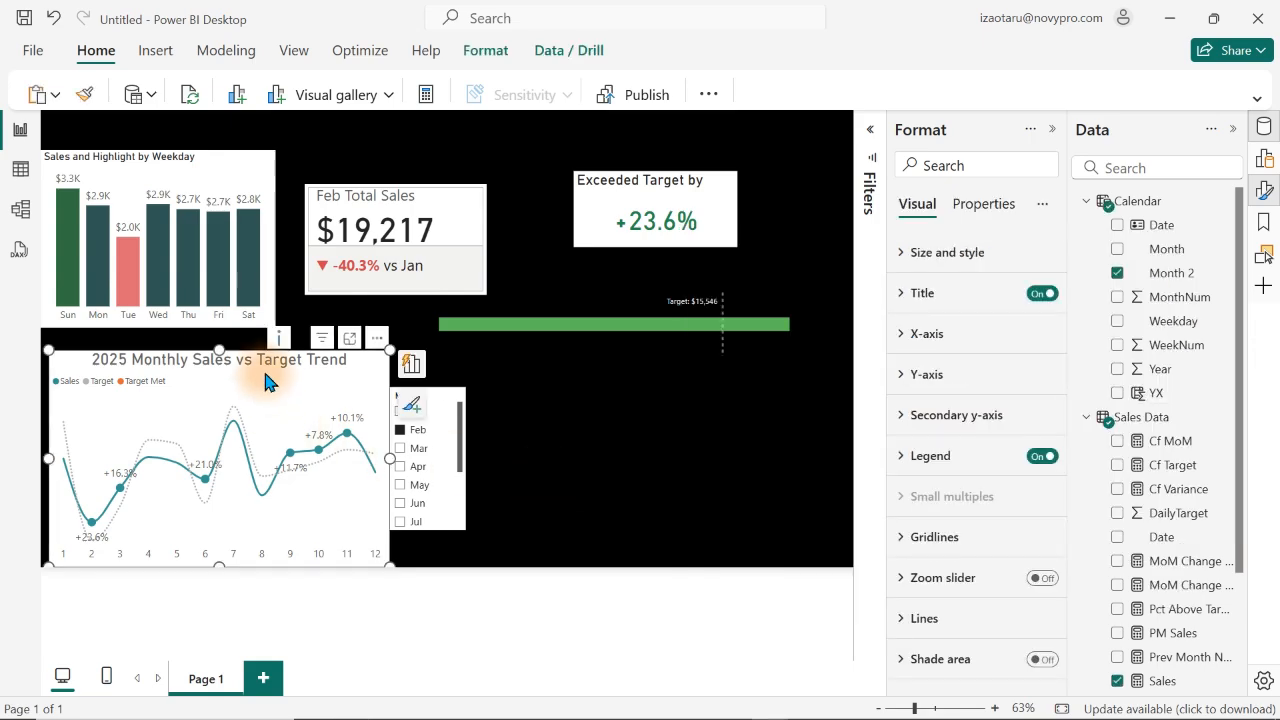
pyautogui.click(920, 617)
pyautogui.moveTo(1060, 371); pyautogui.dragTo(1066, 494)
pyautogui.click(975, 343)
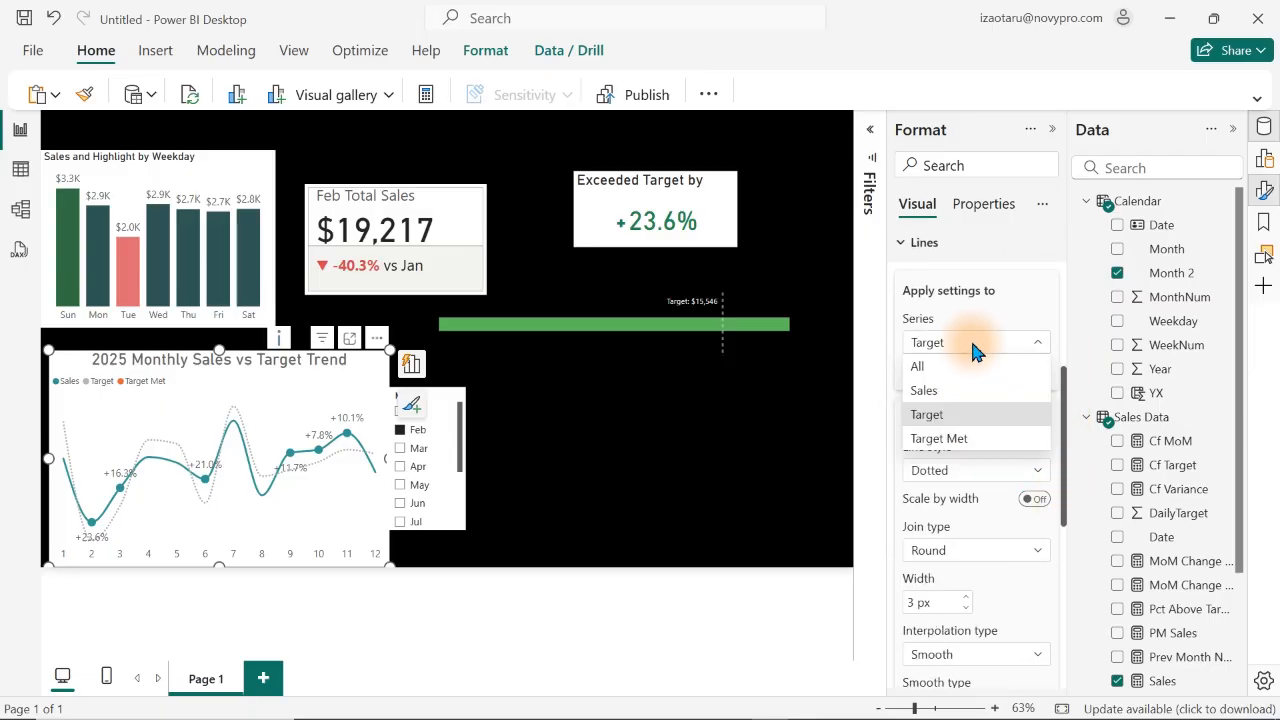
pyautogui.click(940, 391)
pyautogui.moveTo(1066, 457); pyautogui.dragTo(1063, 569)
pyautogui.click(933, 410)
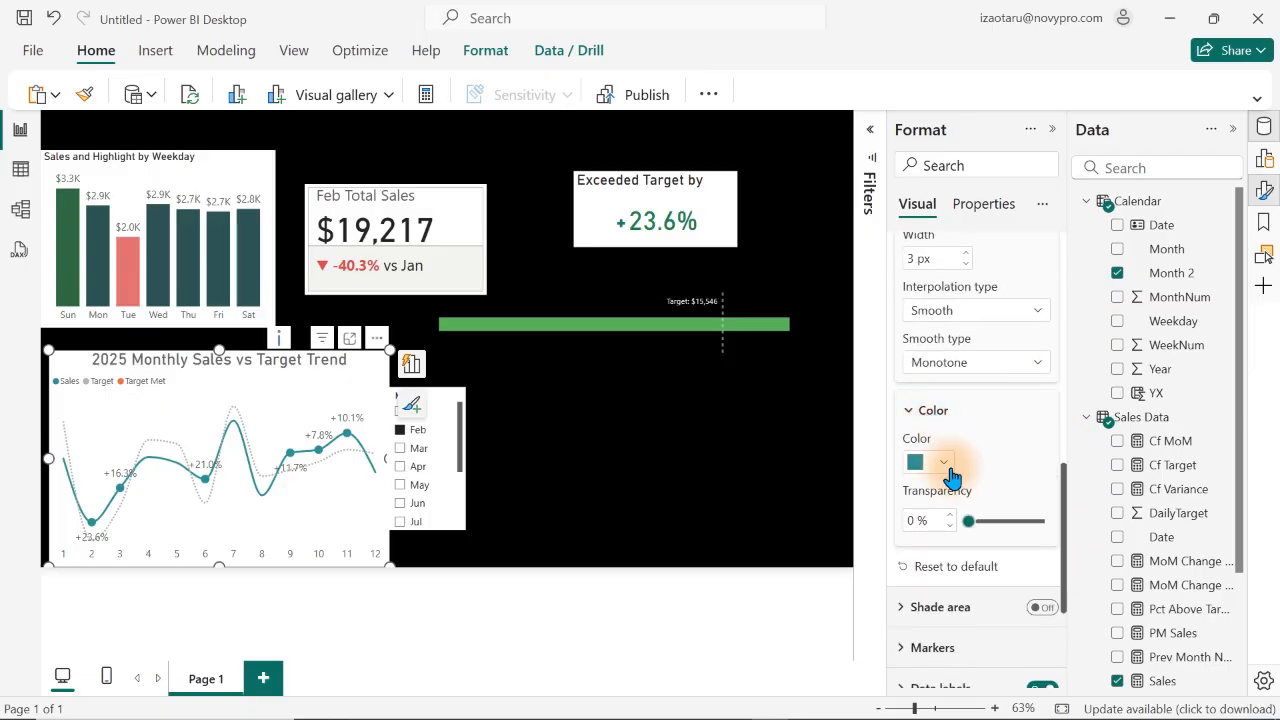
pyautogui.click(922, 462)
pyautogui.click(972, 418)
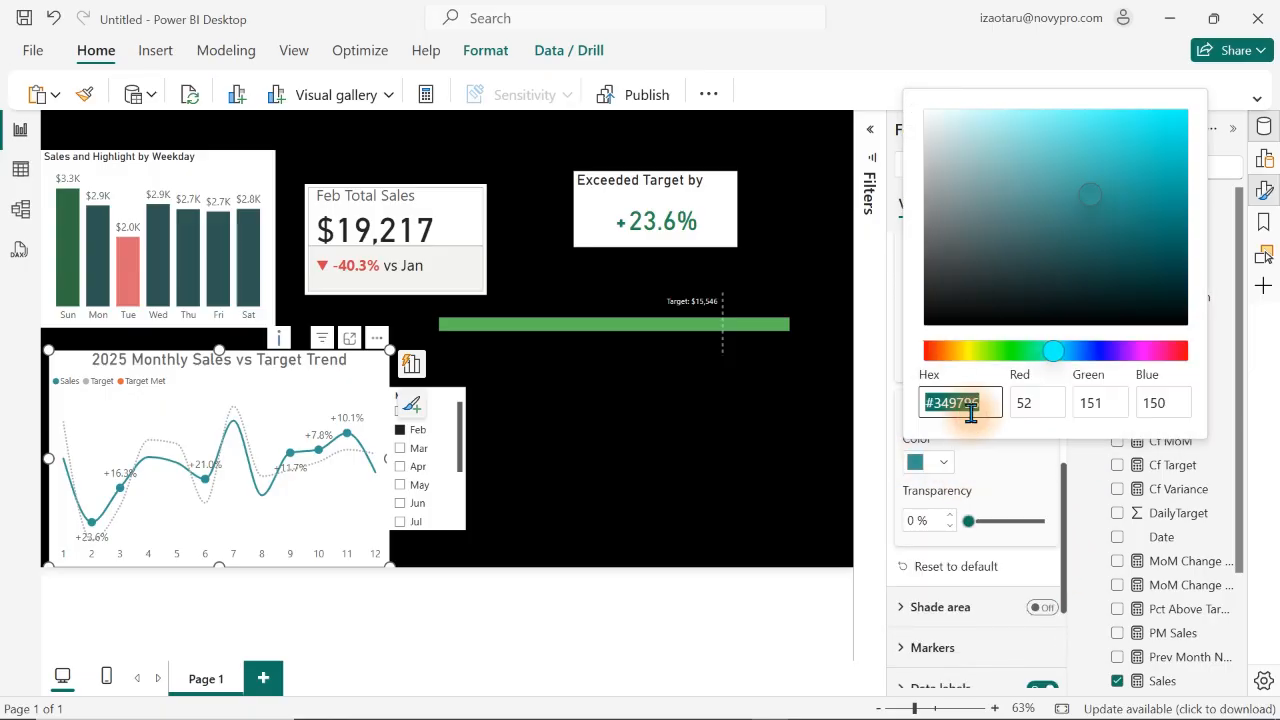
pyautogui.click(745, 511)
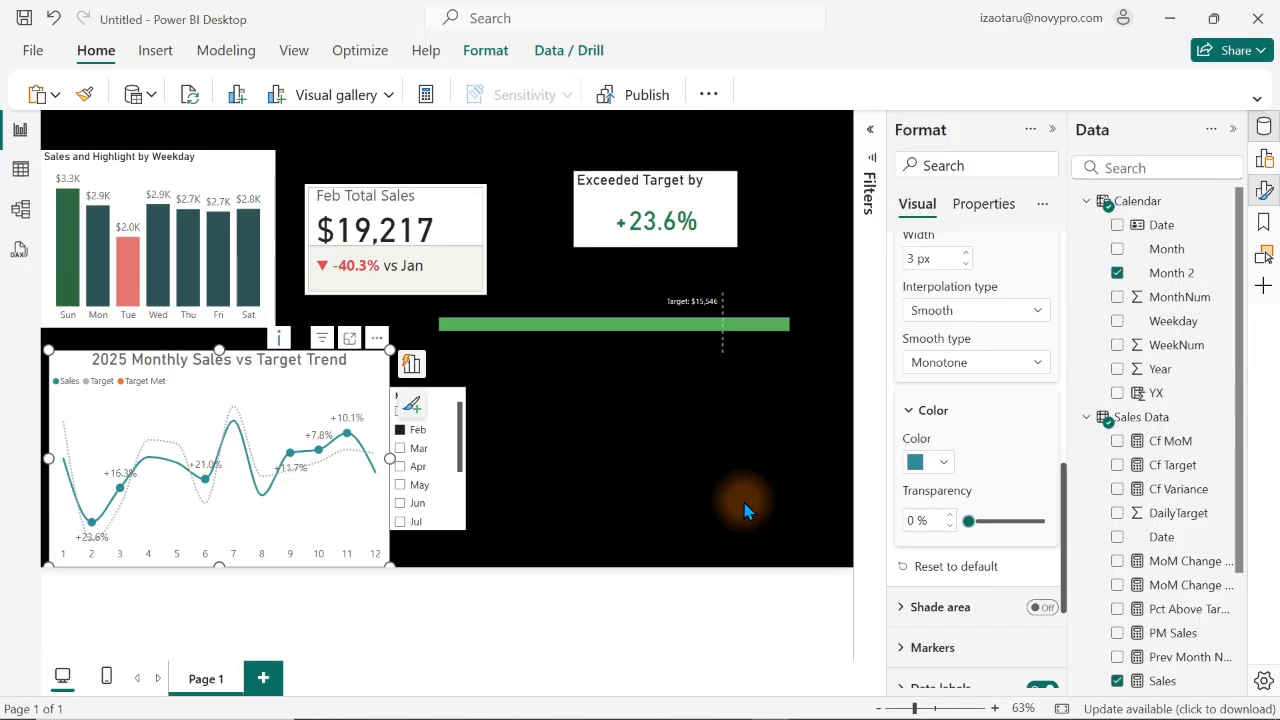
# - Switch to PowerPoint and delete the title and subtitle placeholders from the blank slide
pyautogui.click(845, 705)
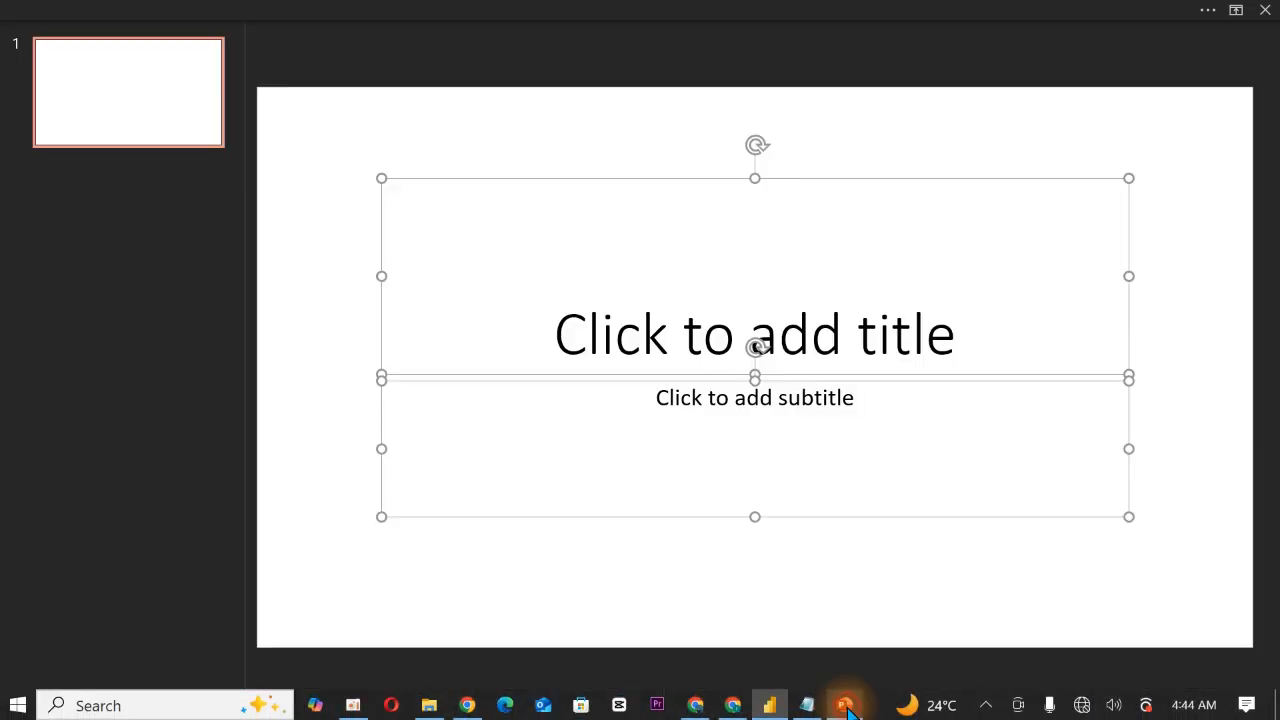
pyautogui.moveTo(326, 128); pyautogui.dragTo(1205, 576)
pyautogui.press('Delete')
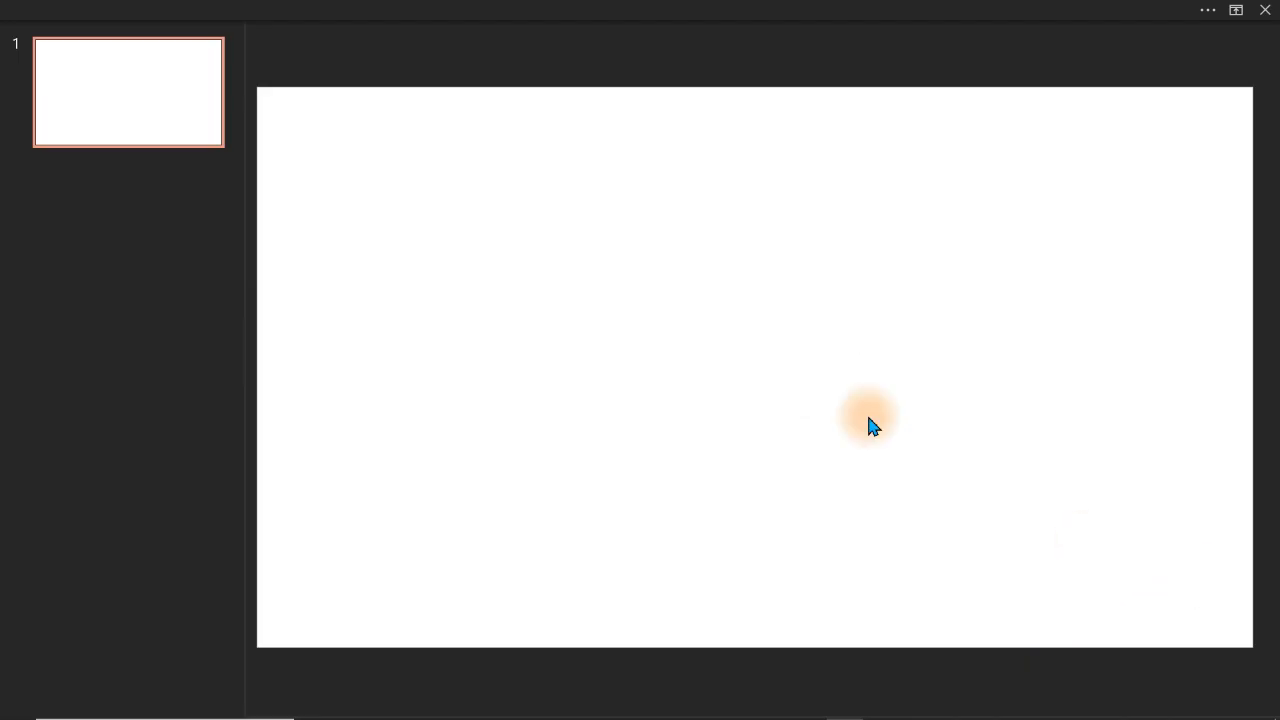
# - Draw a large, slightly tall rounded rectangle near the middle of the slide and reduce its corners to a slight rounding
pyautogui.click(166, 10)
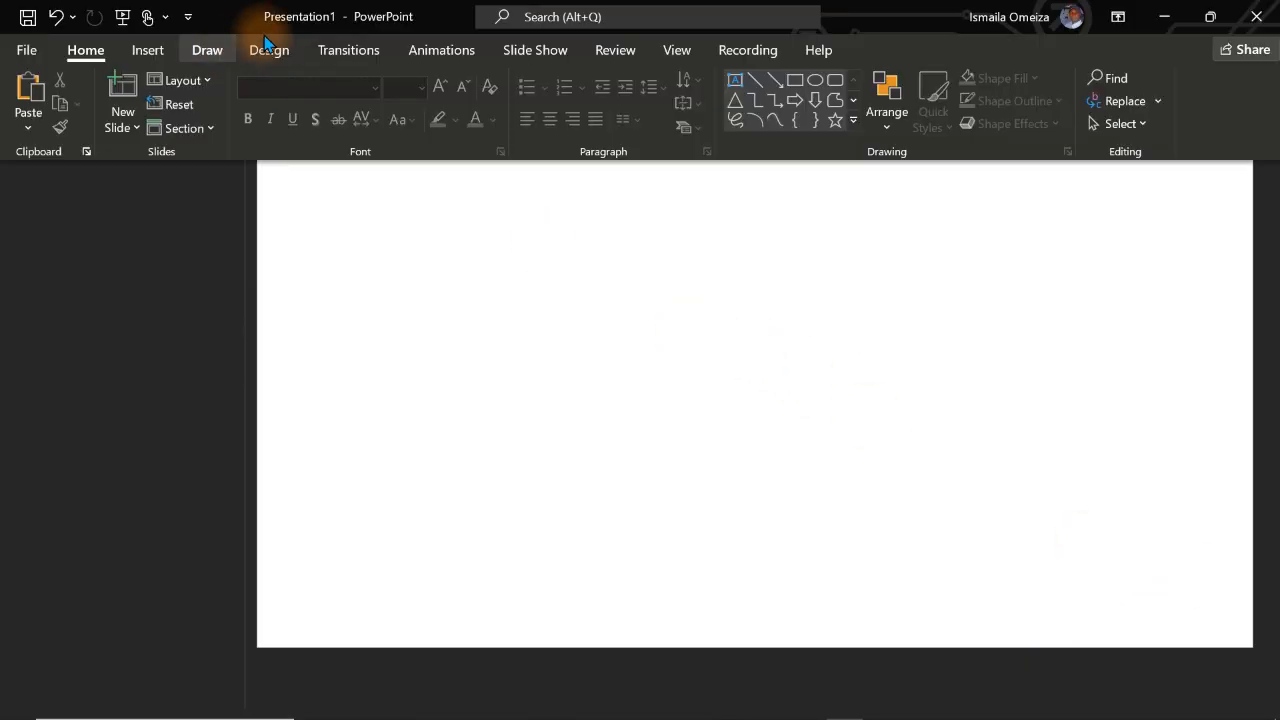
pyautogui.click(834, 90)
pyautogui.moveTo(592, 196); pyautogui.dragTo(949, 599)
pyautogui.moveTo(811, 440); pyautogui.dragTo(754, 417)
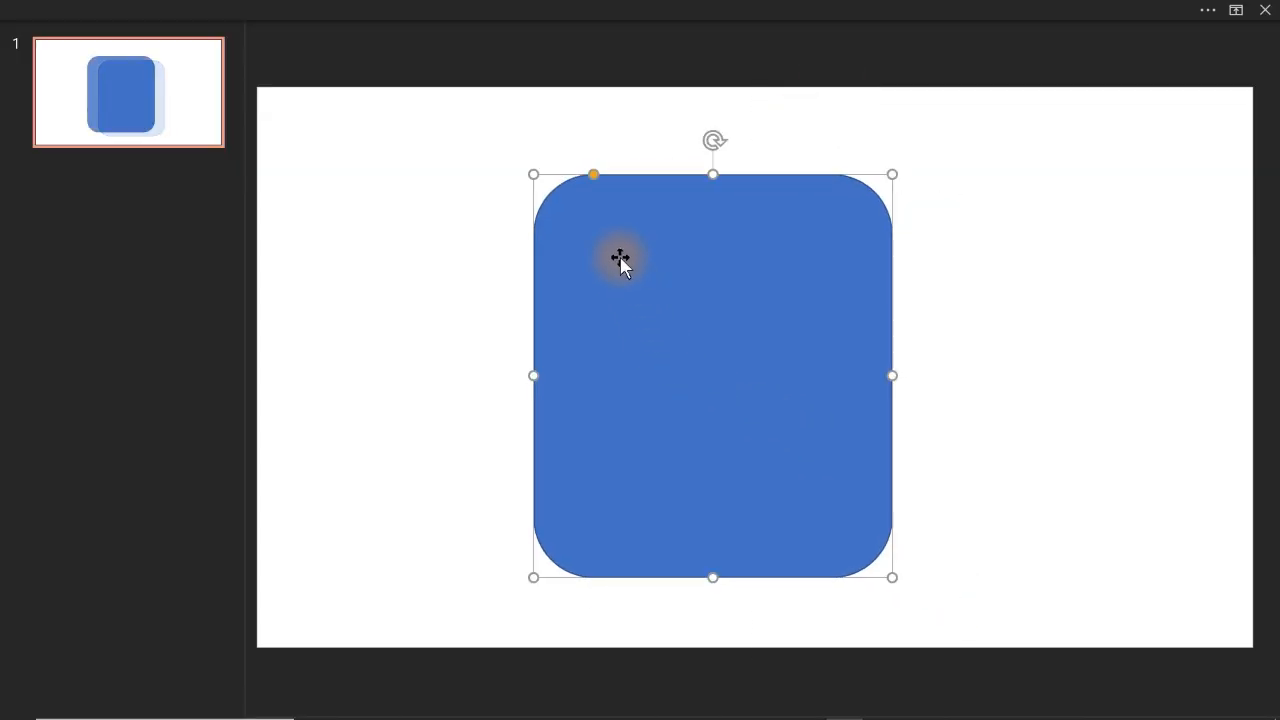
pyautogui.moveTo(590, 176); pyautogui.dragTo(545, 177)
pyautogui.click(1012, 255)
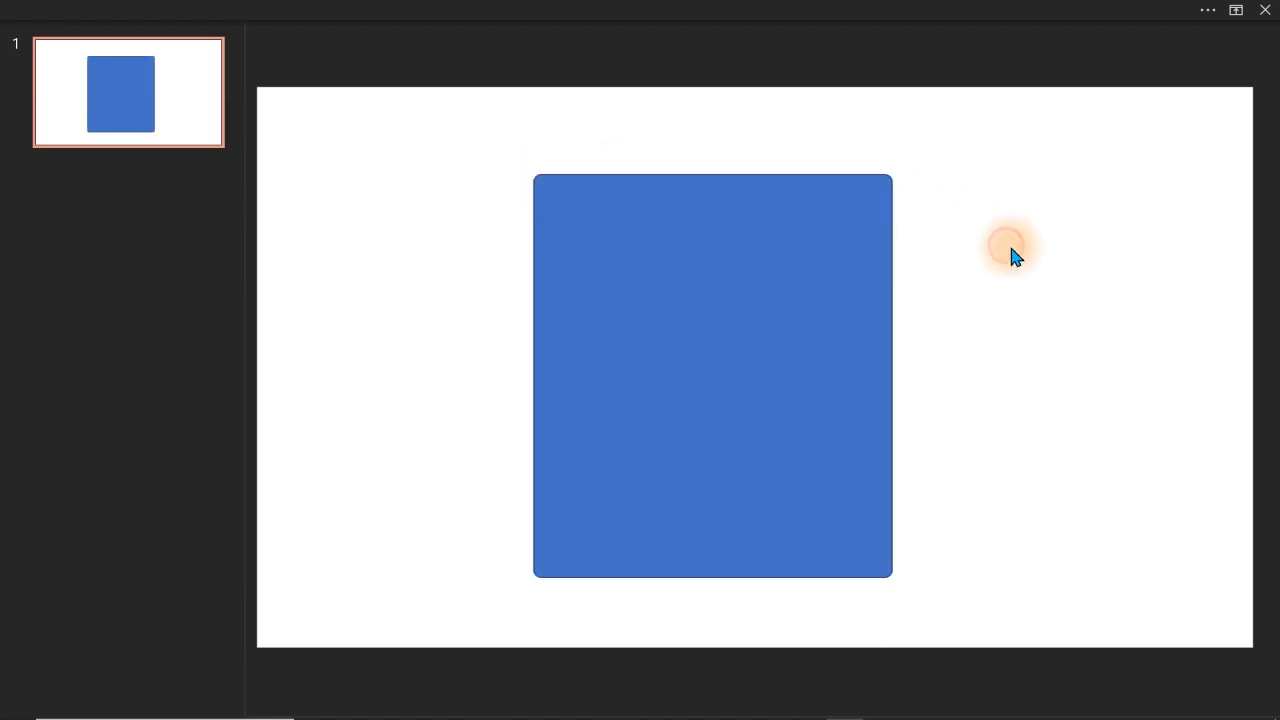
# - Remove the outline from the rounded rectangle using No line
pyautogui.click(756, 283)
pyautogui.rightClick(757, 284)
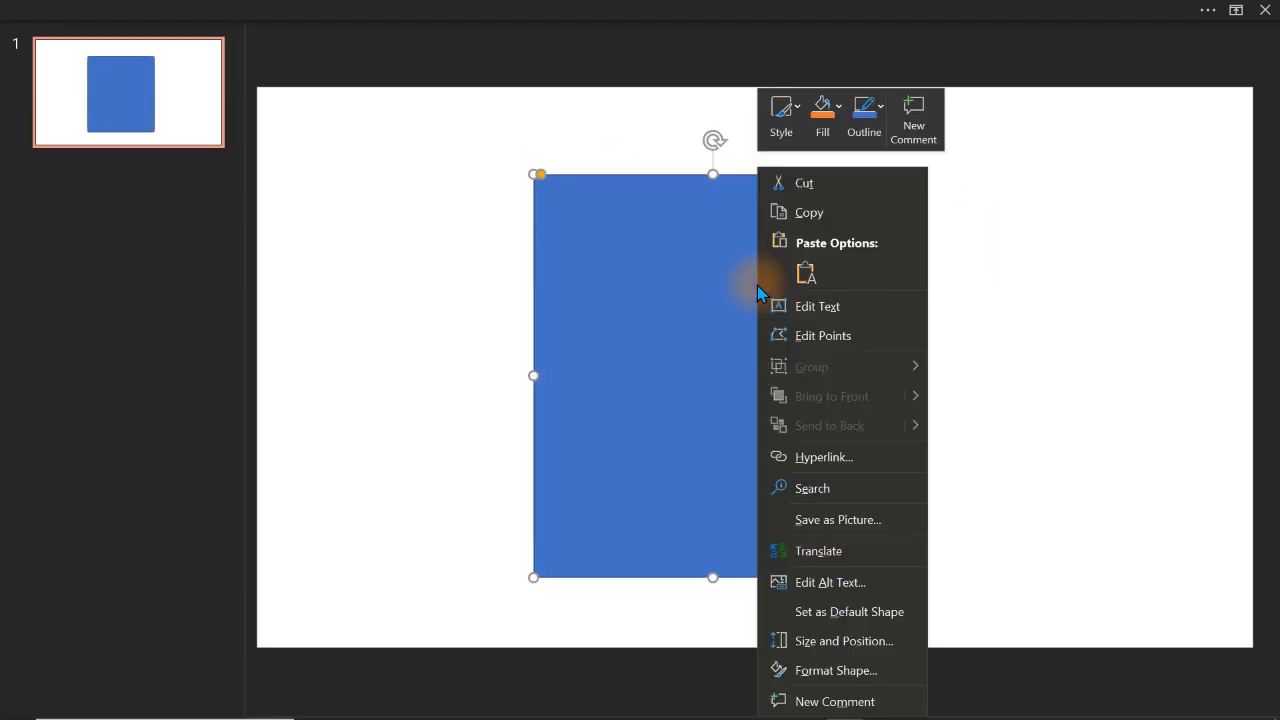
pyautogui.click(855, 669)
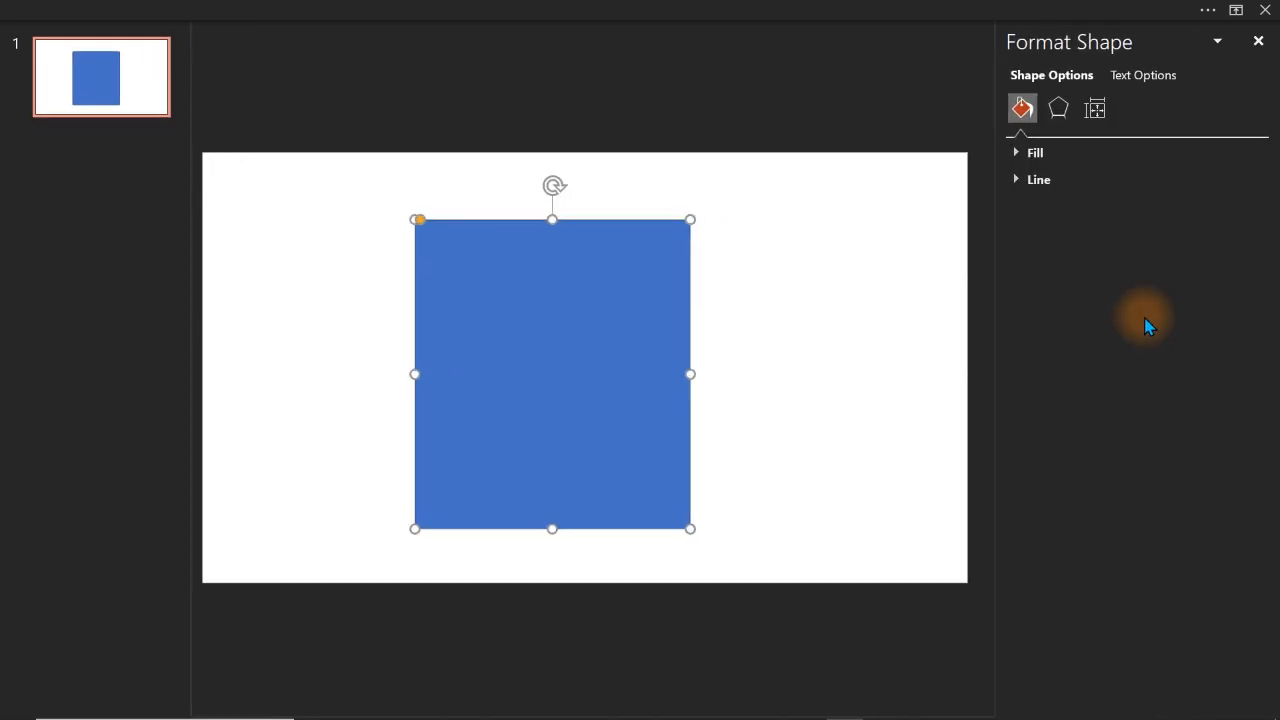
pyautogui.click(1022, 179)
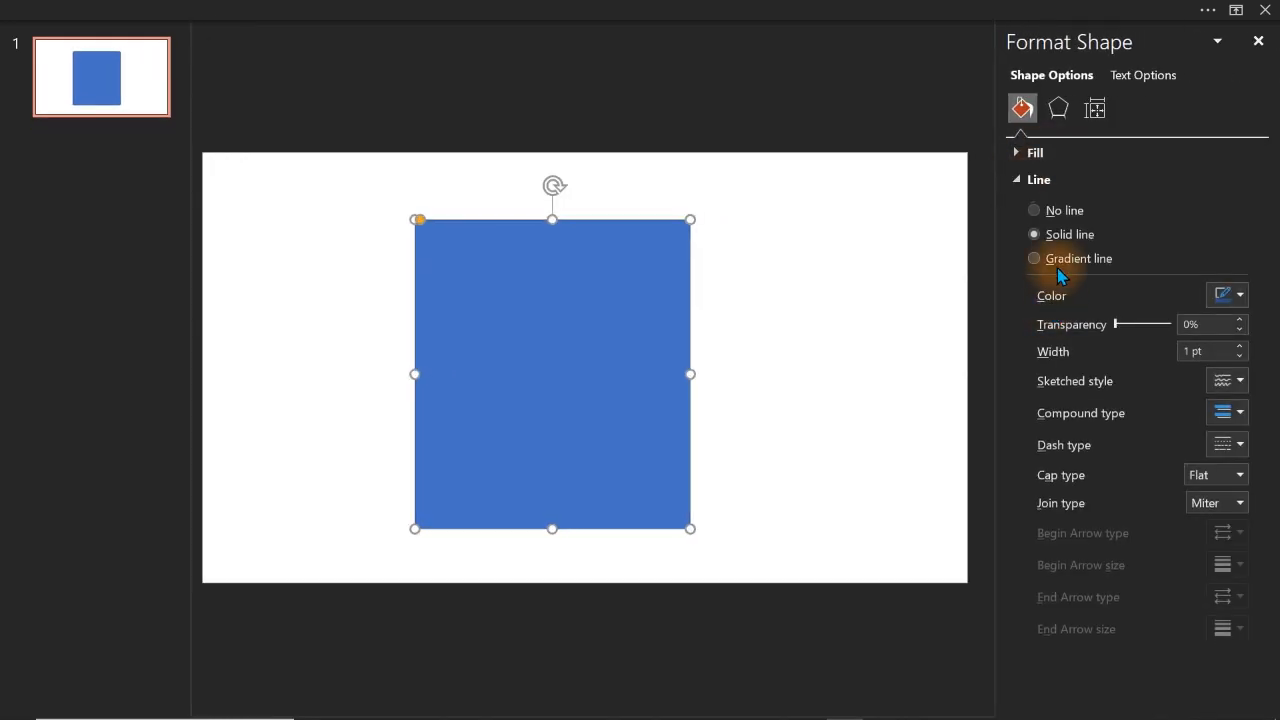
pyautogui.click(1032, 210)
# - Set the rounded rectangle's solid fill to the copied teal hex color code
pyautogui.click(1024, 153)
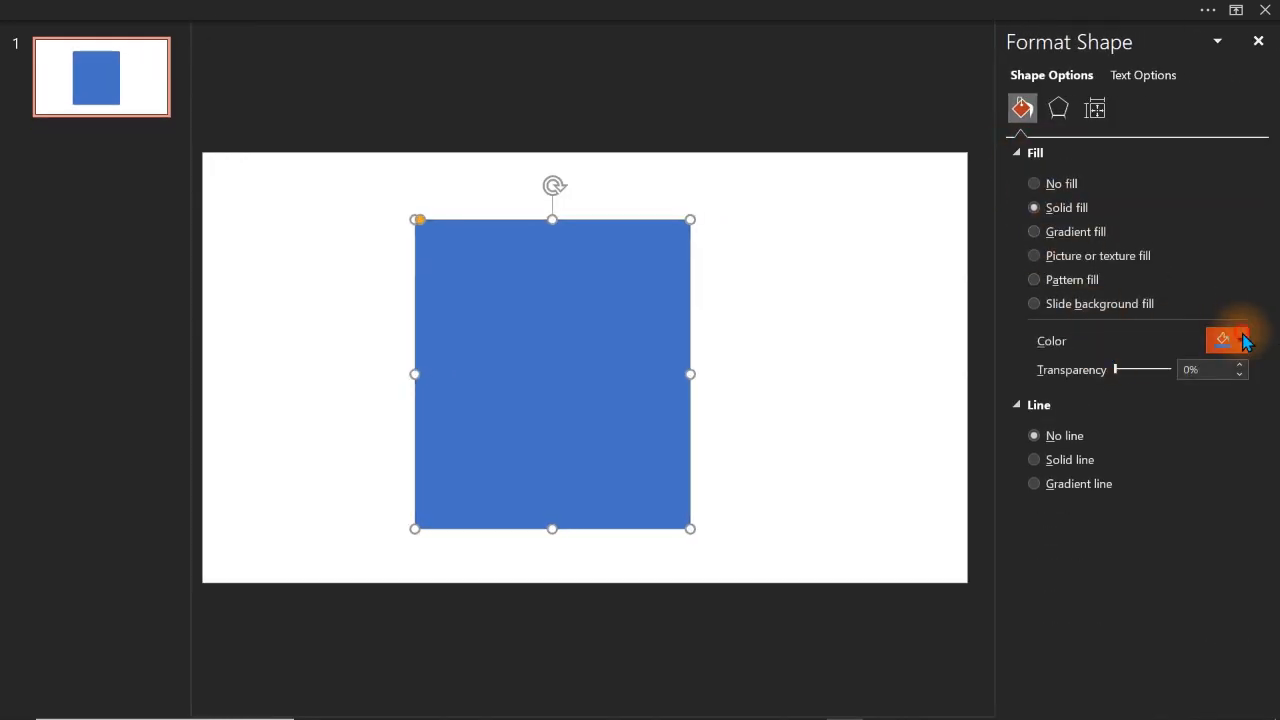
pyautogui.click(1243, 341)
pyautogui.click(1141, 558)
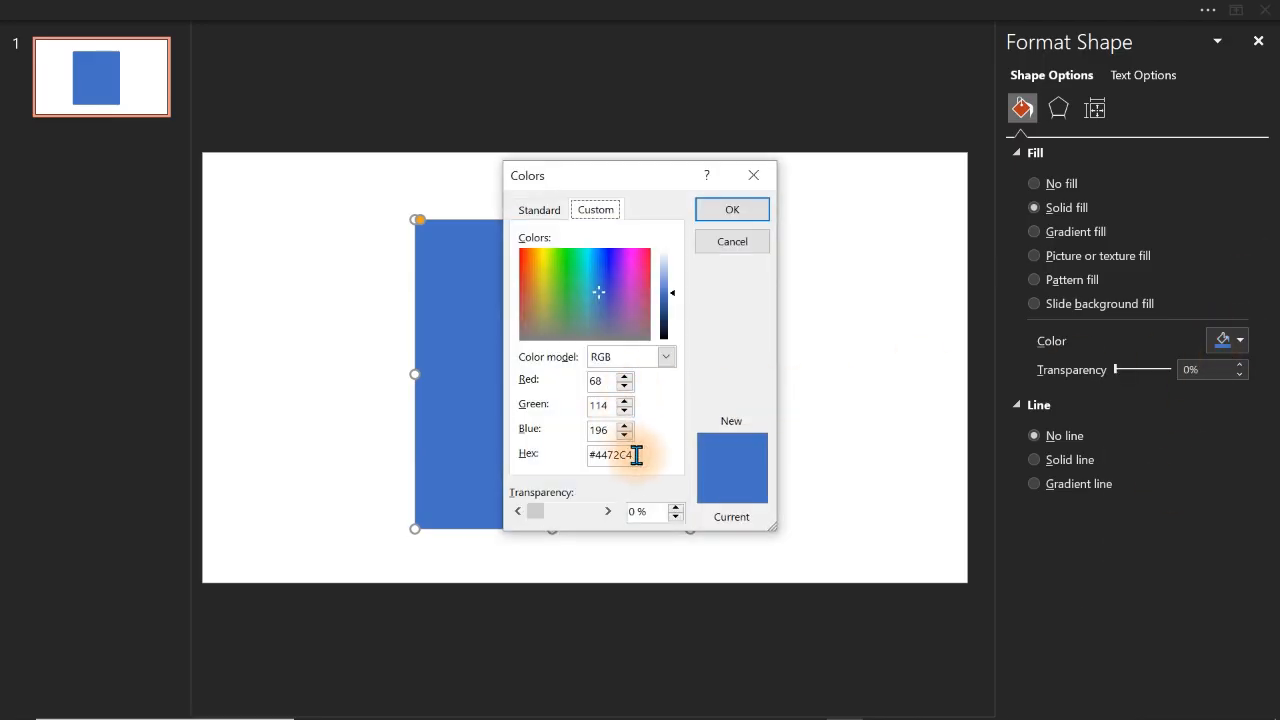
pyautogui.moveTo(636, 455); pyautogui.dragTo(528, 443)
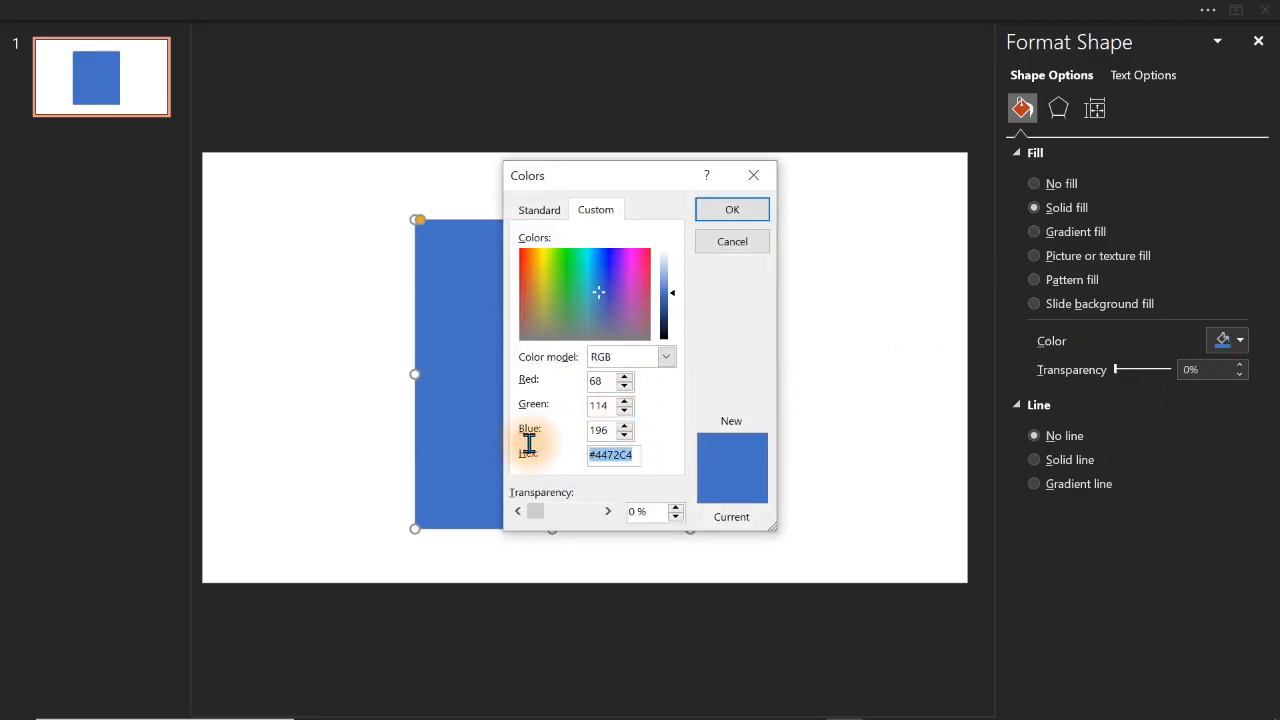
pyautogui.click(731, 206)
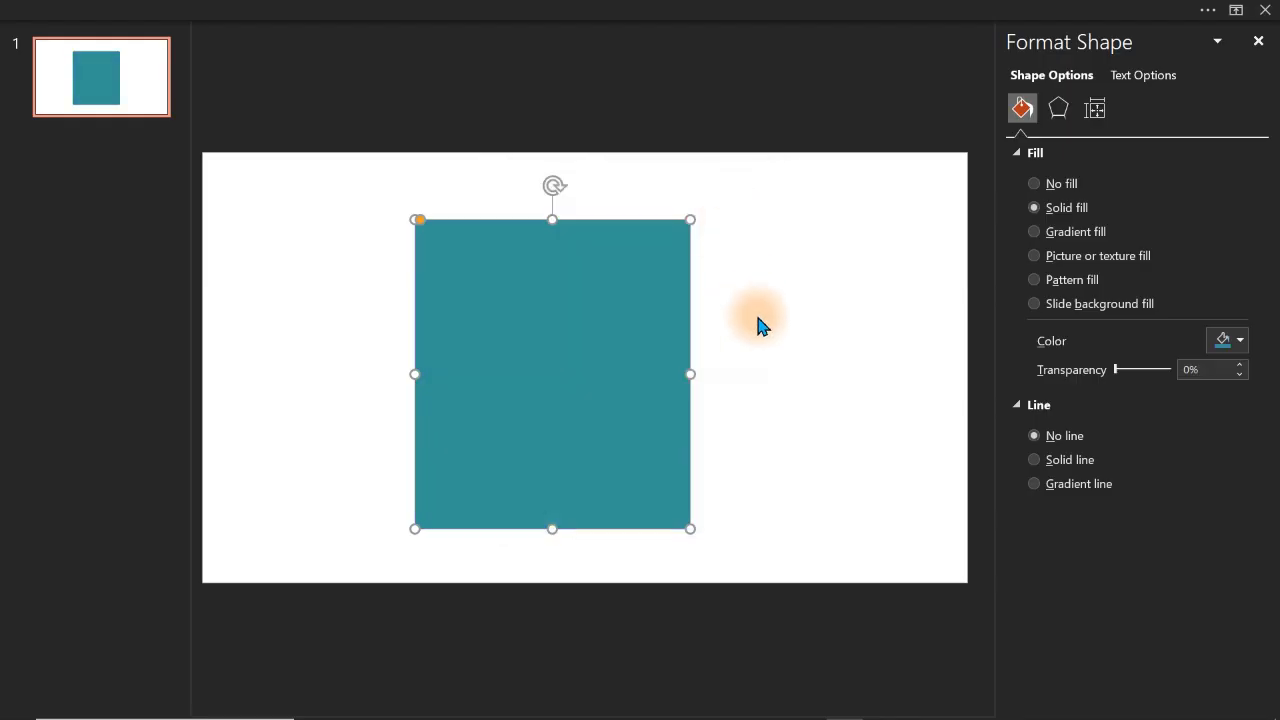
# - Move the teal rectangle slightly down and to the left, and extend its right and top edges a little
pyautogui.moveTo(550, 346); pyautogui.dragTo(539, 354)
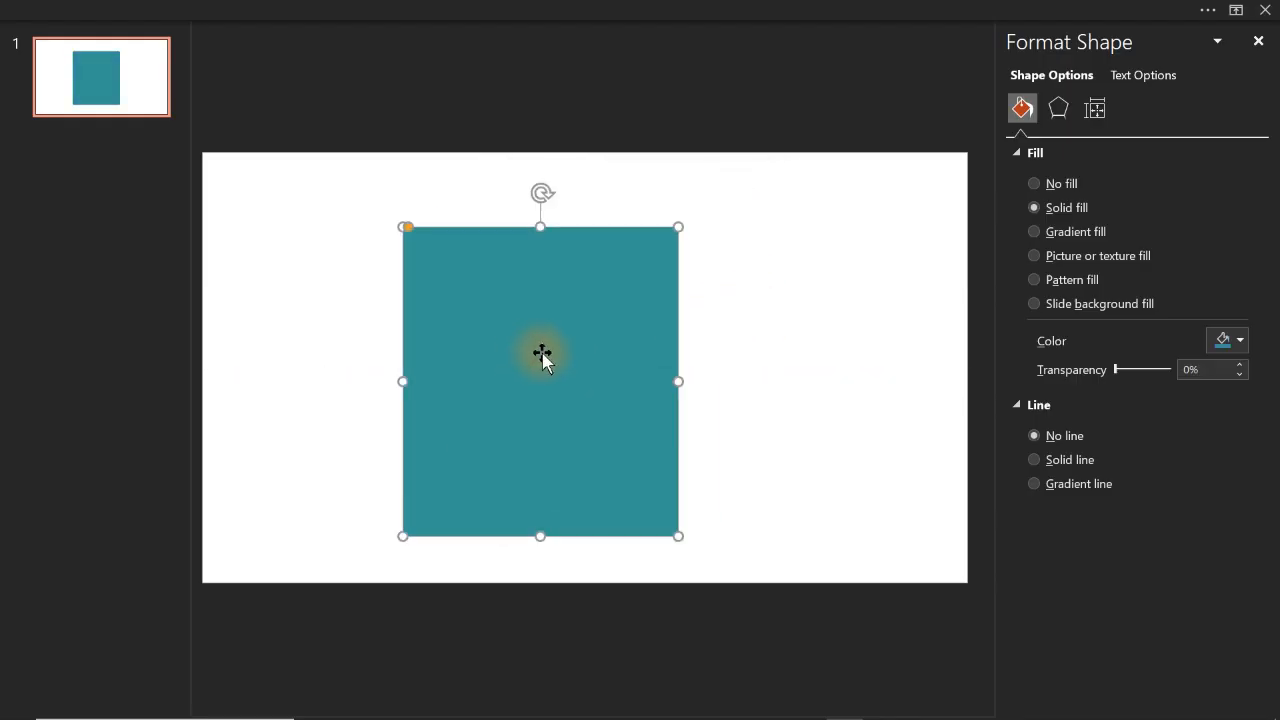
pyautogui.moveTo(676, 384); pyautogui.dragTo(686, 384)
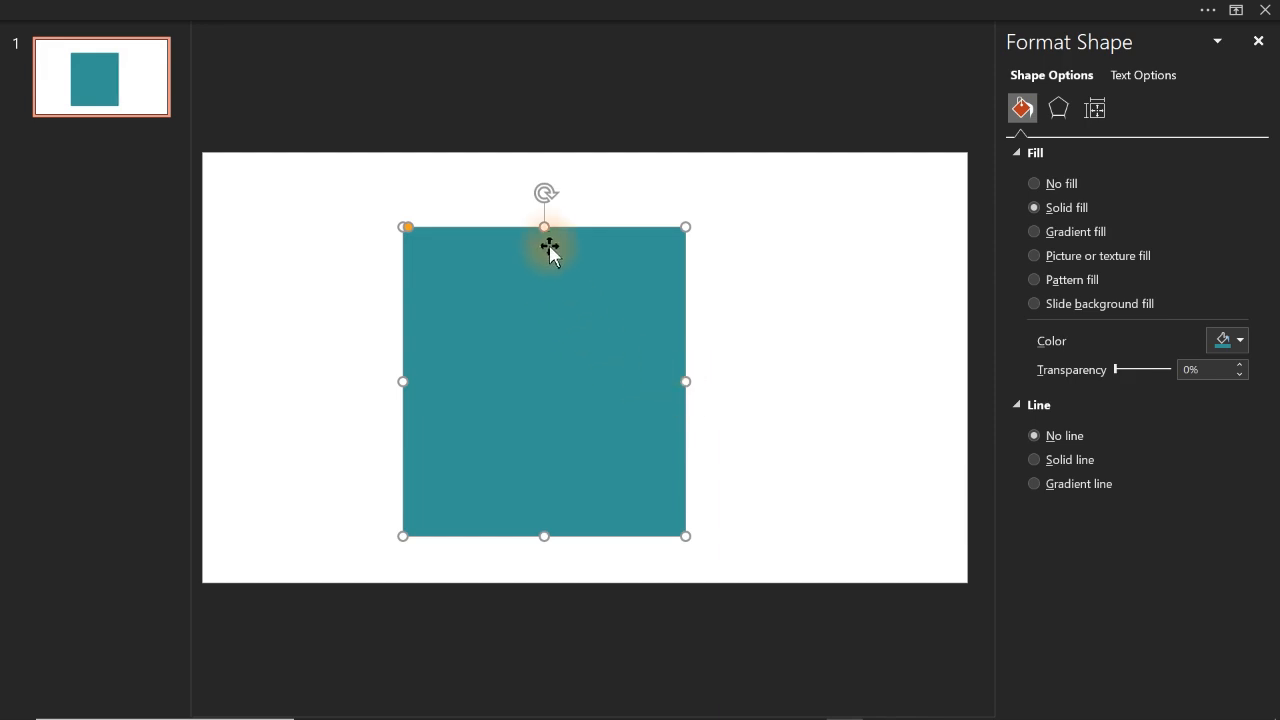
pyautogui.moveTo(542, 232); pyautogui.dragTo(541, 221)
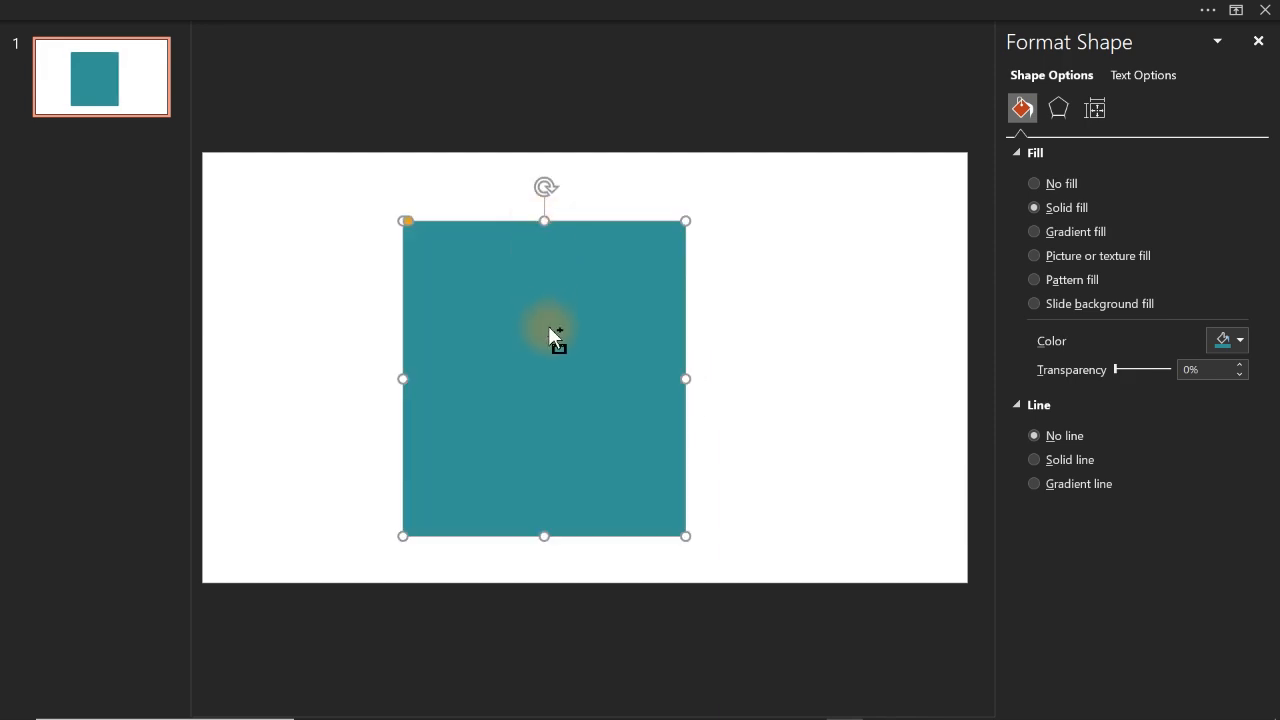
# - Duplicate the teal rectangle and give the copy a linear gradient fill running downward at 90°
pyautogui.hotkey('ctrl', 'd')
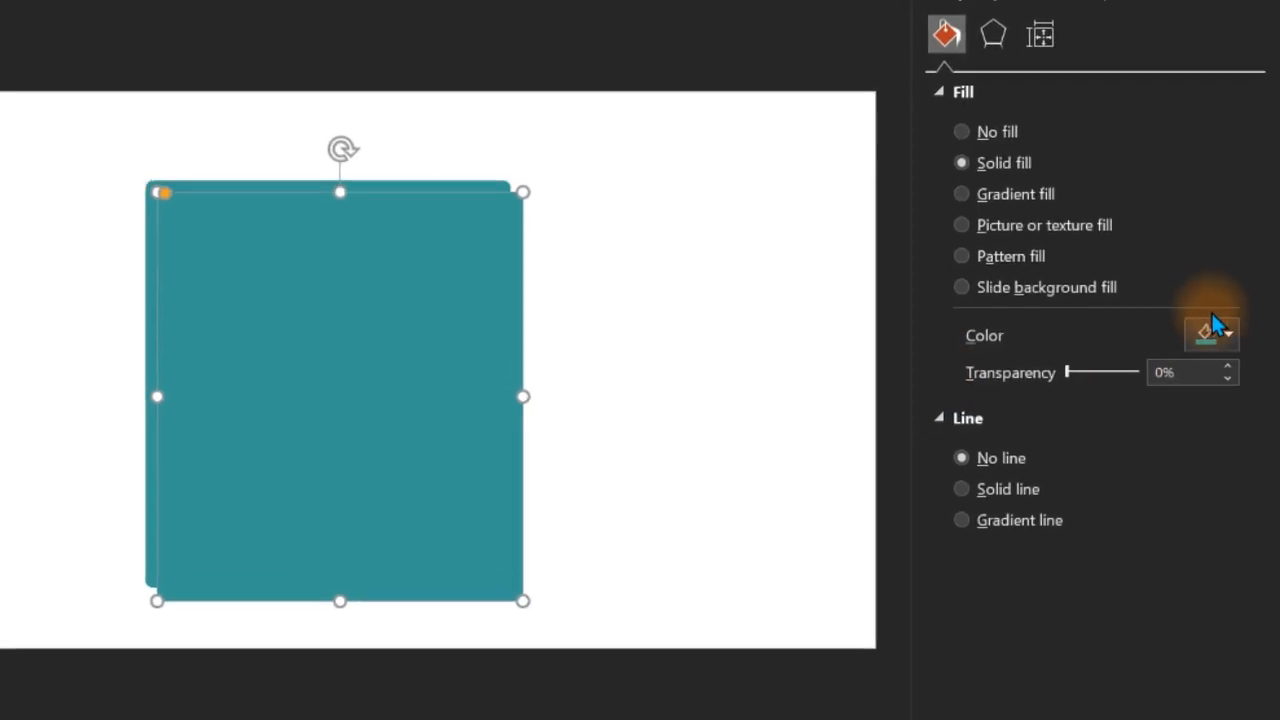
pyautogui.click(1212, 318)
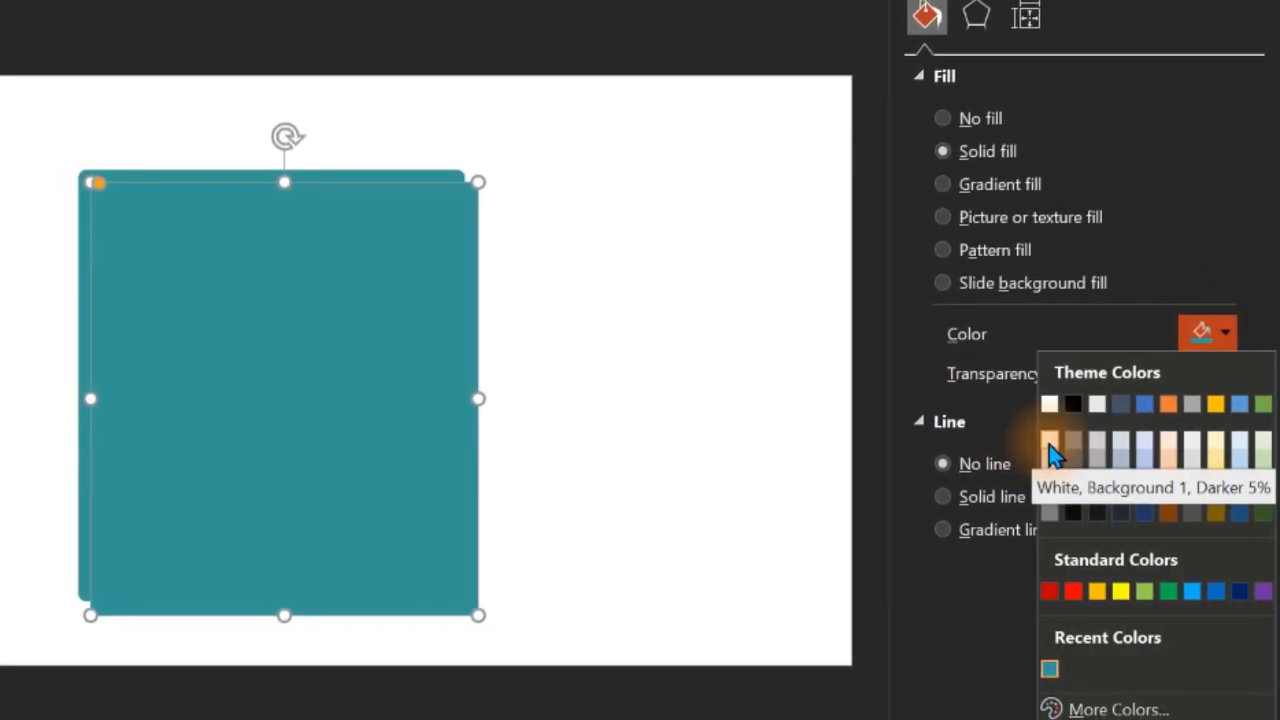
pyautogui.click(995, 187)
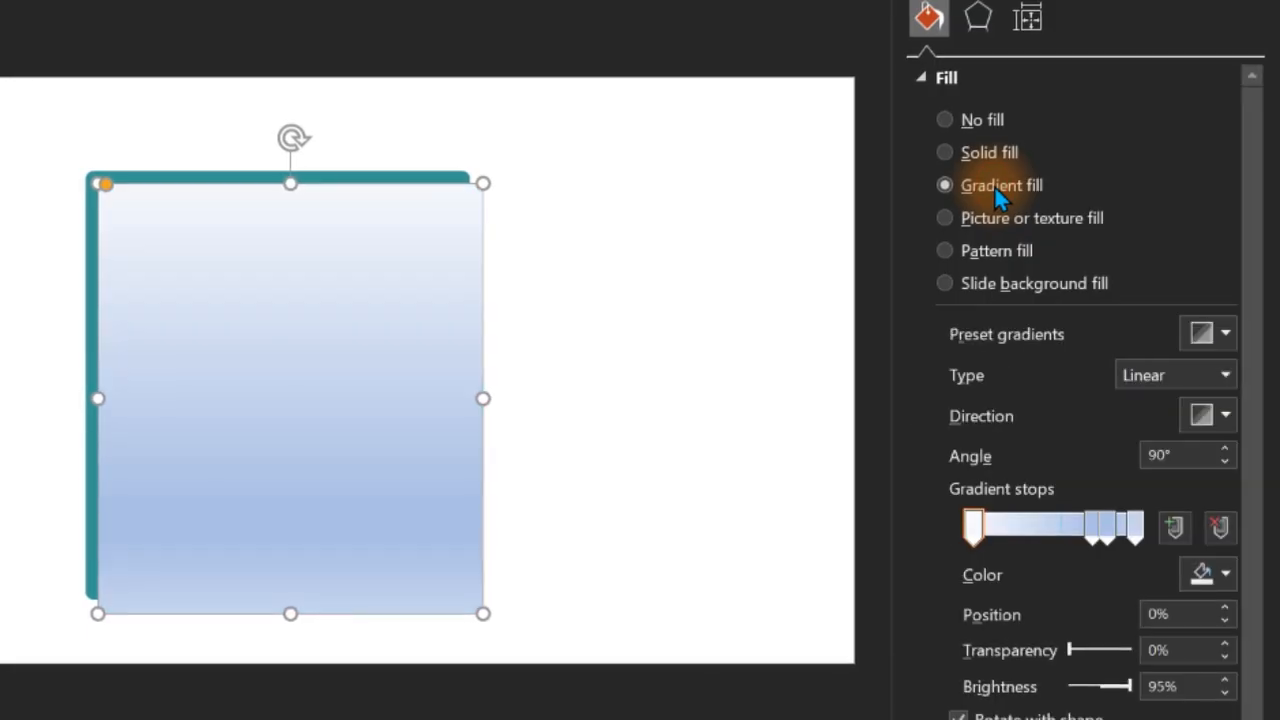
pyautogui.click(1133, 526)
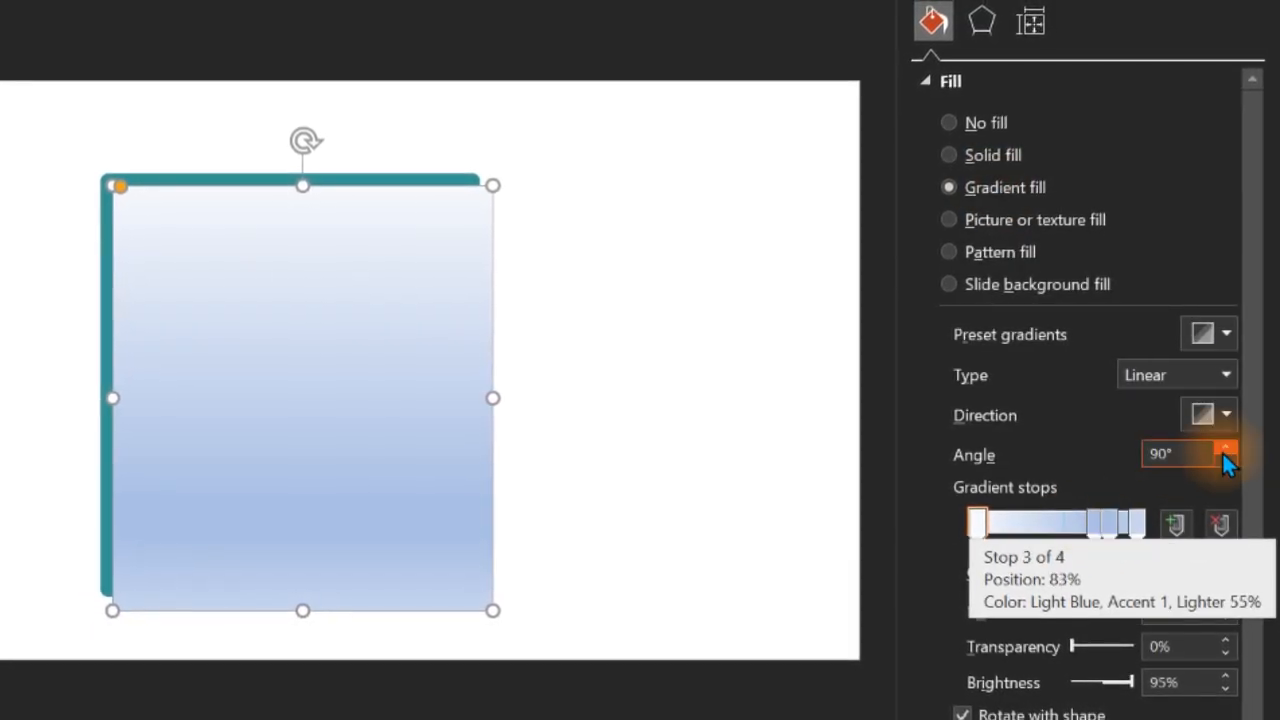
pyautogui.click(1221, 409)
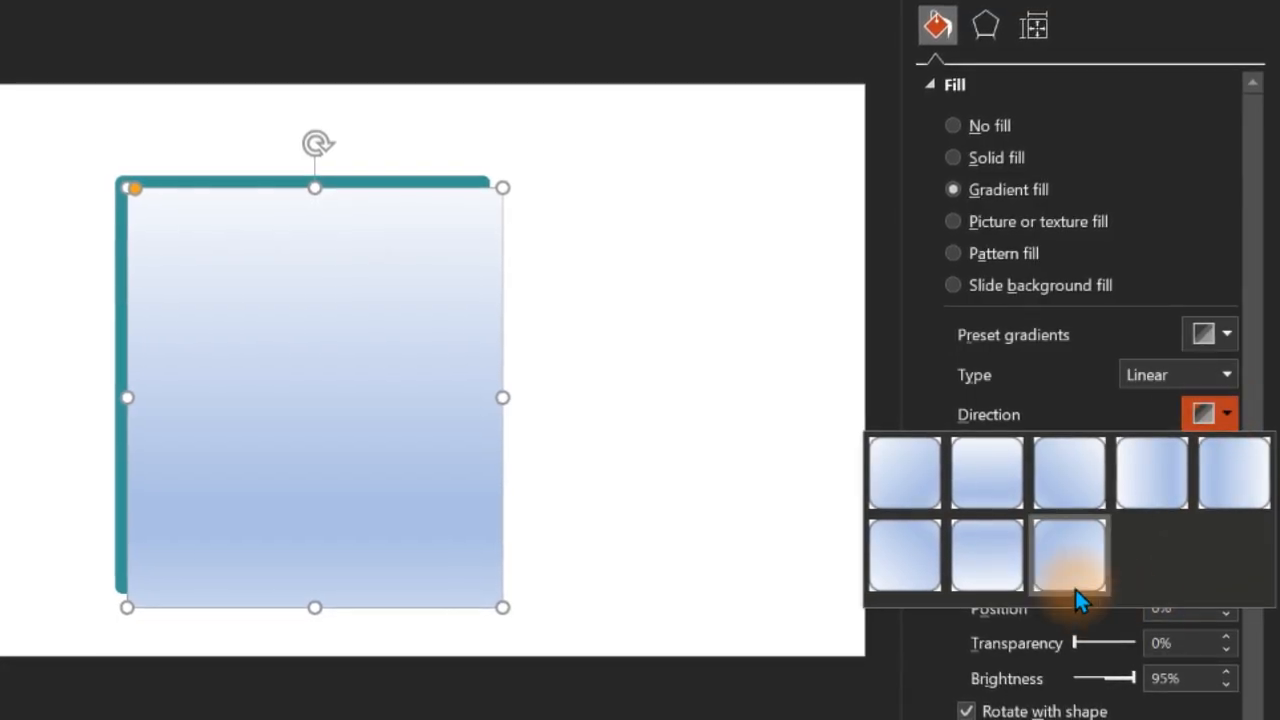
pyautogui.click(981, 470)
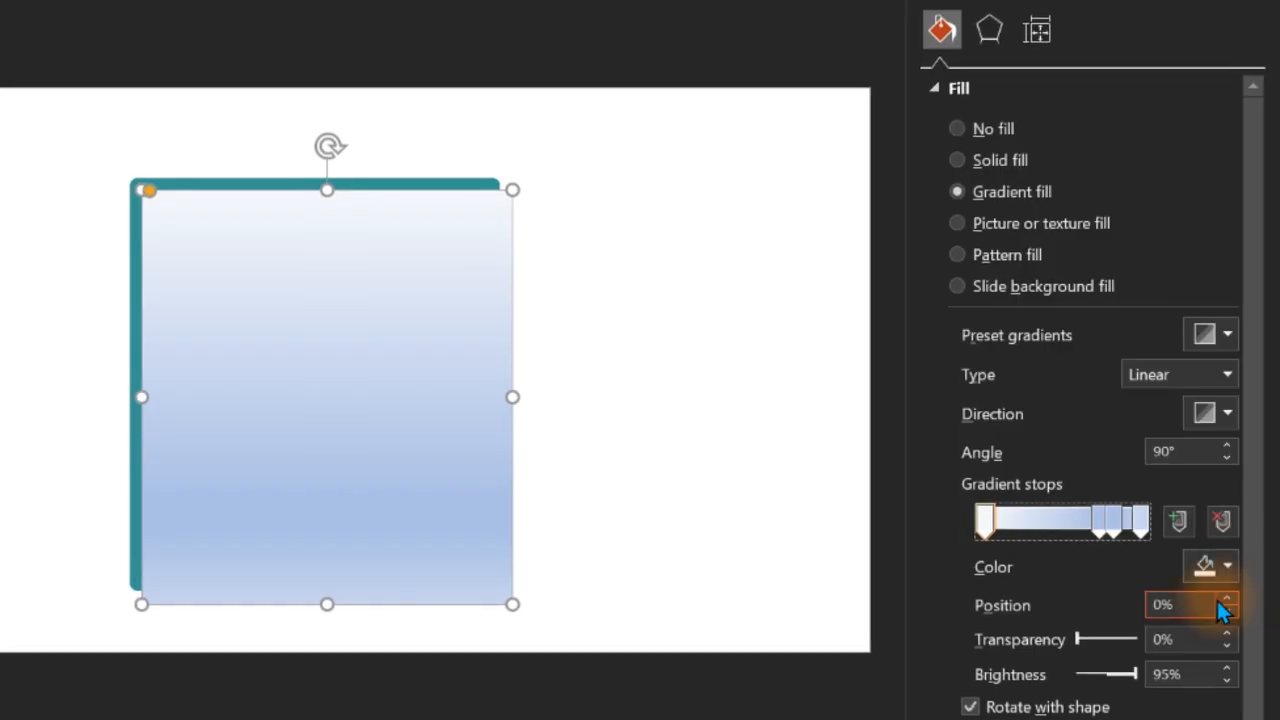
# - Set the gradient's 0% stop to white and its 74% stop to white darkened 5%
pyautogui.click(1215, 568)
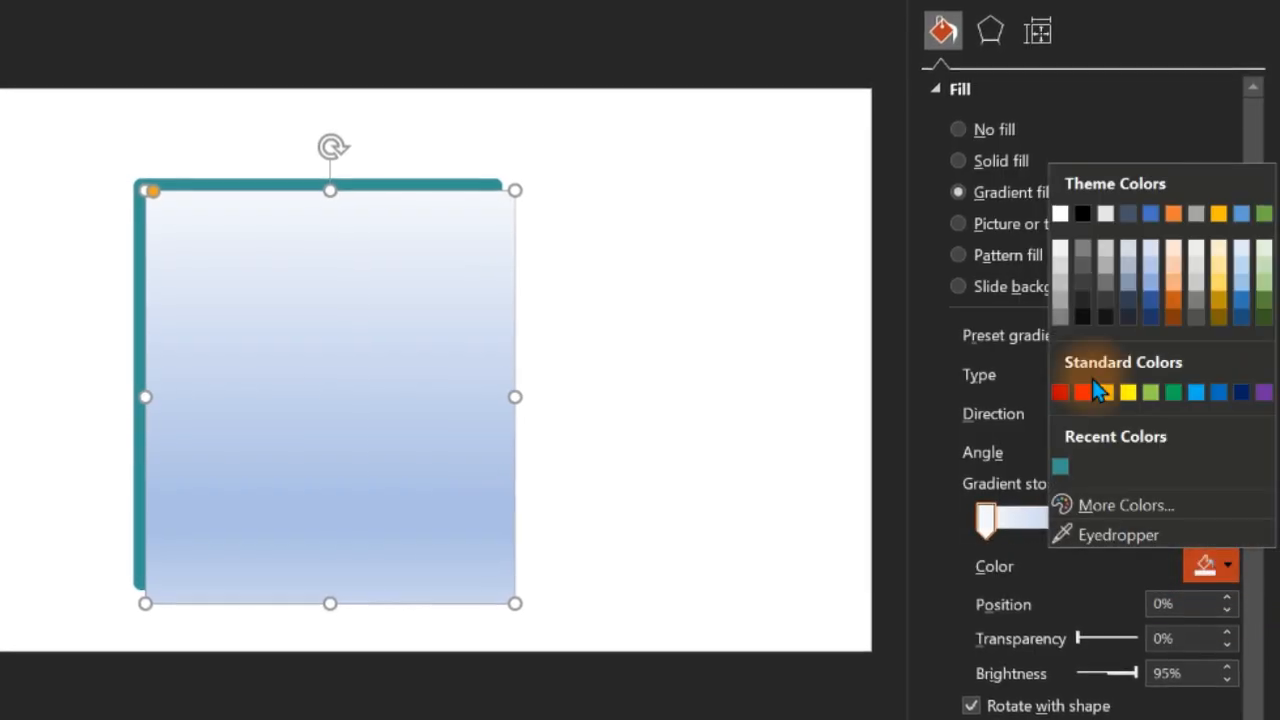
pyautogui.click(1061, 215)
pyautogui.click(1097, 515)
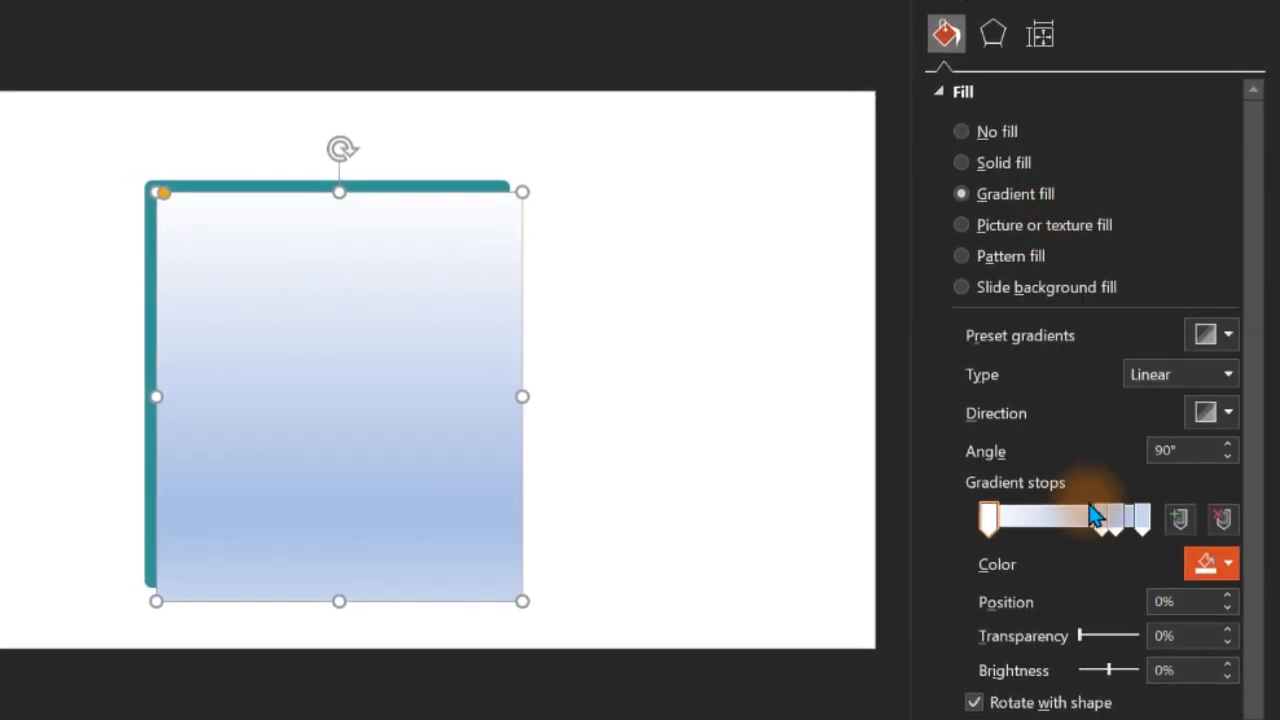
pyautogui.click(1210, 564)
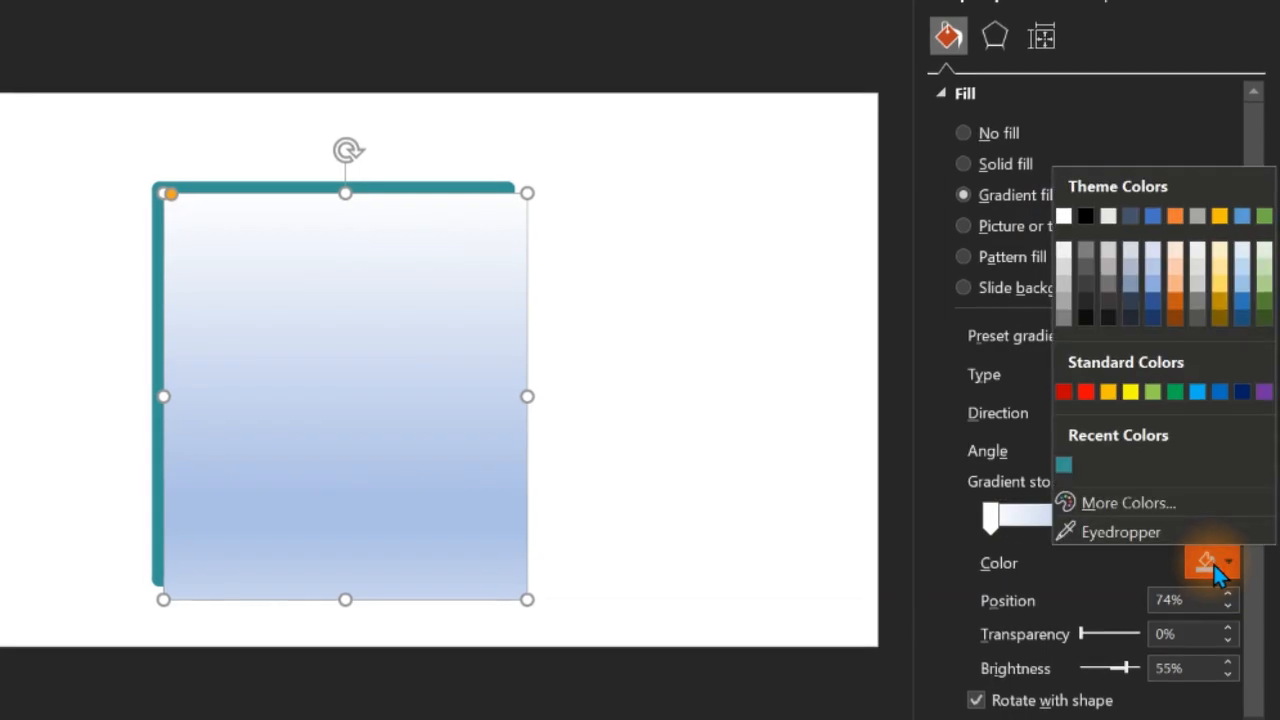
pyautogui.click(1069, 266)
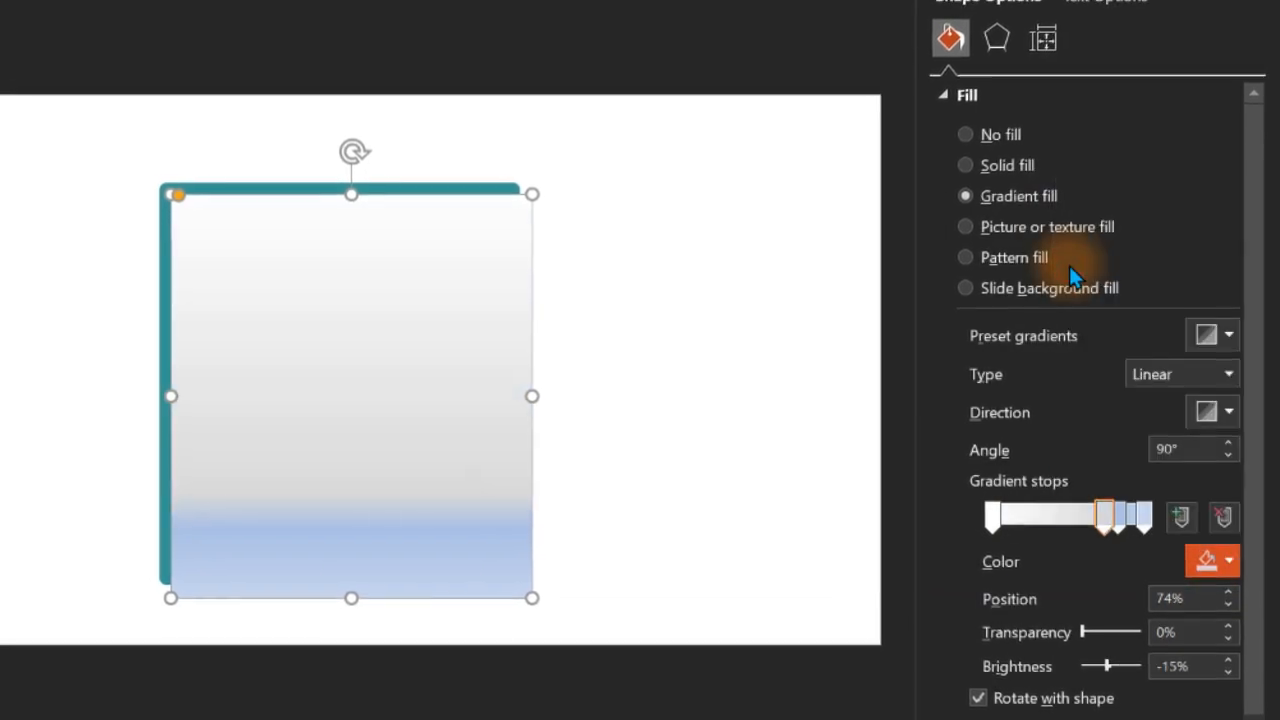
pyautogui.click(1220, 560)
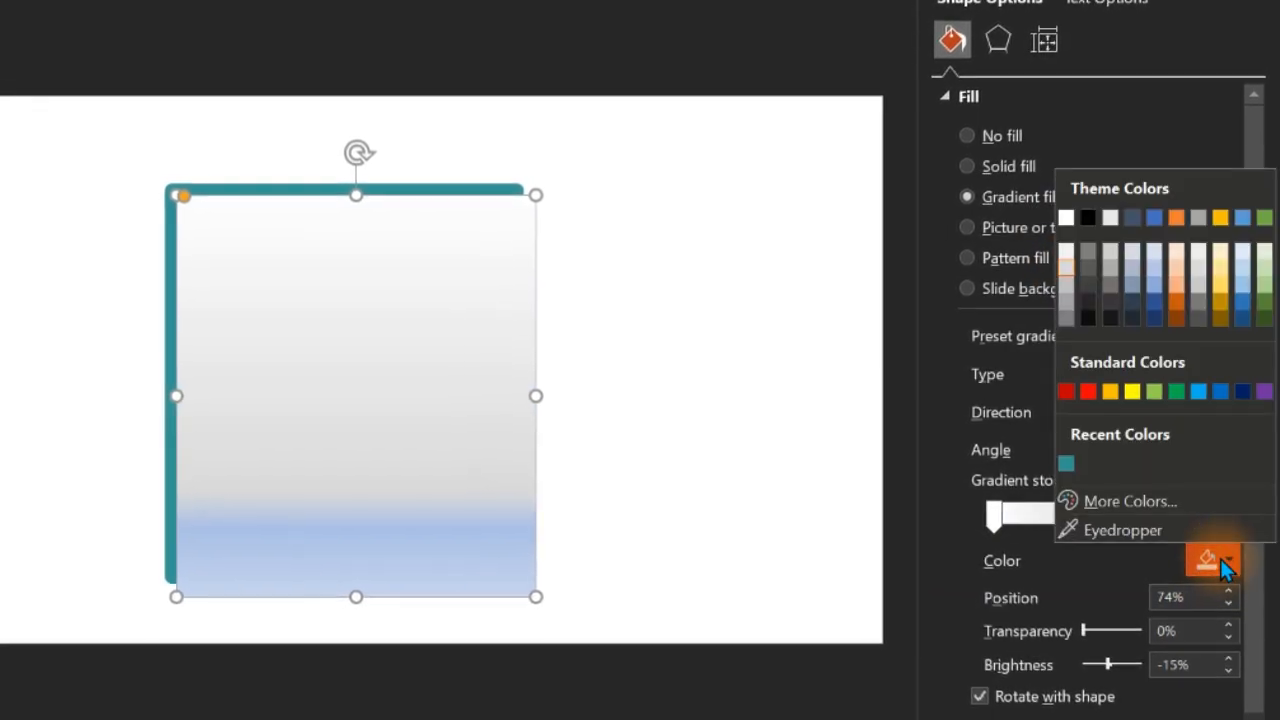
pyautogui.click(1066, 251)
# - Recolor the gradient's 83% and 100% stops to white darkened 15%
pyautogui.click(1120, 512)
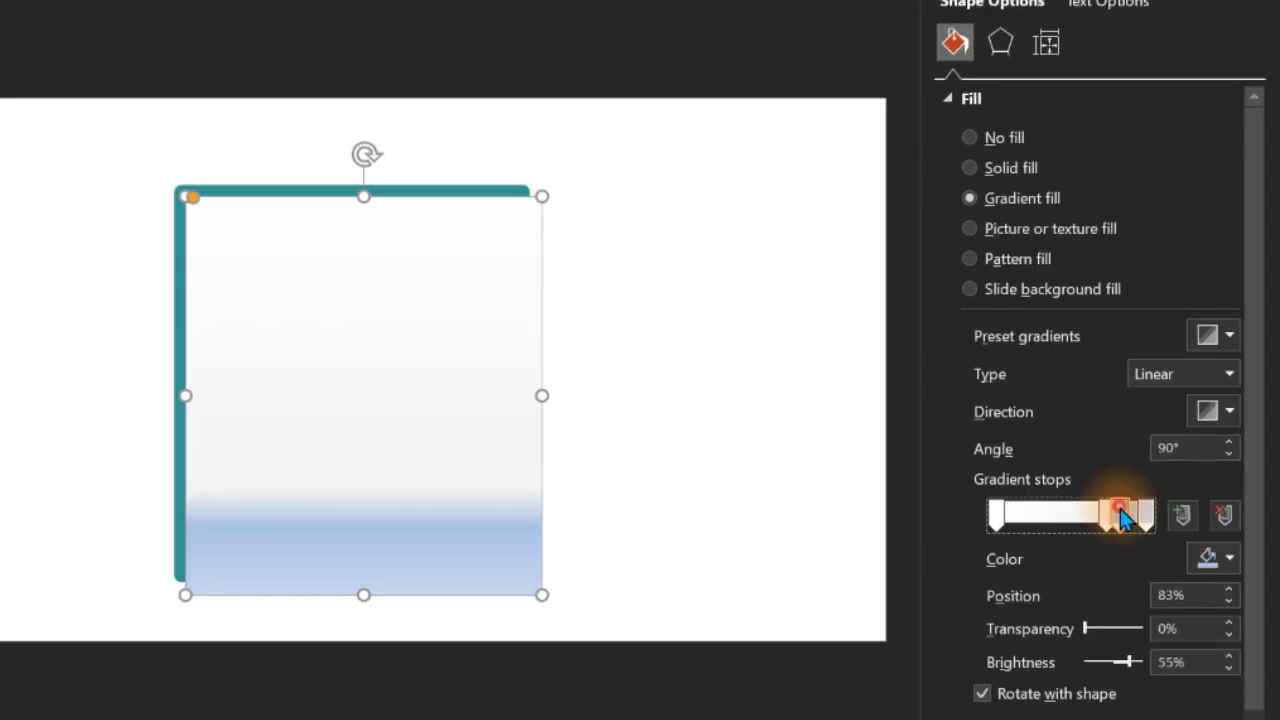
pyautogui.click(1213, 558)
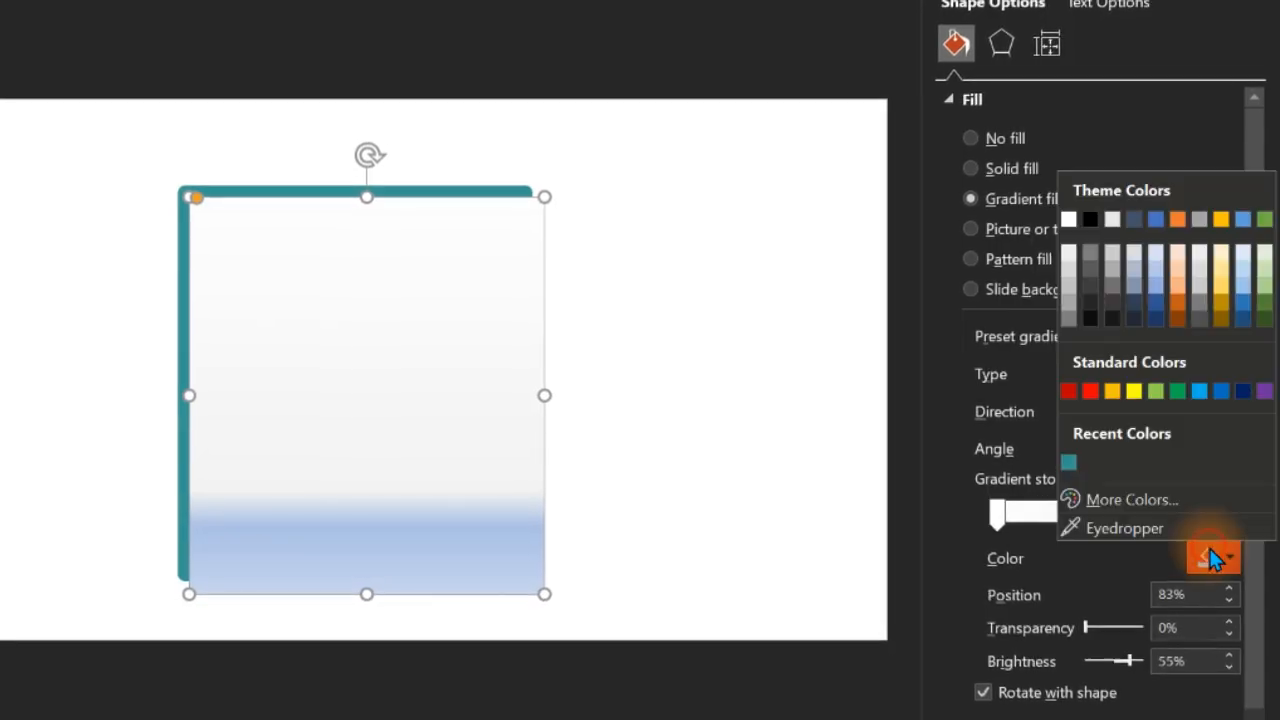
pyautogui.click(1070, 271)
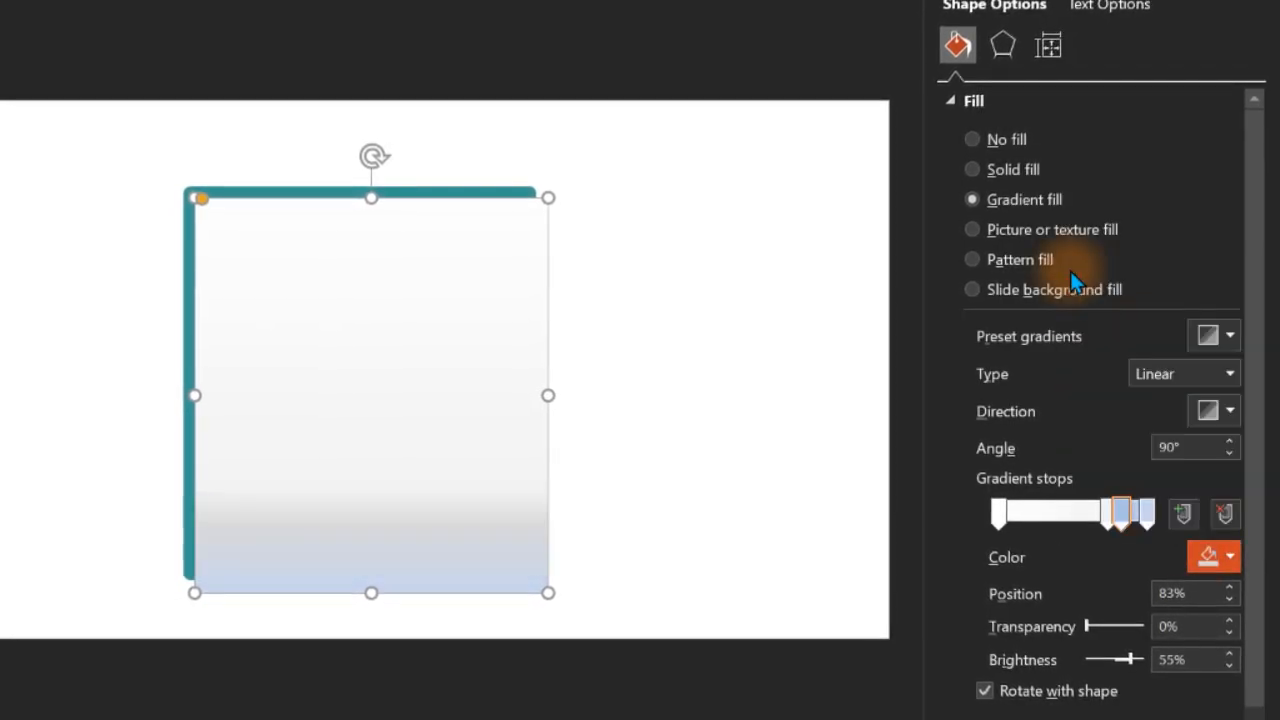
pyautogui.click(1230, 555)
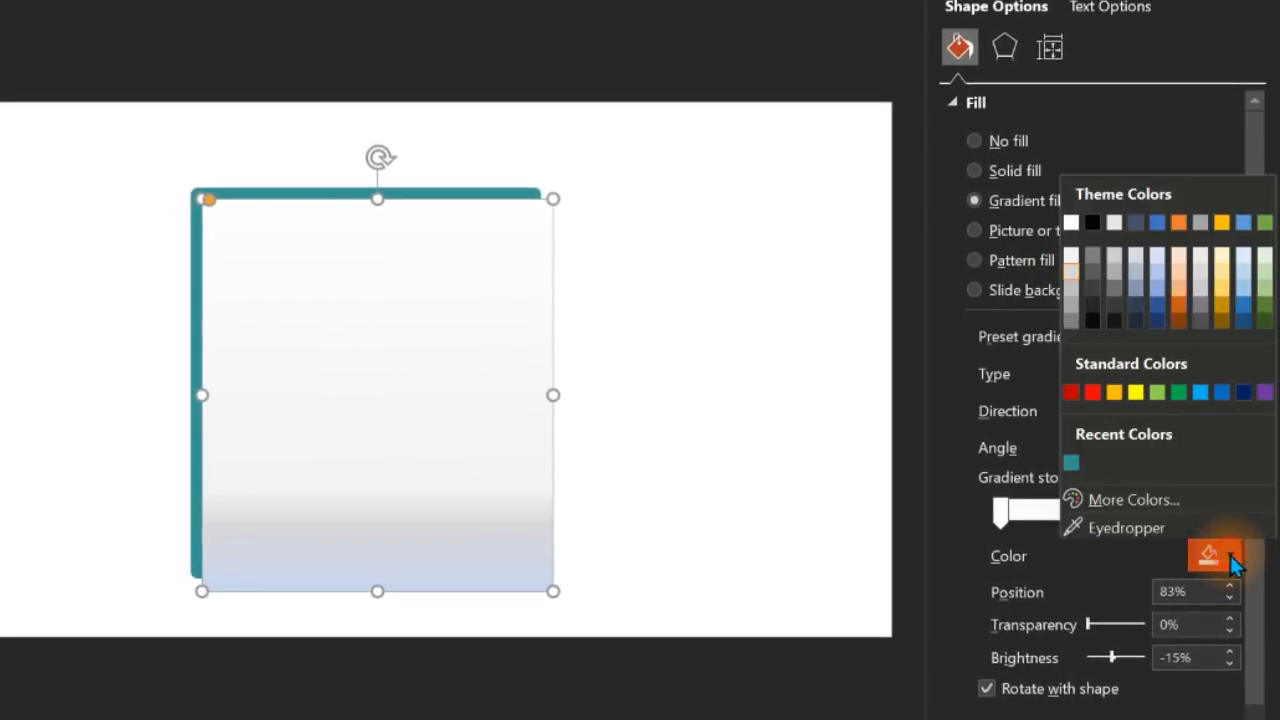
pyautogui.click(1074, 278)
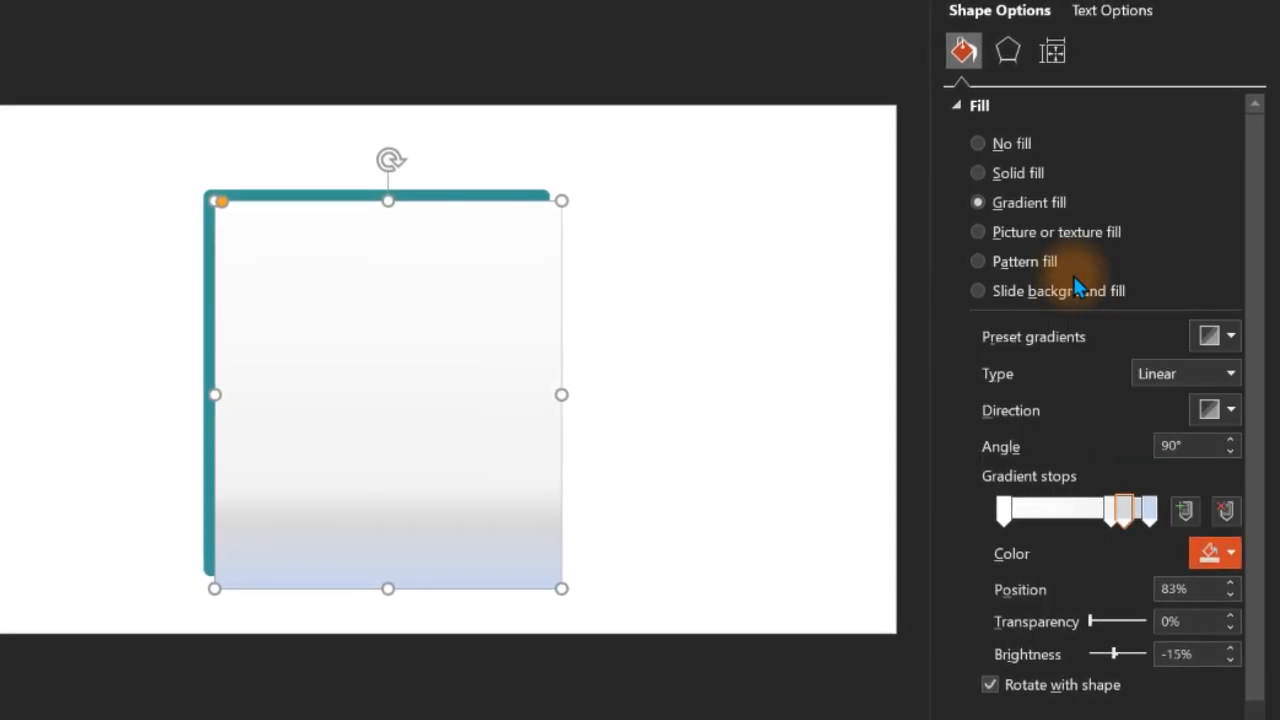
pyautogui.click(1149, 512)
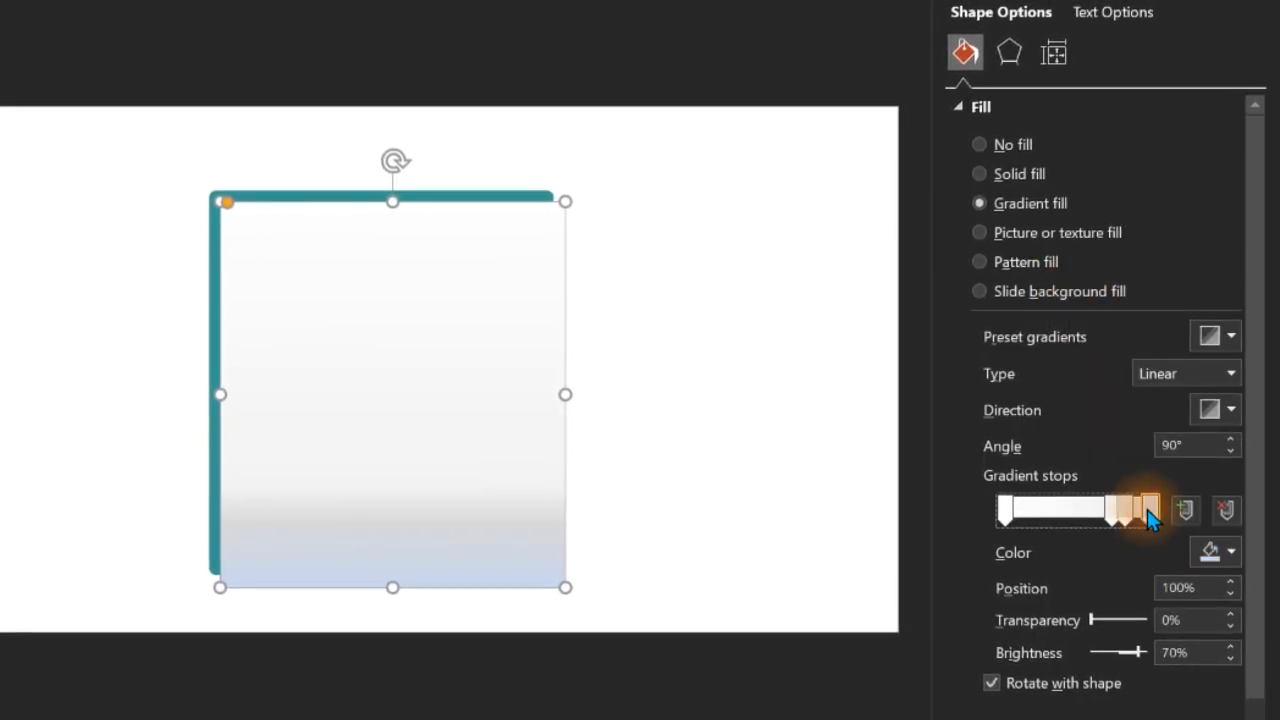
pyautogui.click(1216, 552)
pyautogui.click(1072, 270)
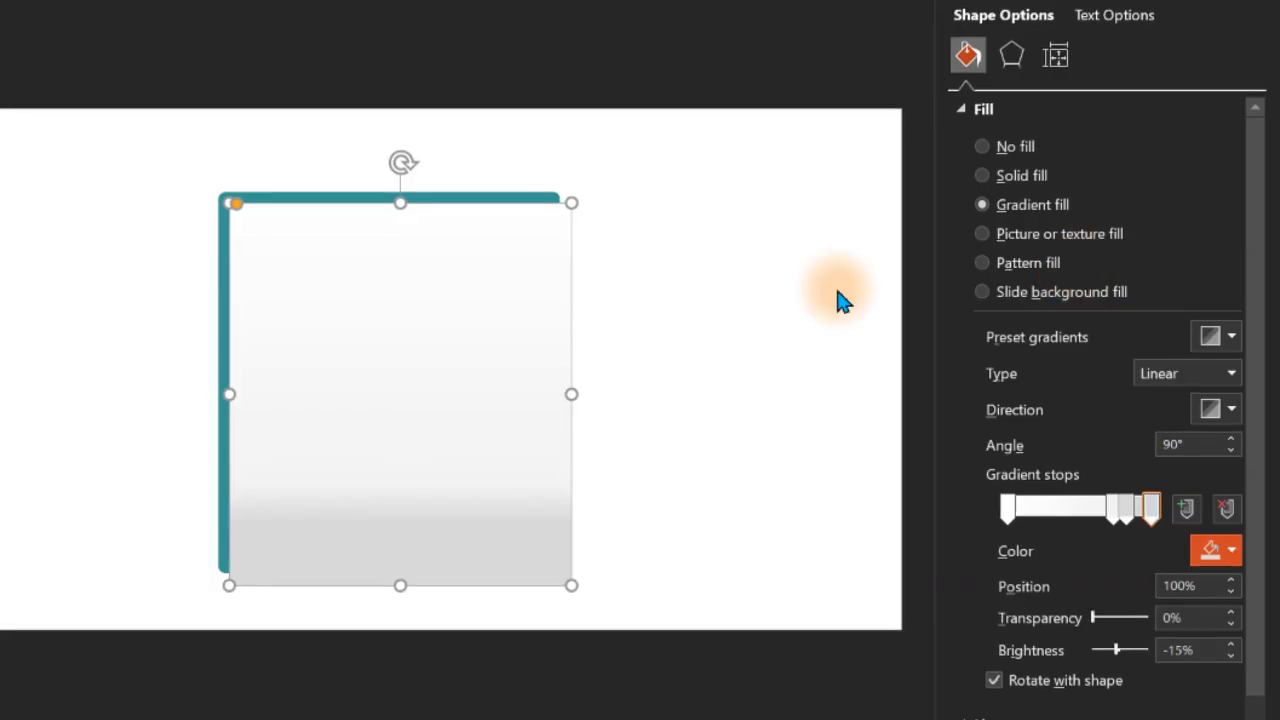
# - Shift the gradient rectangle to line up with the teal rectangle's sides, and remove its 74% gradient stop
pyautogui.click(774, 303)
pyautogui.click(480, 382)
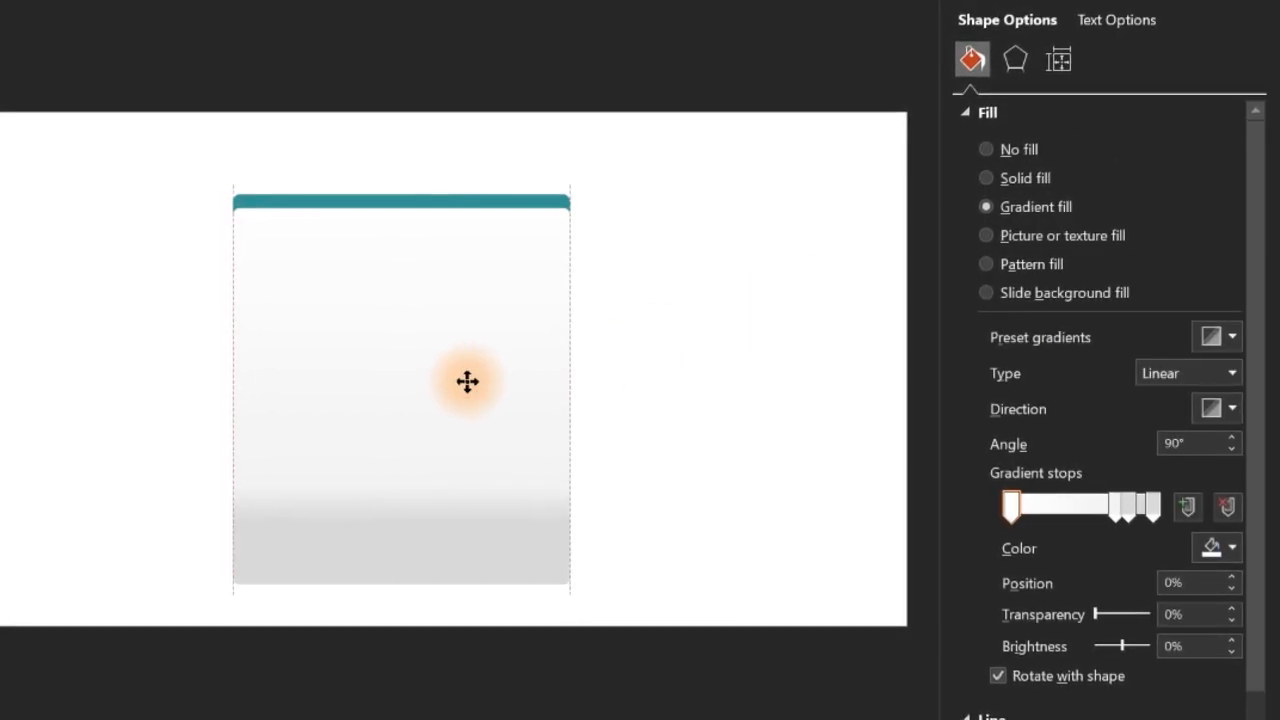
pyautogui.click(1113, 508)
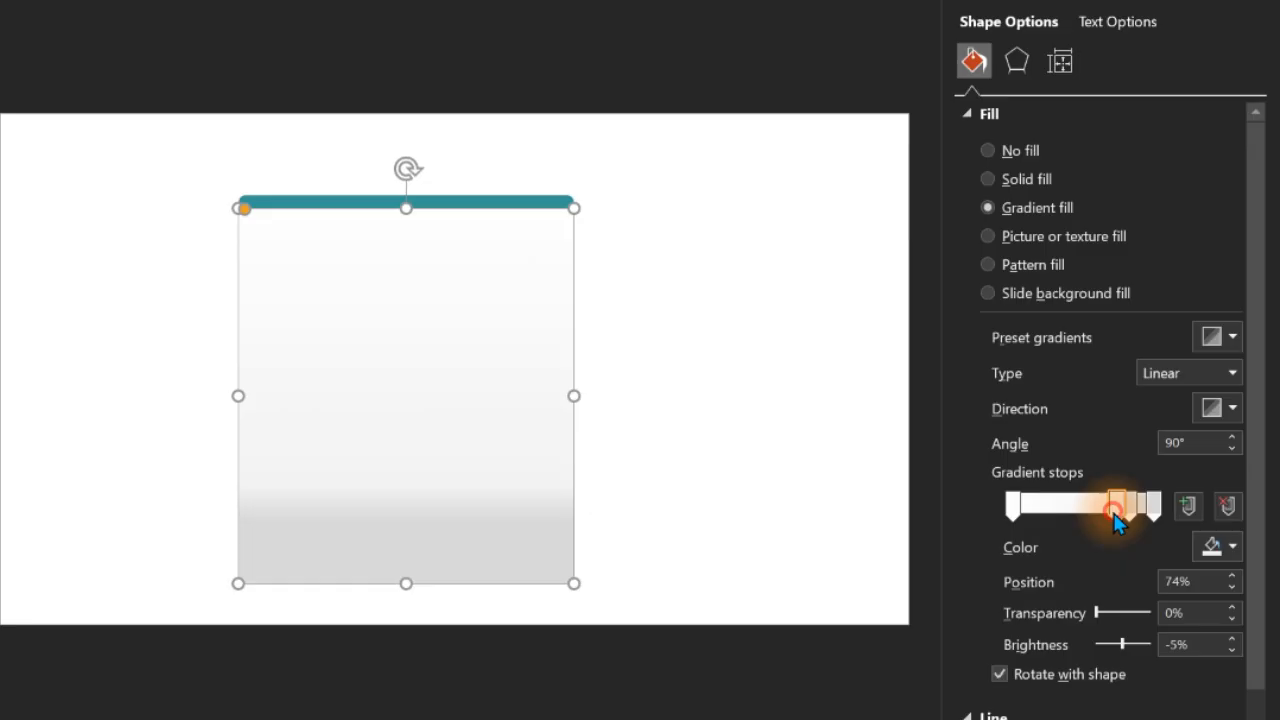
pyautogui.click(1228, 506)
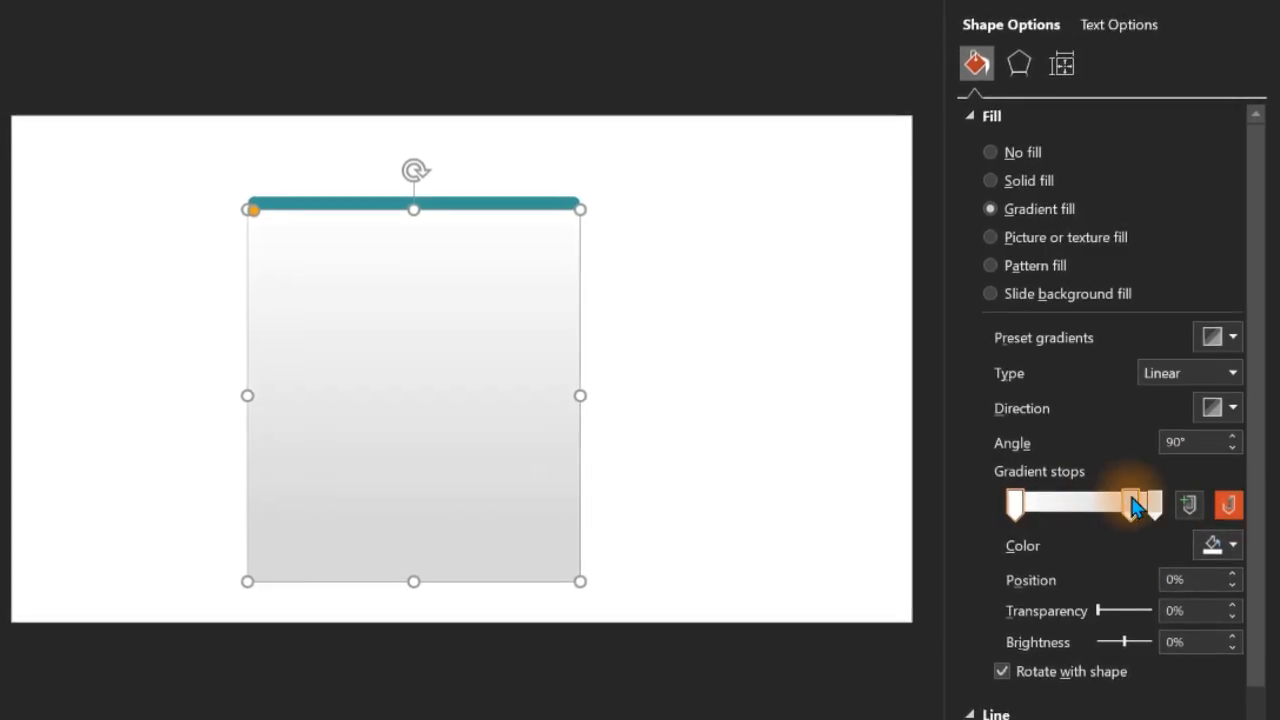
# - Move the middle gradient stop to 53% and change its color to white
pyautogui.moveTo(1133, 504); pyautogui.dragTo(1091, 506)
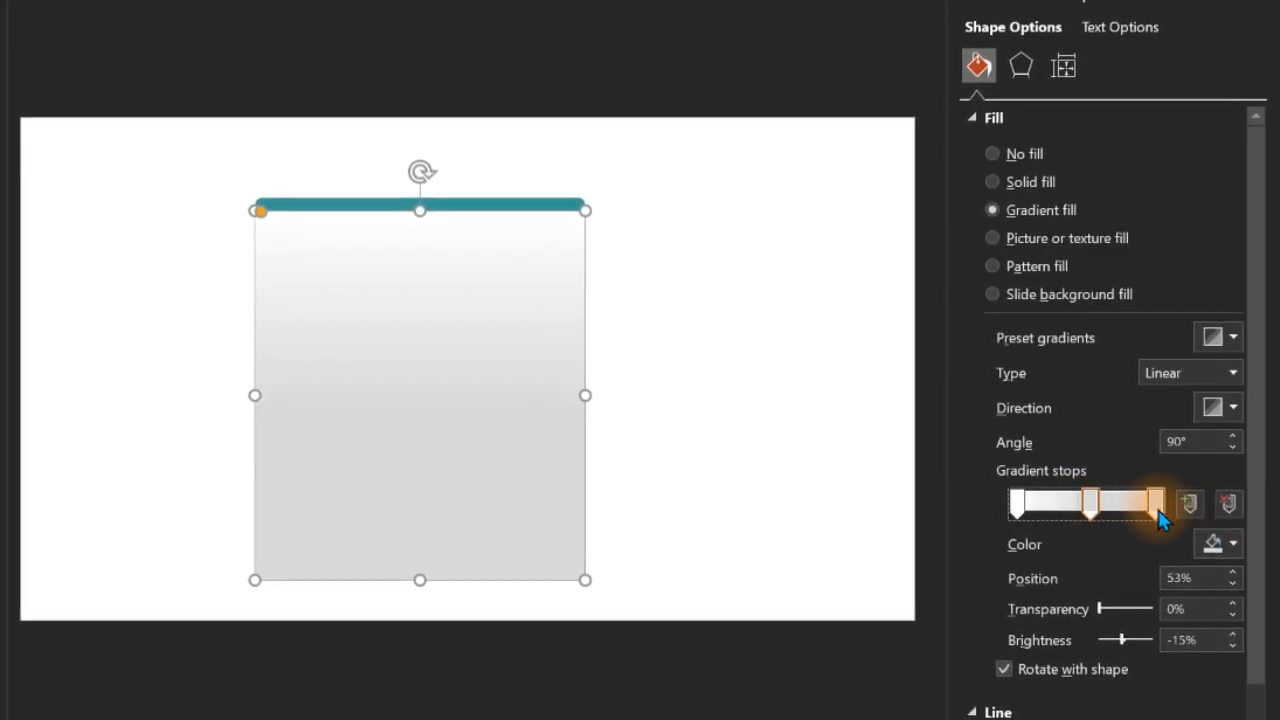
pyautogui.click(723, 450)
pyautogui.click(468, 426)
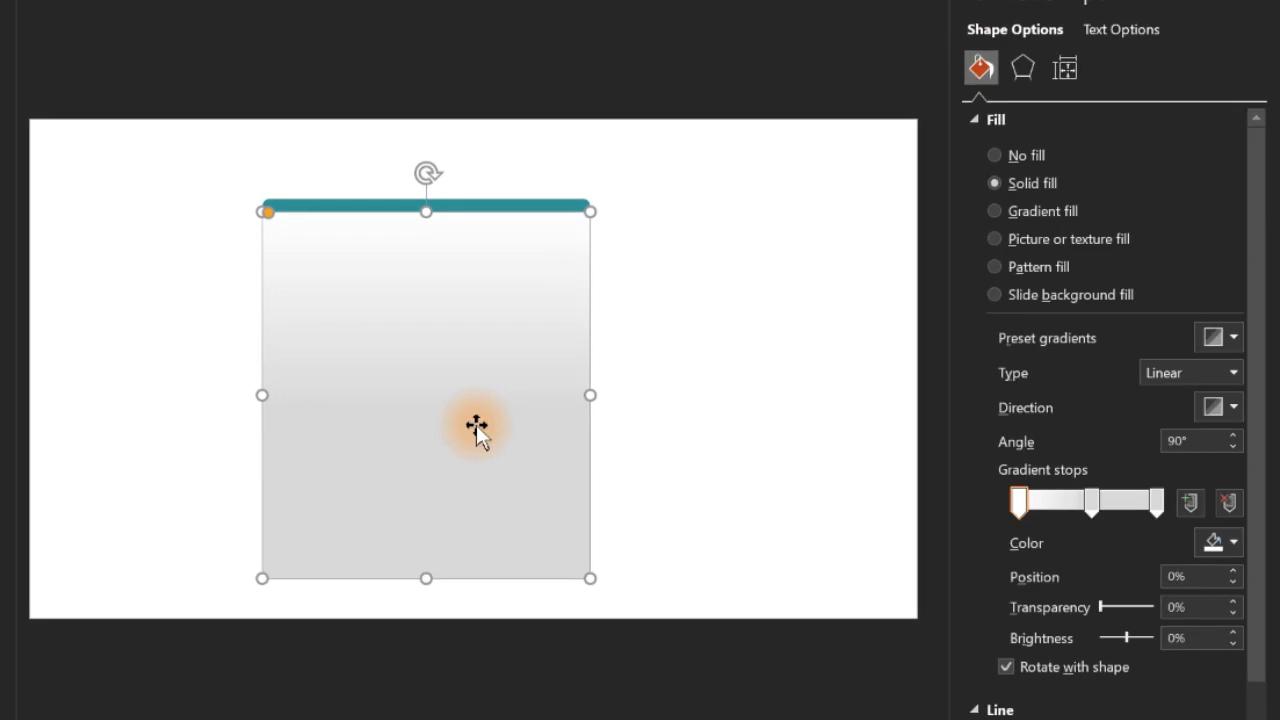
pyautogui.click(1092, 503)
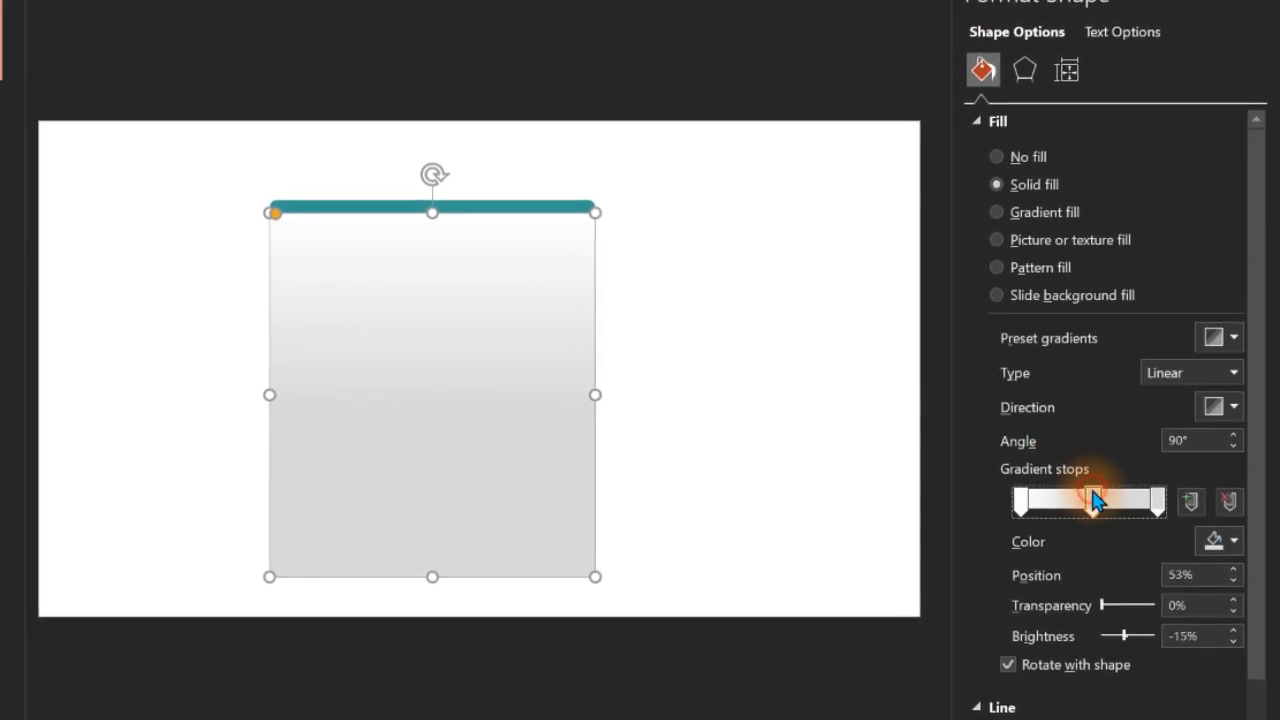
pyautogui.click(1232, 541)
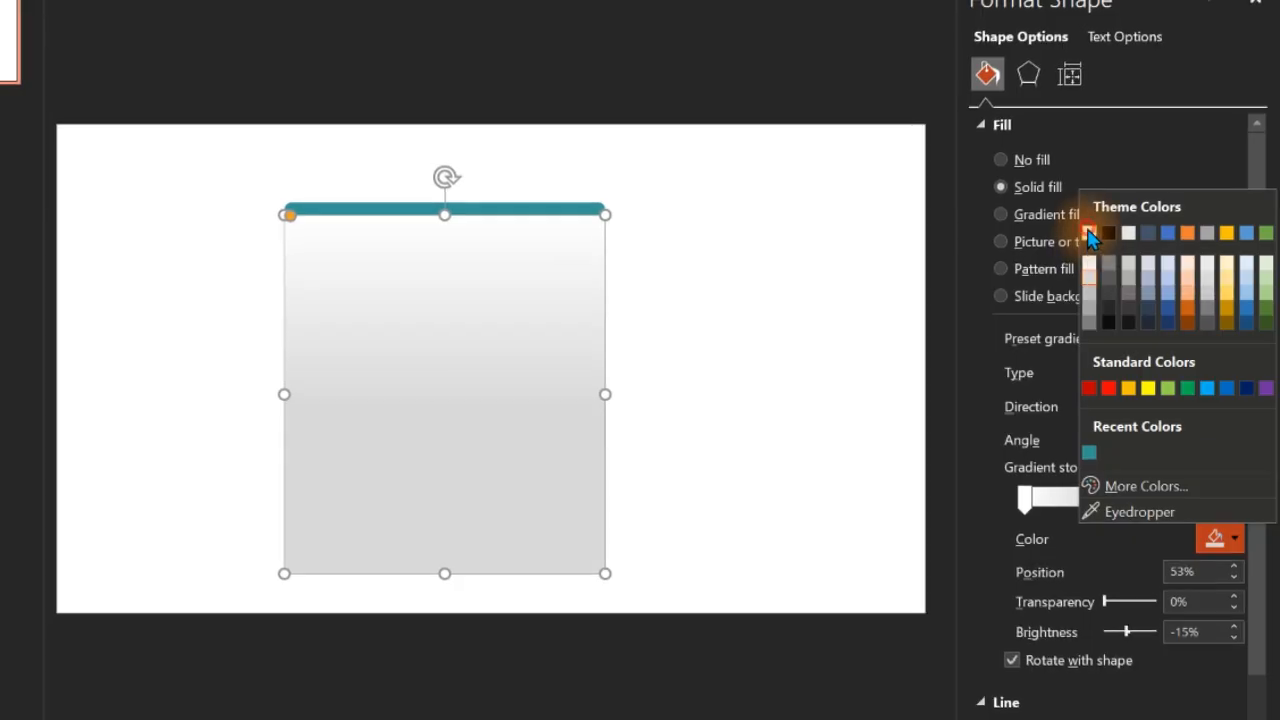
pyautogui.click(1089, 234)
# - Shift the middle white gradient stop closer to the start and move the last gray stop to 89%
pyautogui.click(781, 326)
pyautogui.click(559, 410)
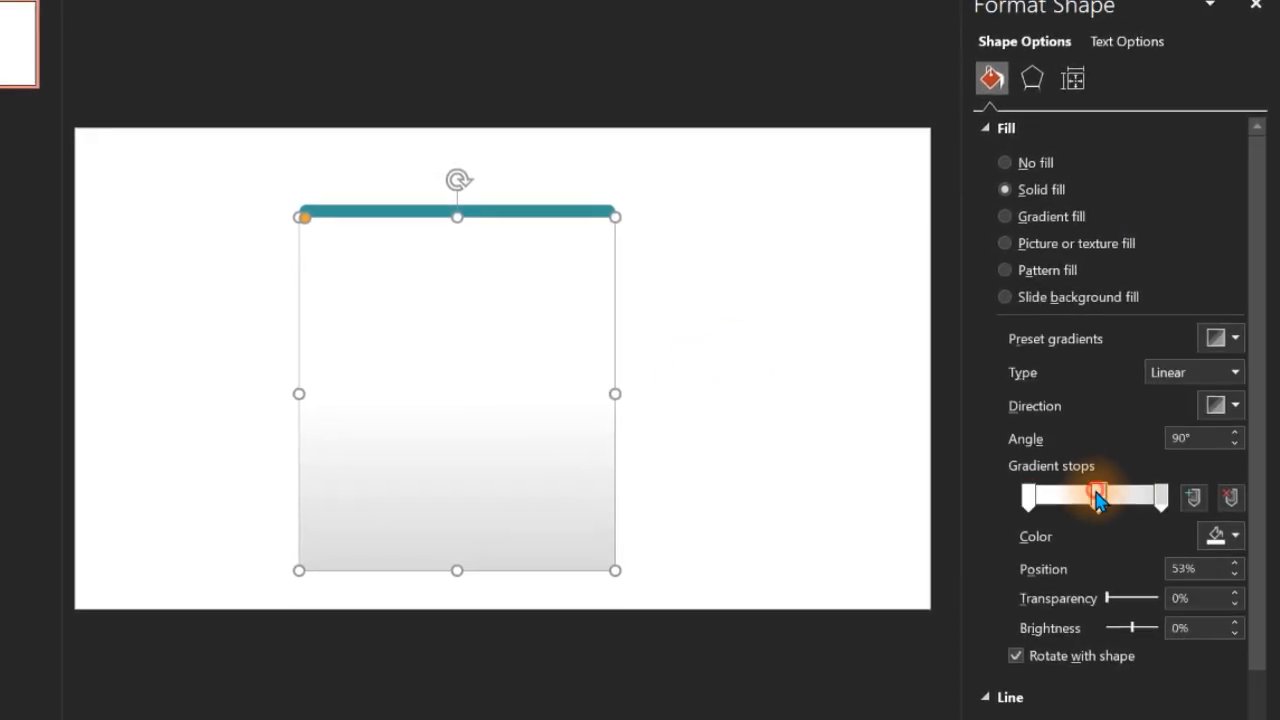
pyautogui.moveTo(1098, 495); pyautogui.dragTo(1080, 495)
pyautogui.click(1157, 495)
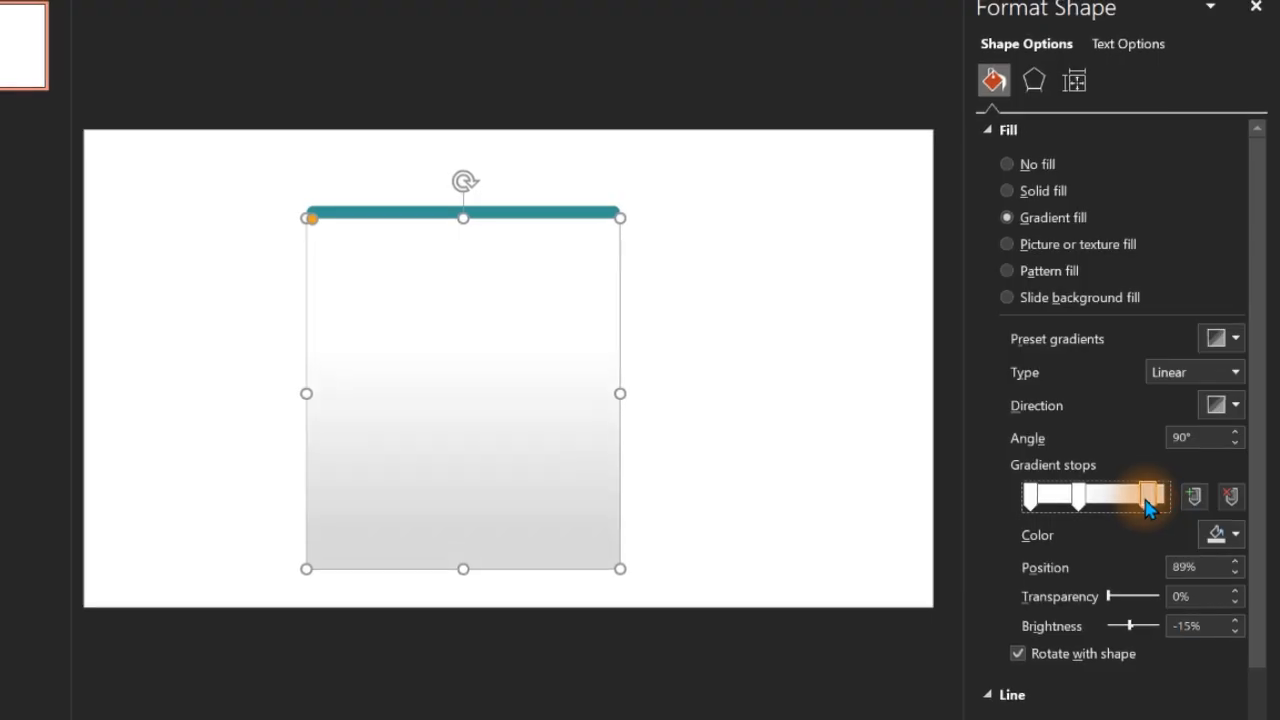
pyautogui.click(507, 367)
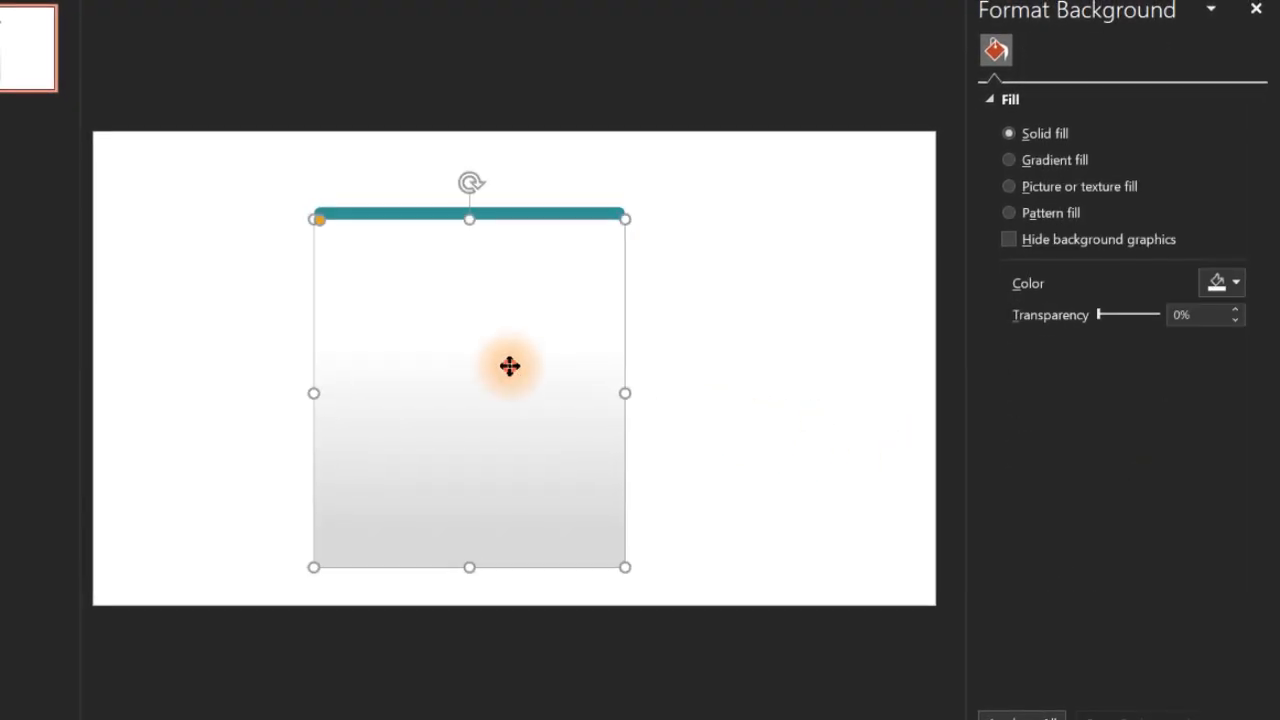
pyautogui.moveTo(512, 366); pyautogui.dragTo(516, 368)
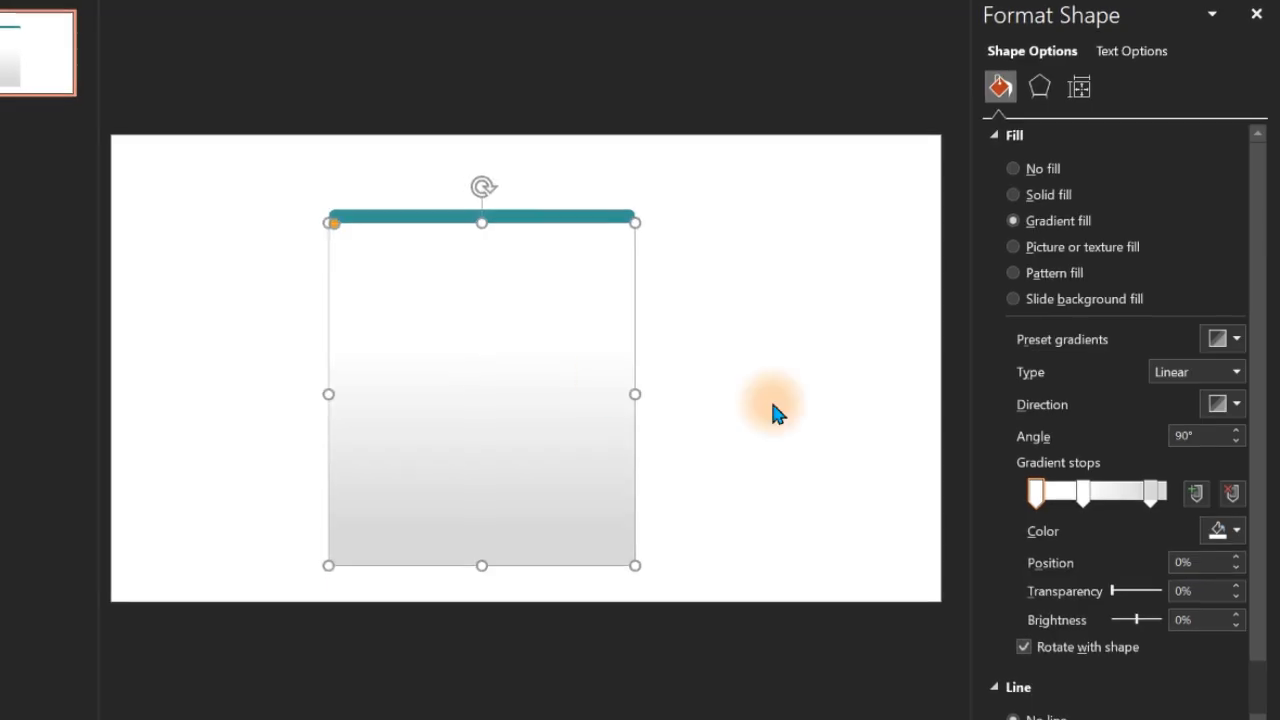
# - Lower the gradient rectangle's top edge to expose a thicker teal header band above it
pyautogui.click(775, 397)
pyautogui.click(543, 349)
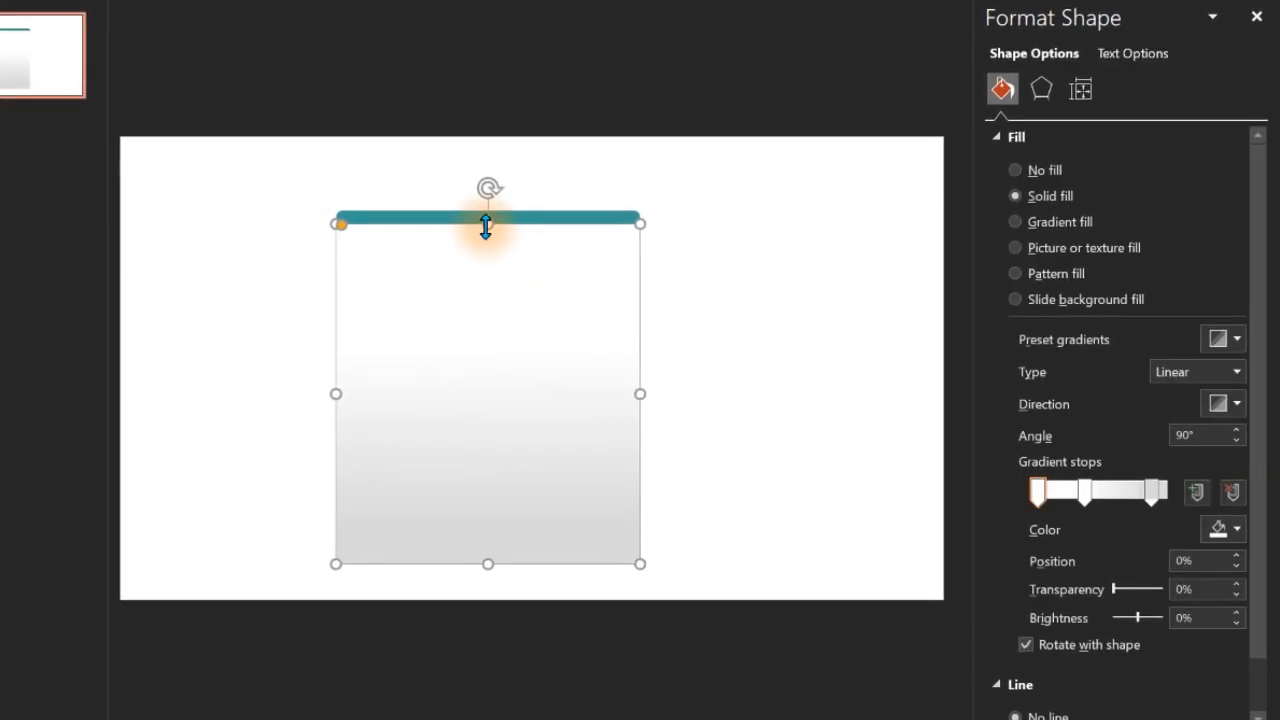
pyautogui.moveTo(486, 224); pyautogui.dragTo(503, 246)
pyautogui.click(771, 294)
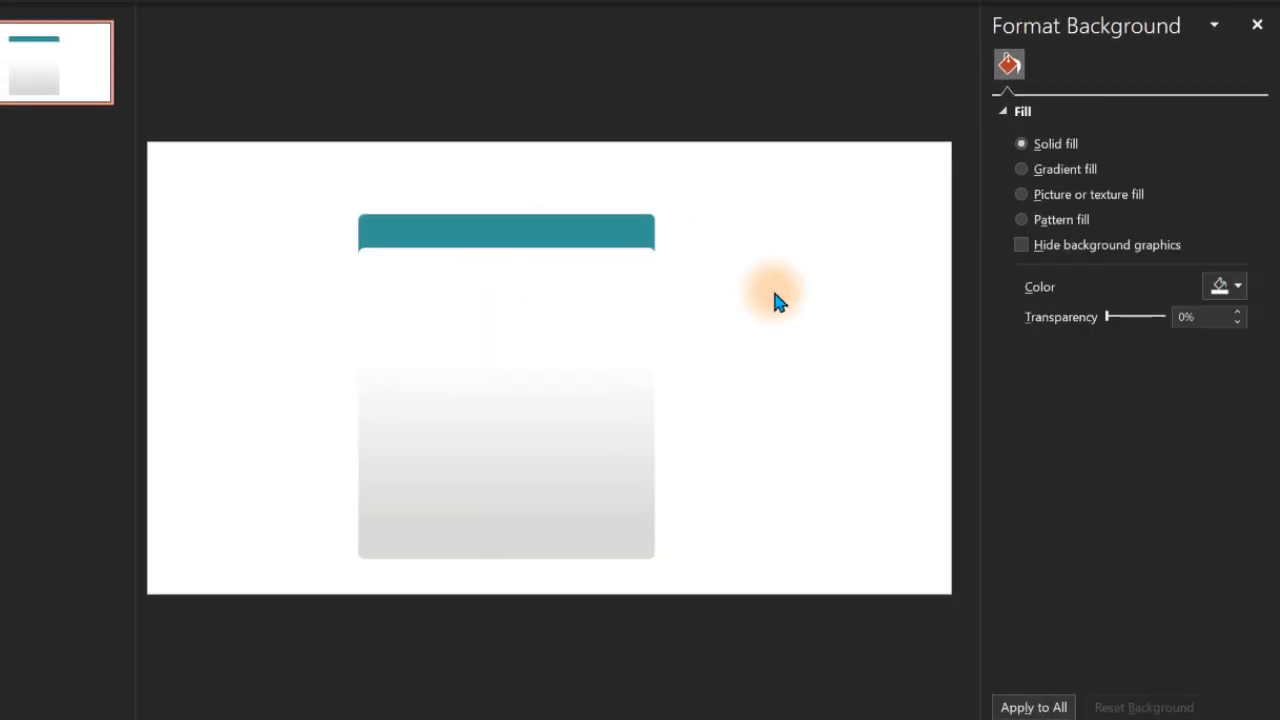
pyautogui.click(593, 350)
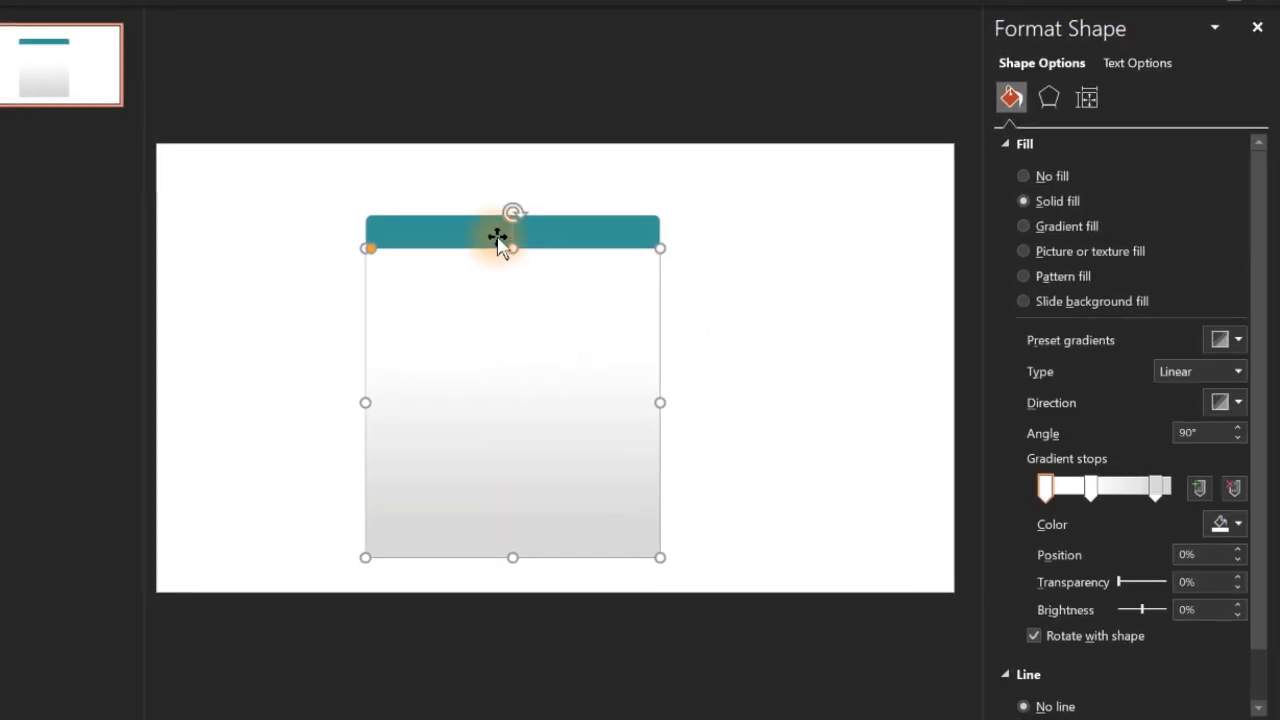
pyautogui.moveTo(509, 246); pyautogui.dragTo(510, 251)
pyautogui.click(790, 295)
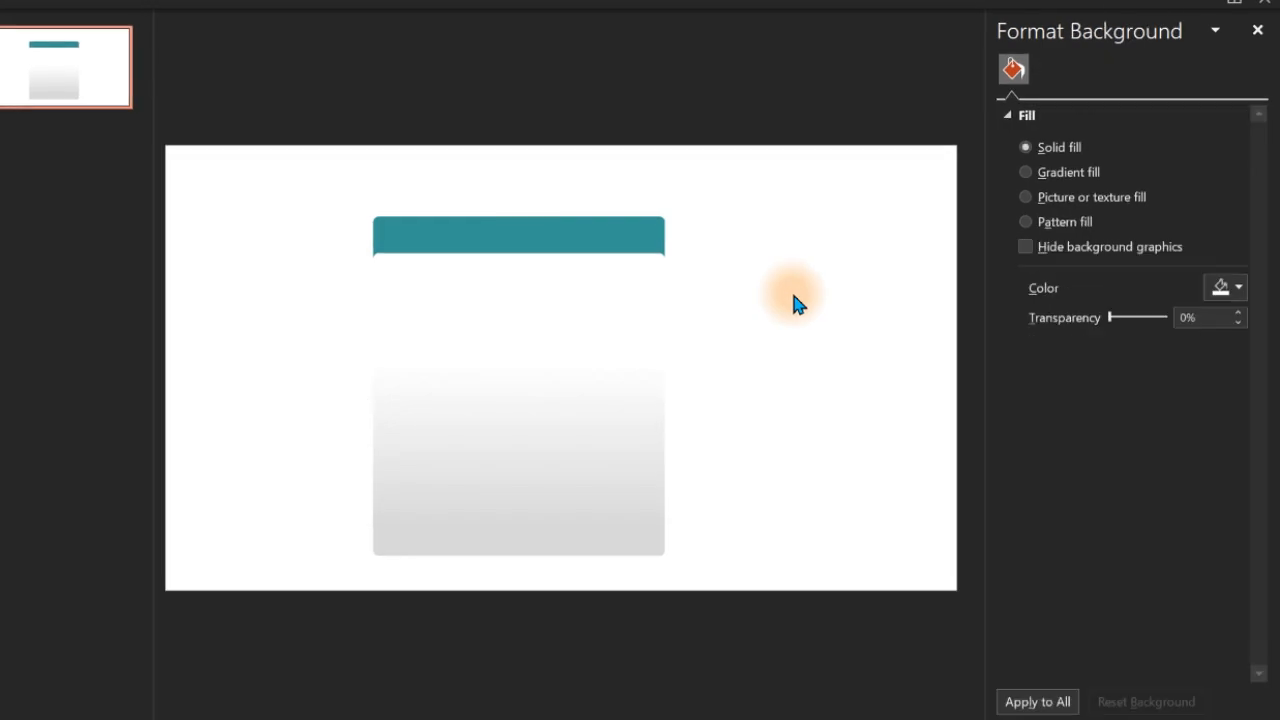
# - Save both rectangles together as a PNG under a new name in the Desktop folder KPI Card with Greetings, and switch to Power BI
pyautogui.moveTo(802, 184); pyautogui.dragTo(329, 610)
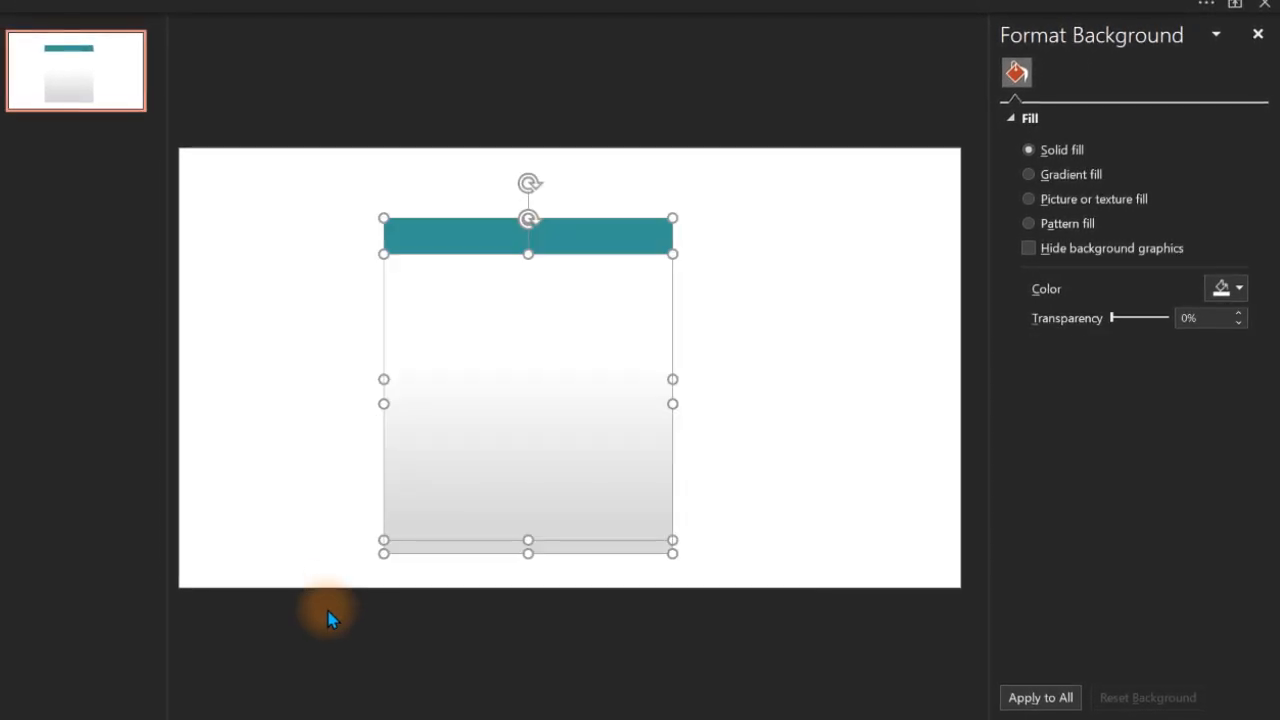
pyautogui.rightClick(477, 420)
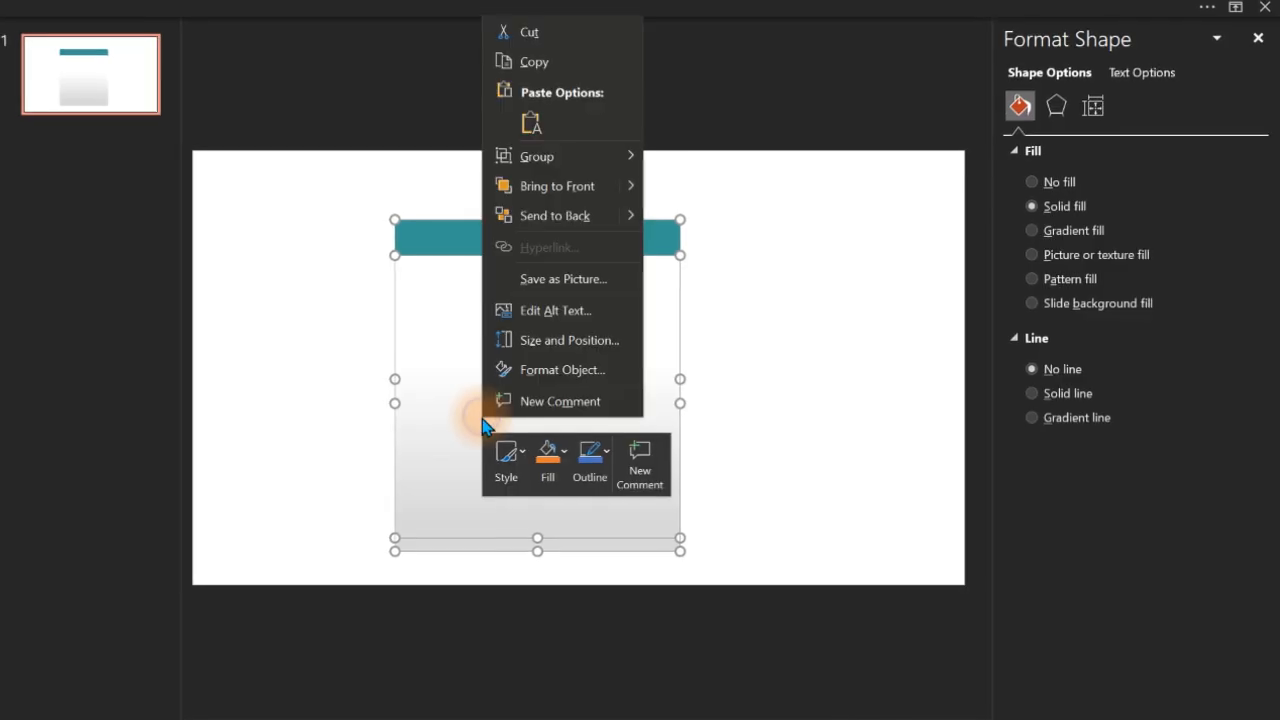
pyautogui.click(565, 281)
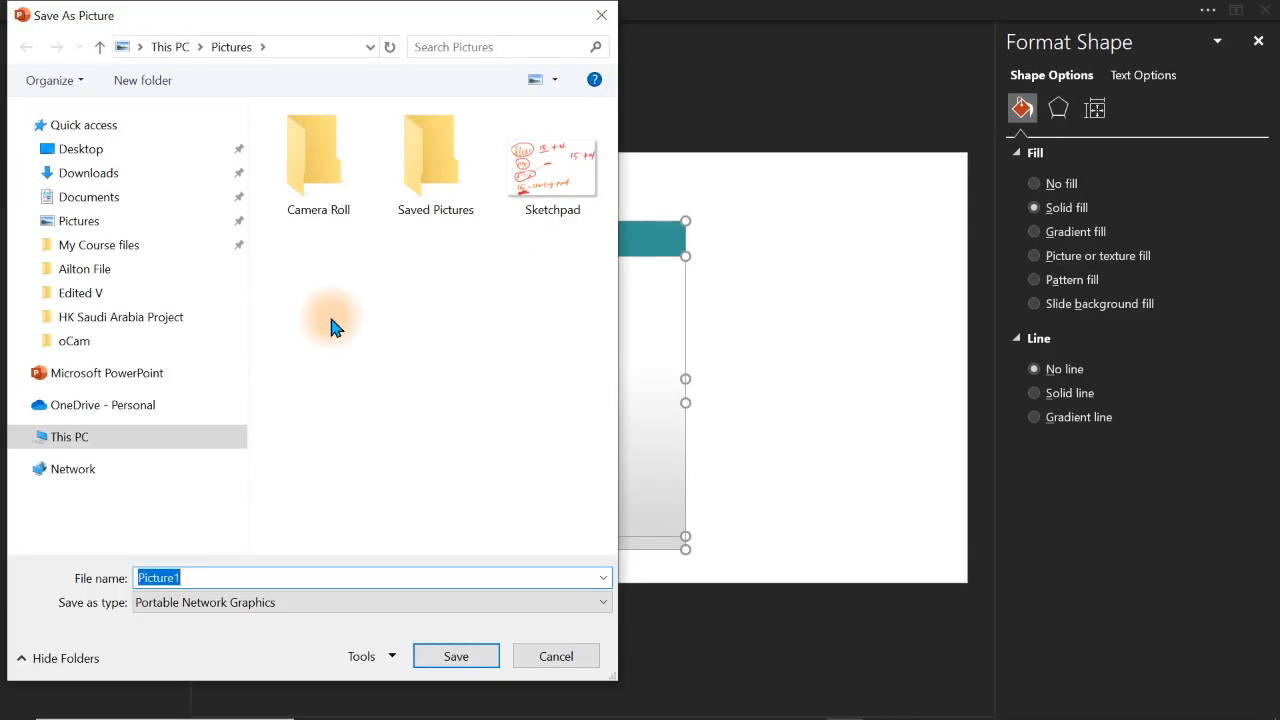
pyautogui.click(84, 149)
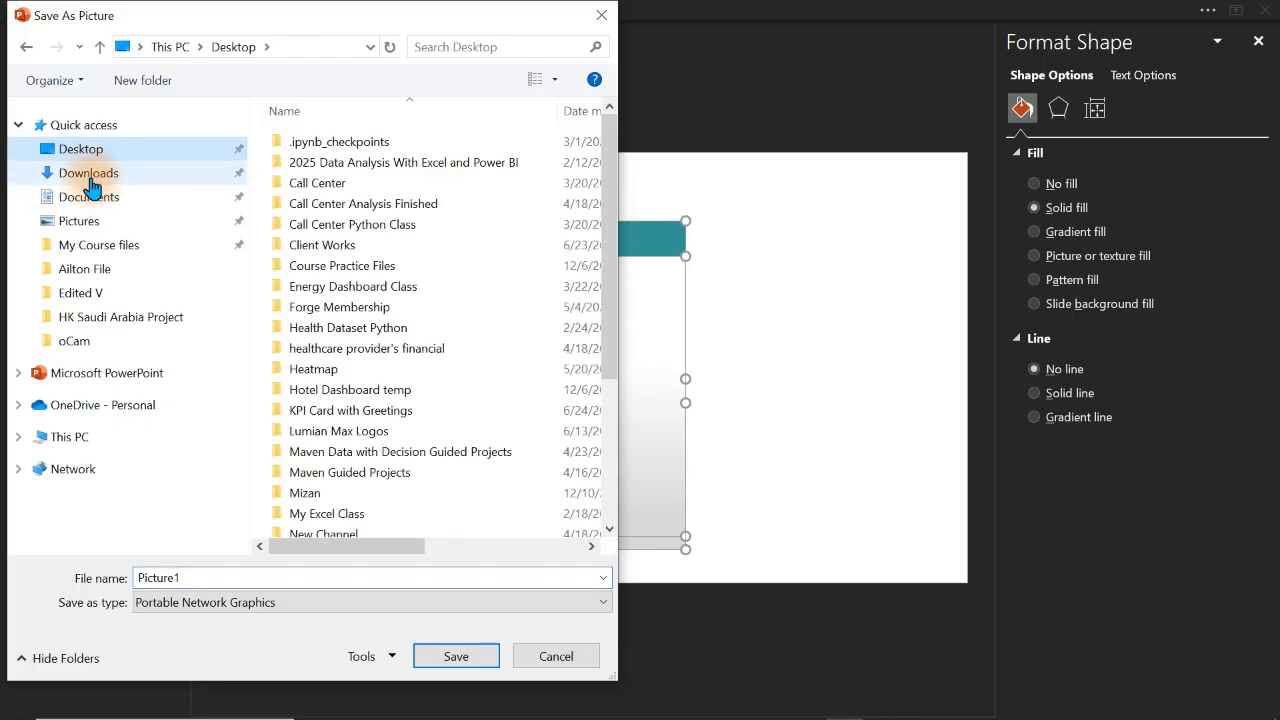
pyautogui.click(352, 268)
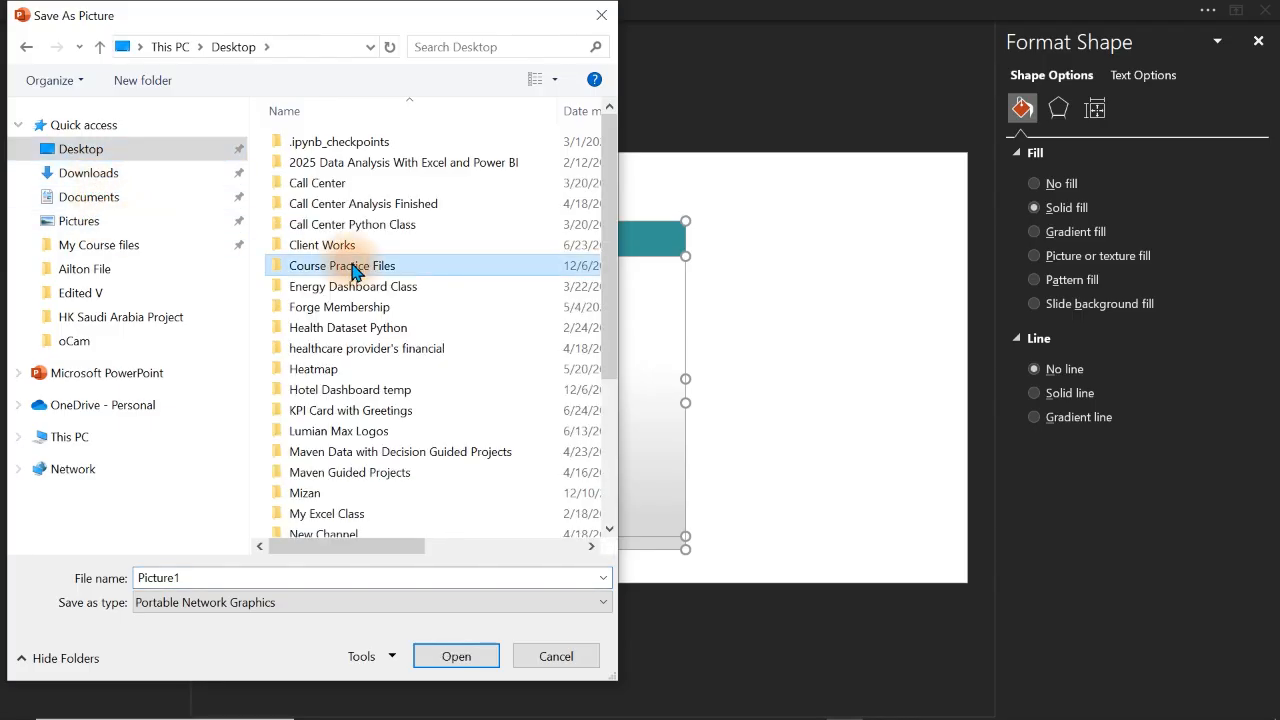
pyautogui.doubleClick(340, 411)
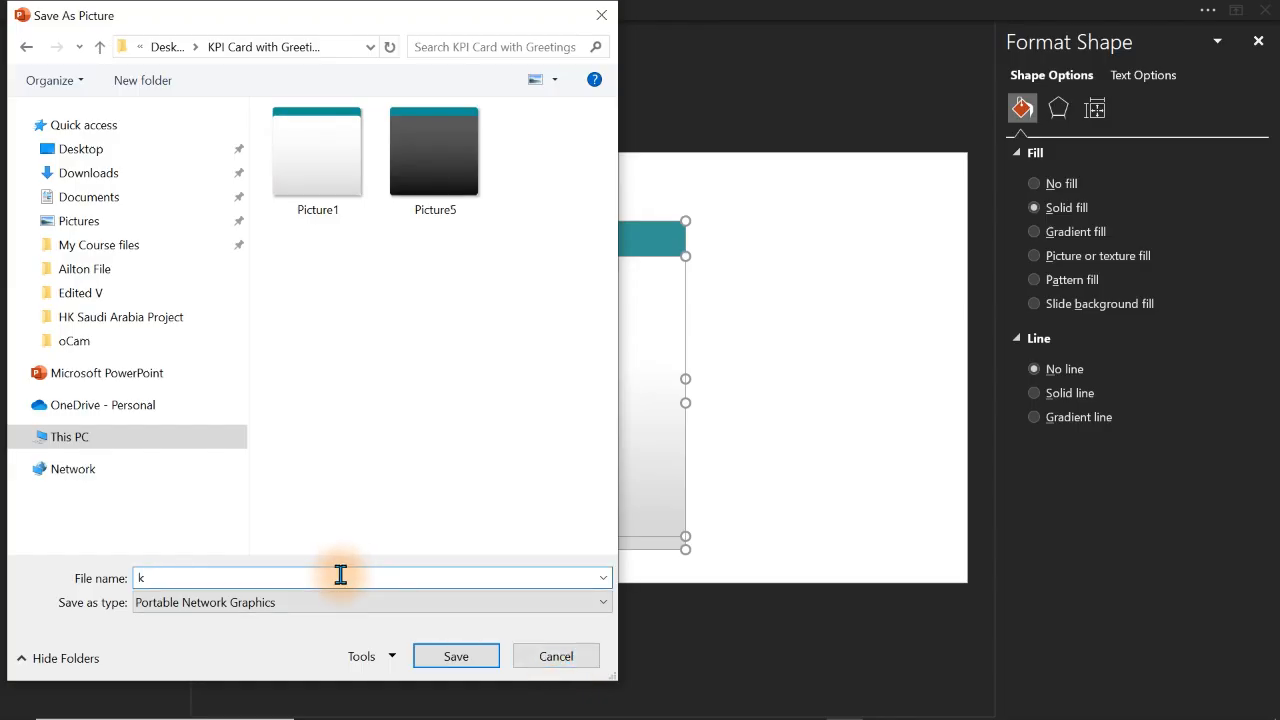
pyautogui.click(446, 657)
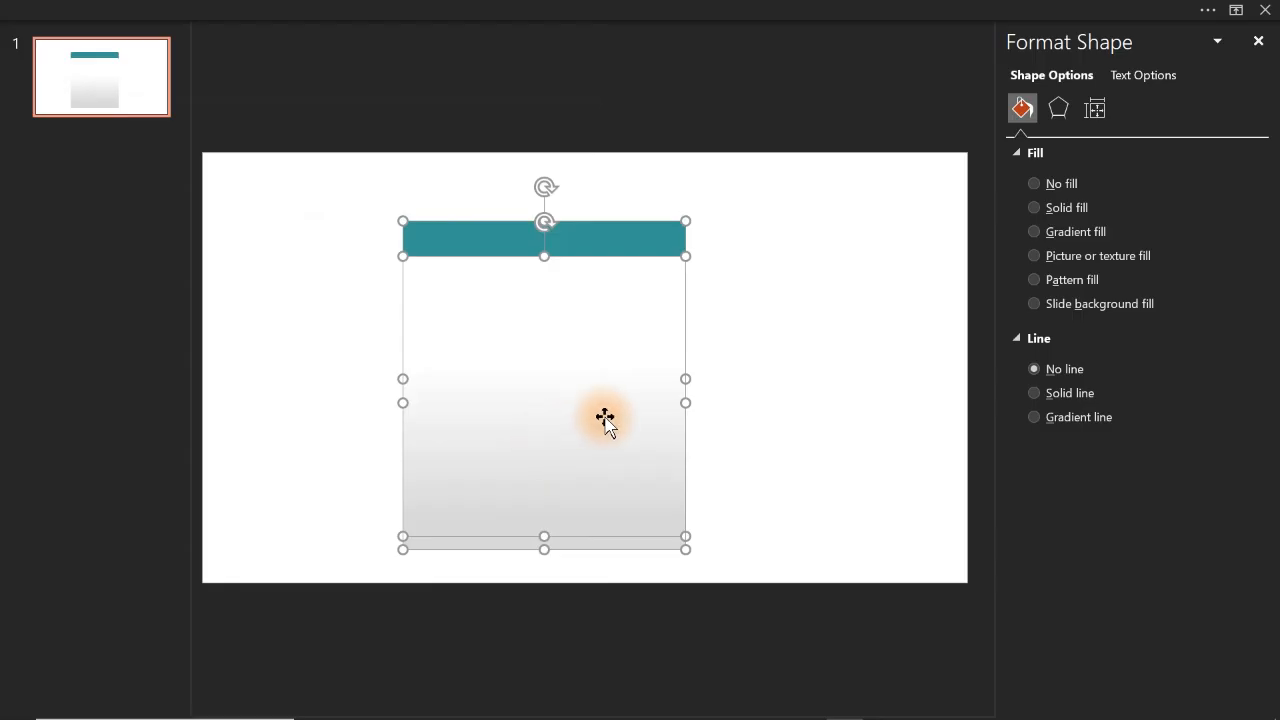
pyautogui.click(767, 705)
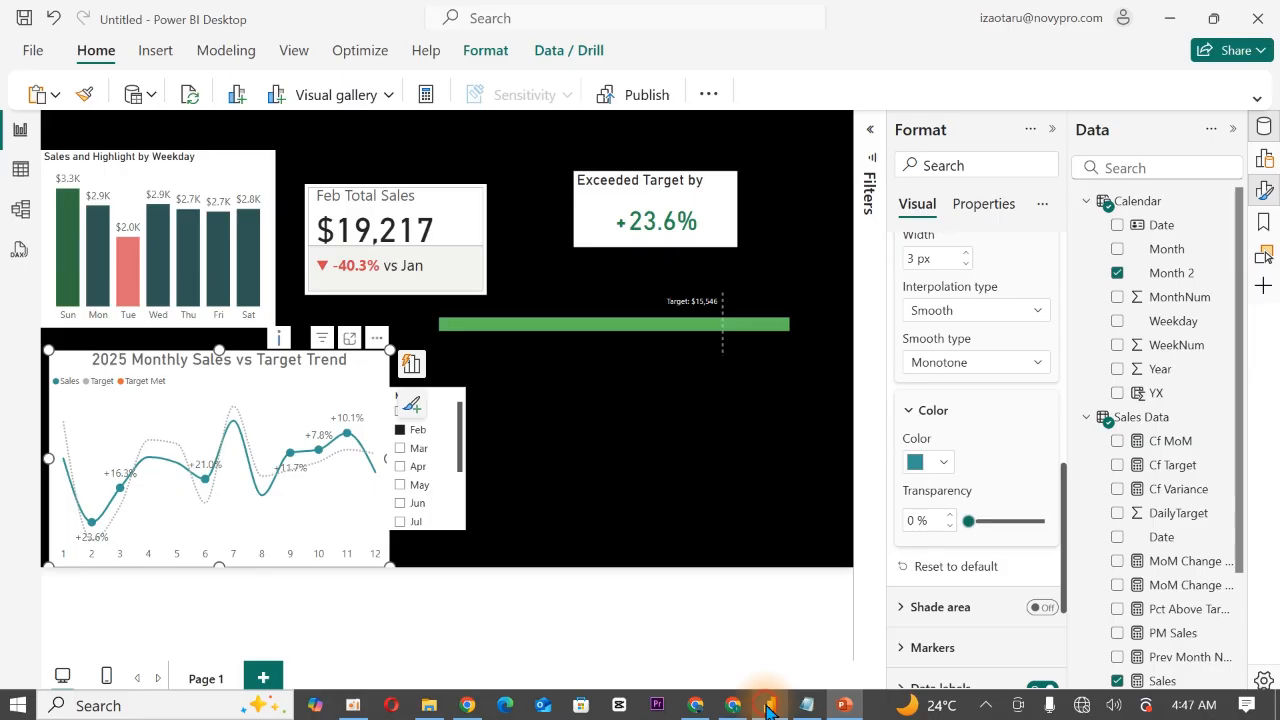
# - Add a new report page and set its canvas background to a near-black color with 0% transparency
pyautogui.click(263, 678)
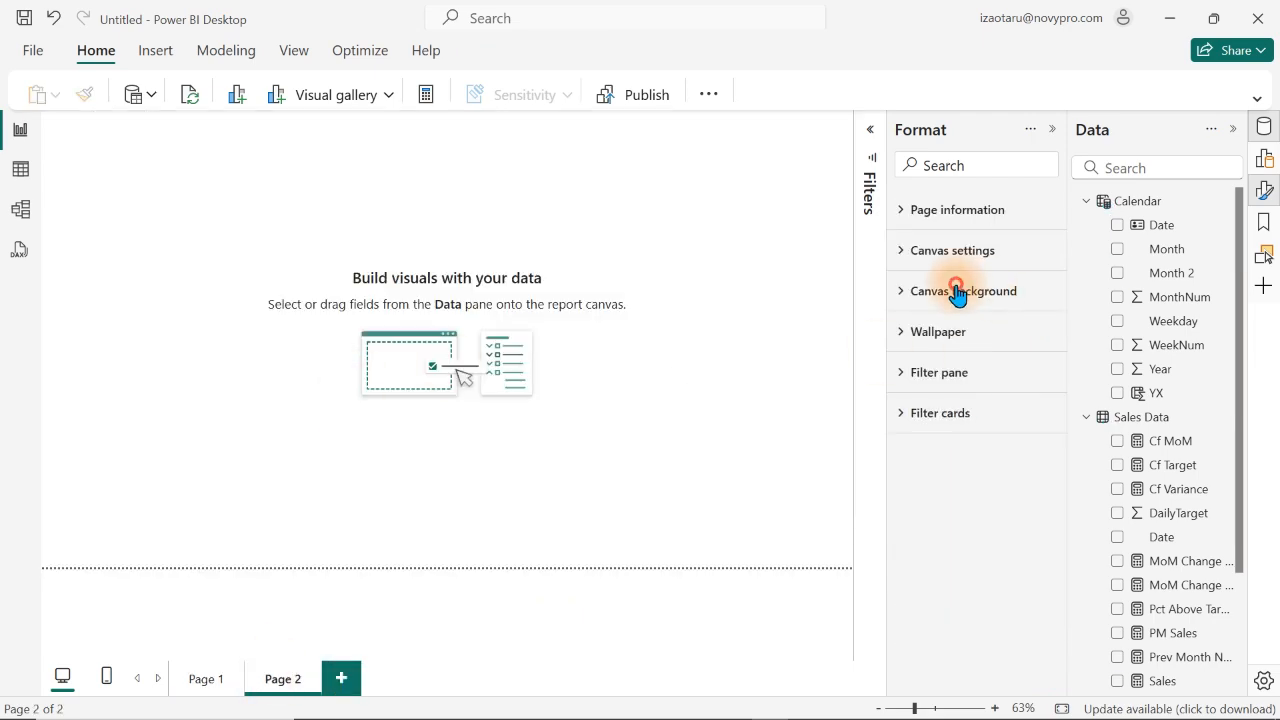
pyautogui.click(957, 291)
pyautogui.click(1043, 412)
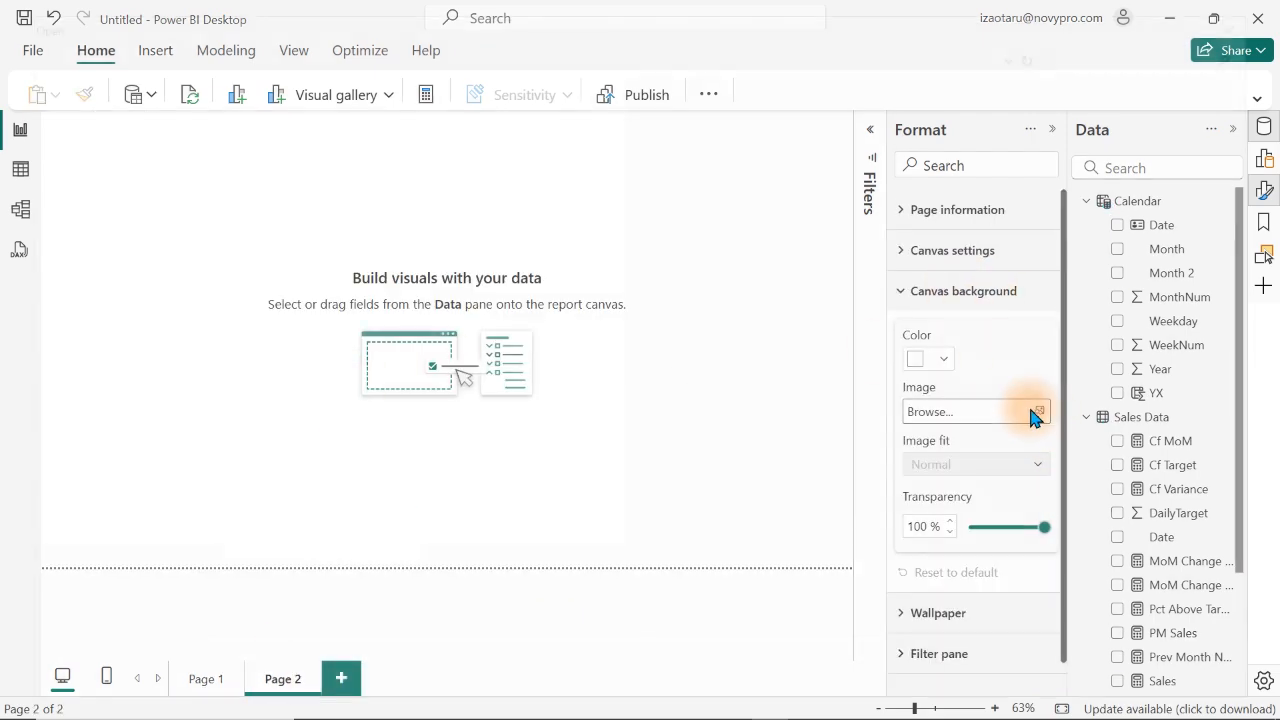
pyautogui.click(1252, 15)
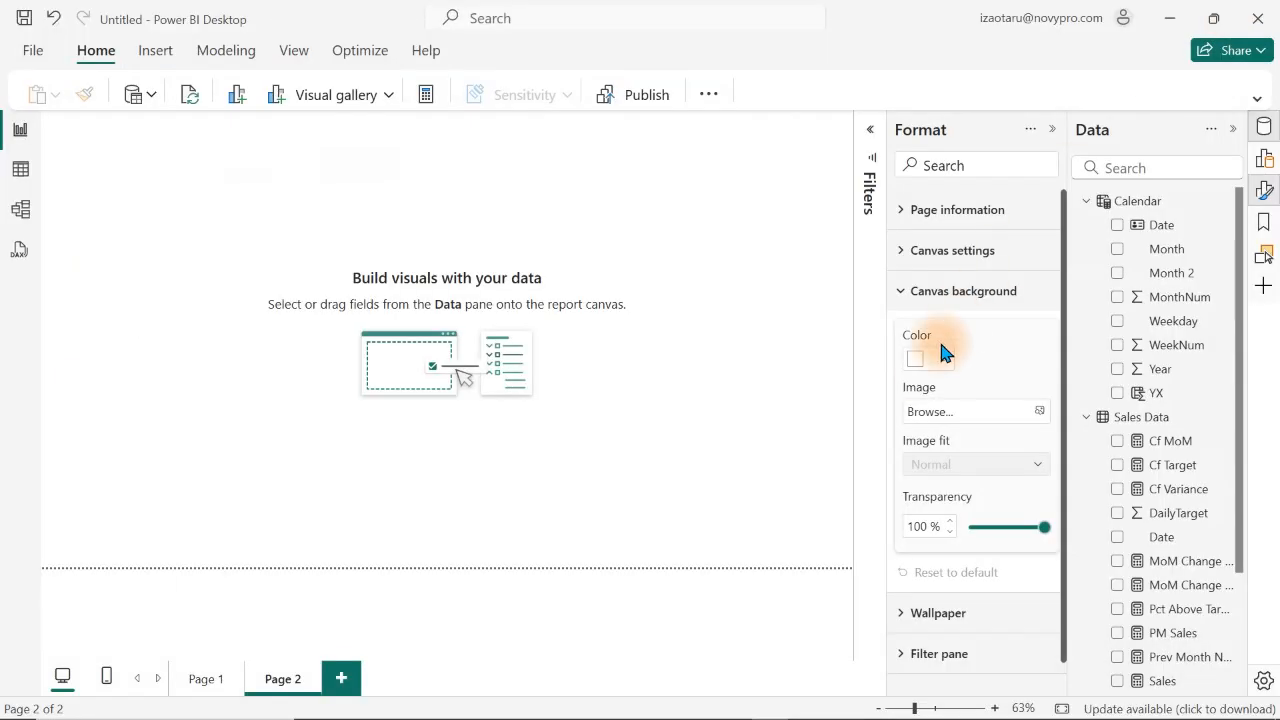
pyautogui.click(944, 360)
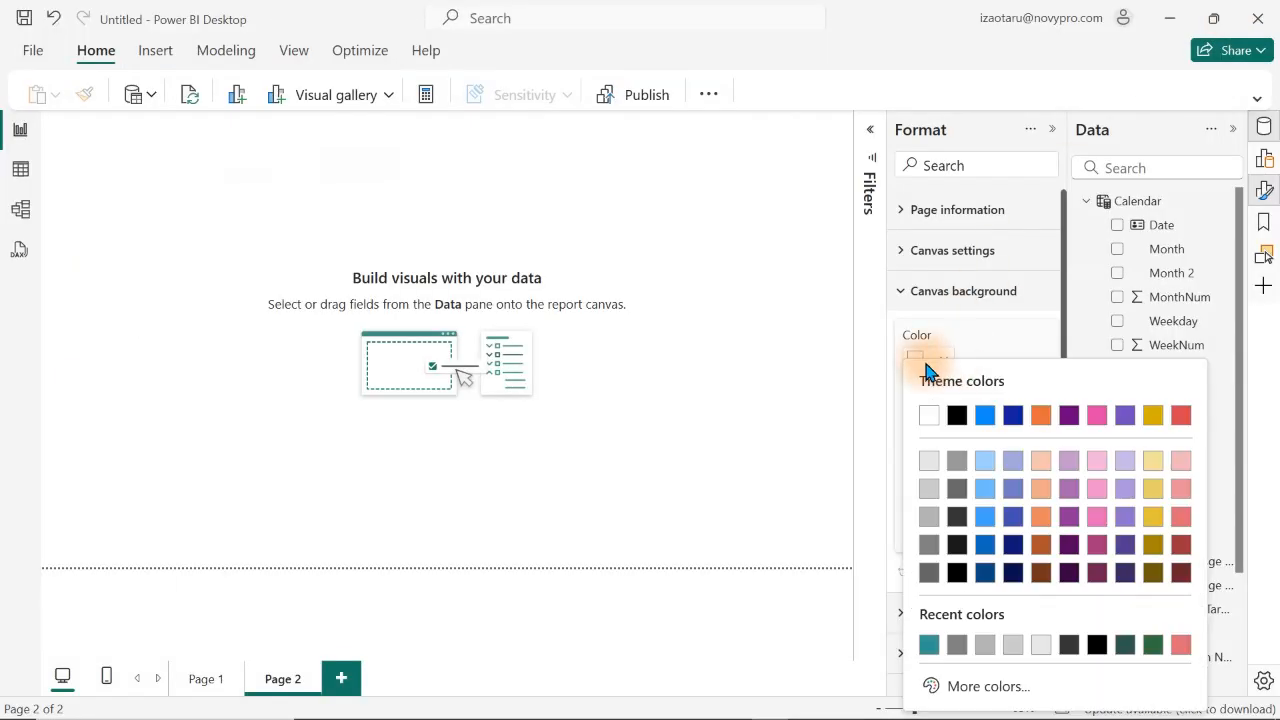
pyautogui.click(955, 546)
pyautogui.moveTo(1051, 530); pyautogui.dragTo(812, 527)
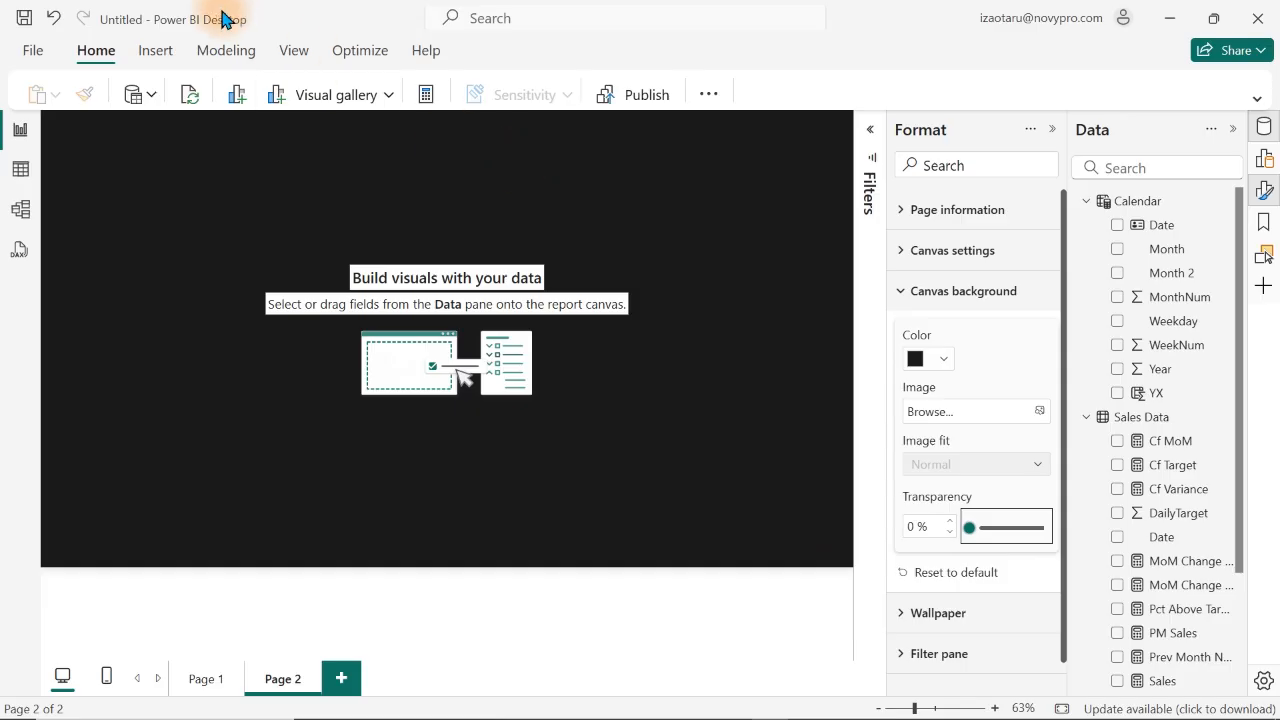
# - Insert the image k from the KPI Card with Greetings folder and move it to the middle of the page
pyautogui.click(160, 56)
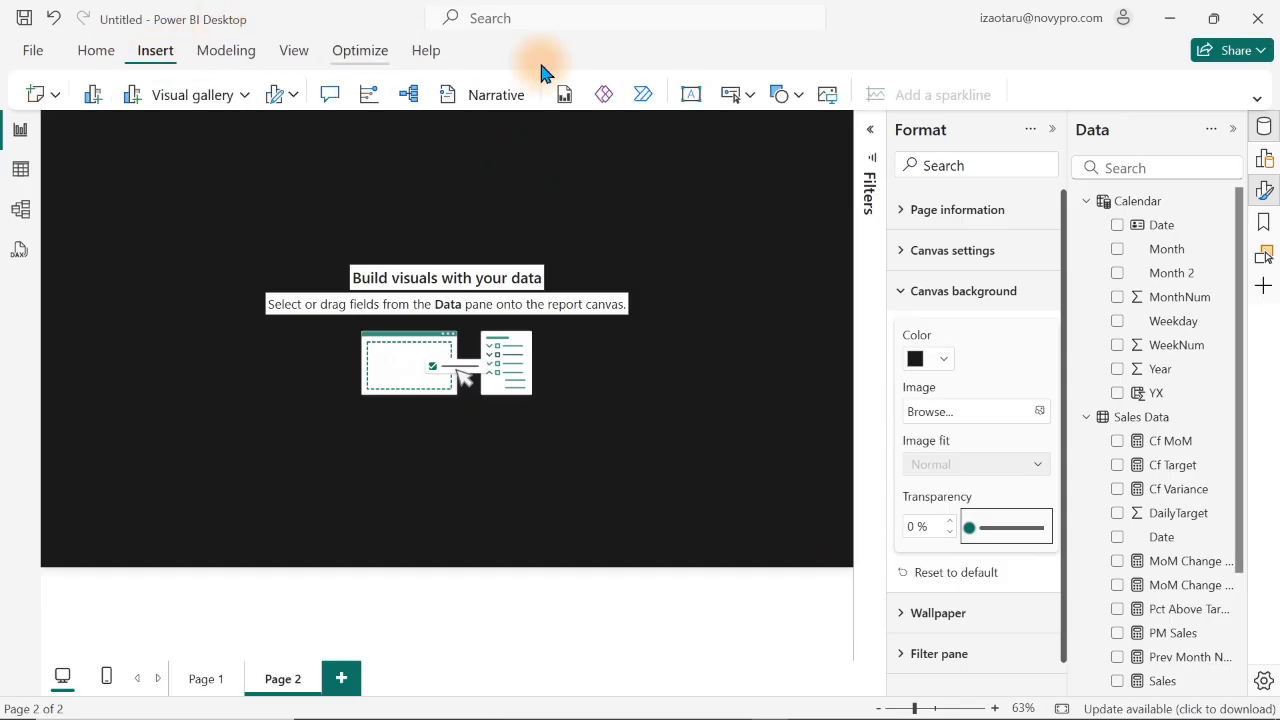
pyautogui.click(828, 96)
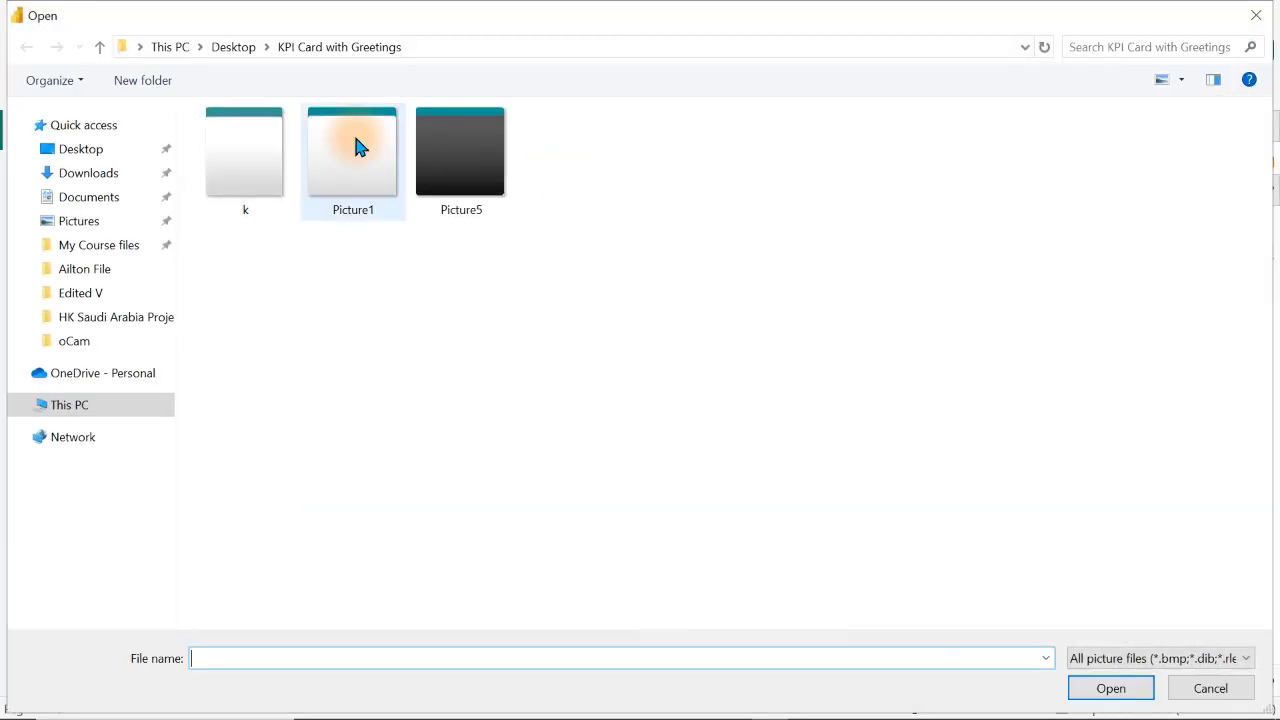
pyautogui.doubleClick(241, 165)
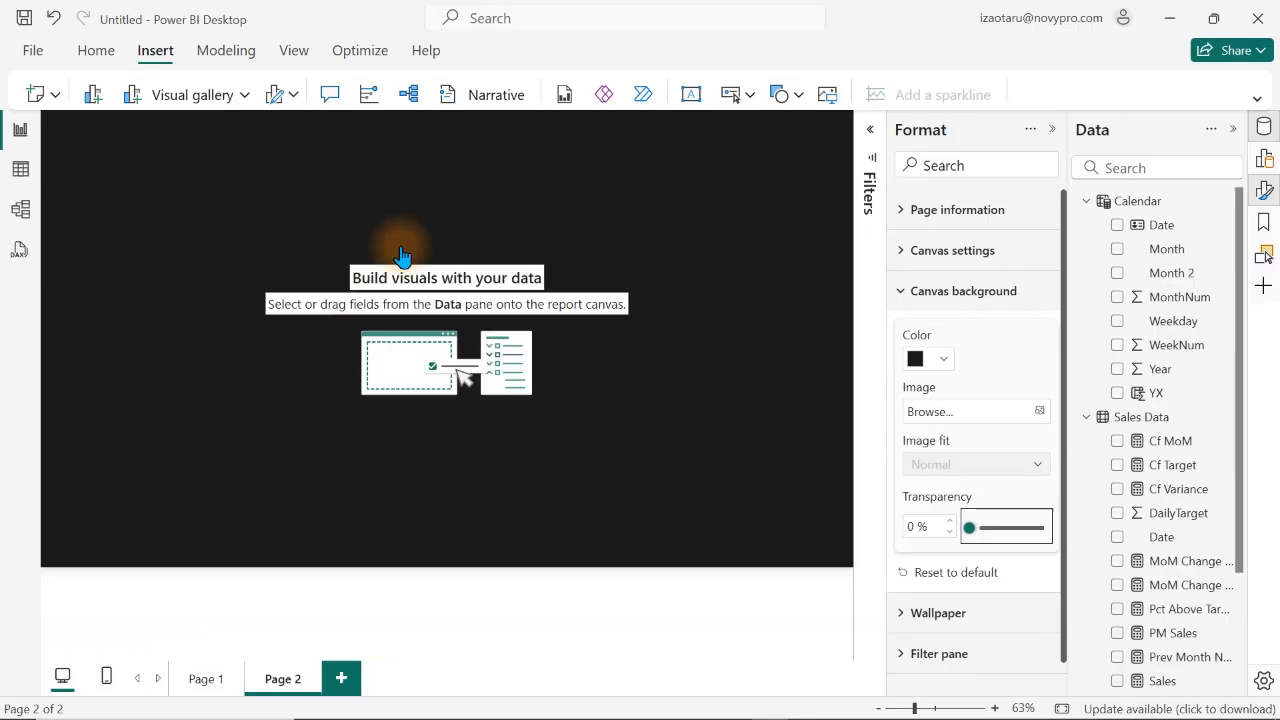
pyautogui.moveTo(143, 220); pyautogui.dragTo(480, 328)
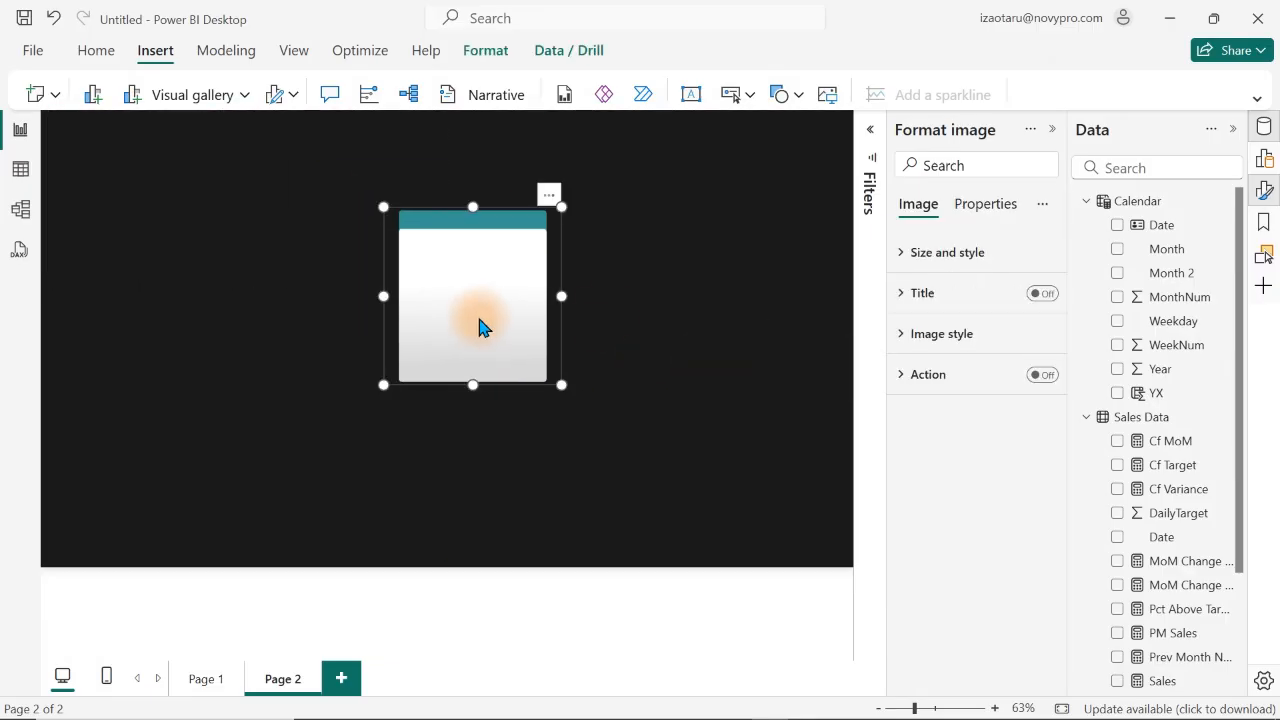
# - Set the card image's scaling to Fit
pyautogui.click(940, 334)
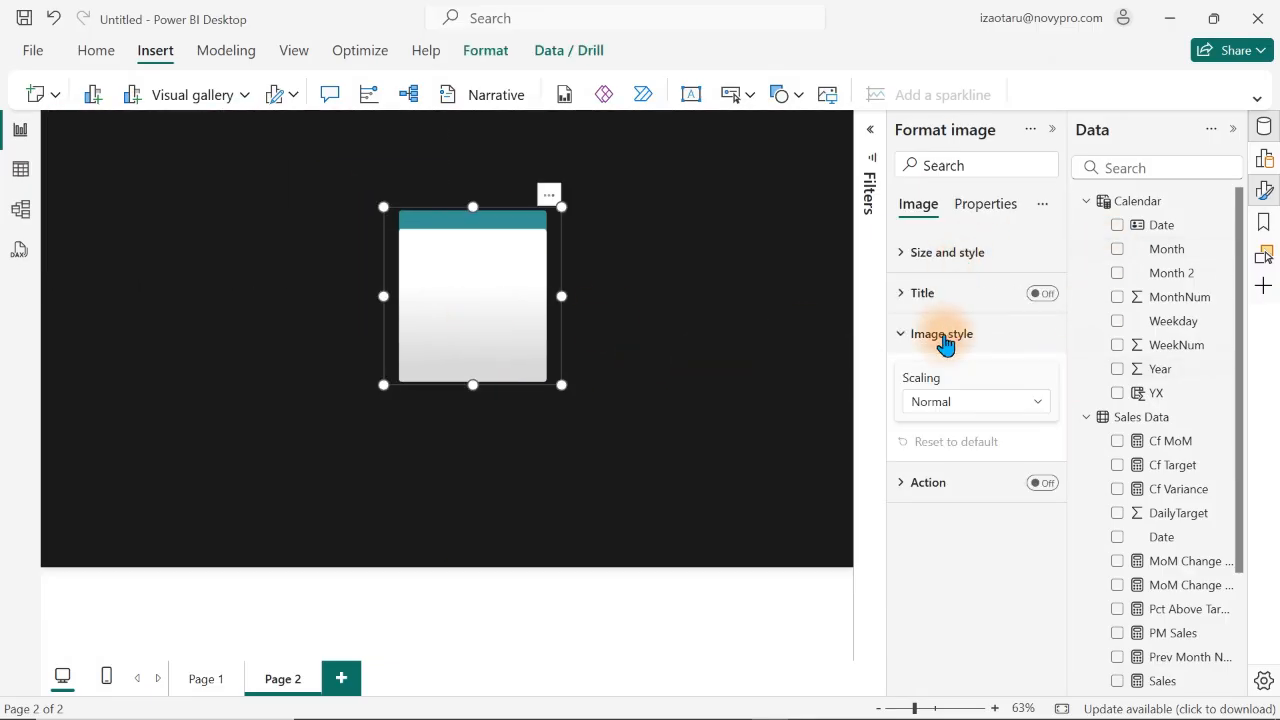
pyautogui.click(995, 405)
pyautogui.click(929, 451)
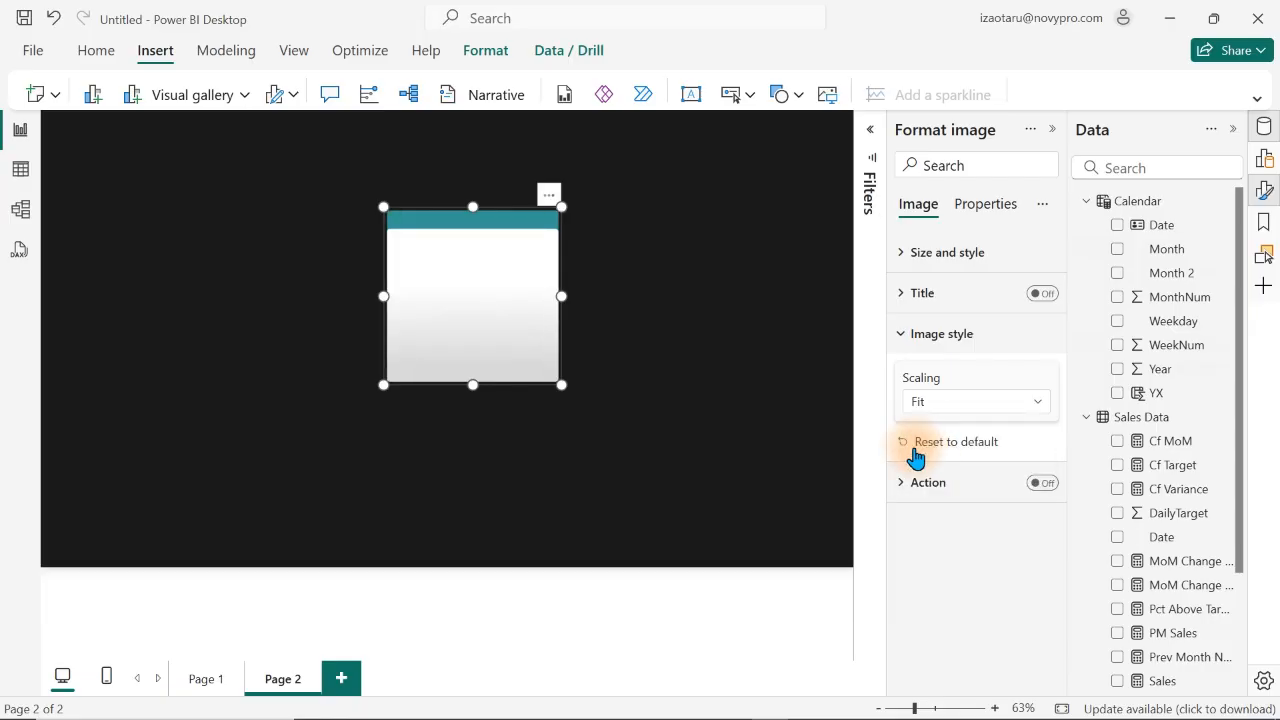
# - Stretch the card image on all four sides into a large, nearly square card spanning most of the page height
pyautogui.moveTo(474, 385); pyautogui.dragTo(463, 530)
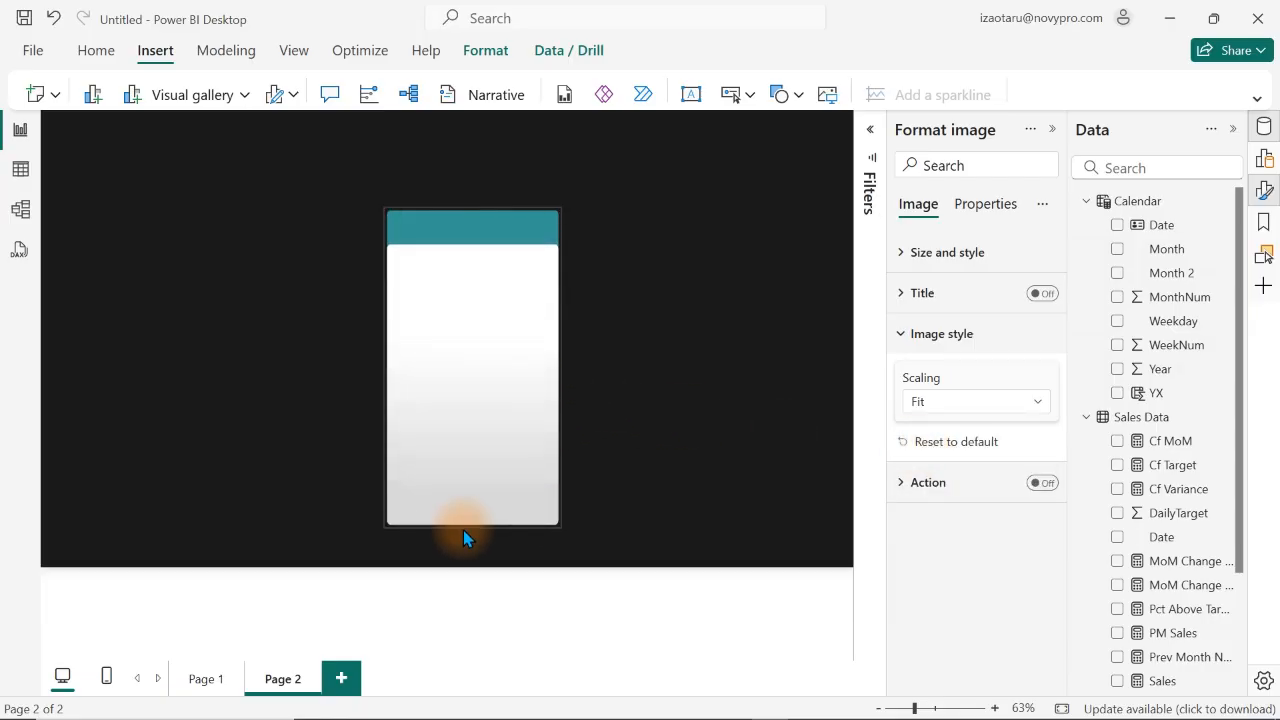
pyautogui.moveTo(380, 367); pyautogui.dragTo(258, 367)
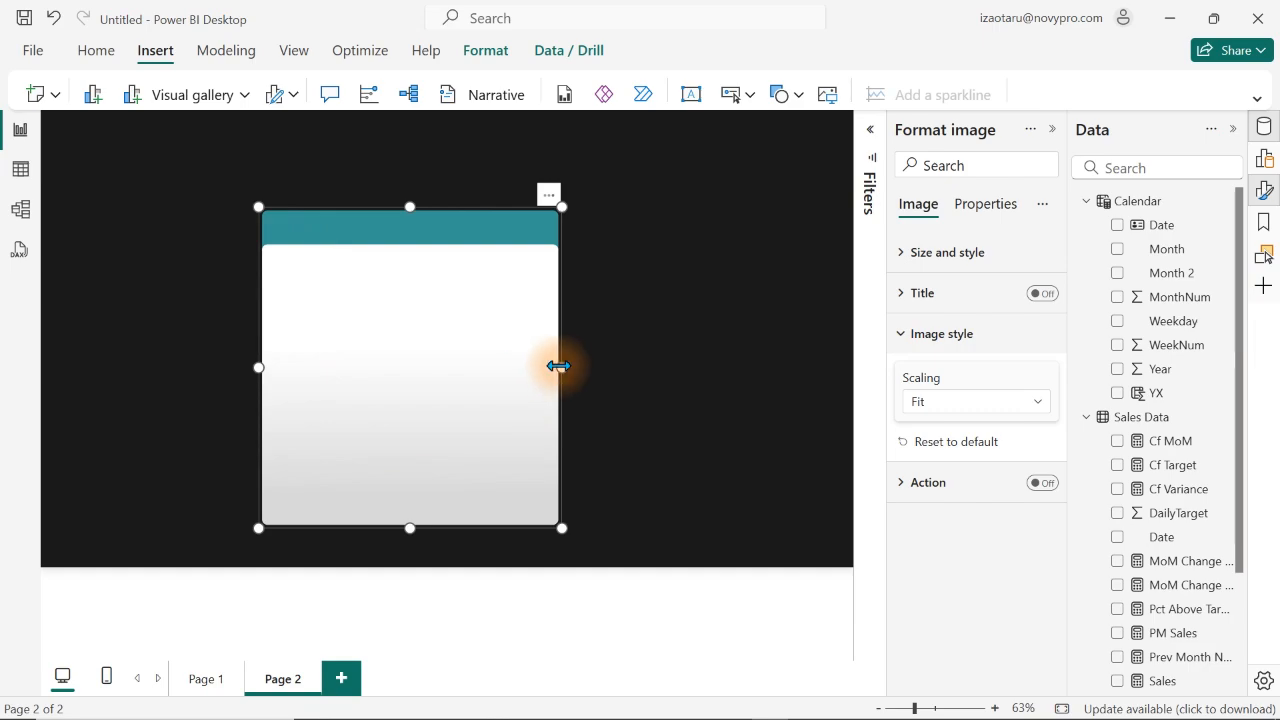
pyautogui.moveTo(558, 367); pyautogui.dragTo(597, 388)
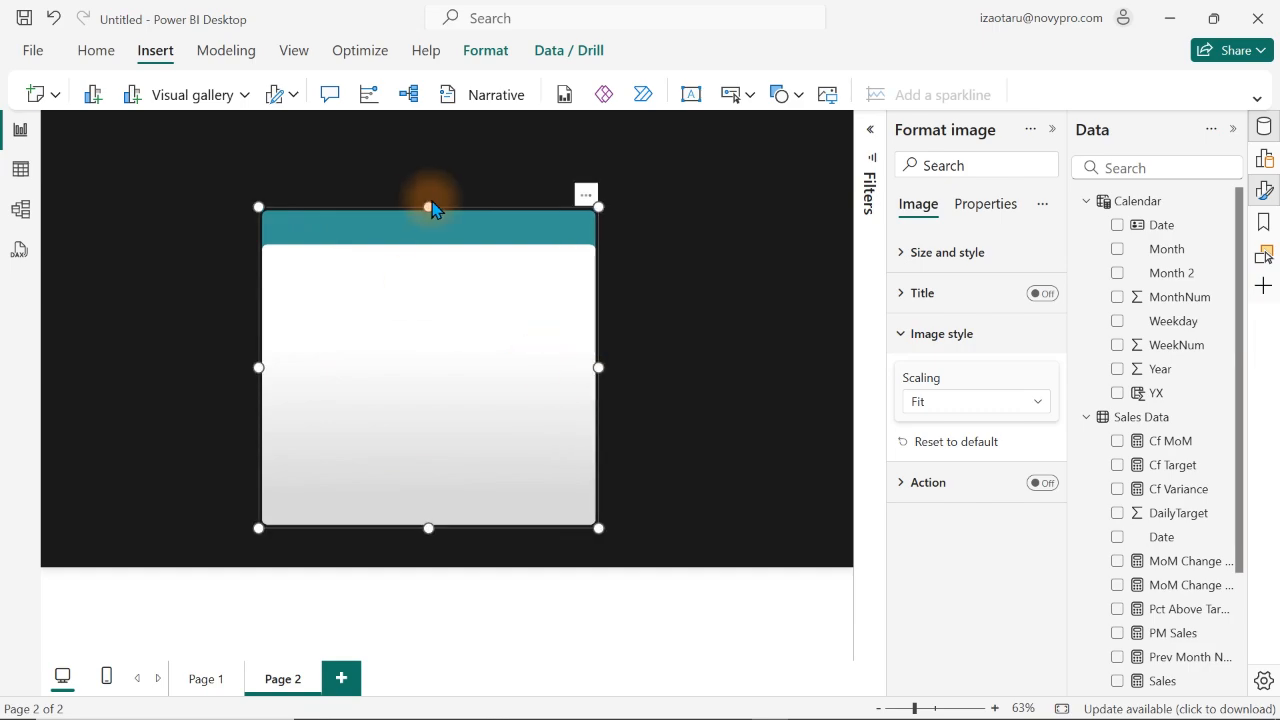
pyautogui.moveTo(430, 205); pyautogui.dragTo(427, 150)
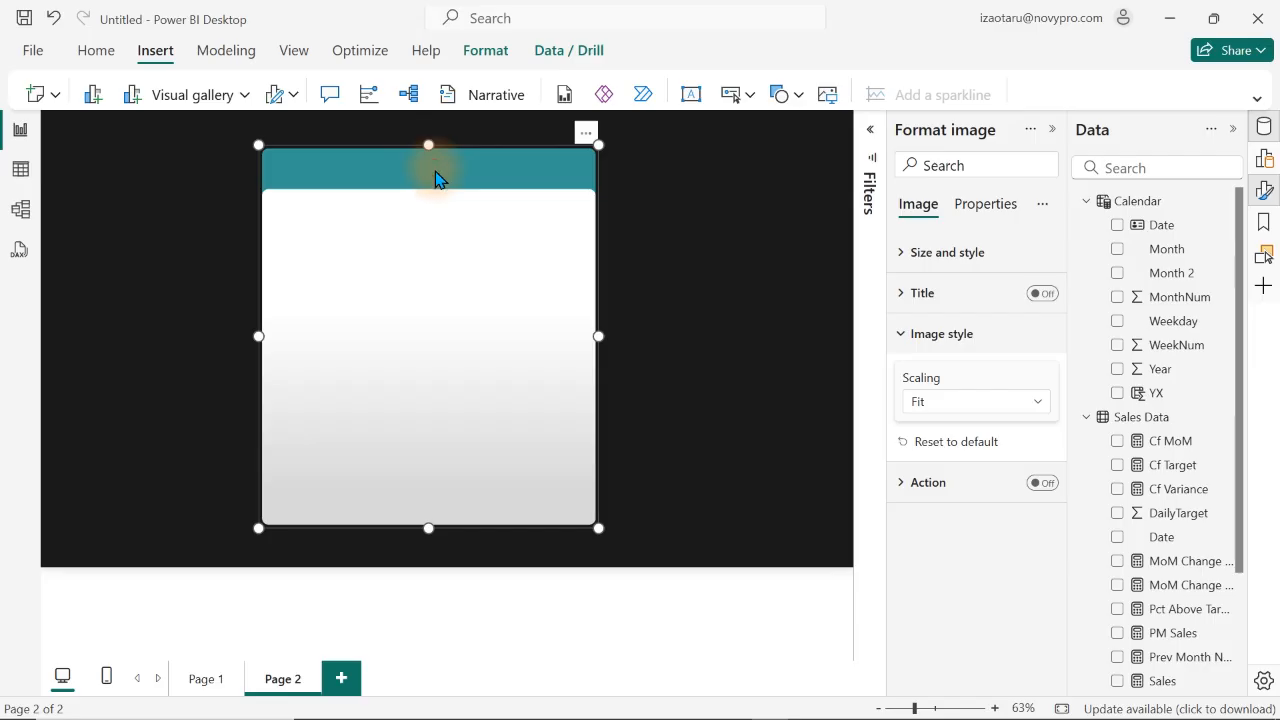
pyautogui.click(425, 145)
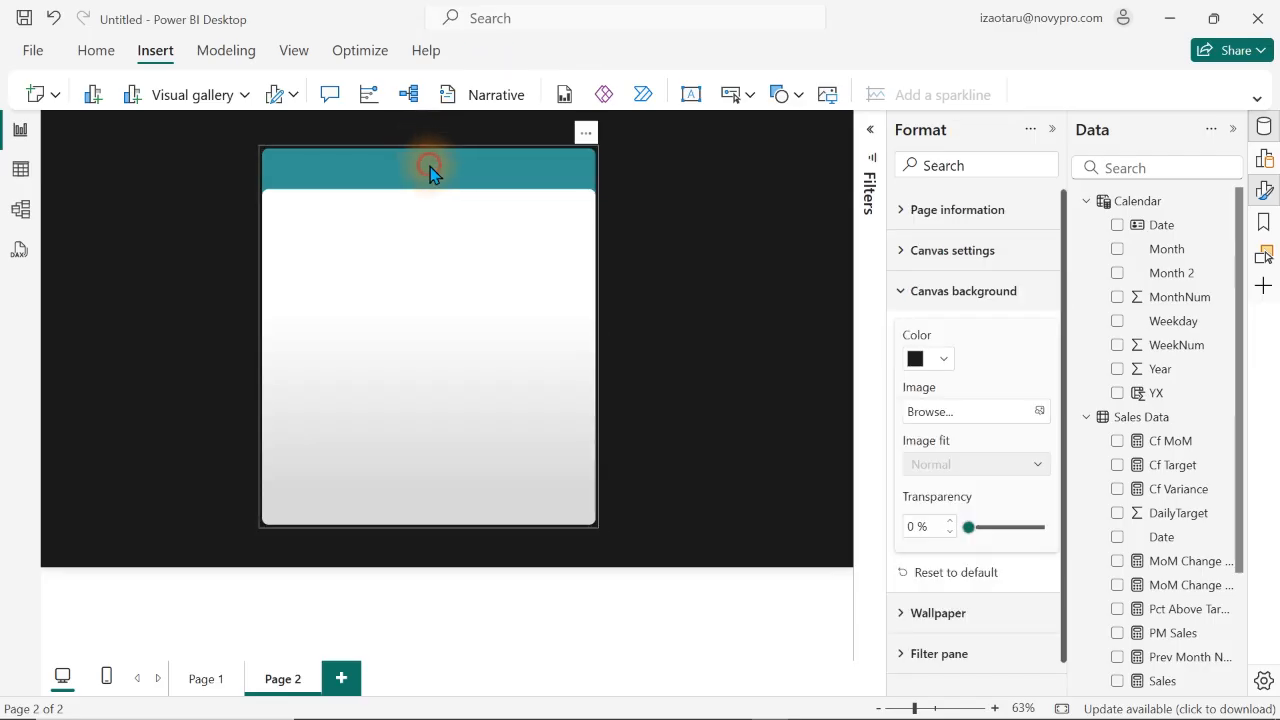
pyautogui.click(430, 172)
pyautogui.moveTo(429, 148); pyautogui.dragTo(427, 160)
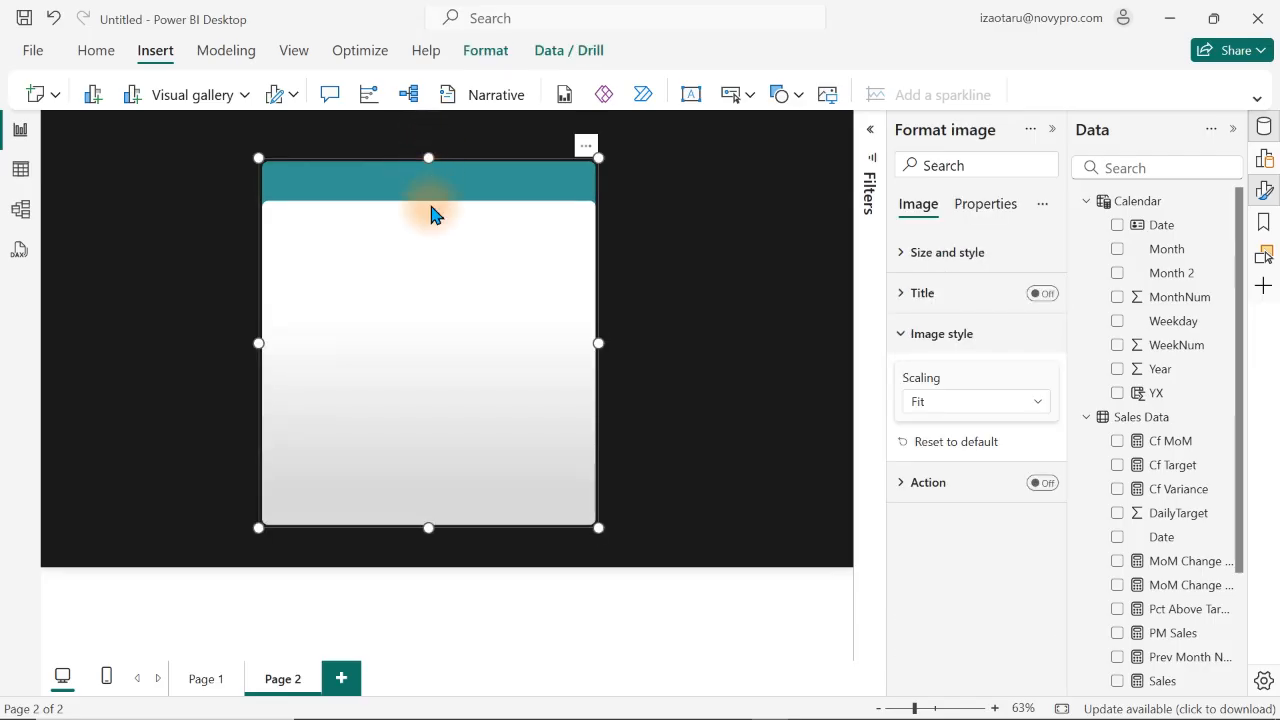
# - Center the enlarged card image on the page, both horizontally and vertically
pyautogui.moveTo(421, 300); pyautogui.dragTo(432, 308)
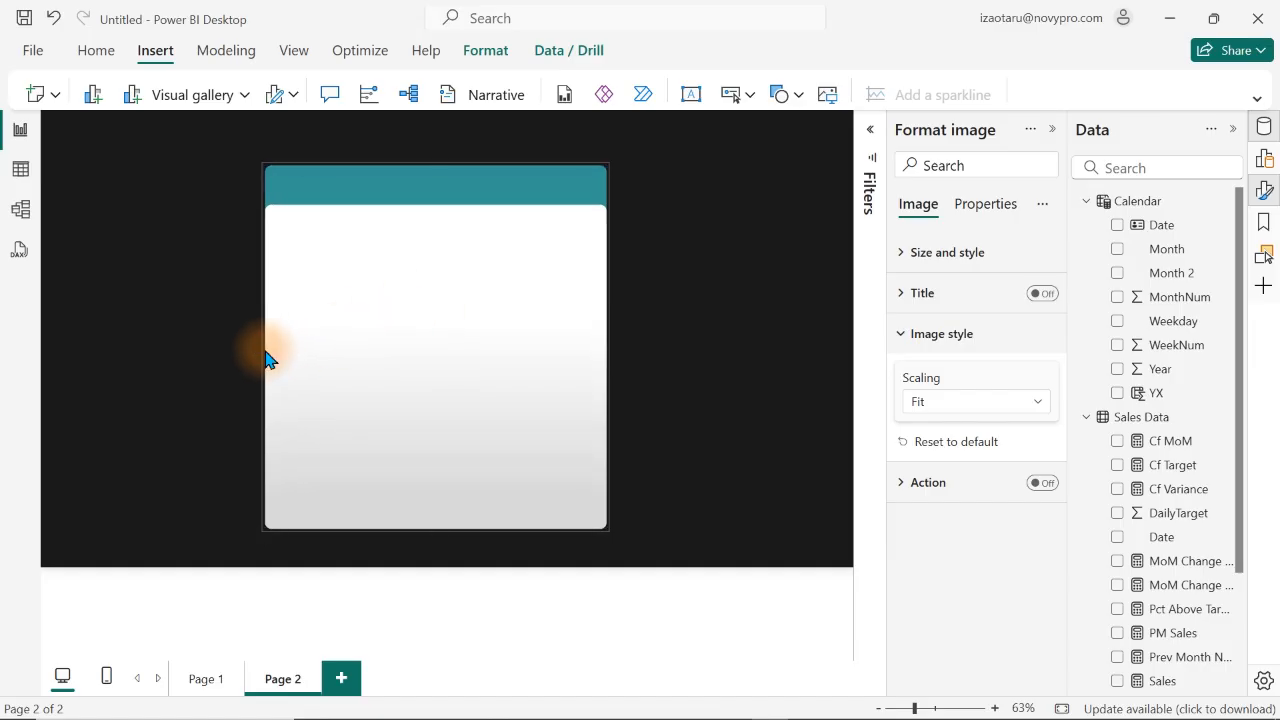
pyautogui.moveTo(400, 357); pyautogui.dragTo(426, 354)
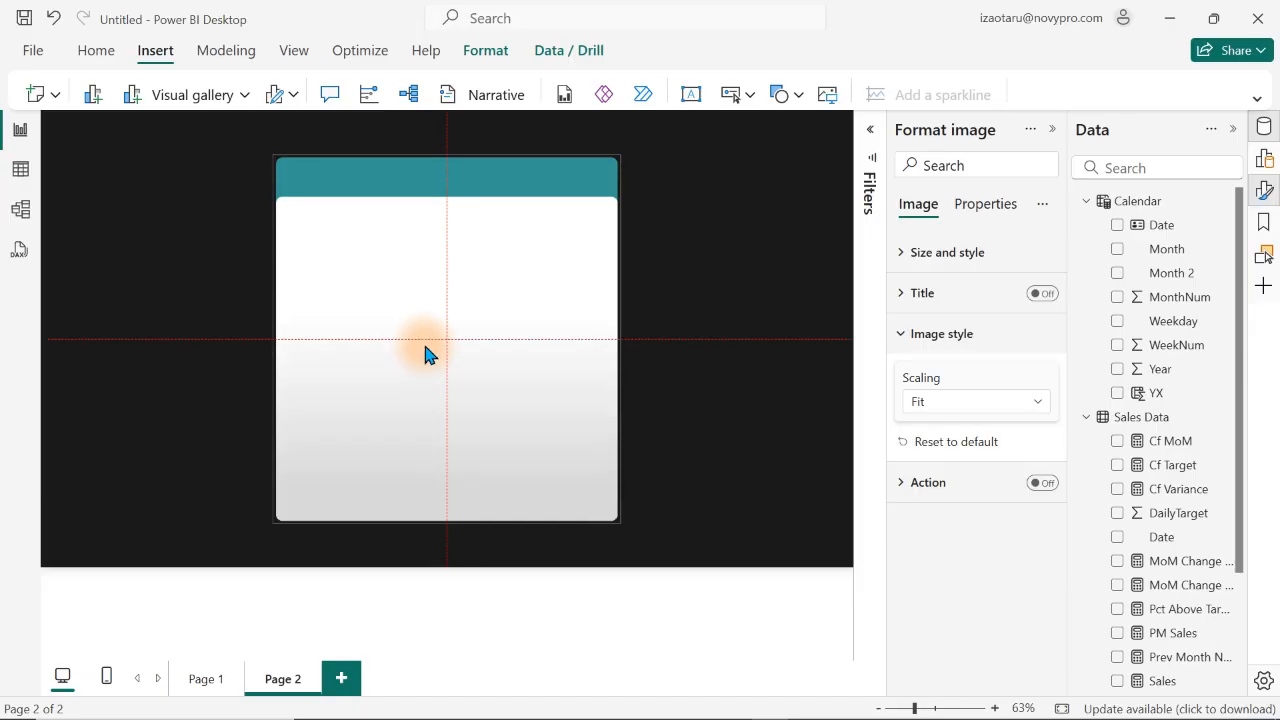
pyautogui.click(735, 419)
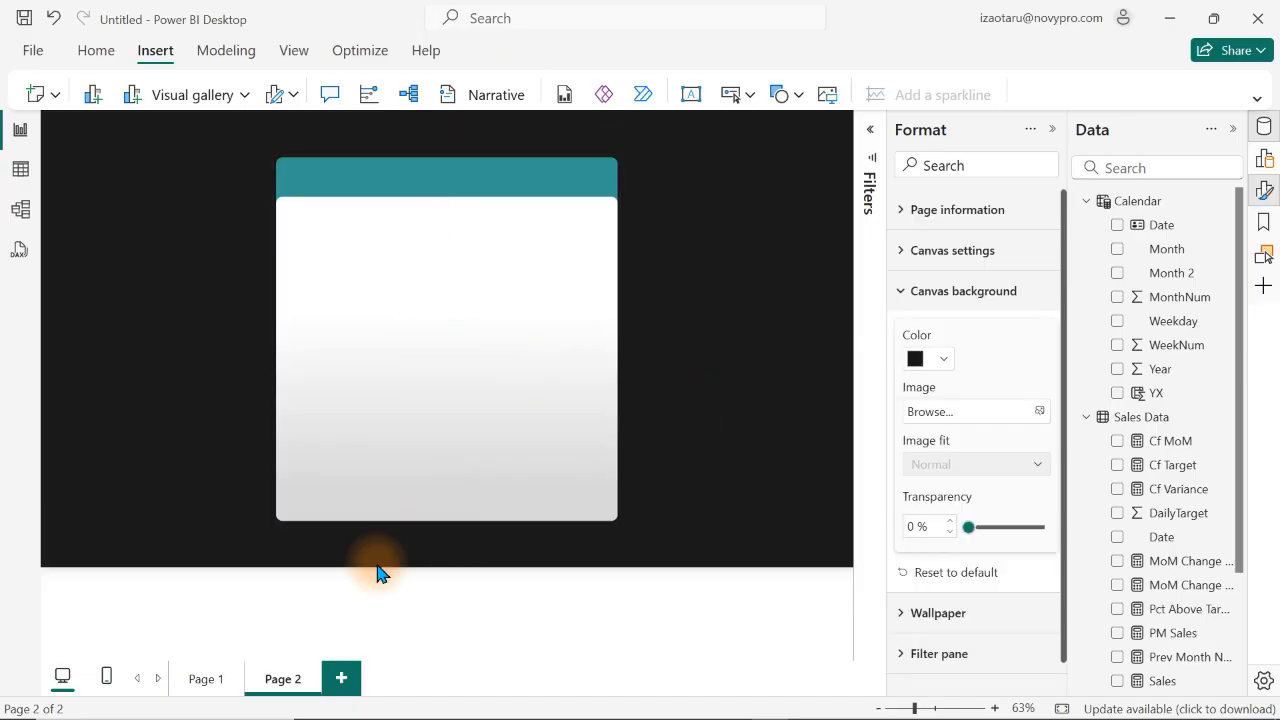
# - Cut the weekday sales chart and the monthly sales trend chart from Page 1 and paste them onto Page 2
pyautogui.click(197, 680)
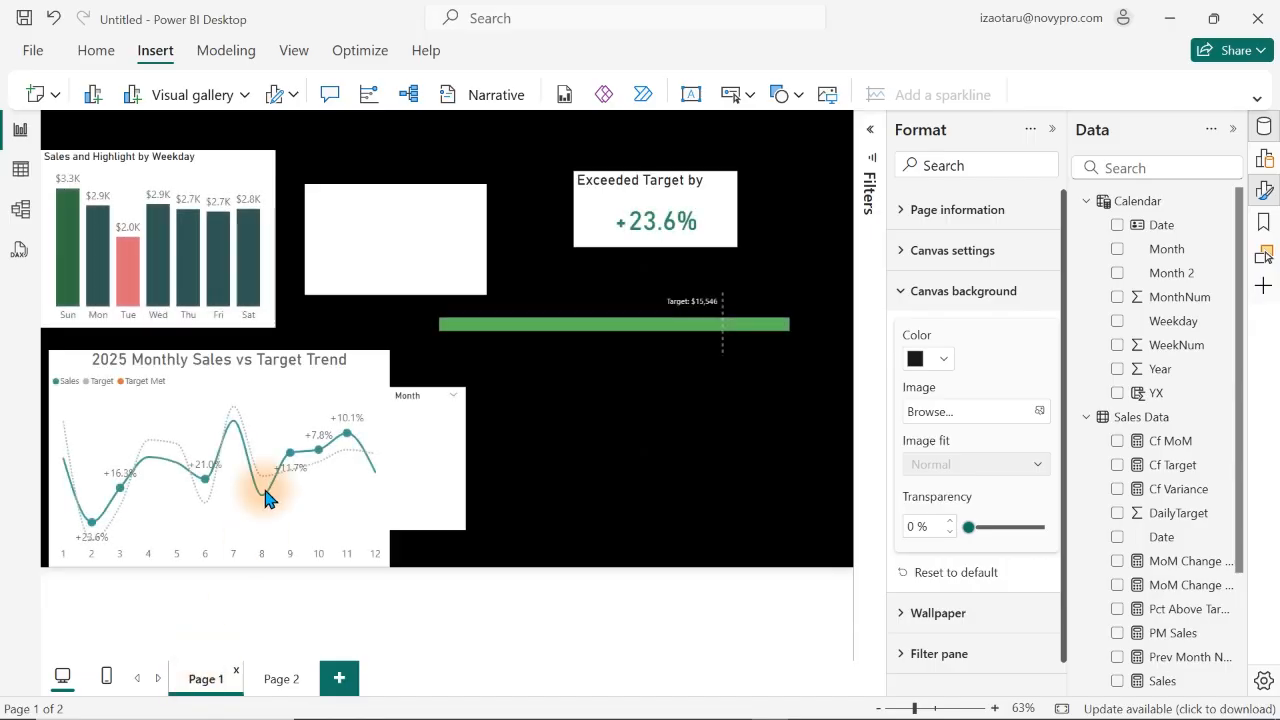
pyautogui.click(70, 370)
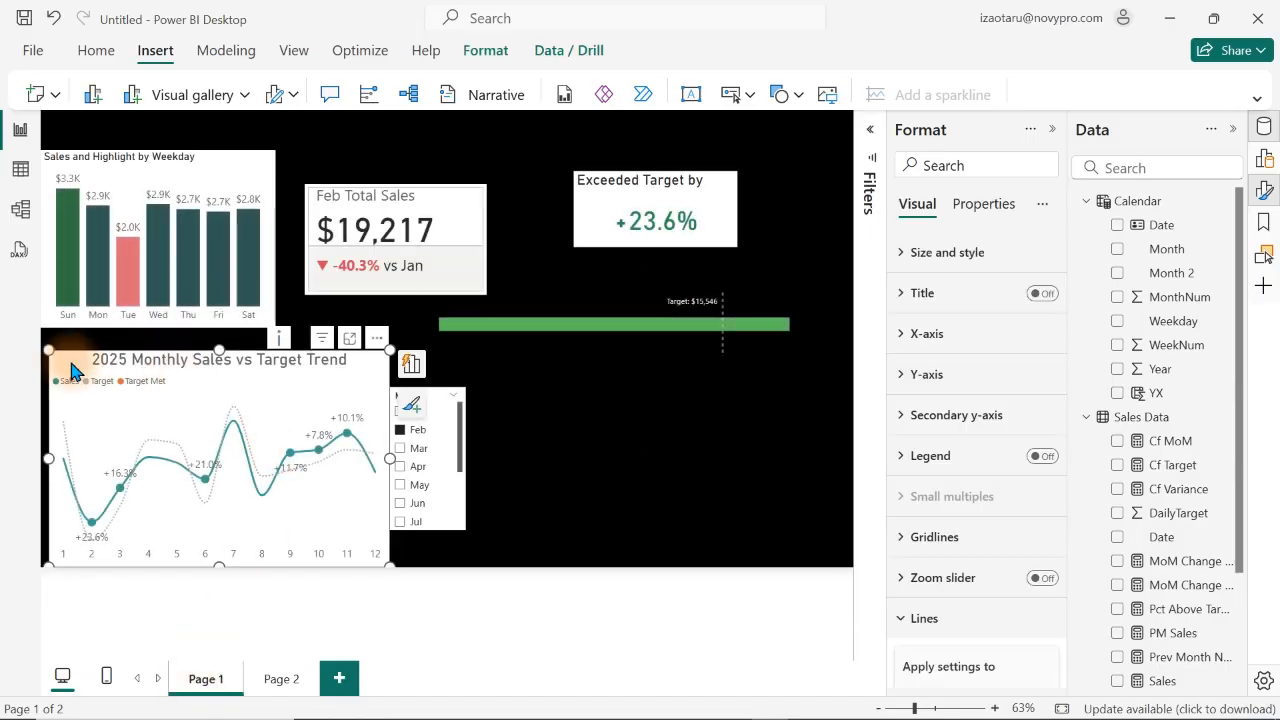
pyautogui.click(176, 160)
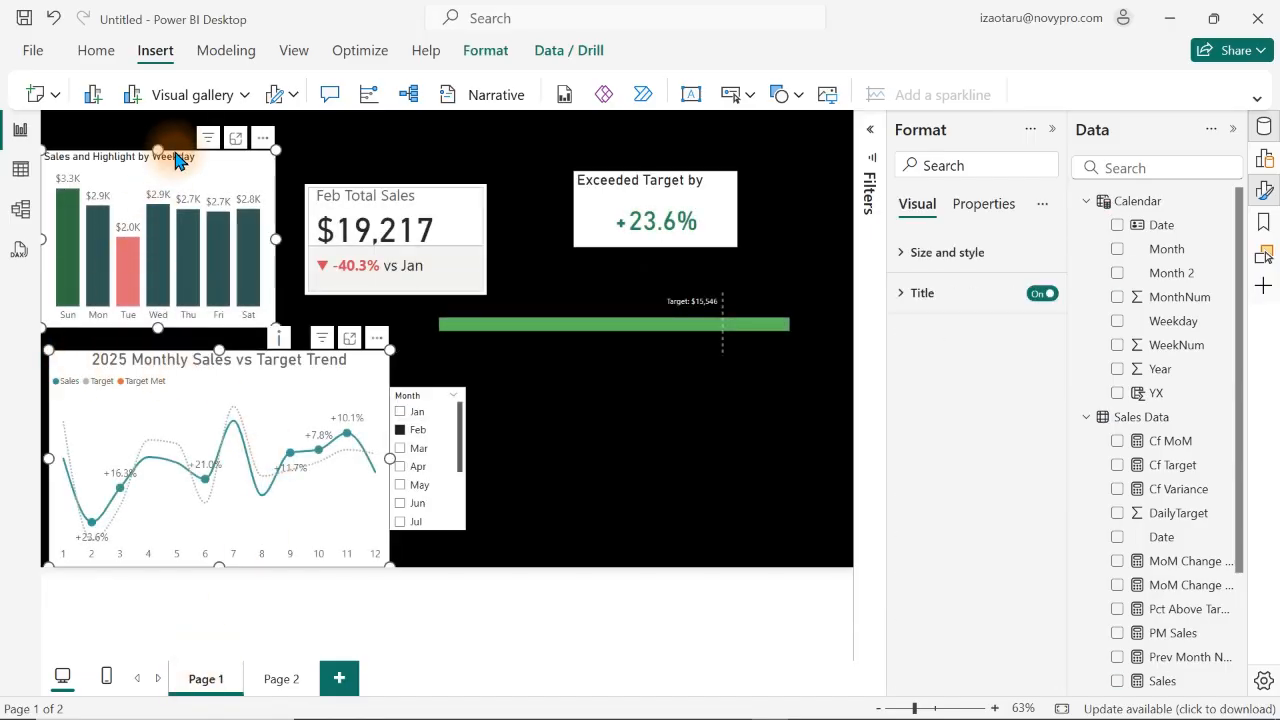
pyautogui.press('Delete')
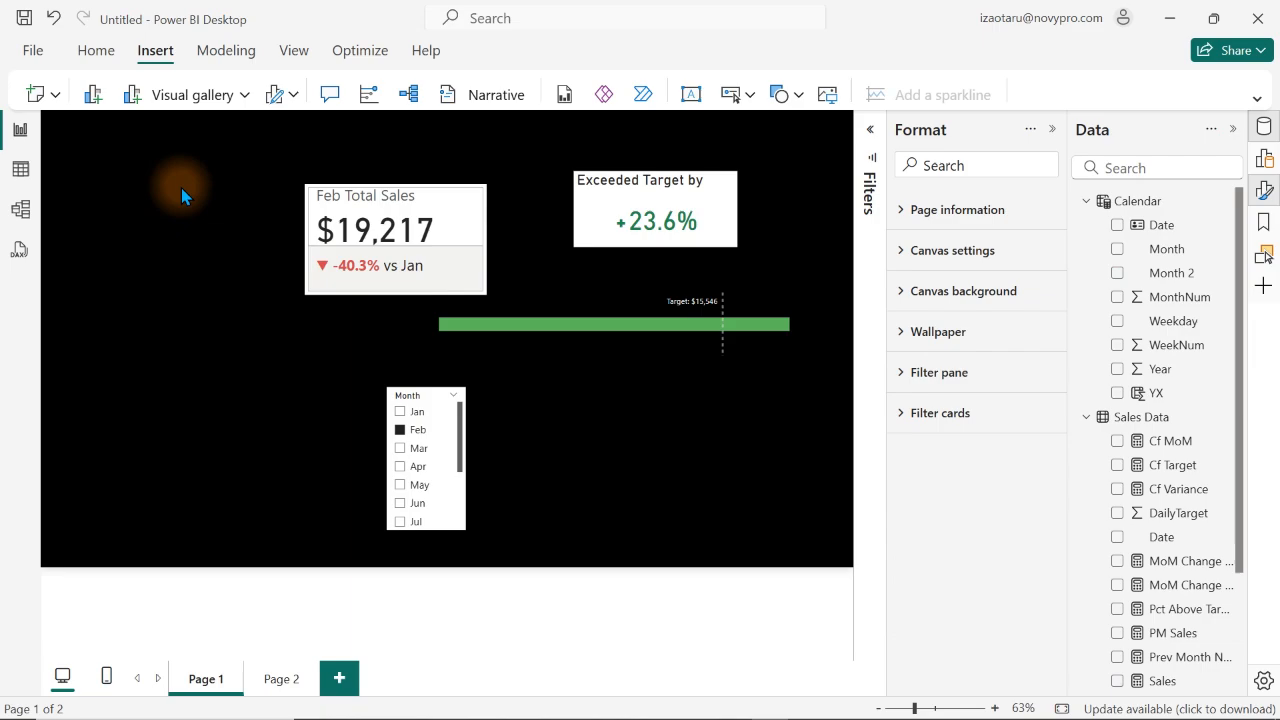
pyautogui.click(277, 680)
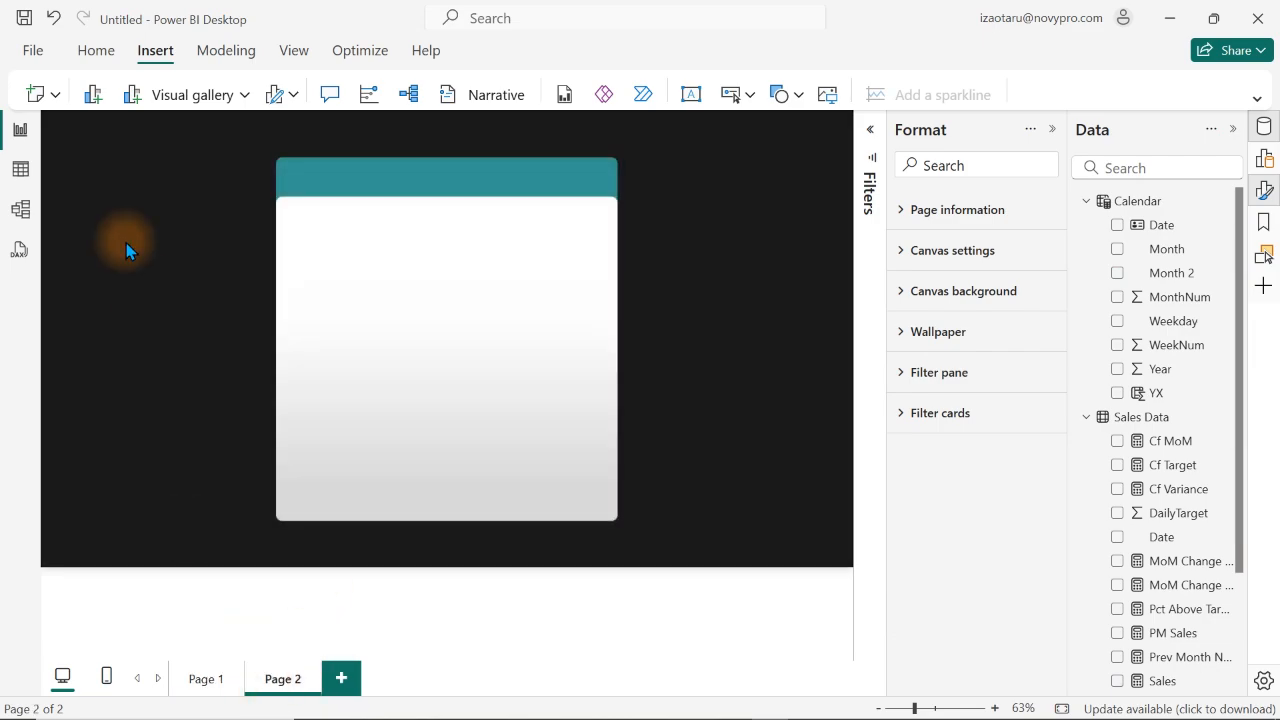
pyautogui.hotkey('ctrl', 'v')
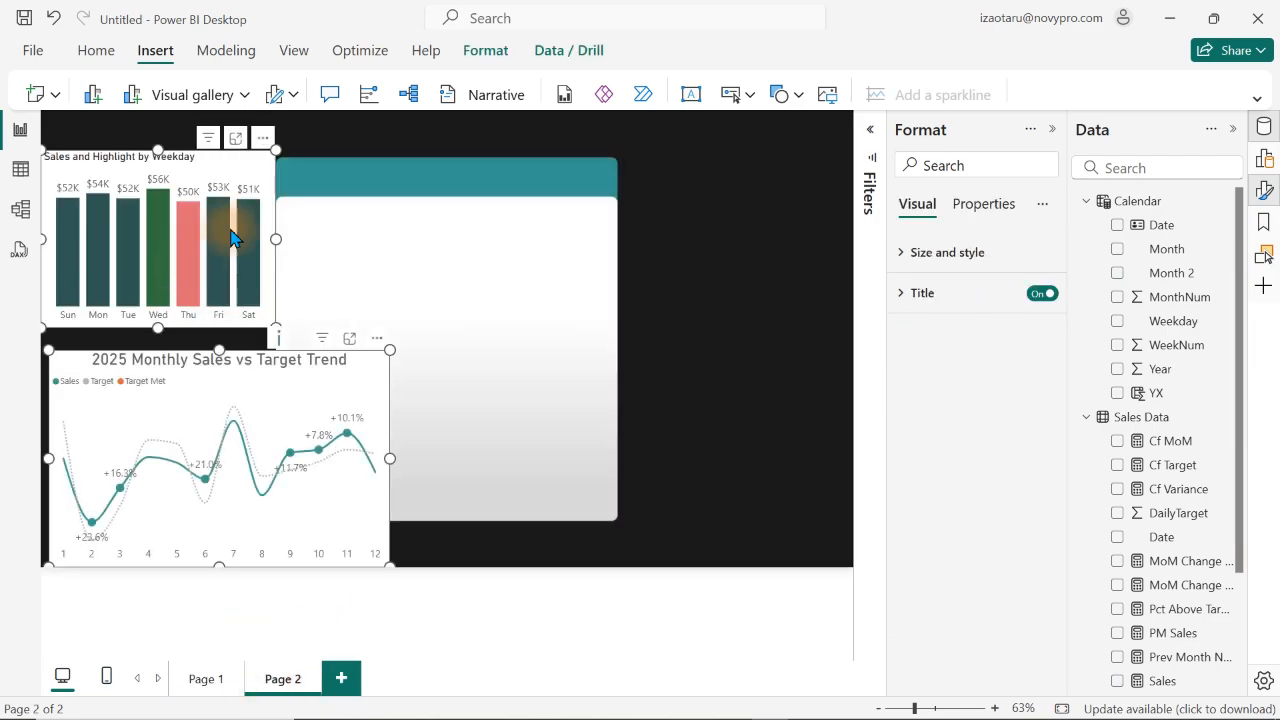
# - Move the weekday sales chart off the card to the empty area on its right and shrink it
pyautogui.click(703, 317)
pyautogui.click(277, 386)
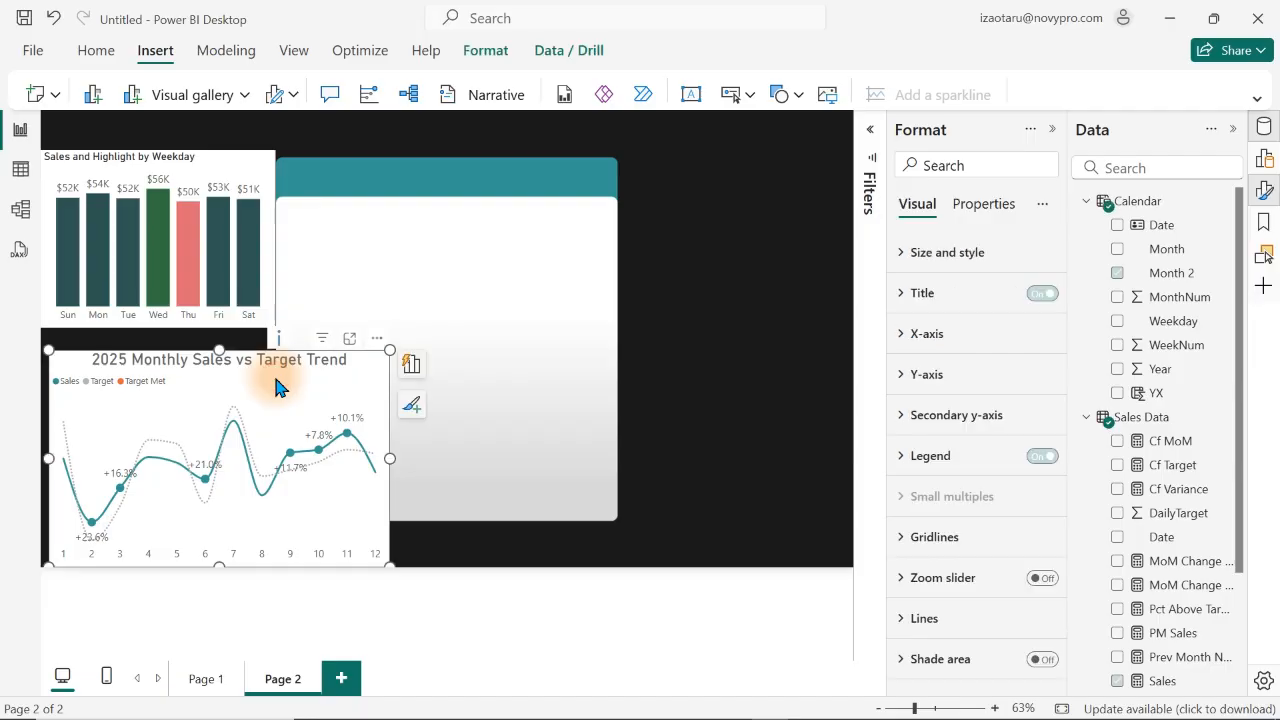
pyautogui.moveTo(120, 157); pyautogui.dragTo(697, 217)
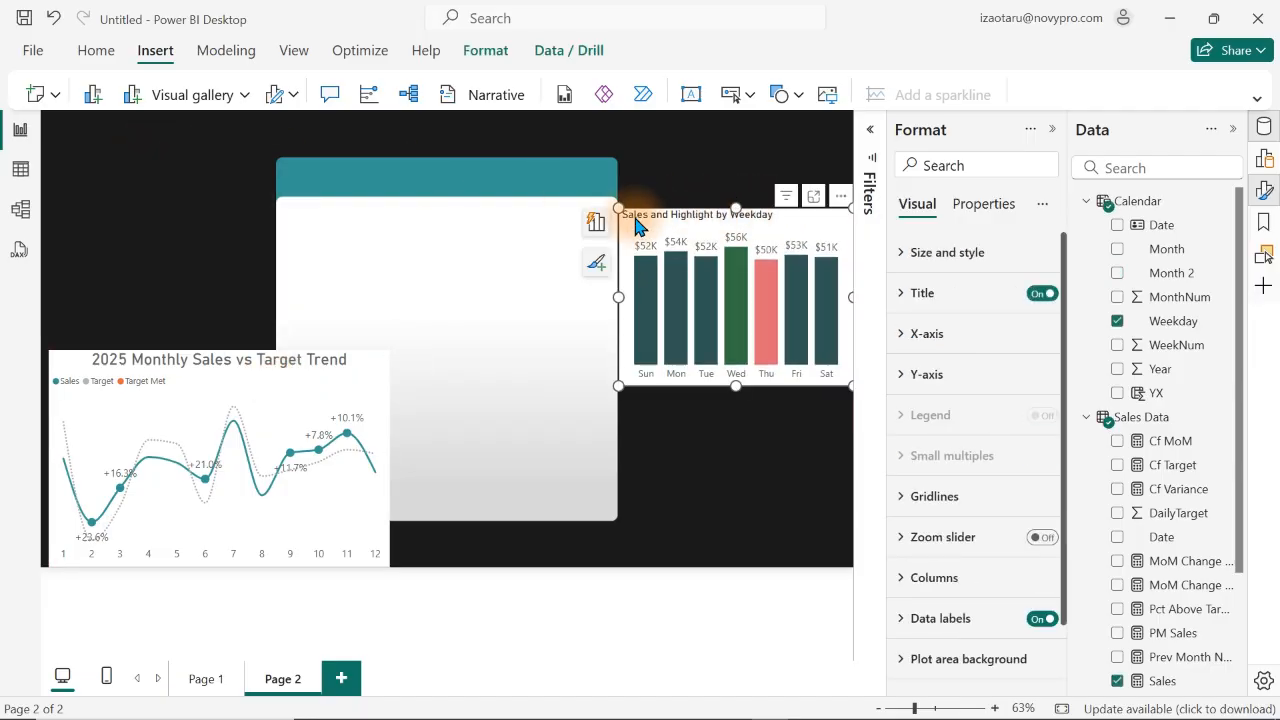
pyautogui.moveTo(620, 210); pyautogui.dragTo(717, 250)
# - Place the monthly trend chart on the lower part of the card and trim it to about 522 wide by 327 high
pyautogui.click(305, 375)
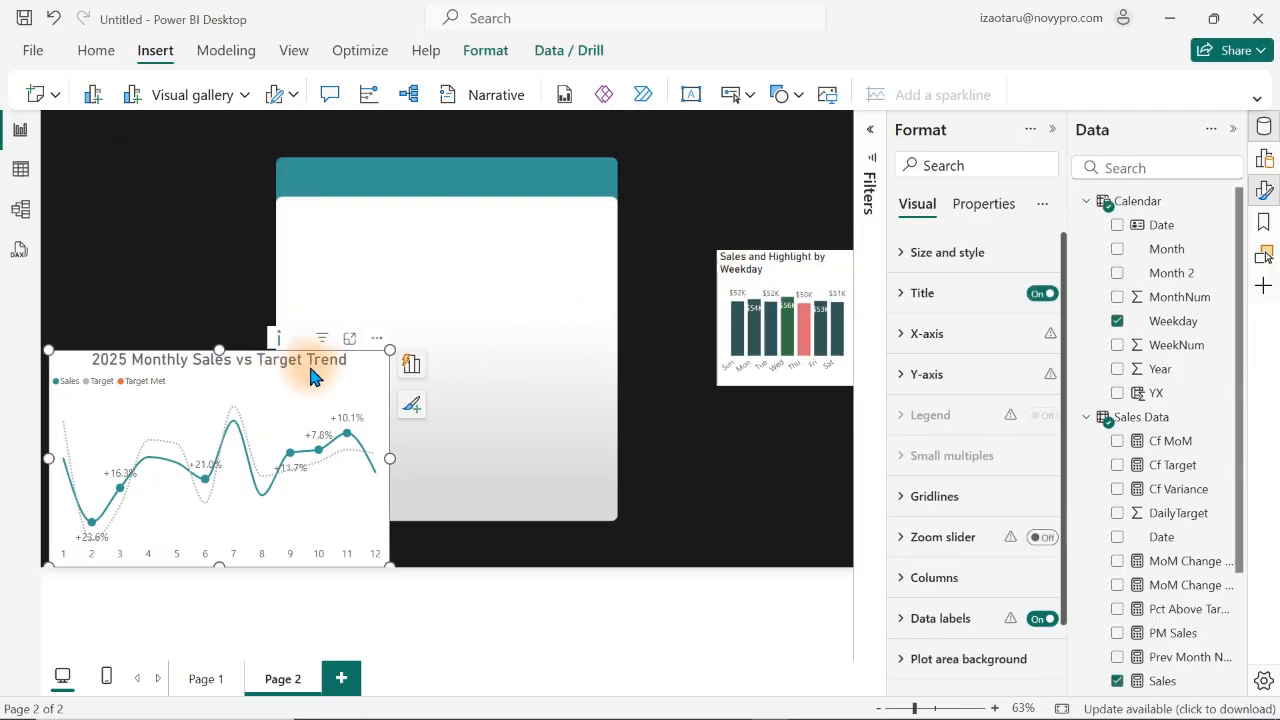
pyautogui.moveTo(273, 390); pyautogui.dragTo(506, 341)
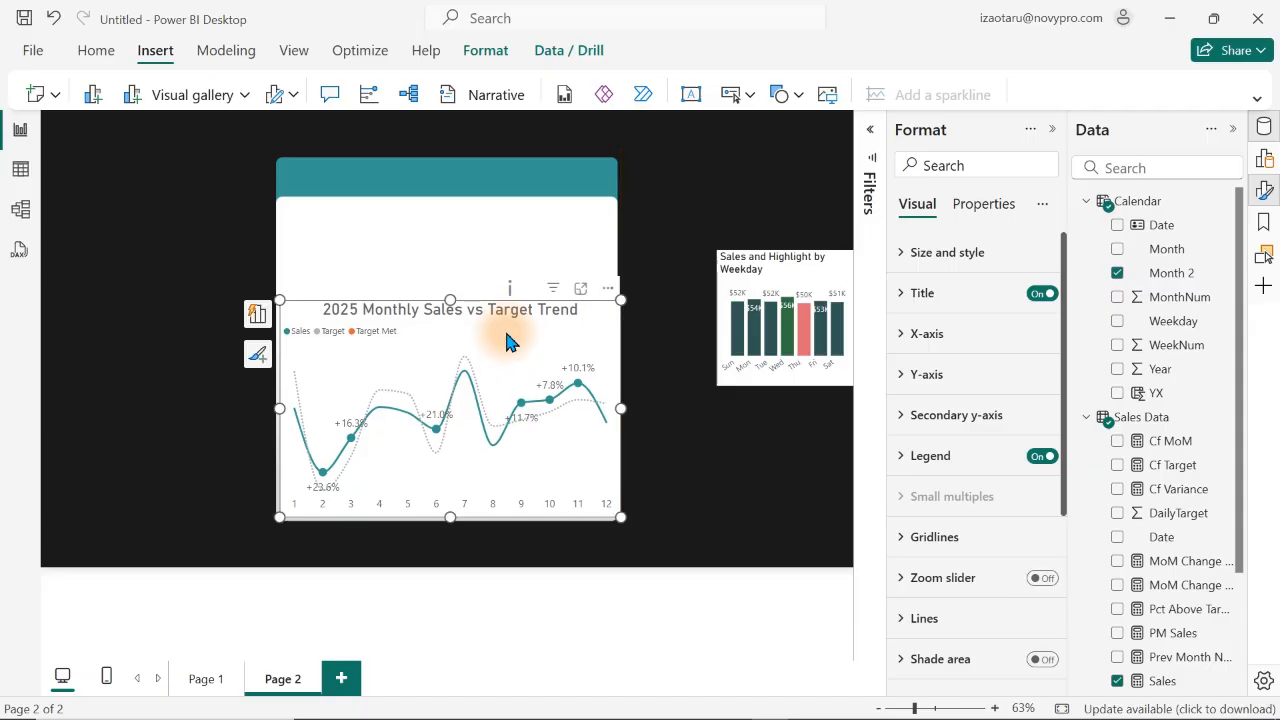
pyautogui.moveTo(623, 410); pyautogui.dragTo(613, 412)
pyautogui.click(615, 412)
pyautogui.click(607, 325)
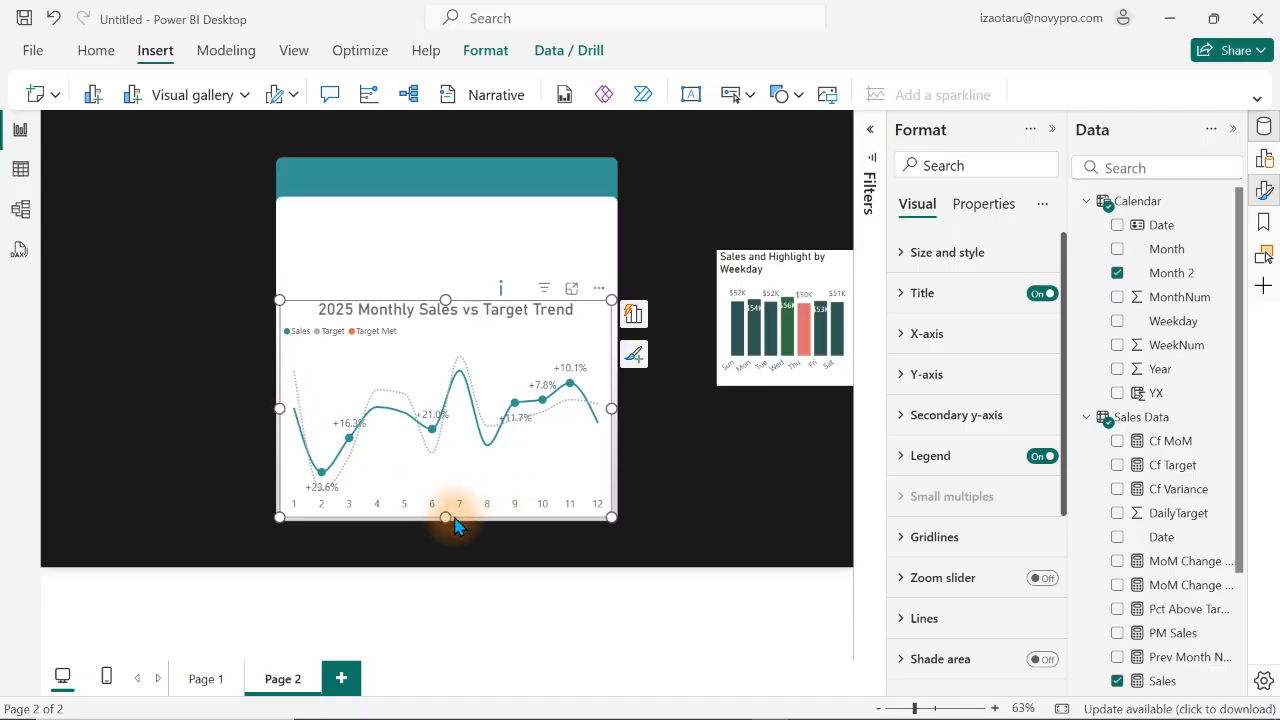
pyautogui.moveTo(447, 517); pyautogui.dragTo(447, 508)
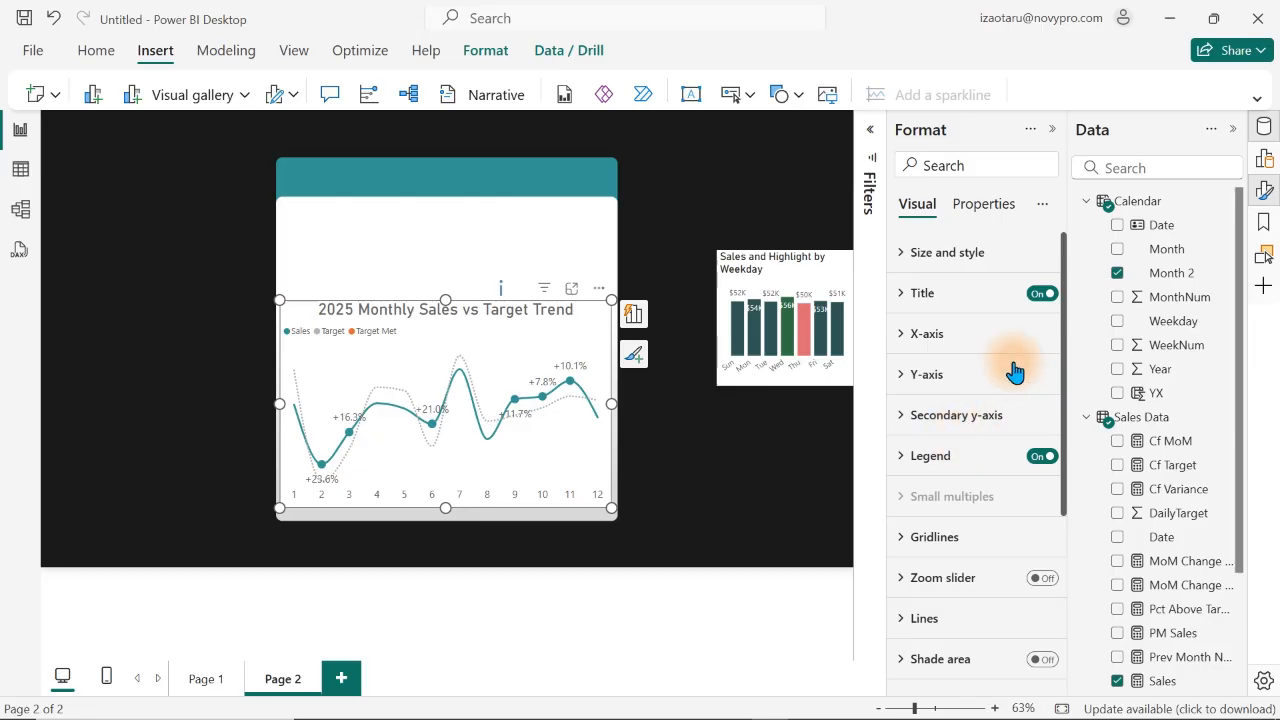
# - Turn off the monthly trend chart's background so the card gradient shows through
pyautogui.click(945, 252)
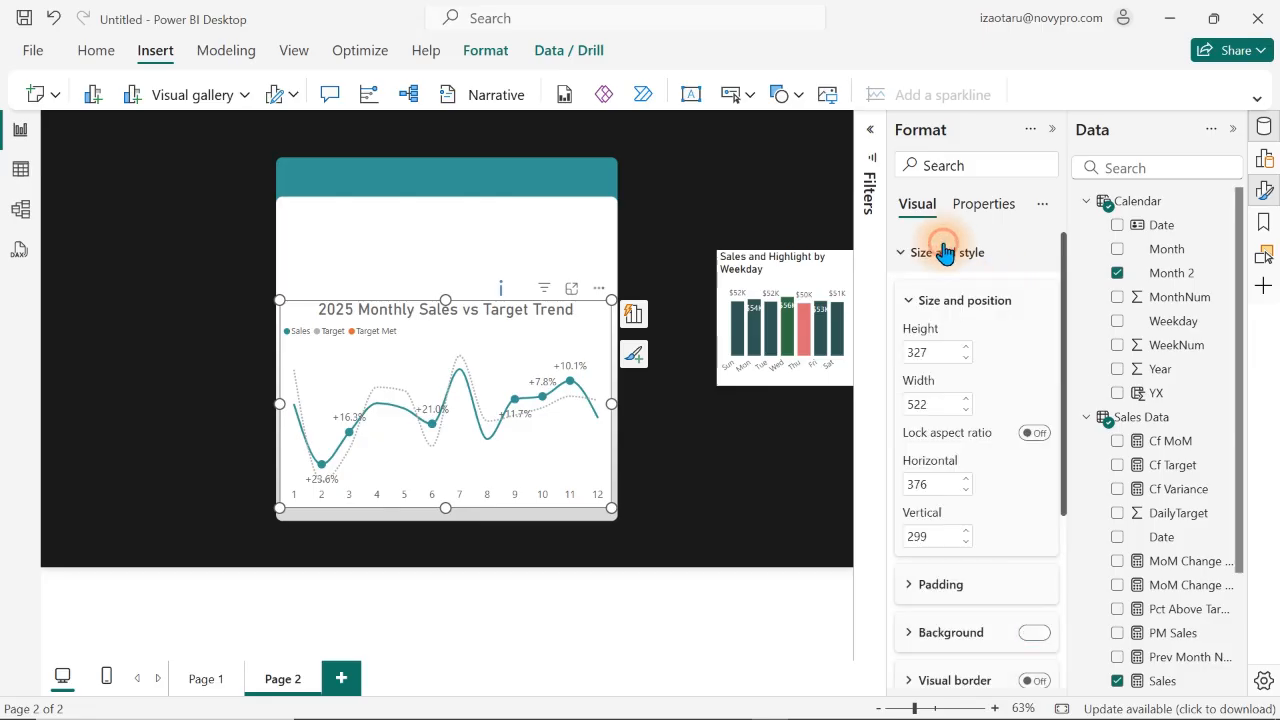
pyautogui.click(1033, 634)
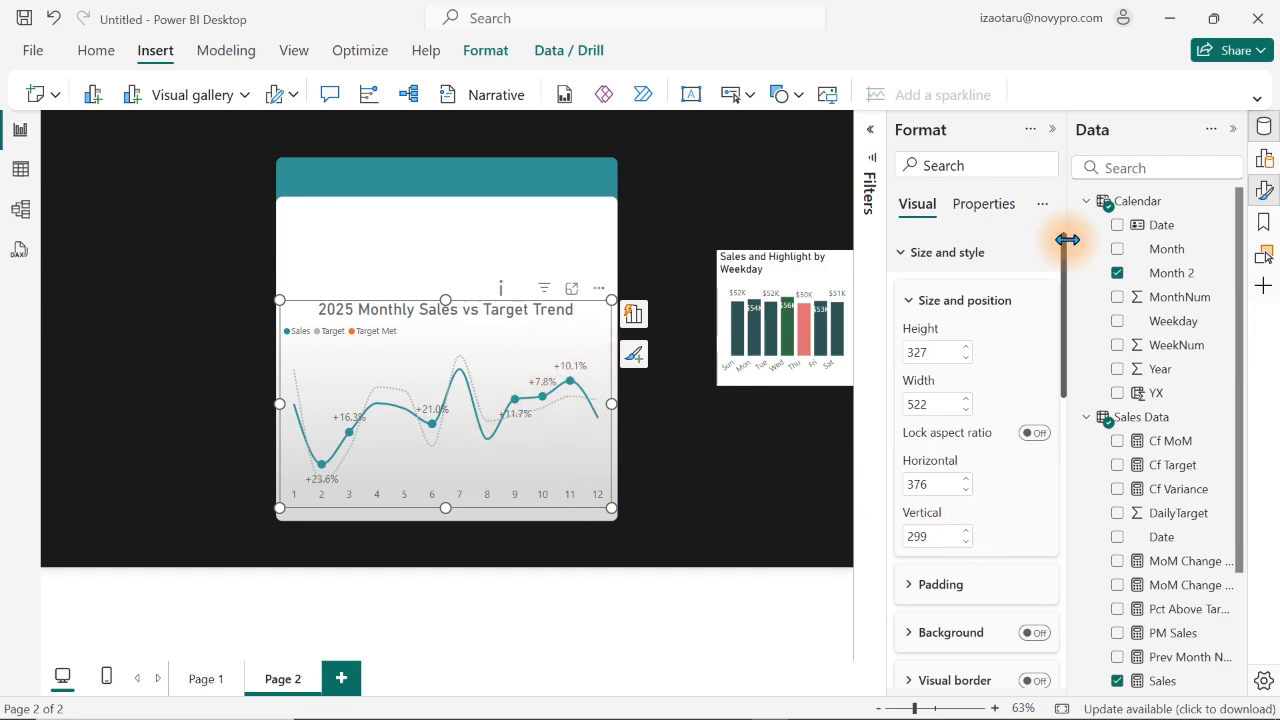
pyautogui.click(1268, 188)
pyautogui.click(1268, 188)
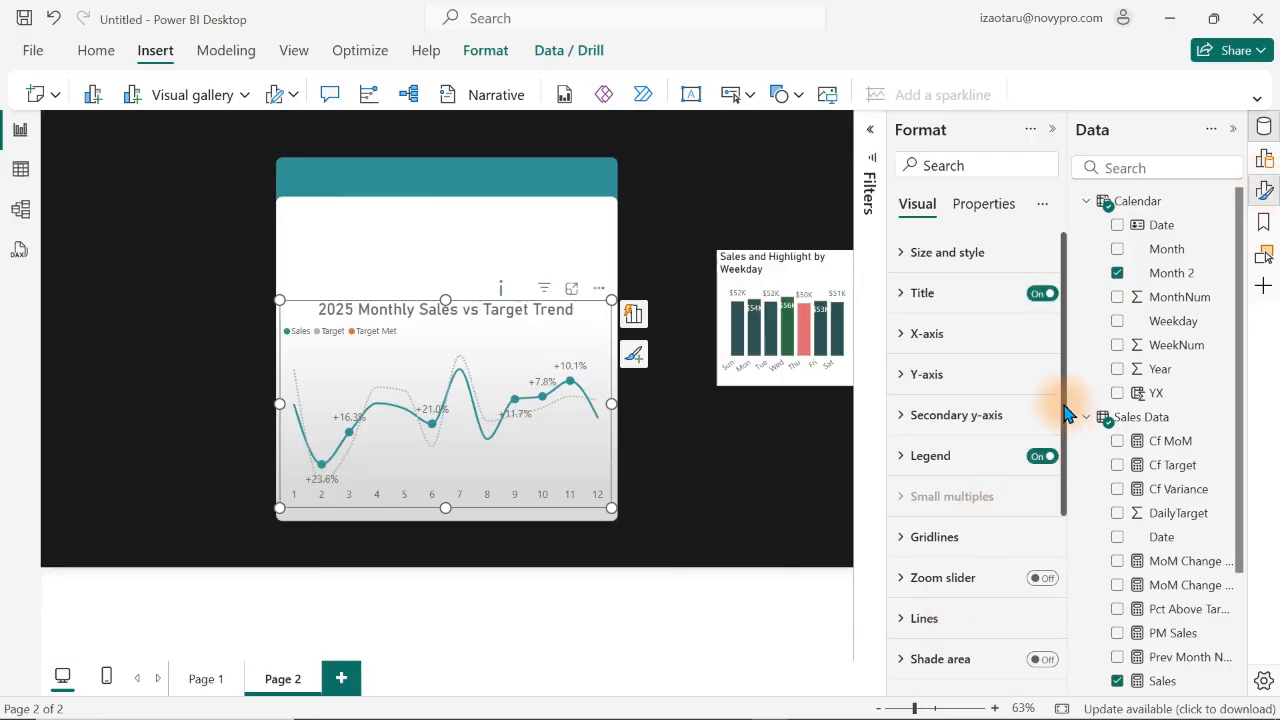
# - Set the data label position of the monthly trend chart's Target Met series to Above
pyautogui.moveTo(1065, 413); pyautogui.dragTo(1057, 563)
pyautogui.click(929, 477)
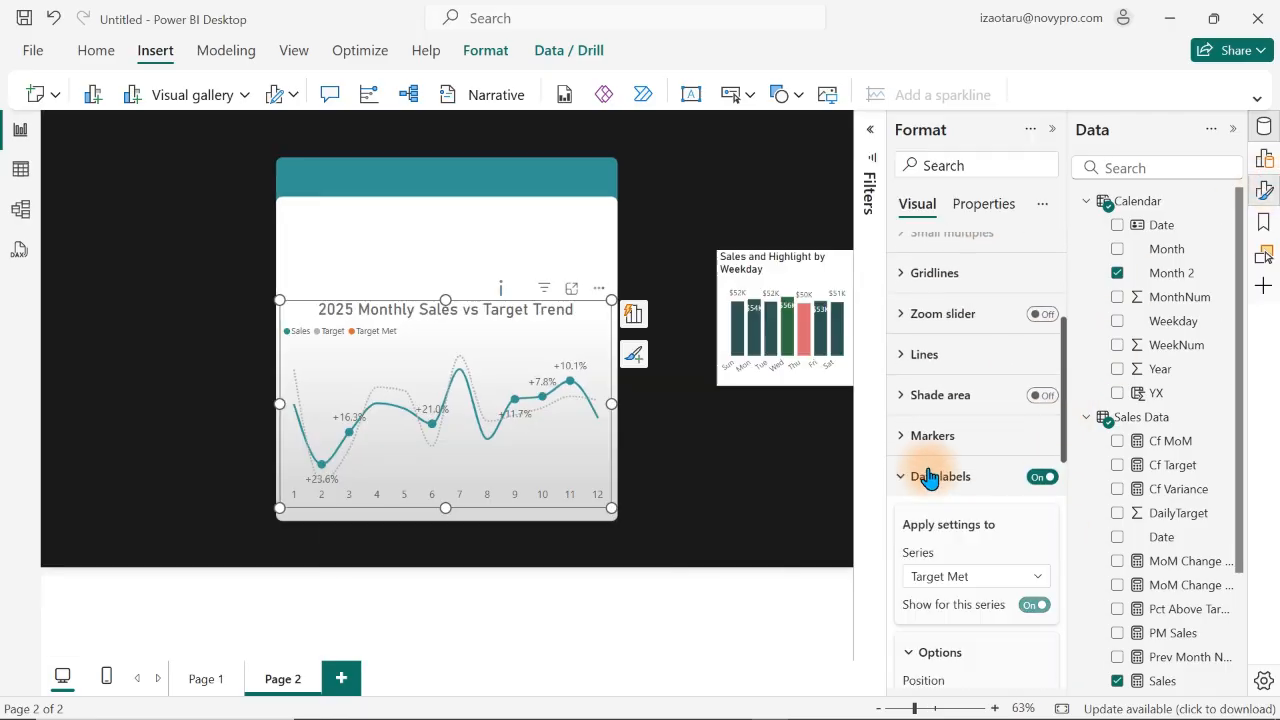
pyautogui.moveTo(1077, 510); pyautogui.dragTo(1080, 560)
pyautogui.click(928, 477)
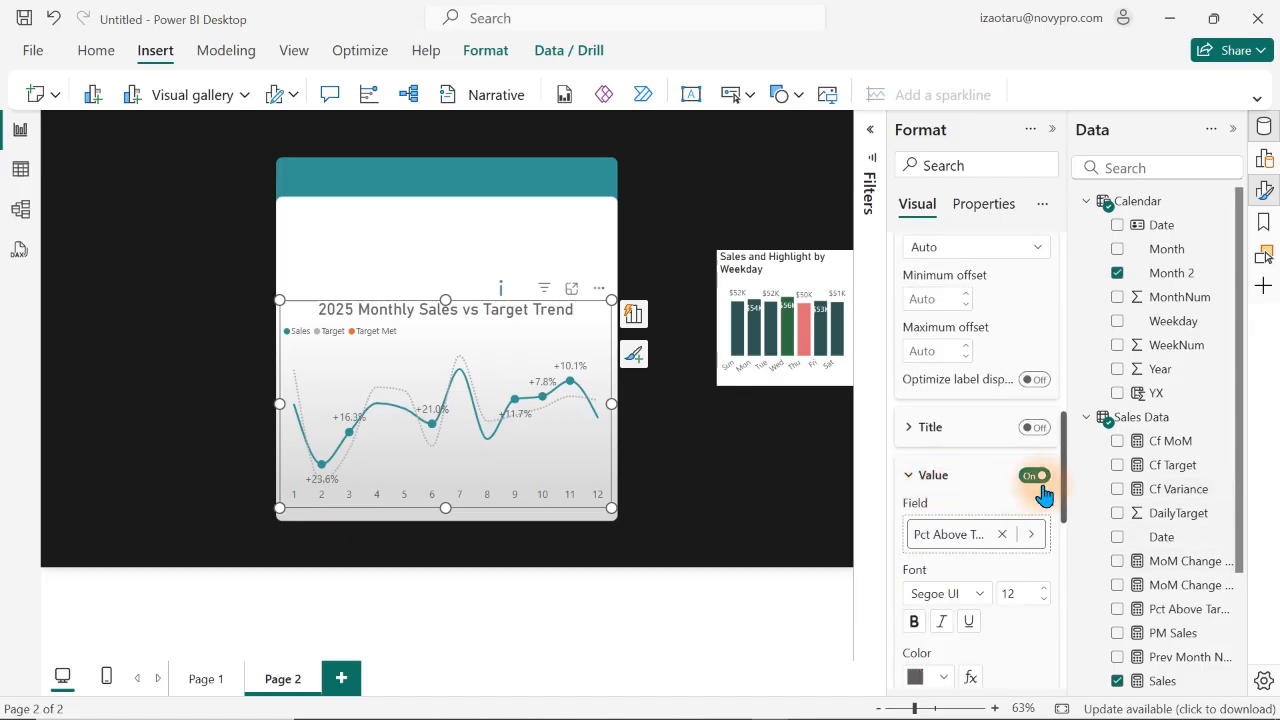
pyautogui.moveTo(1066, 451); pyautogui.dragTo(1064, 420)
pyautogui.click(985, 415)
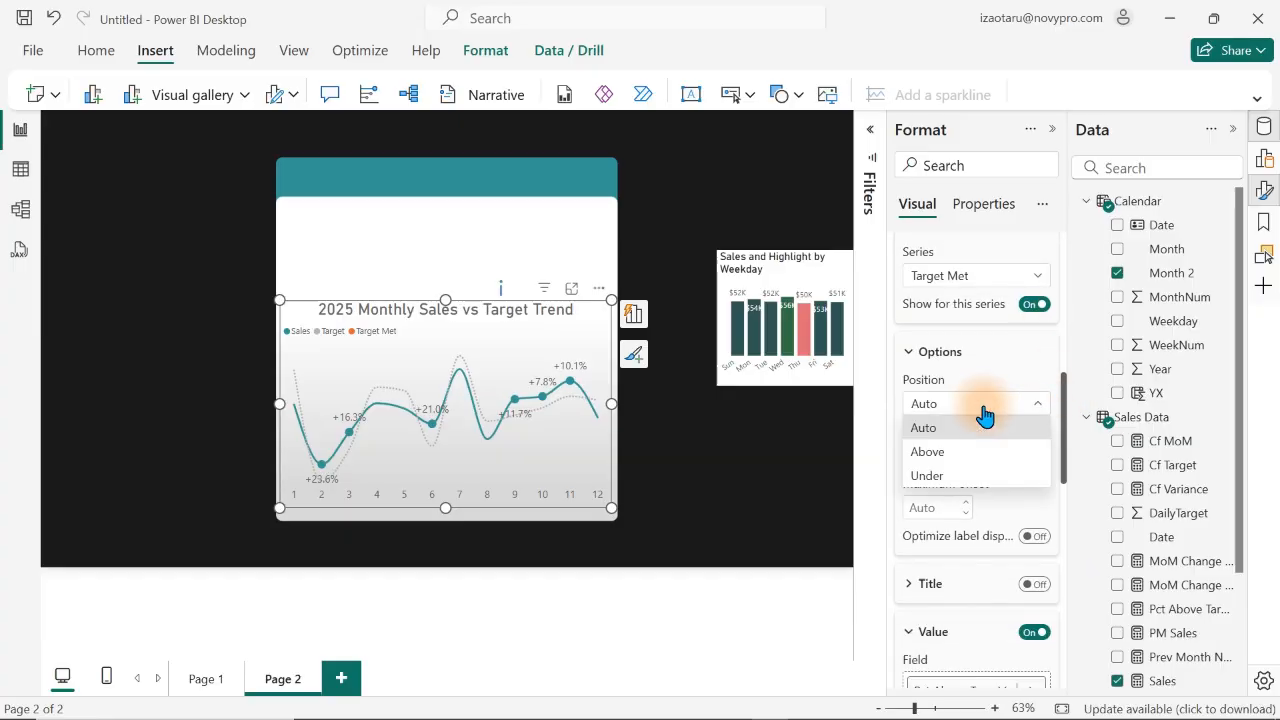
pyautogui.click(928, 451)
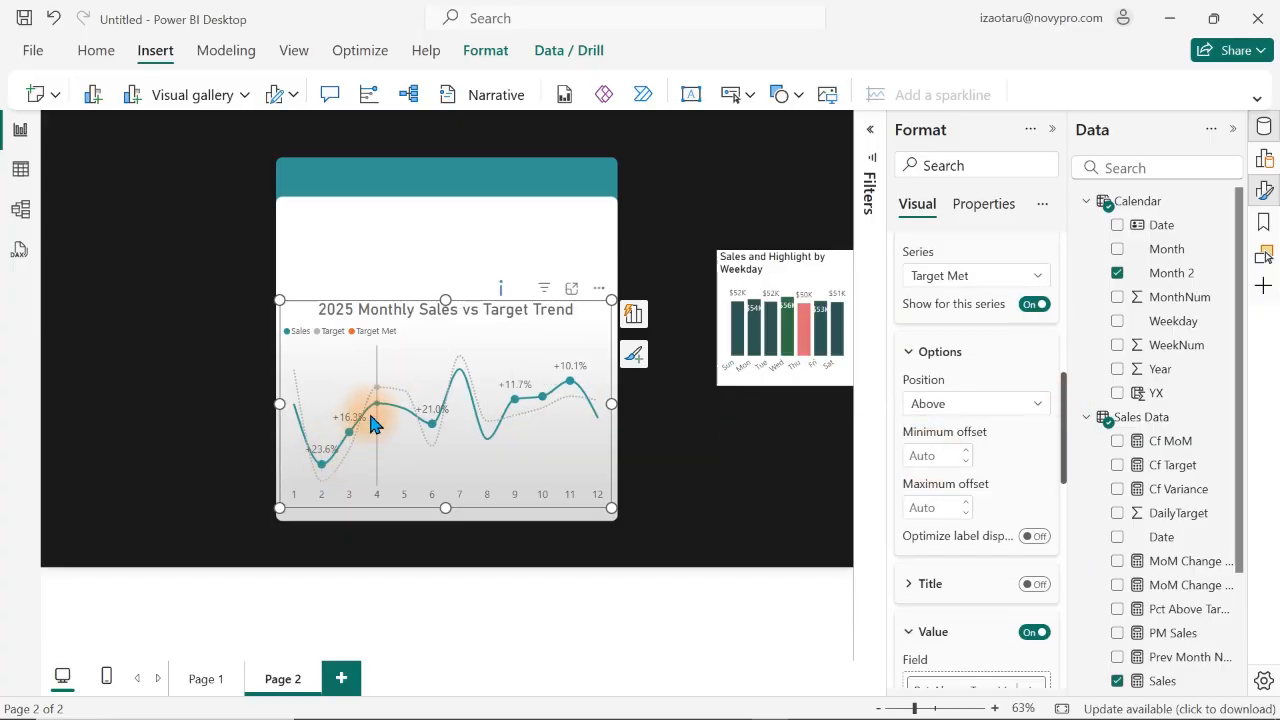
# - Format the Target Met data label values in Segoe UI Semibold at size 16
pyautogui.moveTo(587, 428)
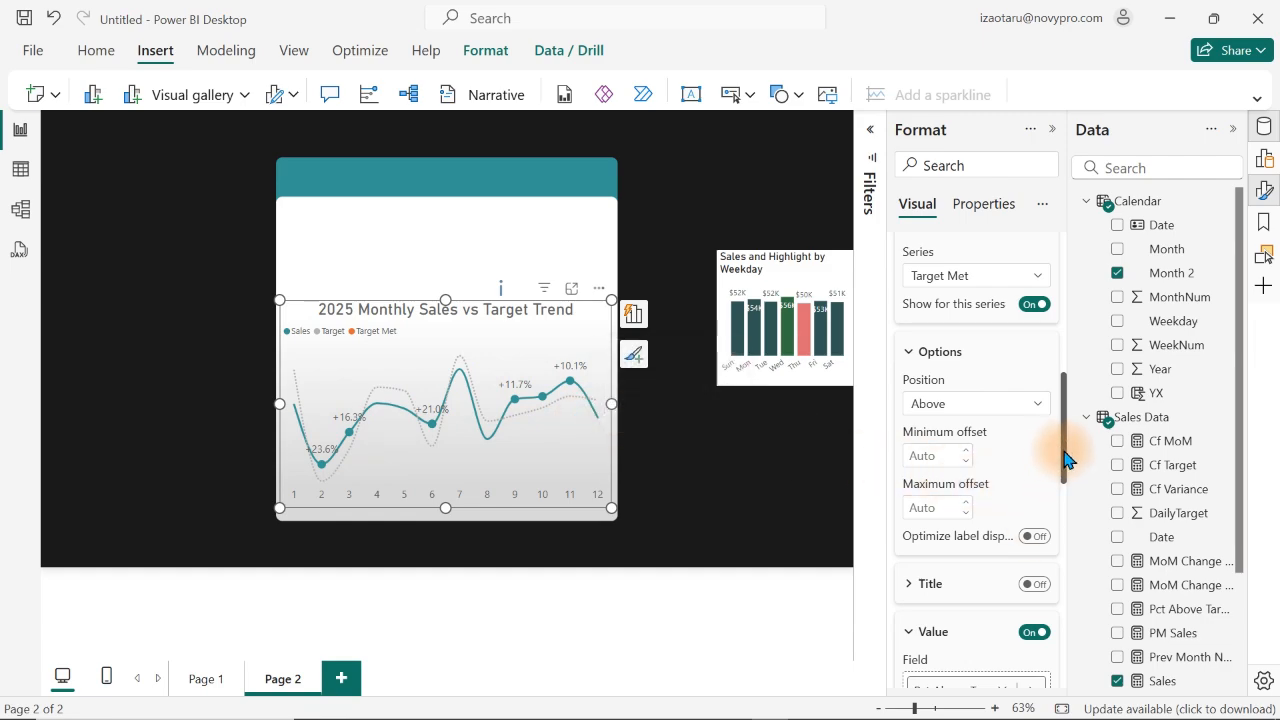
pyautogui.moveTo(1062, 465); pyautogui.dragTo(1063, 533)
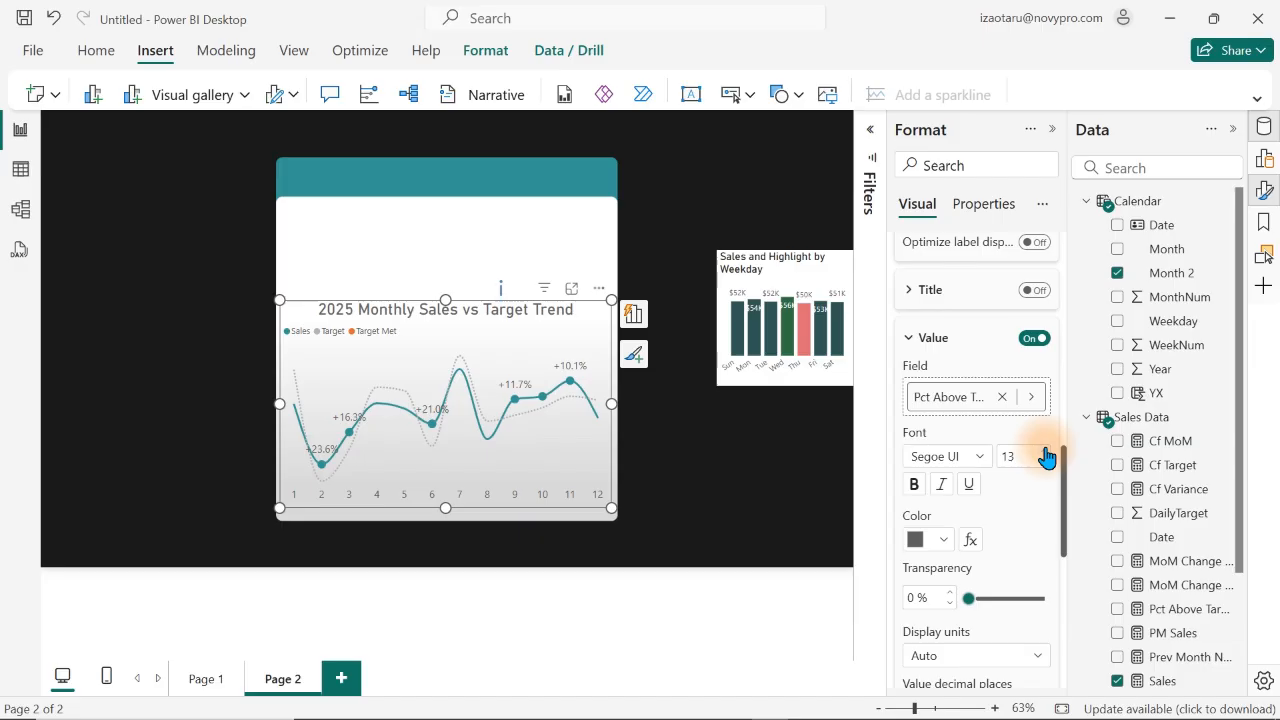
pyautogui.click(1045, 450)
pyautogui.doubleClick(1045, 452)
pyautogui.click(971, 457)
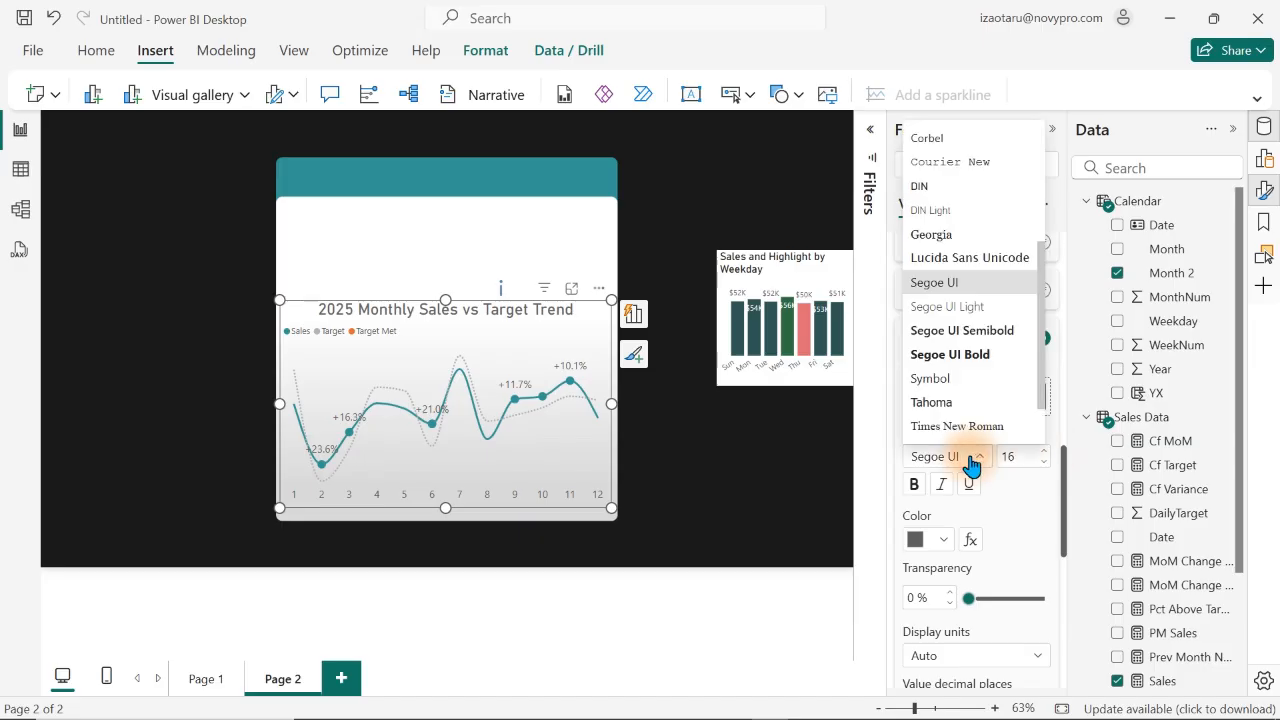
pyautogui.click(959, 338)
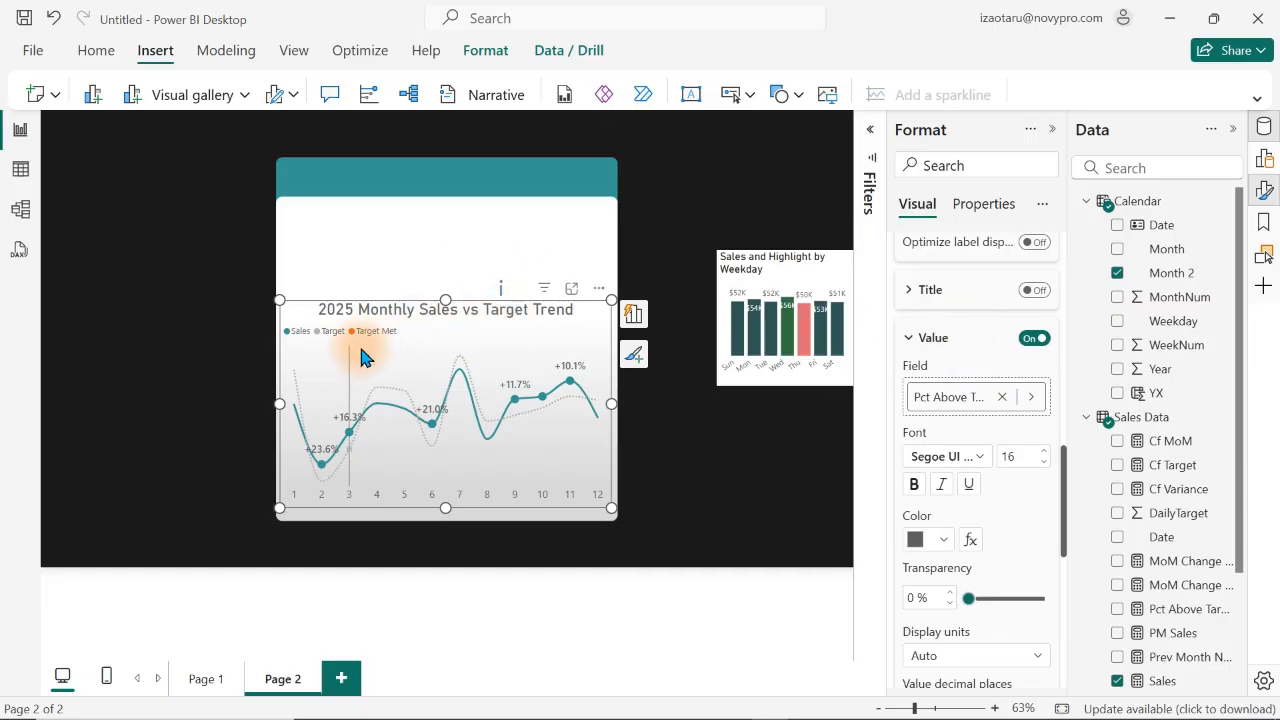
# - Place the monthly trend chart's legend at the bottom center
pyautogui.moveTo(384, 360)
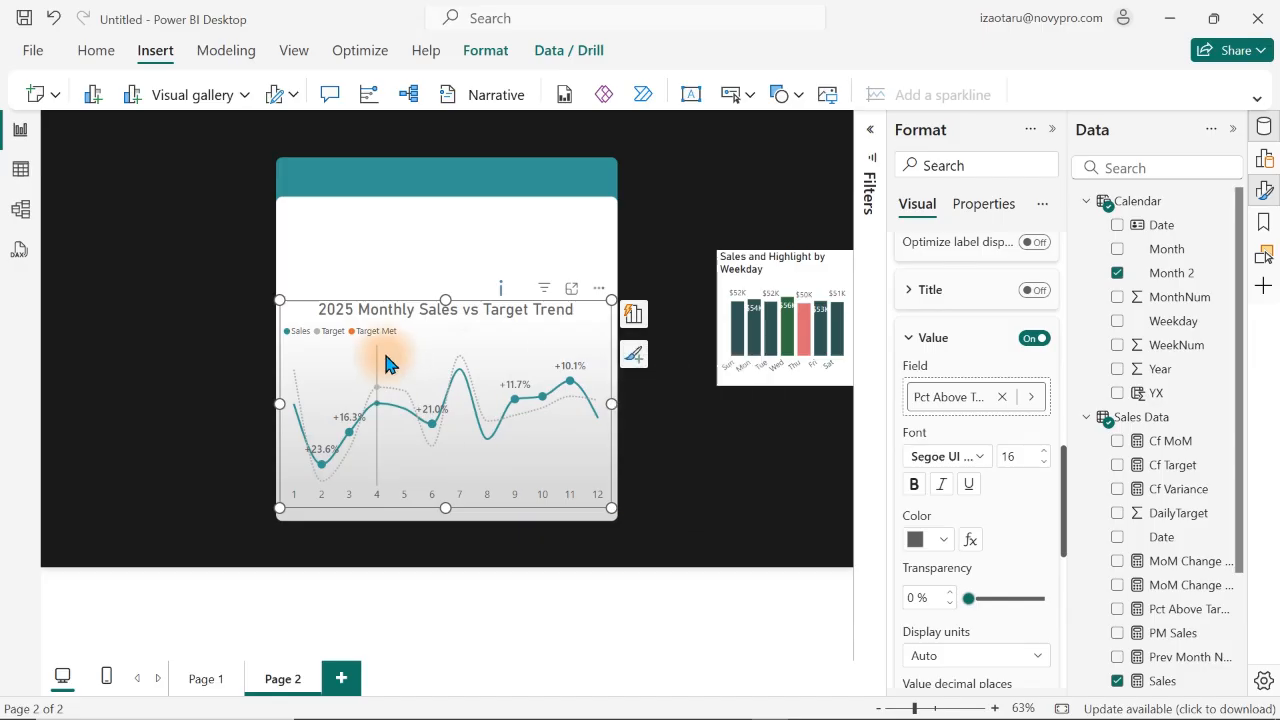
pyautogui.click(1263, 190)
pyautogui.click(1263, 190)
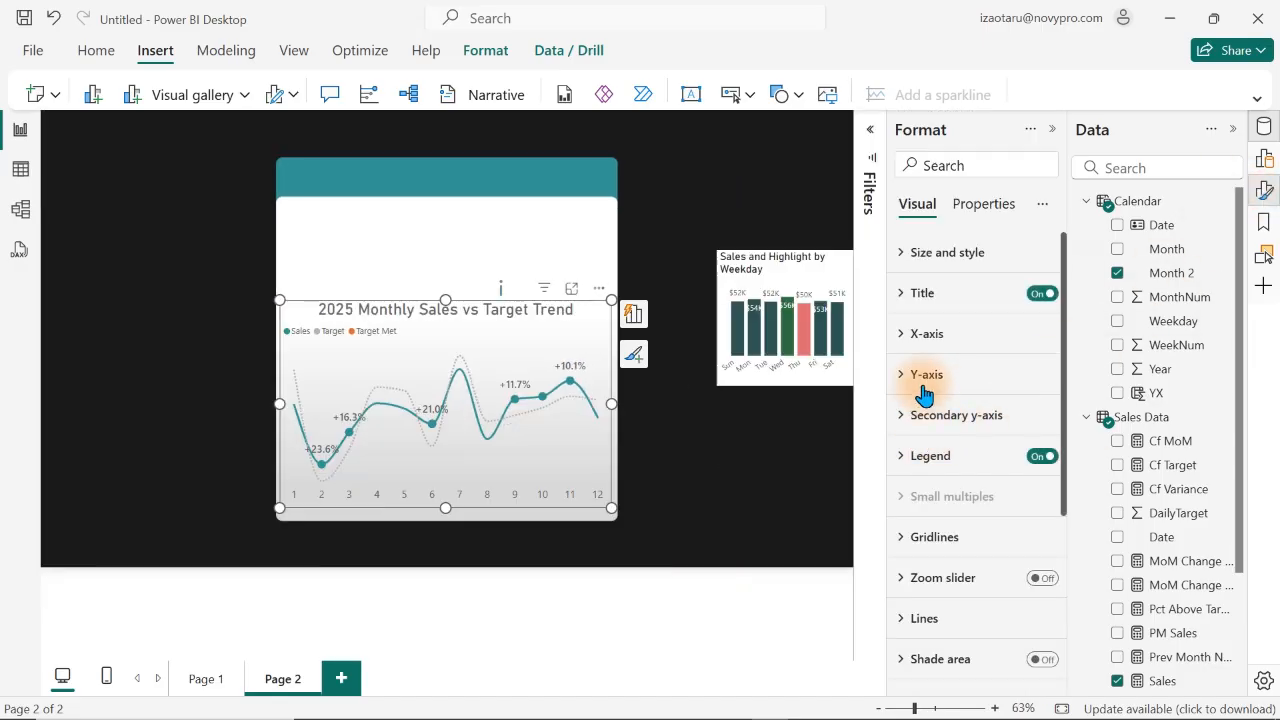
pyautogui.click(926, 462)
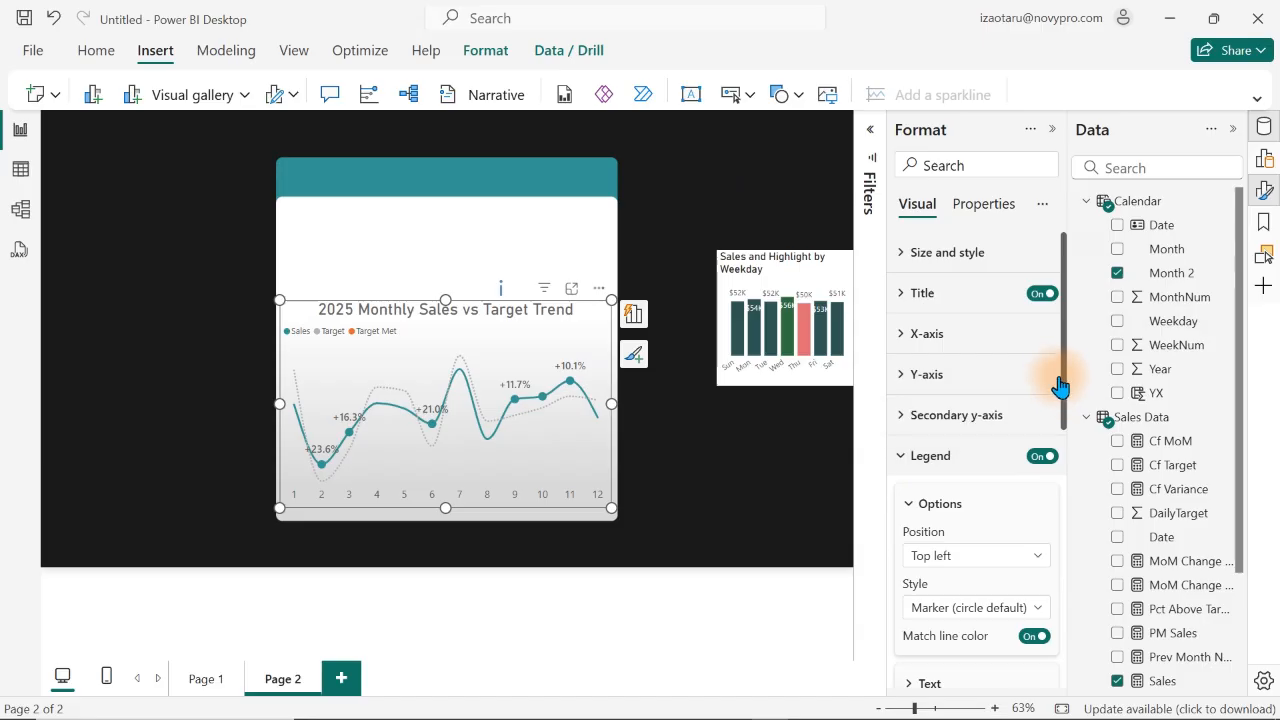
pyautogui.moveTo(1064, 384); pyautogui.dragTo(1057, 486)
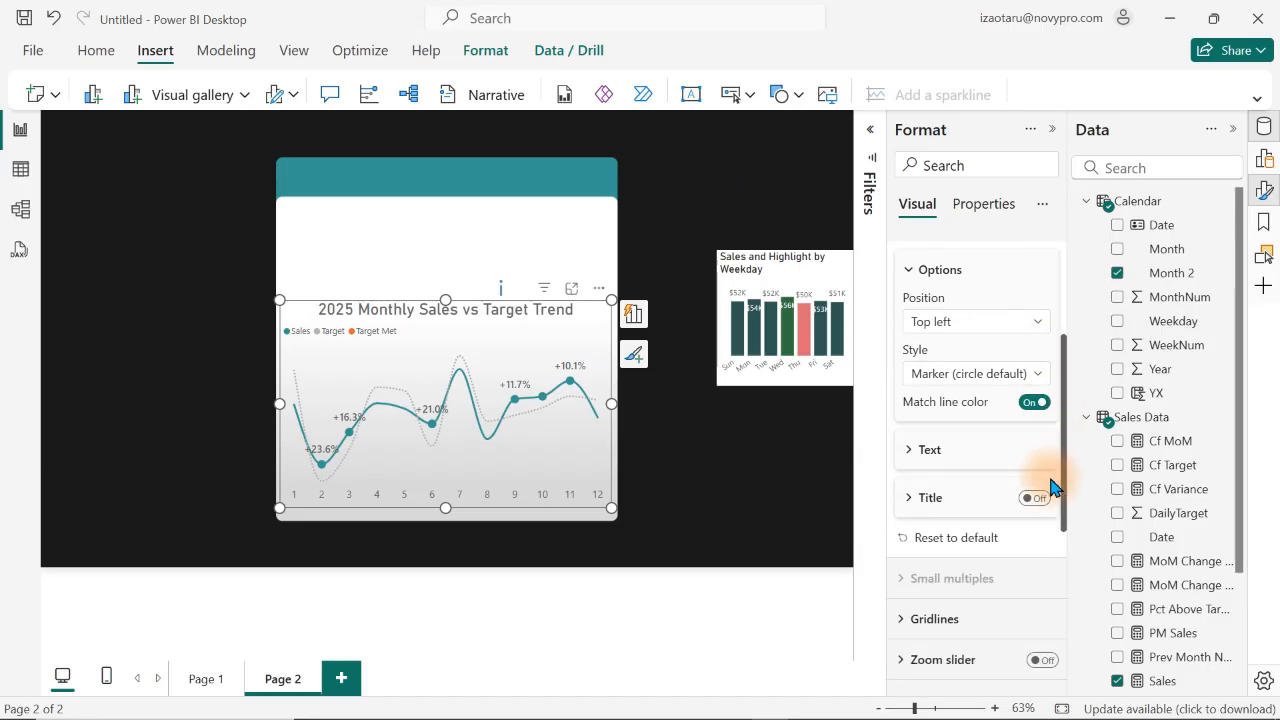
pyautogui.click(957, 321)
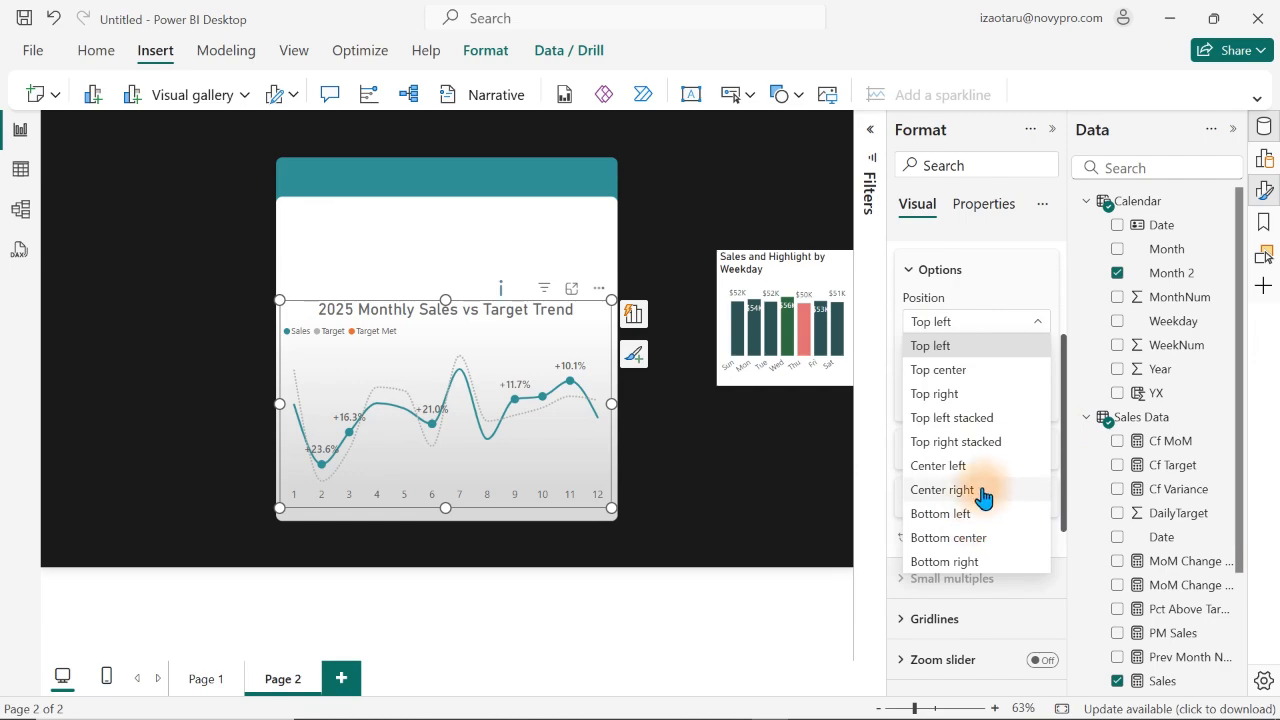
pyautogui.click(955, 539)
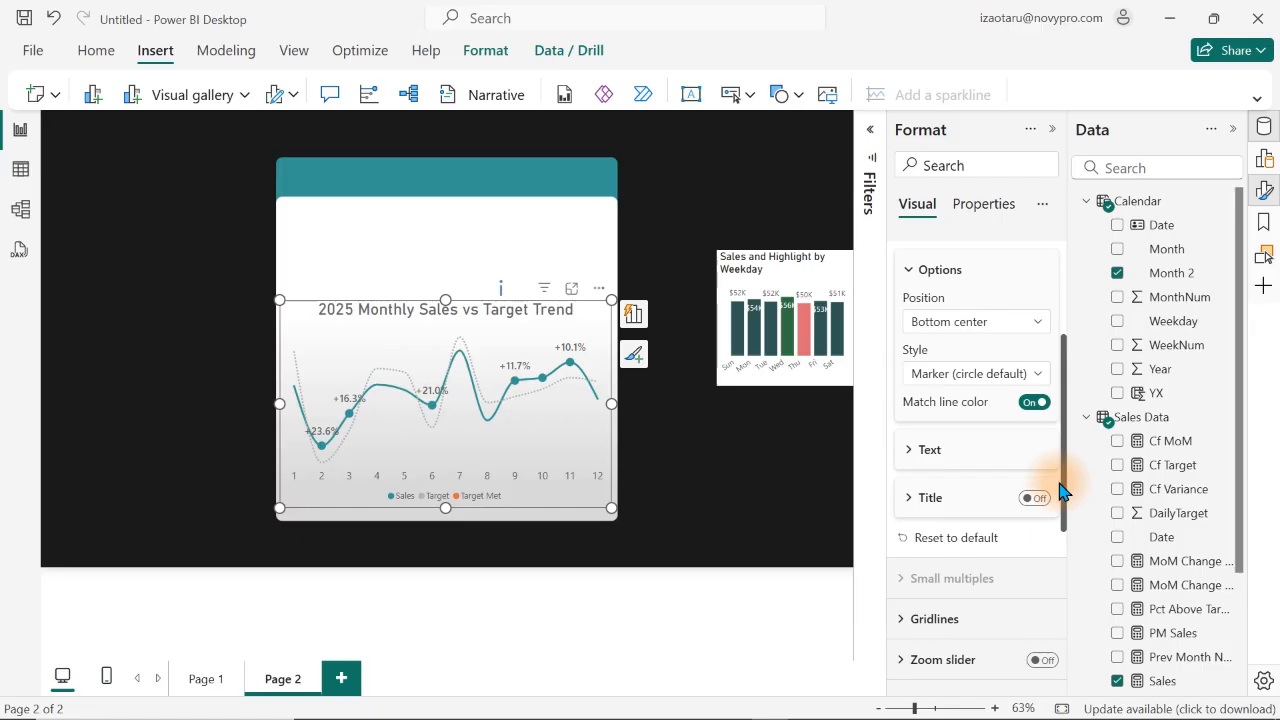
pyautogui.moveTo(1064, 490); pyautogui.dragTo(1064, 482)
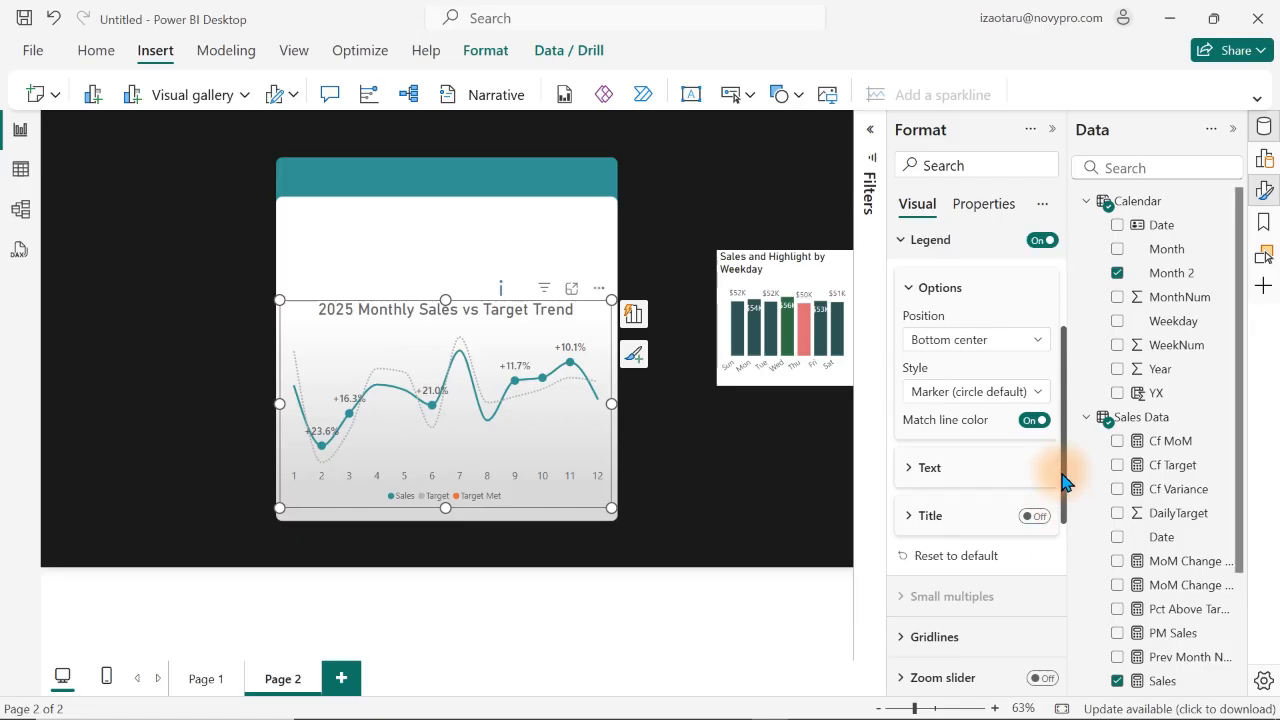
# - Enlarge the trend chart's legend text to size 14 and set its font to Segoe UI Semibold
pyautogui.click(916, 465)
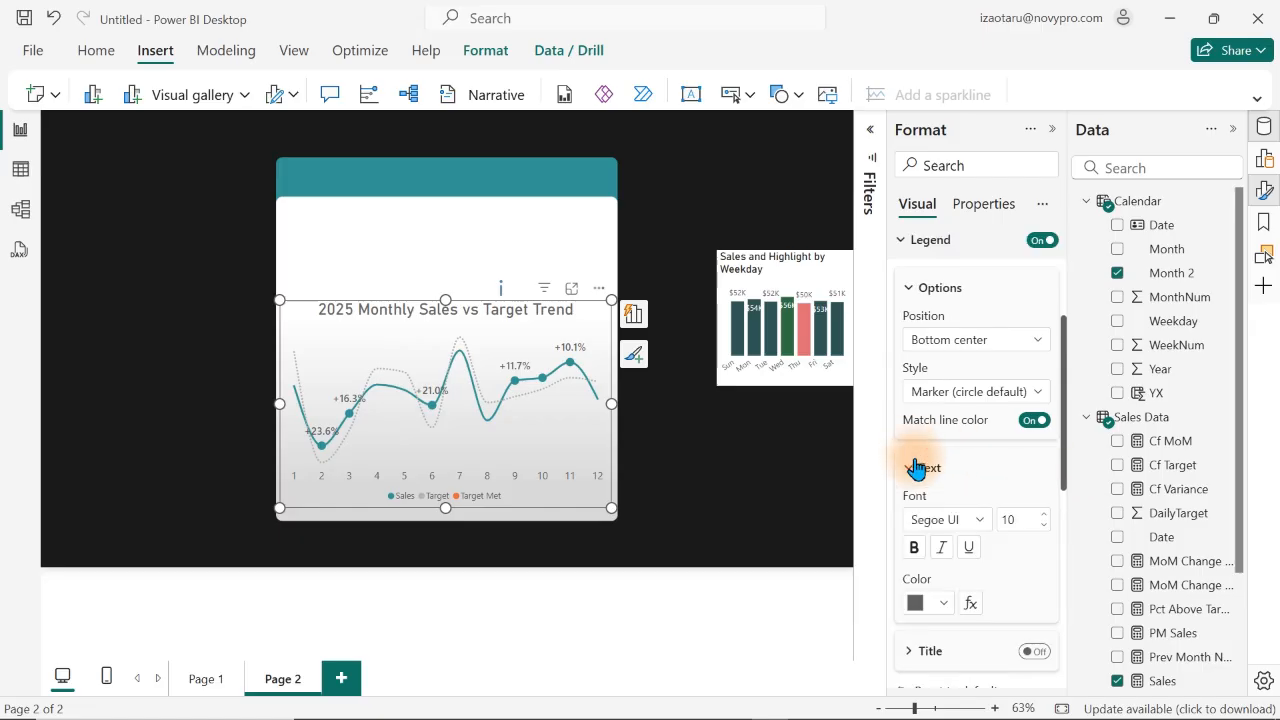
pyautogui.click(1045, 519)
pyautogui.click(1045, 519)
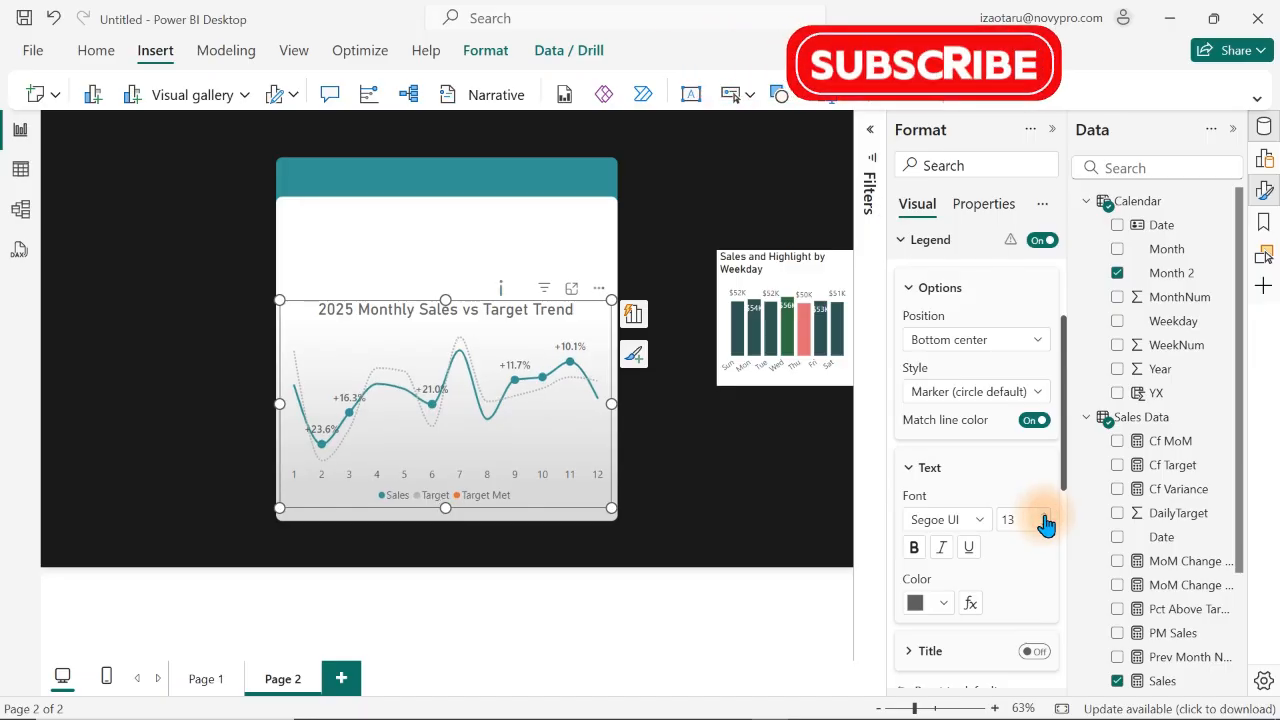
pyautogui.click(1045, 519)
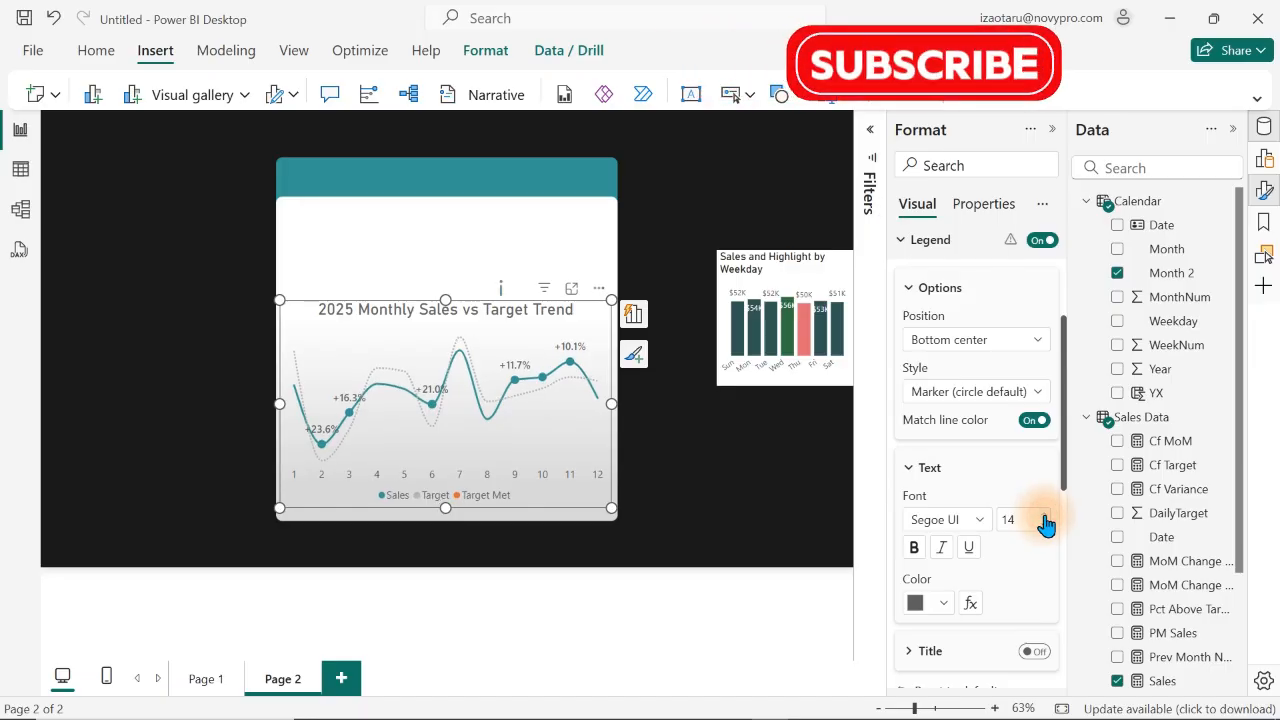
pyautogui.click(948, 519)
pyautogui.click(922, 393)
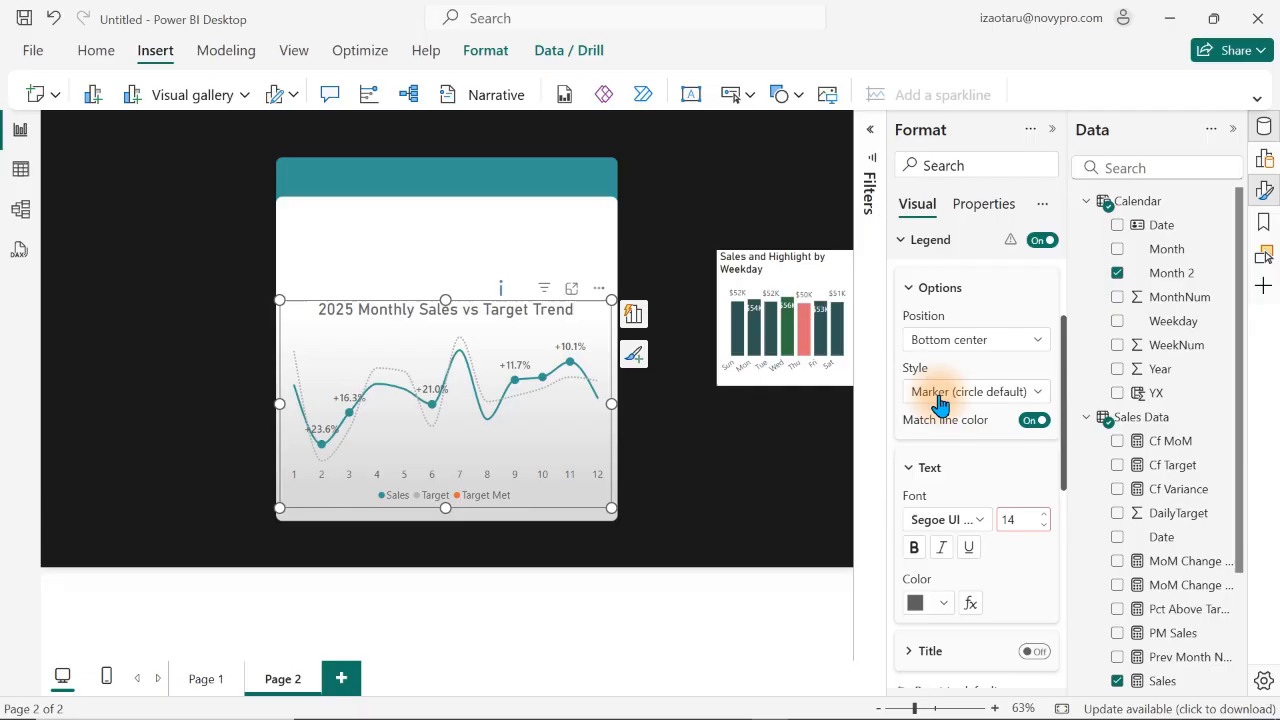
pyautogui.click(686, 511)
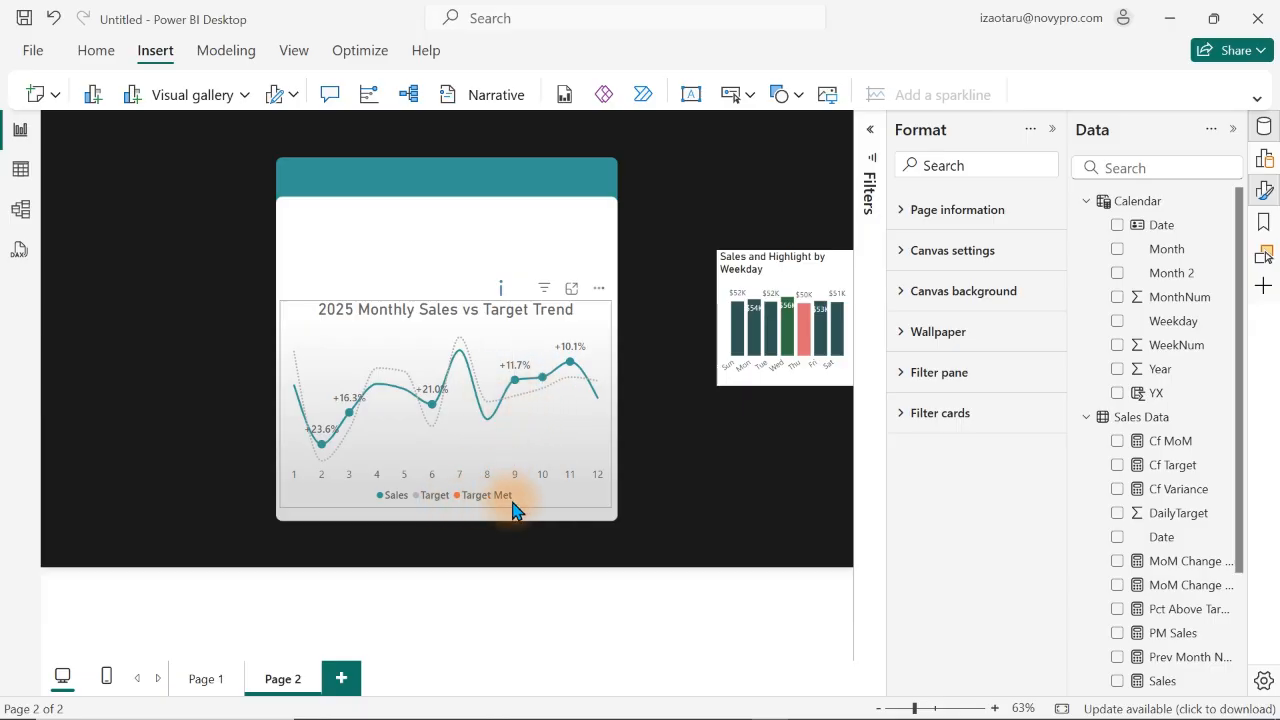
# - Turn off Match line color for the monthly trend chart's legend
pyautogui.click(571, 507)
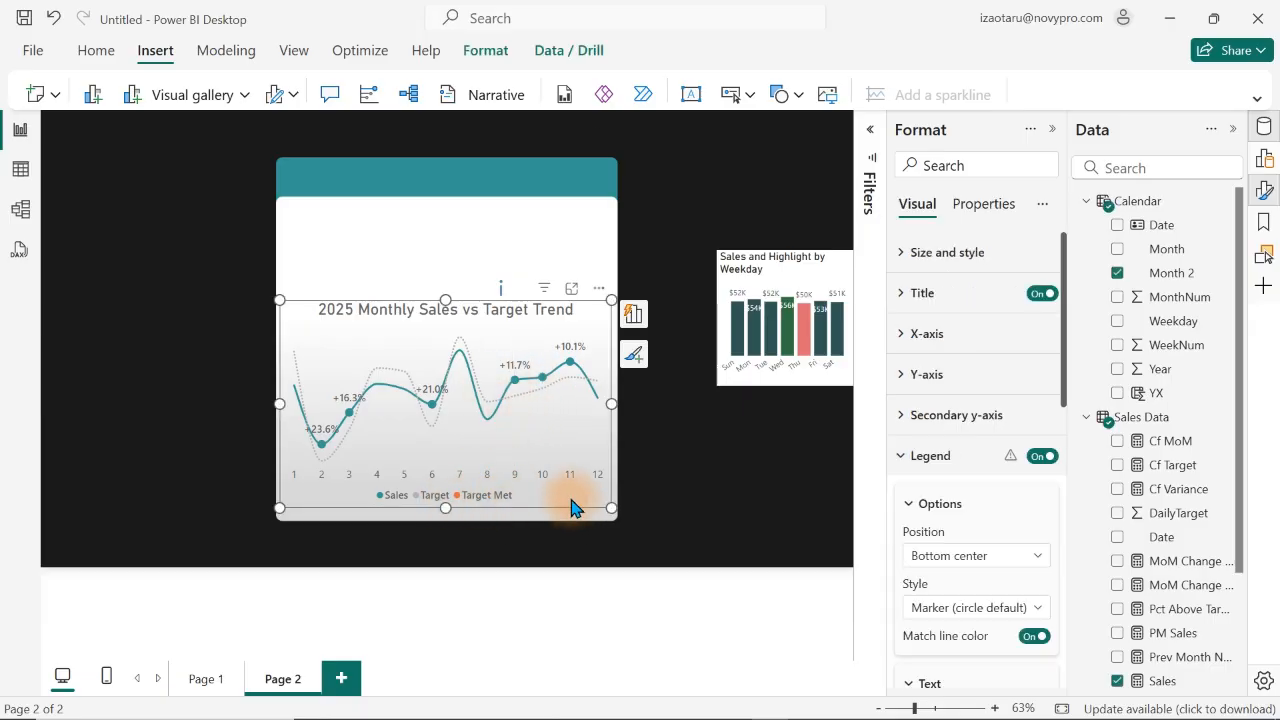
pyautogui.moveTo(1063, 380); pyautogui.dragTo(1070, 450)
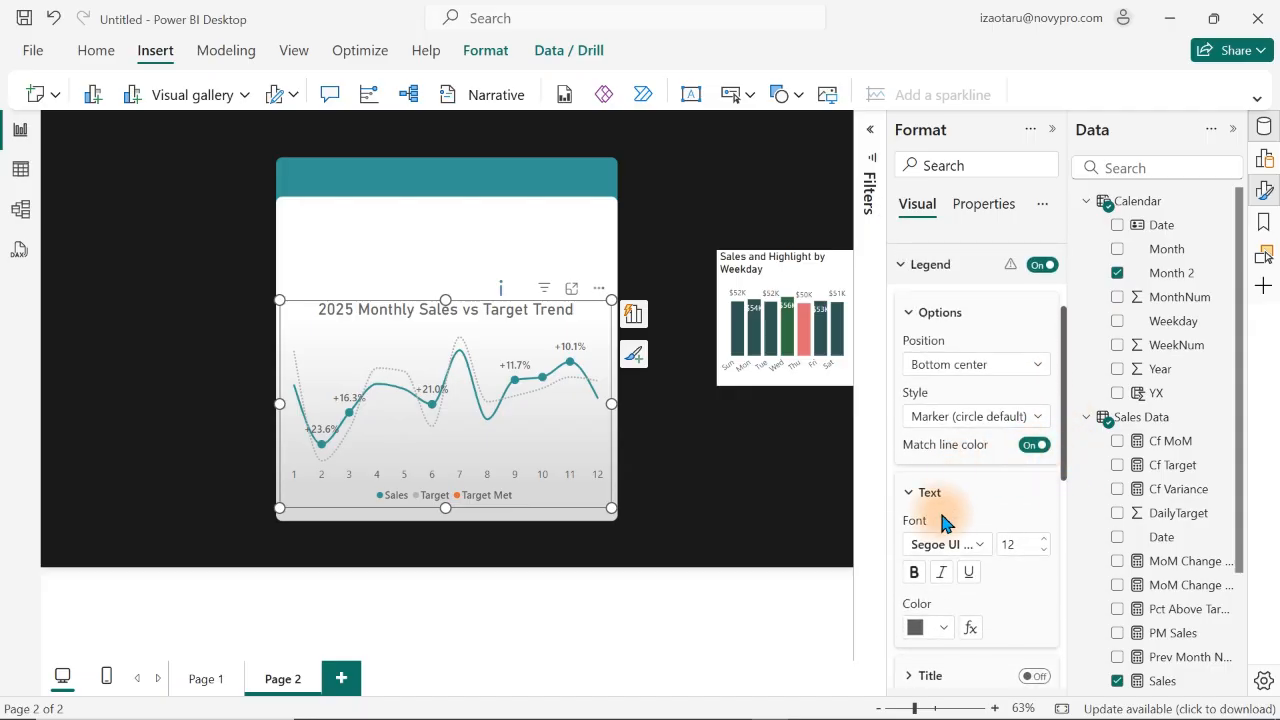
pyautogui.click(979, 377)
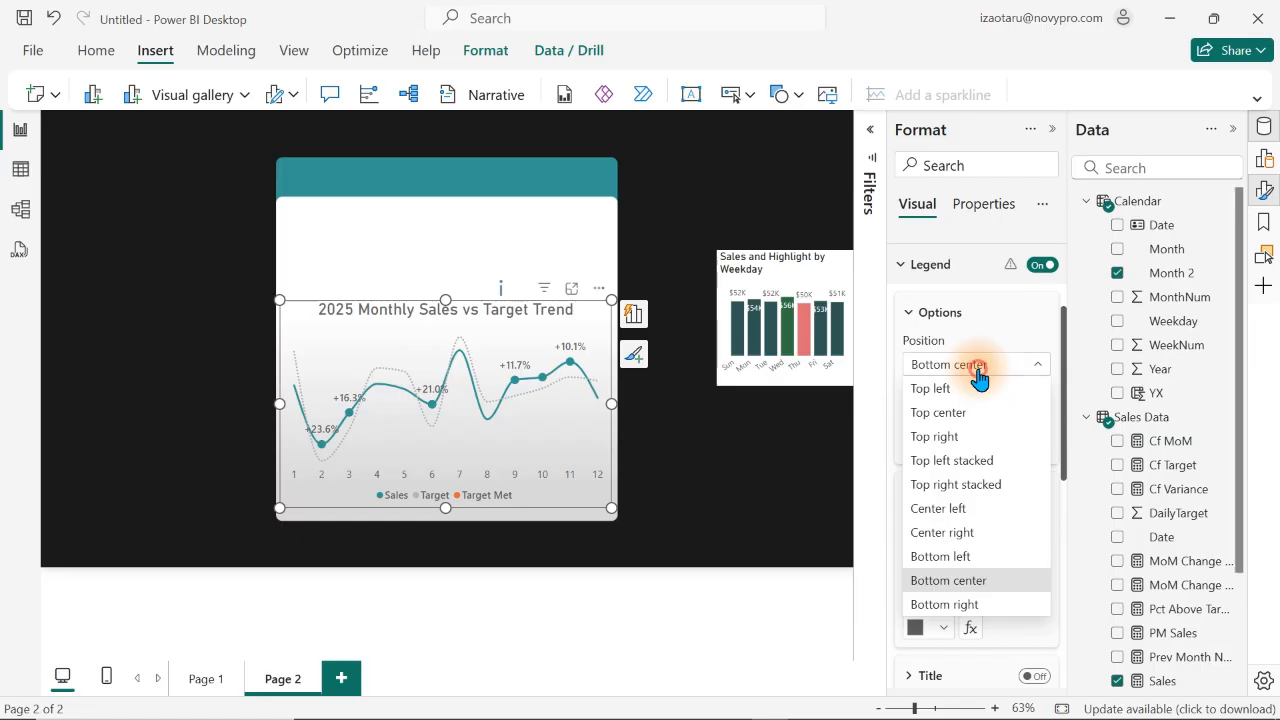
pyautogui.click(979, 366)
pyautogui.click(1040, 446)
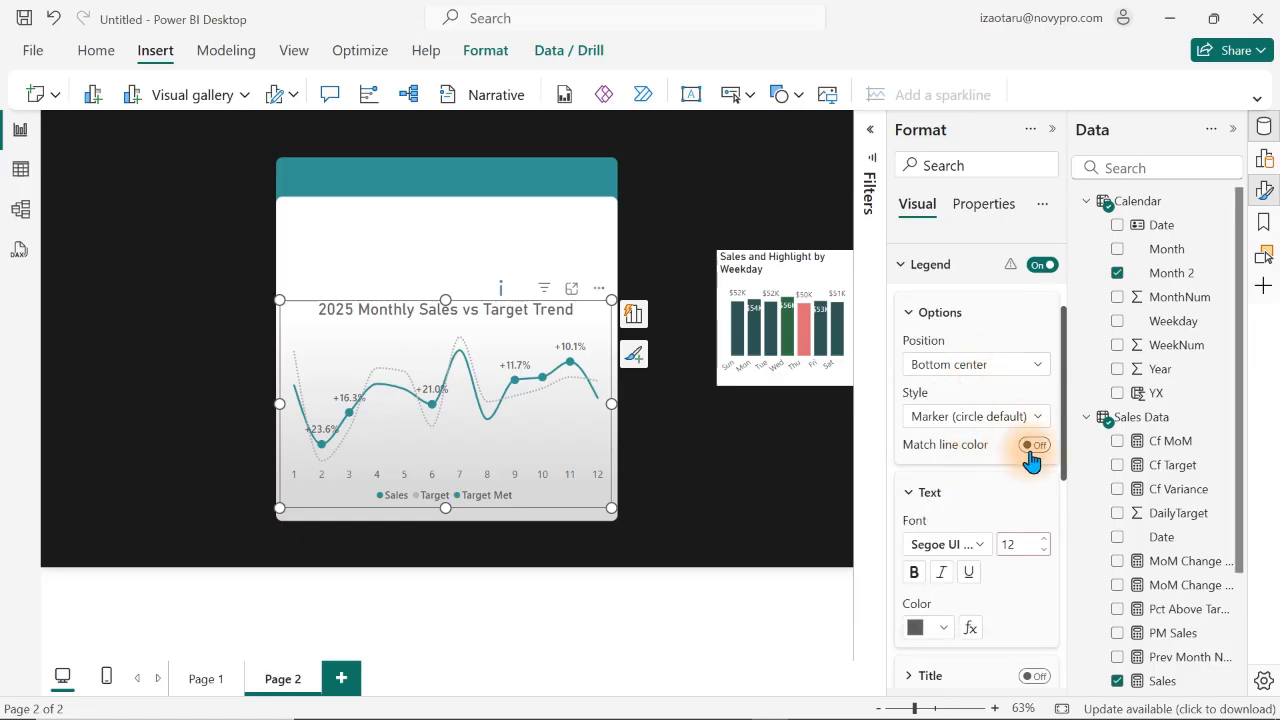
pyautogui.click(1032, 446)
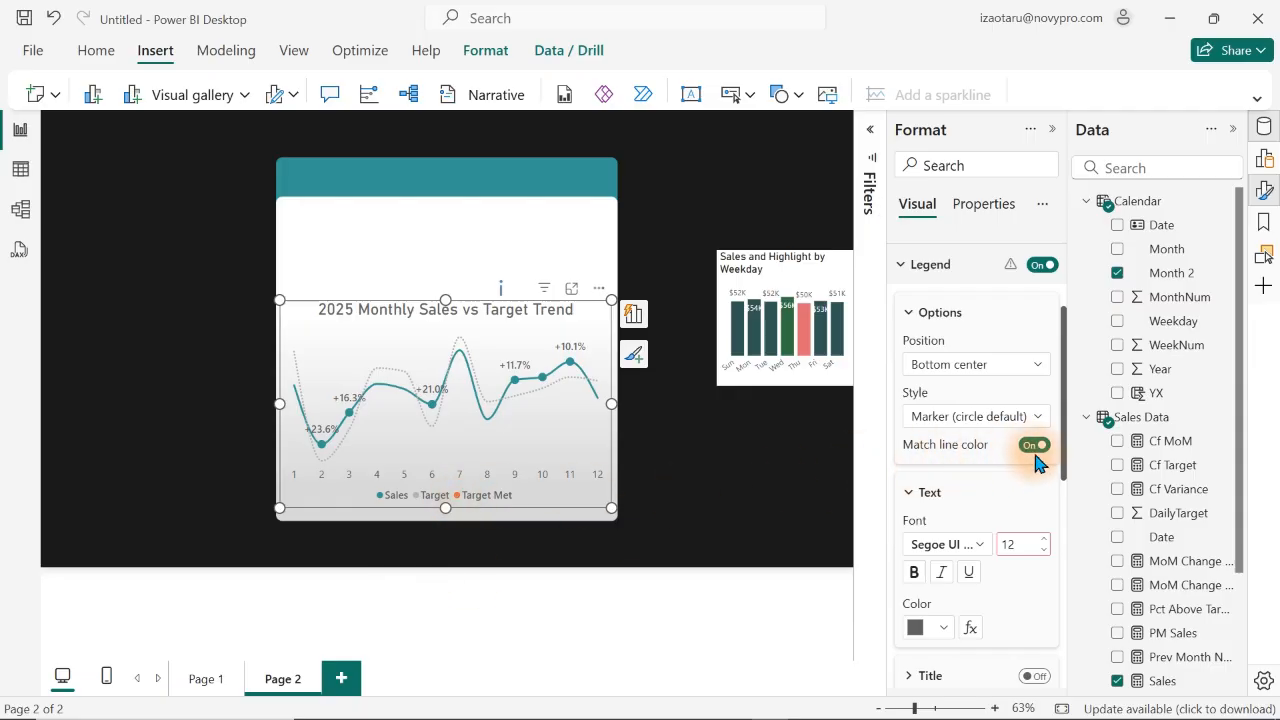
pyautogui.click(1034, 450)
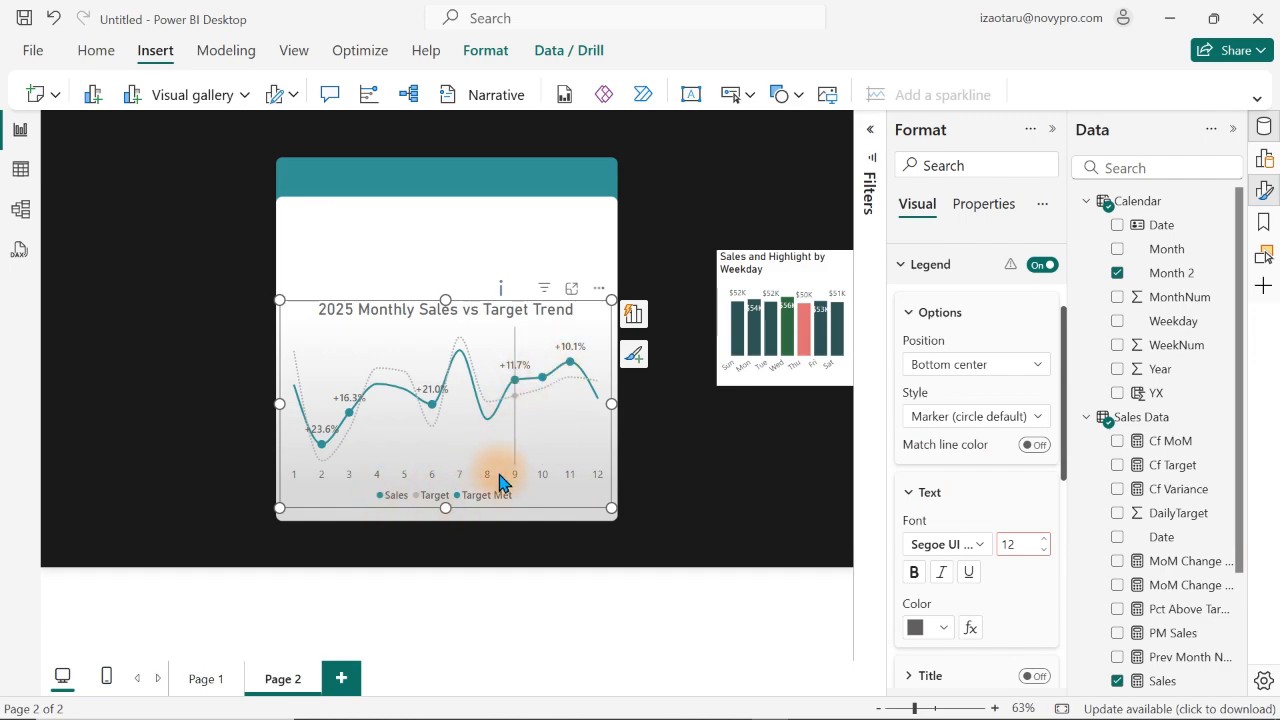
pyautogui.click(699, 430)
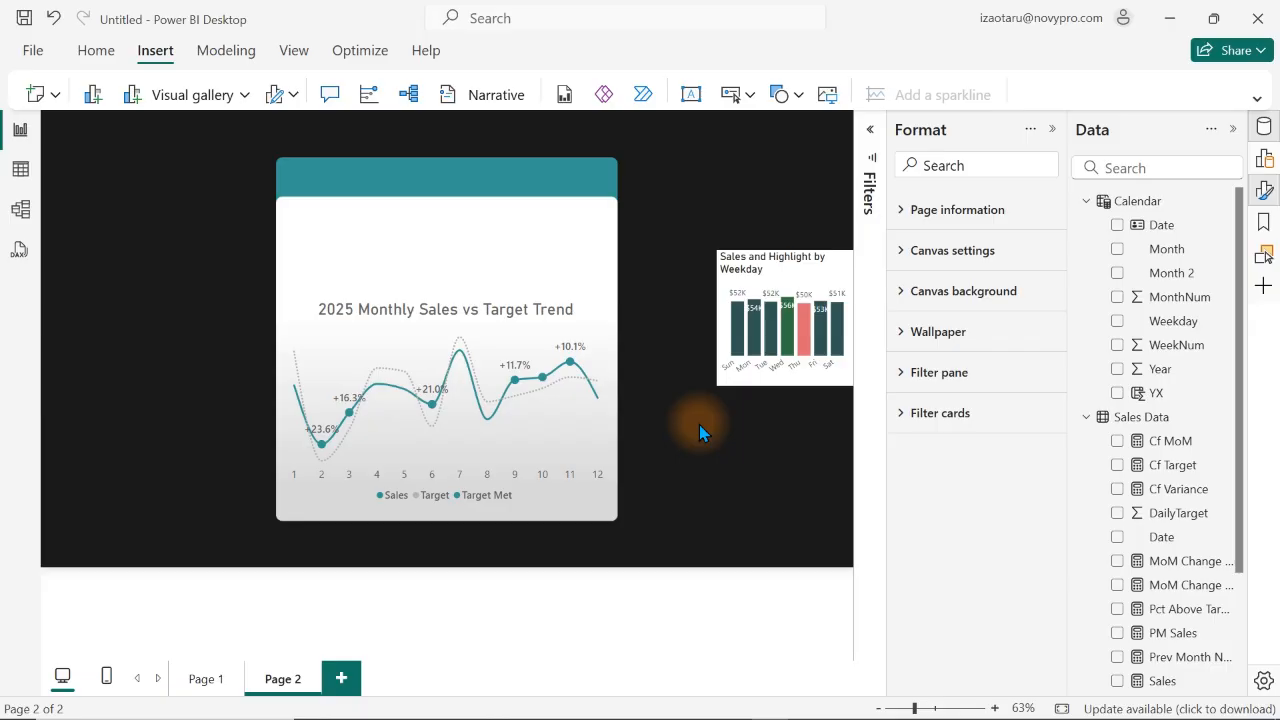
# - Shorten the monthly trend chart to about 278 high by lowering its upper edge
pyautogui.click(460, 327)
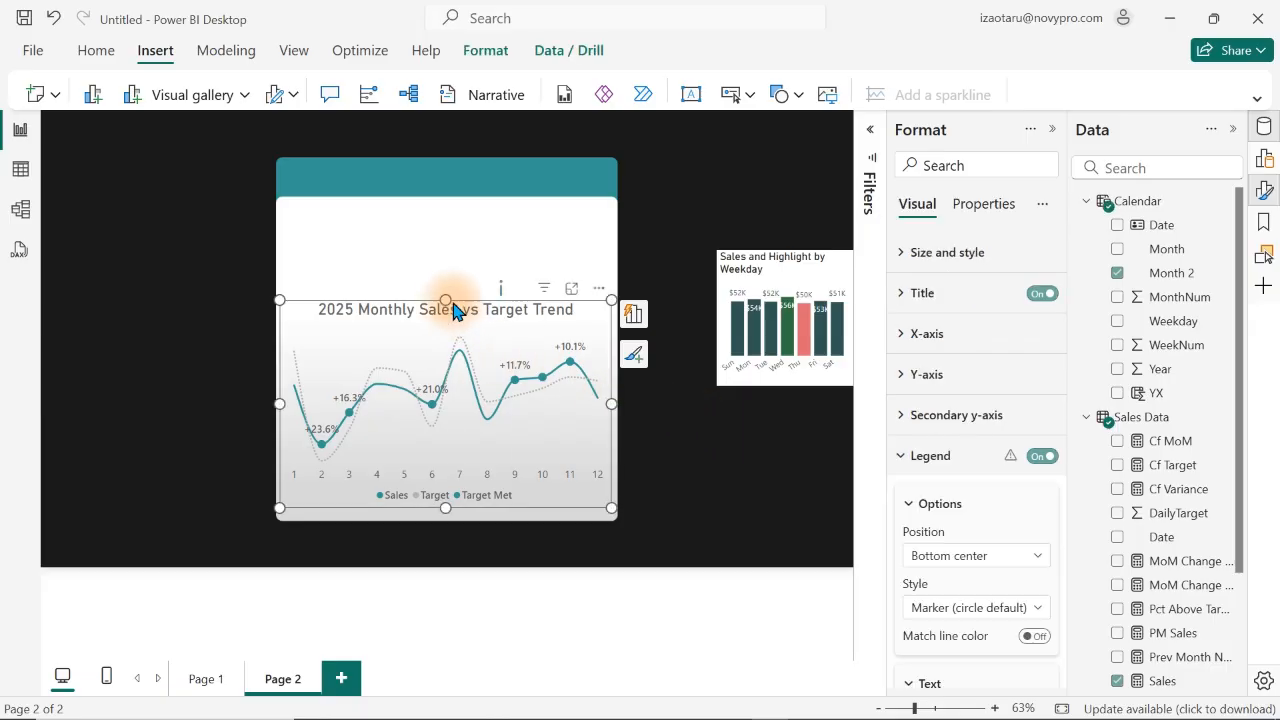
pyautogui.moveTo(443, 294); pyautogui.dragTo(447, 337)
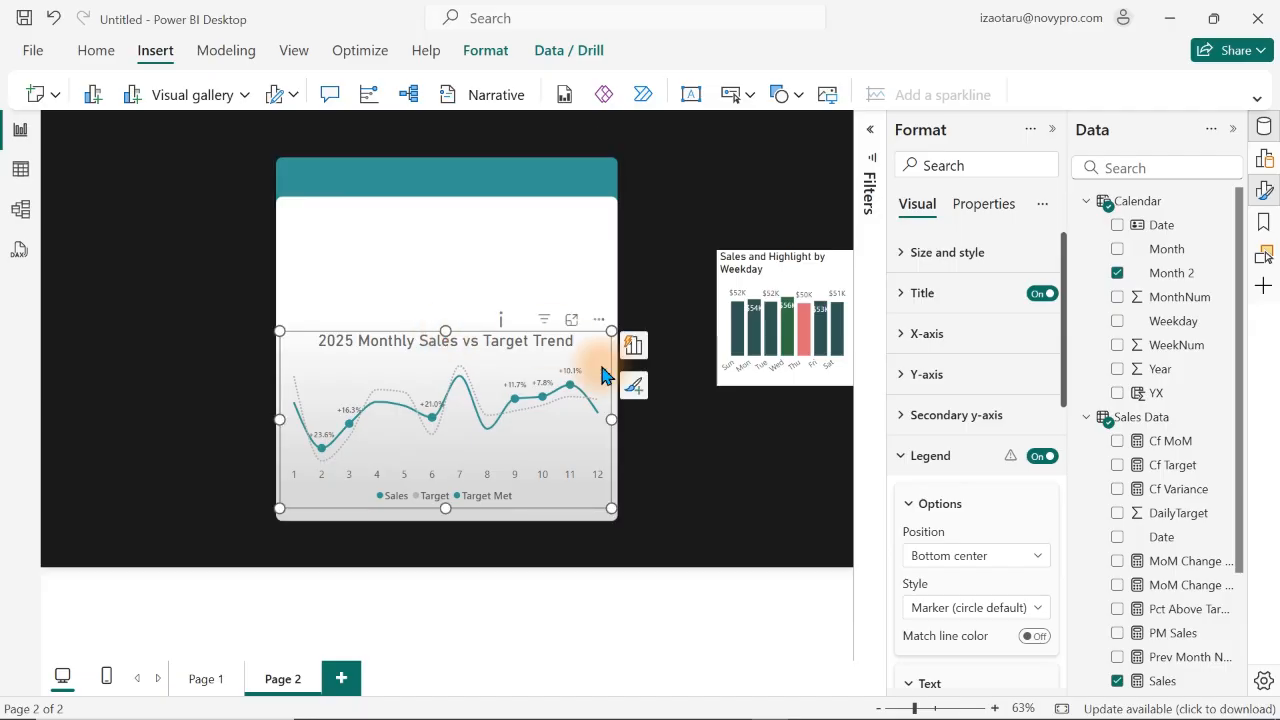
pyautogui.click(694, 456)
# - Move the weekday sales chart over the monthly trend chart and resize it to match, about 522 wide by 278 high
pyautogui.moveTo(760, 270)
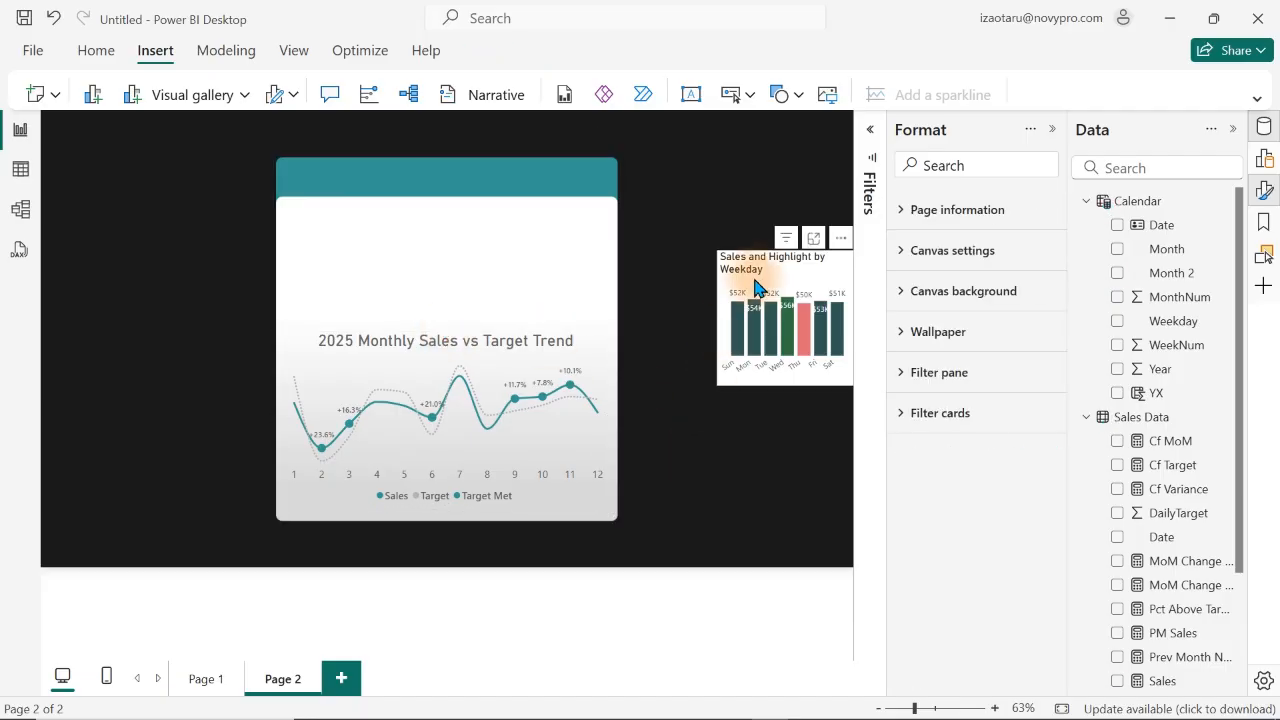
pyautogui.moveTo(762, 276); pyautogui.dragTo(333, 358)
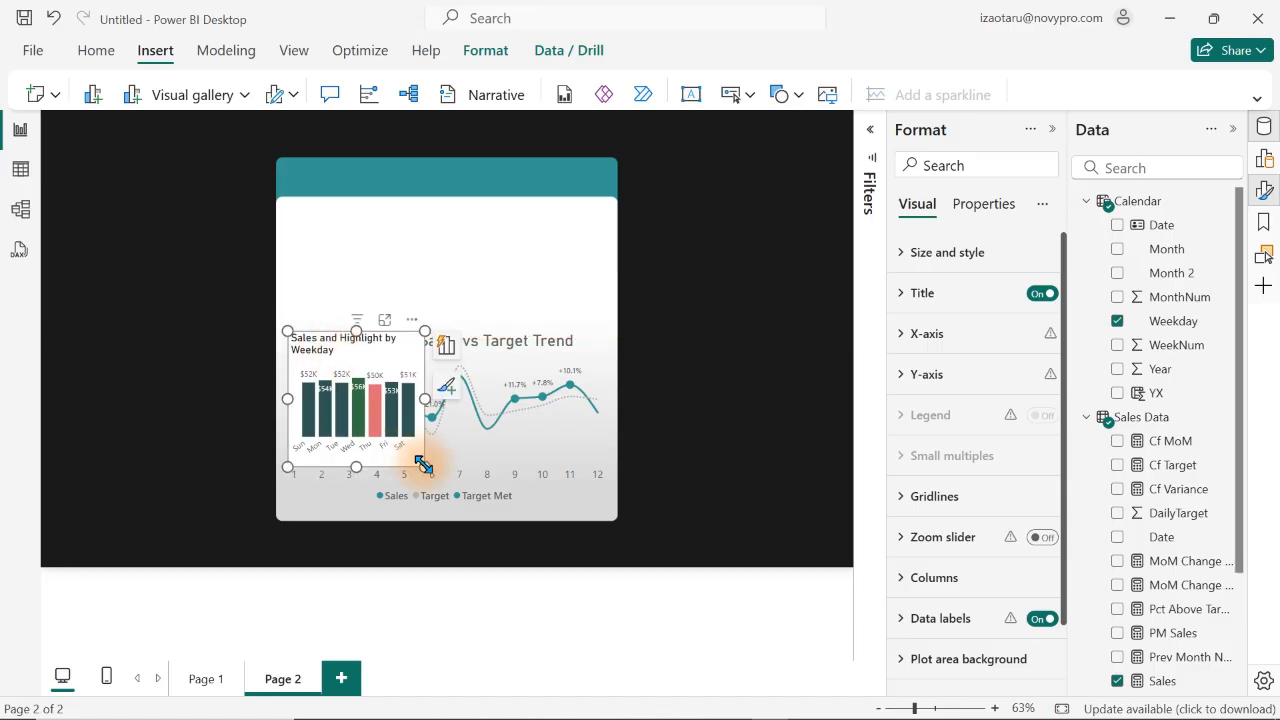
pyautogui.moveTo(424, 466); pyautogui.dragTo(615, 512)
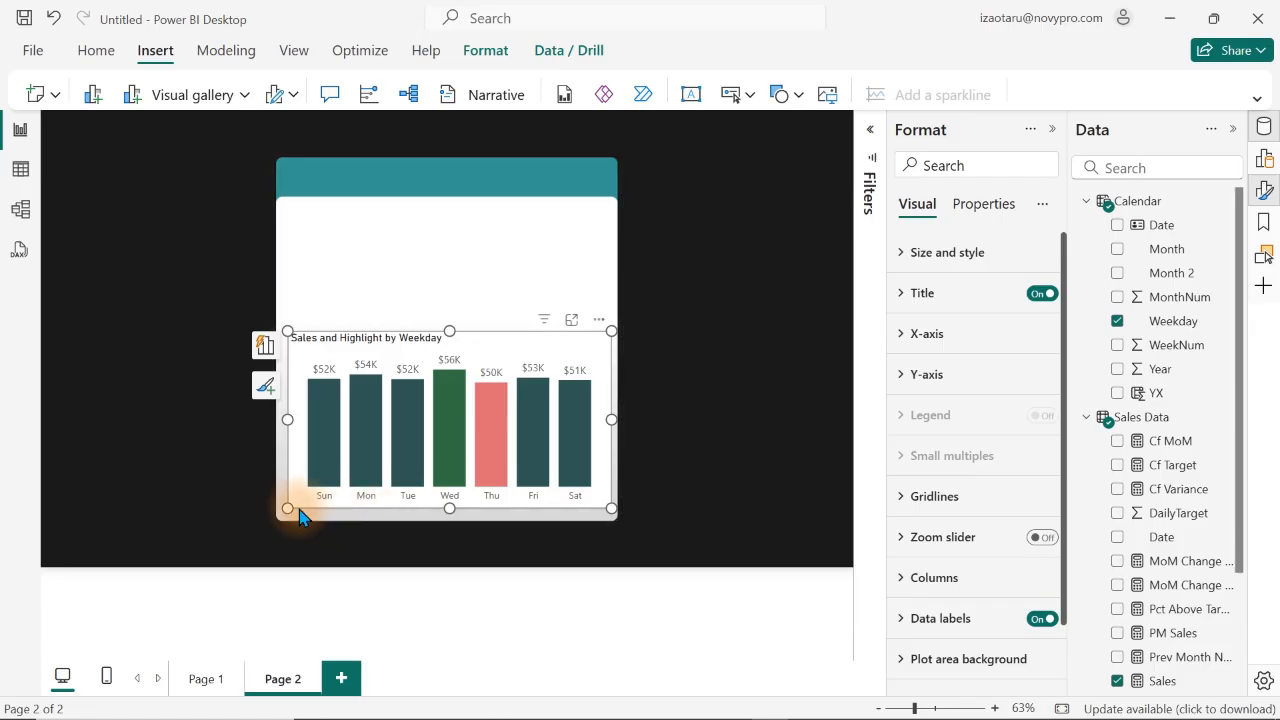
pyautogui.moveTo(289, 506)
pyautogui.mouseDown()
pyautogui.moveTo(289, 474)
pyautogui.moveTo(283, 520)
pyautogui.moveTo(280, 505)
pyautogui.mouseUp()
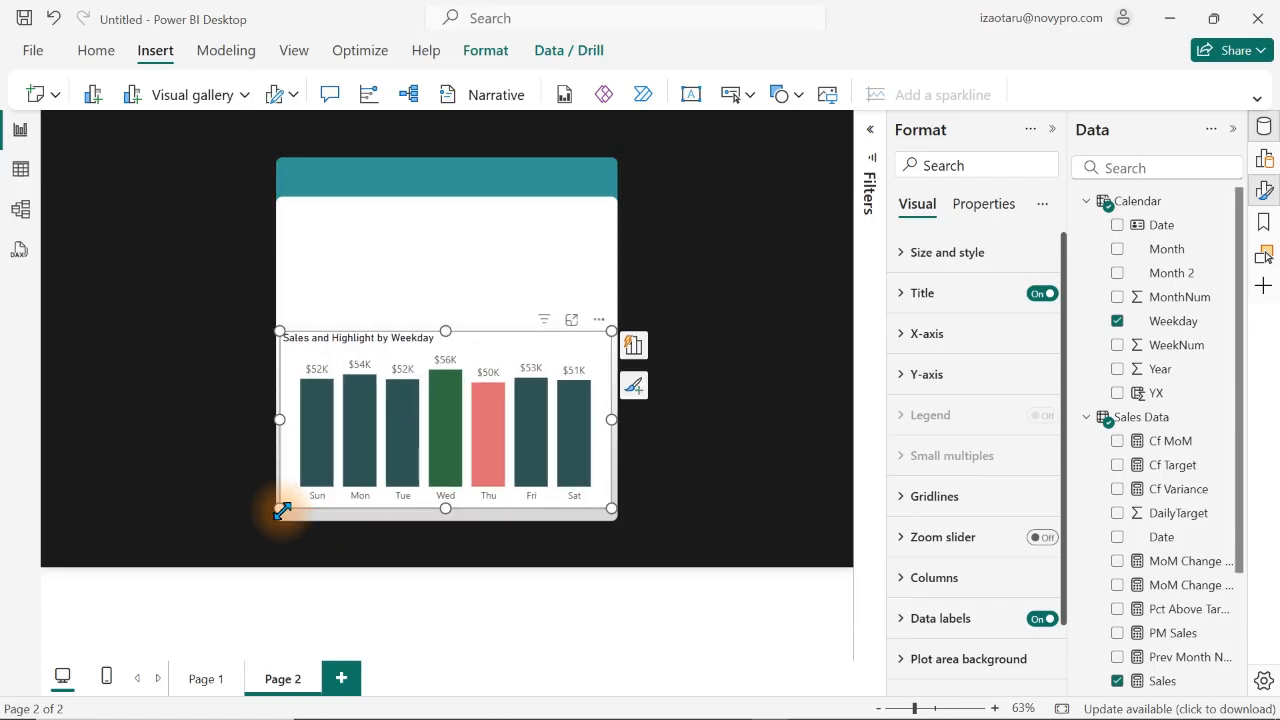
# - Turn off the weekday chart's background and move the chart up the card to about 403 horizontal and 177 vertical
pyautogui.click(955, 262)
pyautogui.click(1036, 633)
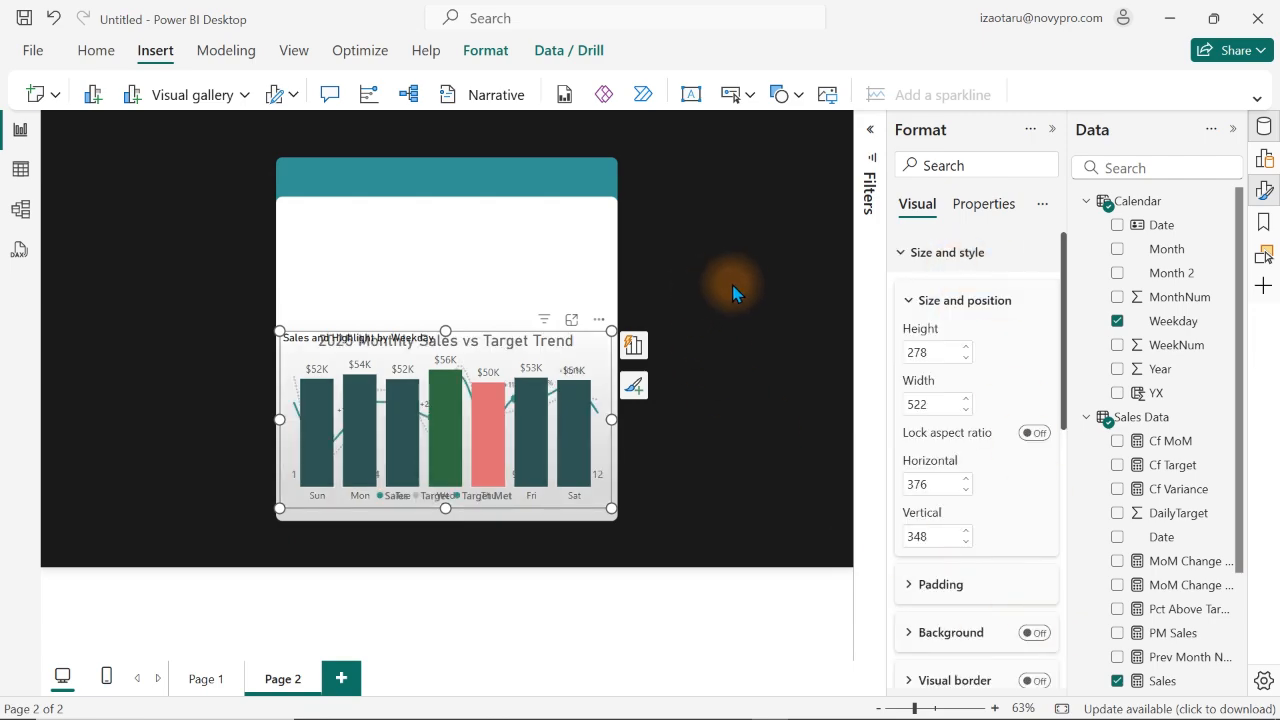
pyautogui.moveTo(551, 346); pyautogui.dragTo(567, 244)
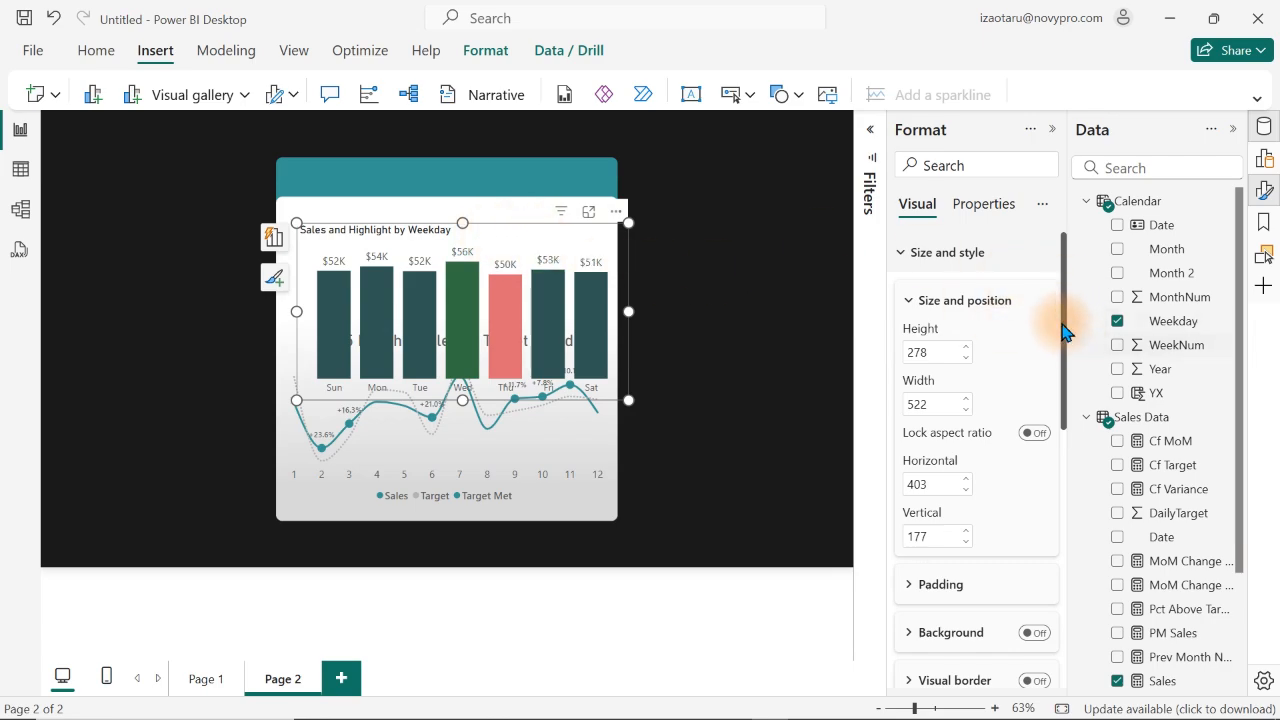
# - Replace the weekday chart's title text with Daily Sales by Weekday
pyautogui.click(1266, 190)
pyautogui.click(1266, 190)
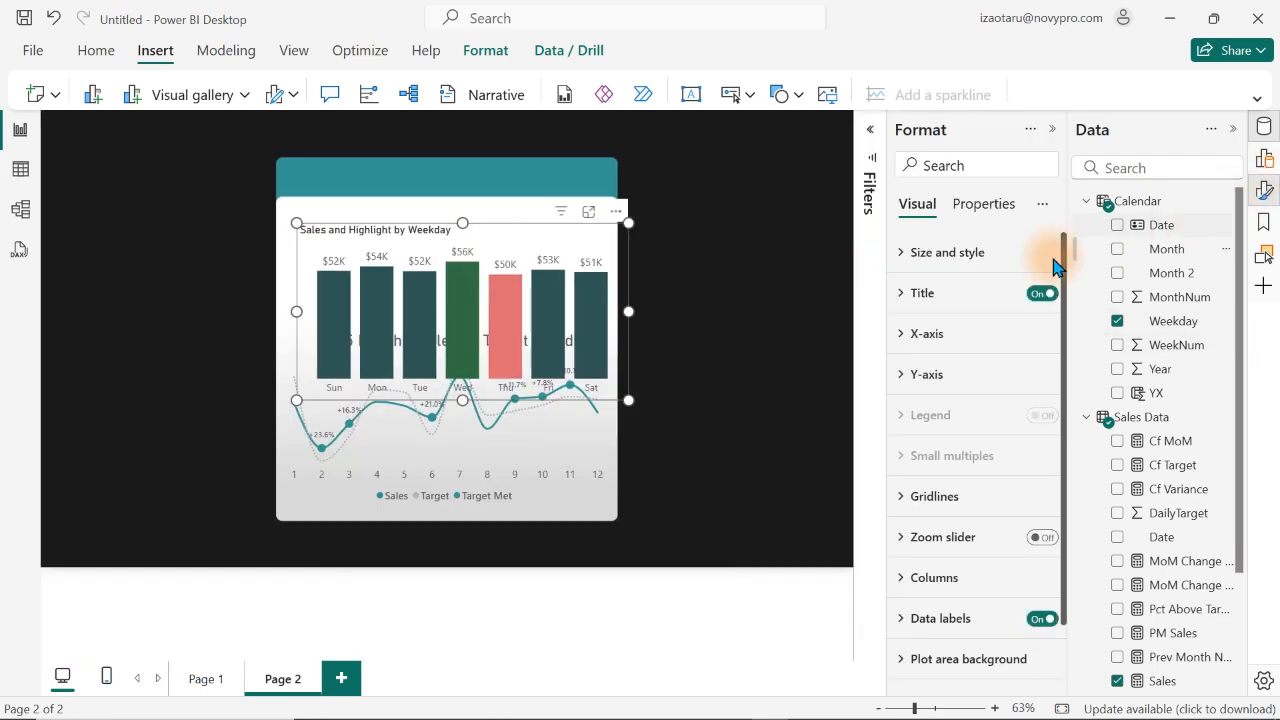
pyautogui.click(950, 253)
pyautogui.click(912, 292)
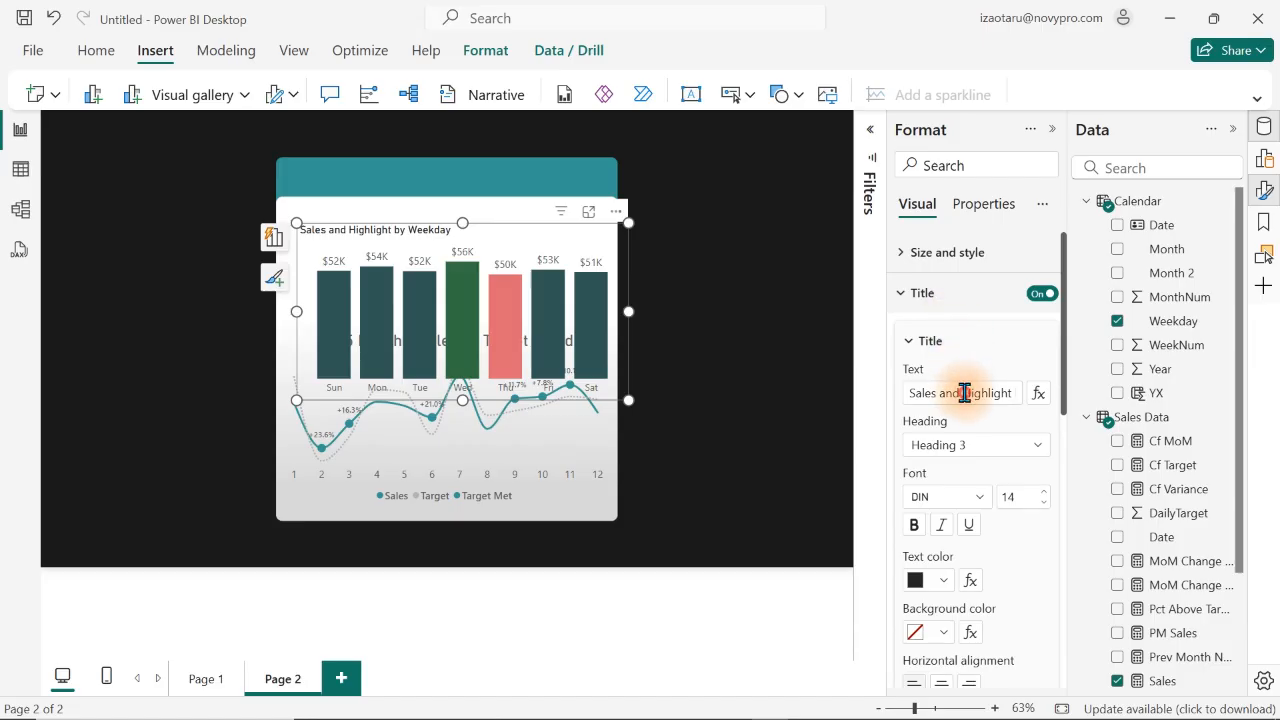
pyautogui.click(962, 393)
pyautogui.tripleClick(964, 393)
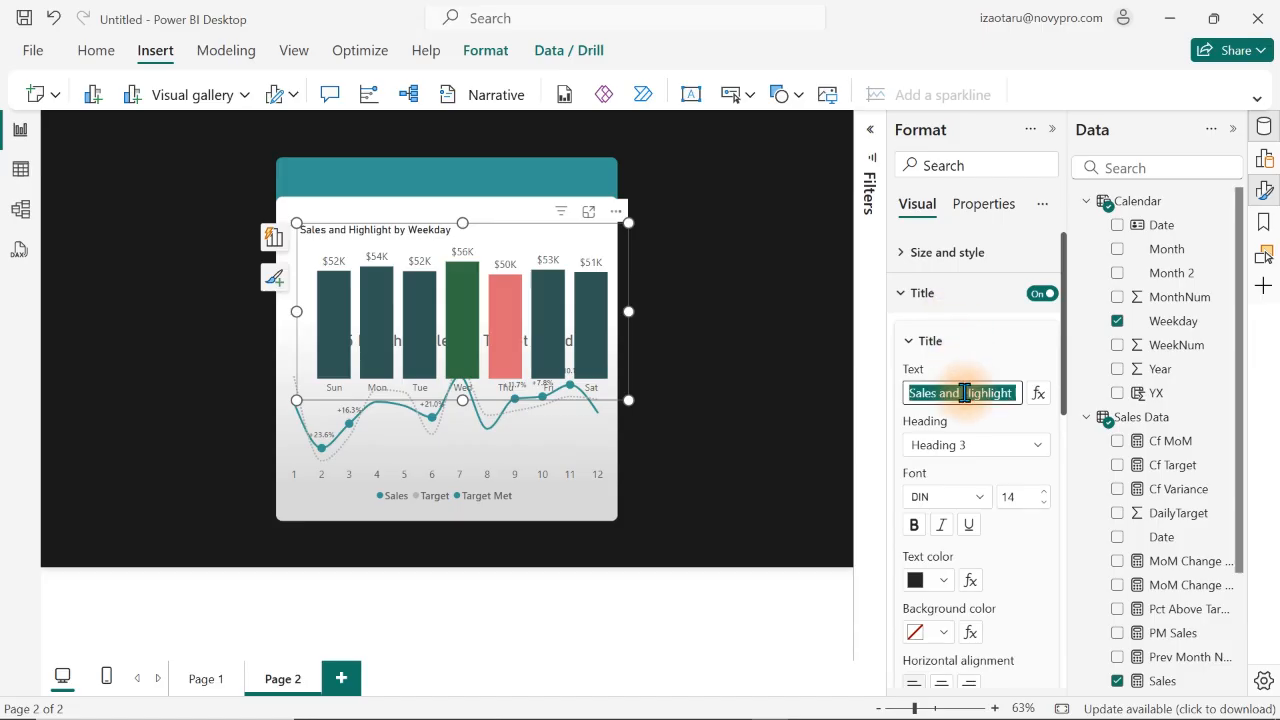
pyautogui.write('Day')
pyautogui.press('BackSpace')
pyautogui.write('ily Sale')
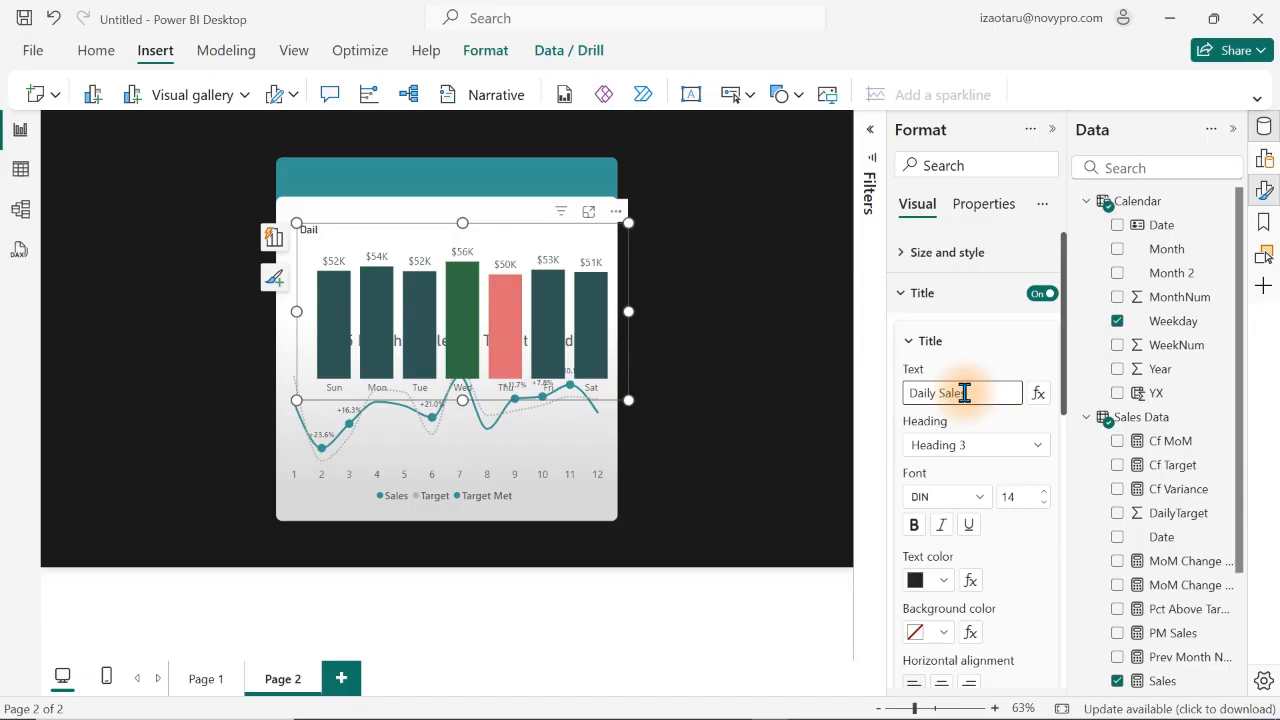
pyautogui.write('s by Weekday')
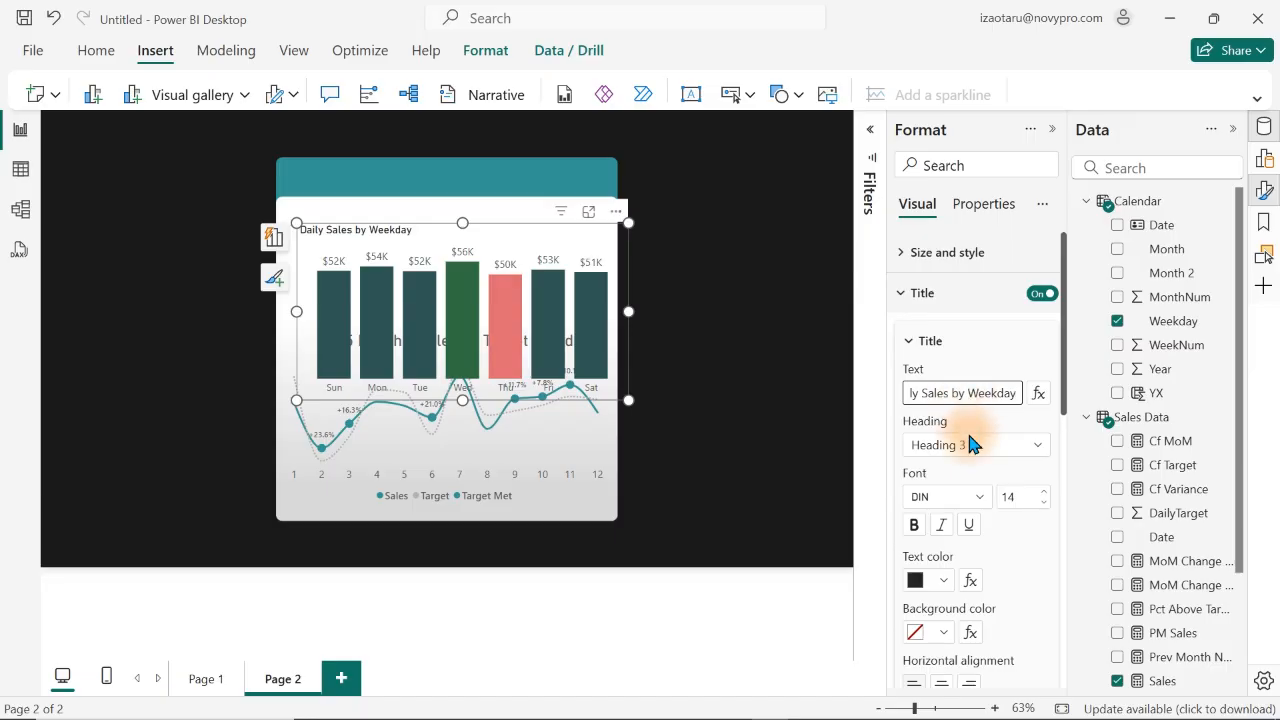
# - Center the weekday chart's title and set its font size to 18
pyautogui.moveTo(1066, 377); pyautogui.dragTo(1063, 425)
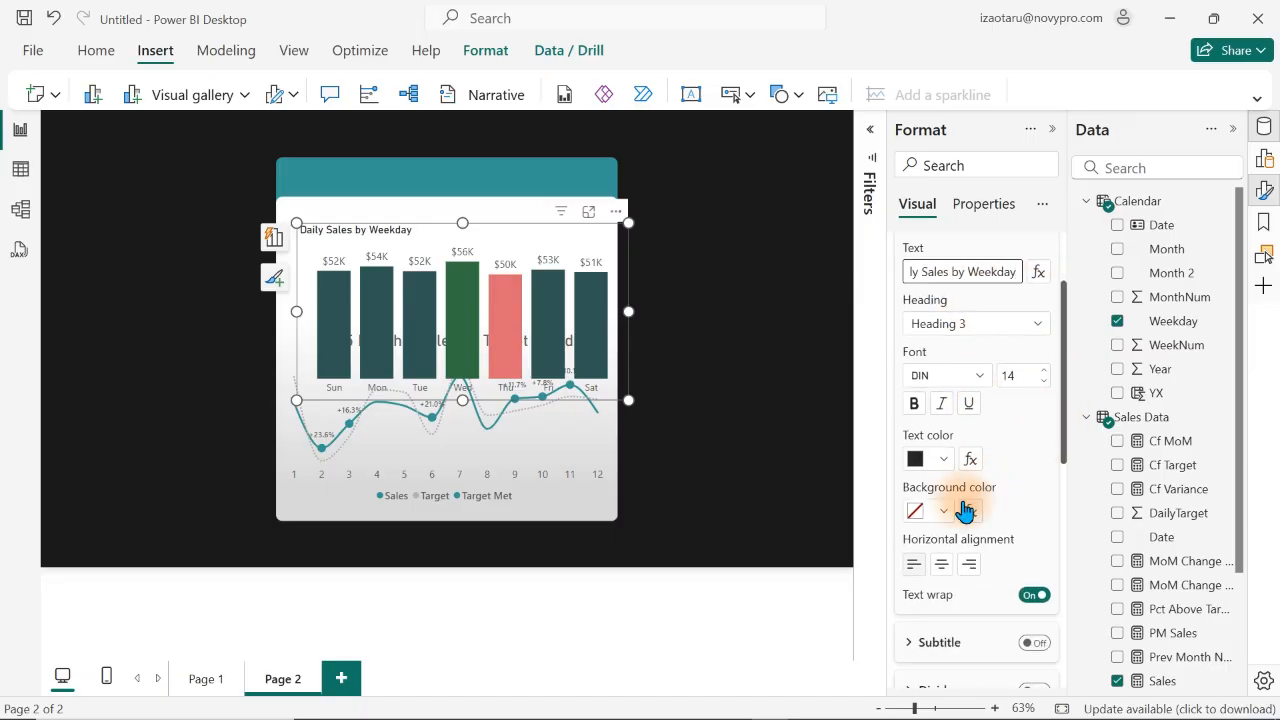
pyautogui.click(941, 566)
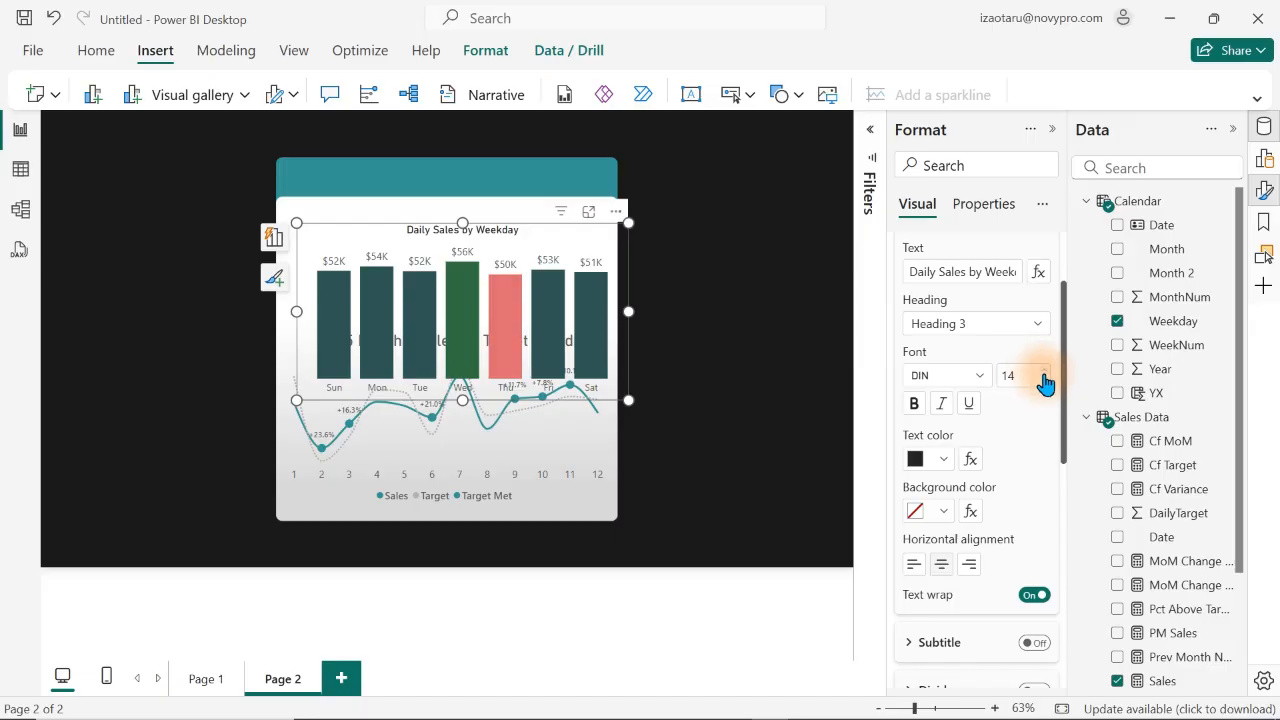
pyautogui.click(1043, 372)
pyautogui.click(1043, 372)
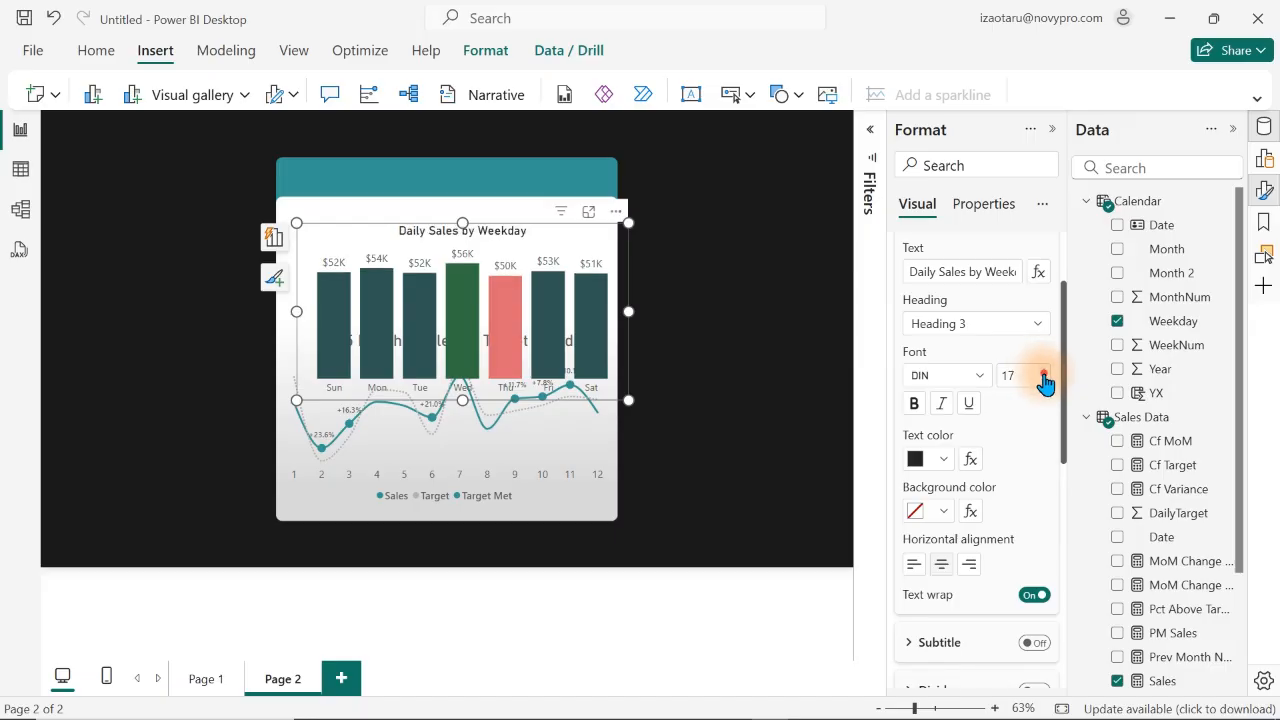
pyautogui.click(1043, 372)
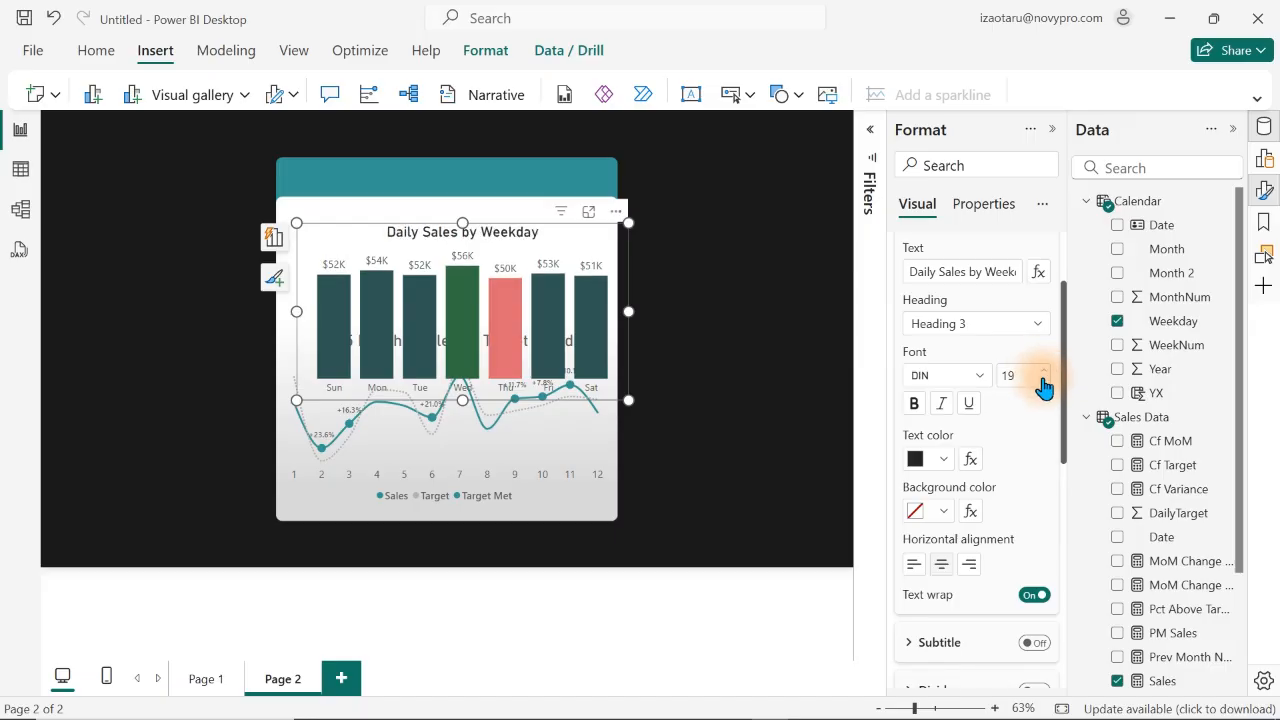
pyautogui.click(1043, 381)
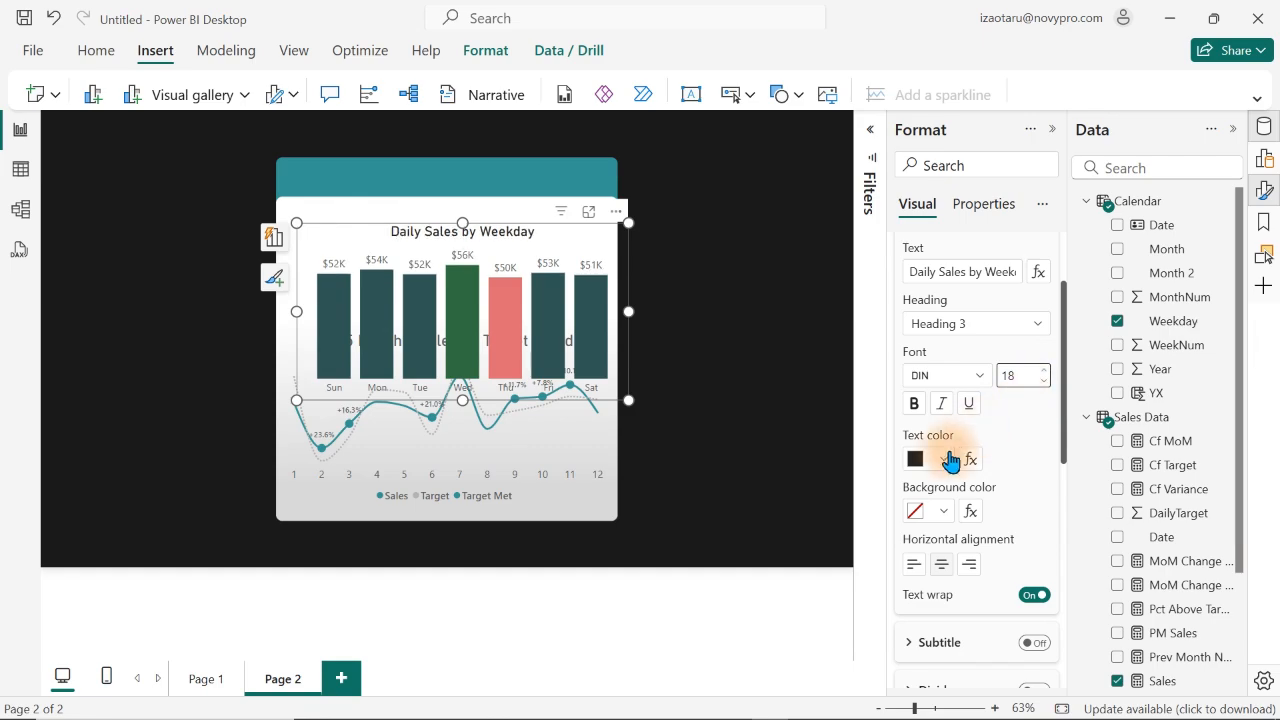
# - Move the weekday chart down partly off the card and set its title to size 19 in Black, 40% lighter
pyautogui.click(945, 458)
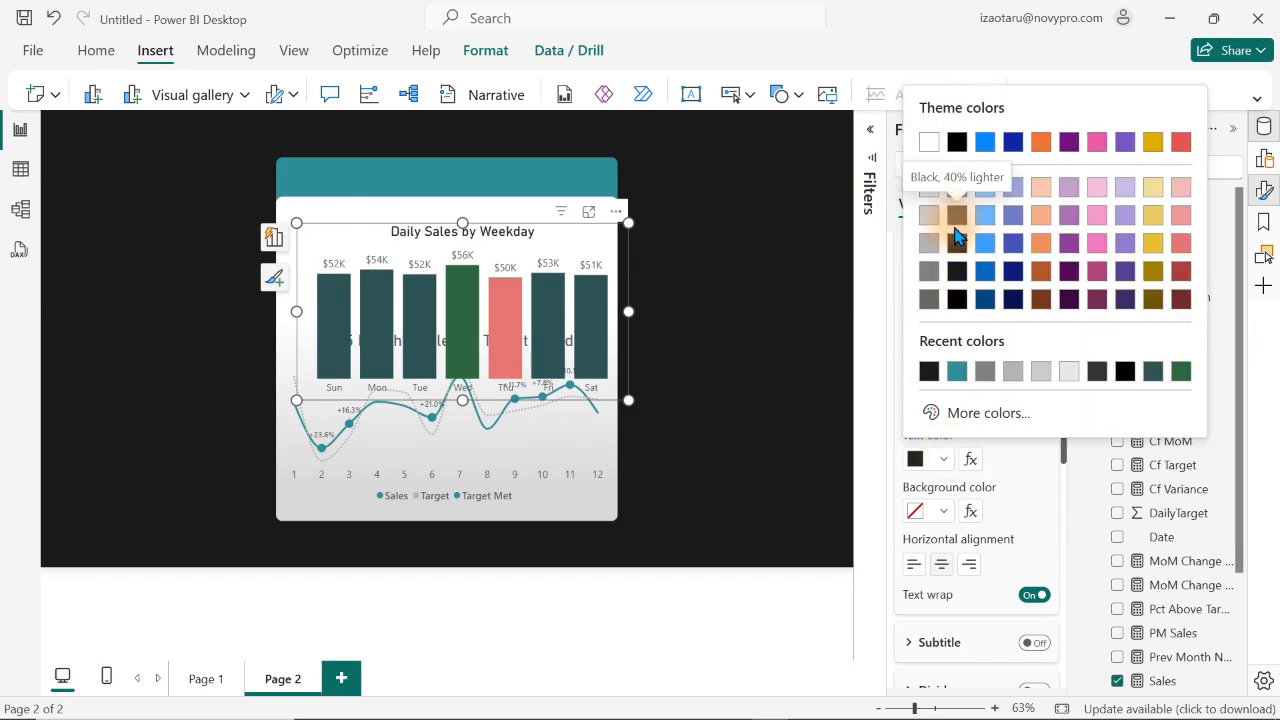
pyautogui.click(955, 243)
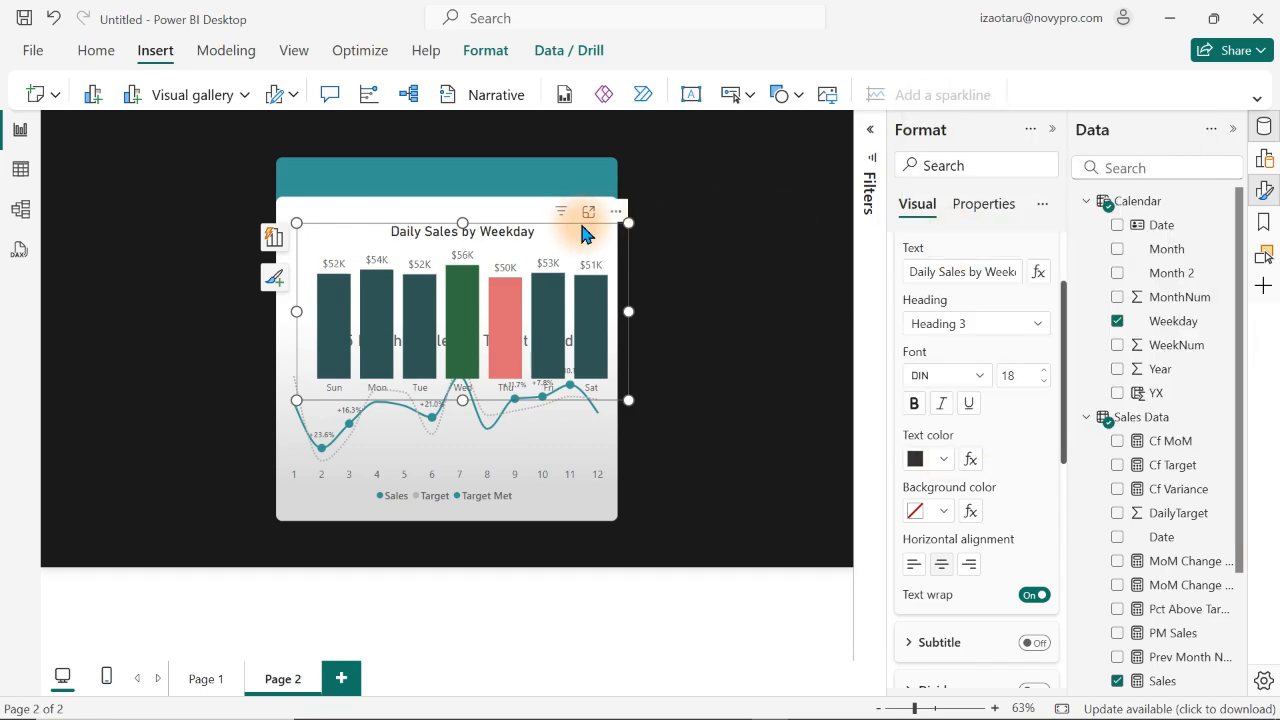
pyautogui.moveTo(586, 208); pyautogui.dragTo(724, 340)
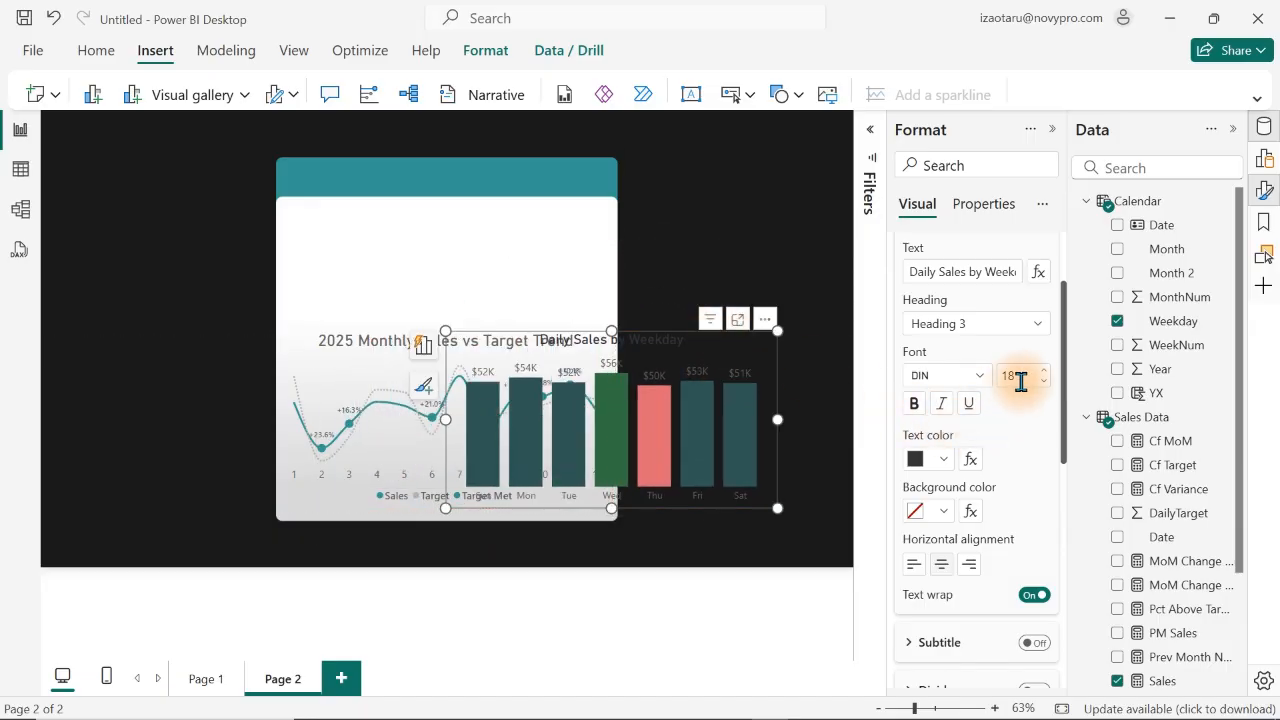
pyautogui.click(945, 459)
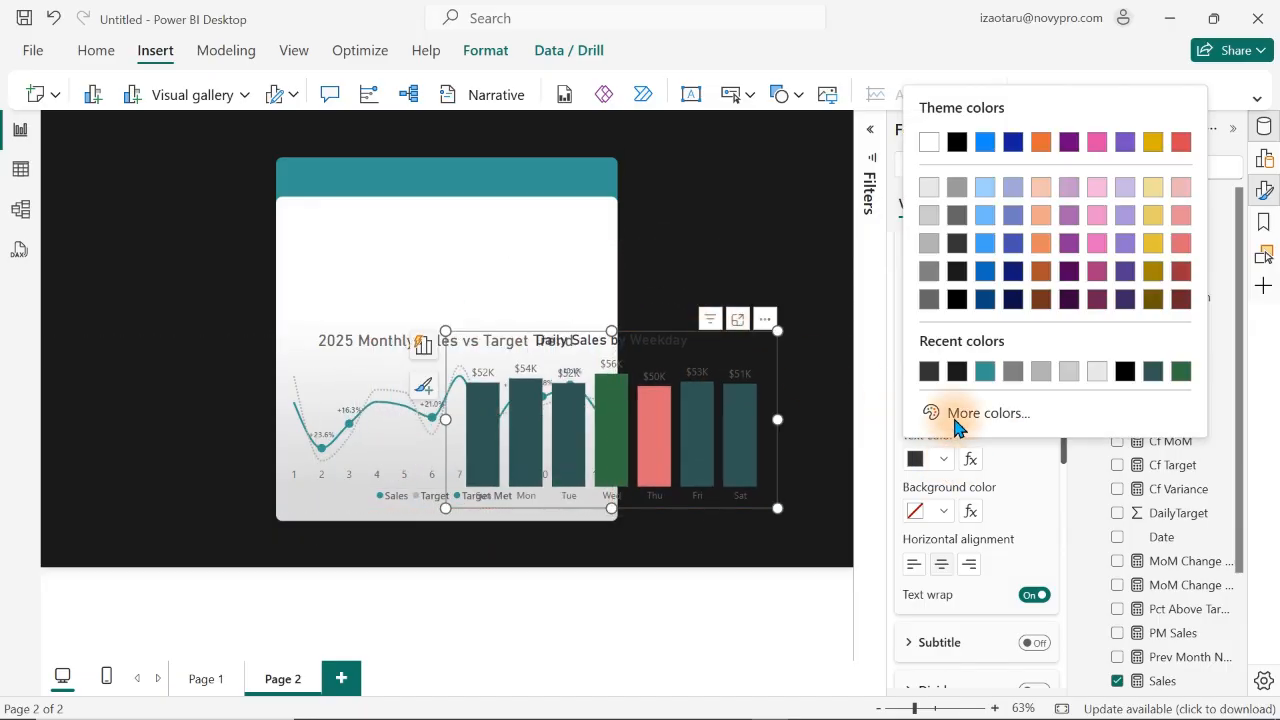
pyautogui.click(958, 220)
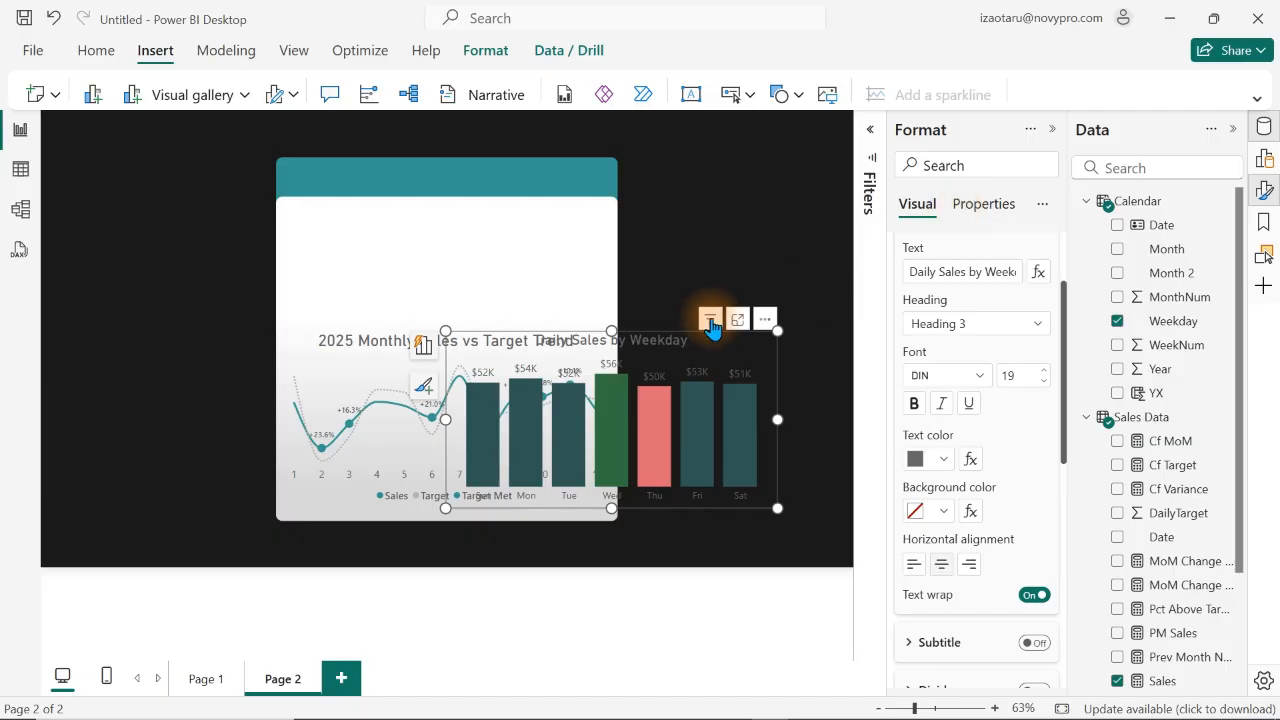
# - Align the weekday chart exactly over the monthly trend chart on the card and close its formatting options
pyautogui.moveTo(737, 358); pyautogui.dragTo(571, 357)
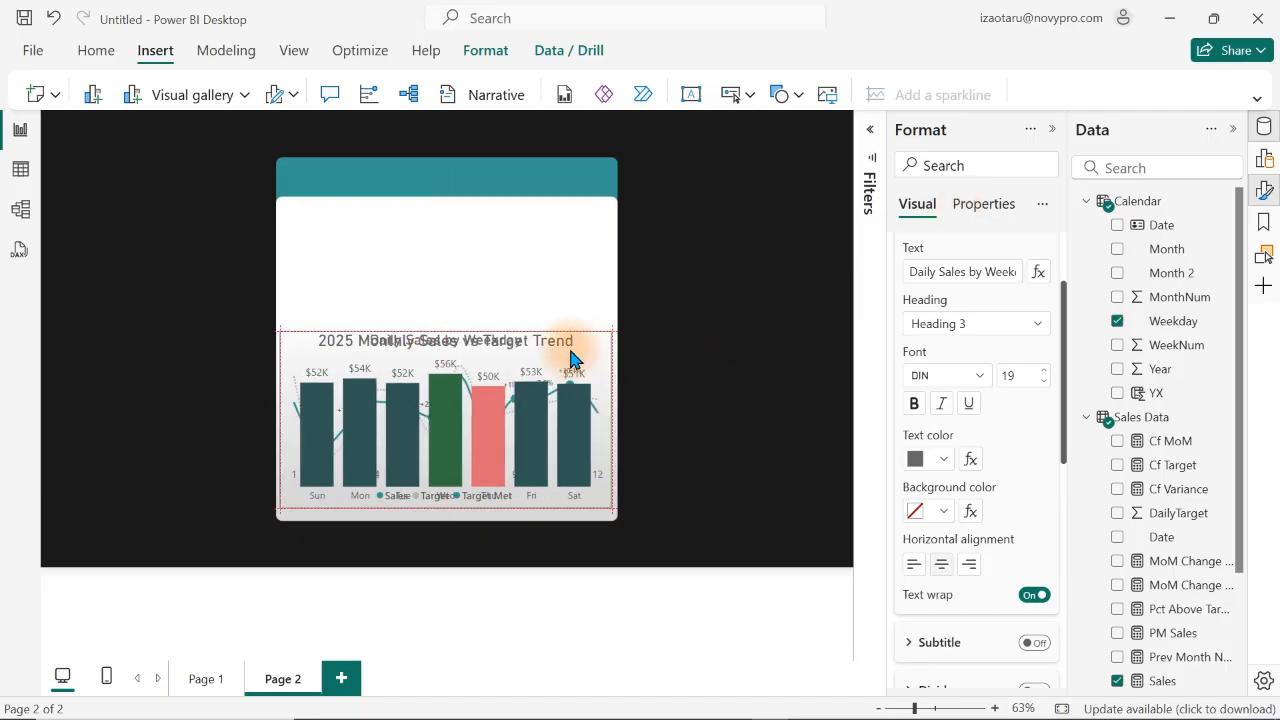
pyautogui.moveTo(571, 357); pyautogui.dragTo(571, 357)
pyautogui.click(1264, 192)
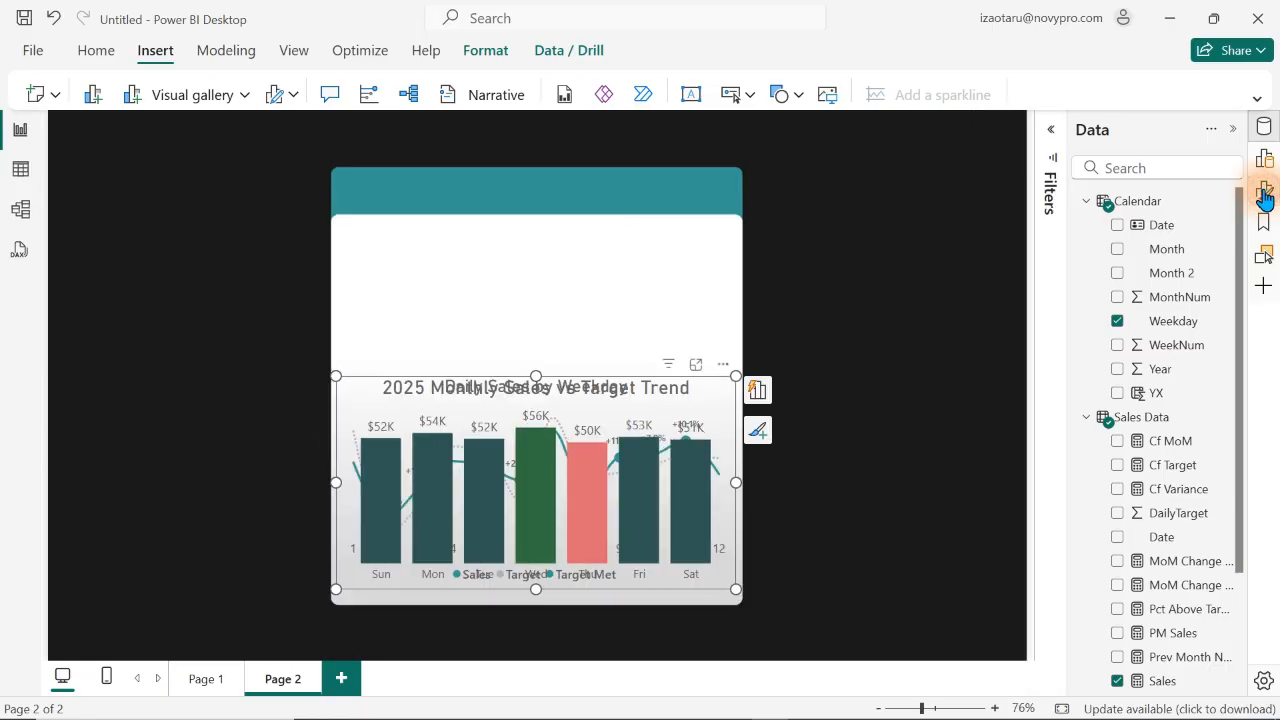
# - Show the Selection and Bookmarks panes and hide the Data pane
pyautogui.click(1264, 258)
pyautogui.click(1264, 224)
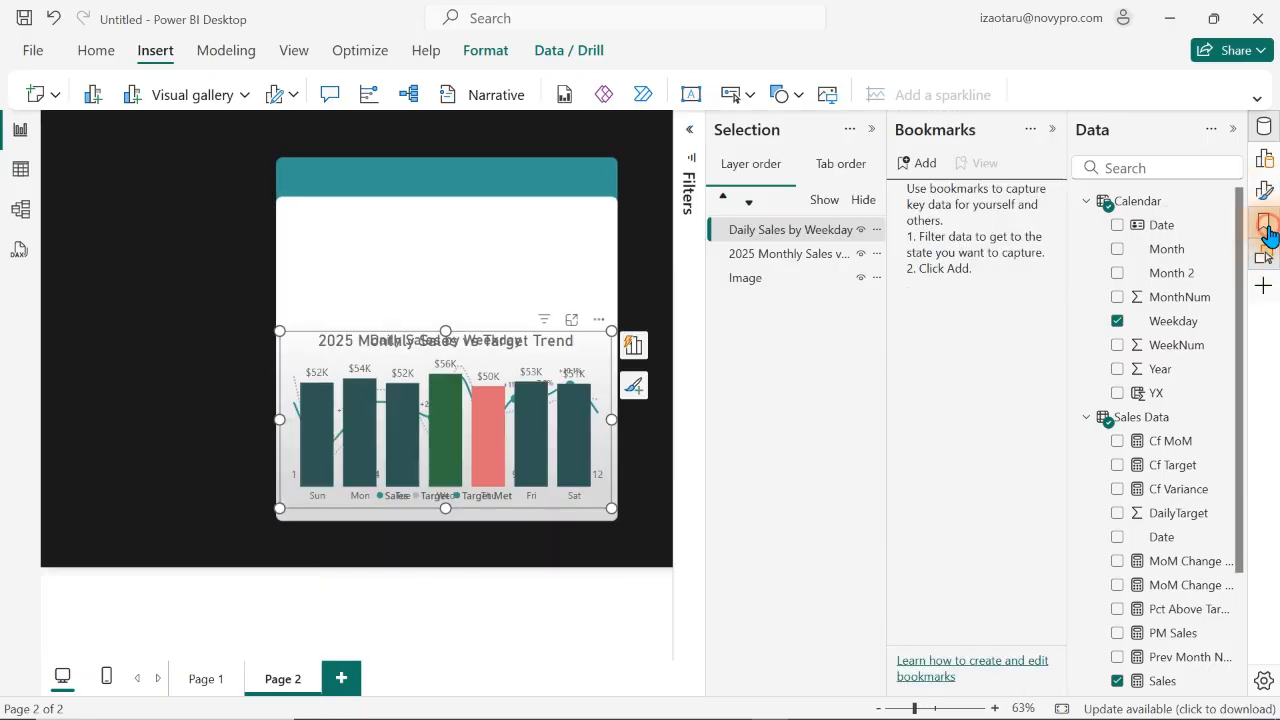
pyautogui.click(1264, 156)
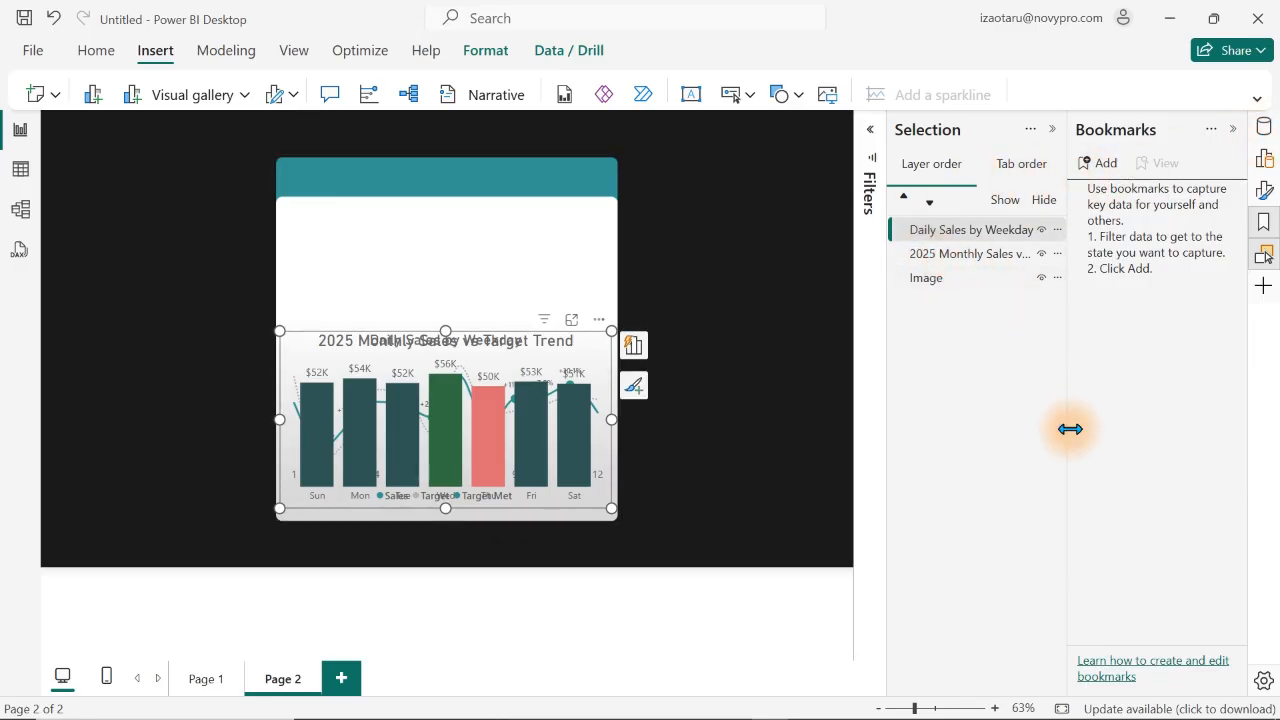
# - Group the weekday sales chart with the monthly sales vs target trend chart
pyautogui.rightClick(985, 253)
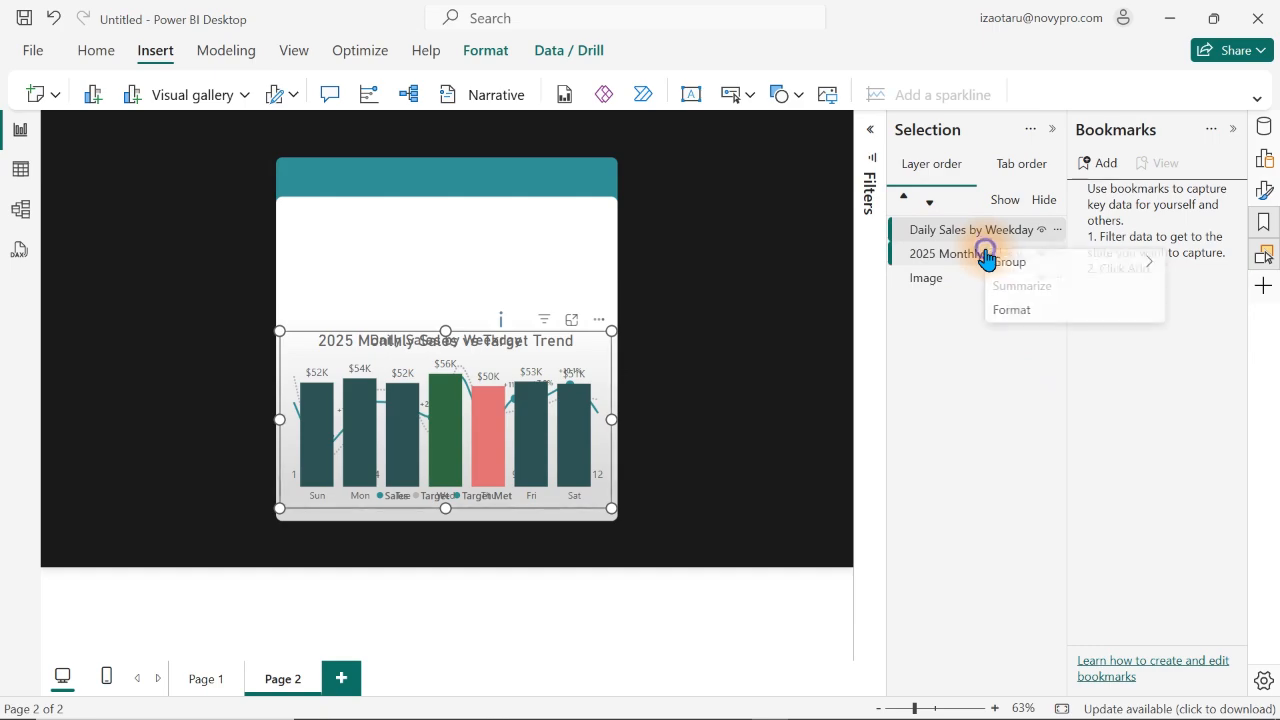
pyautogui.moveTo(990, 261)
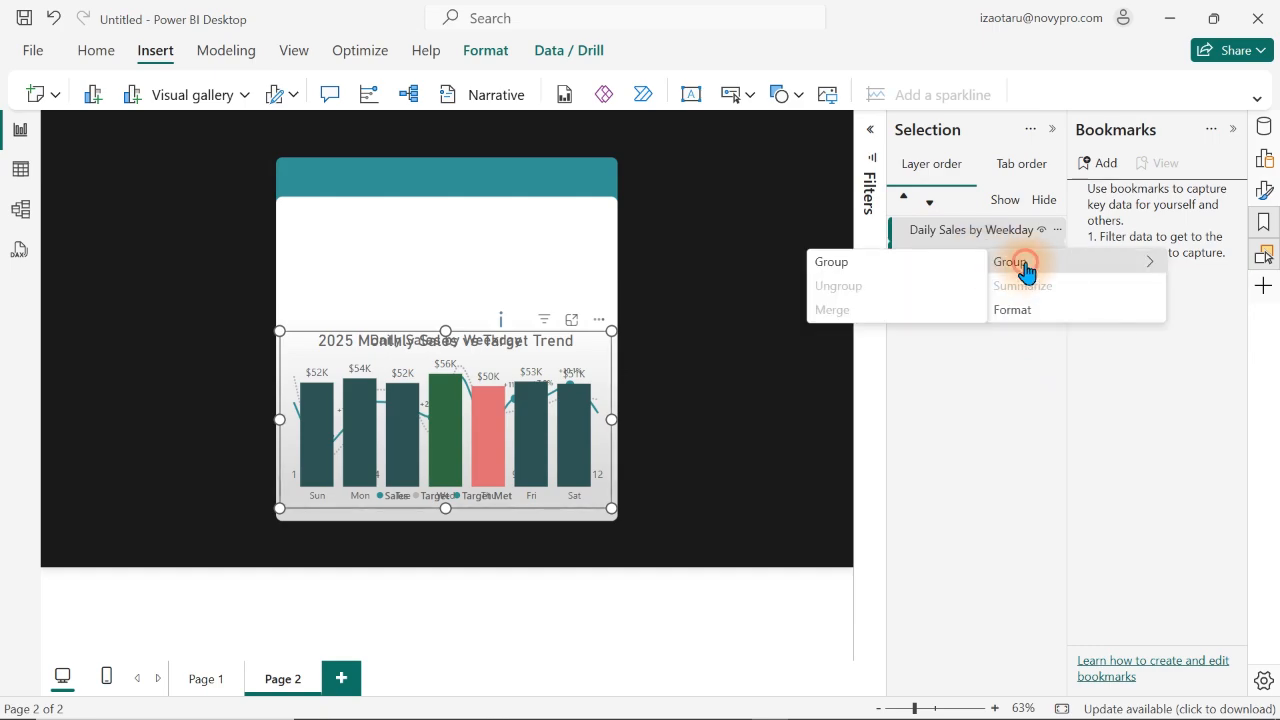
pyautogui.click(894, 262)
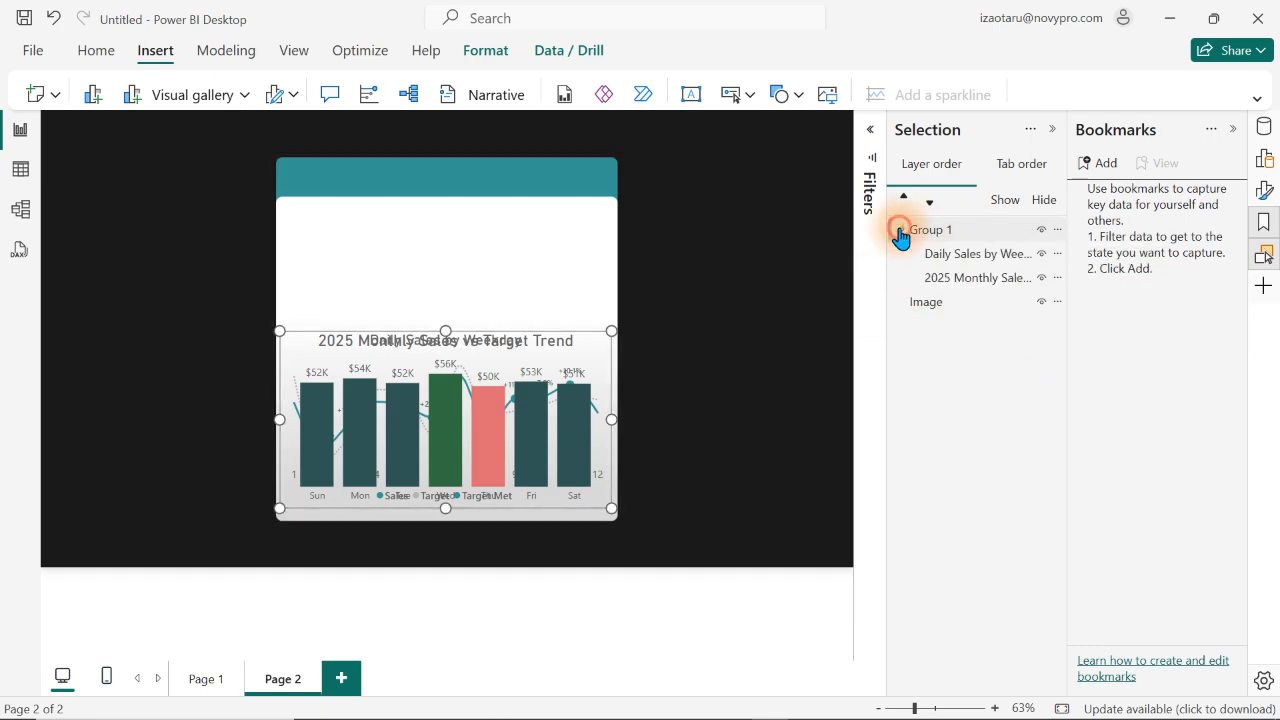
# - Hide the weekday chart and, with the chart group selected, add a bookmark named Month
pyautogui.click(1041, 255)
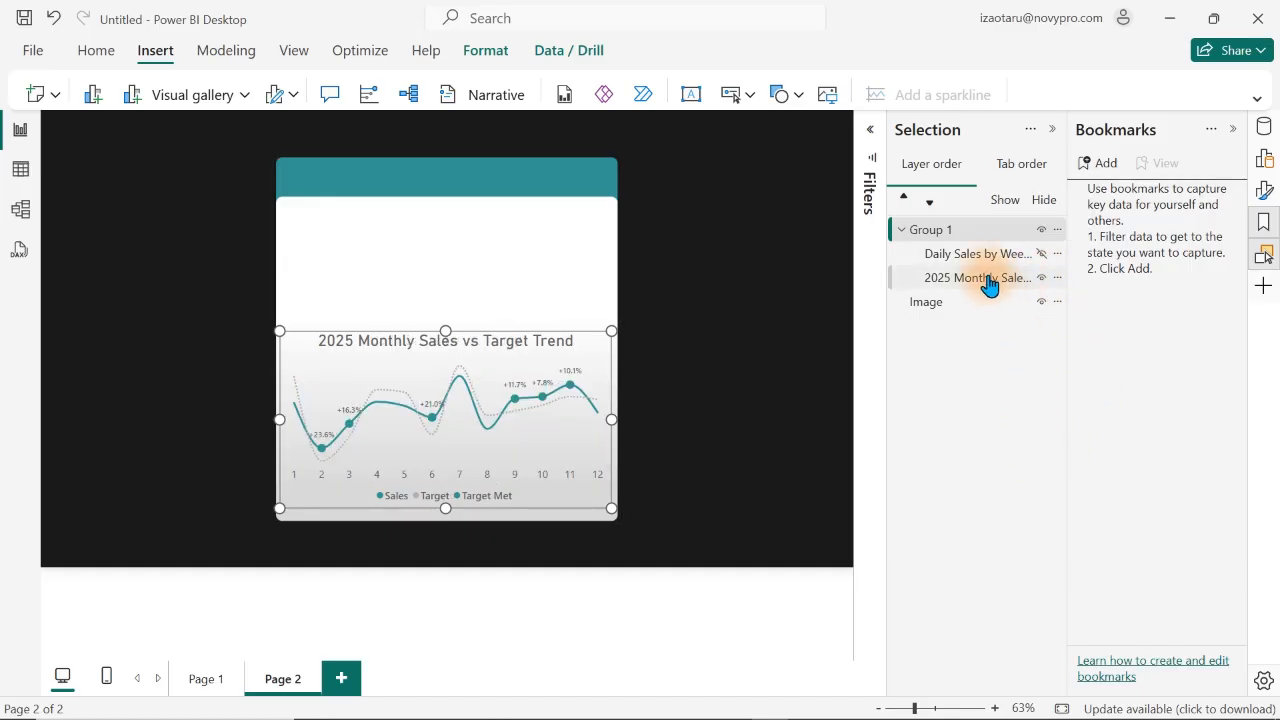
pyautogui.click(937, 232)
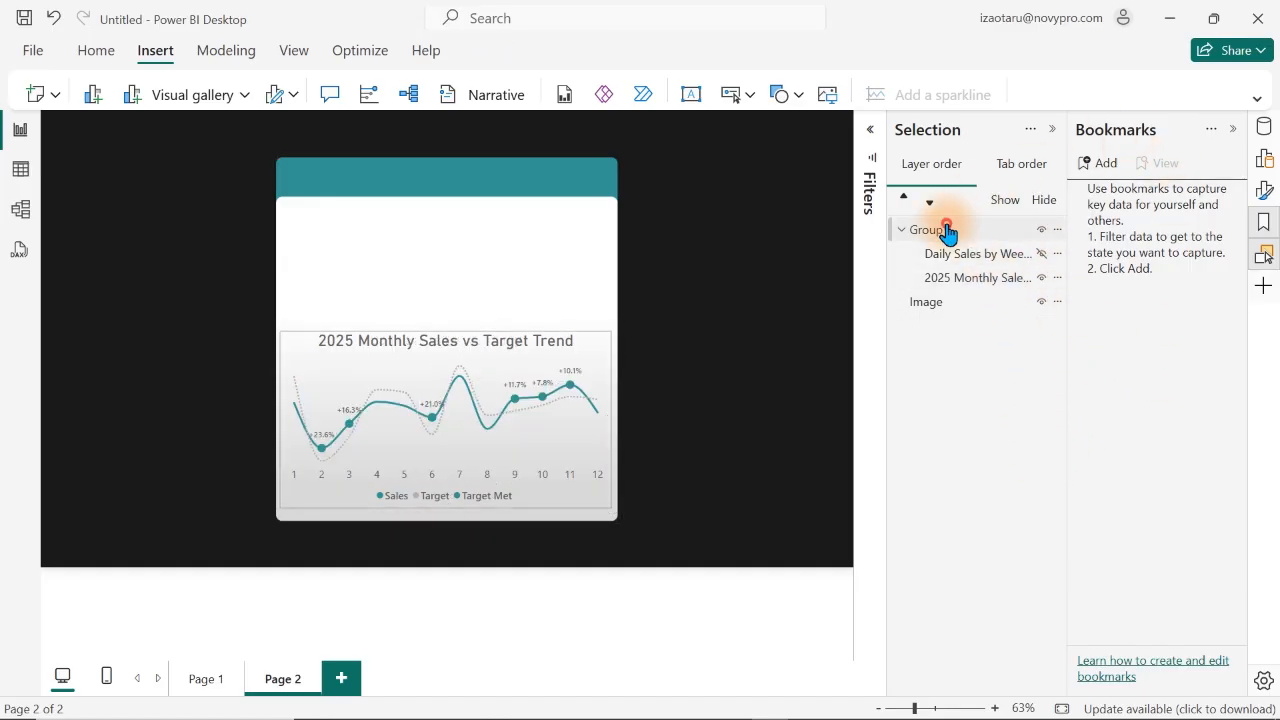
pyautogui.click(1100, 166)
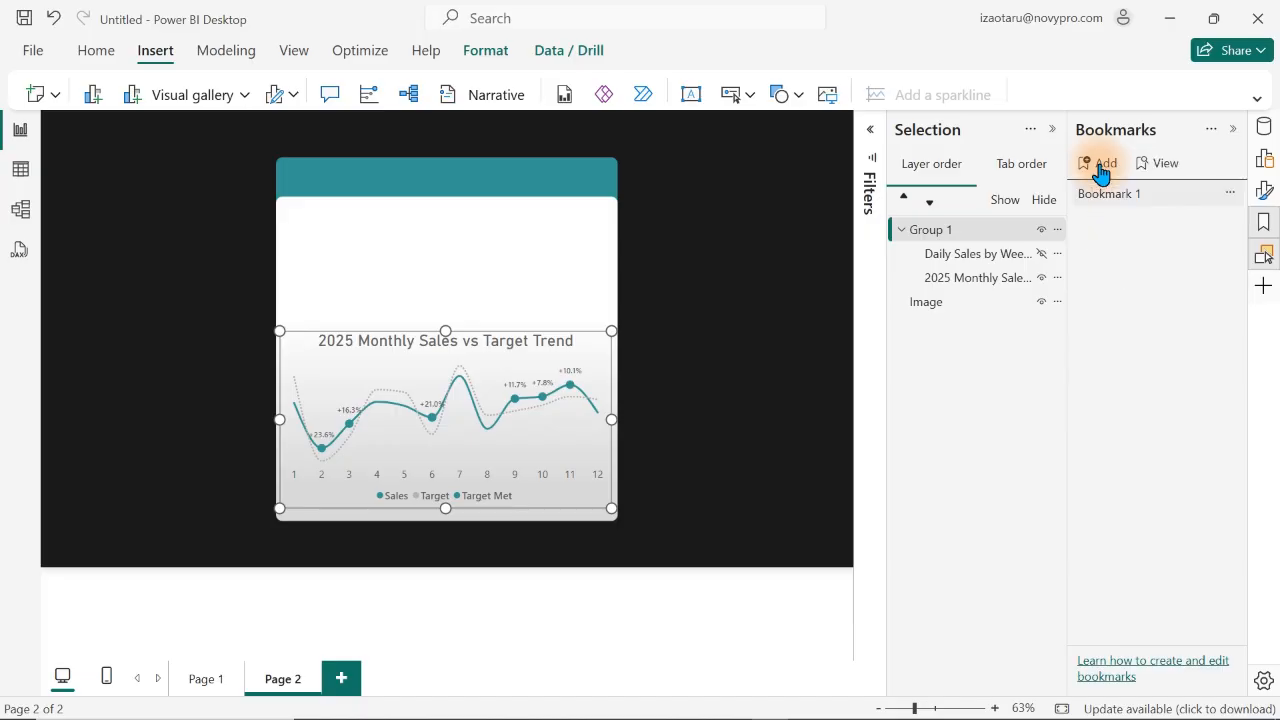
pyautogui.doubleClick(1090, 196)
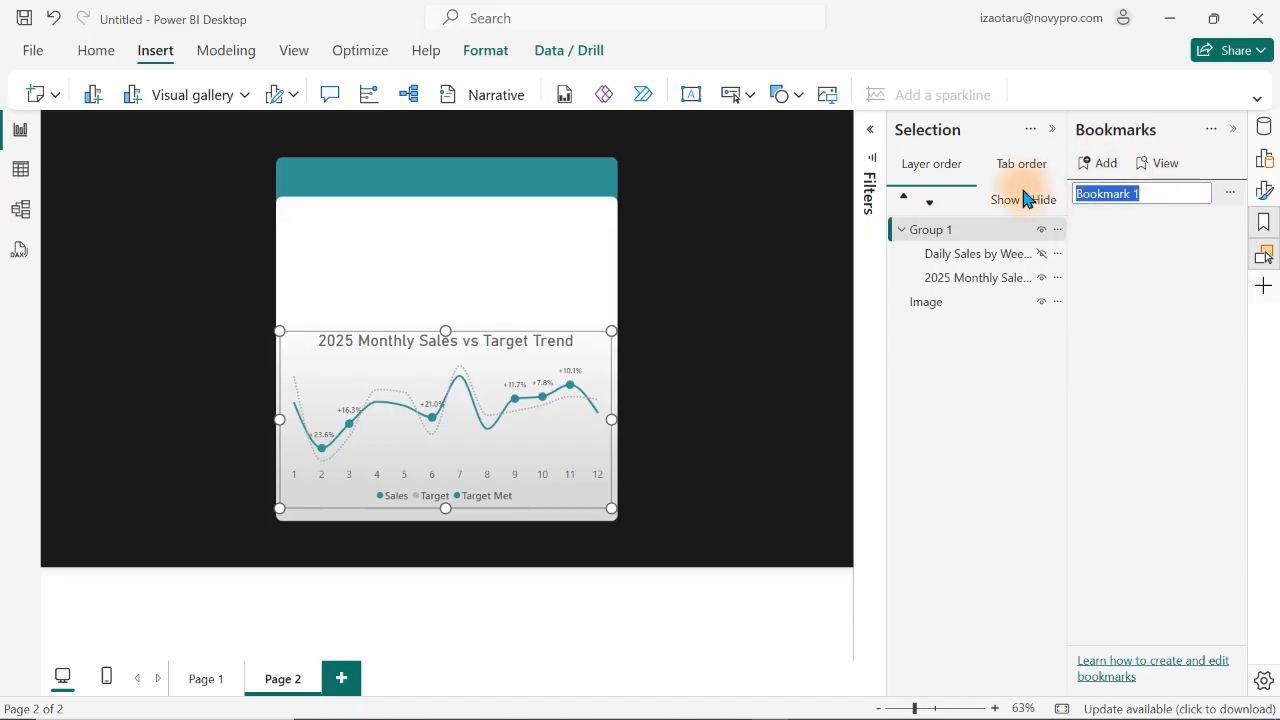
pyautogui.press('Return')
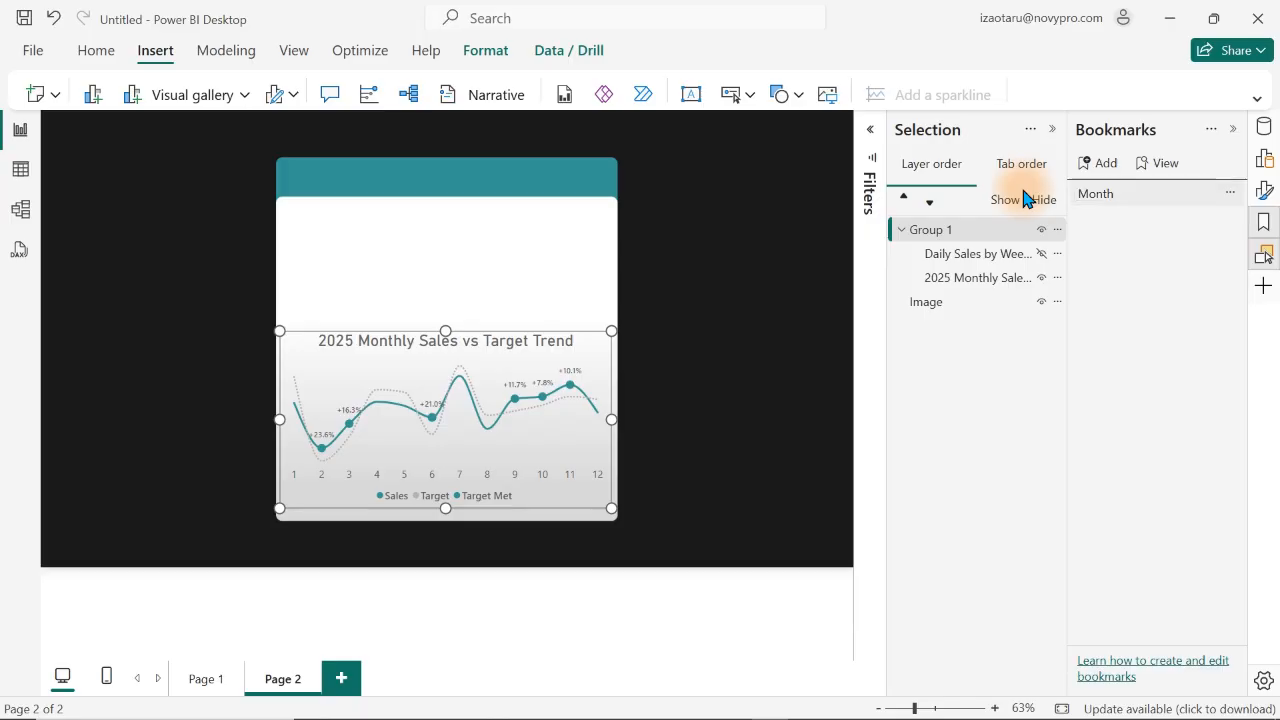
# - Exclude Data from the Month bookmark, limit it to Selected visuals, and update it
pyautogui.click(1230, 193)
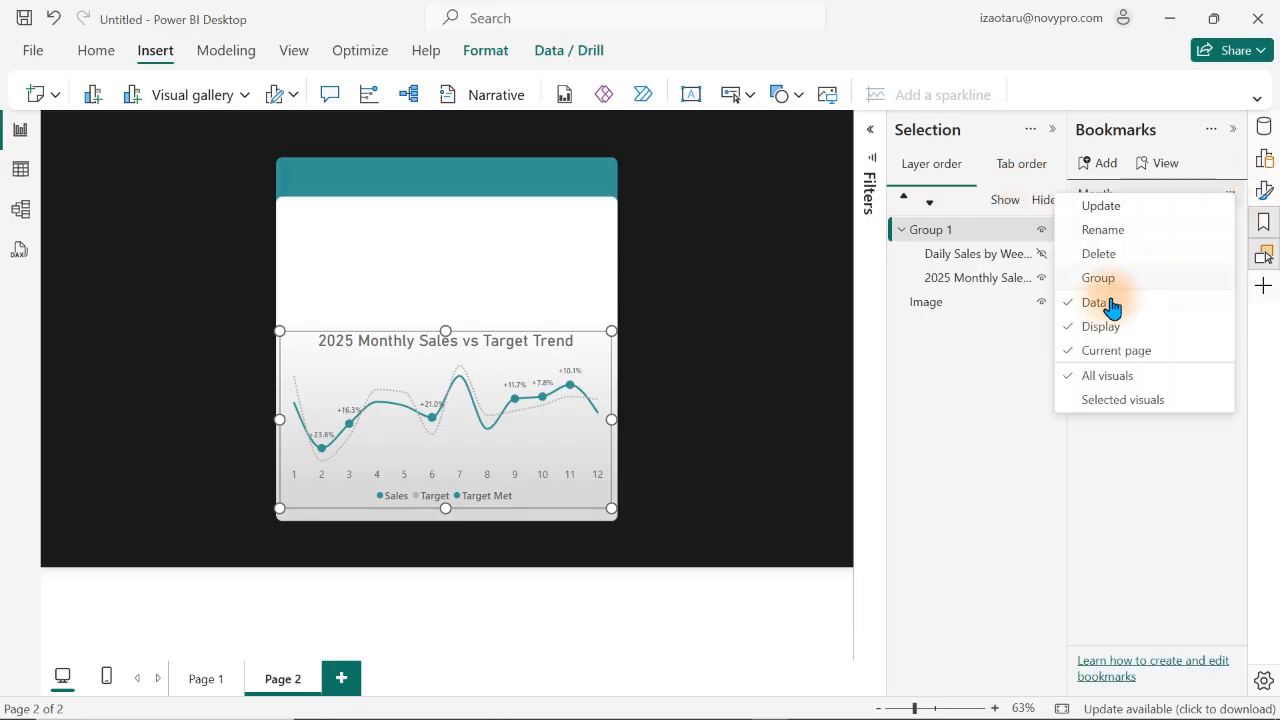
pyautogui.click(1083, 305)
pyautogui.click(1231, 195)
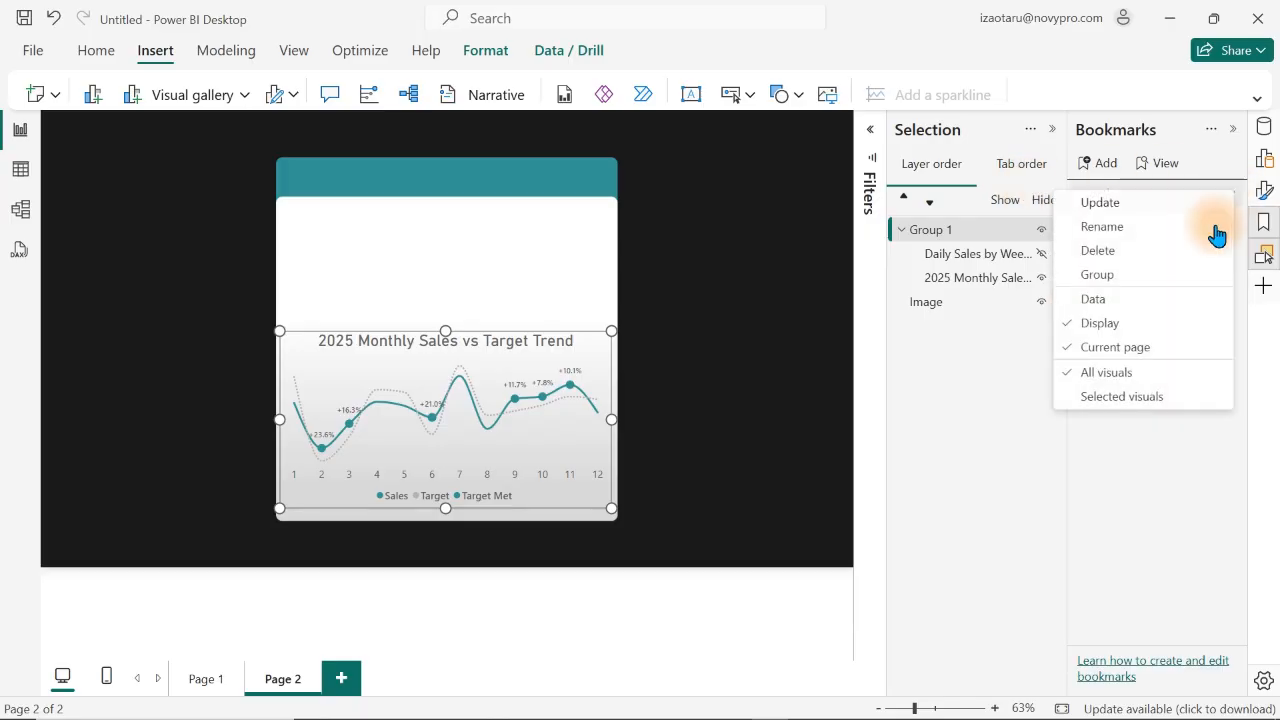
pyautogui.click(1091, 400)
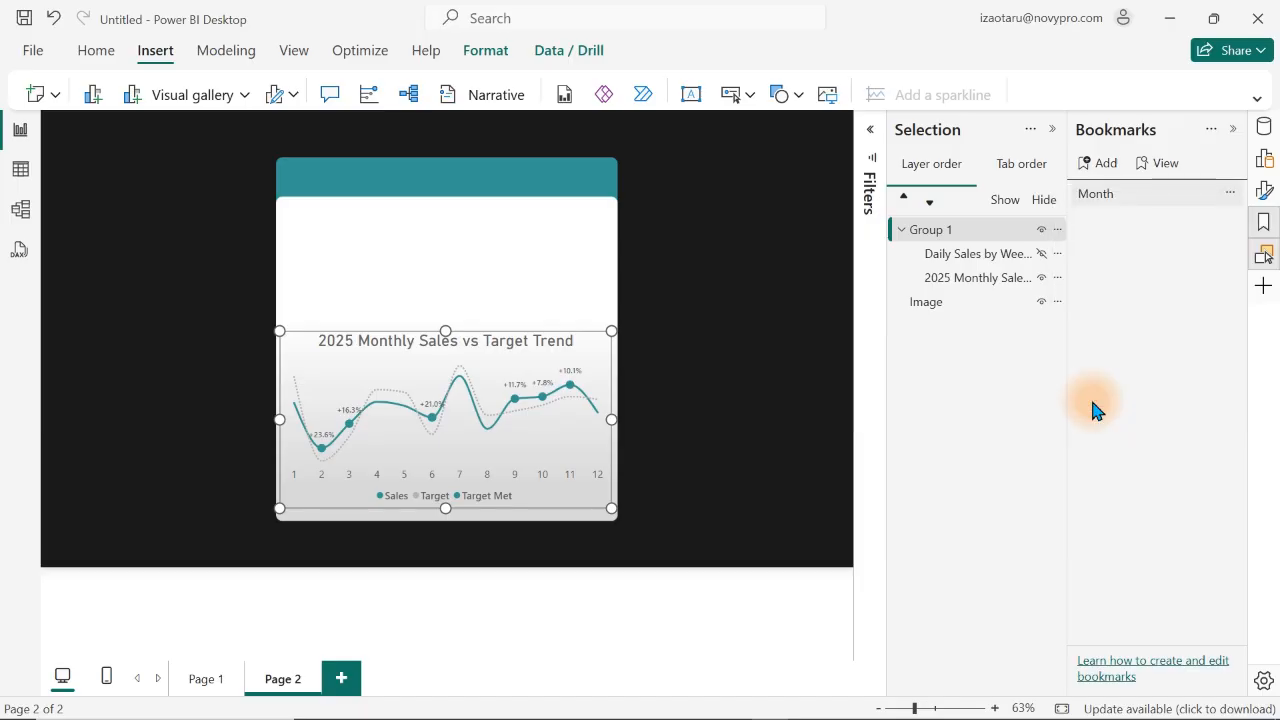
pyautogui.click(1229, 195)
pyautogui.click(1108, 204)
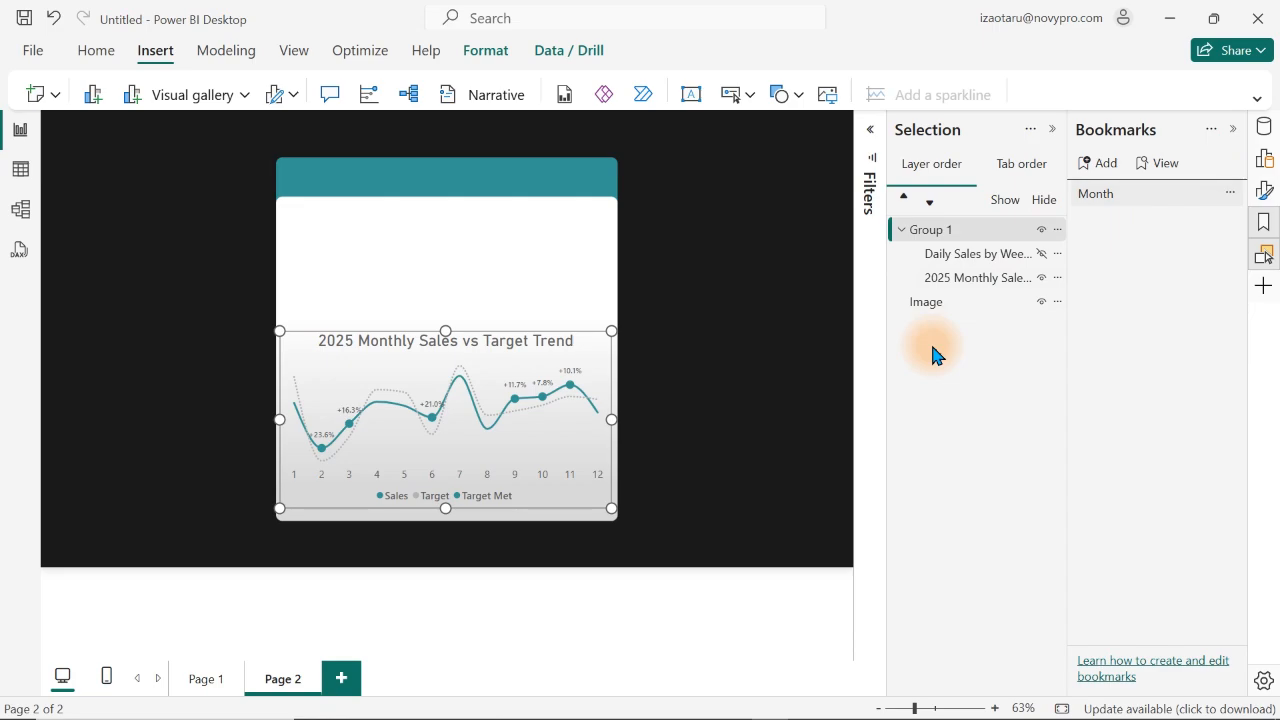
# - Show the weekday chart instead of the monthly trend chart and add a bookmark named Week
pyautogui.click(1040, 255)
pyautogui.click(1041, 279)
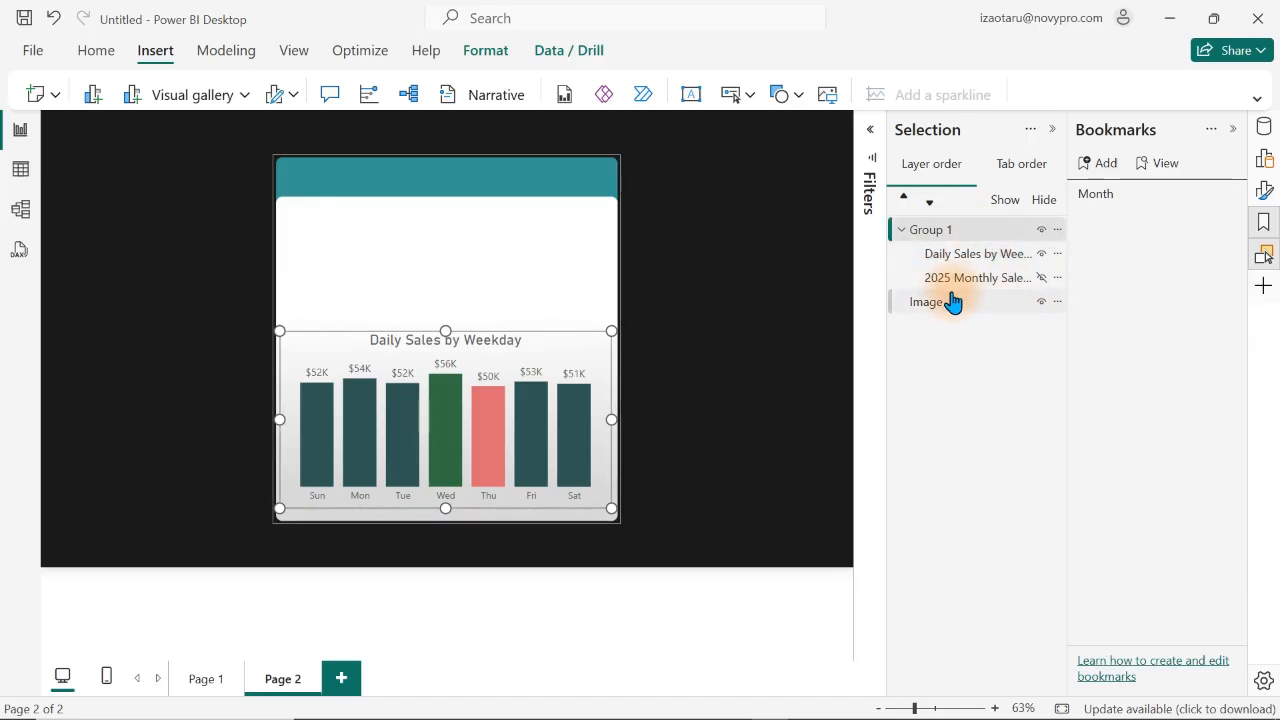
pyautogui.click(1104, 168)
pyautogui.doubleClick(1121, 222)
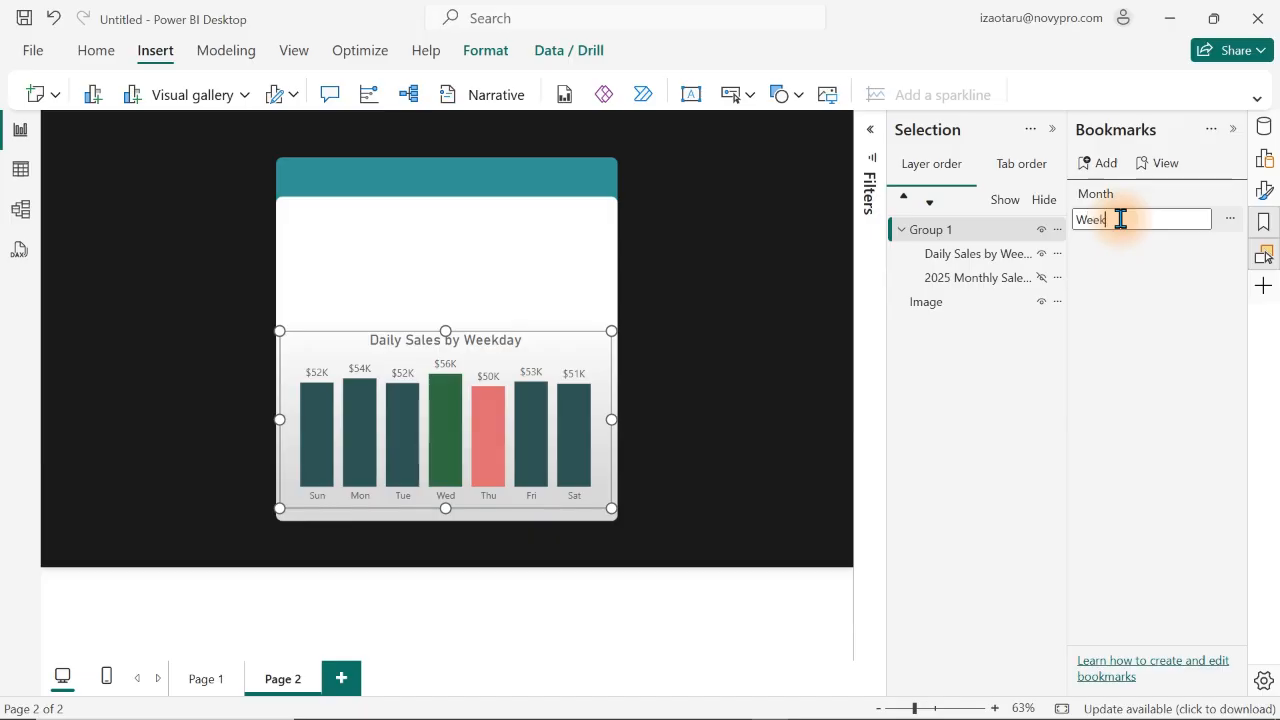
pyautogui.press('Return')
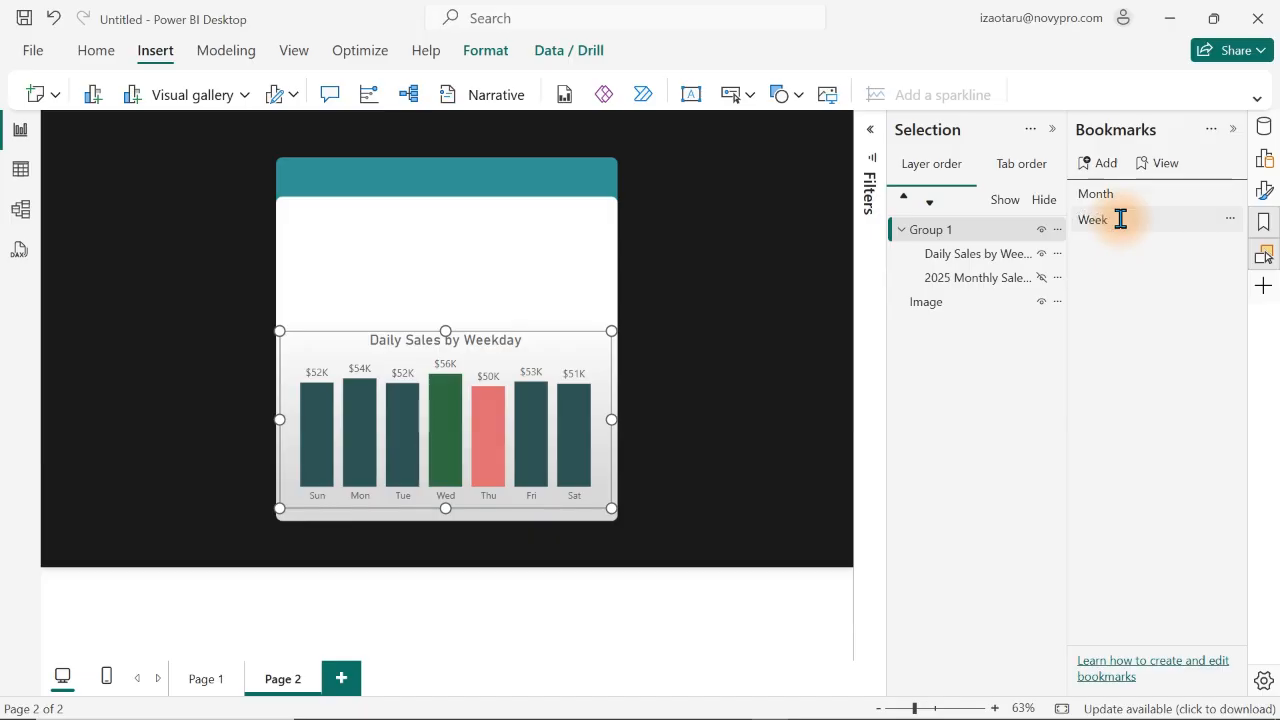
# - Exclude Data from the Week bookmark, limit it to Selected visuals, and update it
pyautogui.click(1230, 221)
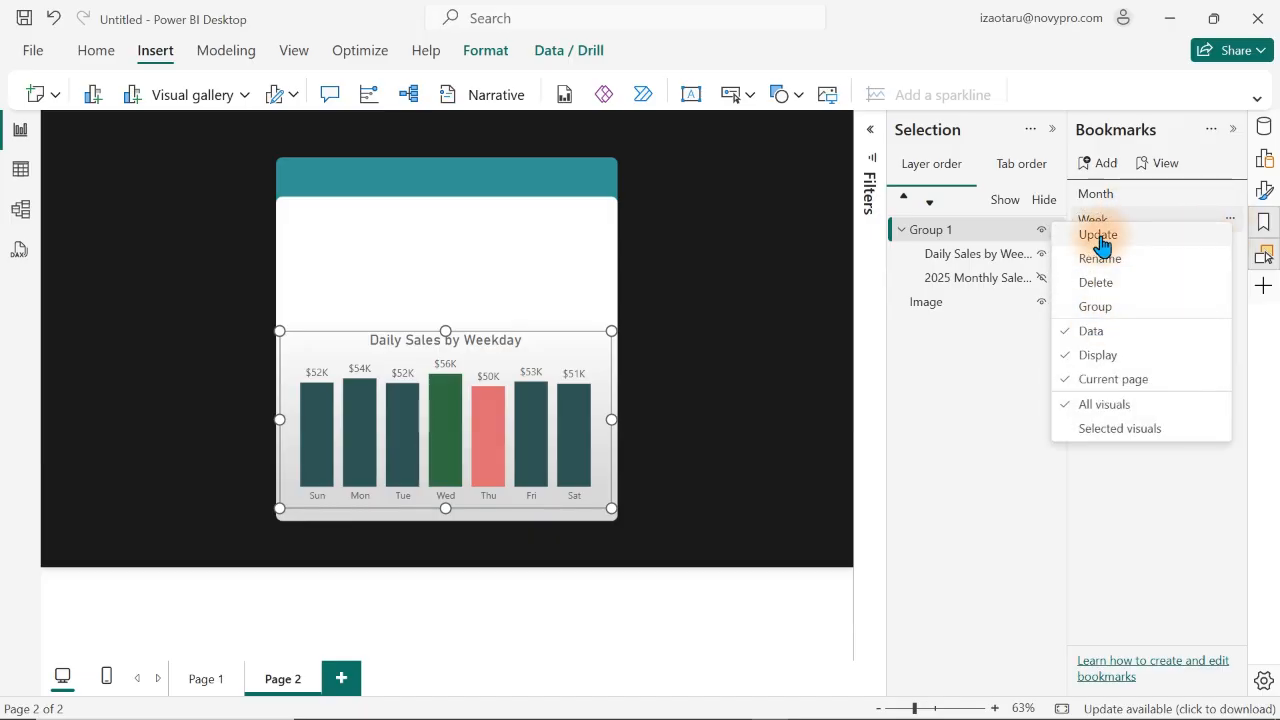
pyautogui.click(1090, 335)
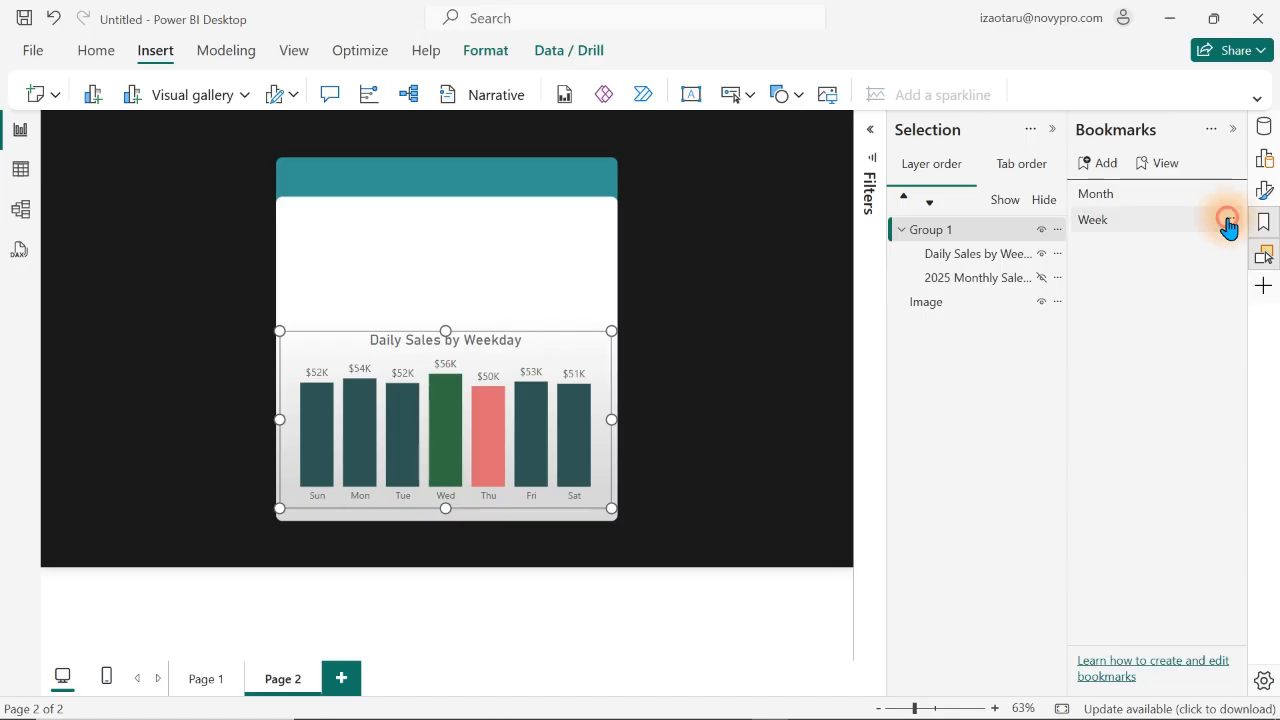
pyautogui.click(1228, 221)
pyautogui.click(1108, 426)
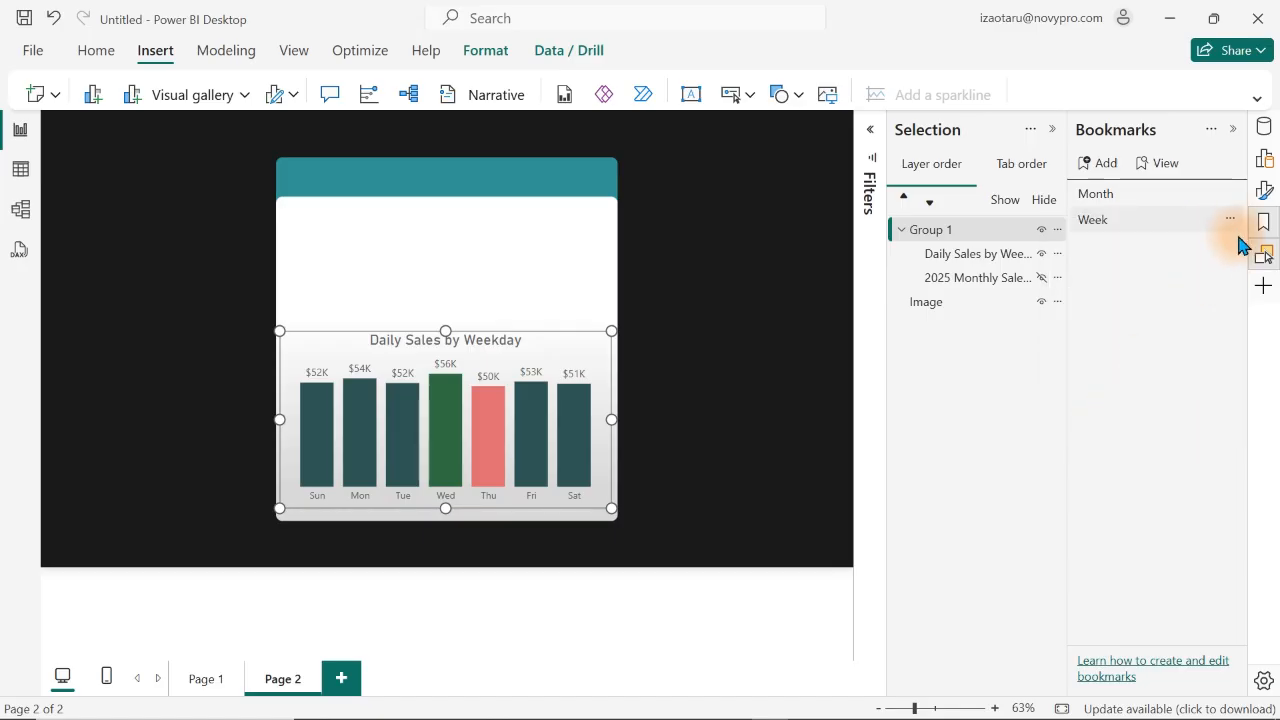
pyautogui.click(1231, 221)
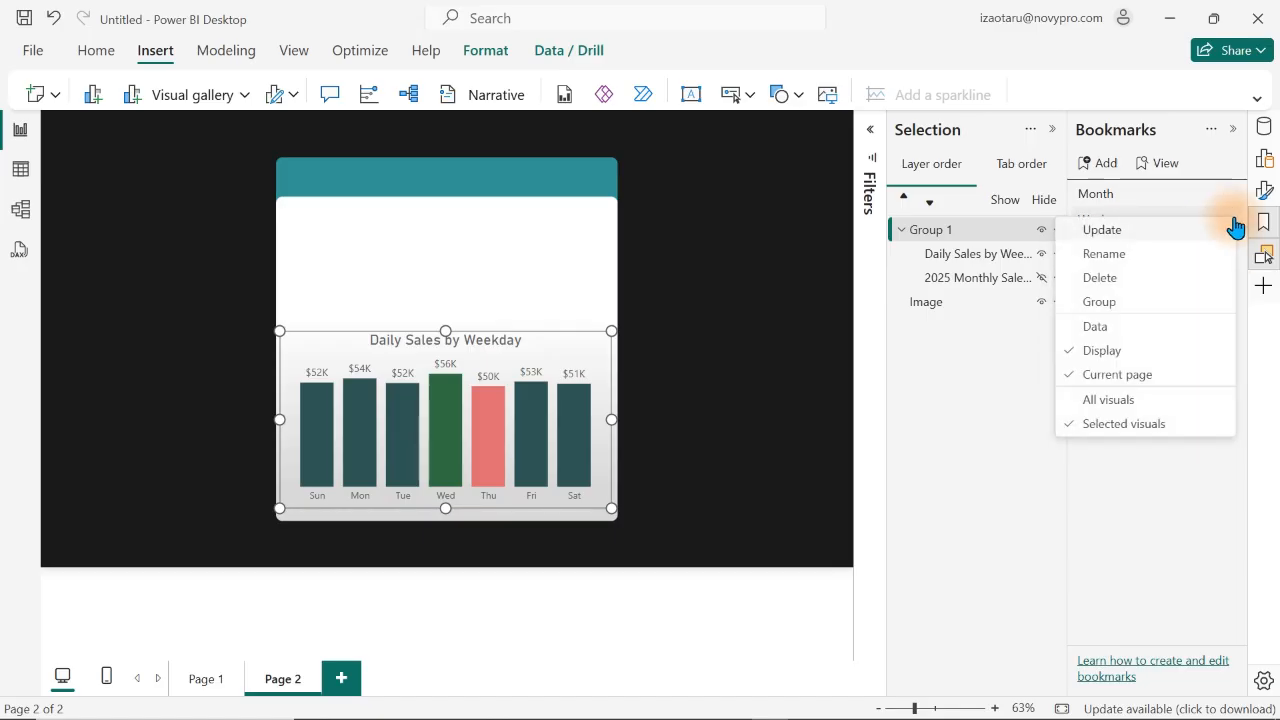
pyautogui.click(1101, 233)
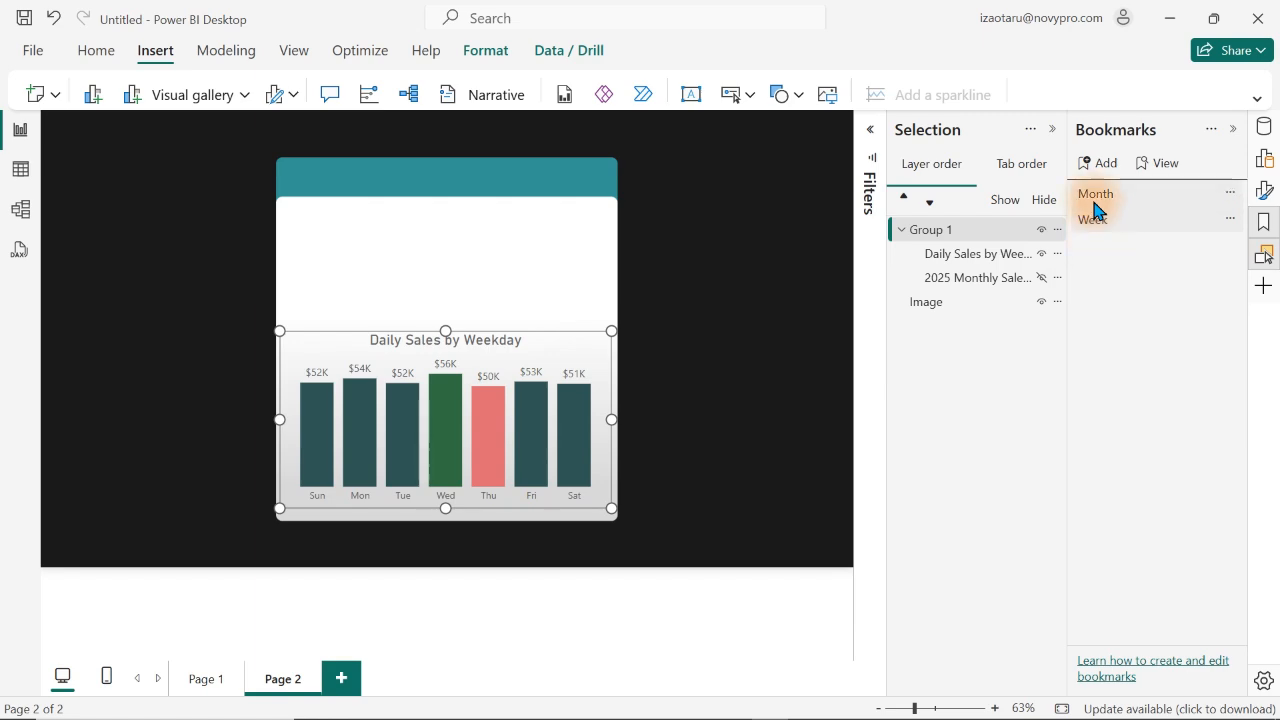
# - Test the Month and Week bookmarks by switching between them, ending on Week
pyautogui.click(1095, 197)
pyautogui.click(1100, 218)
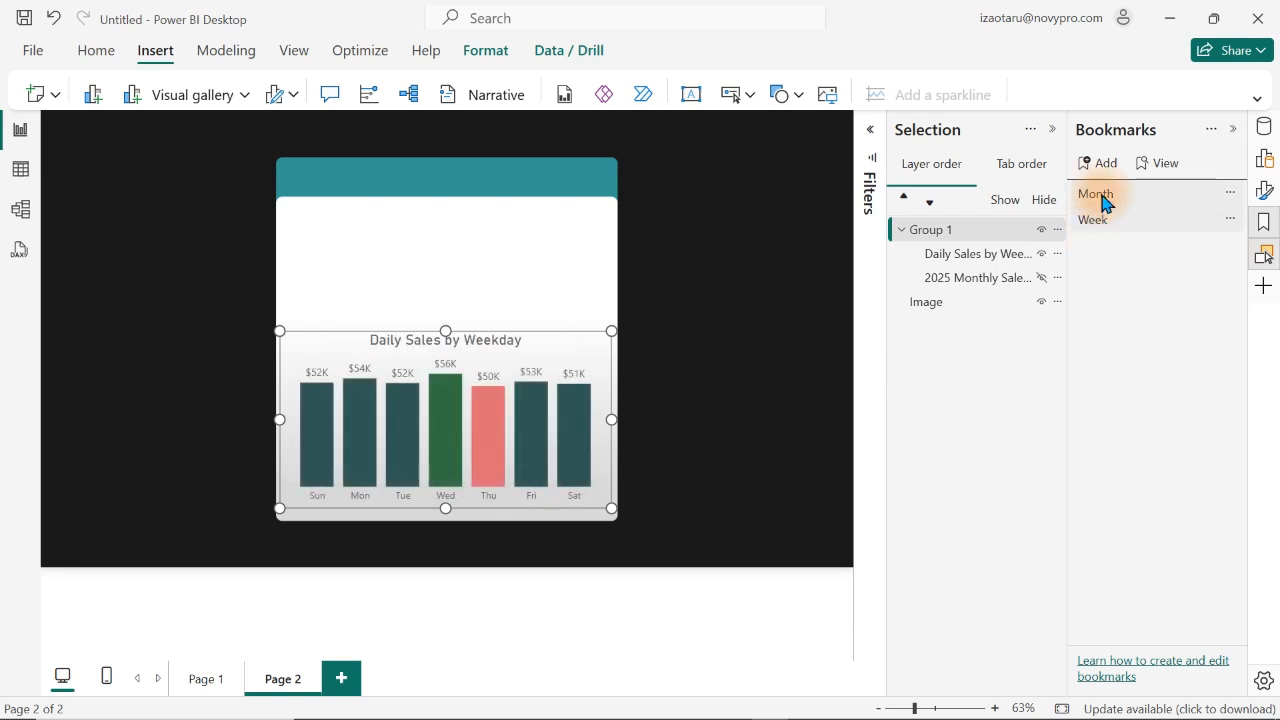
pyautogui.click(1101, 199)
pyautogui.click(1105, 221)
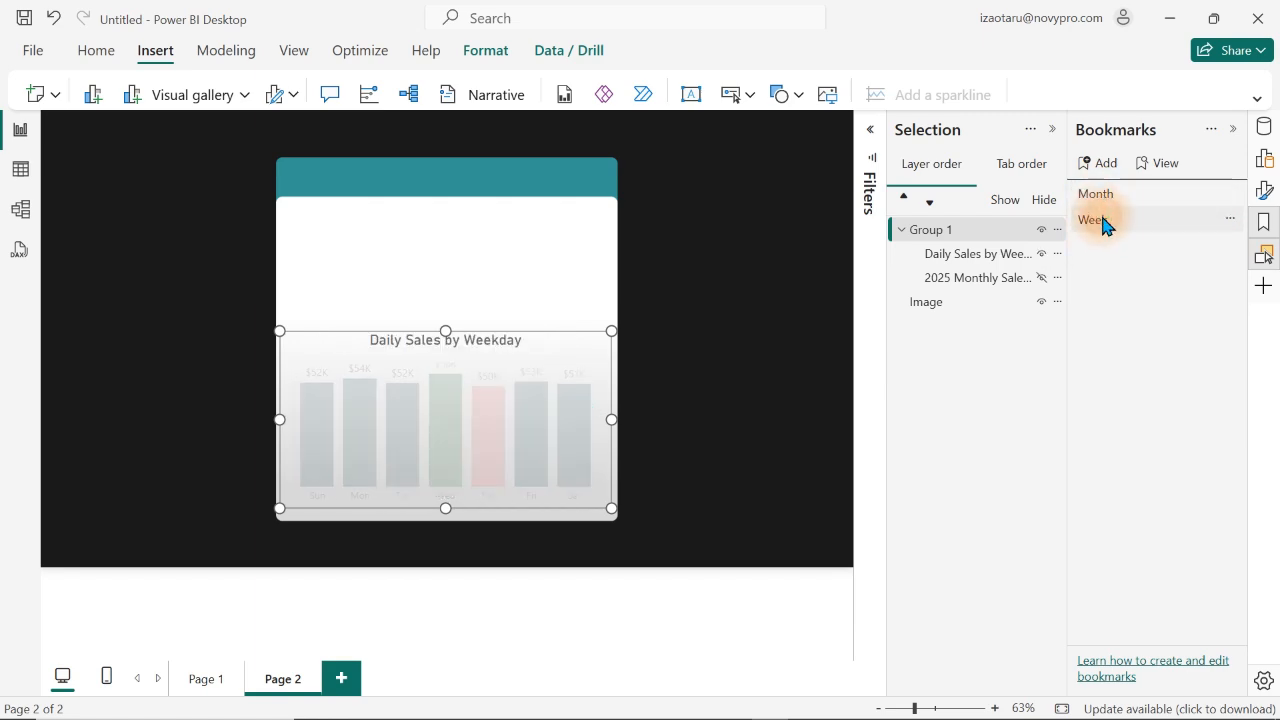
# - Insert a bookmark navigator and place it directly below the card image, resized to match the image's width
pyautogui.click(1052, 133)
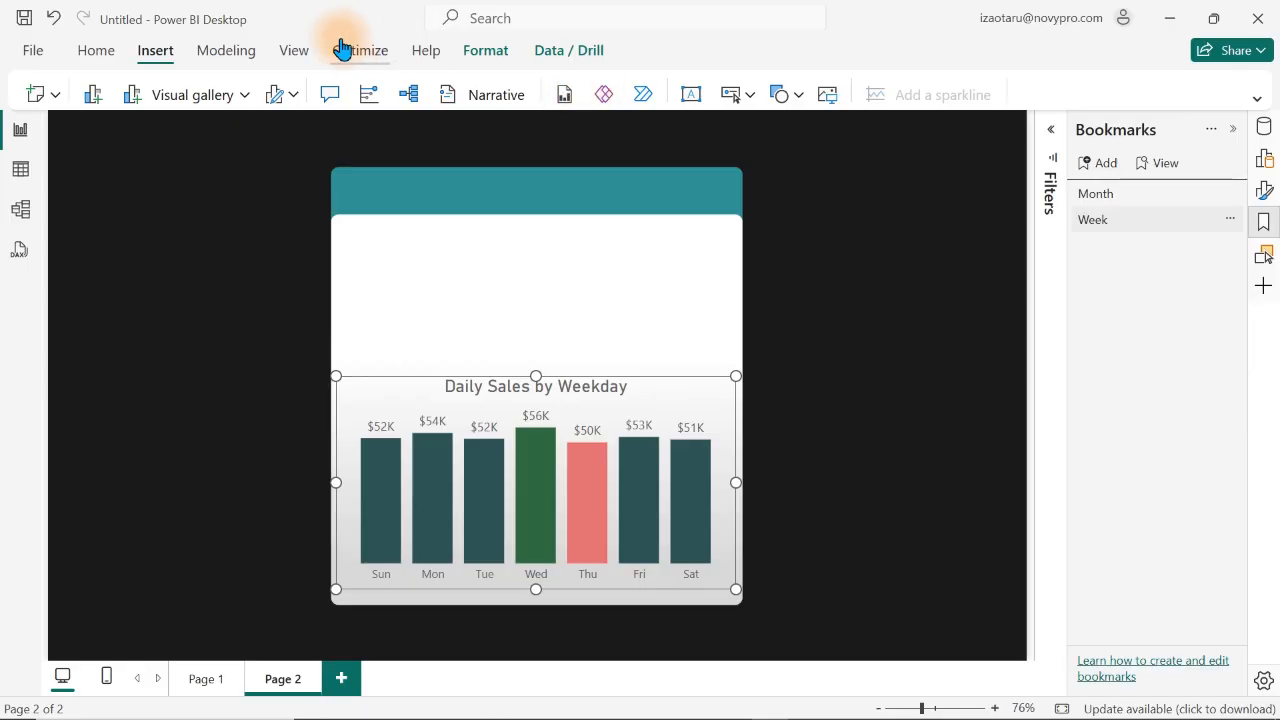
pyautogui.click(792, 100)
pyautogui.click(798, 108)
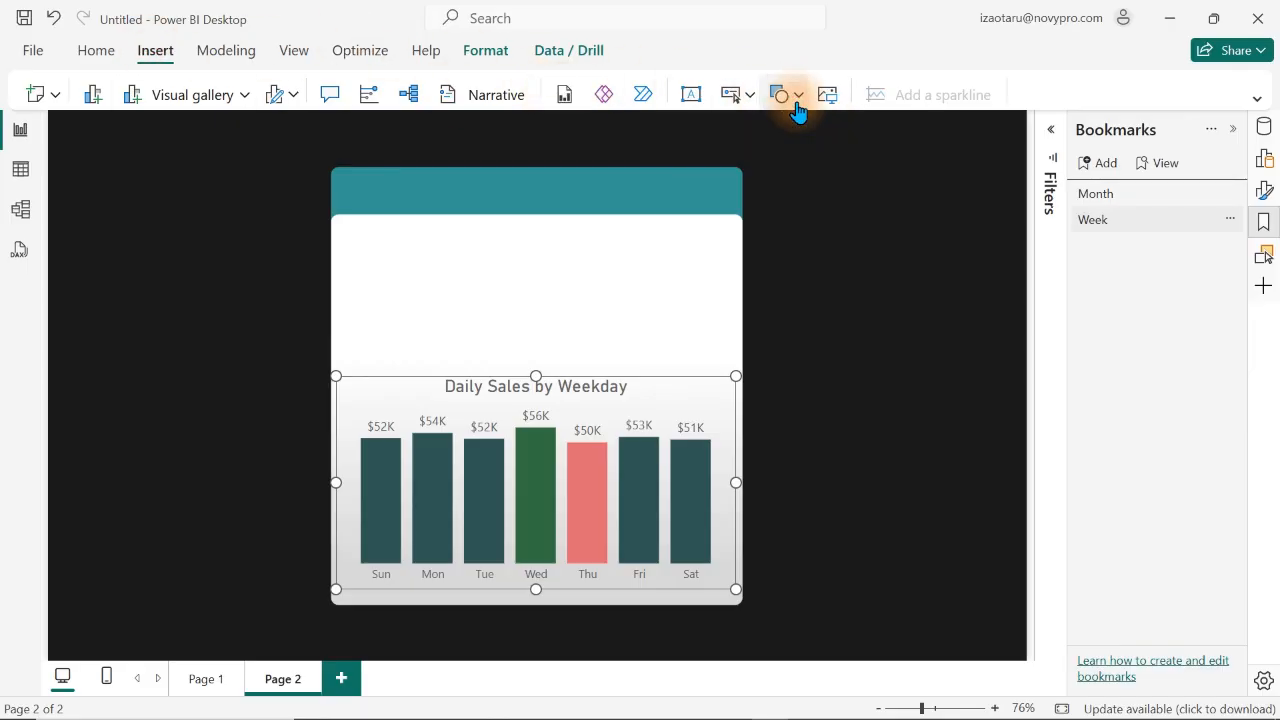
pyautogui.click(745, 97)
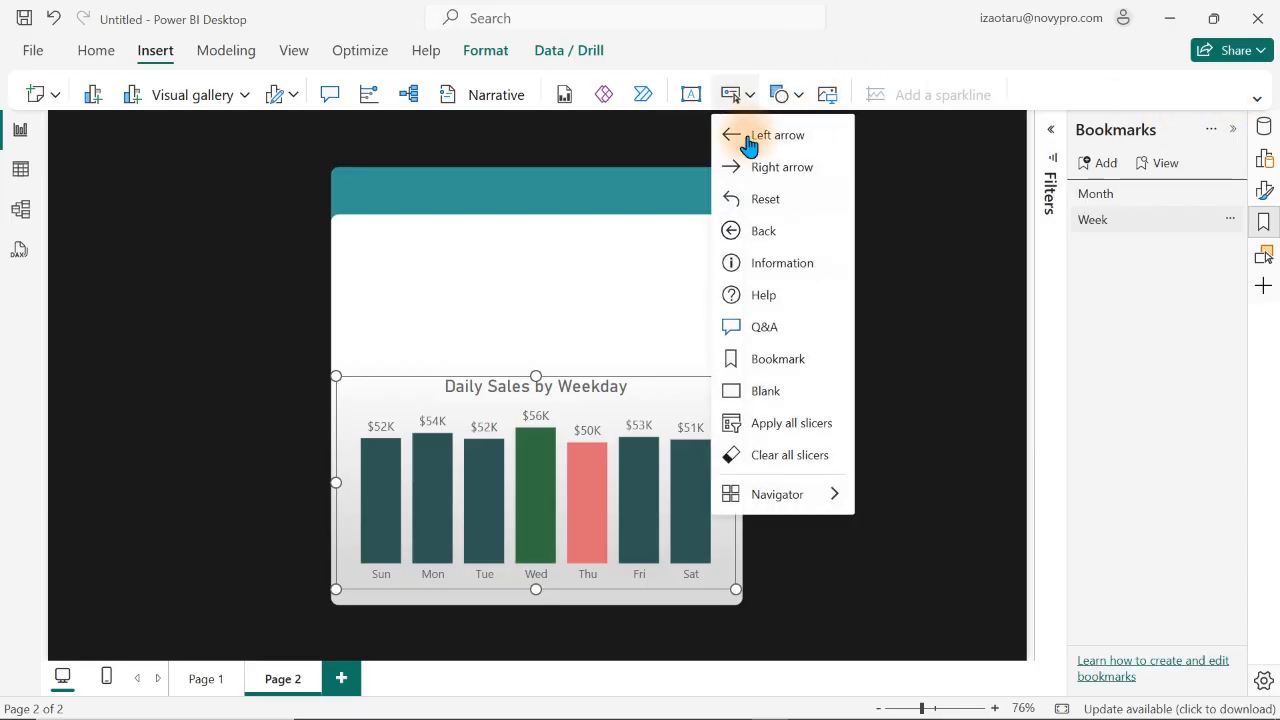
pyautogui.moveTo(808, 500)
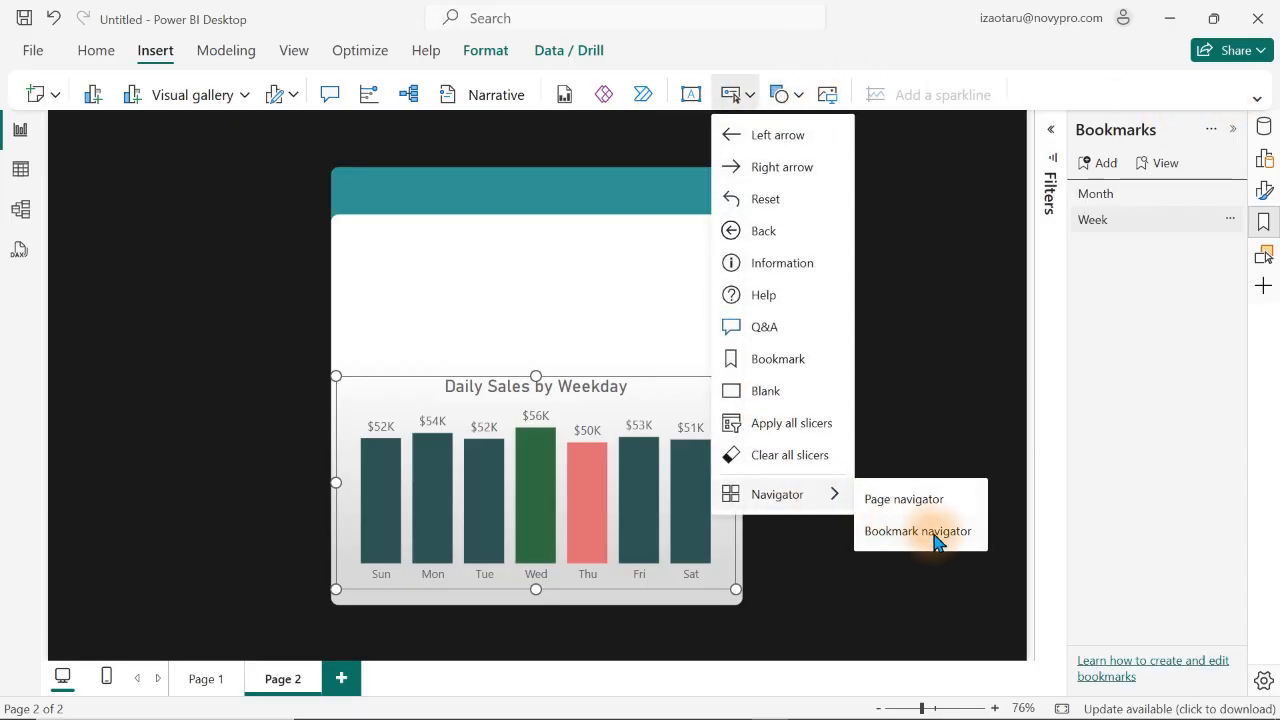
pyautogui.click(894, 532)
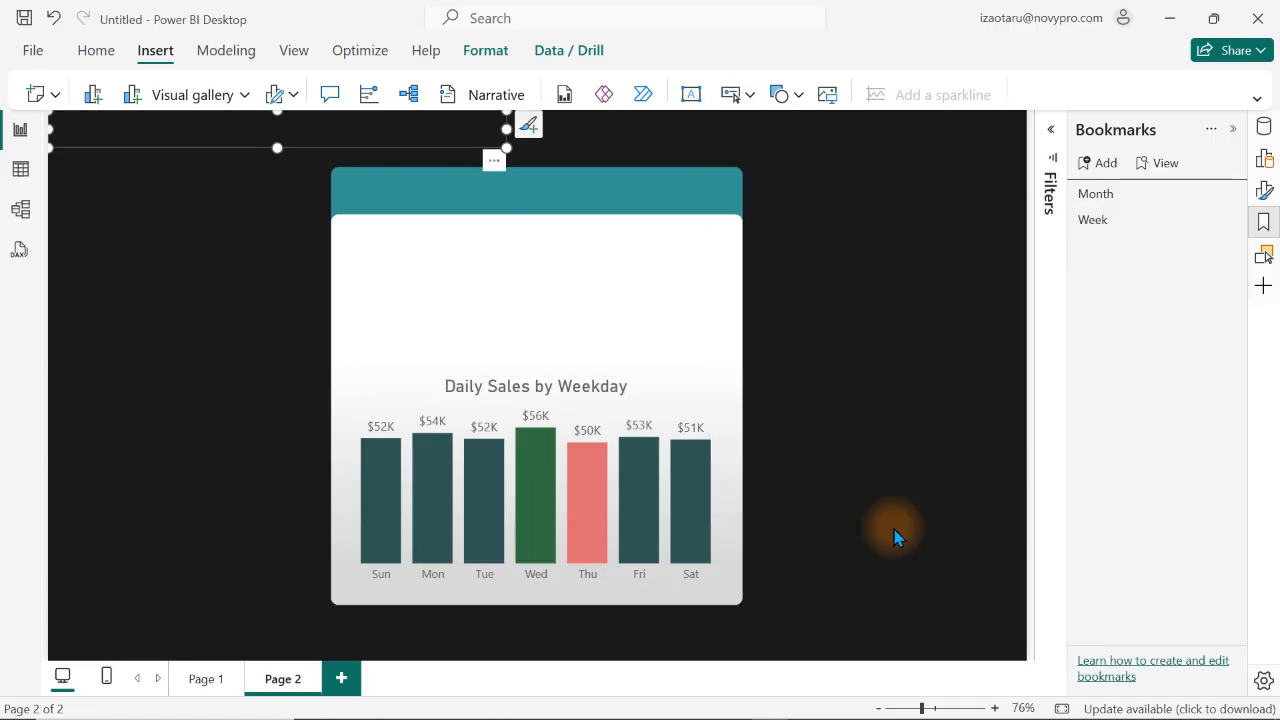
pyautogui.moveTo(277, 129); pyautogui.dragTo(556, 628)
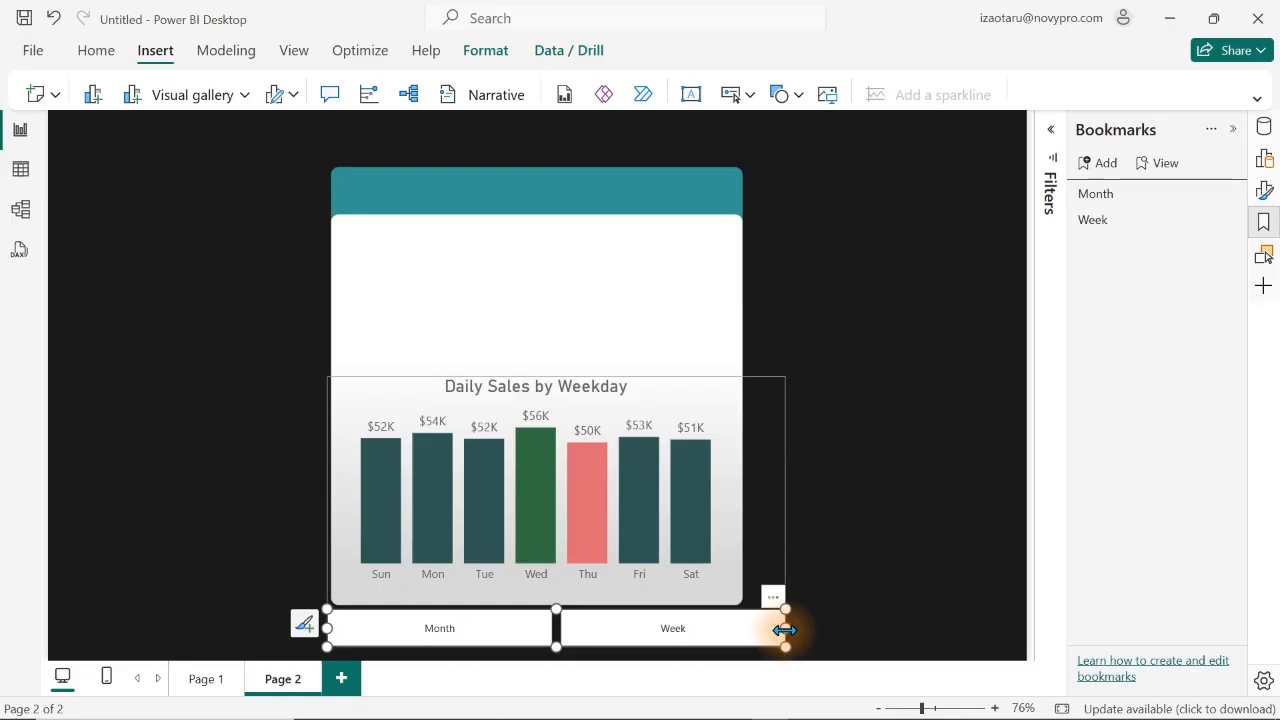
pyautogui.moveTo(786, 638); pyautogui.dragTo(745, 635)
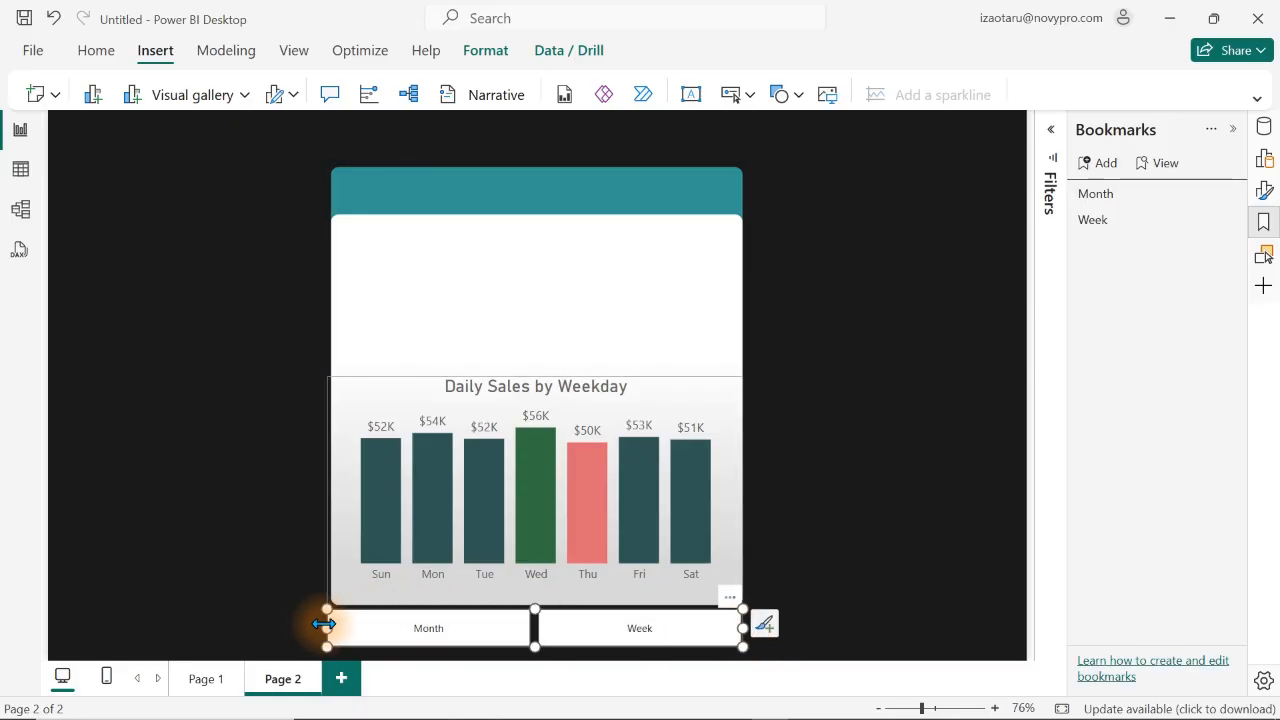
pyautogui.moveTo(323, 624); pyautogui.dragTo(335, 632)
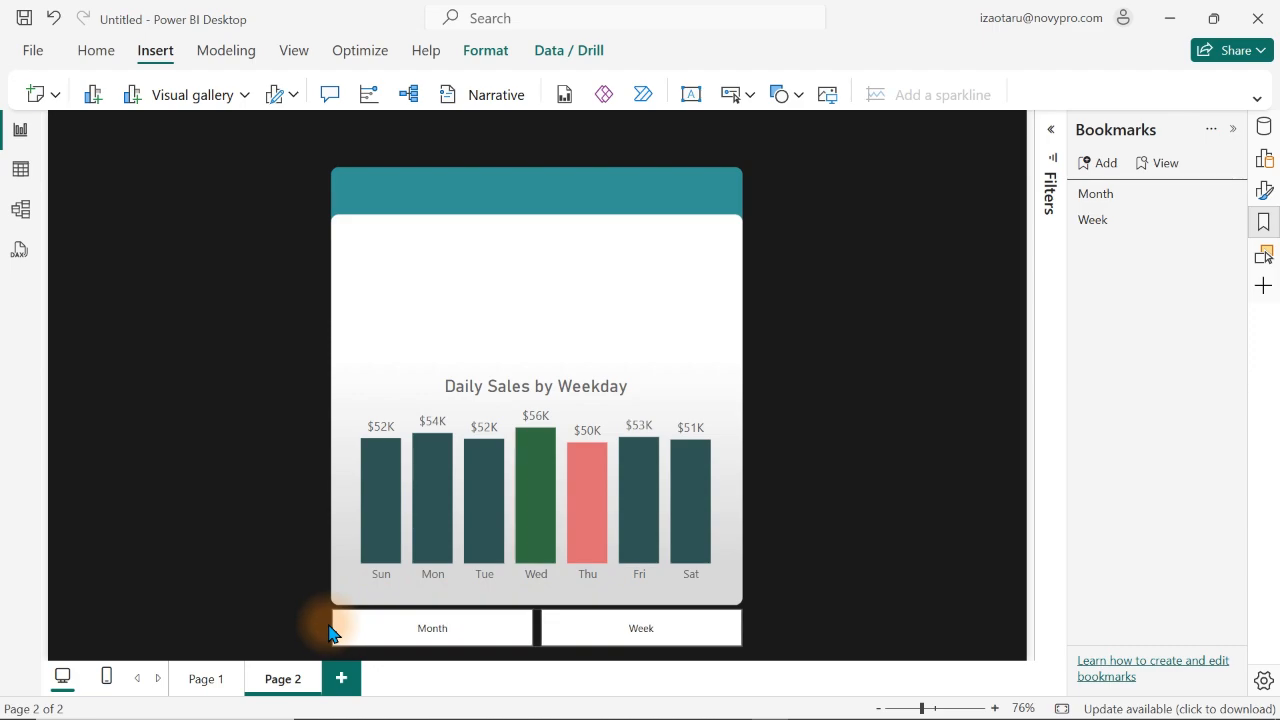
pyautogui.click(903, 560)
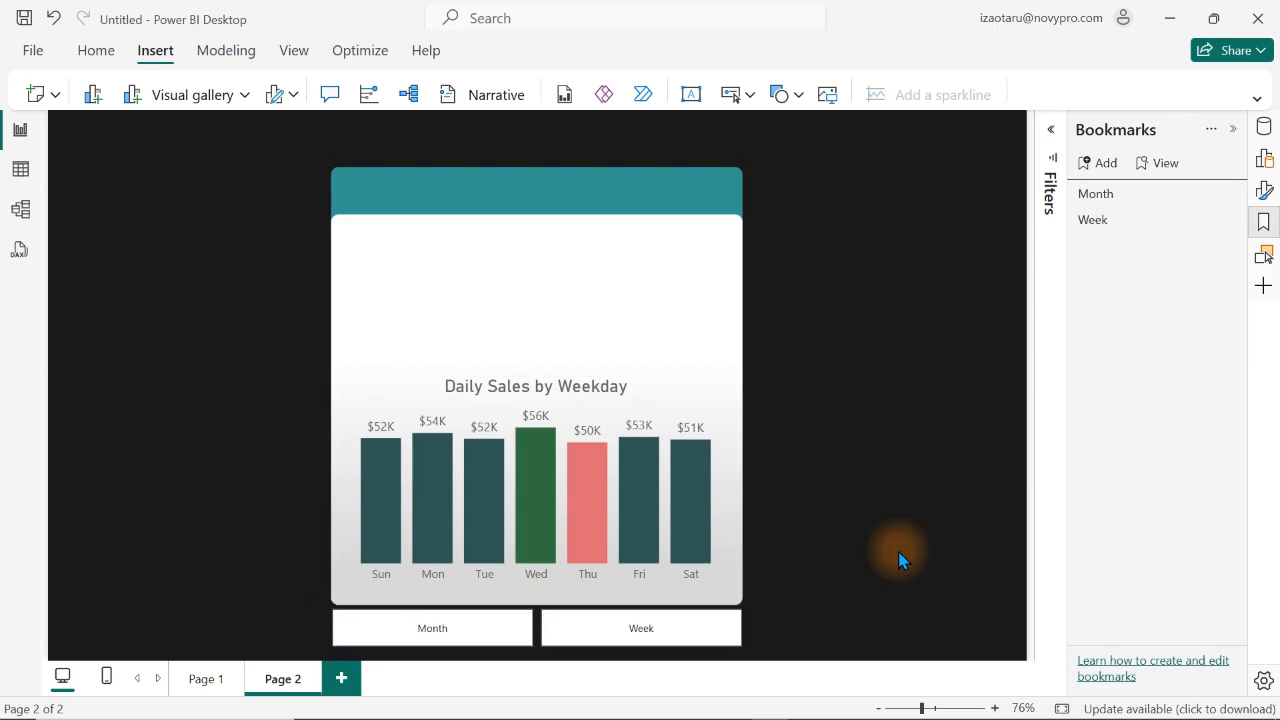
# - Test the bookmark navigator by switching between Month and Week, ending on the weekday chart
pyautogui.keyDown('ctrl'); pyautogui.click(640, 632); pyautogui.keyUp('ctrl')
pyautogui.keyDown('ctrl'); pyautogui.click(460, 634); pyautogui.keyUp('ctrl')
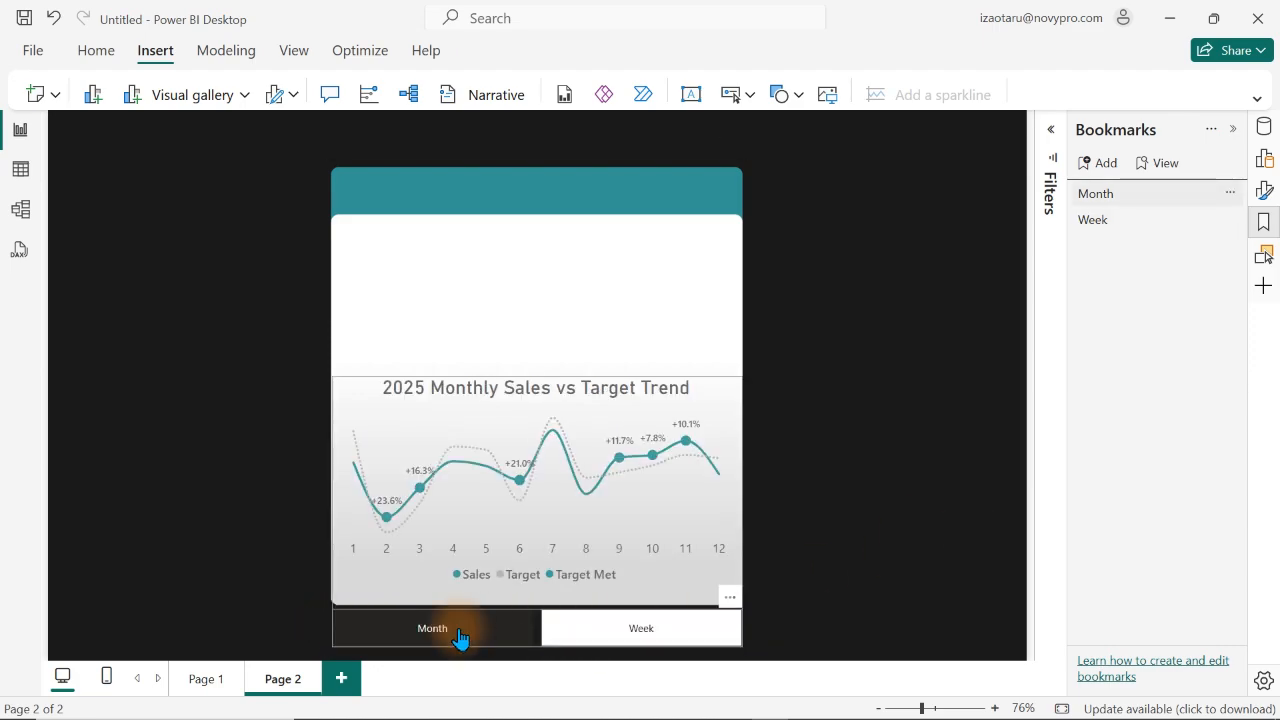
pyautogui.keyDown('ctrl'); pyautogui.click(586, 634); pyautogui.keyUp('ctrl')
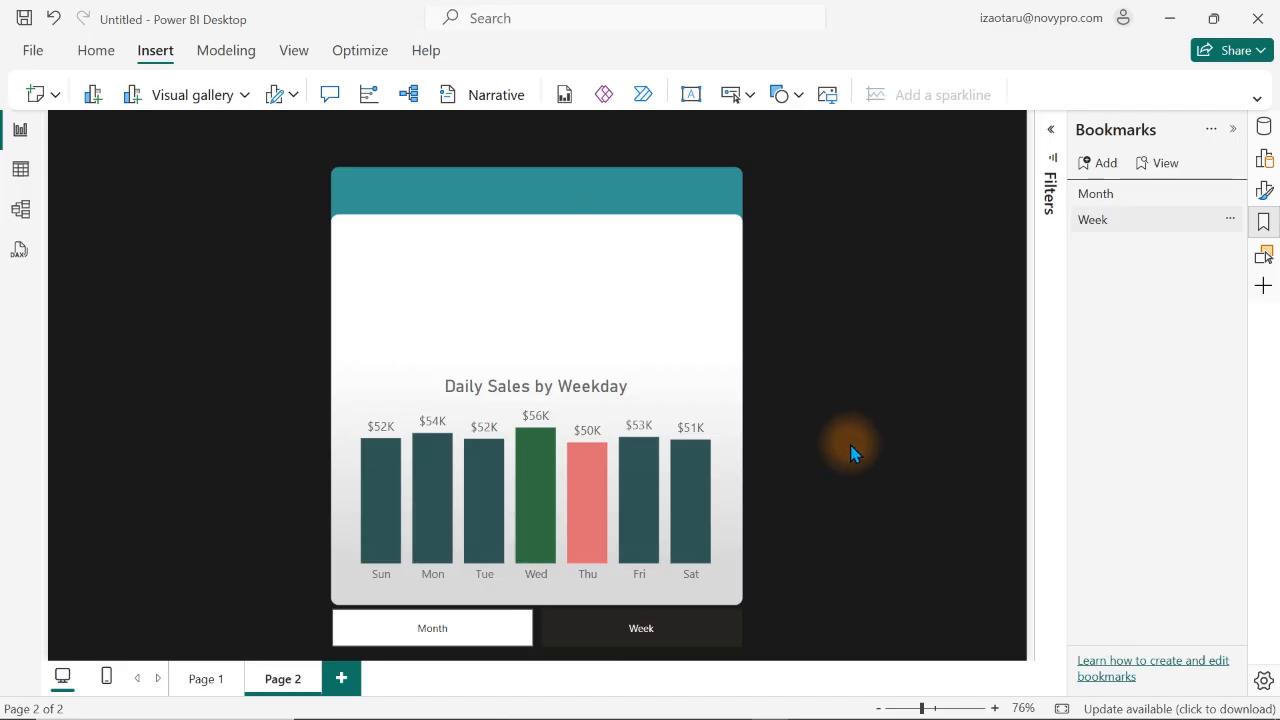
# - Copy the total sales and target difference cards from Page 1 to Page 2, and move Total Sales to the white area's upper left
pyautogui.click(205, 680)
pyautogui.click(507, 228)
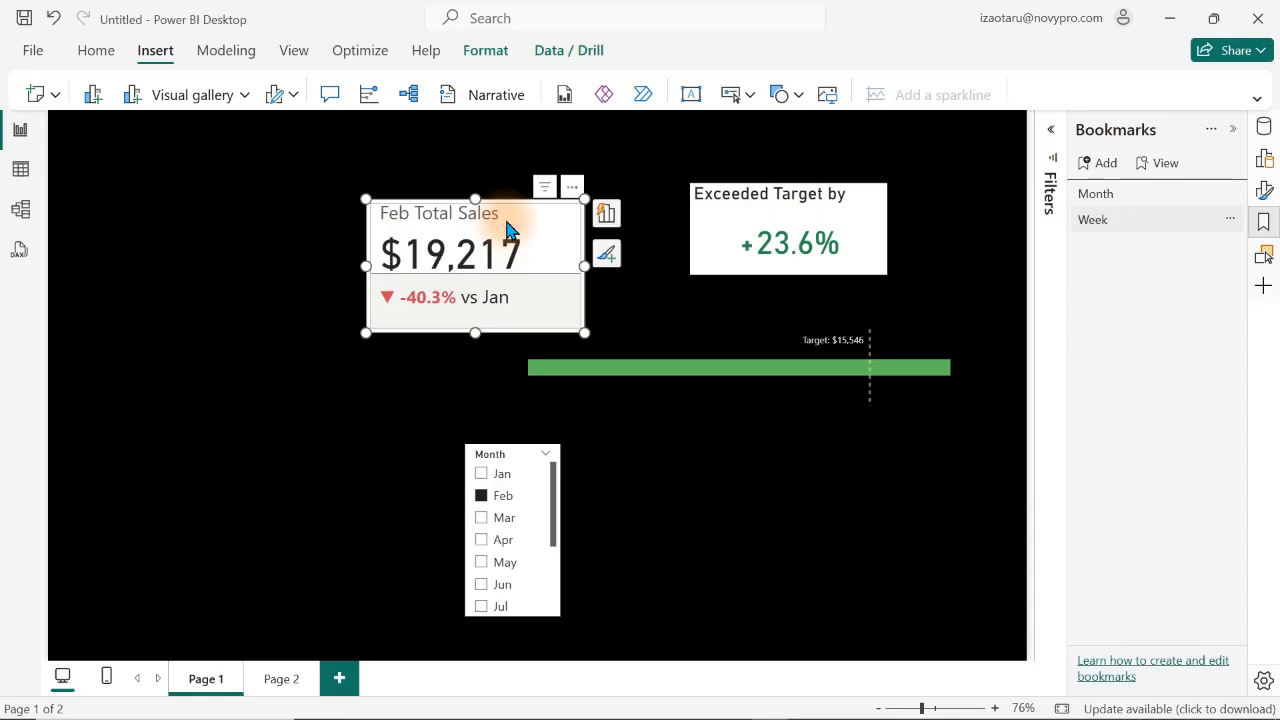
pyautogui.keyDown('ctrl'); pyautogui.click(735, 195); pyautogui.keyUp('ctrl')
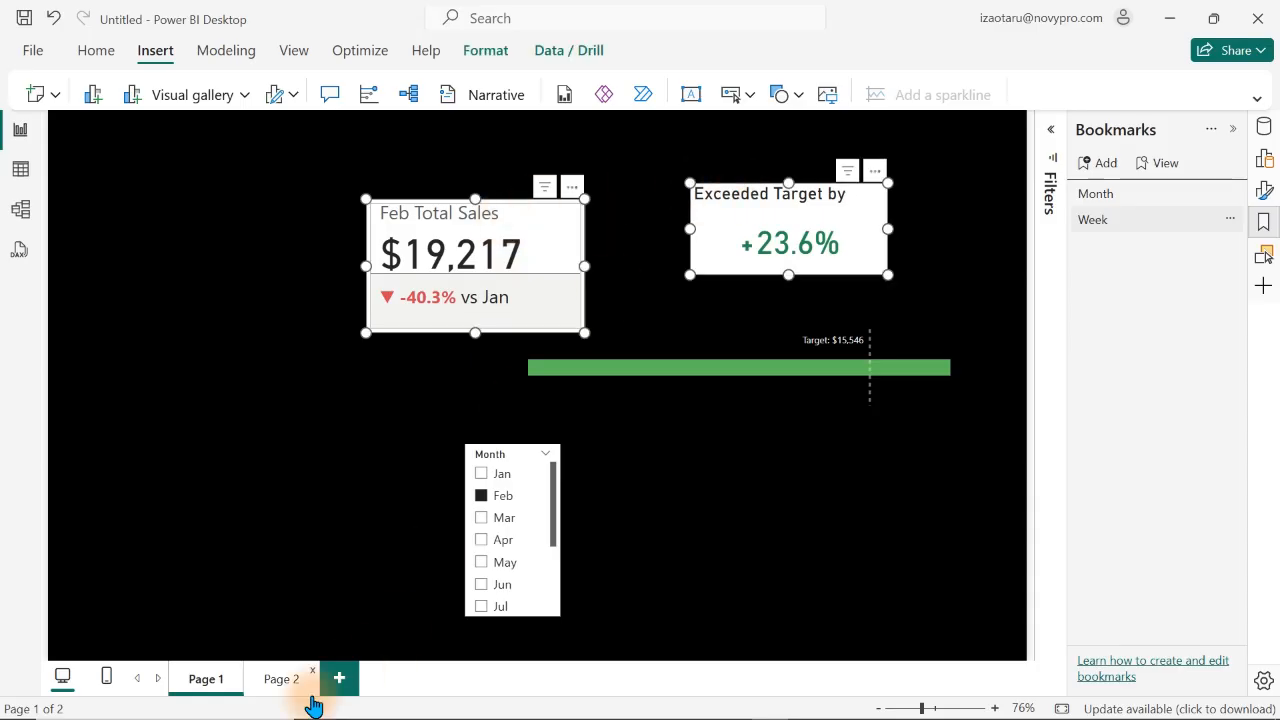
pyautogui.click(270, 679)
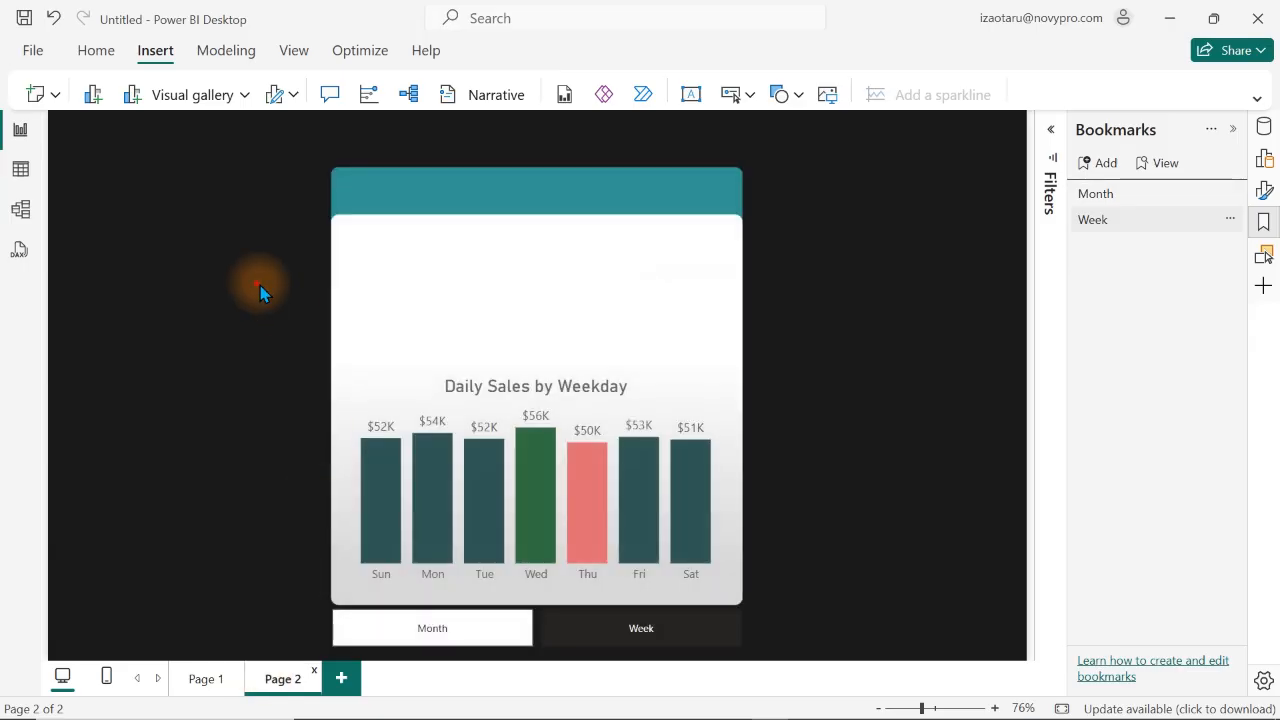
pyautogui.hotkey('ctrl', 'v')
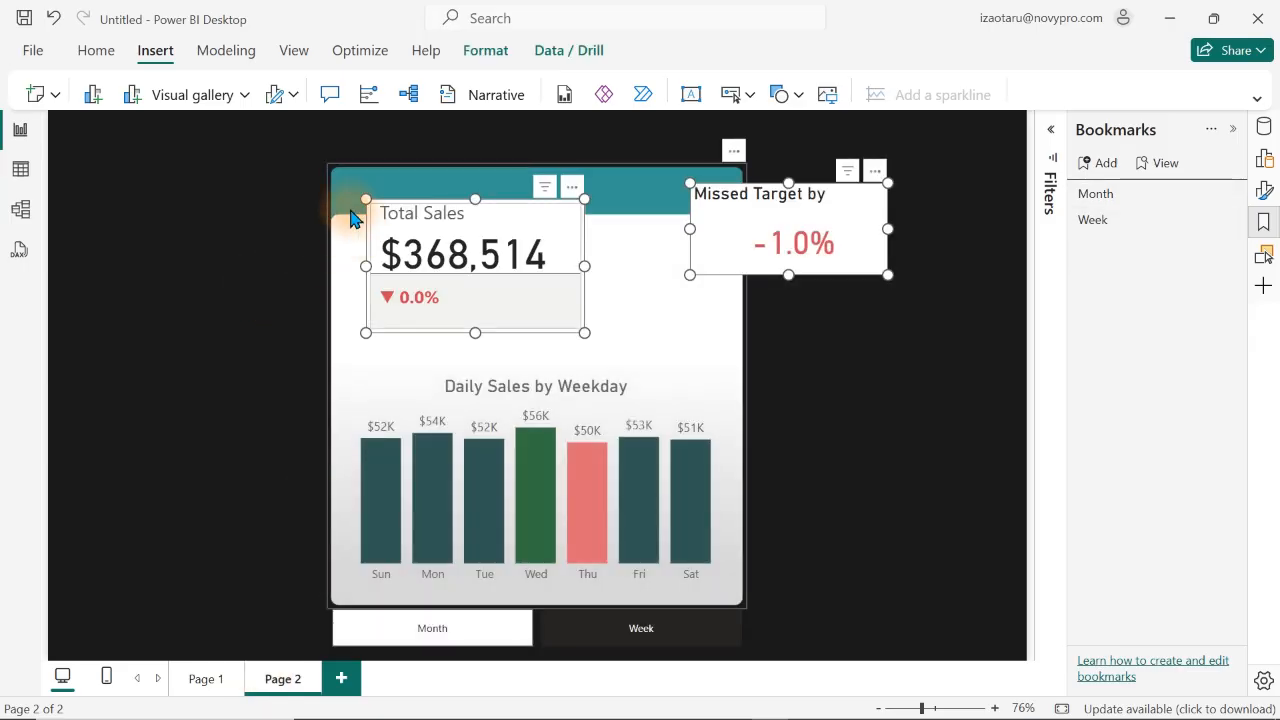
pyautogui.click(190, 210)
pyautogui.moveTo(515, 226); pyautogui.dragTo(490, 250)
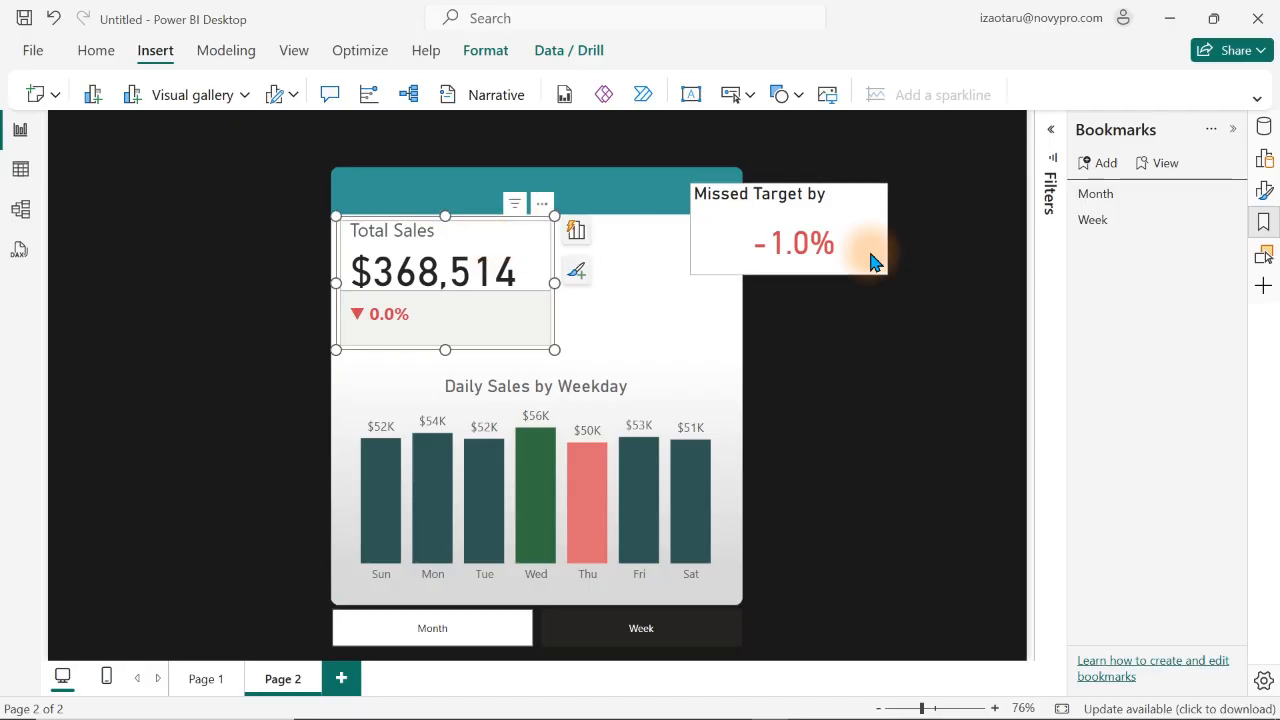
# - Set the Total Sales card's callout value font size to 30 and reduce the card's height to about 135
pyautogui.click(1264, 222)
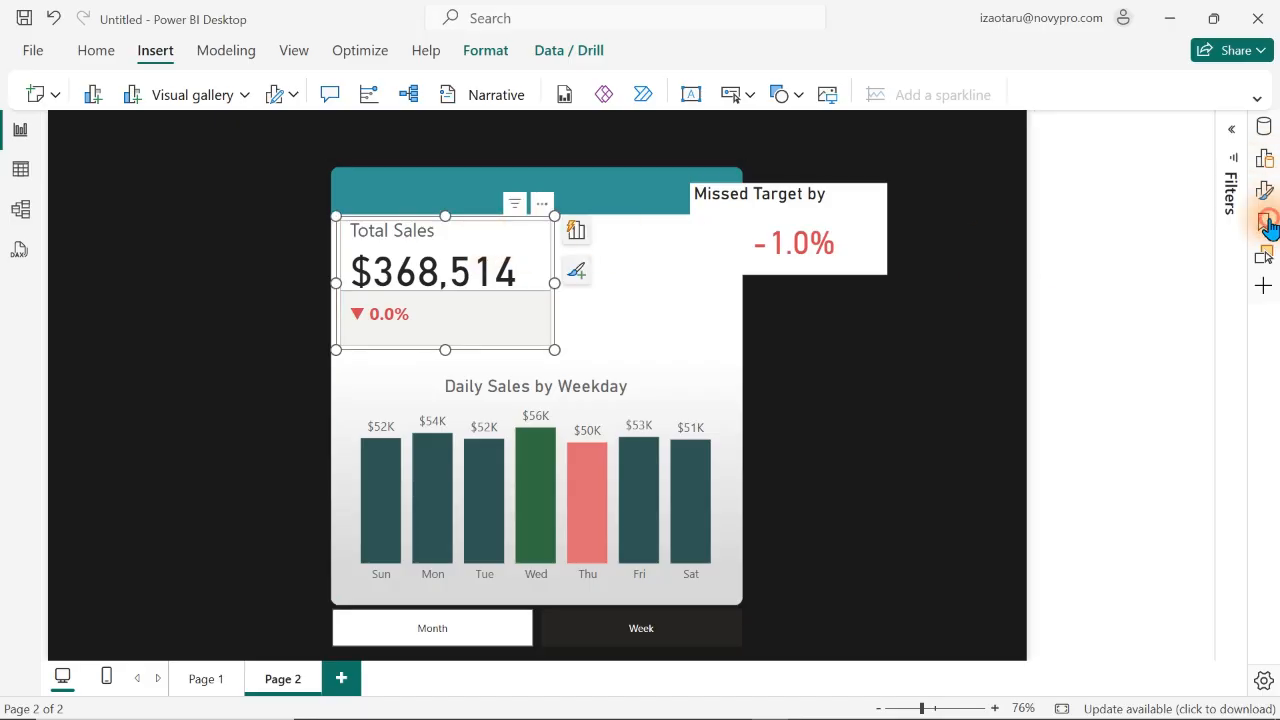
pyautogui.click(1266, 163)
pyautogui.click(1264, 190)
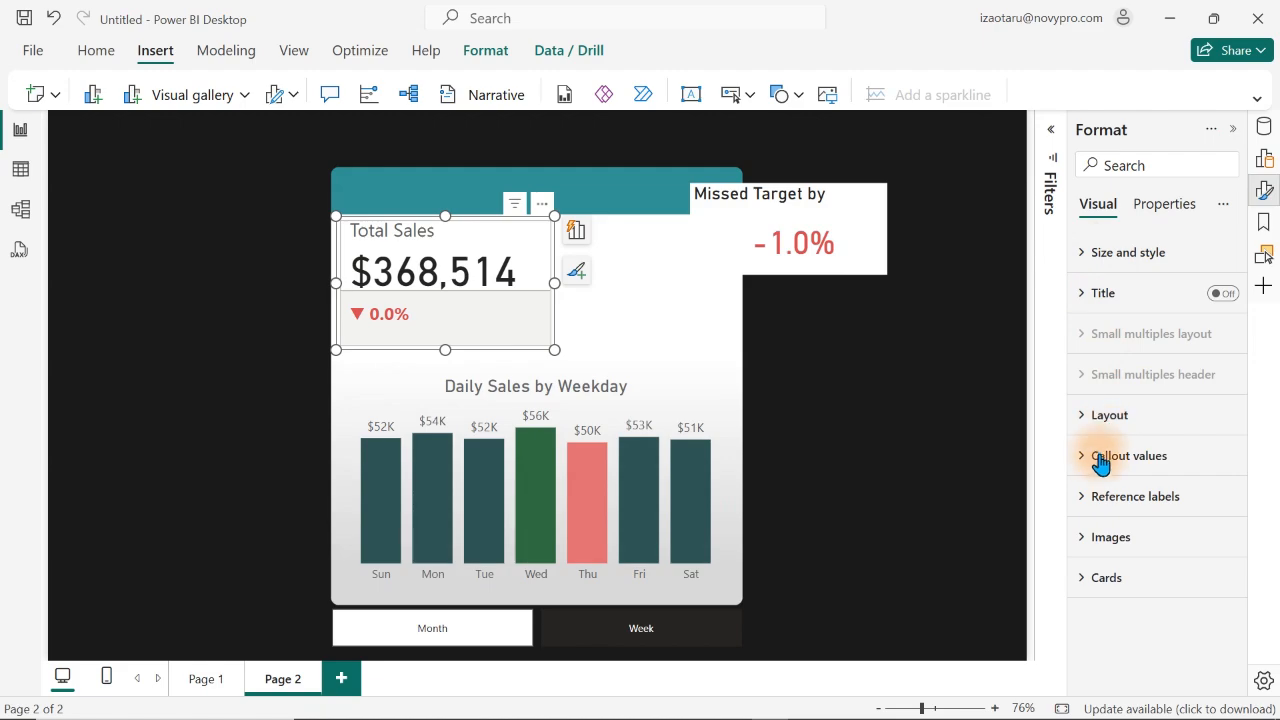
pyautogui.click(1098, 455)
pyautogui.moveTo(1247, 381); pyautogui.dragTo(1246, 477)
pyautogui.click(1212, 404)
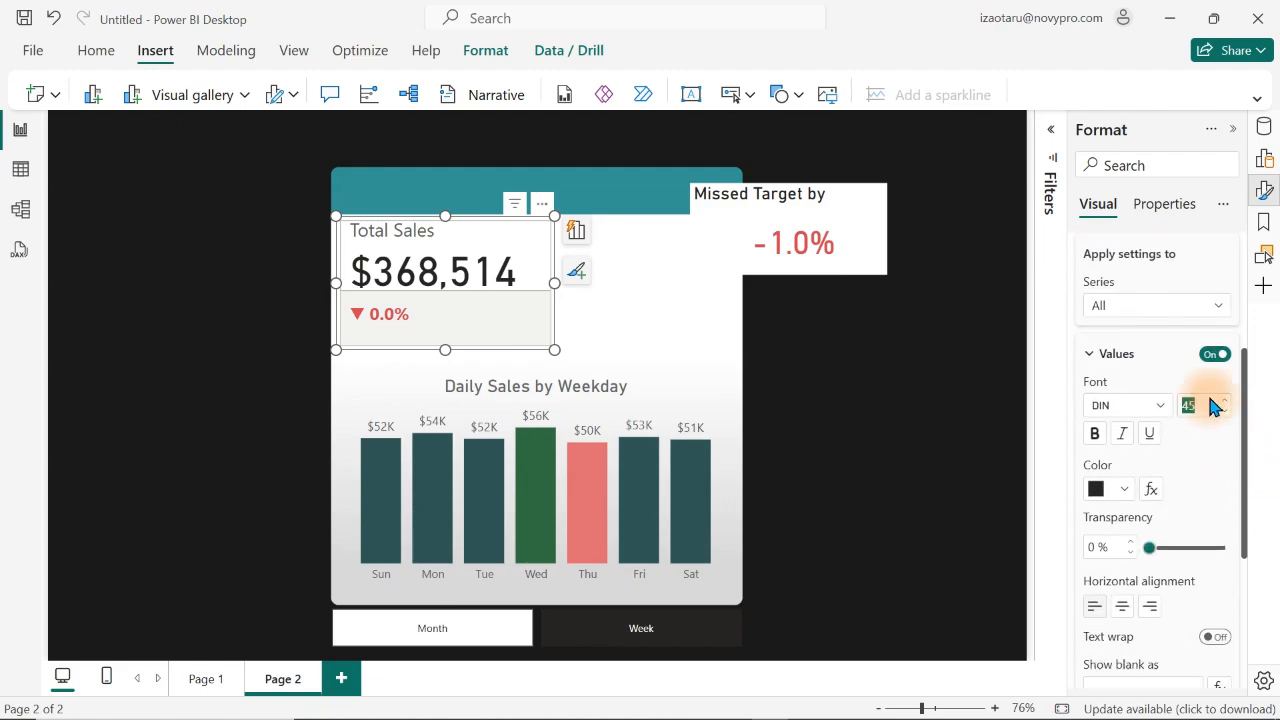
pyautogui.write('30')
pyautogui.press('Return')
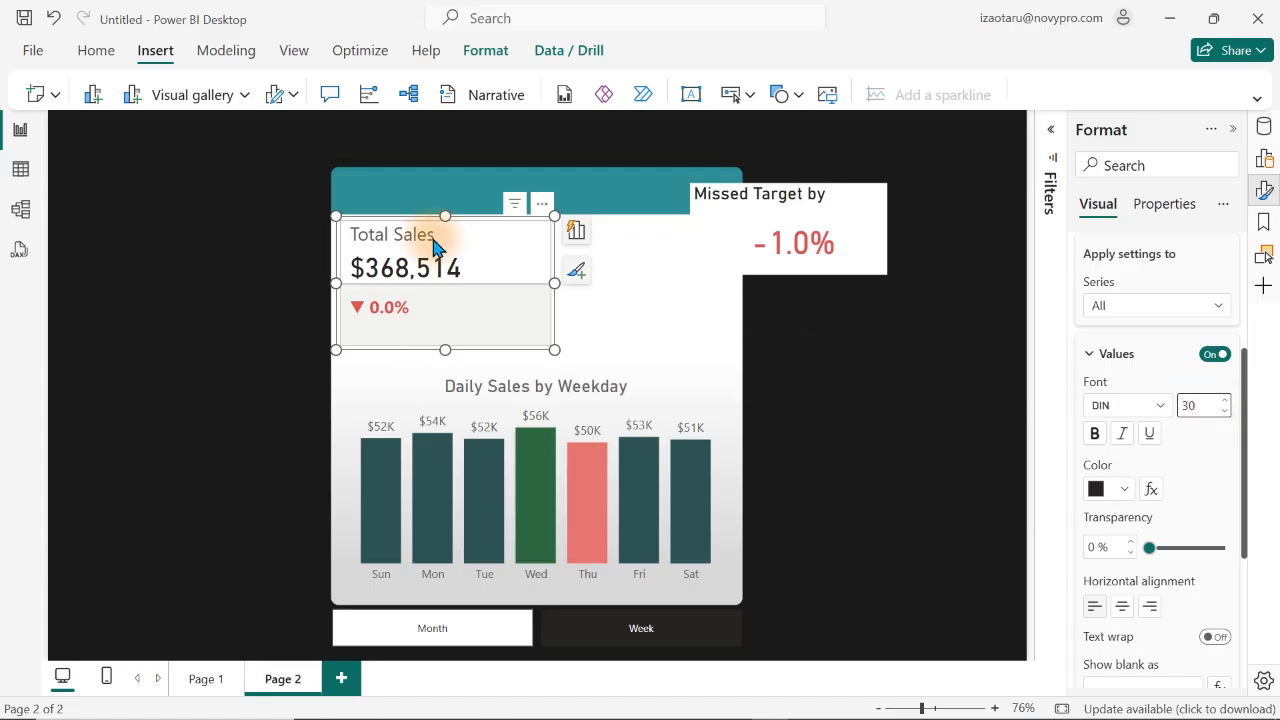
pyautogui.moveTo(443, 347); pyautogui.dragTo(443, 318)
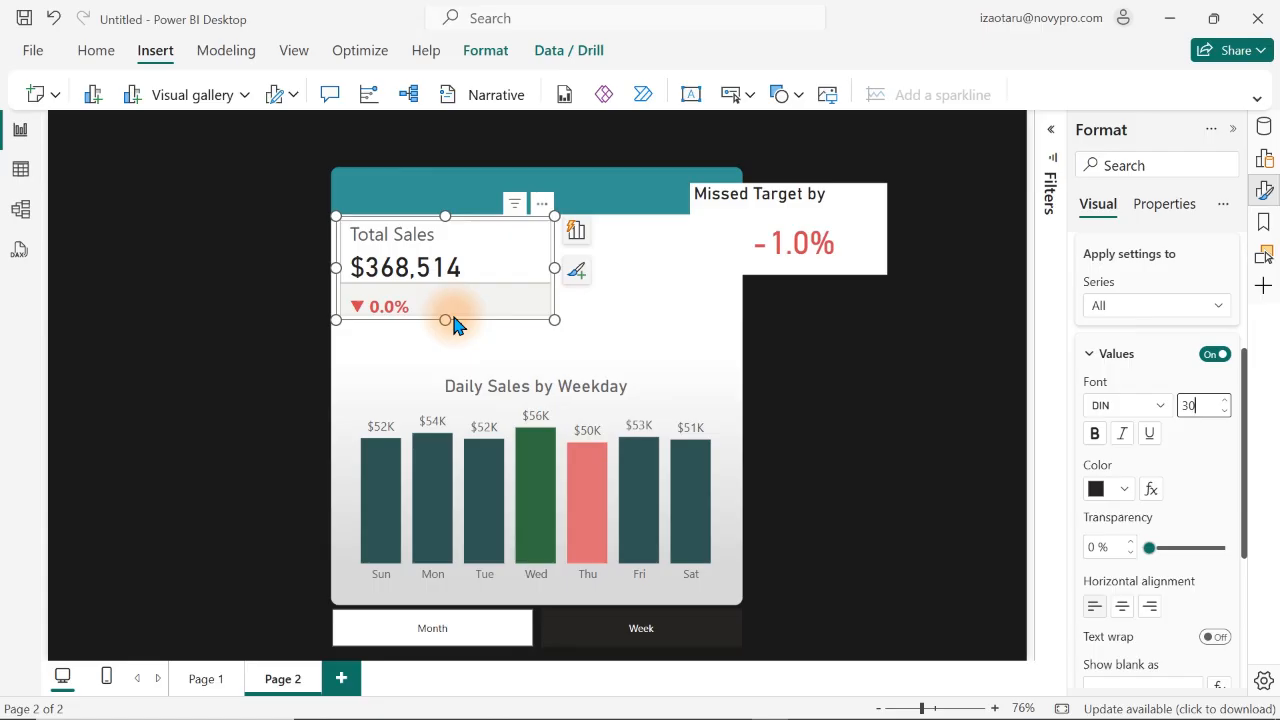
# - Move the Missed Target card beside the Total Sales card and shrink it to fit within the white area
pyautogui.click(795, 252)
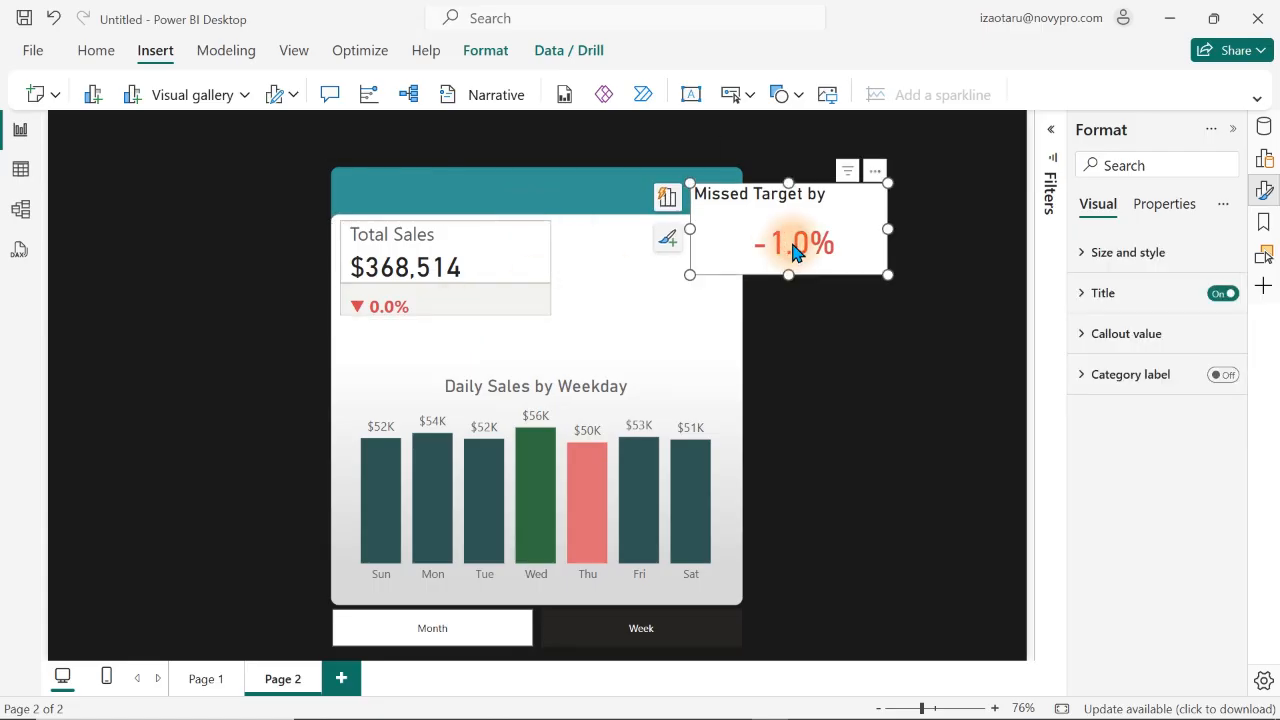
pyautogui.moveTo(795, 252); pyautogui.dragTo(662, 297)
pyautogui.moveTo(751, 270); pyautogui.dragTo(740, 282)
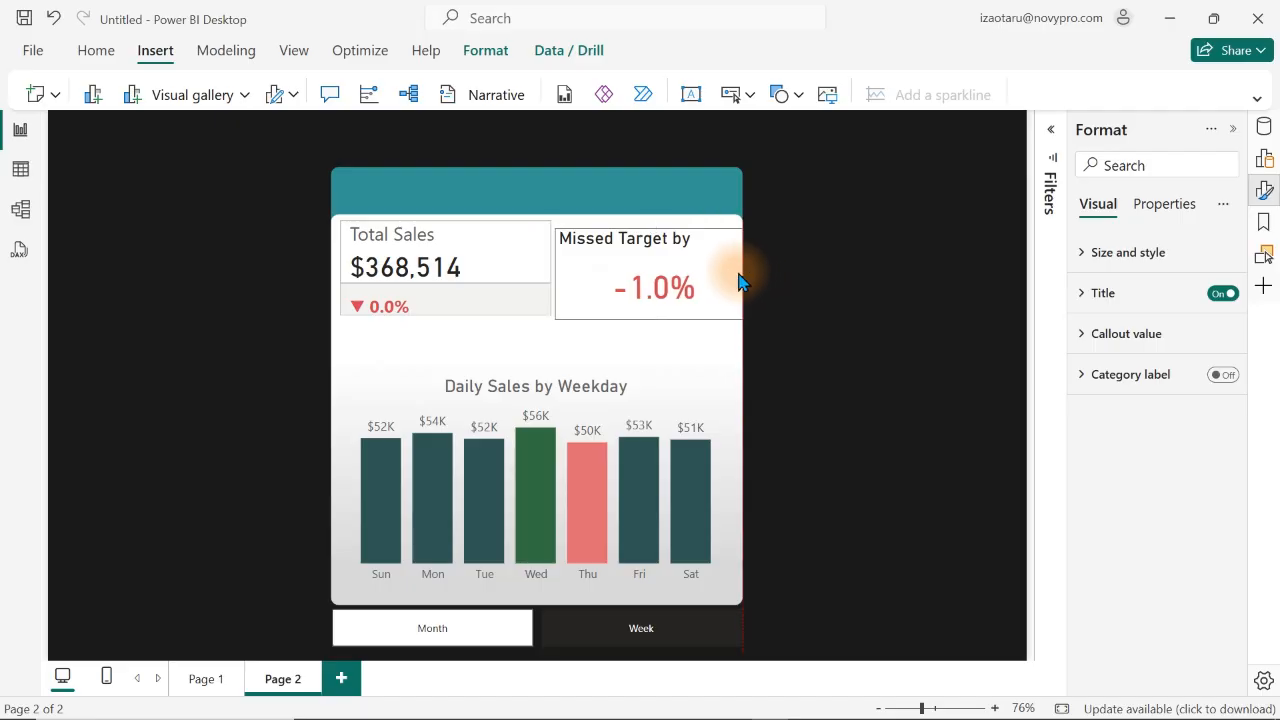
pyautogui.click(726, 276)
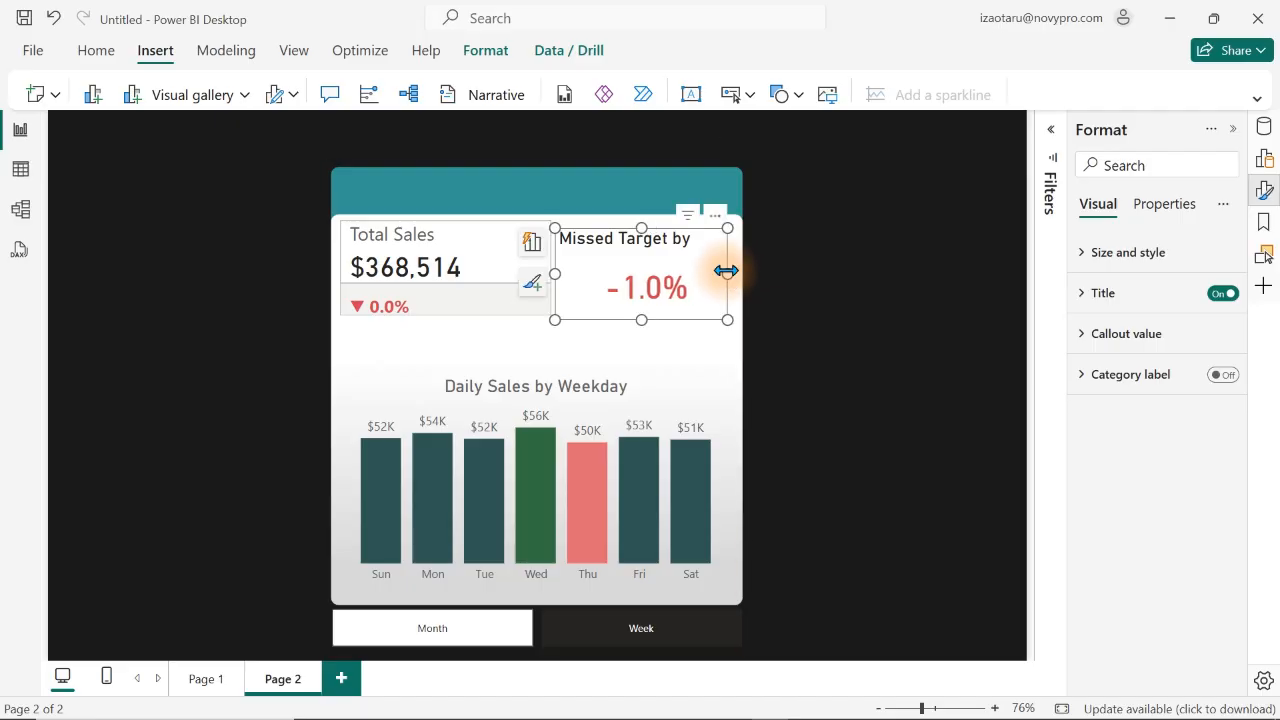
pyautogui.moveTo(640, 224); pyautogui.dragTo(644, 258)
pyautogui.click(638, 243)
# - Turn off the card border and card background of the Total Sales visual
pyautogui.click(470, 248)
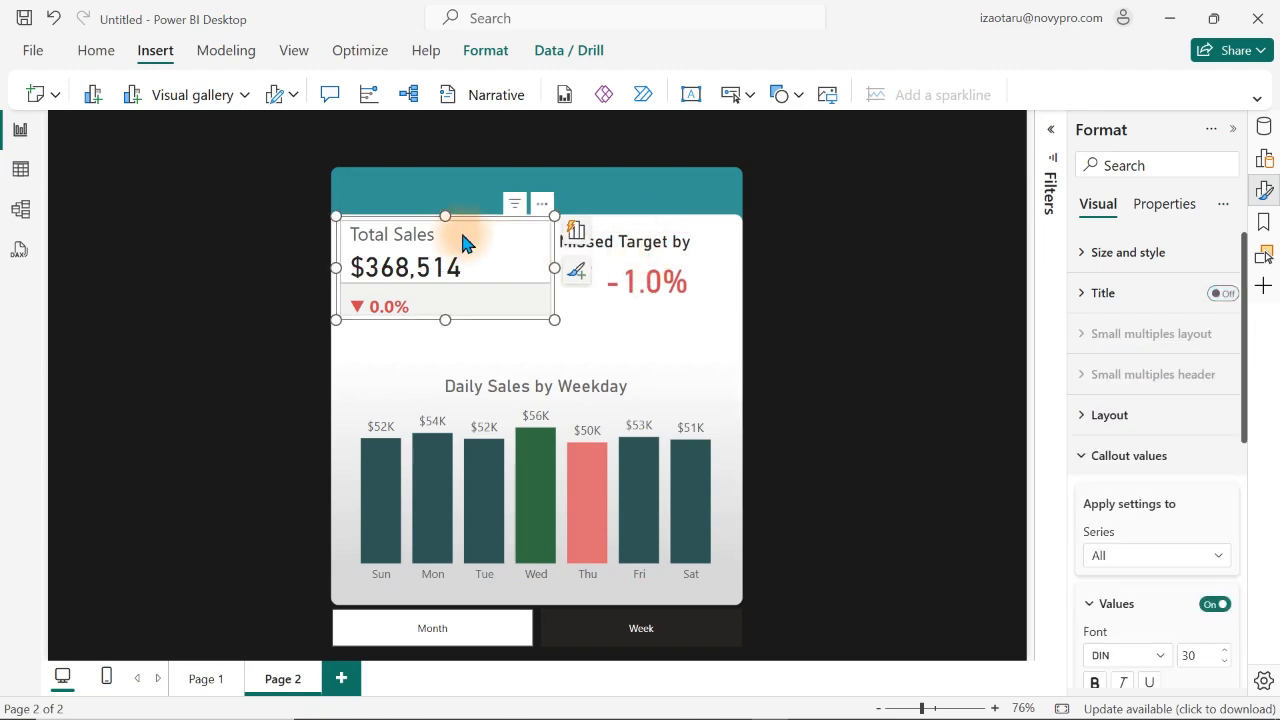
pyautogui.click(1110, 252)
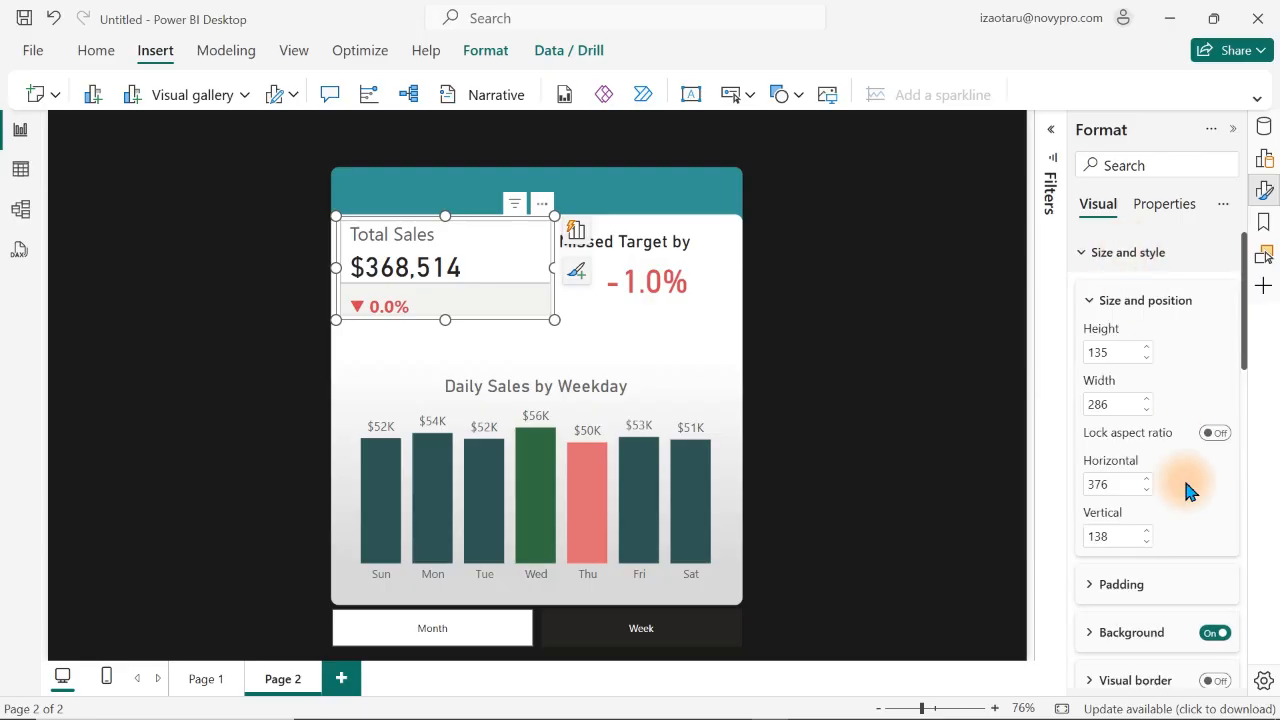
pyautogui.click(1128, 251)
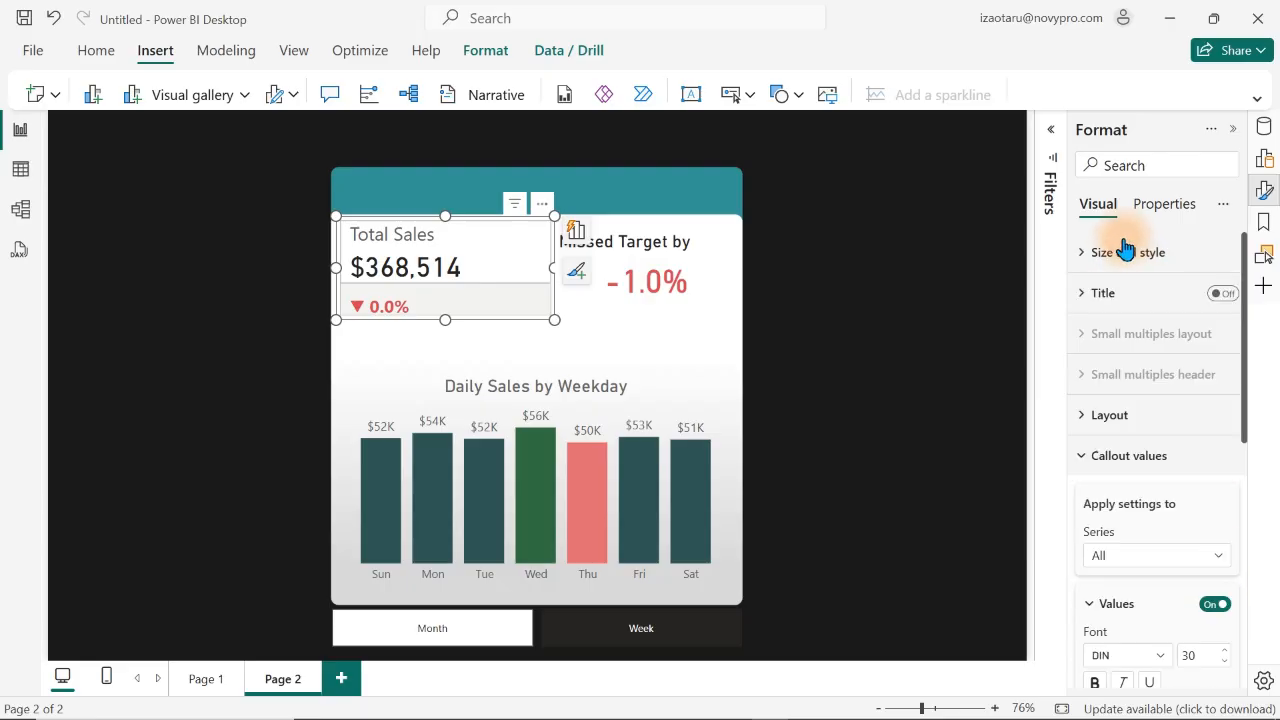
pyautogui.moveTo(1250, 343); pyautogui.dragTo(1229, 594)
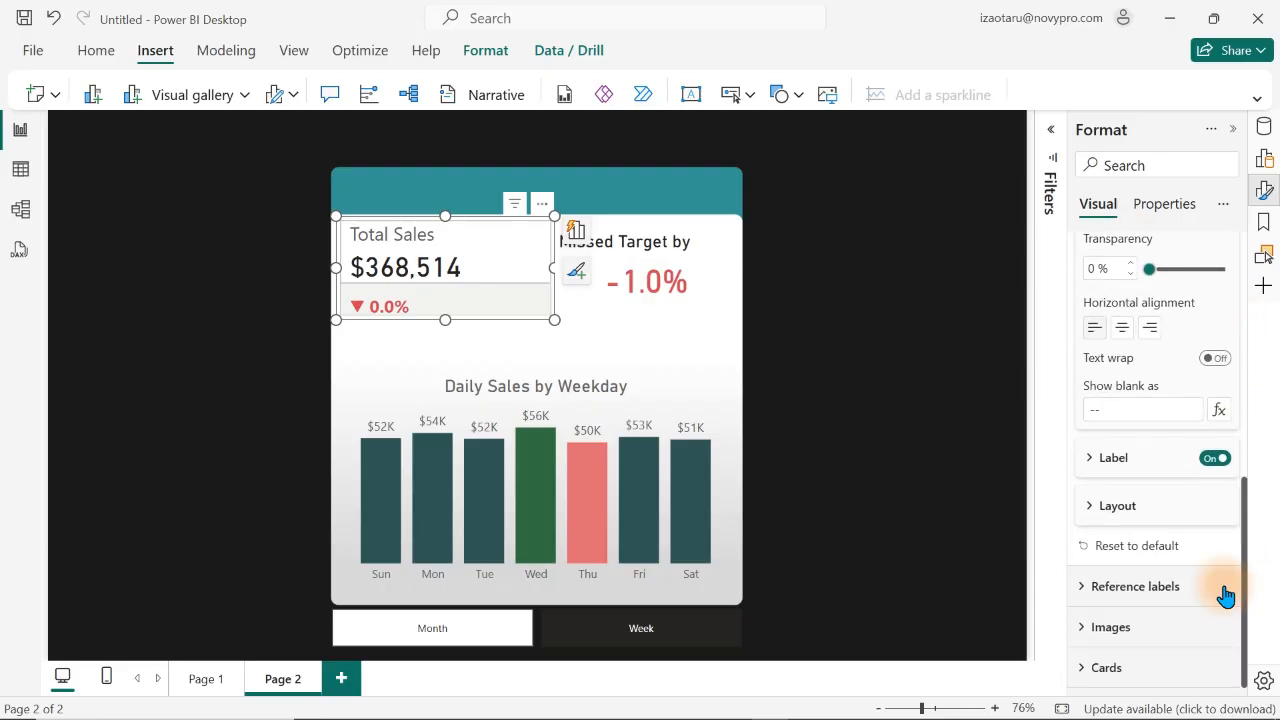
pyautogui.moveTo(1240, 534); pyautogui.dragTo(1249, 663)
pyautogui.click(1215, 484)
pyautogui.click(1215, 484)
pyautogui.click(1223, 437)
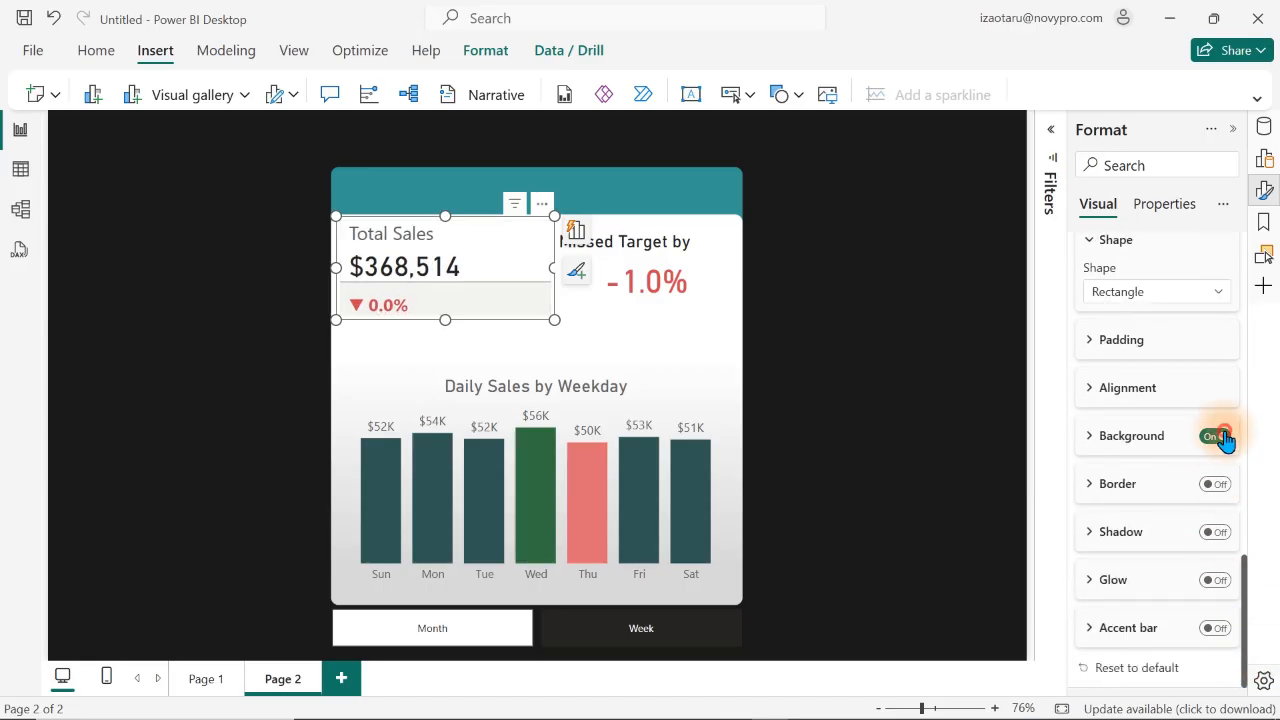
pyautogui.click(806, 311)
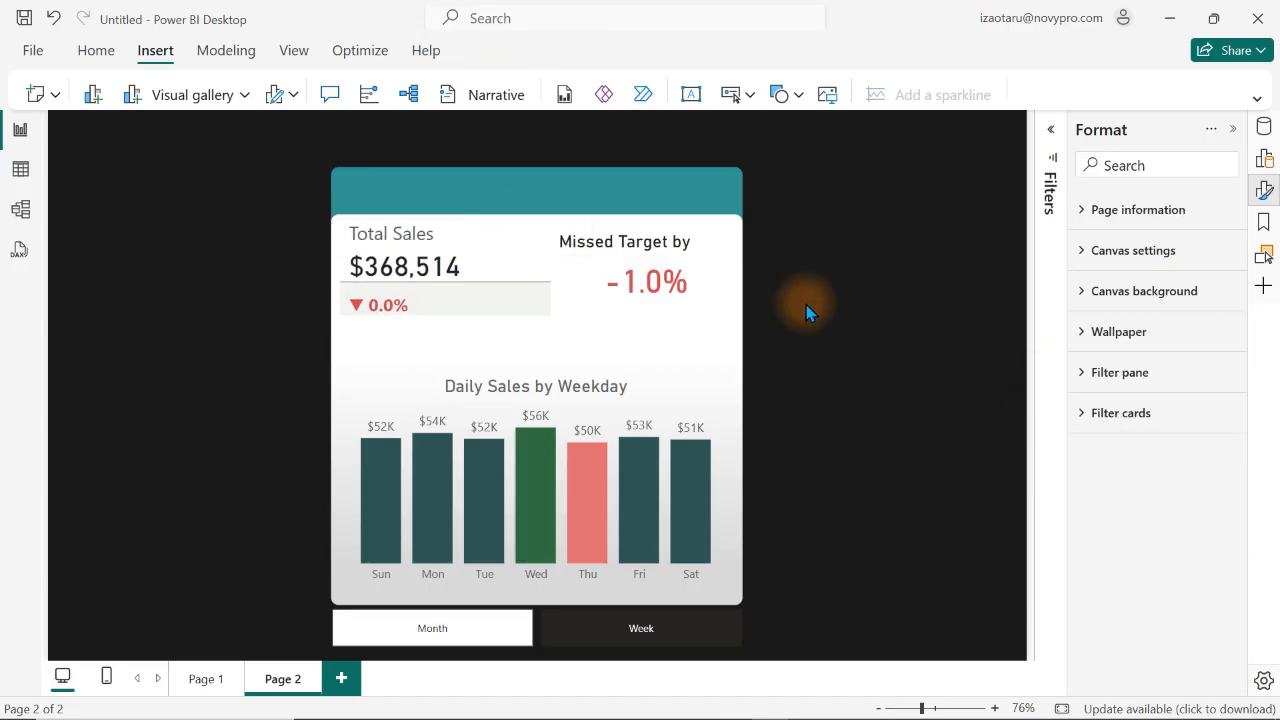
# - Apply the Total Sales card's reference label settings to all labels and turn off the reference label background
pyautogui.click(517, 258)
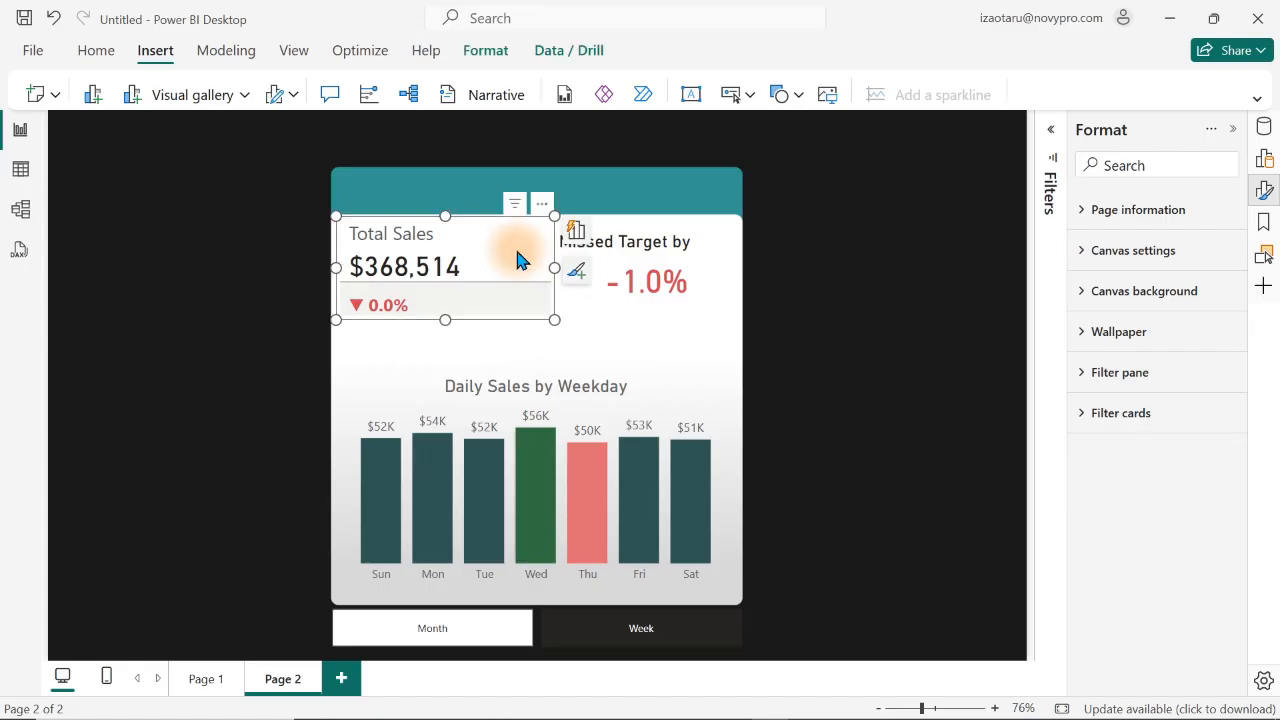
pyautogui.click(873, 316)
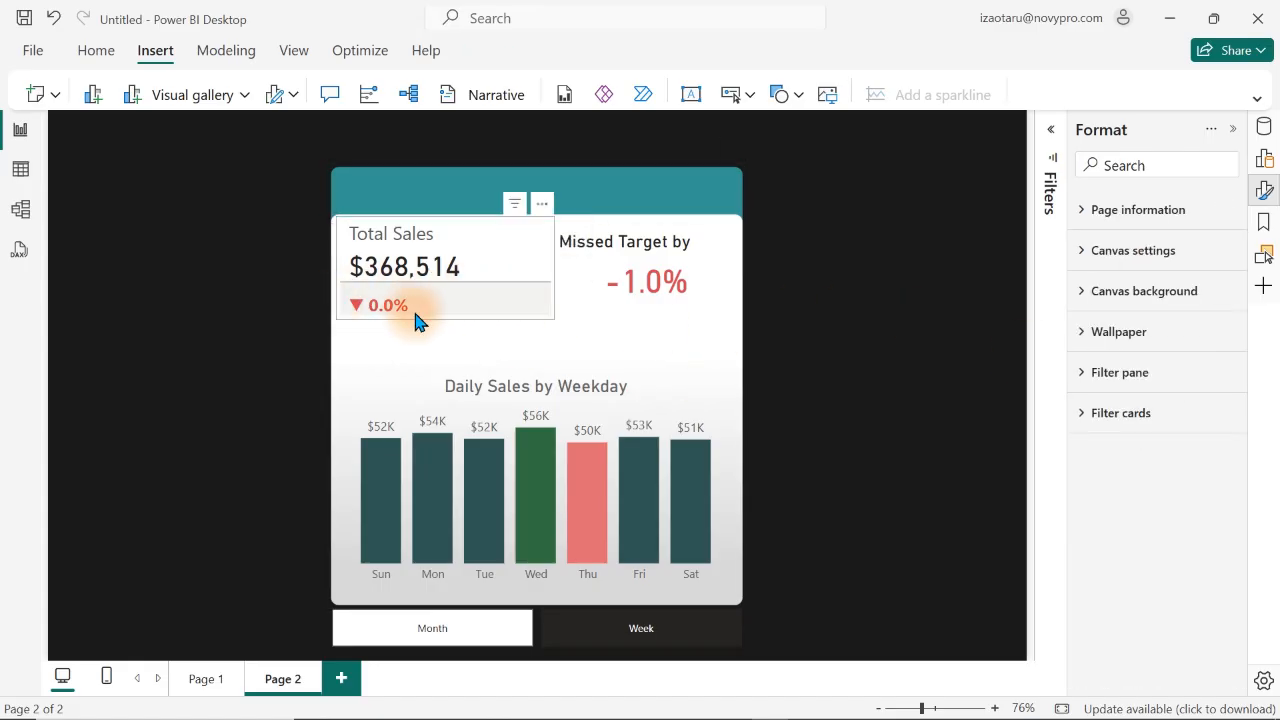
pyautogui.click(504, 262)
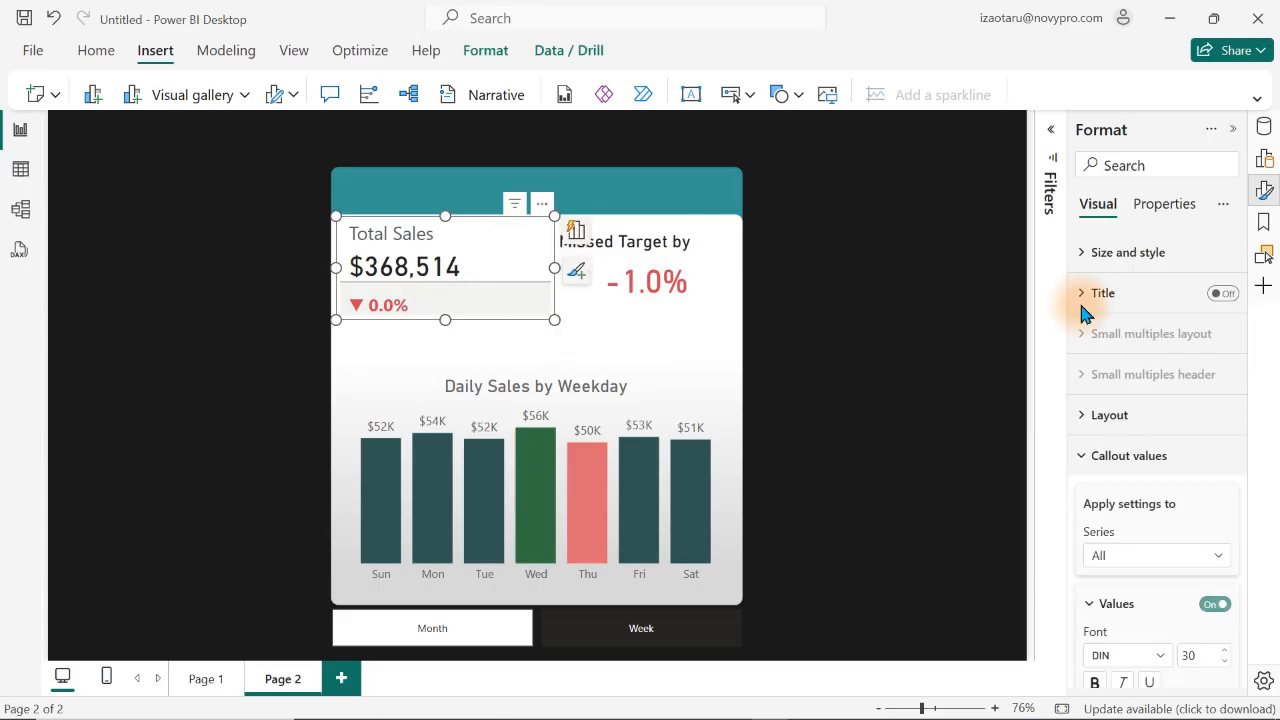
pyautogui.click(1266, 190)
pyautogui.click(1267, 191)
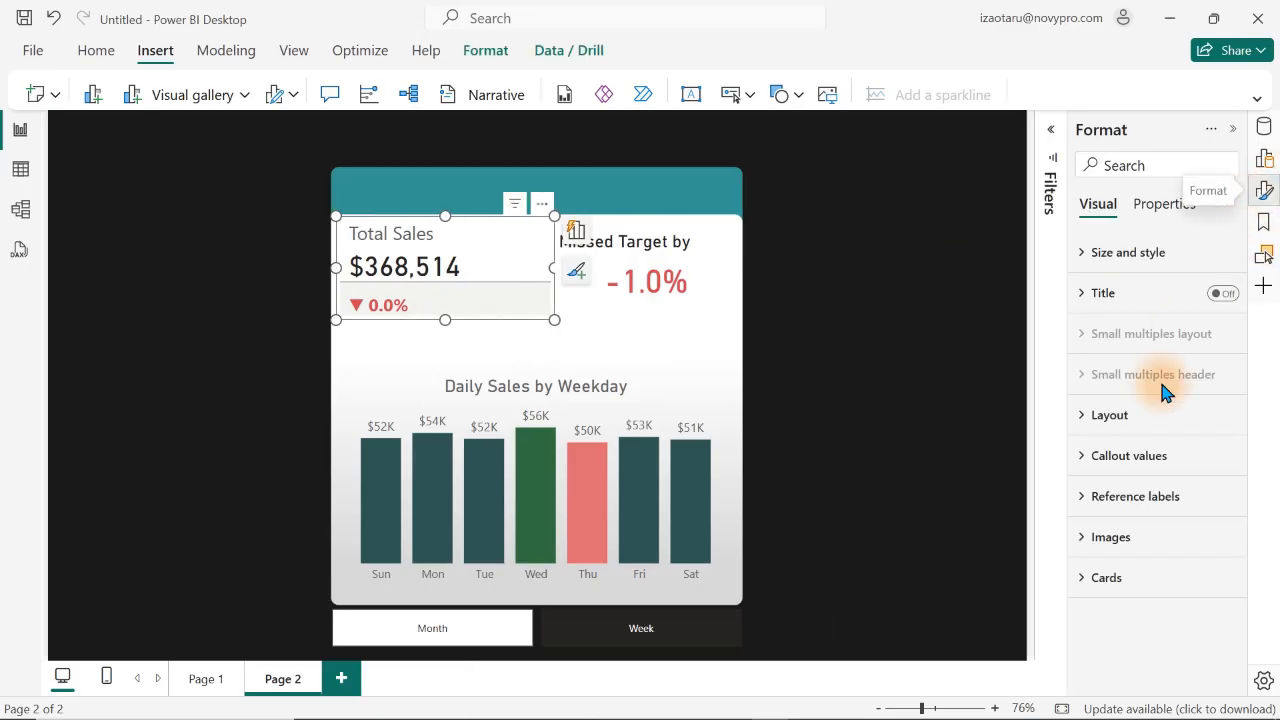
pyautogui.click(1129, 495)
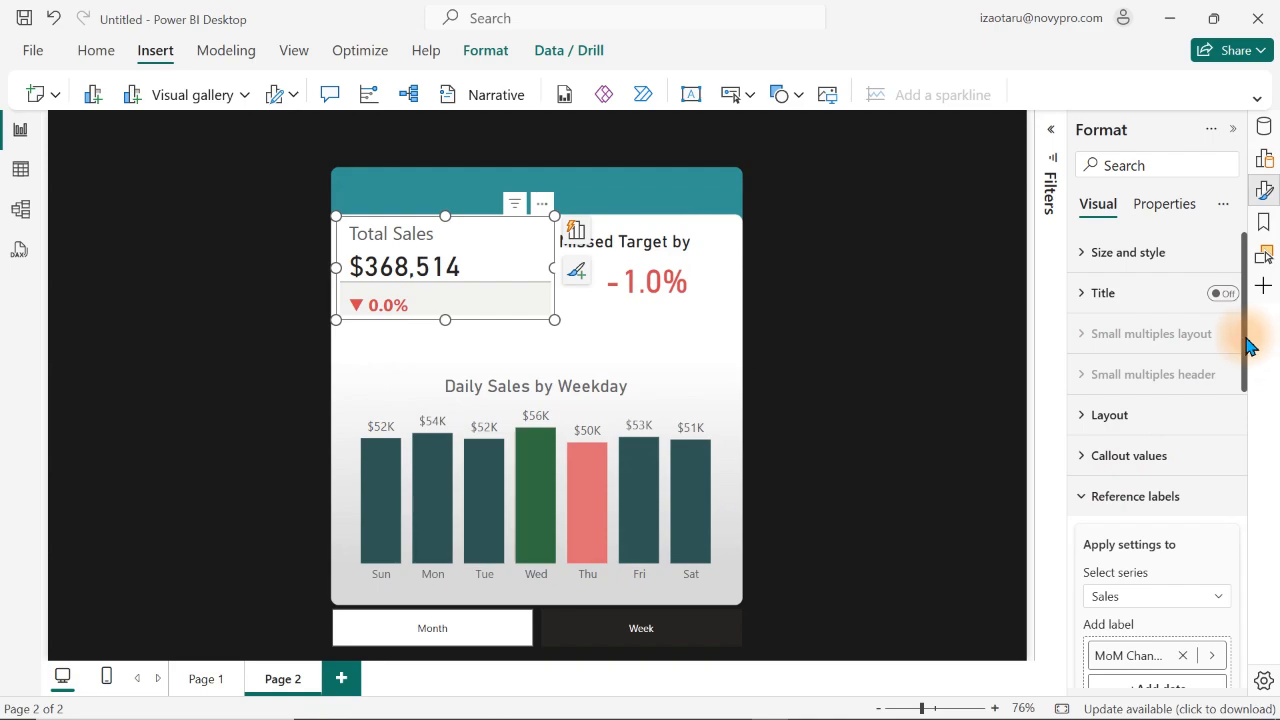
pyautogui.moveTo(1247, 345); pyautogui.dragTo(1238, 470)
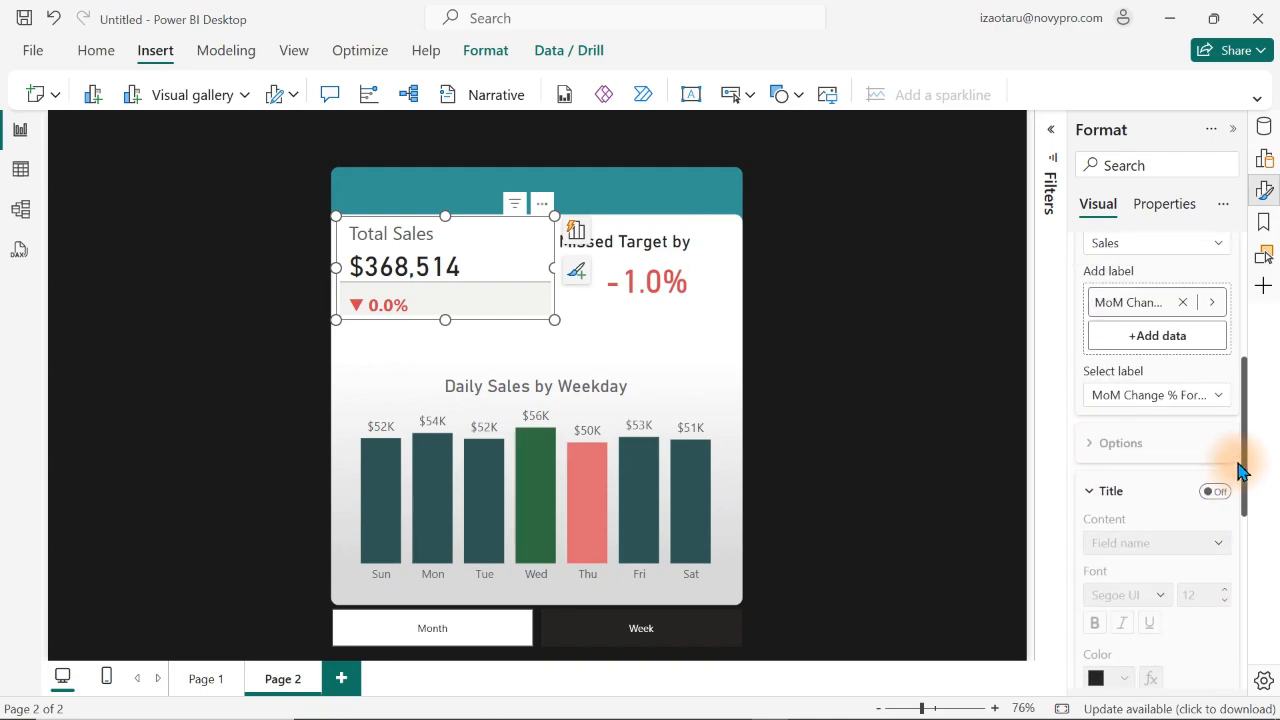
pyautogui.click(1210, 396)
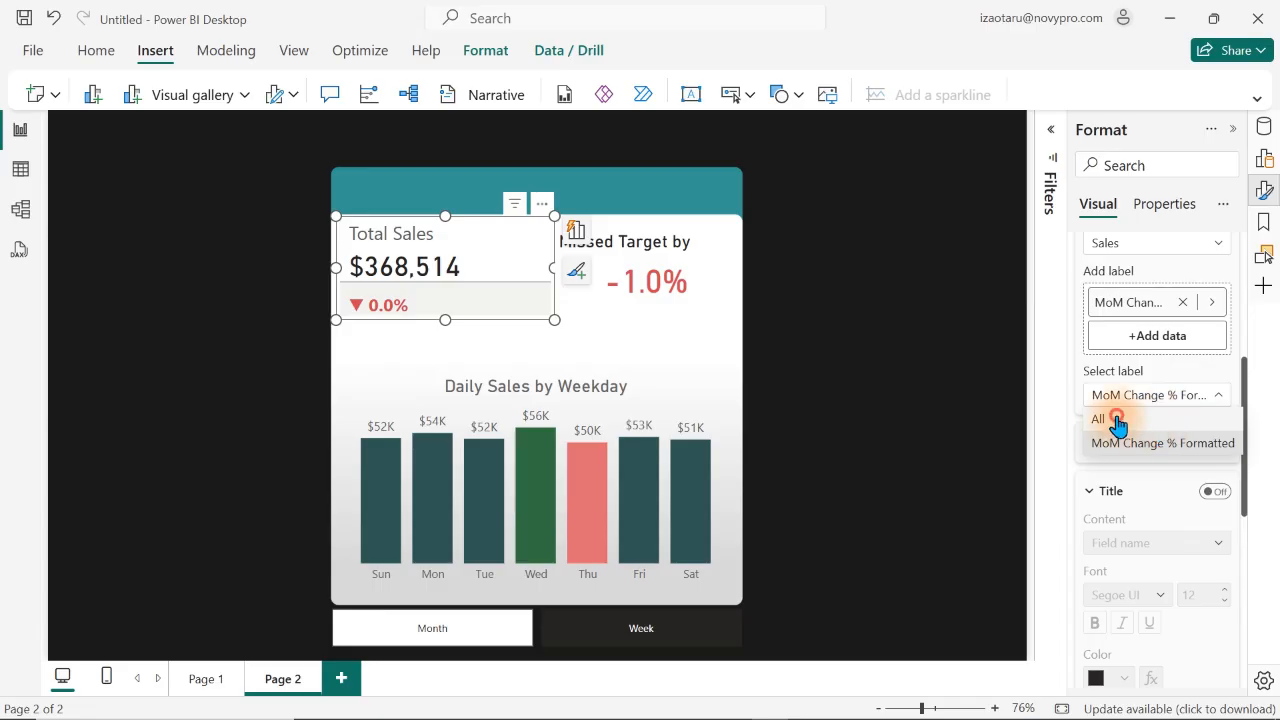
pyautogui.click(1117, 421)
pyautogui.moveTo(1248, 440); pyautogui.dragTo(1260, 583)
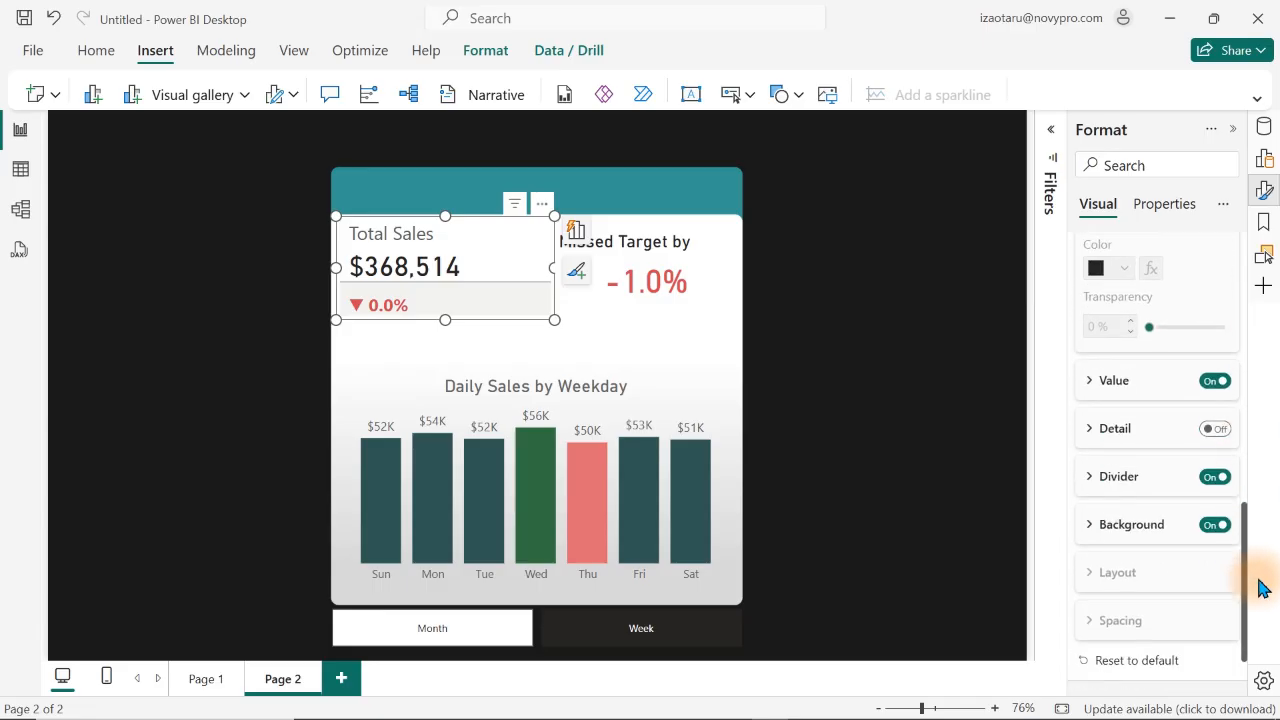
pyautogui.click(1215, 508)
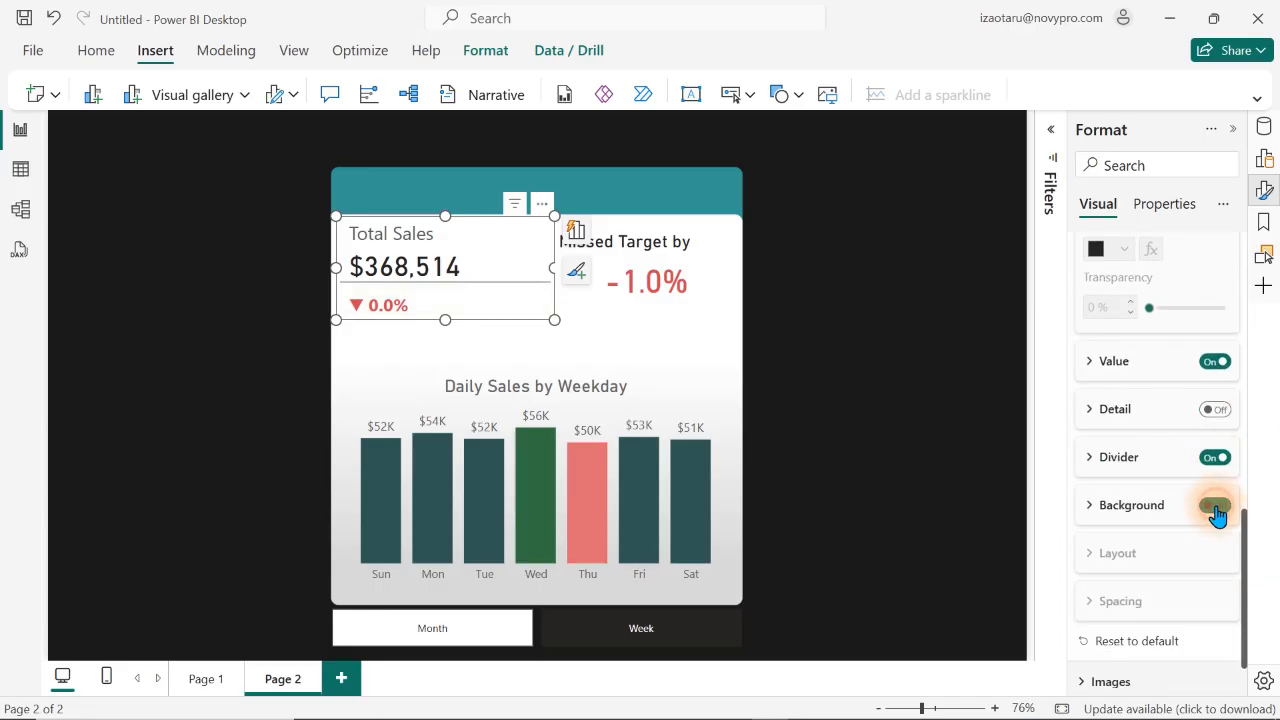
# - Set the transparency of the Total Sales card's reference label divider to 62%
pyautogui.click(1149, 459)
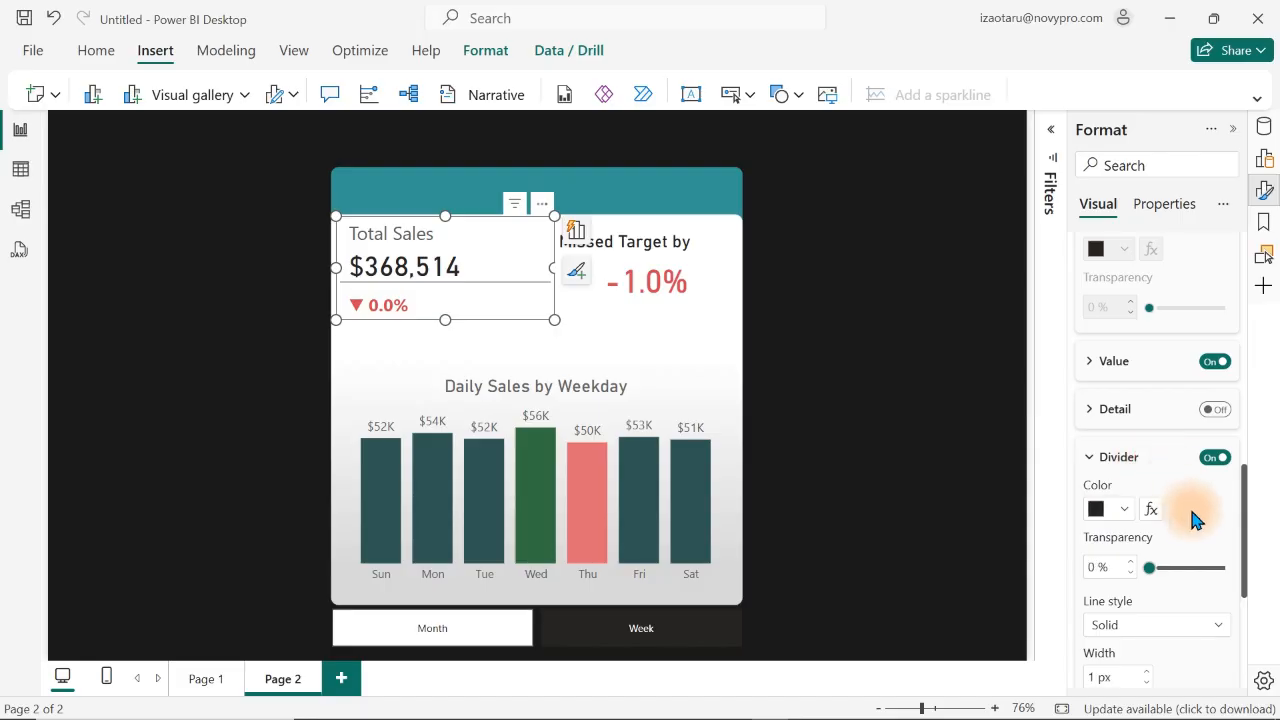
pyautogui.moveTo(1148, 569); pyautogui.dragTo(1186, 570)
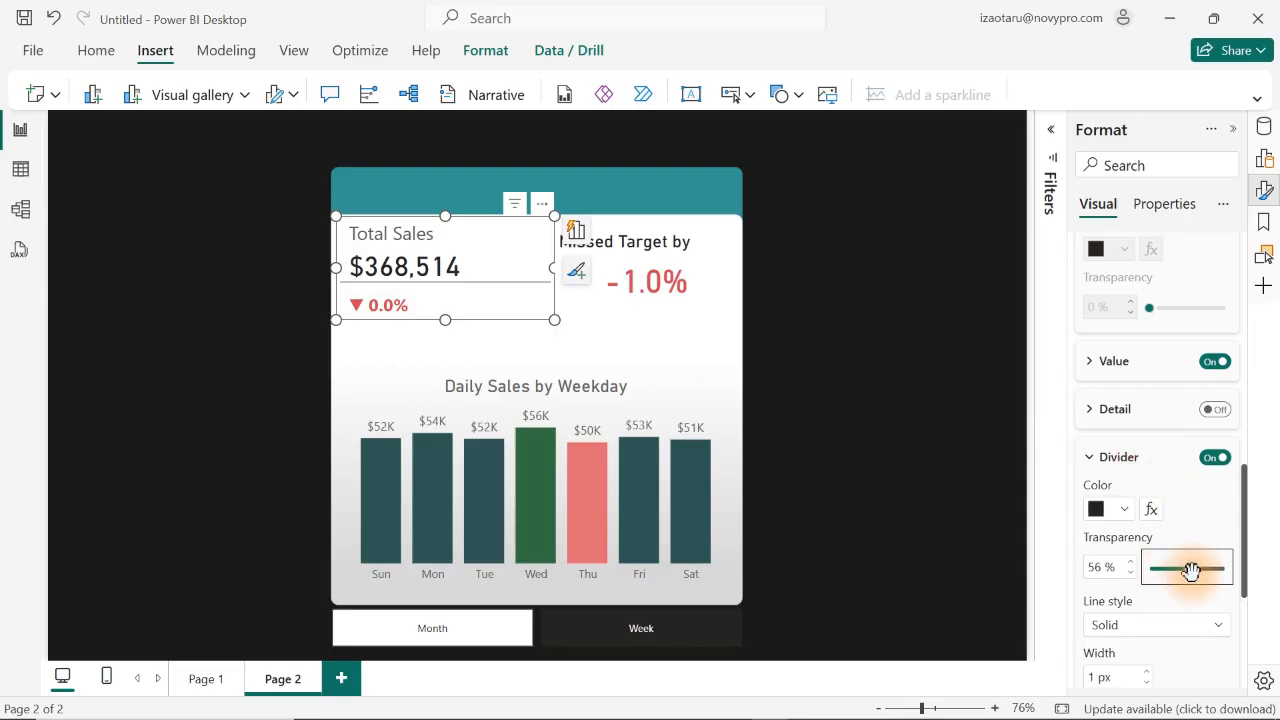
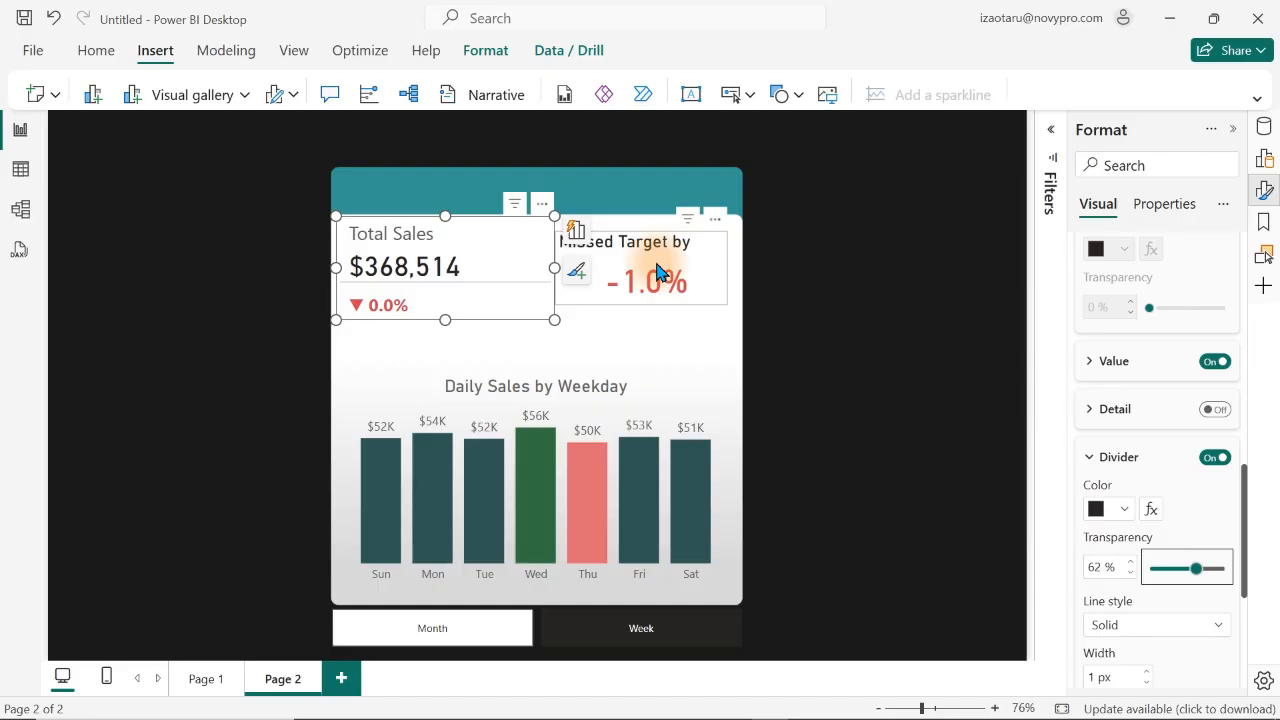
pyautogui.click(903, 345)
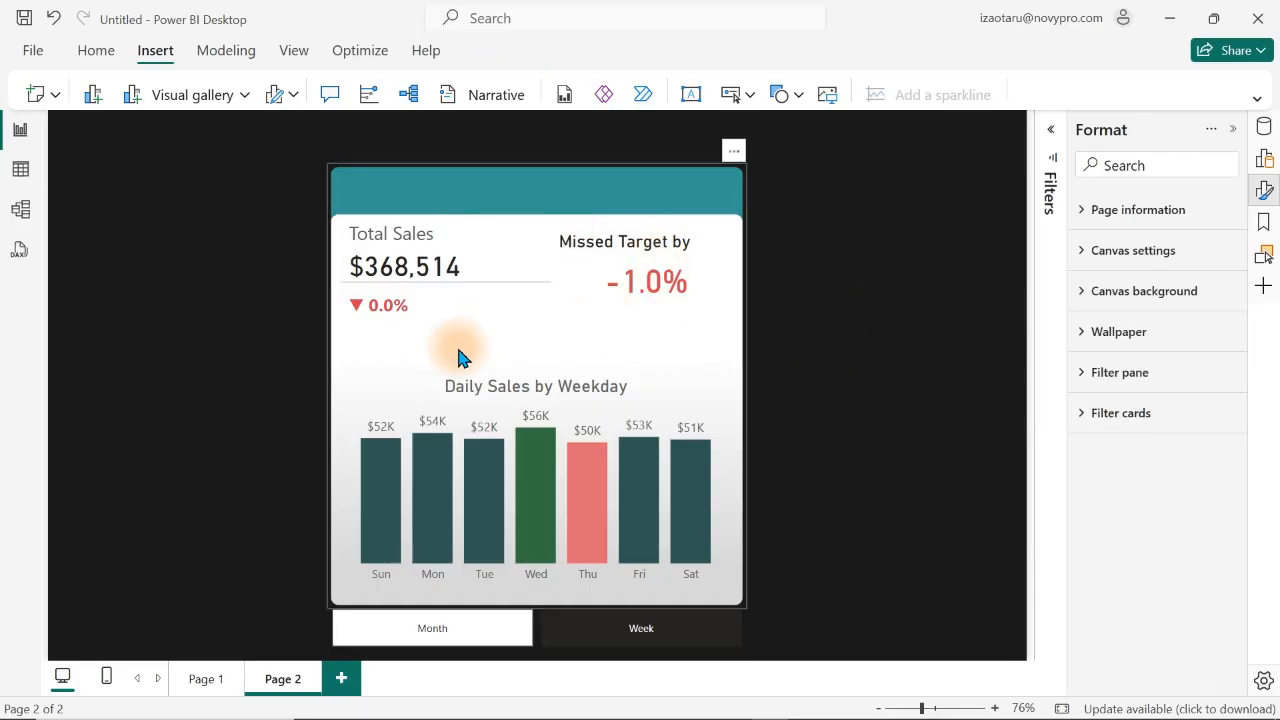
# - Copy the Month slicer from Page 1 to Page 2 and place it on the empty canvas left of the dashboard
pyautogui.click(197, 680)
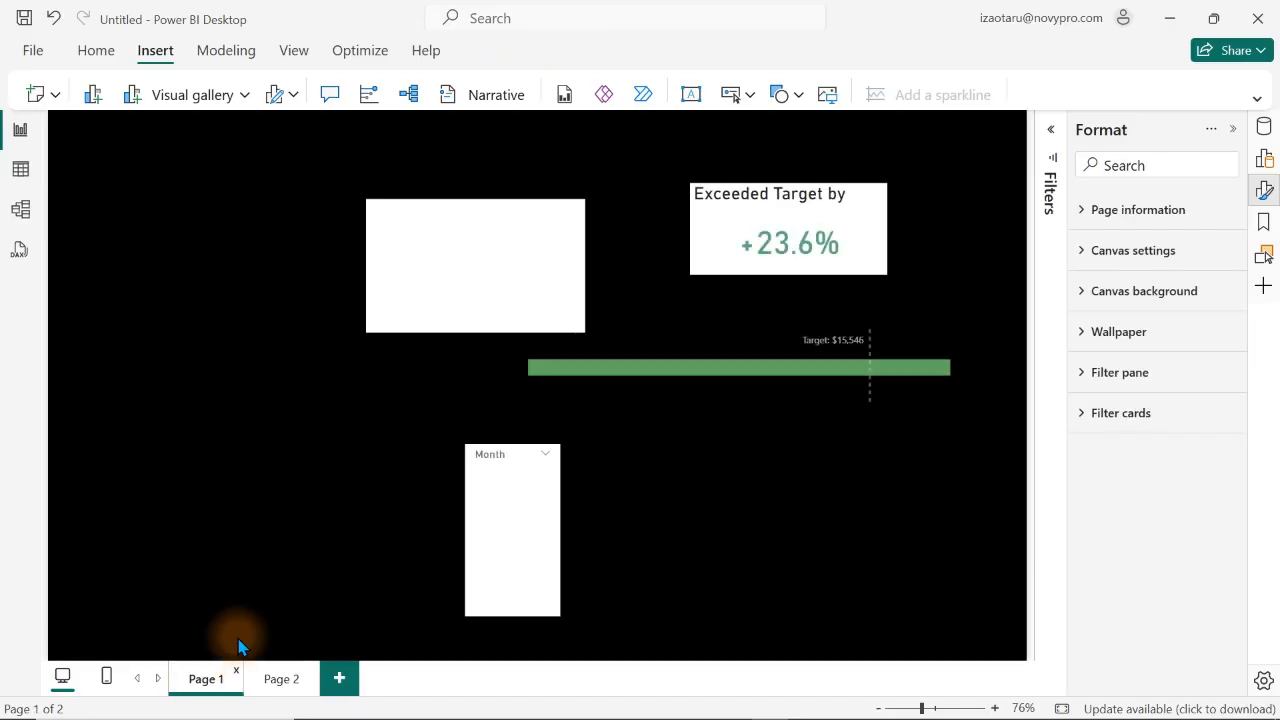
pyautogui.click(493, 462)
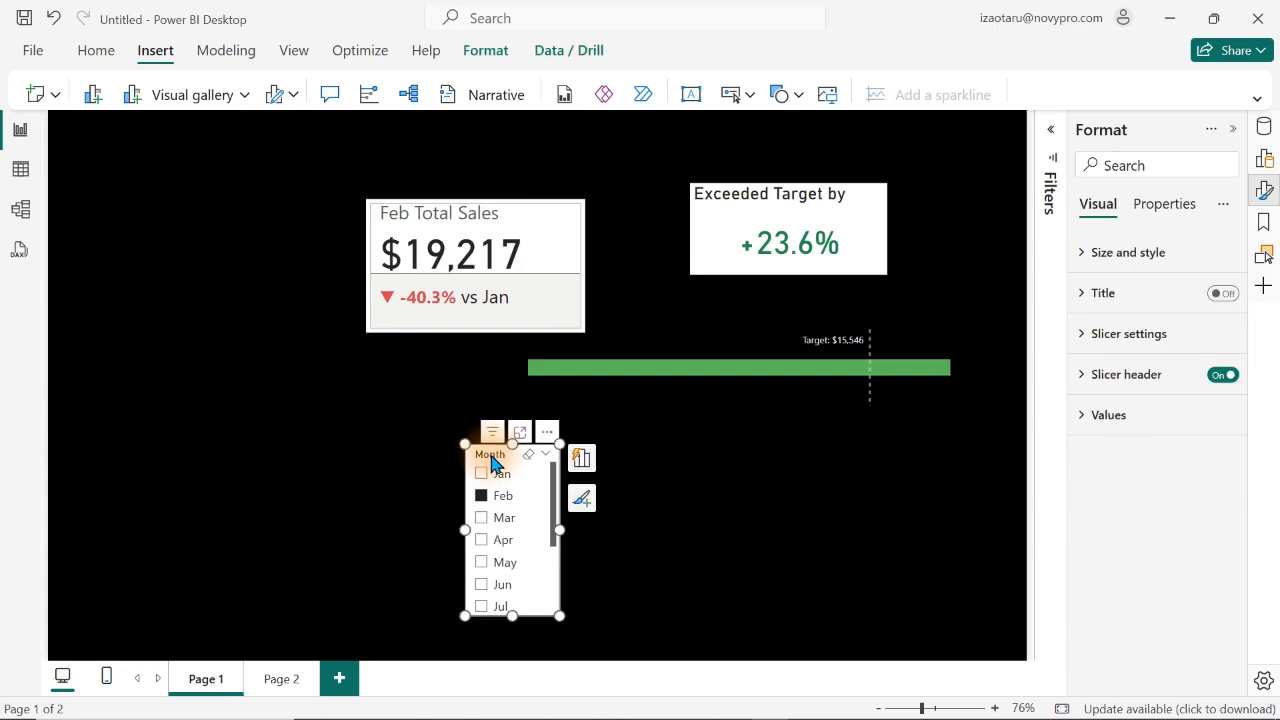
pyautogui.click(284, 684)
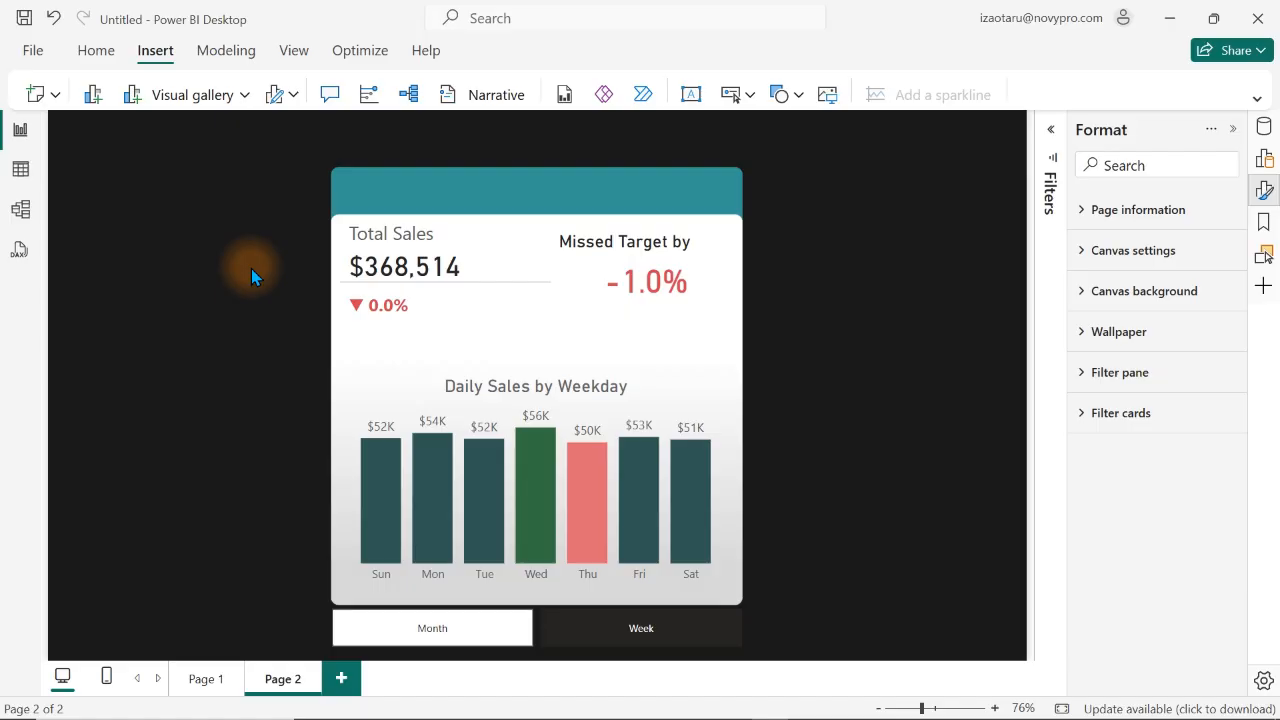
pyautogui.hotkey('ctrl', 'v')
pyautogui.click(796, 410)
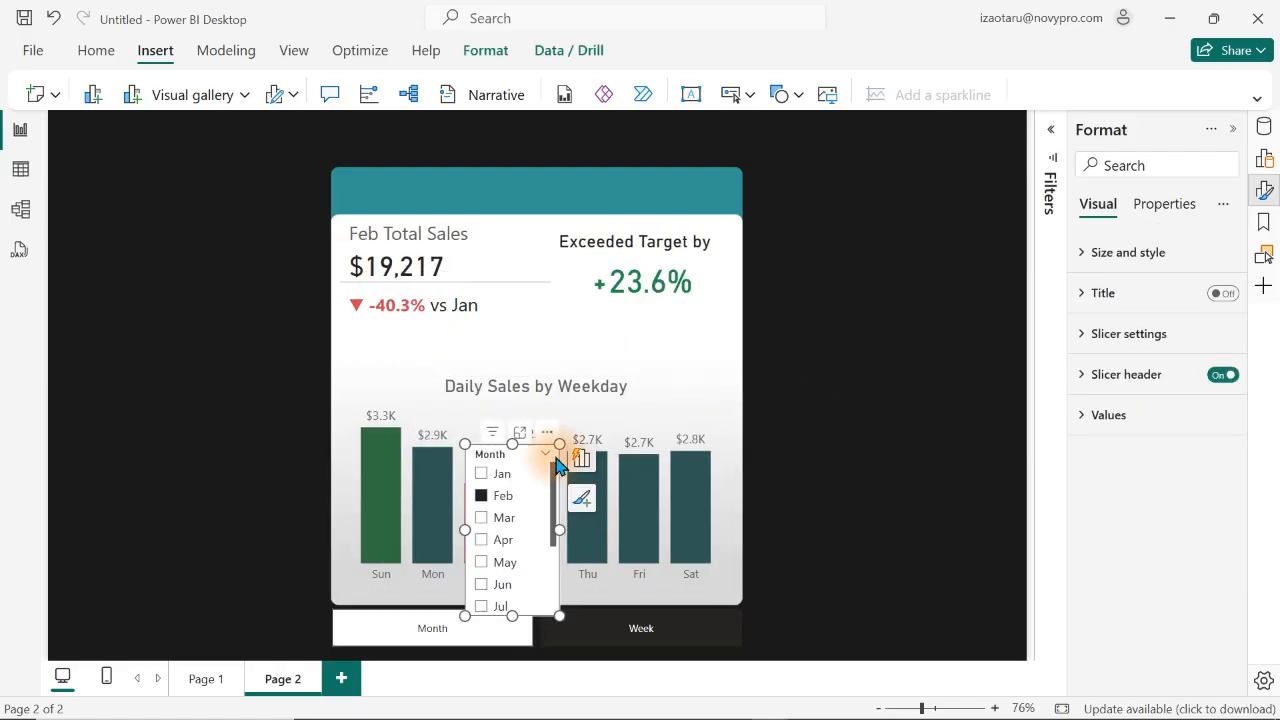
pyautogui.moveTo(557, 455); pyautogui.dragTo(222, 205)
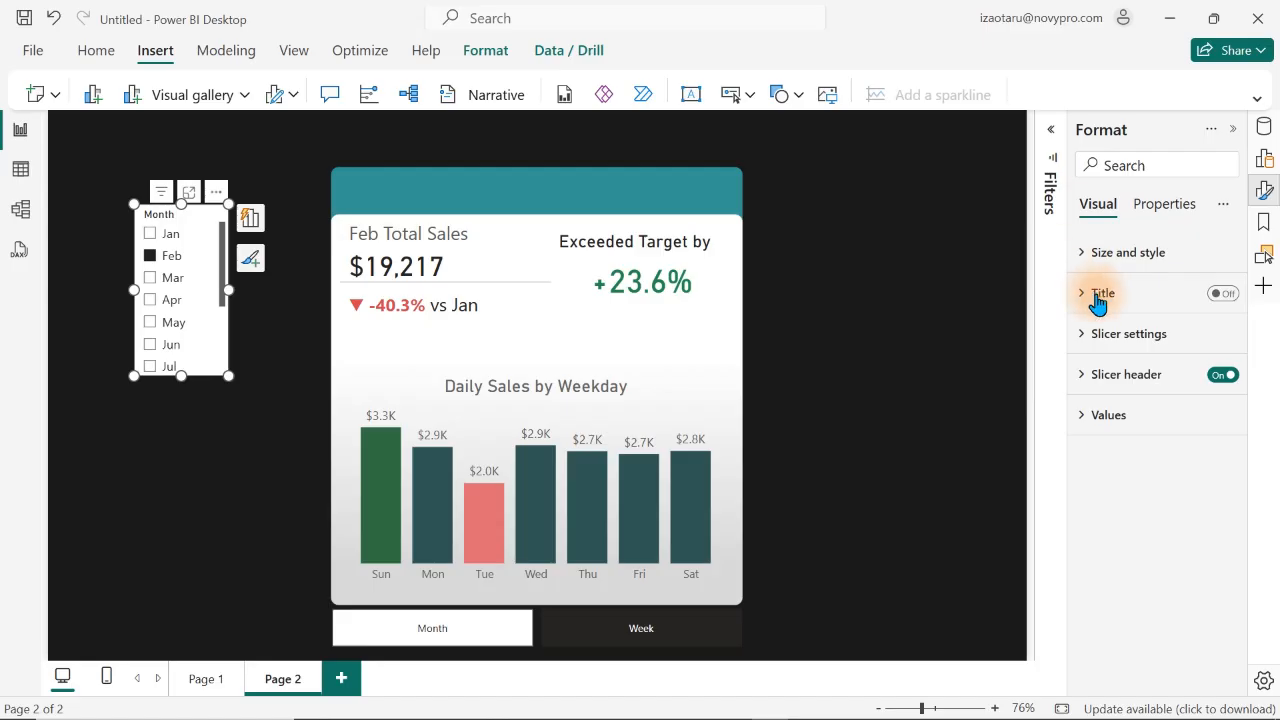
# - Change the Month slicer's style to Tile, reshape it into a single horizontal row, and move it above the teal header
pyautogui.click(1122, 338)
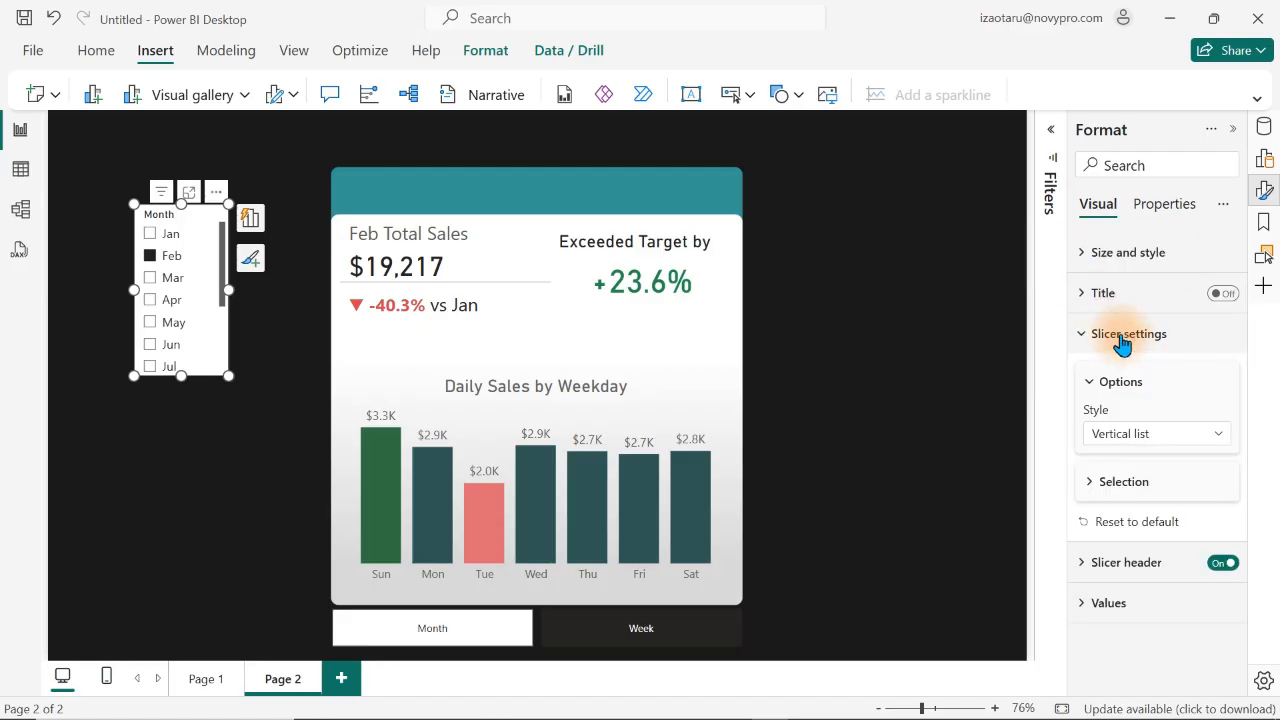
pyautogui.click(1148, 436)
pyautogui.click(1122, 482)
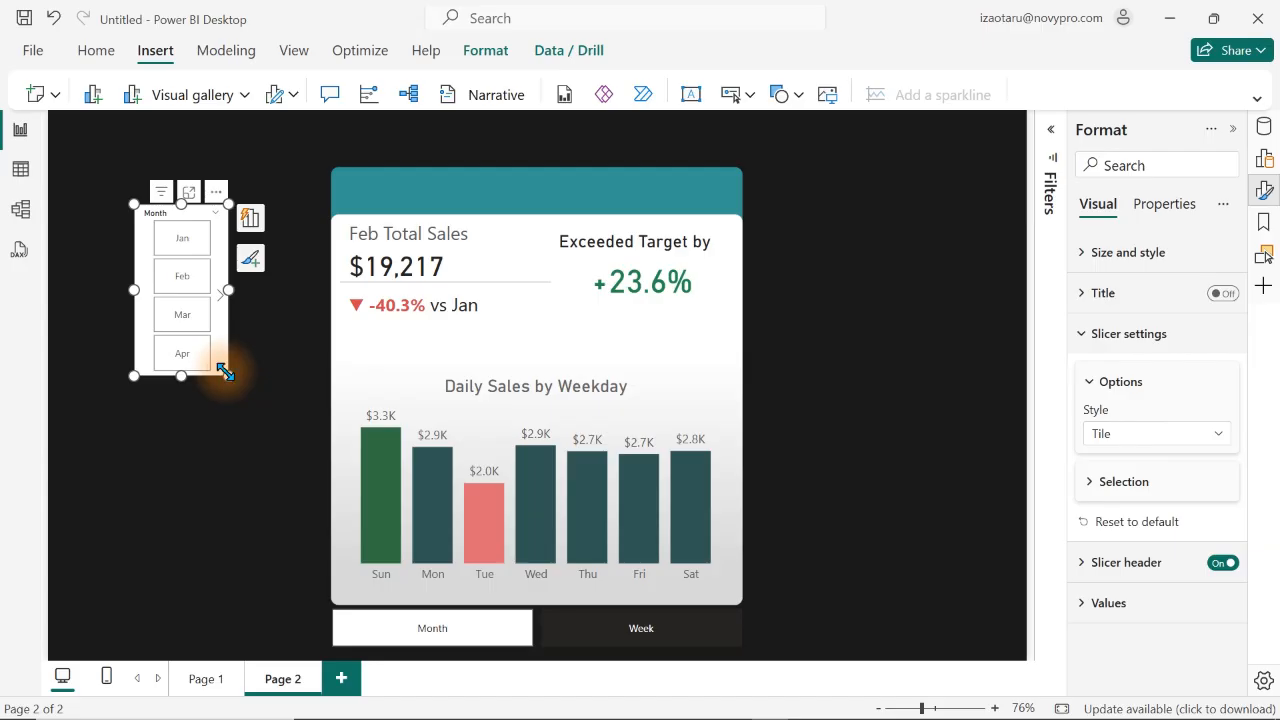
pyautogui.moveTo(229, 372); pyautogui.dragTo(538, 266)
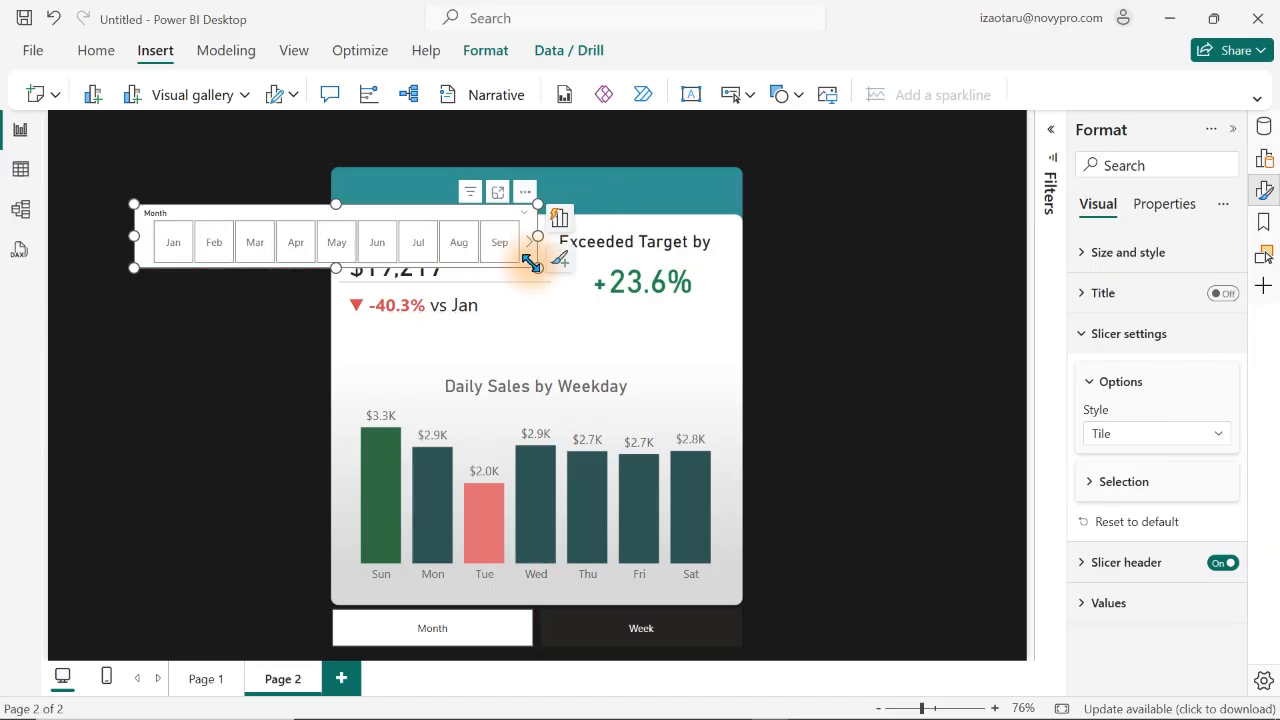
pyautogui.moveTo(350, 218); pyautogui.dragTo(545, 138)
# - Turn off the Month slicer's header and reduce its height to fit just above the teal header band
pyautogui.click(1222, 563)
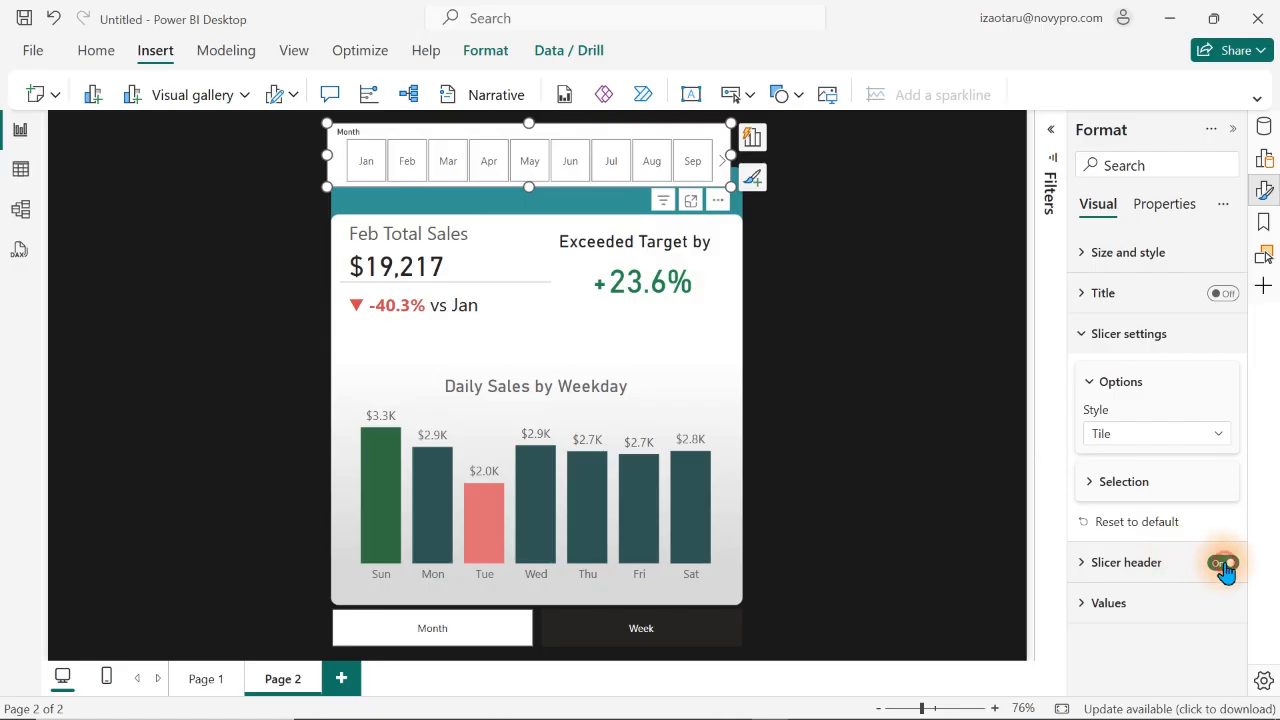
pyautogui.click(530, 178)
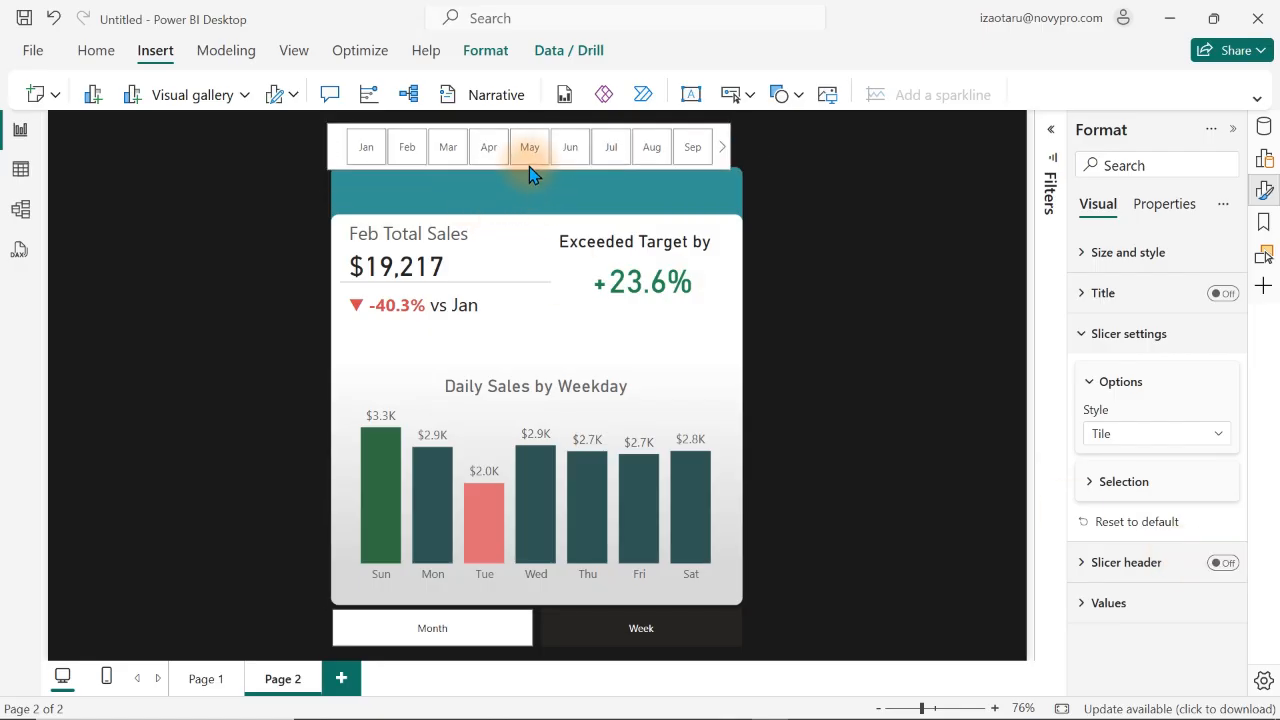
pyautogui.click(529, 165)
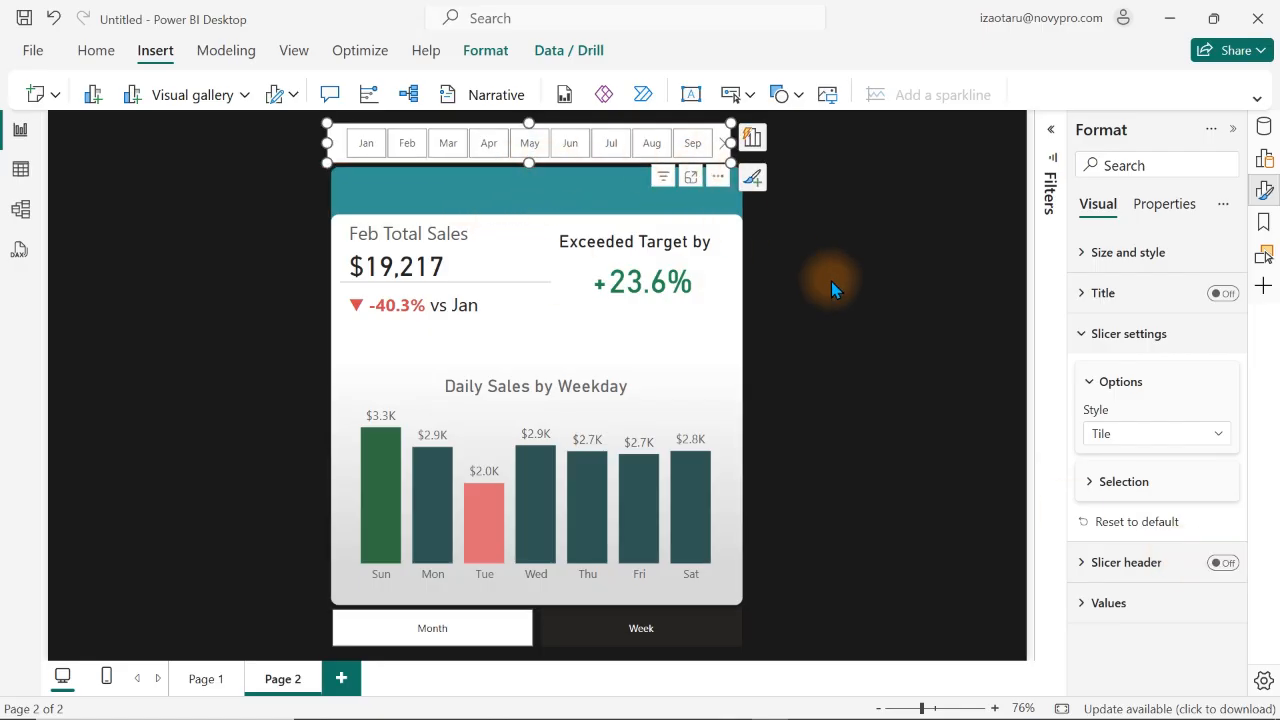
pyautogui.click(860, 293)
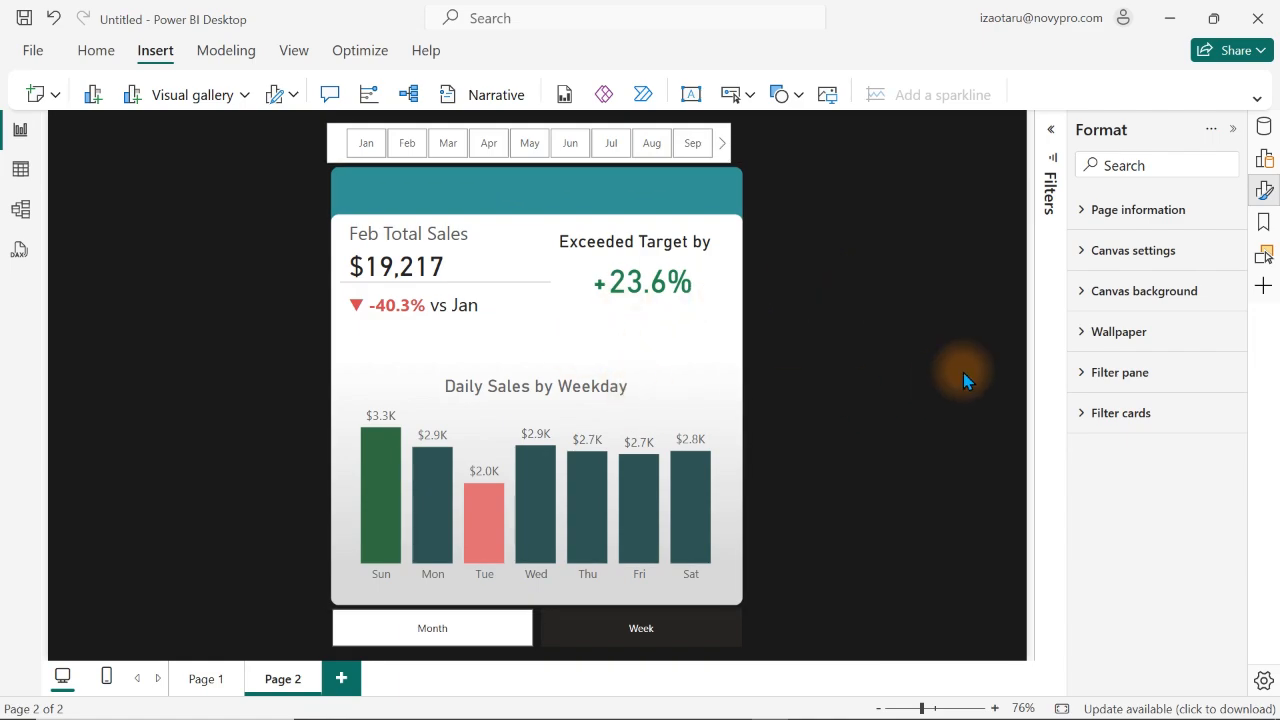
# - Change the title text color of the Exceeded Target by card to dark gray
pyautogui.click(637, 256)
pyautogui.click(1130, 335)
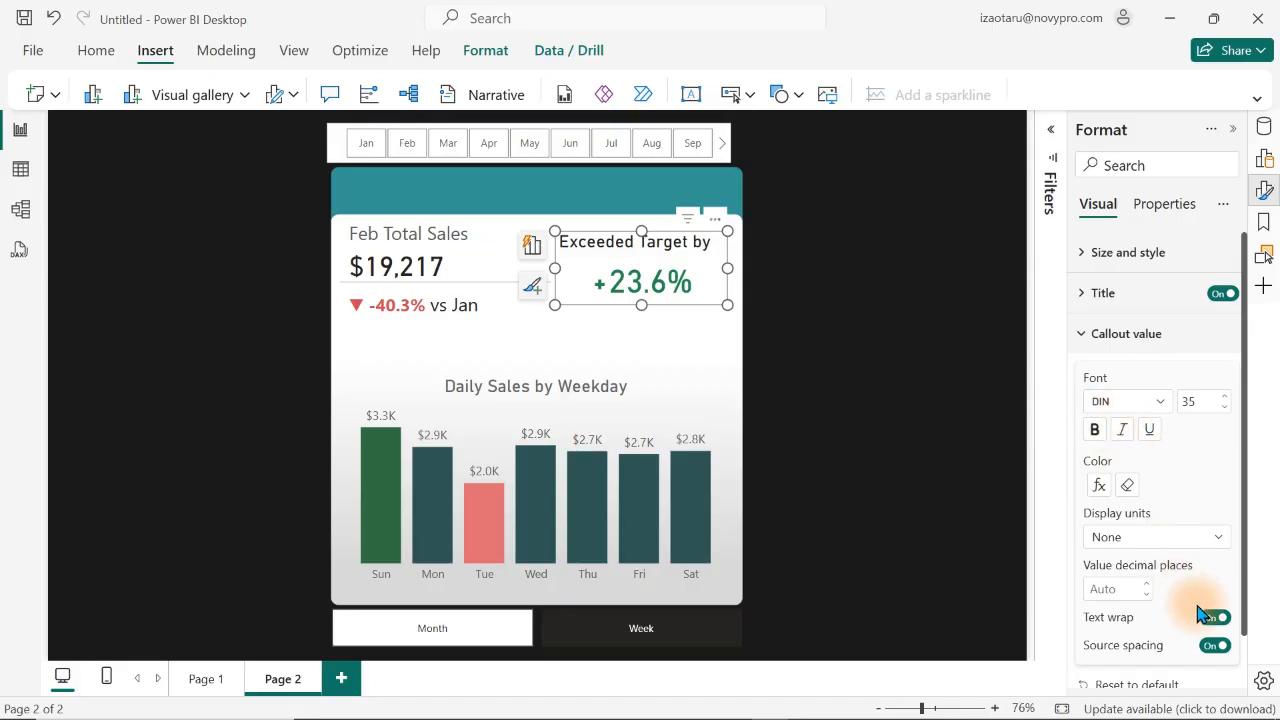
pyautogui.click(1108, 293)
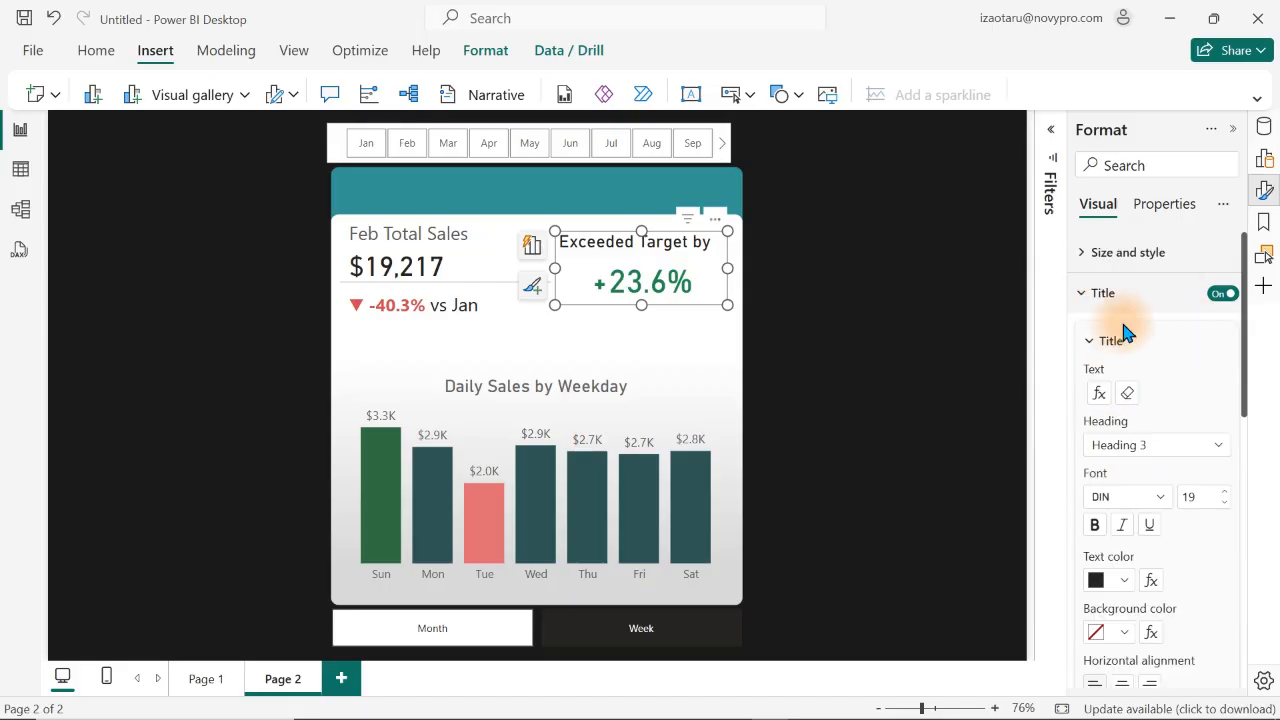
pyautogui.click(1113, 297)
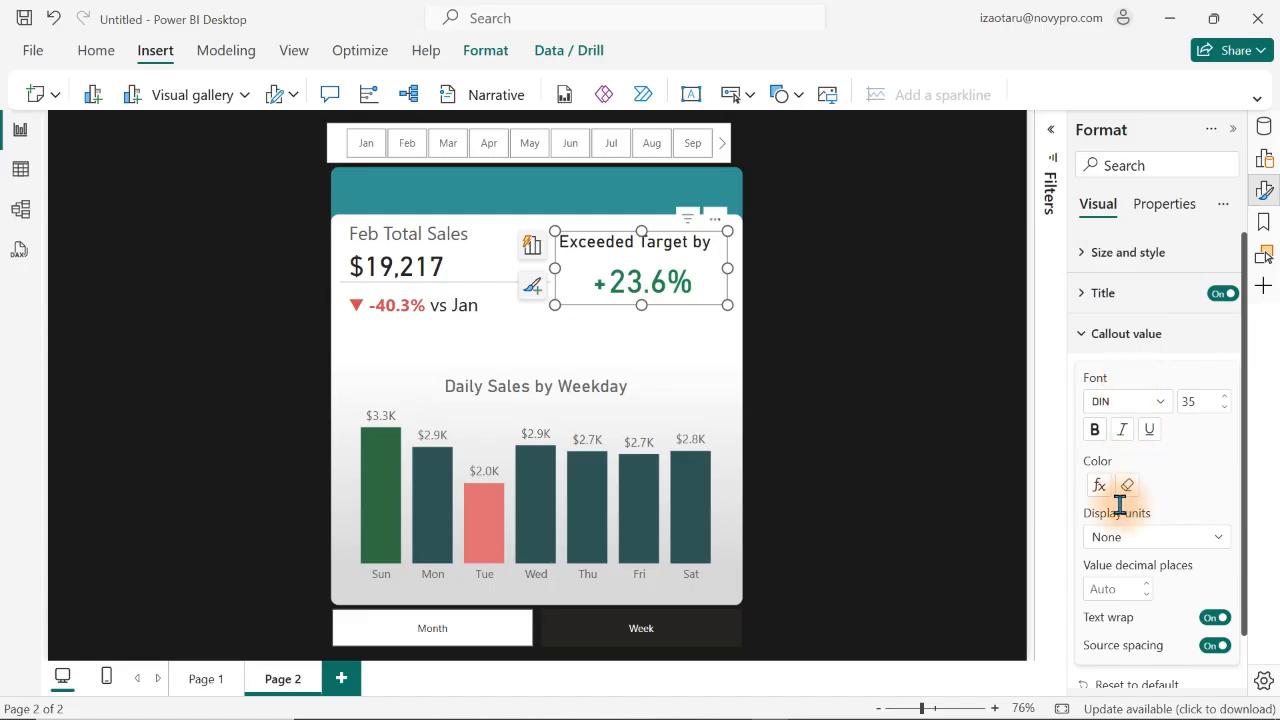
pyautogui.click(1266, 192)
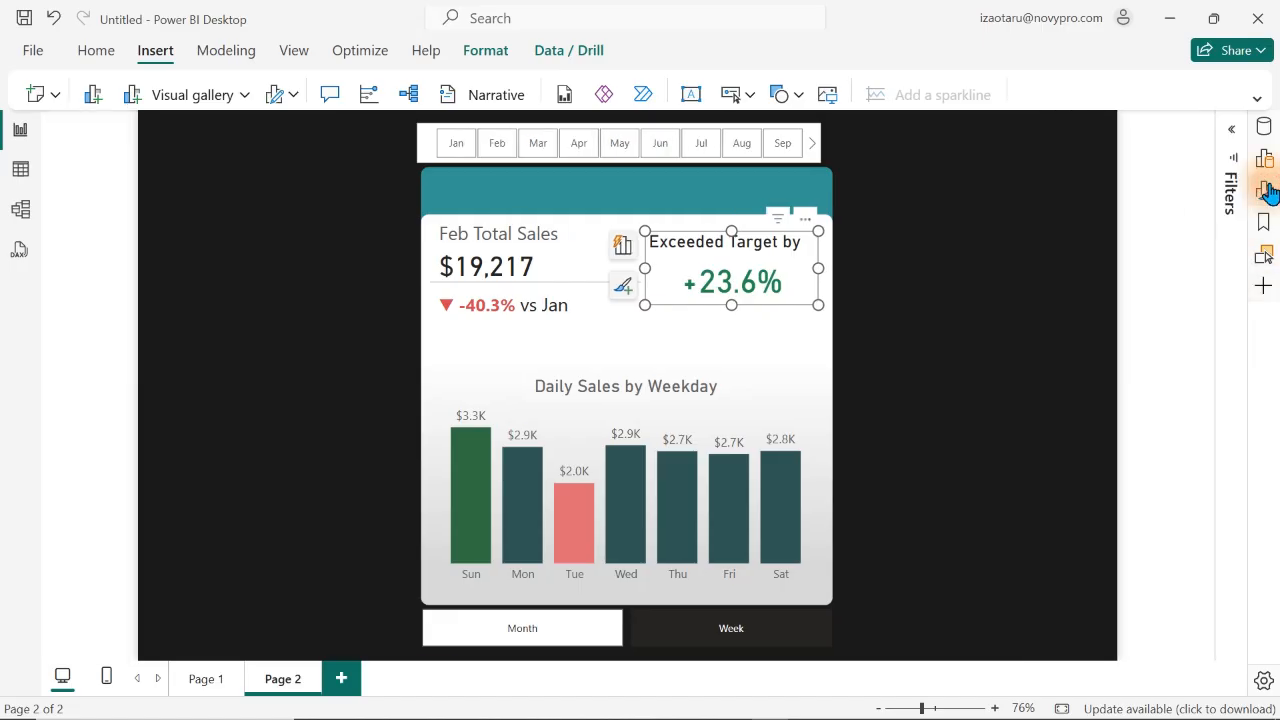
pyautogui.click(1266, 192)
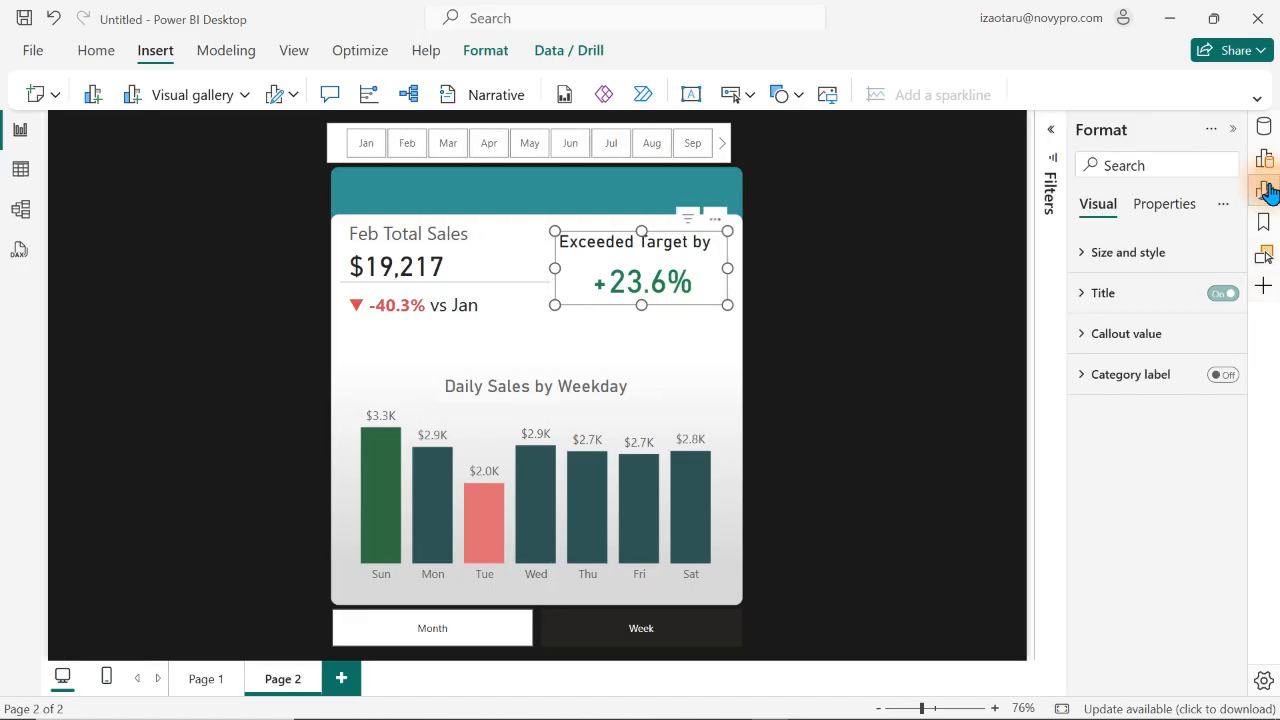
pyautogui.click(1105, 295)
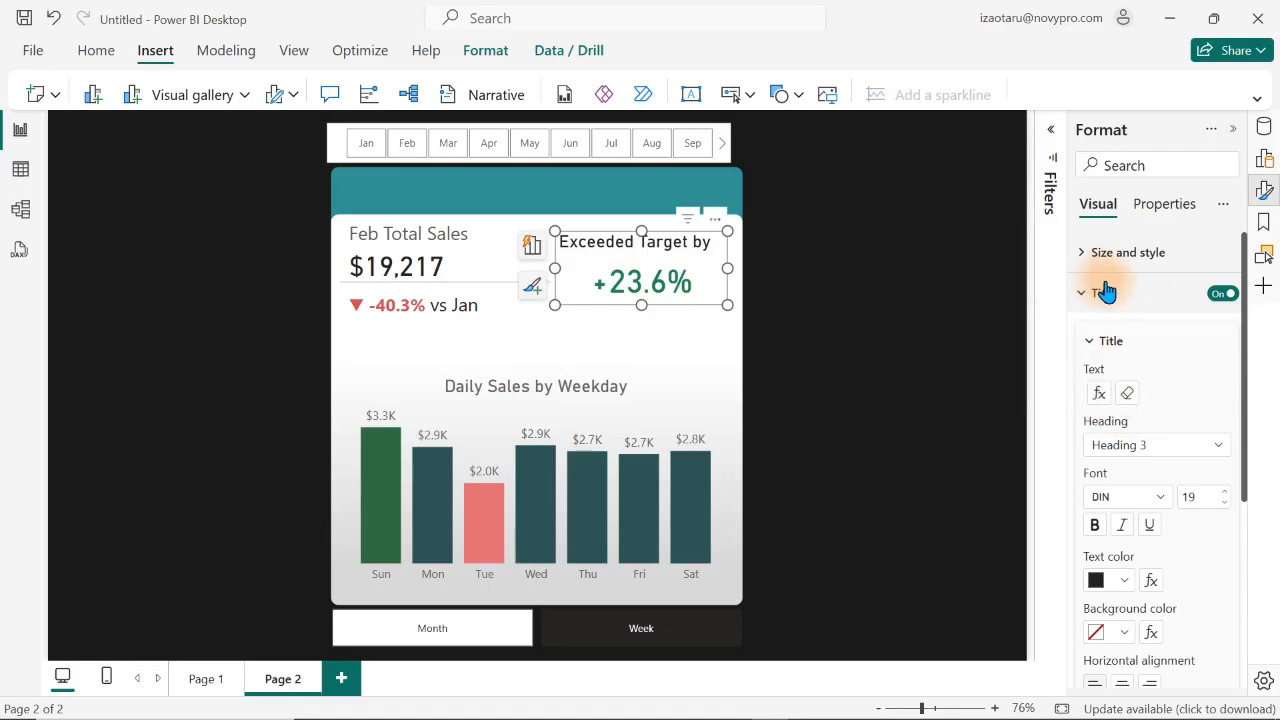
pyautogui.click(1124, 582)
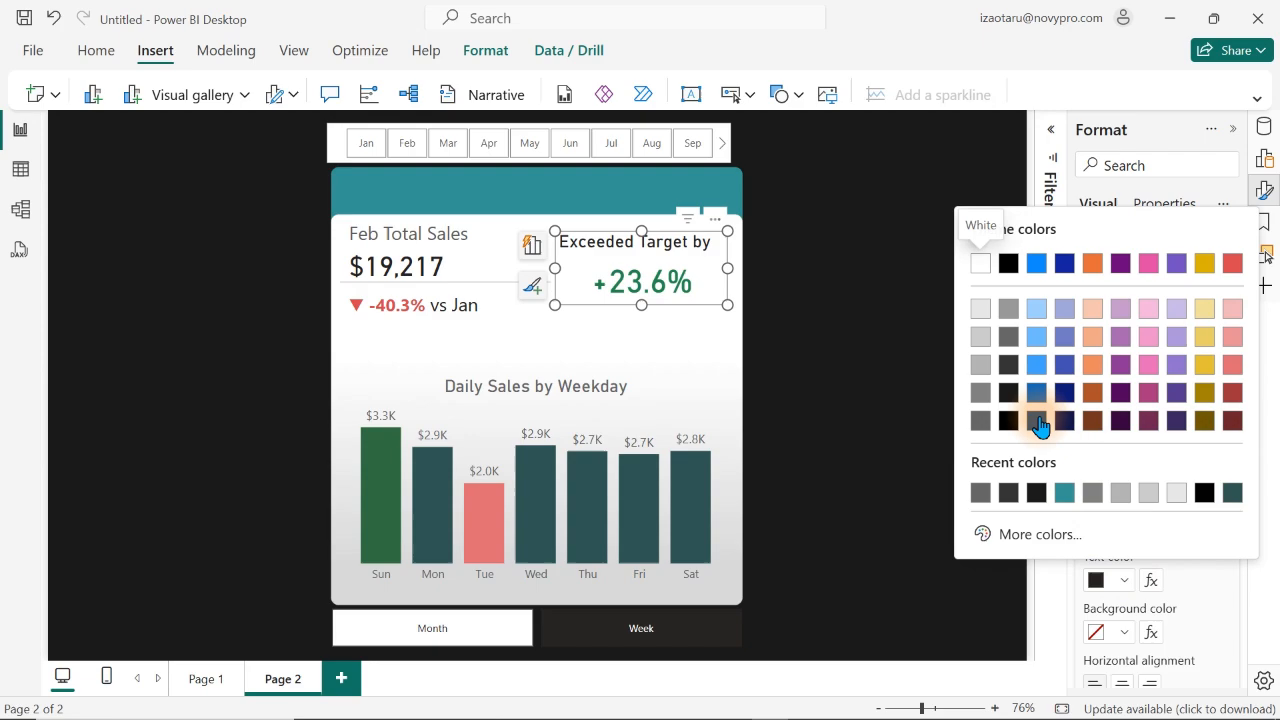
pyautogui.click(1007, 335)
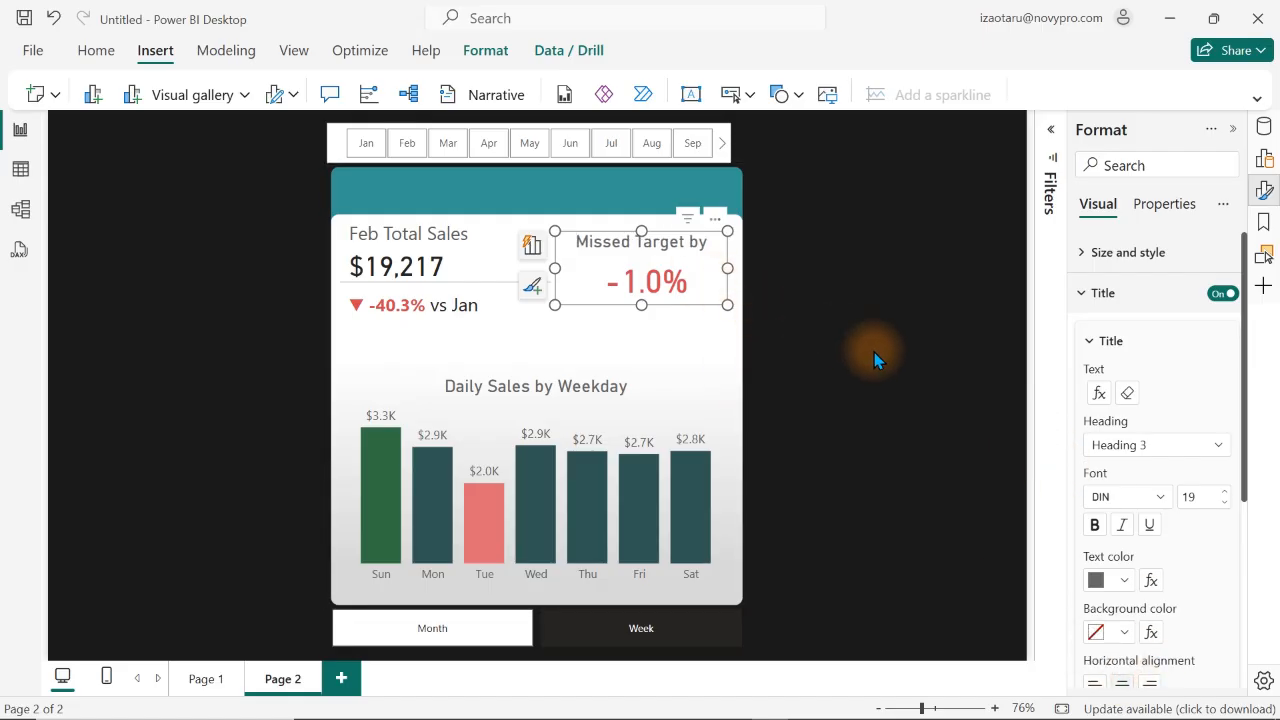
# - Filter the dashboard by Apr and by Mar to check the target card's title and value
pyautogui.click(528, 143)
pyautogui.click(489, 145)
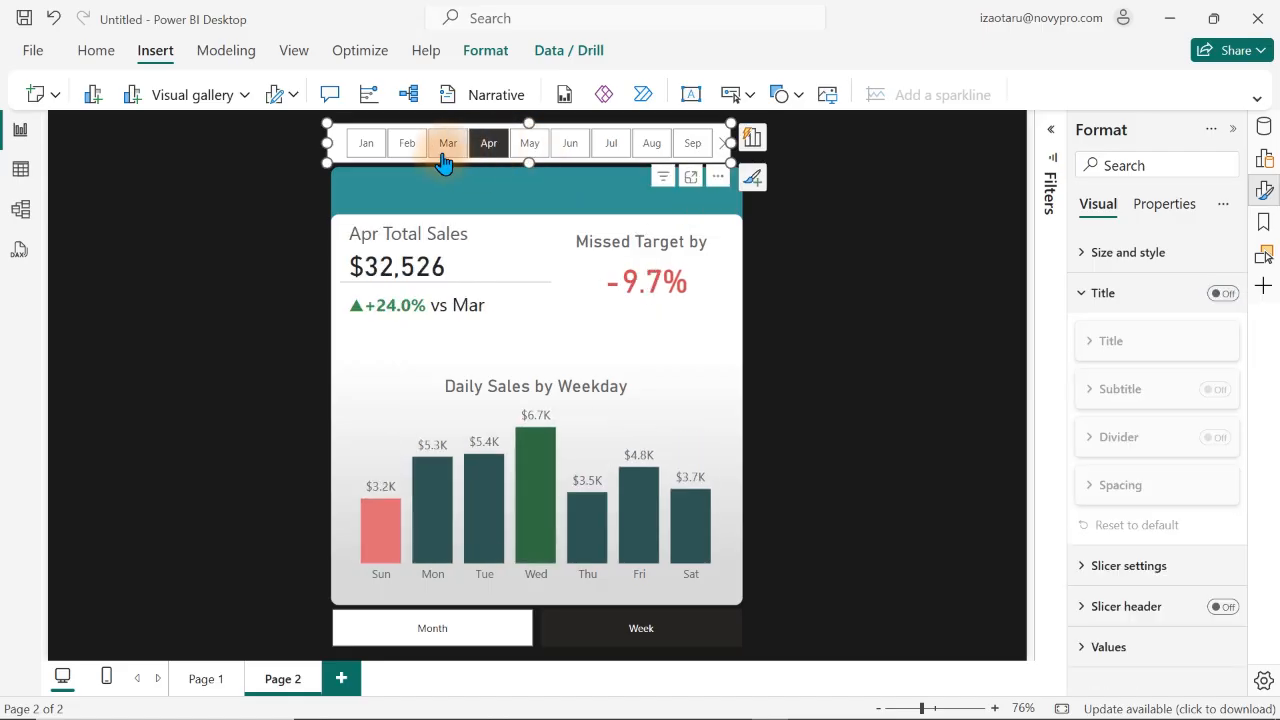
pyautogui.click(444, 156)
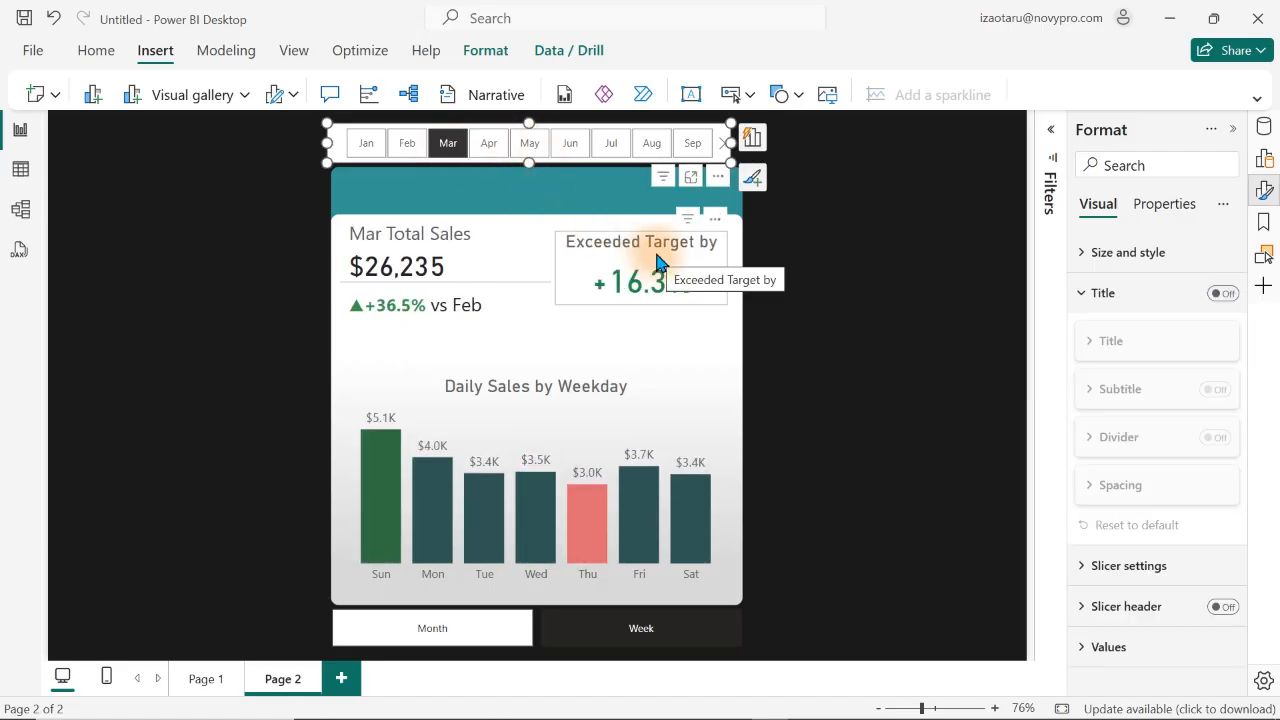
pyautogui.click(878, 272)
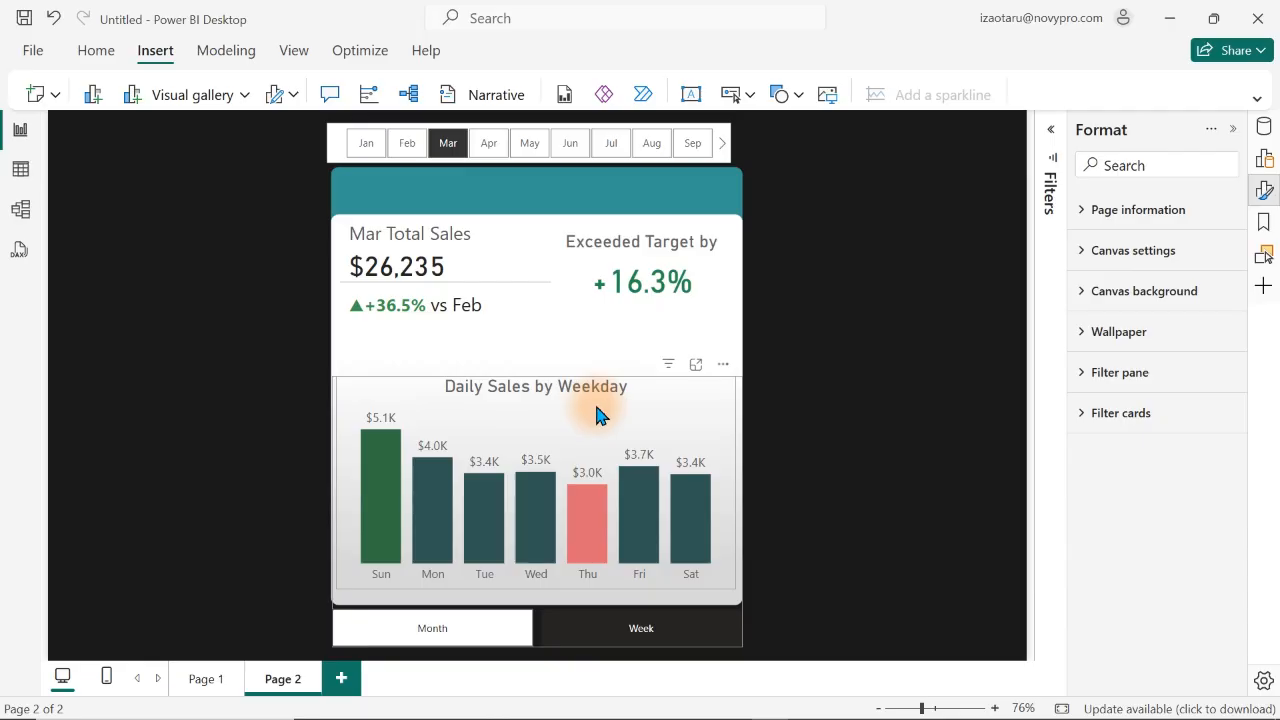
# - Reduce the height of the Daily Sales by Weekday chart by lowering its top edge
pyautogui.click(597, 415)
pyautogui.click(597, 415)
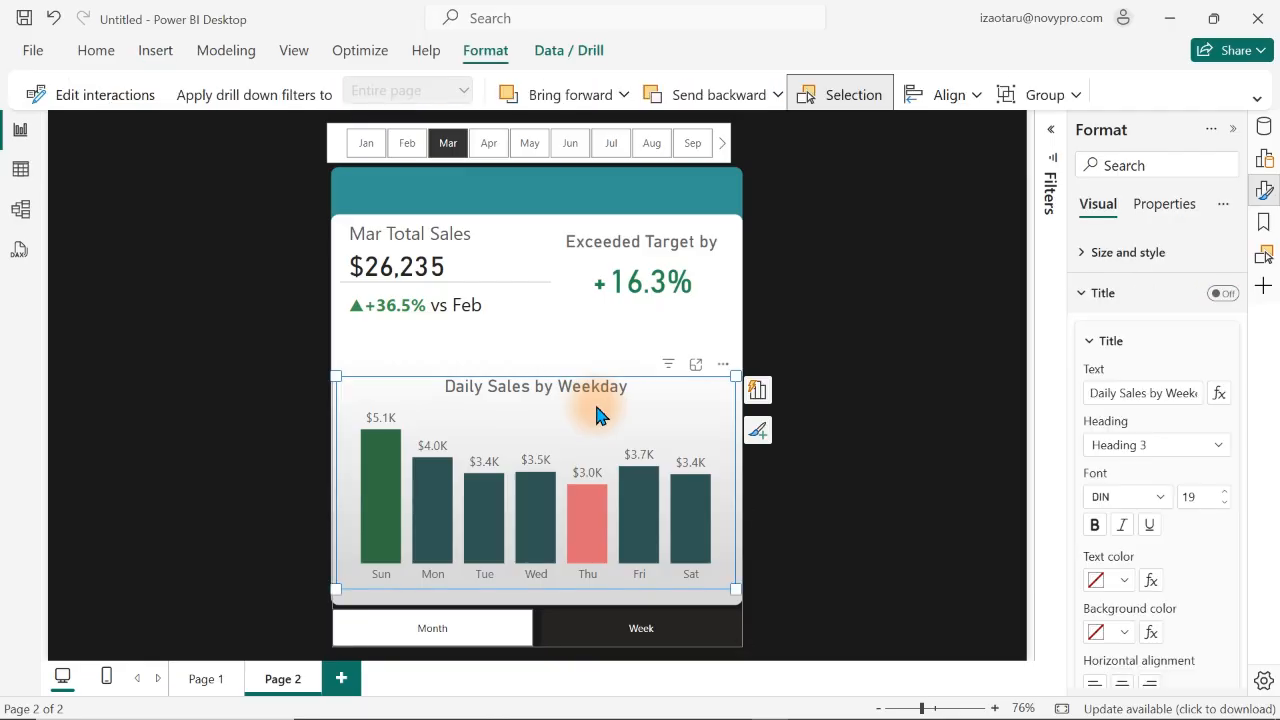
pyautogui.click(868, 416)
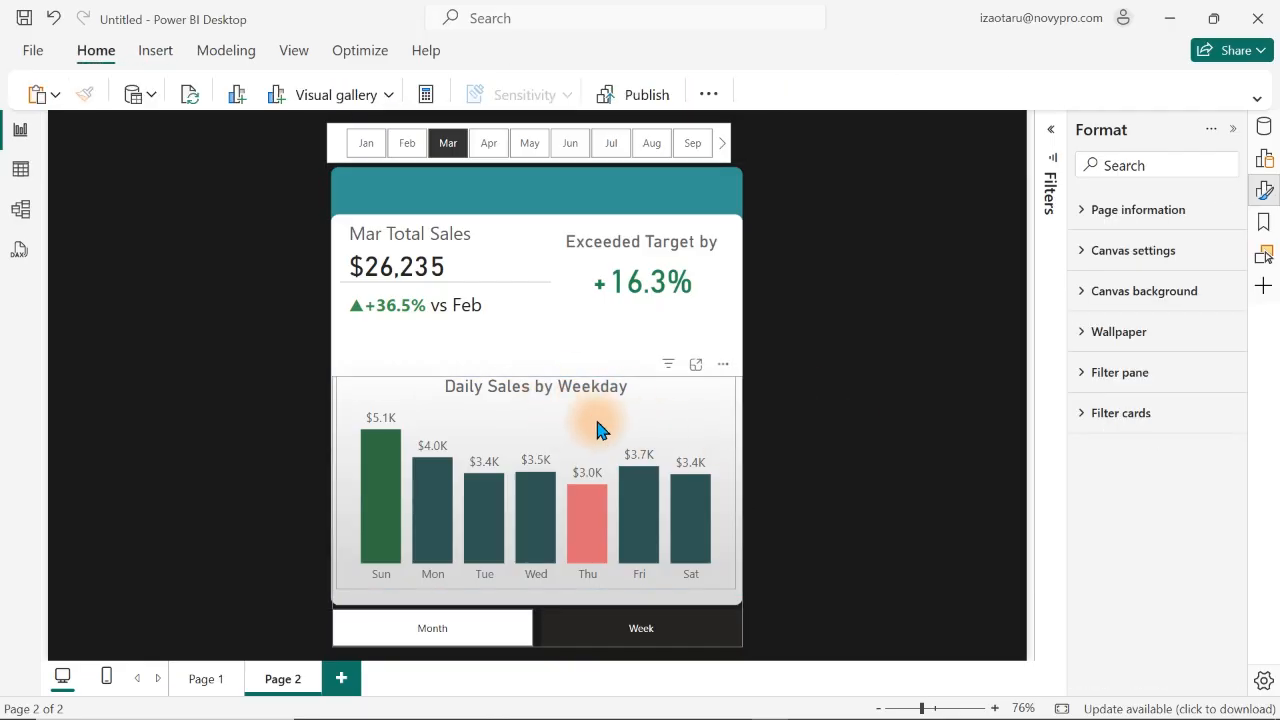
pyautogui.click(597, 428)
pyautogui.click(592, 428)
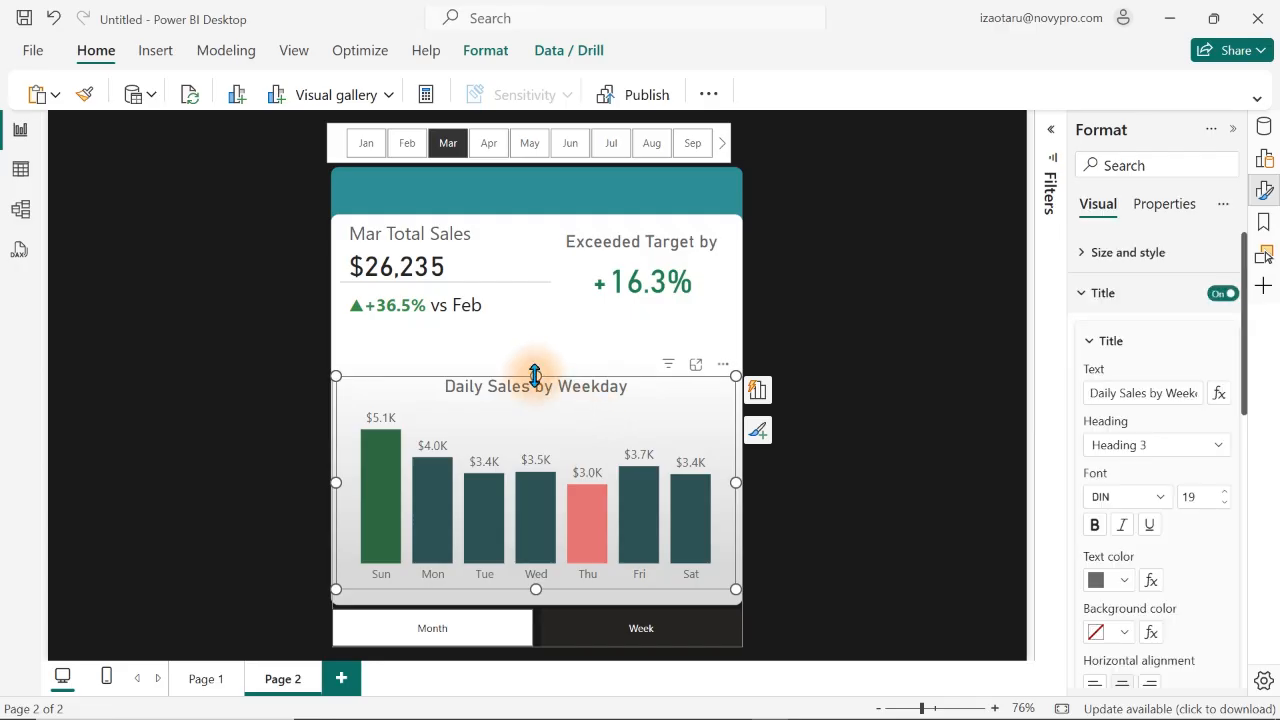
pyautogui.moveTo(533, 373); pyautogui.dragTo(535, 406)
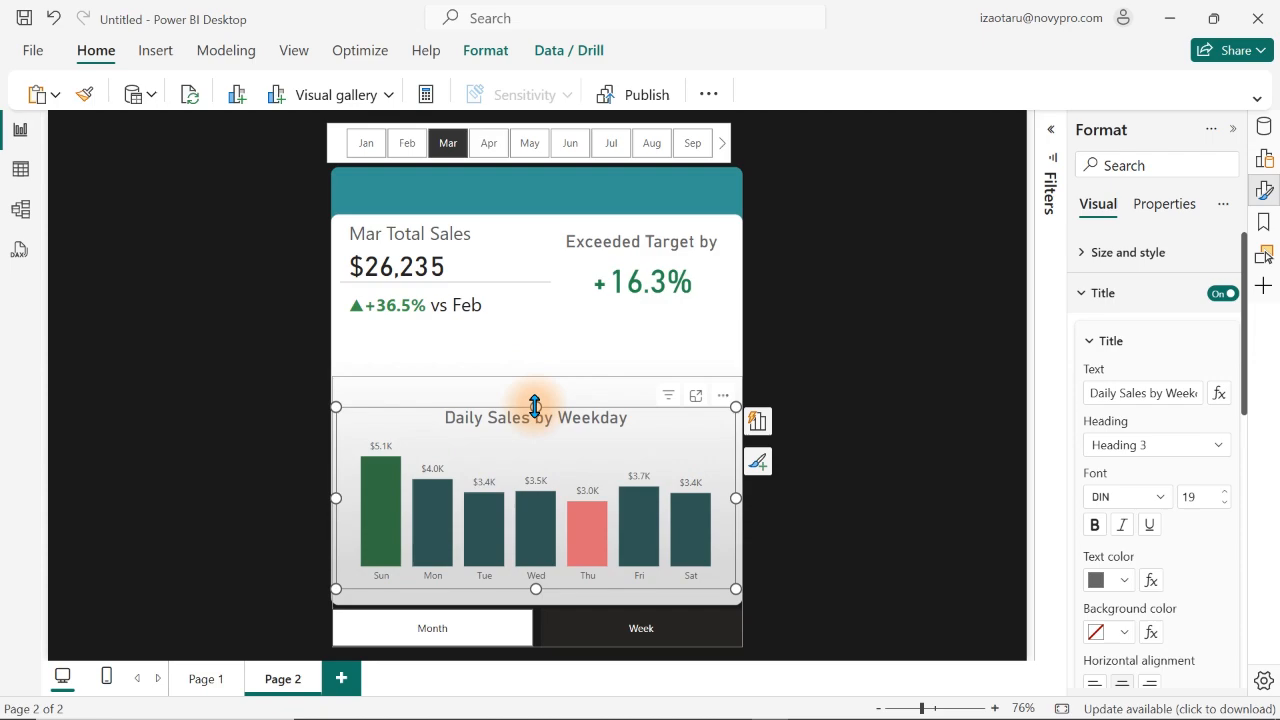
pyautogui.click(877, 486)
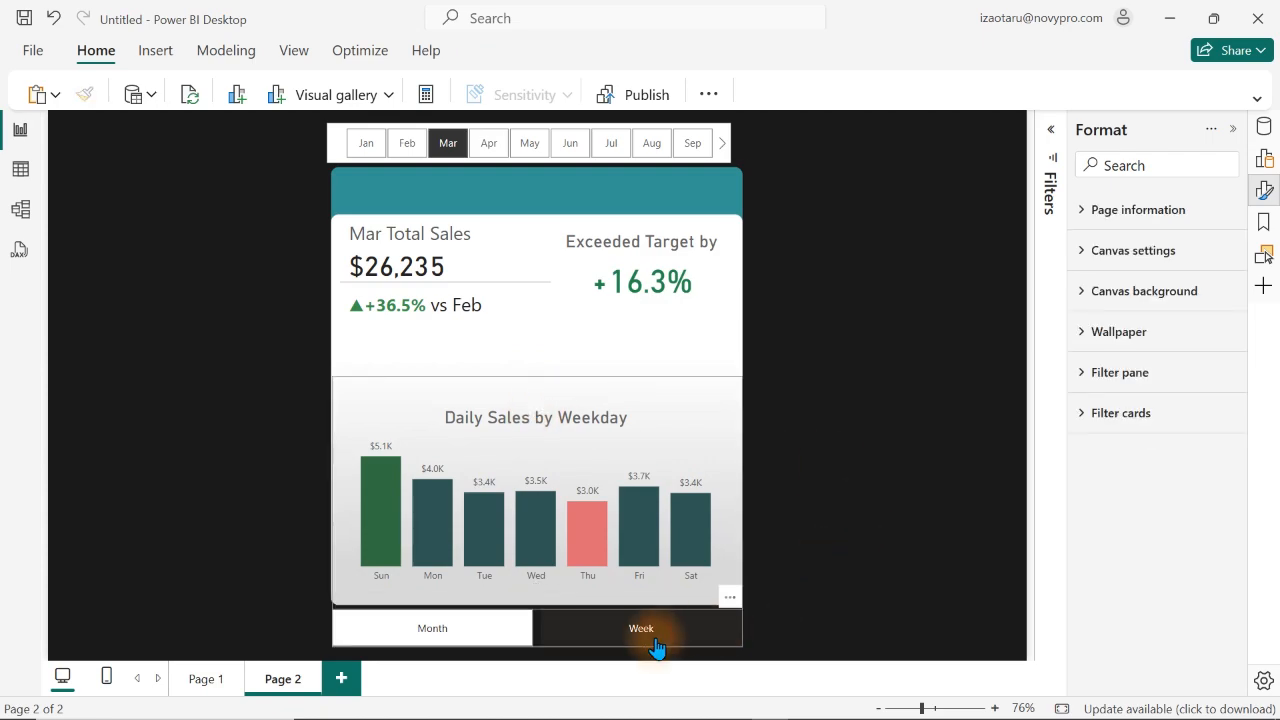
# - Switch to the Month view and lower the top edge of the 2025 Monthly Sales vs Target Trend chart
pyautogui.click(457, 625)
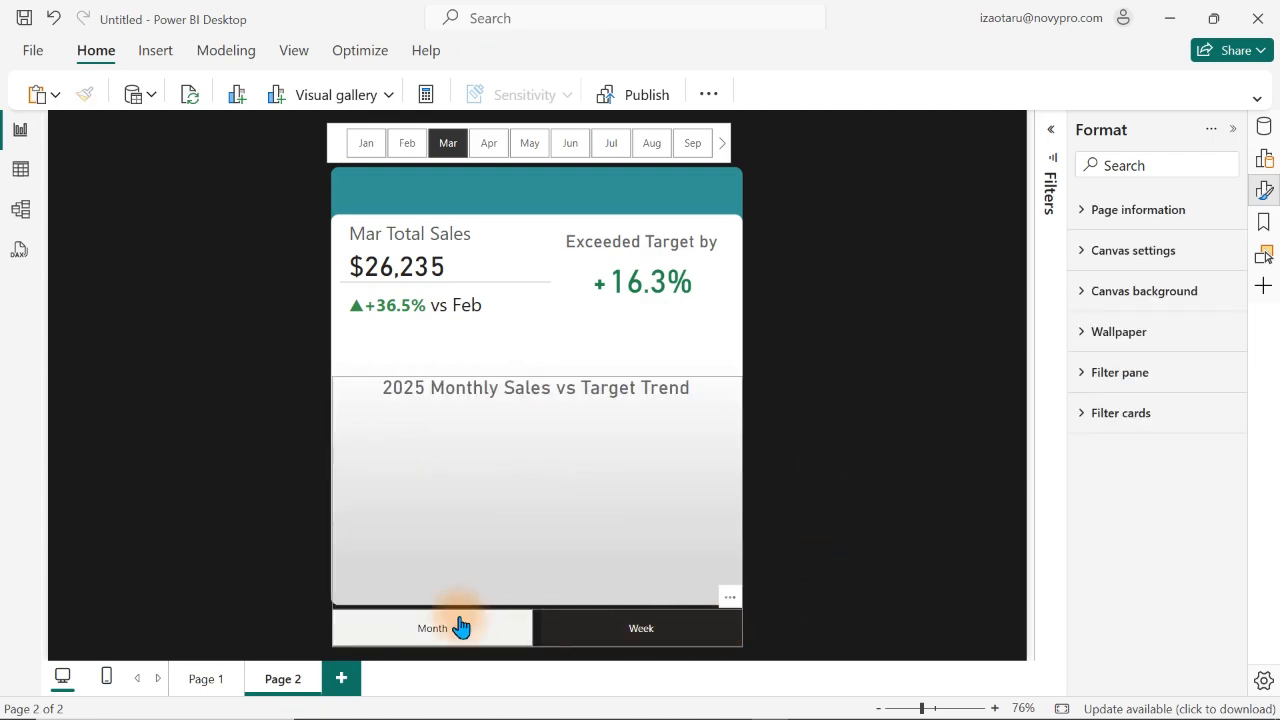
pyautogui.click(613, 413)
pyautogui.moveTo(533, 376); pyautogui.dragTo(531, 418)
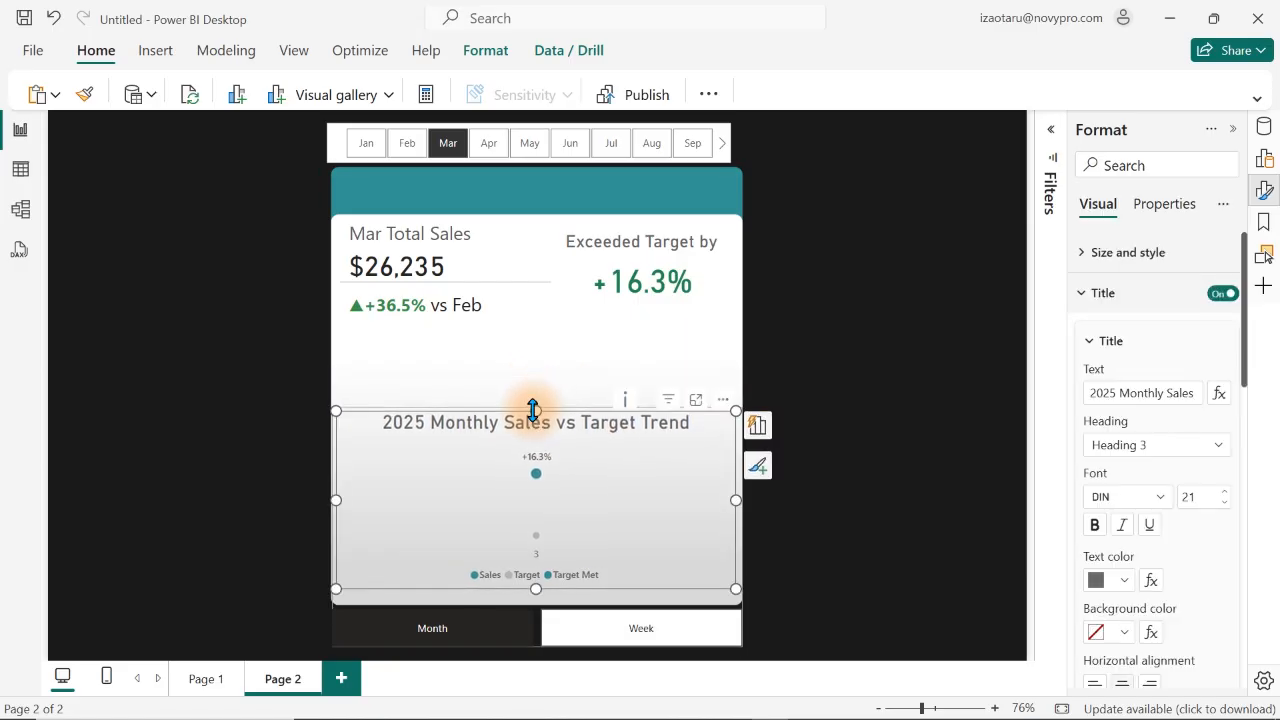
pyautogui.click(838, 430)
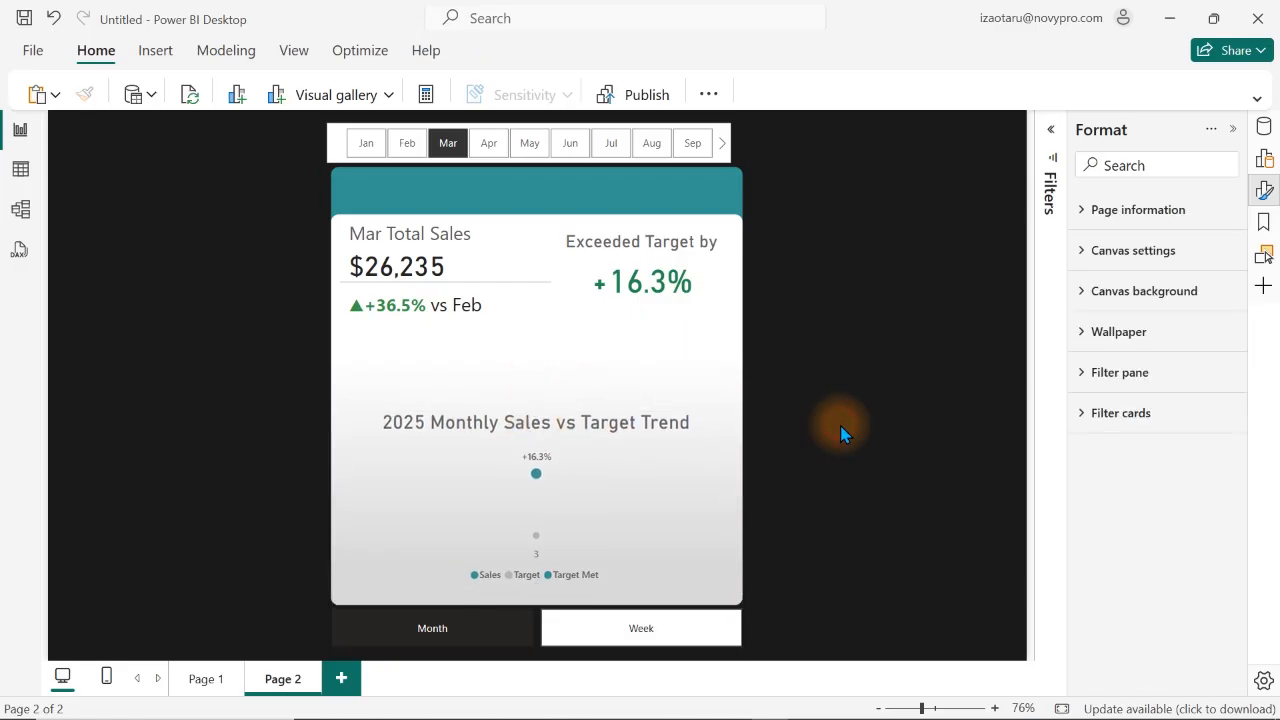
# - Edit the Month slicer's interactions so it does not filter the 2025 Monthly Sales vs Target Trend chart
pyautogui.click(529, 125)
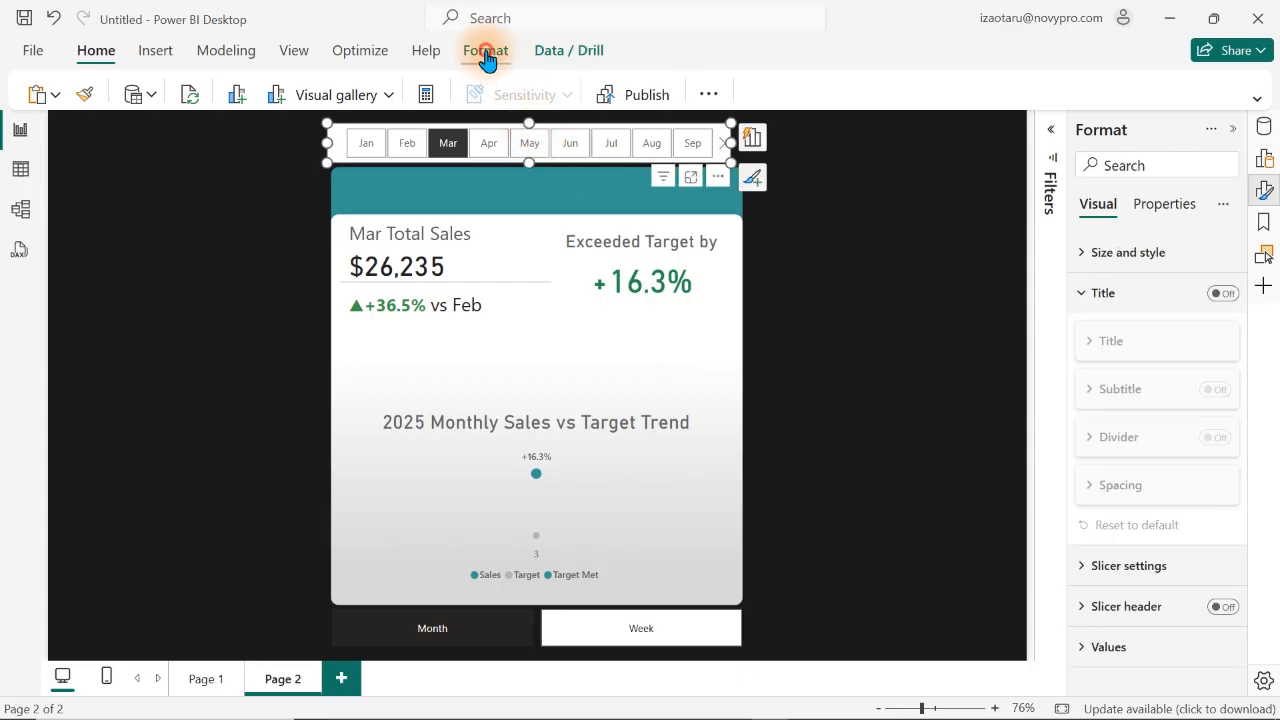
pyautogui.click(487, 52)
pyautogui.click(94, 102)
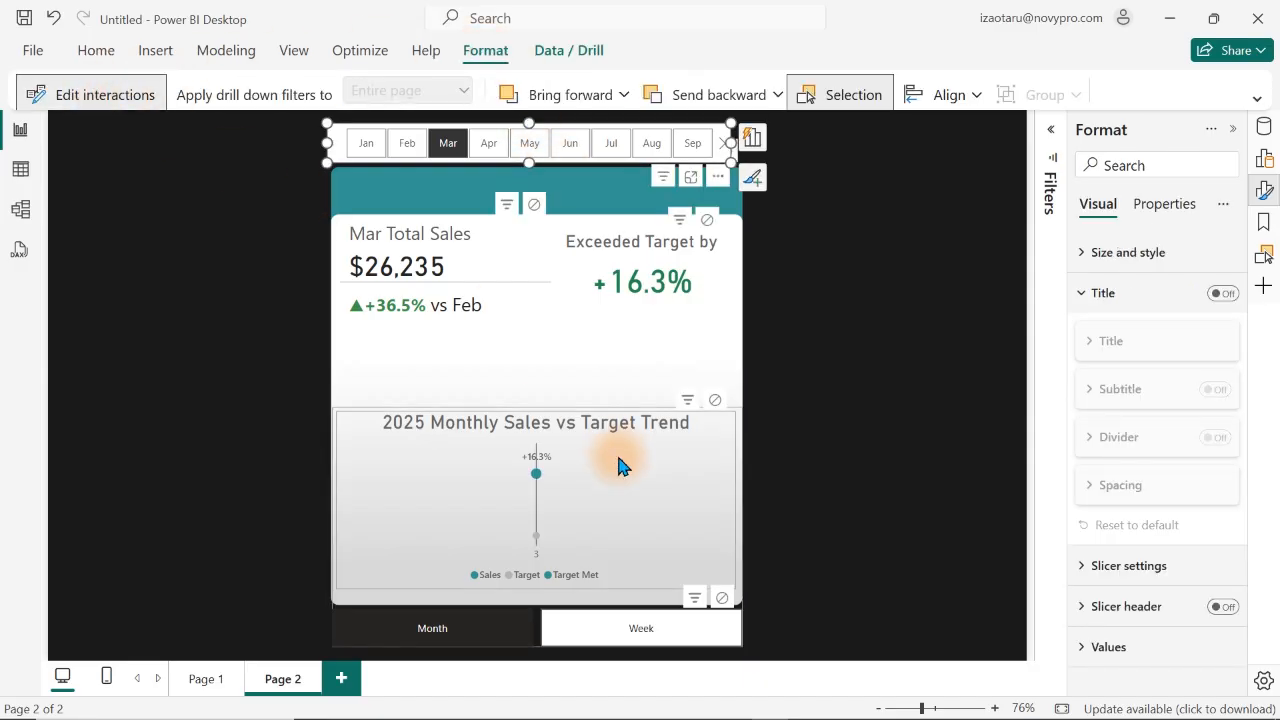
pyautogui.click(716, 401)
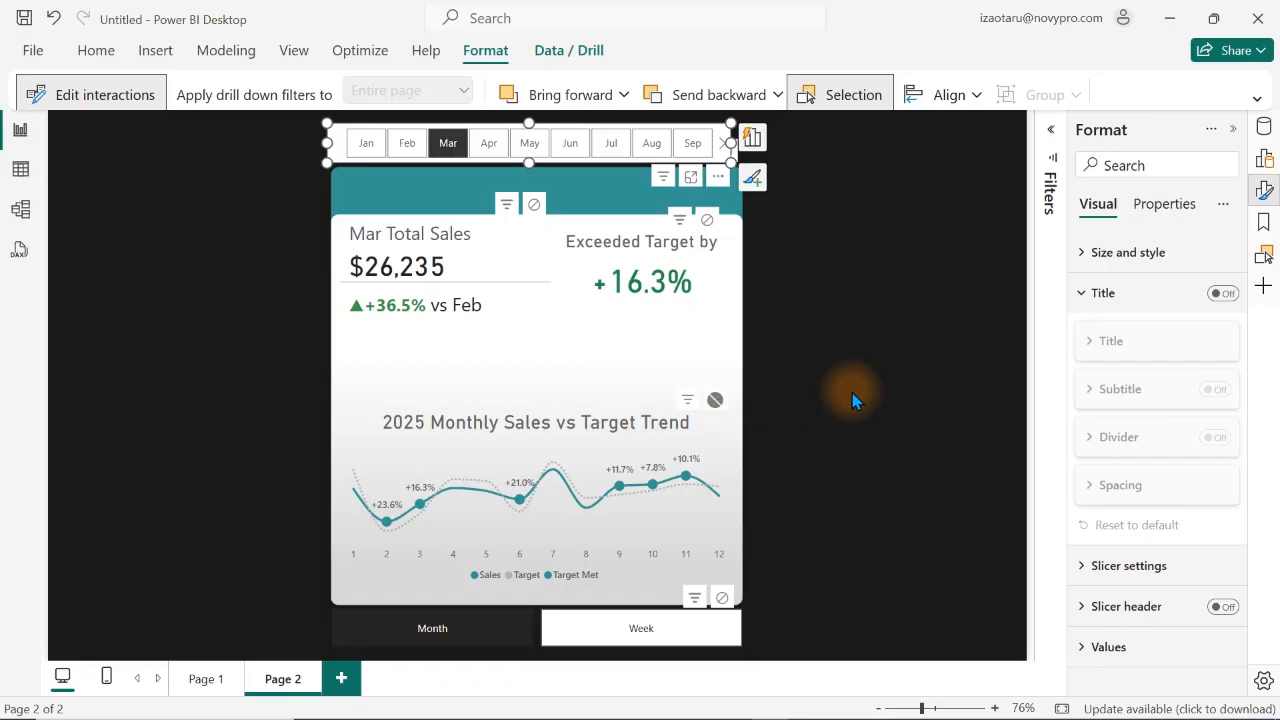
# - Test the slicer on other months, clear the month selection, and turn off interaction editing
pyautogui.click(489, 146)
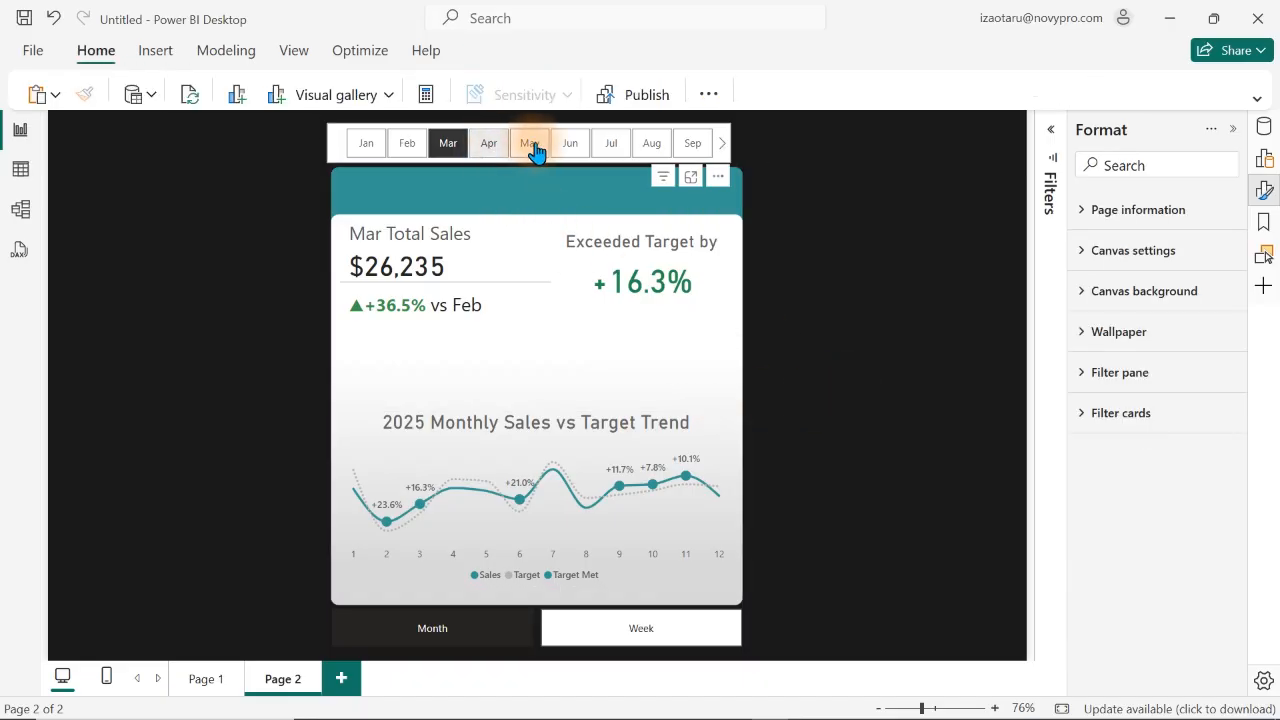
pyautogui.click(535, 146)
pyautogui.click(567, 148)
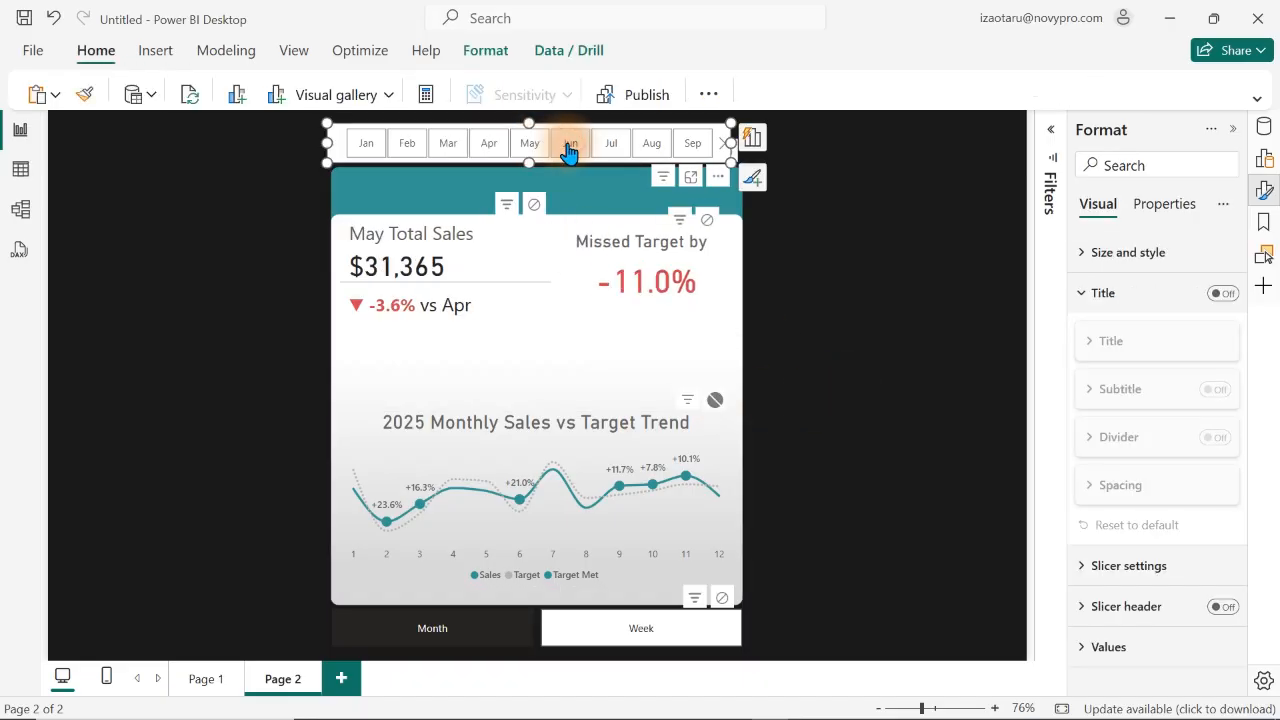
pyautogui.click(569, 149)
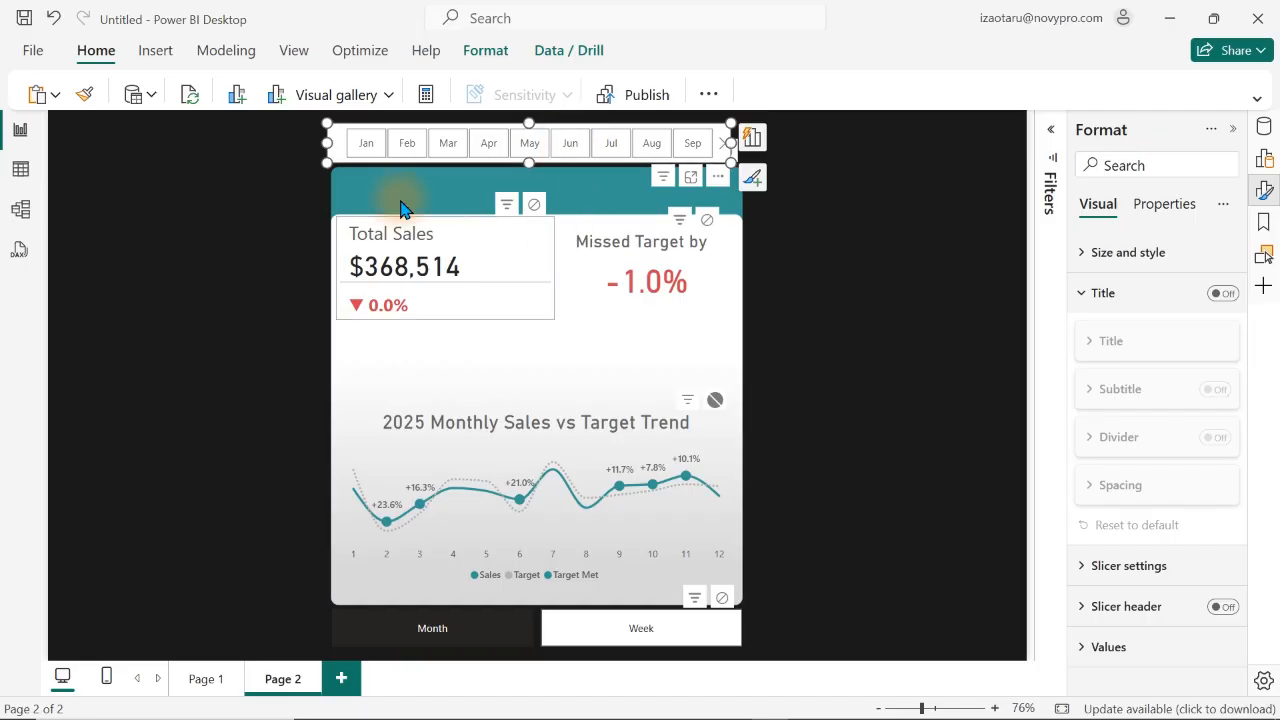
pyautogui.click(487, 60)
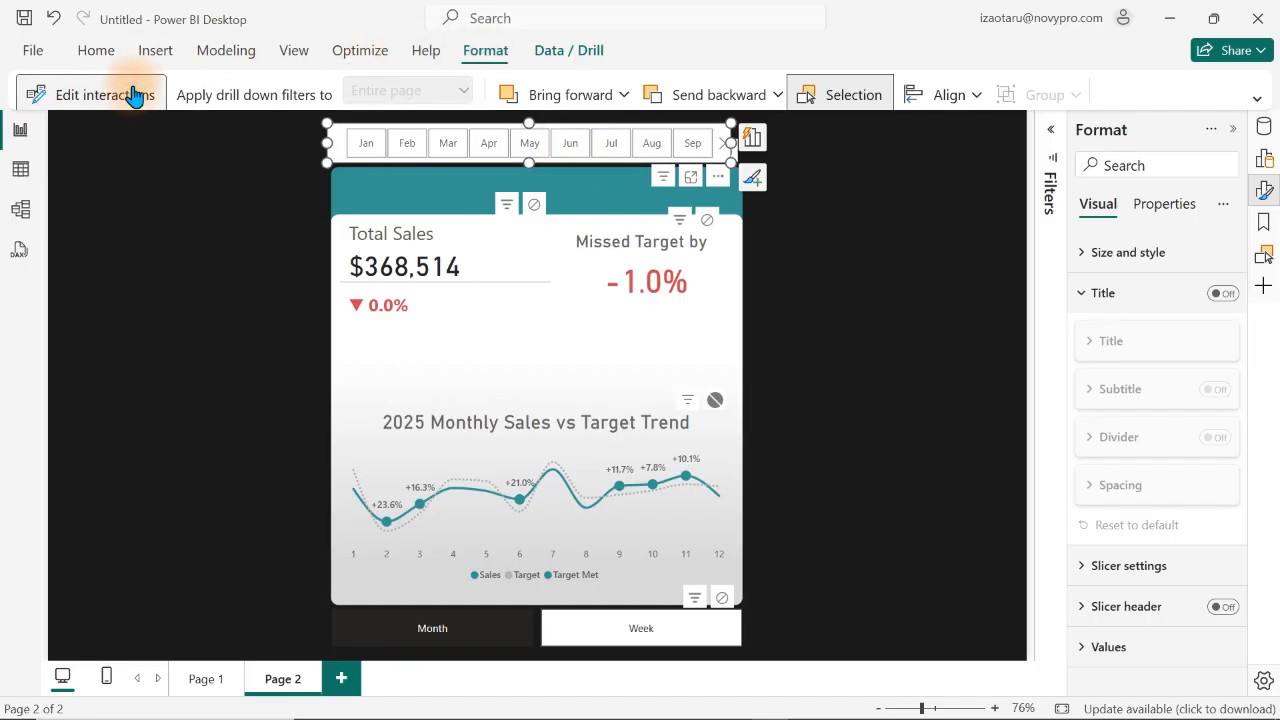
pyautogui.click(196, 275)
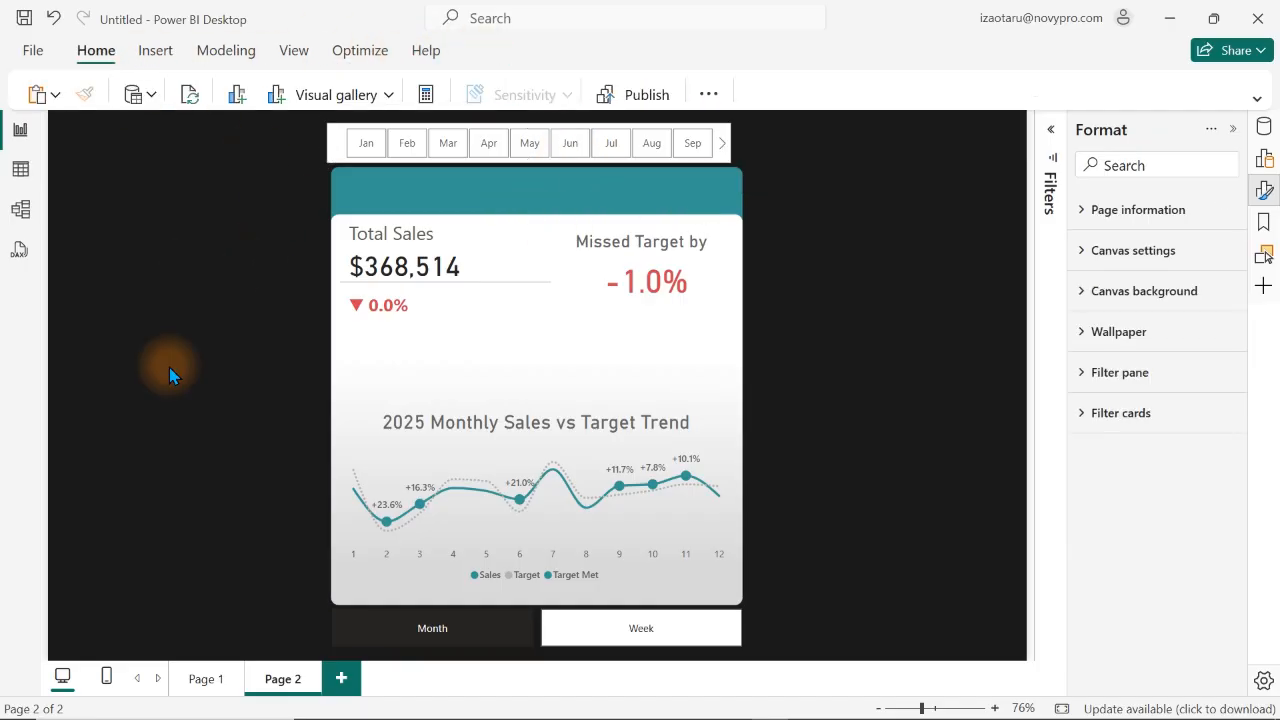
# - Copy the target bar group from Page 1 to Page 2 and place it between the KPI cards and the trend chart
pyautogui.click(201, 676)
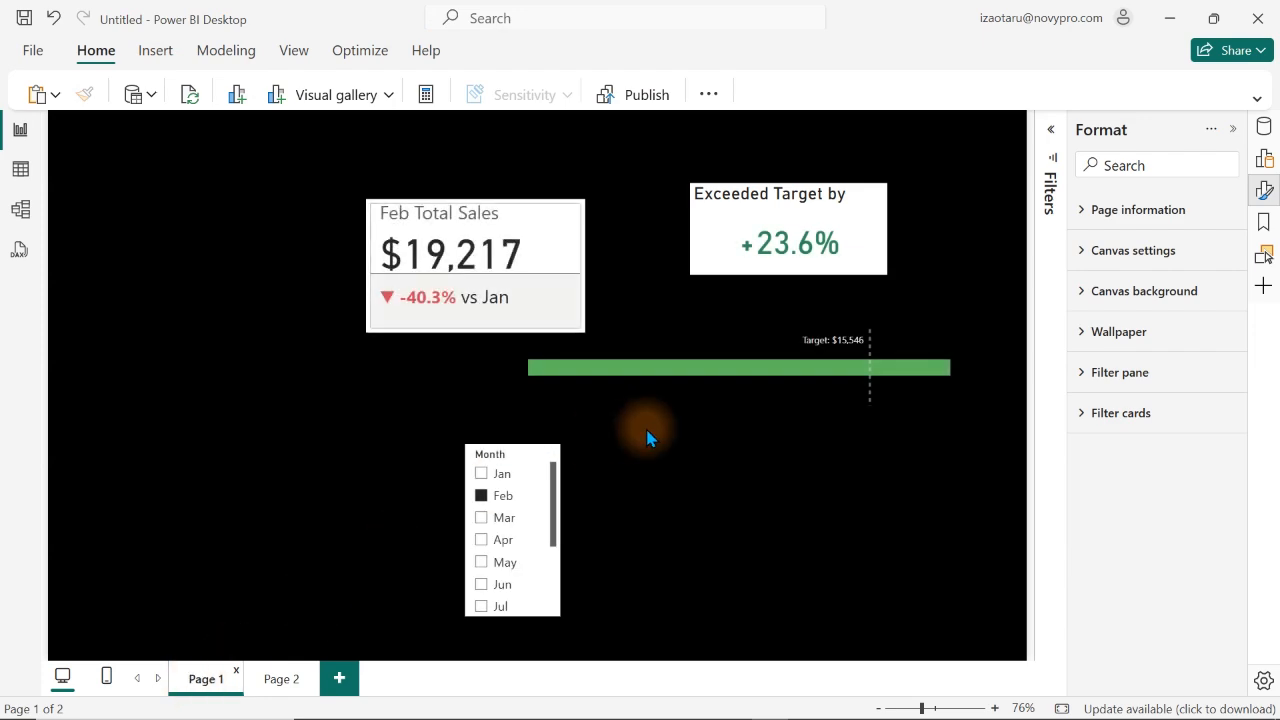
pyautogui.click(740, 399)
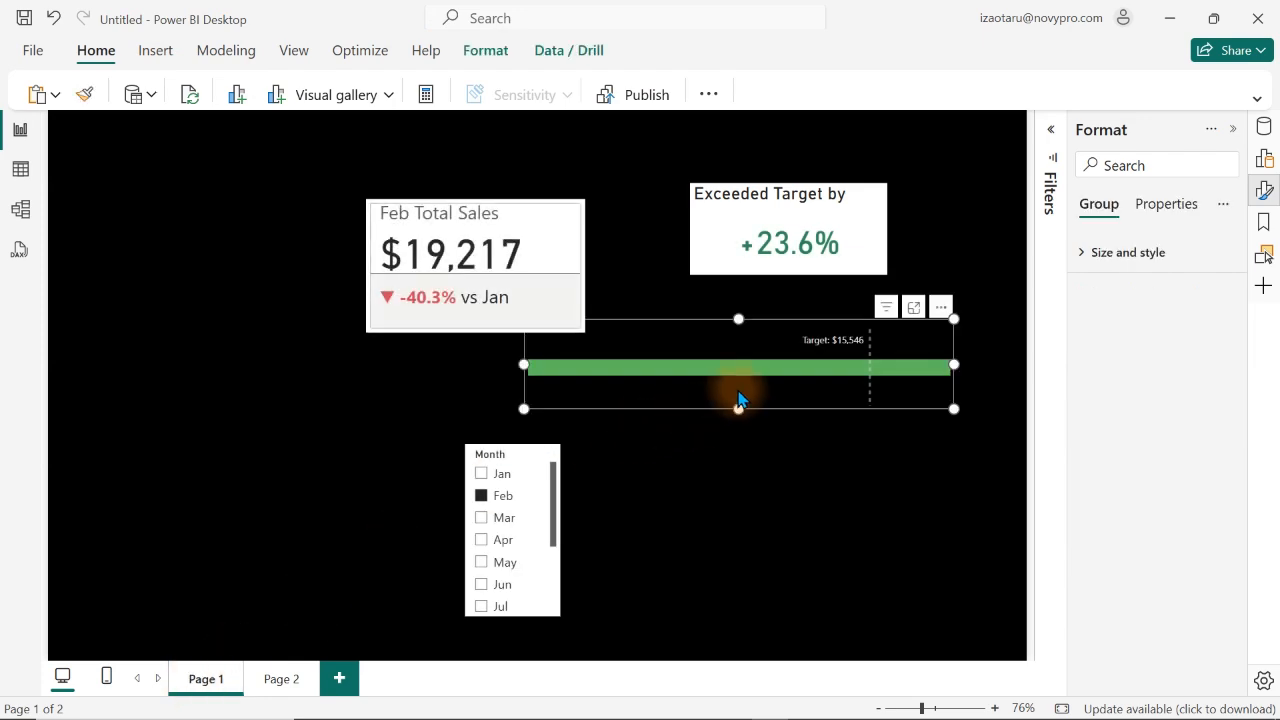
pyautogui.click(277, 679)
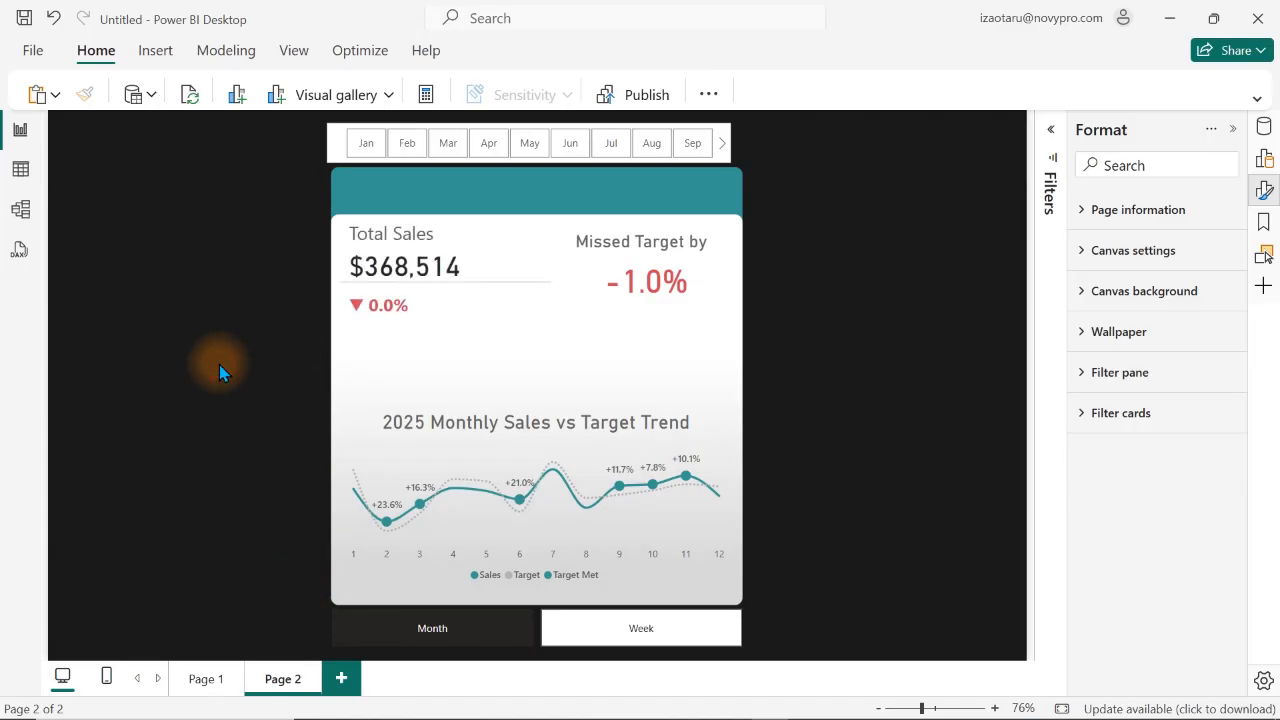
pyautogui.moveTo(901, 388); pyautogui.dragTo(728, 401)
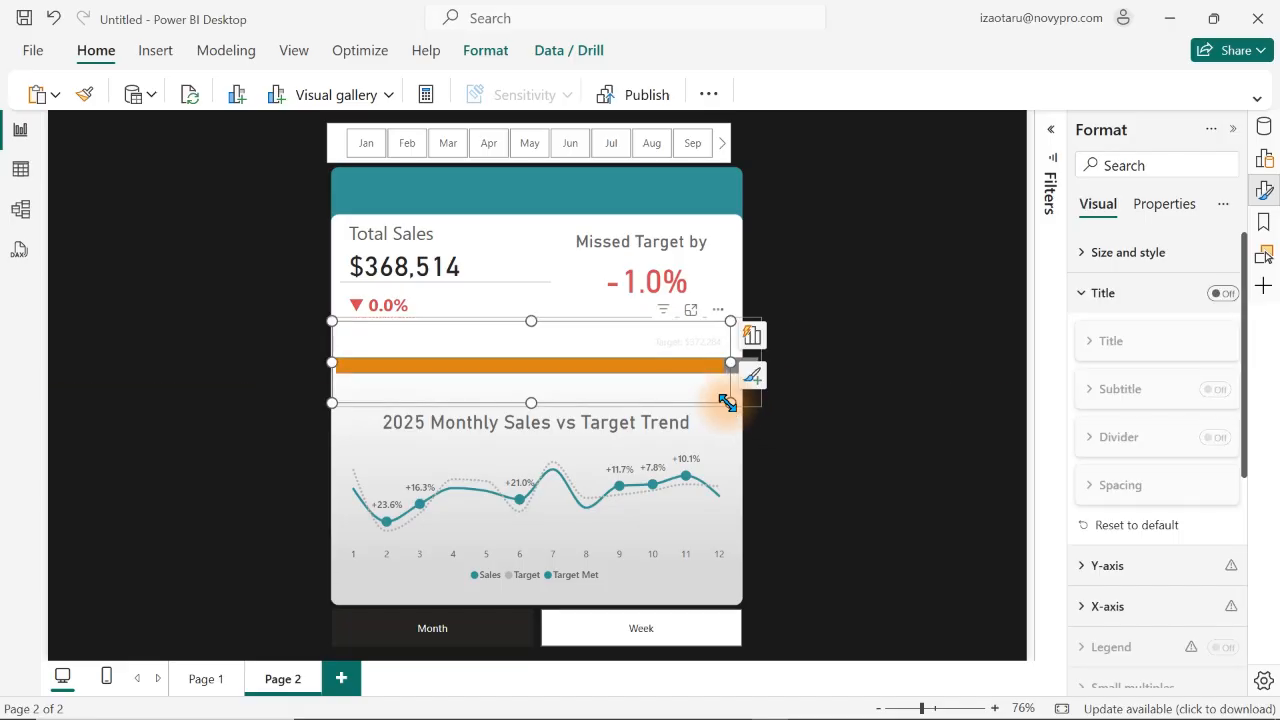
# - Select the target bar group between the KPI cards and the trend chart and show the Selection pane
pyautogui.click(845, 390)
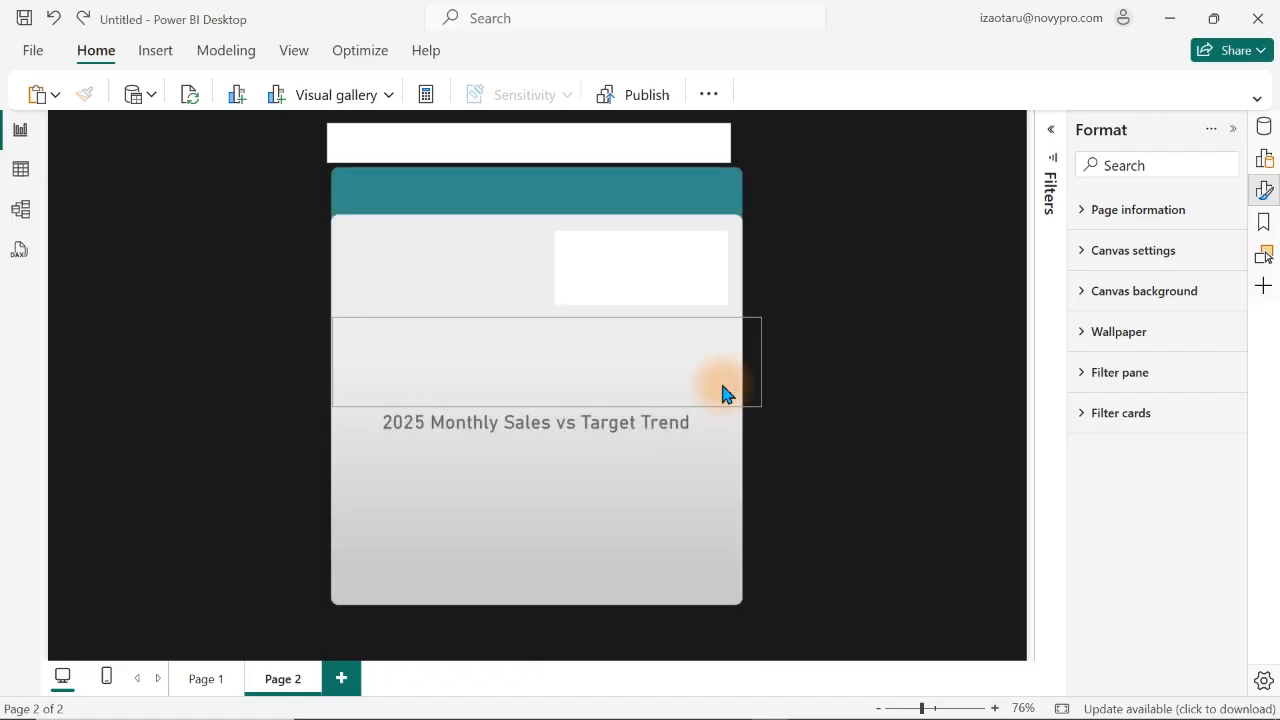
pyautogui.click(724, 393)
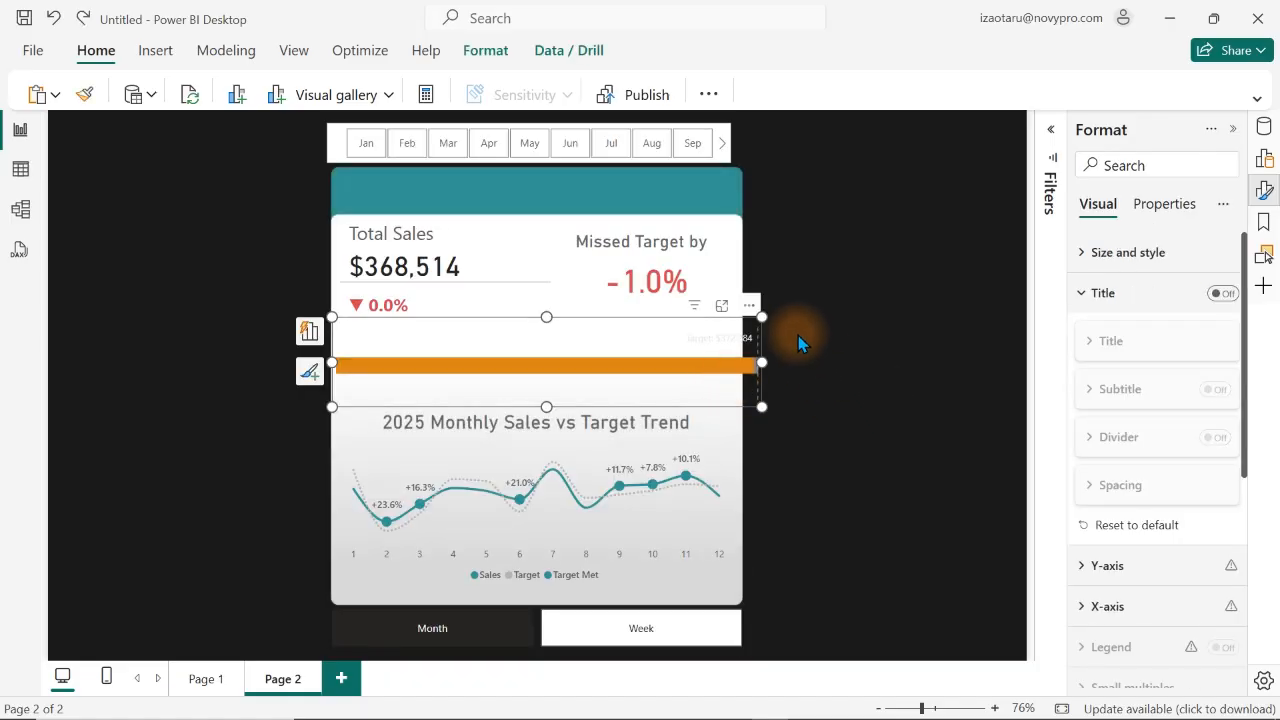
pyautogui.click(837, 378)
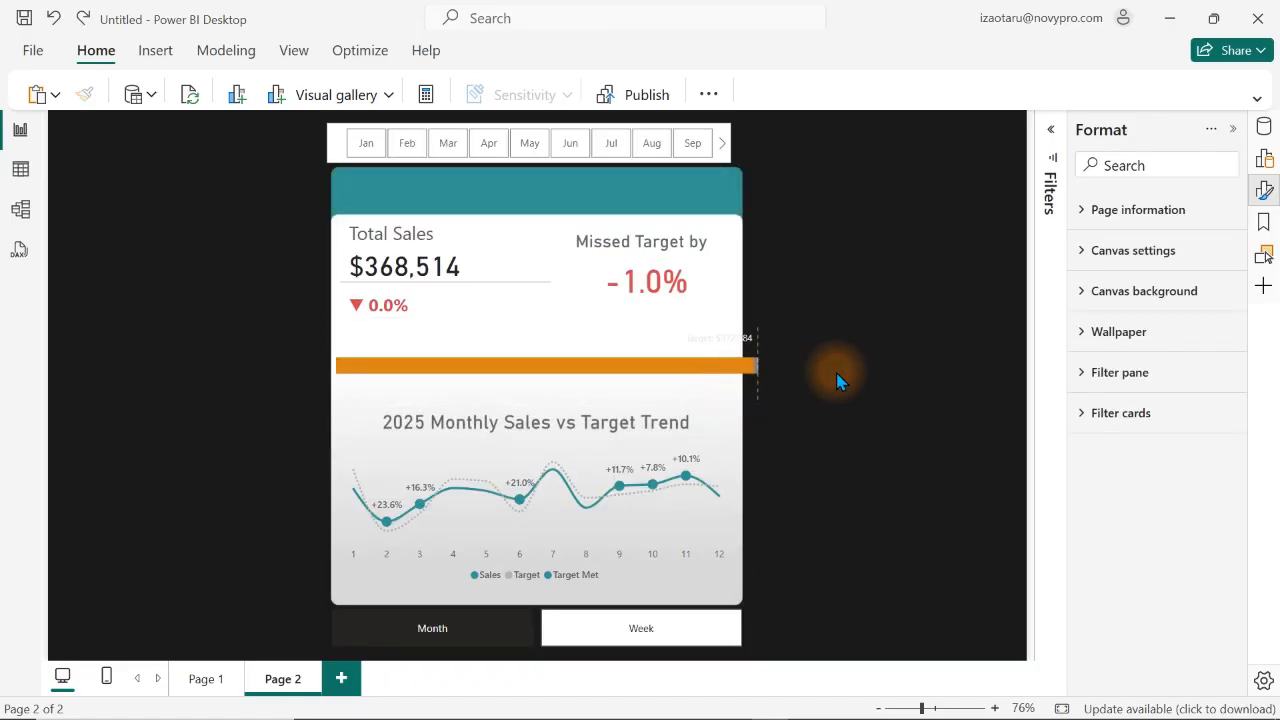
pyautogui.click(697, 360)
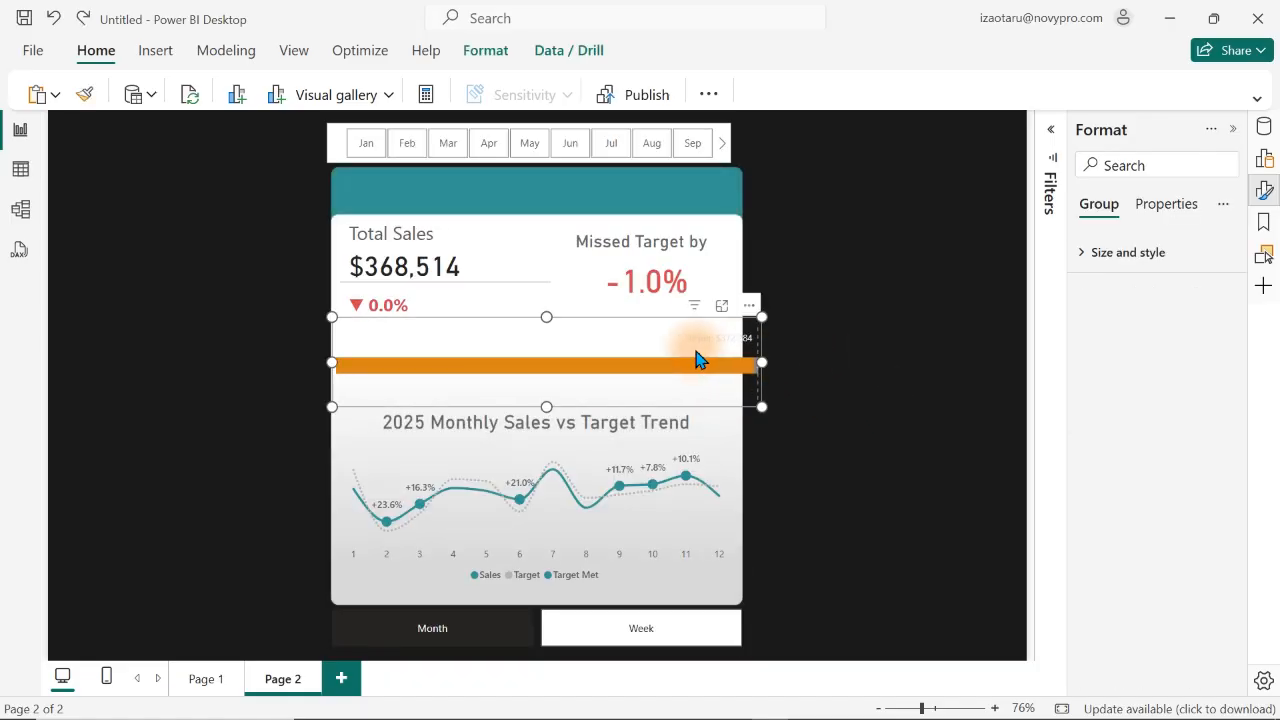
pyautogui.click(1263, 256)
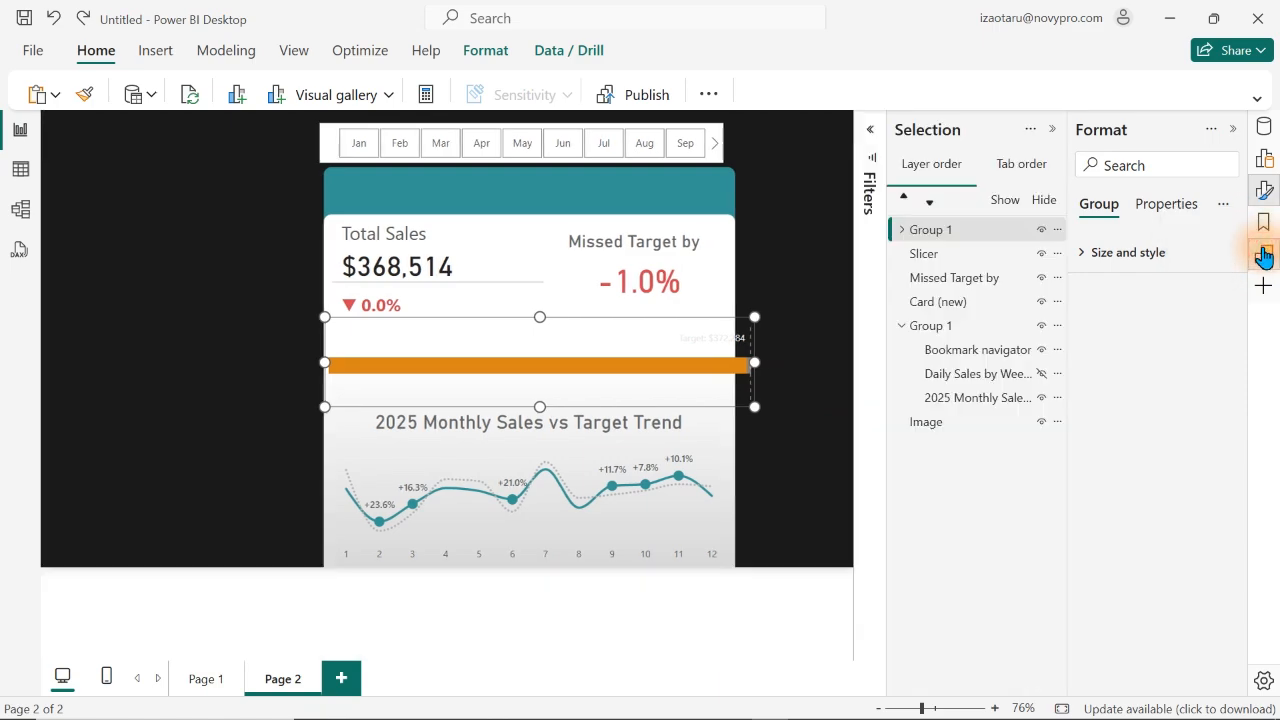
# - Expand the target bar group and try to resize its two Sales by YX bars together to fit the card
pyautogui.click(901, 230)
pyautogui.click(901, 232)
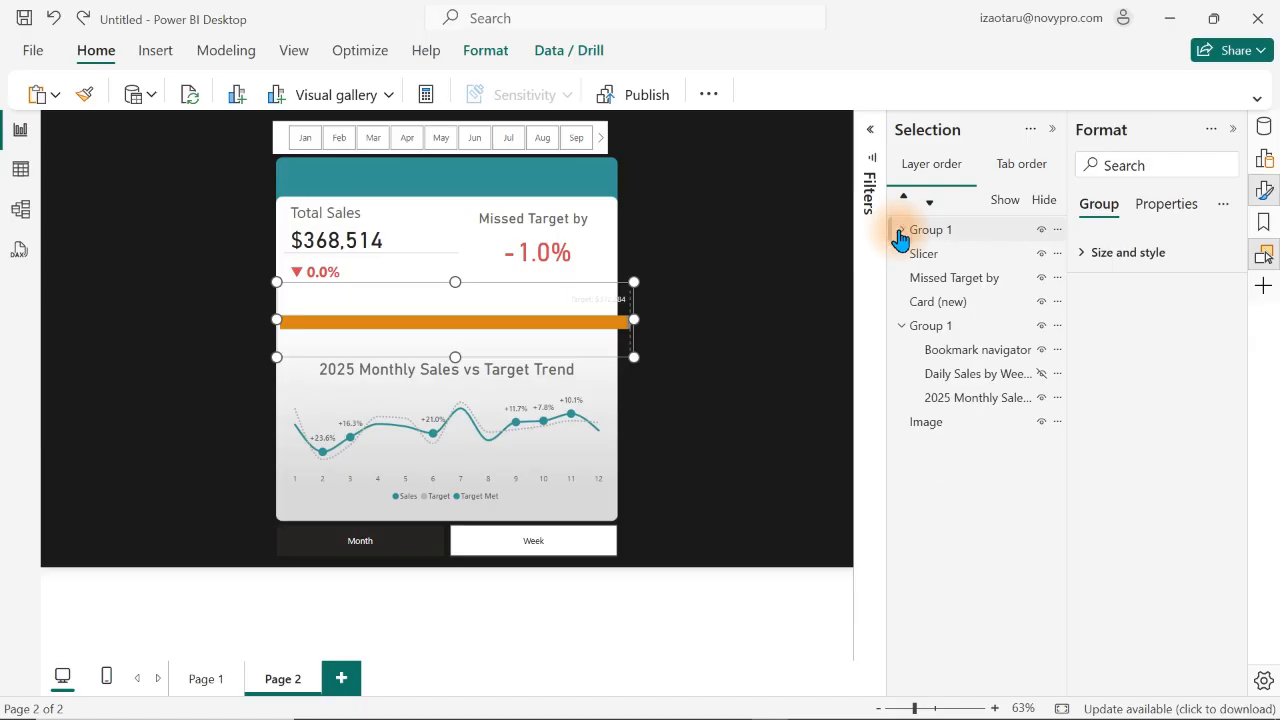
pyautogui.click(950, 236)
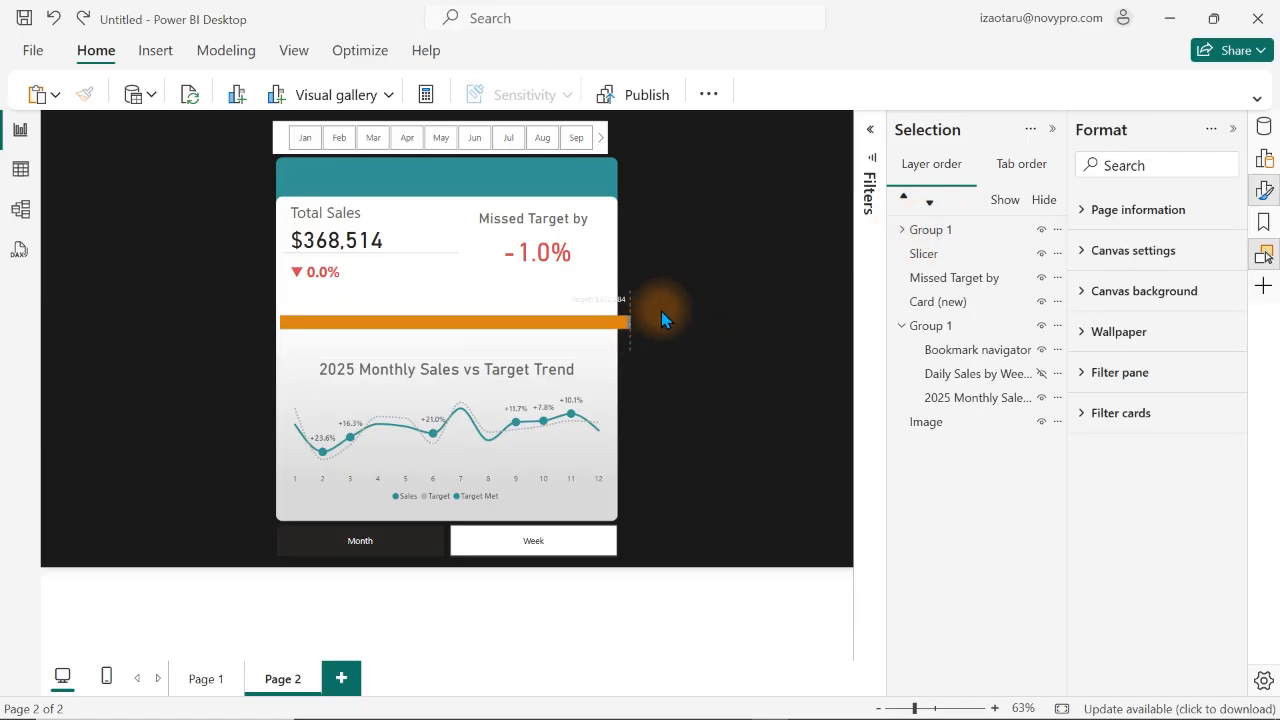
pyautogui.click(902, 231)
pyautogui.click(941, 256)
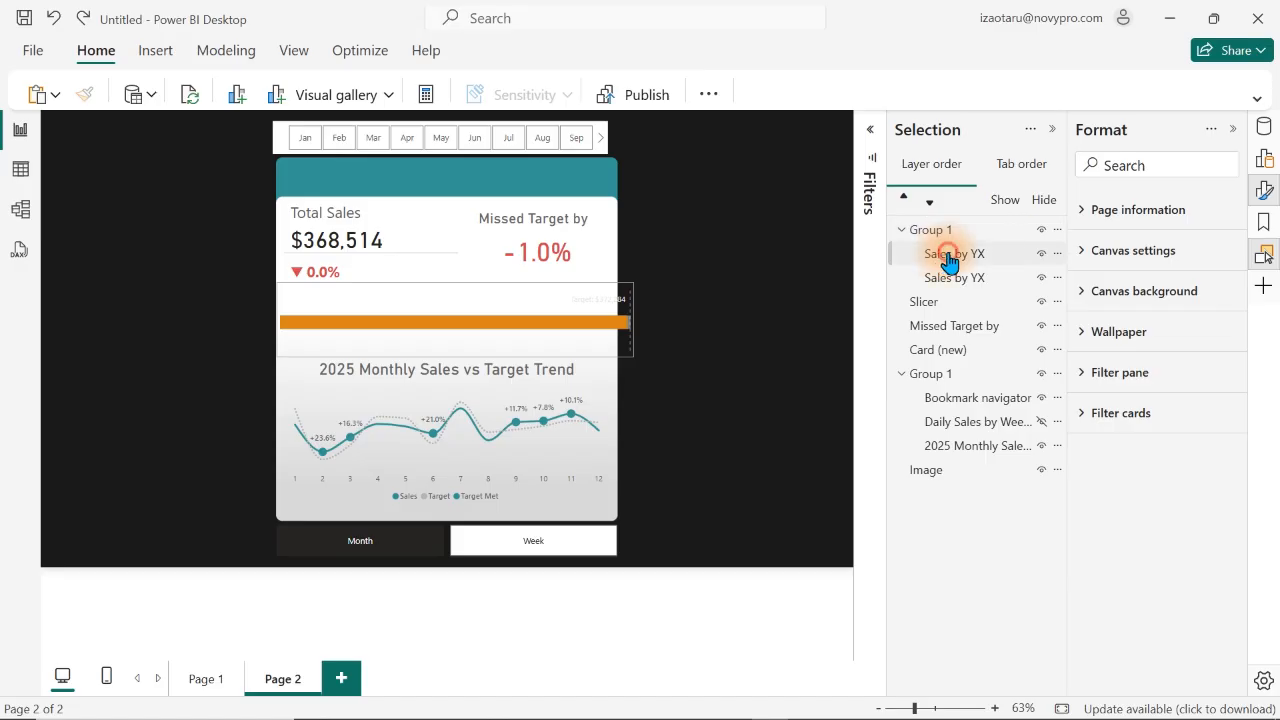
pyautogui.keyDown('ctrl'); pyautogui.click(963, 280); pyautogui.keyUp('ctrl')
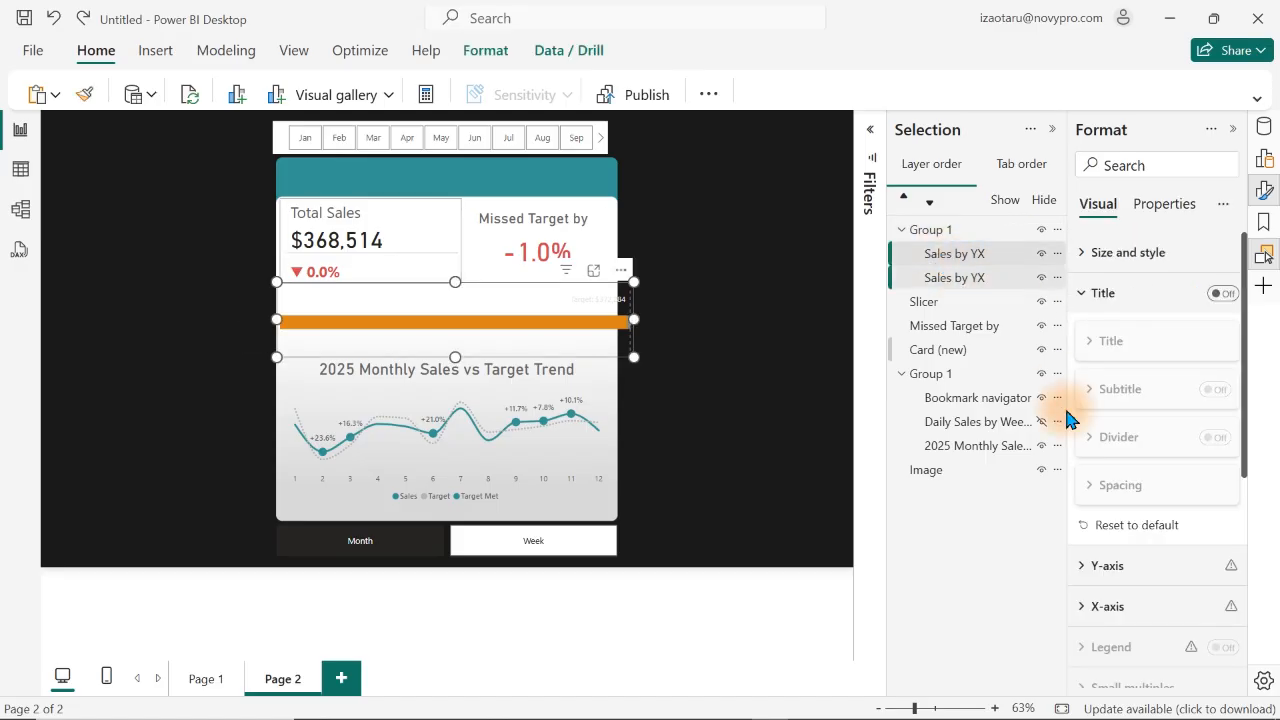
pyautogui.moveTo(633, 319)
pyautogui.mouseDown()
pyautogui.moveTo(591, 320)
pyautogui.moveTo(630, 315)
pyautogui.mouseUp()
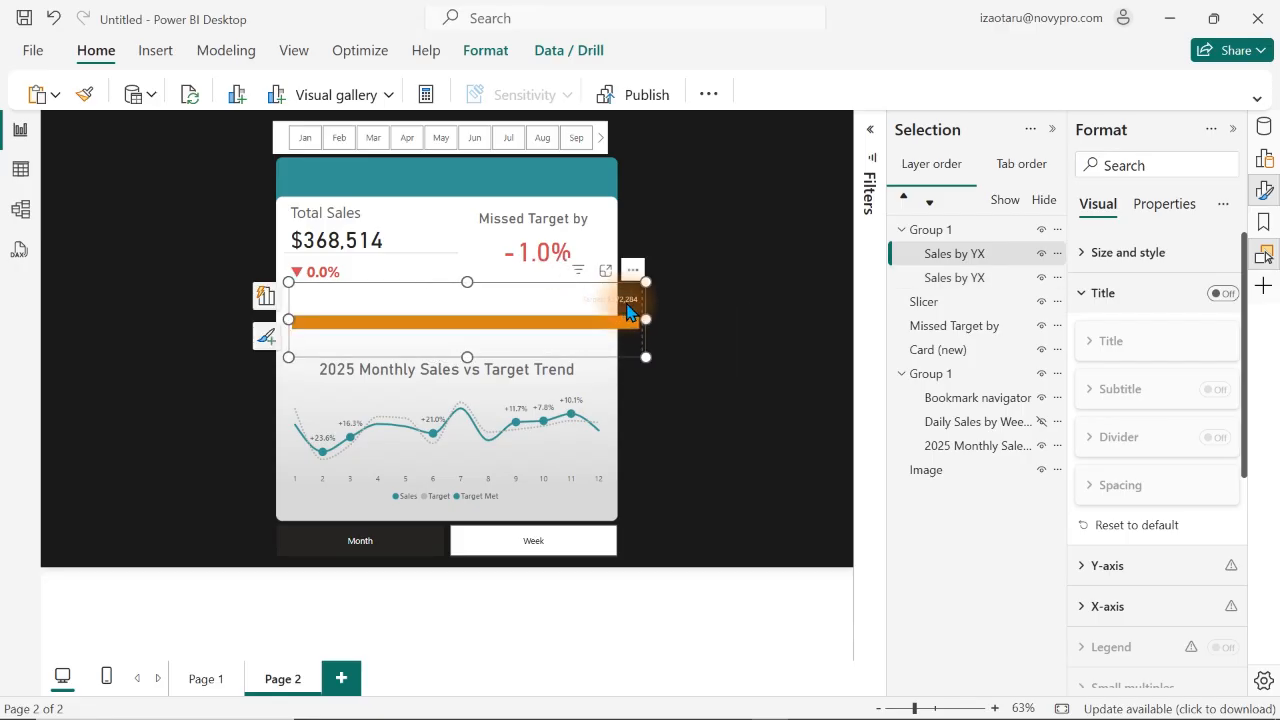
# - Ungroup the target bar group into its two separate Sales by YX bars
pyautogui.rightClick(968, 240)
pyautogui.moveTo(975, 244)
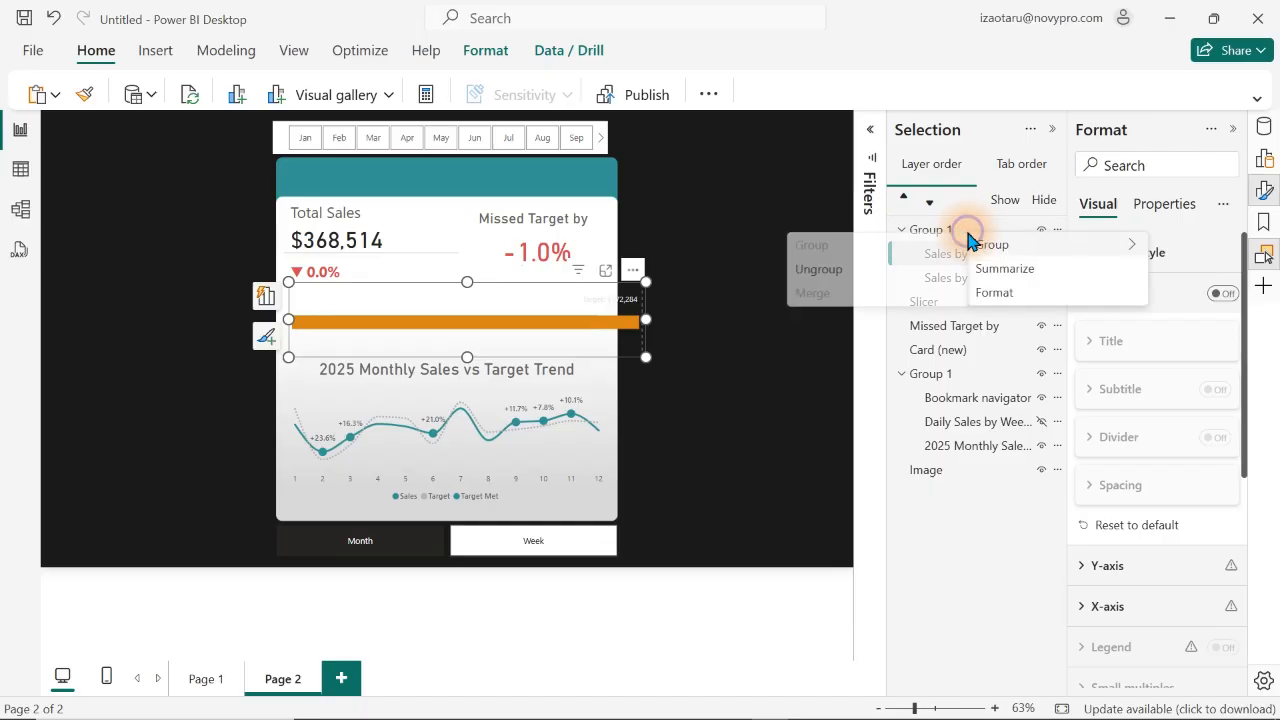
pyautogui.click(852, 272)
pyautogui.click(753, 256)
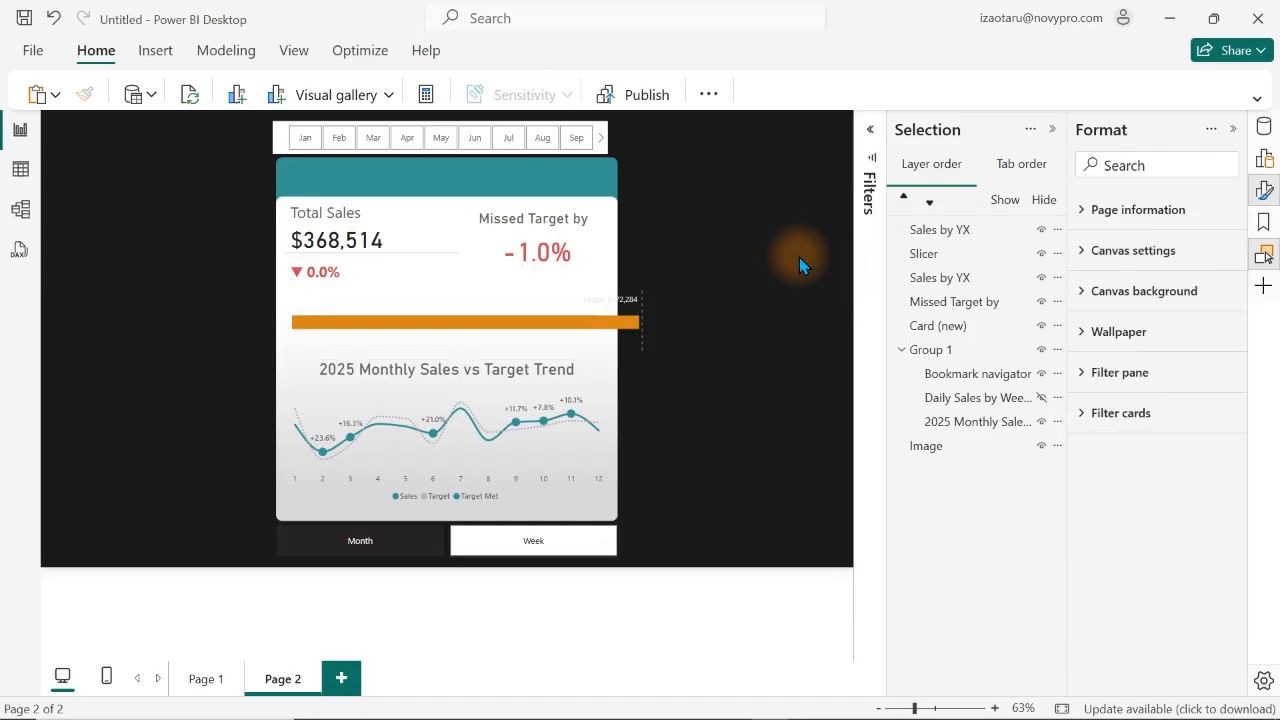
# - Move the orange bar clear of the grey bar and resize the grey bar to about 507 wide within the card
pyautogui.click(955, 240)
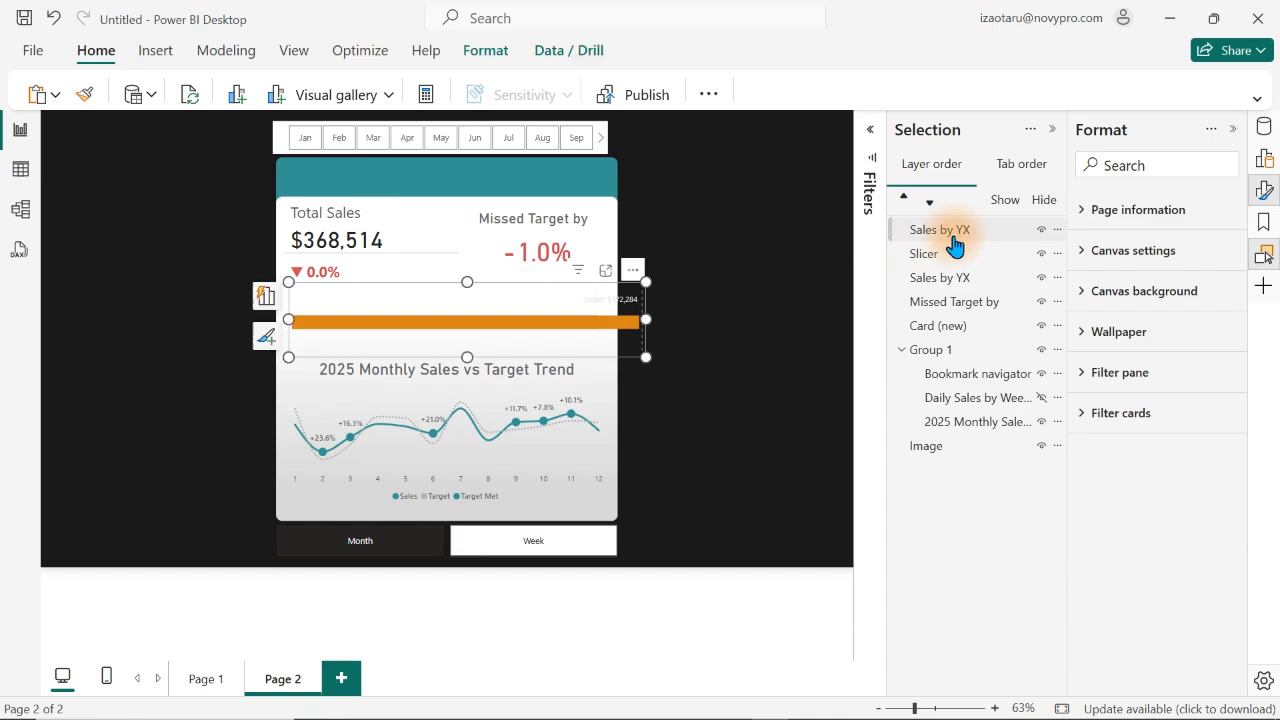
pyautogui.moveTo(586, 329); pyautogui.dragTo(738, 378)
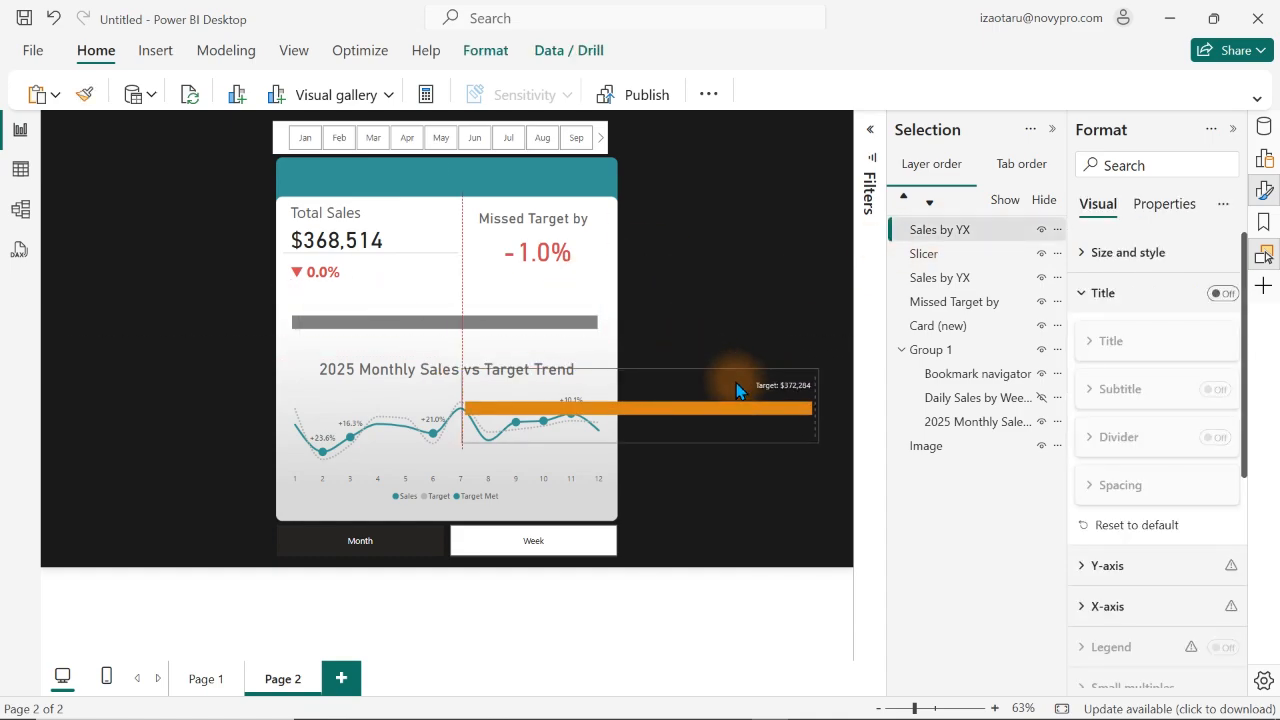
pyautogui.click(535, 310)
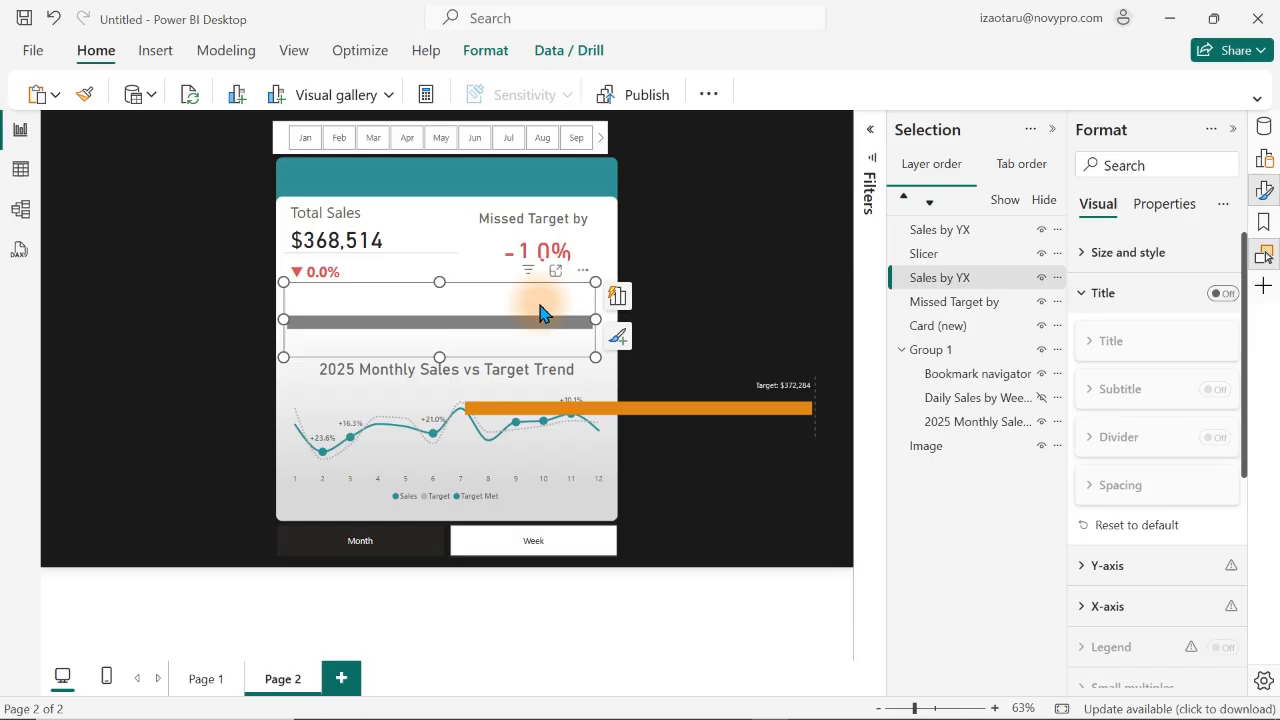
pyautogui.moveTo(595, 320); pyautogui.dragTo(551, 309)
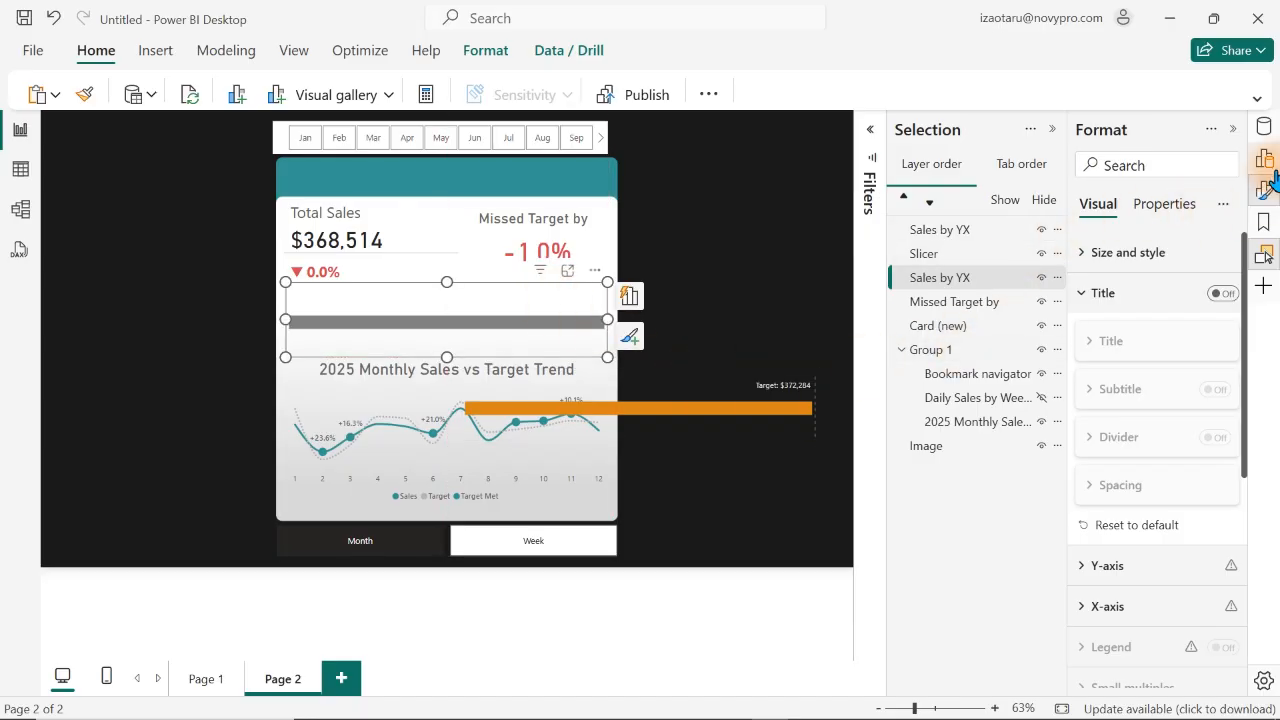
# - Set the orange bar's width to 507 to match the grey bar
pyautogui.click(1120, 258)
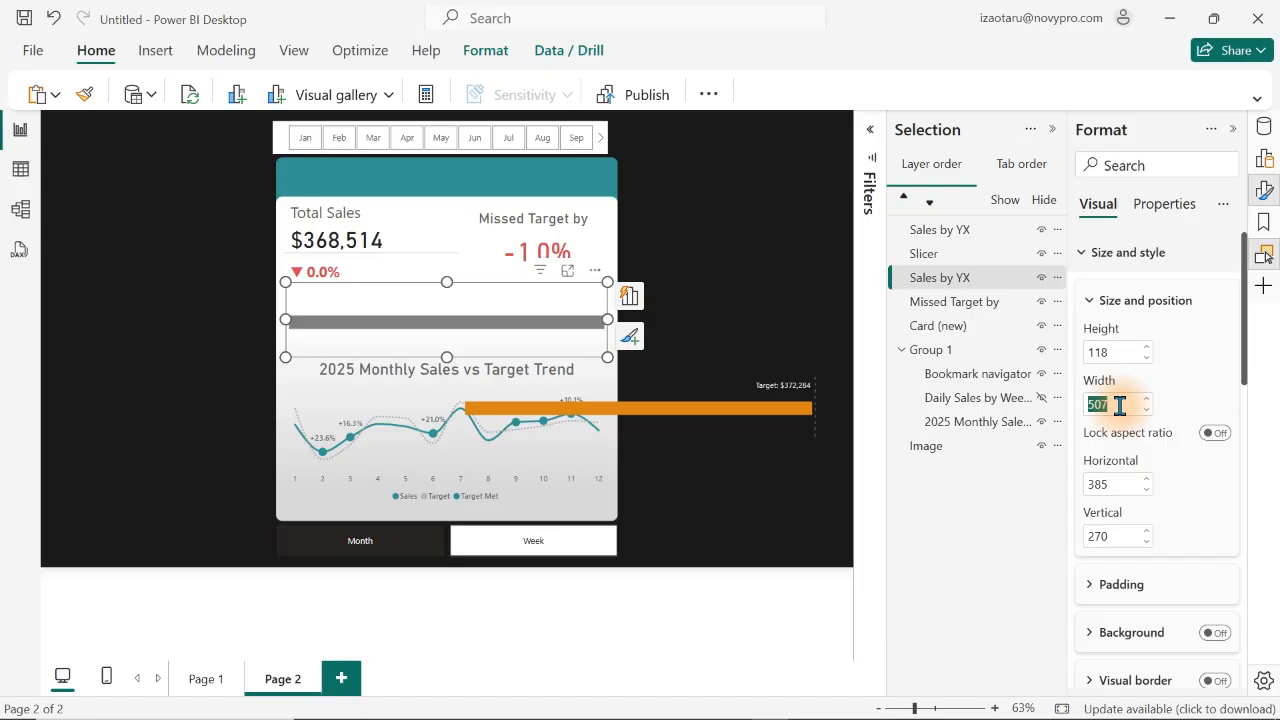
pyautogui.click(706, 396)
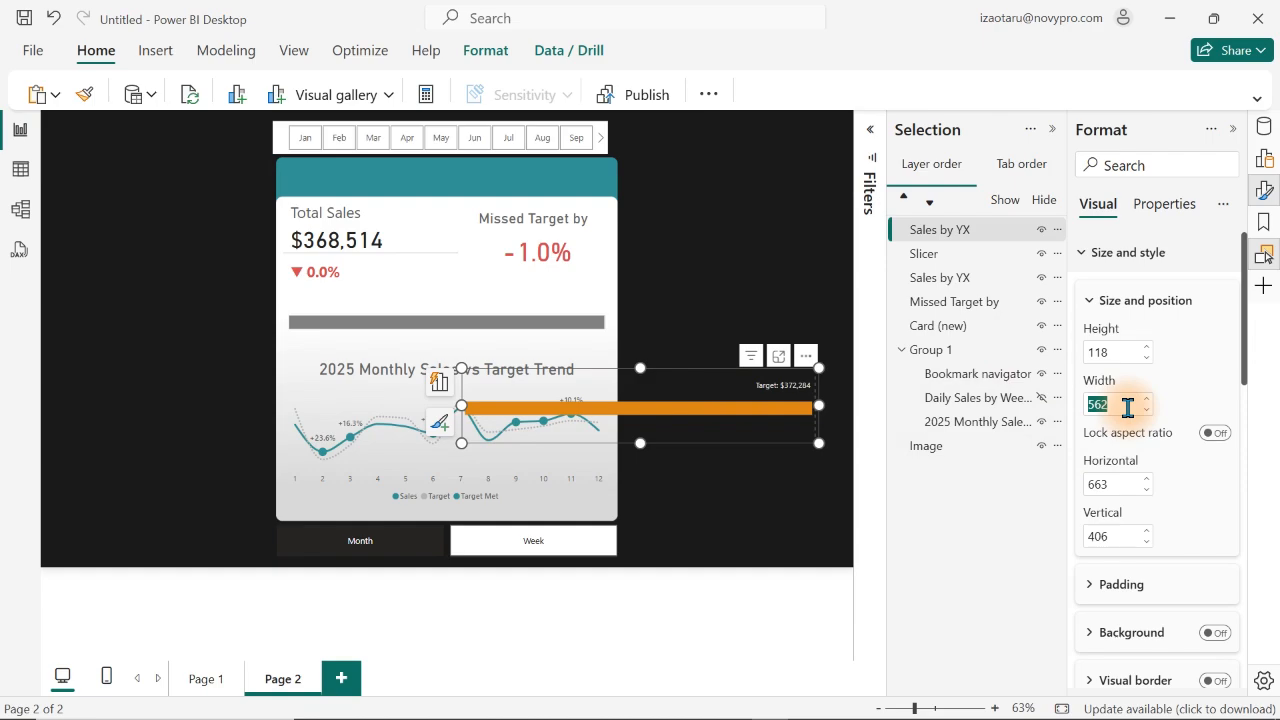
pyautogui.press('Return')
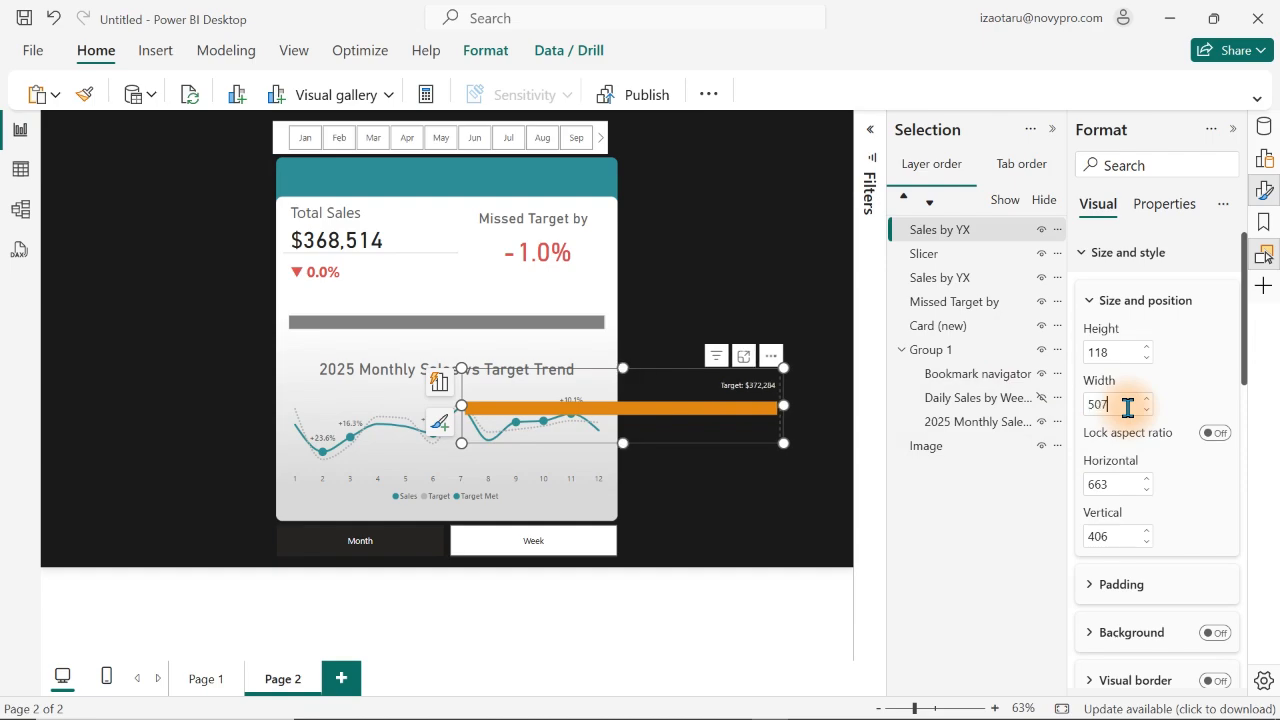
# - Move the orange bar back near the grey bar and align both bars by top, center and middle so they overlap
pyautogui.moveTo(657, 393); pyautogui.dragTo(484, 345)
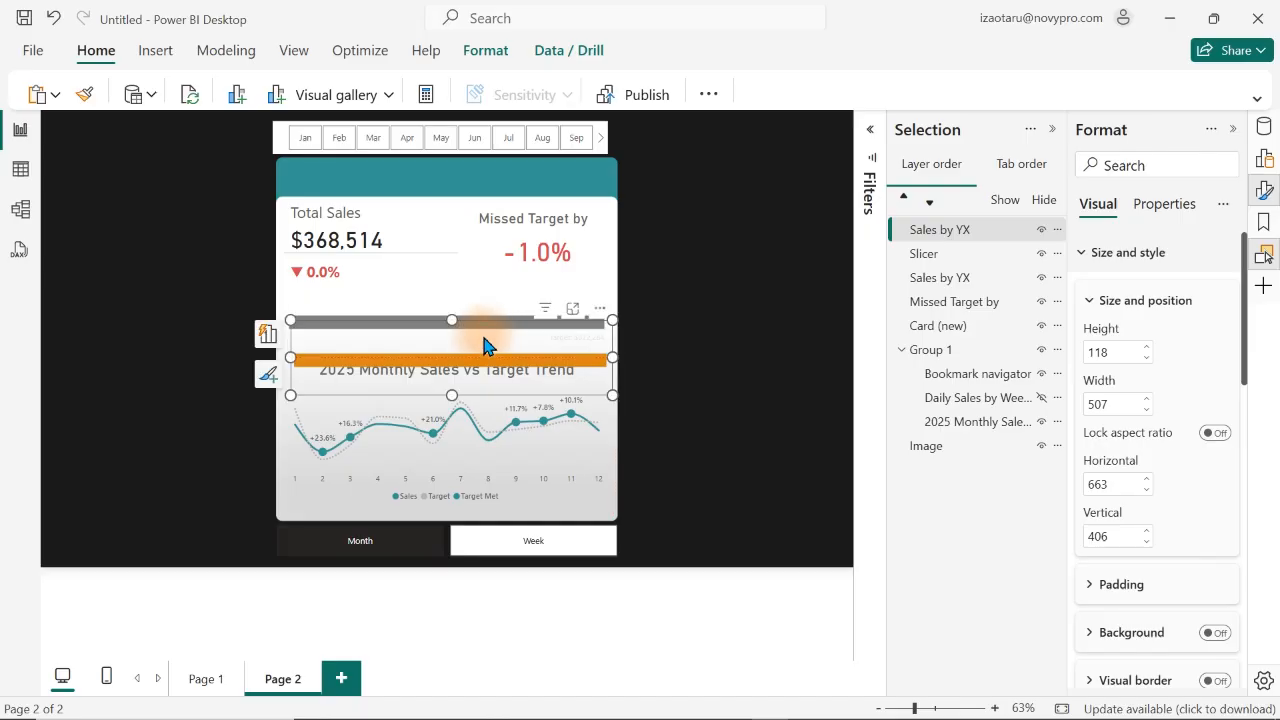
pyautogui.keyDown('ctrl'); pyautogui.click(458, 300); pyautogui.keyUp('ctrl')
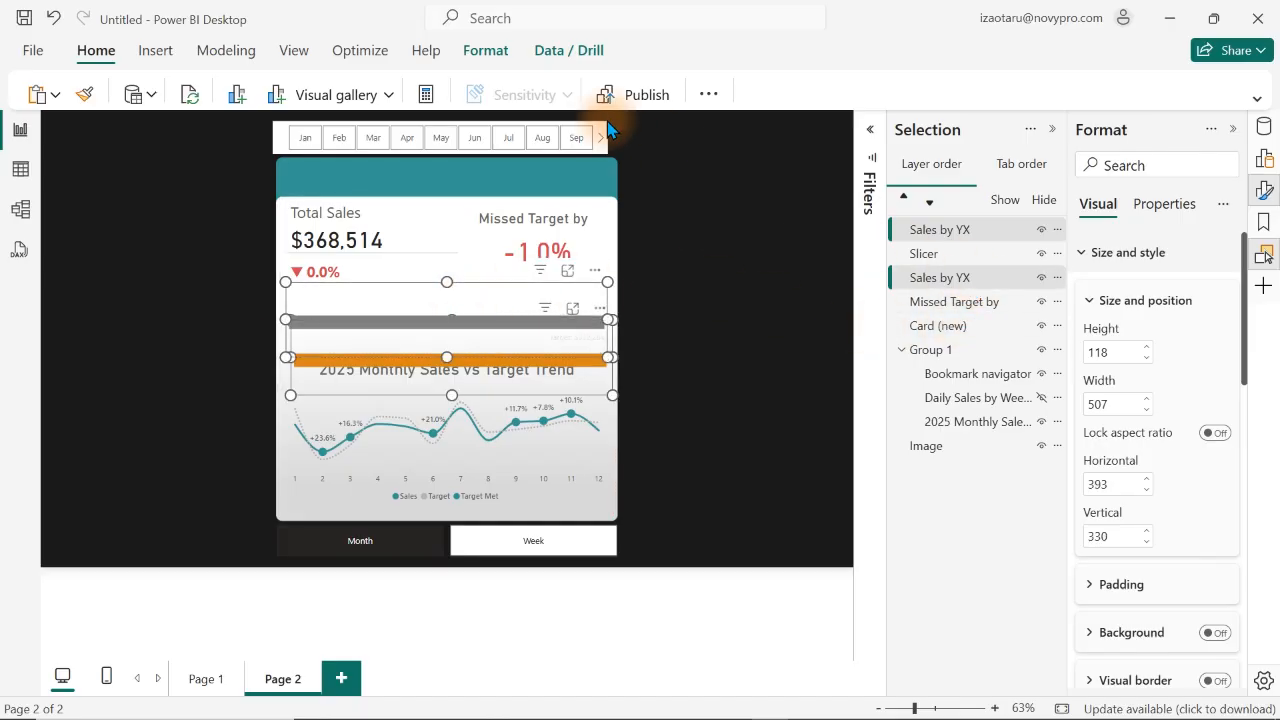
pyautogui.click(477, 56)
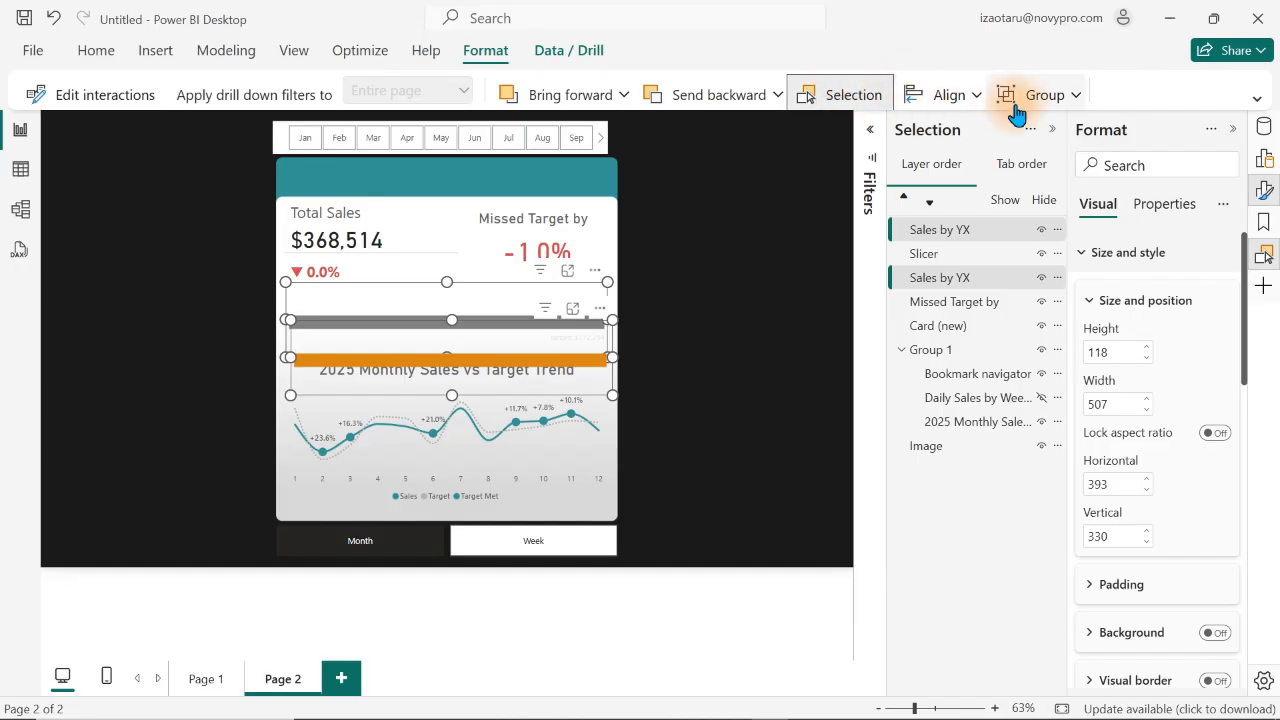
pyautogui.click(964, 100)
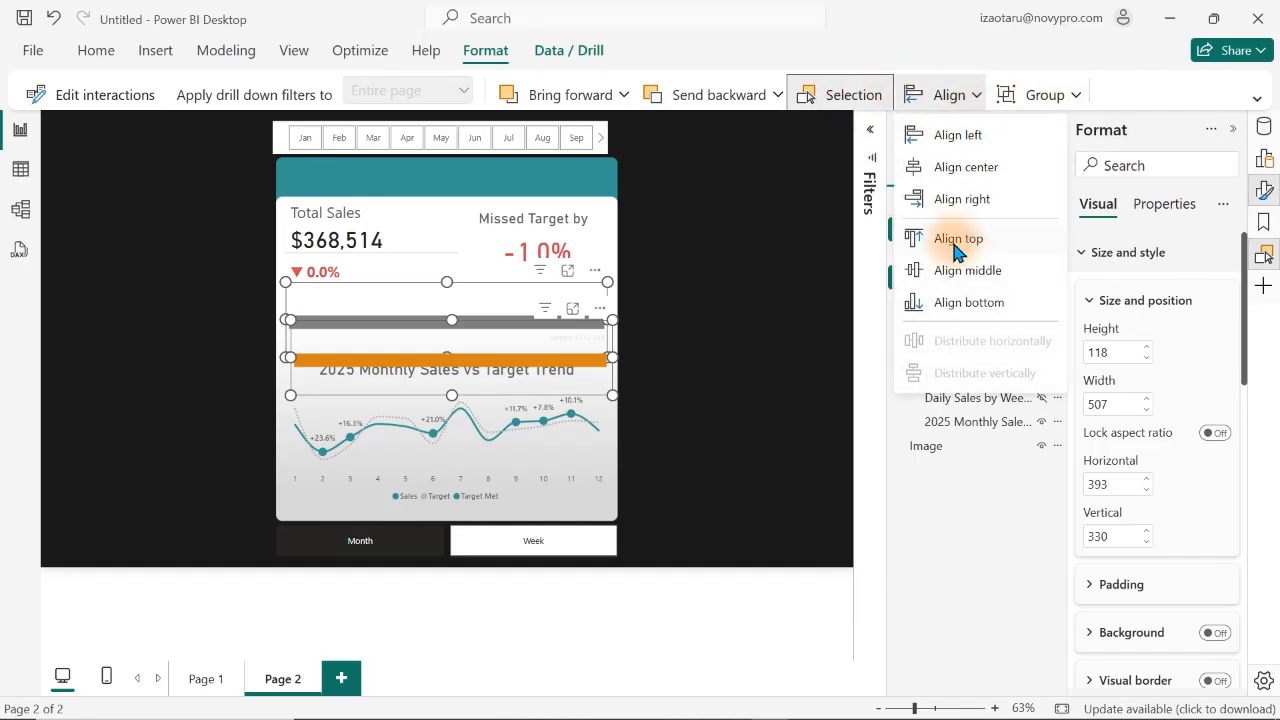
pyautogui.click(960, 246)
pyautogui.click(955, 90)
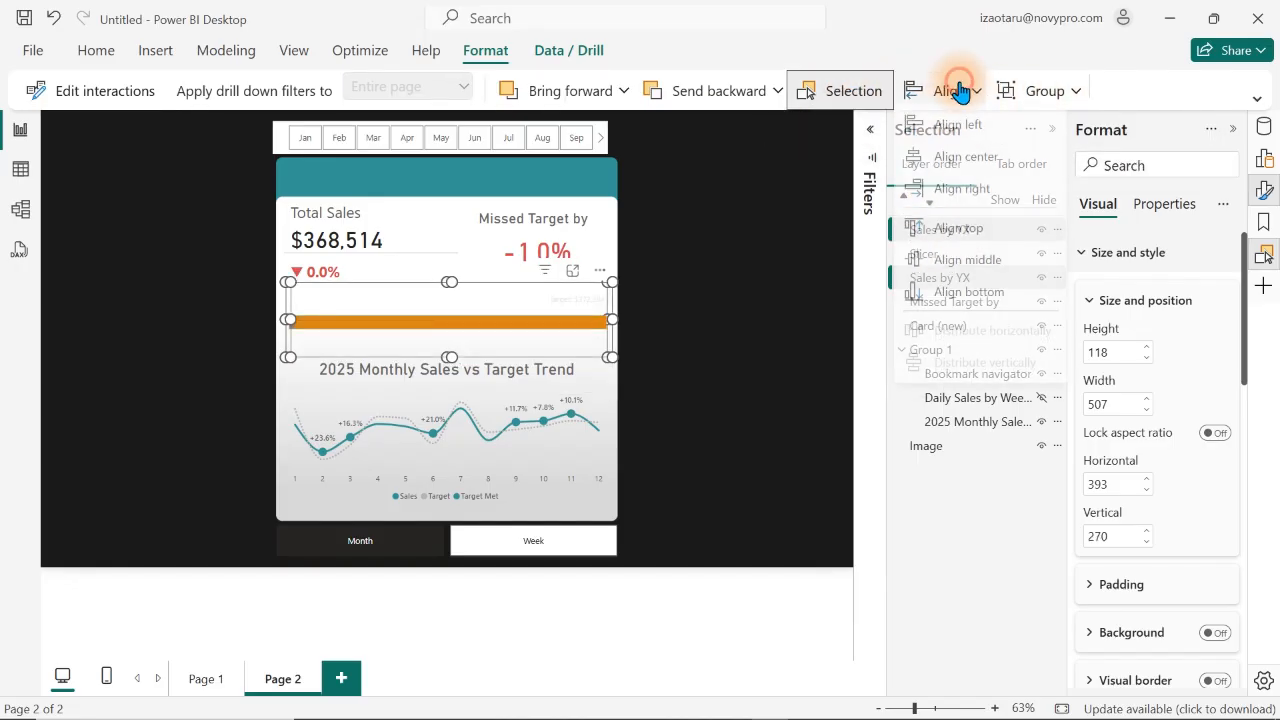
pyautogui.click(976, 164)
pyautogui.click(960, 95)
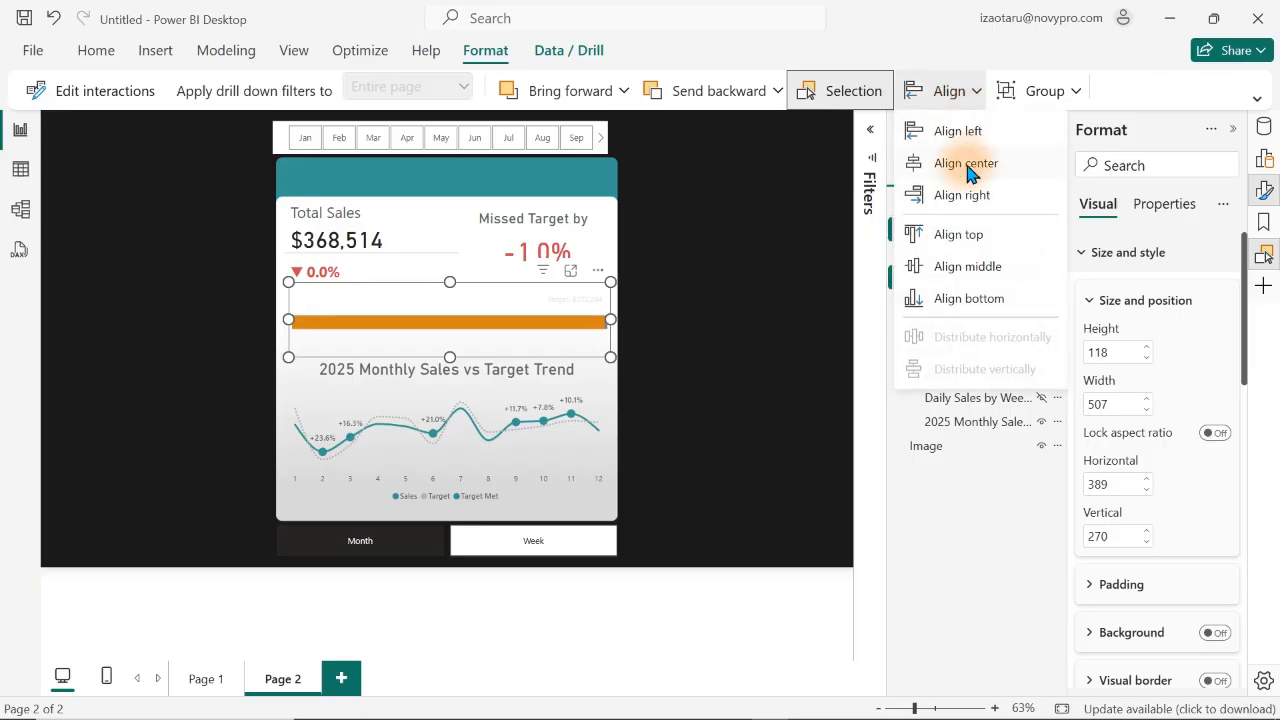
pyautogui.click(968, 265)
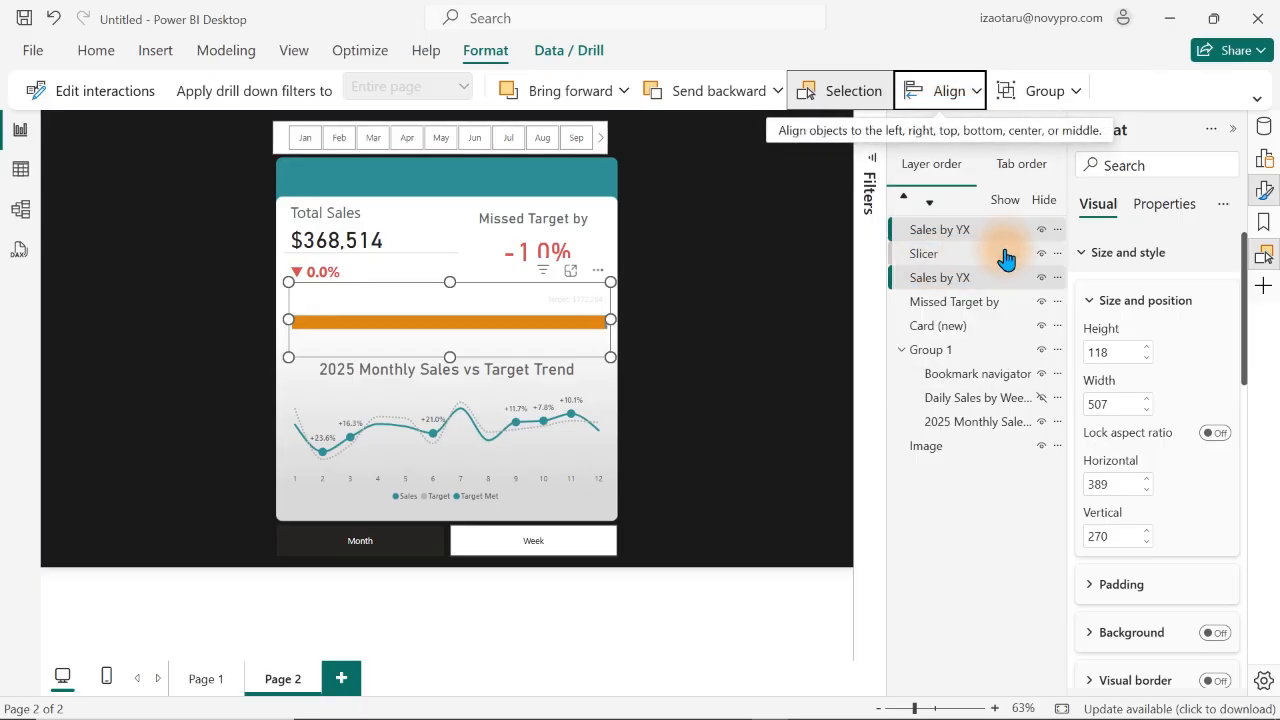
# - Group the two aligned Sales by YX bars
pyautogui.keyDown('ctrl'); pyautogui.click(970, 232); pyautogui.keyUp('ctrl')
pyautogui.rightClick(970, 232)
pyautogui.moveTo(1000, 242)
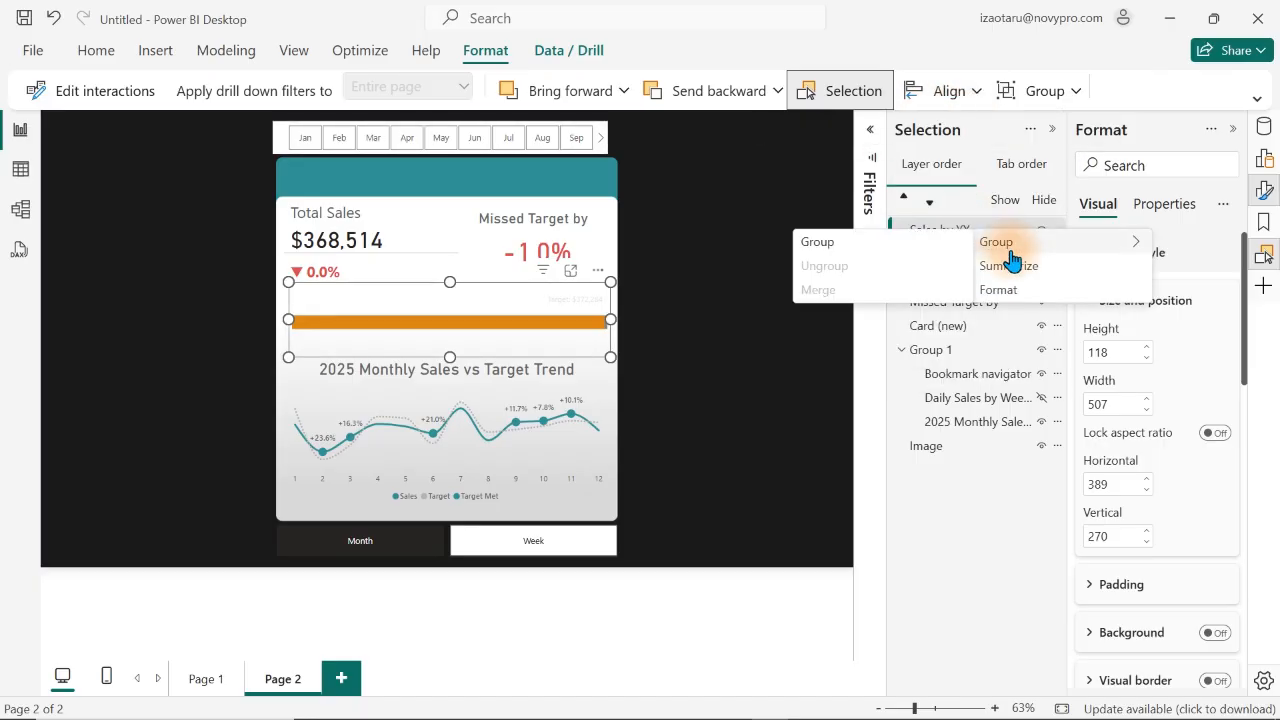
pyautogui.click(832, 254)
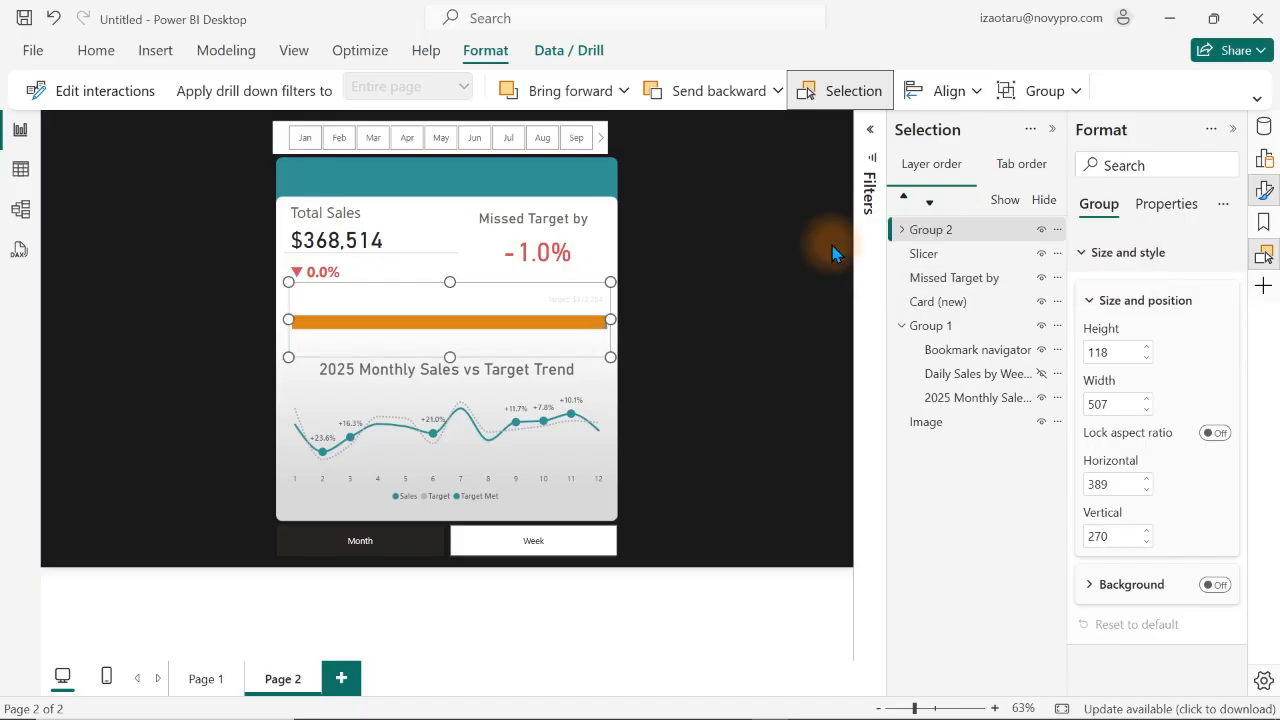
pyautogui.click(683, 278)
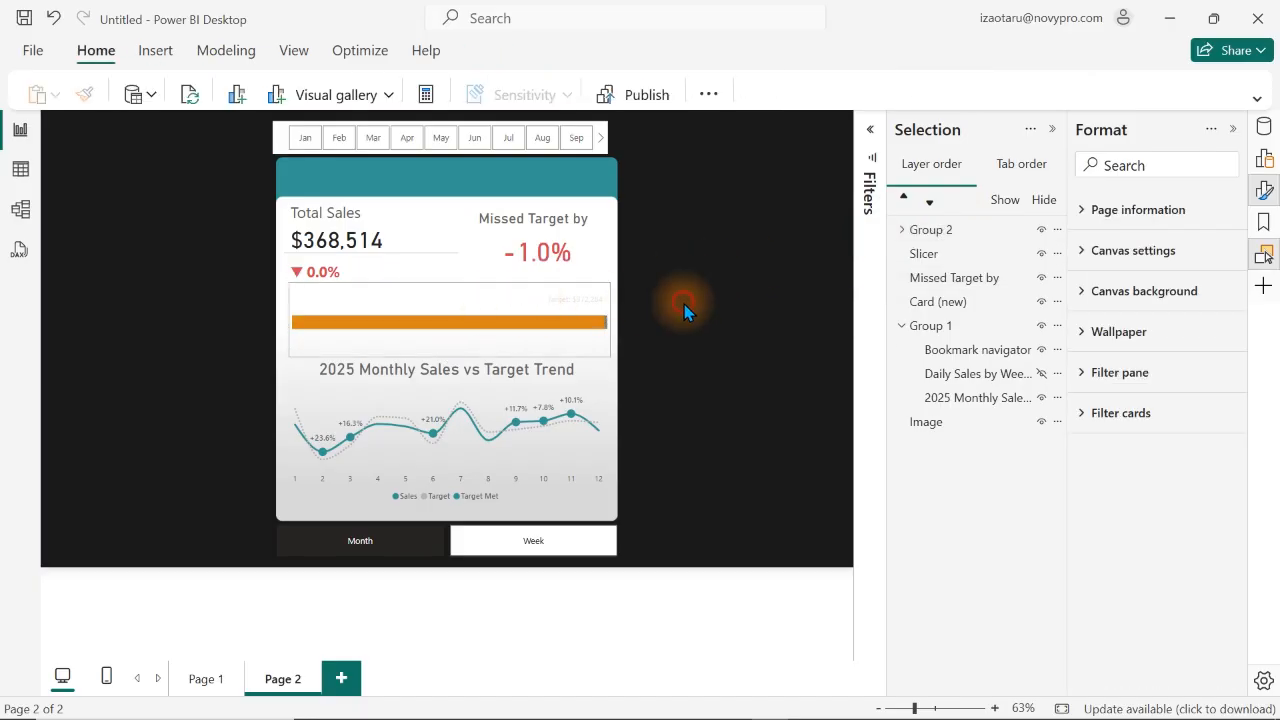
# - Expand the new bar group, toggle the orange bar's visibility to identify it, and hide the grey Sales by YX bar
pyautogui.click(510, 307)
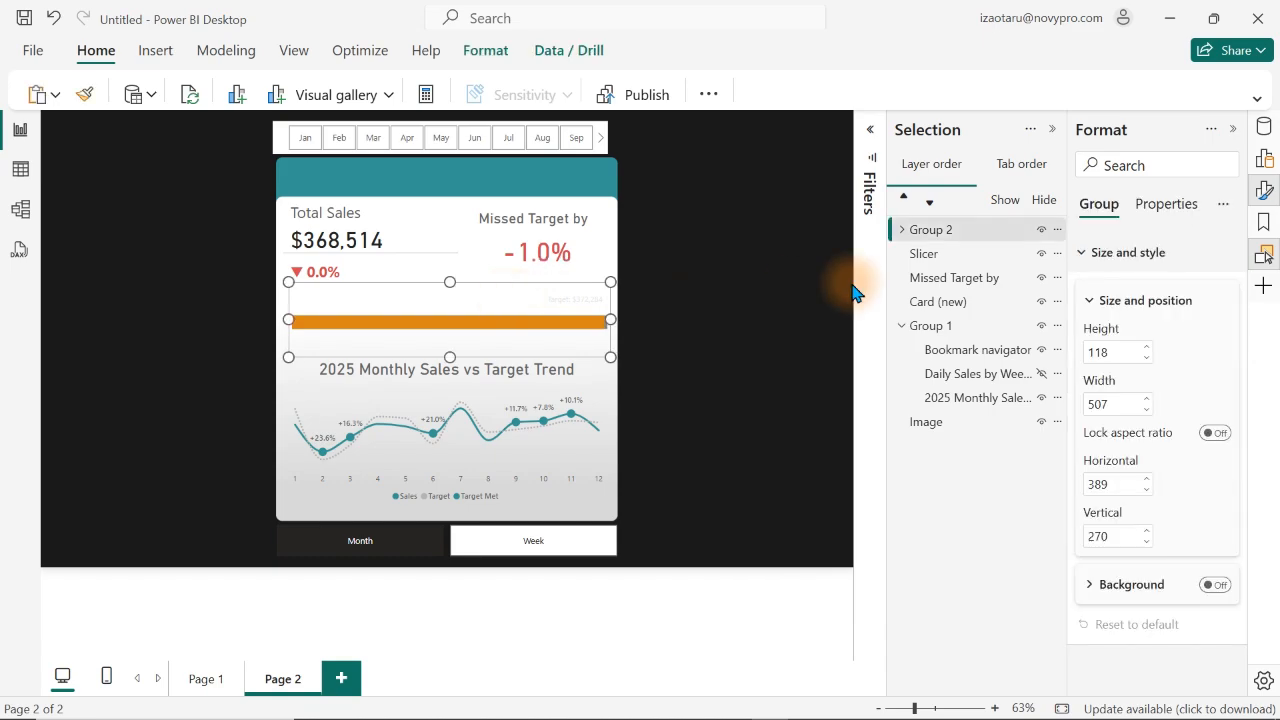
pyautogui.click(901, 230)
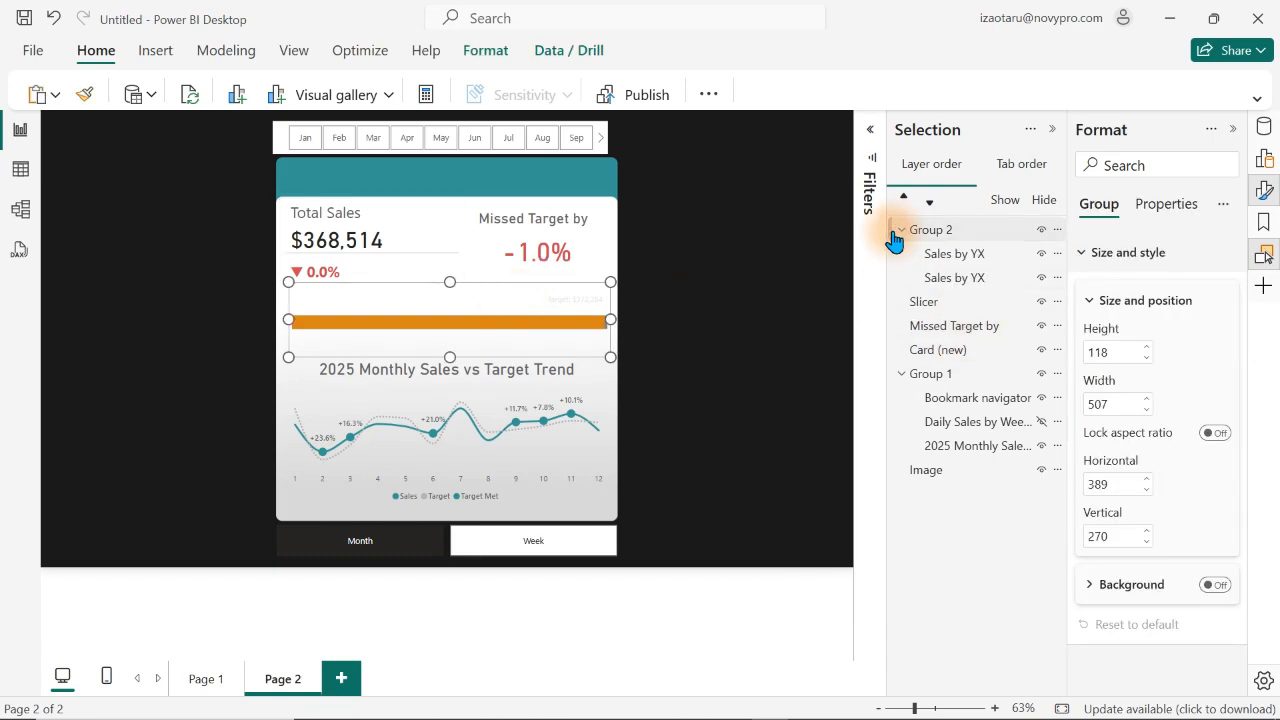
pyautogui.click(1041, 254)
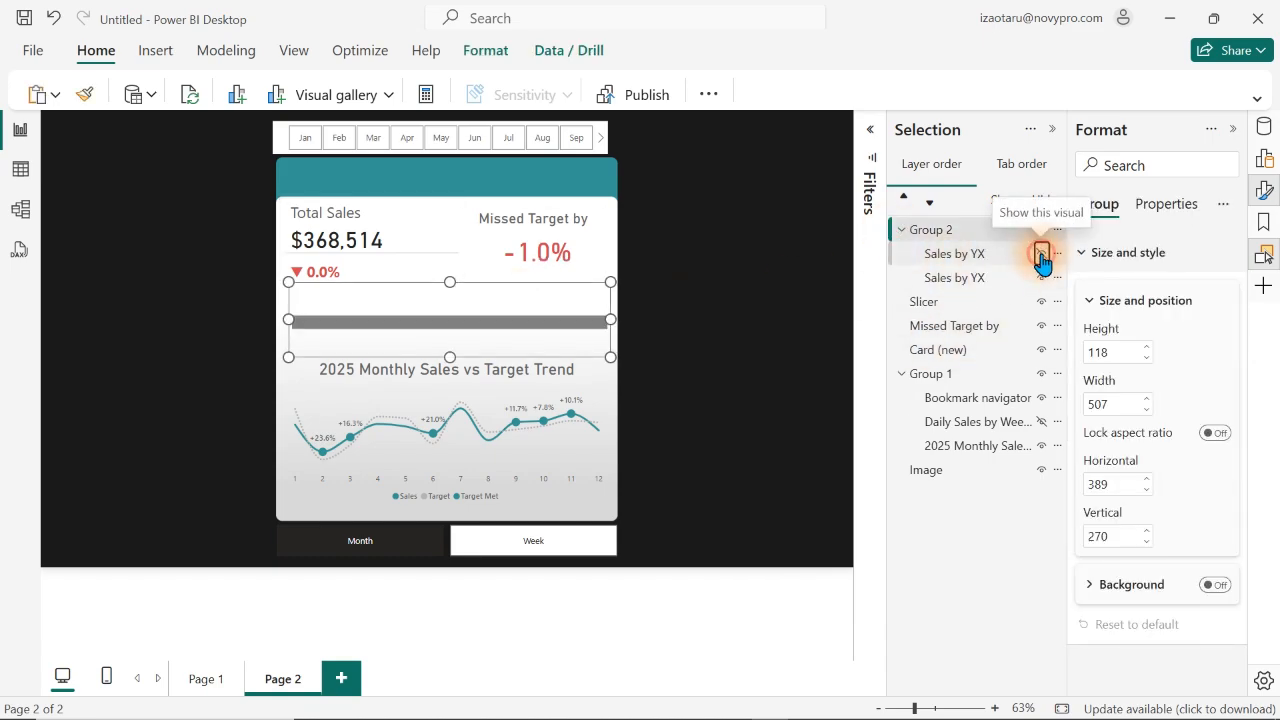
pyautogui.click(1041, 254)
pyautogui.click(1041, 279)
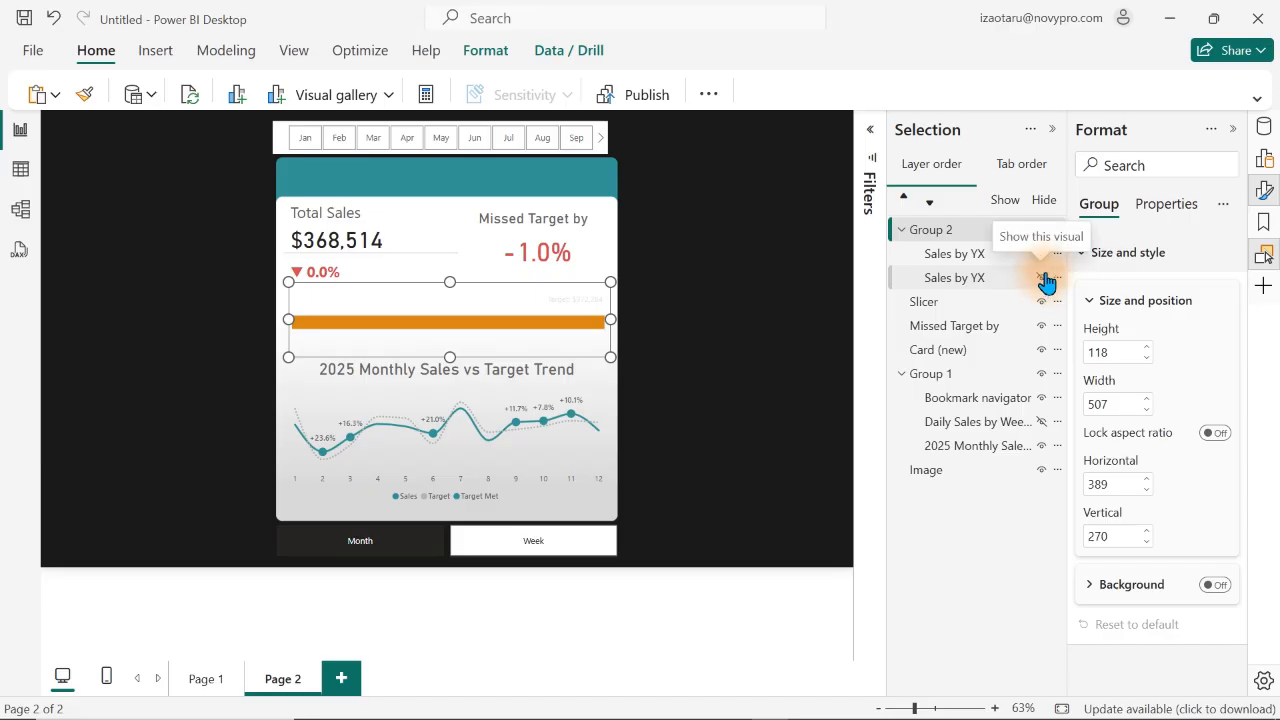
# - Change the colour of the Target reference line on the visible orange Sales by YX bar to near-black
pyautogui.click(950, 260)
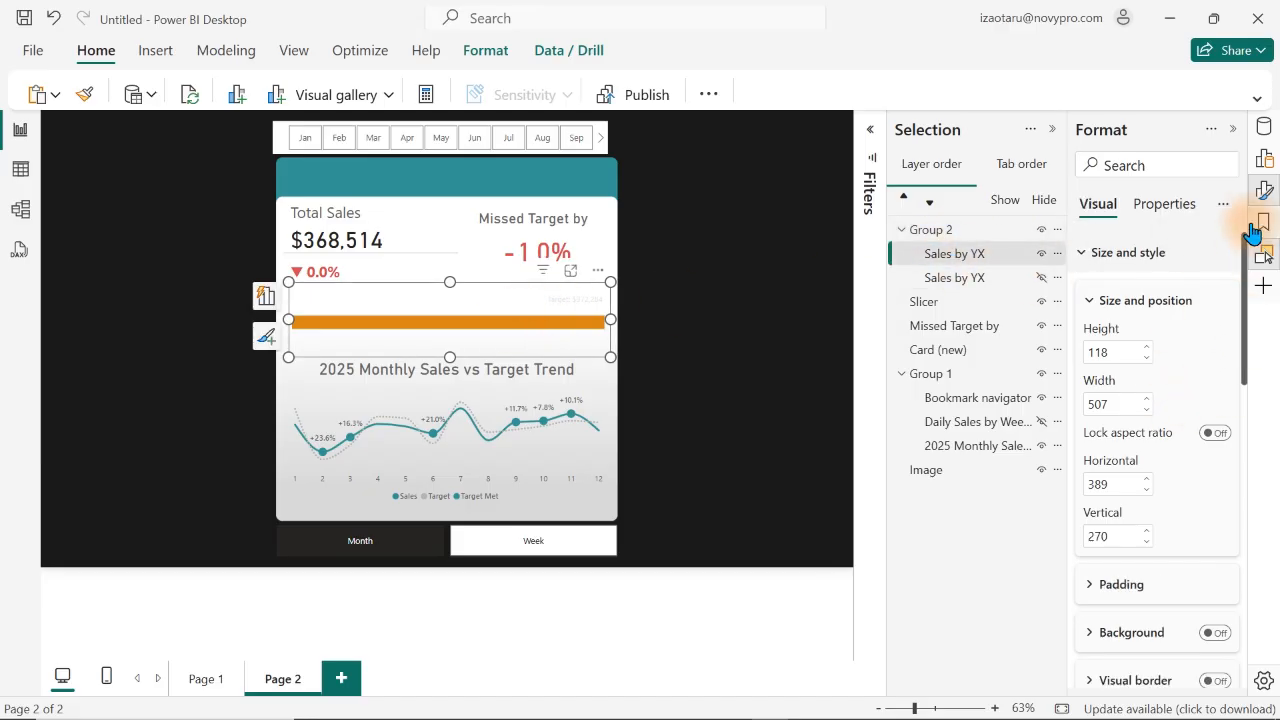
pyautogui.click(1264, 190)
pyautogui.click(1264, 190)
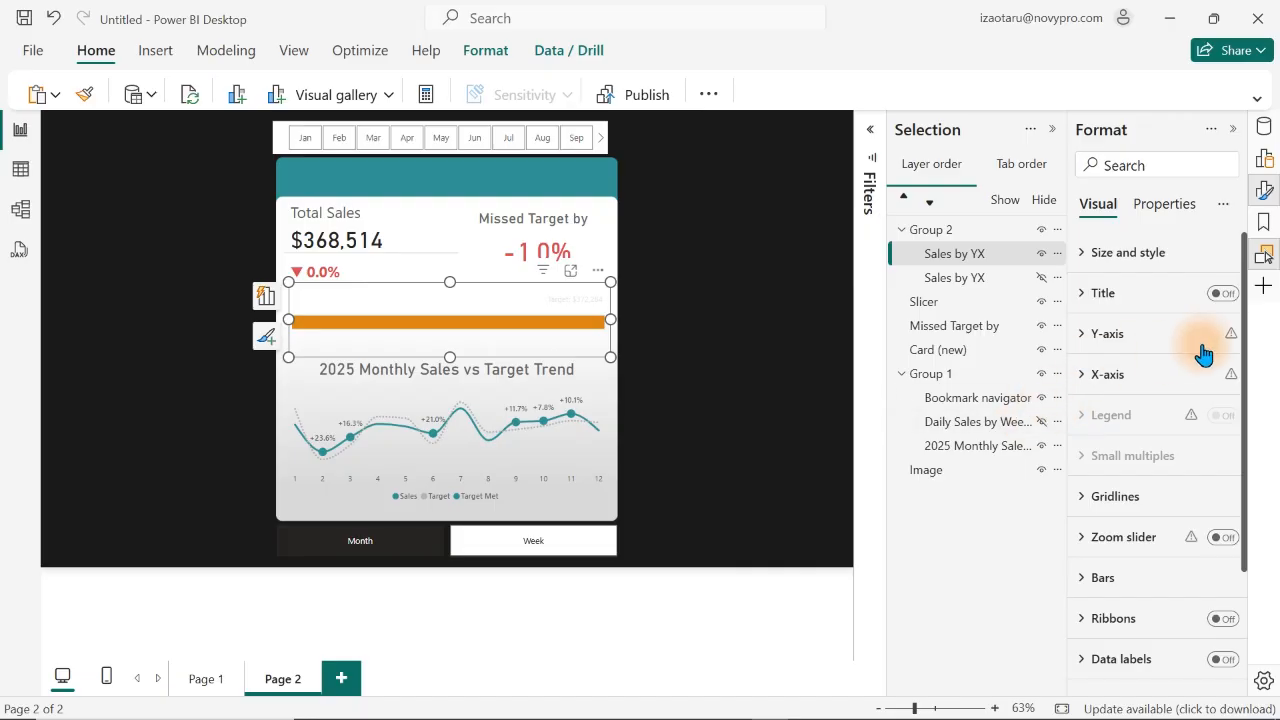
pyautogui.moveTo(1245, 320); pyautogui.dragTo(1240, 634)
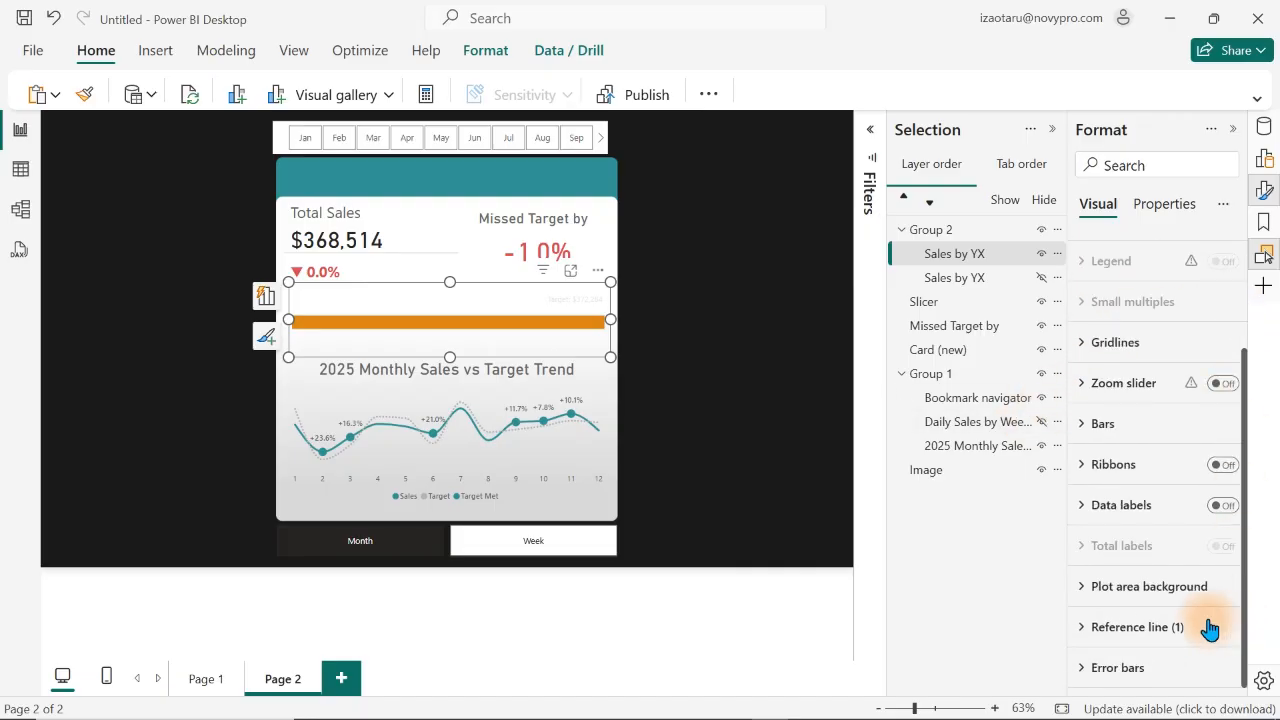
pyautogui.click(1108, 634)
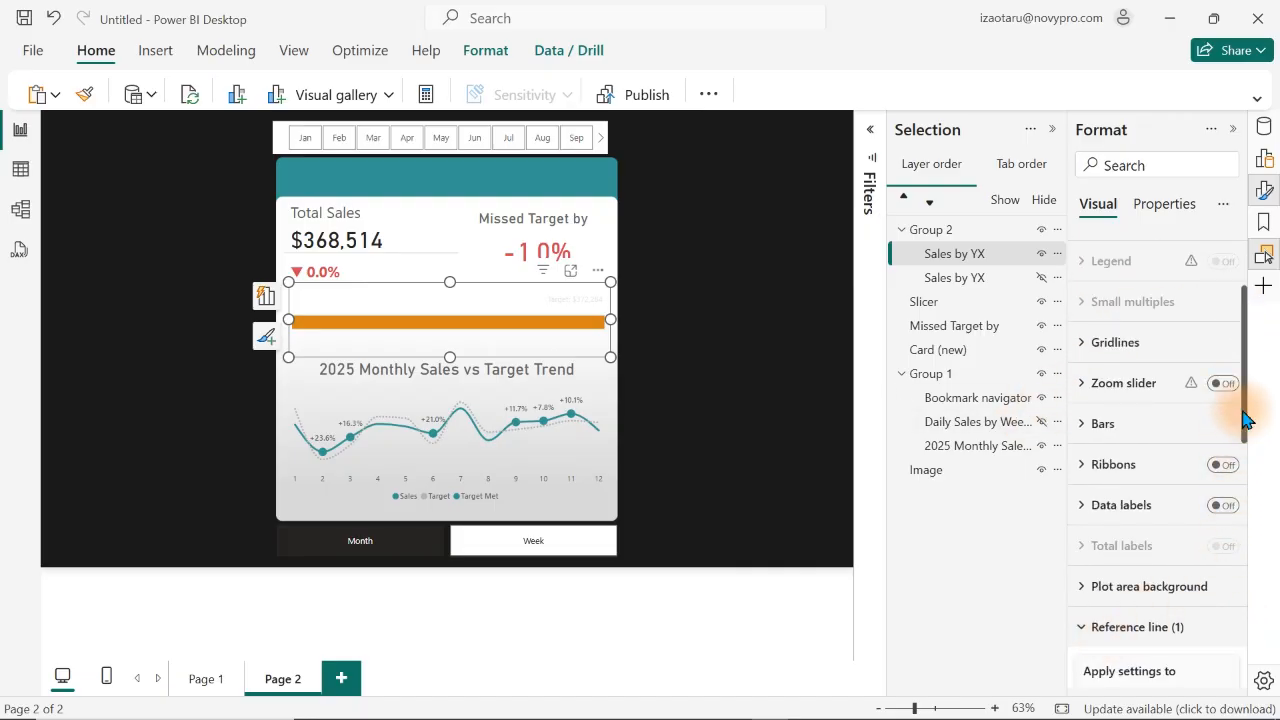
pyautogui.moveTo(1246, 418); pyautogui.dragTo(1257, 572)
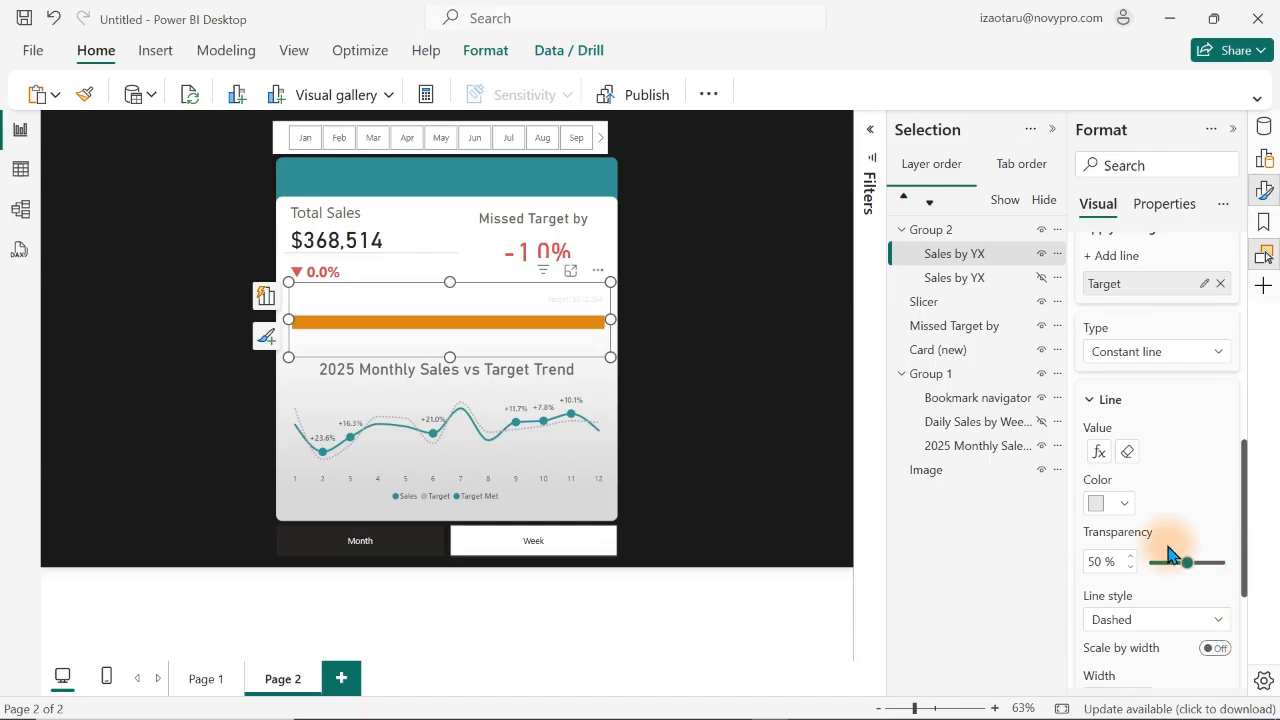
pyautogui.click(1117, 505)
pyautogui.click(1010, 290)
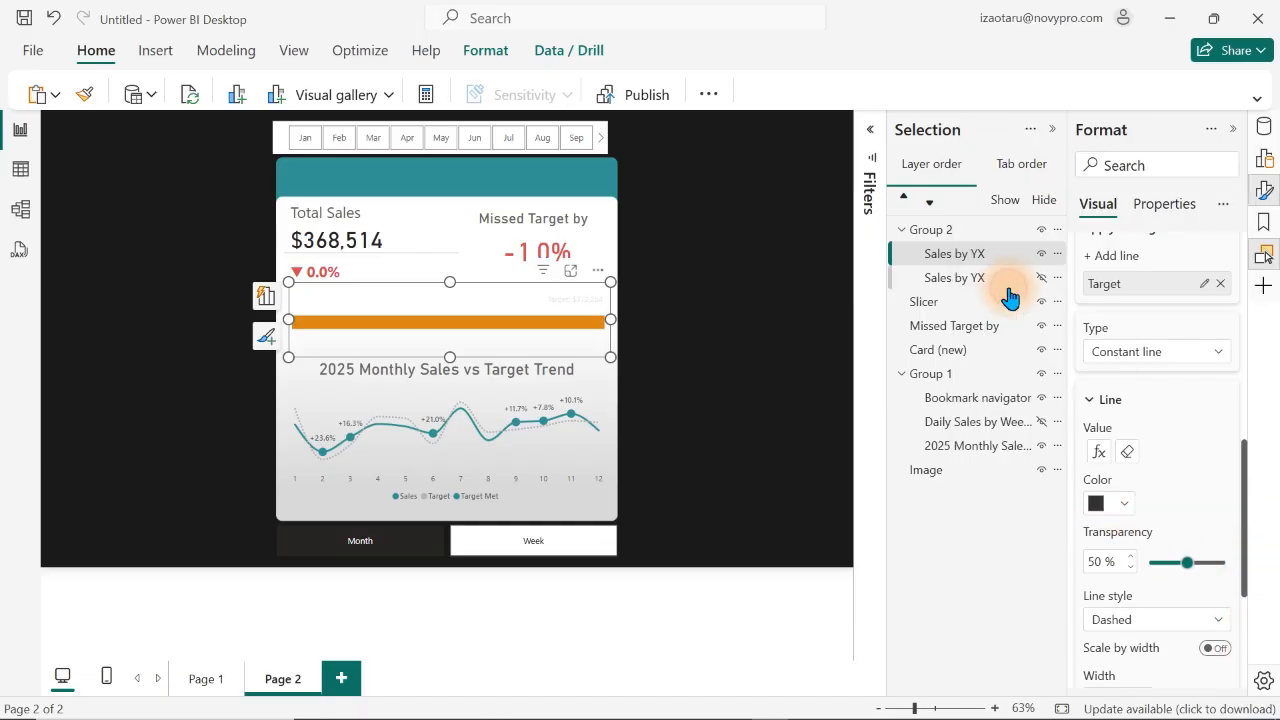
pyautogui.click(1120, 503)
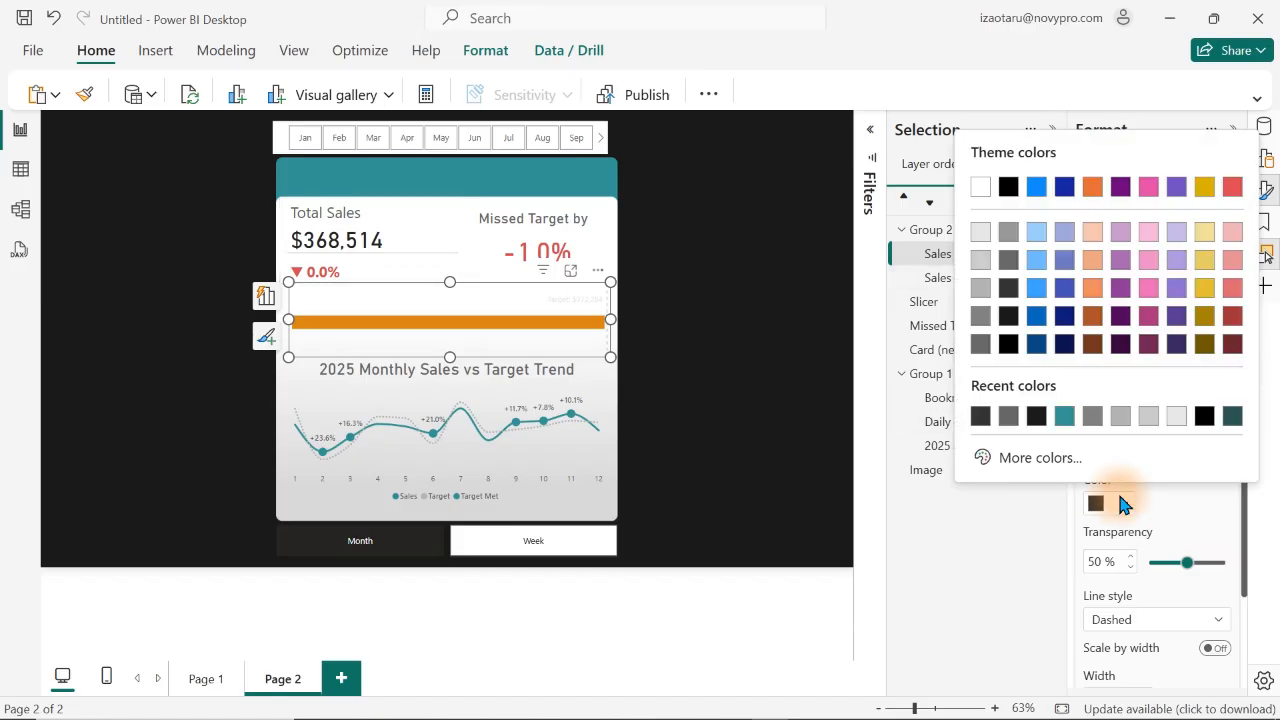
pyautogui.click(1035, 415)
pyautogui.click(1035, 420)
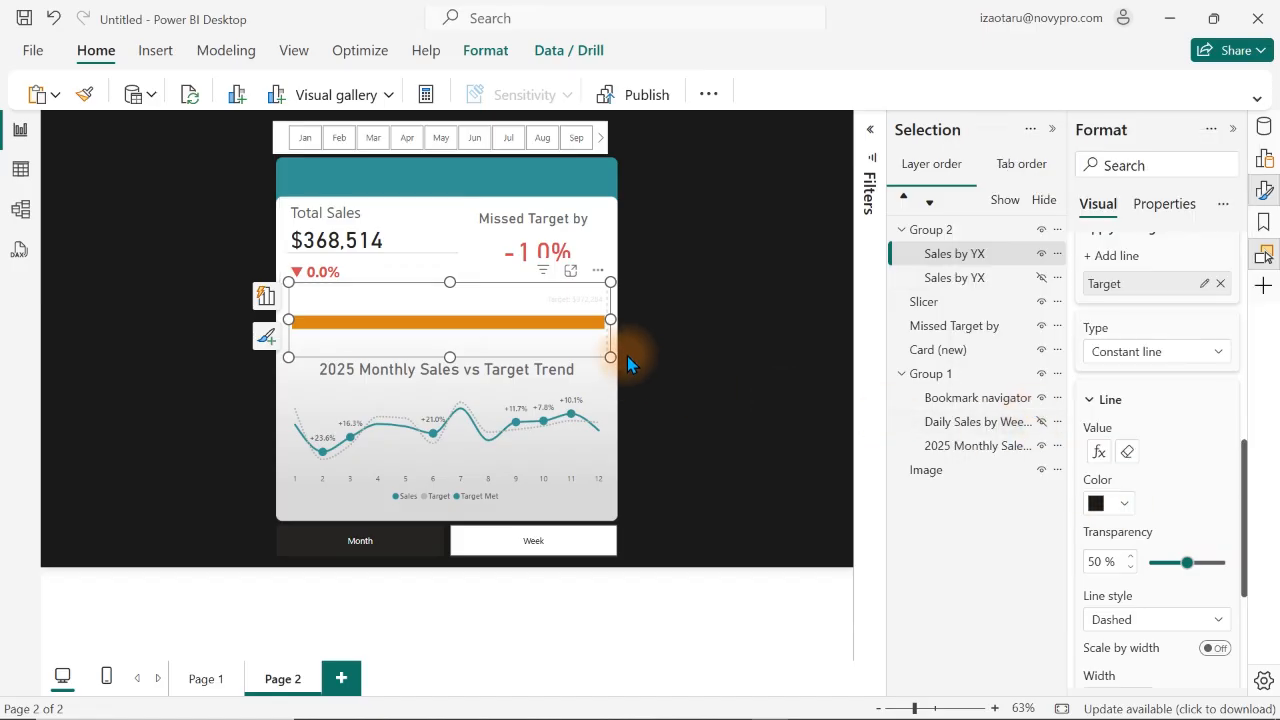
# - Set the colour of the Target reference line's data label to near-black
pyautogui.moveTo(1246, 514); pyautogui.dragTo(1240, 615)
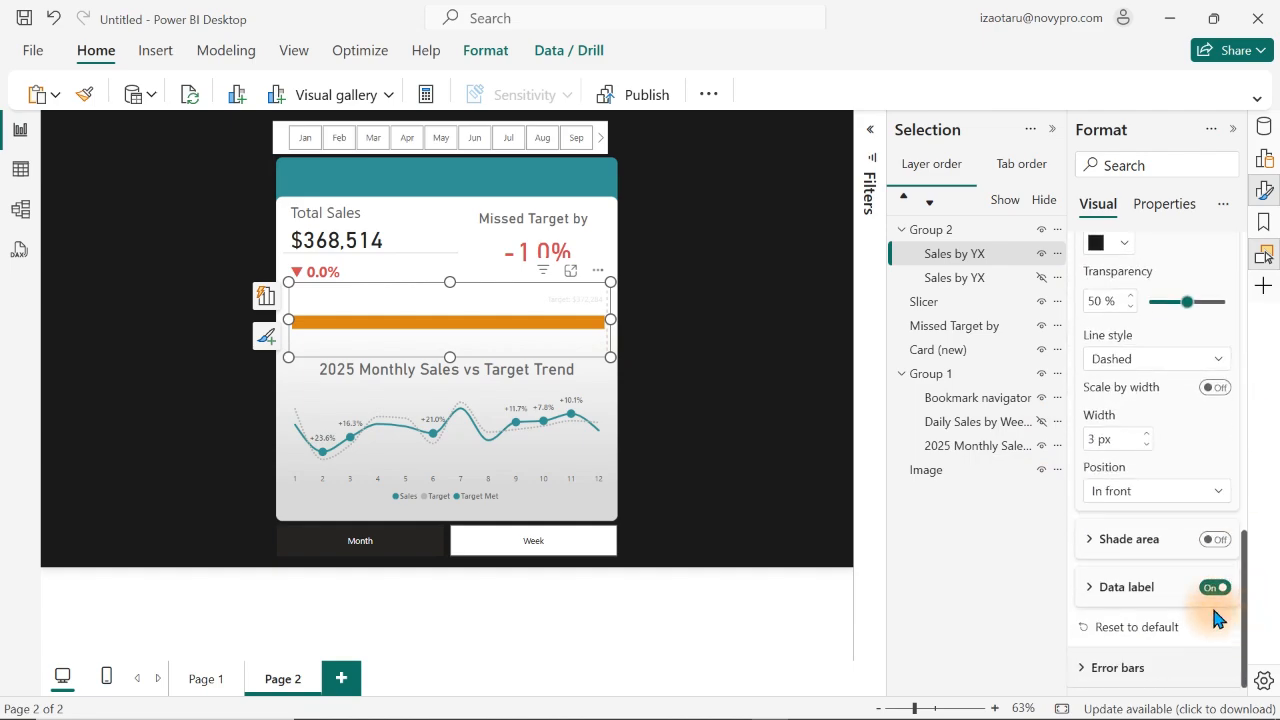
pyautogui.click(1111, 592)
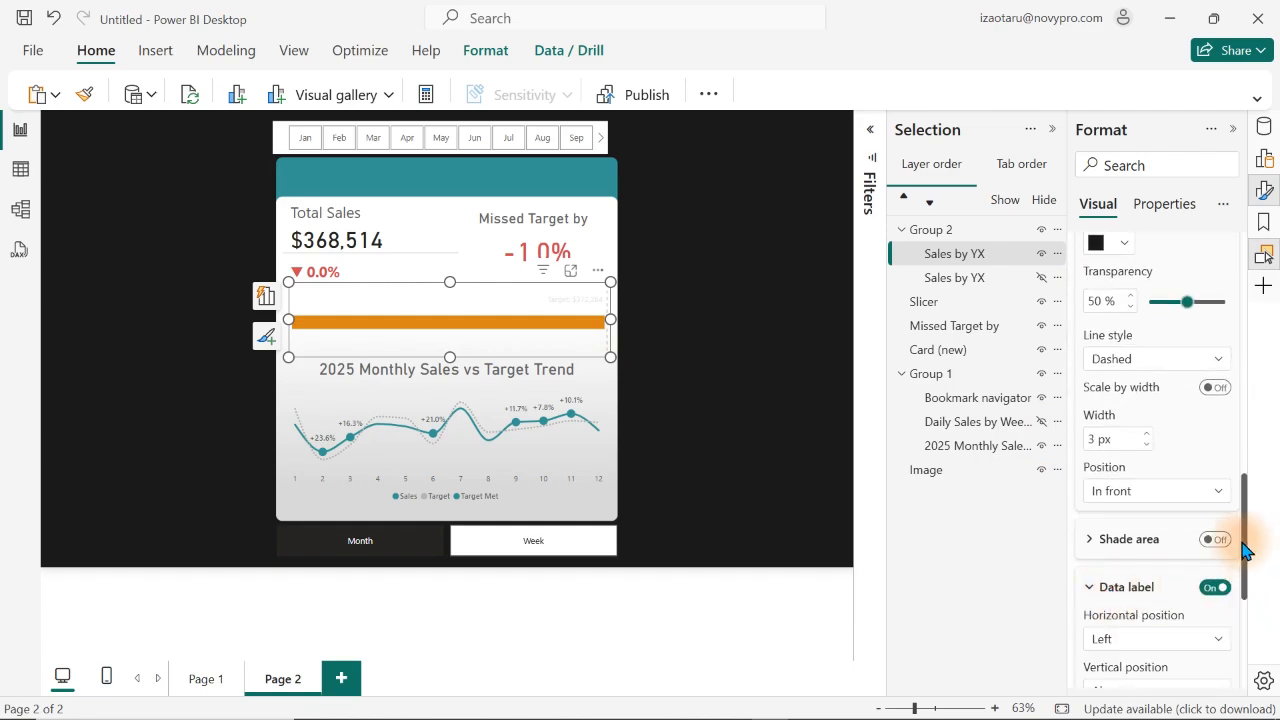
pyautogui.moveTo(1245, 562); pyautogui.dragTo(1245, 655)
pyautogui.click(1118, 486)
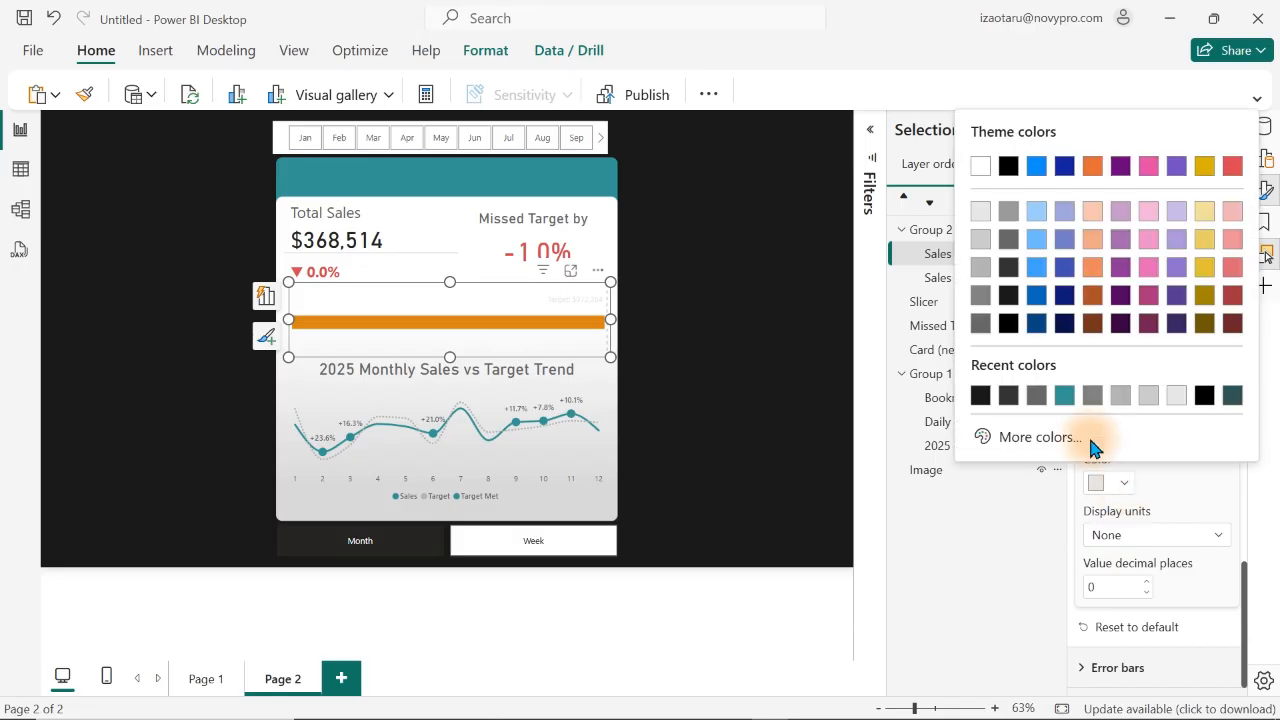
pyautogui.click(979, 397)
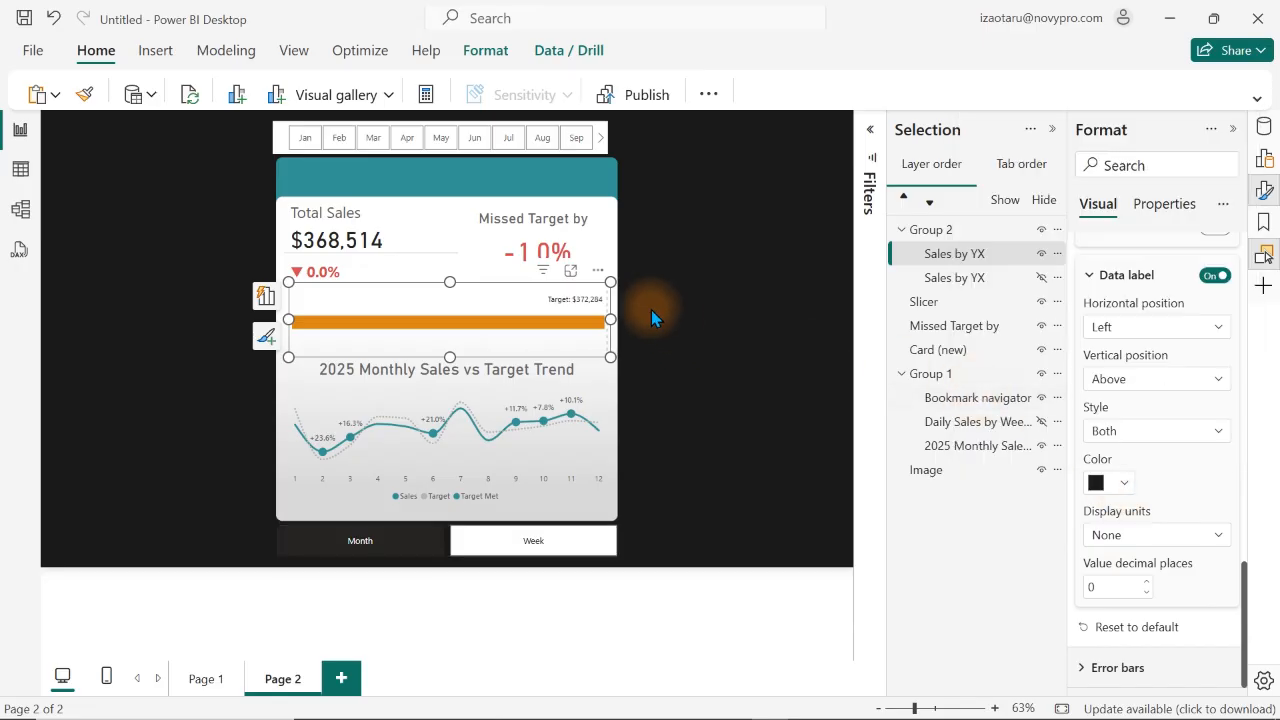
pyautogui.click(714, 321)
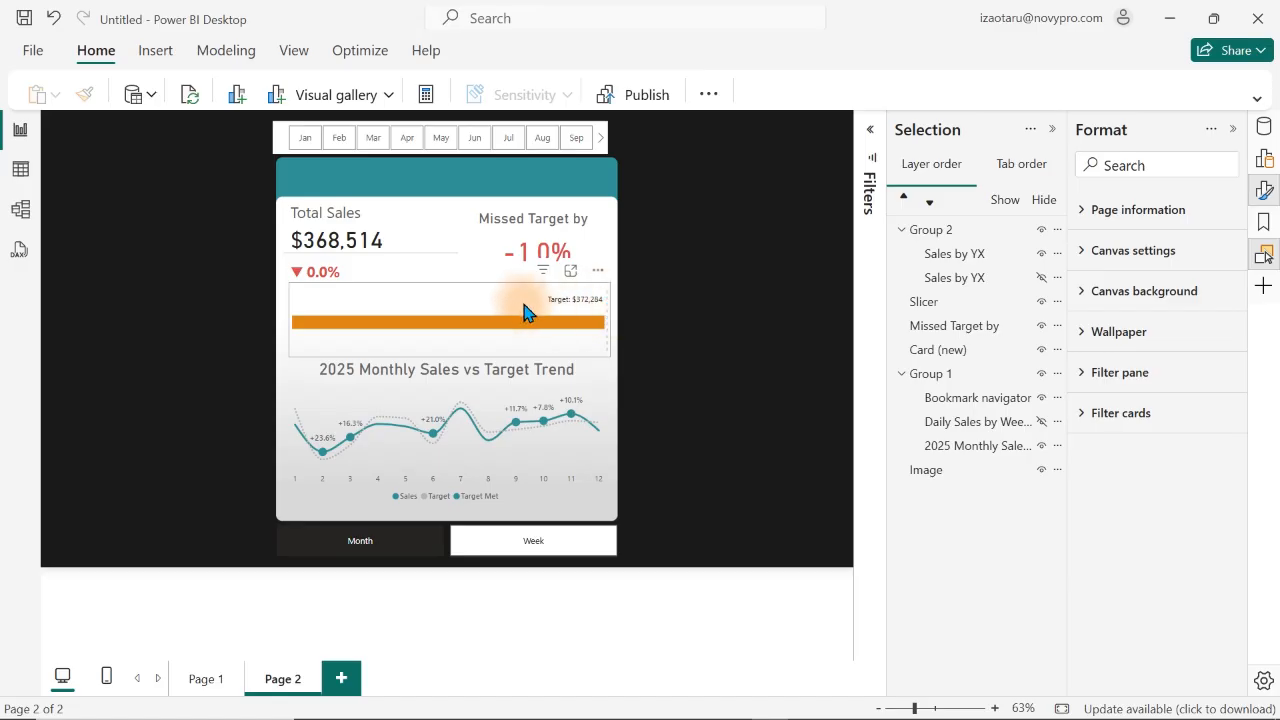
# - Widen the orange bar's Target reference line to 8 px and lower its transparency
pyautogui.click(960, 256)
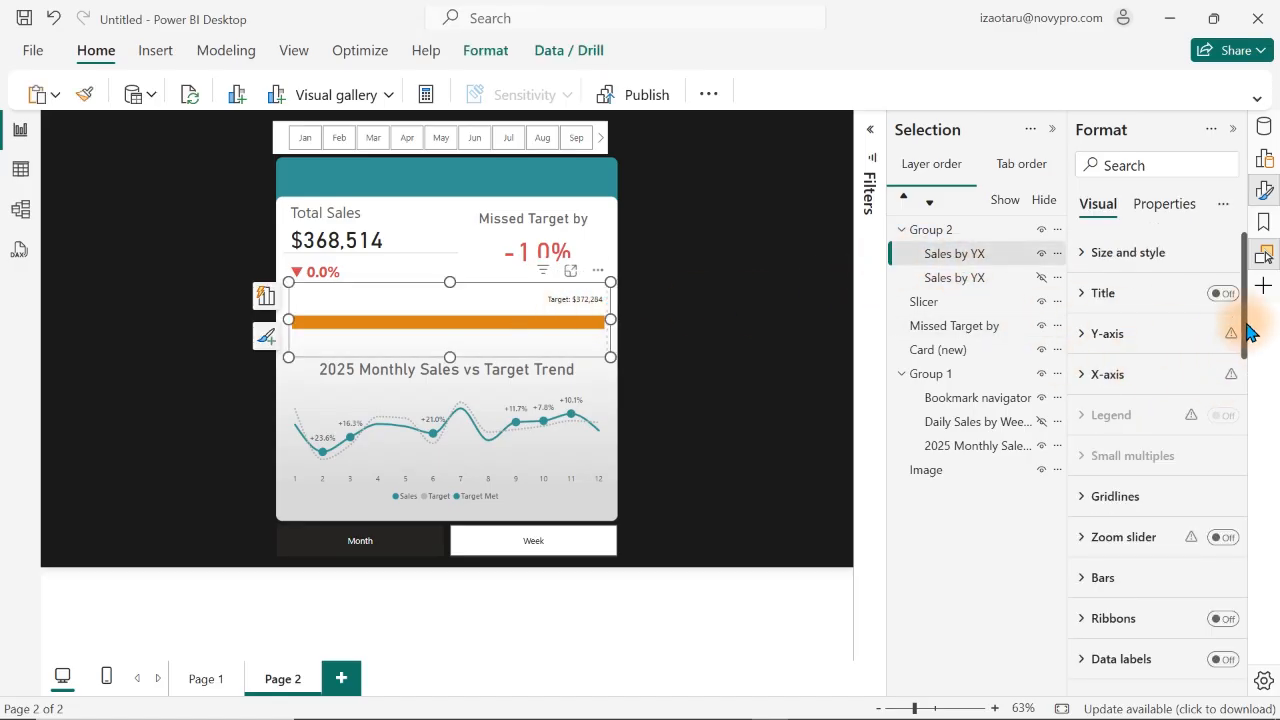
pyautogui.moveTo(1246, 330); pyautogui.dragTo(1174, 496)
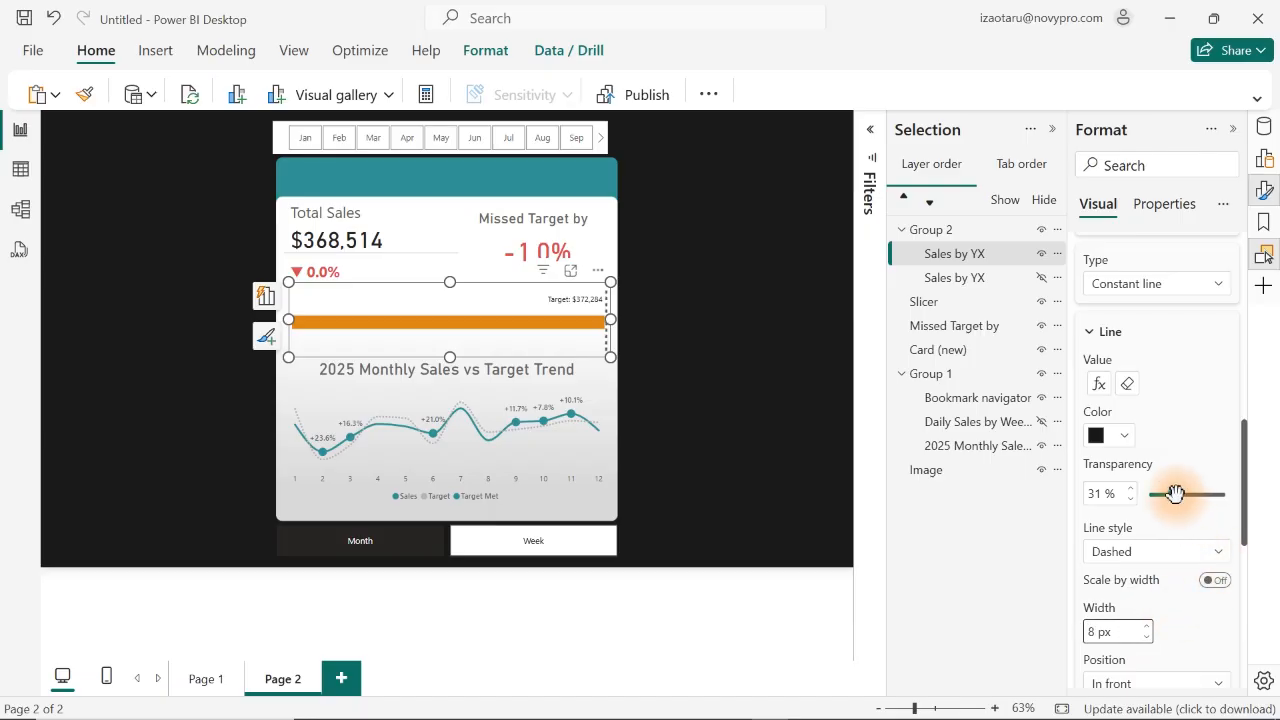
pyautogui.moveTo(1173, 494); pyautogui.dragTo(1179, 497)
pyautogui.click(709, 441)
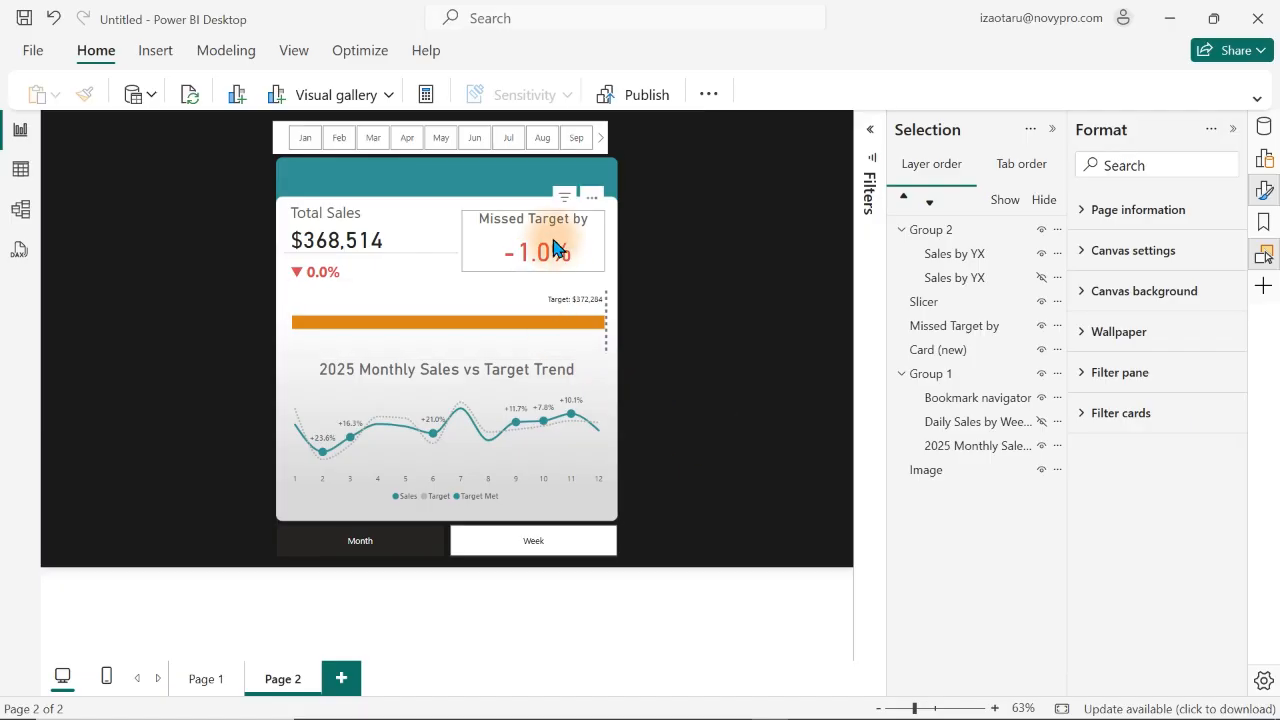
# - Move the Missed Target by card slightly right and up, to about horizontal 675 and vertical 149
pyautogui.moveTo(556, 248); pyautogui.dragTo(561, 237)
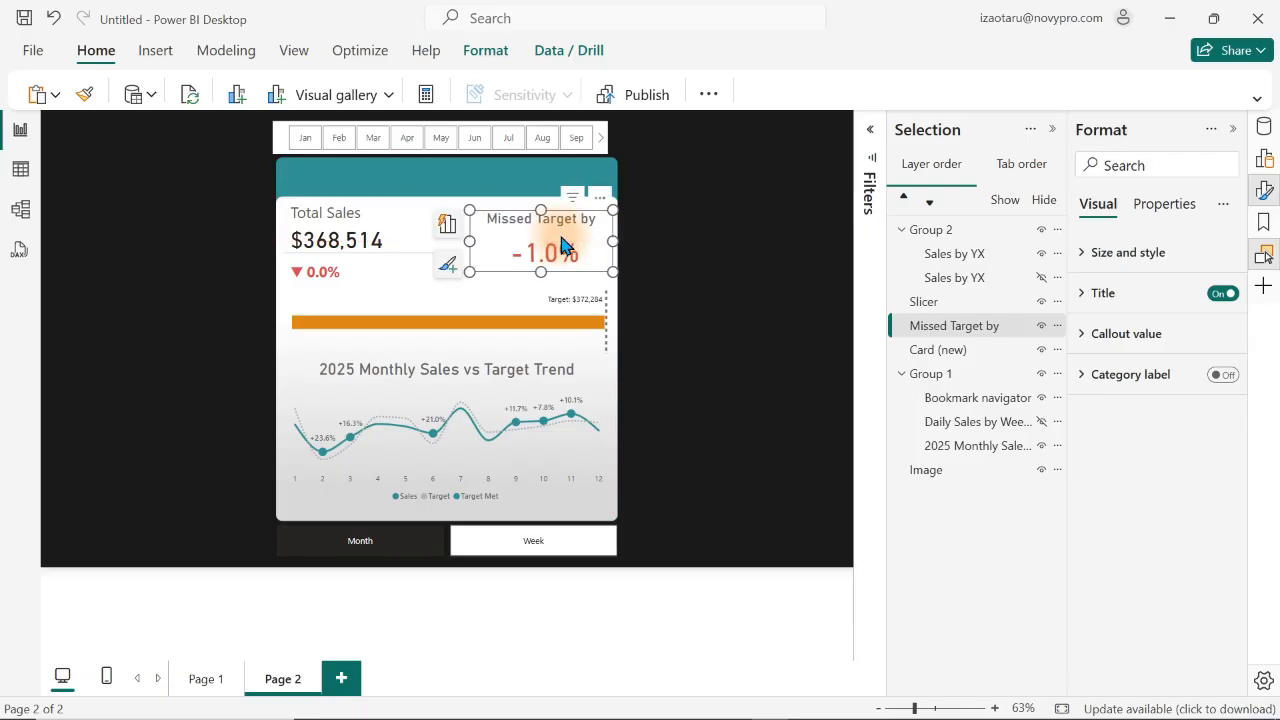
pyautogui.press('Up')
pyautogui.press('Up')
pyautogui.press('Up')
pyautogui.press('Up')
pyautogui.press('Up')
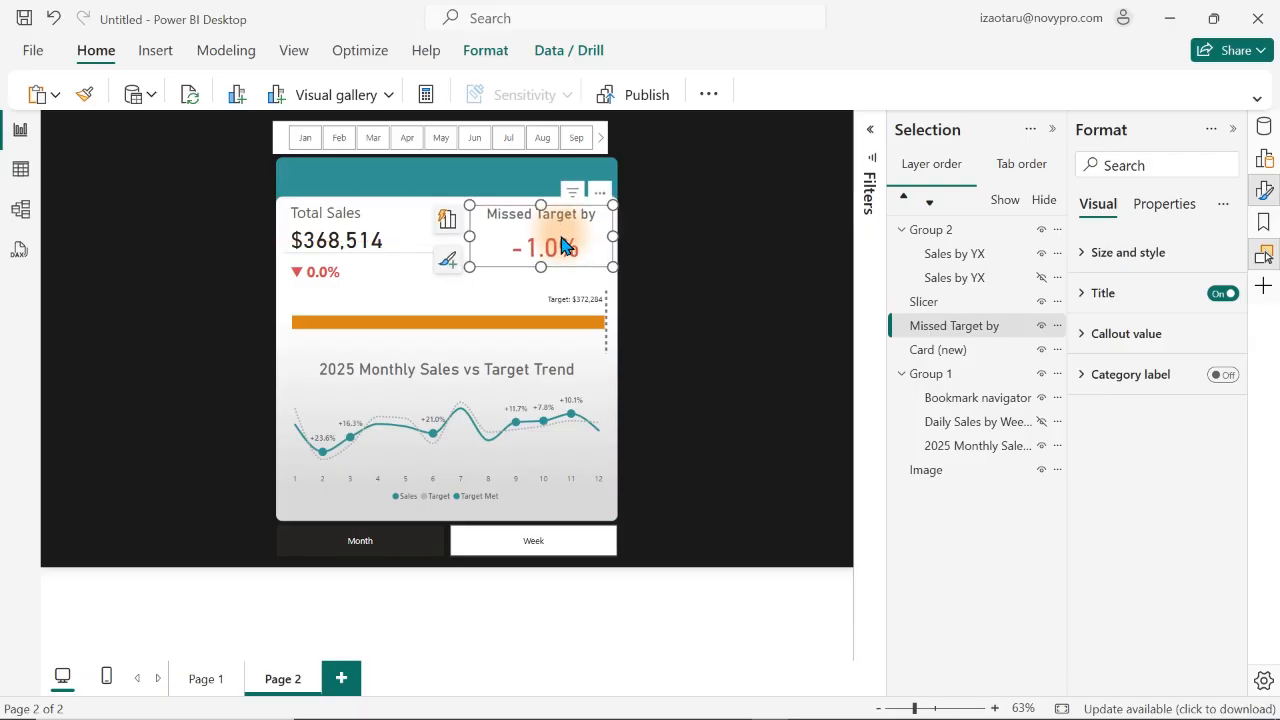
# - Turn off the background of the Missed Target by card
pyautogui.click(1155, 258)
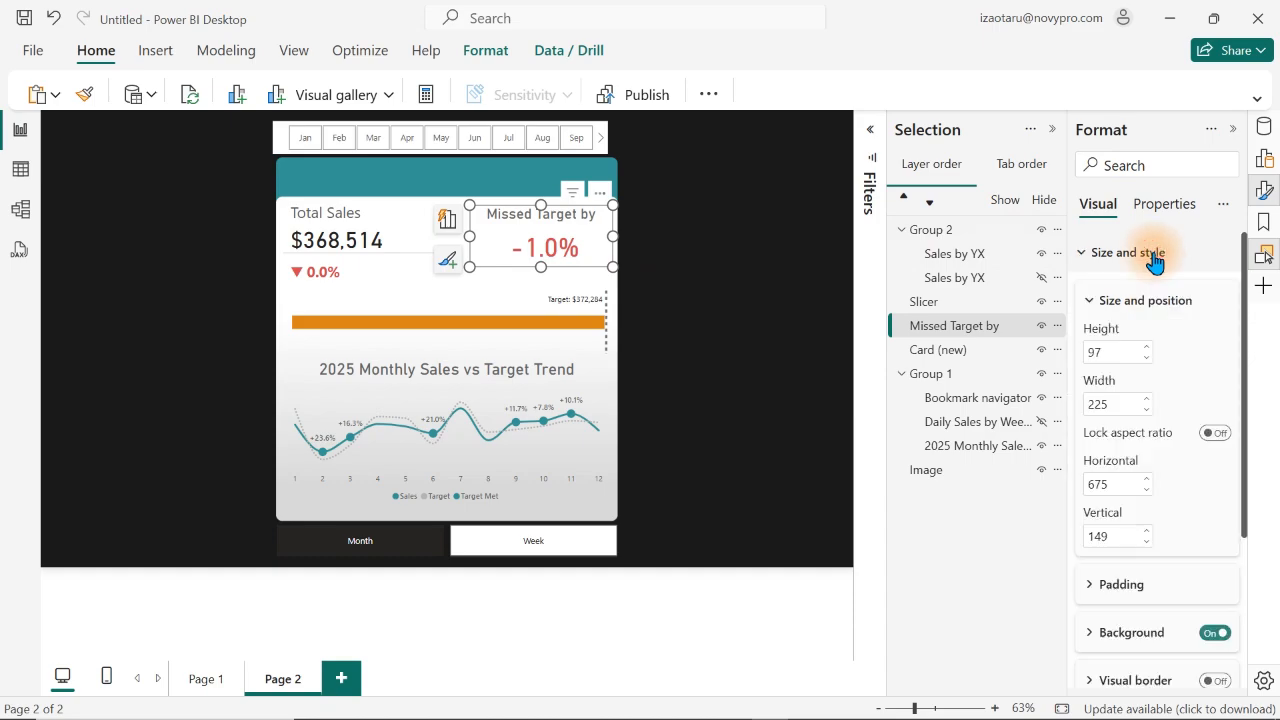
pyautogui.click(1215, 632)
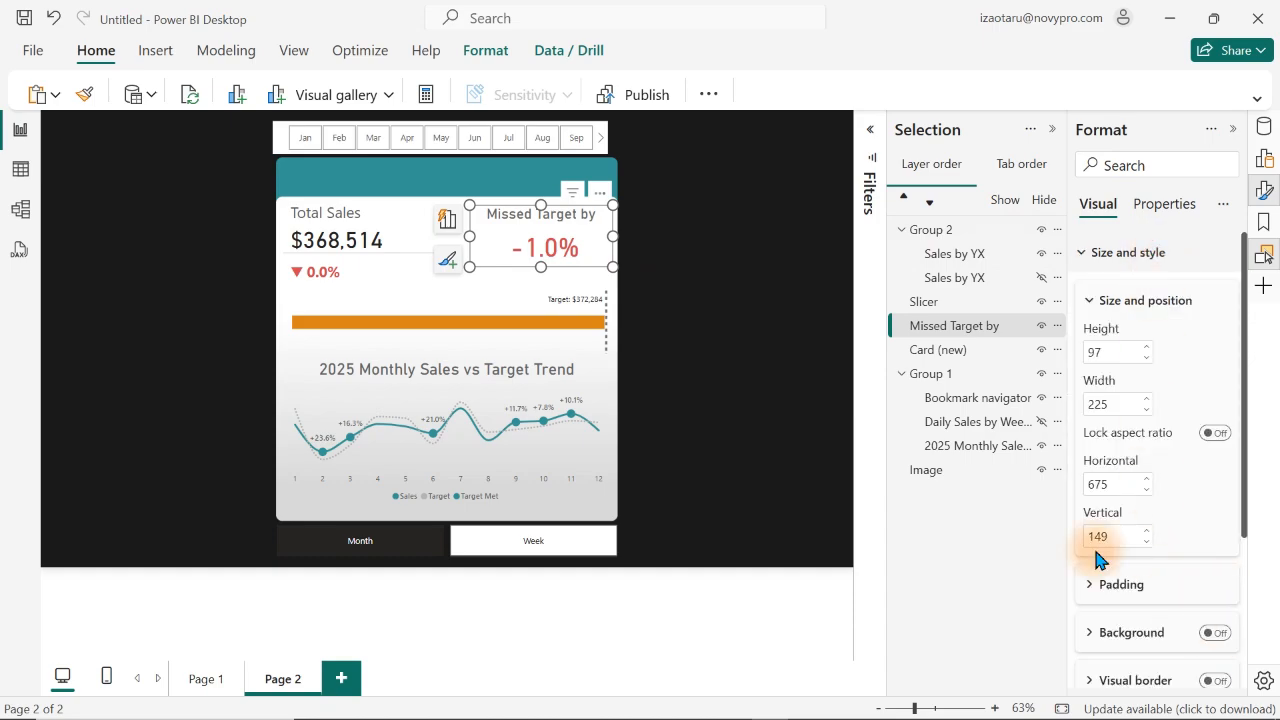
pyautogui.click(771, 305)
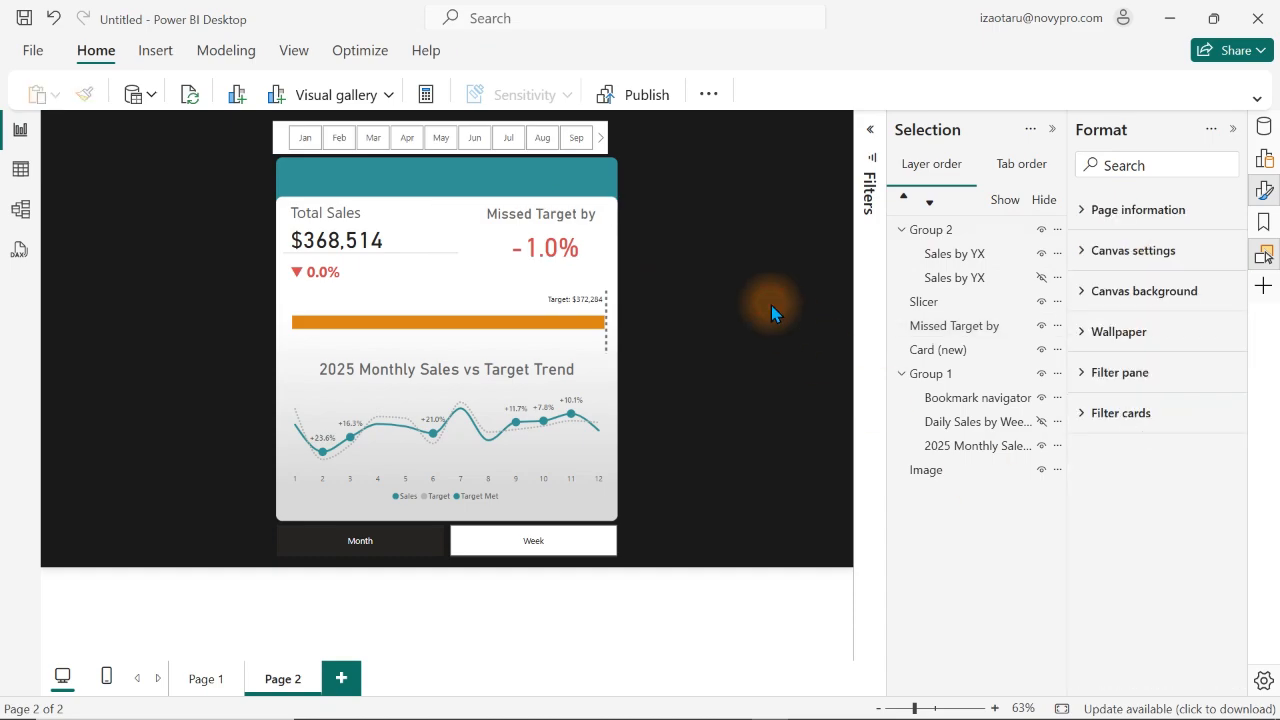
# - Switch between months in the slicer, including Mar, to check how the cards and target bar respond
pyautogui.click(407, 140)
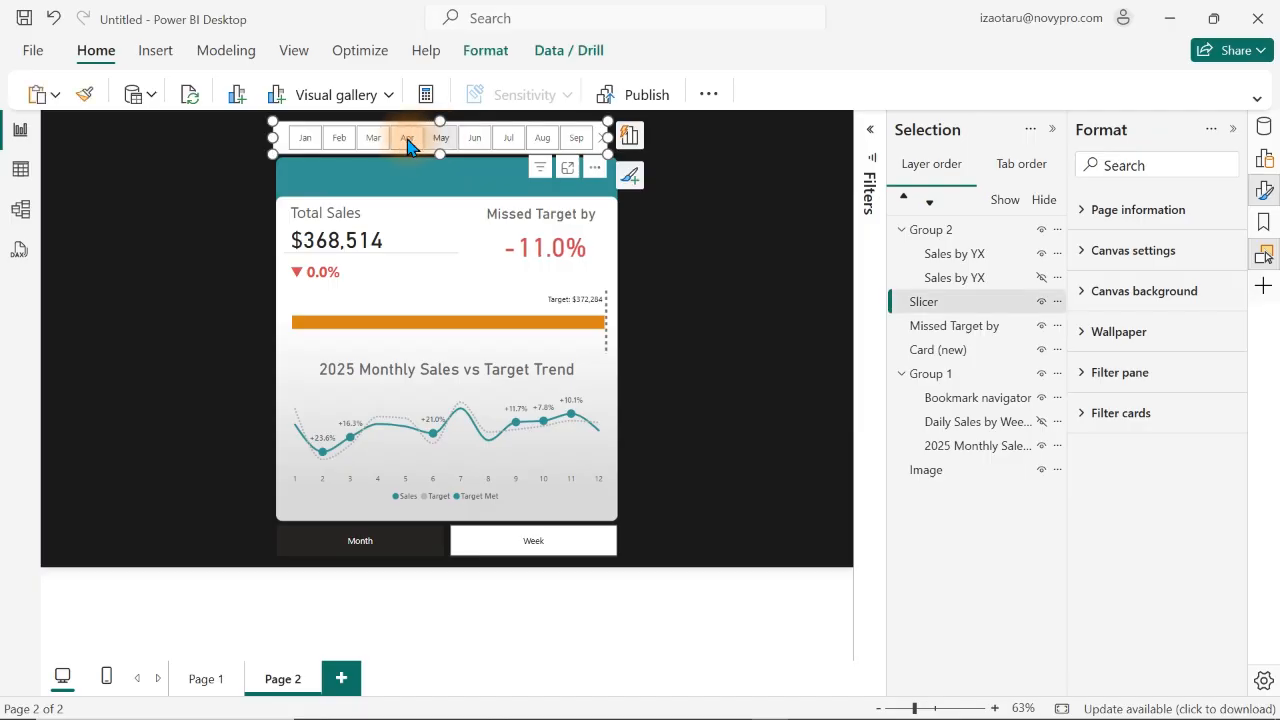
pyautogui.click(363, 140)
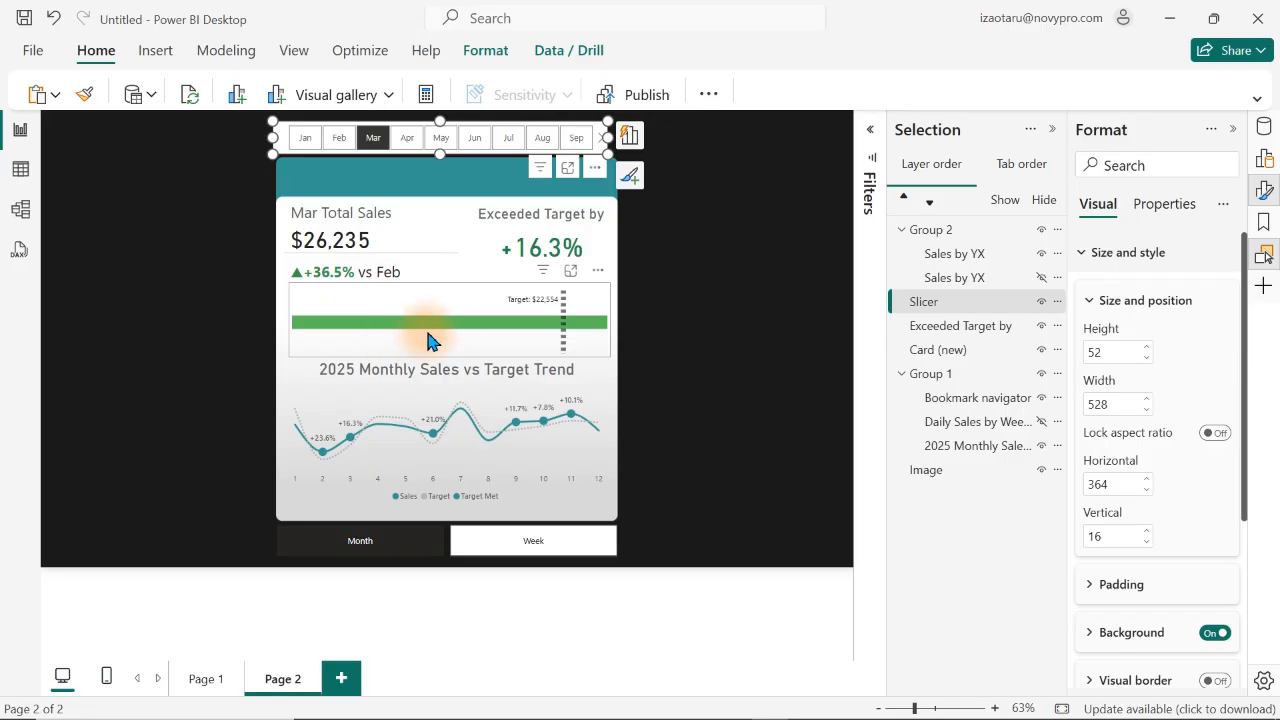
# - Apply conditional font colour to the Total Sales card's callout value, using the Field value style based on Cf Target
pyautogui.click(334, 249)
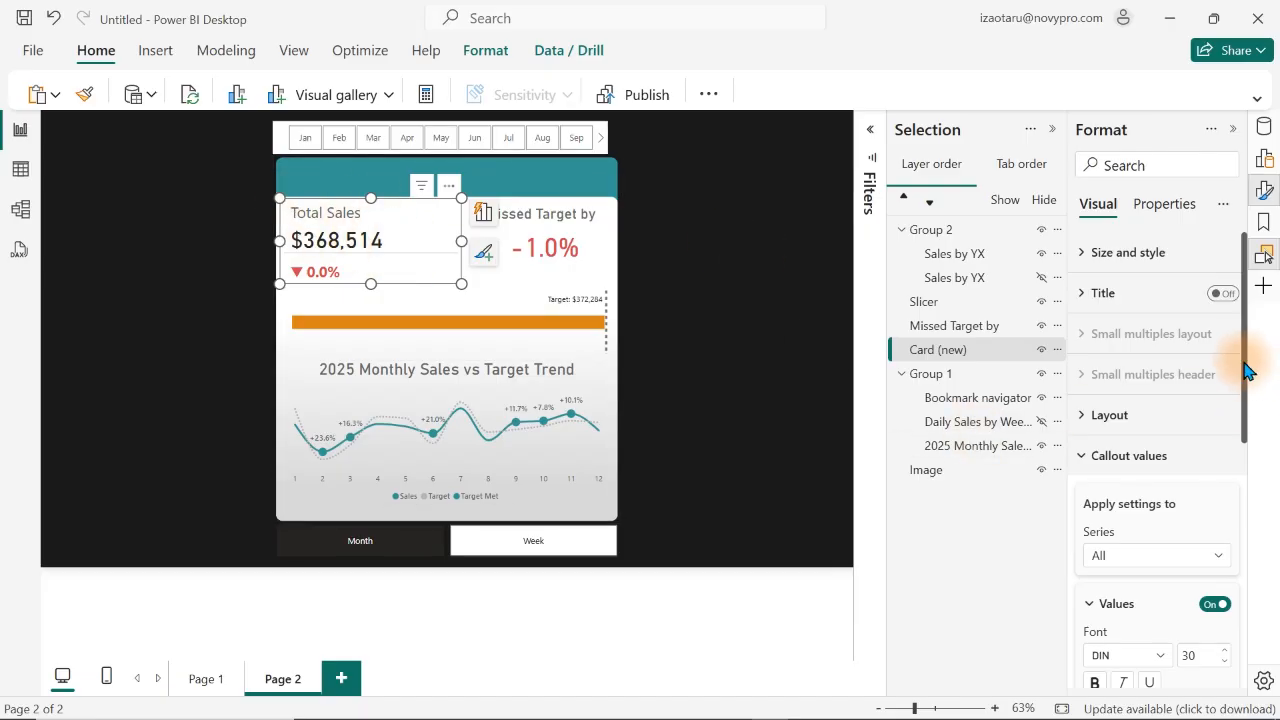
pyautogui.moveTo(1243, 370); pyautogui.dragTo(1246, 480)
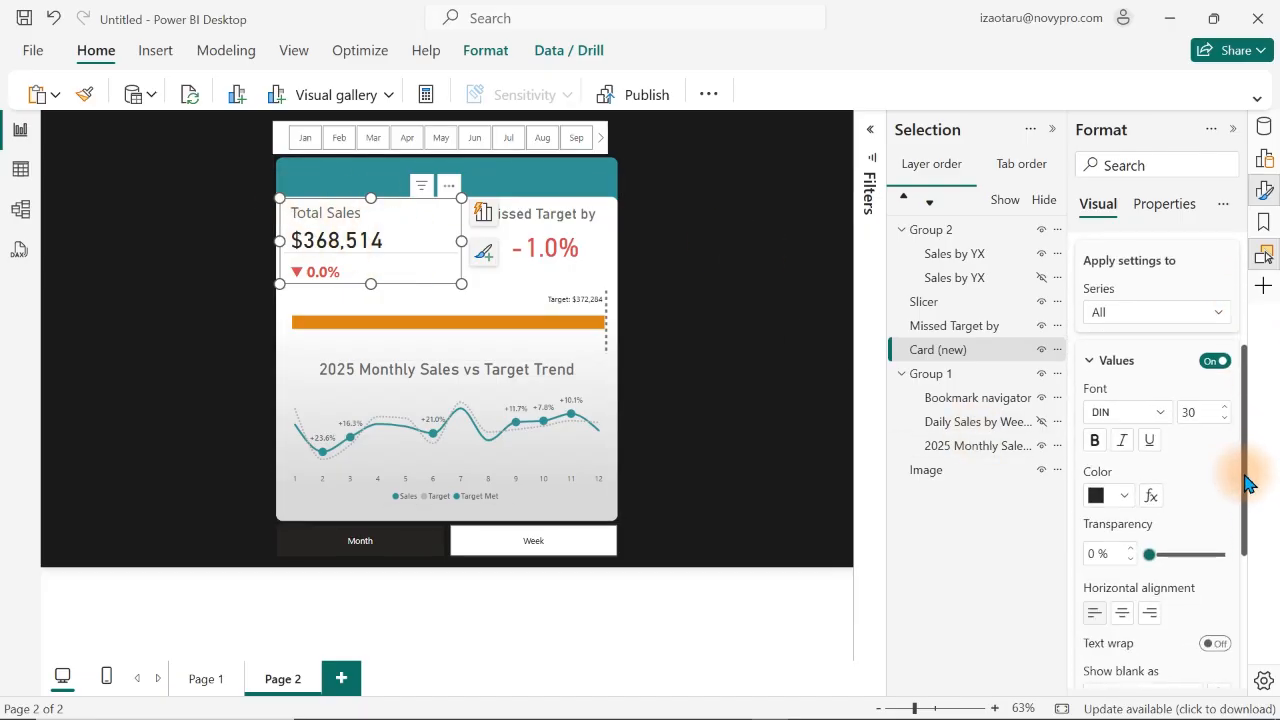
pyautogui.click(1118, 497)
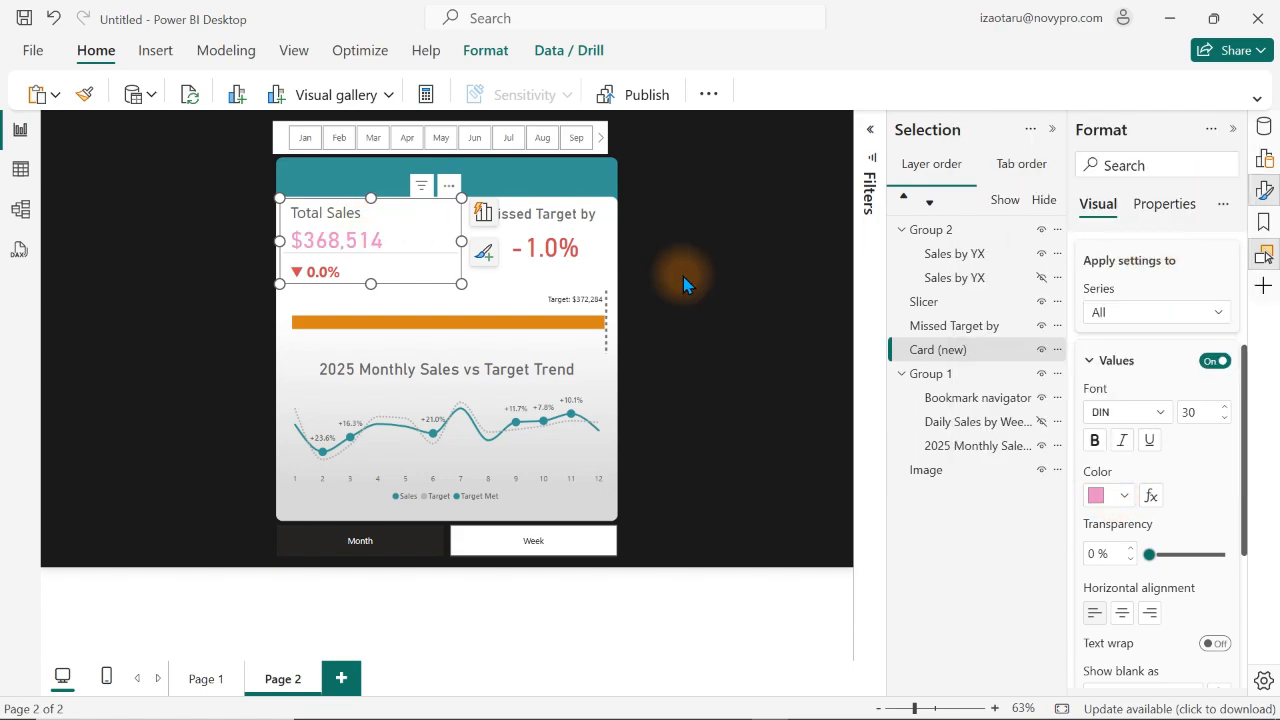
pyautogui.click(1151, 495)
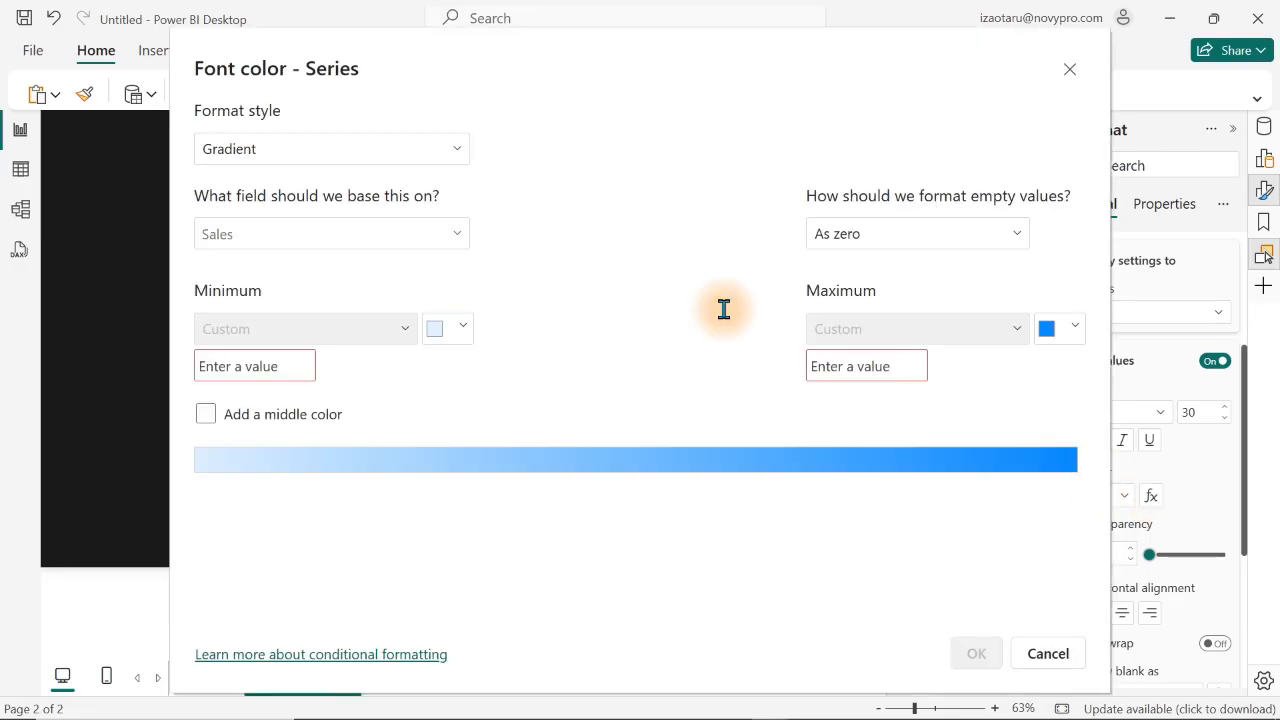
pyautogui.click(315, 150)
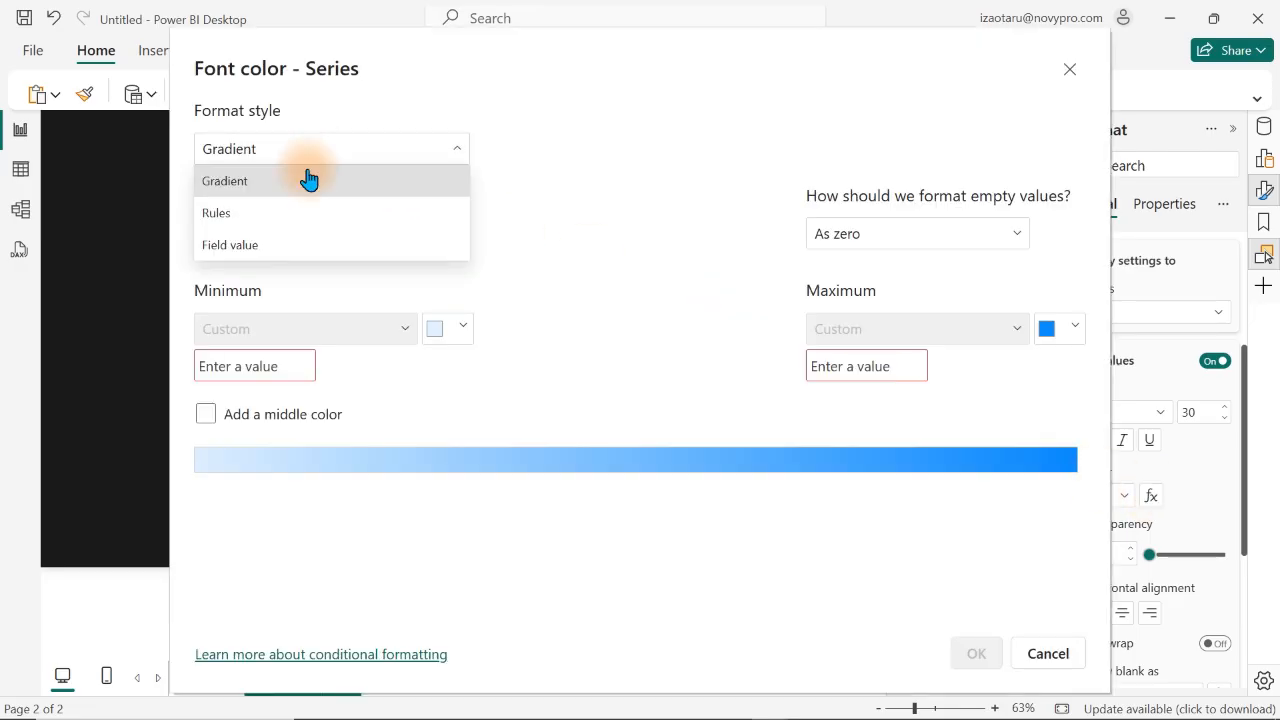
pyautogui.click(272, 250)
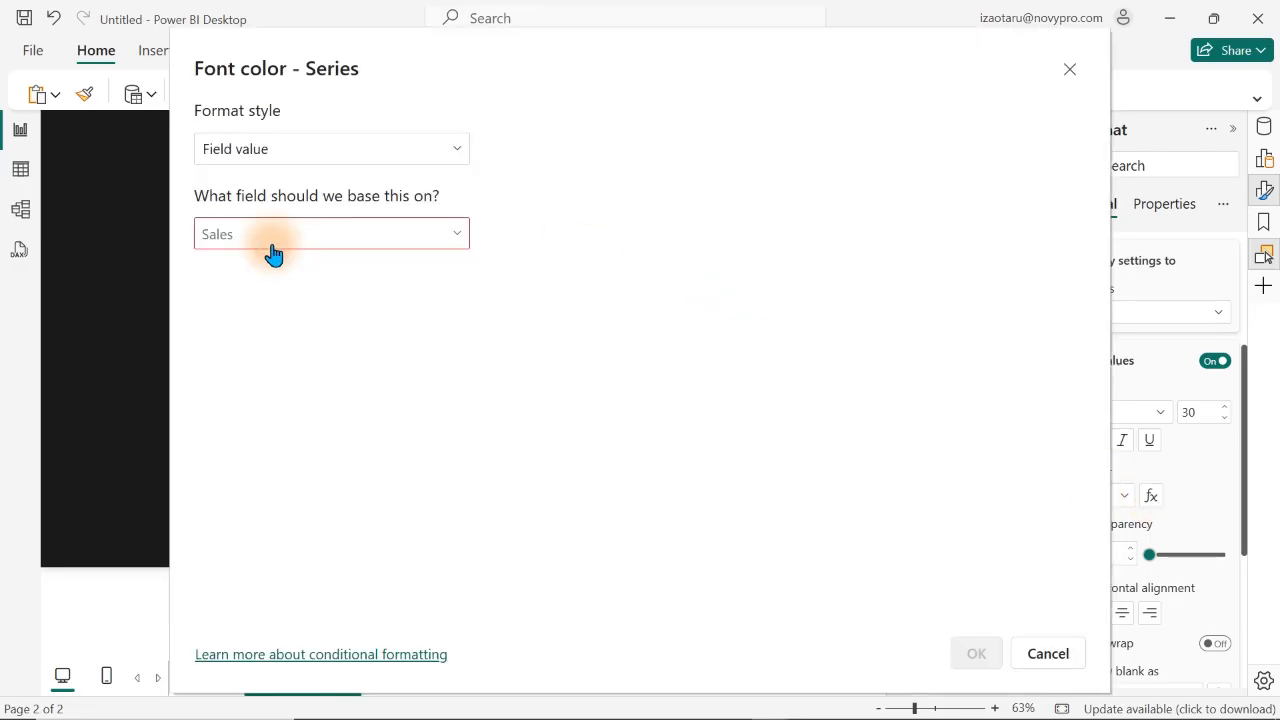
pyautogui.click(360, 245)
pyautogui.write('cf')
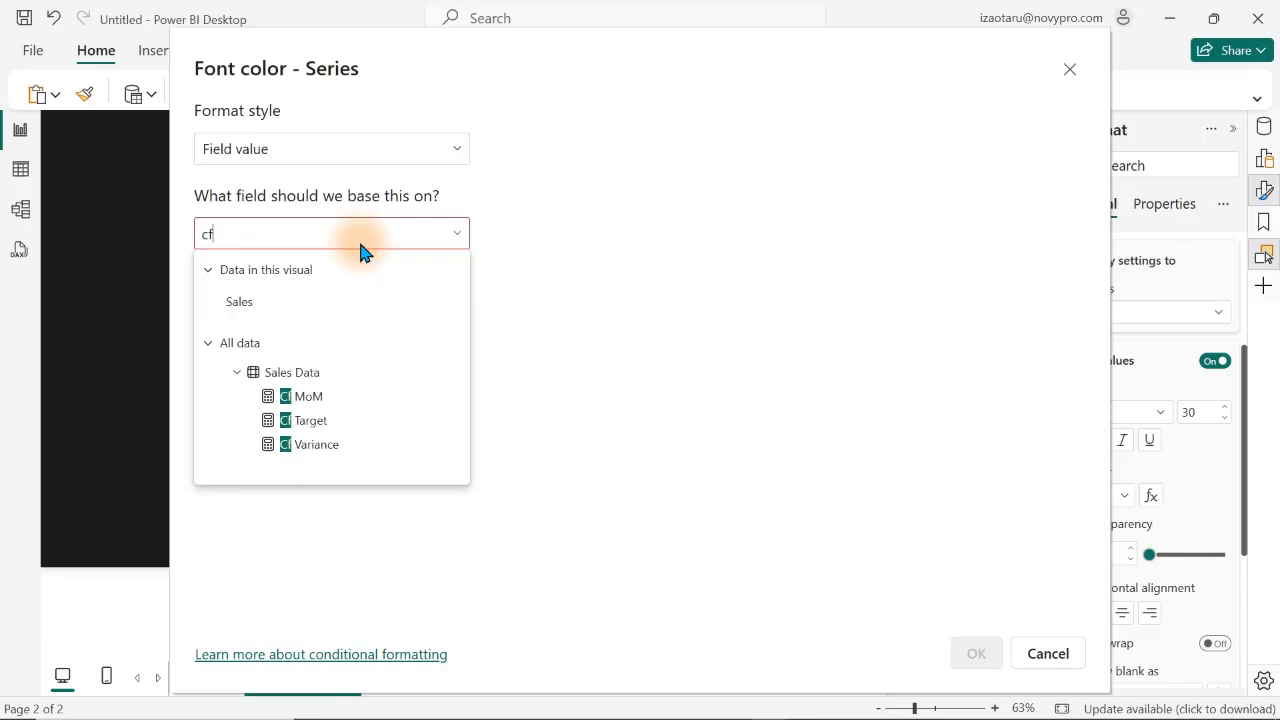
pyautogui.click(293, 422)
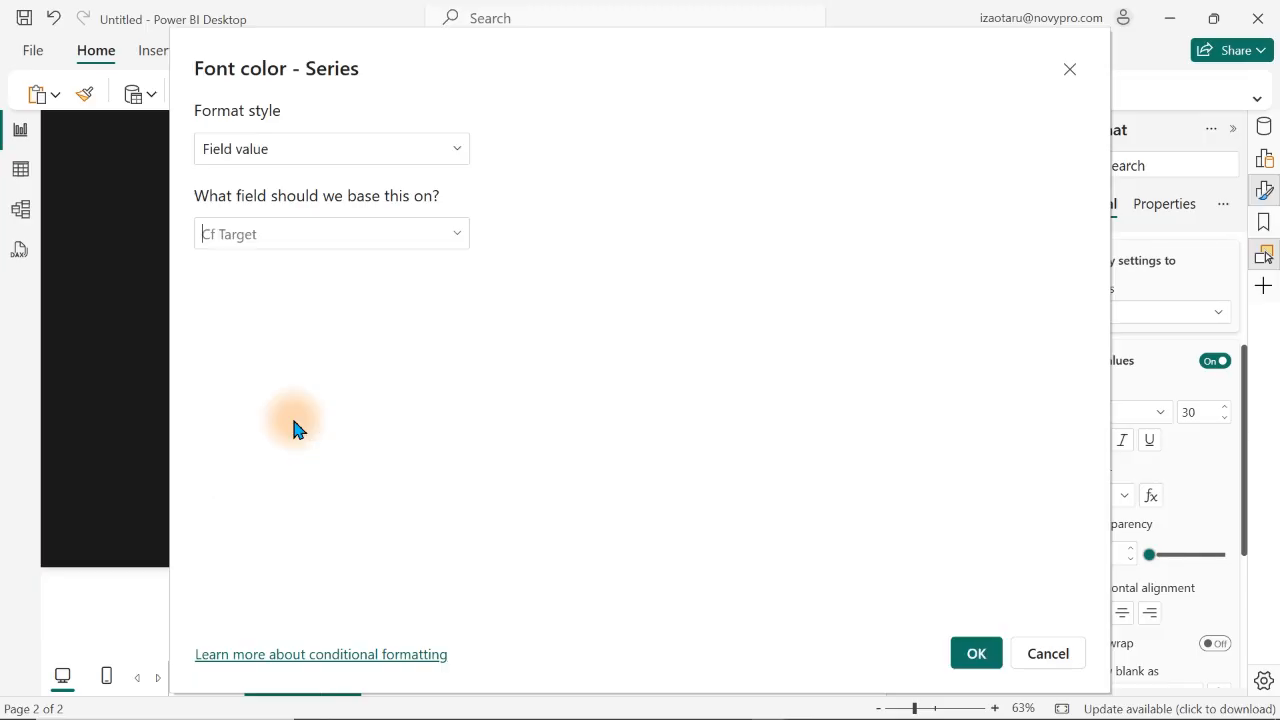
pyautogui.click(973, 652)
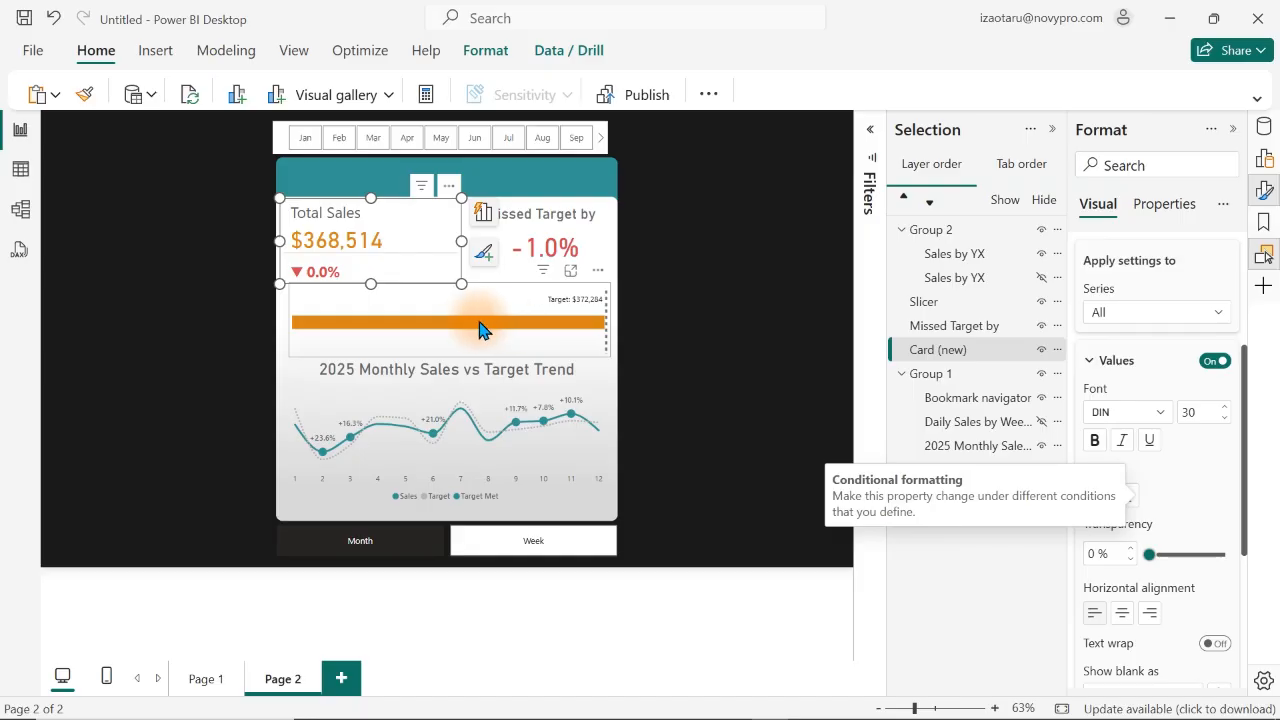
pyautogui.click(723, 322)
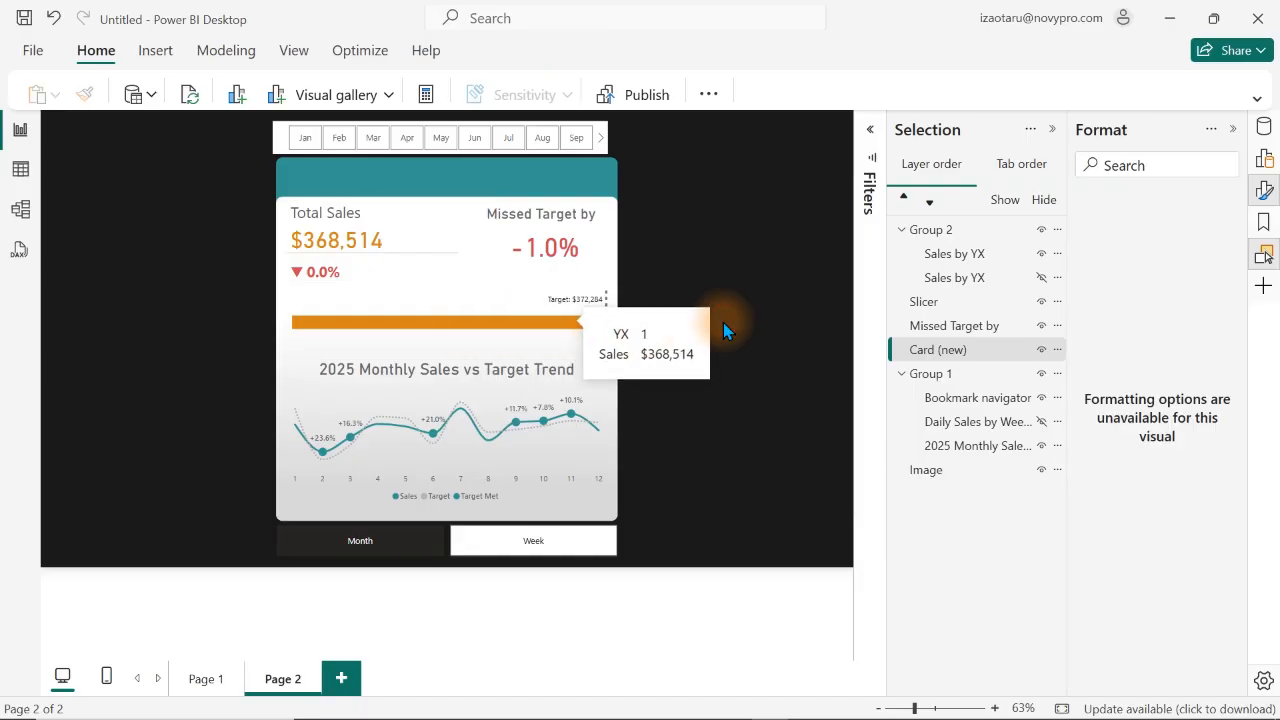
# - Select May in the month slicer to check the conditional colour of the sales value against the bar
pyautogui.moveTo(622, 285)
pyautogui.mouseDown()
pyautogui.moveTo(414, 134)
pyautogui.moveTo(427, 140)
pyautogui.mouseUp()
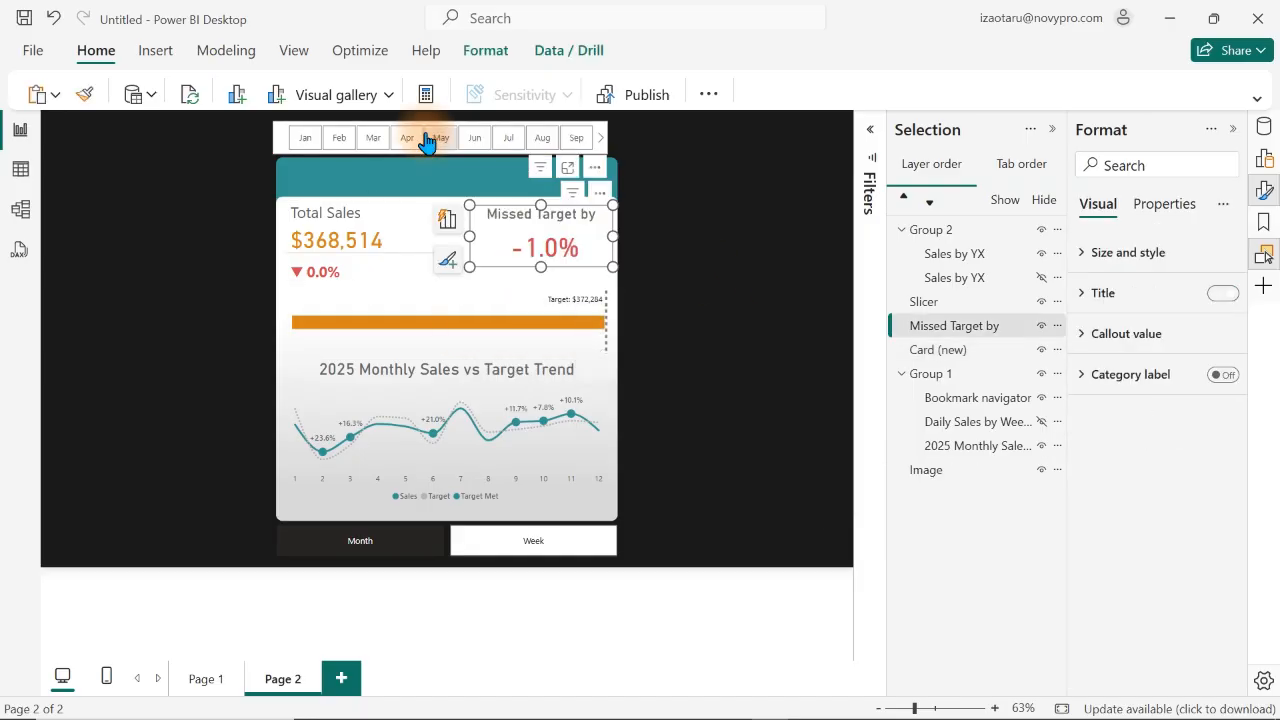
pyautogui.click(437, 138)
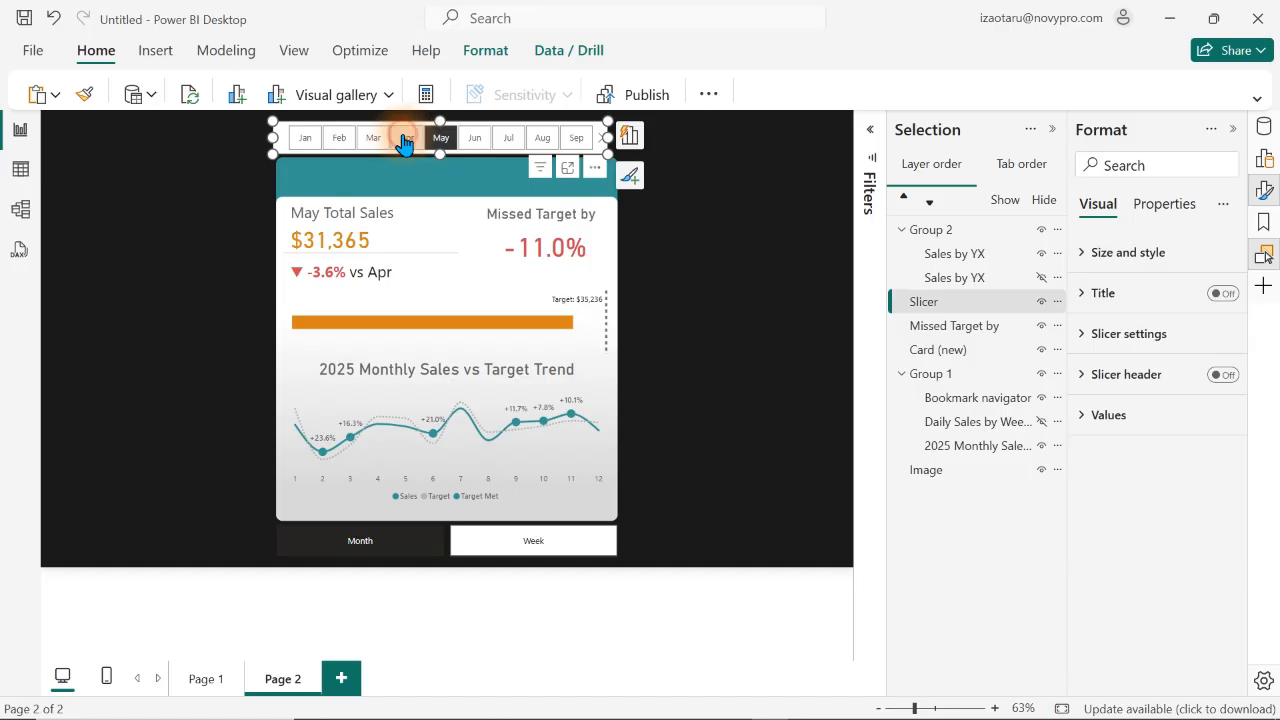
# - Switch the month slicer through Mar, Feb and May to check the conditional colours of the cards and target bar
pyautogui.click(405, 139)
pyautogui.click(369, 140)
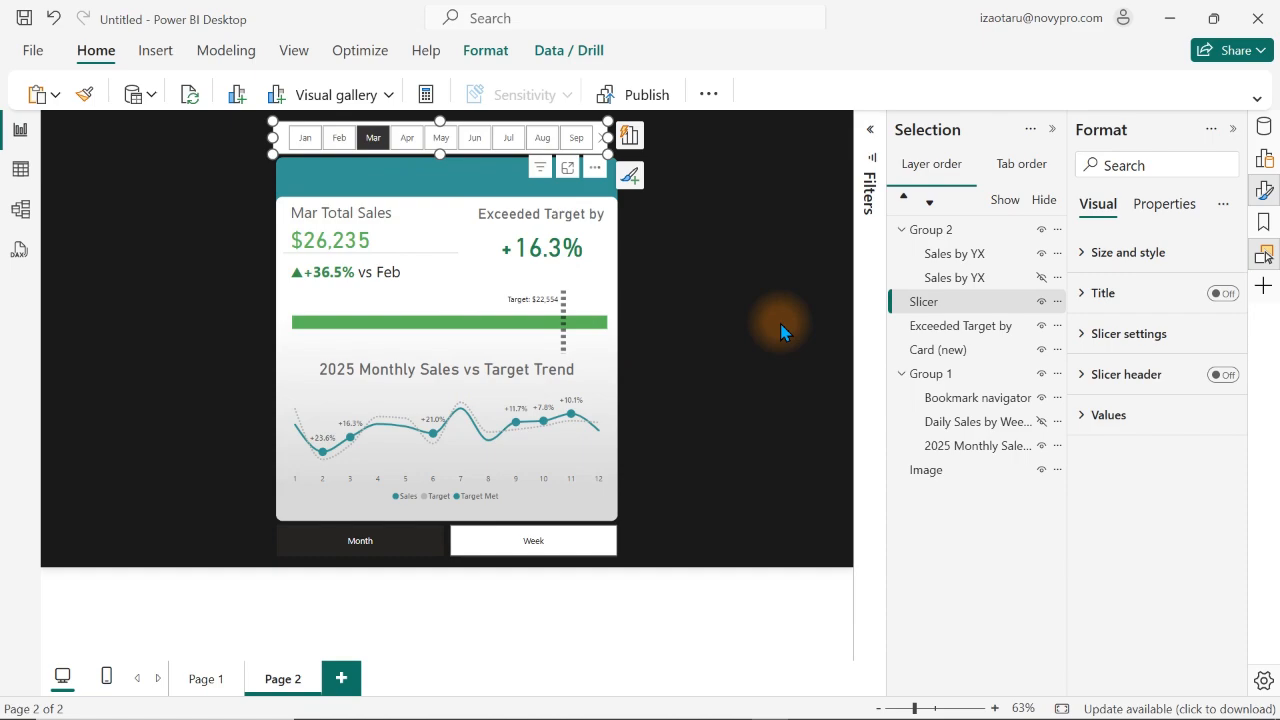
pyautogui.click(339, 137)
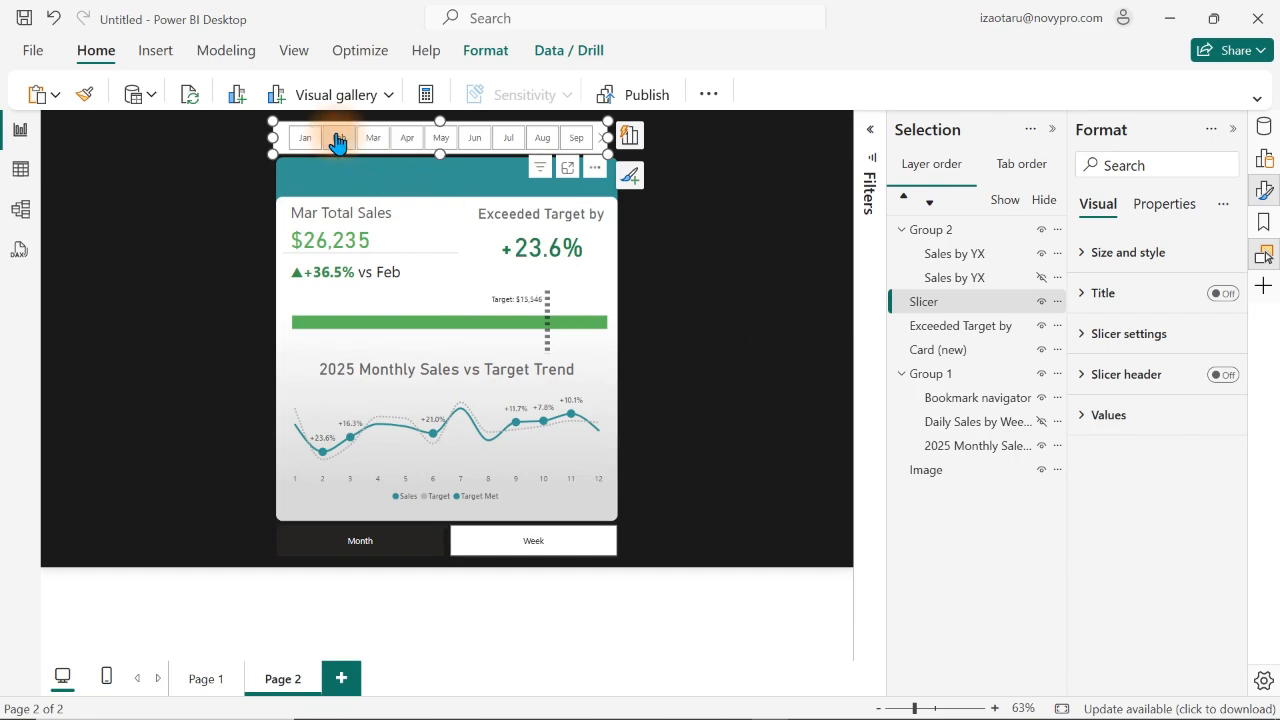
pyautogui.click(453, 141)
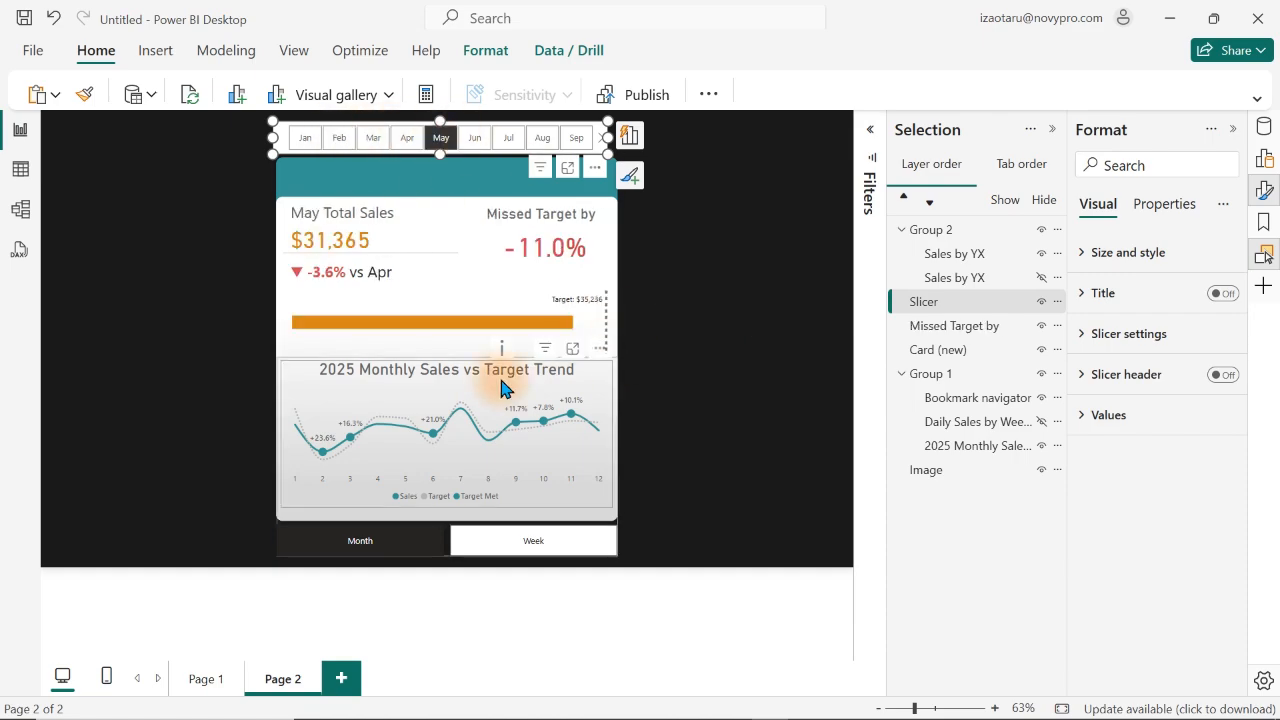
# - Look up the hex code of the page's canvas background colour
pyautogui.click(724, 308)
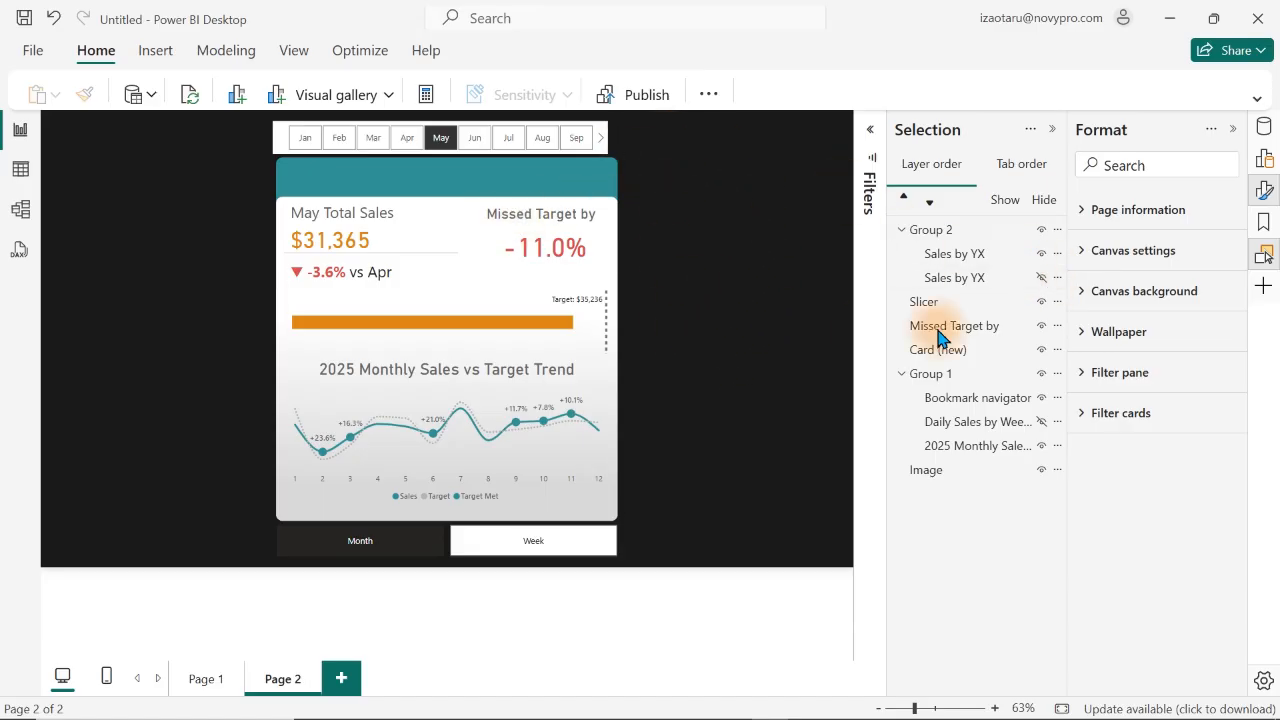
pyautogui.click(1123, 291)
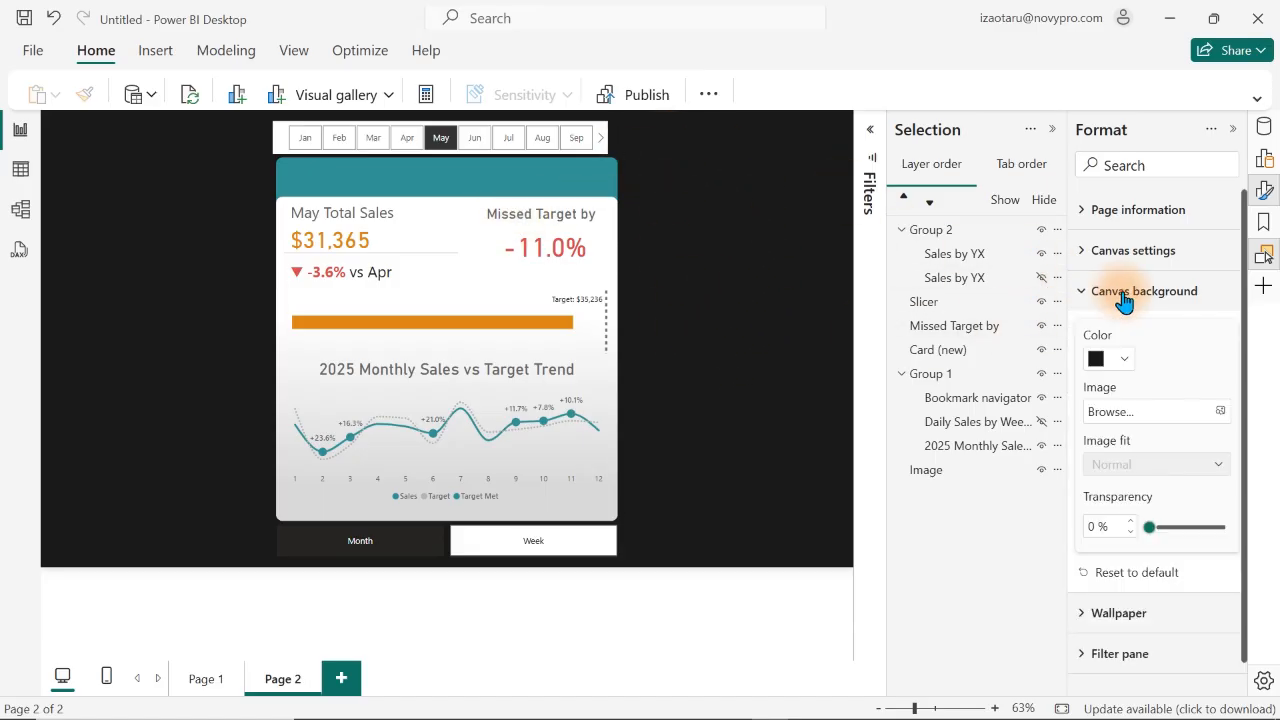
pyautogui.click(1116, 362)
pyautogui.click(1052, 688)
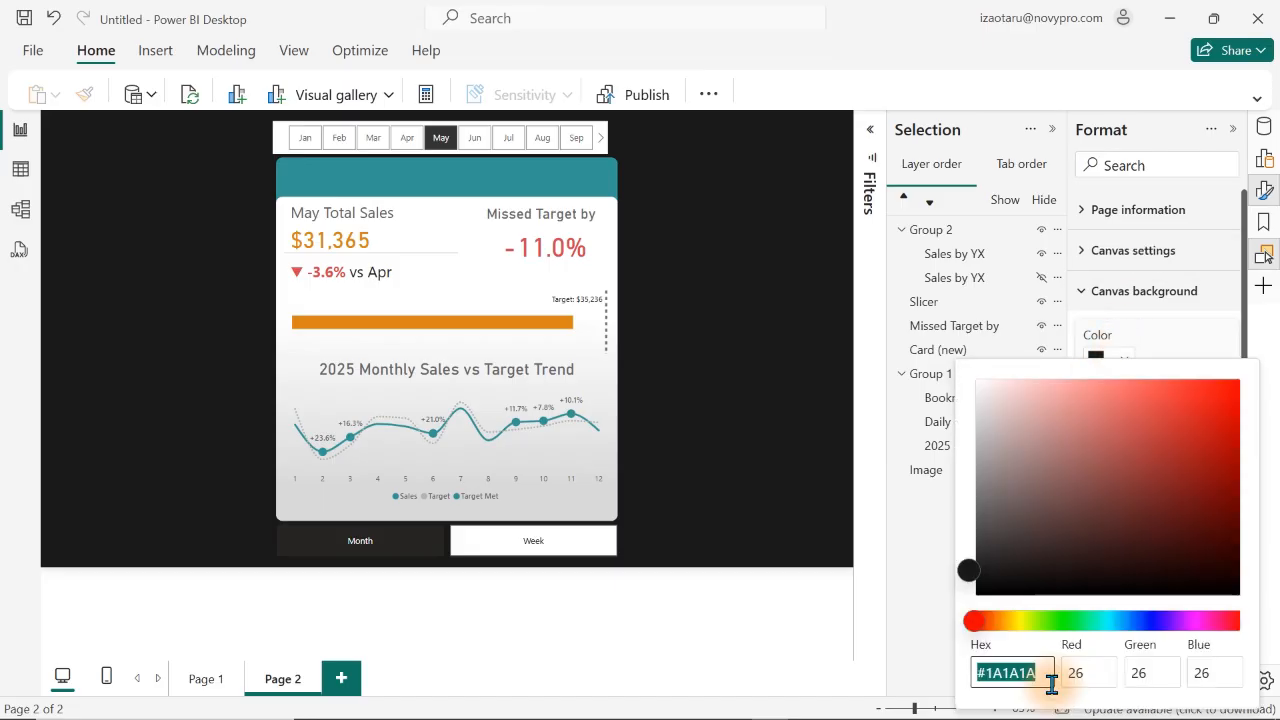
pyautogui.click(723, 292)
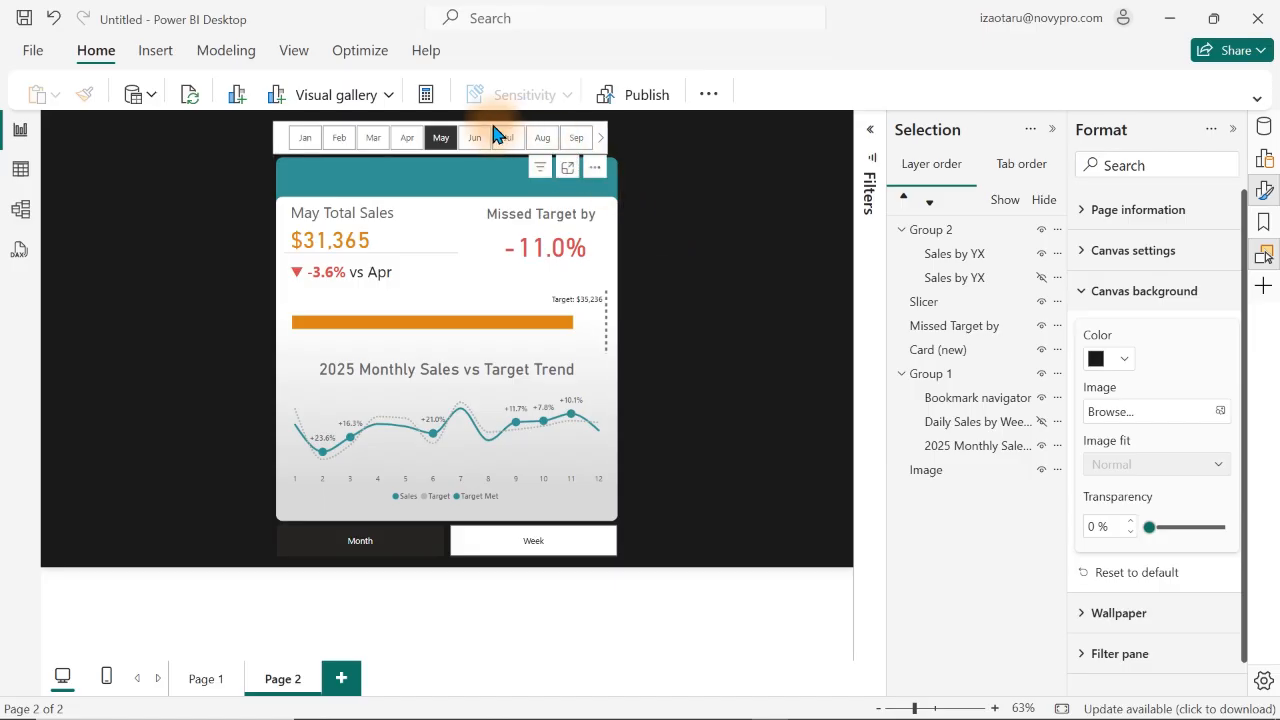
# - Set the background colour of the month slicer's values to the near-black recent colour that matches the canvas
pyautogui.click(450, 137)
pyautogui.click(448, 134)
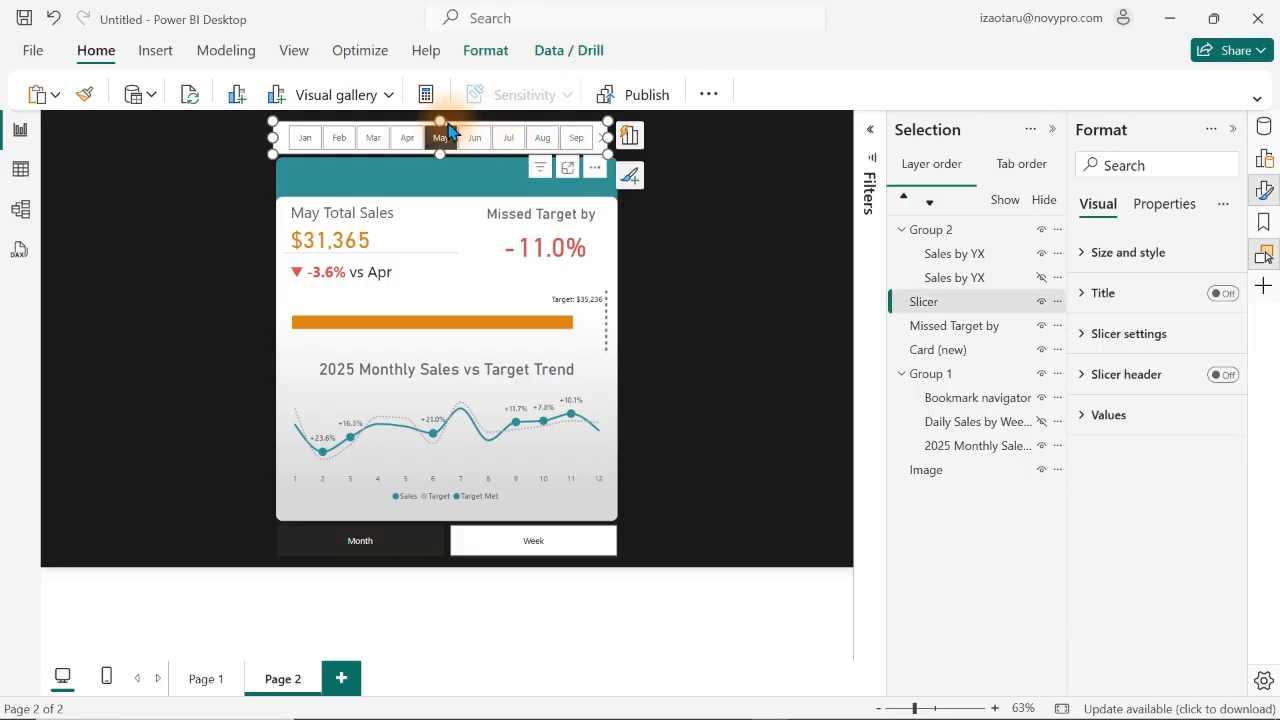
pyautogui.click(1052, 129)
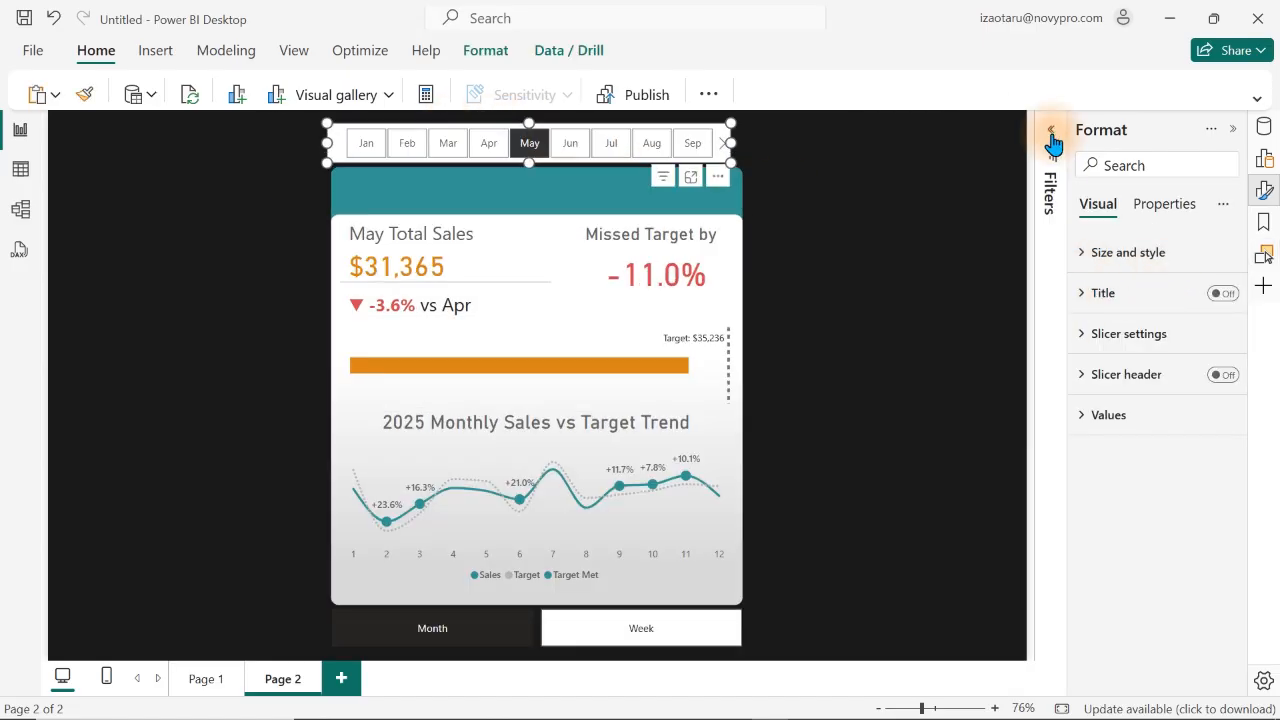
pyautogui.click(1119, 339)
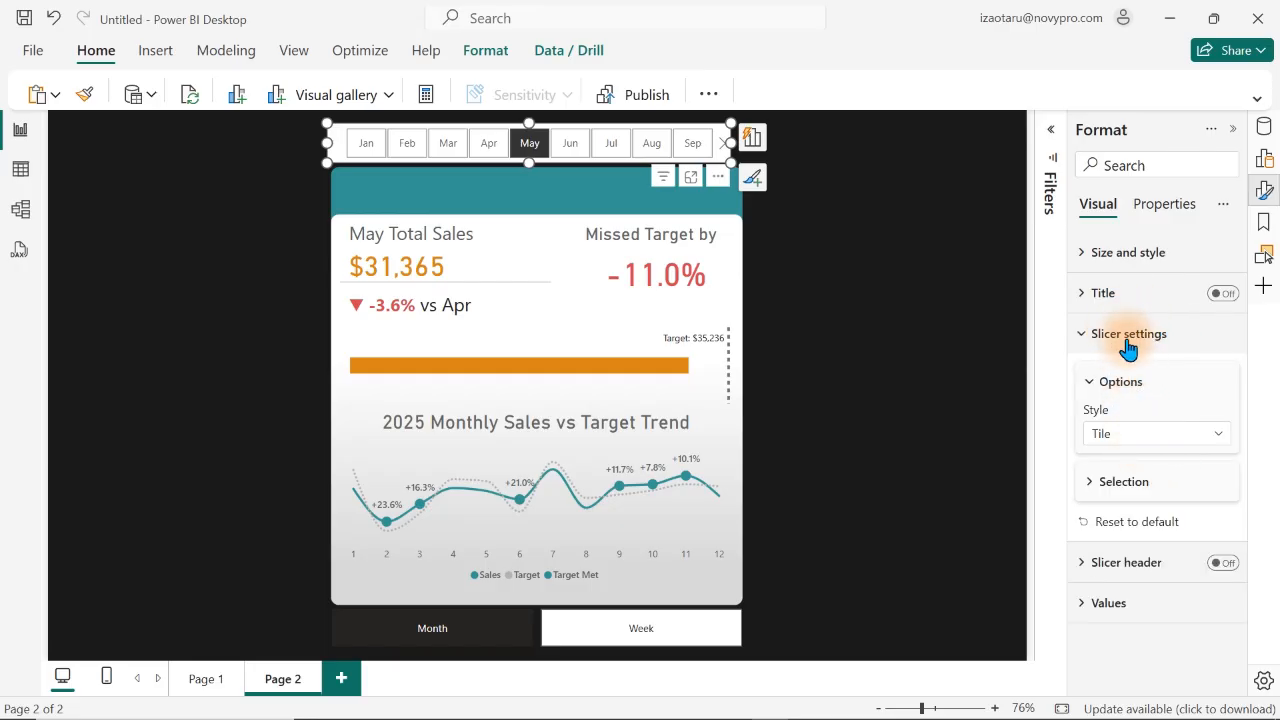
pyautogui.click(1128, 336)
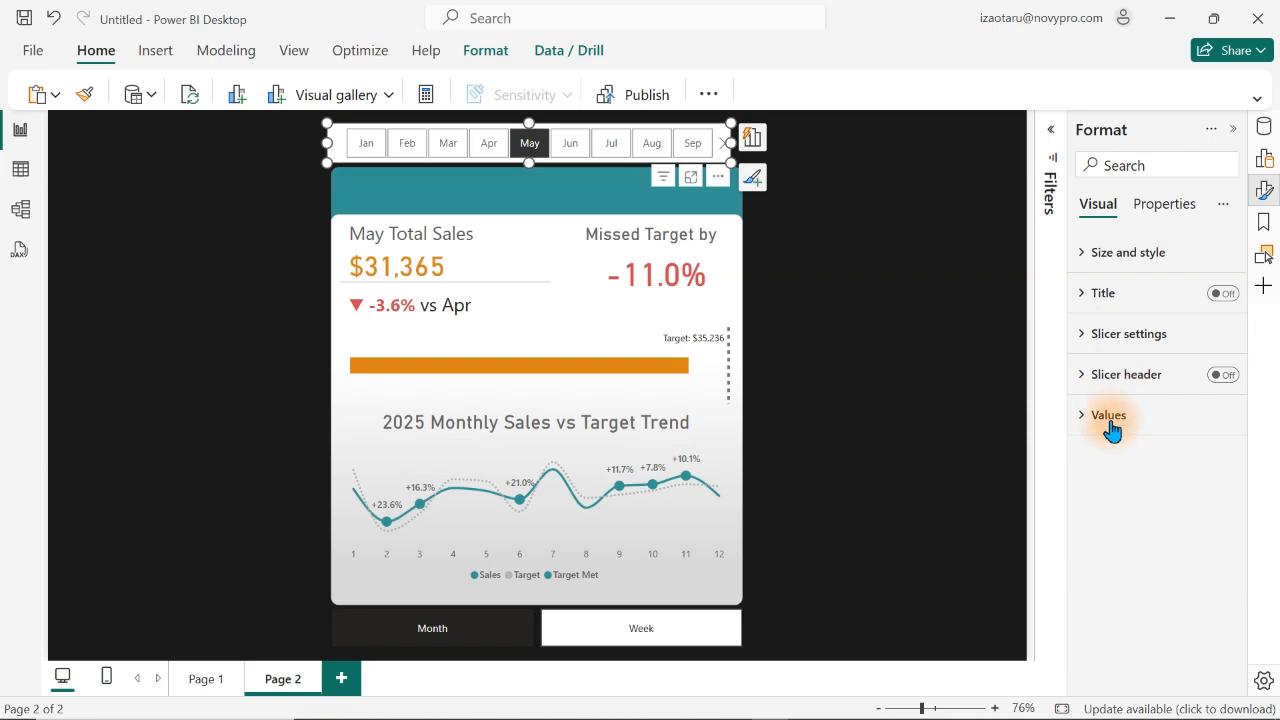
pyautogui.click(1109, 416)
pyautogui.scroll(-3, 1246, 457)
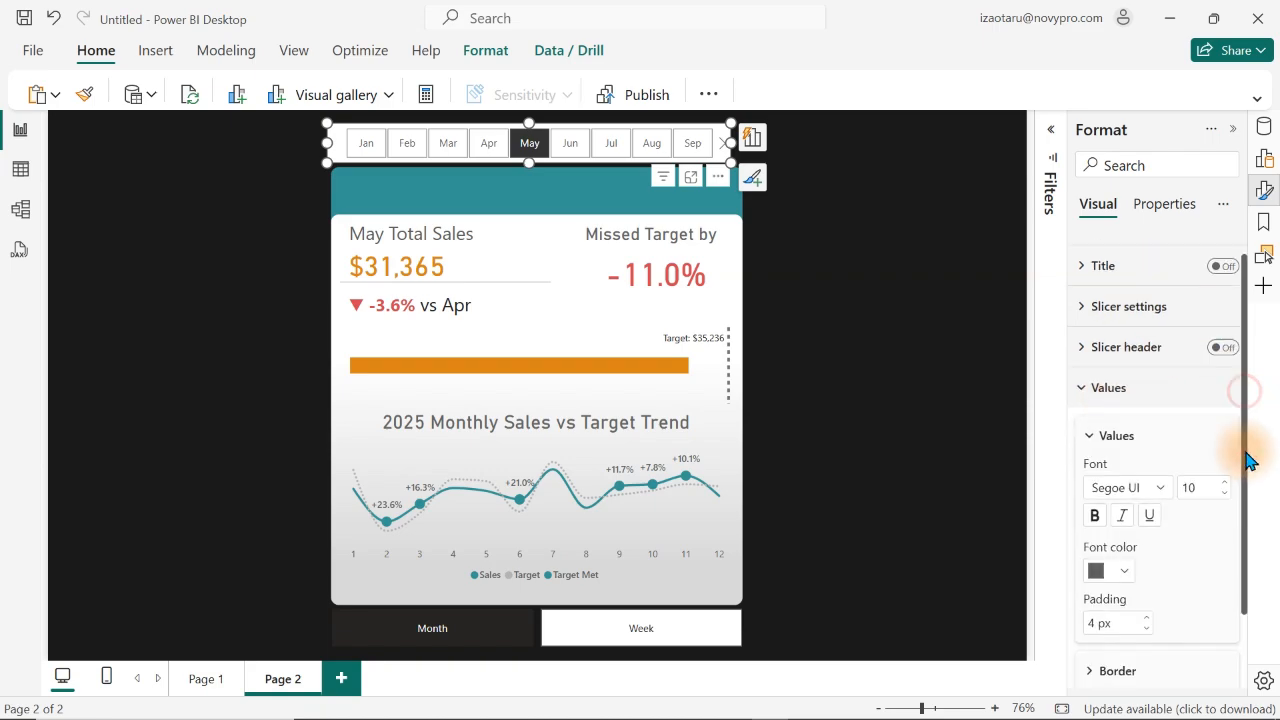
pyautogui.click(1100, 627)
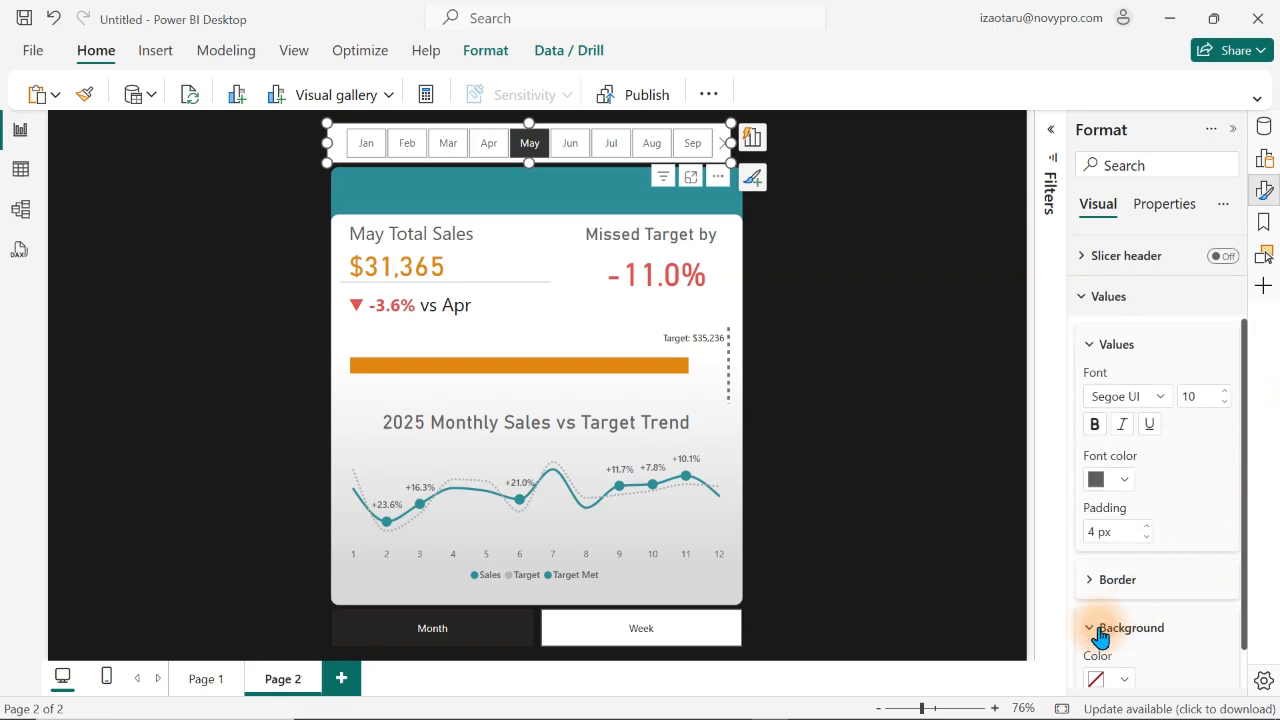
pyautogui.scroll(-1, 1249, 540)
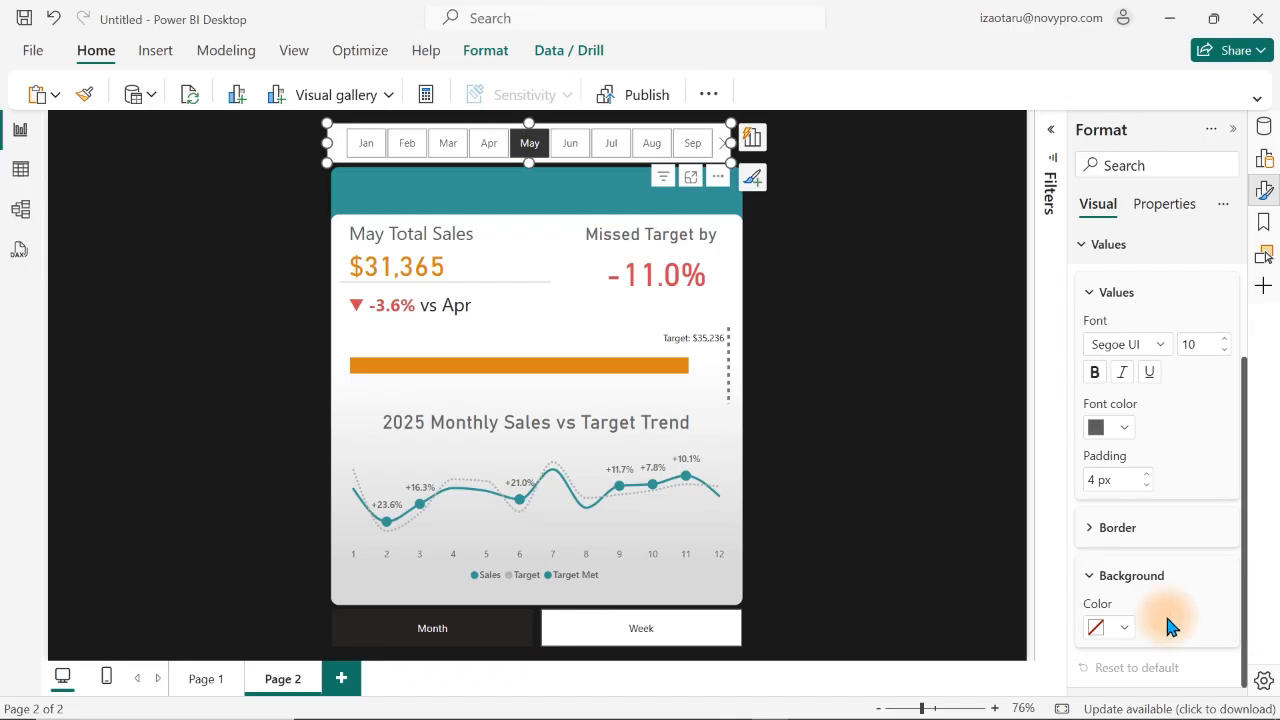
pyautogui.click(1120, 637)
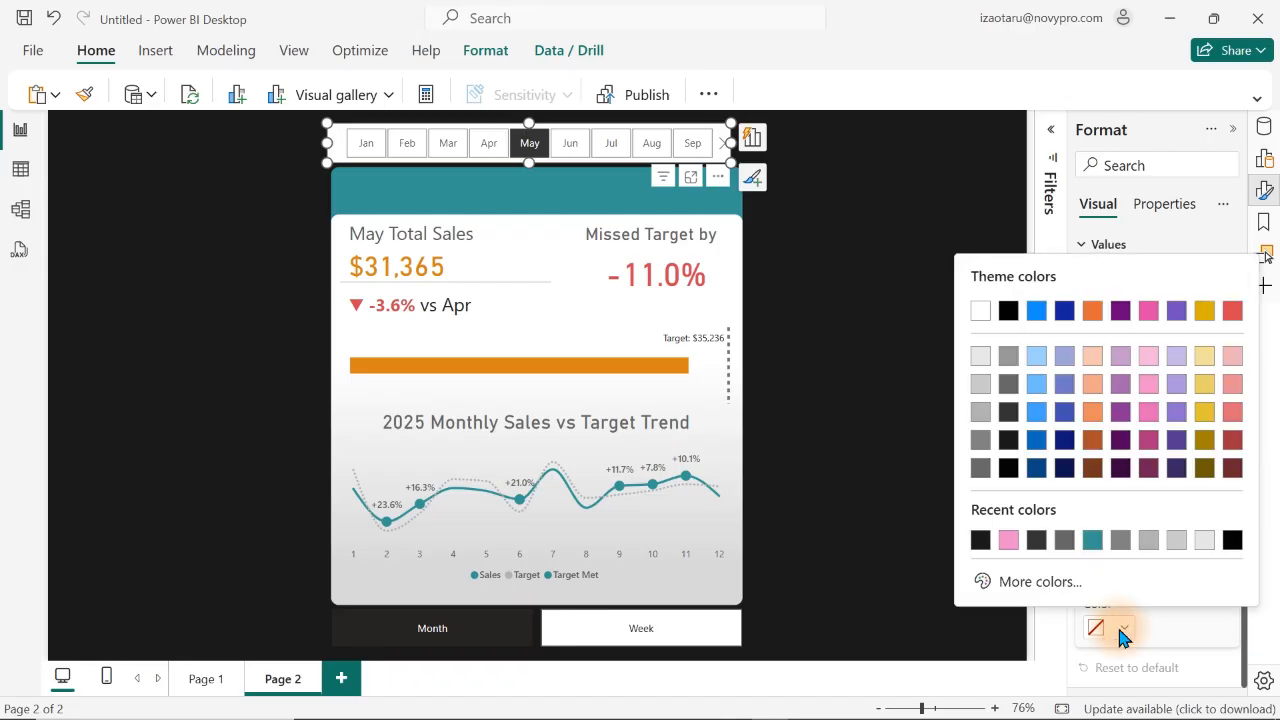
pyautogui.click(984, 540)
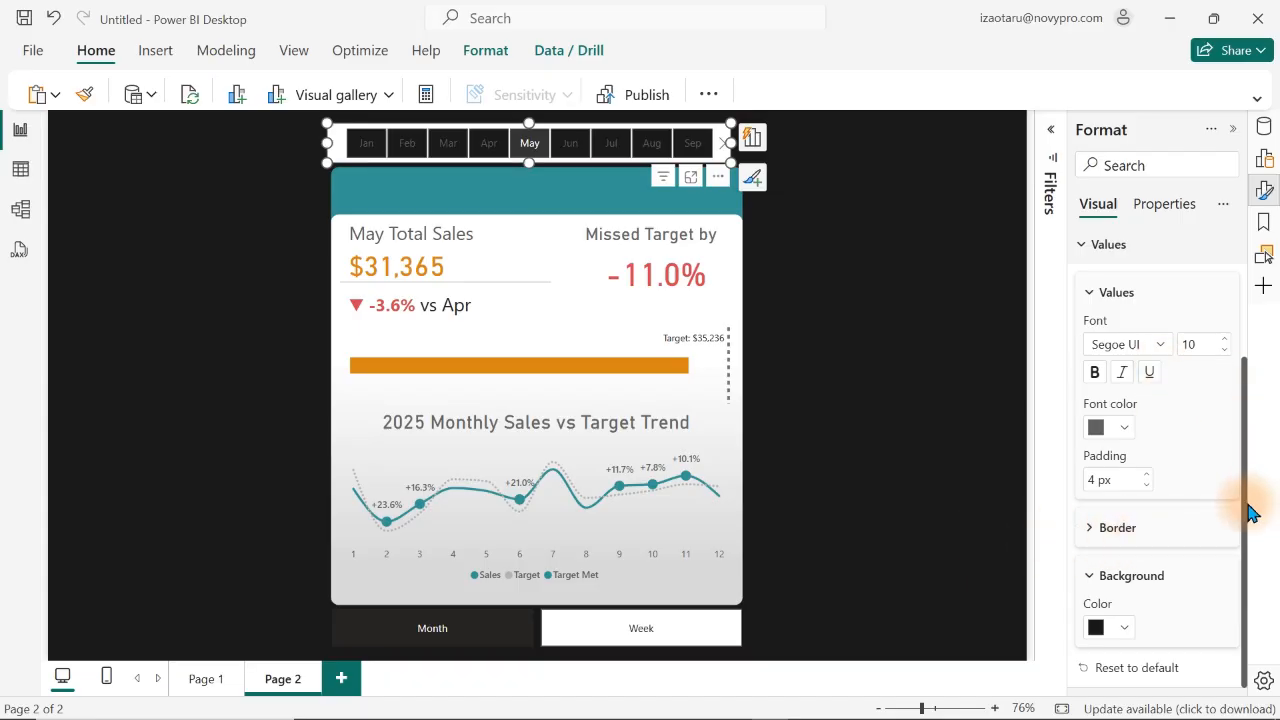
# - Change the font colour of the month slicer's values to the lightest grey shade of the black theme colour
pyautogui.moveTo(1245, 507); pyautogui.dragTo(1245, 504)
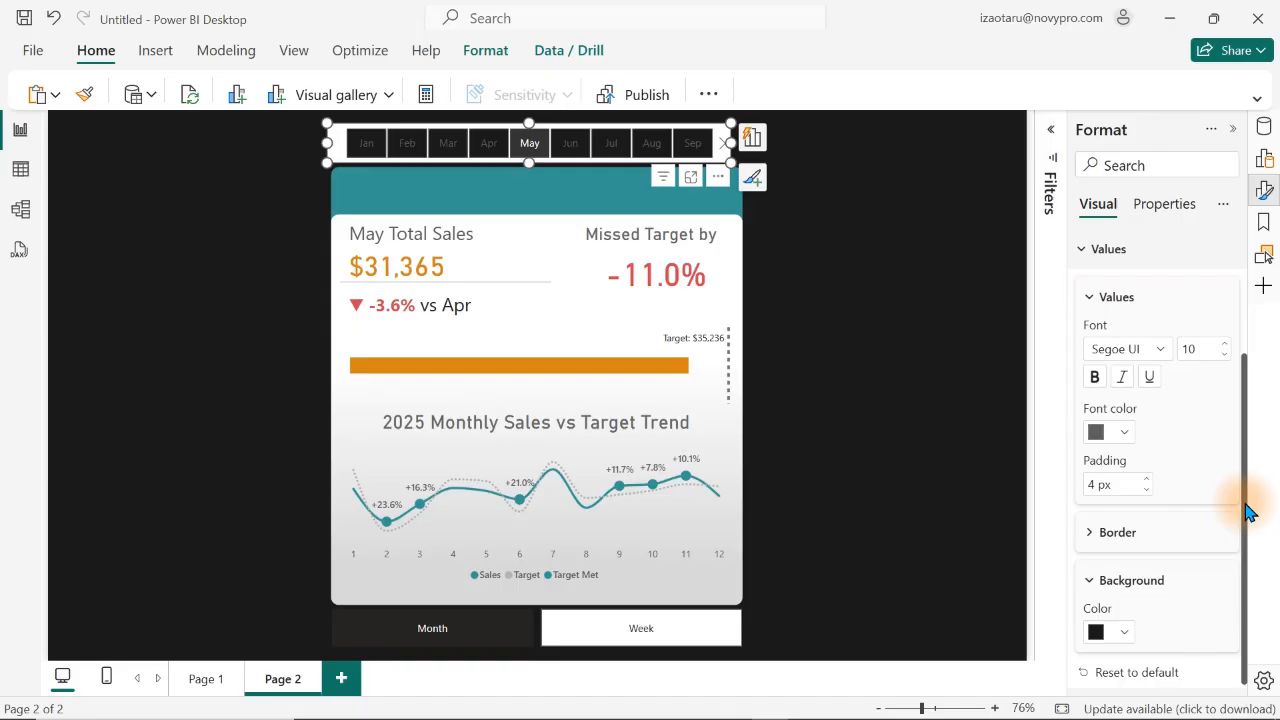
pyautogui.click(1104, 432)
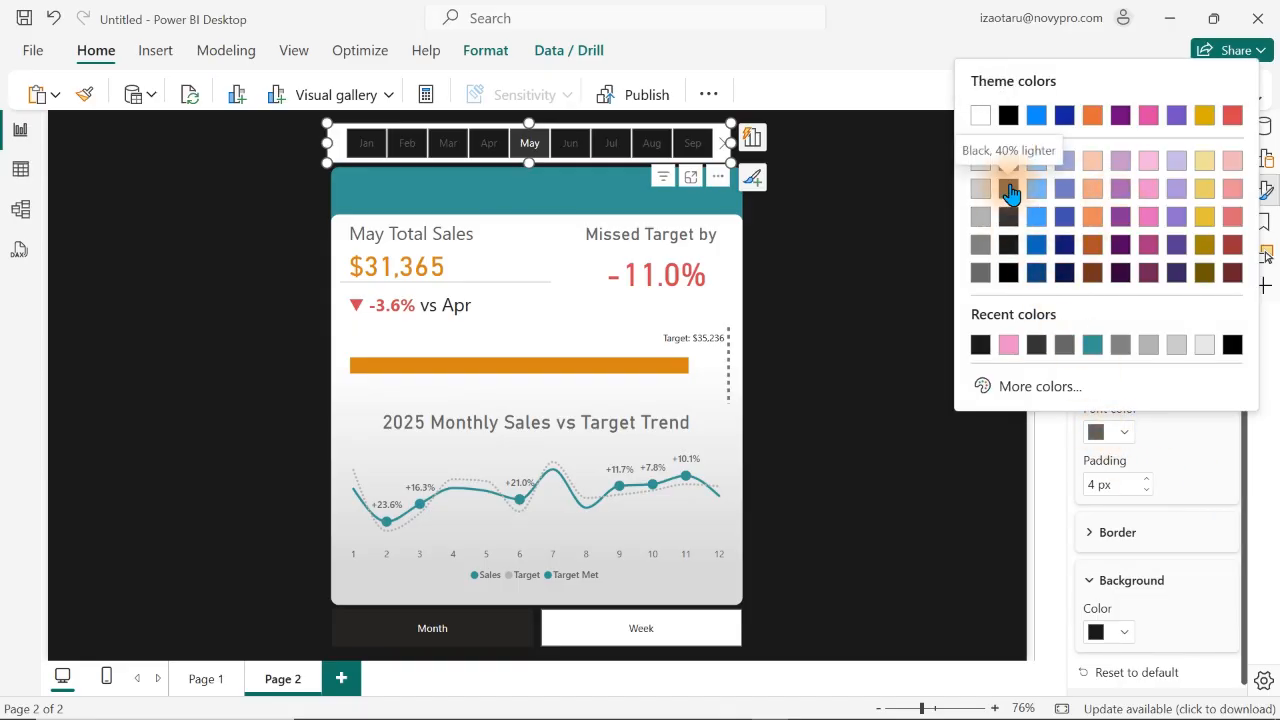
pyautogui.click(1008, 190)
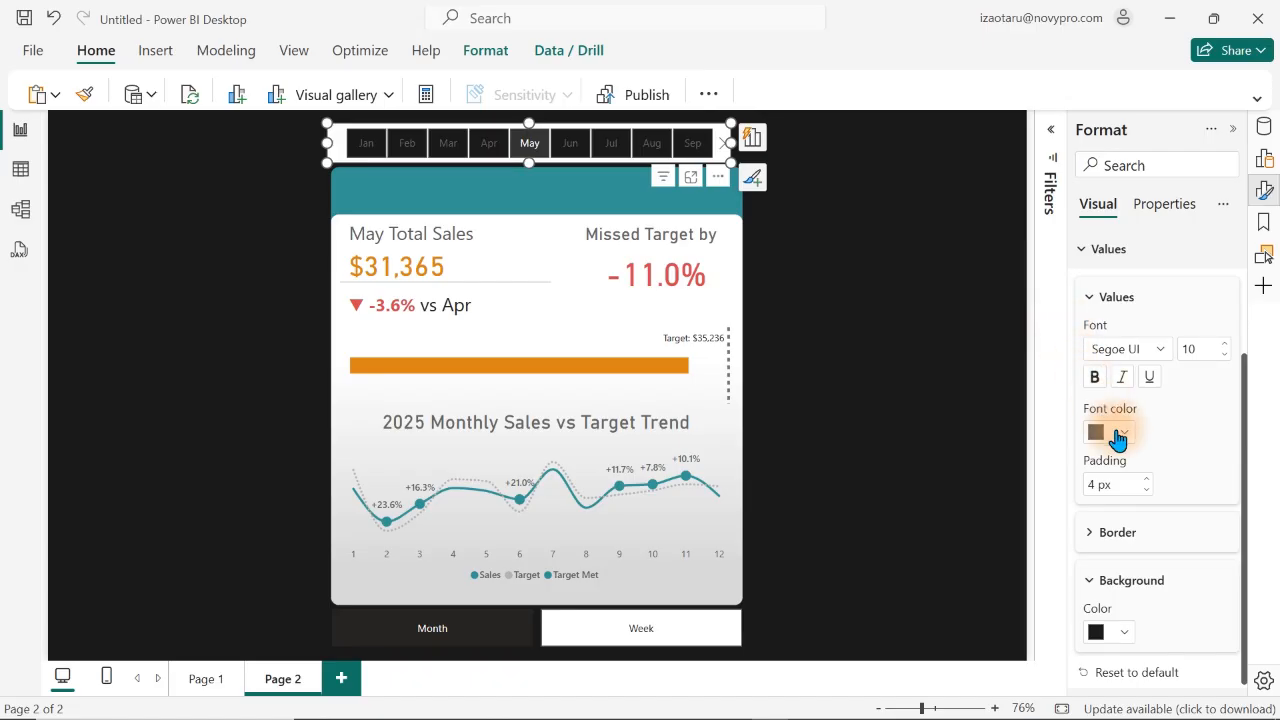
pyautogui.click(1120, 437)
pyautogui.click(1008, 162)
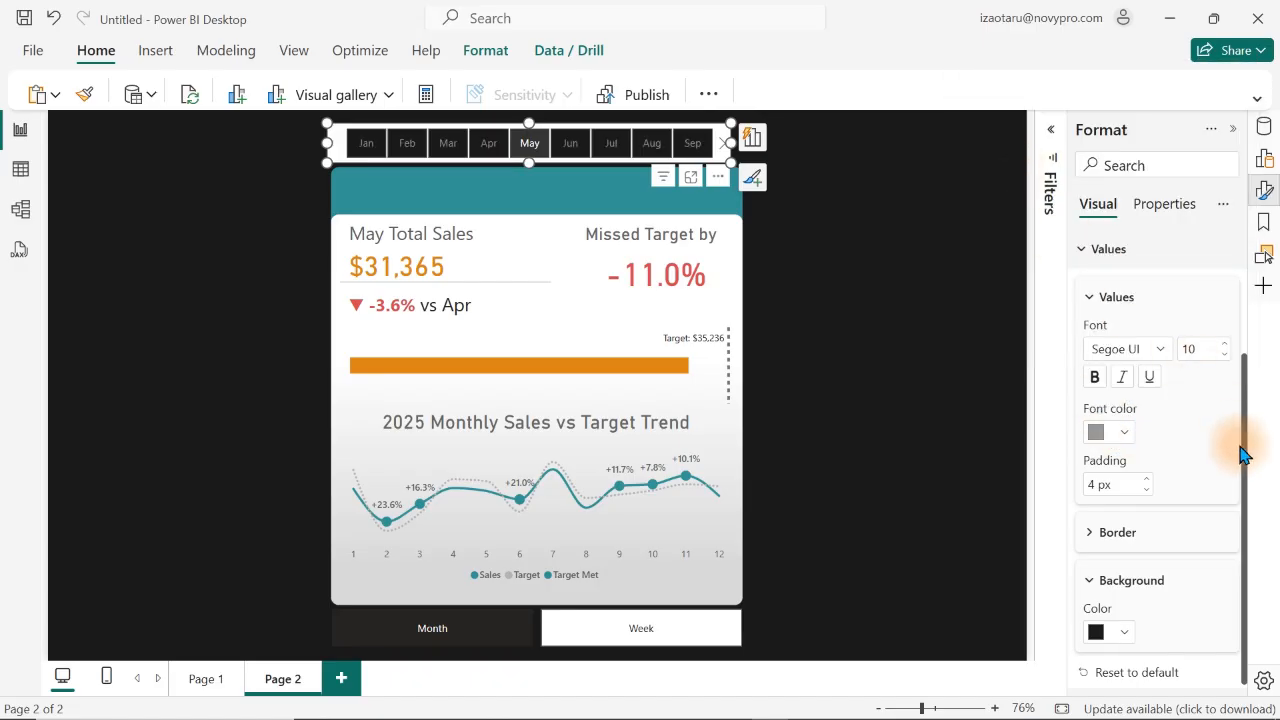
# - Turn off the overall visual background of the month slicer
pyautogui.moveTo(1243, 457); pyautogui.dragTo(1240, 295)
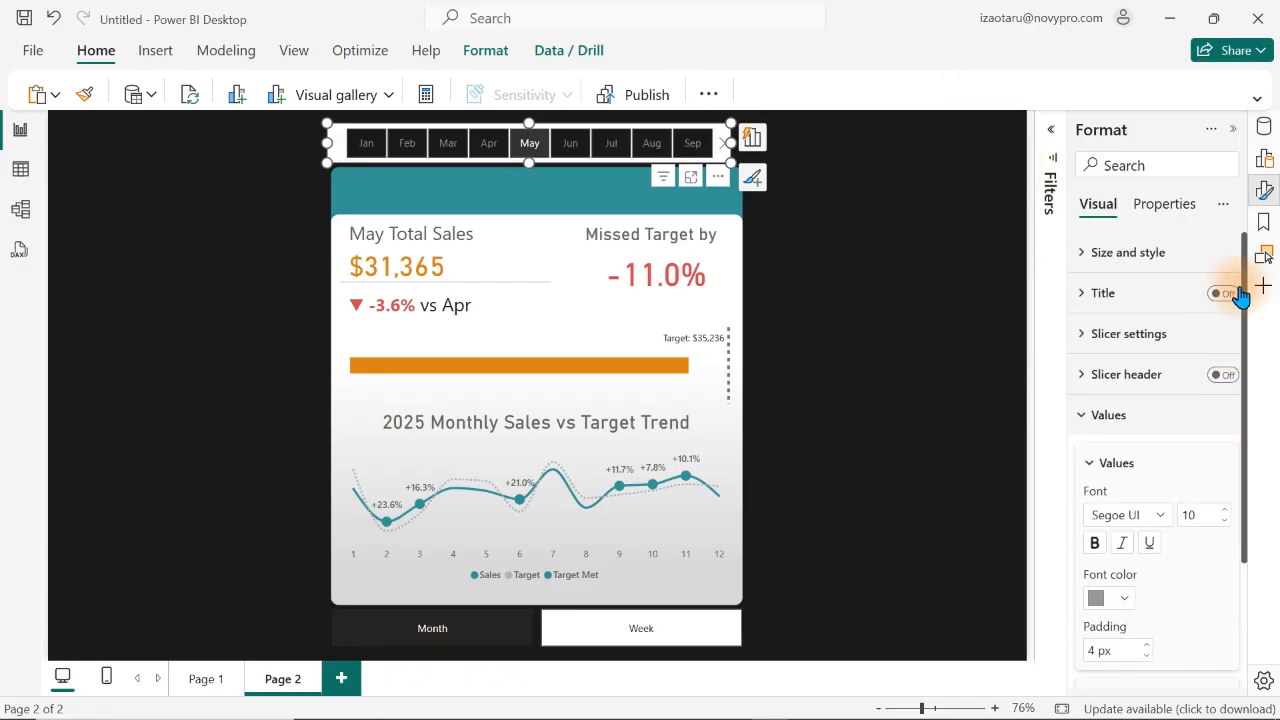
pyautogui.click(1141, 263)
pyautogui.click(1217, 633)
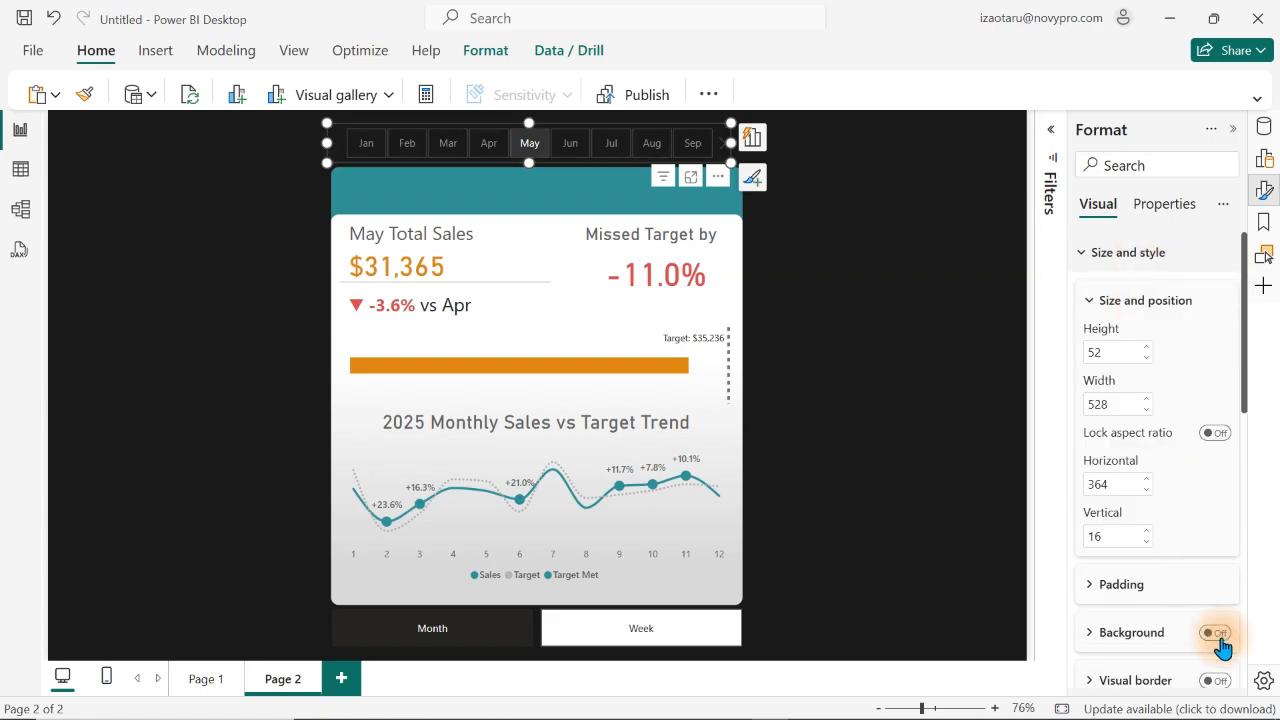
pyautogui.click(977, 397)
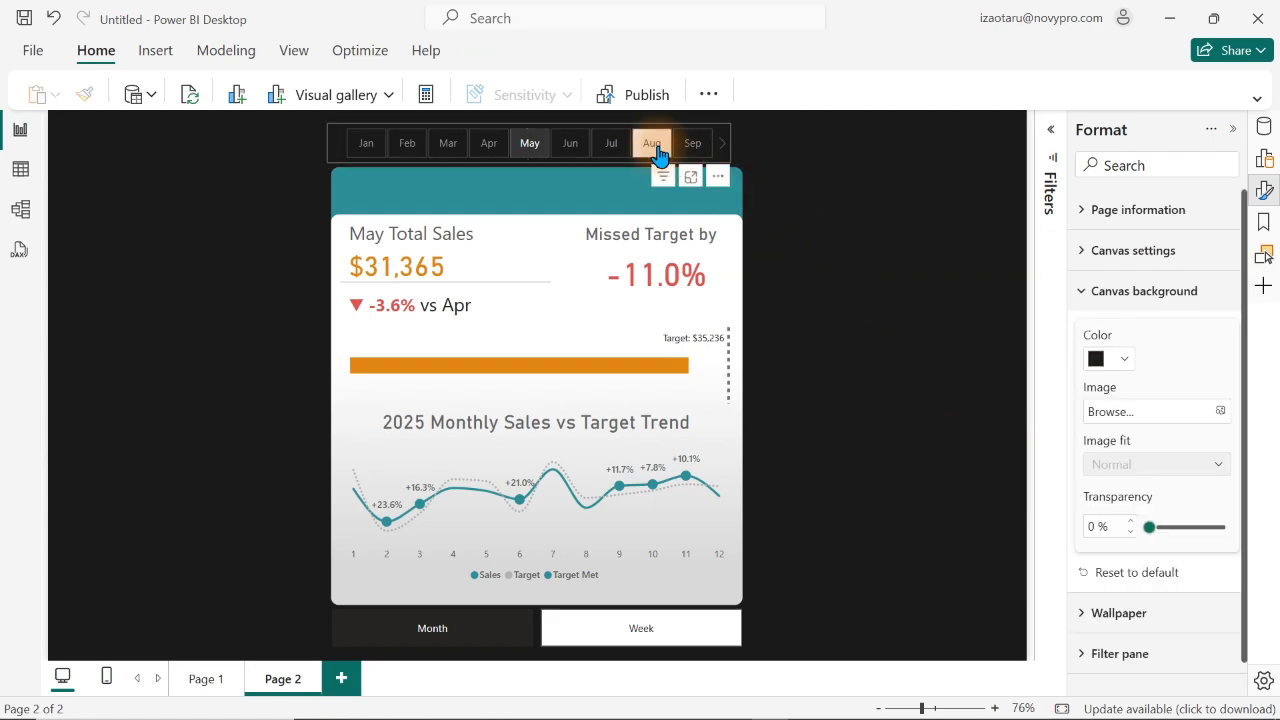
# - Remove the top, bottom, left and right borders from the month slicer's values
pyautogui.click(529, 128)
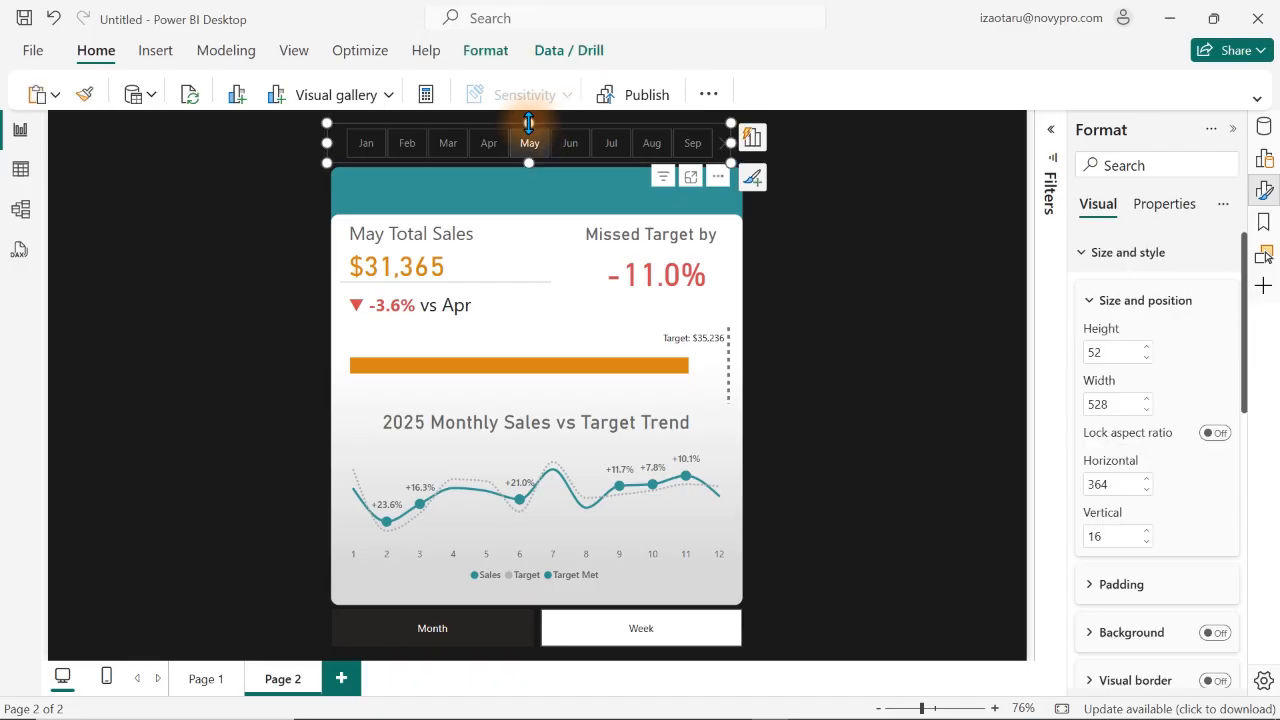
pyautogui.click(1113, 256)
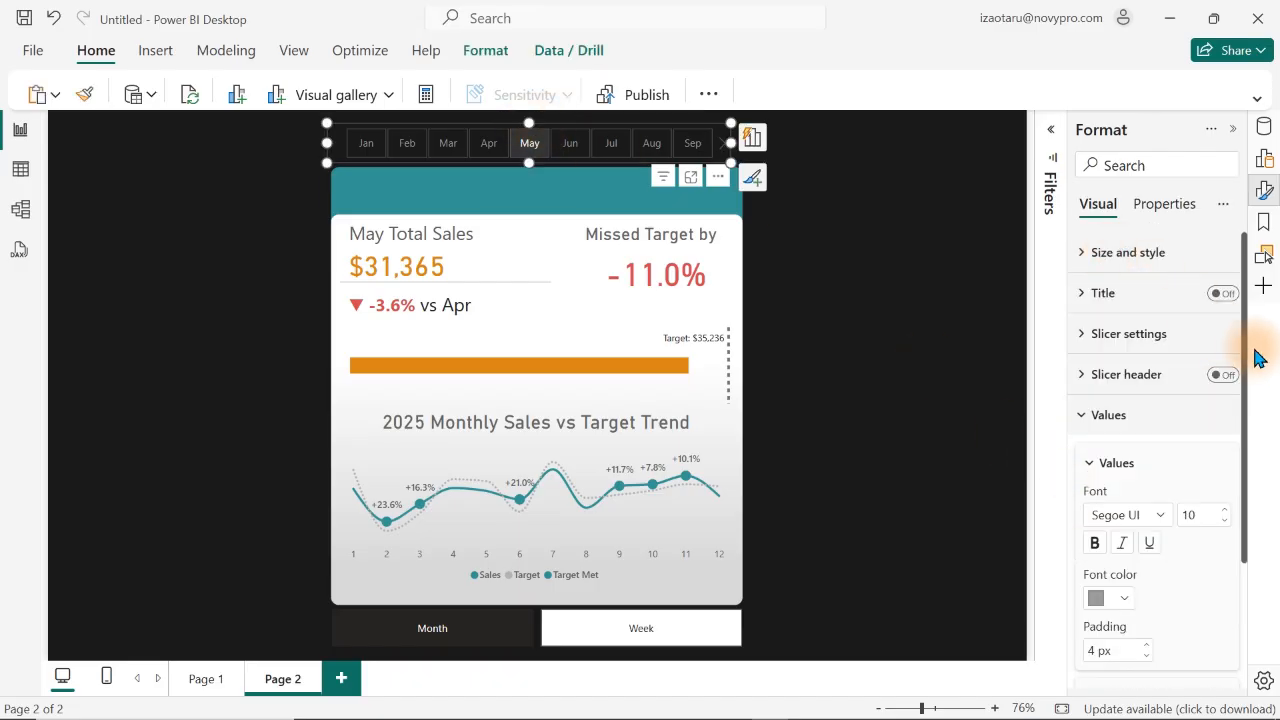
pyautogui.moveTo(1247, 348); pyautogui.dragTo(1266, 522)
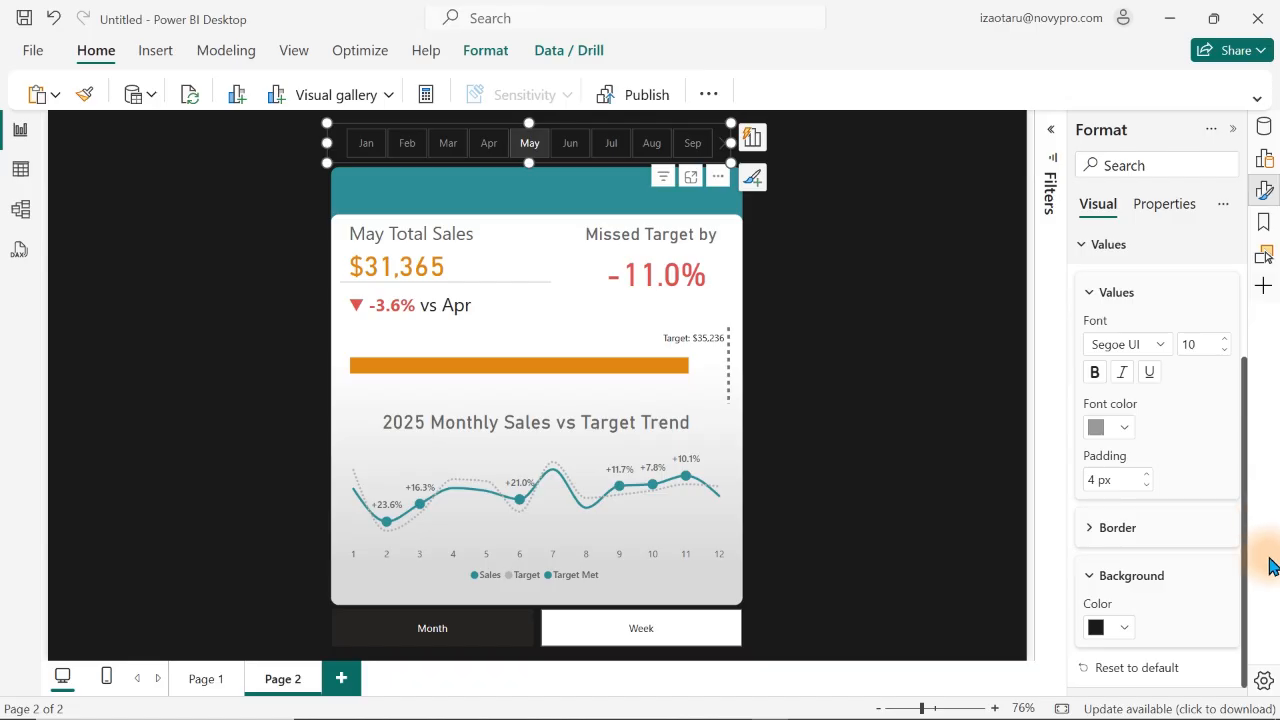
pyautogui.click(1118, 534)
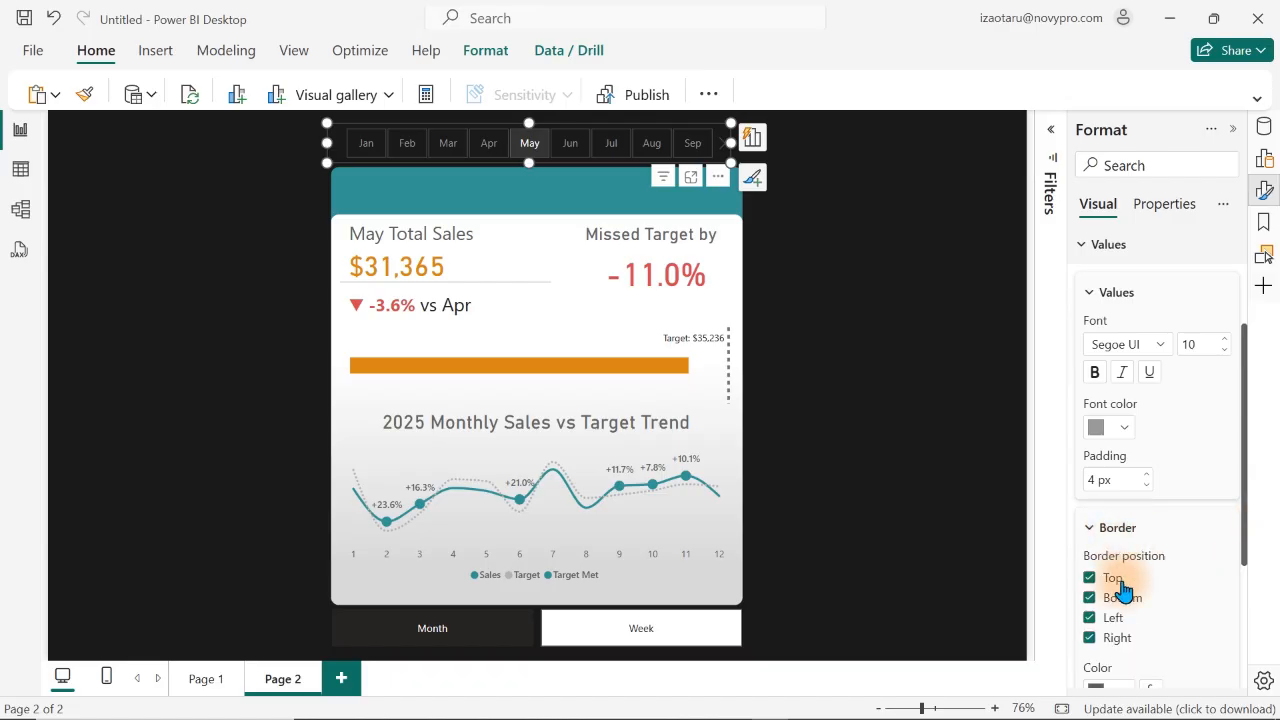
pyautogui.click(1090, 597)
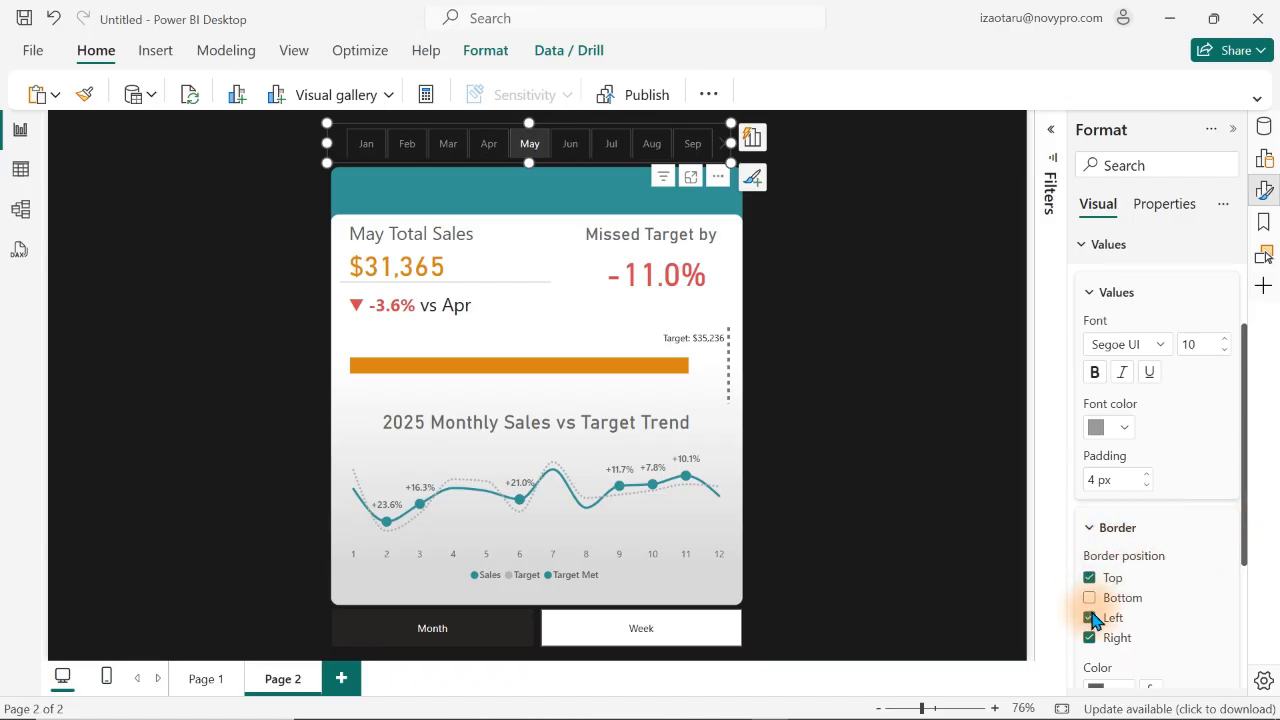
pyautogui.click(1090, 618)
pyautogui.click(1090, 638)
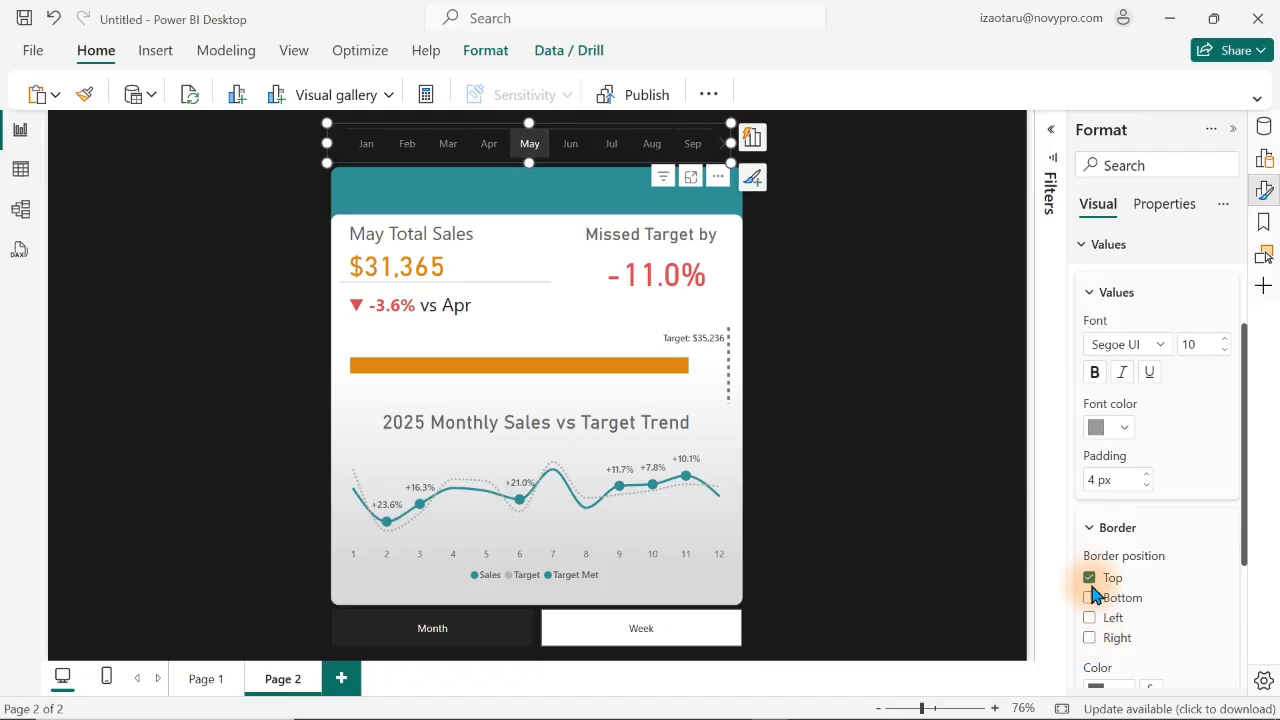
pyautogui.click(1090, 578)
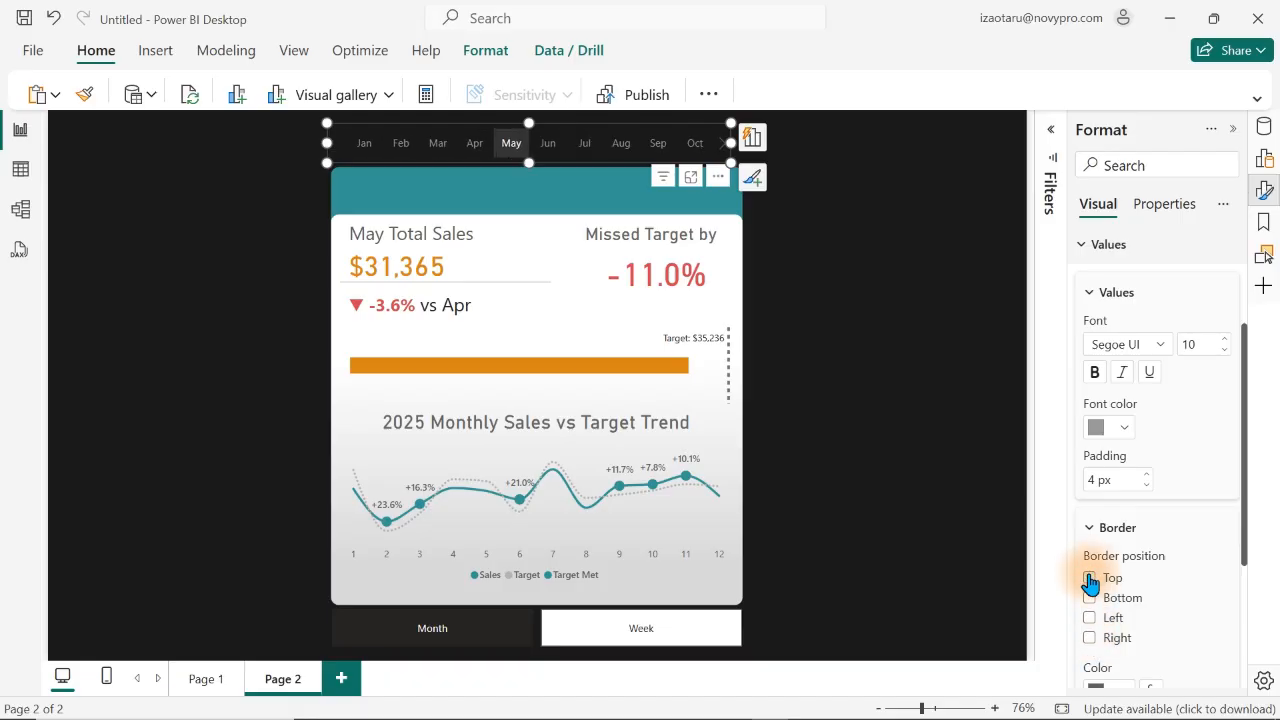
pyautogui.click(878, 393)
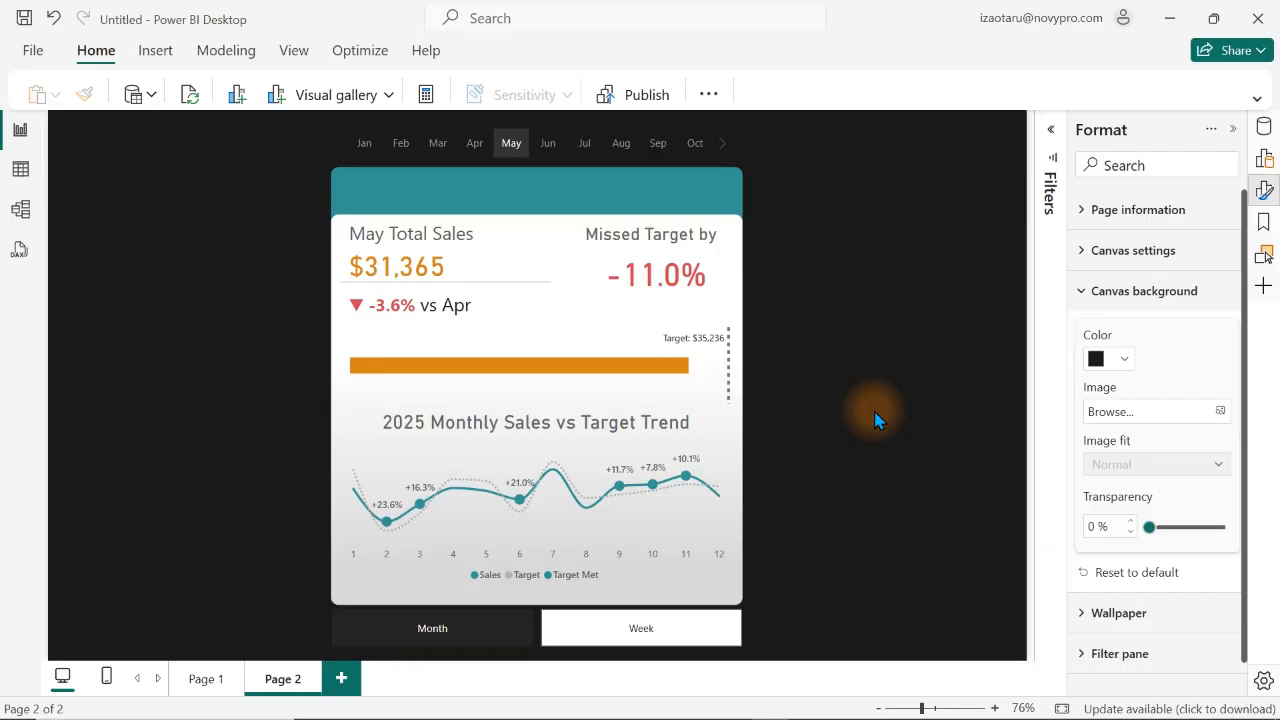
# - Turn off the border and fill of the Month/Week bookmark navigator's buttons in the default state
pyautogui.click(537, 632)
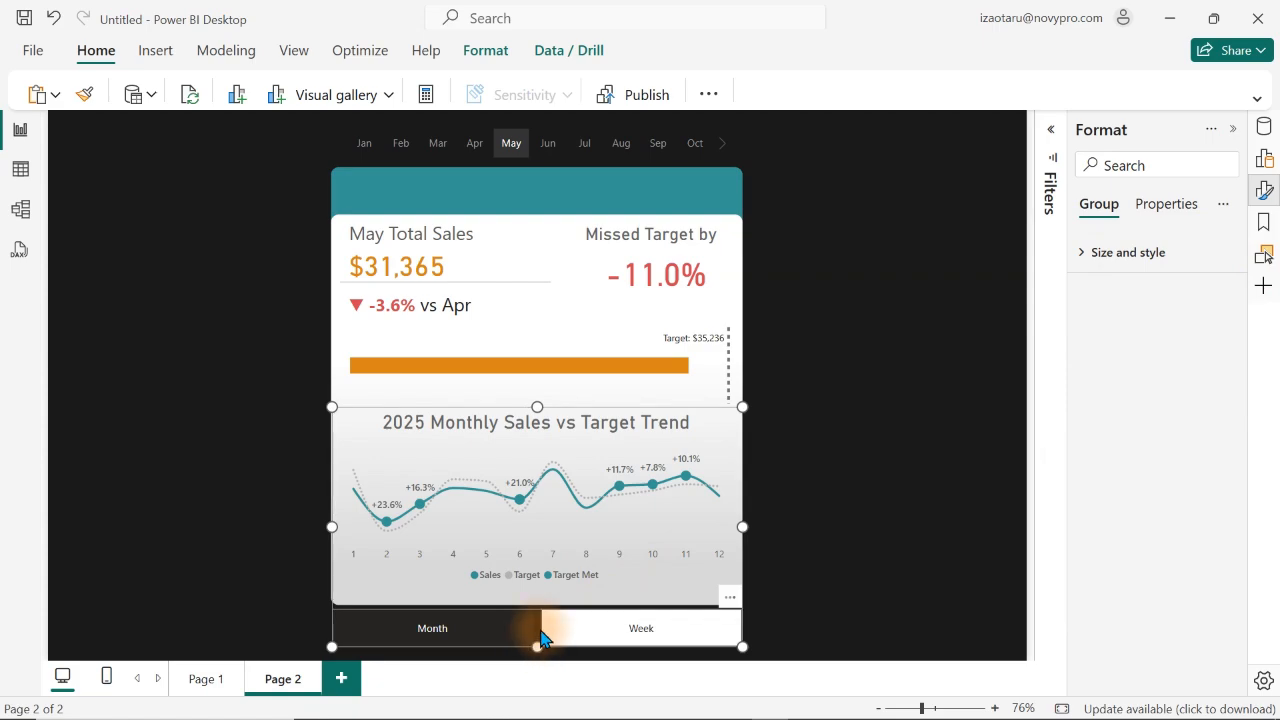
pyautogui.click(541, 637)
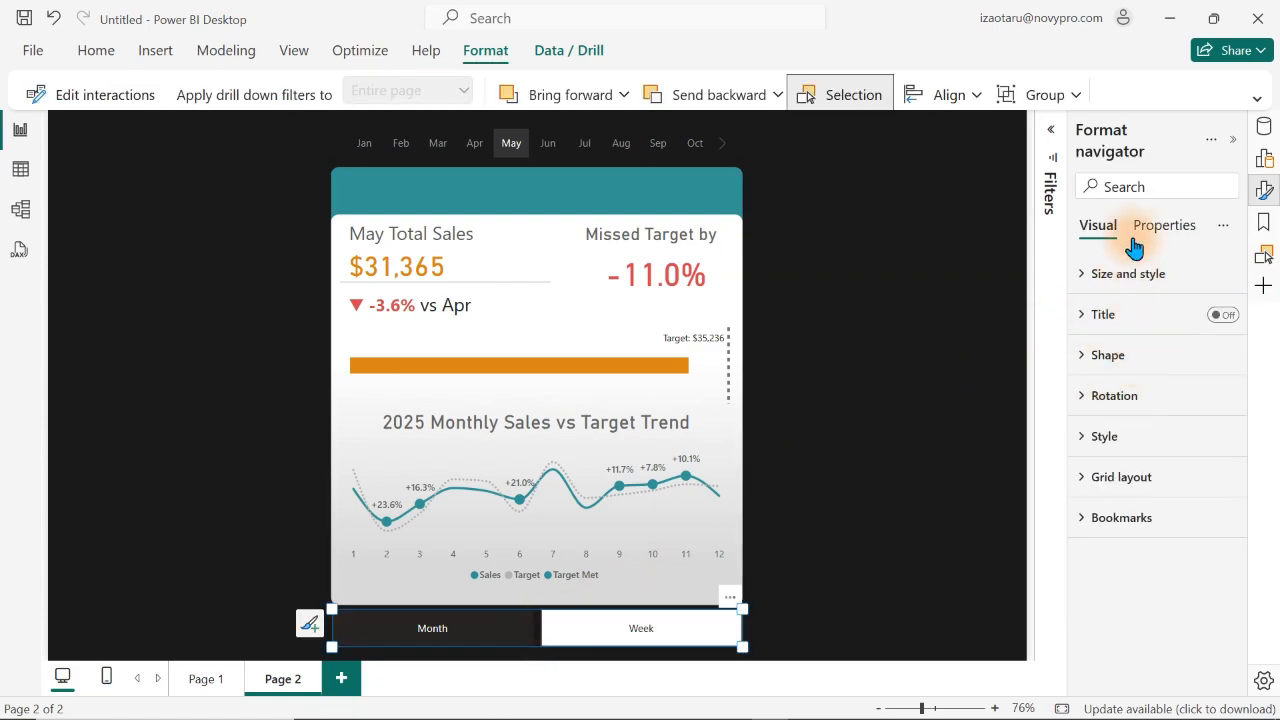
pyautogui.click(1133, 281)
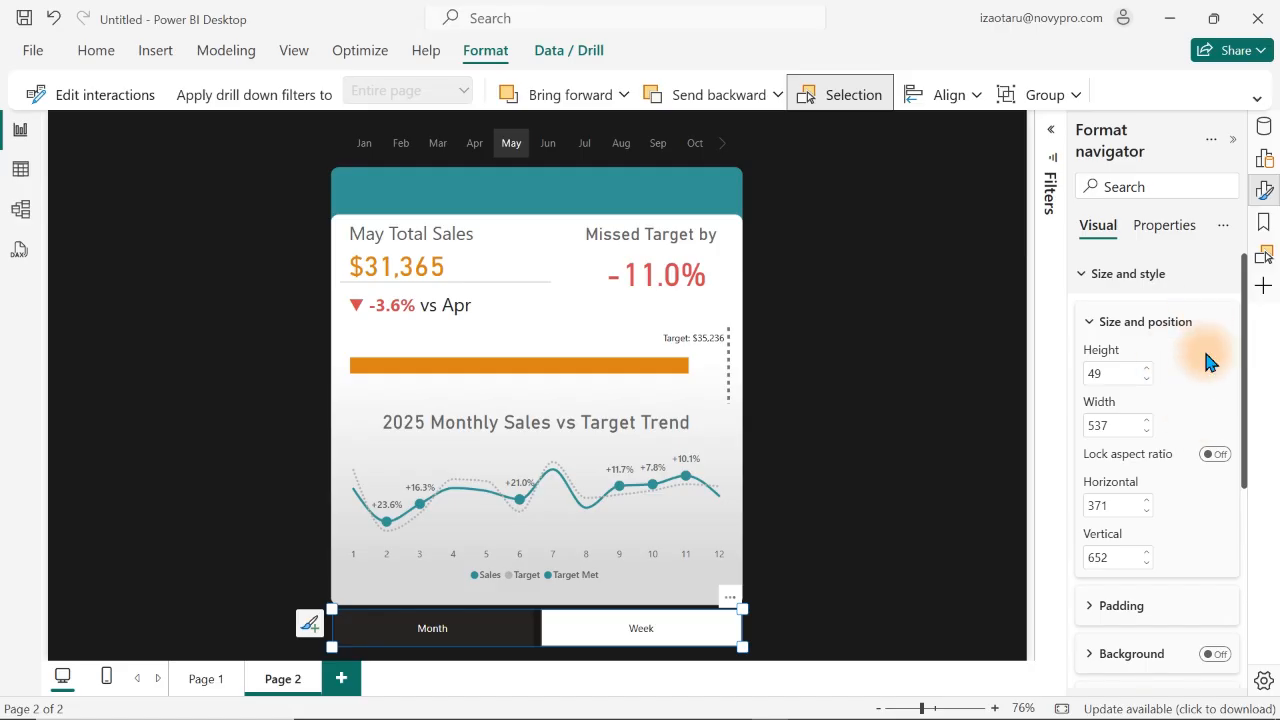
pyautogui.click(1107, 279)
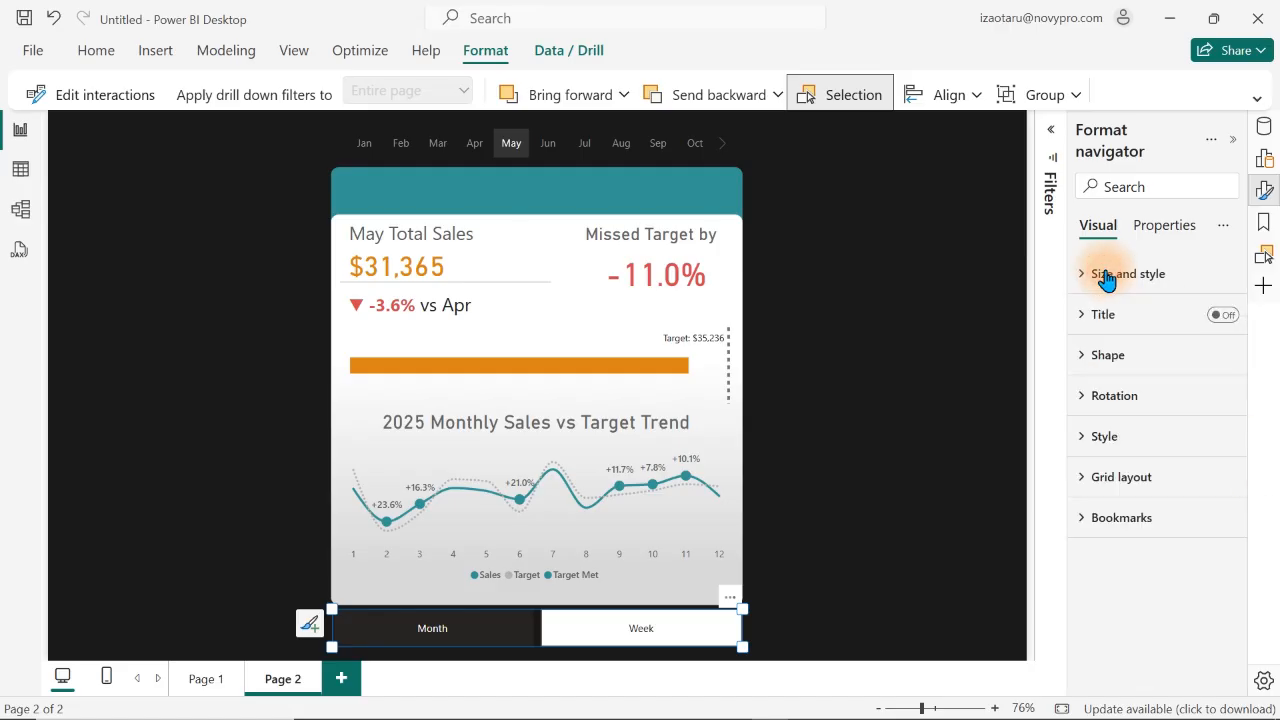
pyautogui.click(1117, 443)
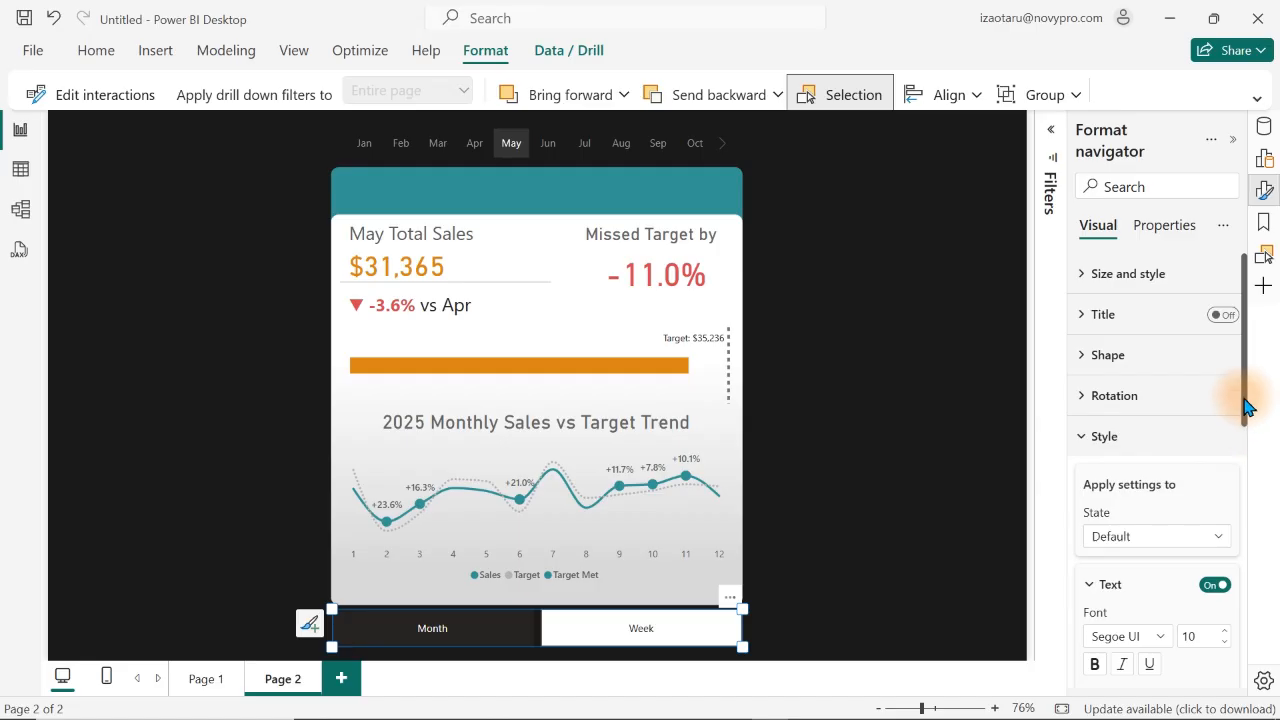
pyautogui.moveTo(1246, 405); pyautogui.dragTo(1262, 600)
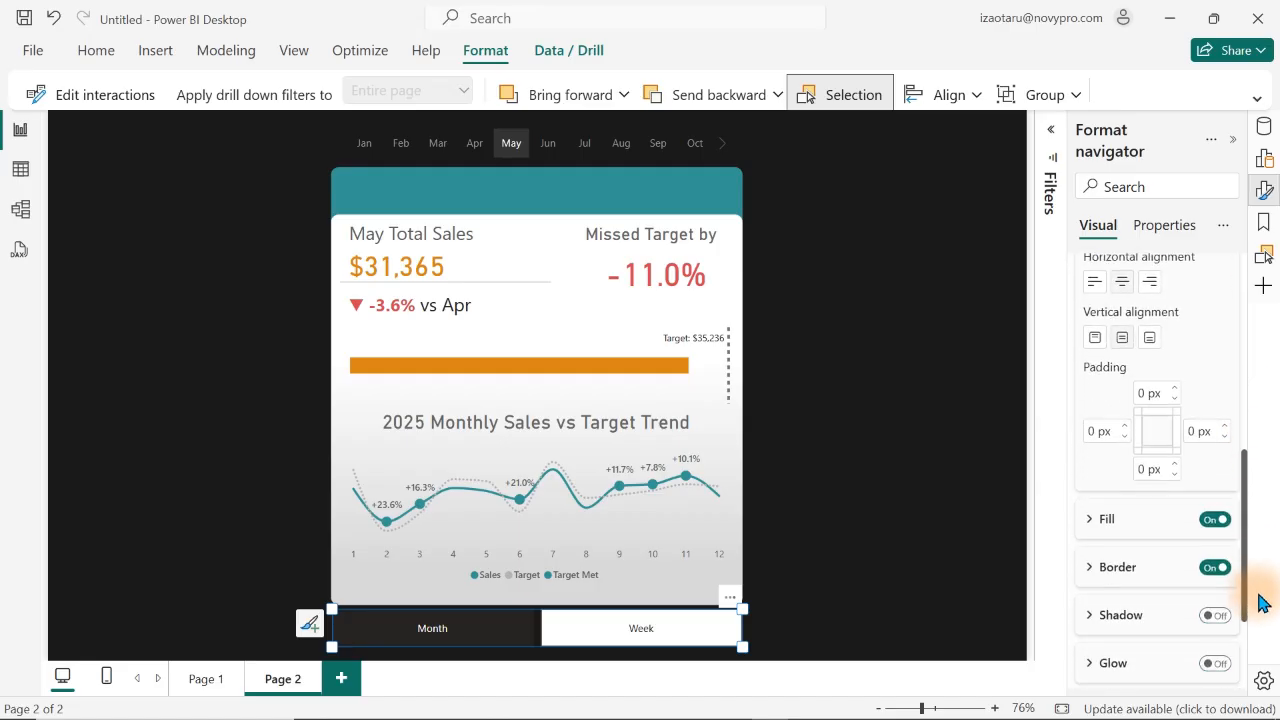
pyautogui.click(1216, 568)
pyautogui.click(1214, 523)
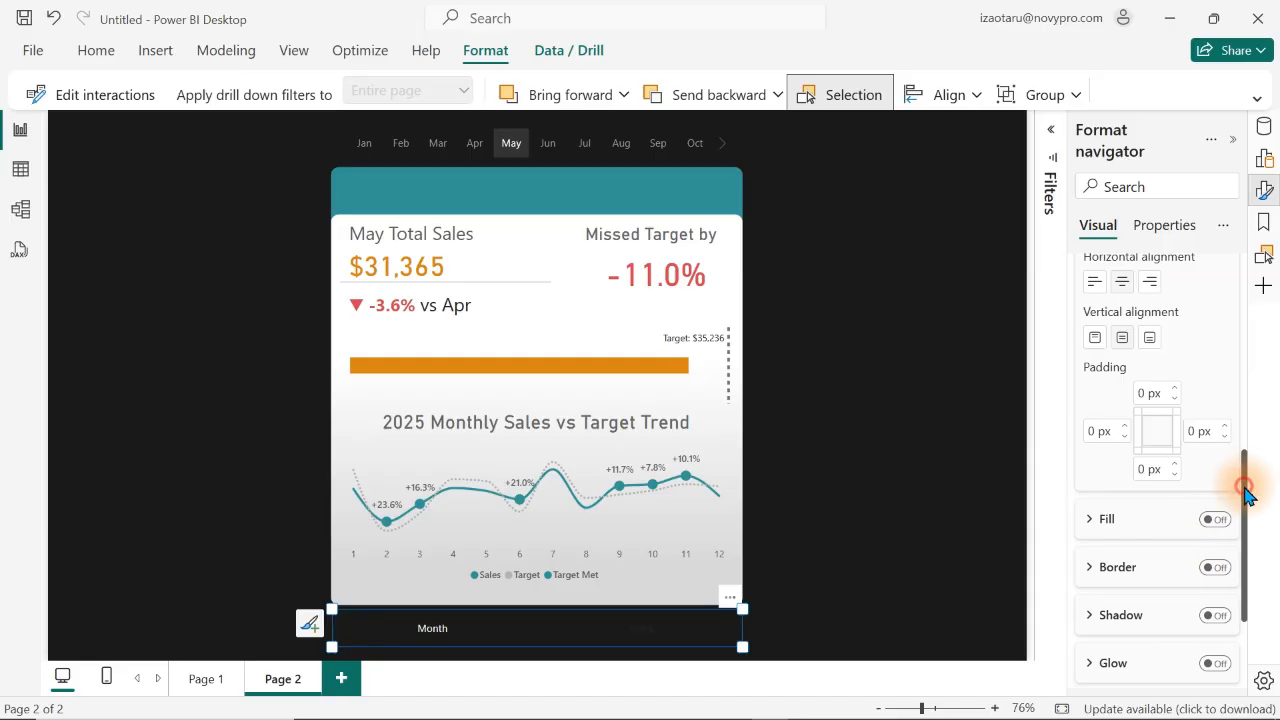
# - Set the font colour of the bookmark navigator's default-state text to the third grey shade of the white theme colour
pyautogui.moveTo(1245, 490); pyautogui.dragTo(1246, 374)
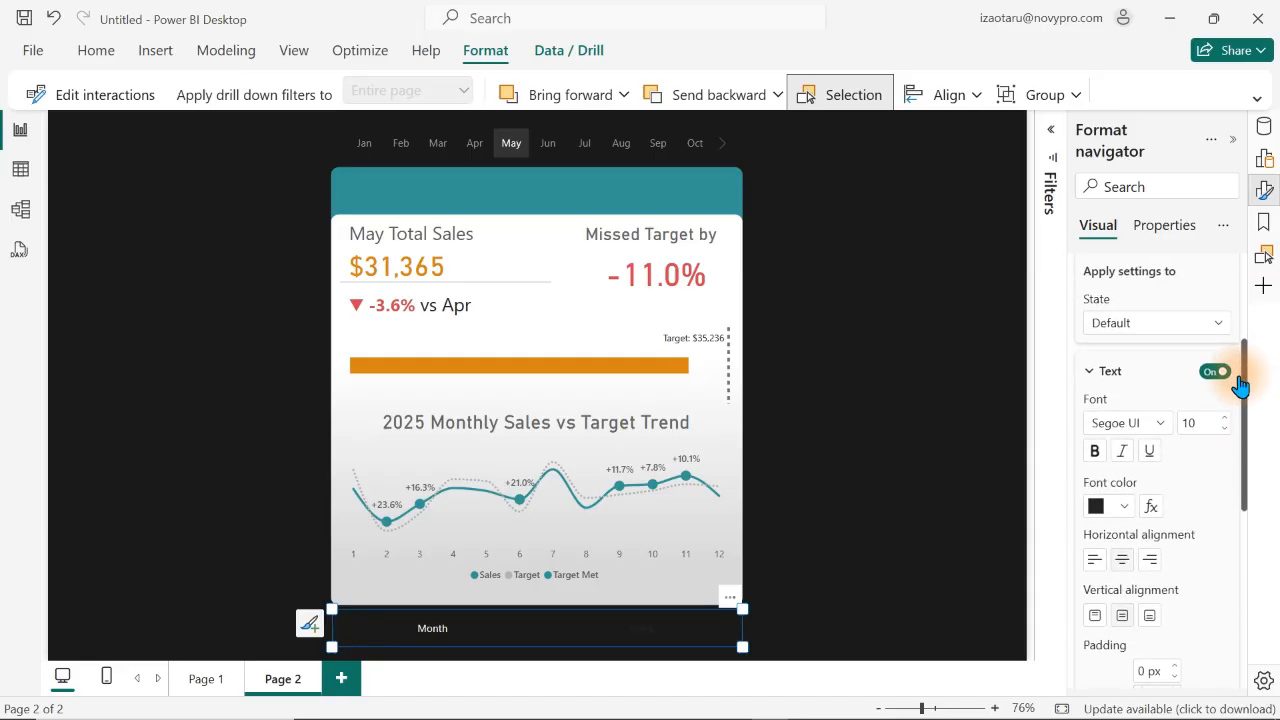
pyautogui.click(1122, 512)
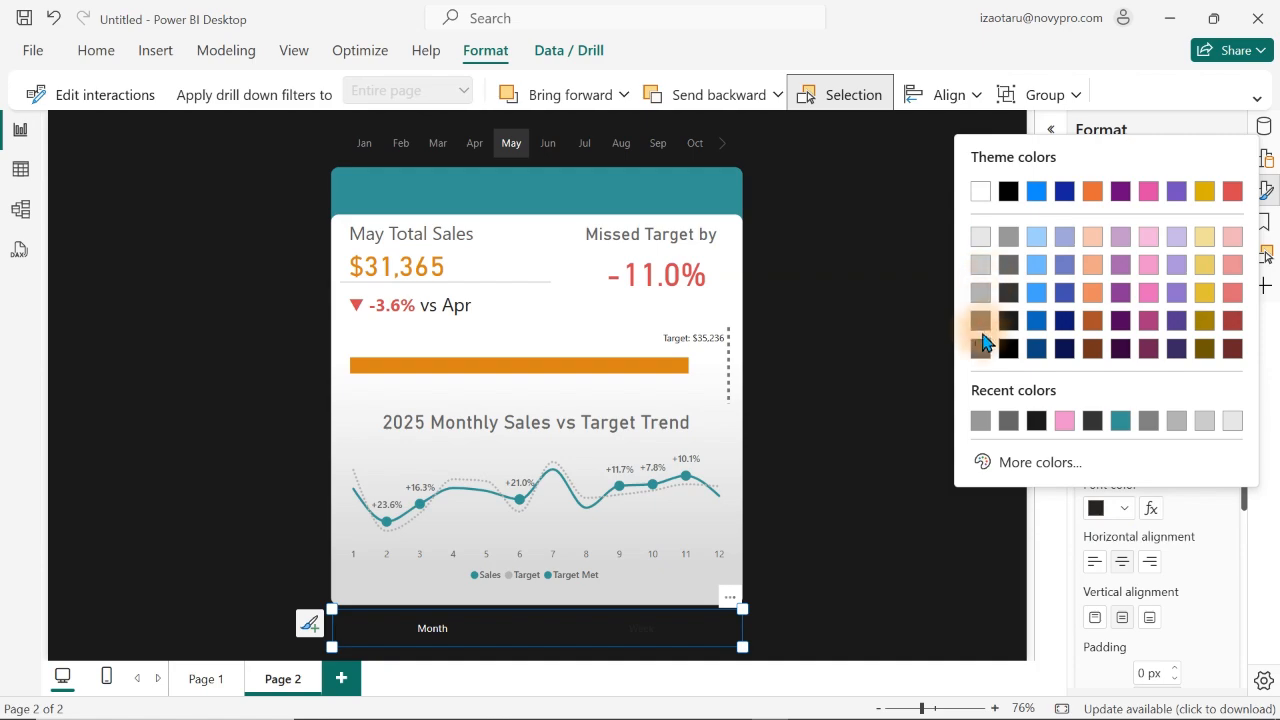
pyautogui.click(982, 296)
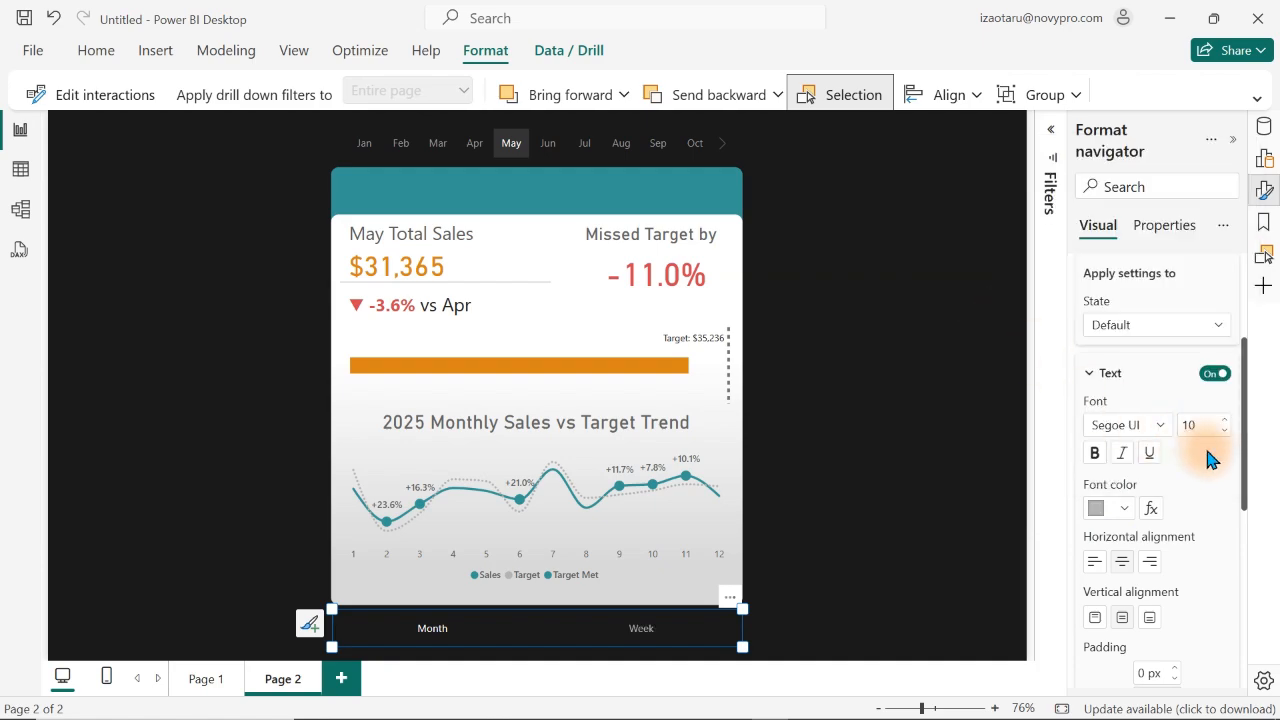
# - Format the bookmark navigator's selected-state text with a white font colour and font size 15
pyautogui.click(1130, 330)
pyautogui.click(1117, 421)
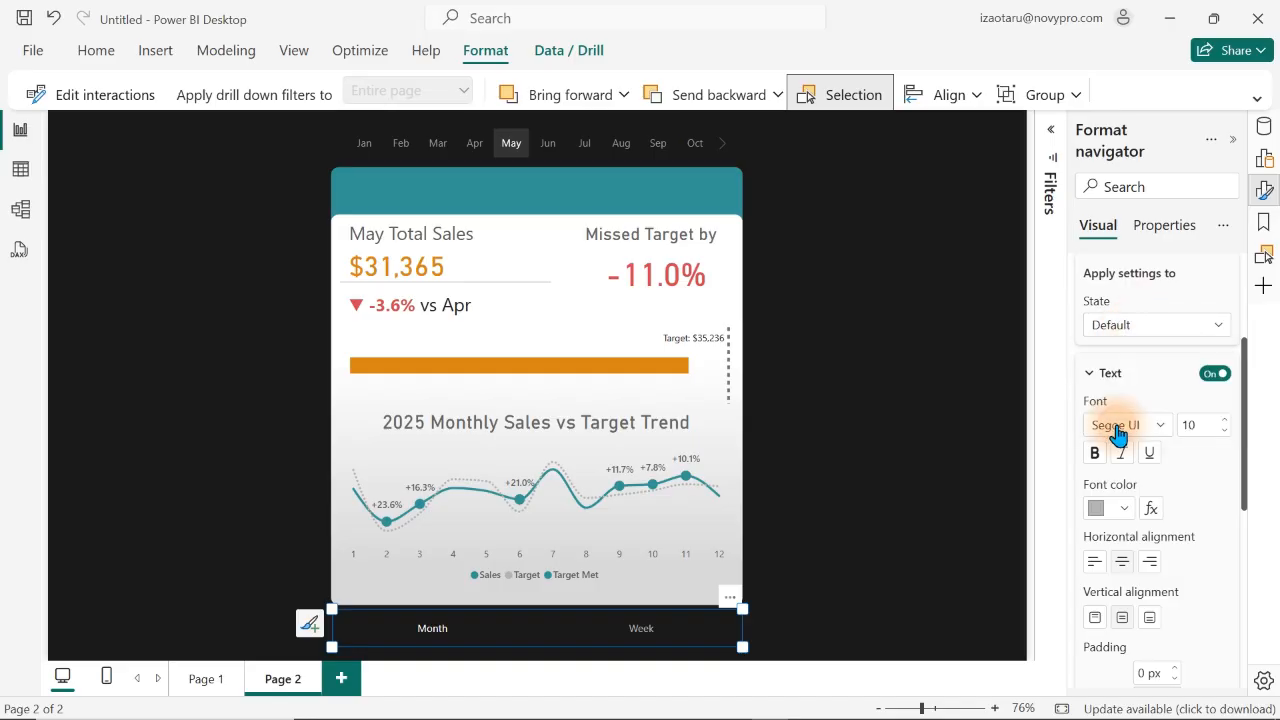
pyautogui.click(1117, 511)
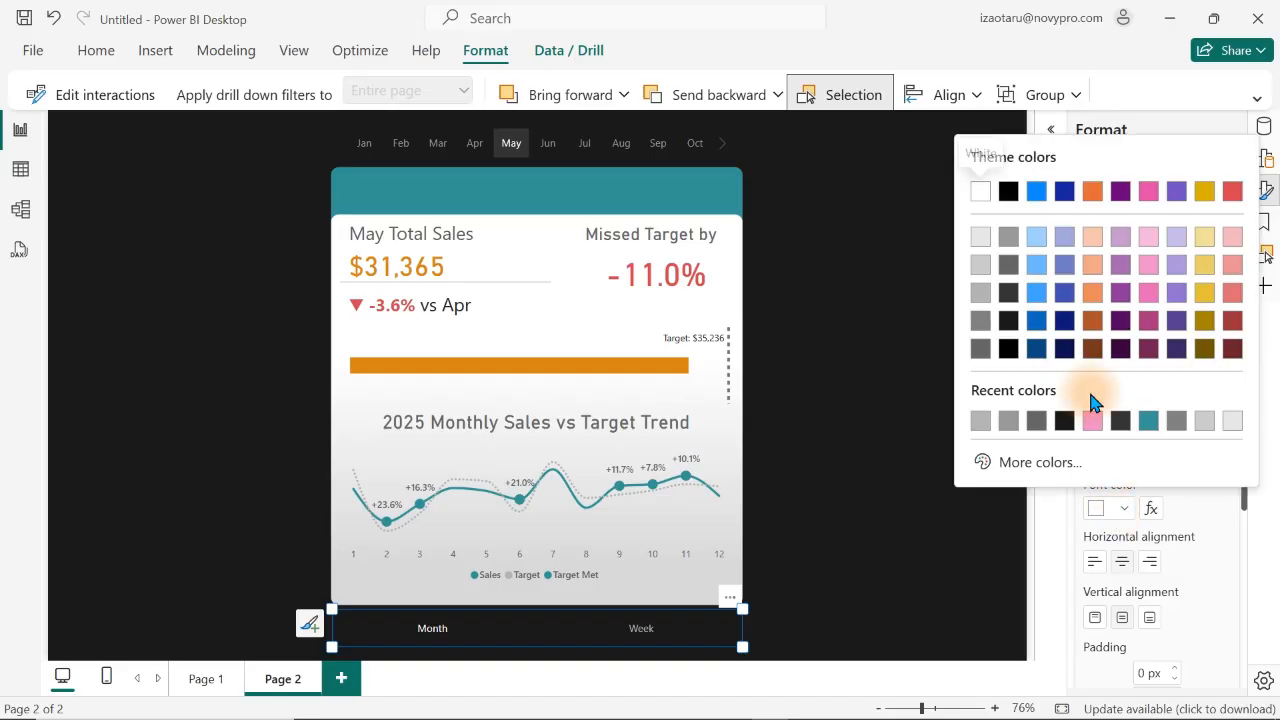
pyautogui.click(981, 200)
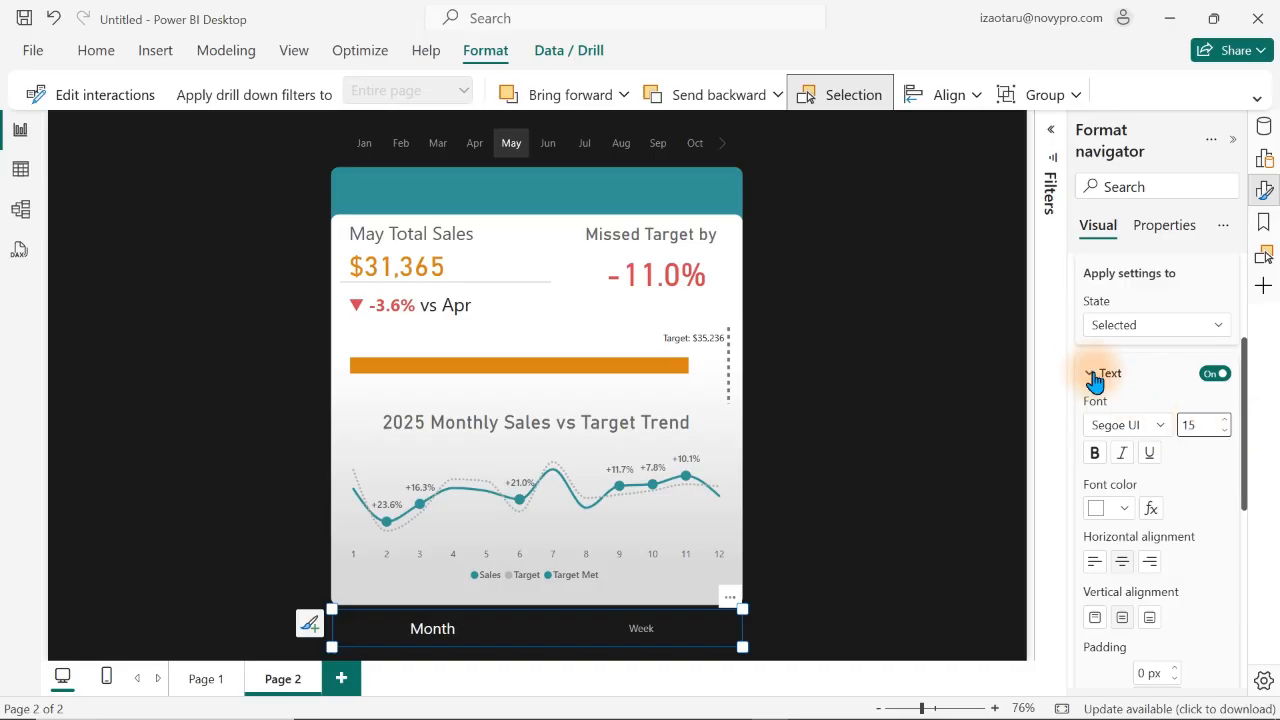
# - Slightly enlarge the bookmark navigator's default-state text, keeping it smaller than the selected text, and test switching to Week and back to Month
pyautogui.click(1129, 328)
pyautogui.click(1111, 352)
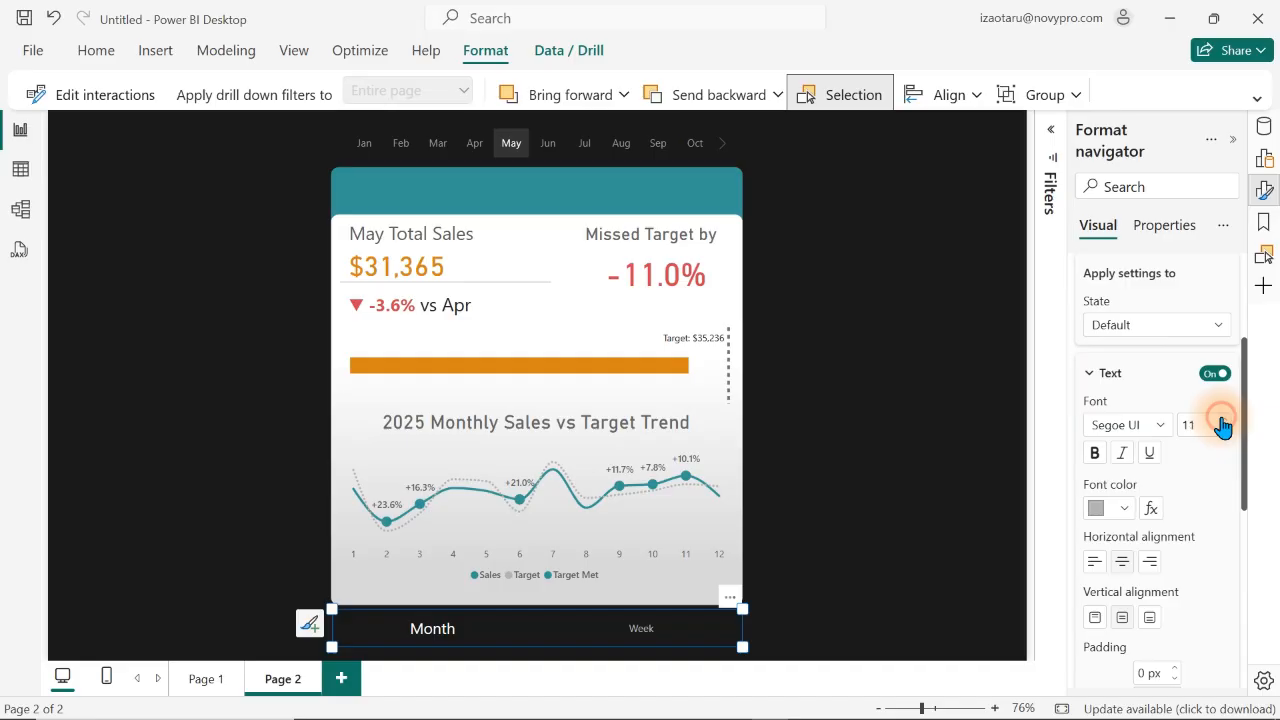
pyautogui.click(910, 487)
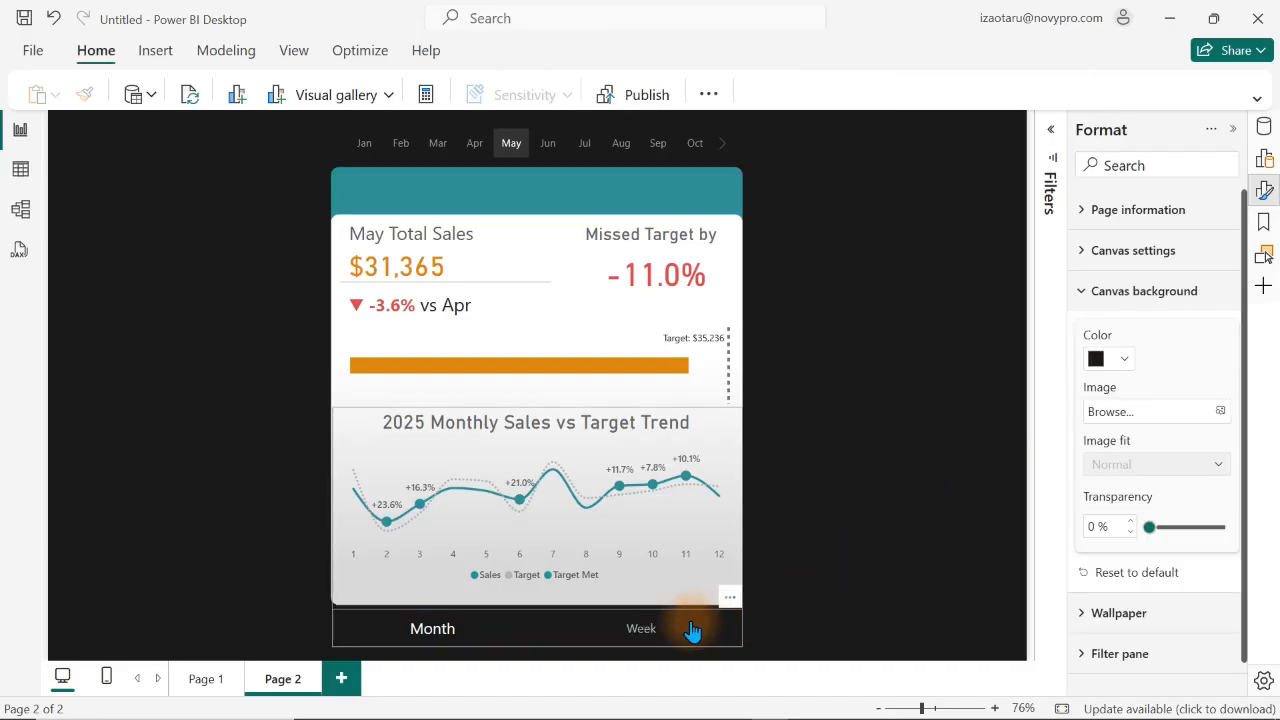
pyautogui.click(641, 630)
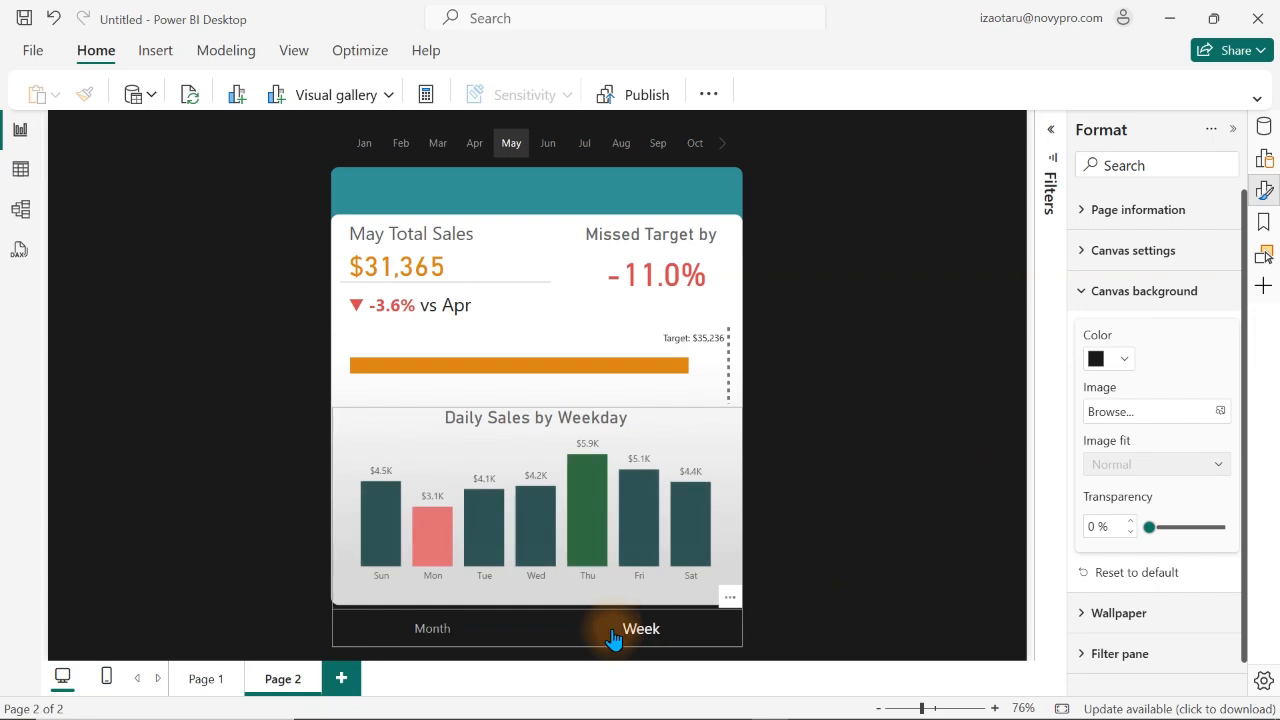
pyautogui.click(433, 630)
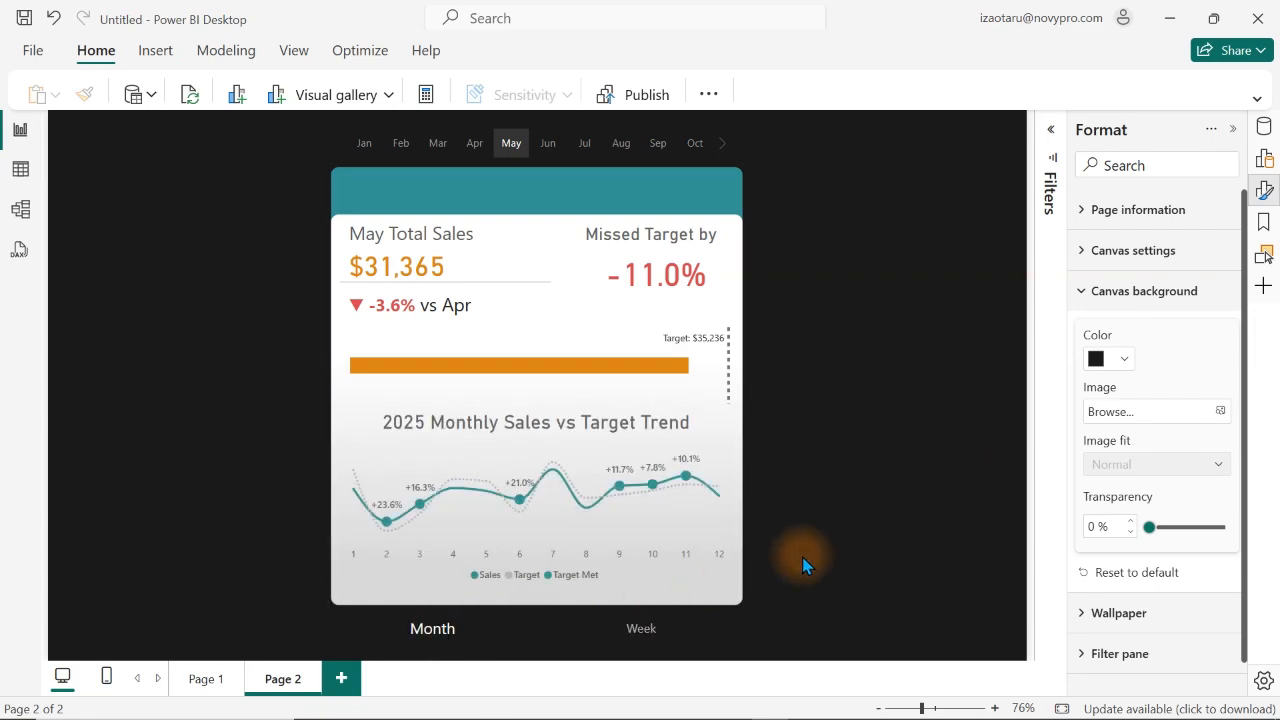